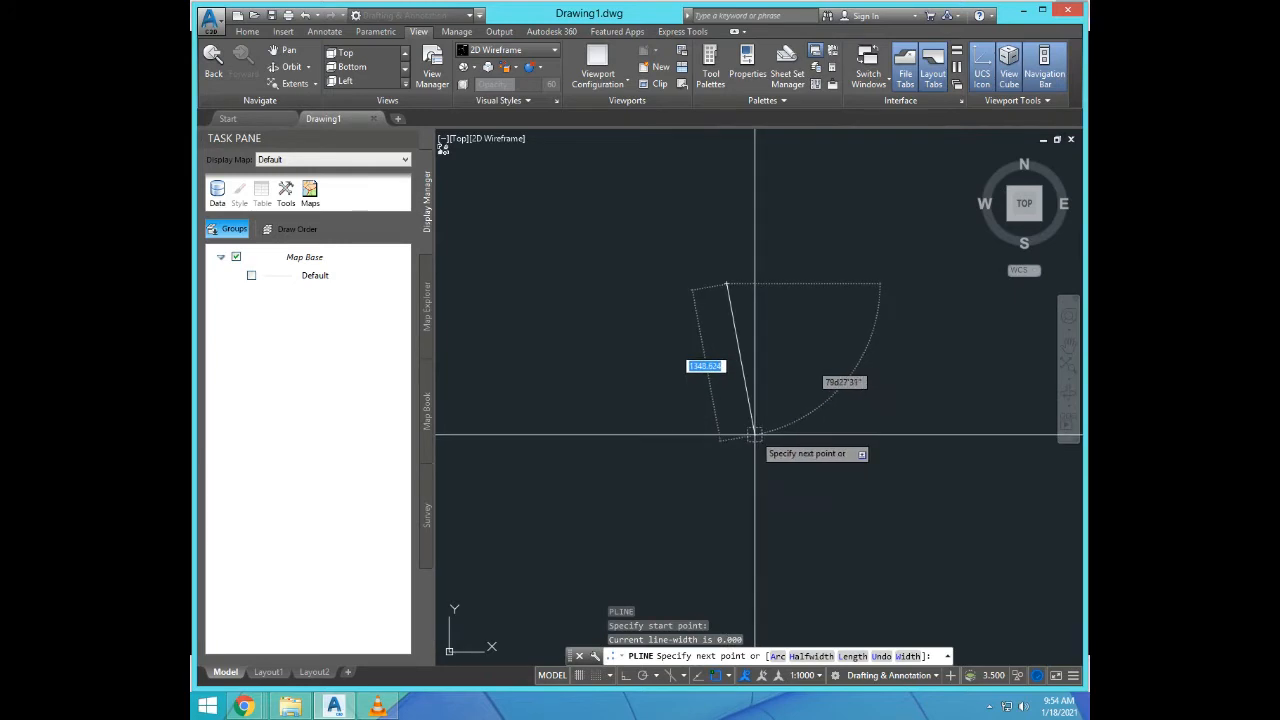
Step: Turn on ortho mode and finish the polyline as a single vertical segment
key(F8)
click(741, 419)
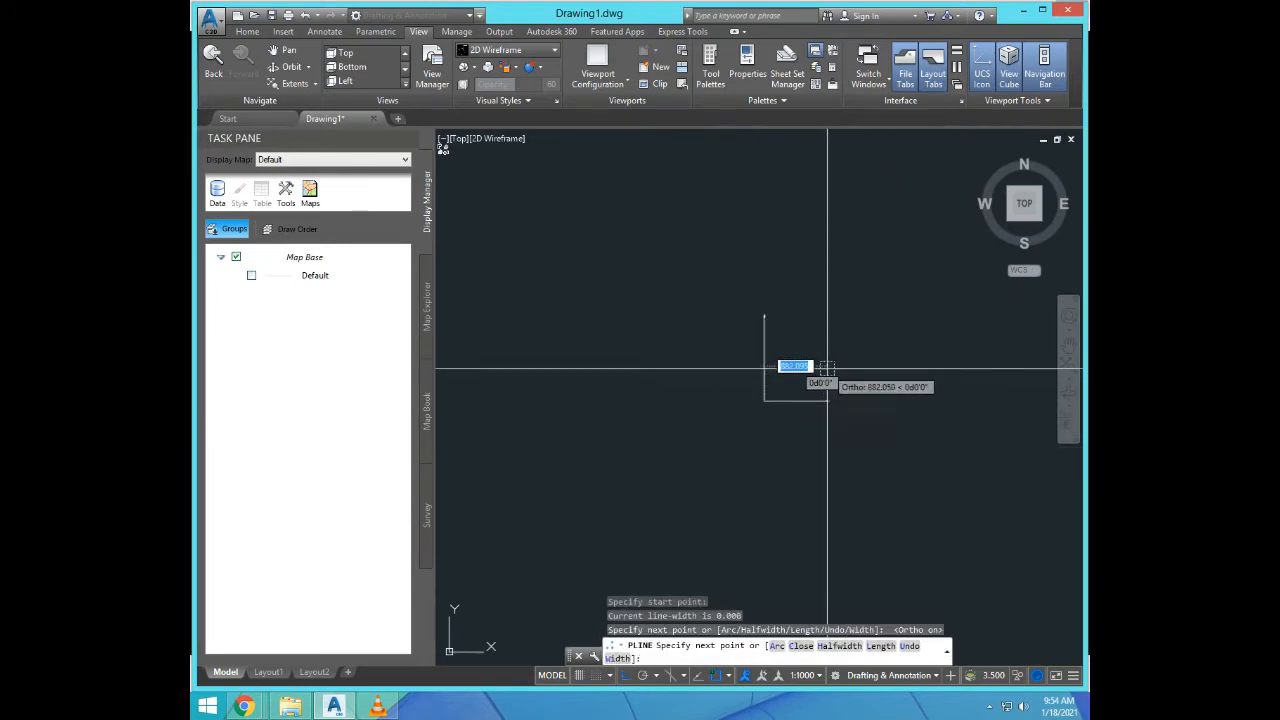
key(Escape)
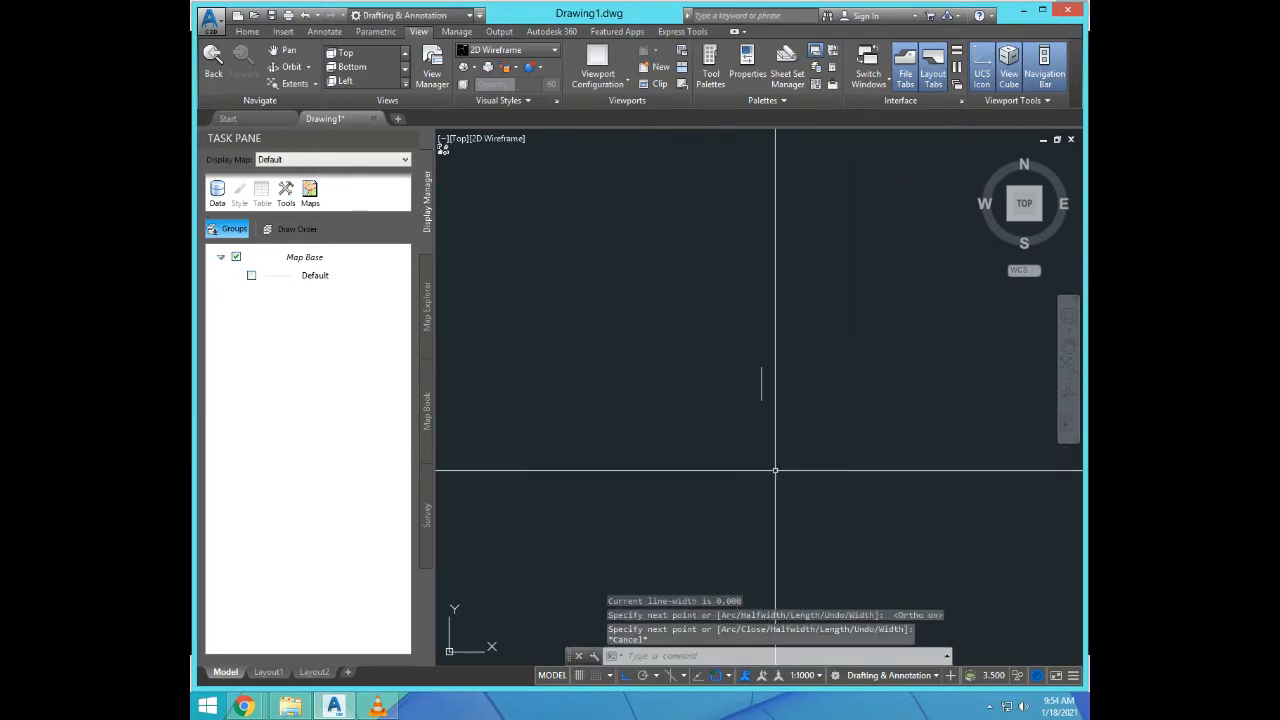
scroll(804, 390, down, 1)
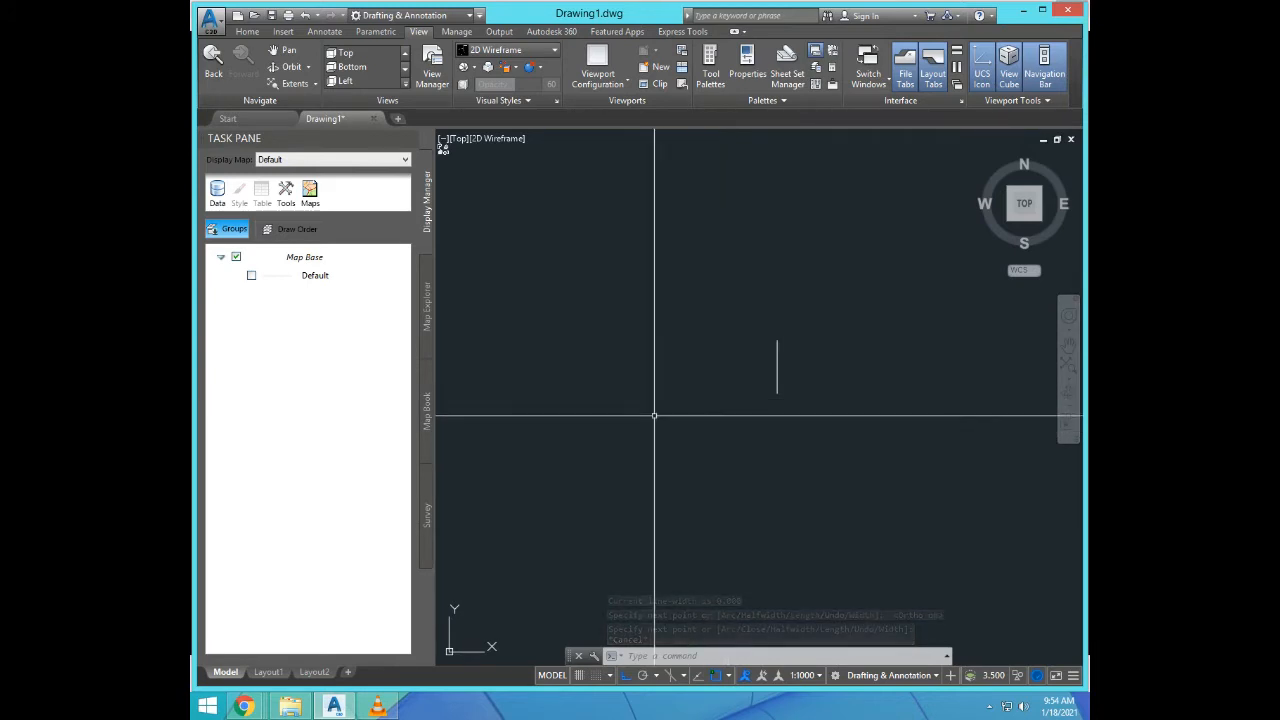
Step: Check the length, angle and insertion scale settings of the drawing units
text(units)
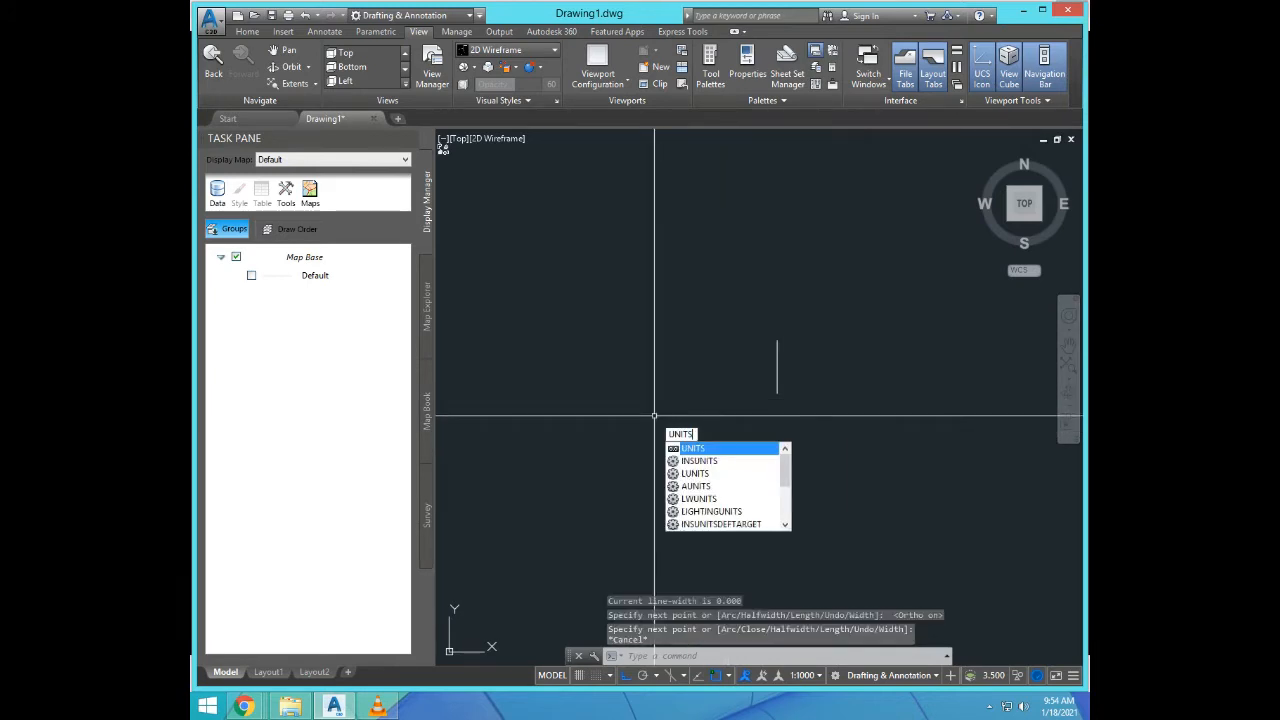
key(Return)
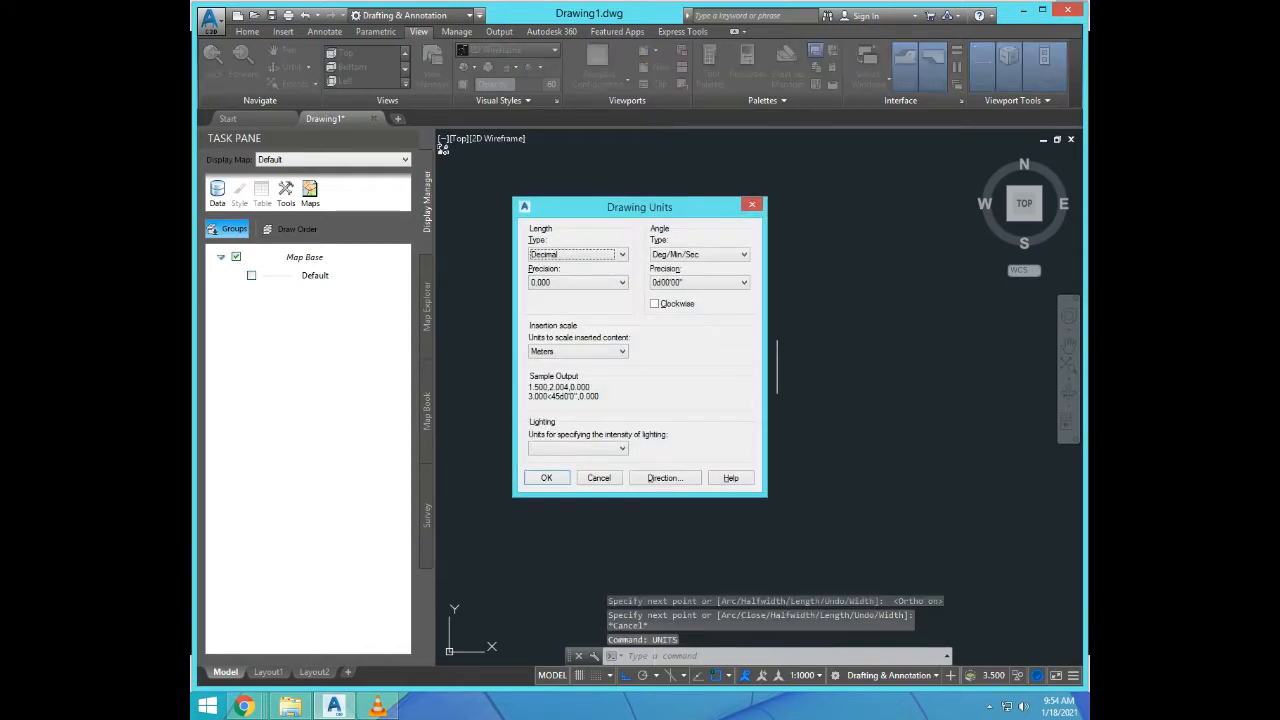
key(Escape)
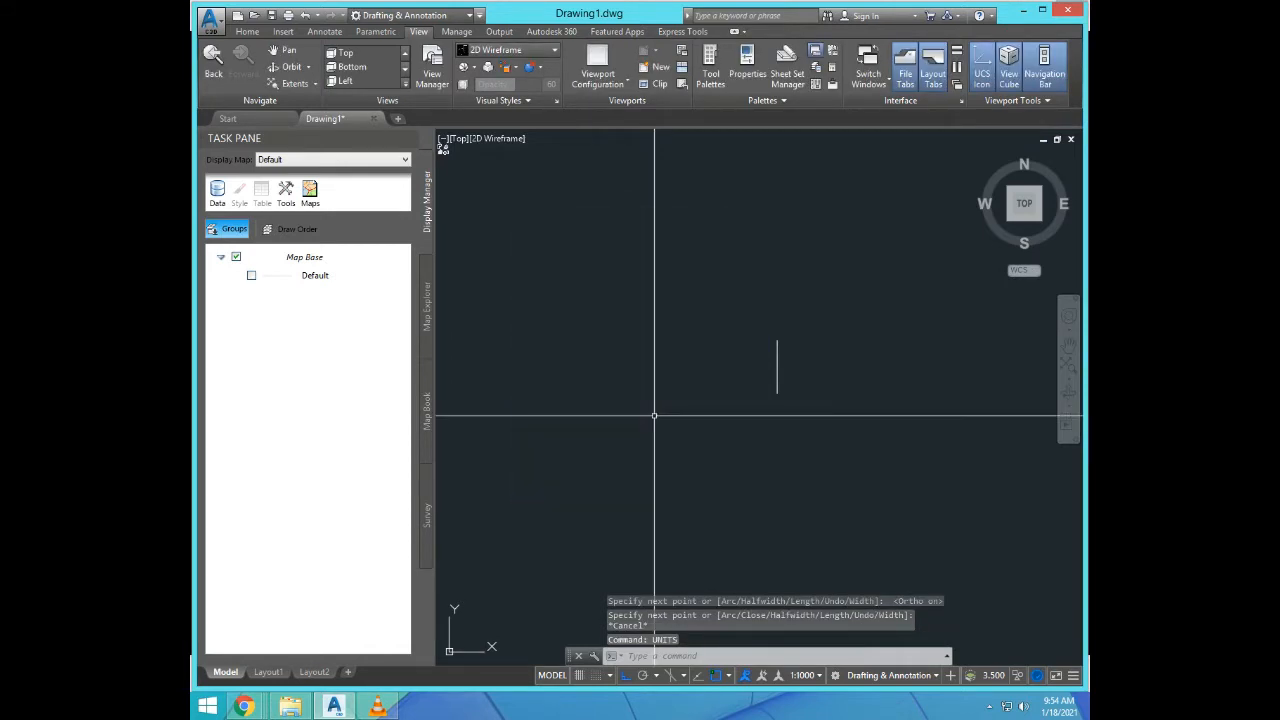
Step: Draw a 420 by 297 rectangle with its first corner at 0,0
text(rec)
key(Return)
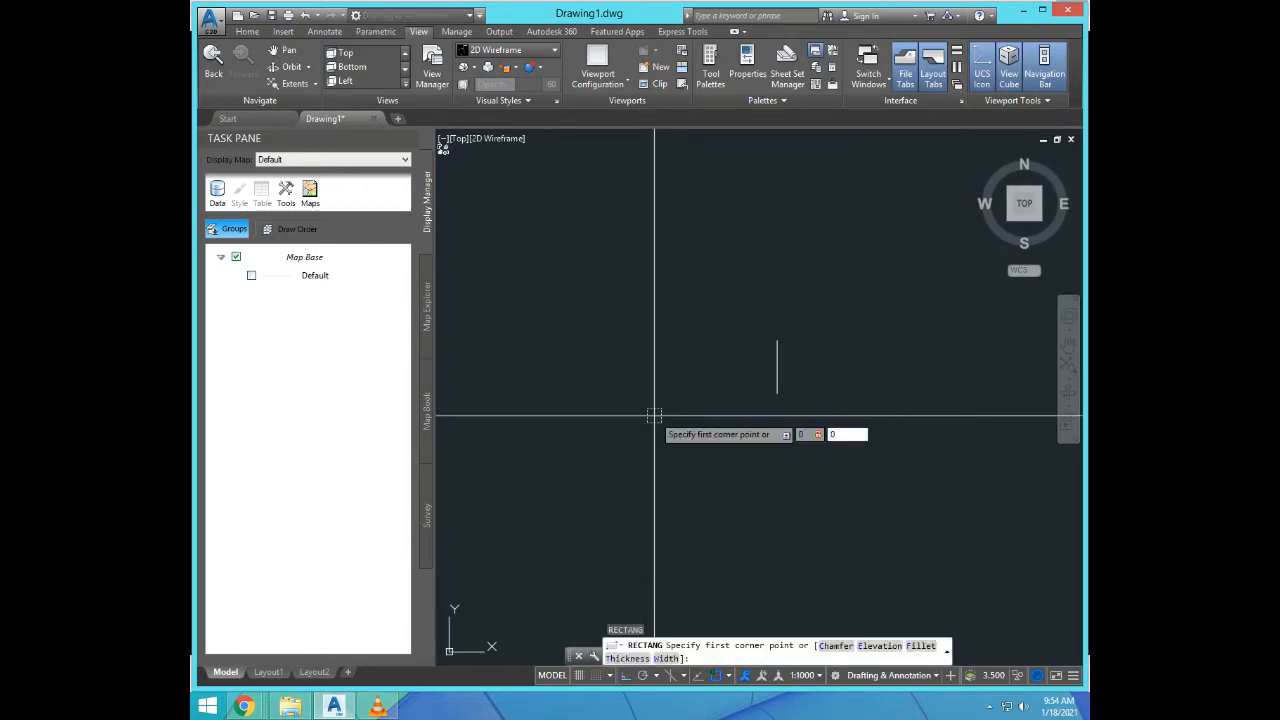
text(0,0)
key(Return)
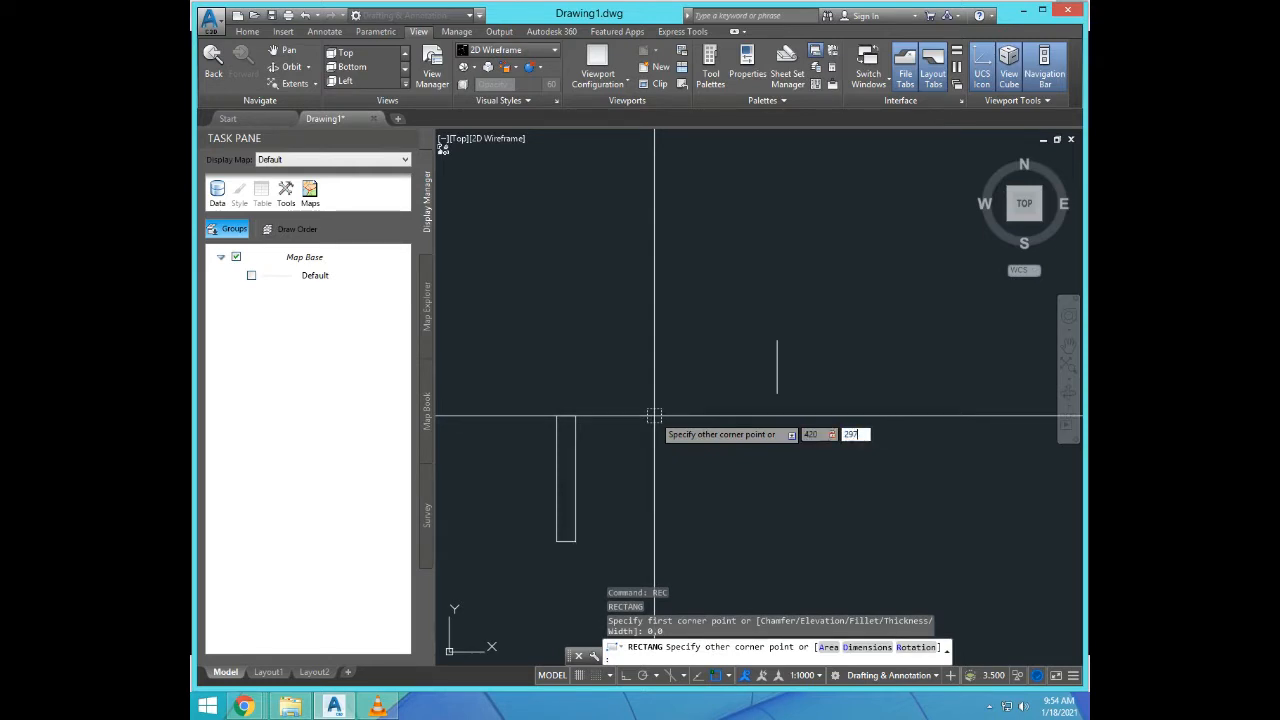
text(297)
key(Return)
Step: Erase the stray vertical polyline located above and to the right of the rectangle
click(854, 457)
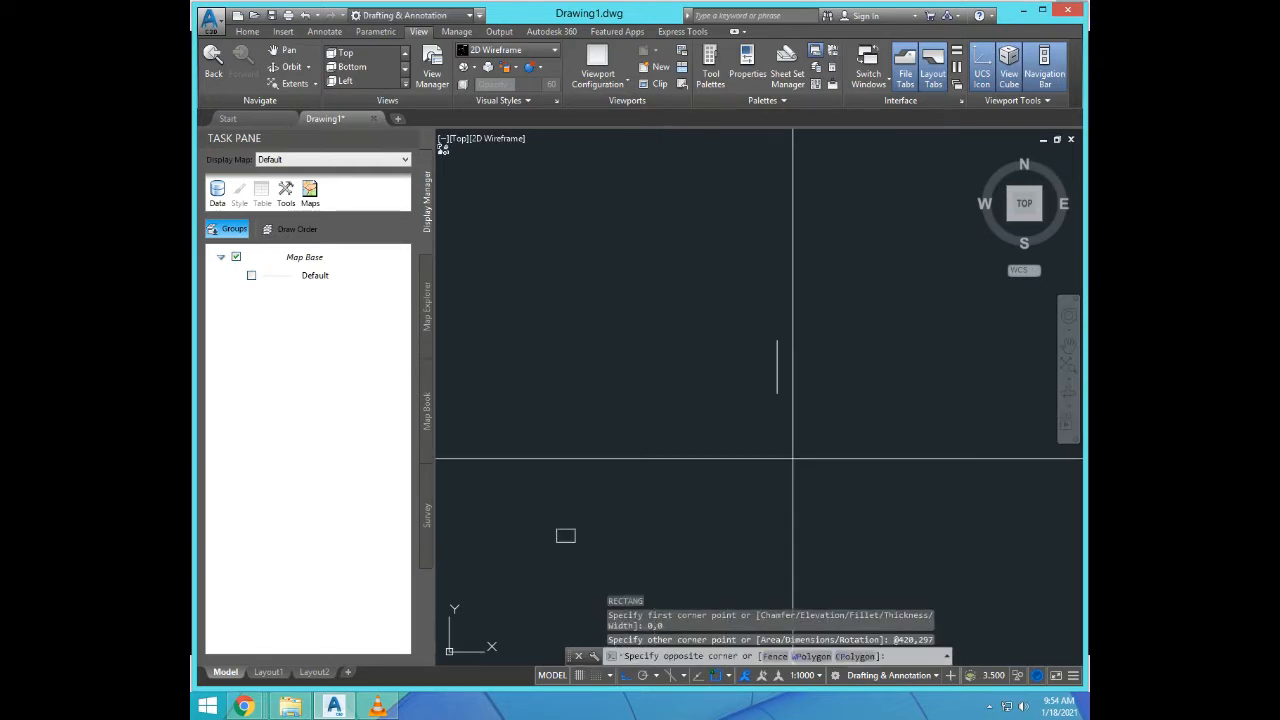
click(771, 320)
text(E)
key(Return)
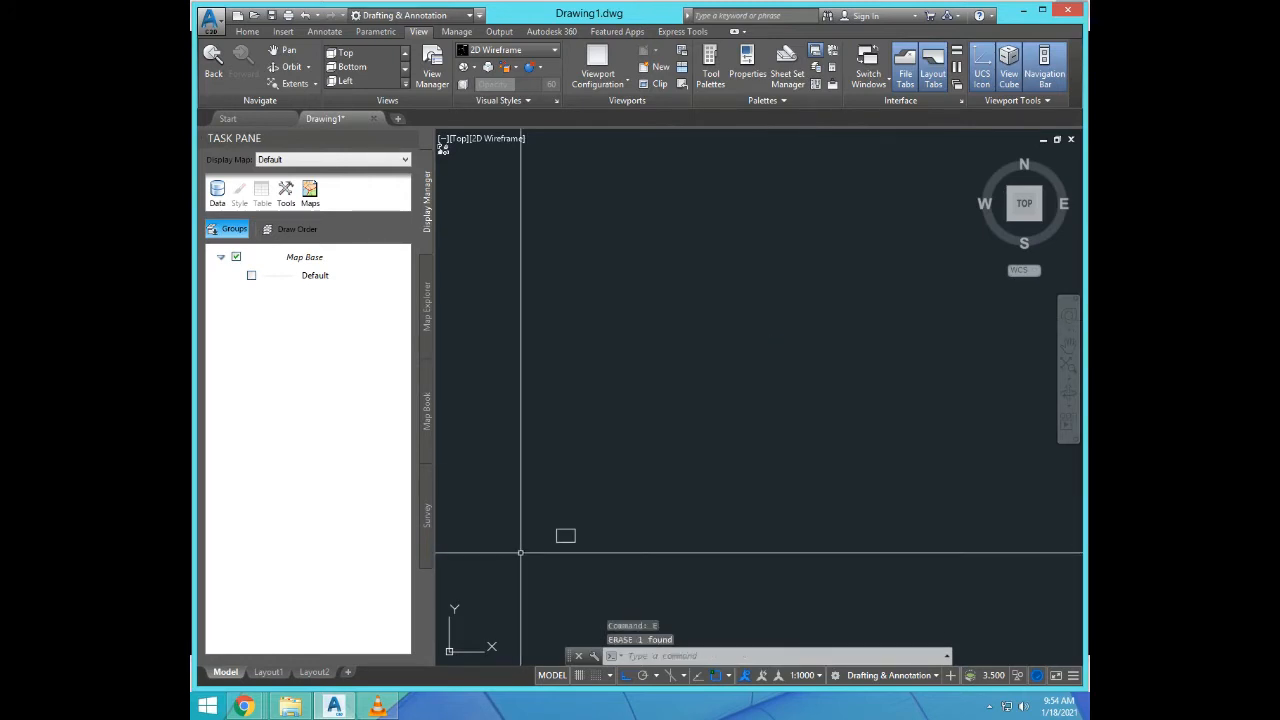
Step: Offset the 420 by 297 rectangle inward by 10 to make an inner border
scroll(540, 540, up, 10)
scroll(748, 454, up, 4)
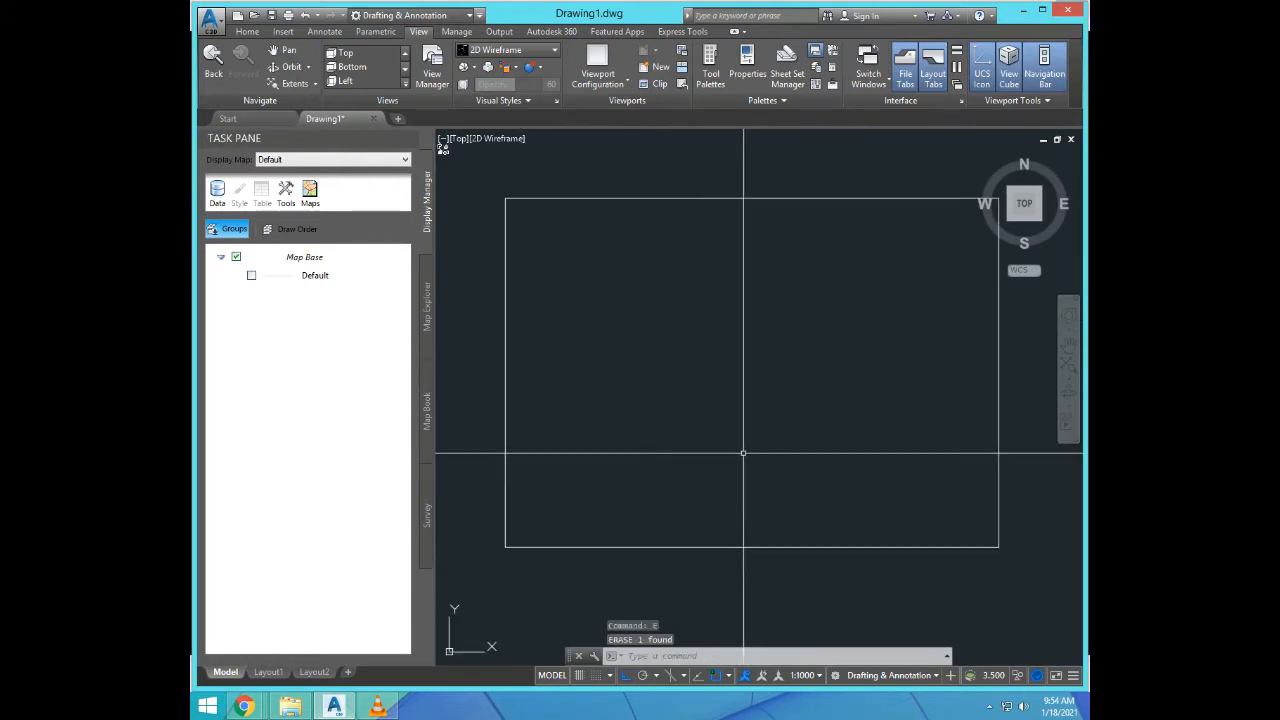
scroll(706, 455, down, 2)
text(o)
key(Return)
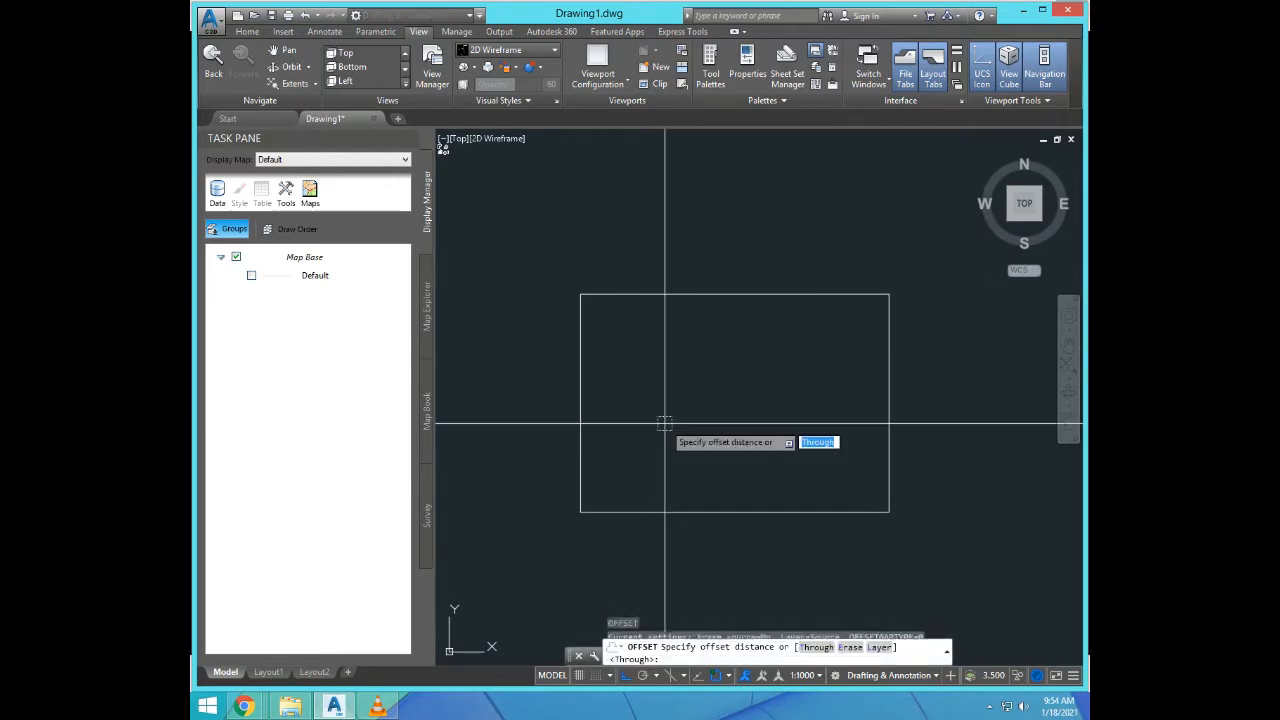
text(10)
key(Return)
click(721, 295)
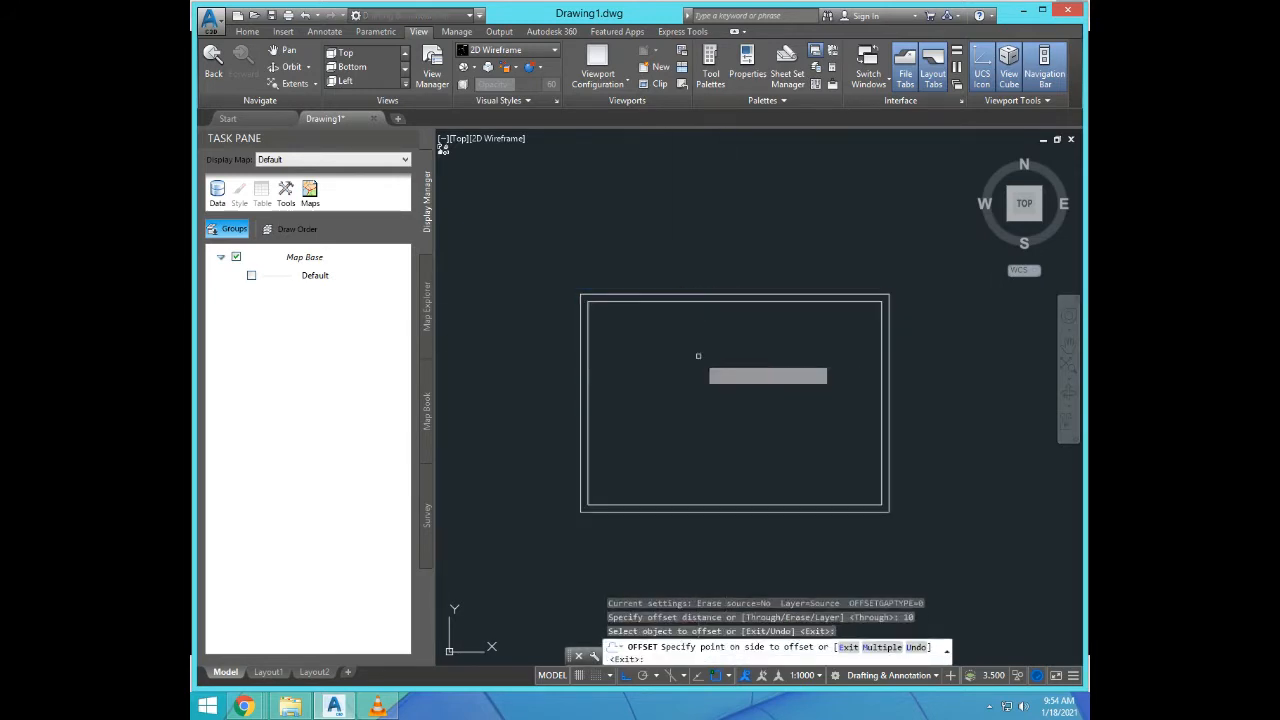
click(698, 356)
key(Escape)
scroll(617, 469, up, 3)
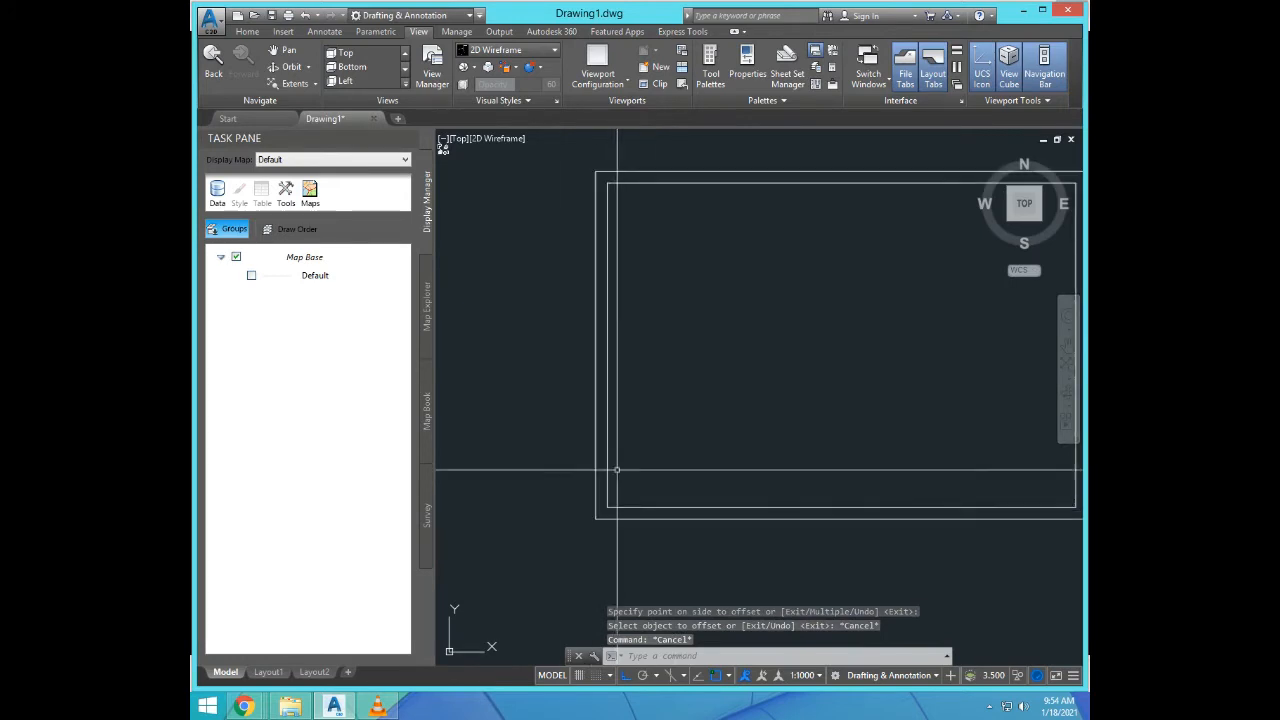
Step: Stretch the left edge of the inner rectangle 10 units to the right
click(618, 403)
click(602, 392)
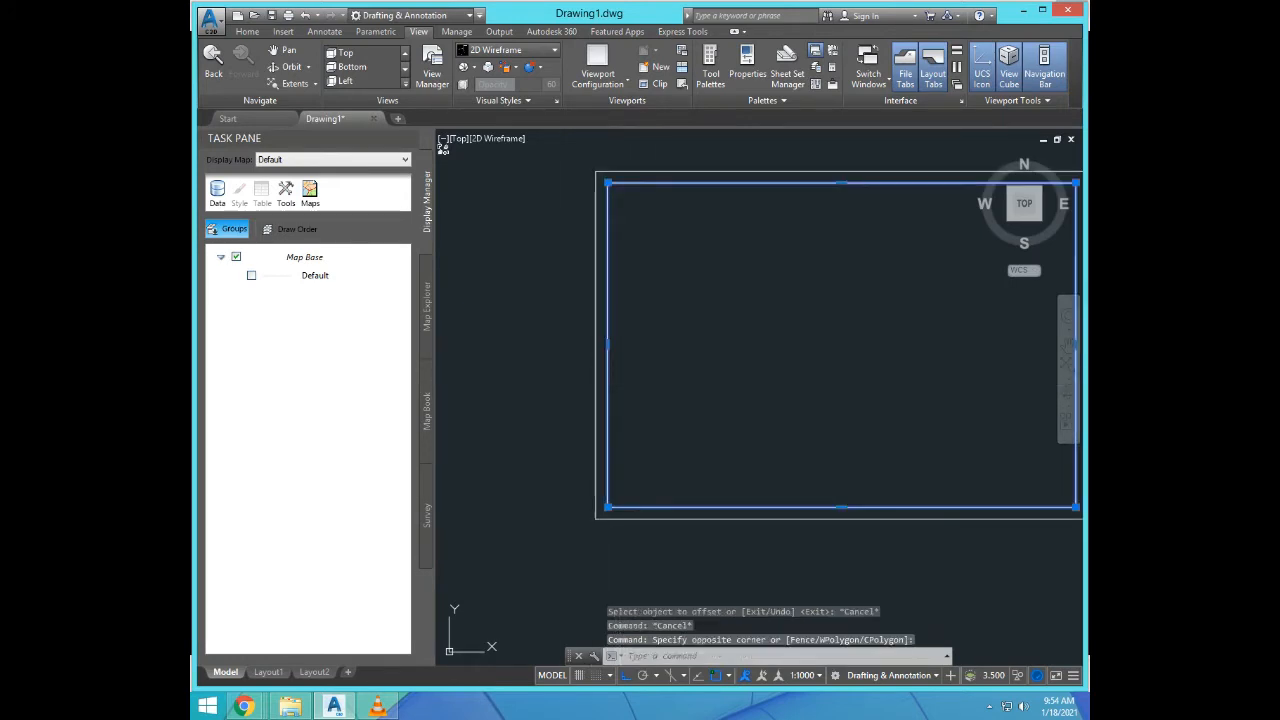
click(607, 345)
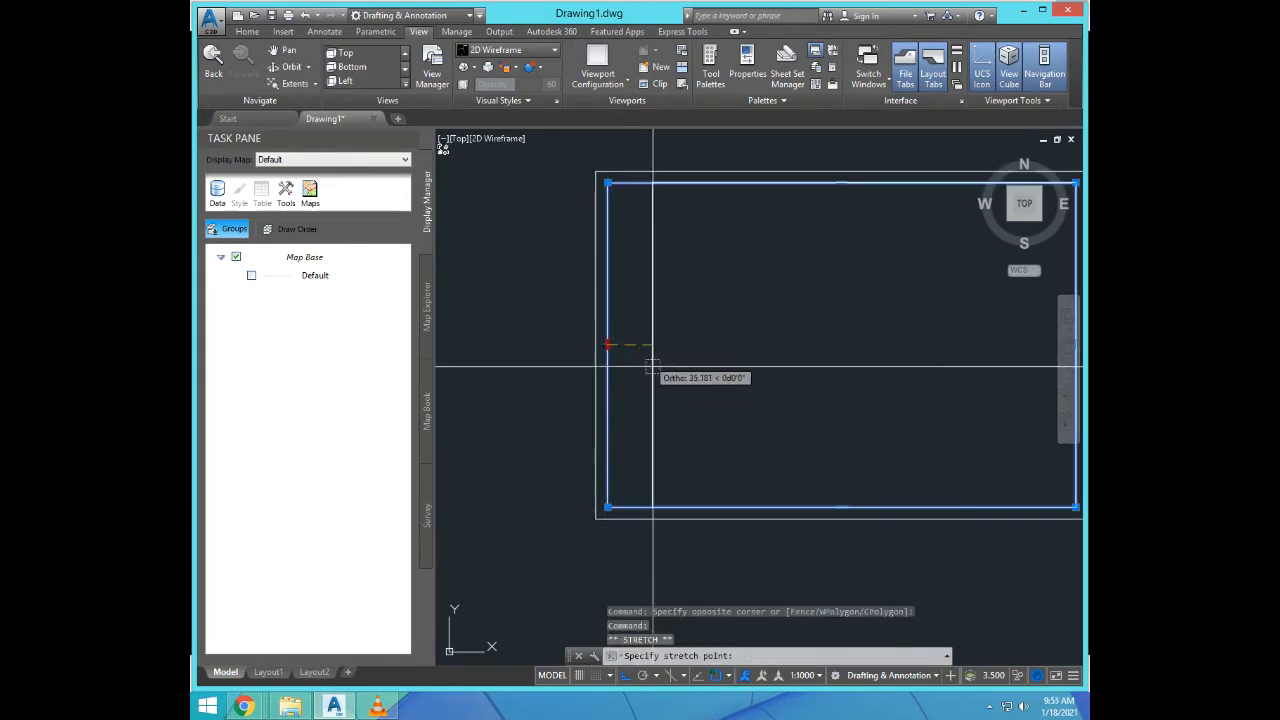
text(10)
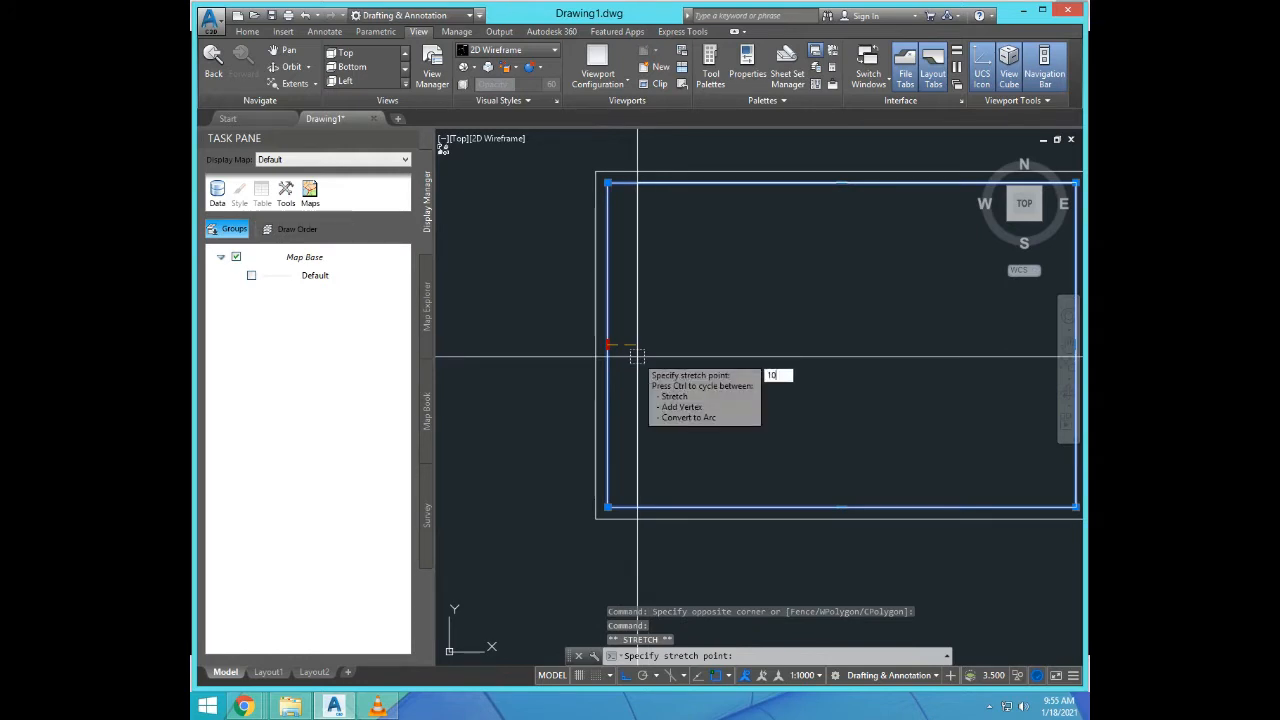
key(Return)
scroll(620, 325, down, 3)
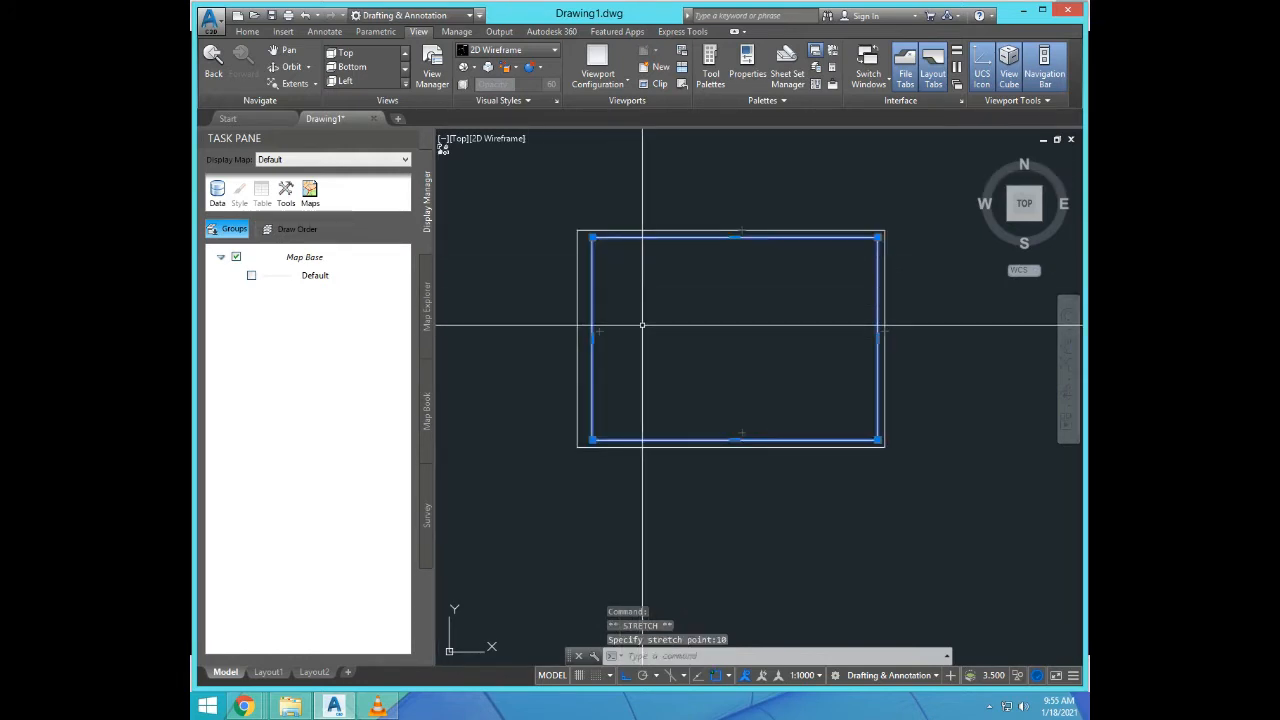
Step: Set the colour of the inner border rectangle to Red
key(ctrl+1)
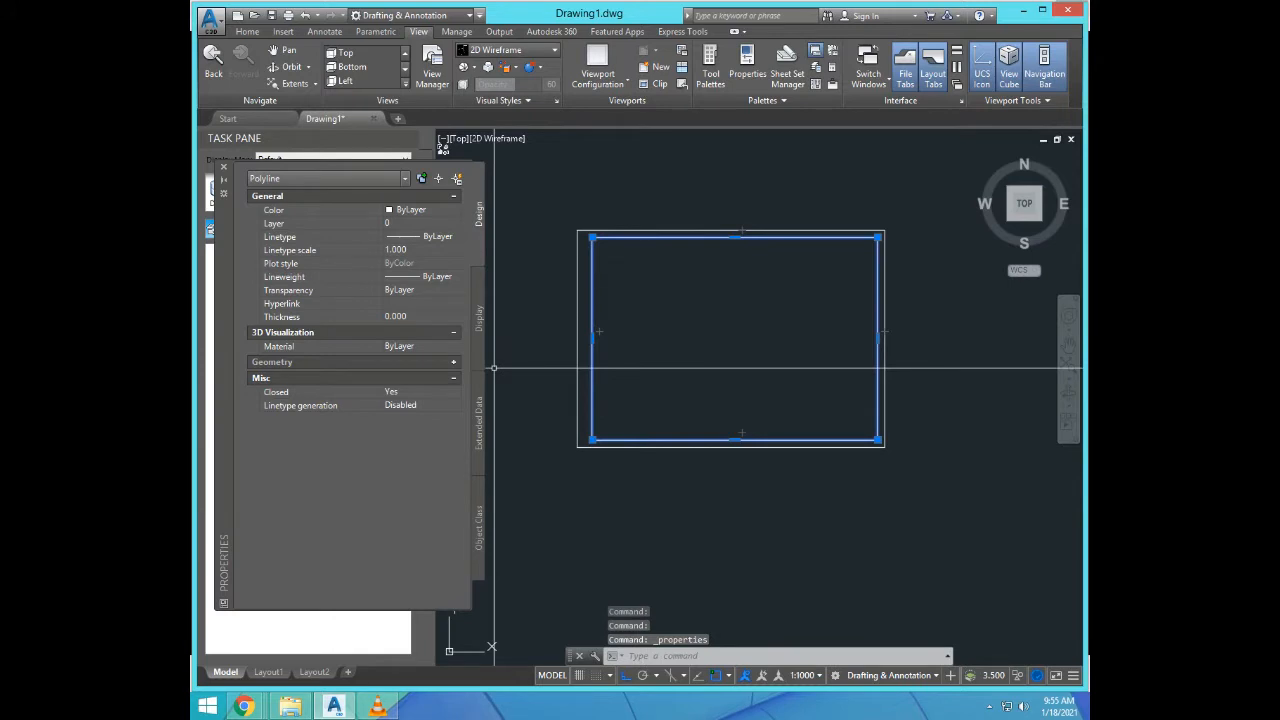
click(455, 209)
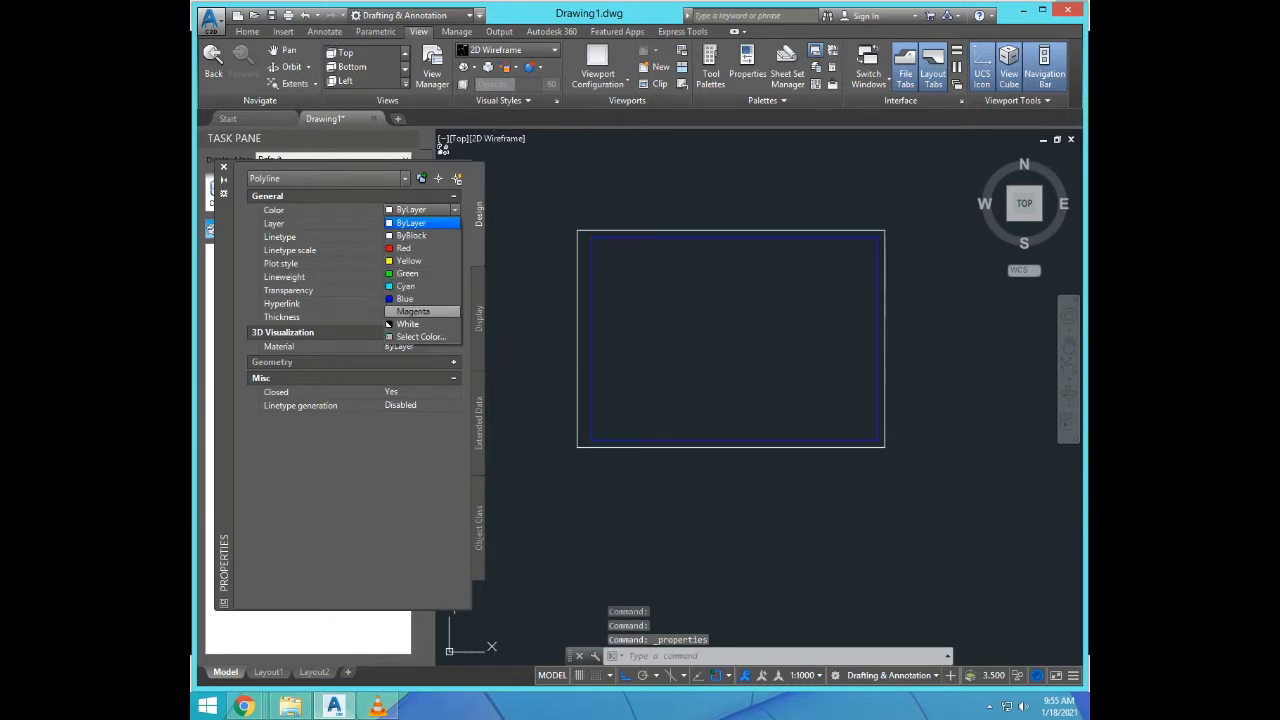
click(403, 247)
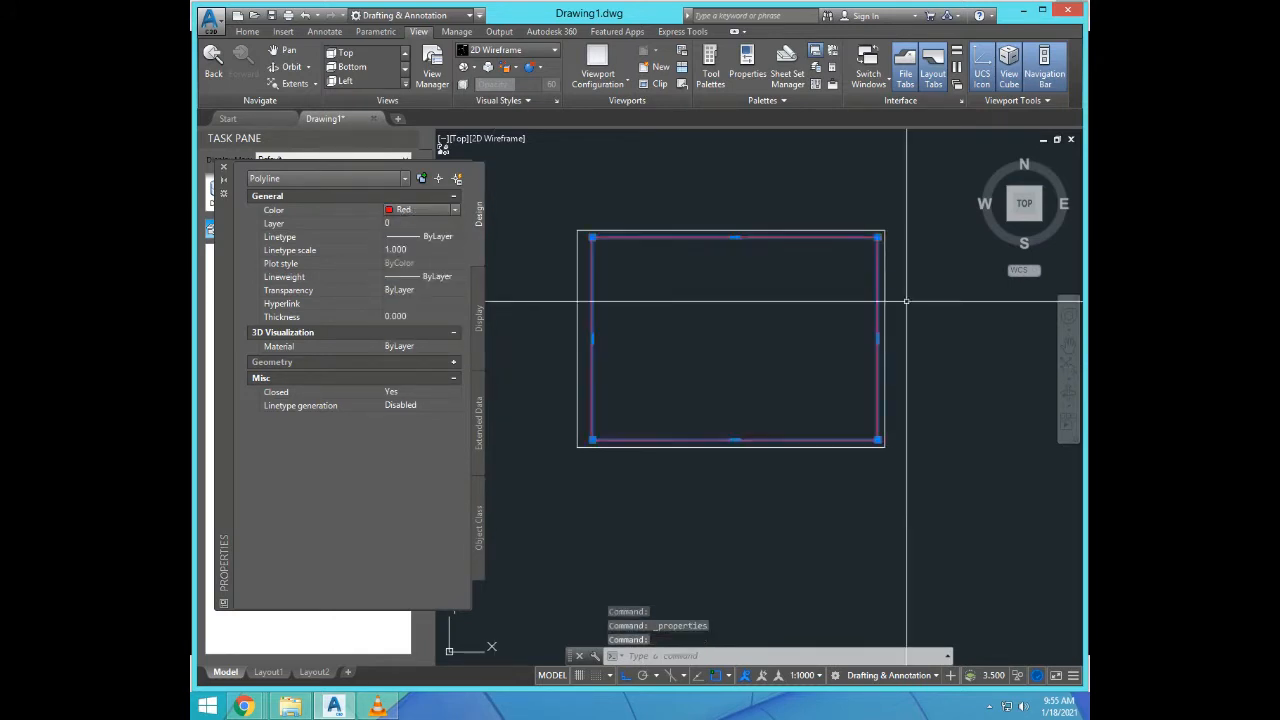
key(Escape)
key(Escape)
Step: Draw a vertical line about 114 units long near the middle of the inner border
scroll(699, 338, down, 1)
scroll(699, 224, up, 2)
scroll(762, 356, down, 1)
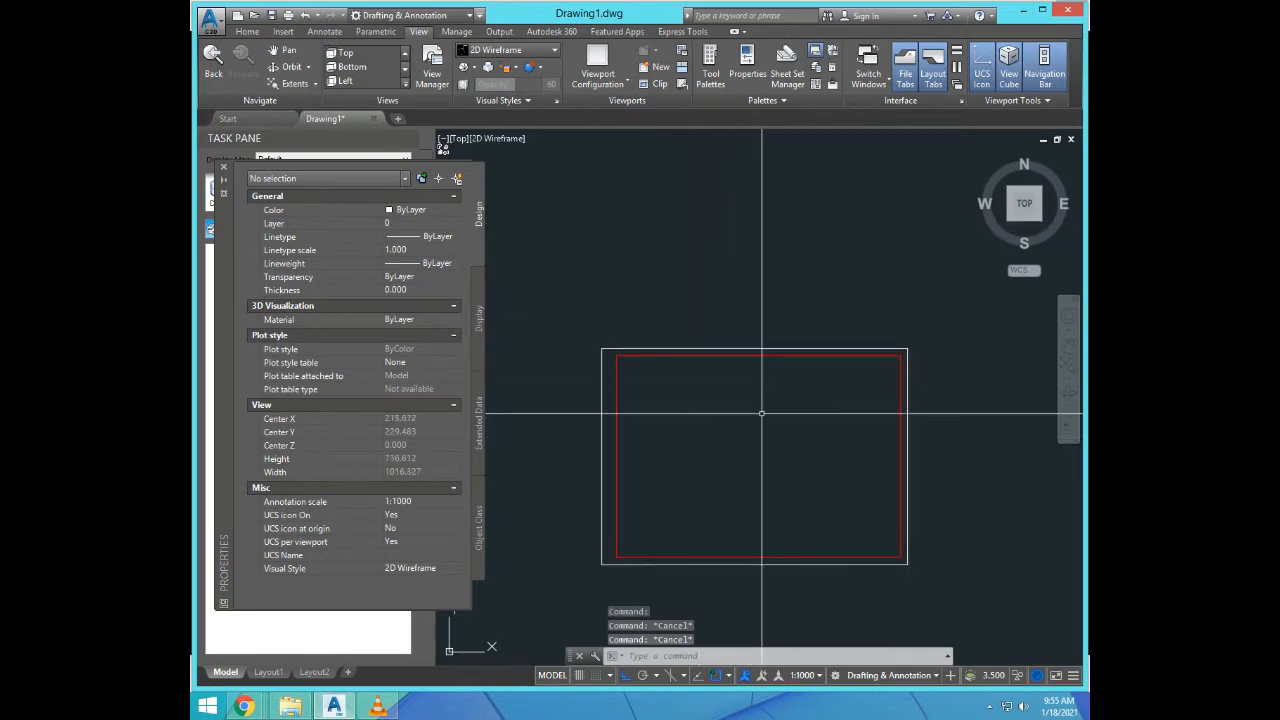
scroll(757, 450, up, 2)
scroll(745, 389, down, 1)
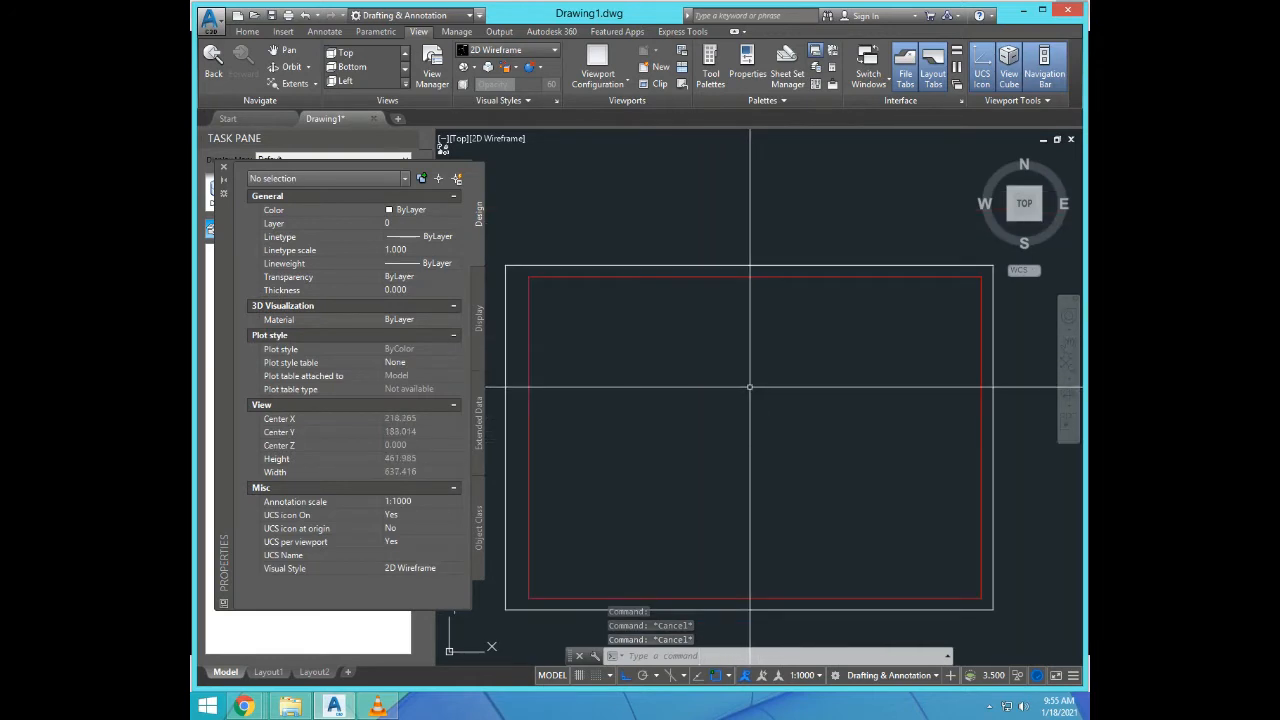
text(l)
key(Return)
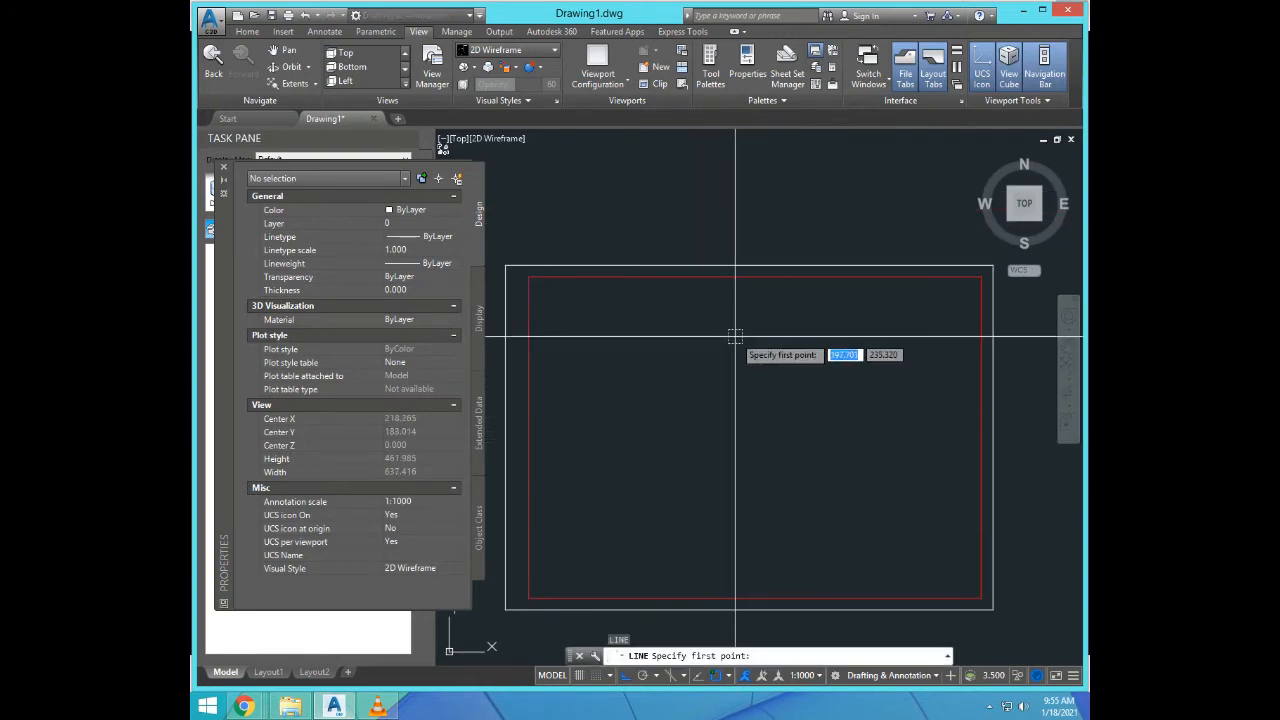
click(735, 336)
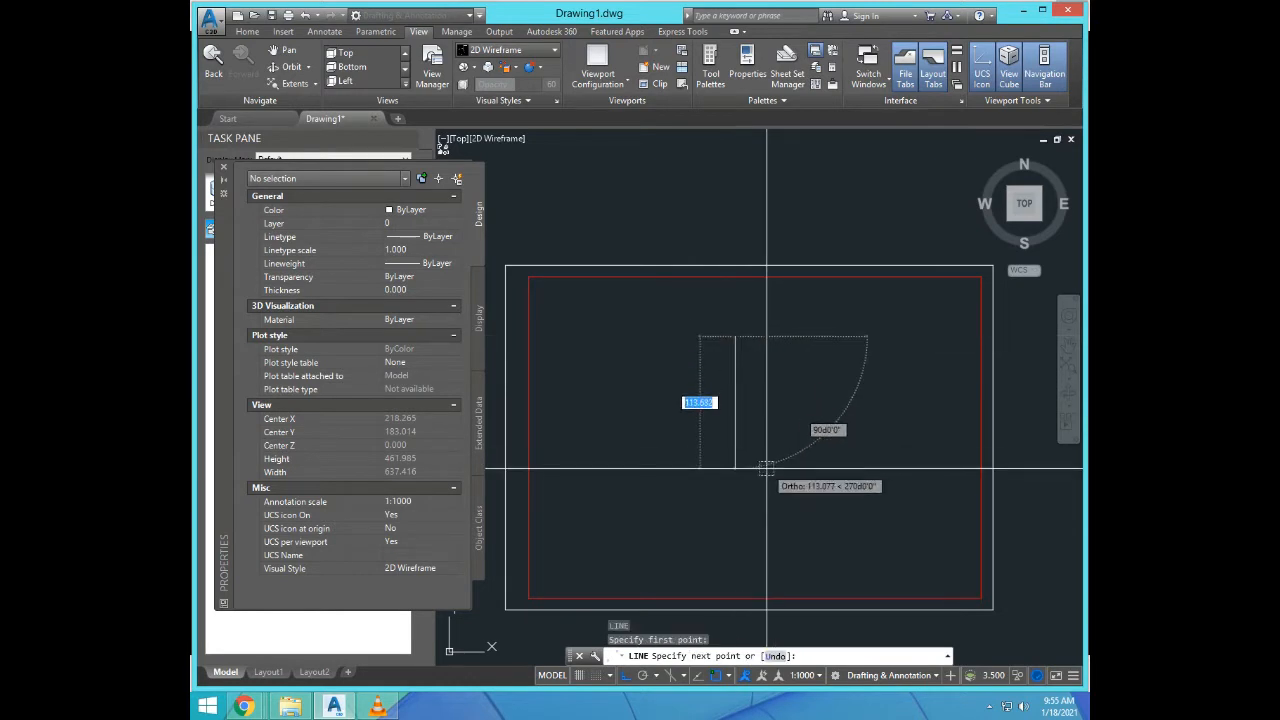
click(766, 468)
key(Escape)
key(Escape)
Step: Set the colour of the vertical line inside the border to Red
click(765, 413)
click(689, 371)
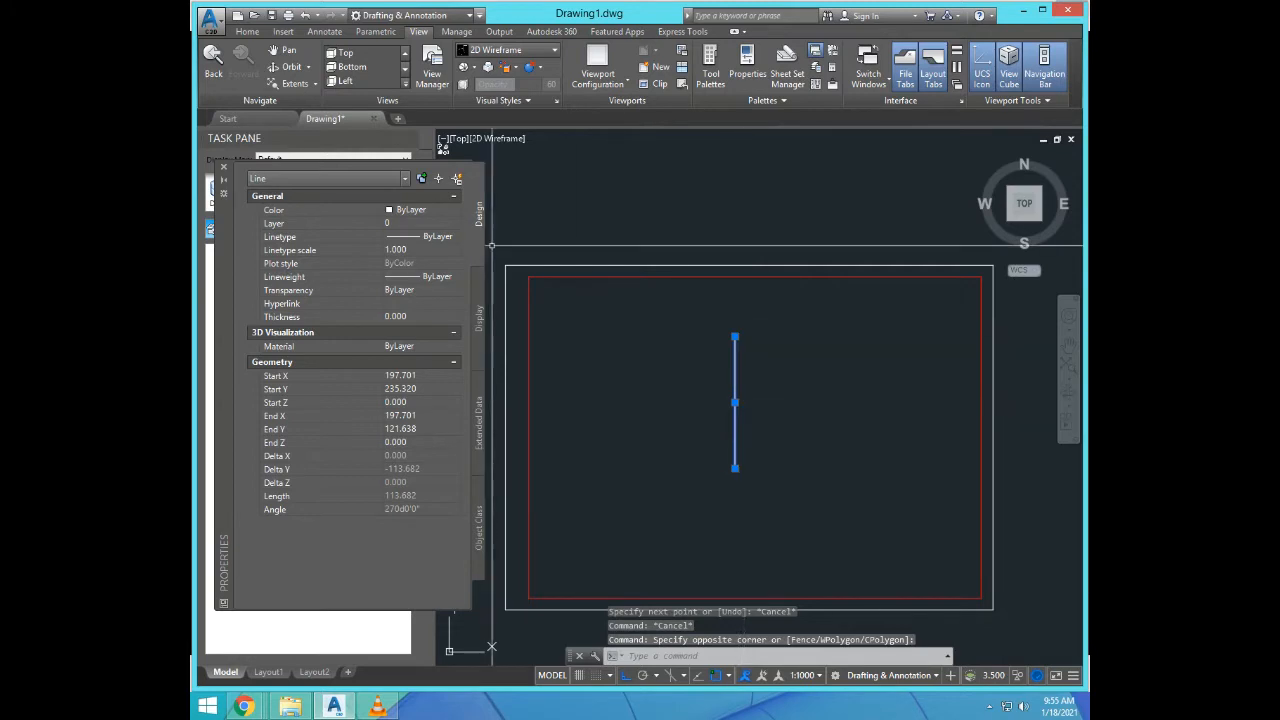
click(420, 209)
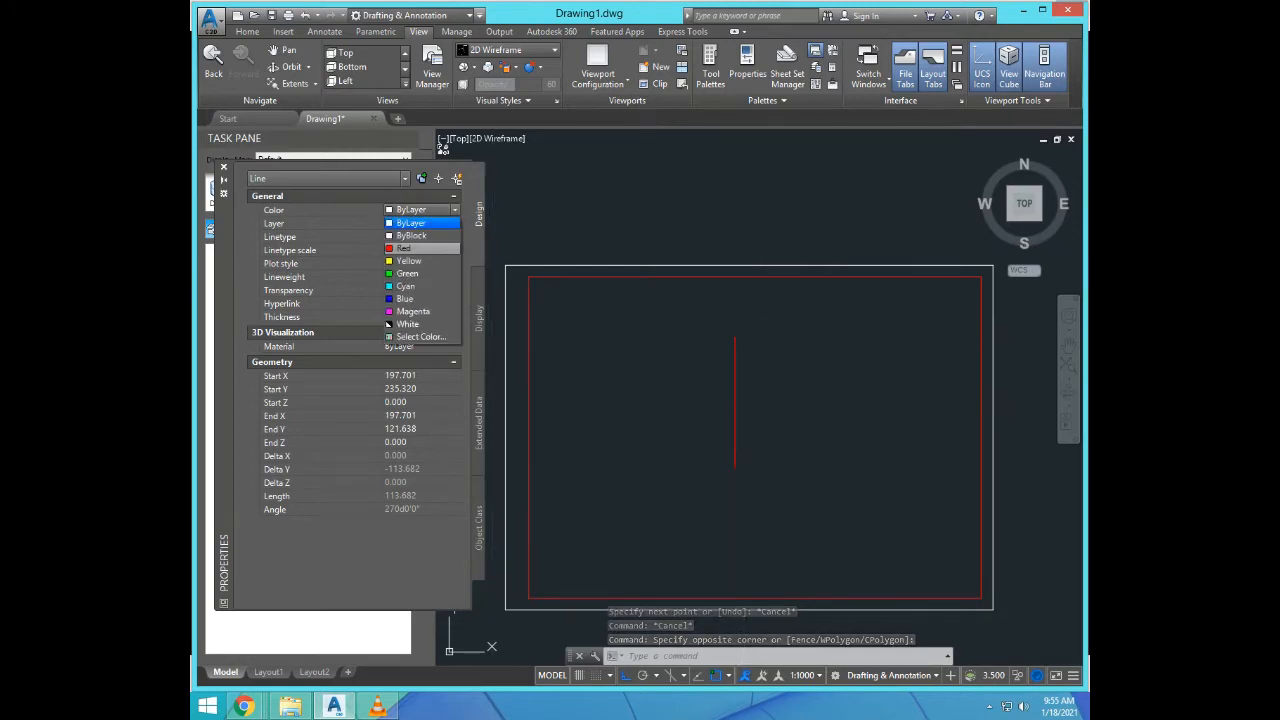
click(402, 248)
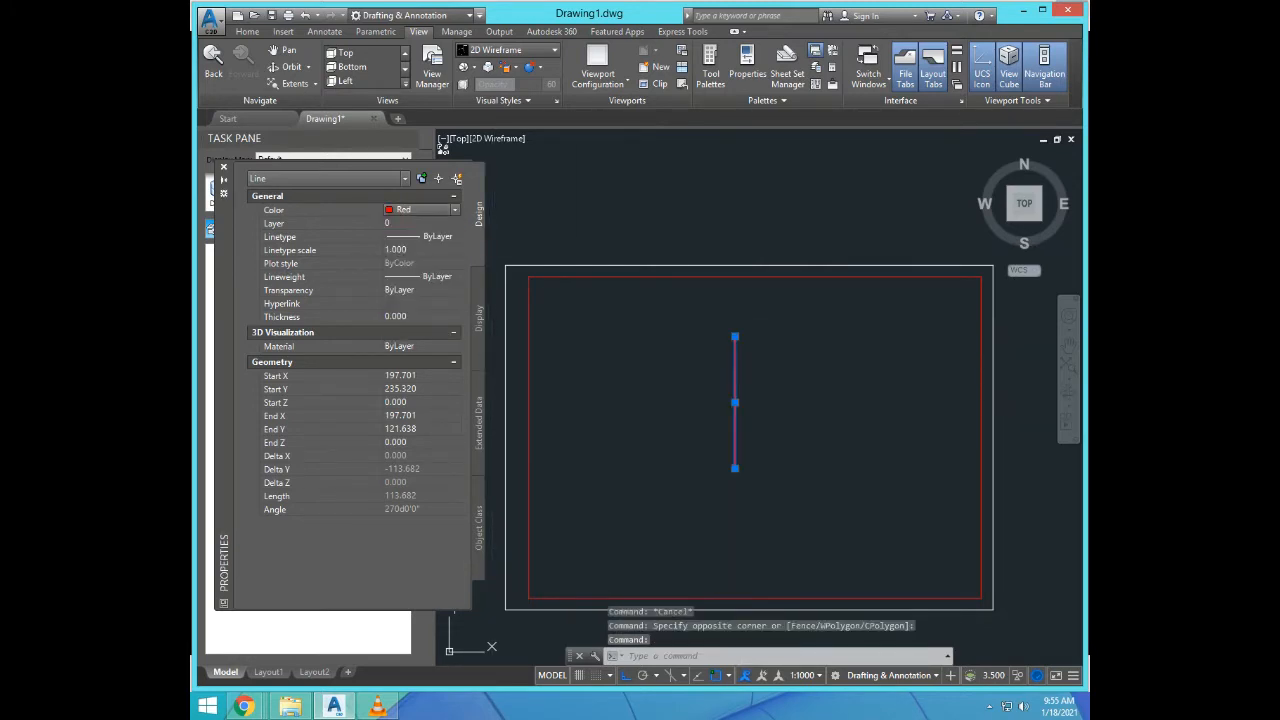
Step: Set the vertical line's linetype to CENTER and edit its linetype scale
click(414, 250)
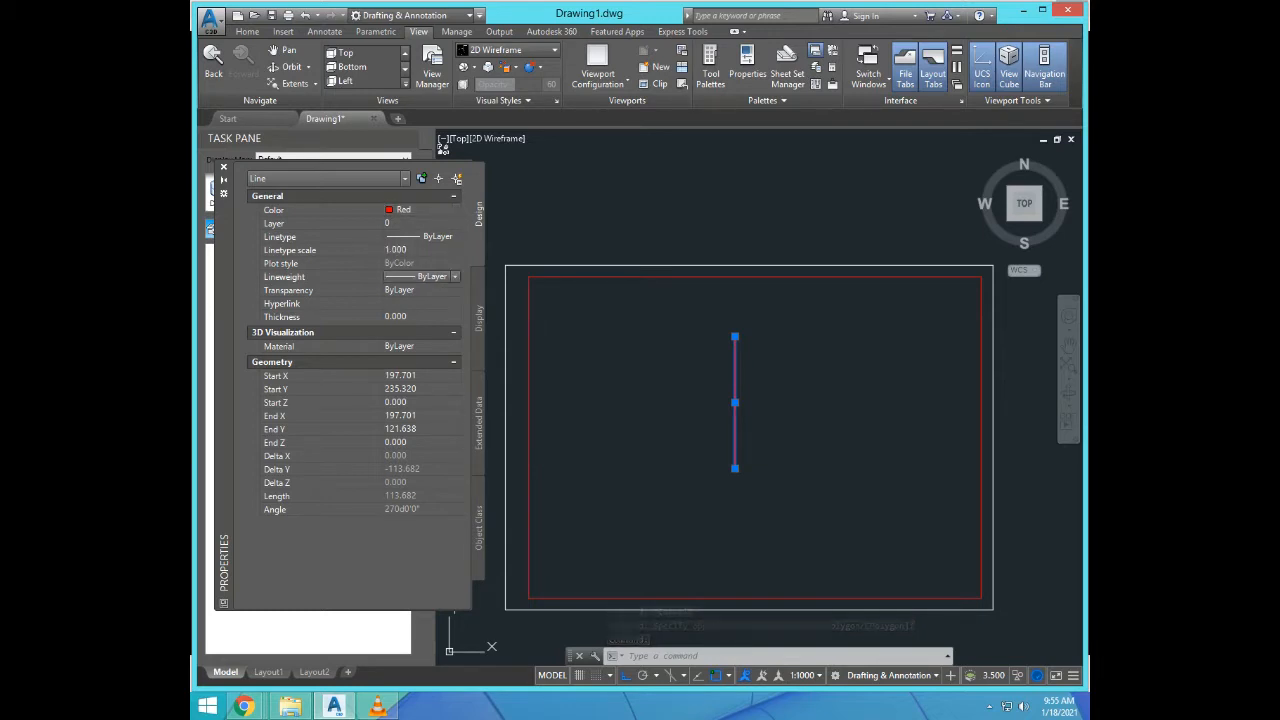
click(454, 236)
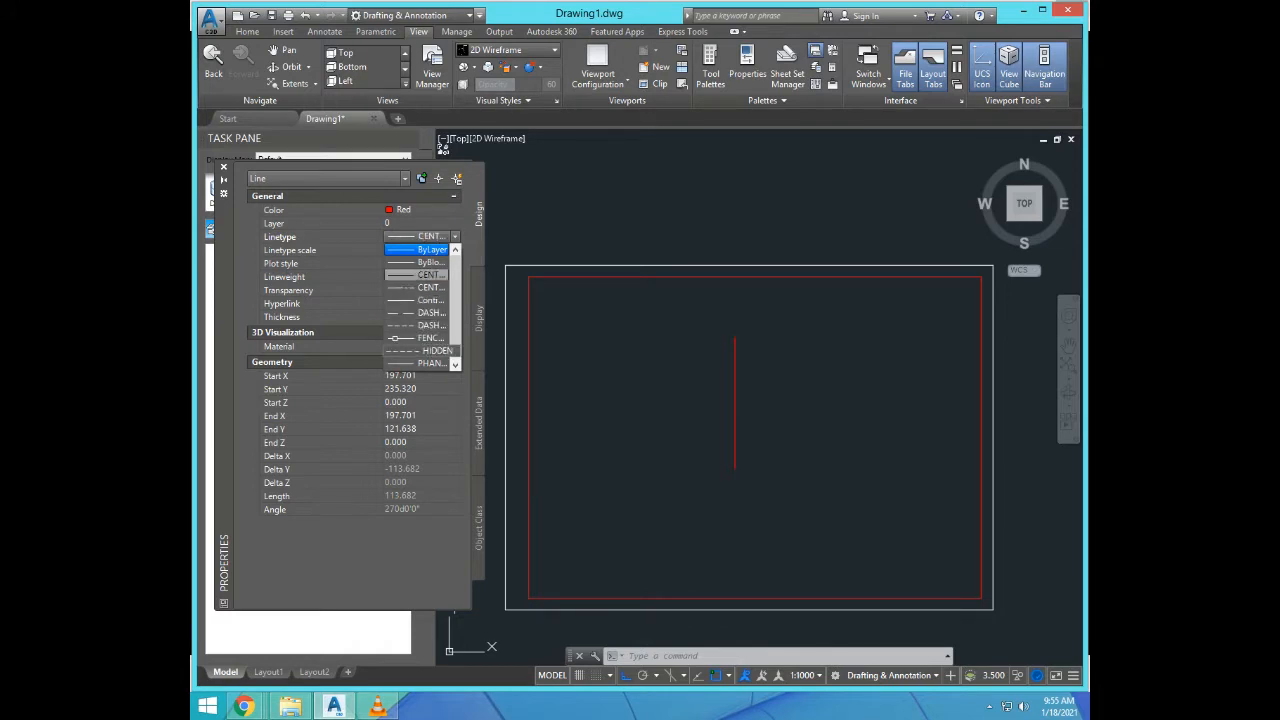
click(425, 275)
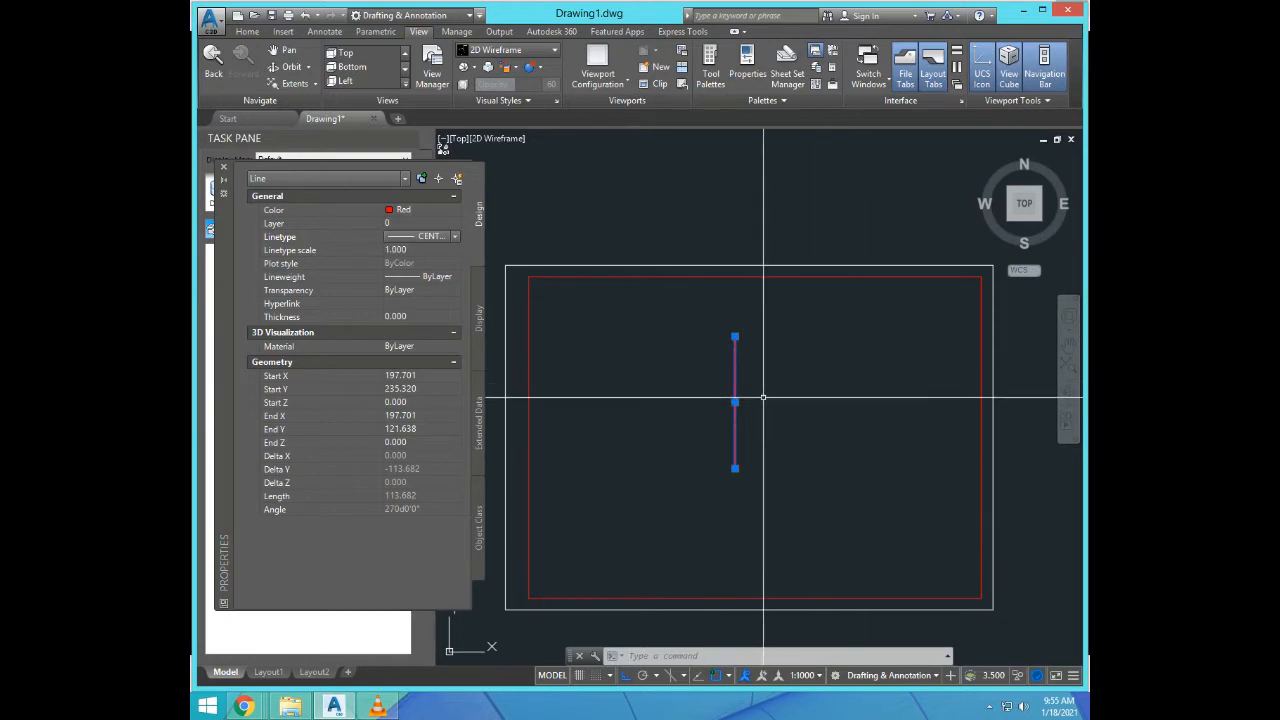
scroll(763, 395, up, 6)
scroll(695, 394, down, 5)
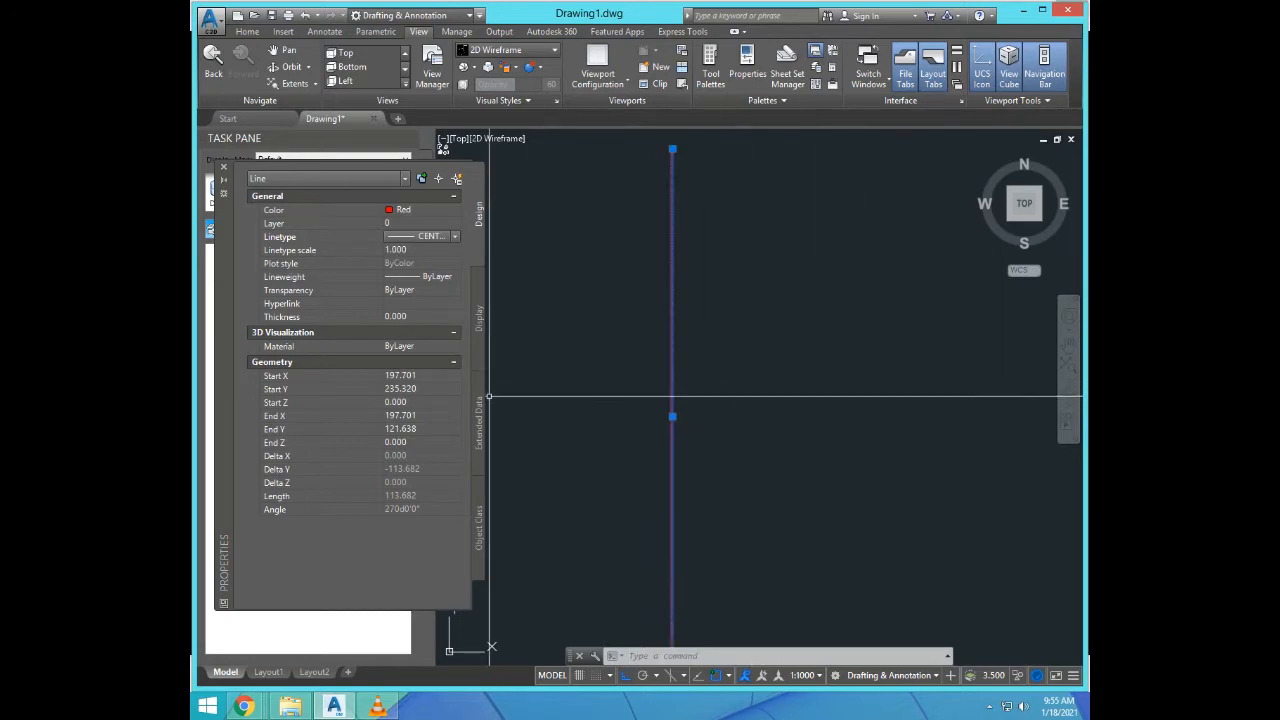
click(425, 236)
click(425, 262)
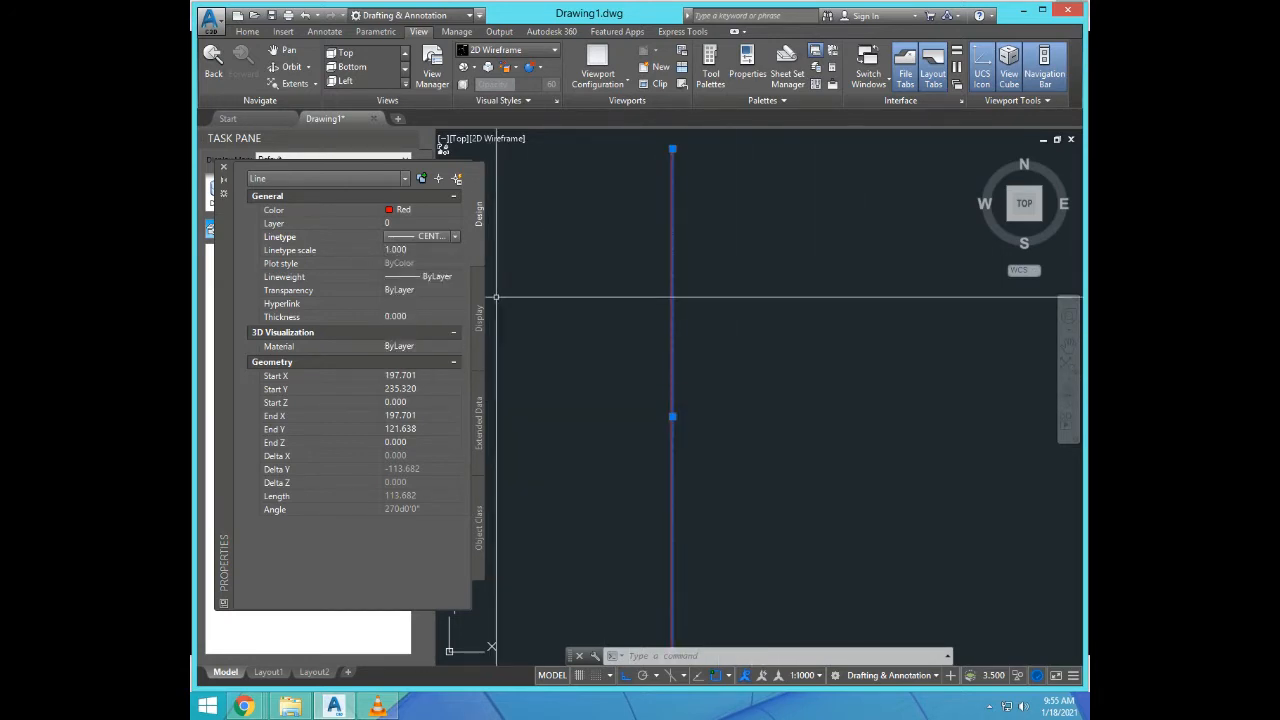
click(395, 250)
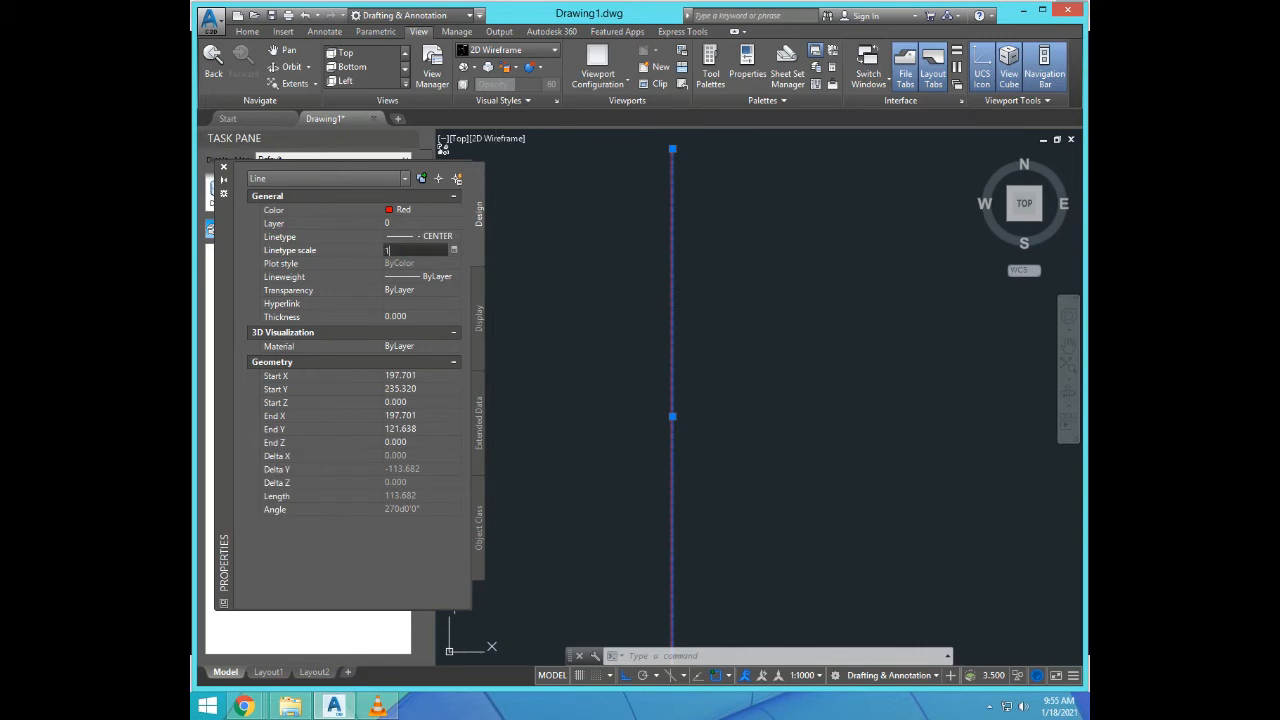
key(Escape)
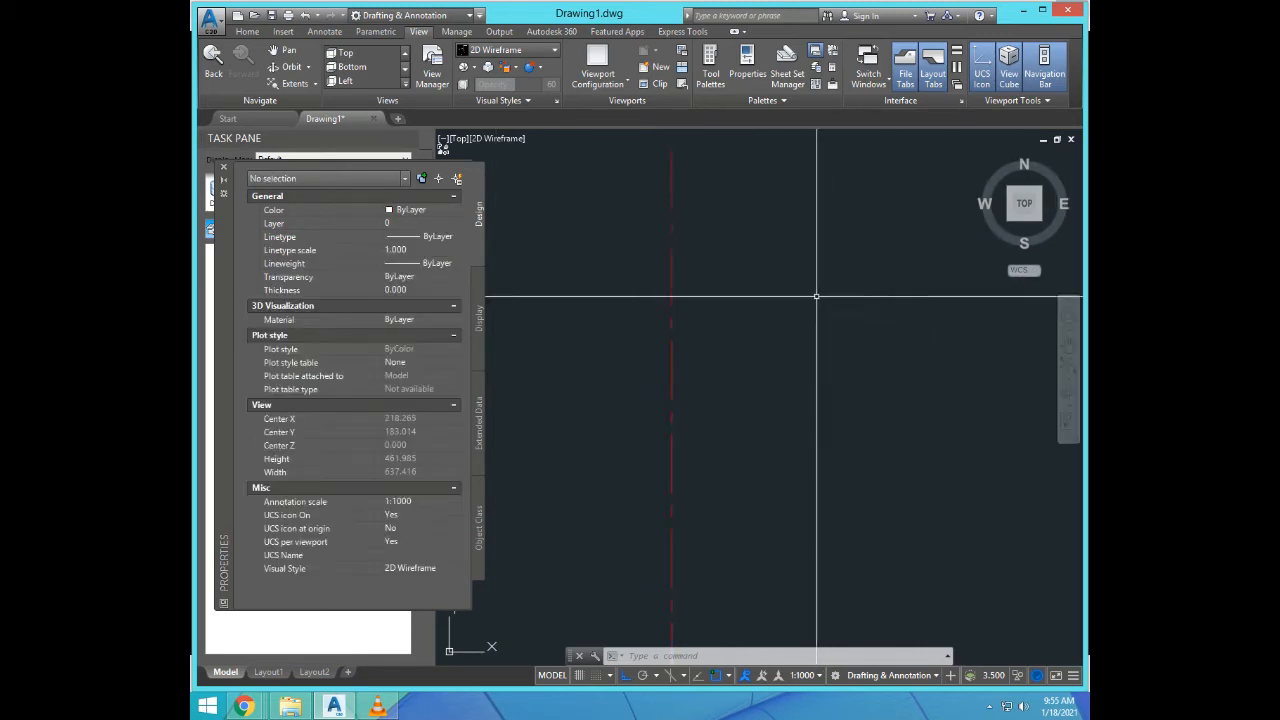
Step: Offset the red centre line by 5 to both sides
scroll(814, 297, down, 8)
scroll(857, 337, up, 6)
scroll(814, 366, down, 4)
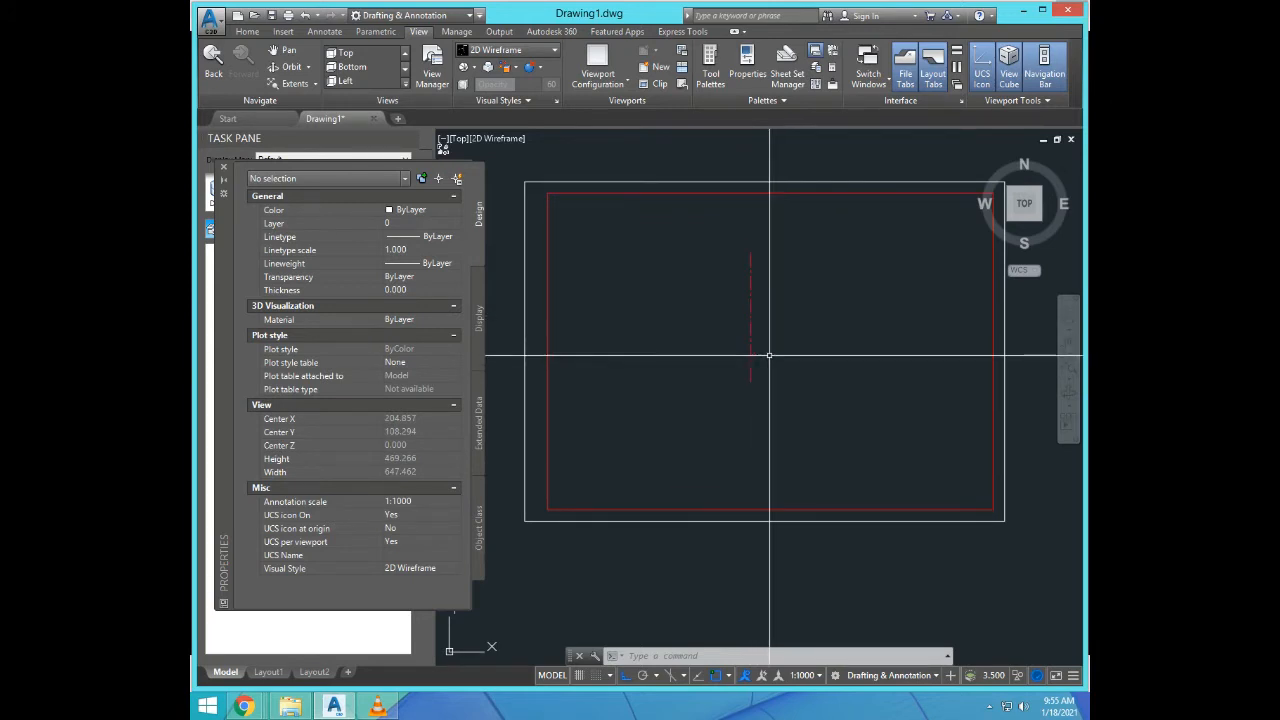
key(Return)
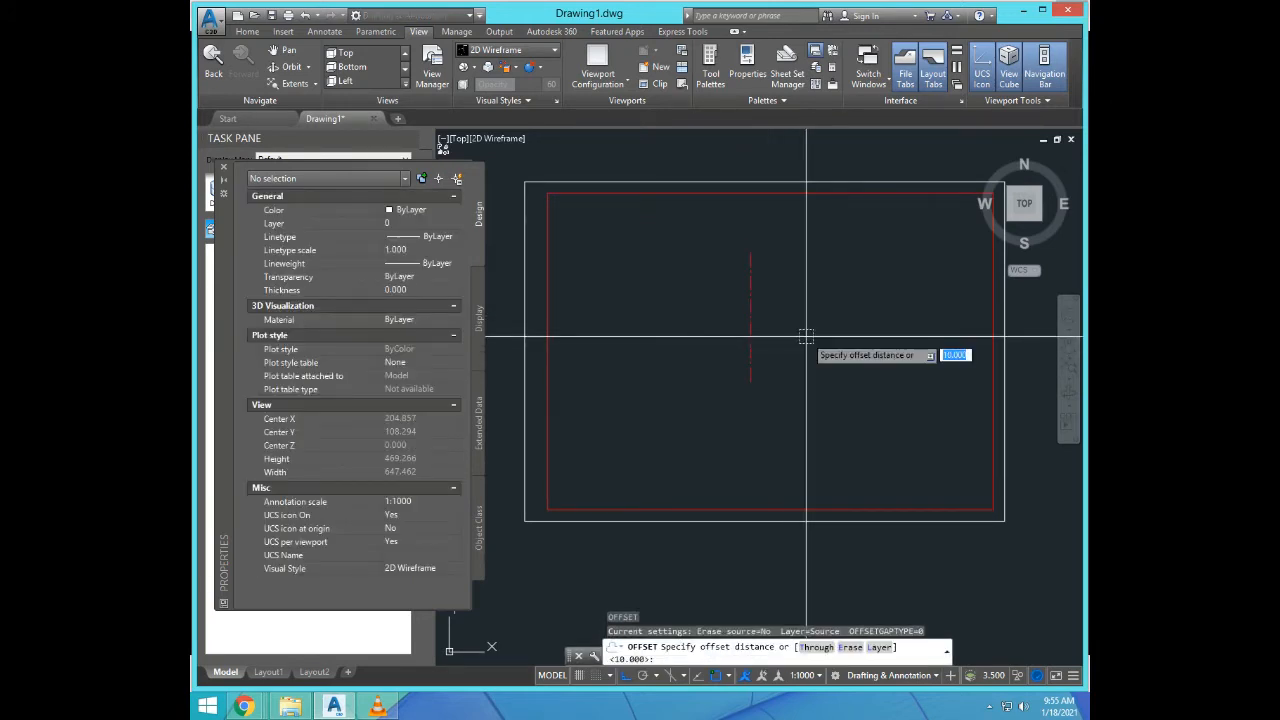
text(5)
key(Return)
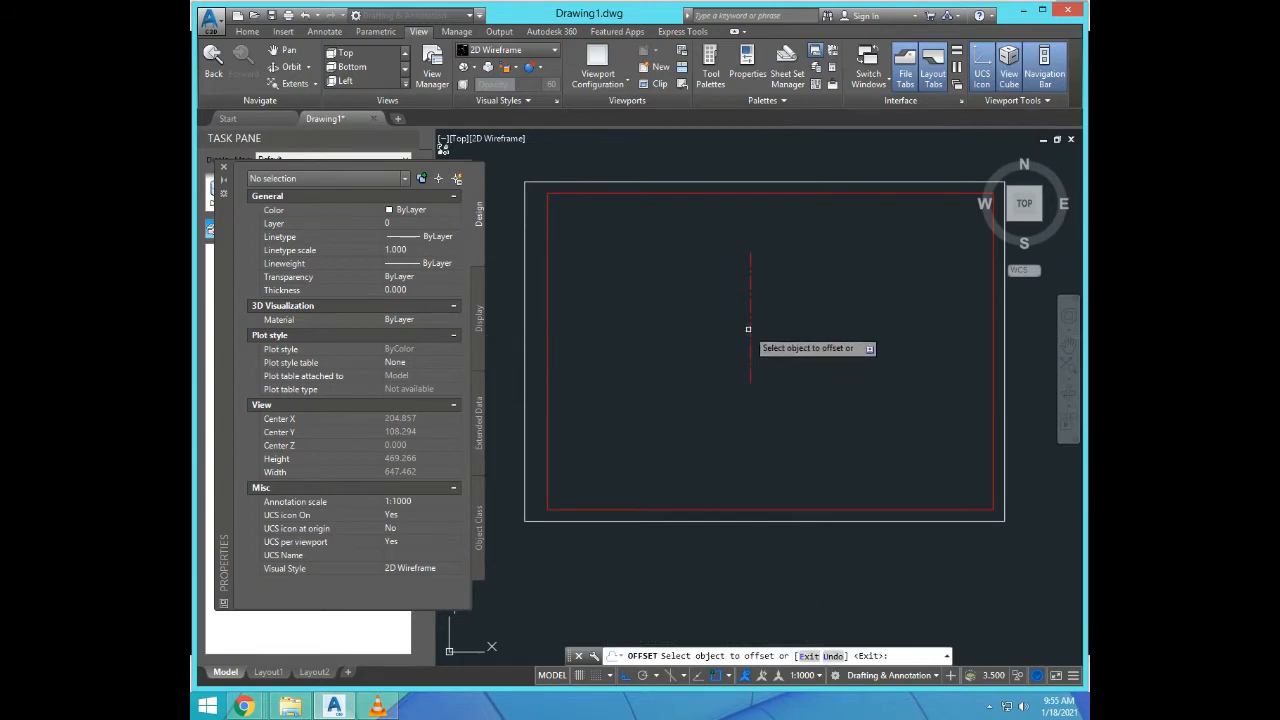
key(Escape)
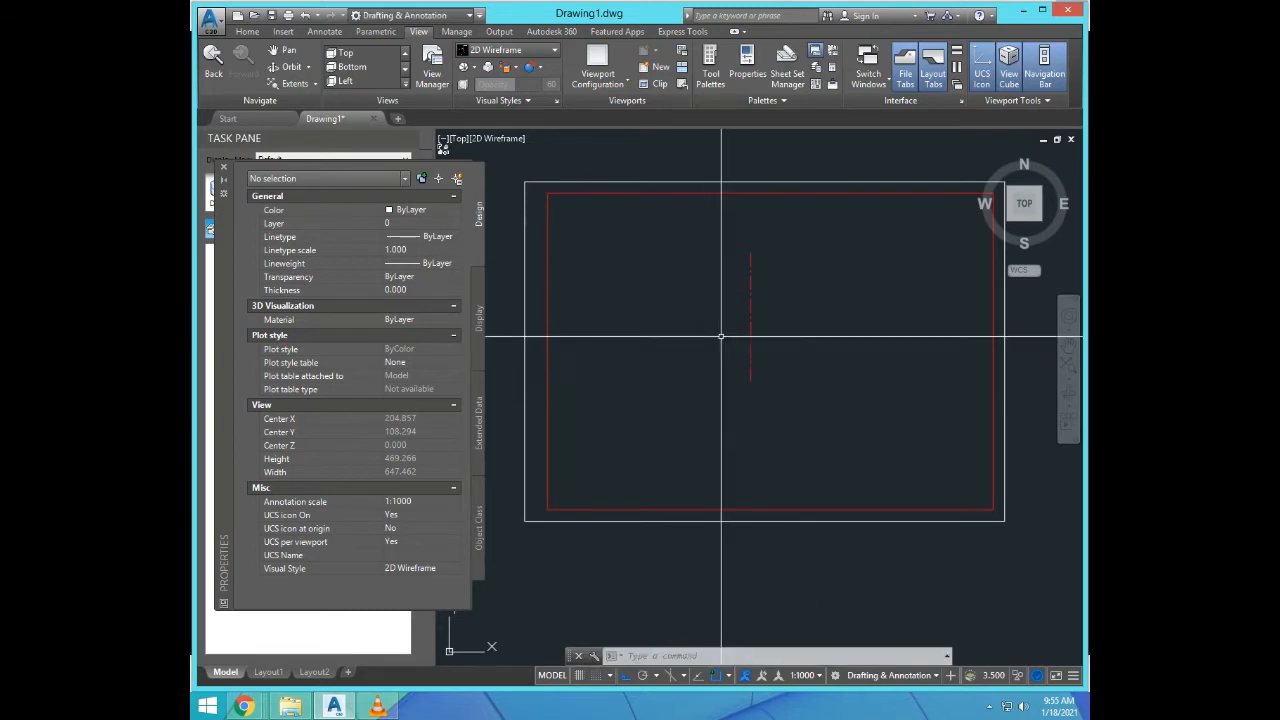
text(o)
key(Return)
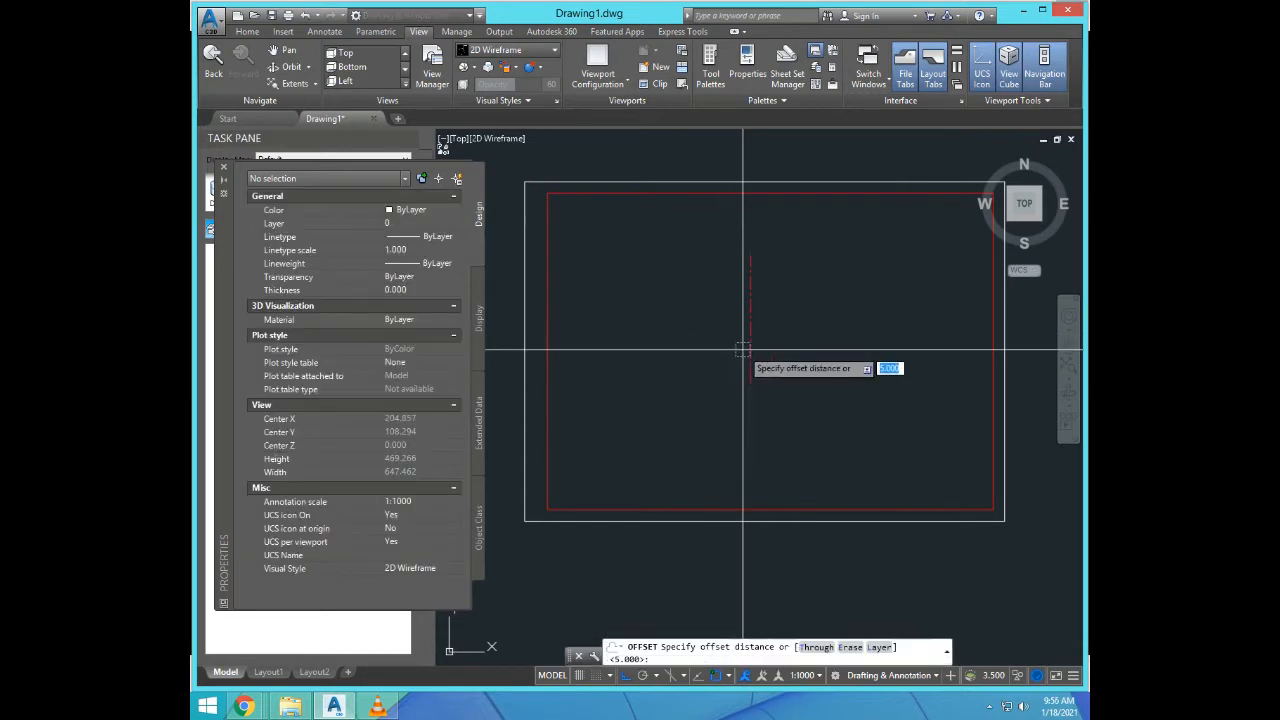
key(Return)
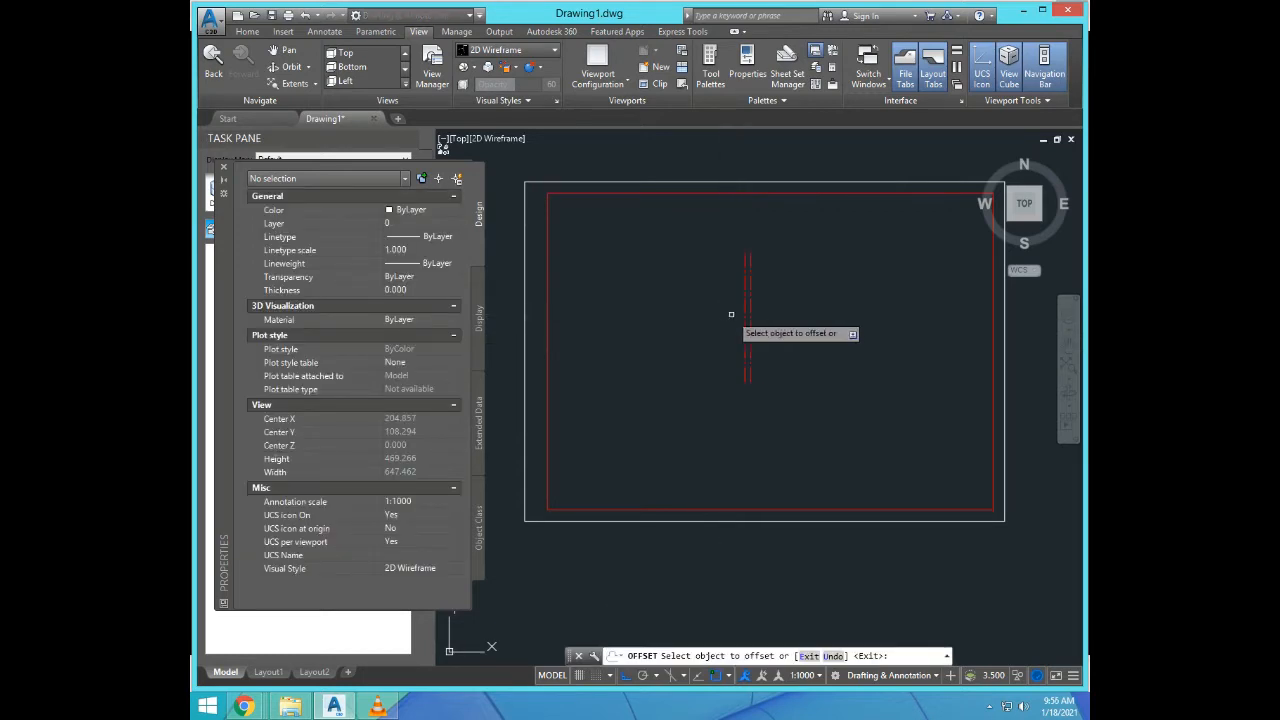
click(750, 320)
click(774, 323)
key(Escape)
Step: Set the colour of the two lines offset from the centre line to Cyan
scroll(756, 326, up, 4)
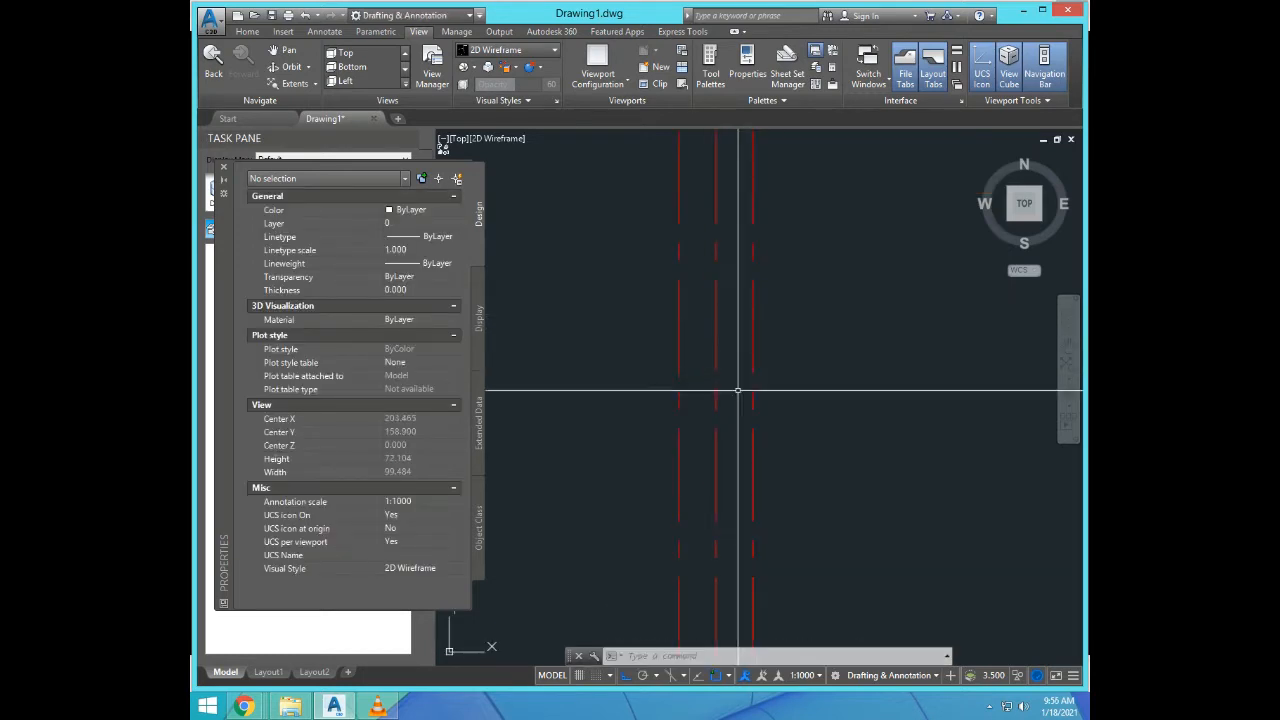
click(680, 333)
click(786, 377)
click(742, 280)
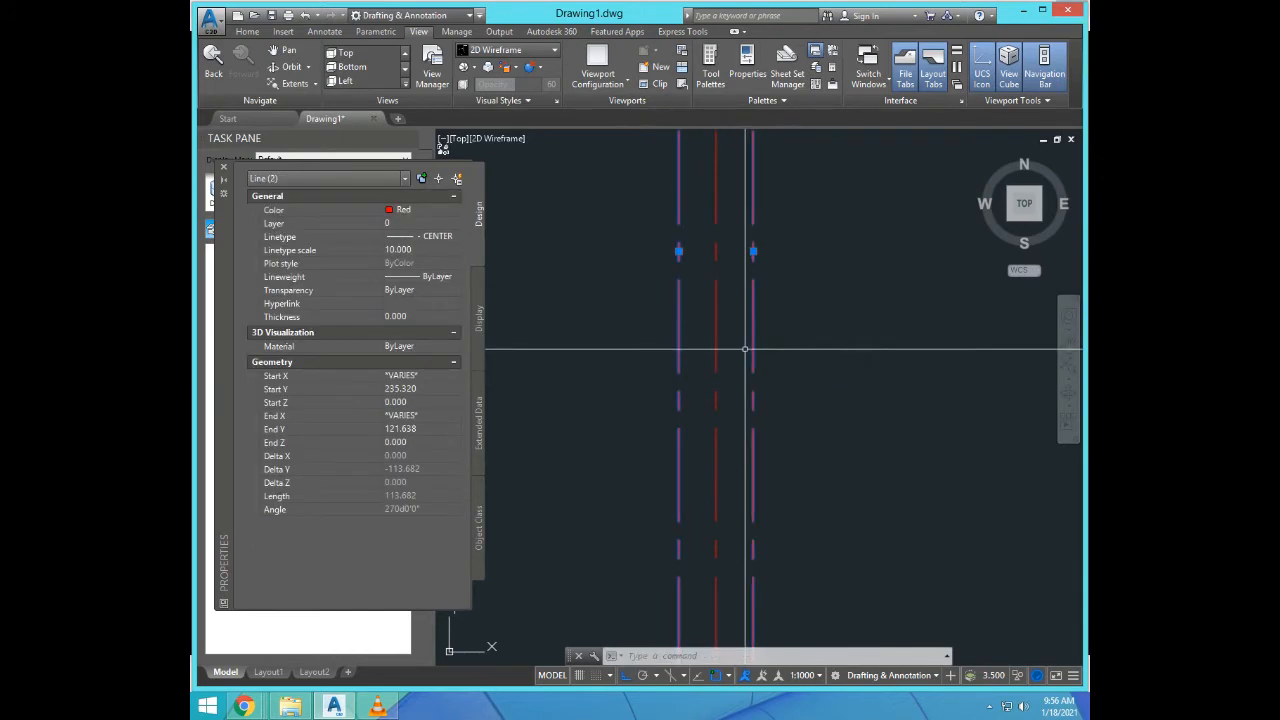
click(420, 209)
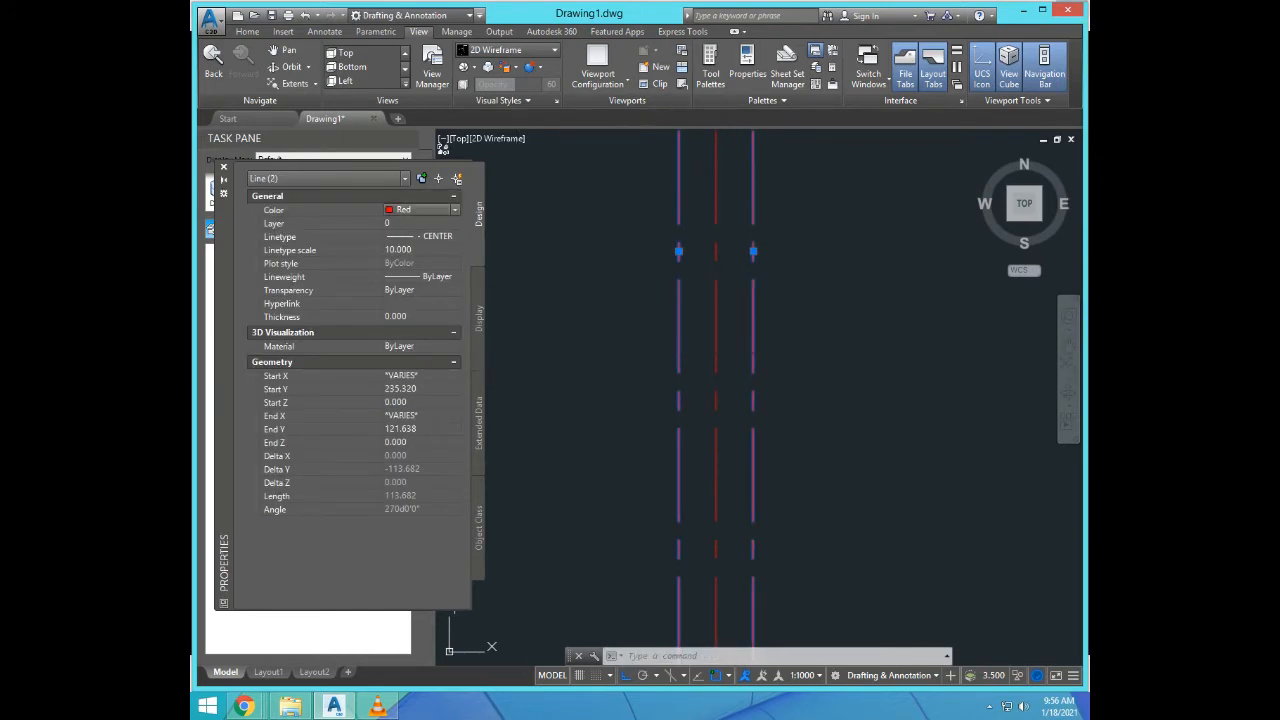
click(425, 209)
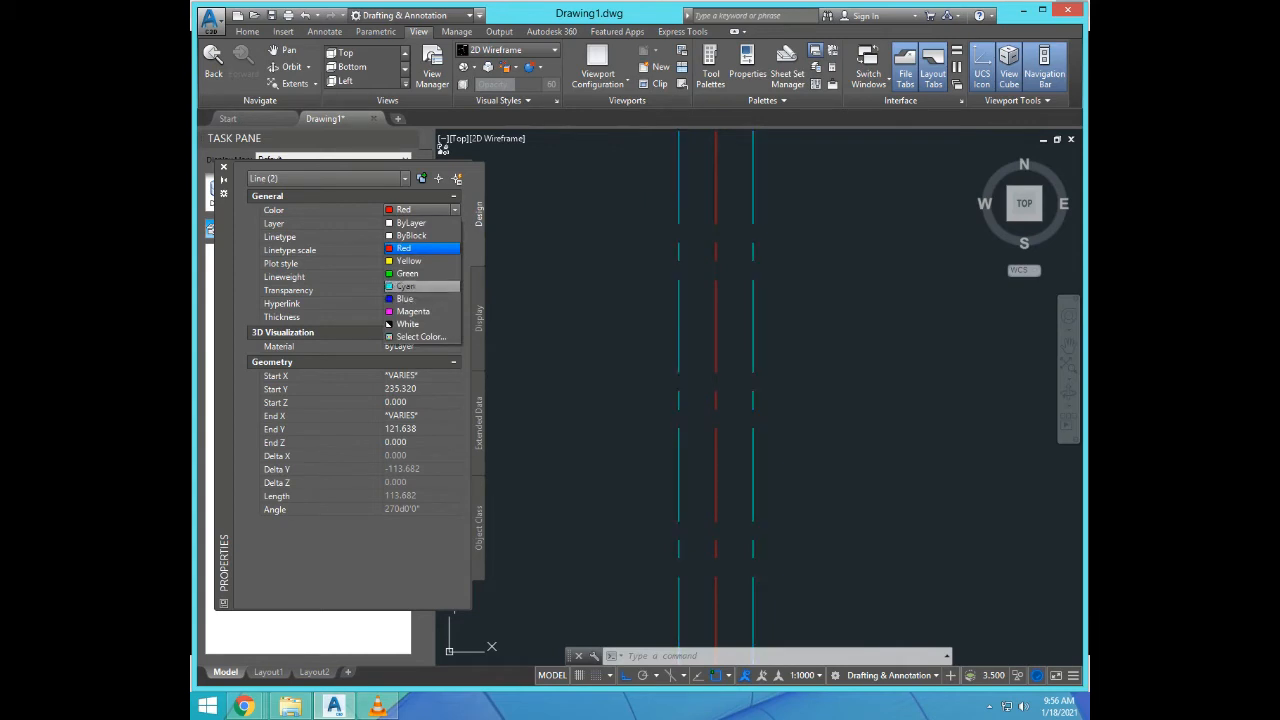
click(400, 286)
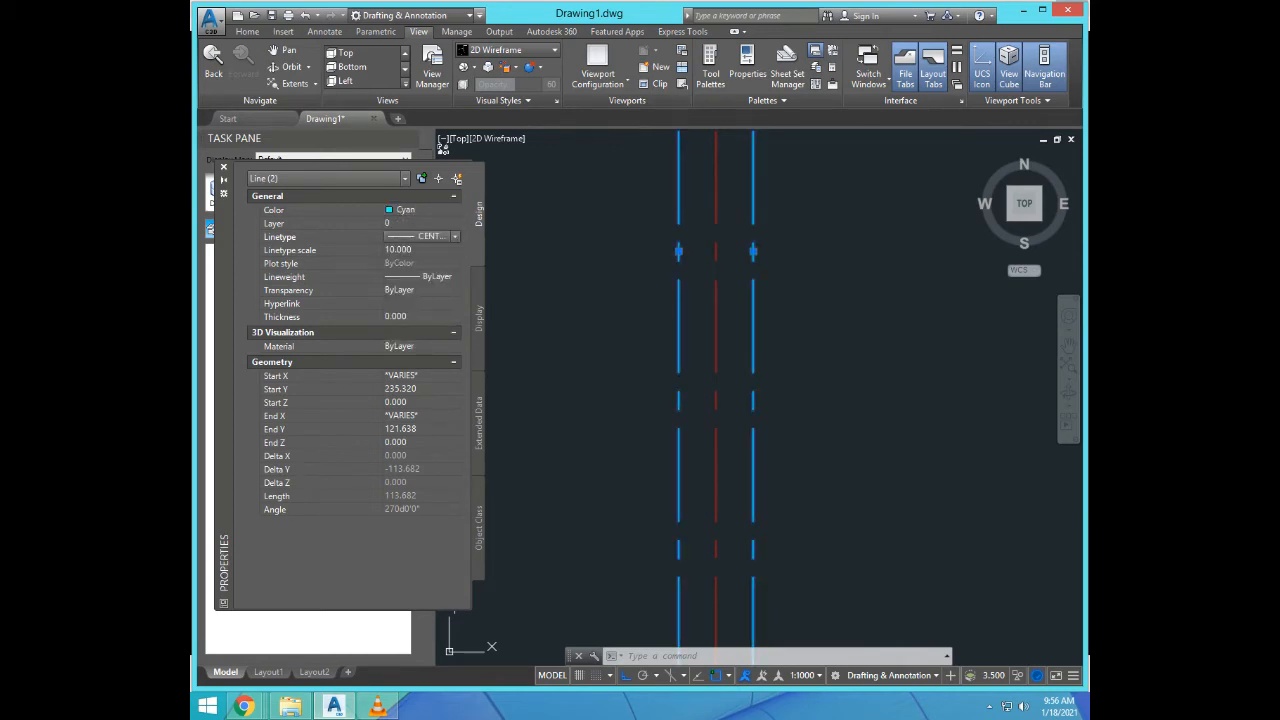
Step: Set the linetype of the two cyan lines to Continuous
click(420, 236)
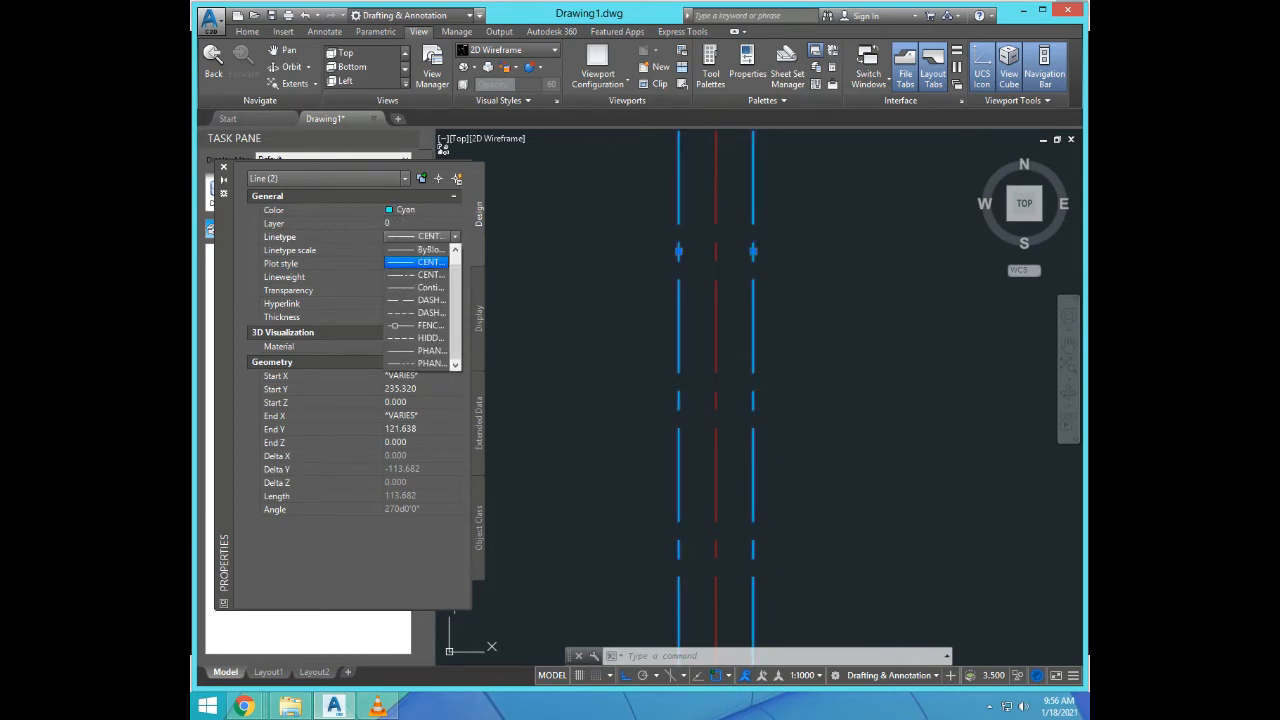
click(433, 287)
scroll(836, 336, down, 4)
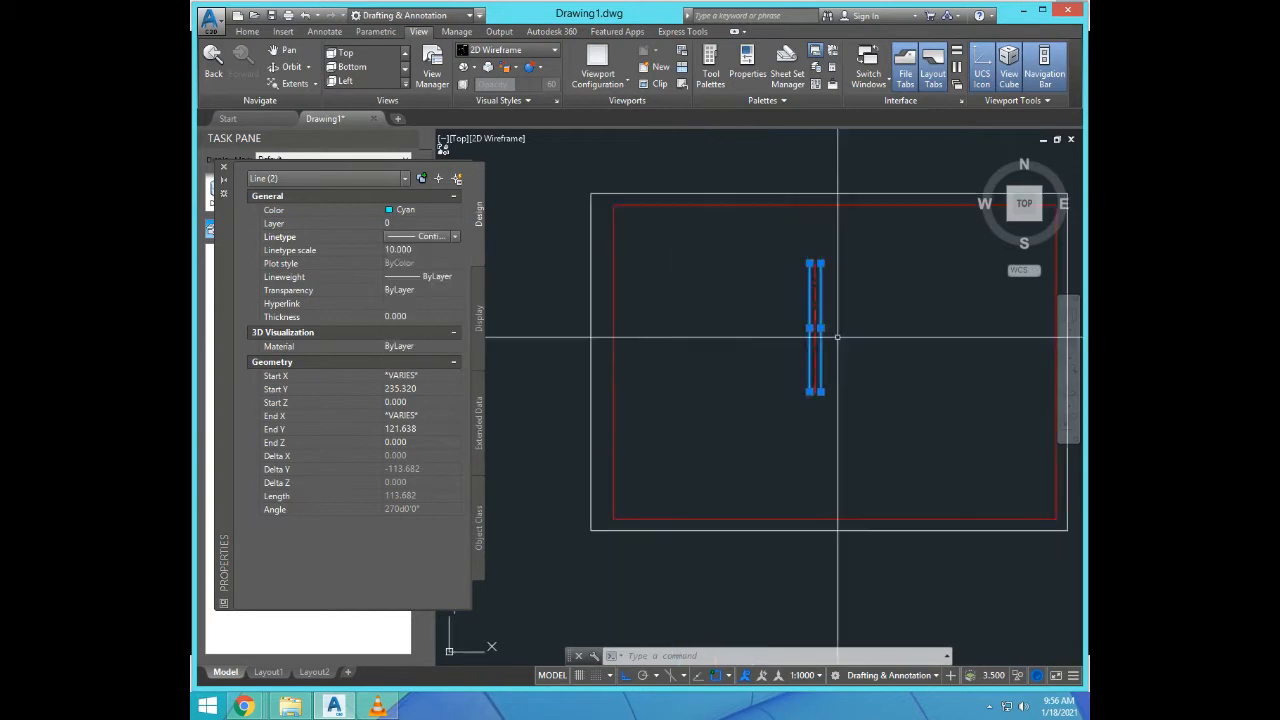
key(Escape)
Step: Offset each of the two cyan lines outward from the centre line by 10
scroll(812, 325, up, 2)
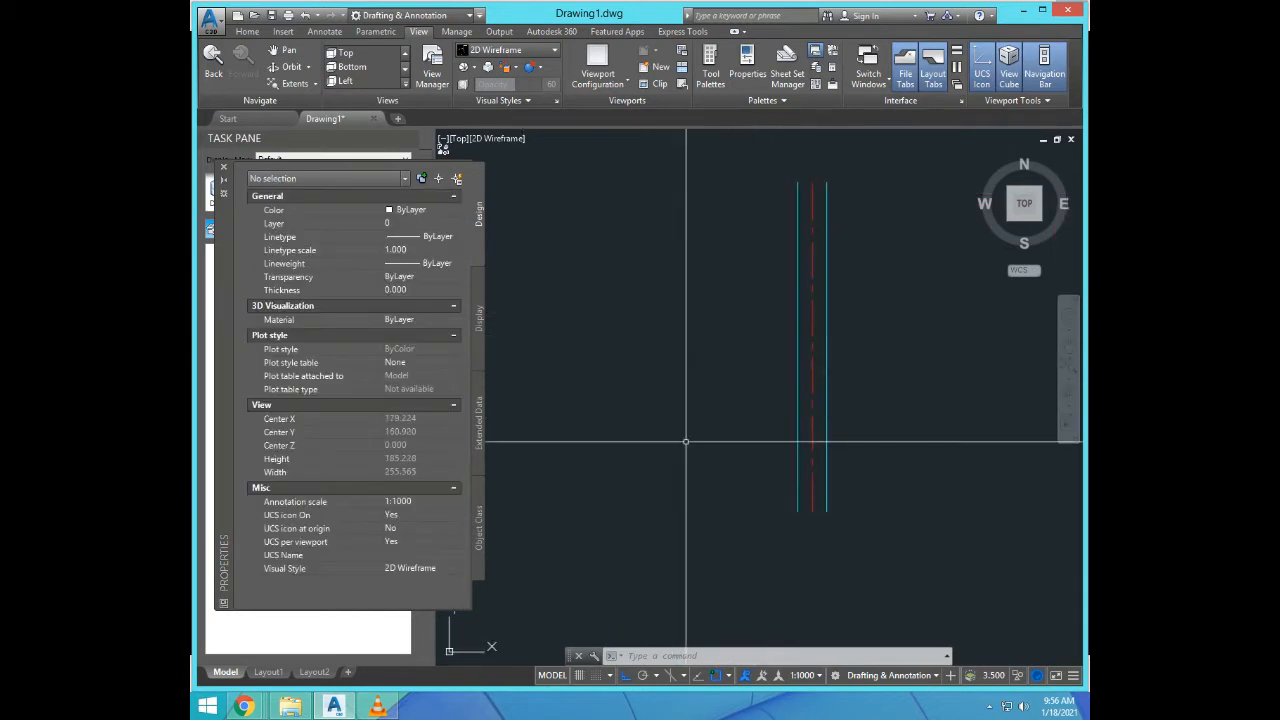
key(Return)
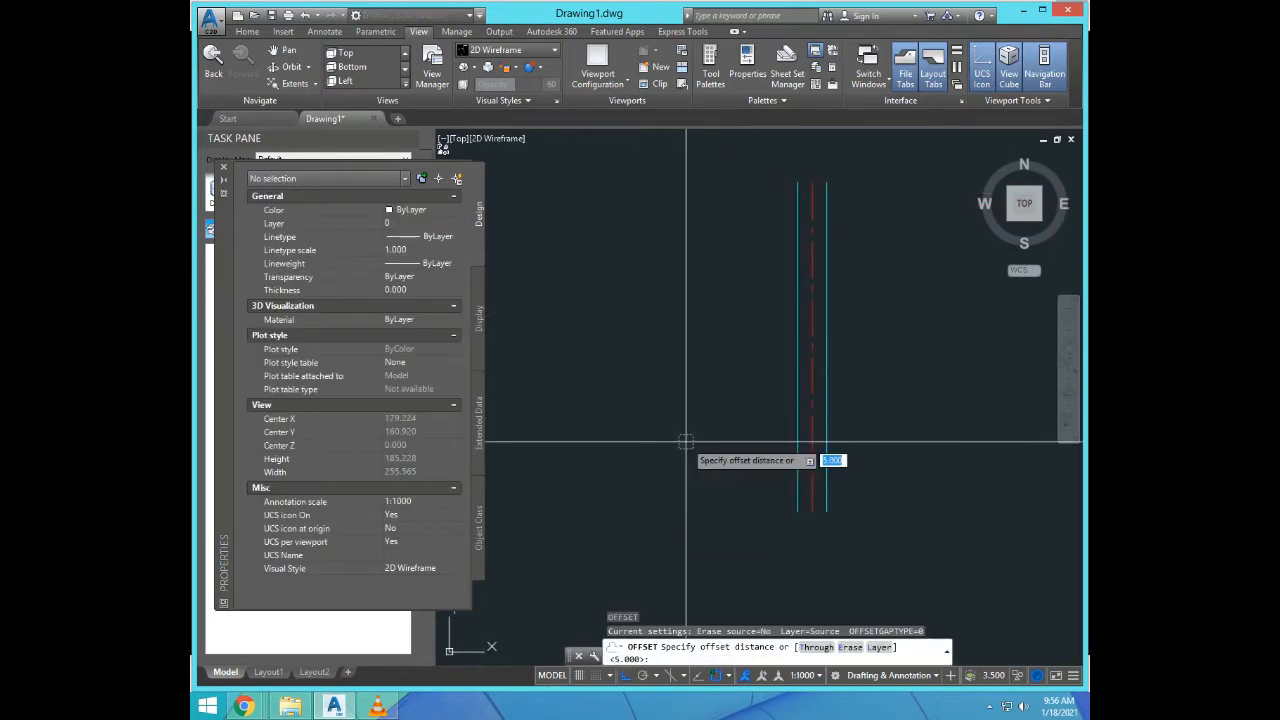
text(10)
key(Return)
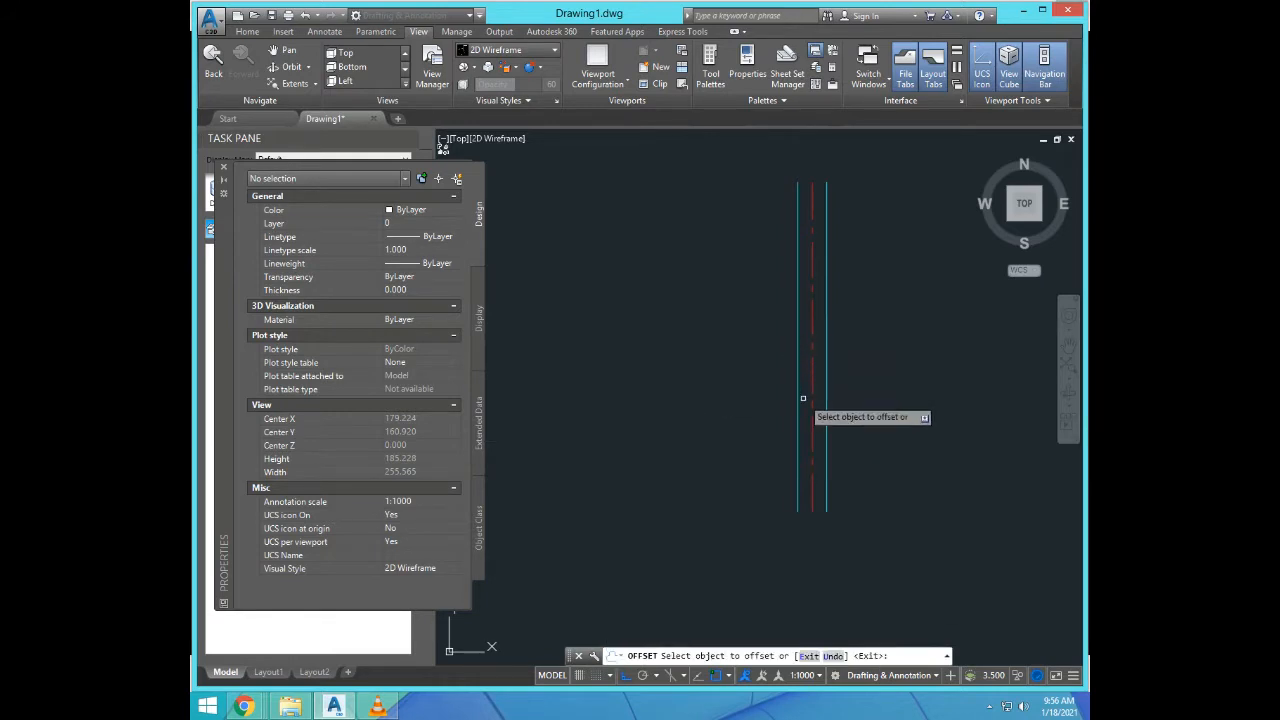
click(798, 400)
click(676, 396)
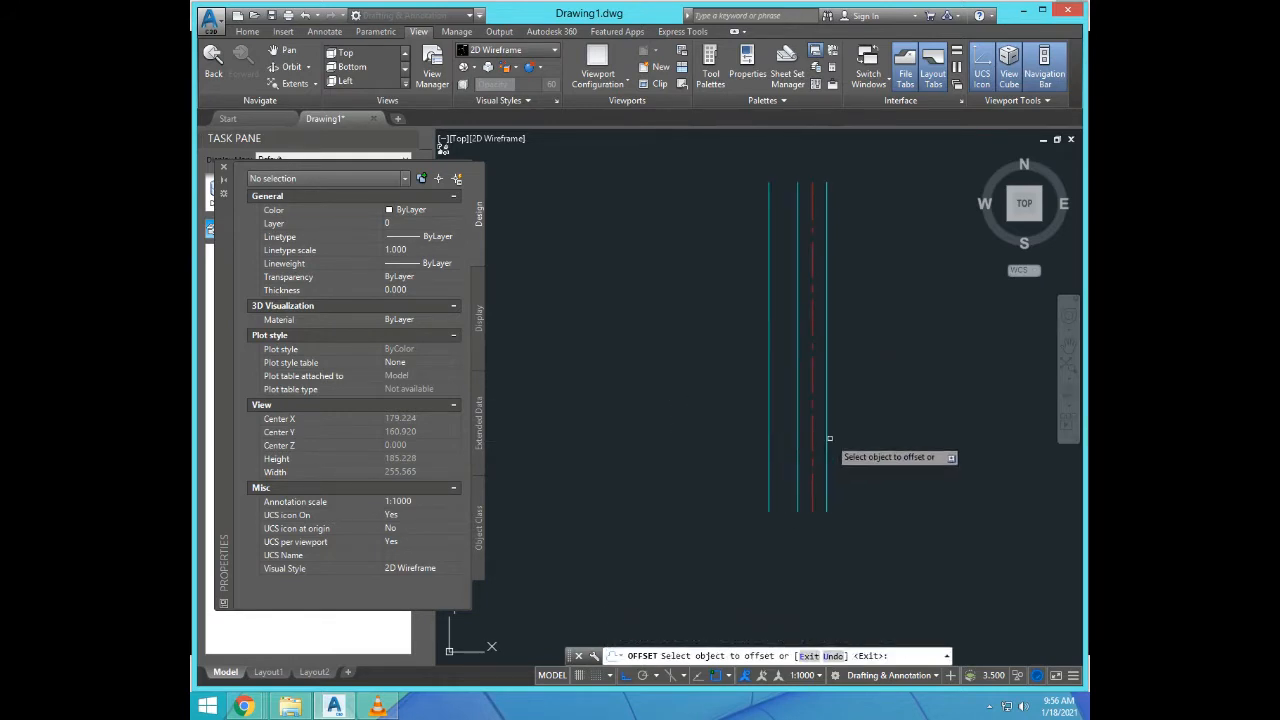
click(826, 440)
click(832, 438)
scroll(739, 367, down, 2)
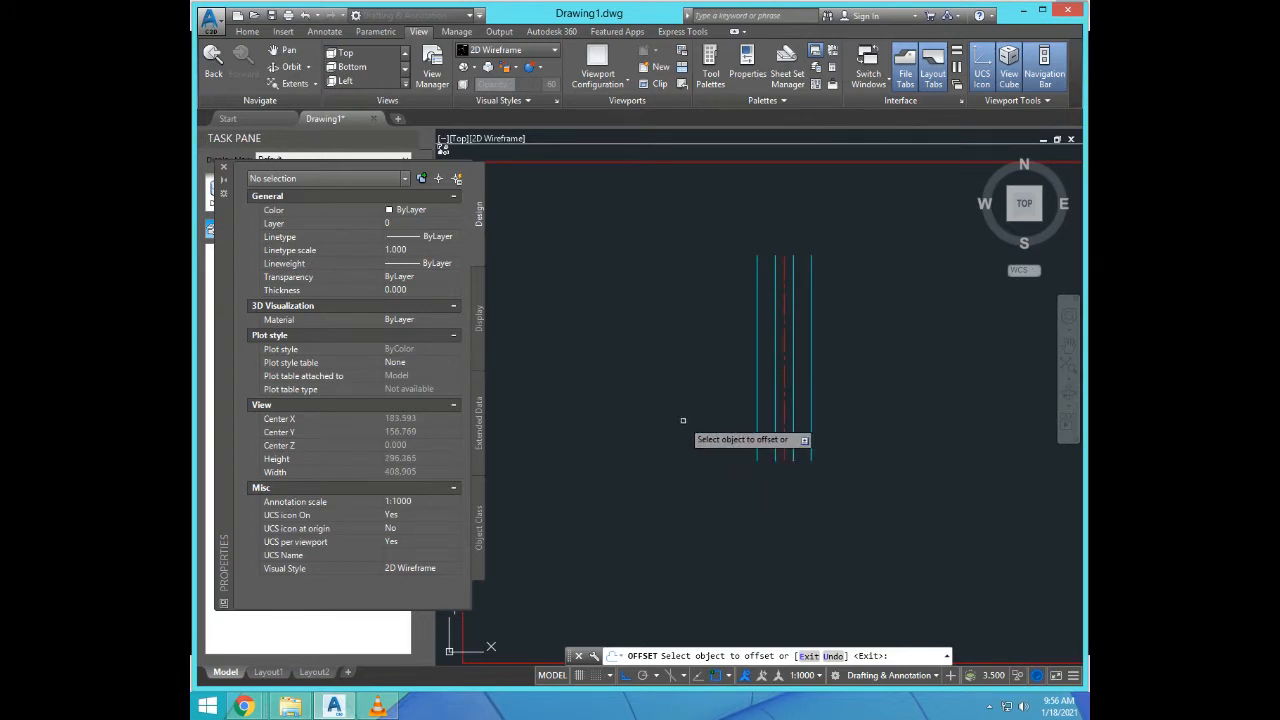
key(Return)
Step: Offset the outermost cyan line on each side of the centre line outward by 15
key(Return)
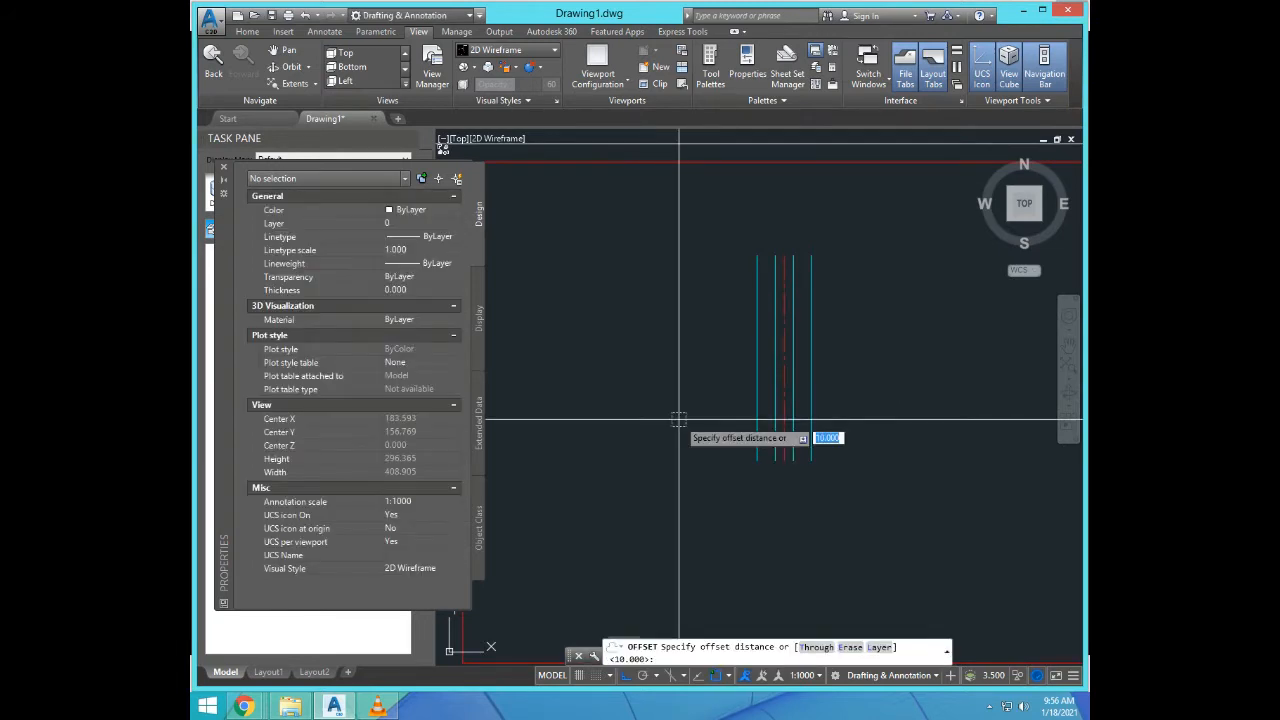
text(1)
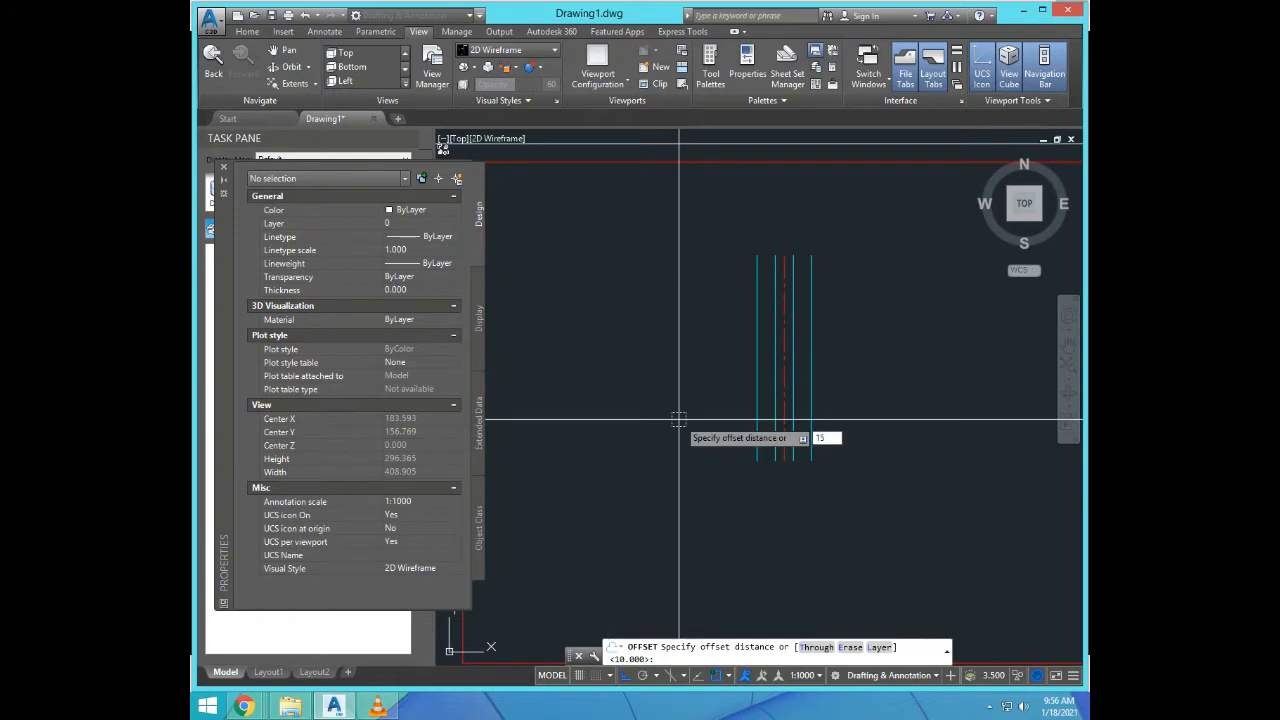
text(5)
key(Return)
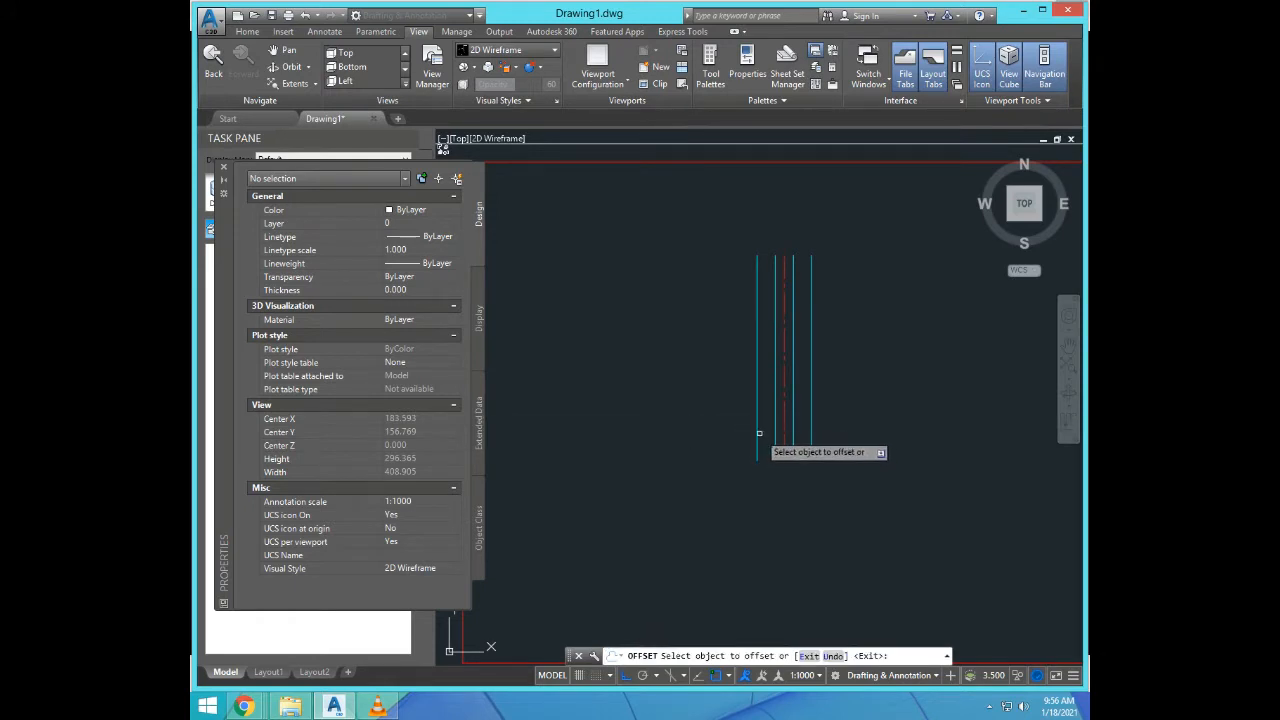
click(759, 433)
click(744, 438)
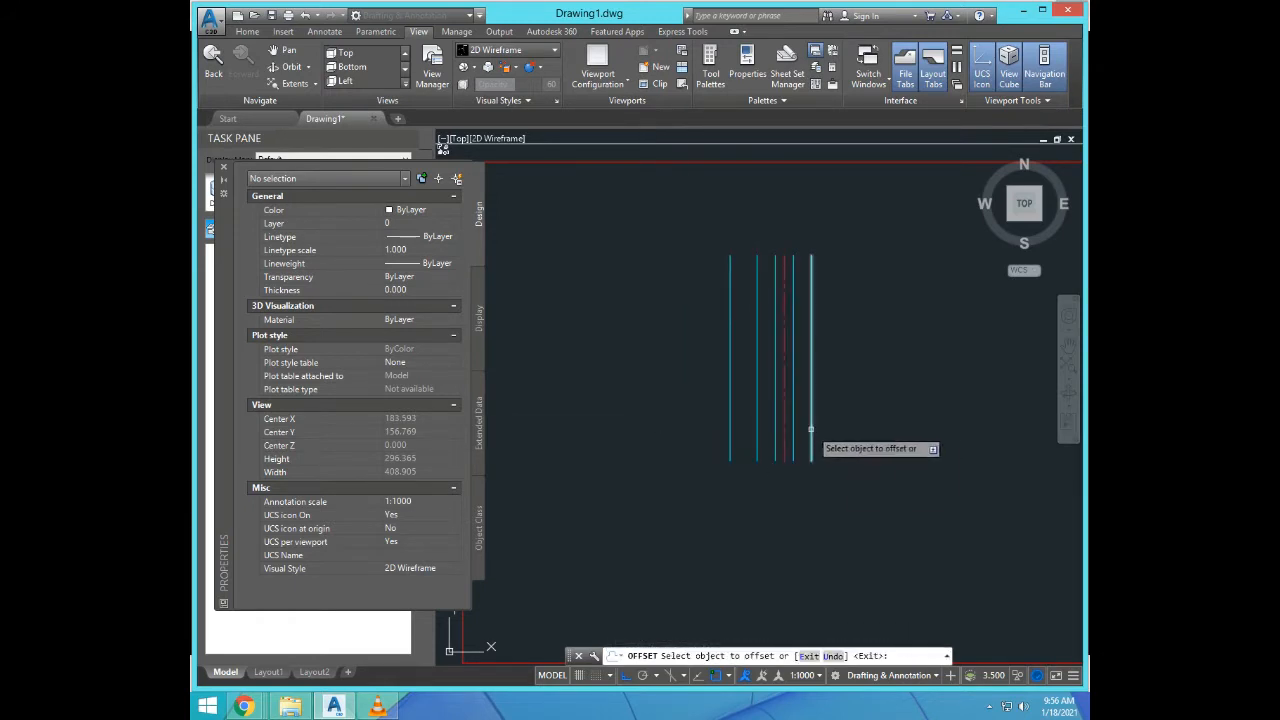
click(811, 429)
click(890, 438)
Step: Offset the new outermost cyan line on each side outward by another 15
scroll(816, 398, down, 3)
scroll(818, 397, up, 3)
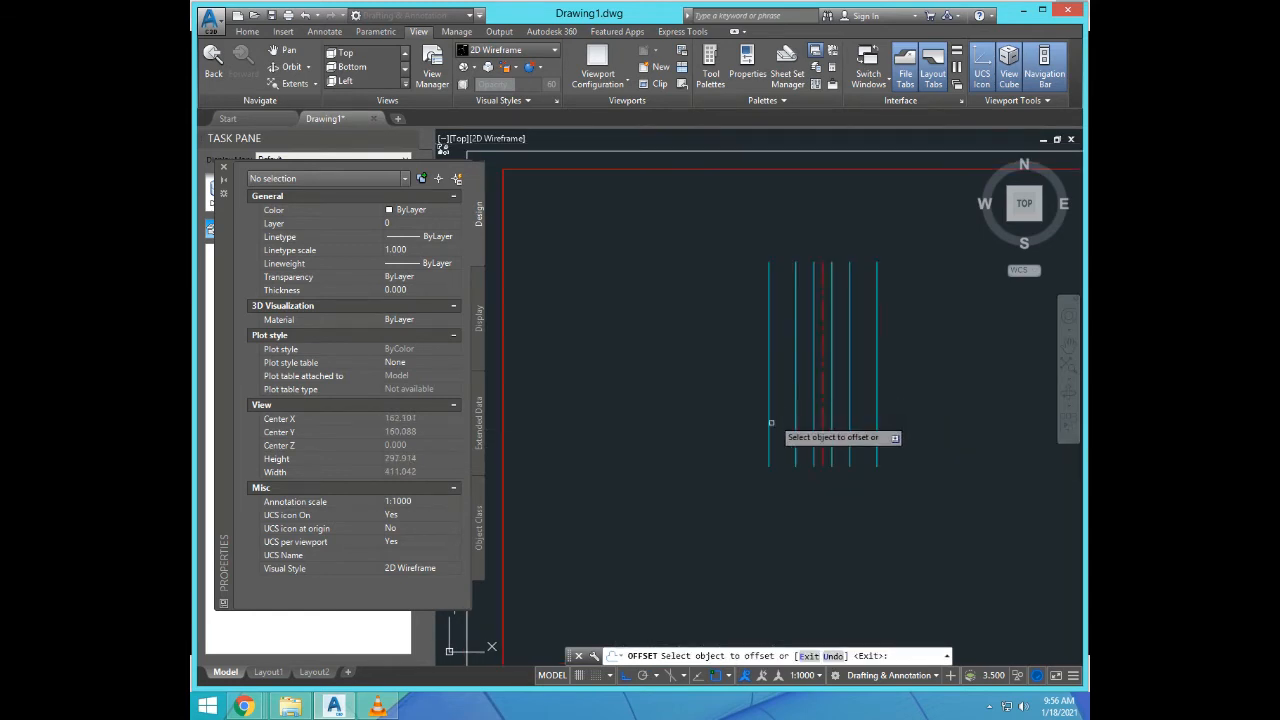
click(768, 457)
click(643, 458)
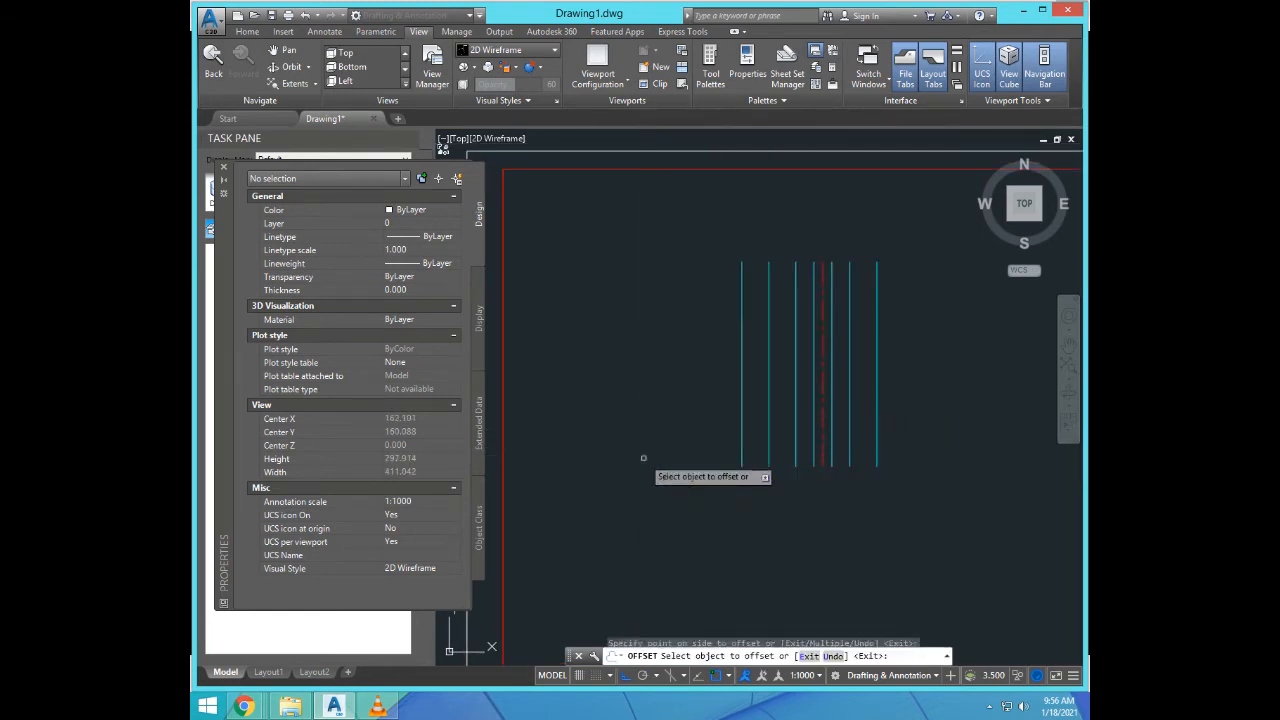
click(876, 462)
click(898, 468)
scroll(718, 452, down, 3)
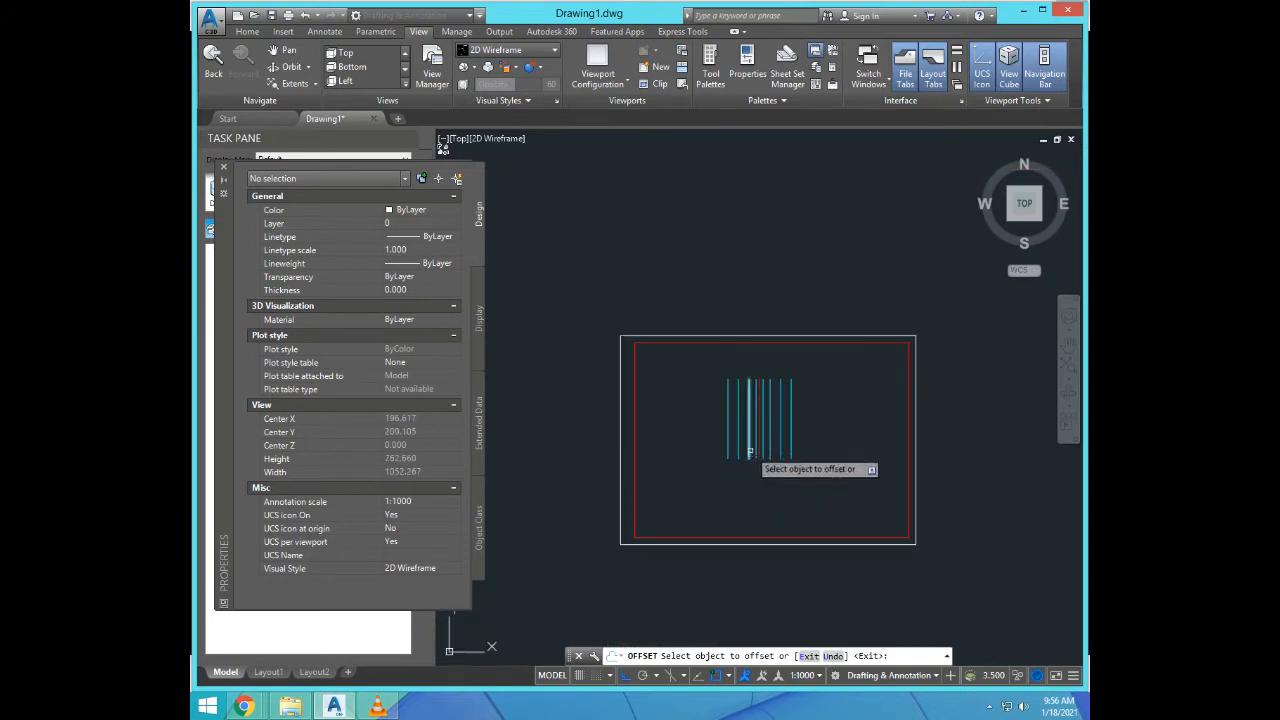
scroll(750, 452, up, 3)
key(Return)
Step: Offset the outermost cyan line on each side of the centre line outward by 20
key(Return)
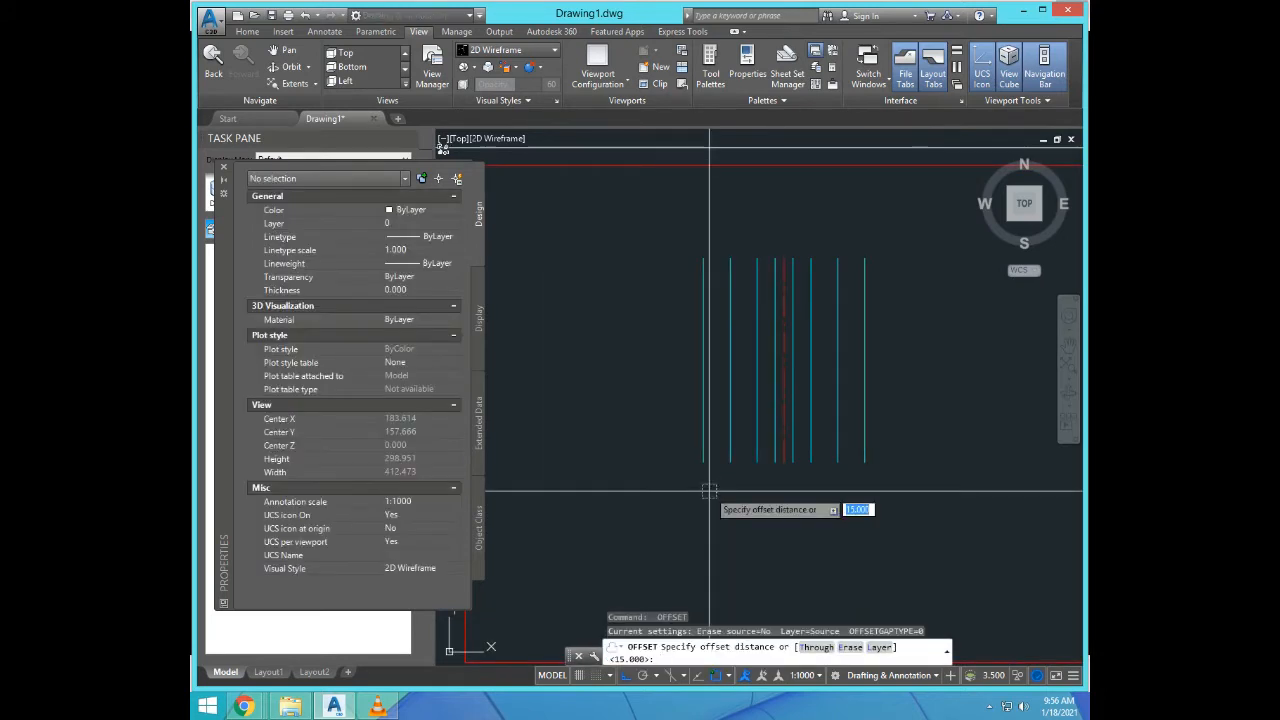
text(30)
key(Return)
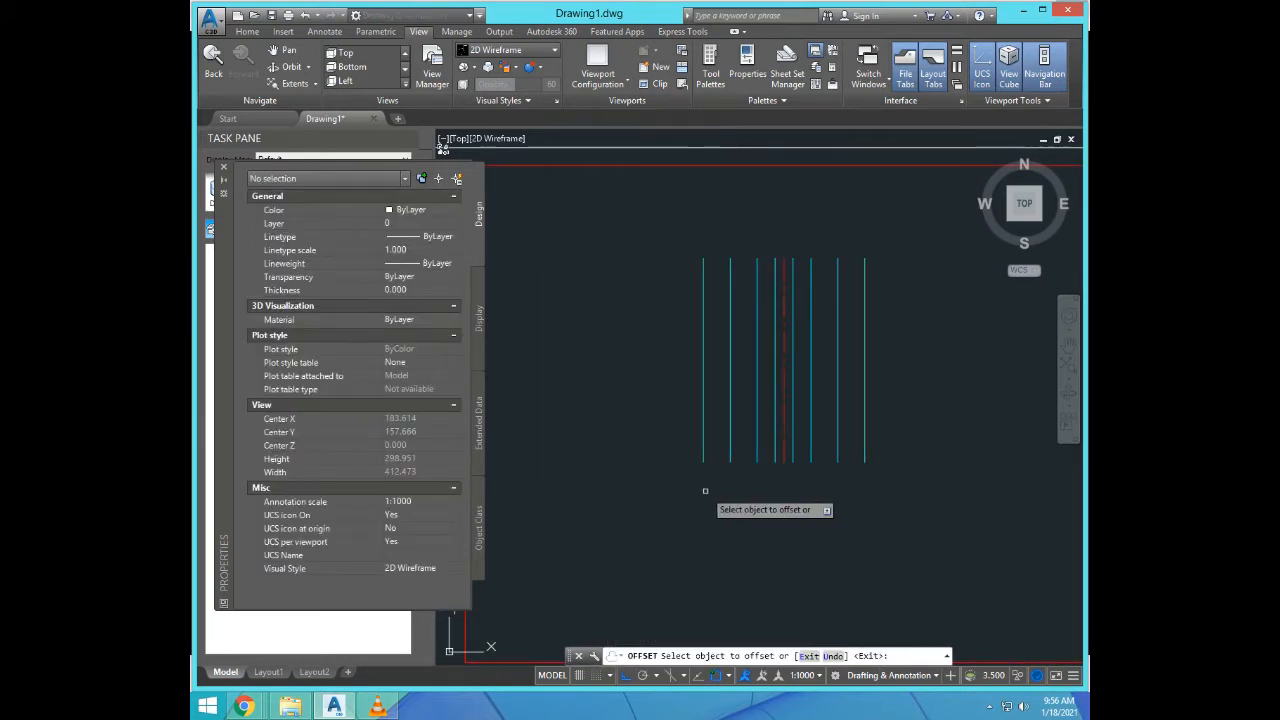
click(703, 416)
click(622, 414)
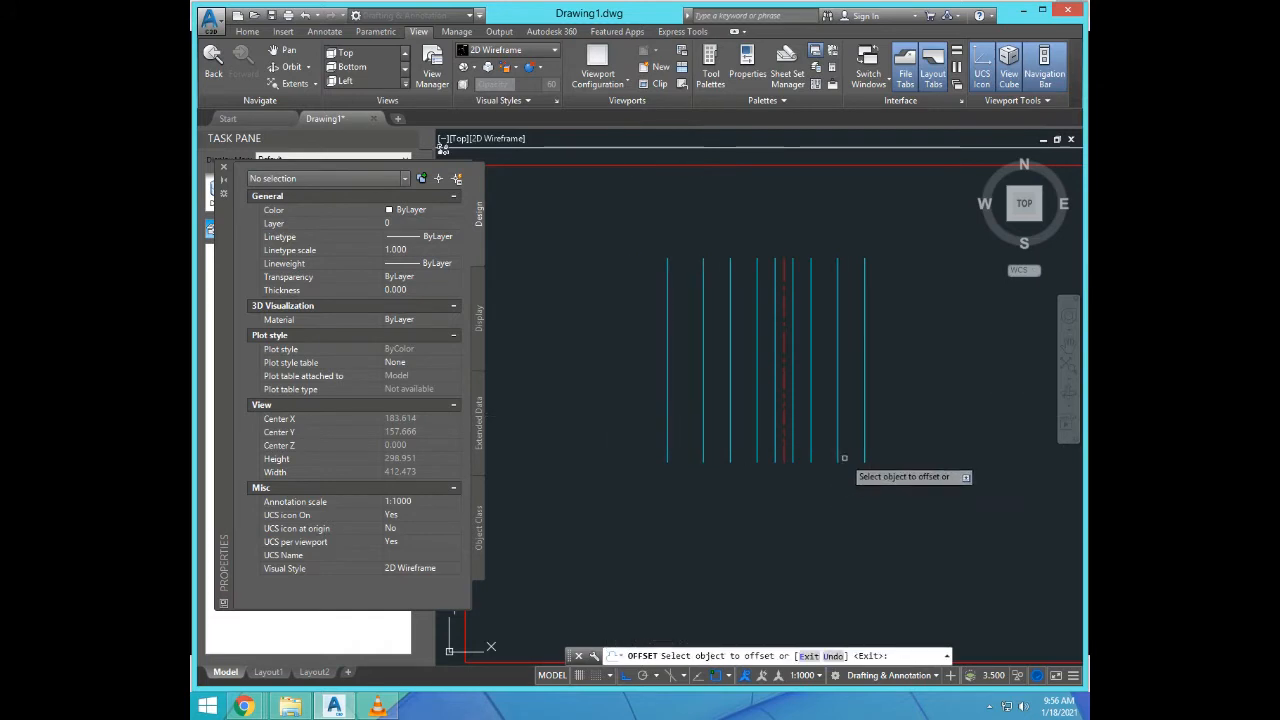
click(864, 457)
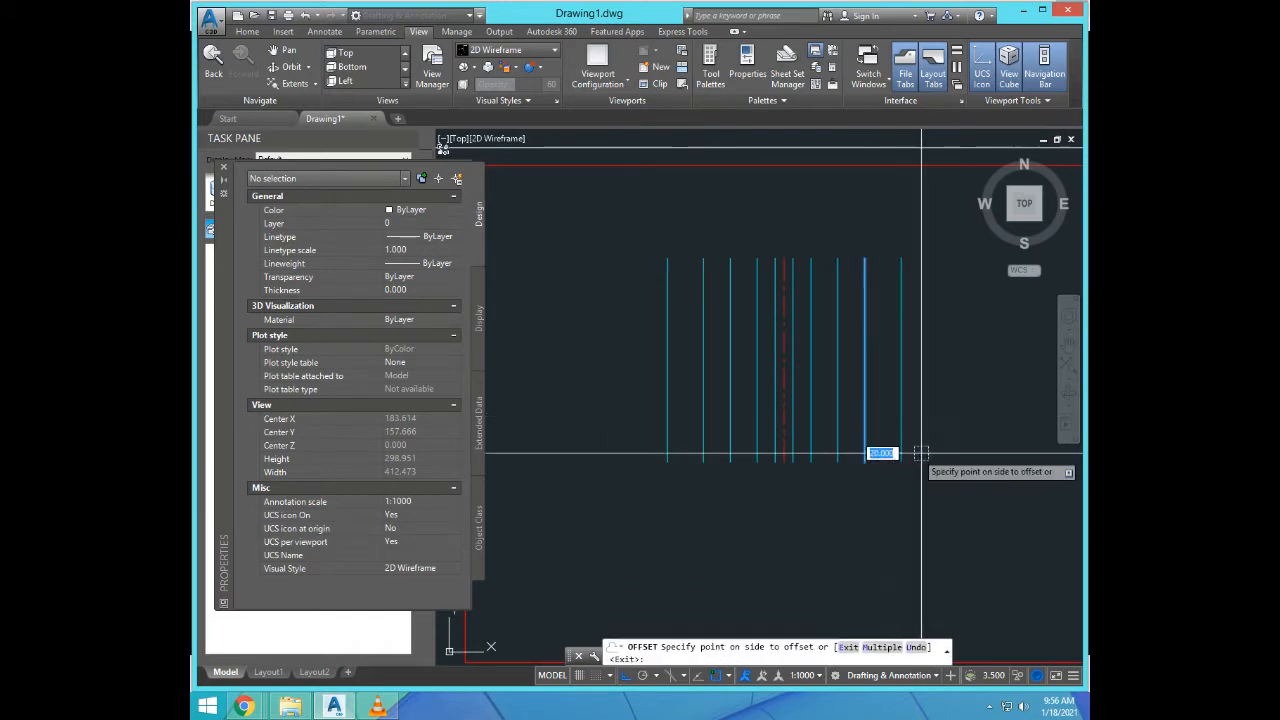
click(920, 451)
Step: Offset the outermost cyan line on each side of the centre line outward by another 20
scroll(830, 406, down, 2)
click(766, 405)
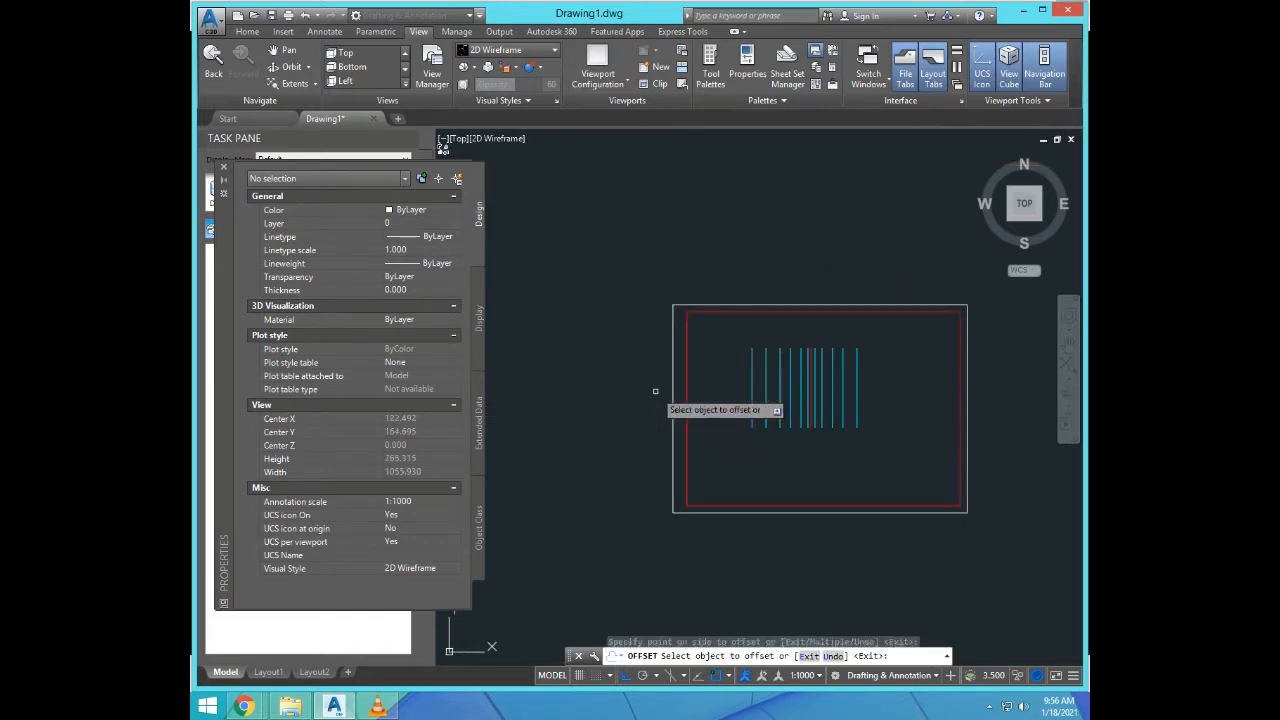
click(654, 402)
click(860, 408)
click(866, 409)
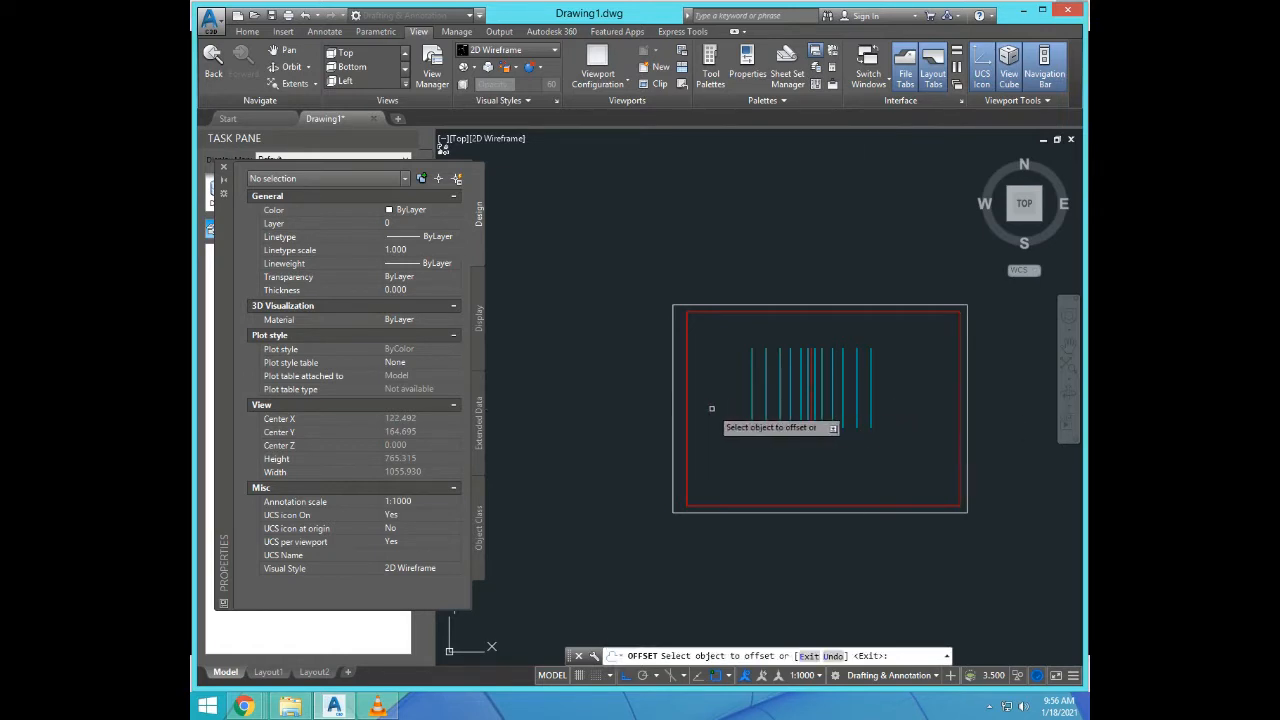
Step: Add two more cyan lines on each side by repeatedly offsetting the outermost one outward by 20
click(752, 423)
click(744, 424)
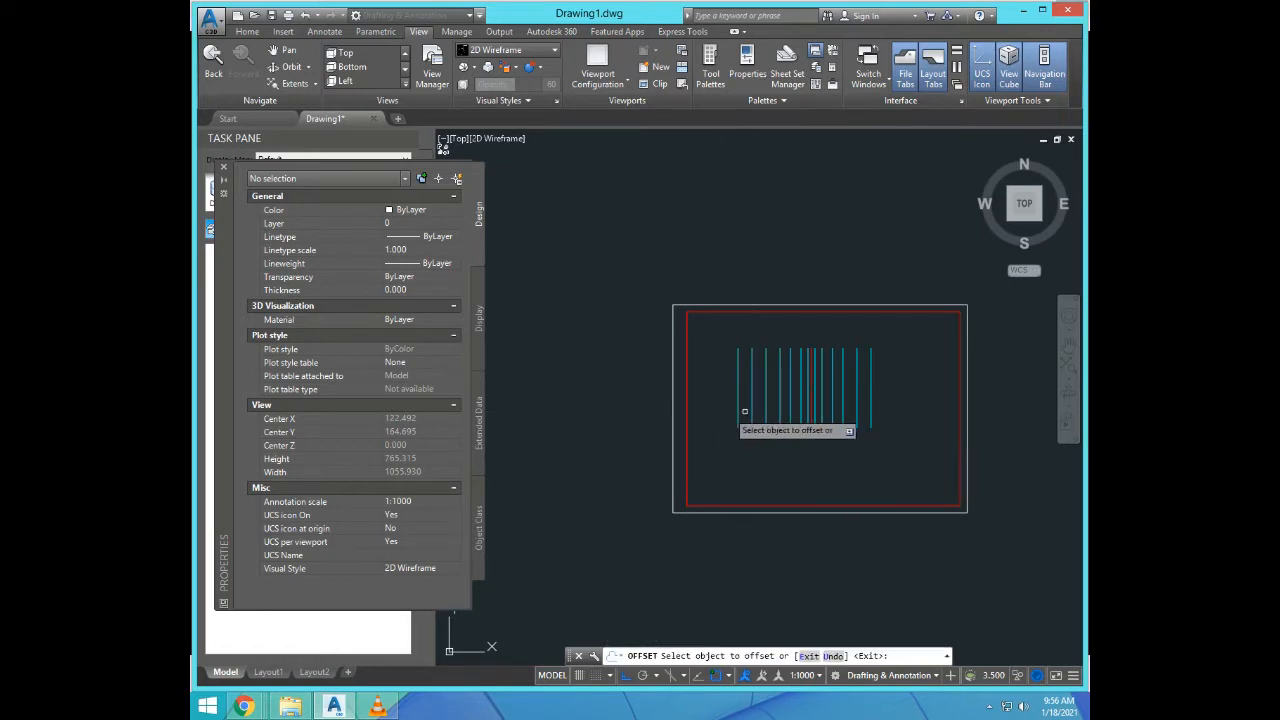
click(869, 409)
click(919, 416)
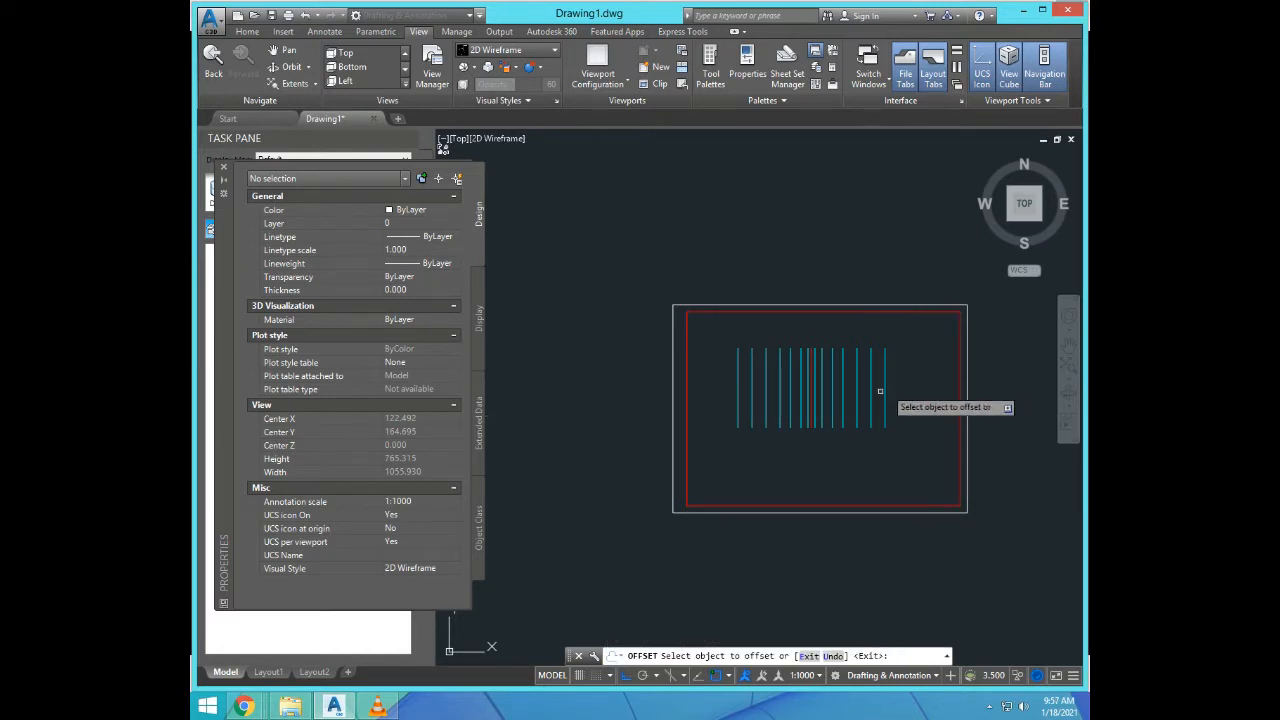
click(737, 420)
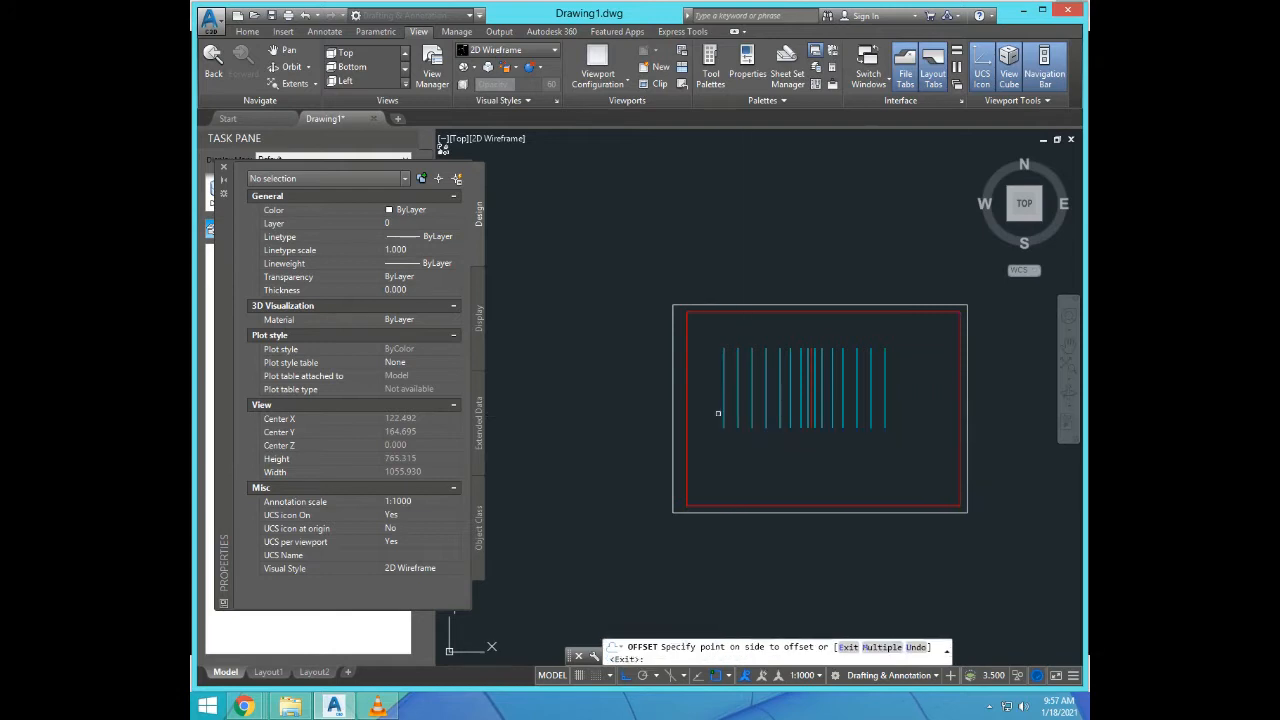
click(731, 421)
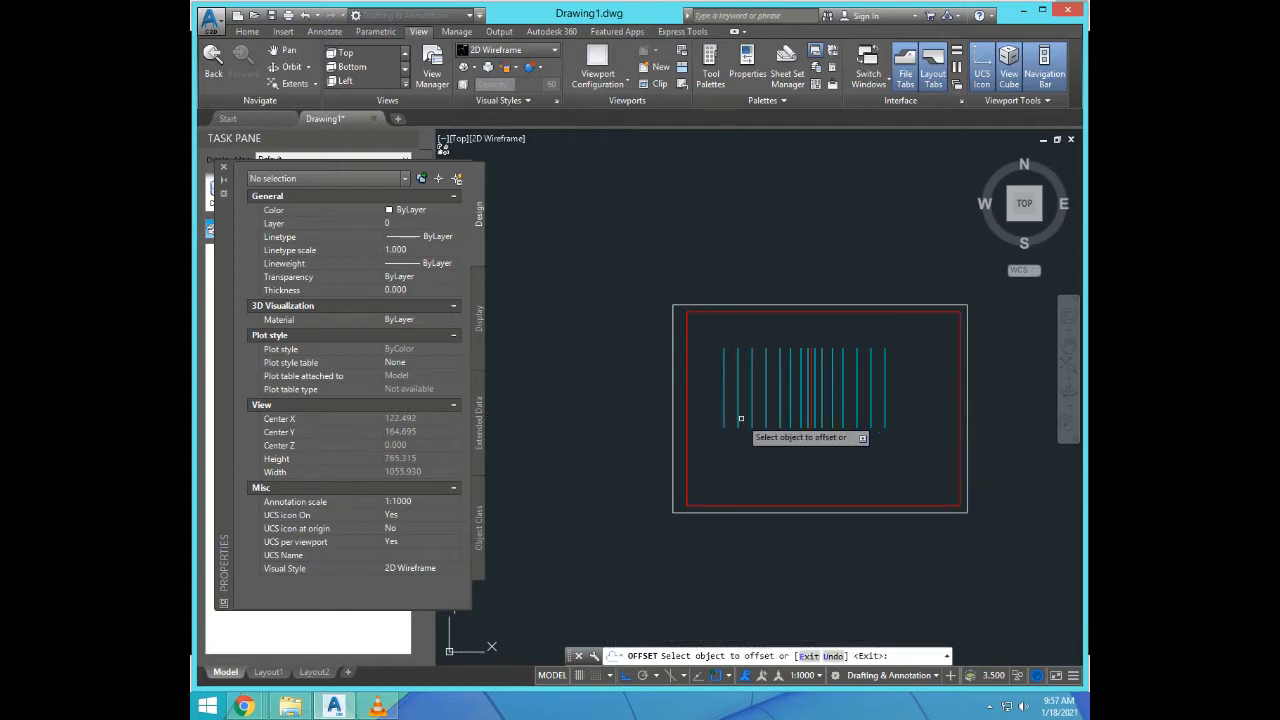
click(884, 405)
click(908, 428)
key(Return)
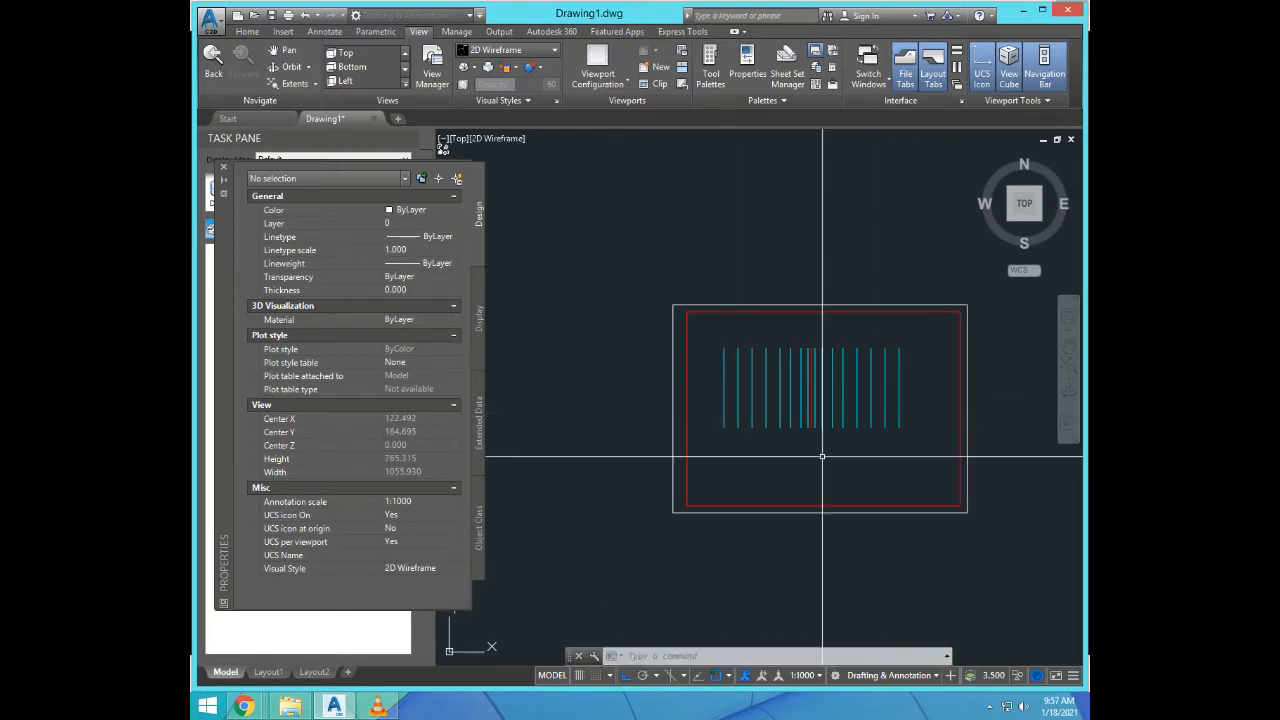
Step: With Ortho off, start an uneven polyline at the leftmost cyan line, placing a vertex on each cyan line up to the centre line
scroll(830, 420, up, 5)
scroll(812, 396, down, 4)
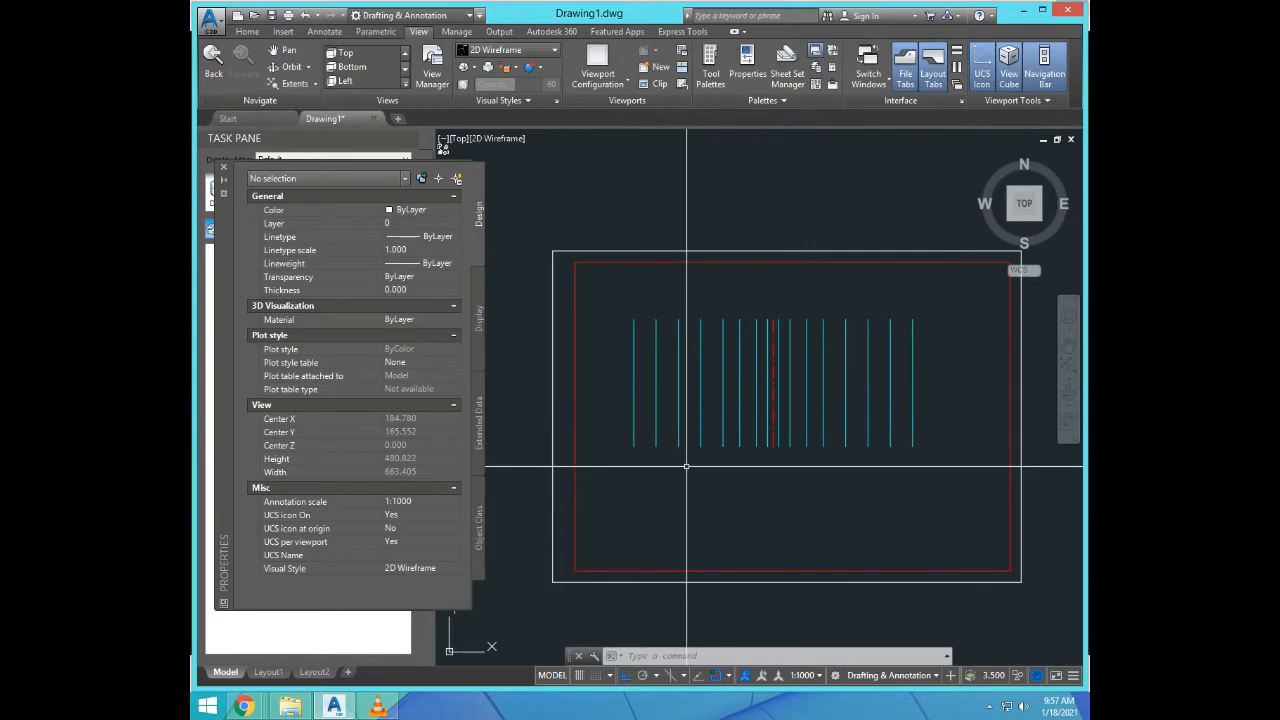
text(L)
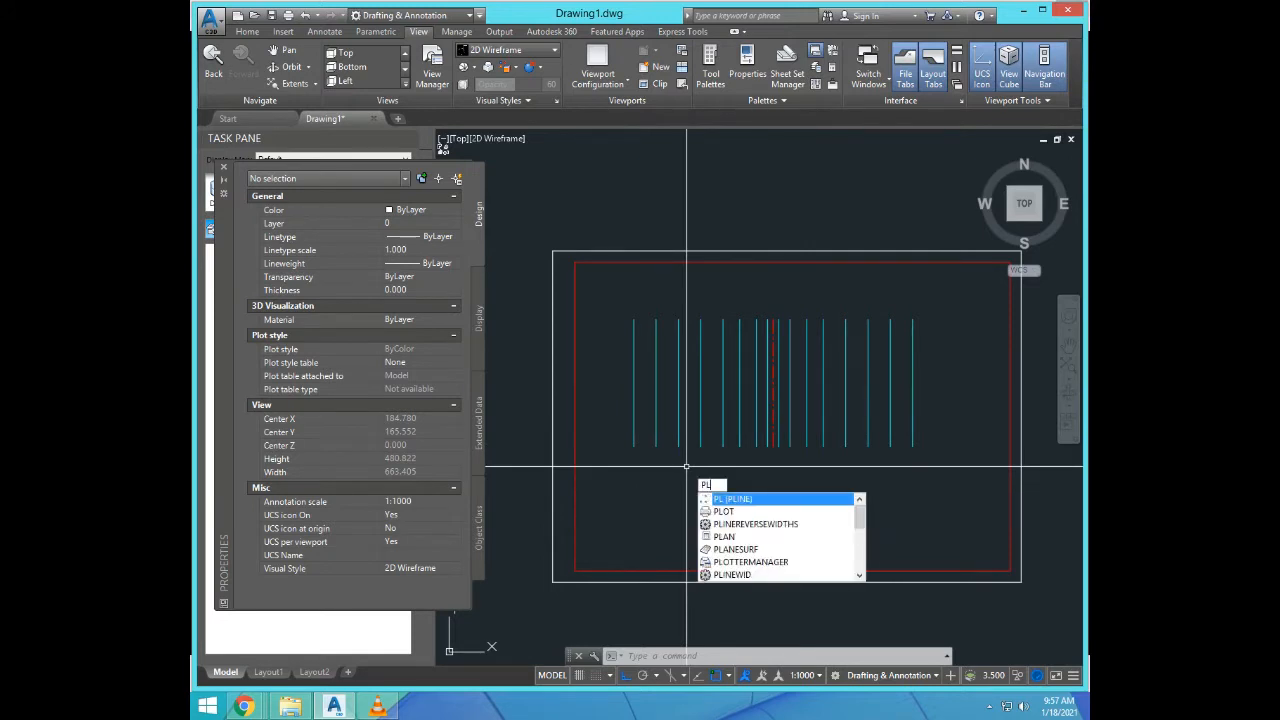
key(Return)
click(633, 414)
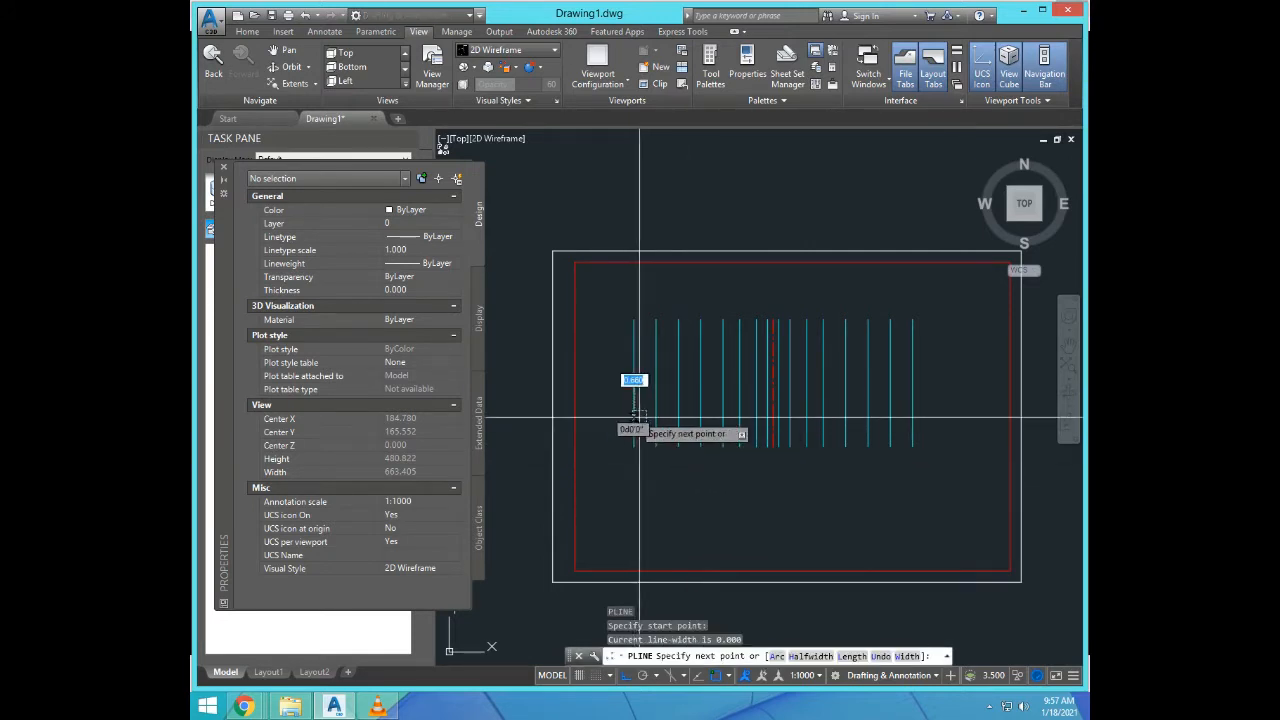
key(F8)
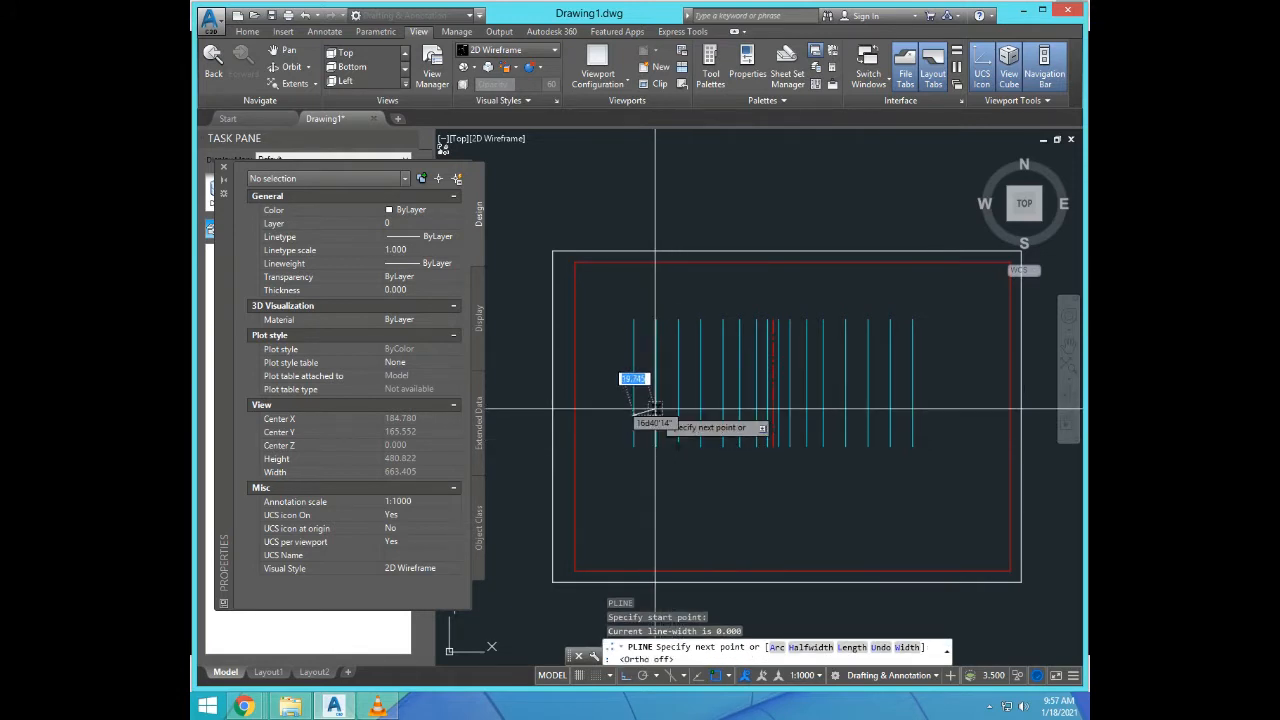
click(663, 409)
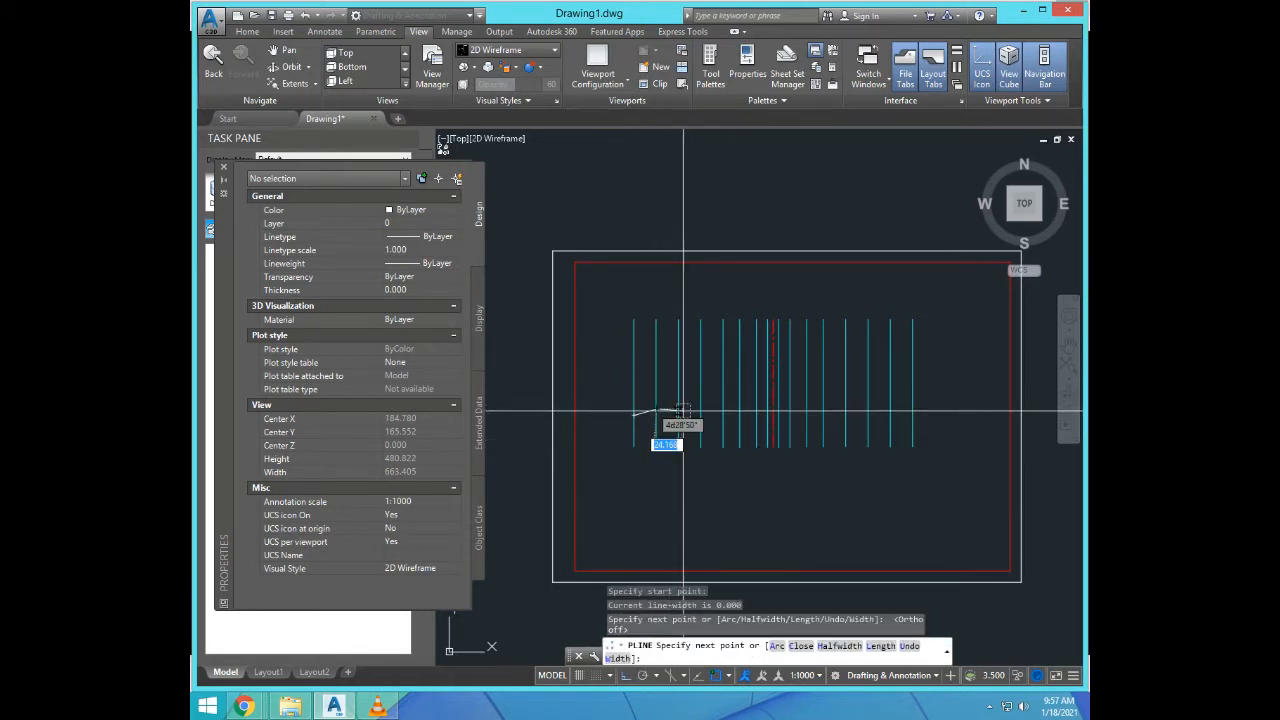
click(683, 410)
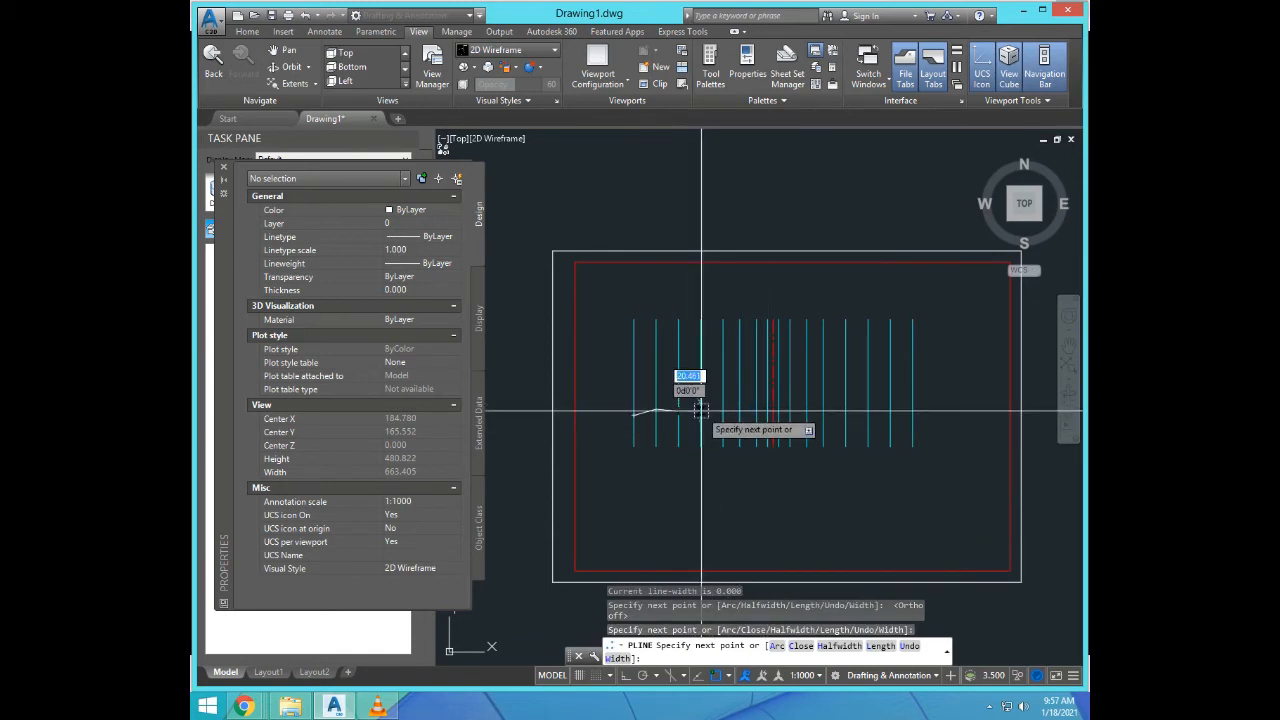
click(724, 410)
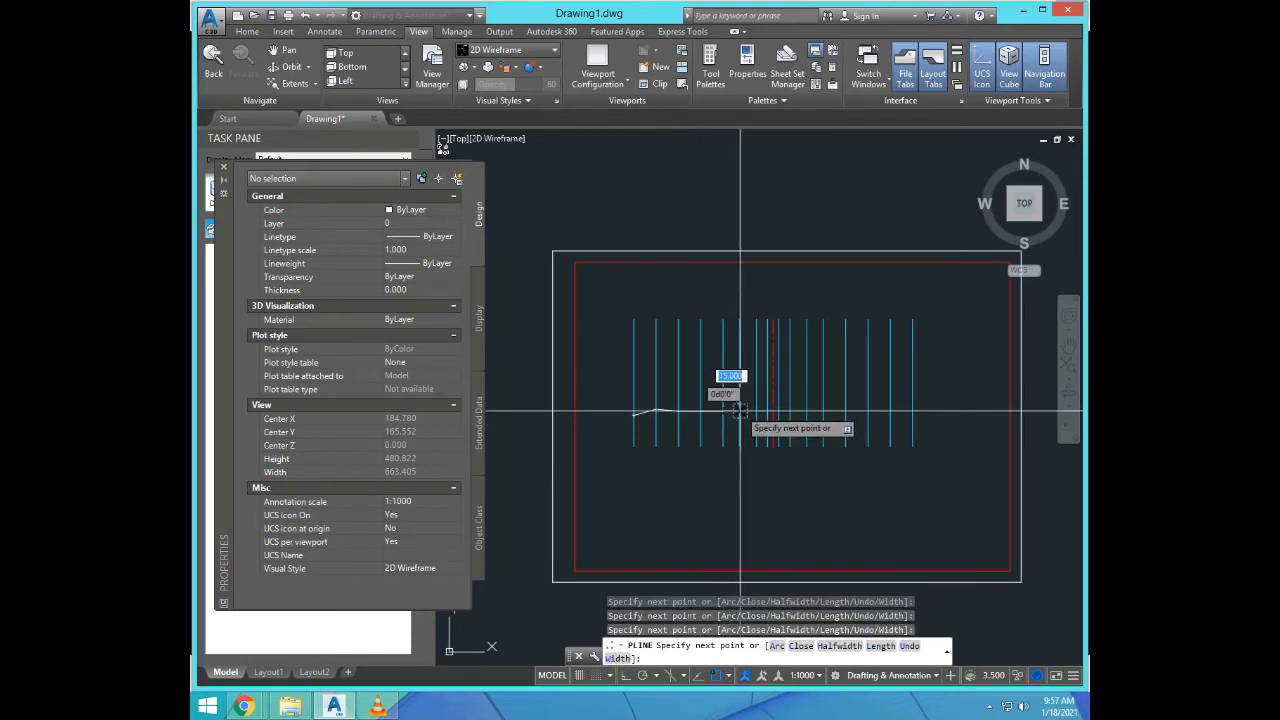
click(740, 410)
click(757, 410)
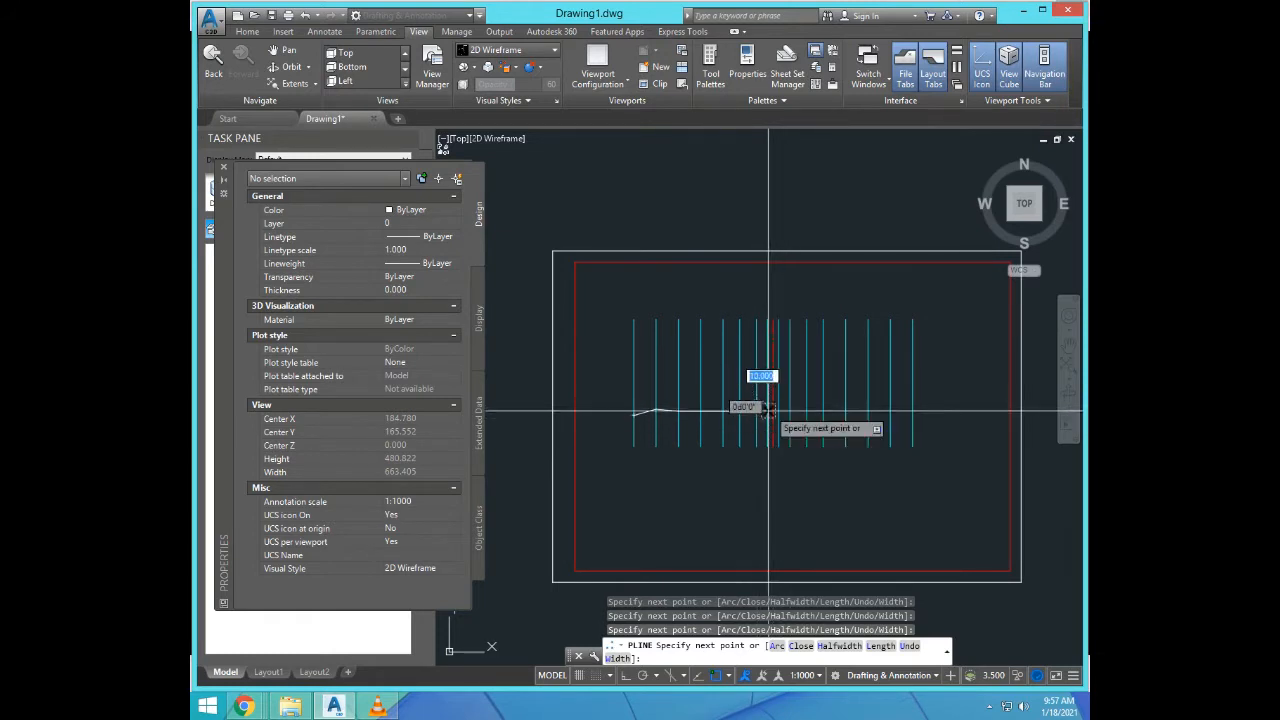
Step: Continue the polyline across the red centre line, placing a vertex on each line through to the rightmost cyan line, and finish it
scroll(768, 408, up, 4)
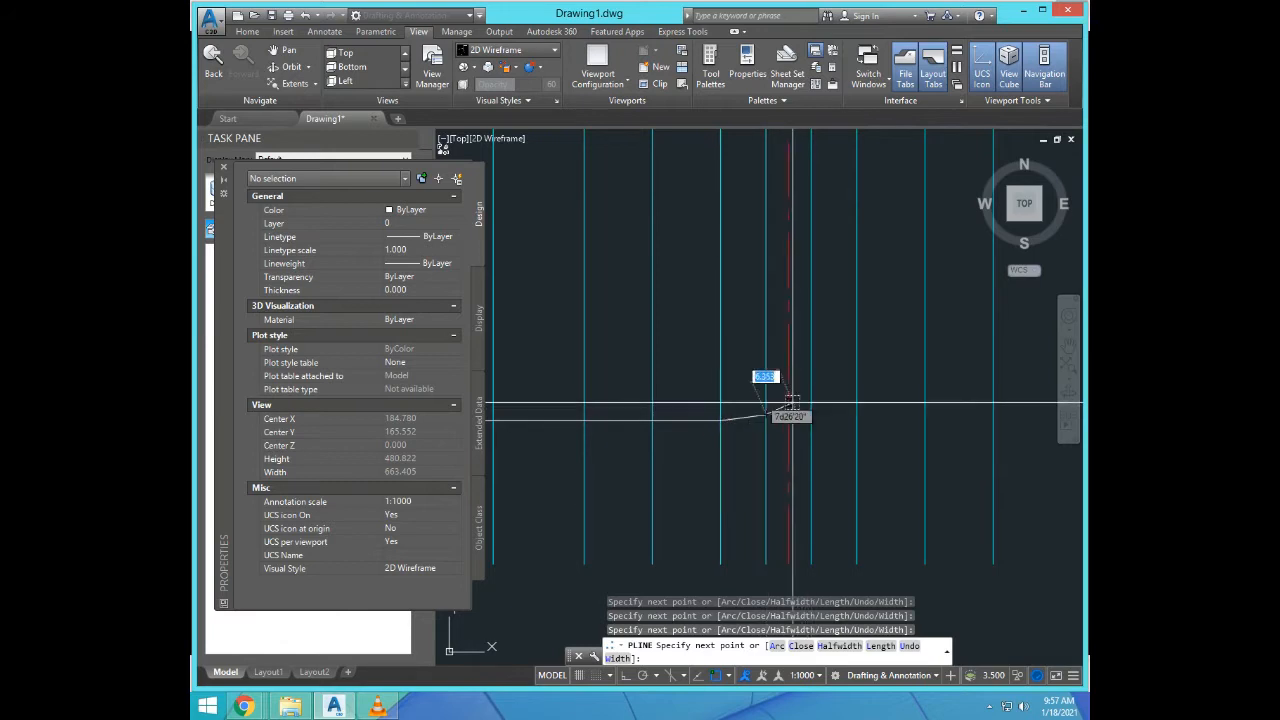
scroll(870, 433, down, 3)
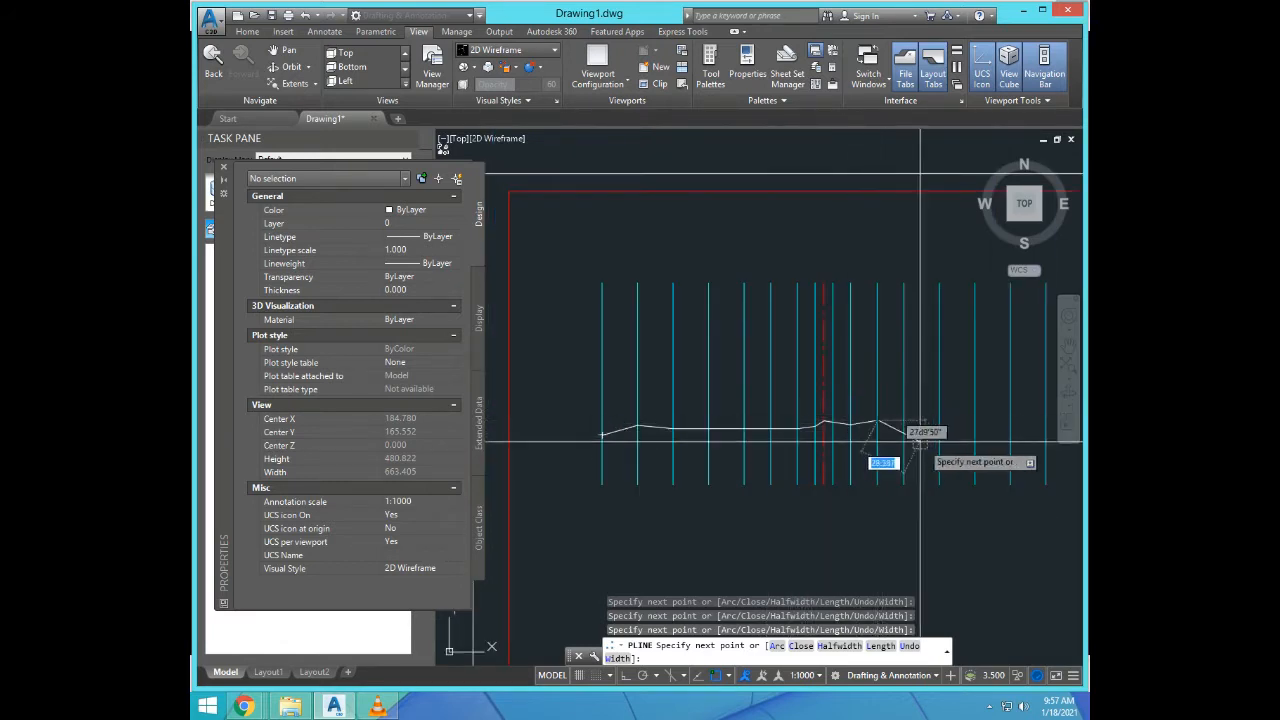
scroll(885, 435, down, 3)
scroll(896, 440, up, 5)
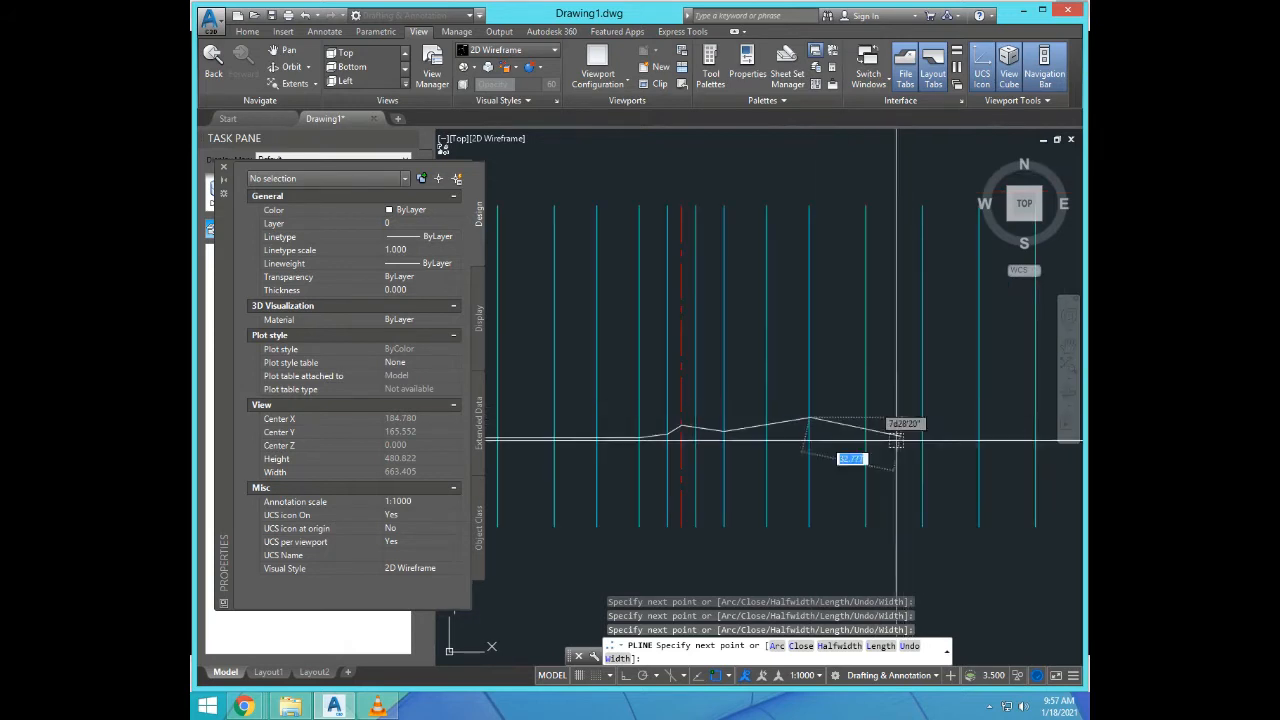
click(867, 417)
click(924, 406)
scroll(865, 431, down, 1)
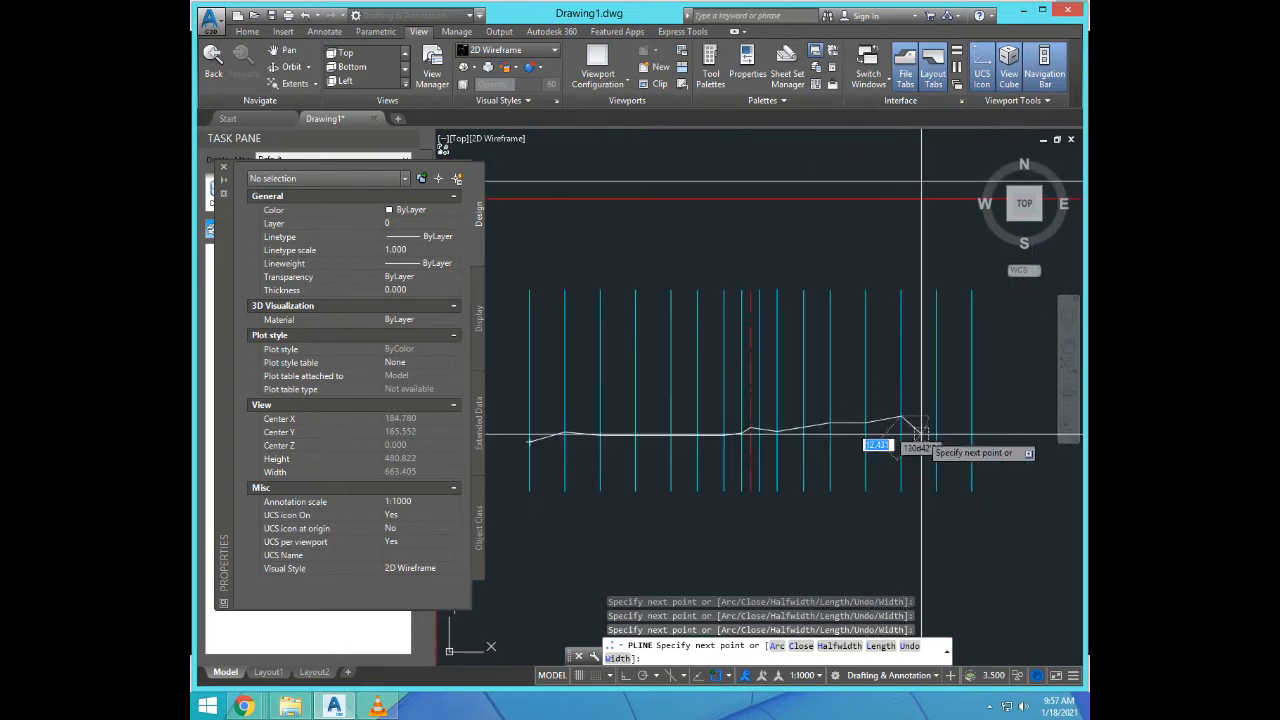
scroll(921, 437, up, 2)
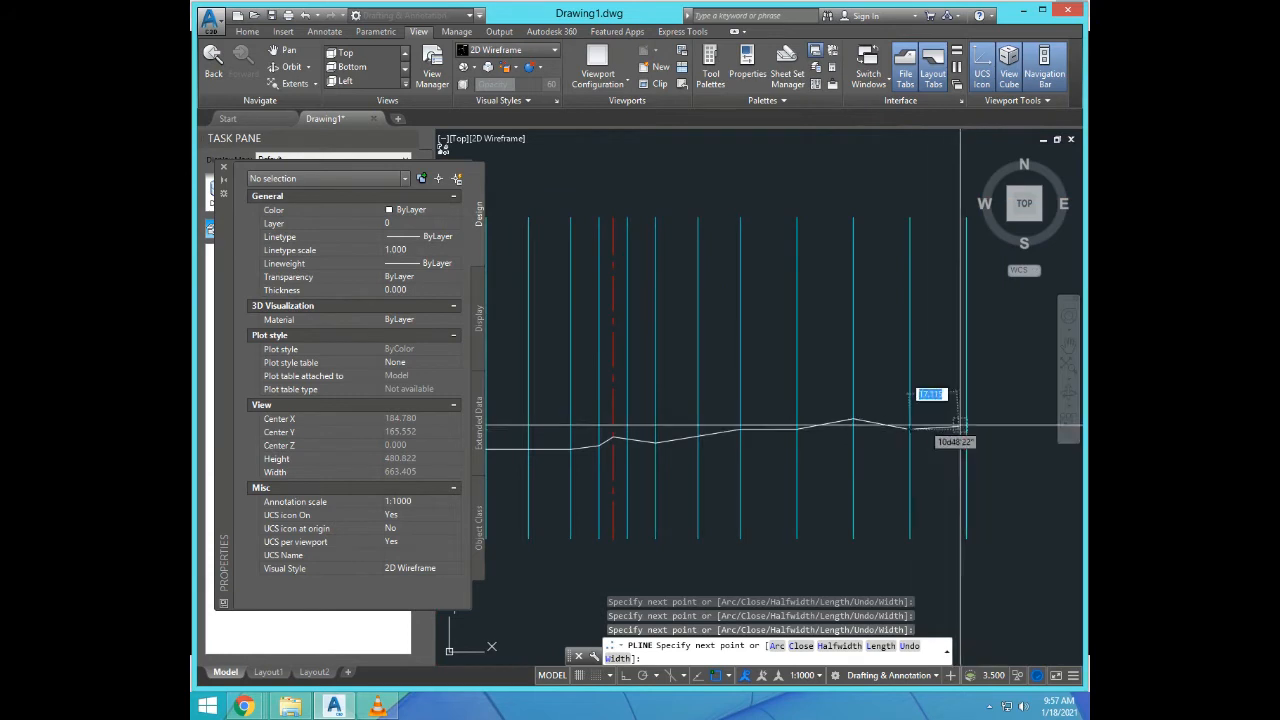
key(Return)
Step: Set the colour of the new uneven polyline to Green
scroll(777, 434, down, 6)
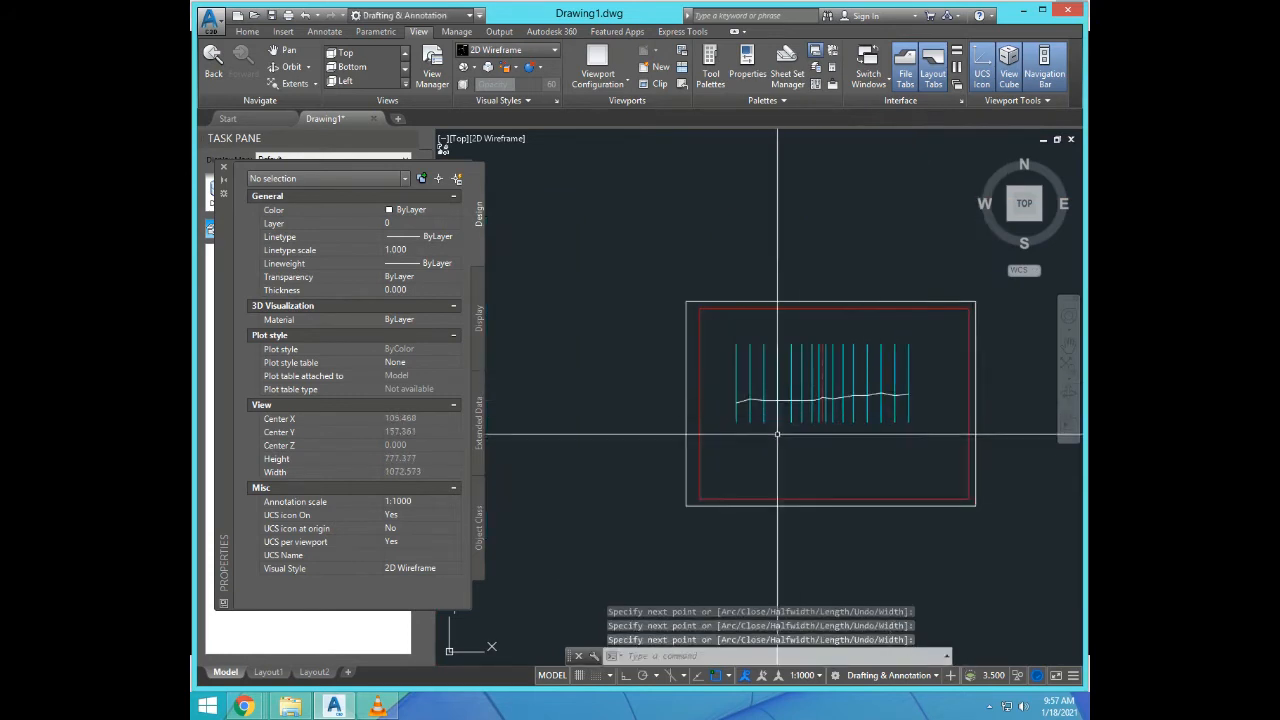
scroll(777, 434, up, 6)
click(769, 328)
click(757, 289)
scroll(754, 397, down, 4)
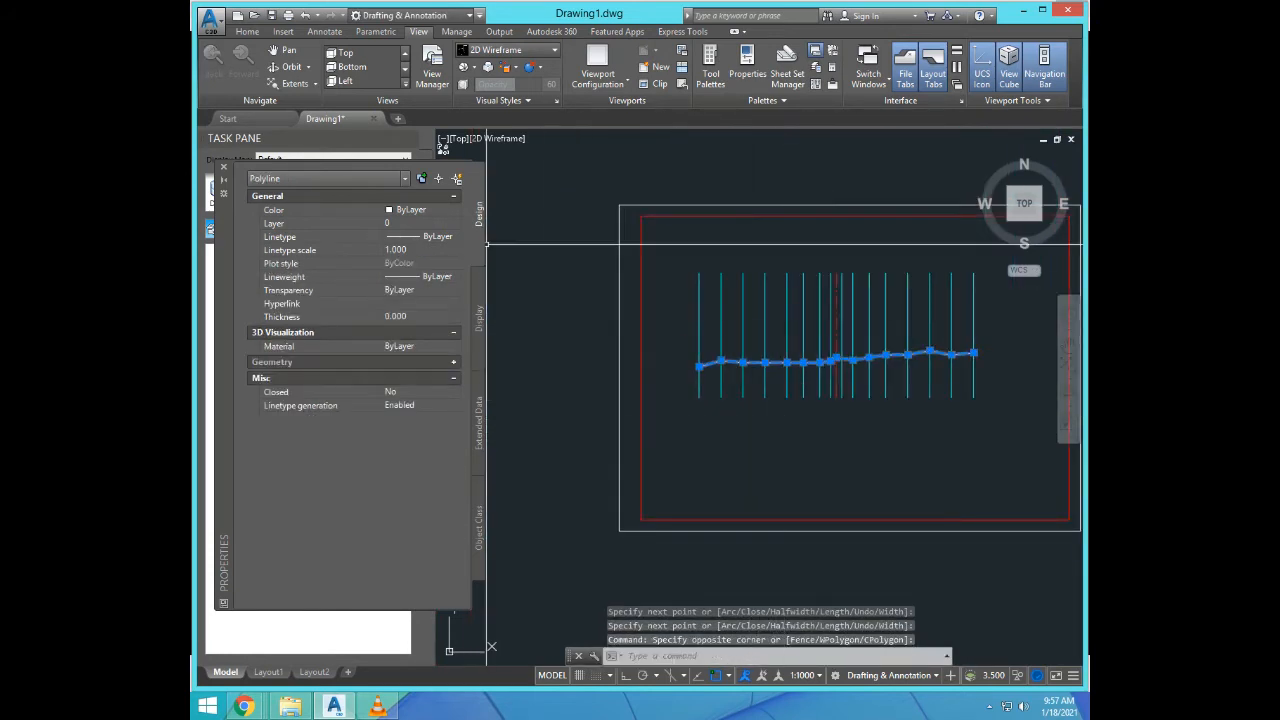
click(420, 209)
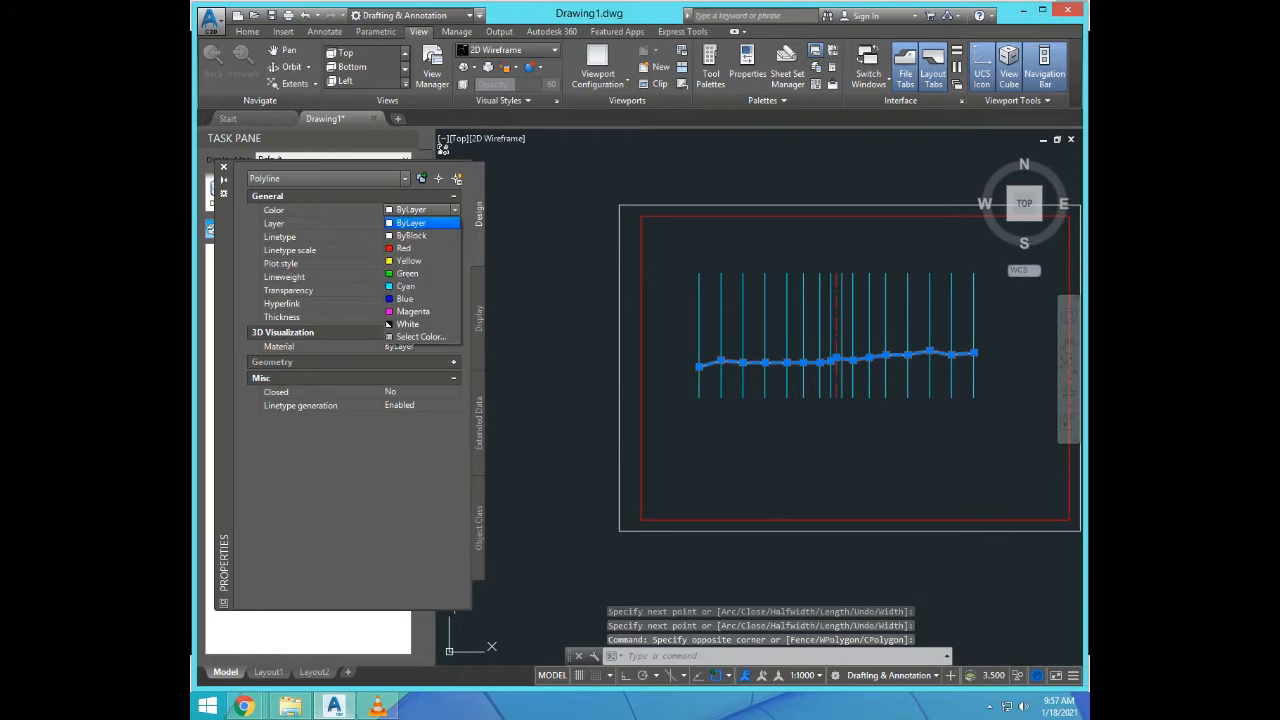
click(407, 273)
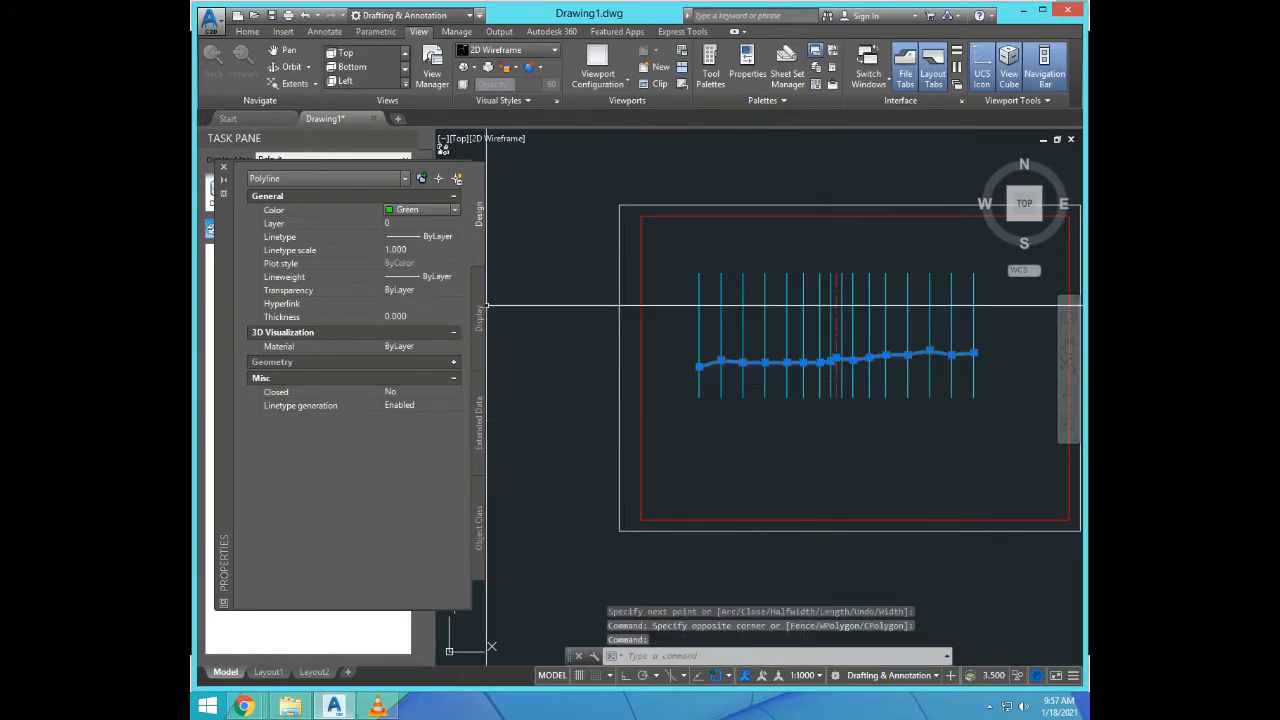
Step: Give the green polyline the DASHED linetype with a linetype scale of 10
click(420, 236)
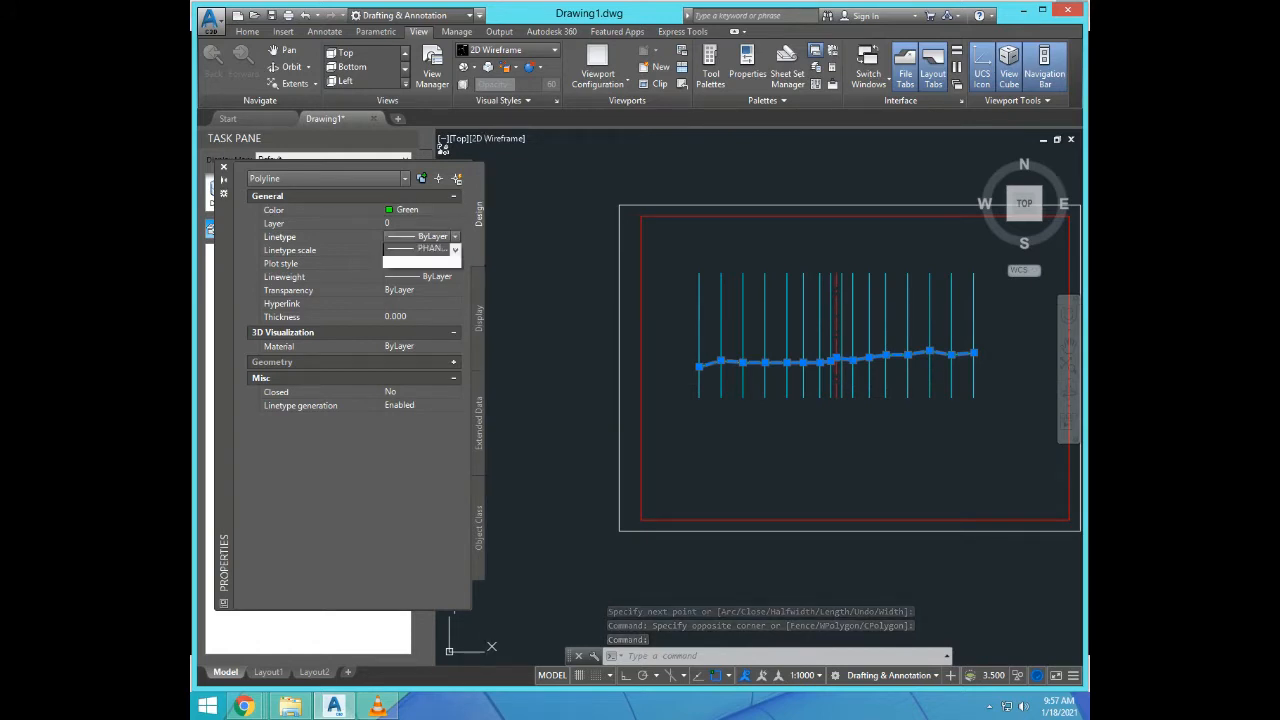
click(428, 313)
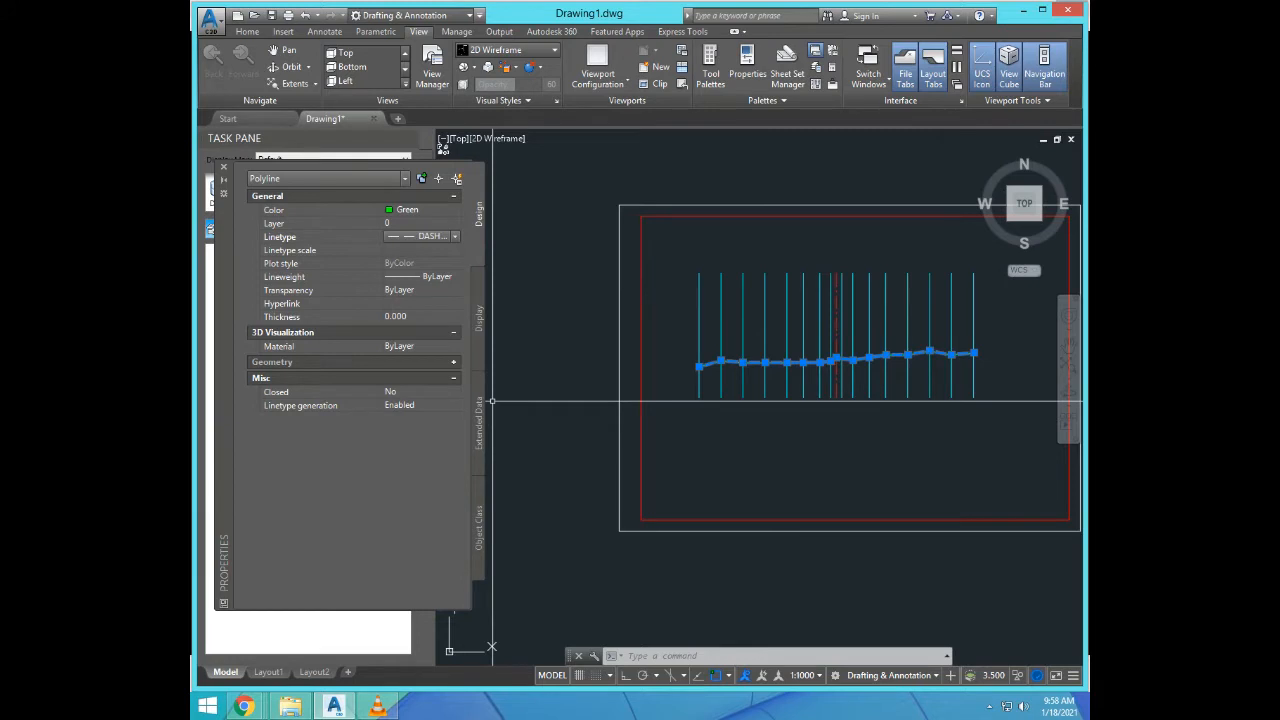
click(400, 250)
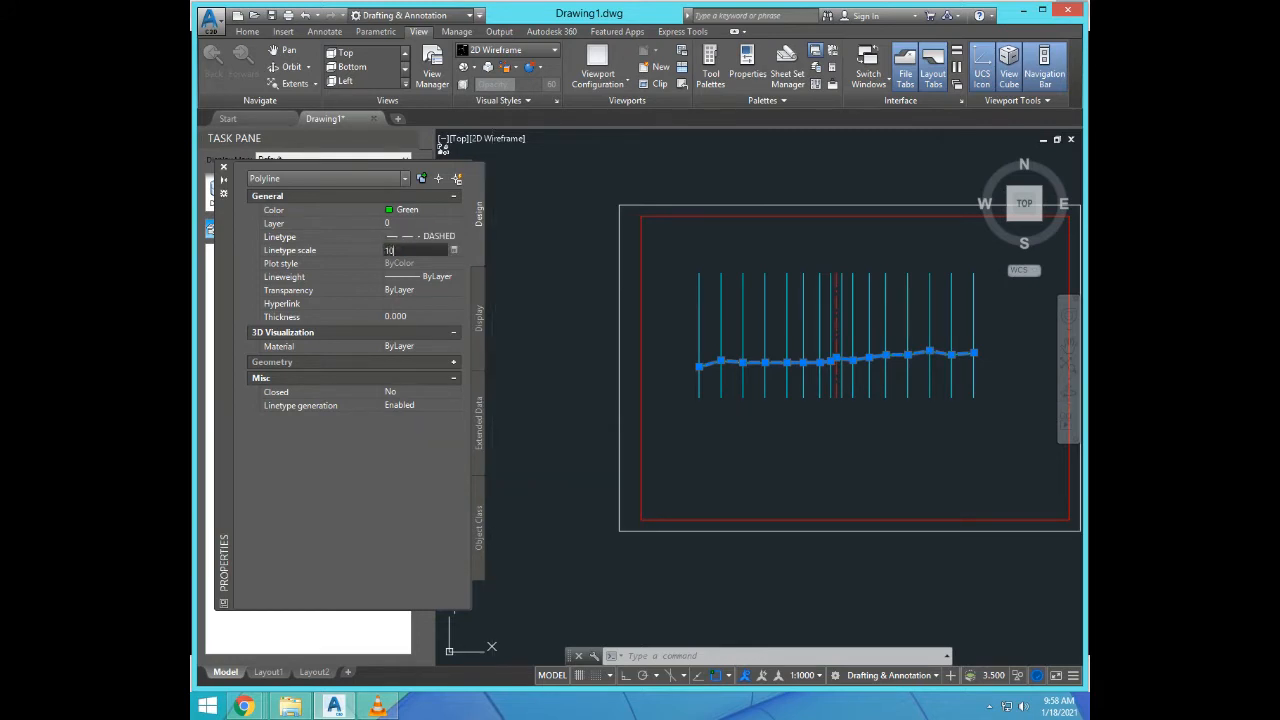
scroll(800, 300, up, 4)
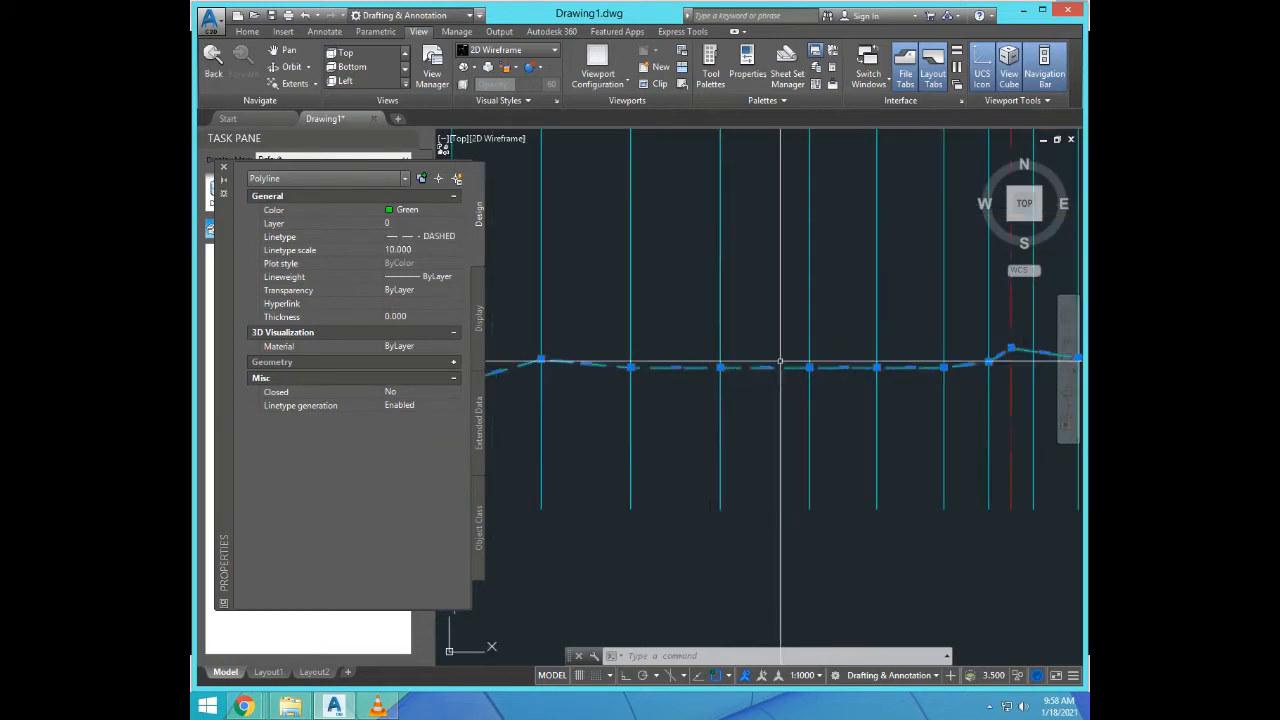
scroll(846, 550, down, 2)
key(Escape)
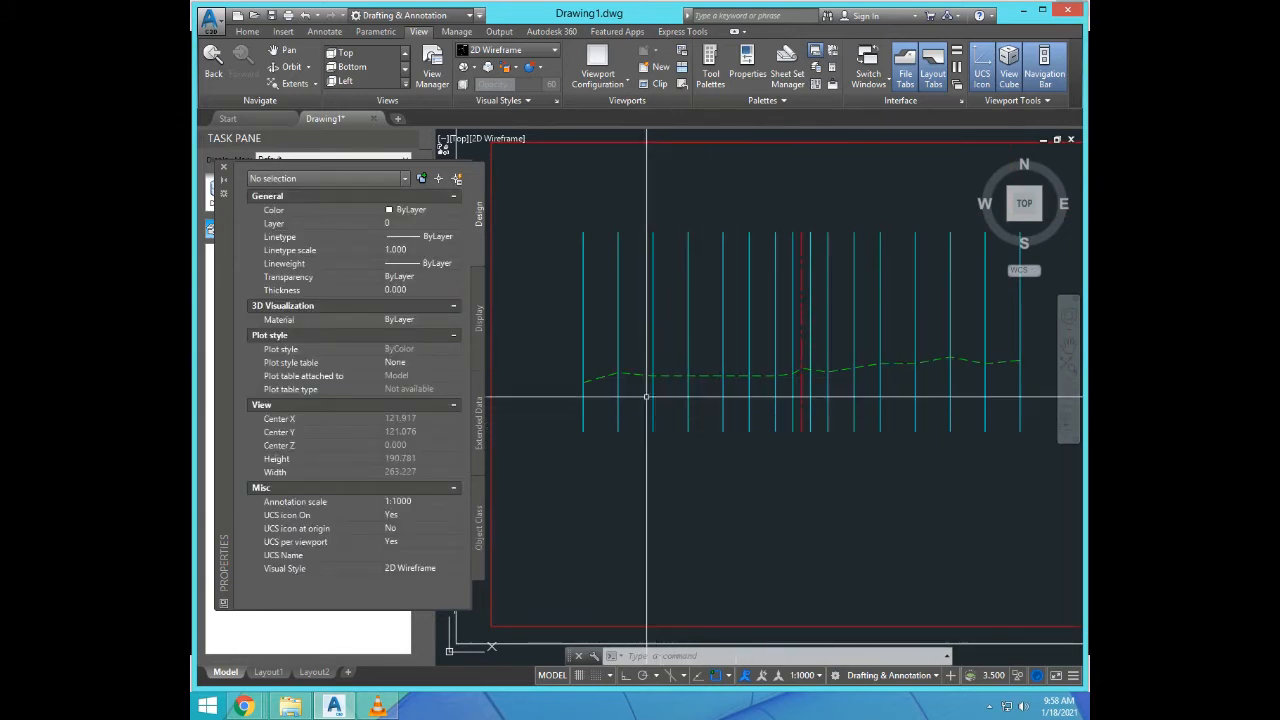
Step: Start a second polyline above the green one at the leftmost cyan line, placing a vertex on each cyan line towards the centre line
scroll(634, 428, down, 4)
scroll(658, 420, up, 4)
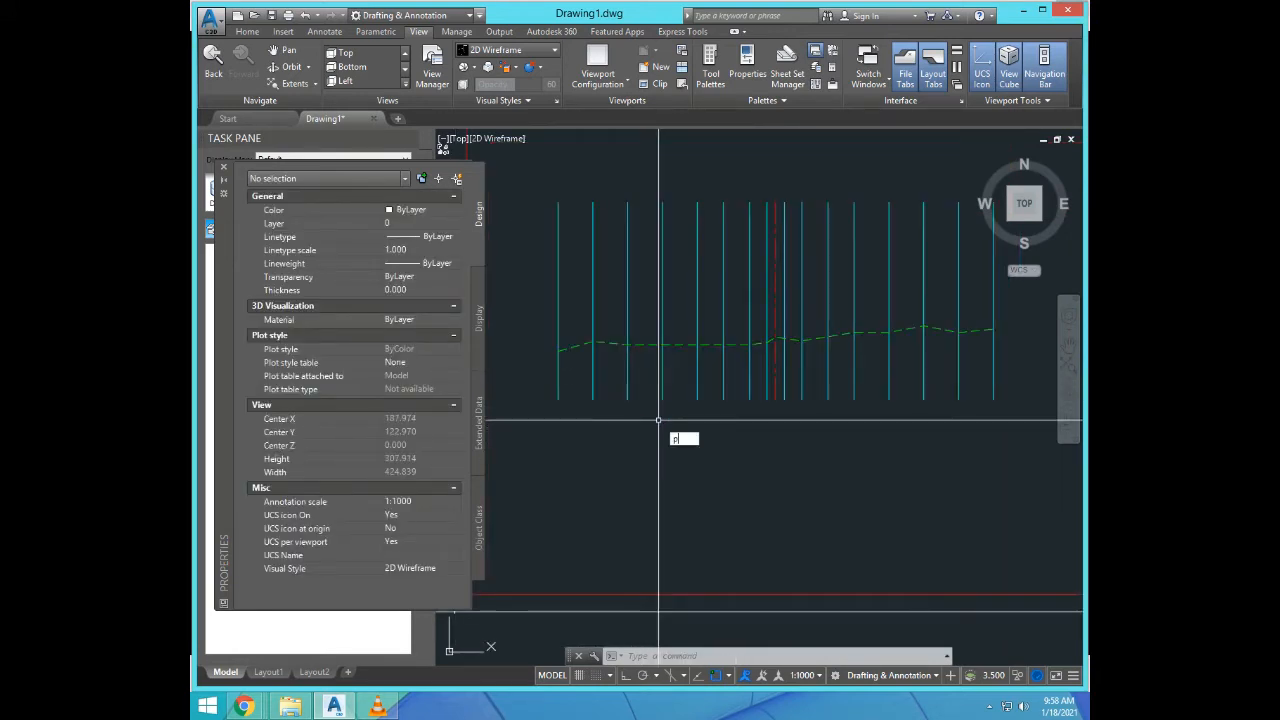
text(L)
key(Return)
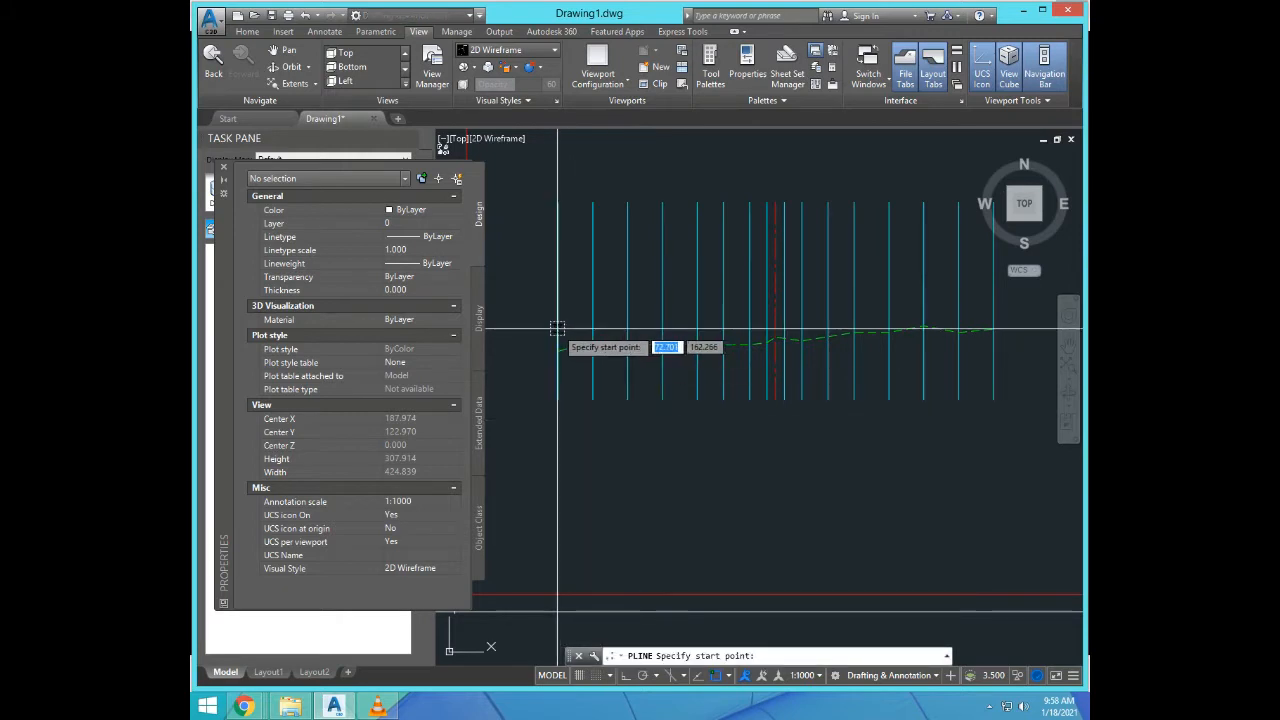
click(557, 328)
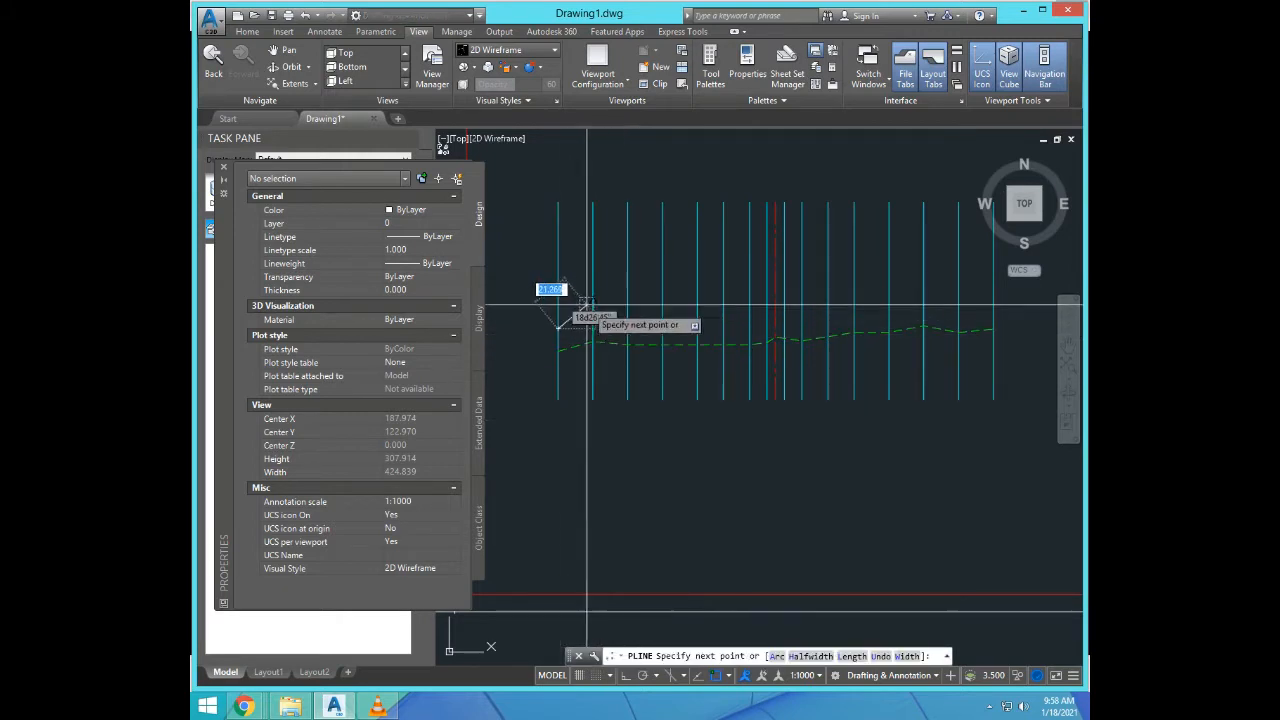
click(594, 318)
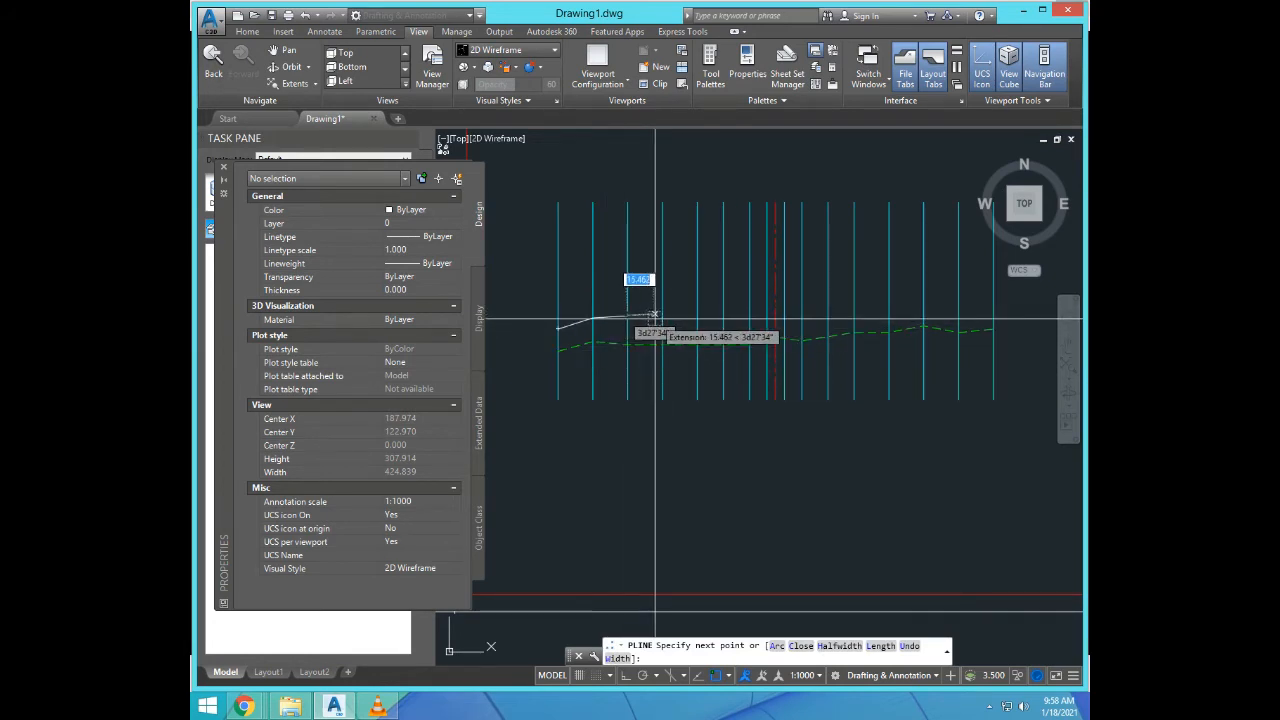
click(662, 313)
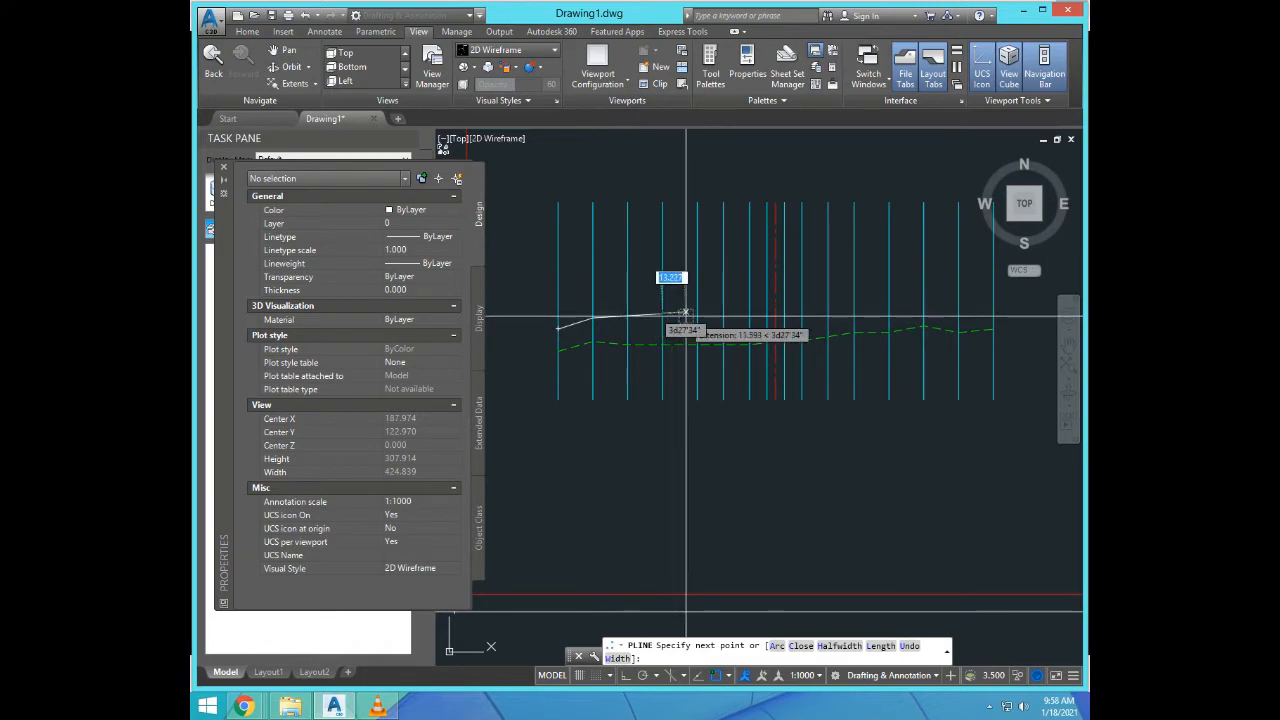
click(698, 315)
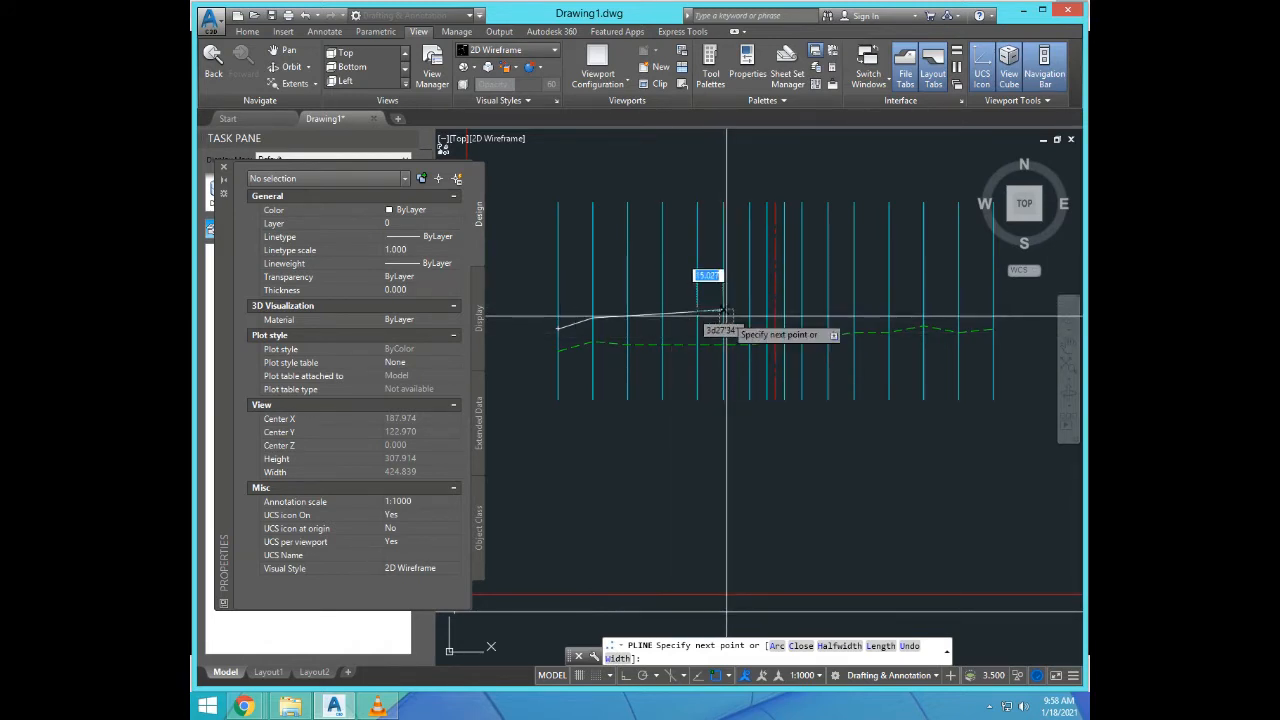
click(723, 309)
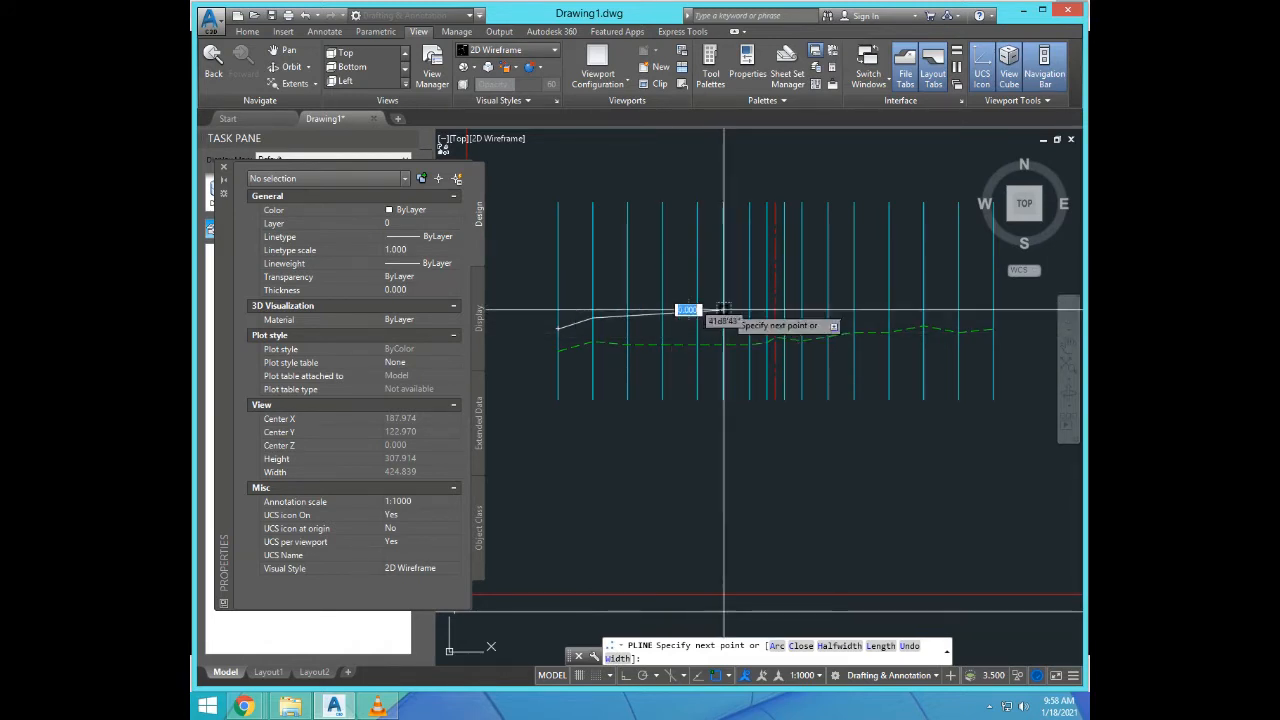
click(749, 308)
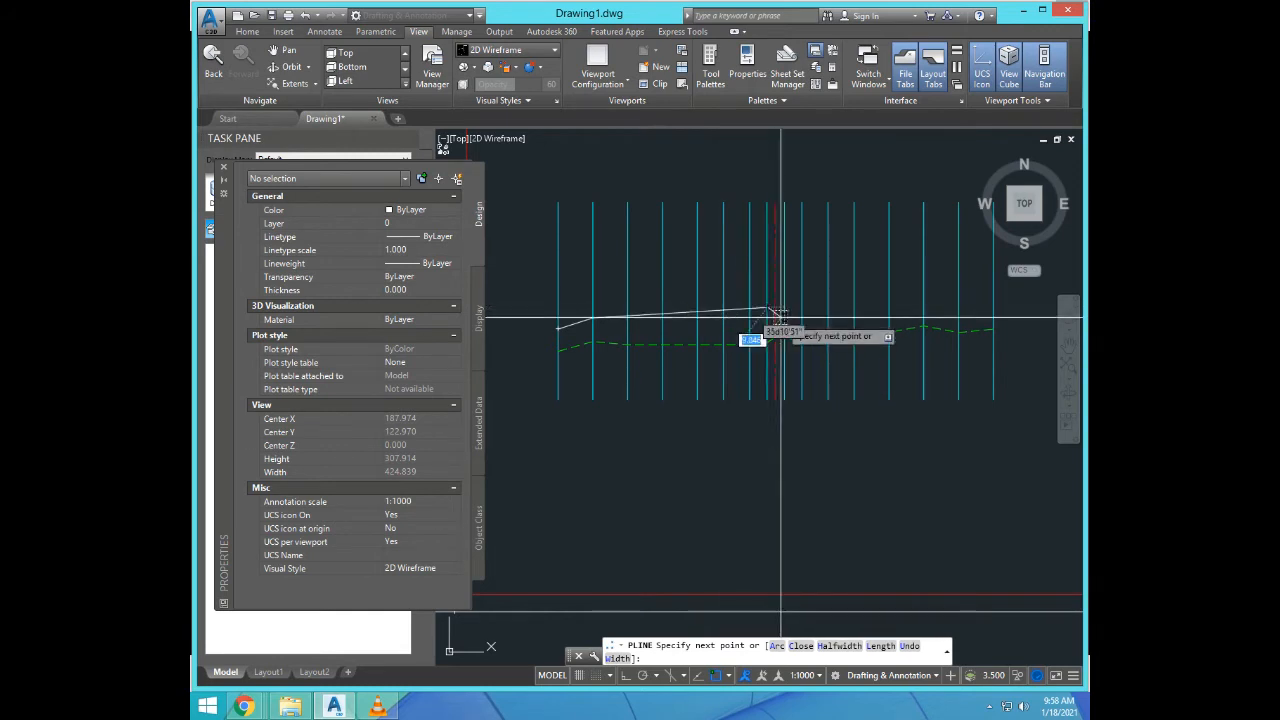
Step: Continue the upper polyline across the red centre line, stepping up just beyond it and running nearly level to the rightmost cyan line, and finish it
scroll(778, 318, up, 3)
scroll(770, 292, down, 2)
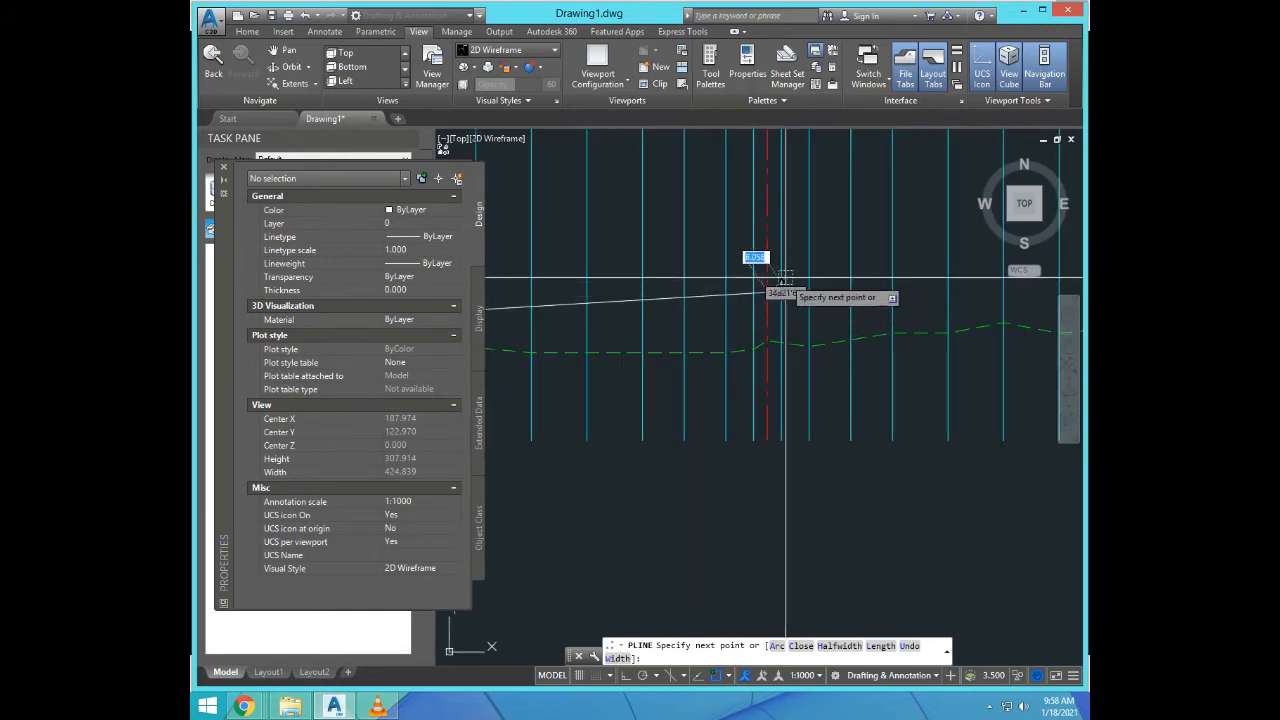
scroll(784, 292, down, 2)
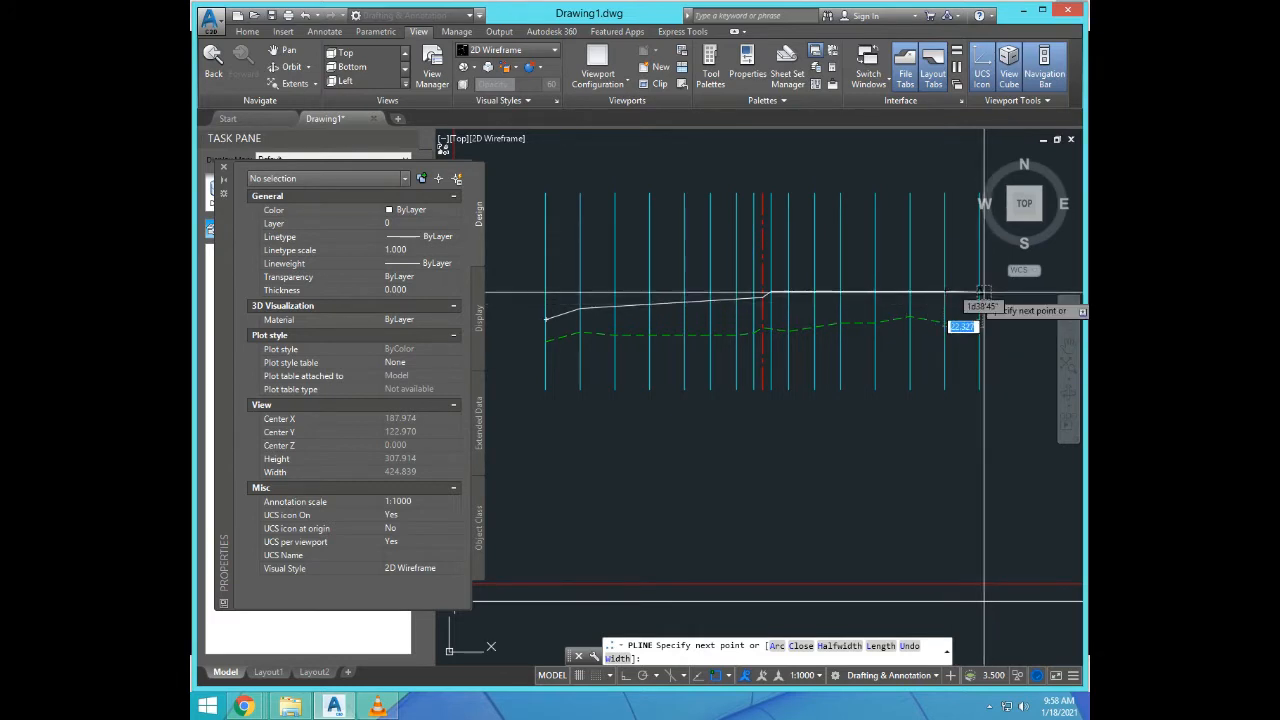
key(Return)
Step: Set the colour of the upper profile polyline to Red and deselect it
scroll(846, 424, down, 3)
scroll(771, 407, up, 3)
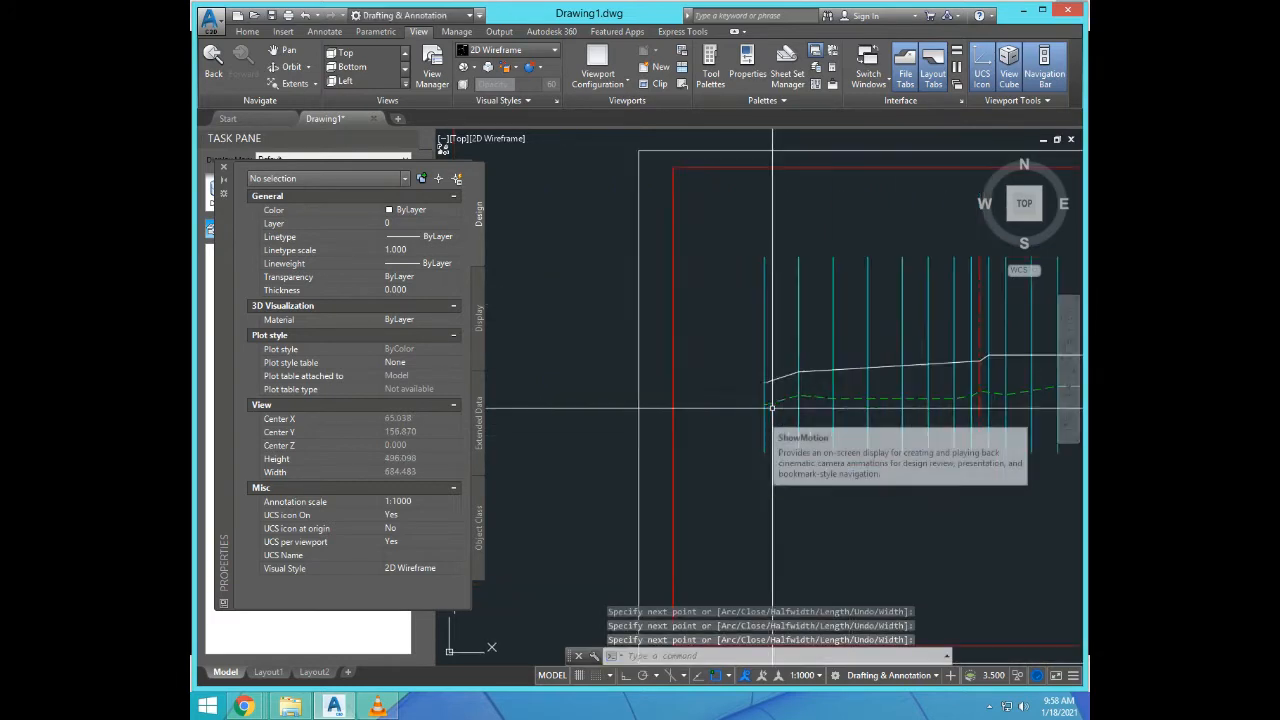
scroll(850, 370, up, 3)
click(746, 378)
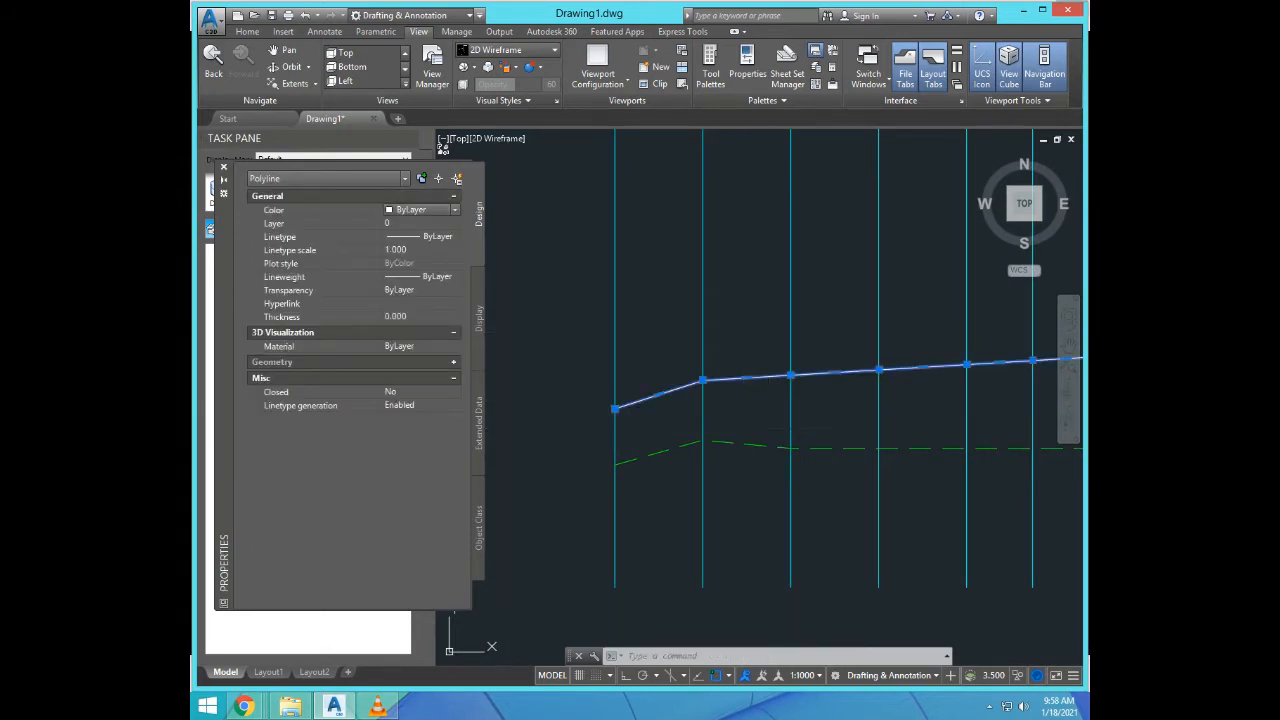
click(418, 209)
click(405, 237)
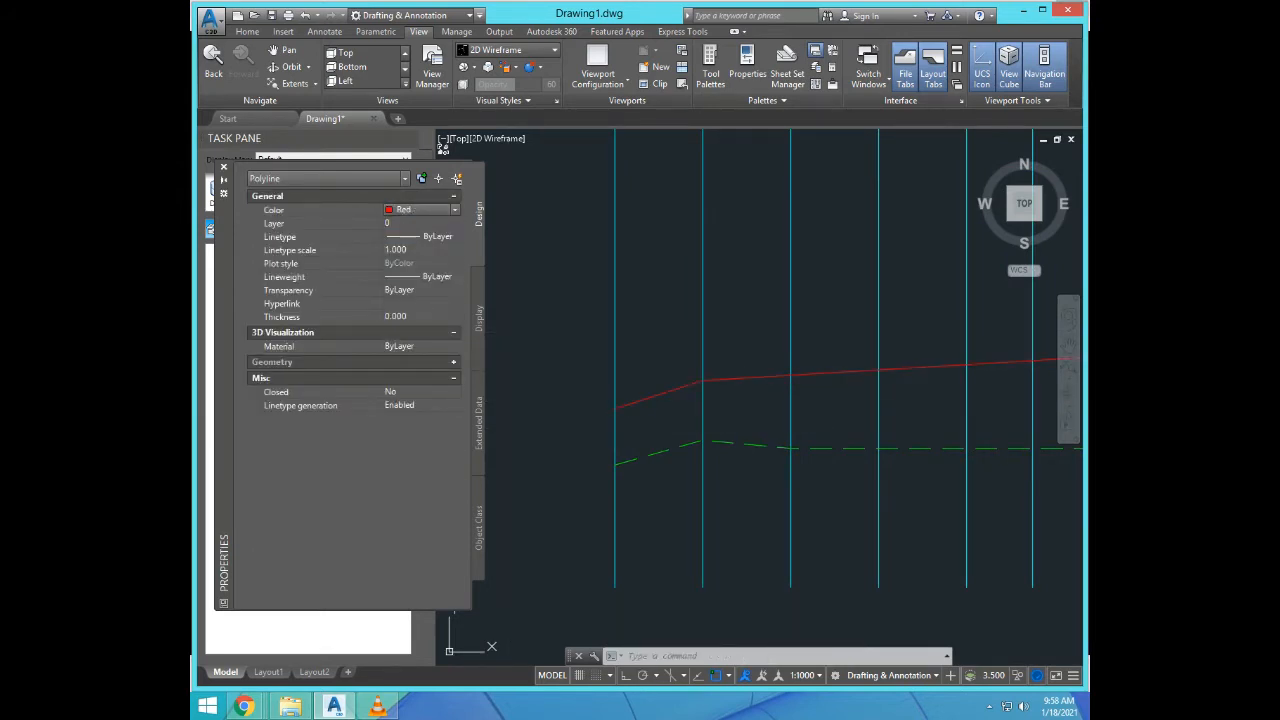
scroll(728, 432, down, 5)
scroll(728, 432, up, 5)
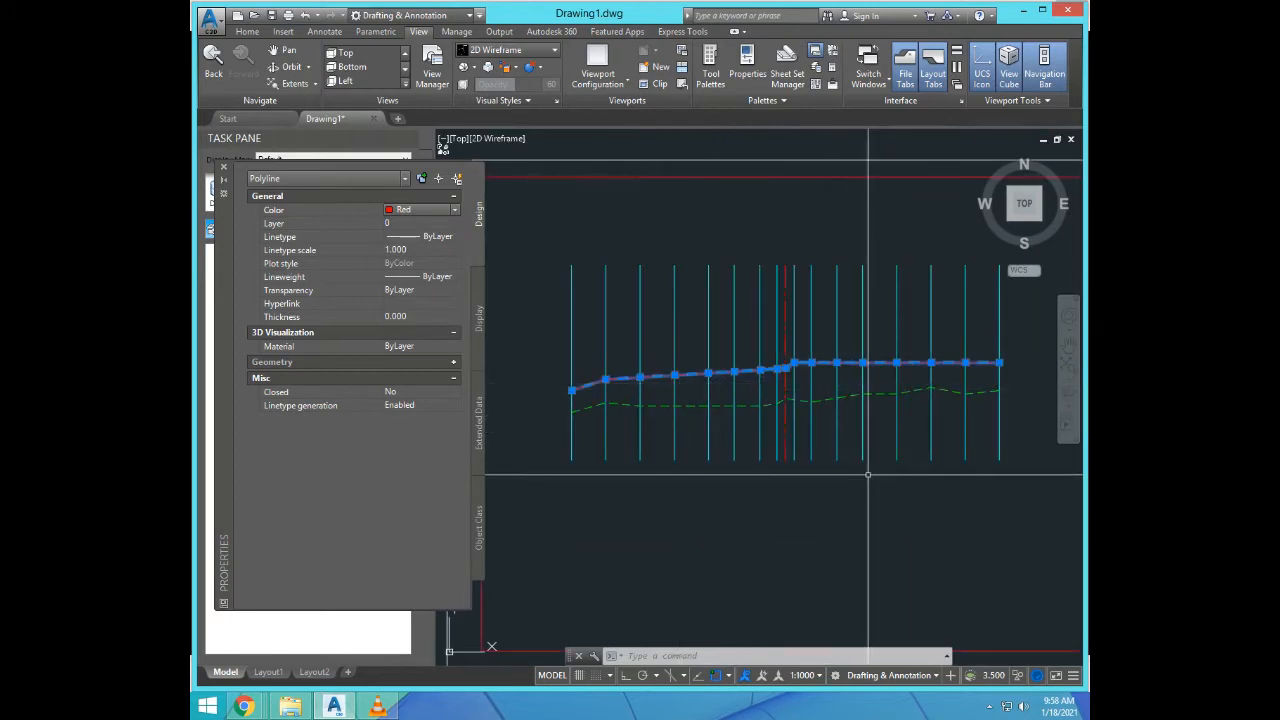
key(Escape)
Step: Delete all the cyan lines to the left of the red centre line
scroll(814, 400, up, 1)
scroll(783, 347, down, 3)
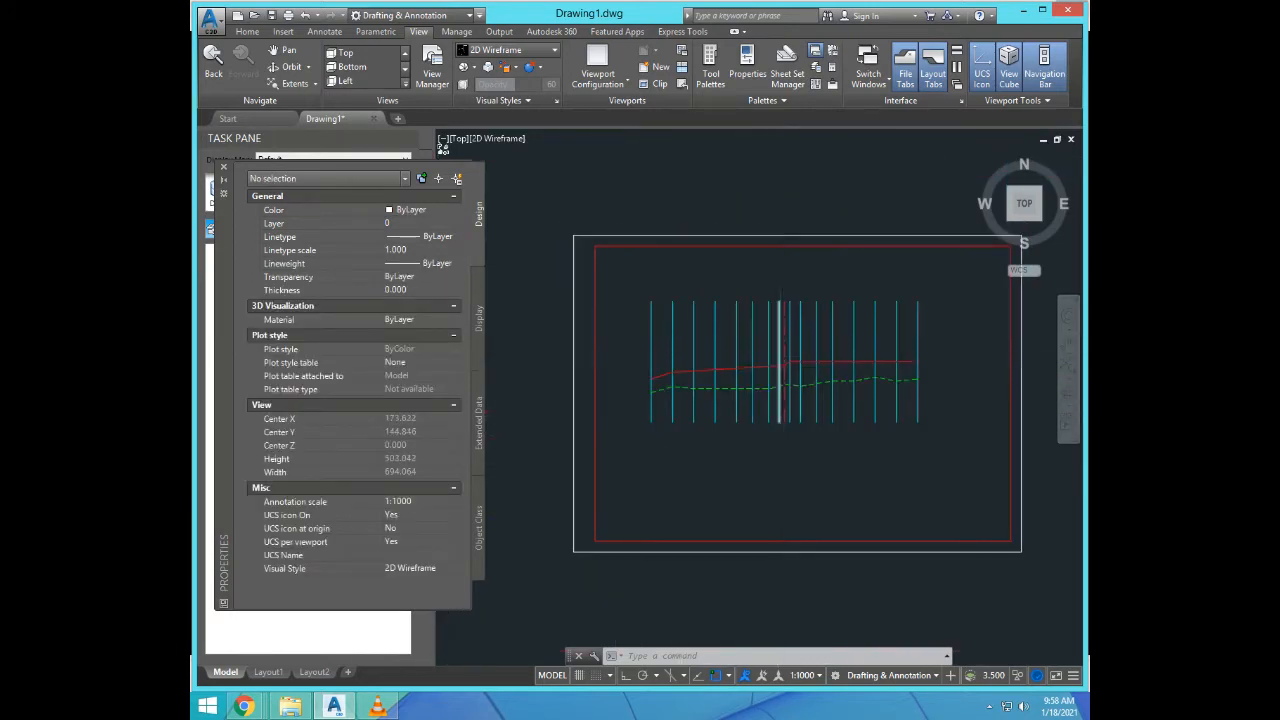
scroll(783, 337, up, 3)
click(786, 346)
scroll(756, 338, down, 2)
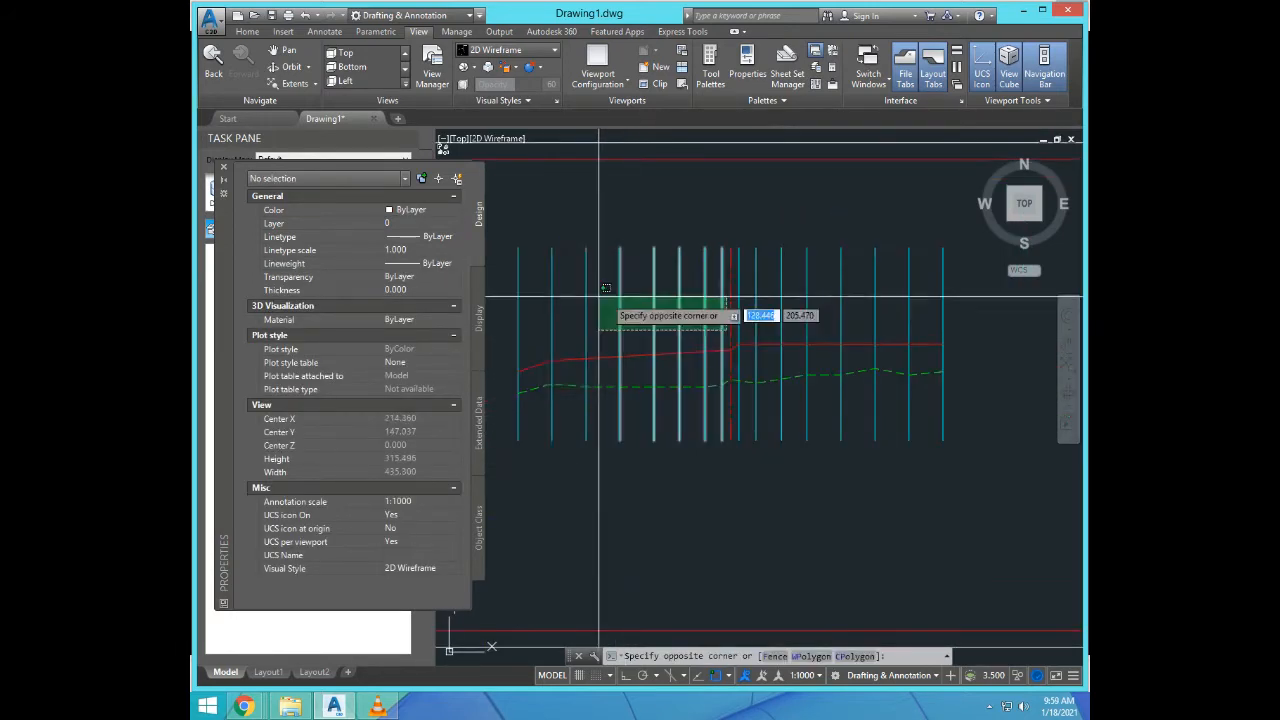
click(508, 292)
key(Delete)
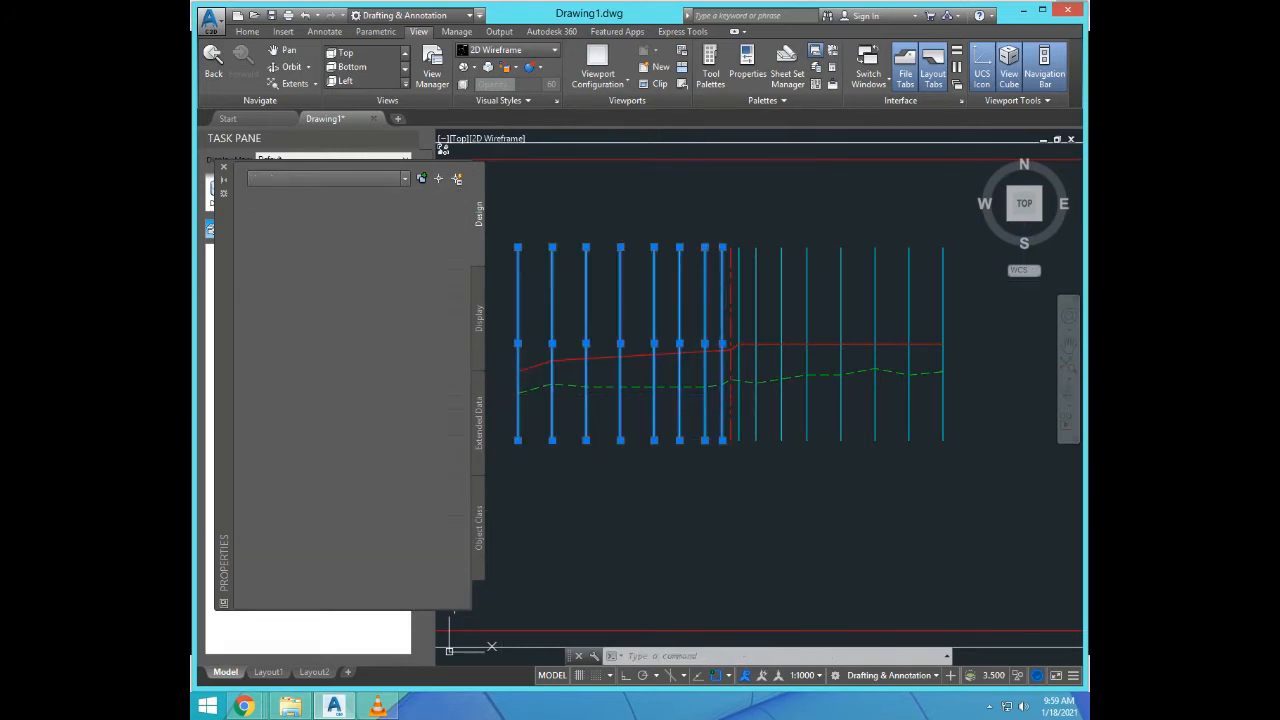
click(965, 316)
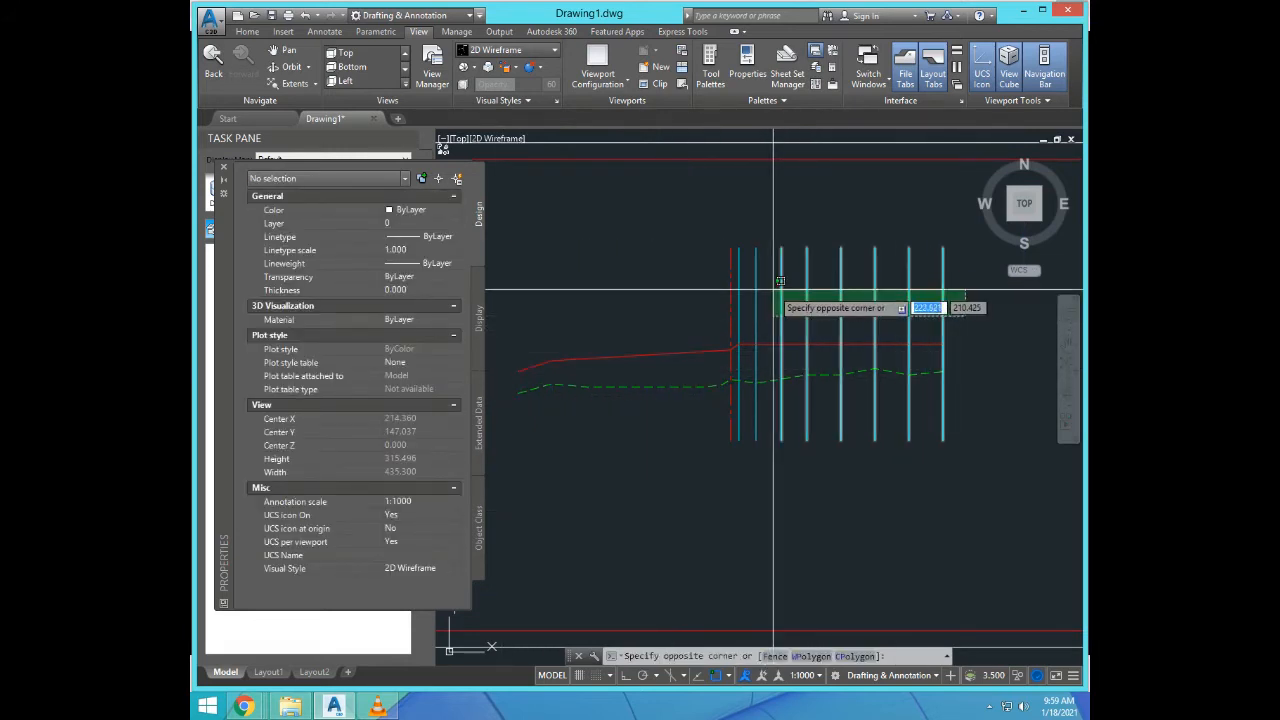
click(738, 292)
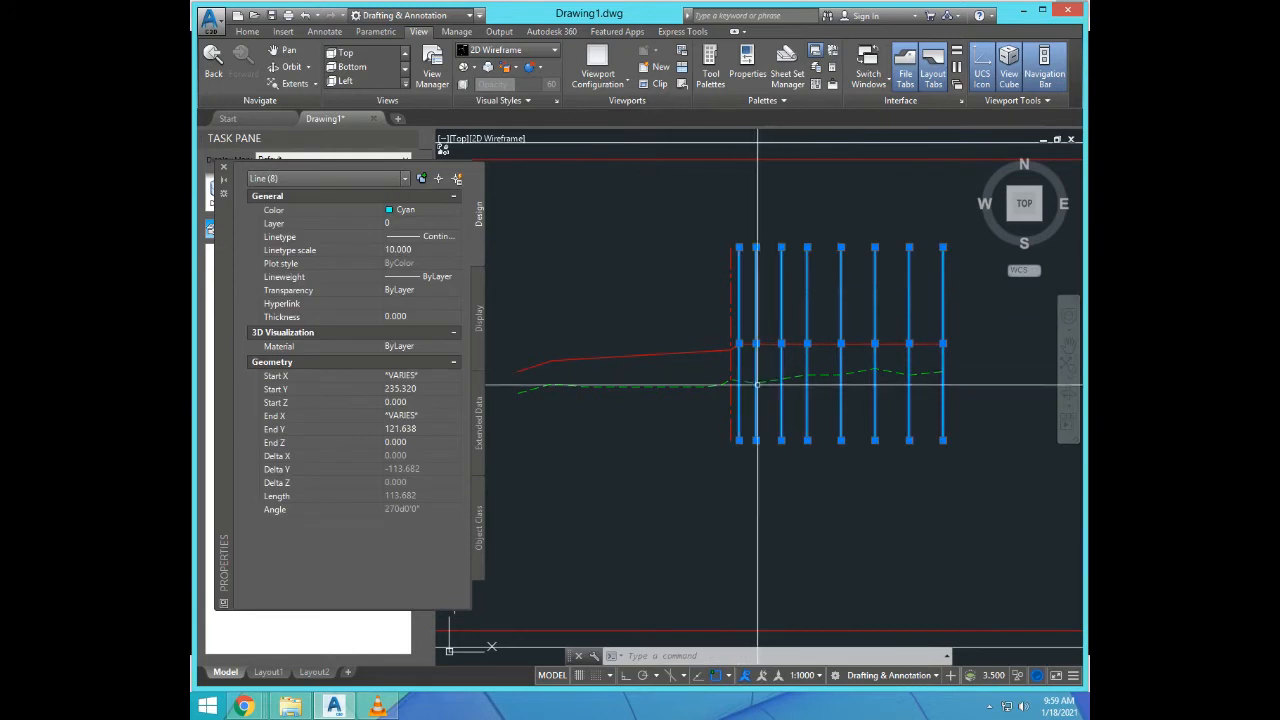
scroll(700, 452, down, 2)
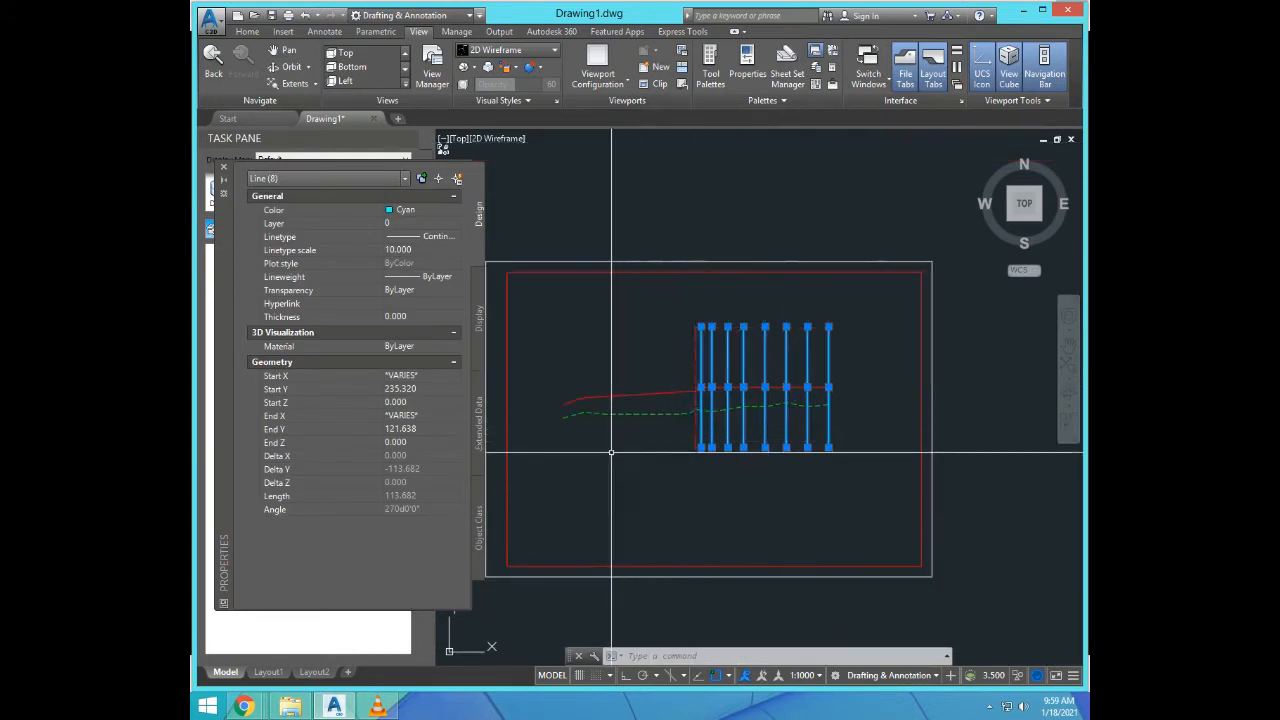
scroll(646, 458, up, 4)
key(Escape)
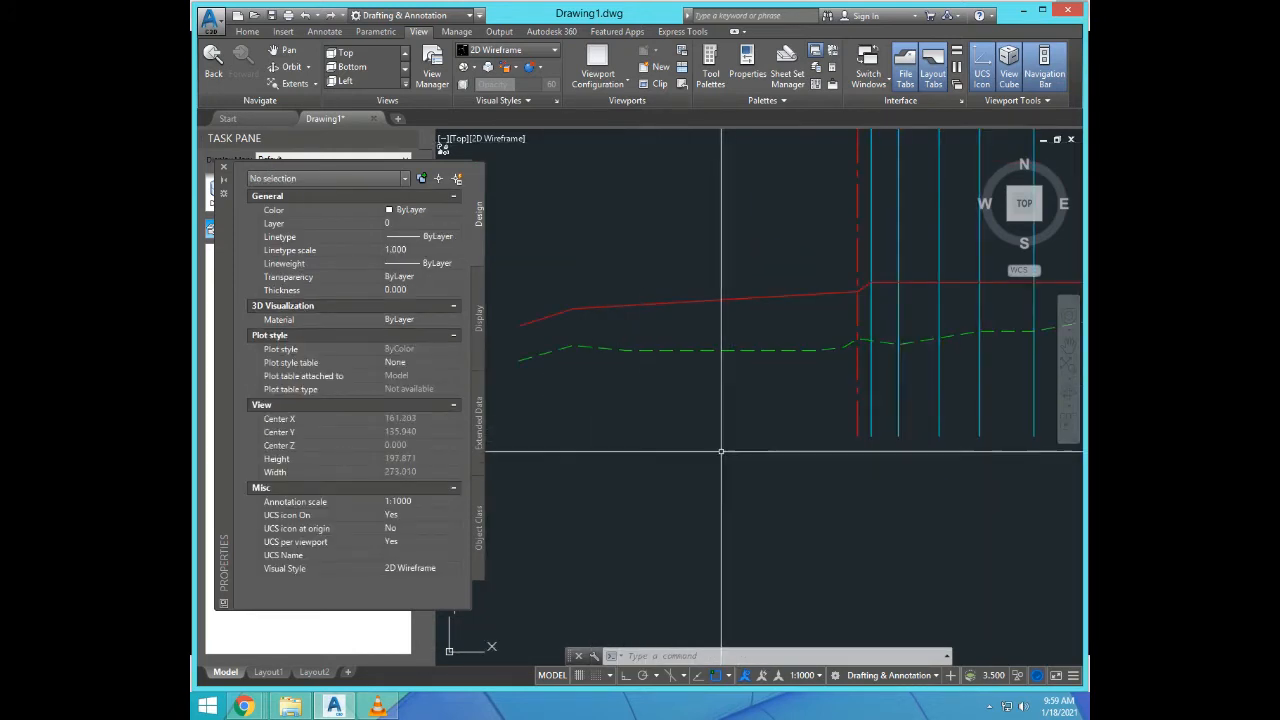
Step: Undo the deletion of the cyan lines left of the centre line
scroll(718, 440, down, 3)
scroll(715, 430, up, 4)
scroll(714, 425, down, 2)
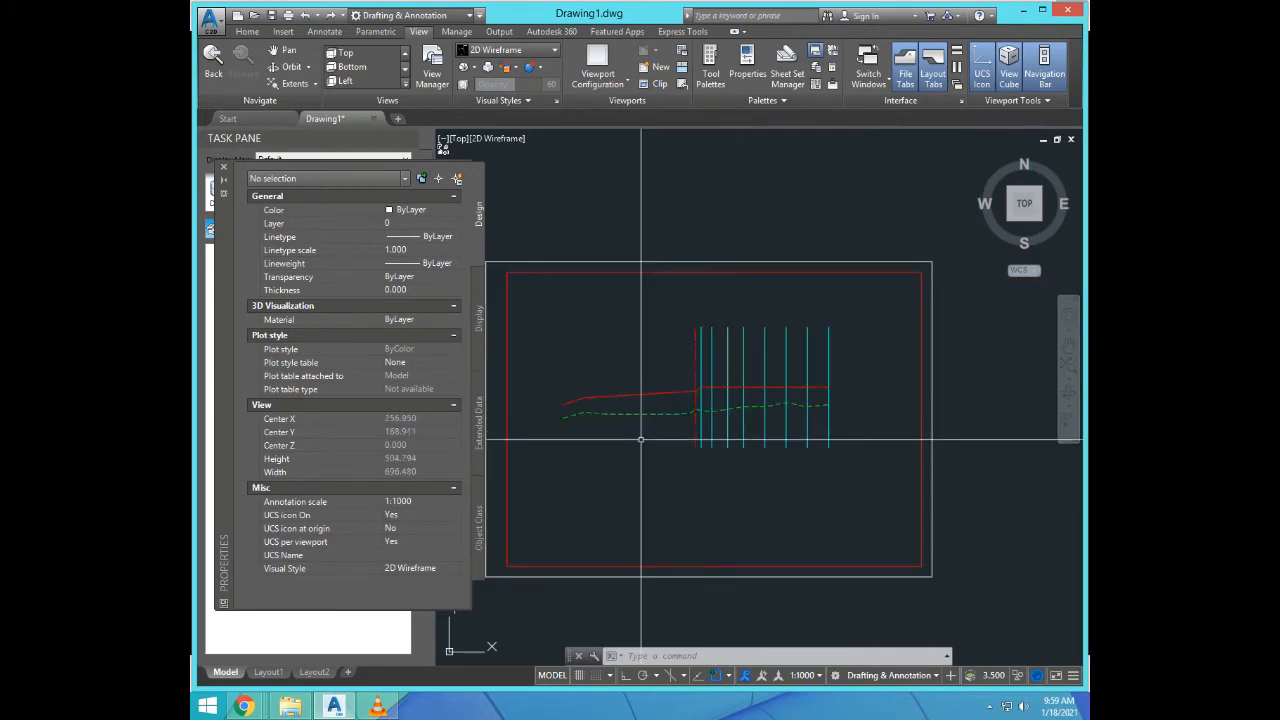
scroll(641, 438, up, 3)
scroll(650, 430, down, 6)
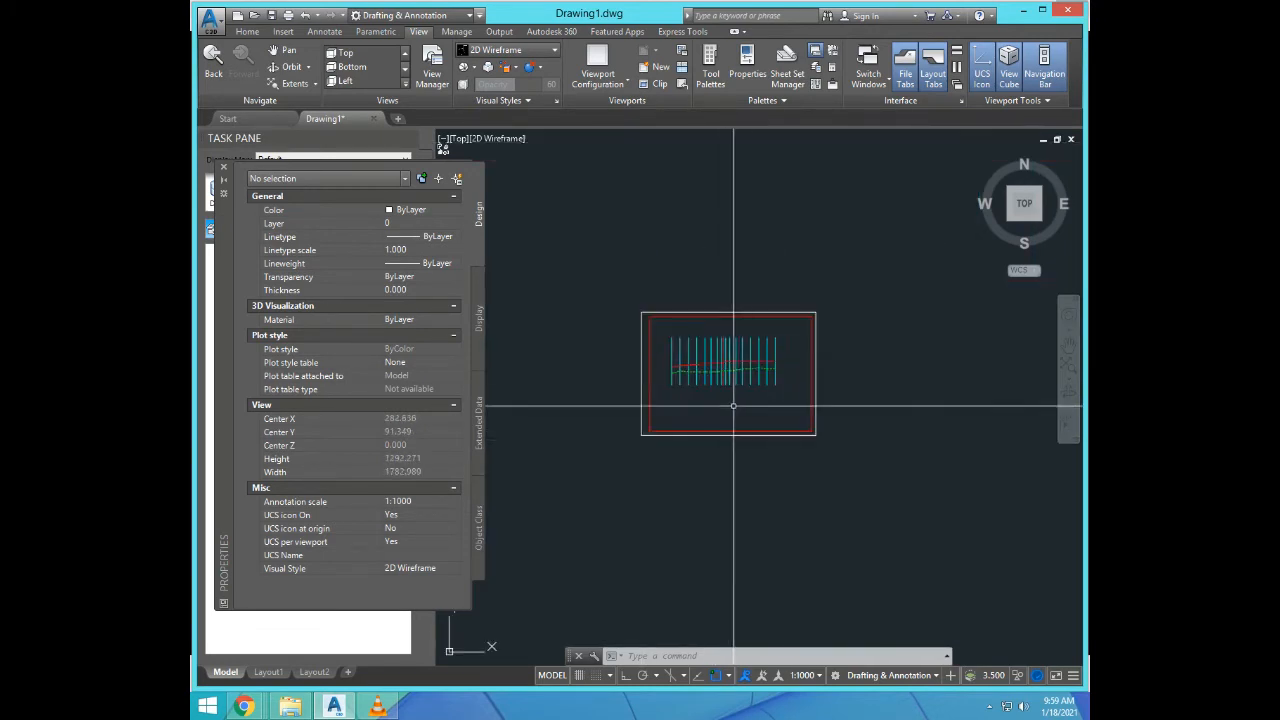
Step: Draw a long rectangle about 280 by 20 inside the red border, below the cyan lines
scroll(674, 420, up, 4)
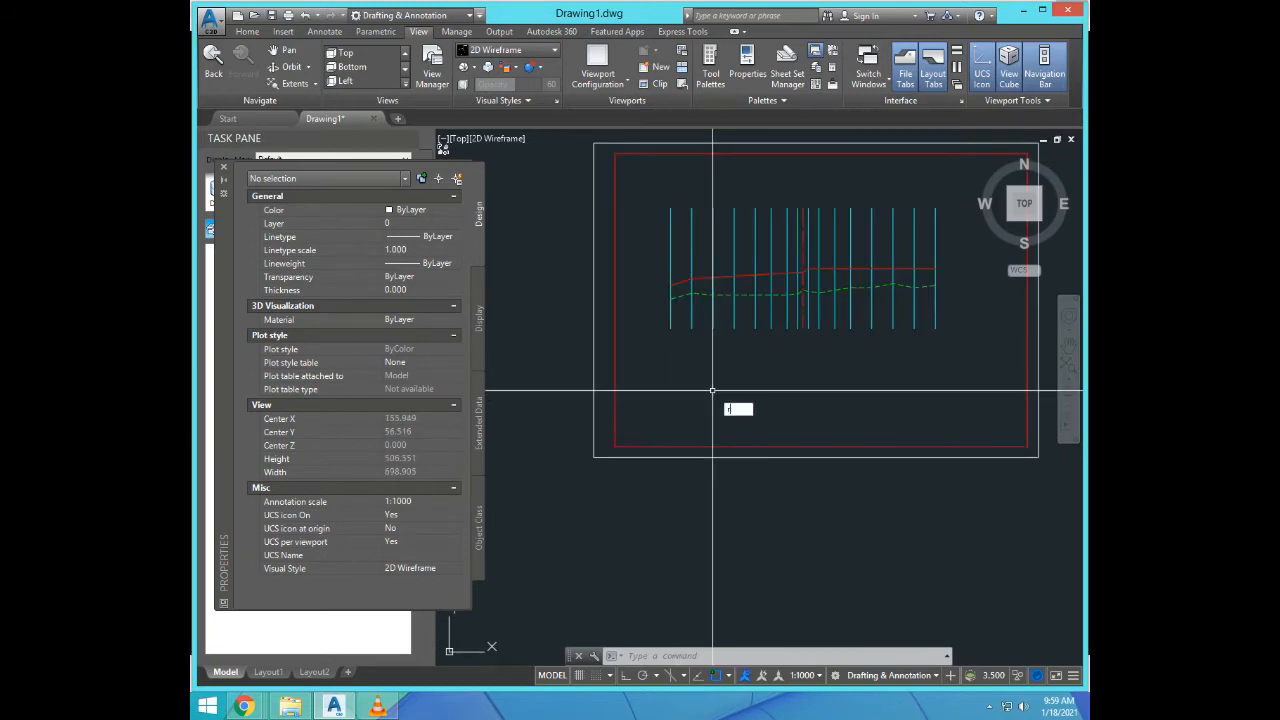
key(Return)
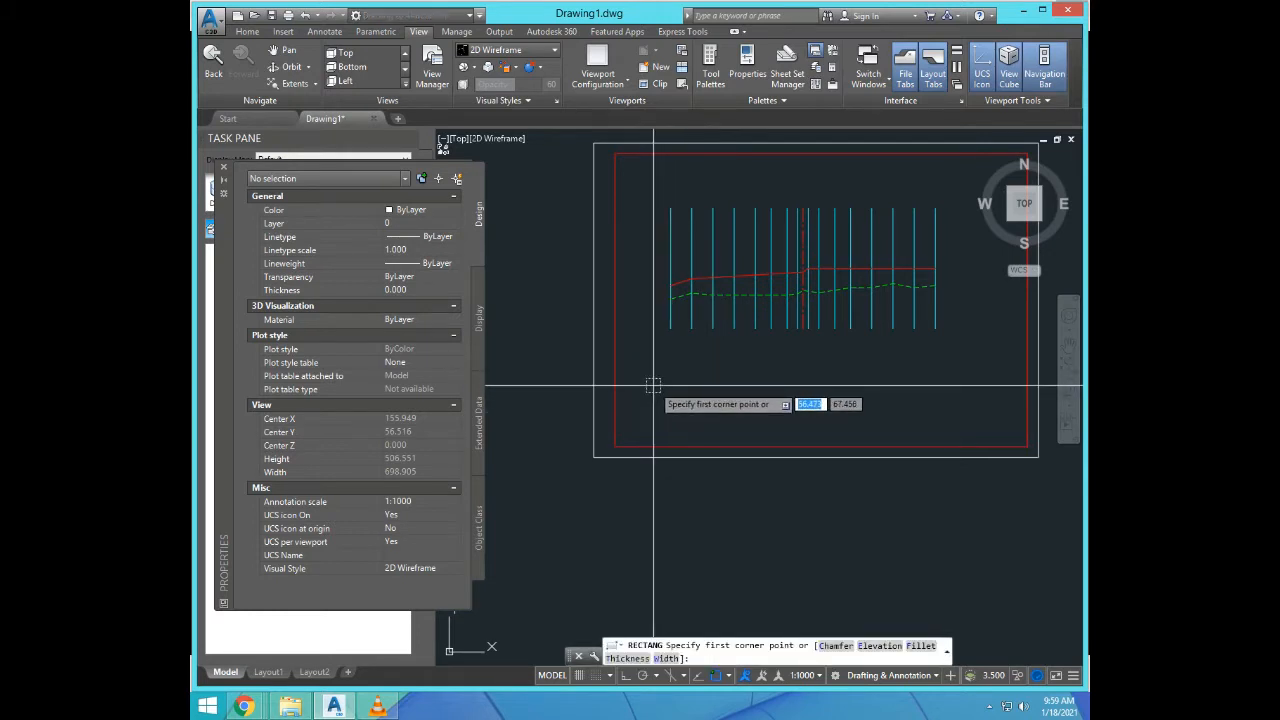
click(653, 385)
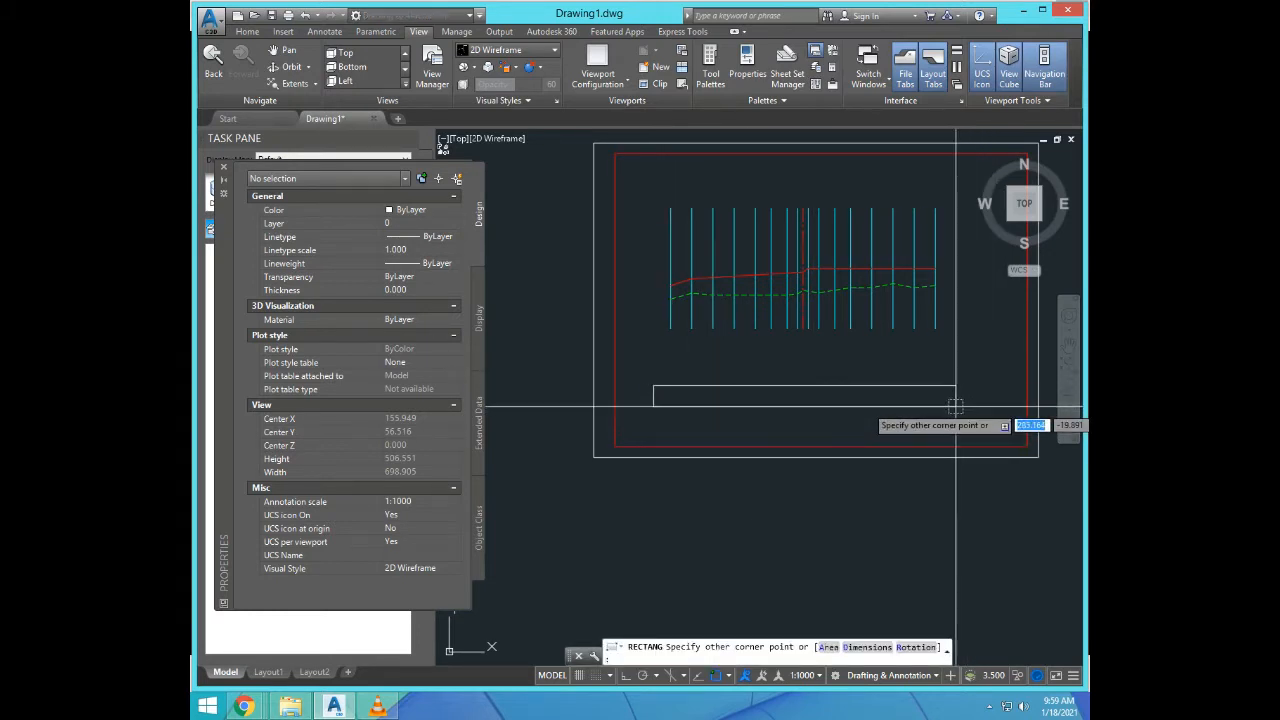
click(951, 406)
scroll(686, 398, up, 3)
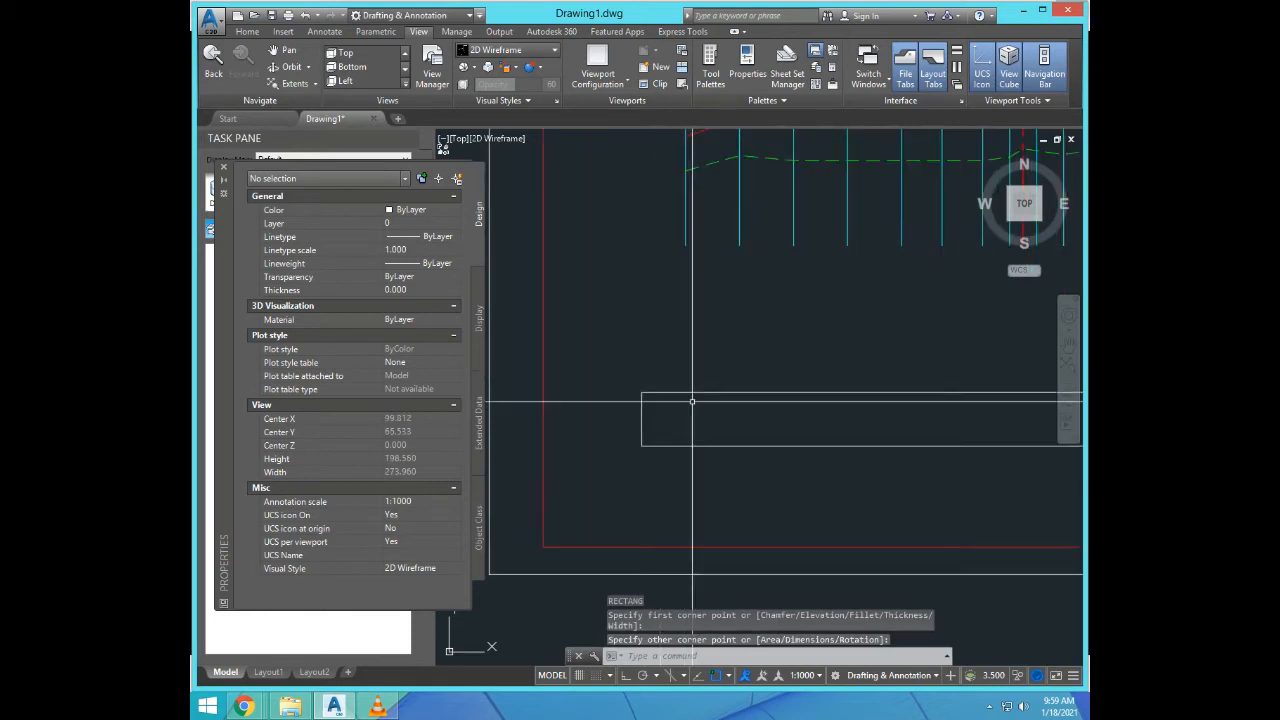
scroll(696, 397, down, 3)
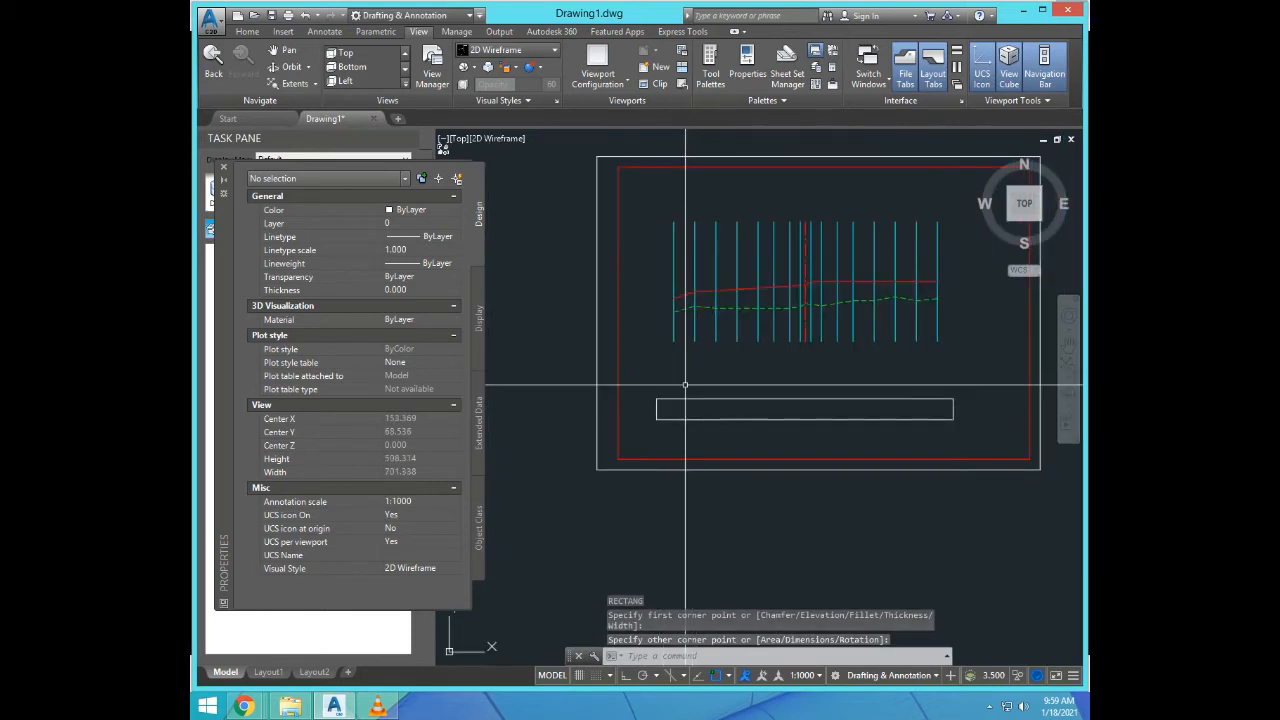
Step: Place the single-line text DIST, about 6.05 high with 0 rotation, inside the left end of the rectangle, and end the Text command
scroll(684, 384, up, 2)
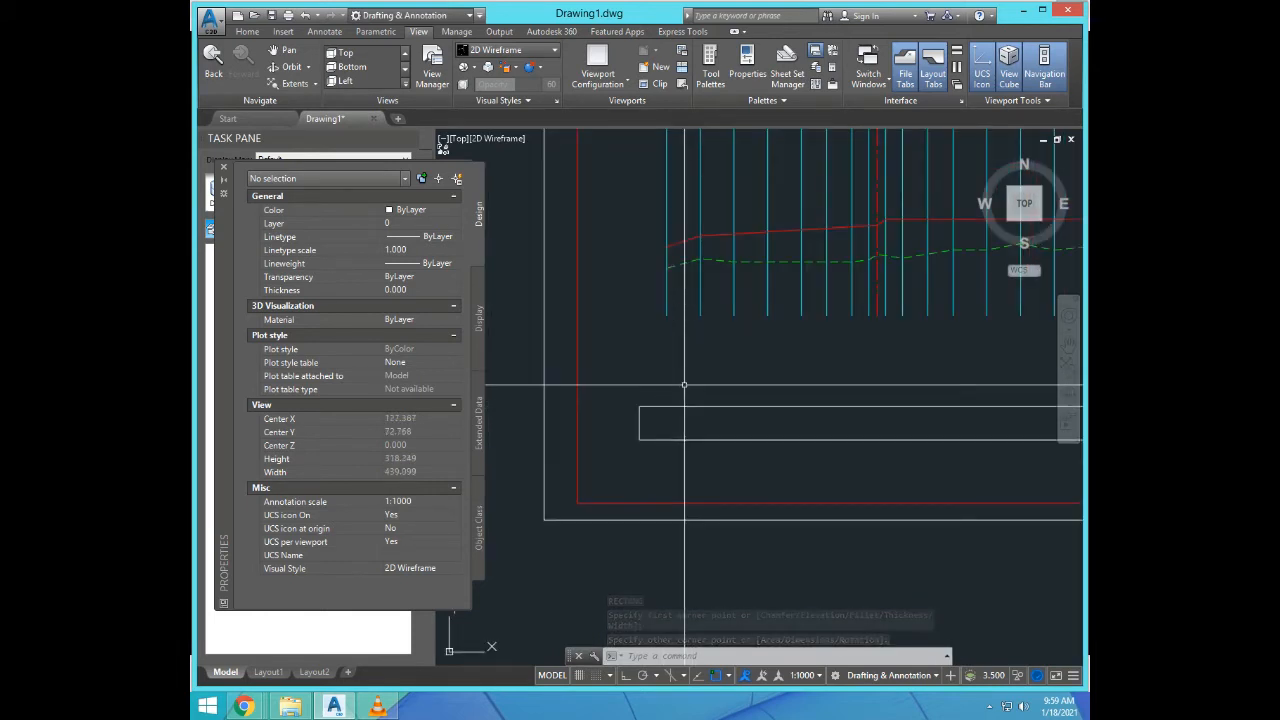
text(text)
key(Return)
scroll(640, 440, up, 2)
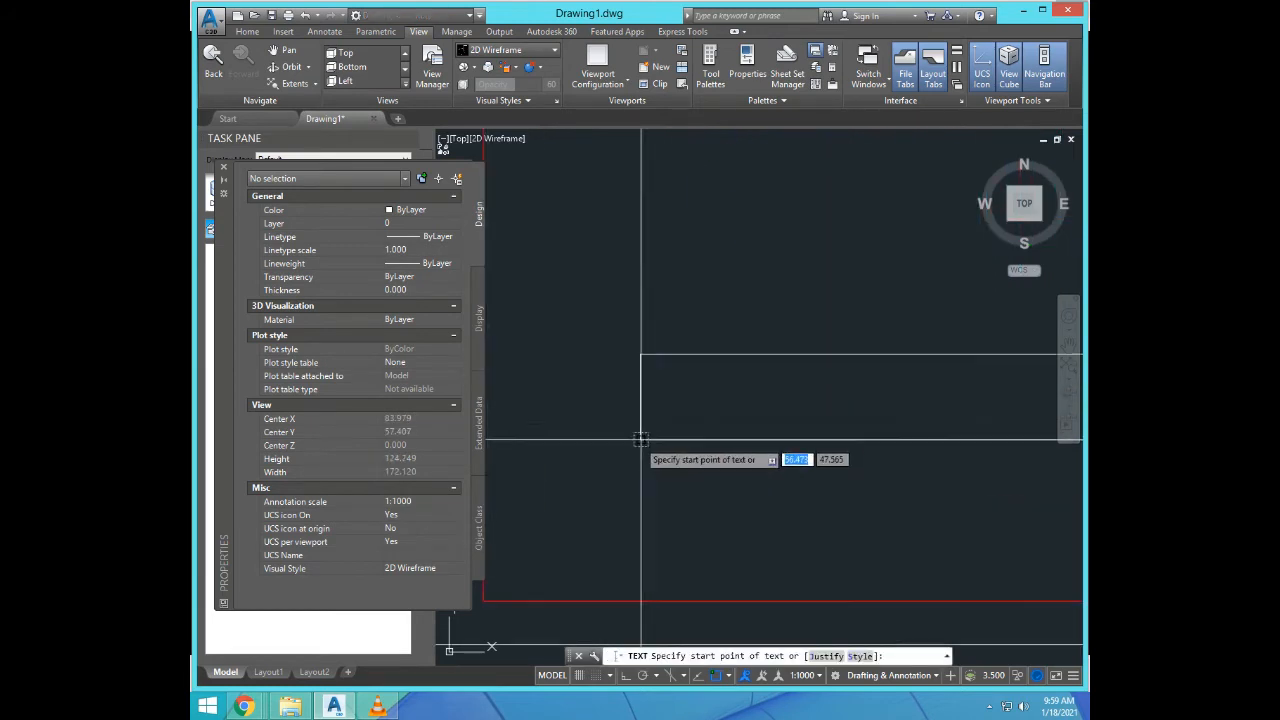
click(660, 438)
click(659, 389)
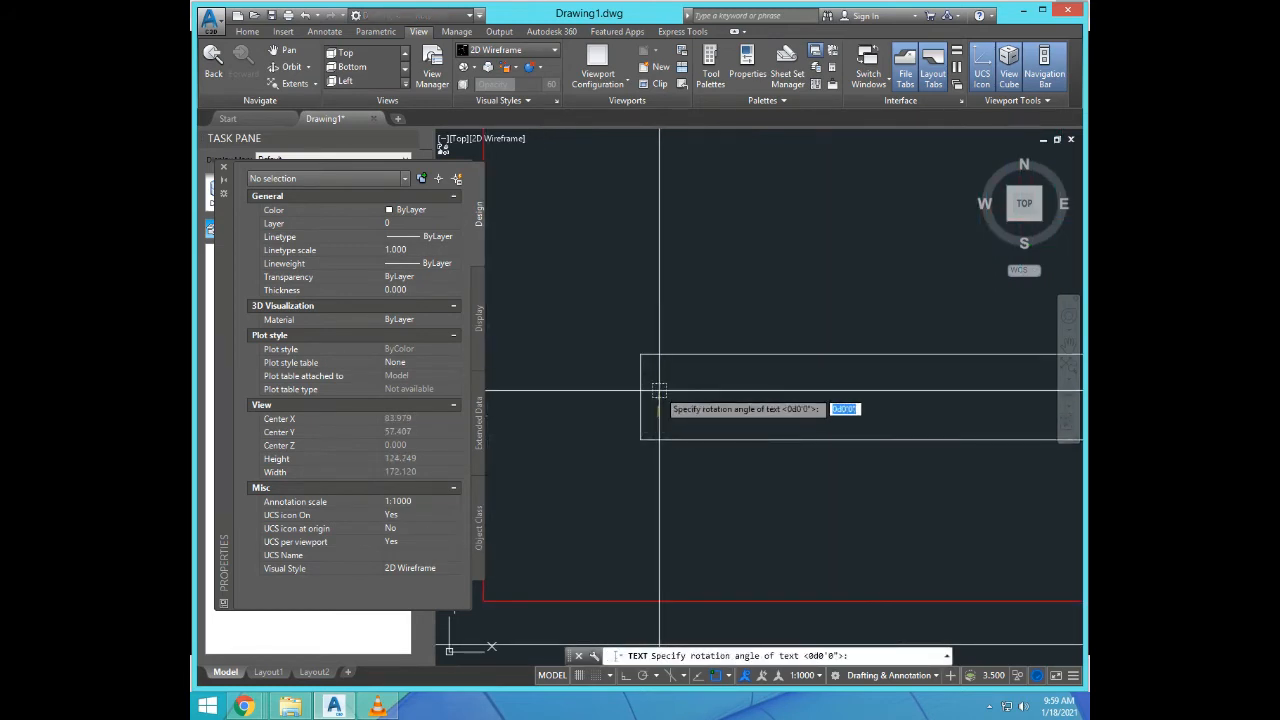
key(Return)
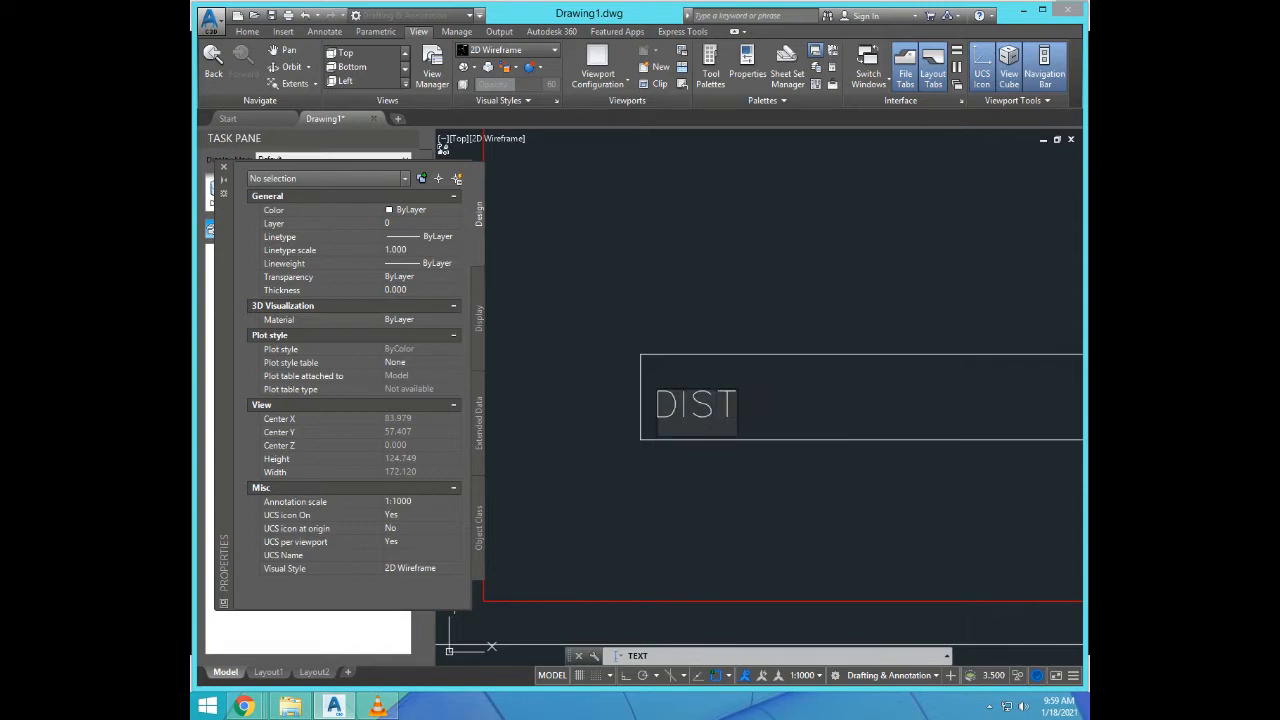
key(Return)
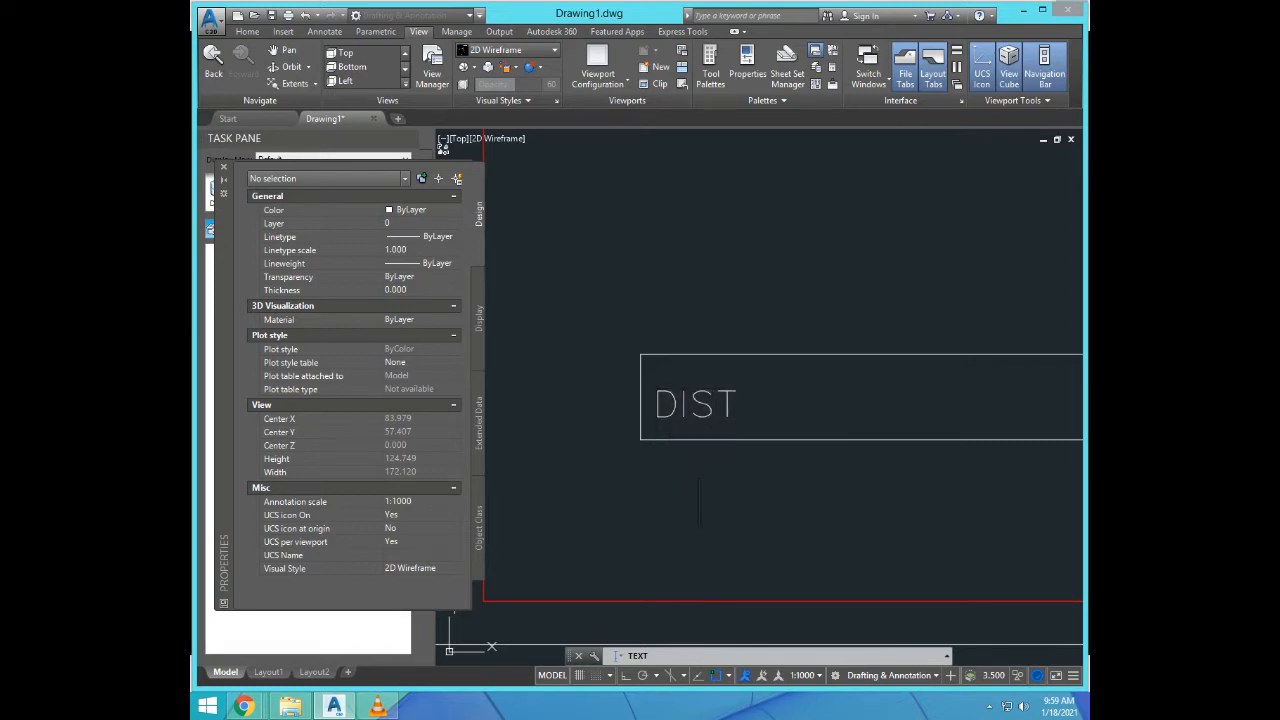
key(Return)
key(Return)
scroll(734, 449, down, 2)
scroll(734, 449, up, 3)
key(Escape)
key(Escape)
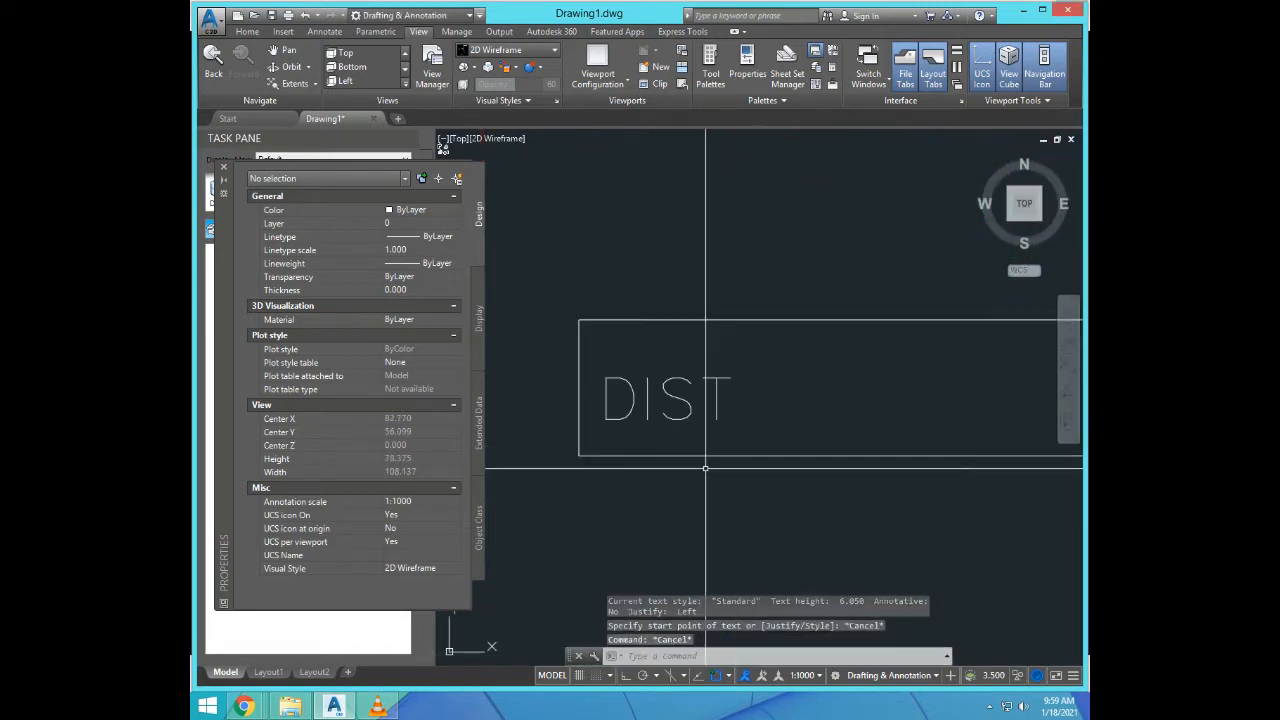
Step: Rotate the DIST text 90 degrees counterclockwise about its lower-left corner, using Ortho mode
text(RO)
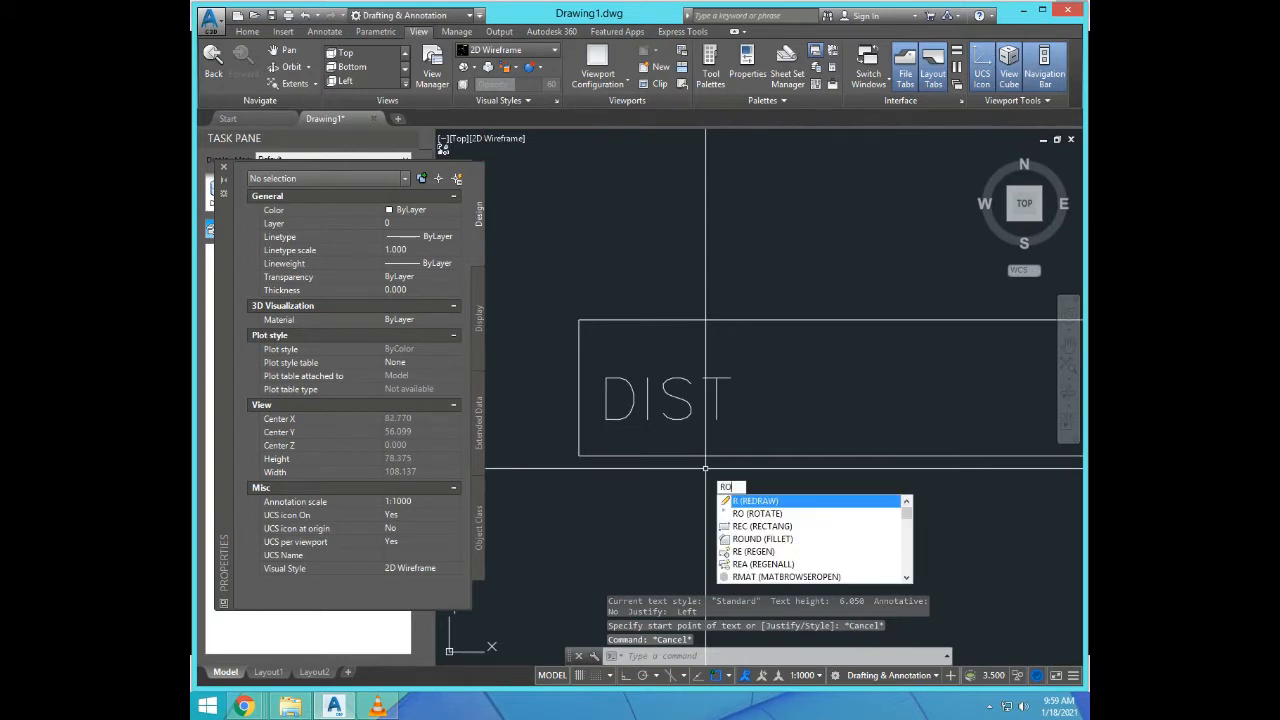
key(Return)
click(684, 404)
key(Return)
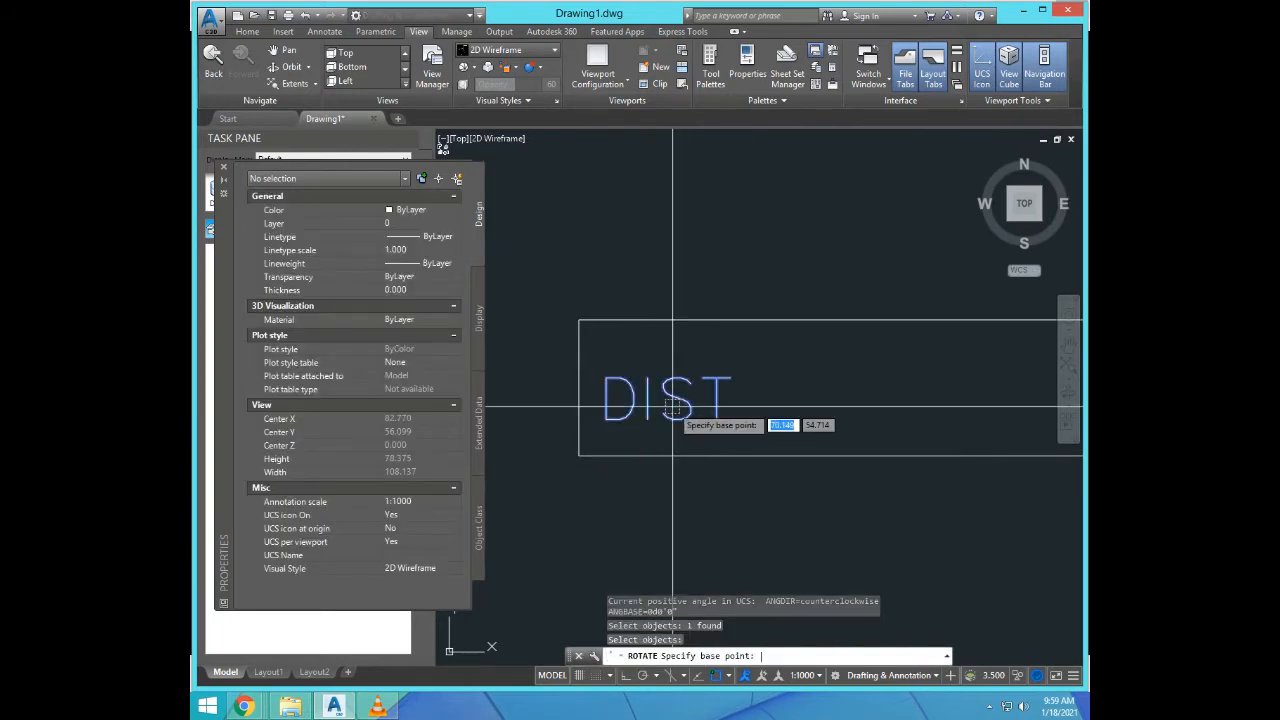
click(673, 417)
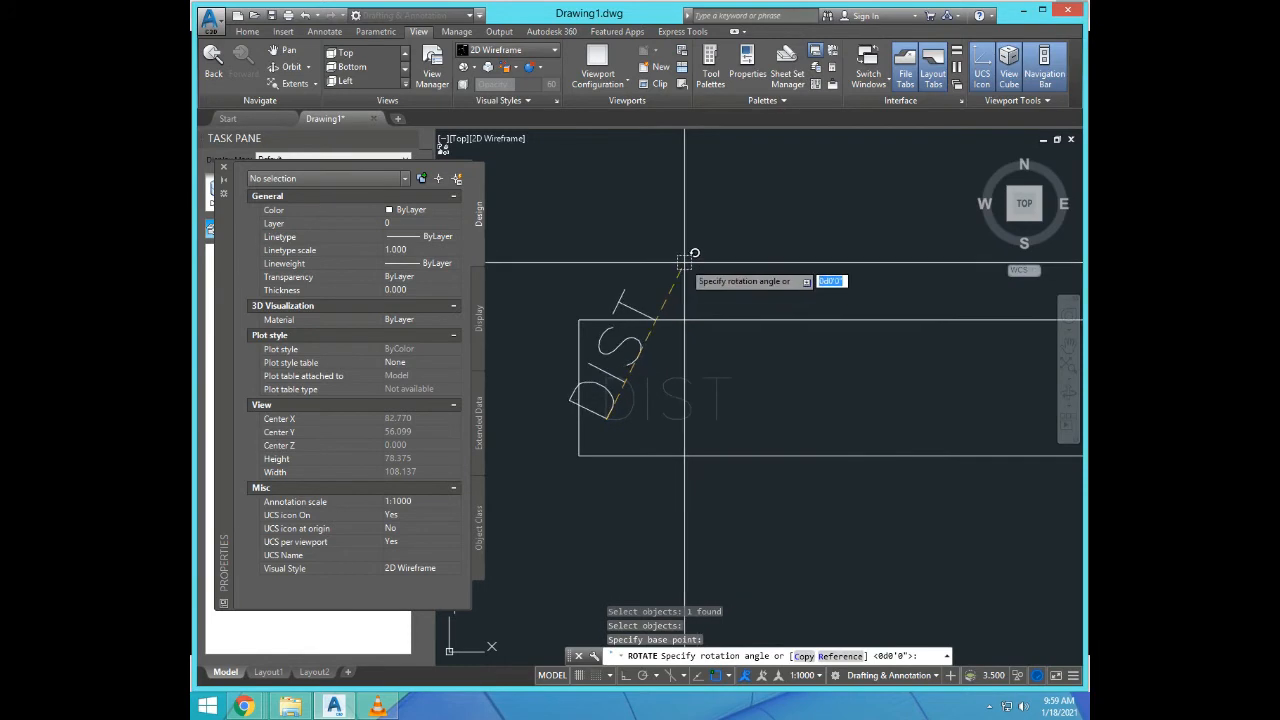
key(F8)
click(640, 229)
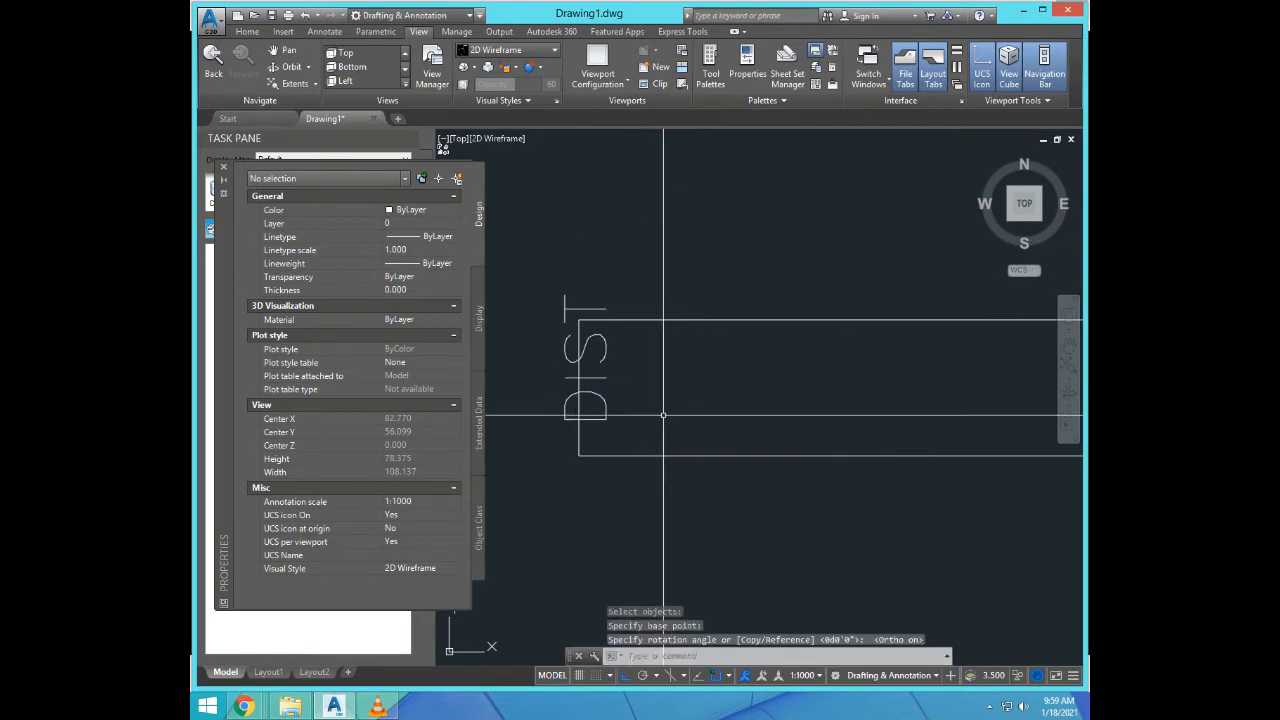
Step: Move the vertical DIST text so it fits just inside the left end of the rectangle, with Ortho off
key(Return)
click(605, 409)
key(Return)
click(641, 369)
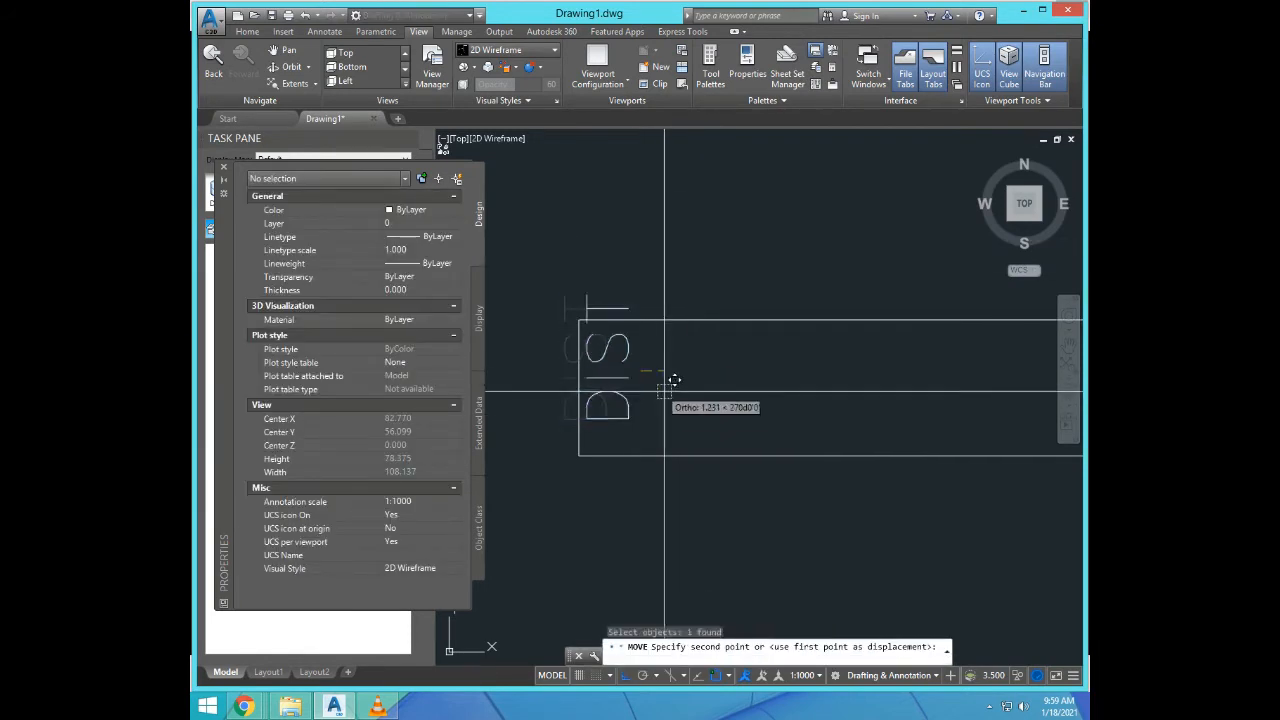
key(F8)
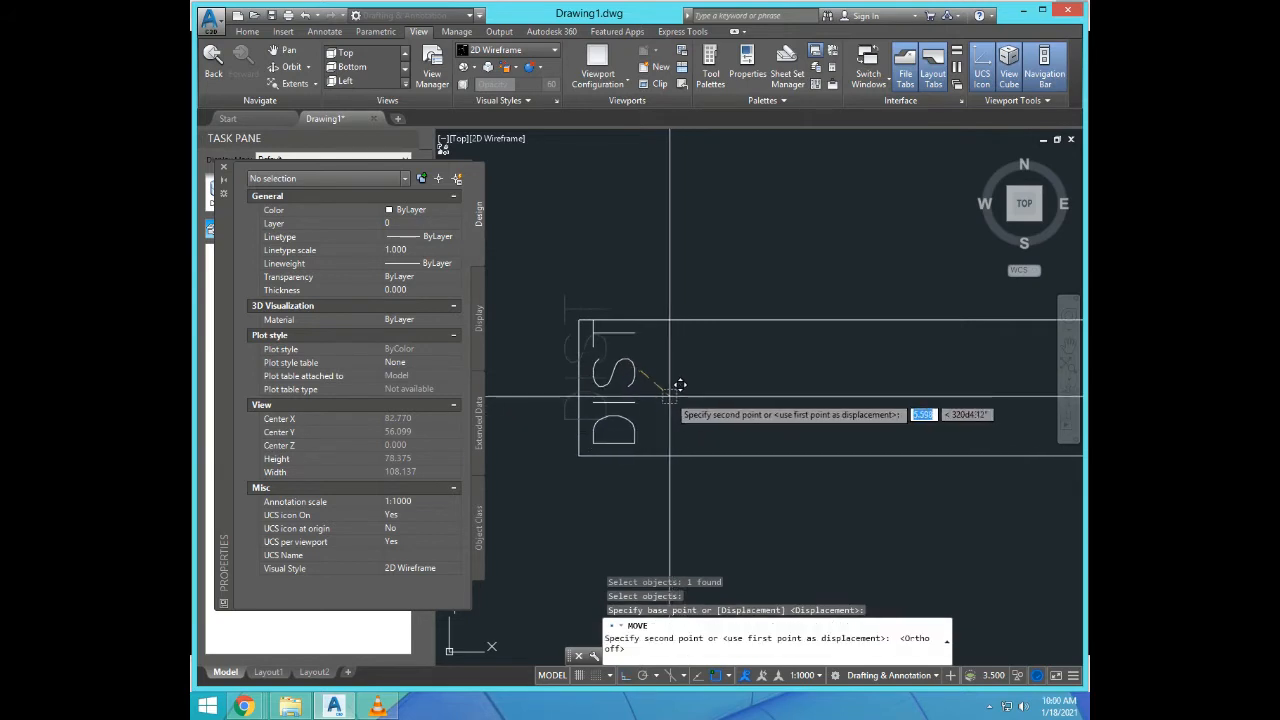
click(634, 397)
Step: Set the DIST text's height to 5 and clear the selection
click(634, 397)
click(612, 388)
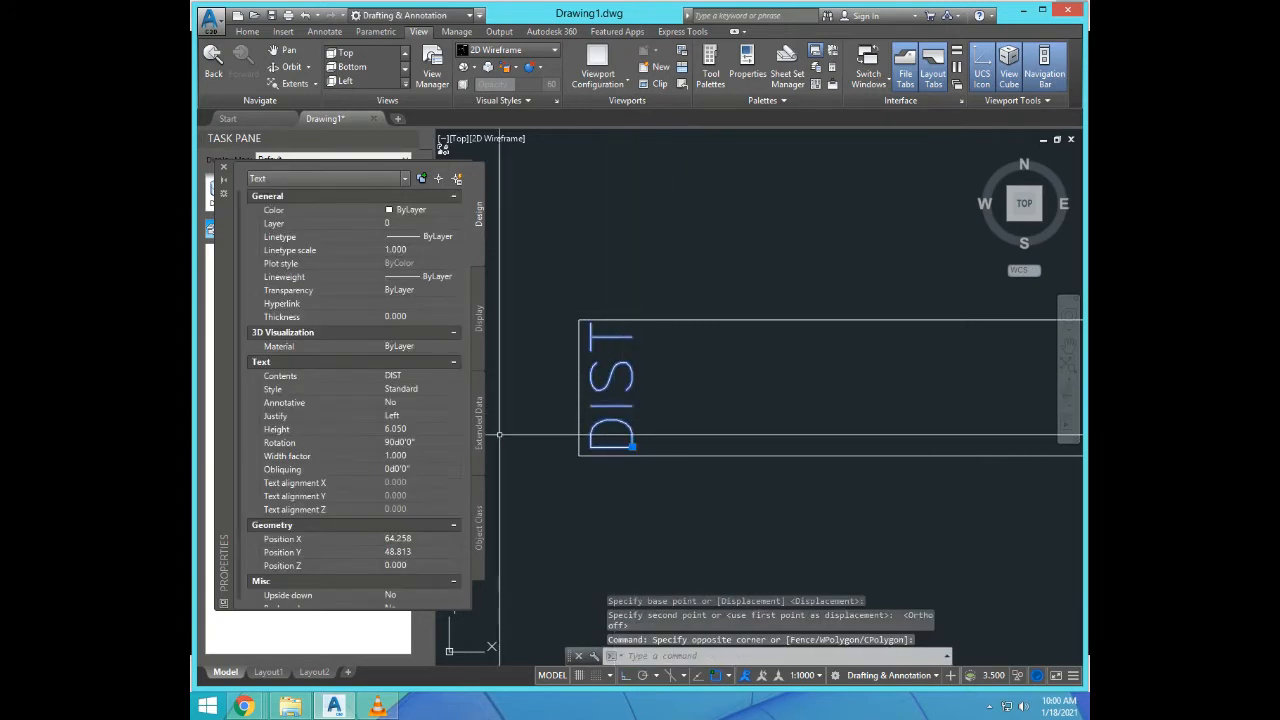
click(395, 429)
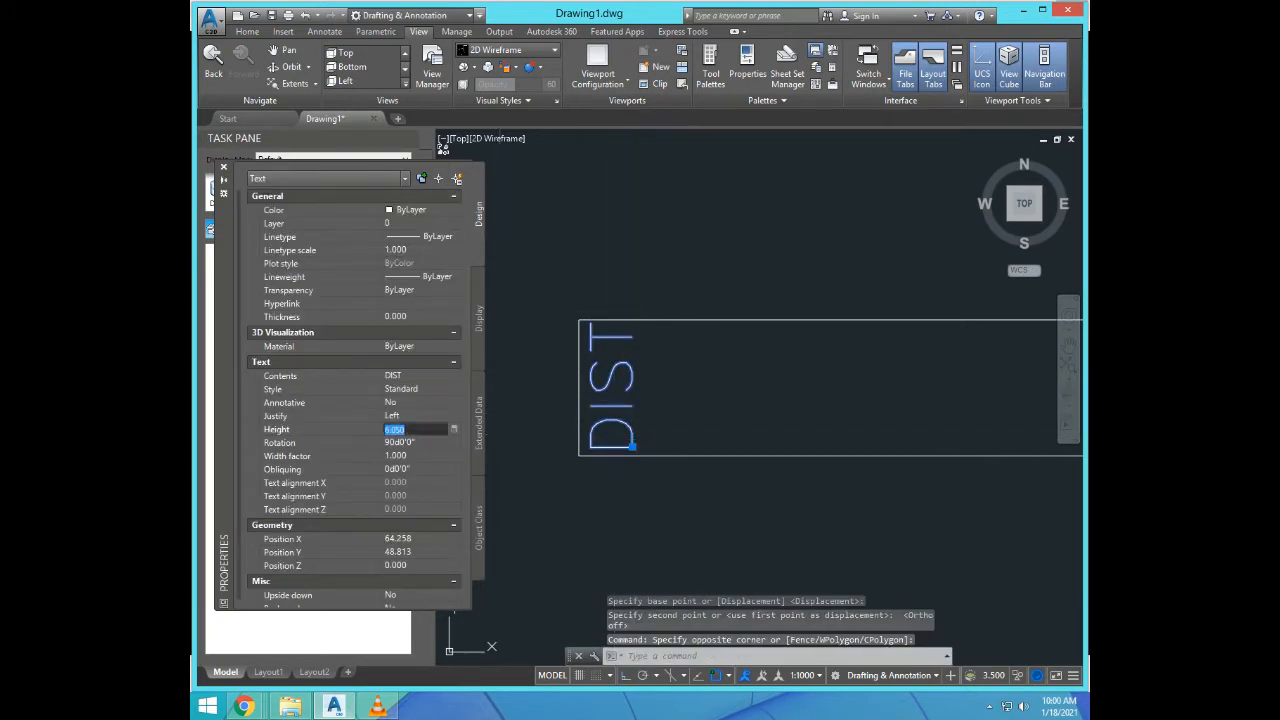
key(Return)
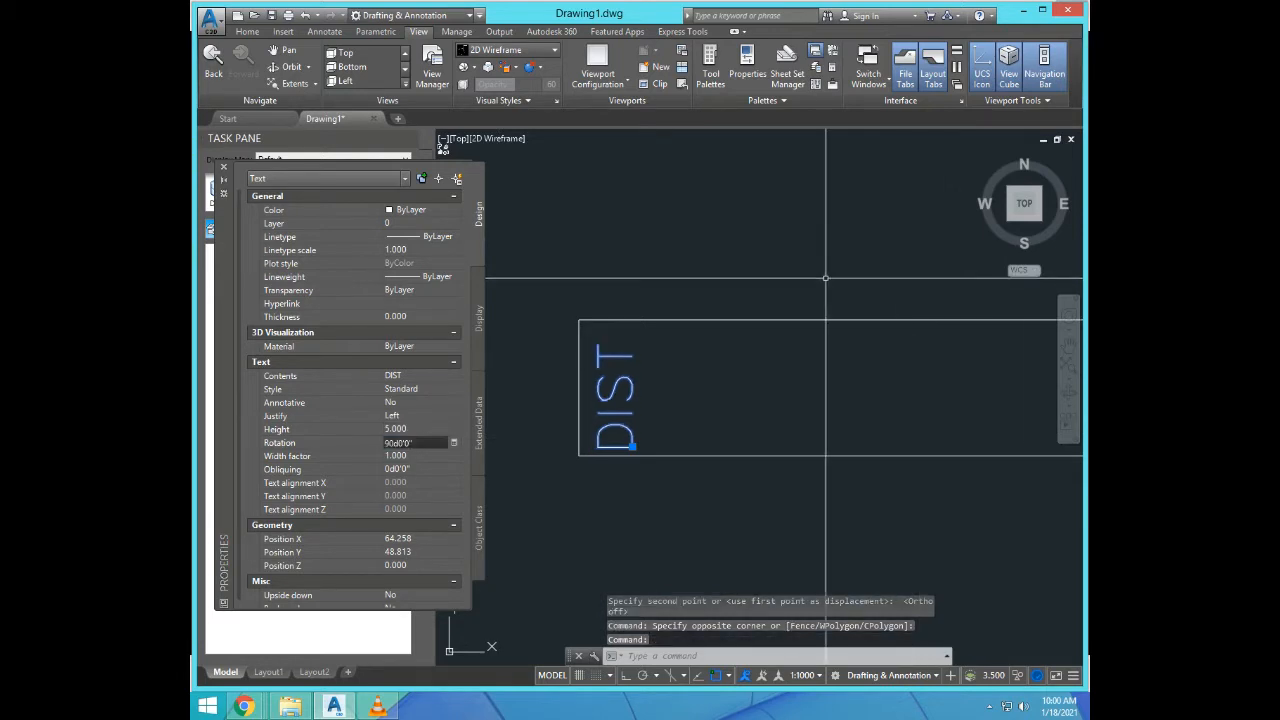
scroll(559, 376, down, 3)
key(Escape)
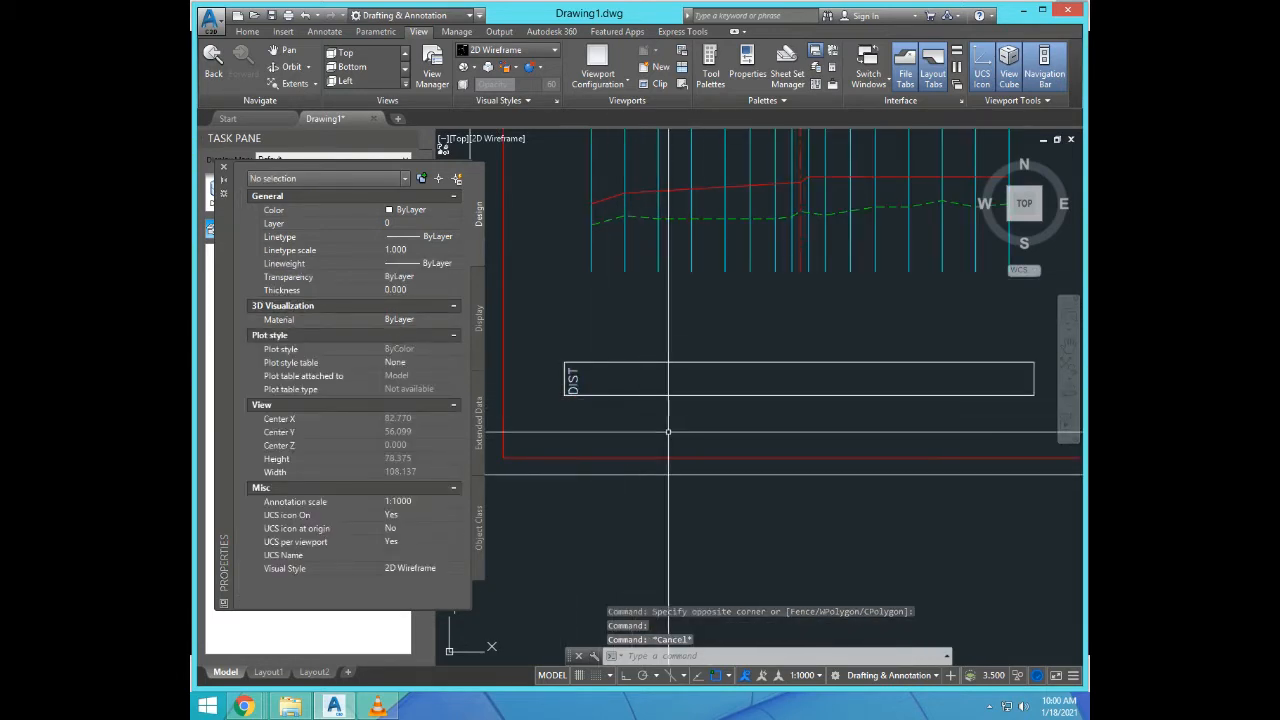
Step: Copy the long rectangle directly above itself to form a second table row, using its lower-left corner as base point
text(CP)
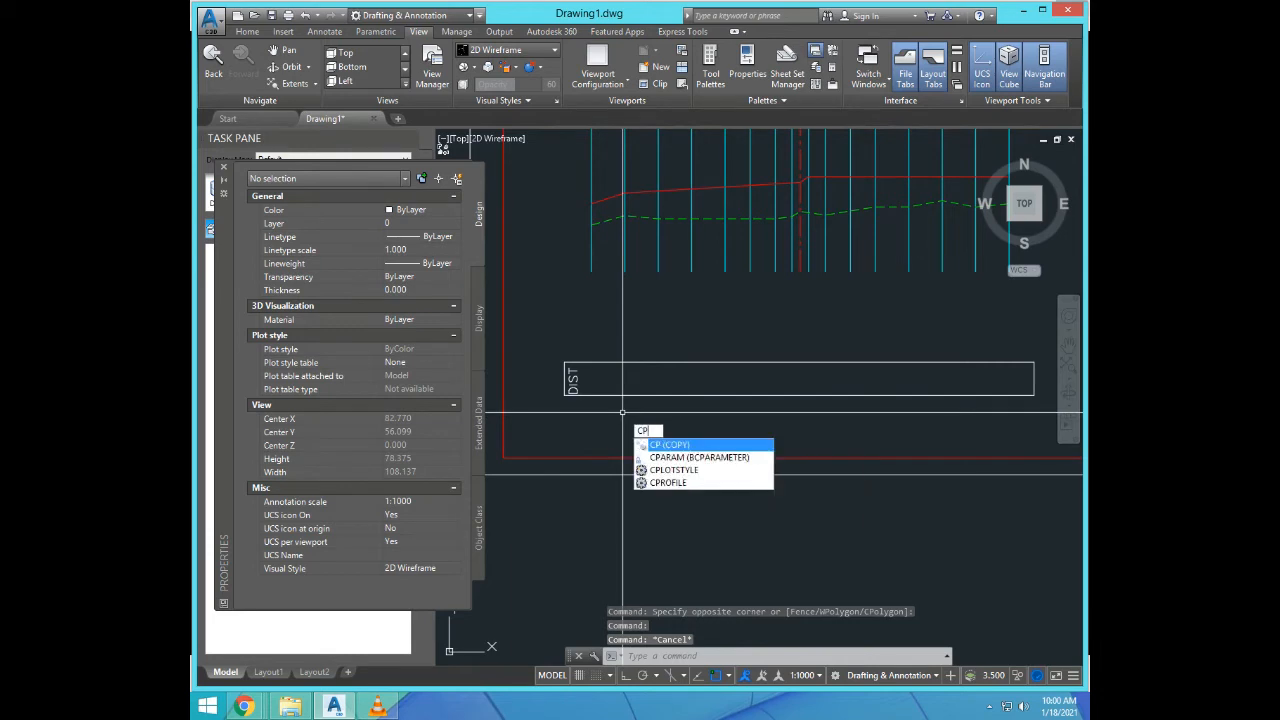
key(Return)
scroll(600, 364, up, 2)
click(623, 379)
click(608, 325)
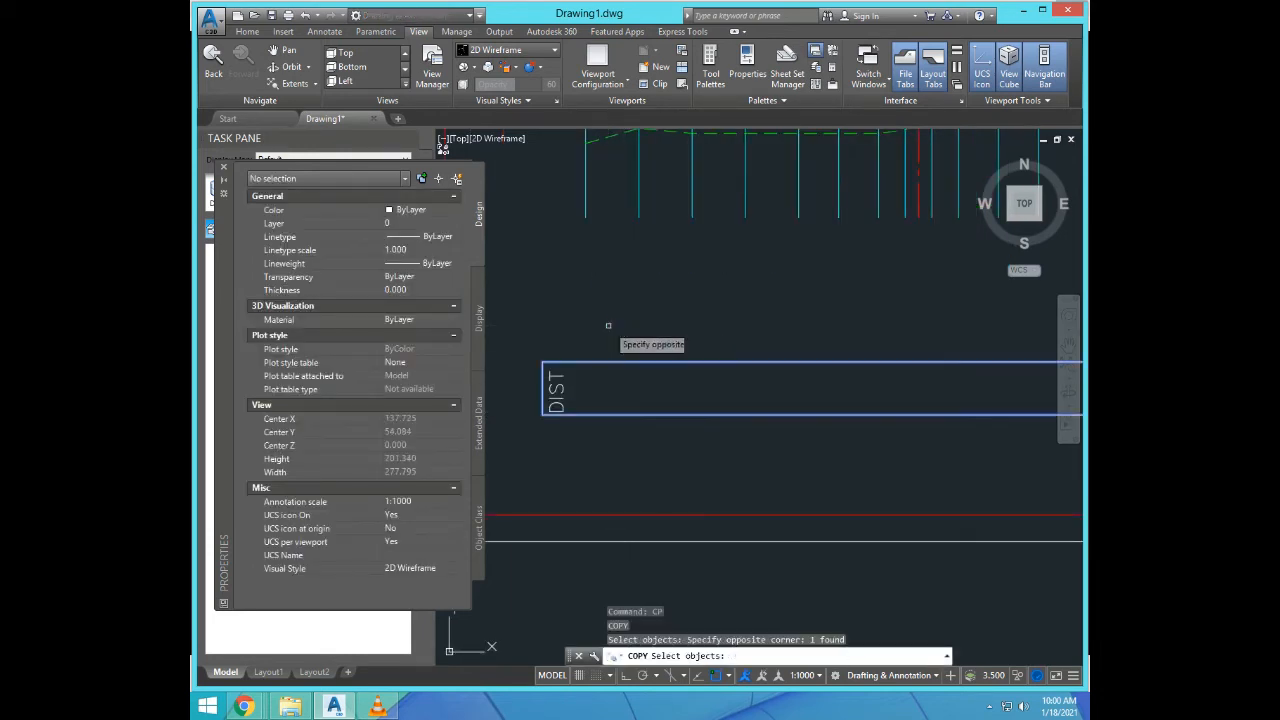
key(Return)
click(545, 410)
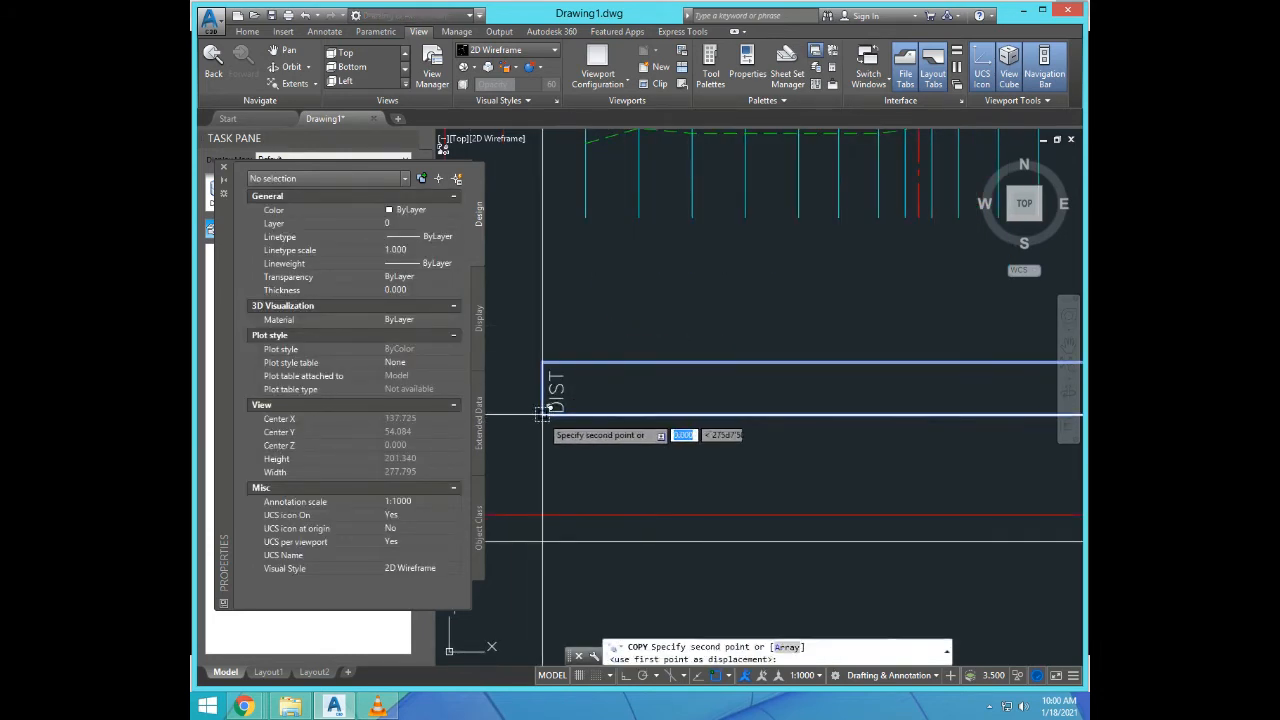
click(550, 360)
scroll(700, 455, down, 6)
key(Escape)
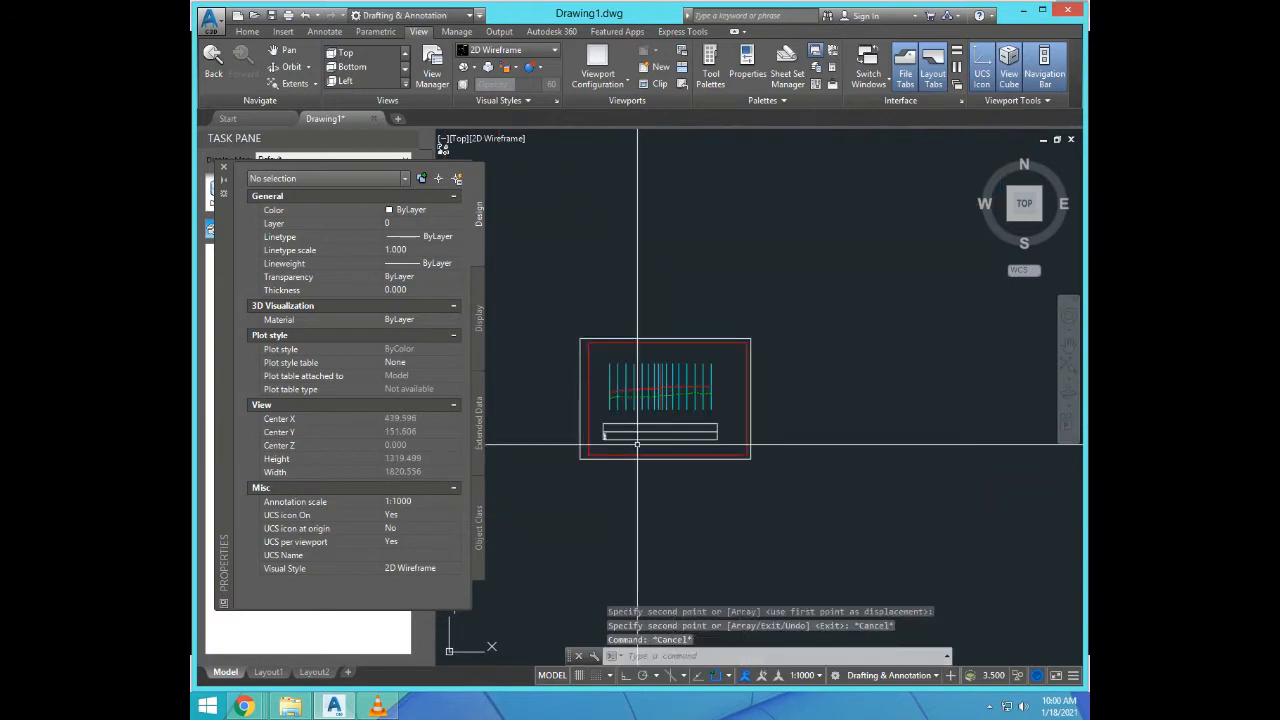
Step: Copy the DIST text into the upper row, from the lower row's bottom-left corner to its top-left corner
scroll(637, 444, up, 5)
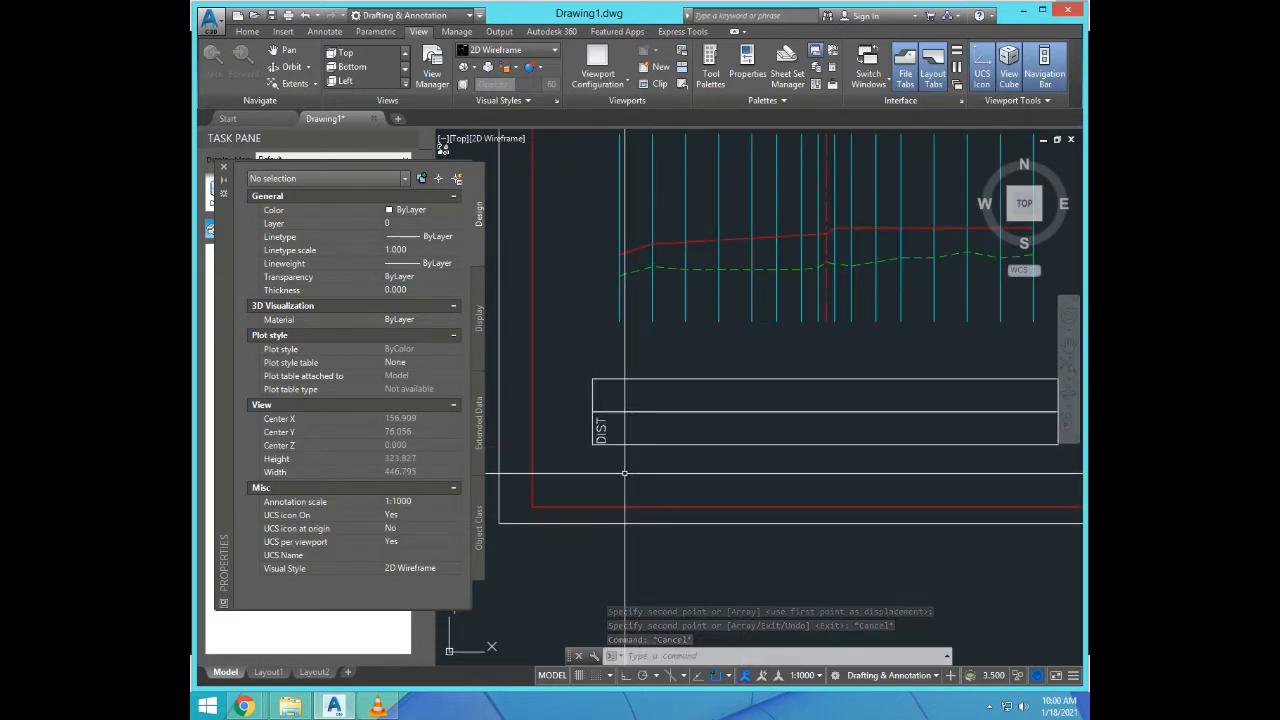
text(copy)
key(Return)
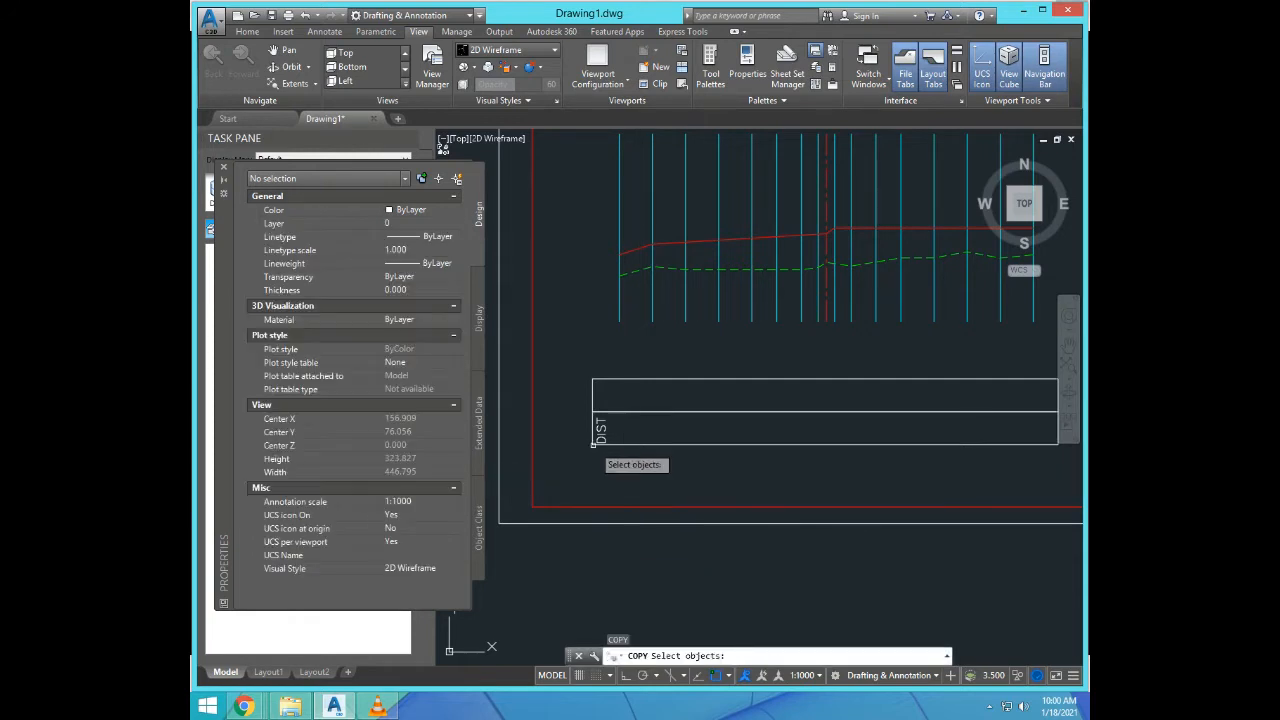
scroll(620, 425, up, 3)
click(620, 432)
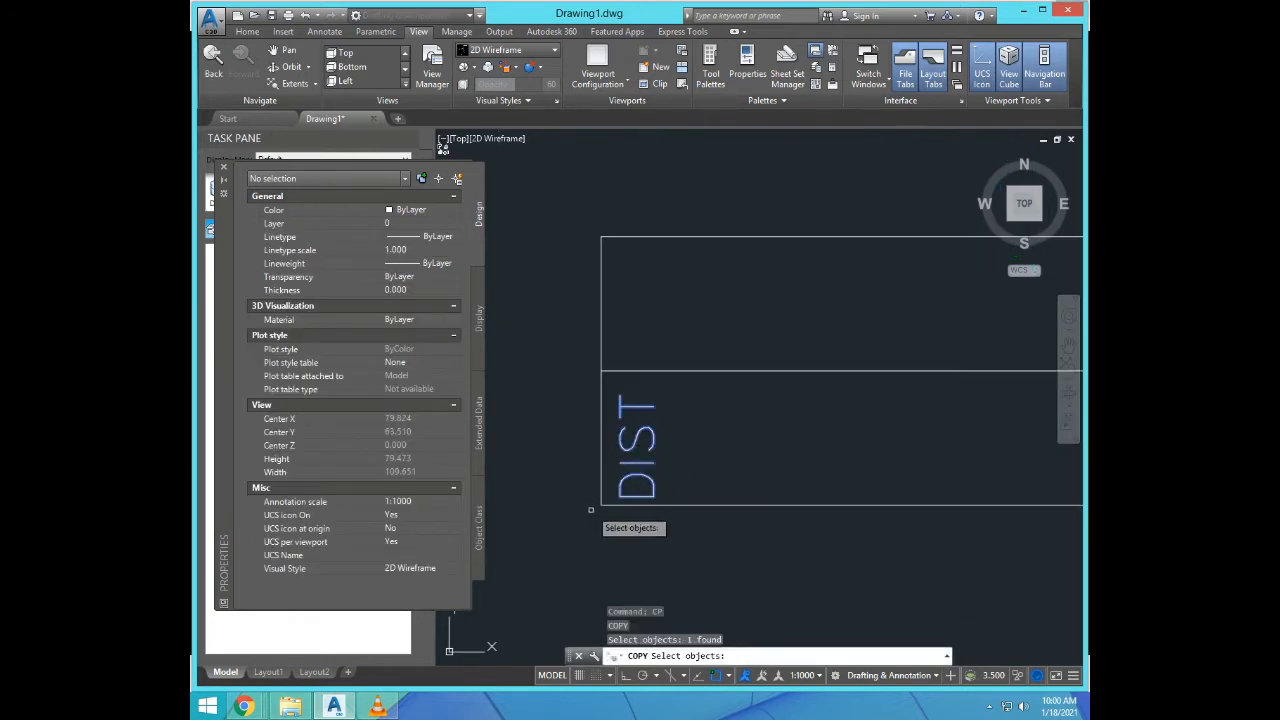
key(Return)
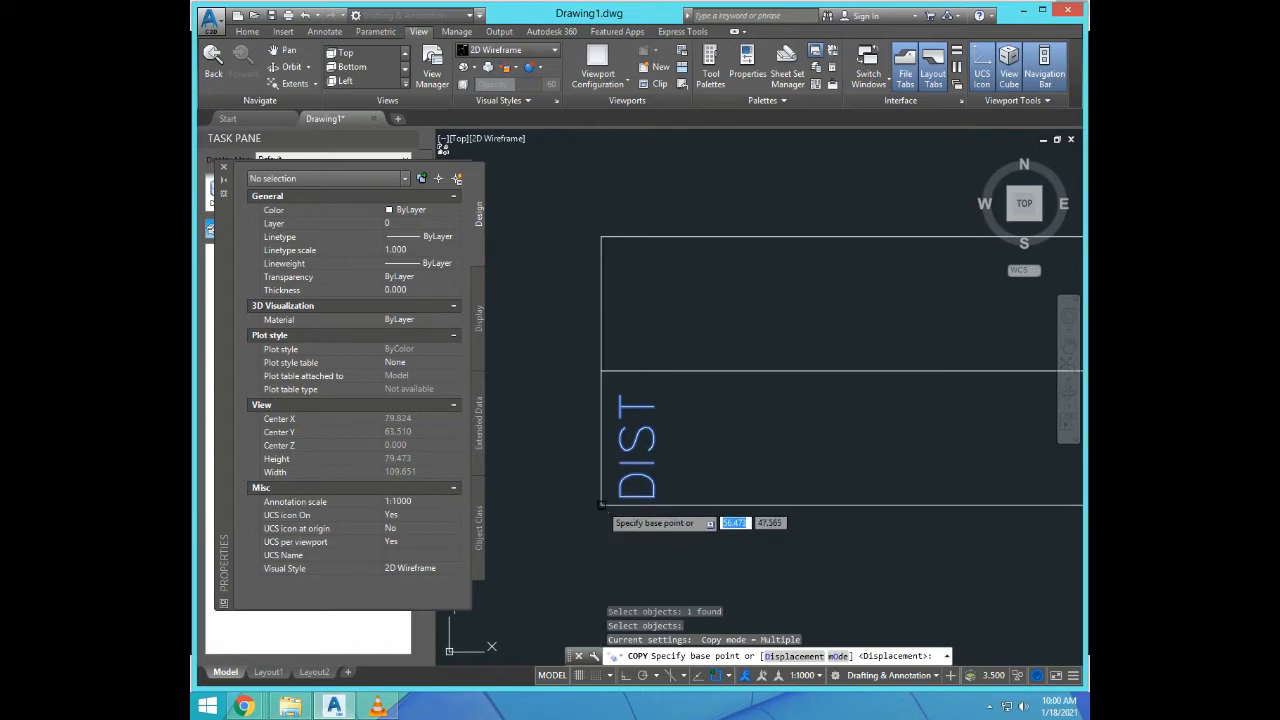
click(603, 505)
click(601, 371)
key(Escape)
Step: Change the copied text in the upper row to N.S.L
text(E)
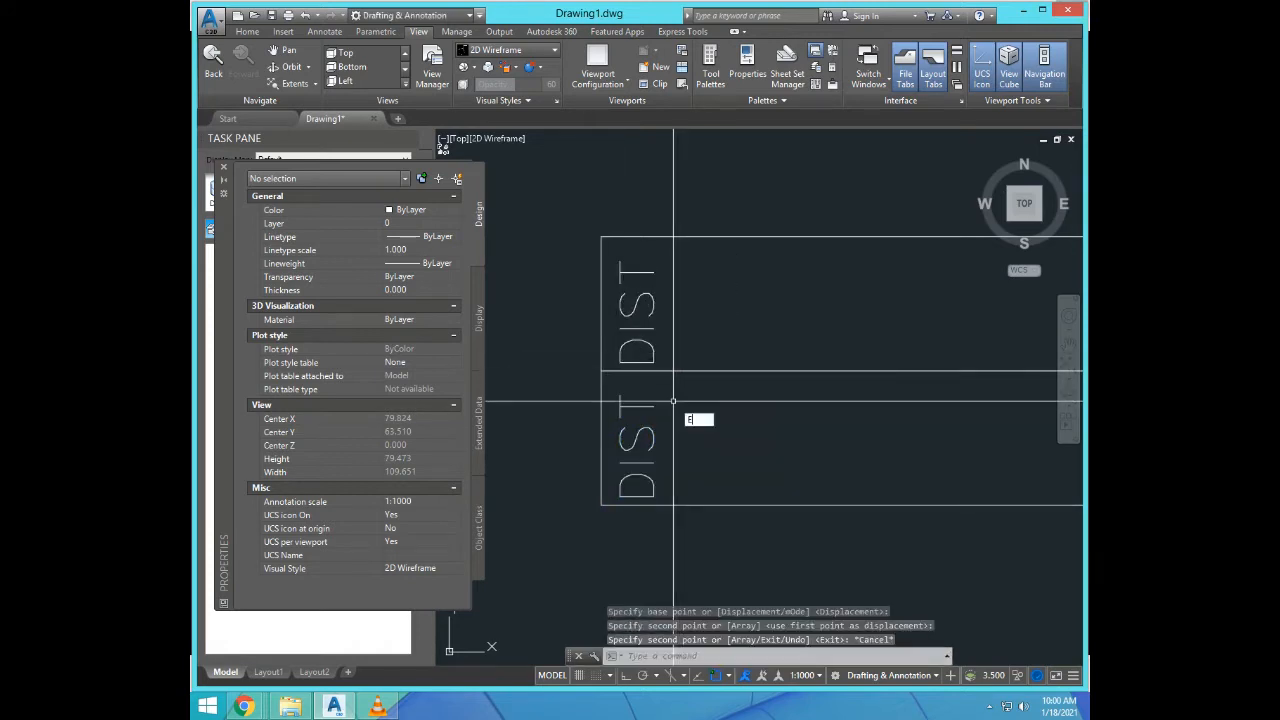
text(D)
key(Return)
click(636, 342)
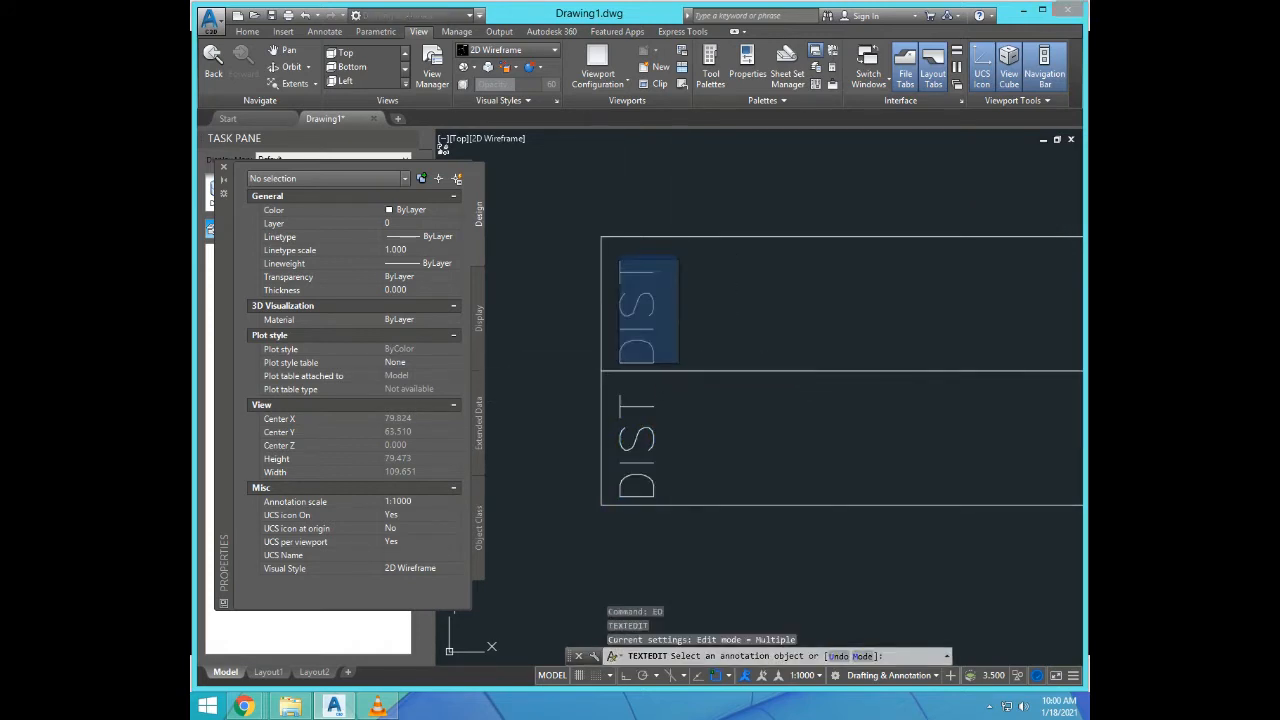
text(N.S.)
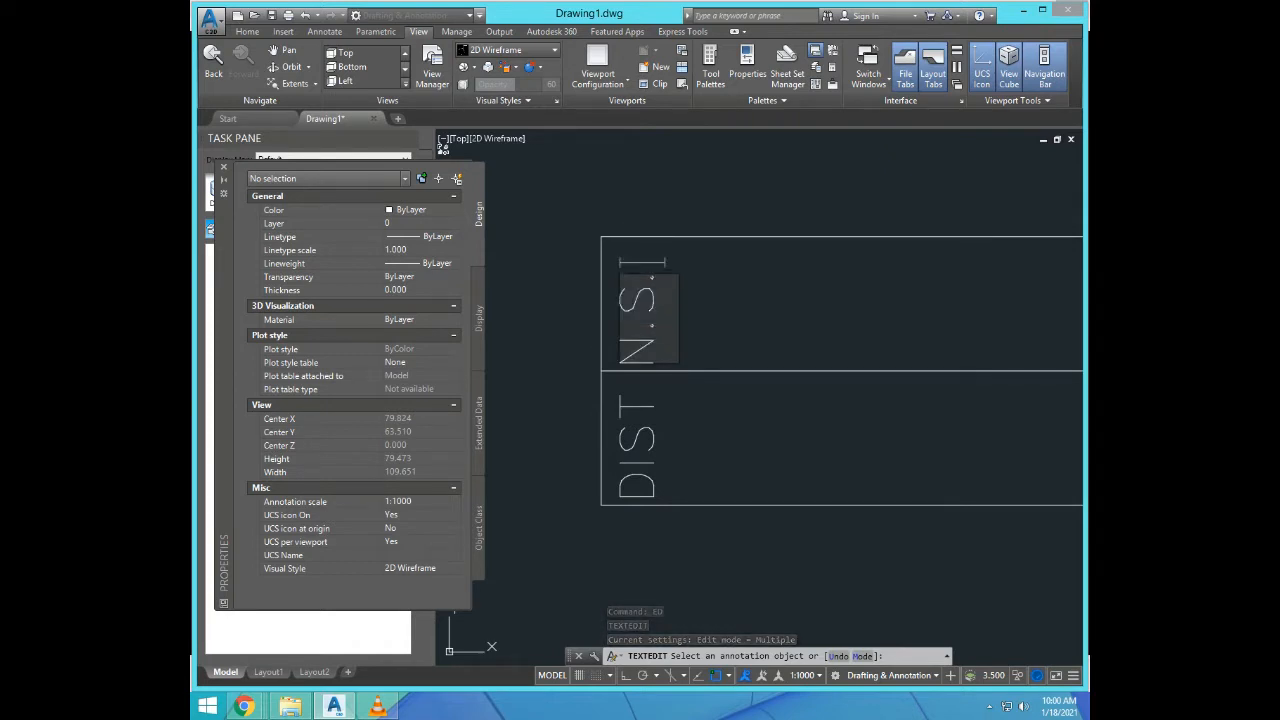
key(Return)
scroll(640, 370, down, 6)
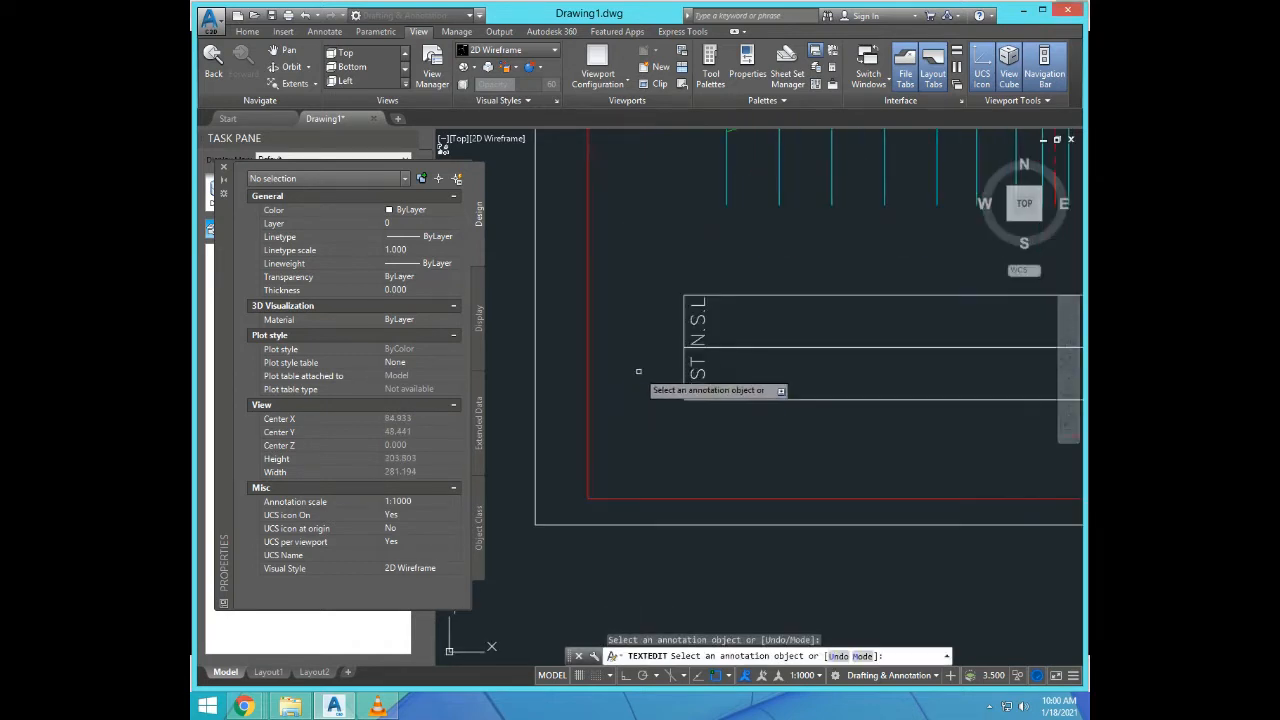
Step: Copy the N.S.L row's rectangle and label directly above to form a third table row
scroll(705, 412, up, 3)
text(C)
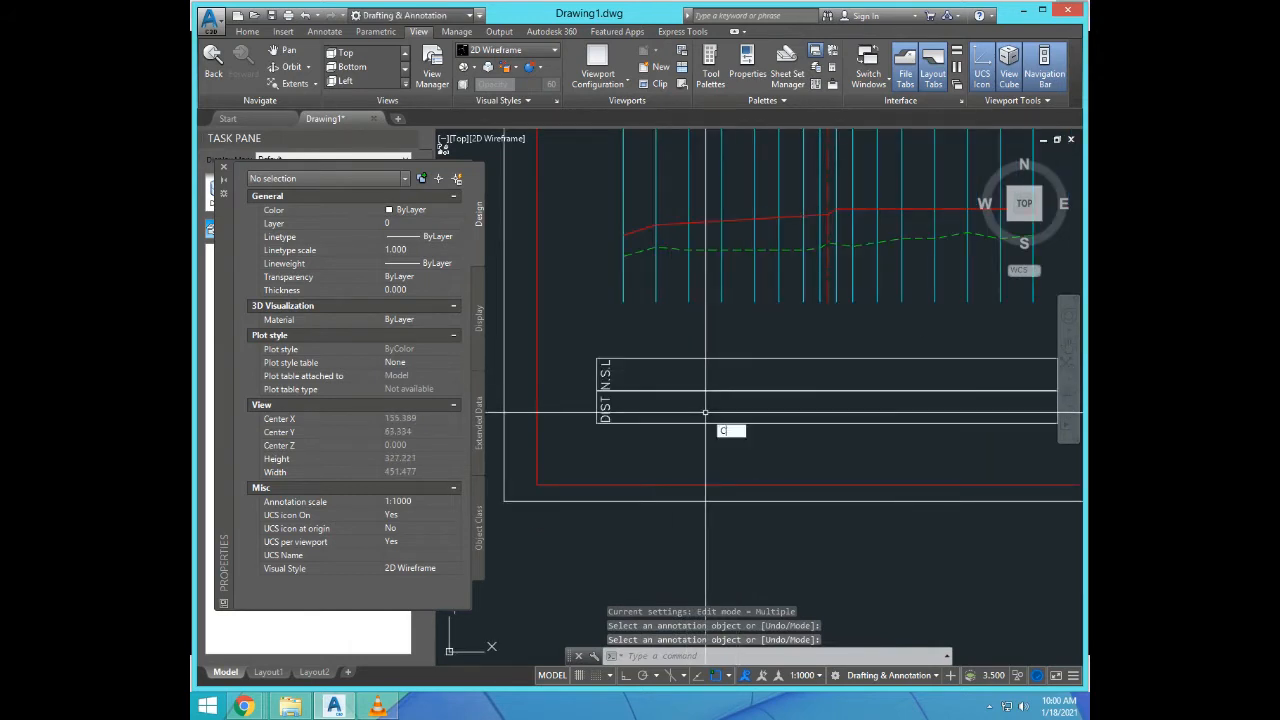
text(o)
key(Return)
scroll(690, 390, up, 5)
click(676, 378)
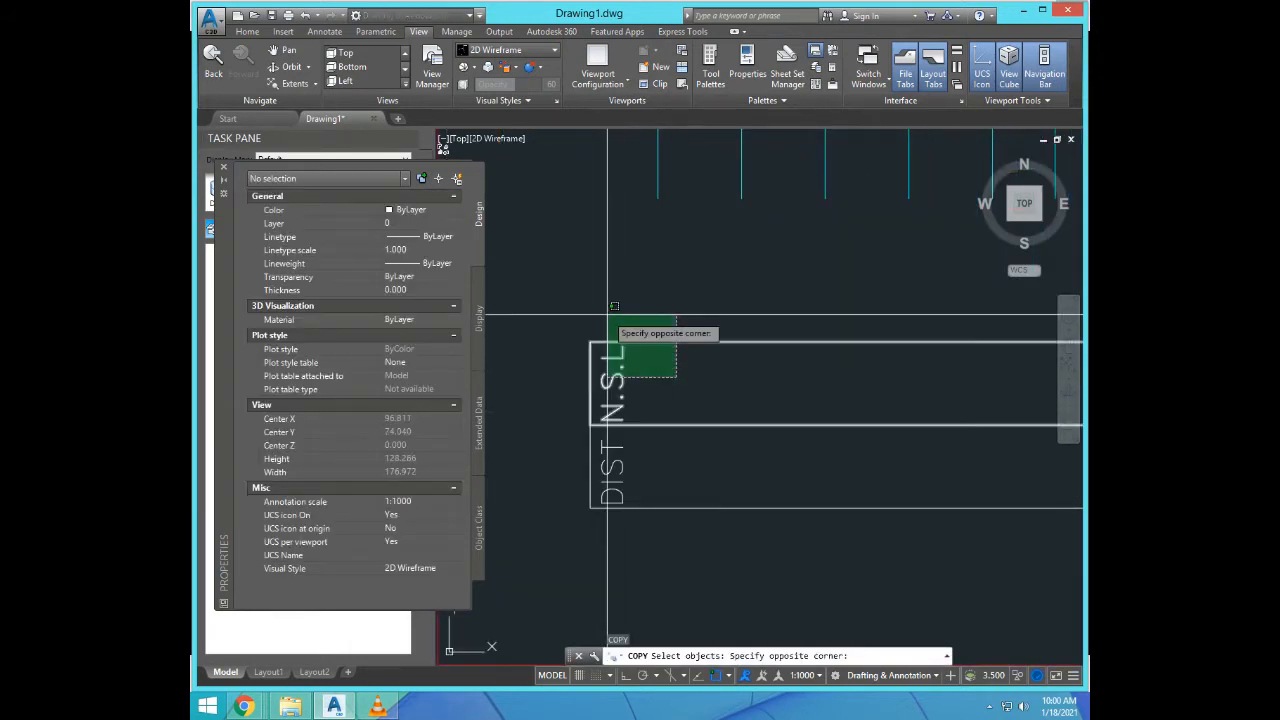
click(608, 314)
key(Return)
click(594, 430)
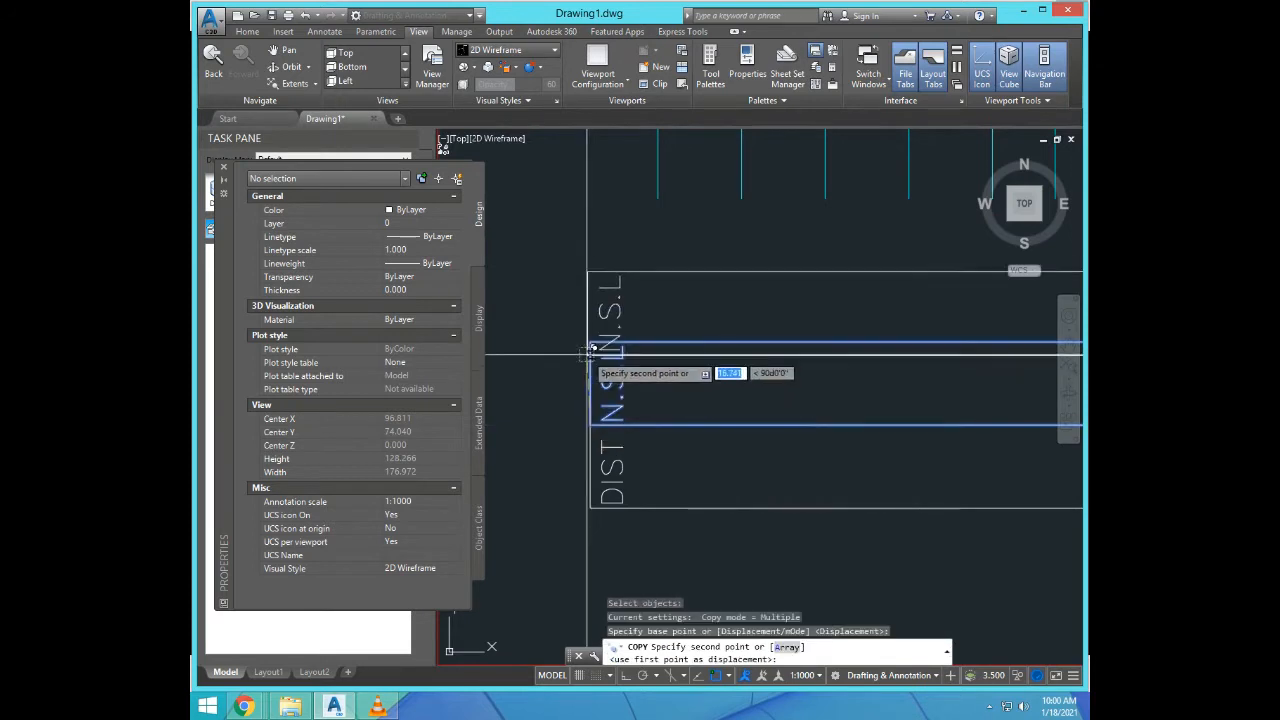
scroll(650, 400, down, 6)
key(Escape)
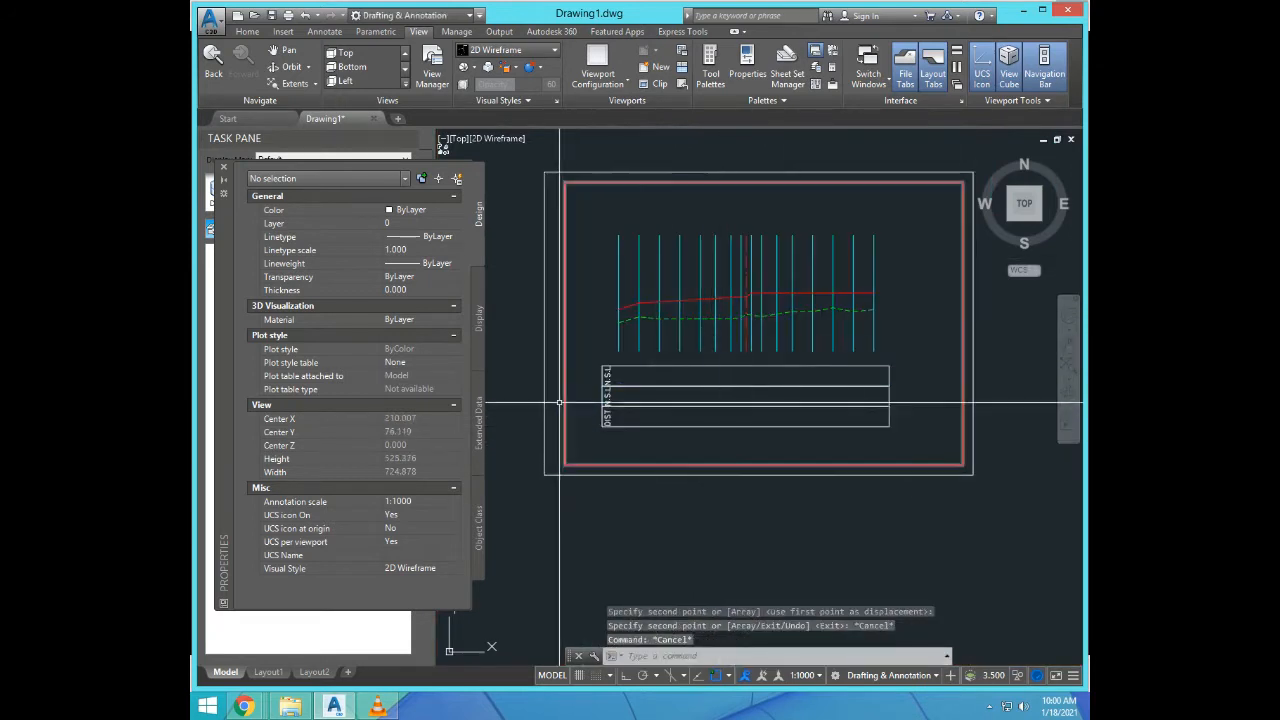
Step: Change the label in the topmost row to P.G.L and end the text editing
scroll(616, 383, up, 6)
key(Return)
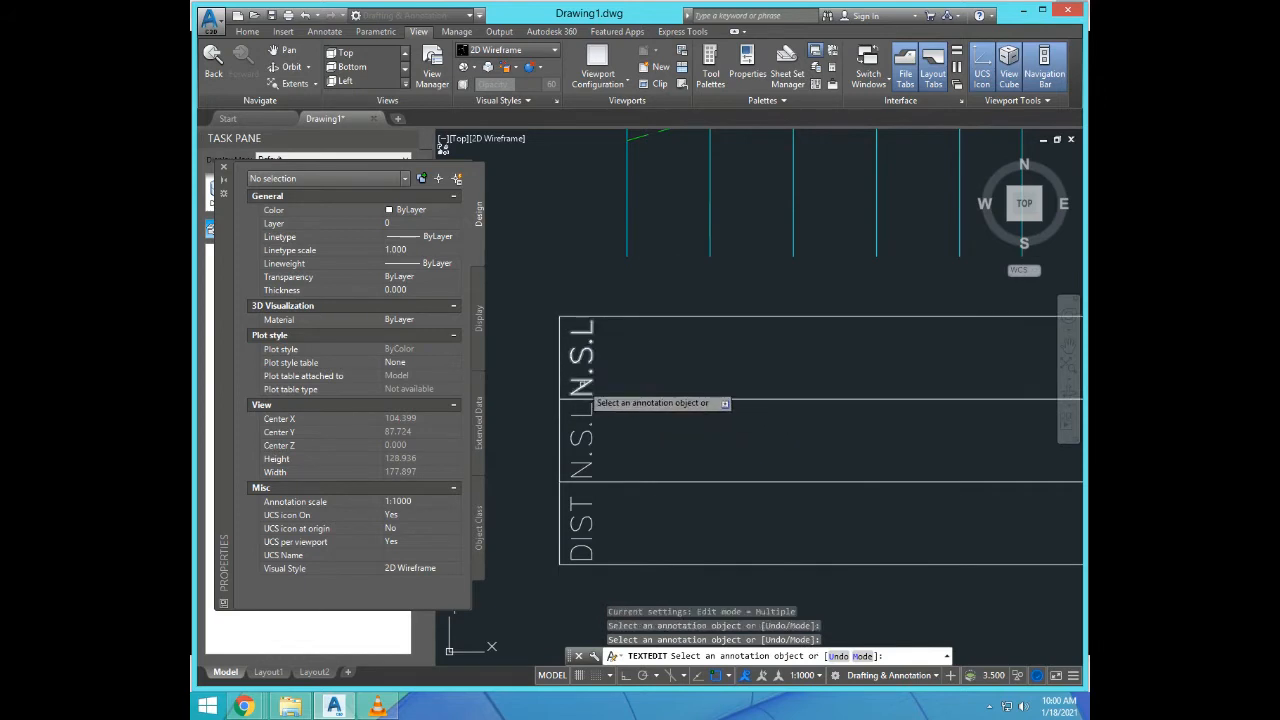
click(583, 387)
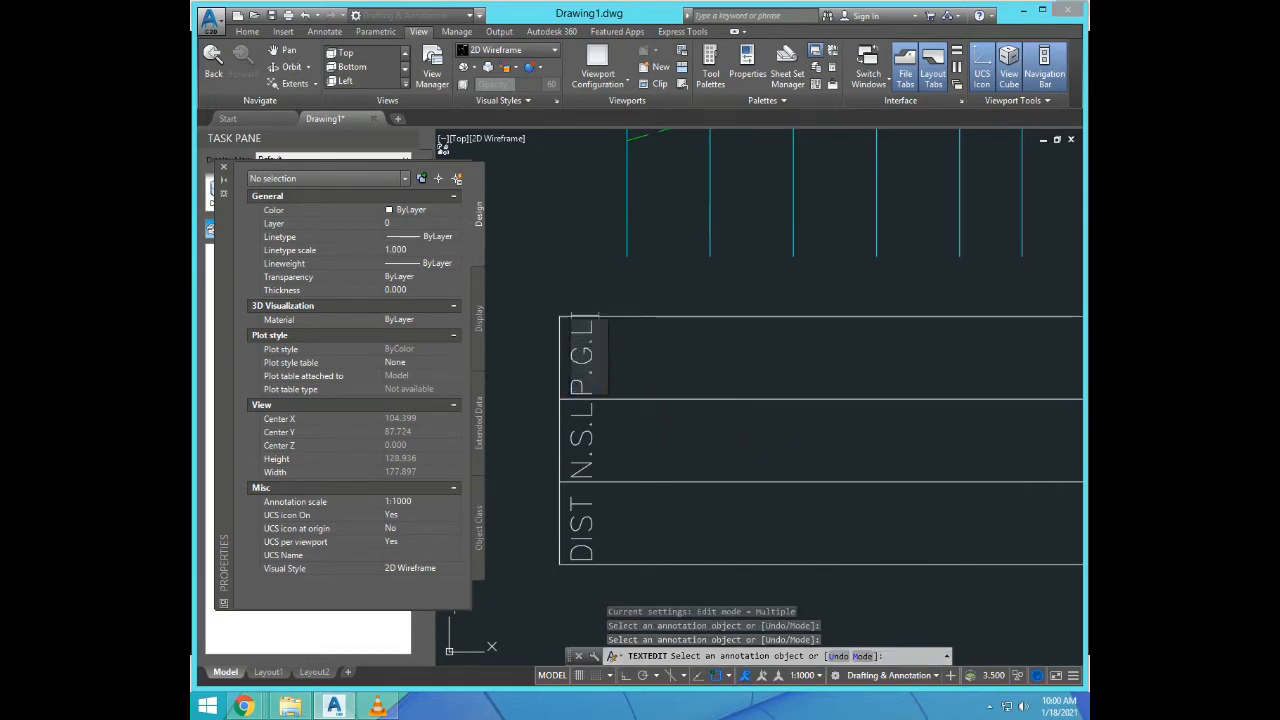
scroll(700, 337, down, 6)
key(Escape)
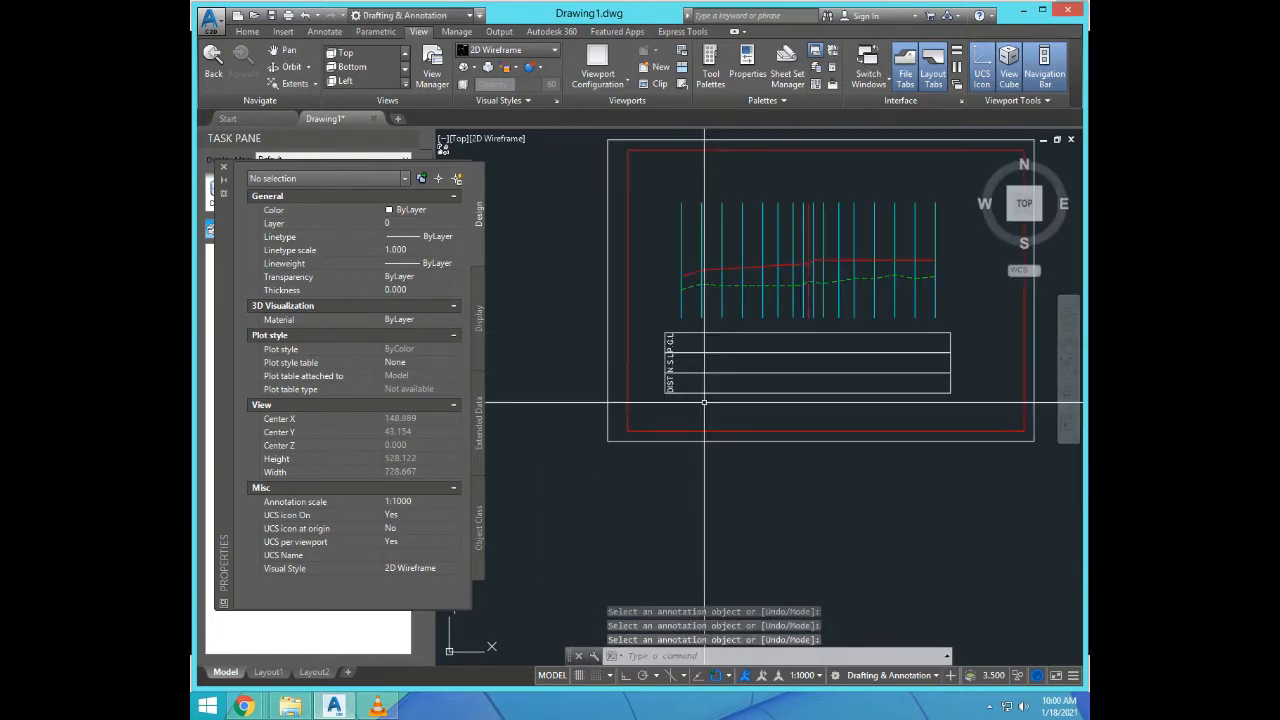
Step: Draw a vertical line just right of the row labels, from the table's top edge perpendicular to its bottom edge
key(Return)
scroll(689, 331, up, 2)
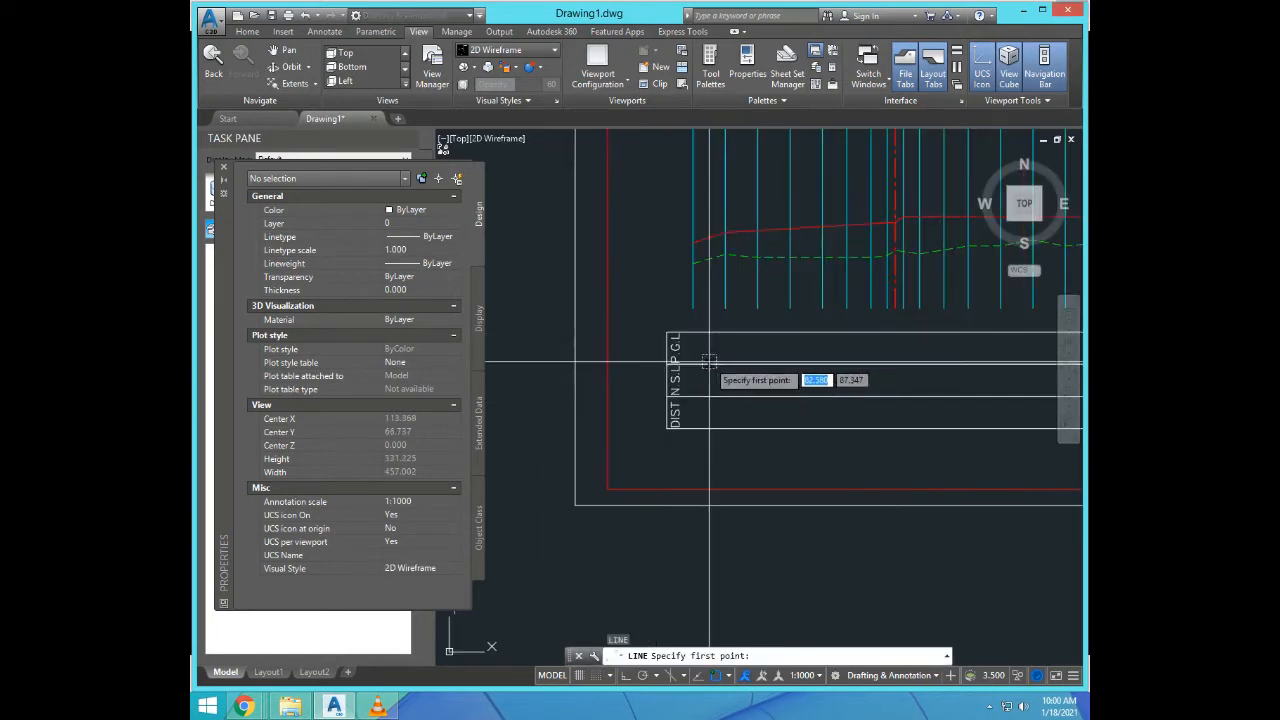
click(686, 330)
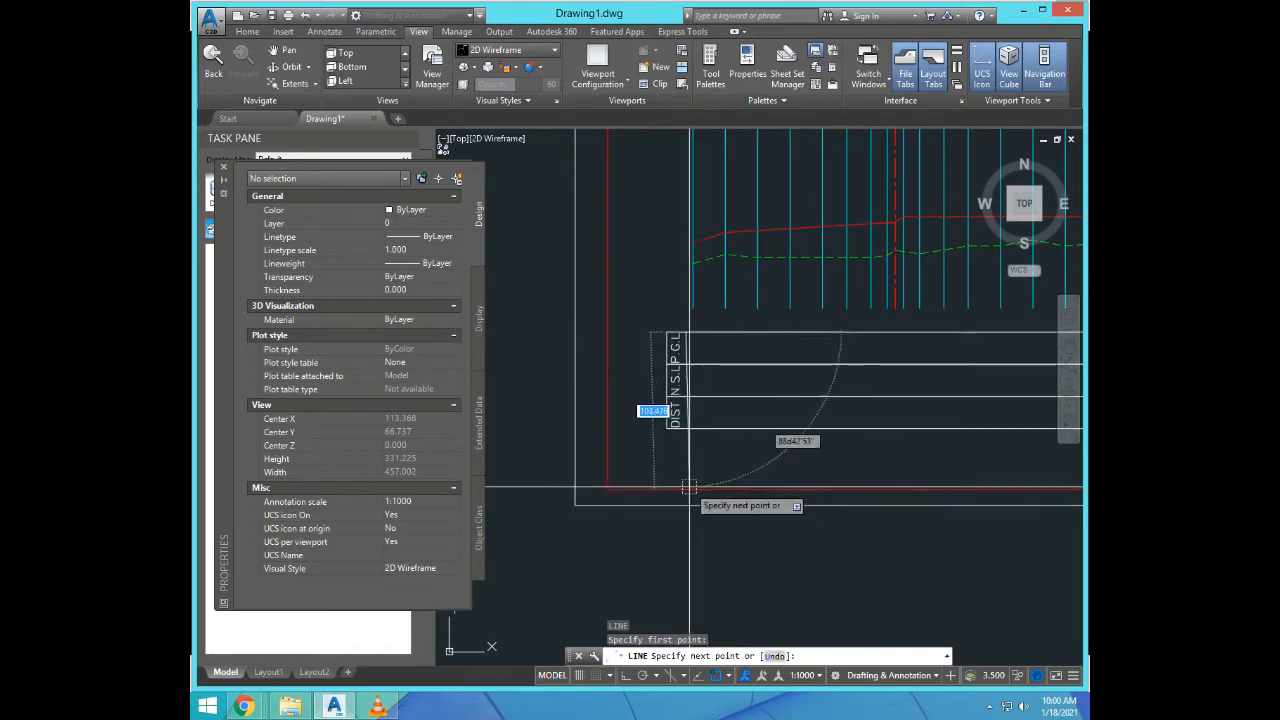
scroll(690, 440, up, 3)
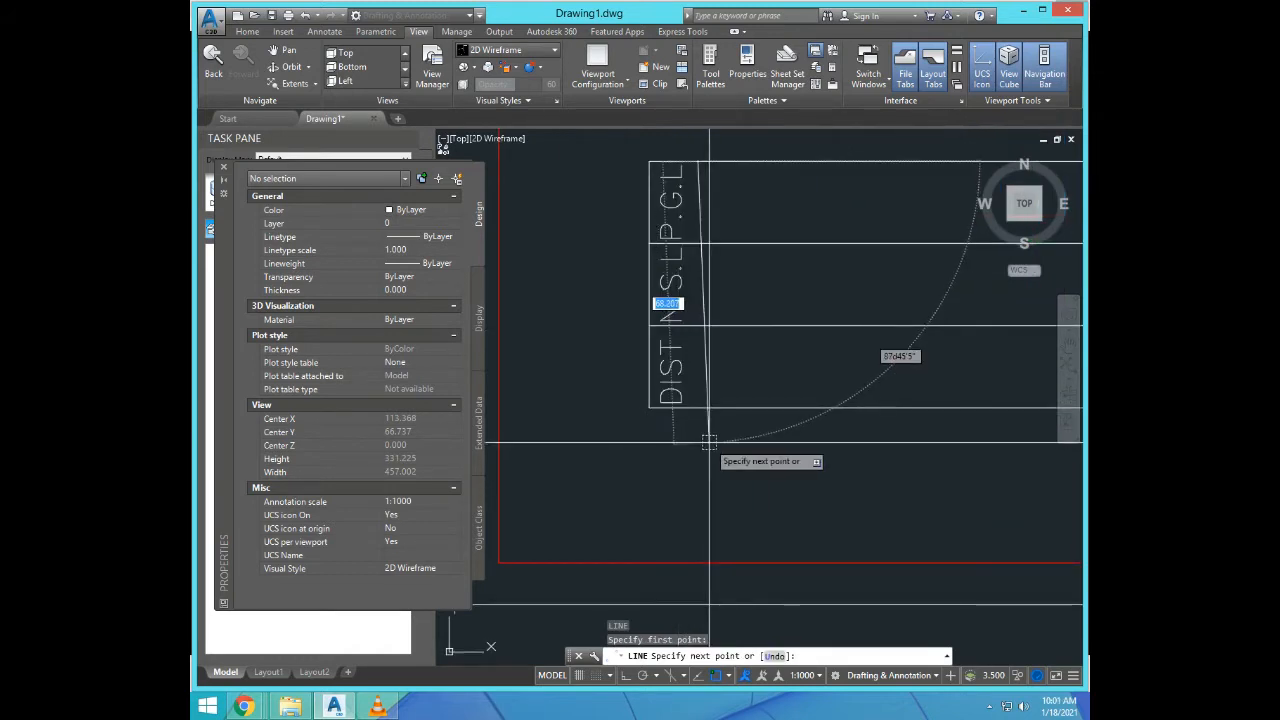
key(F8)
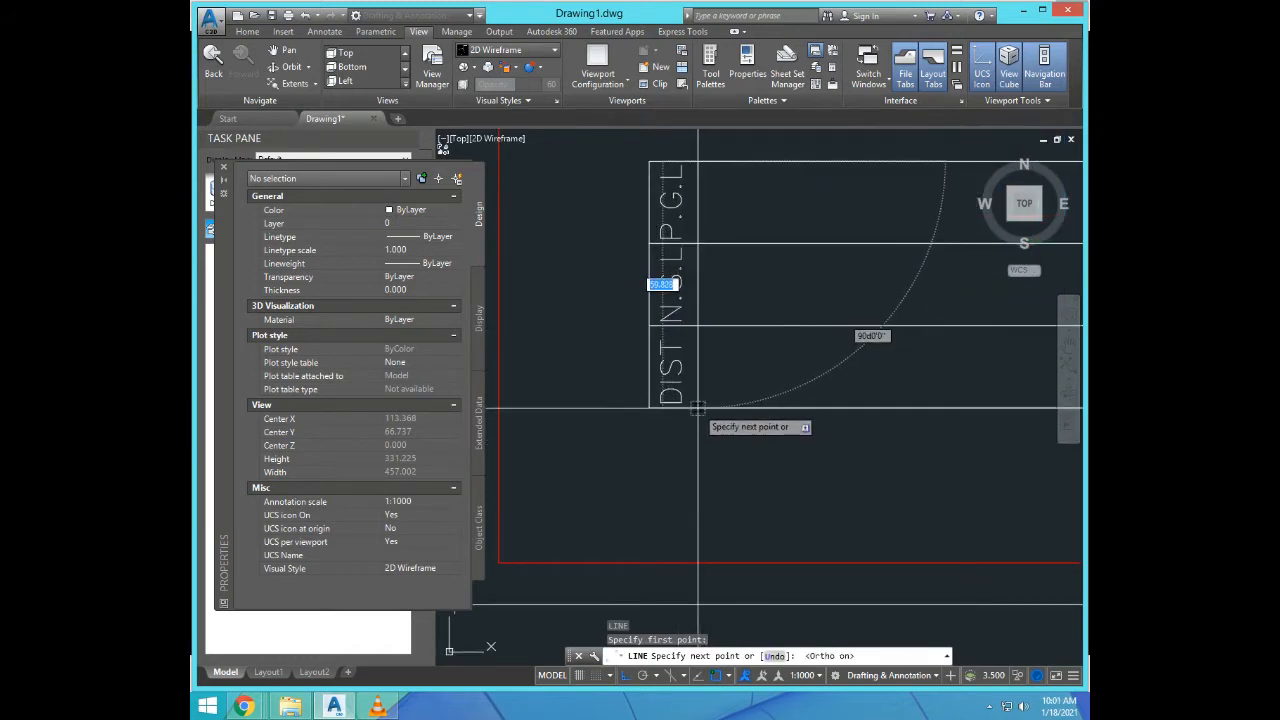
text(P)
scroll(726, 502, down, 4)
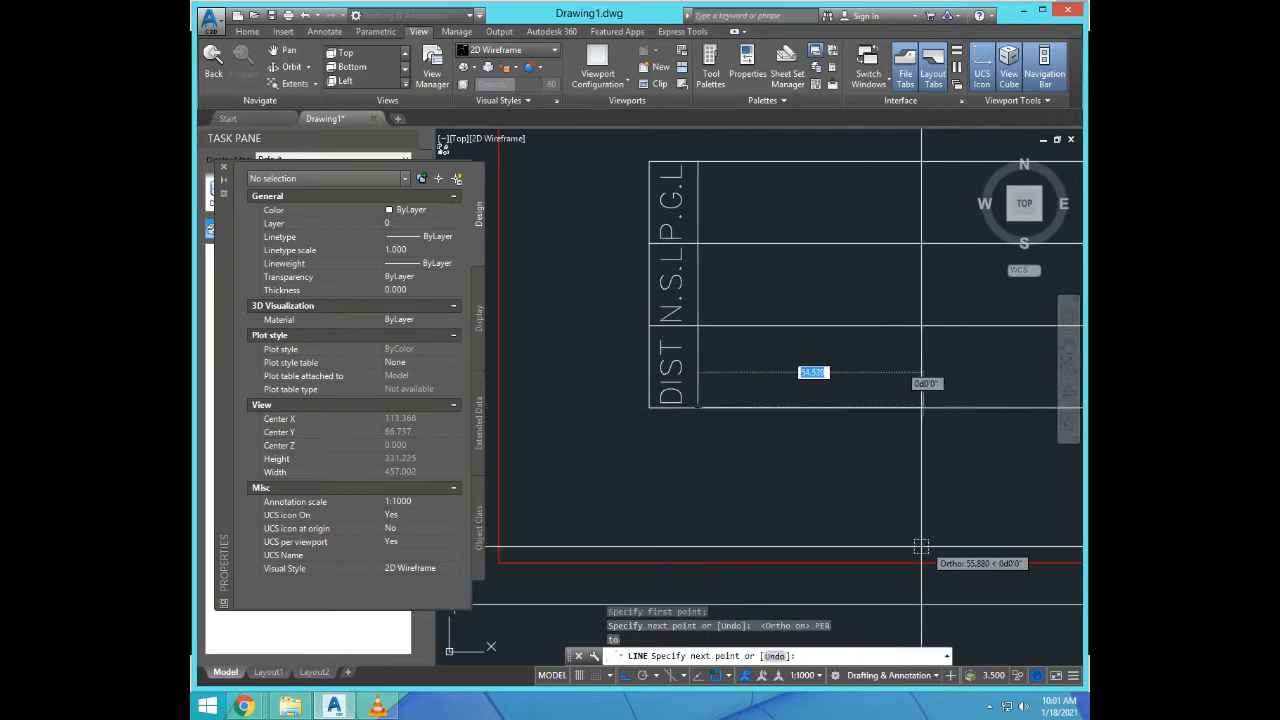
key(Escape)
key(Escape)
scroll(726, 502, down, 4)
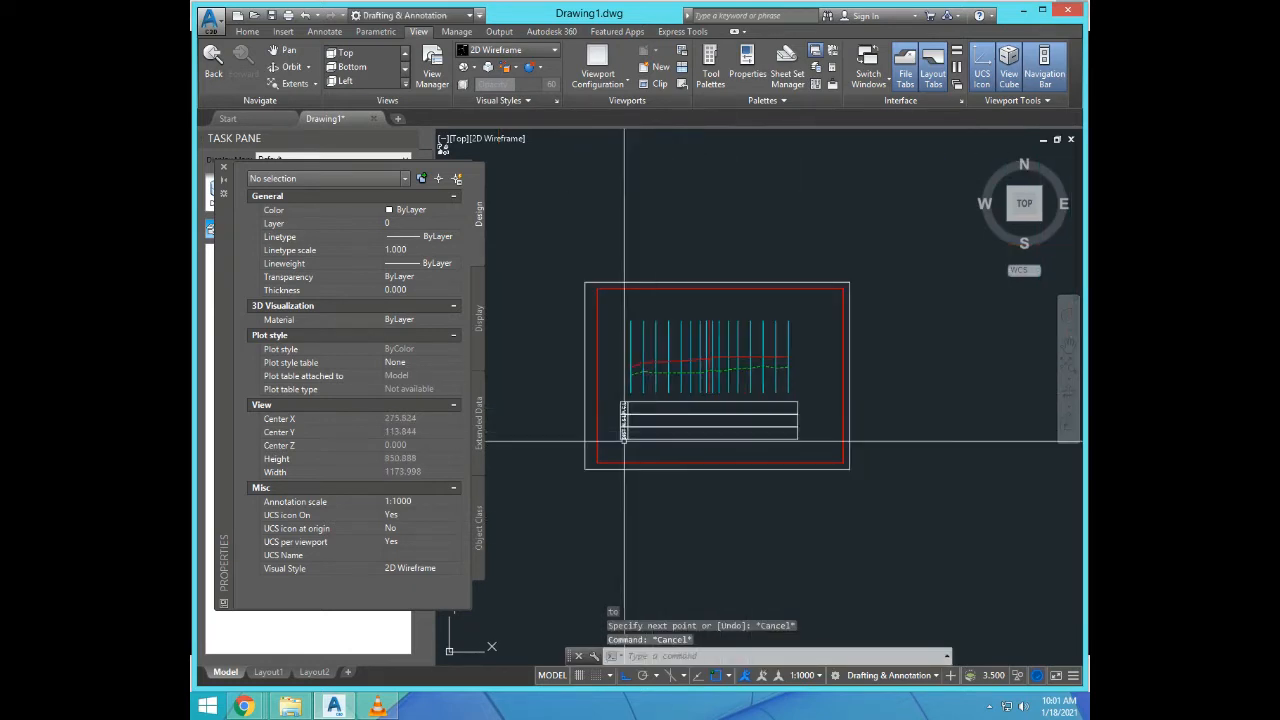
Step: Identify the coordinates of the green dashed profile's start point on the leftmost cyan line
scroll(692, 408, up, 5)
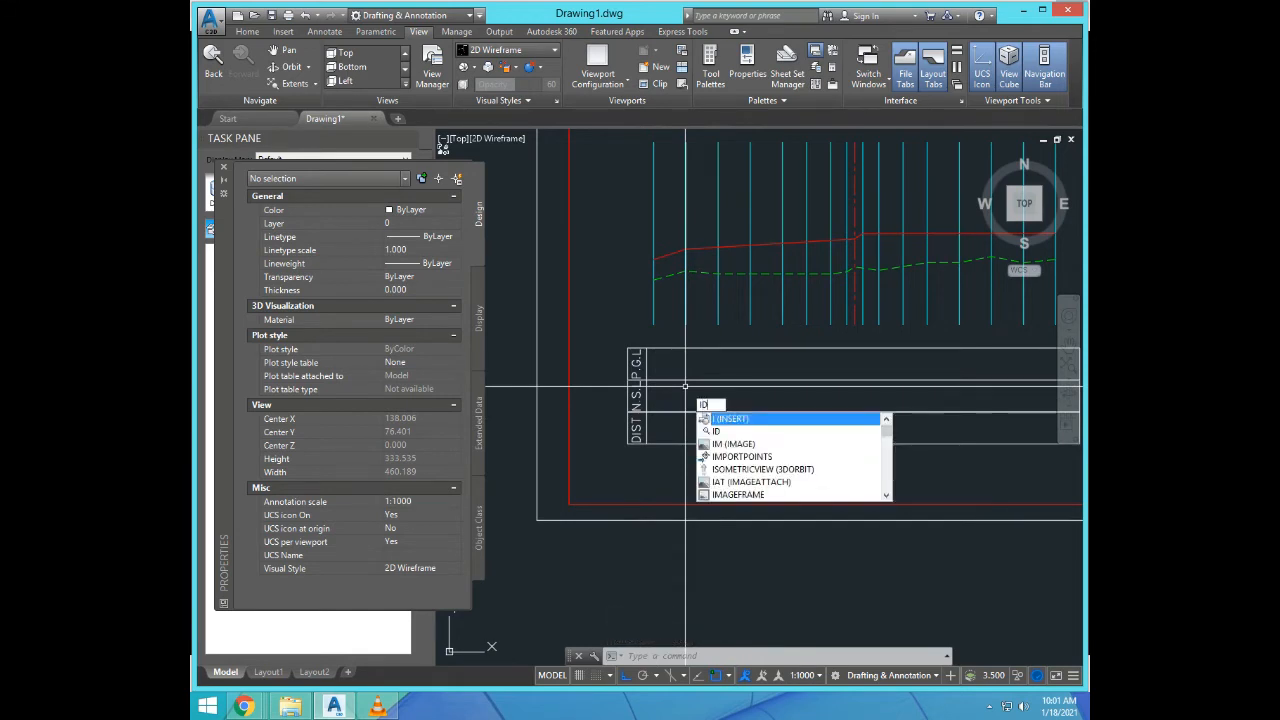
text(D)
key(Return)
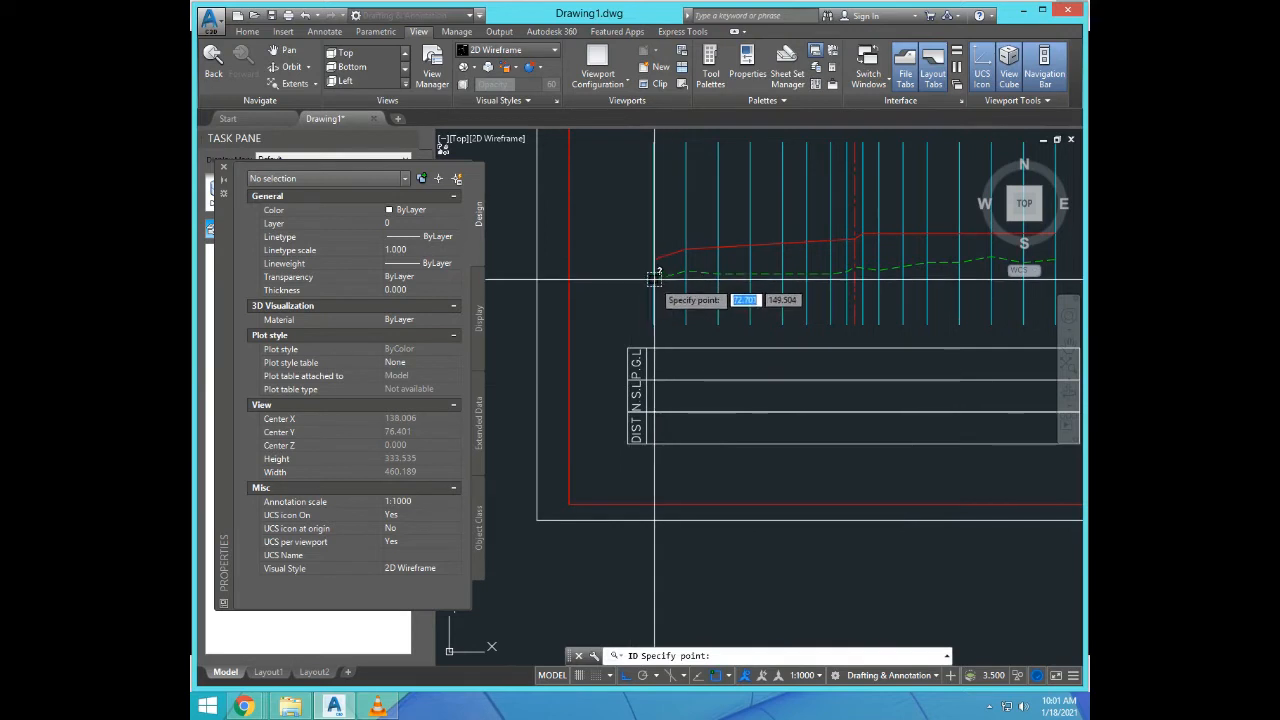
click(654, 279)
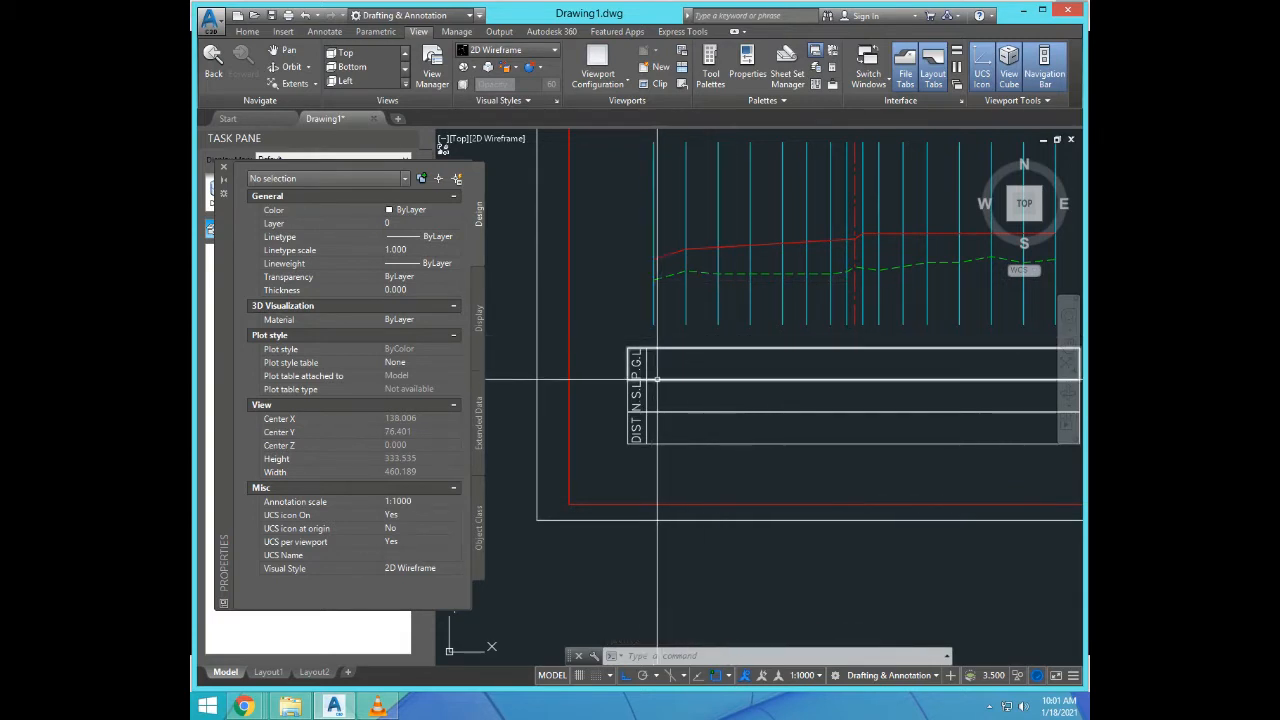
Step: Measure the distance from the green dashed profile's left end perpendicular to the red centreline
text(DIST)
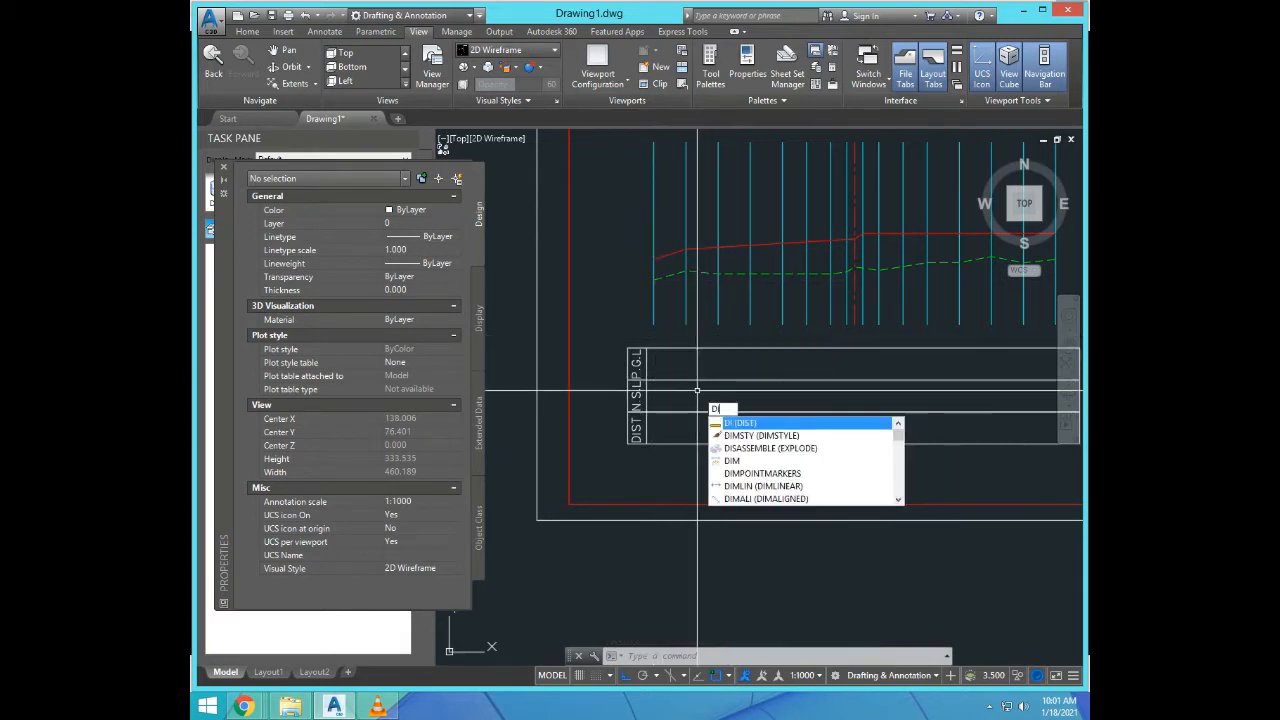
key(Return)
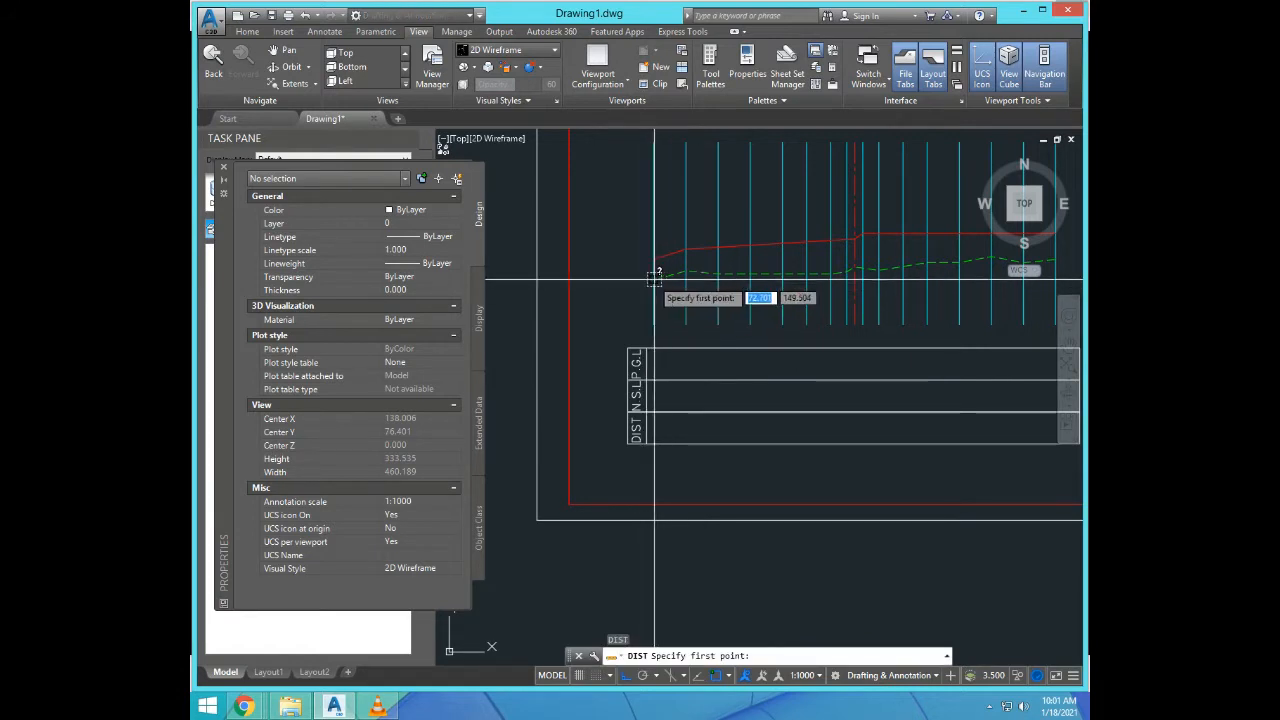
click(659, 279)
text(PER)
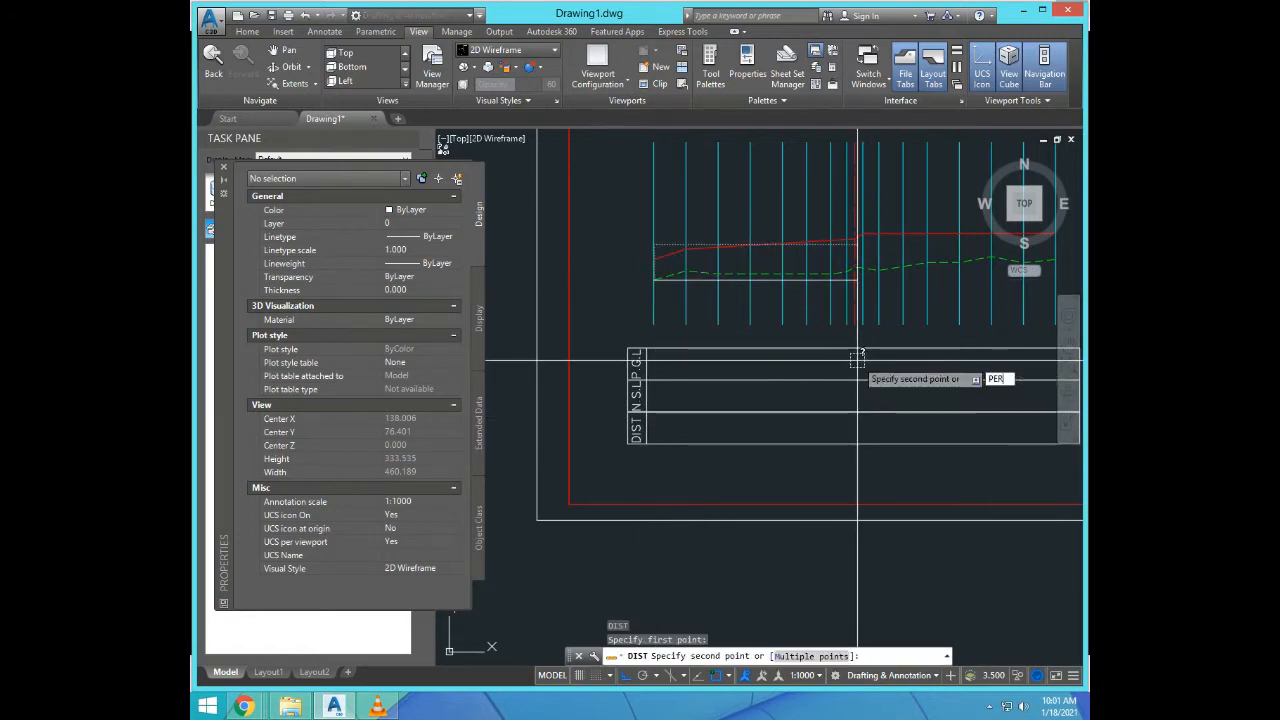
key(Return)
click(855, 280)
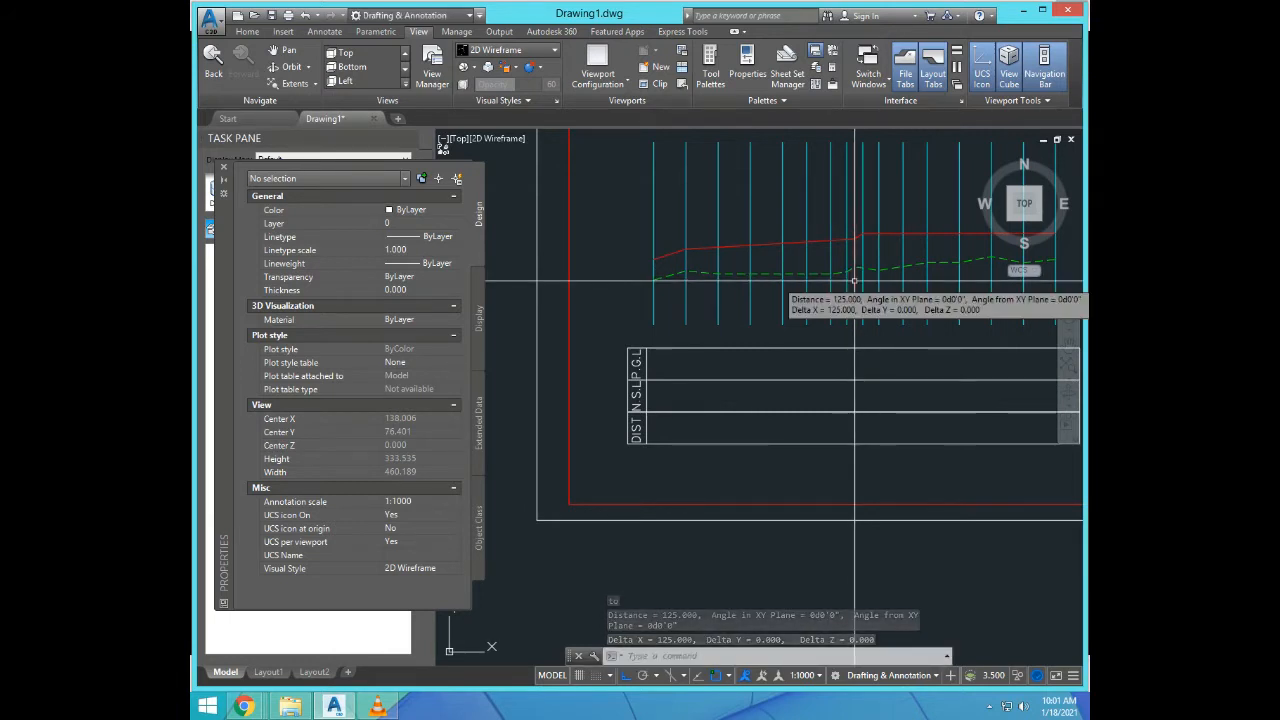
Step: Measure the distance from the red centreline's top end to the leftmost cyan line's top end
scroll(814, 277, down, 2)
scroll(807, 277, up, 4)
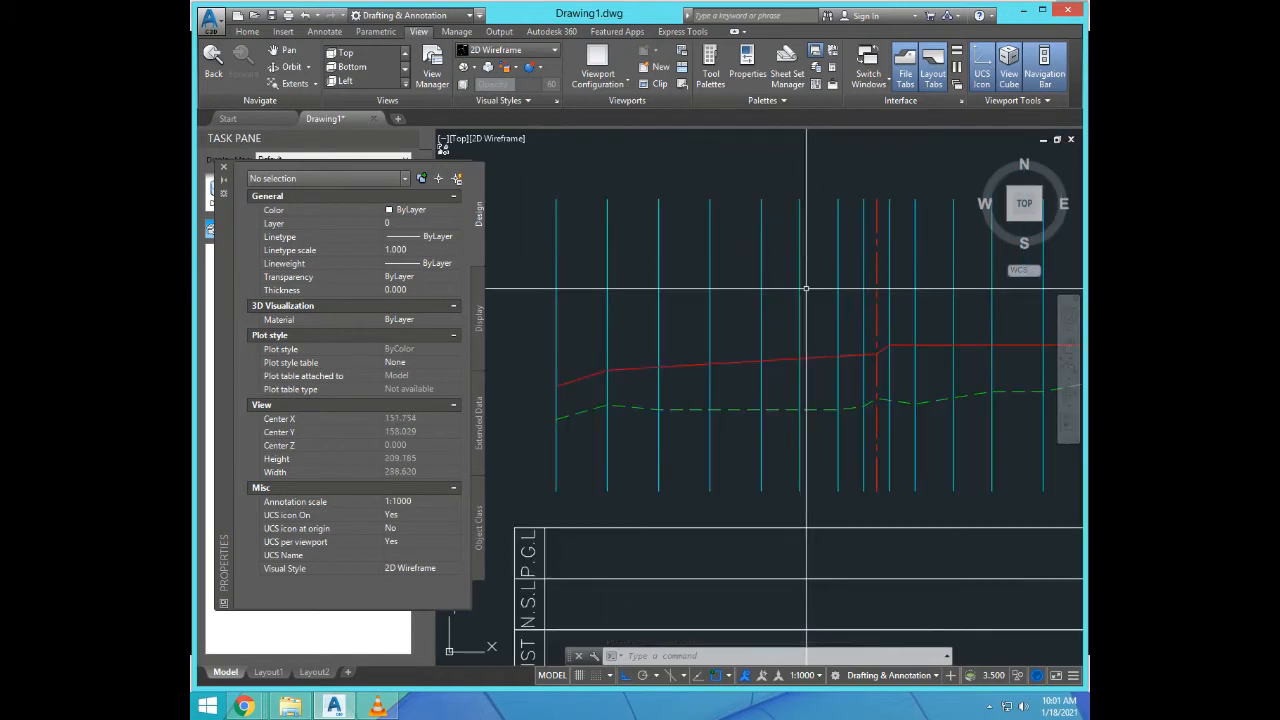
text(IST)
key(Return)
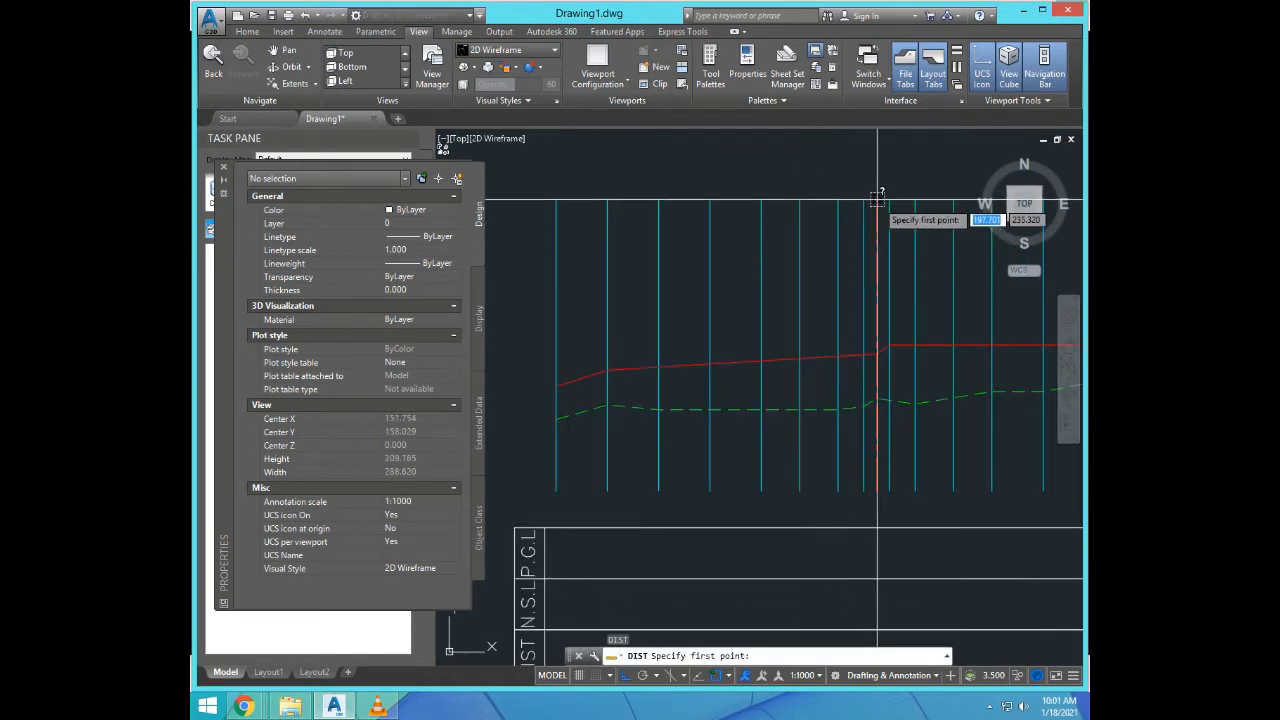
click(877, 204)
click(558, 201)
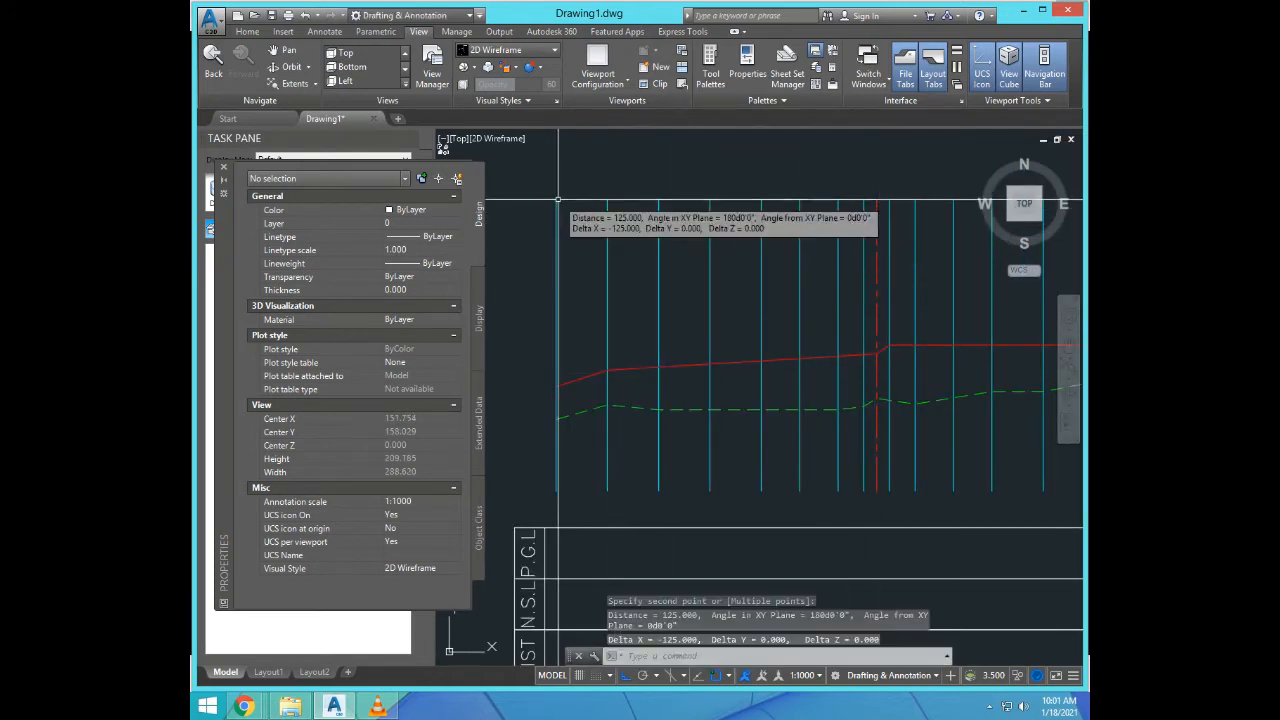
Step: Copy the DIST label along its row to a spot roughly below the red centreline
scroll(711, 310, down, 3)
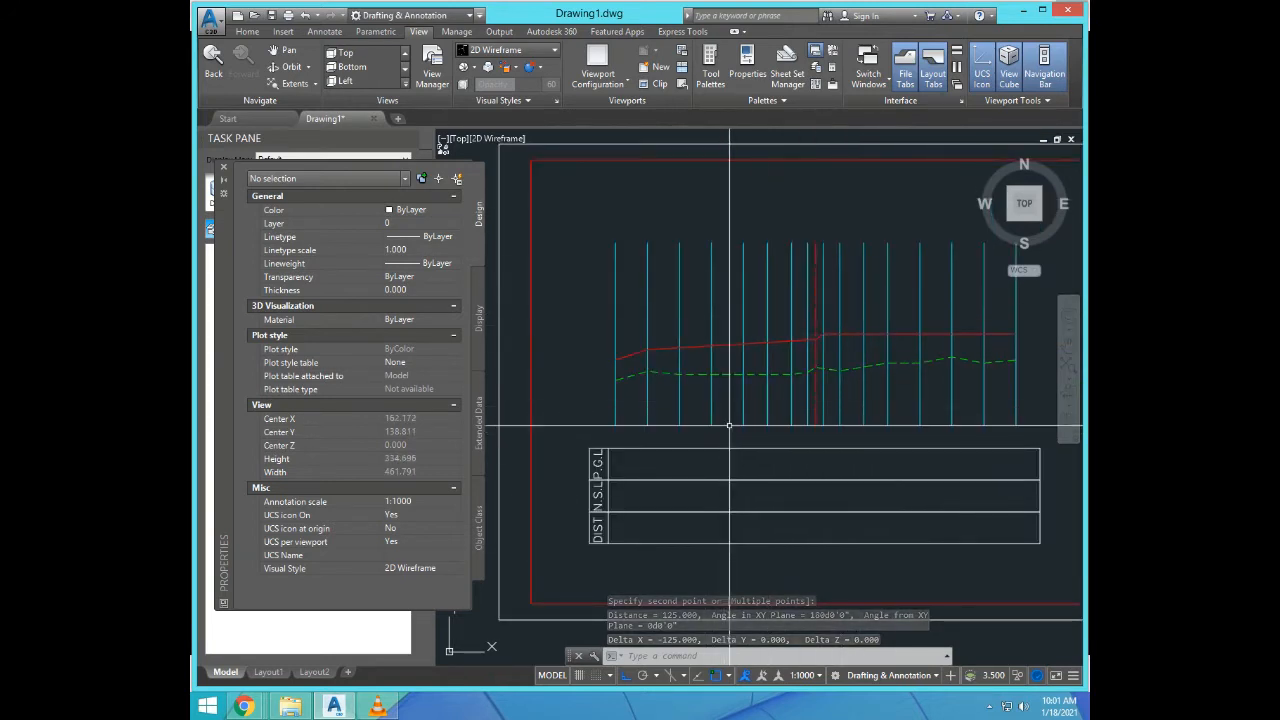
text(co)
key(Return)
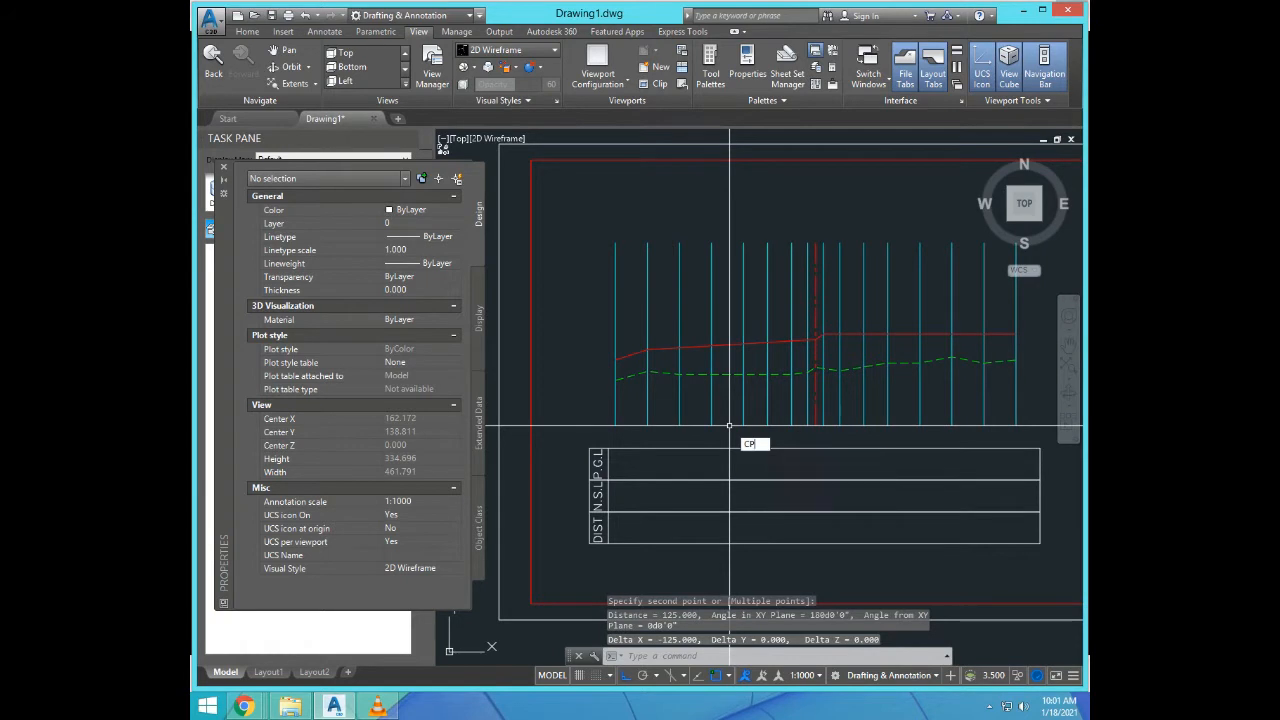
scroll(593, 573, up, 2)
click(601, 500)
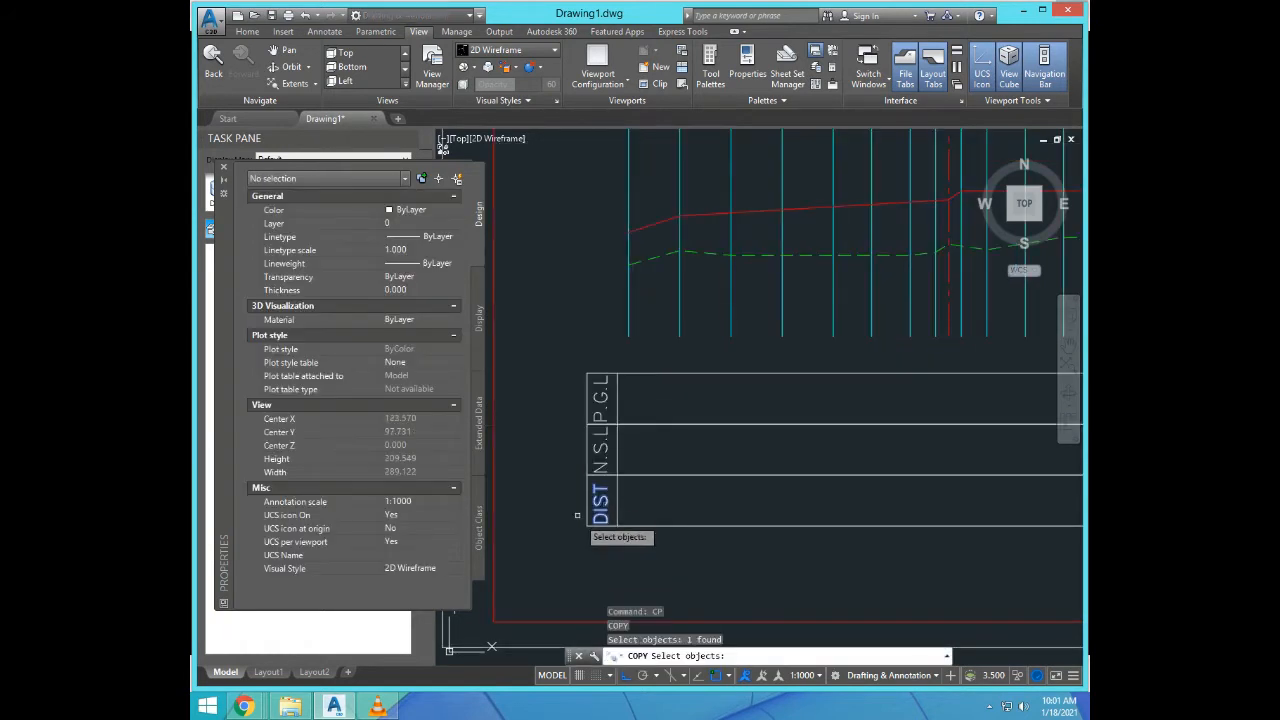
key(Return)
click(603, 515)
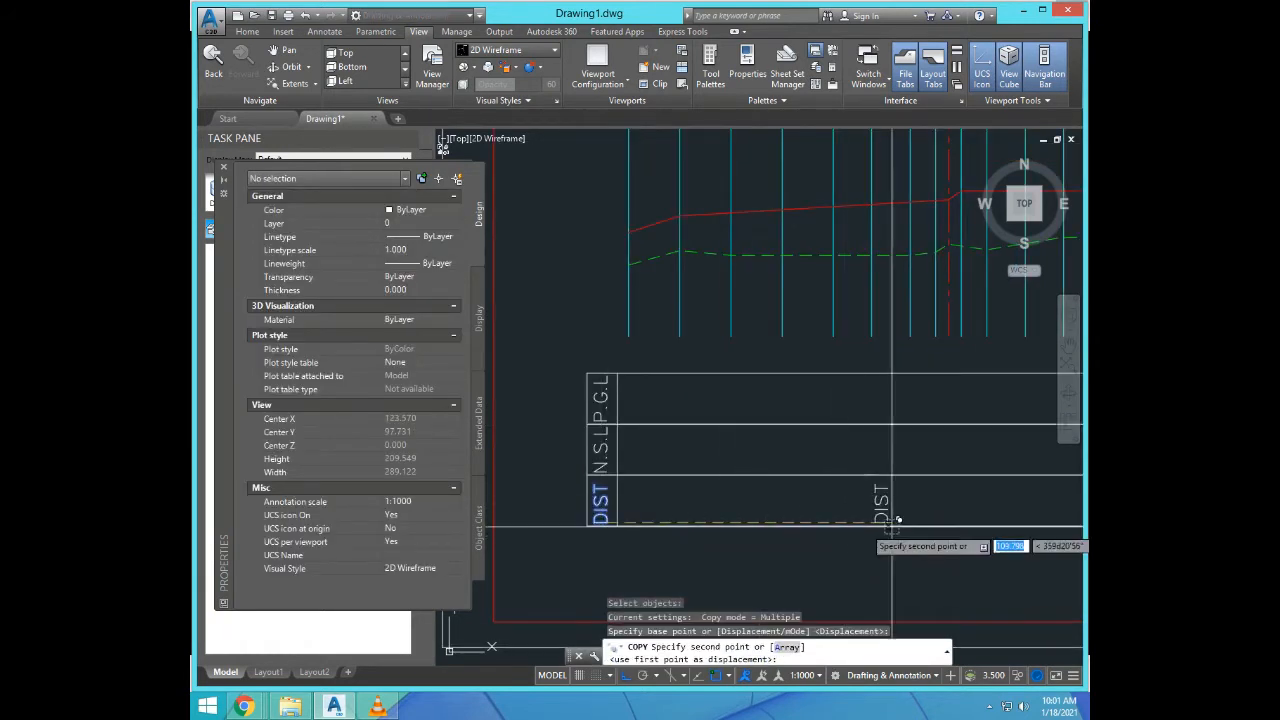
click(936, 481)
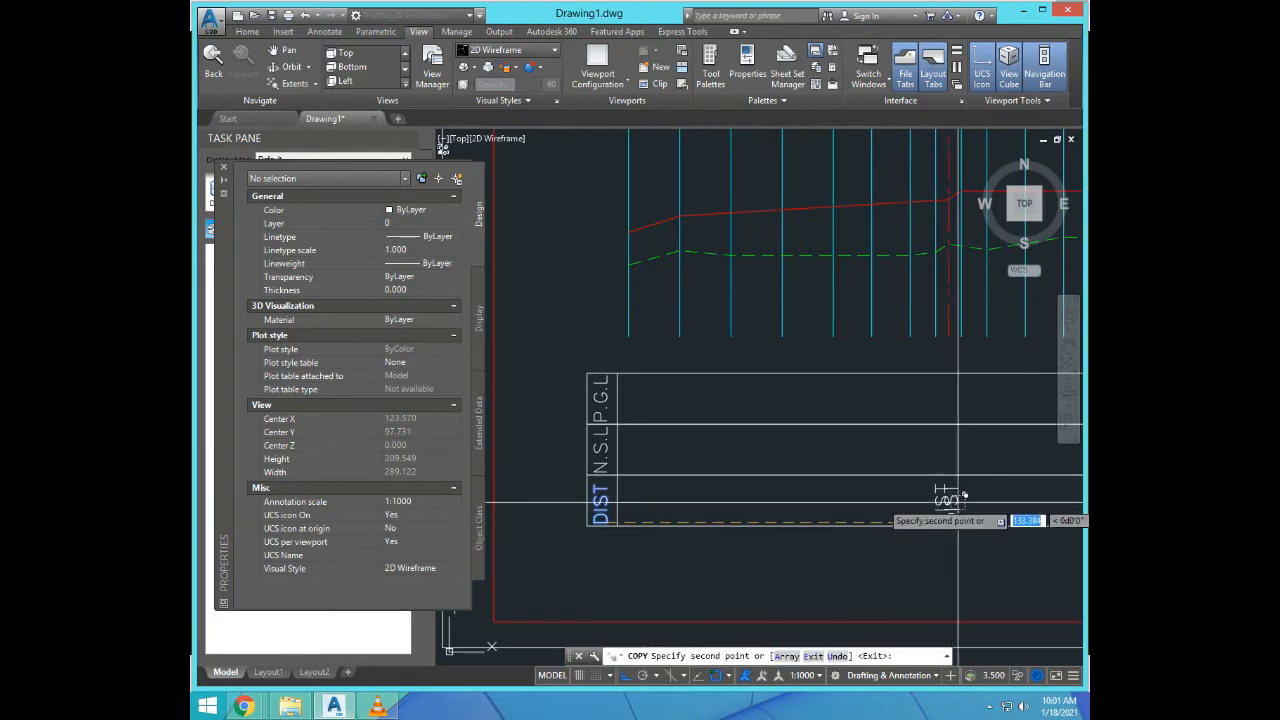
key(Escape)
Step: Change the copied DIST text below the centreline to 0+00
scroll(830, 530, down, 2)
scroll(620, 445, down, 4)
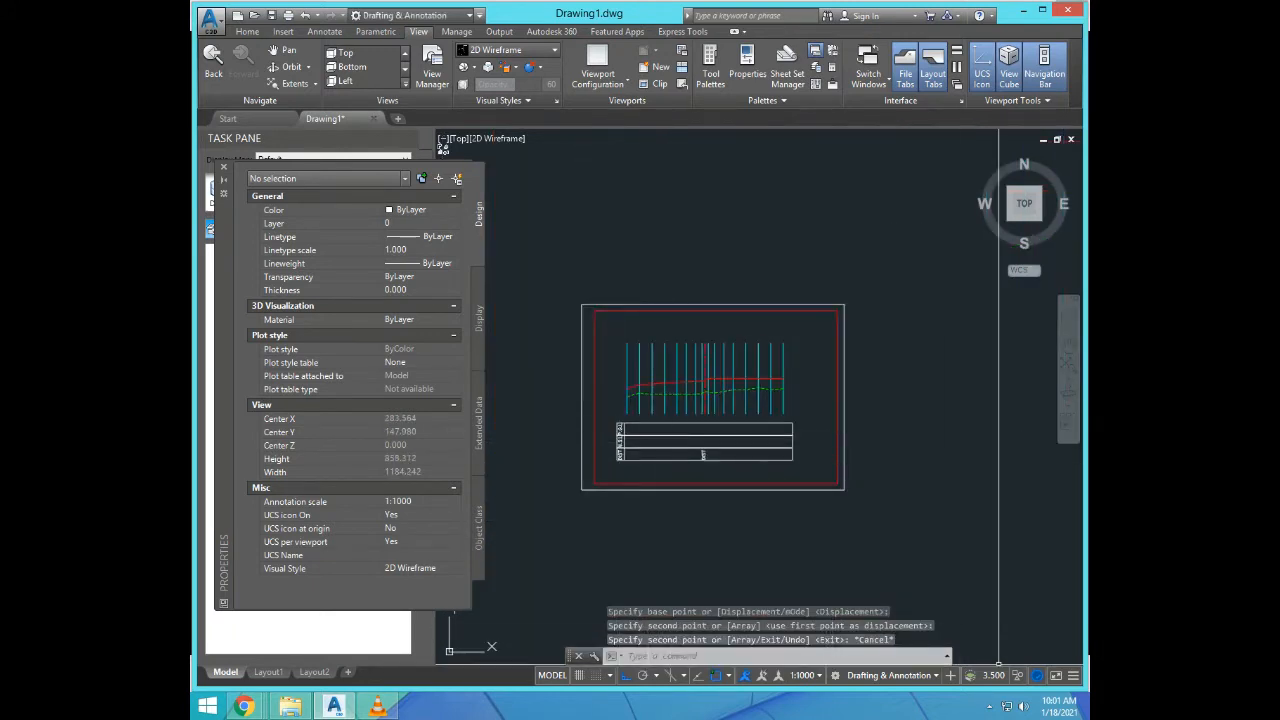
scroll(733, 531, up, 5)
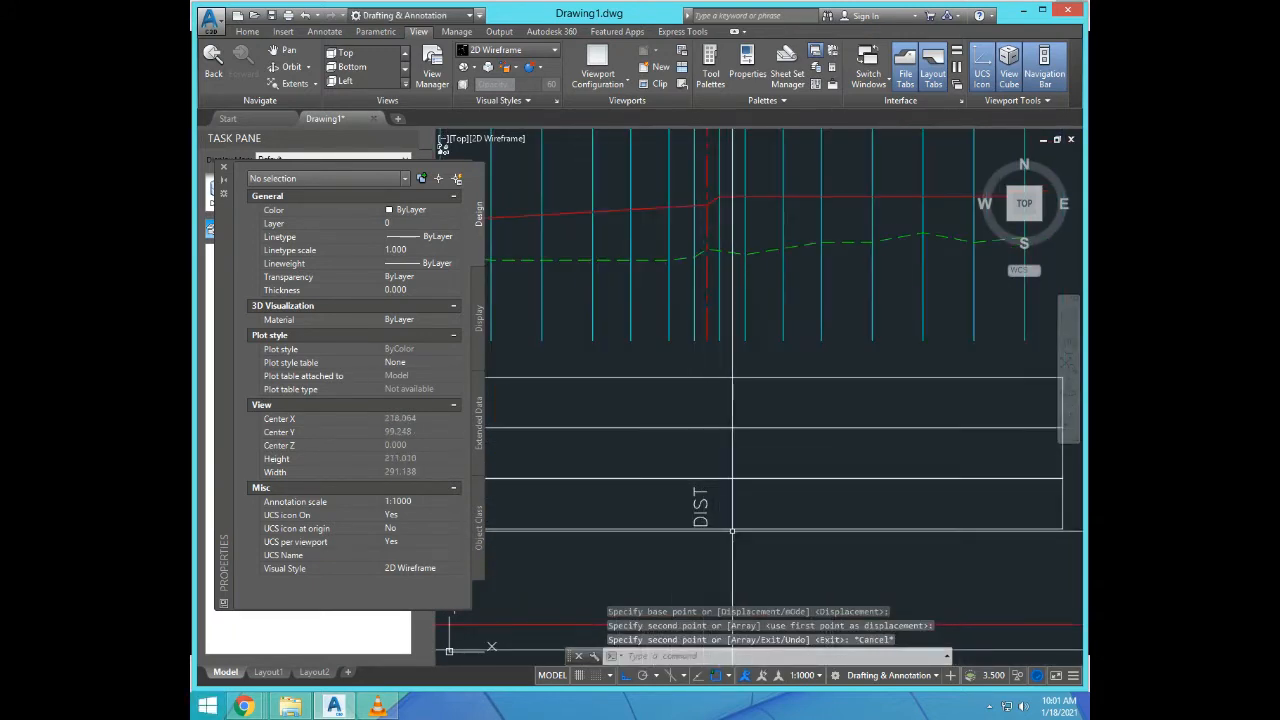
text(ed)
key(Return)
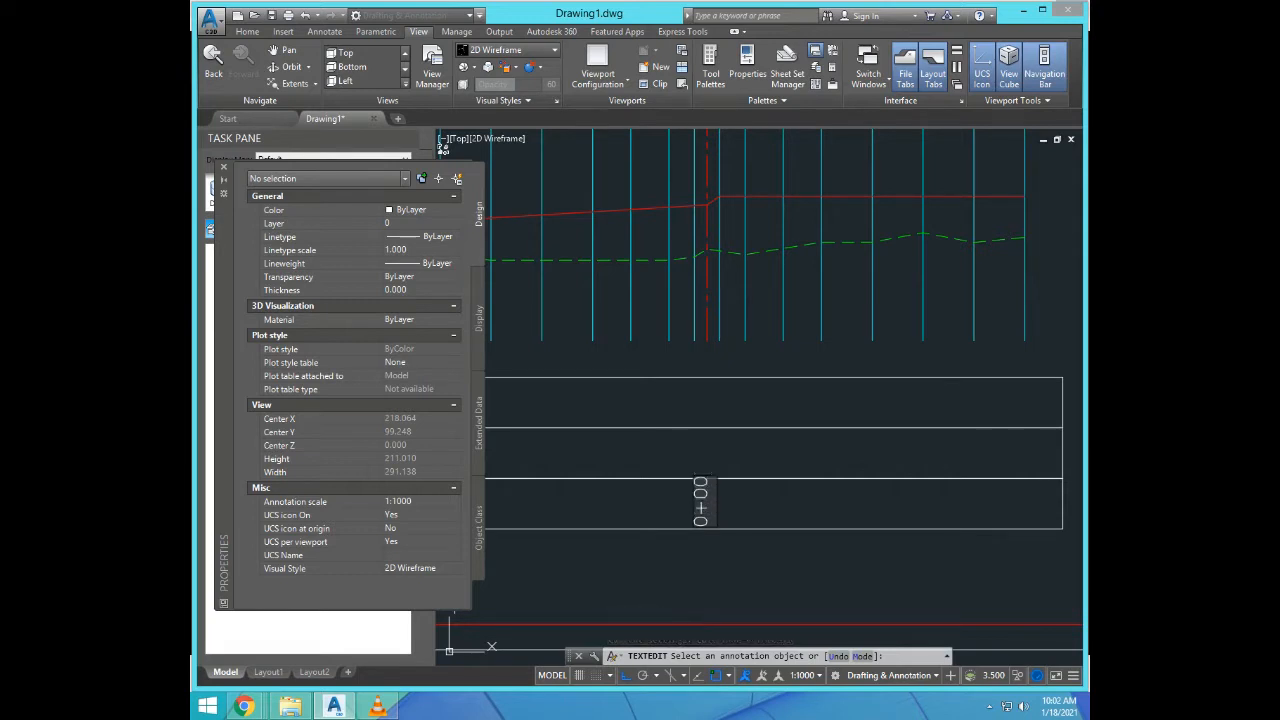
Step: Set the 0+00 text's height to 4 and clear the selection
scroll(745, 480, down, 5)
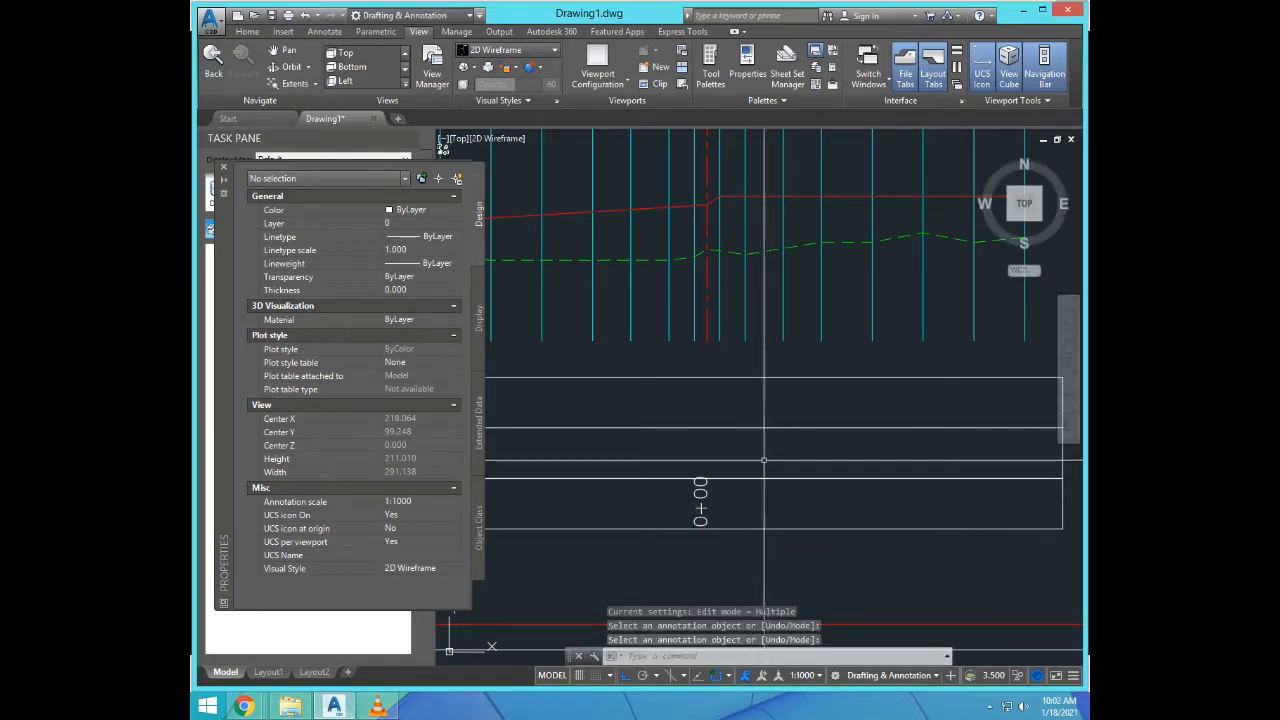
scroll(745, 480, up, 8)
scroll(762, 420, up, 2)
click(754, 460)
click(701, 437)
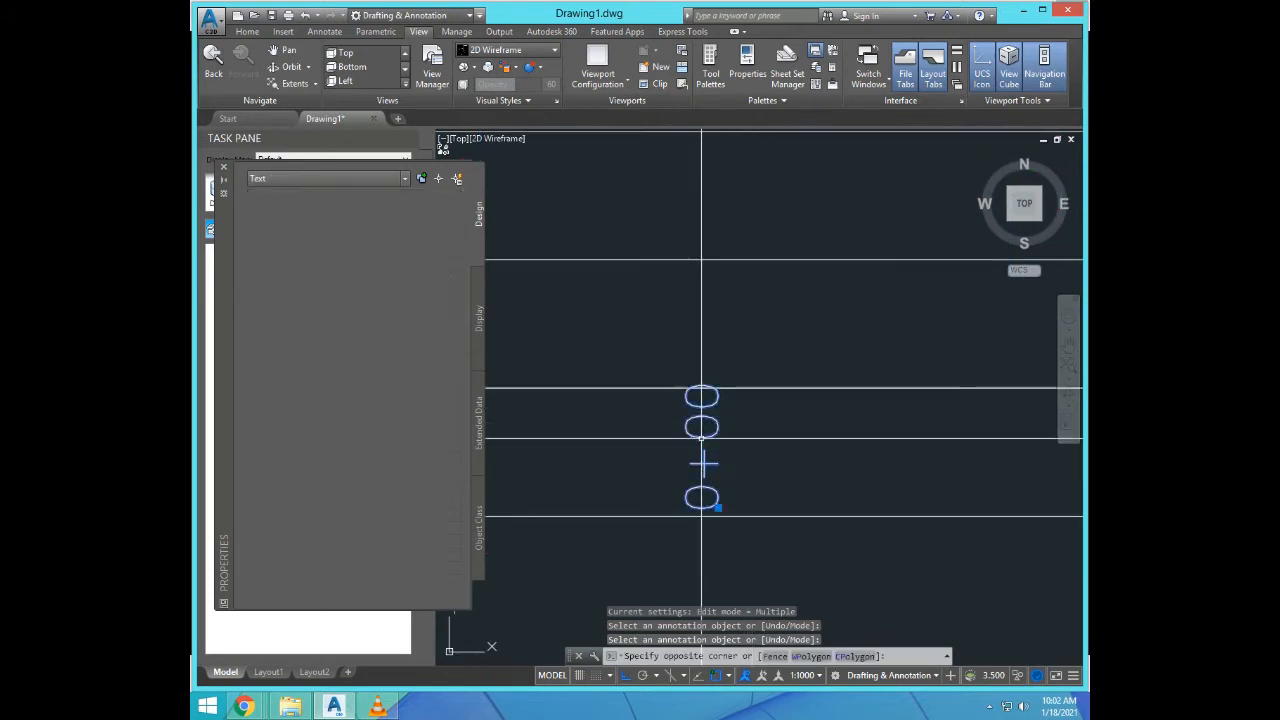
click(400, 429)
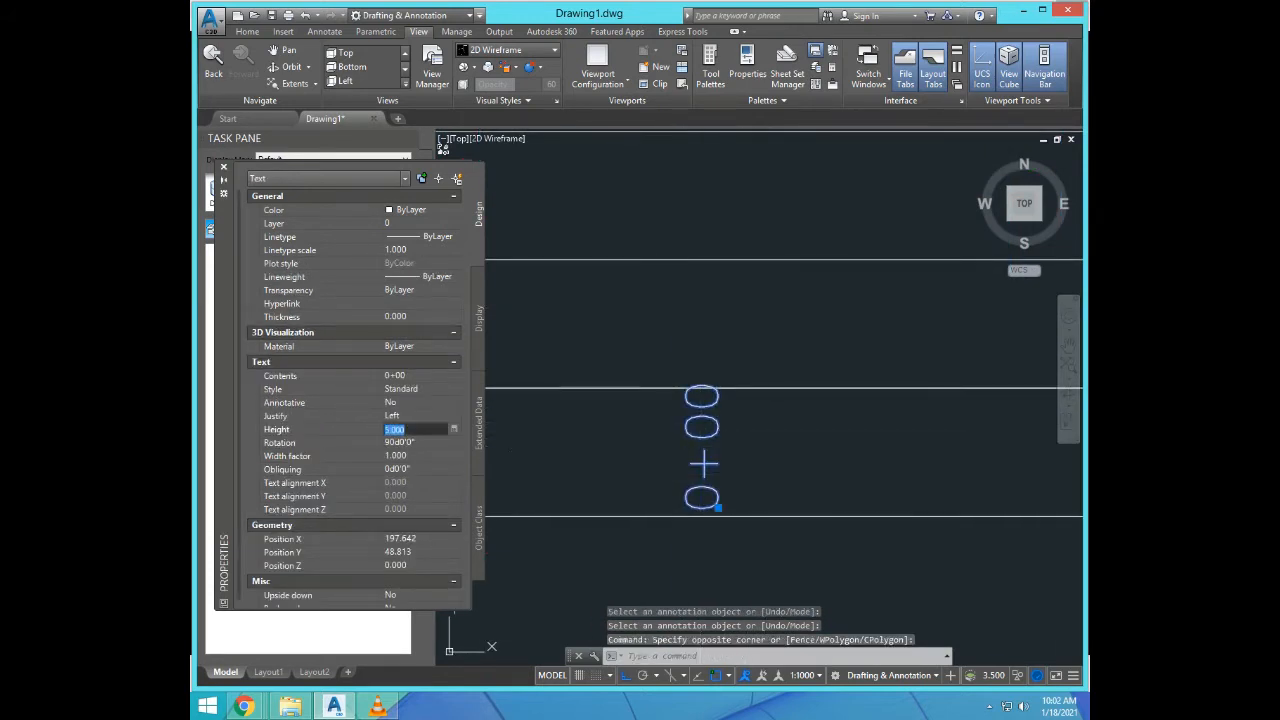
text(4)
key(Tab)
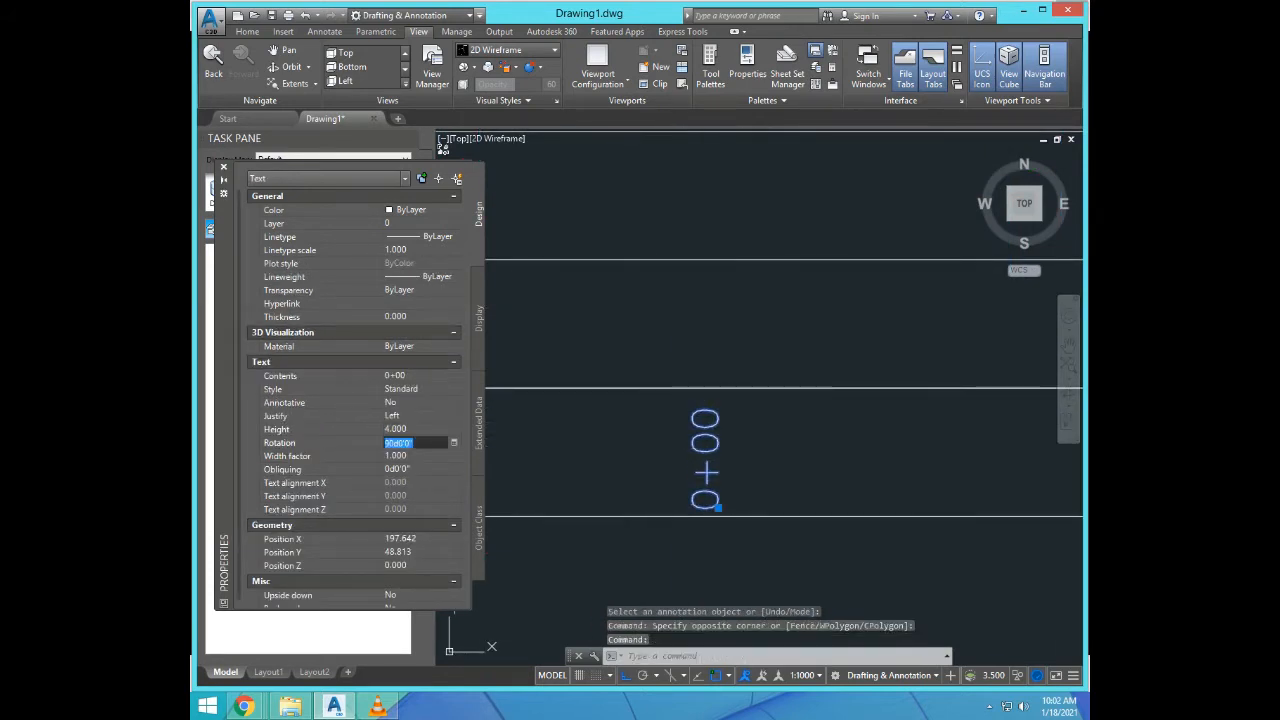
scroll(656, 482, down, 4)
key(Escape)
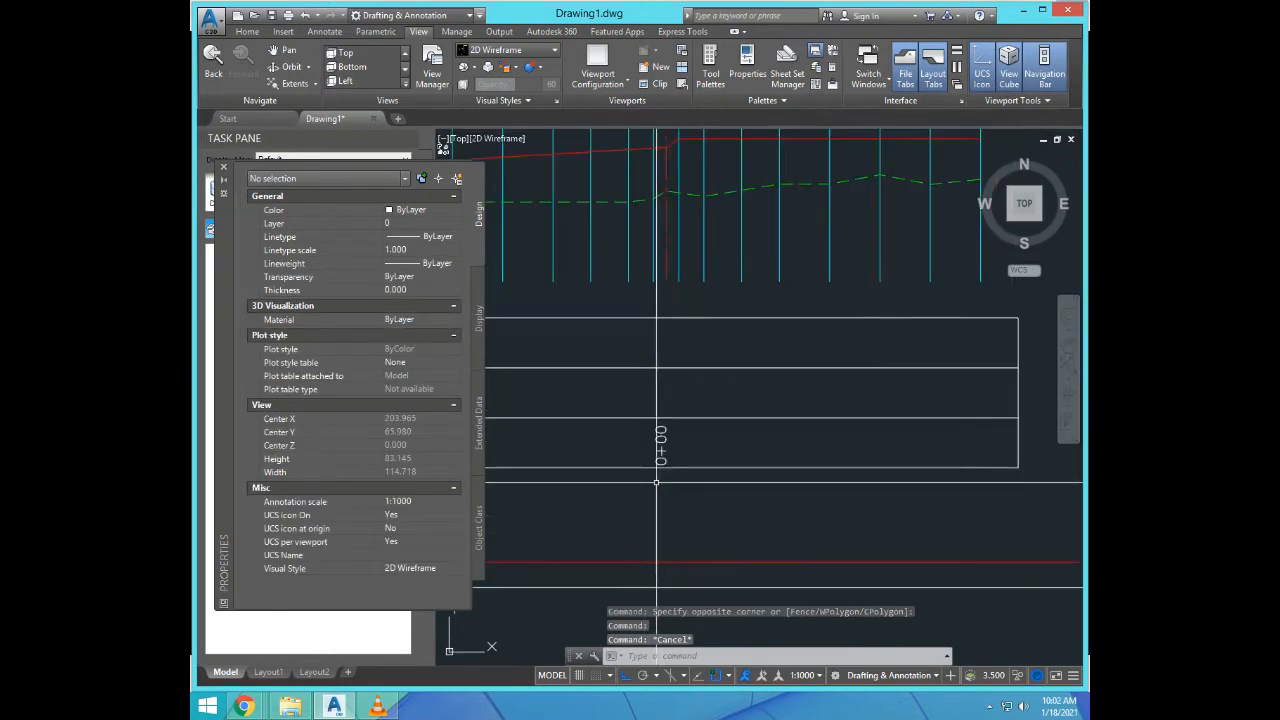
Step: Move the 0+00 text slightly right so it lines up below the red centreline
text(m)
key(Return)
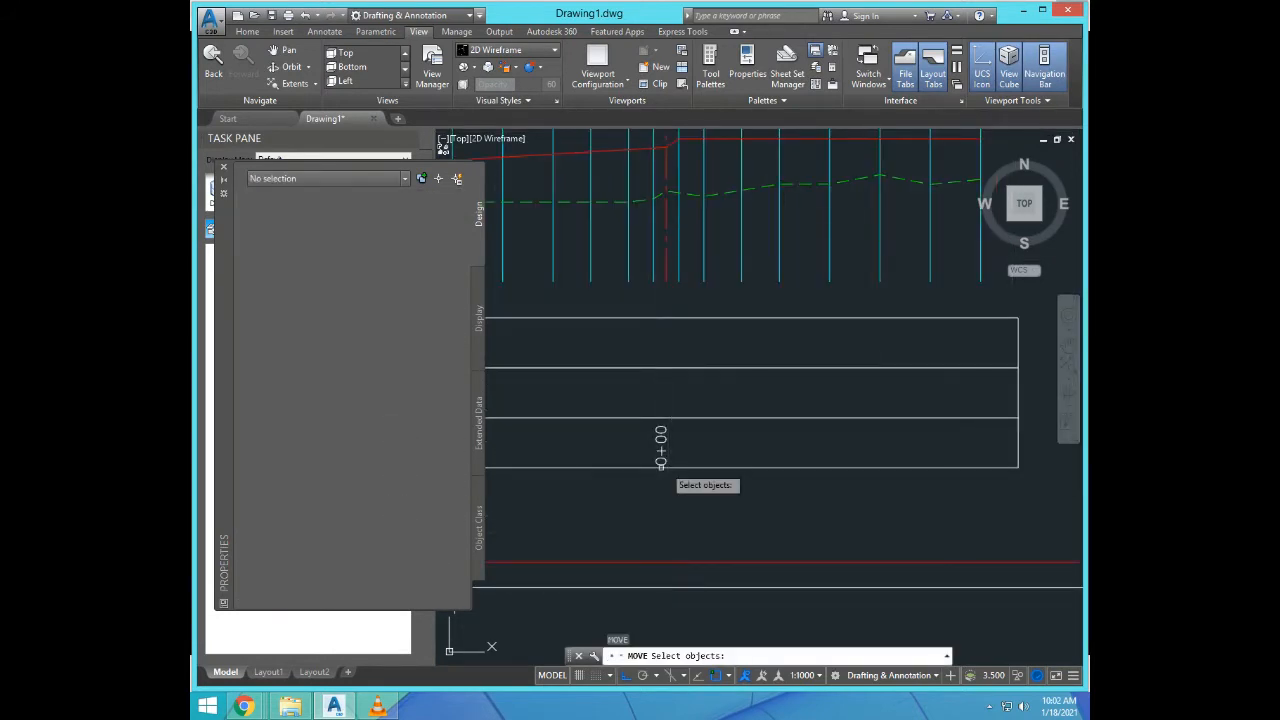
scroll(668, 464, up, 3)
click(685, 438)
click(612, 395)
scroll(706, 452, down, 2)
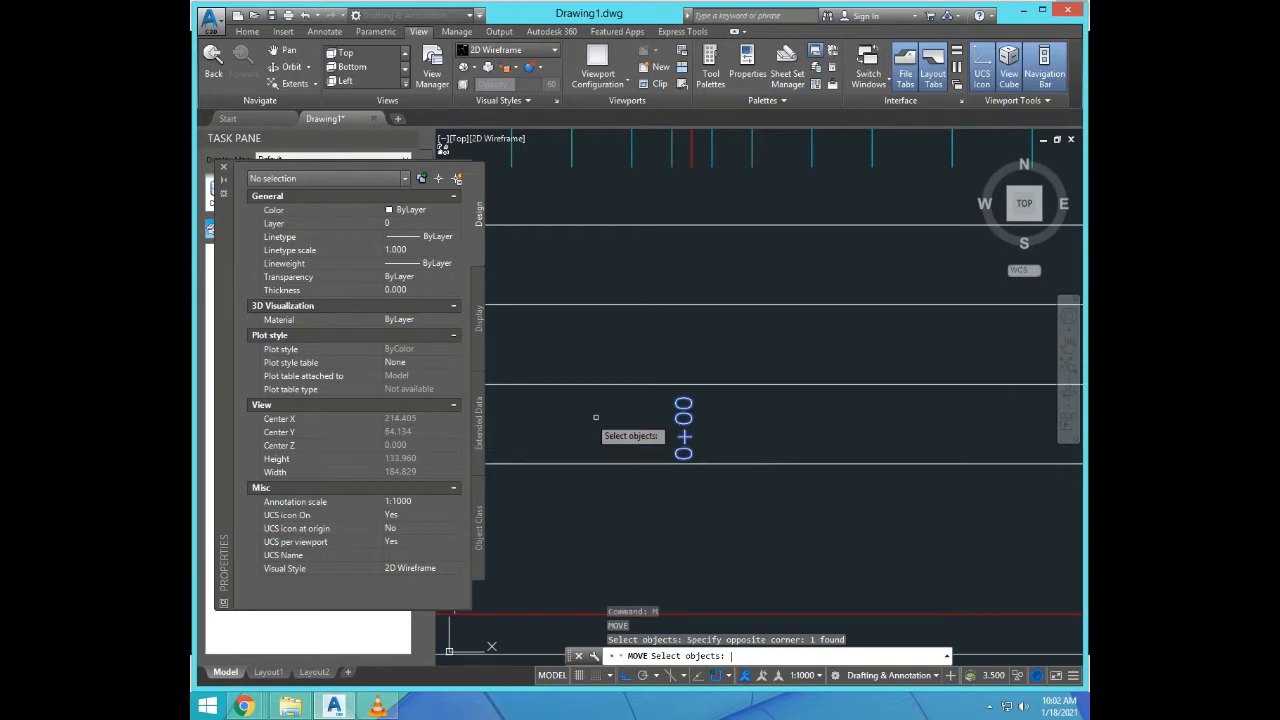
key(Return)
click(562, 417)
click(569, 417)
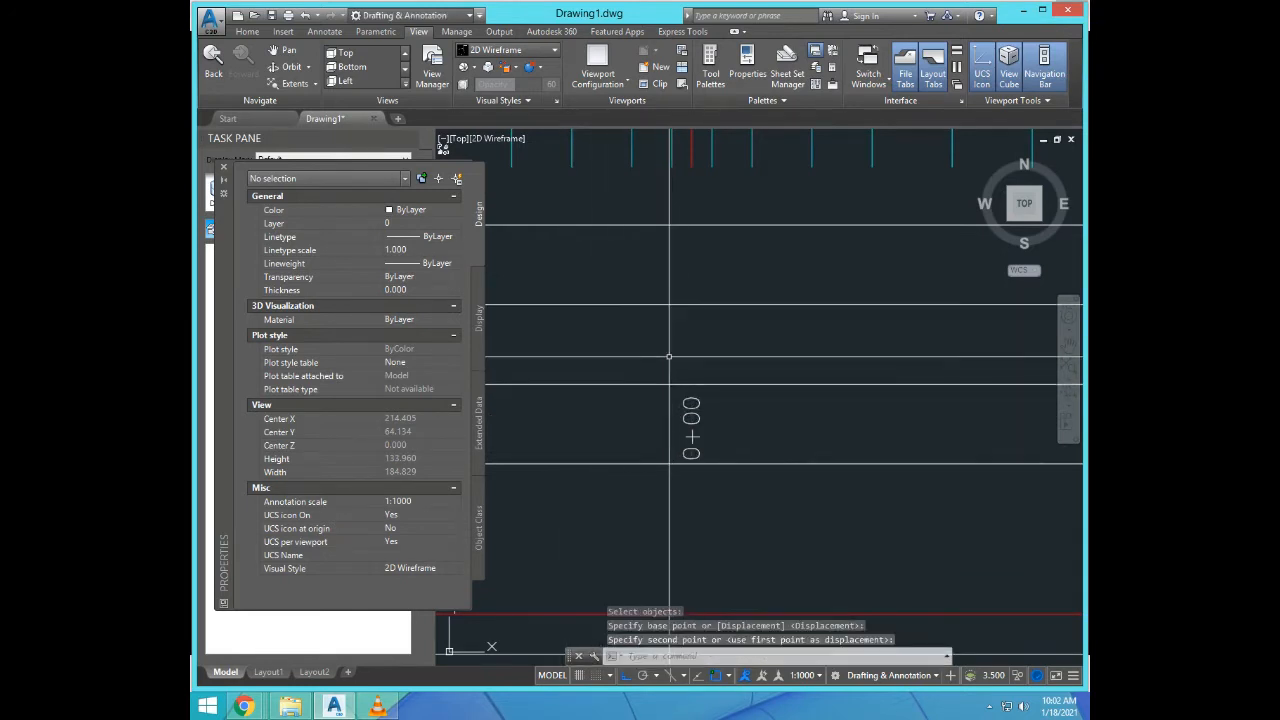
text(l)
key(Return)
click(691, 258)
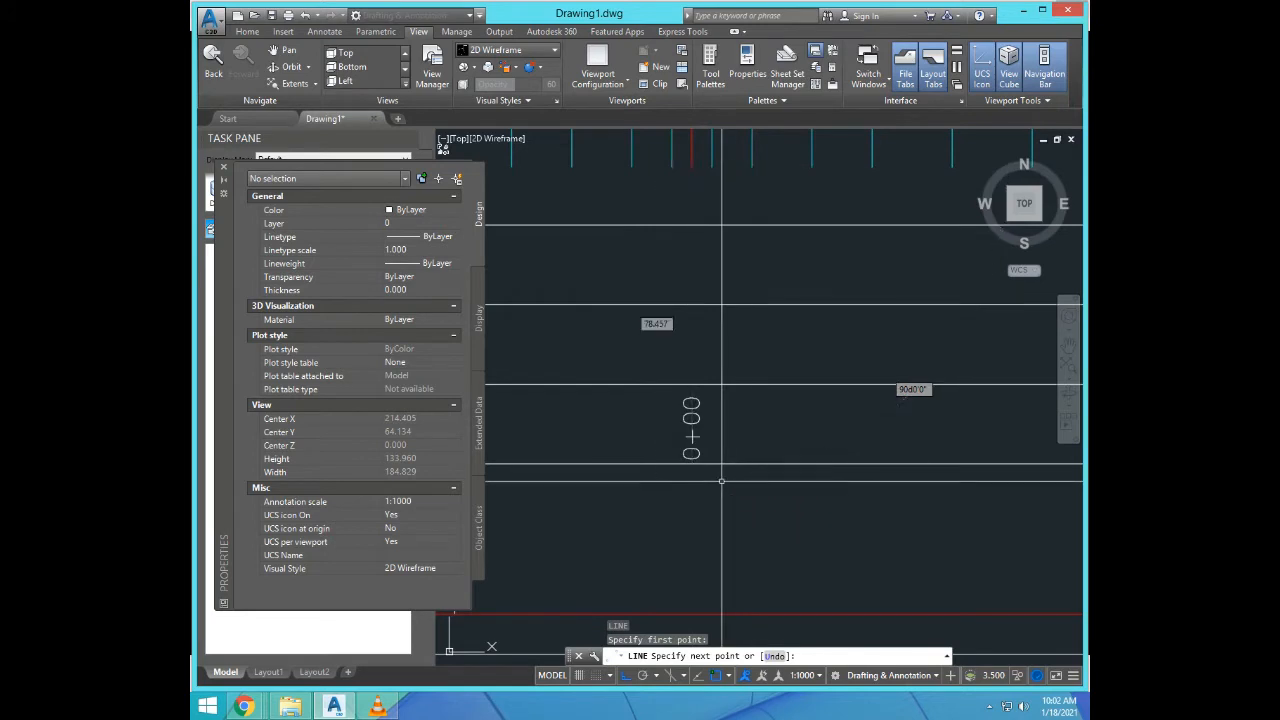
key(Escape)
key(Escape)
Step: Copy the 0+00 text straight up into the N.S.L row and end the command
scroll(705, 383, down, 4)
scroll(695, 465, up, 4)
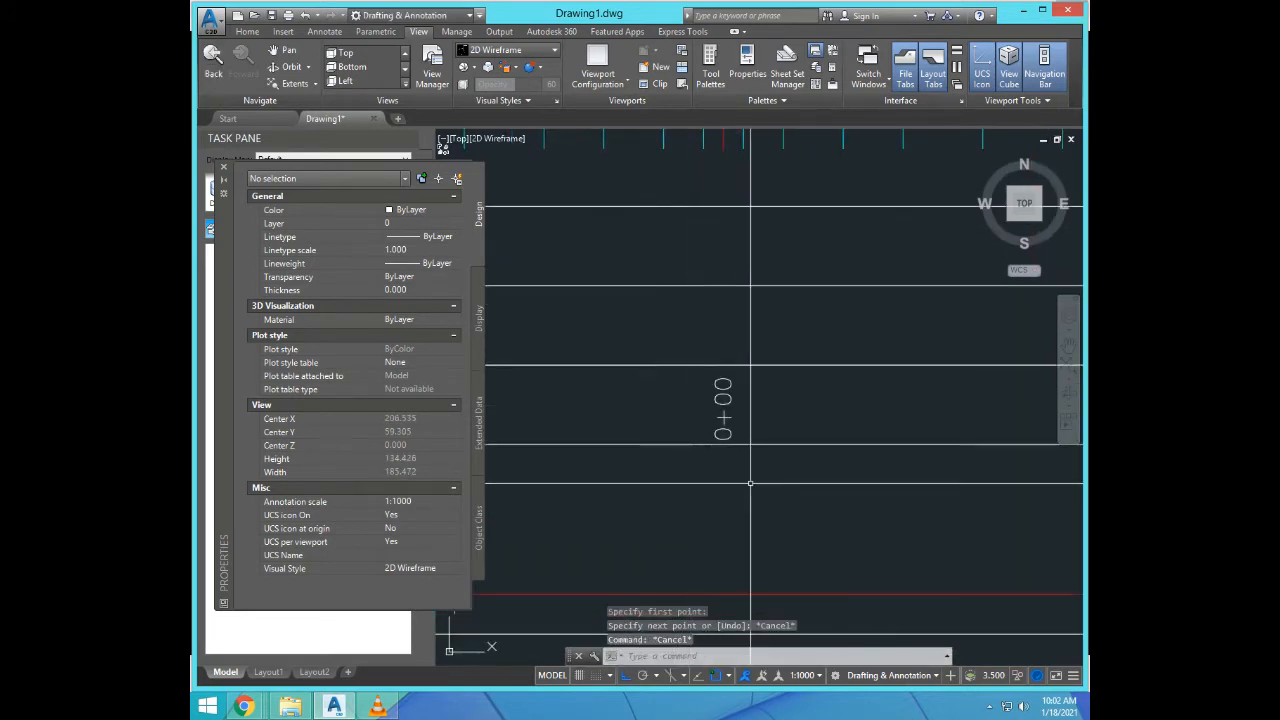
text(CP)
key(Return)
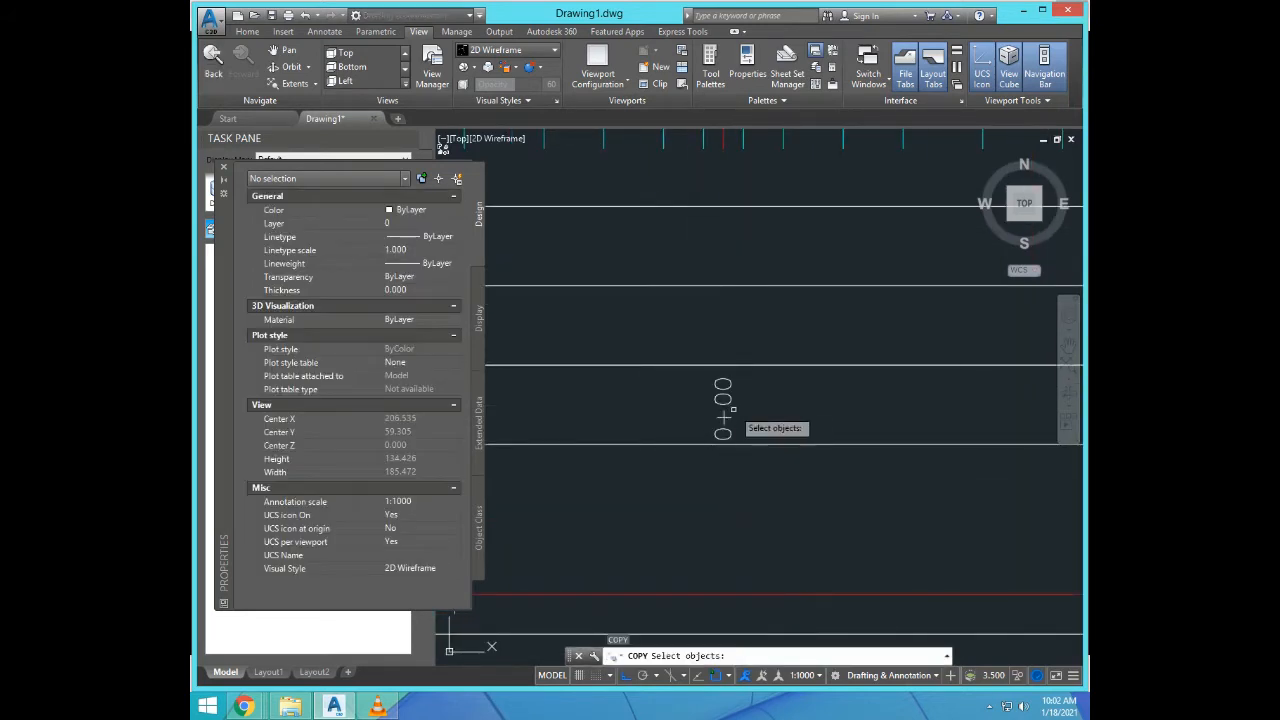
click(724, 420)
scroll(732, 426, down, 4)
scroll(731, 426, up, 5)
key(Return)
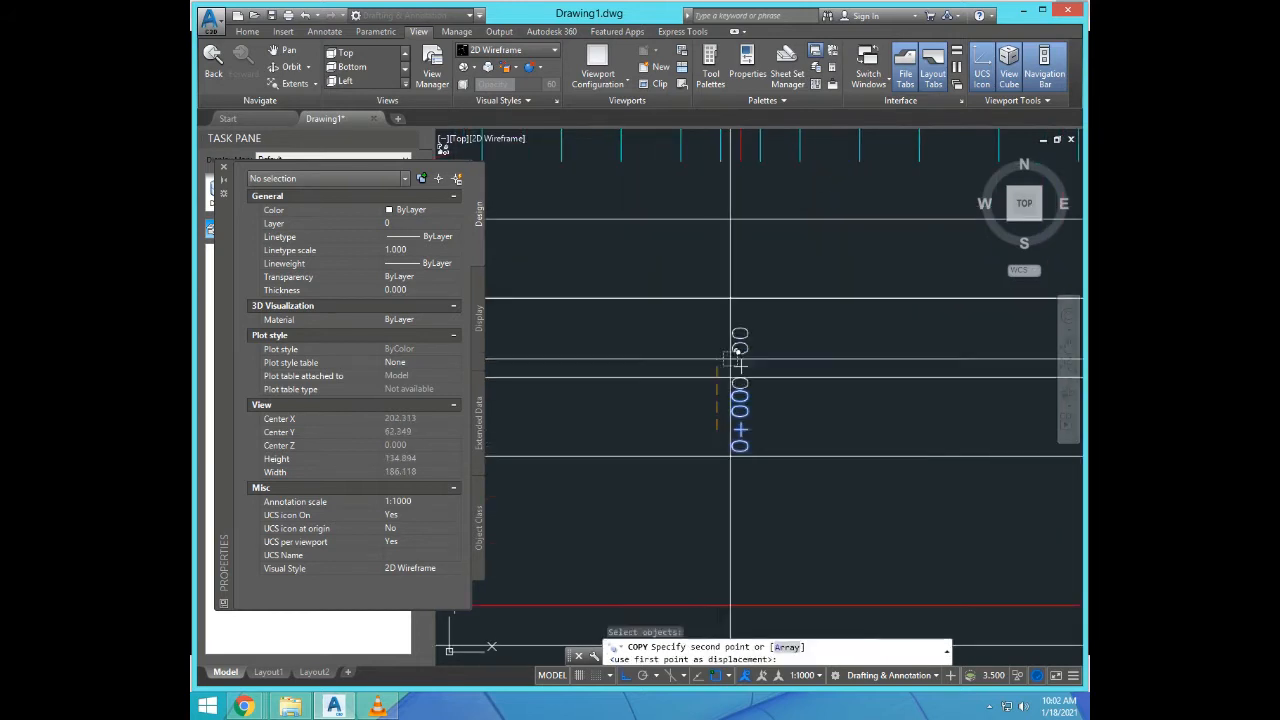
click(739, 428)
click(739, 345)
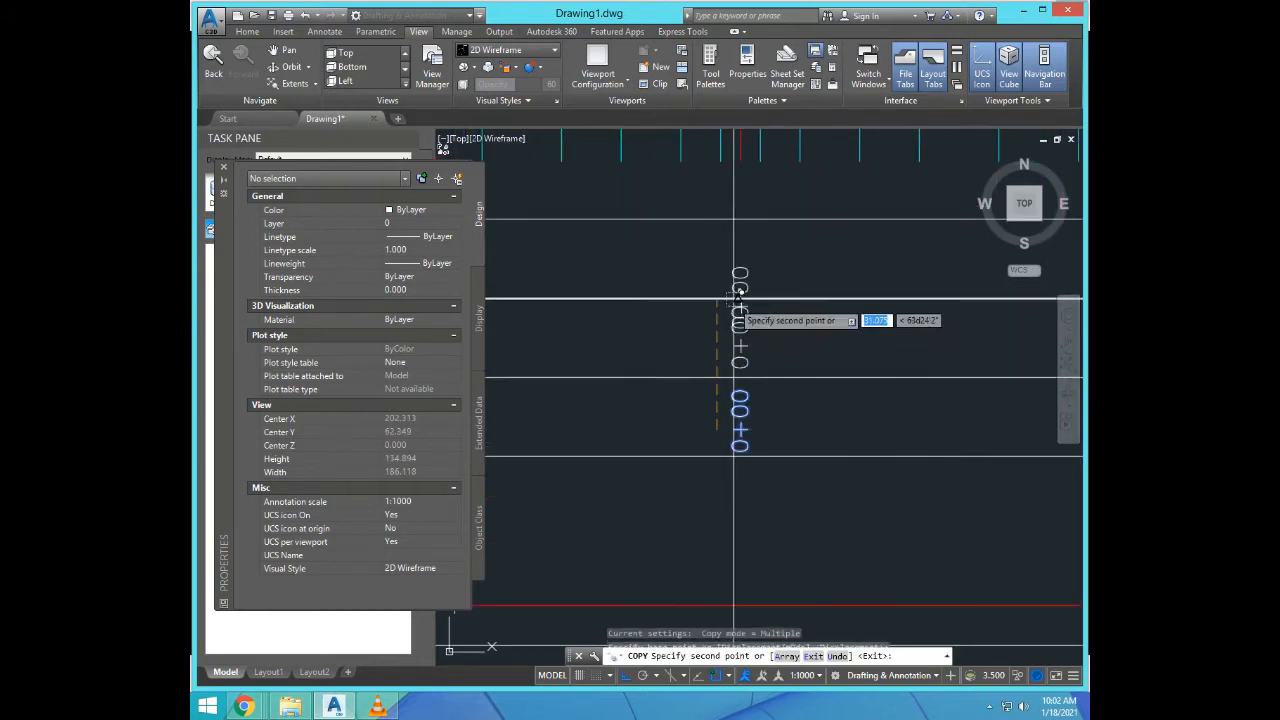
key(Escape)
Step: Identify the coordinates of the green dashed profile's vertex on the red centreline and open the command history
scroll(750, 240, down, 4)
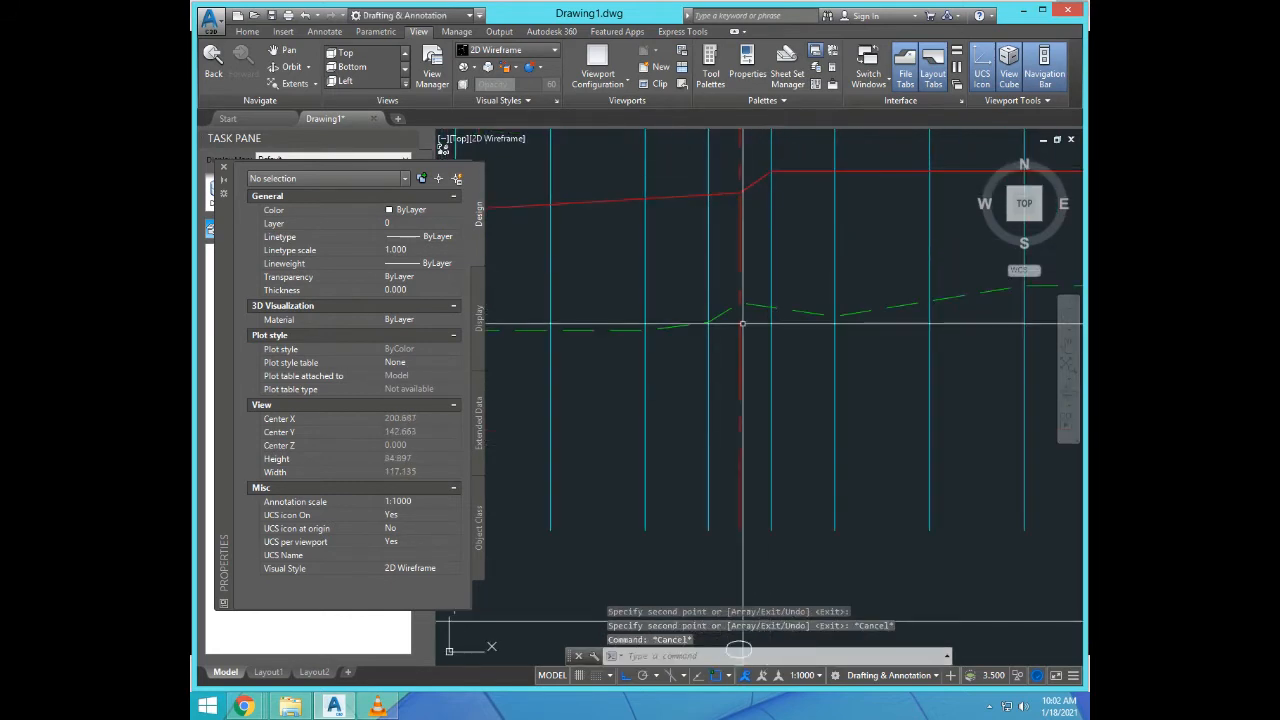
text(id)
key(Return)
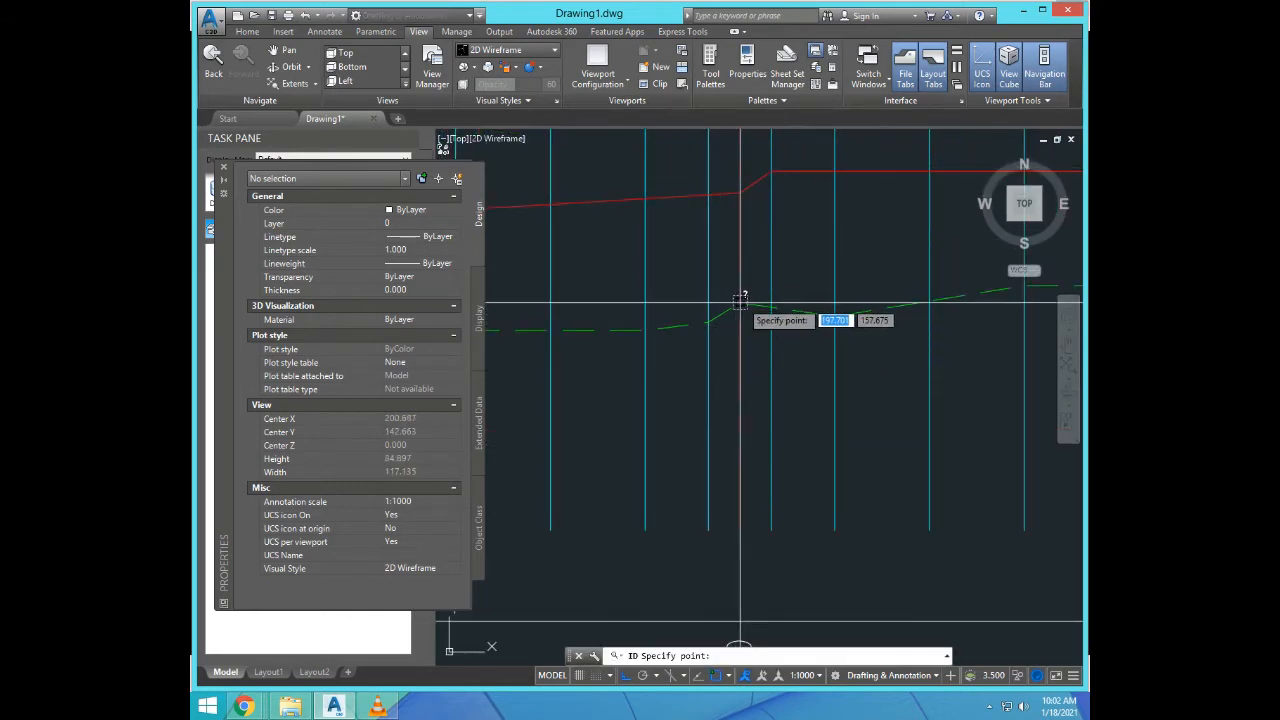
click(741, 300)
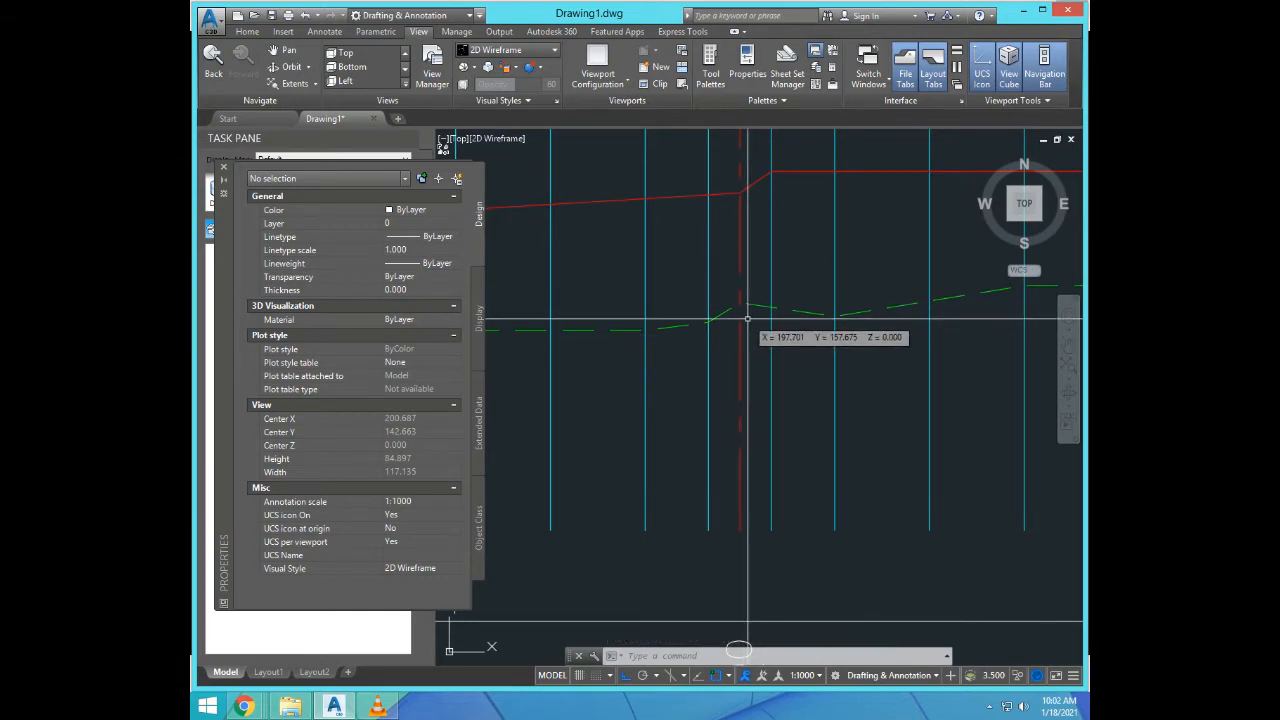
click(738, 650)
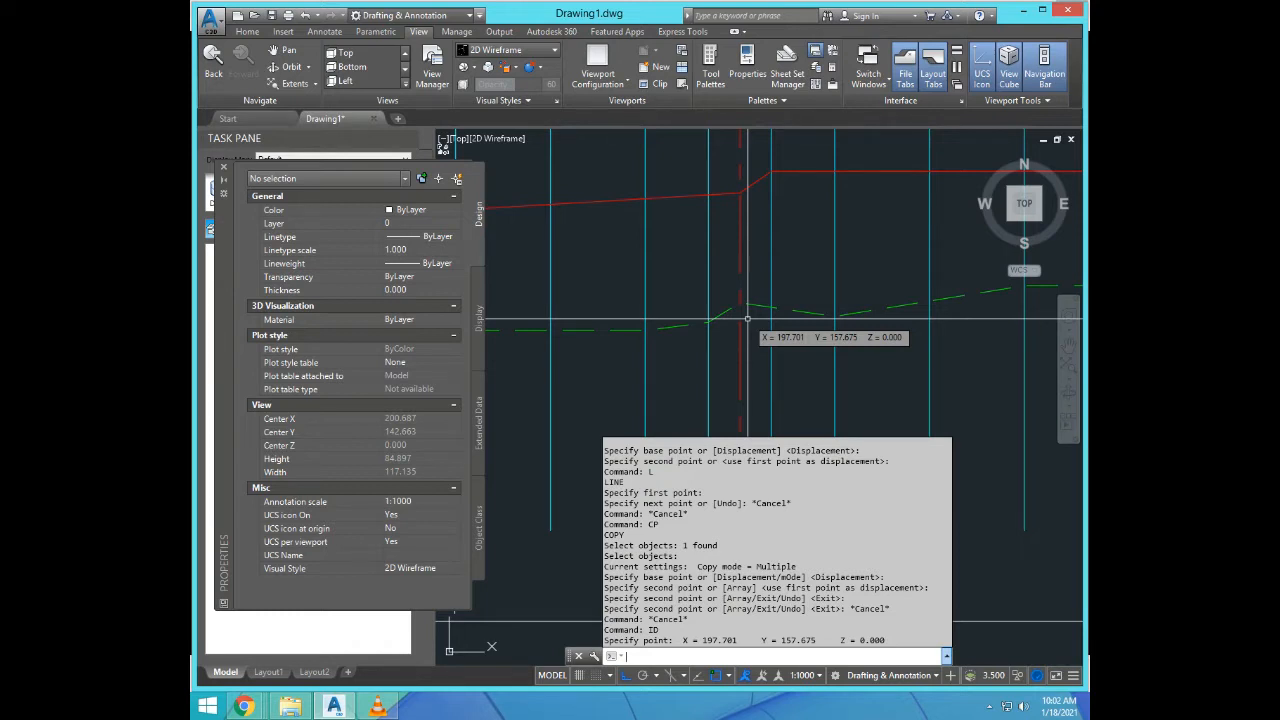
Step: Draw a vertical polyline from 0,197.70 straight up to well above the sheet and end the command
key(Escape)
key(Escape)
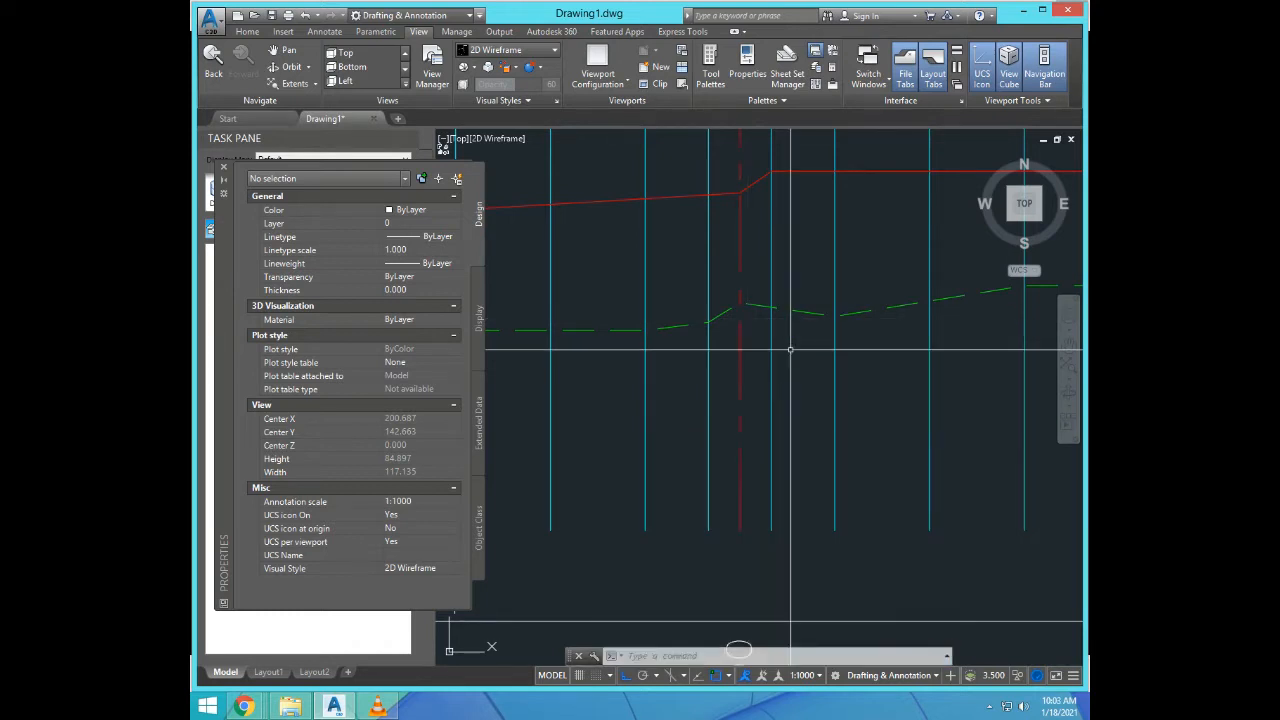
scroll(757, 349, down, 10)
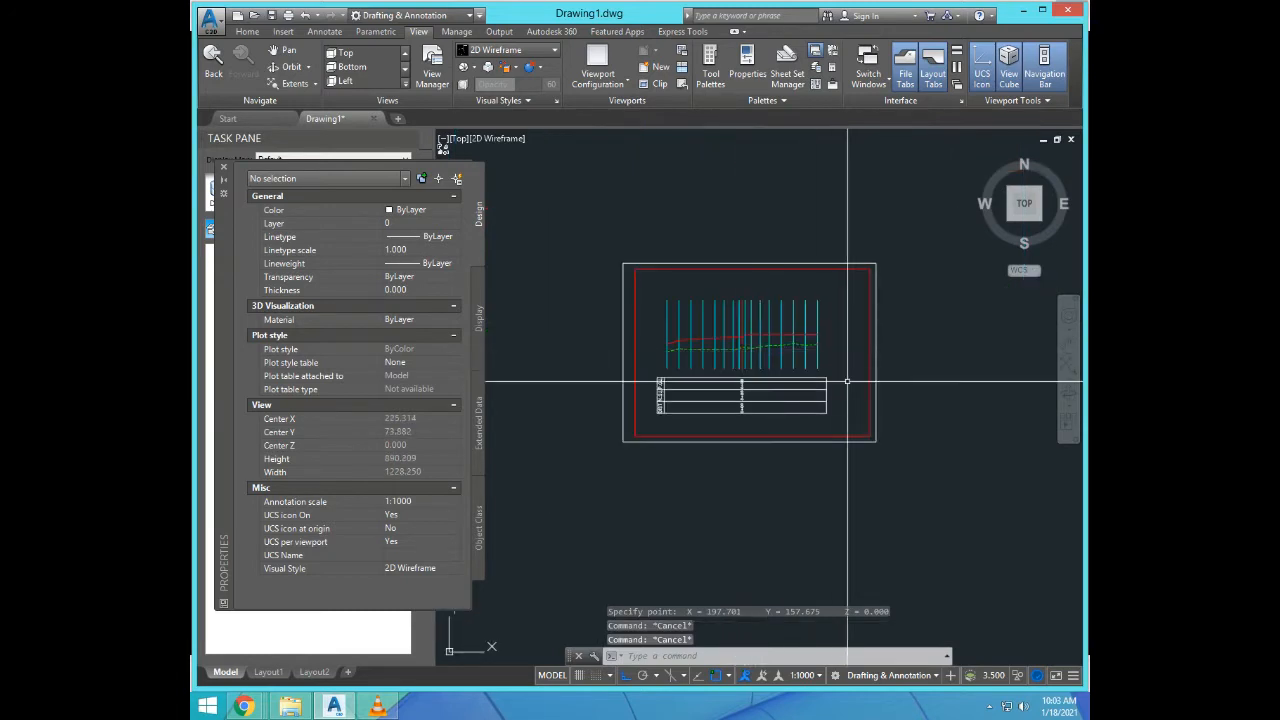
key(Return)
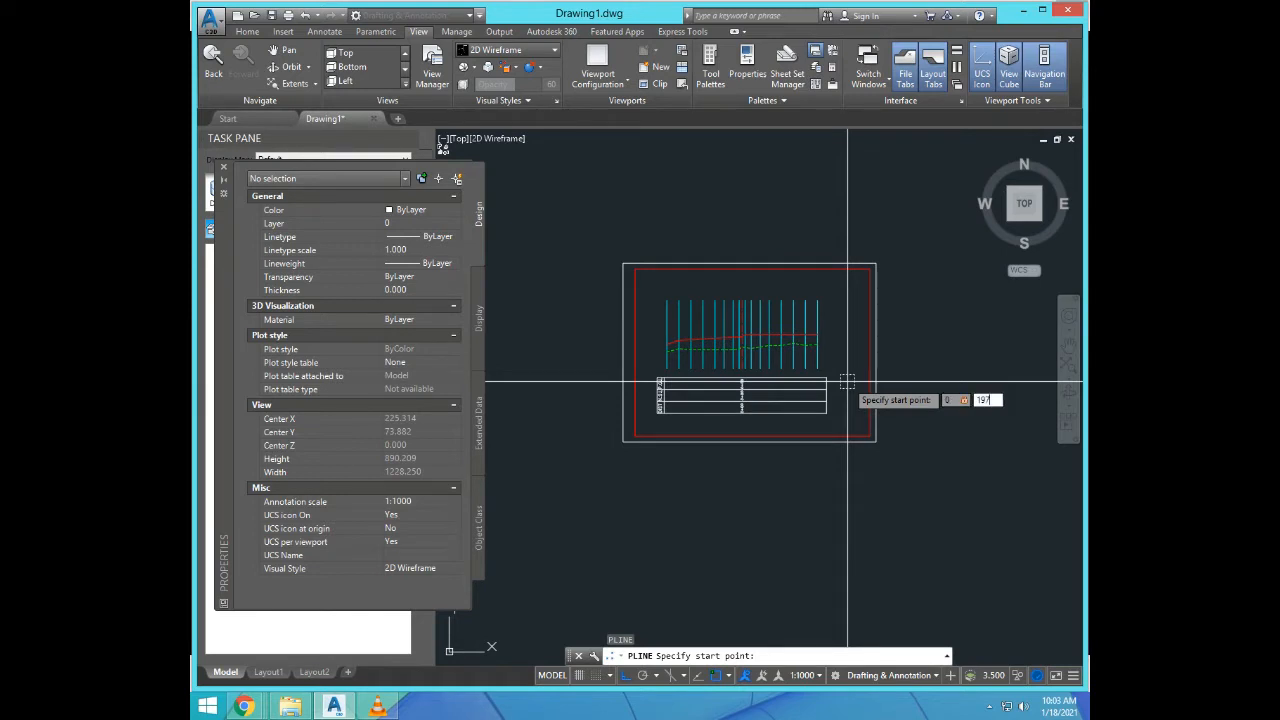
key(Return)
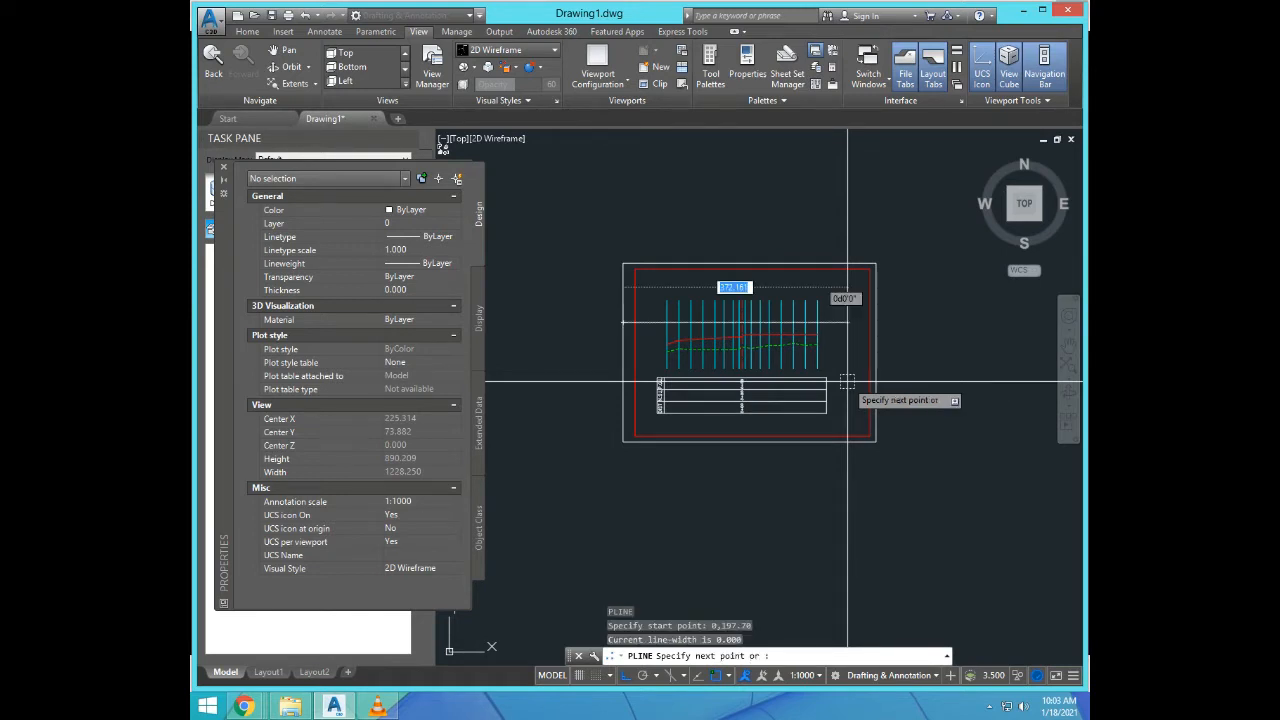
scroll(670, 445, down, 2)
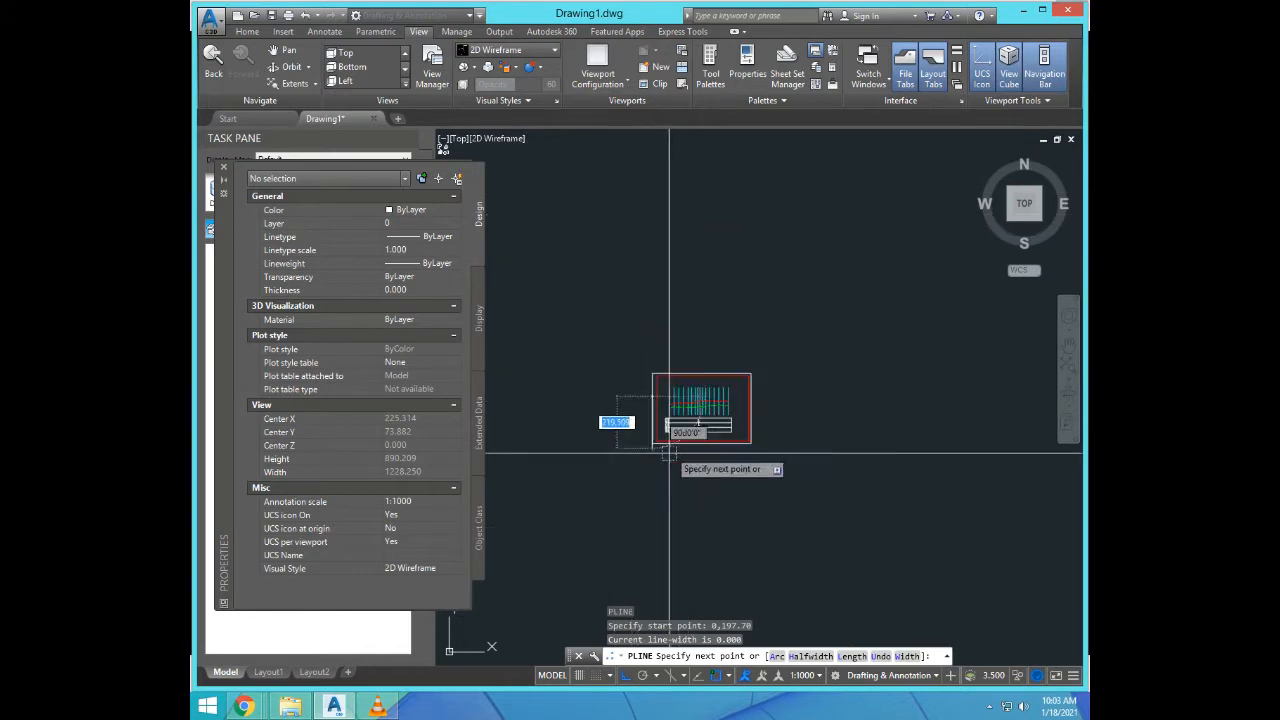
click(677, 241)
key(Escape)
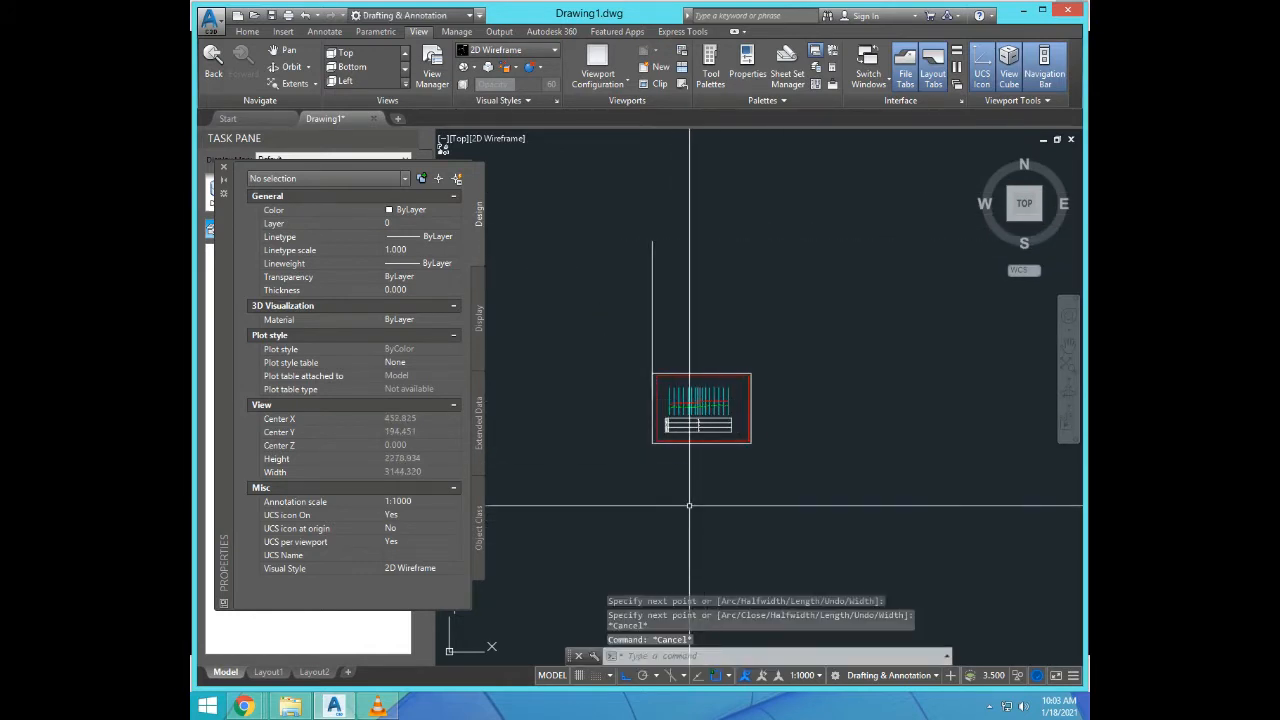
Step: Try to move the whole sheet from the green profile's centreline vertex perpendicular to the vertical polyline
text(m)
key(Return)
click(609, 323)
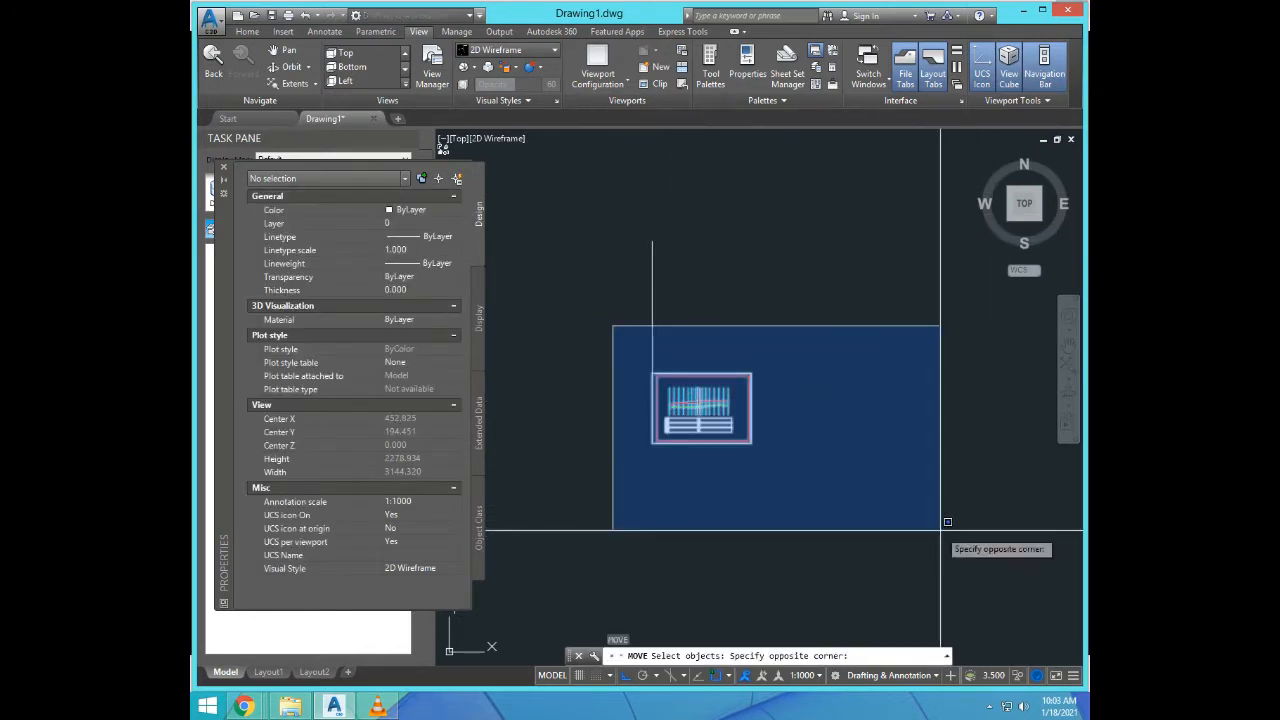
click(943, 523)
scroll(684, 436, up, 8)
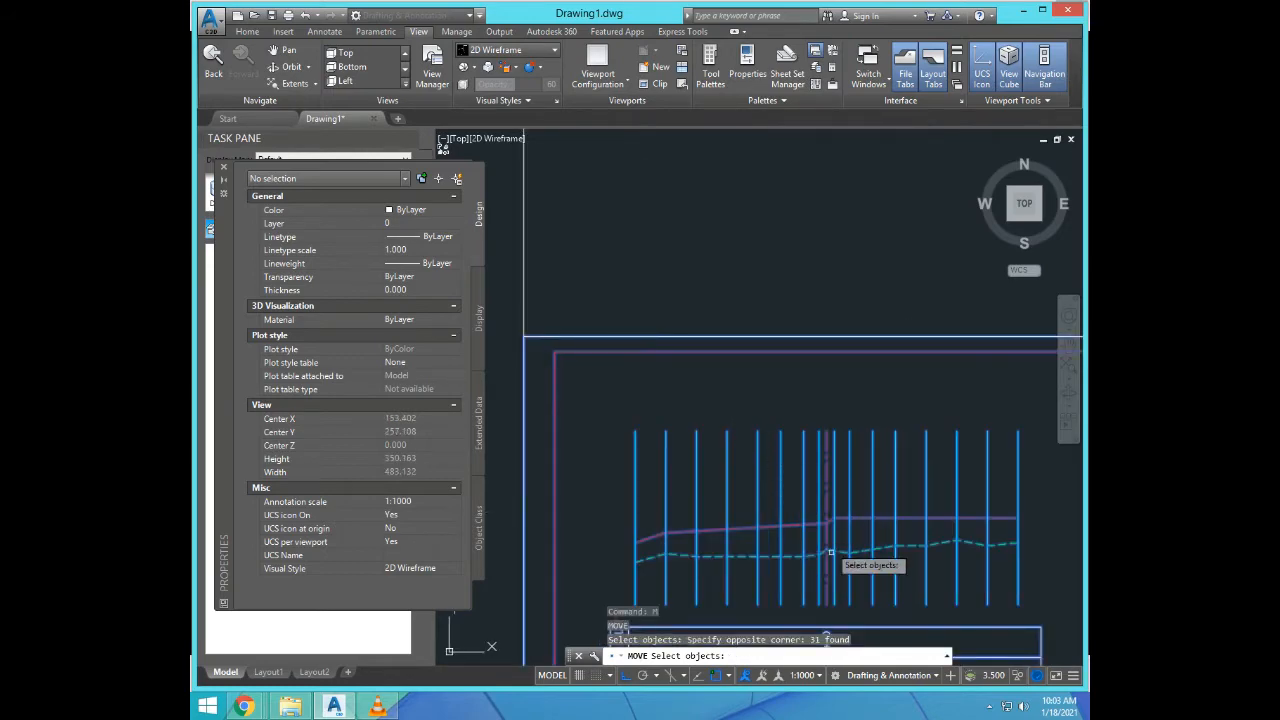
scroll(826, 586, up, 10)
key(Return)
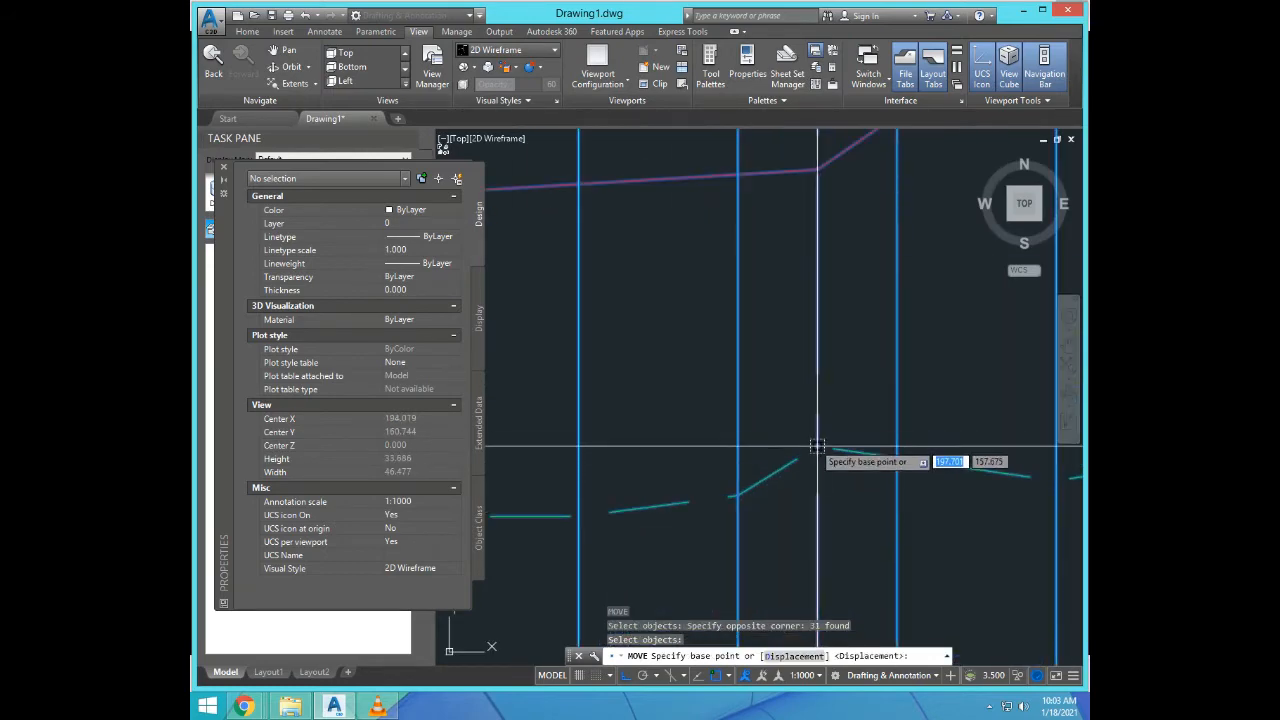
click(815, 443)
scroll(943, 480, down, 10)
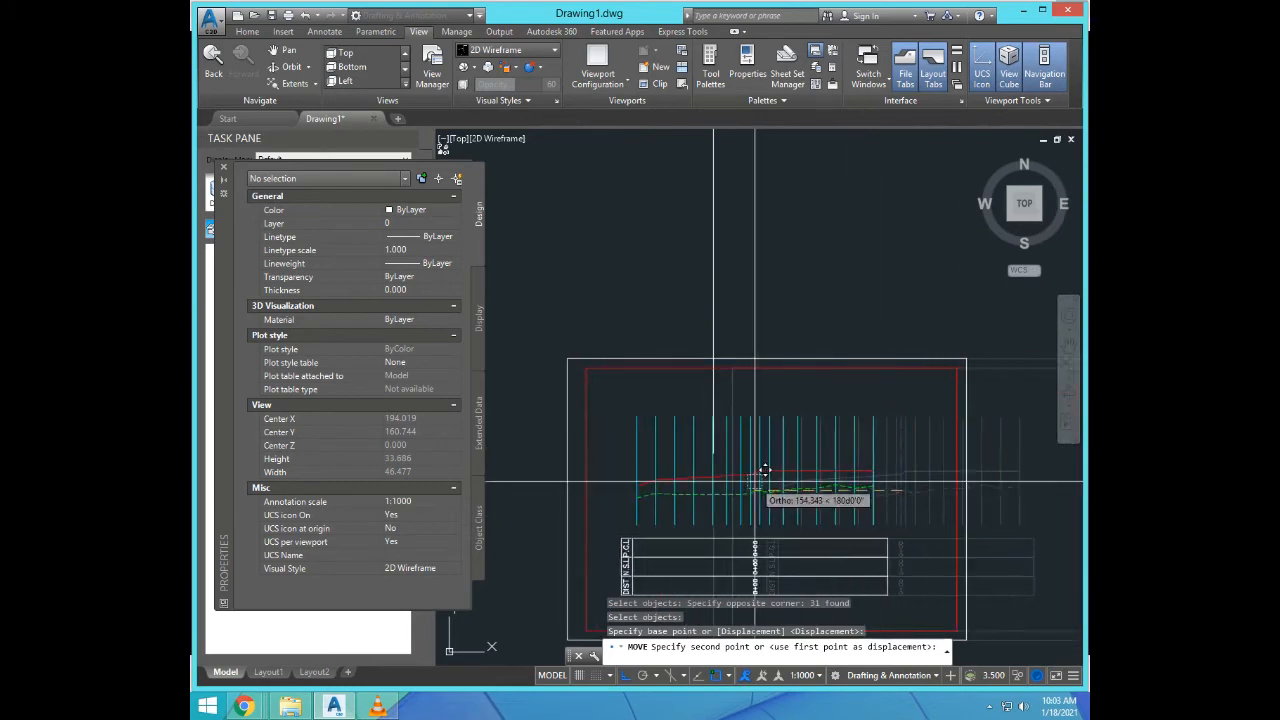
text(PE)
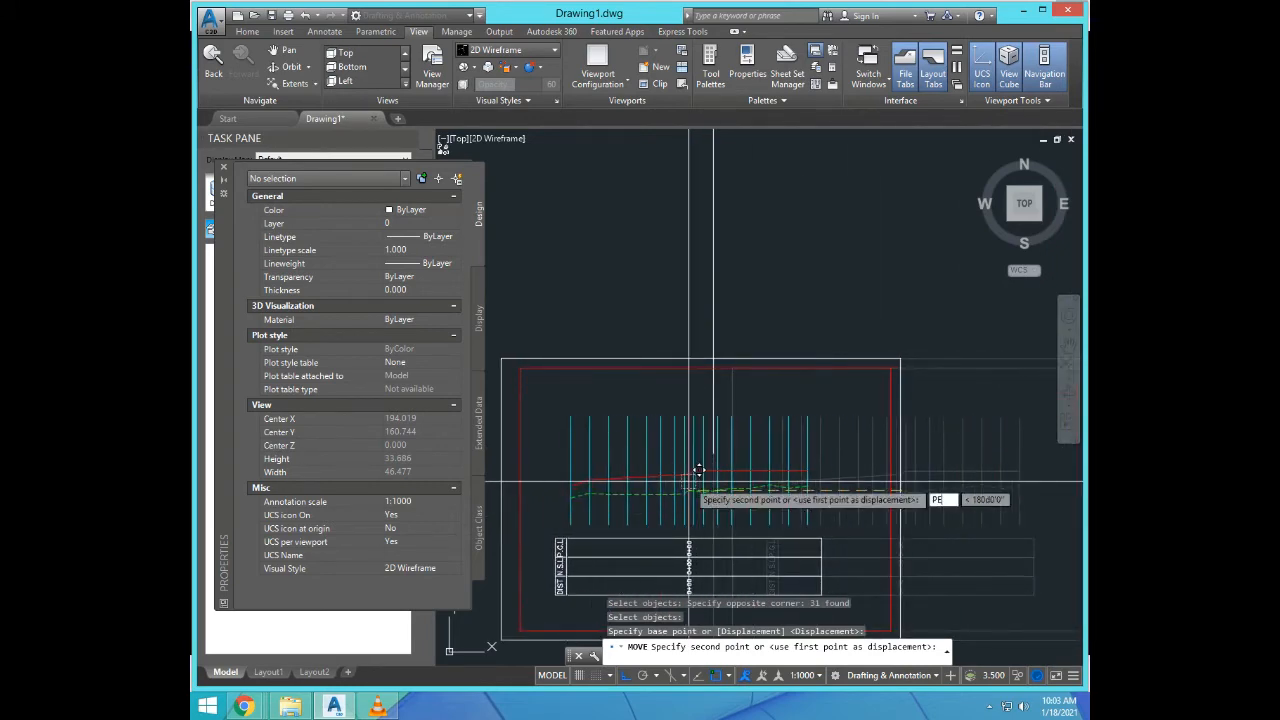
text(R)
key(Return)
click(688, 475)
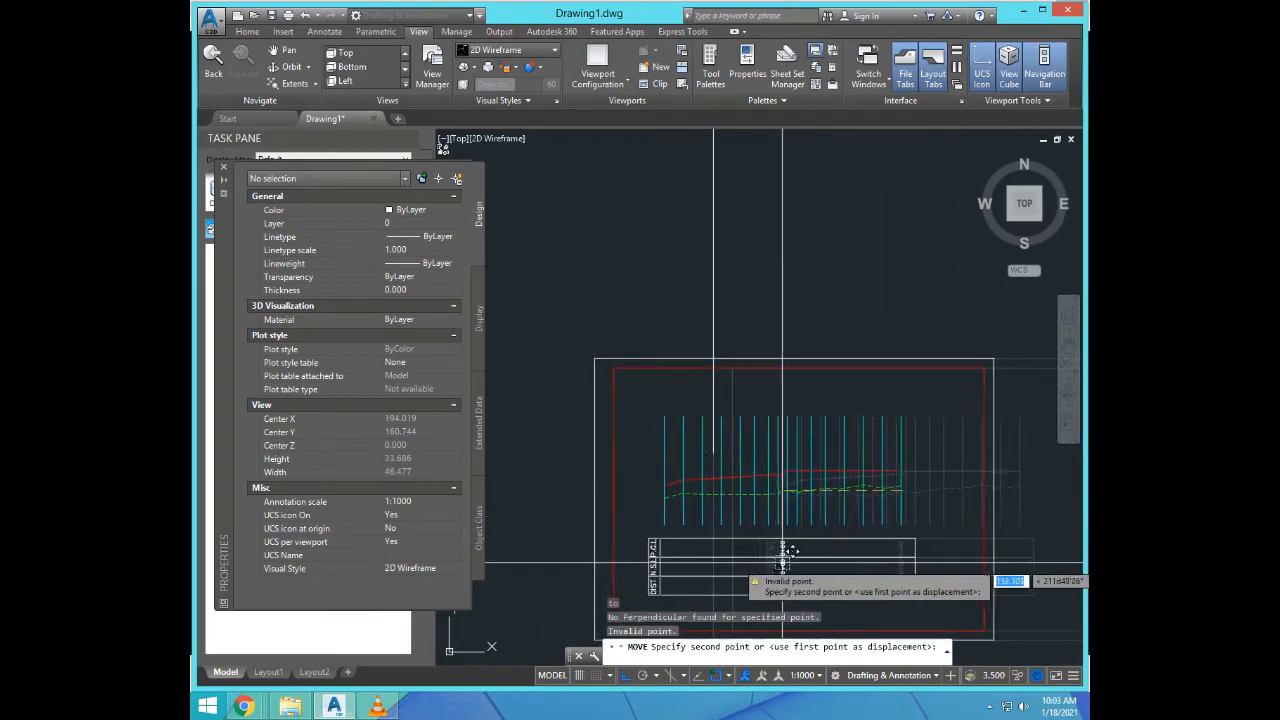
scroll(741, 482, down, 9)
key(Escape)
key(Escape)
Step: Stretch the vertical polyline's lower end straight down to below the sheet's bottom edge and clear the selection
scroll(690, 416, up, 7)
click(914, 466)
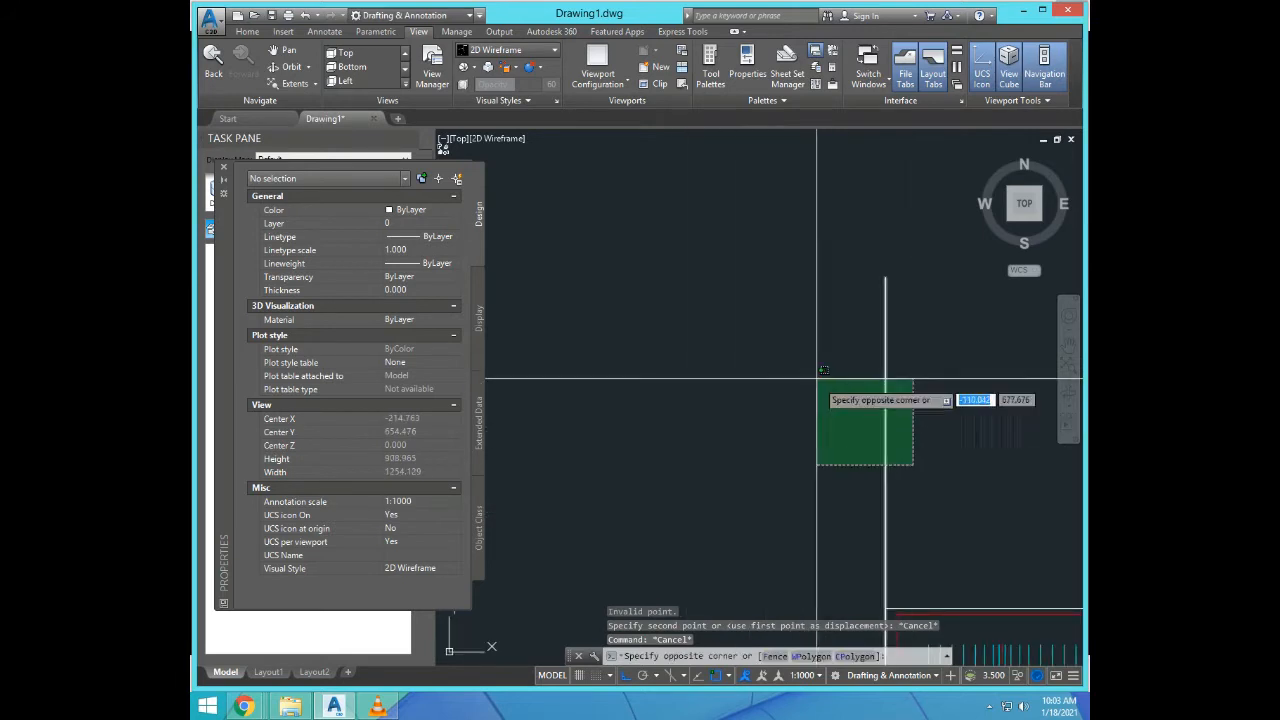
click(817, 379)
scroll(820, 330, down, 6)
scroll(830, 457, up, 4)
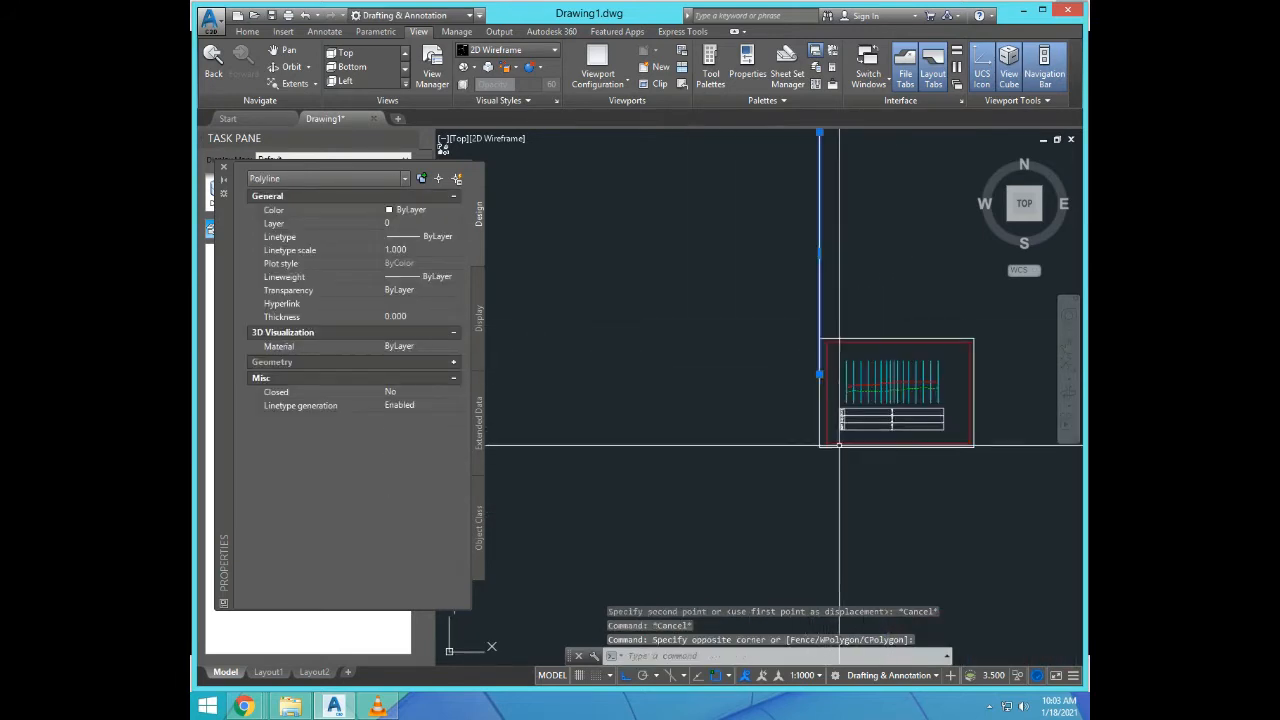
click(819, 375)
click(821, 513)
key(Escape)
key(Escape)
Step: Move the whole sheet with its section and table horizontally from the red centreline, snapping perpendicular onto the vertical polyline
scroll(989, 540, up, 5)
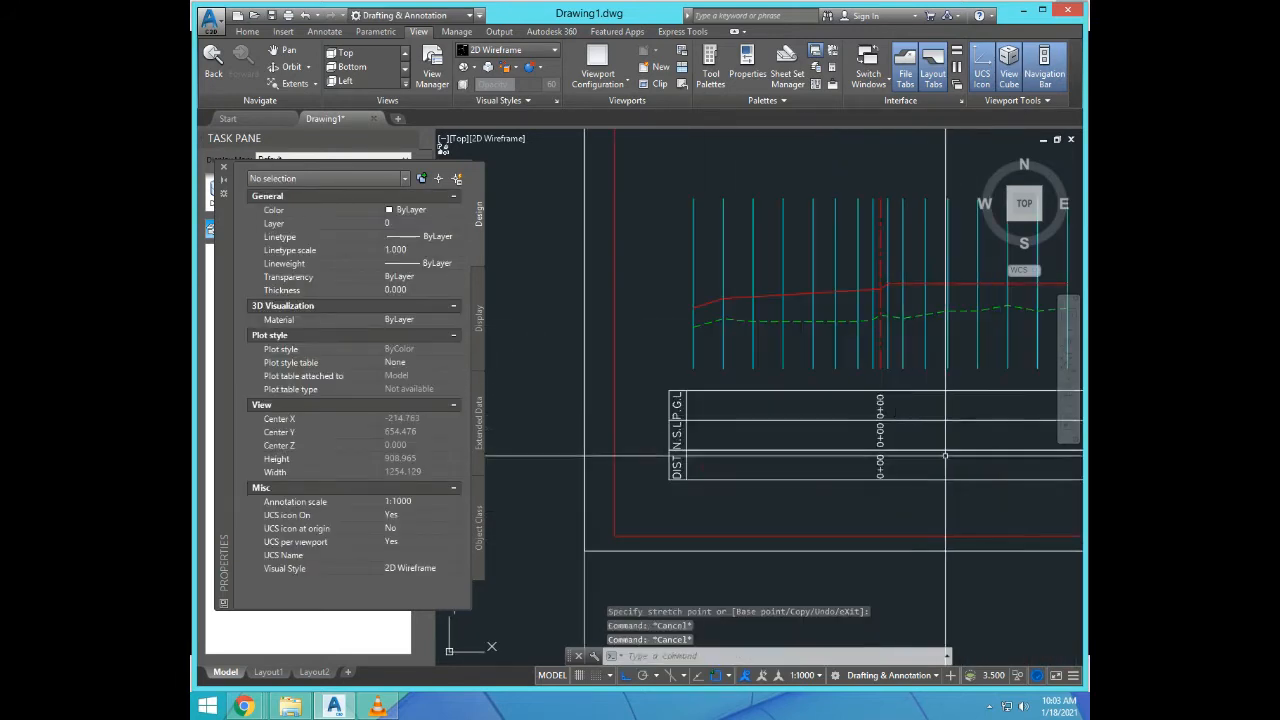
scroll(912, 549, down, 3)
text(m)
key(Return)
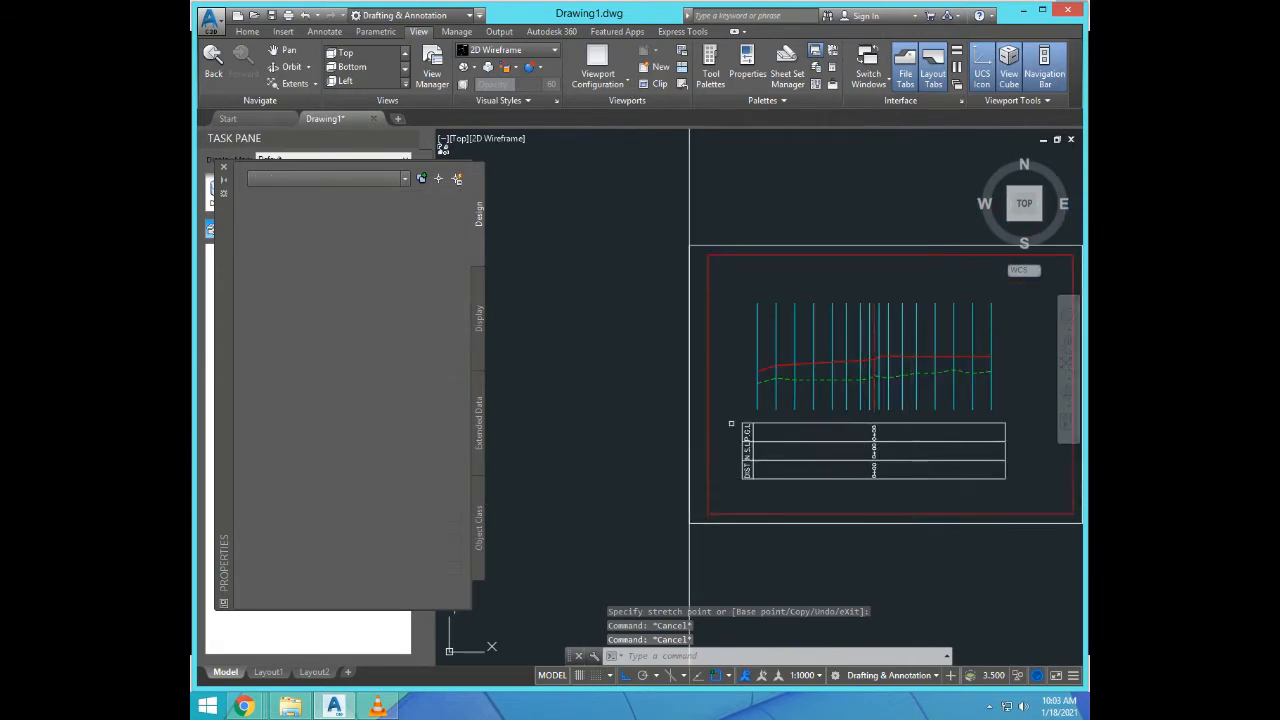
click(654, 211)
scroll(702, 355, down, 2)
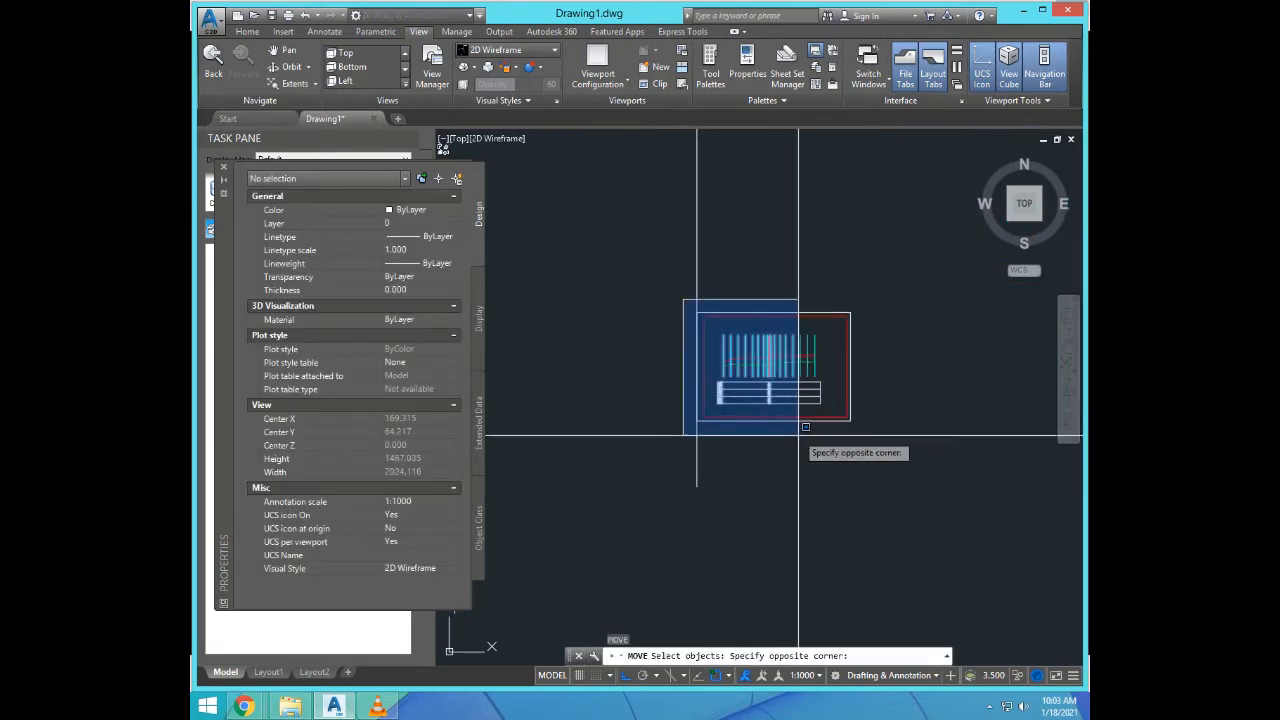
click(877, 440)
scroll(877, 467, up, 4)
key(Return)
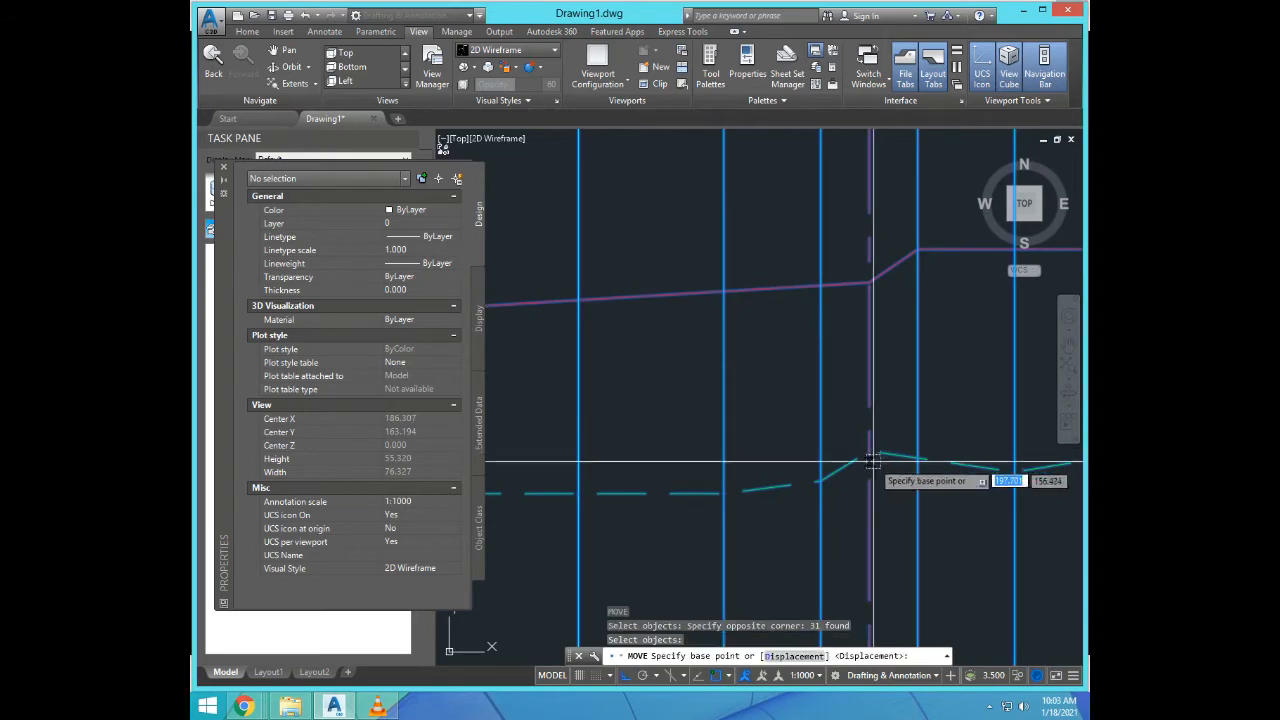
click(877, 467)
scroll(820, 465, down, 3)
scroll(679, 460, down, 3)
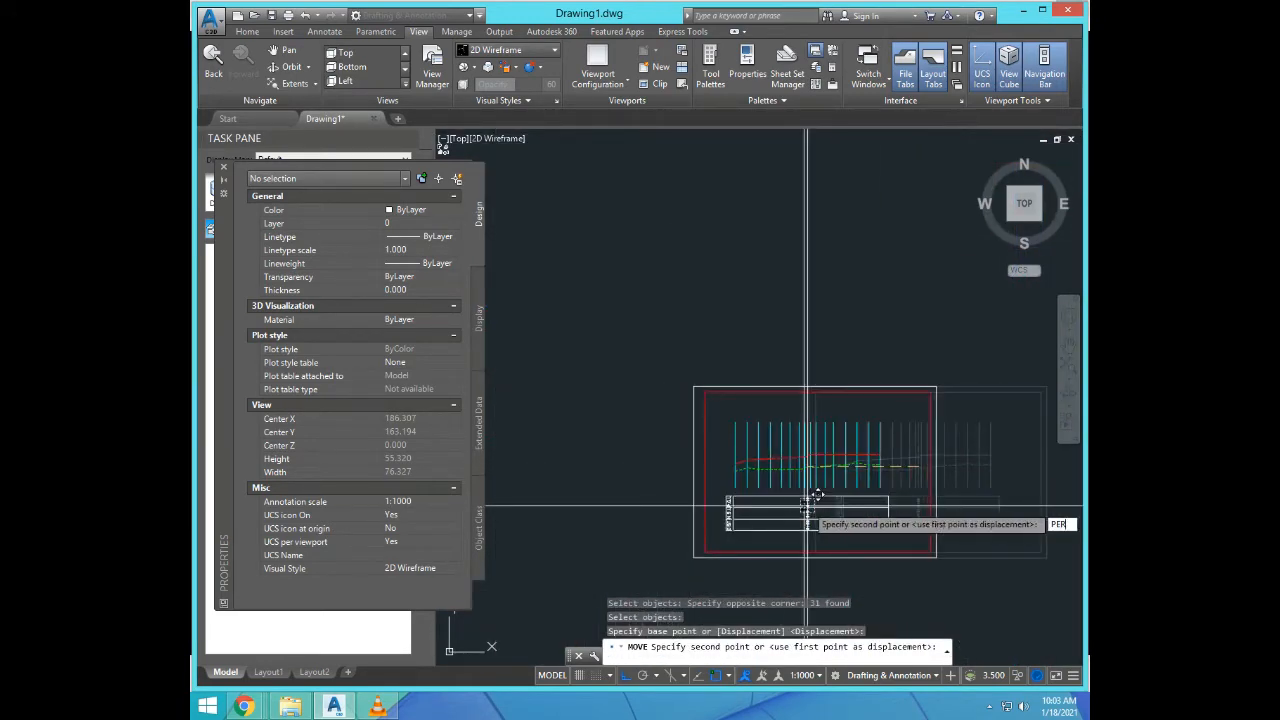
key(Return)
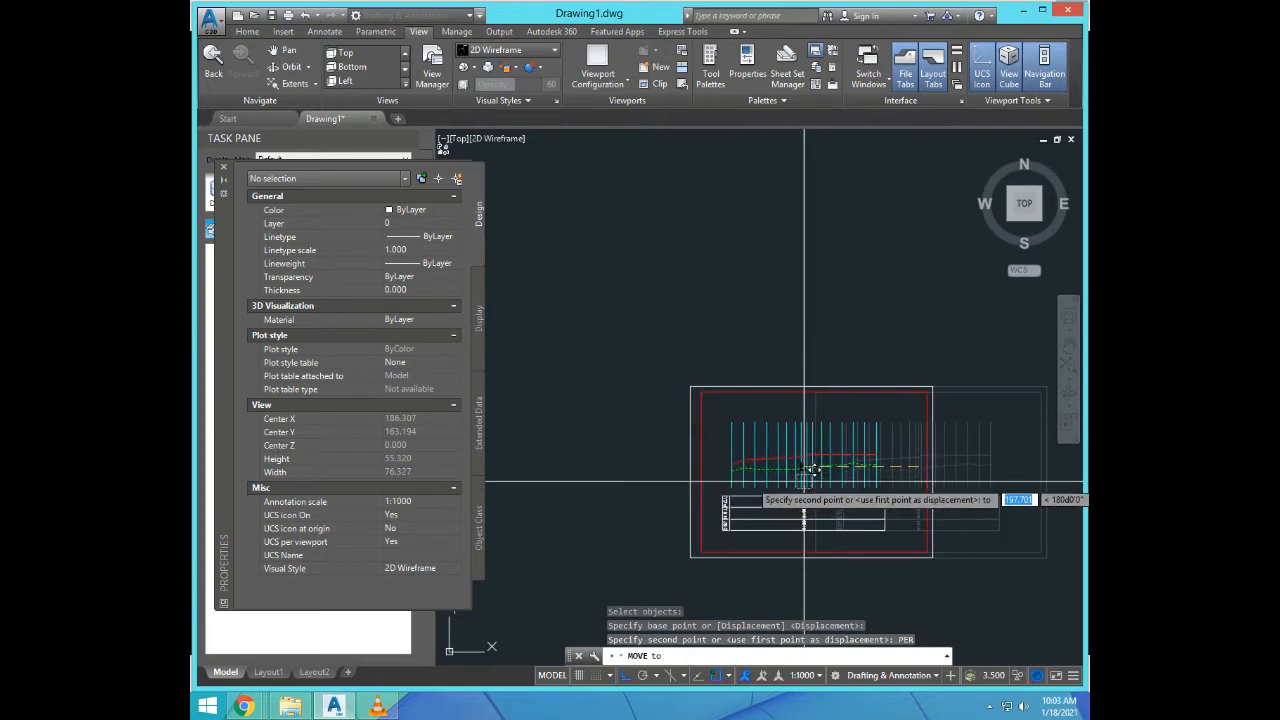
scroll(808, 455, up, 5)
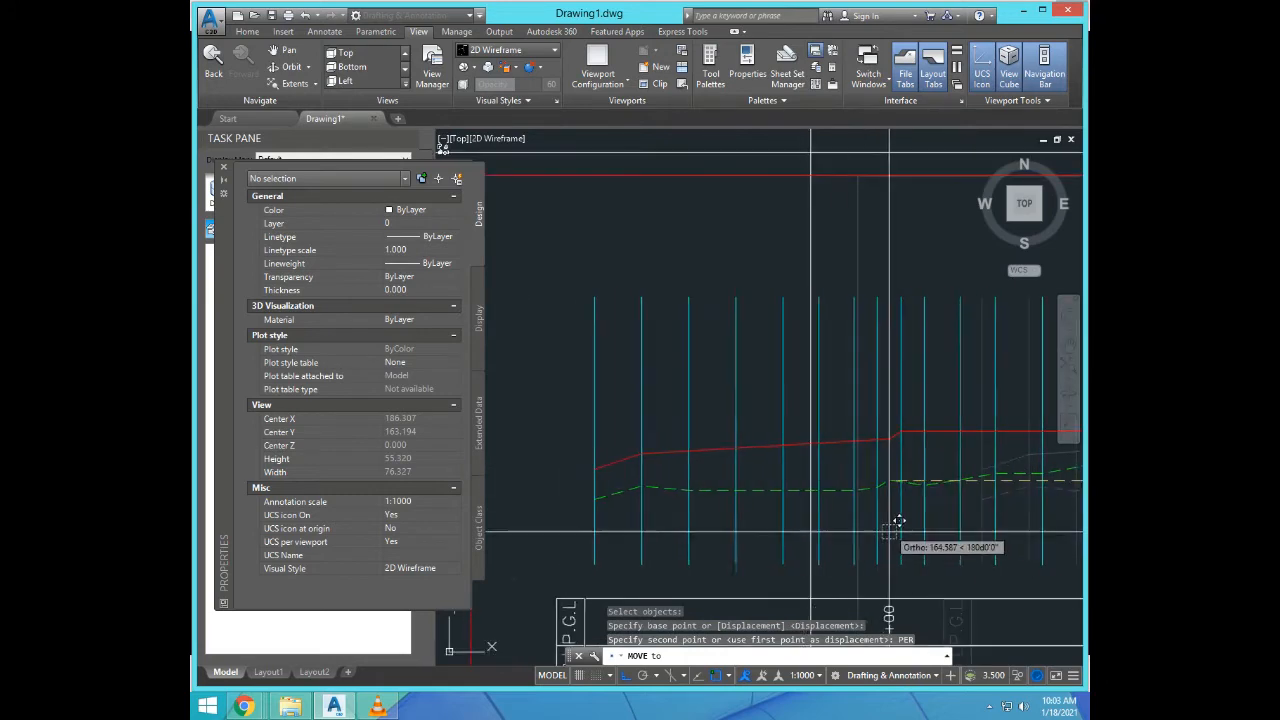
click(812, 598)
scroll(812, 540, down, 5)
scroll(811, 515, up, 3)
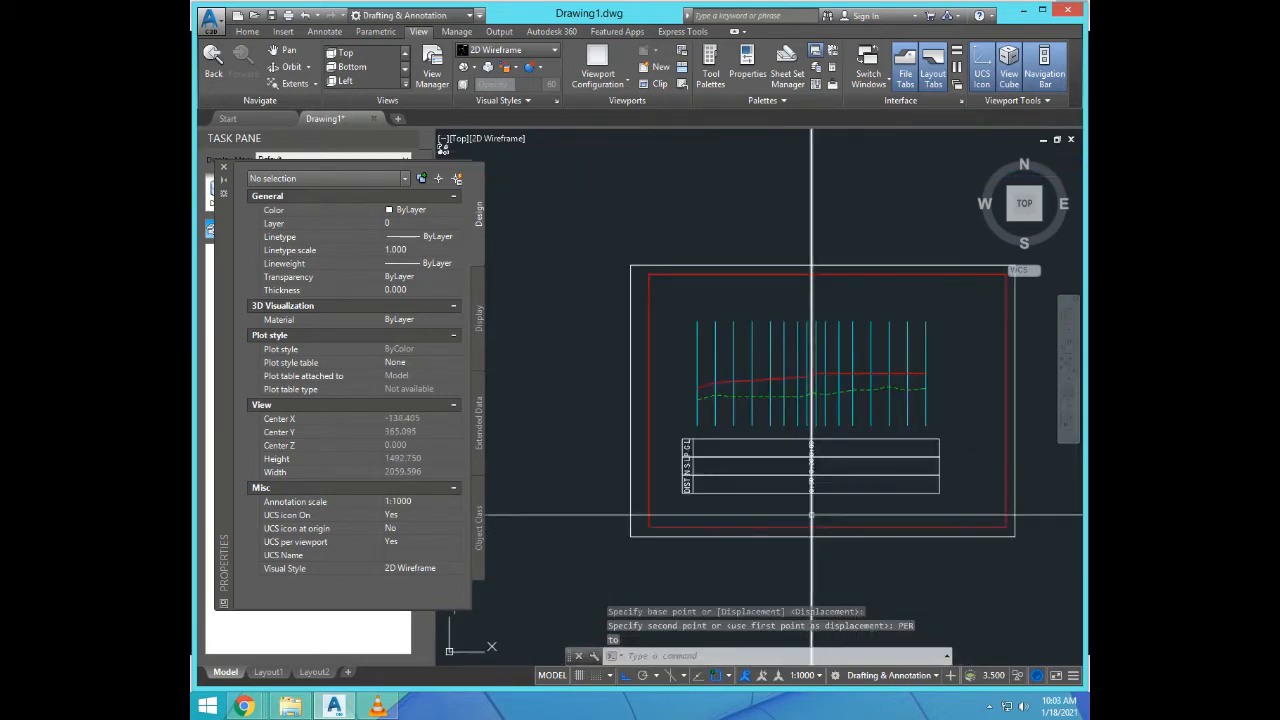
scroll(811, 515, up, 6)
scroll(840, 560, down, 4)
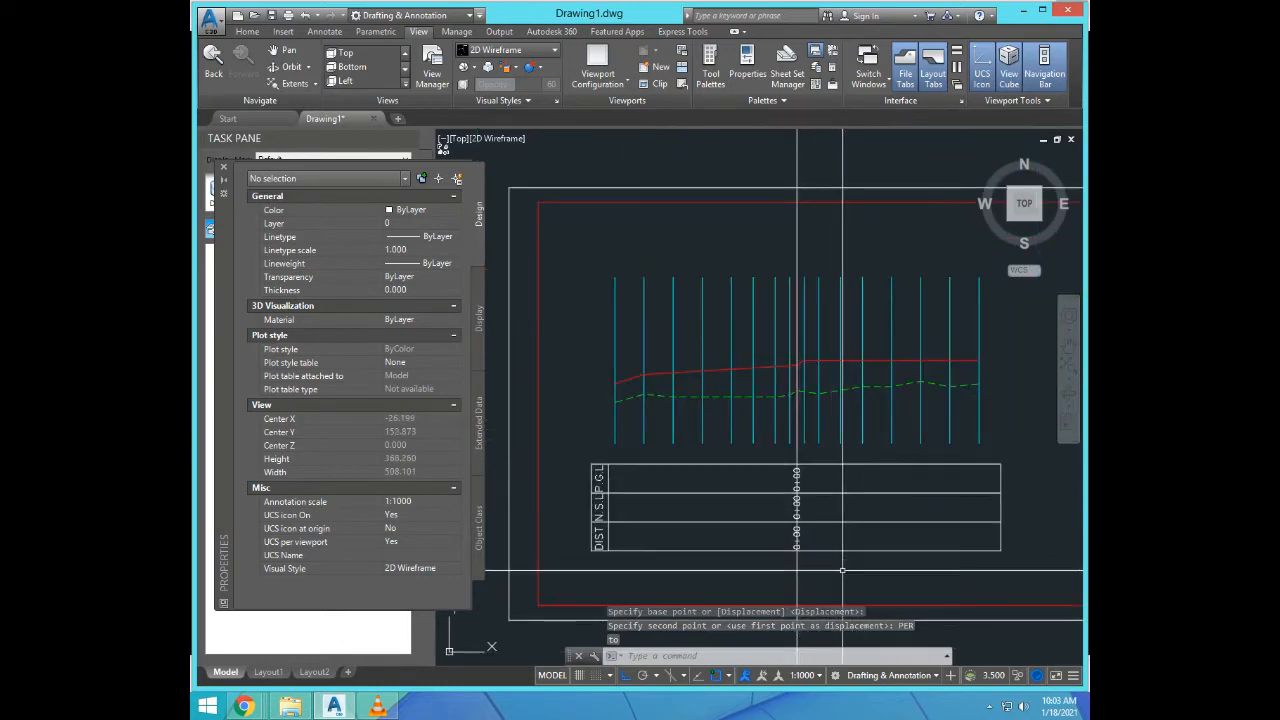
Step: Erase the vertical reference polyline running through the sheet
scroll(842, 570, down, 4)
click(819, 440)
text(E)
key(Return)
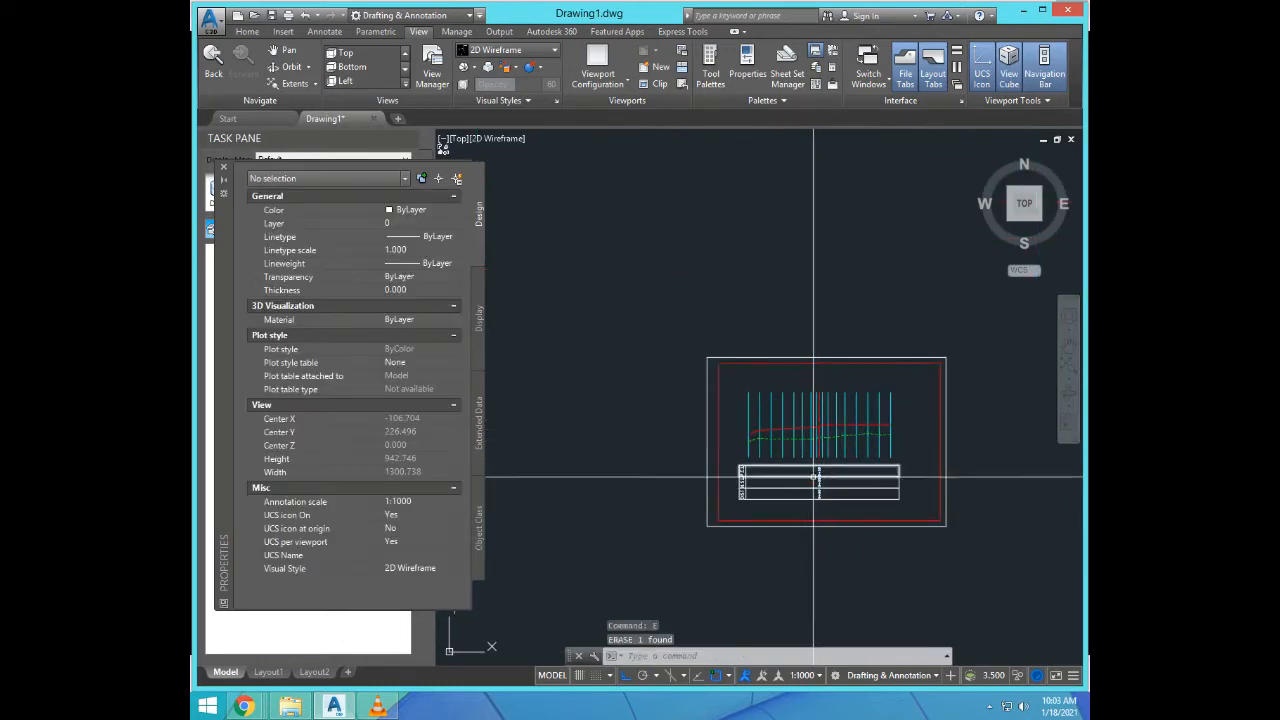
Step: Identify the coordinates of the green dashed profile's vertex on the red centreline
scroll(813, 477, up, 10)
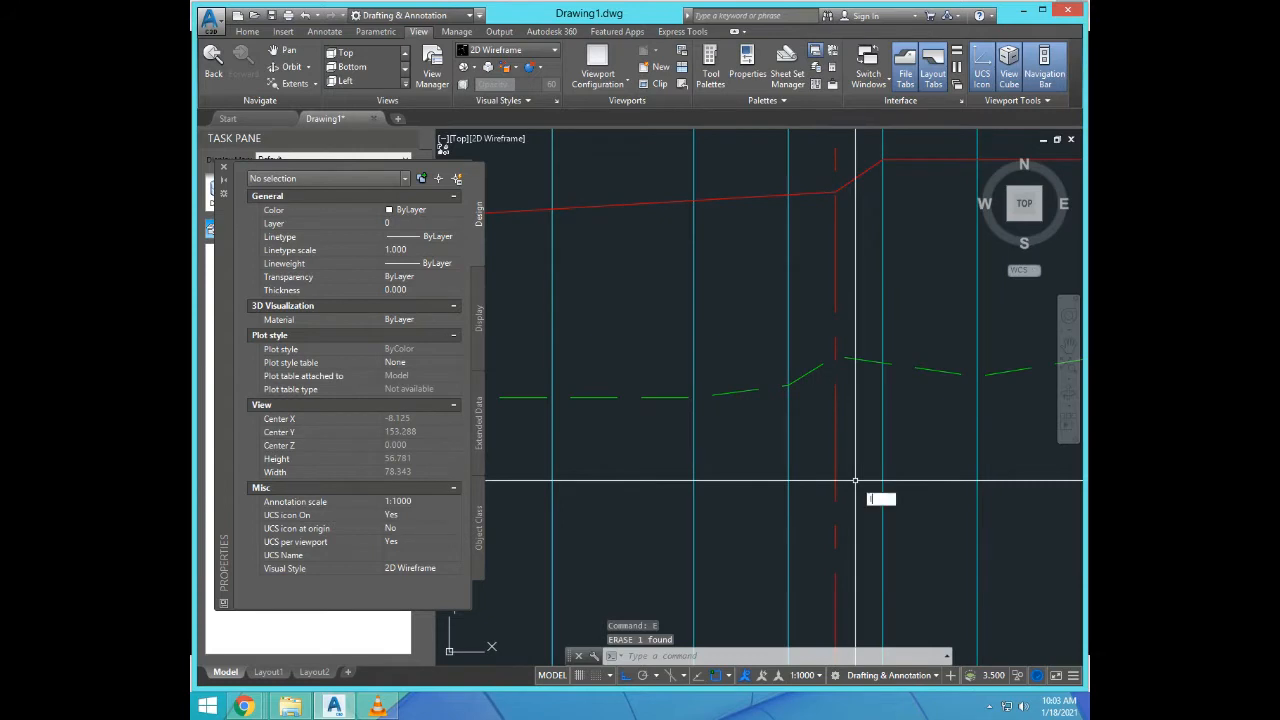
text(ID)
key(Return)
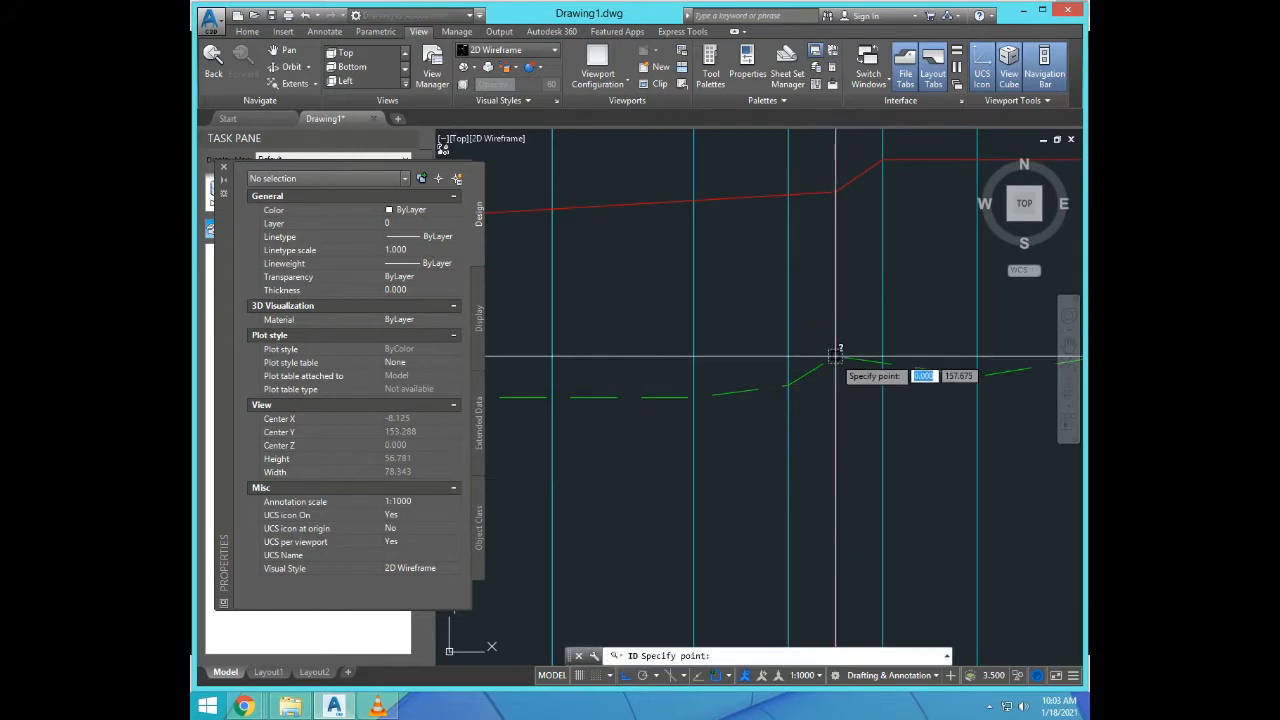
click(835, 356)
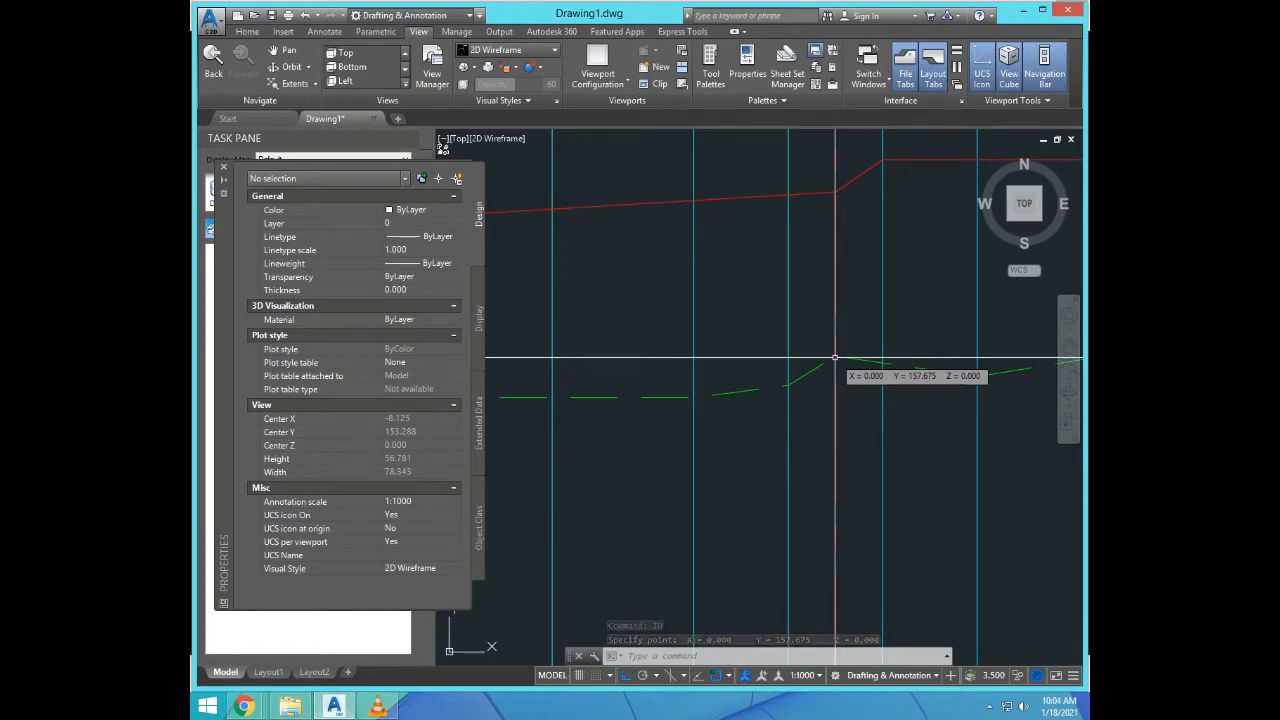
Step: Identify the coordinates of the green dashed profile's vertex on the first cyan line left of the centreline
scroll(835, 356, down, 4)
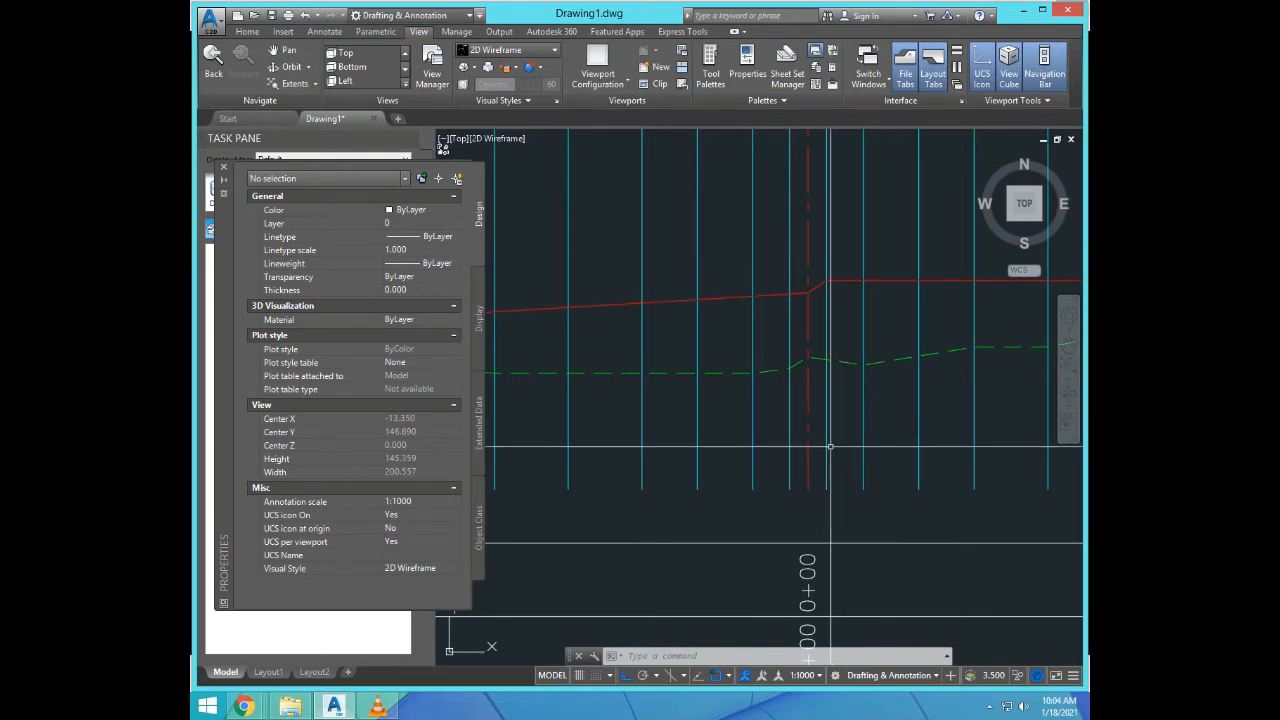
scroll(830, 447, down, 8)
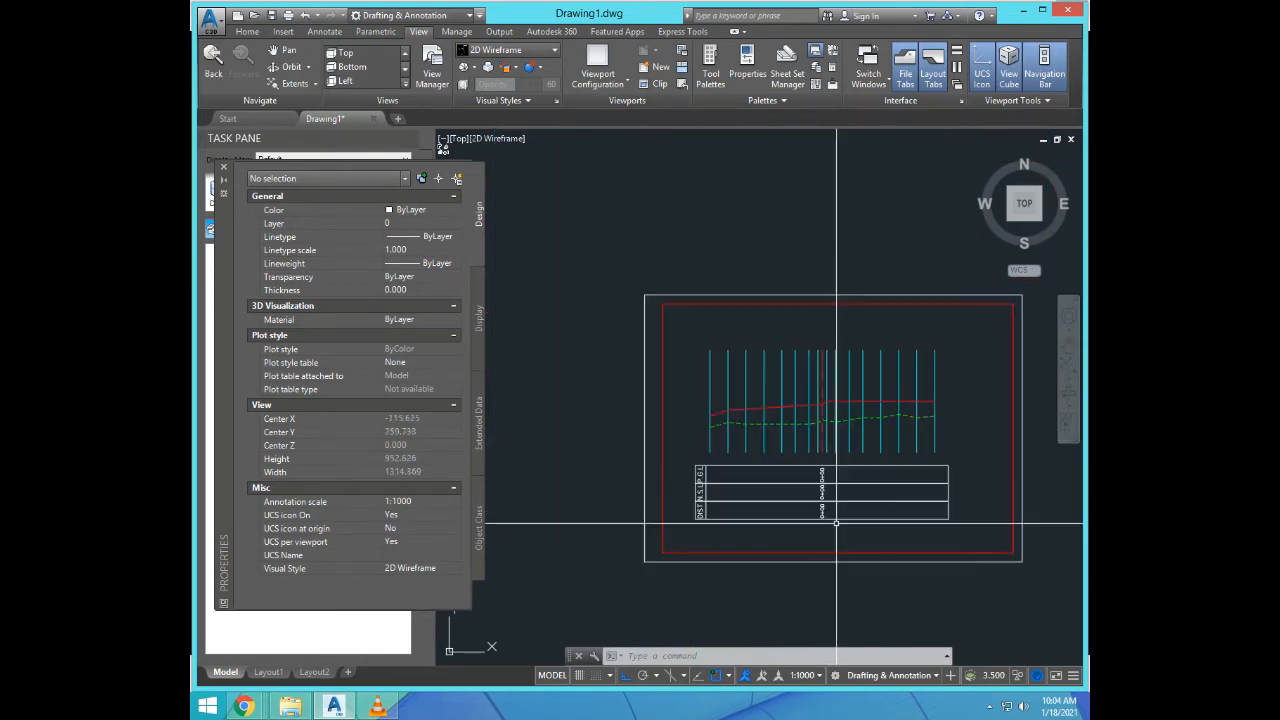
scroll(814, 475, up, 4)
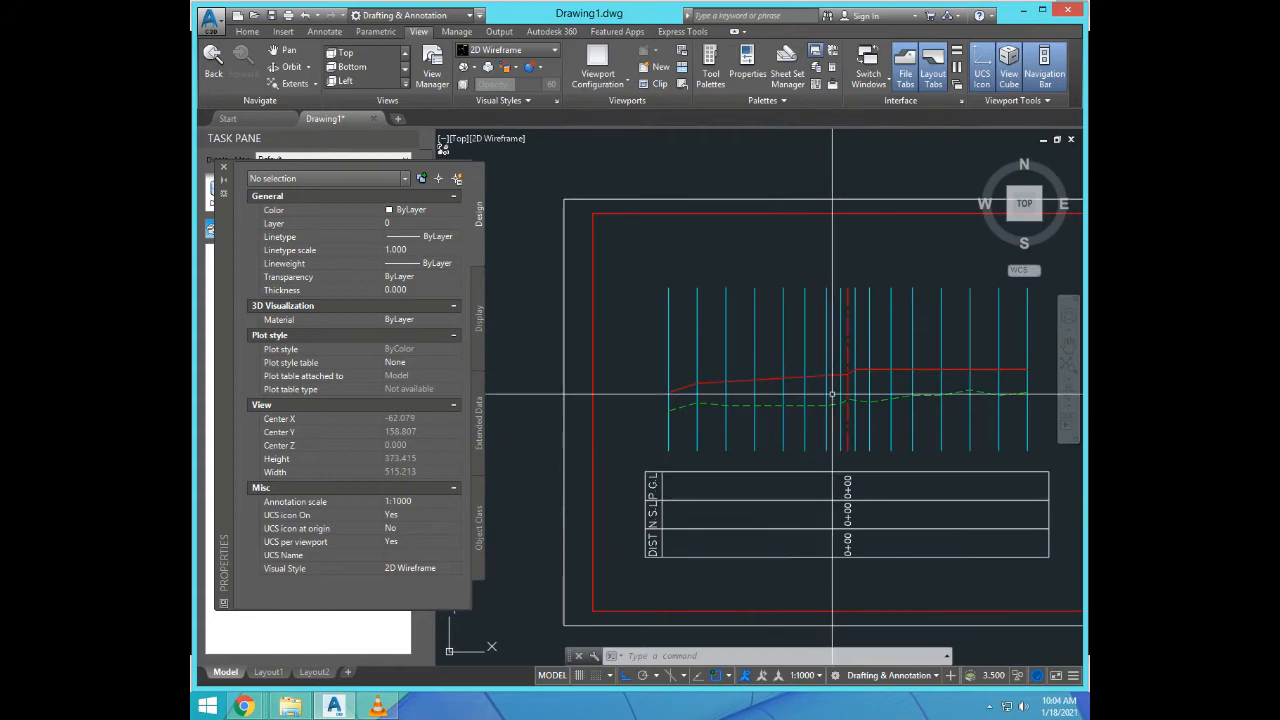
scroll(840, 412, up, 4)
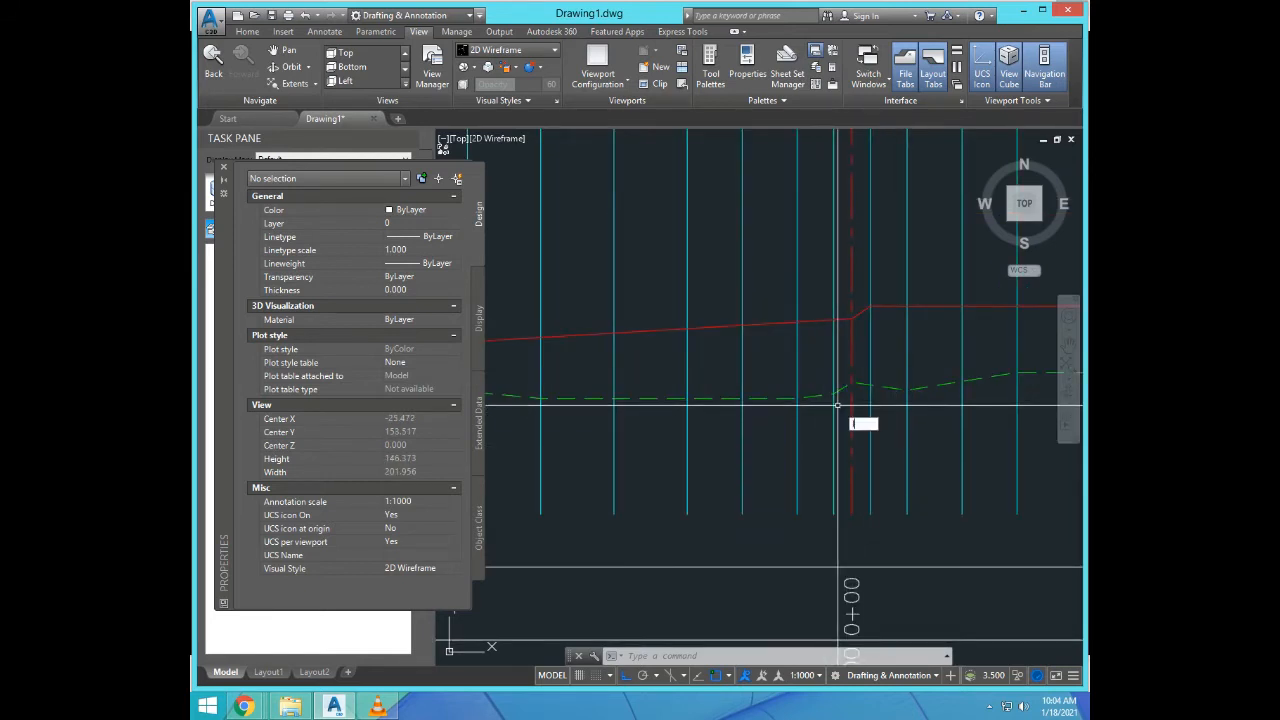
text(id)
key(Return)
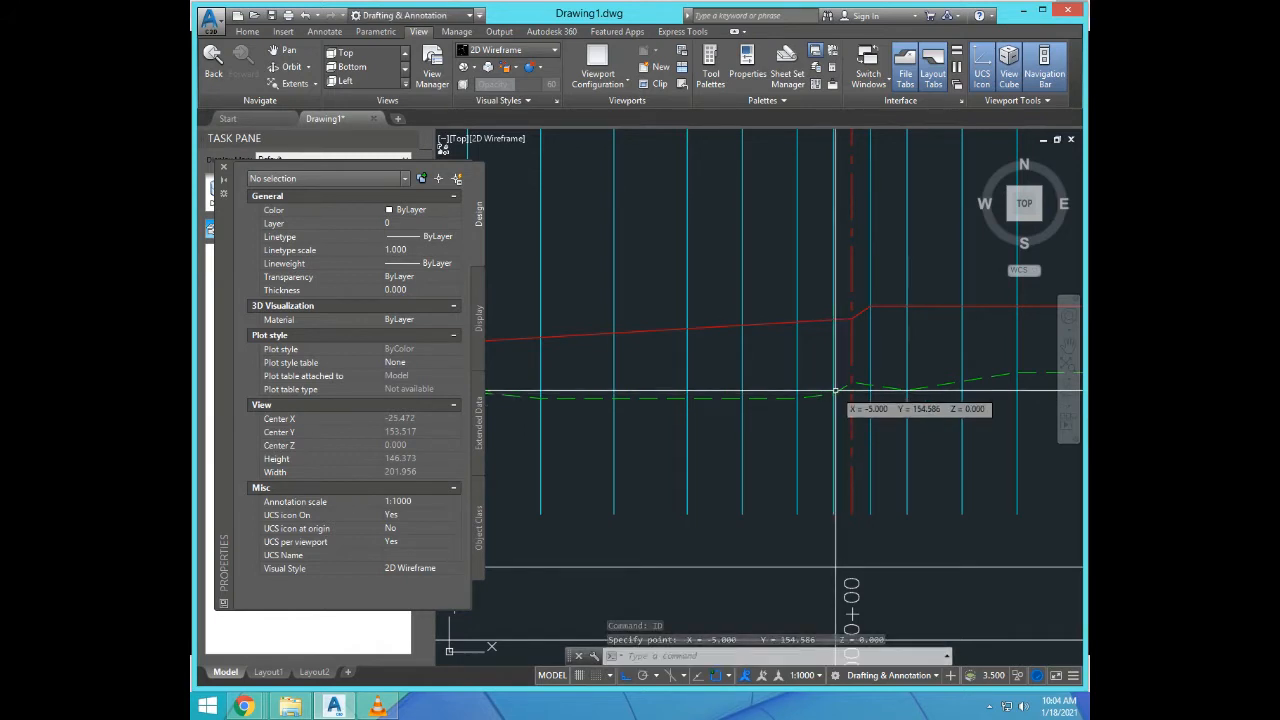
Step: Identify the coordinates of the green dashed profile's vertex on the red centreline
scroll(842, 480, down, 4)
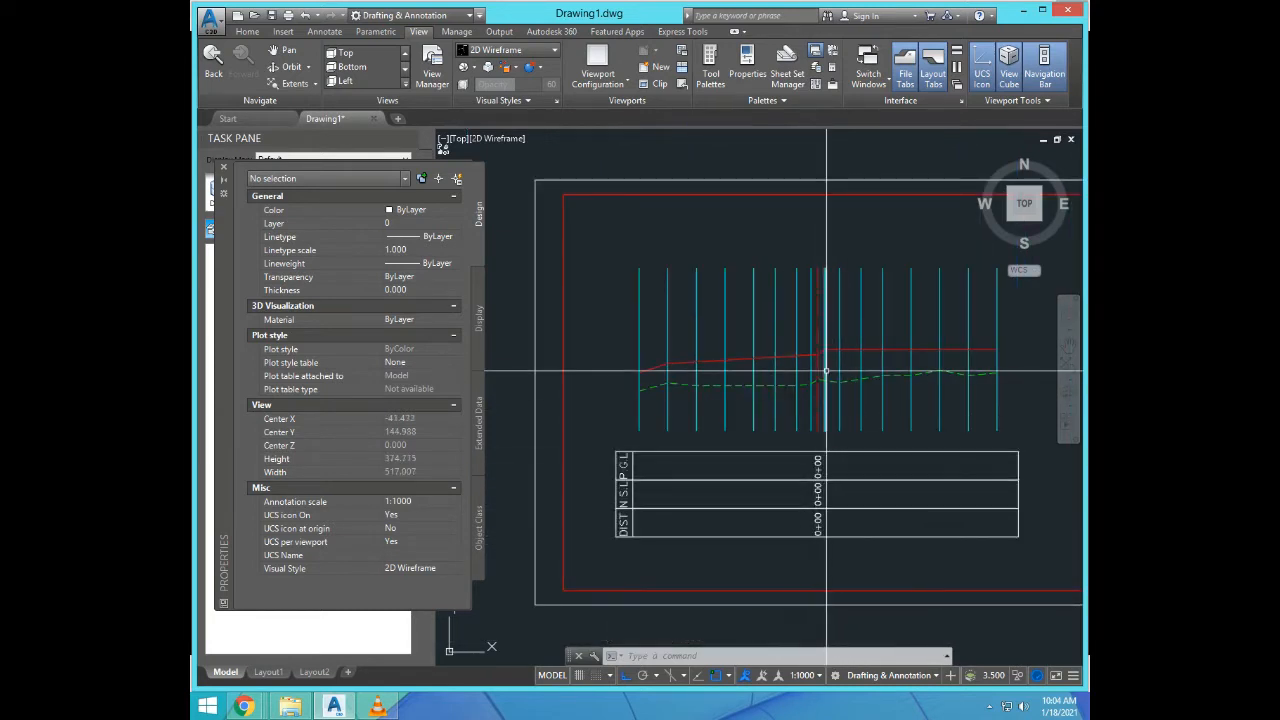
scroll(820, 446, up, 8)
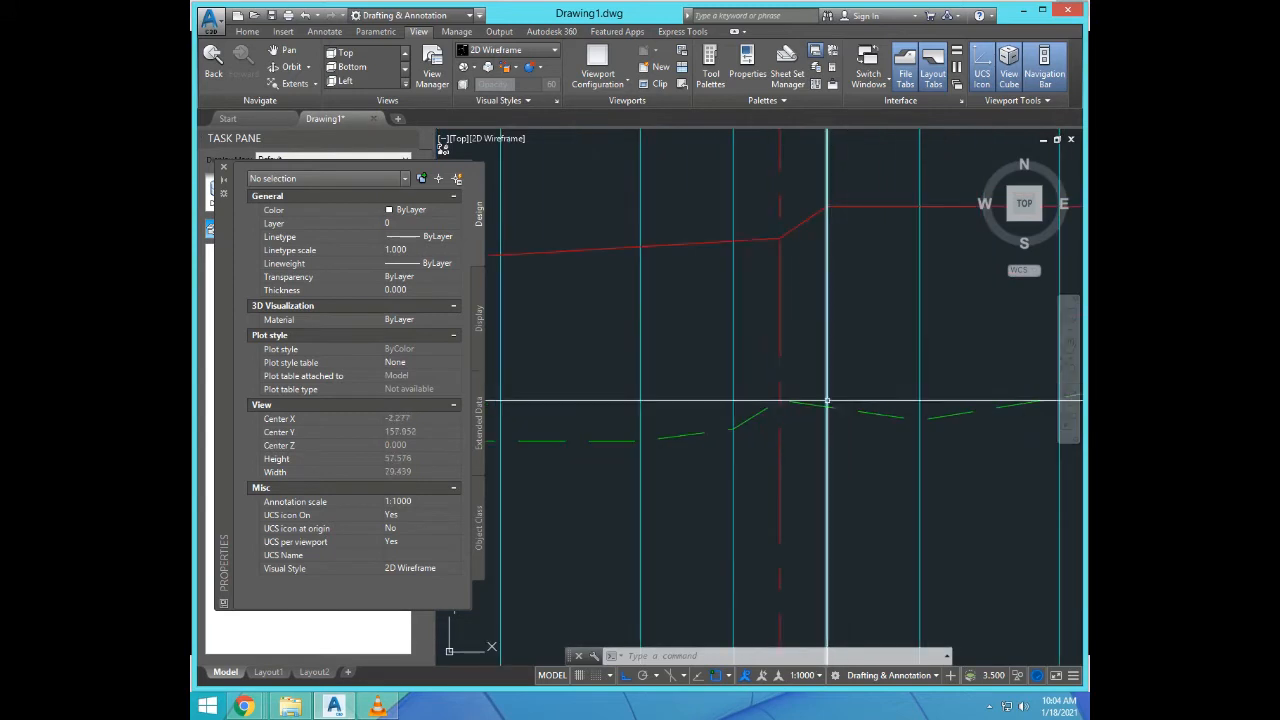
text(id)
key(Return)
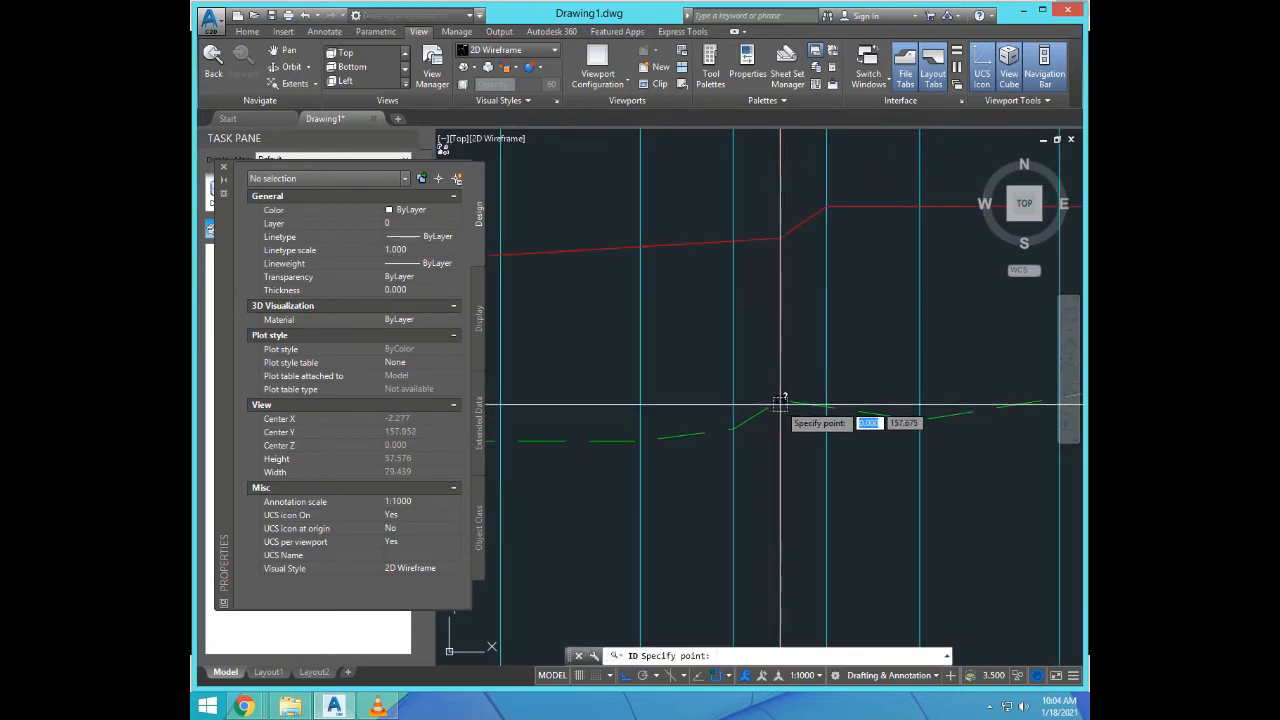
click(778, 401)
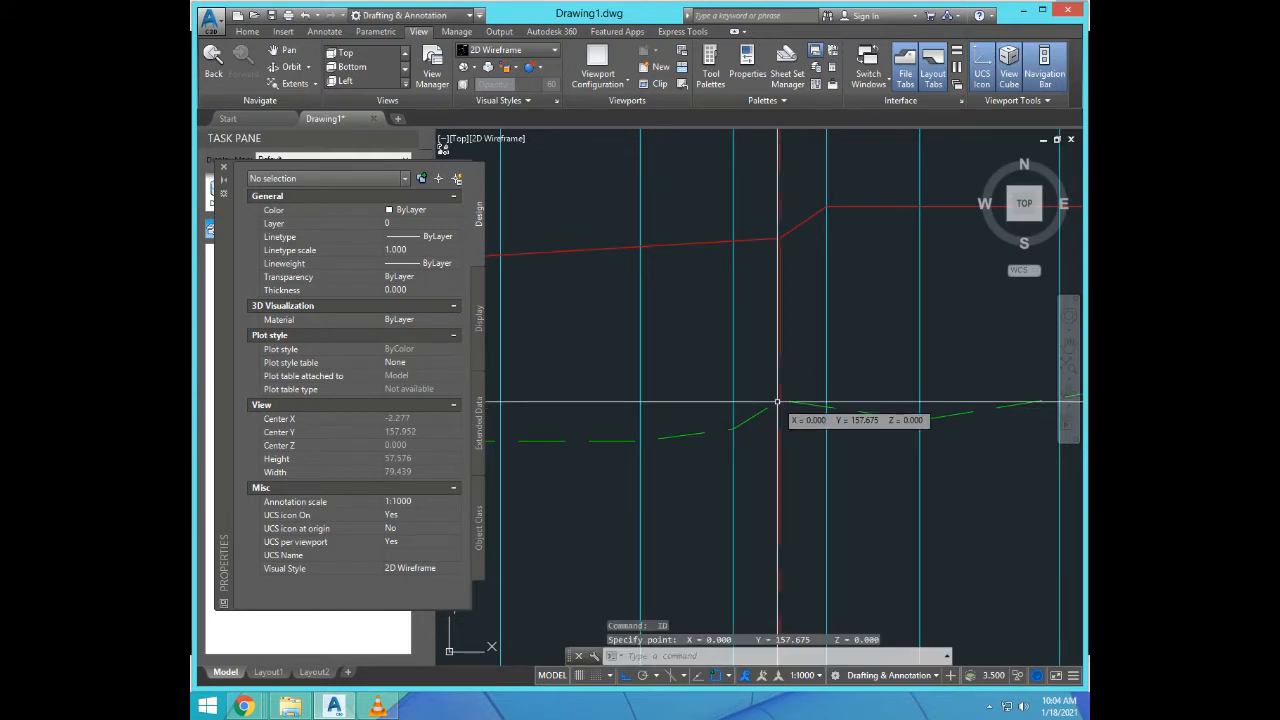
Step: Replace the N.S.L row's text under the centreline with 157.67
scroll(778, 401, down, 8)
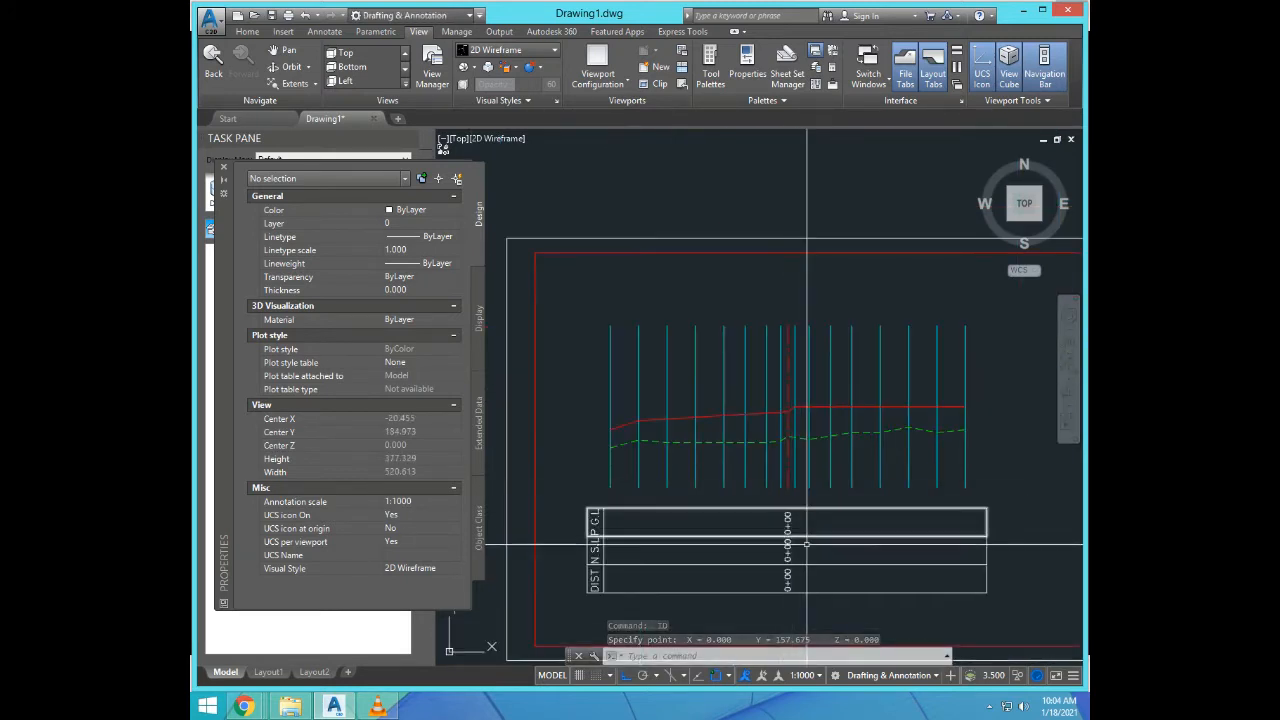
text(ed)
key(Return)
scroll(806, 545, up, 4)
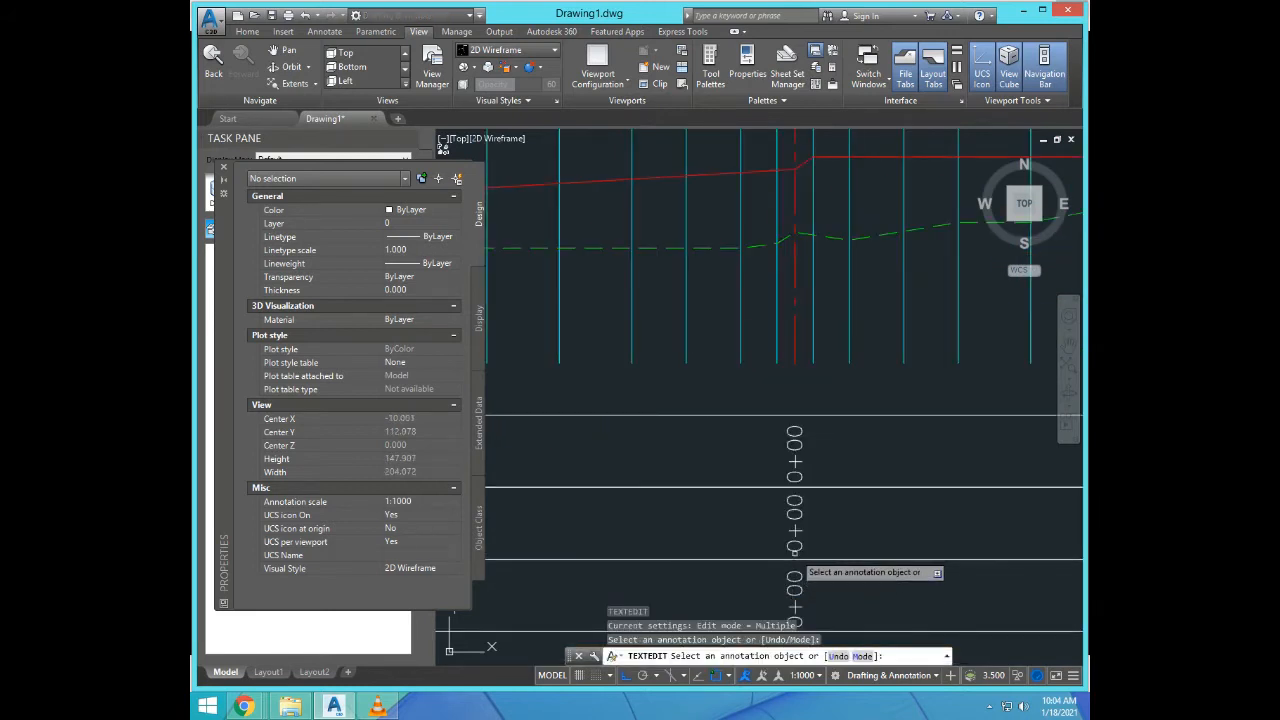
click(795, 545)
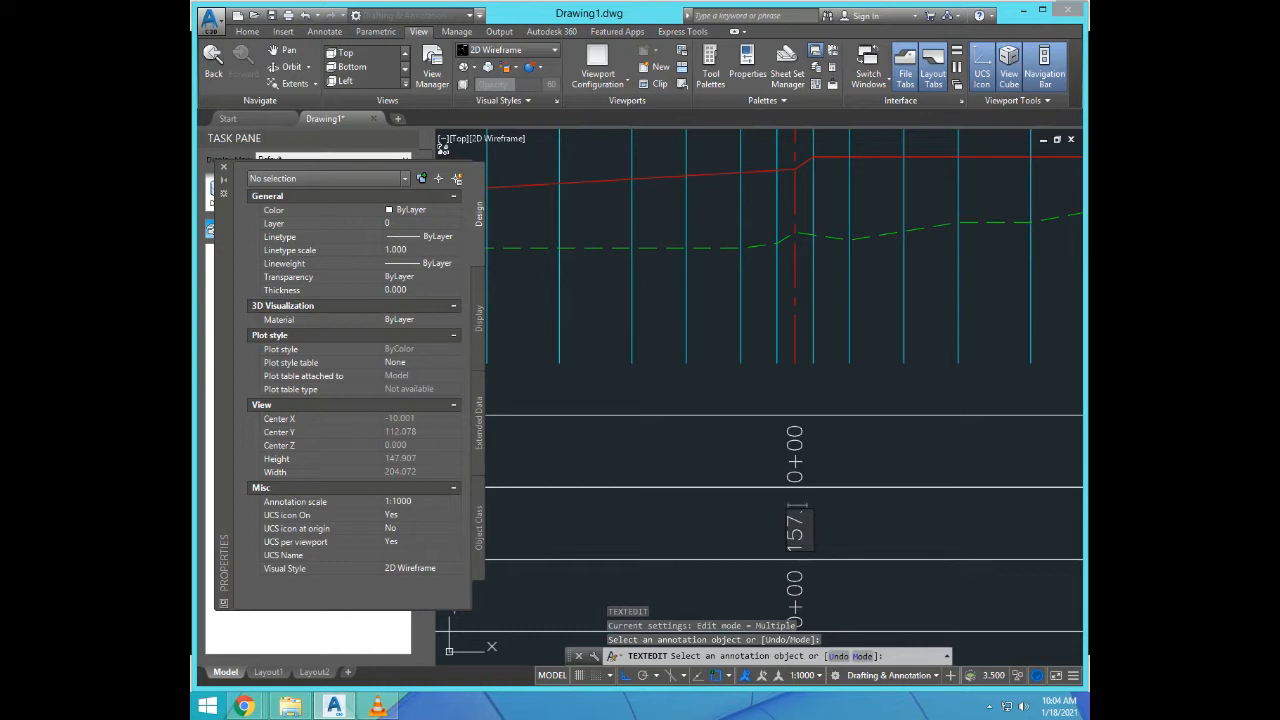
key(Return)
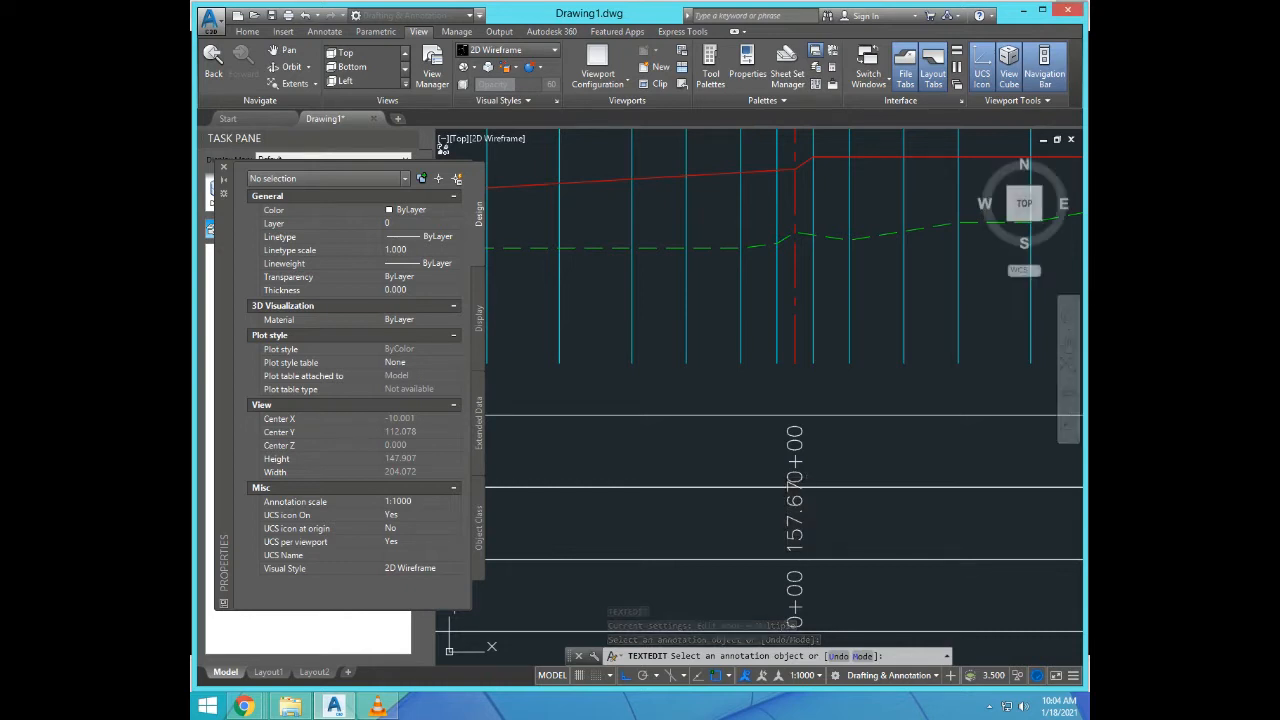
key(Return)
Step: Set the text height of the 157.67 value in the N.S.L row to 3.5
scroll(803, 420, down, 1)
scroll(805, 537, up, 1)
scroll(805, 470, down, 1)
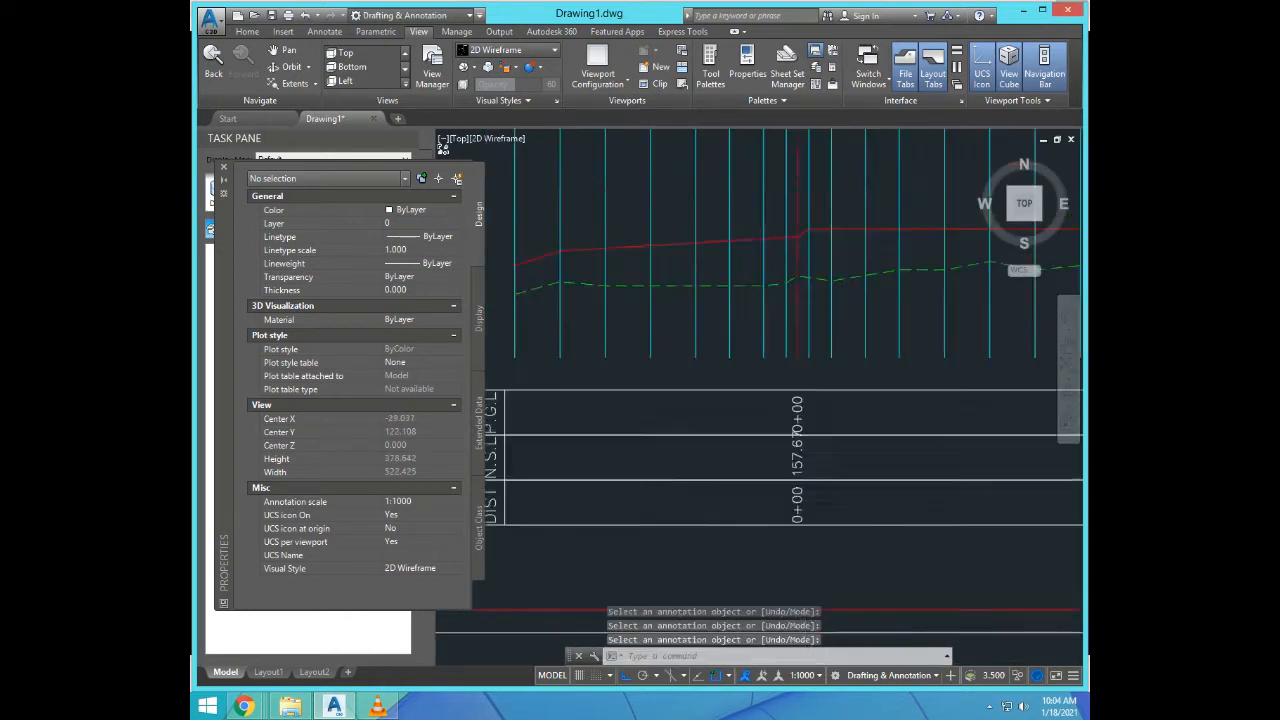
scroll(805, 470, up, 2)
click(803, 482)
click(771, 431)
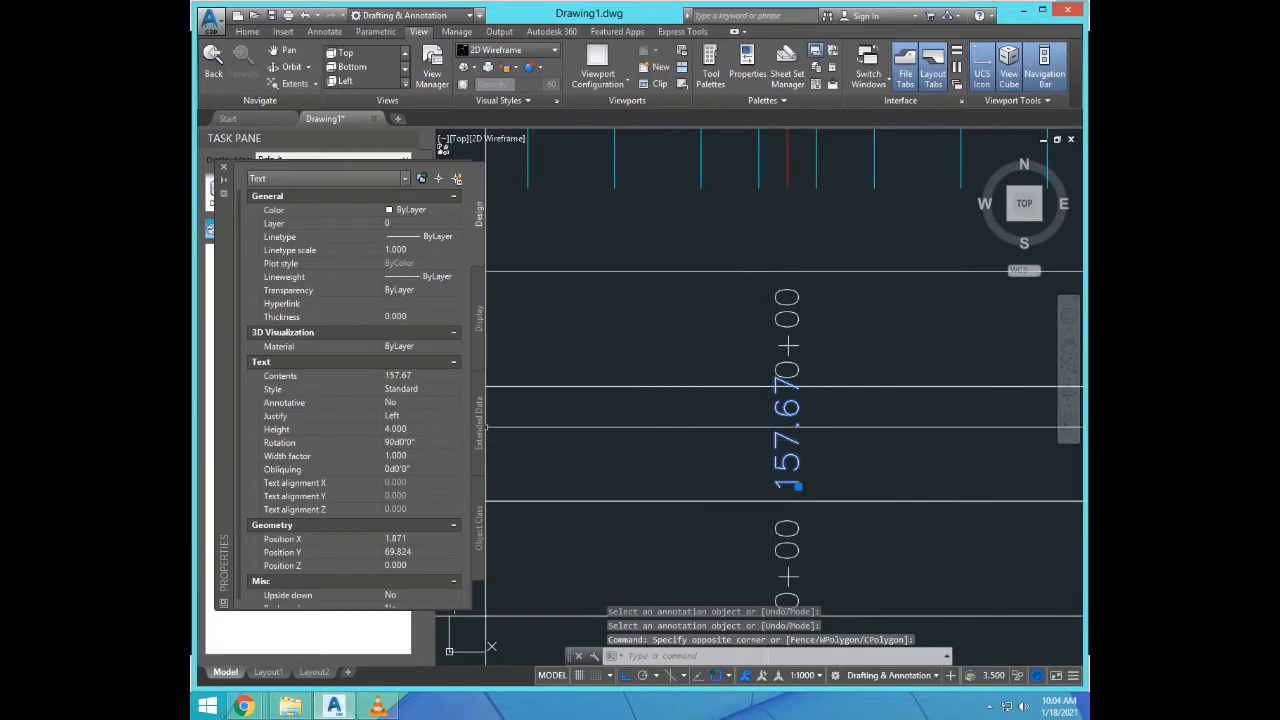
click(415, 429)
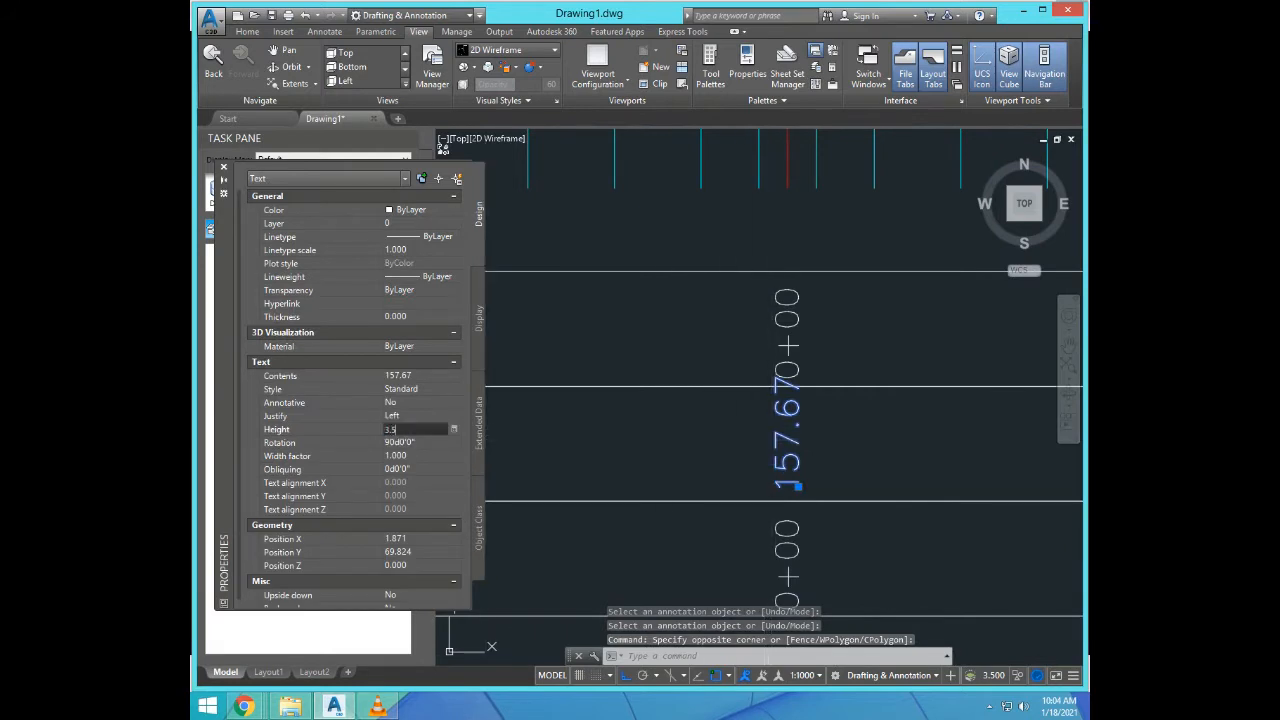
key(Escape)
key(Escape)
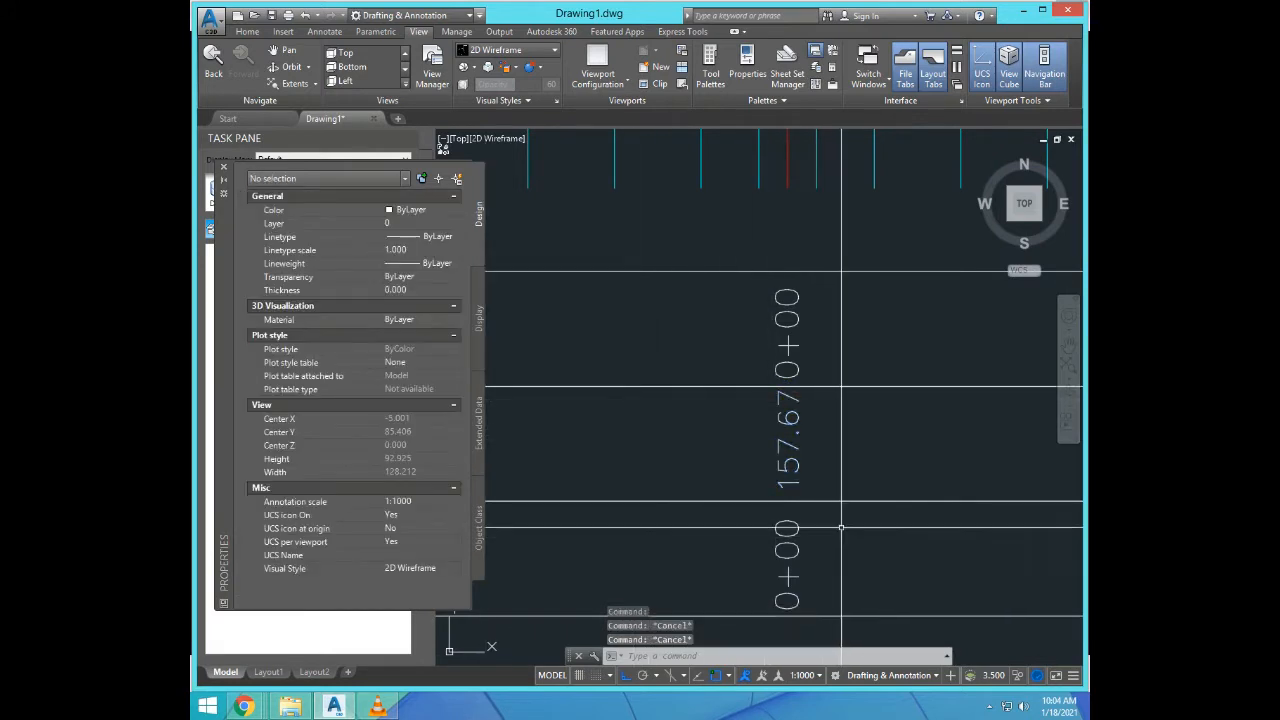
Step: Move the 157.67 text slightly down so it sits within the N.S.L row
text(m)
key(Return)
scroll(784, 463, up, 3)
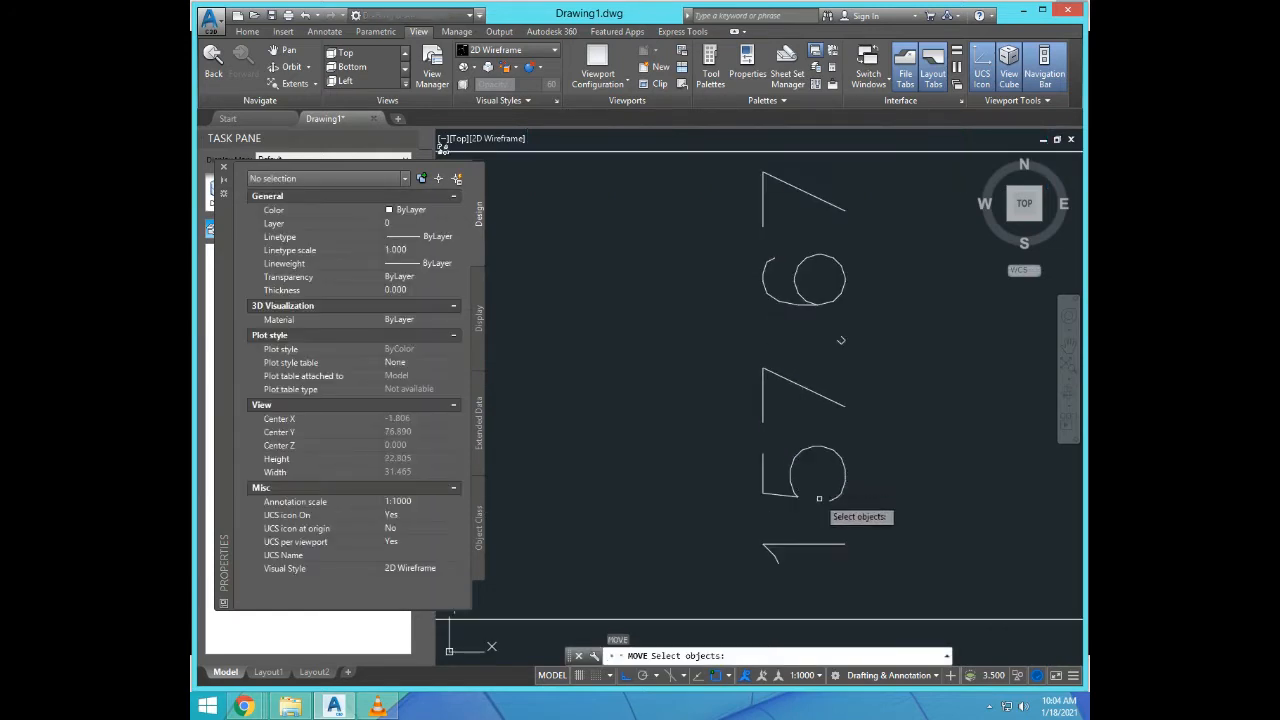
click(820, 497)
click(764, 456)
scroll(800, 497, down, 1)
scroll(755, 440, down, 1)
key(Return)
click(745, 410)
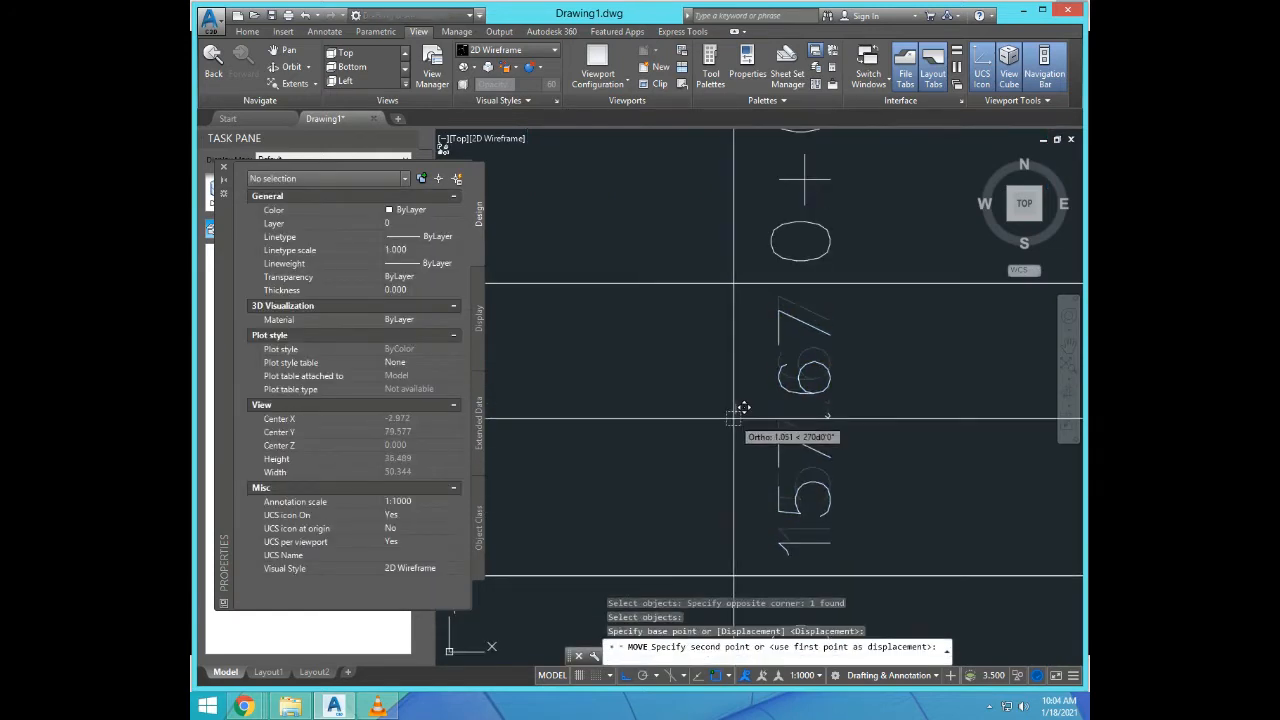
Step: Match the properties of the 157.67 text to the 0+00 texts in the DIST and P.G.L rows
scroll(790, 450, down, 2)
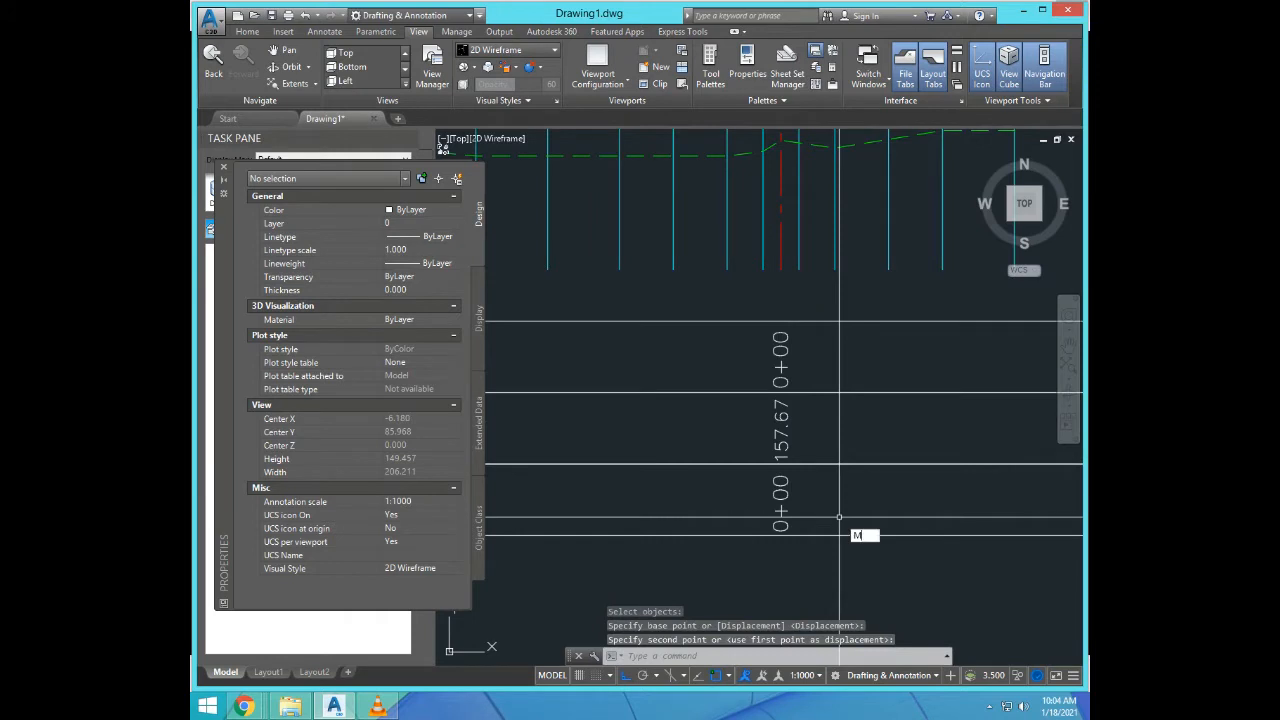
key(Return)
click(781, 441)
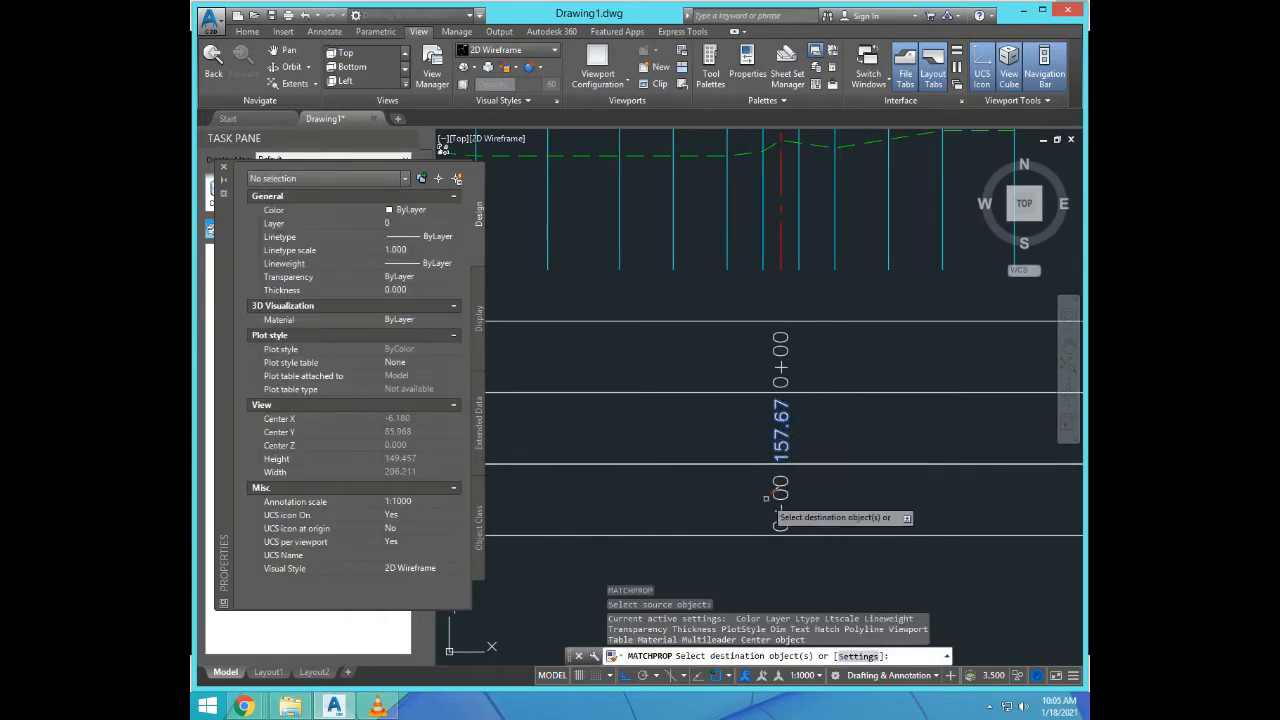
click(780, 495)
click(760, 500)
click(785, 368)
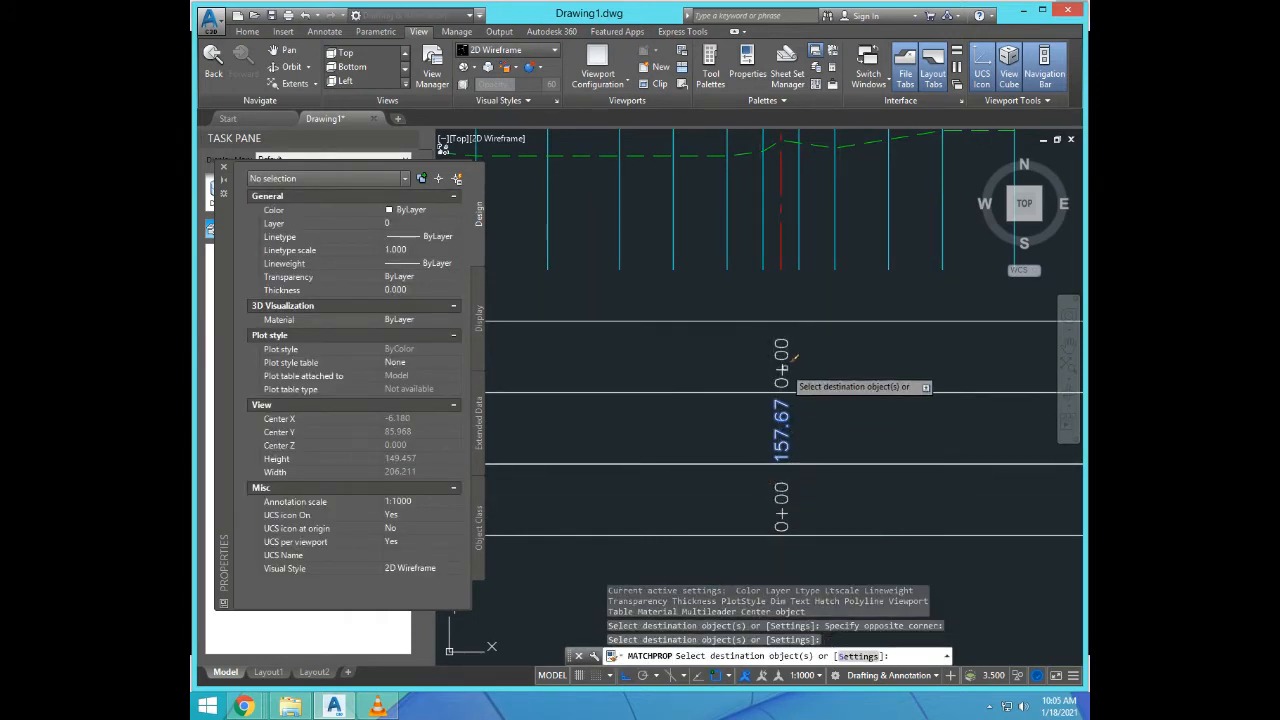
key(Return)
scroll(783, 435, down, 2)
scroll(795, 328, up, 3)
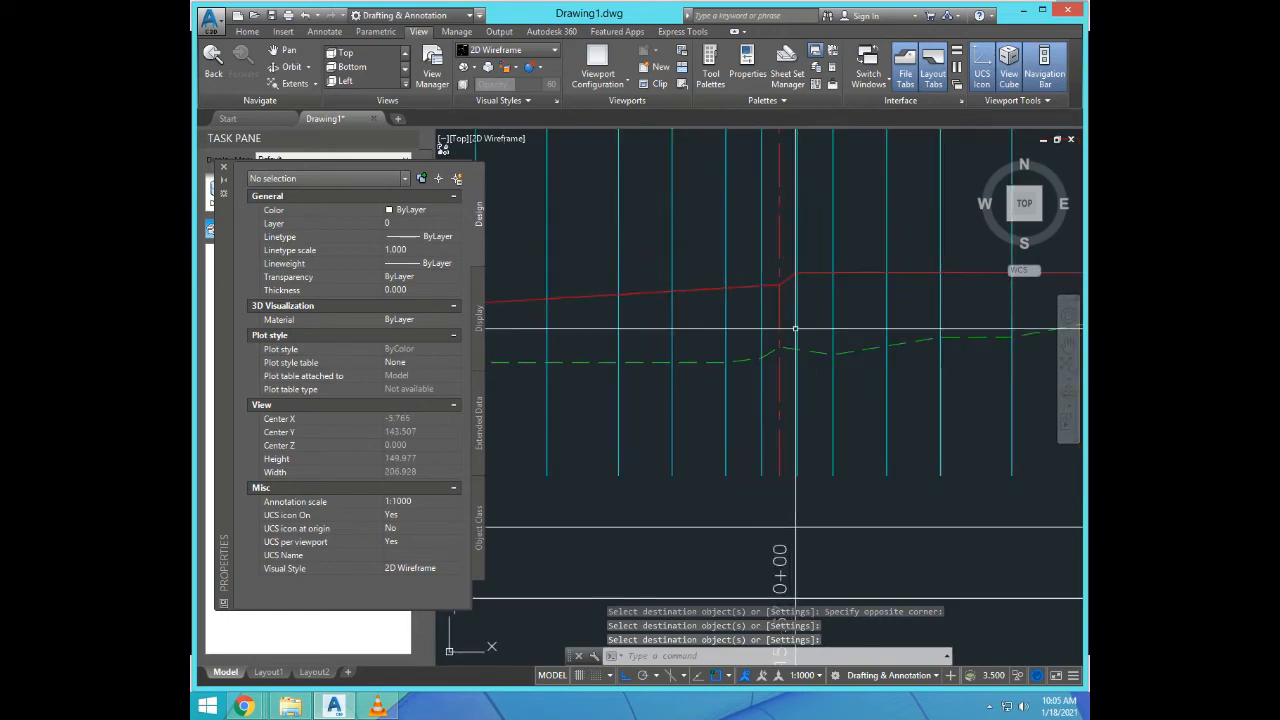
text(i)
key(Return)
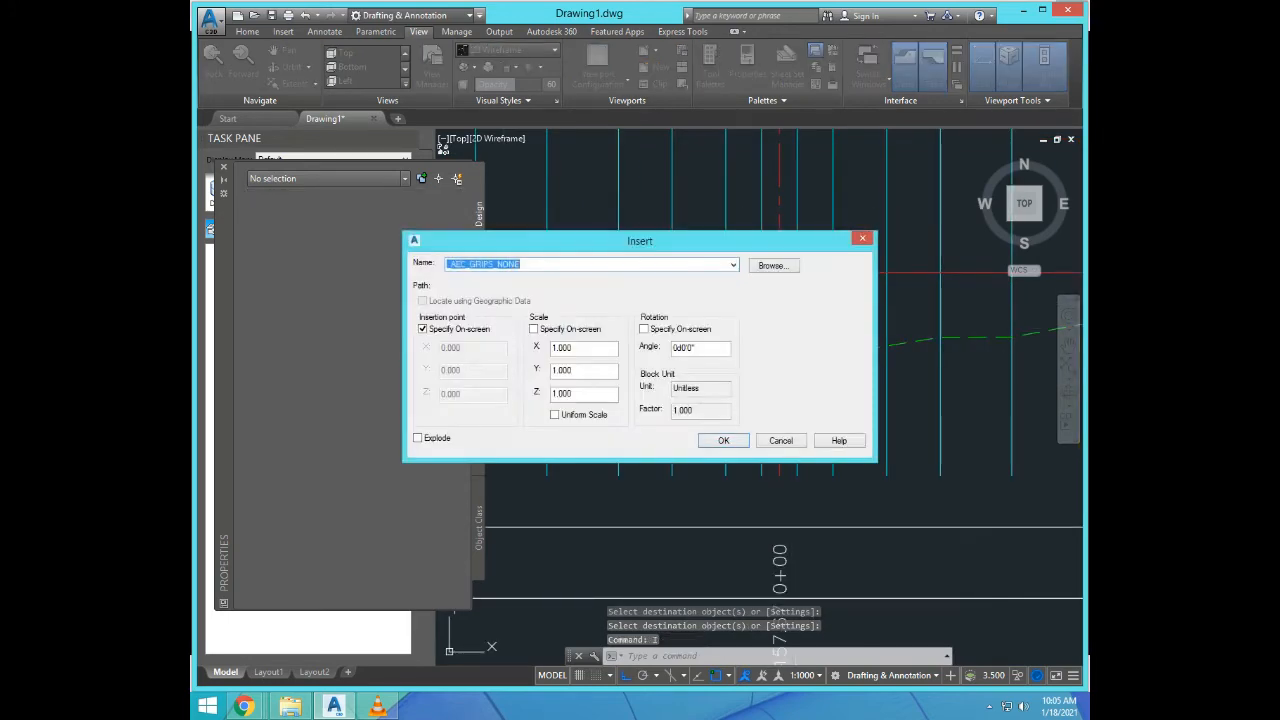
key(Escape)
key(Escape)
Step: Identify the coordinates of the red profile's vertex on the centreline
text(id)
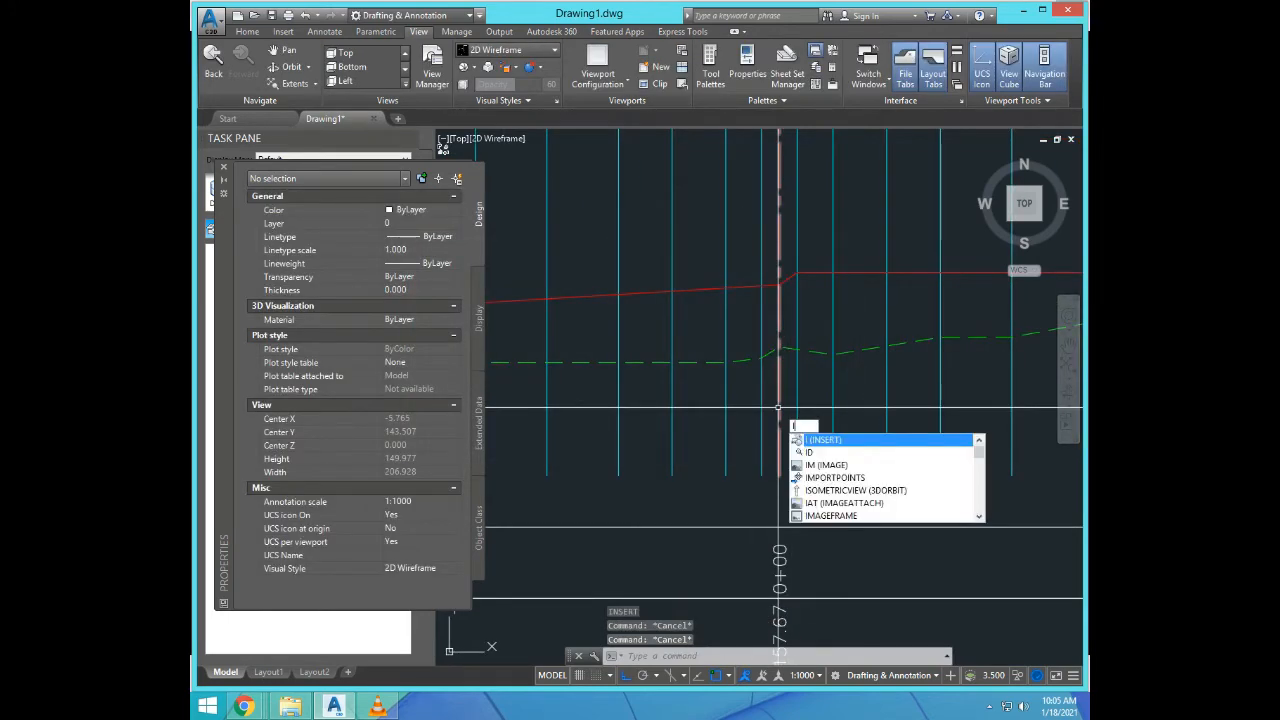
key(Return)
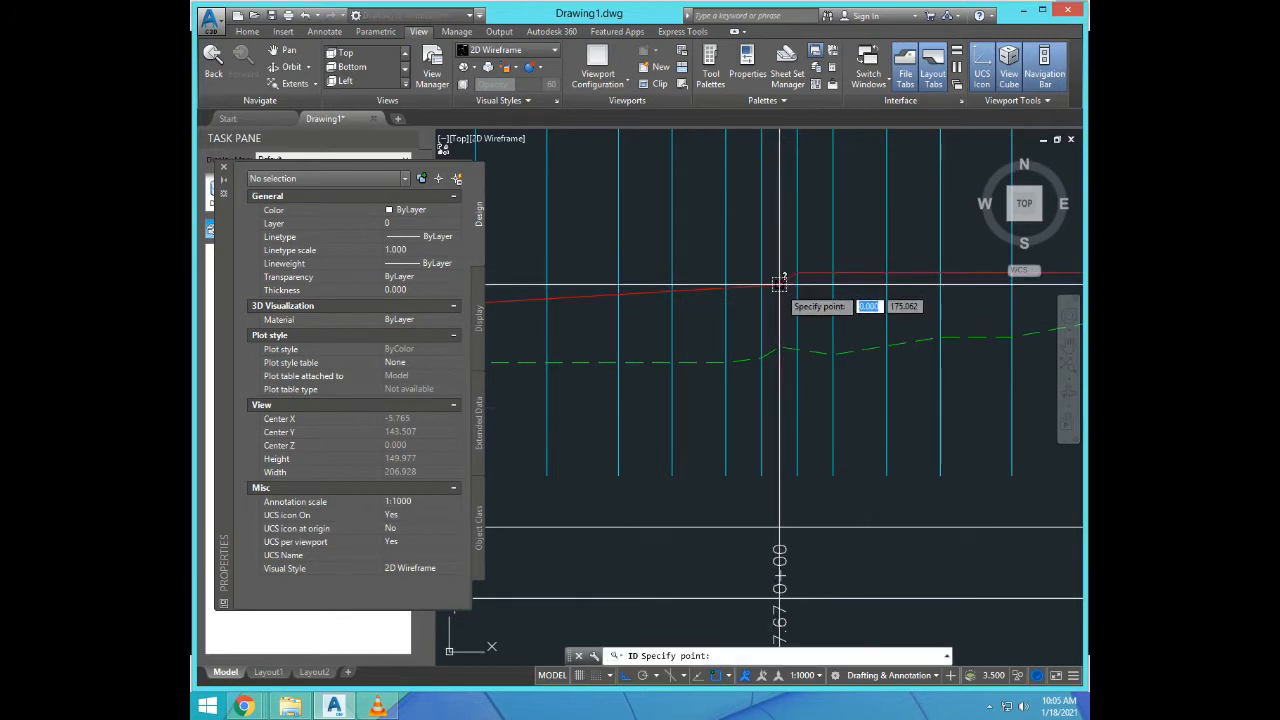
click(779, 286)
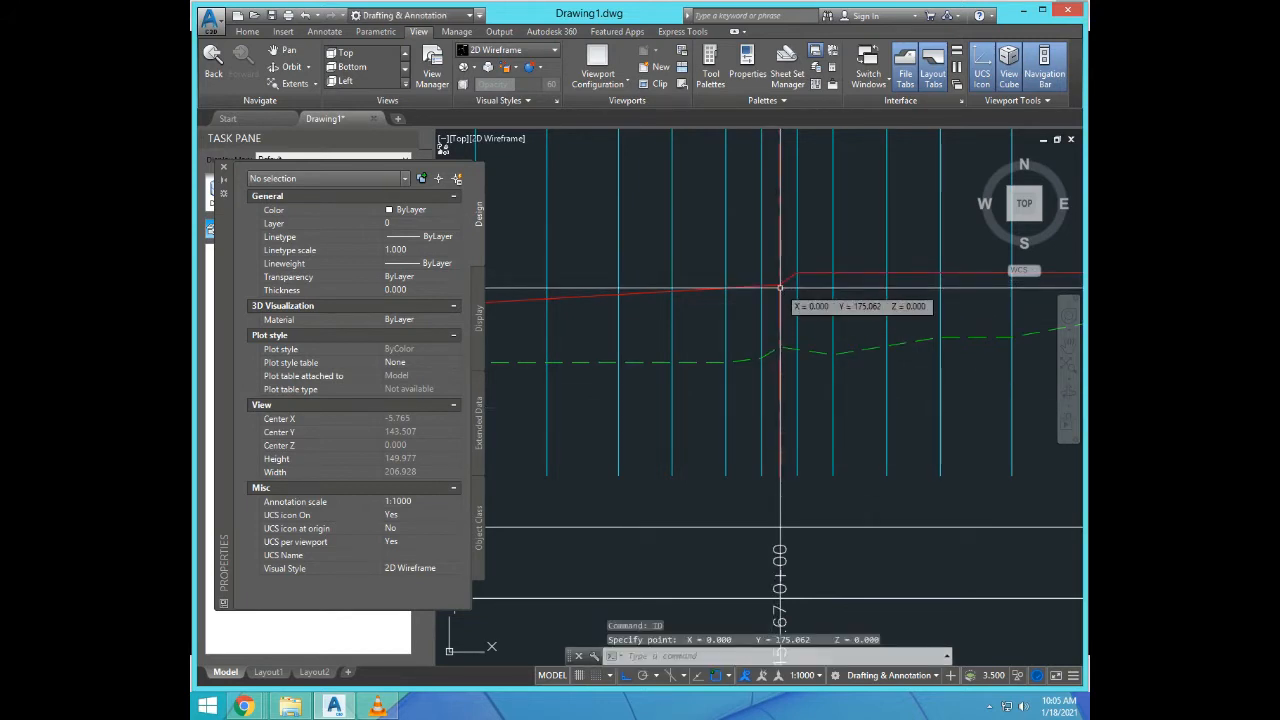
Step: Replace the P.G.L row's text under the centreline with 175.06
key(Return)
scroll(782, 418, down, 3)
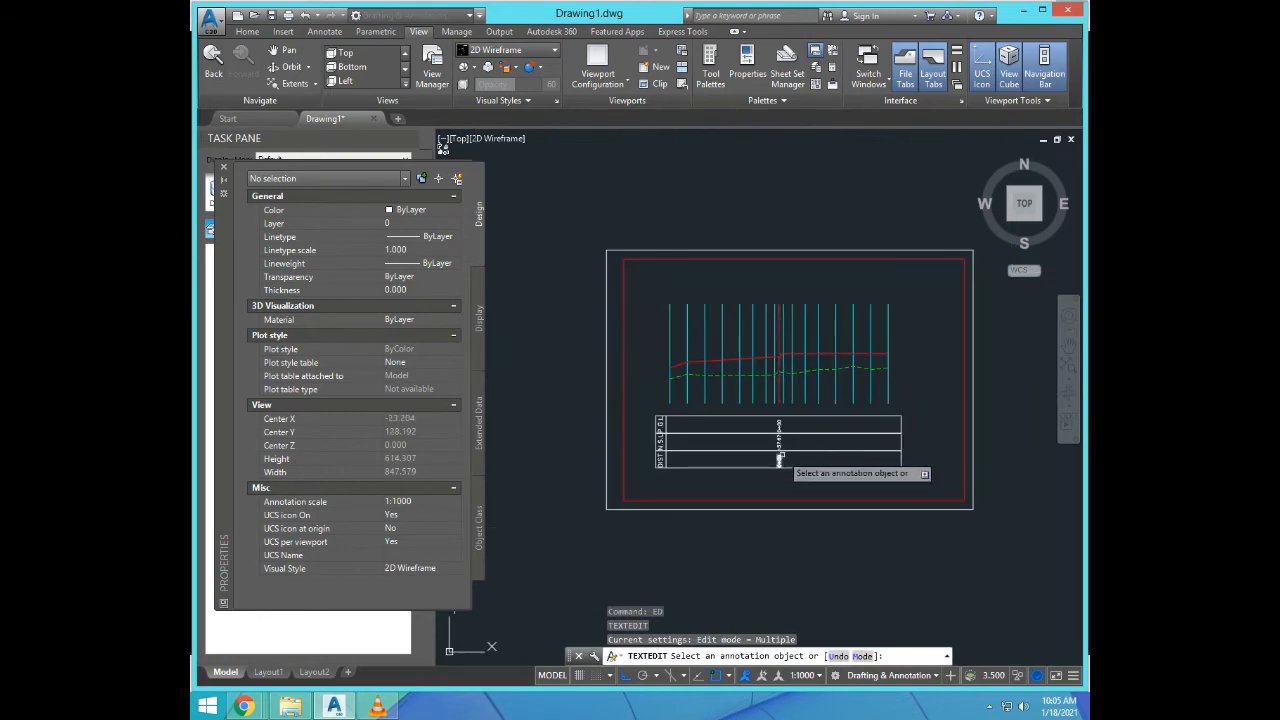
scroll(788, 405, up, 3)
click(772, 355)
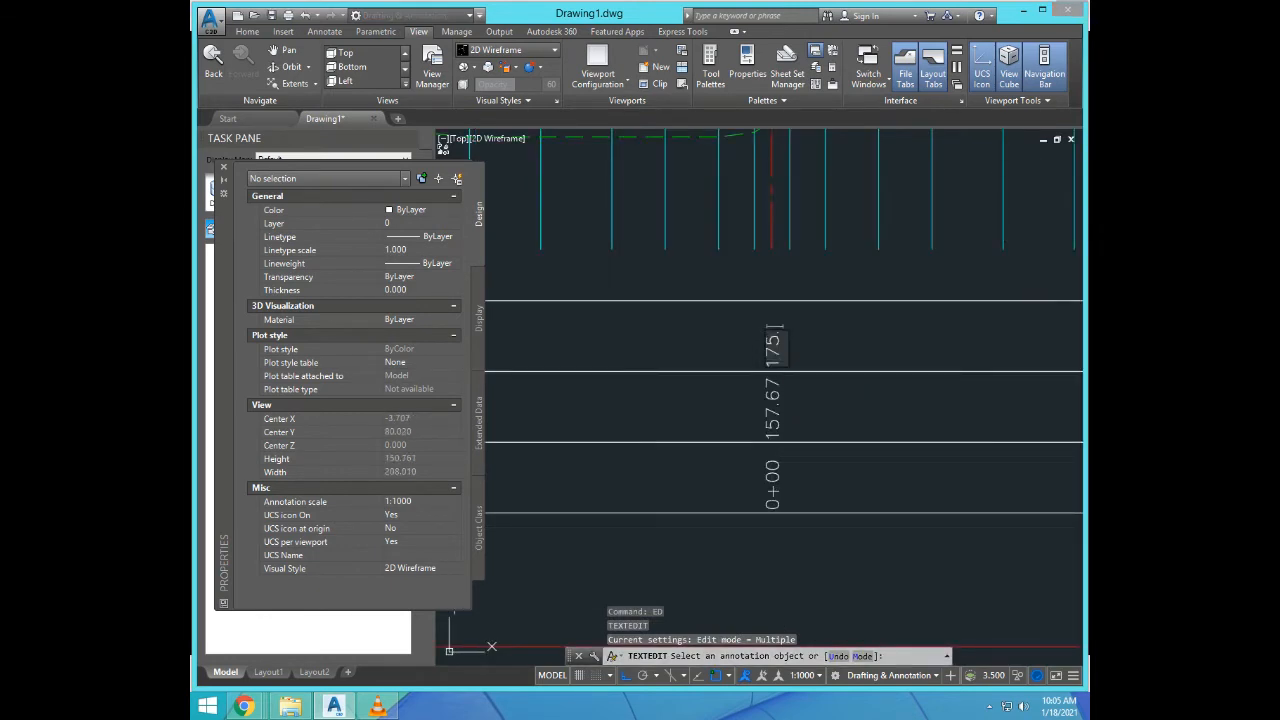
key(Return)
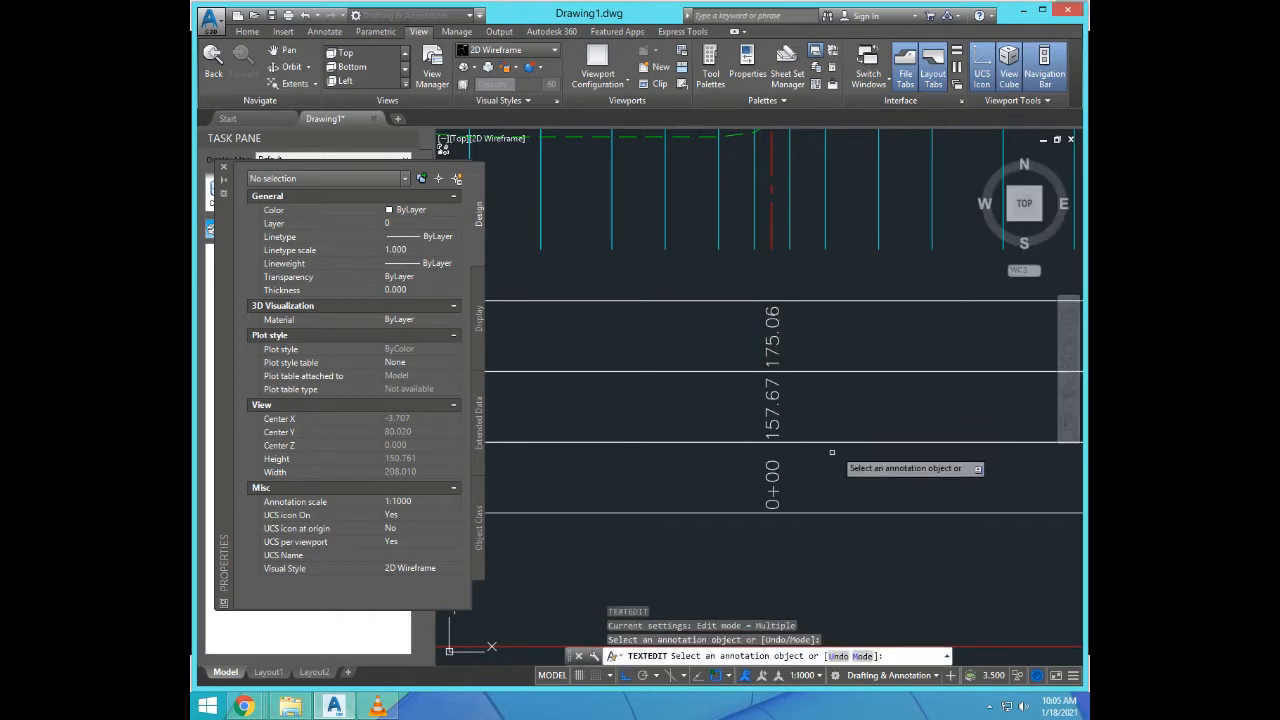
Step: Stretch the green profile's vertex on the first cyan line left of the centreline onto its neighbouring vertex on the second cyan line
scroll(821, 467, down, 5)
scroll(837, 484, up, 4)
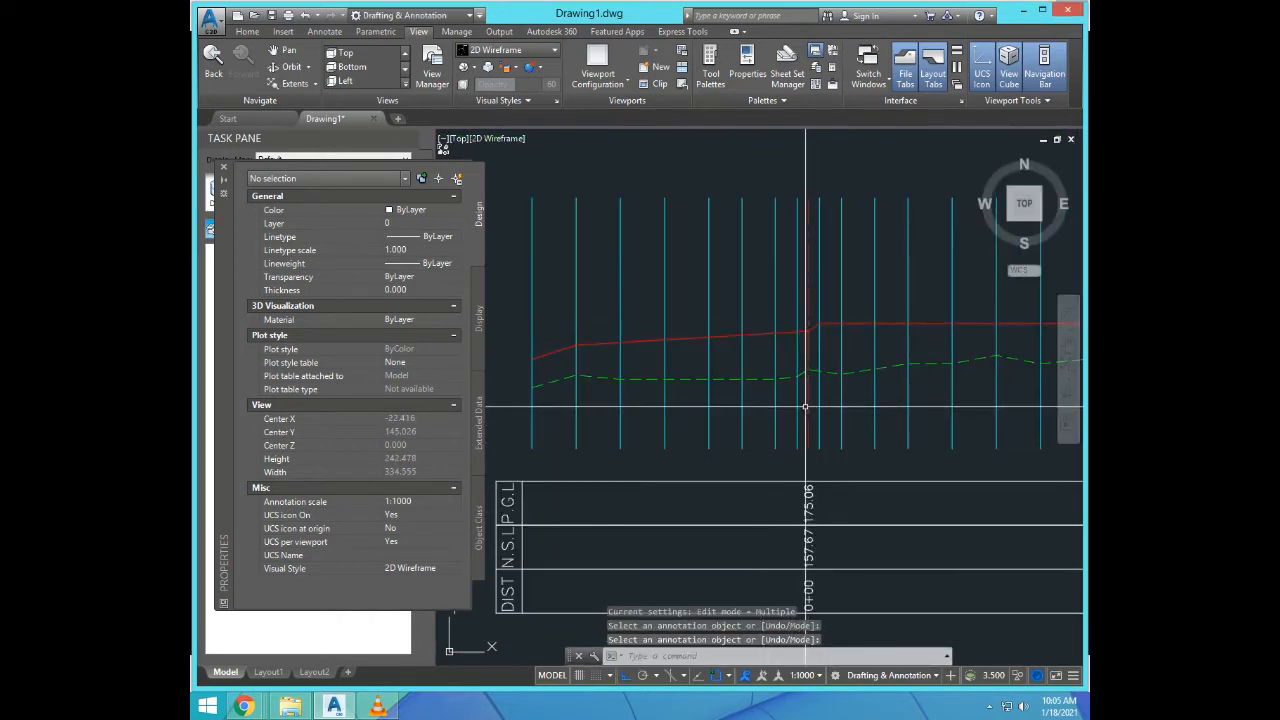
scroll(835, 484, down, 2)
scroll(806, 510, up, 4)
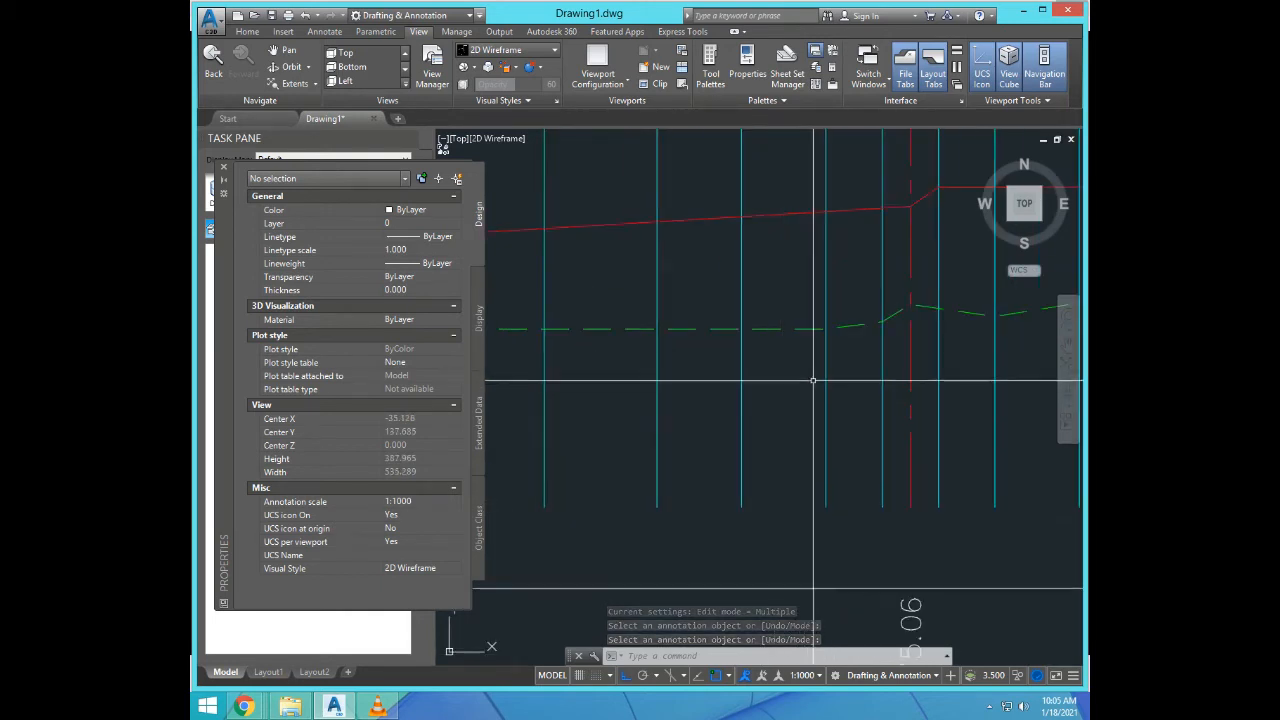
click(859, 327)
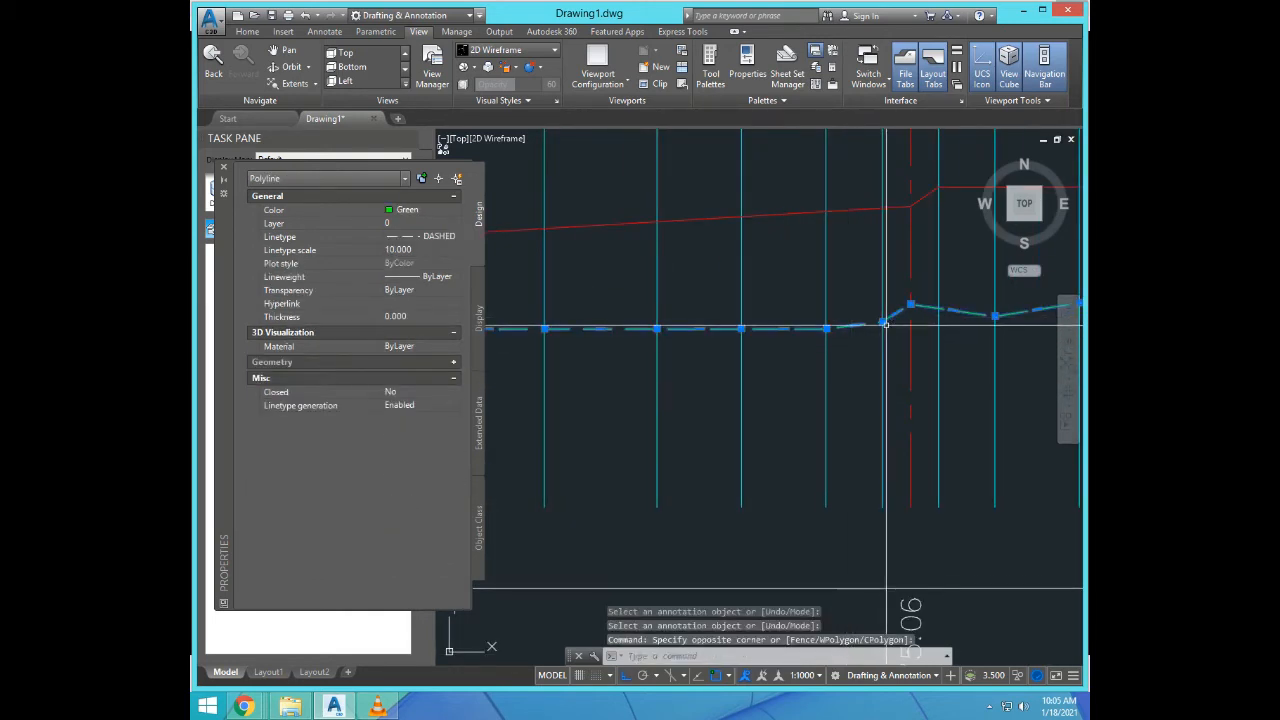
click(881, 321)
click(826, 328)
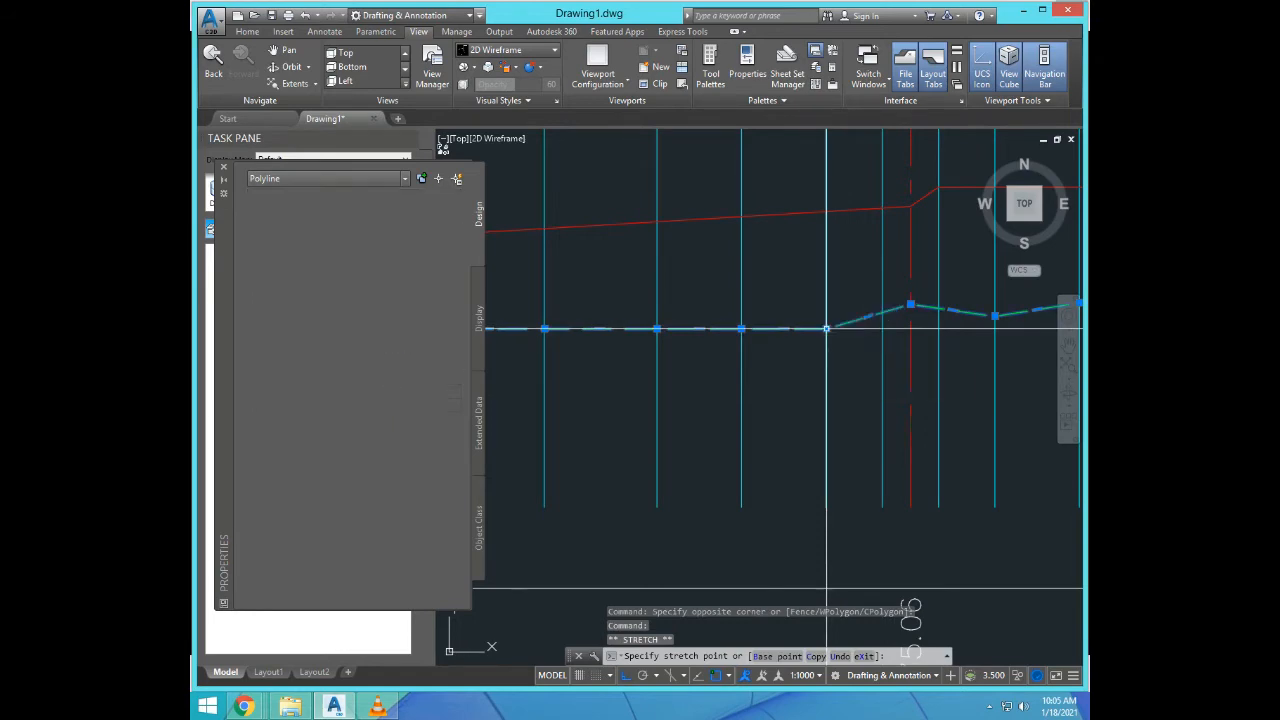
scroll(786, 405, down, 3)
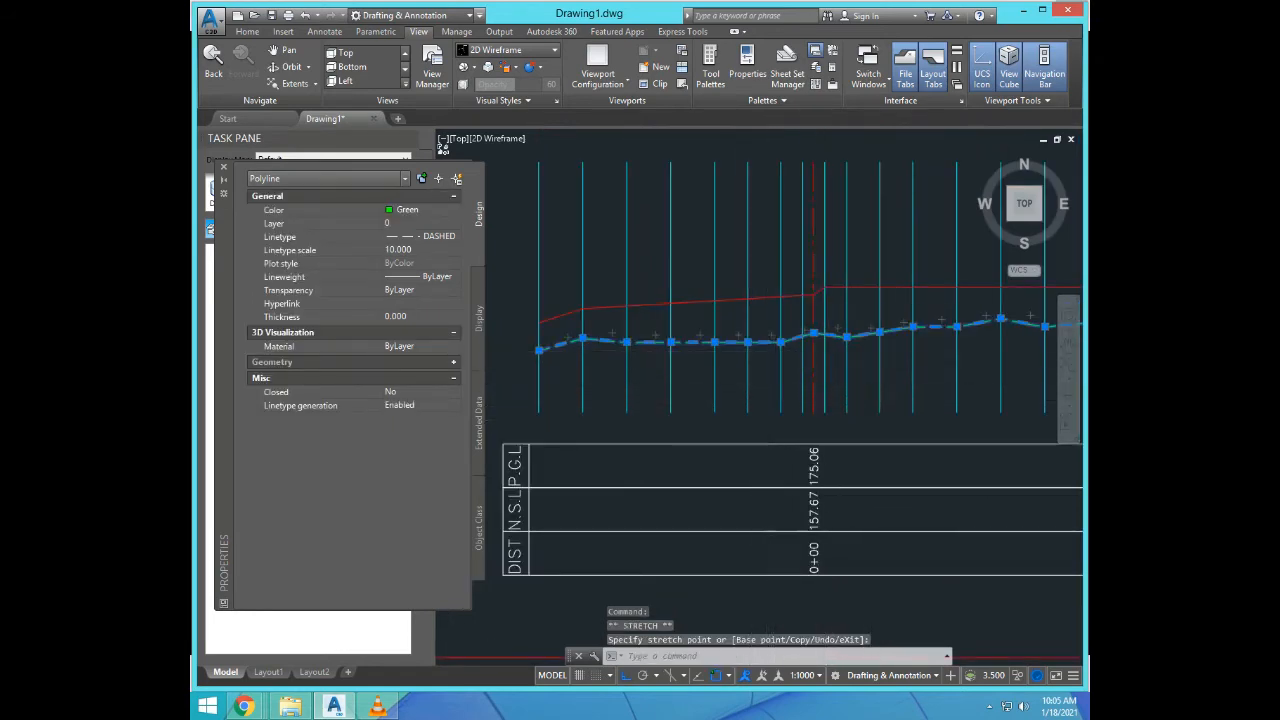
scroll(773, 387, up, 5)
key(Escape)
Step: Erase the two cyan vertical lines immediately left and right of the red centreline
click(866, 416)
click(824, 411)
scroll(824, 411, down, 3)
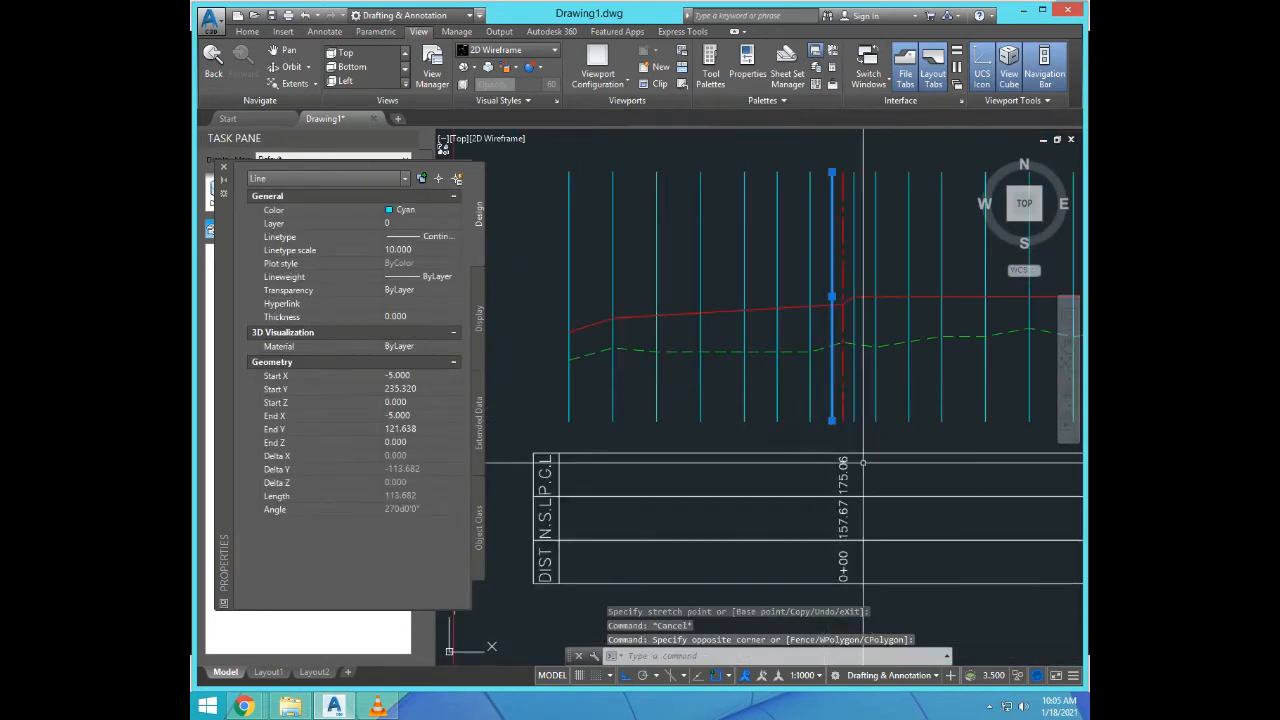
text(e)
key(Return)
click(863, 408)
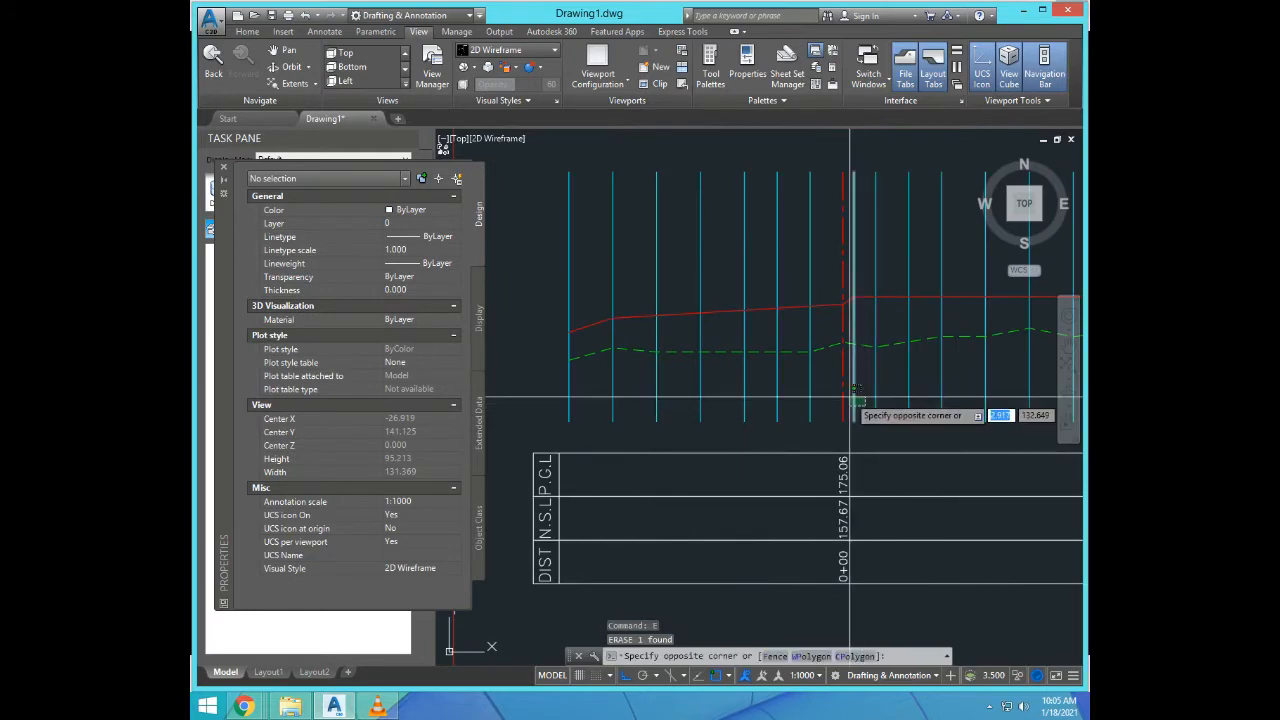
click(849, 395)
text(e)
key(Return)
Step: Inspect the green dashed polyline's vertices against the remaining cyan lines around the centreline
scroll(858, 354, up, 3)
click(858, 352)
click(833, 283)
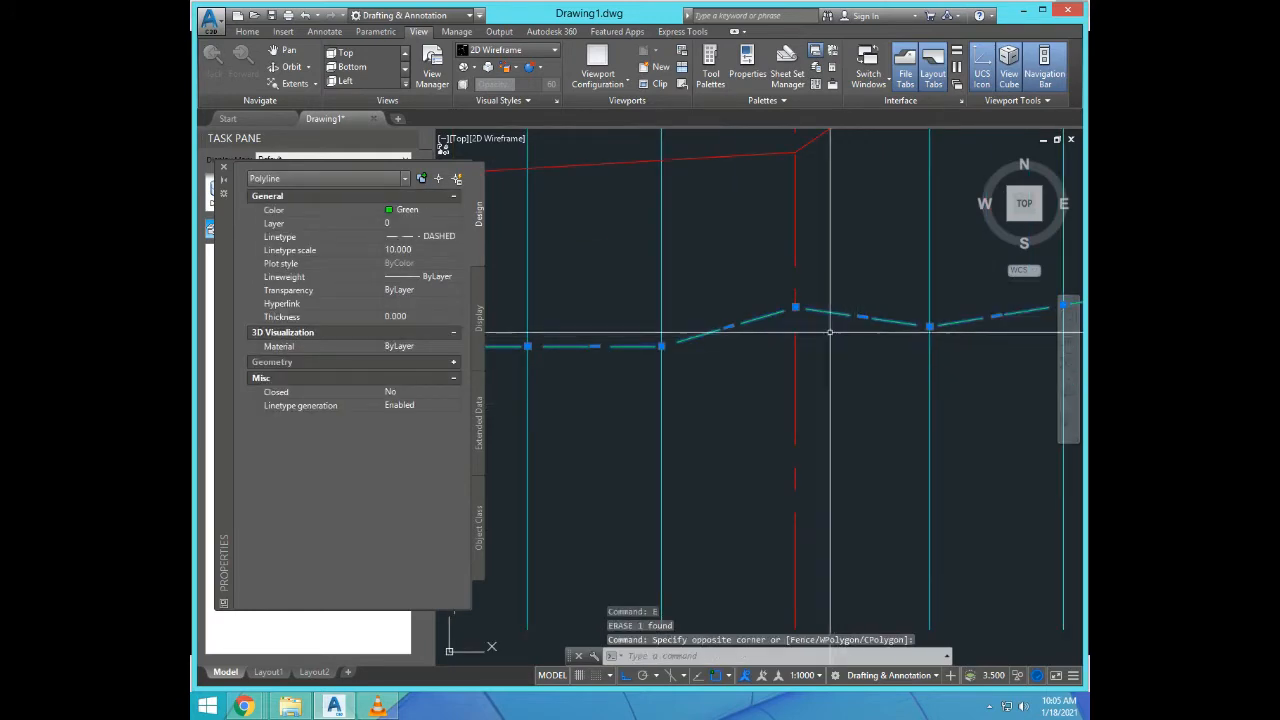
scroll(865, 425, down, 3)
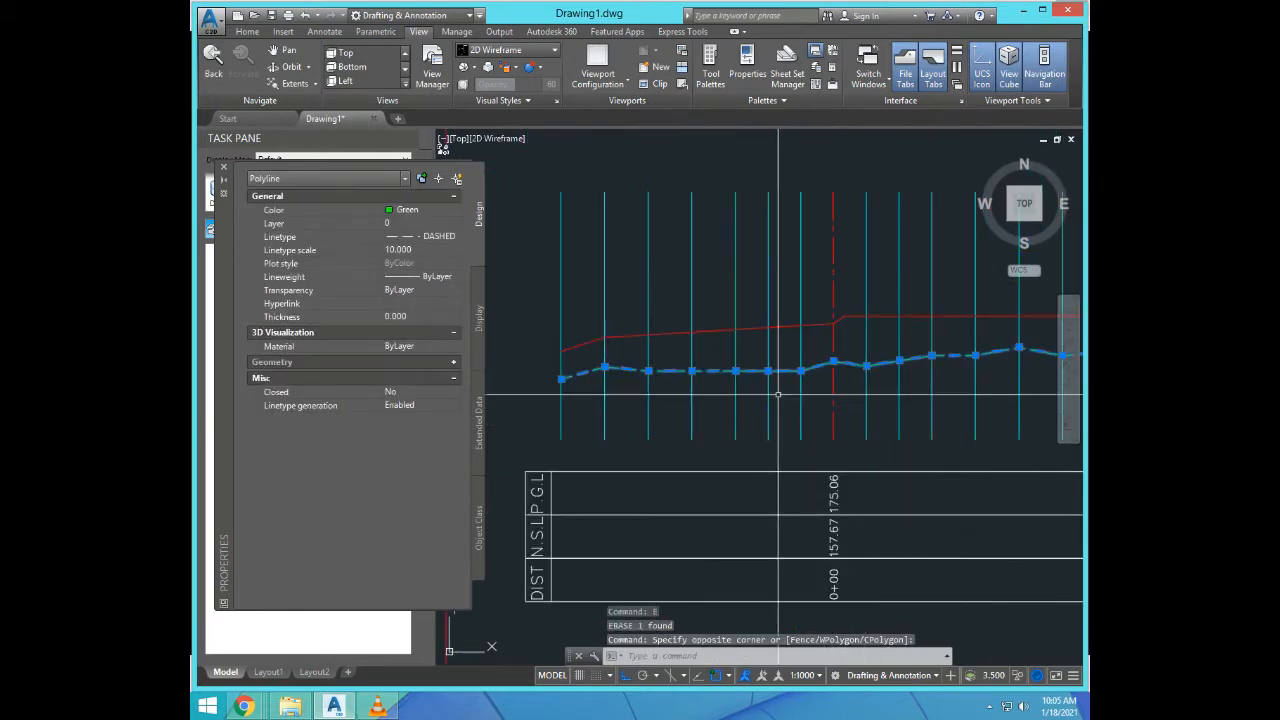
scroll(824, 415, down, 2)
scroll(824, 515, up, 2)
key(Escape)
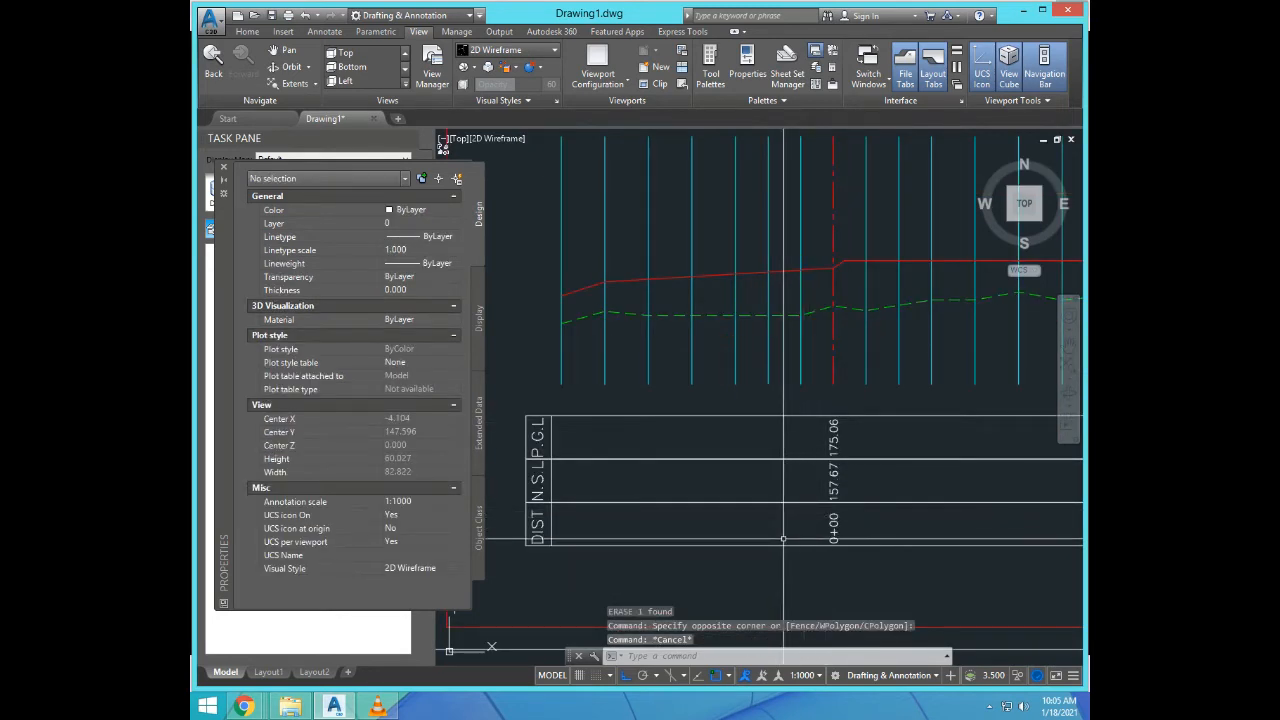
Step: Copy the DIST, N.S.L and P.G.L texts from under the centreline to the first cyan line left of it
text(CP)
key(Return)
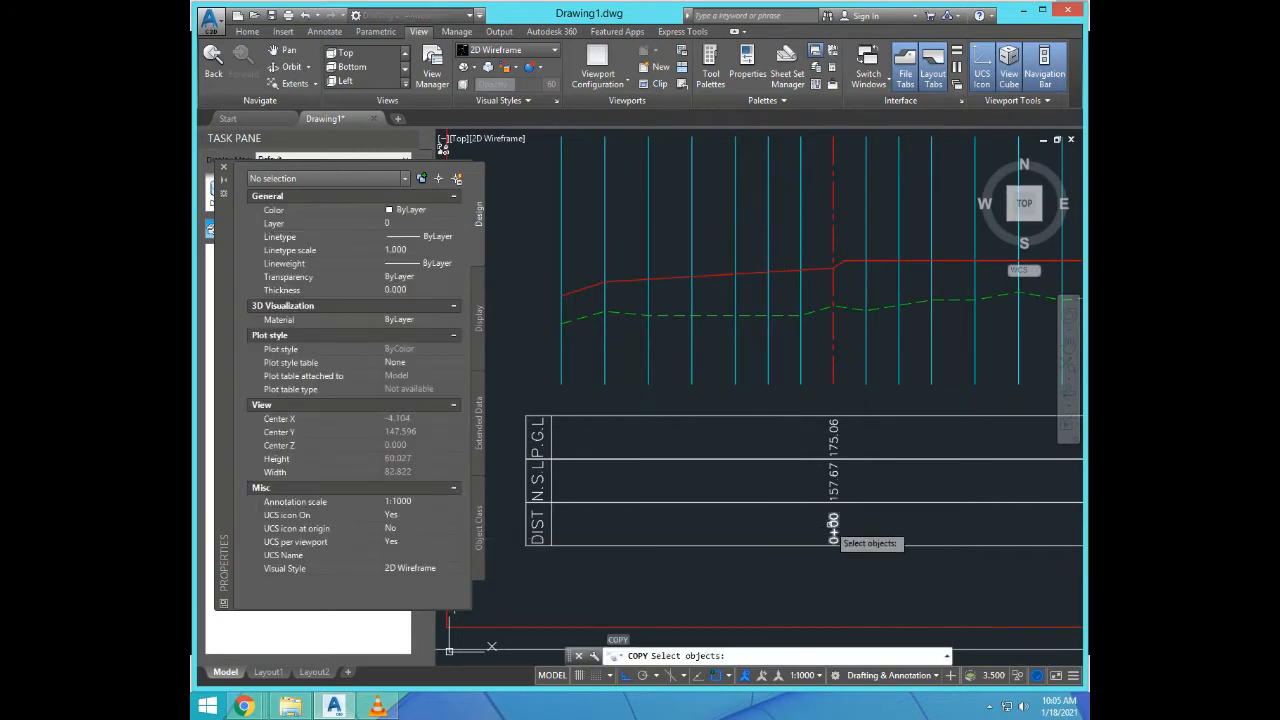
click(833, 527)
click(833, 480)
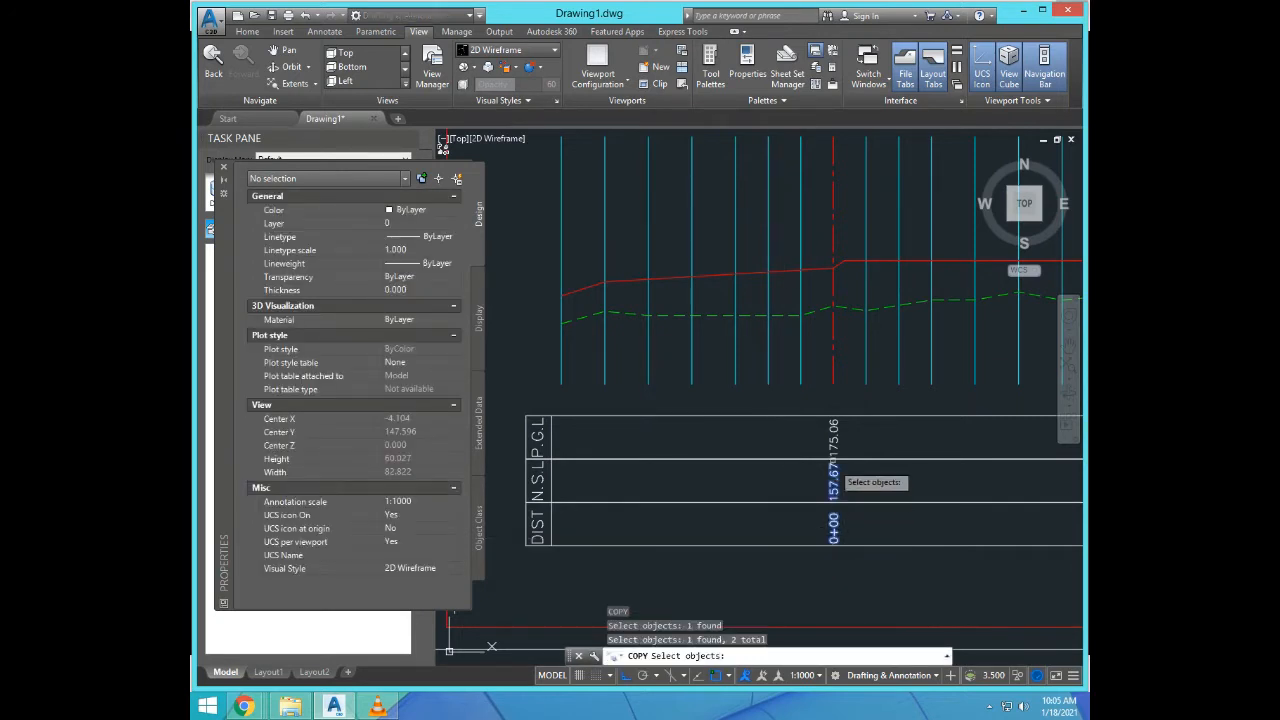
click(833, 458)
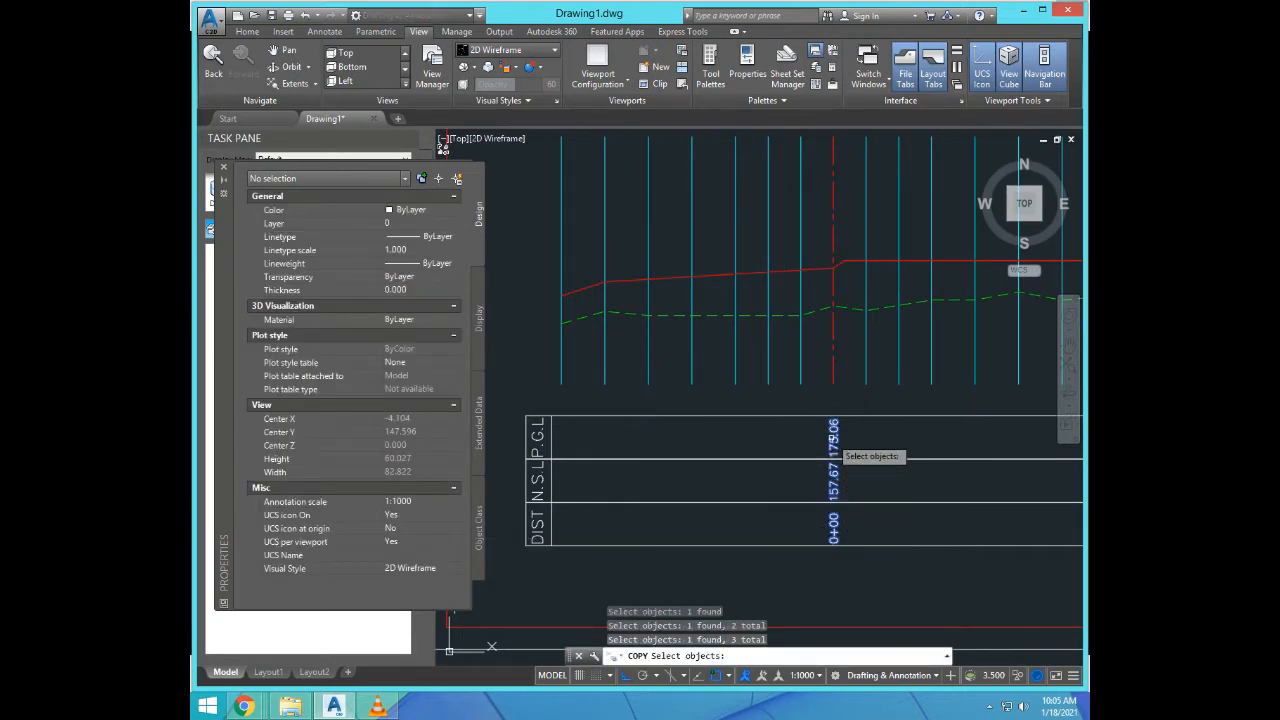
key(Return)
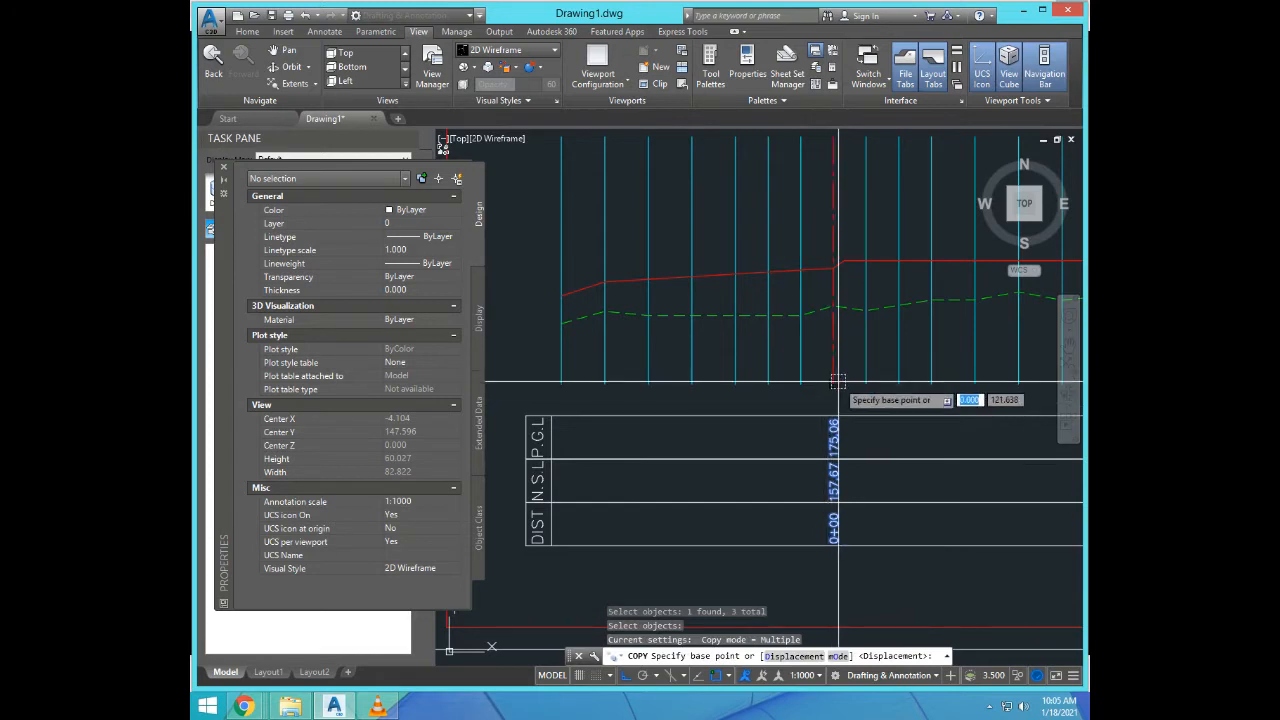
key(F3)
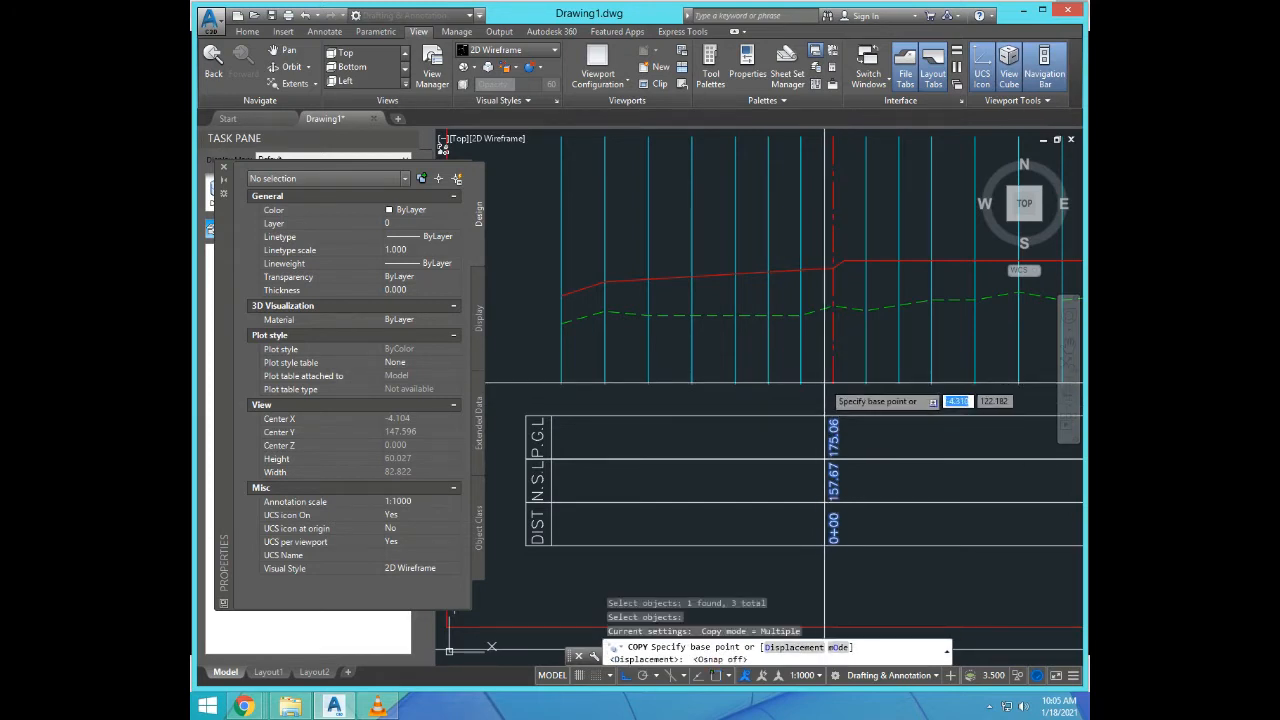
click(833, 383)
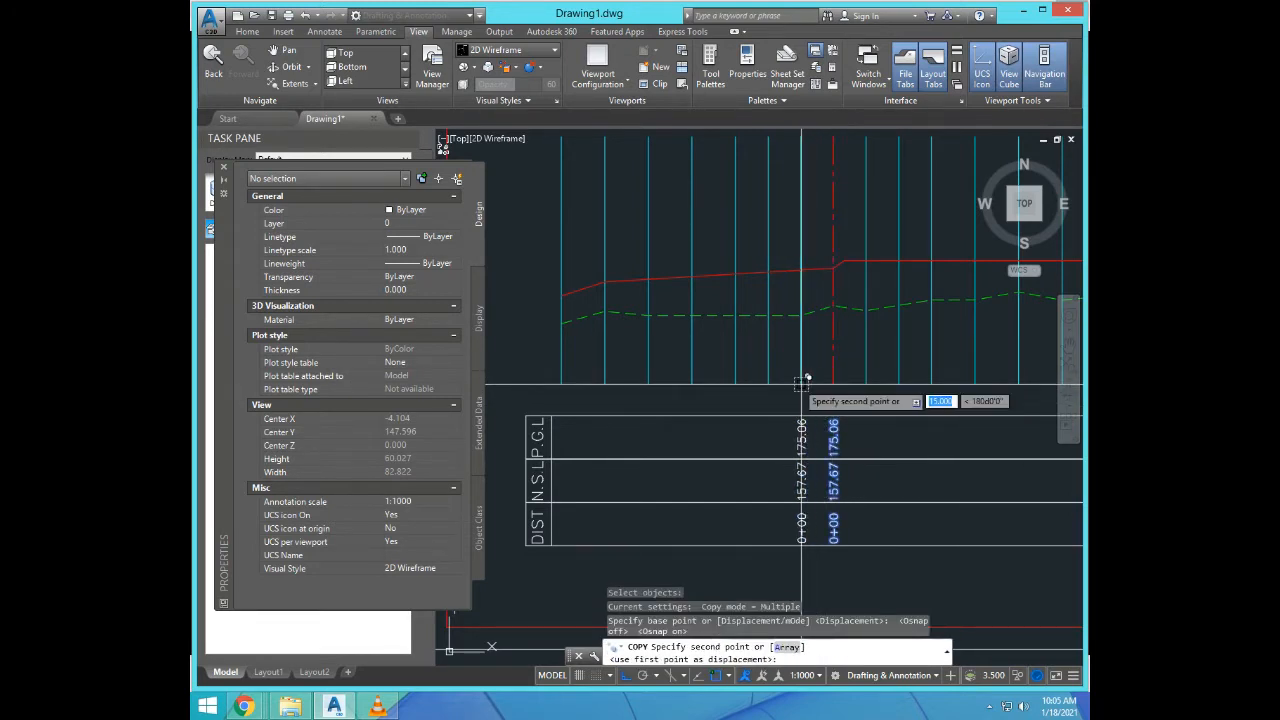
click(806, 380)
key(Escape)
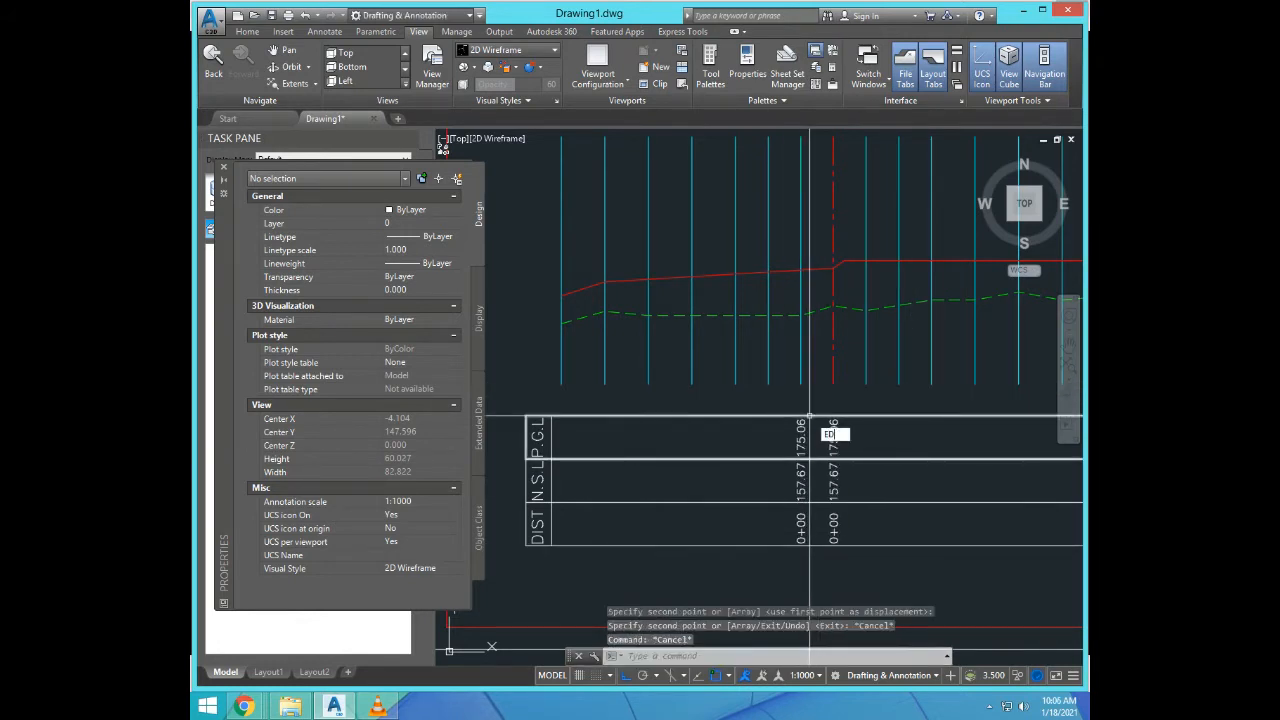
Step: Replace the DIST row's text under the first cyan line left of the centreline with -10
text(ED)
key(Return)
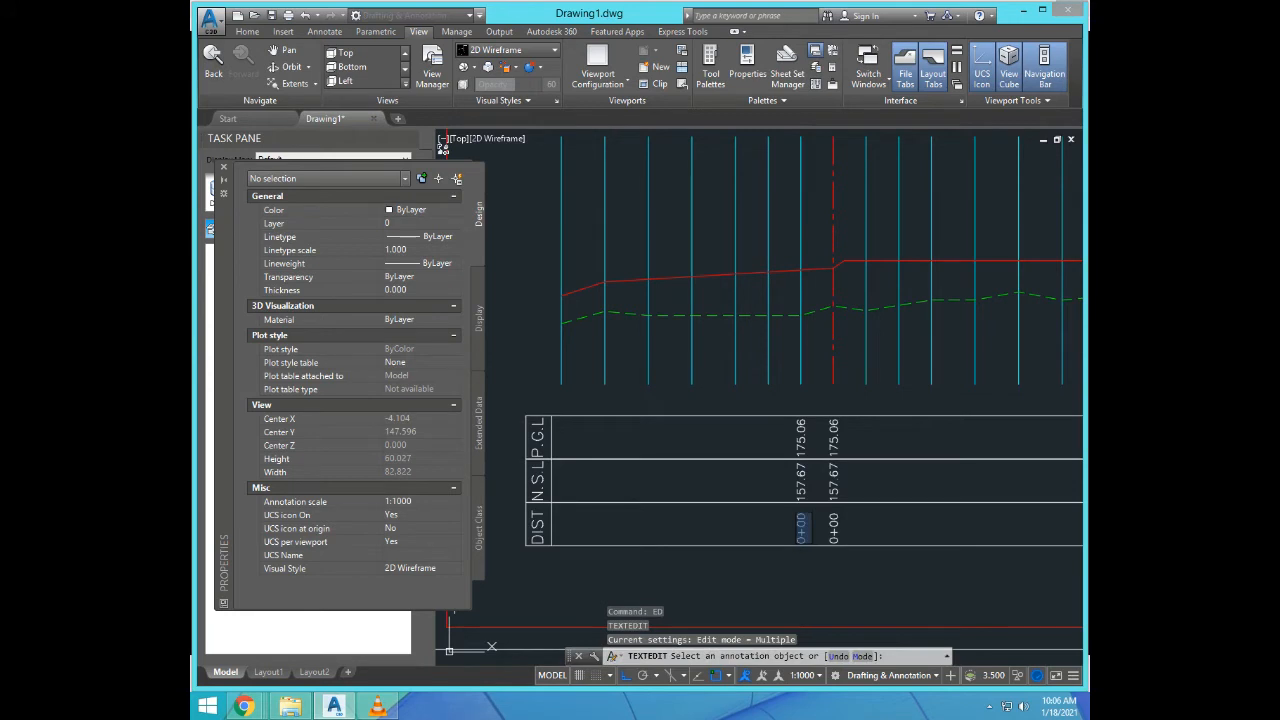
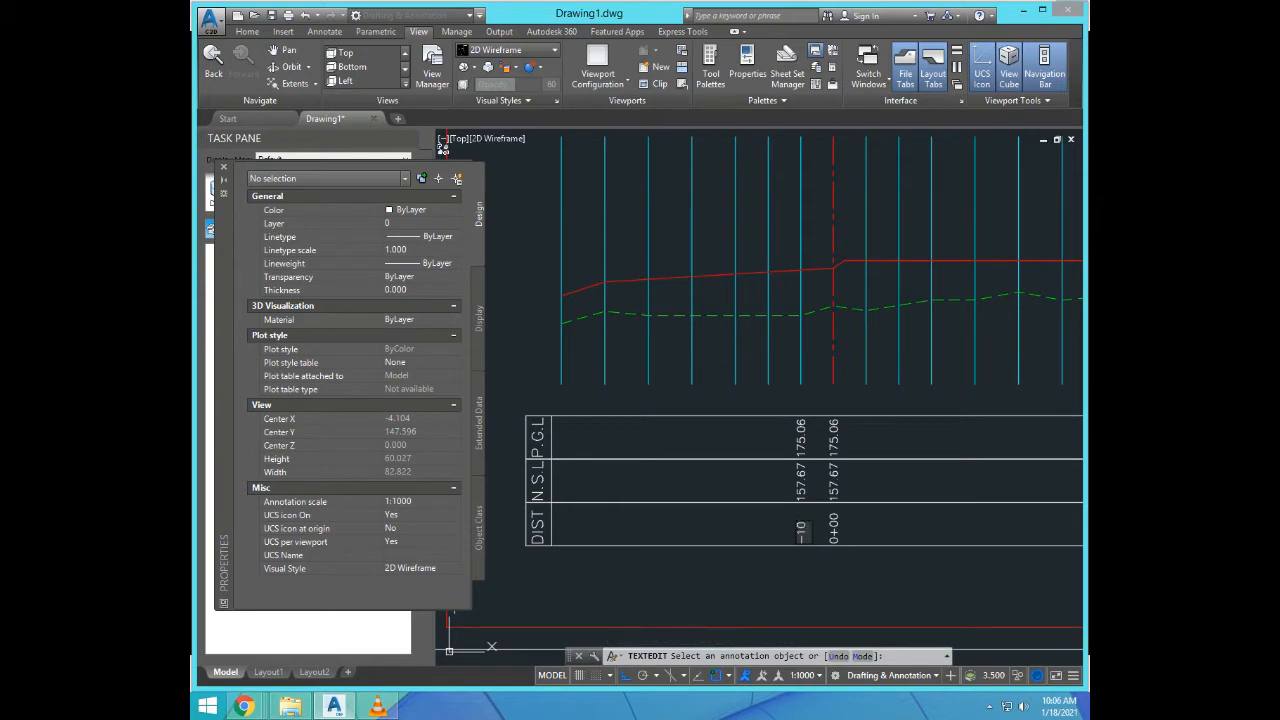
key(Return)
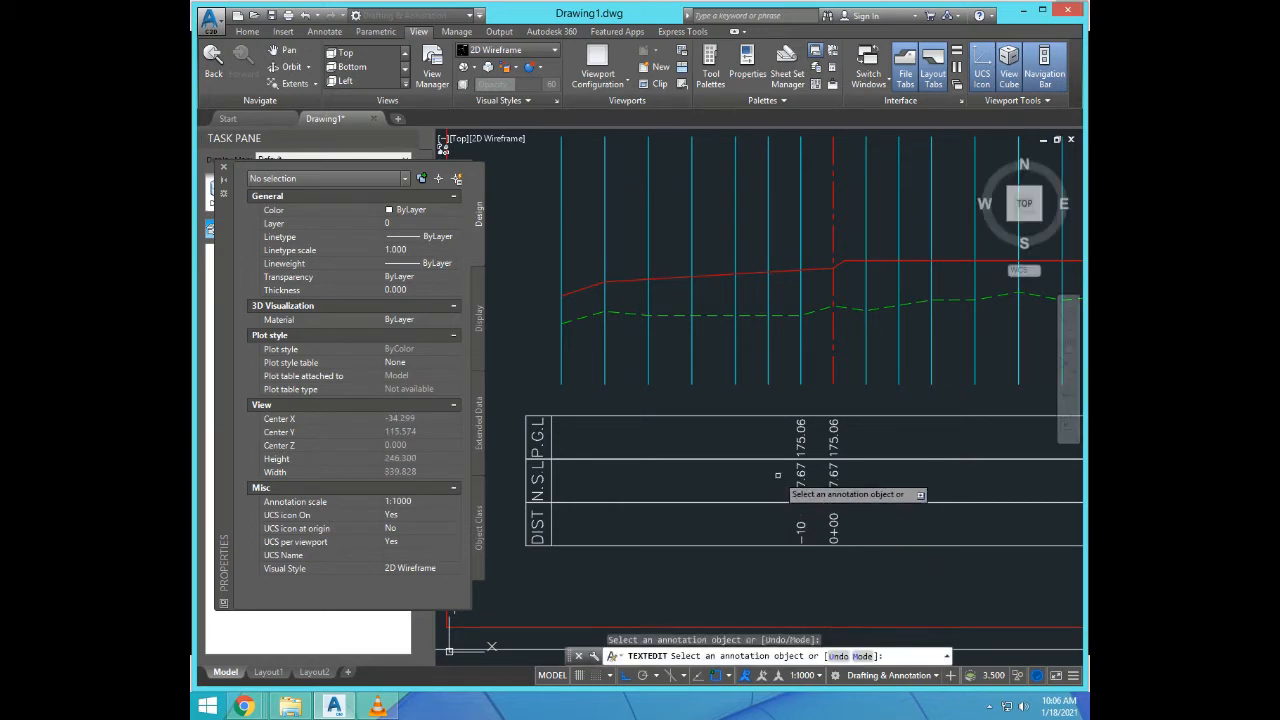
key(Return)
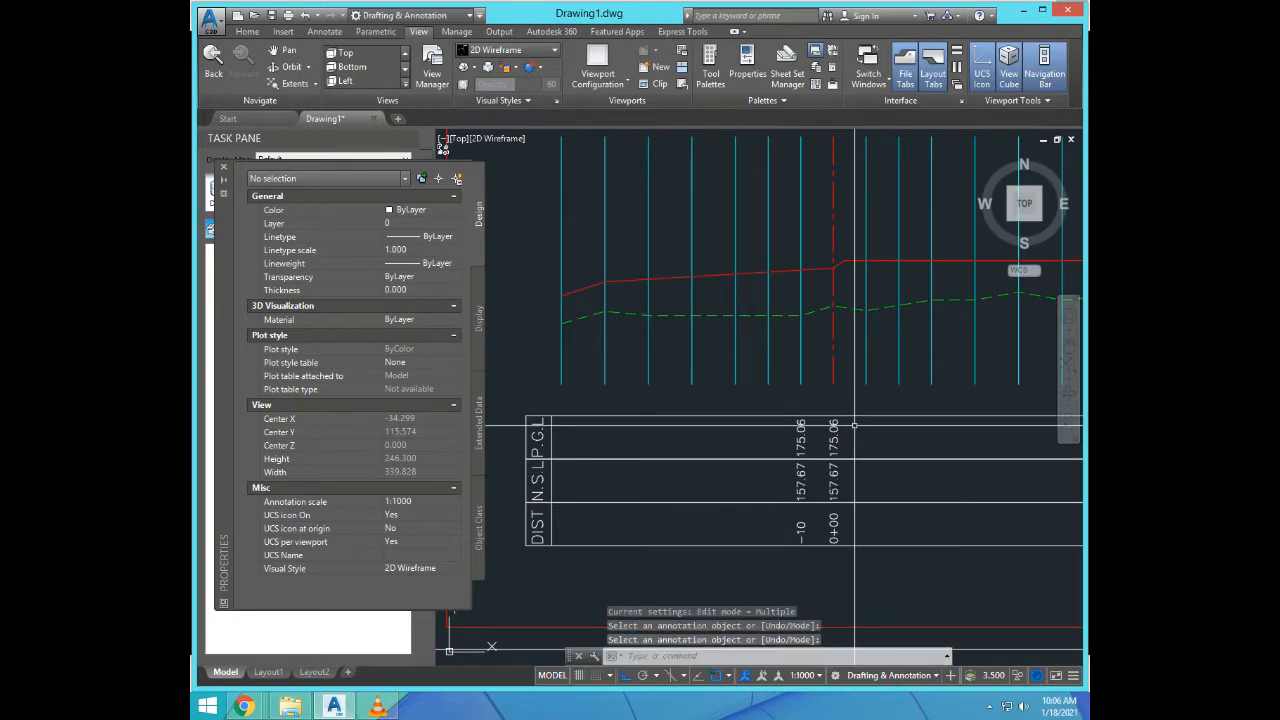
Step: Read the green profile's coordinates on the first cyan line left of the centreline and replace its N.S.L text with 153.28
text(id)
key(Return)
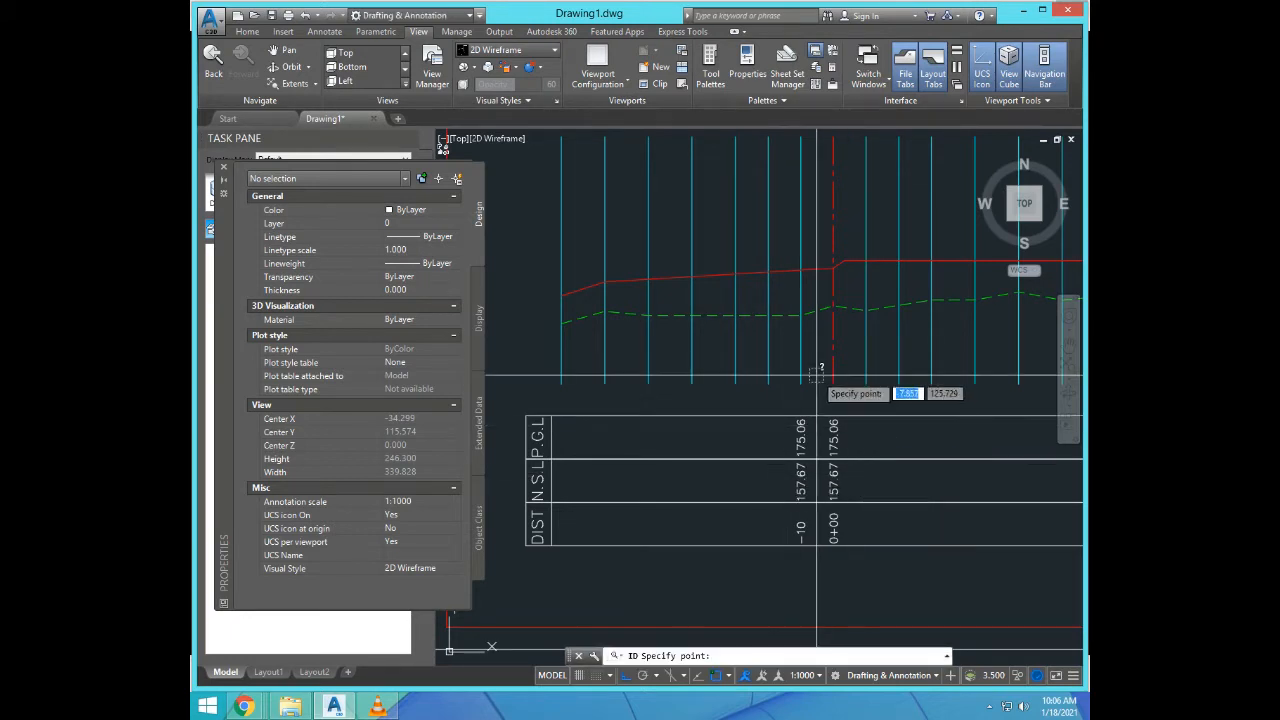
click(801, 315)
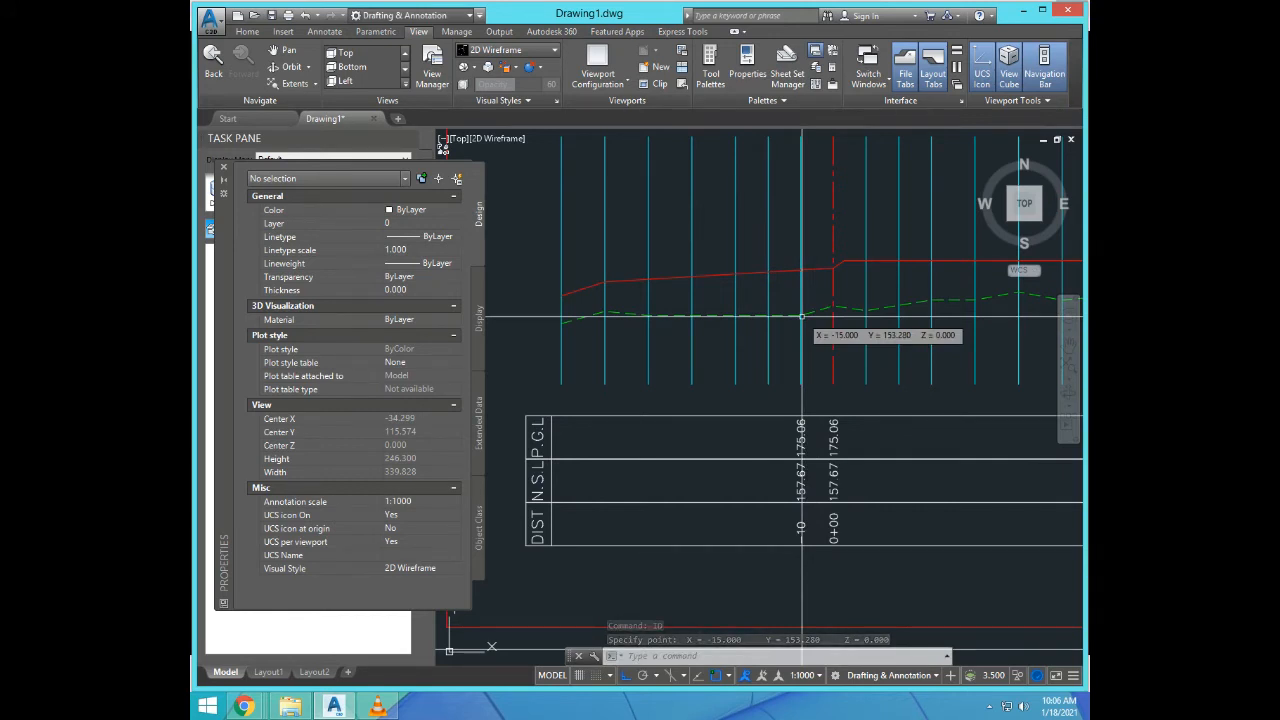
text(ed)
key(Return)
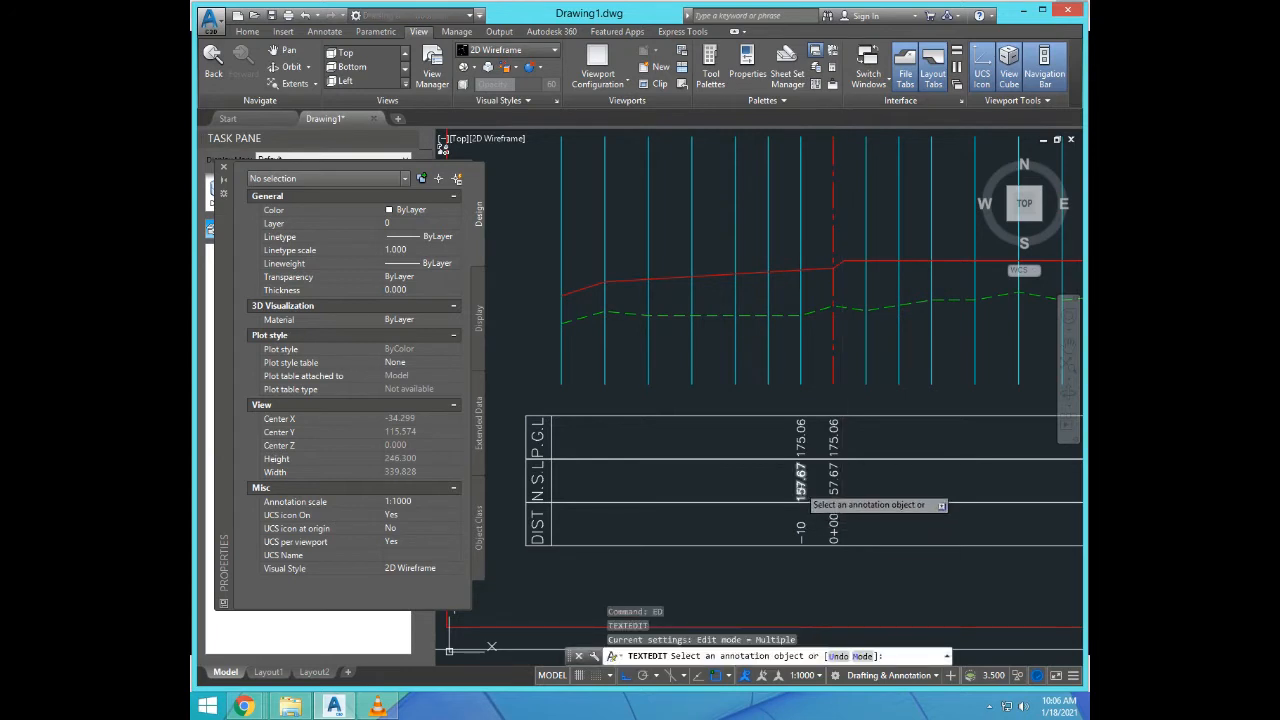
click(801, 482)
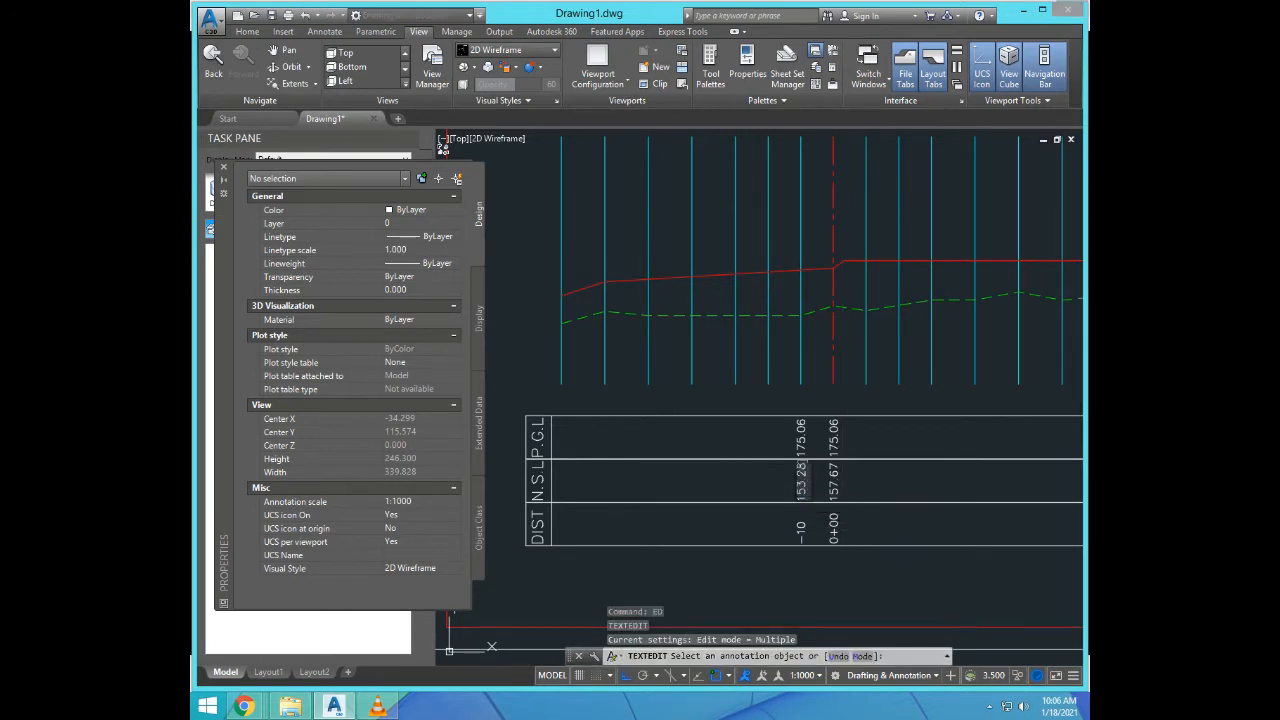
key(Return)
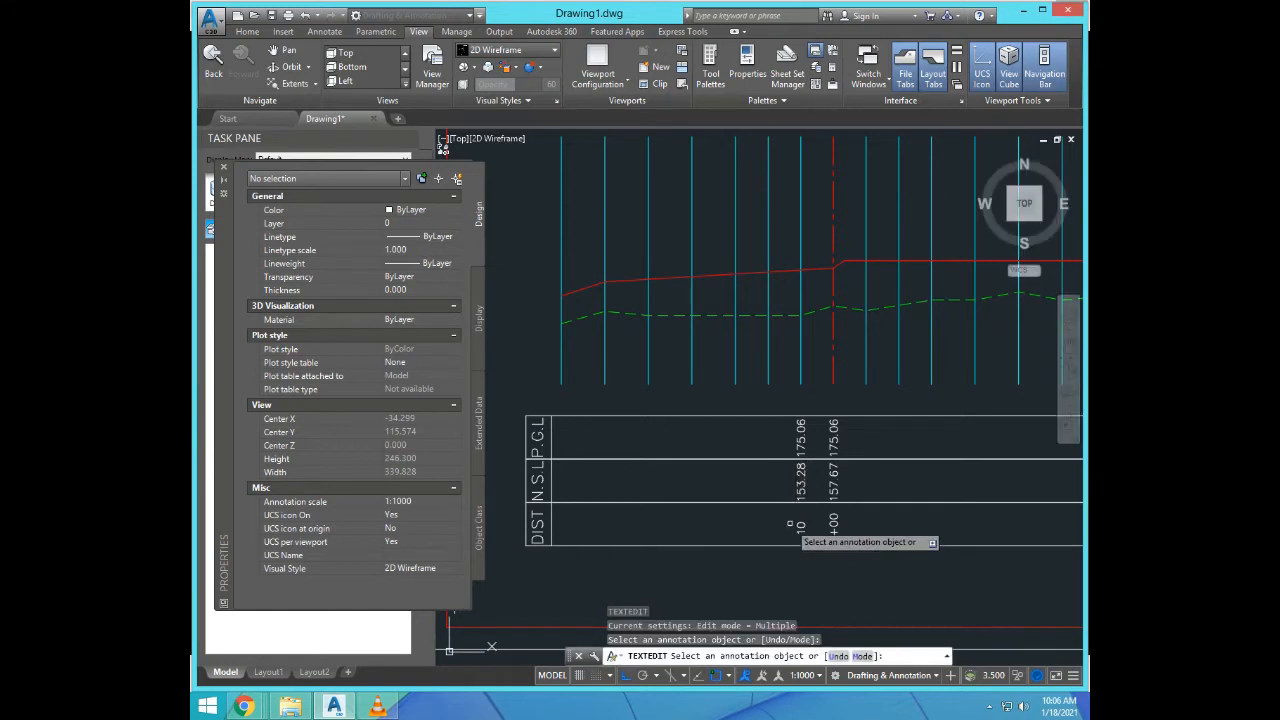
Step: Change the DIST text under the first cyan line left of the centreline to -15
click(796, 526)
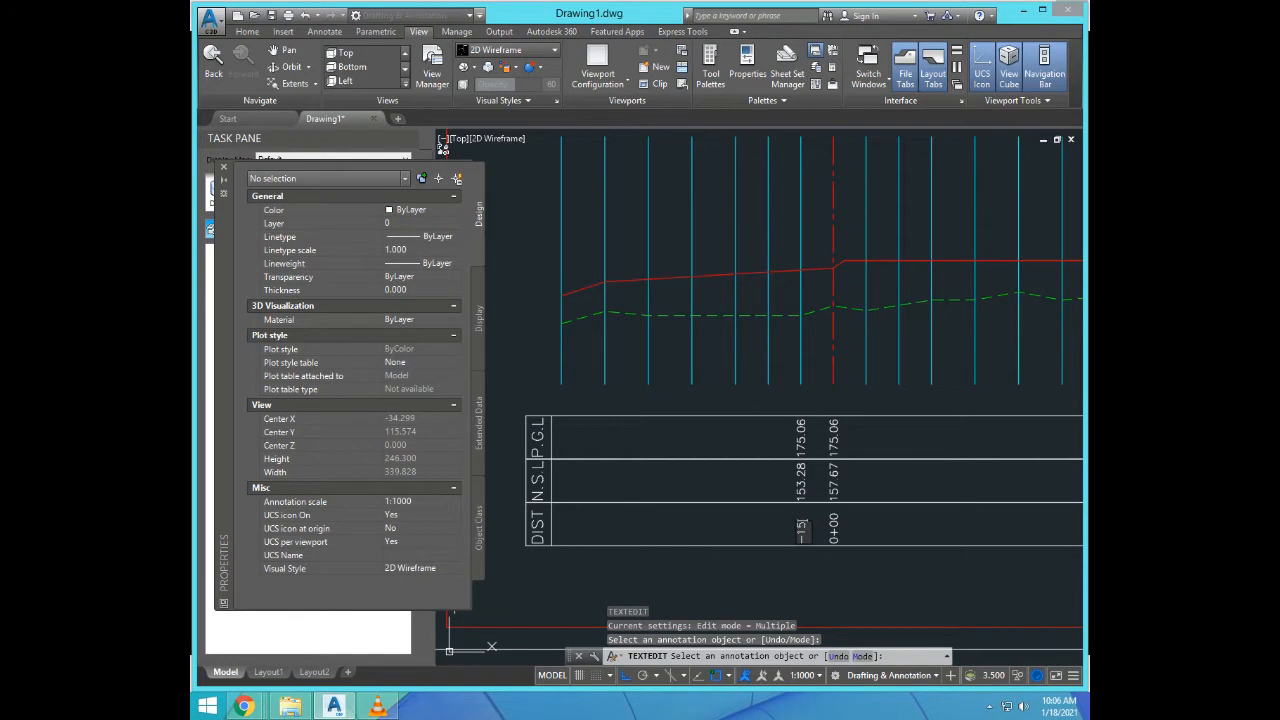
text(-15)
key(Return)
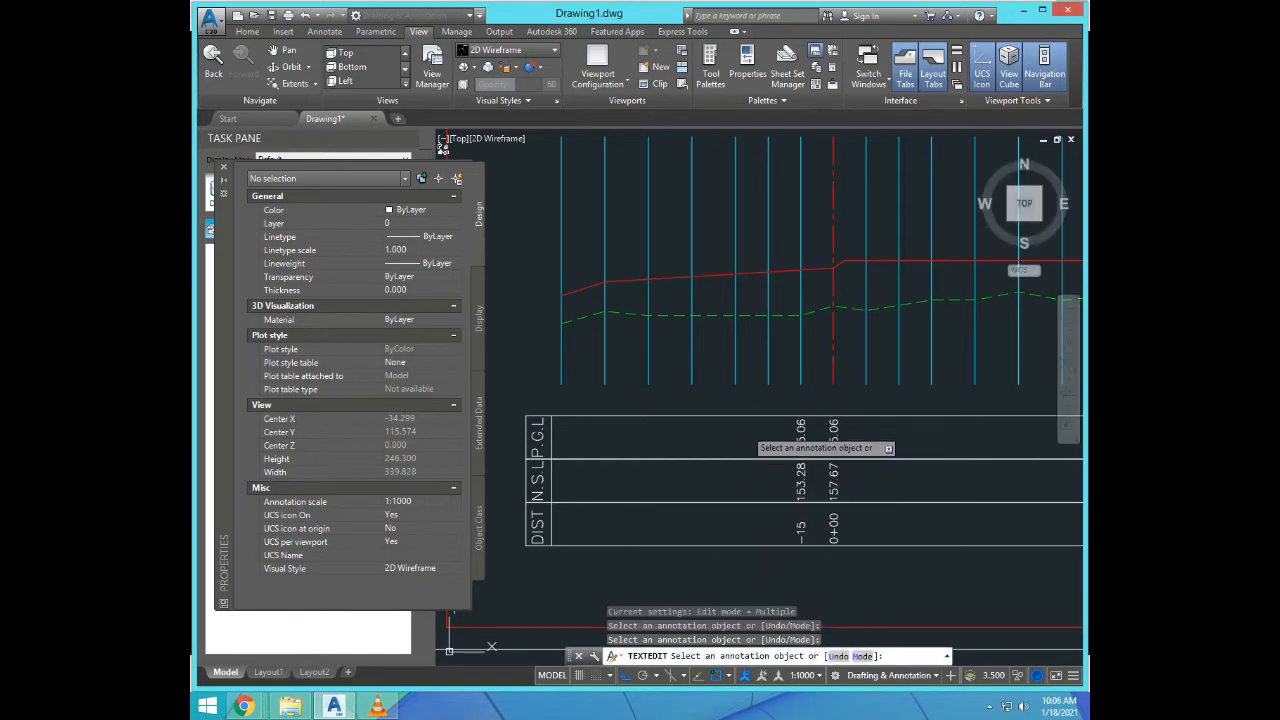
key(Return)
Step: Erase the second cyan vertical line left of the centreline and check the green dashed polyline's vertices there
scroll(767, 329, down, 2)
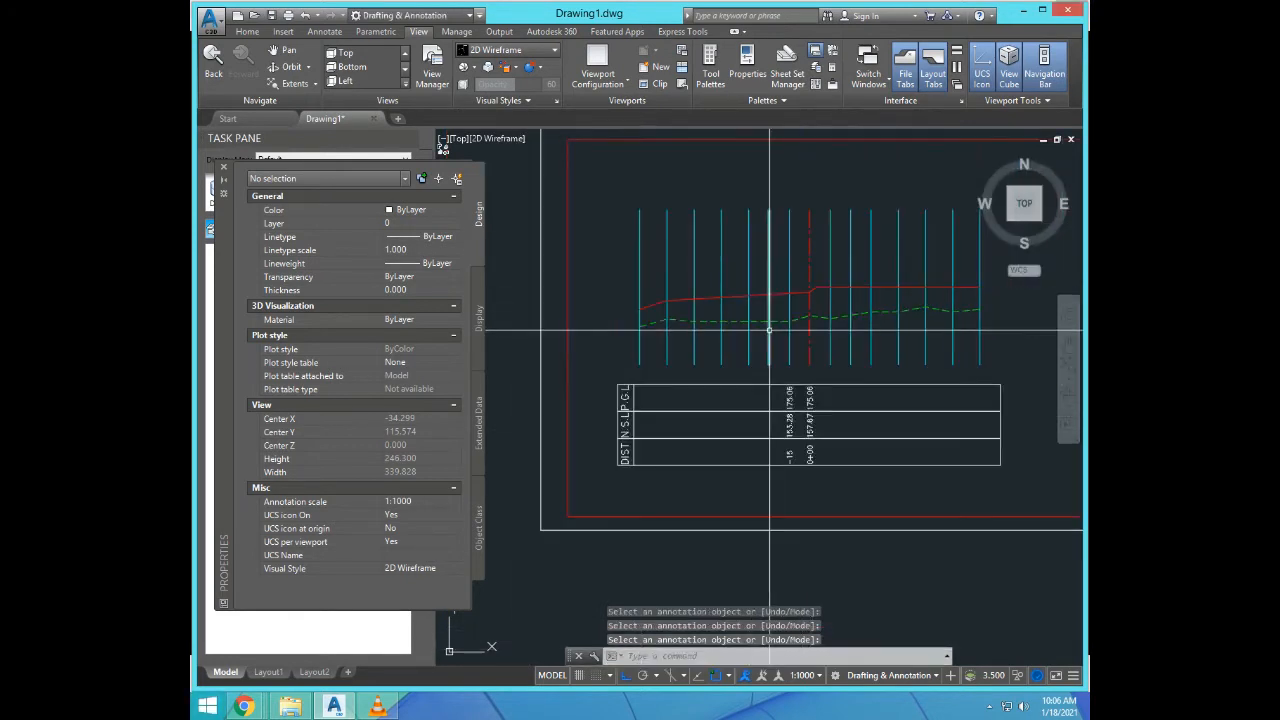
scroll(767, 329, up, 6)
click(800, 378)
click(760, 354)
scroll(754, 300, down, 5)
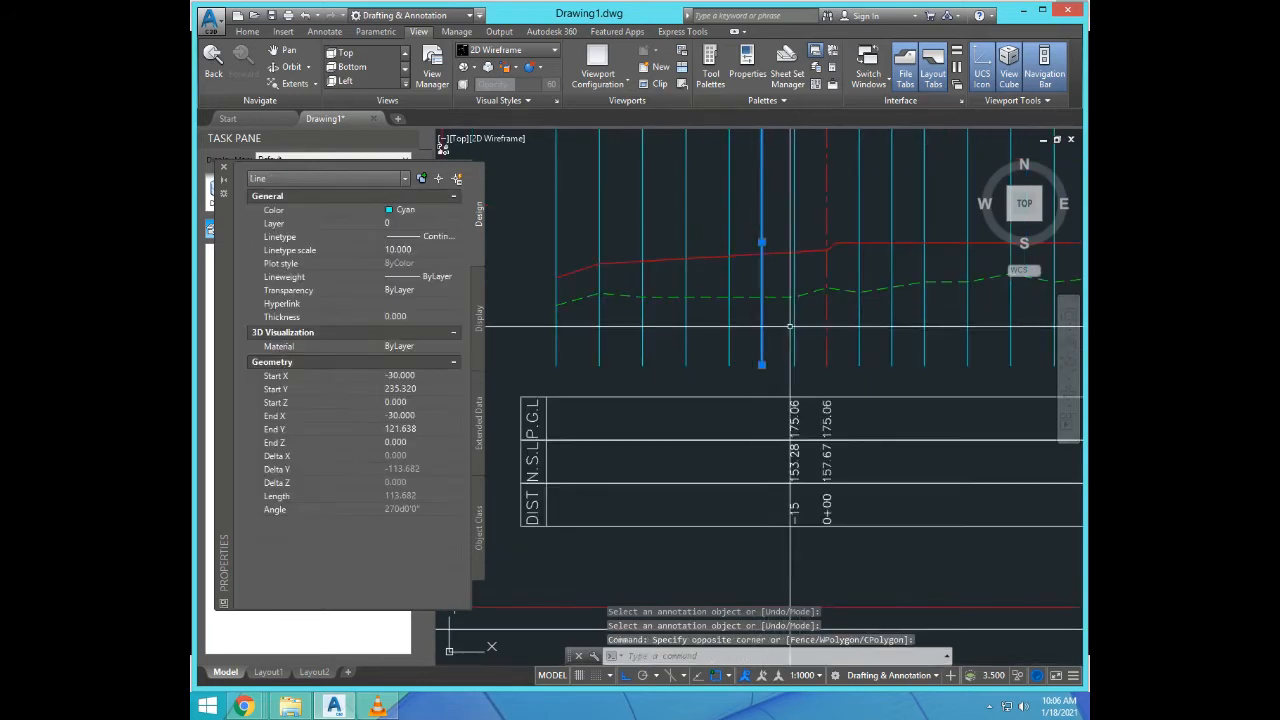
text(E)
key(Return)
scroll(792, 332, up, 4)
click(838, 287)
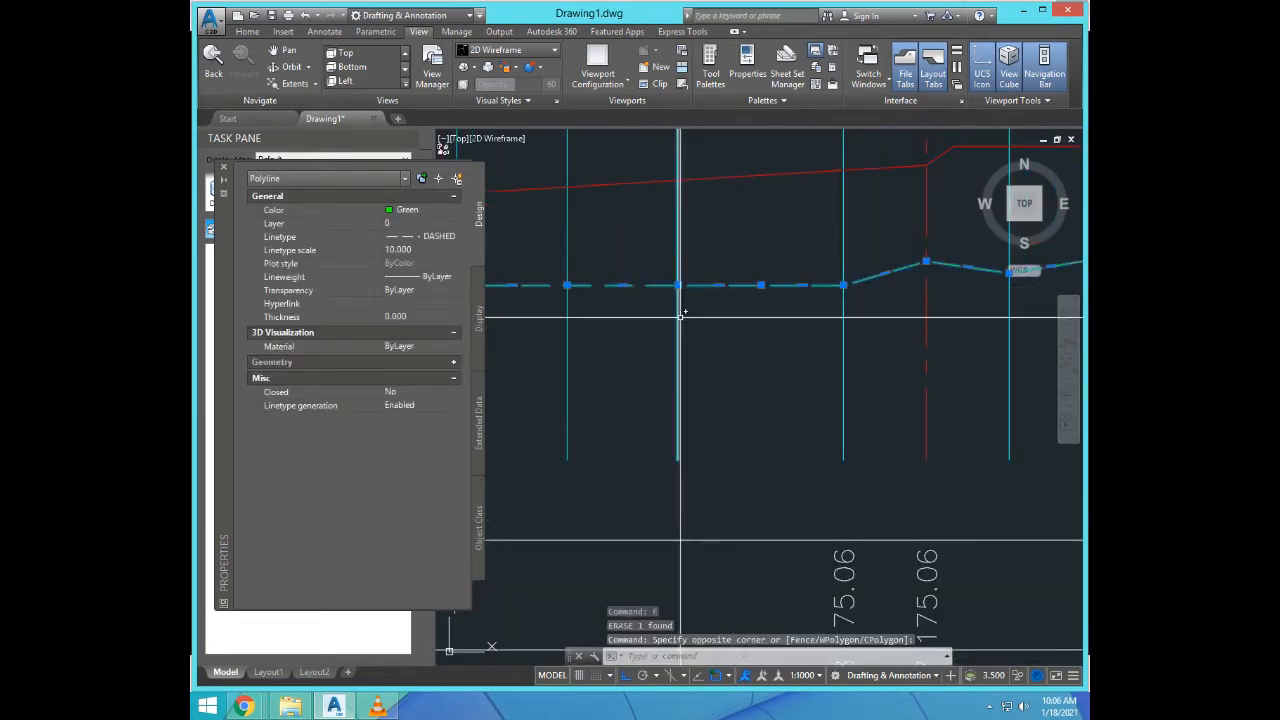
scroll(765, 325, down, 4)
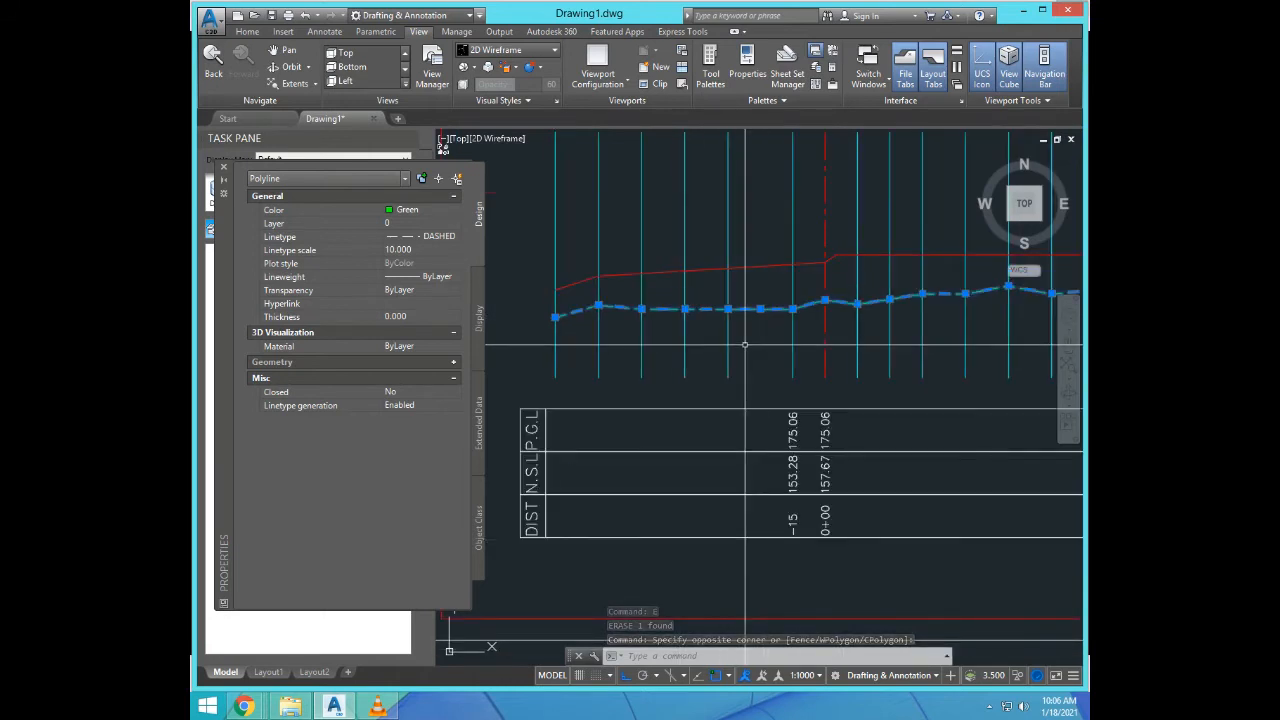
key(Escape)
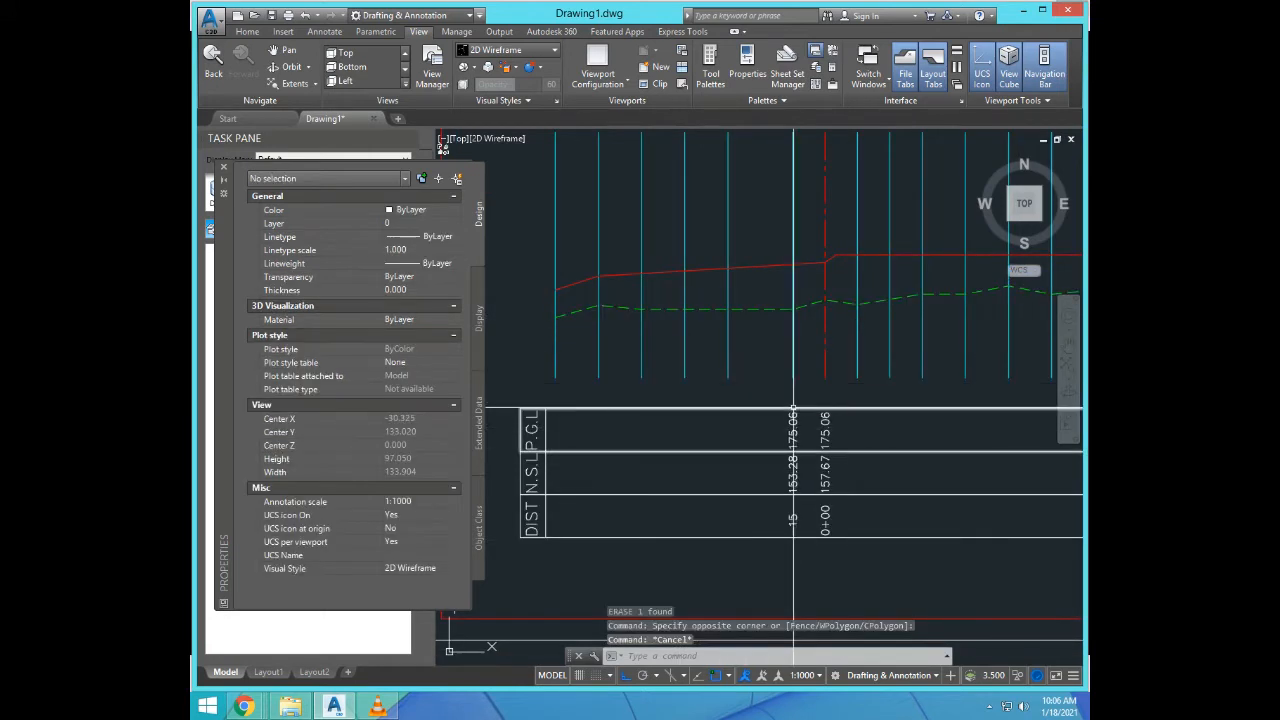
Step: Read the red profile's coordinates on the first cyan line left of the centreline and replace its P.G.L text with 174.55
text(ID)
key(Return)
click(791, 265)
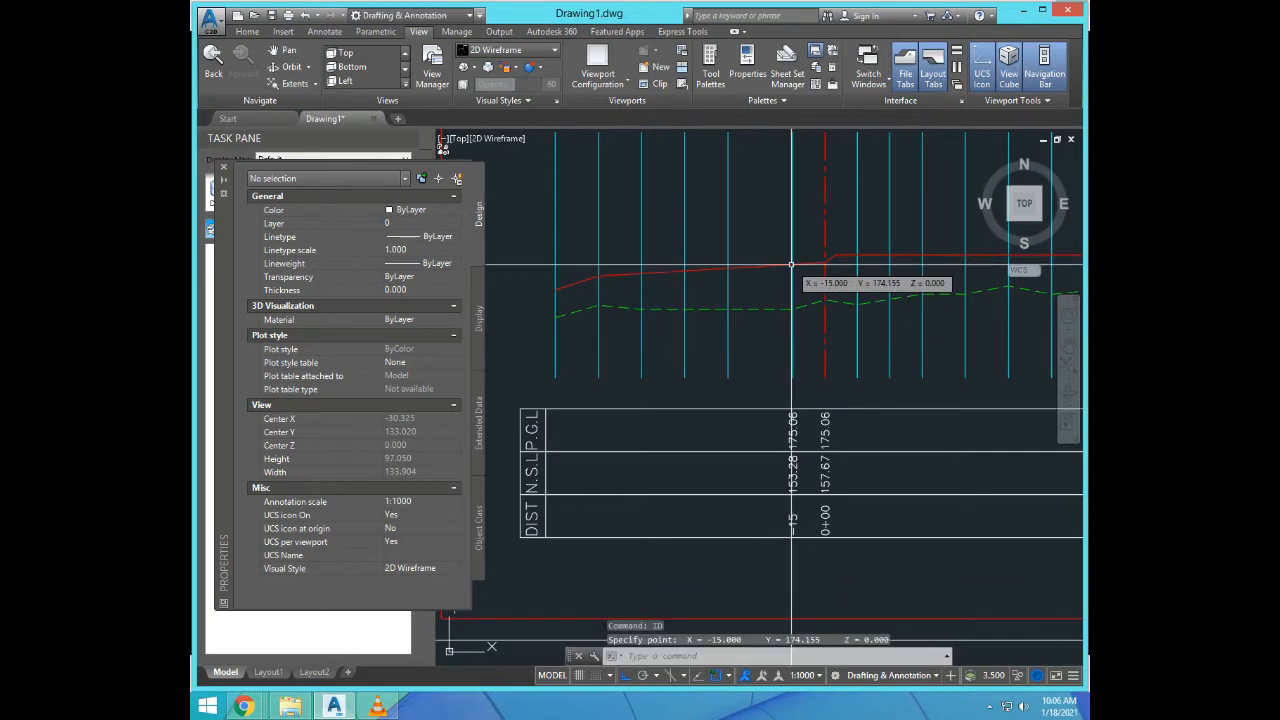
key(Return)
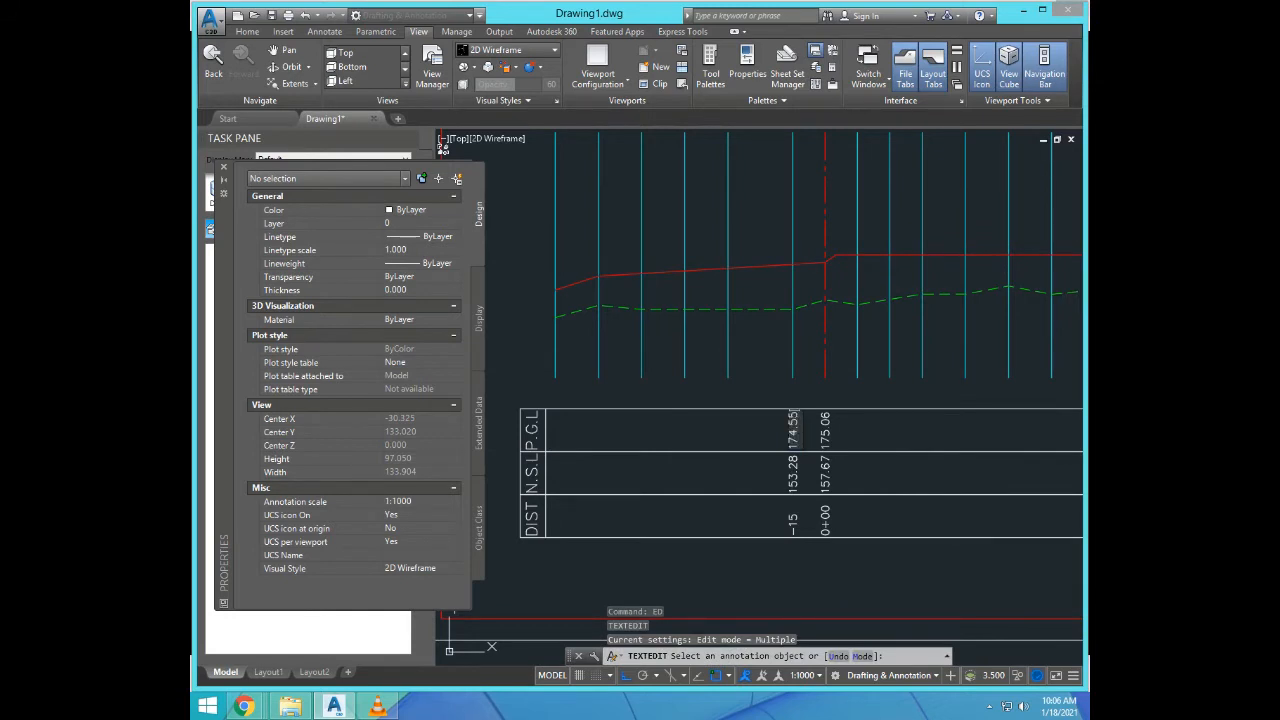
click(709, 468)
key(Return)
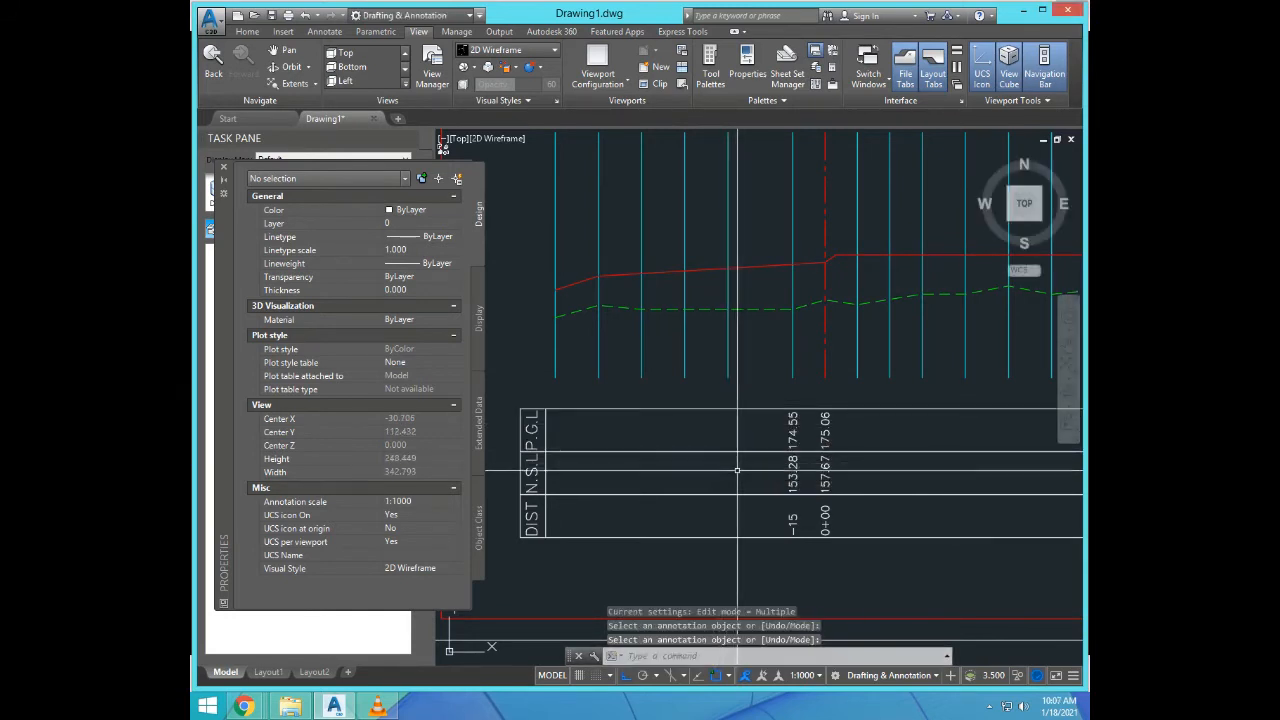
text(C)
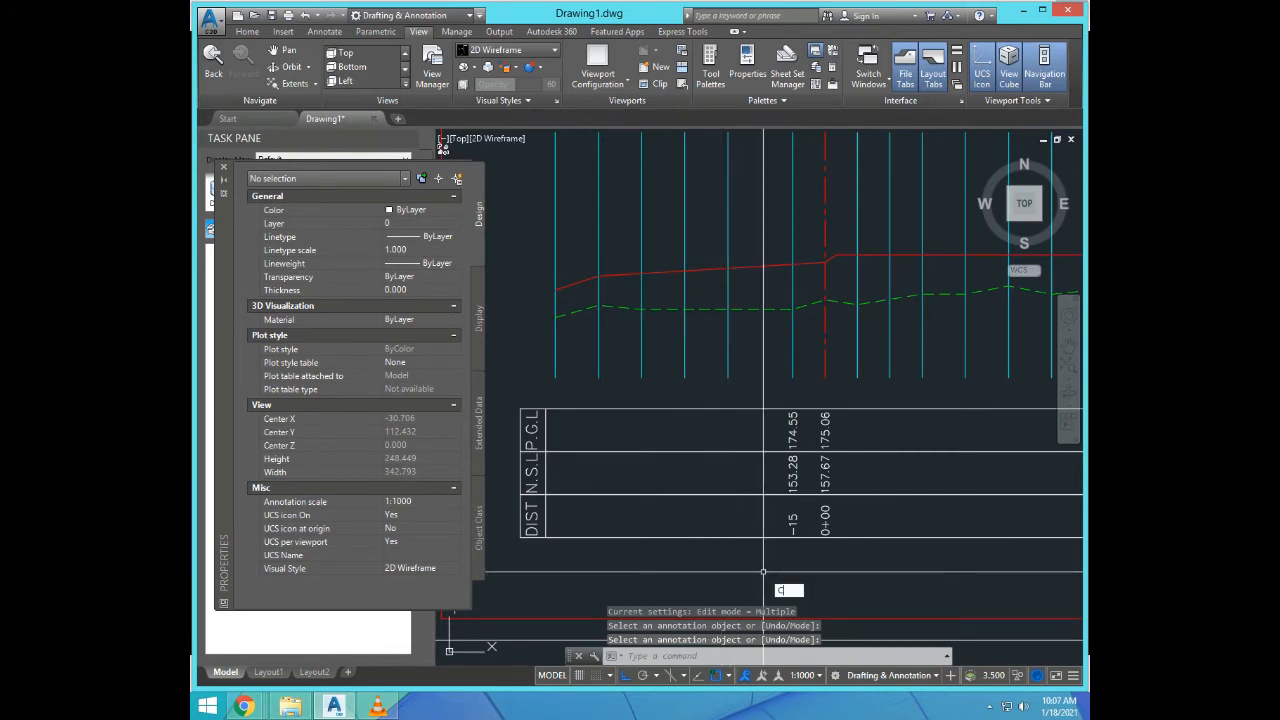
text(P)
key(Return)
scroll(791, 527, up, 4)
click(797, 537)
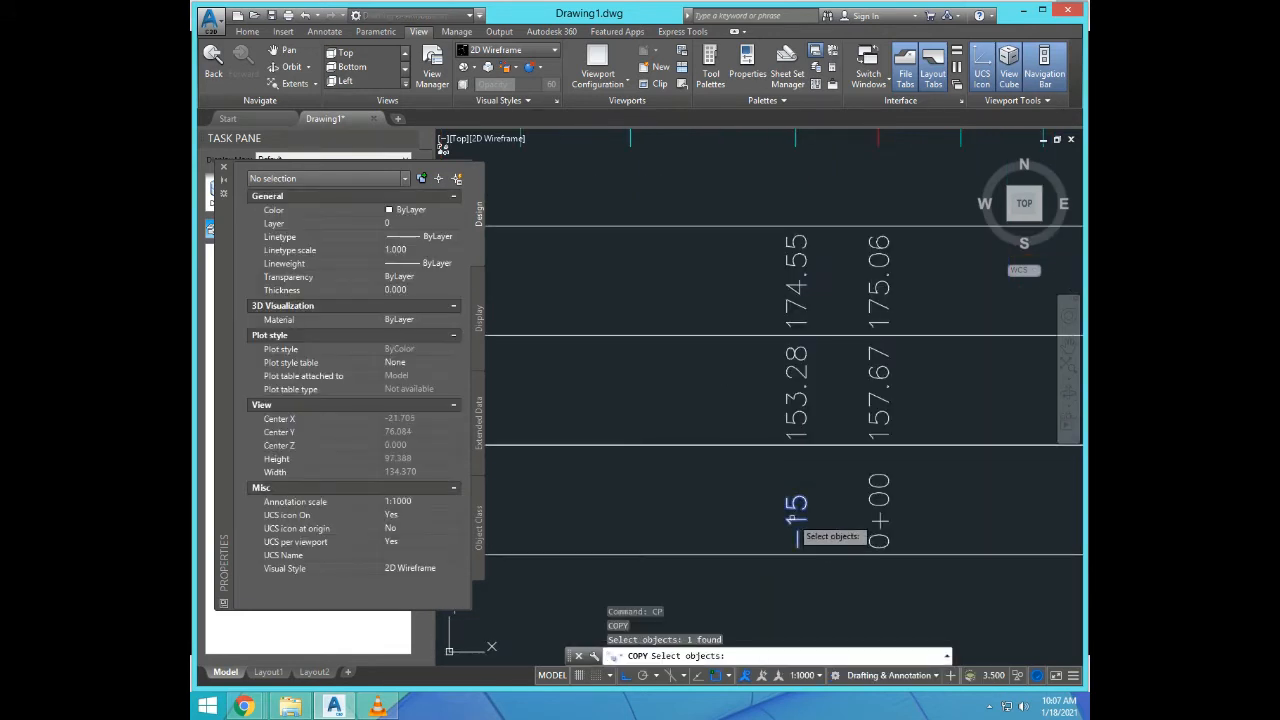
click(797, 400)
scroll(797, 490, down, 4)
click(796, 426)
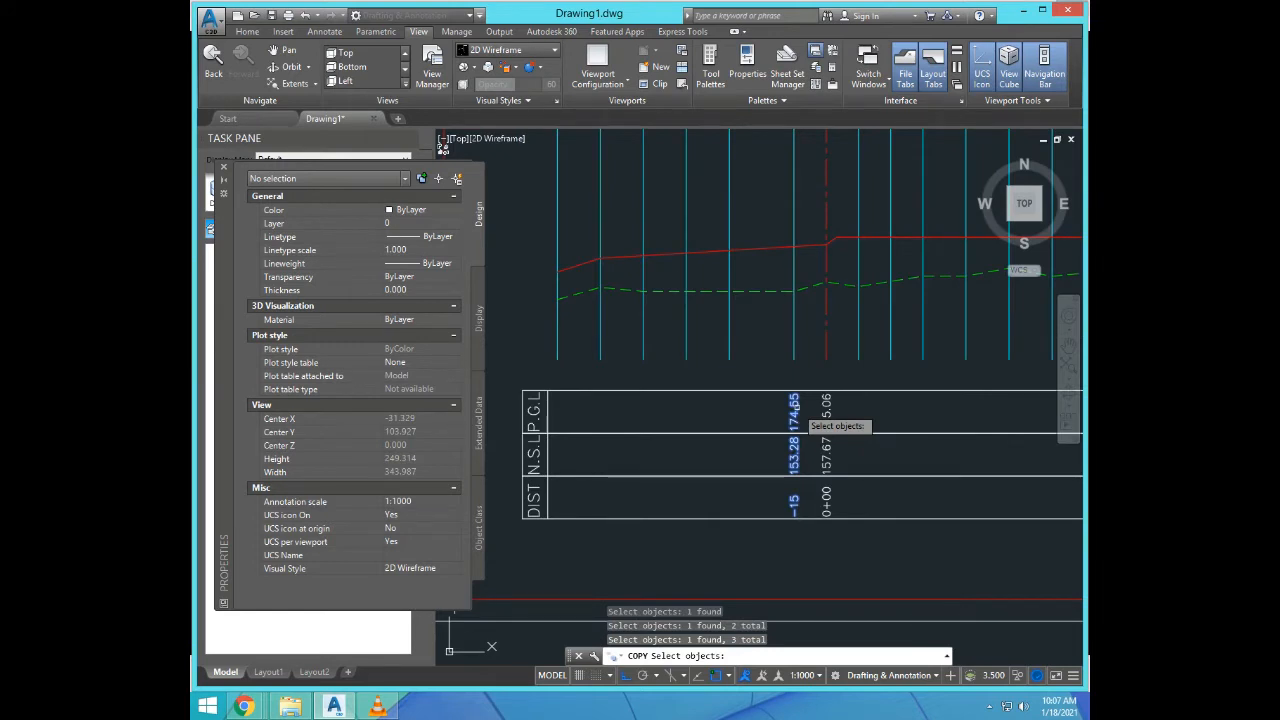
key(Return)
click(794, 290)
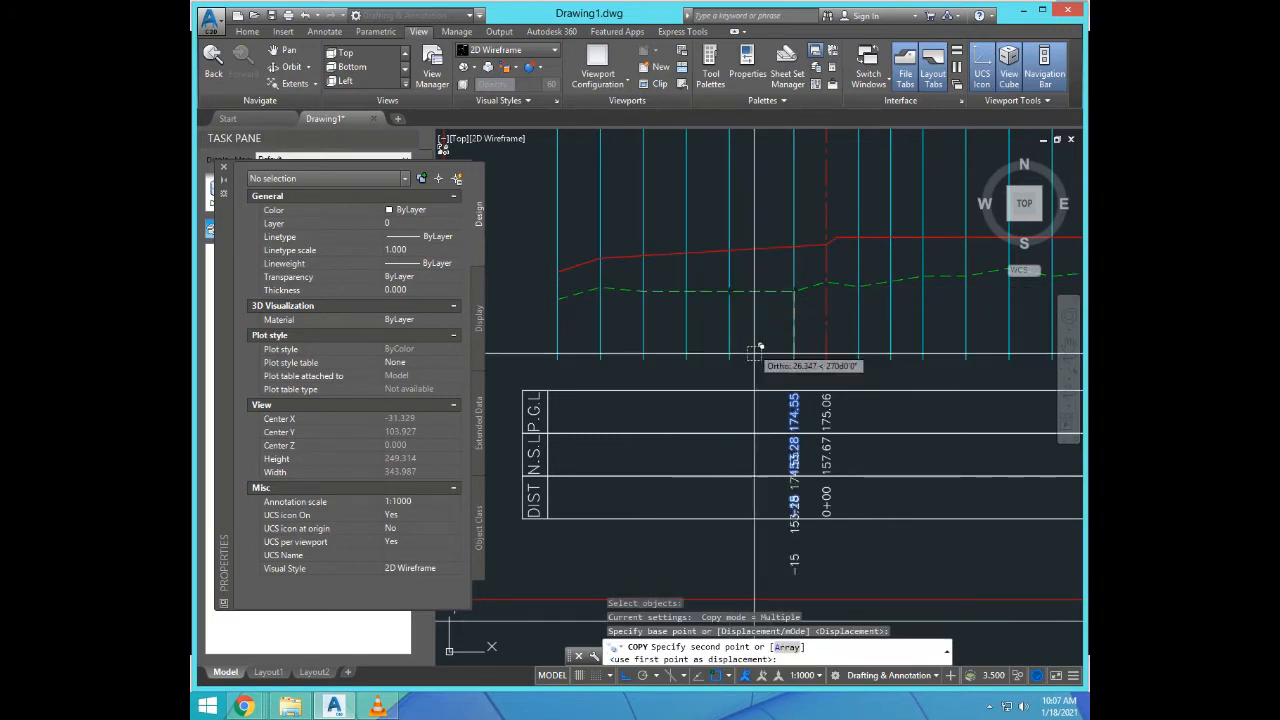
key(Escape)
Step: Copy the -15 column's three table texts from the line's lower end to that of the next cyan line further left
key(Return)
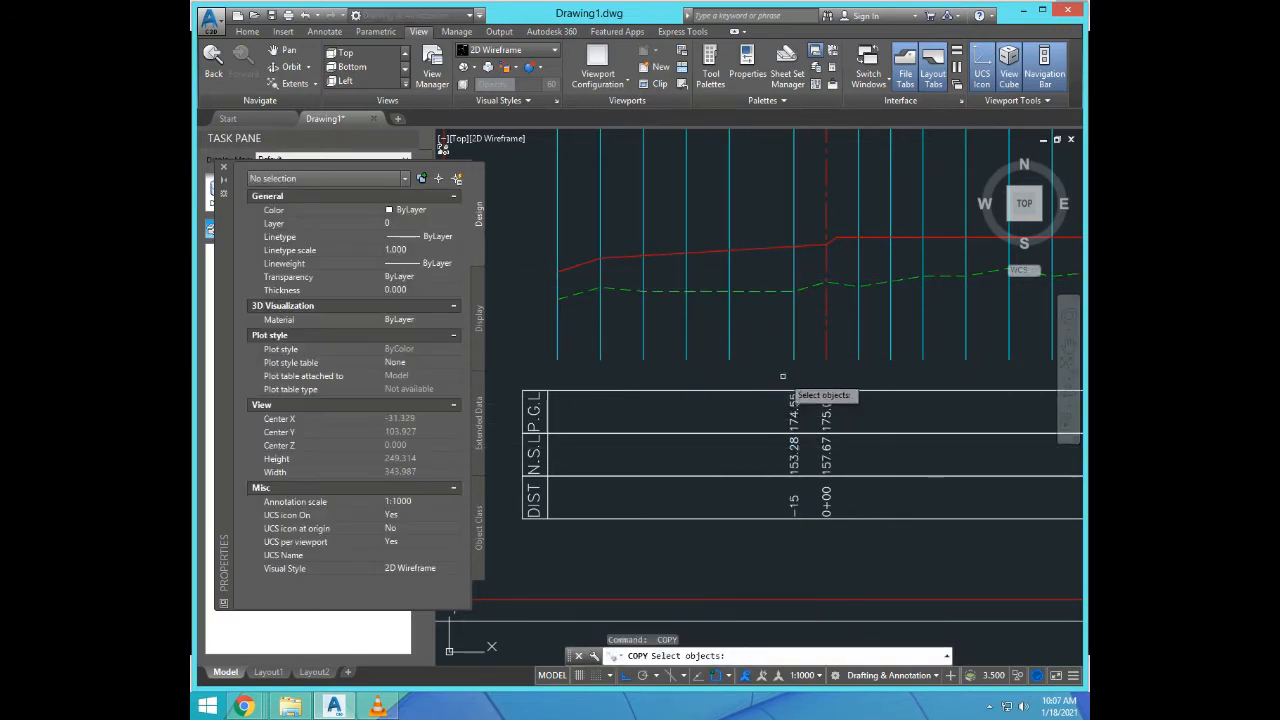
click(768, 374)
click(815, 525)
key(Return)
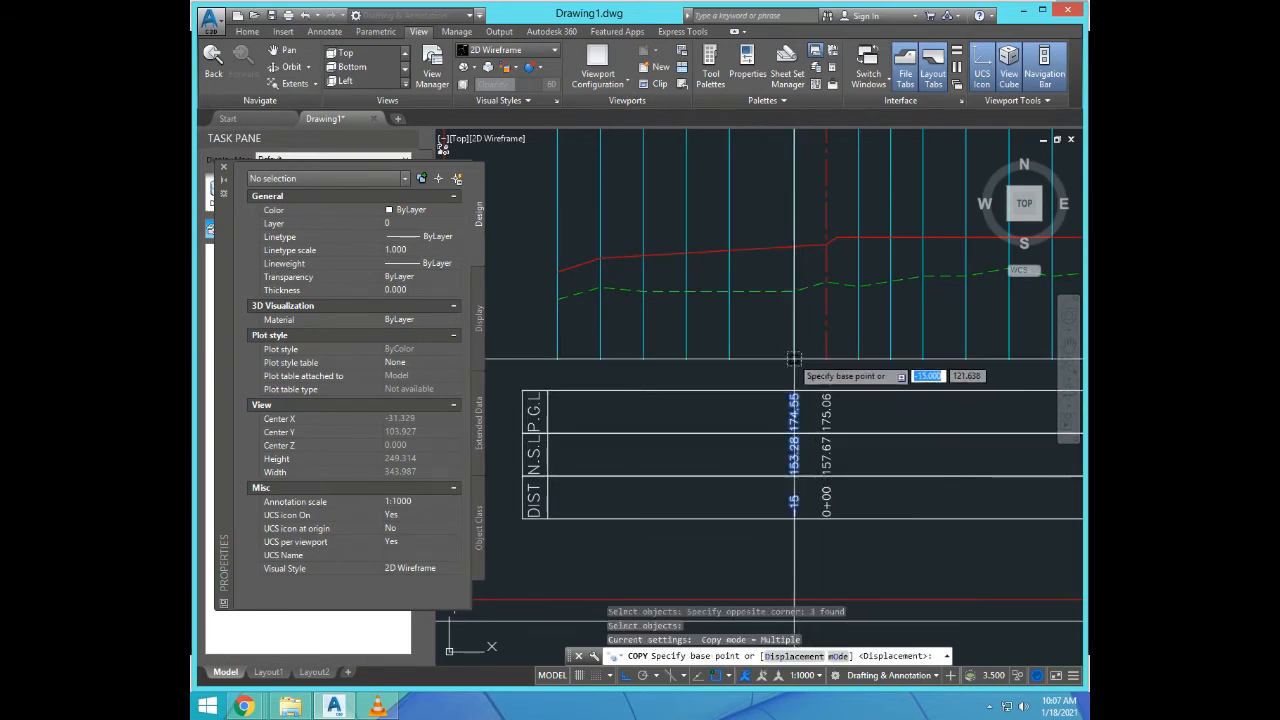
click(794, 358)
click(730, 356)
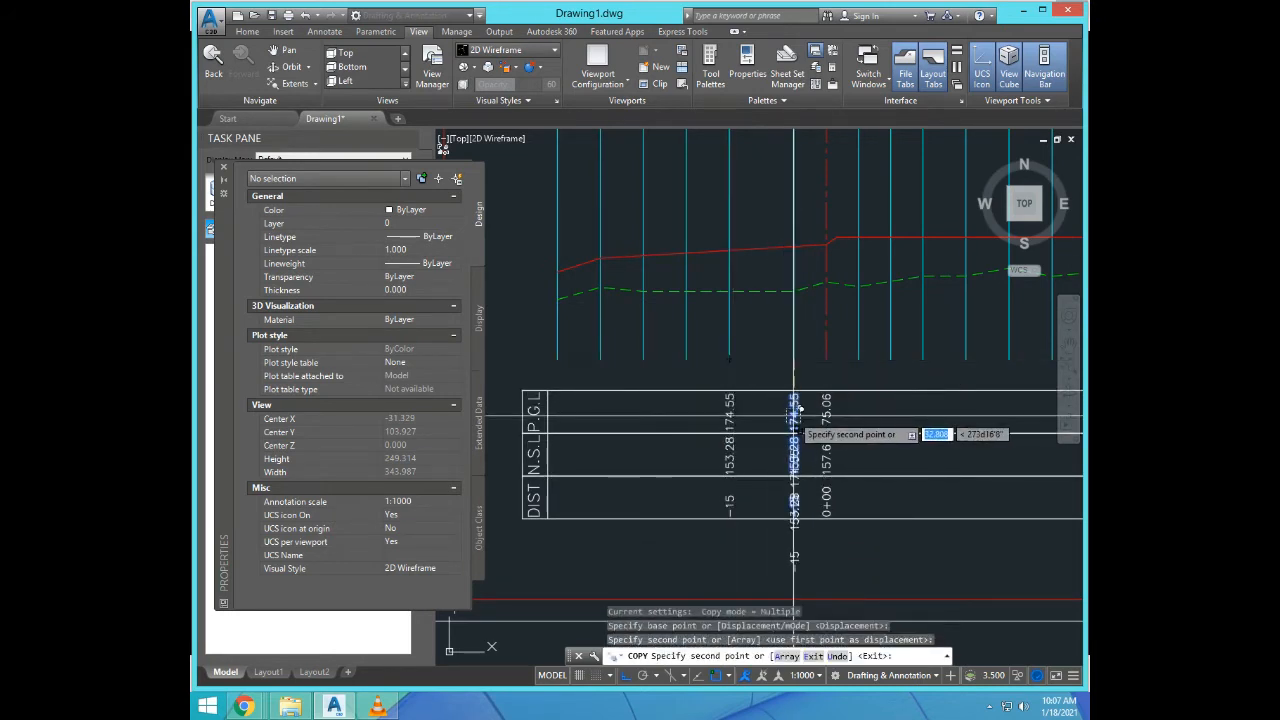
key(Escape)
Step: Read the green profile's coordinates on the second cyan line left of the centreline and set that column's DIST text to -45
text(id)
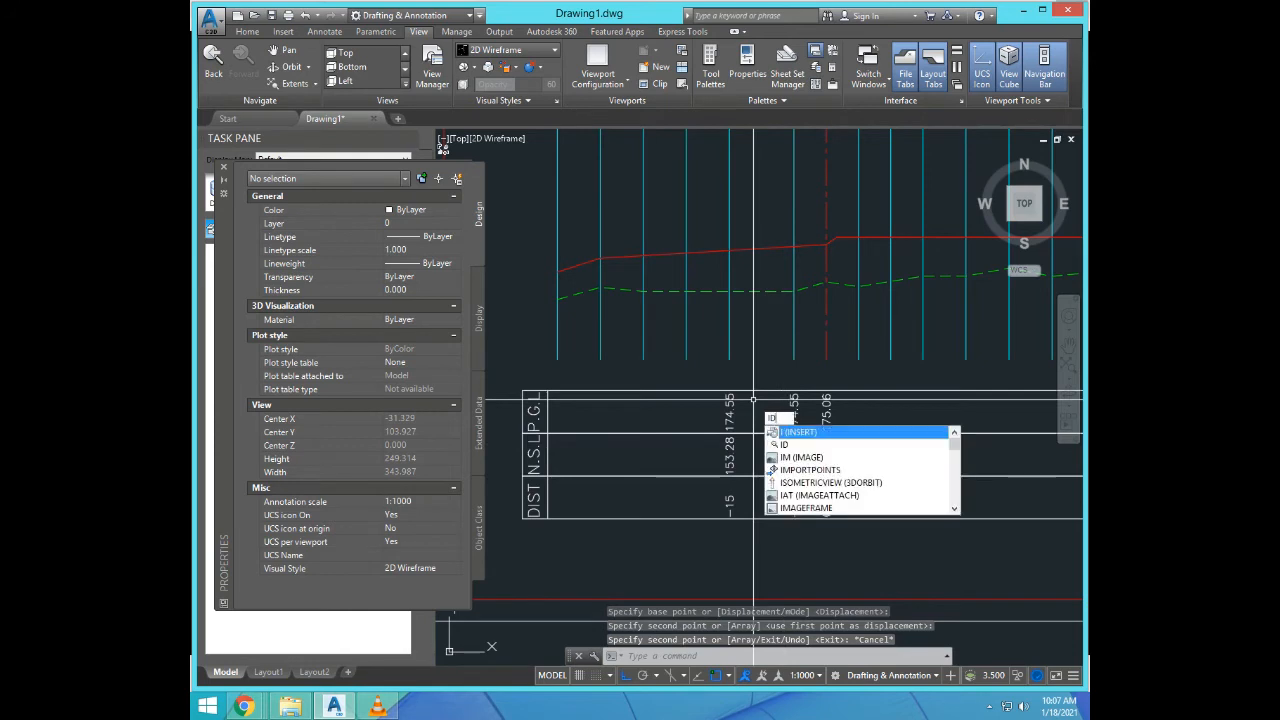
key(Return)
click(730, 290)
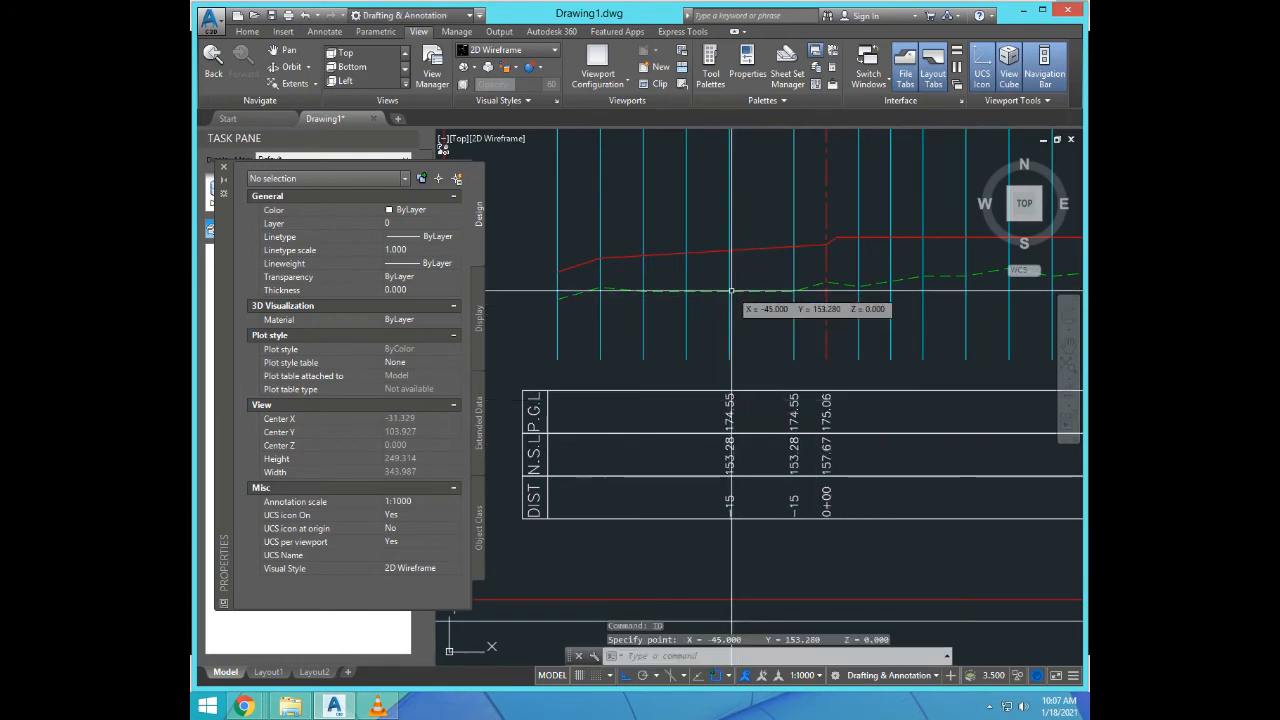
text(ed)
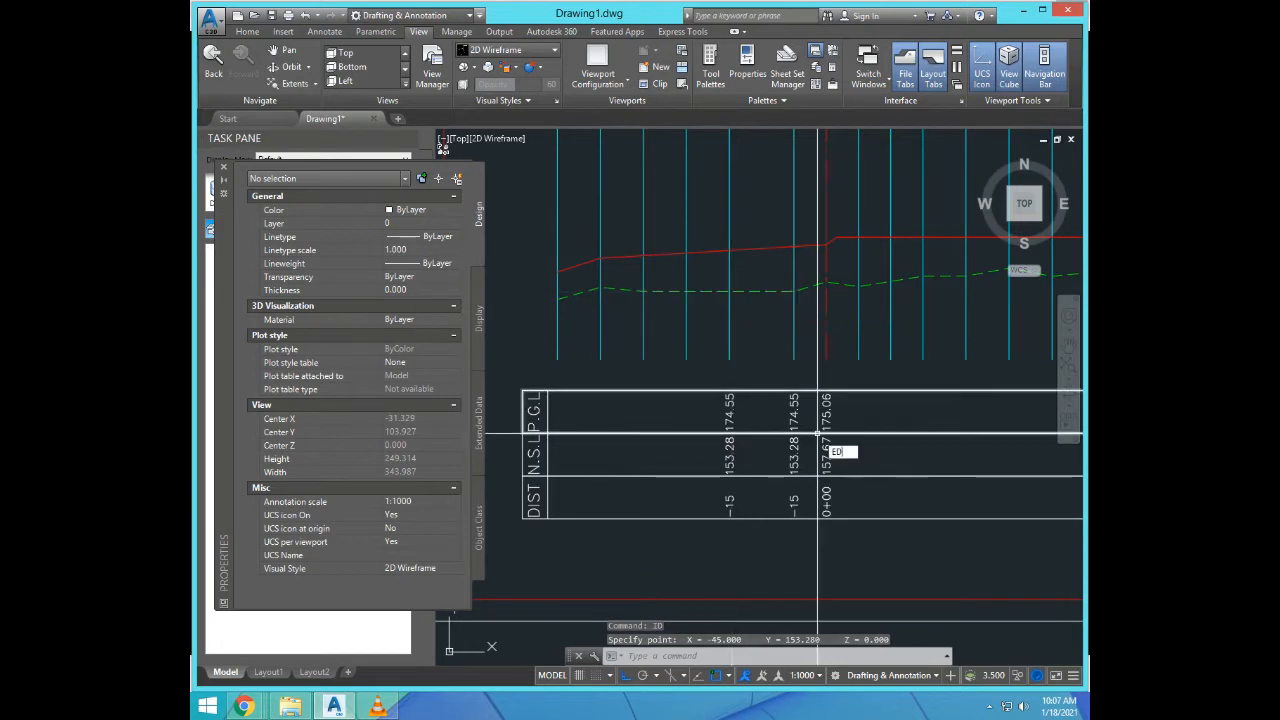
key(Return)
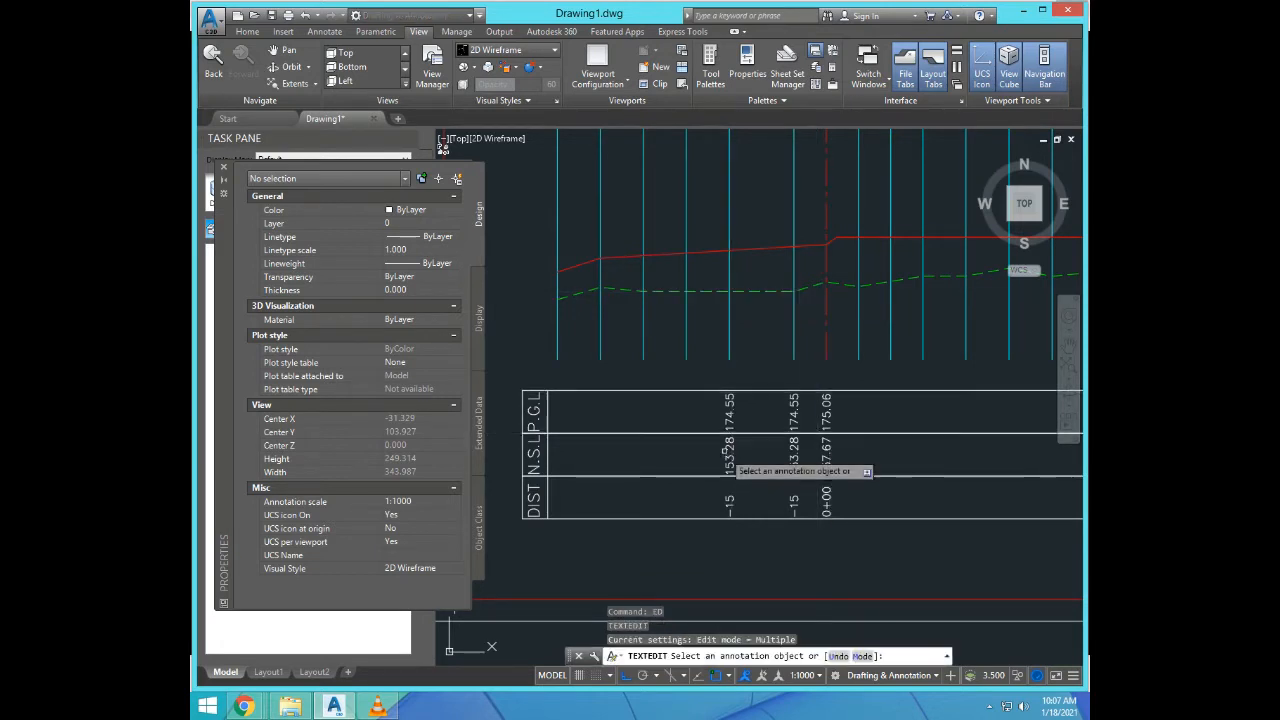
click(730, 502)
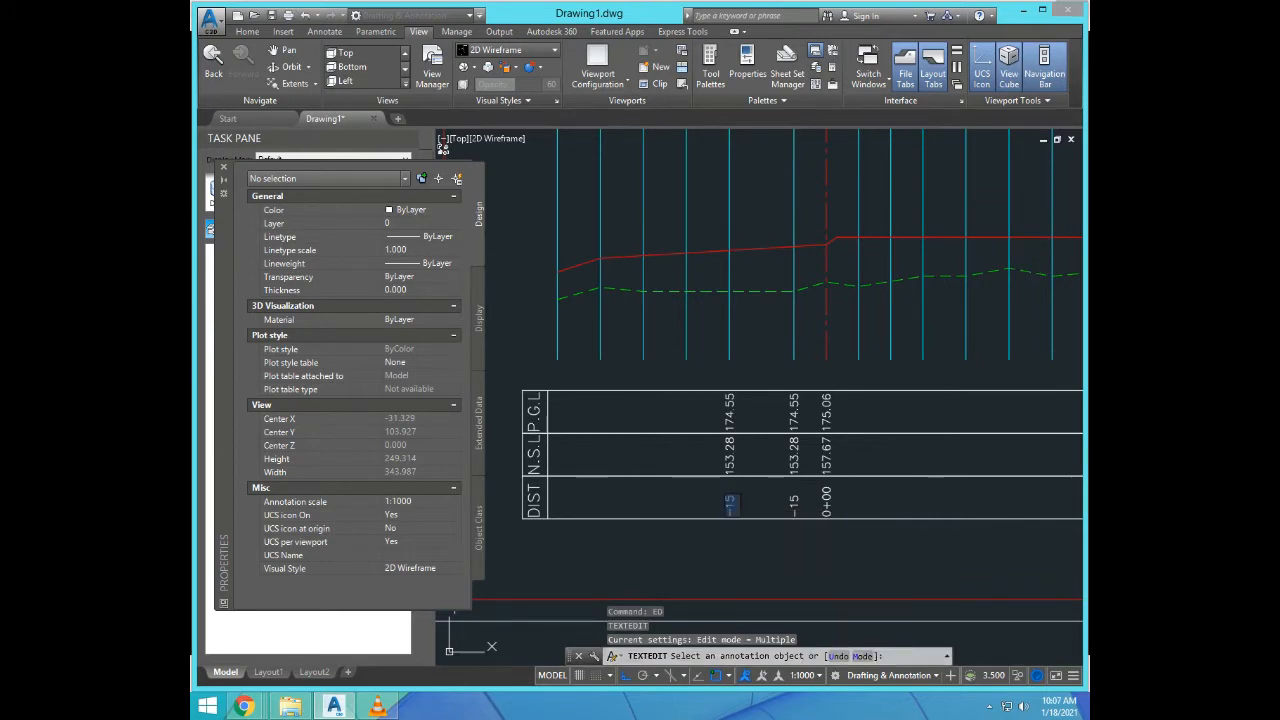
scroll(726, 508, up, 4)
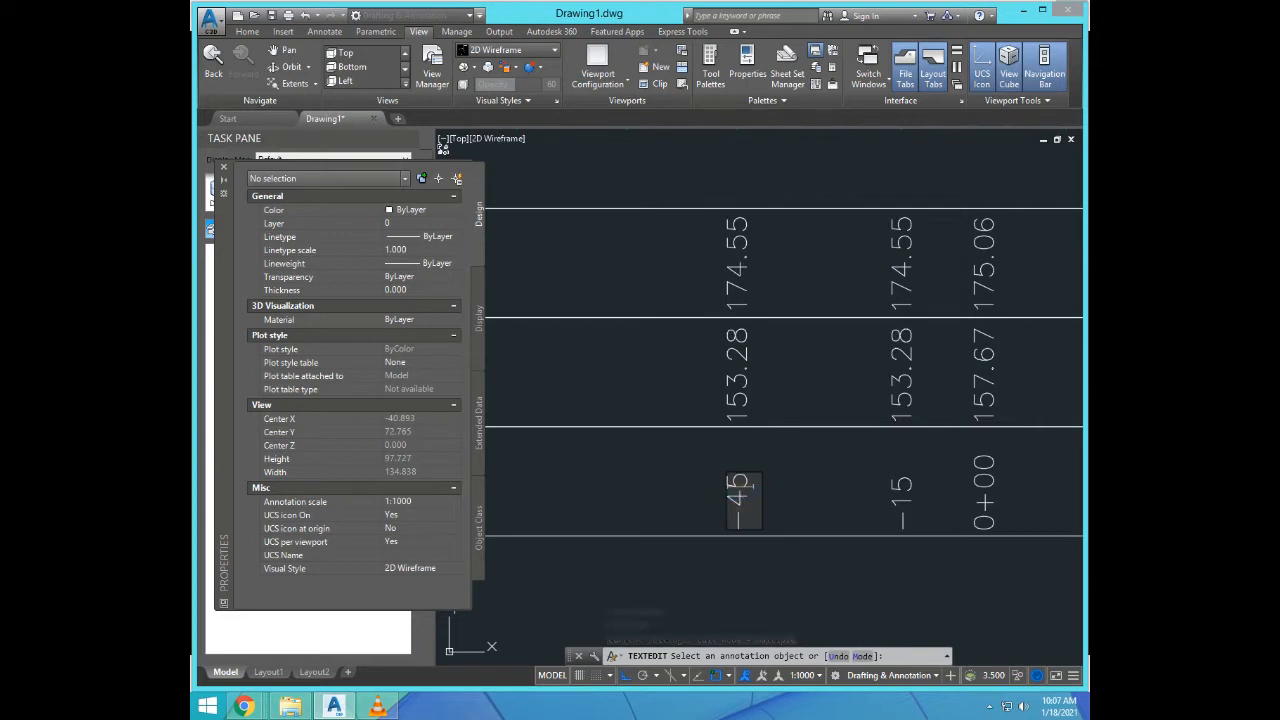
key(Return)
scroll(737, 486, down, 6)
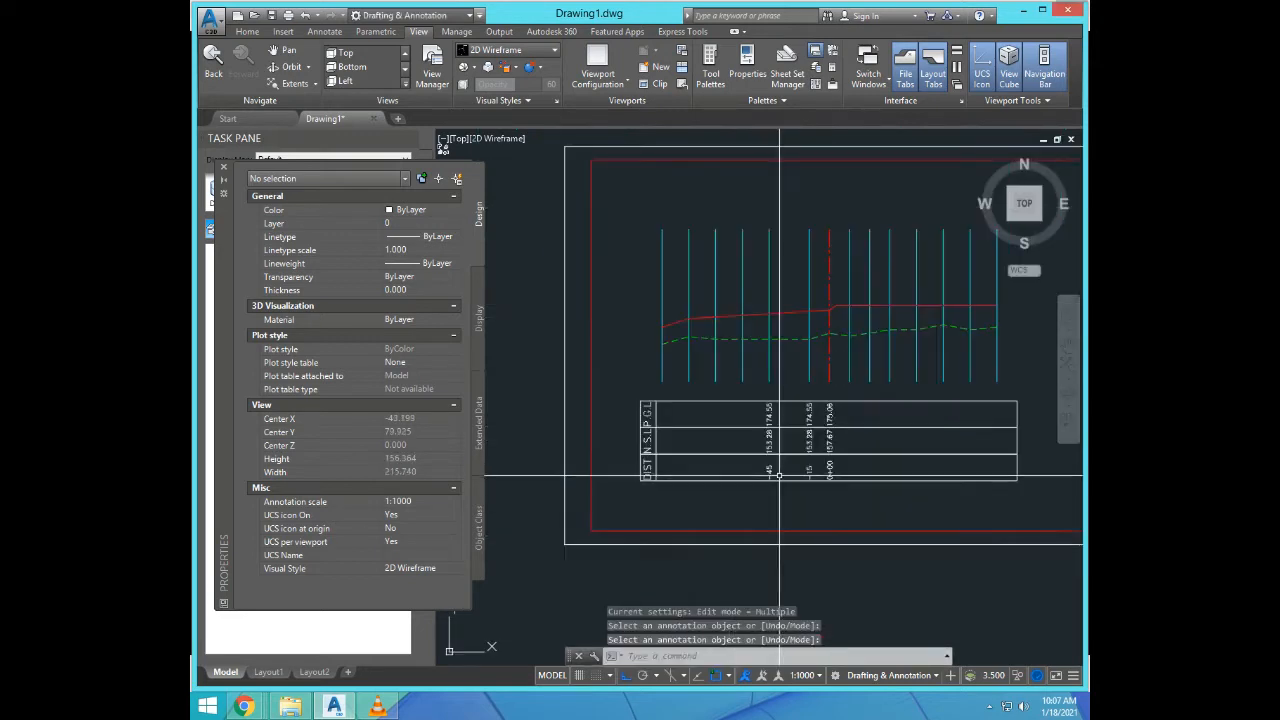
Step: Read the red profile's coordinates on the -45 column's cyan line and replace that column's P.G.L text with 172.34
scroll(778, 337, up, 4)
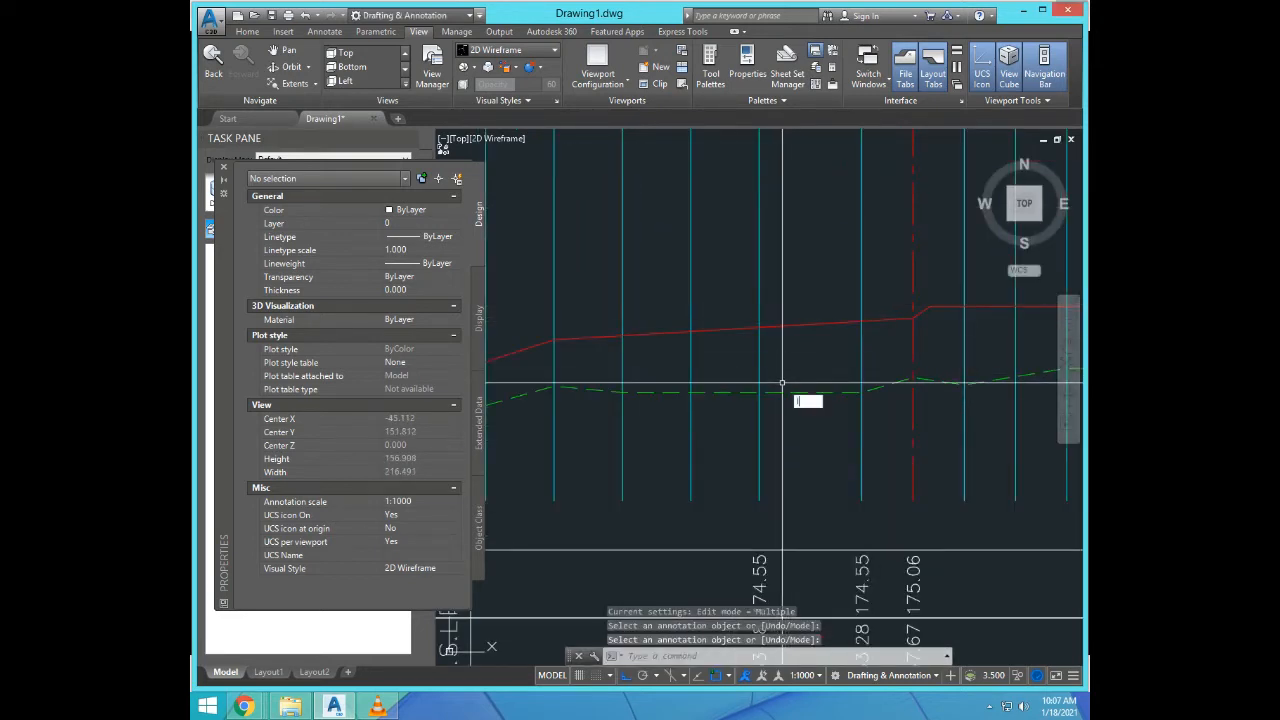
key(Escape)
text(ID)
key(Return)
click(757, 326)
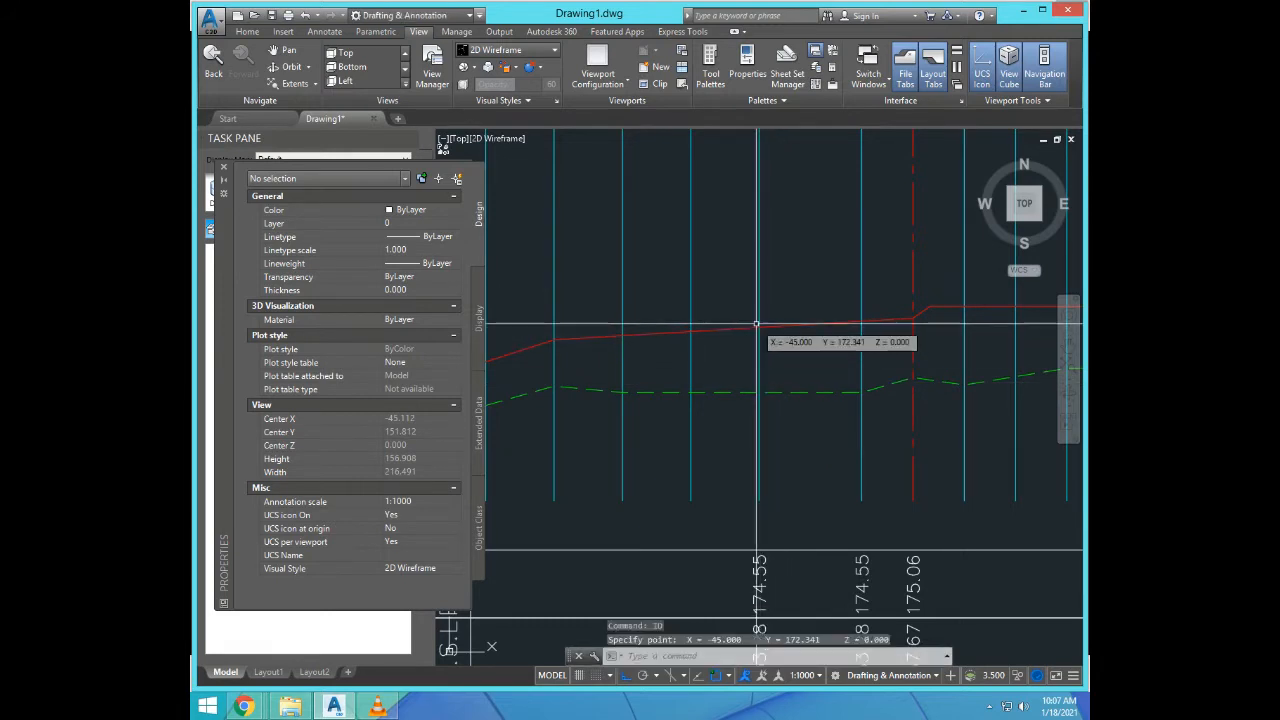
scroll(757, 326, down, 4)
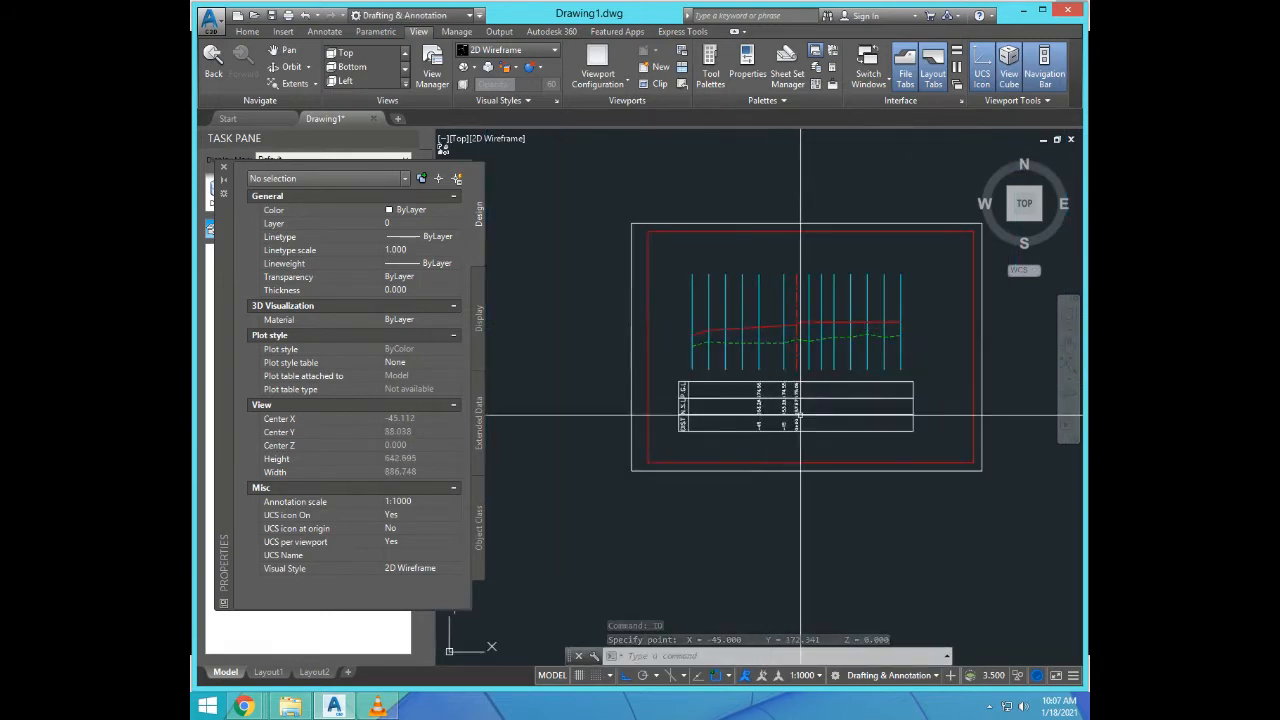
scroll(711, 380, up, 4)
text(E)
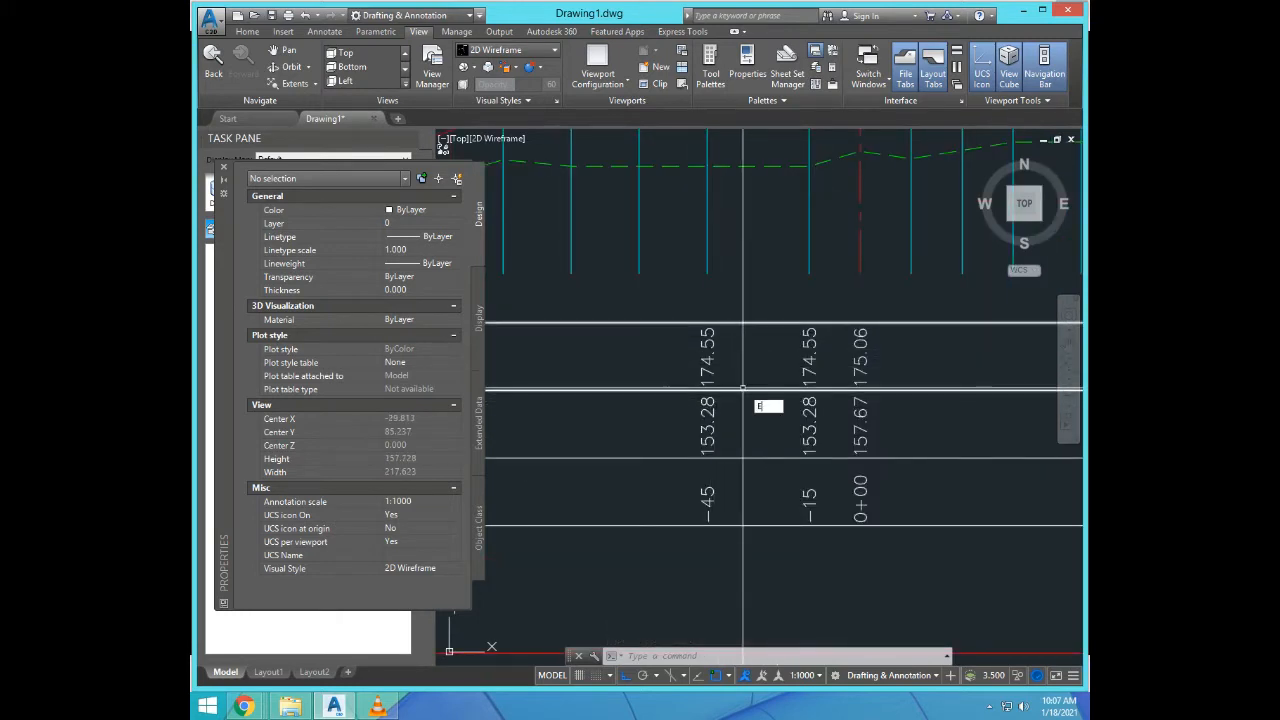
text(D)
key(Return)
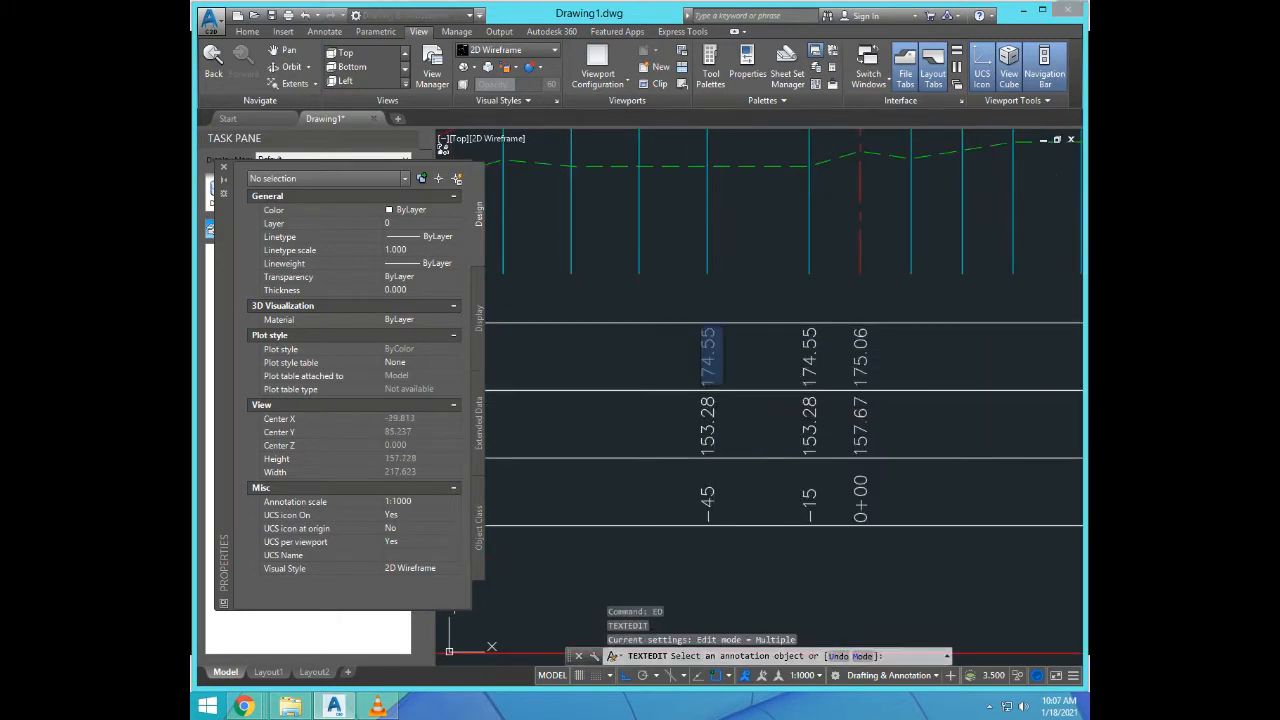
key(BackSpace)
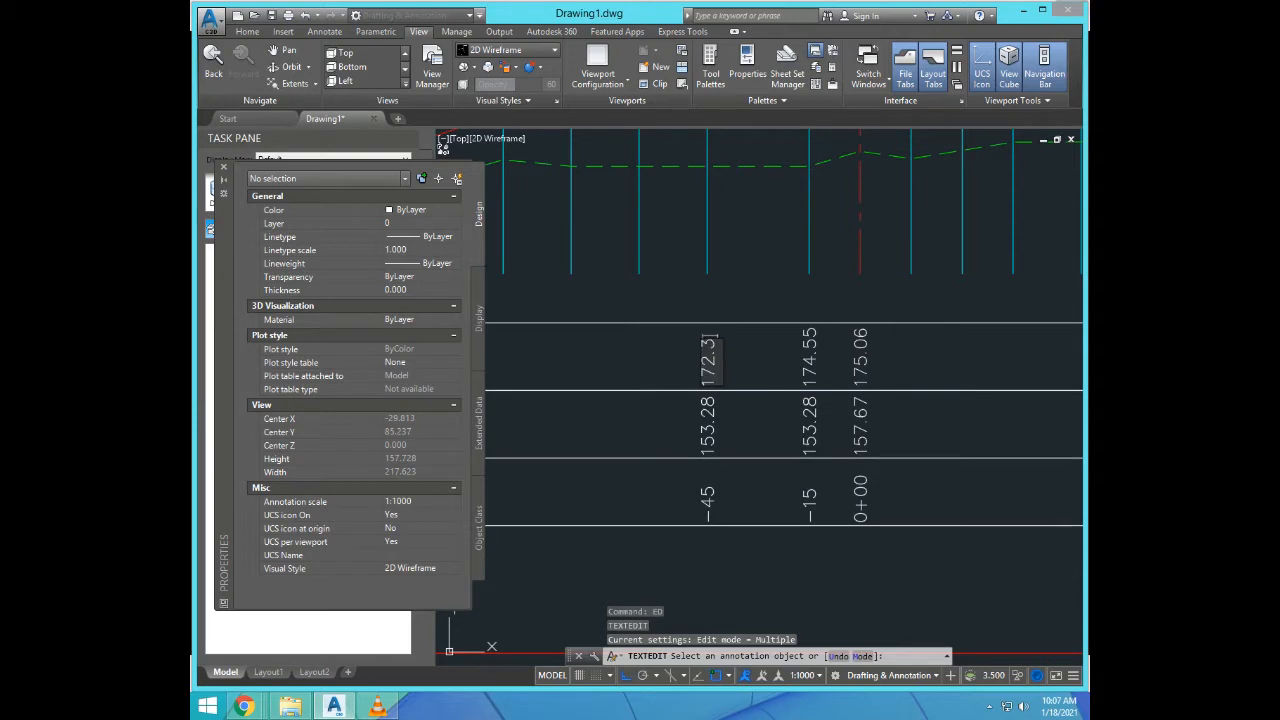
key(Return)
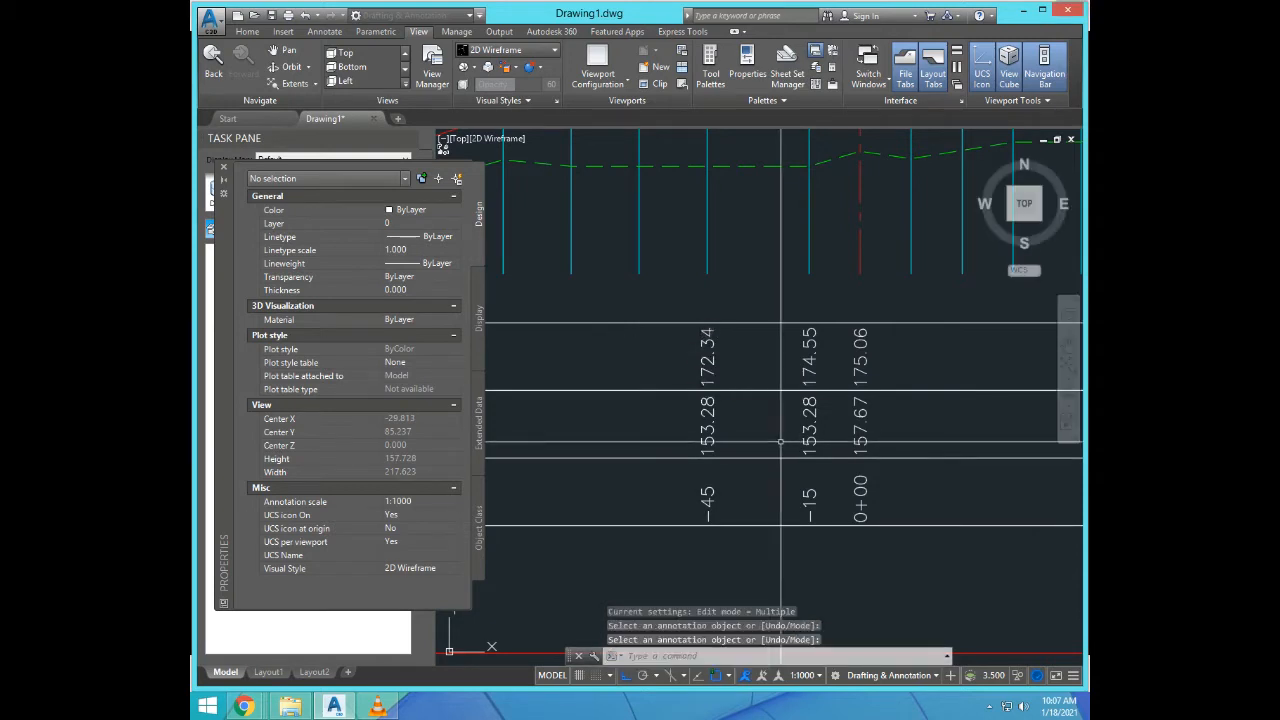
scroll(784, 400, down, 3)
text(COP)
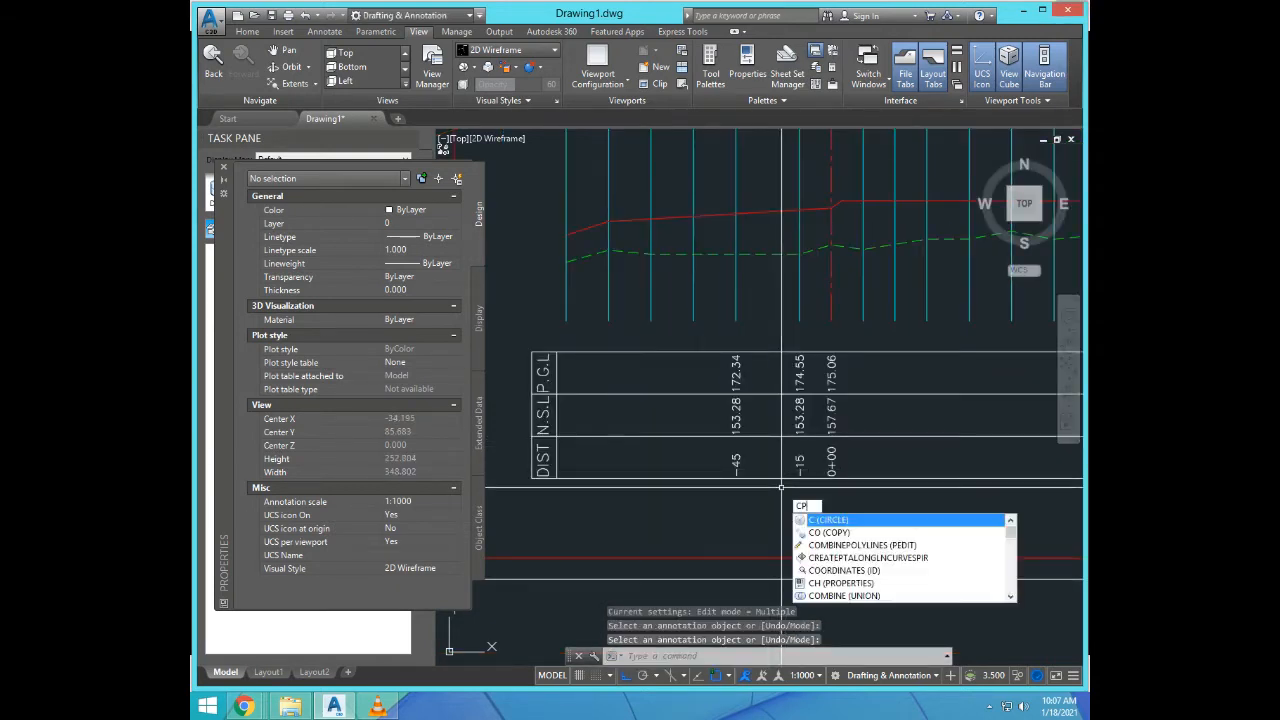
key(Return)
key(Escape)
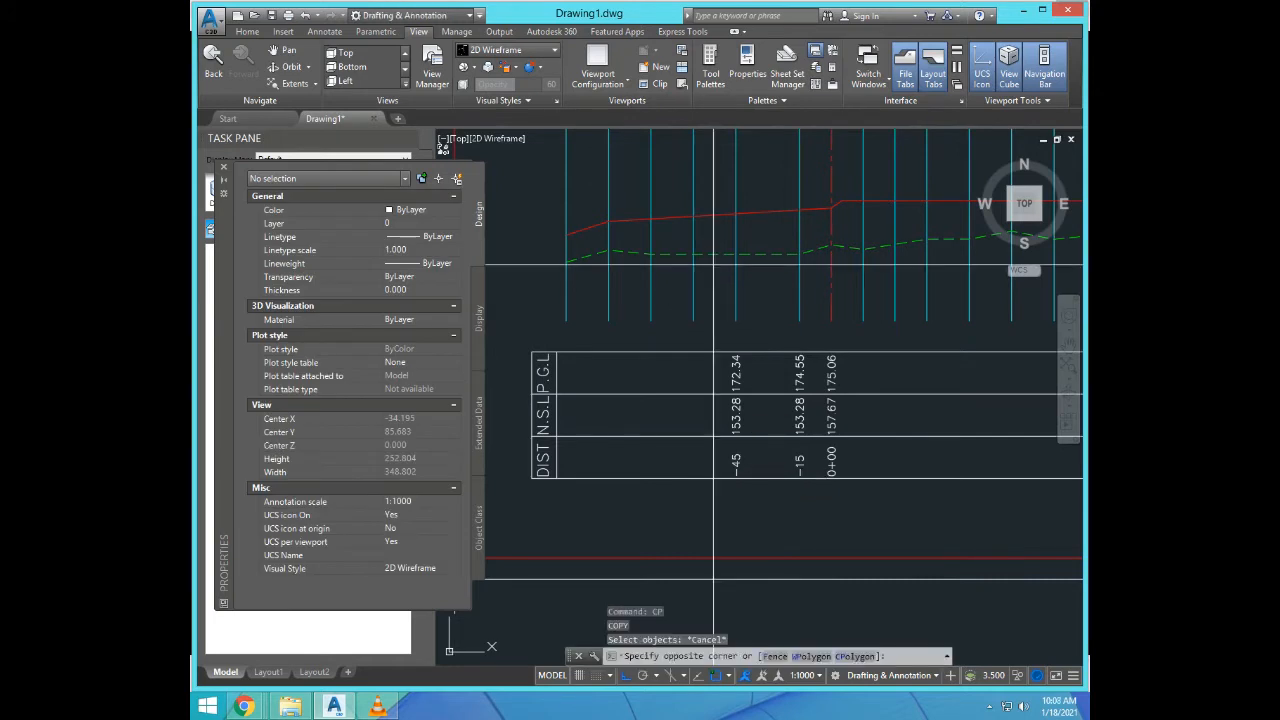
Step: Stretch the green dashed polyline's vertex on the third cyan line left of the centreline onto its vertex on the fourth line
click(694, 252)
click(693, 253)
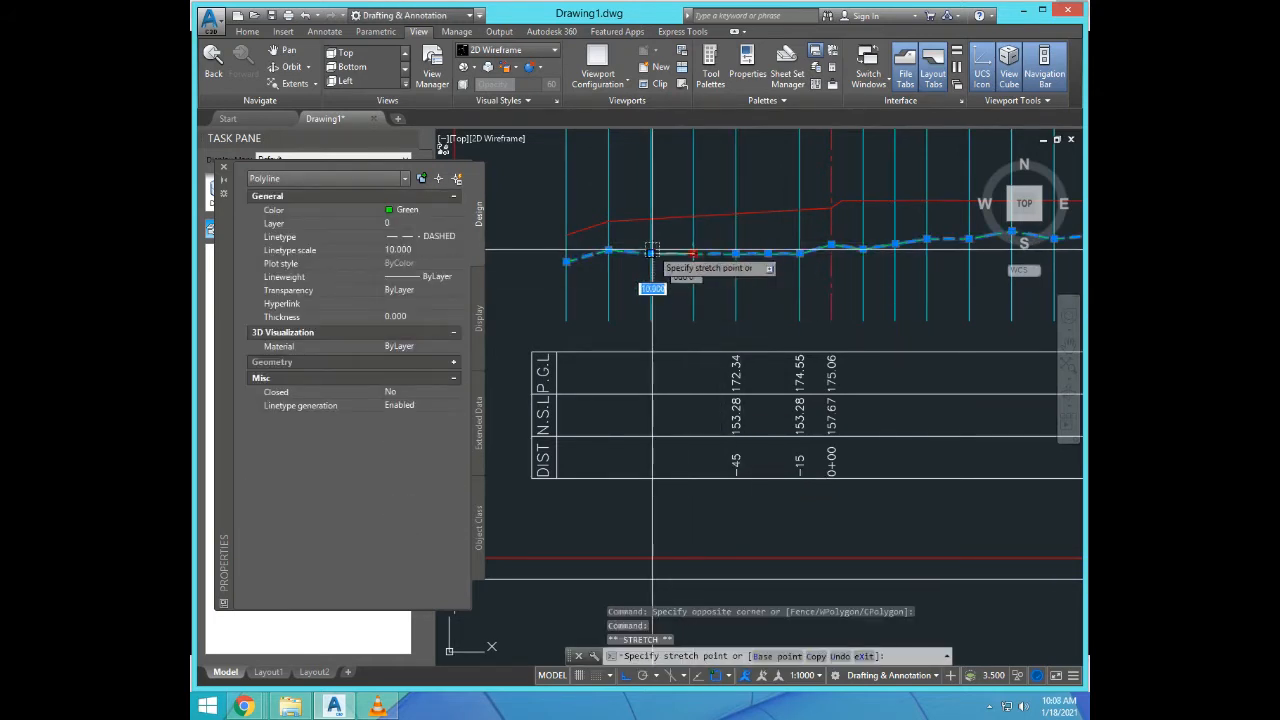
click(651, 253)
key(Escape)
key(Escape)
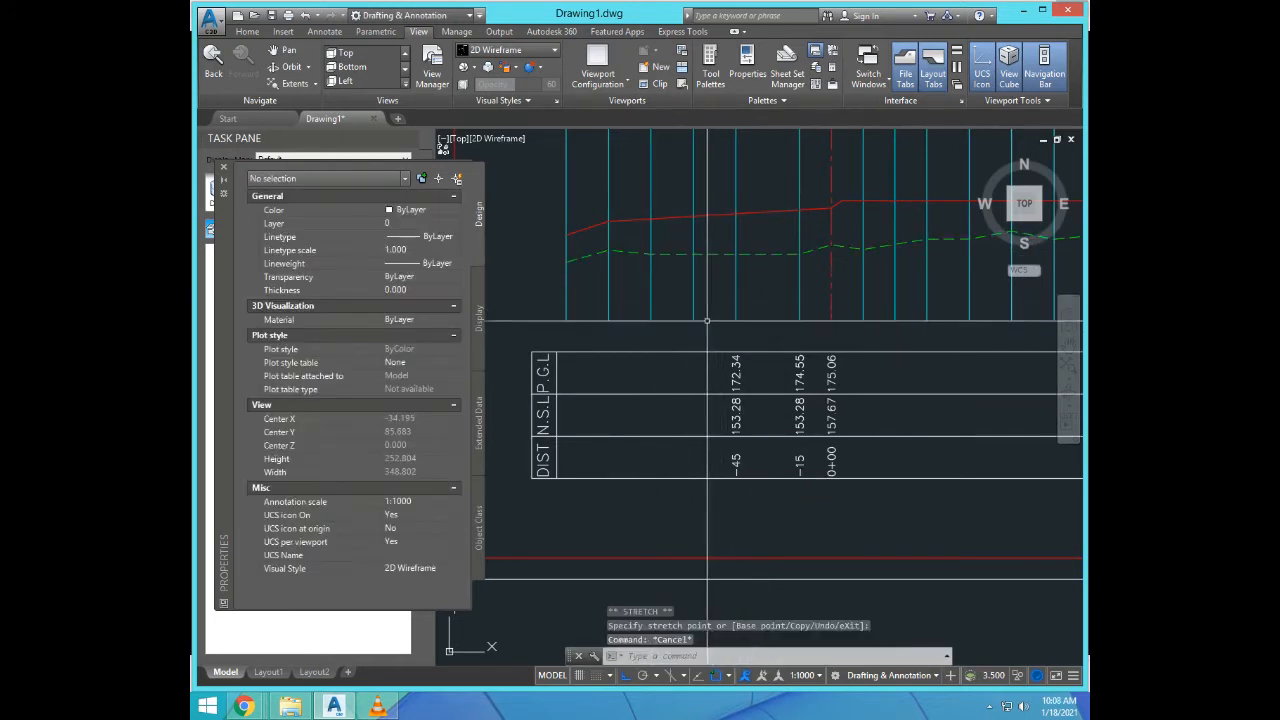
Step: Erase the third cyan vertical line left of the centreline, the one just beyond the -45 column
click(706, 303)
click(686, 316)
text(E)
key(Return)
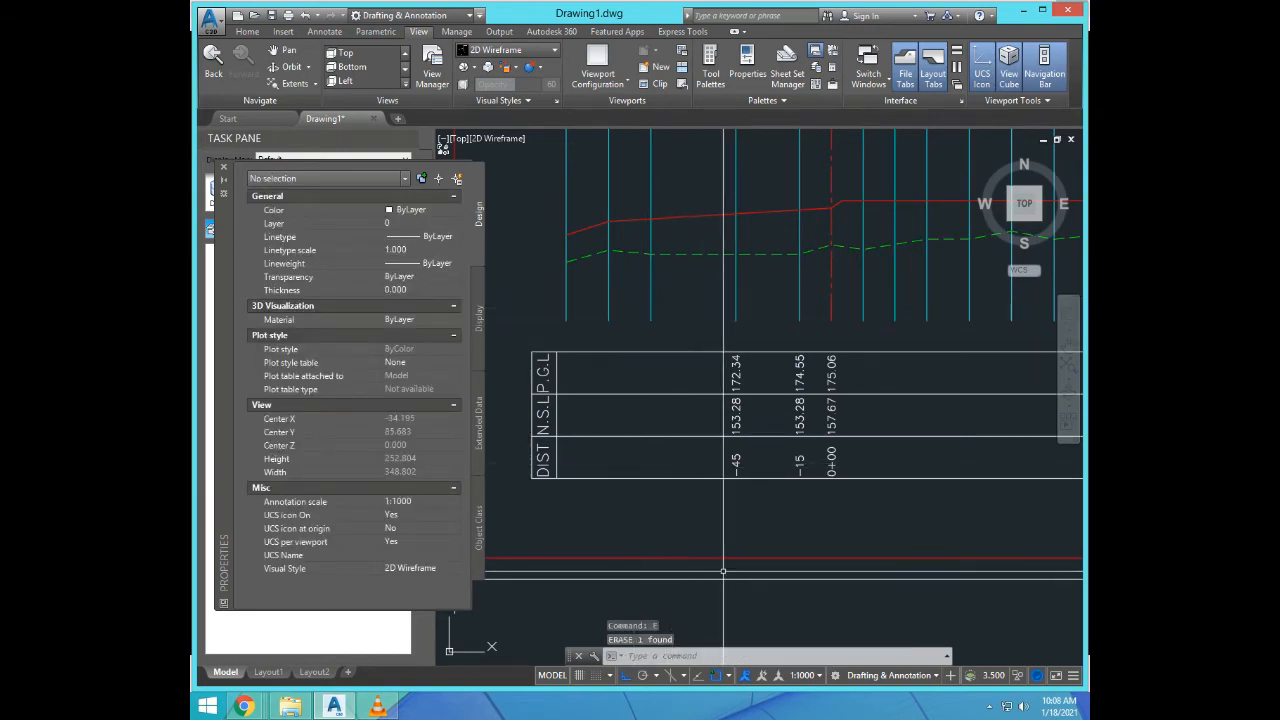
Step: Copy the -45 column's three table texts from its line's lower end to that of the next cyan line further left
text(CO)
key(Return)
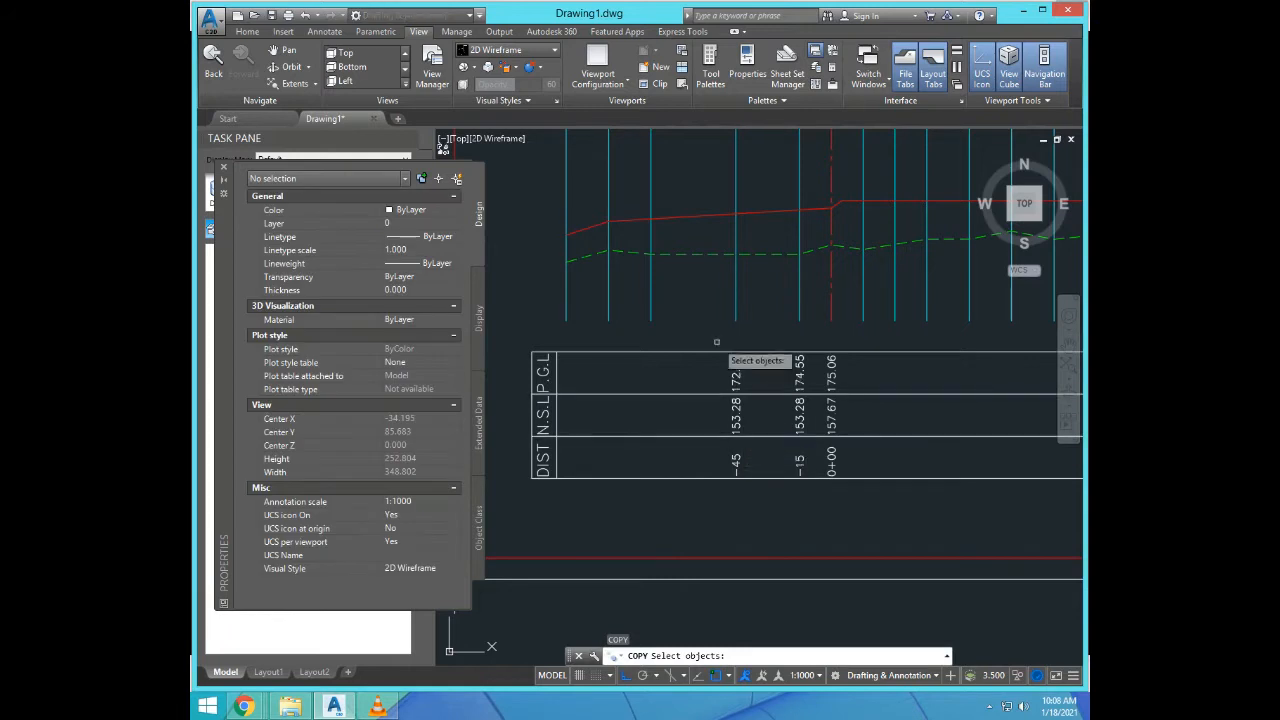
click(710, 332)
click(768, 520)
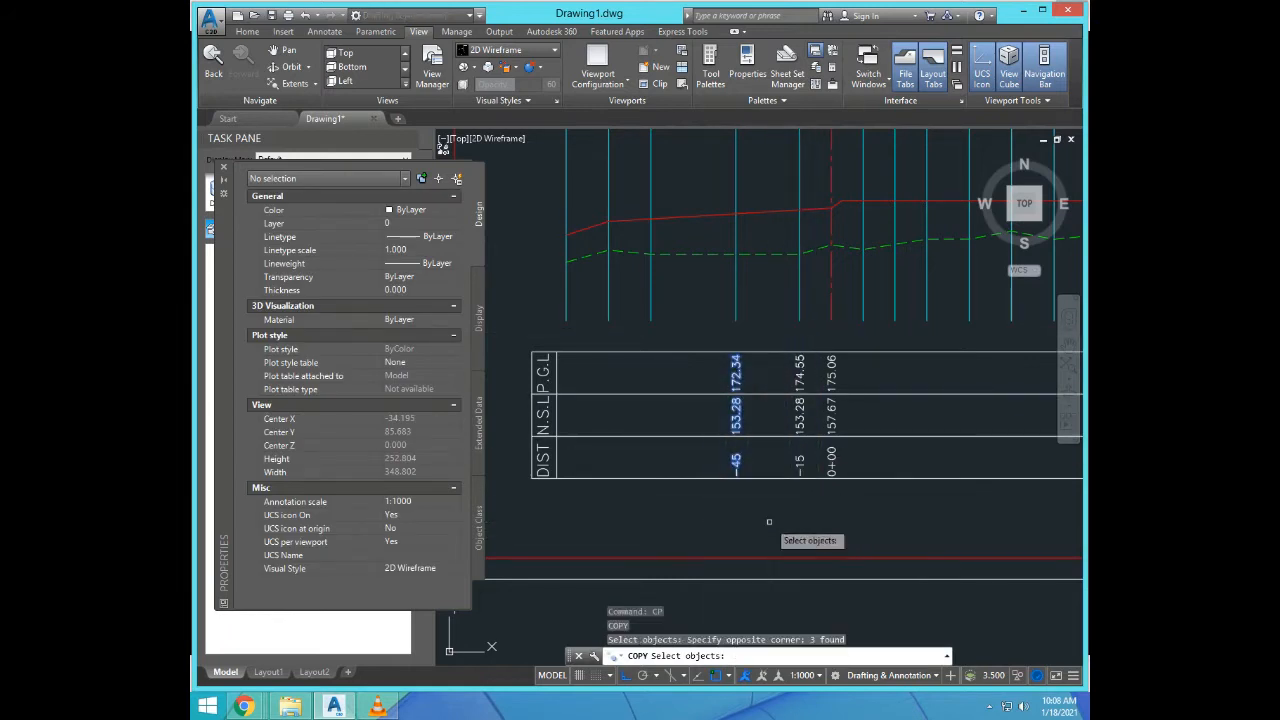
key(Return)
click(735, 320)
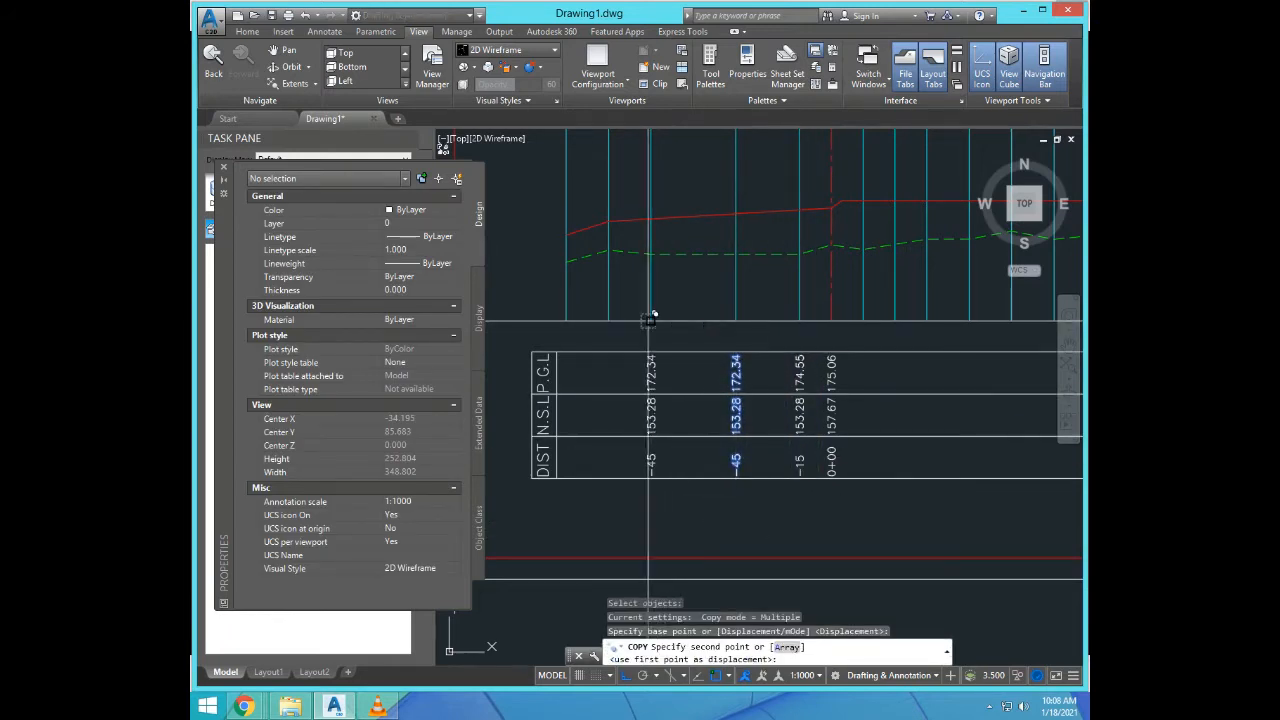
click(651, 320)
key(Escape)
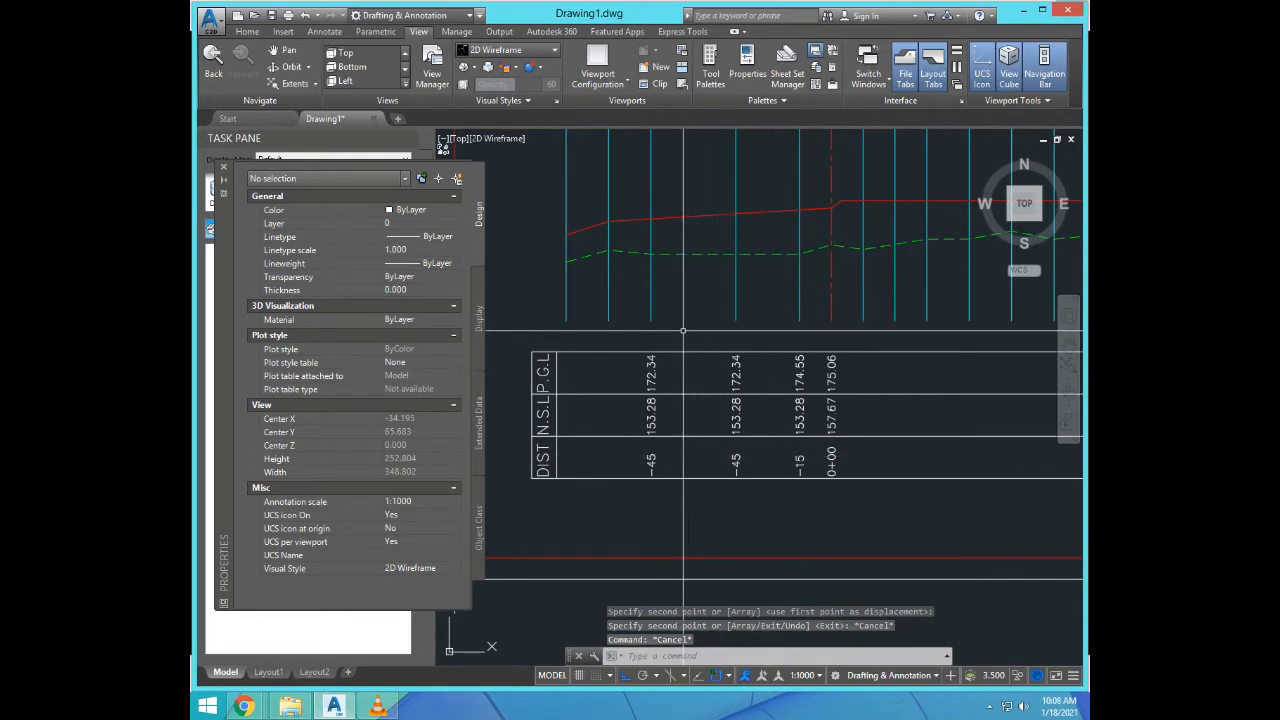
Step: Read the green polyline's coordinates on the third remaining cyan line left of the centreline and look them up in the command history
text(ID)
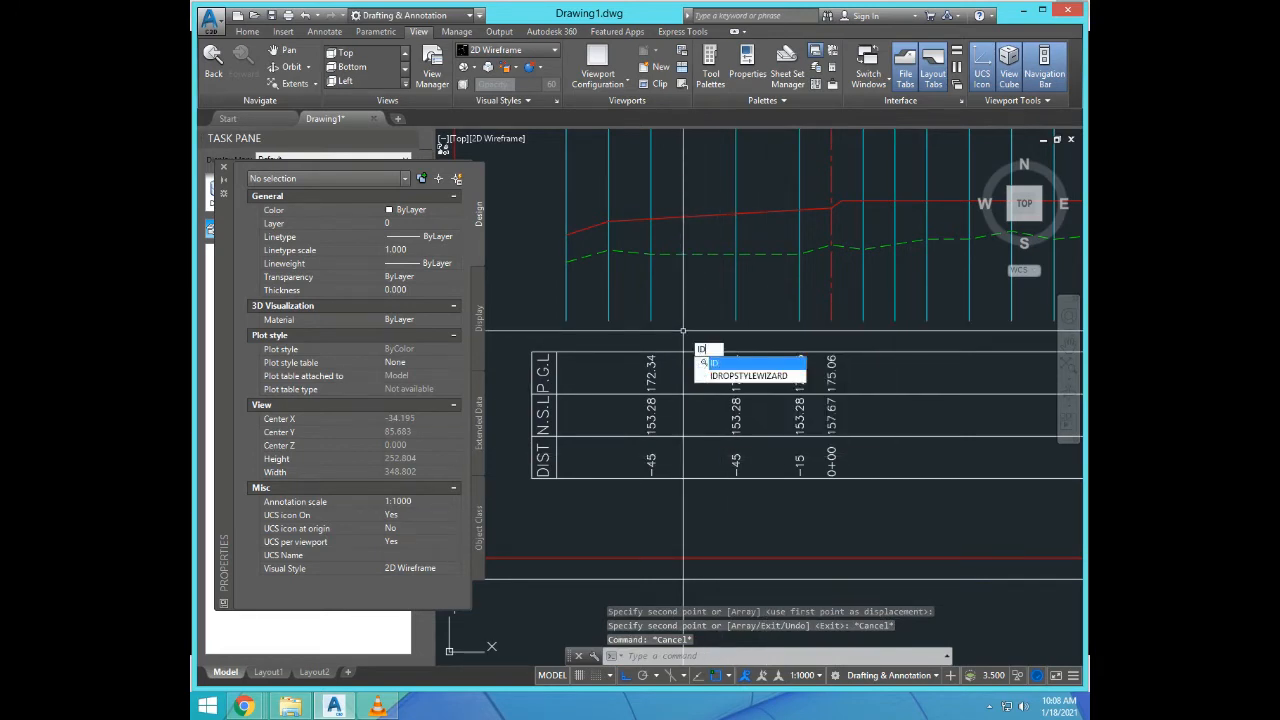
key(Return)
click(649, 251)
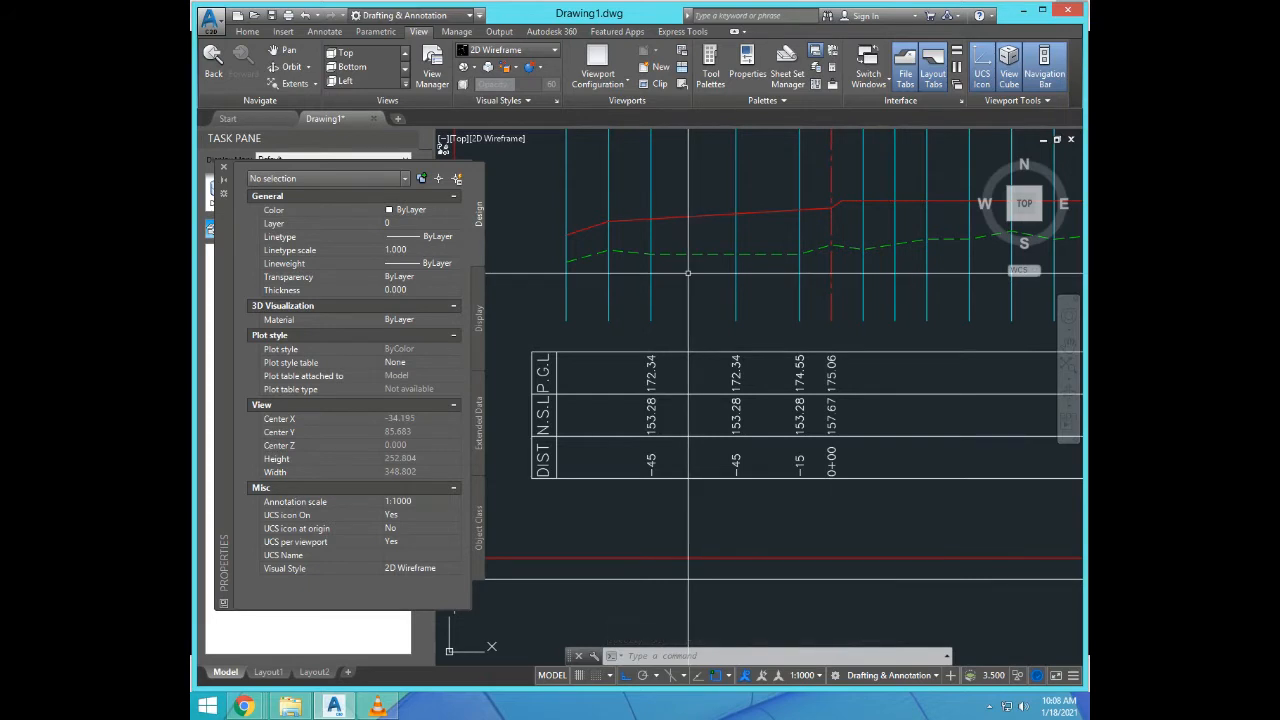
key(F2)
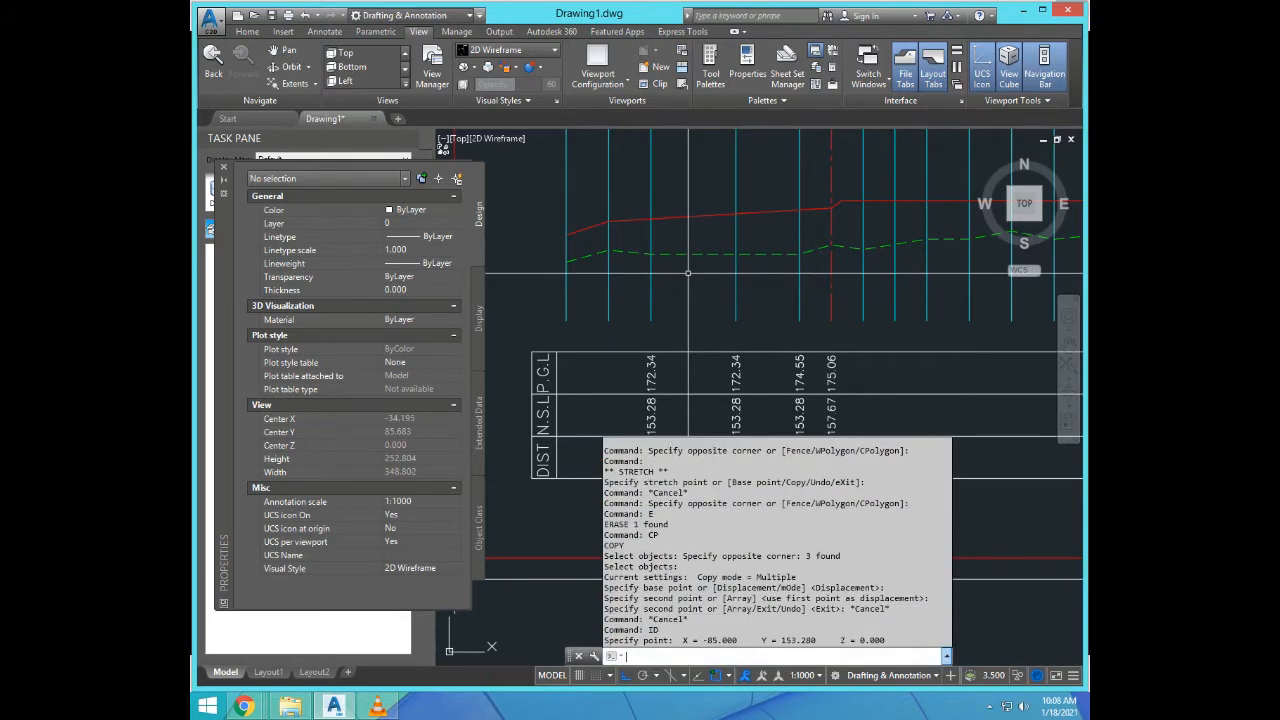
key(Escape)
Step: Stretch the green polyline's vertex down along the third cyan line left of the centreline to a height of about Y 148.4
click(691, 286)
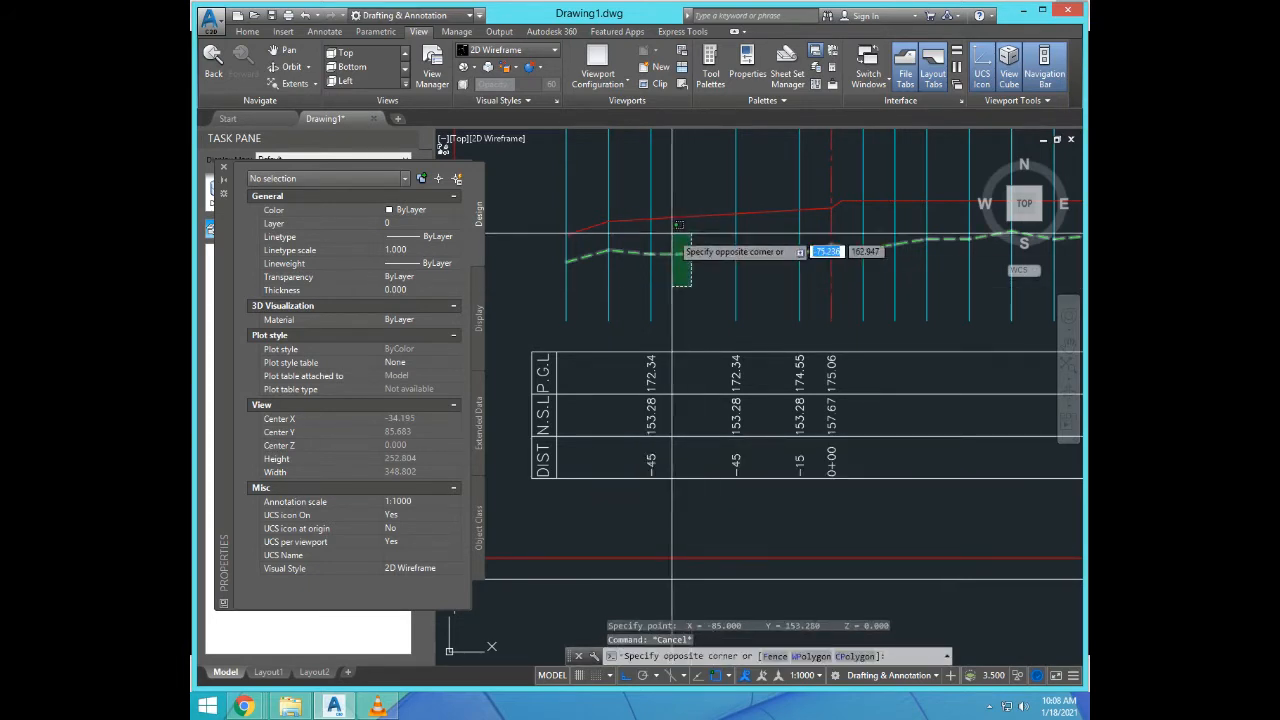
click(668, 230)
scroll(626, 228, up, 3)
click(729, 335)
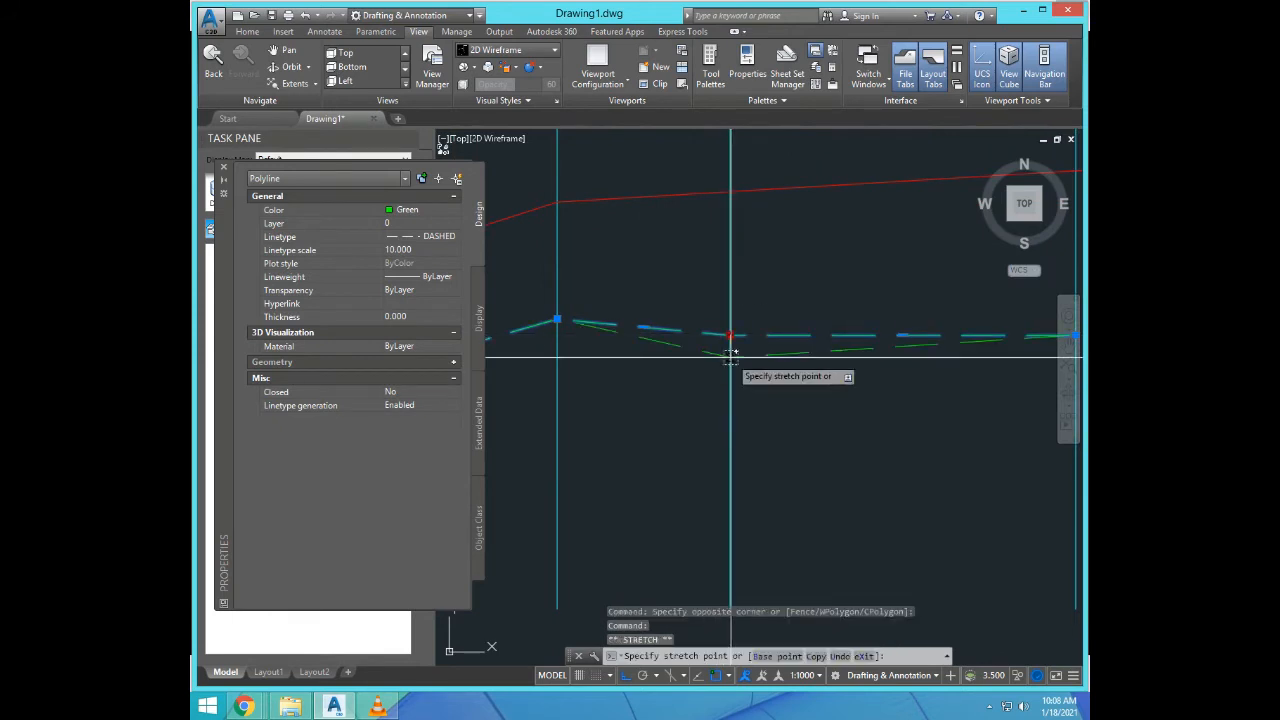
scroll(730, 365, down, 2)
scroll(745, 385, down, 2)
key(Escape)
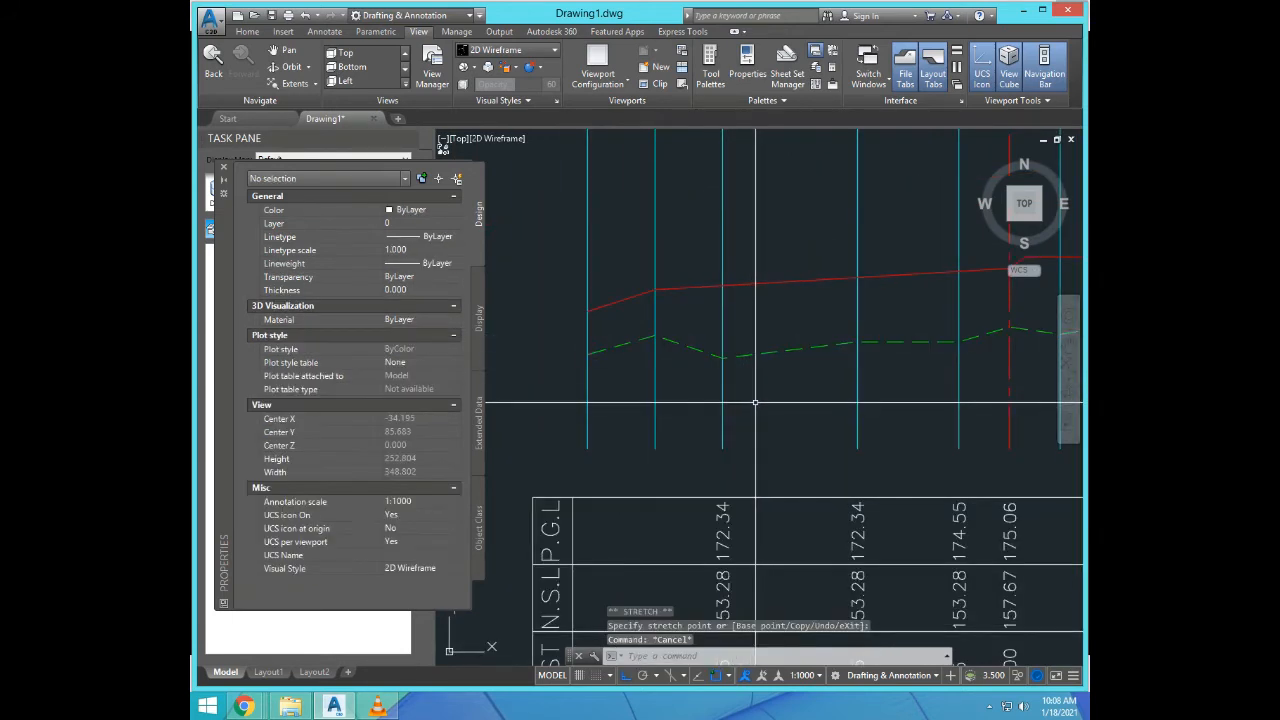
Step: Read the coordinates of the lowered green vertex and replace the N.S.L text below its cyan line with 148.11
text(ID)
key(Return)
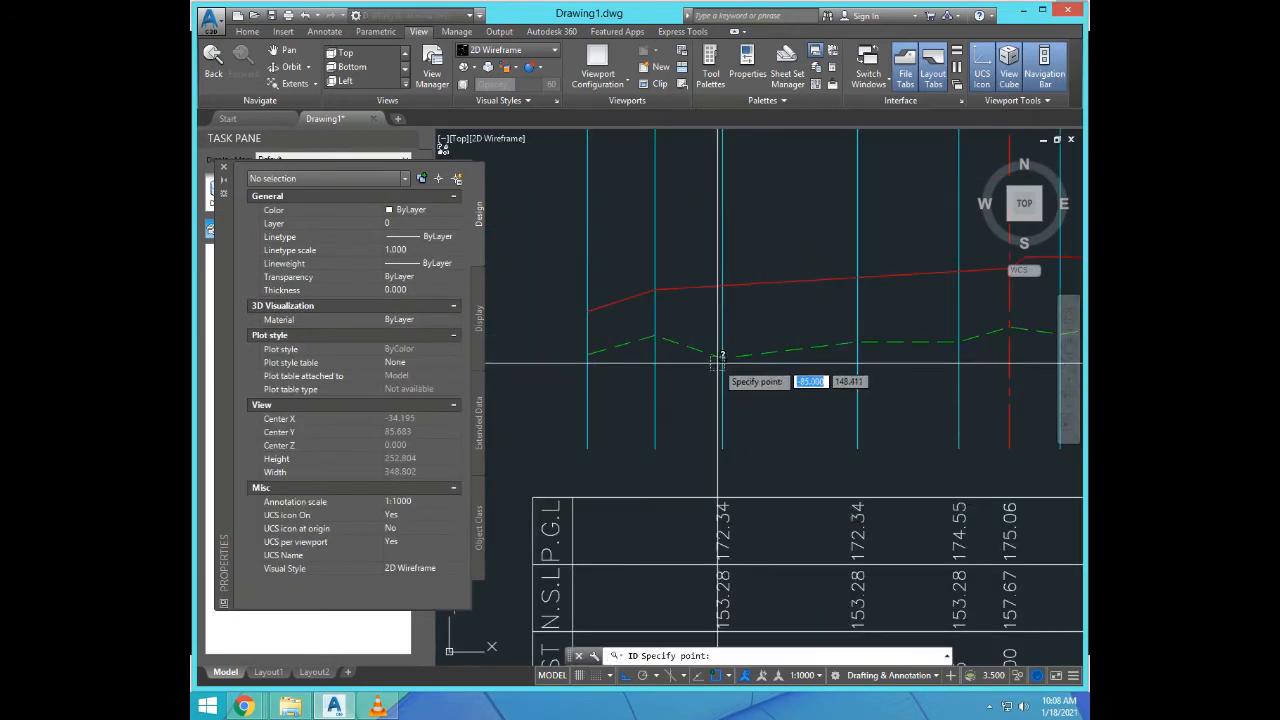
click(722, 360)
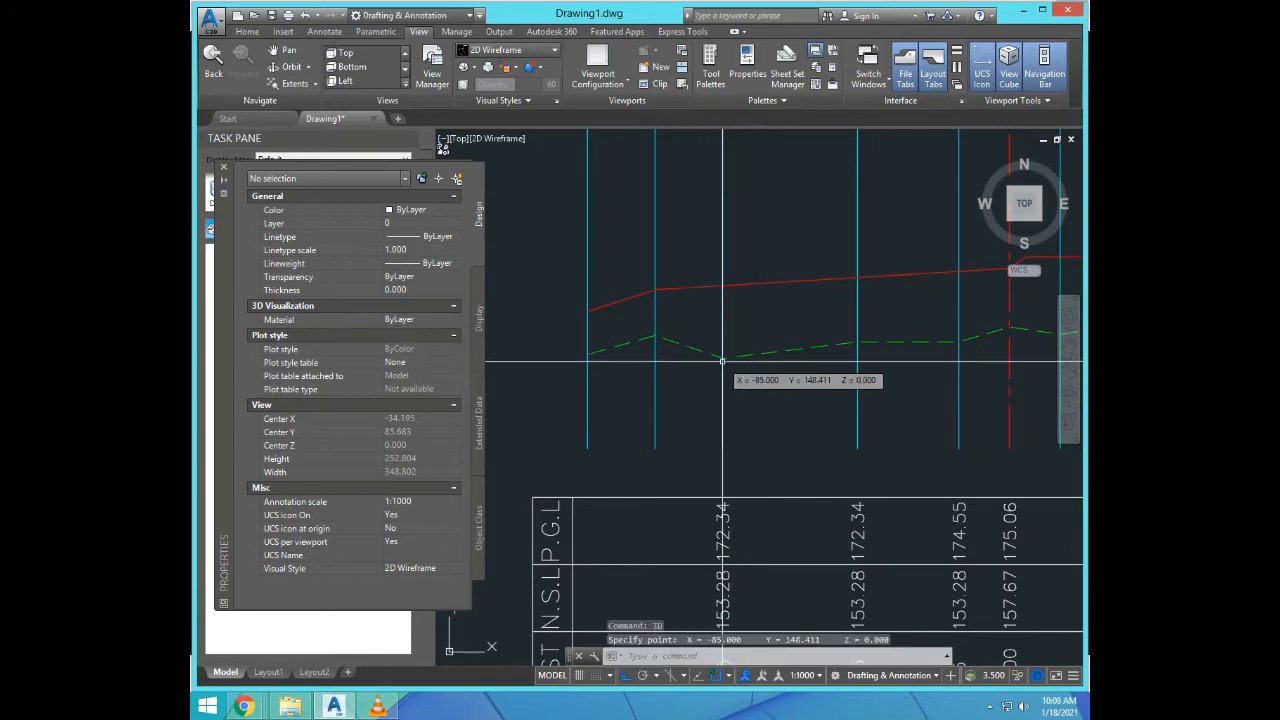
scroll(722, 360, down, 4)
scroll(760, 450, up, 7)
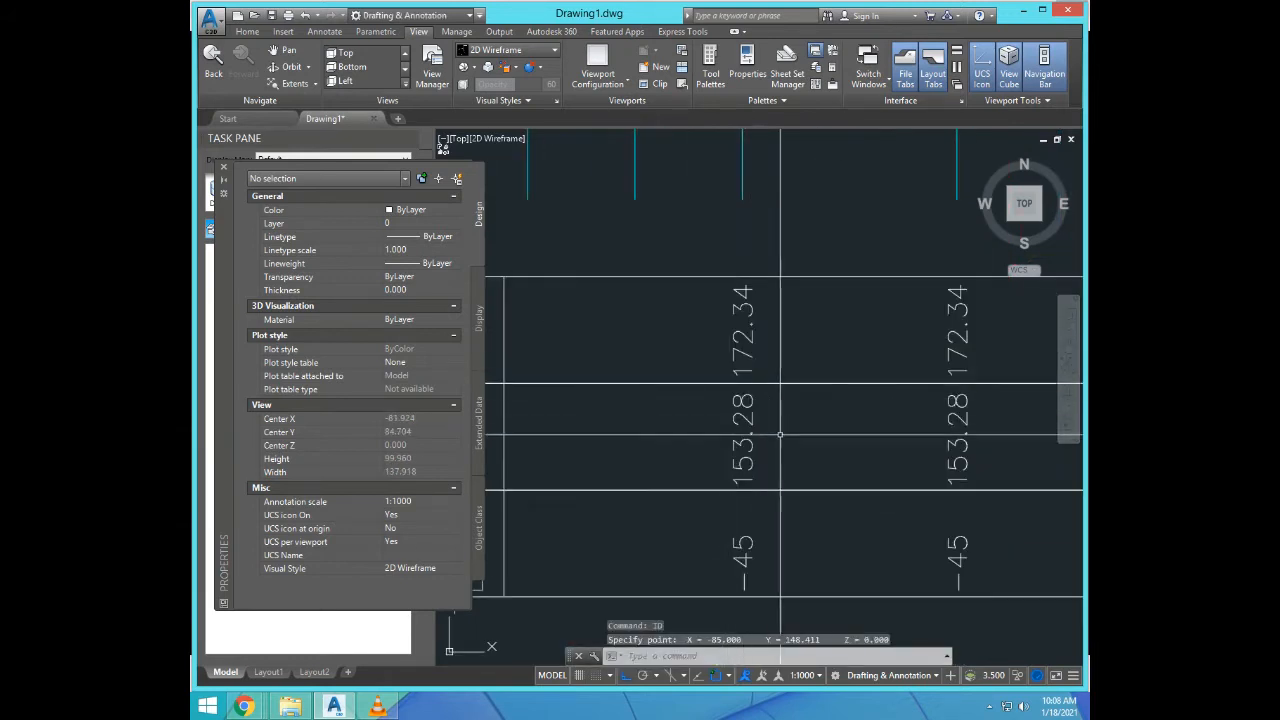
text(ed)
key(Return)
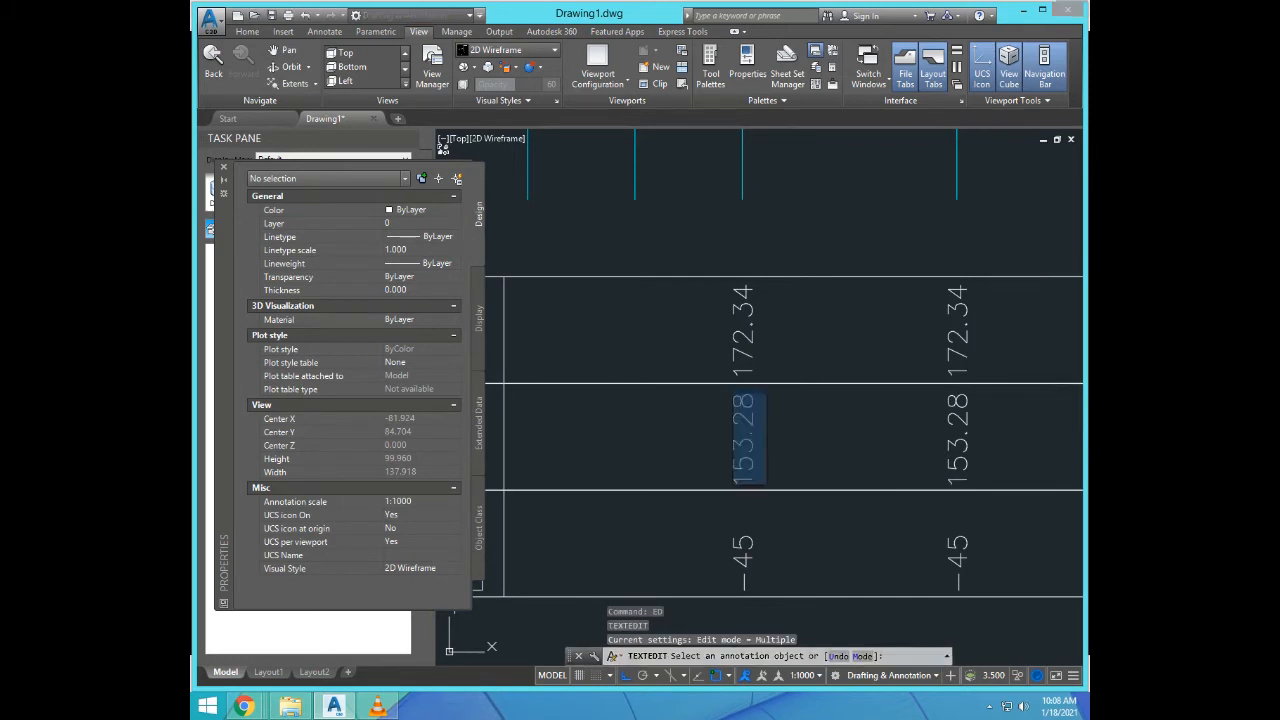
text(148.11)
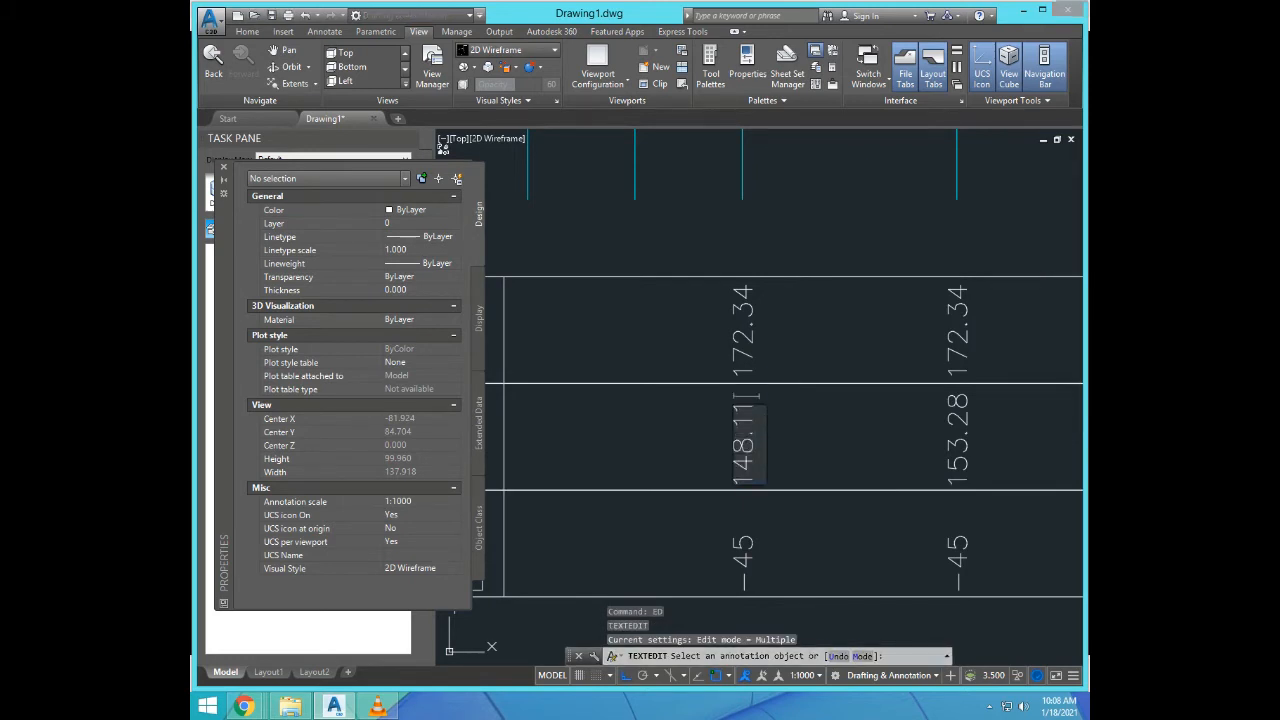
key(Return)
key(Return)
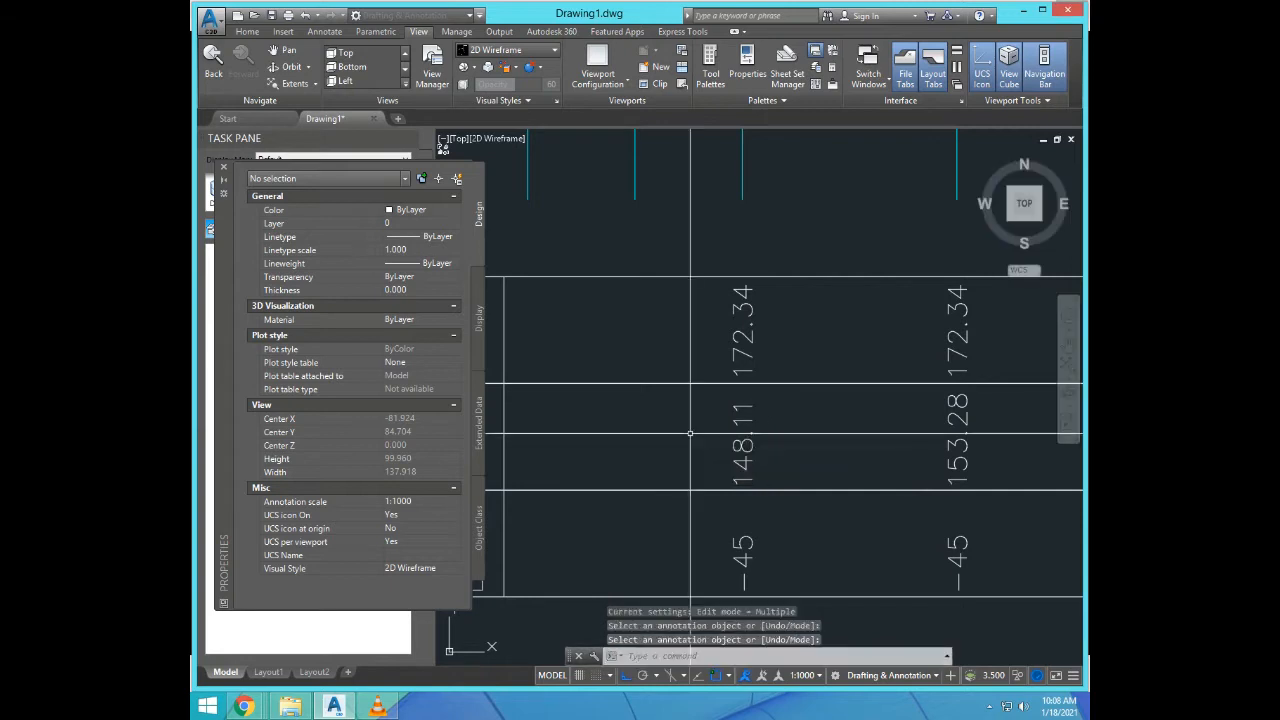
Step: Look up the vertex's X coordinate in the command history and set the DIST text of the 148.11 column to -85
key(F2)
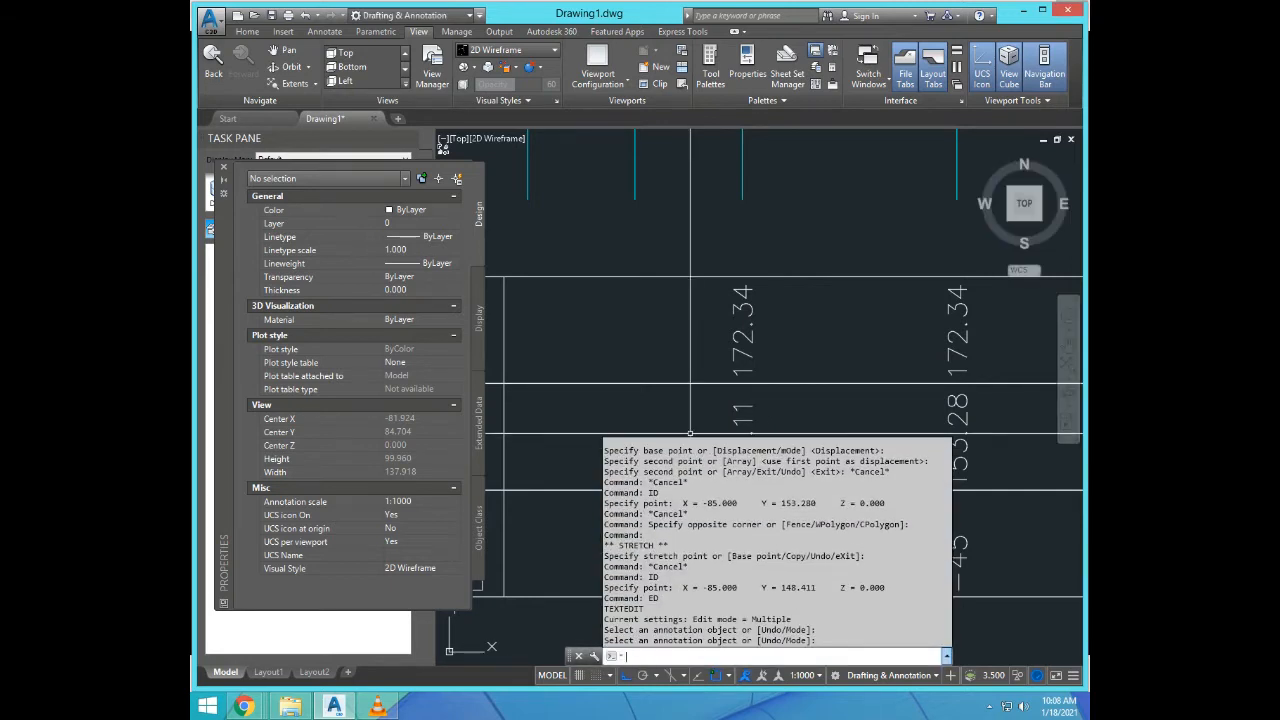
key(Escape)
key(Escape)
scroll(744, 508, down, 6)
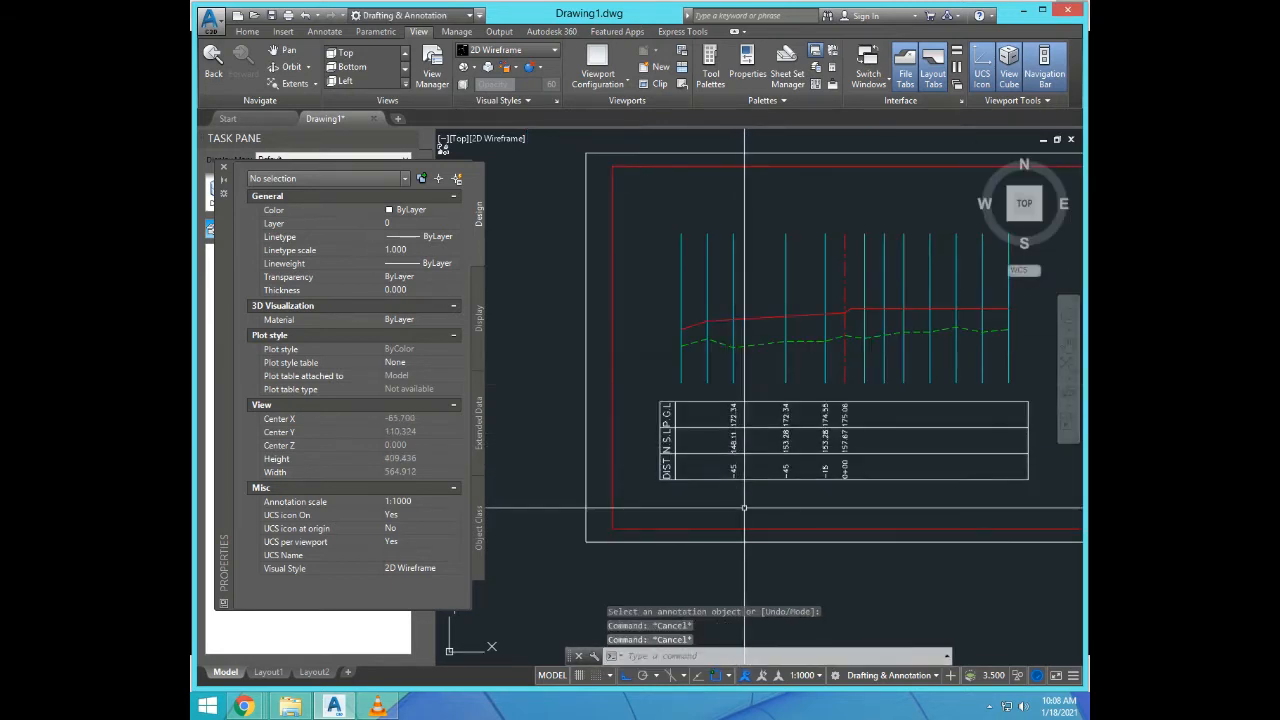
text(ED)
key(Return)
scroll(733, 470, up, 6)
click(745, 478)
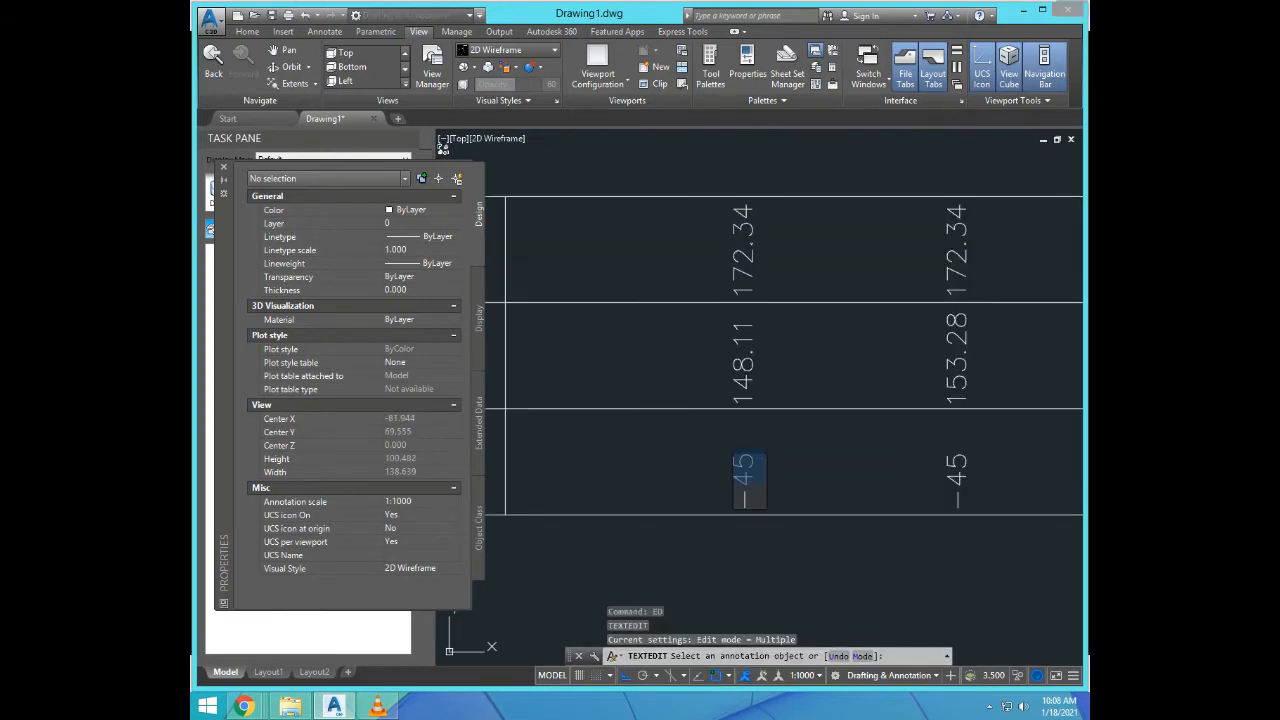
text(-85)
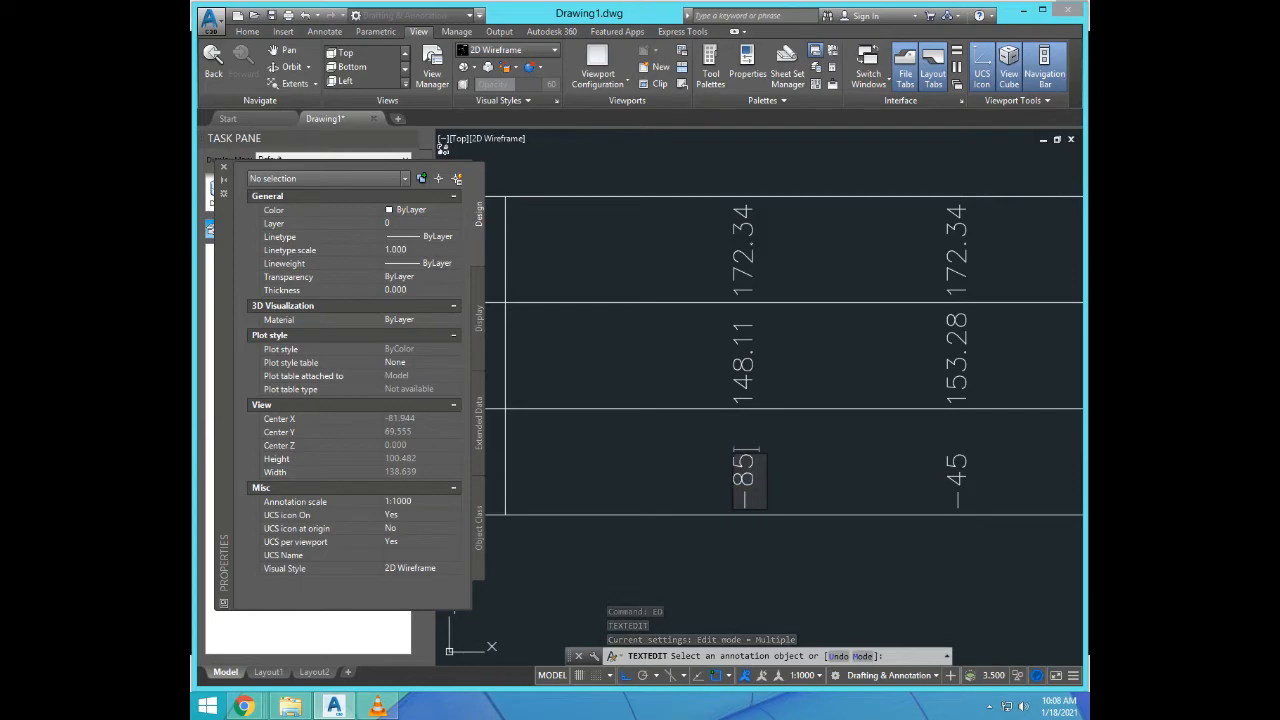
key(Return)
scroll(829, 480, down, 5)
scroll(790, 425, up, 4)
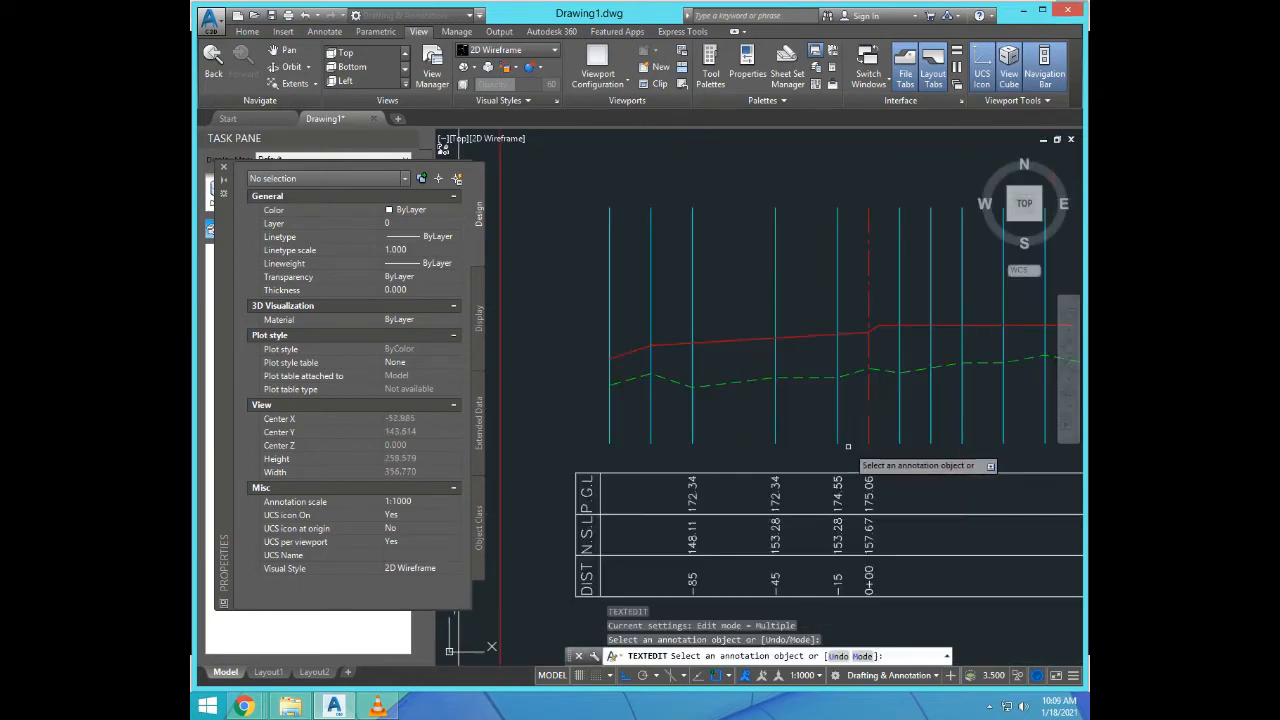
Step: Query the coordinates of the red P.G.L line where it crosses the cyan vertical line at distance -85
key(Return)
scroll(791, 377, down, 2)
scroll(792, 480, up, 4)
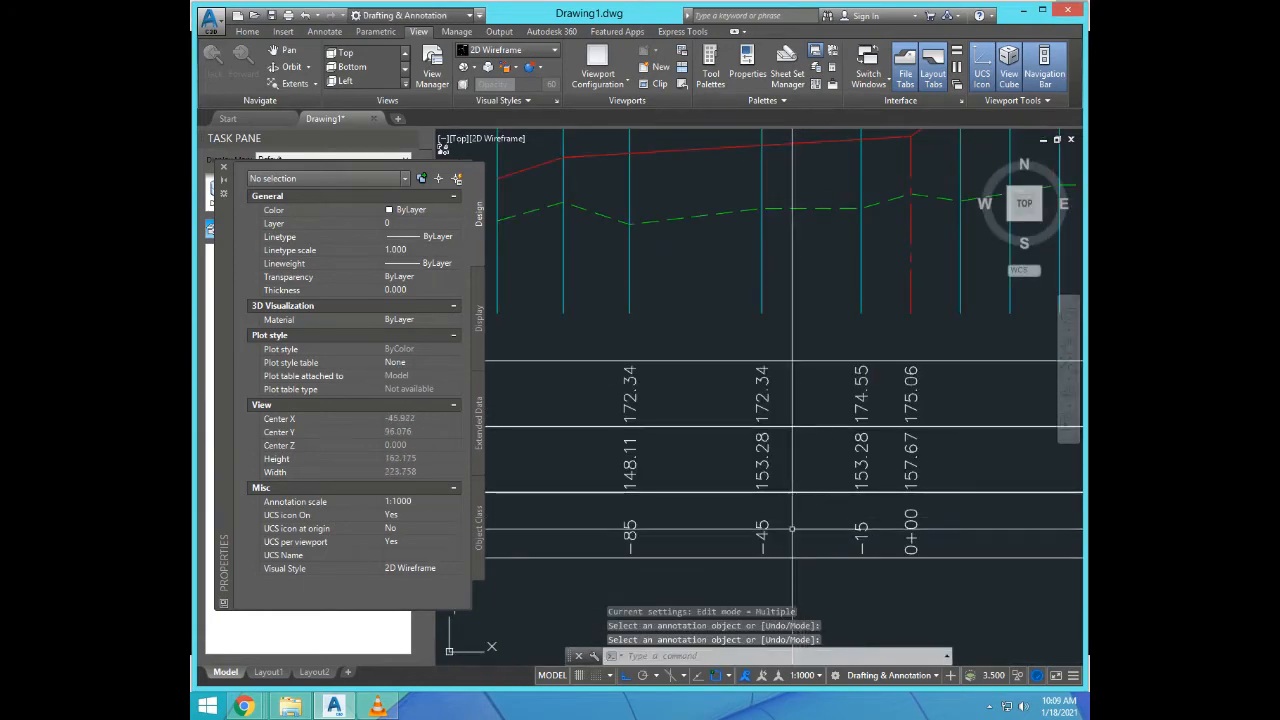
scroll(795, 532, down, 2)
middle_drag(795, 532, 749, 483)
scroll(749, 483, down, 3)
scroll(697, 311, up, 5)
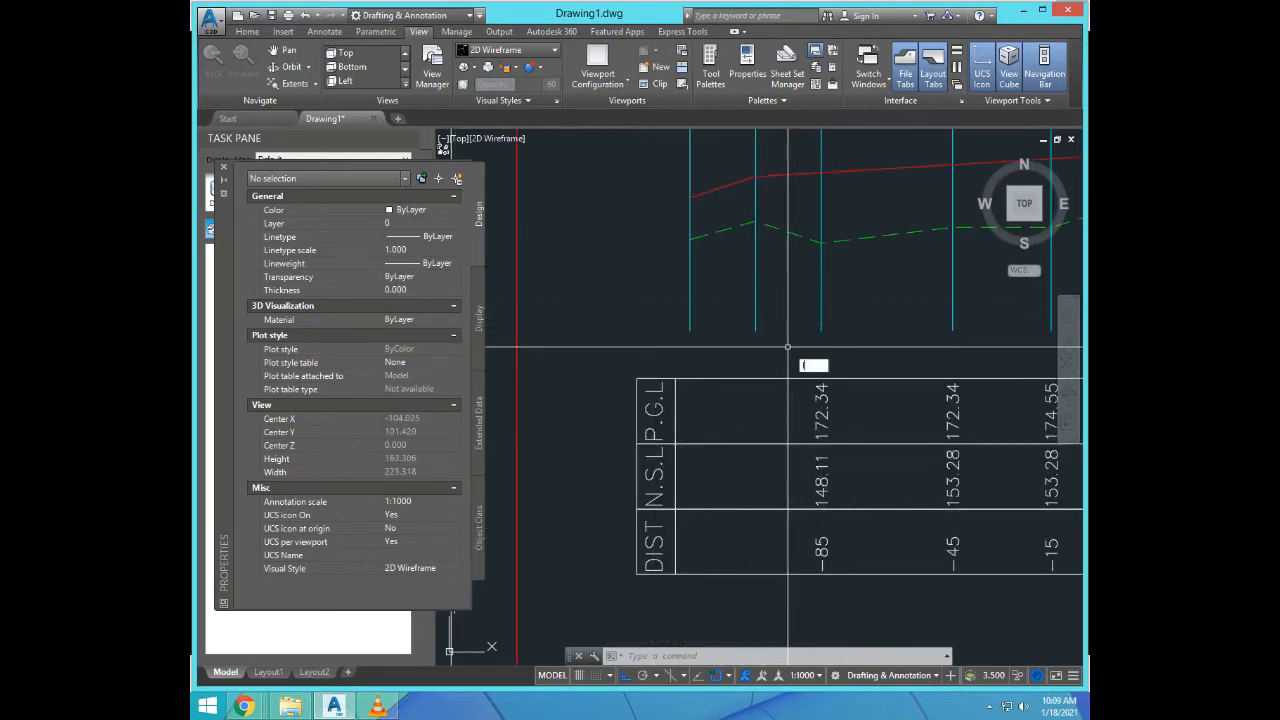
text(D)
key(Return)
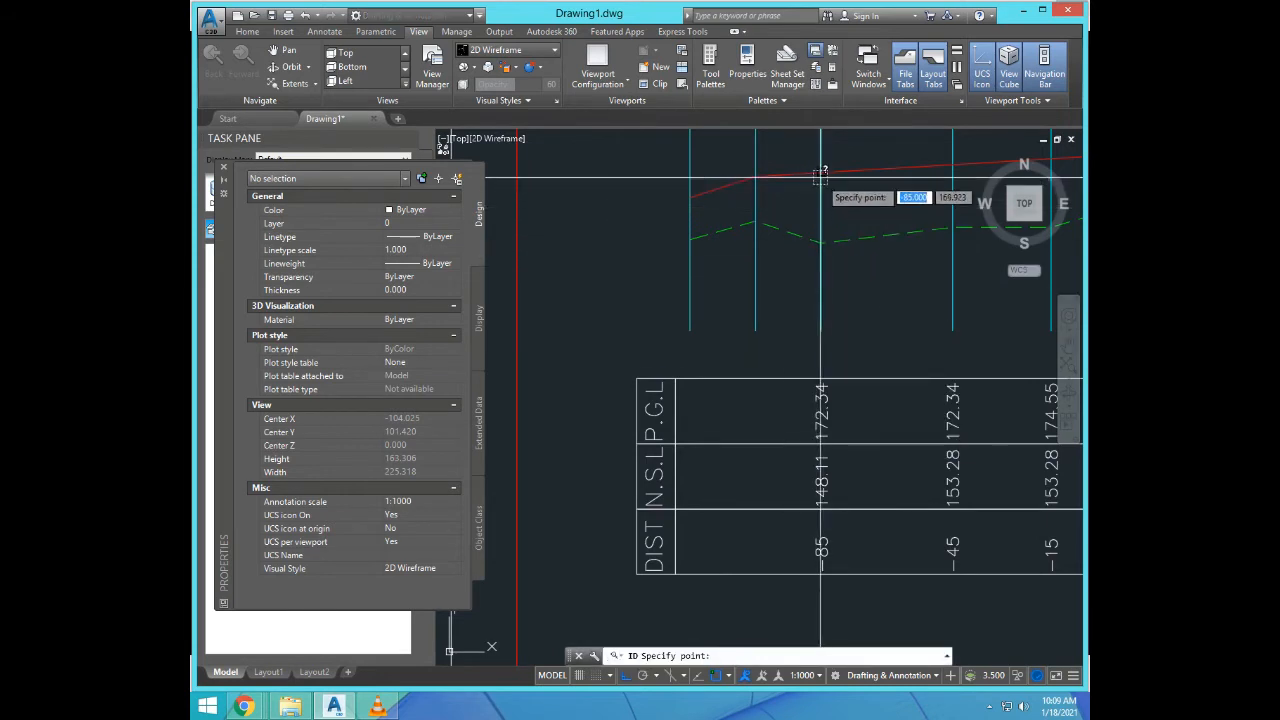
click(820, 174)
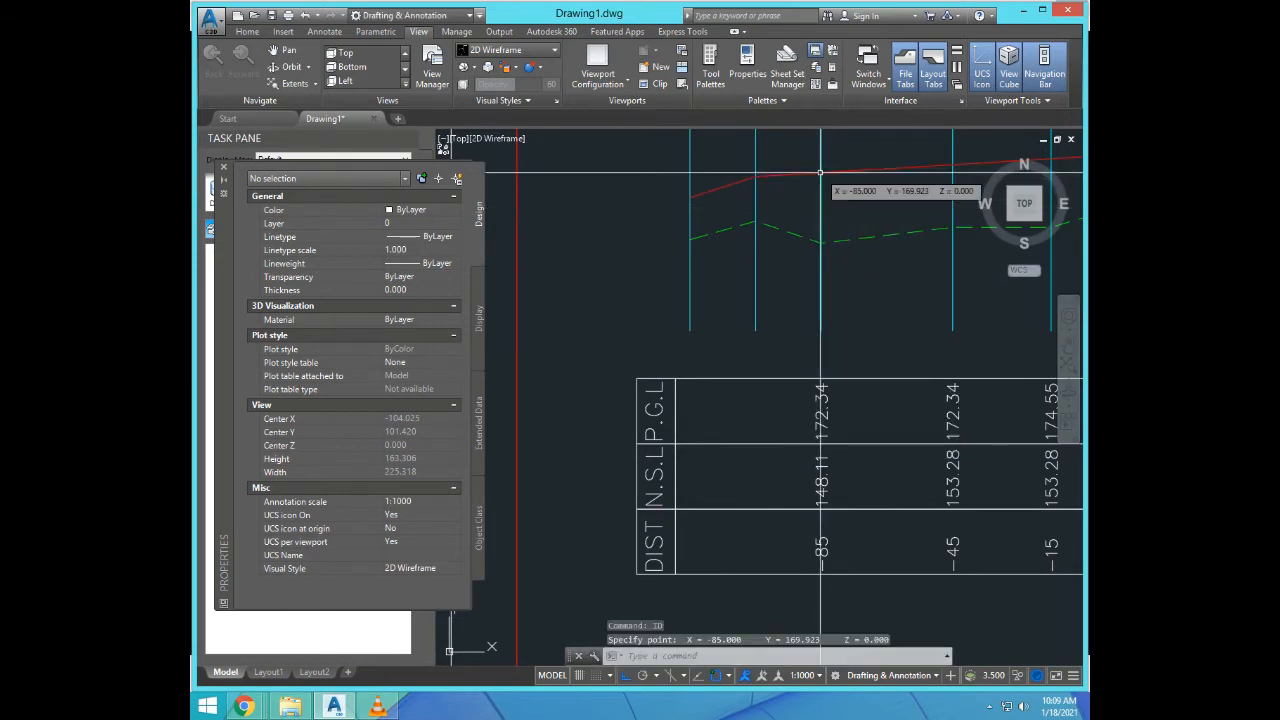
Step: Change the P.G.L value in the -85 column of the table to 169.92
text(E)
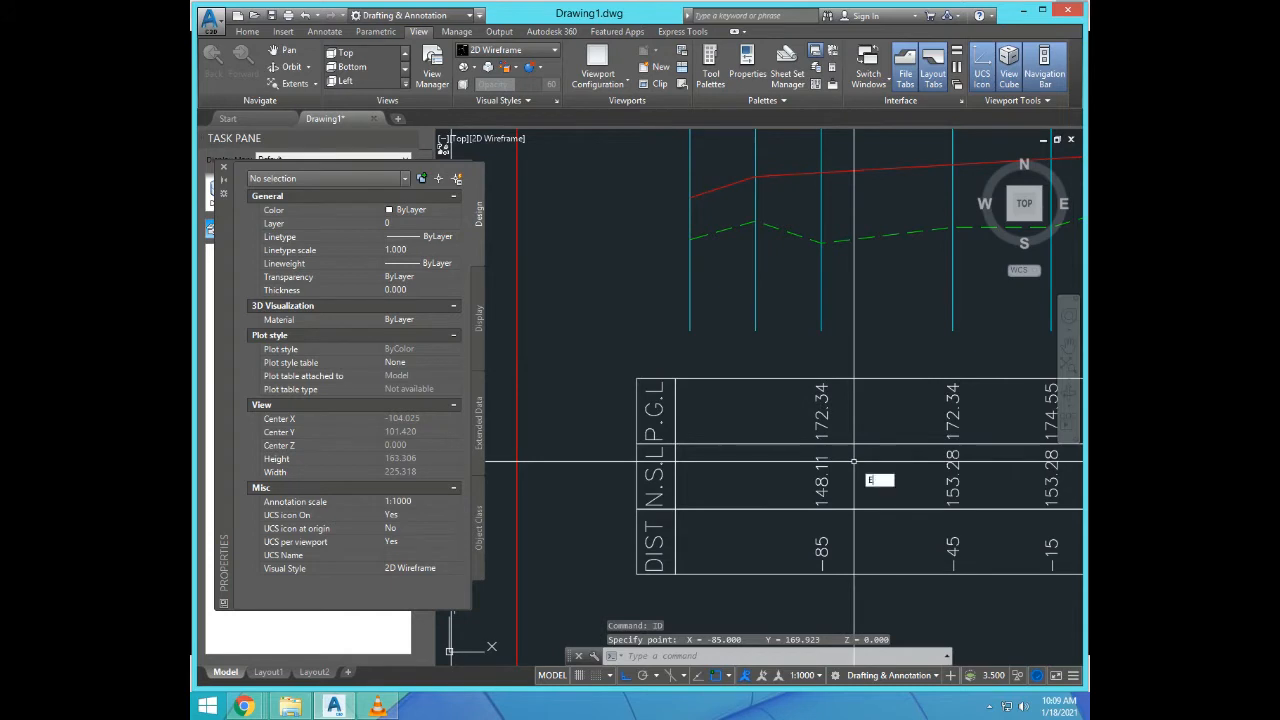
text(D)
key(Return)
key(Delete)
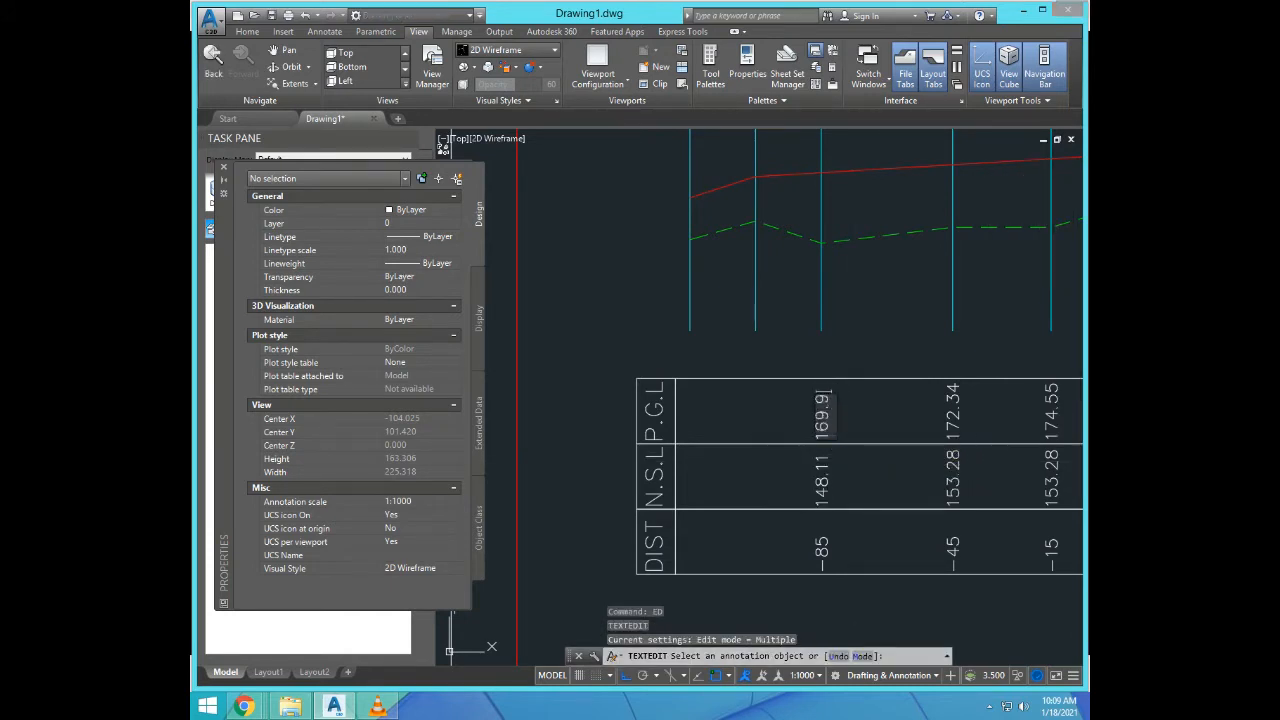
text(169.92)
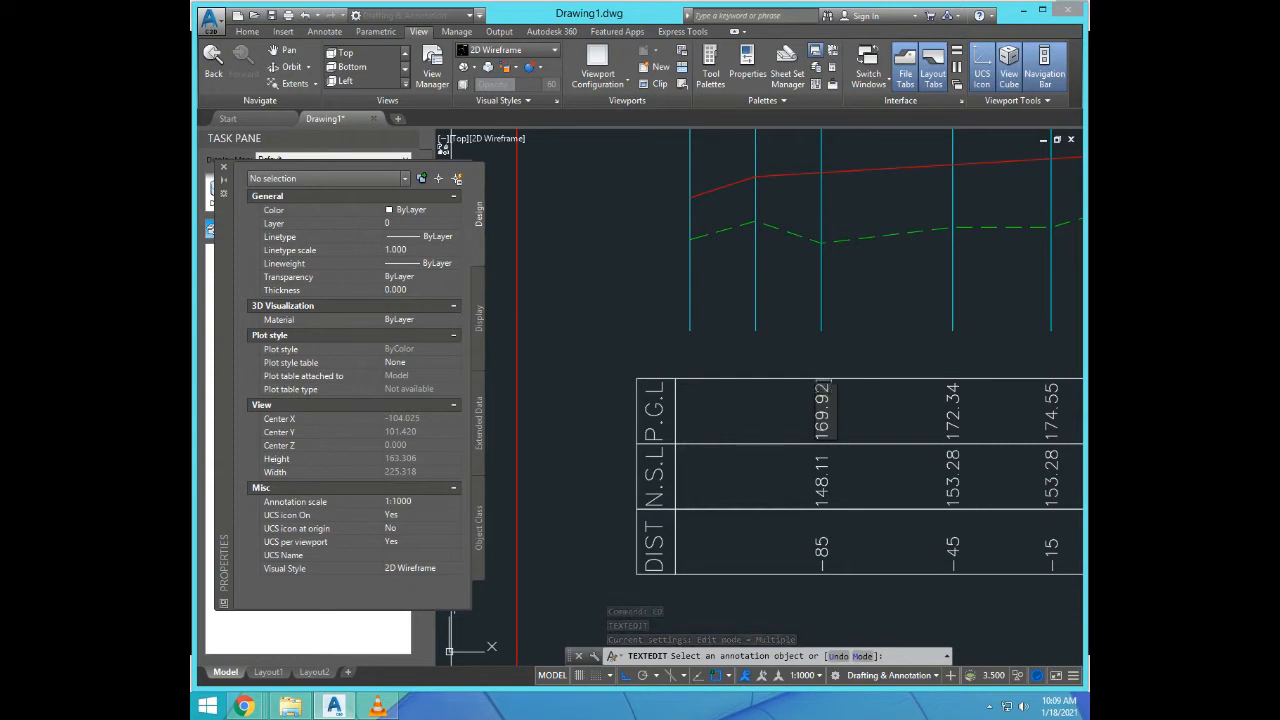
key(Return)
Step: Copy the three text values of the -85 column to the adjacent cyan vertical line on its left
scroll(733, 375, down, 3)
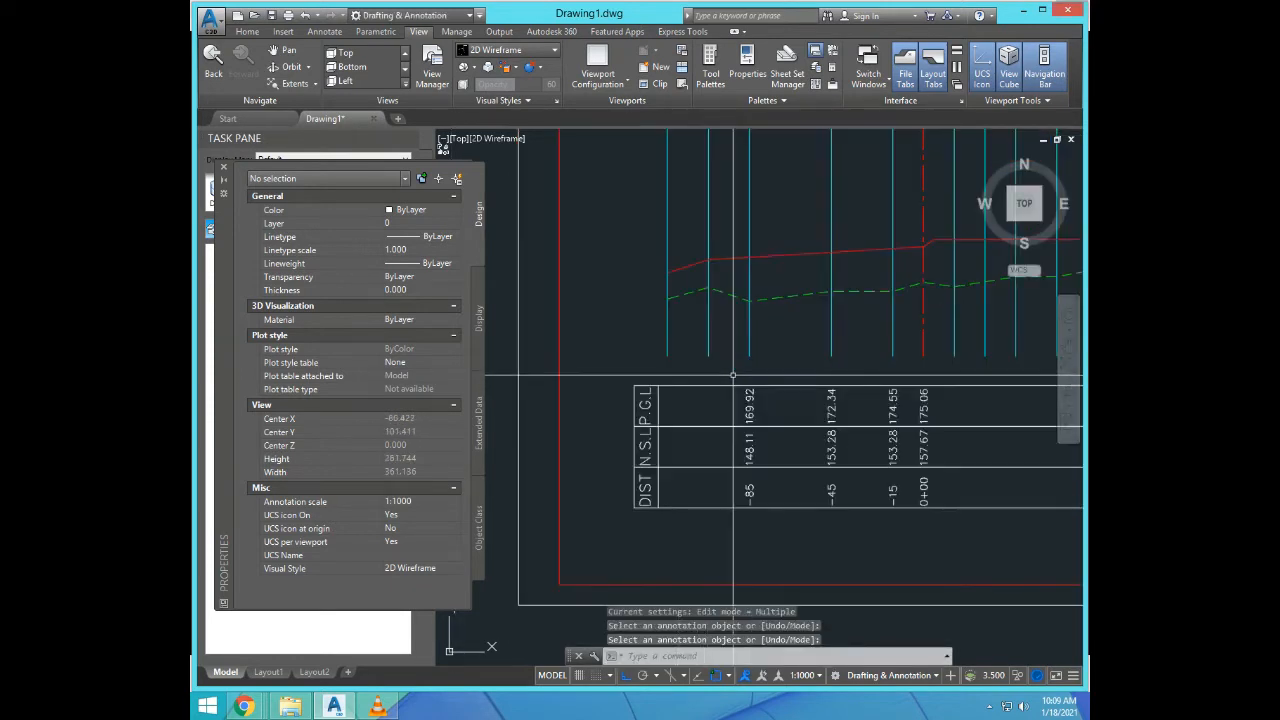
text(CO)
text(P)
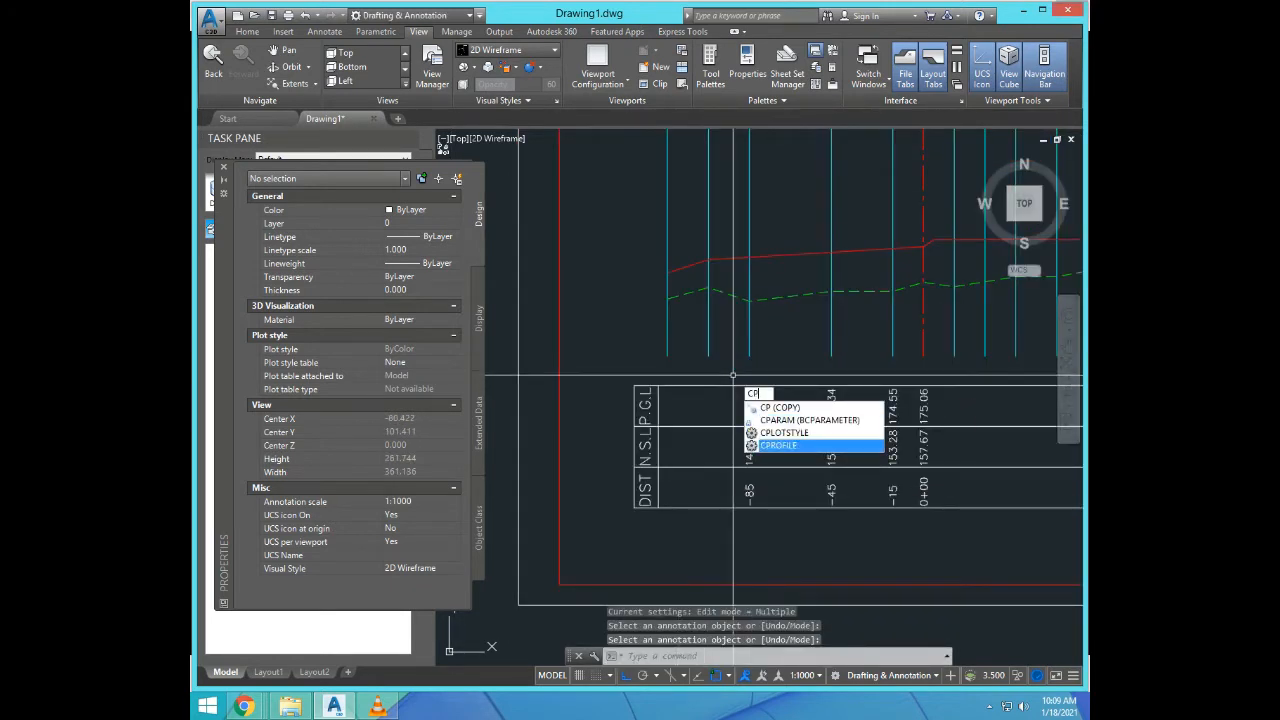
key(Return)
click(711, 369)
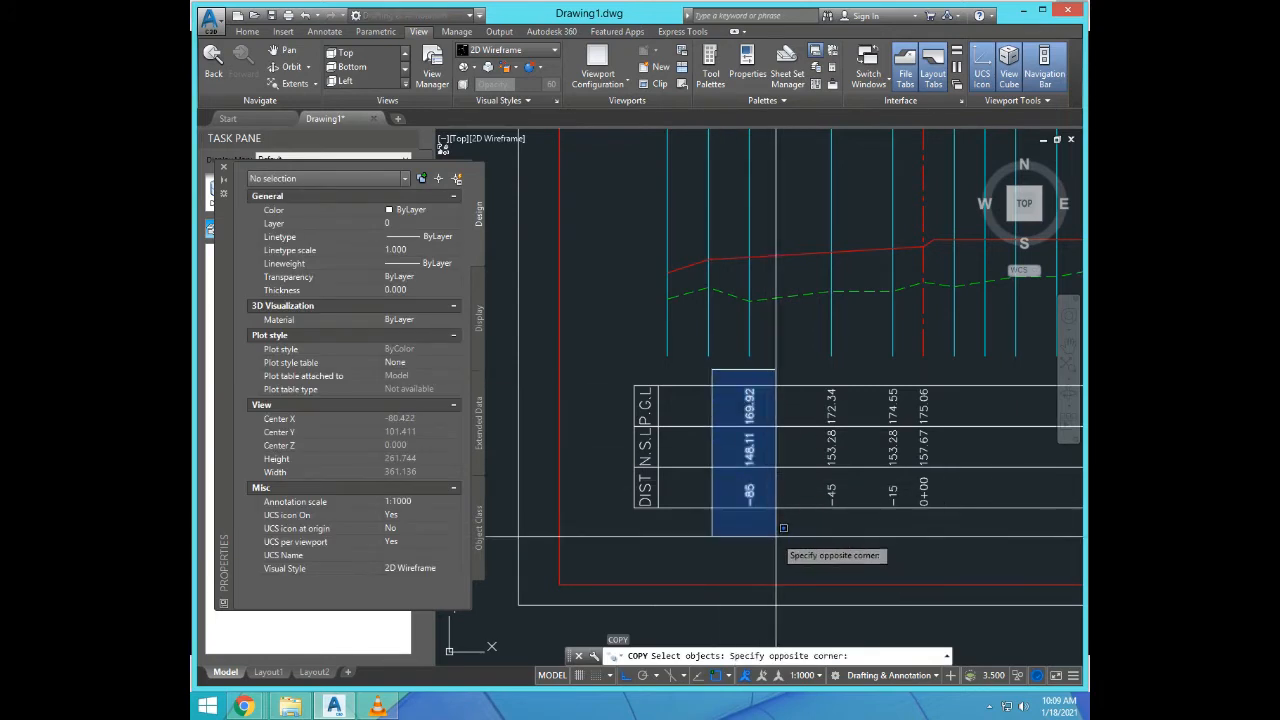
click(757, 540)
key(Return)
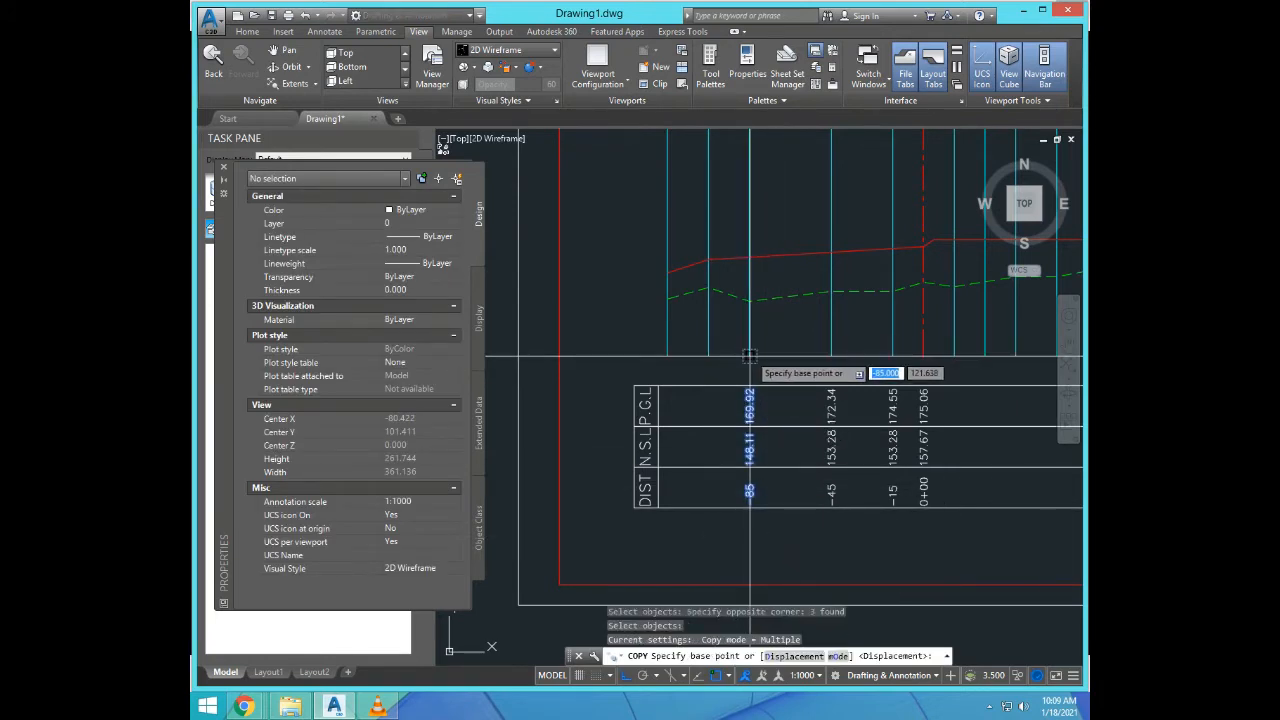
click(750, 355)
click(711, 354)
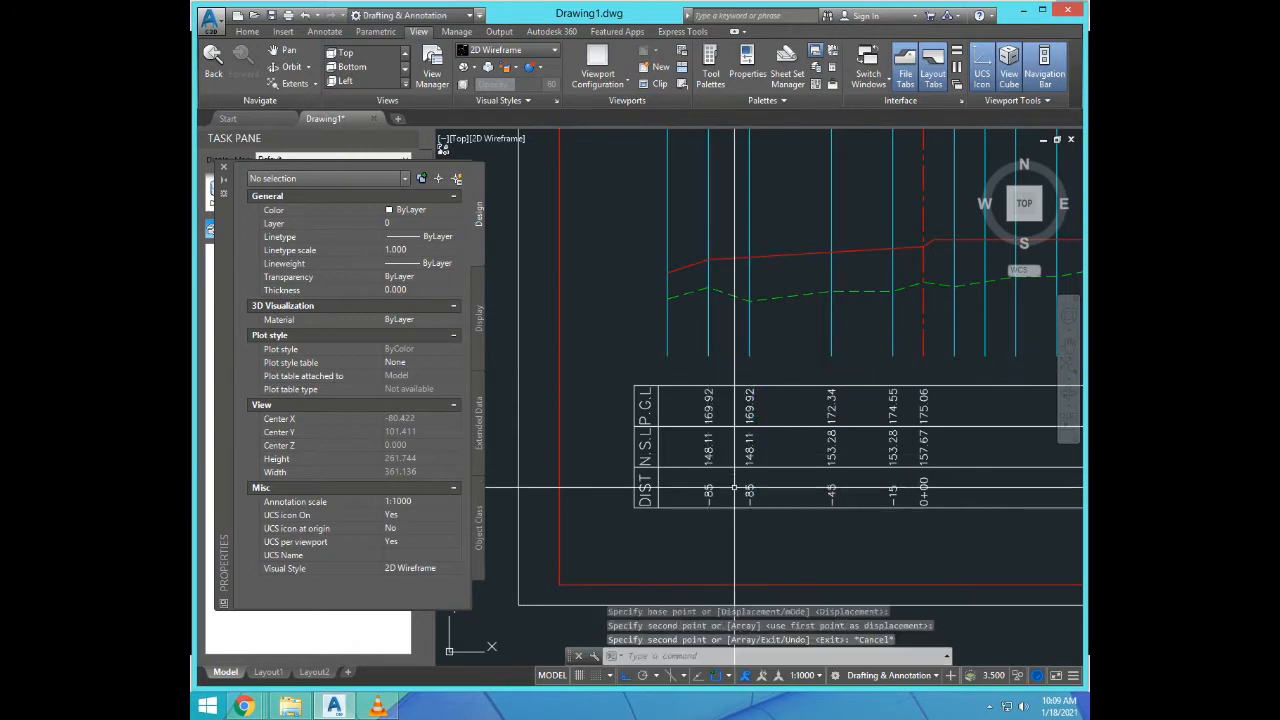
key(Escape)
Step: Identify the green dashed line's level at the second cyan line from the section's left end and set the copied N.S.L value to 155.16
text(D)
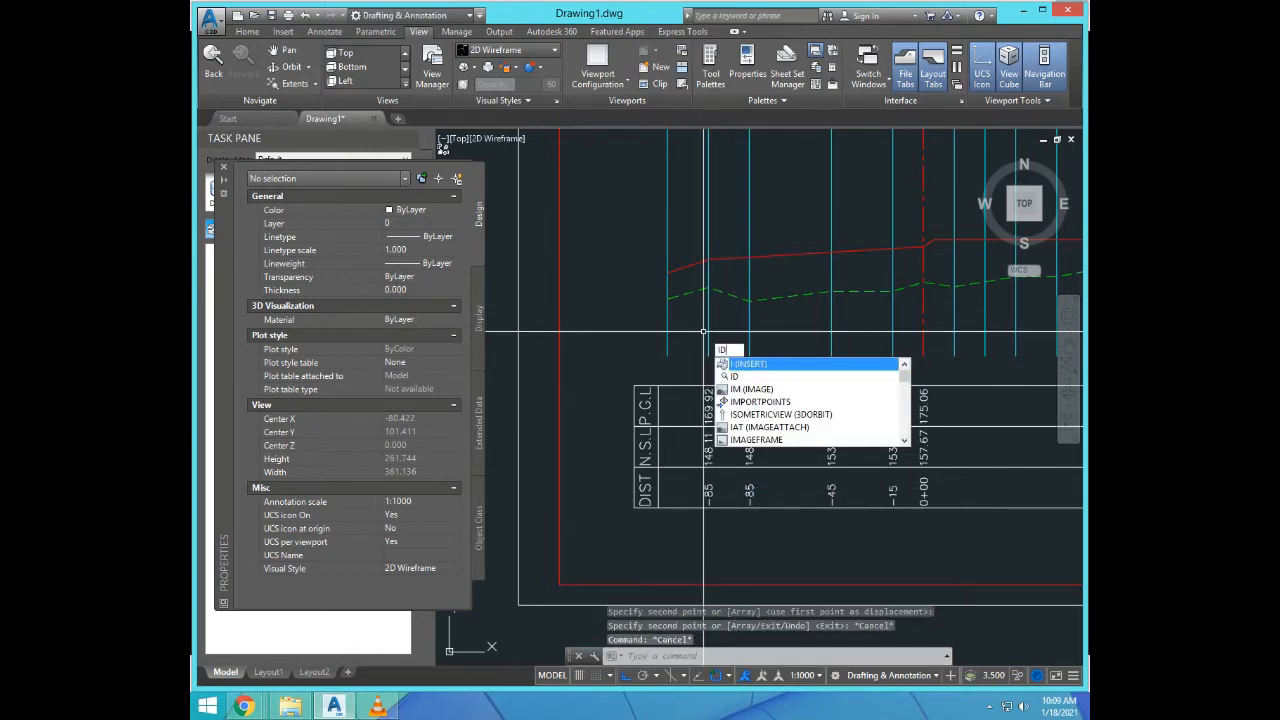
key(Return)
click(706, 289)
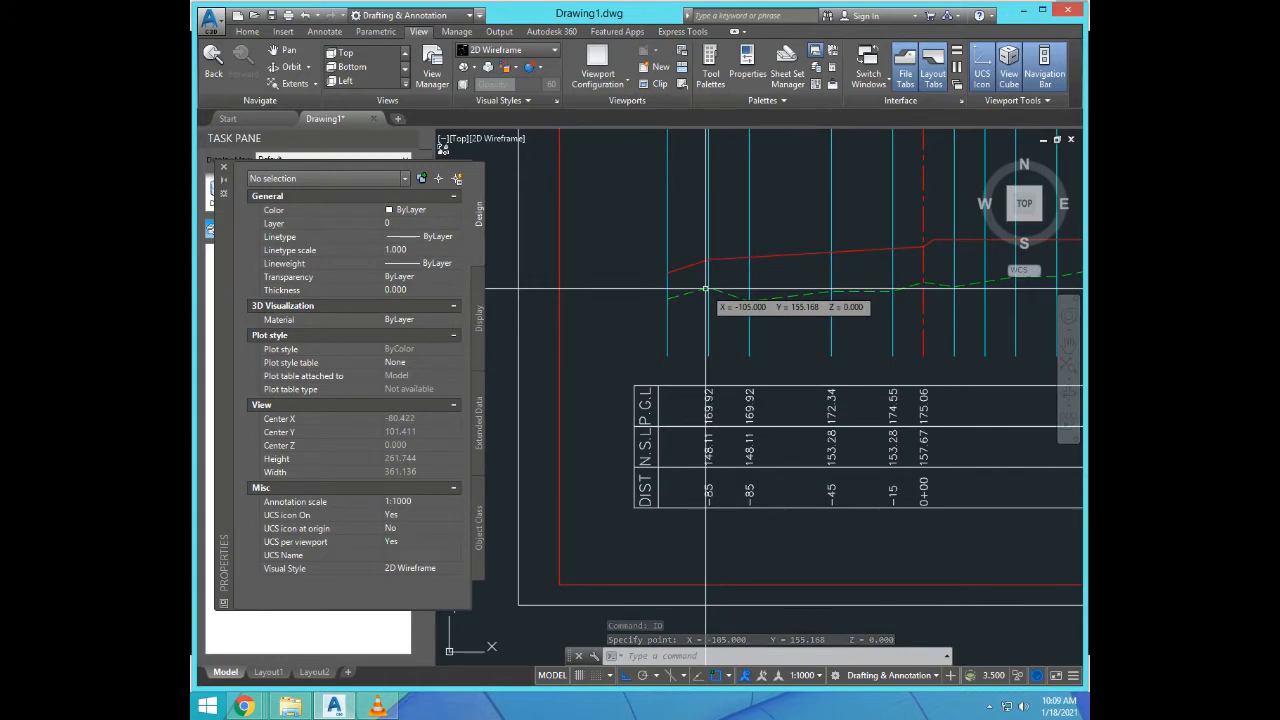
text(ED)
key(Return)
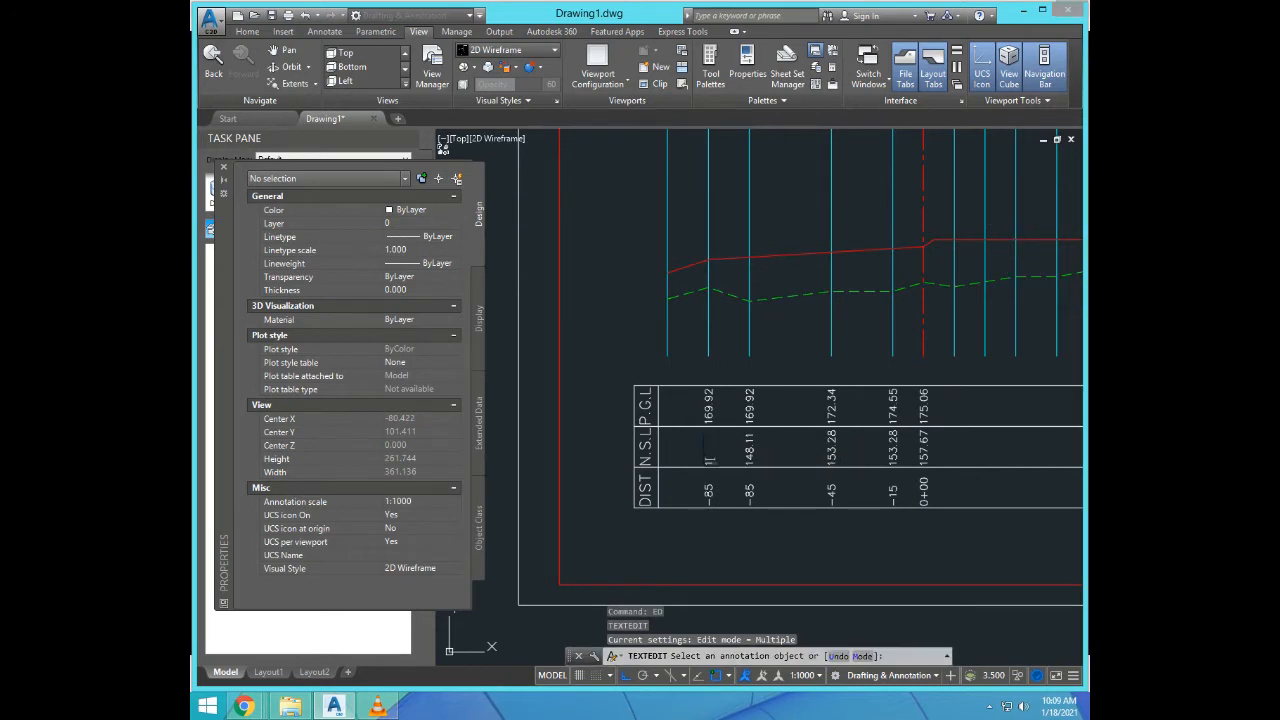
text(16)
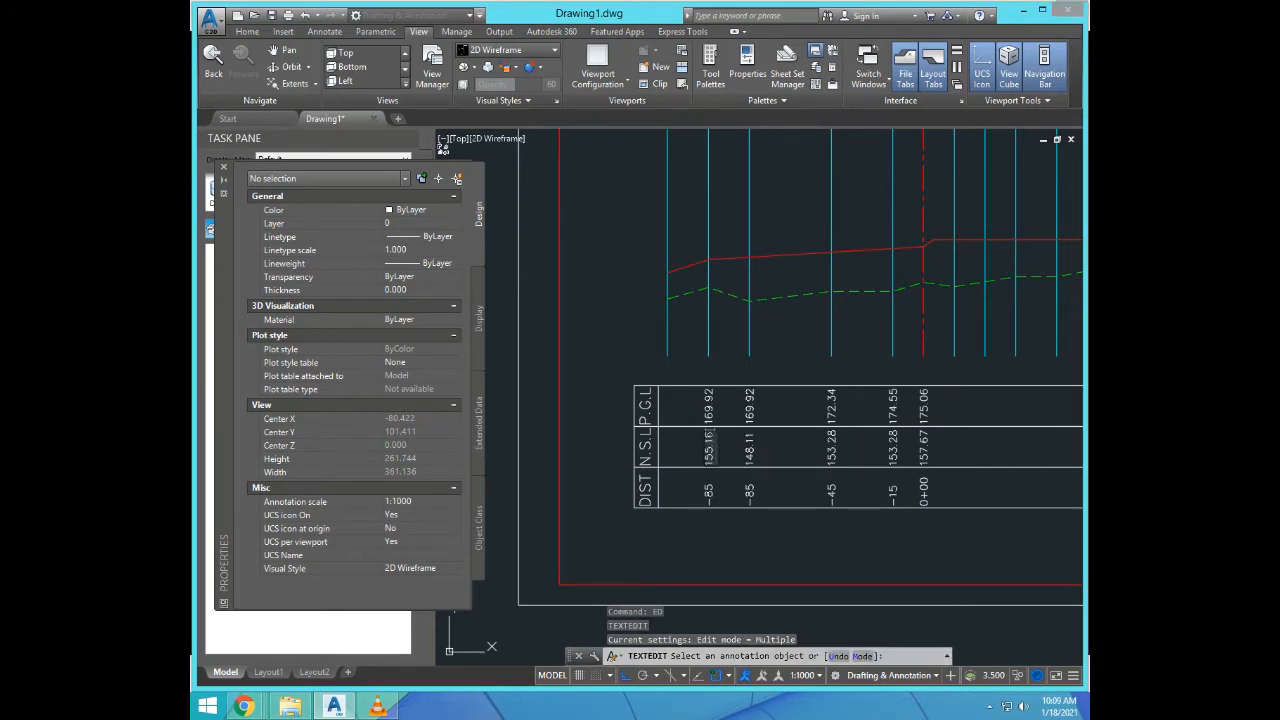
key(Return)
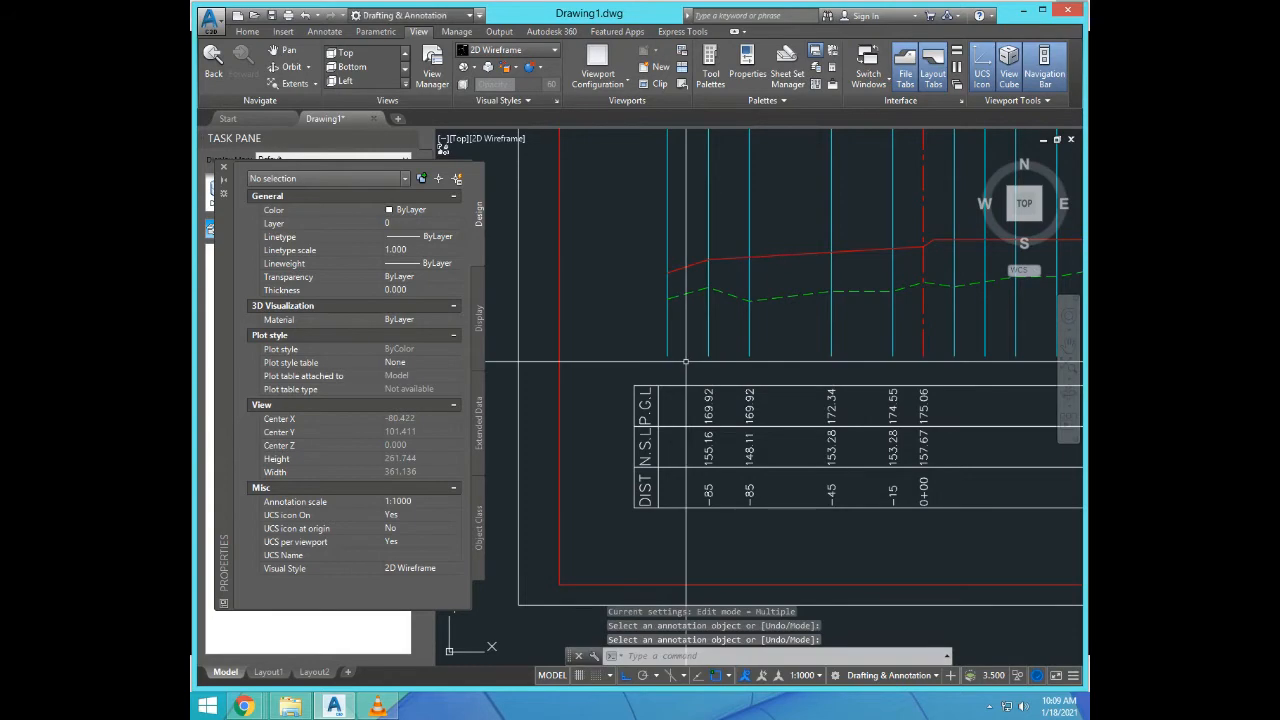
Step: Check the point's coordinates in the command history and set the copied column's DIST value to -105
key(F2)
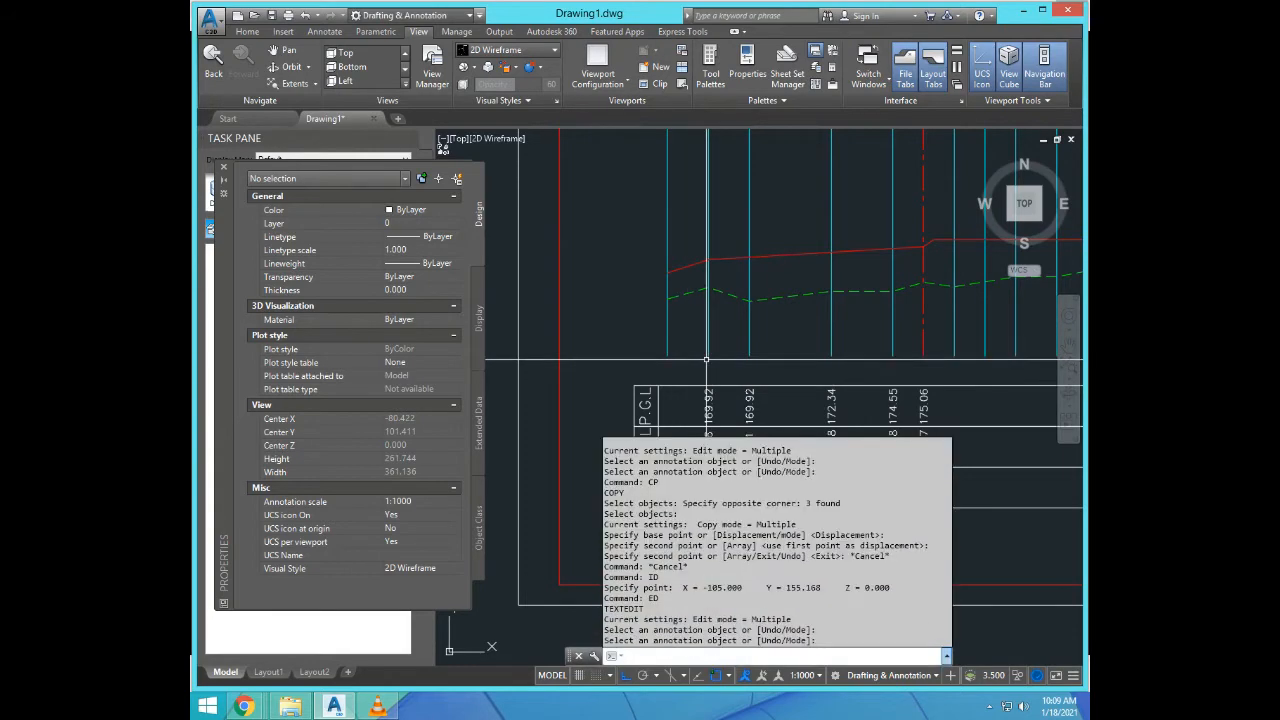
key(Escape)
key(Escape)
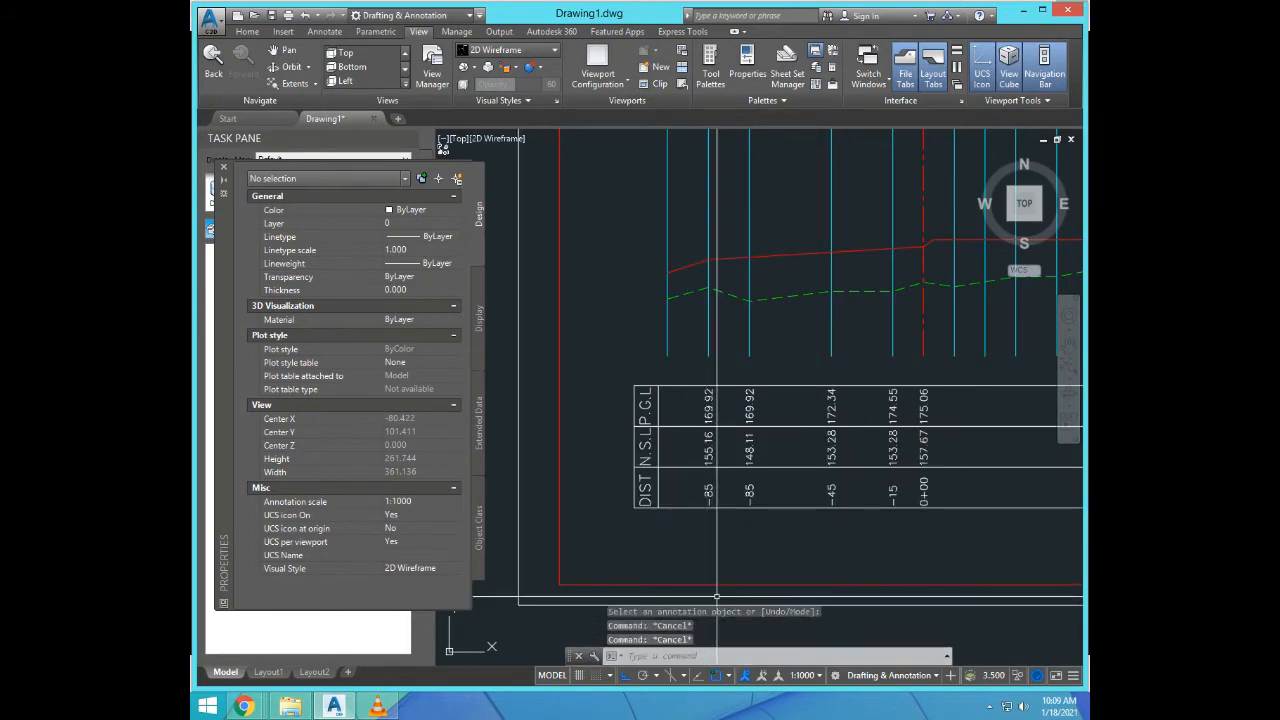
text(ed)
key(Return)
scroll(709, 512, up, 4)
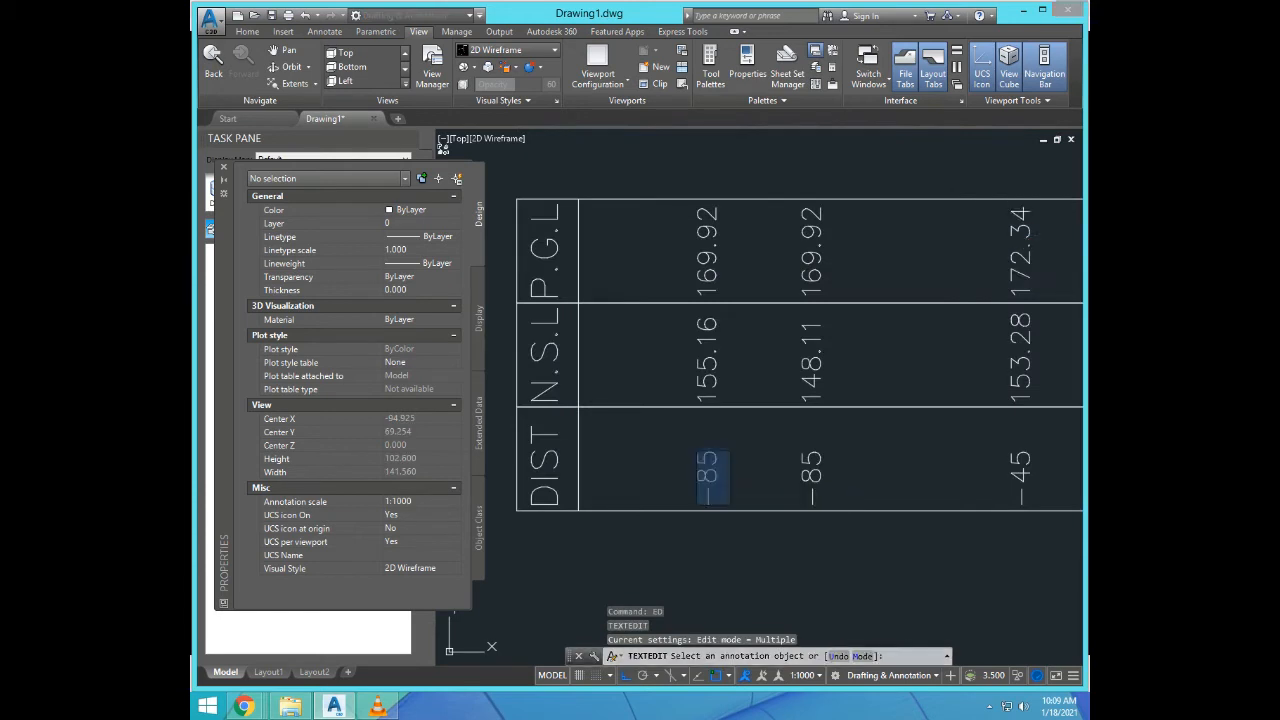
click(709, 480)
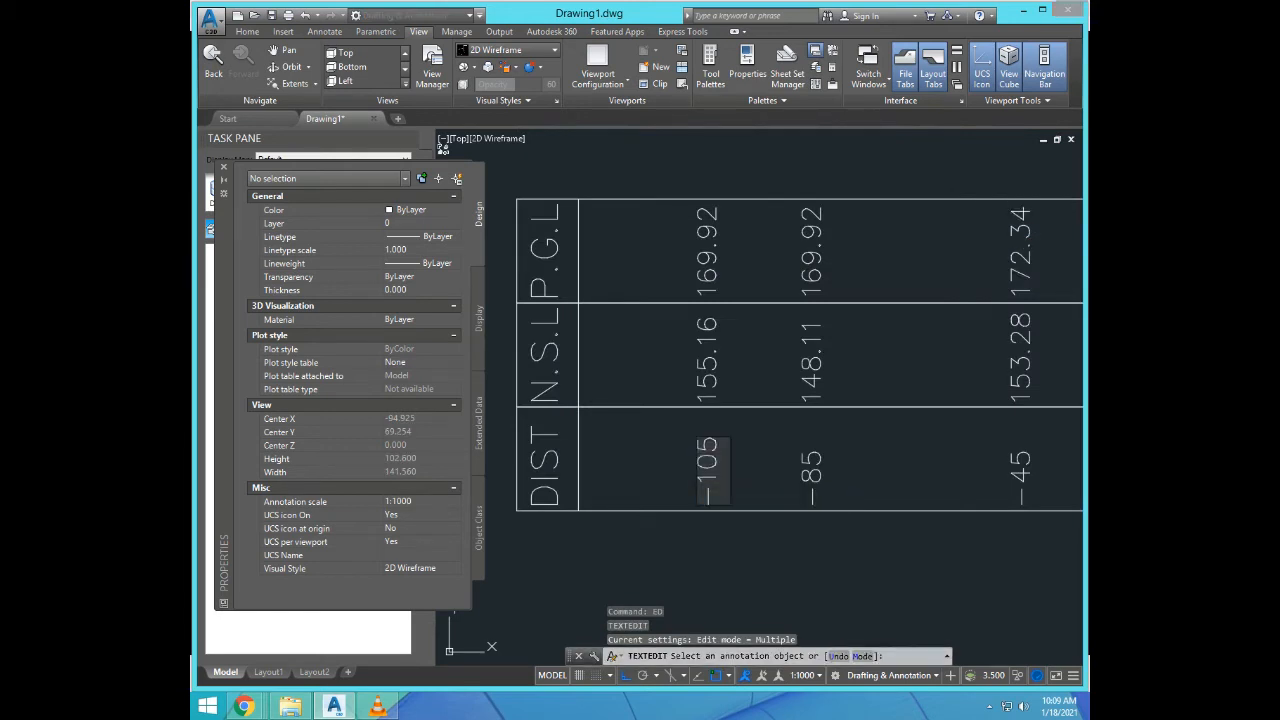
click(740, 377)
key(Return)
Step: Query the coordinates of the red P.G.L line at the -105 cyan vertical line
scroll(720, 501, down, 4)
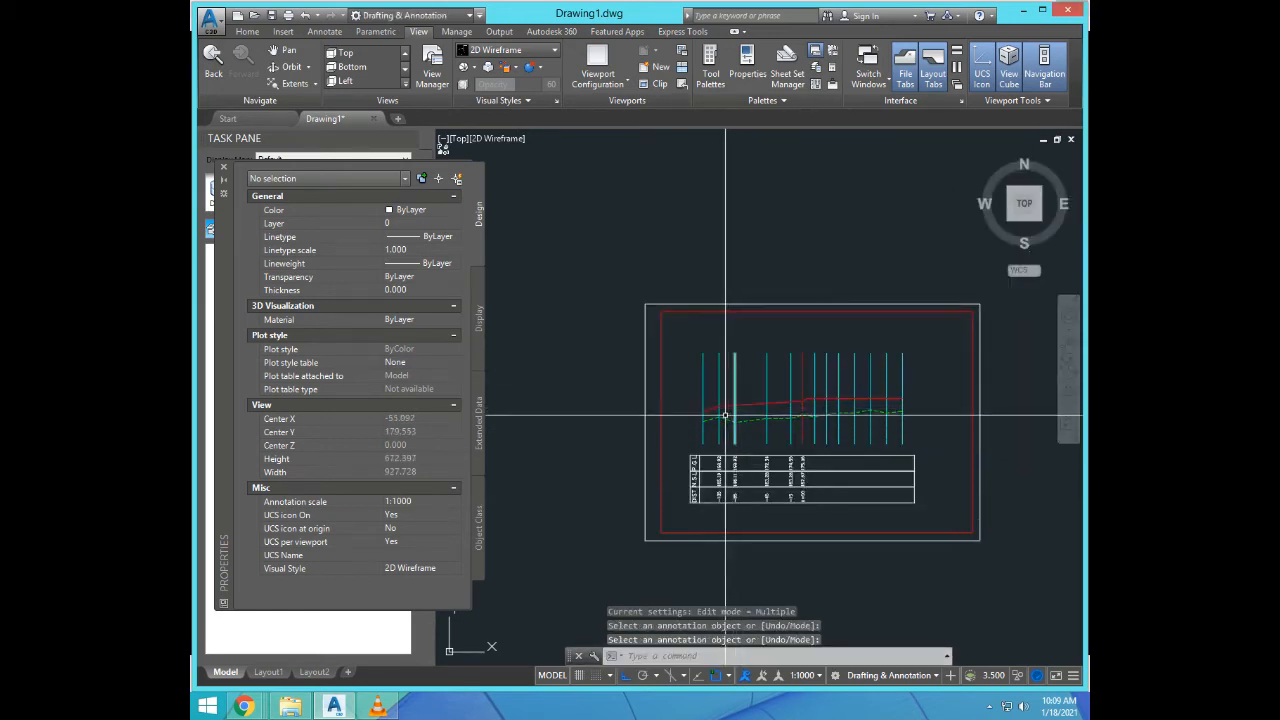
scroll(727, 413, up, 3)
text(ID)
key(Return)
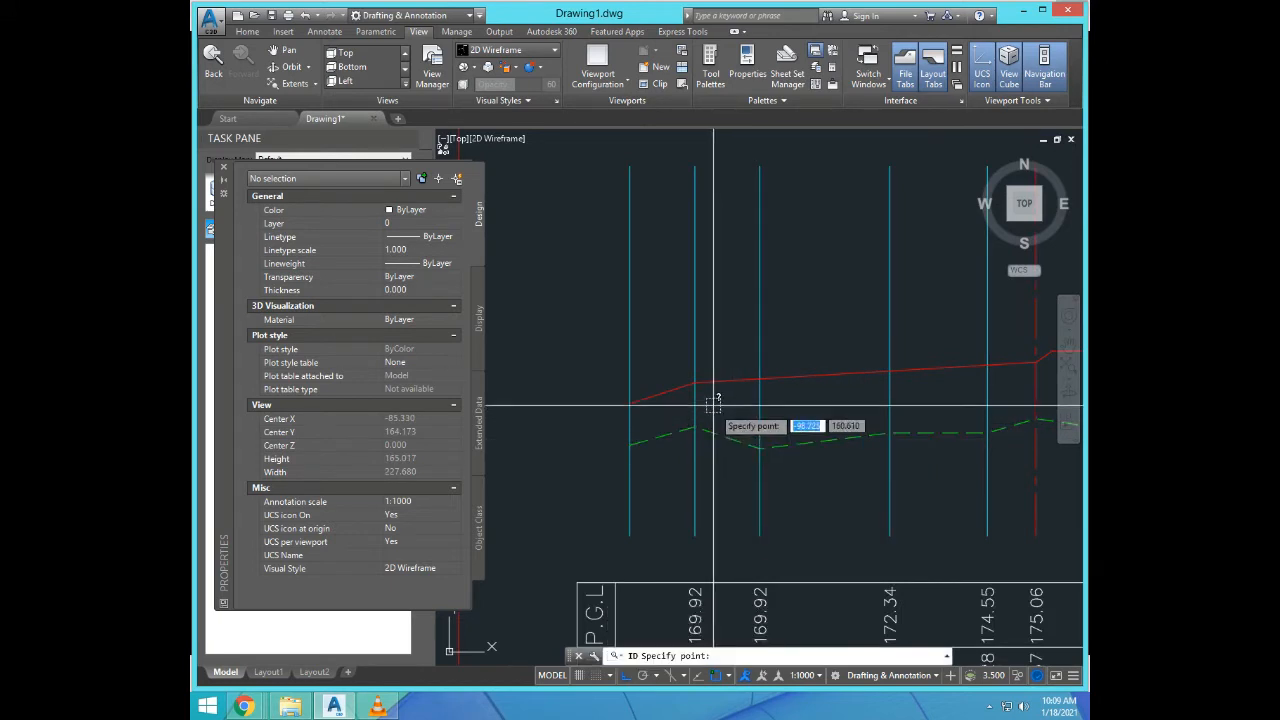
click(696, 383)
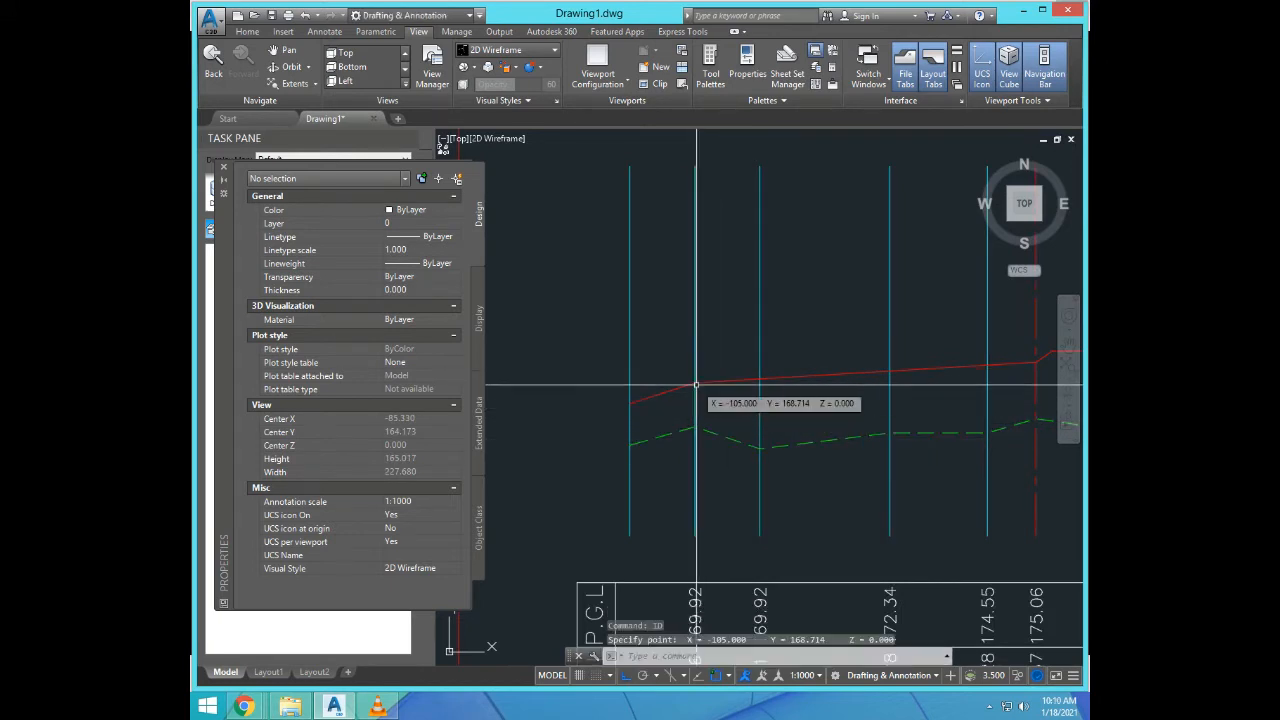
Step: Change the P.G.L value in the -105 column to 168.71
scroll(720, 440, down, 3)
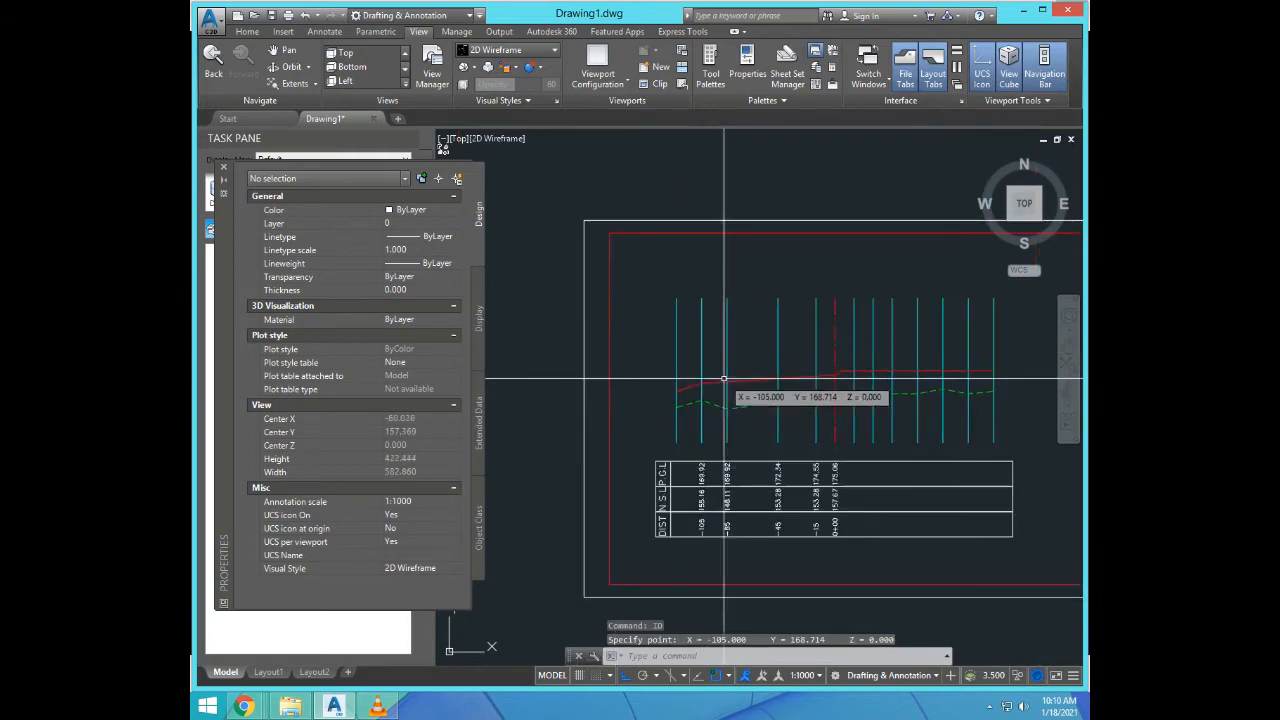
scroll(740, 498, up, 3)
text(ED)
key(Return)
scroll(737, 458, down, 2)
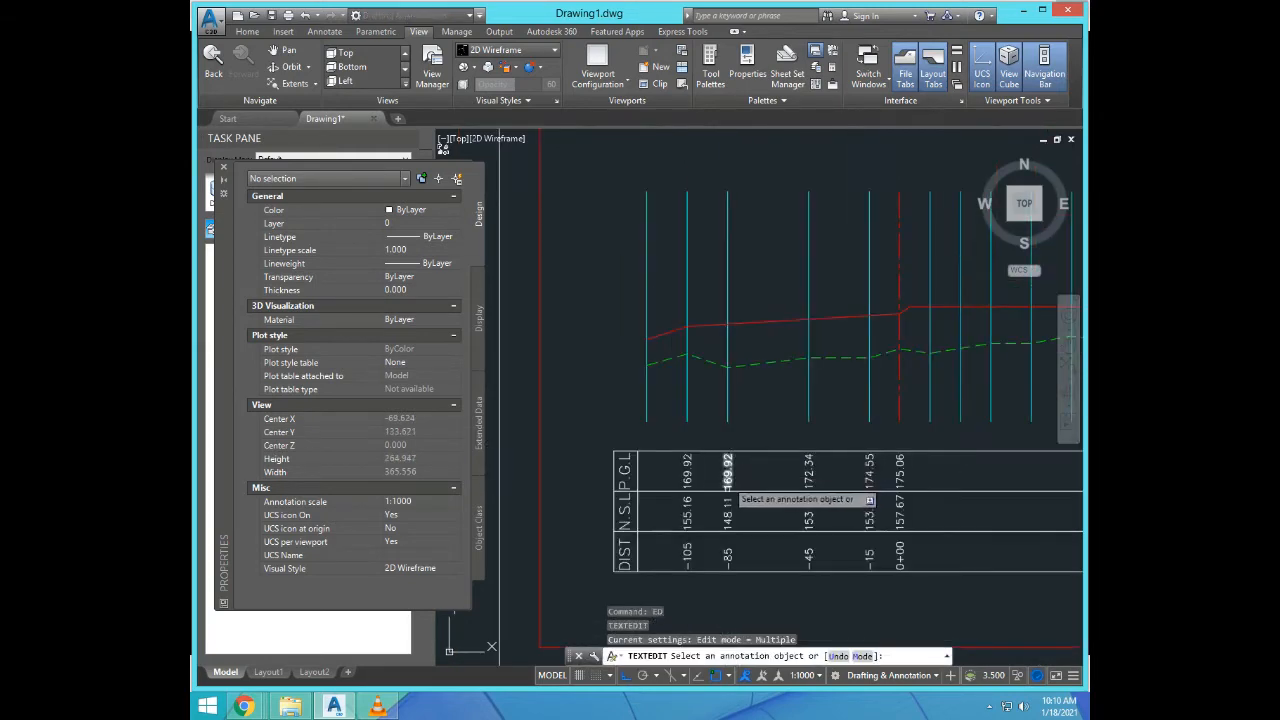
scroll(671, 502, up, 2)
click(697, 450)
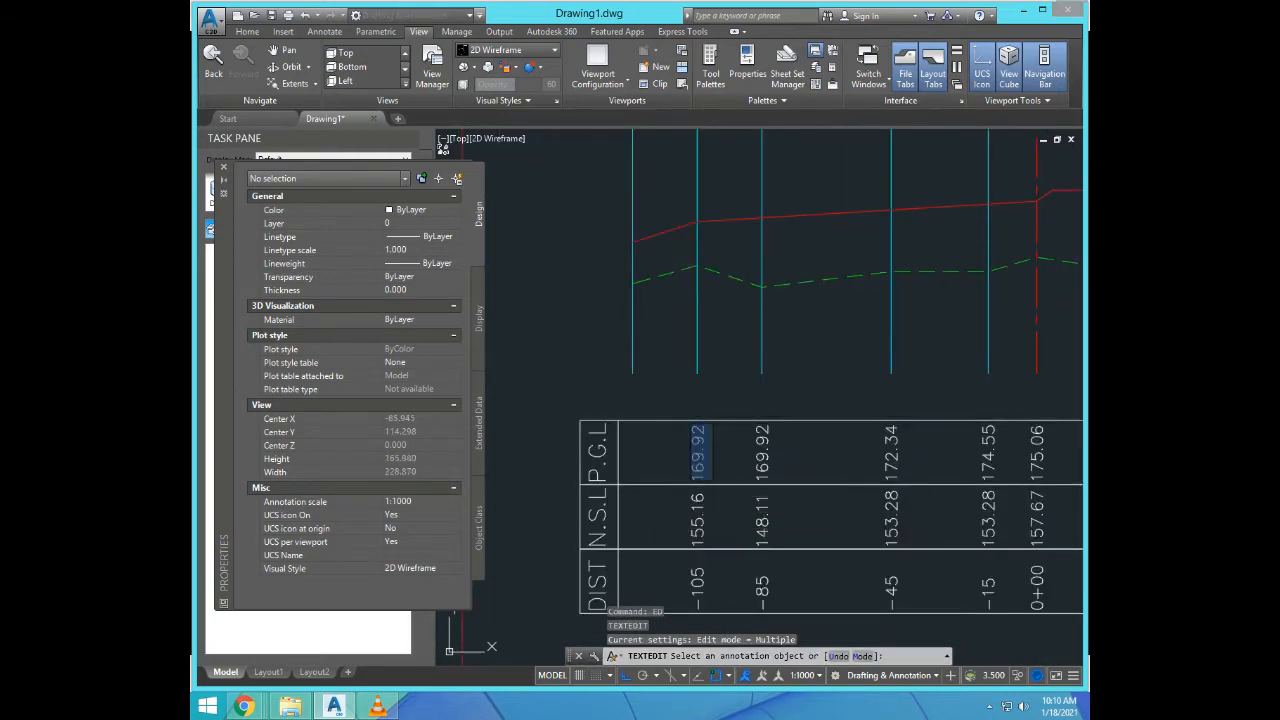
text(11)
key(Return)
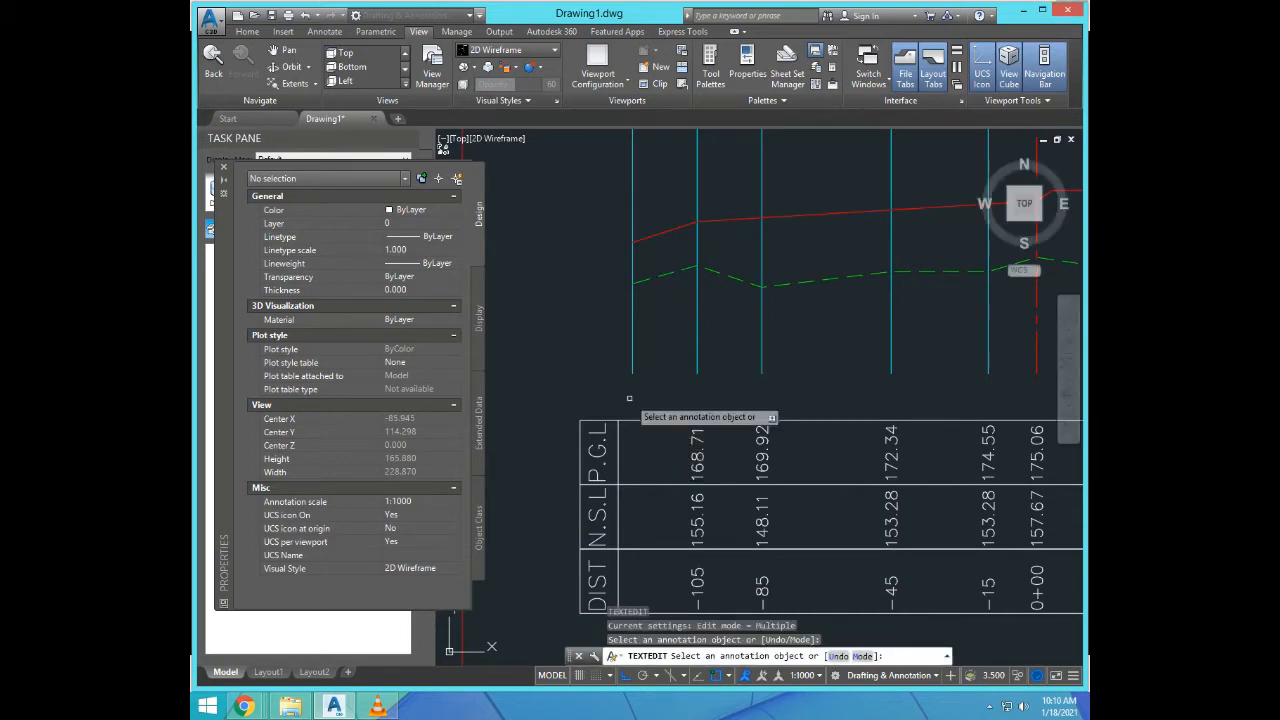
key(Return)
Step: Copy the three text values of the -105 column to the leftmost cyan vertical line of the cross section
scroll(709, 379, down, 2)
text(C)
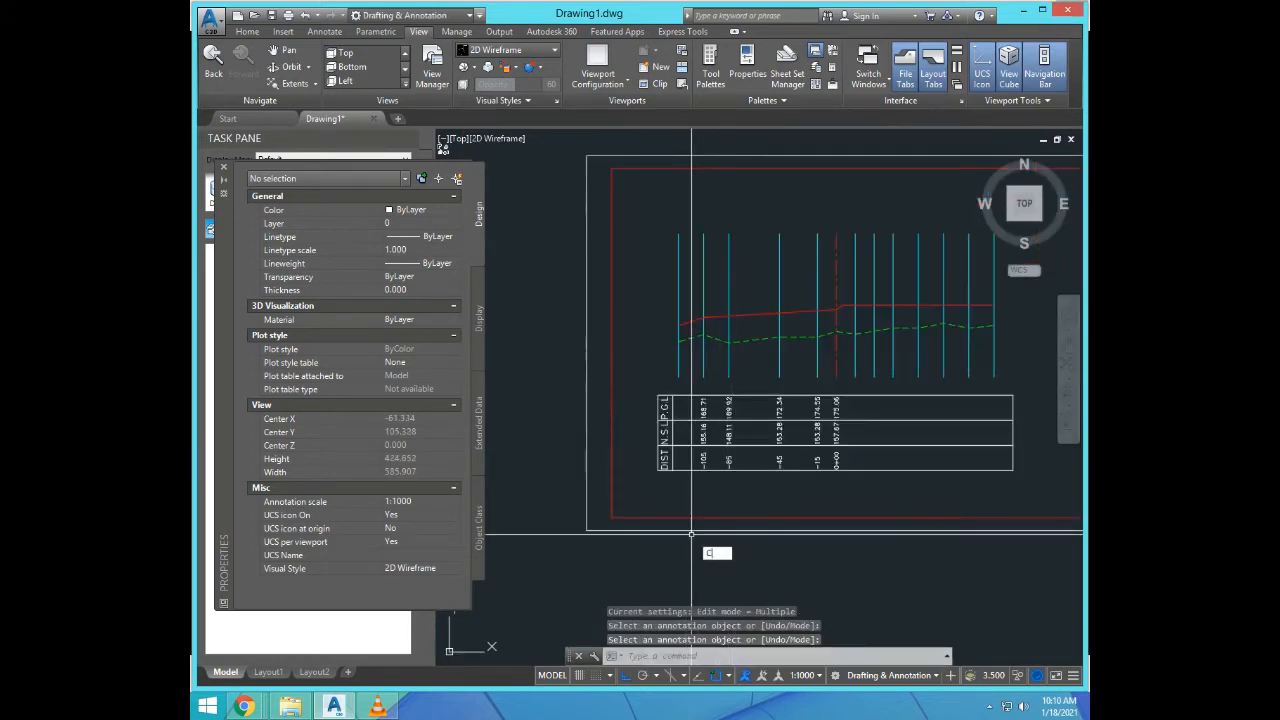
text(OPY)
key(Return)
scroll(689, 385, up, 2)
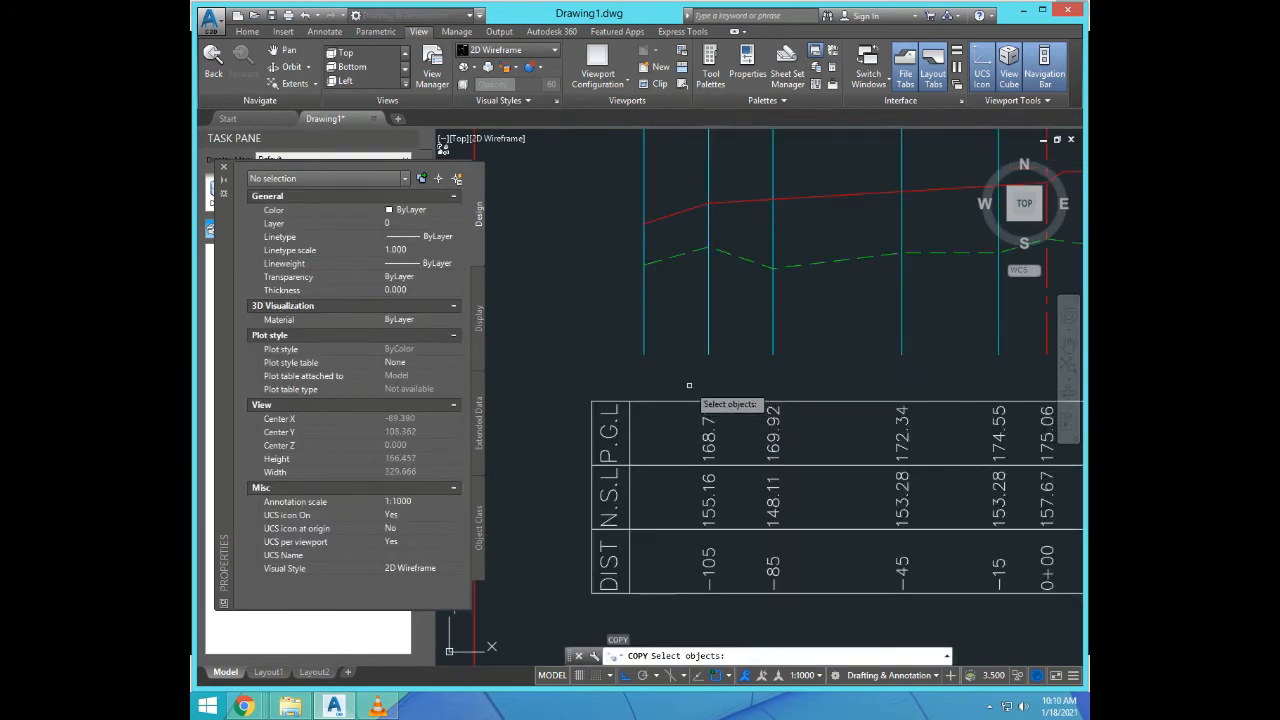
click(689, 385)
scroll(712, 500, down, 2)
click(732, 606)
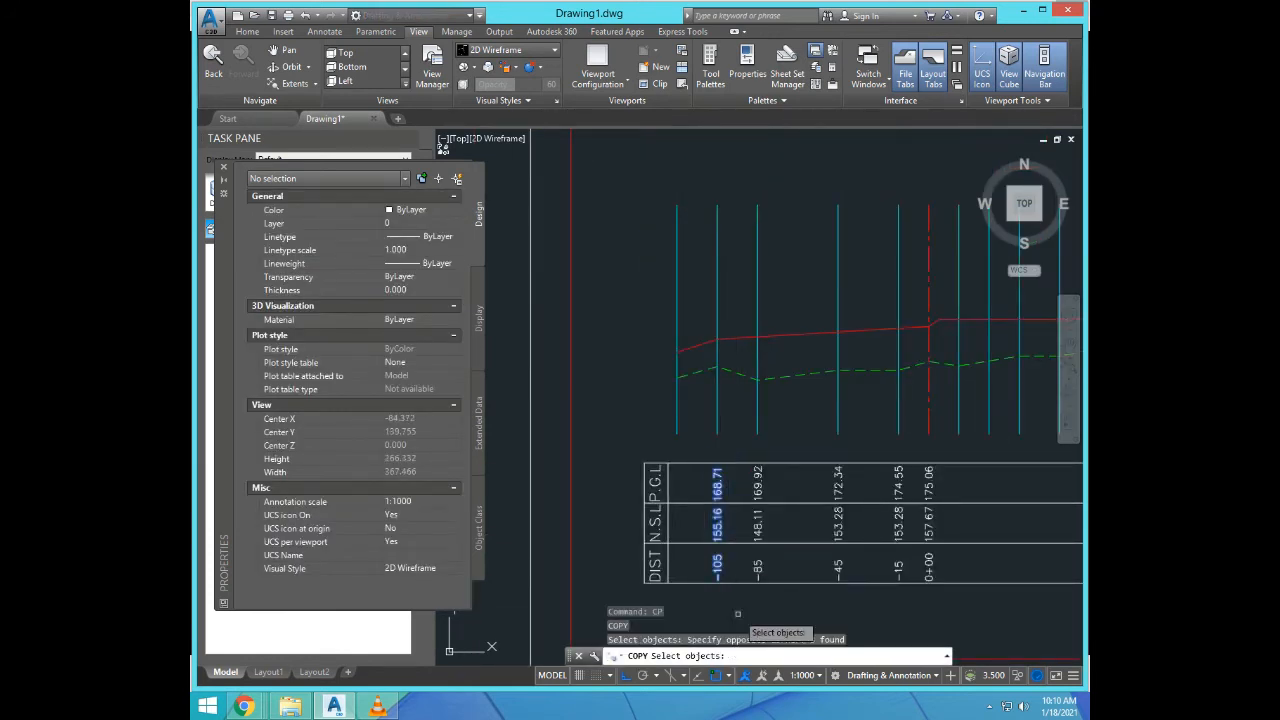
key(Return)
click(718, 441)
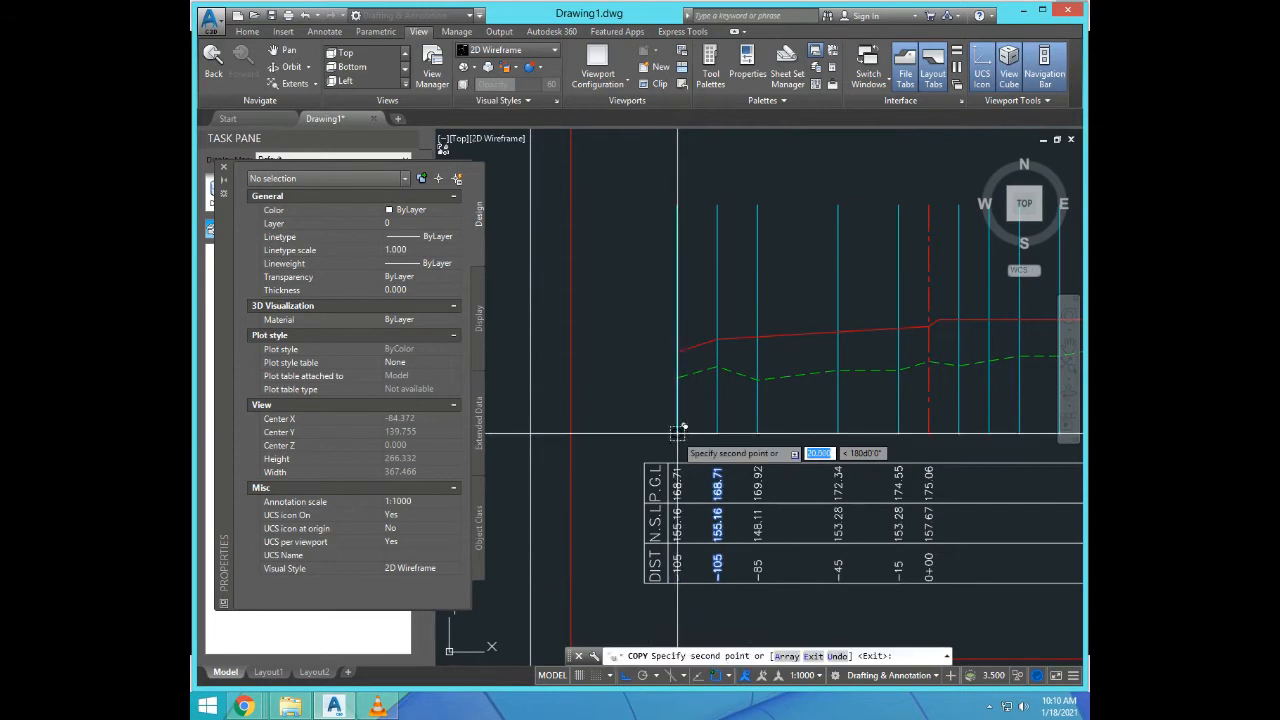
scroll(678, 432, down, 3)
scroll(748, 461, up, 4)
key(Escape)
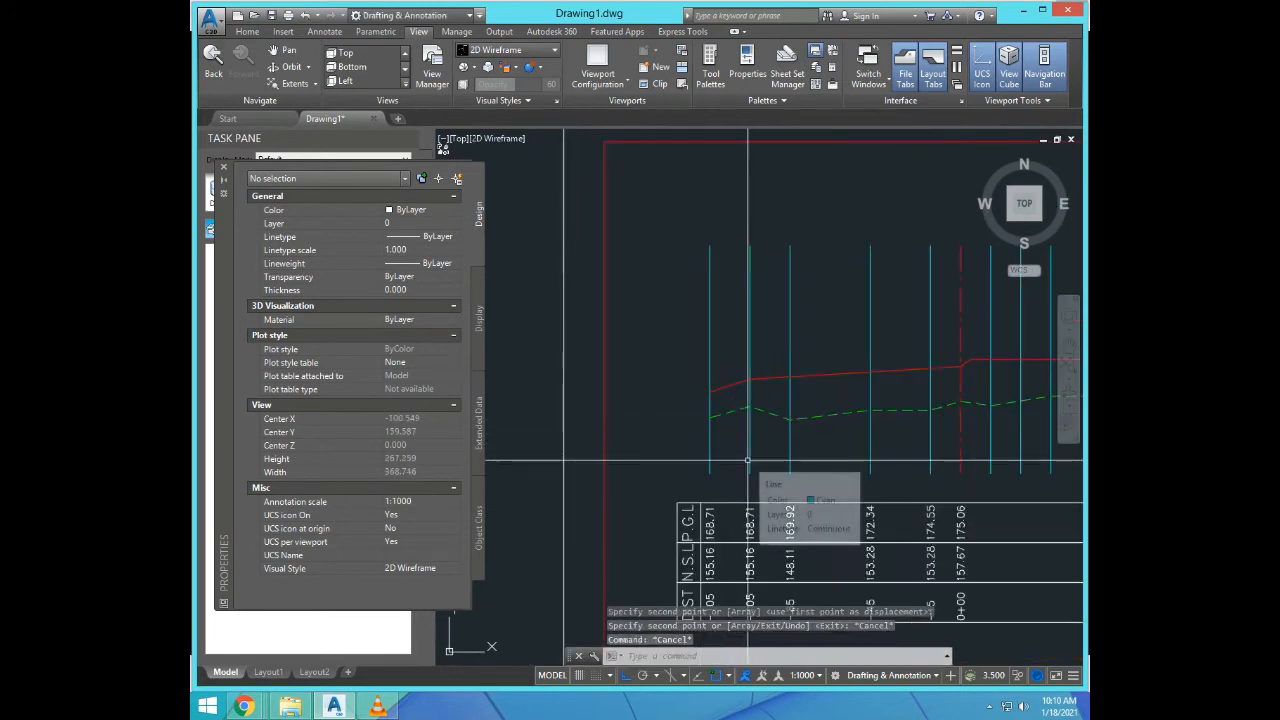
Step: Query the coordinates of the green dashed line's end at the leftmost cyan vertical line
text(ID)
key(Return)
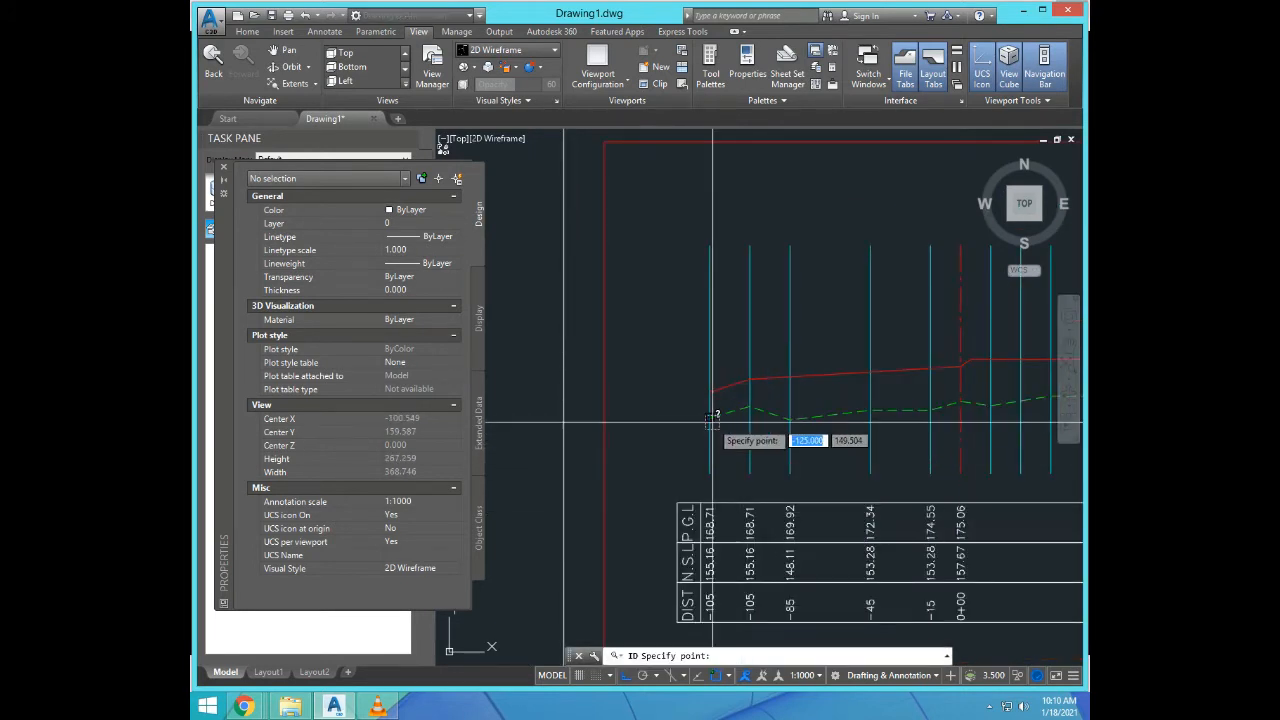
click(709, 417)
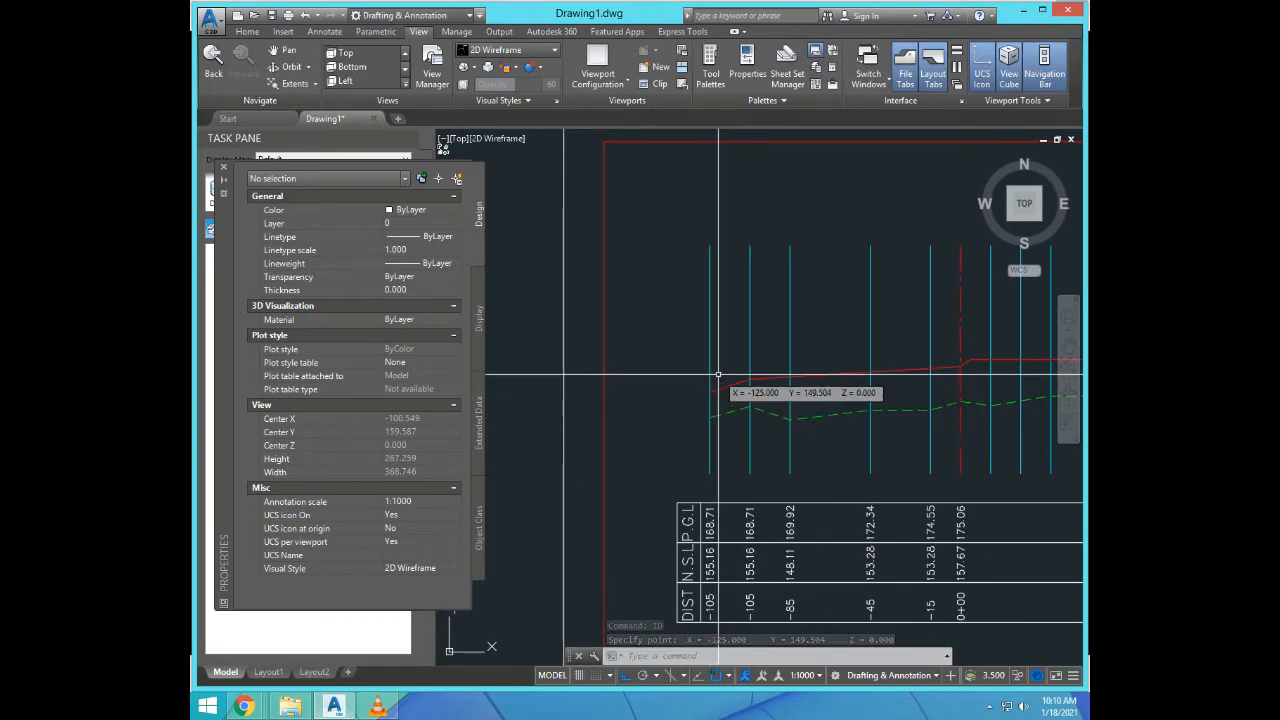
Step: Change the DIST value in the leftmost column of the table to -125
scroll(729, 390, down, 5)
scroll(717, 436, up, 5)
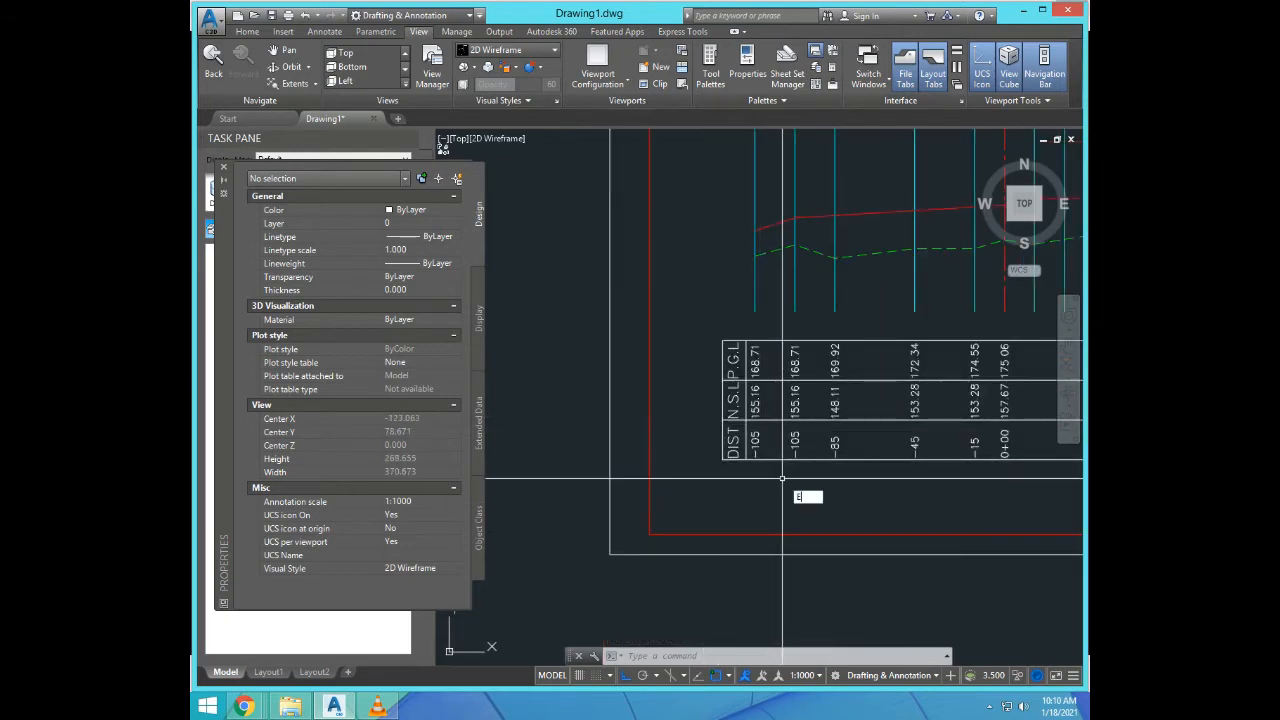
text(D)
key(Return)
scroll(782, 480, up, 5)
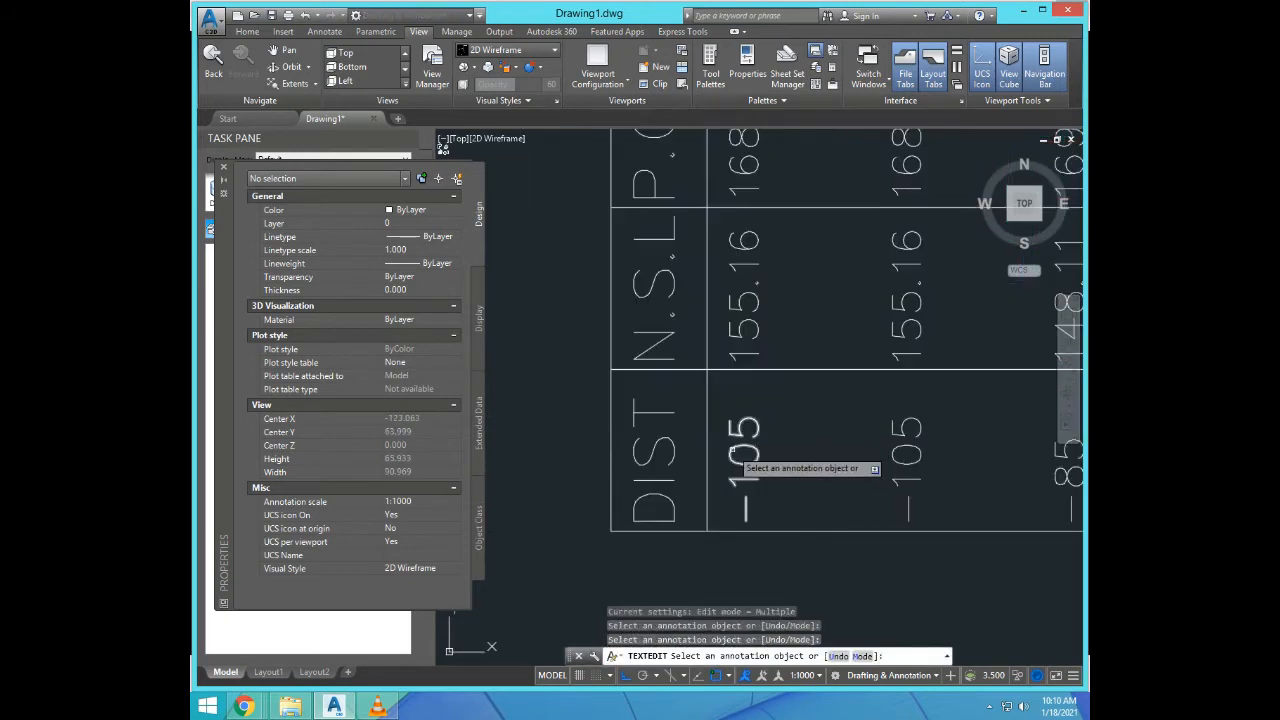
click(733, 451)
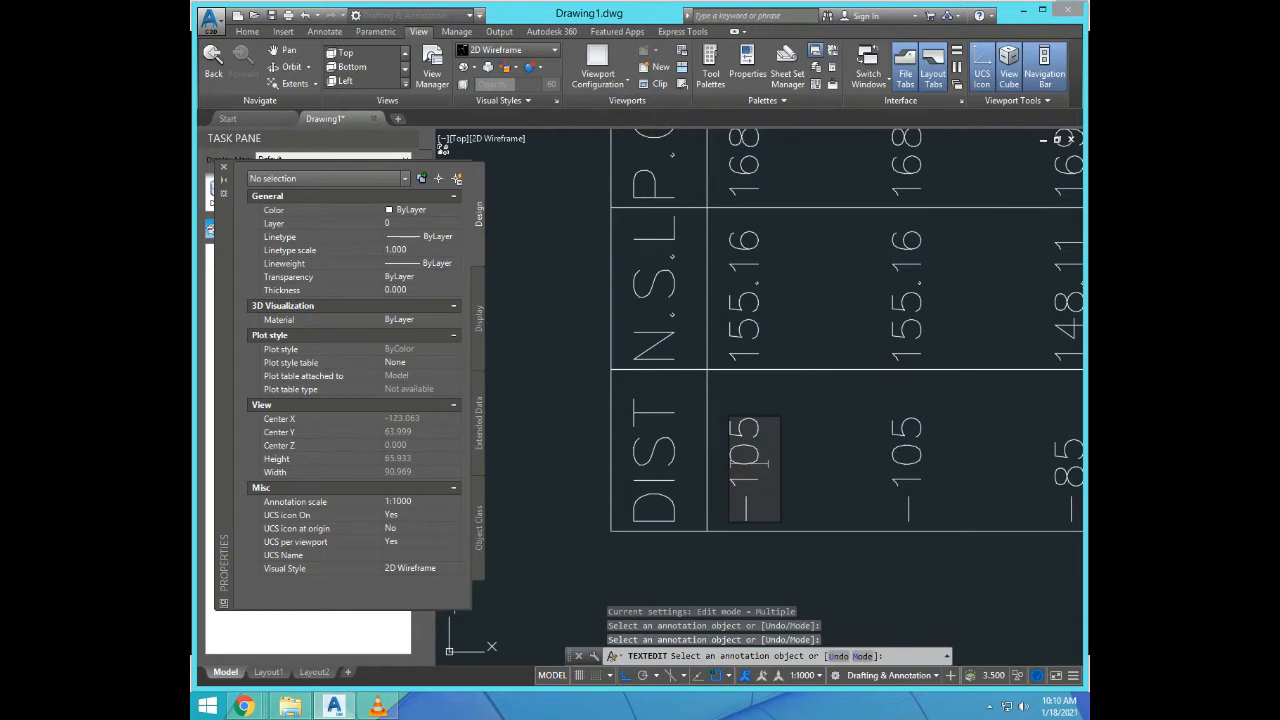
key(Return)
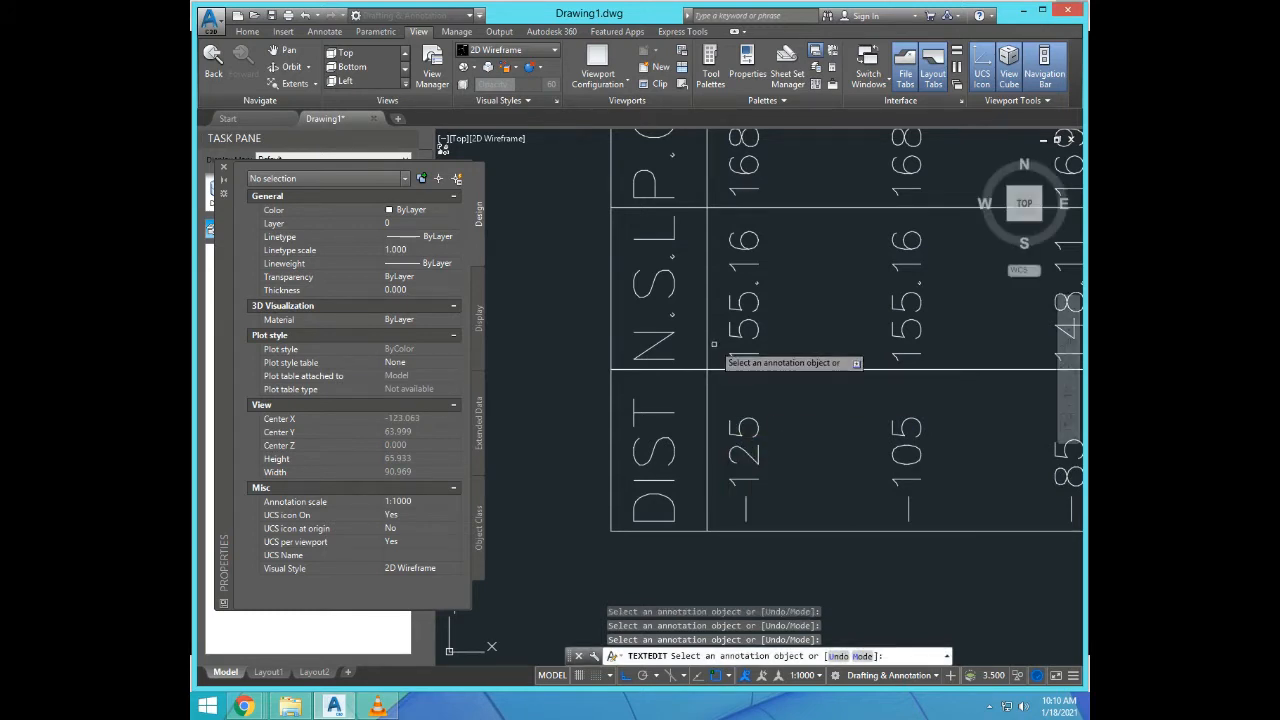
Step: Change the N.S.L value in the -125 column to 149.50
click(736, 338)
click(750, 338)
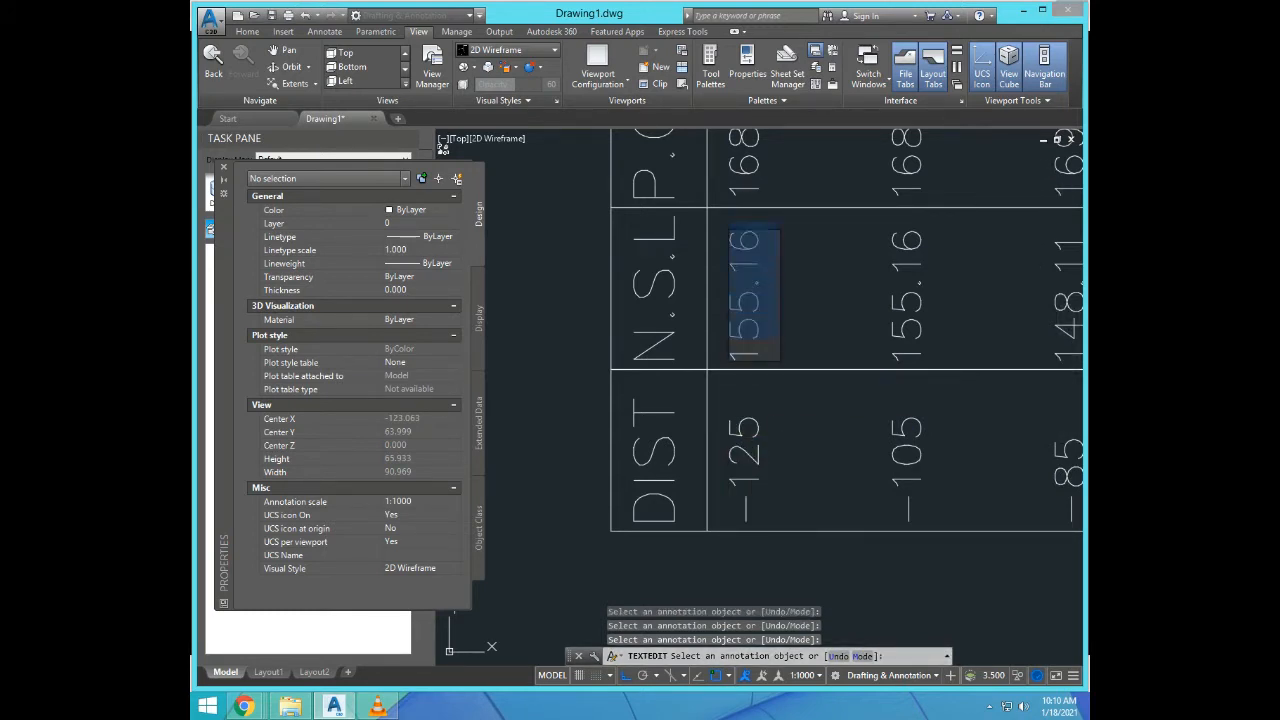
text(49)
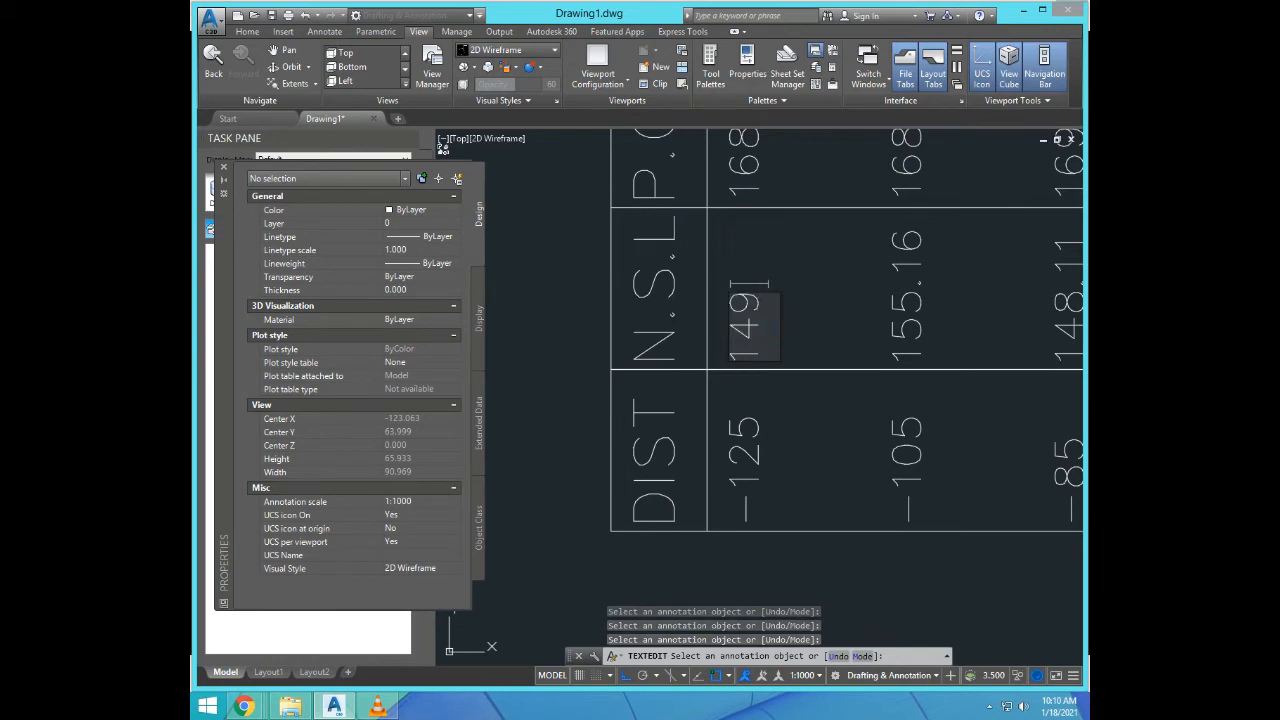
text(.50)
key(Return)
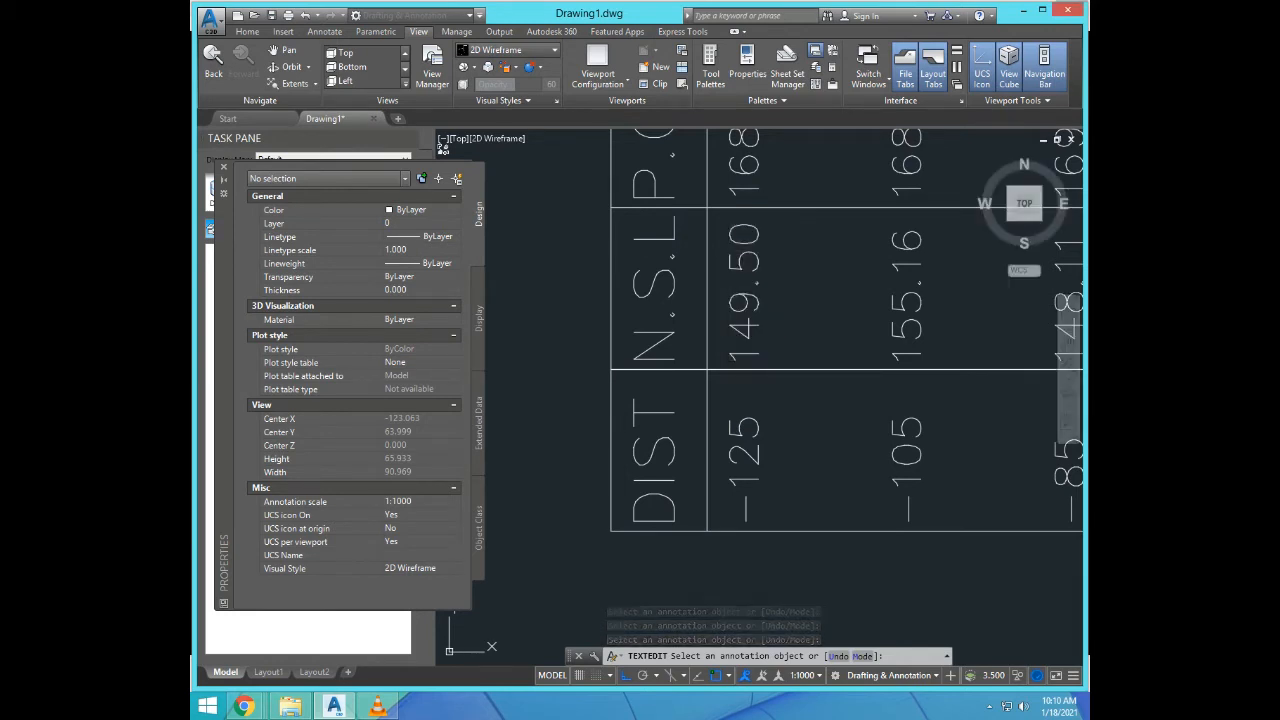
scroll(785, 470, down, 4)
key(Escape)
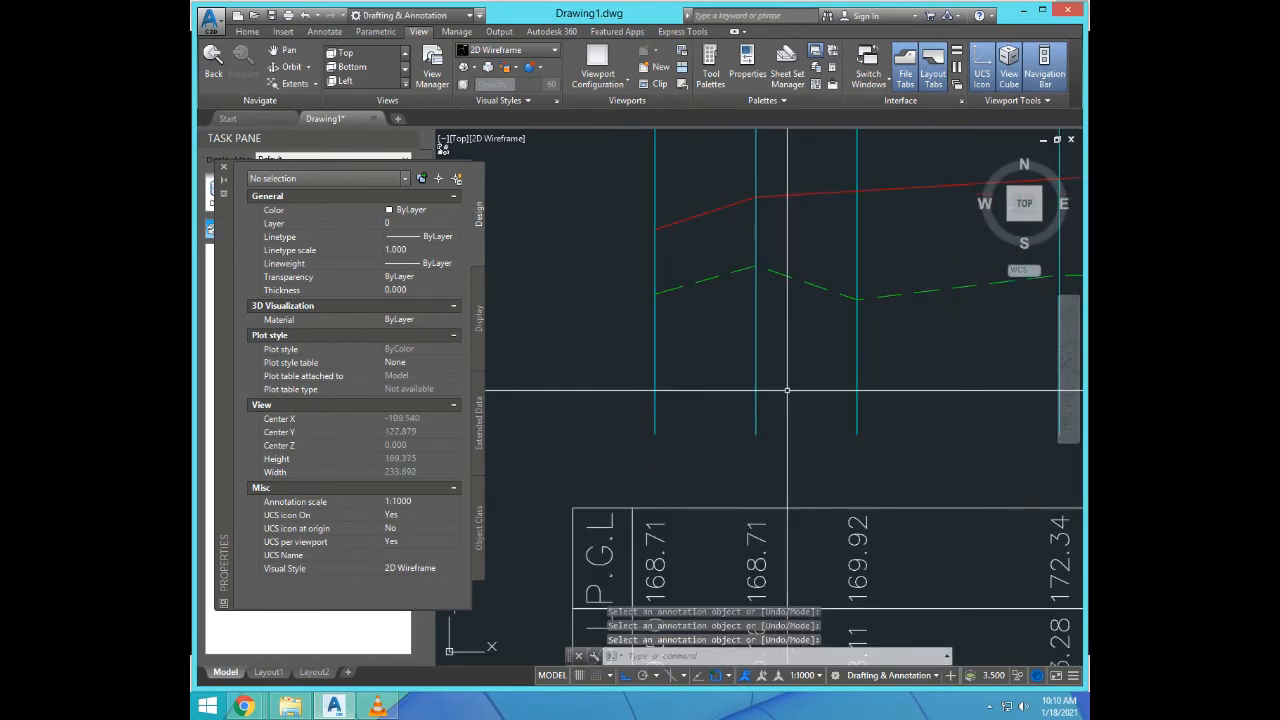
Step: Query the coordinates of the green dashed line's end and the red P.G.L line's end at the -125 cyan vertical line
text(id)
key(Return)
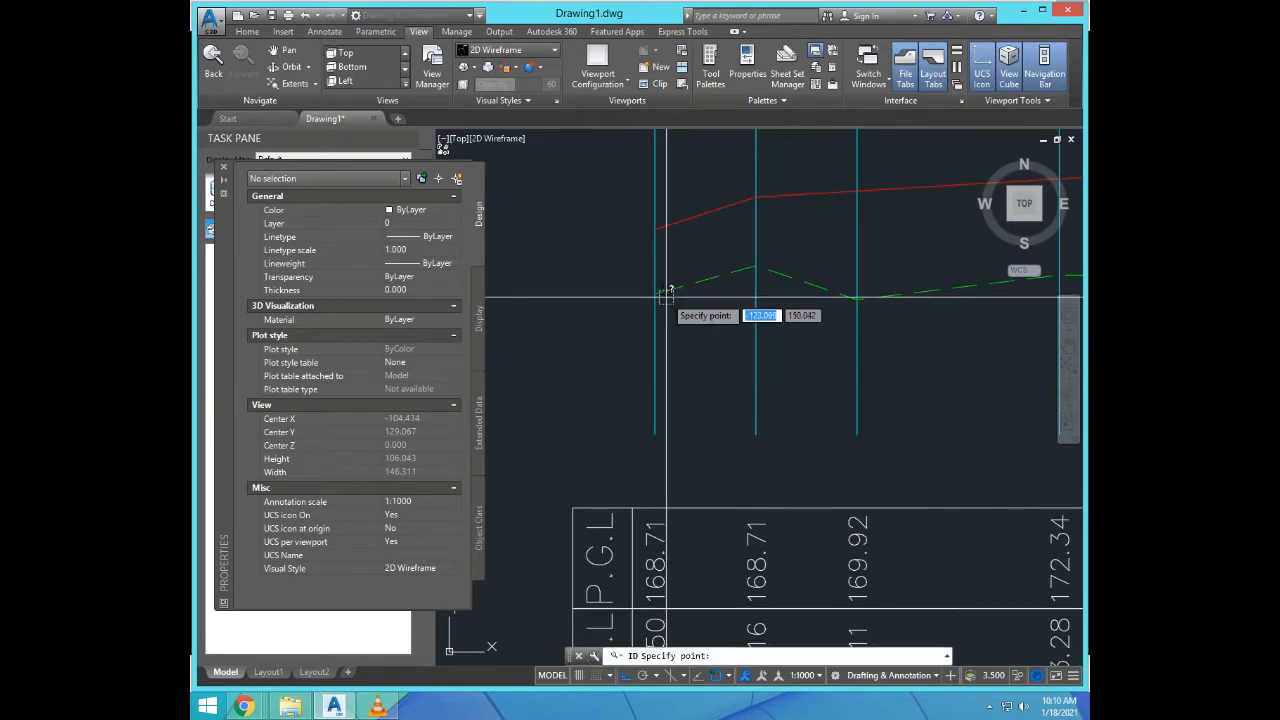
click(655, 290)
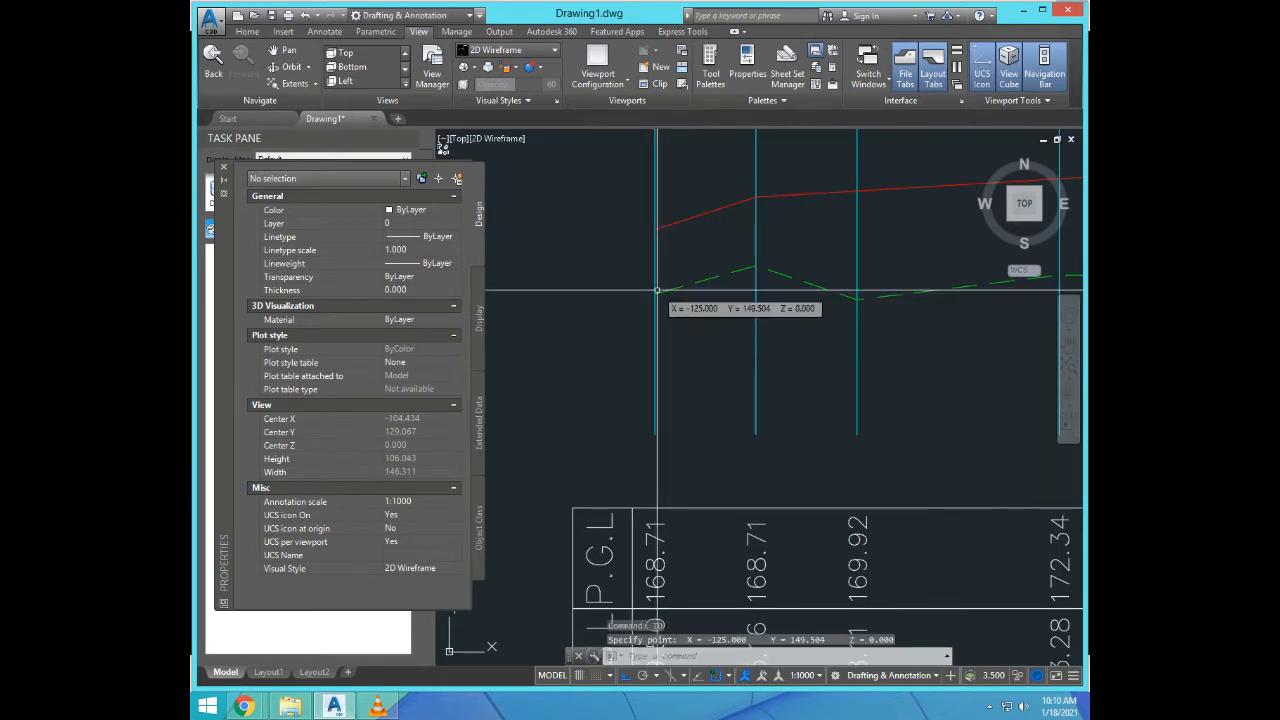
key(Return)
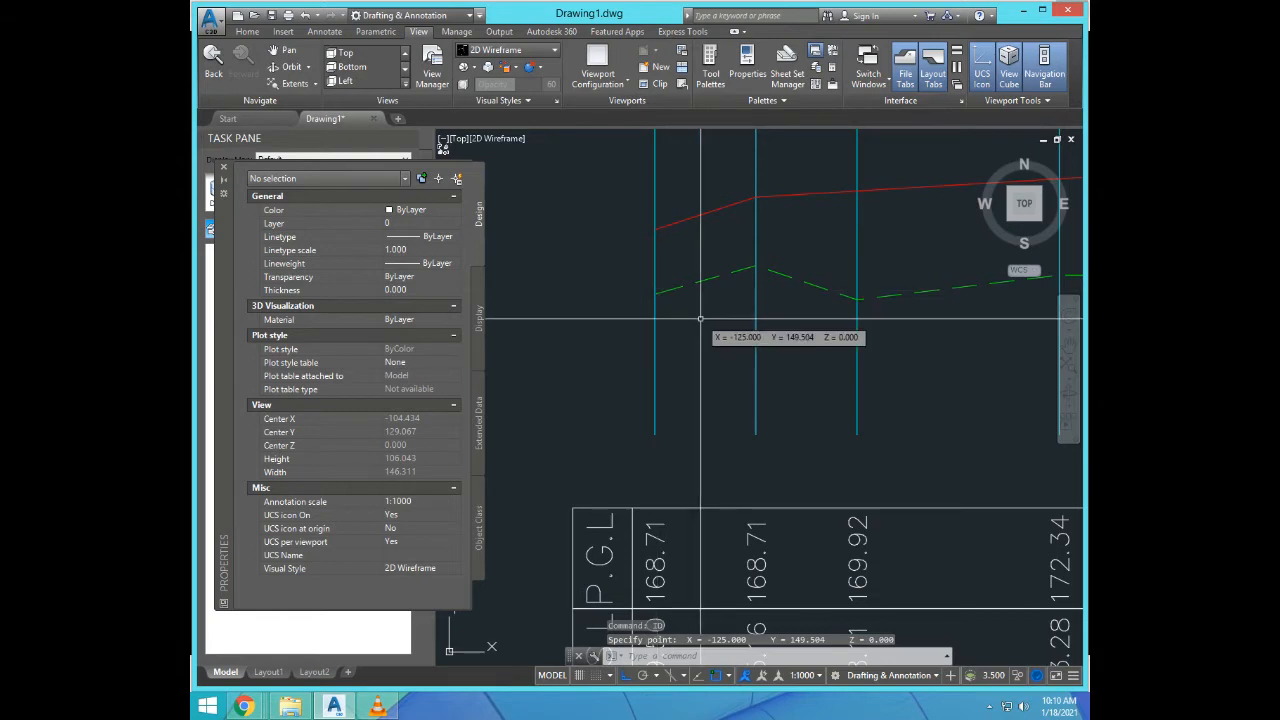
scroll(727, 340, down, 2)
scroll(727, 340, up, 4)
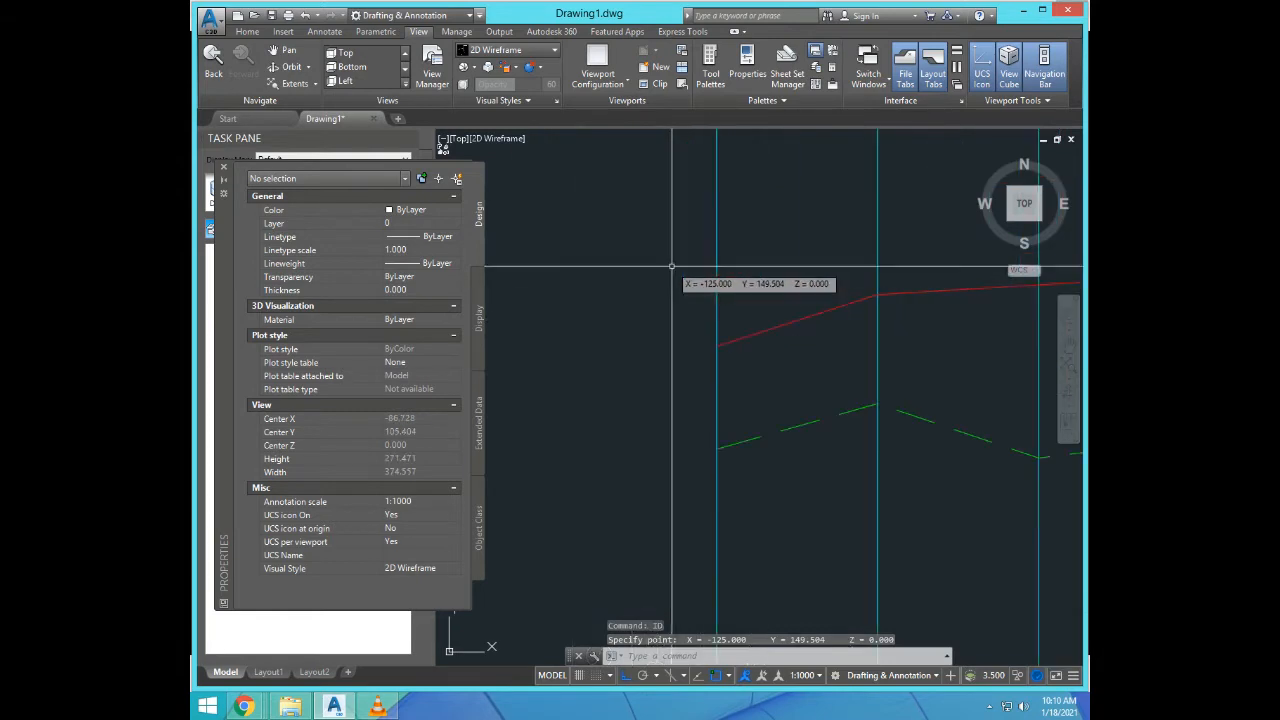
click(716, 346)
scroll(716, 346, down, 3)
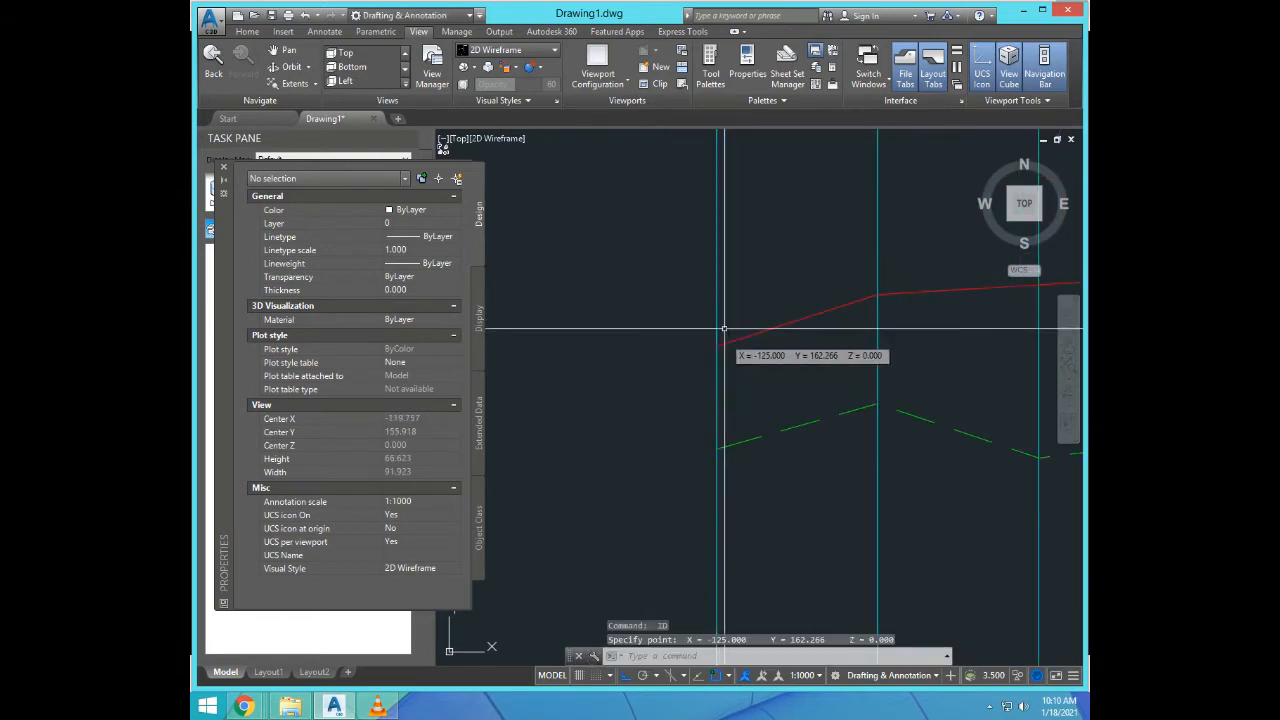
Step: Change the P.G.L value in the -125 column to 162.25
text(D)
key(Return)
scroll(716, 440, up, 2)
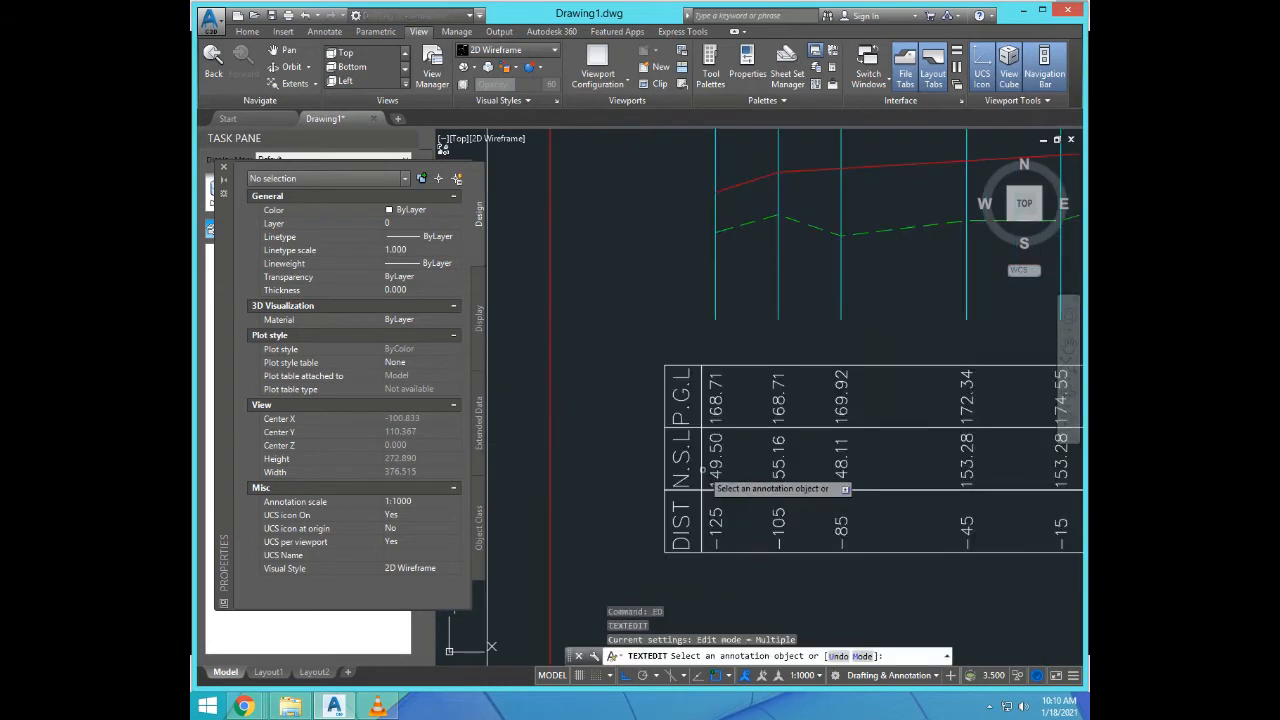
click(715, 402)
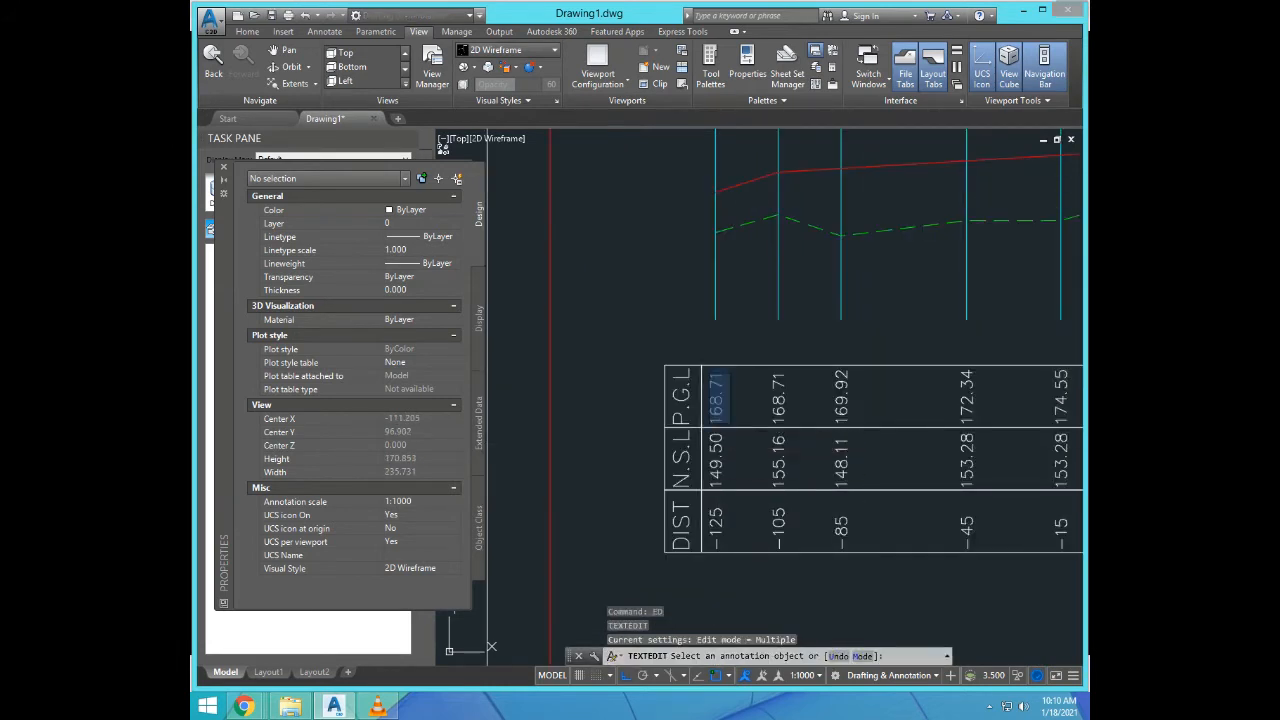
key(BackSpace)
key(Return)
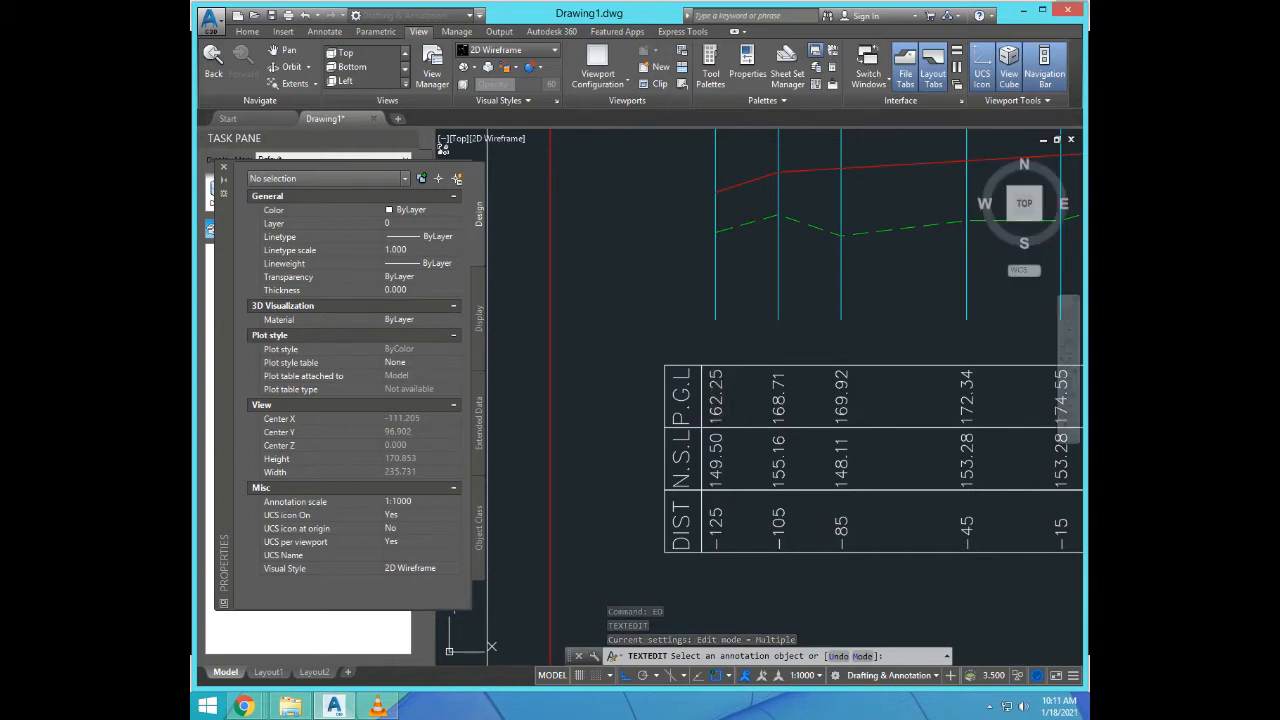
Step: Erase the second, fourth and sixth cyan vertical lines to the right of the red centerline
scroll(741, 445, down, 2)
scroll(741, 445, down, 6)
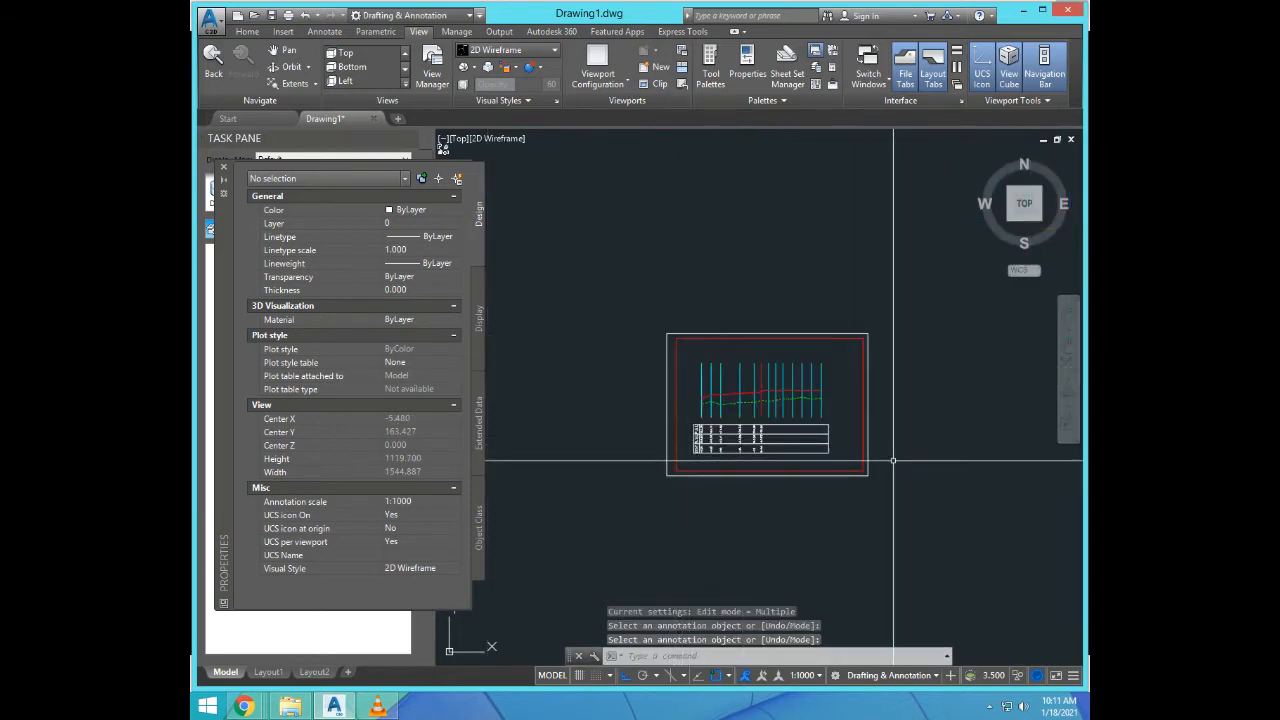
scroll(758, 476, up, 8)
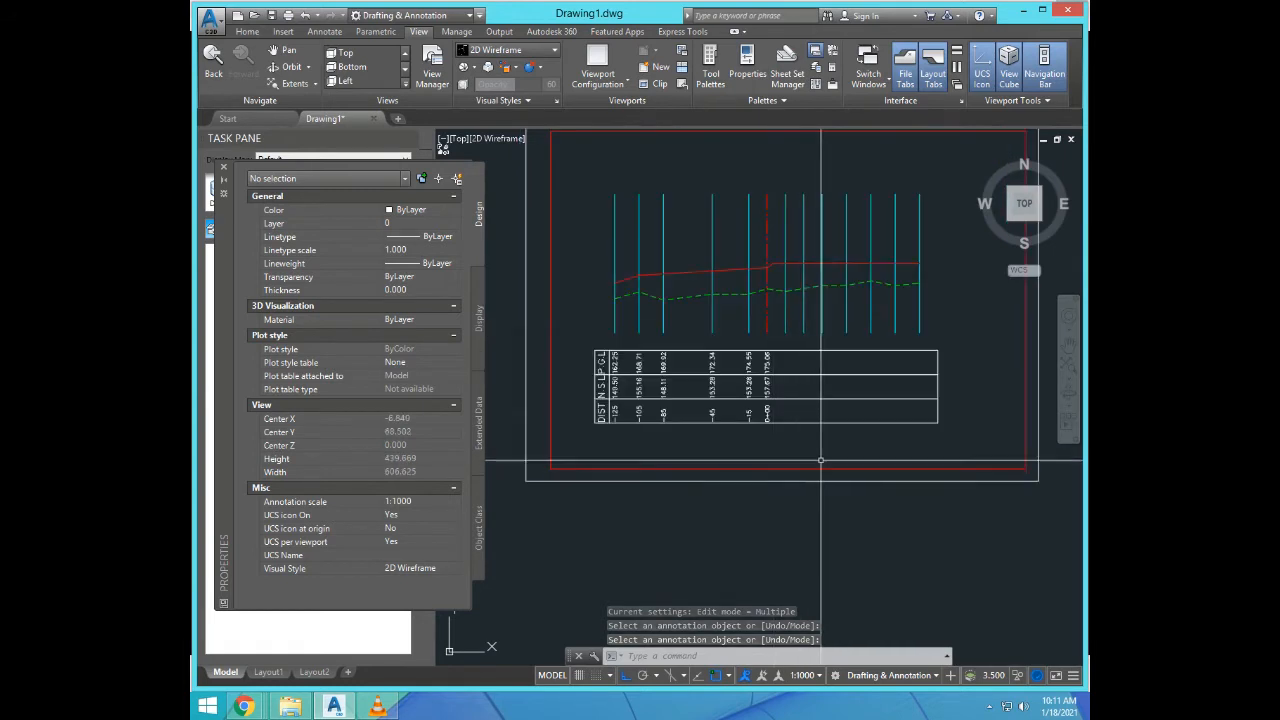
scroll(796, 520, down, 6)
scroll(806, 500, up, 6)
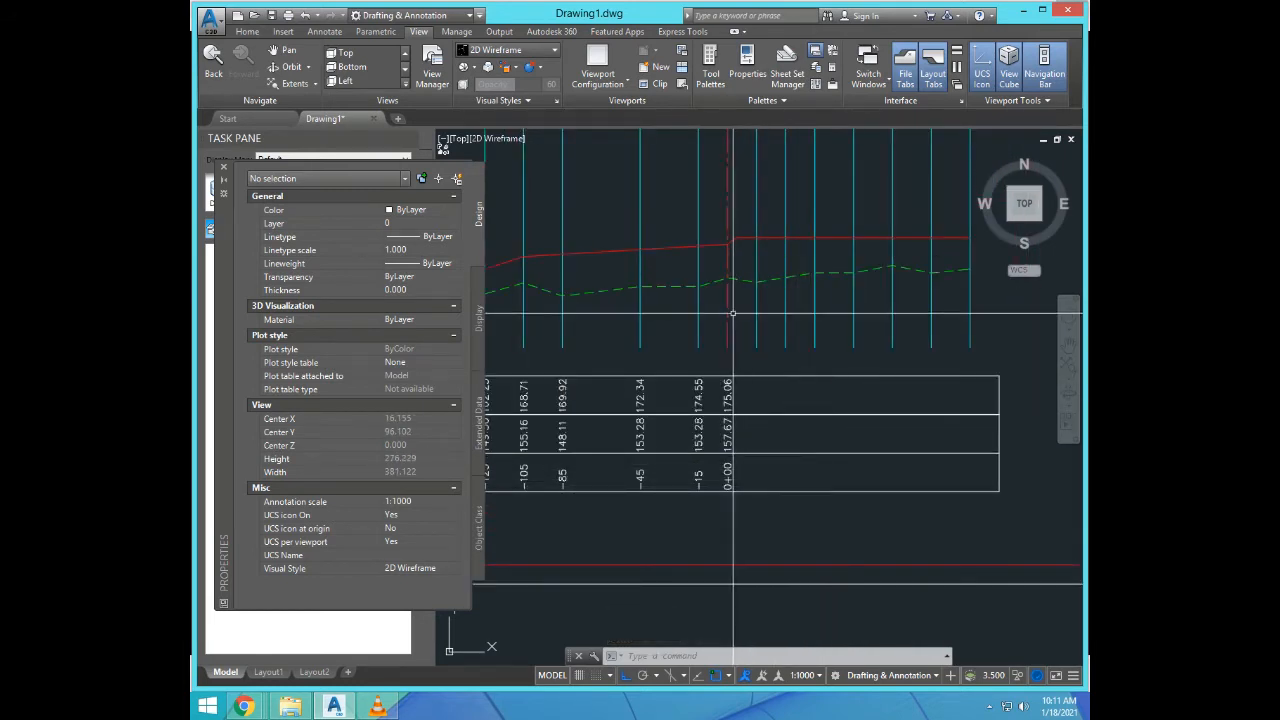
click(793, 347)
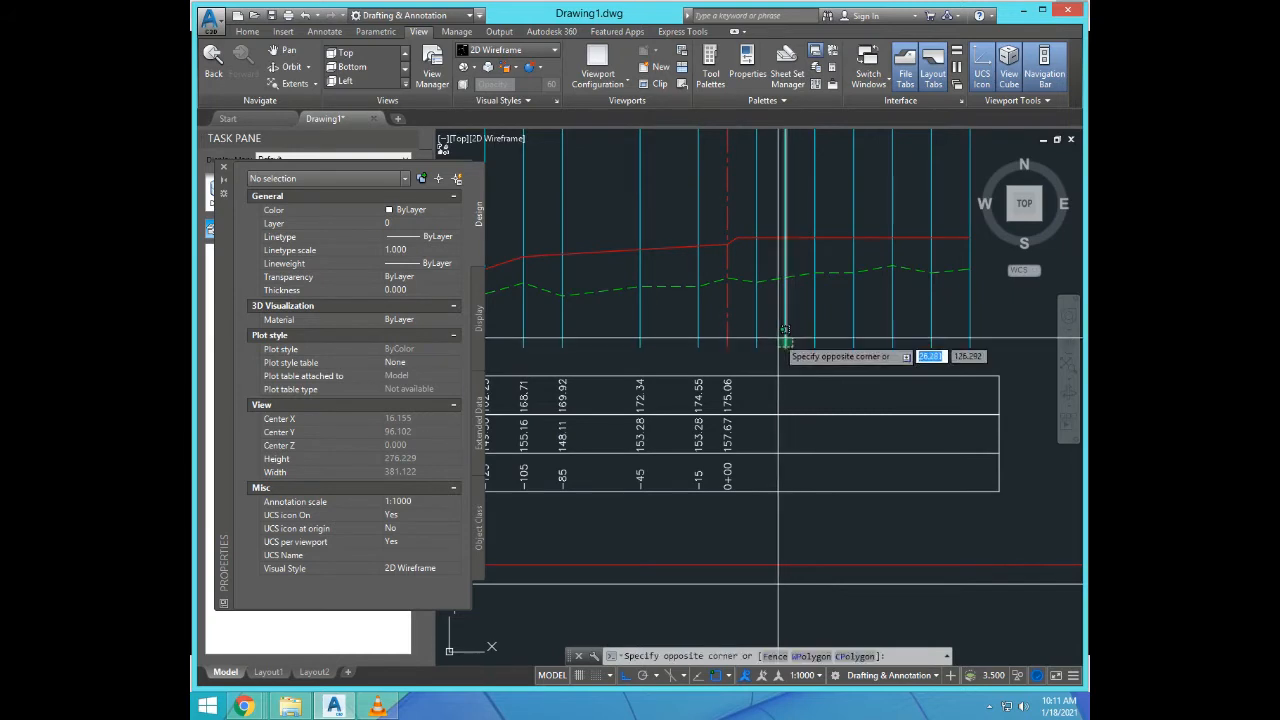
click(783, 341)
text(e)
key(Return)
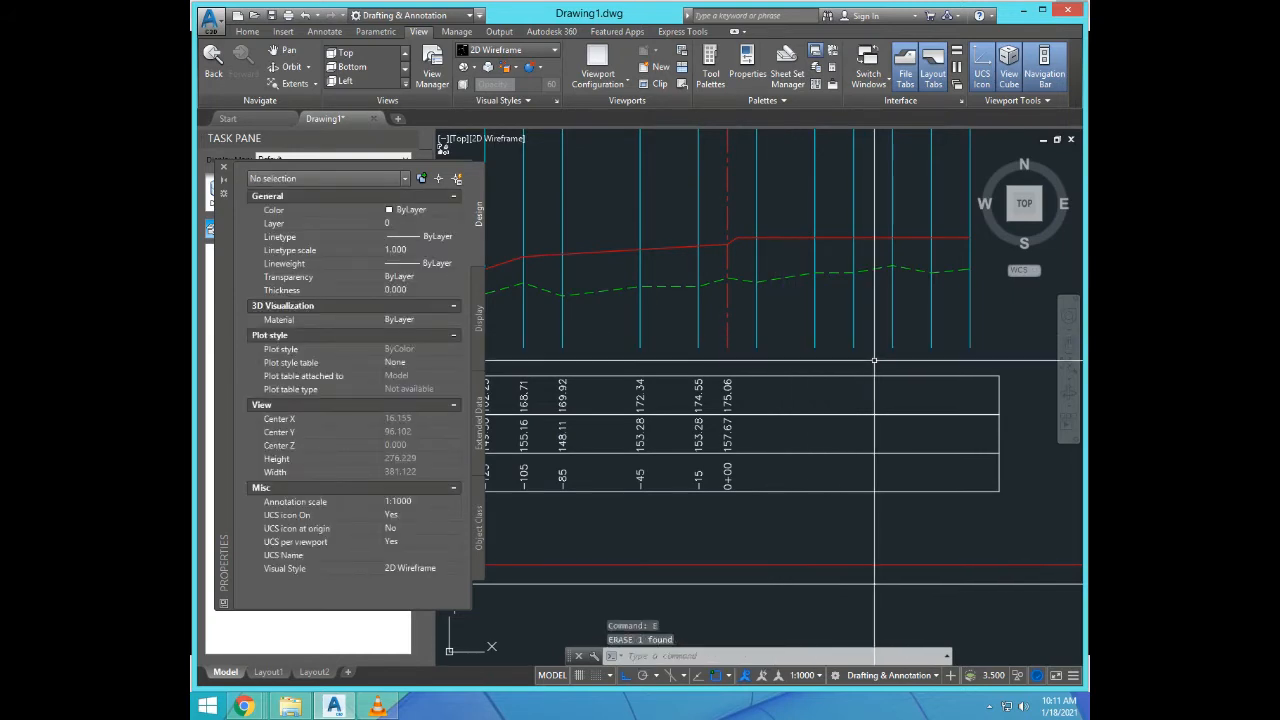
click(864, 356)
click(848, 341)
text(e)
key(Return)
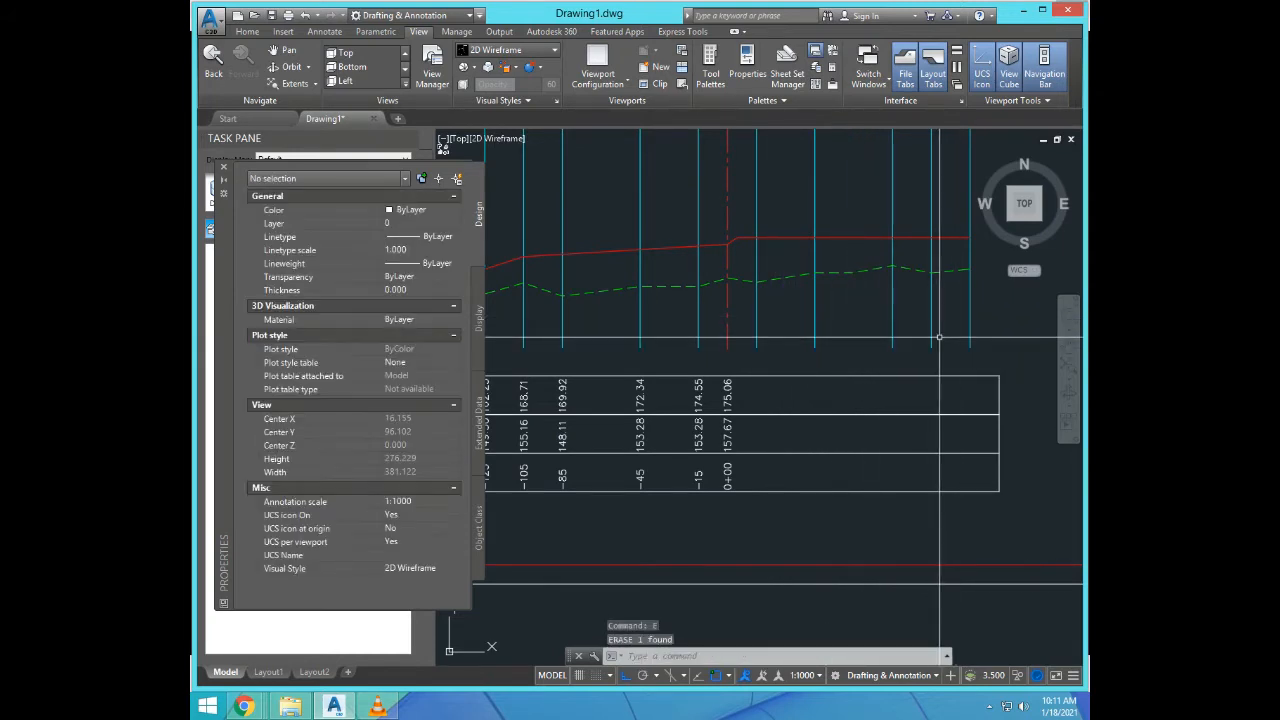
click(940, 337)
click(921, 334)
text(e)
key(Return)
Step: Copy the three text values of the 0+00 column to the first cyan vertical line right of the centerline
scroll(870, 335, down, 5)
scroll(870, 427, up, 5)
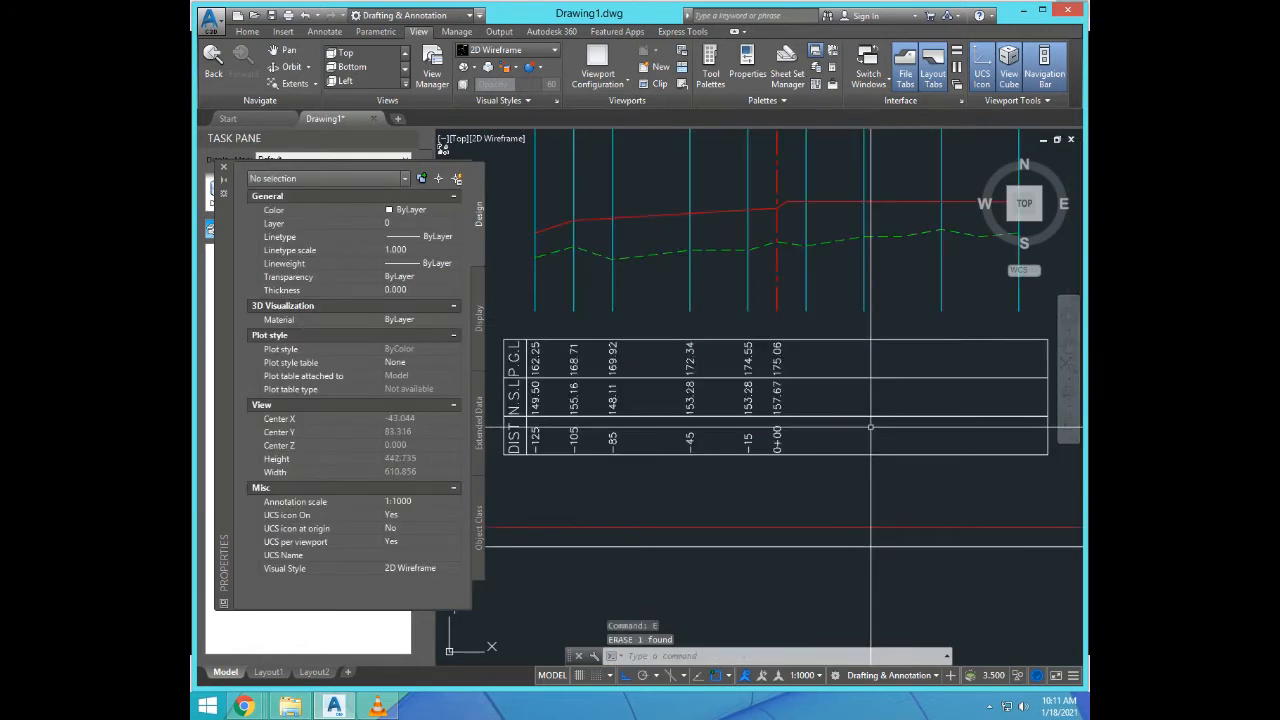
text(o)
key(Return)
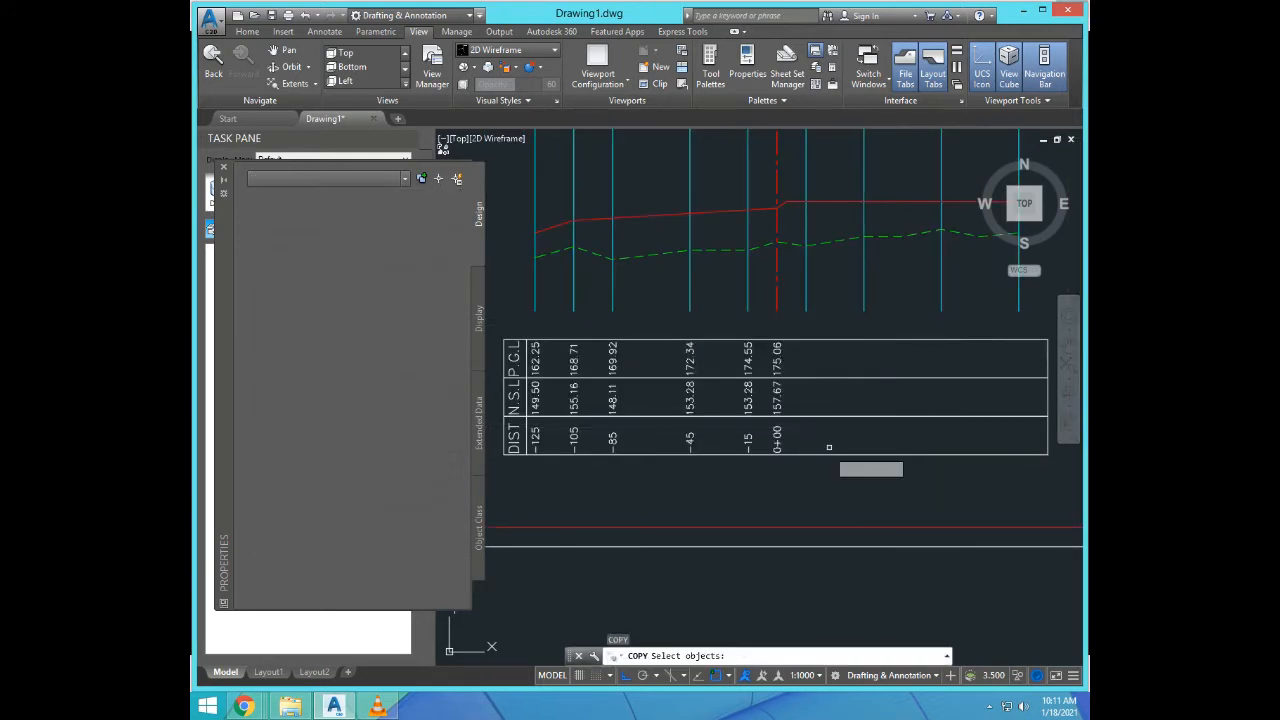
click(777, 358)
click(777, 397)
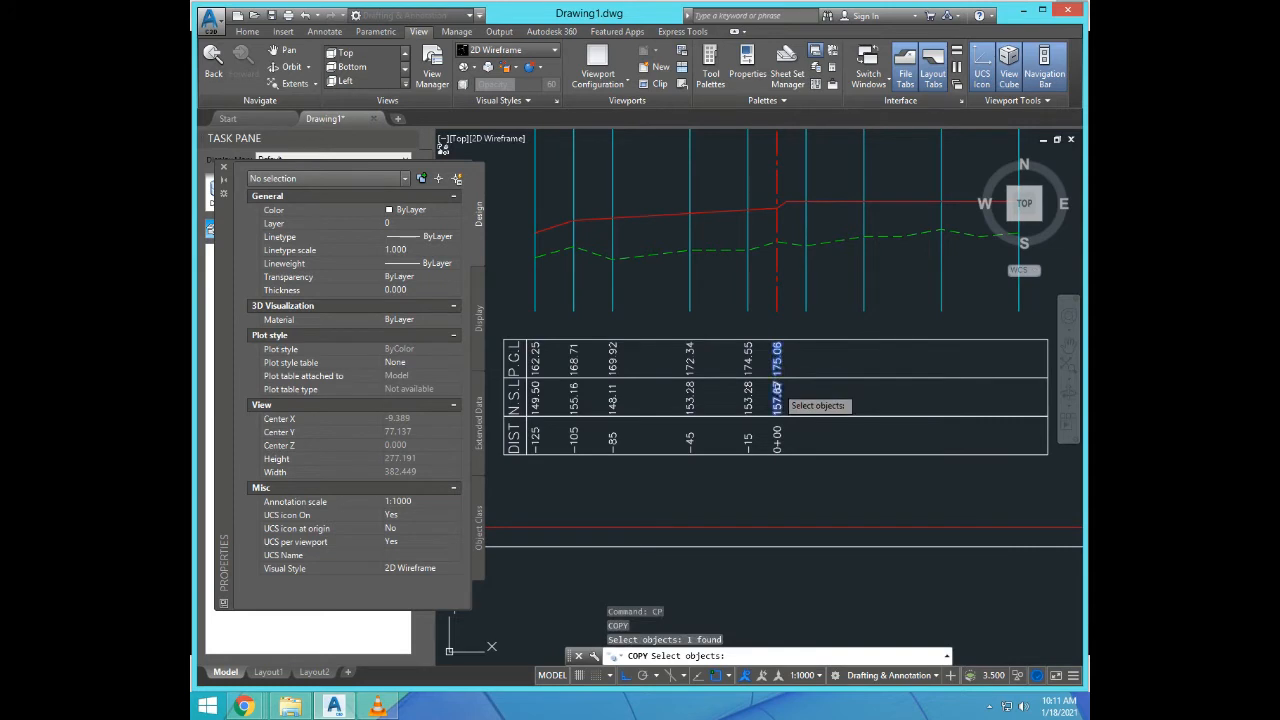
click(777, 440)
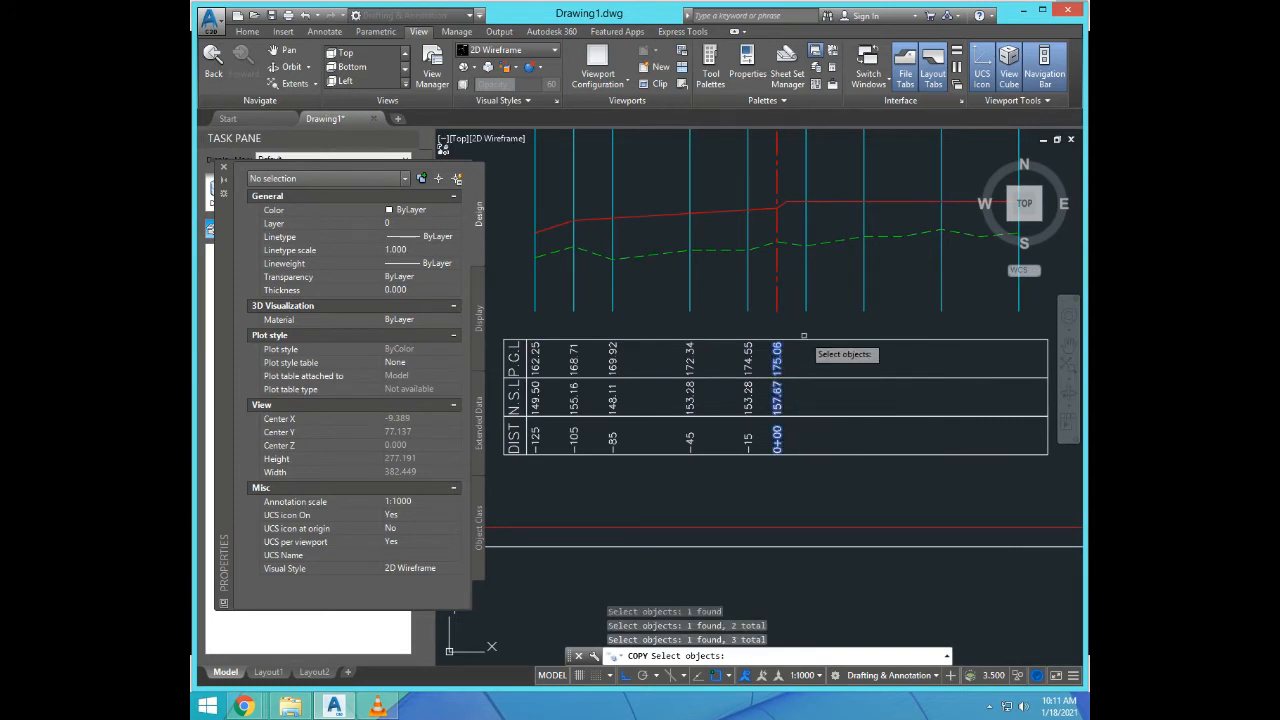
key(Return)
click(777, 311)
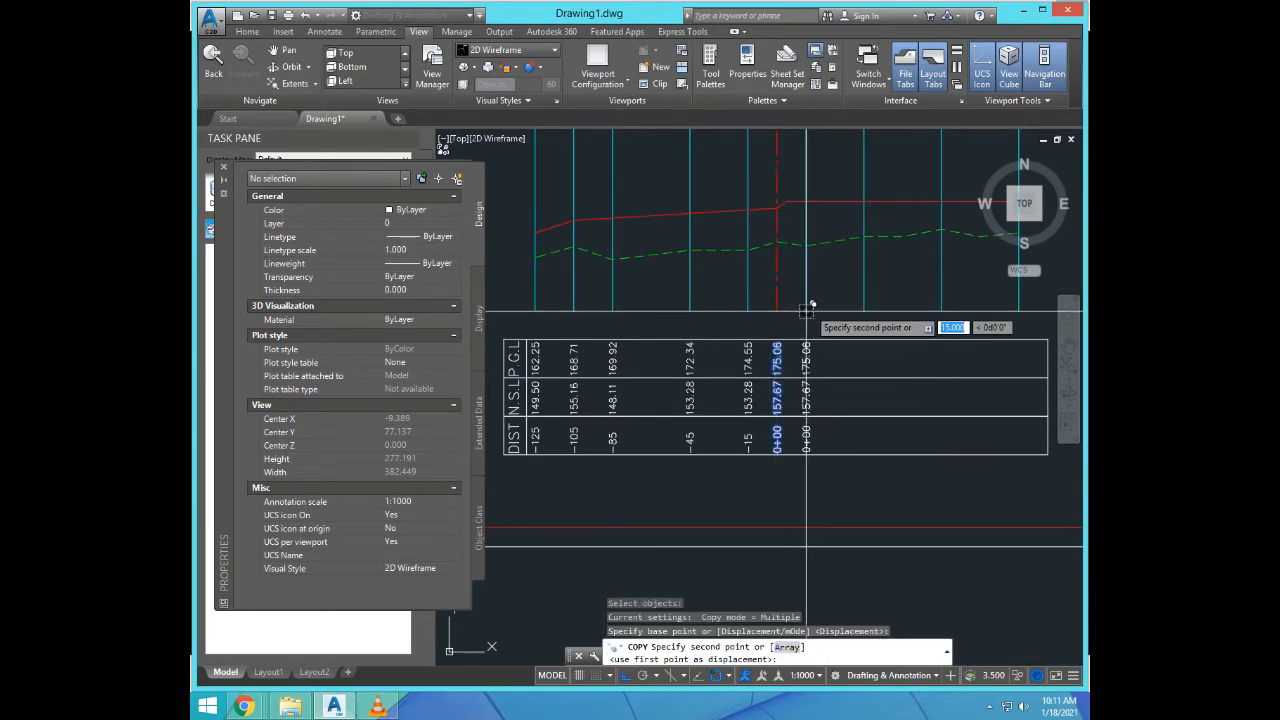
click(806, 306)
key(Escape)
Step: Change the DIST value in the copied column right of 0+00 to 10
scroll(800, 427, up, 4)
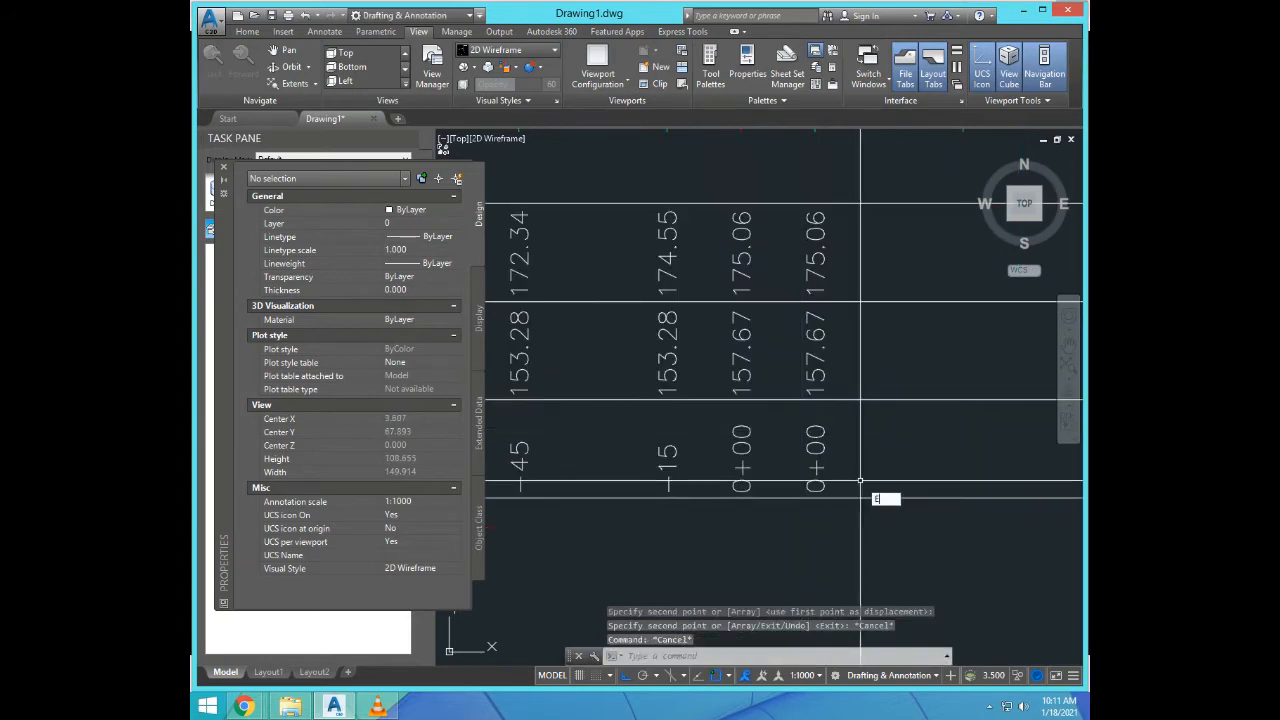
text(ED)
key(Return)
click(816, 458)
text(10)
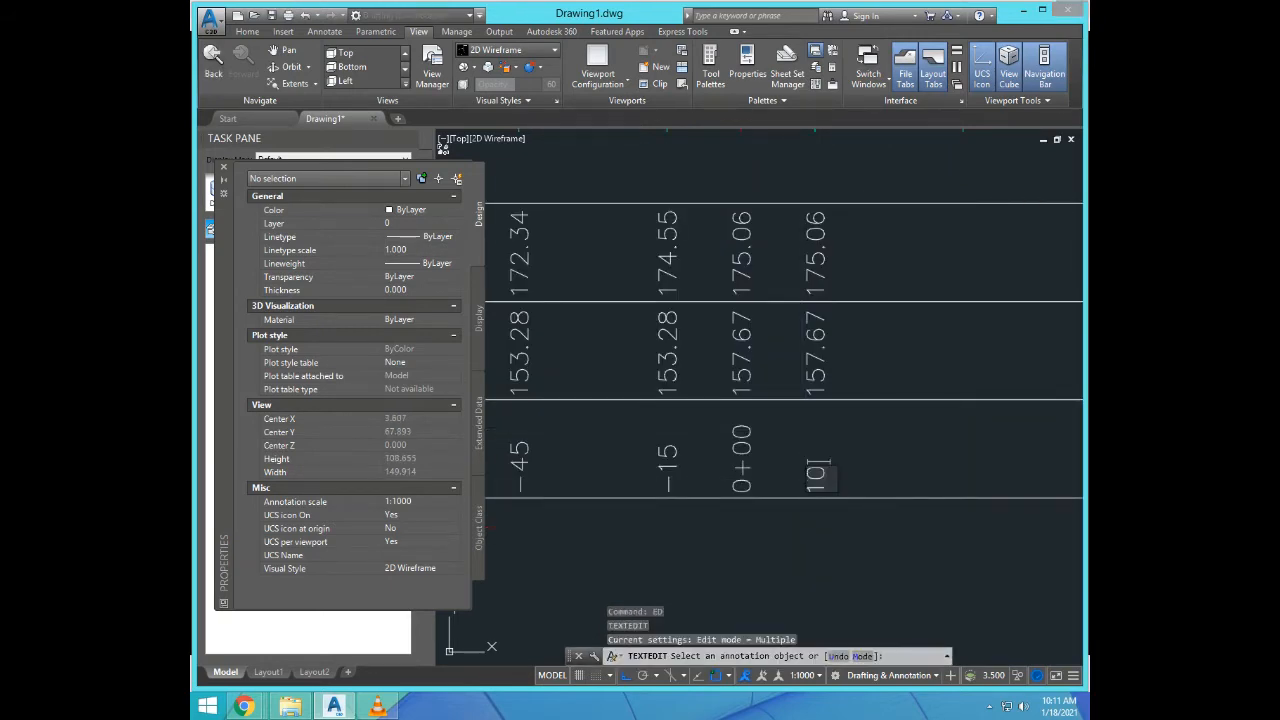
click(848, 468)
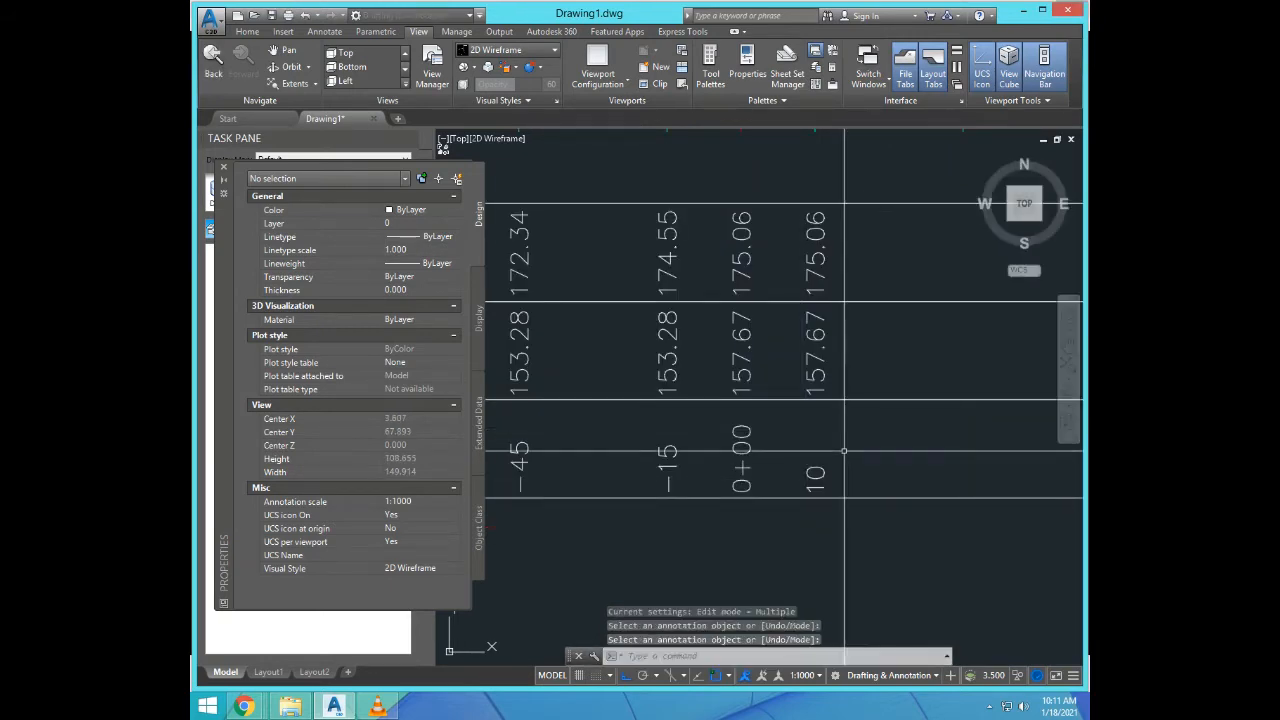
Step: Query the coordinates of the green dashed line at the first cyan vertical line right of the centerline
scroll(843, 455, down, 5)
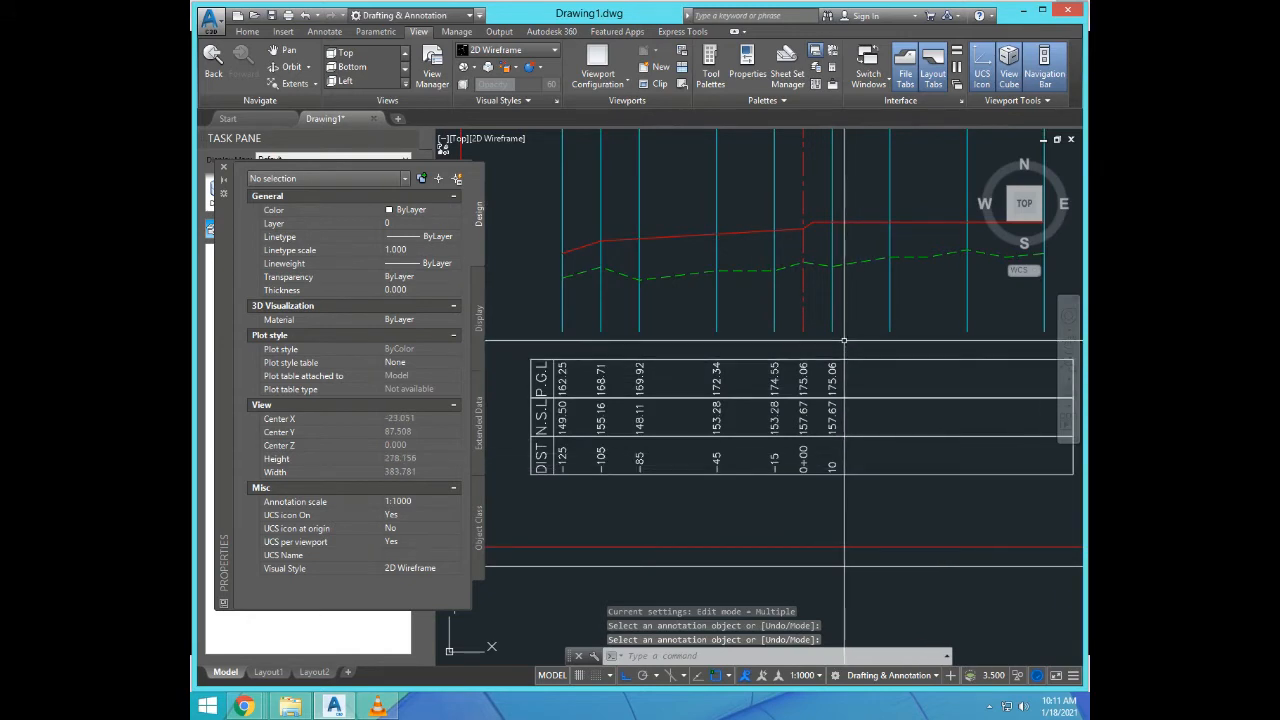
text(ID)
key(Return)
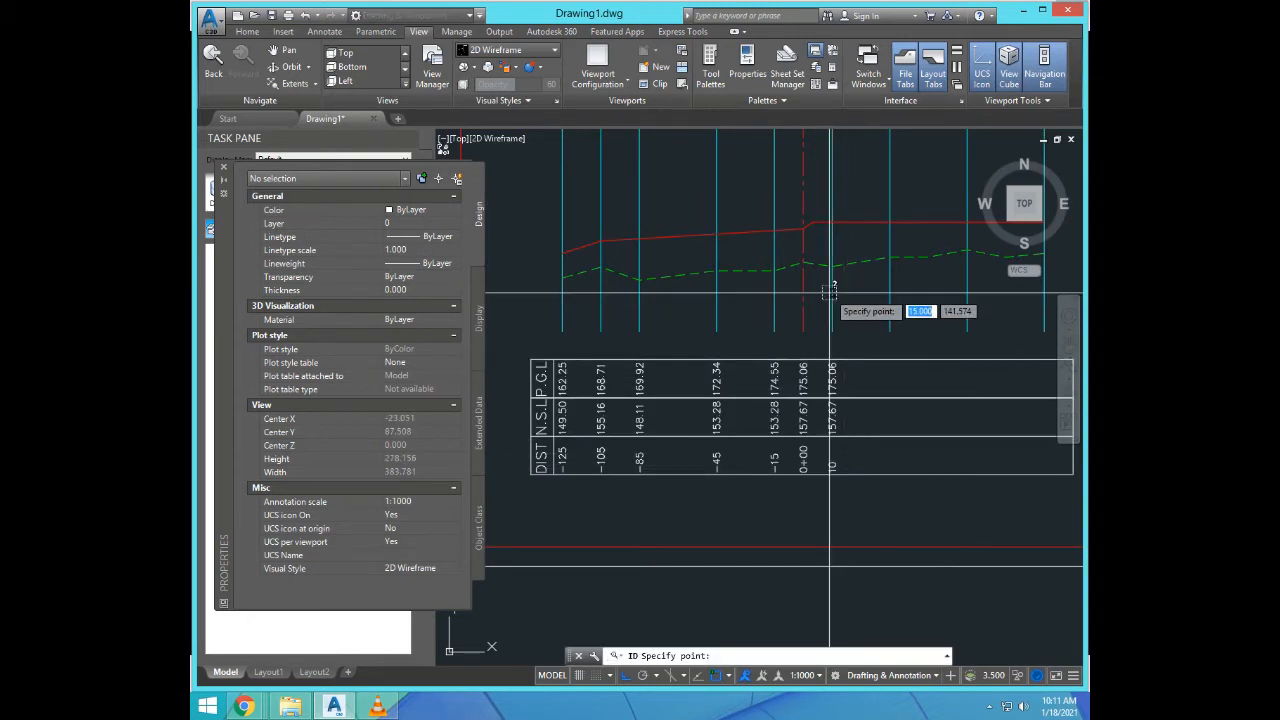
click(831, 265)
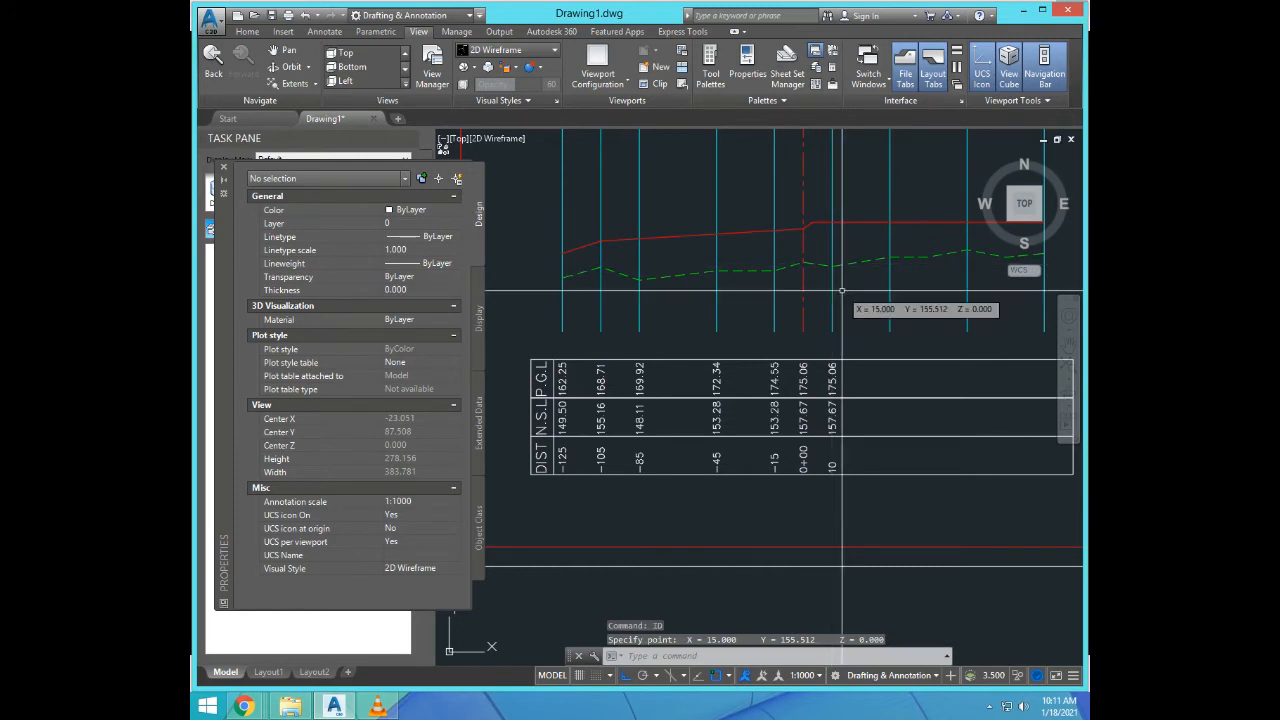
Step: Set the N.S.L value to 155.51 and the DIST value to 15 in the first column right of 0+00
text(ED)
key(Return)
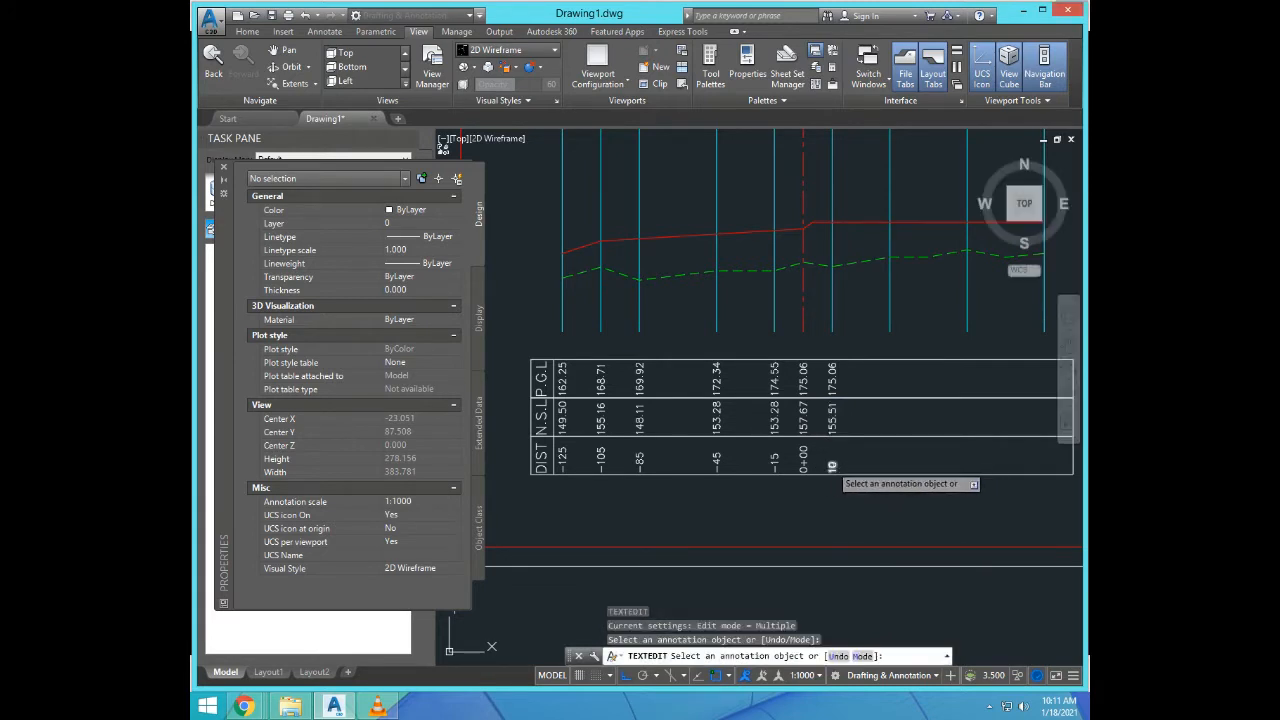
click(831, 466)
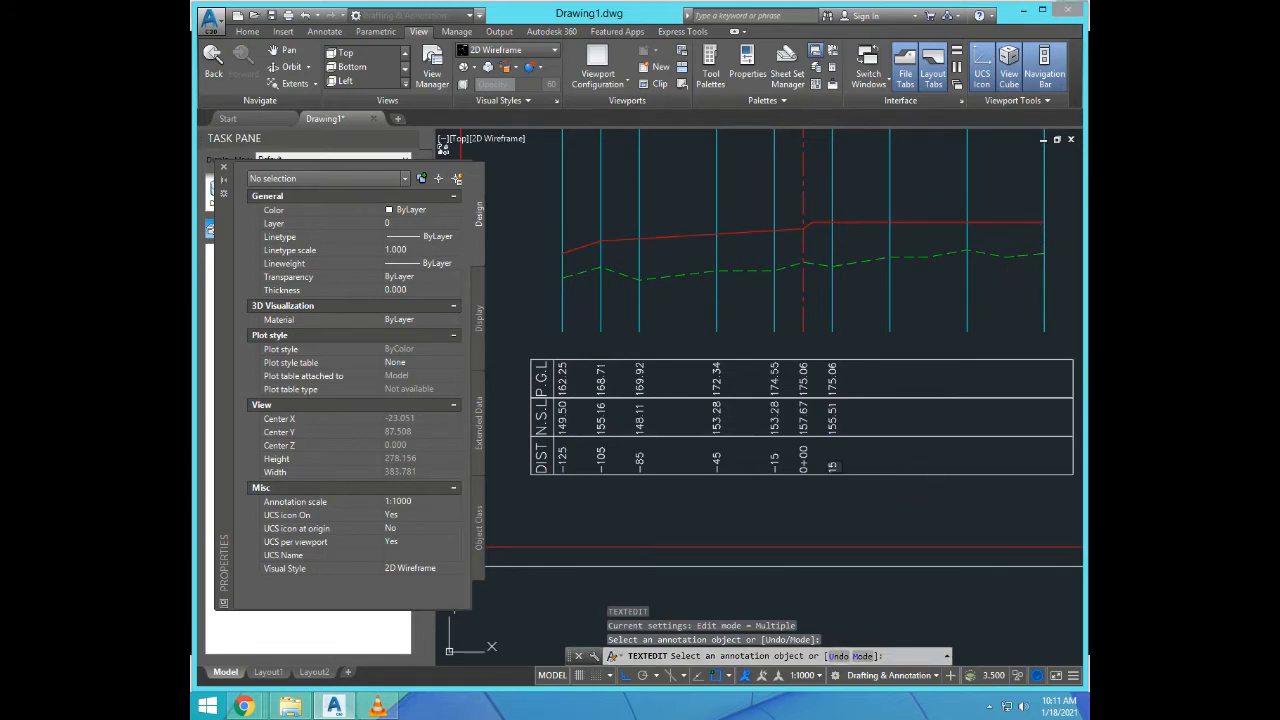
key(Return)
key(Return)
scroll(800, 466, down, 2)
scroll(886, 493, up, 3)
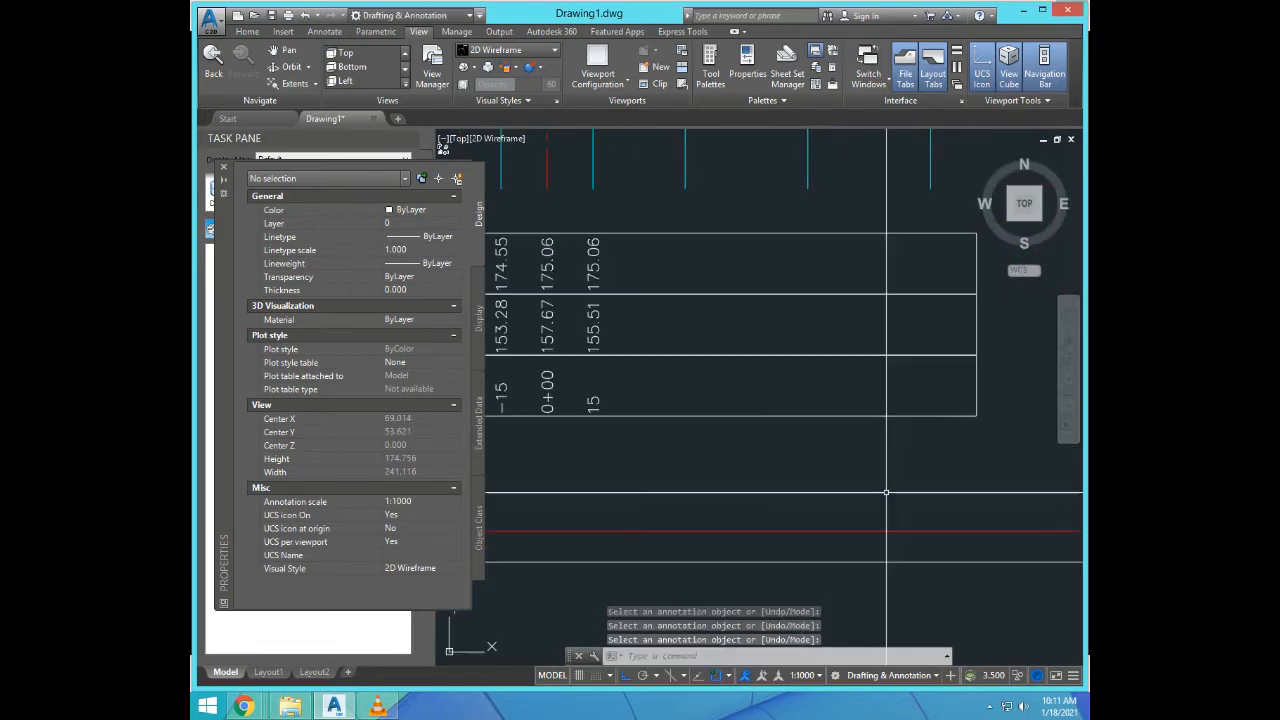
Step: Query the red line's coordinates at the first cyan line right of the centerline and set that column's P.G.L value to 178.47
scroll(886, 493, down, 1)
scroll(718, 396, up, 4)
scroll(830, 500, down, 4)
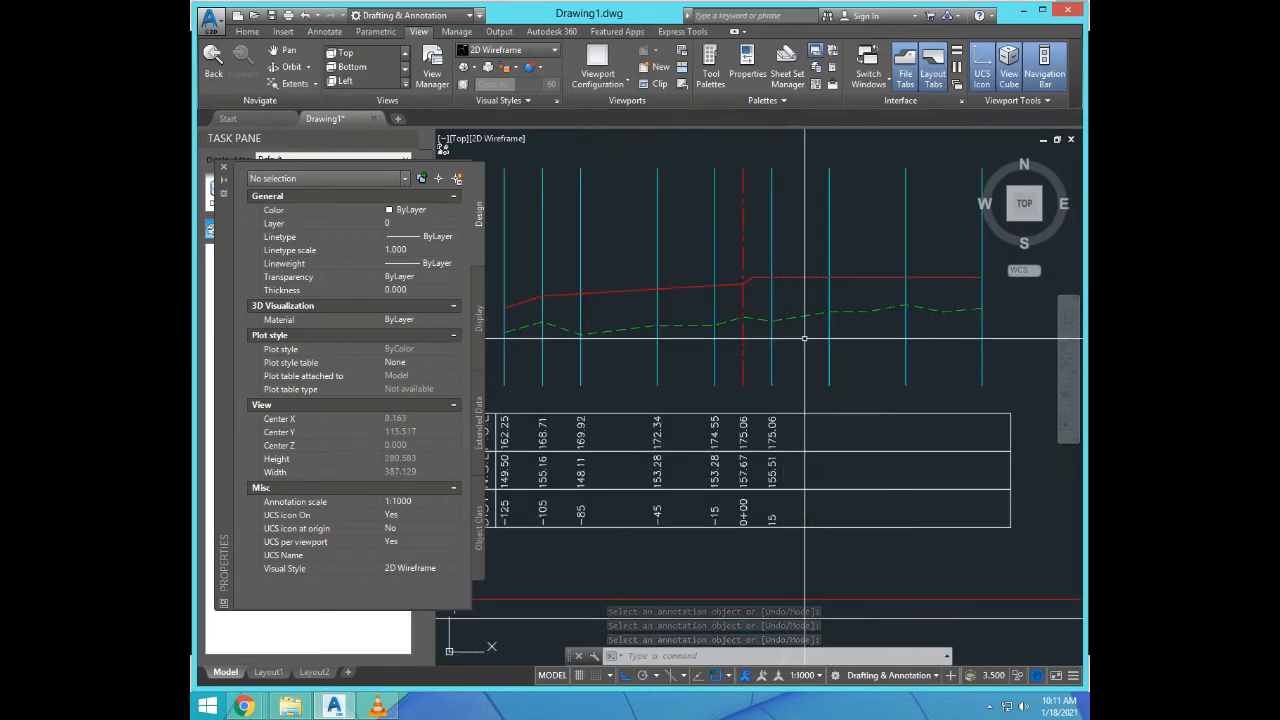
text(id)
key(Return)
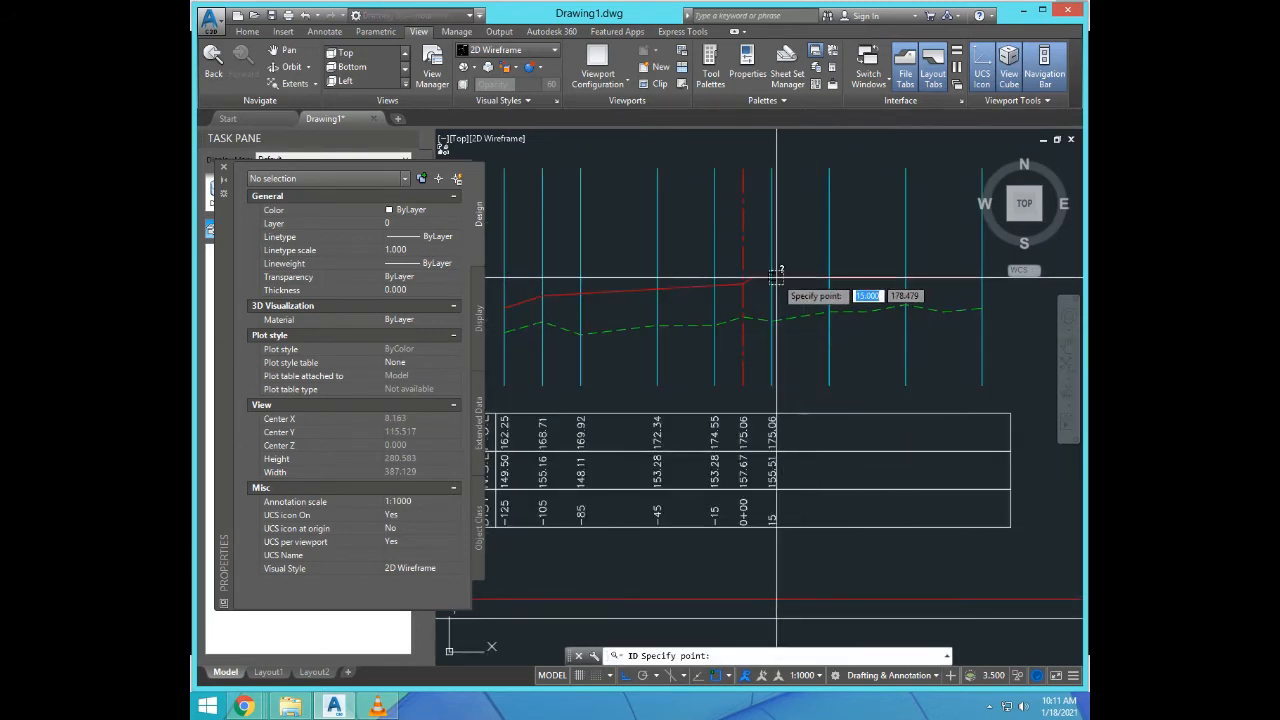
click(771, 277)
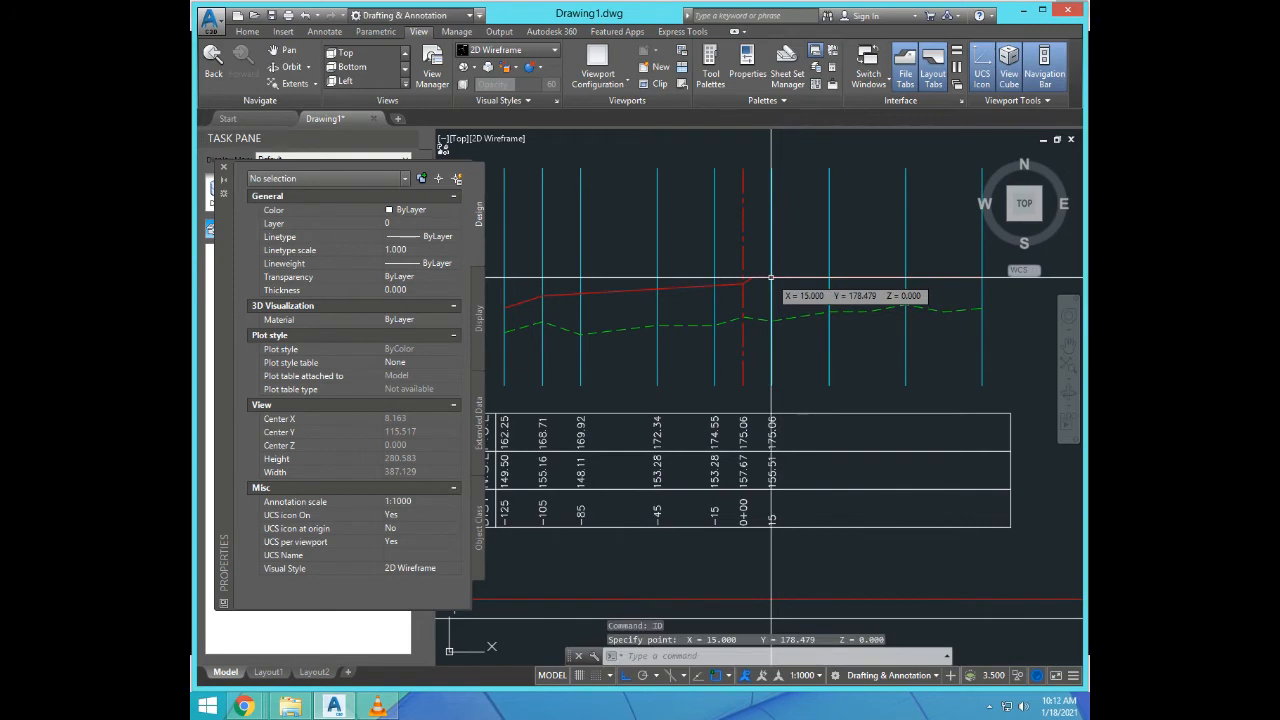
key(Return)
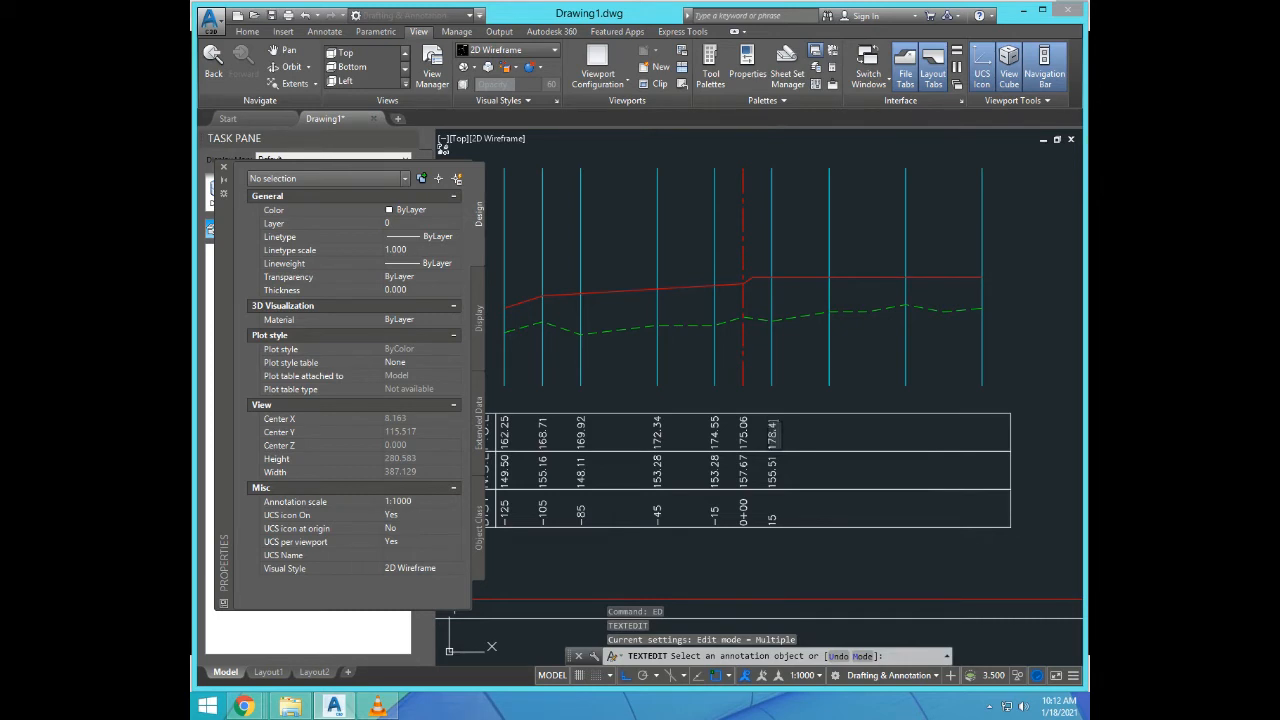
key(Return)
key(Return)
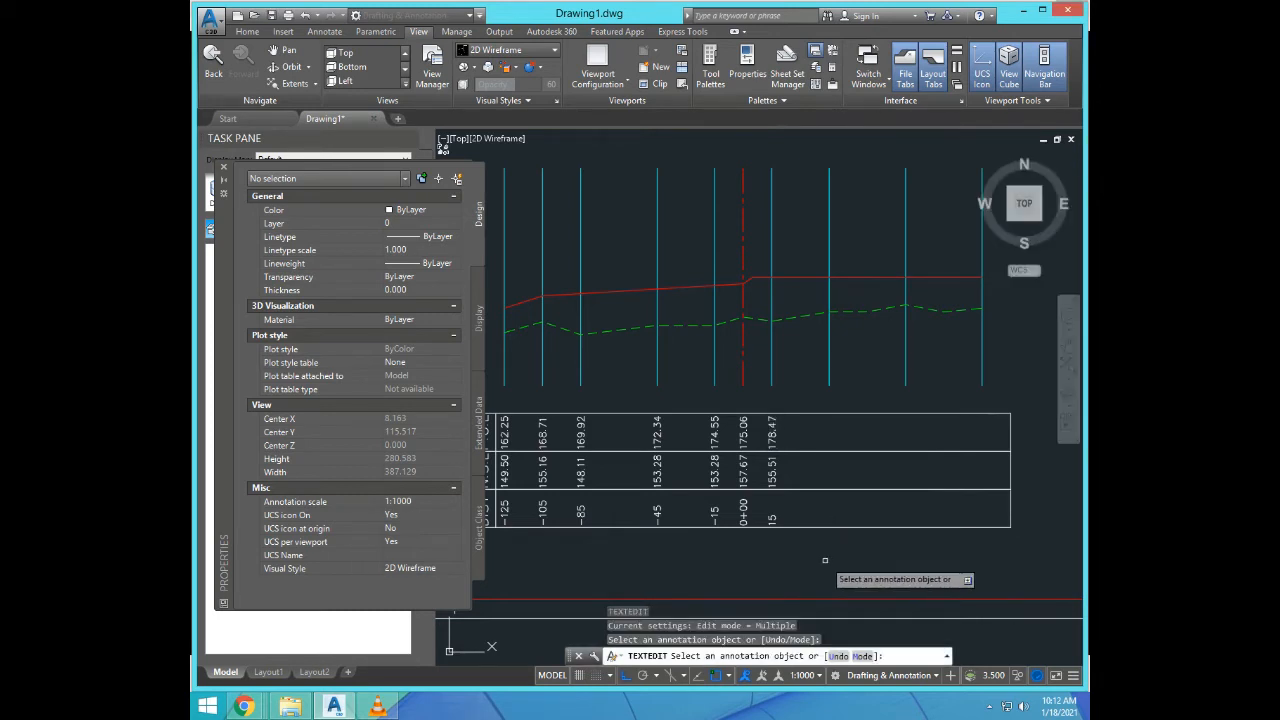
Step: Copy the three text values of the 15 column to the second cyan vertical line right of the centerline
text(CO)
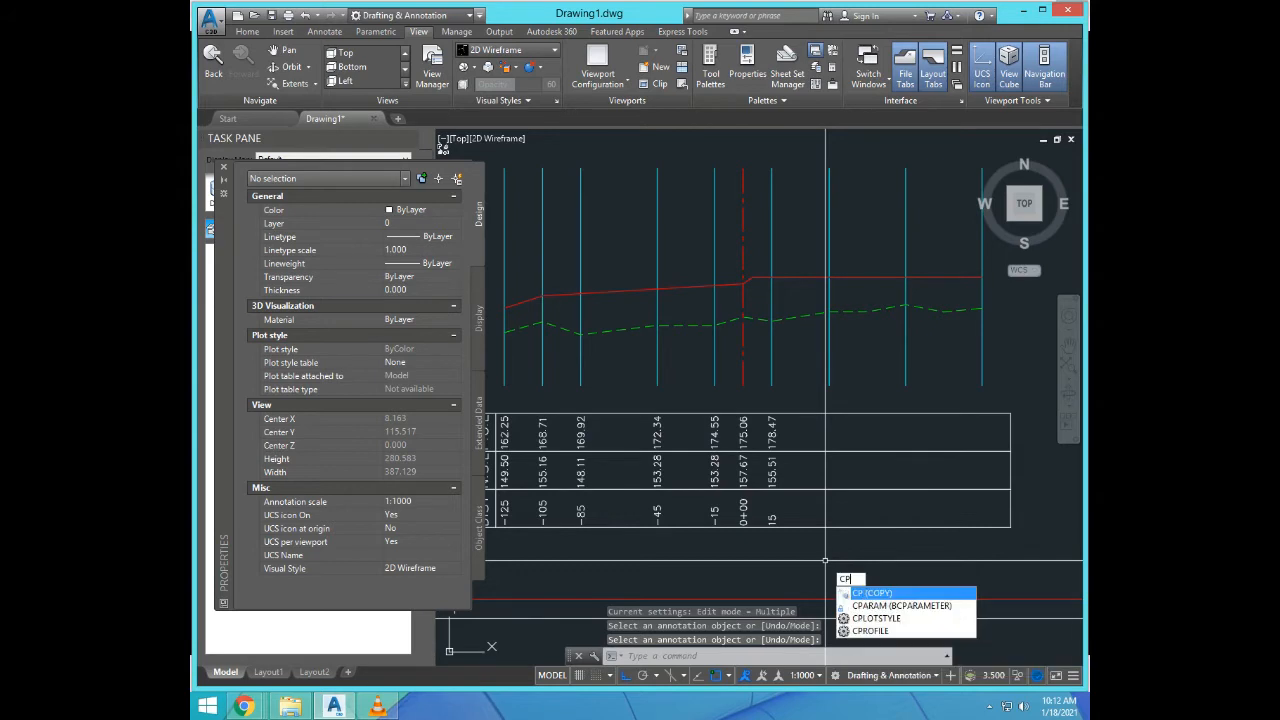
key(Return)
click(757, 401)
click(805, 543)
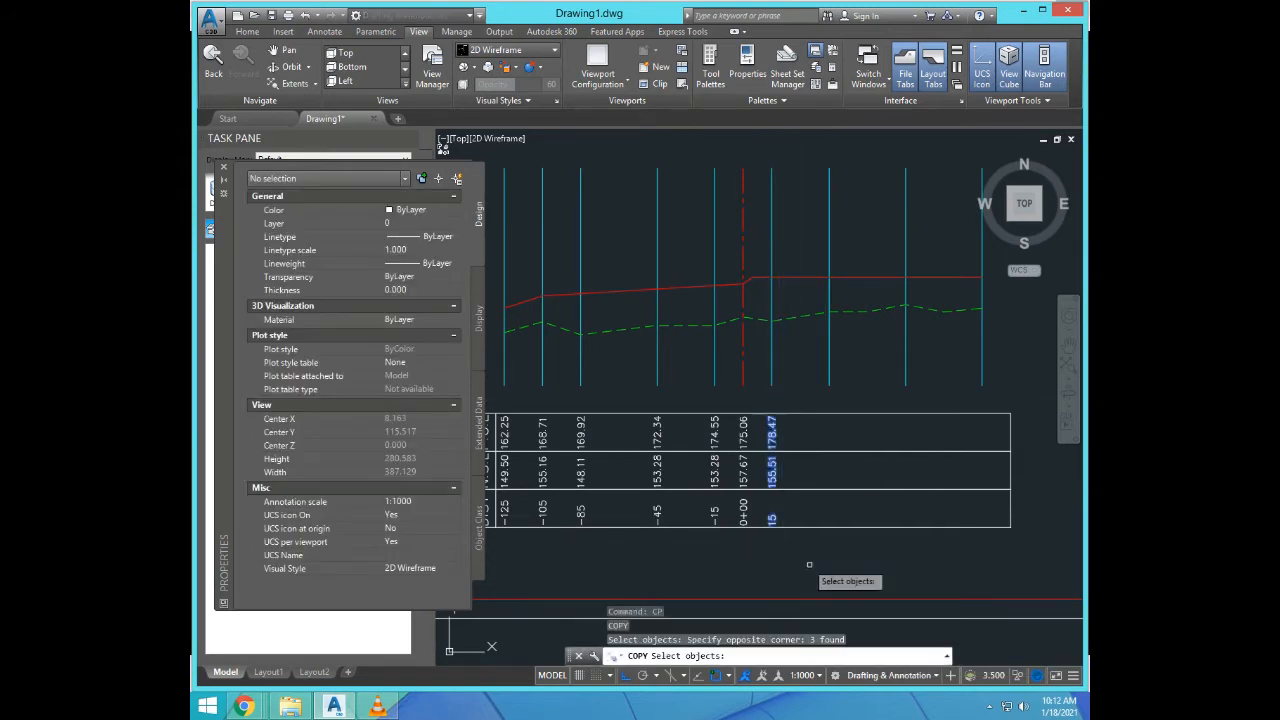
key(Return)
click(771, 384)
click(829, 383)
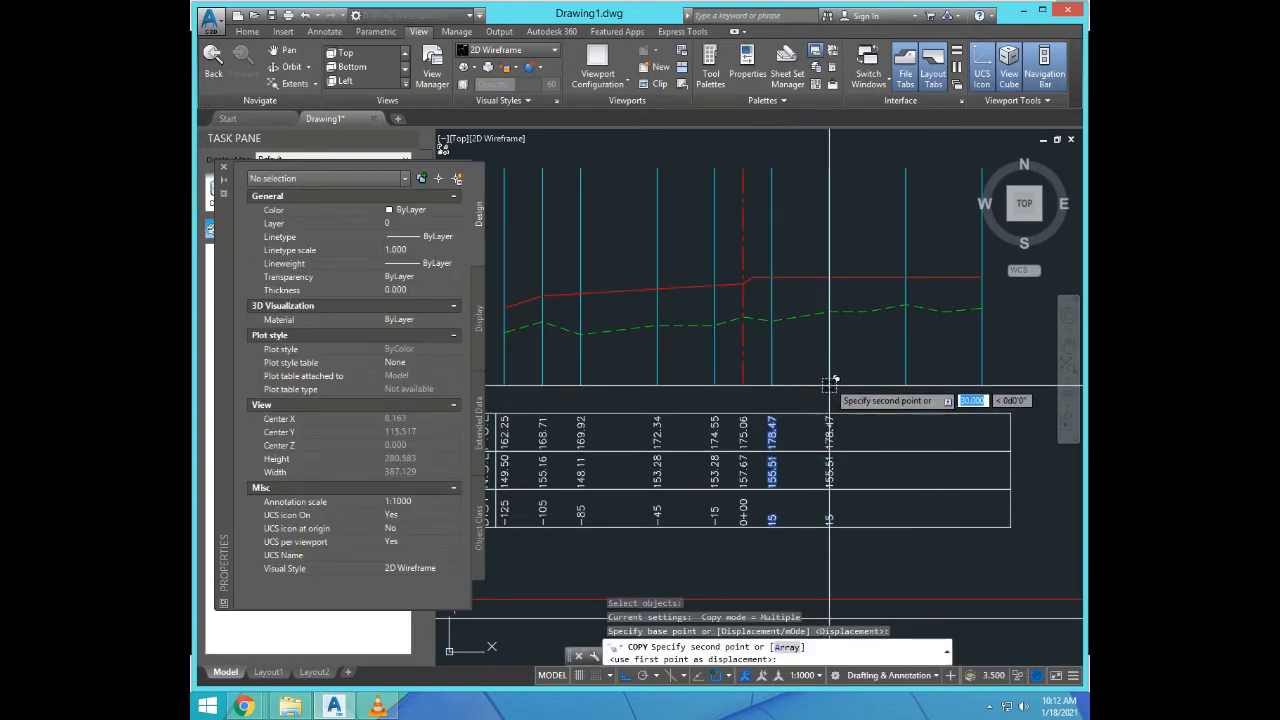
key(Escape)
Step: Query the green dashed line at the second cyan line right of the centerline and set the copied column's N.S.L value to 160.37
text(D)
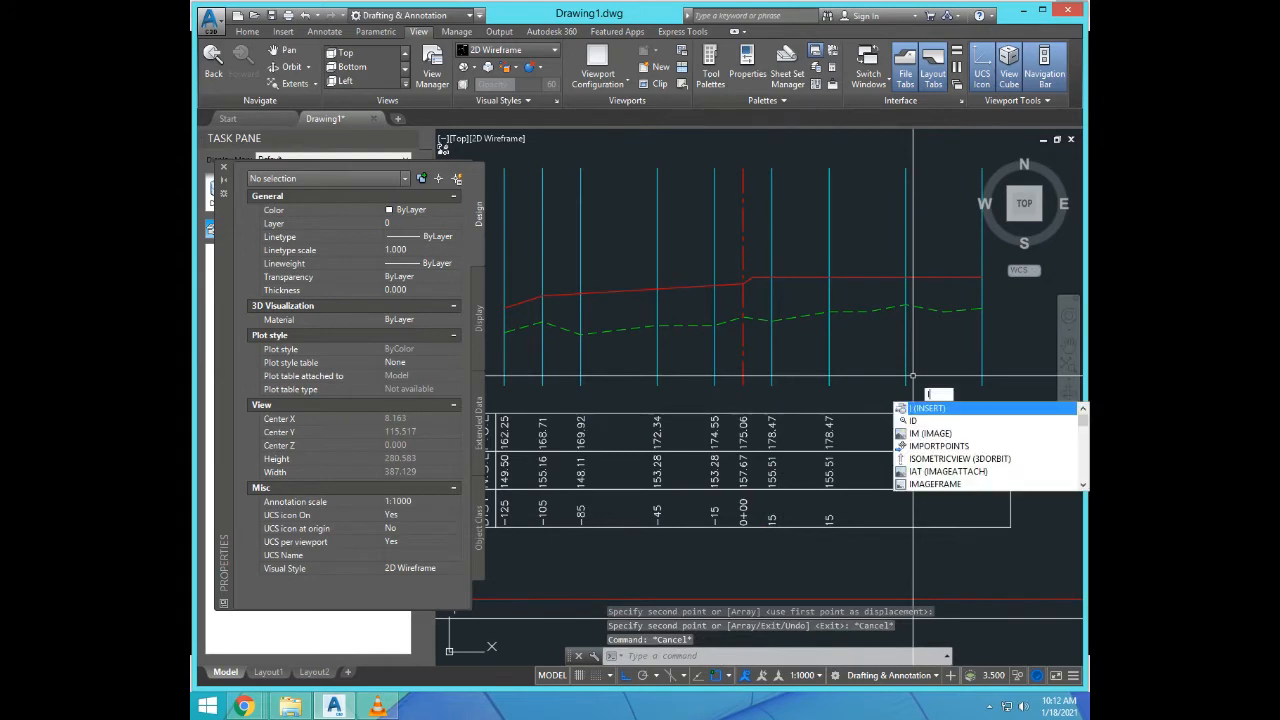
key(Return)
click(829, 311)
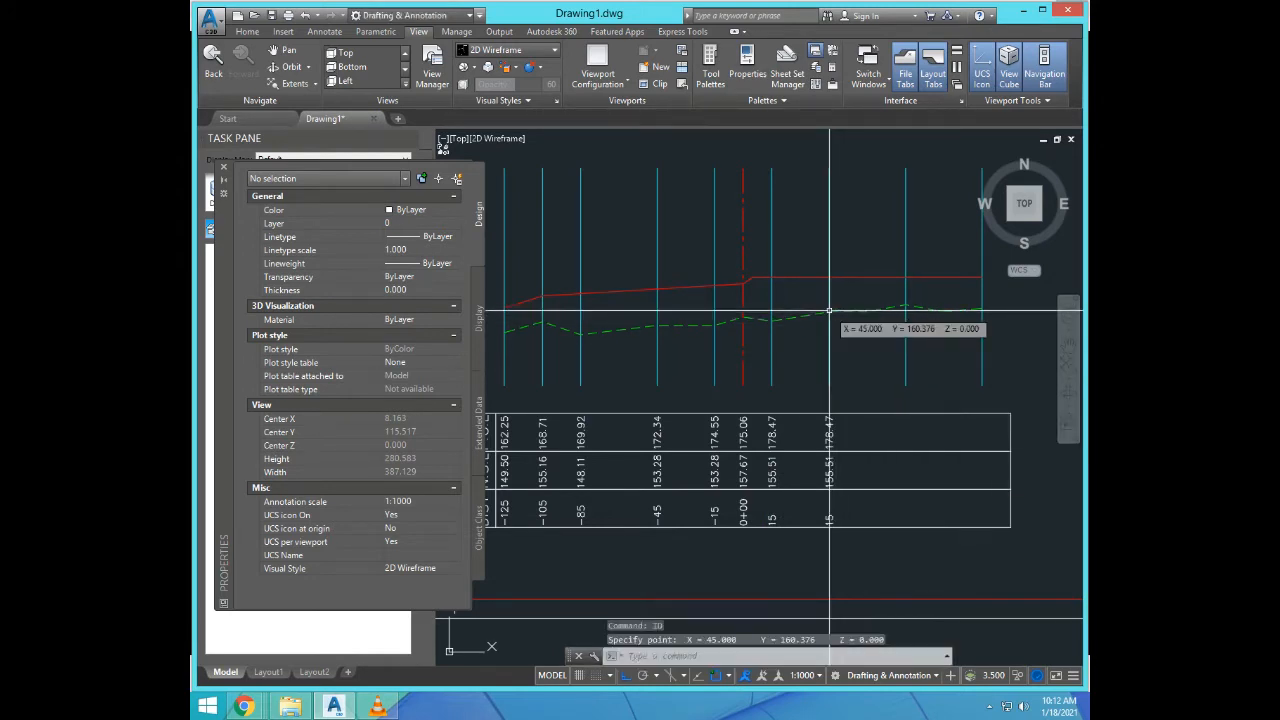
text(ed)
key(Return)
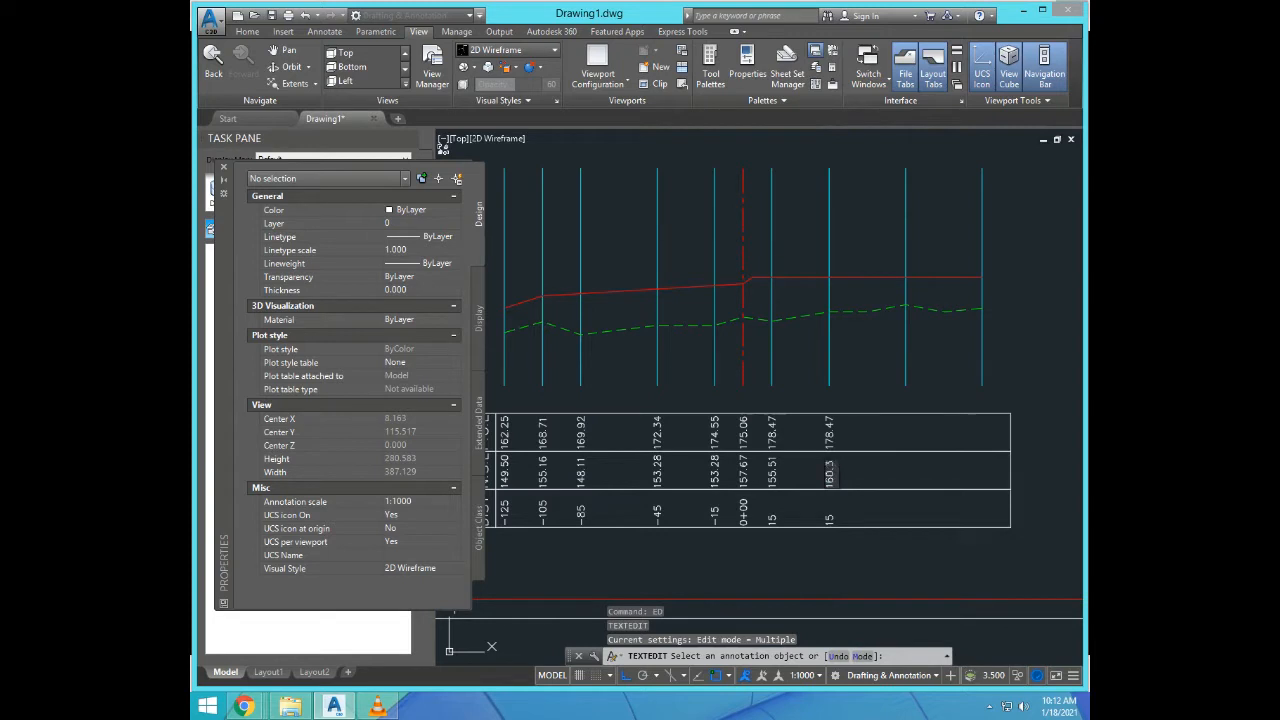
key(Return)
key(Return)
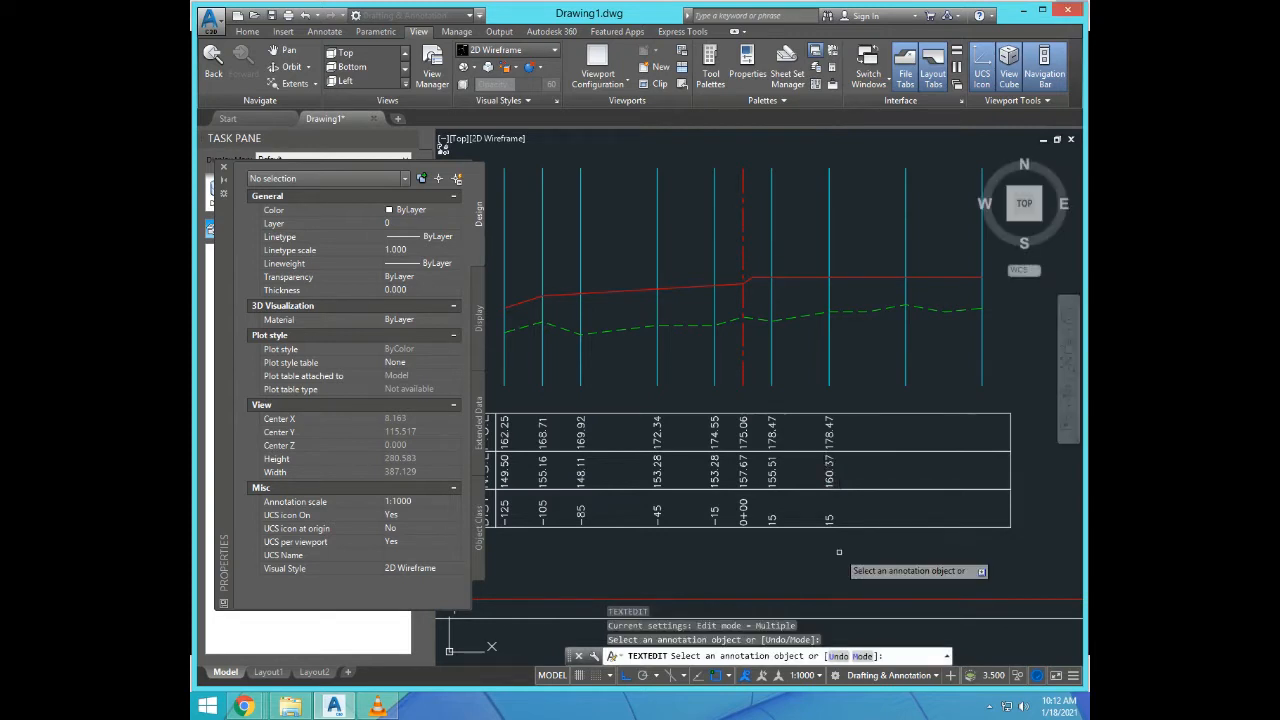
Step: Query the lower end of the second cyan line right of the centerline and set its column's DIST value to 45
text(Id)
key(Return)
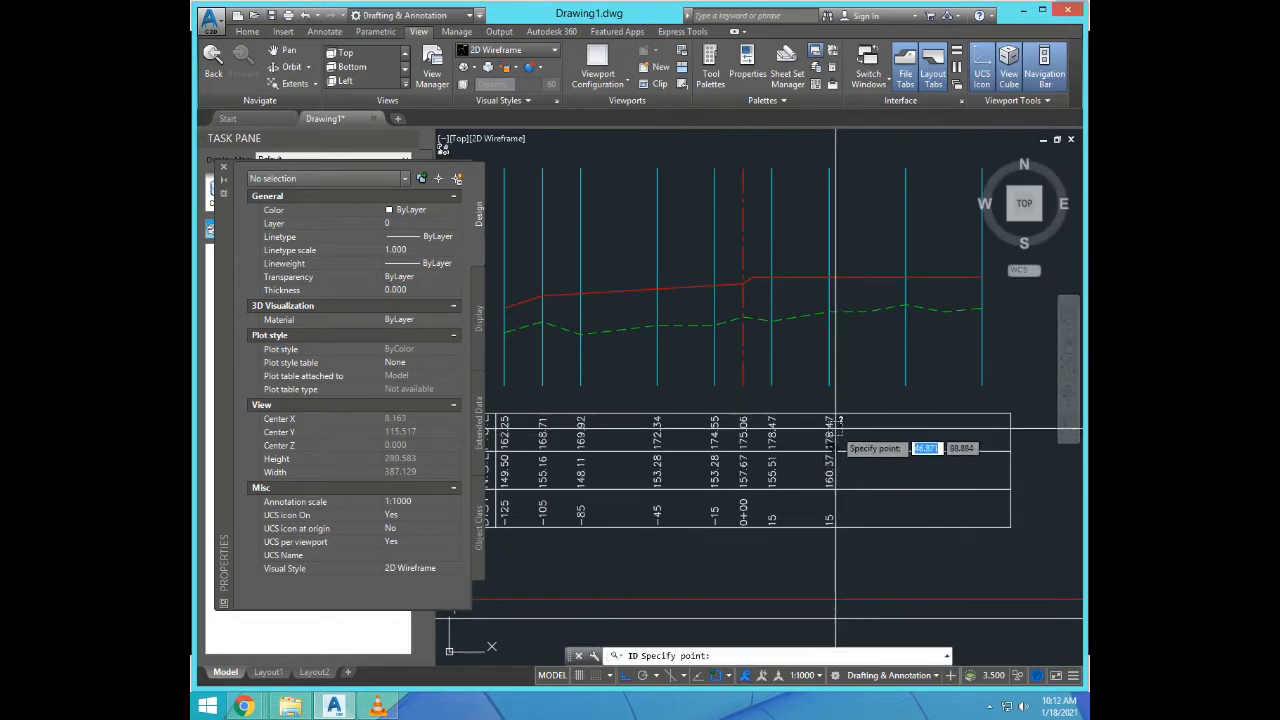
click(829, 384)
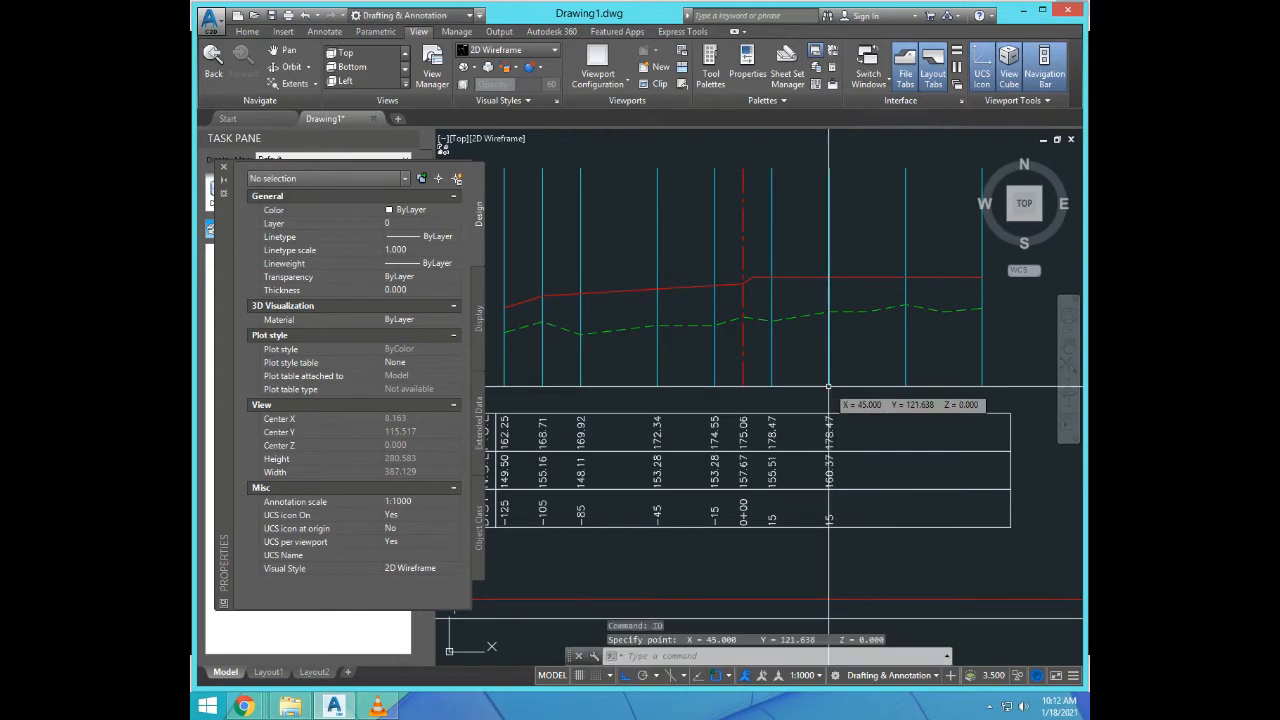
text(ED)
key(Return)
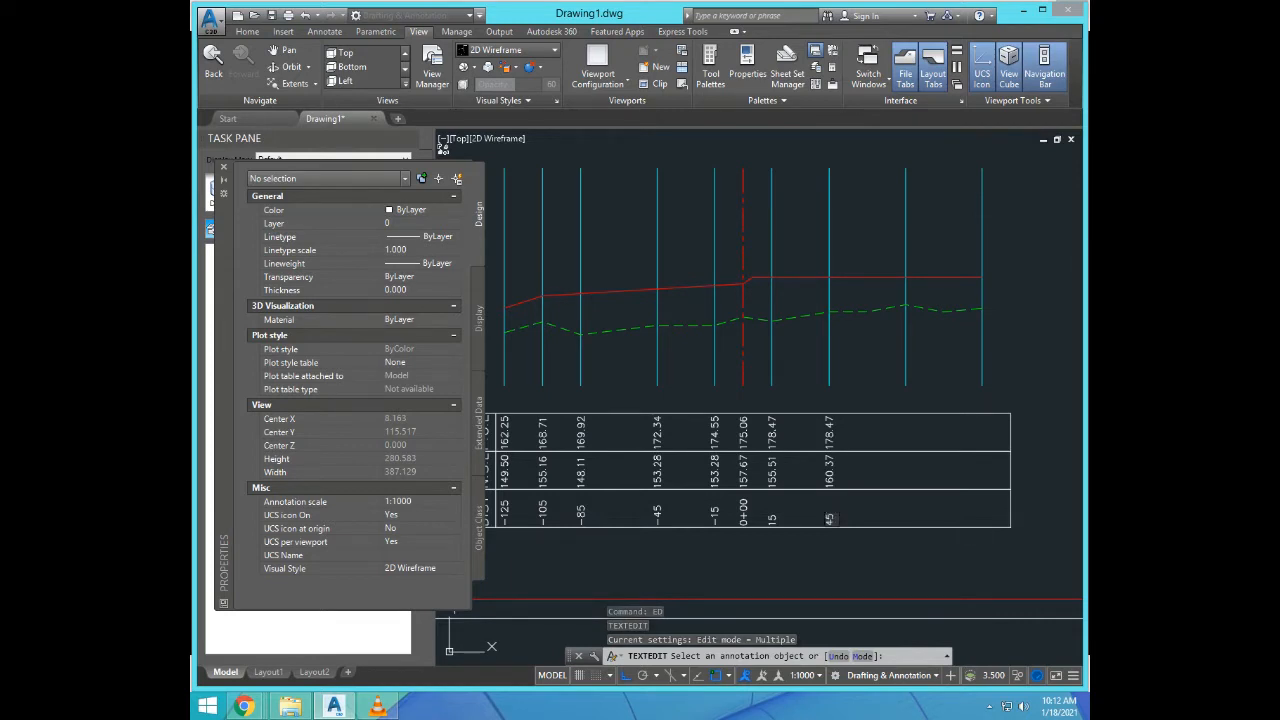
click(898, 535)
key(Return)
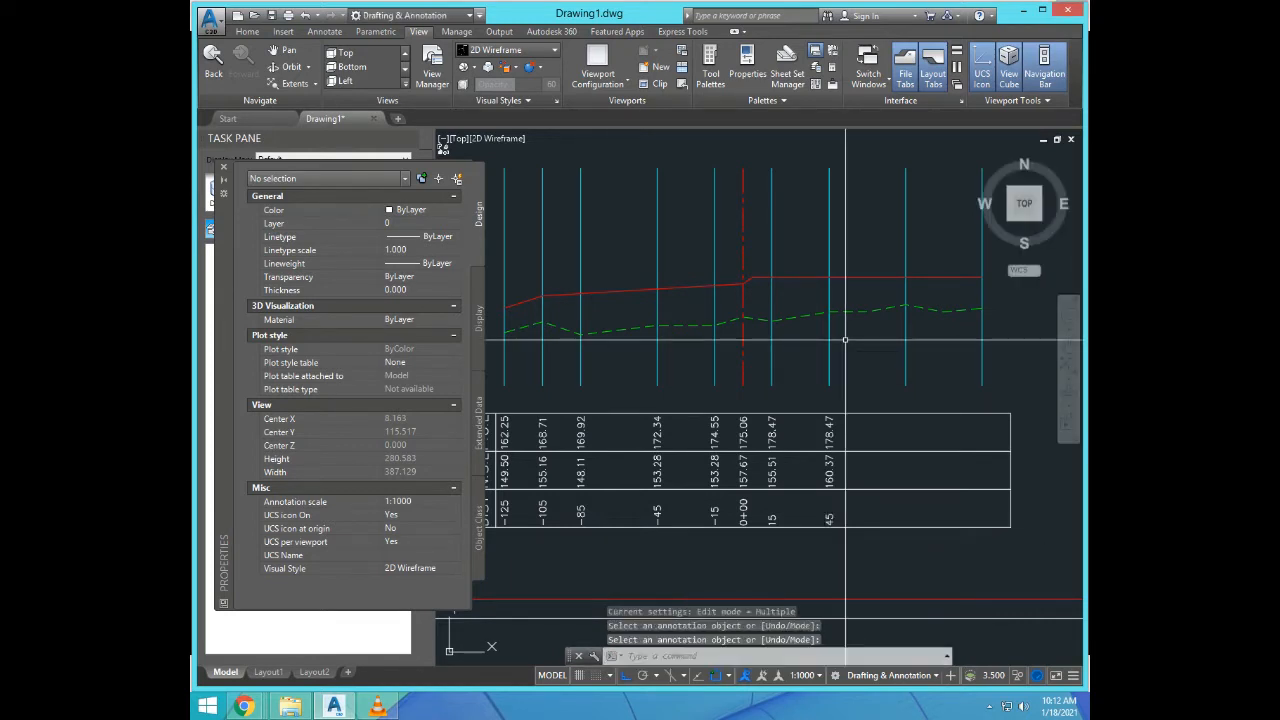
Step: Query the coordinates of the red line at the second cyan vertical line right of the centerline
text(ID)
key(Return)
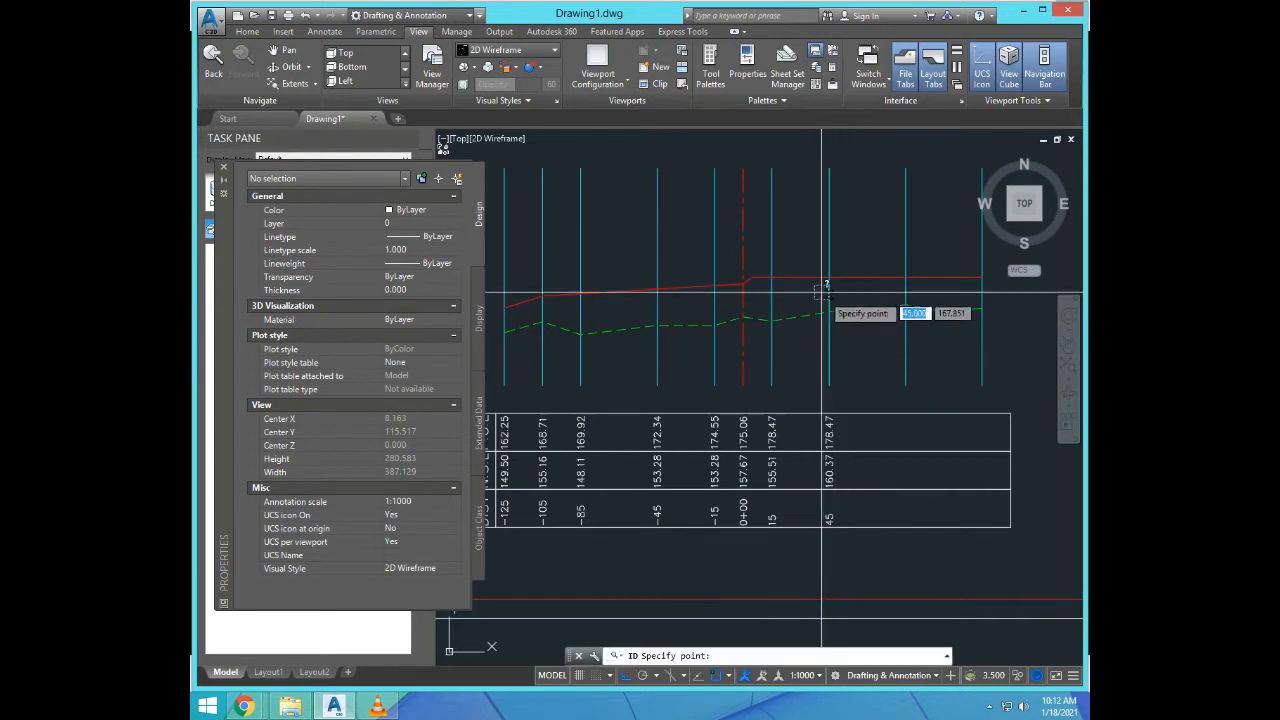
click(829, 277)
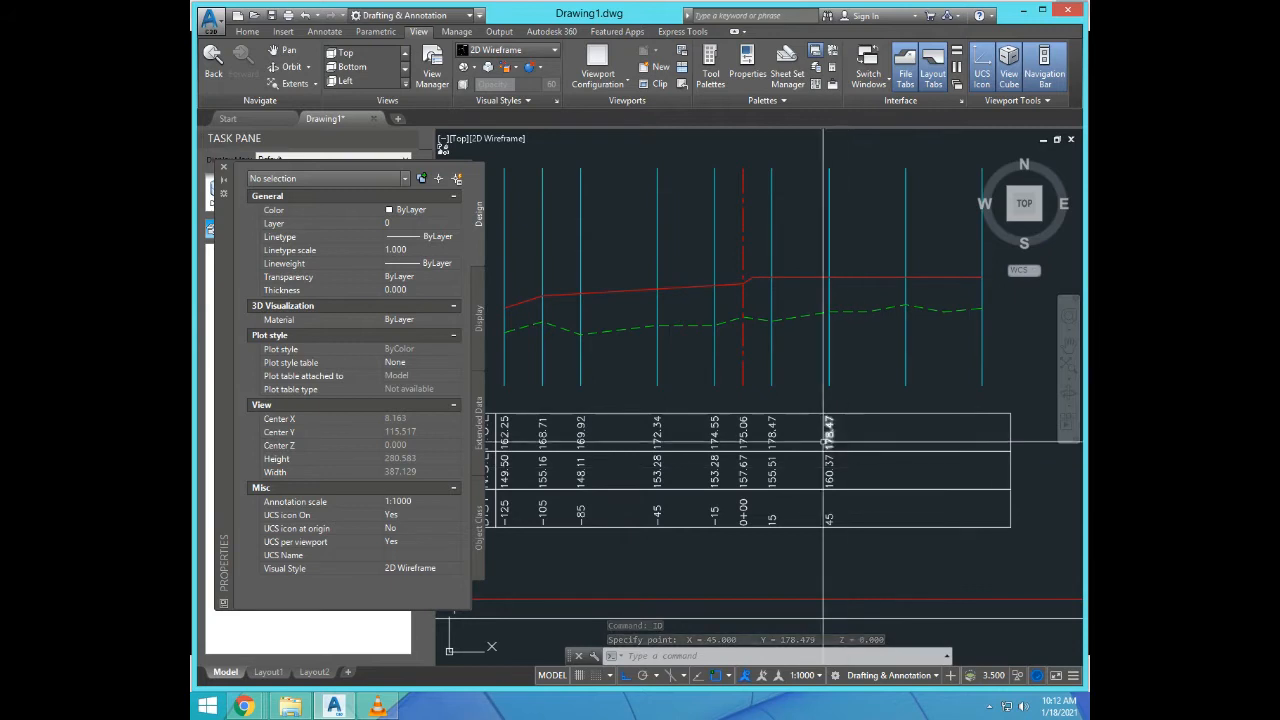
Step: Copy the three text values of the 45 column to the third cyan vertical line right of the centerline
scroll(855, 466, down, 5)
scroll(843, 481, up, 5)
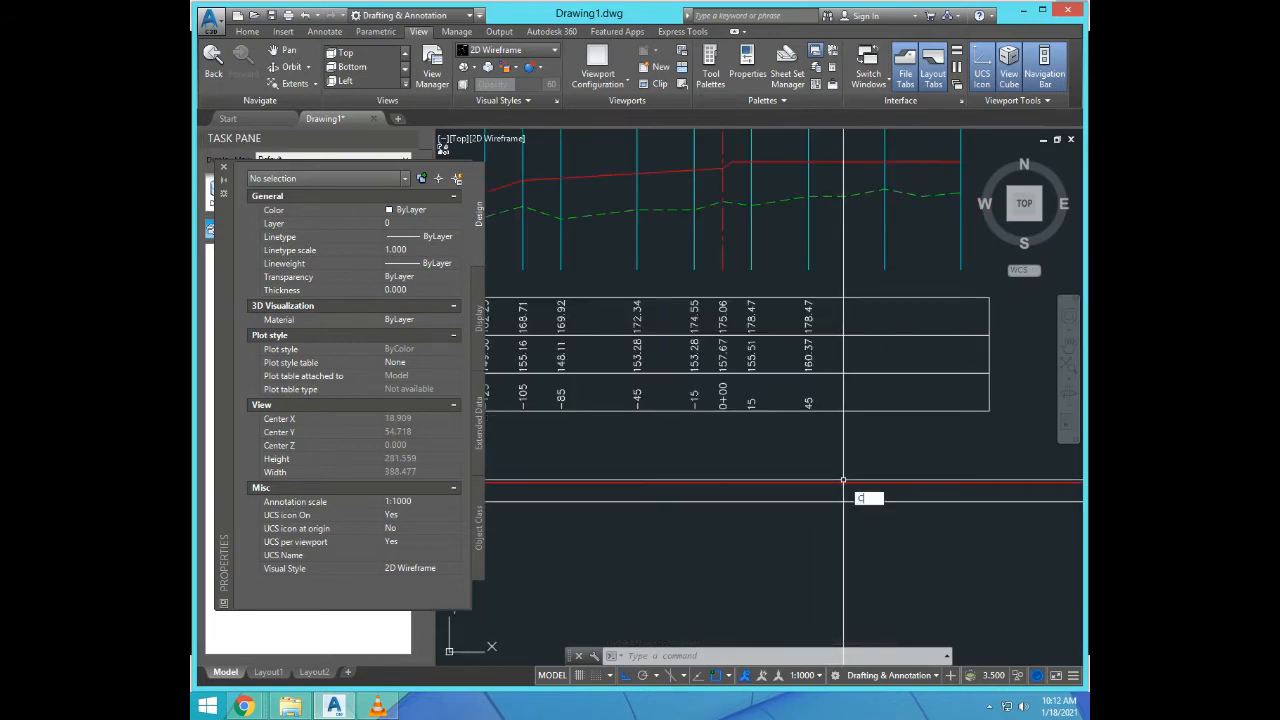
text(o)
key(Return)
click(787, 288)
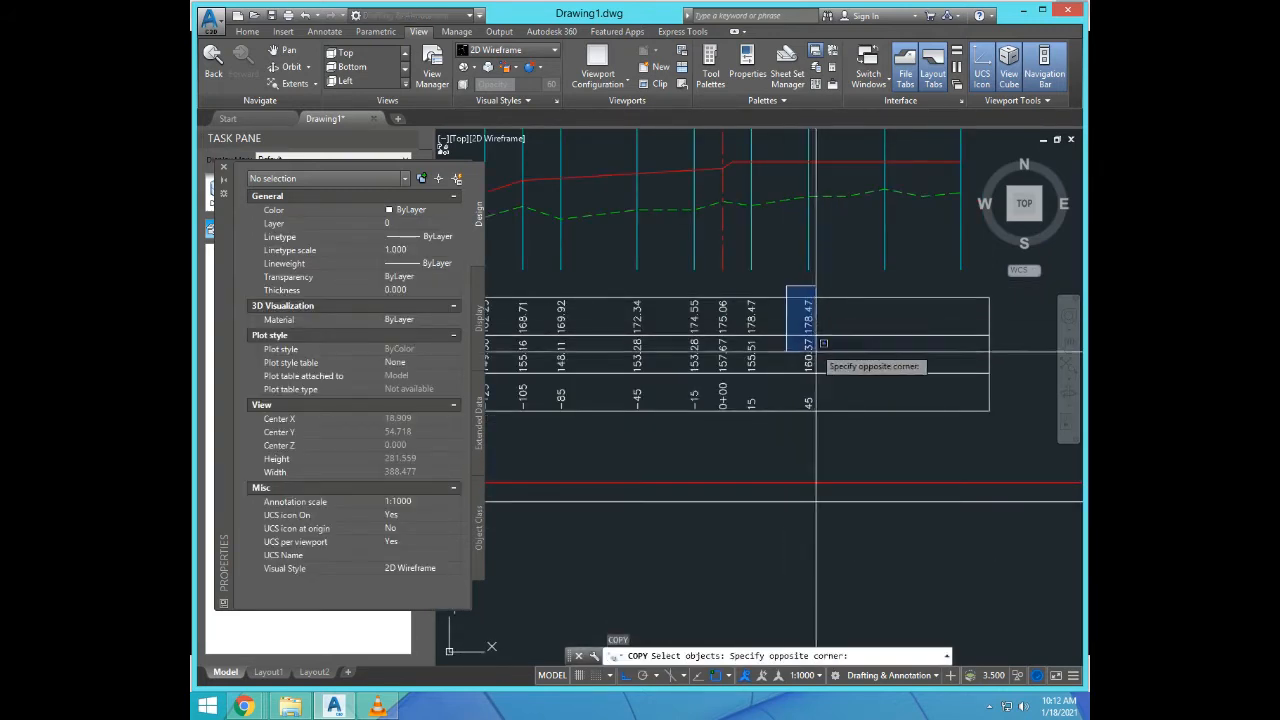
click(822, 428)
scroll(838, 372, down, 2)
scroll(823, 340, up, 3)
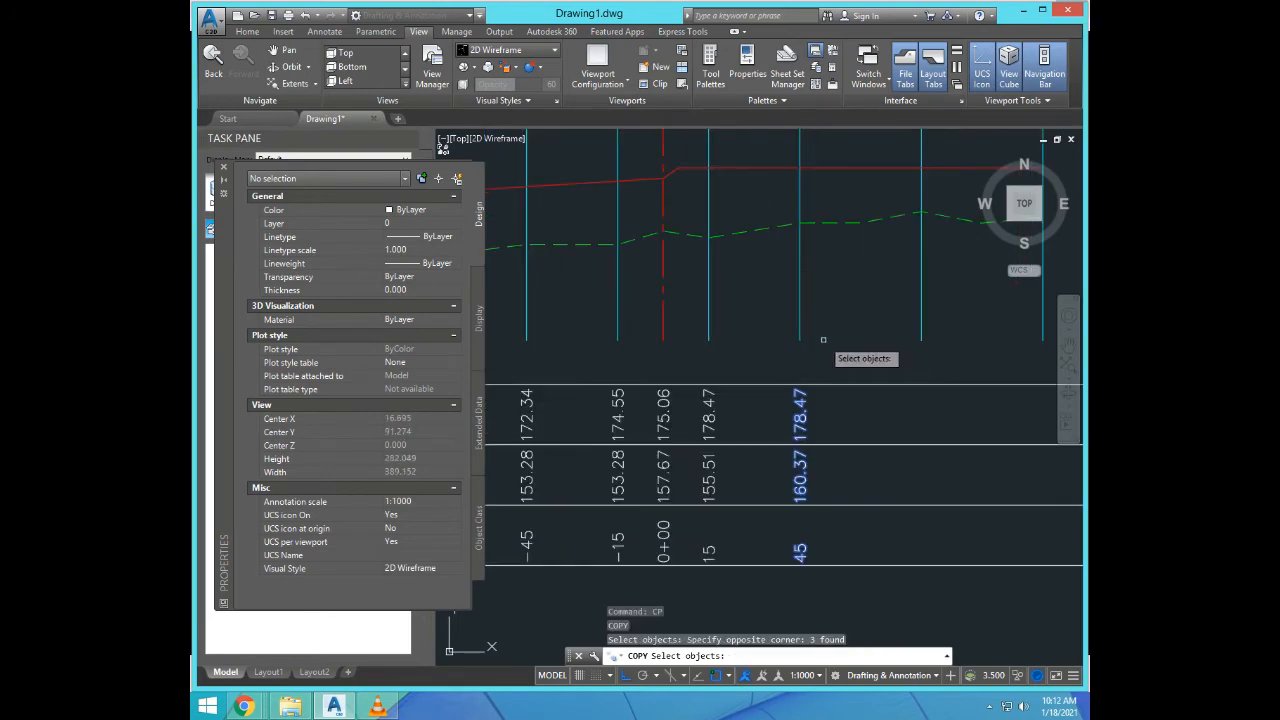
key(Return)
click(800, 340)
scroll(900, 355, down, 2)
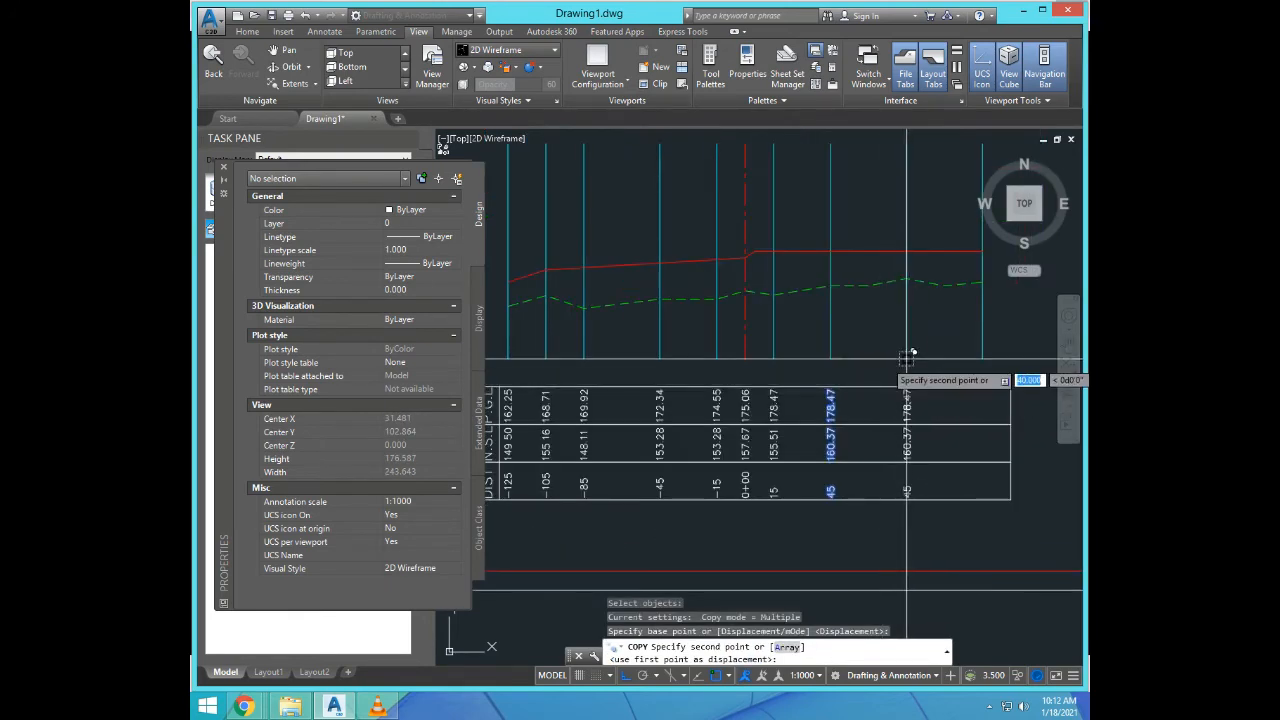
click(906, 354)
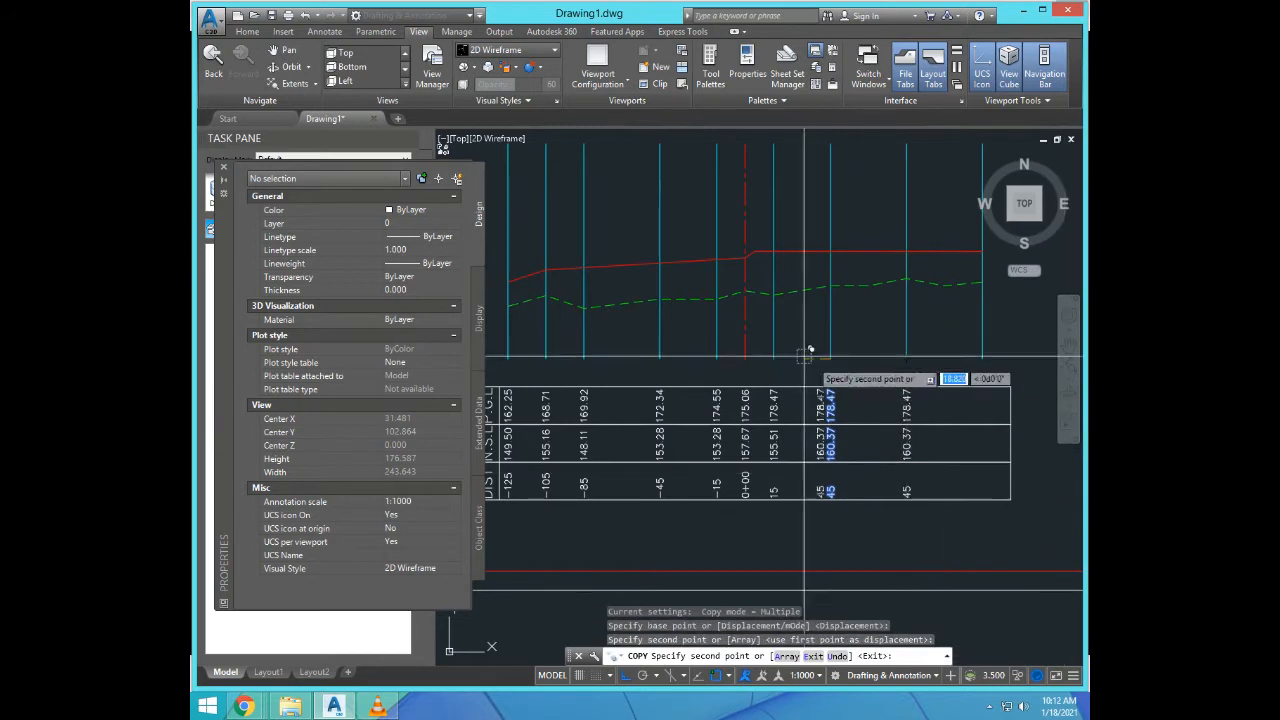
key(Escape)
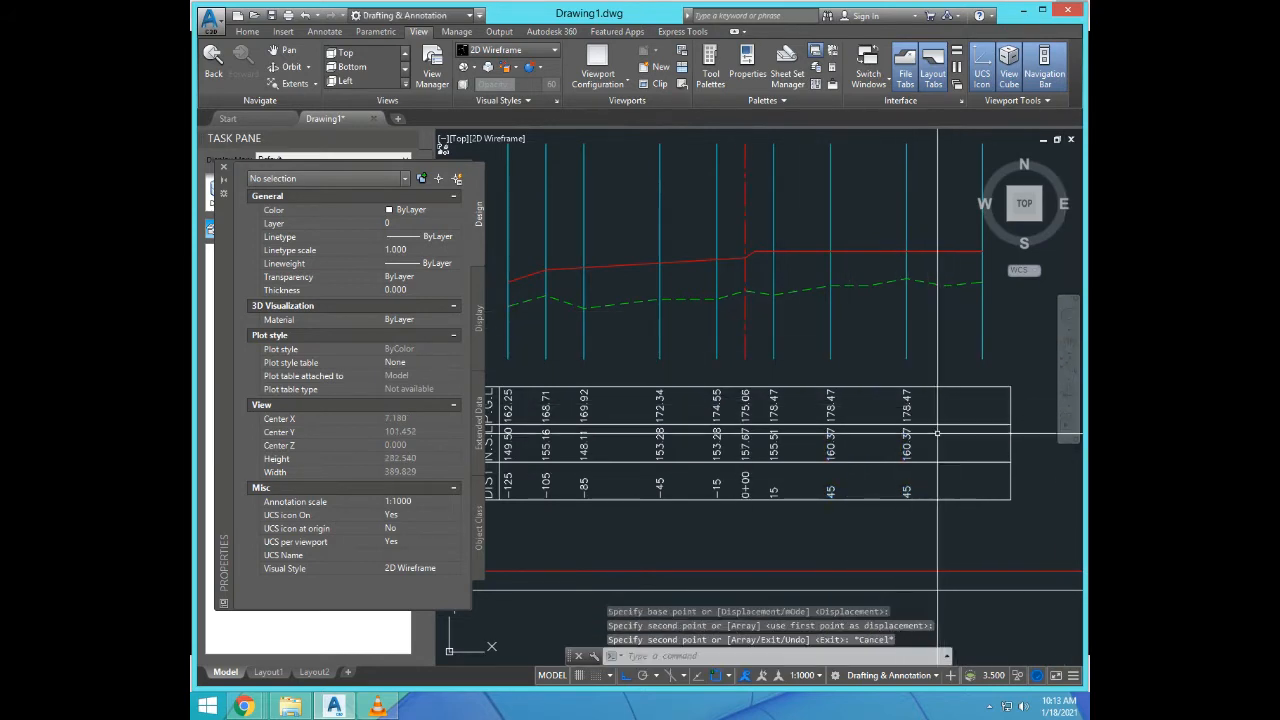
Step: Query the green dashed line at the third cyan line right of the centerline and set the copied column's N.S.L value to 164.12
scroll(937, 433, up, 2)
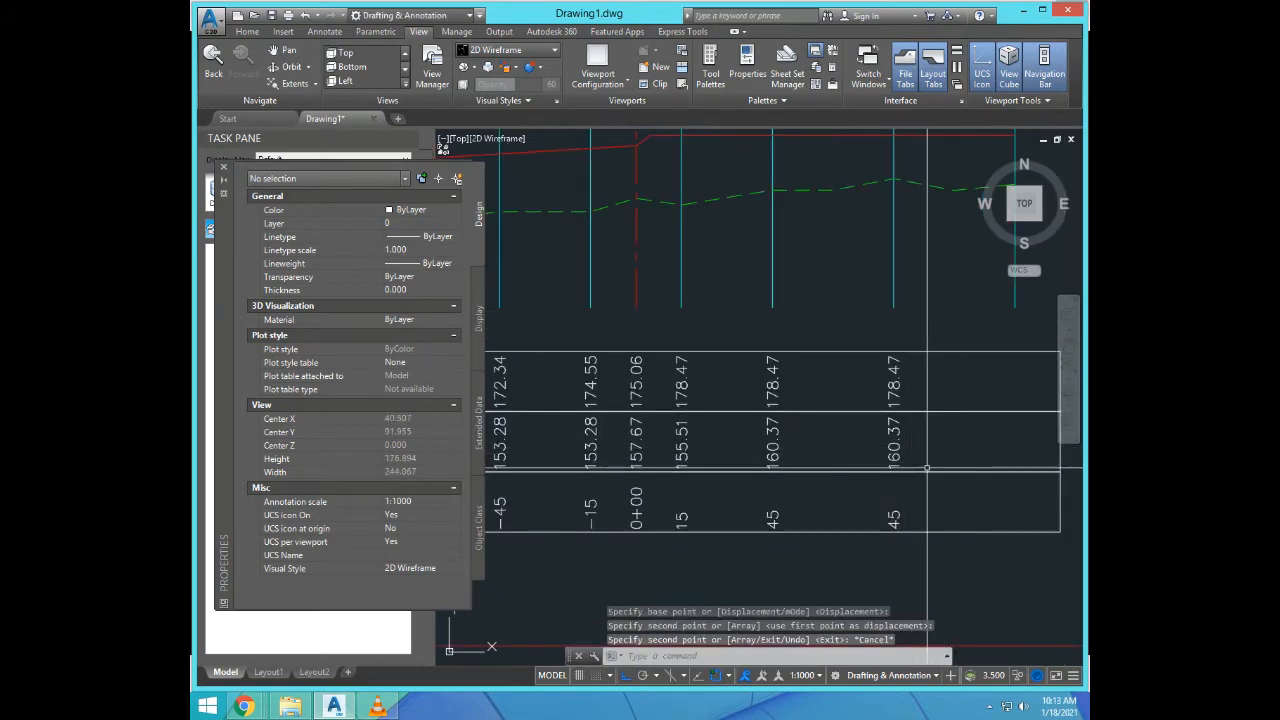
scroll(841, 413, down, 2)
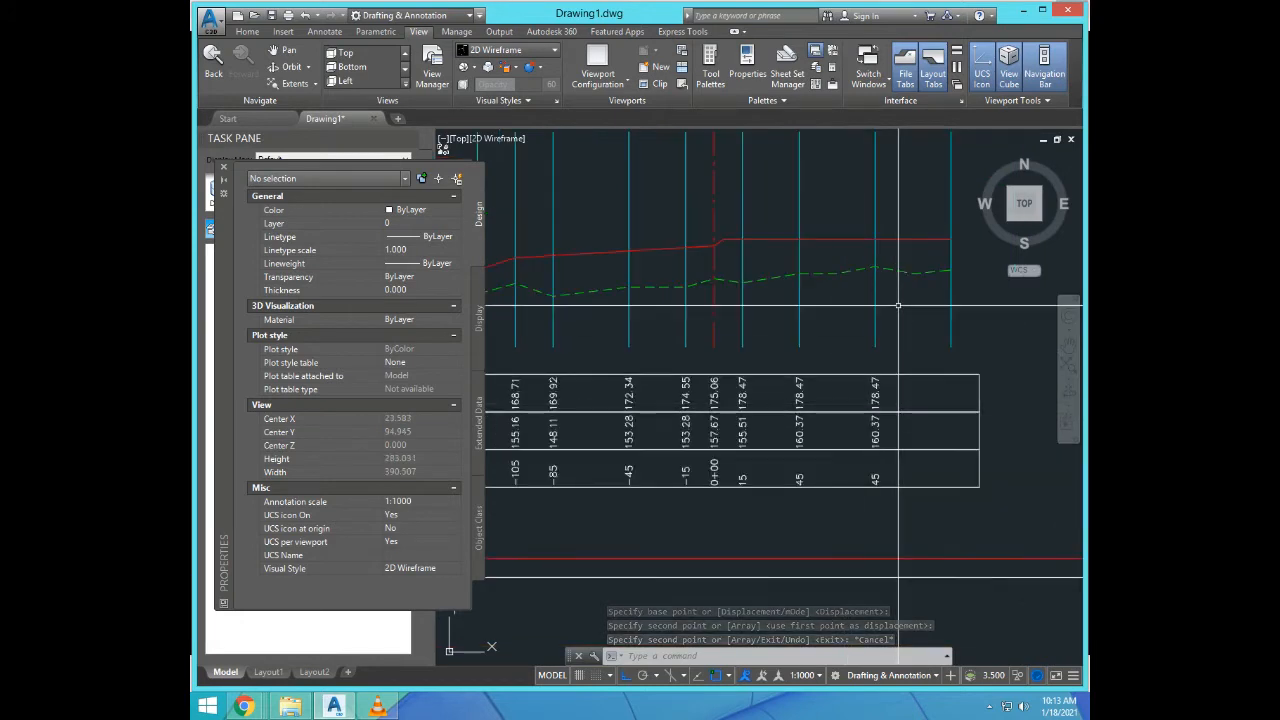
text(ID)
key(Return)
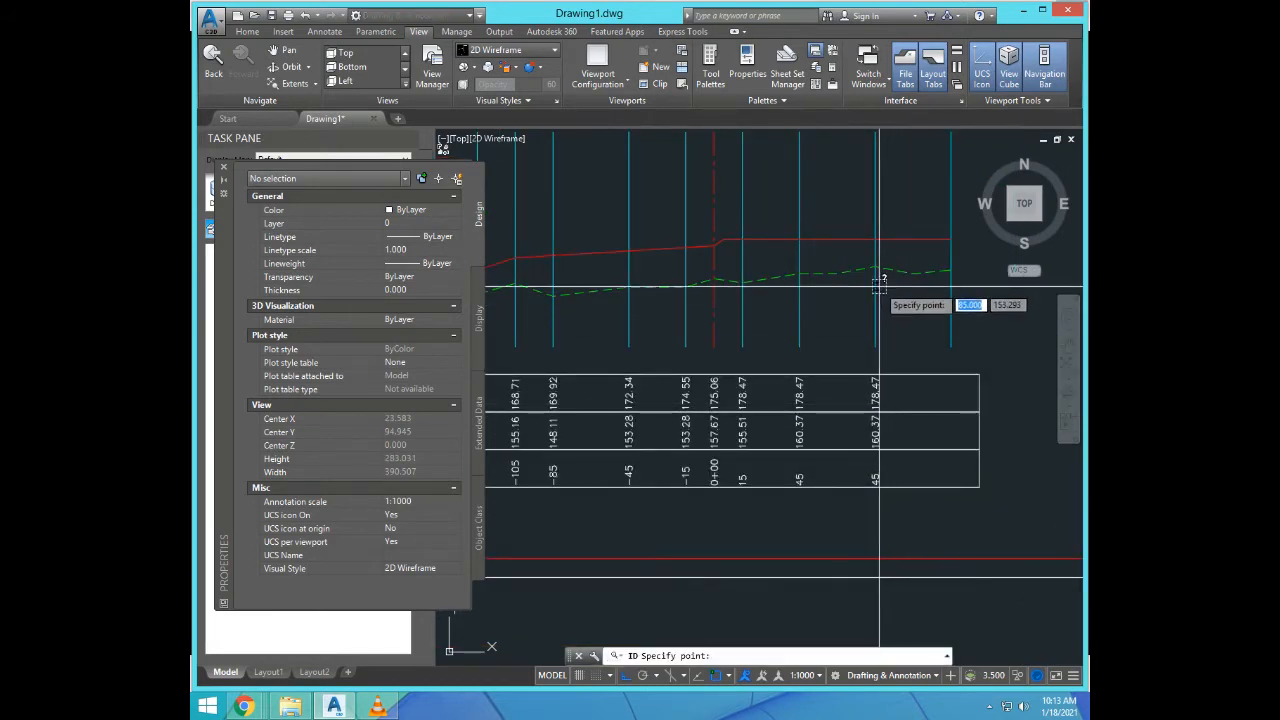
click(875, 267)
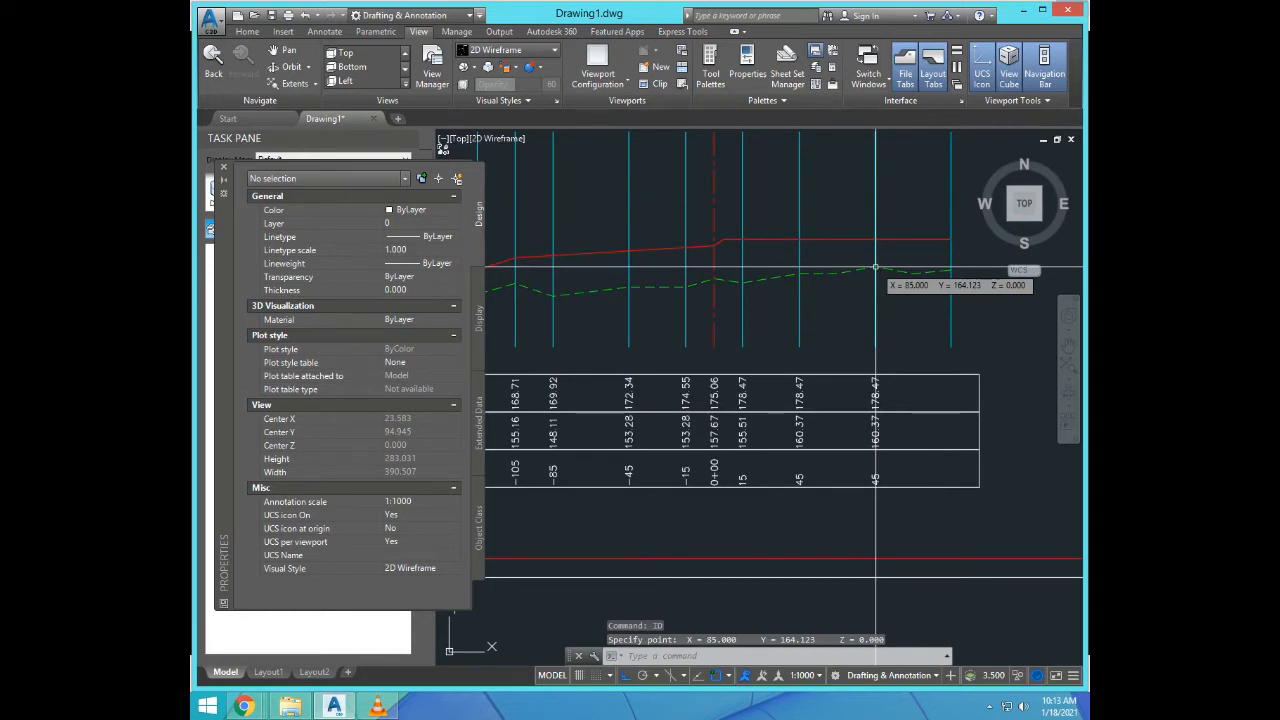
text(ED)
key(Return)
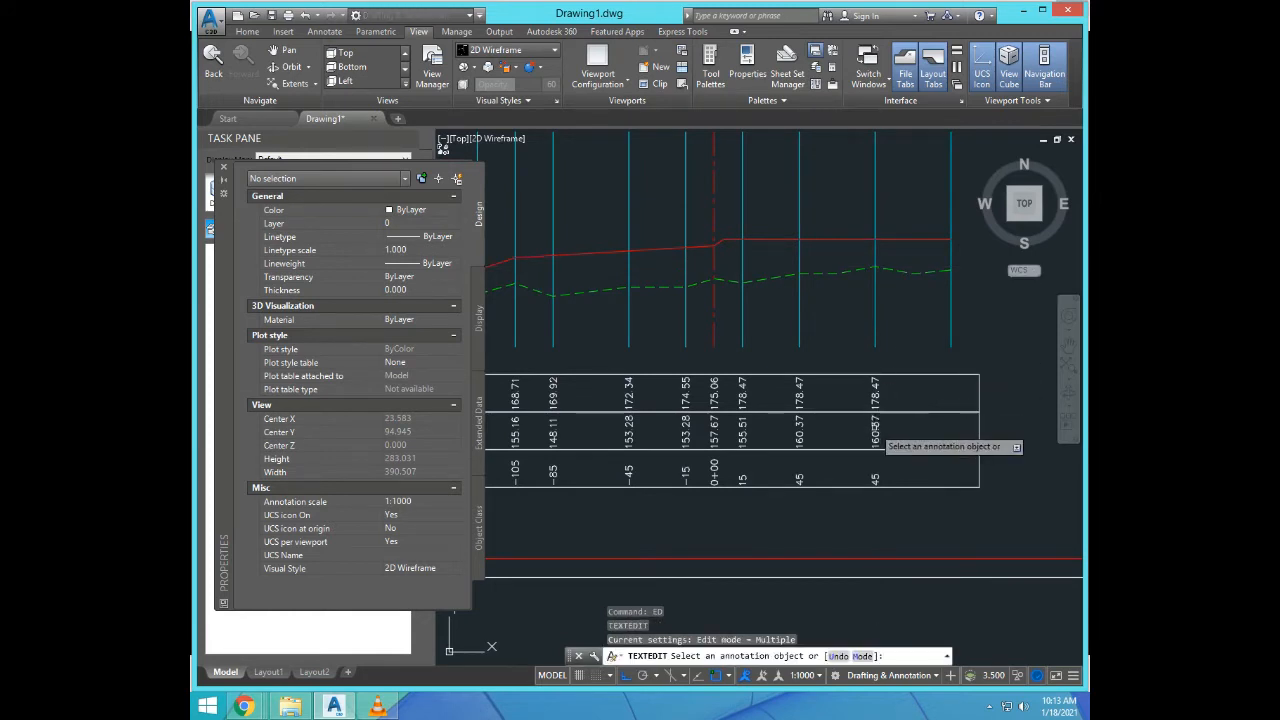
click(875, 432)
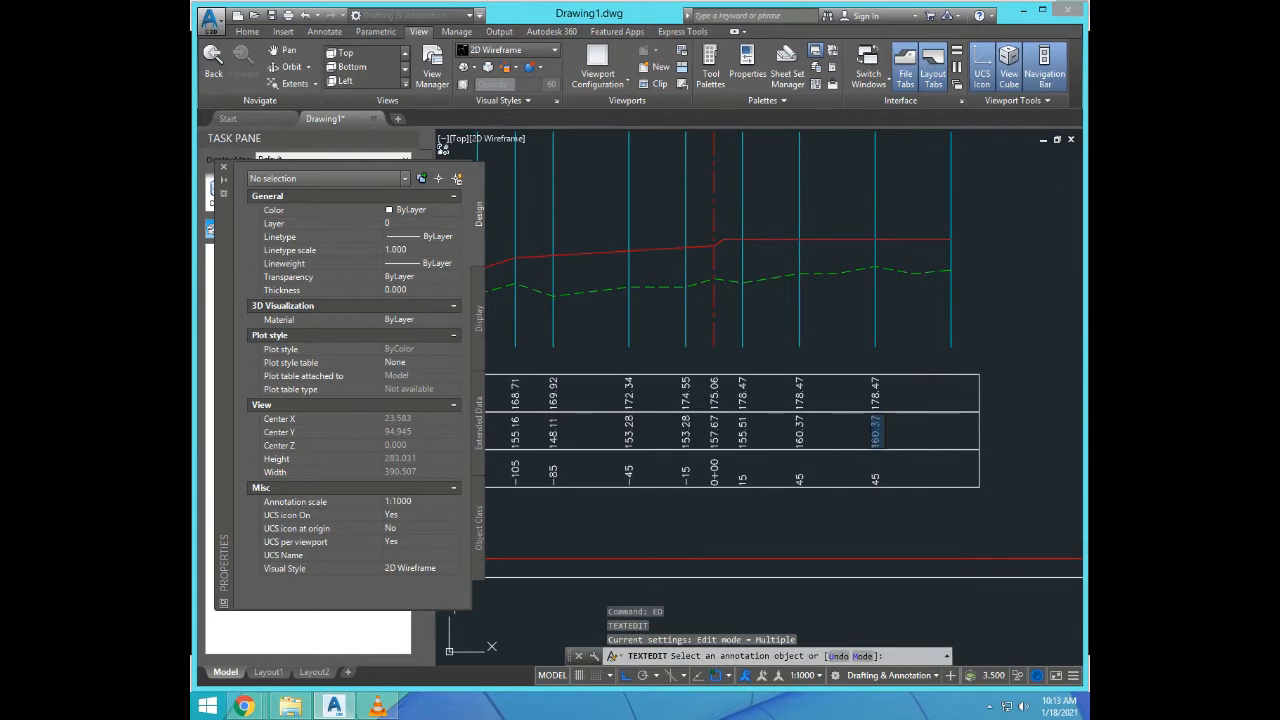
text(164.12)
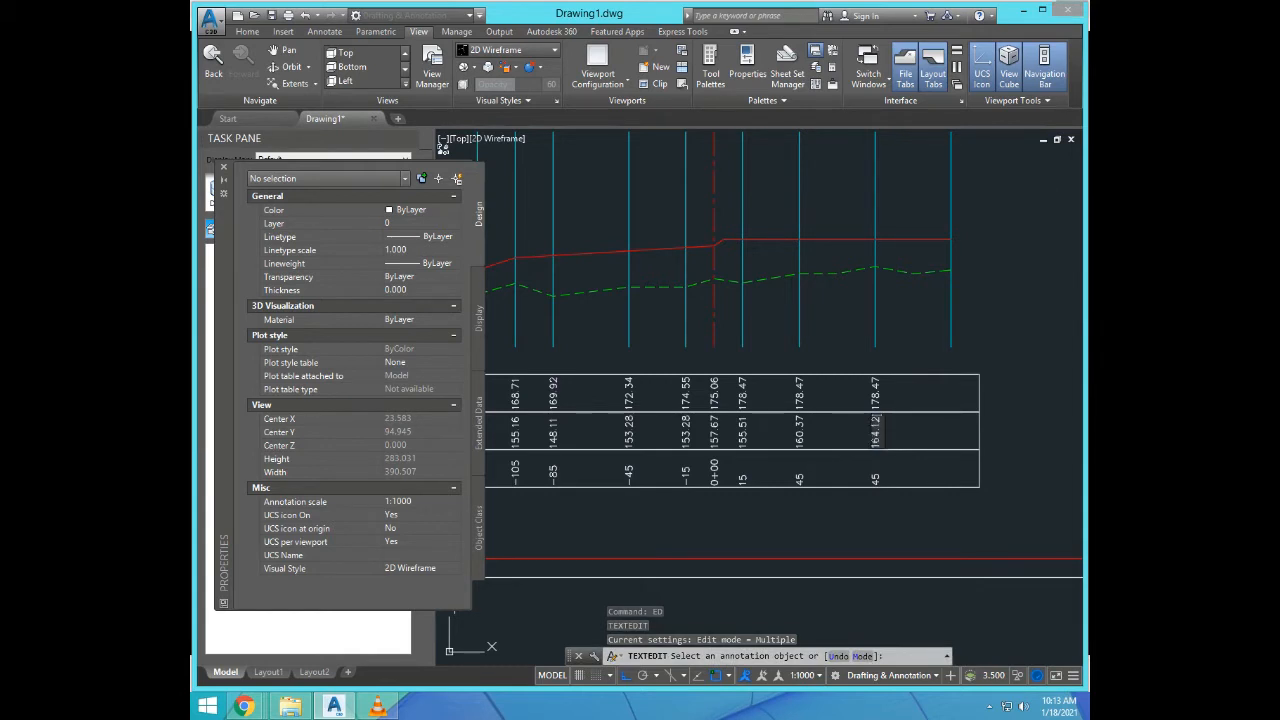
key(Return)
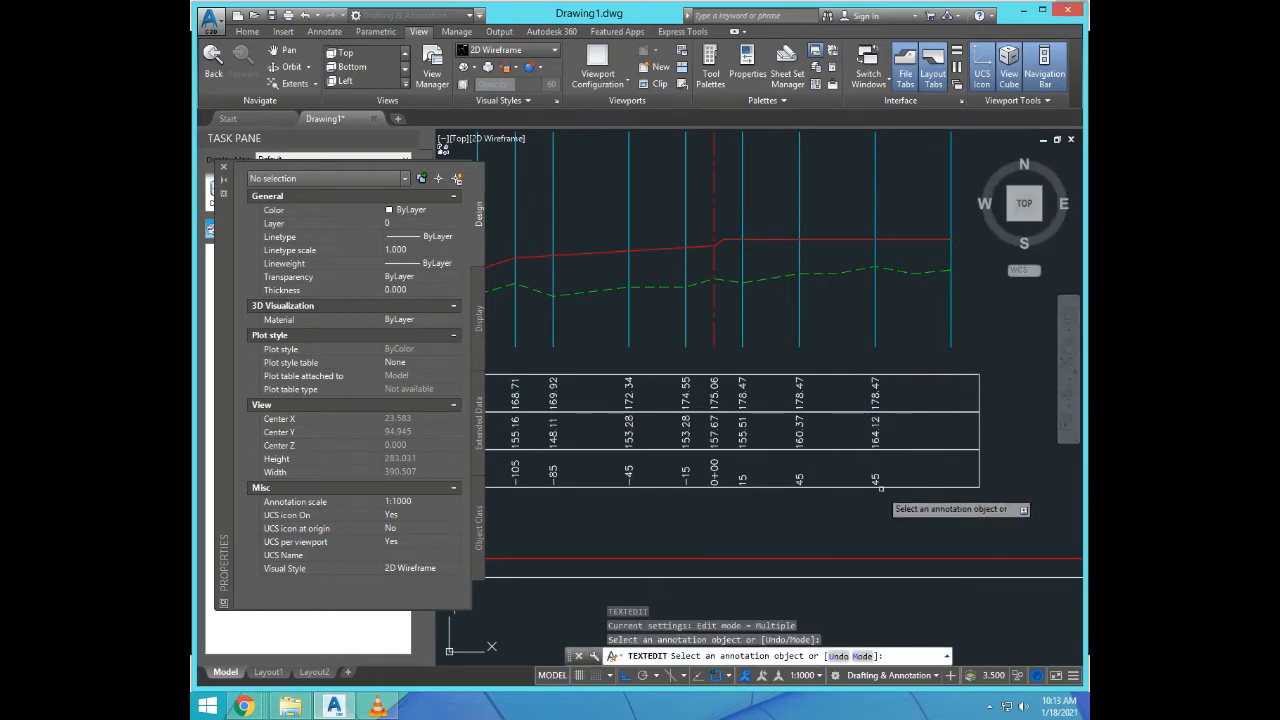
Step: Set the DIST value of the copied column at the third cyan line right of the centerline to 85
click(875, 479)
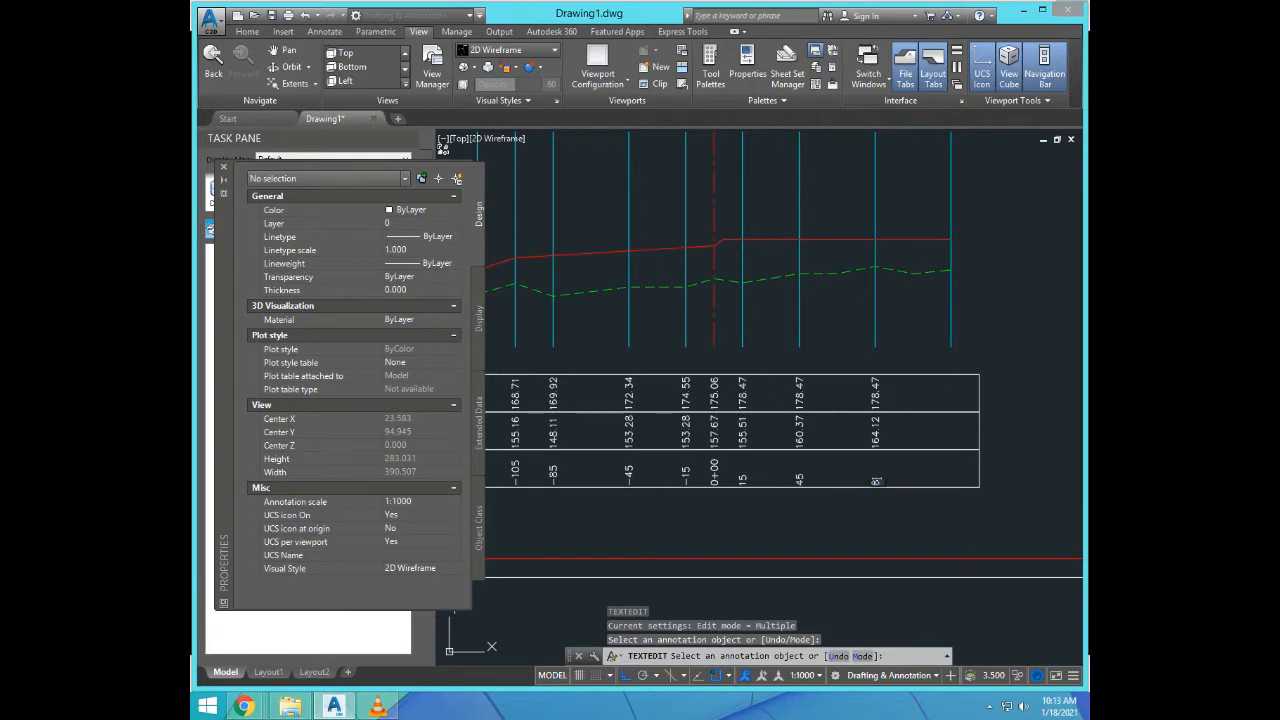
text(85)
key(Return)
key(Return)
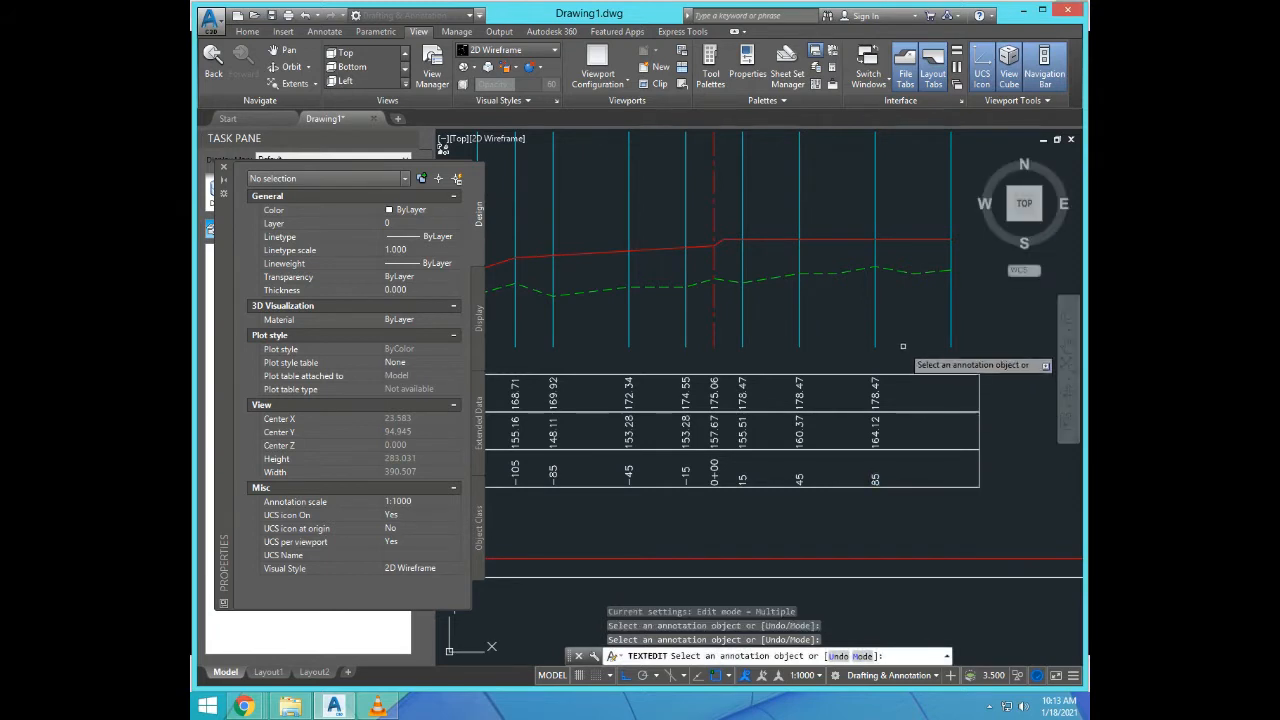
Step: Query the coordinates of the red line at the third cyan vertical line right of the centerline
text(id)
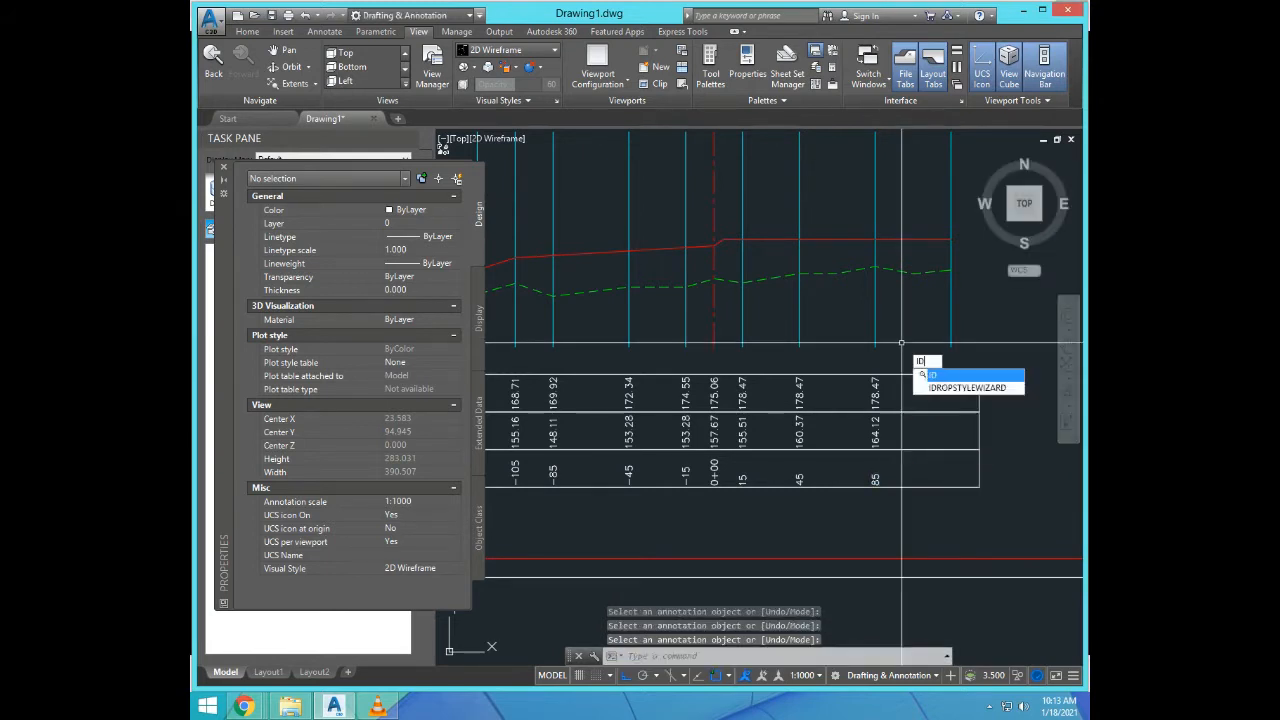
key(Return)
click(878, 237)
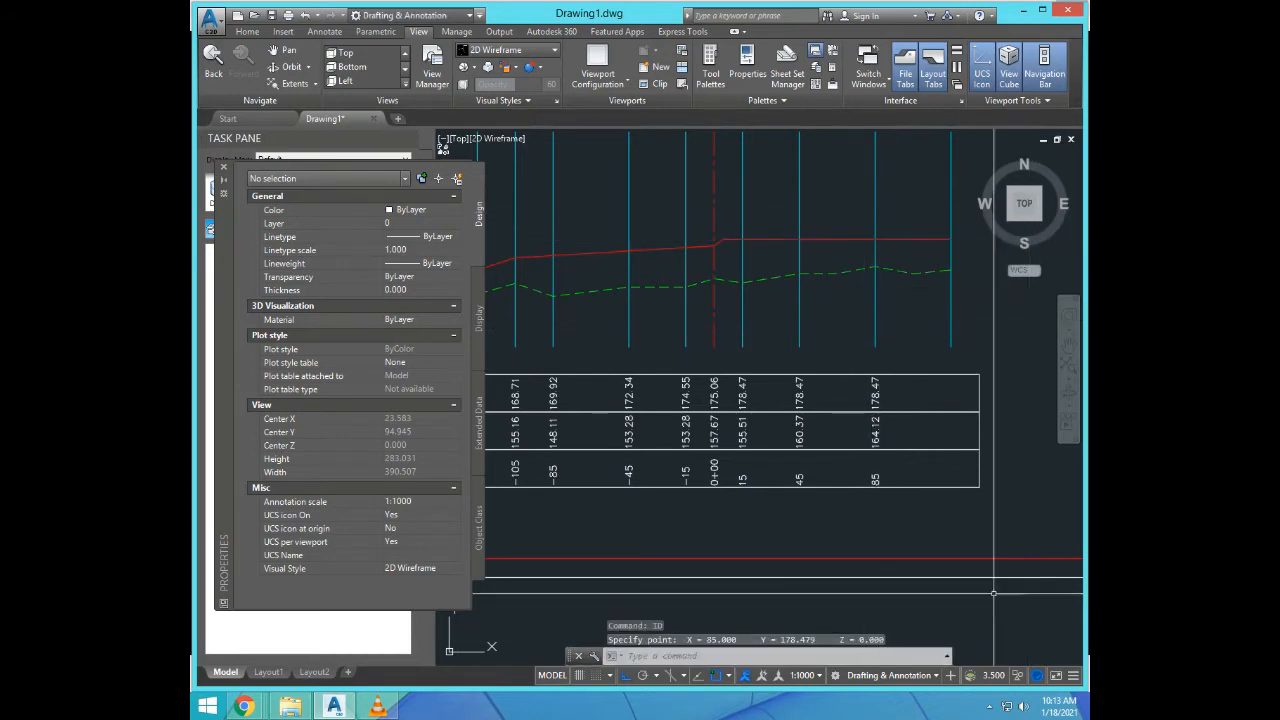
Step: Stretch the red polyline's vertex at the third cyan line right of the centerline straight down to about Y 177.13
click(928, 230)
click(894, 288)
scroll(894, 288, up, 5)
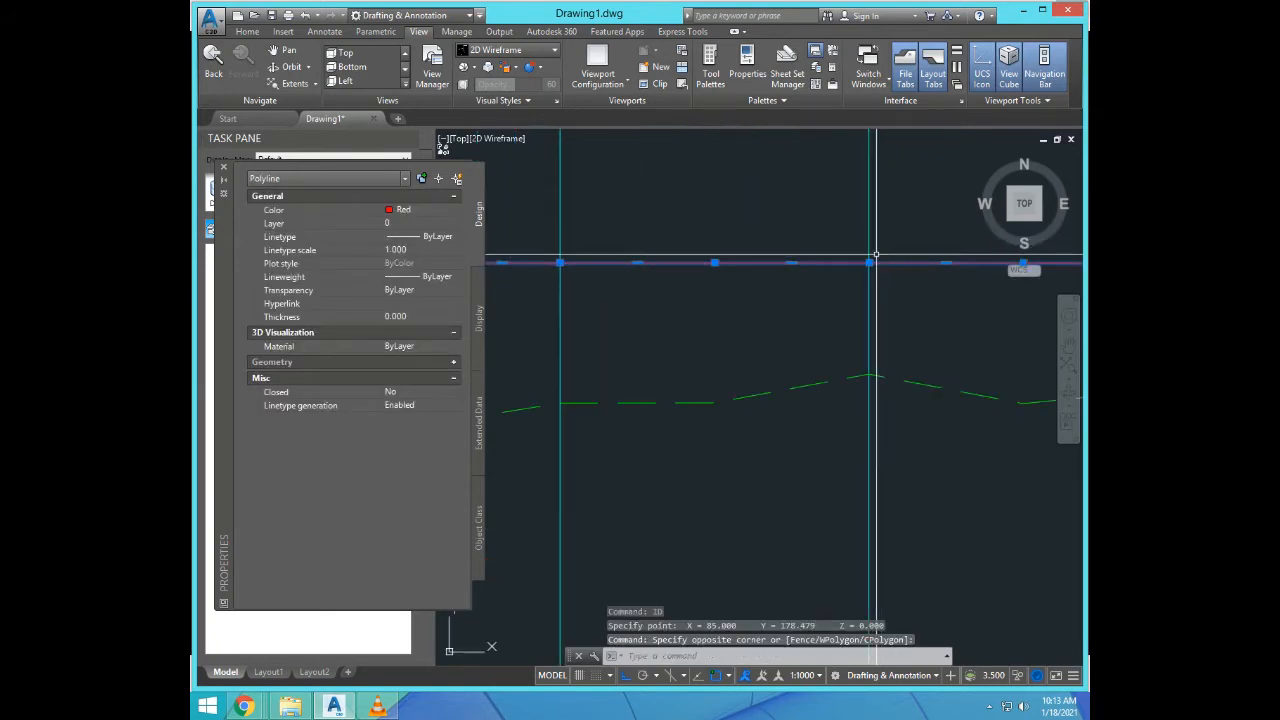
click(869, 263)
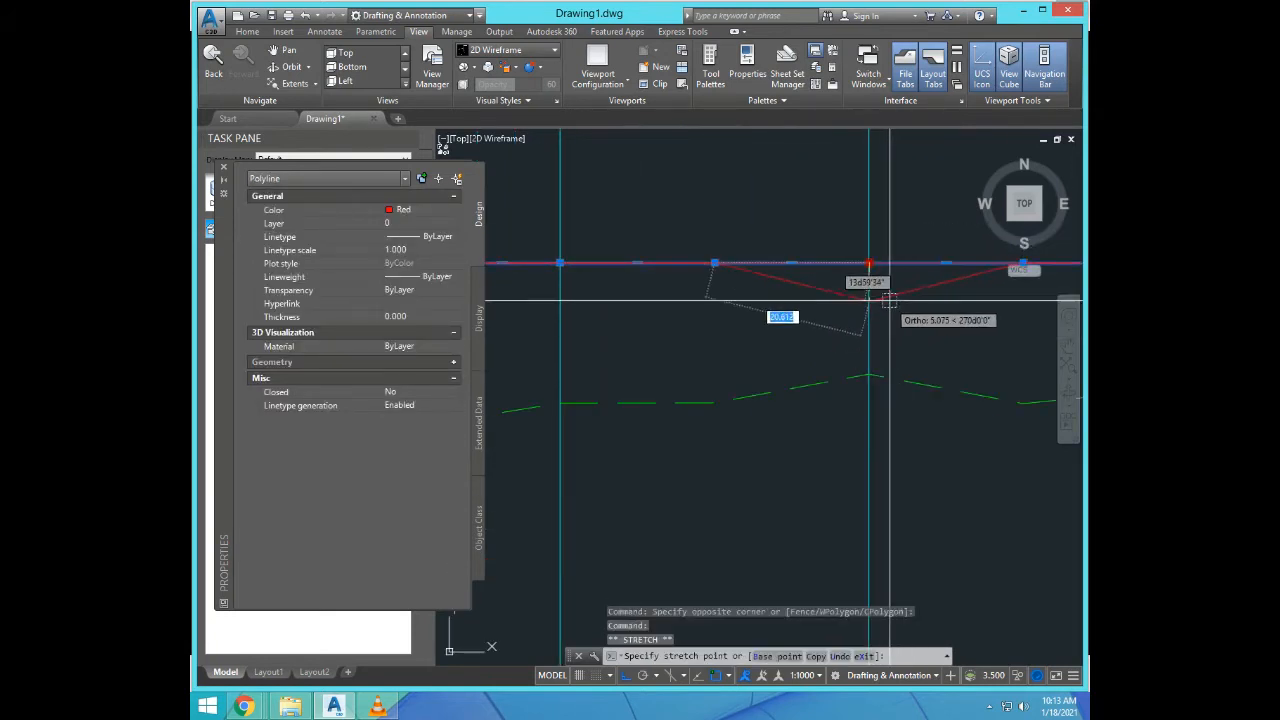
key(Escape)
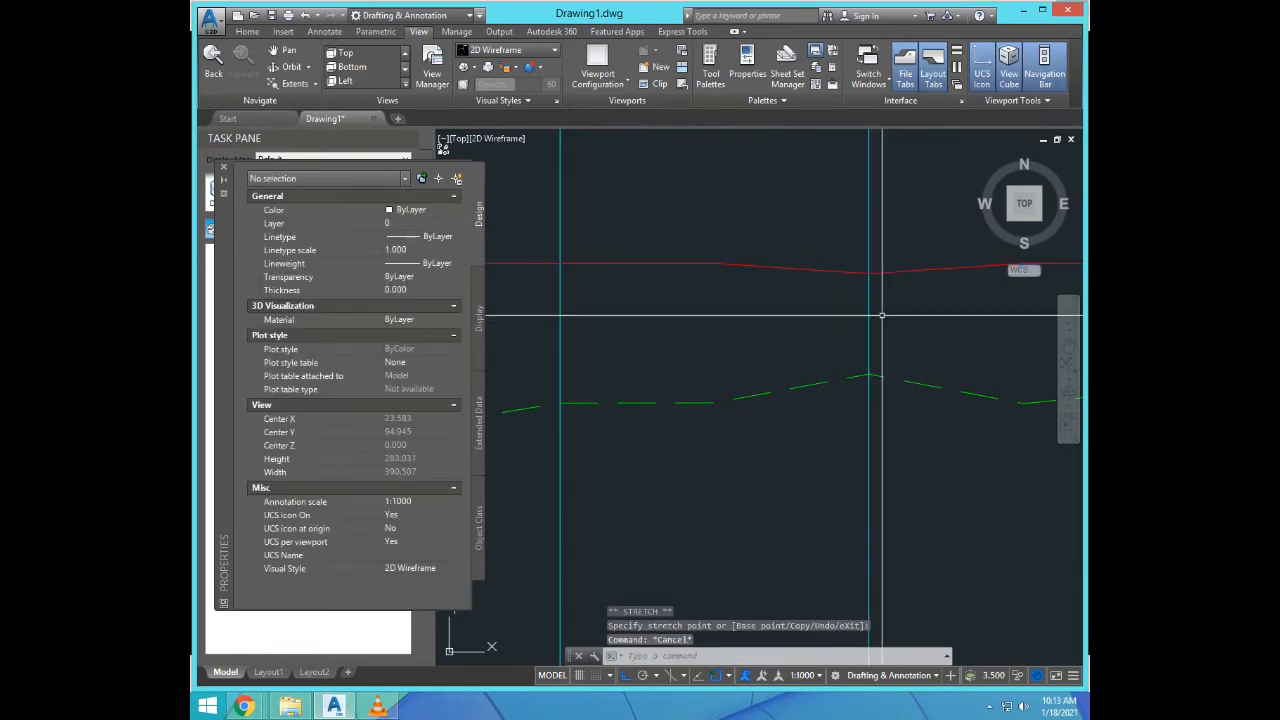
Step: Query the coordinates of the red line's lowered vertex at the third cyan line right of the centerline
text(id)
key(Return)
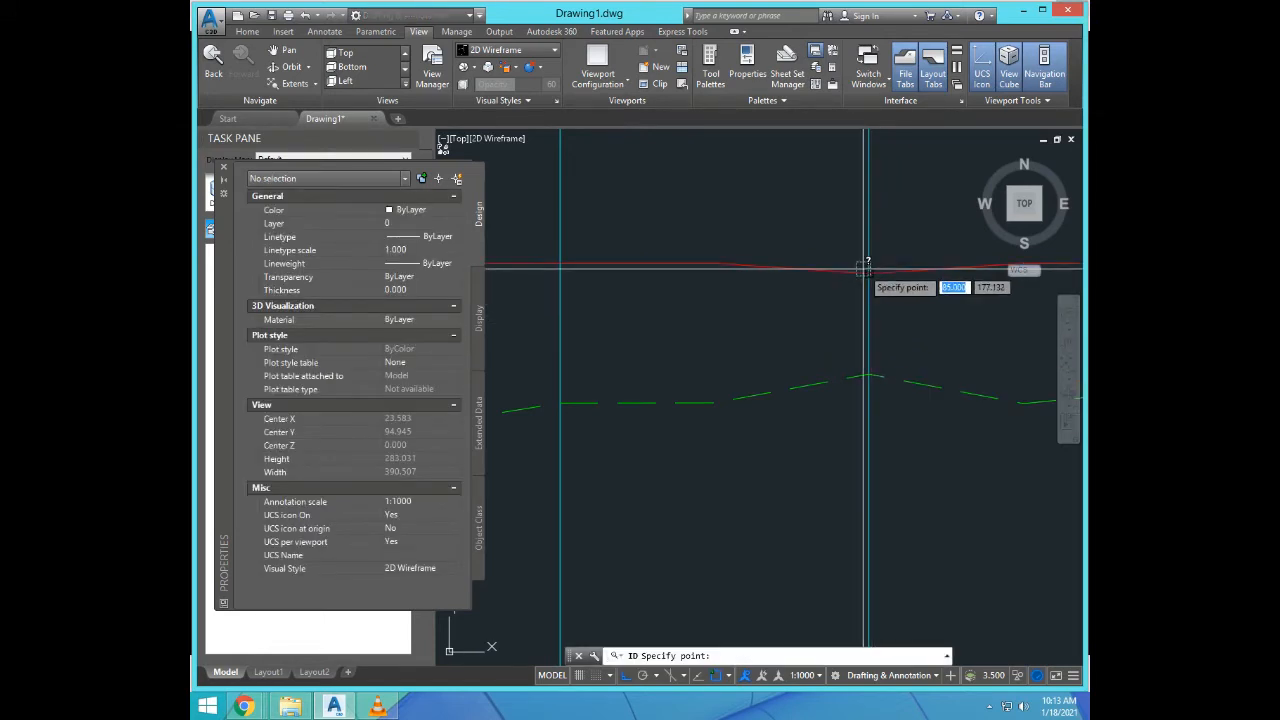
click(869, 272)
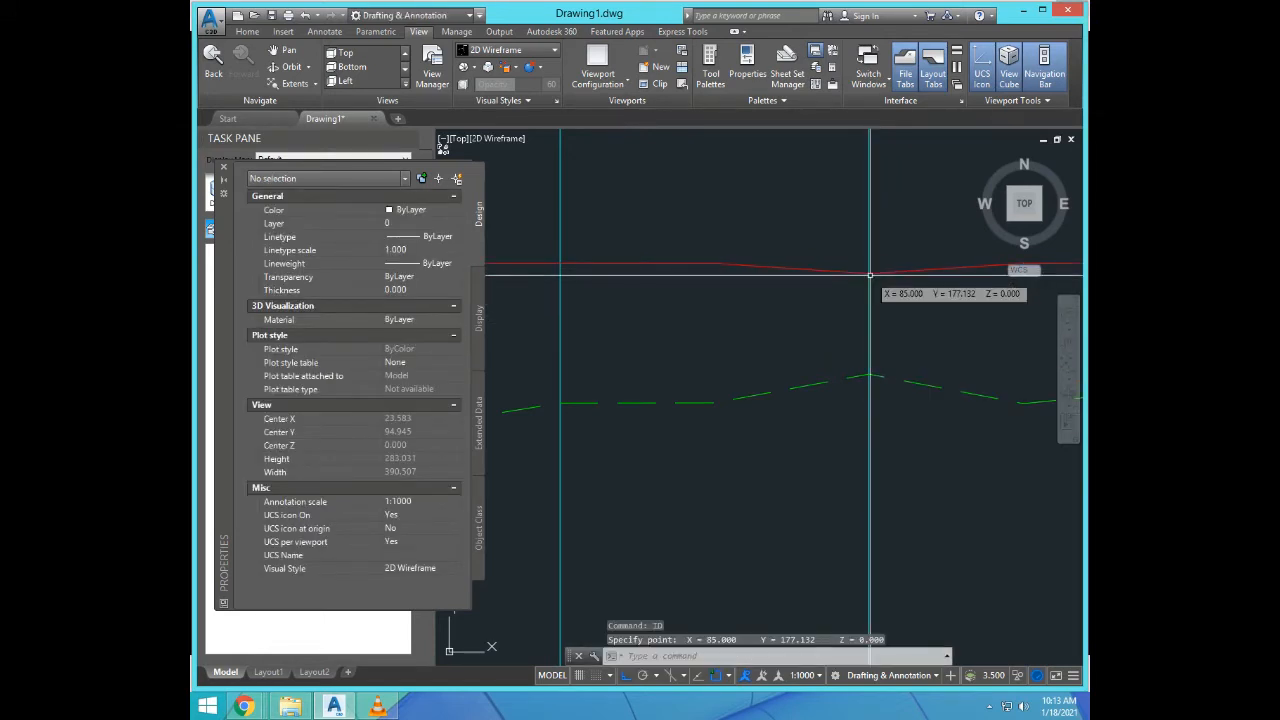
Step: Set the P.G.L value of the 85 column to 177.13
scroll(869, 272, down, 6)
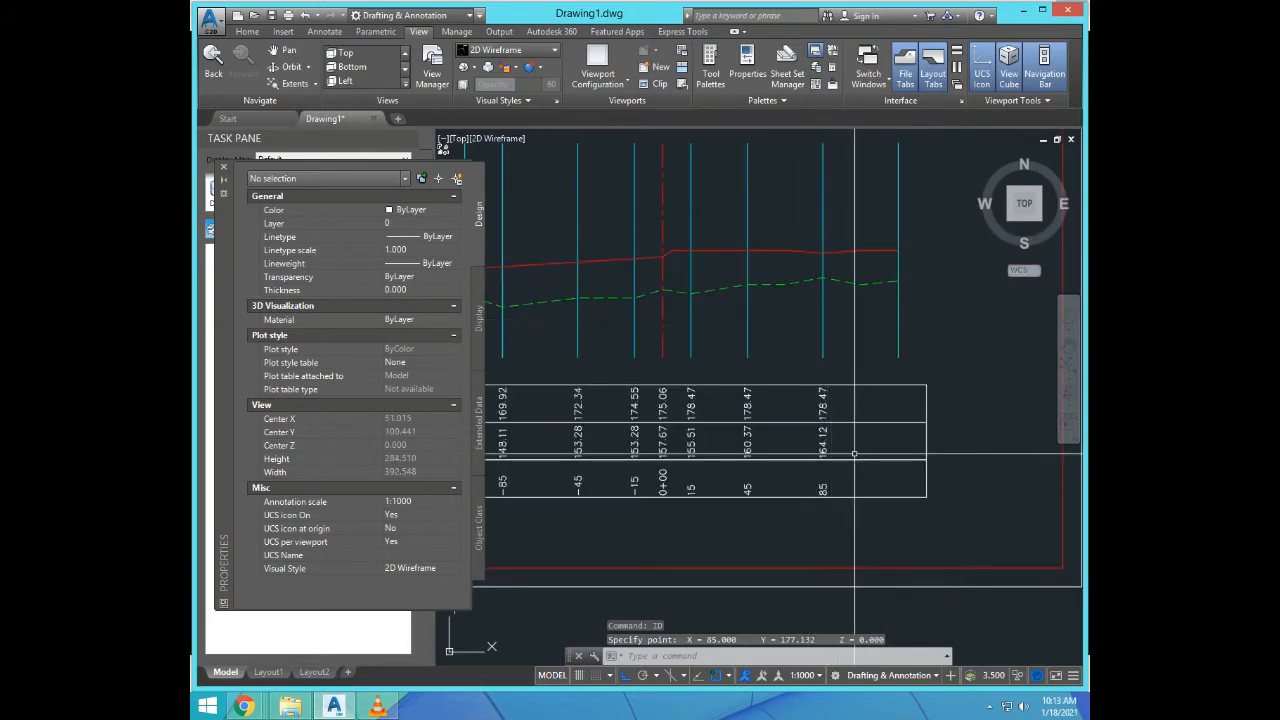
text(ed)
key(Return)
scroll(838, 425, up, 4)
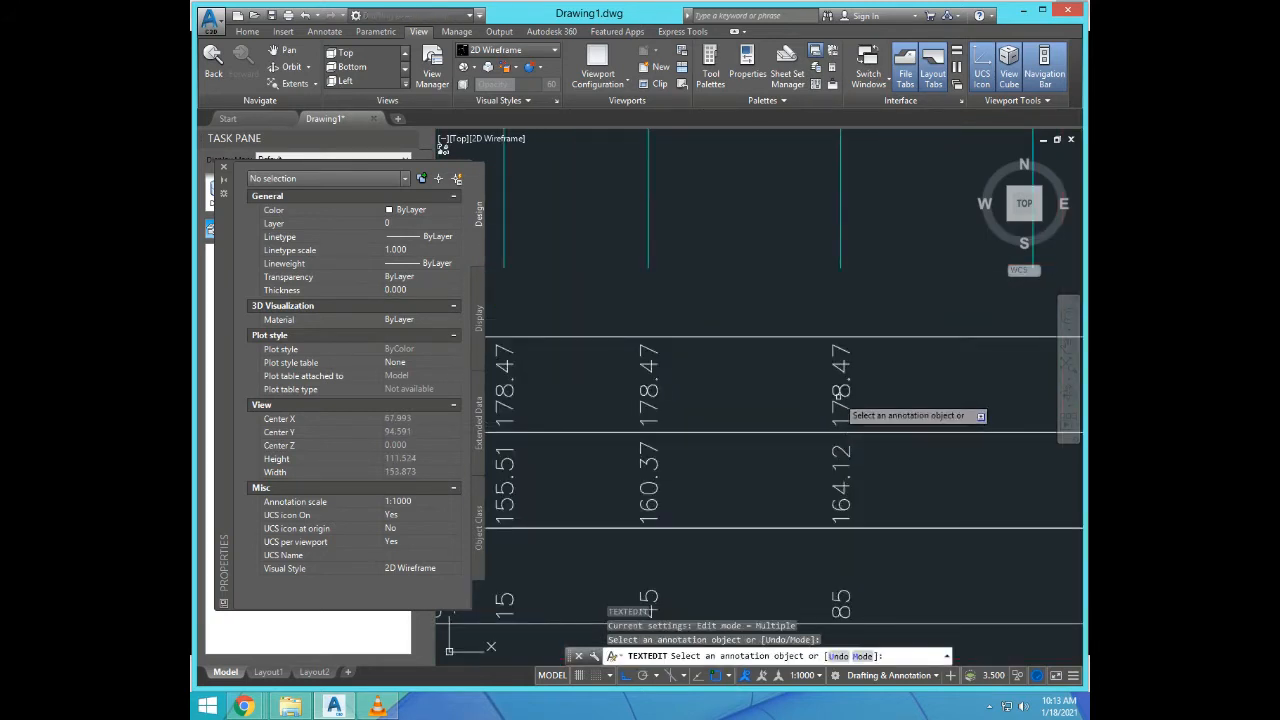
click(839, 393)
text(177)
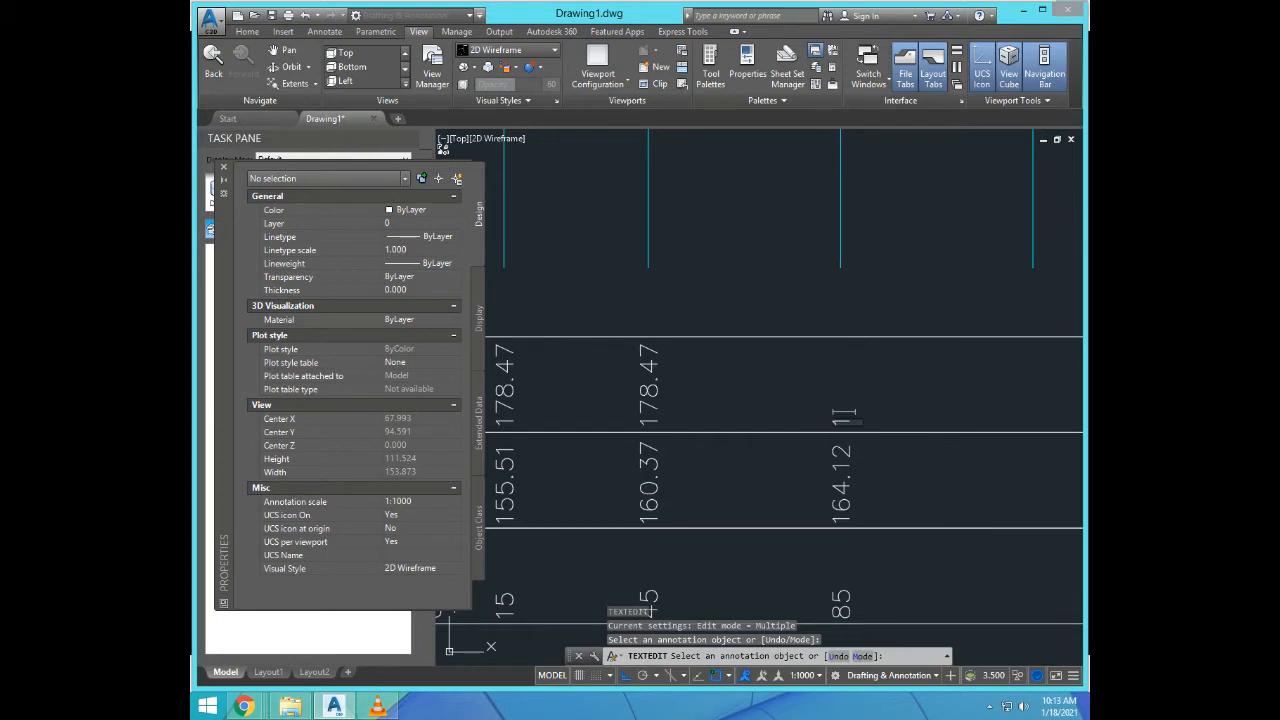
text(.13)
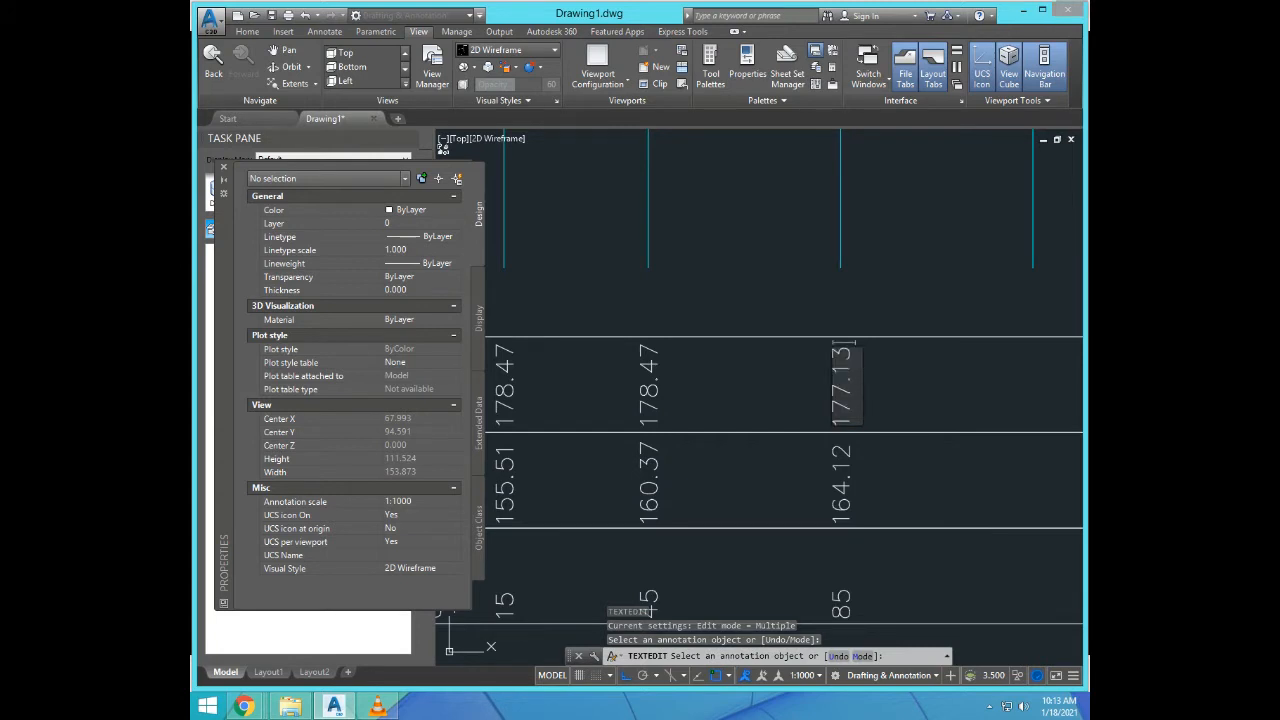
key(Return)
key(Return)
scroll(789, 270, down, 3)
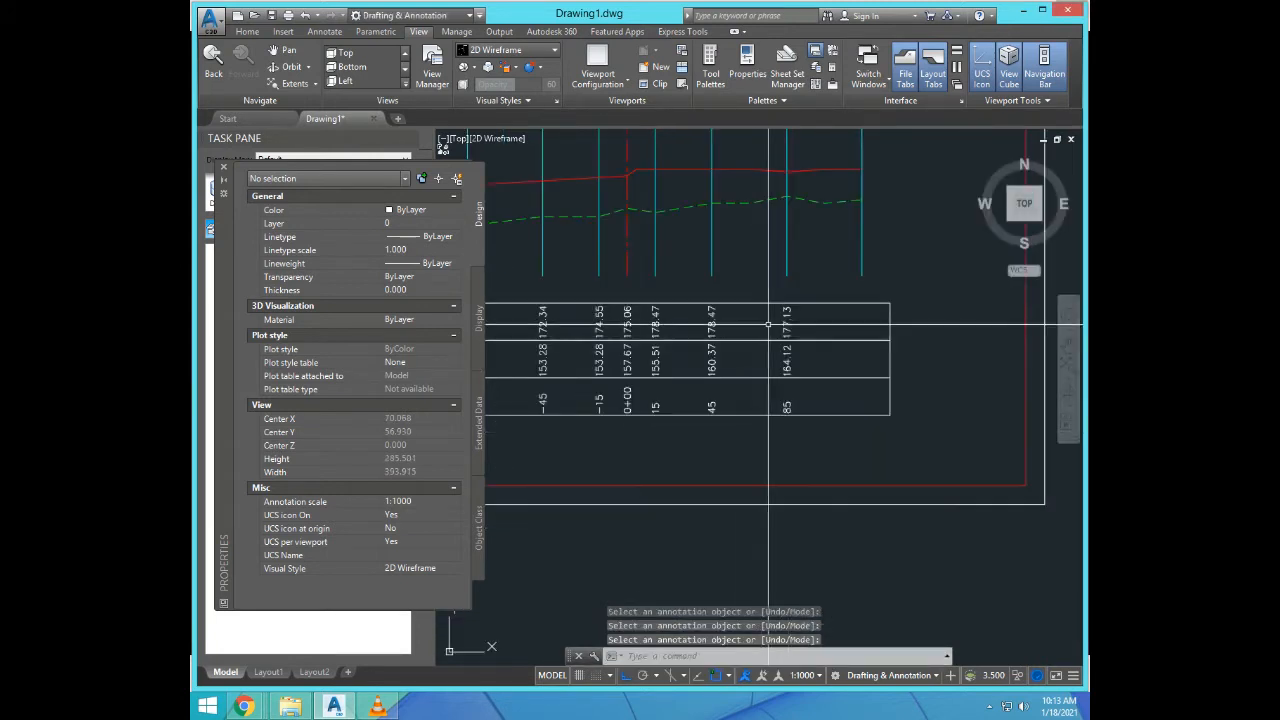
Step: Copy the three text values of the 85 column to the last cyan vertical line right of the centerline
text(COP)
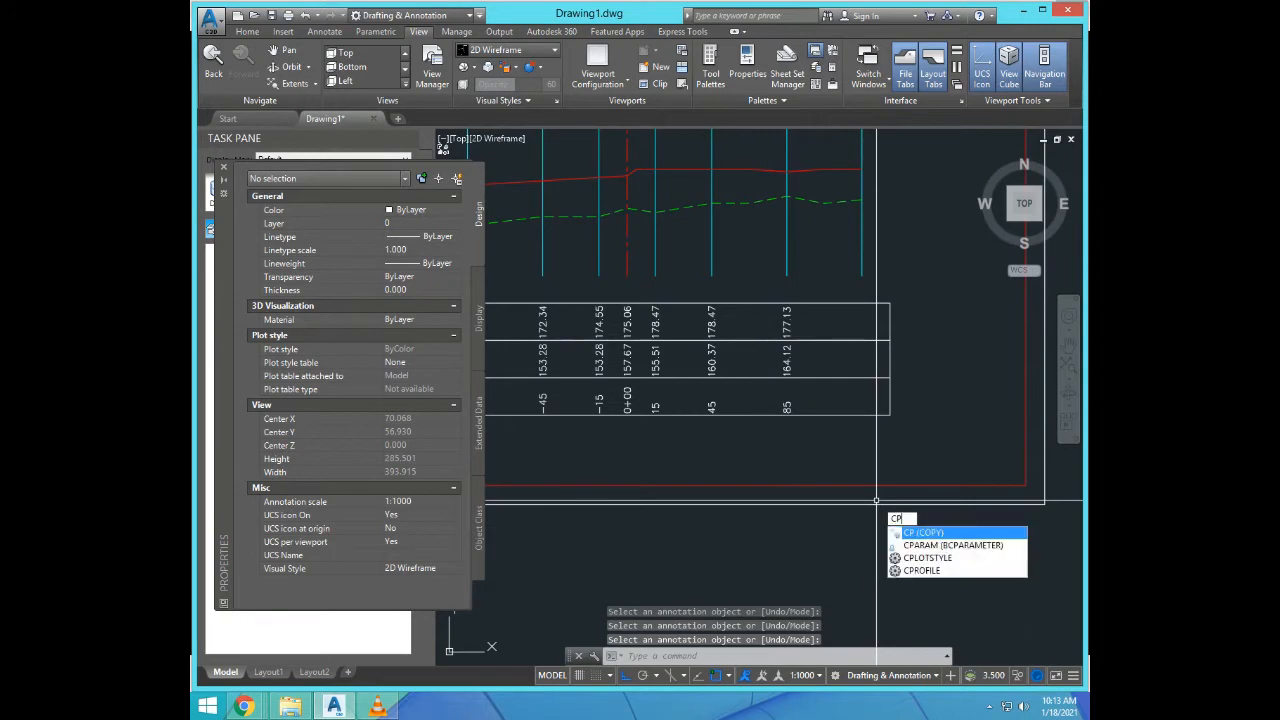
key(Return)
click(772, 286)
click(817, 440)
key(Return)
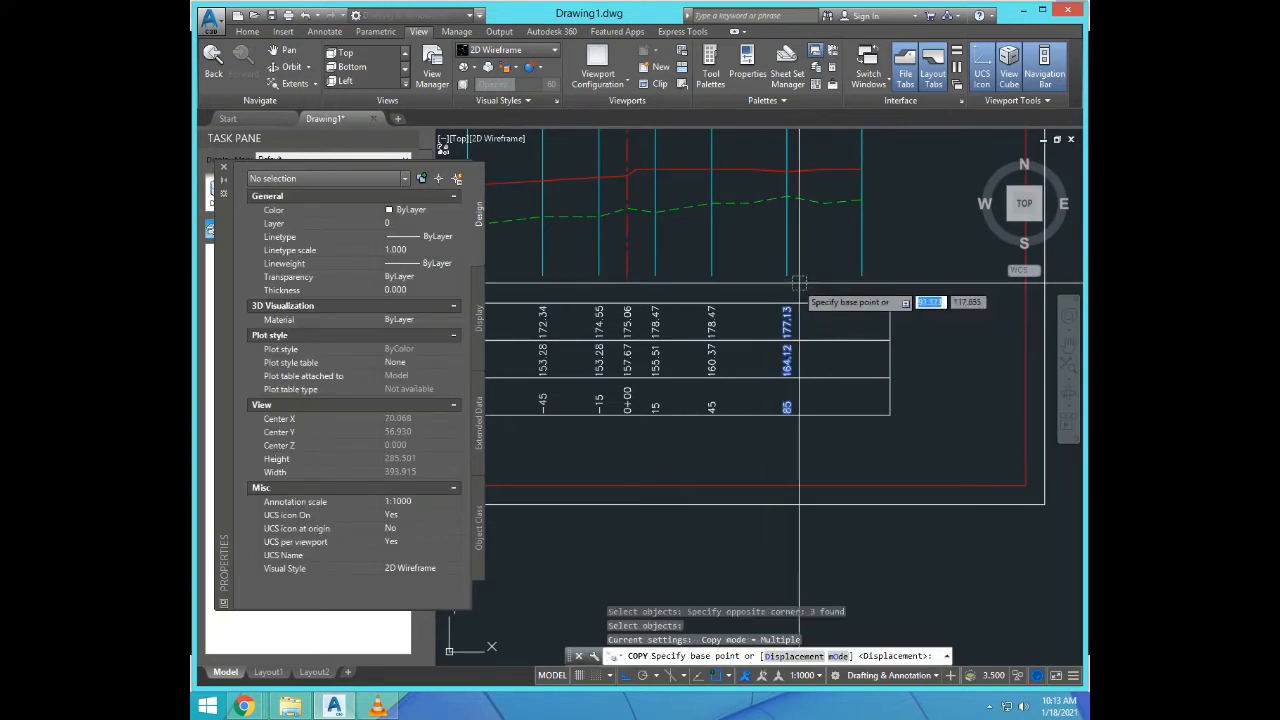
click(787, 273)
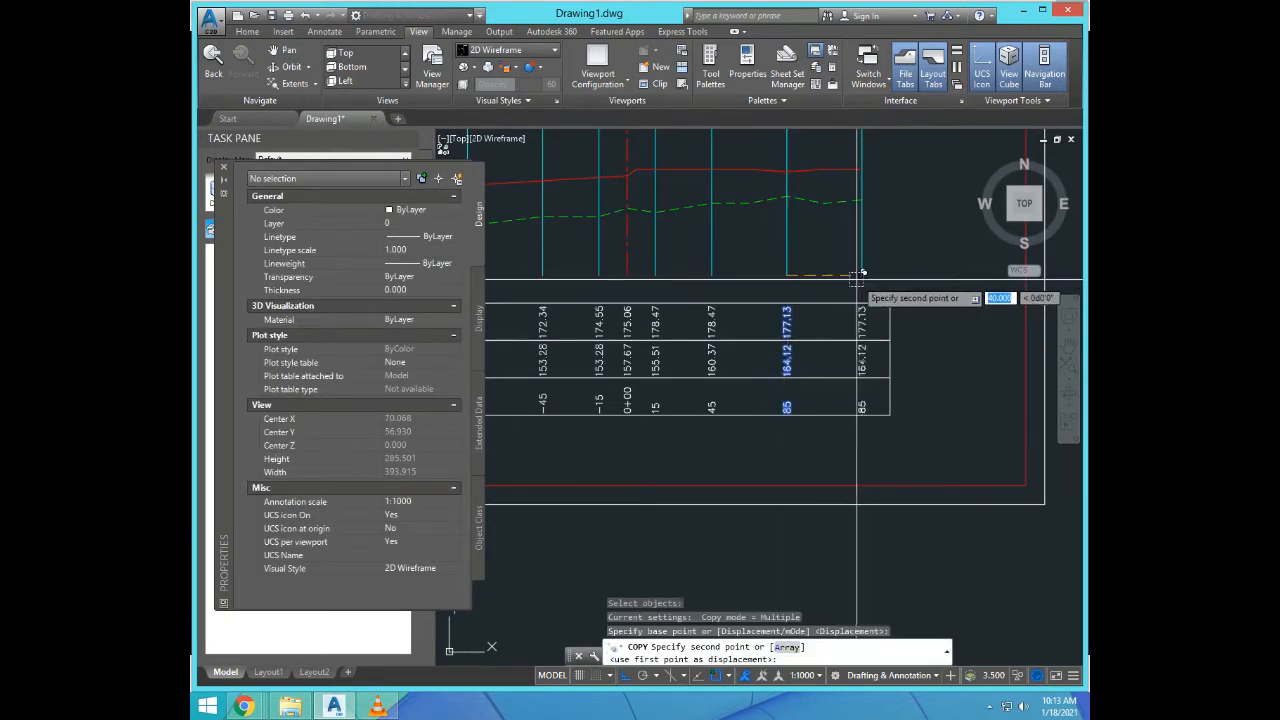
click(918, 390)
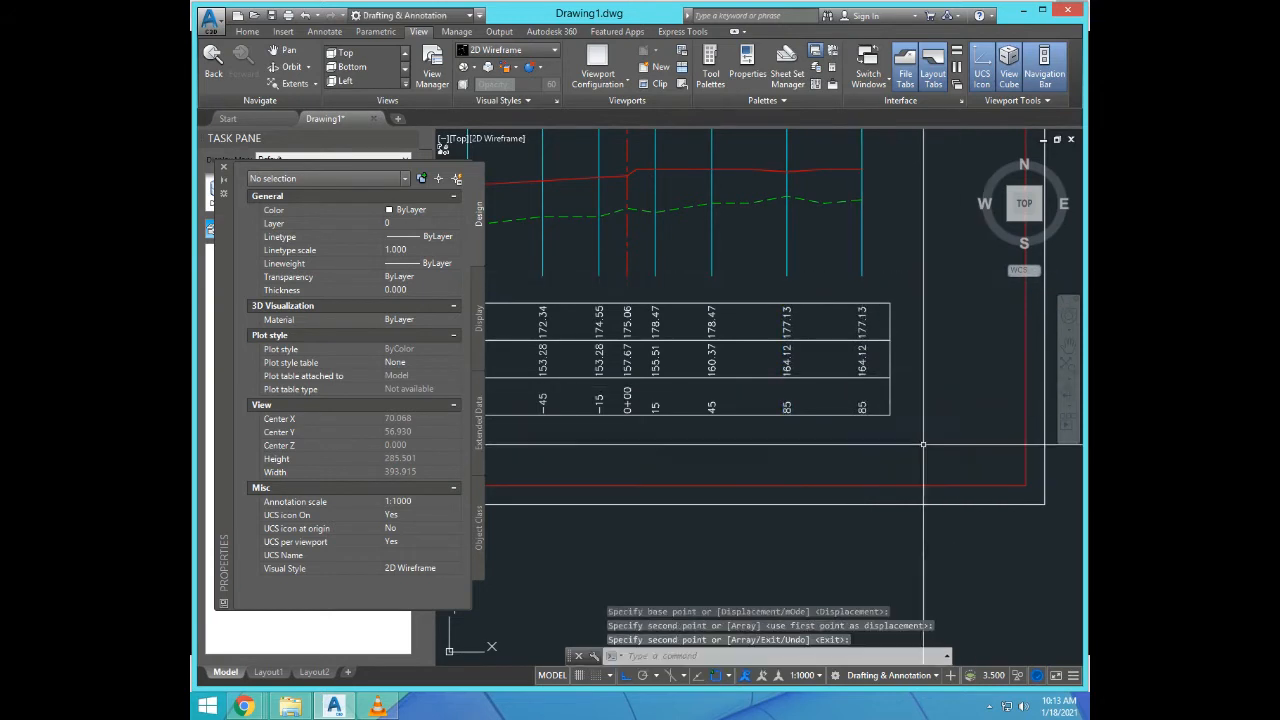
Step: Query the green dashed line's end at the last cyan line and set the copied column's N.S.L value to 162.29
scroll(912, 445, up, 4)
scroll(912, 445, down, 4)
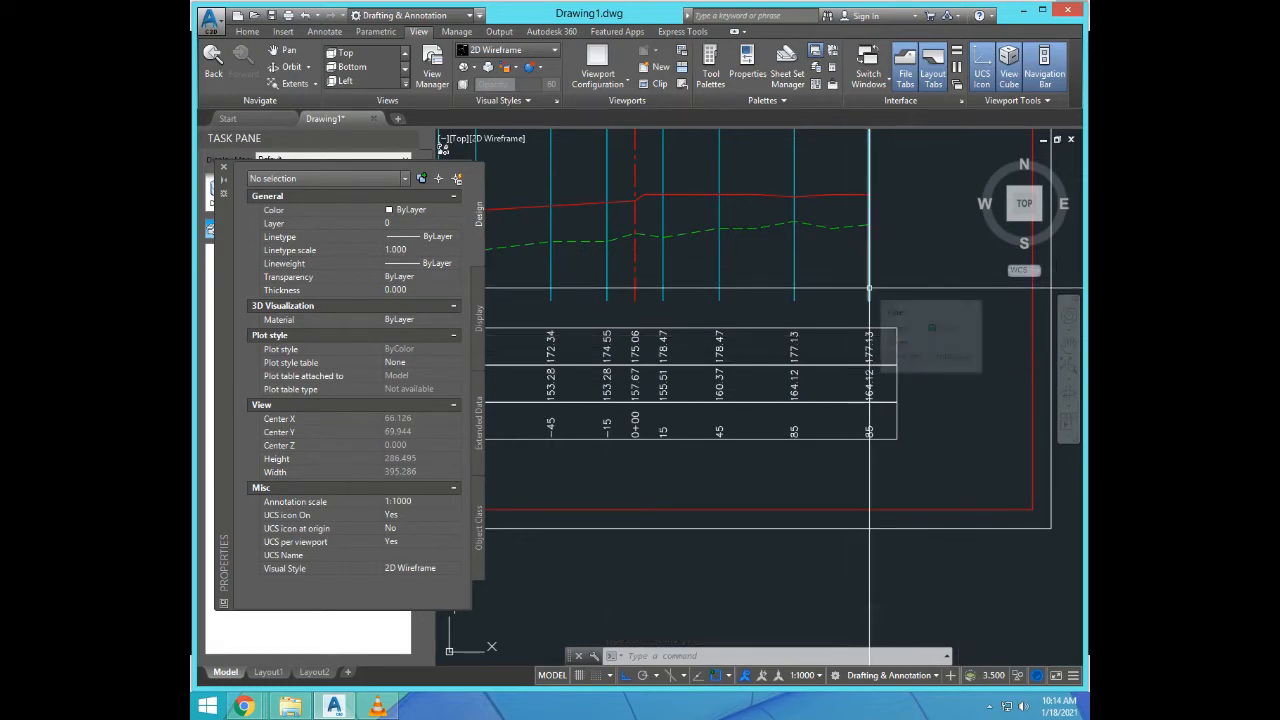
text(id)
key(Return)
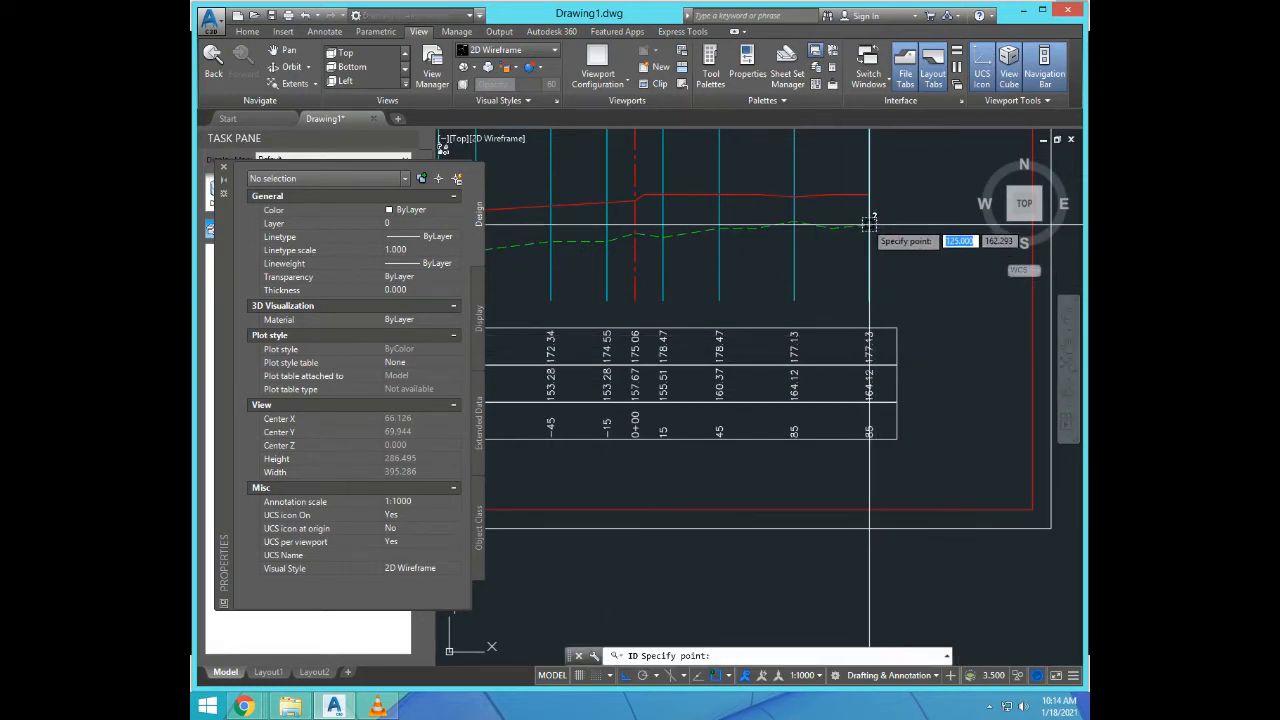
click(868, 222)
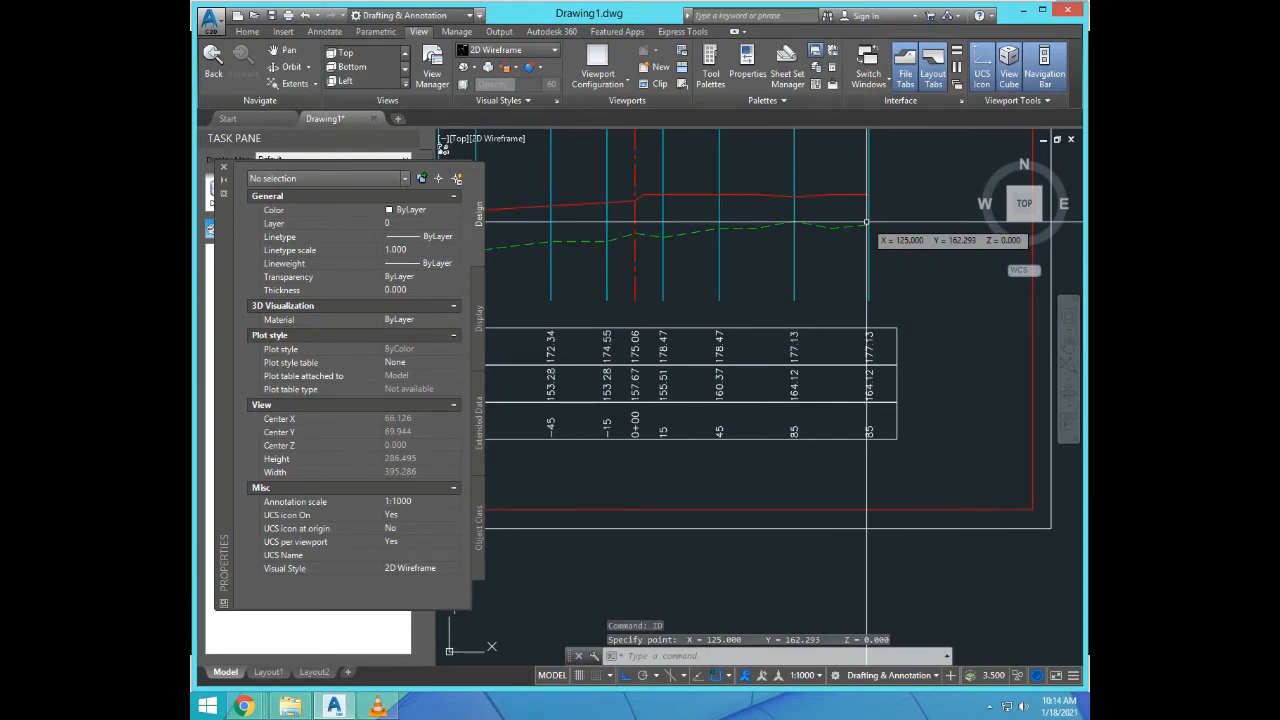
text(ed)
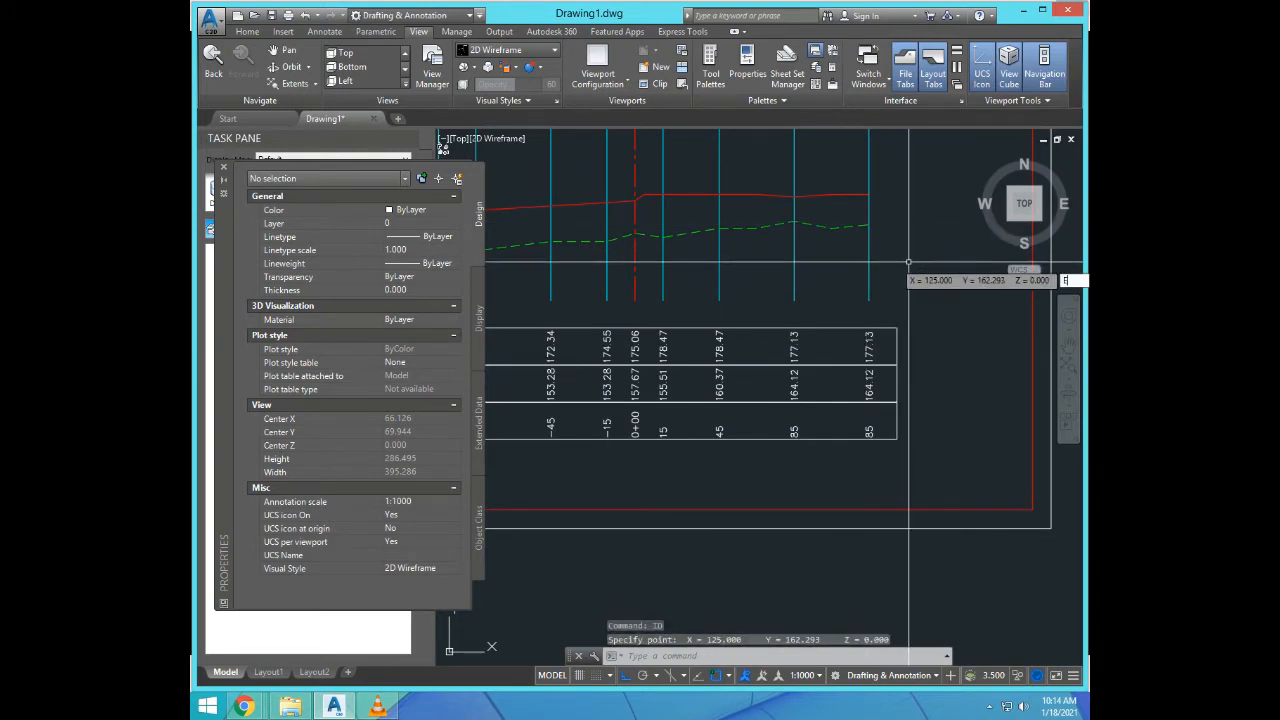
key(Return)
click(868, 378)
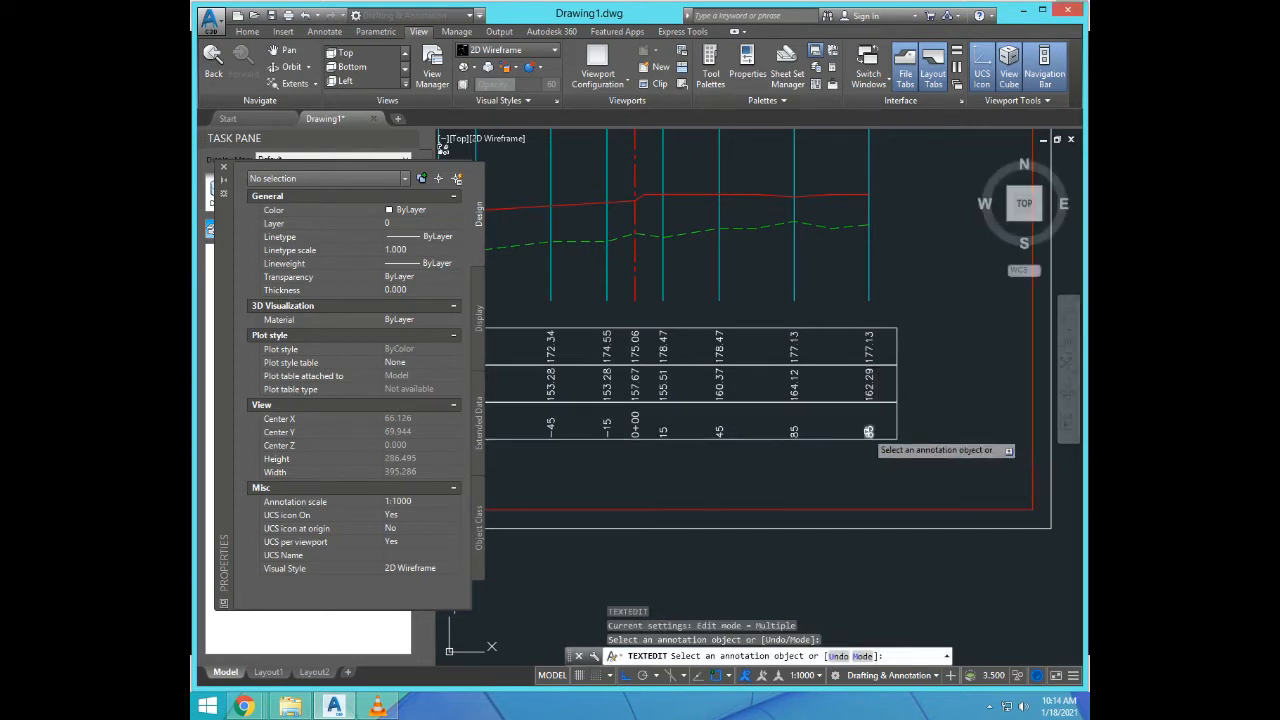
click(869, 431)
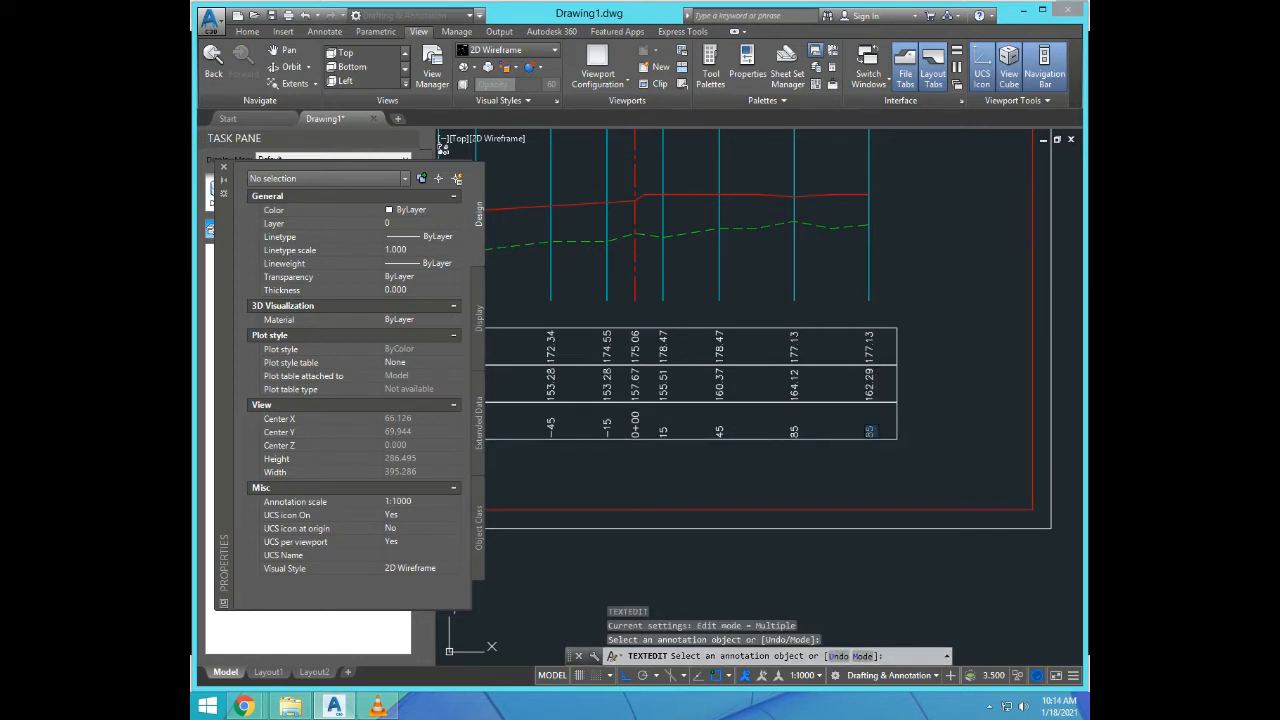
key(Escape)
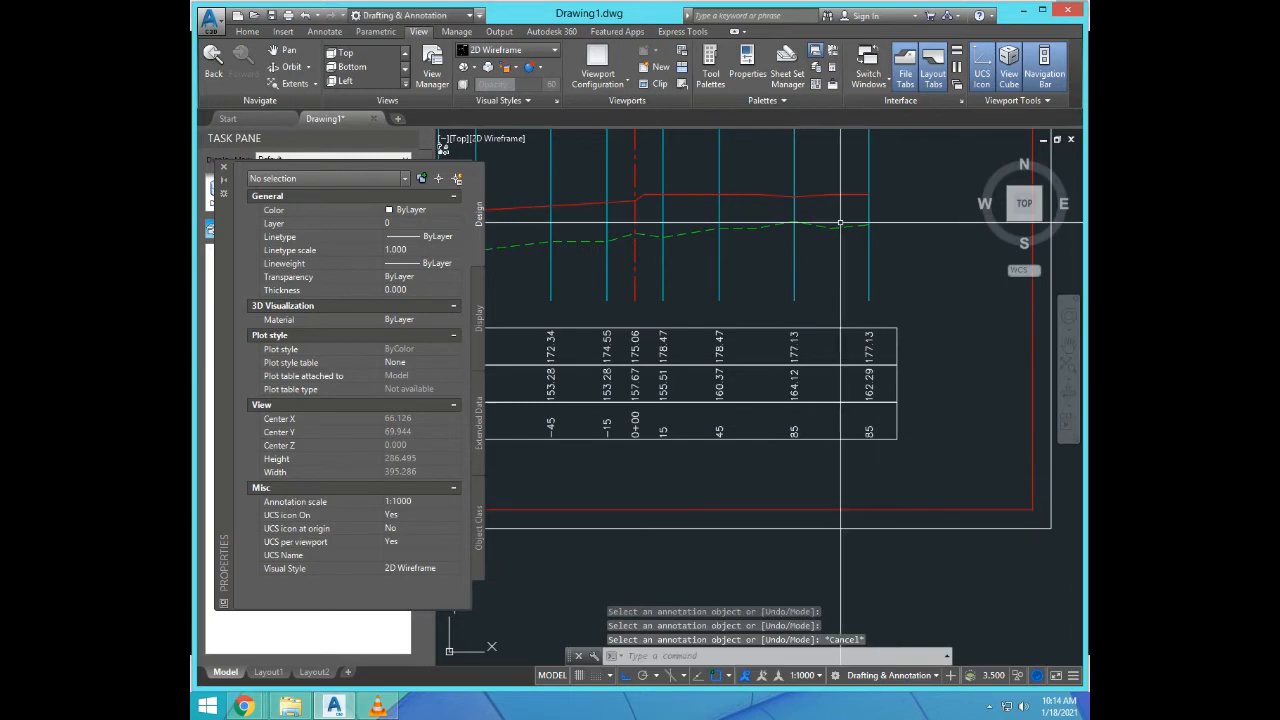
Step: Query the coordinates of the red line's end at the last cyan vertical line right of the centerline
text(id)
key(Return)
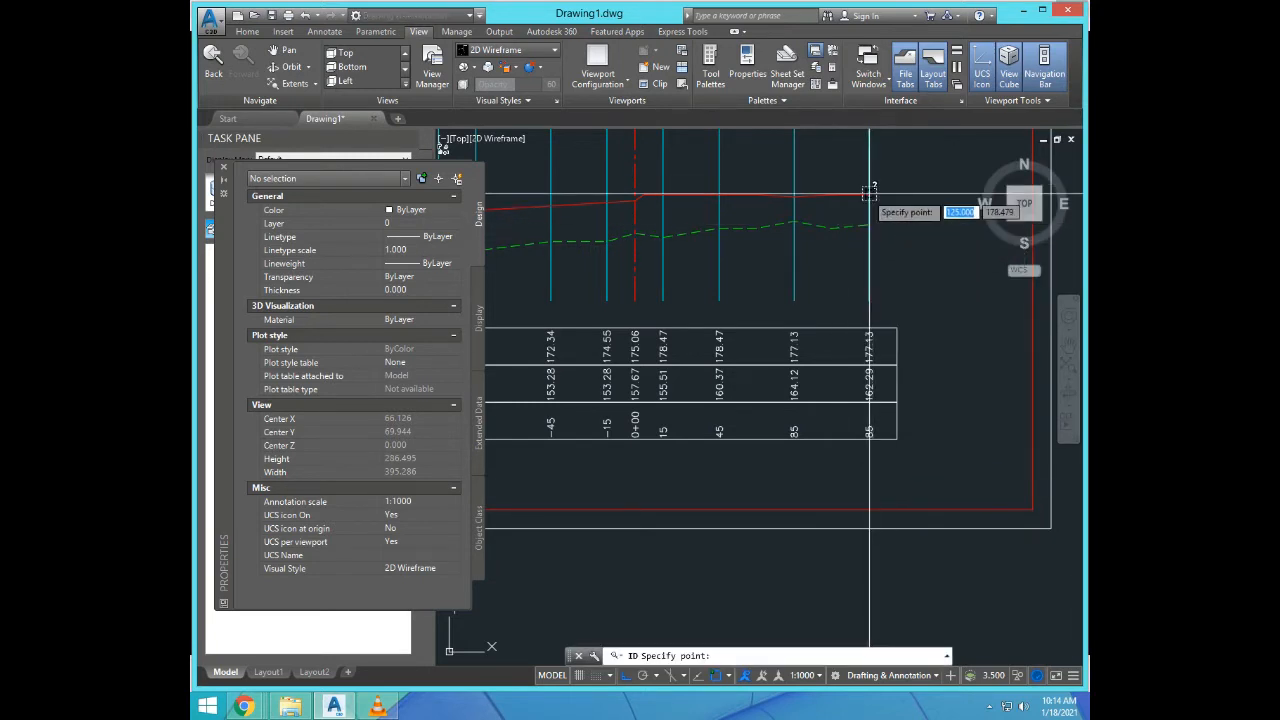
click(868, 193)
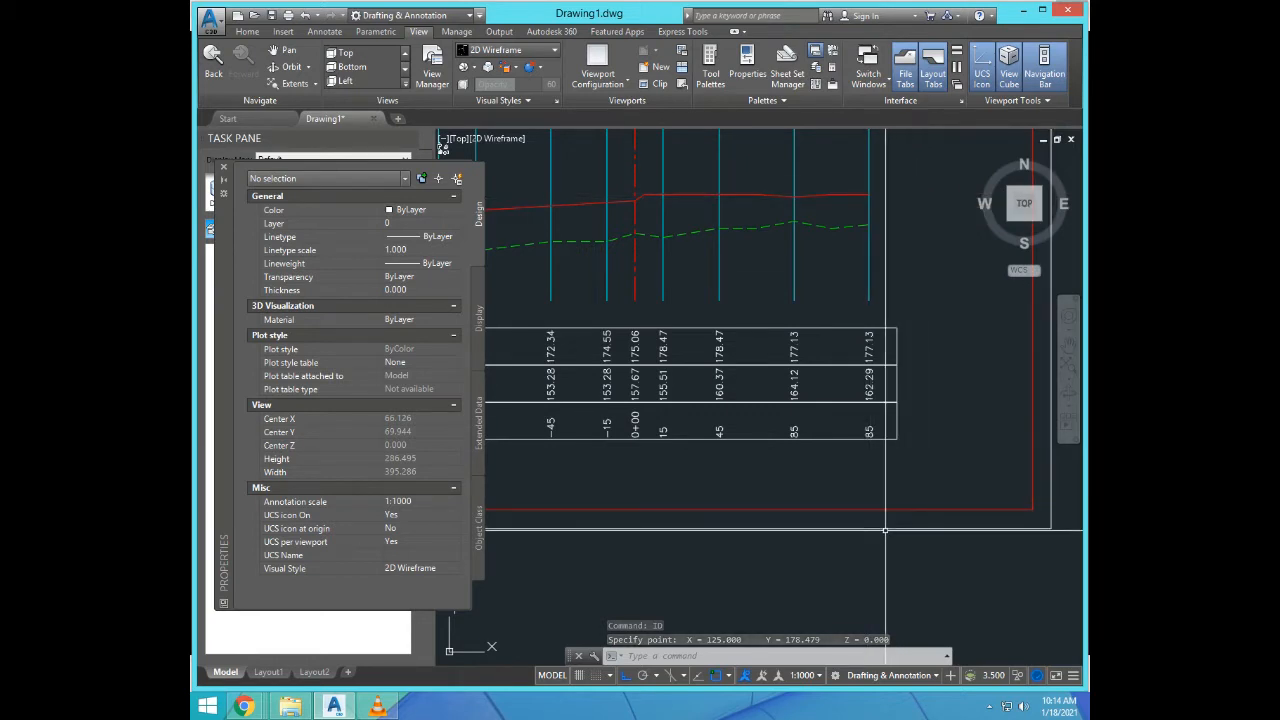
Step: Set the last column's DIST value to 125 and its P.G.L value to 178.47
text(ed)
key(Return)
click(867, 431)
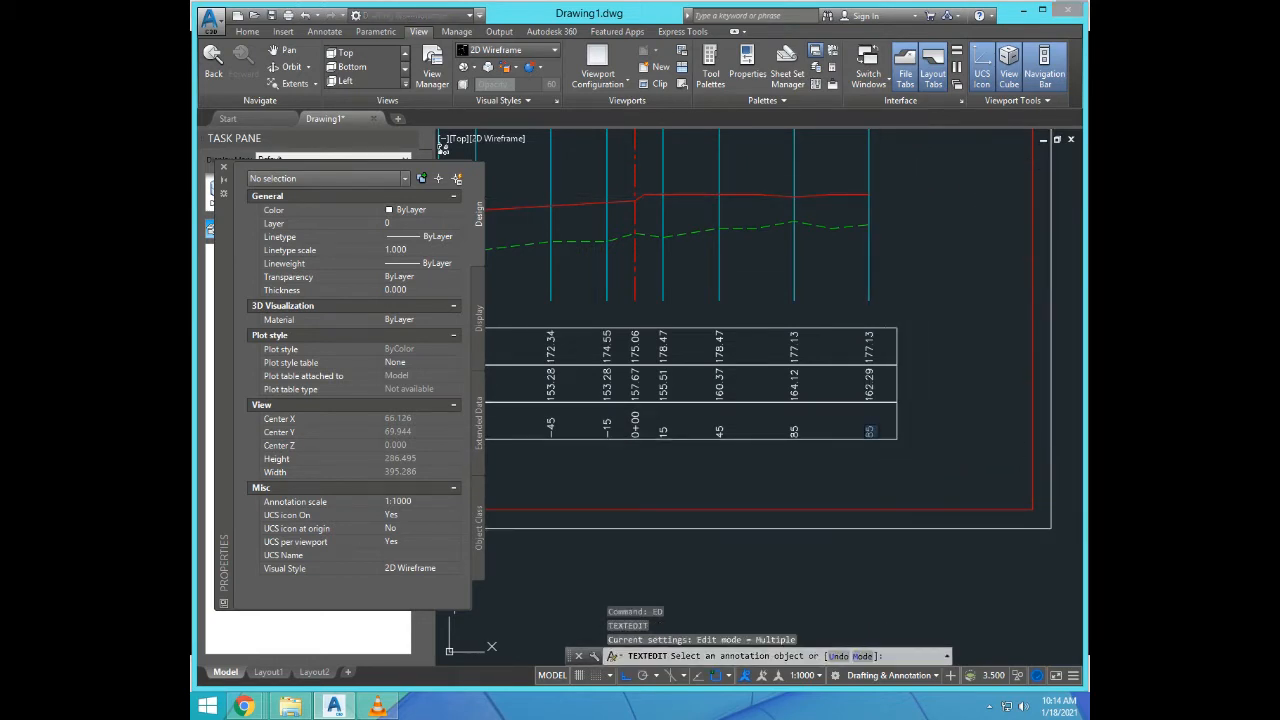
text(125)
key(Return)
click(869, 347)
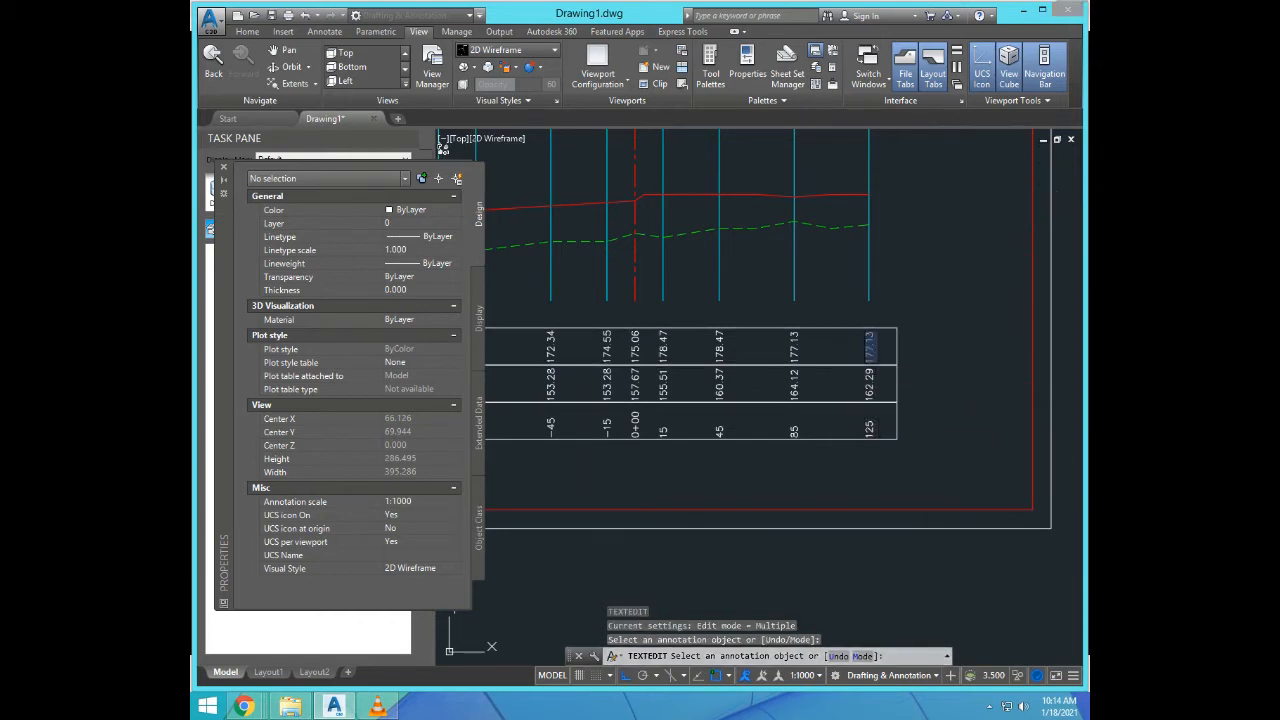
text(178.47)
key(Return)
key(Return)
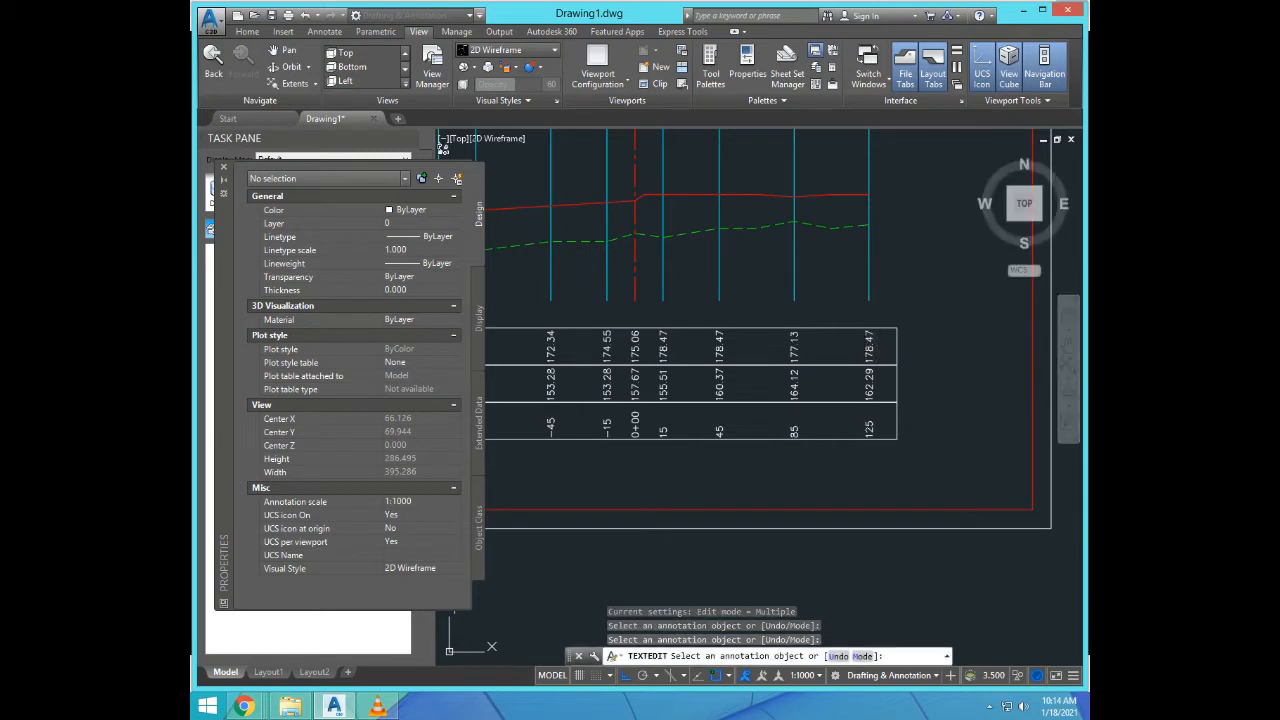
Step: Copy the N.S.L row heading from the table to the upper end of the red centerline
scroll(894, 427, down, 5)
scroll(845, 425, up, 4)
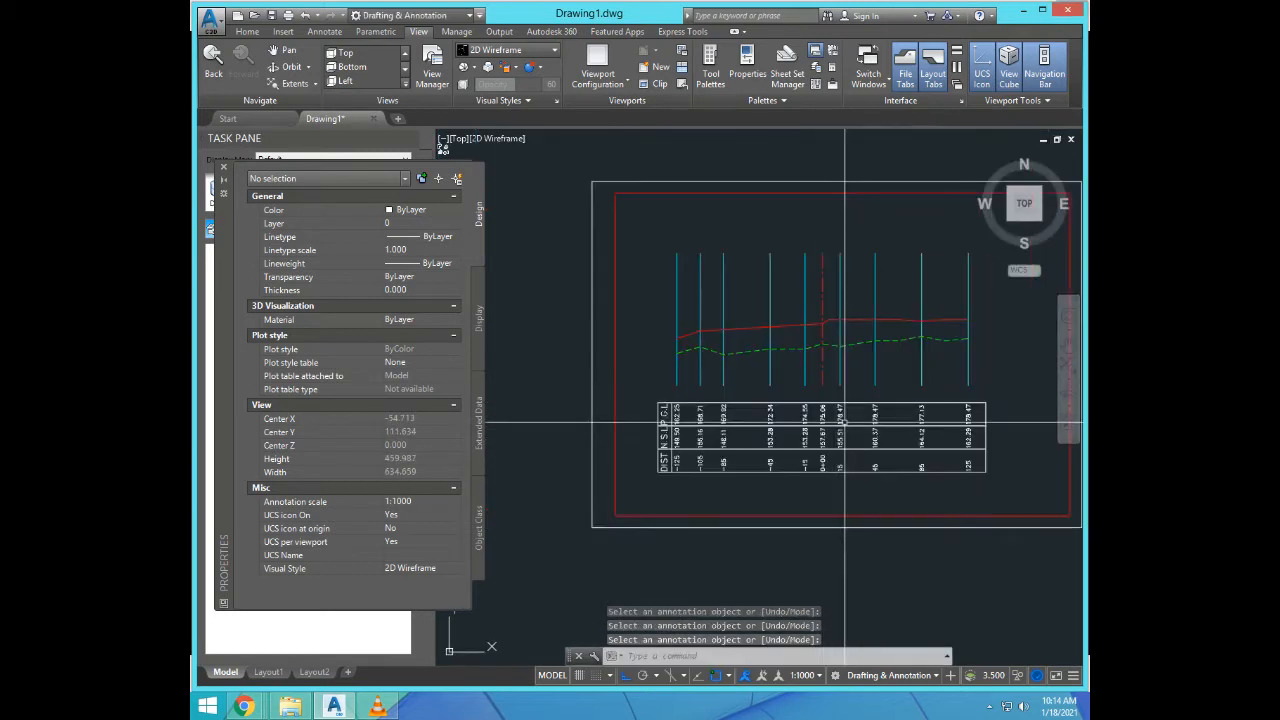
right_click(850, 432)
click(875, 443)
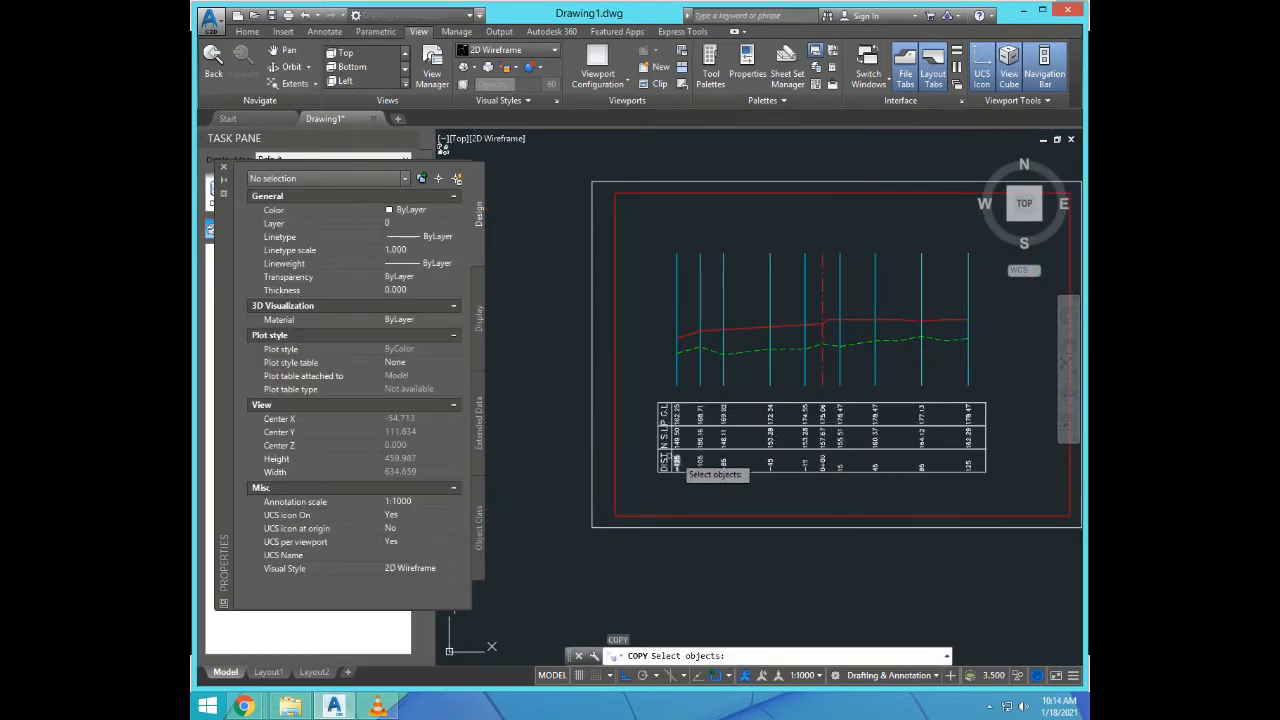
scroll(661, 441, up, 4)
click(672, 426)
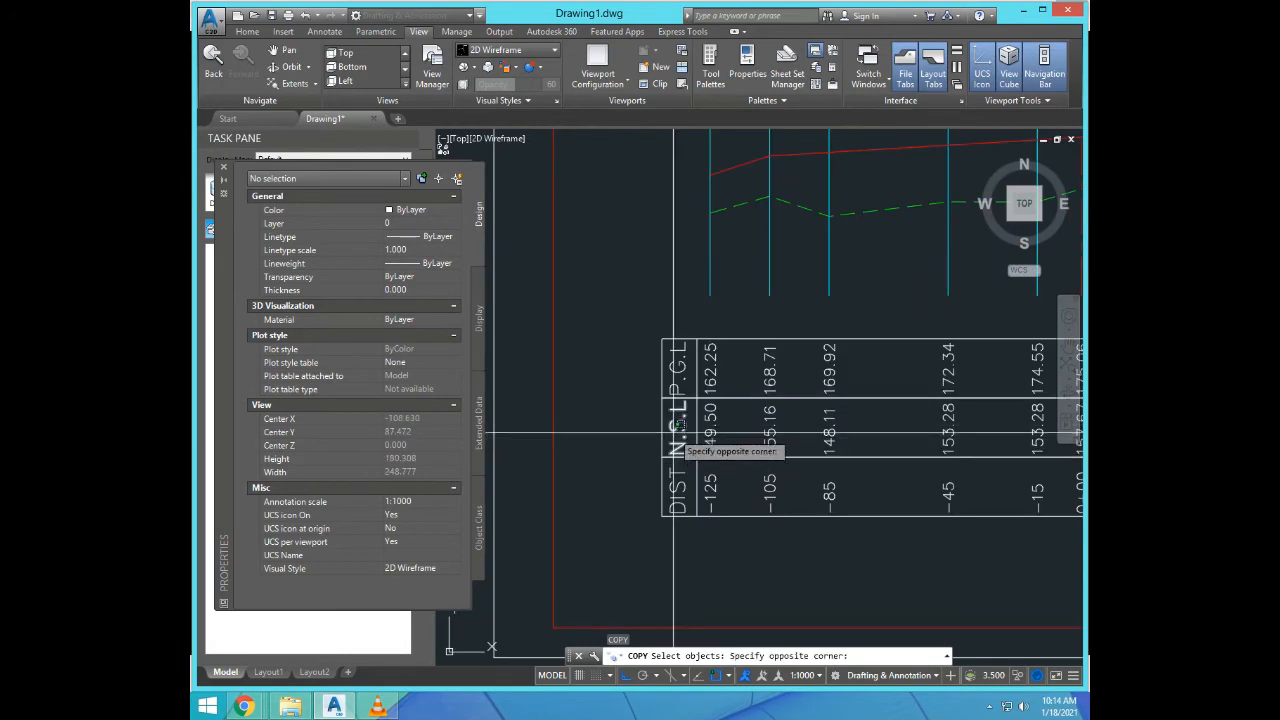
click(673, 434)
right_click(673, 432)
scroll(643, 467, down, 1)
click(655, 446)
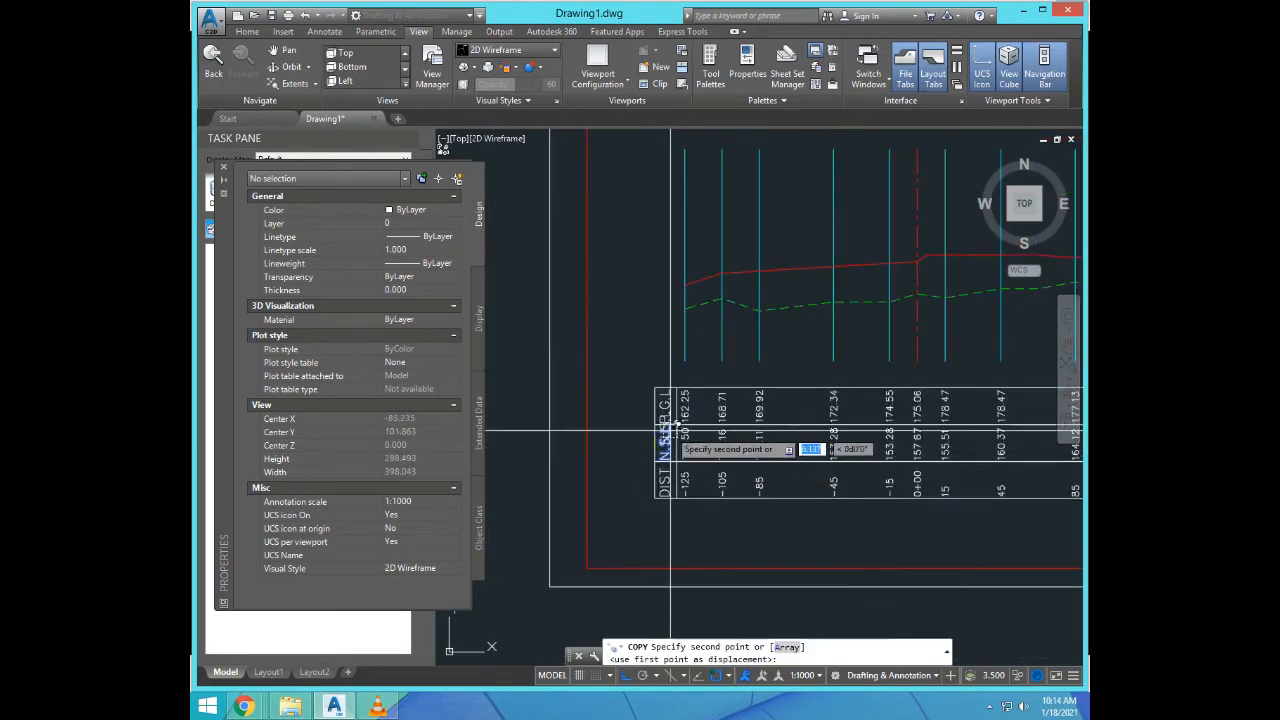
scroll(757, 337, down, 6)
scroll(743, 302, up, 10)
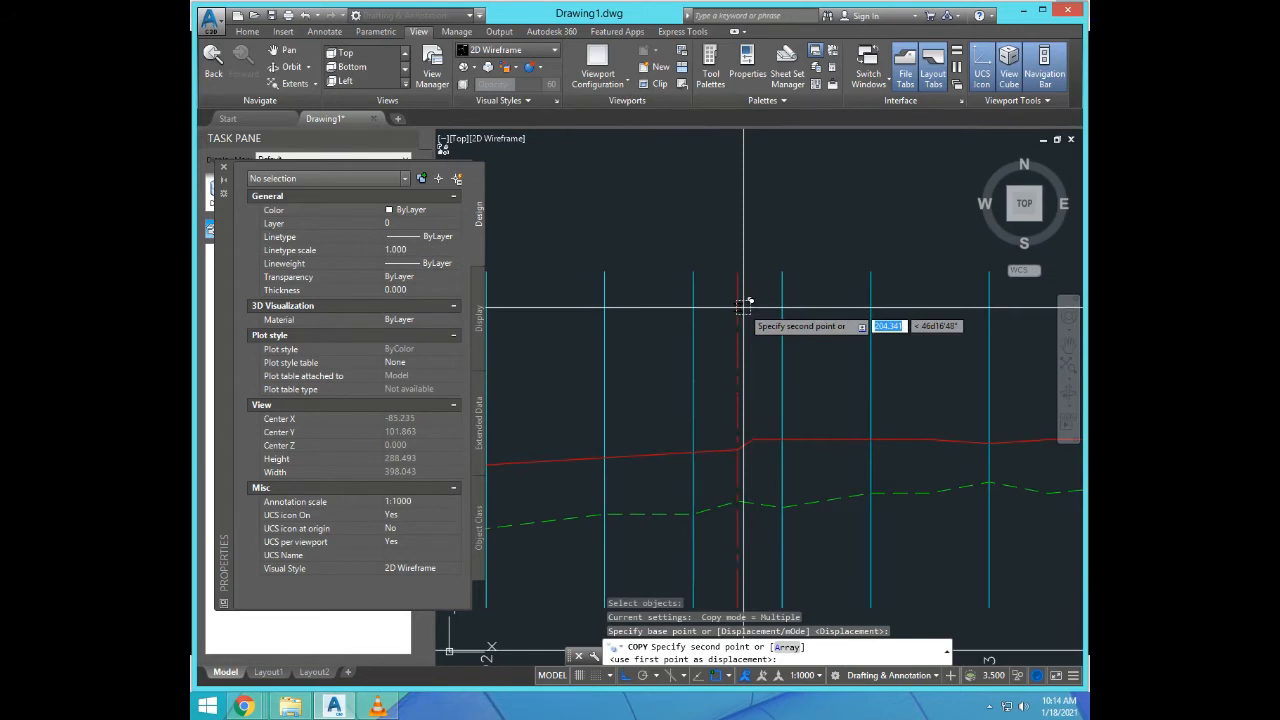
scroll(733, 292, up, 3)
key(F8)
click(694, 351)
scroll(771, 415, down, 1)
key(Escape)
key(Escape)
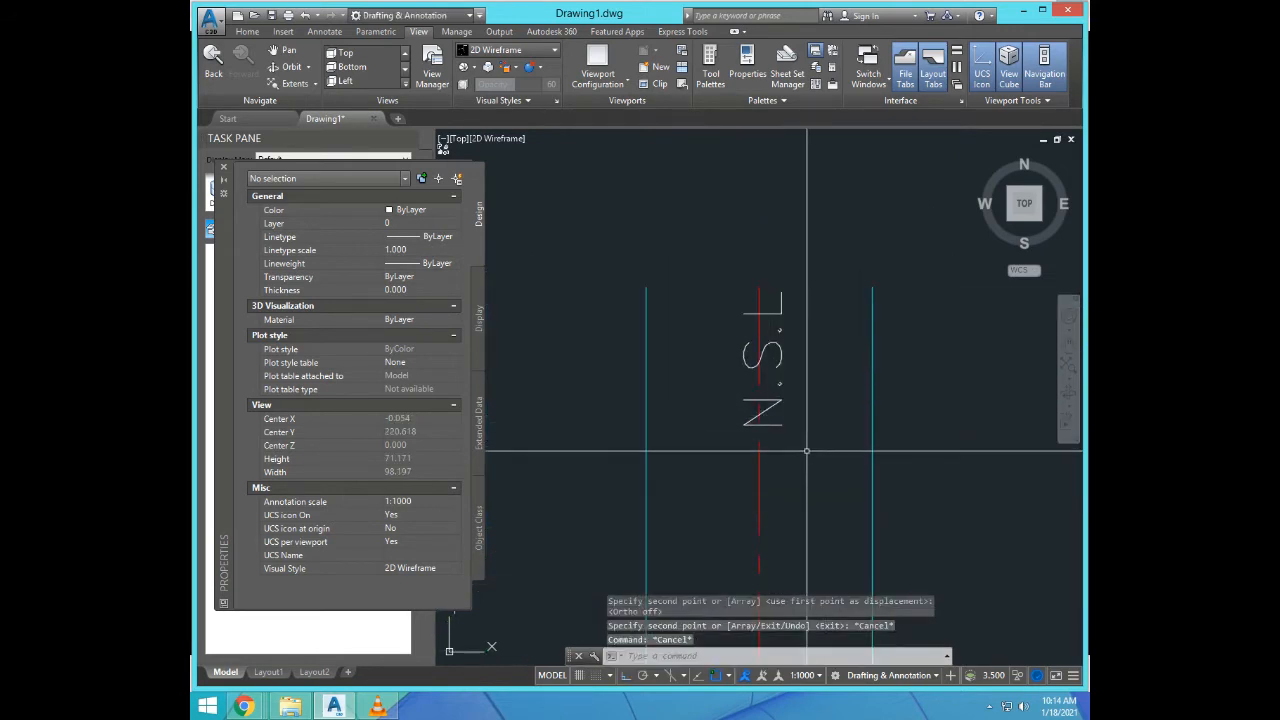
Step: Change the copied N.S.L text on the centerline to C
text(ED)
key(Return)
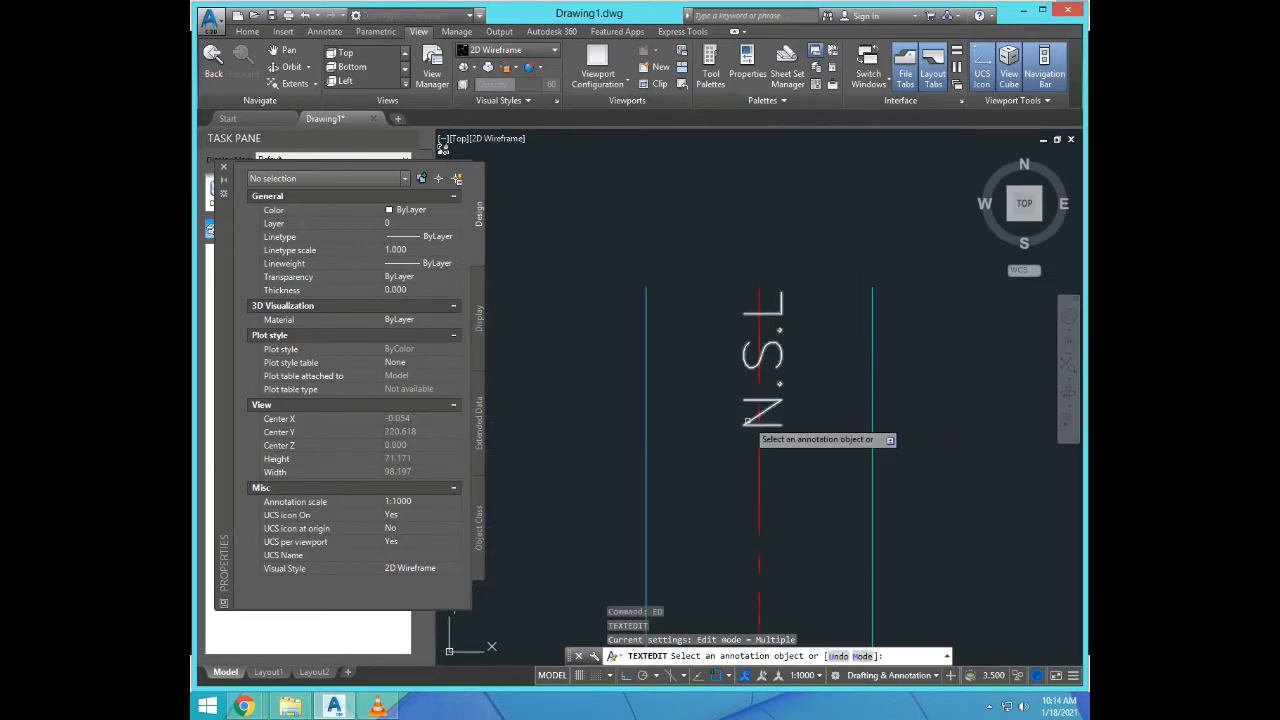
text(C)
click(798, 471)
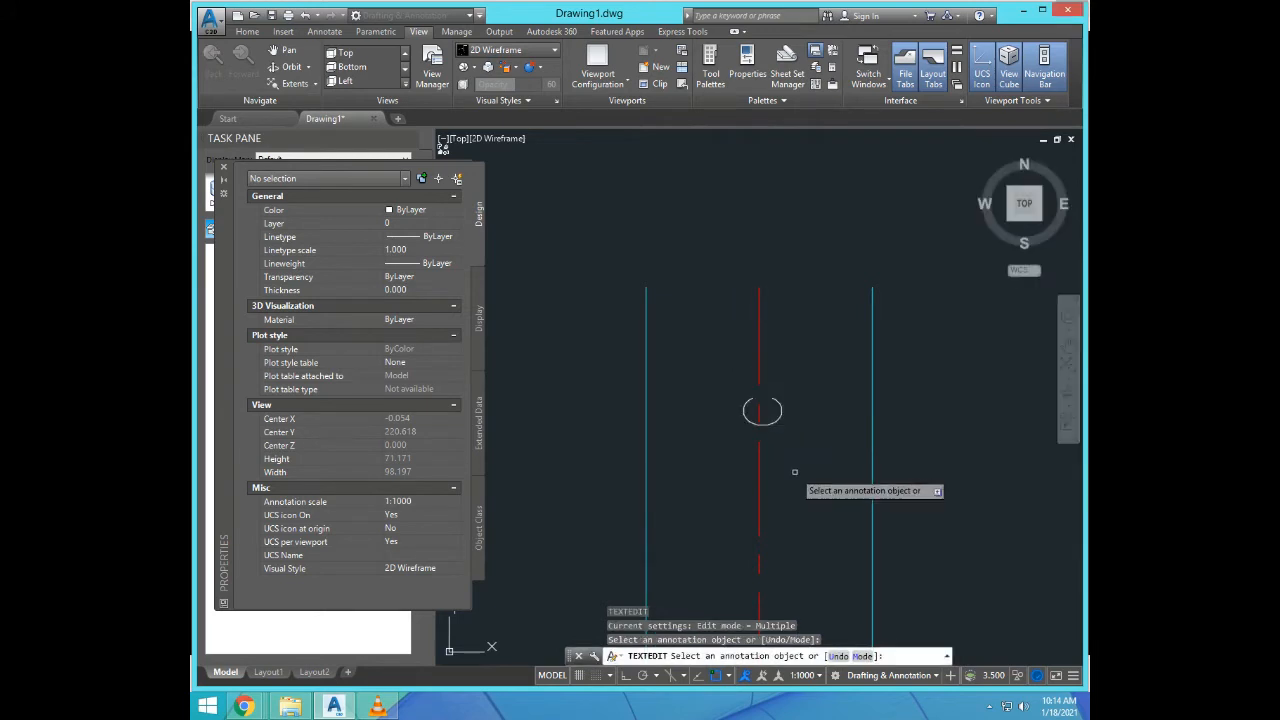
key(Return)
Step: Copy the letter C a short distance to its right so the two letters overlap
text(CO)
key(Return)
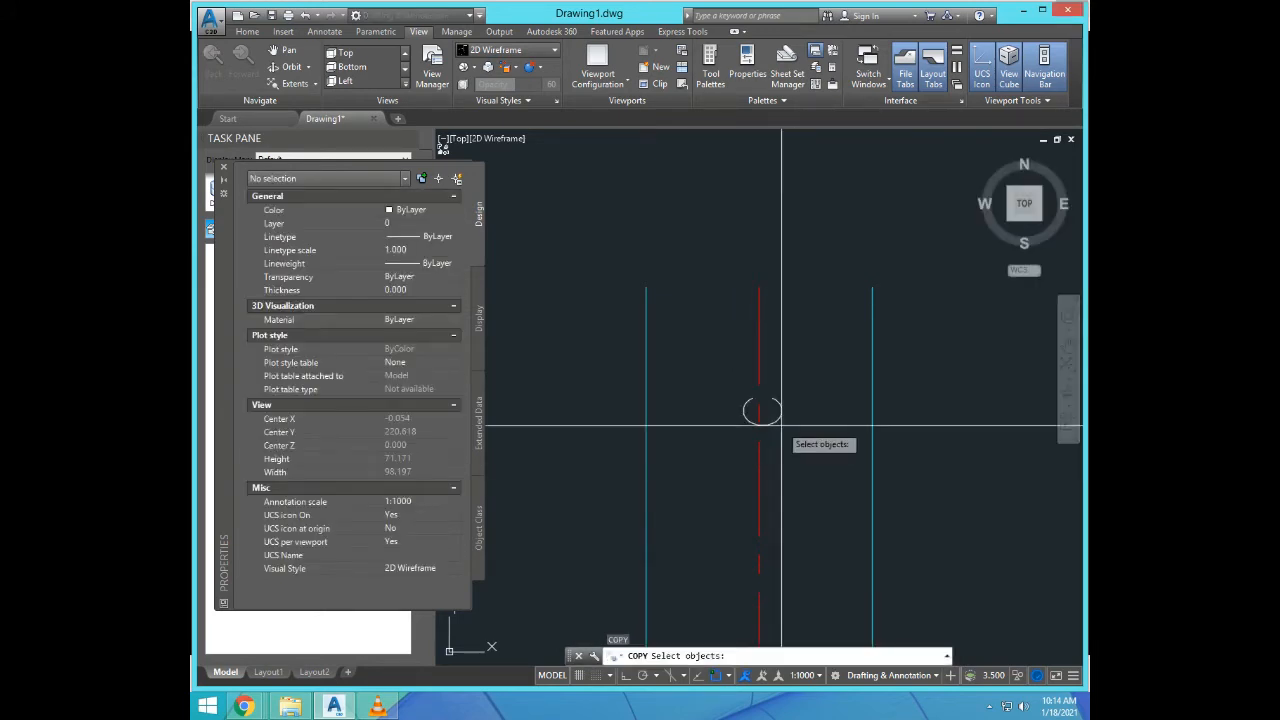
click(782, 425)
click(760, 408)
key(Return)
click(789, 496)
click(792, 493)
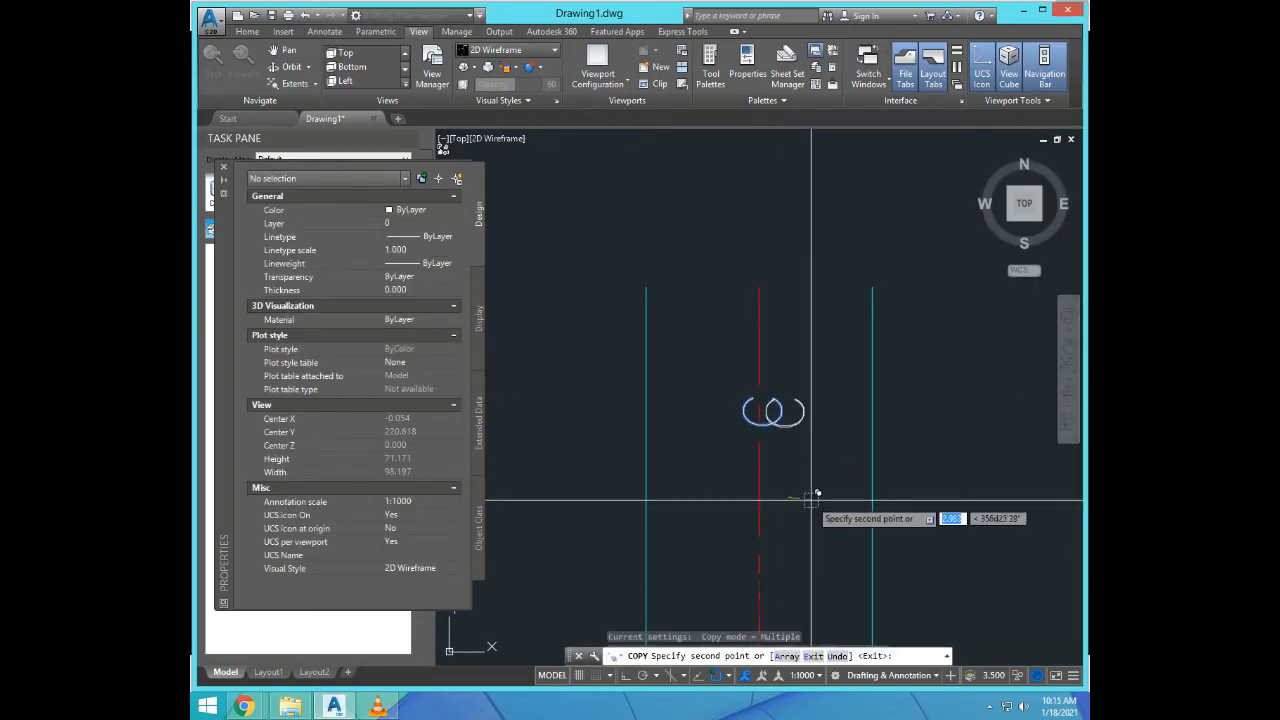
key(Escape)
Step: Change the copied right-hand letter C to L
text(ED)
key(Return)
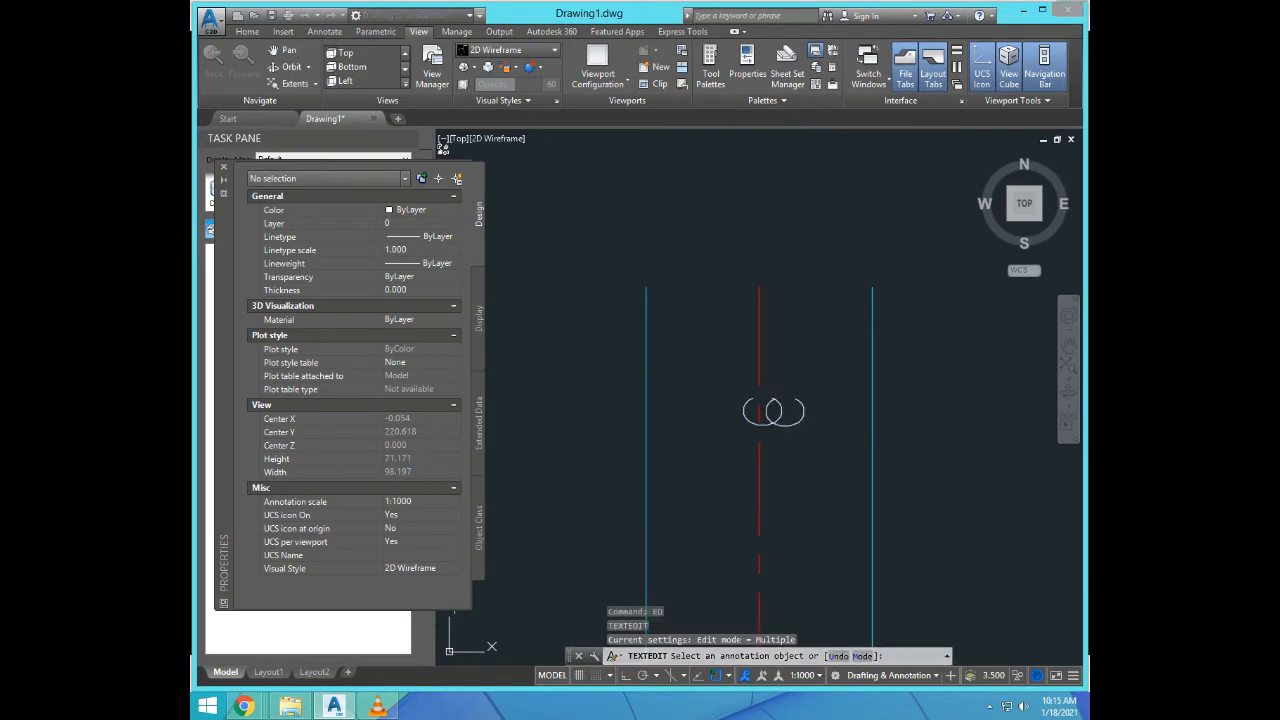
click(788, 412)
click(800, 486)
key(Return)
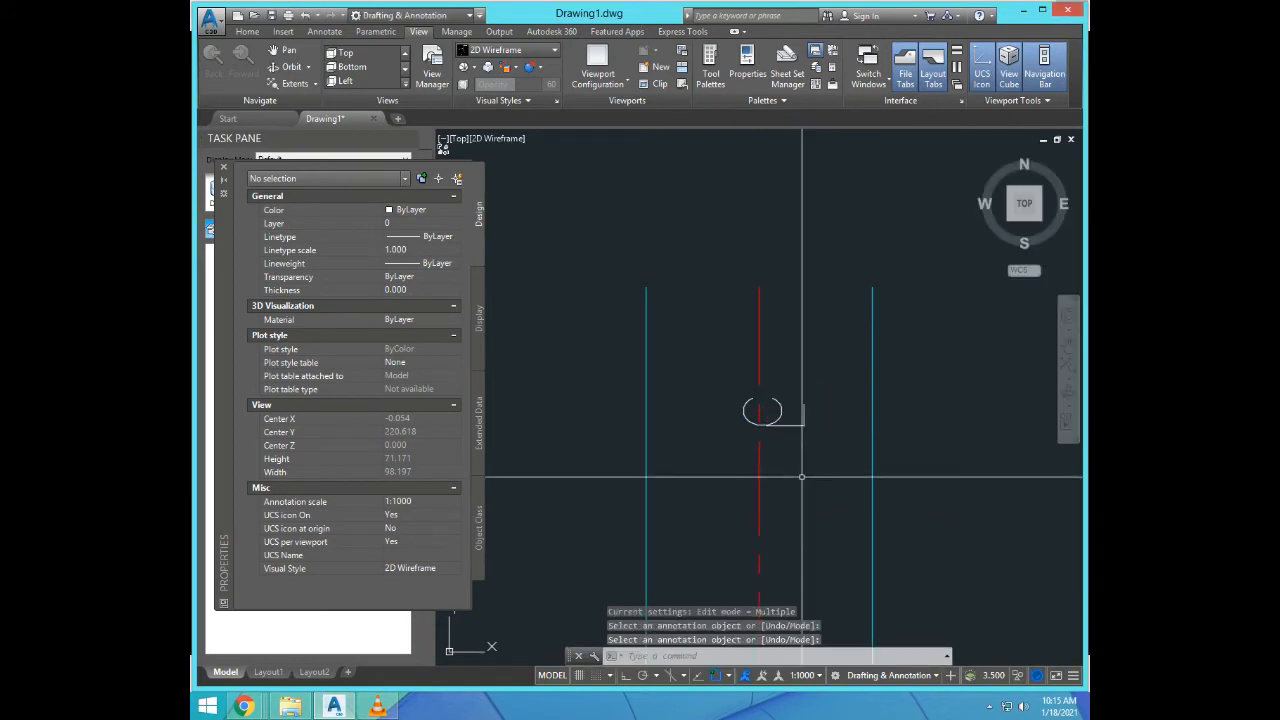
Step: Move the letter L slightly upward so it overlaps the C as a centerline symbol
text(M)
key(Return)
scroll(797, 434, up, 2)
click(805, 411)
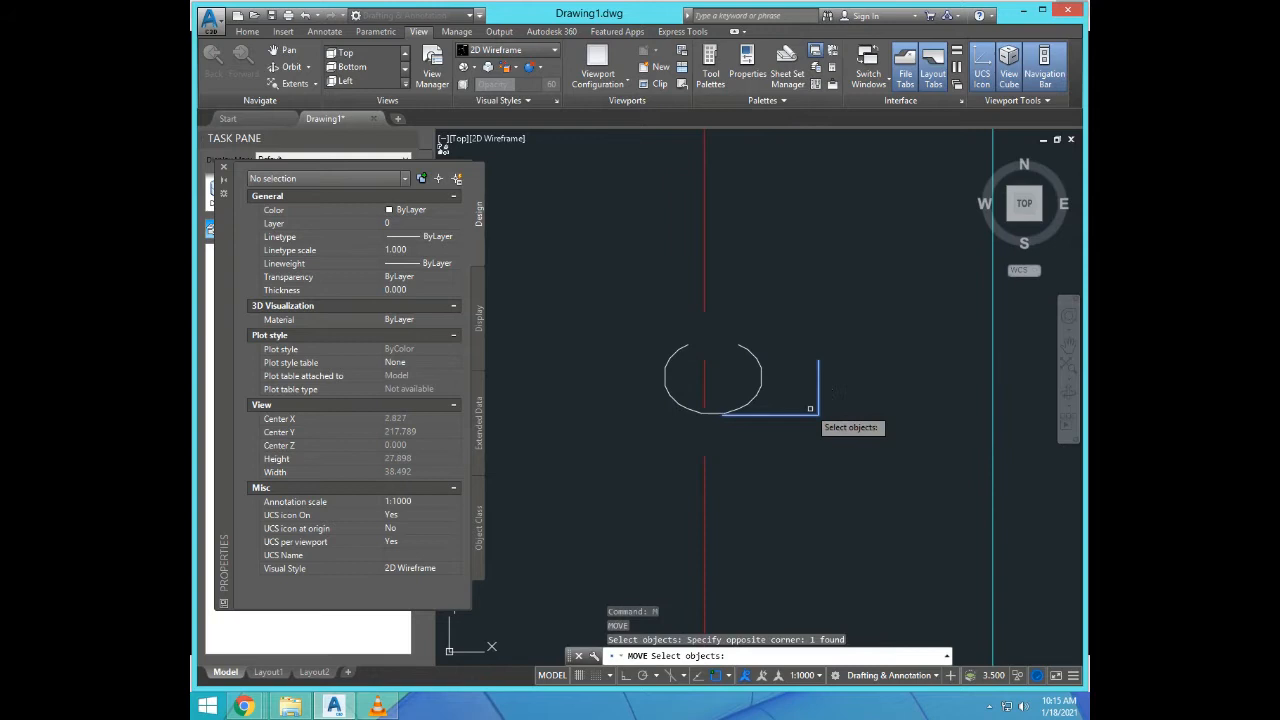
key(Return)
click(848, 505)
Step: Rotate the letters C and L together a quarter turn clockwise so they read upright
text(RO)
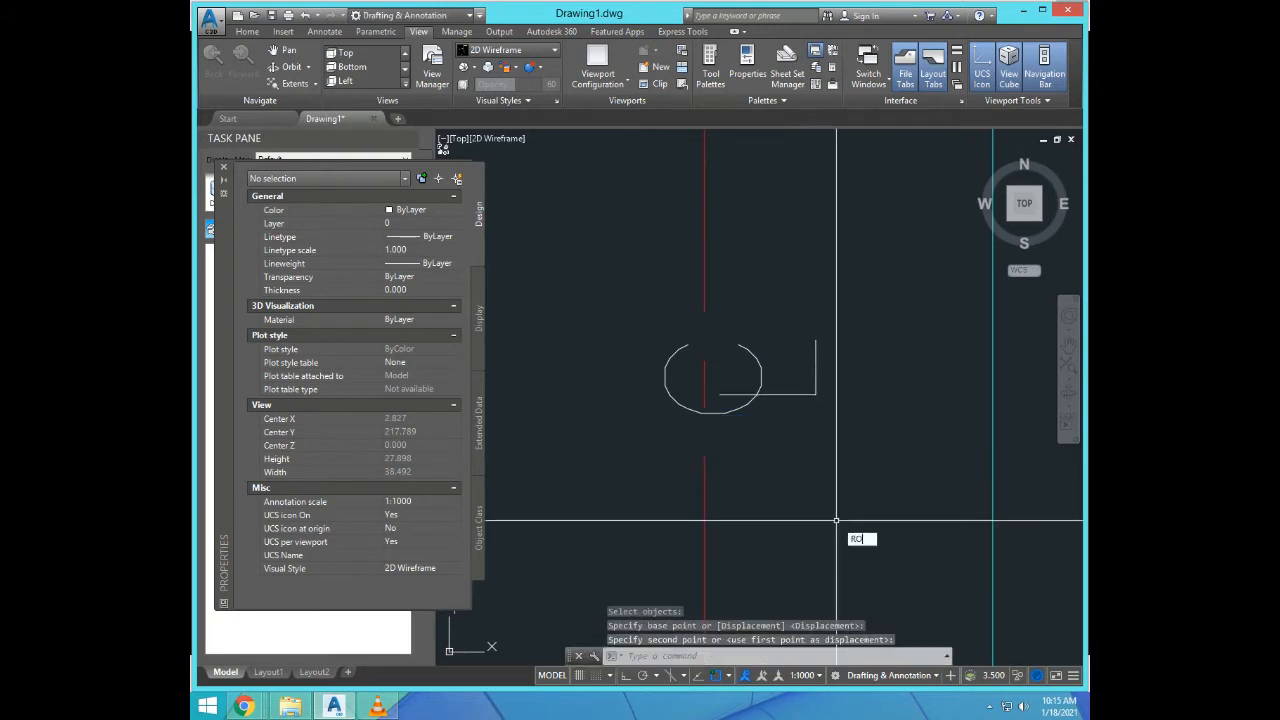
key(Return)
click(565, 285)
click(914, 500)
key(Return)
click(761, 410)
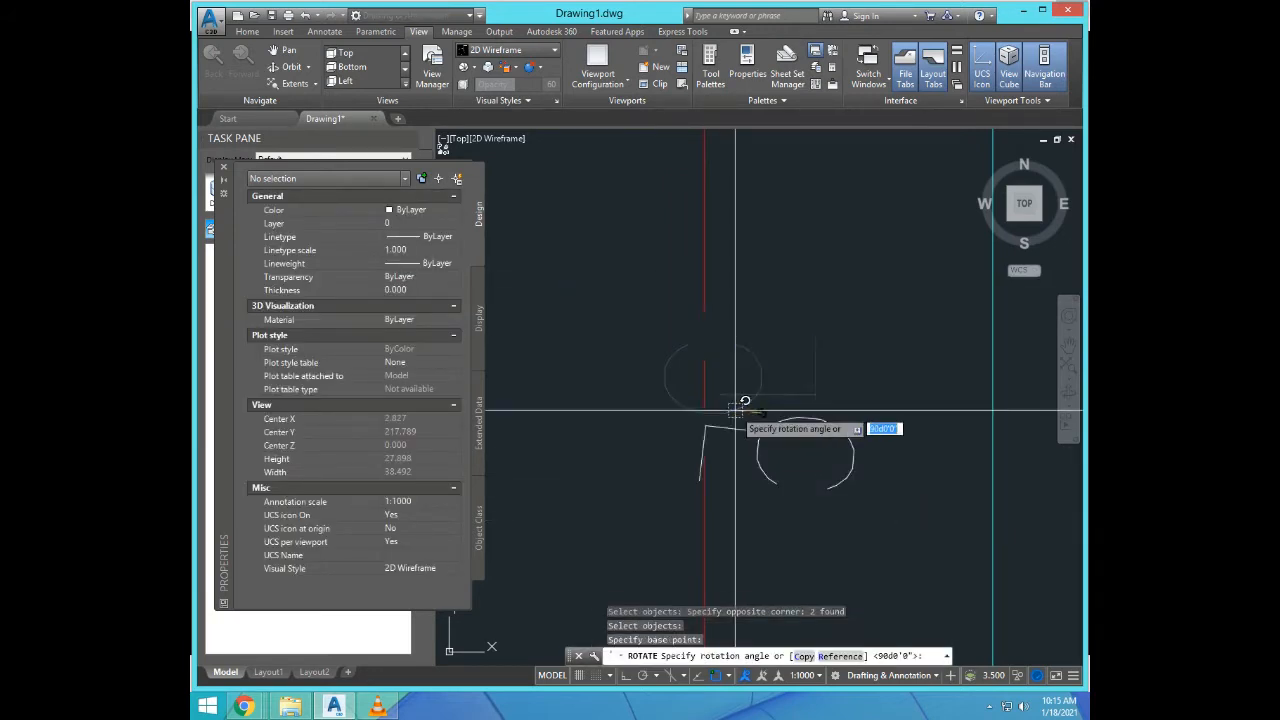
key(F8)
click(781, 555)
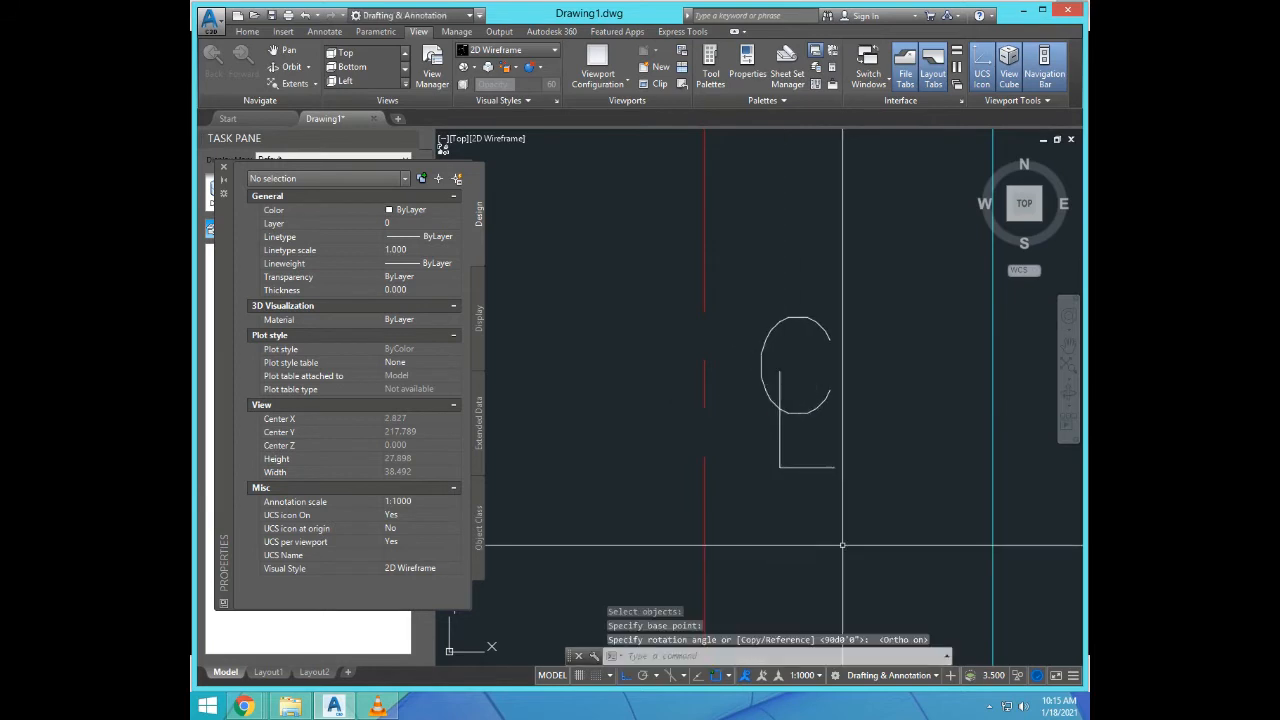
Step: Move the C and L symbol to the upper end of the red centerline
scroll(842, 545, down, 2)
text(M)
key(Return)
scroll(860, 540, up, 2)
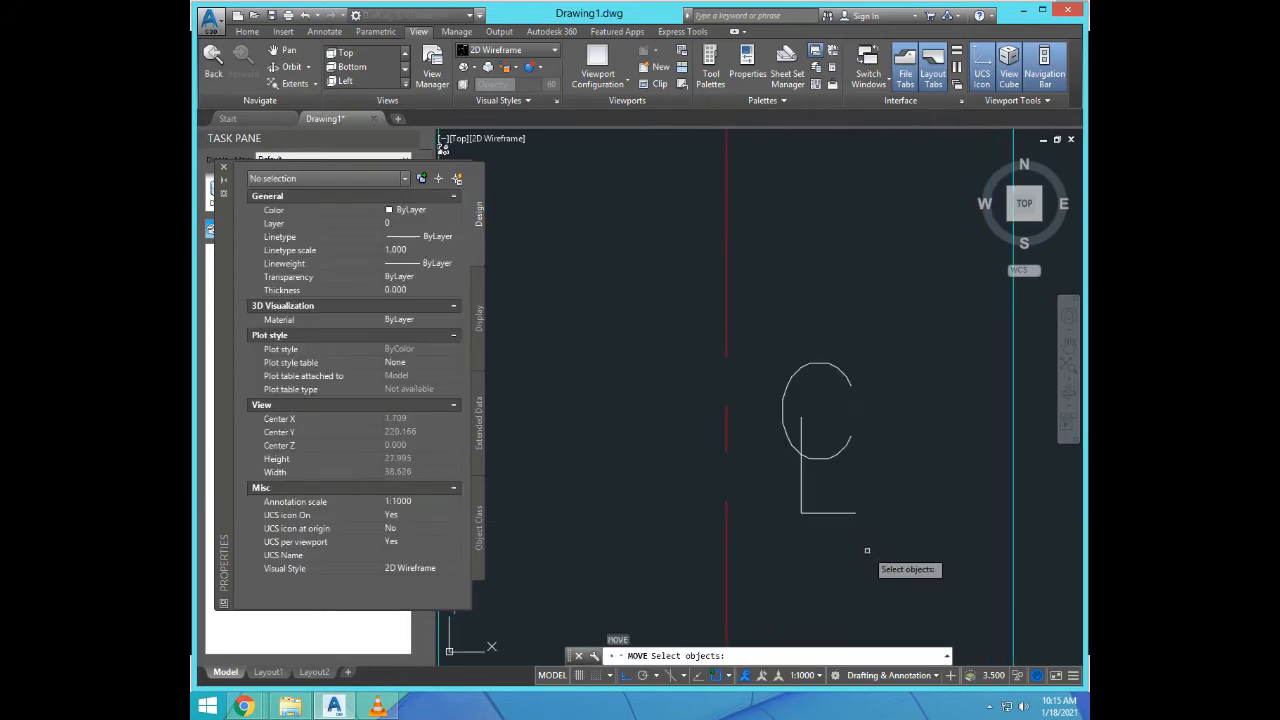
click(871, 557)
click(795, 375)
key(Return)
click(783, 457)
scroll(838, 540, down, 3)
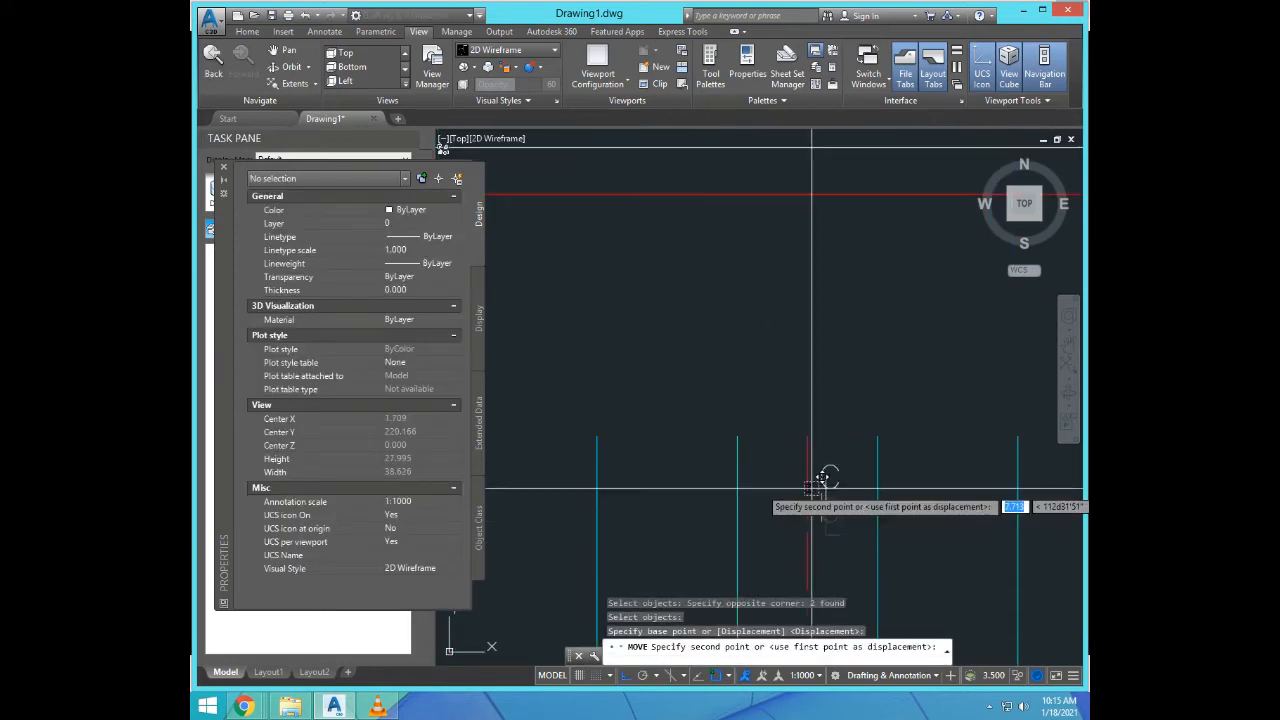
scroll(816, 454, up, 2)
key(F8)
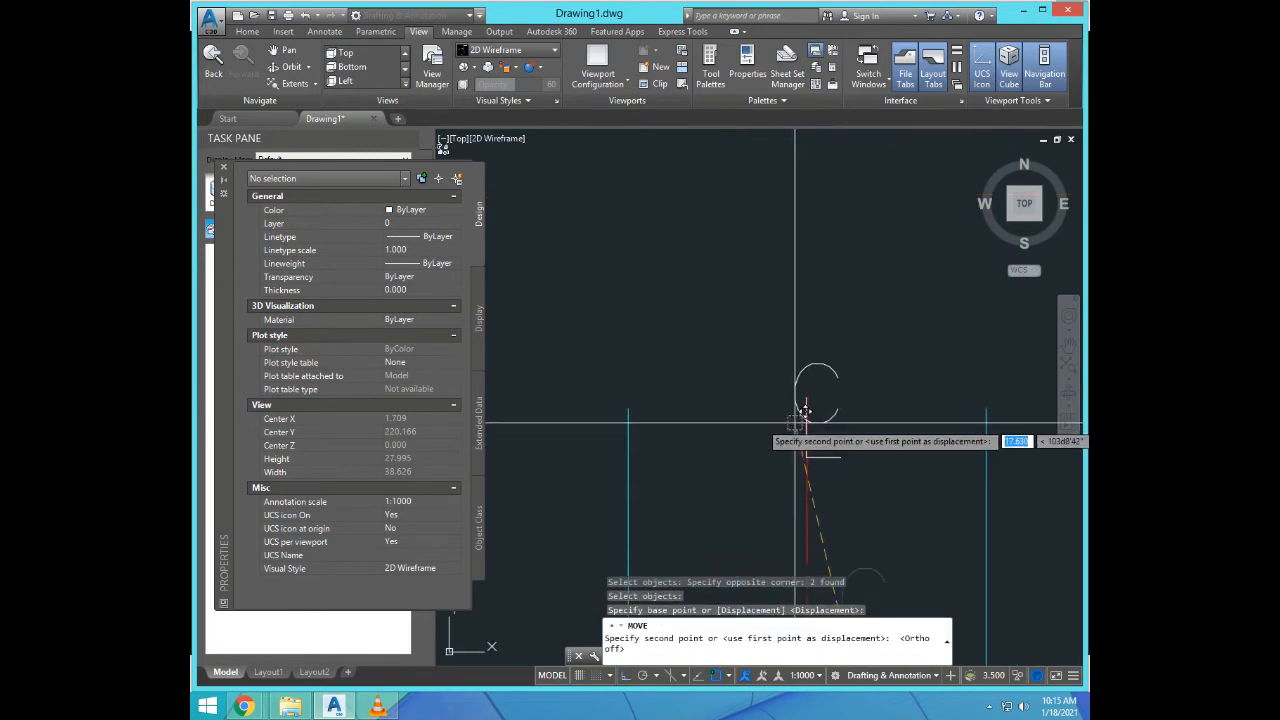
click(797, 423)
Step: Erase all the cyan vertical lines on both sides of the red centerline
scroll(790, 400, down, 5)
scroll(763, 382, up, 5)
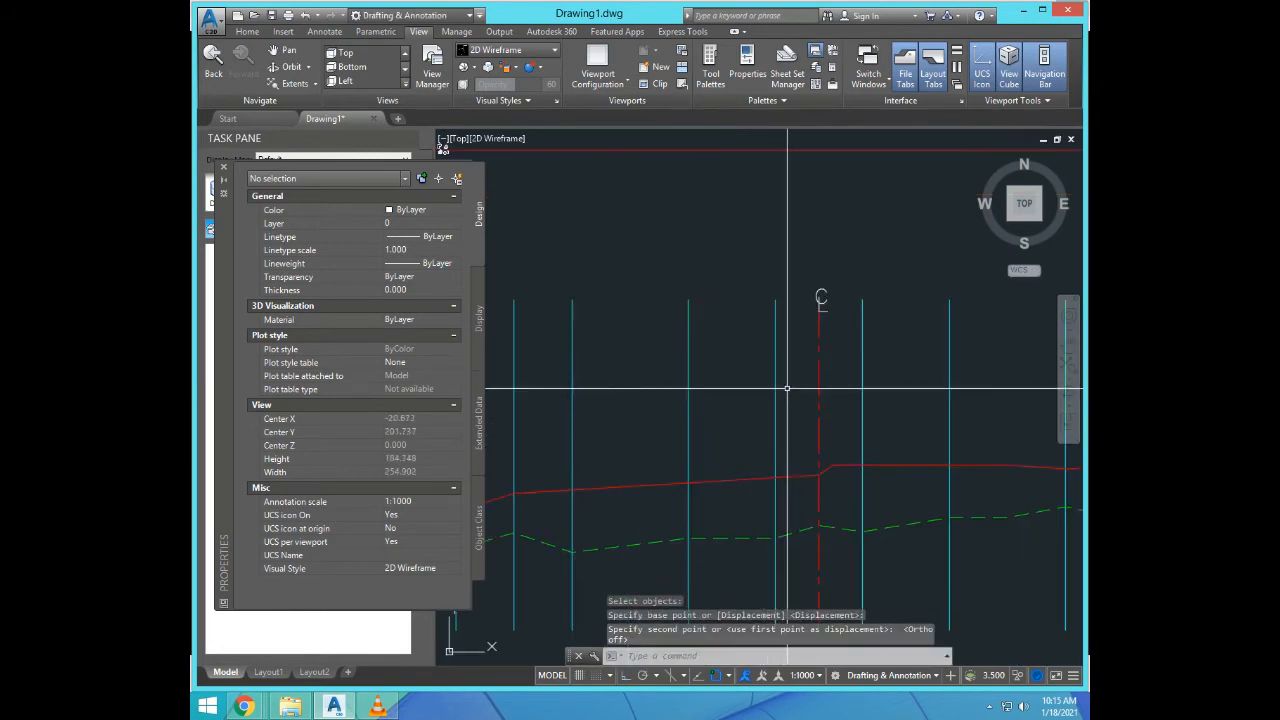
click(786, 387)
scroll(712, 351, down, 5)
click(594, 335)
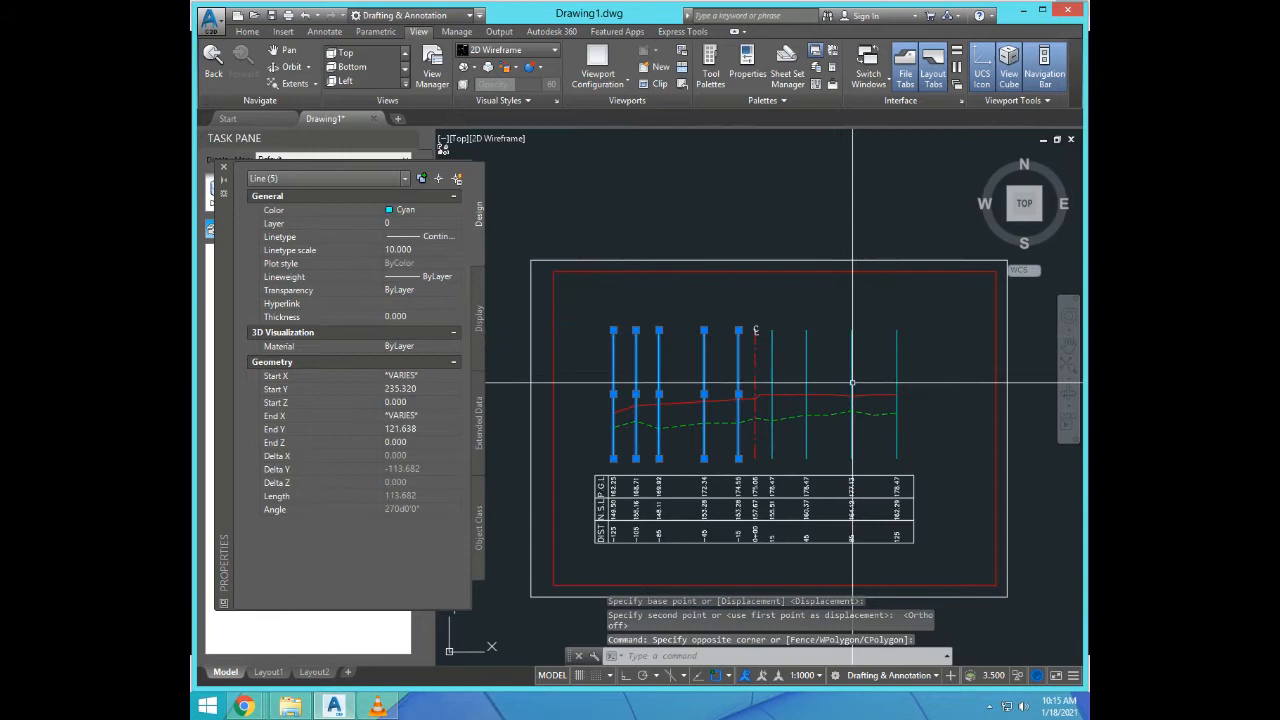
click(919, 365)
click(763, 318)
text(e)
key(Return)
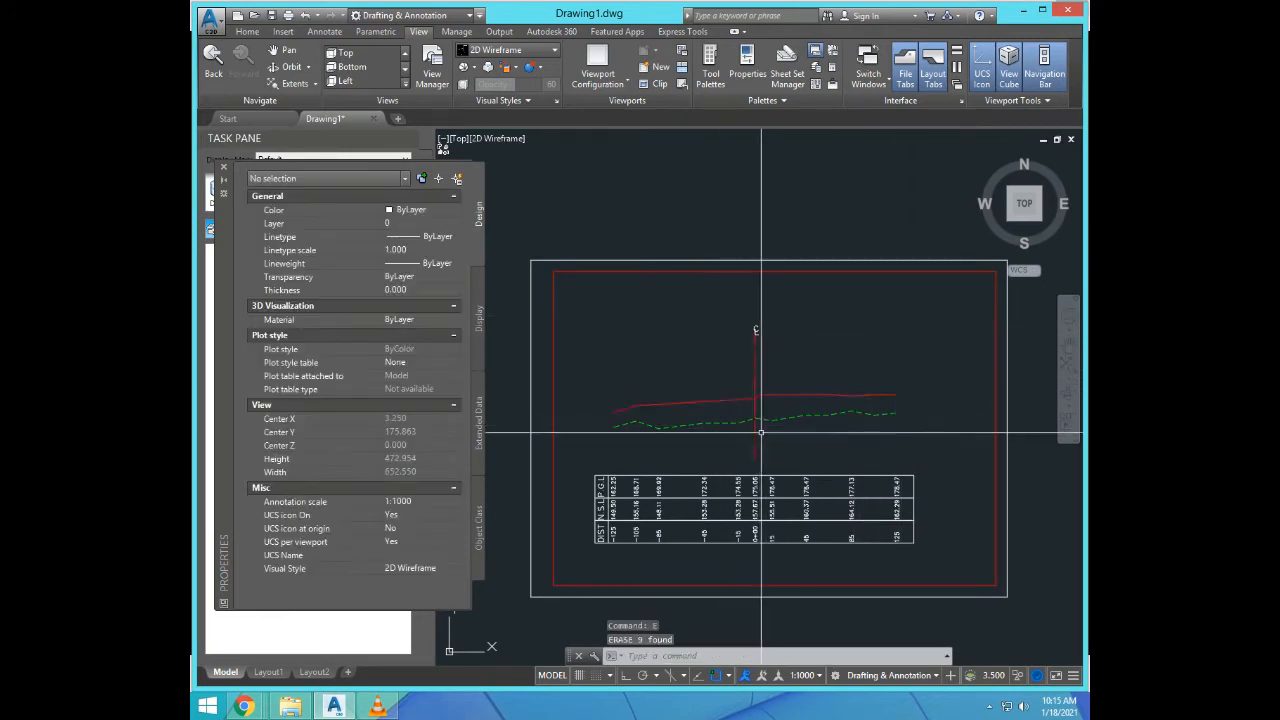
Step: Move the C and L symbol slightly up and left so it sits centred over the centerline's upper end
scroll(757, 410, down, 3)
scroll(773, 388, up, 6)
scroll(807, 356, up, 2)
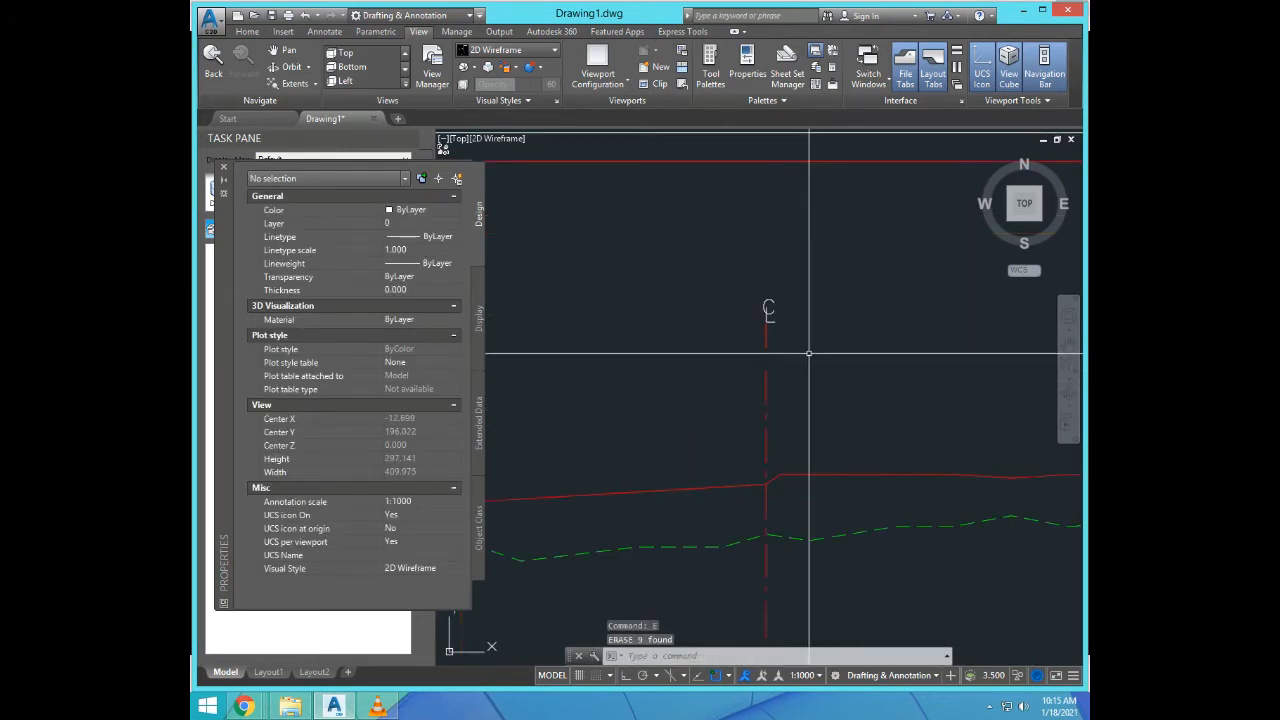
key(Return)
scroll(731, 311, up, 2)
click(754, 246)
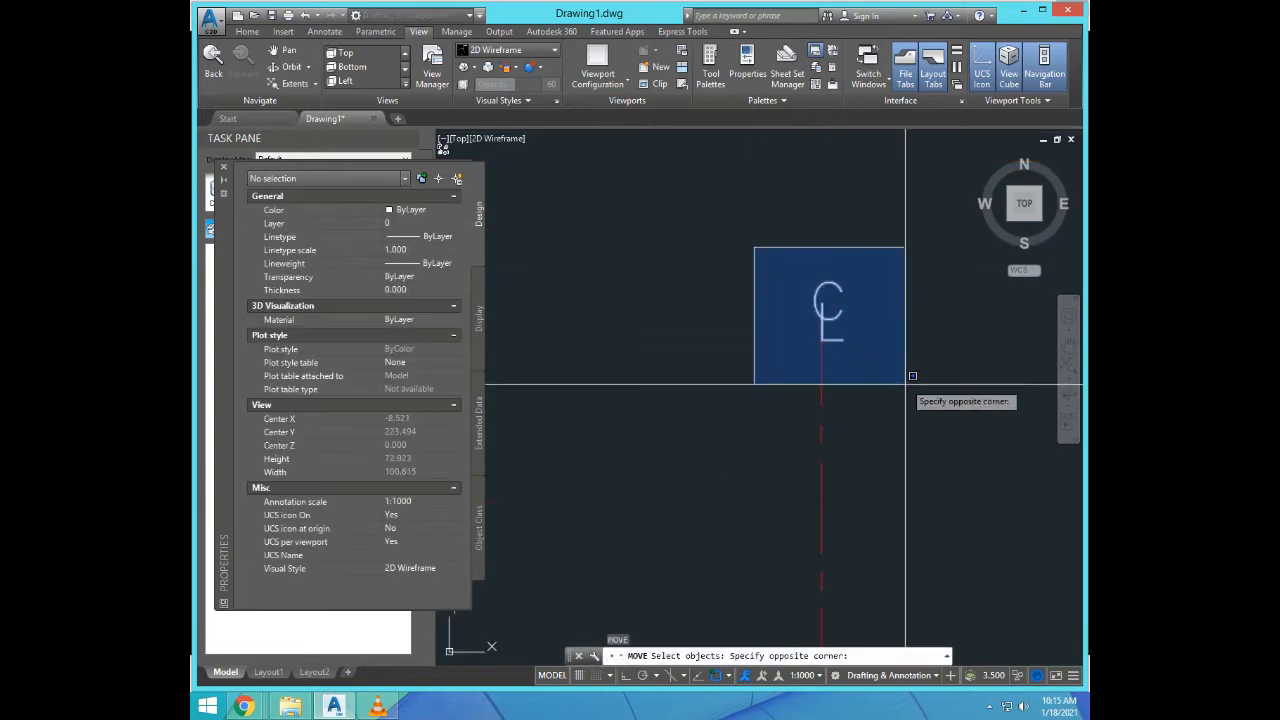
click(911, 383)
key(Return)
click(938, 441)
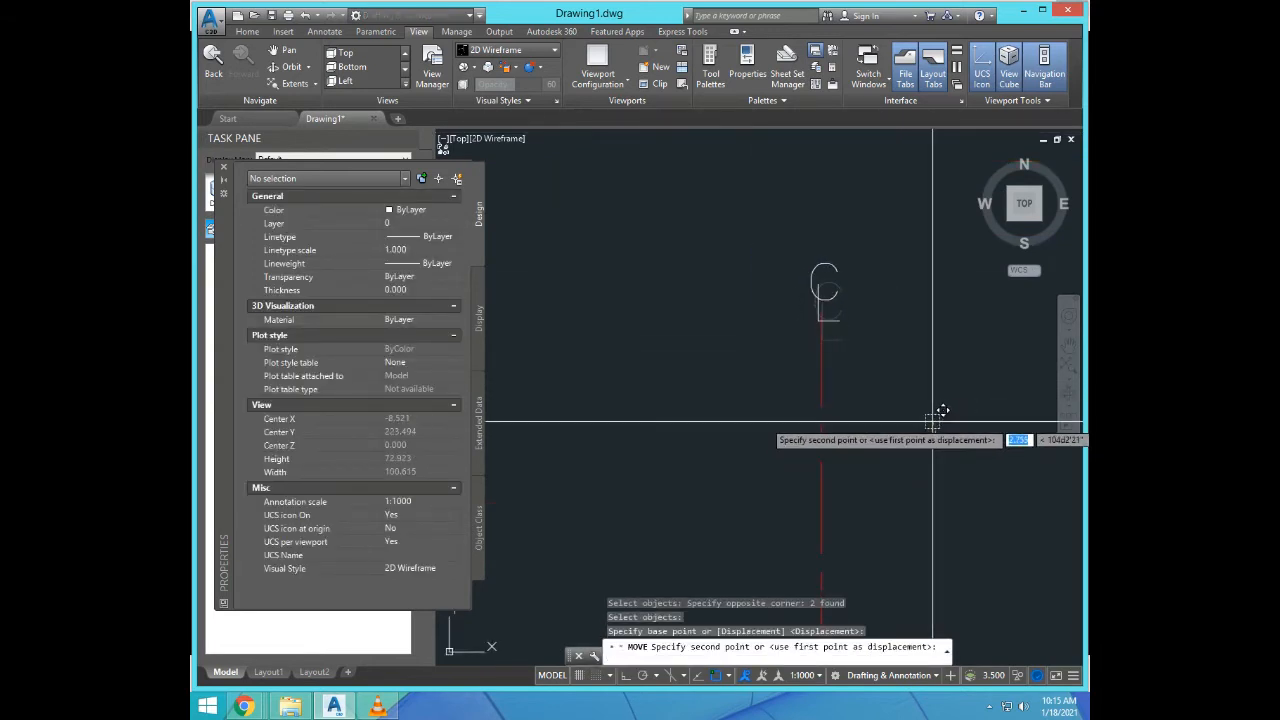
click(938, 411)
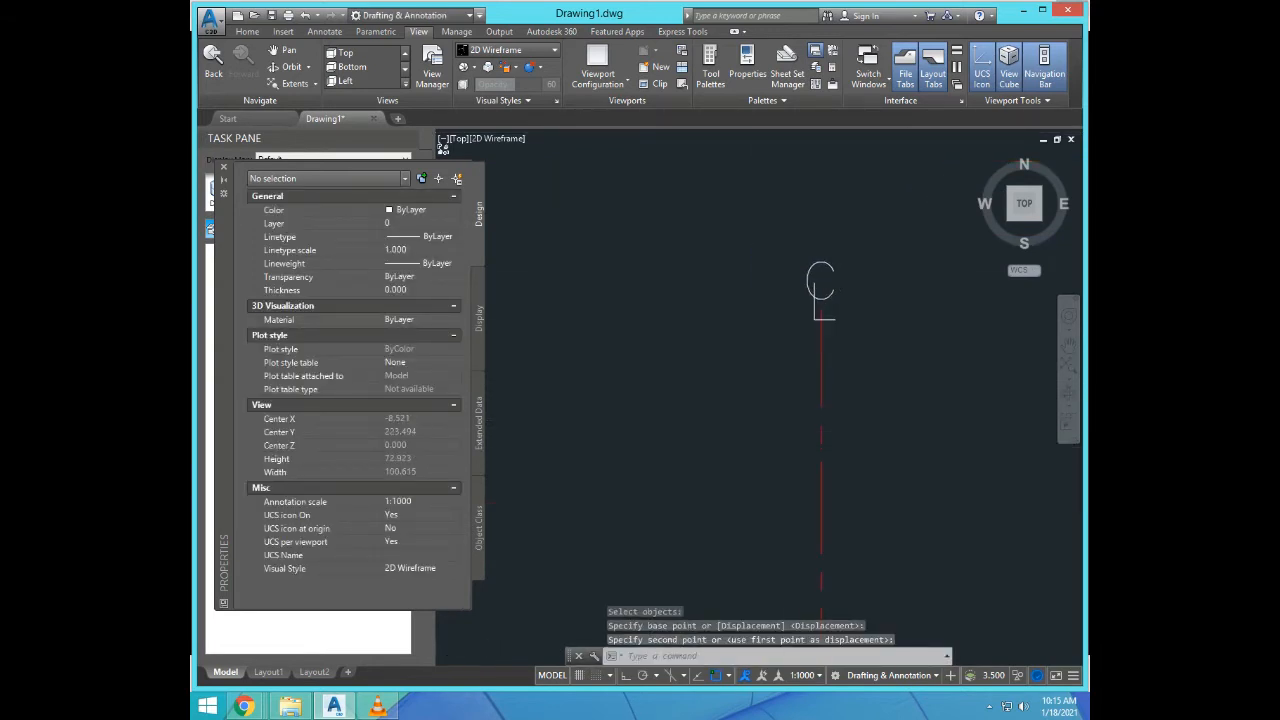
Step: Stretch the centerline's upper end and its C and L symbol straight down about 27 units to shorten the line
scroll(775, 330, down, 8)
scroll(770, 330, up, 2)
scroll(849, 360, down, 4)
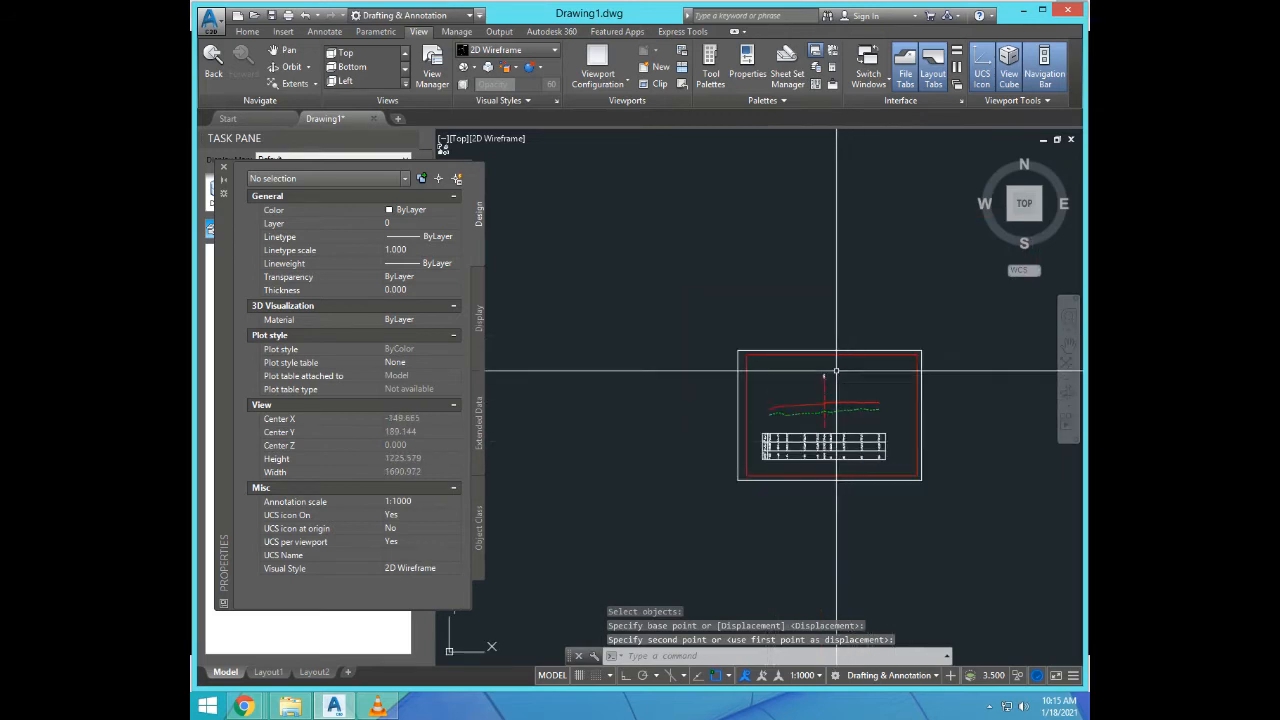
scroll(850, 413, up, 4)
text(s)
key(Return)
click(846, 409)
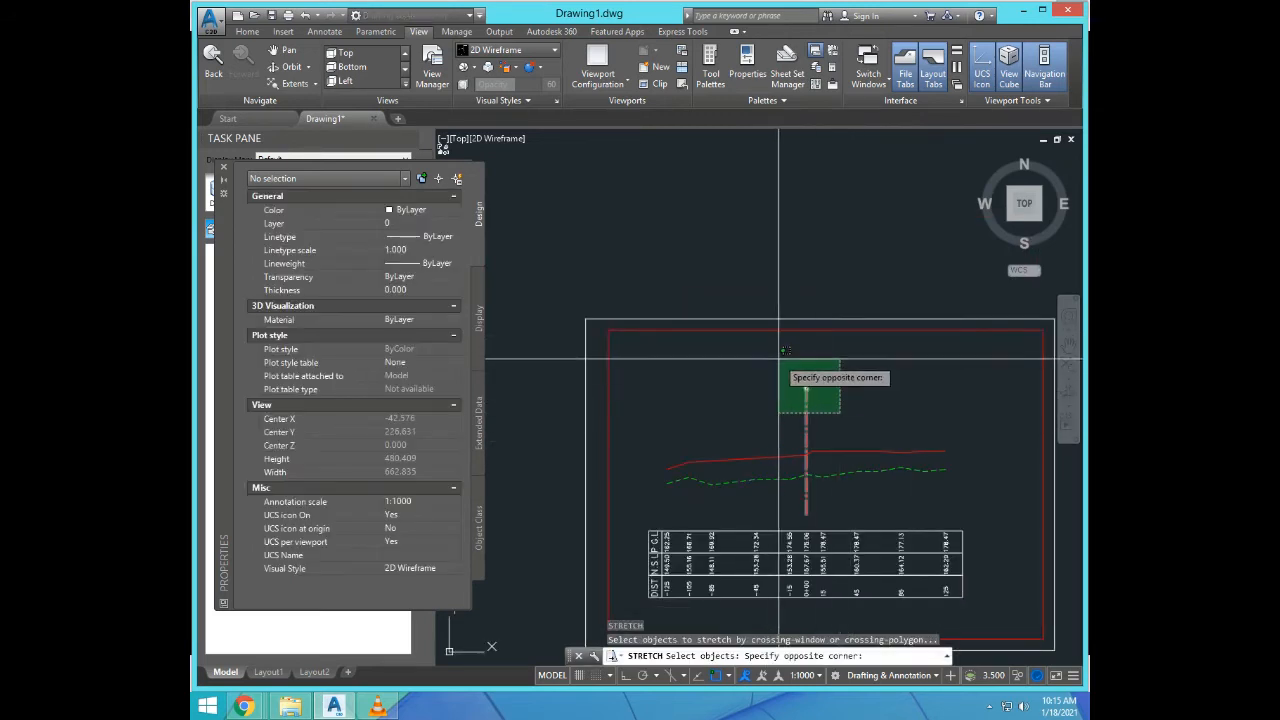
click(778, 370)
key(Return)
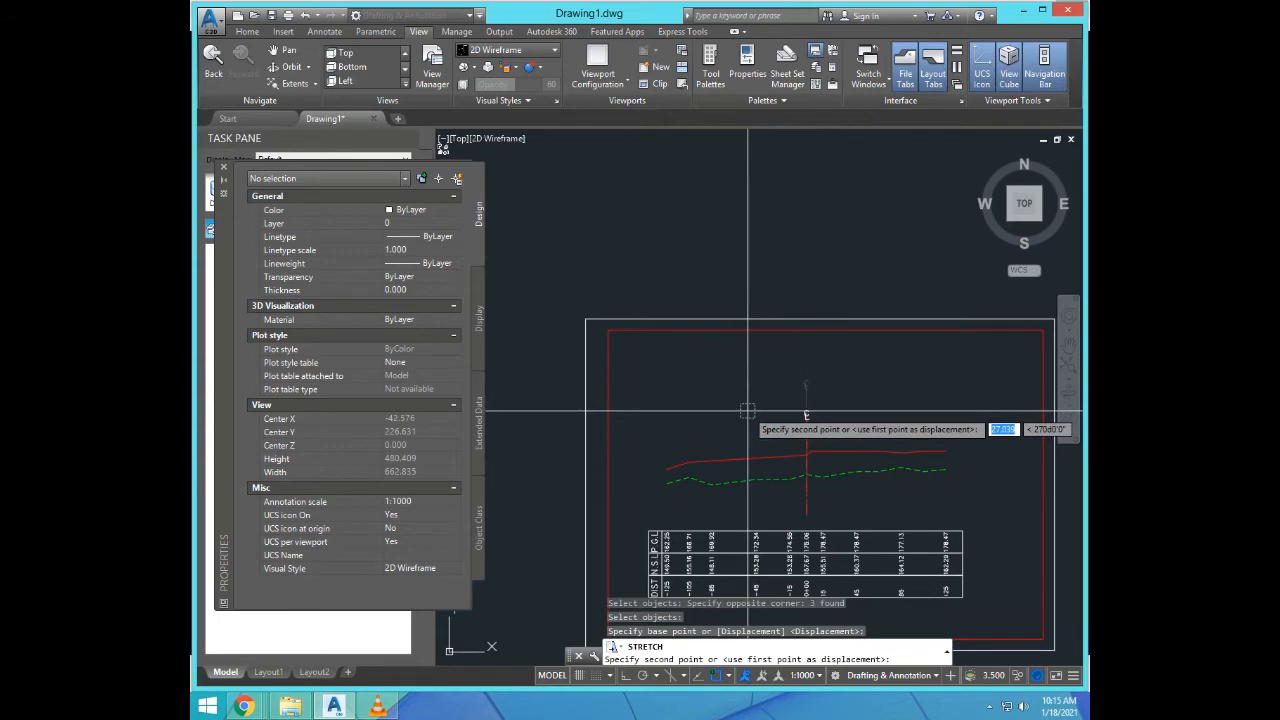
click(806, 417)
Step: Examine the finished cross-section with its centerline symbol and the DIST, N.S.L and P.G.L table
scroll(820, 450, up, 5)
scroll(820, 450, down, 6)
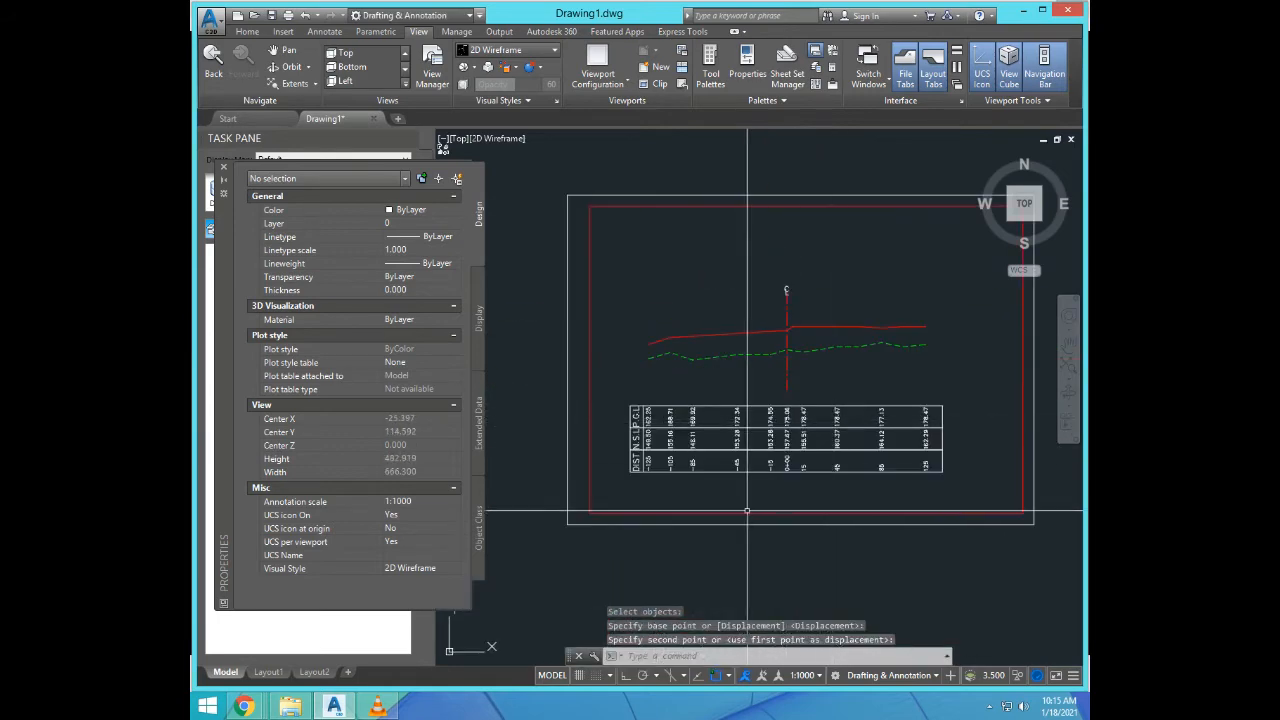
scroll(806, 500, up, 3)
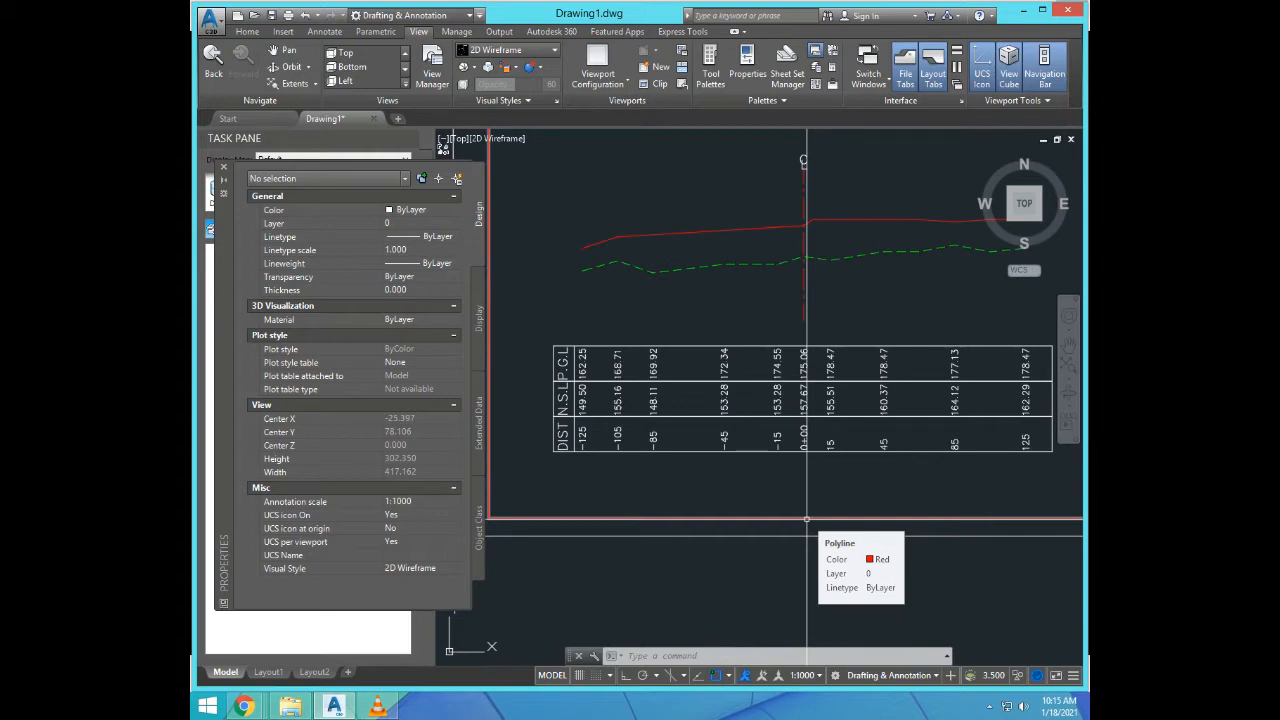
scroll(806, 519, down, 5)
scroll(765, 545, up, 4)
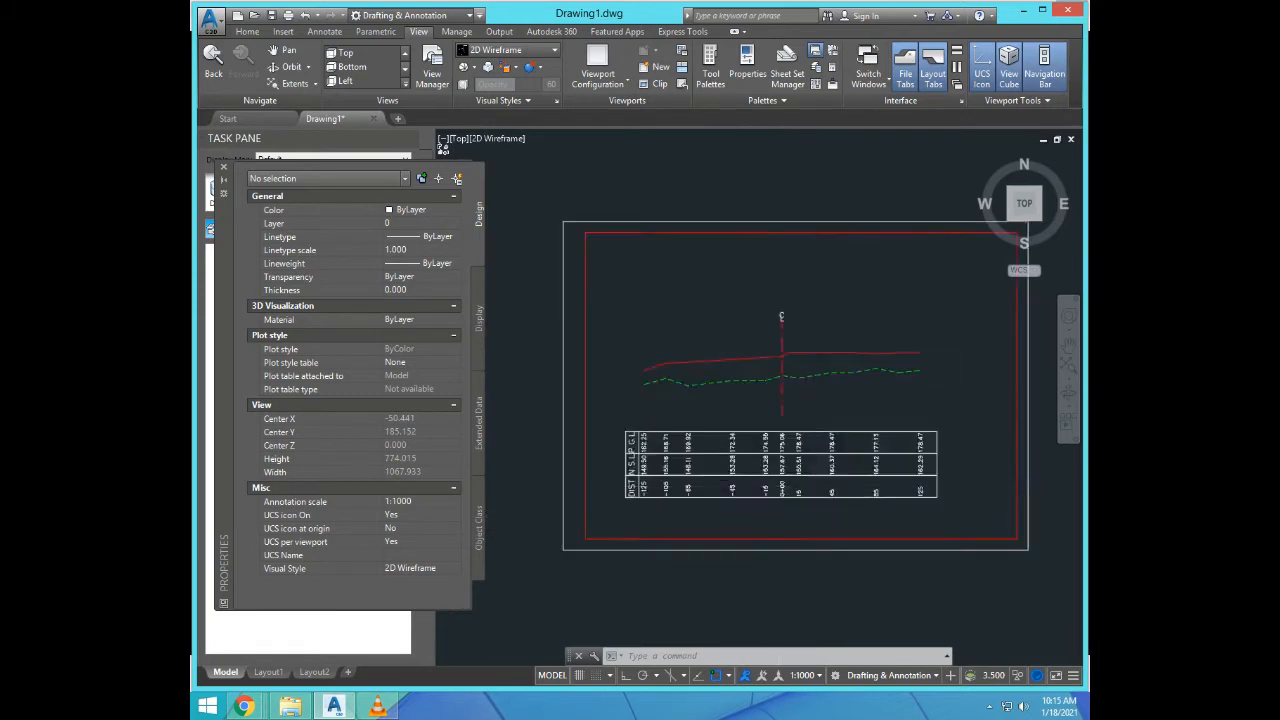
scroll(857, 554, down, 2)
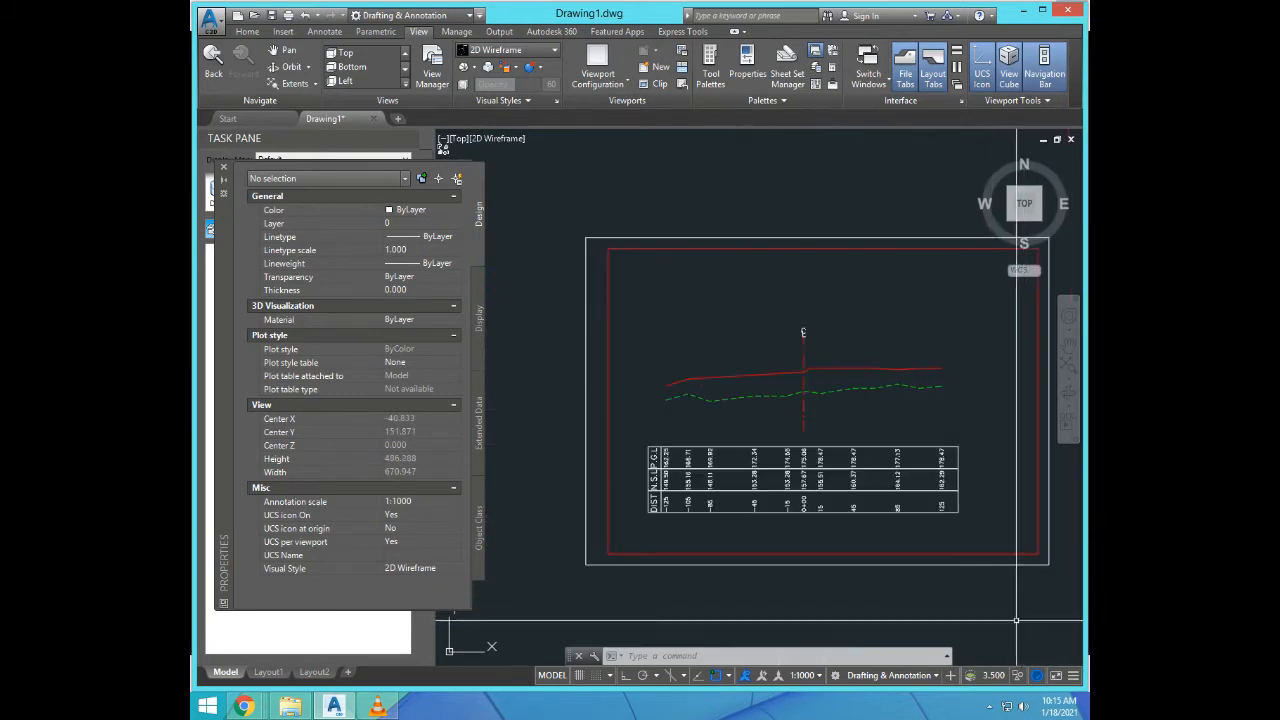
scroll(1040, 600, up, 3)
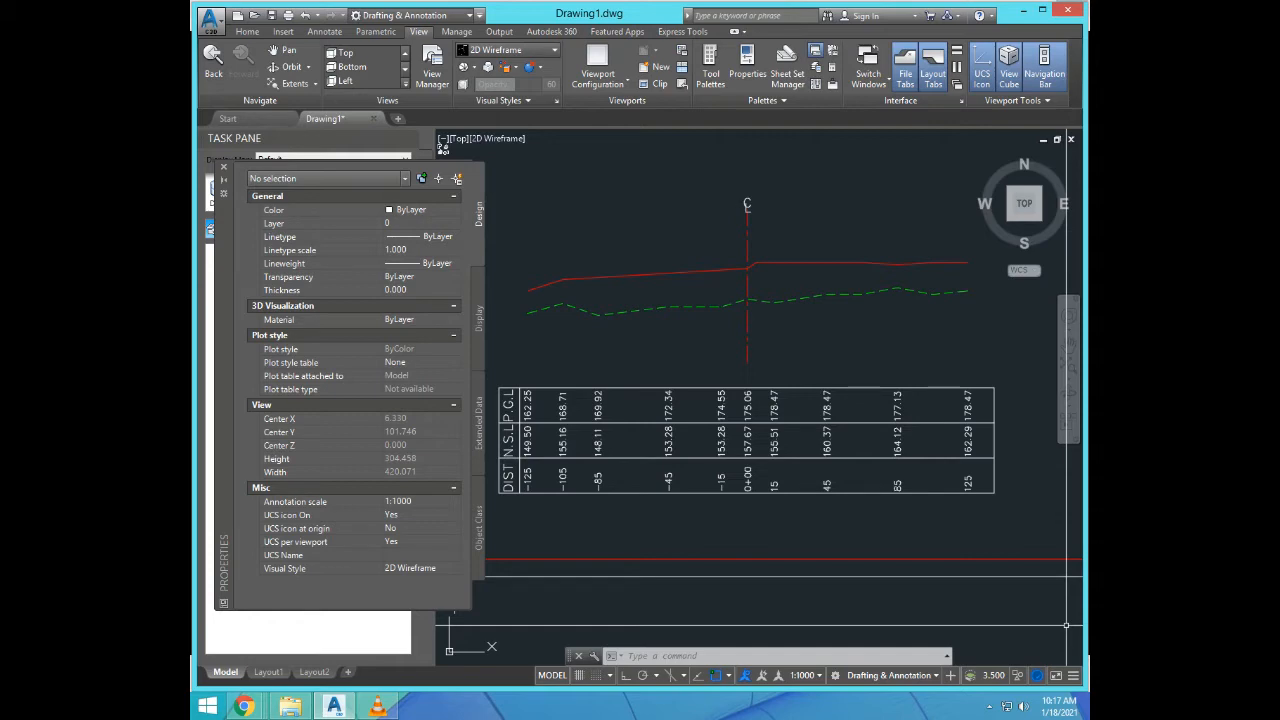
scroll(921, 441, up, 6)
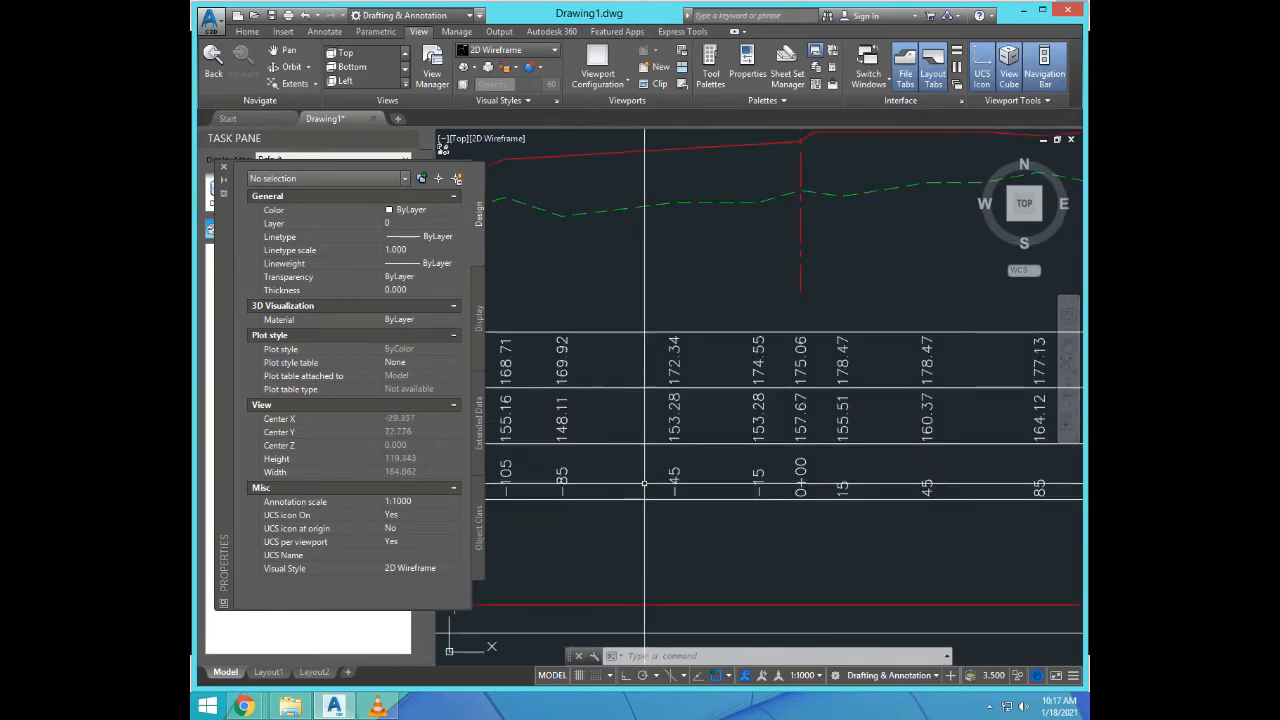
Step: Examine the distance and level values in the cross-section table from the -45 offset out to the 125 offset
scroll(869, 493, down, 2)
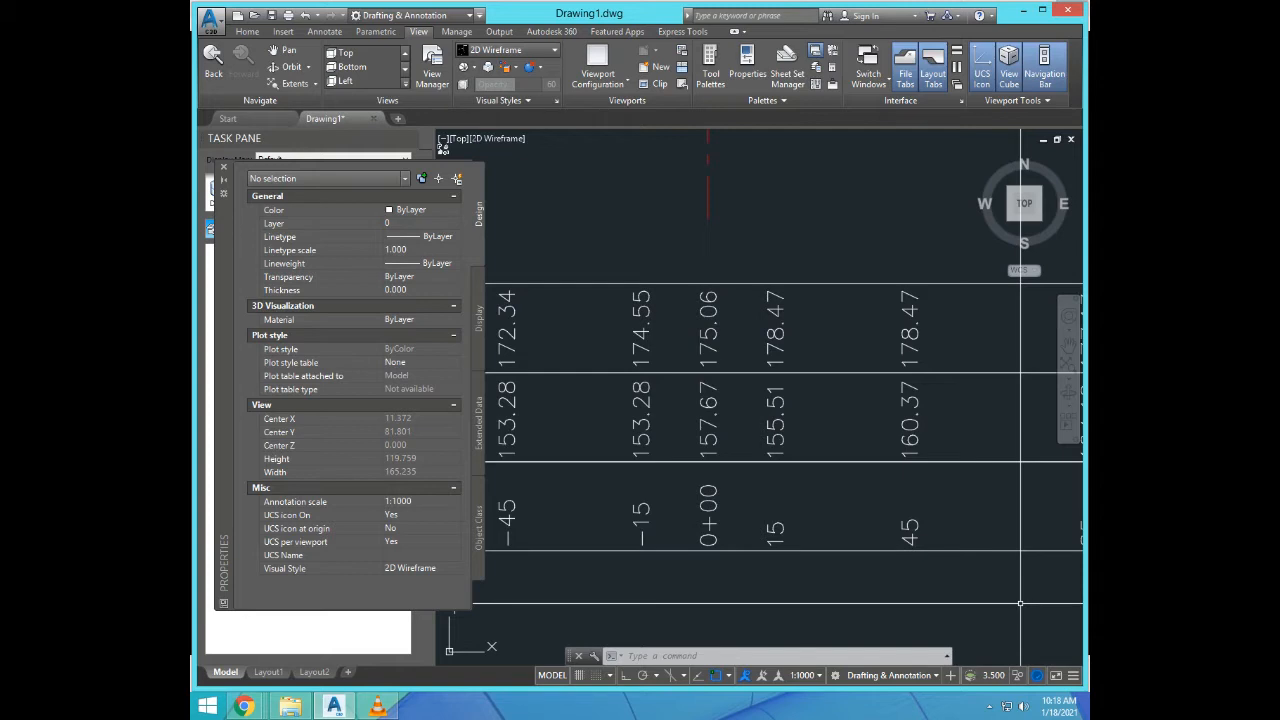
scroll(700, 420, down, 5)
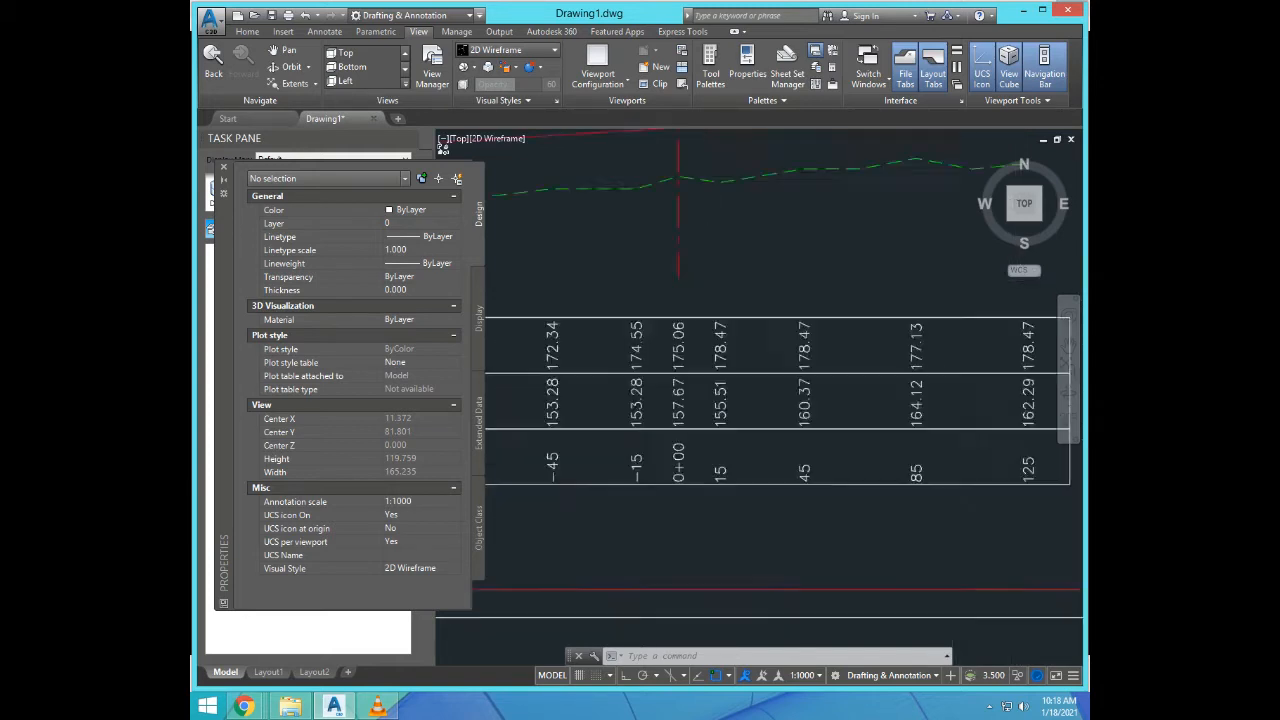
scroll(660, 400, up, 2)
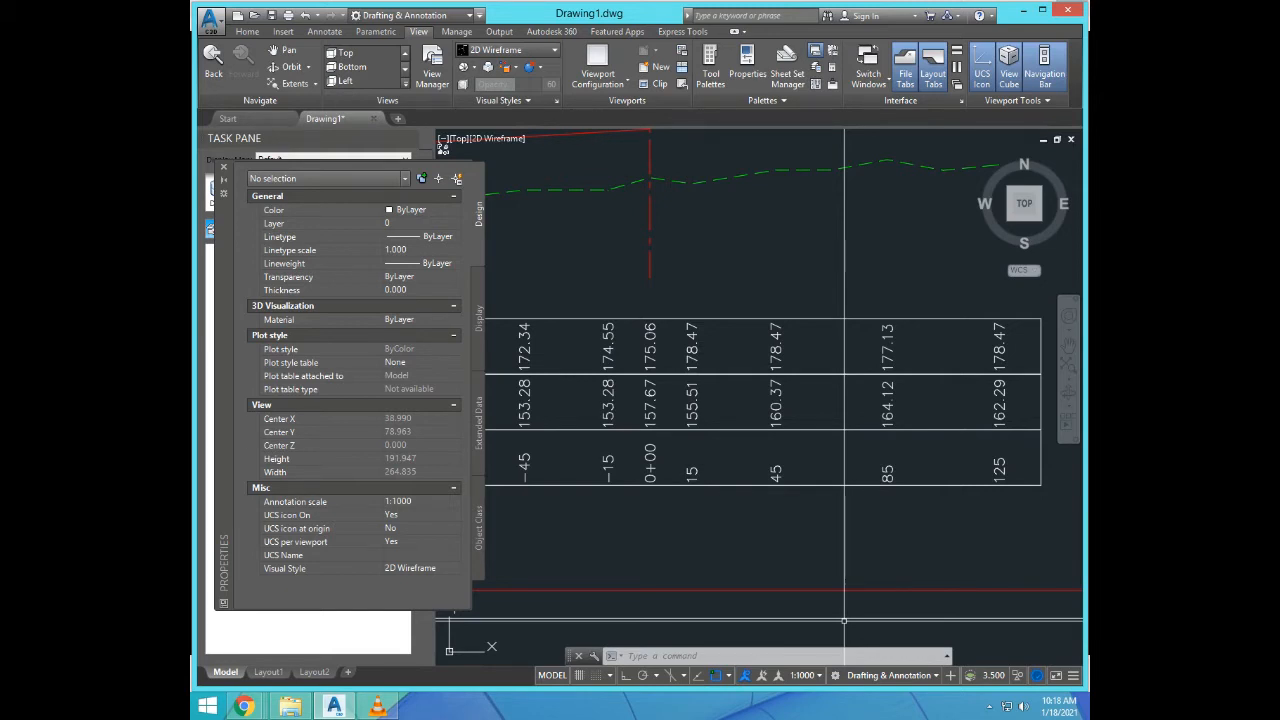
scroll(608, 289, down, 3)
scroll(687, 446, up, 5)
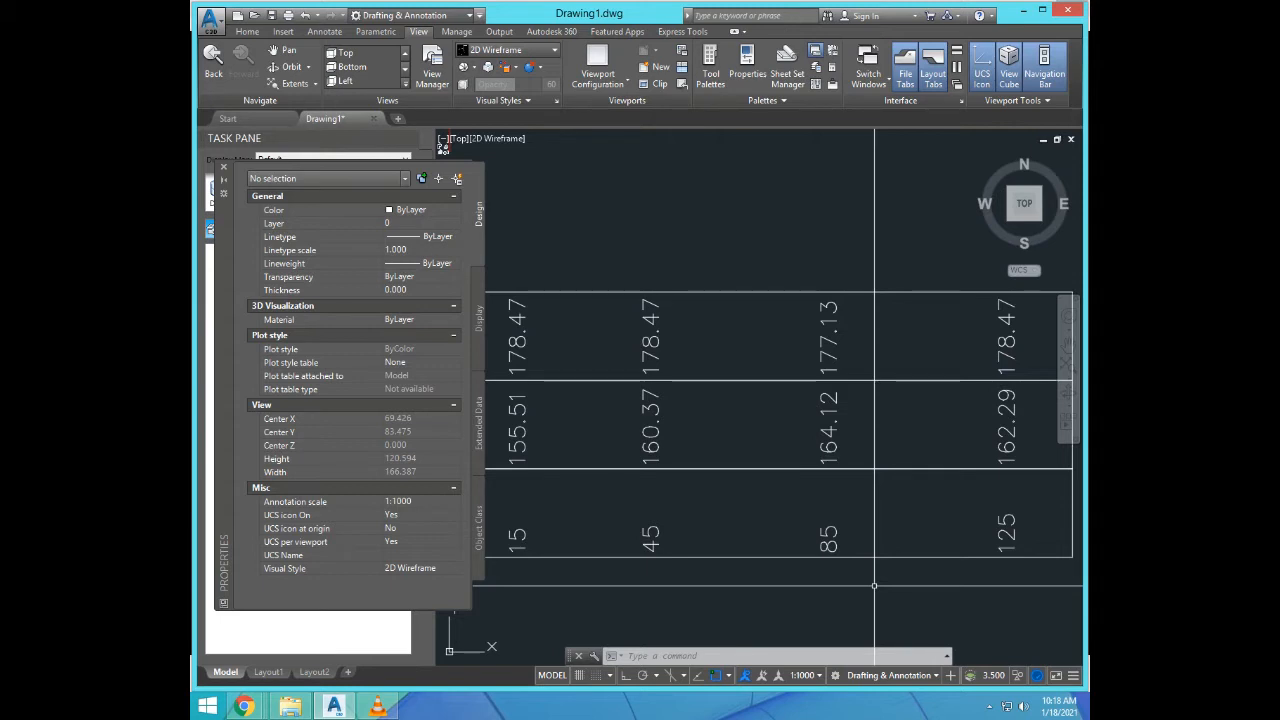
scroll(546, 466, down, 2)
scroll(662, 453, up, 2)
scroll(776, 503, down, 1)
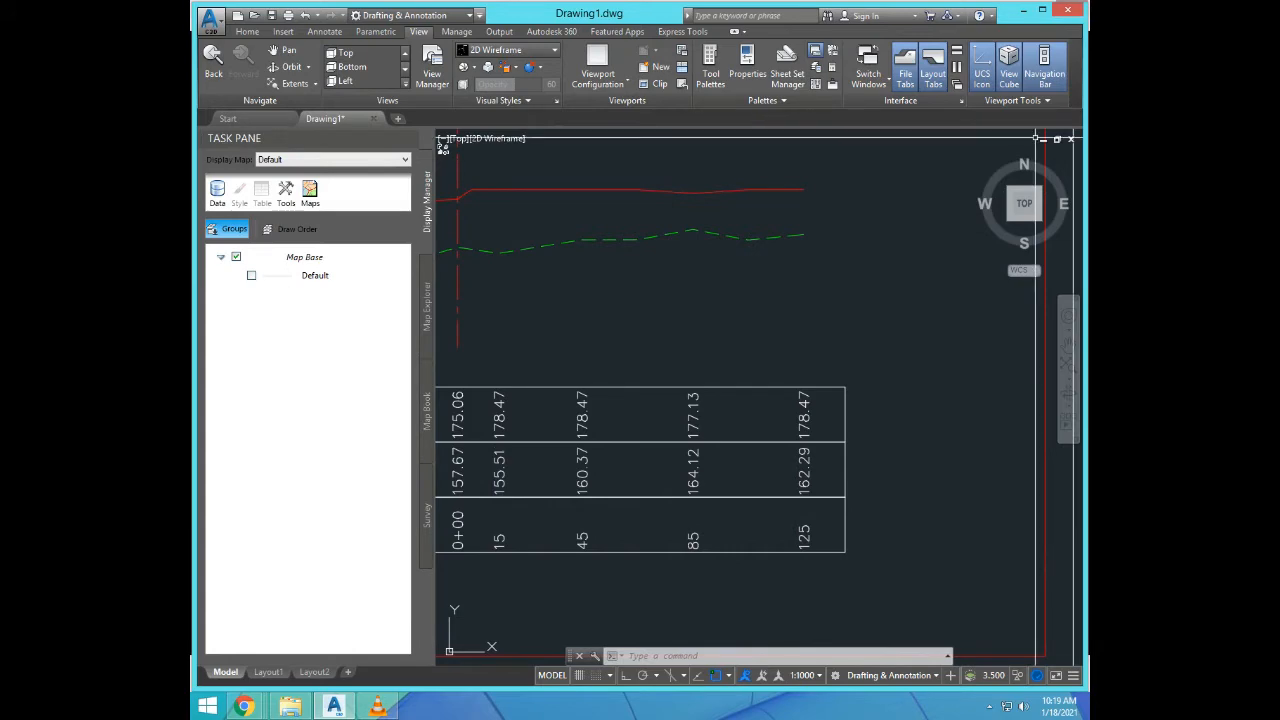
Step: Minimize the open programs, start Excel and create a blank workbook in a maximized window
click(1023, 9)
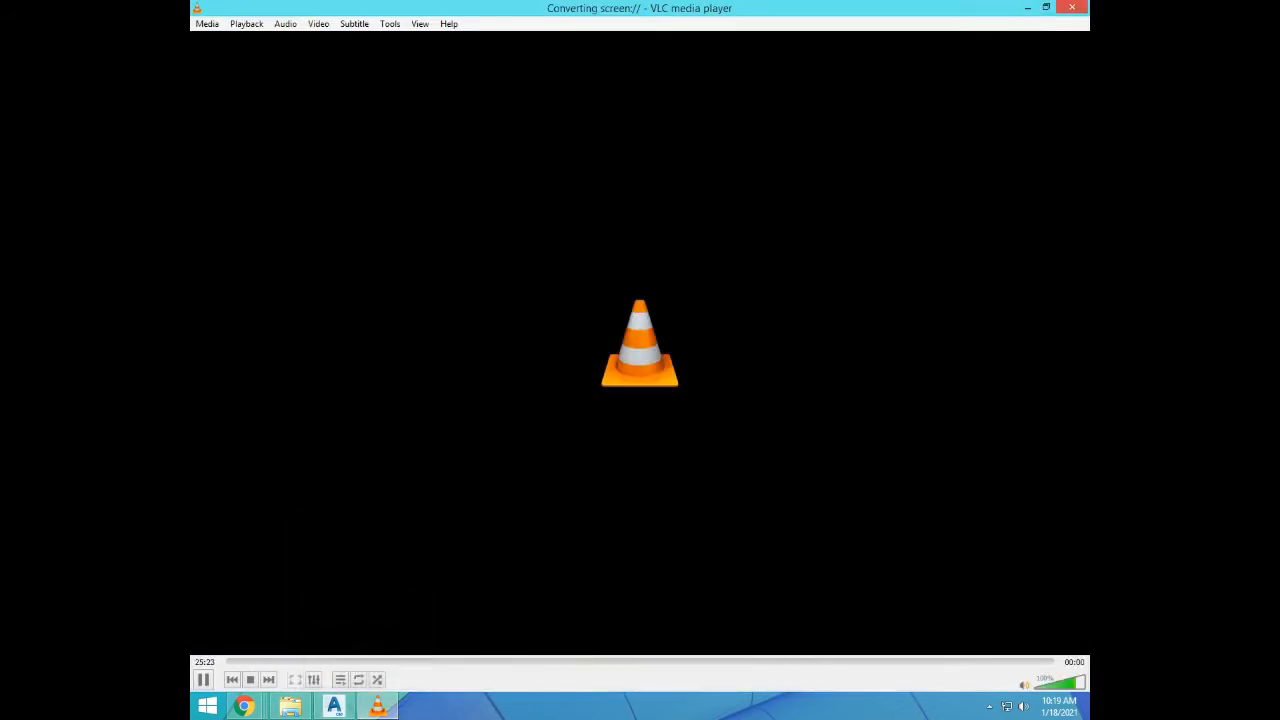
click(1027, 7)
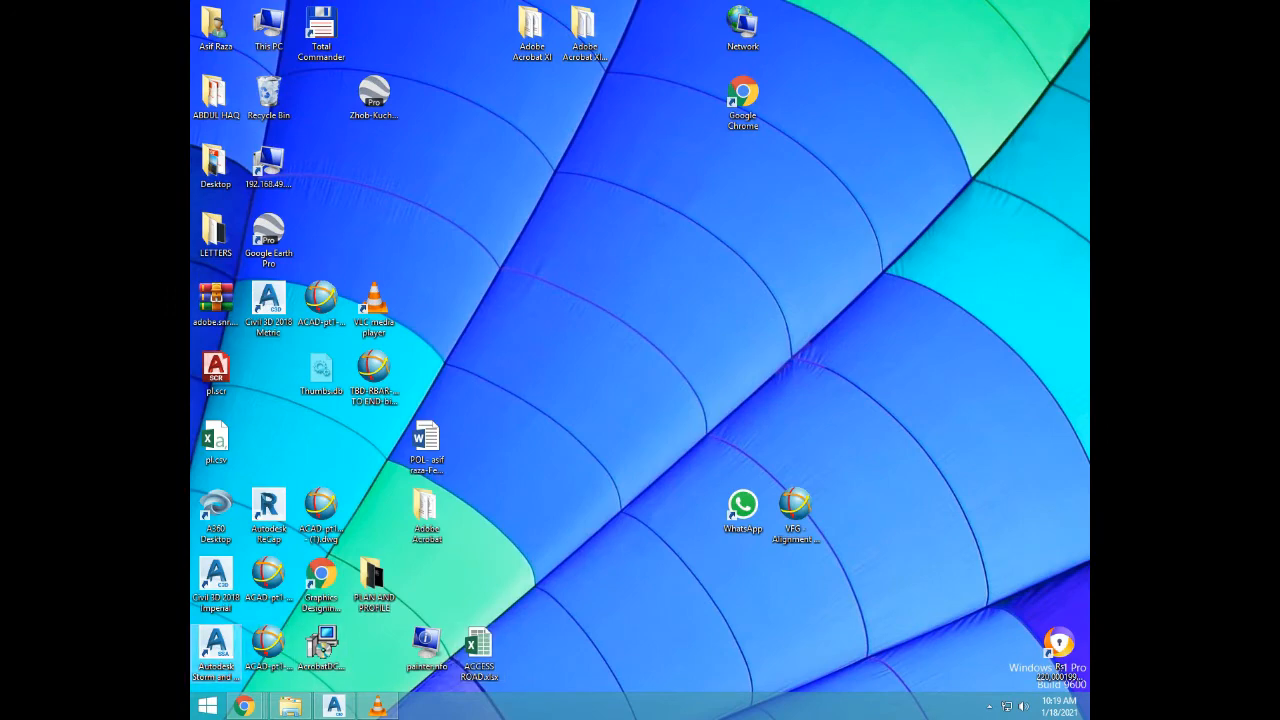
click(207, 706)
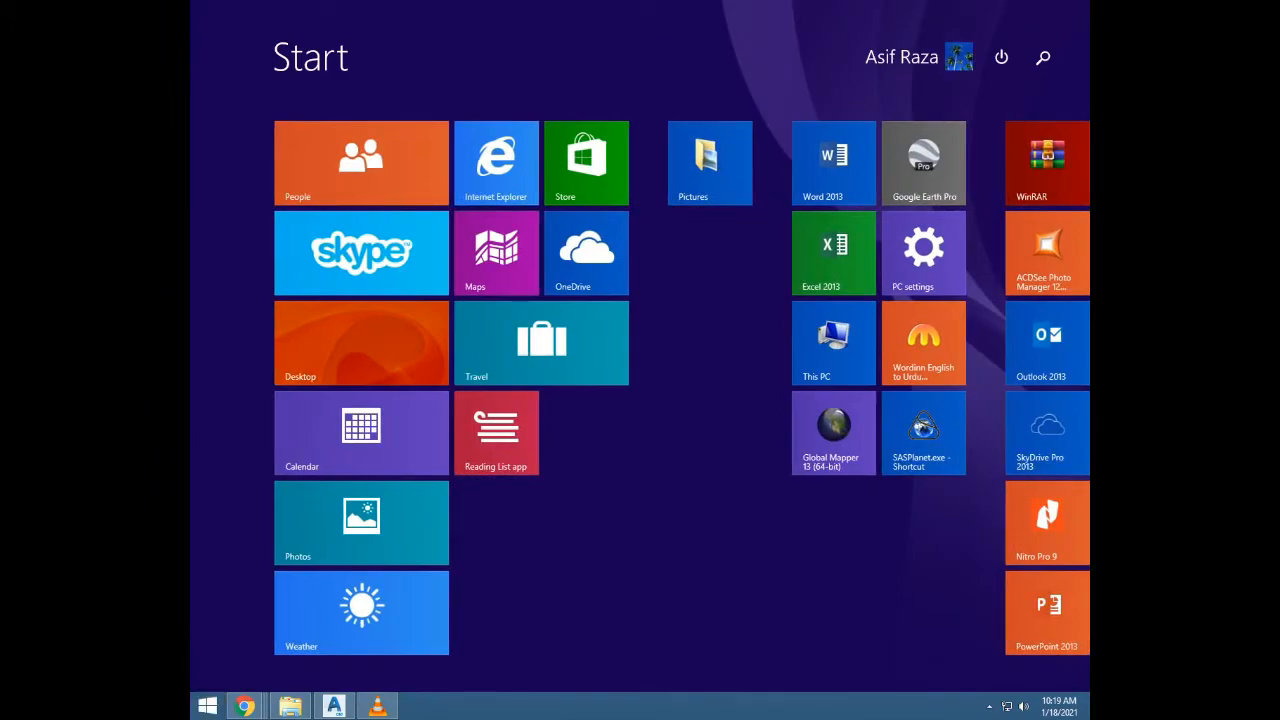
key(super)
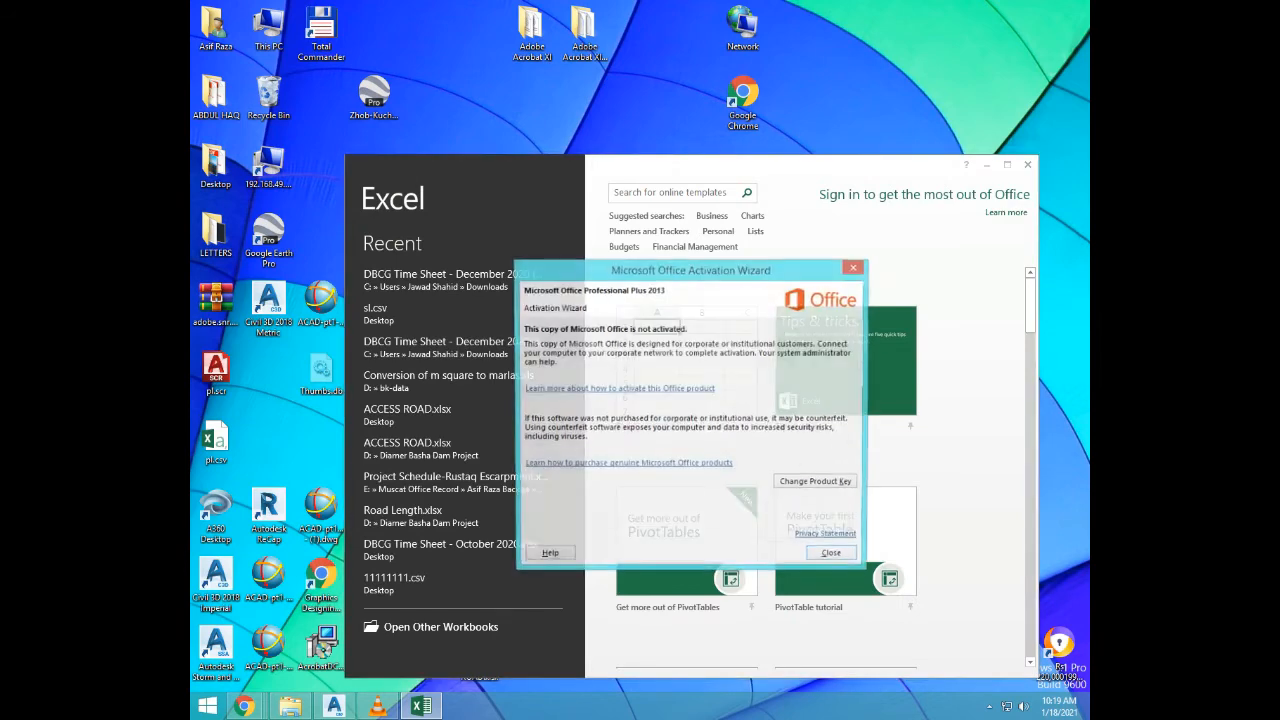
click(831, 554)
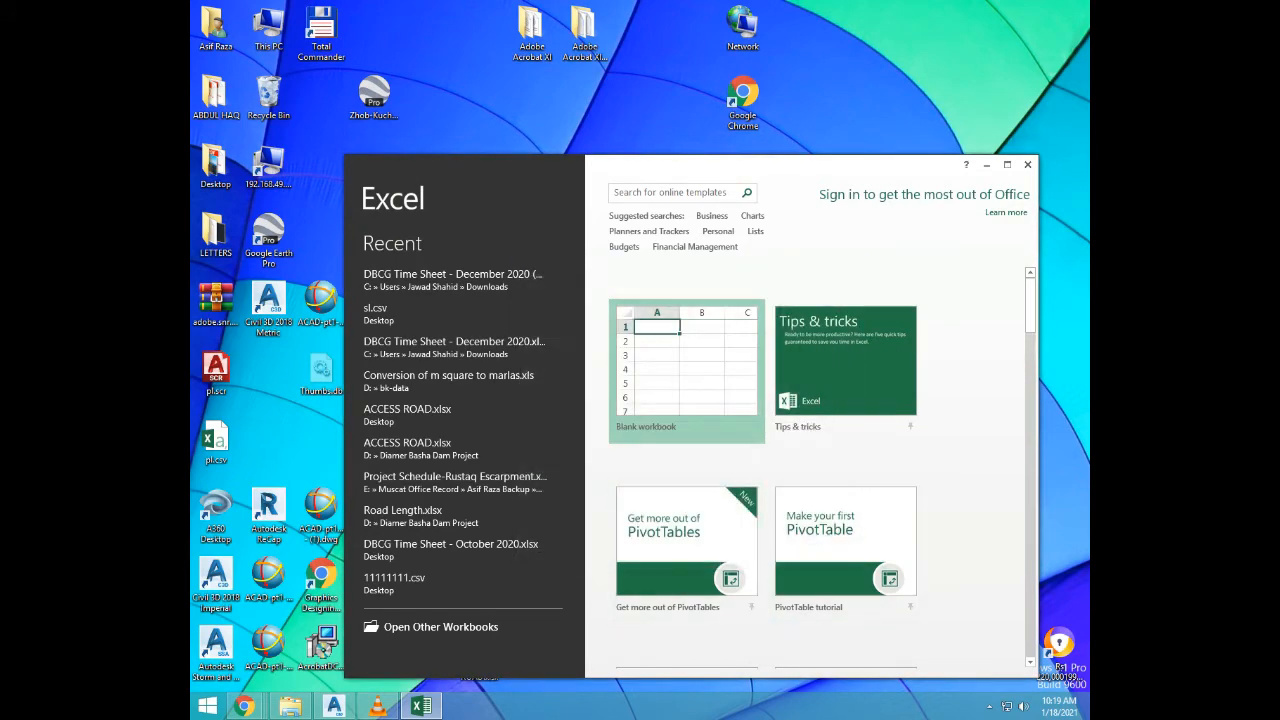
click(700, 376)
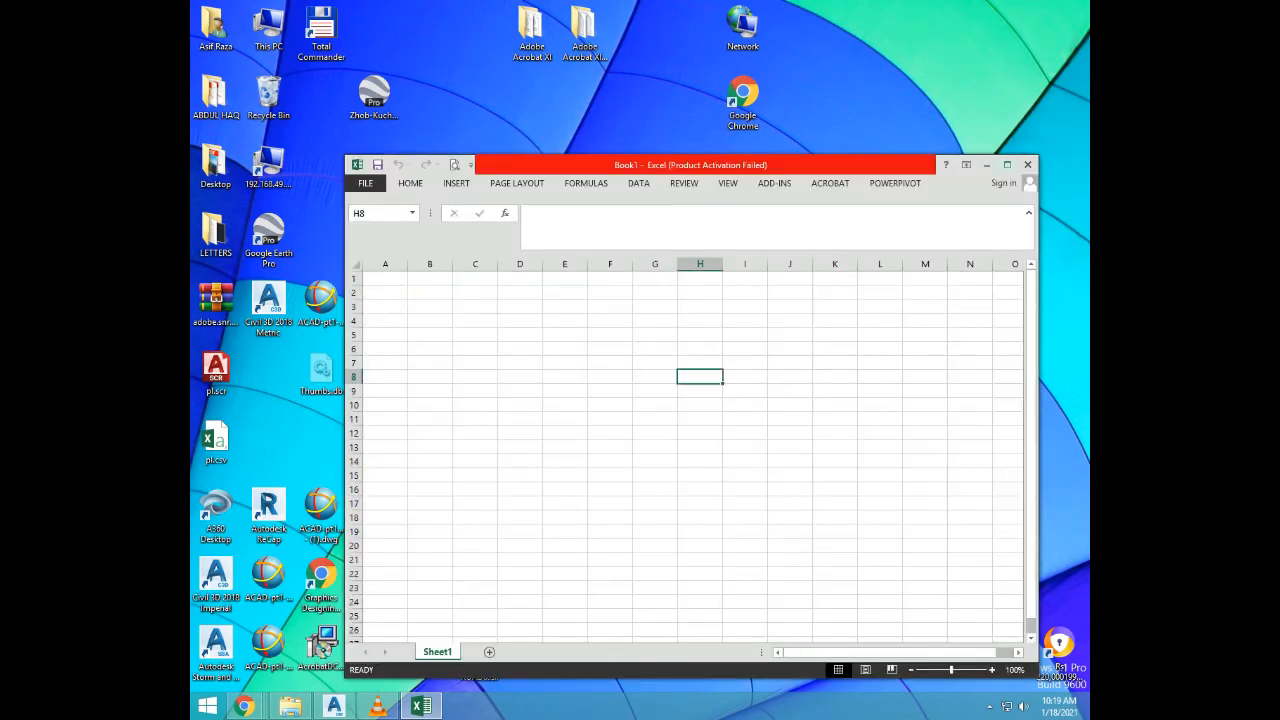
click(1007, 164)
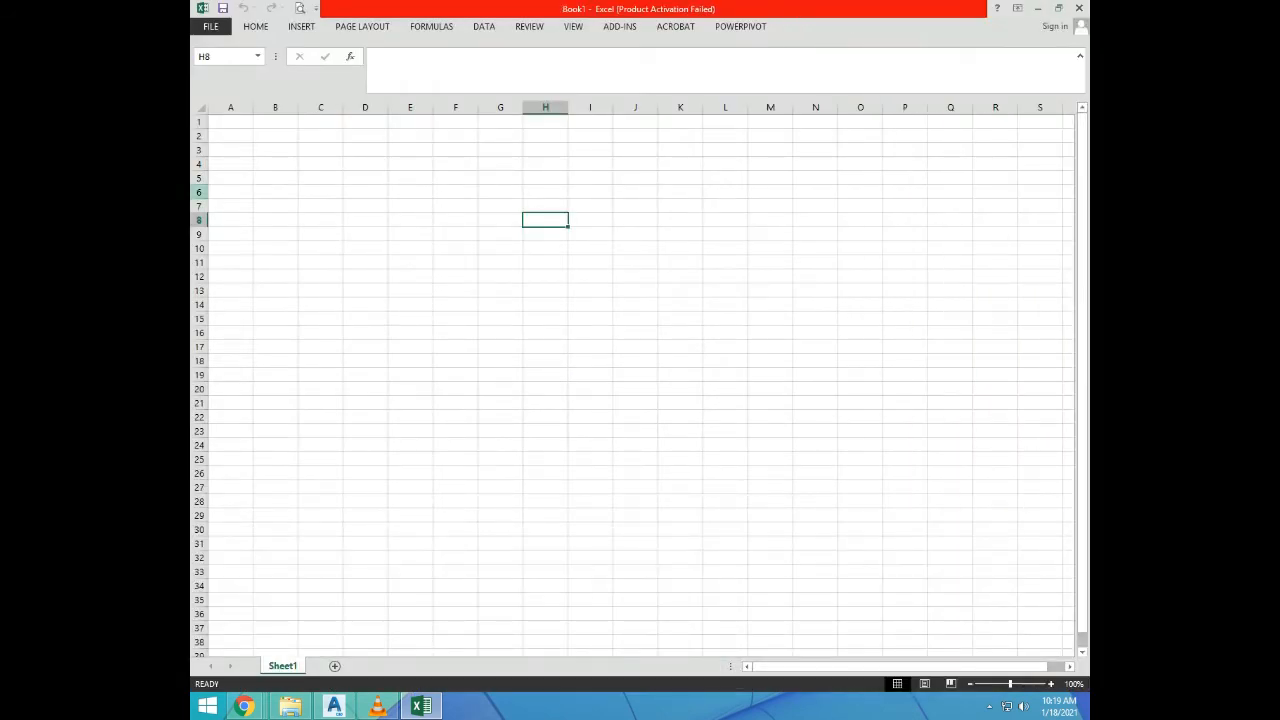
Step: Enter the negative offset distances -125, -105, -85, -45 and -15 in cells A1 to A5
click(230, 121)
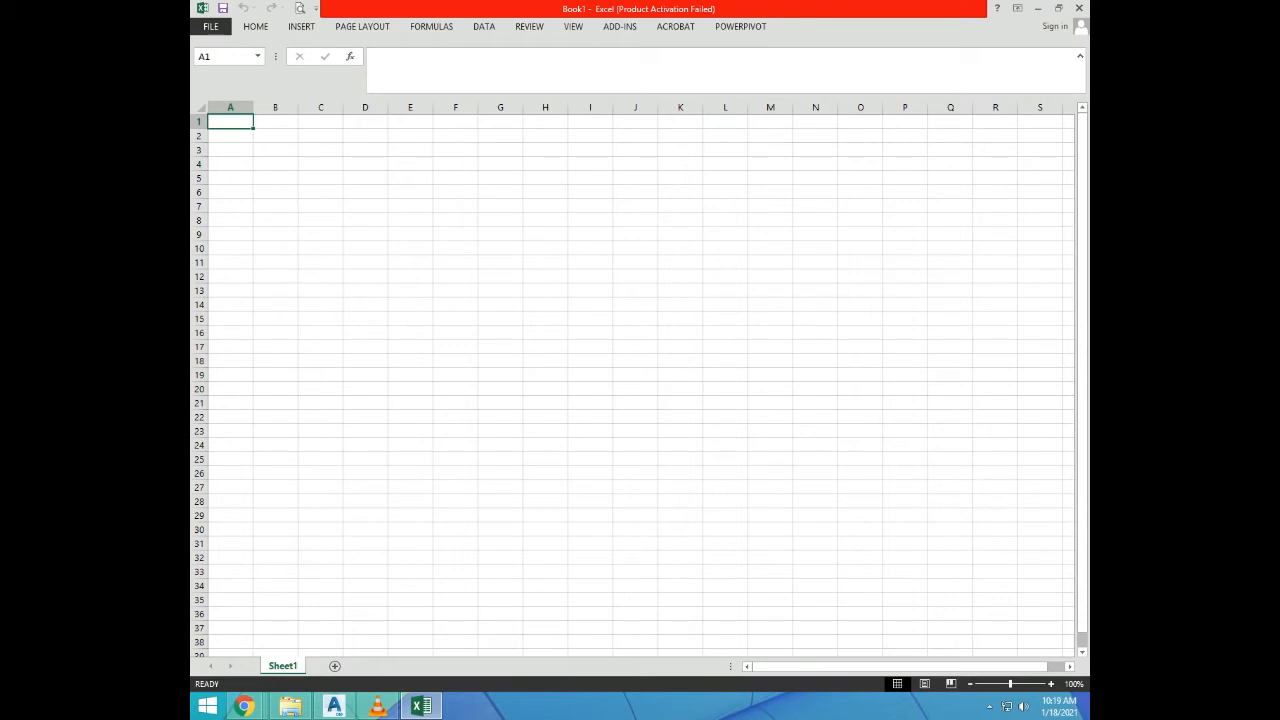
text(-)
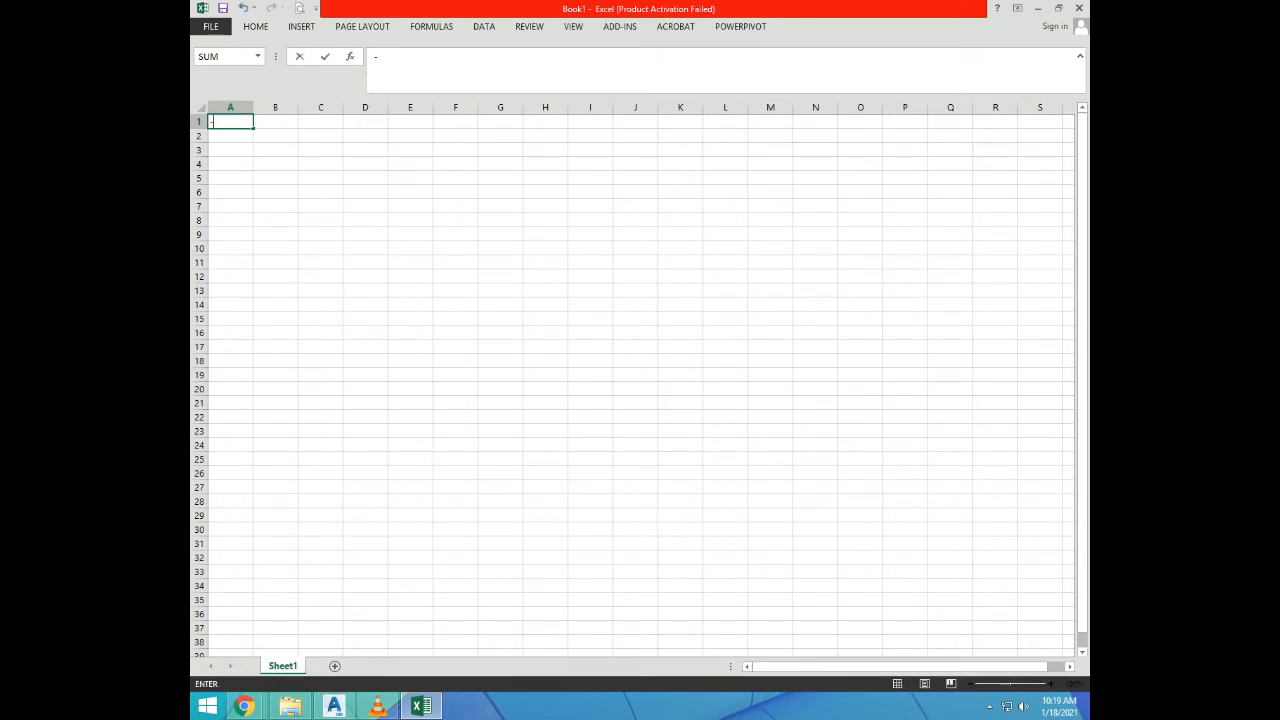
text(125)
key(Return)
text(-105)
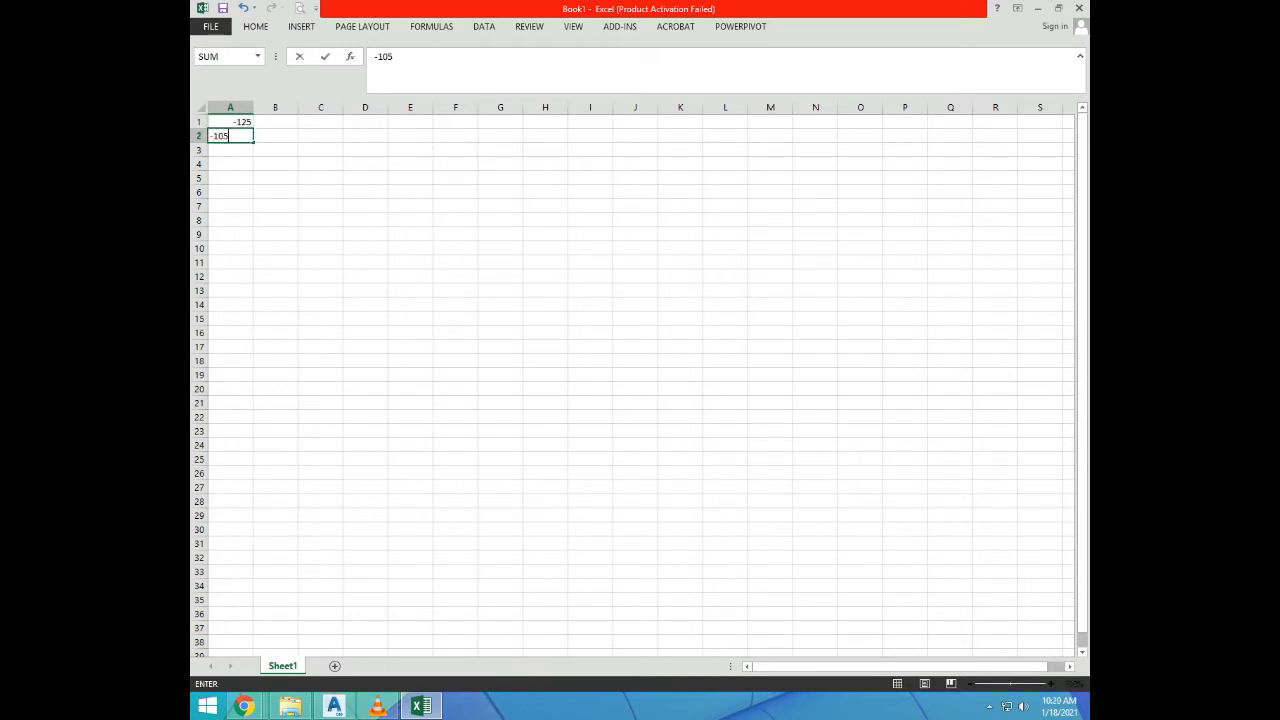
key(Return)
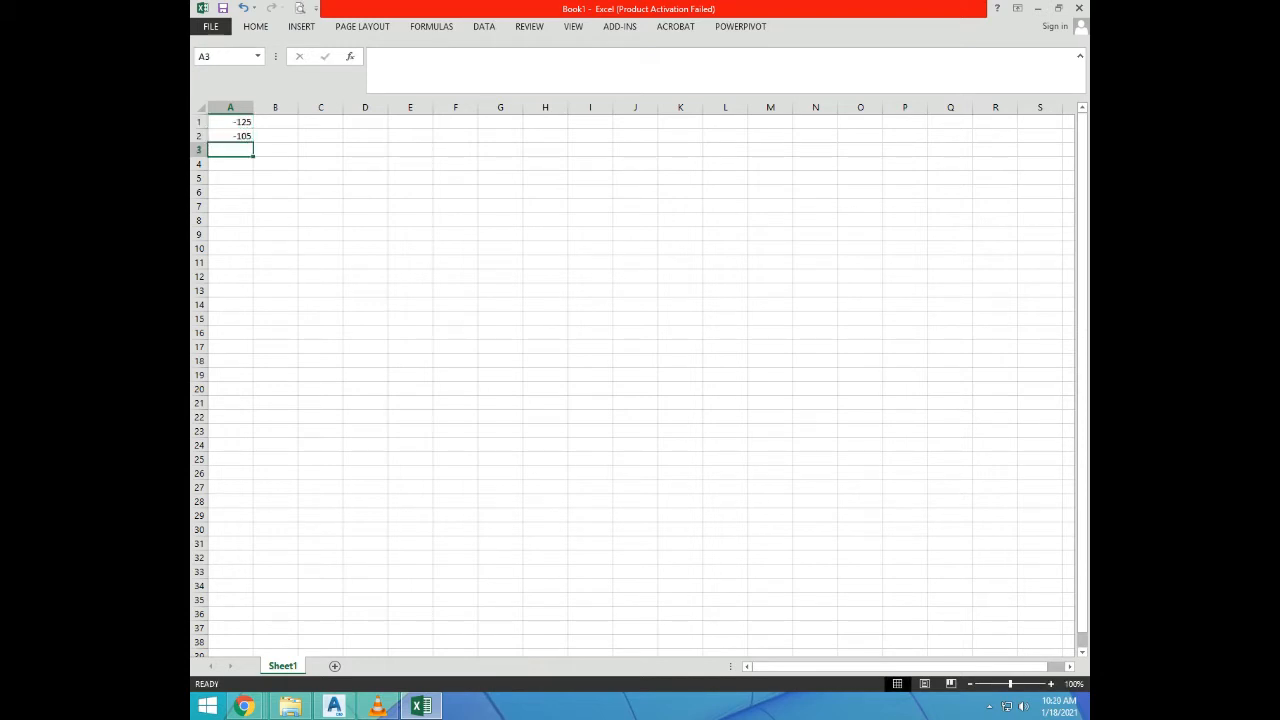
text(-85)
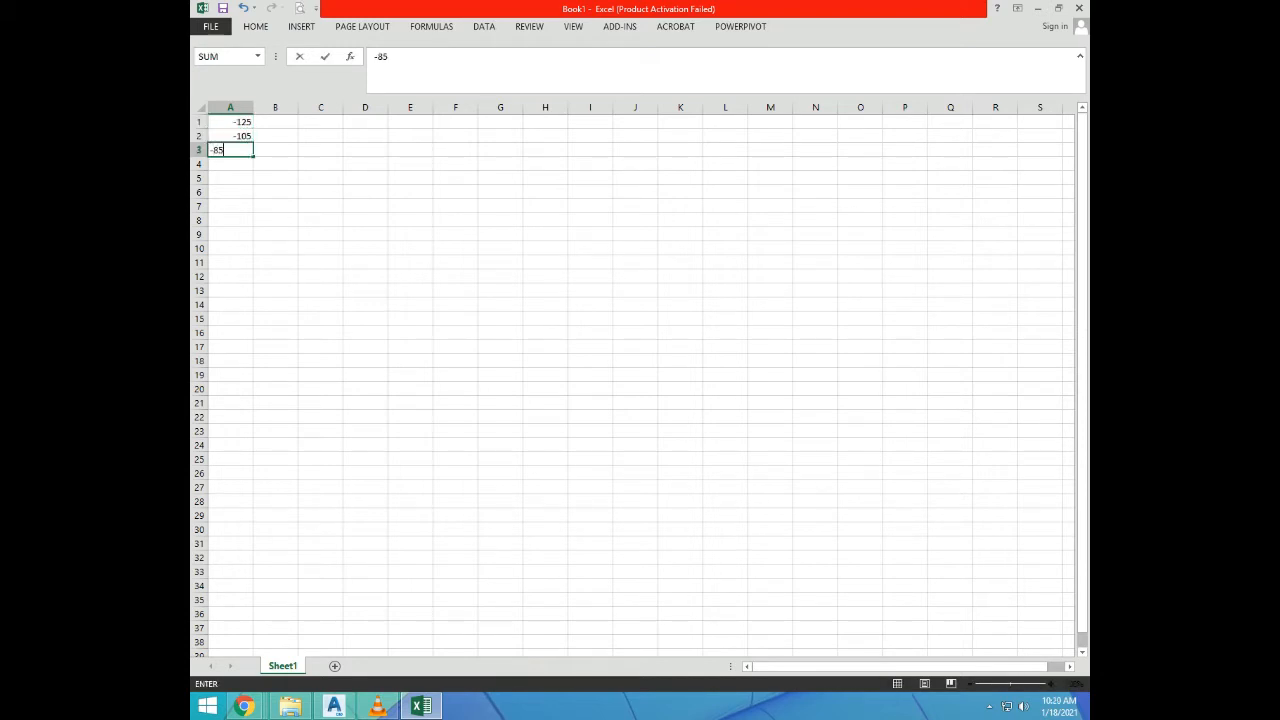
key(Return)
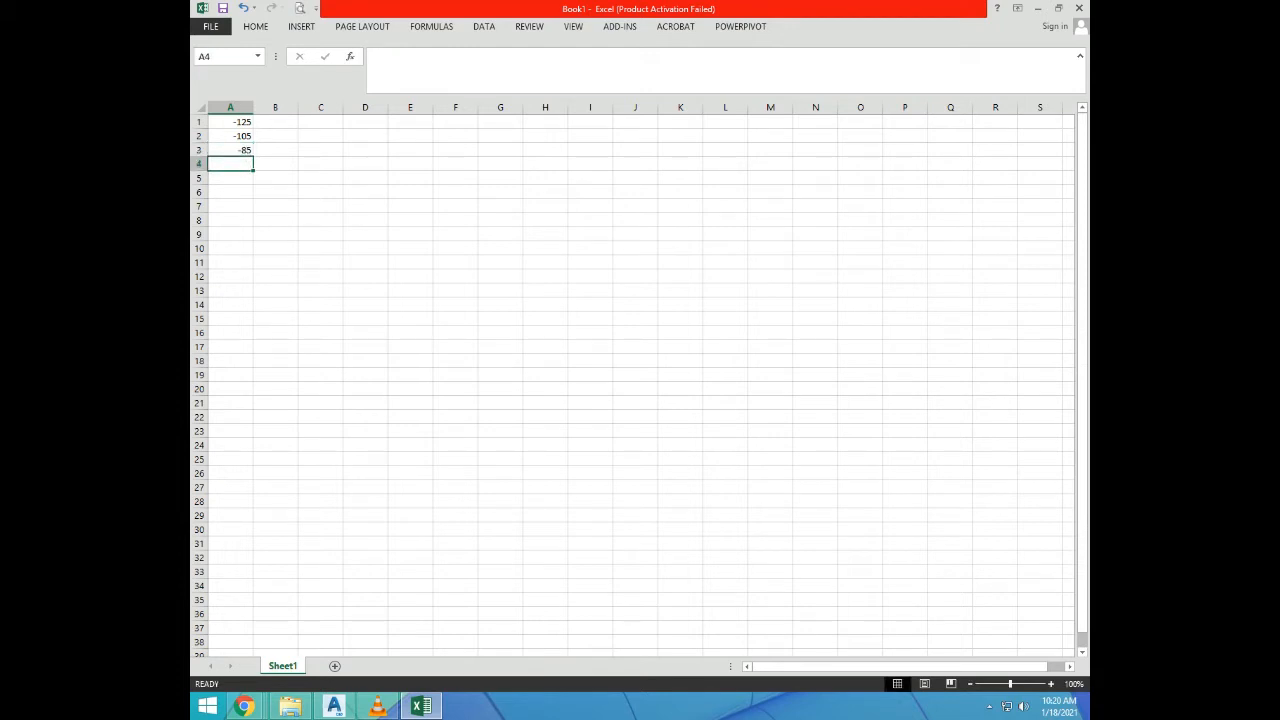
text(-45)
key(Return)
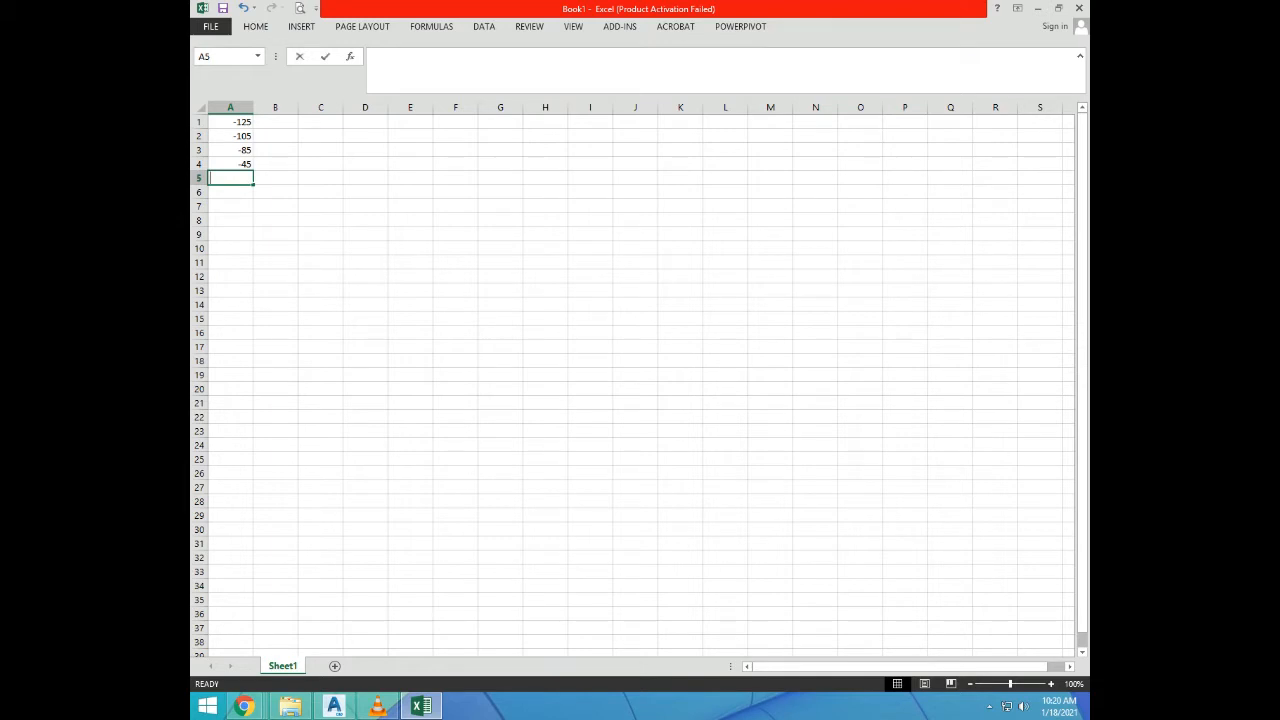
text(-15)
key(Return)
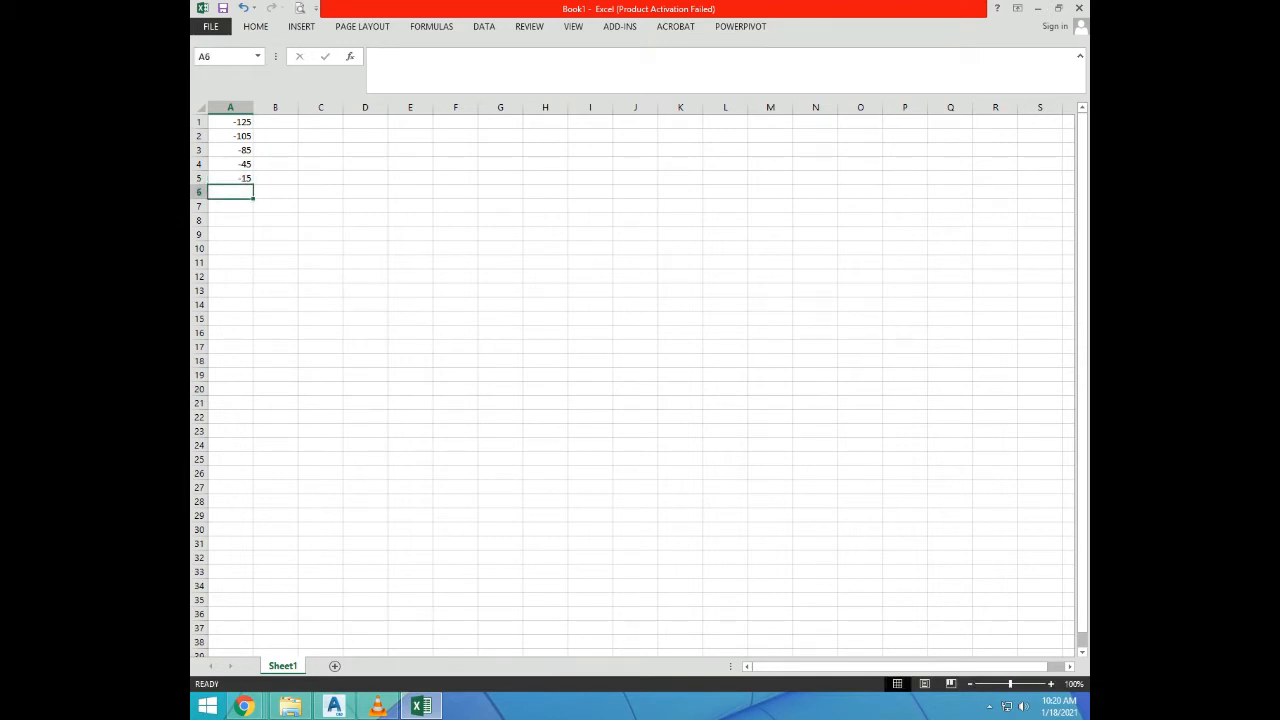
Step: Continue column A with the distances 0, 15, 45, 85 and 125 in cells A6 to A10
text(0)
key(Return)
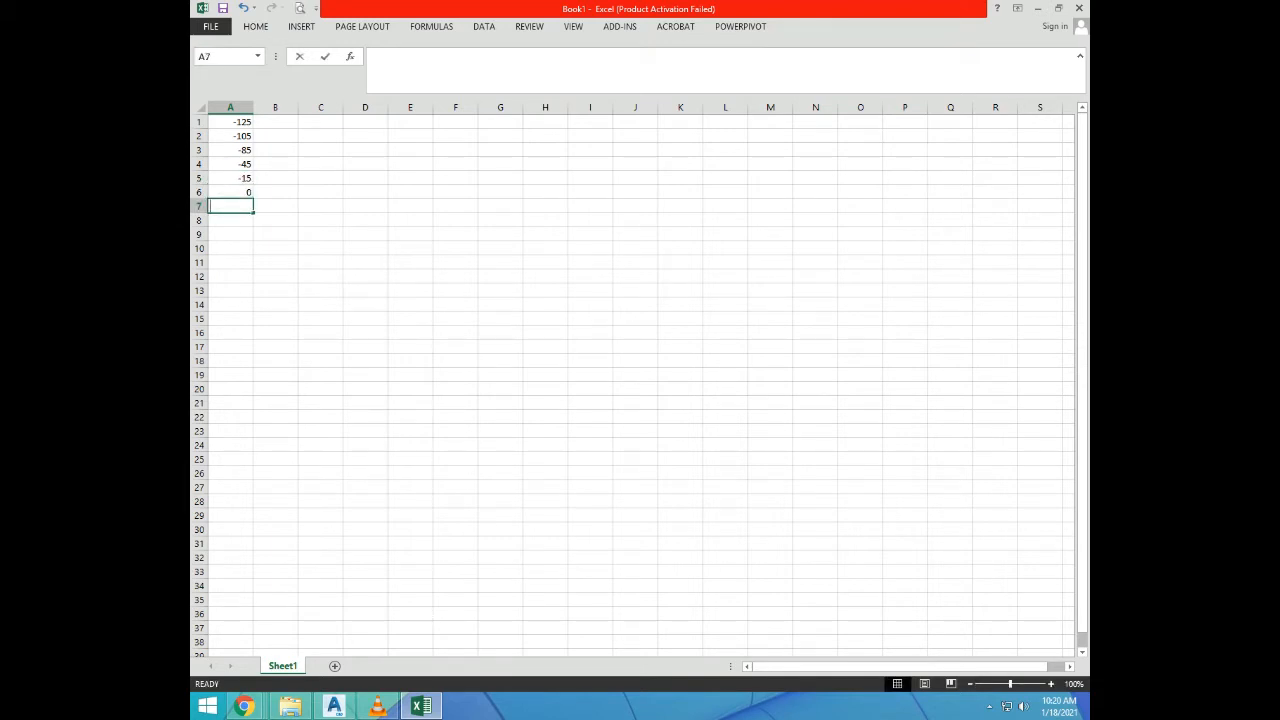
text(15)
key(Return)
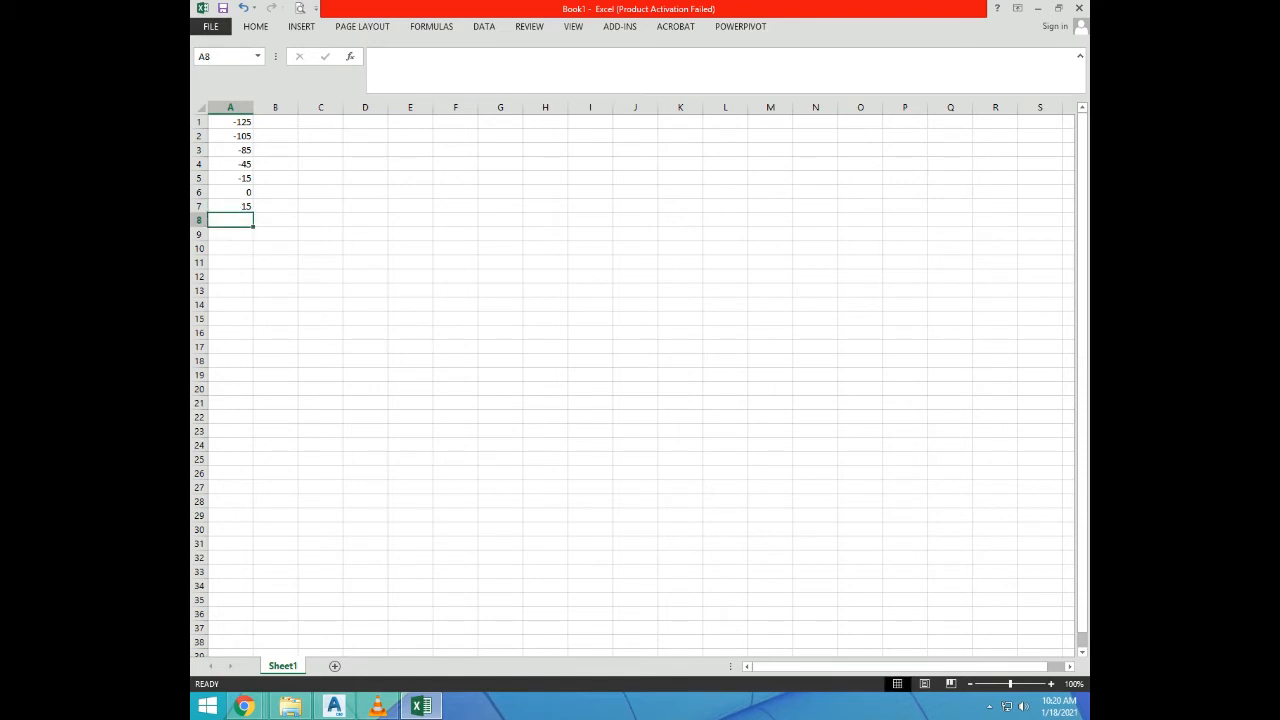
text(45)
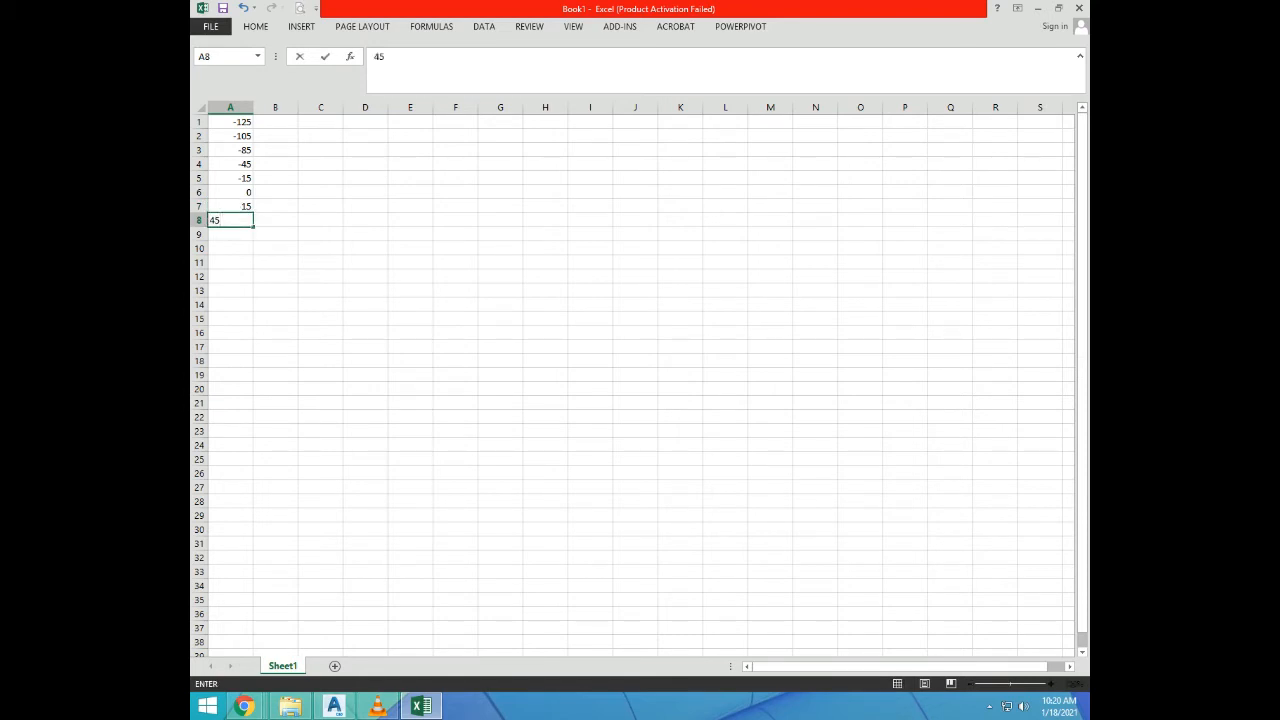
key(Return)
text(85)
key(Return)
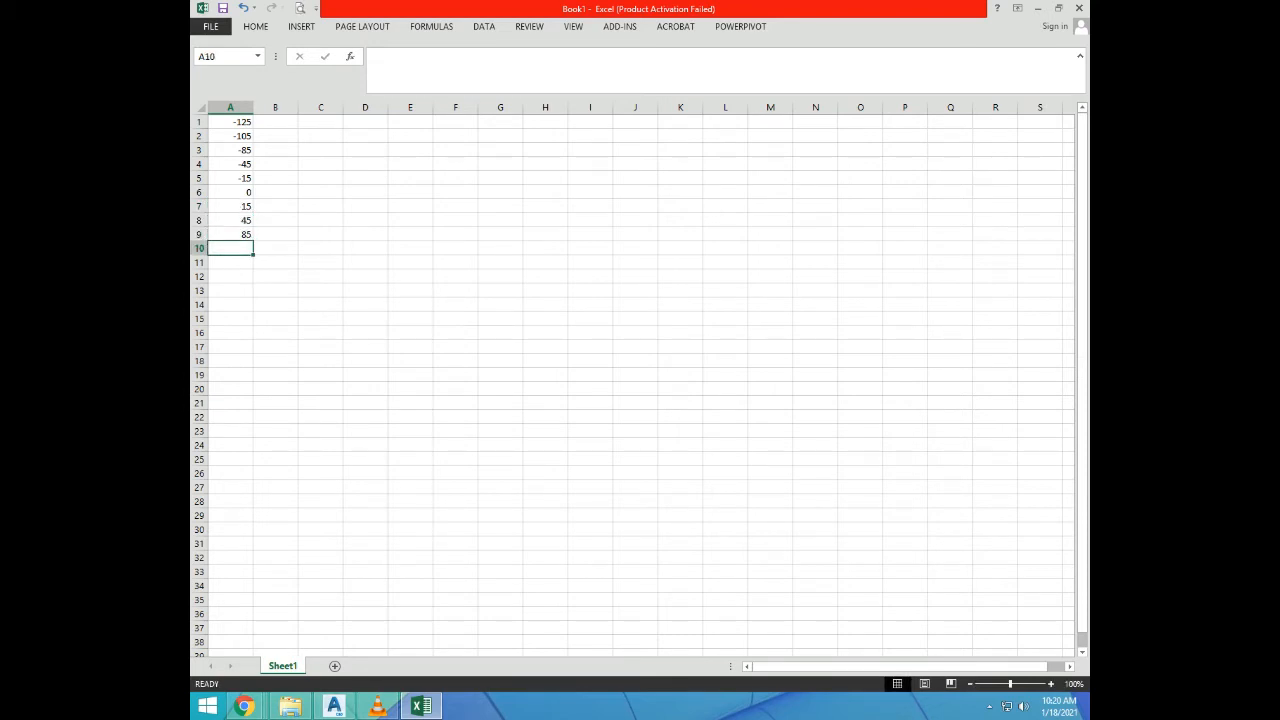
text(125)
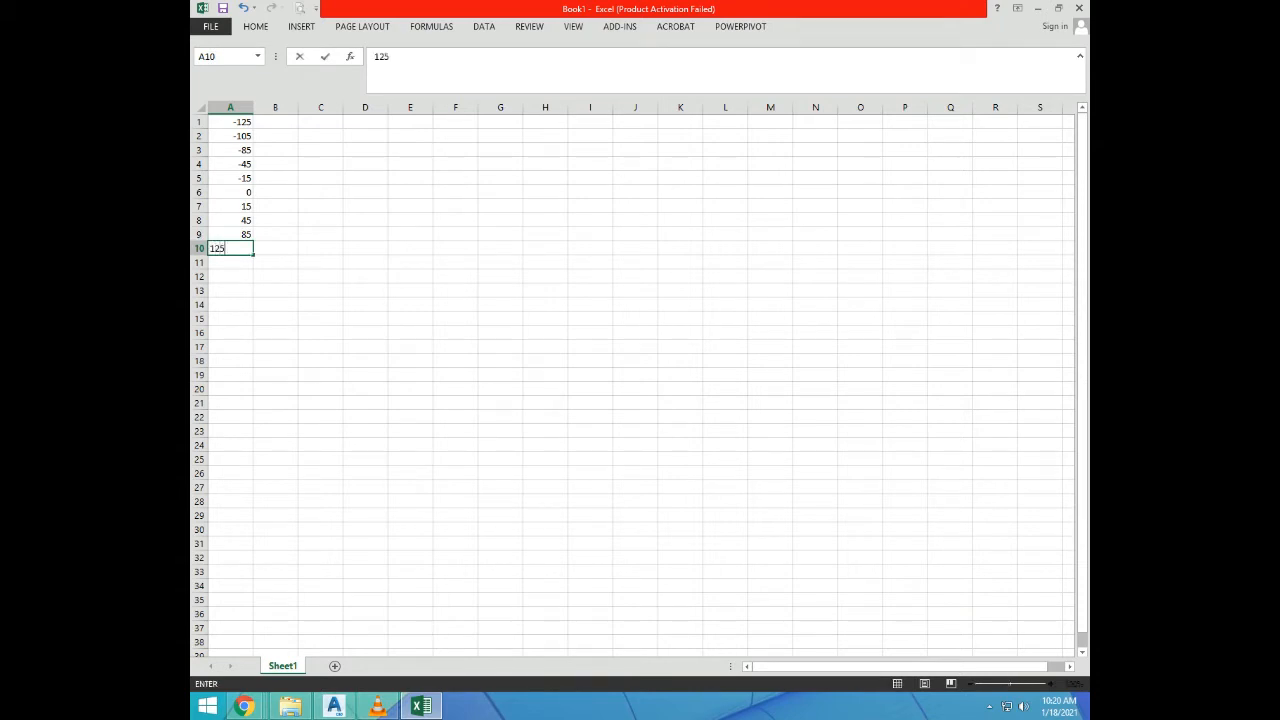
key(Return)
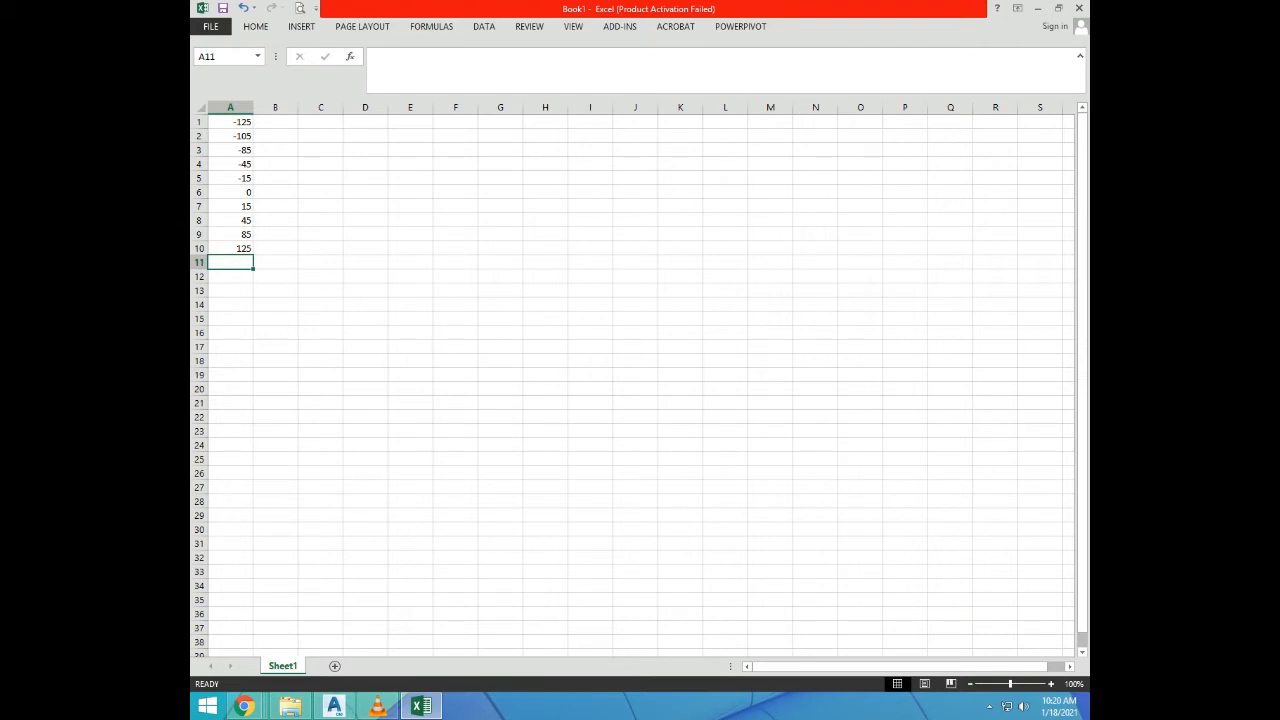
Step: Move the distance values in column A down one row so they start in cell A2
drag(230, 121, 230, 262)
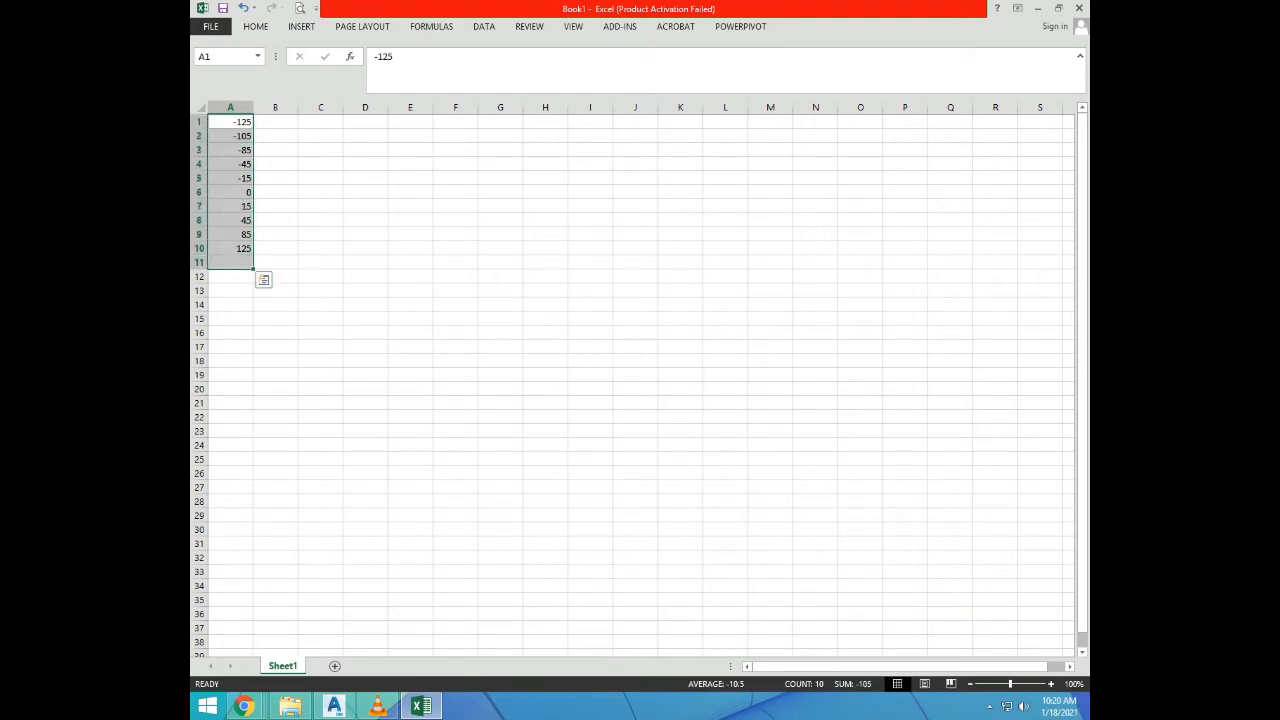
key(ctrl+c)
click(230, 136)
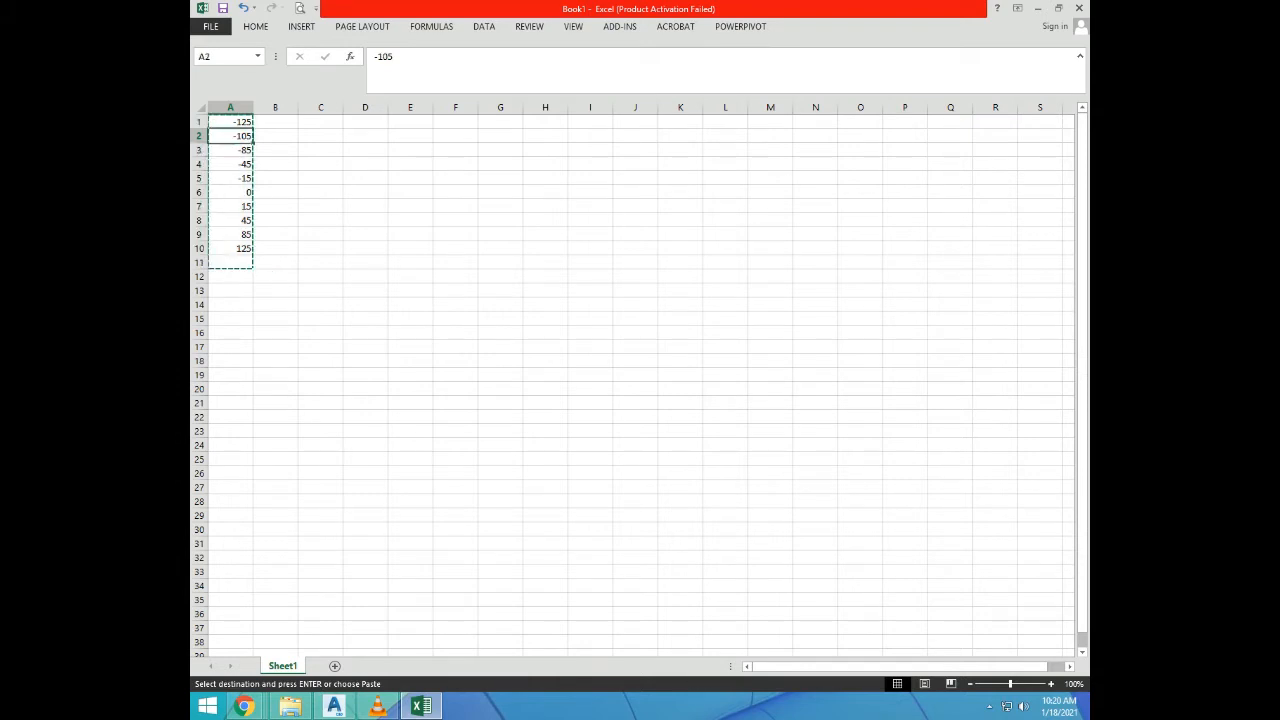
key(ctrl+v)
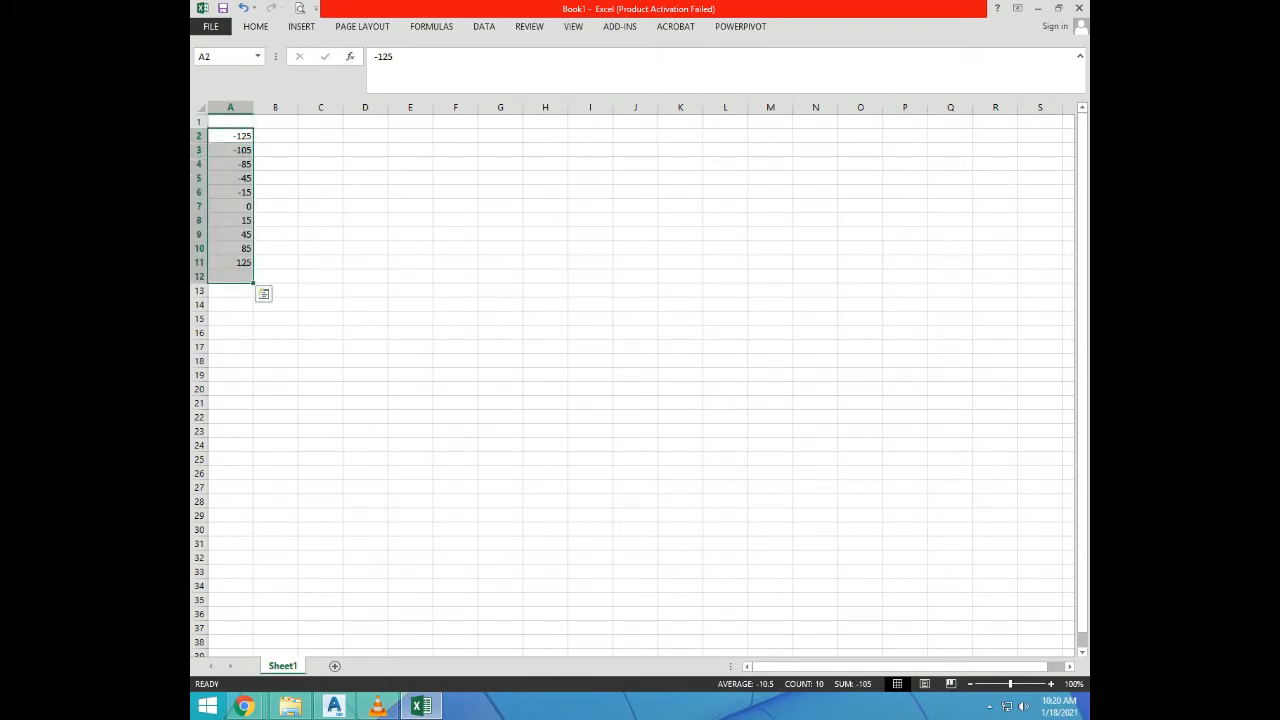
Step: Enter the column headings DIST, NSL and PGL in cells A1, B1 and C1
click(230, 121)
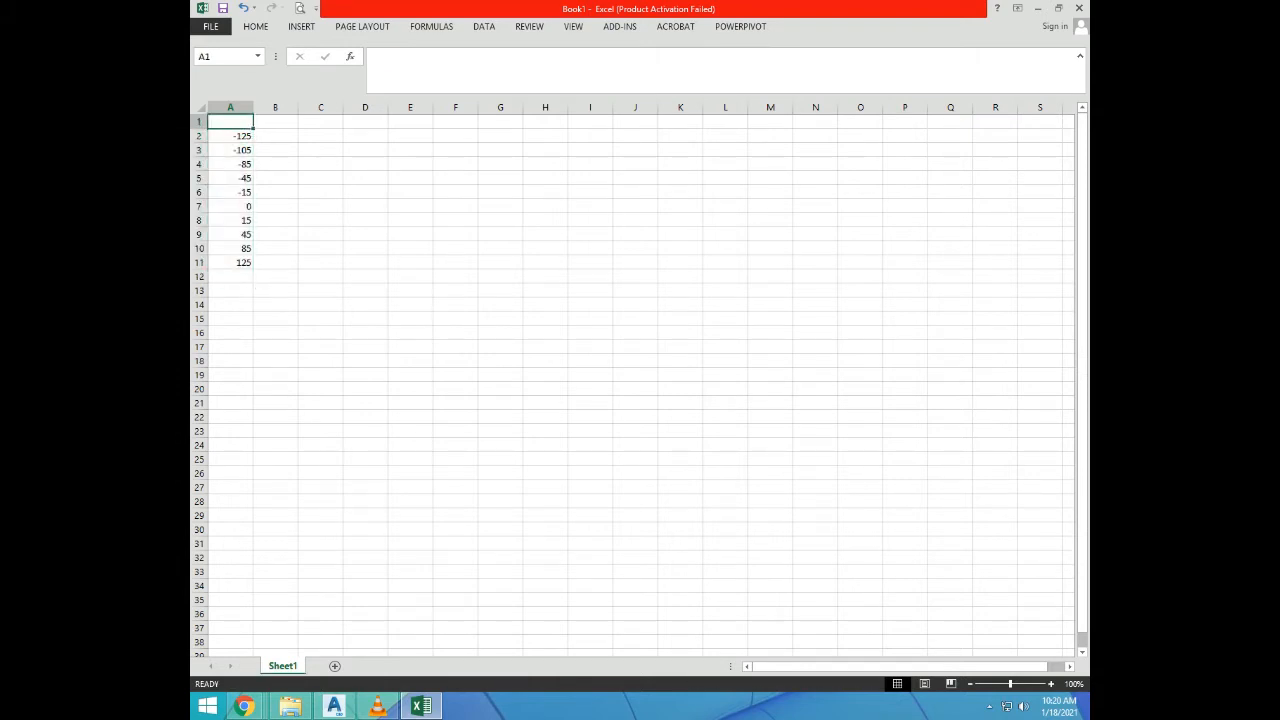
text(DIST)
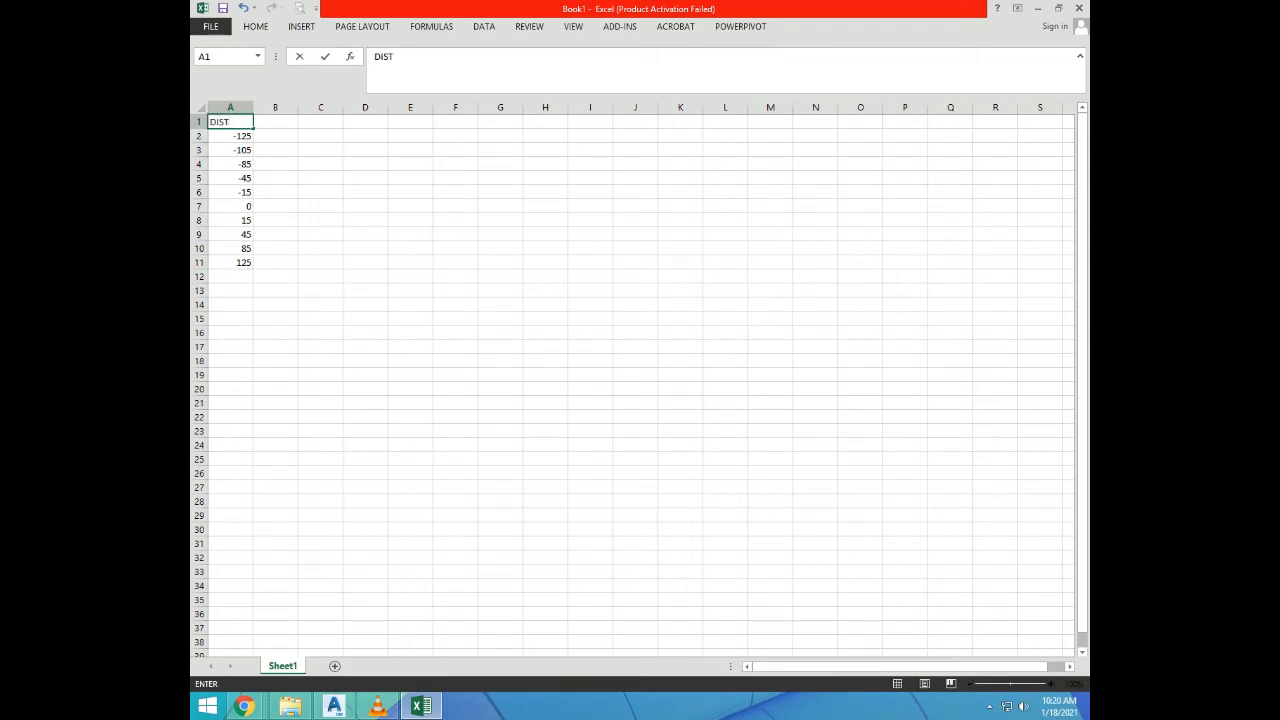
key(Tab)
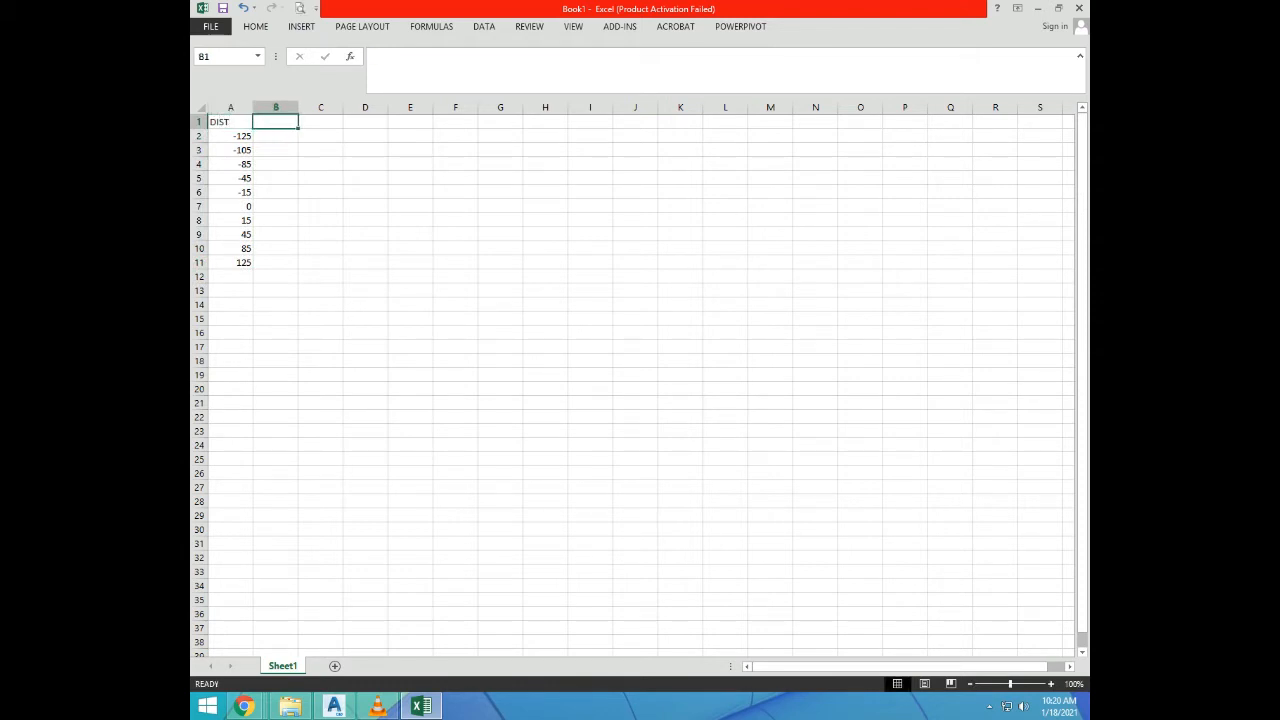
text(NSL)
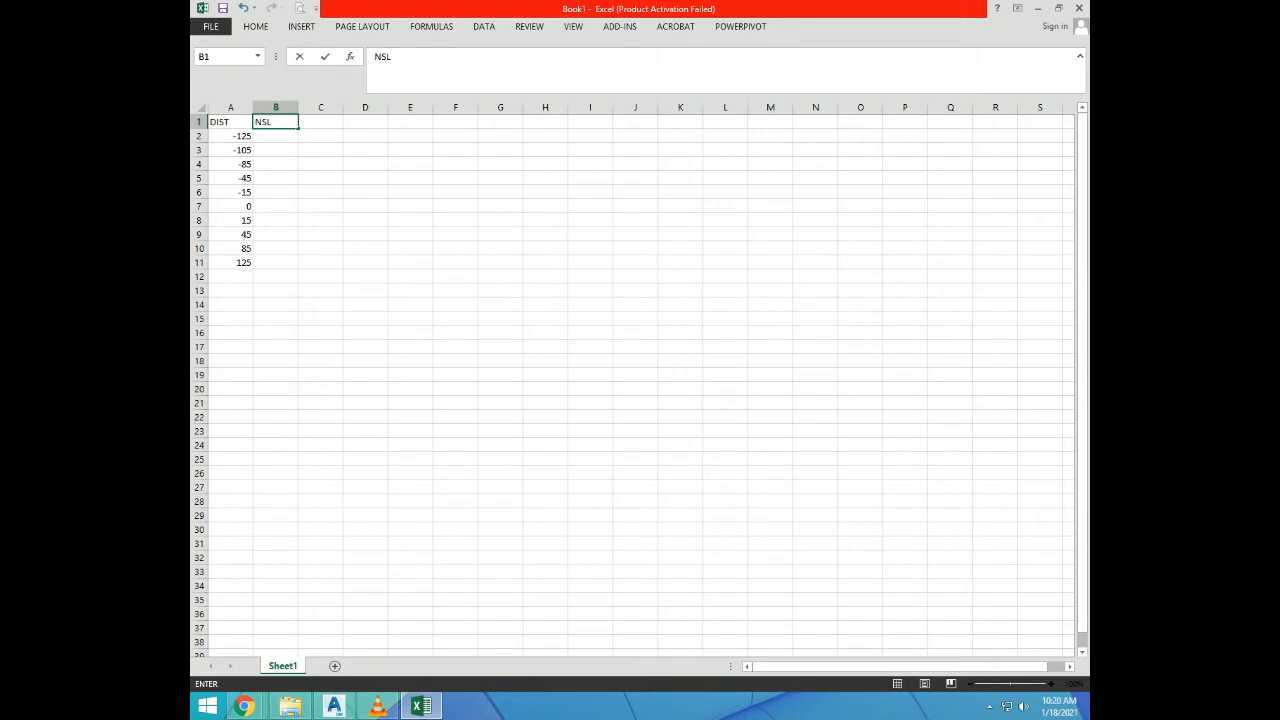
key(Tab)
text(PGL)
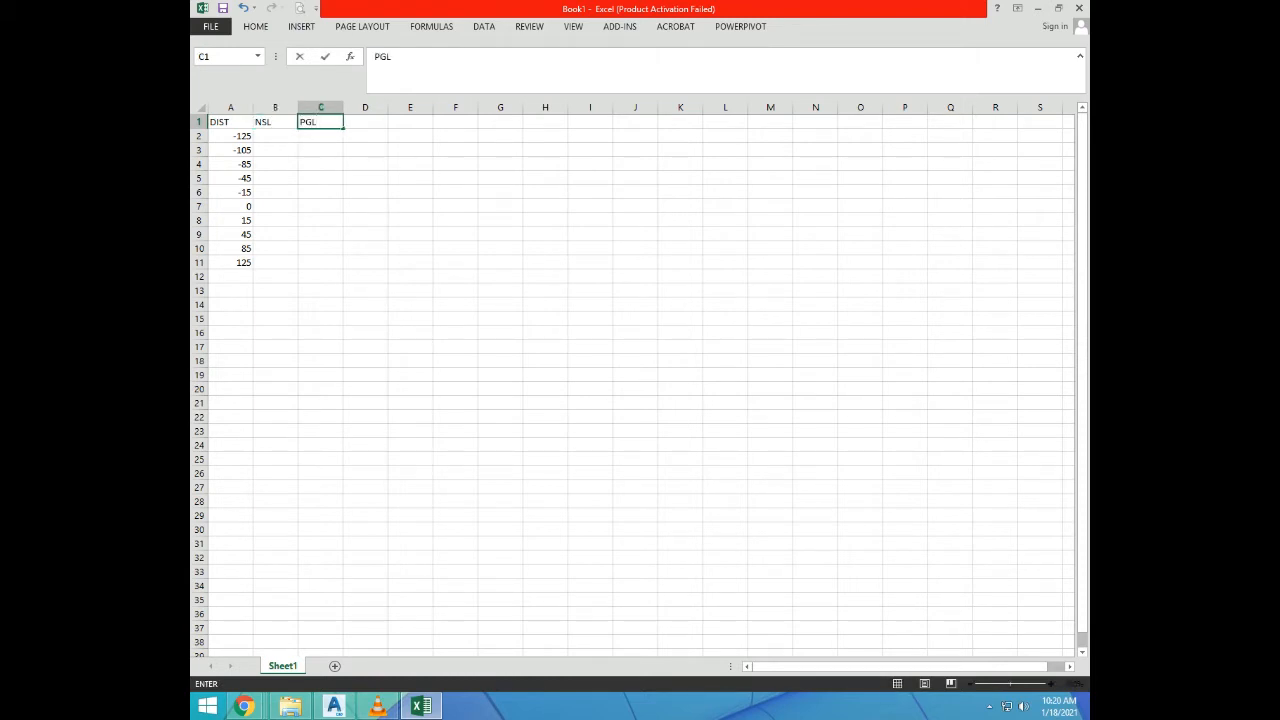
key(Return)
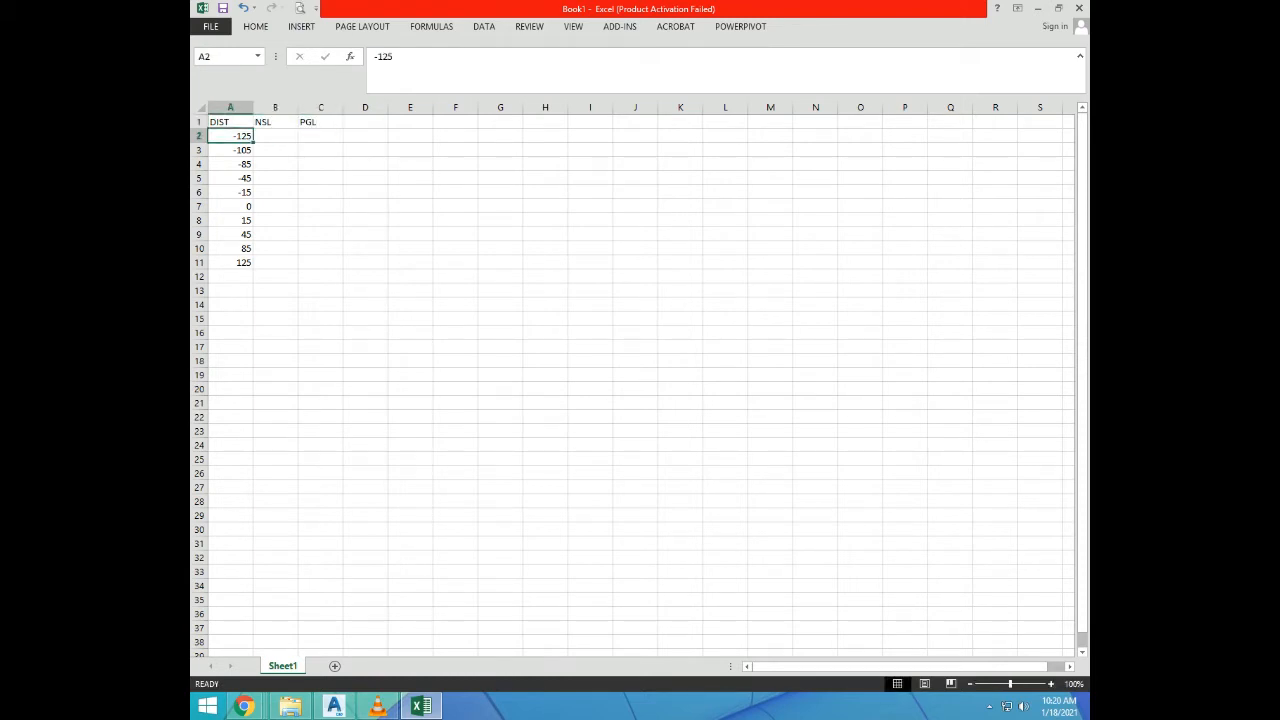
Step: Centre cell B2 horizontally and vertically, beneath the NSL heading
click(230, 107)
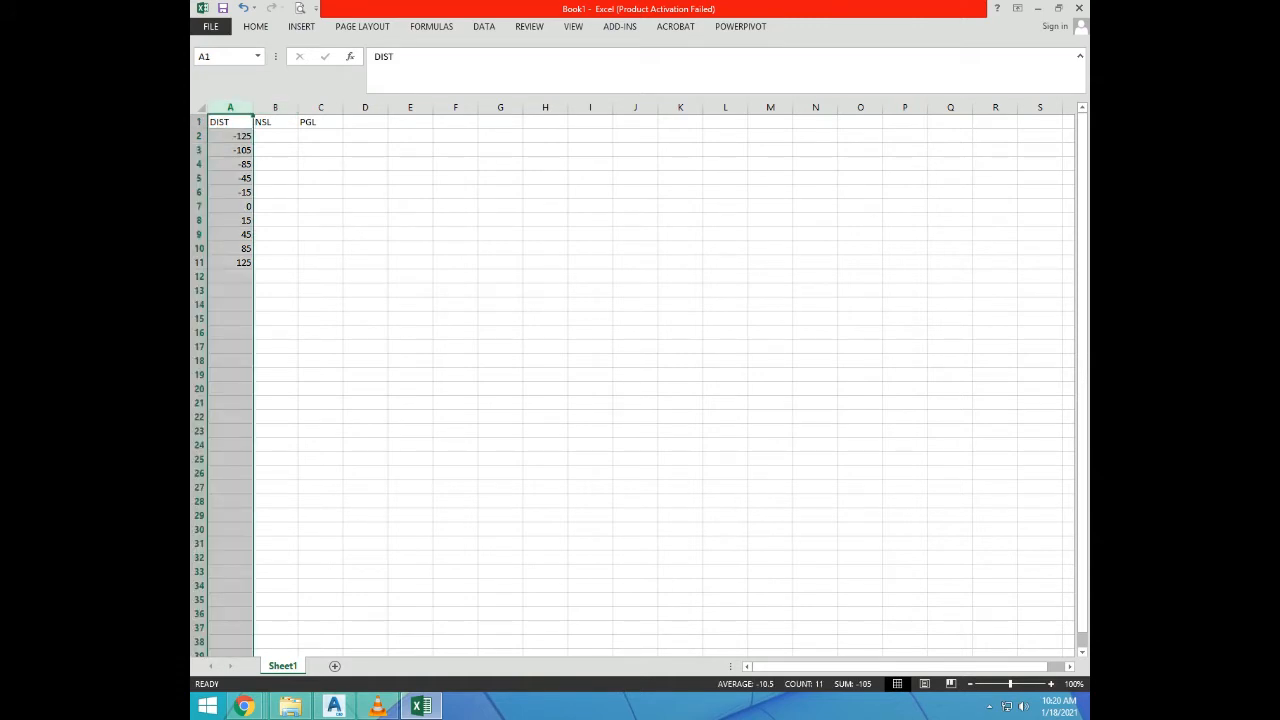
click(275, 135)
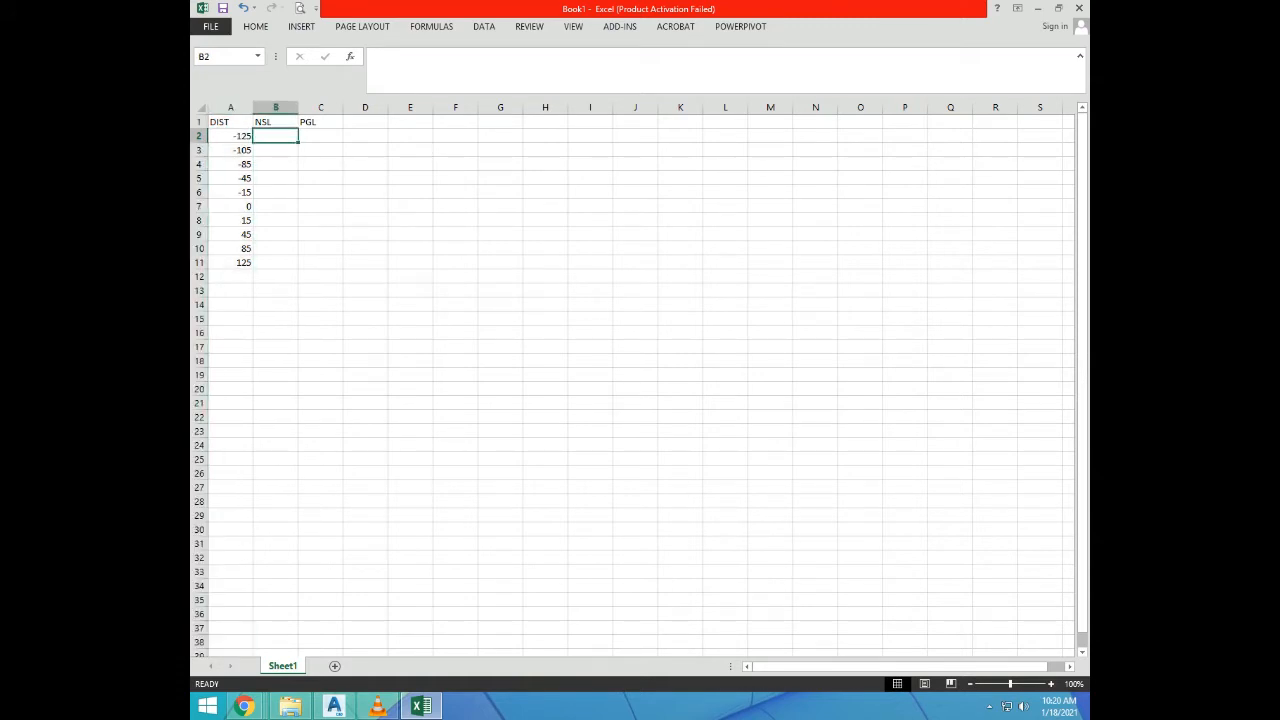
click(255, 26)
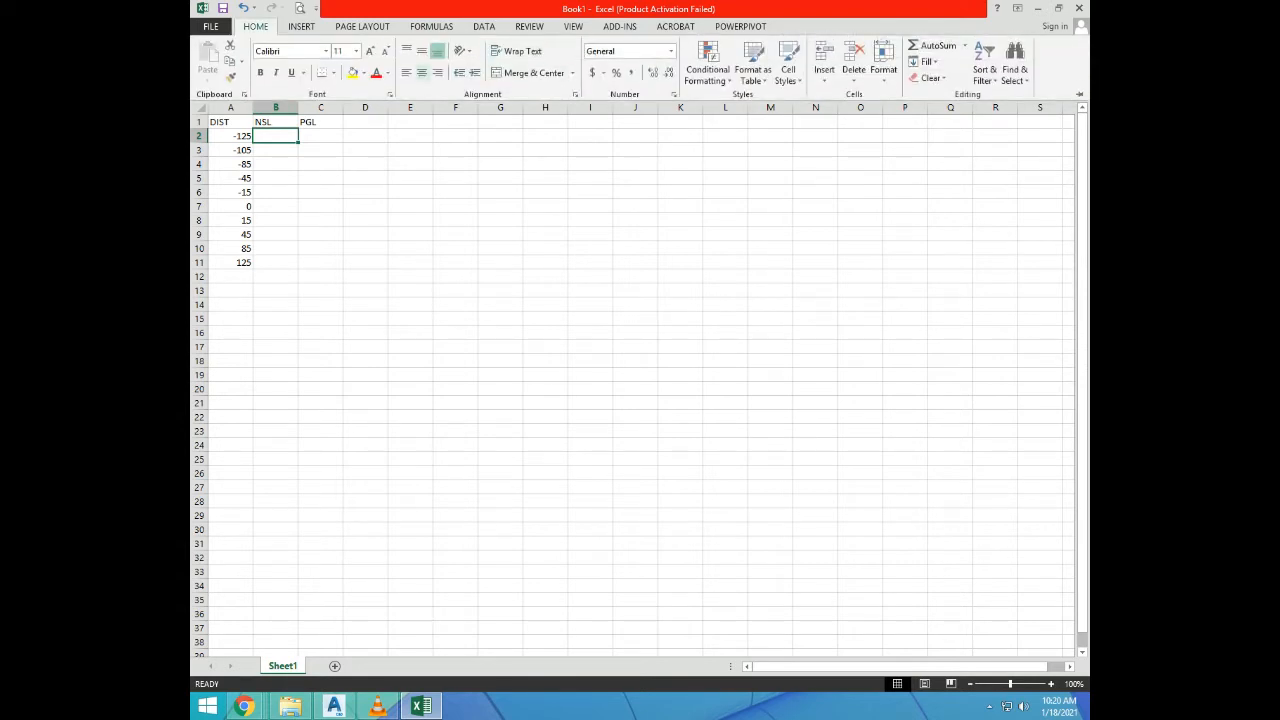
click(421, 72)
click(421, 51)
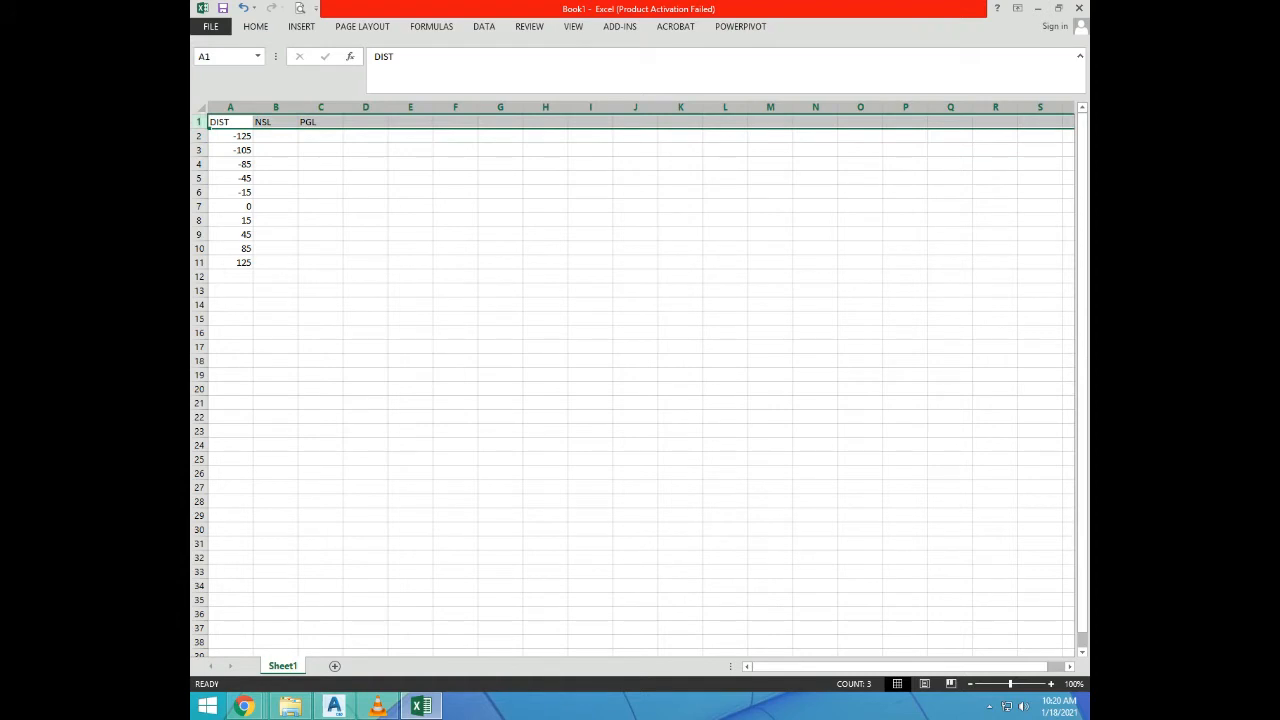
Step: Centre the DIST, NSL and PGL headings horizontally across row 1
click(255, 26)
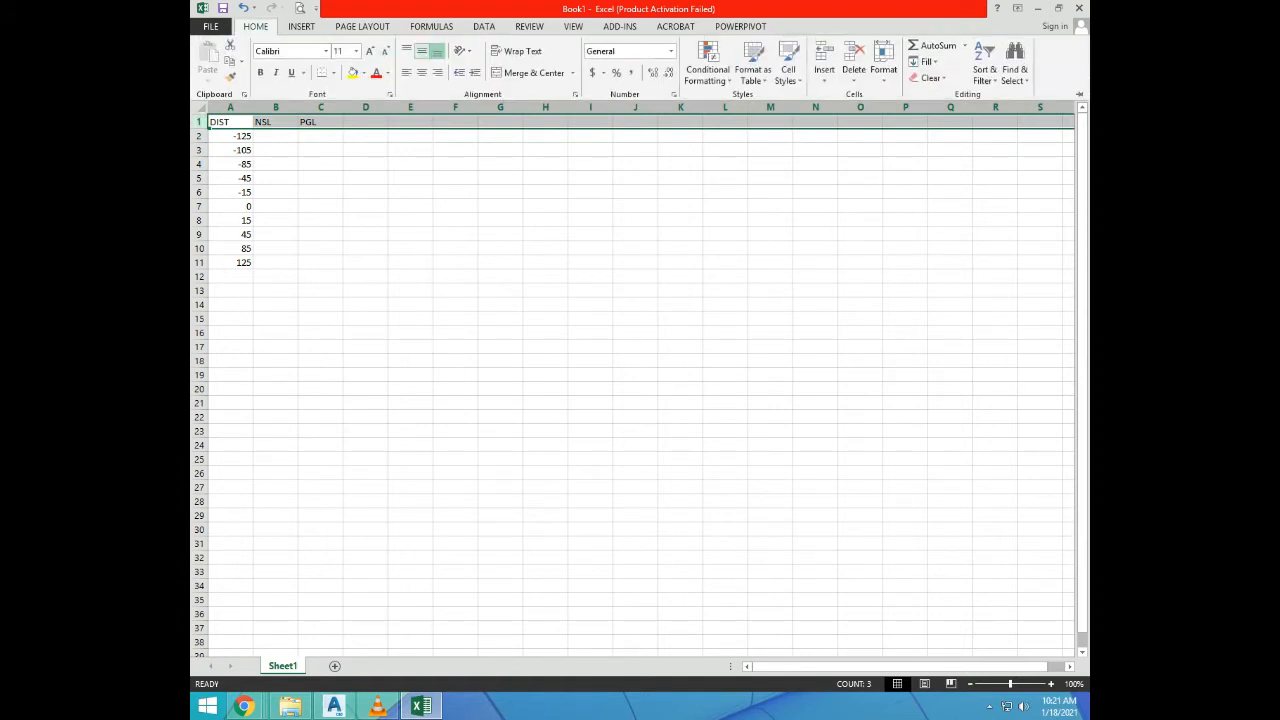
click(421, 72)
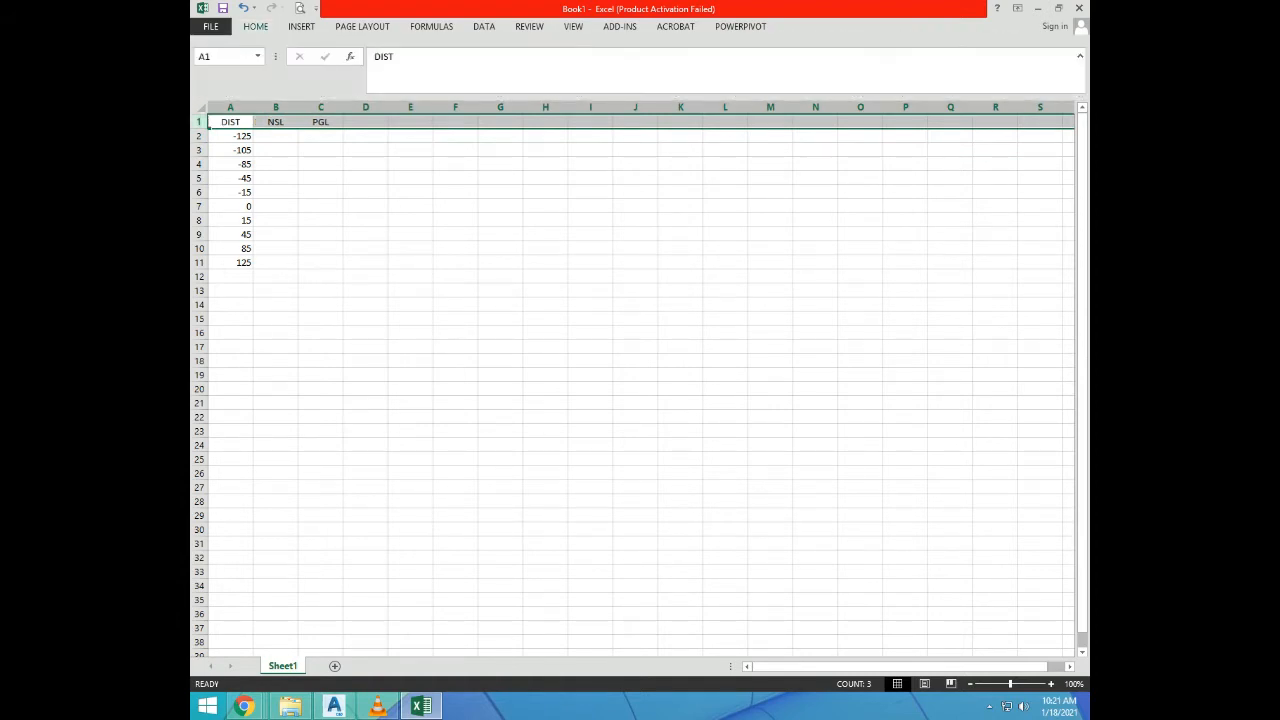
click(230, 121)
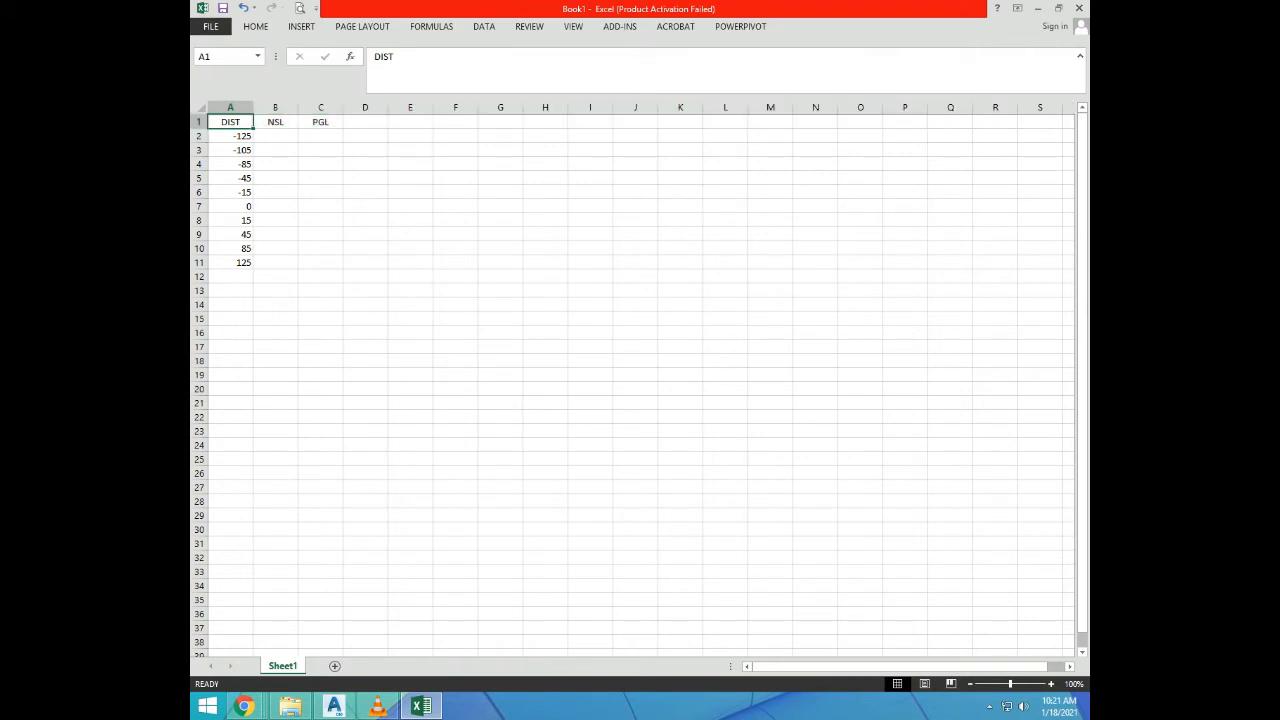
click(255, 26)
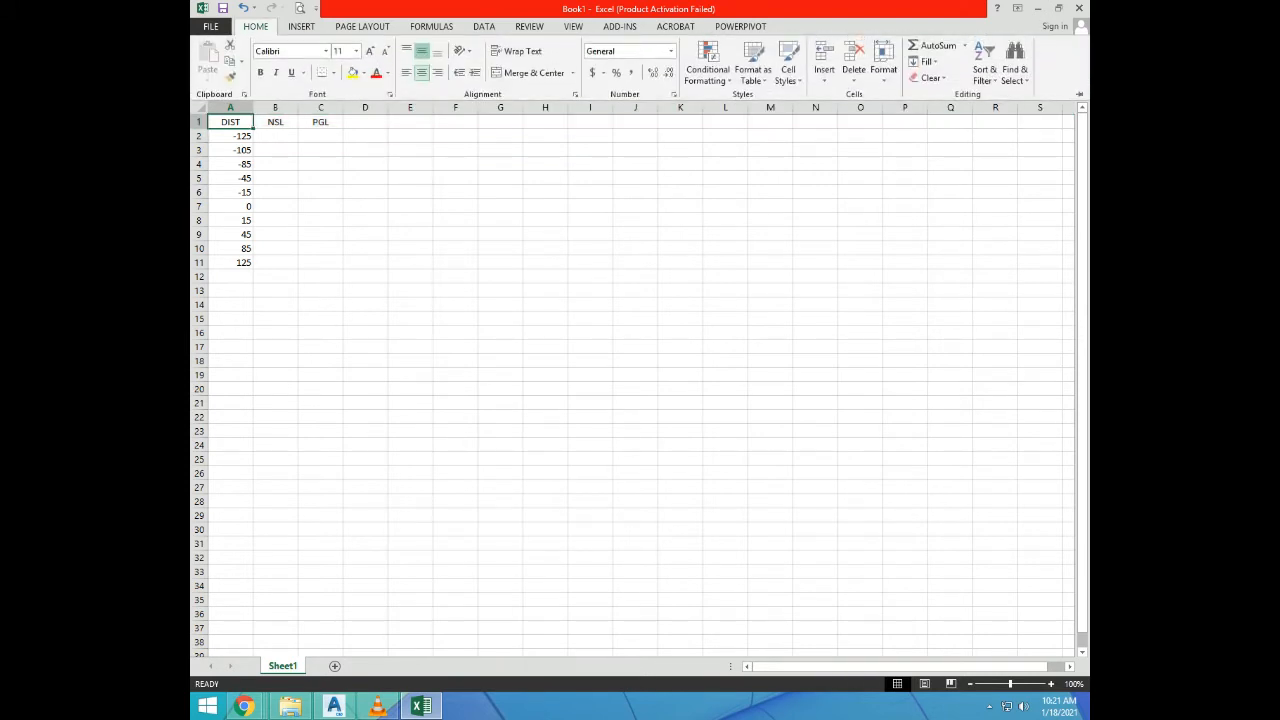
click(421, 72)
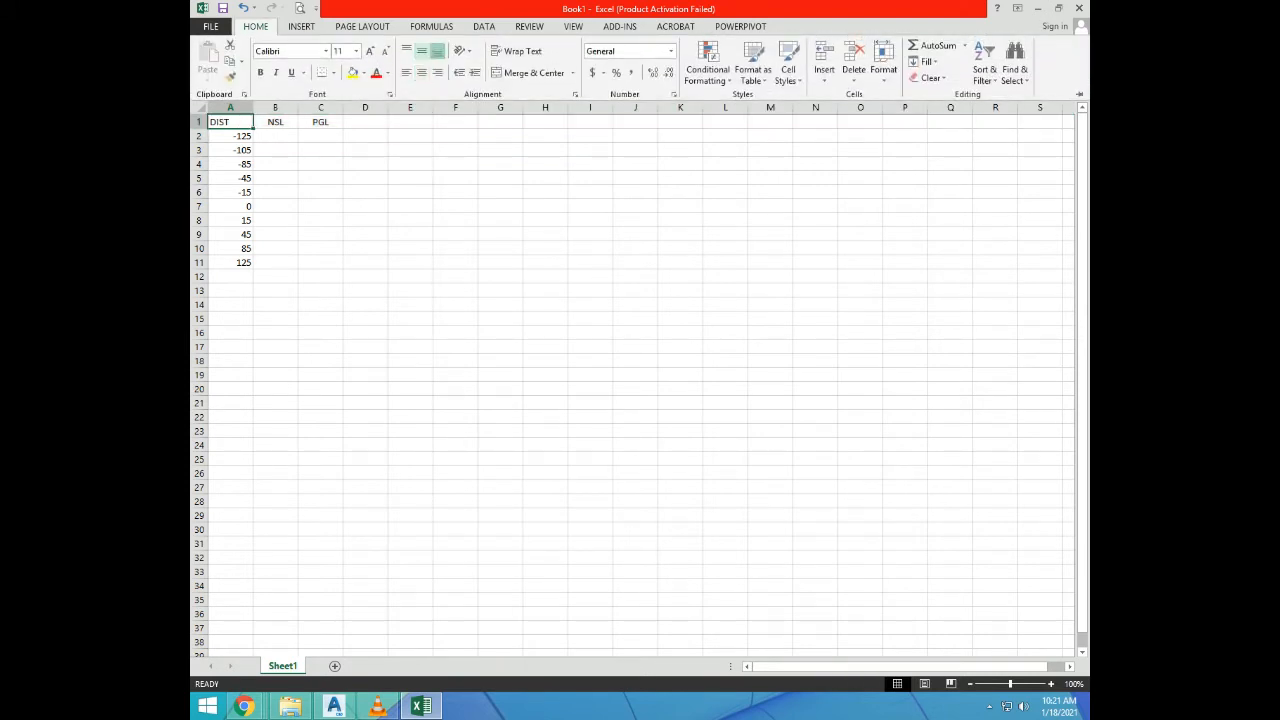
click(421, 72)
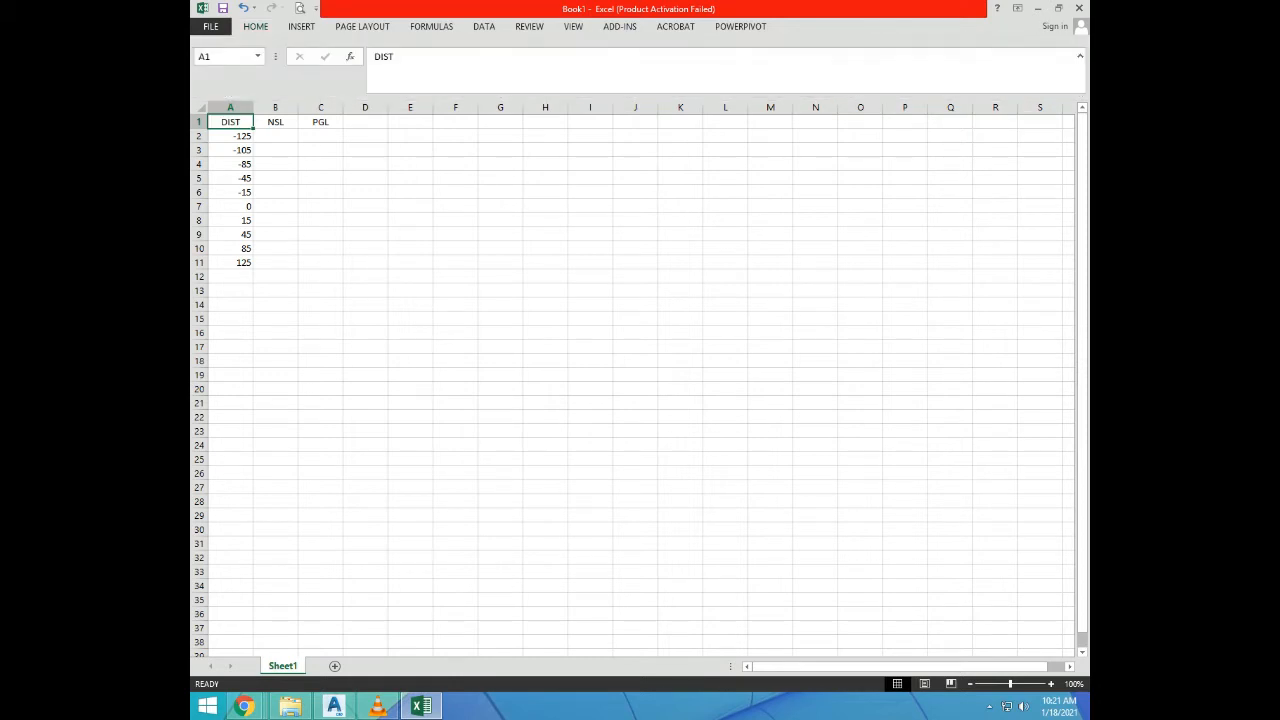
Step: Try to centre the whole DIST column horizontally
click(230, 136)
click(230, 107)
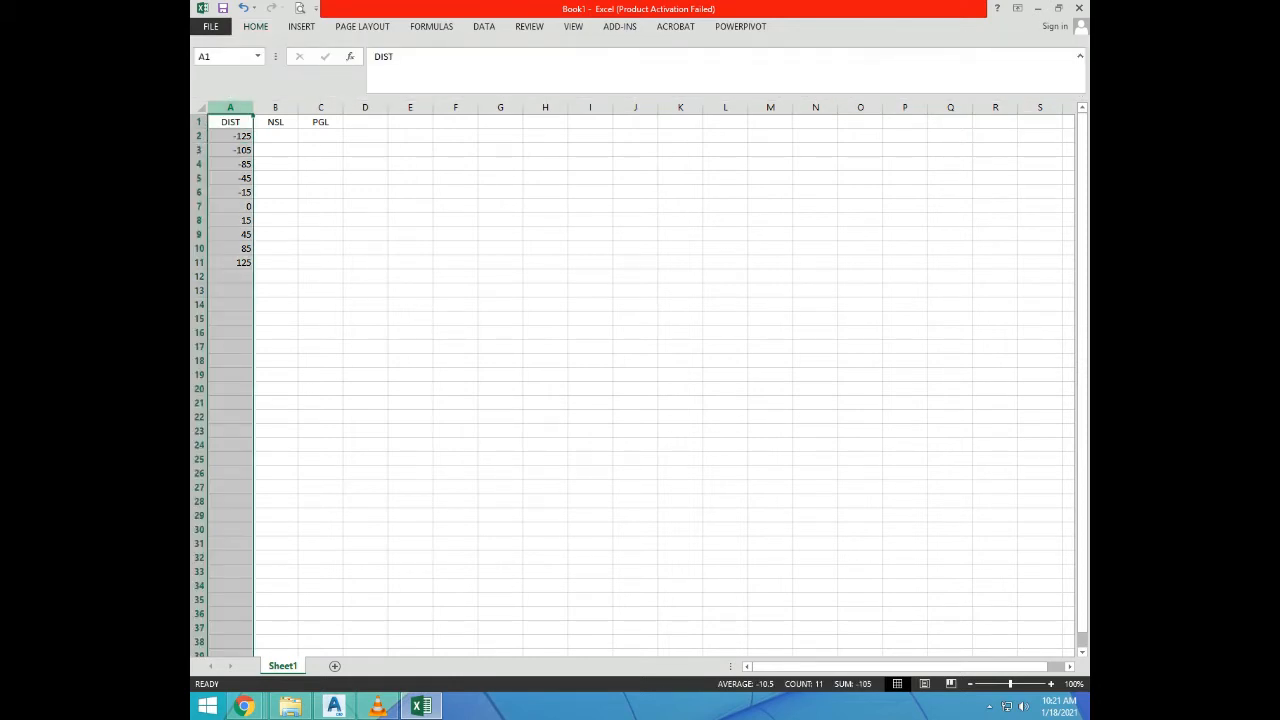
click(256, 26)
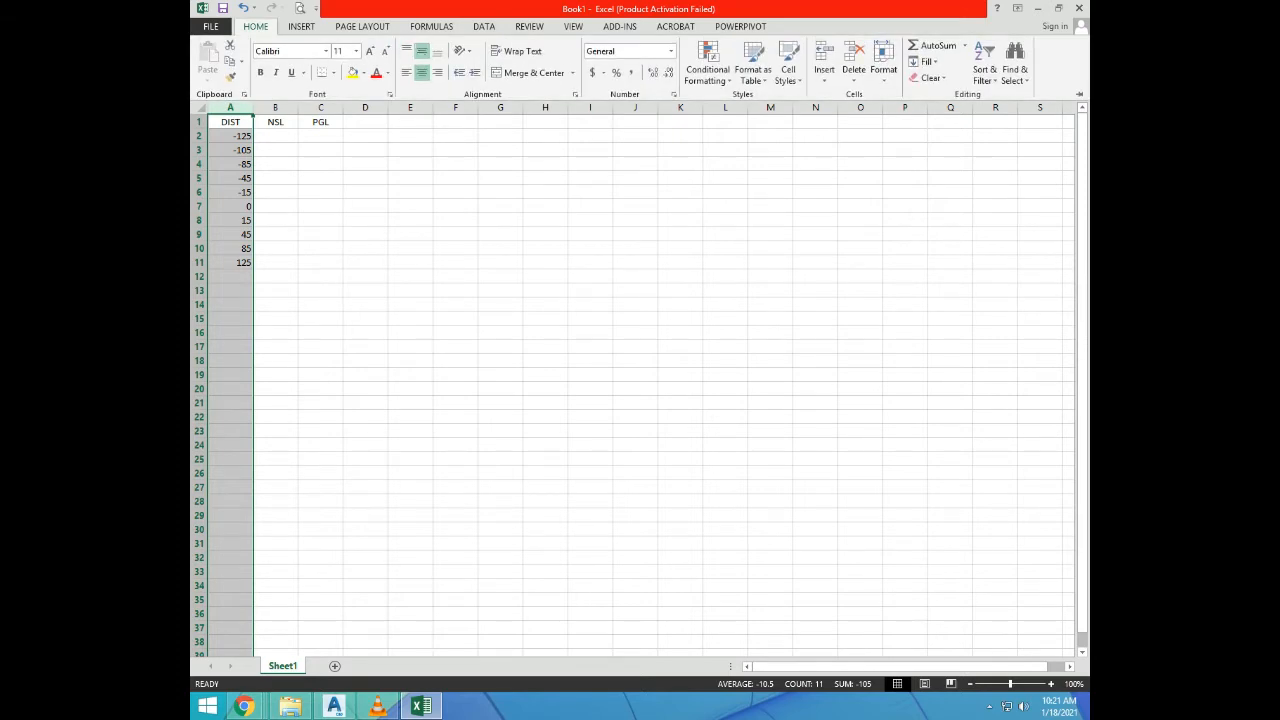
click(422, 72)
click(256, 26)
click(230, 136)
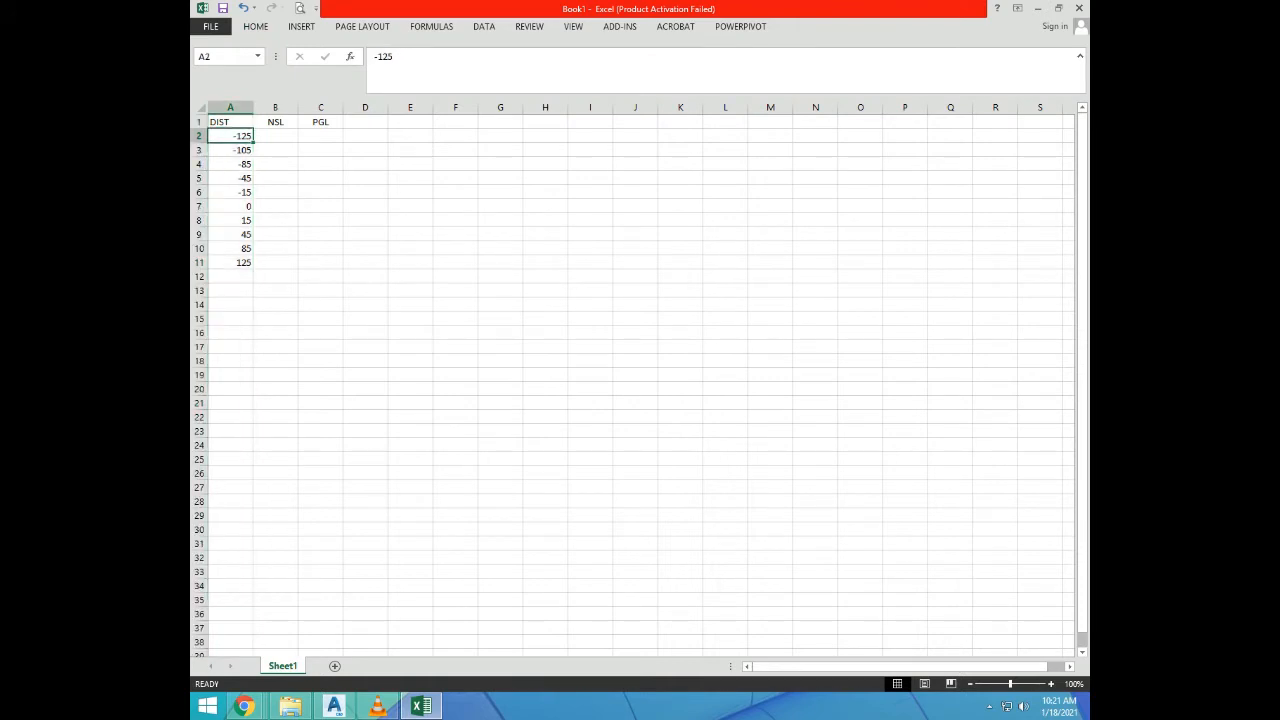
click(230, 107)
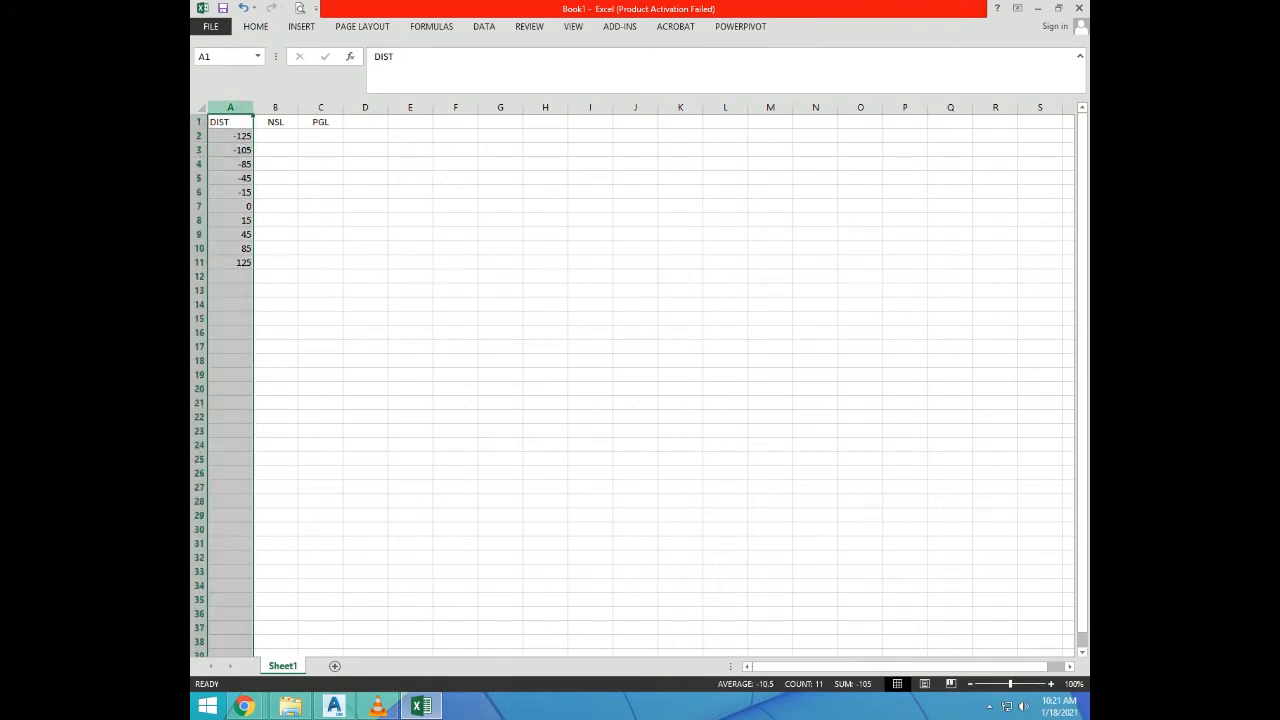
click(275, 262)
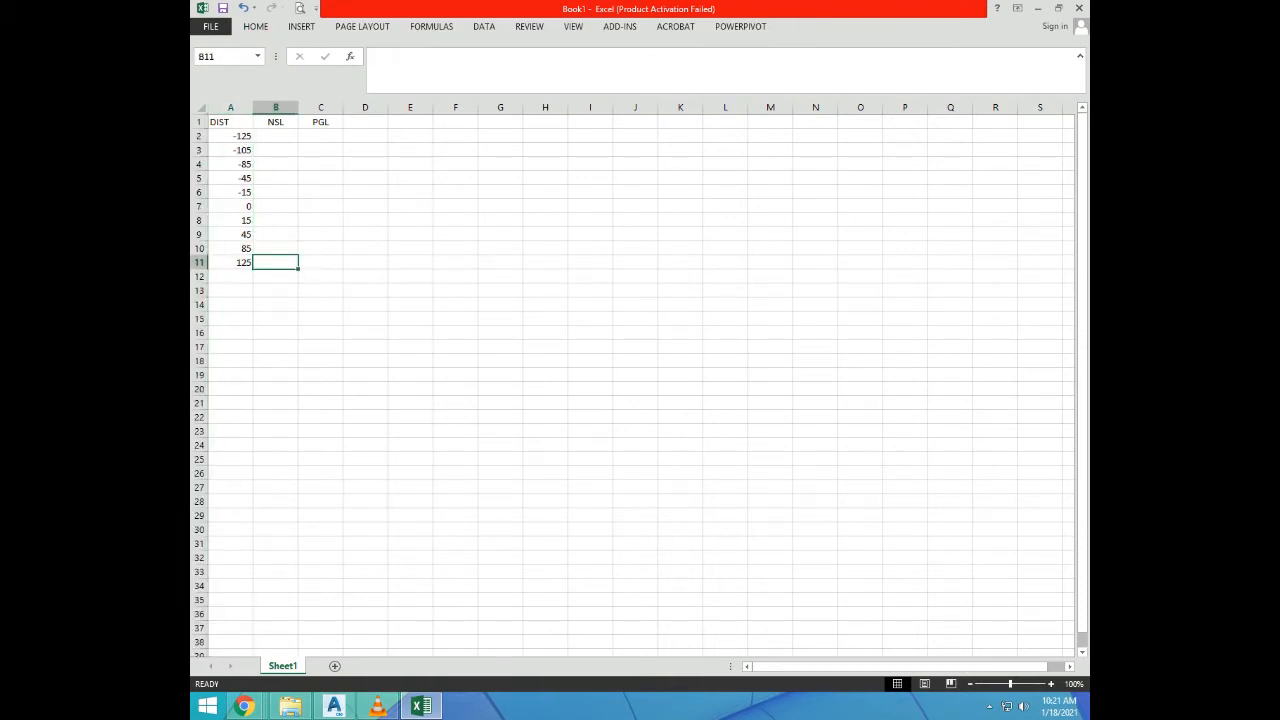
Step: Enter the NSL values 149.5 and 155.16 in cells B2 and B3 for distances -125 and -105
click(275, 136)
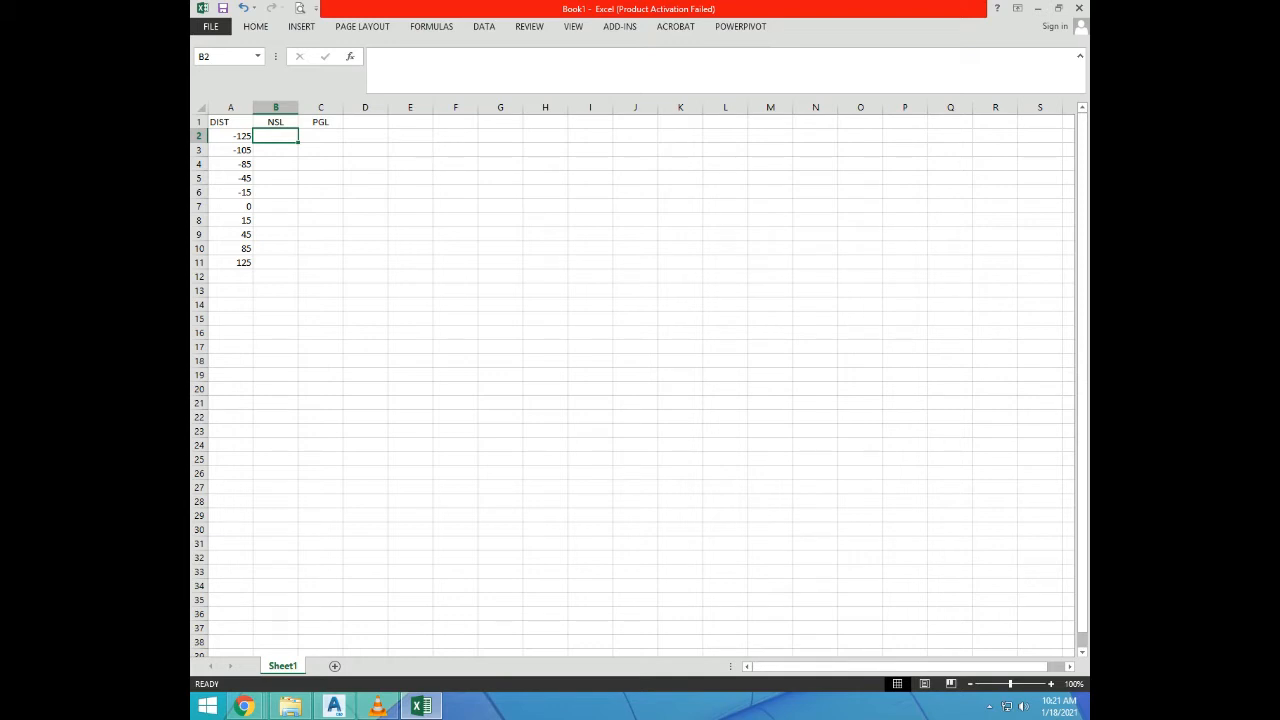
text(149)
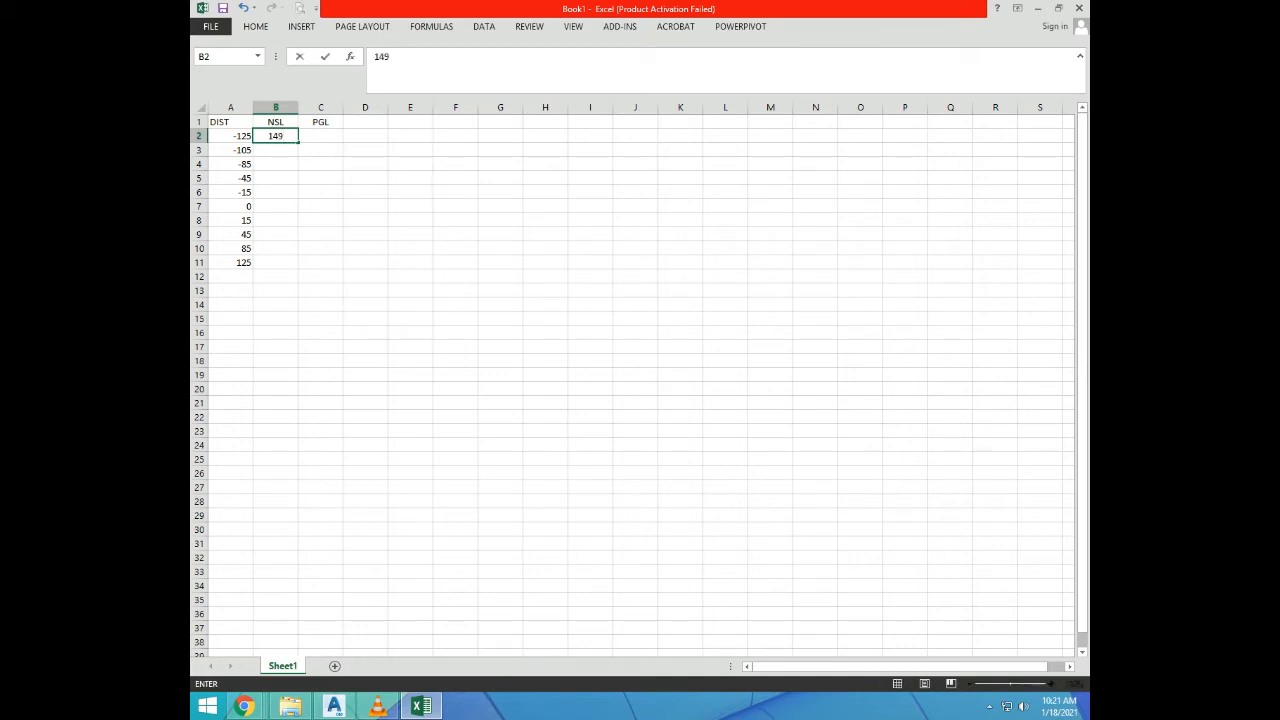
text(.5)
key(Return)
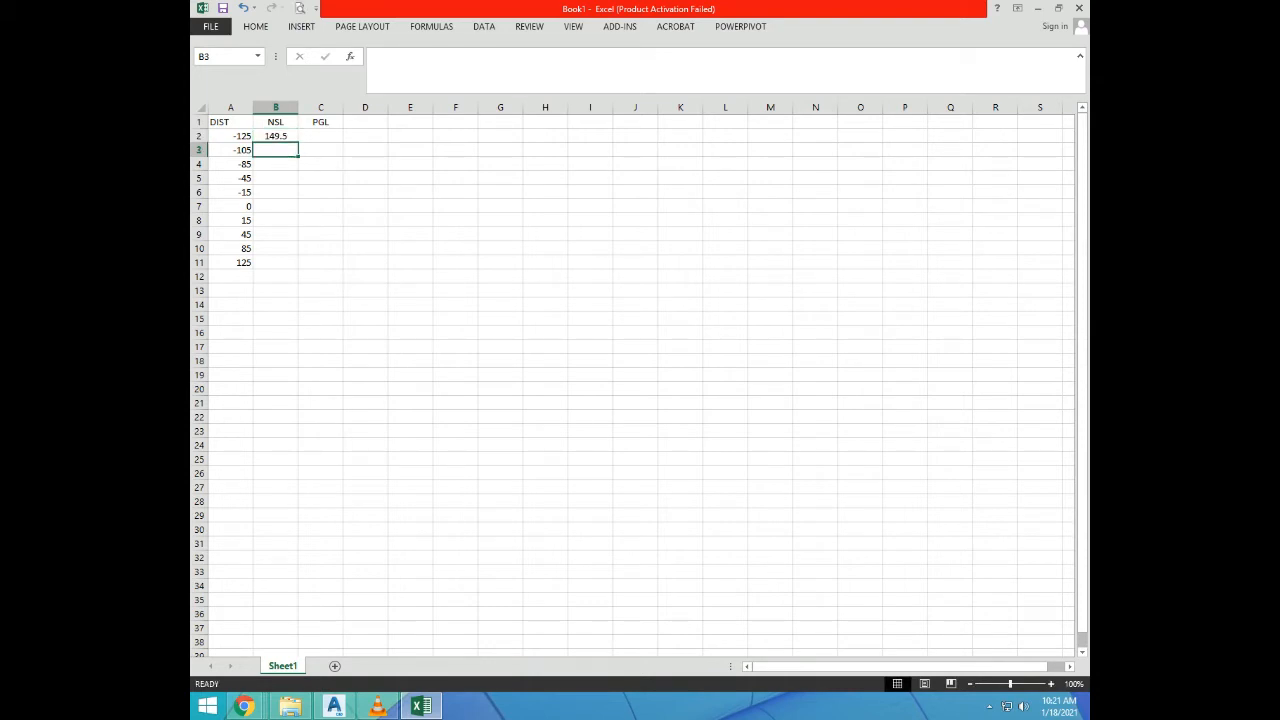
text(155.)
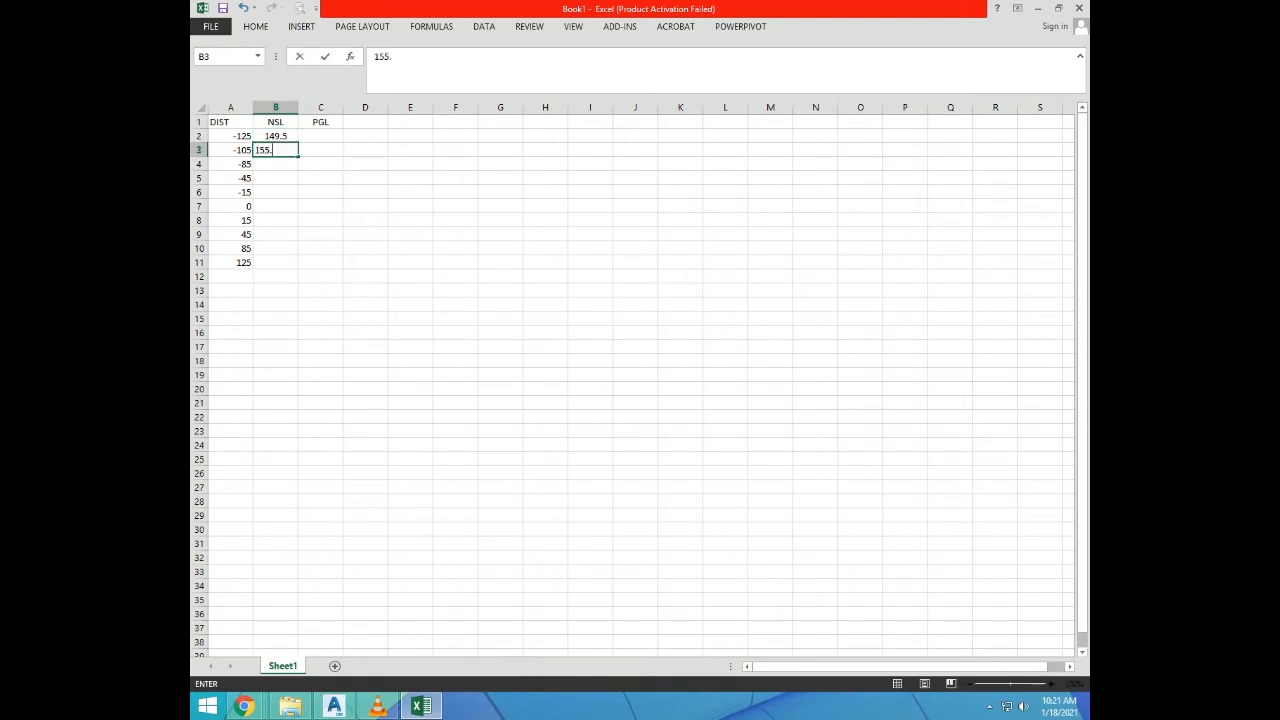
text(16)
key(Return)
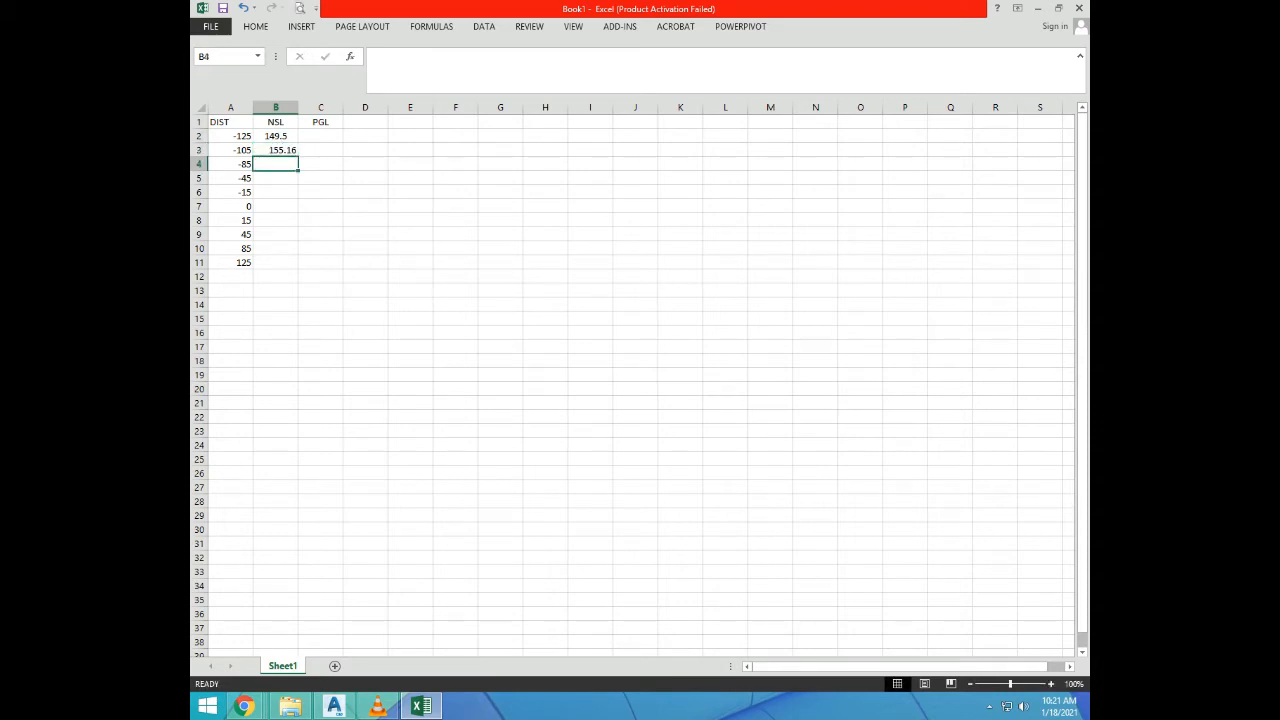
Step: Enter the NSL values 148.11, 153.28 and 153.2 in cells B4 to B6 for distances -85, -45 and -15
text(148)
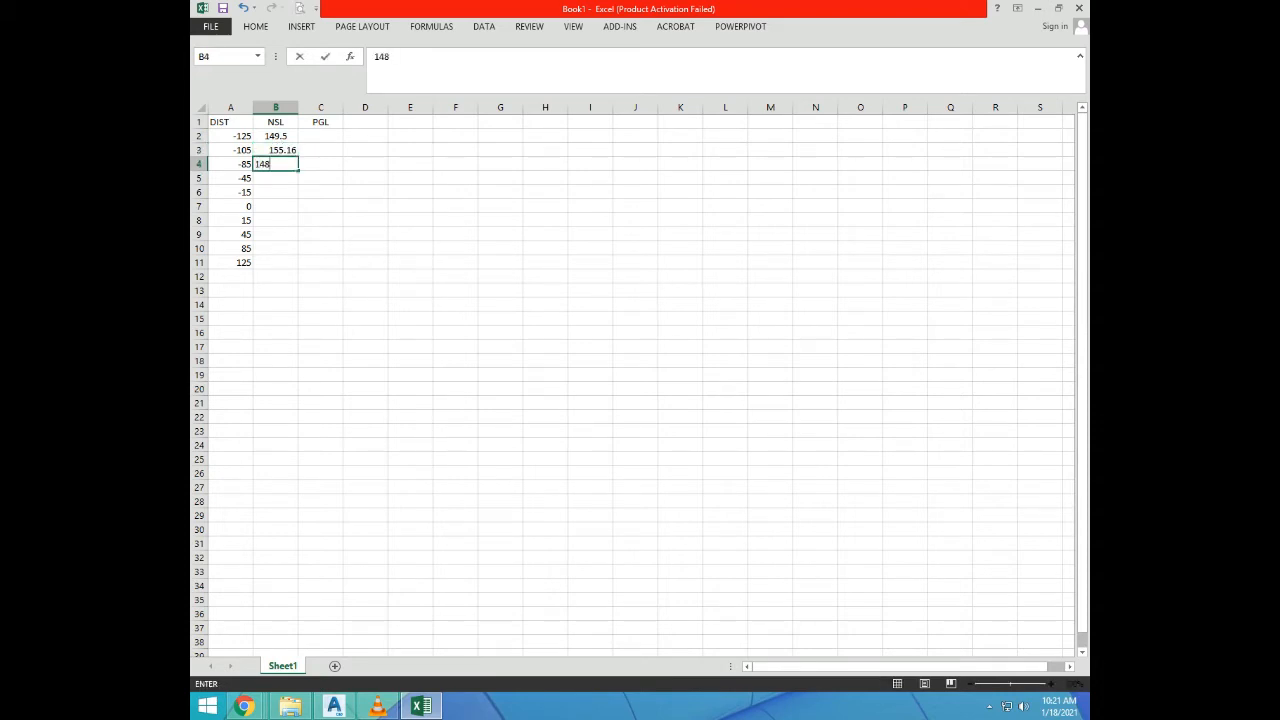
text(.11)
key(Return)
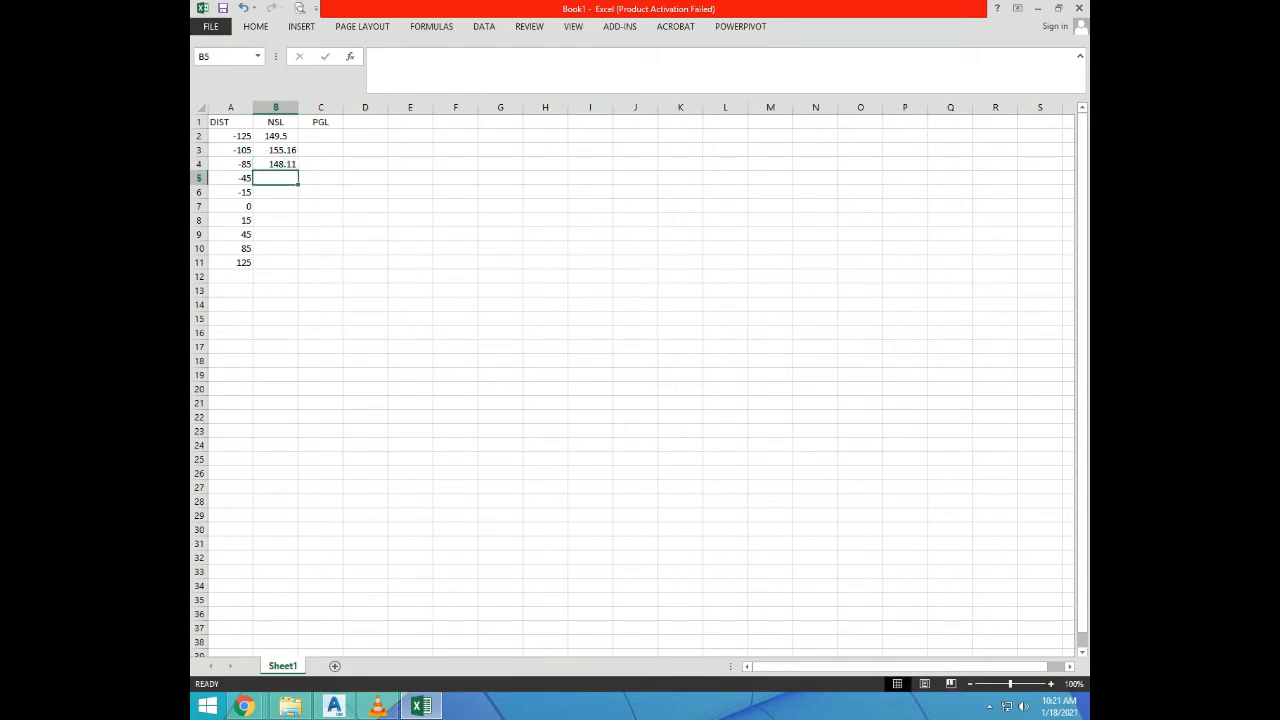
text(153)
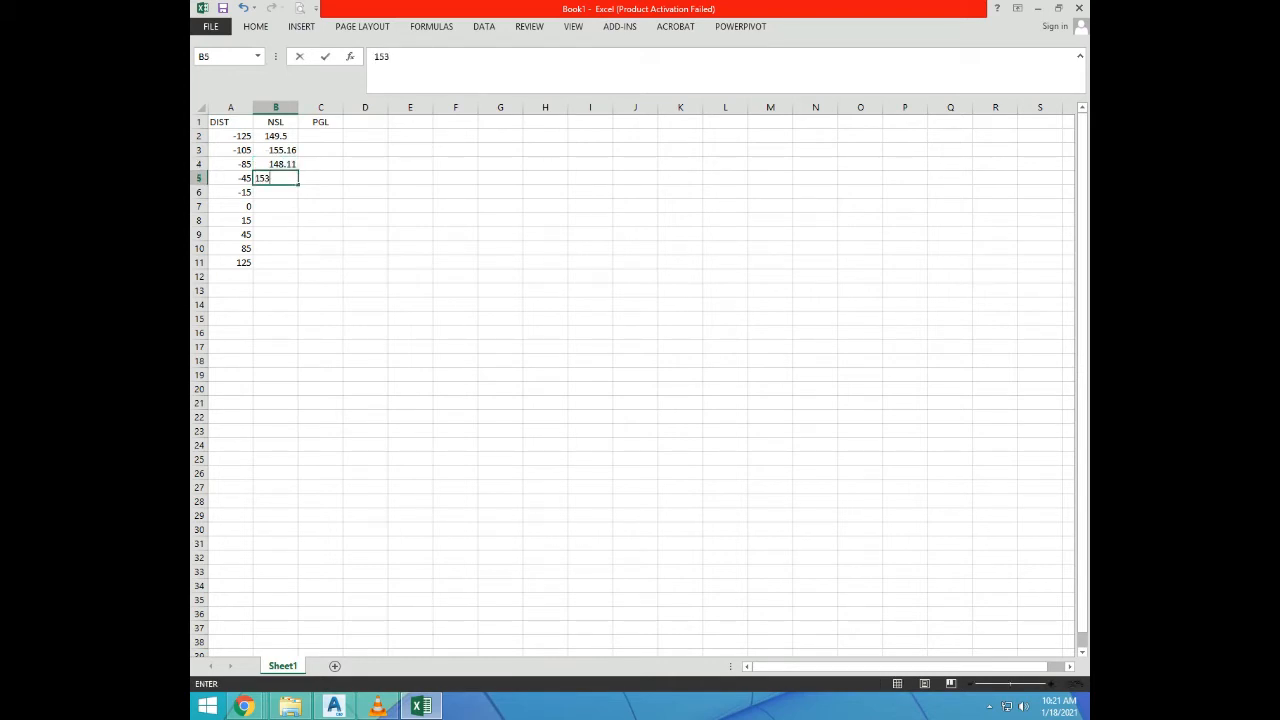
text(.28)
key(Return)
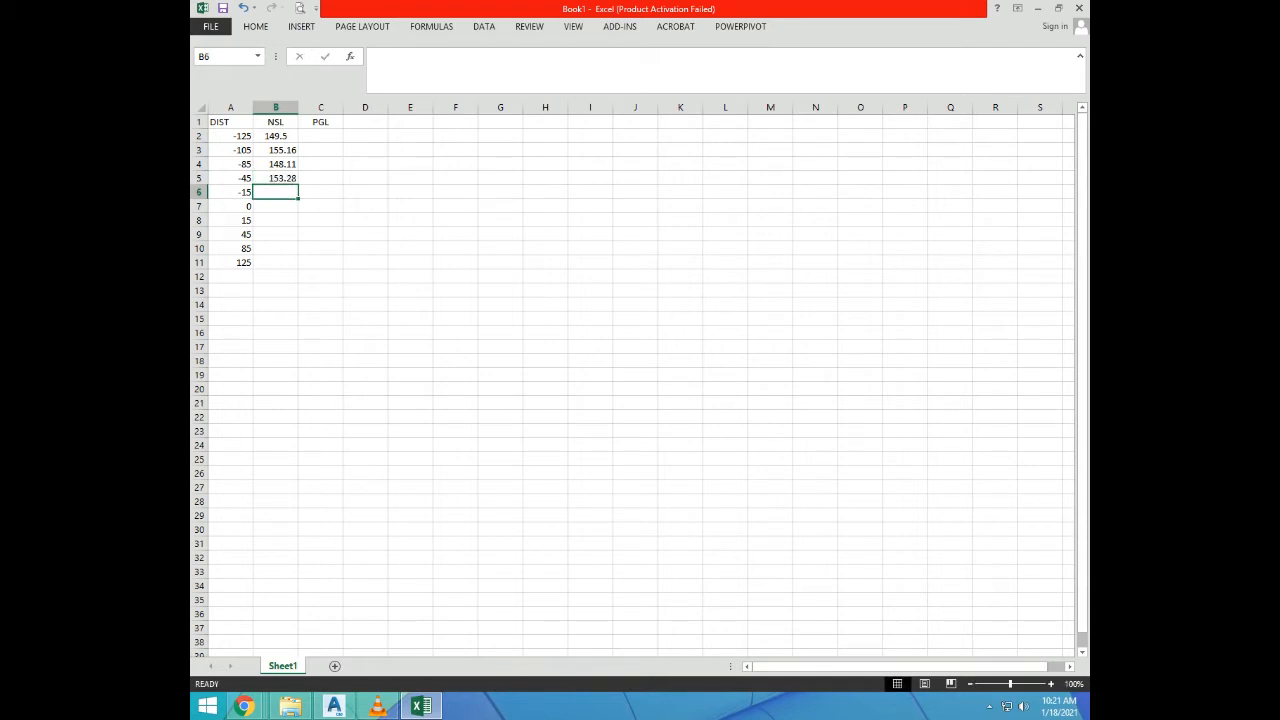
text(153.2)
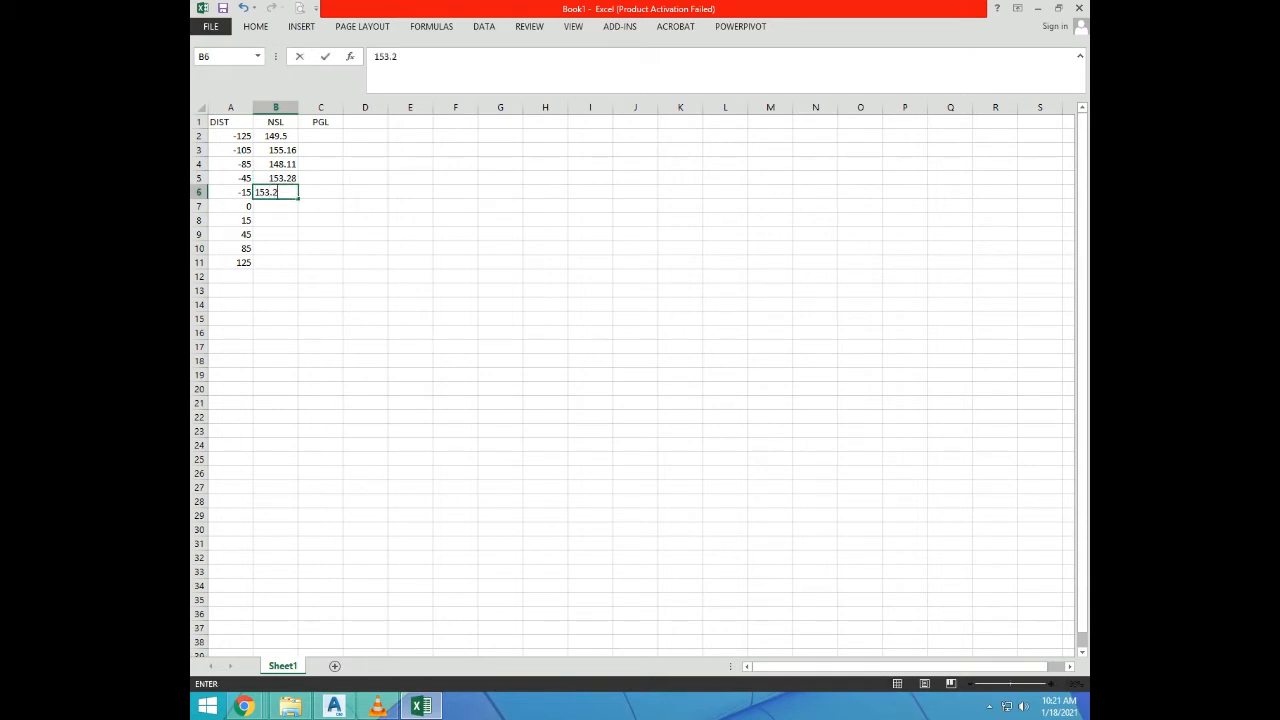
key(Return)
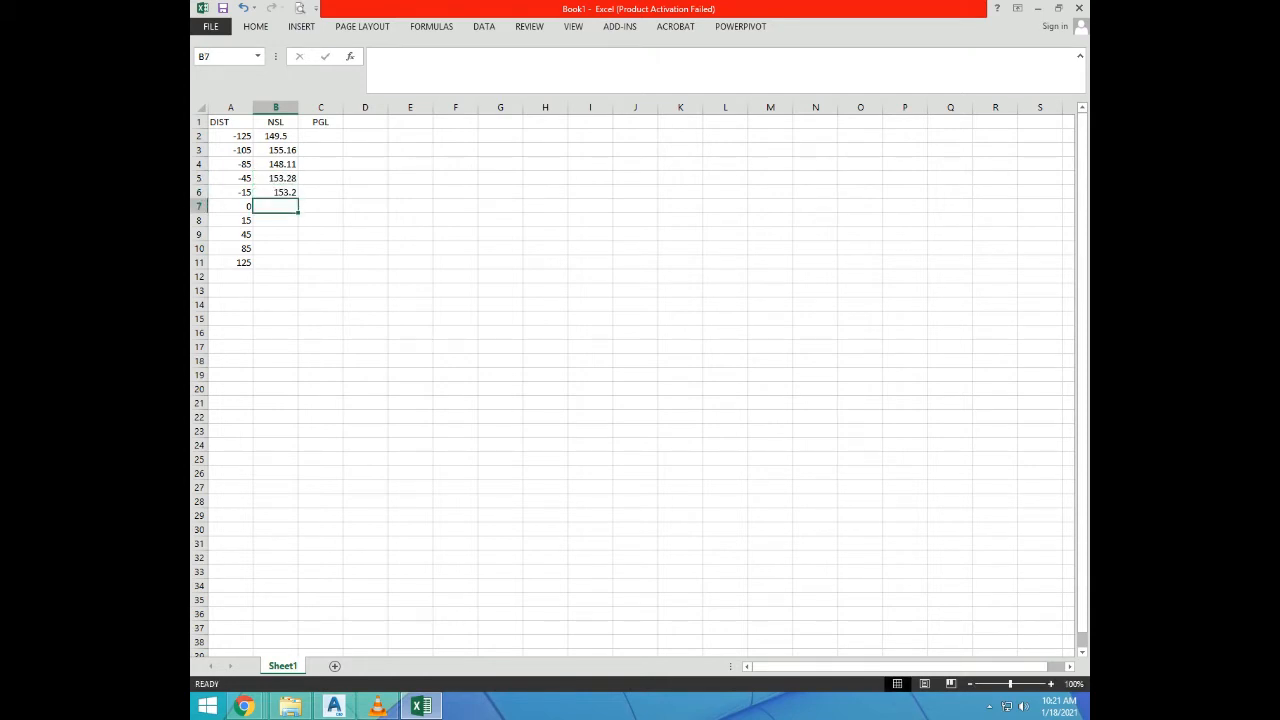
Step: Enter the NSL value 157.6 in cell B7 for distance 0
text(157)
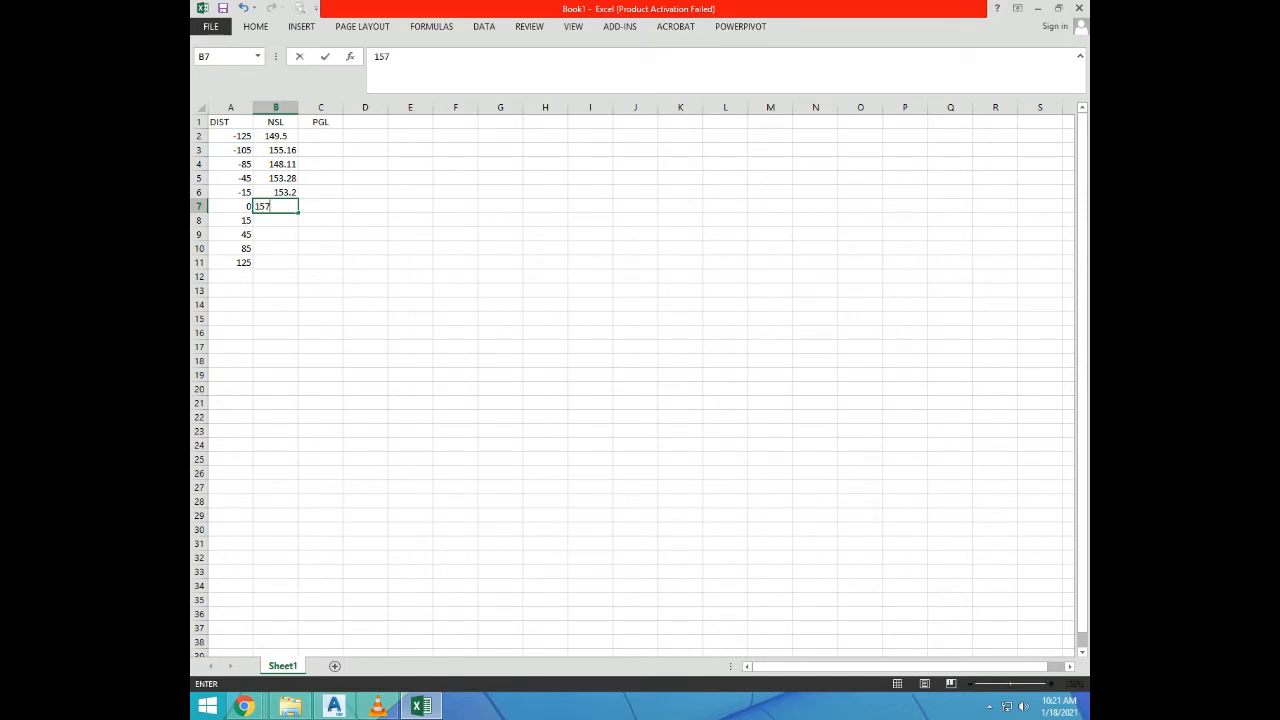
key(Return)
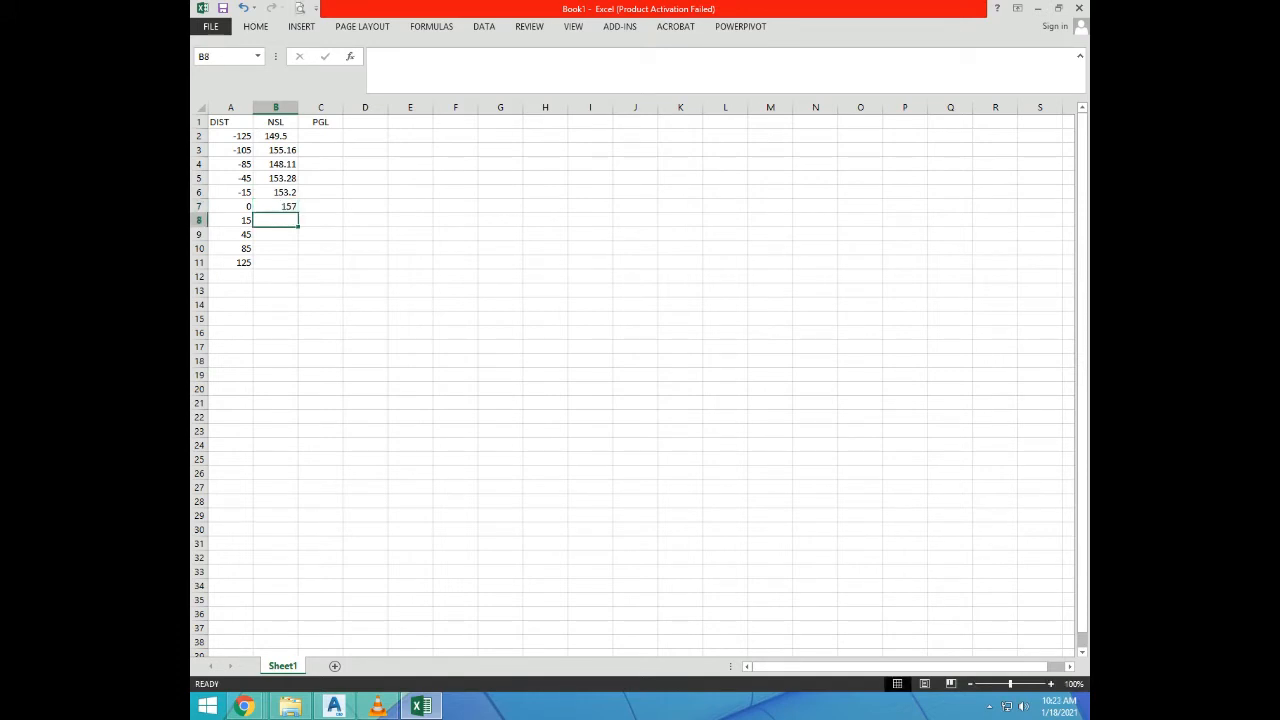
click(275, 206)
text(157)
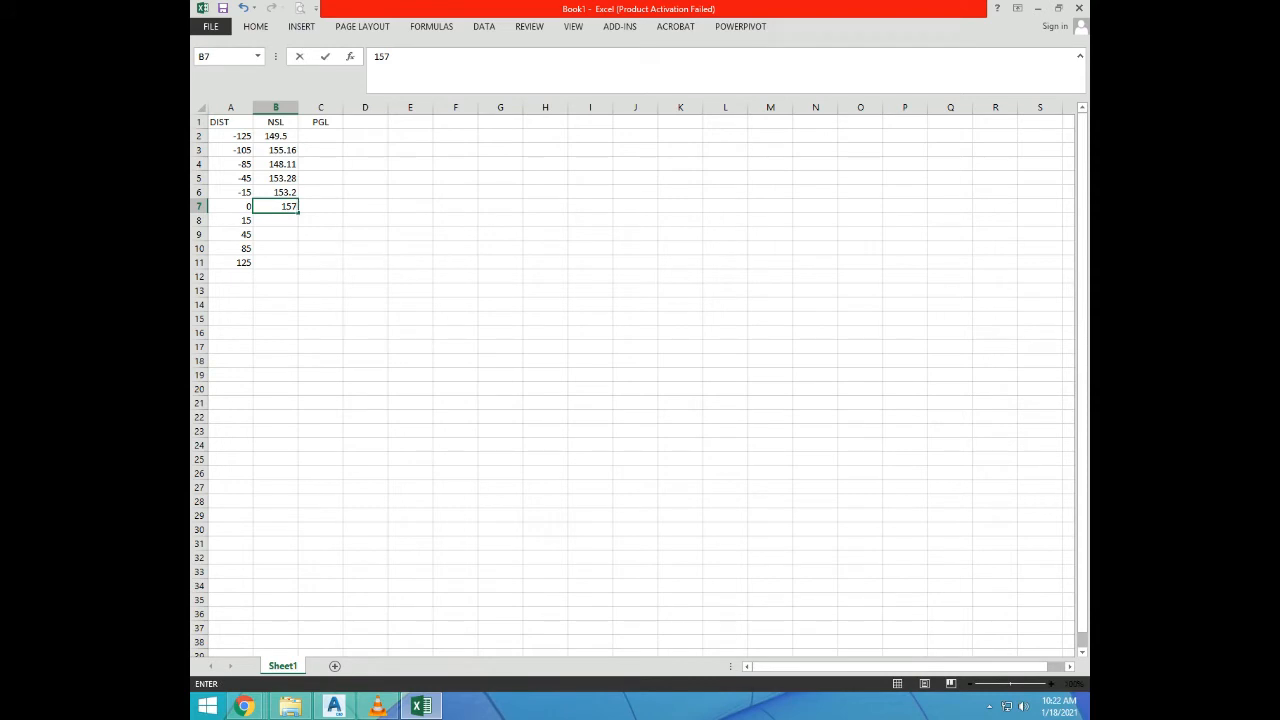
text(.6)
key(Return)
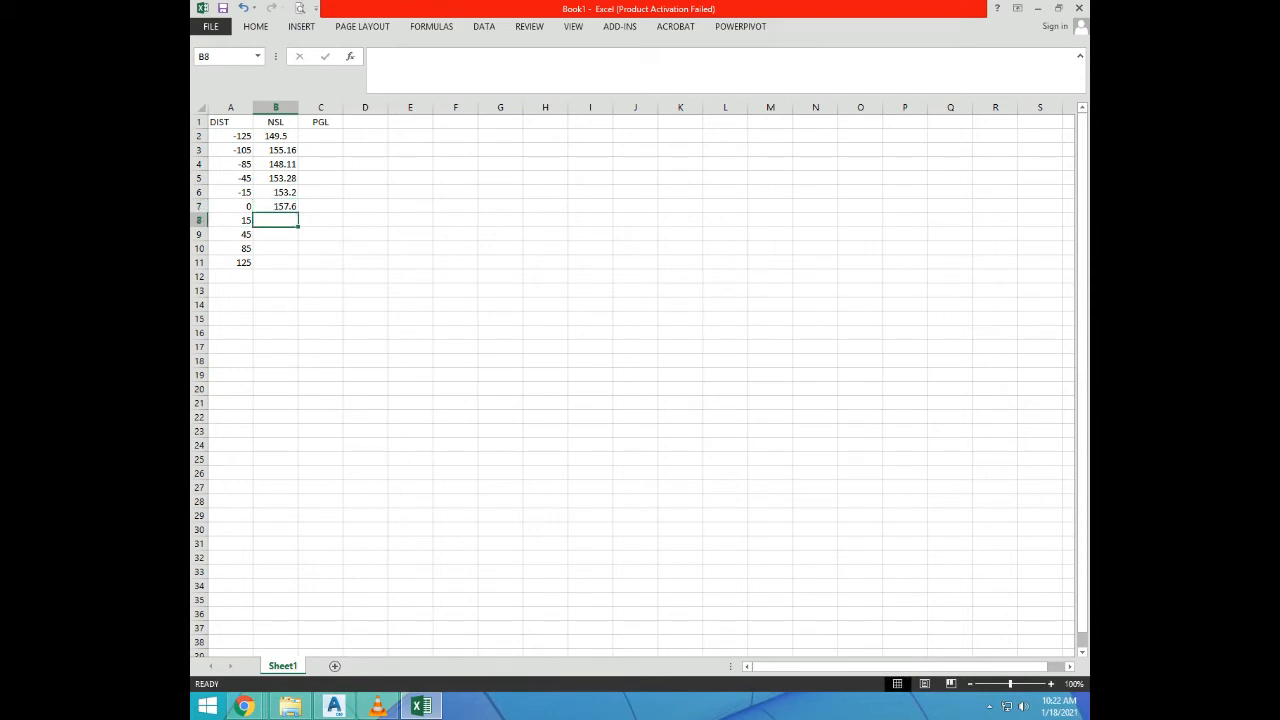
Step: Enter the NSL values 155.51 and 160.35 in cells B8 and B9 for distances 15 and 45
text(15)
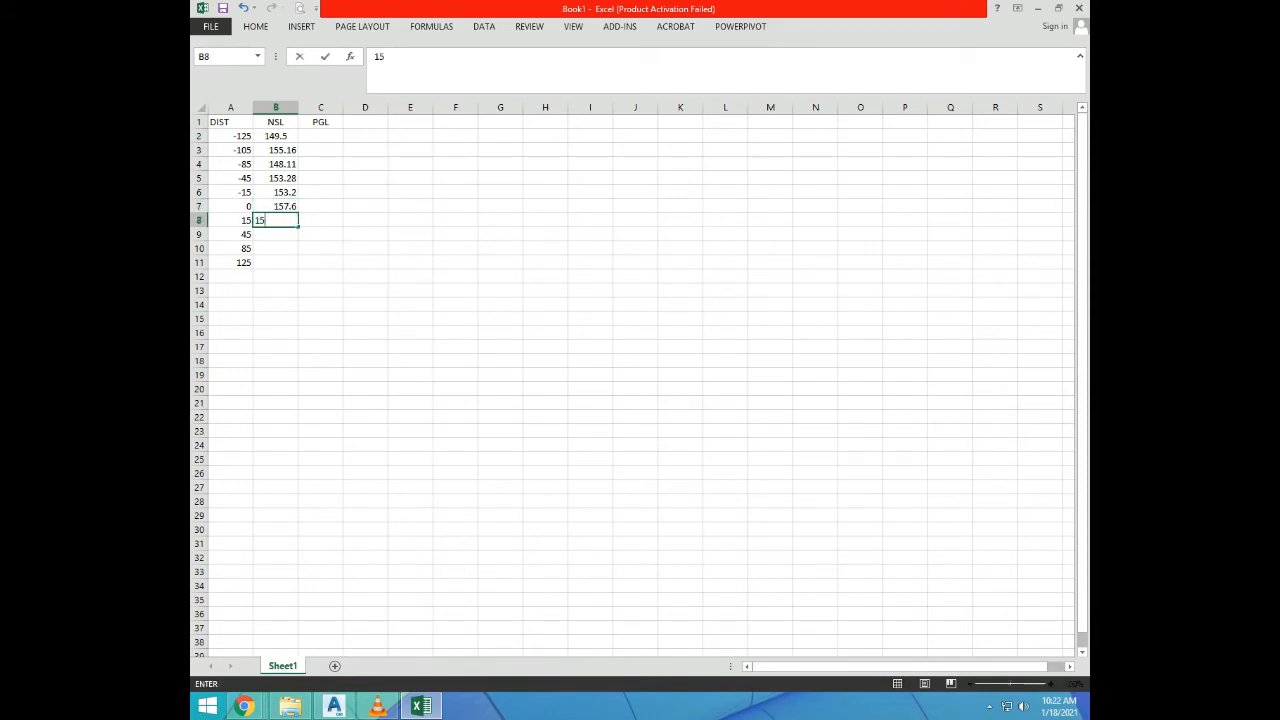
text(5.51)
key(Return)
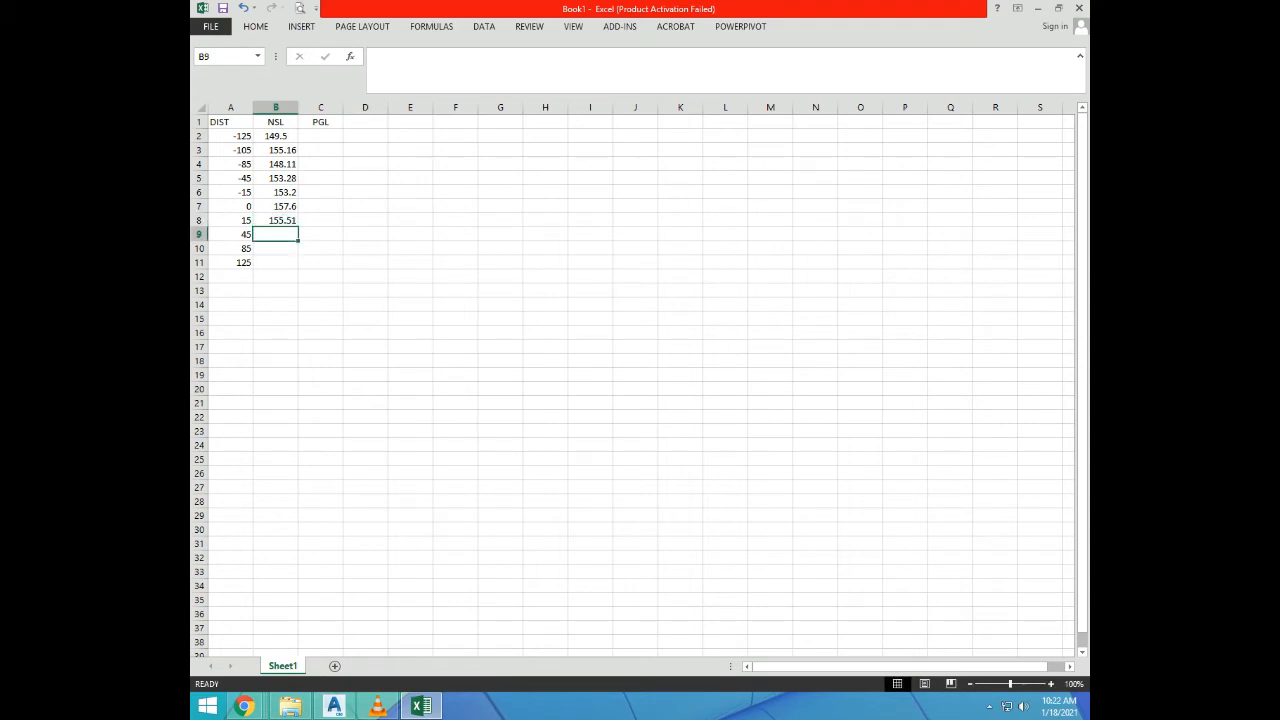
text(160.35)
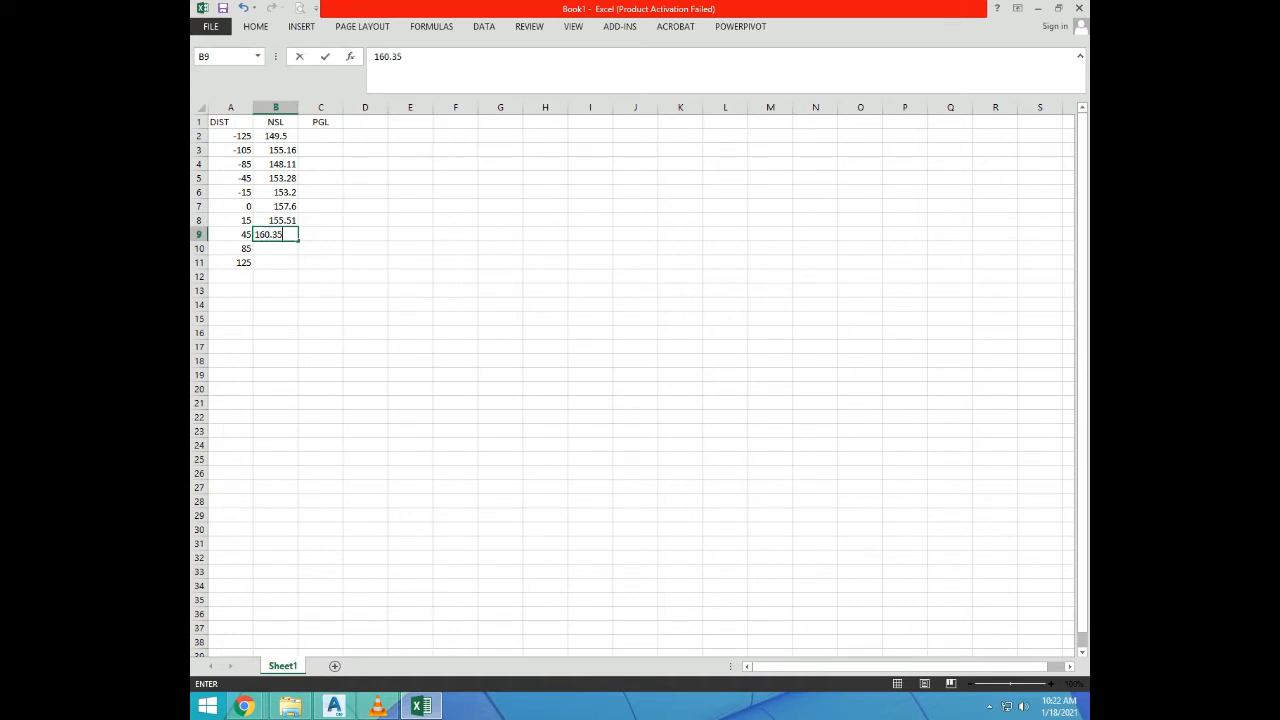
key(Return)
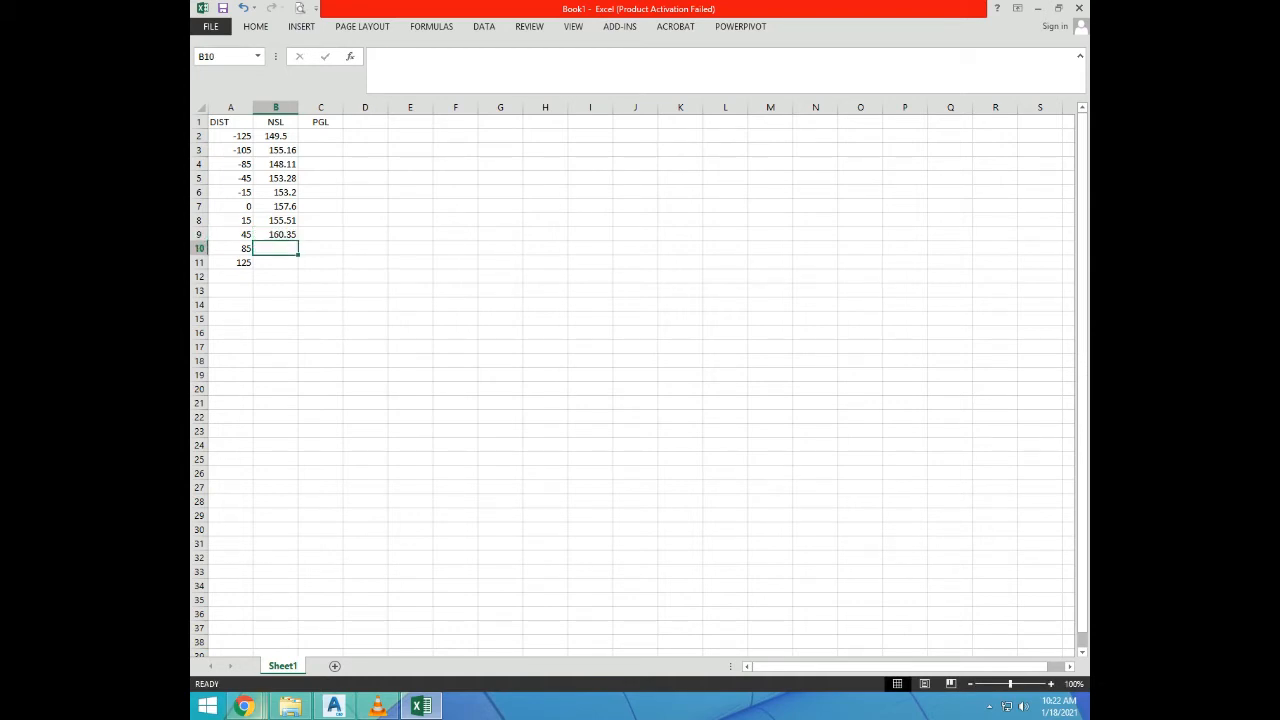
click(377, 706)
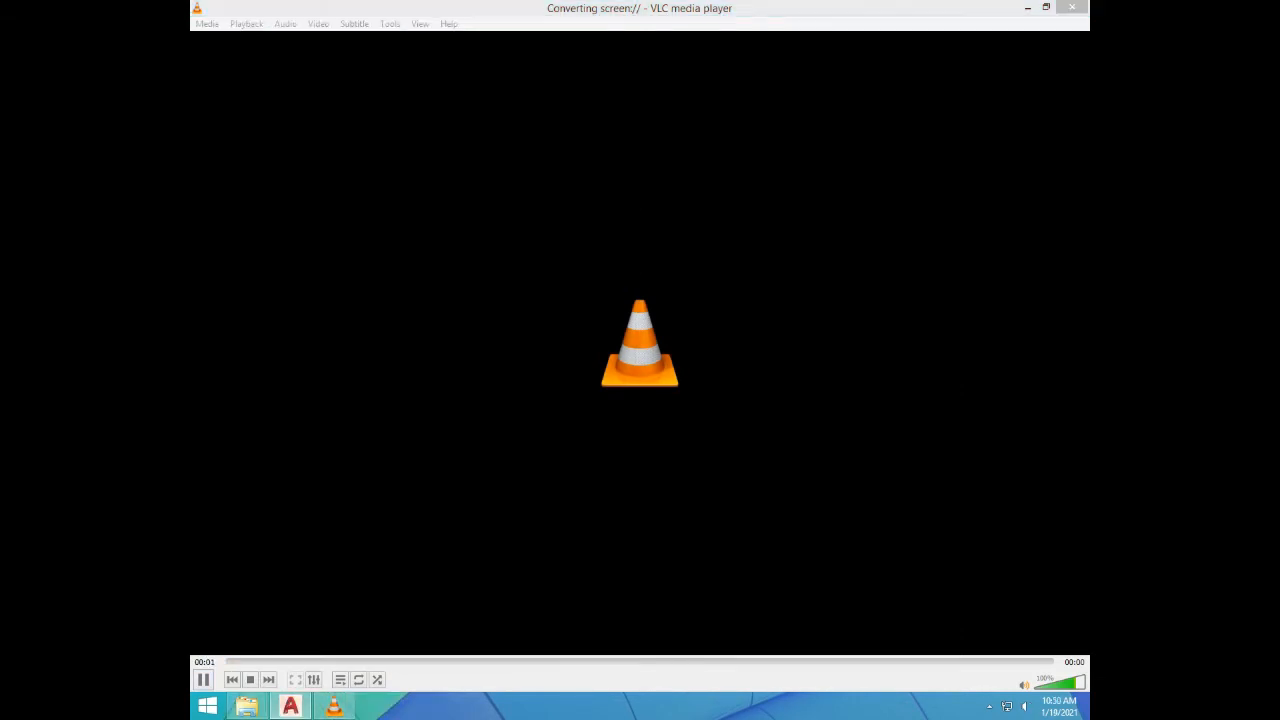
Step: Switch to Excel 2013, create a blank workbook and dismiss the Office activation notice
click(1027, 7)
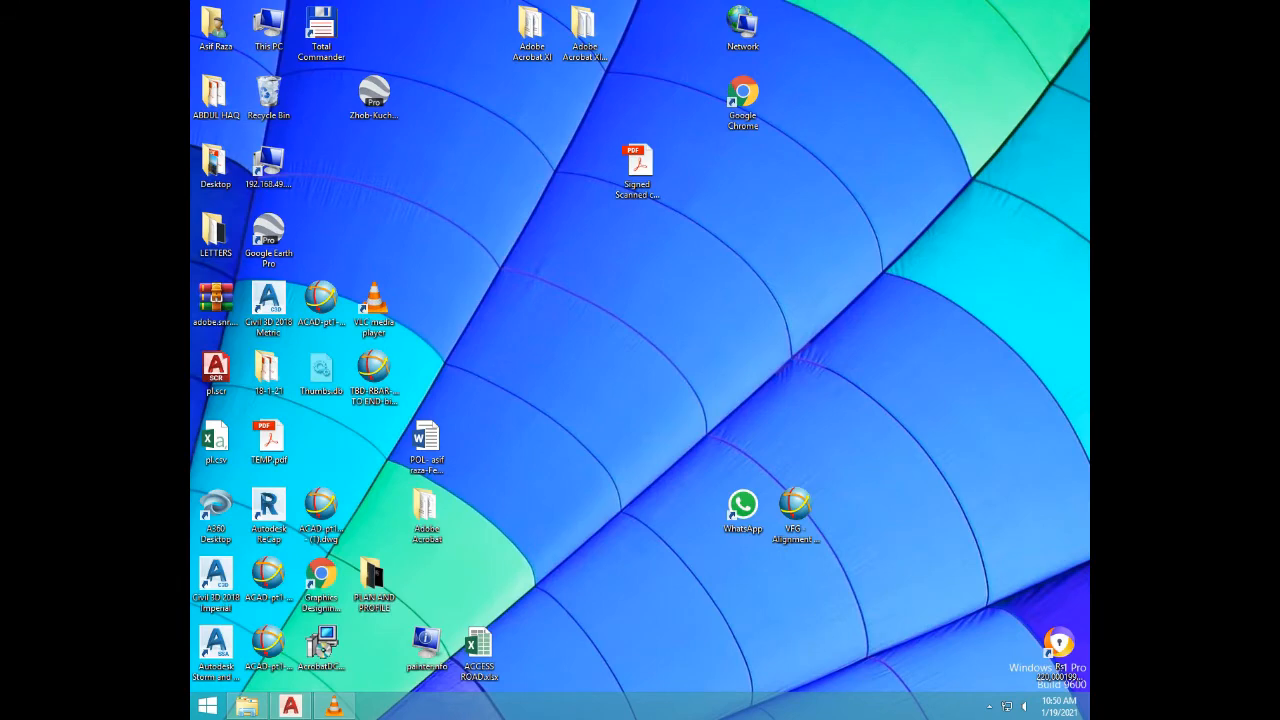
click(207, 706)
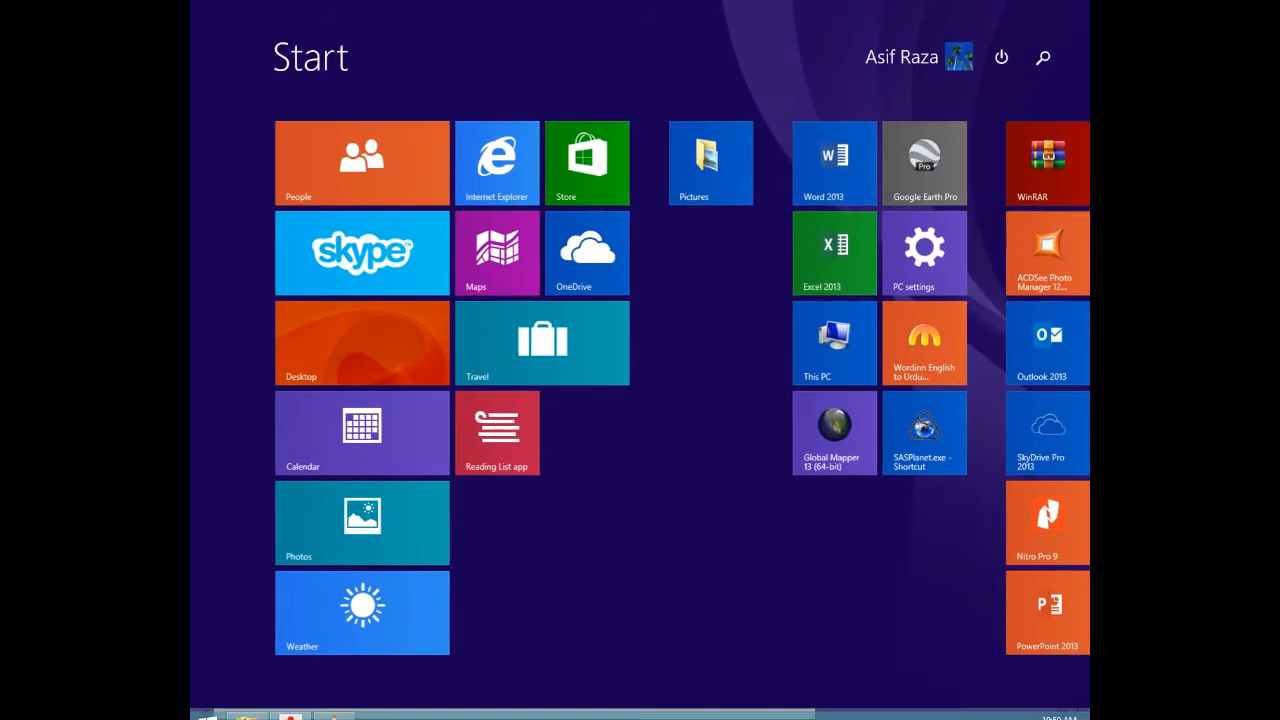
click(834, 252)
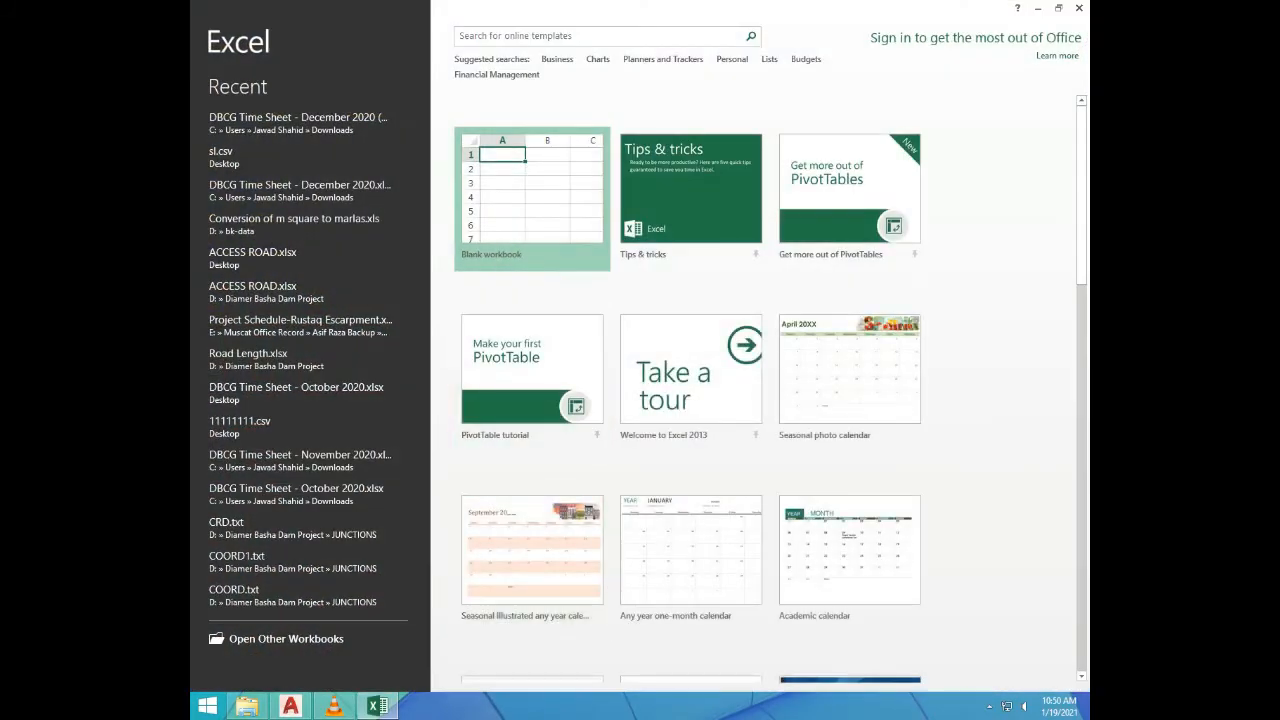
click(545, 191)
click(545, 191)
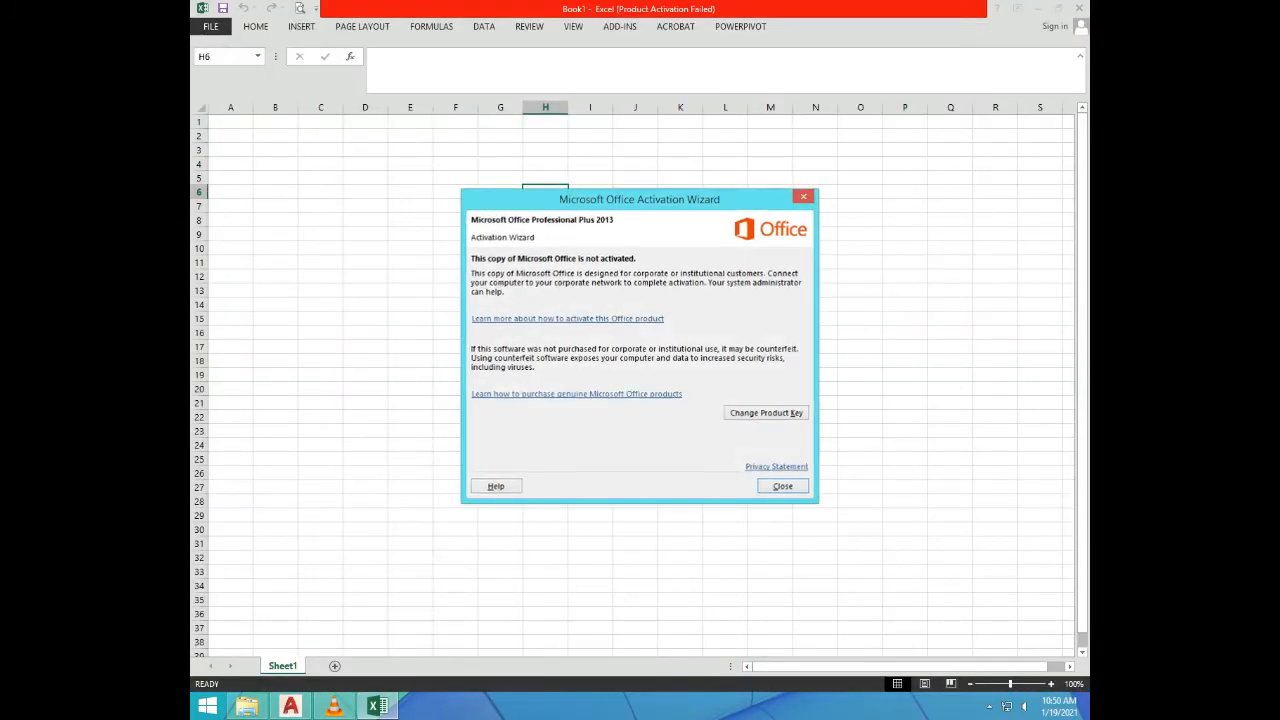
key(Escape)
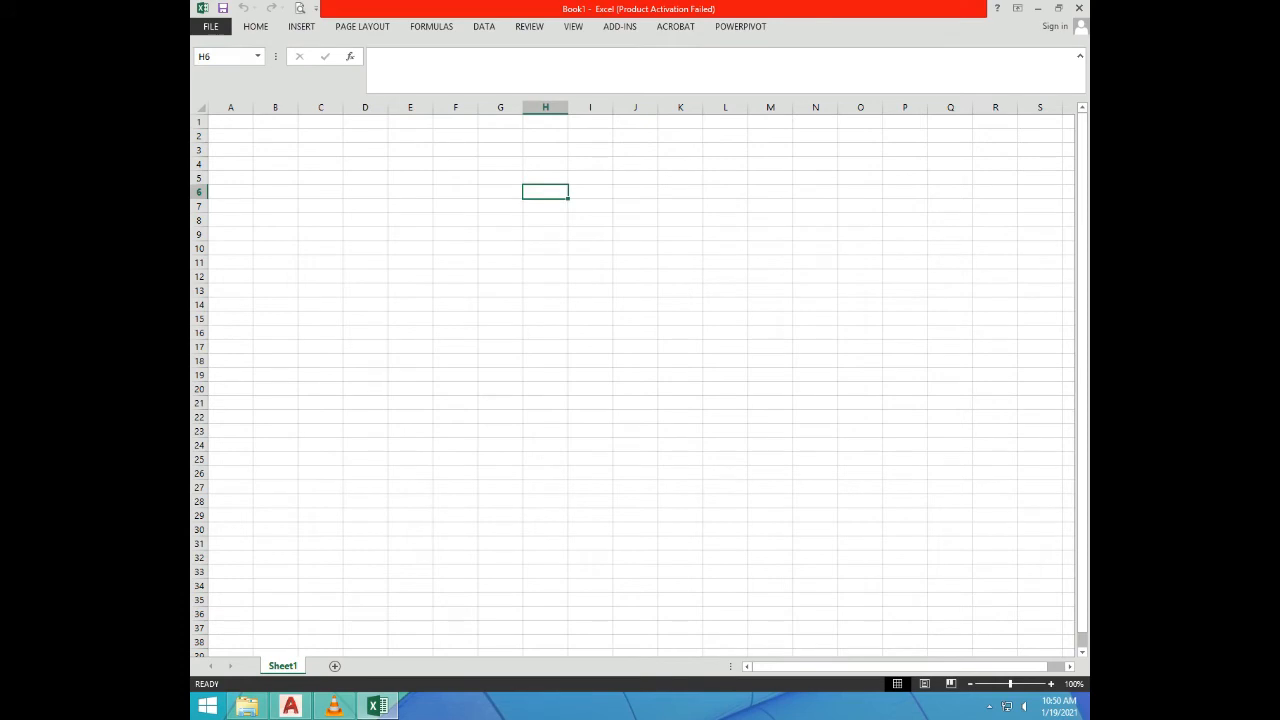
Step: Enter the distances -125, -105 and -85 in cells A2 to A4
click(230, 135)
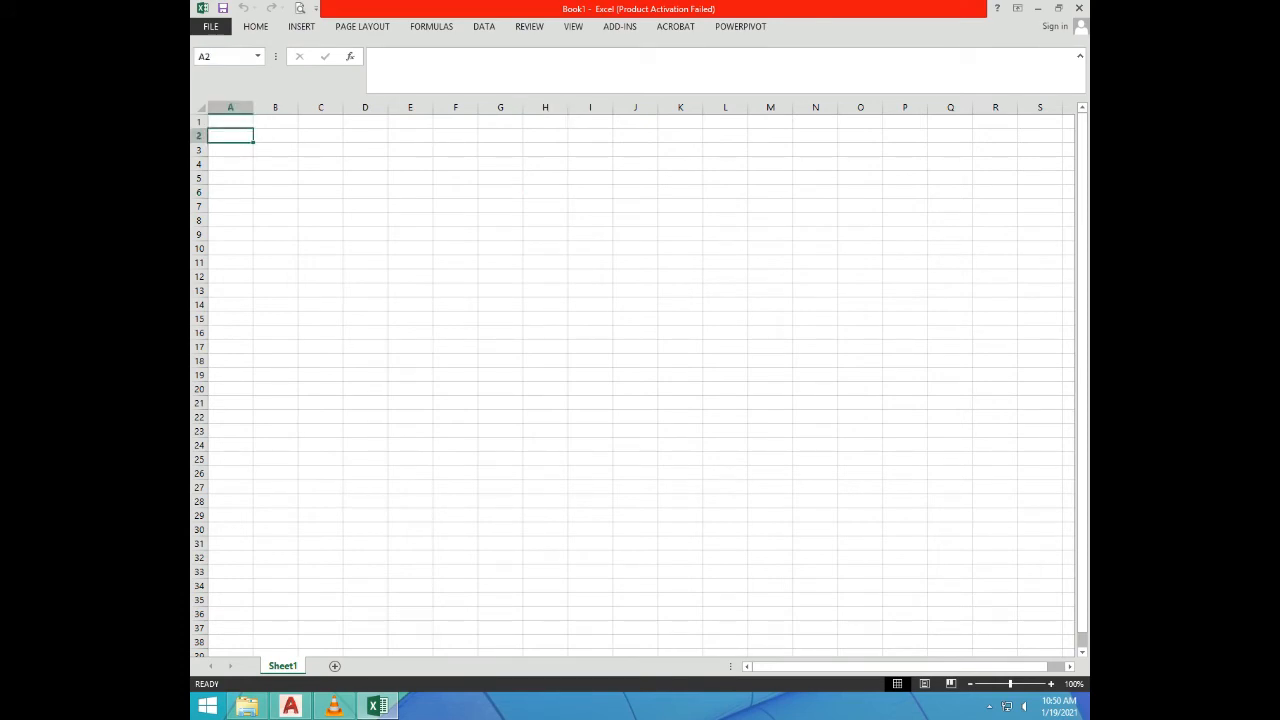
text(-125)
key(ctrl+Return)
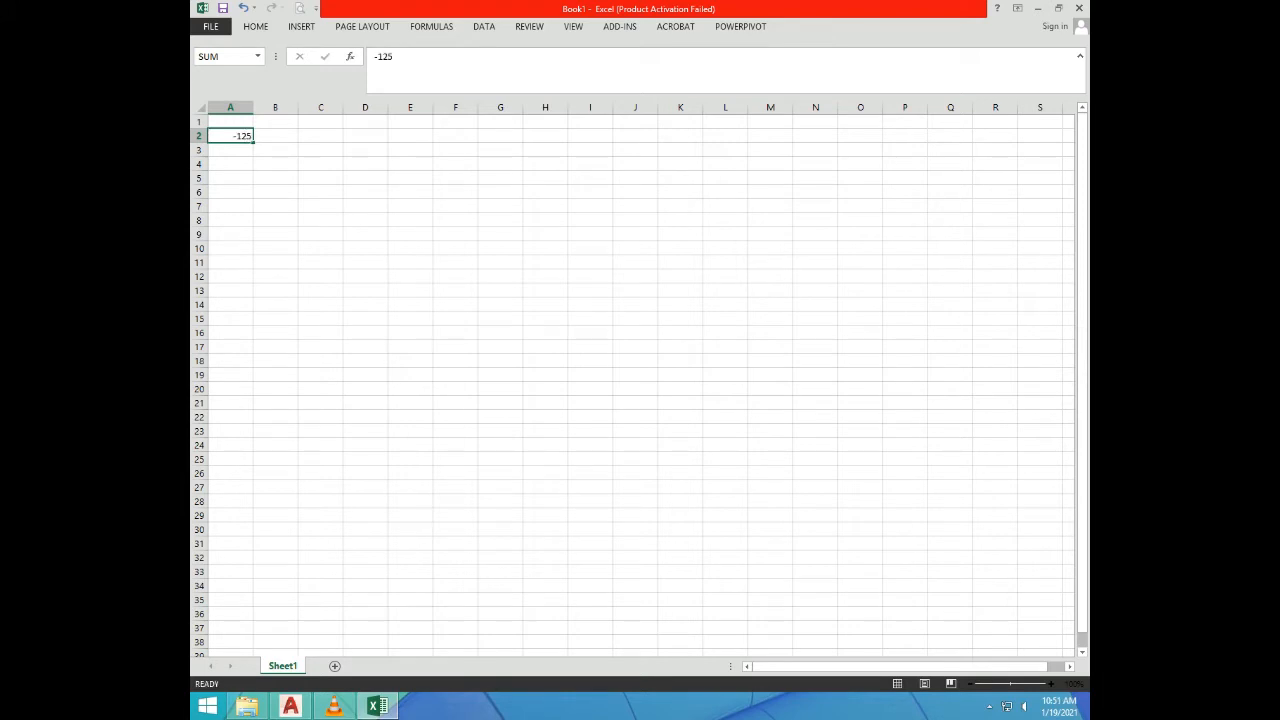
key(Return)
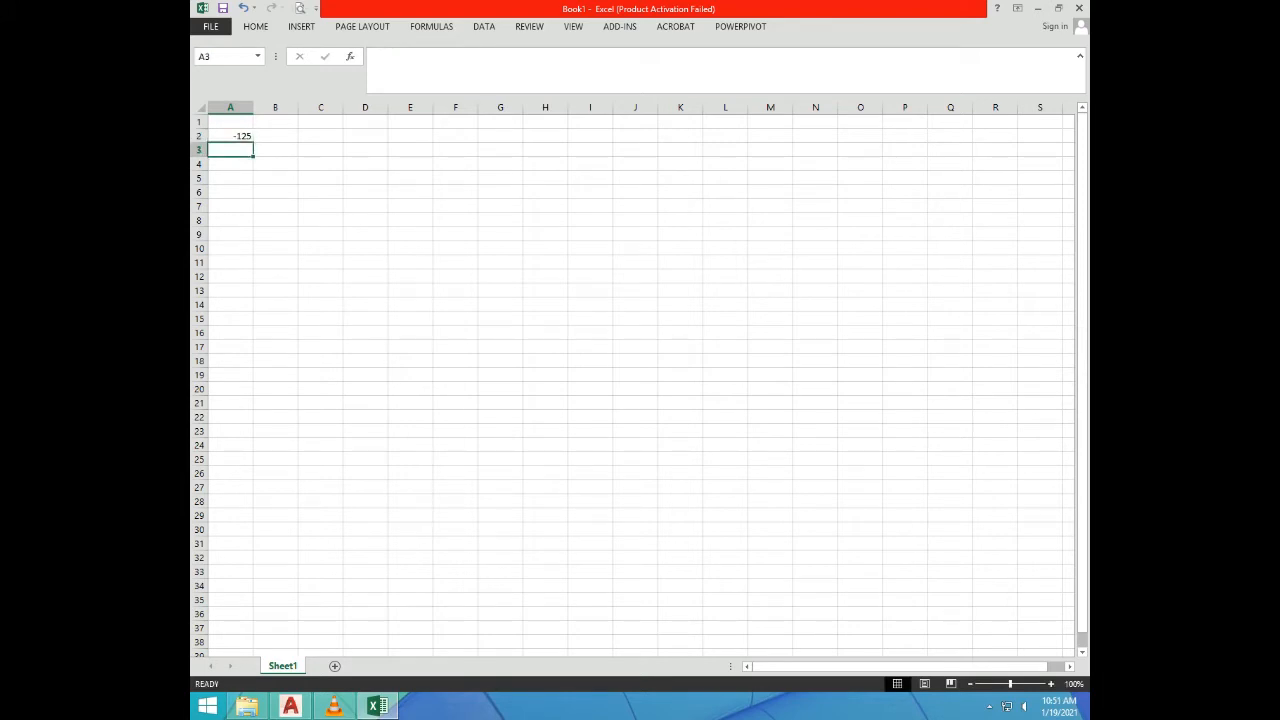
text(-105)
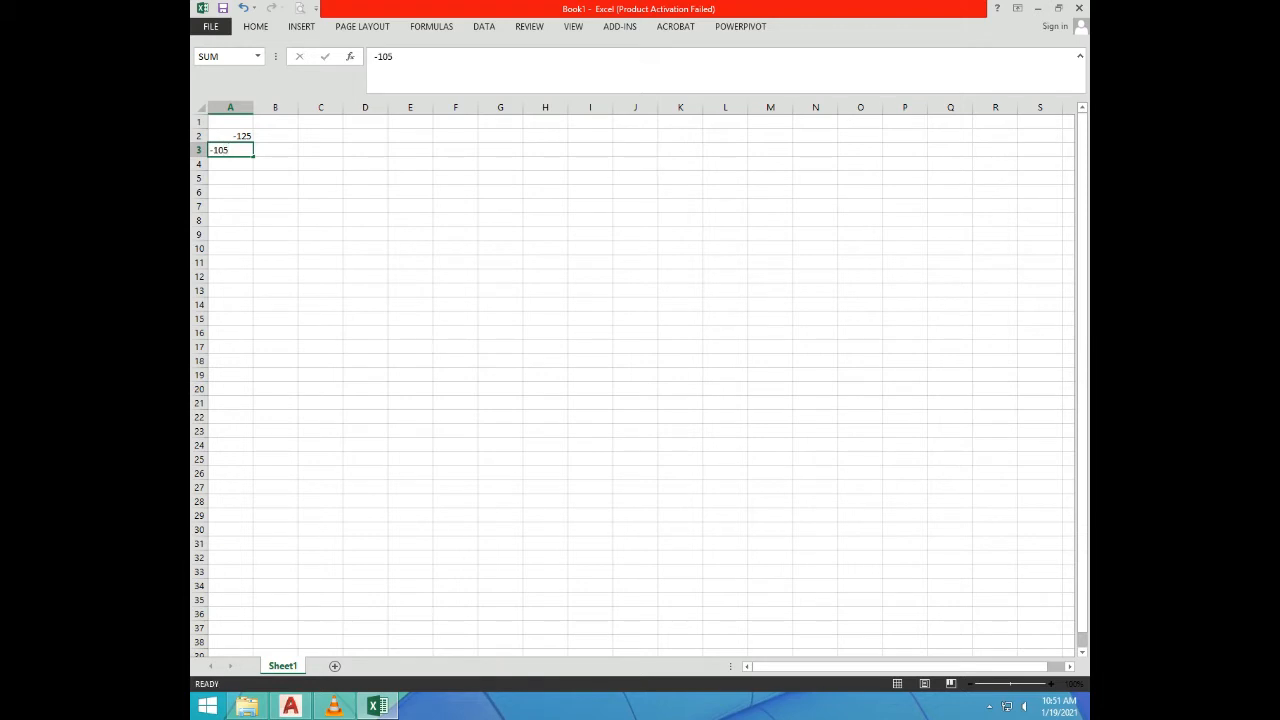
key(Return)
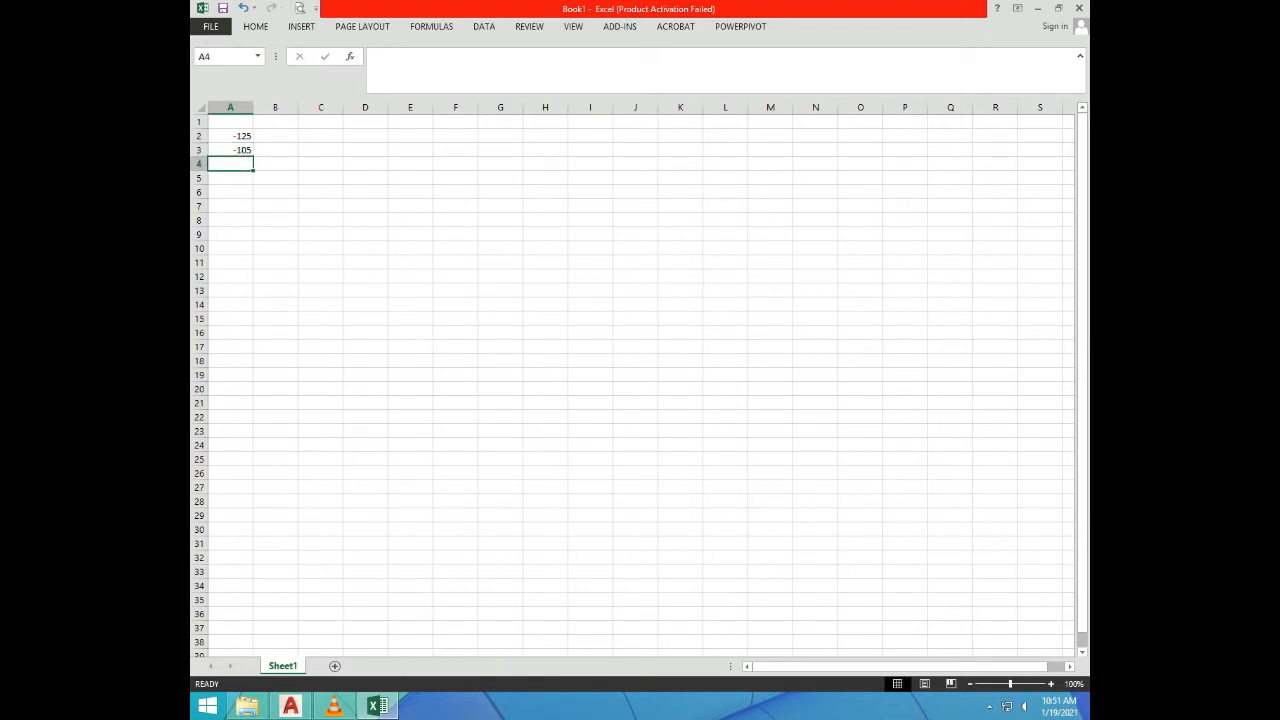
text(-85)
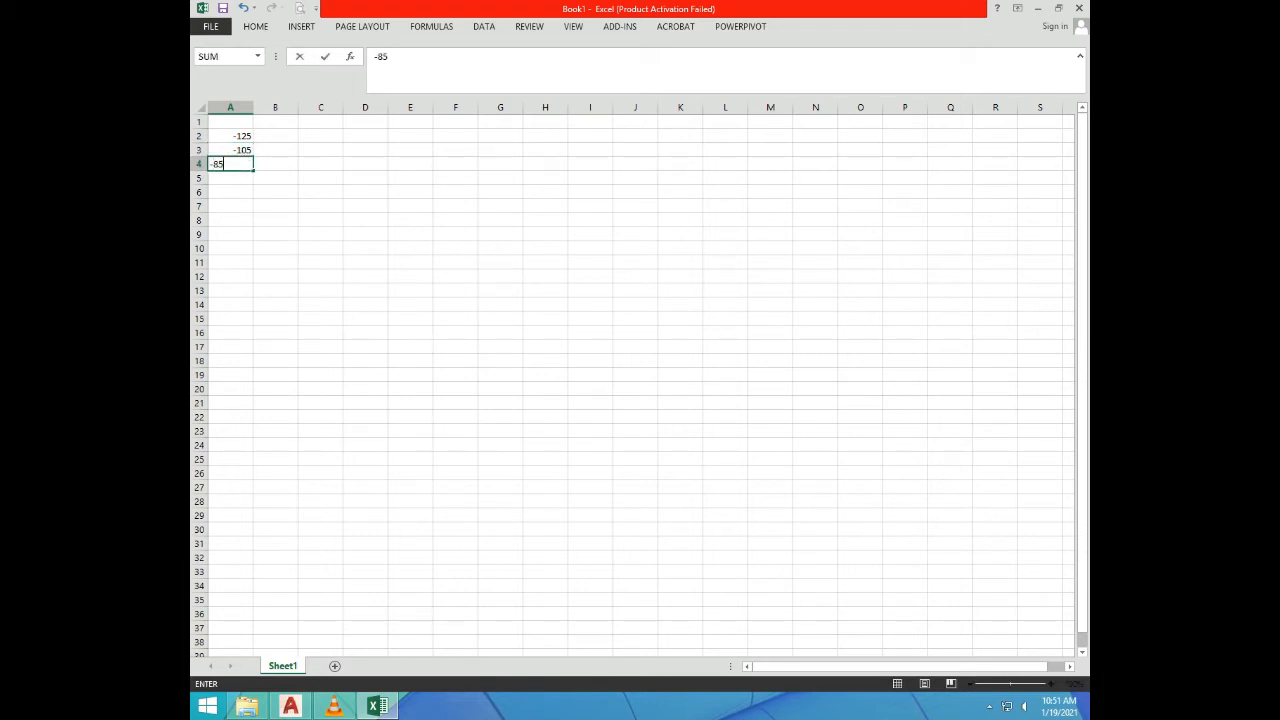
key(Return)
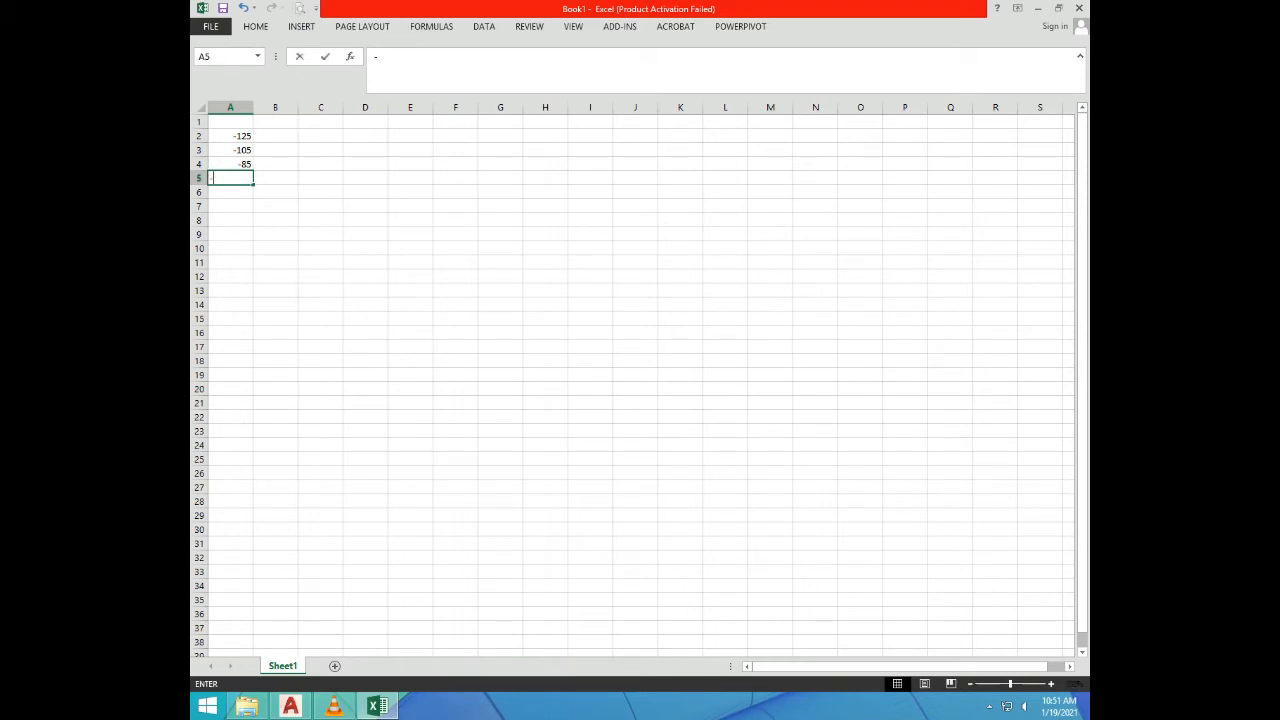
Step: Enter the distances -45, -15 and 0 in cells A5 to A7
text(-45)
key(Return)
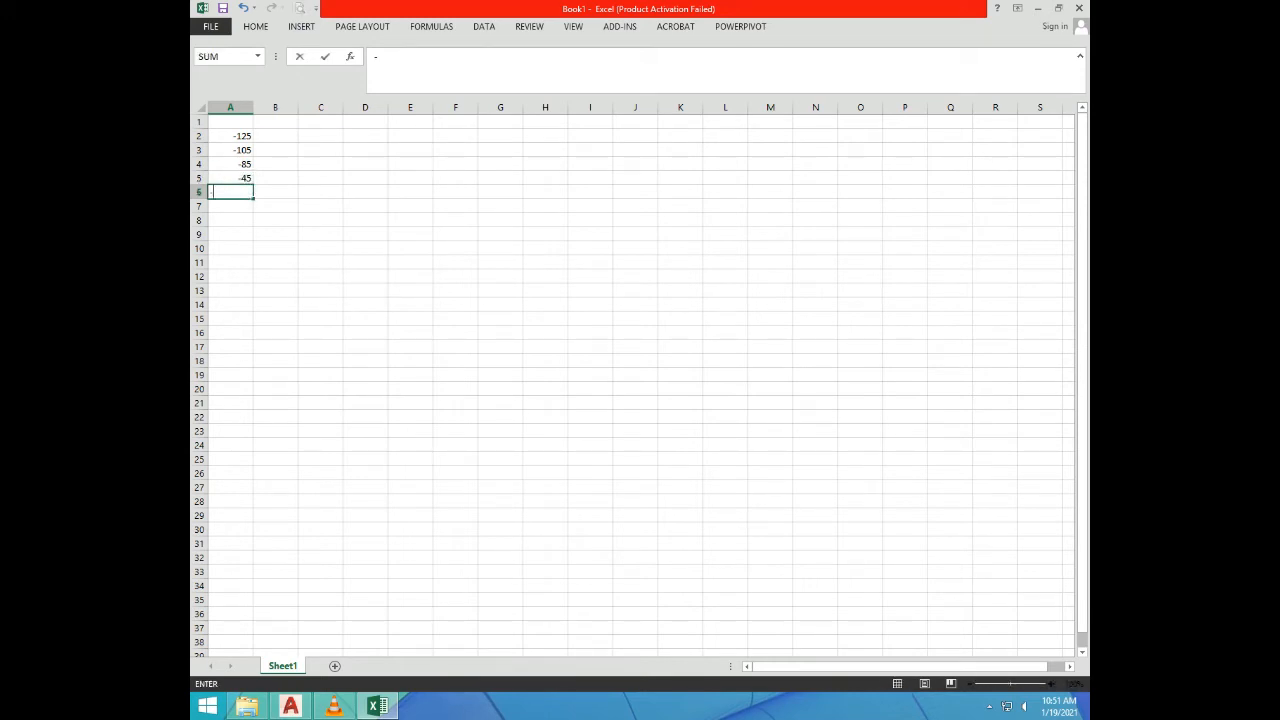
text(-15)
key(Return)
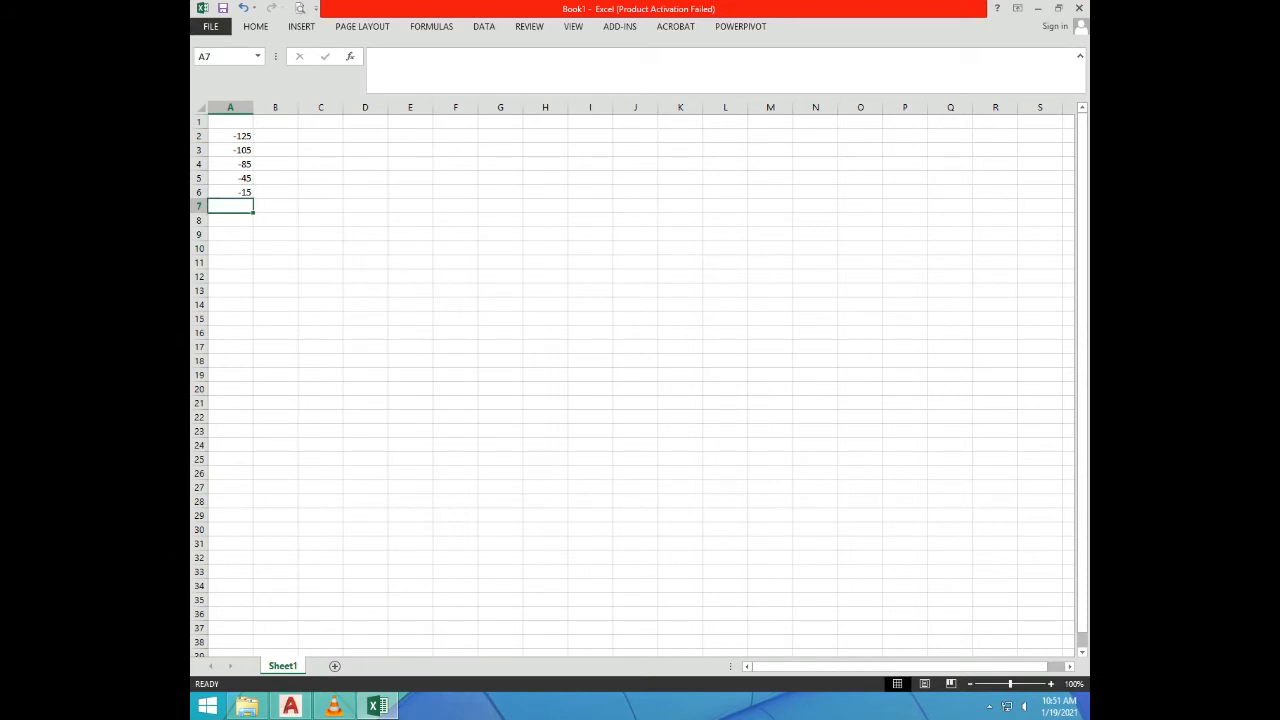
text(0)
key(Return)
Step: Enter the distances 15, 45, 85 and 125 in cells A8 to A11
text(15)
key(Return)
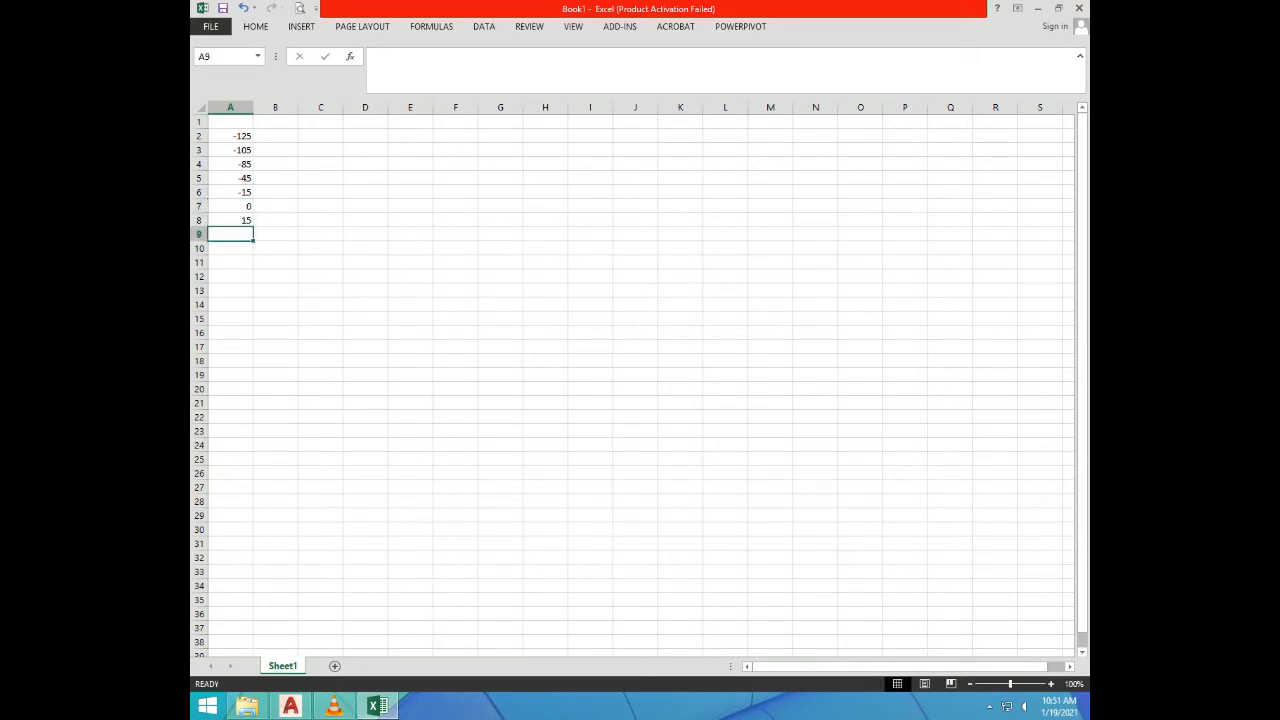
text(45)
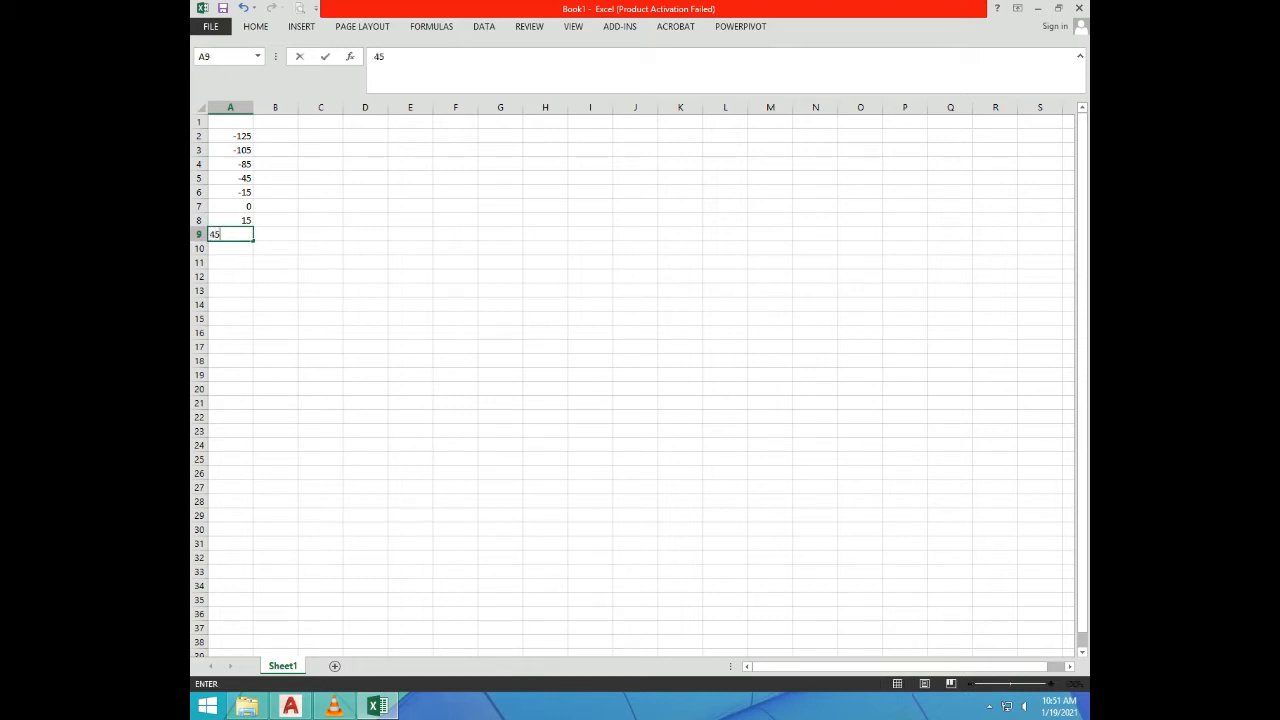
key(Return)
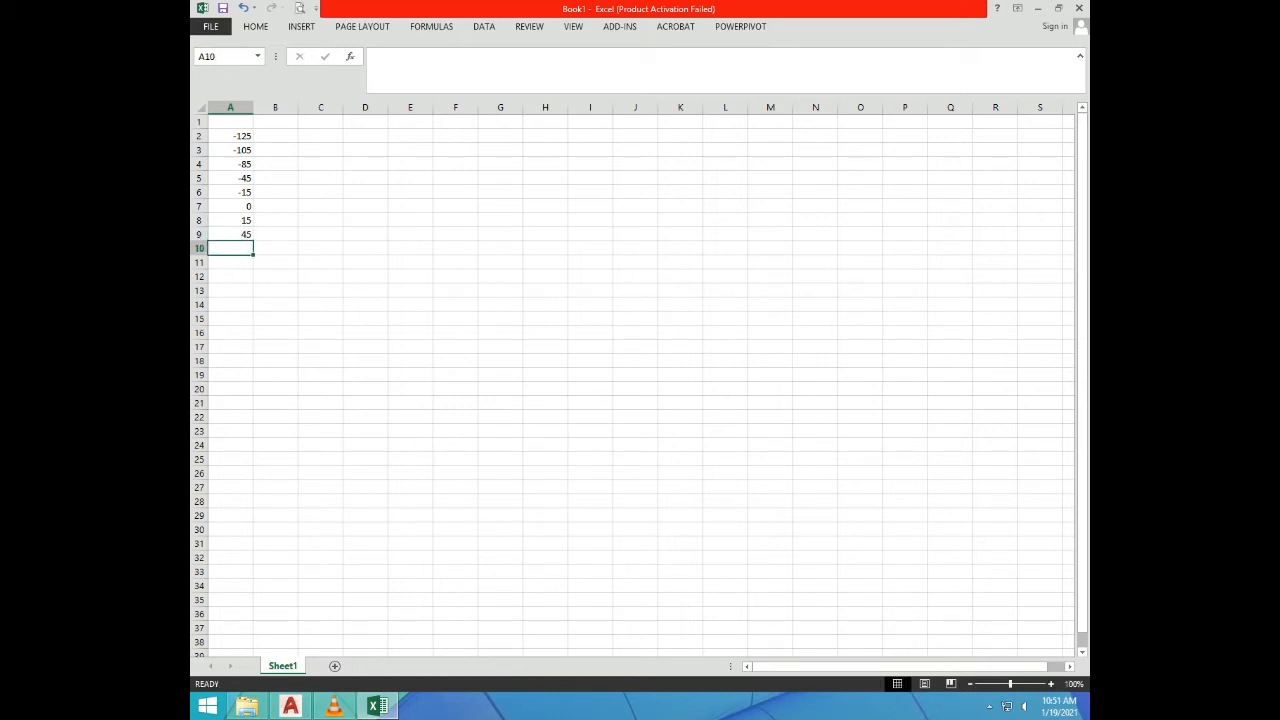
text(85)
key(Return)
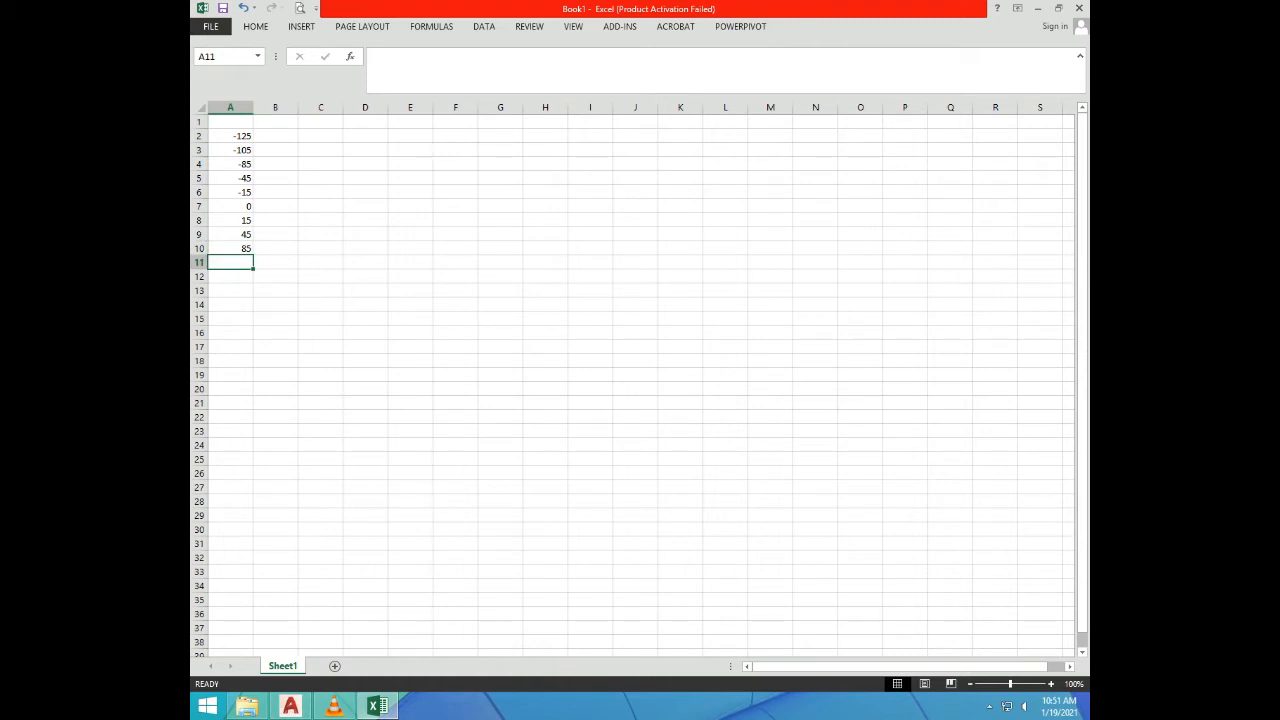
text(125)
key(Return)
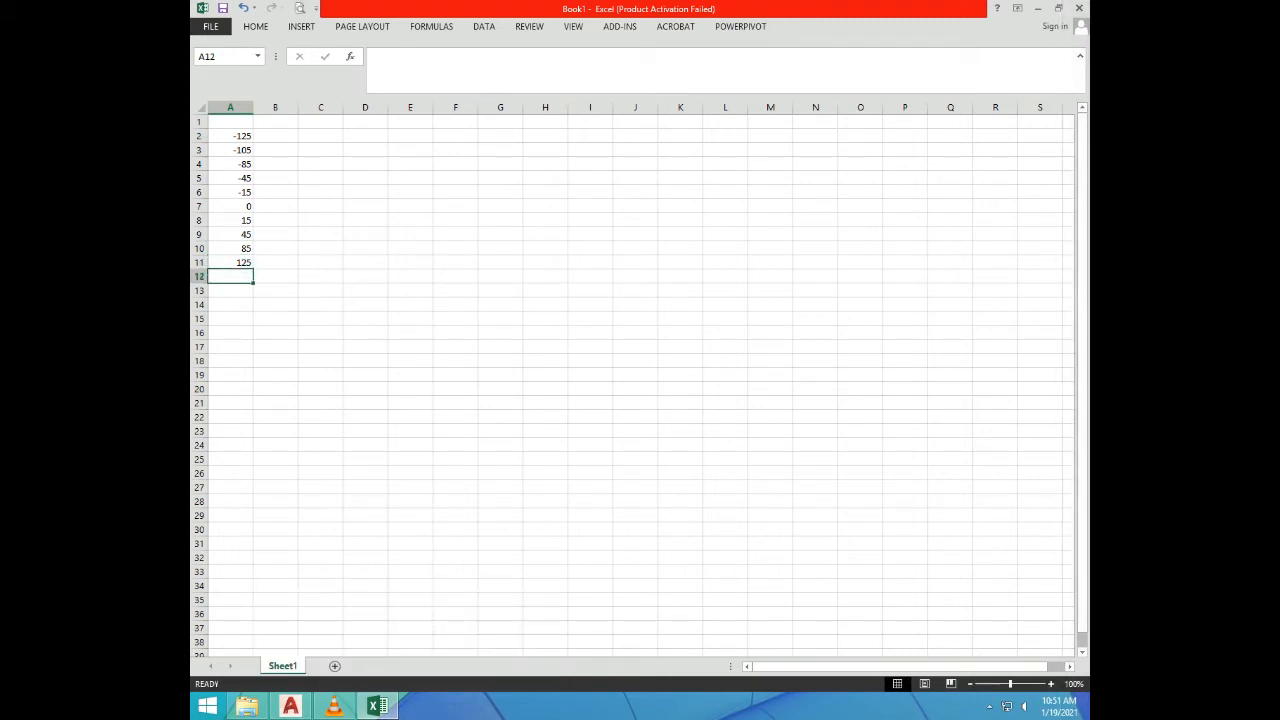
Step: Enter the column headings DIST, NSL and PGL in cells A1, B1 and C1
click(275, 135)
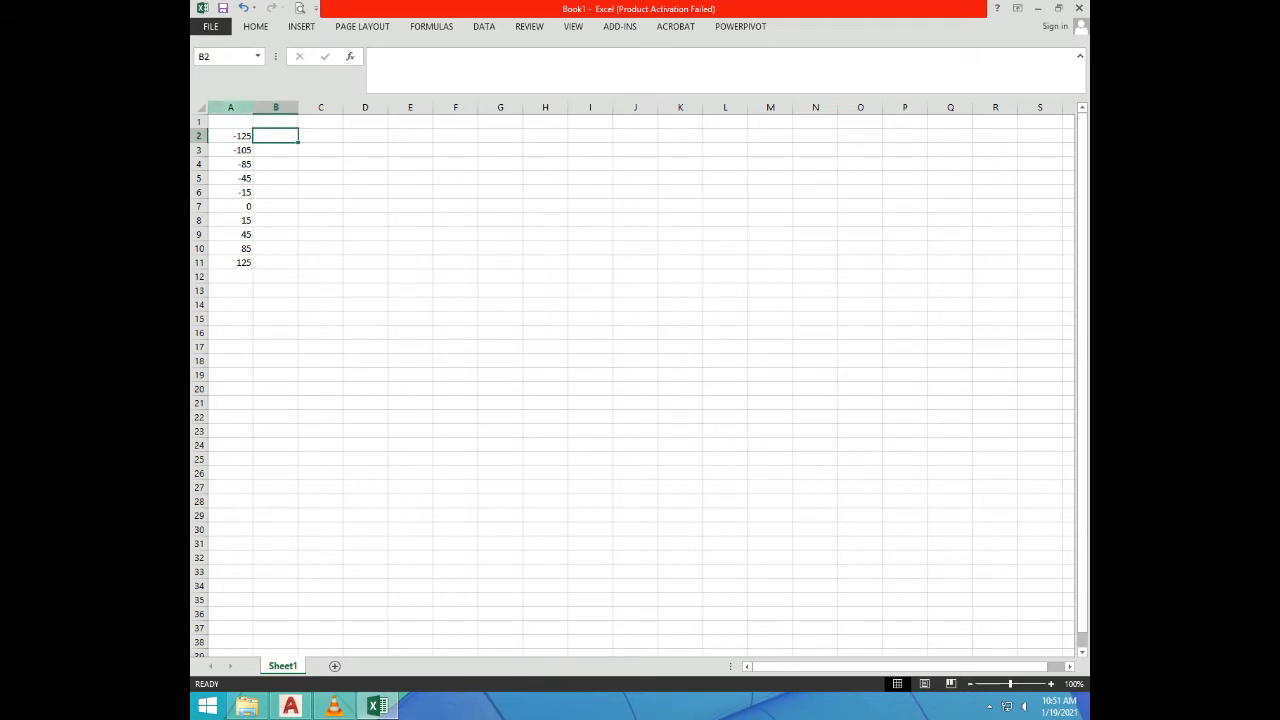
click(230, 121)
text(DIST)
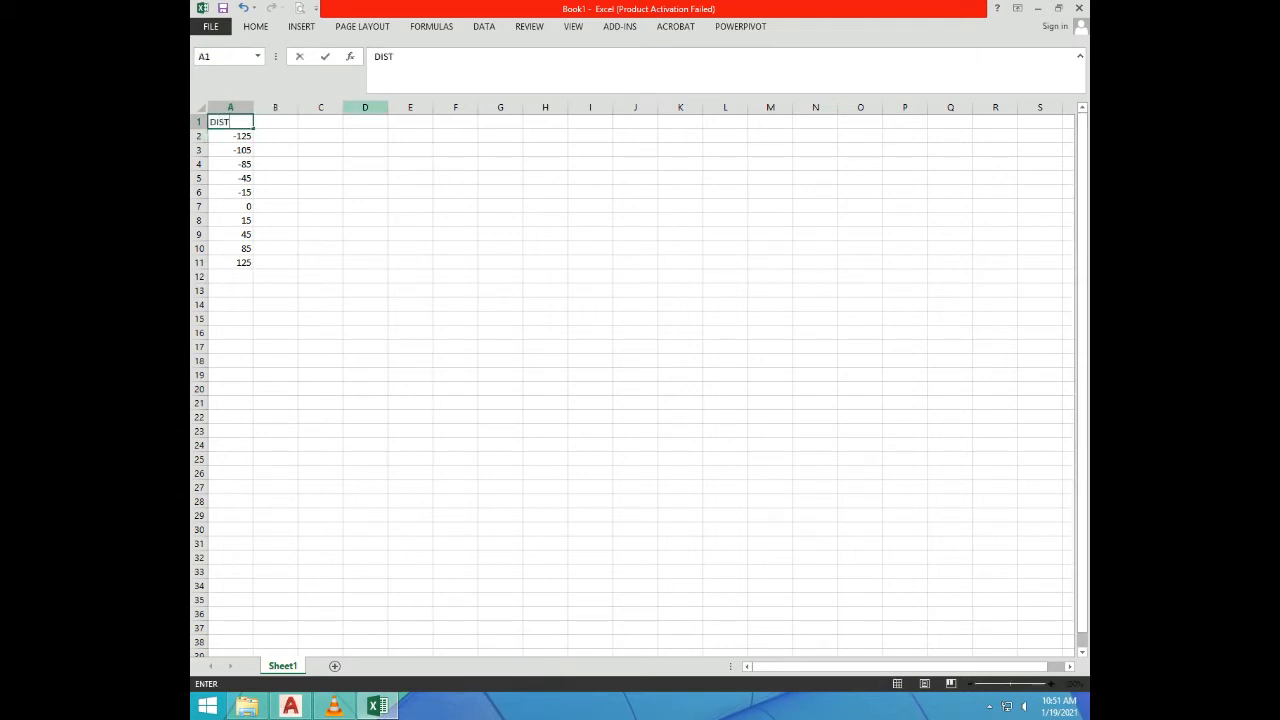
click(275, 121)
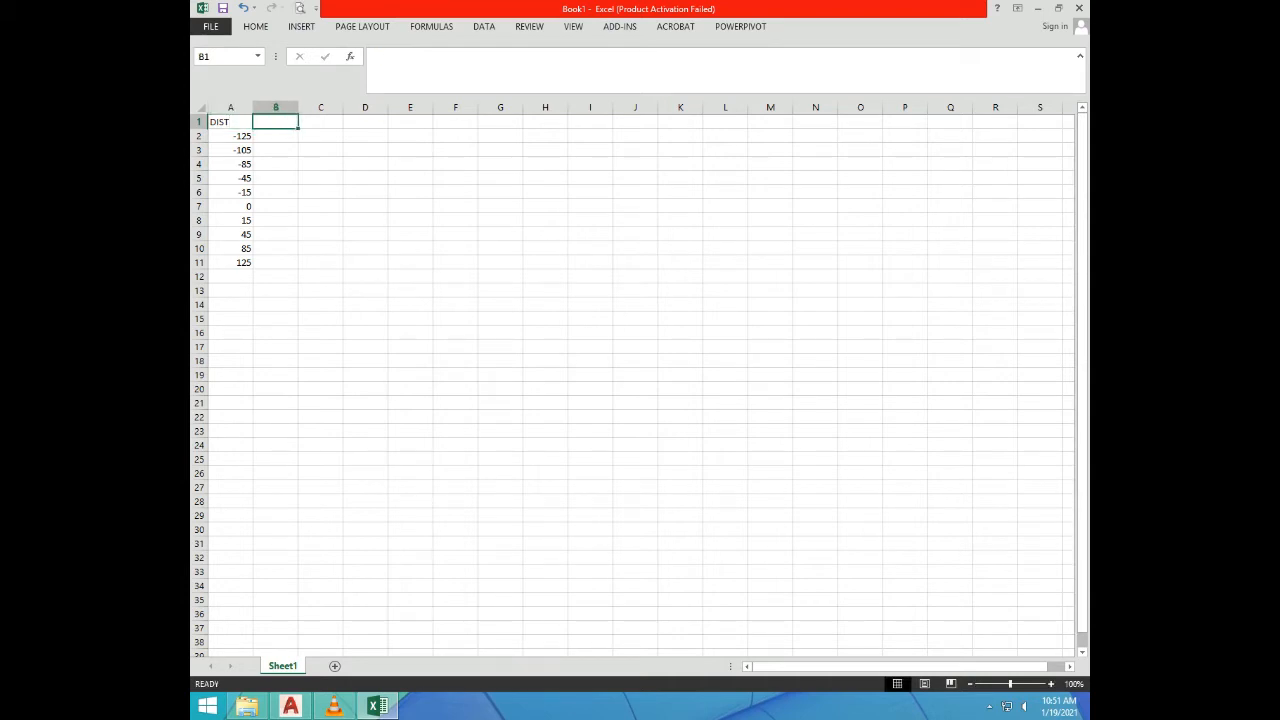
text(NSL)
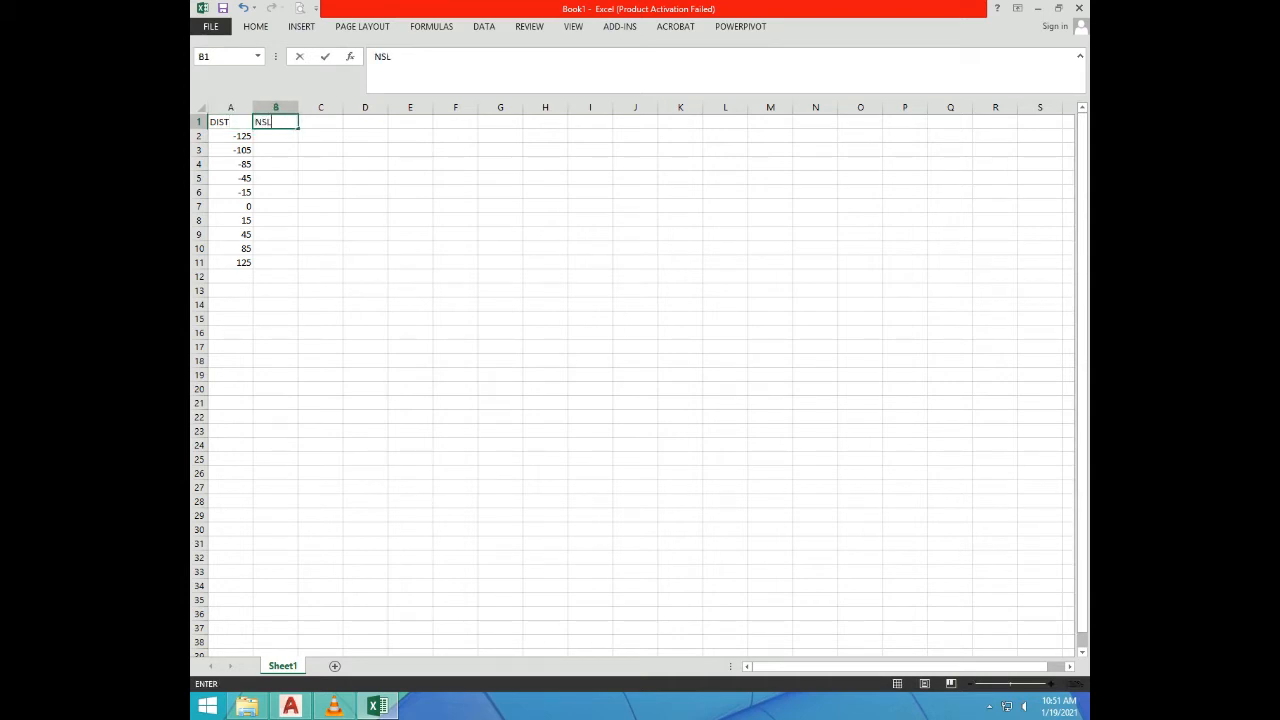
click(320, 121)
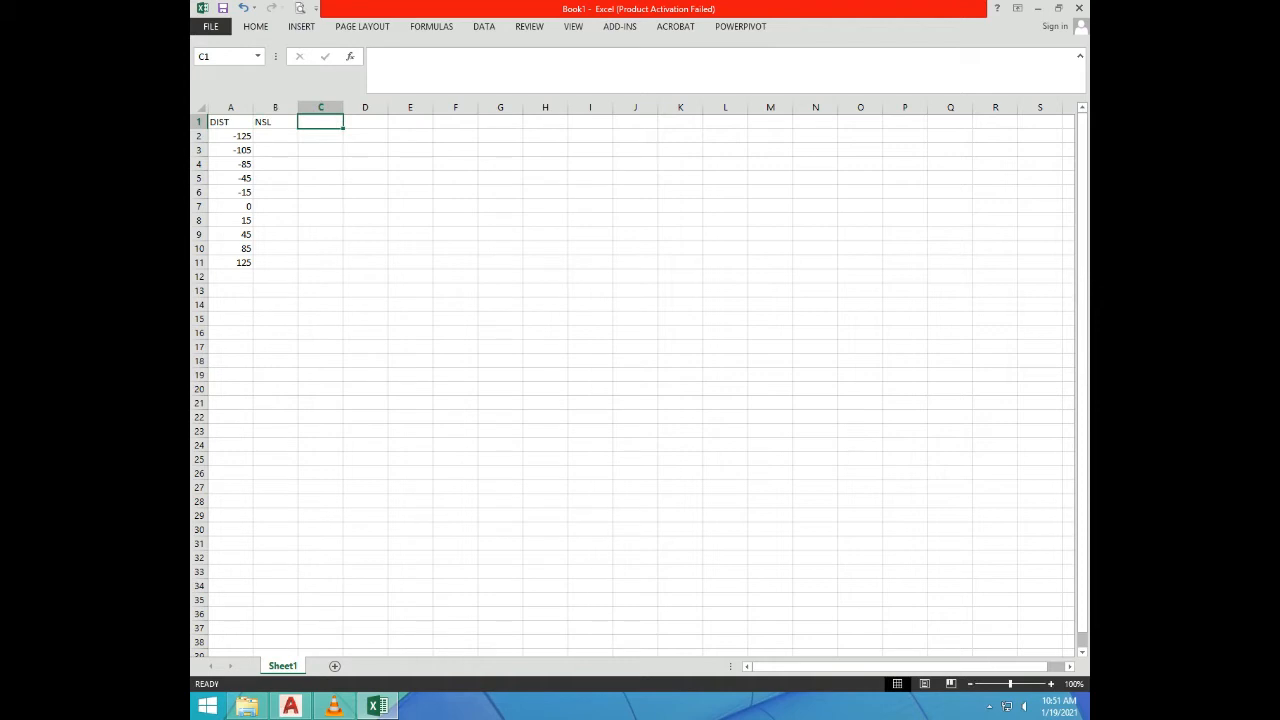
text(PGL)
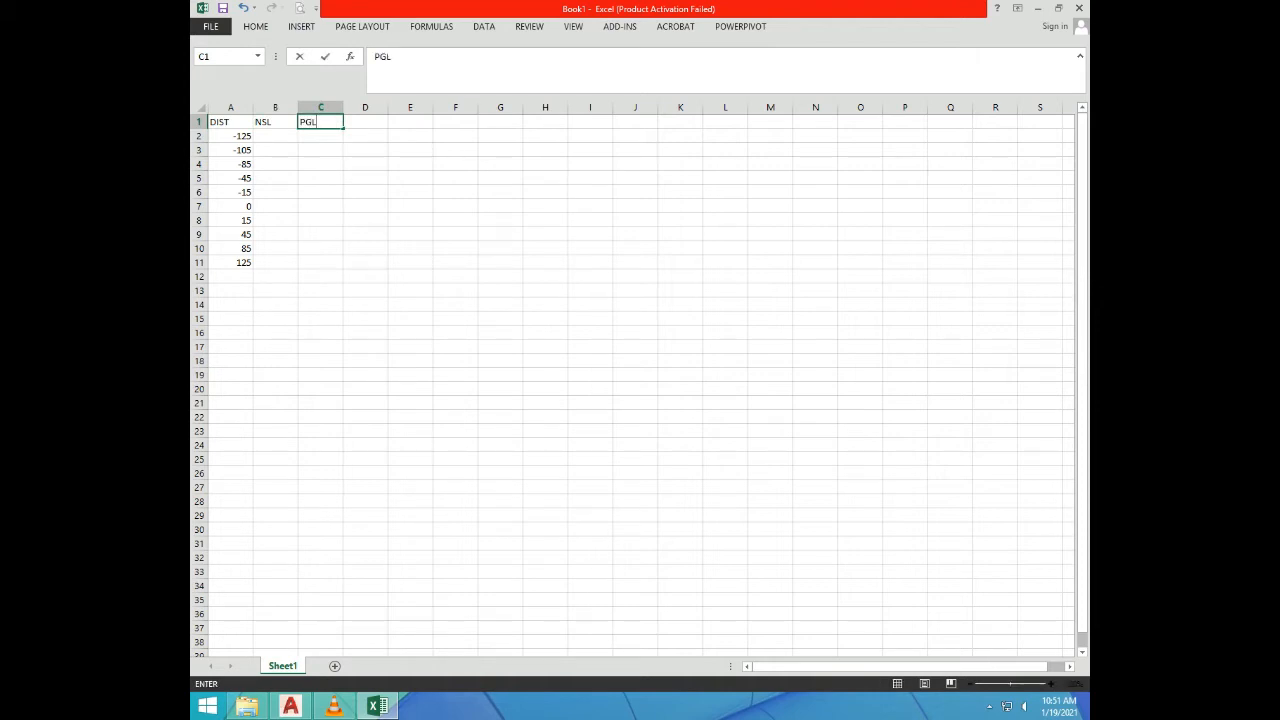
key(Return)
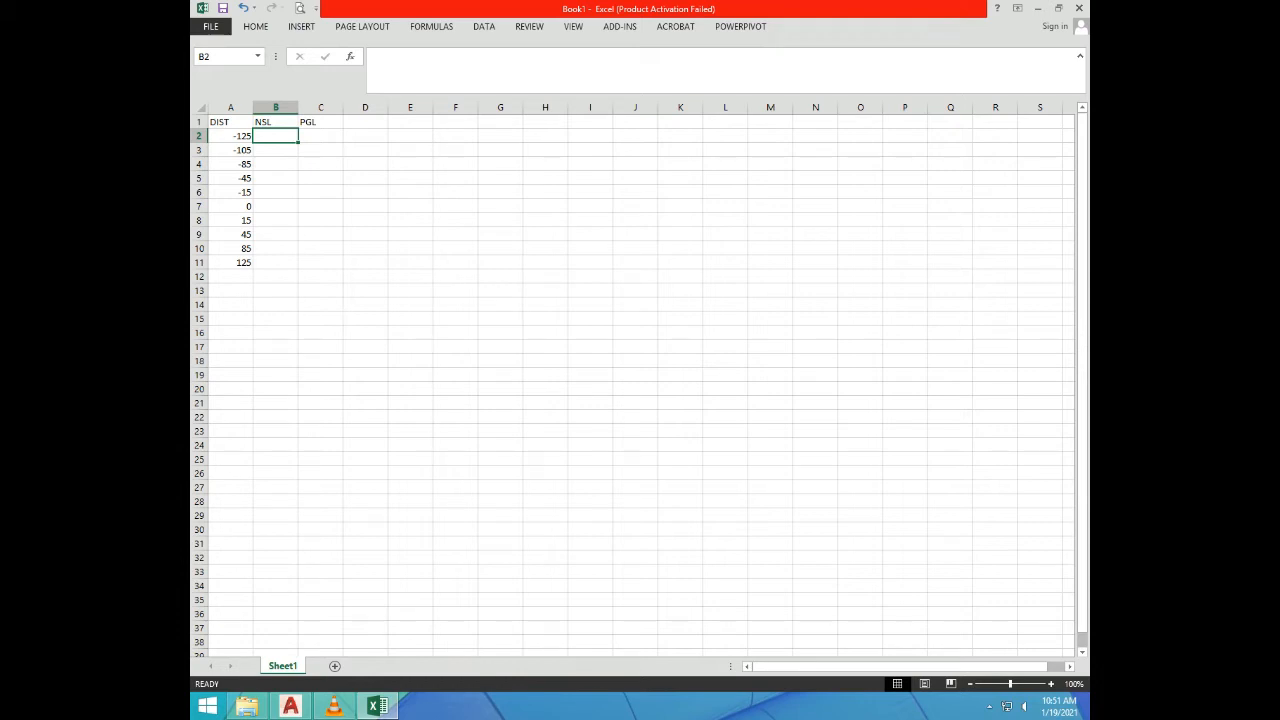
Step: Enter the NSL values 149.5 and 155.16 in cells B2 and B3 for distances -125 and -105
text(149)
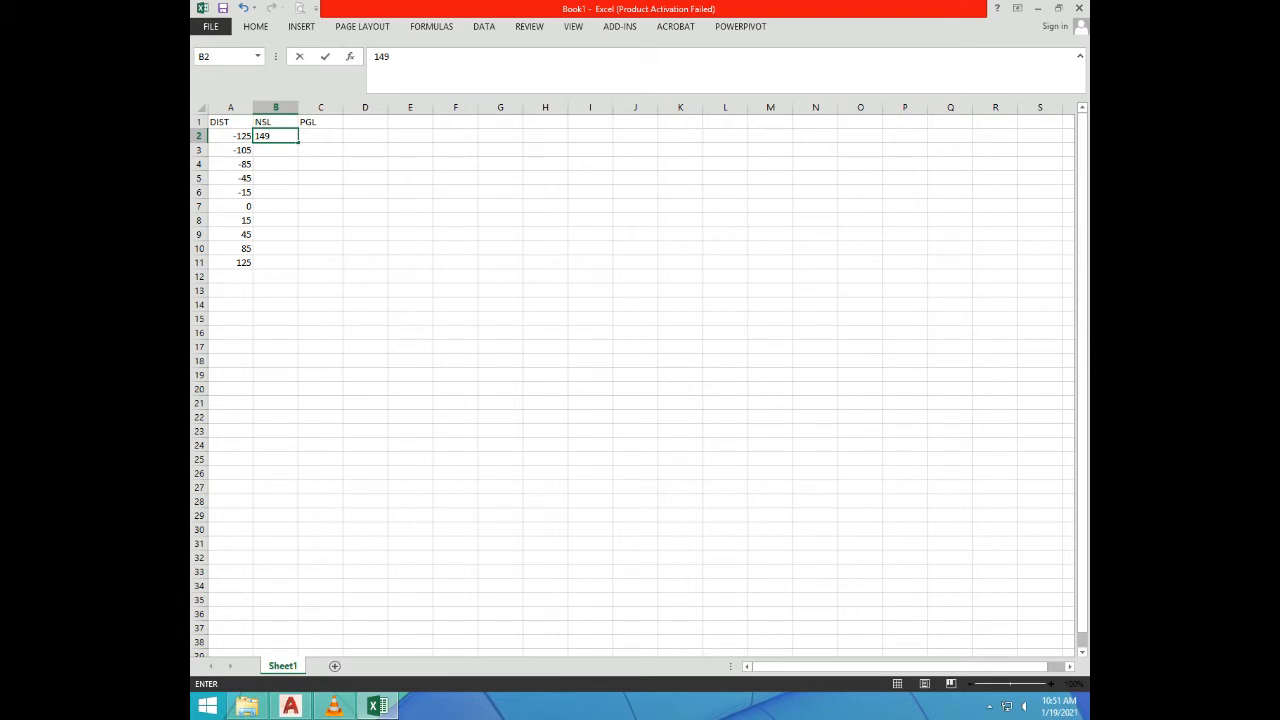
text(.50)
key(Return)
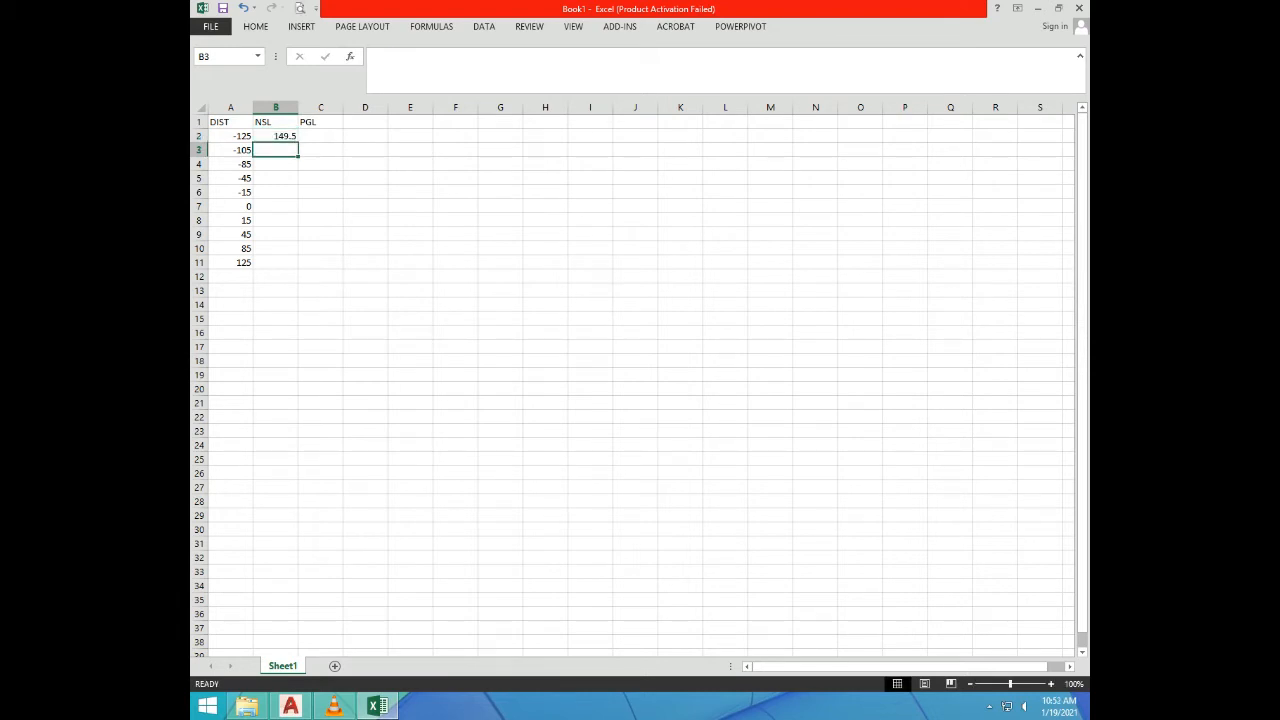
text(155.16)
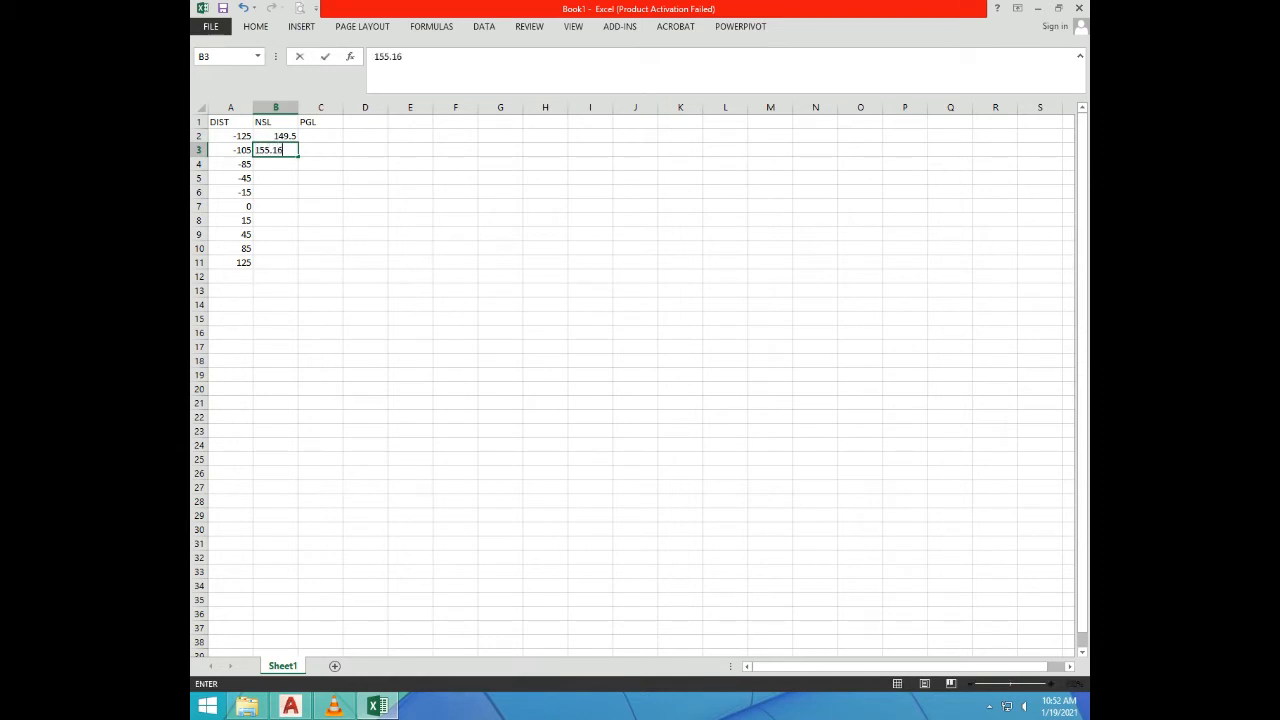
key(Return)
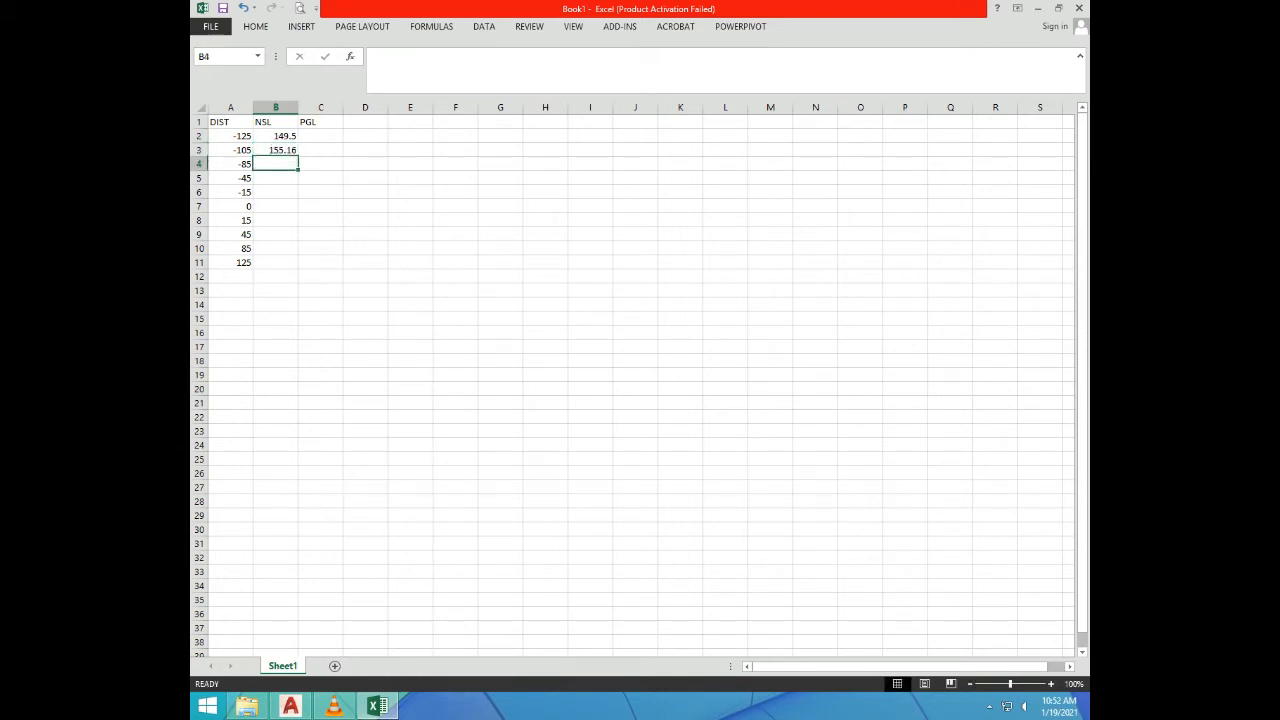
Step: Enter the NSL values 148.11 and 153.28 in cells B4 and B5 for distances -85 and -45
text(14)
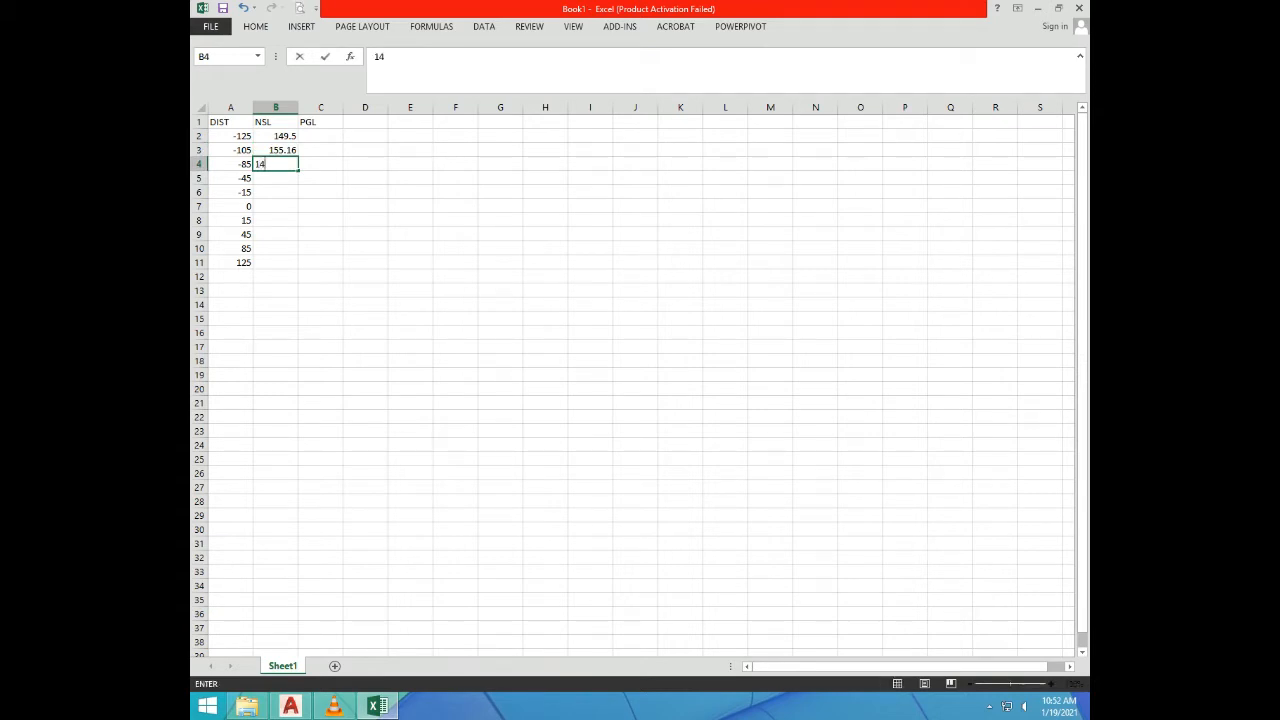
text(8.11)
key(Return)
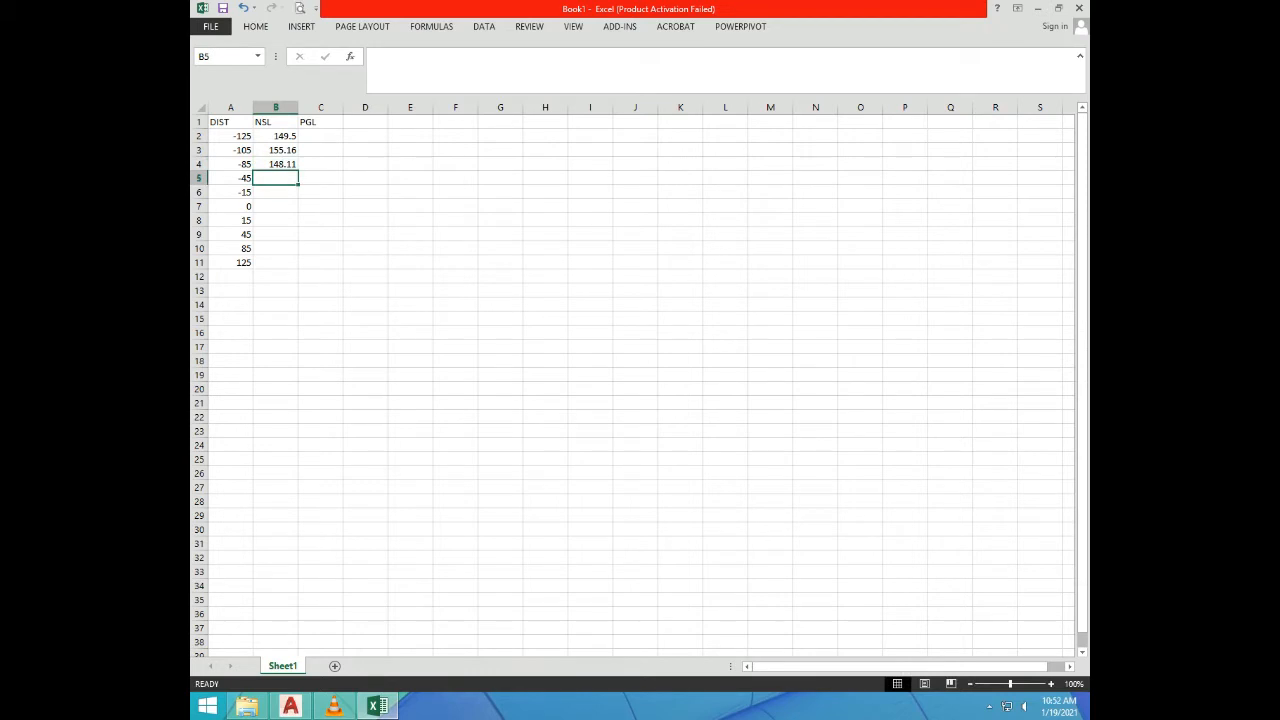
text(153.)
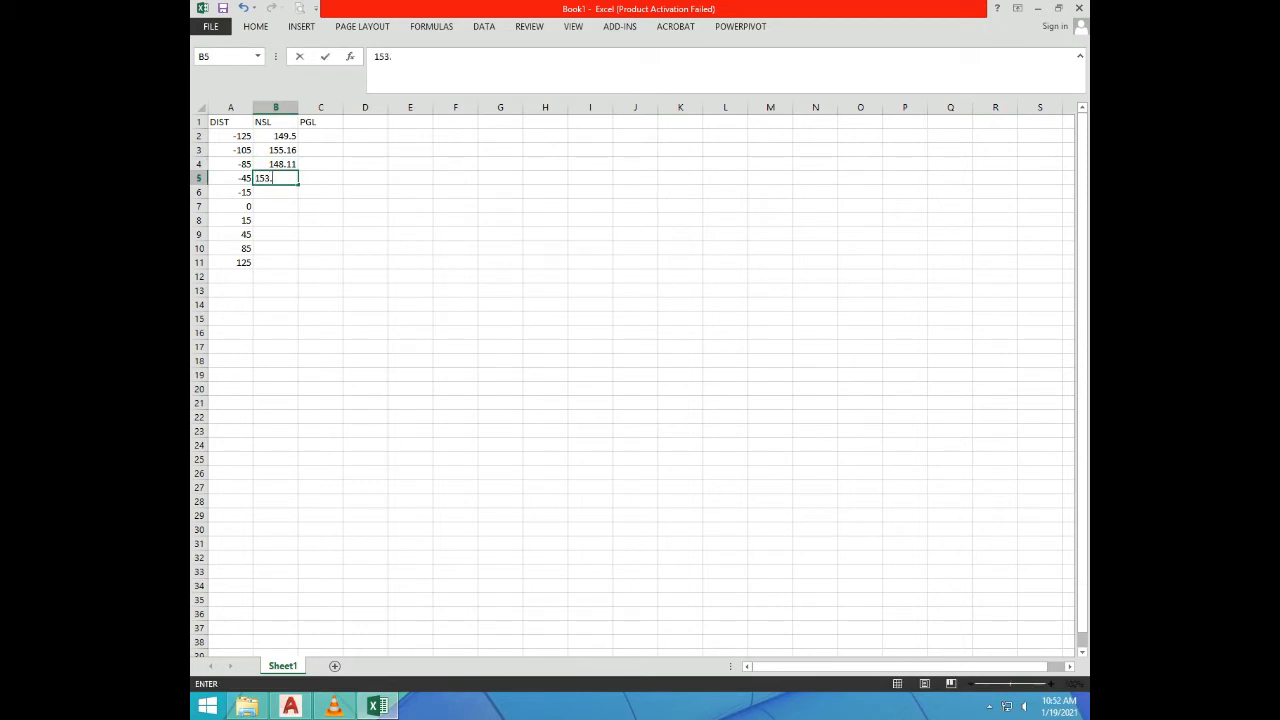
text(28)
key(Return)
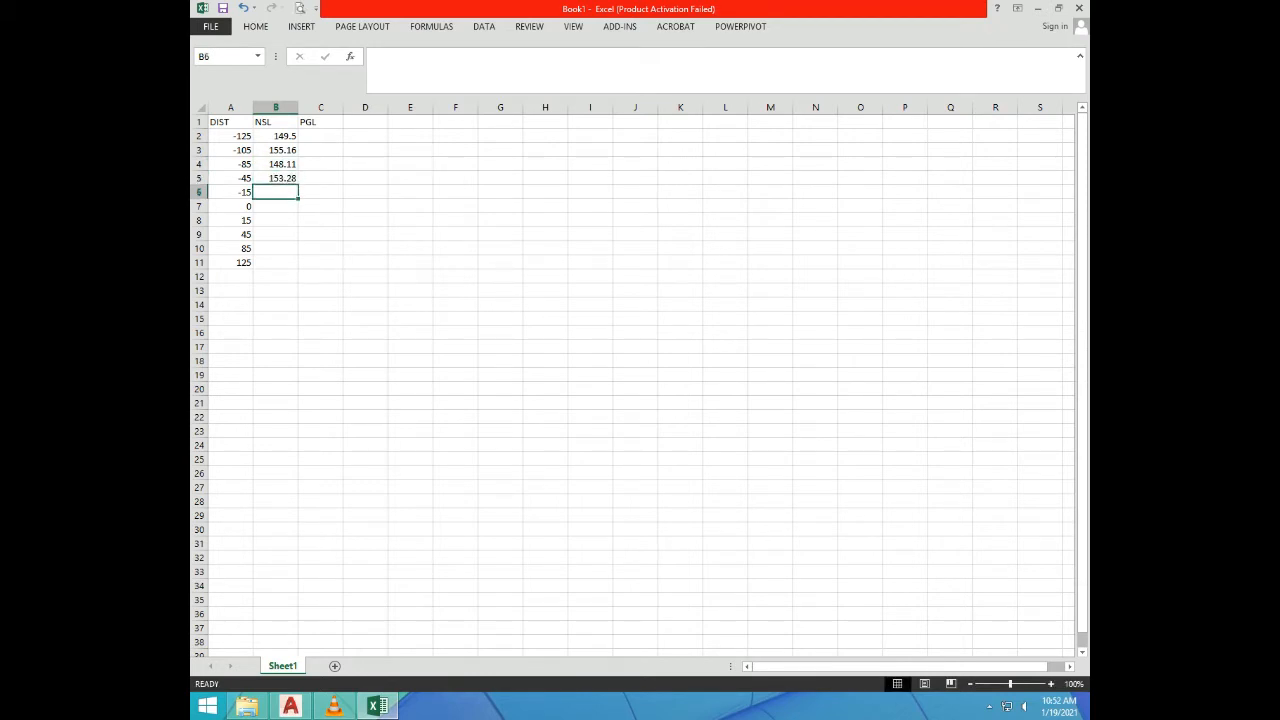
Step: Enter the NSL values 153.2 and 157.6 in cells B6 and B7 for distances -15 and 0
text(15)
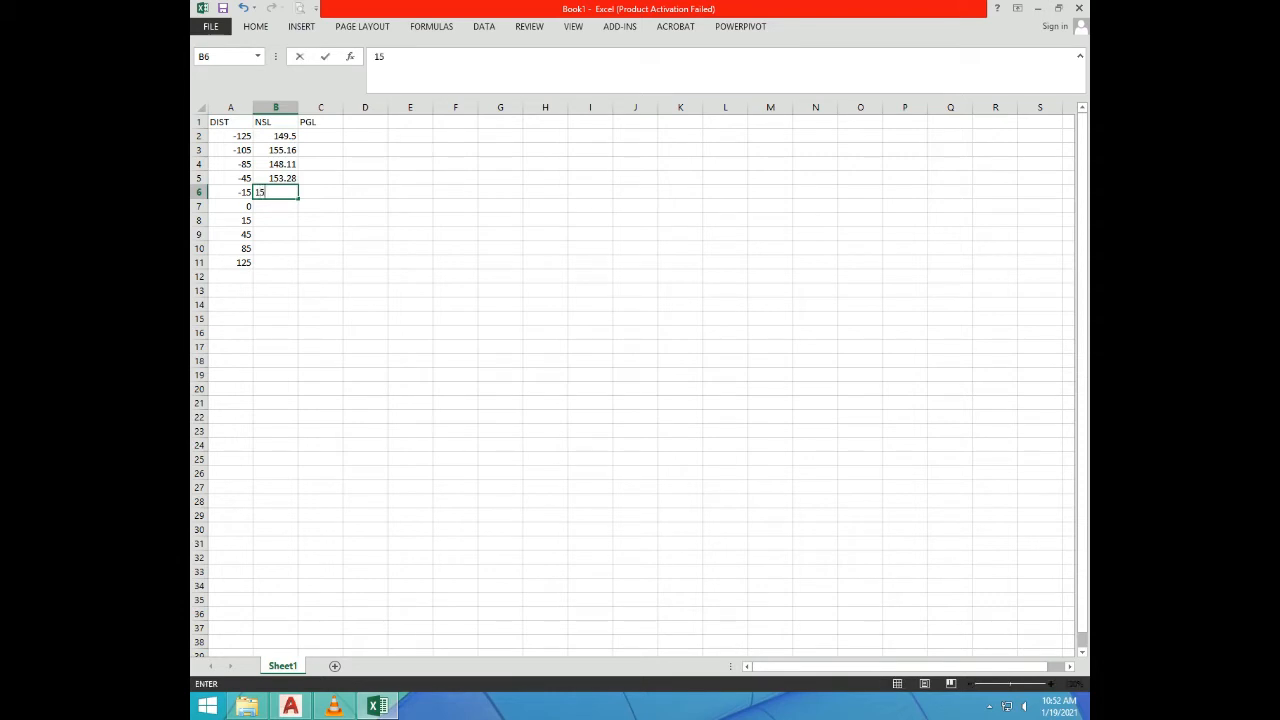
text(3.2)
key(Return)
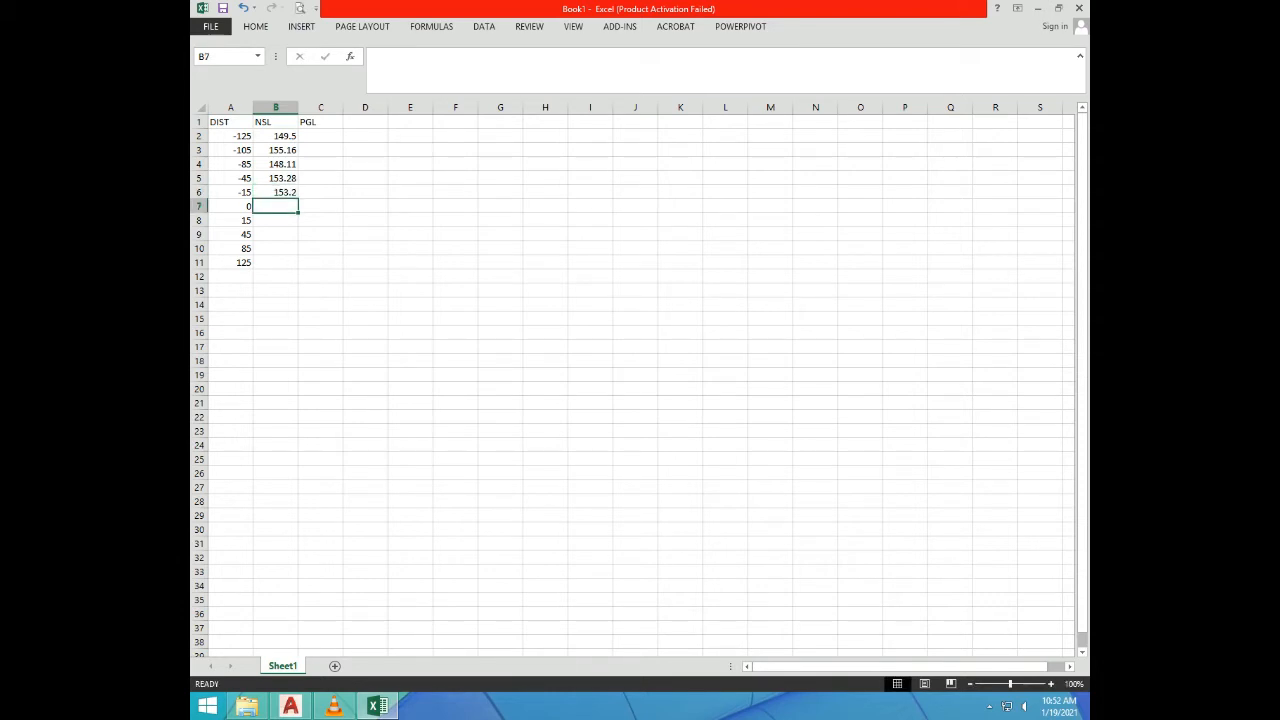
text(157)
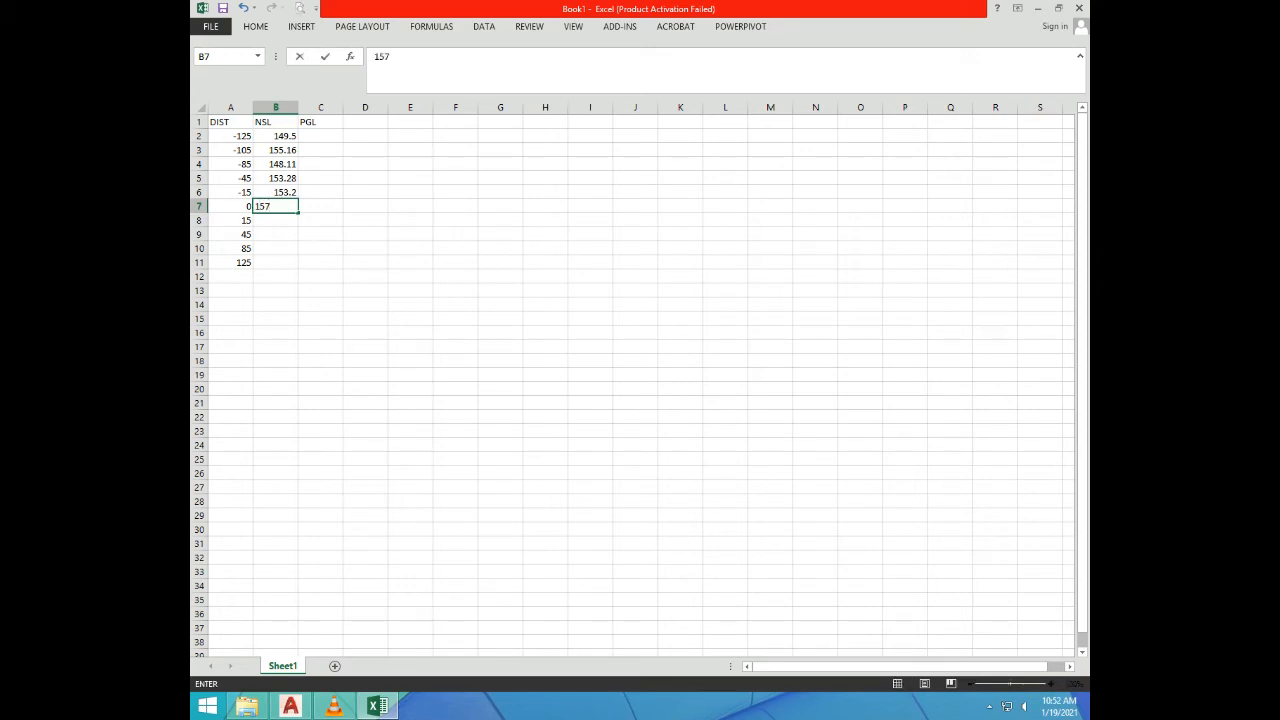
text(.6)
key(Return)
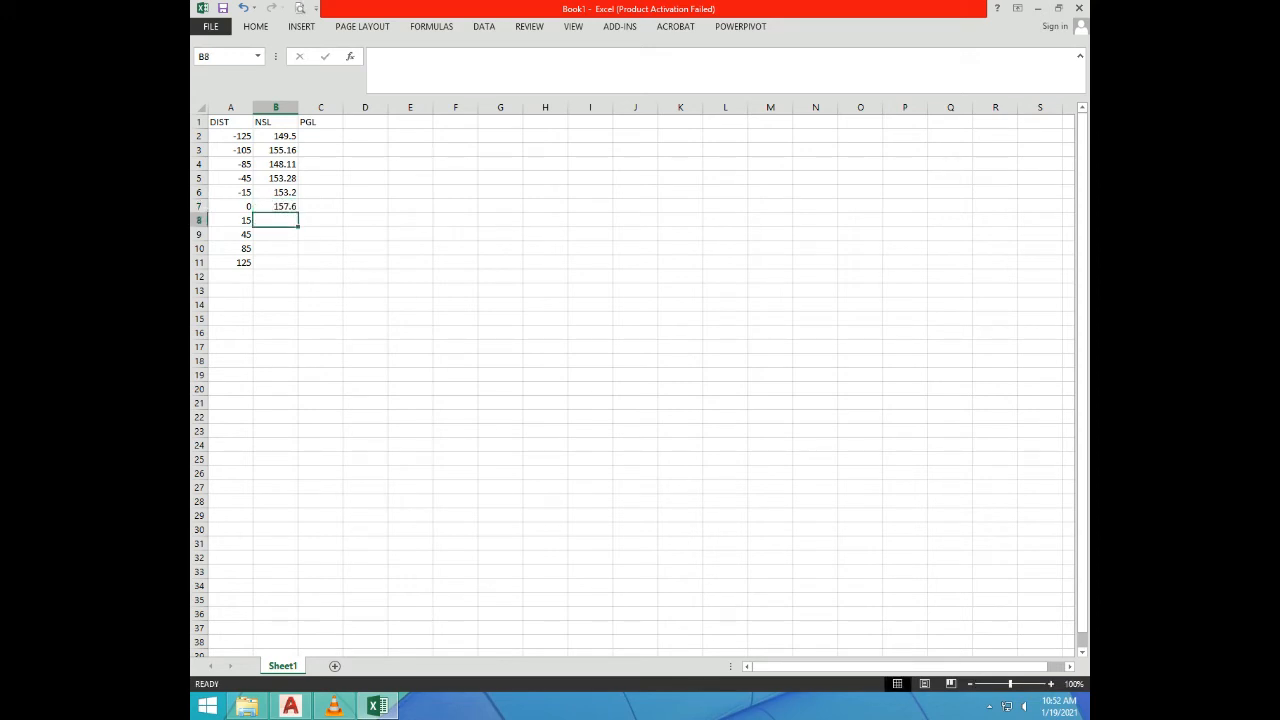
Step: Enter the NSL values 155.51 and 160.35 in cells B8 and B9 for distances 15 and 45
text(15)
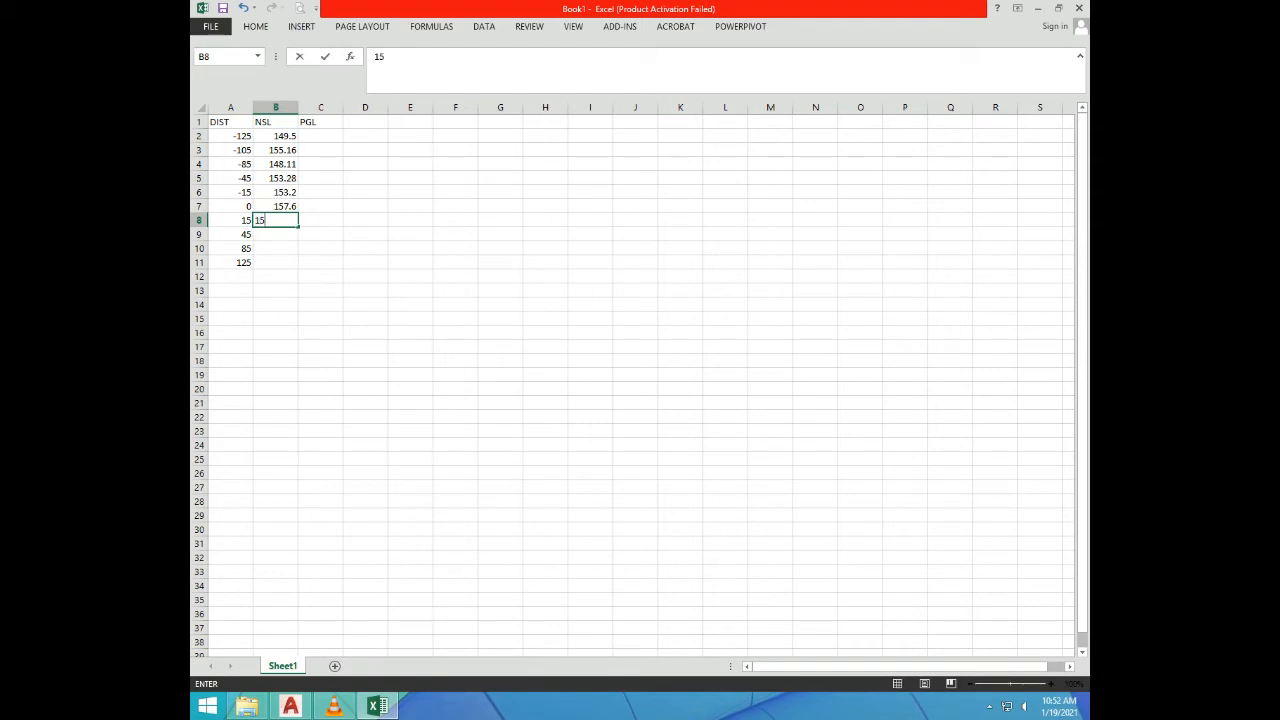
text(5.51)
key(Return)
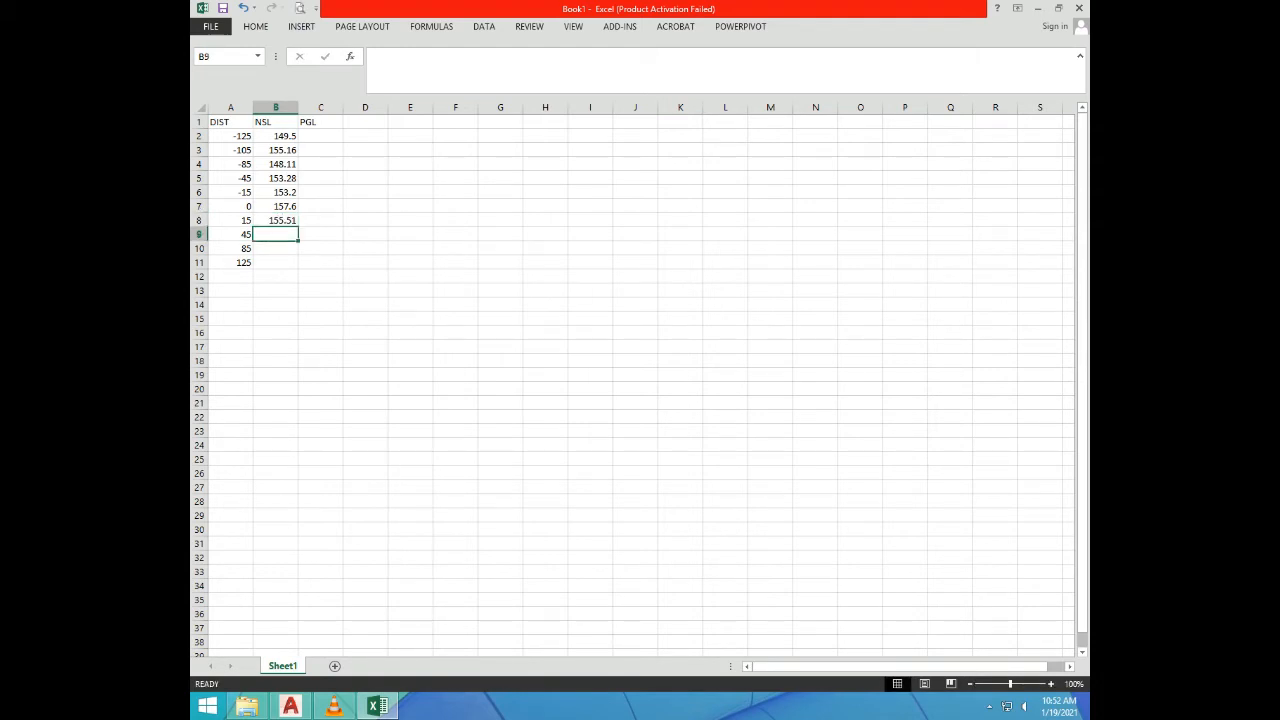
text(160)
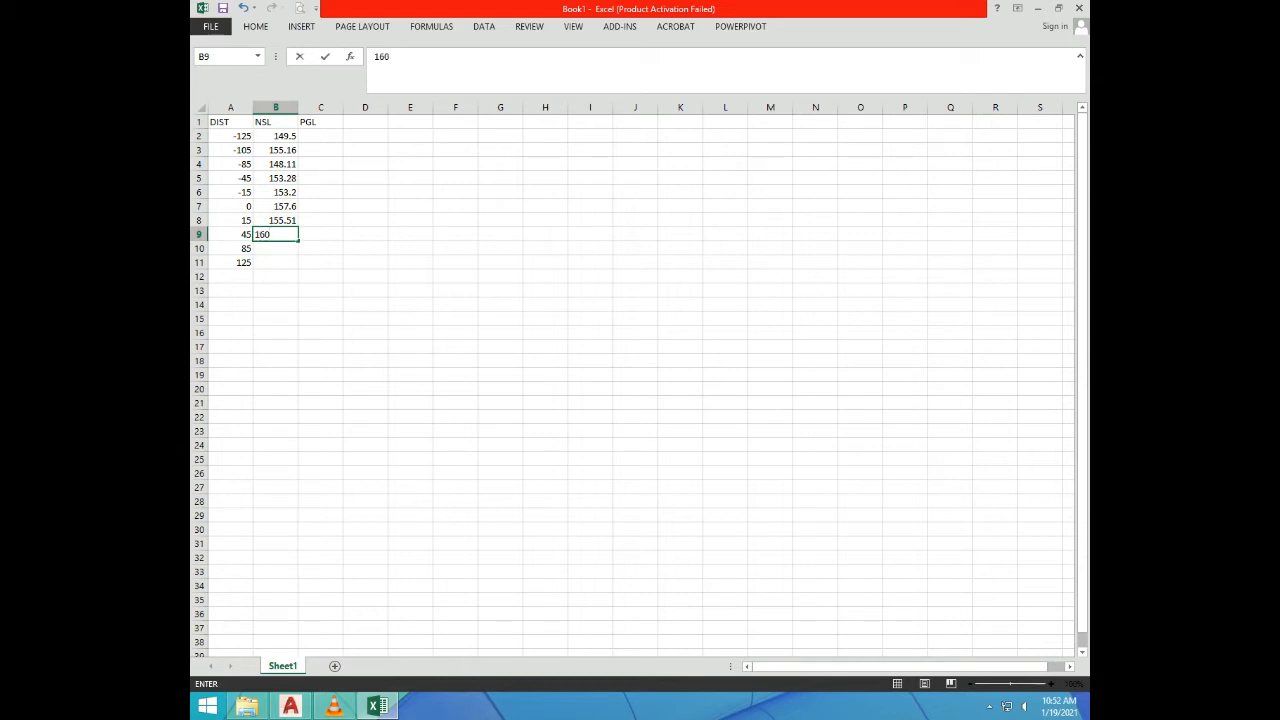
text(.35)
key(Return)
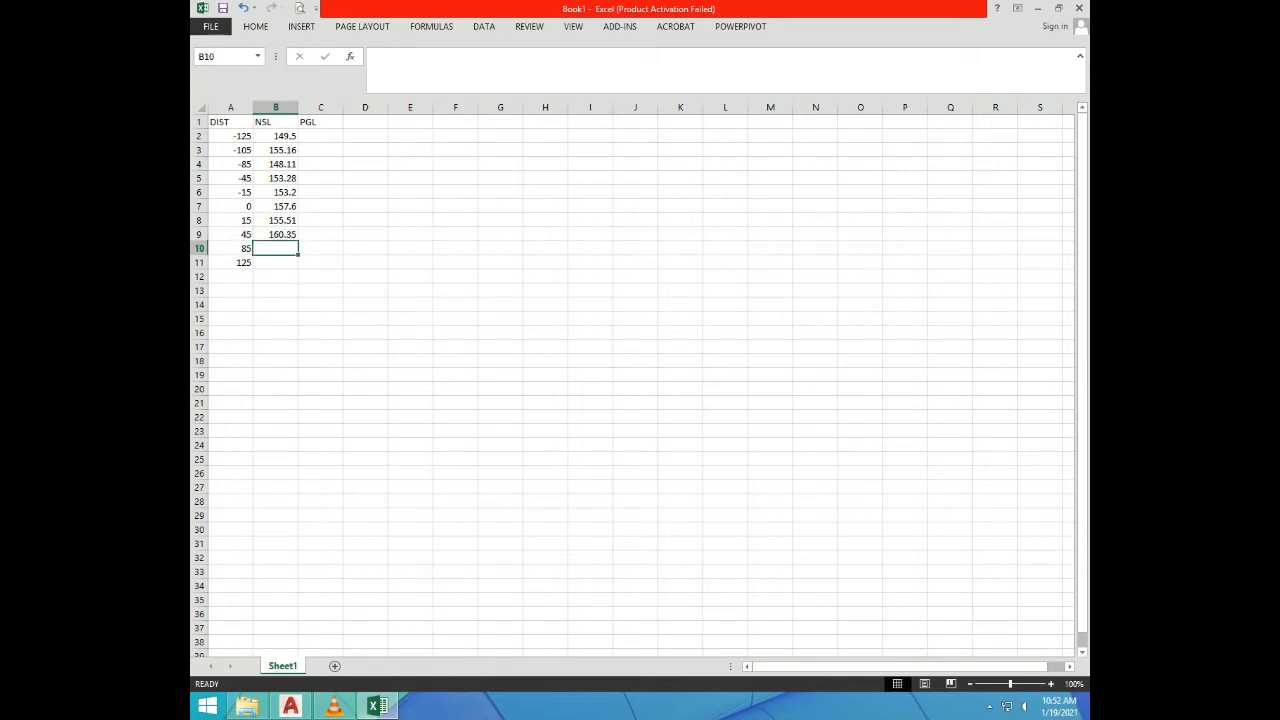
Step: Enter the NSL values 164.12 and 162.29 in cells B10 and B11 for distances 85 and 125
text(16)
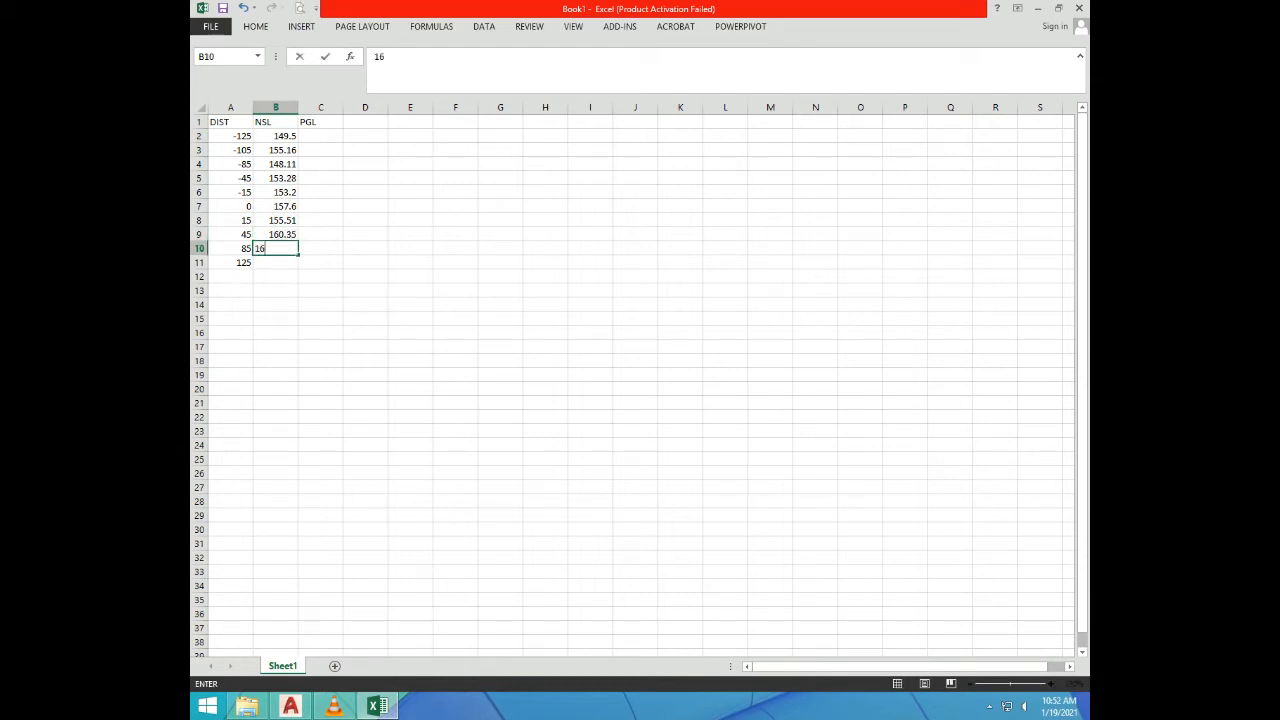
text(4.12)
key(Return)
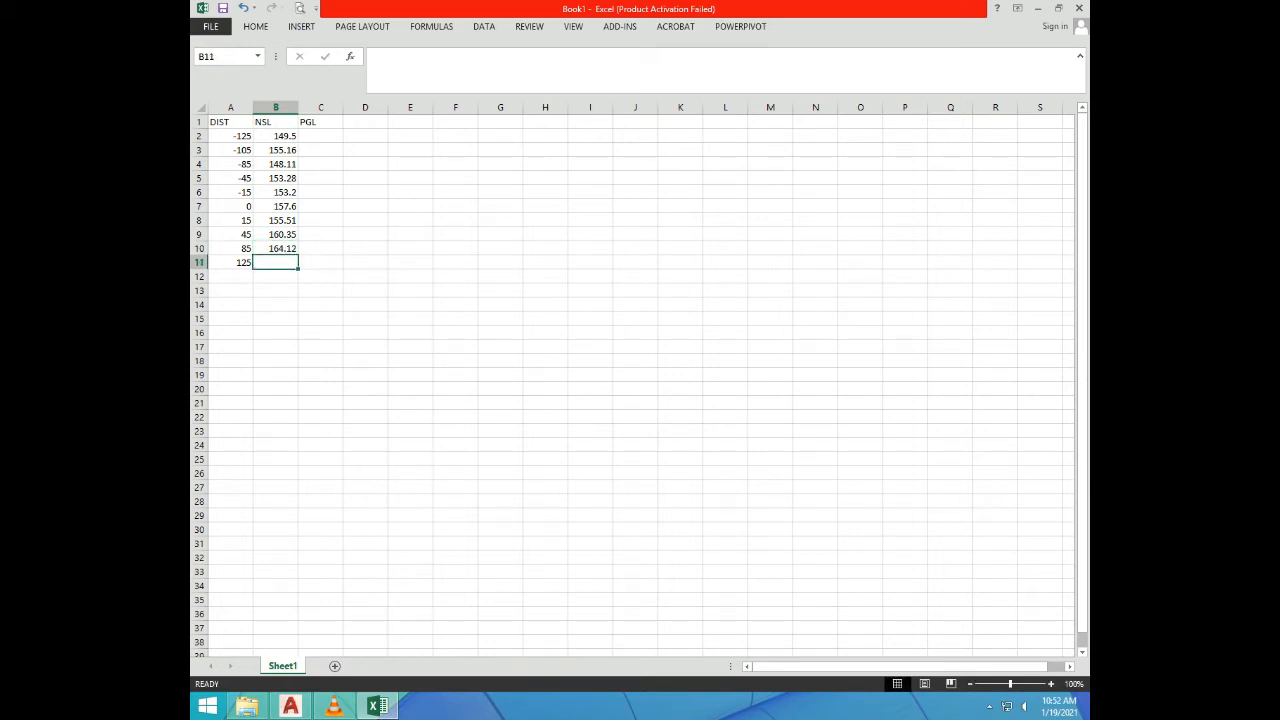
text(162)
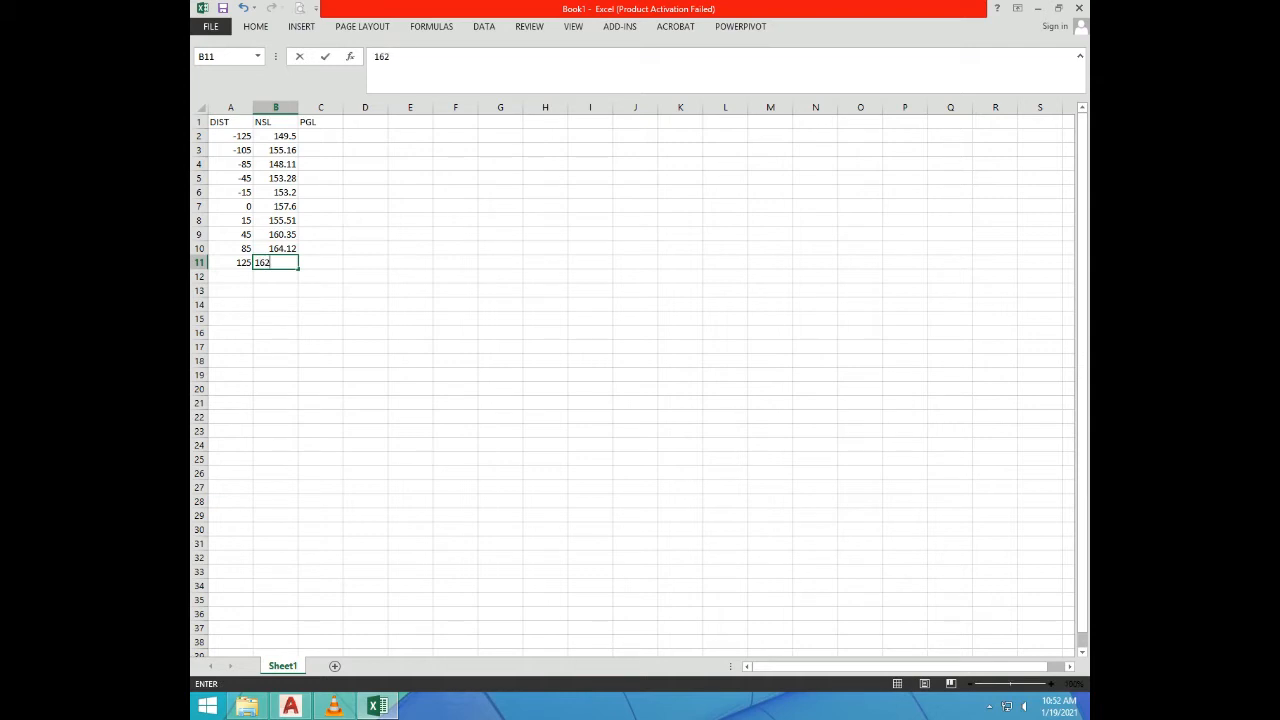
text(.29)
key(Return)
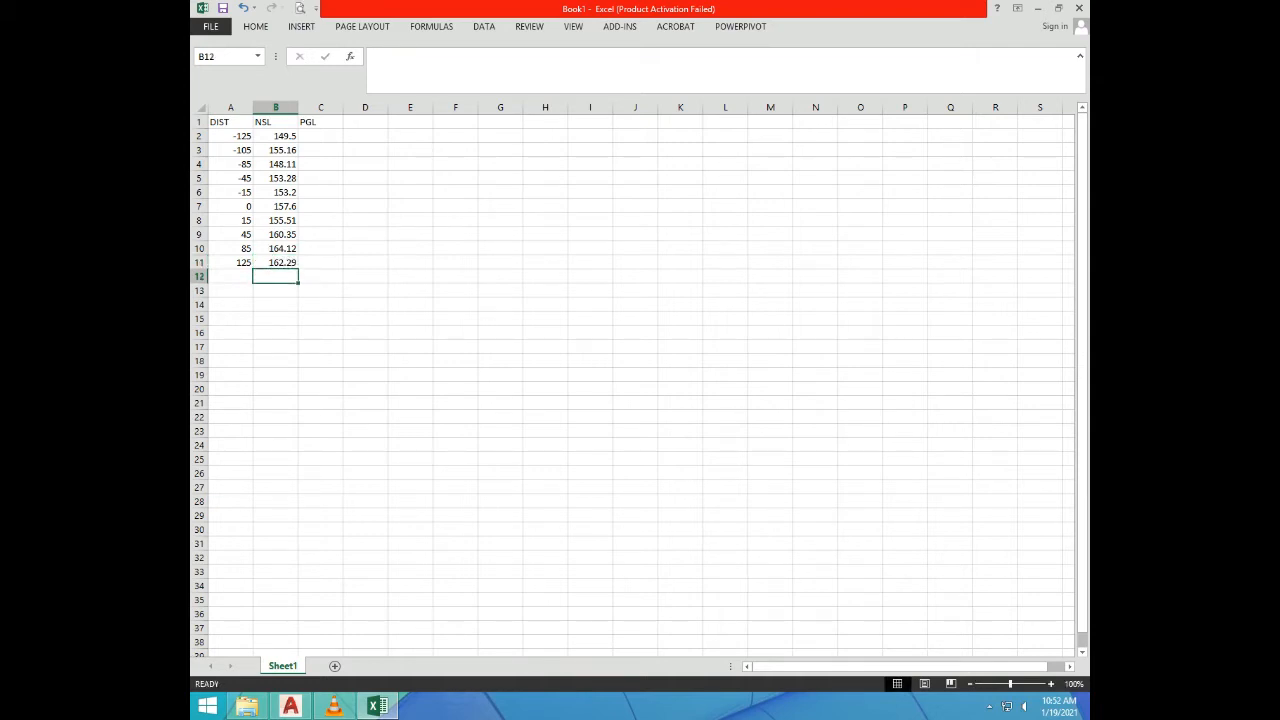
Step: Enter the PGL values 162.25 and 168.71 in cells C2 and C3 for distances -125 and -105
click(320, 135)
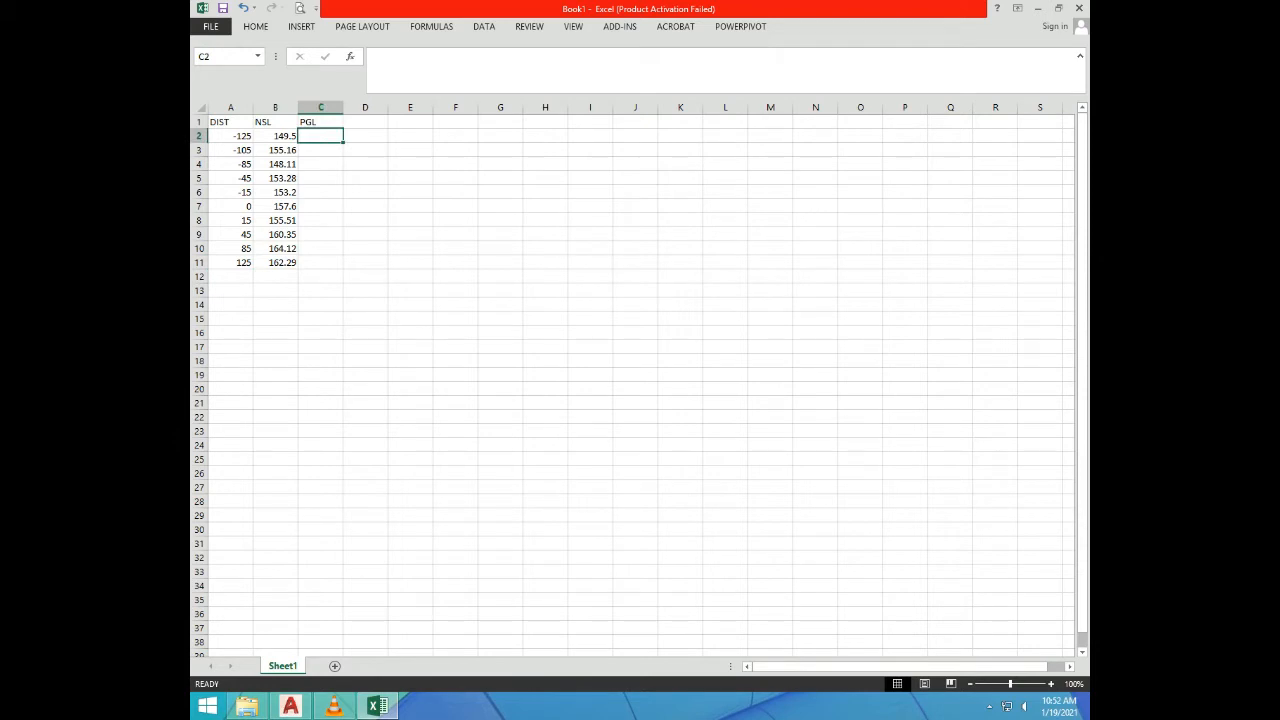
text(162)
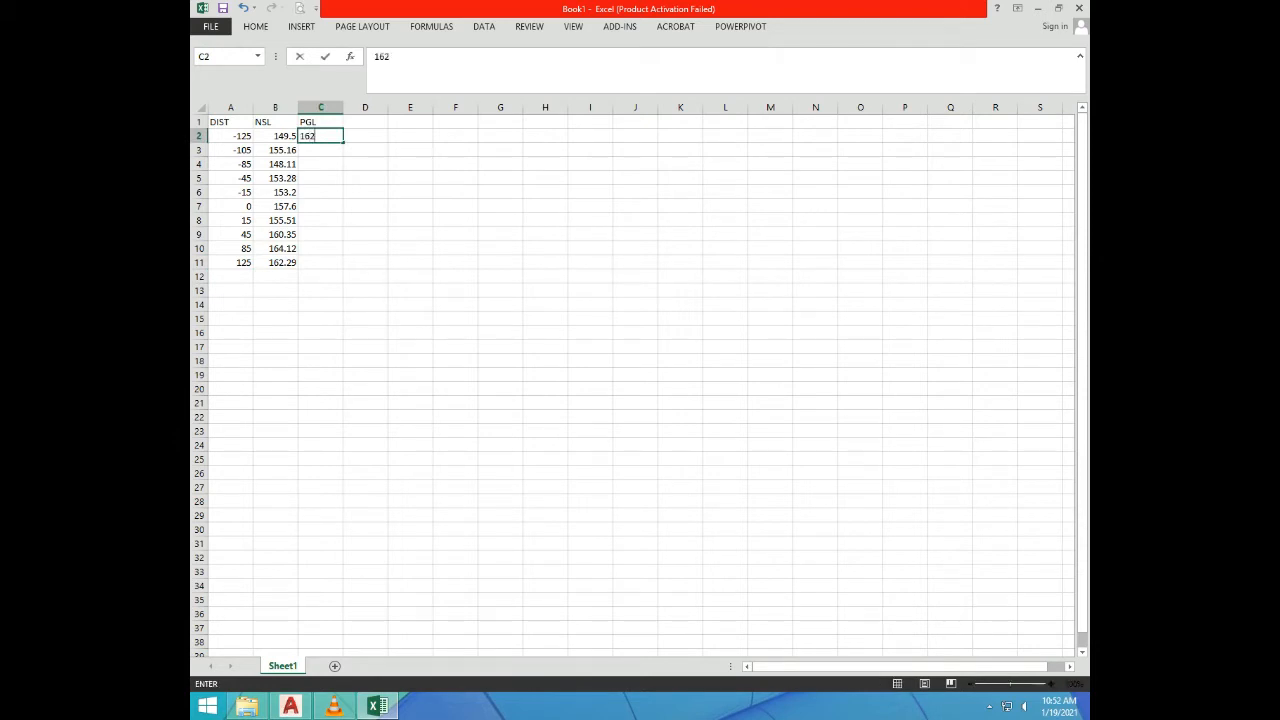
text(.25)
key(Return)
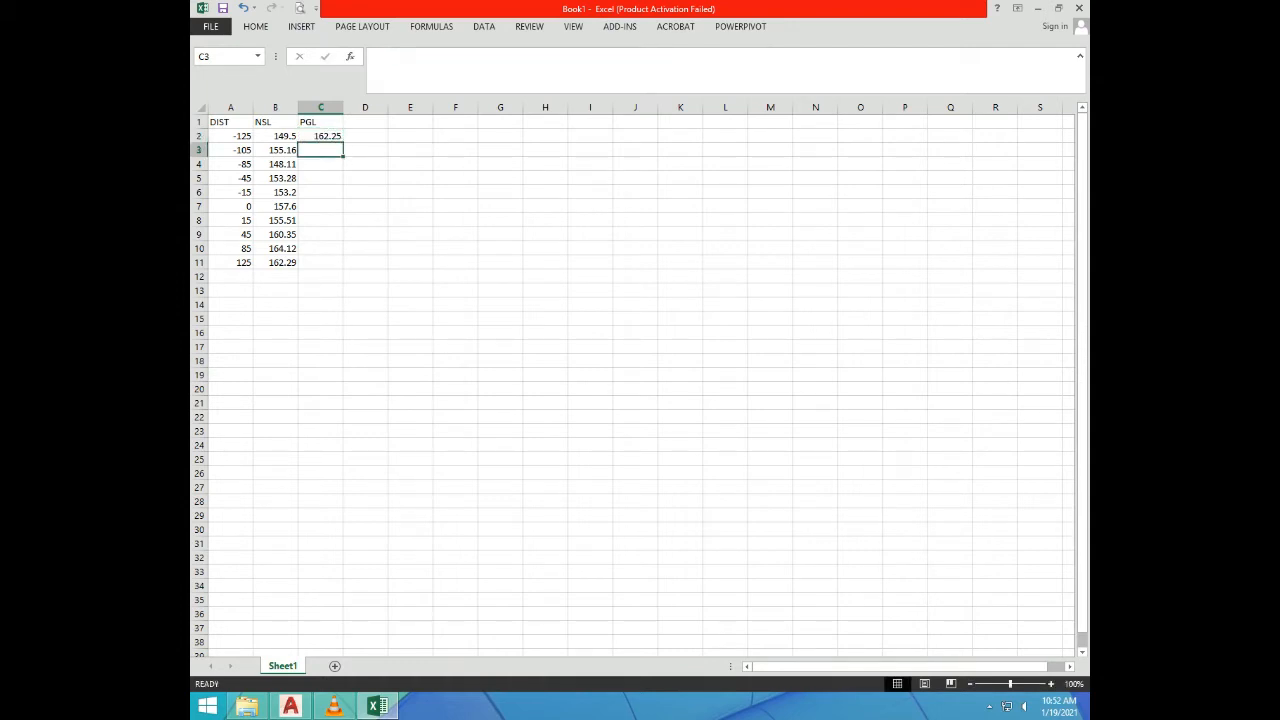
text(168.71)
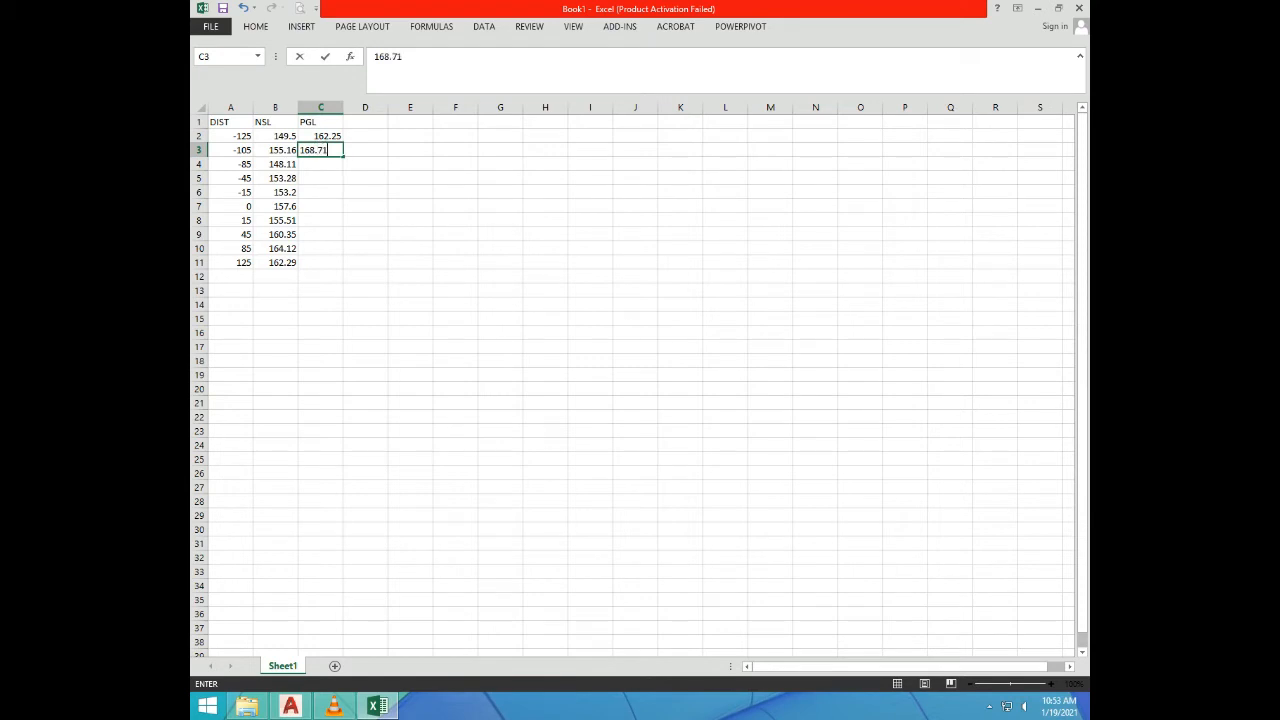
key(Return)
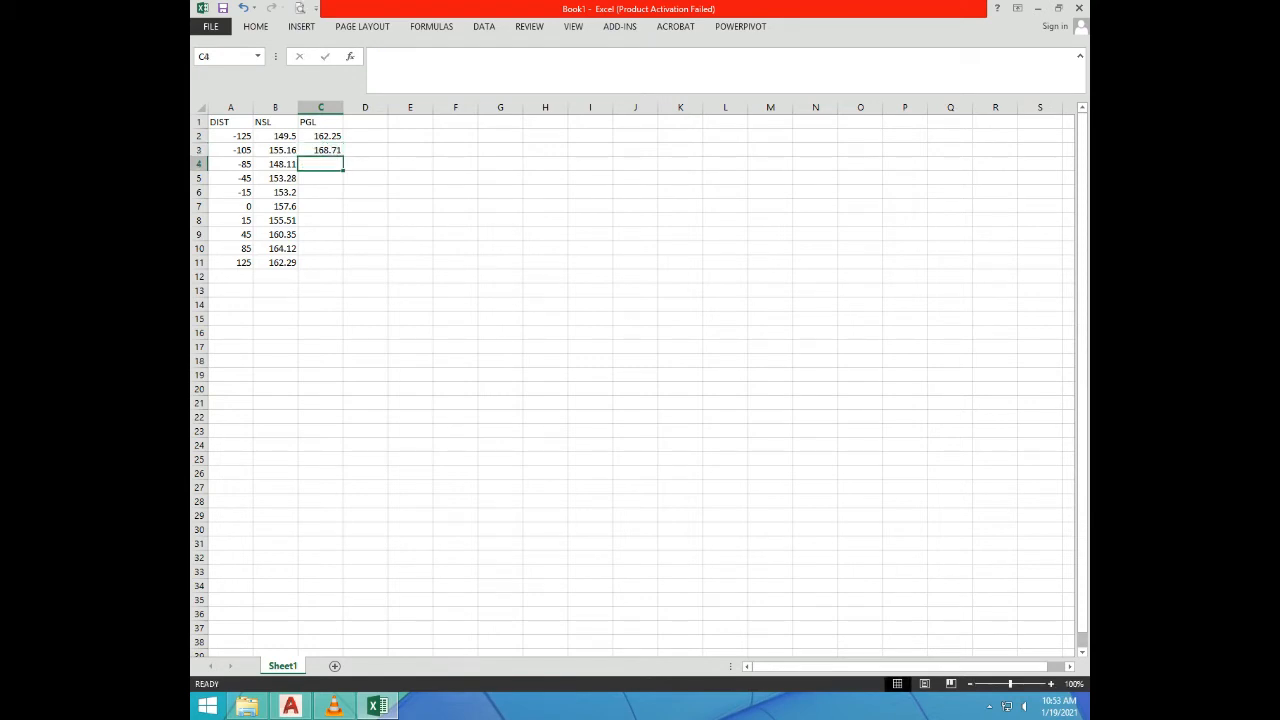
Step: Enter the PGL values 169.92 and 172.34 in cells C4 and C5 for distances -85 and -45
text(169)
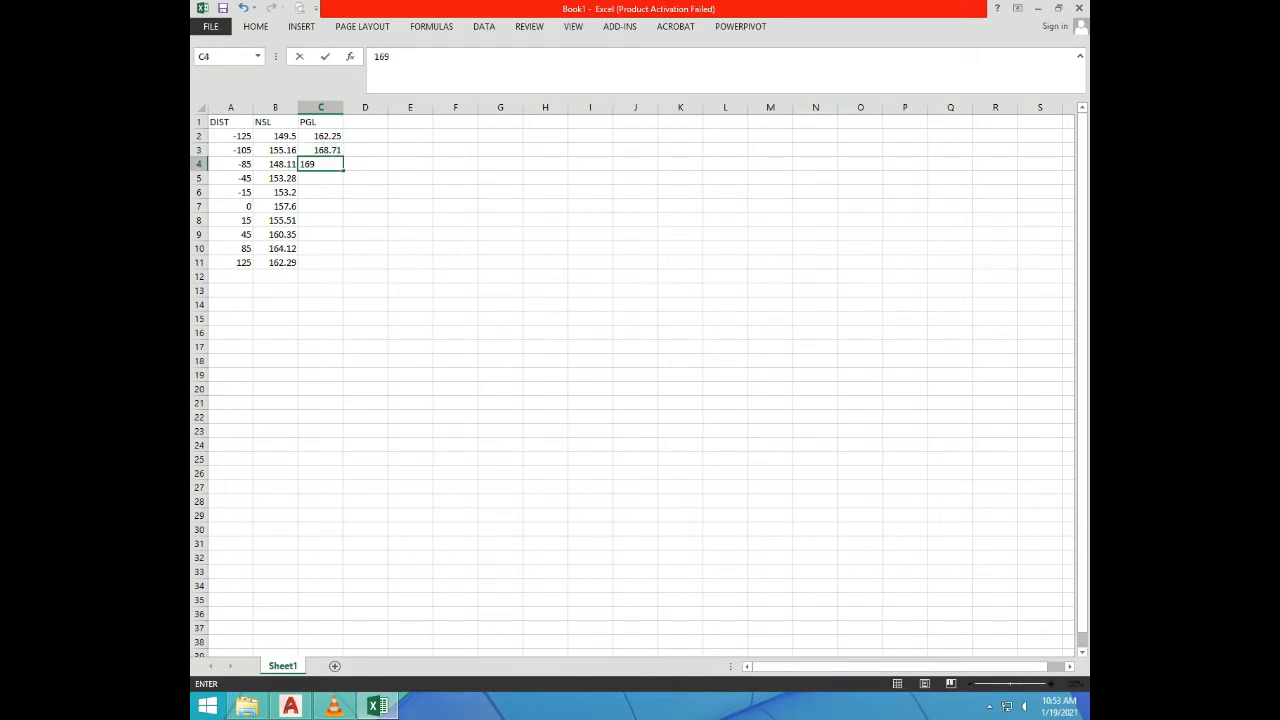
text(.92)
key(Return)
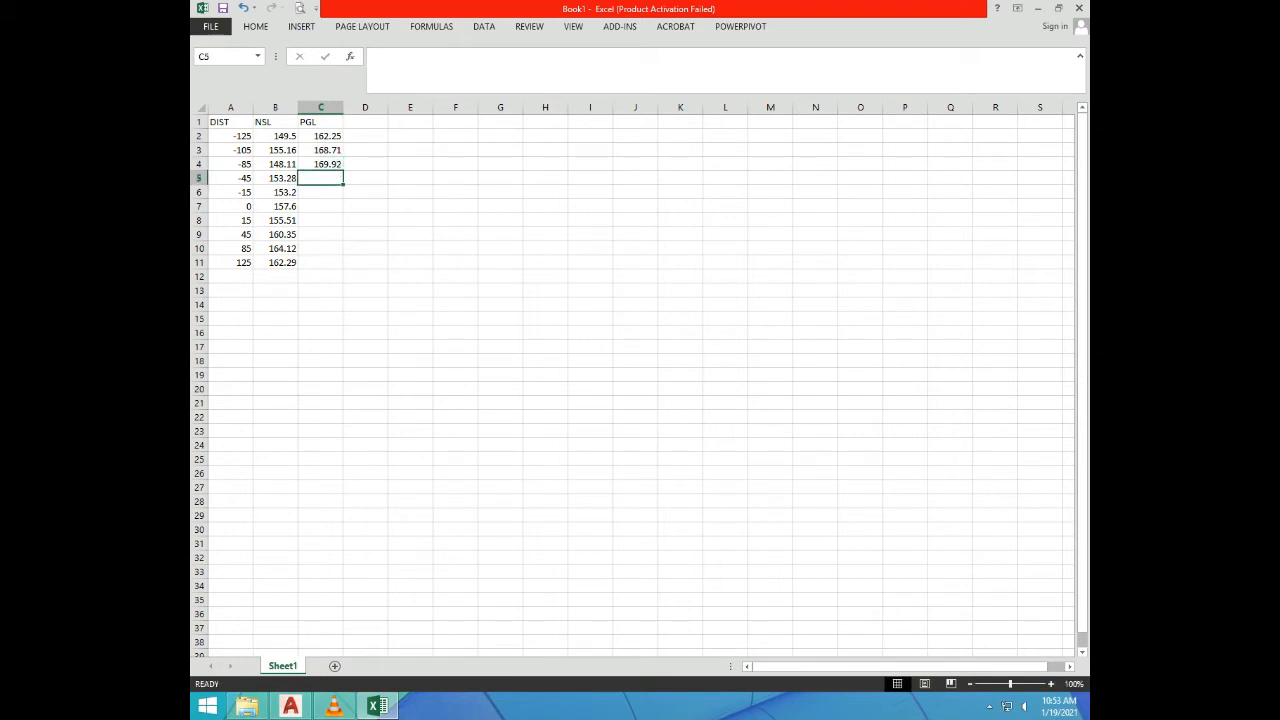
text(172)
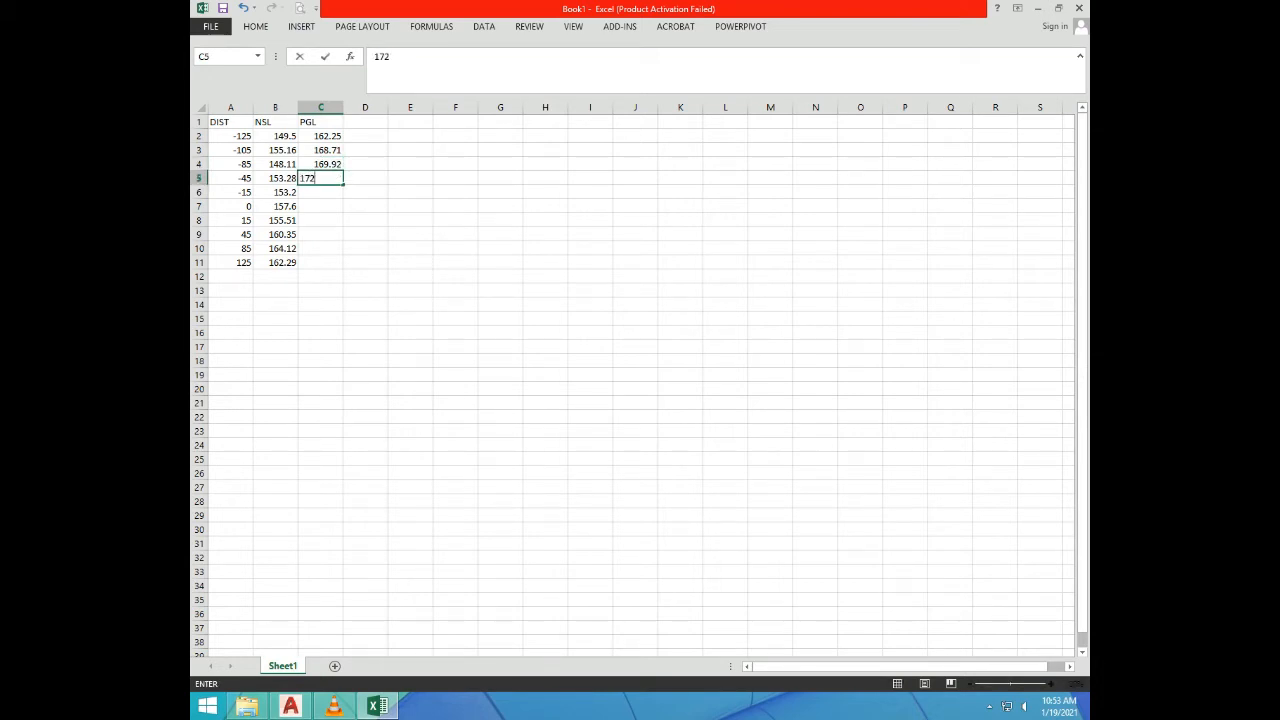
text(.34)
key(Return)
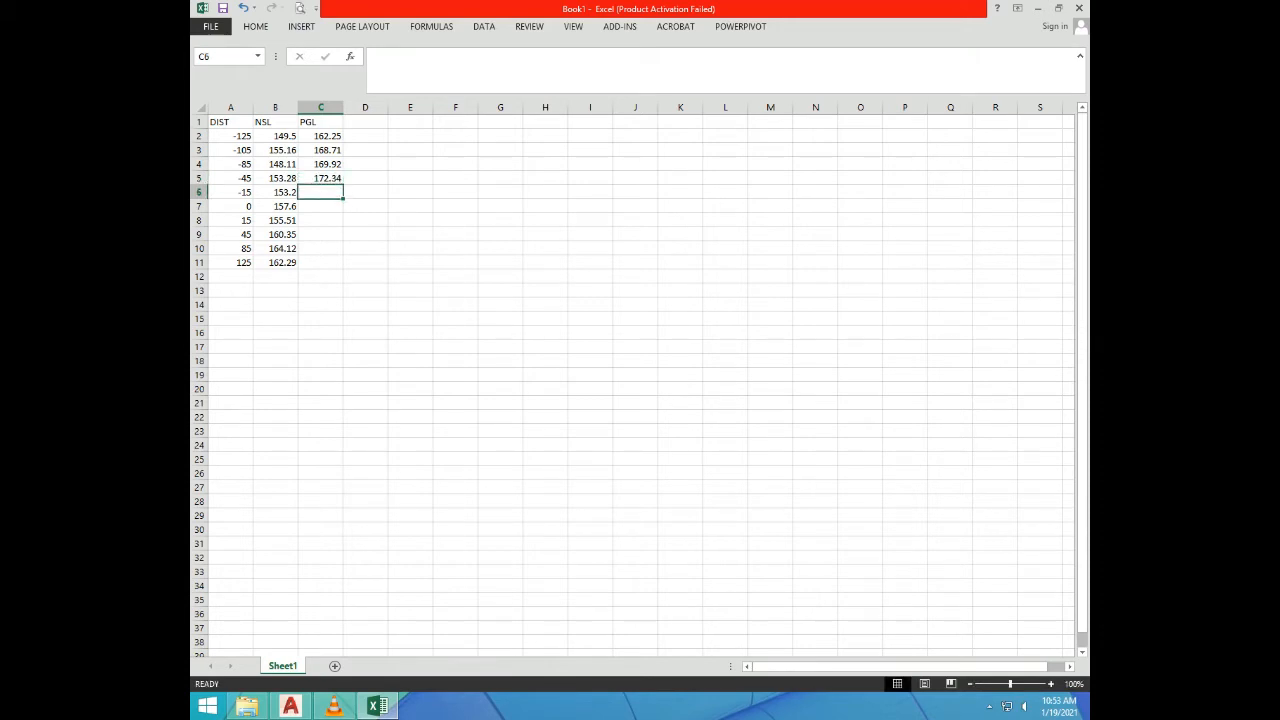
Step: Enter the PGL values 175.55 and 174.05 in cells C6 and C7 for distances -15 and 0
text(17)
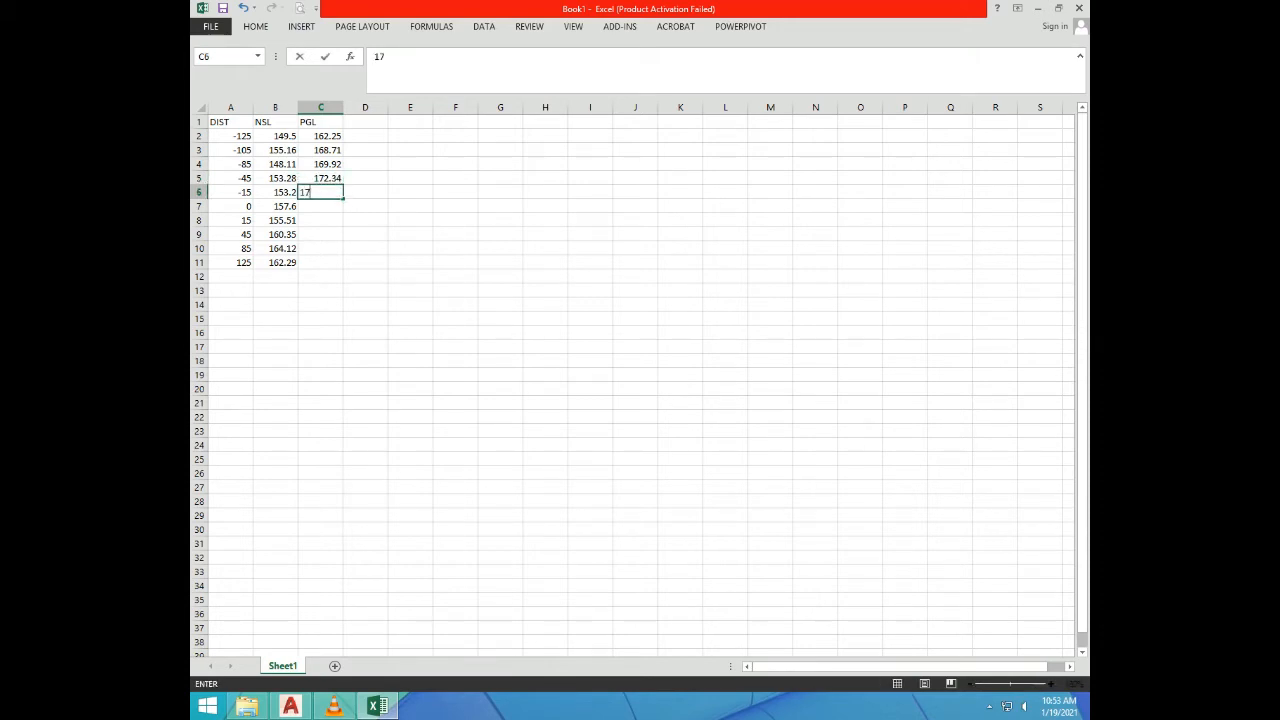
text(5.55)
key(Return)
text(174)
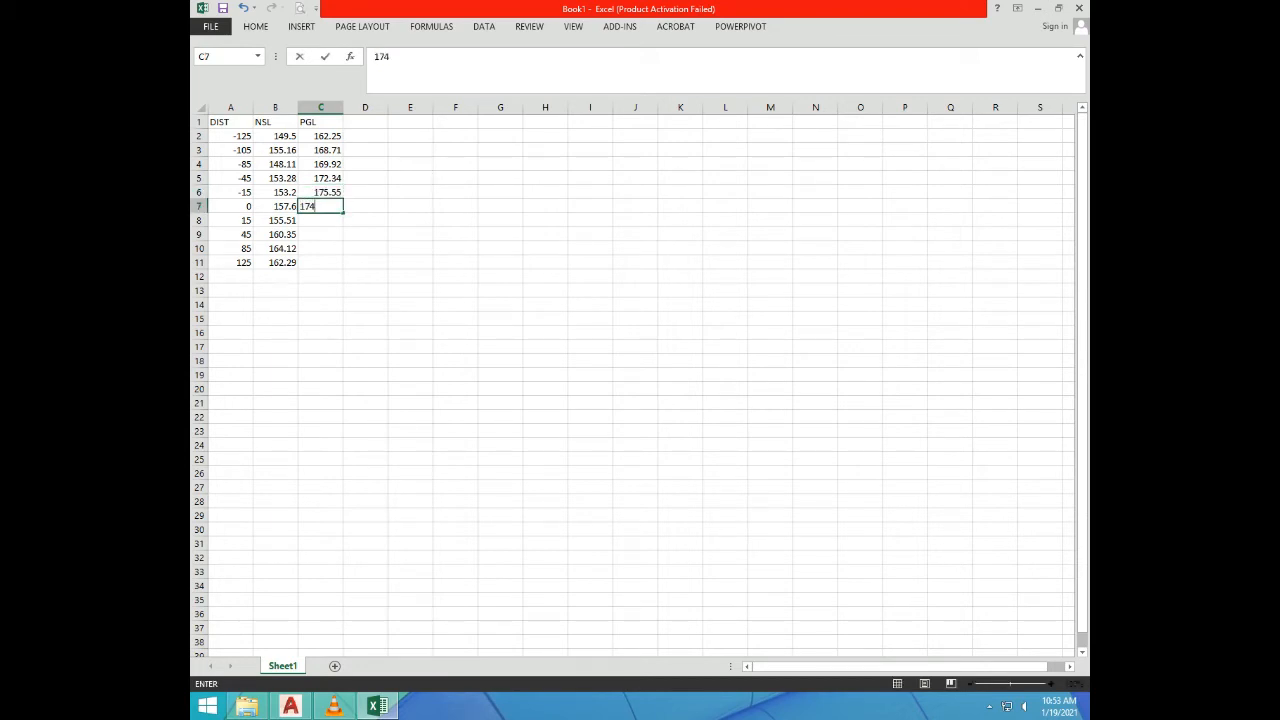
text(.05)
key(Return)
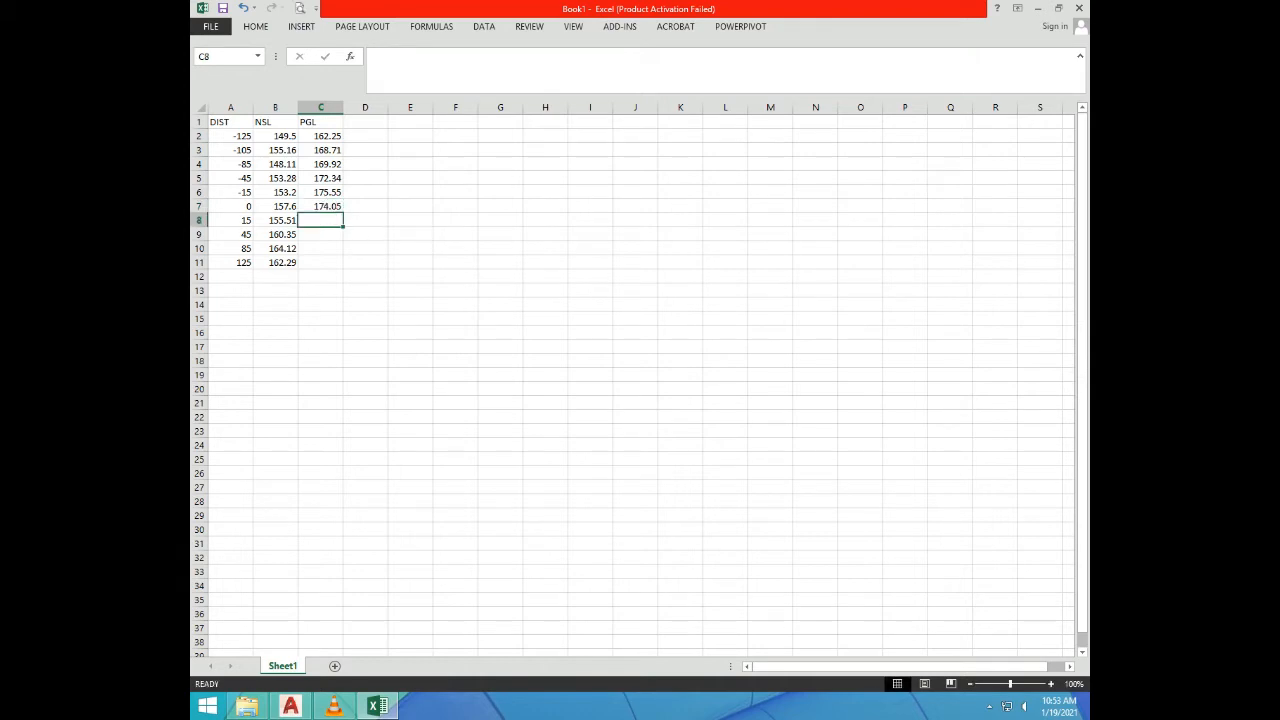
Step: Enter the PGL values 178.45 and 177.47 in cells C8 and C9 for distances 15 and 45
text(178)
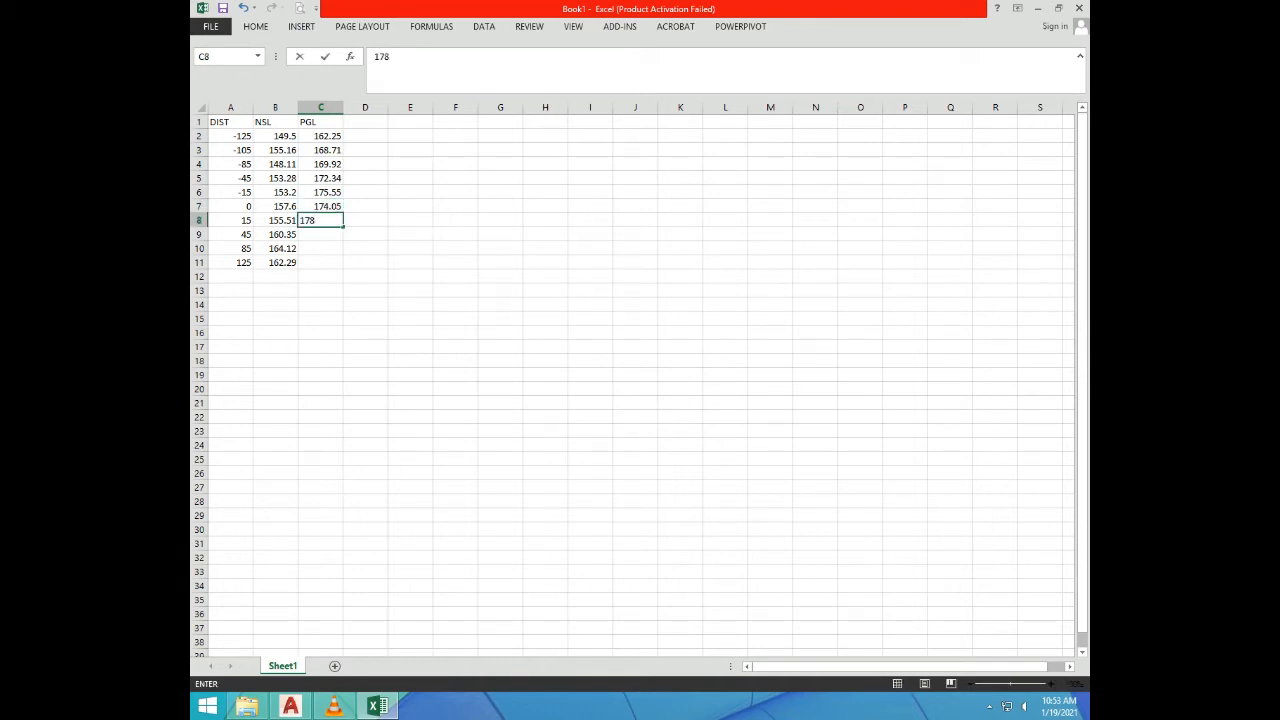
text(.45)
key(Return)
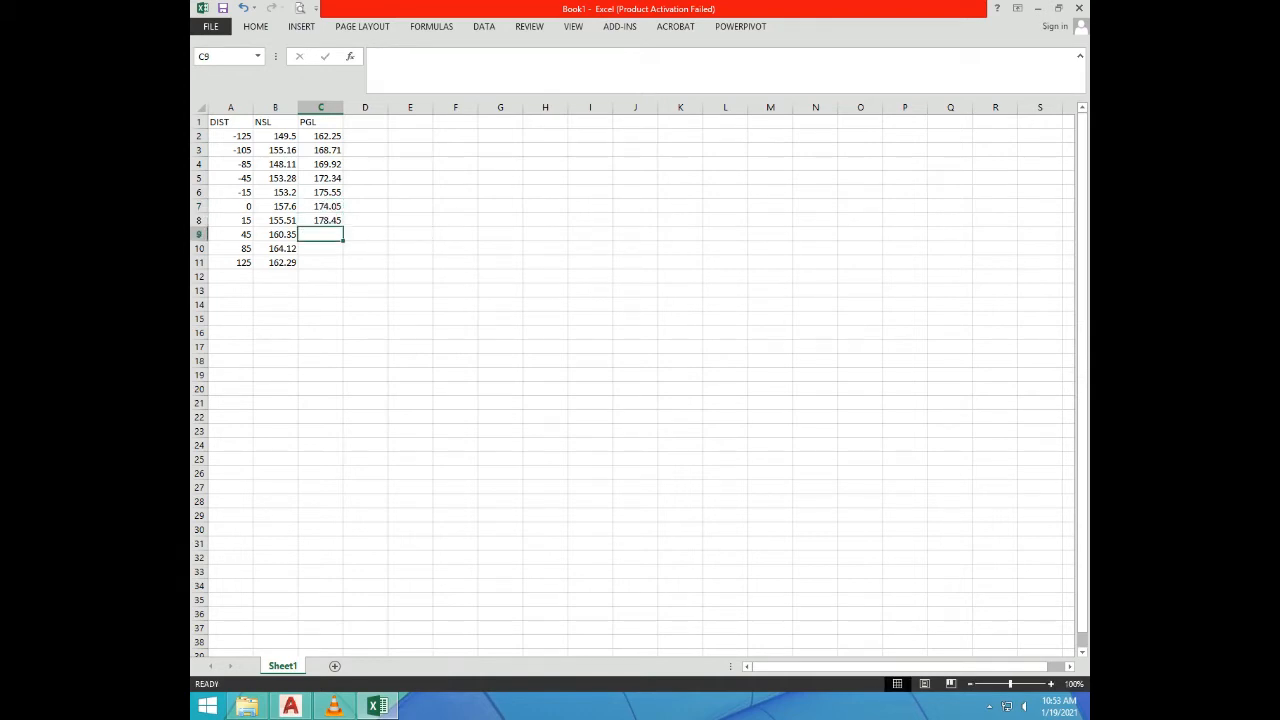
text(17)
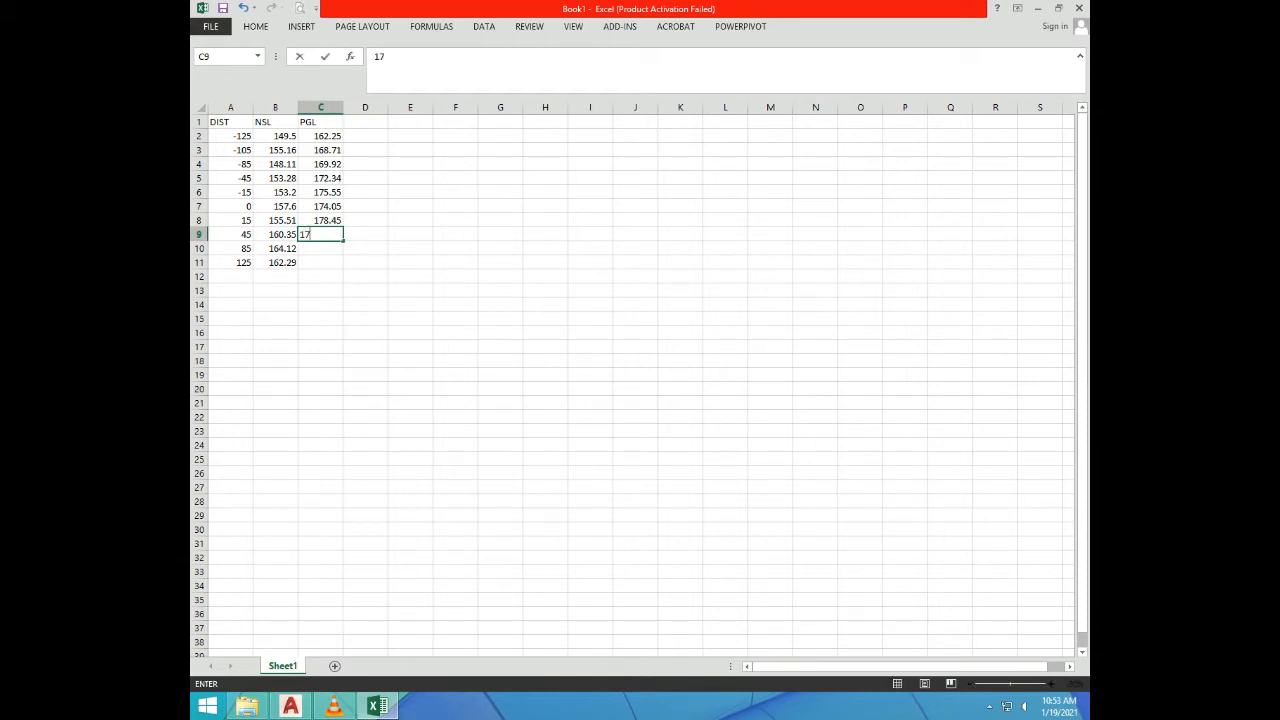
text(7.47)
key(Return)
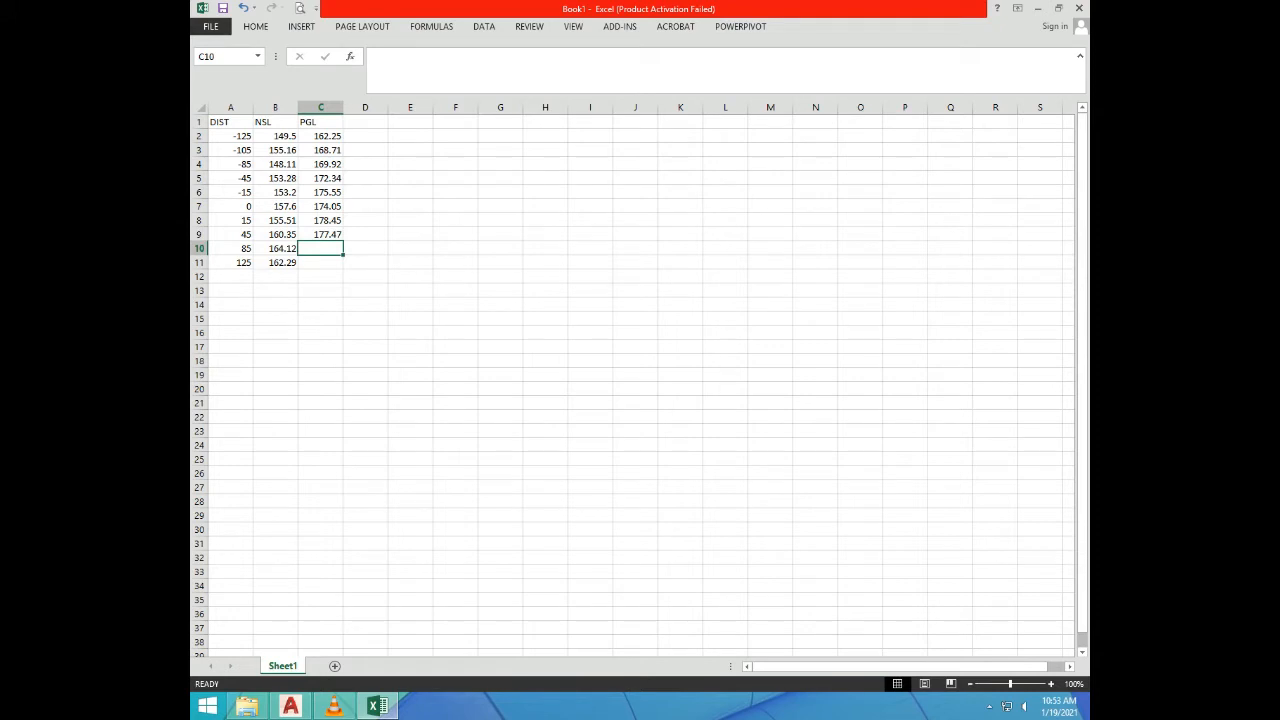
Step: Enter the PGL values 177.13 and 178.47 in cells C10 and C11 for distances 85 and 125
text(177)
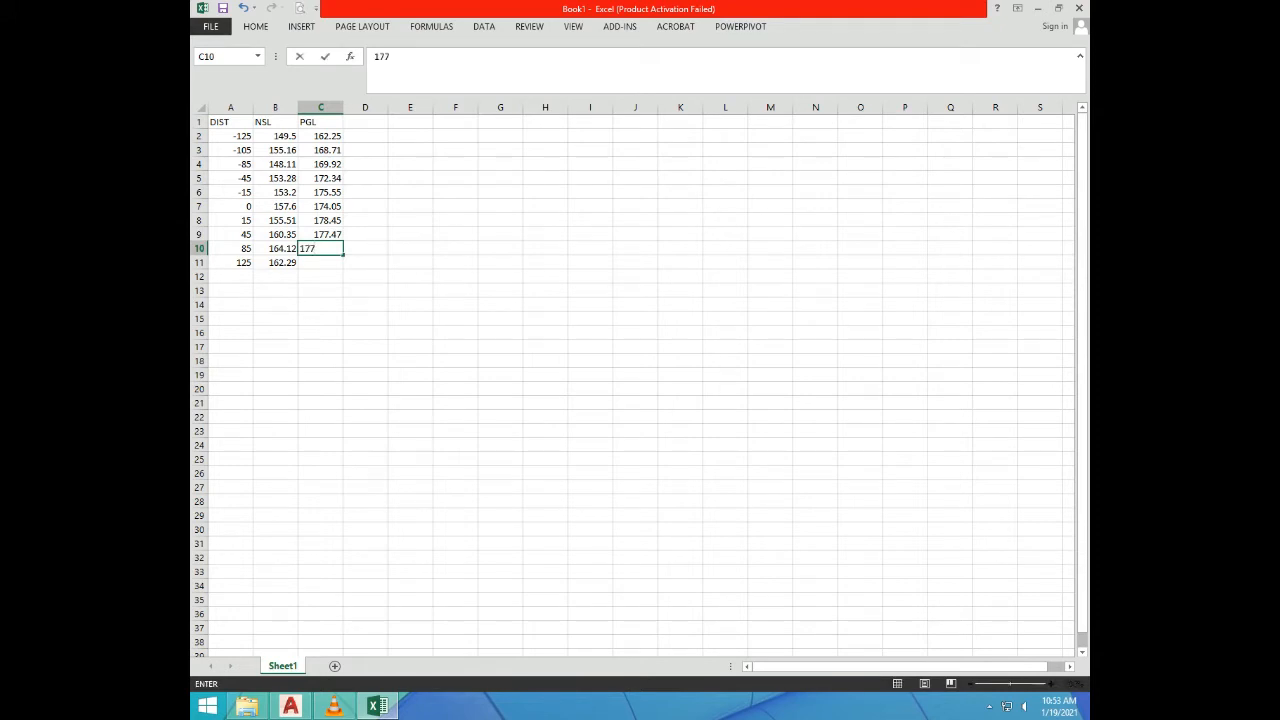
text(.13)
key(Return)
text(1)
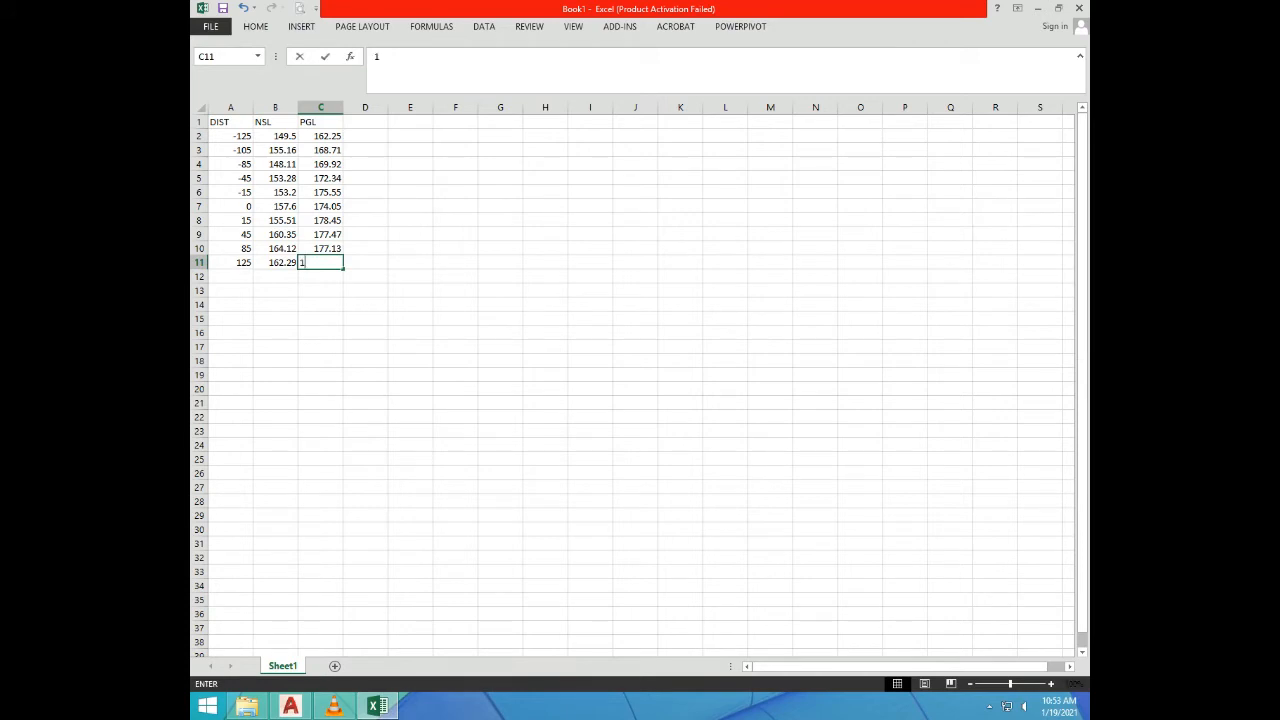
text(78.47)
key(Return)
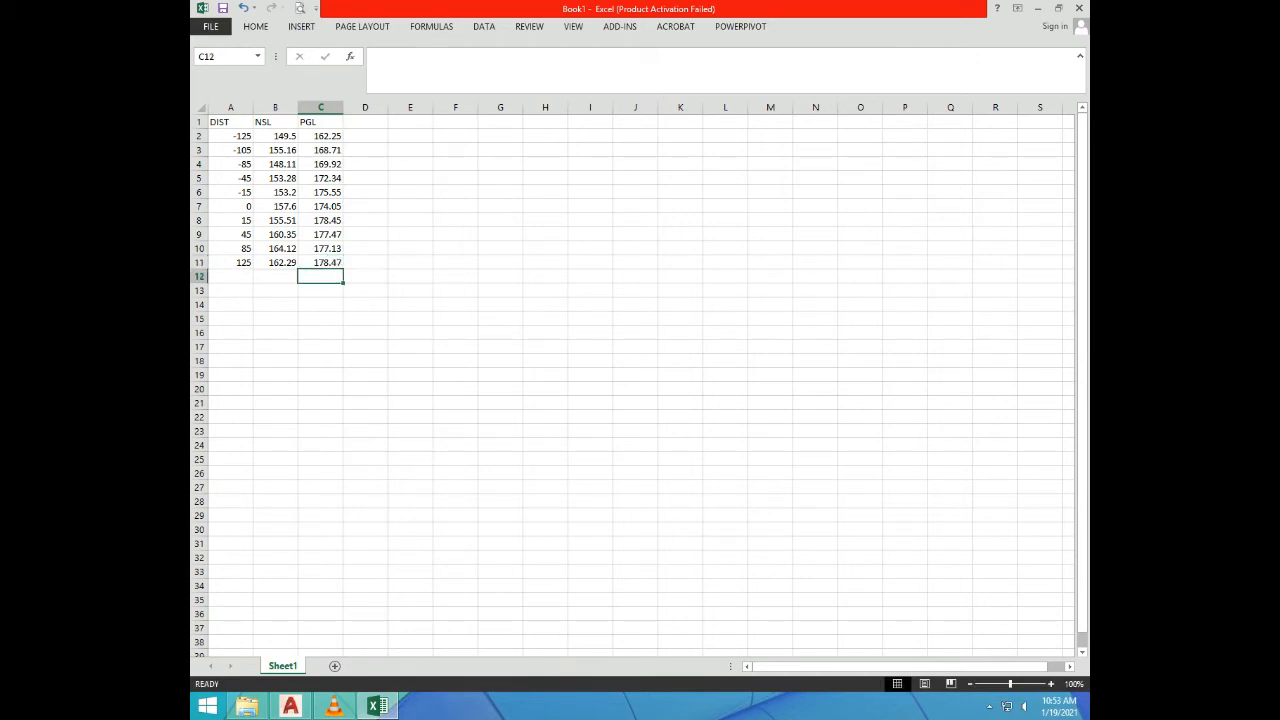
Step: Try to enter the formula =A2"," in cell D2
click(365, 135)
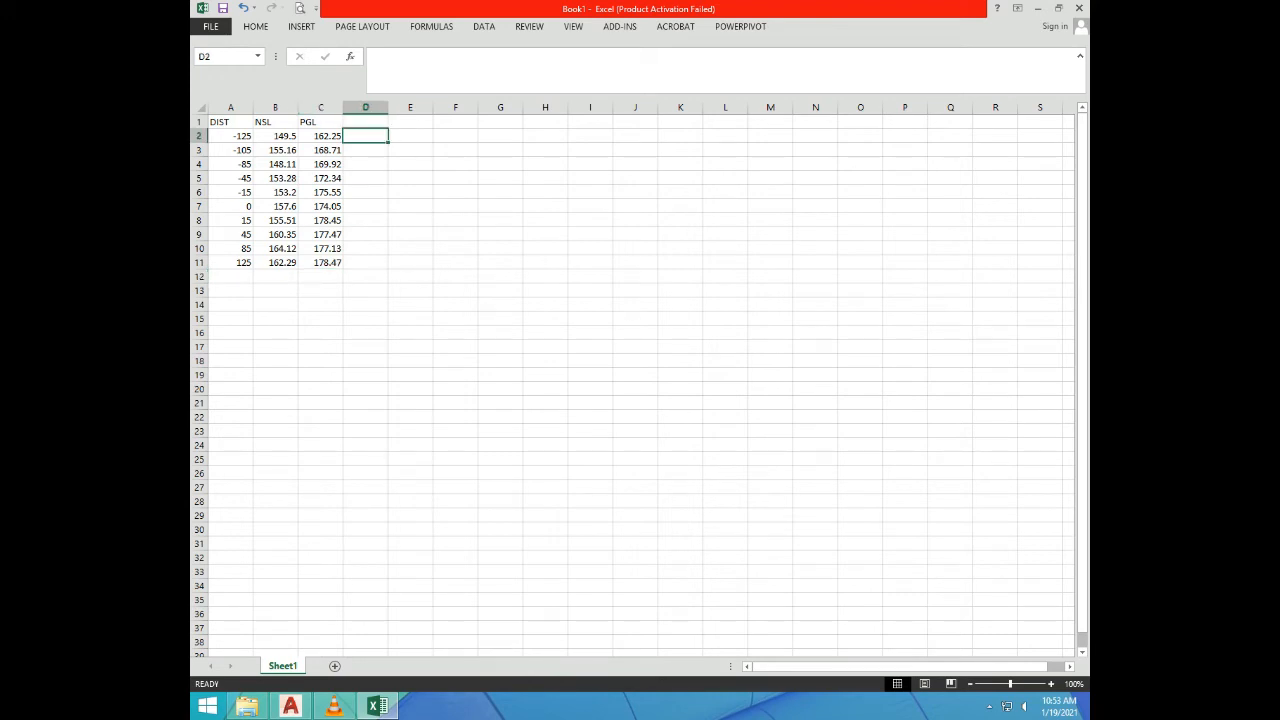
text(=)
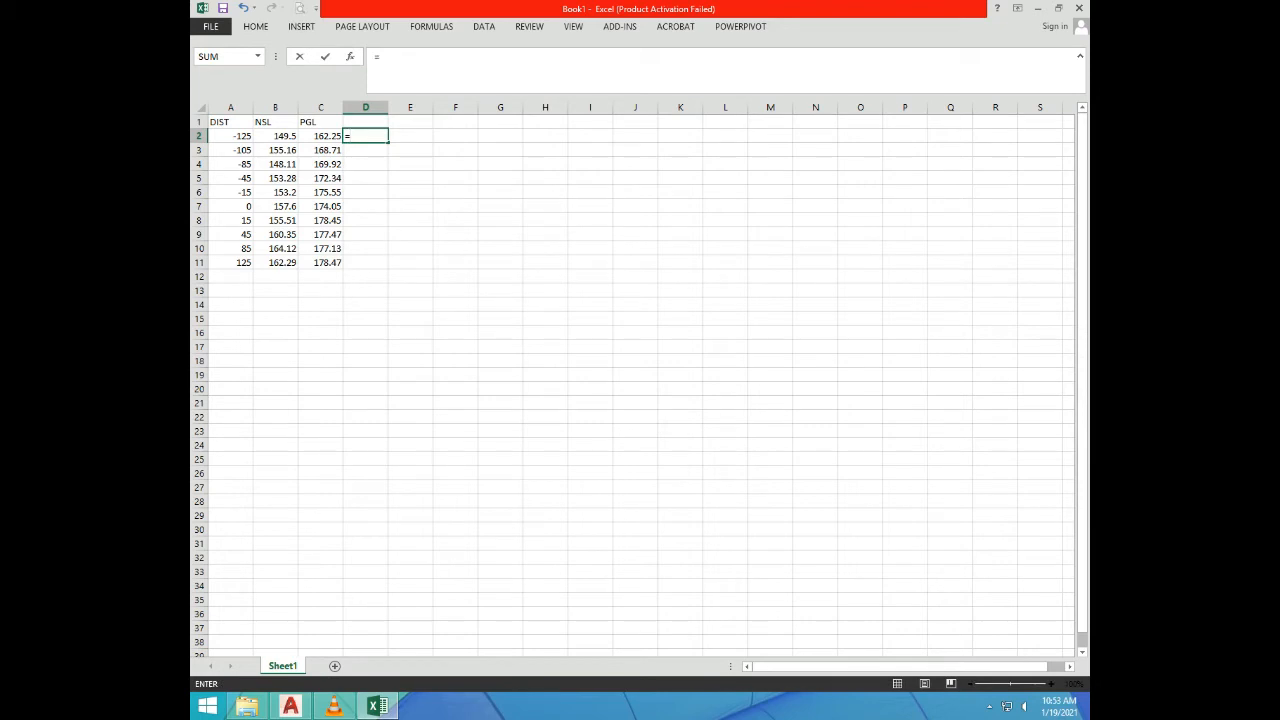
click(230, 135)
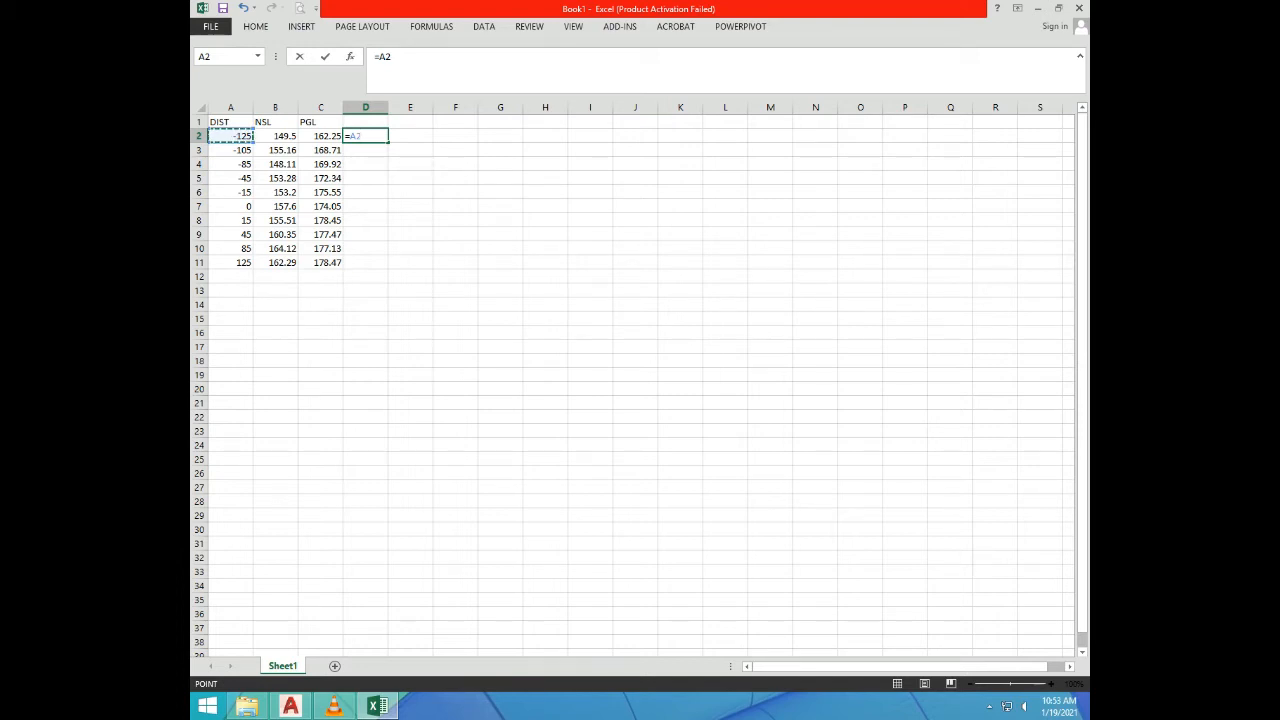
text(",)
key(Return)
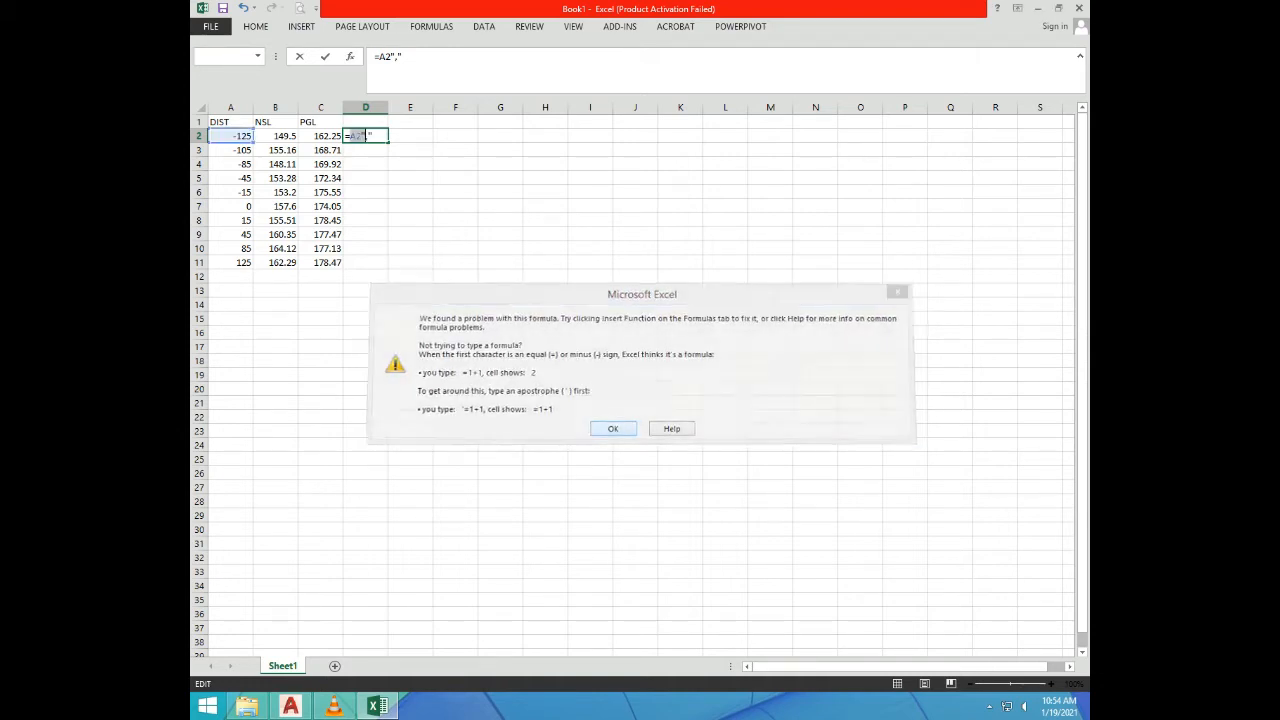
click(372, 135)
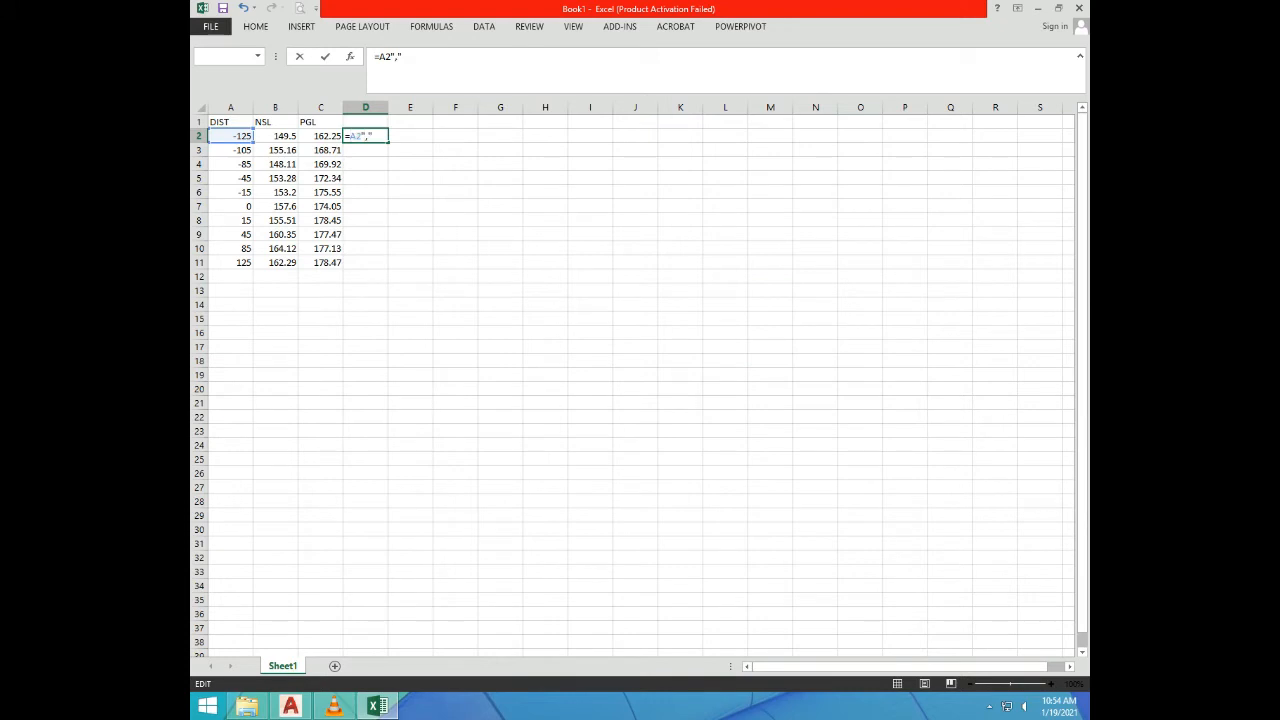
key(Return)
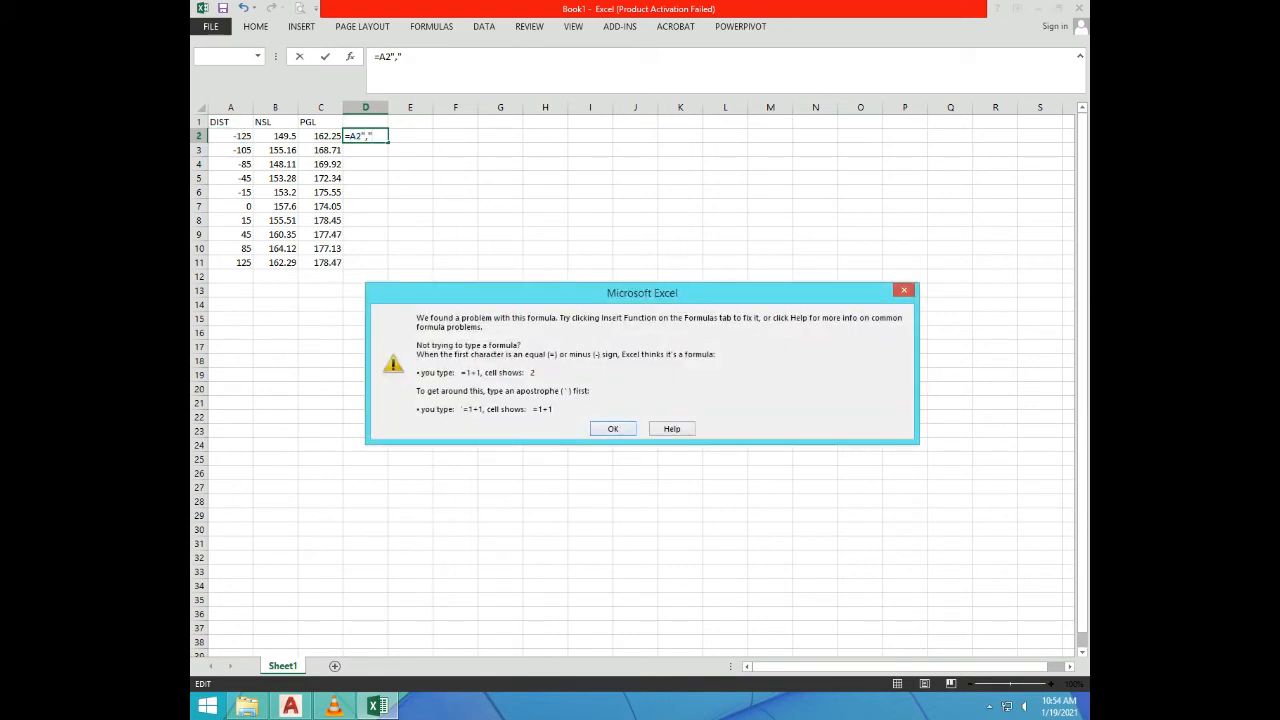
key(Return)
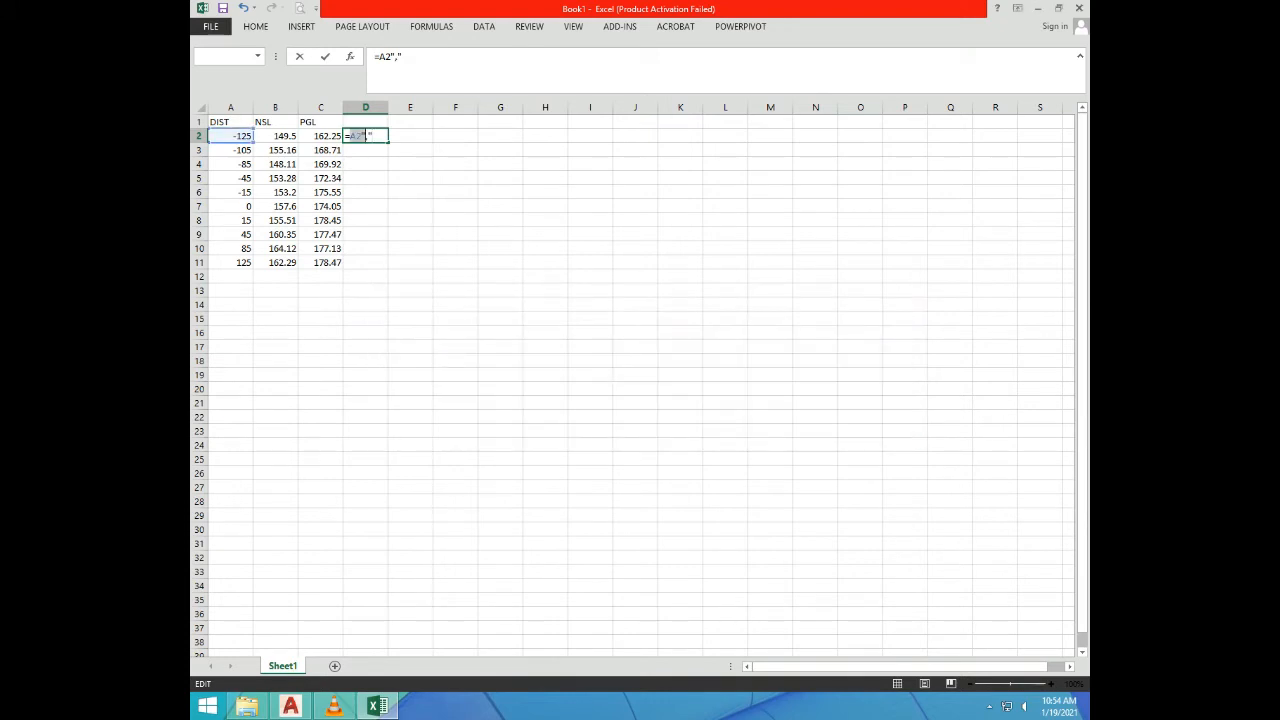
Step: Try to extend the D2 formula with a separating comma and a reference to B2, as =A2",",B2
click(372, 135)
text(,)
click(278, 136)
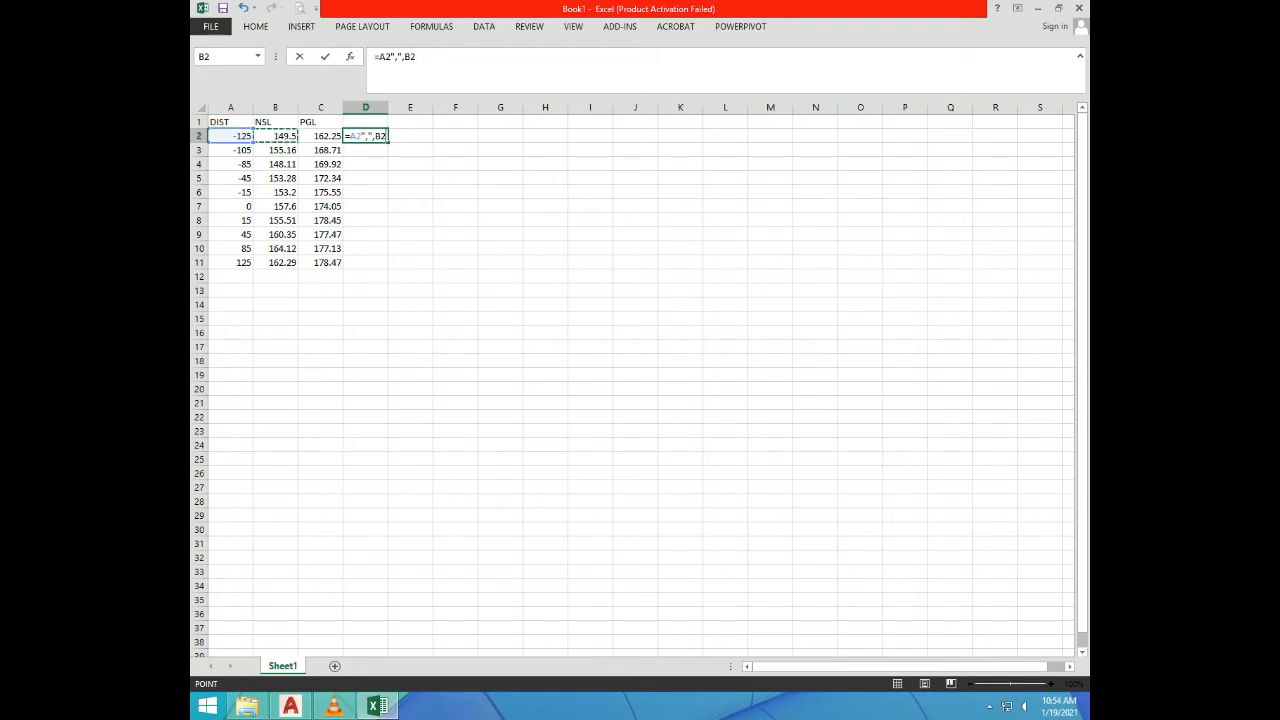
key(Return)
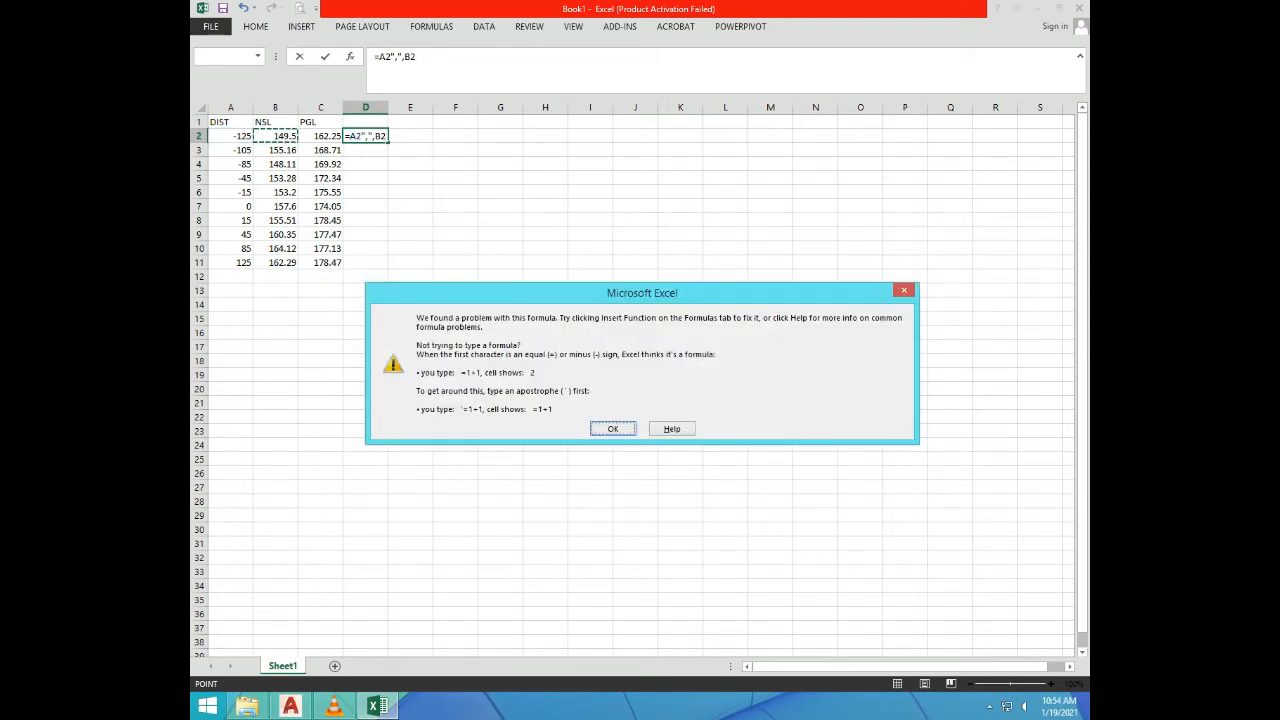
key(Return)
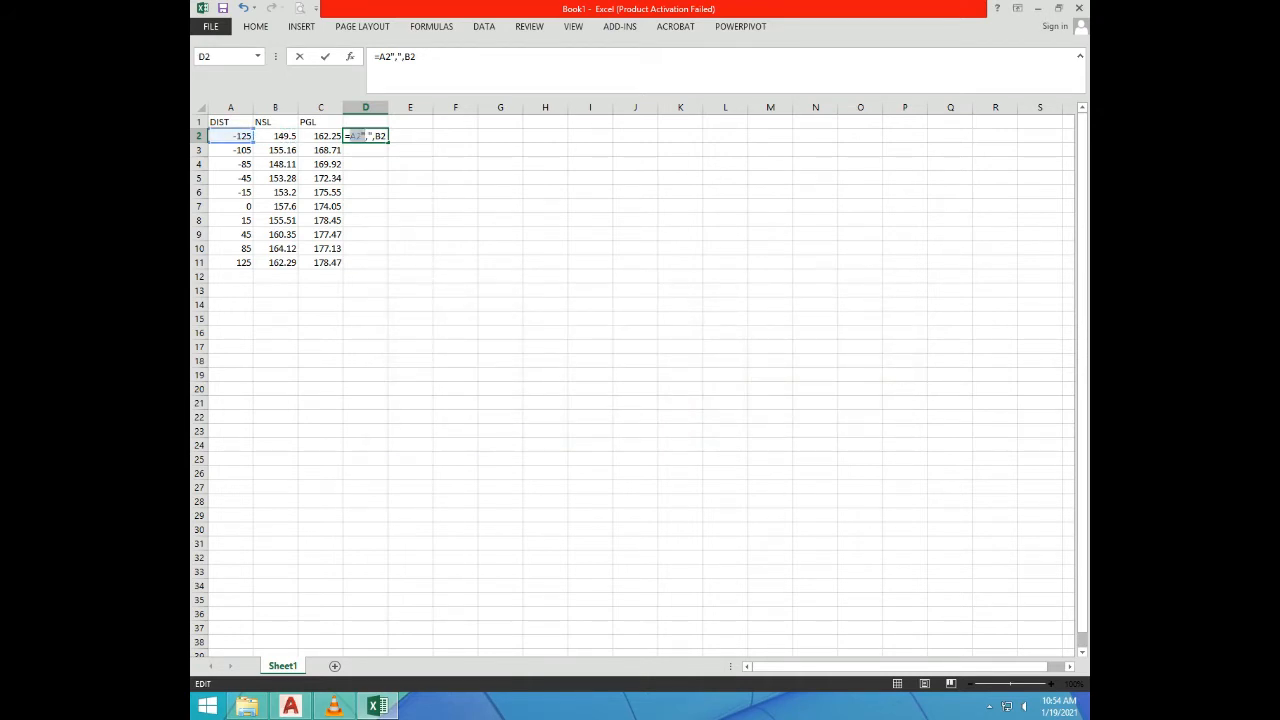
Step: Try moving the separating comma directly after A2 in the D2 formula, giving =A2,","B2
click(361, 136)
key(BackSpace)
click(366, 135)
text(,)
key(Return)
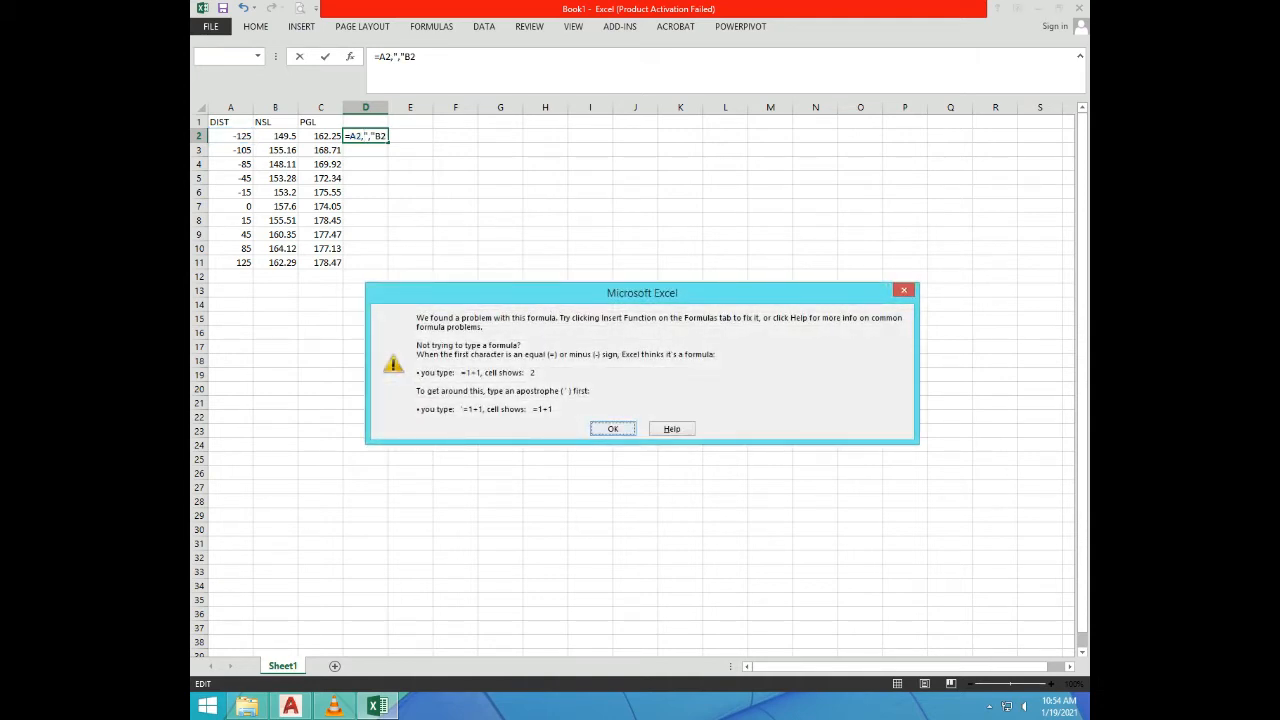
key(Return)
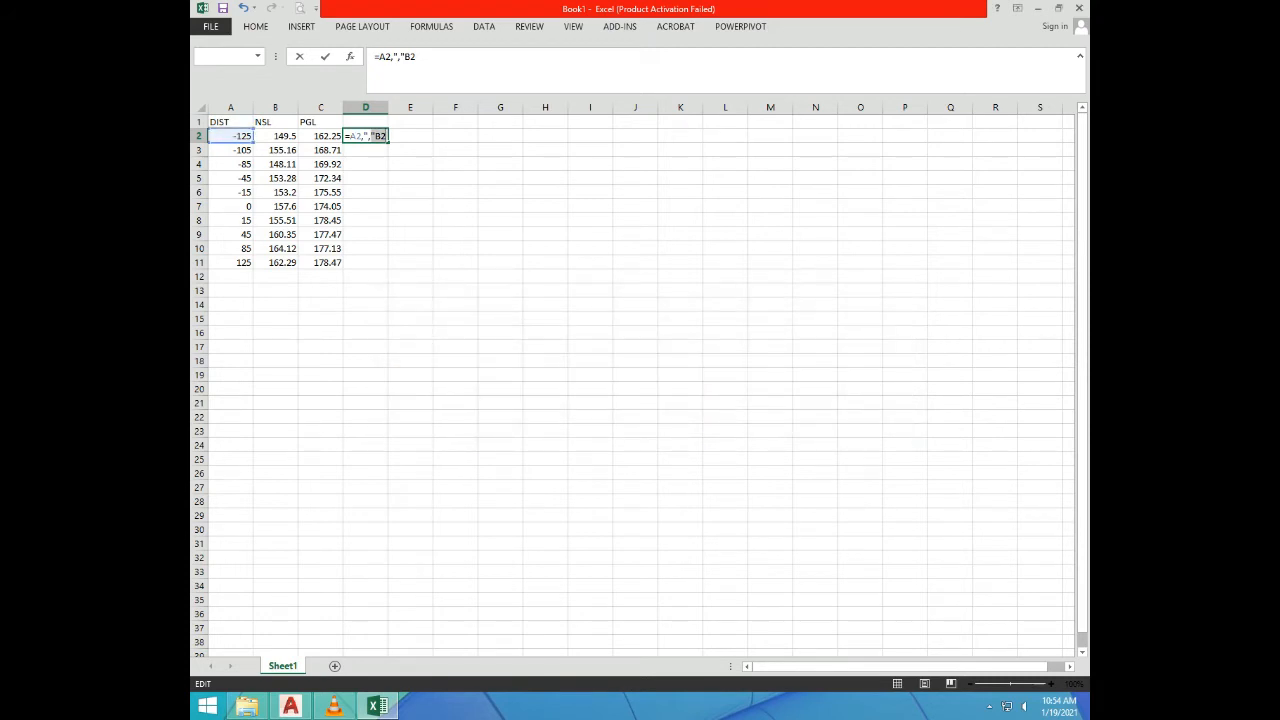
Step: Clear the D2 formula back to the equals sign and insert the CONCATENATE function
click(413, 56)
key(BackSpace)
key(BackSpace)
key(BackSpace)
key(BackSpace)
key(BackSpace)
key(BackSpace)
key(BackSpace)
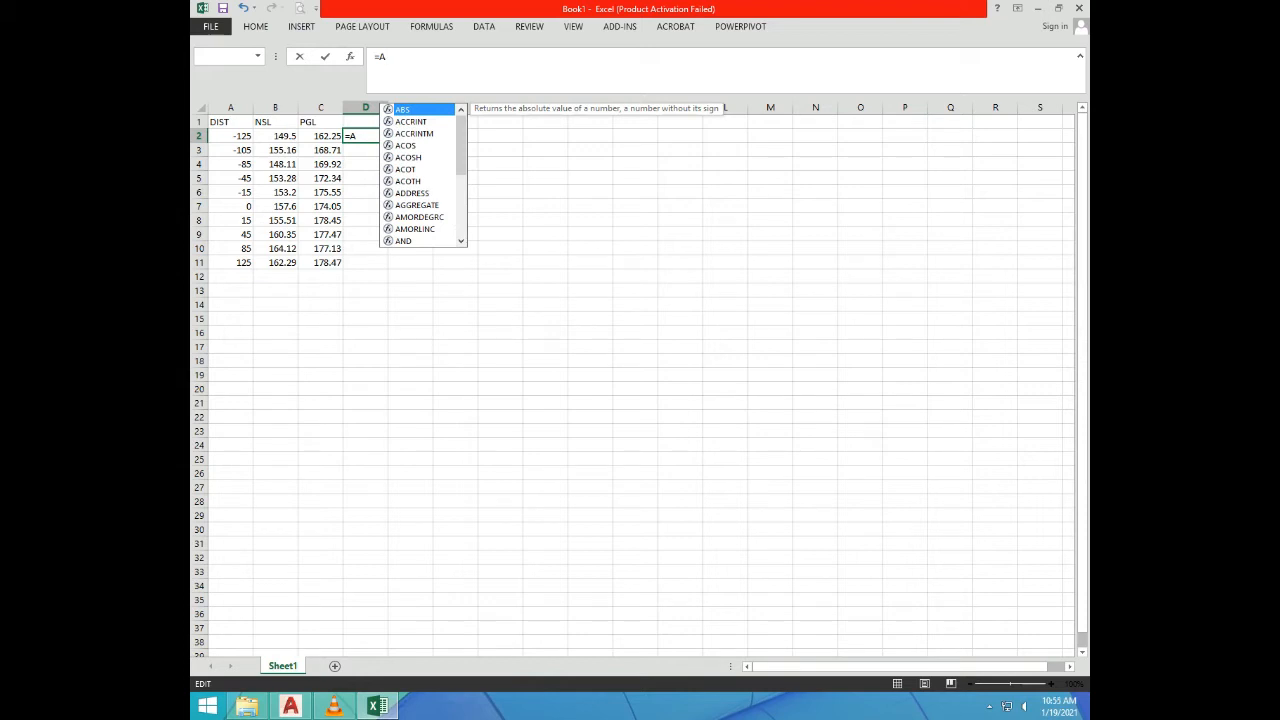
key(BackSpace)
text(C)
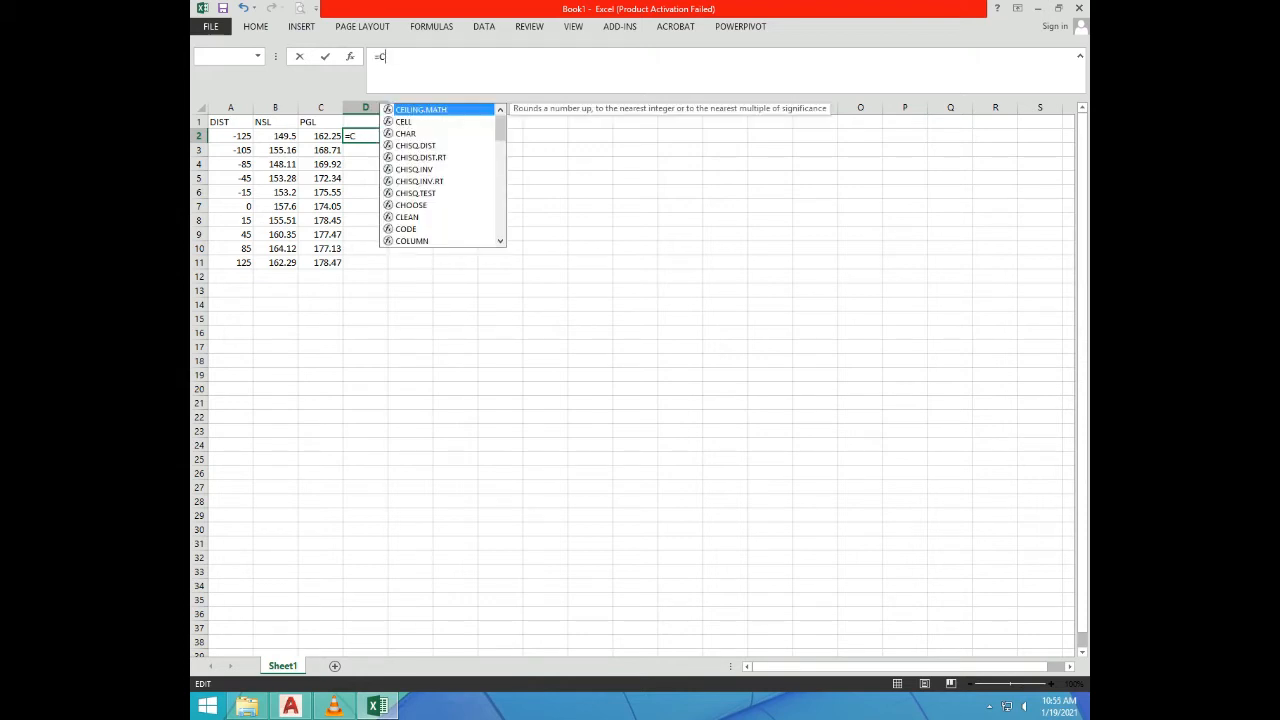
text(O)
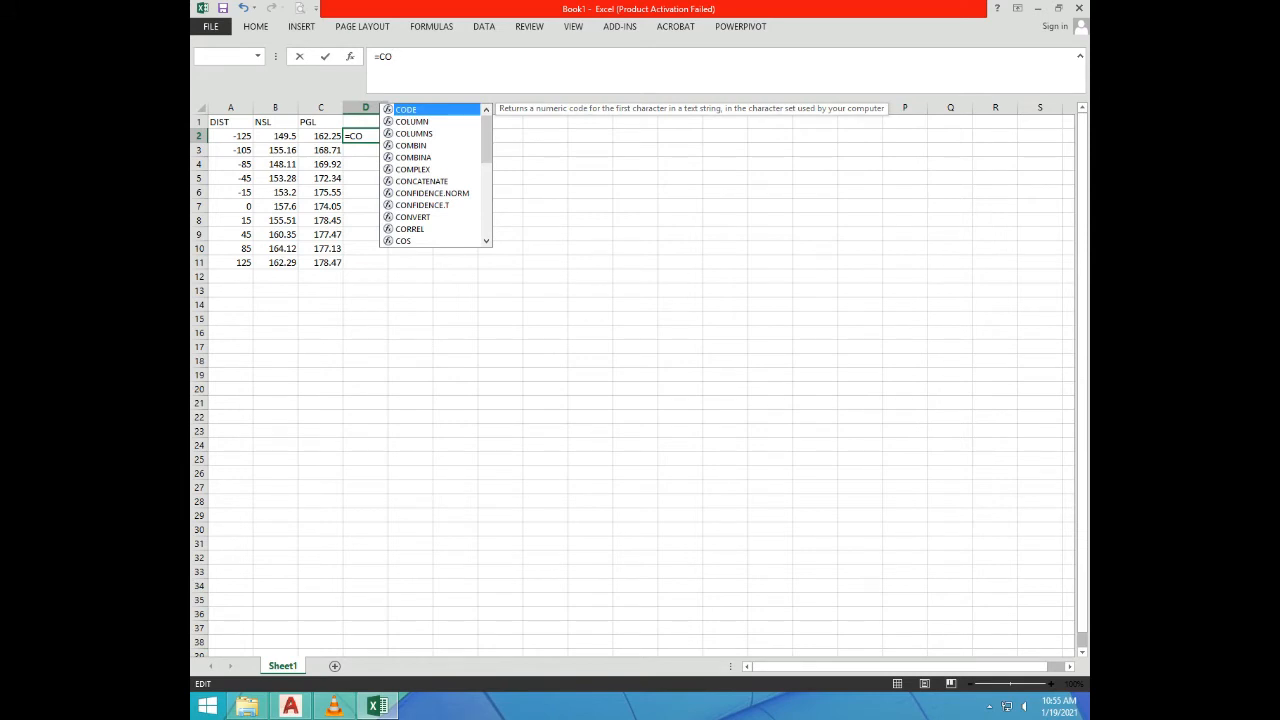
key(Down)
key(Down)
key(Down)
key(Down)
key(Down)
key(Down)
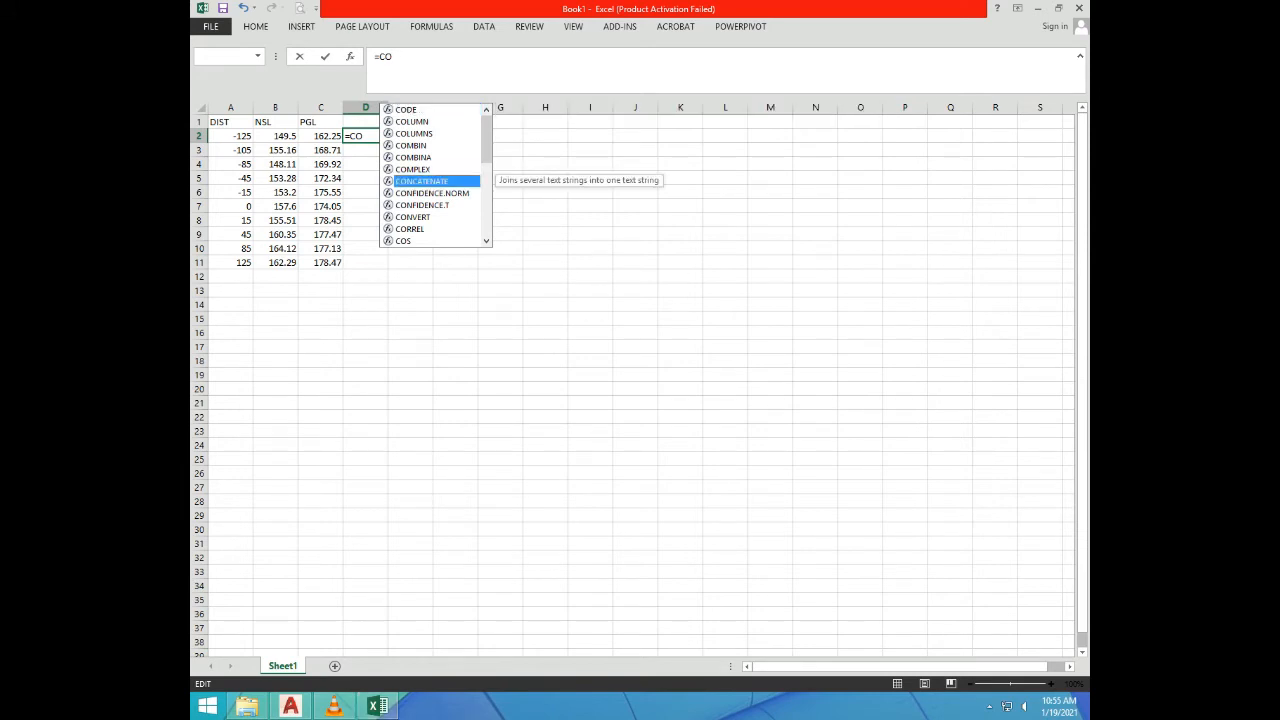
key(Tab)
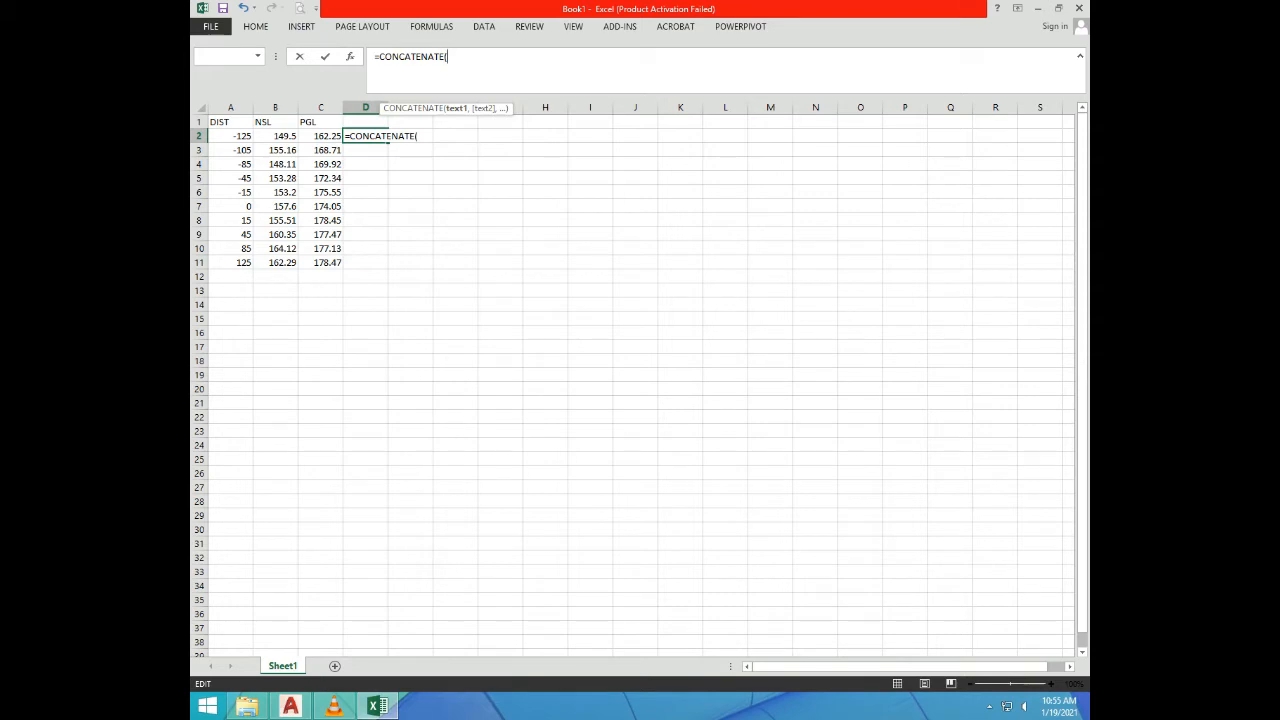
Step: Complete the D2 formula as =CONCATENATE(A2,",",B2) to join the DIST and NSL values with a comma
click(230, 136)
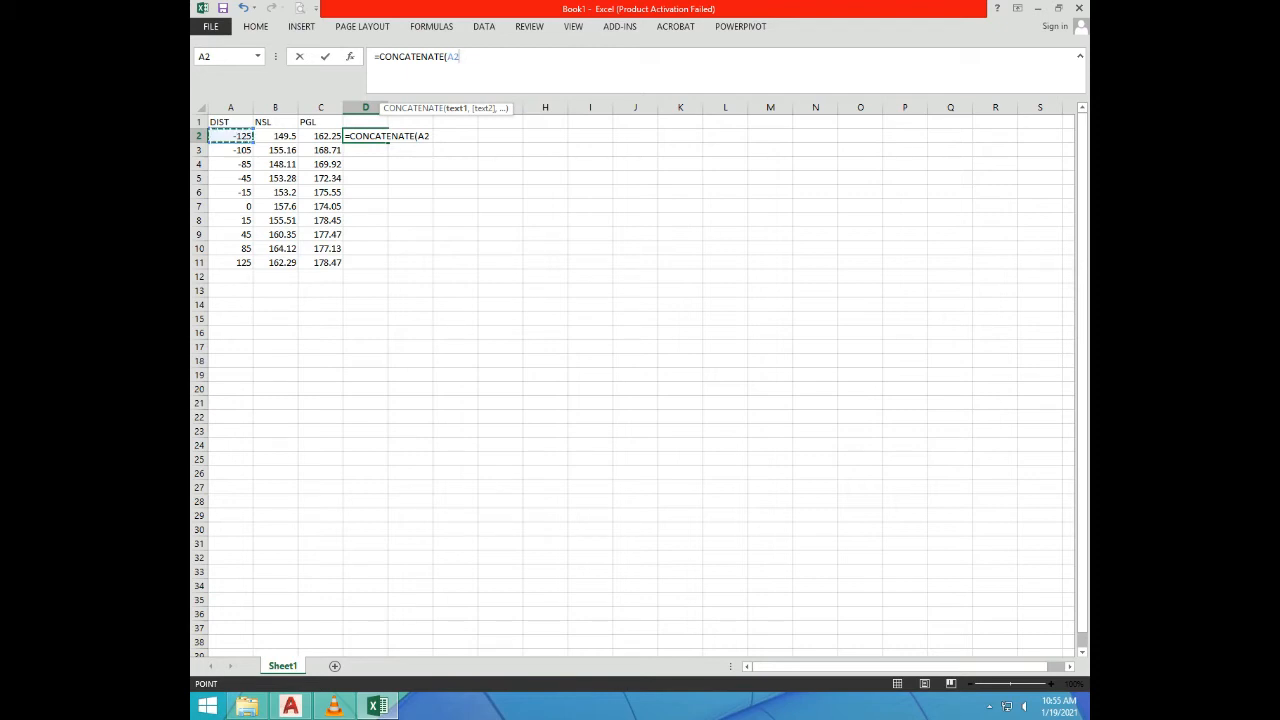
text(",")
key(Return)
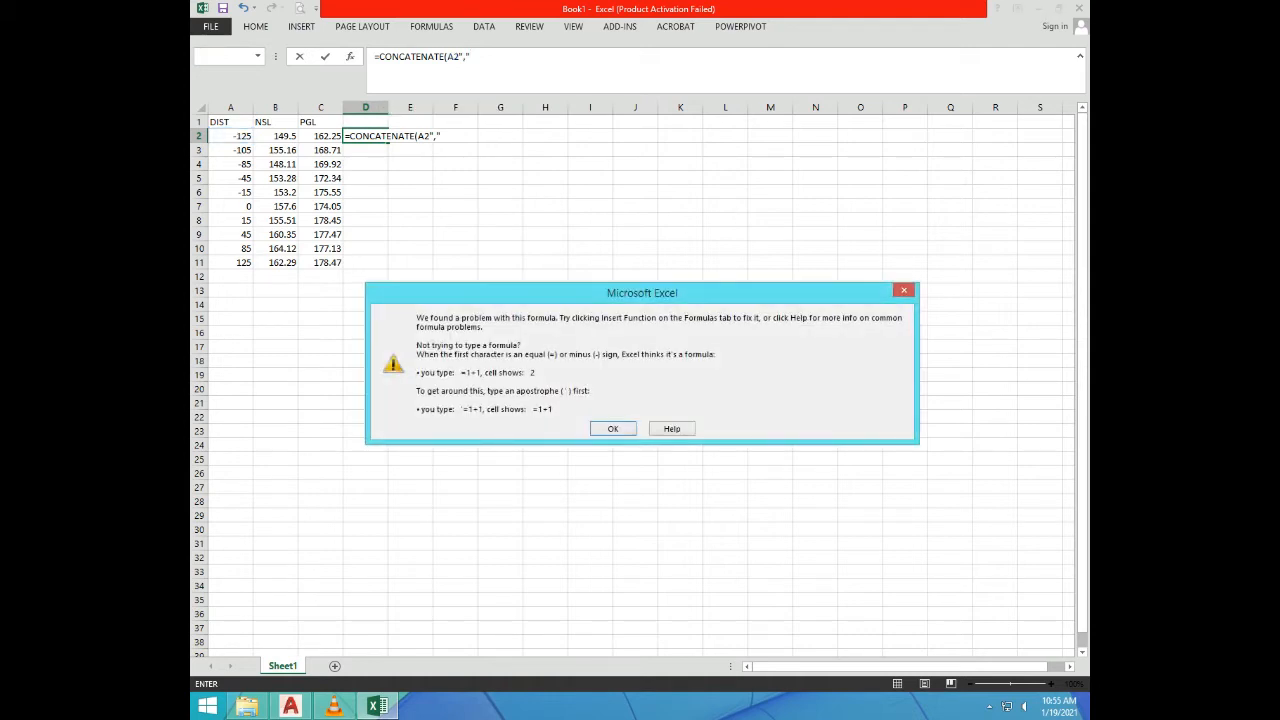
key(Return)
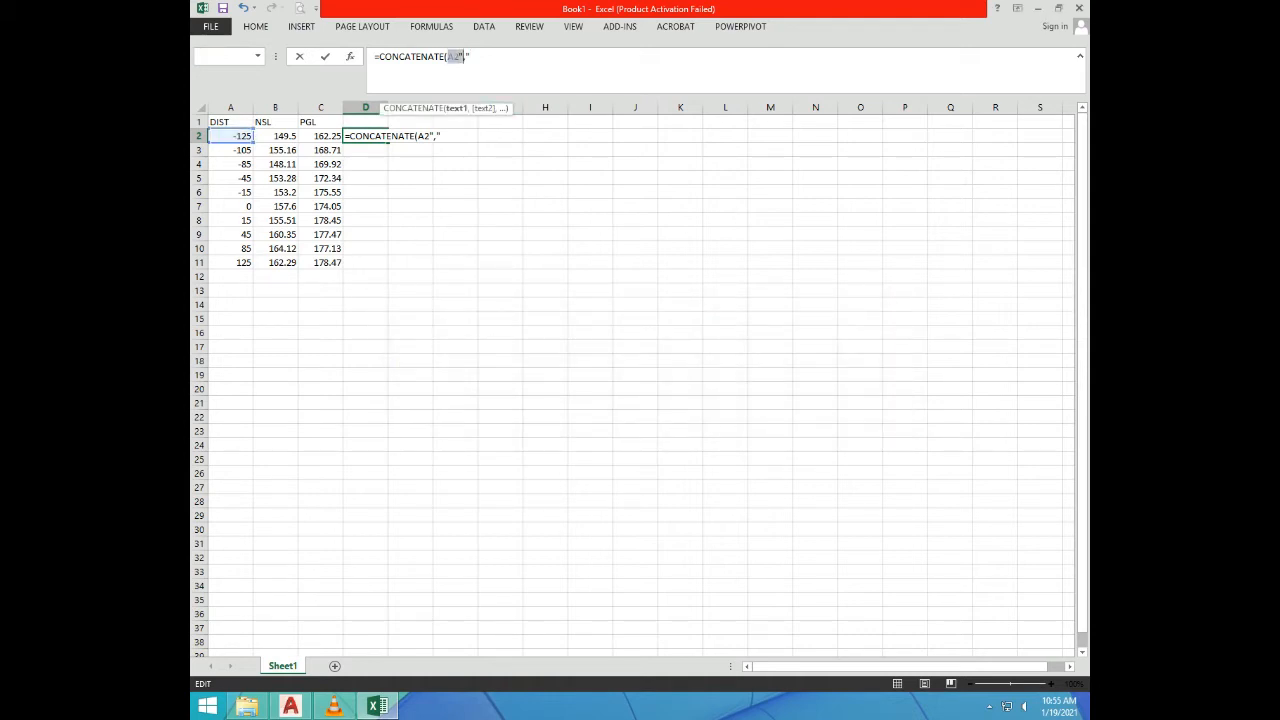
click(459, 56)
text(,")
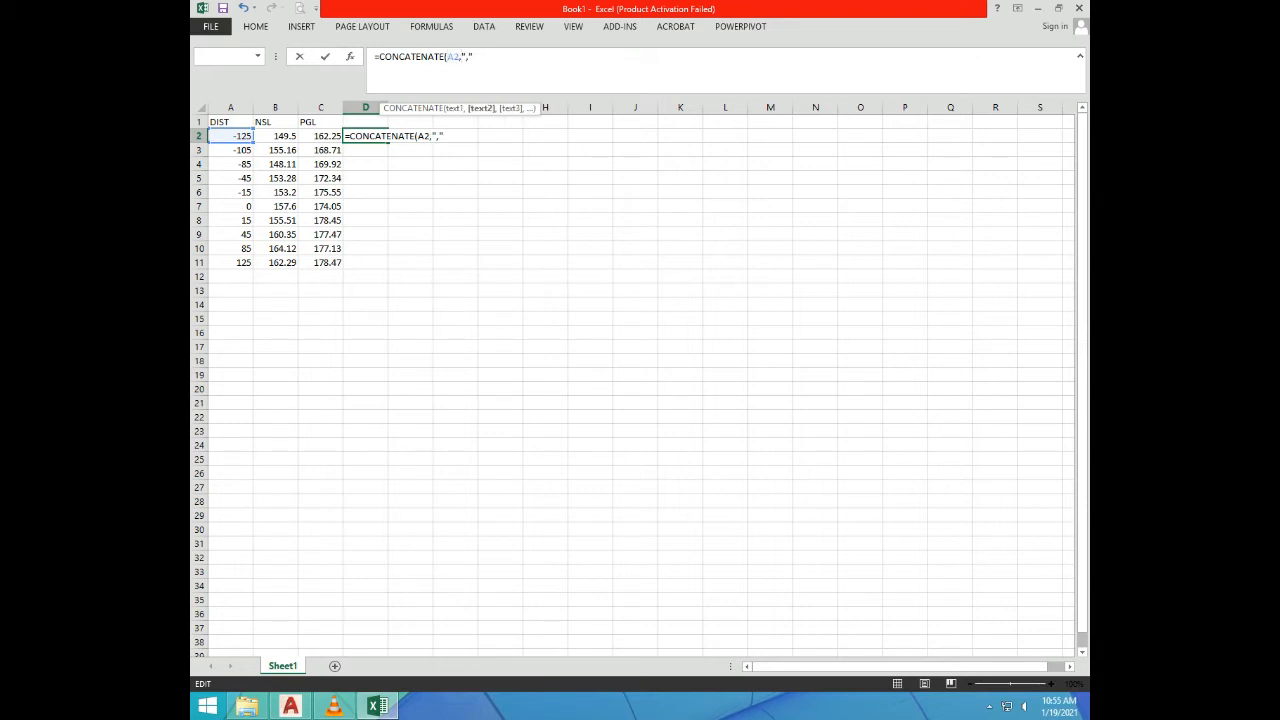
text(,)
click(275, 135)
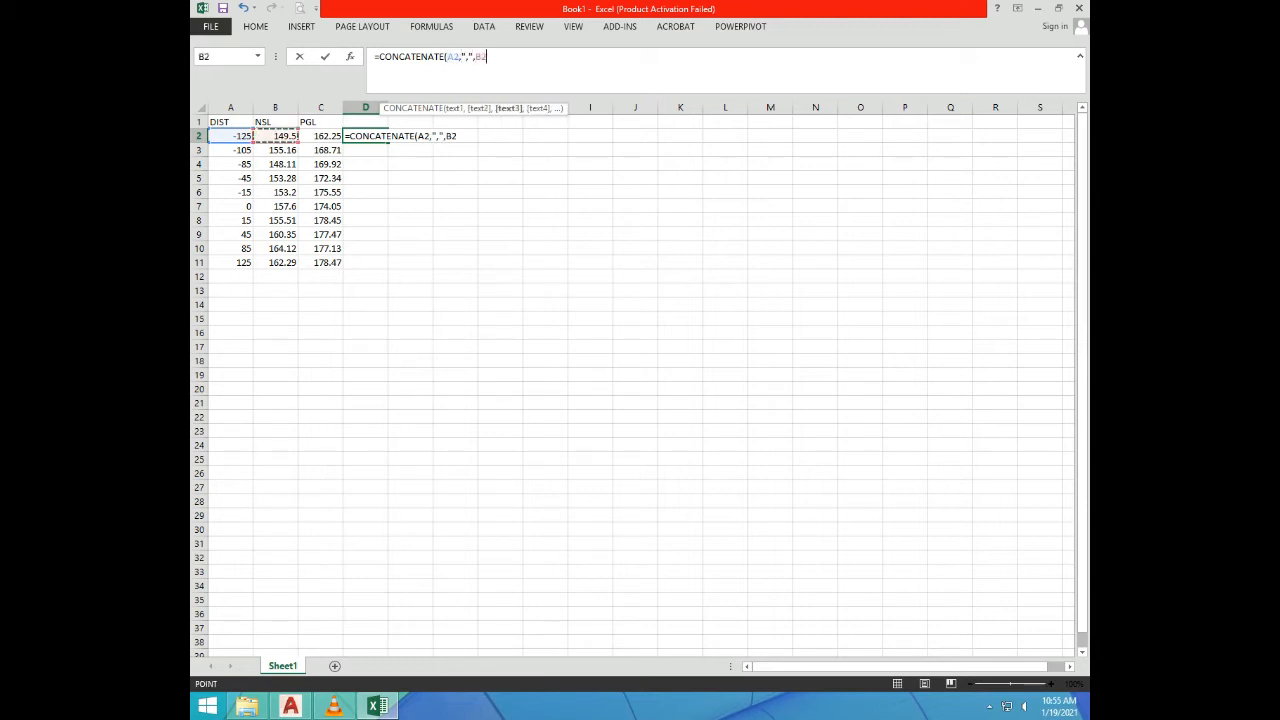
click(486, 56)
key(Return)
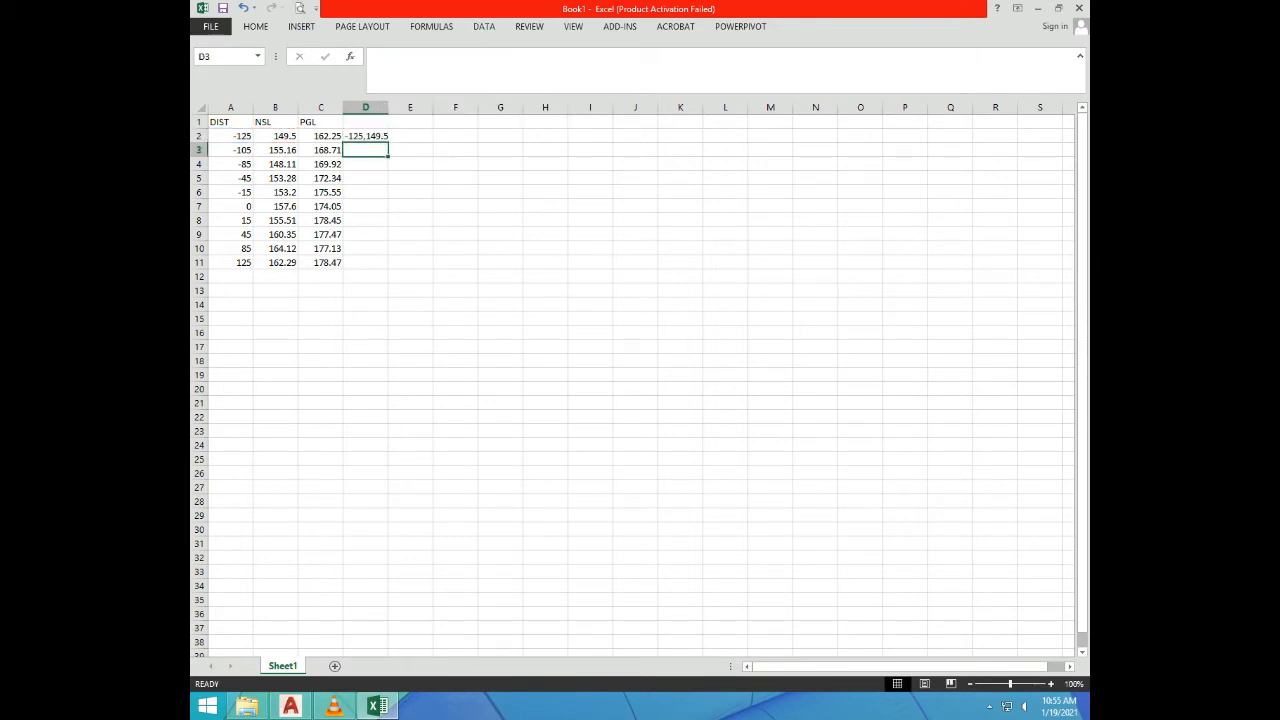
Step: Fill the CONCATENATE formula from D2 down through D11
click(365, 135)
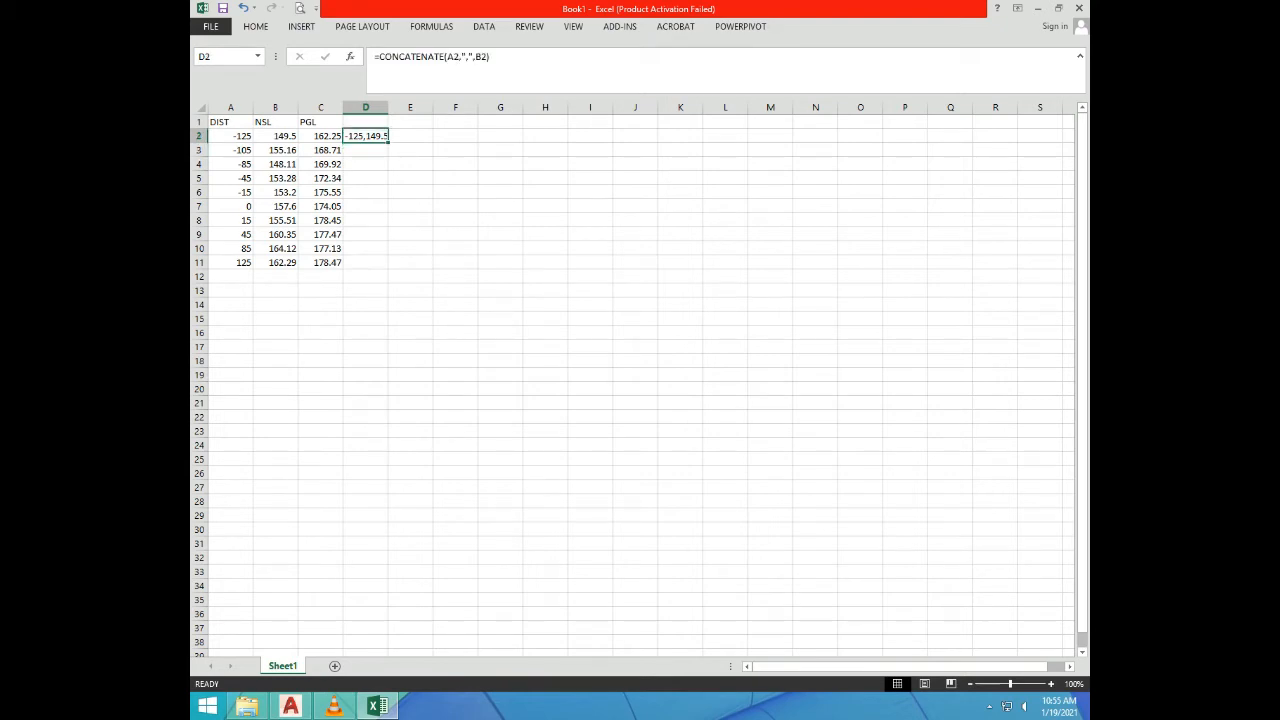
drag(388, 138, 388, 209)
key(ctrl+z)
drag(388, 142, 388, 268)
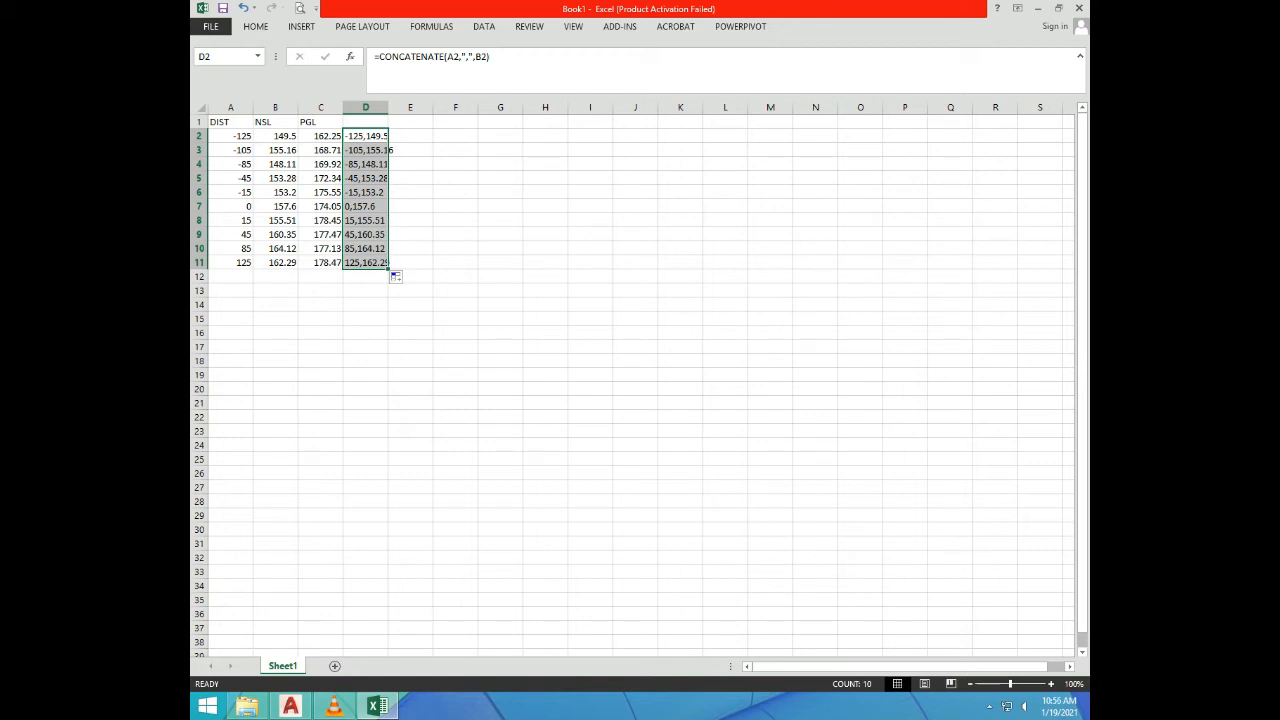
Step: Begin a formula in cell E2 with a reference to A2, a comma and the CONCATENATE function
click(410, 135)
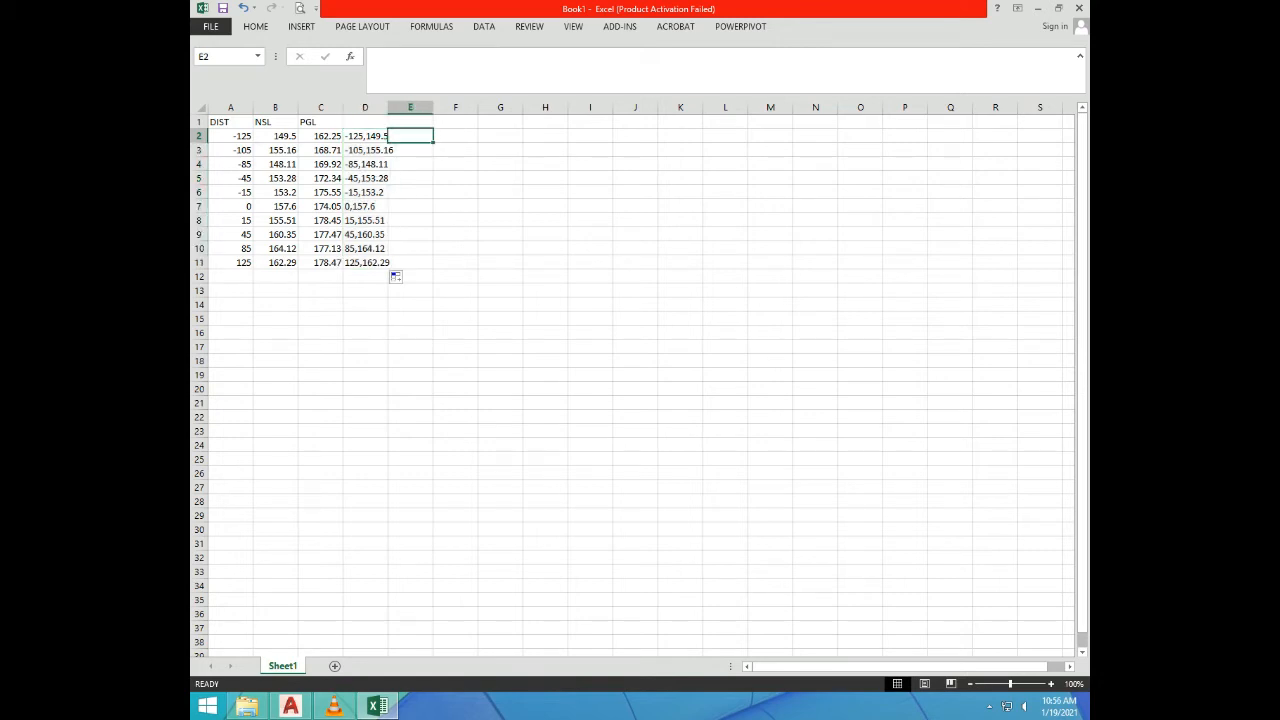
text(=)
click(230, 136)
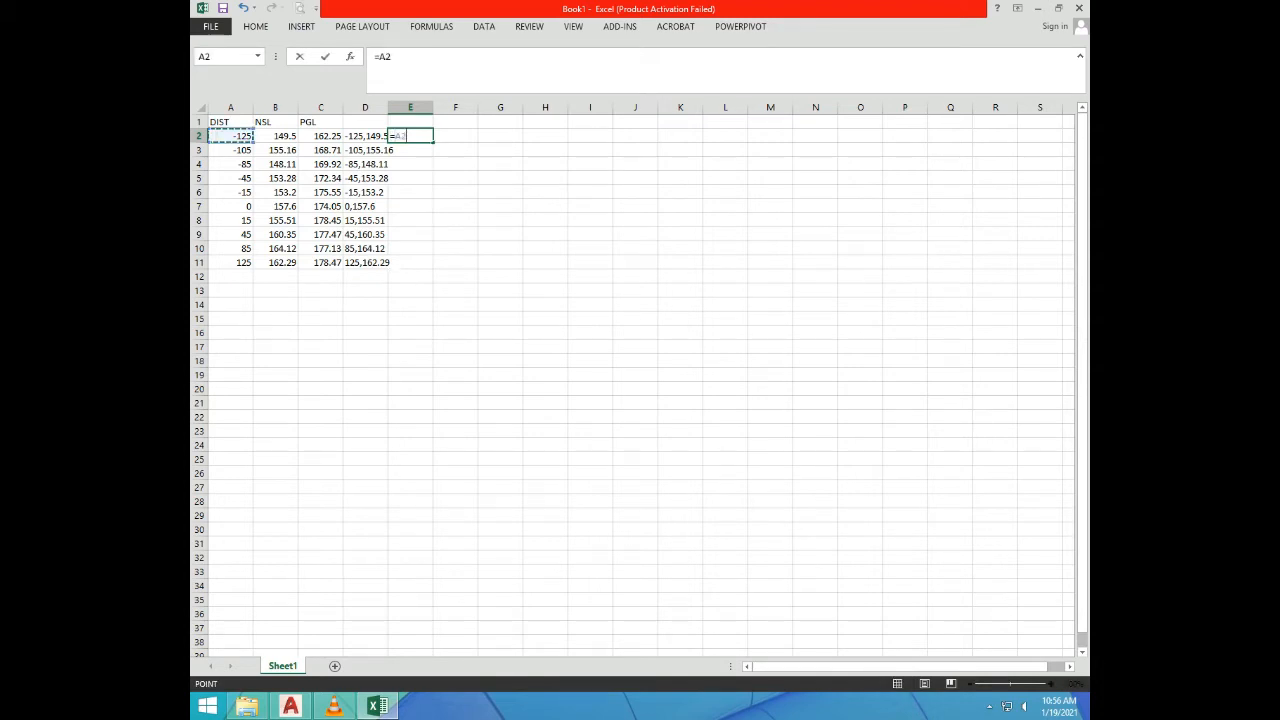
click(391, 56)
text(,C)
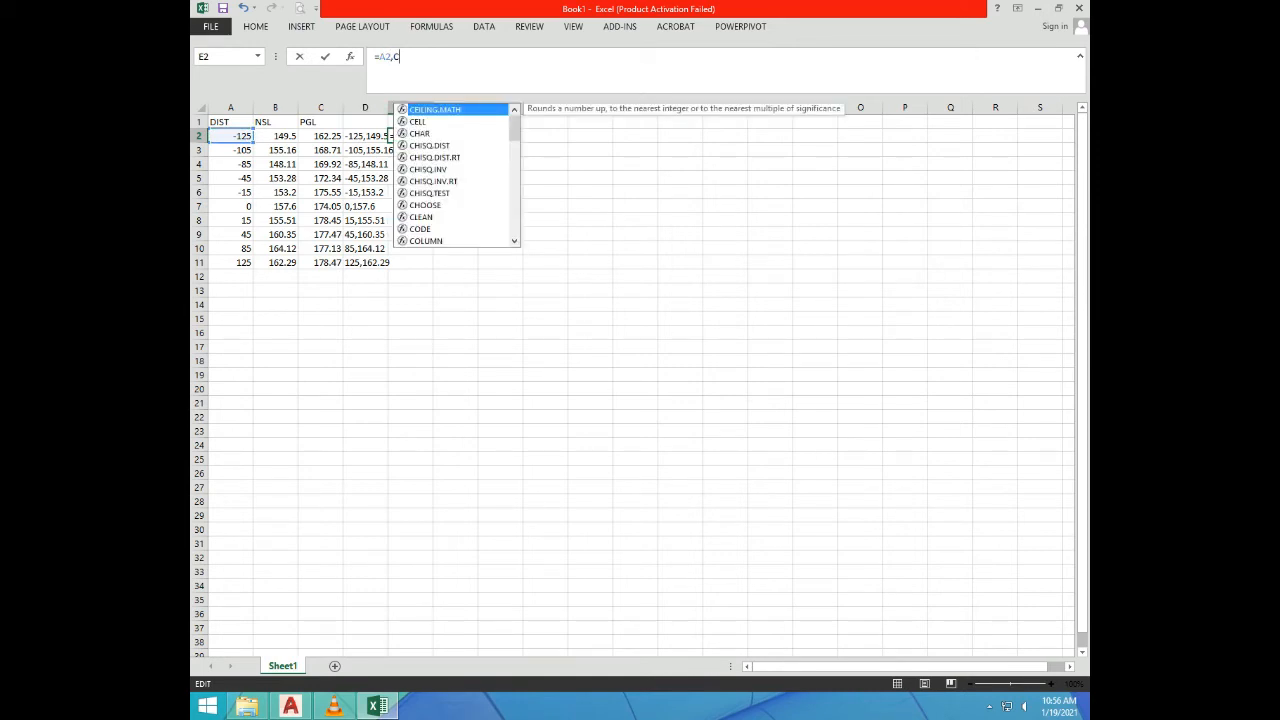
text(O)
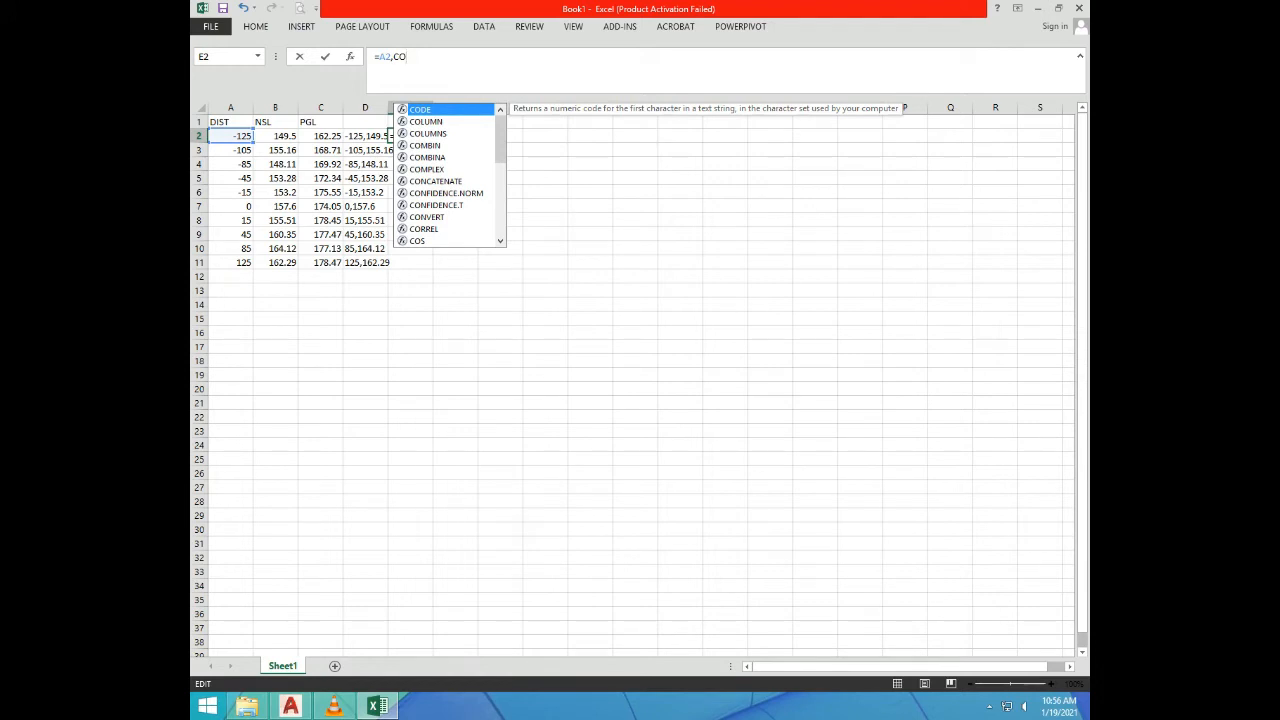
click(436, 181)
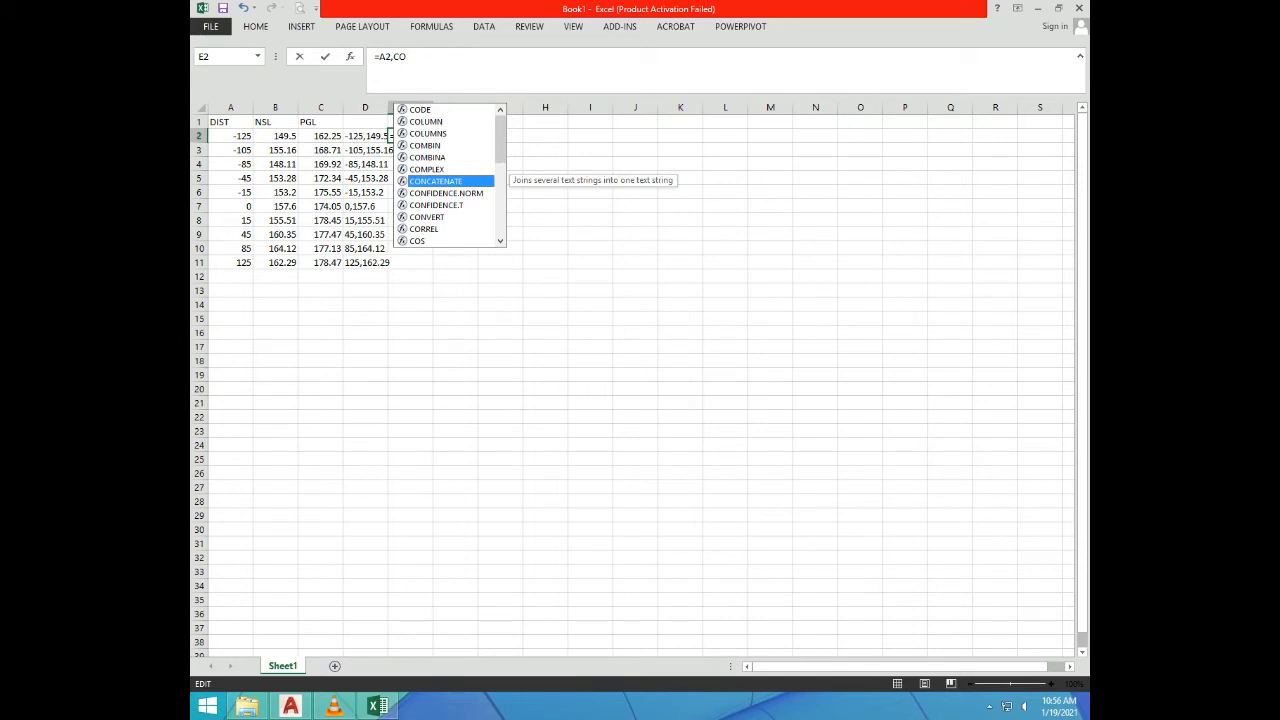
key(Tab)
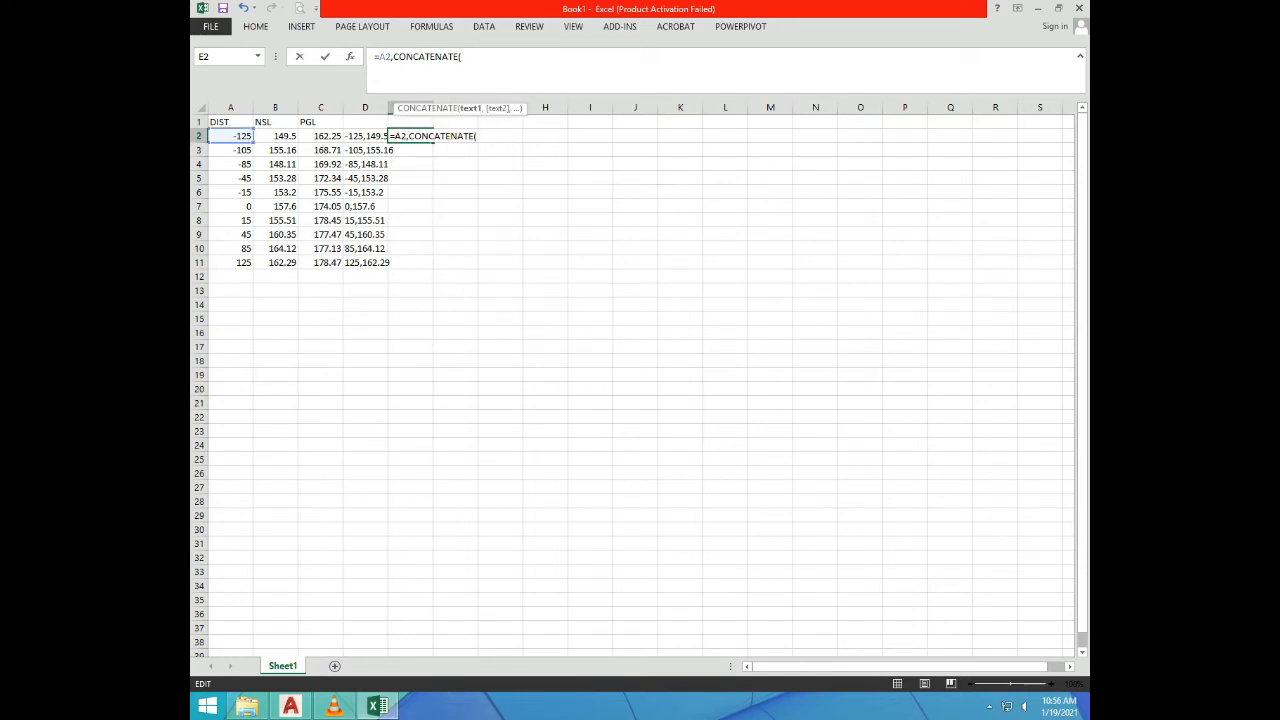
Step: Extend the E2 formula to =A2,CONCATENATE(,C2,",",B2
text(,)
click(320, 136)
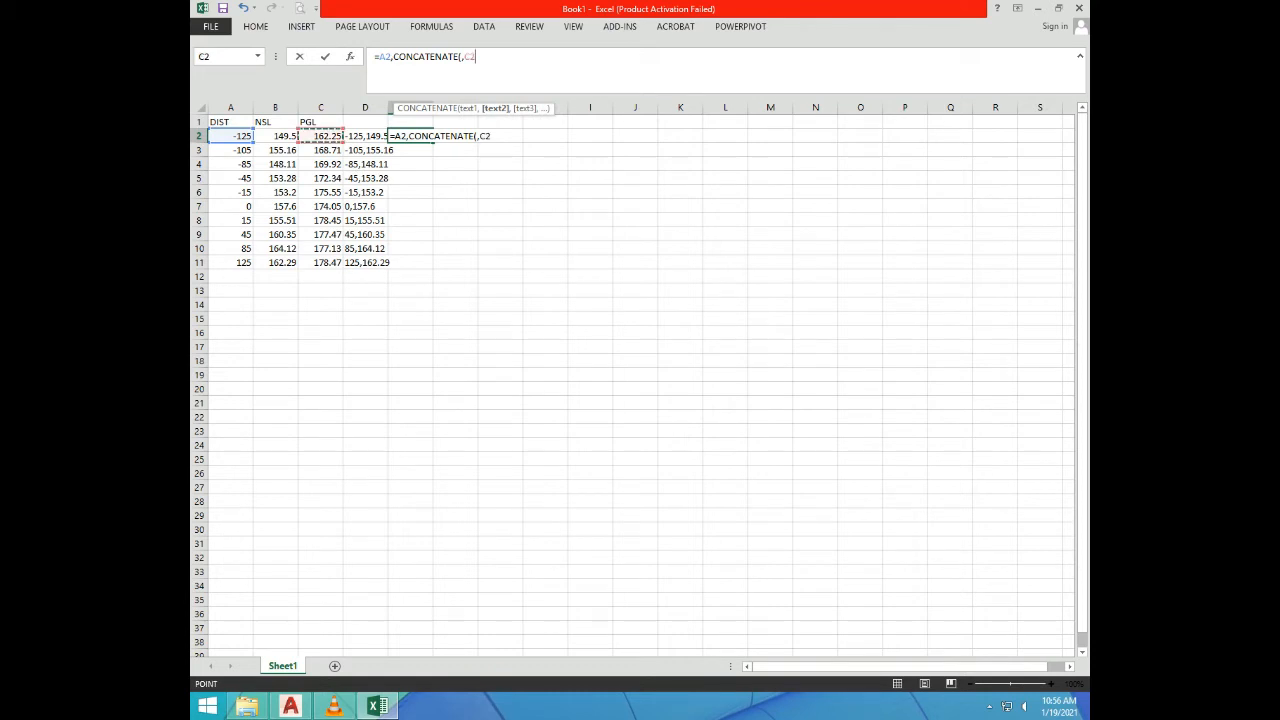
text(,)
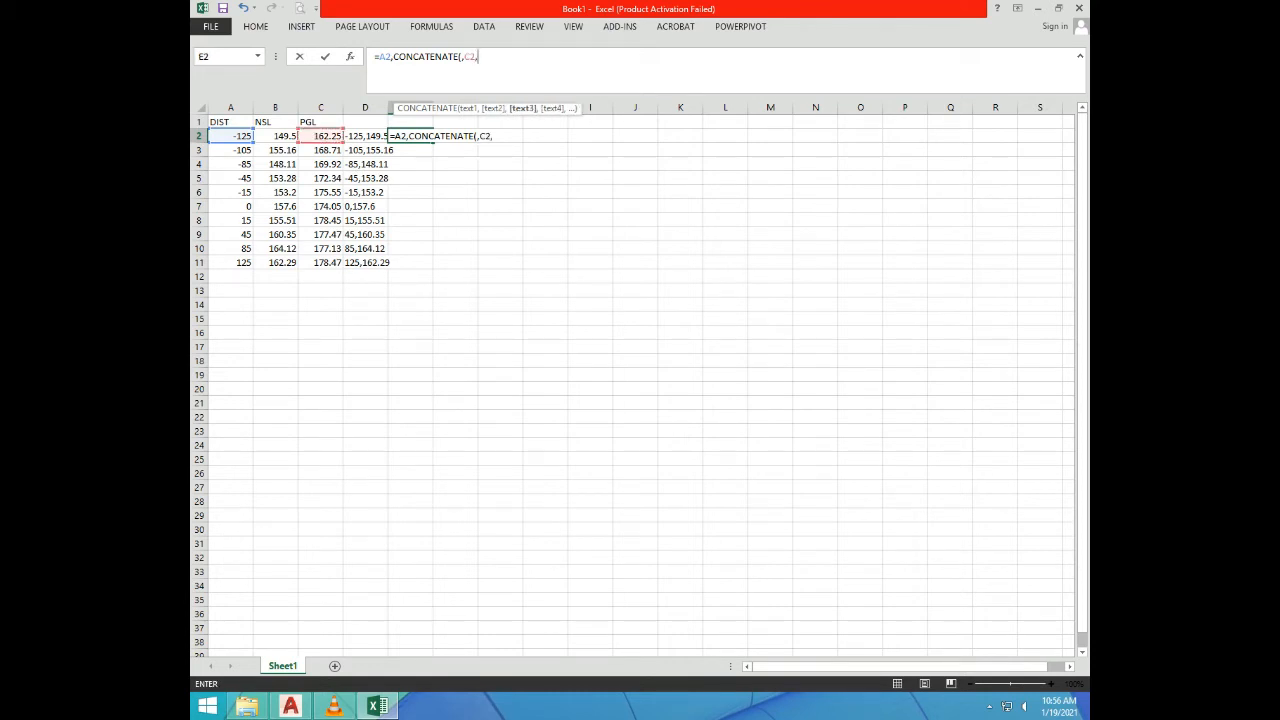
text(",",)
click(275, 135)
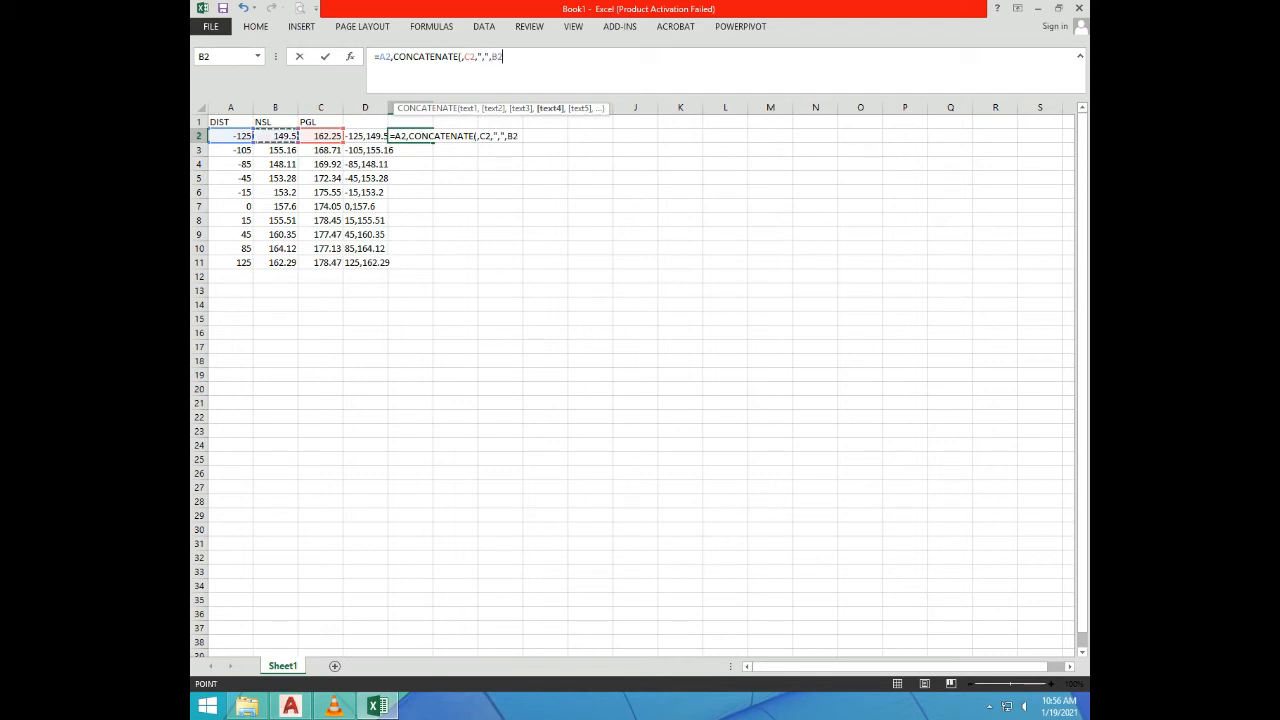
Step: Discard the unfinished formula in E2 and check the CONCATENATE formula in D2
key(Escape)
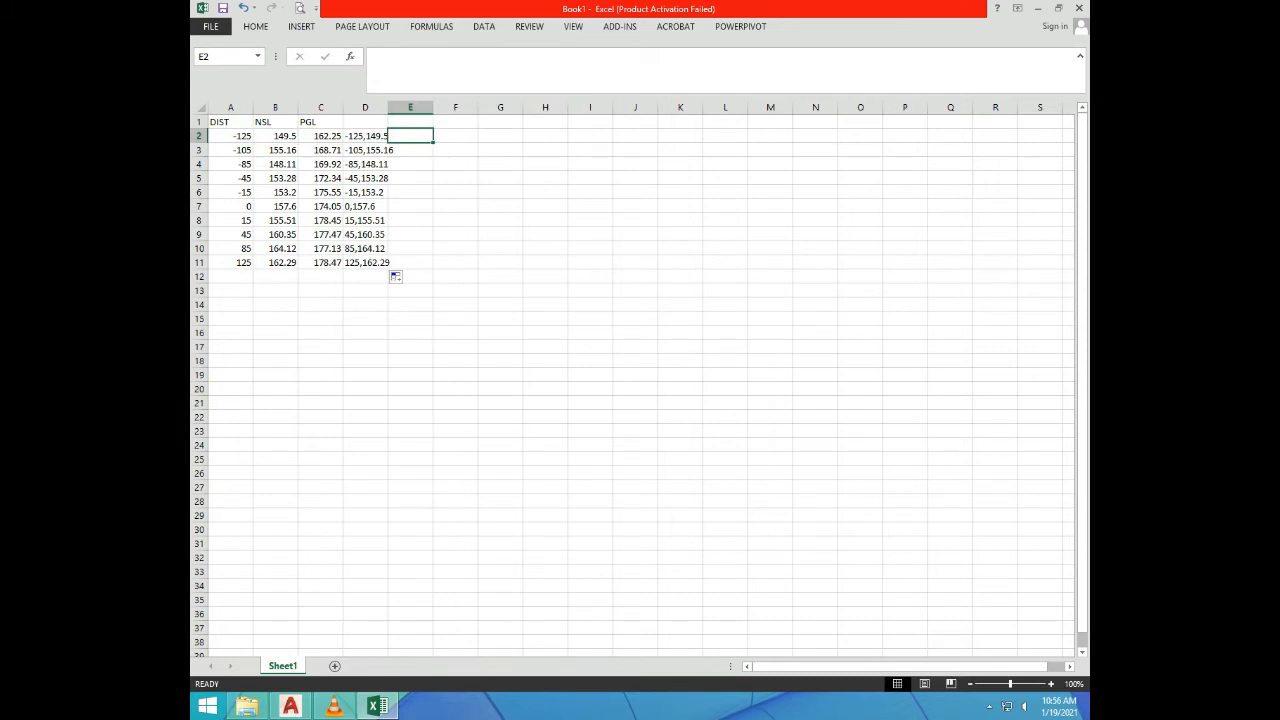
click(320, 135)
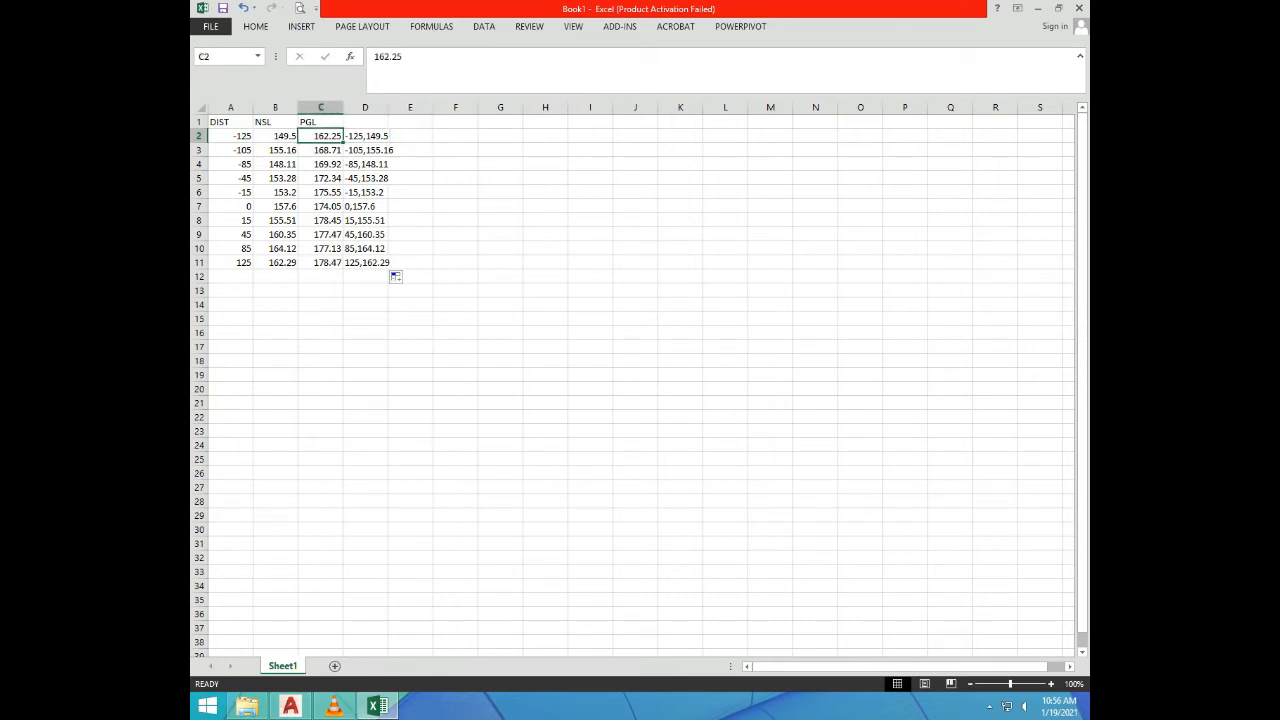
click(365, 135)
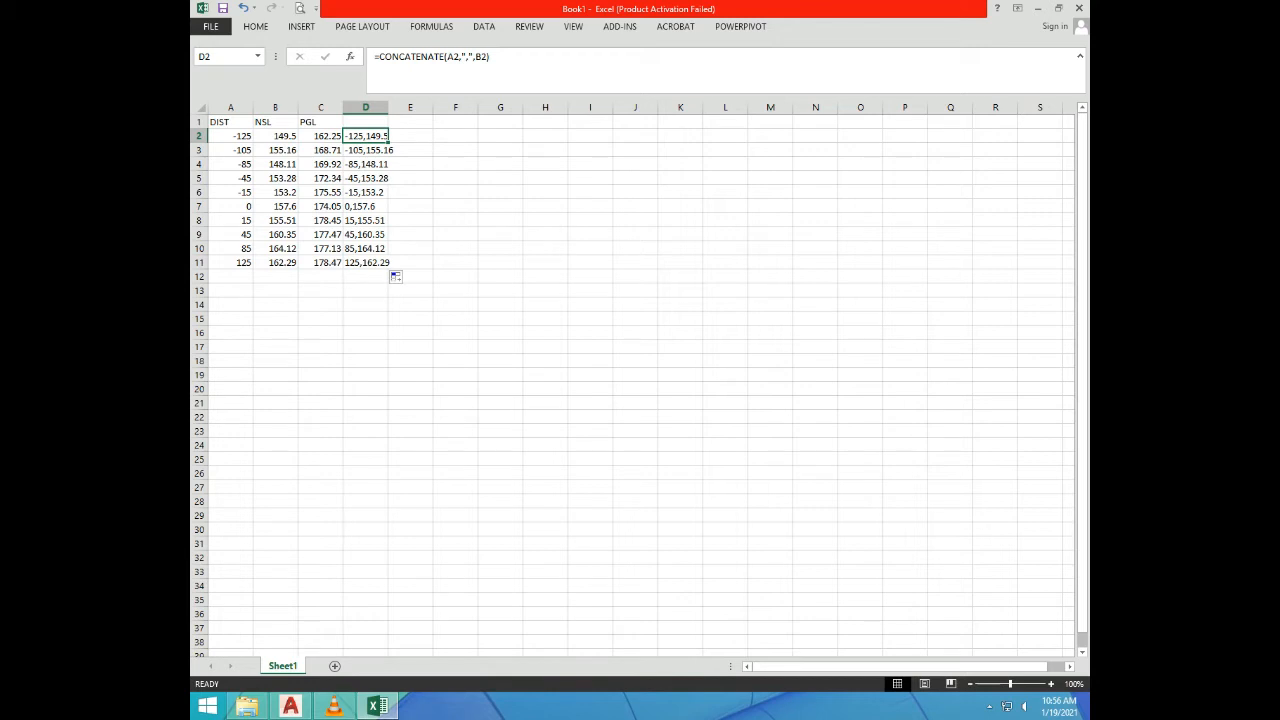
click(410, 135)
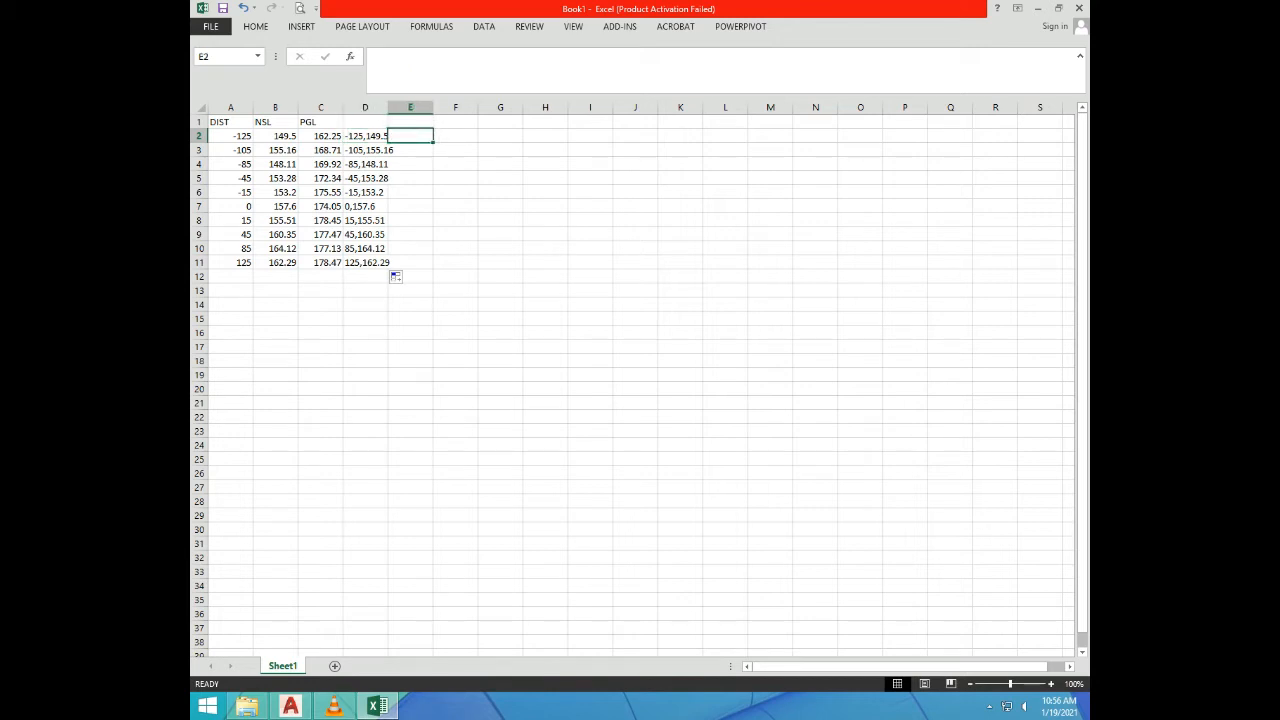
text(=)
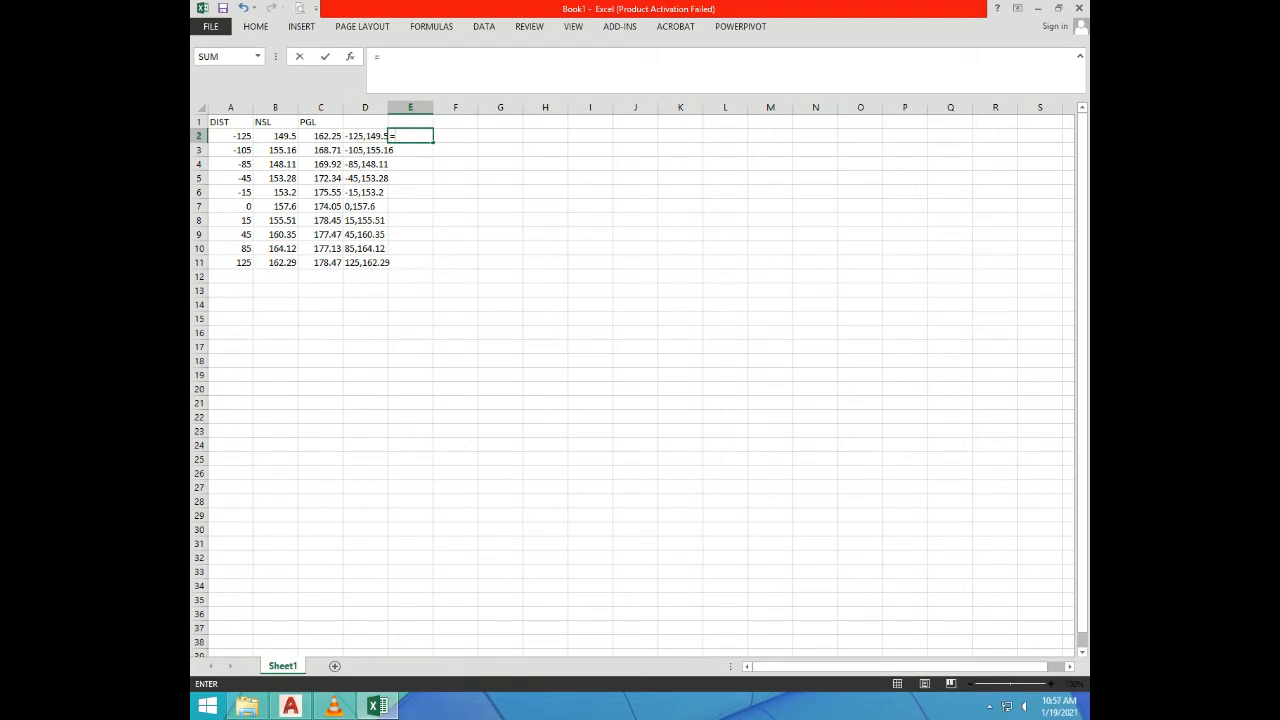
click(251, 135)
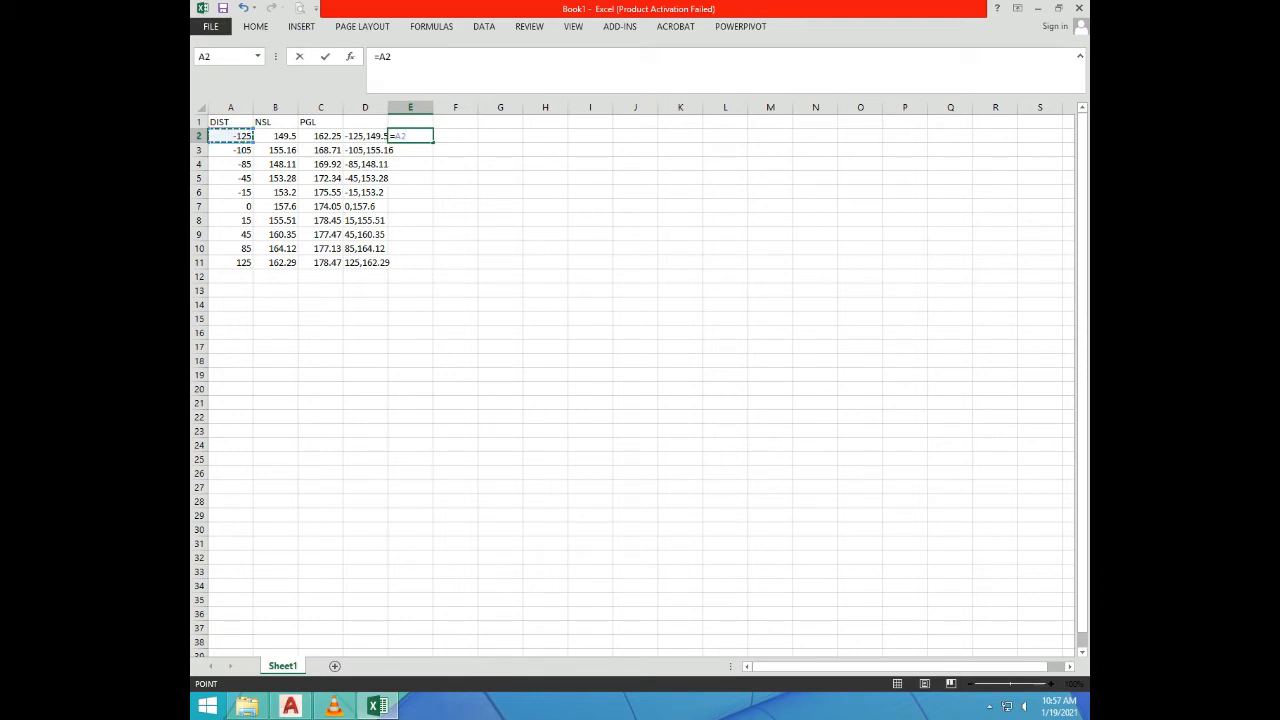
text(,",",)
click(320, 135)
key(Return)
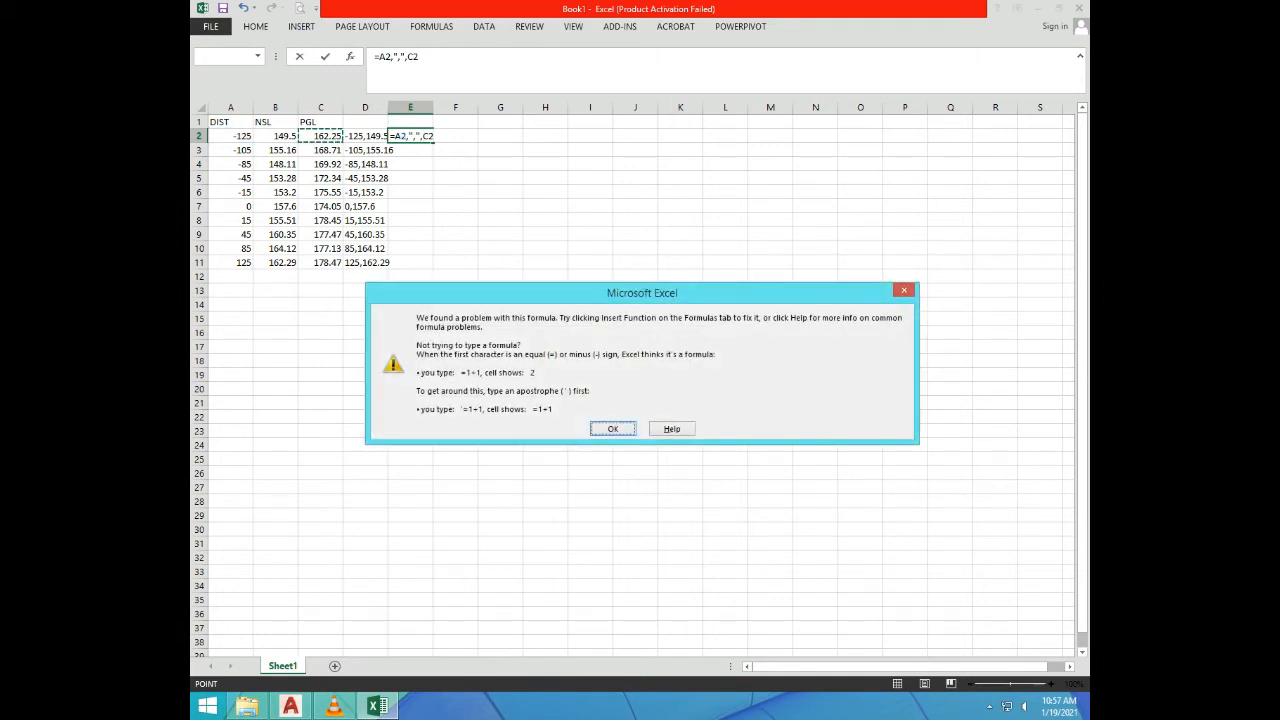
key(Return)
click(418, 56)
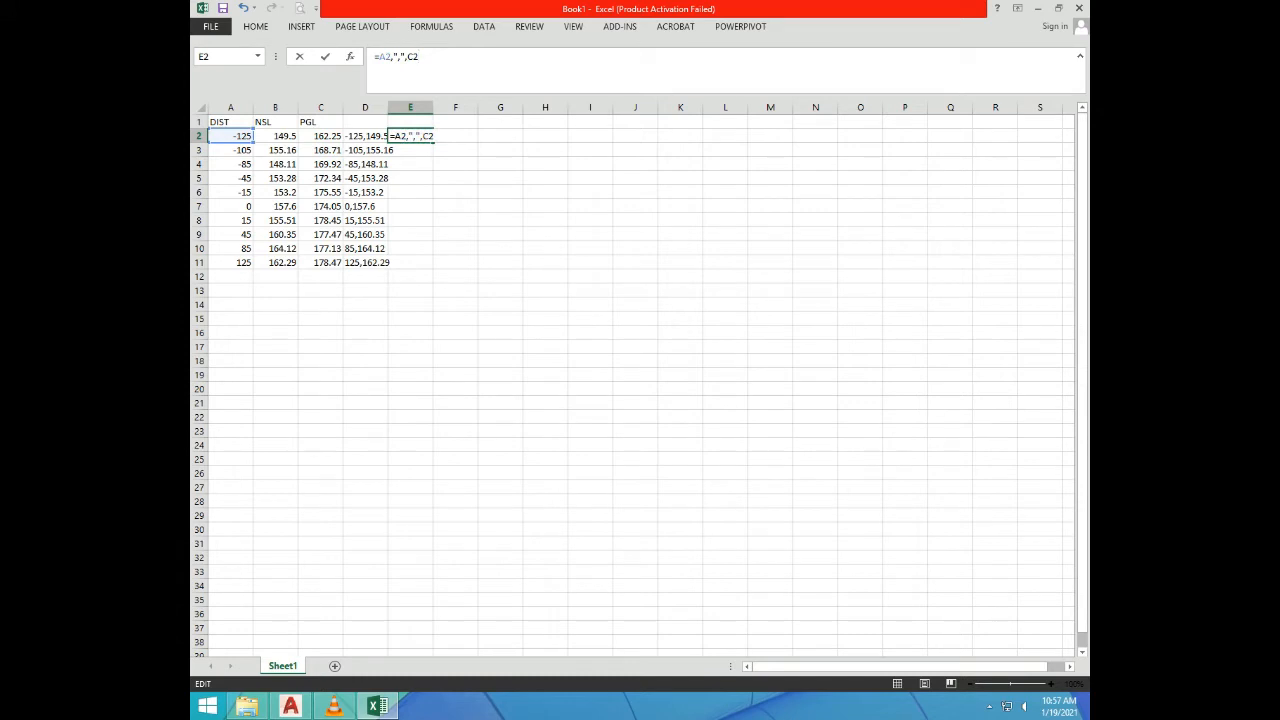
key(Return)
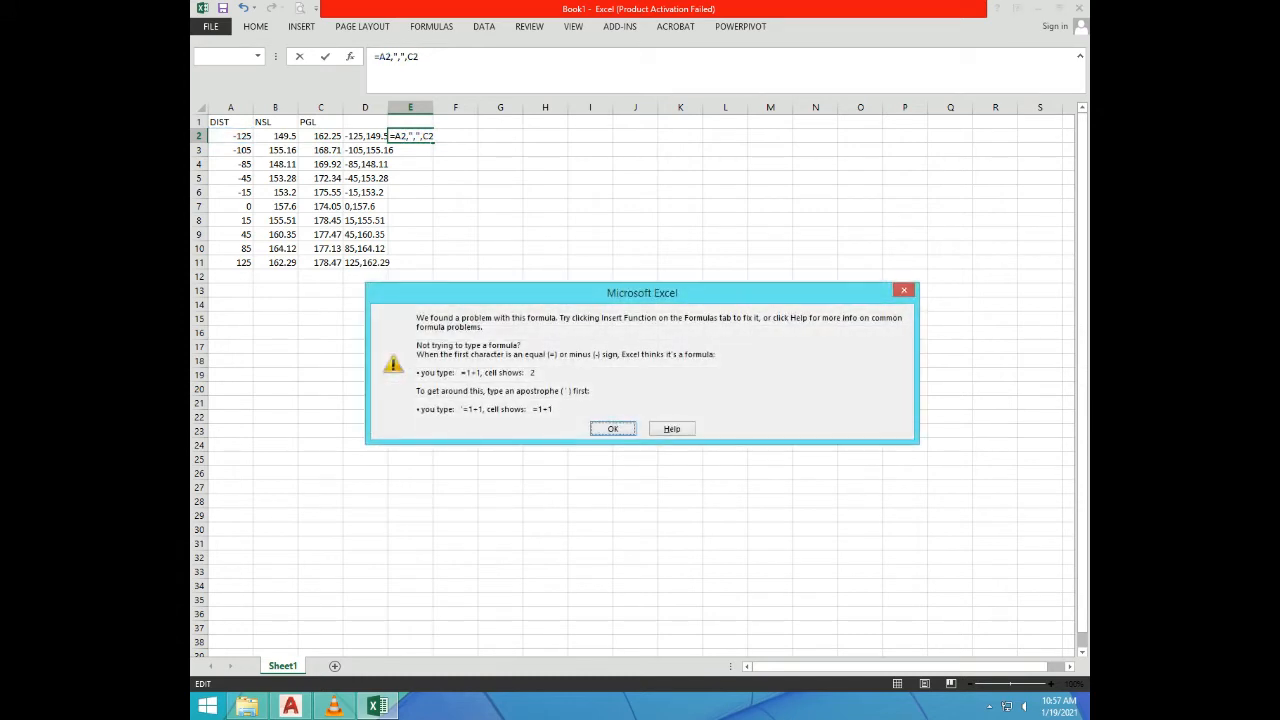
key(Return)
key(Escape)
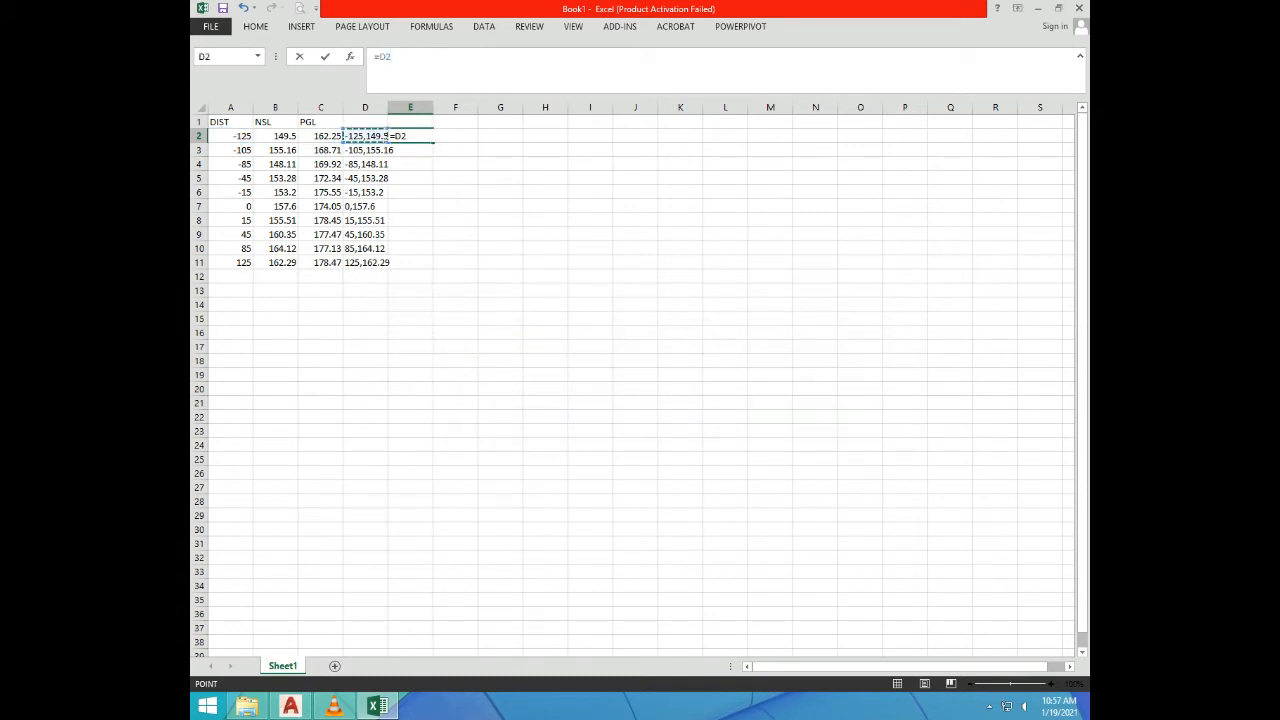
Step: Enter the formula =CONCATENATE(A2,",",C2) in cell E2 to join the DIST and PGL values
click(320, 136)
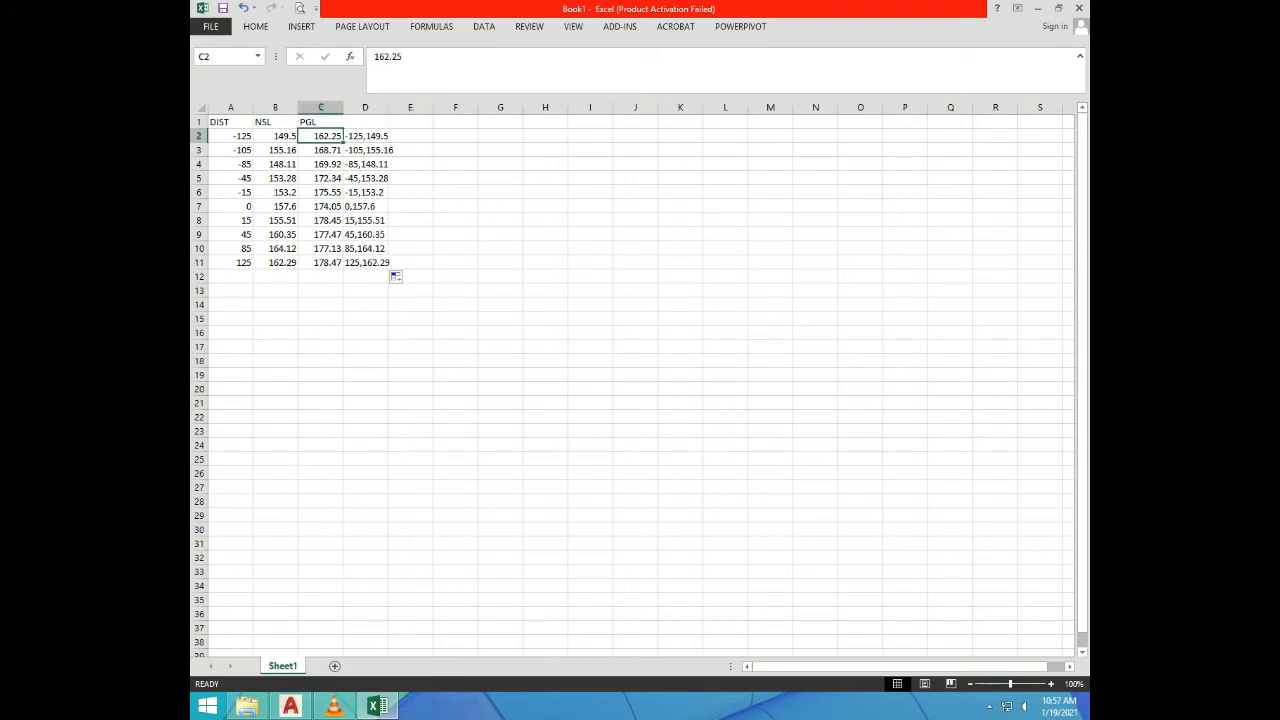
click(365, 136)
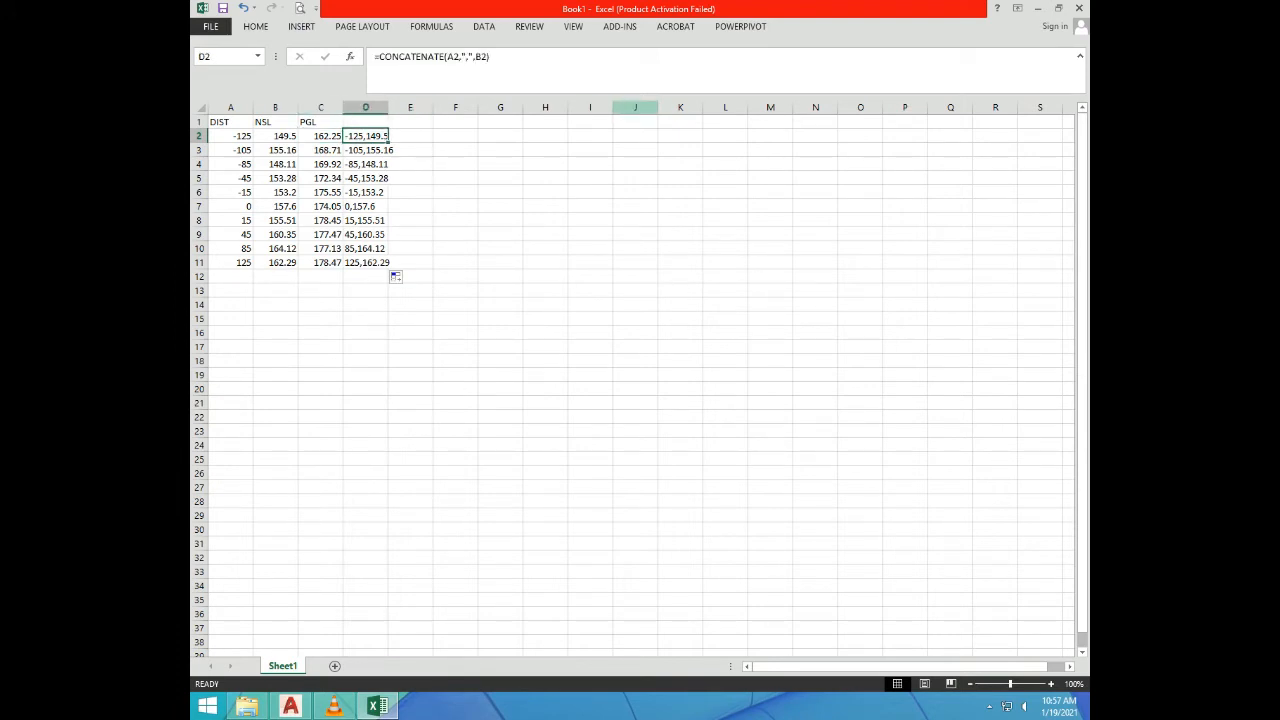
click(410, 136)
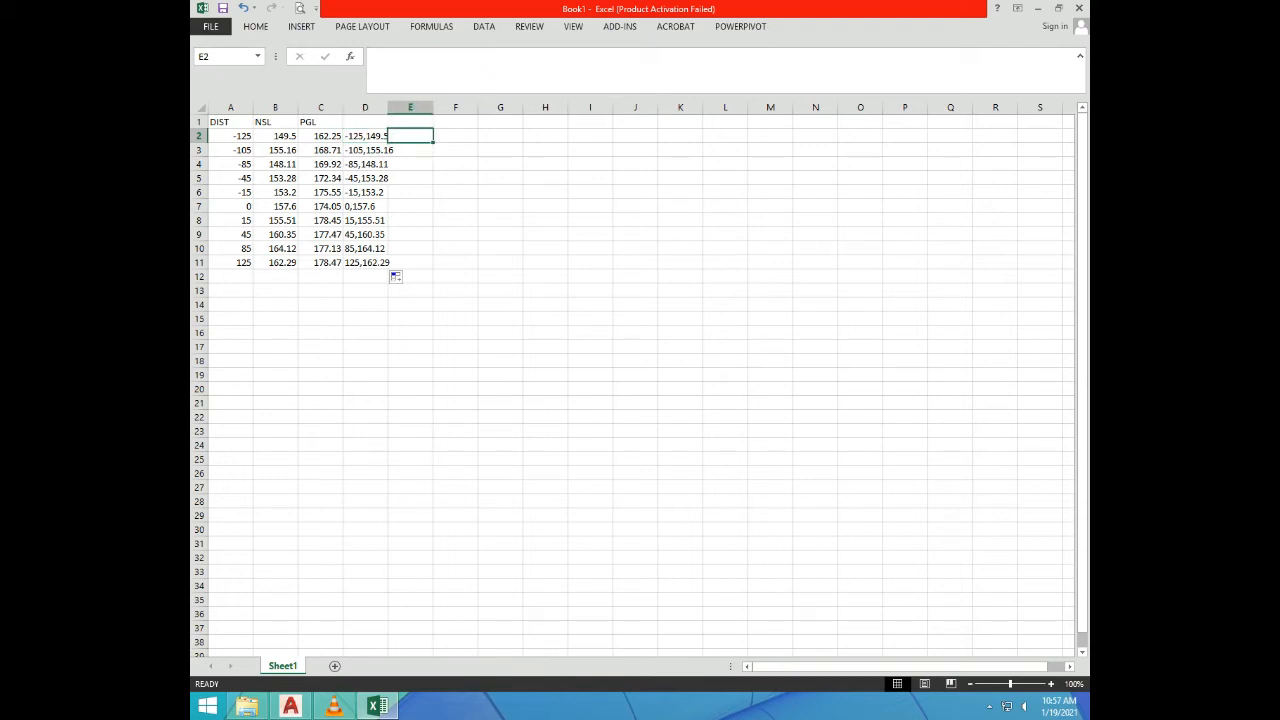
text(=)
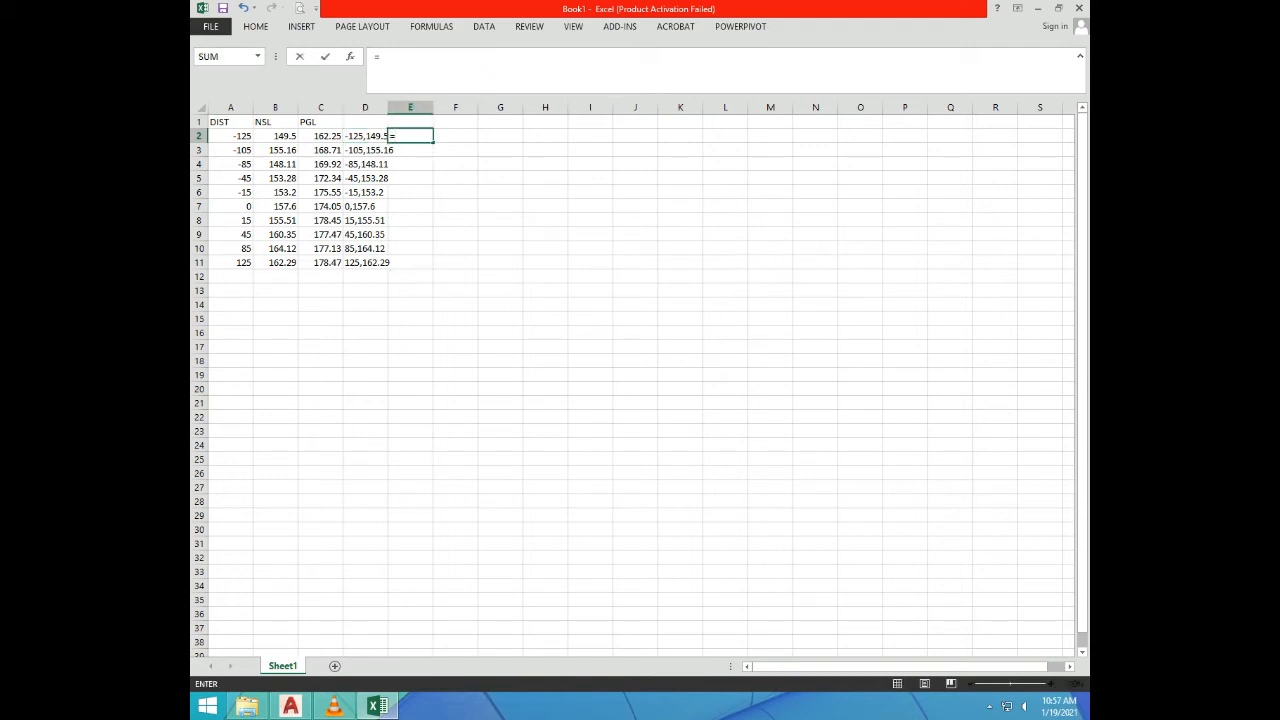
text(C)
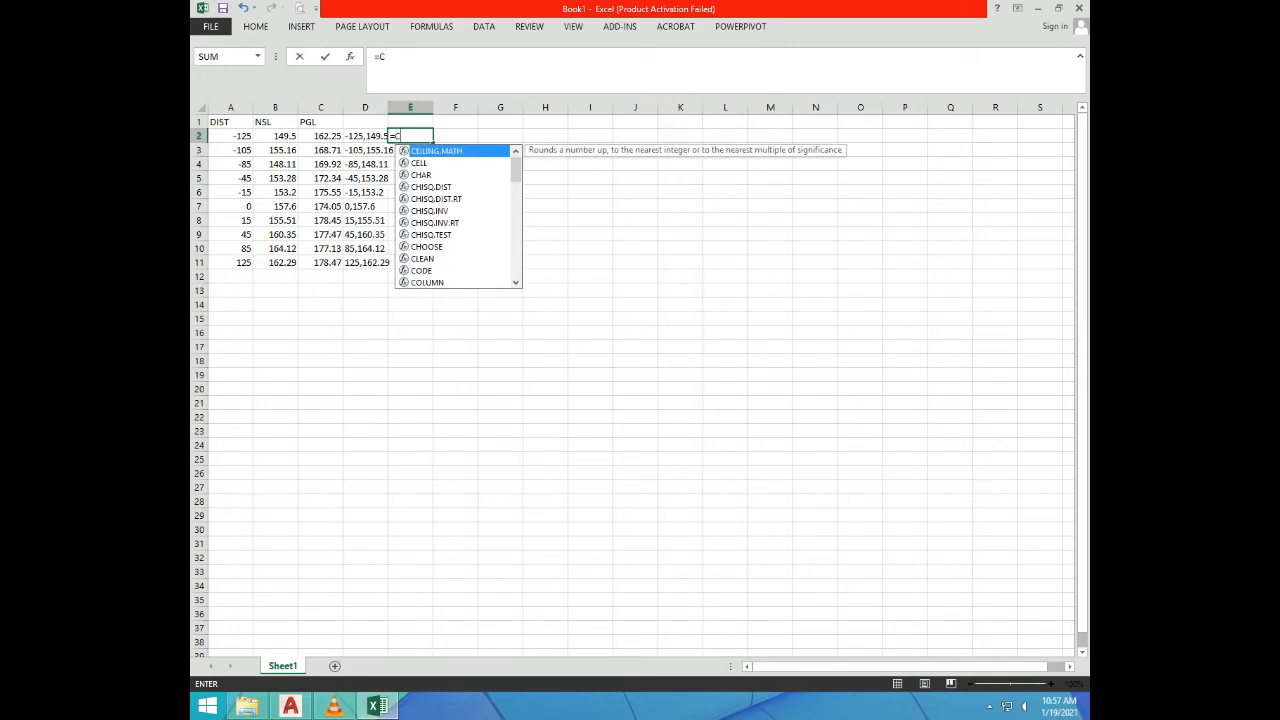
text(O)
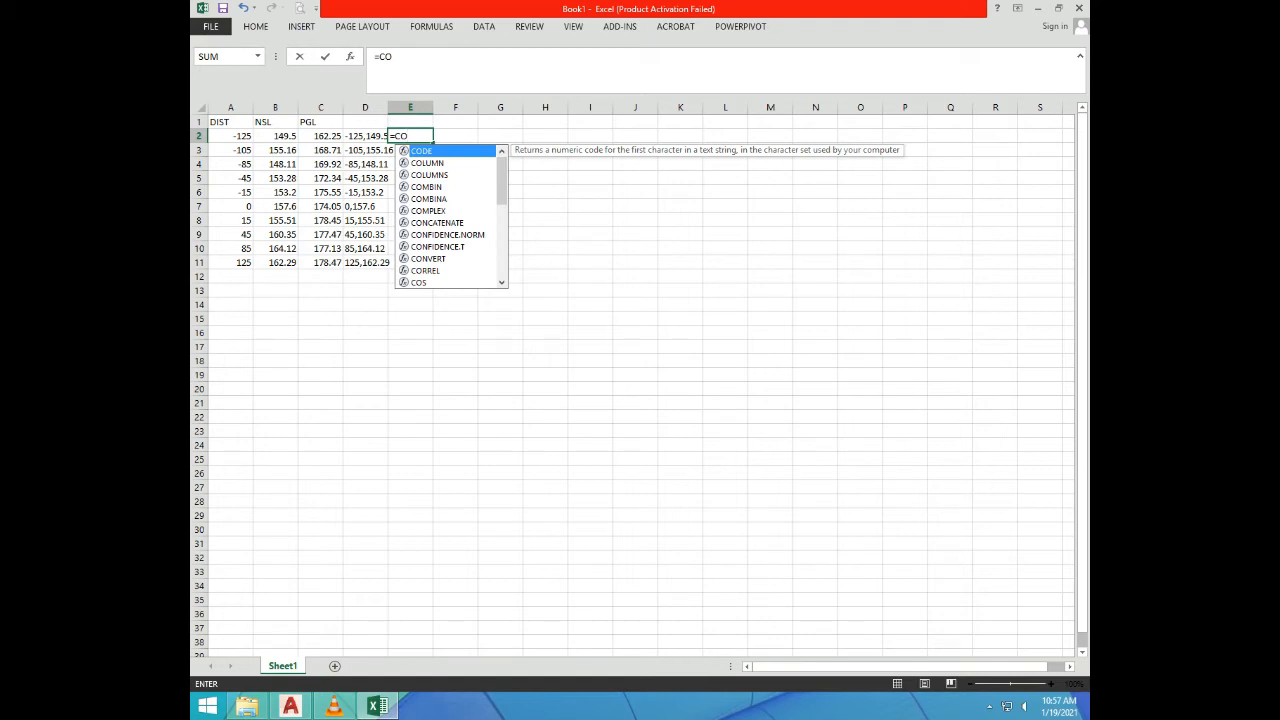
click(437, 222)
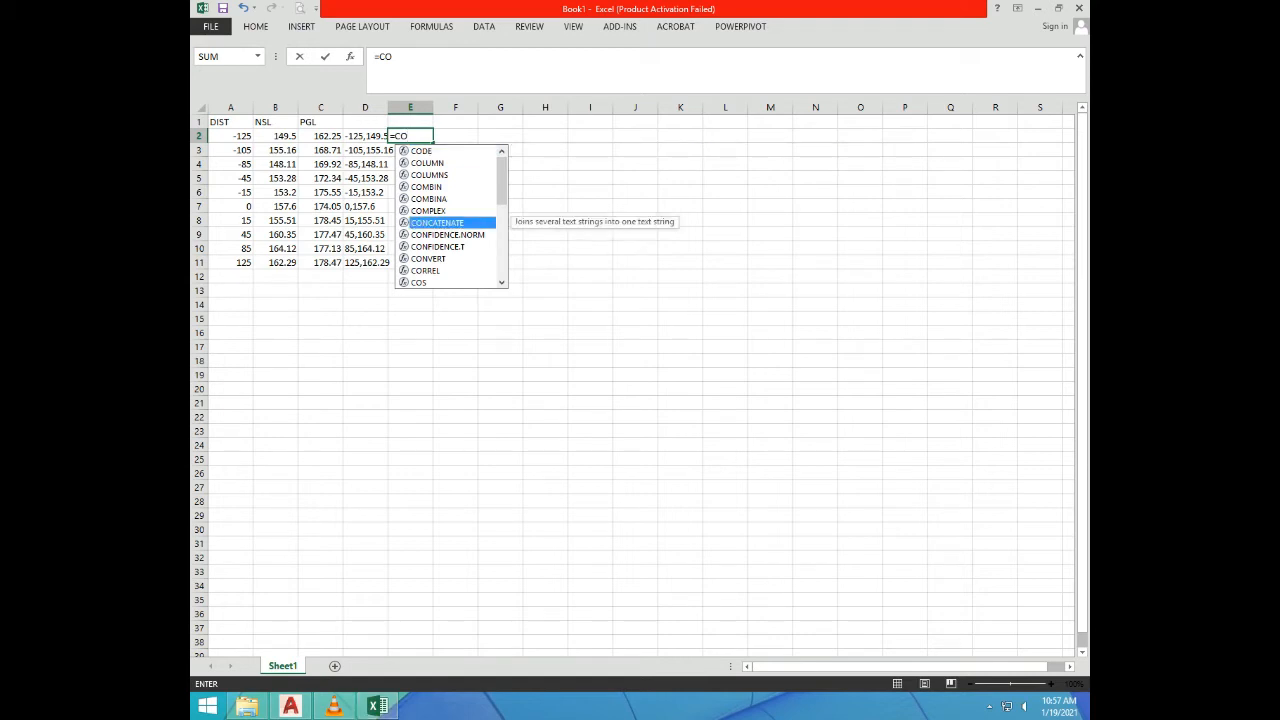
key(Tab)
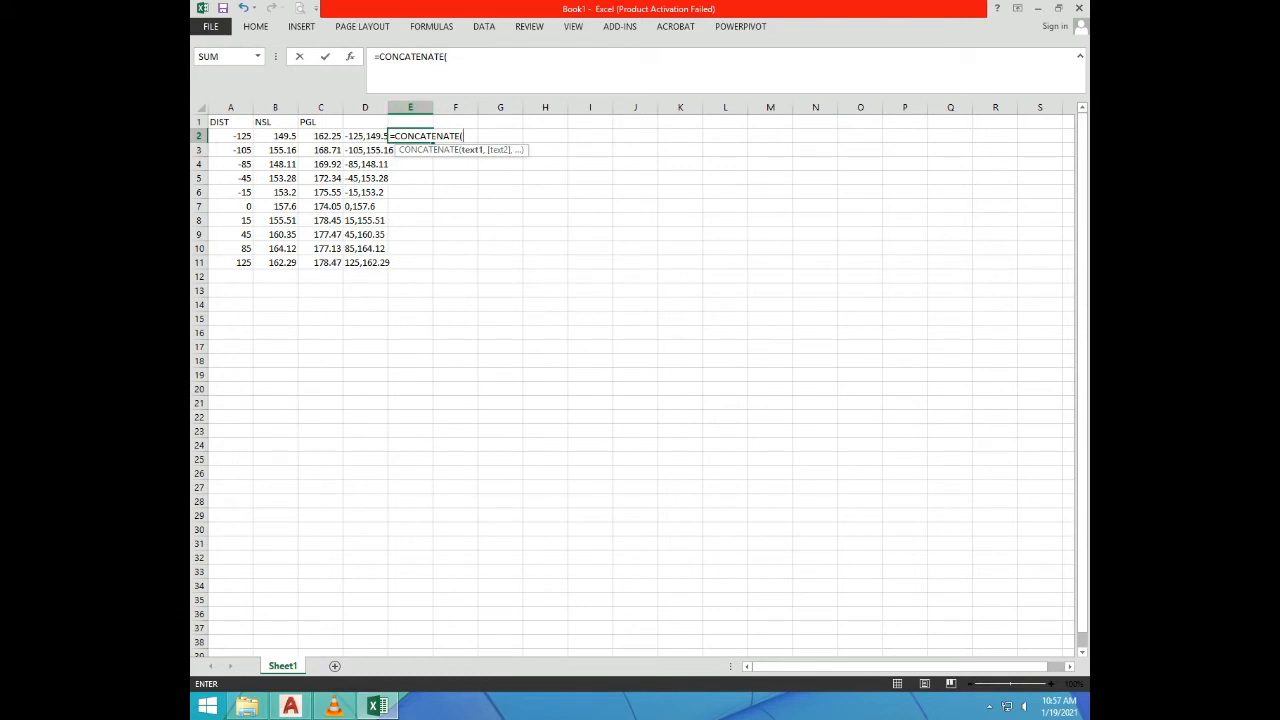
click(230, 136)
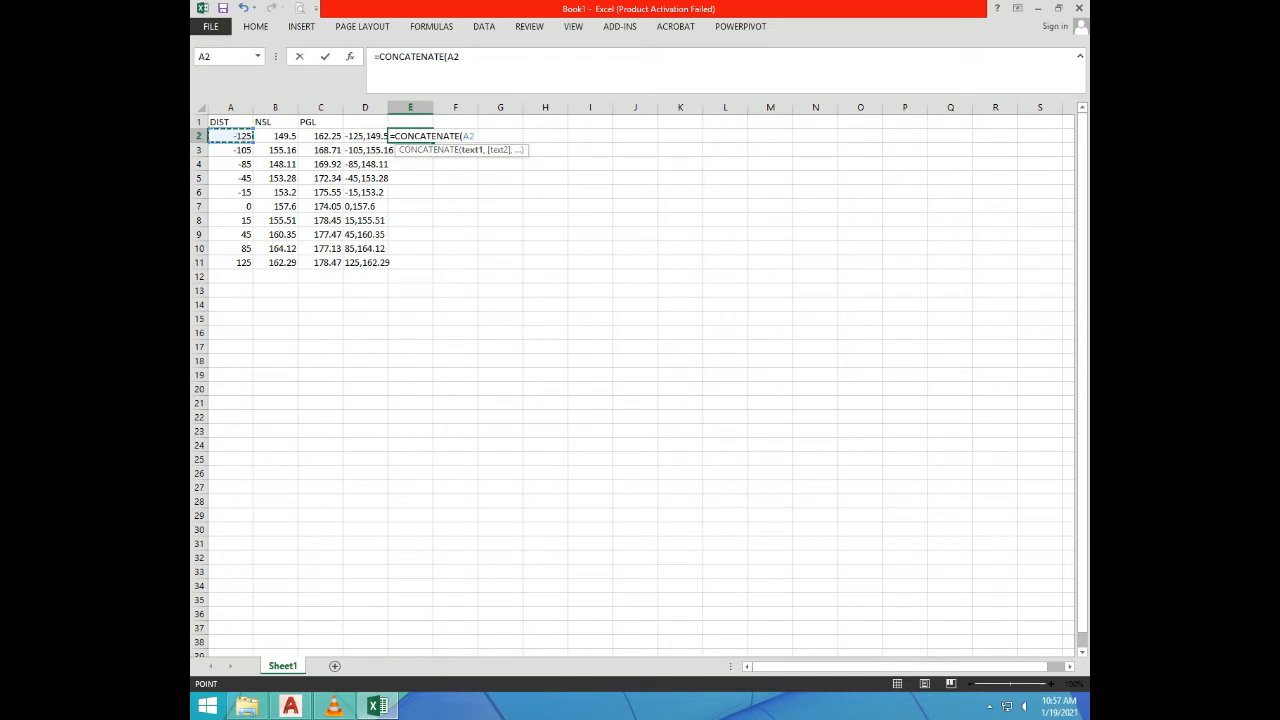
text(,)
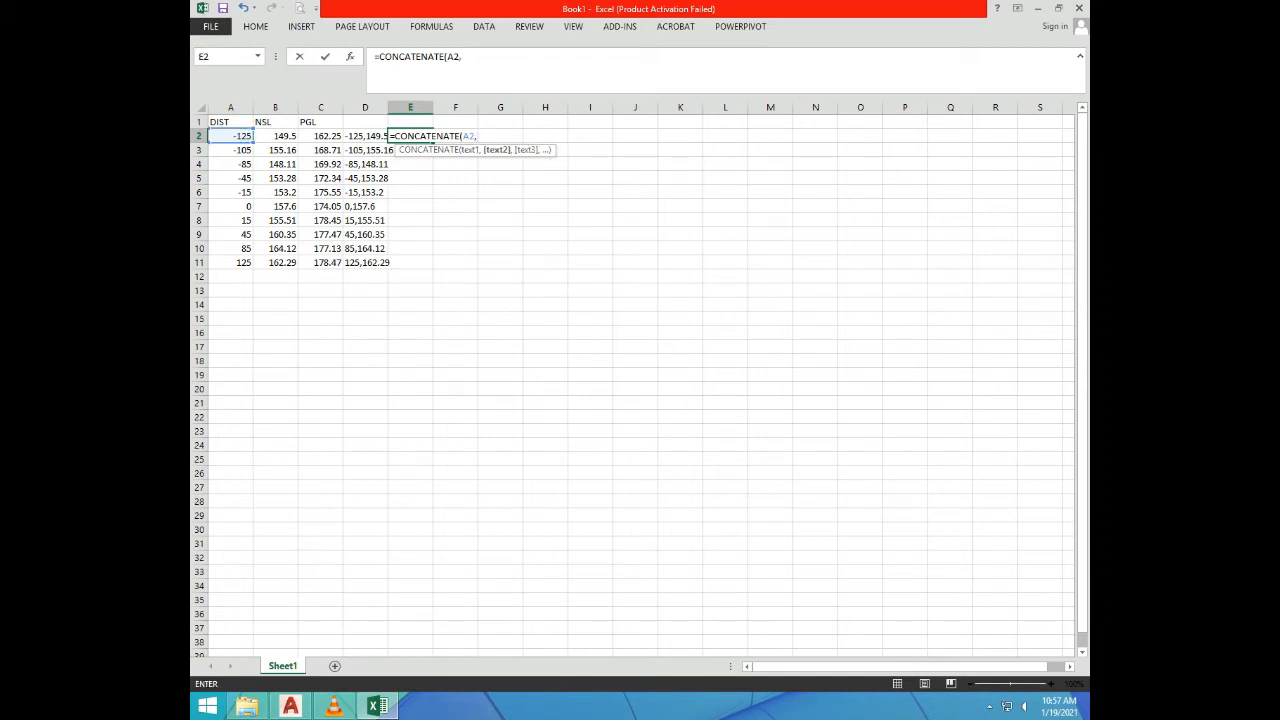
text(",",)
click(320, 136)
click(487, 56)
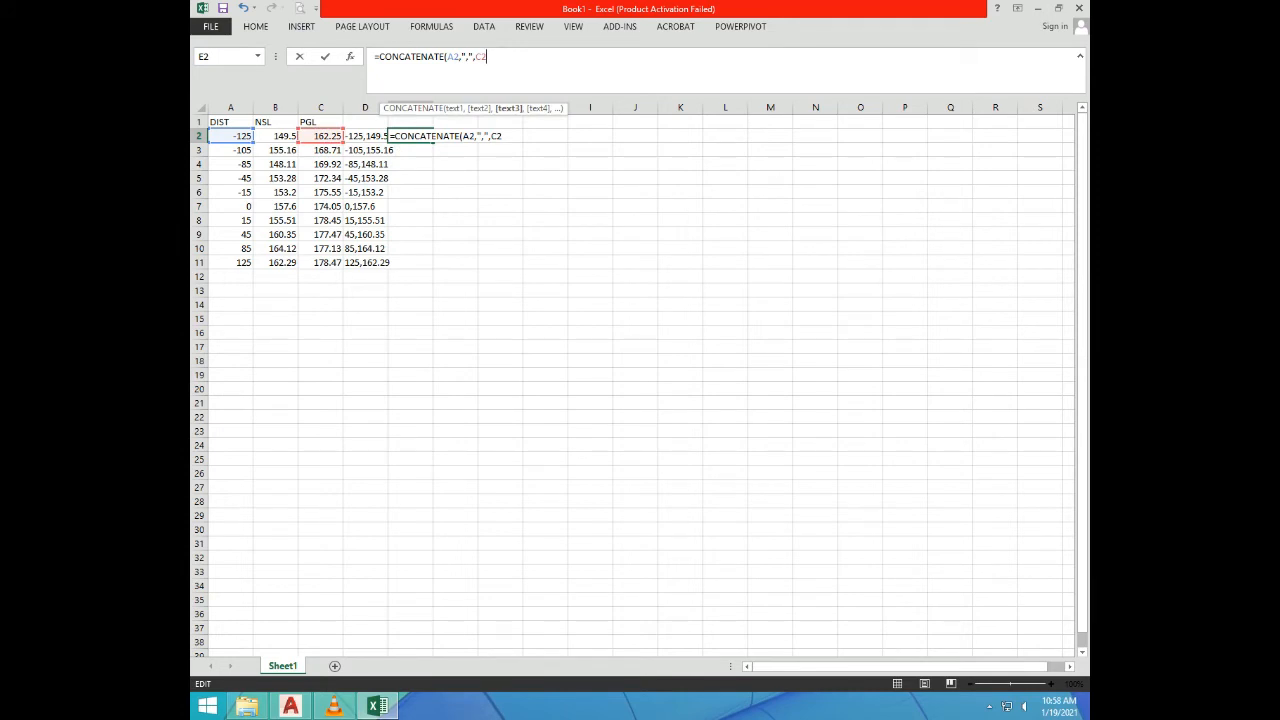
key(Return)
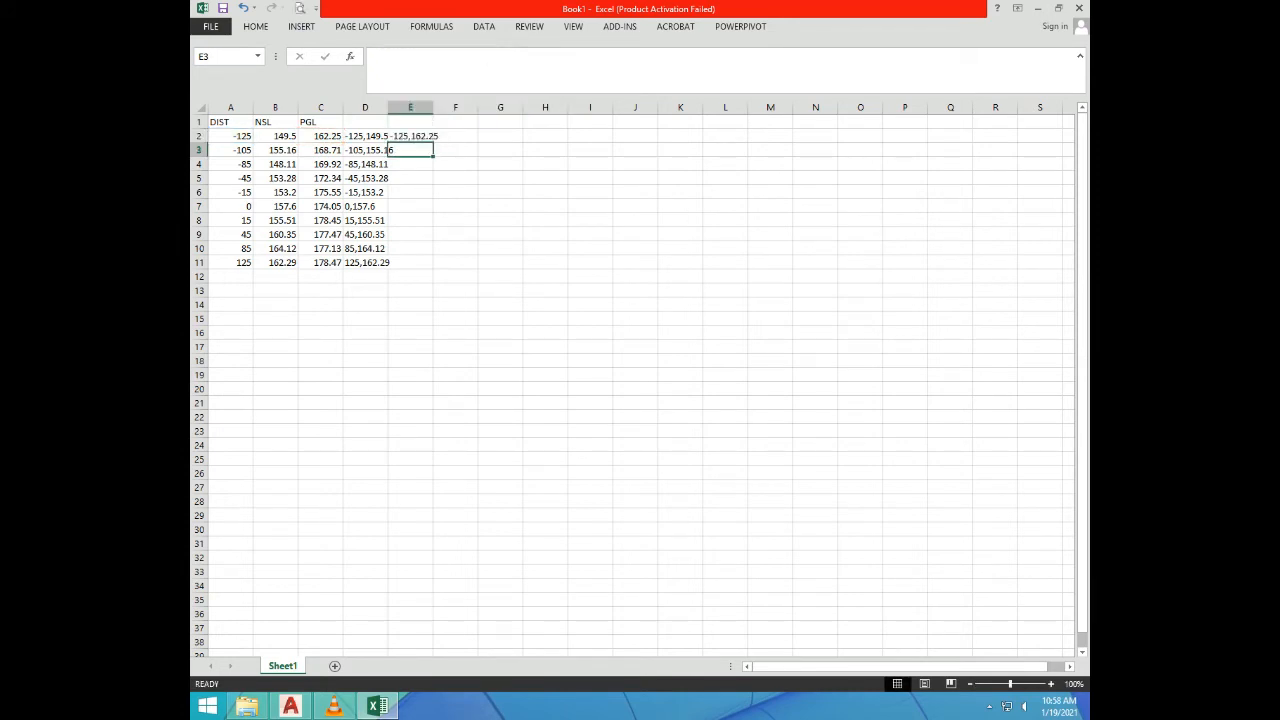
Step: Widen columns D and E so the joined coordinate pairs fit within their cells
click(410, 318)
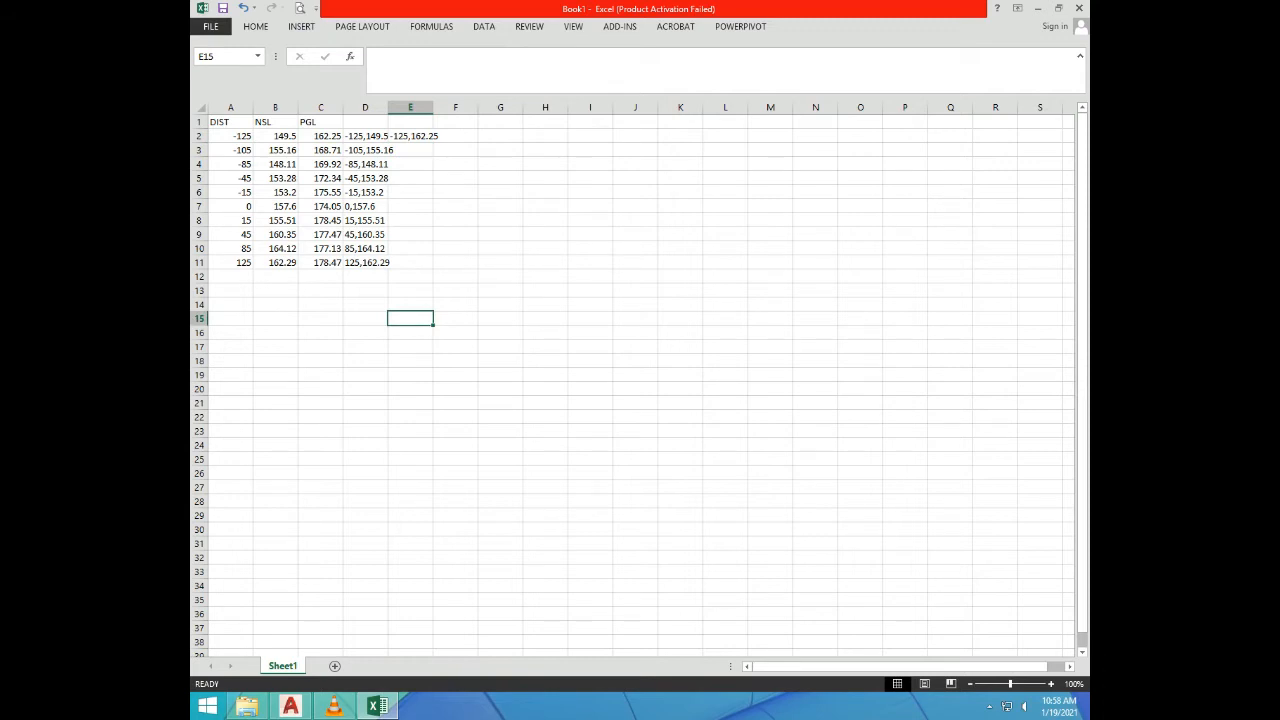
click(410, 136)
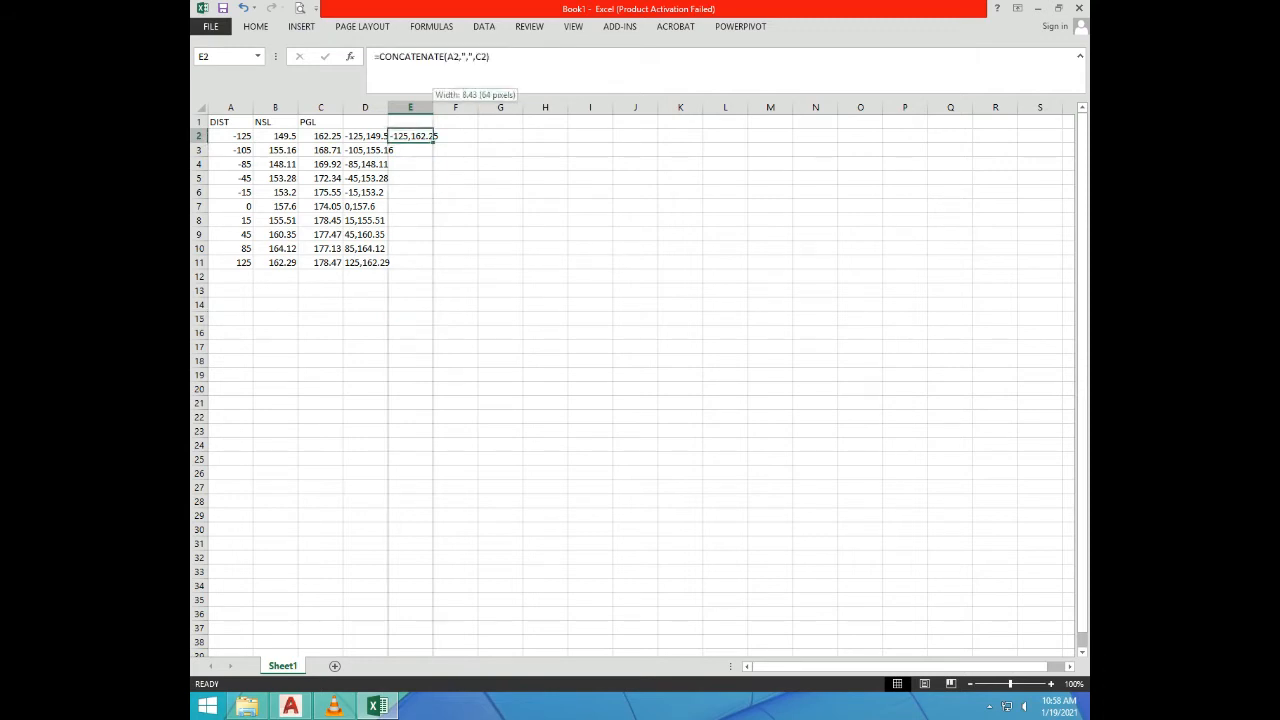
drag(433, 107, 467, 107)
drag(388, 107, 407, 107)
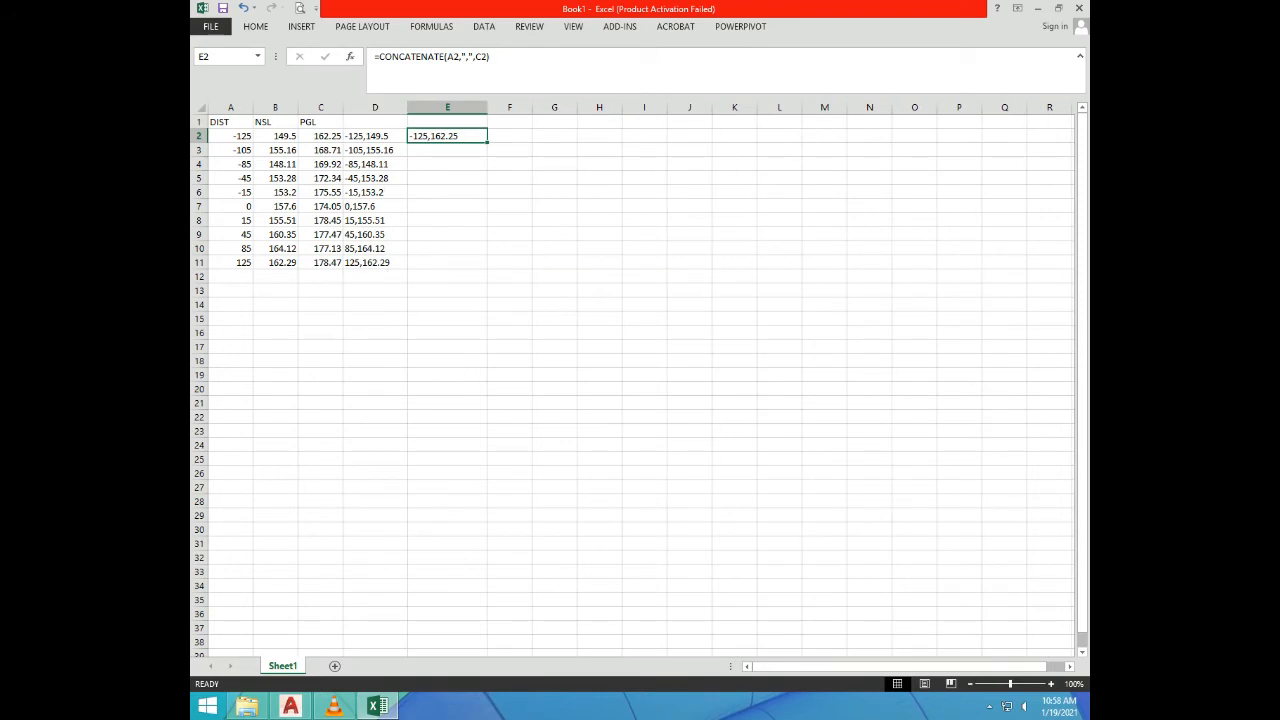
Step: Fill the E2 formula down to E11 and check the formulas in E2 and D2
click(447, 206)
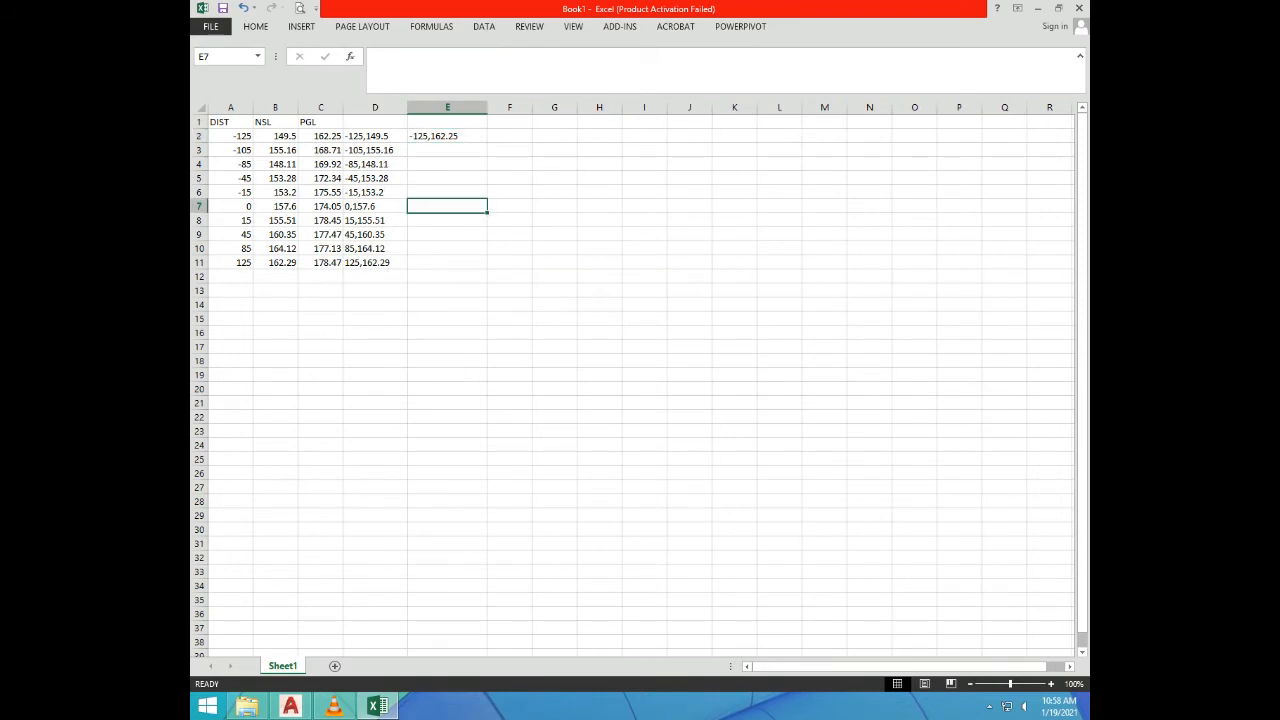
click(447, 136)
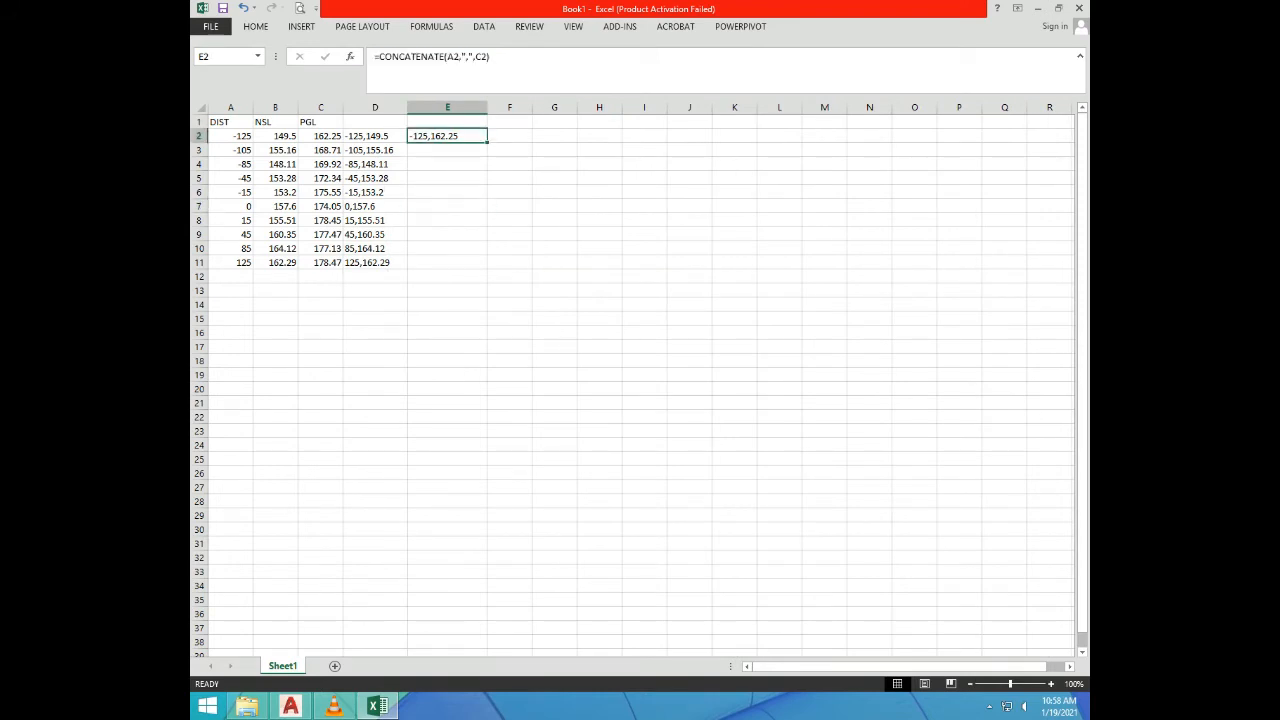
drag(487, 143, 487, 268)
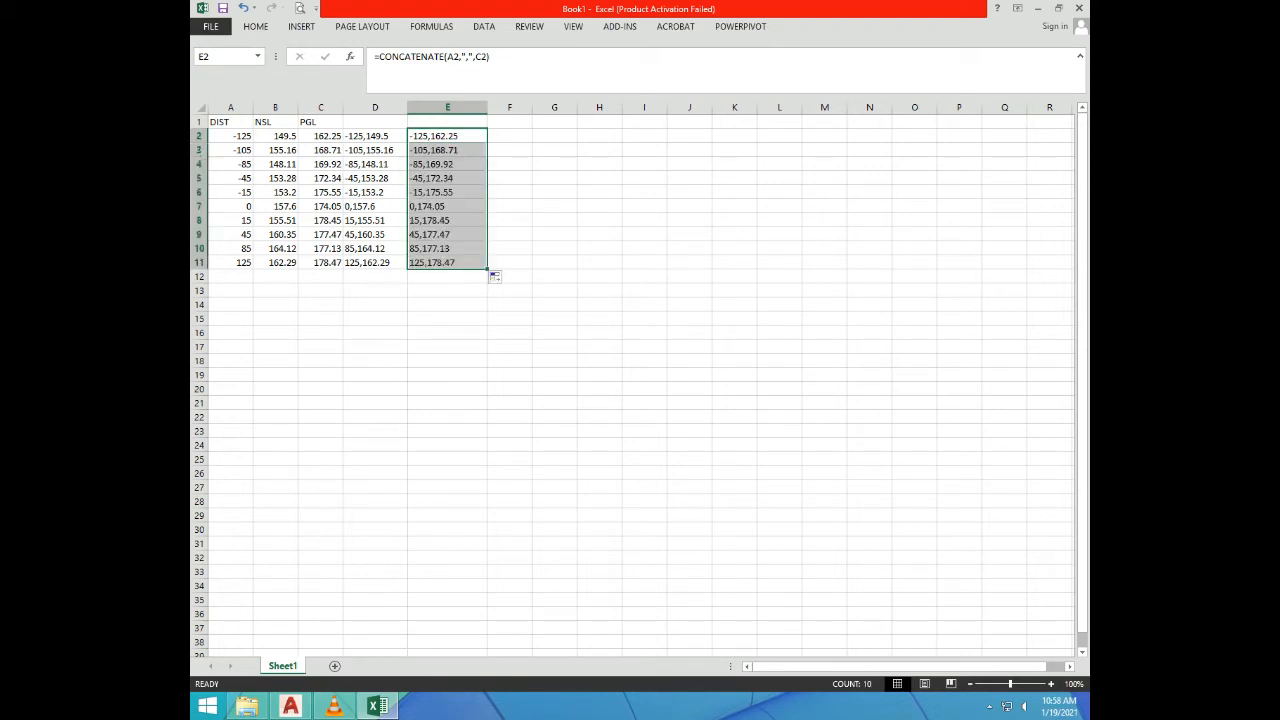
click(447, 304)
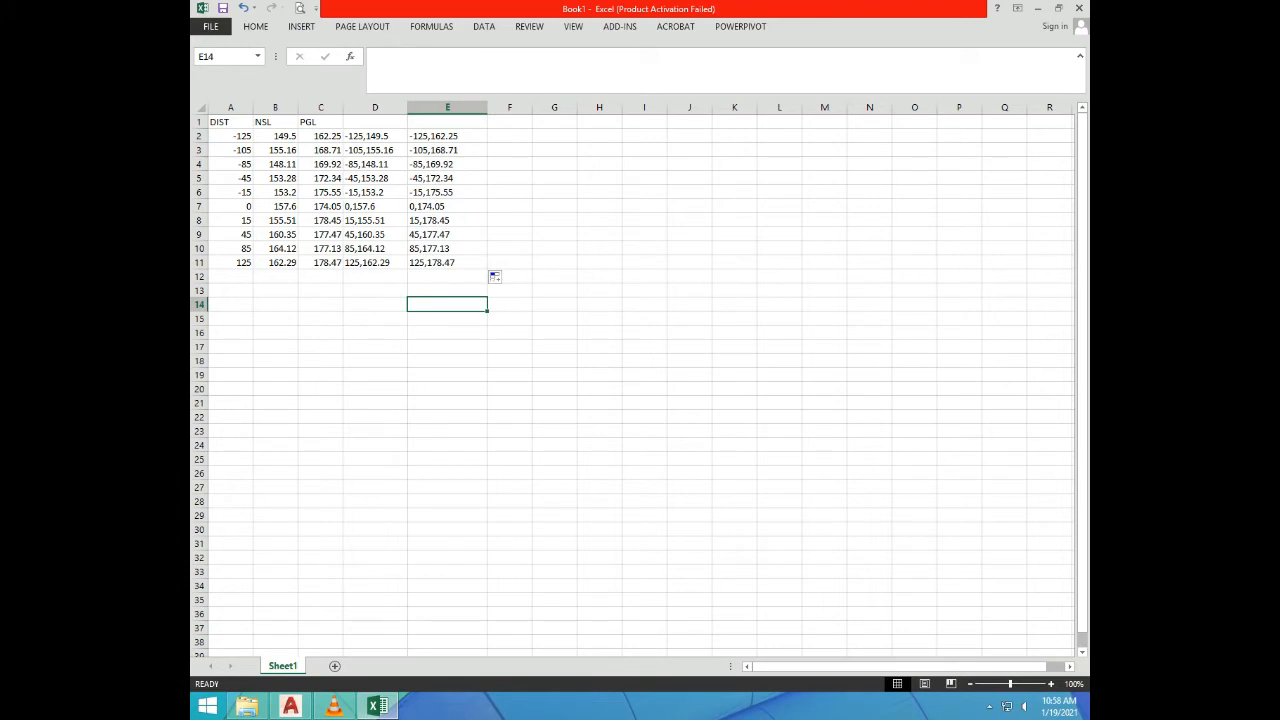
click(447, 136)
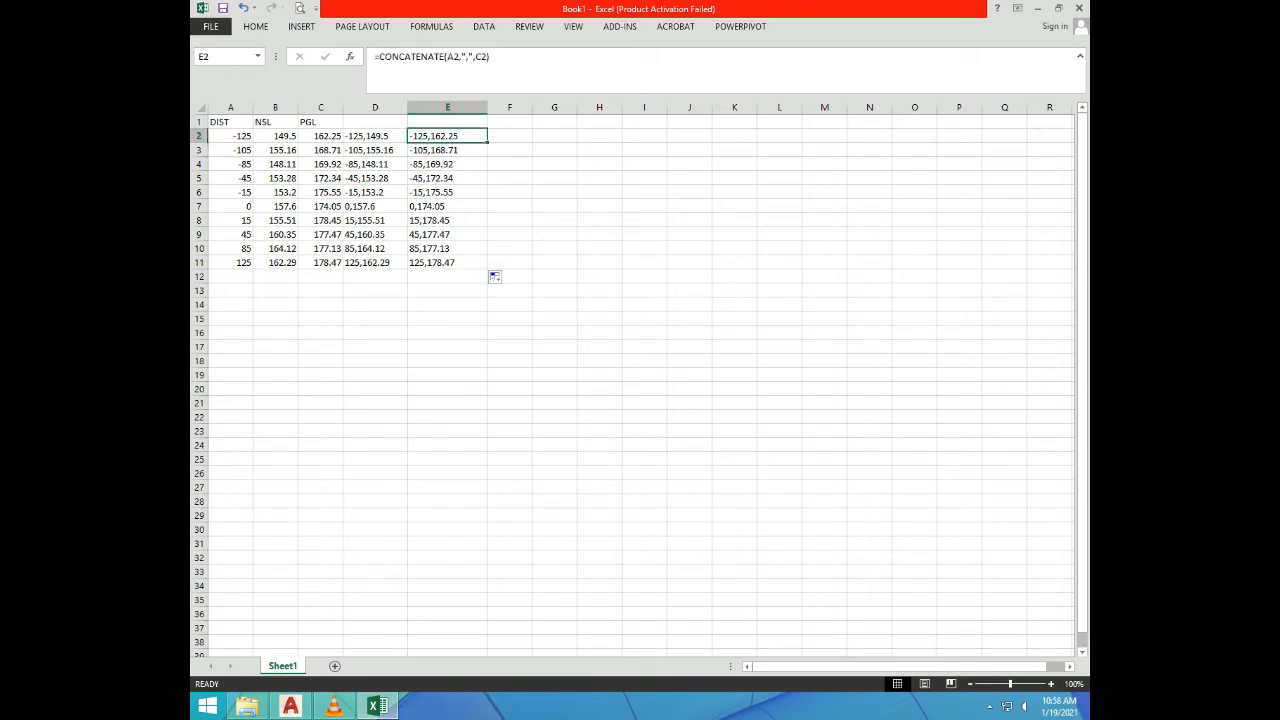
click(554, 290)
click(375, 136)
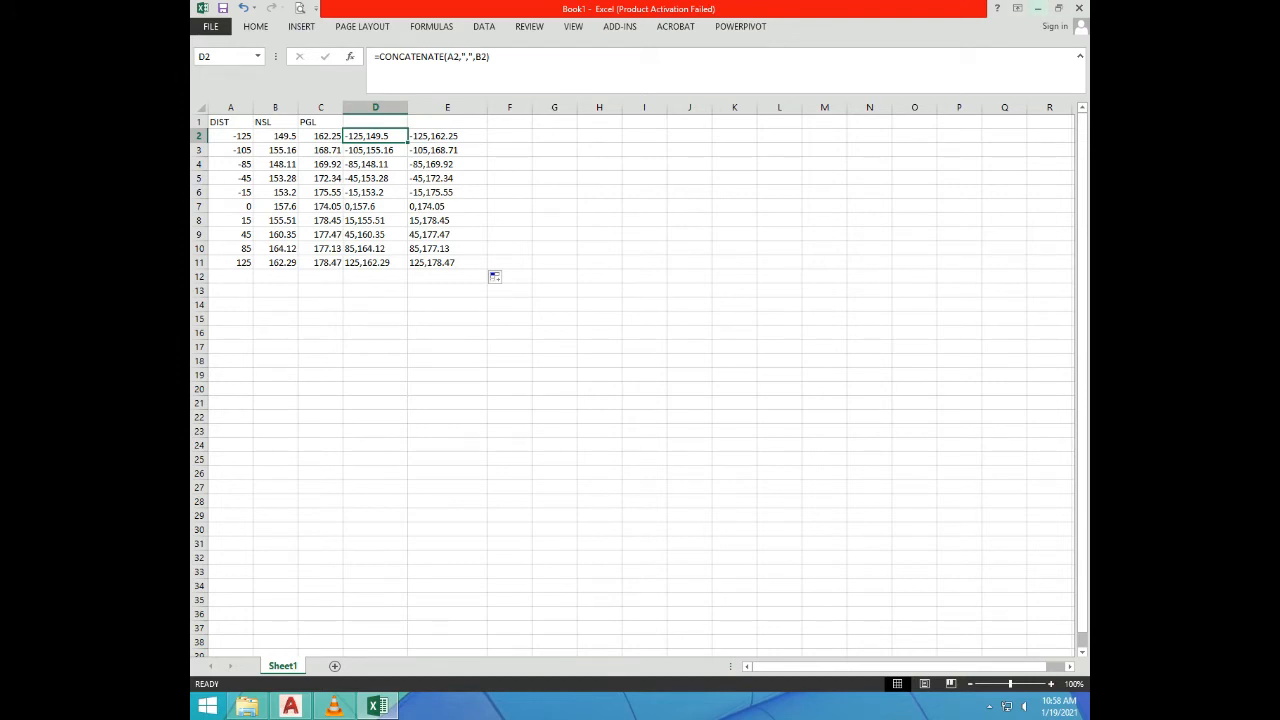
Step: Minimize the workbook, launch Civil 3D 2018 Metric, and dismiss the Task Pane beside the empty drawing
click(1038, 8)
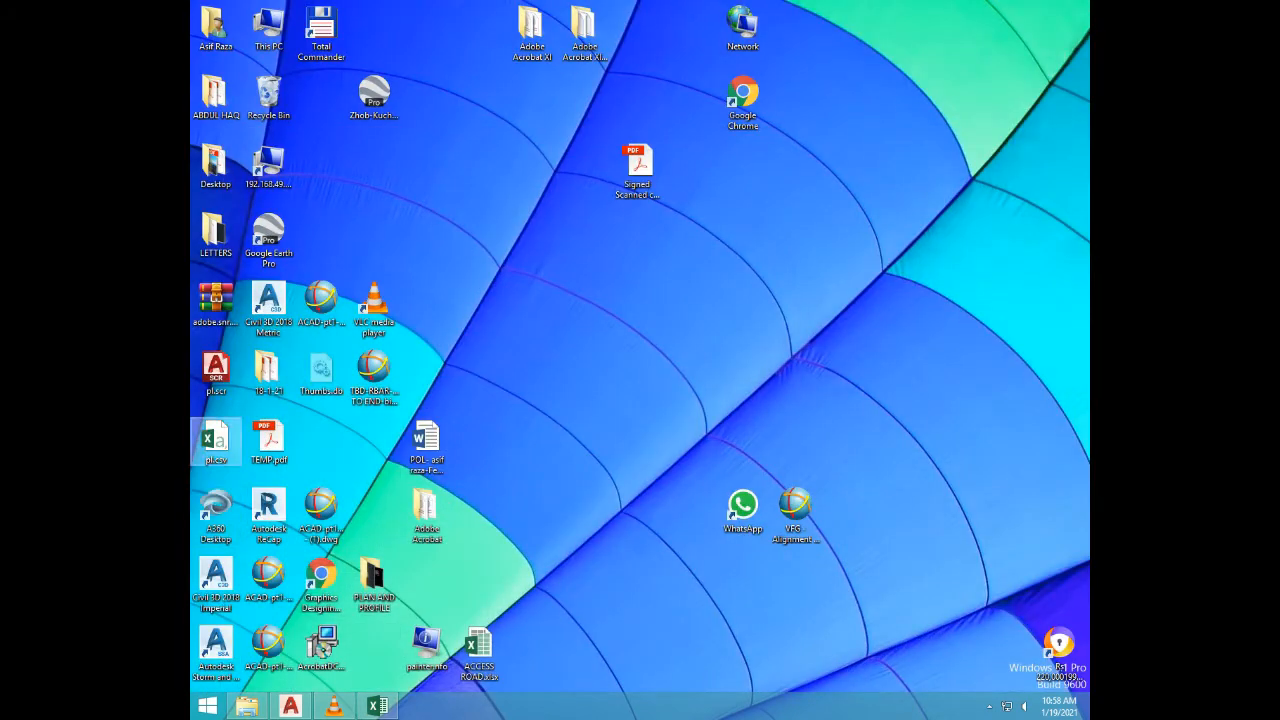
double_click(268, 300)
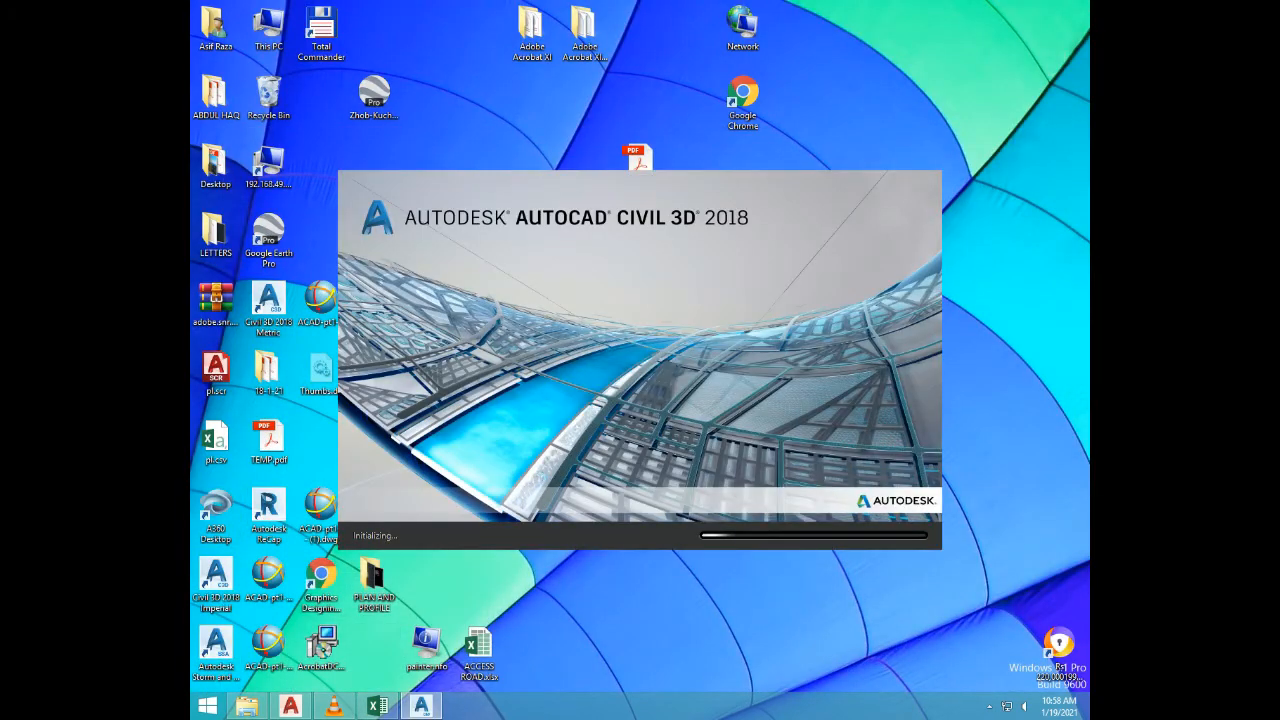
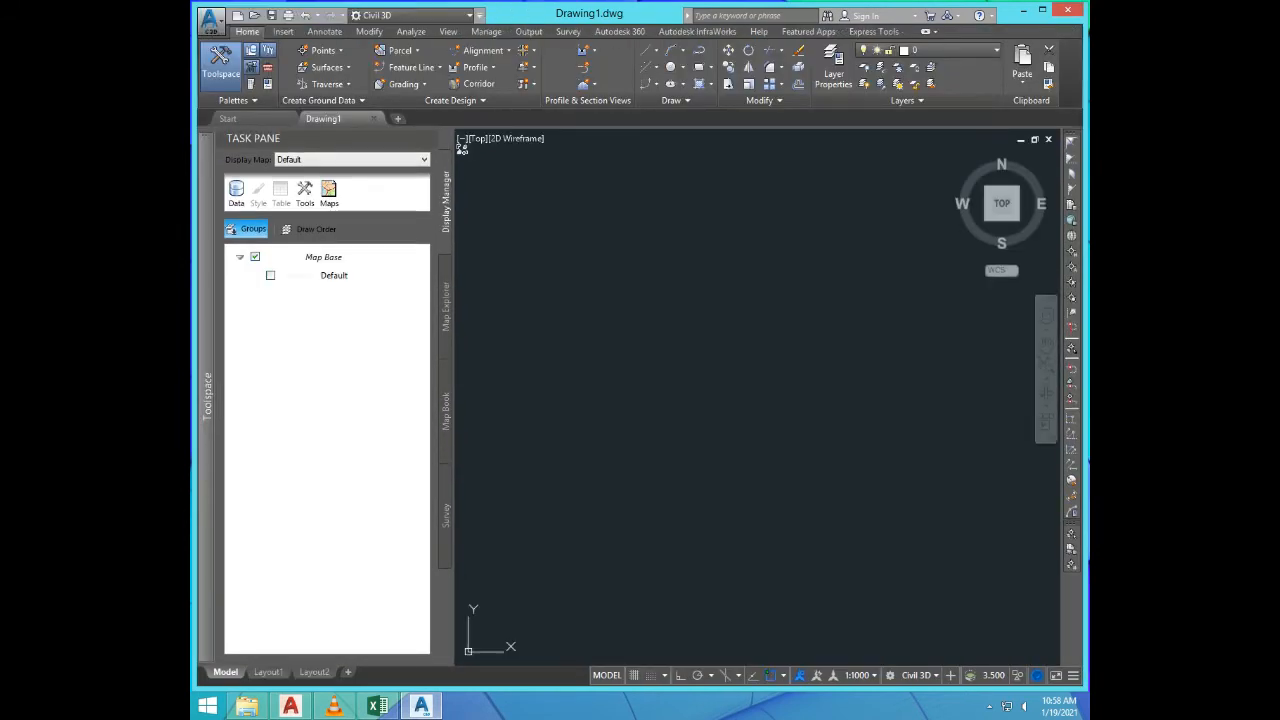
click(429, 138)
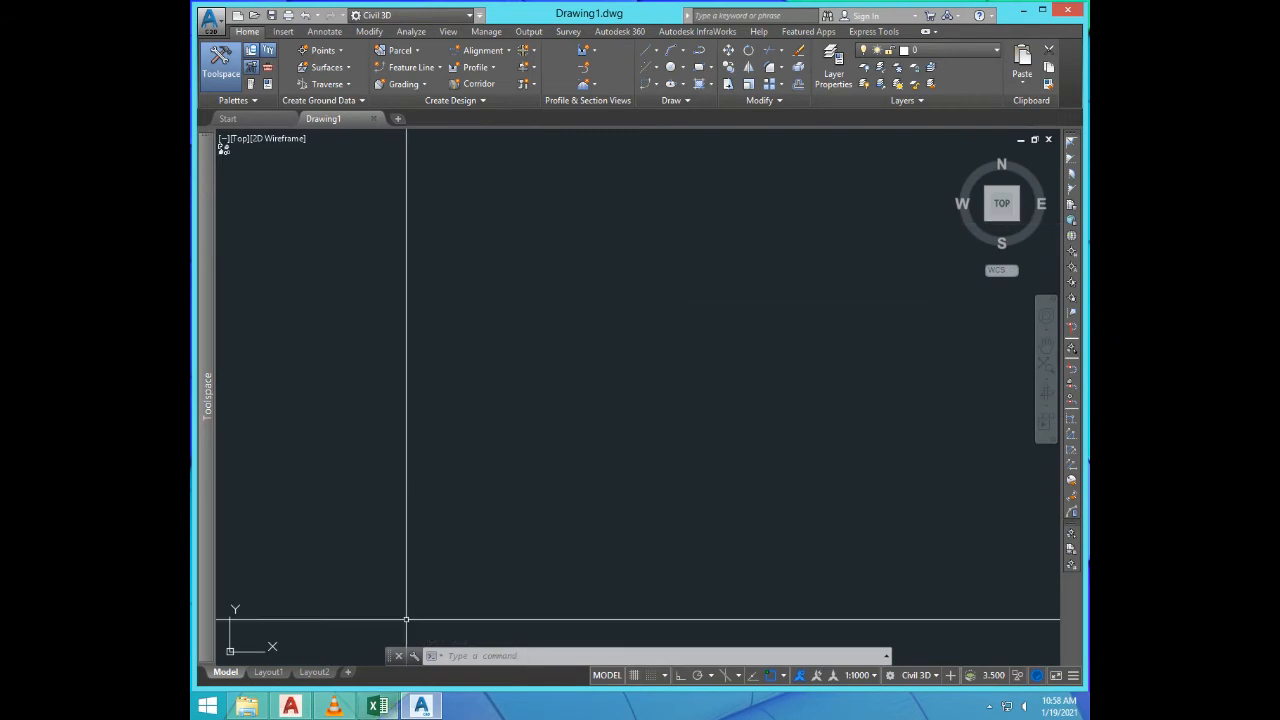
Step: Copy the DIST,NSL coordinate pairs in D2:D11 of the Excel workbook and switch back to the Civil 3D drawing
click(377, 706)
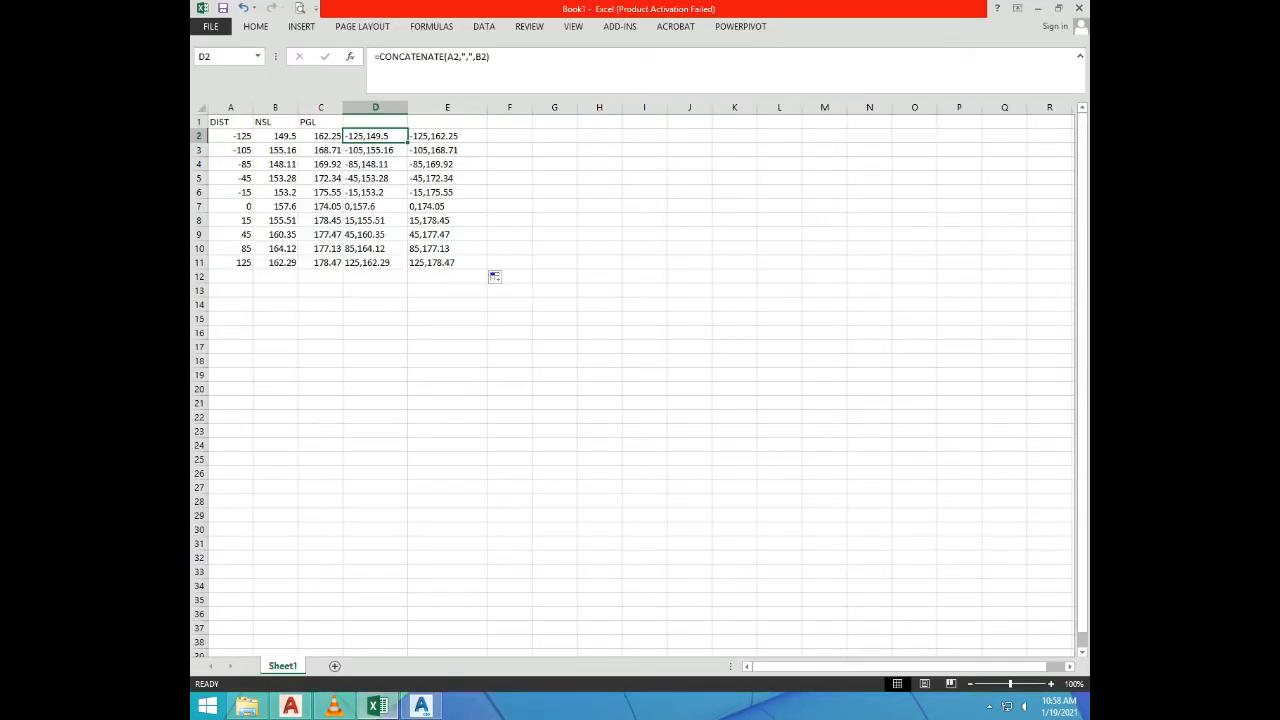
drag(375, 136, 375, 262)
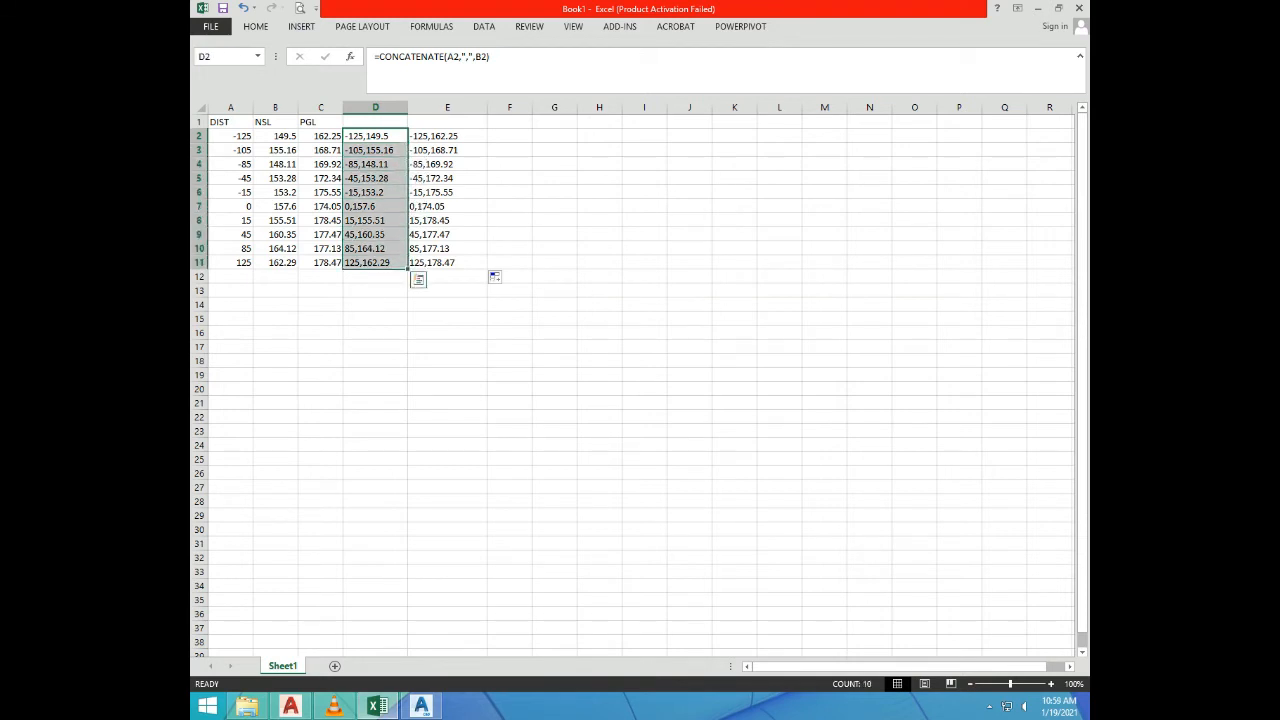
key(ctrl+c)
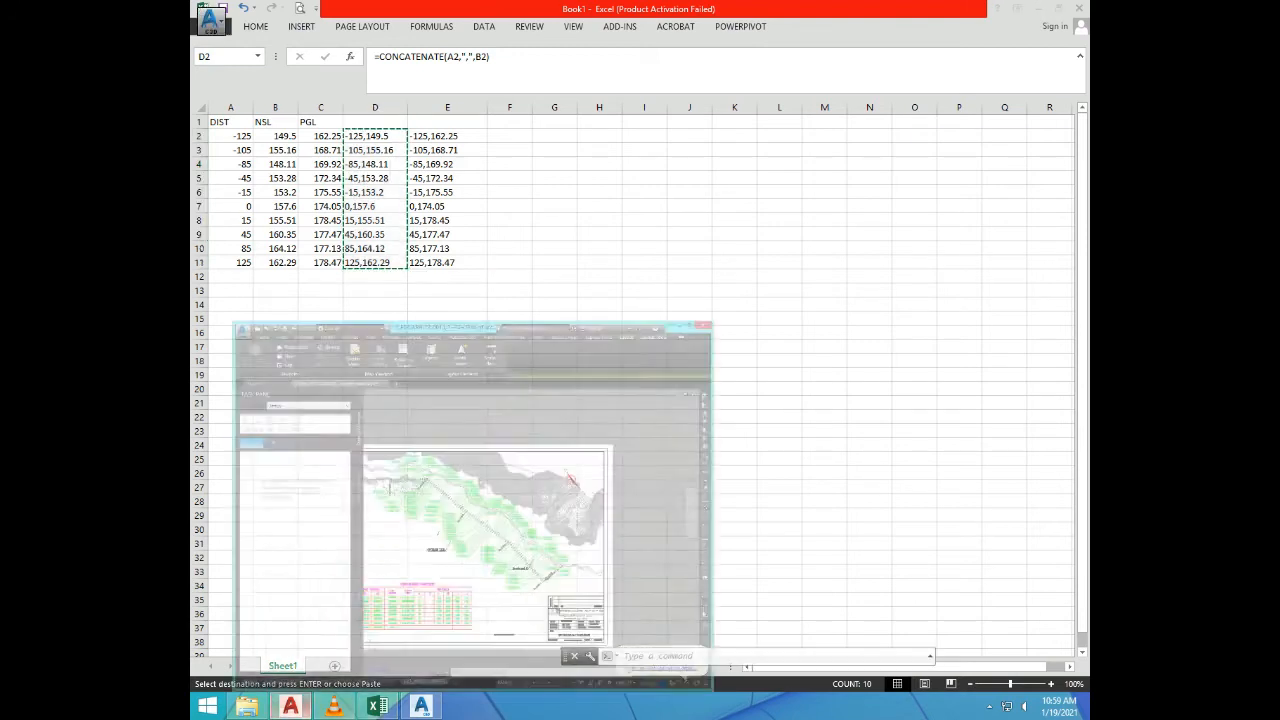
click(421, 706)
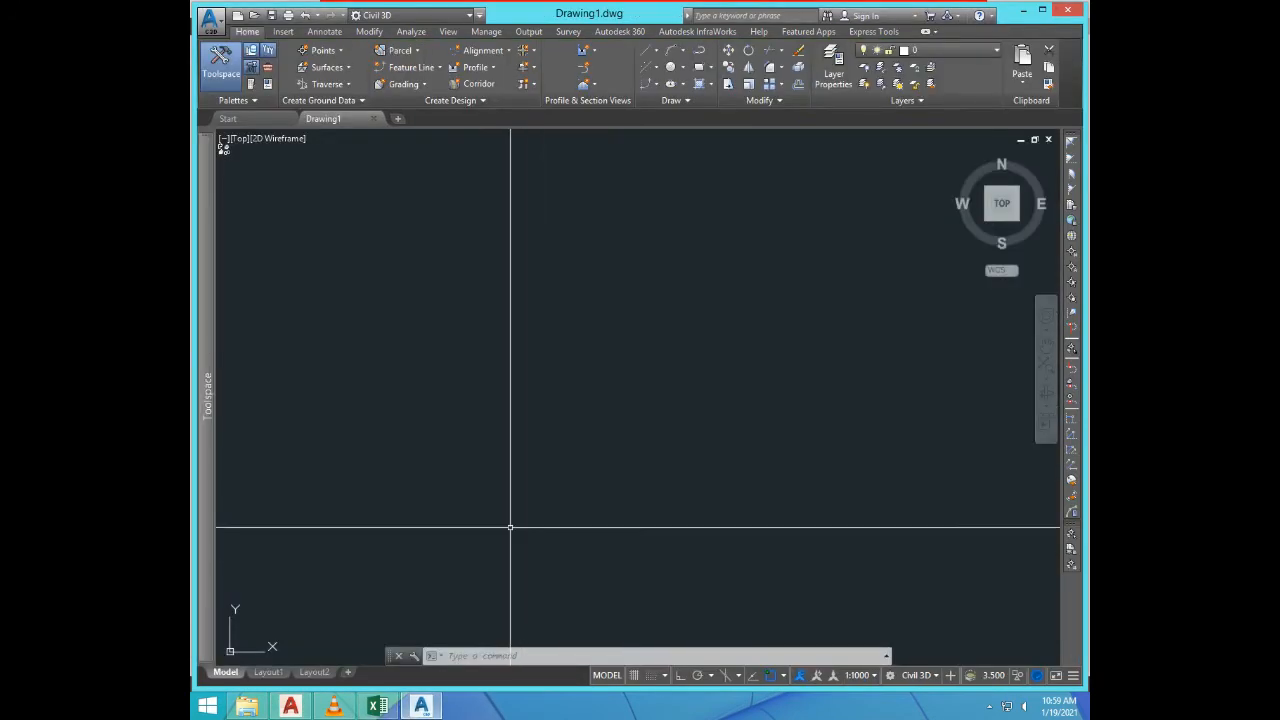
text(pl)
key(Return)
key(Escape)
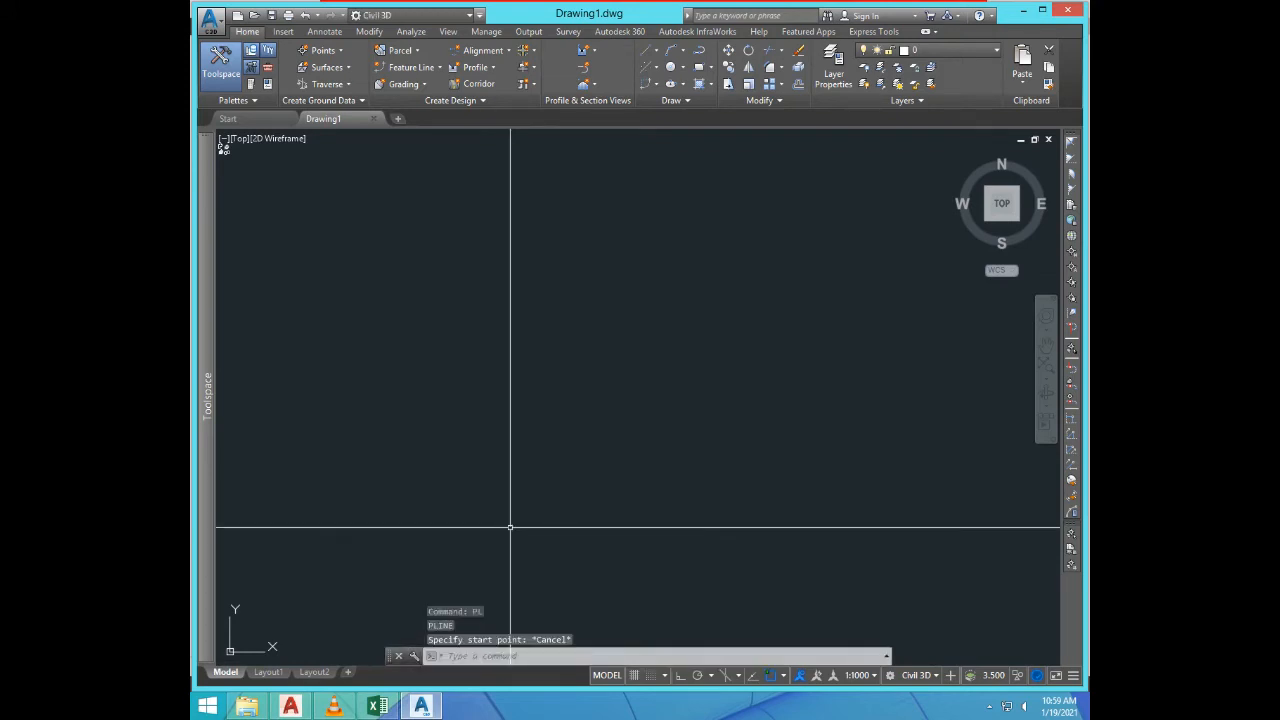
Step: Draw a polyline through the copied DIST,NSL coordinate pairs, ending at 125,162.29
text(pl)
key(Return)
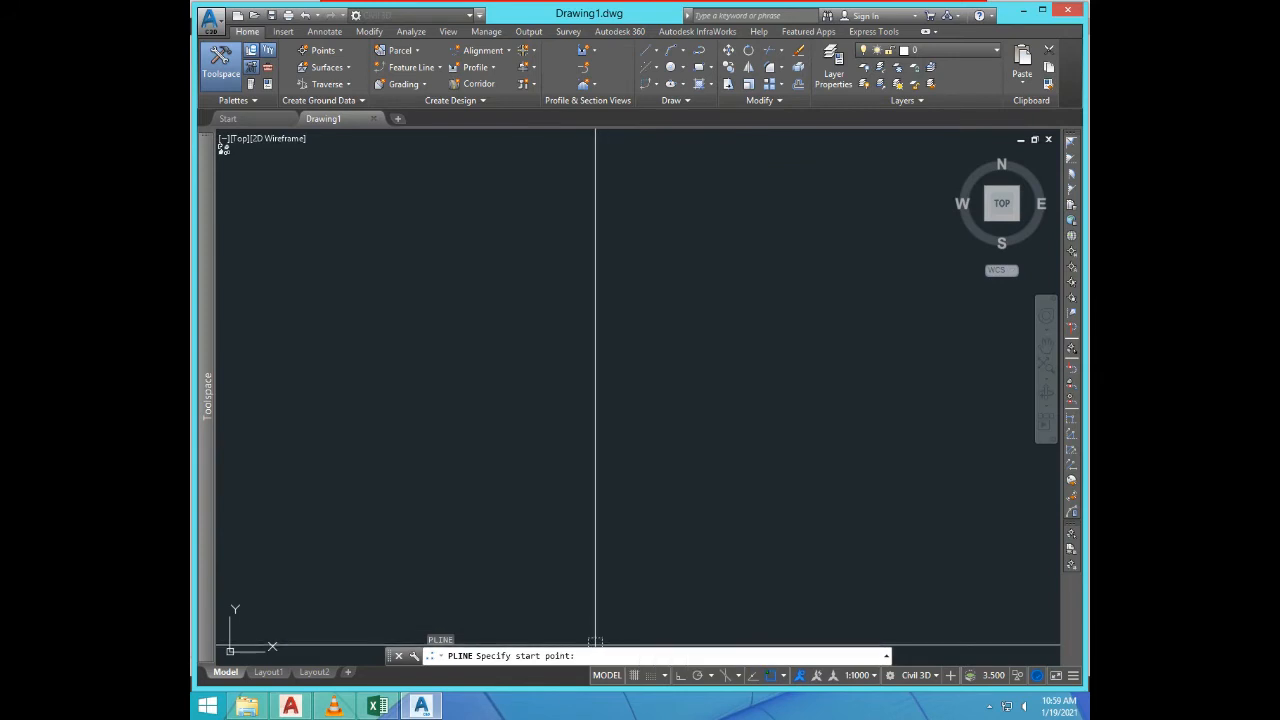
key(ctrl+v)
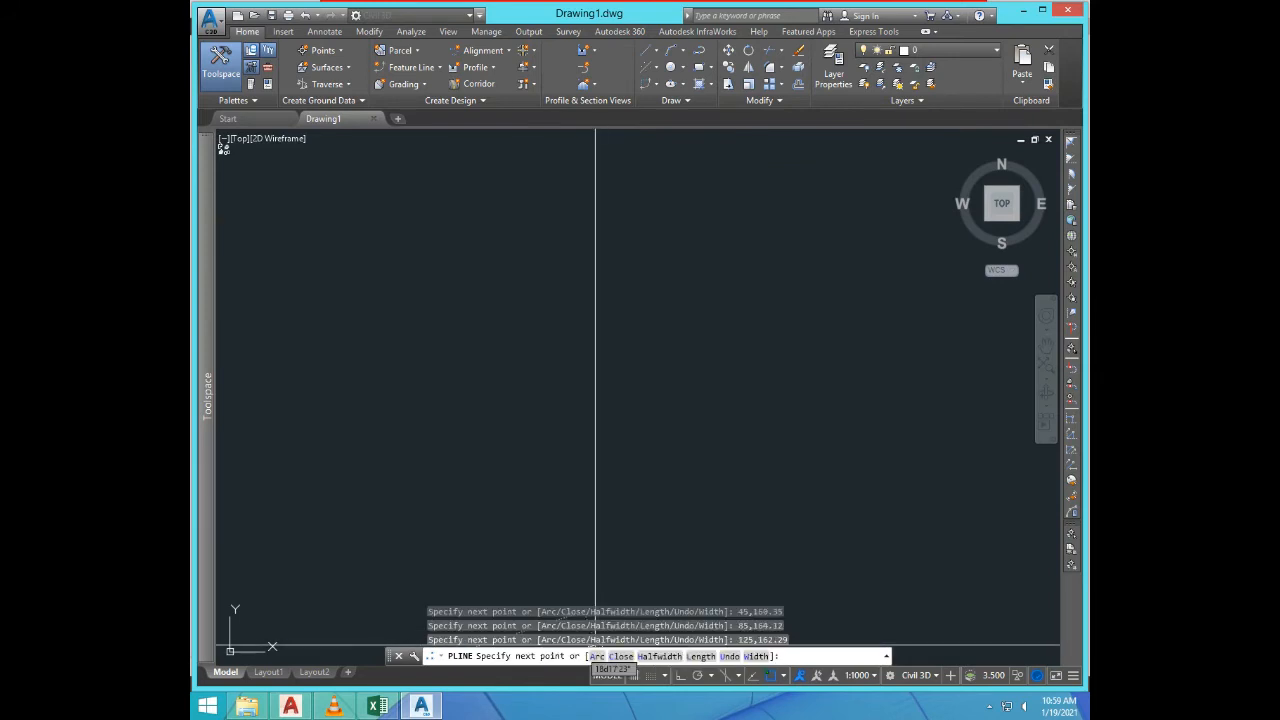
key(Return)
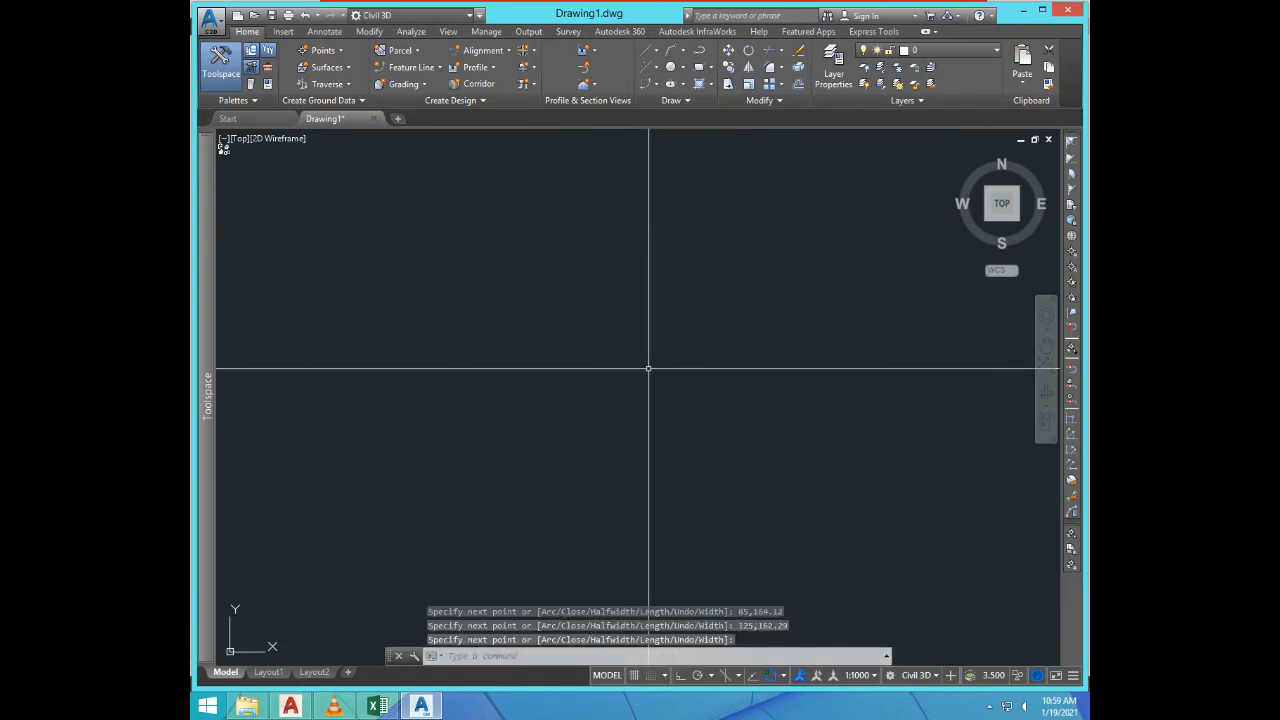
Step: Zoom to the drawing extents and examine the shape and vertices of the NSL polyline
text(z)
key(Return)
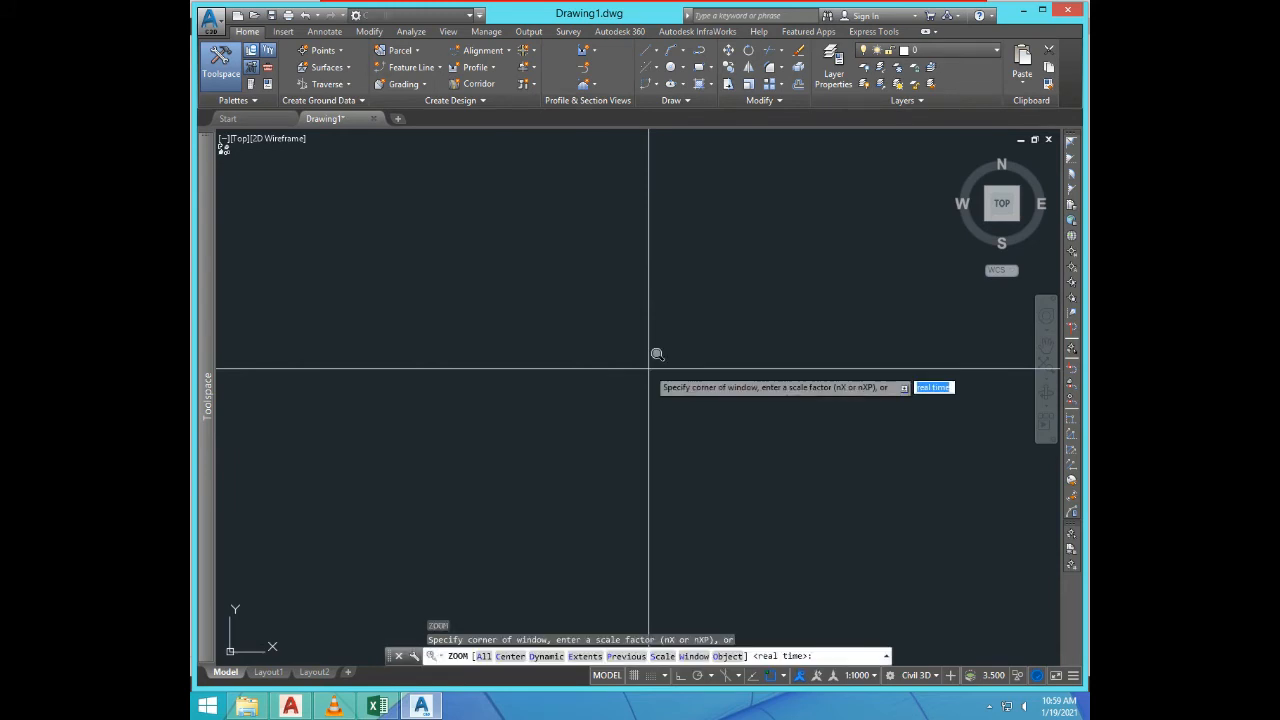
text(e)
key(Return)
scroll(545, 325, down, 8)
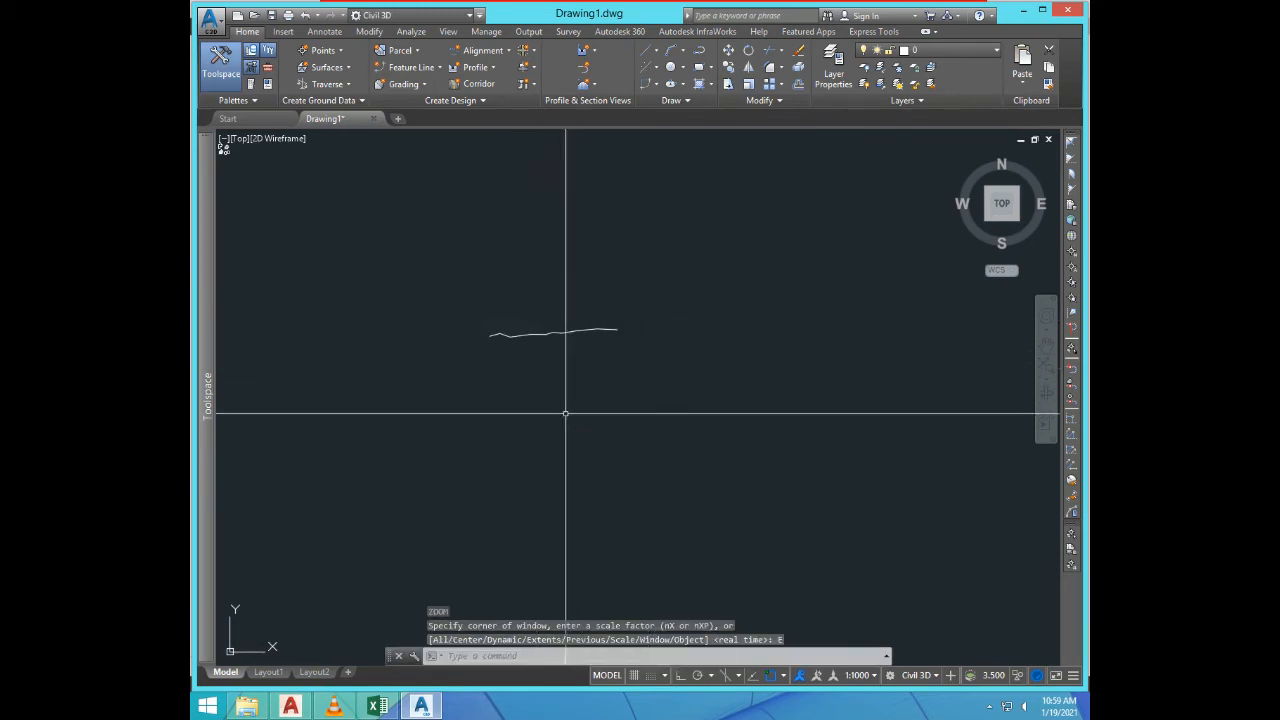
scroll(504, 340, up, 4)
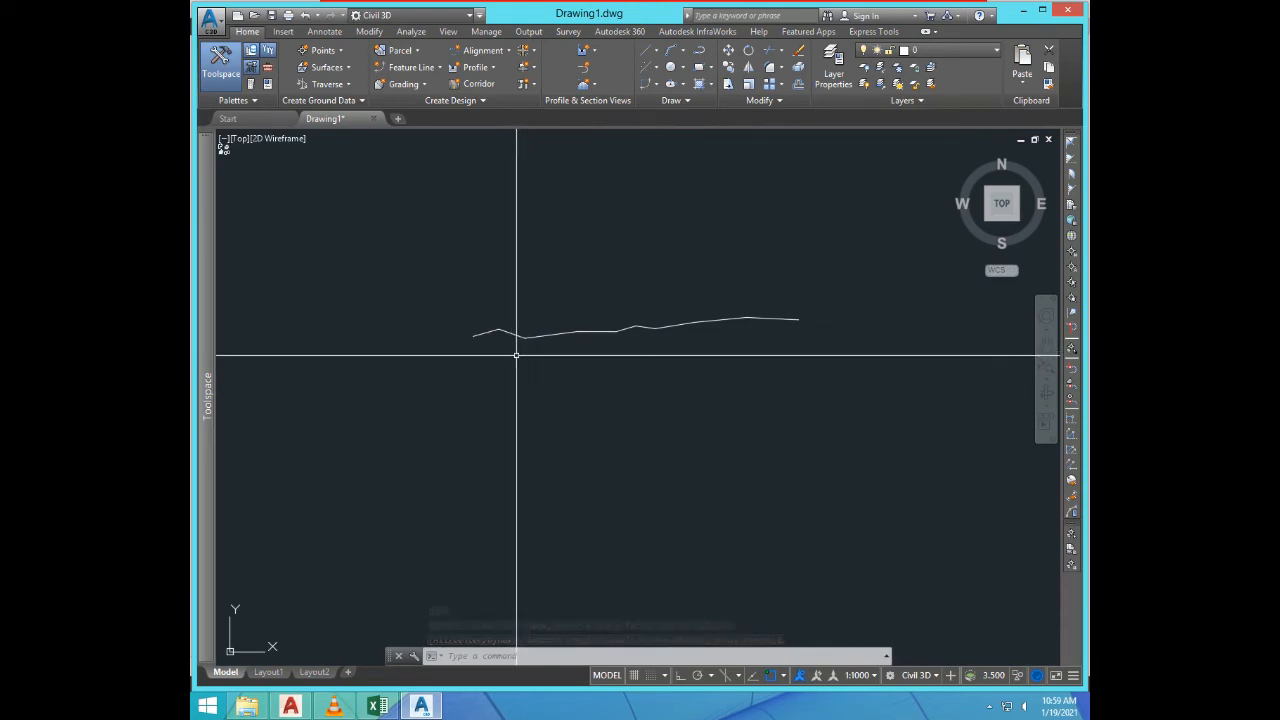
scroll(522, 352, up, 3)
scroll(530, 355, down, 2)
click(654, 371)
click(591, 269)
scroll(521, 399, down, 6)
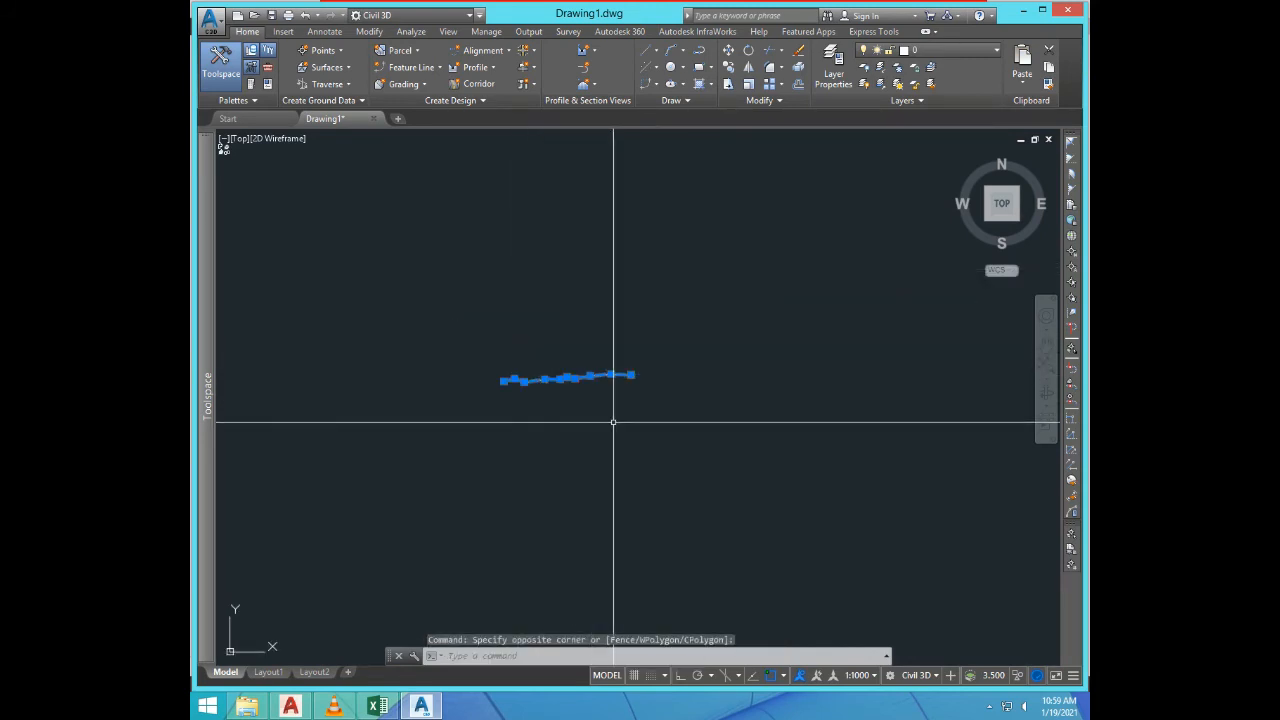
key(Escape)
key(Escape)
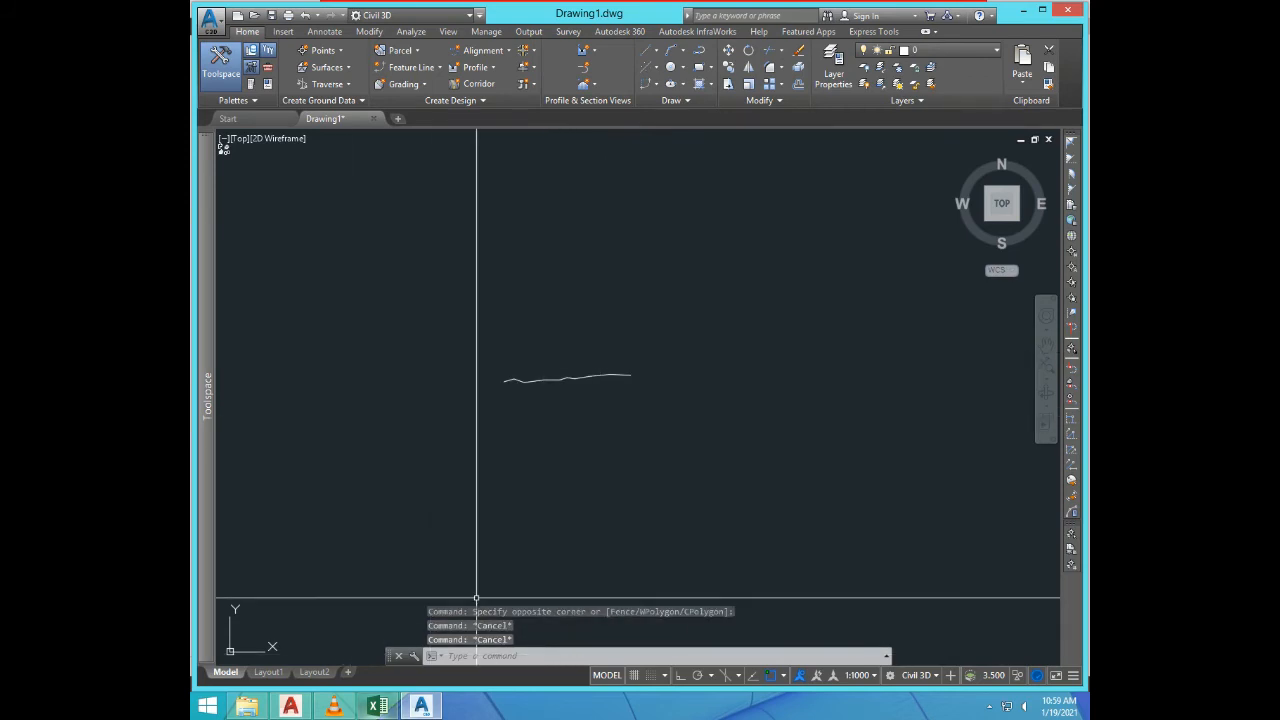
Step: Copy the DIST,PGL coordinate pairs in E2:E11 of the Excel workbook and return to the Civil 3D drawing
click(377, 706)
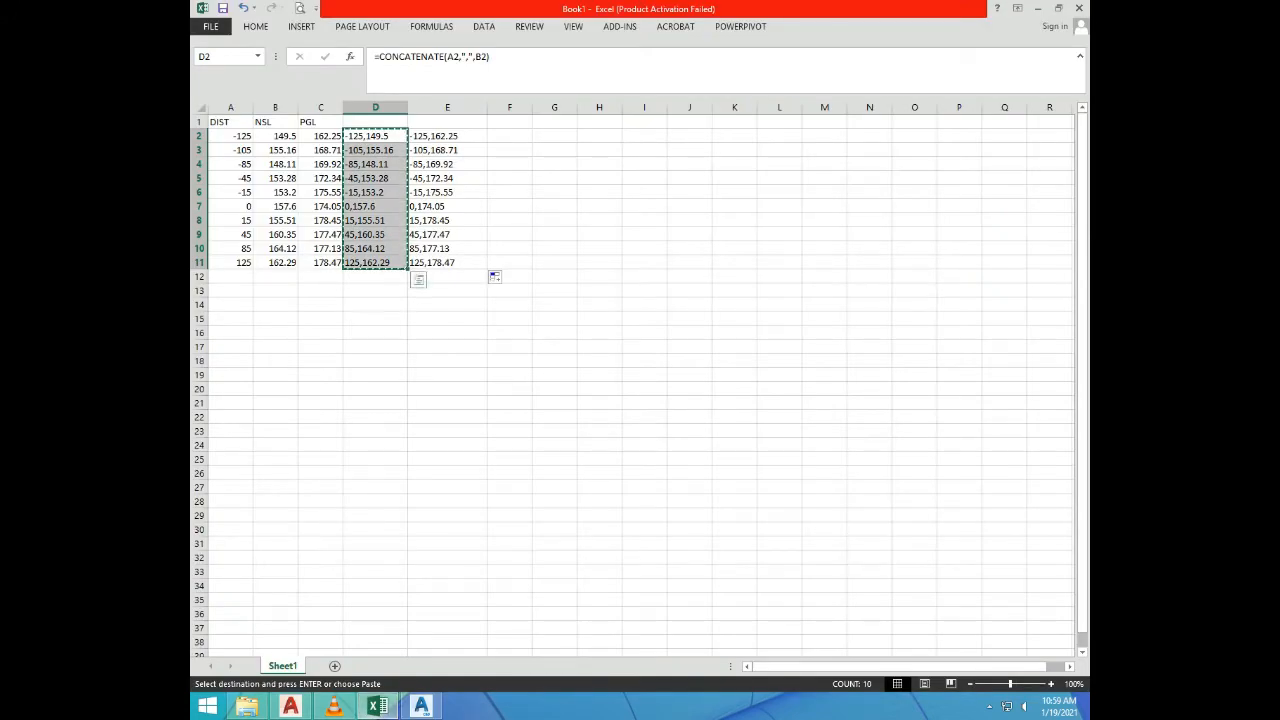
click(446, 136)
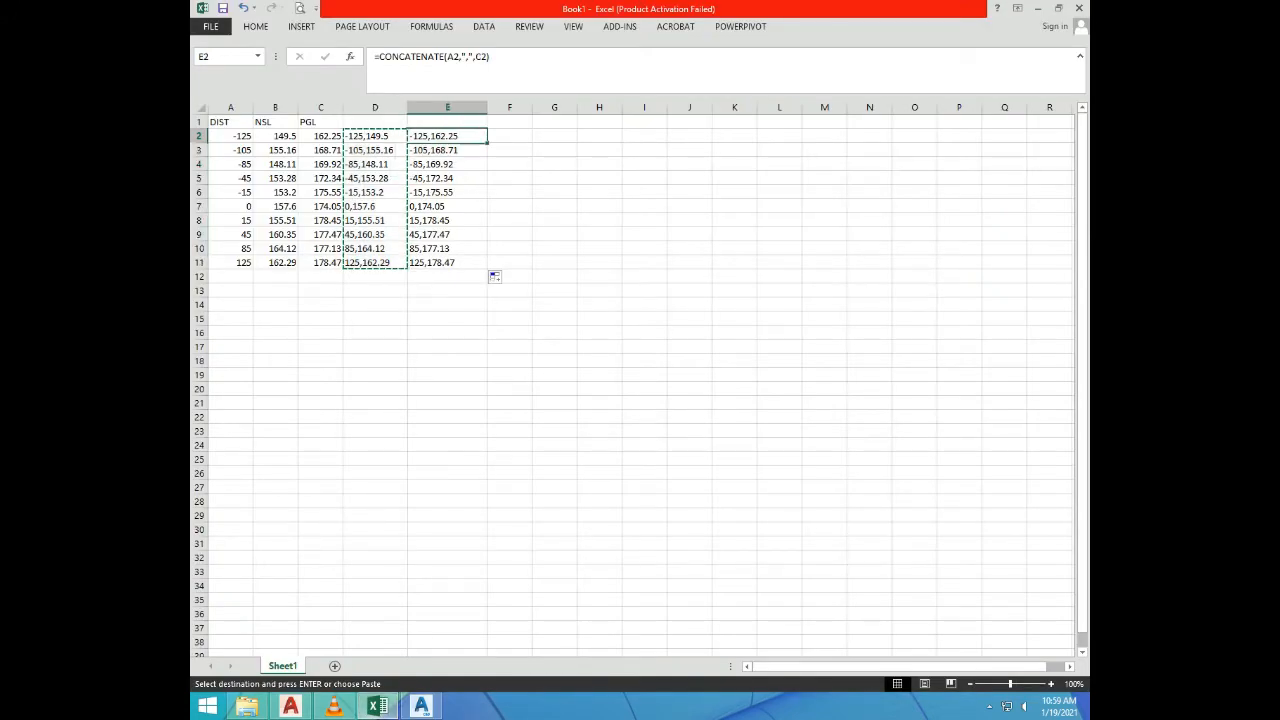
drag(446, 136, 446, 262)
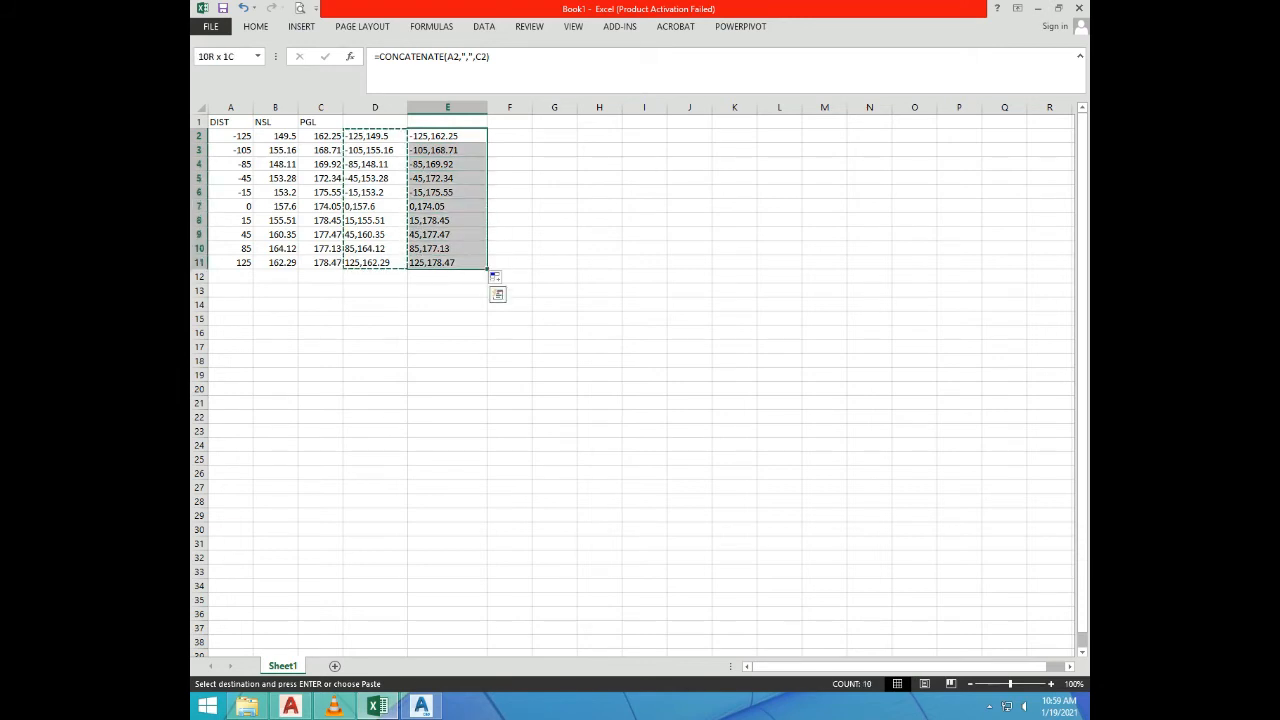
key(ctrl+c)
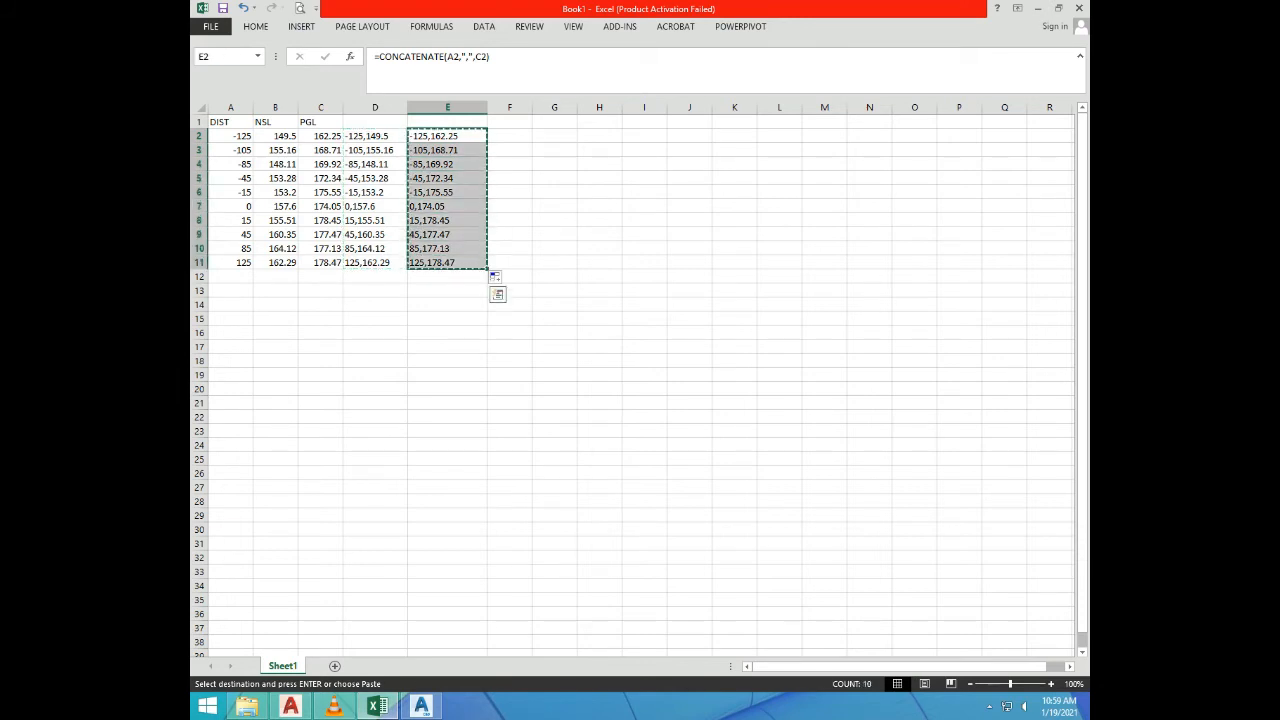
click(421, 706)
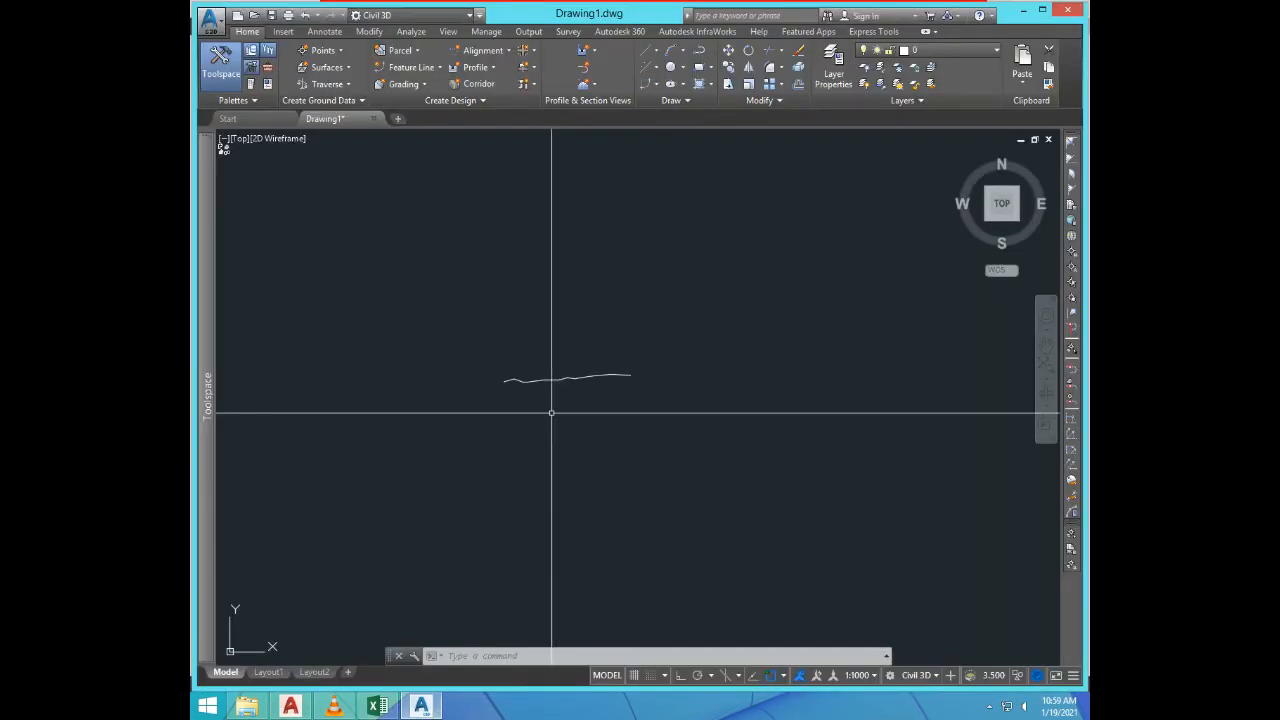
Step: Try to paste the copied DIST,PGL pairs as polyline points at the cursor, and cancel the command
text(PL)
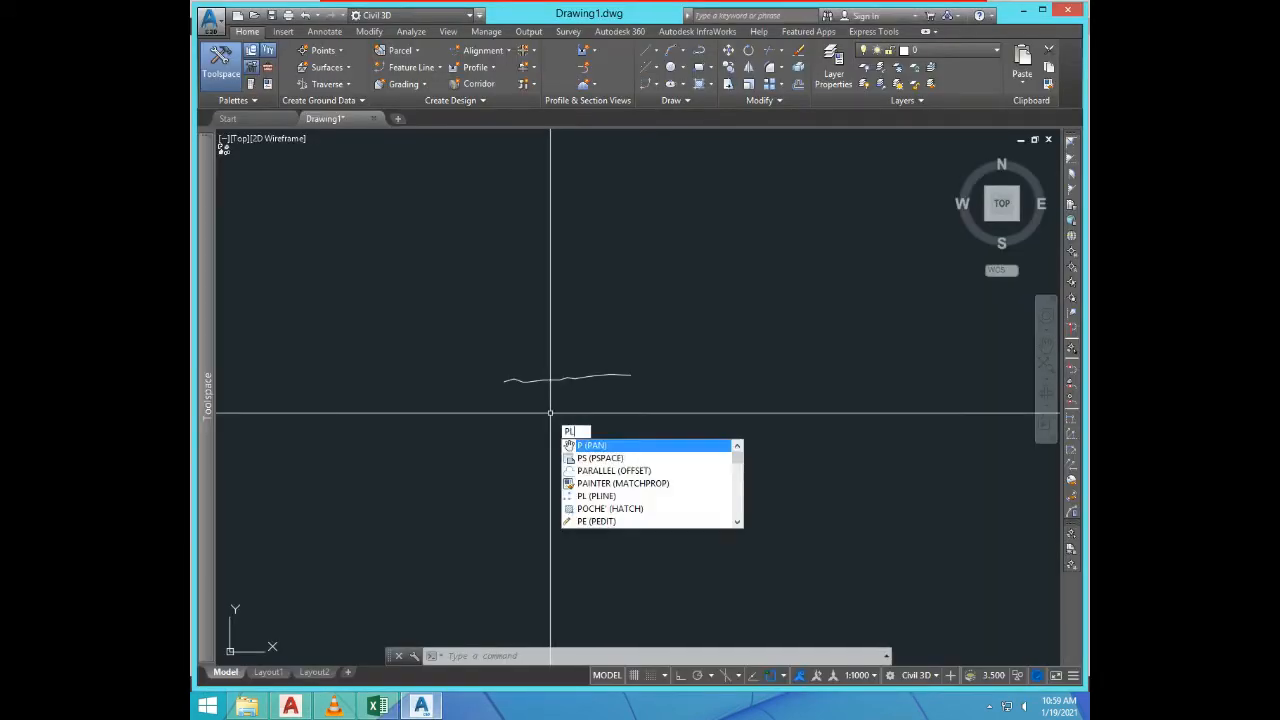
key(Return)
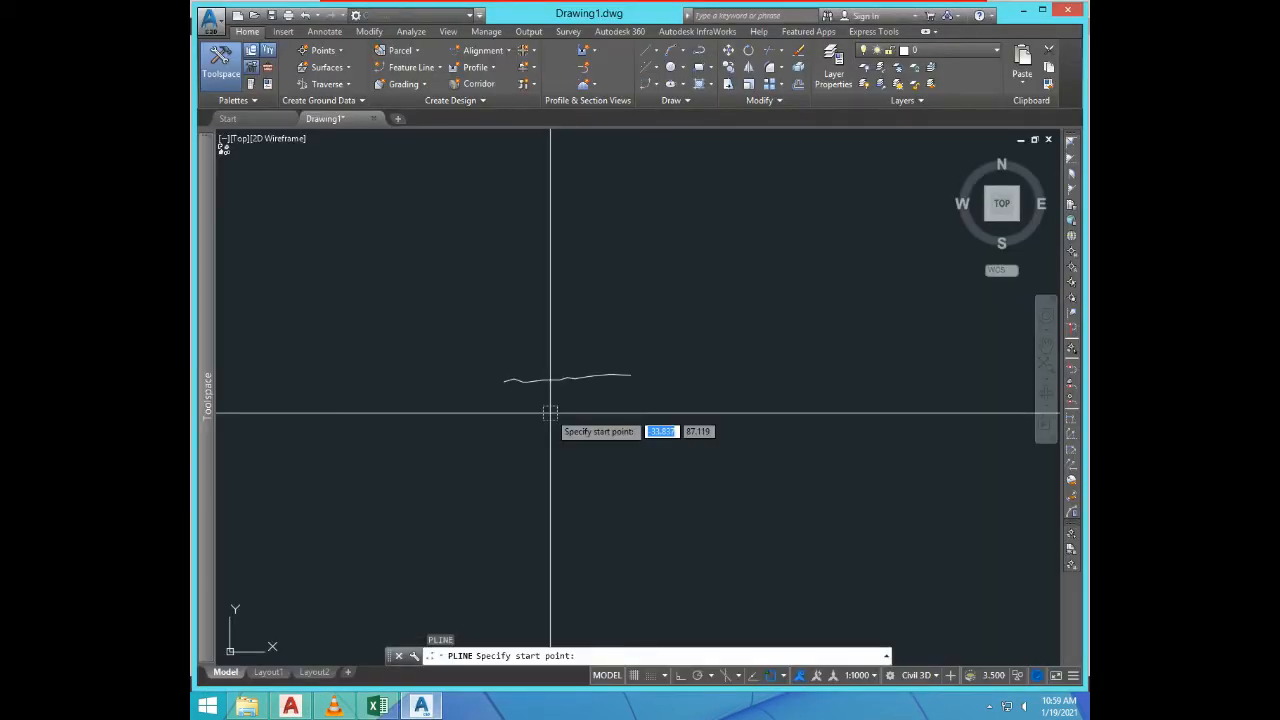
key(ctrl+v)
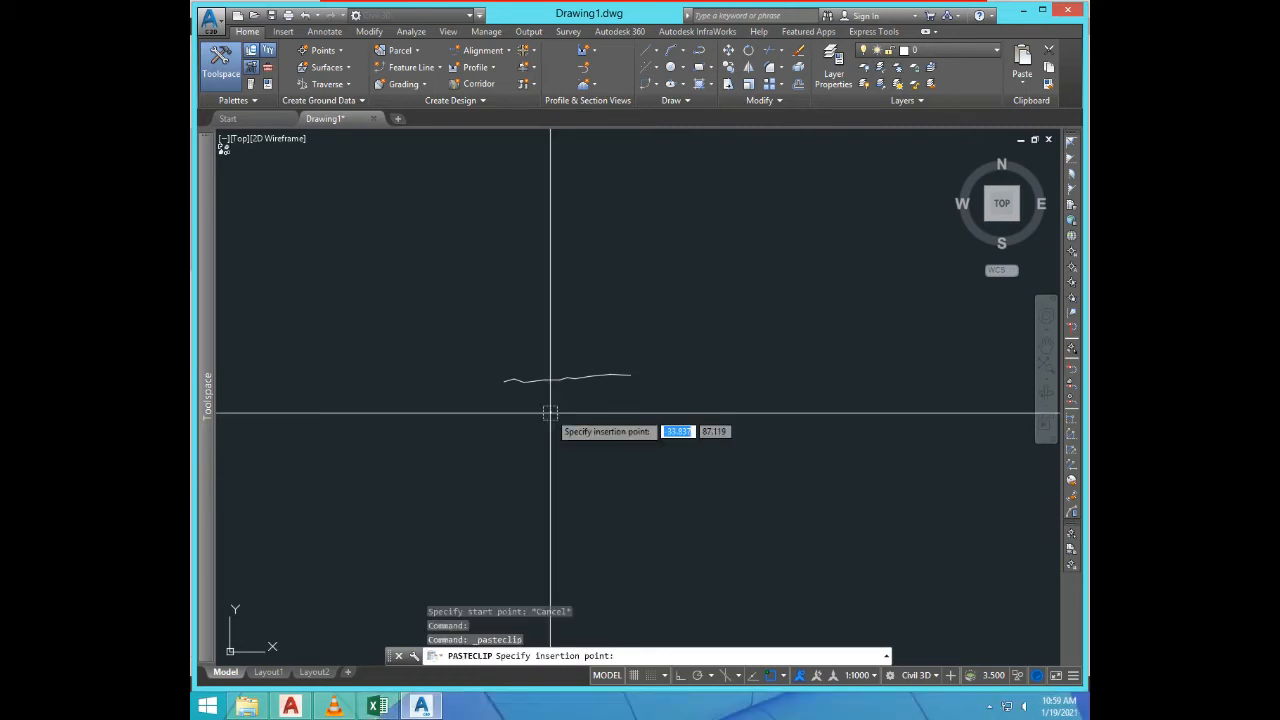
key(Return)
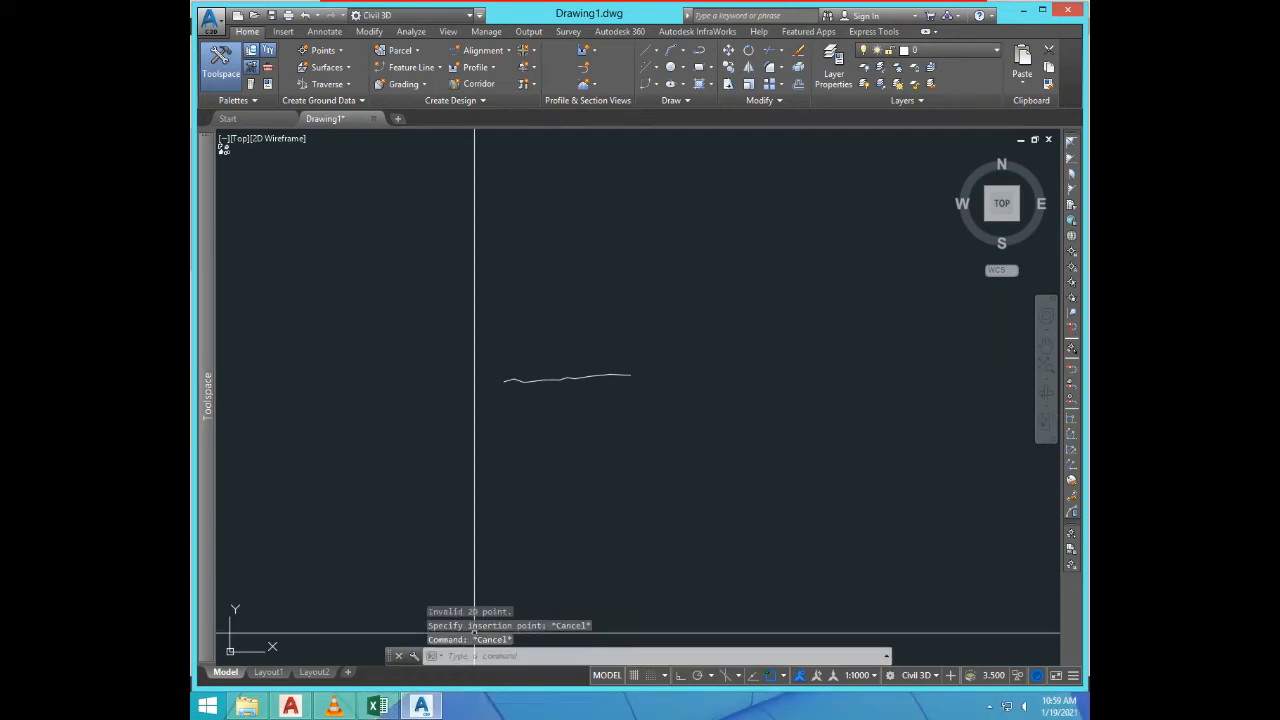
key(Escape)
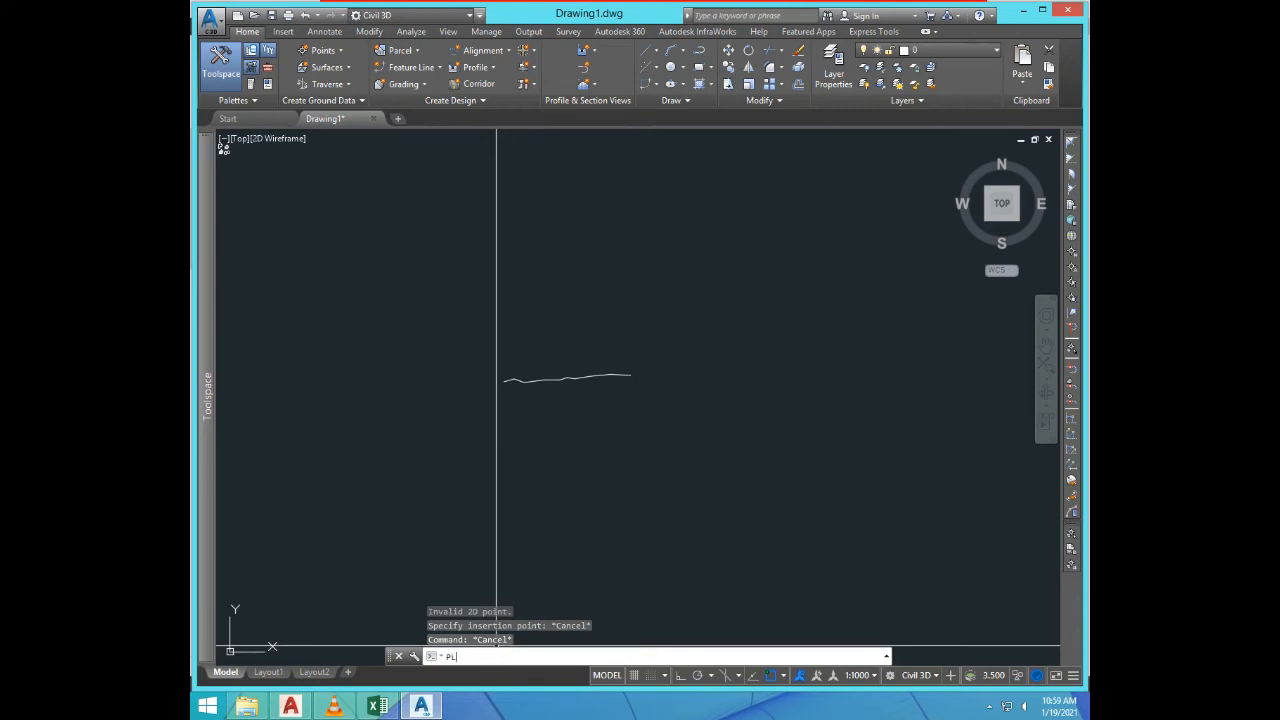
Step: Draw a second polyline by pasting the DIST,PGL pairs into the command line, ending at 125,178.47
text(PL)
key(Return)
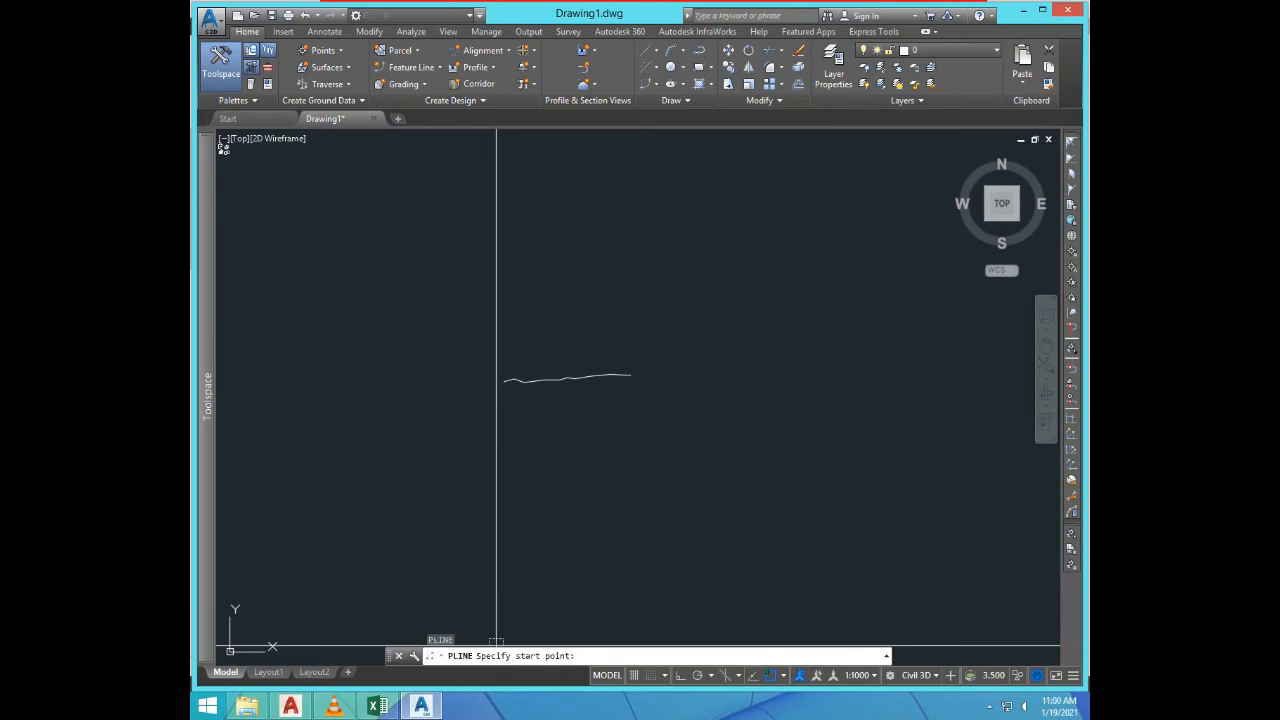
key(ctrl+v)
key(Return)
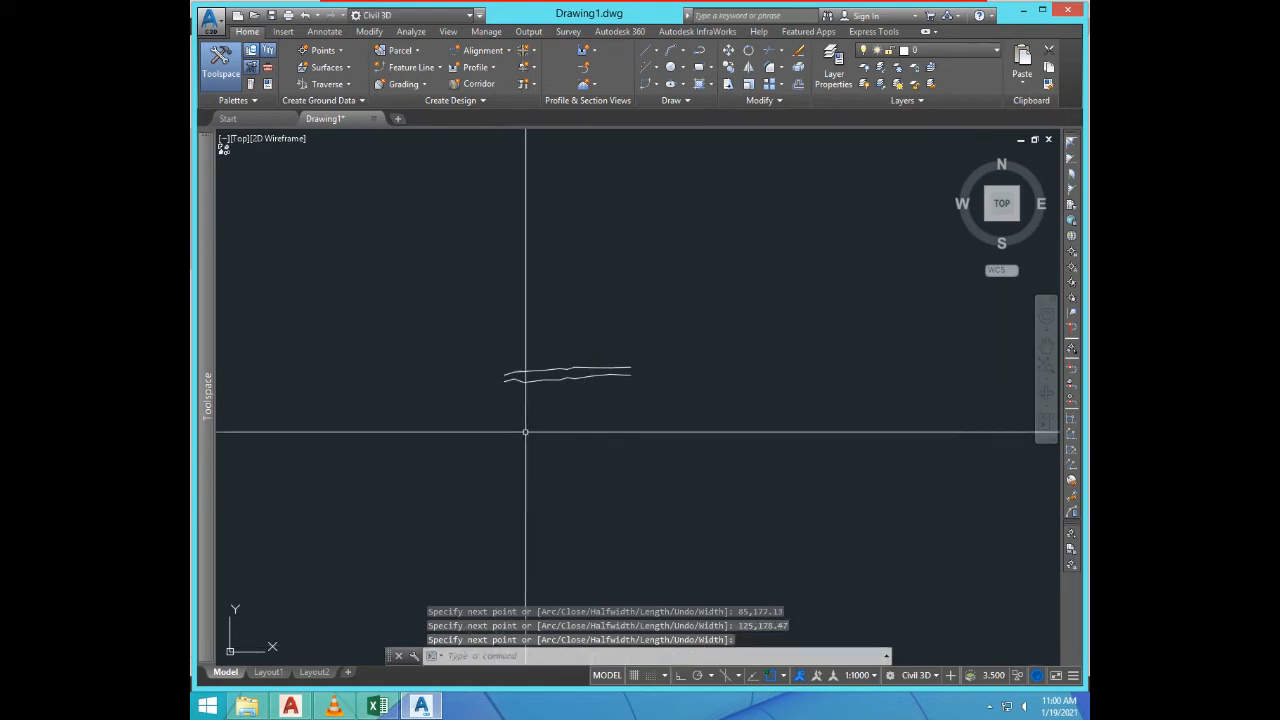
Step: Set the colour of the upper PGL polyline to Red in its properties and clear the selection
scroll(563, 343, up, 3)
scroll(566, 339, up, 3)
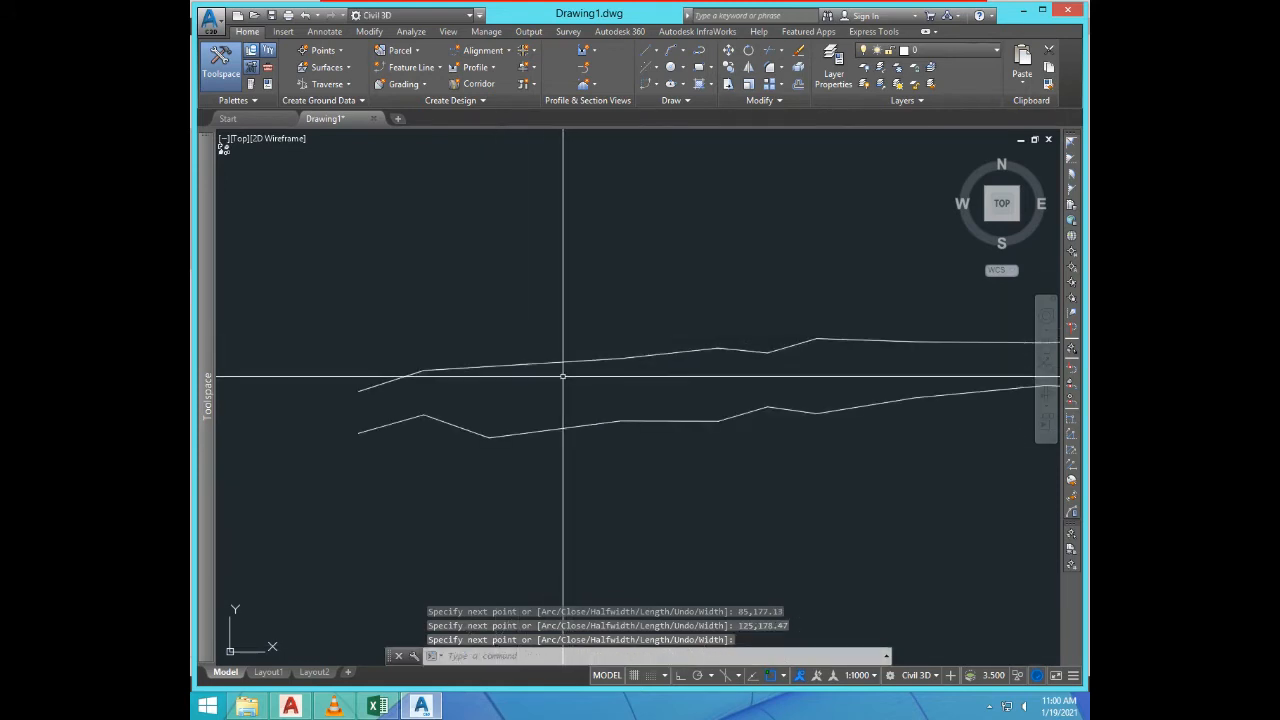
click(563, 357)
scroll(596, 470, down, 5)
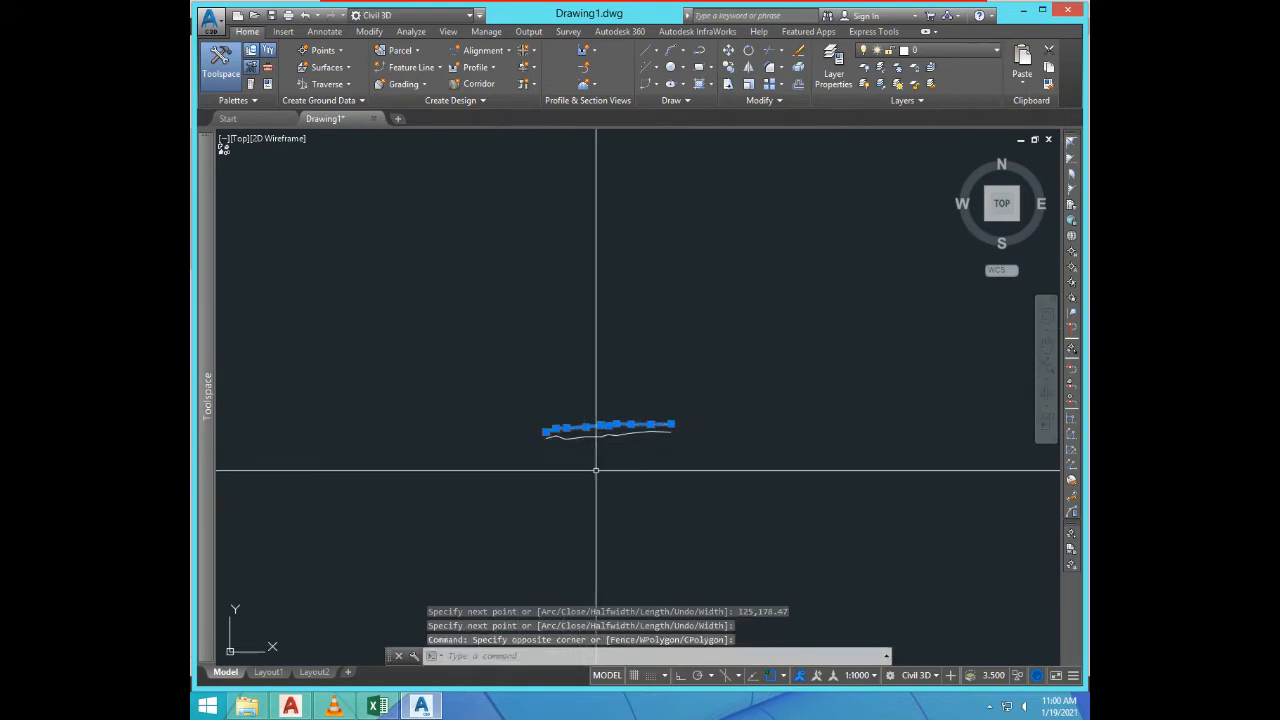
key(ctrl+1)
click(420, 209)
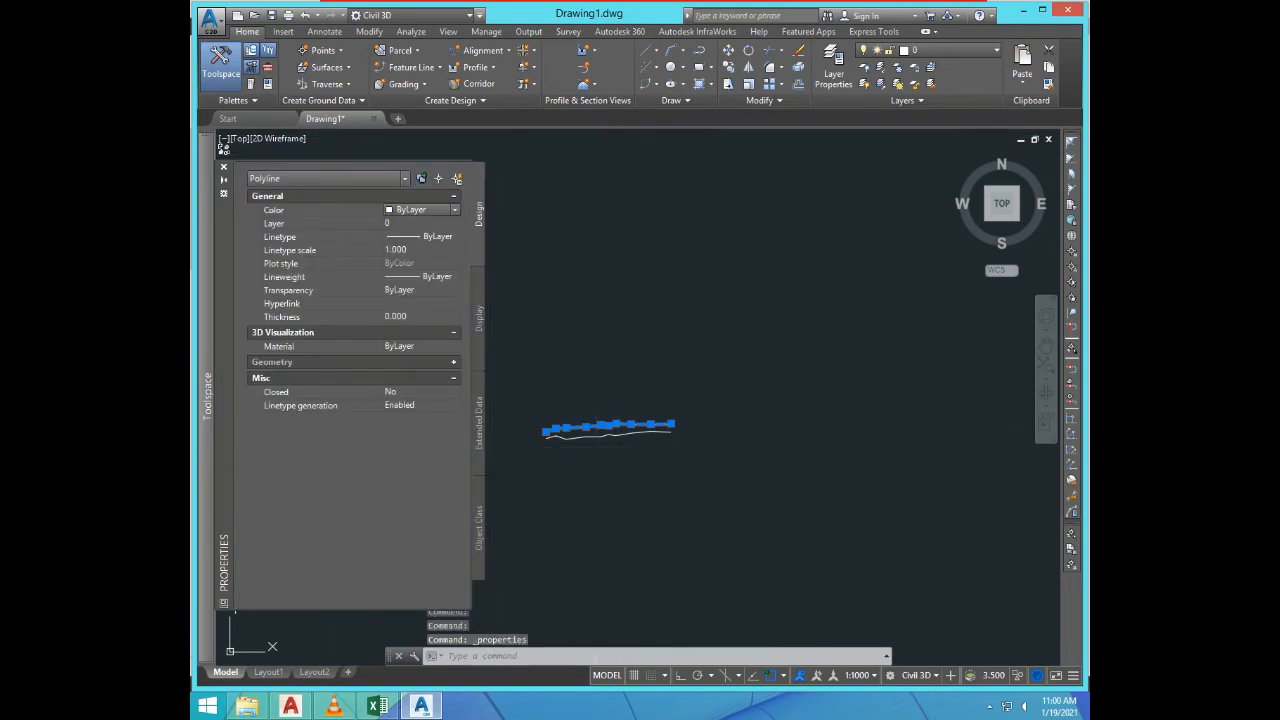
click(455, 209)
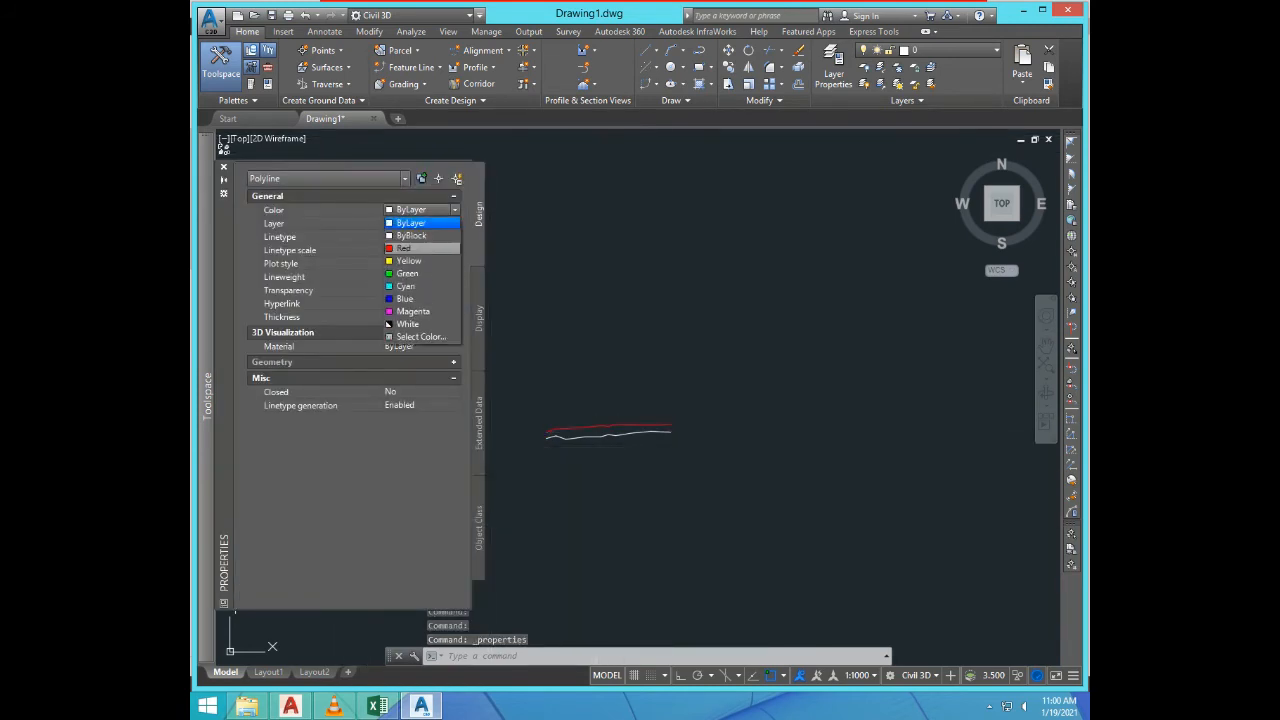
click(405, 247)
key(Escape)
key(Escape)
scroll(605, 480, up, 2)
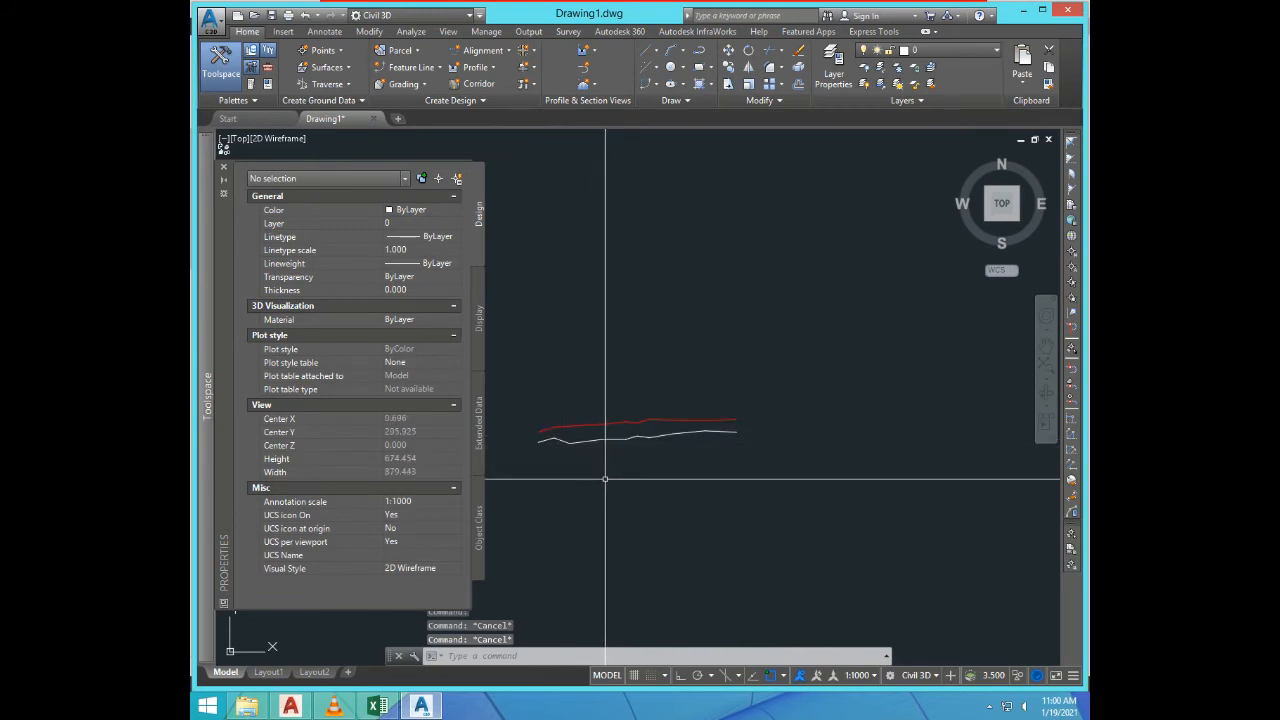
Step: Set the colour of the lower NSL polyline to Green in its properties
click(605, 480)
click(577, 438)
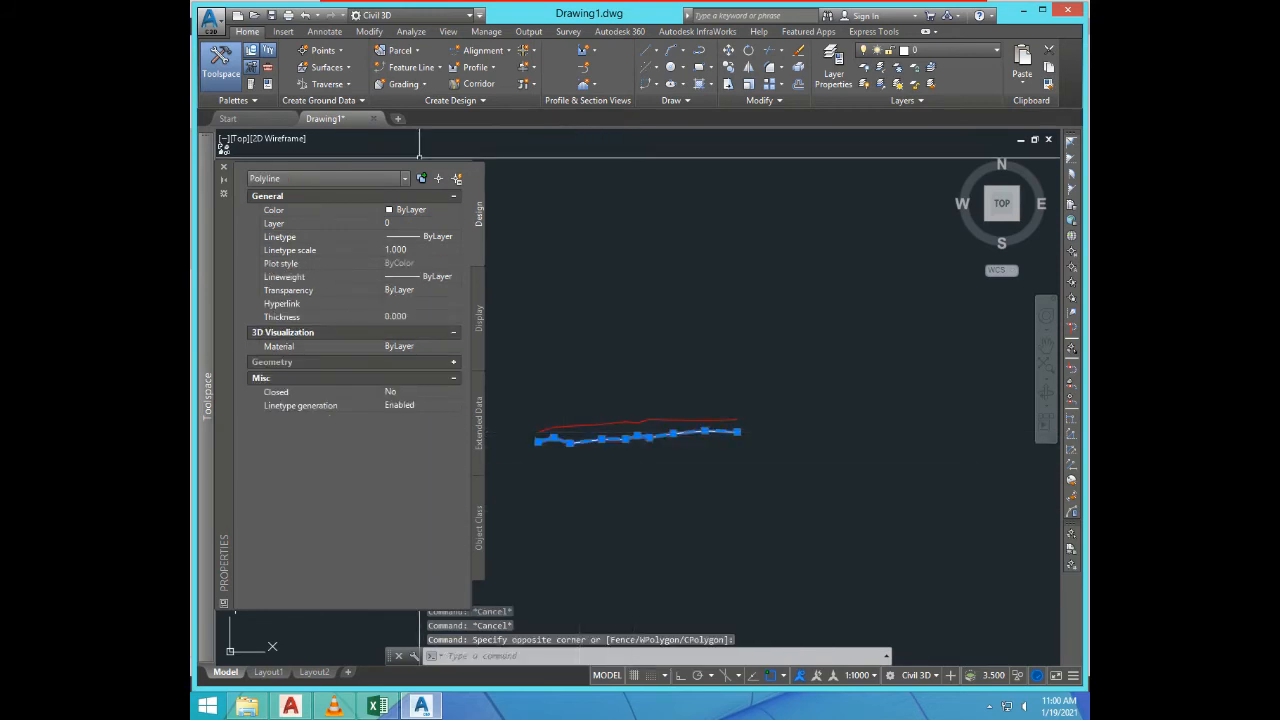
click(420, 209)
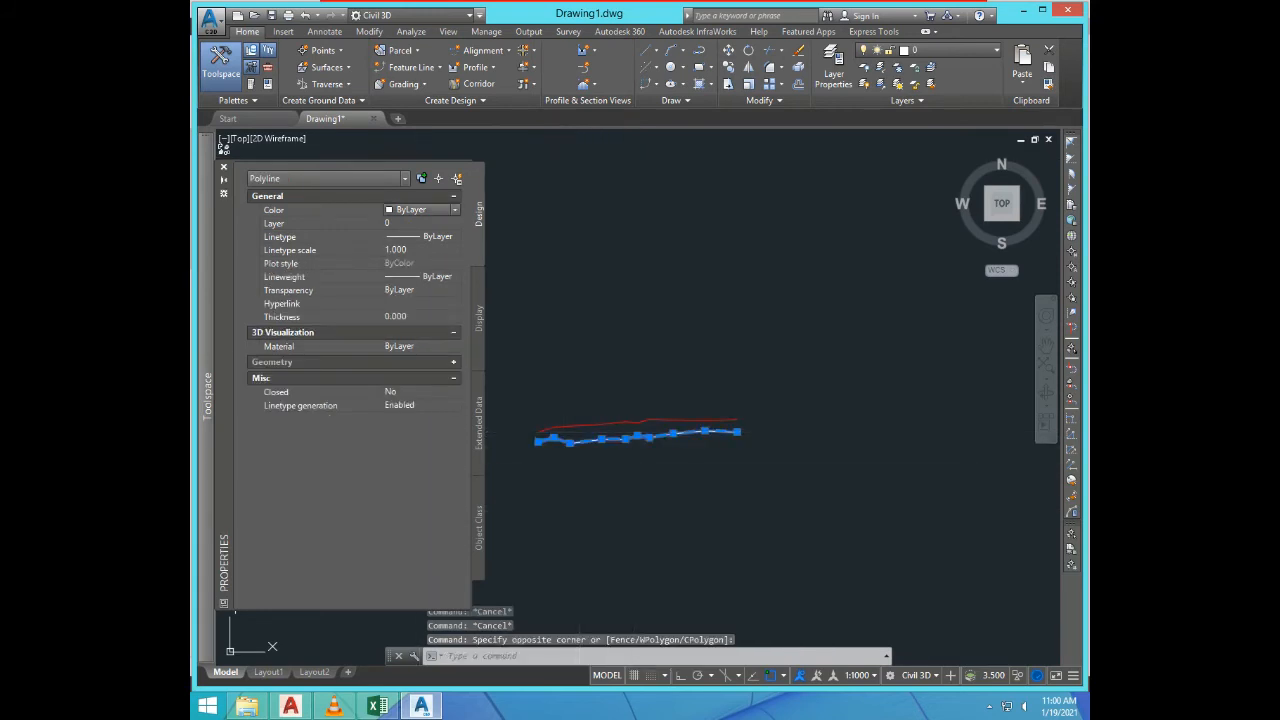
click(454, 209)
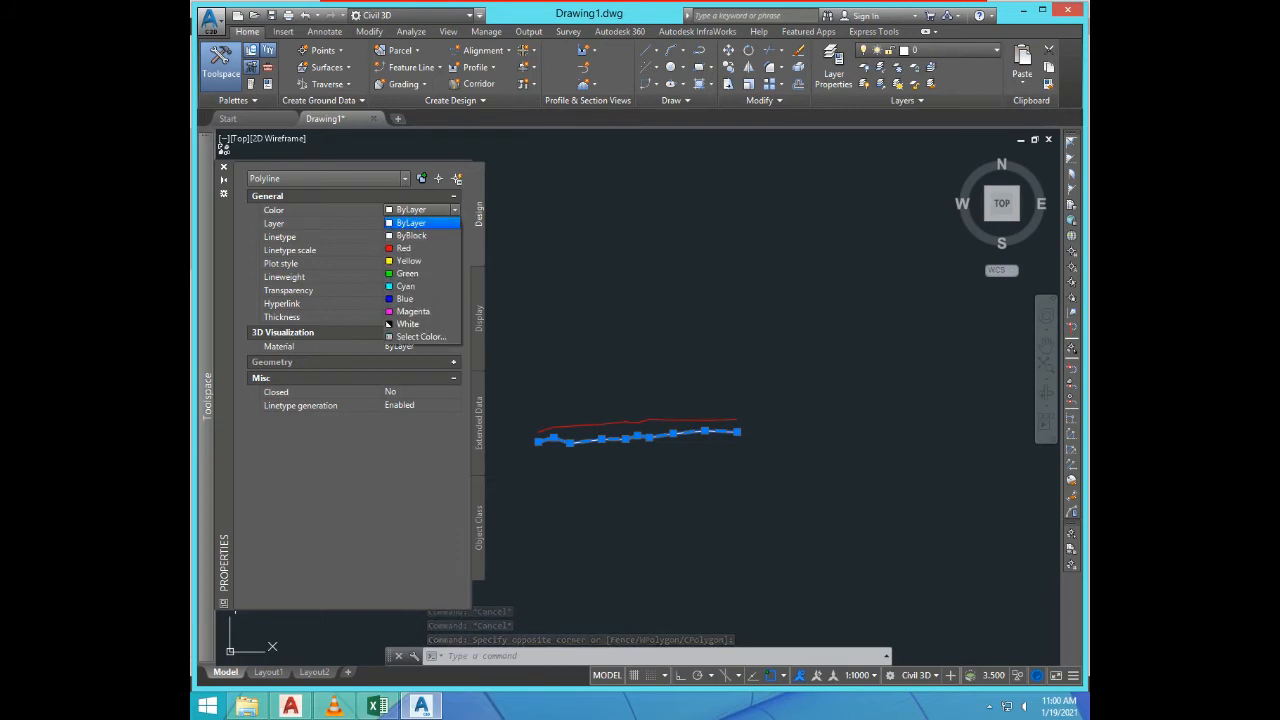
click(405, 273)
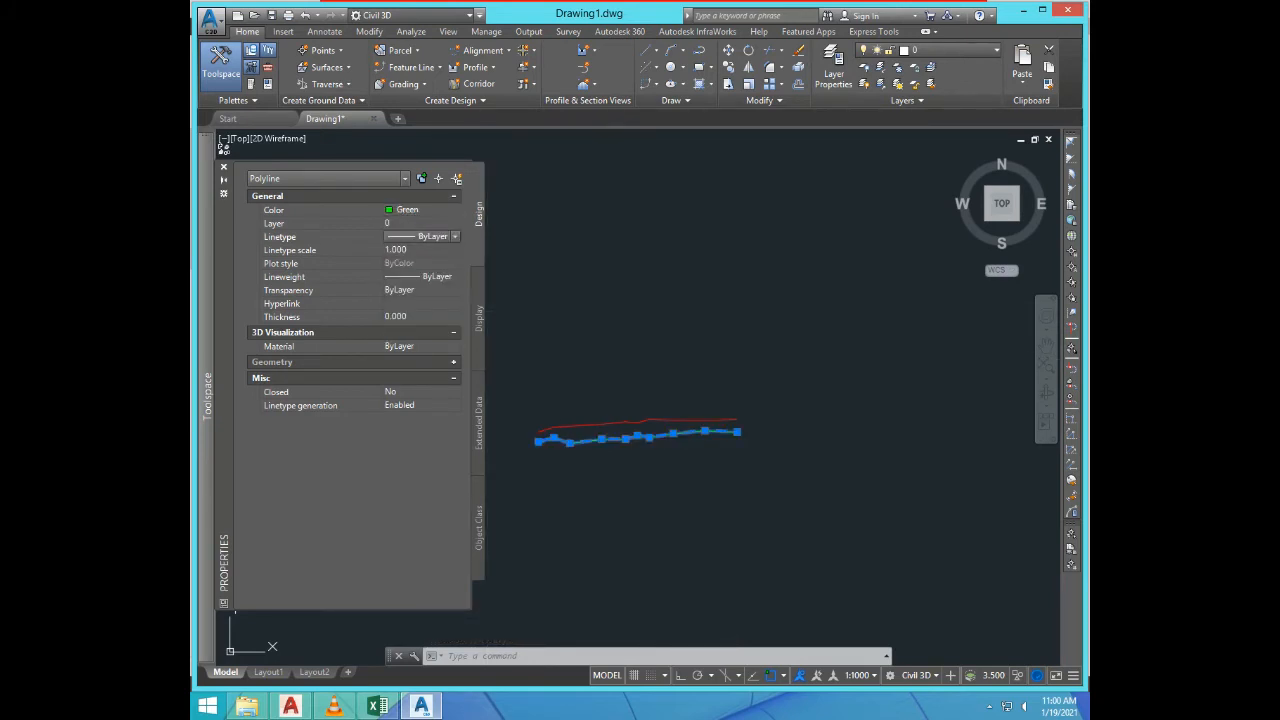
Step: Give the green polyline a dashed linetype with a linetype scale of 10, clear the selection and close the properties
click(430, 236)
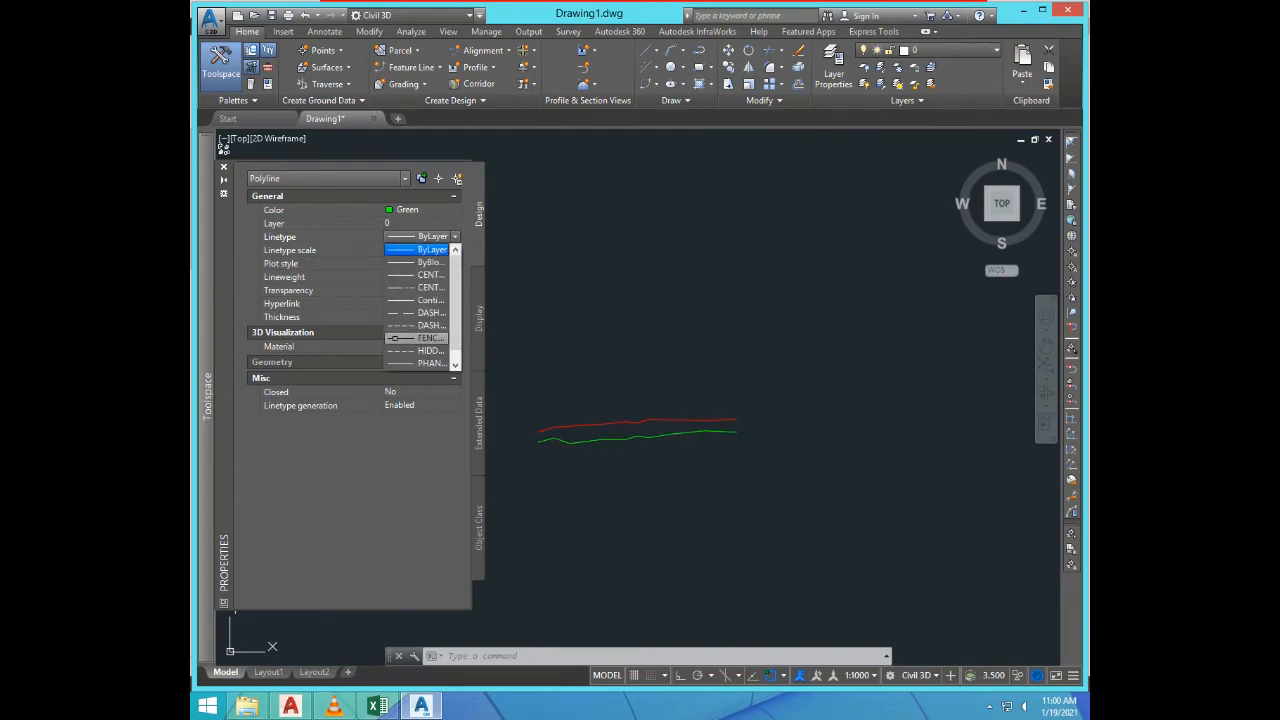
click(420, 325)
click(400, 250)
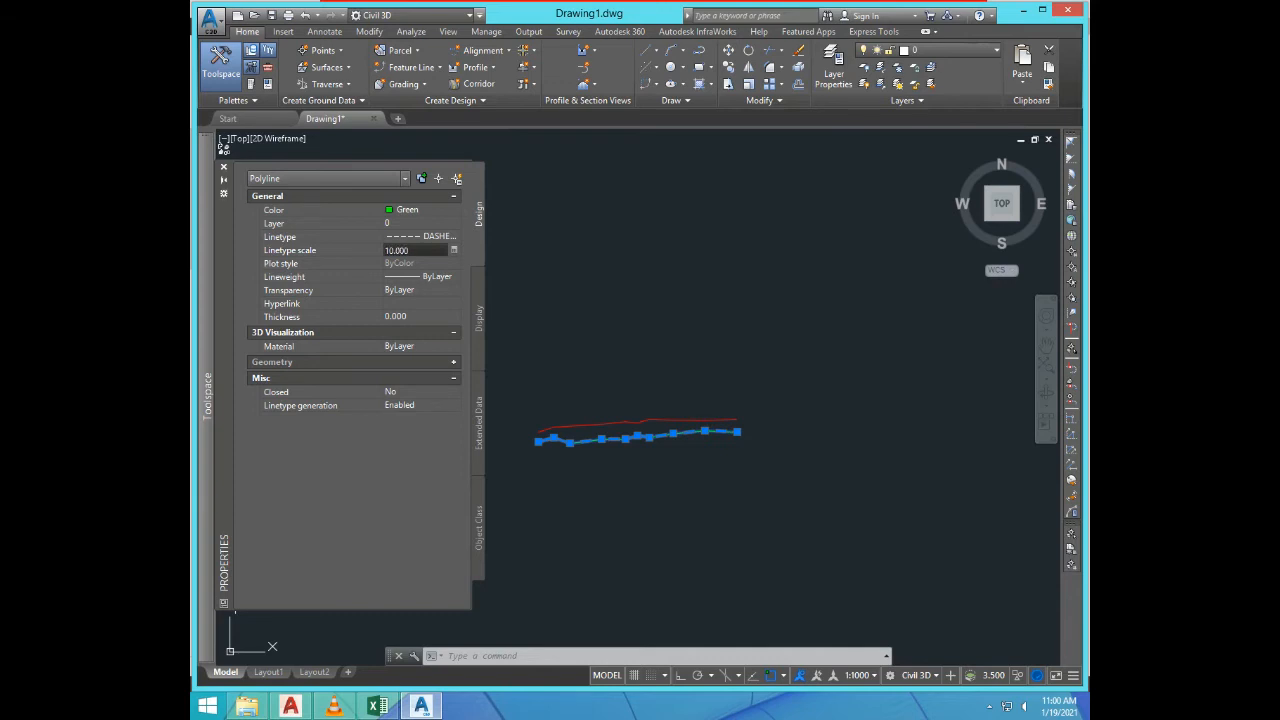
key(Escape)
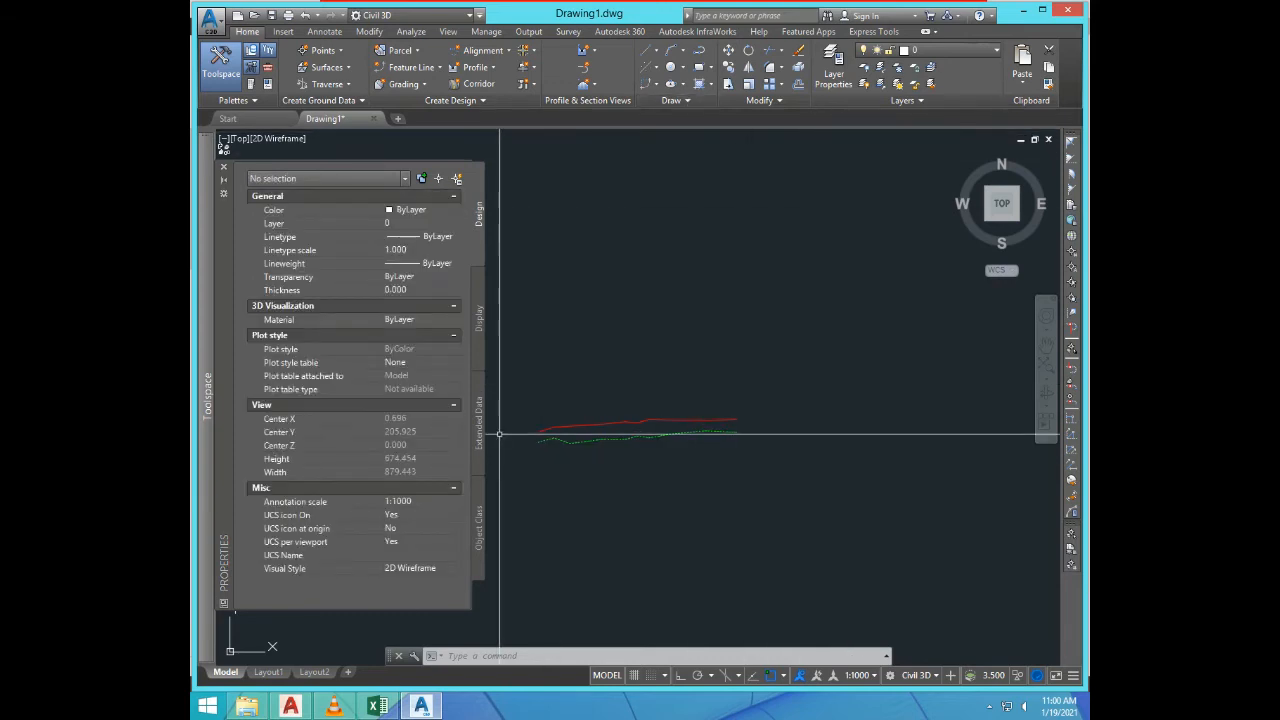
click(224, 166)
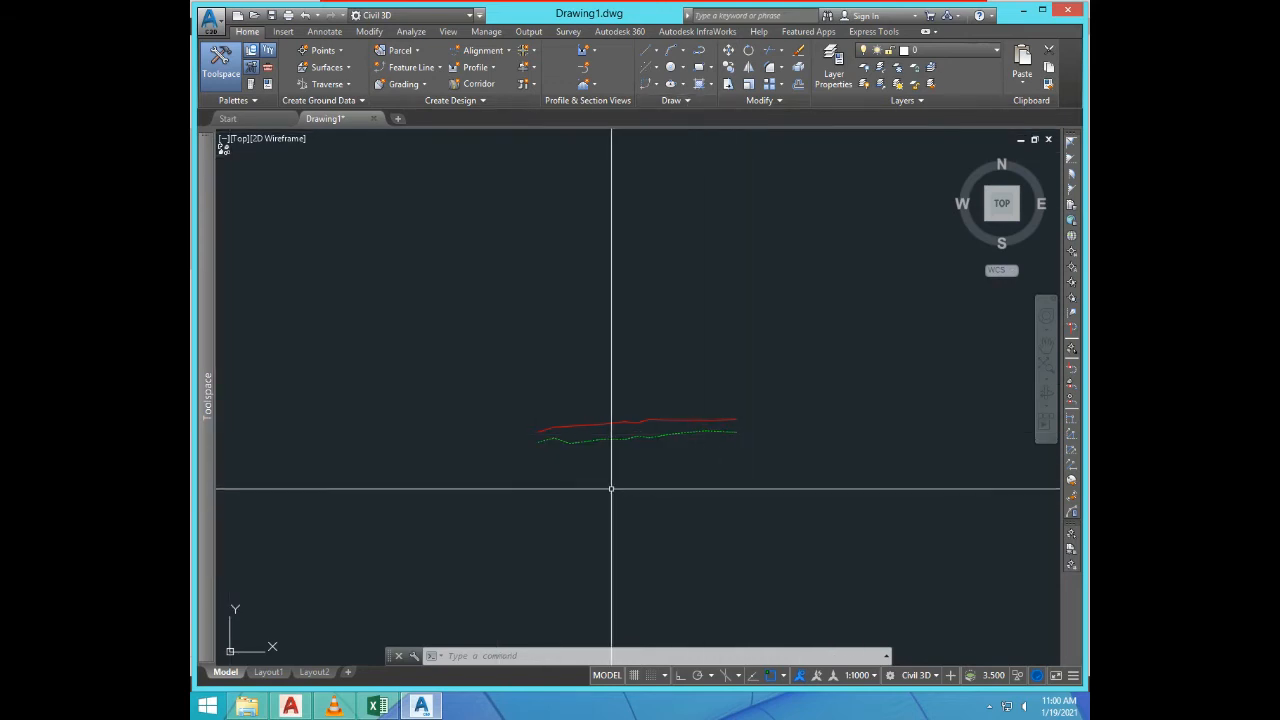
Step: Identify the coordinates of the red polyline's low vertex near its middle with the ID command
scroll(614, 457, up, 5)
click(657, 337)
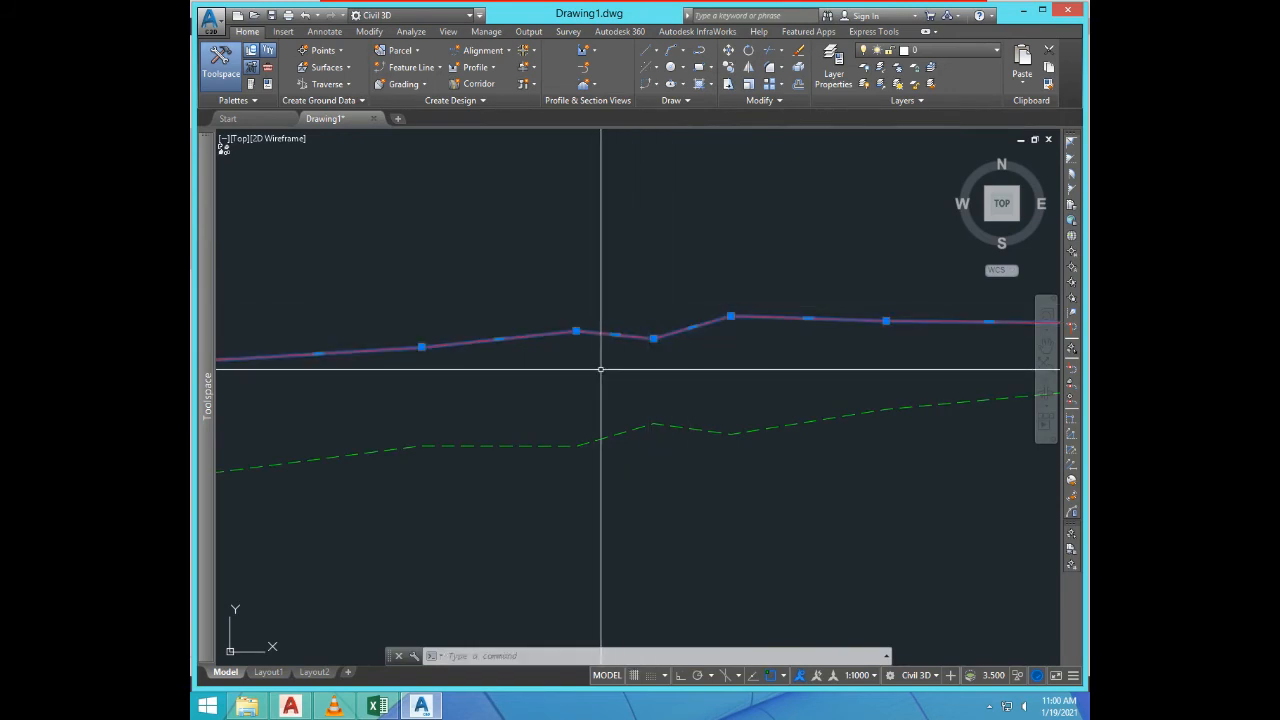
key(Escape)
text(I)
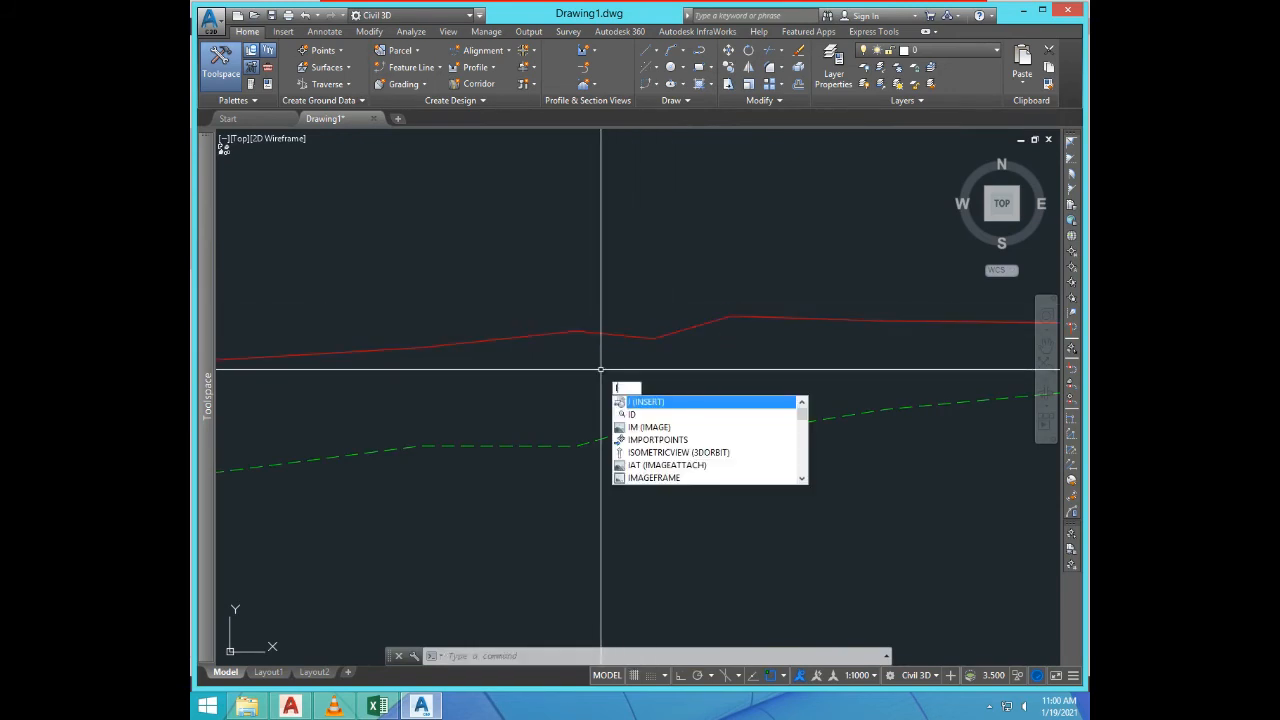
text(D)
key(Return)
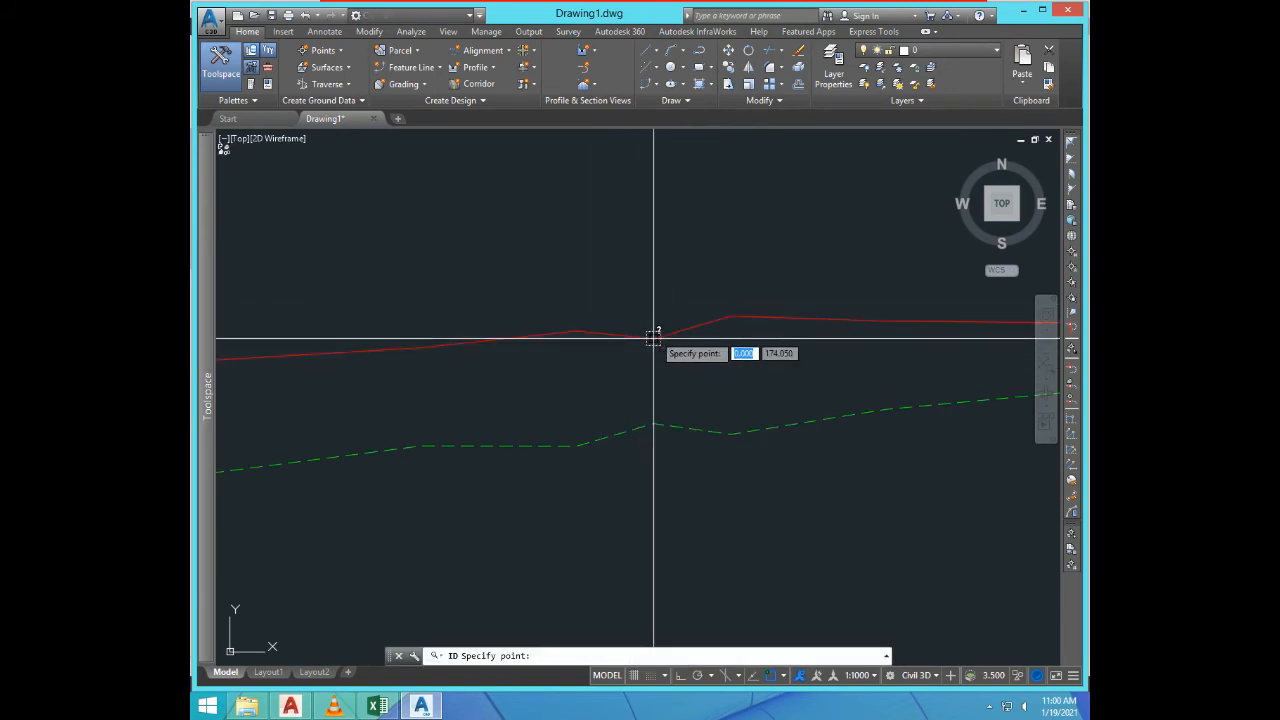
click(654, 336)
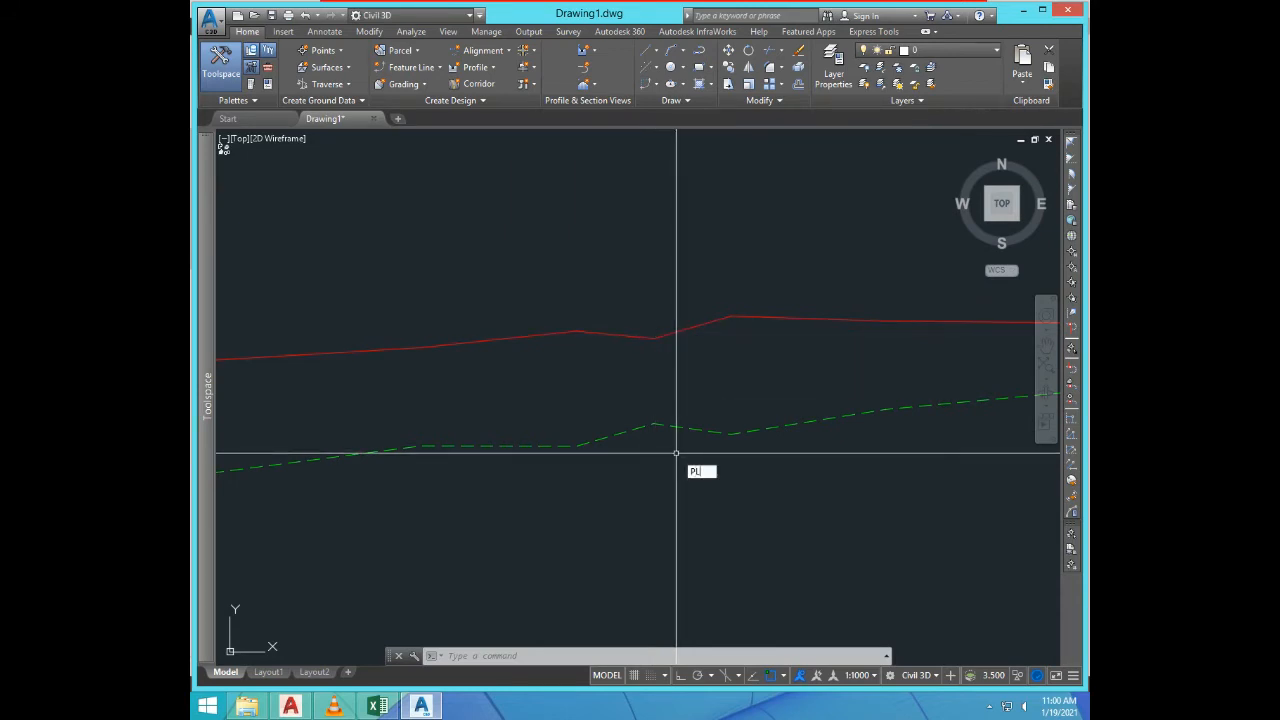
Step: Draw a vertical polyline about 93 units long upward from the red polyline's middle vertex
key(Return)
click(656, 339)
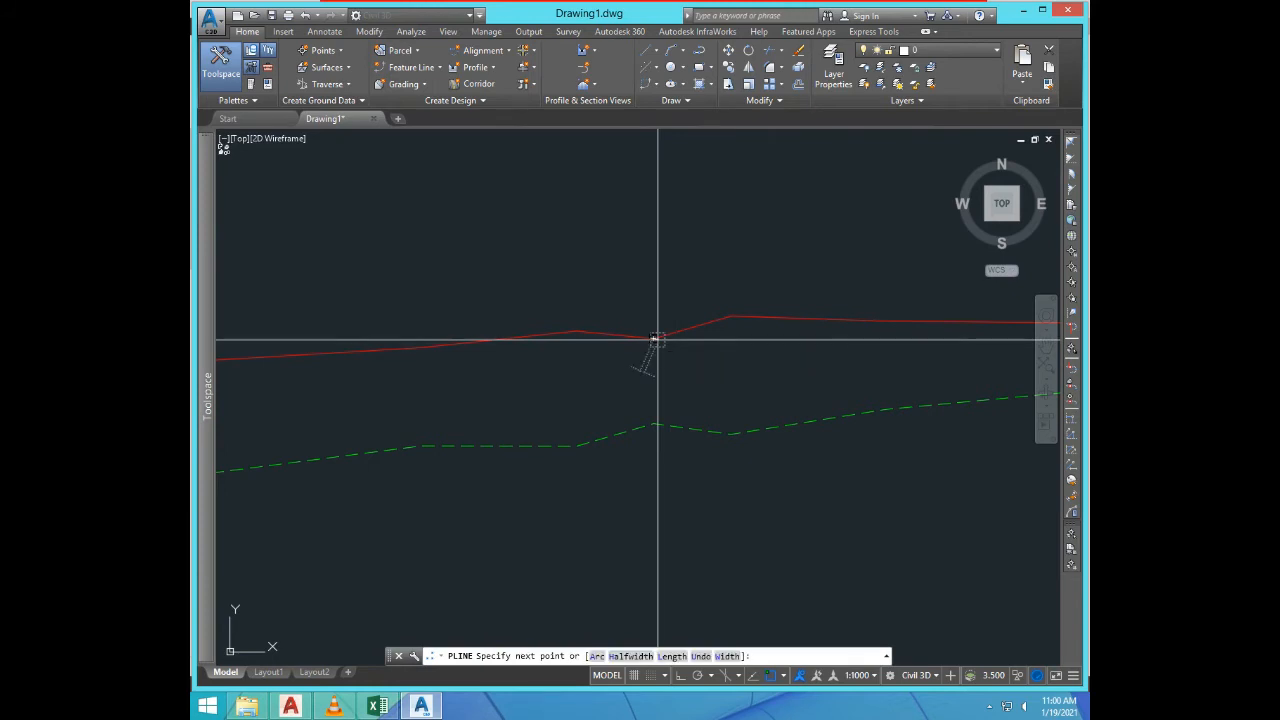
scroll(681, 458, down, 5)
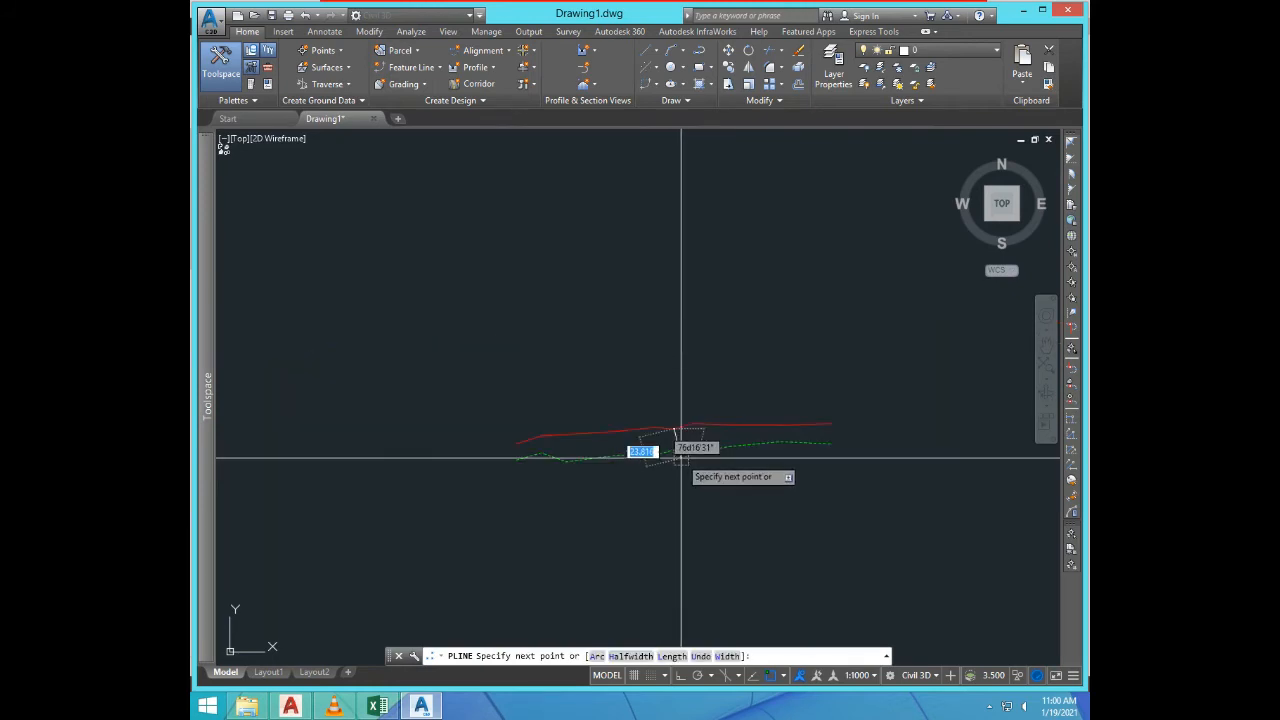
click(680, 310)
key(Return)
text(MA)
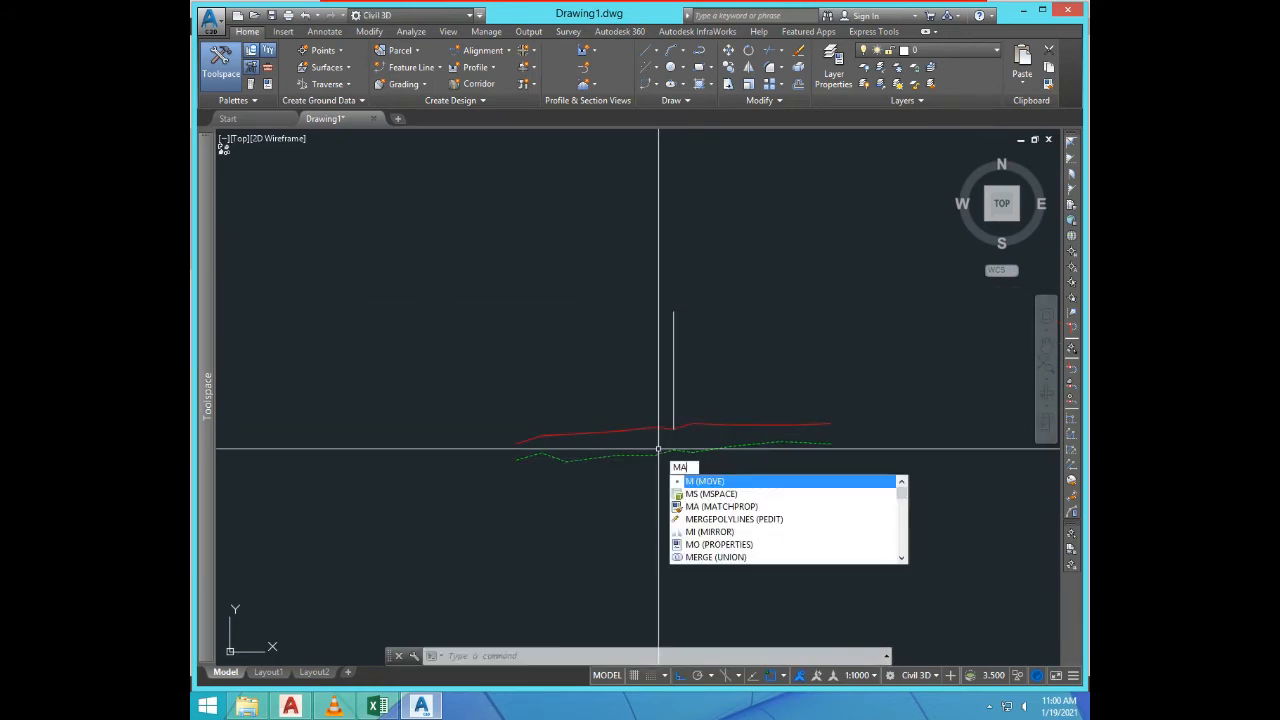
key(Return)
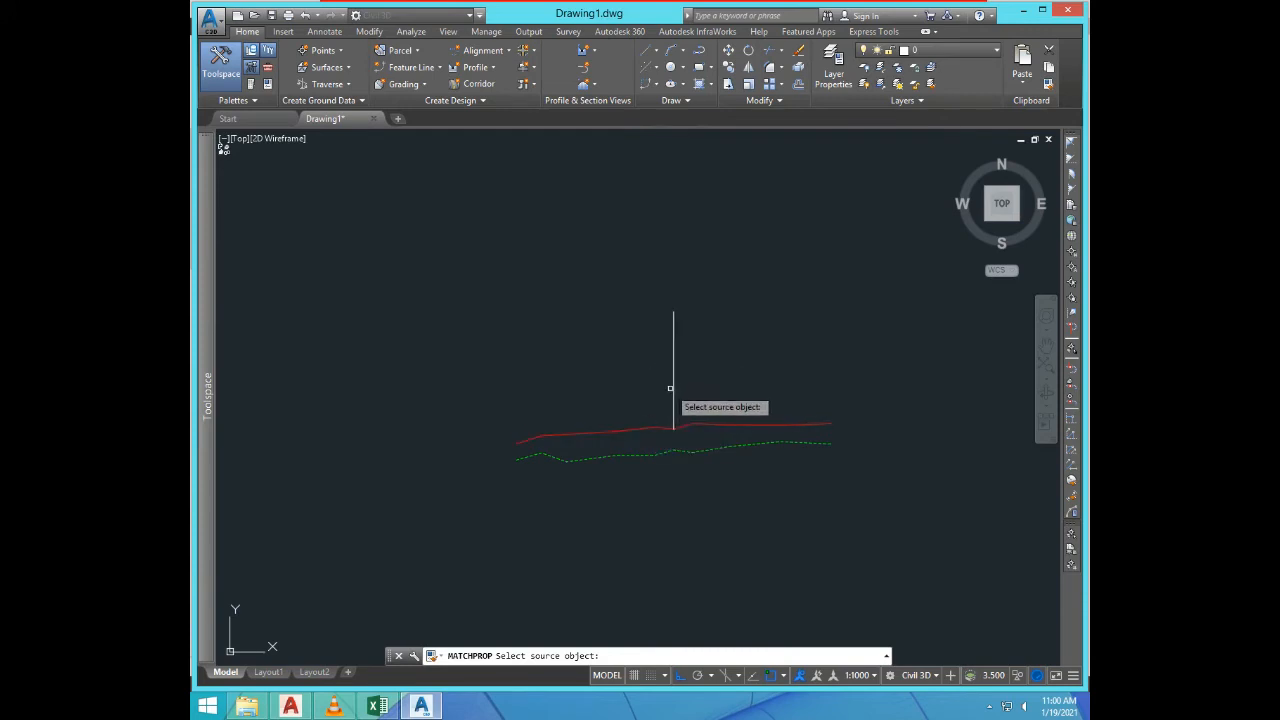
click(673, 395)
key(Escape)
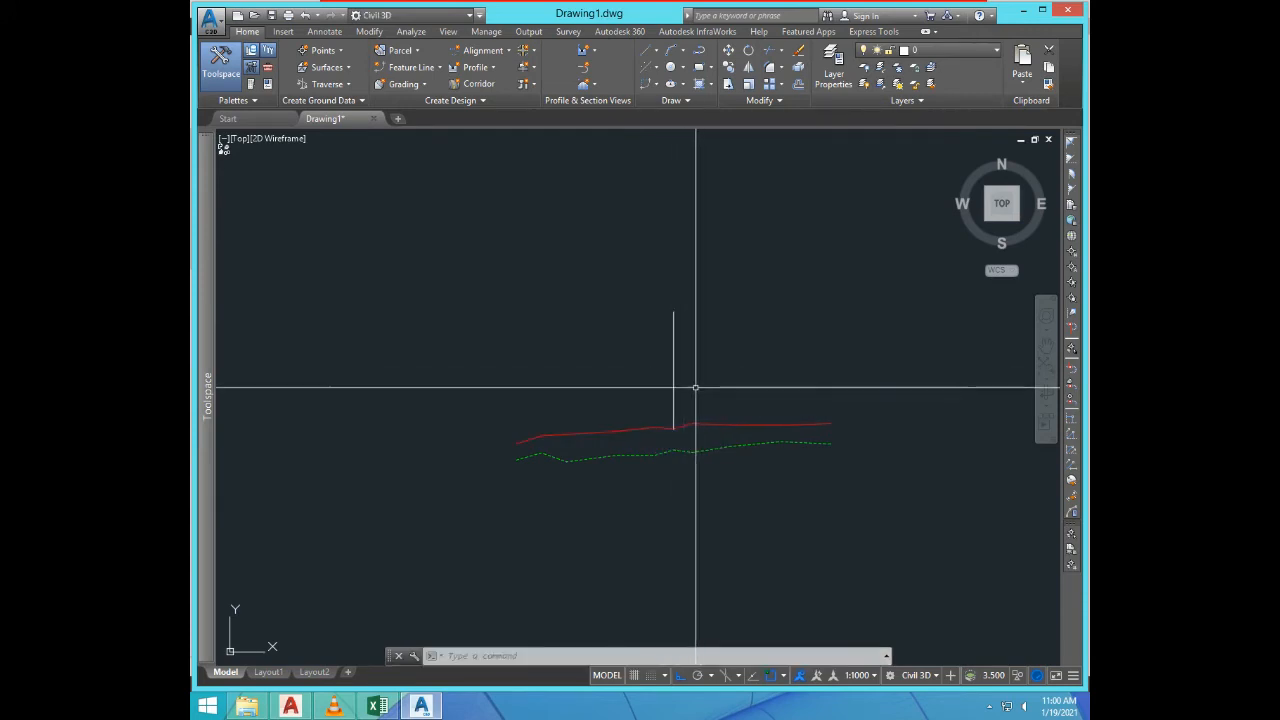
Step: Set the colour of the new vertical polyline to Red in its properties
click(673, 370)
key(ctrl+1)
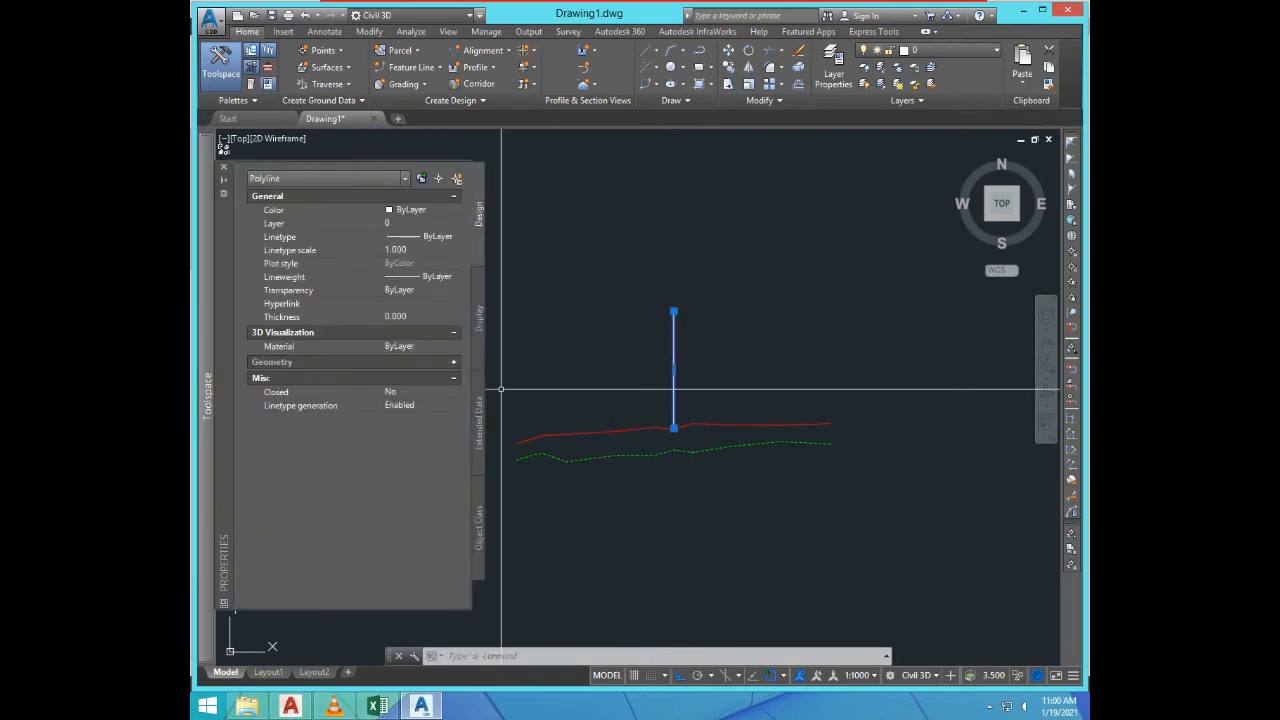
click(420, 209)
click(454, 209)
click(410, 248)
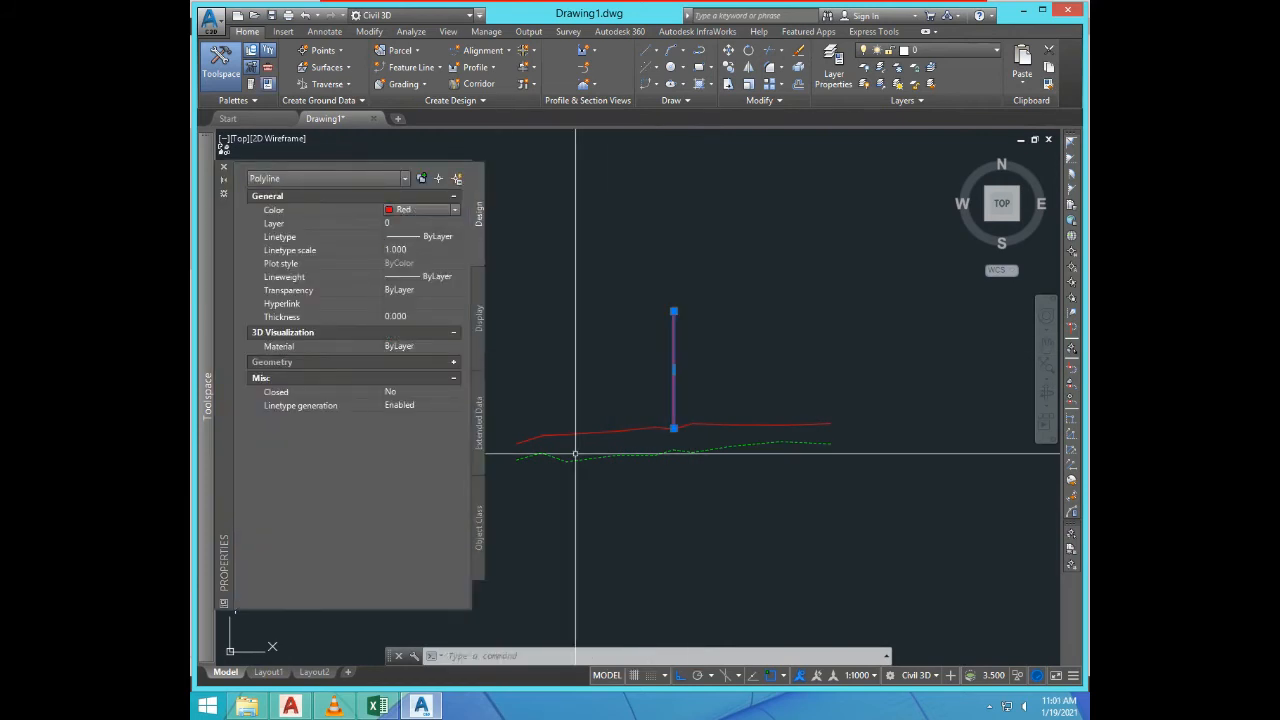
Step: Change the vertical polyline's linetype to CENTER2 with a linetype scale of 20 and clear the selection
click(420, 236)
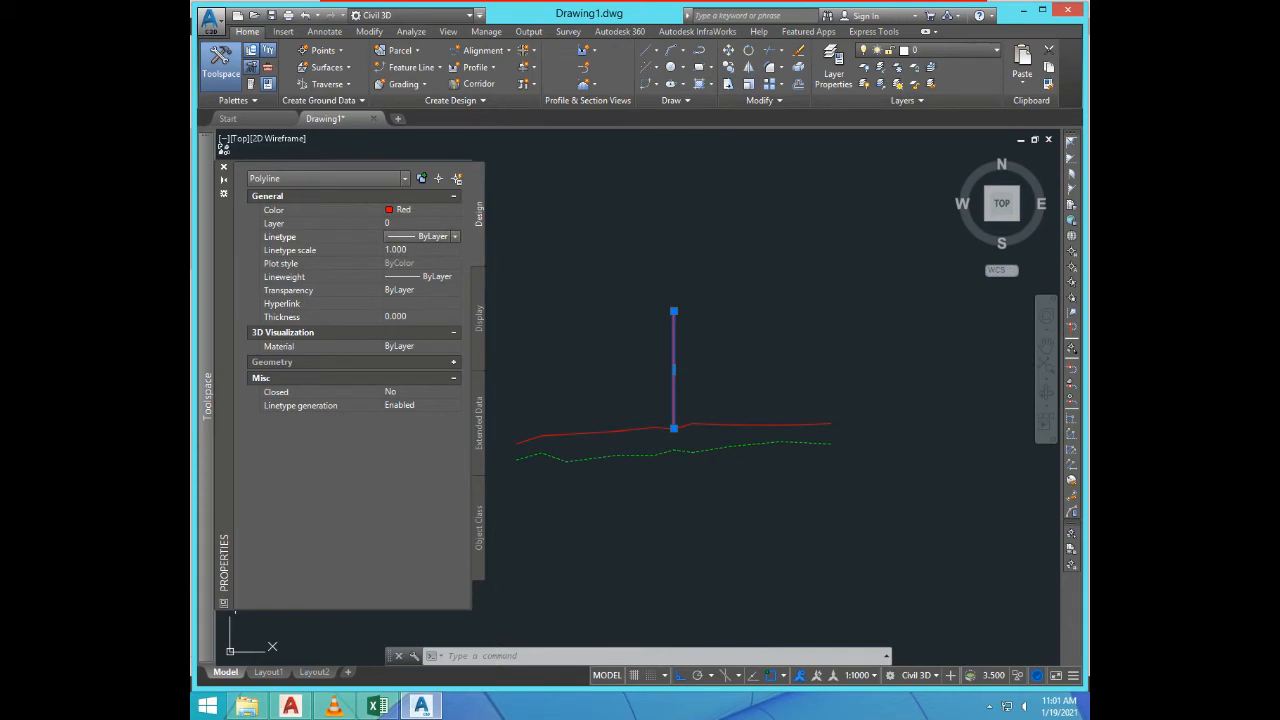
click(454, 236)
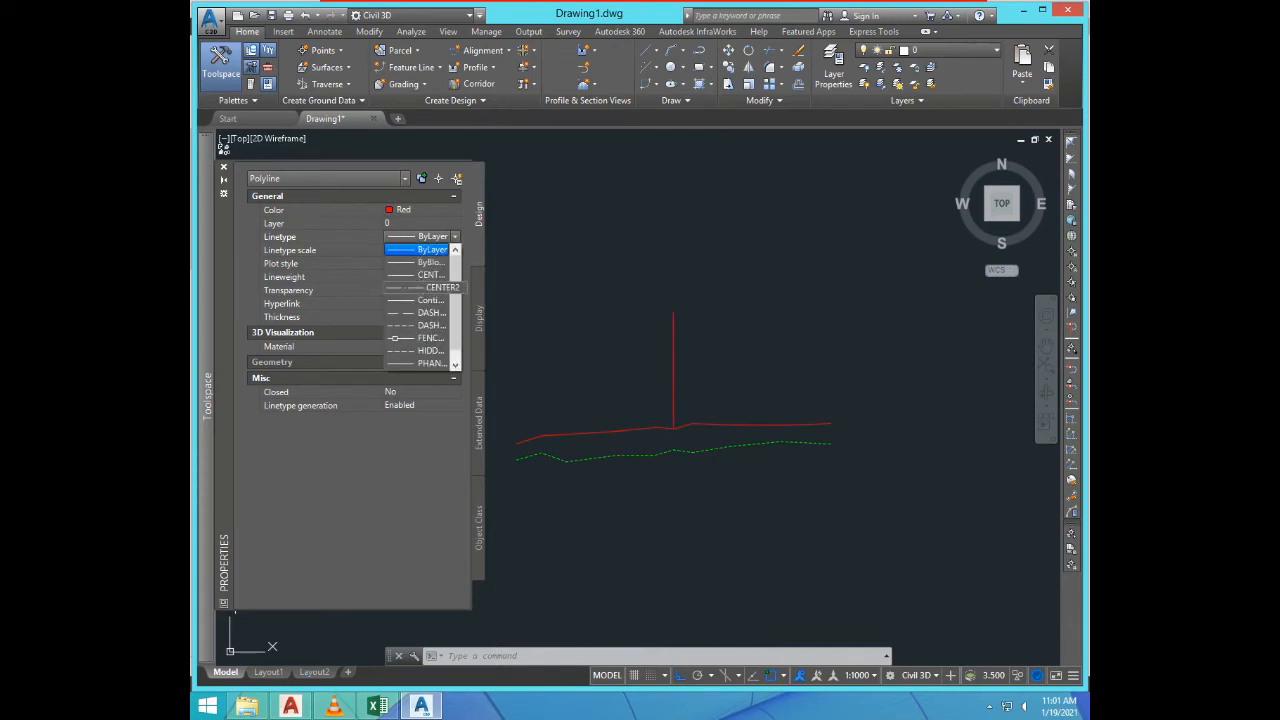
click(430, 287)
click(415, 250)
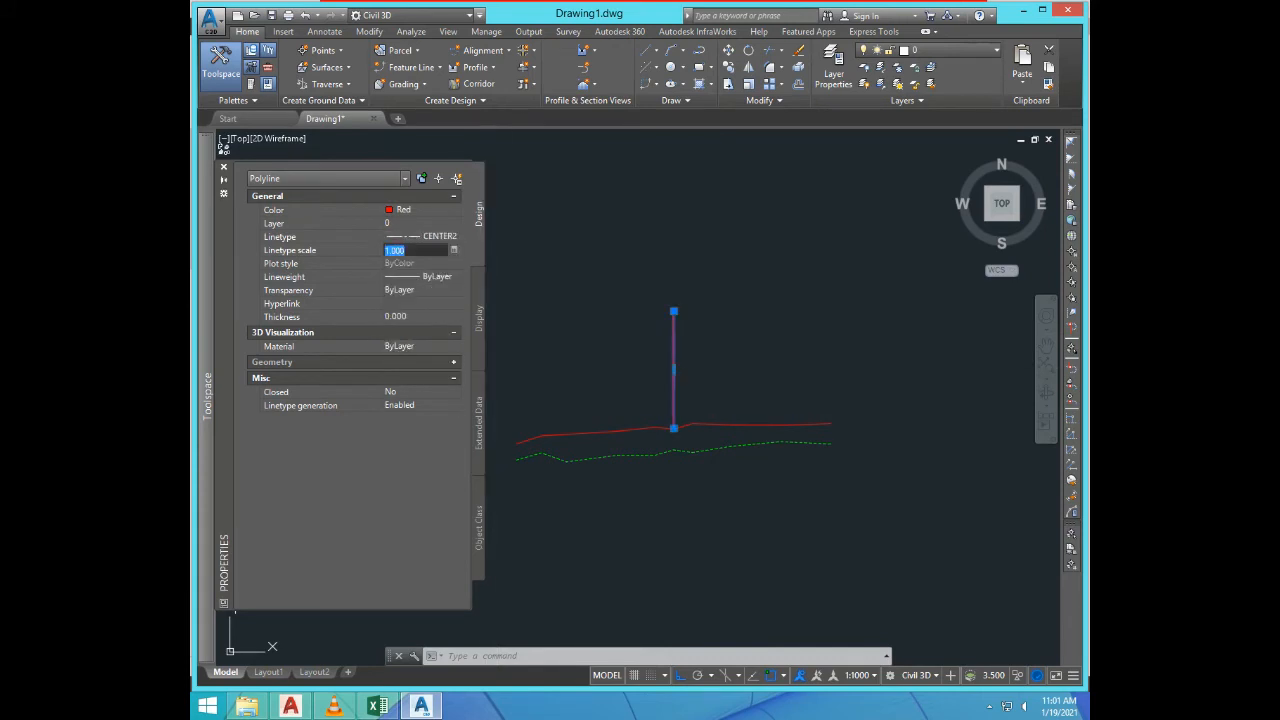
text(10.000)
key(Return)
key(Return)
key(Escape)
scroll(684, 395, up, 6)
scroll(714, 348, down, 6)
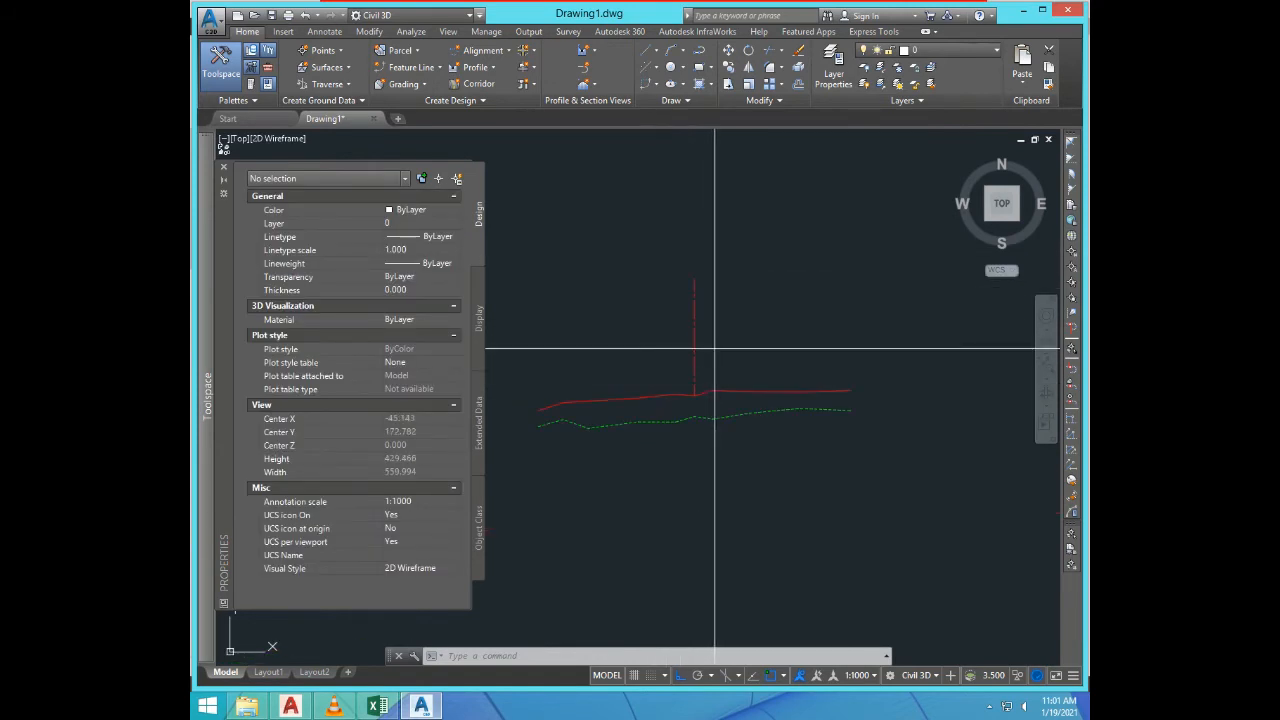
Step: Stretch the lower end of the vertical centreline straight down to below the green polyline
click(695, 350)
click(694, 395)
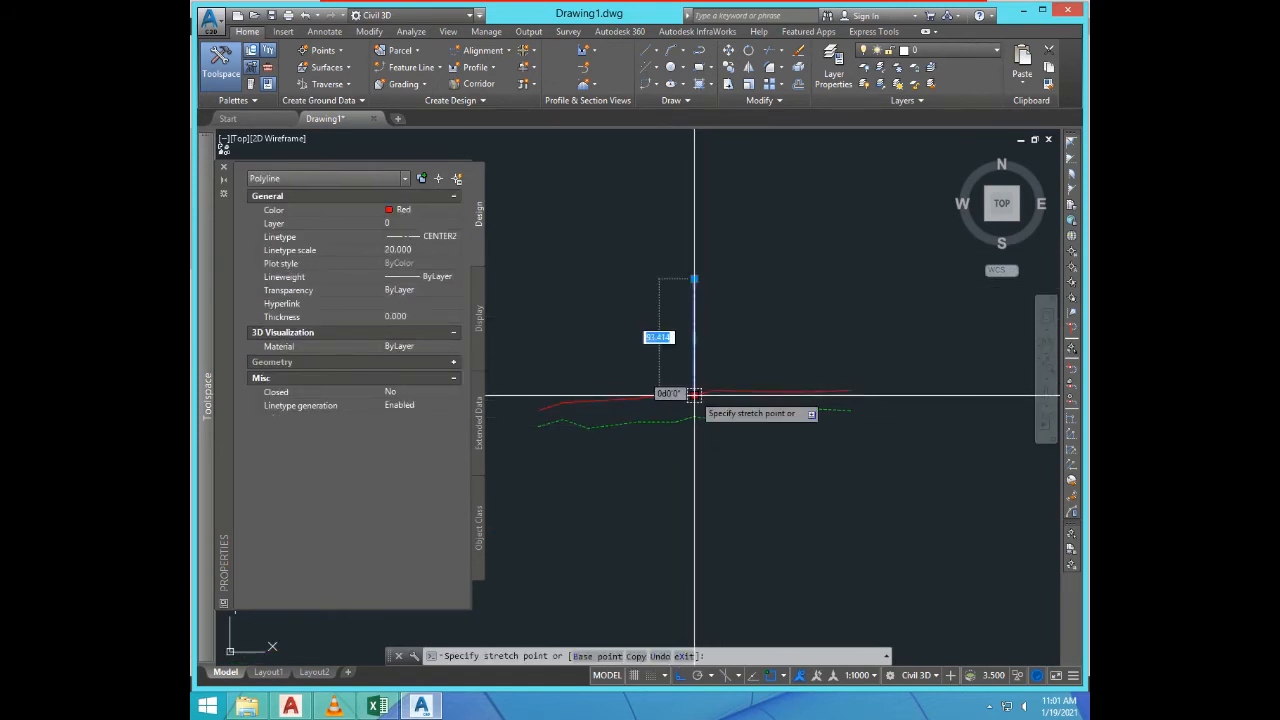
click(695, 462)
key(Escape)
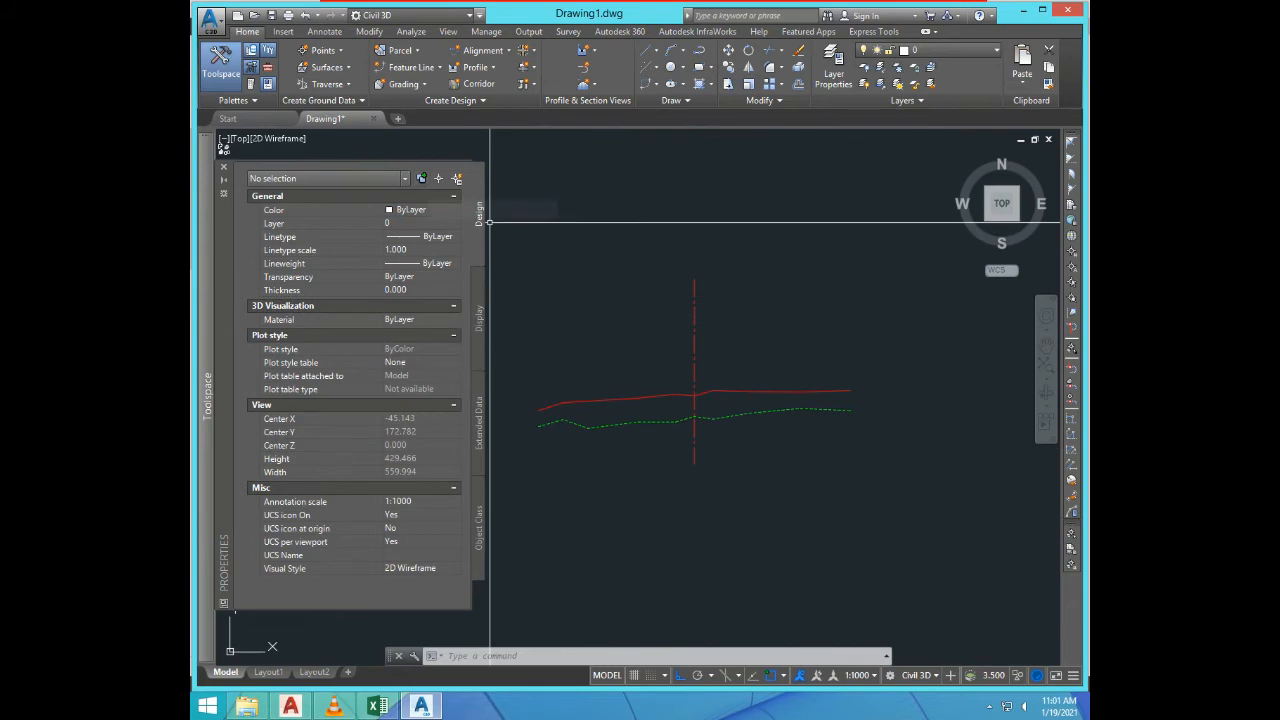
Step: Place the single-line text C just above the upper end of the vertical centreline
scroll(680, 325, down, 6)
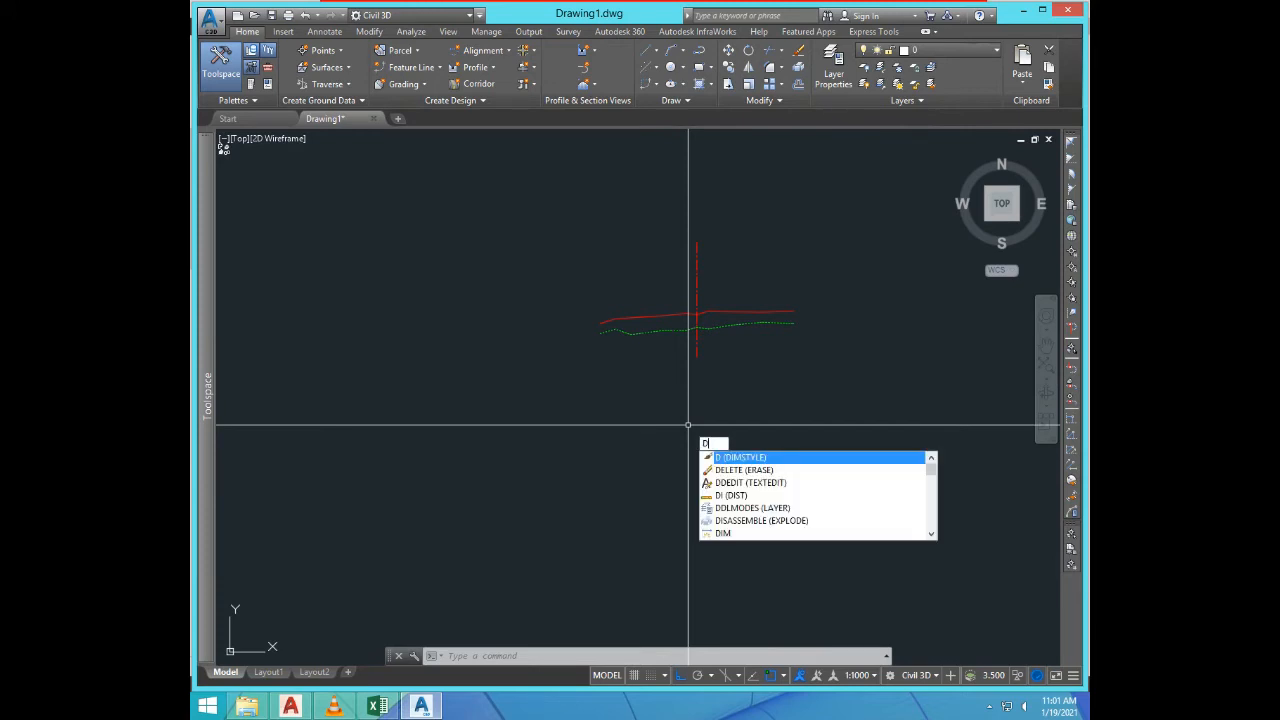
text(T)
key(Return)
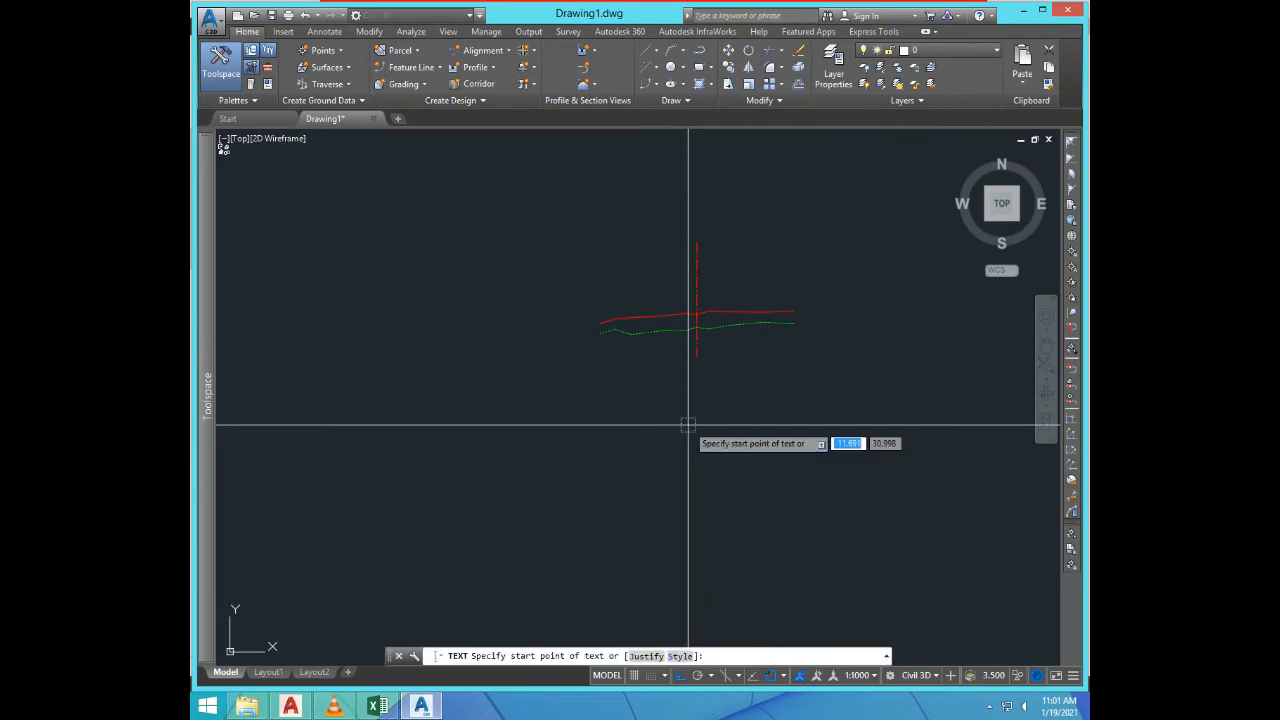
click(691, 221)
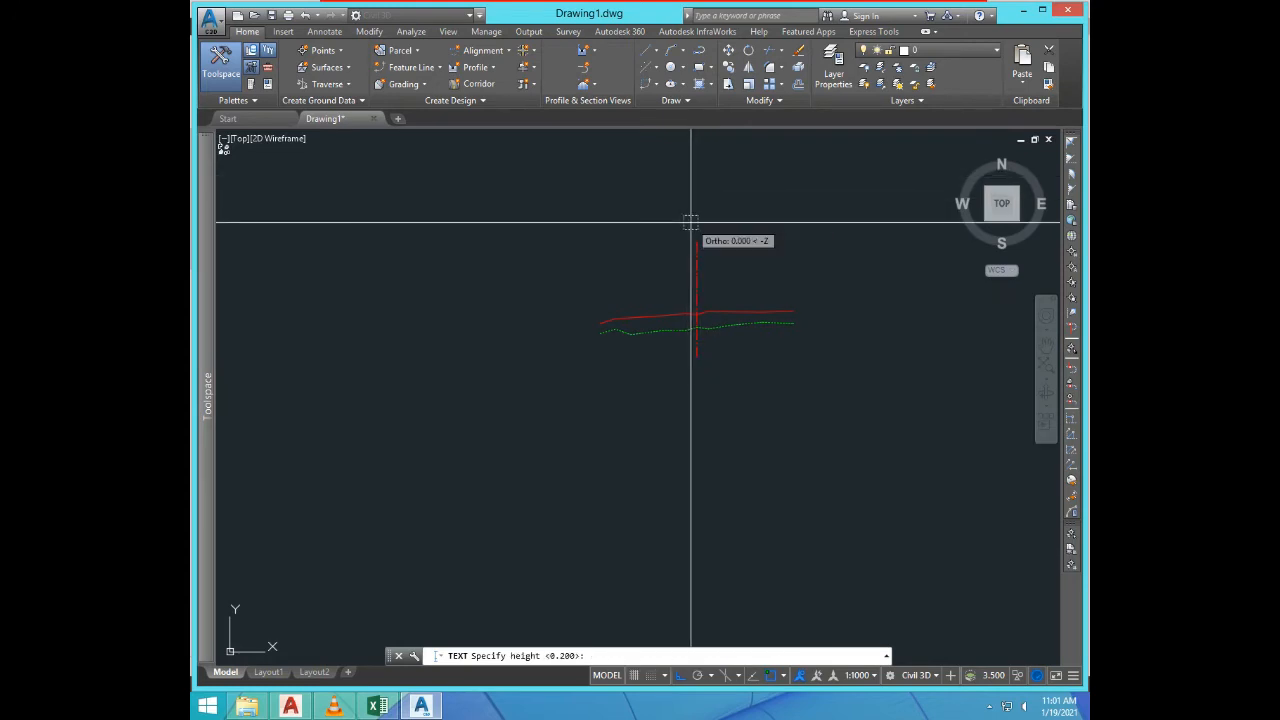
scroll(674, 214, up, 6)
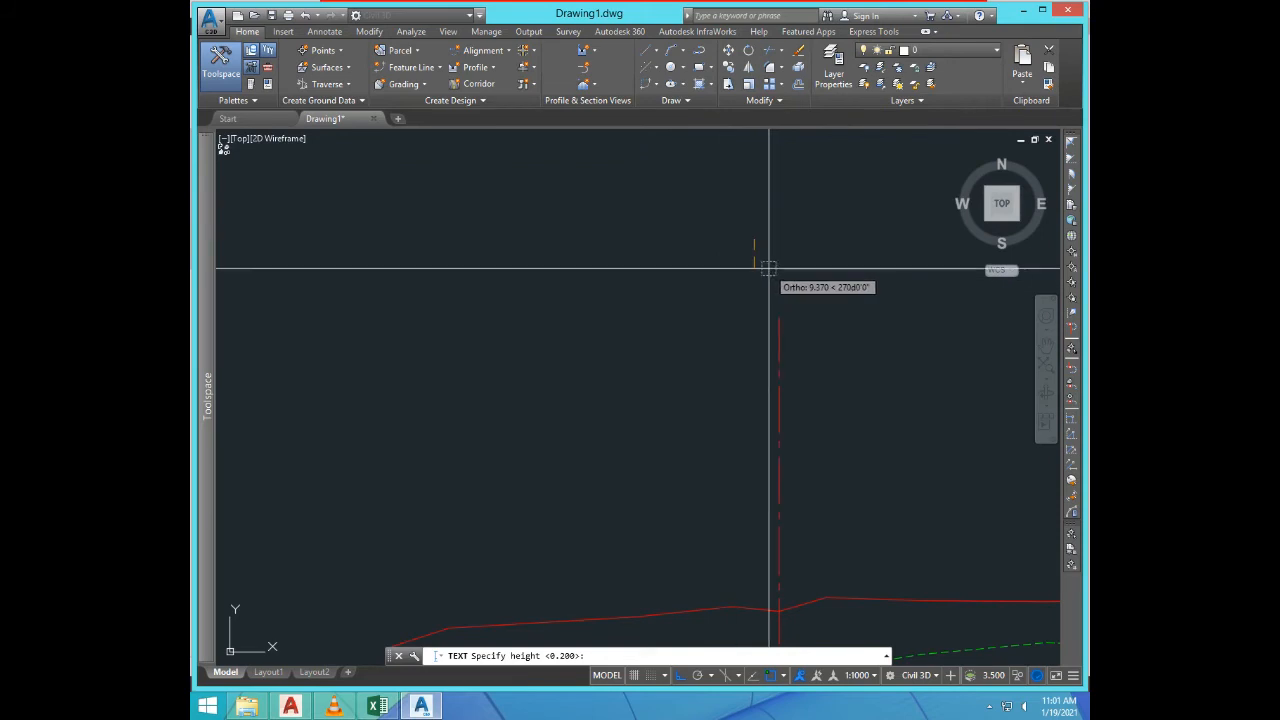
key(Return)
key(Return)
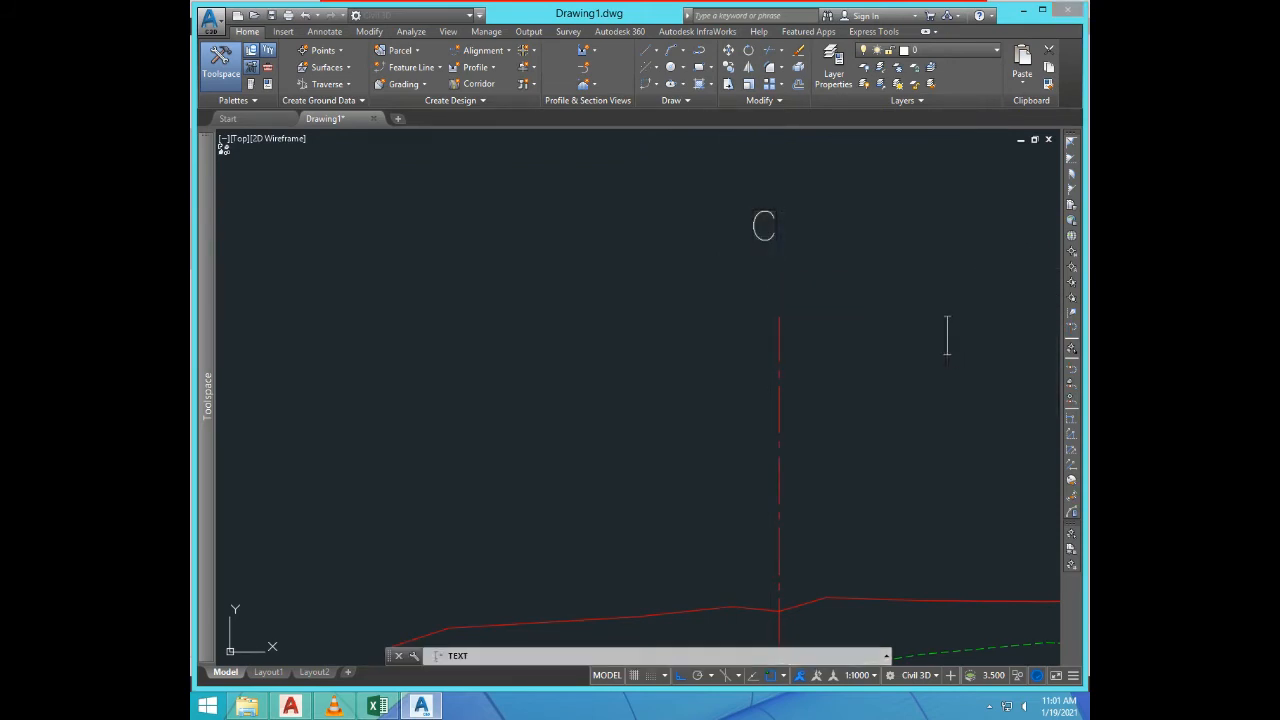
key(Return)
key(Return)
key(Escape)
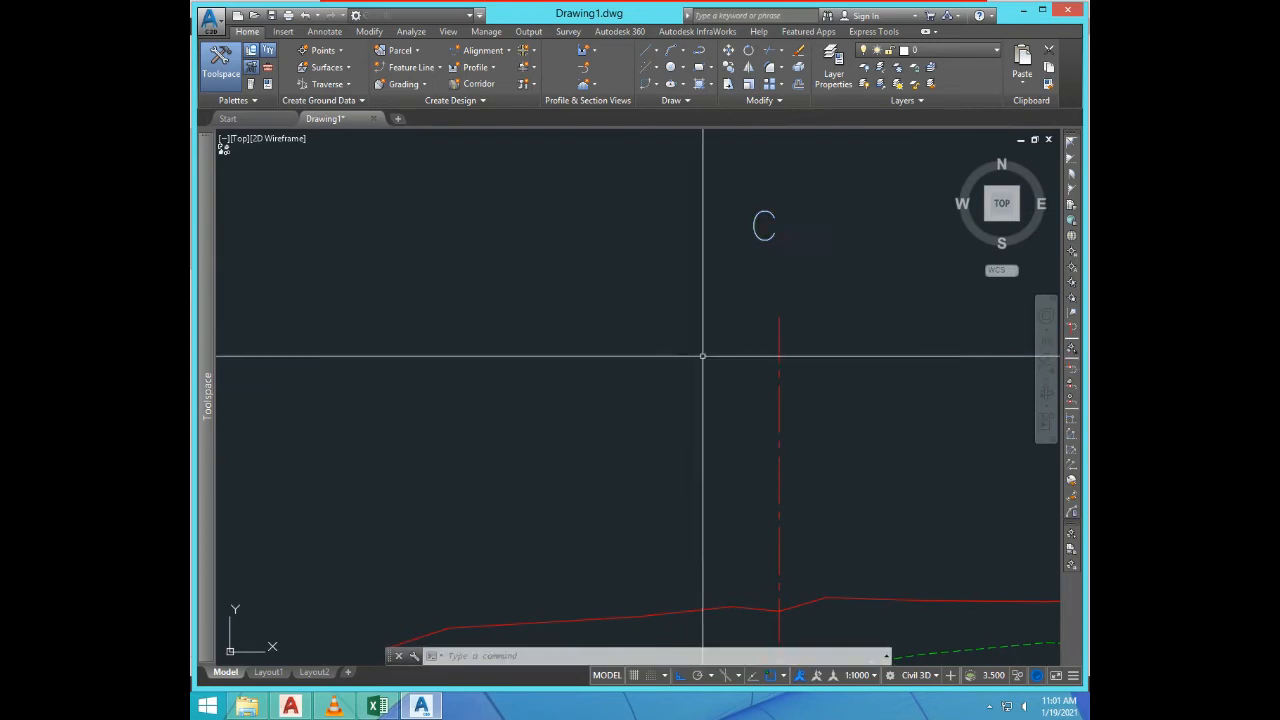
Step: Copy the letter C diagonally down and to its right so that the copy overlaps the original
scroll(701, 362, down, 6)
scroll(726, 370, up, 6)
text(co)
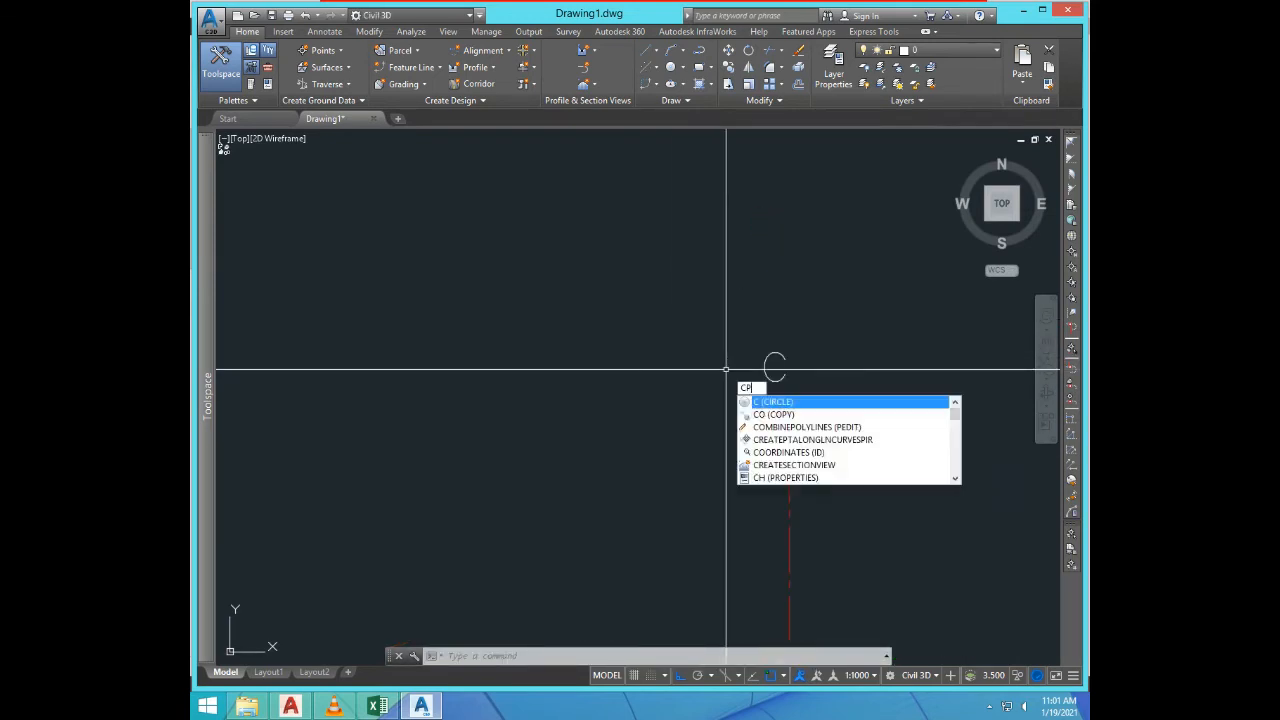
key(Return)
click(795, 382)
click(762, 368)
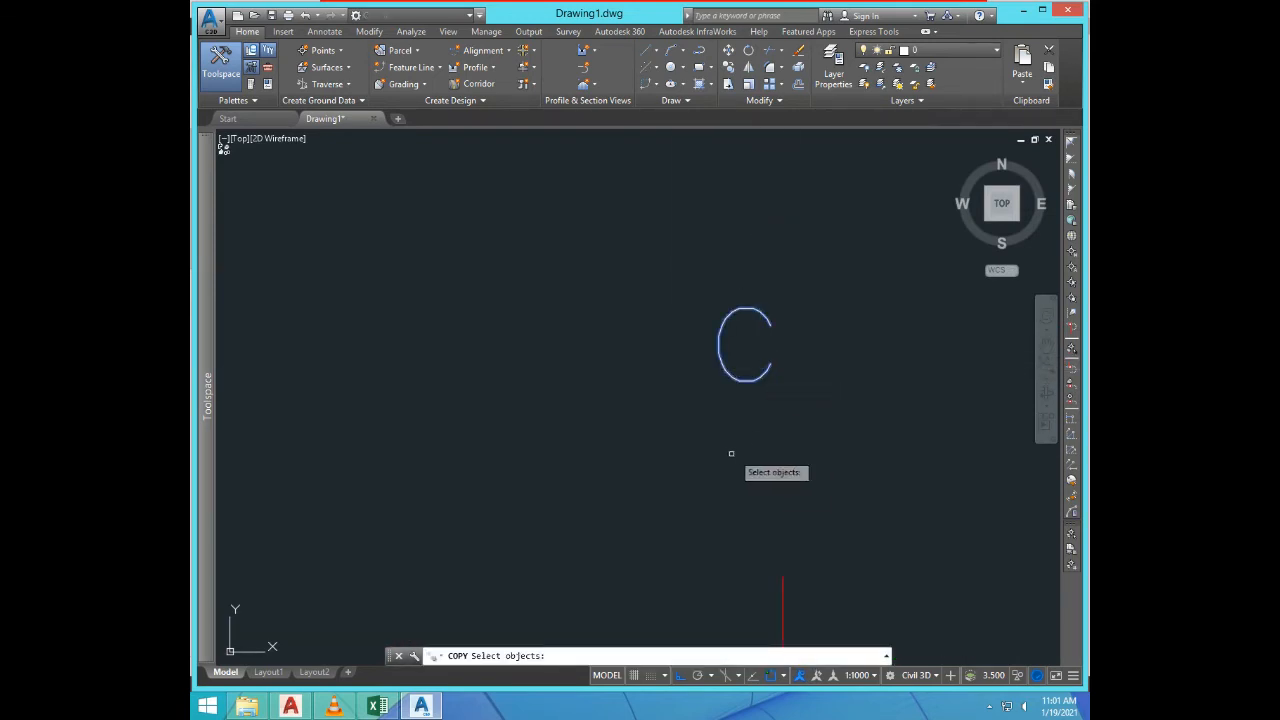
key(Return)
click(682, 430)
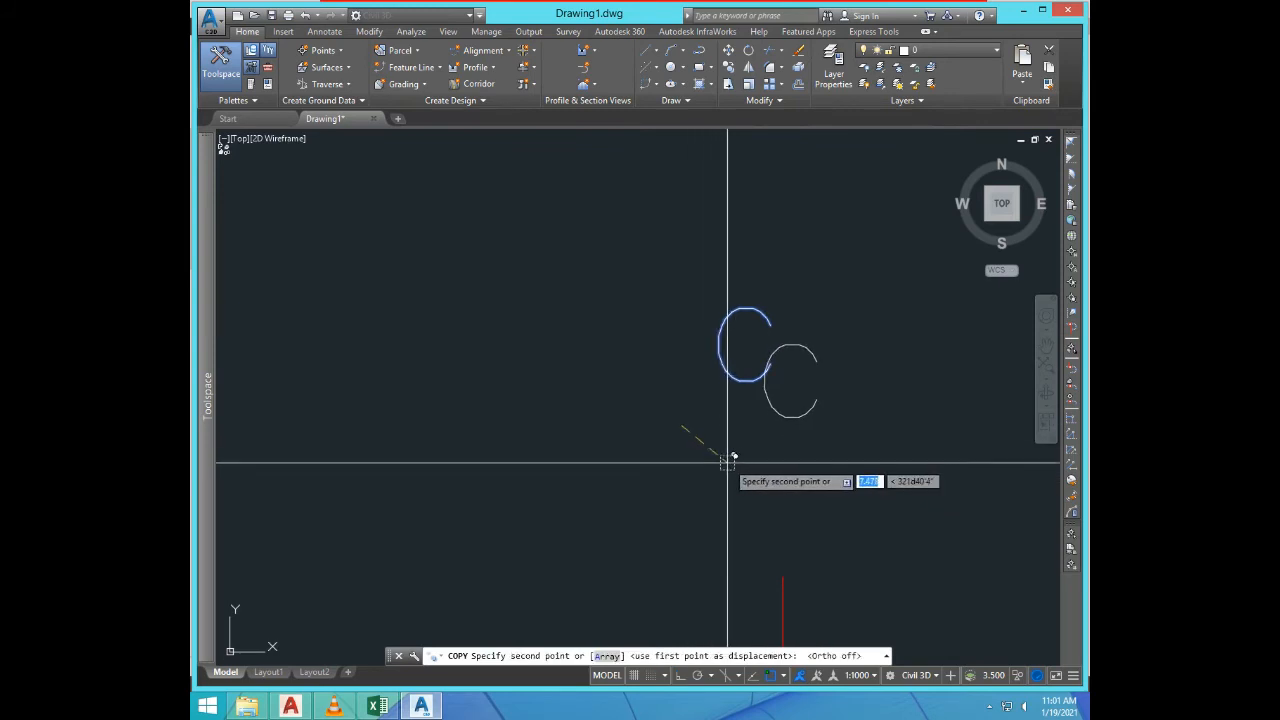
click(711, 460)
key(Return)
Step: Change the copied letter C to L so that it forms a centreline symbol with the original C
text(E)
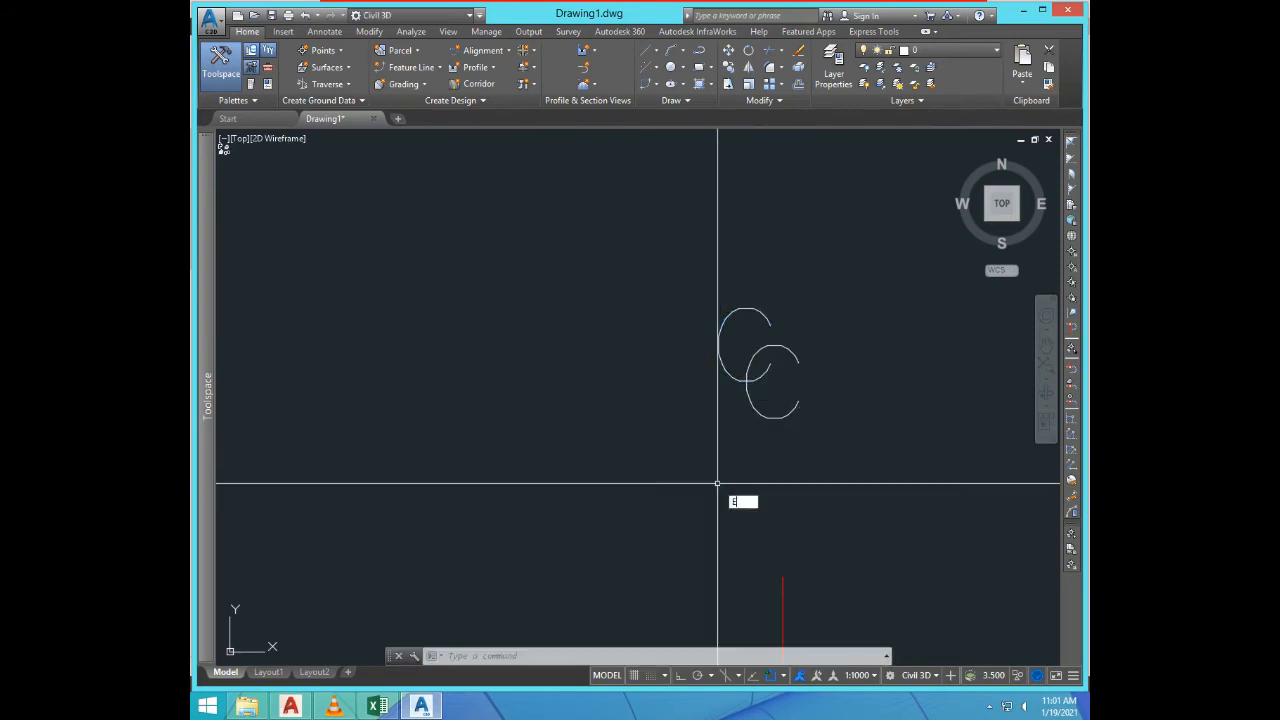
text(d)
key(Return)
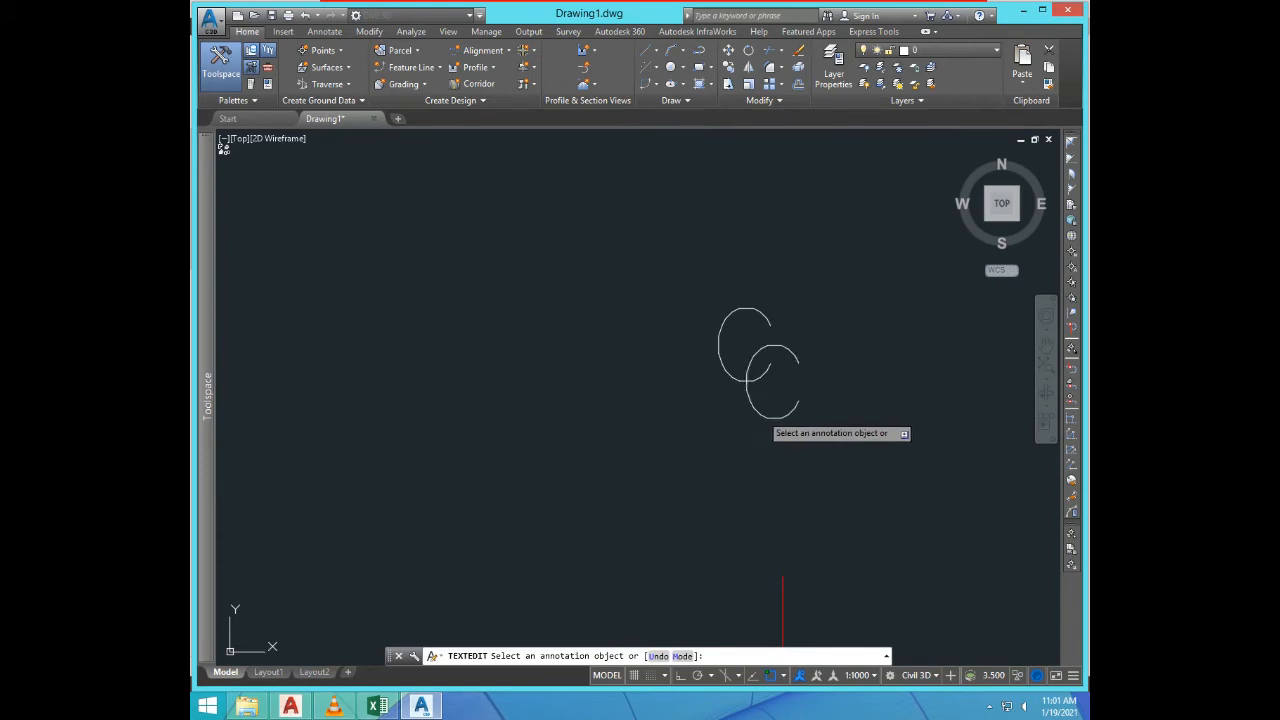
click(746, 344)
text(L)
key(Return)
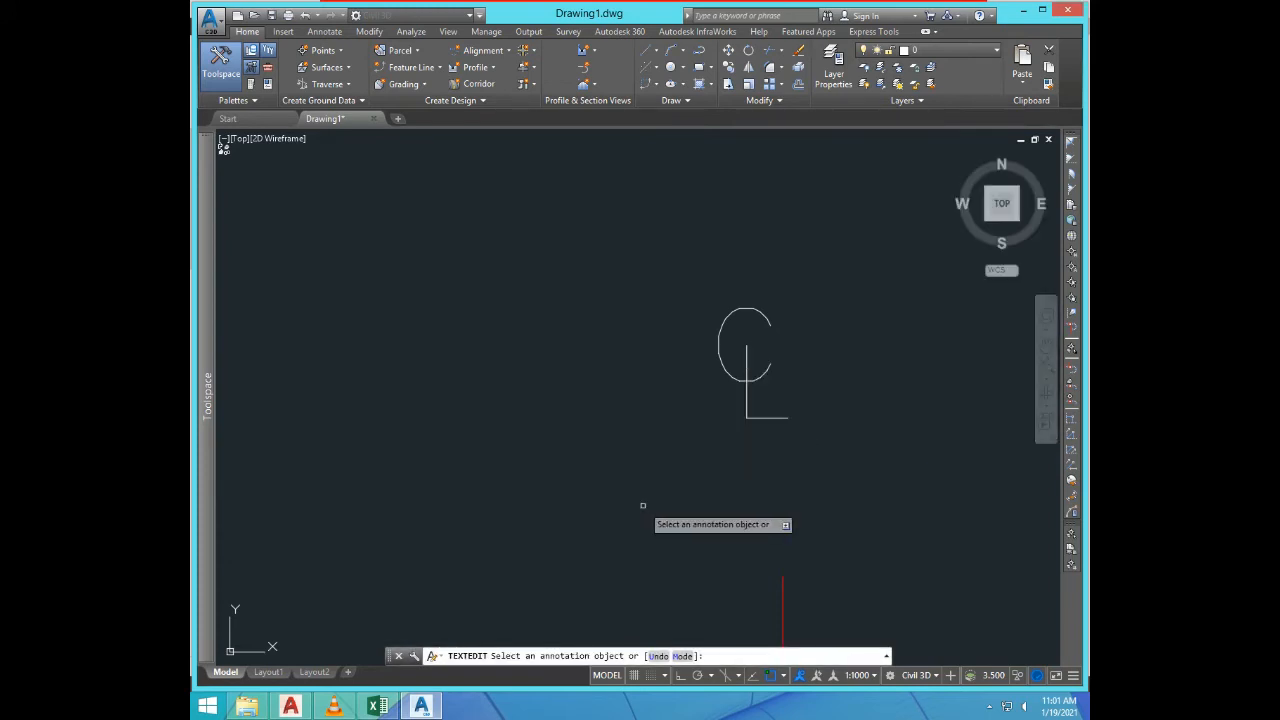
key(Return)
Step: Move the C and L letters together down onto the upper end of the vertical centreline
scroll(734, 381, down, 3)
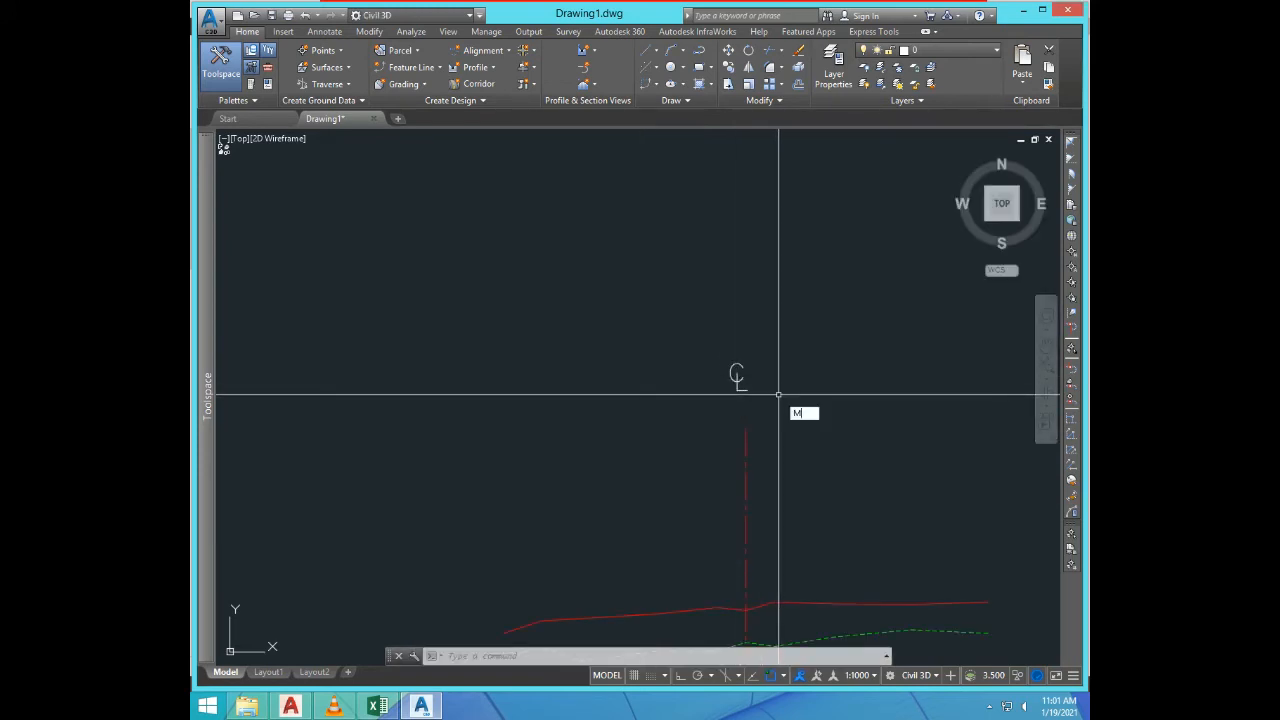
text(M)
key(Return)
scroll(766, 409, up, 4)
click(789, 406)
click(669, 289)
key(Return)
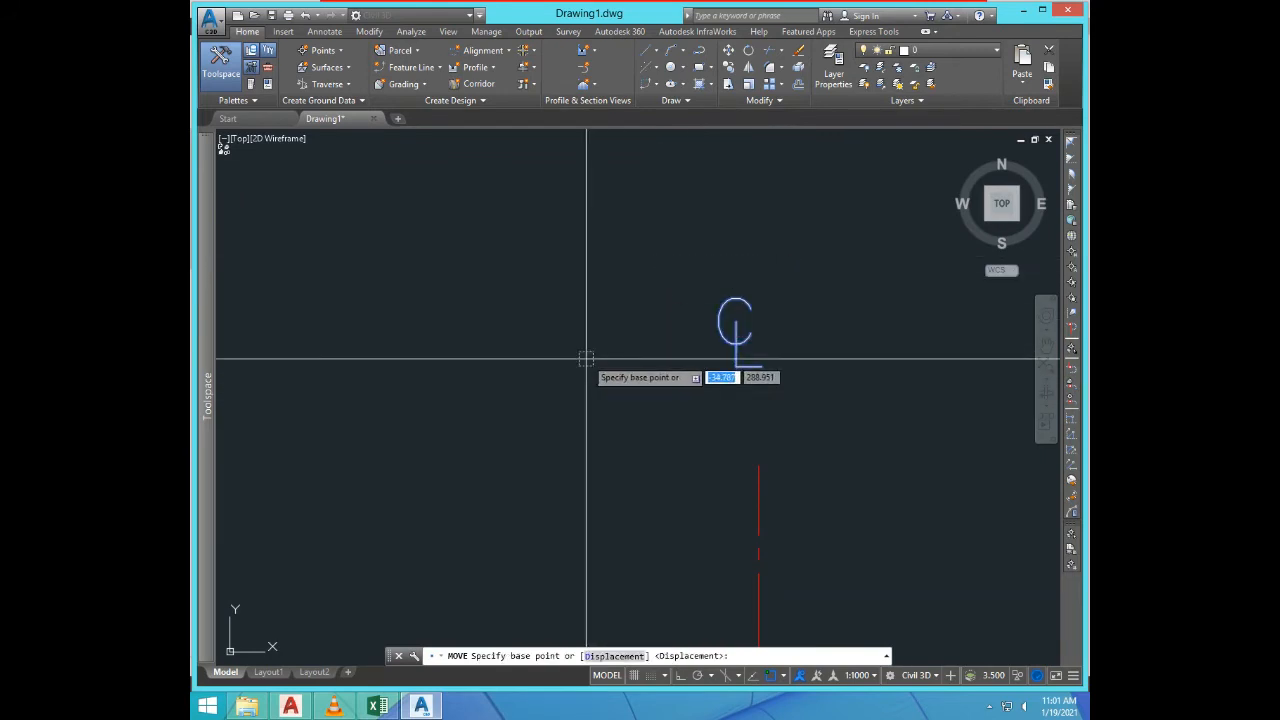
click(586, 358)
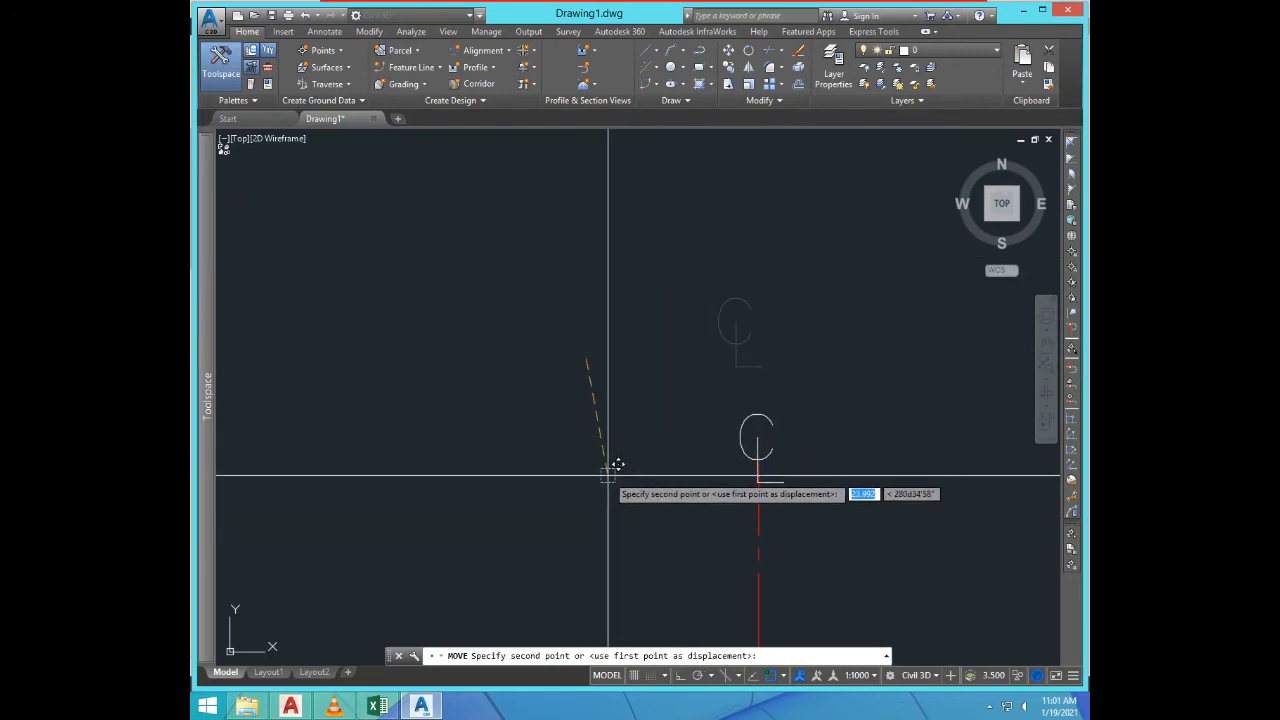
click(608, 477)
scroll(691, 309, down, 5)
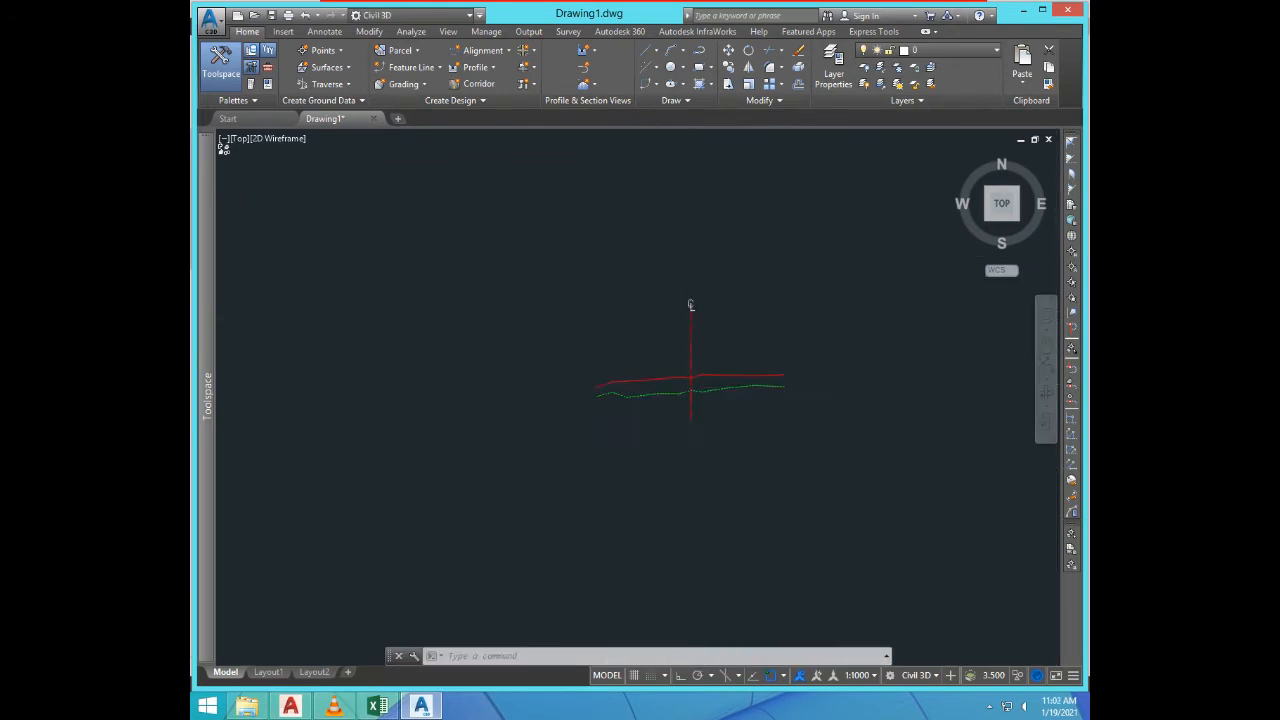
Step: Copy the letter C of the centreline symbol to an empty spot below and left of the polylines
scroll(692, 395, up, 2)
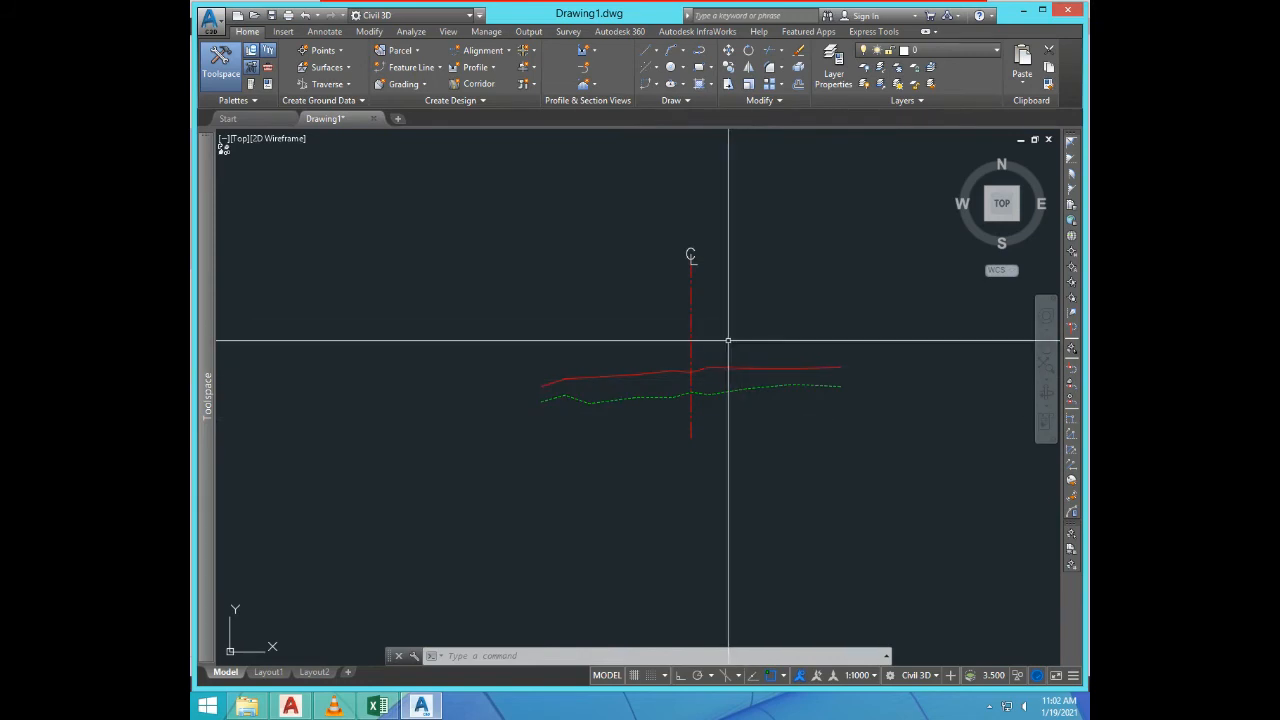
text(ct o)
key(Return)
scroll(700, 252, up, 2)
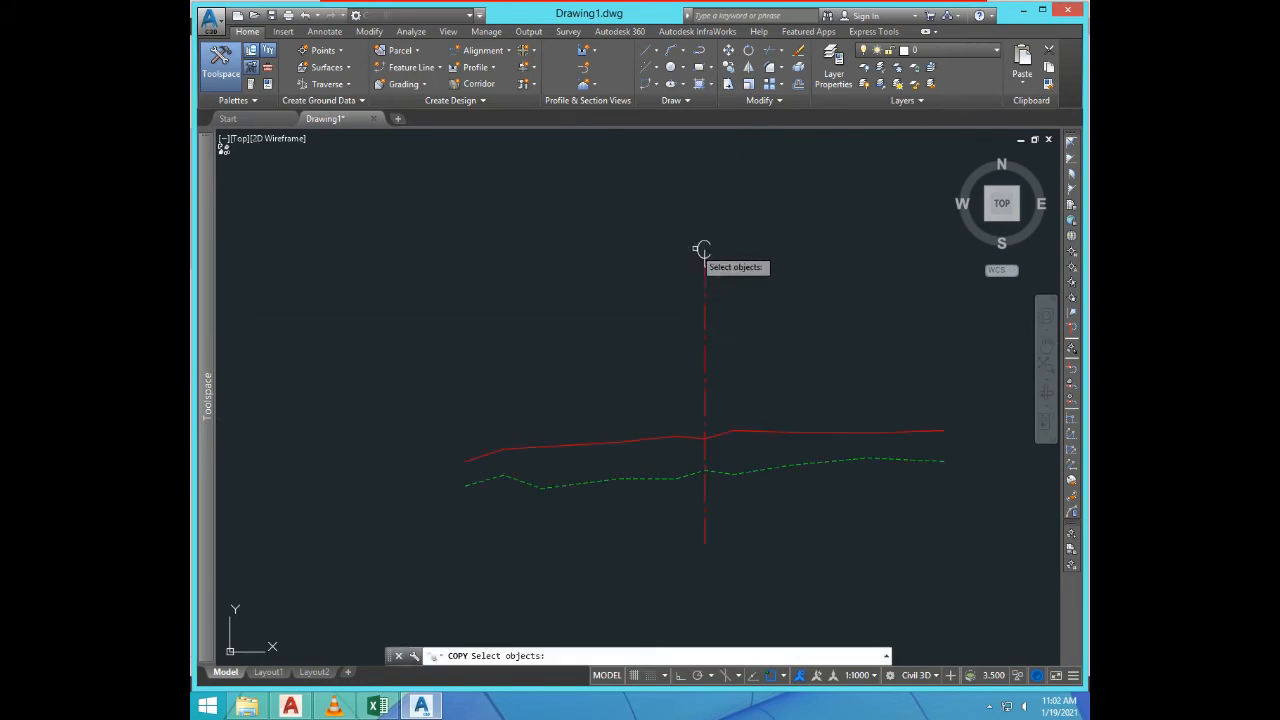
click(703, 250)
key(Return)
click(704, 251)
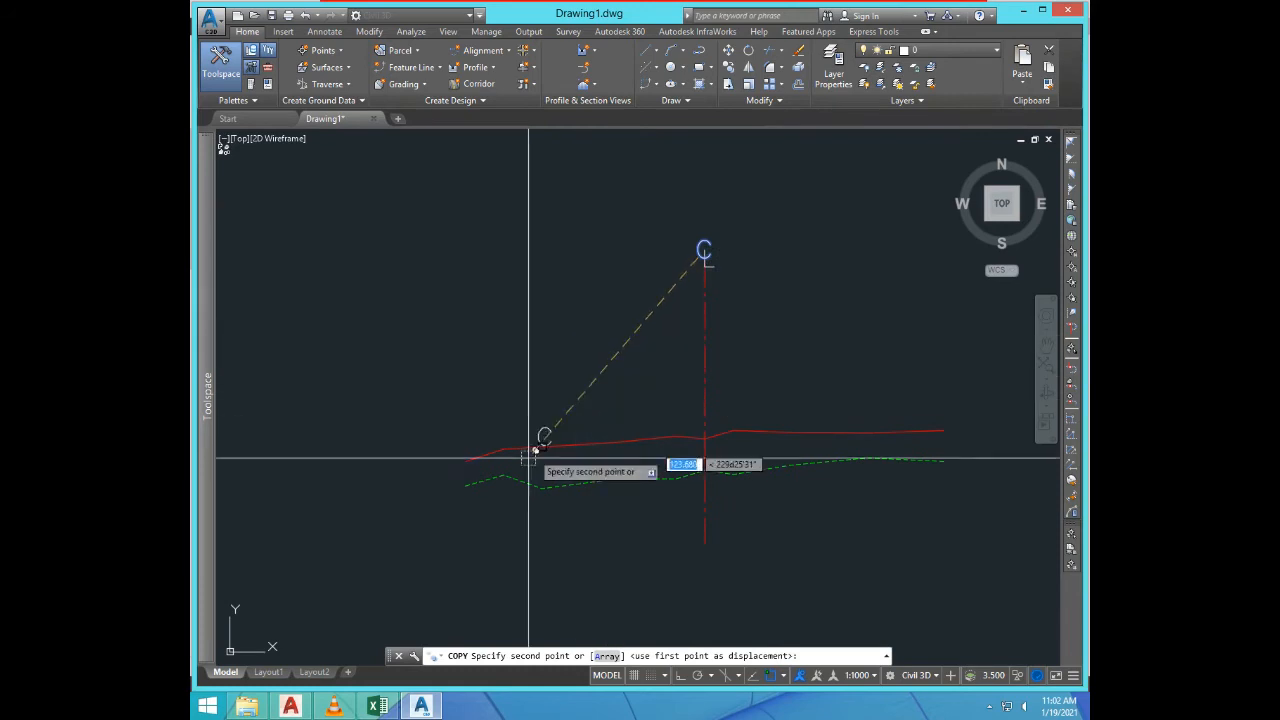
scroll(647, 388, down, 2)
click(494, 488)
key(Return)
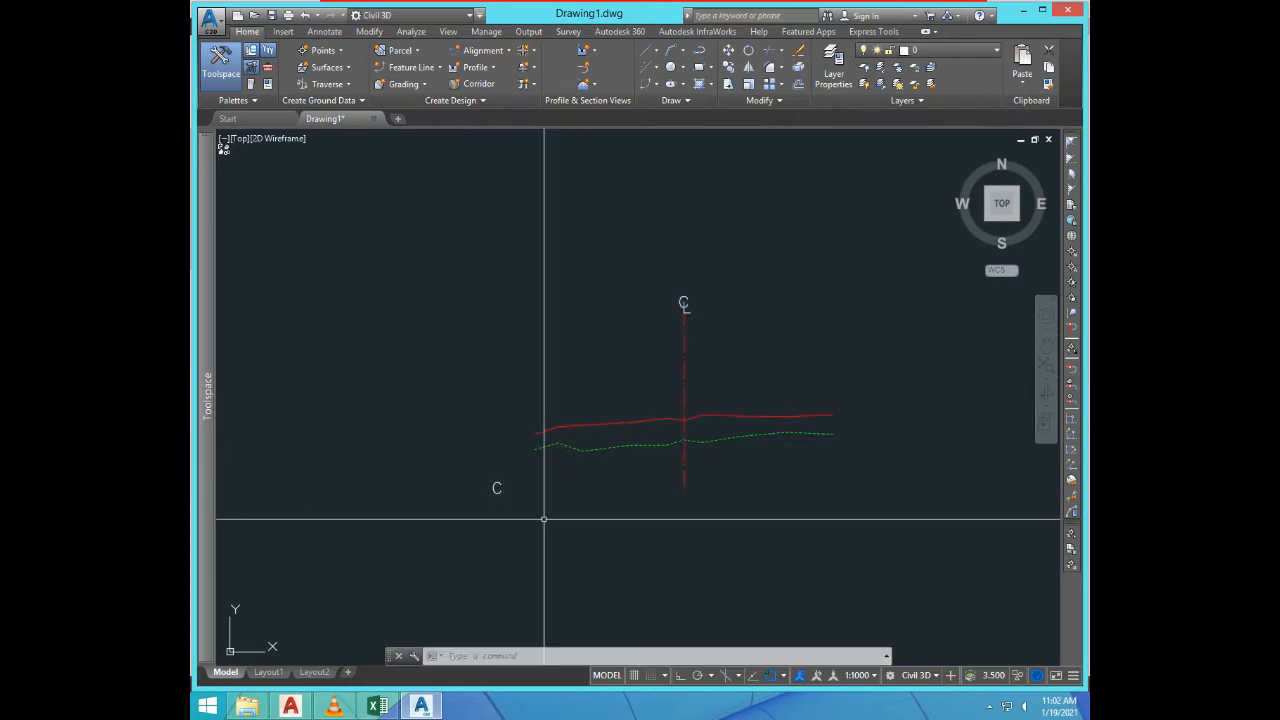
Step: Draw a long, narrow horizontal rectangle below the green polyline, starting beside the copied C and extending slightly past the polylines' right ends
scroll(568, 400, down, 4)
scroll(560, 436, up, 3)
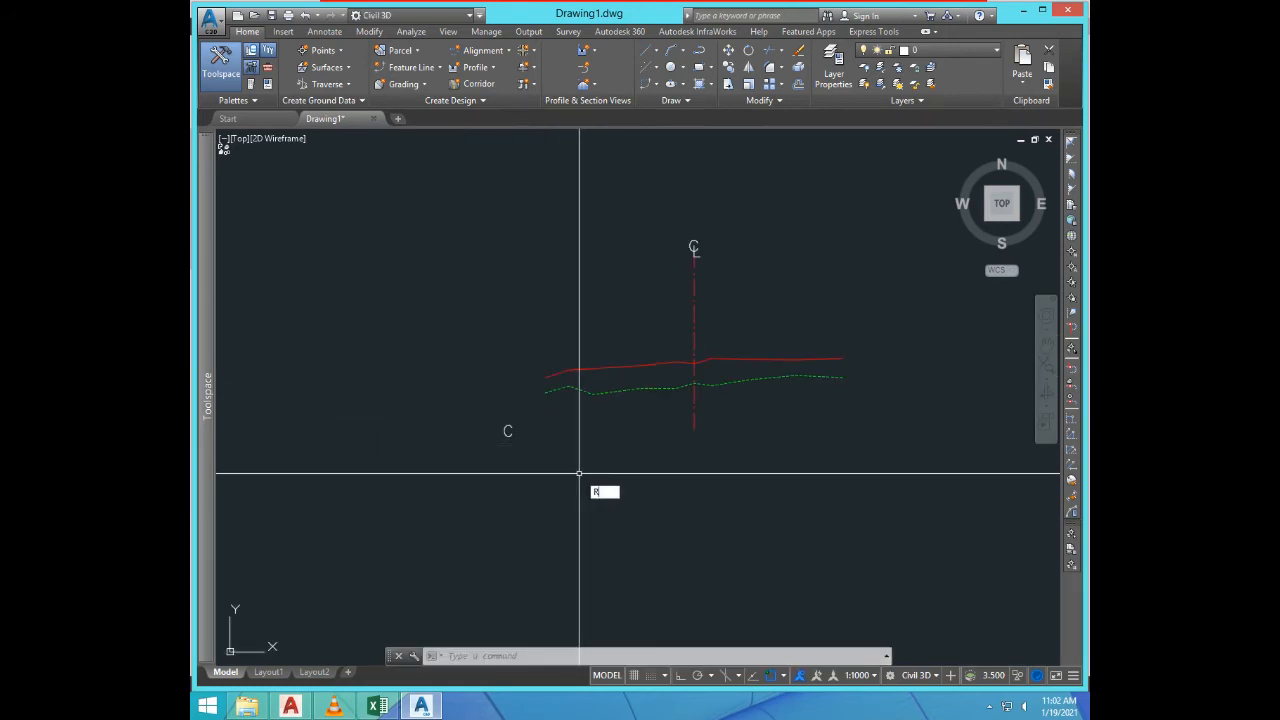
text(REC)
key(Return)
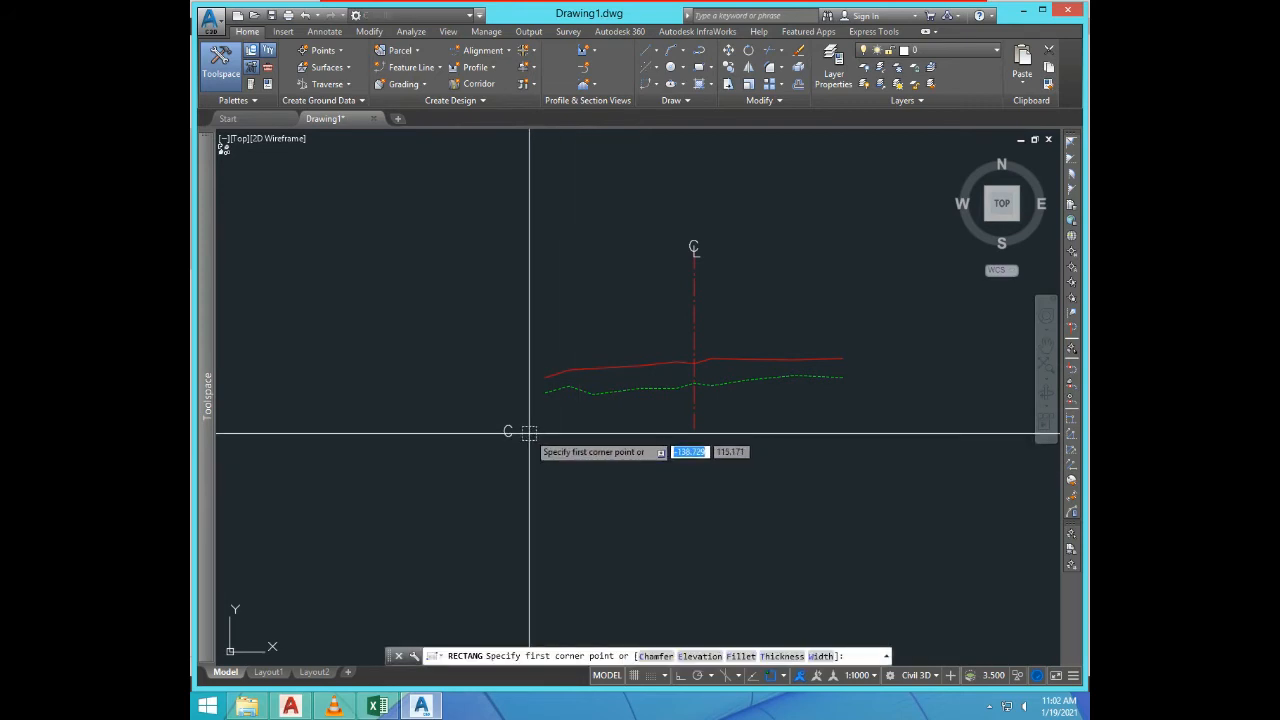
click(525, 427)
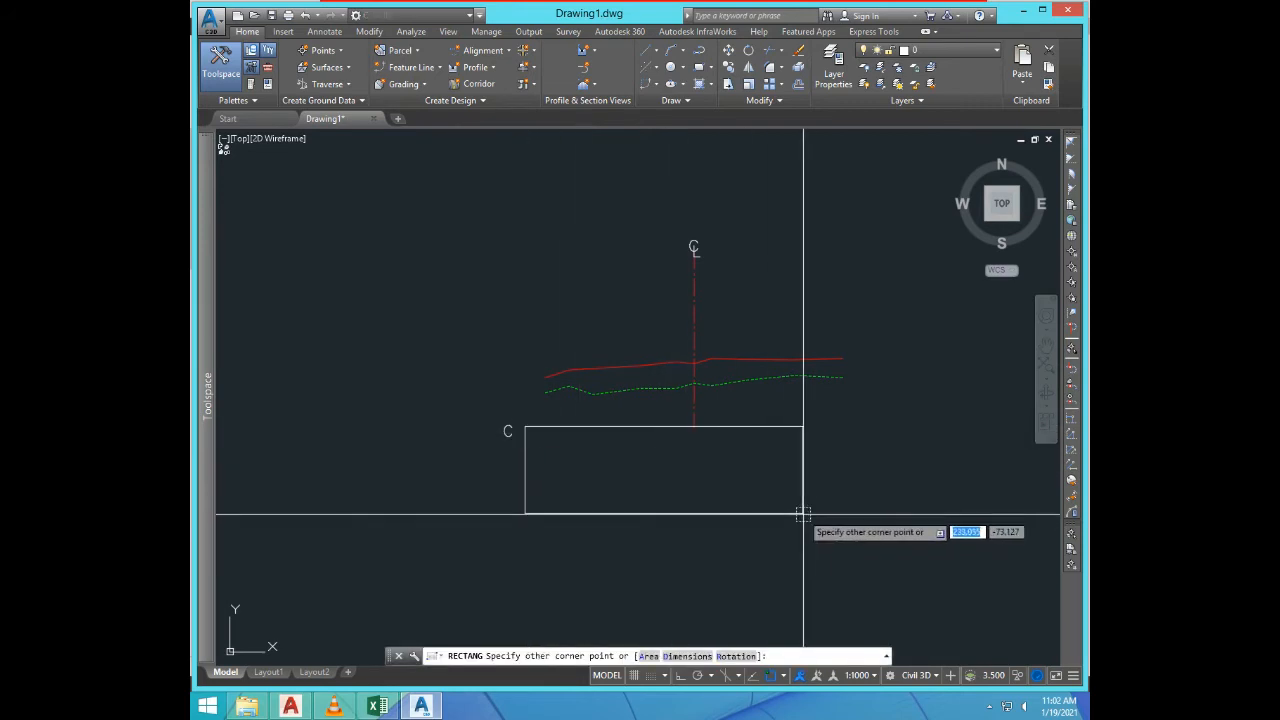
click(853, 455)
Step: Copy the rectangle twice downward, corner to corner, to stack three equal rows
scroll(600, 440, down, 2)
scroll(578, 469, up, 2)
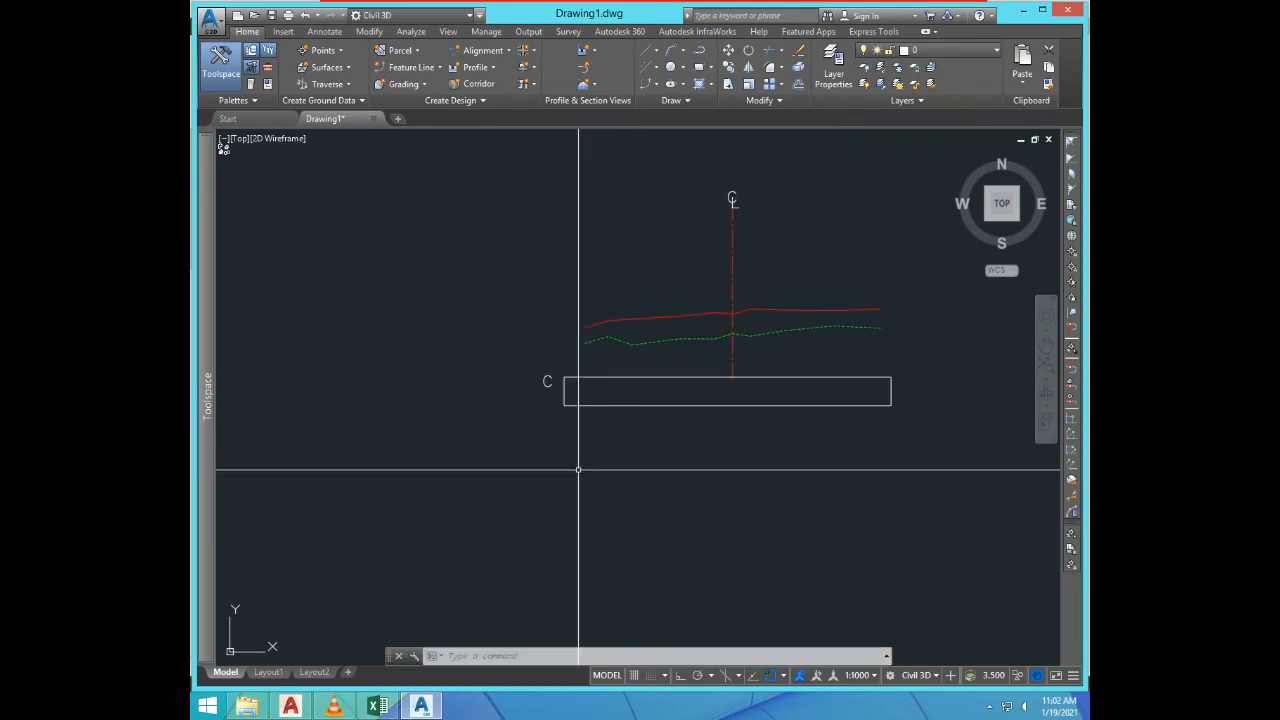
text(COP)
key(Return)
scroll(545, 388, up, 2)
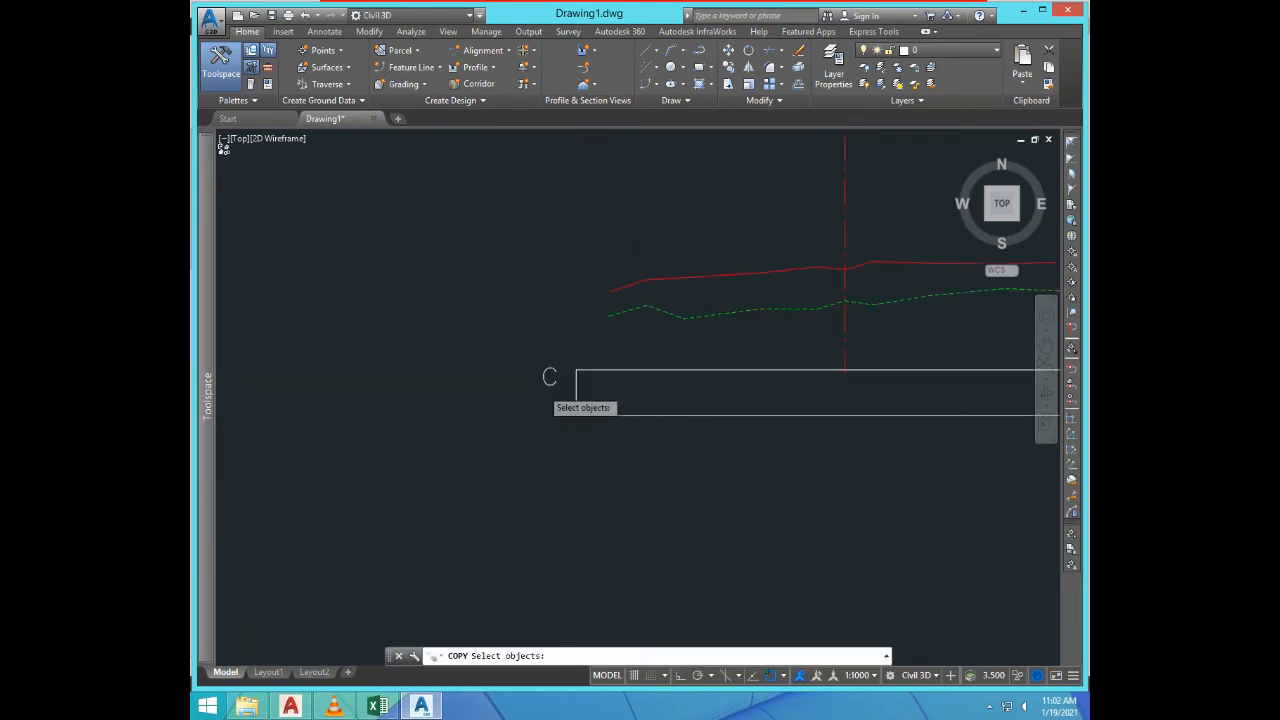
click(596, 392)
key(Return)
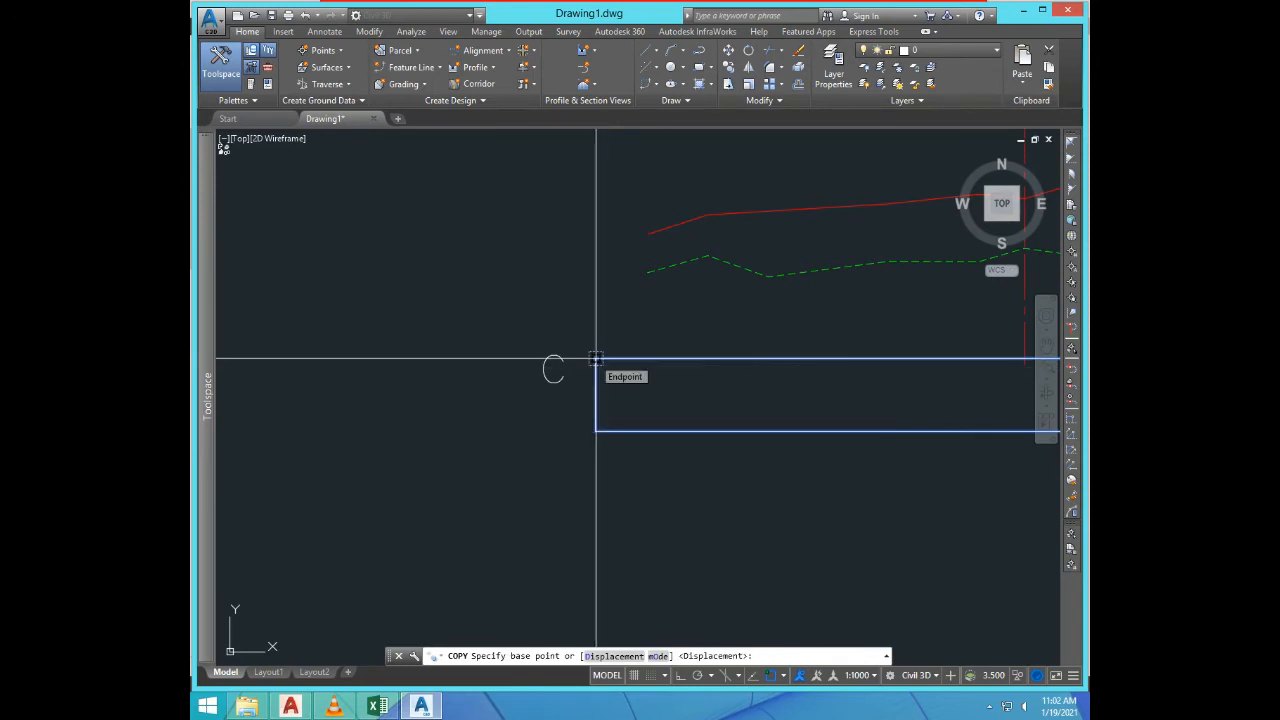
key(F3)
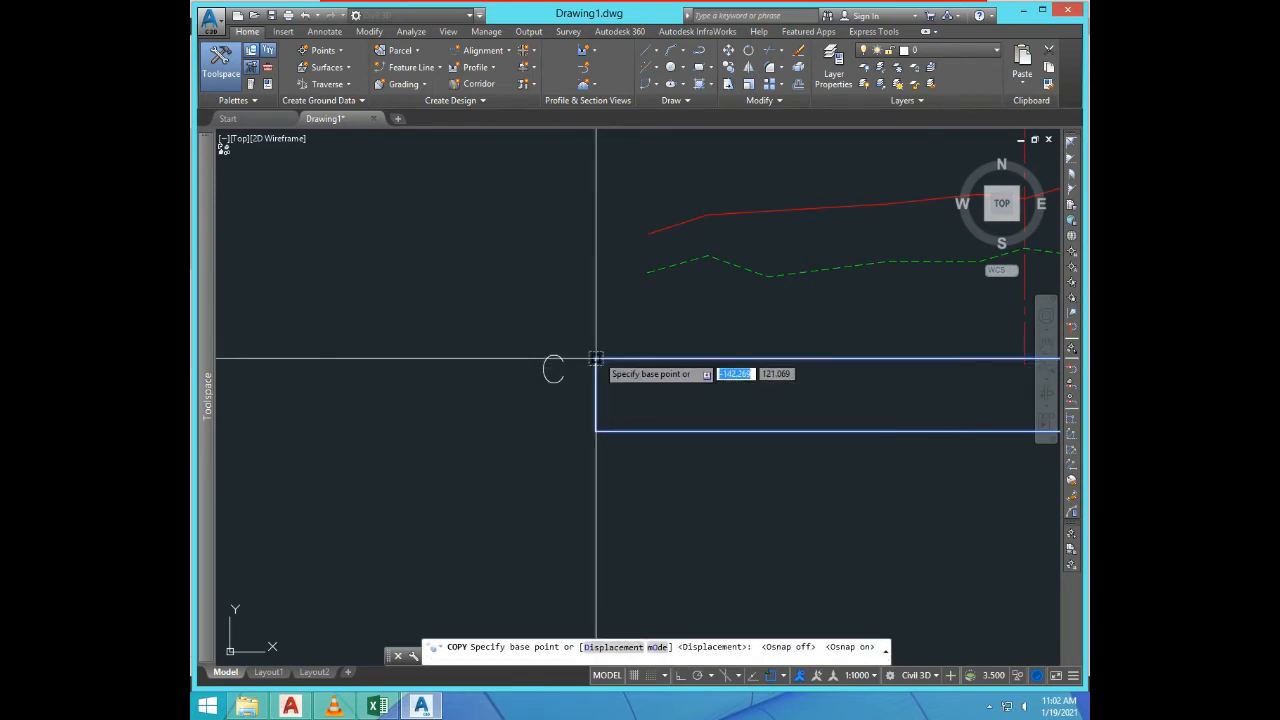
click(596, 360)
click(596, 431)
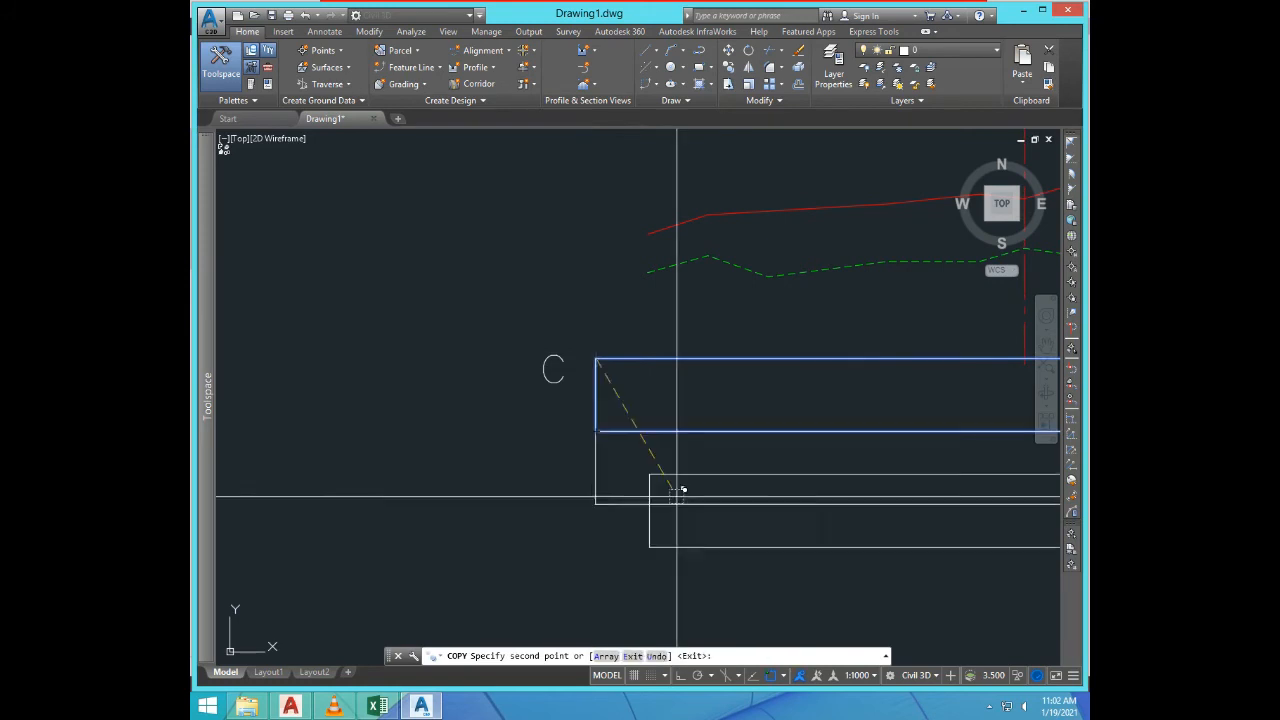
click(596, 503)
scroll(566, 345, down, 5)
key(Escape)
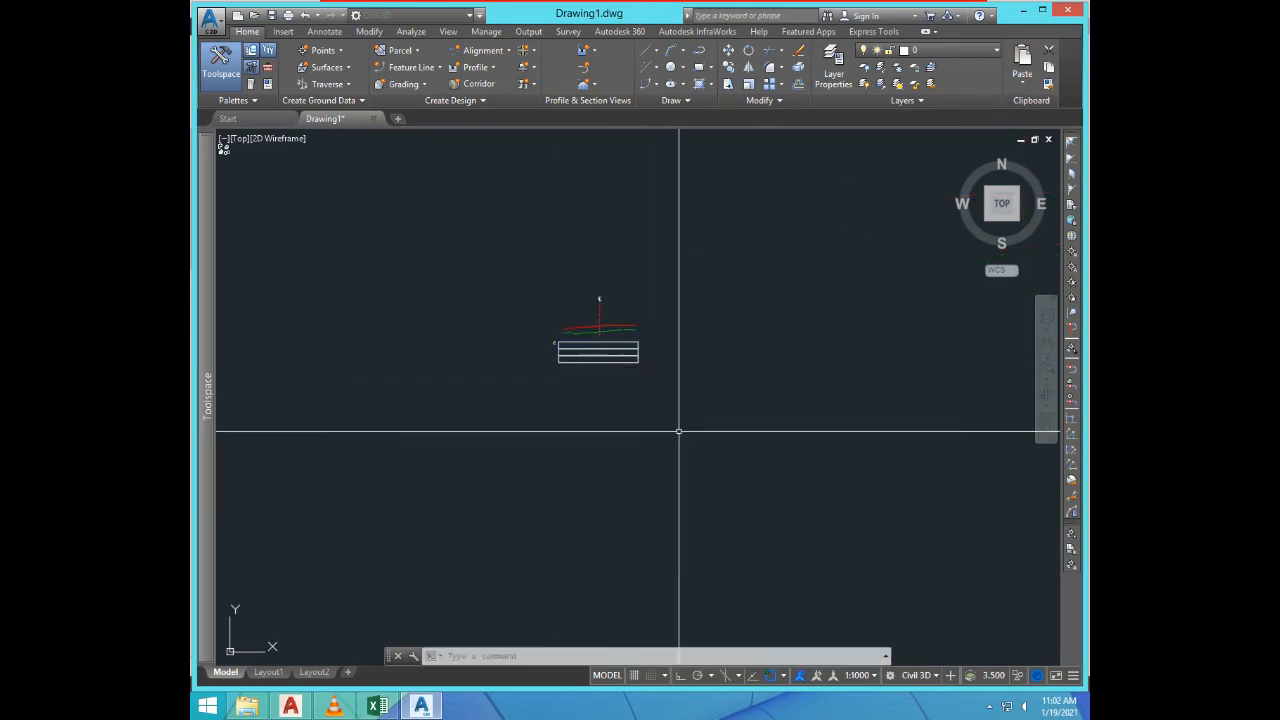
Step: Rotate the letter C beside the rectangles by 90° counterclockwise
scroll(579, 350, up, 1)
scroll(530, 345, up, 4)
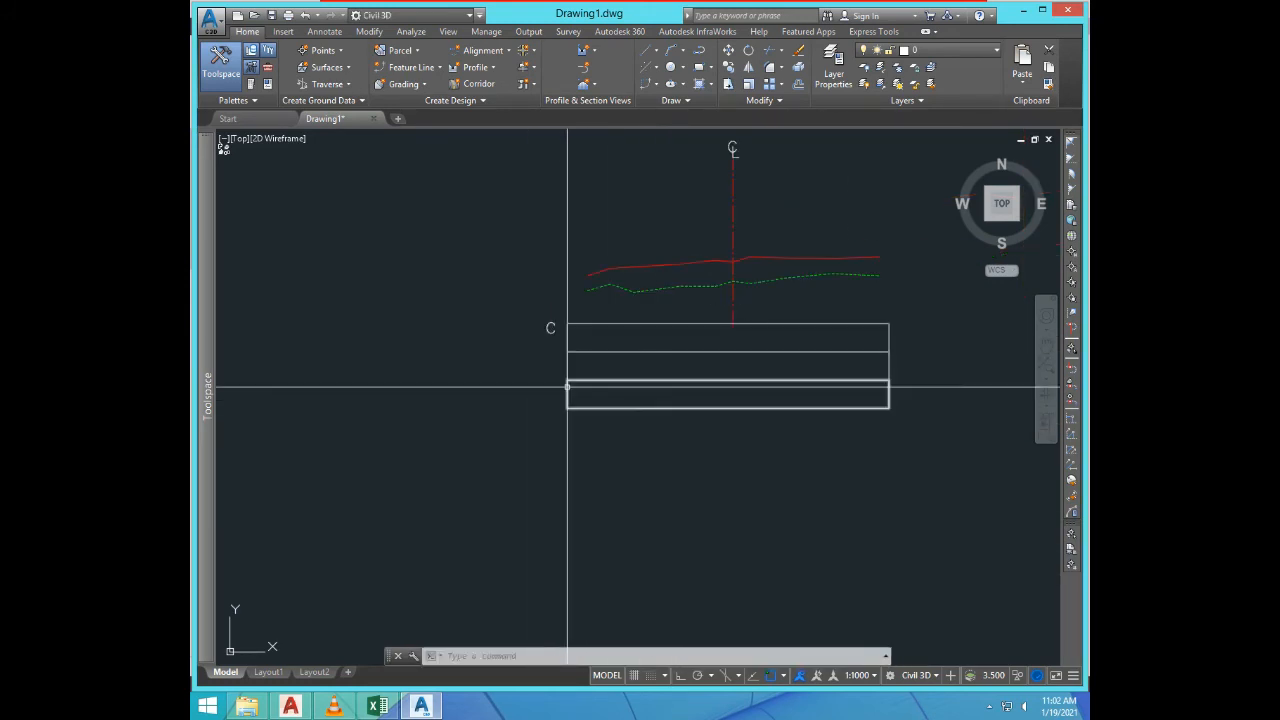
text(ro)
key(Return)
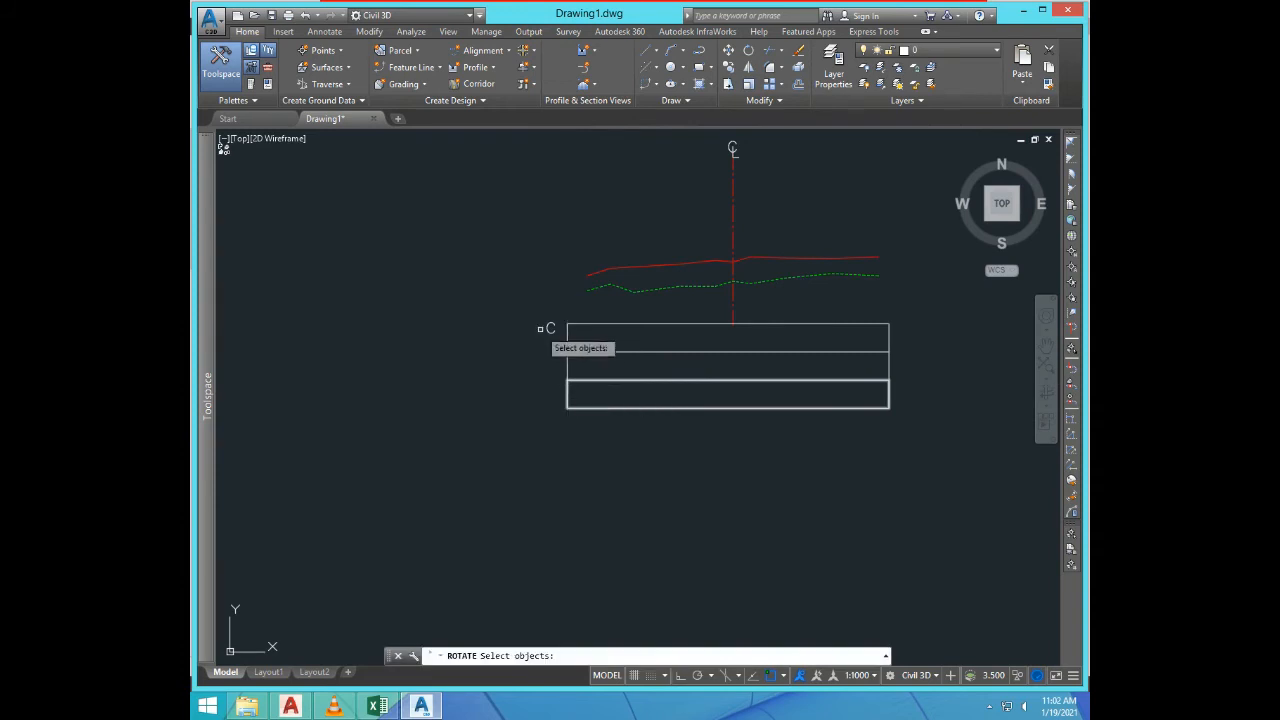
scroll(542, 326, up, 4)
click(574, 334)
click(536, 289)
key(Return)
click(554, 343)
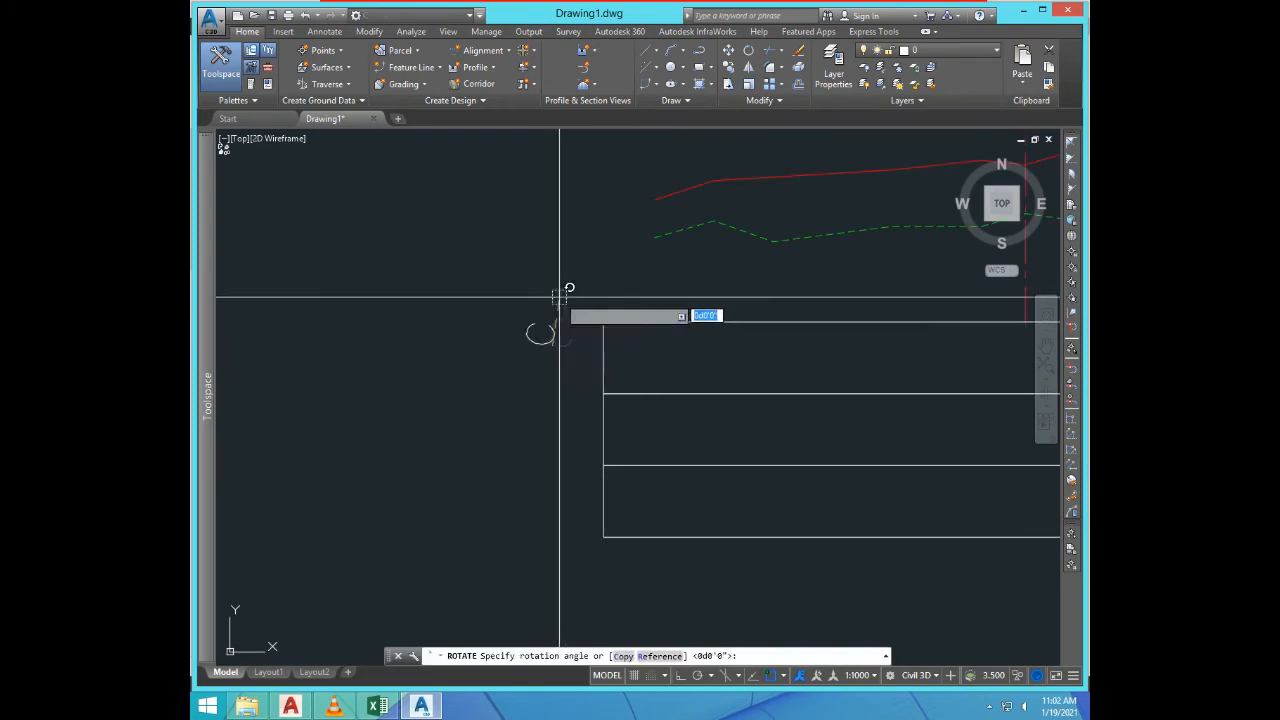
click(573, 224)
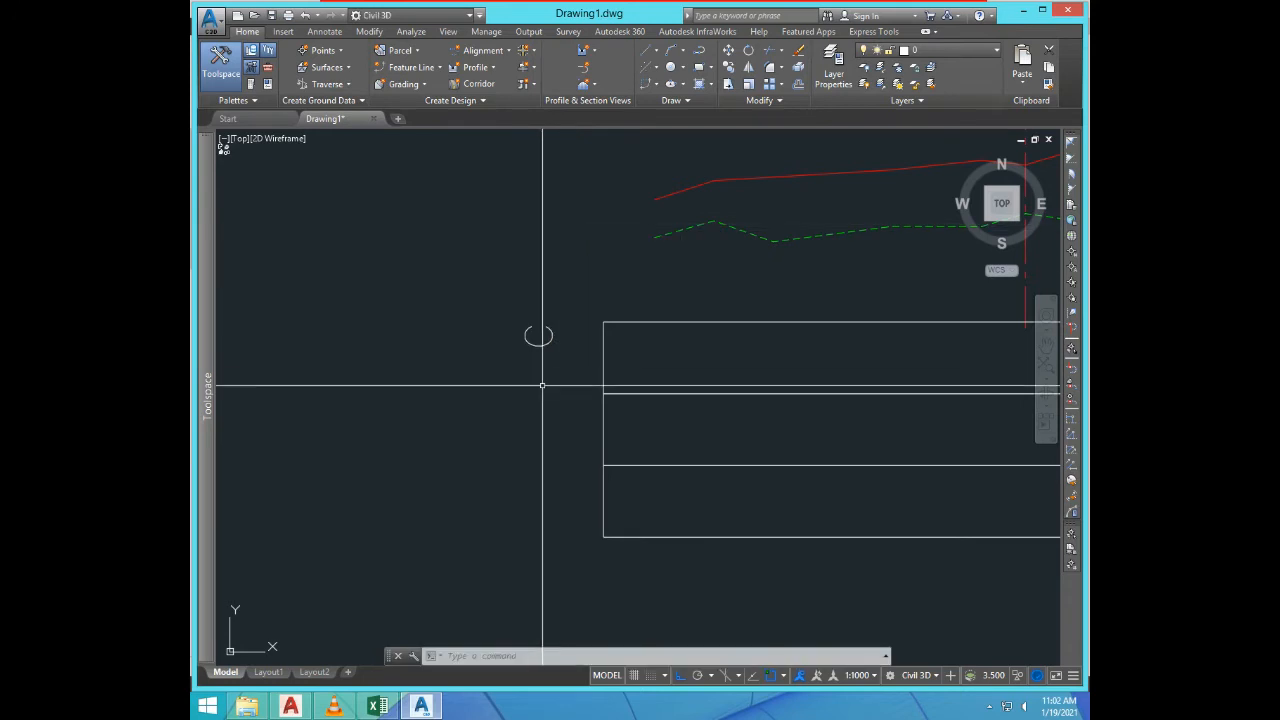
Step: Move the rotated C into the left end of the lowest rectangle
key(Return)
click(542, 388)
click(520, 315)
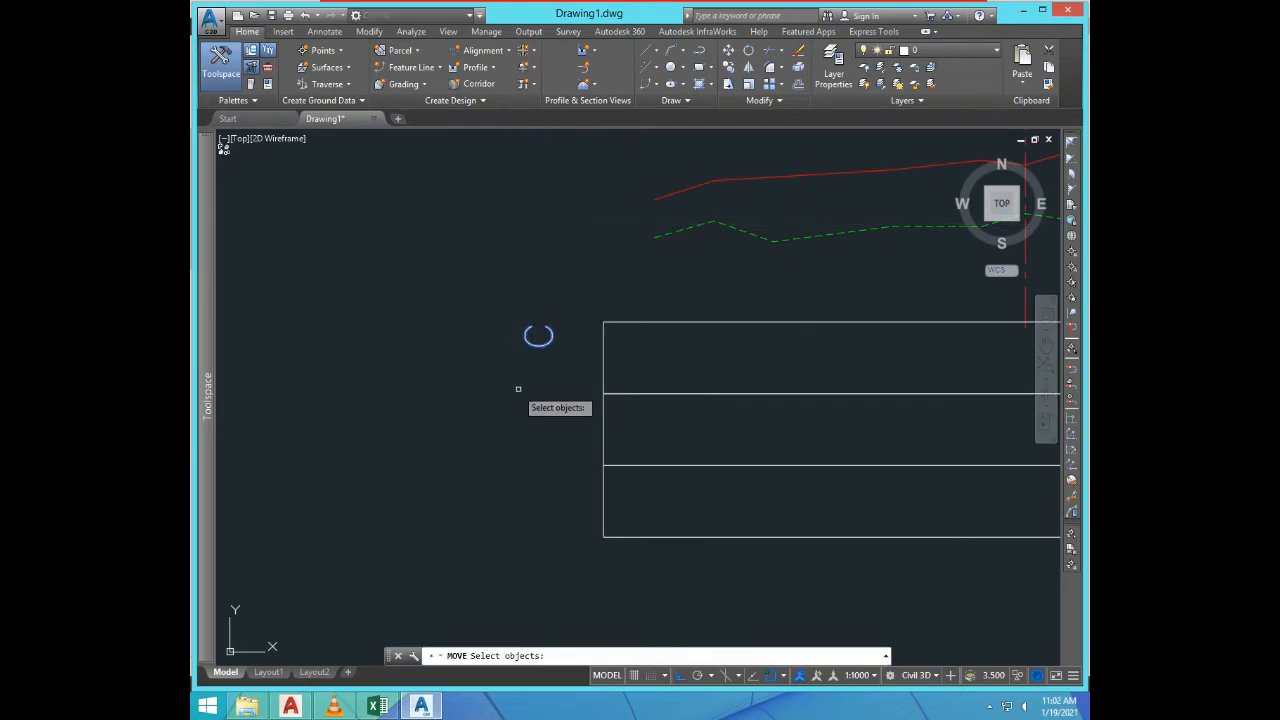
key(Return)
click(552, 346)
key(F8)
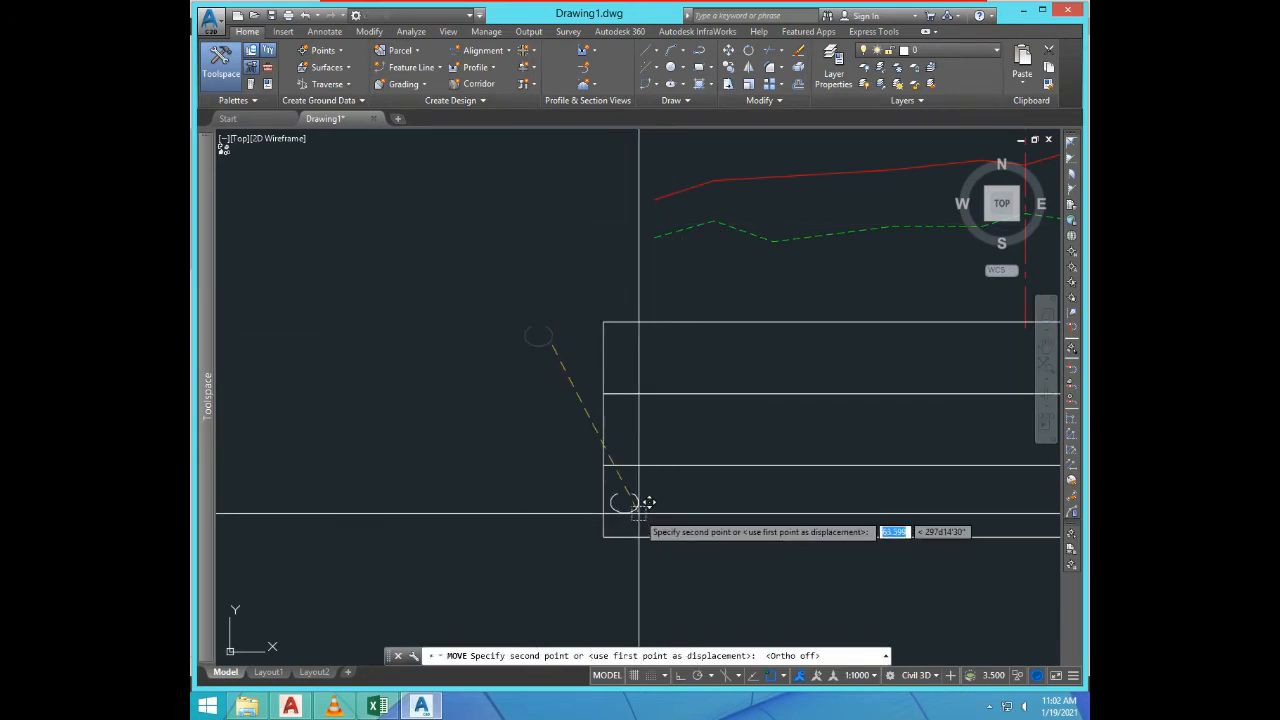
scroll(648, 506, up, 2)
click(650, 508)
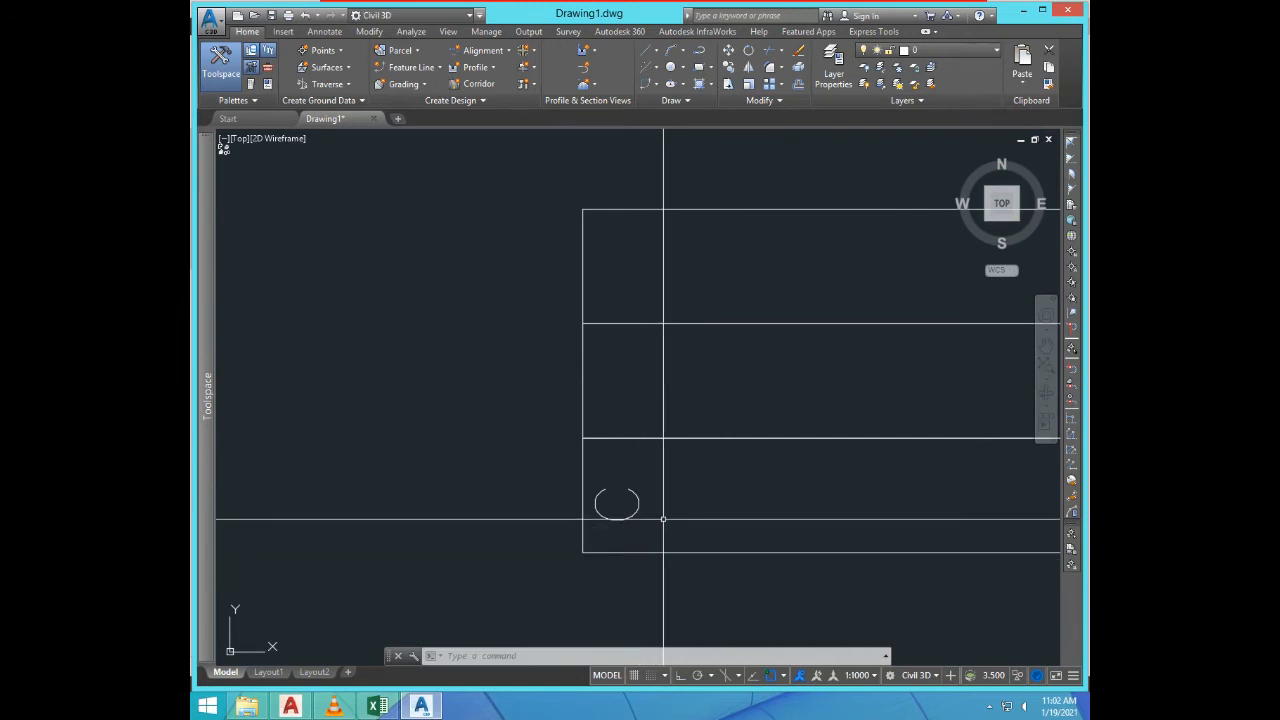
Step: Change the rotated text in the lowest rectangle to DIST
text(ED)
key(Return)
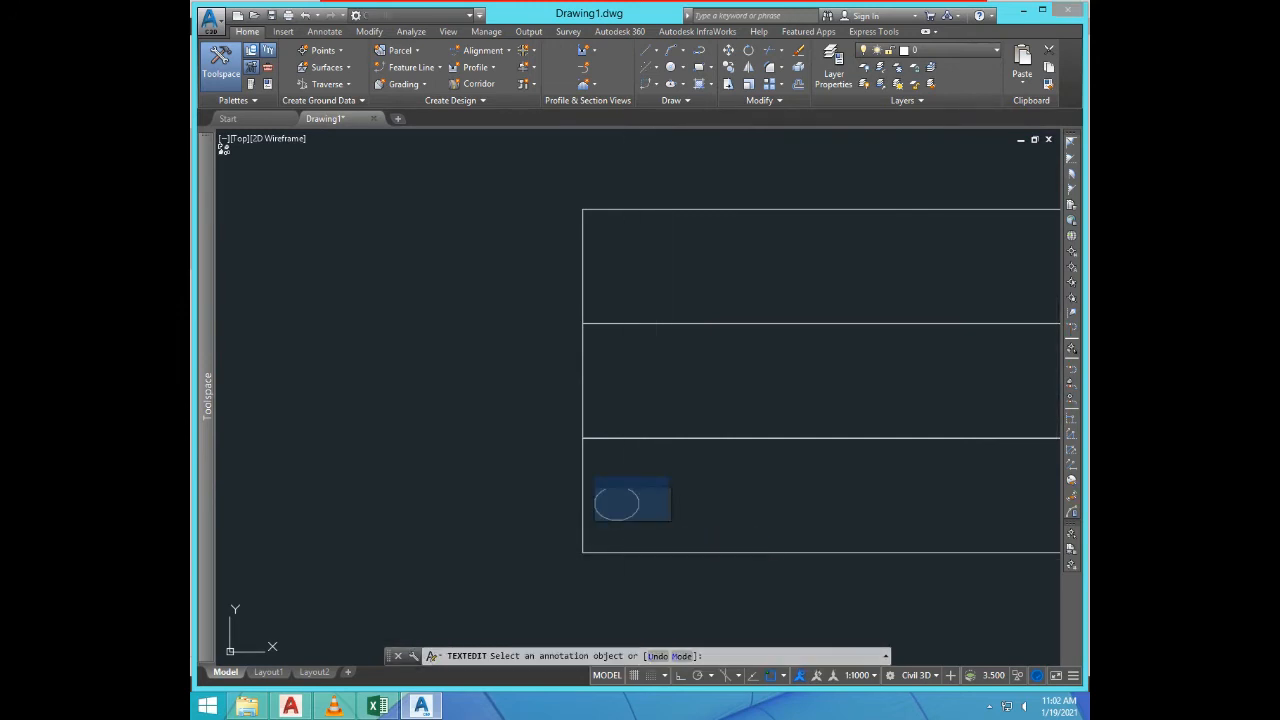
text(IS)
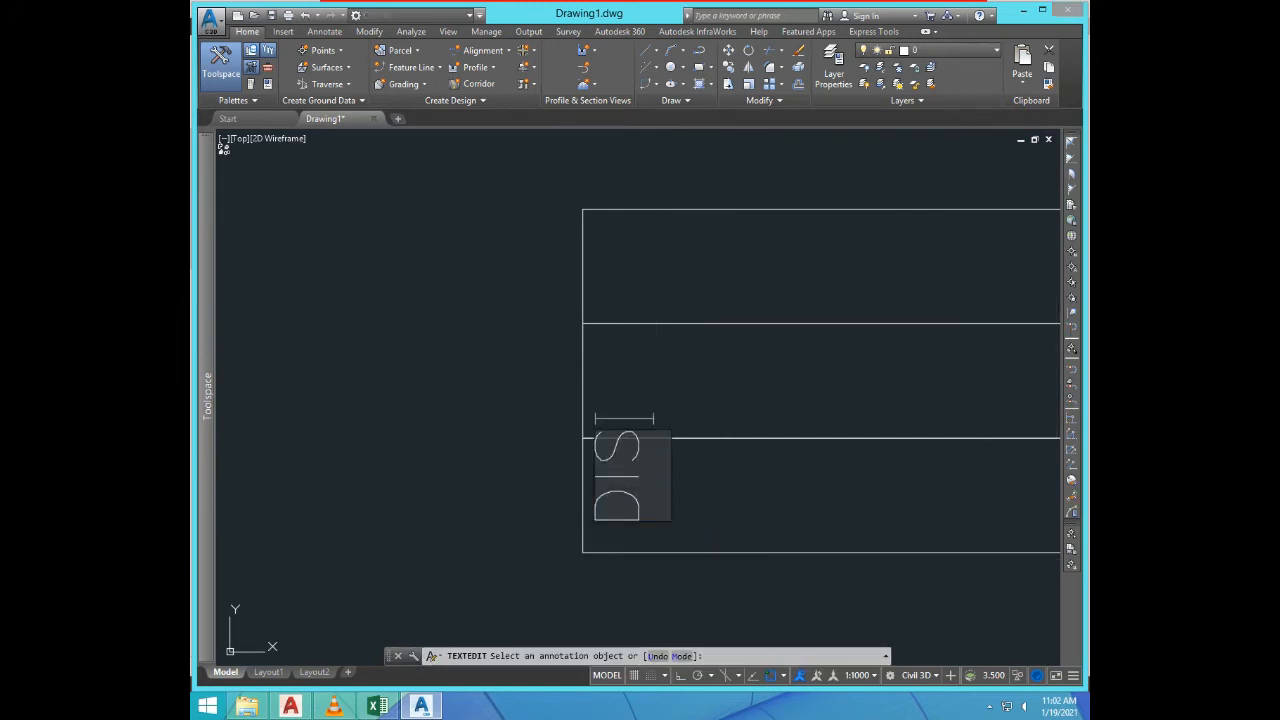
text(T)
click(435, 485)
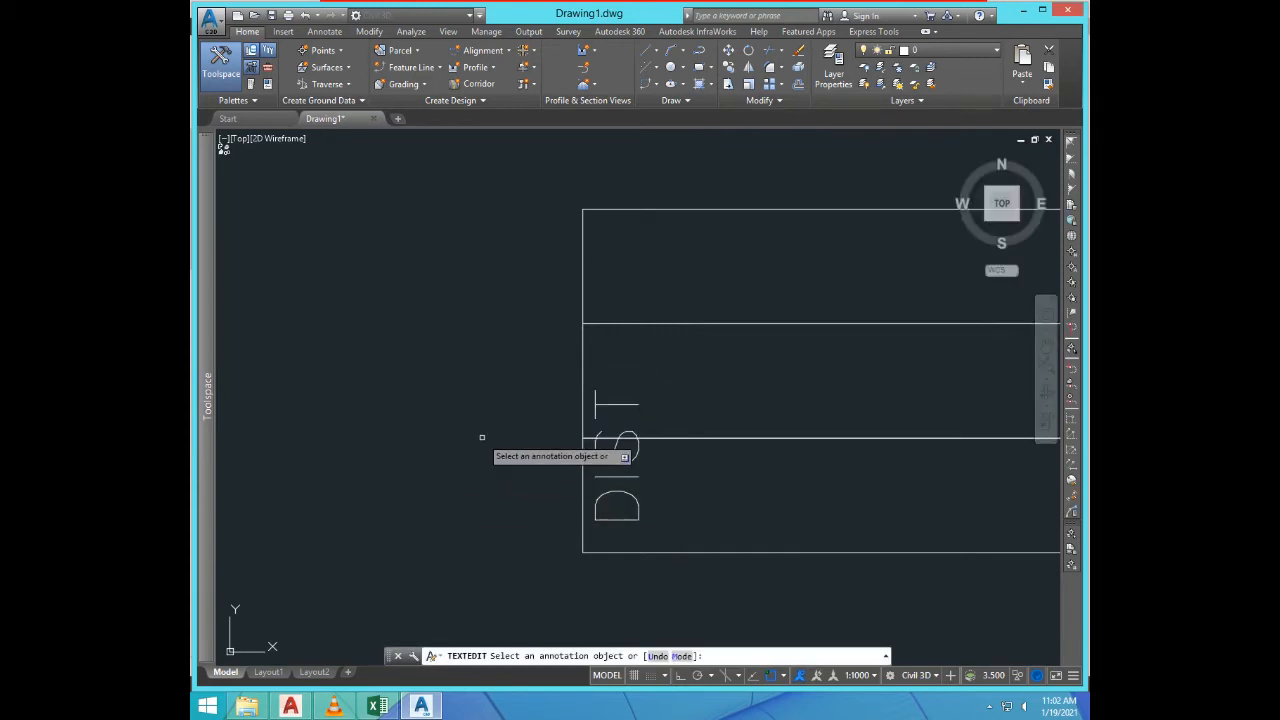
key(Escape)
Step: Set the text height of the DIST label to 6 and clear the selection
scroll(485, 436, down, 4)
scroll(513, 477, up, 2)
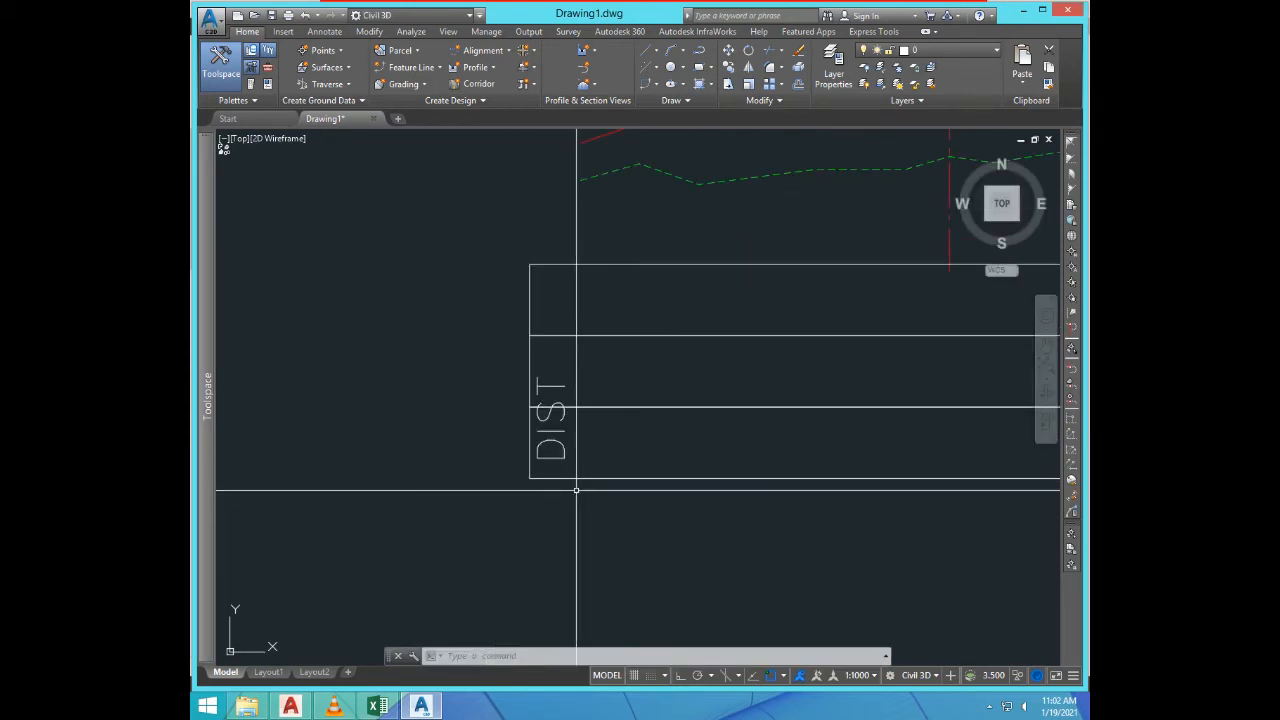
click(543, 441)
click(540, 449)
key(ctrl+1)
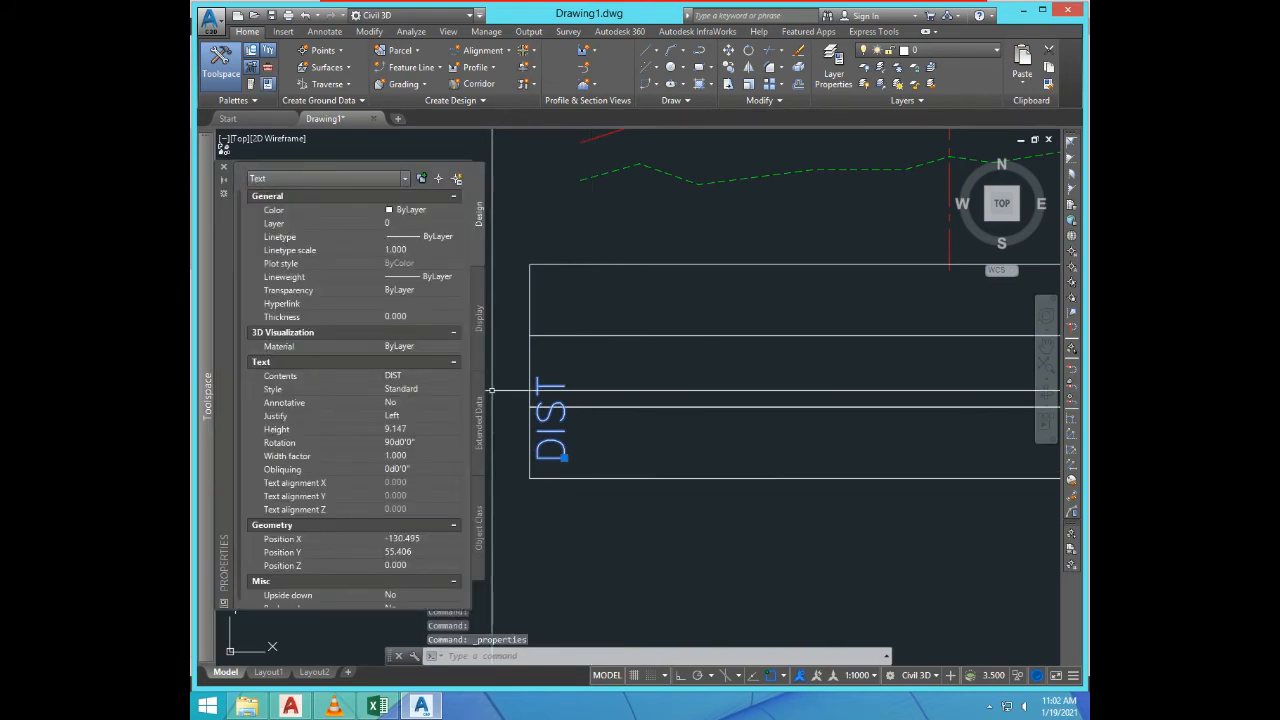
click(400, 429)
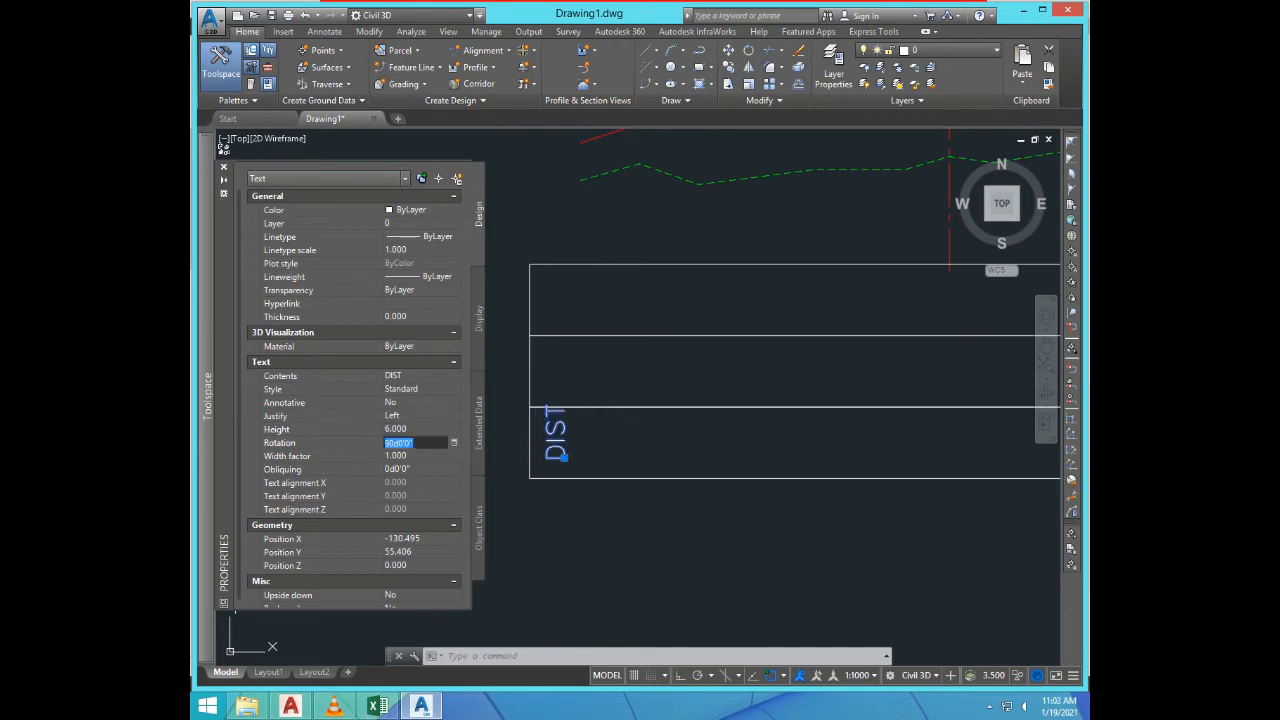
key(Escape)
Step: Move the DIST label slightly upward to centre it in the lowest rectangle
scroll(651, 428, down, 2)
scroll(623, 447, up, 2)
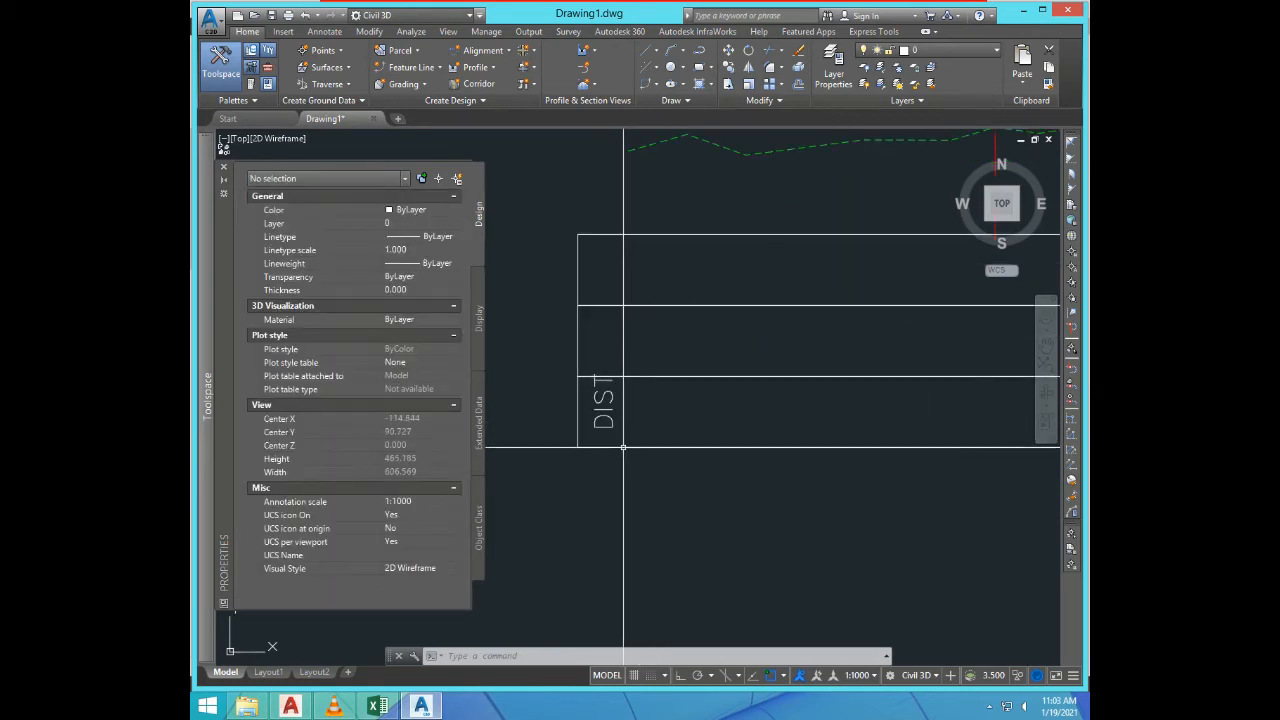
text(m)
key(Return)
scroll(585, 418, down, 1)
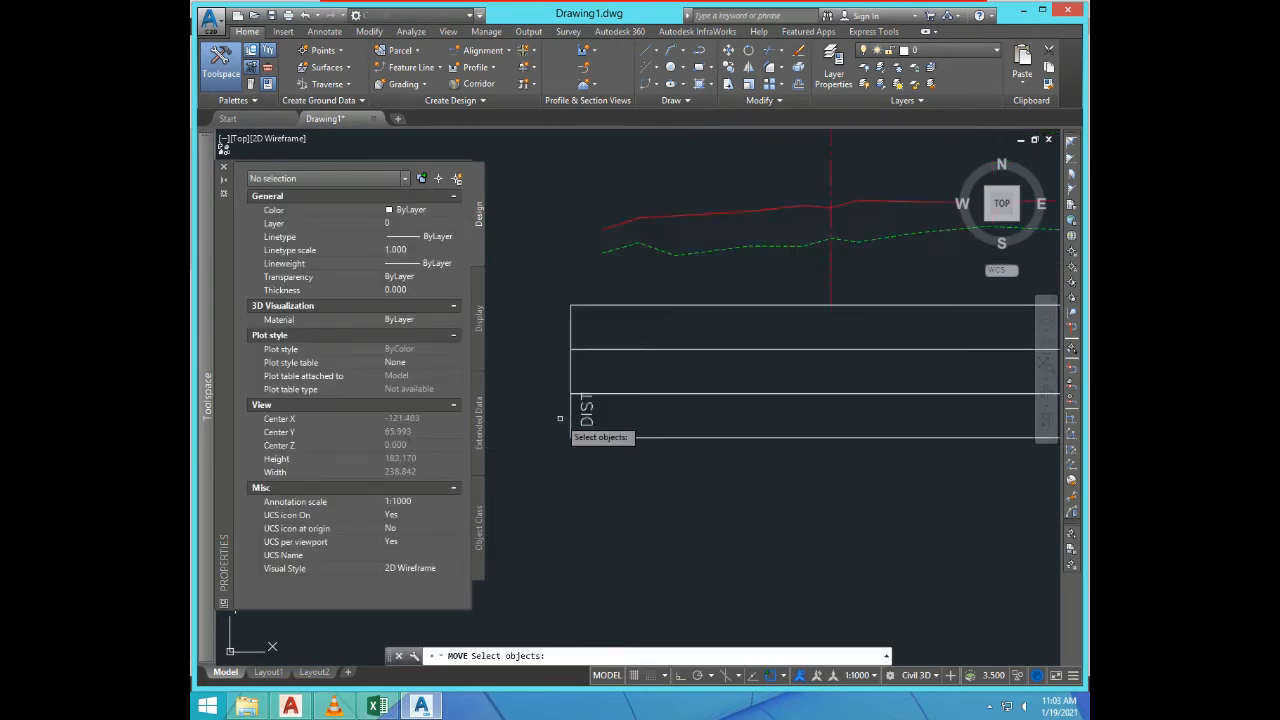
scroll(641, 427, up, 3)
click(627, 415)
key(Return)
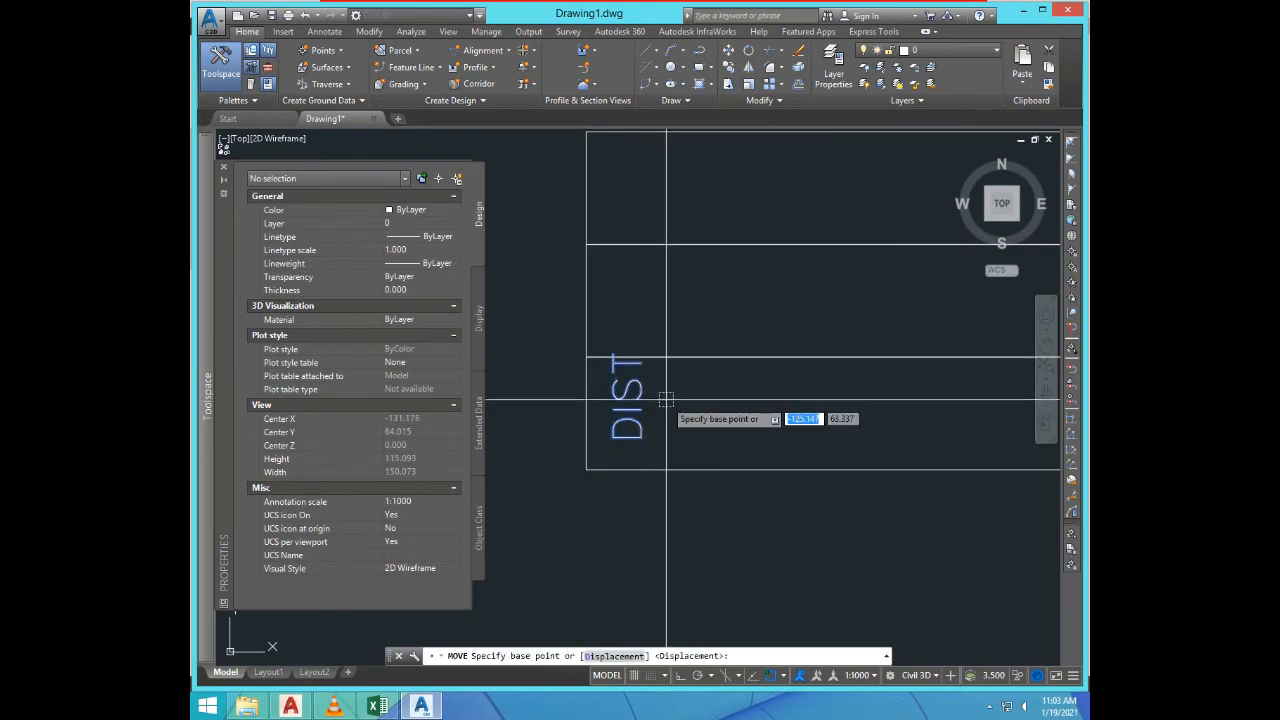
click(661, 410)
click(664, 404)
scroll(668, 441, down, 3)
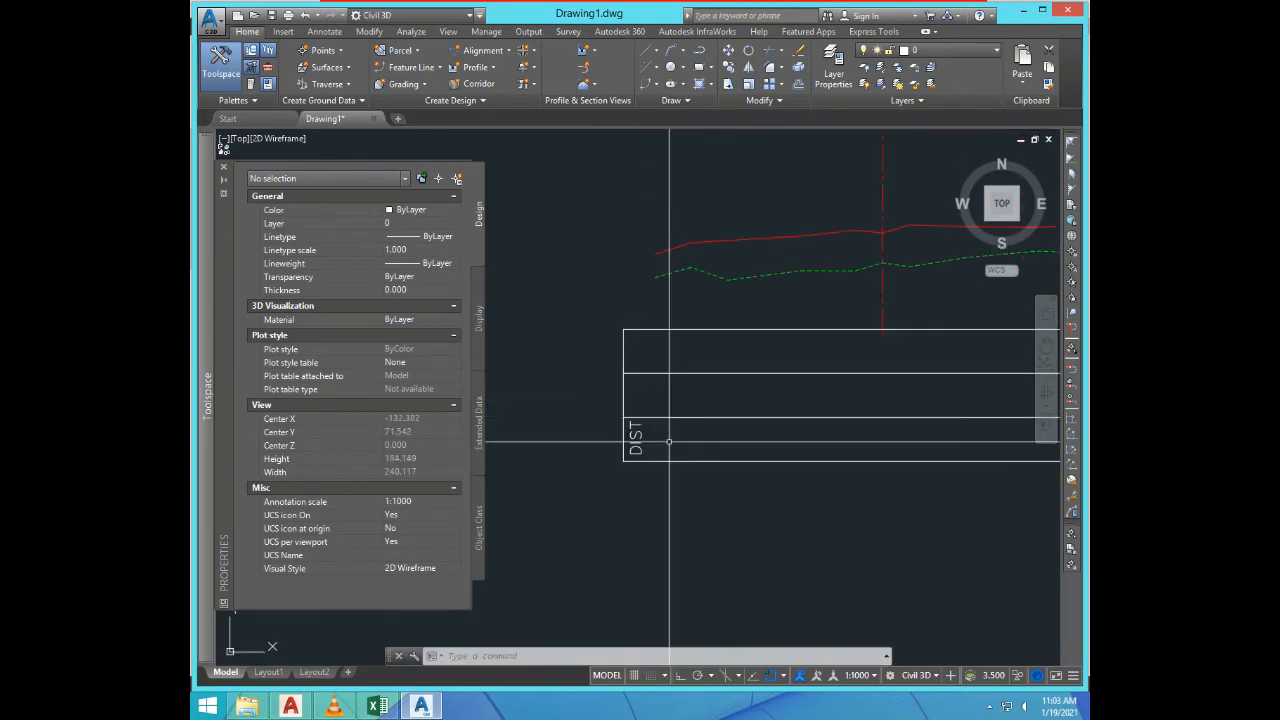
Step: Copy the DIST label from the lowest rectangle's lower corner into the middle and upper rectangles
text(ct o)
key(Return)
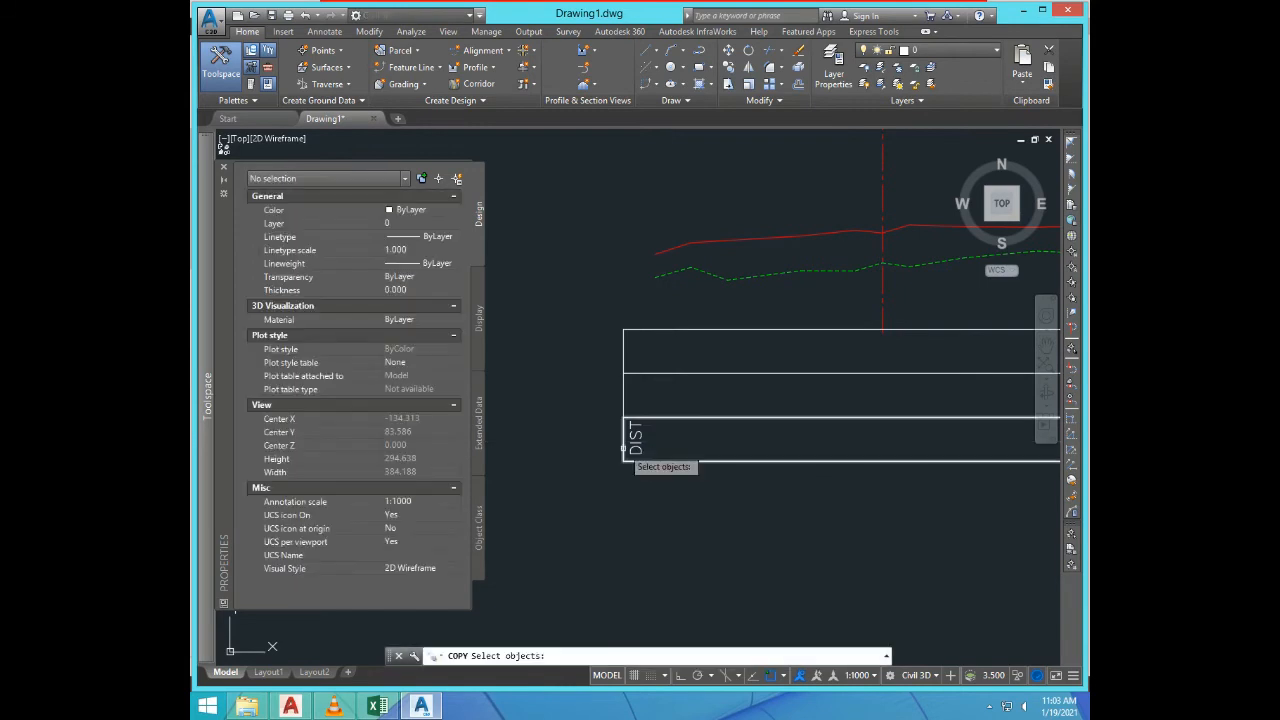
scroll(640, 440, up, 2)
scroll(629, 419, up, 4)
key(Return)
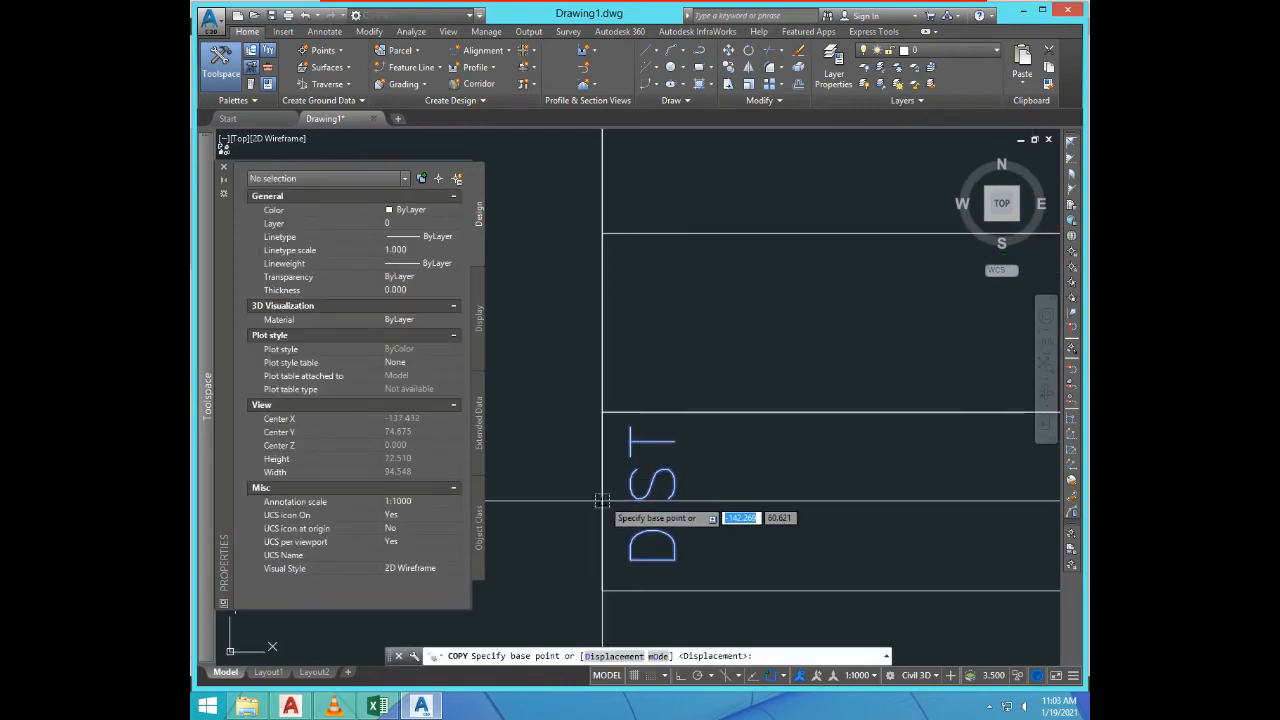
click(602, 590)
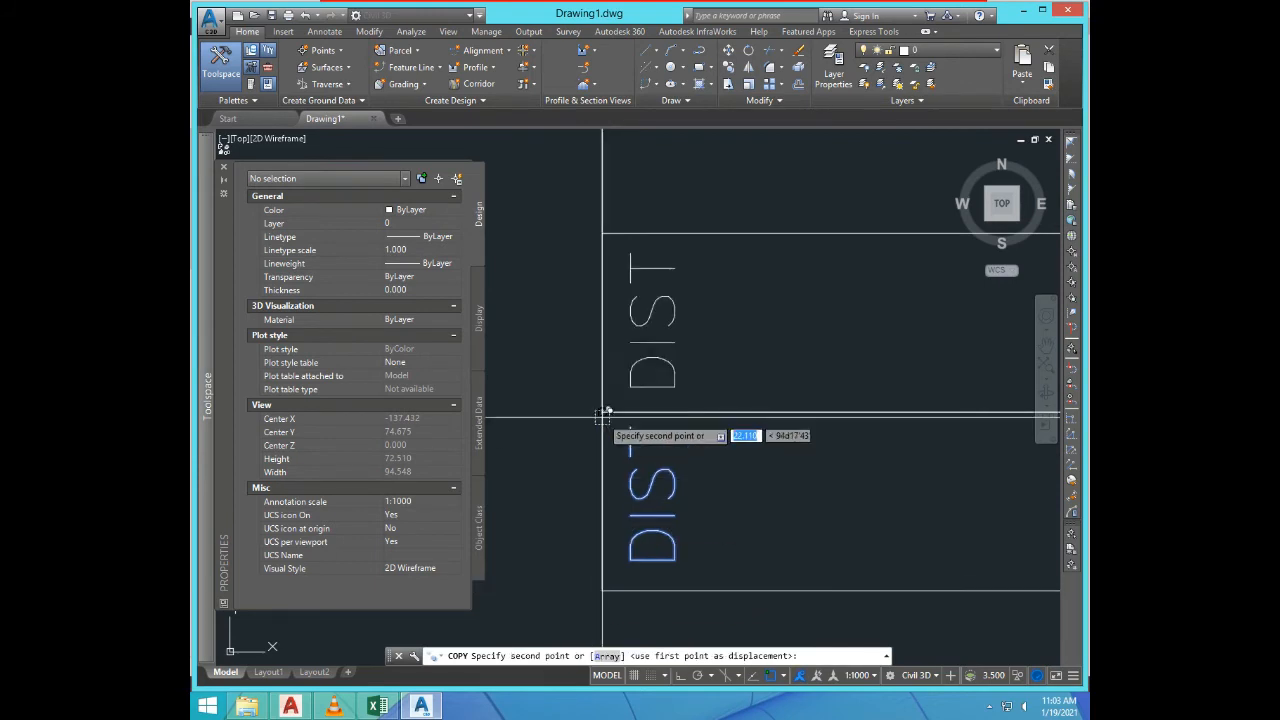
click(602, 410)
click(602, 233)
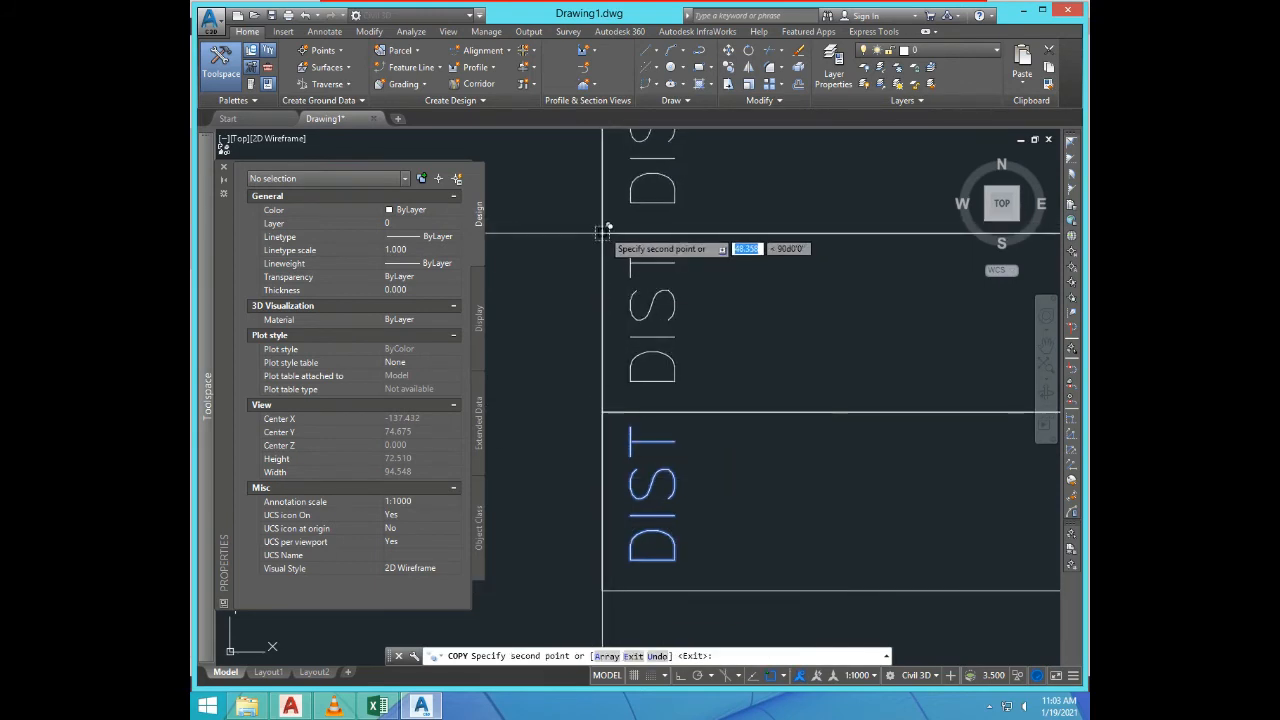
key(Return)
Step: Change the middle row's label to NSL and the upper row's label to PGL
scroll(720, 430, down, 4)
text(E)
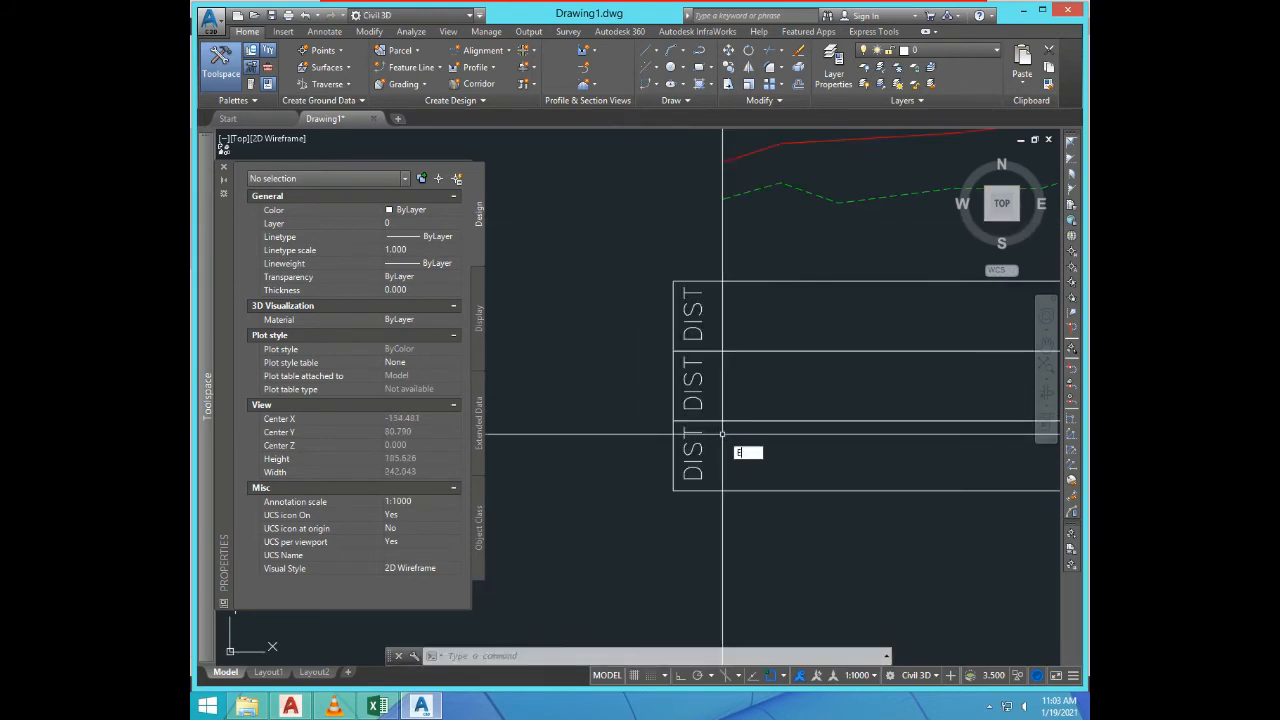
text(D)
key(Return)
click(693, 385)
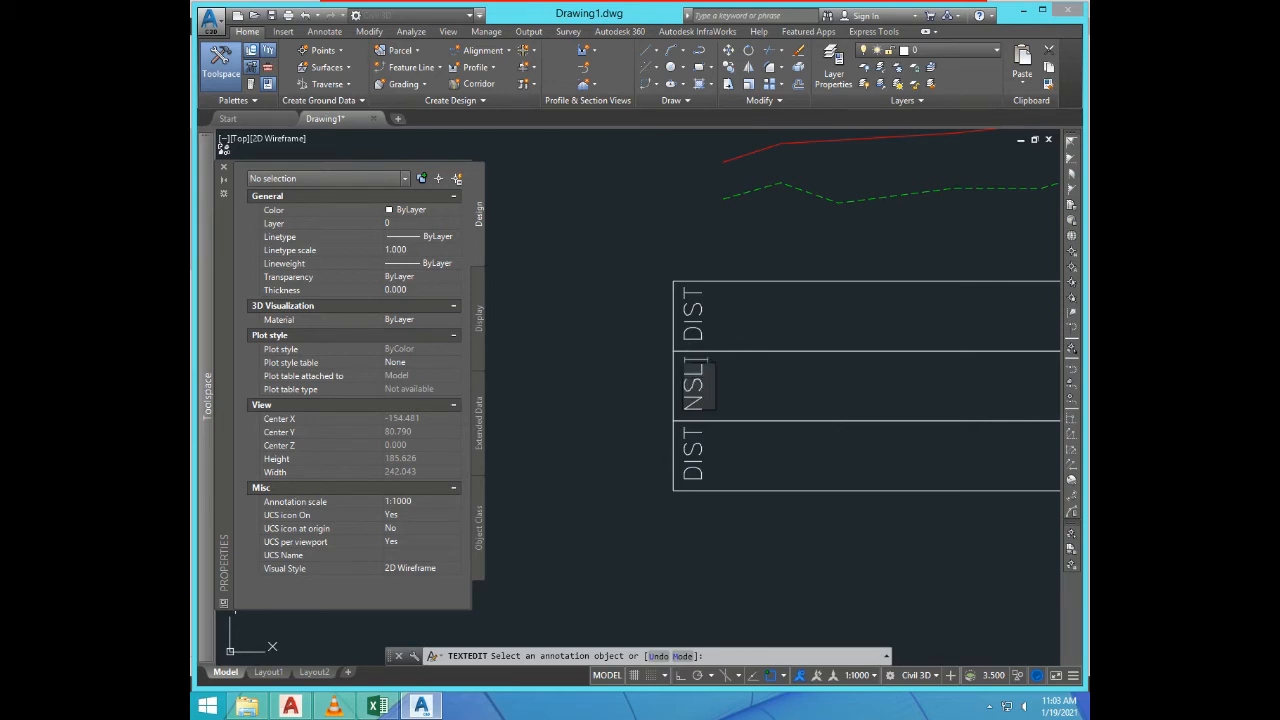
key(Return)
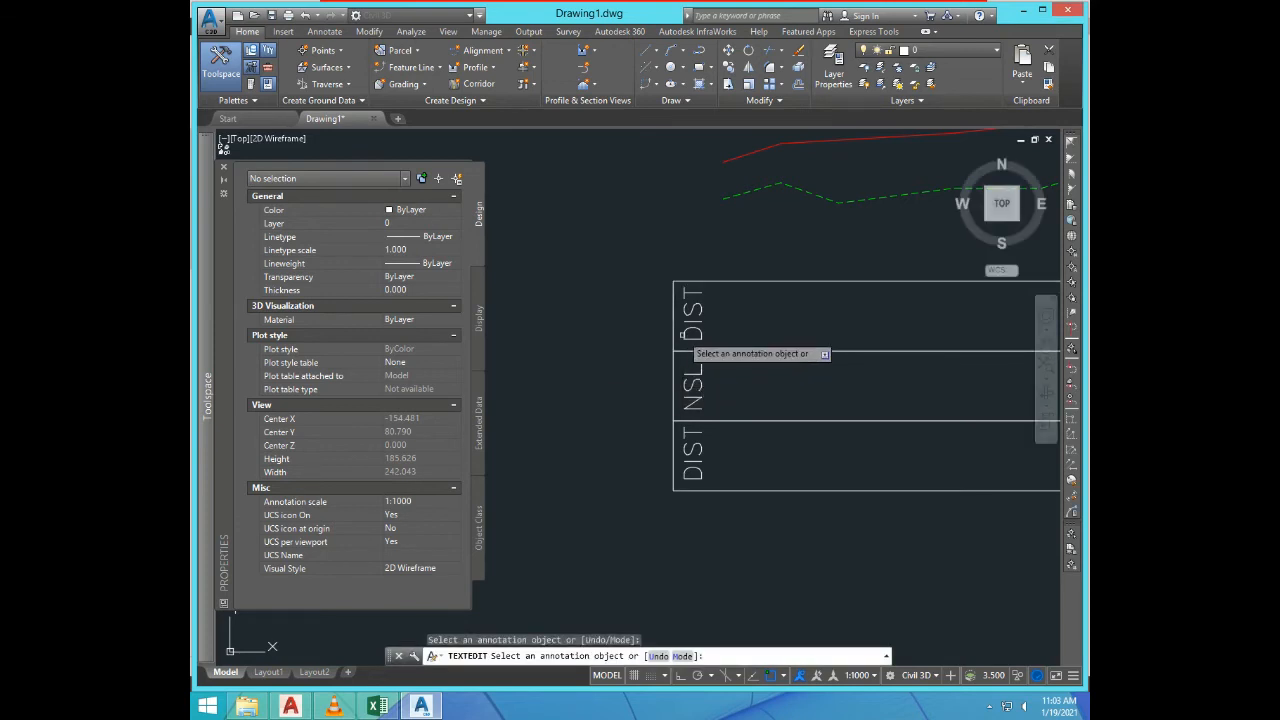
click(685, 335)
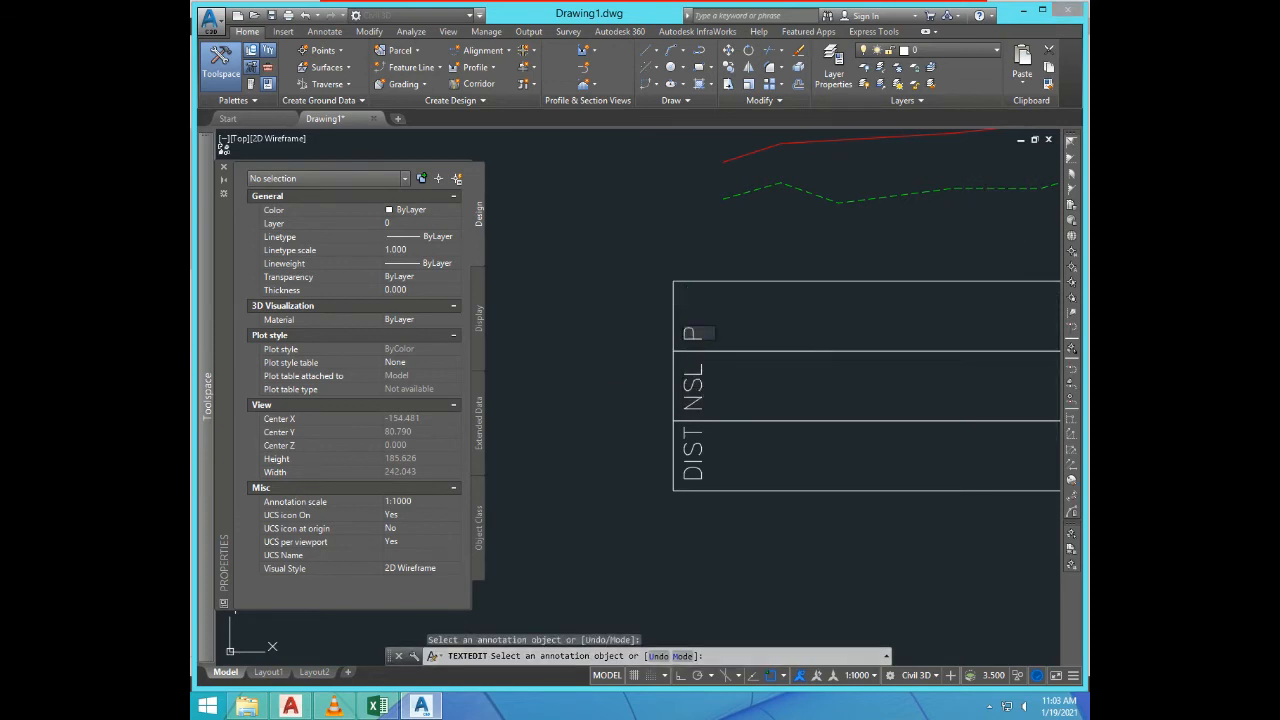
key(Return)
key(Return)
Step: Try to run the EE command
scroll(554, 355, down, 3)
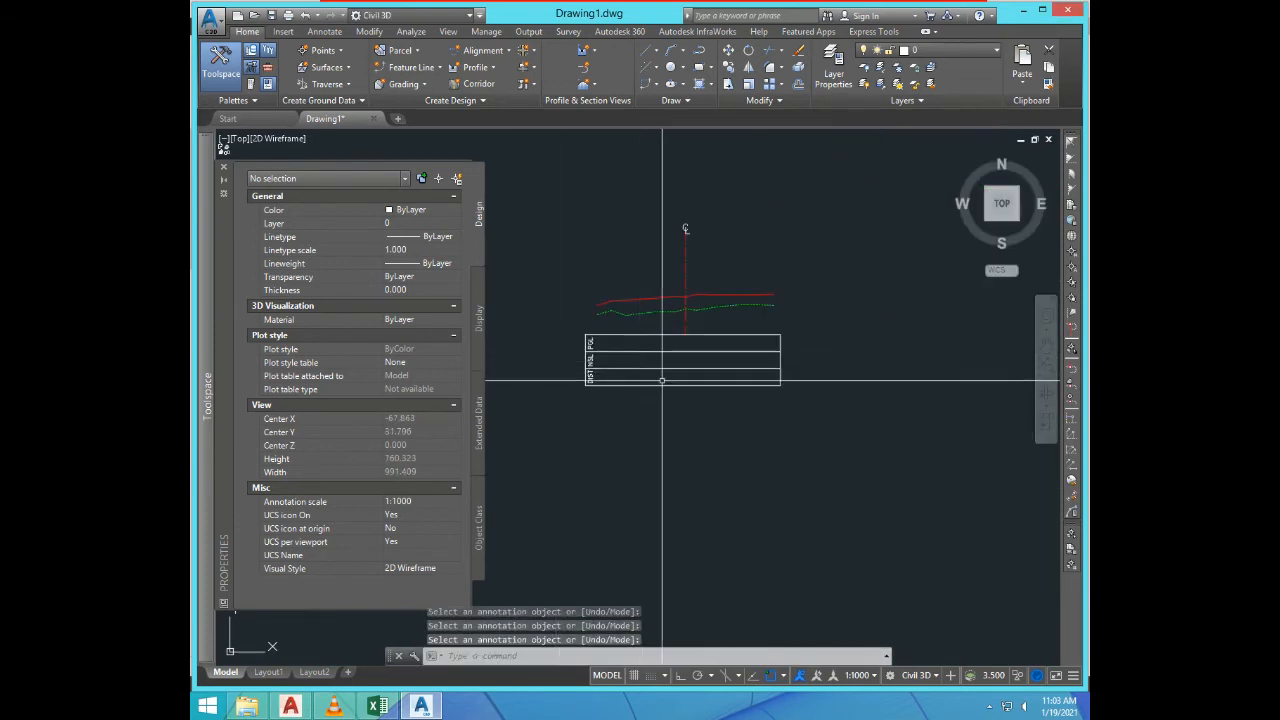
scroll(607, 337, up, 2)
scroll(618, 365, down, 3)
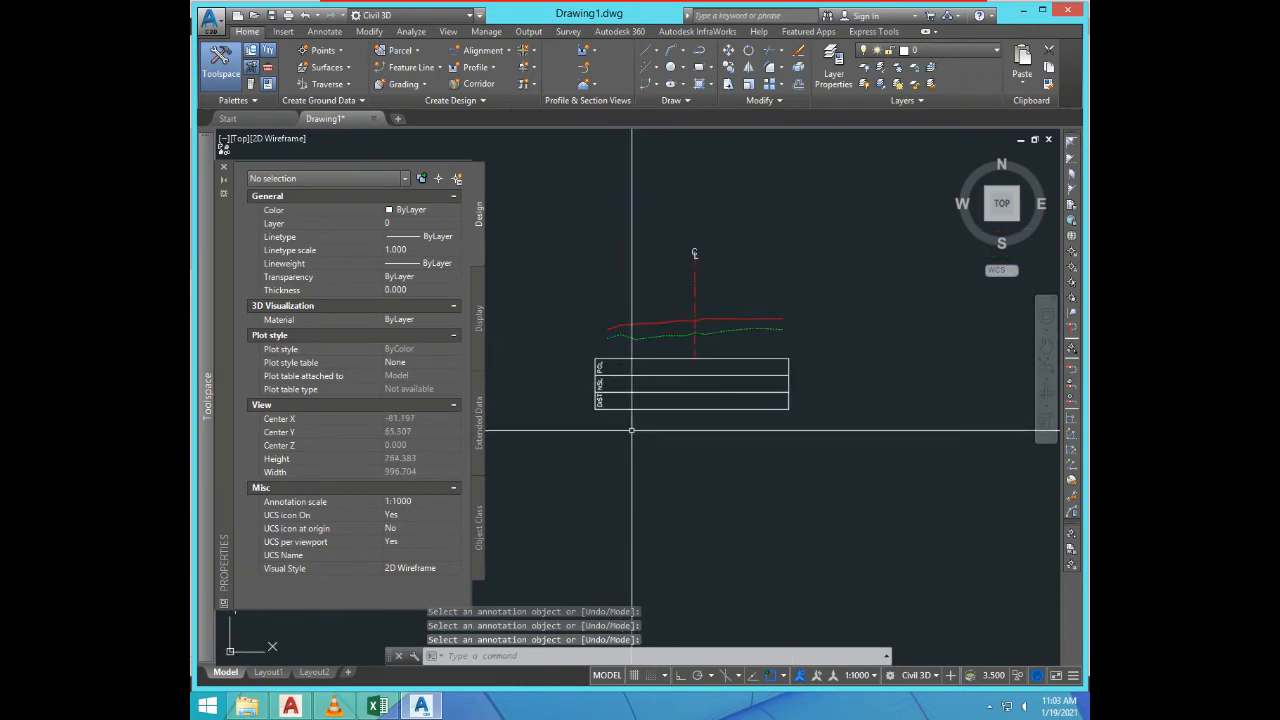
scroll(600, 405, up, 2)
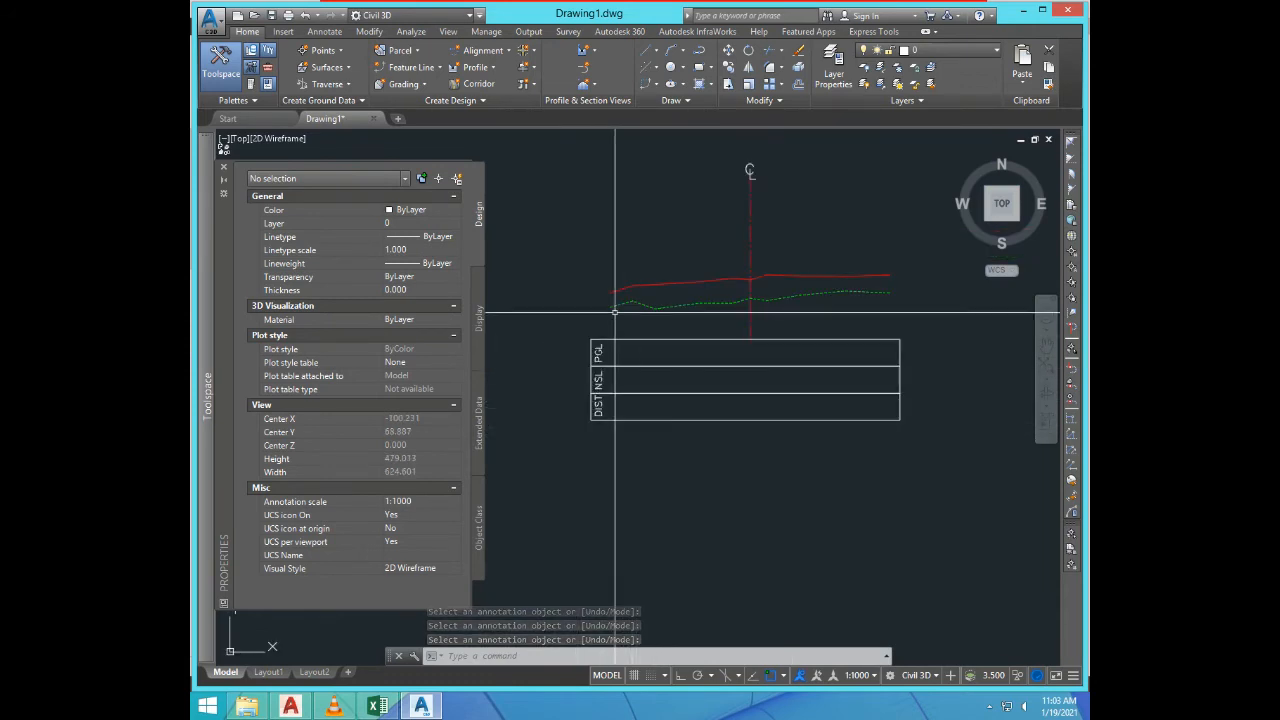
scroll(614, 309, up, 3)
scroll(670, 375, down, 3)
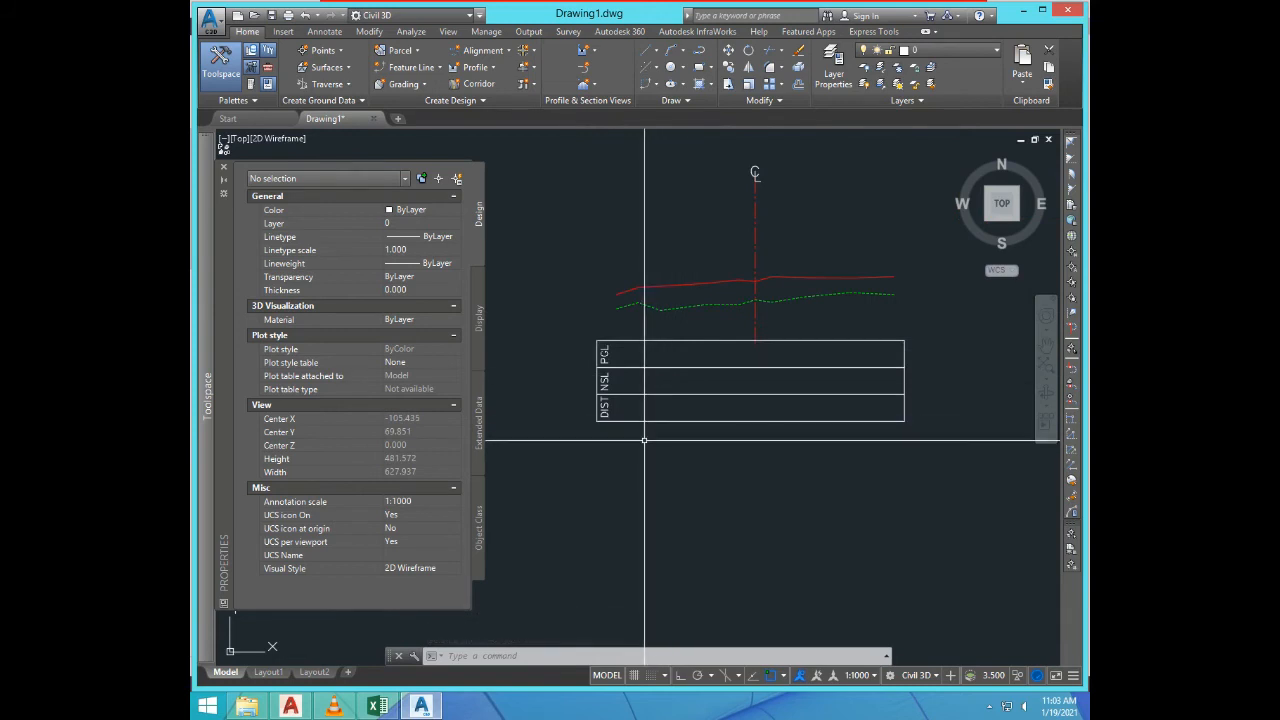
key(Escape)
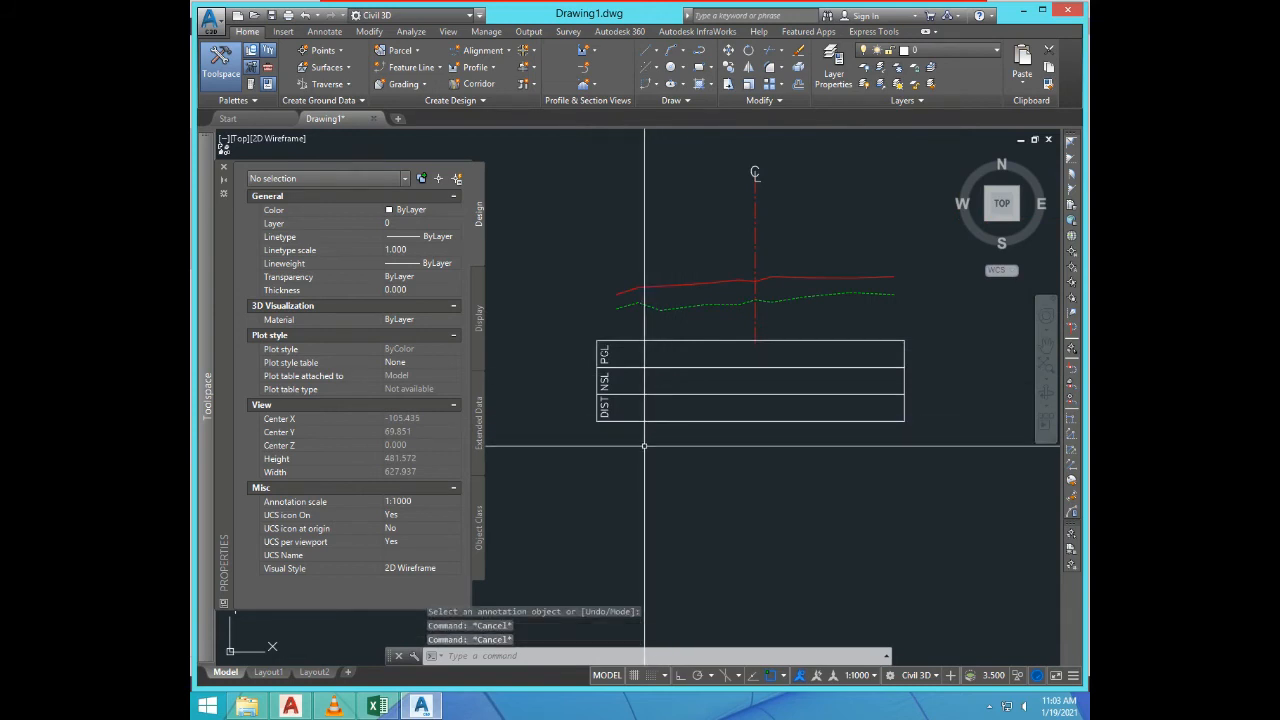
key(Return)
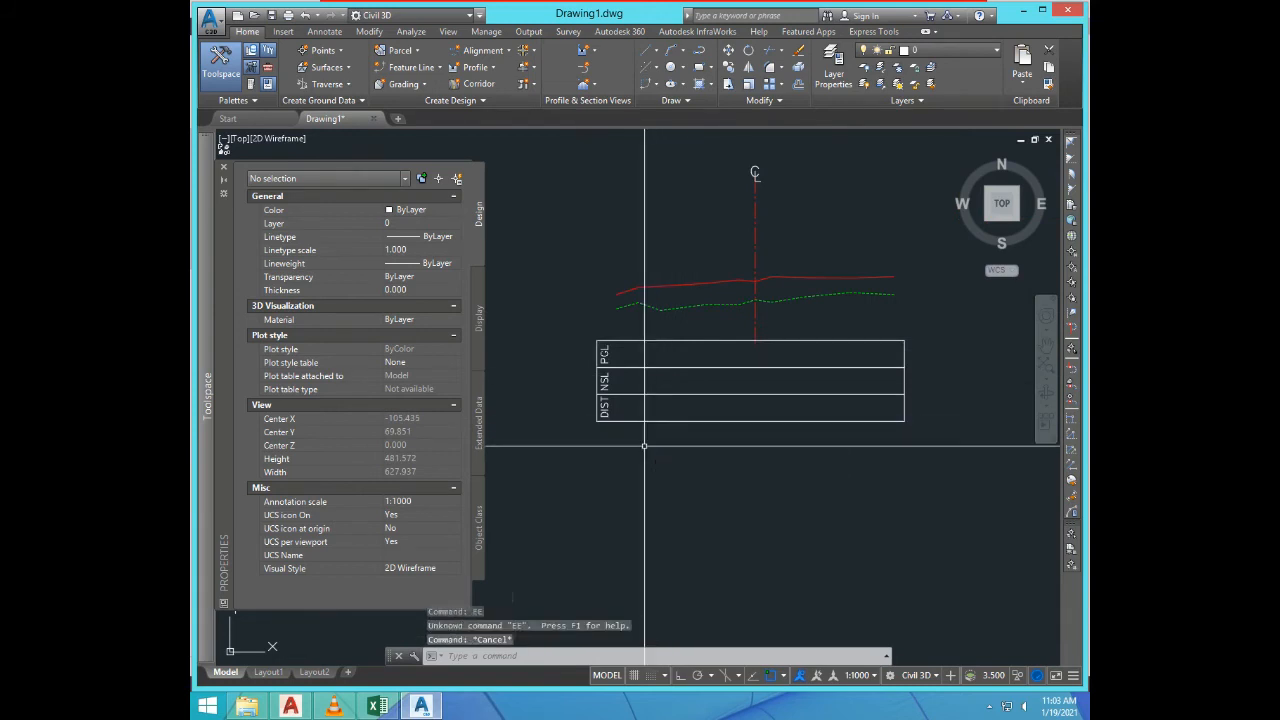
Step: Load the Level and distence.lsp routine from the LISPS folder, allowing the unsigned file, and close the loader
text(AP)
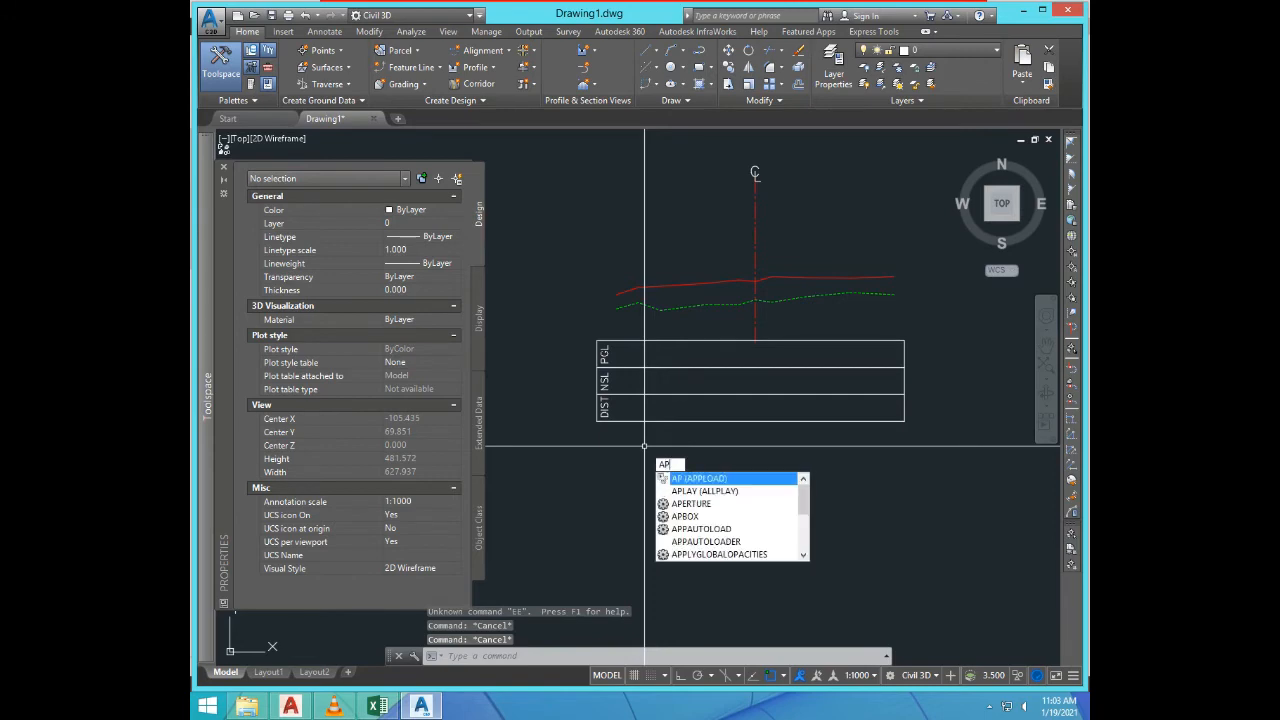
key(Return)
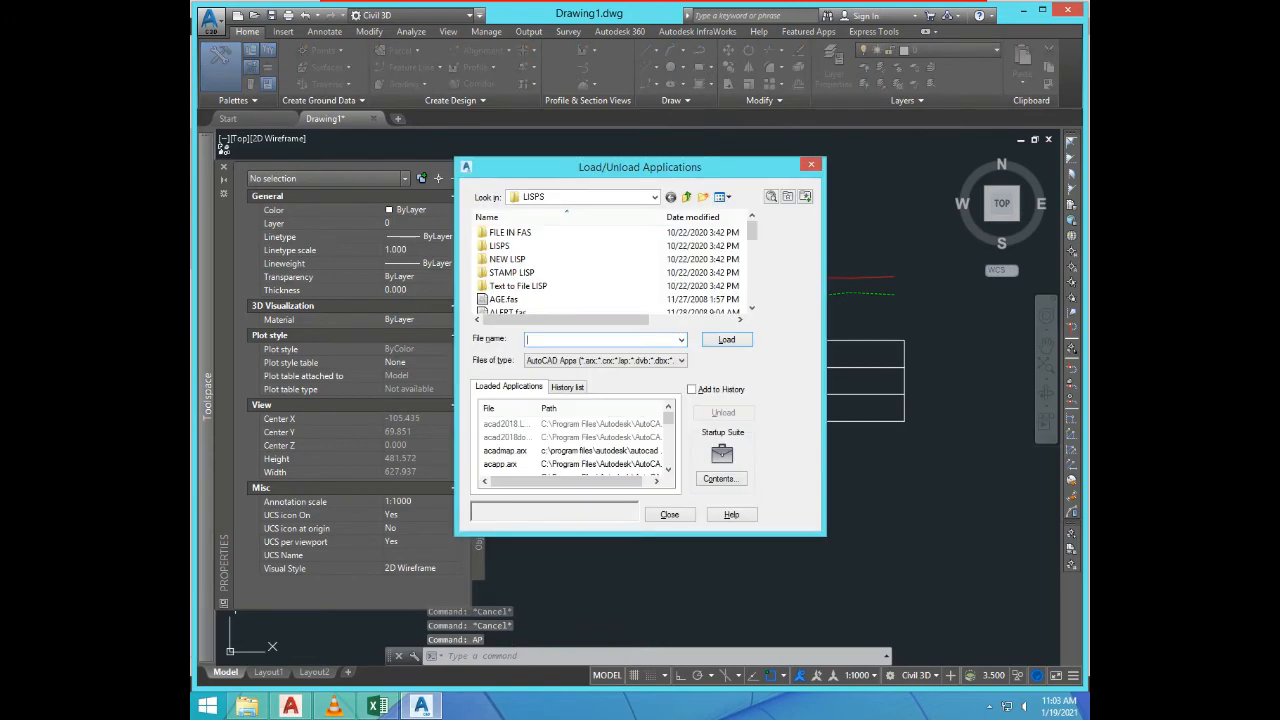
scroll(610, 265, down, 2)
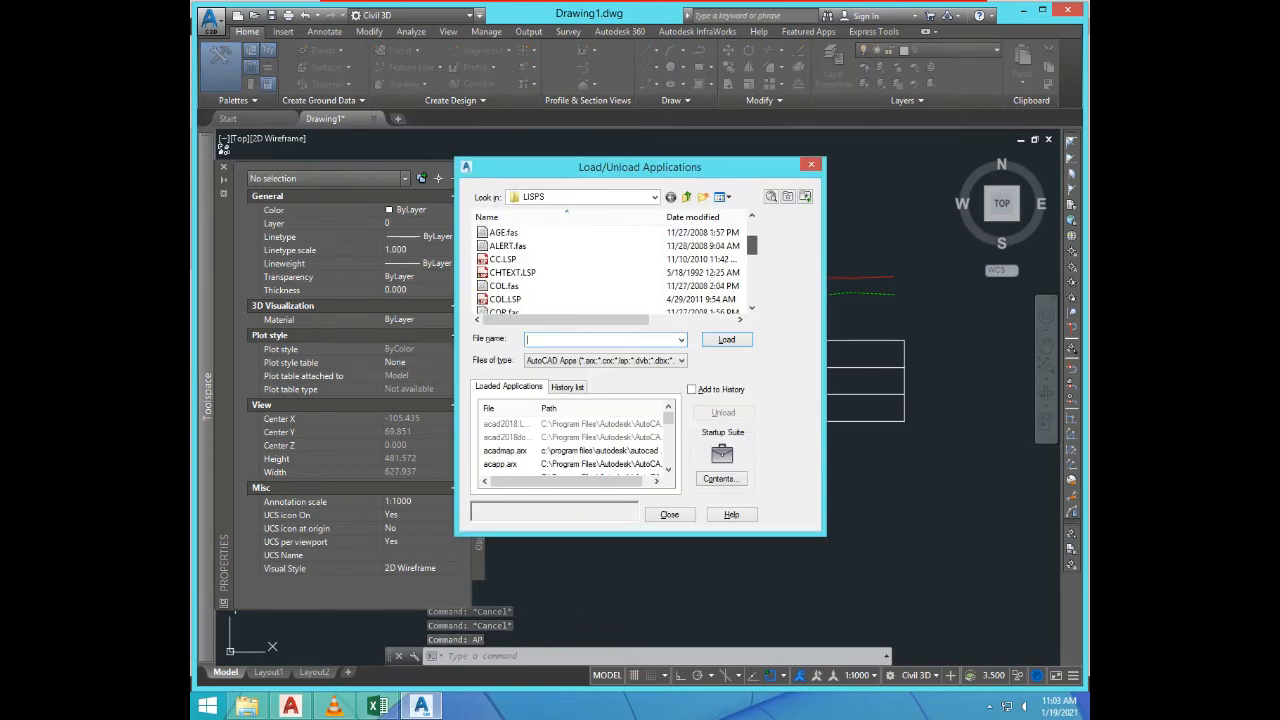
scroll(610, 265, down, 1)
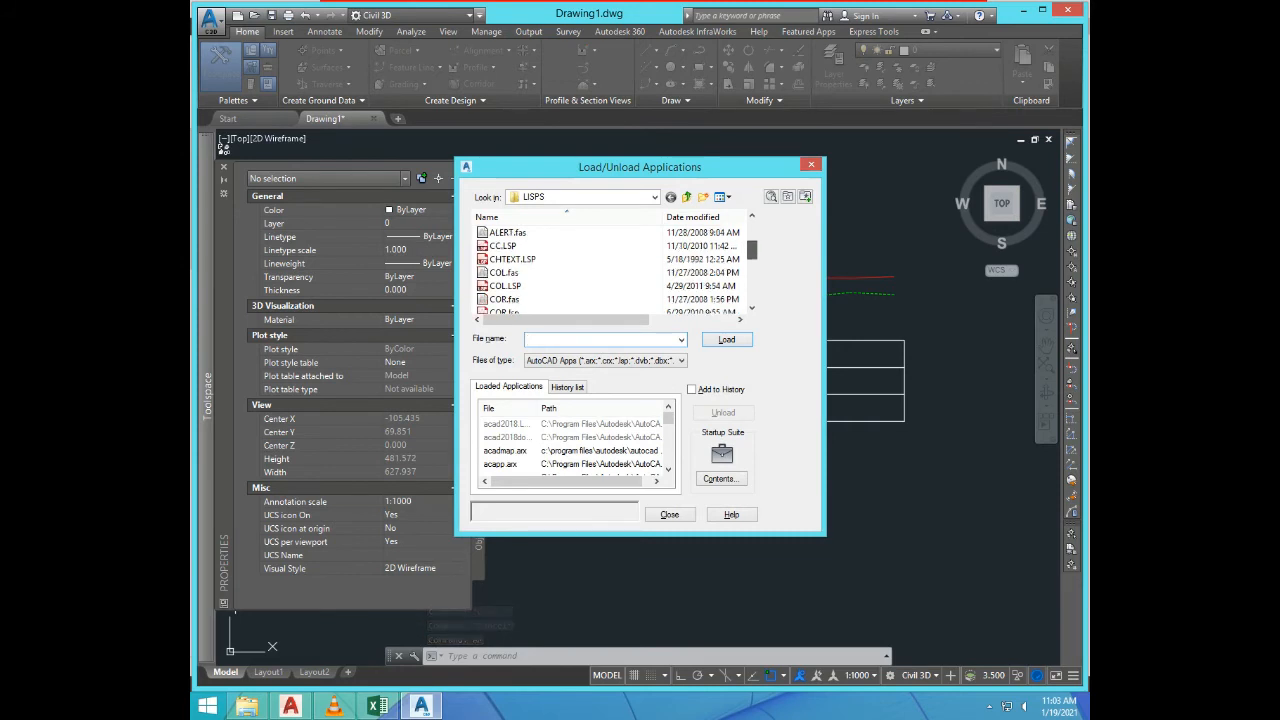
scroll(610, 265, down, 1)
scroll(610, 265, down, 2)
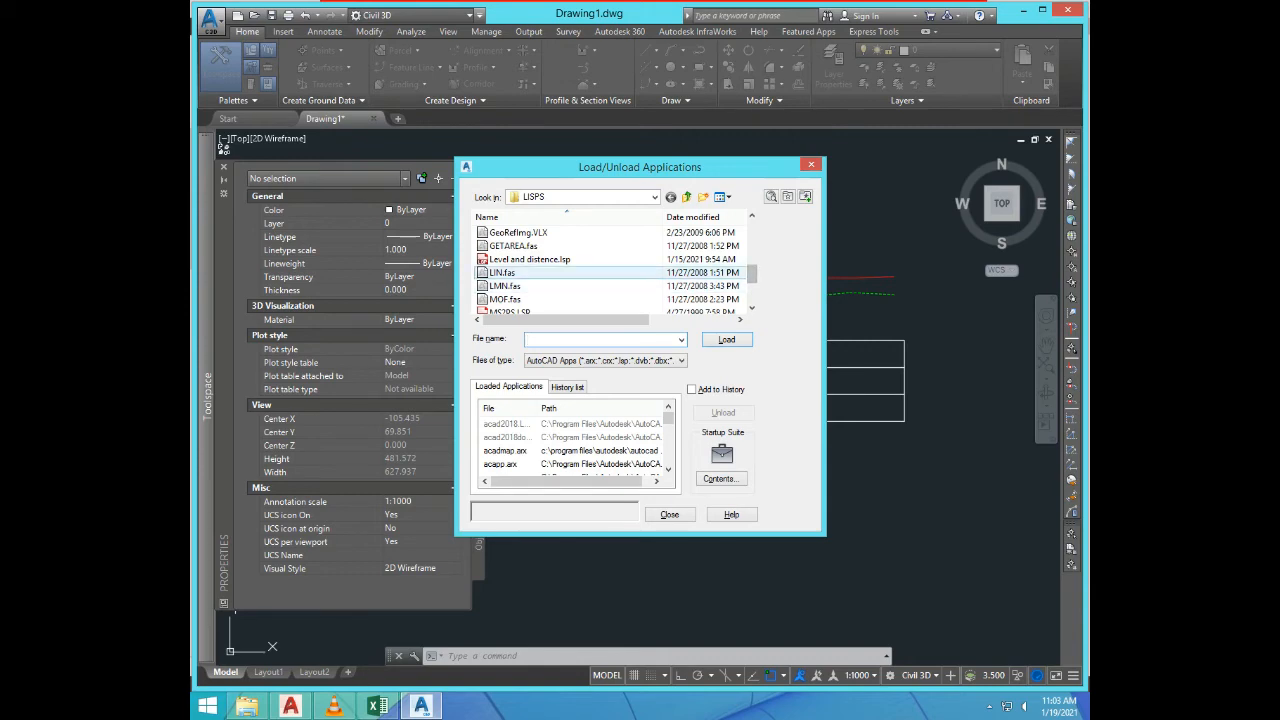
click(530, 259)
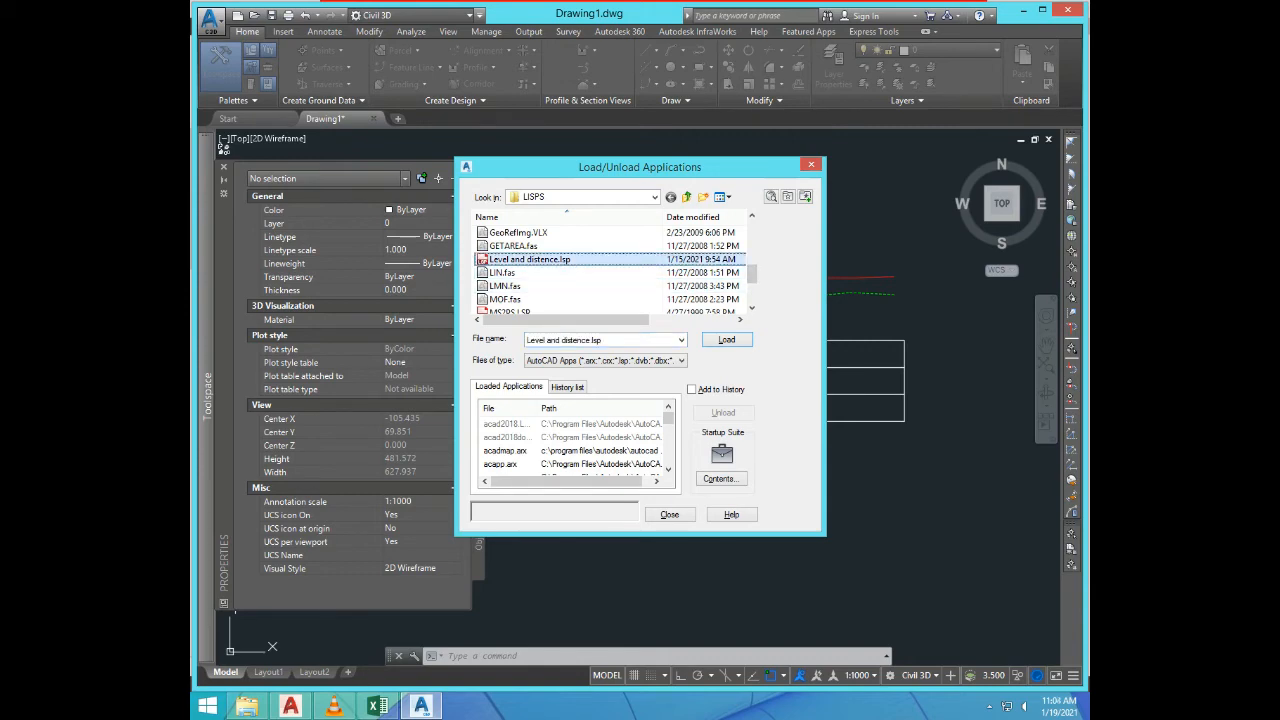
click(726, 339)
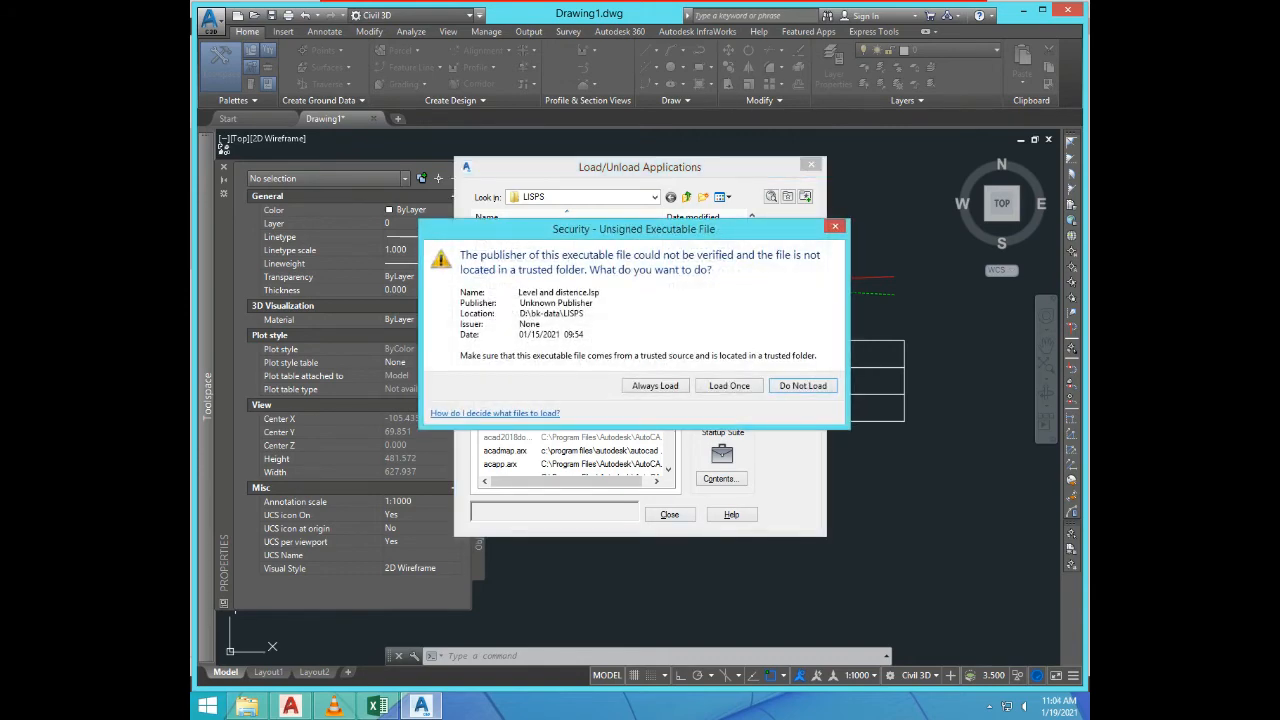
key(Return)
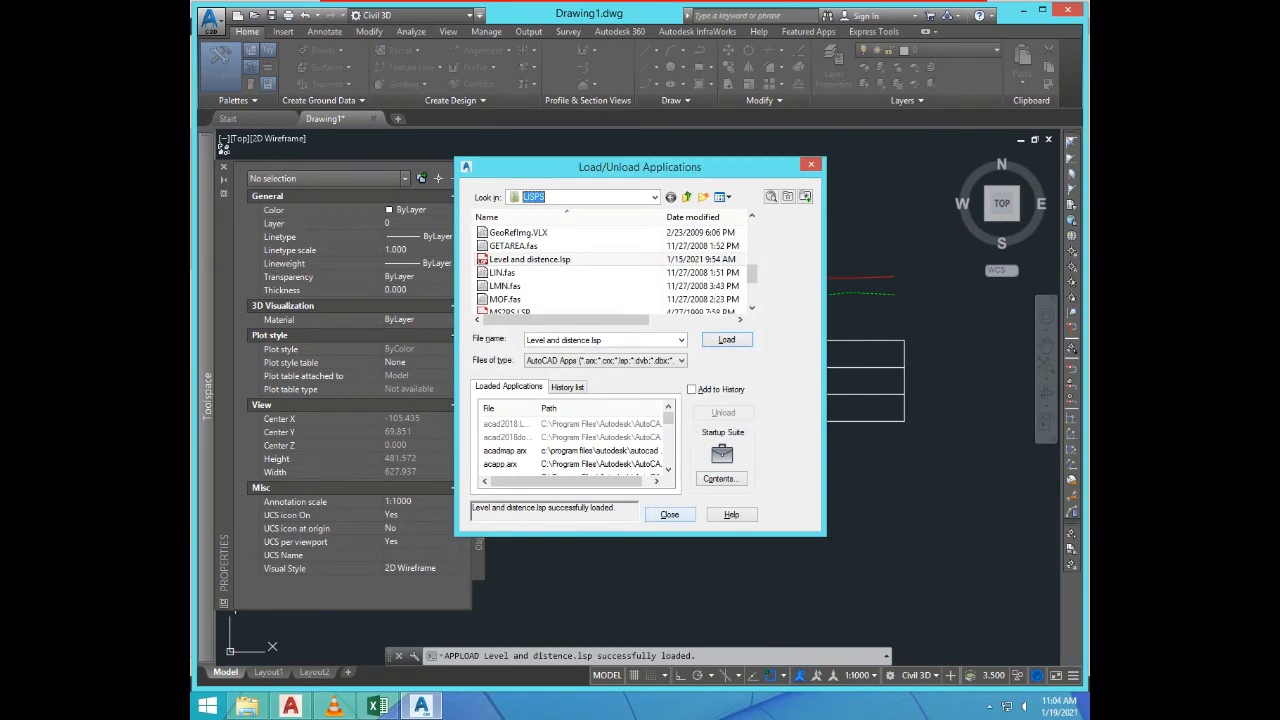
click(669, 514)
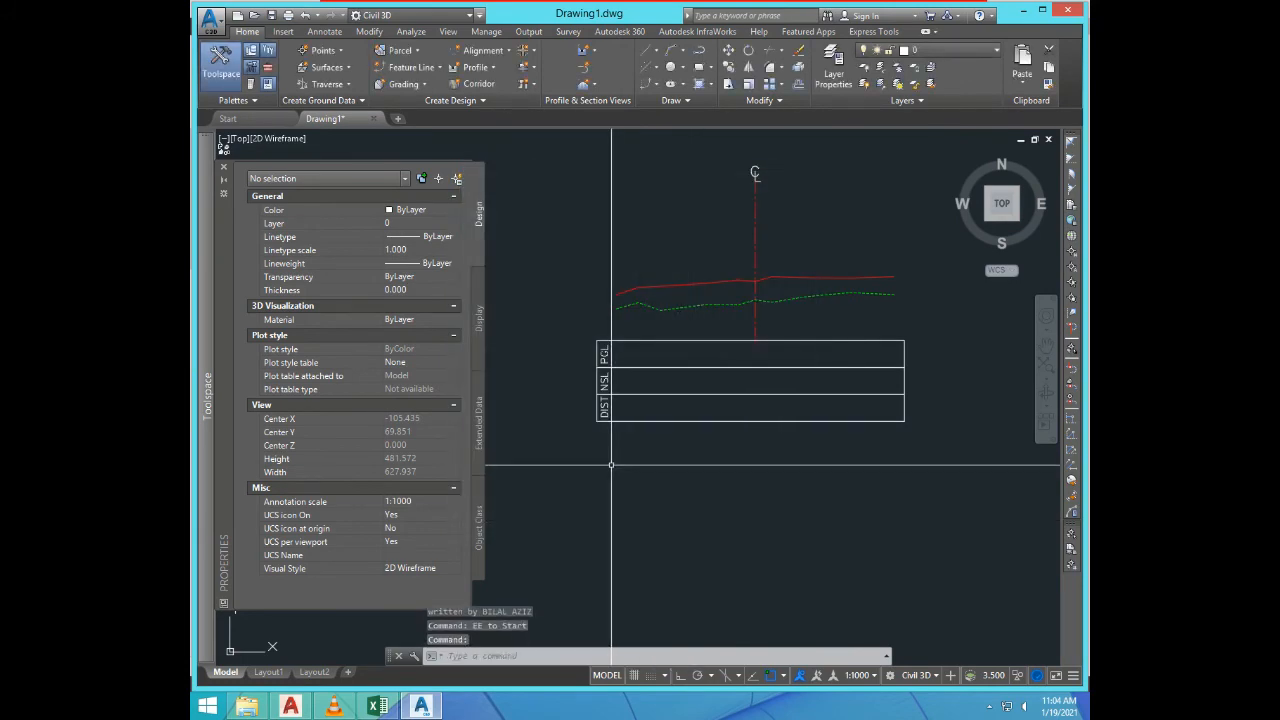
scroll(610, 343, up, 3)
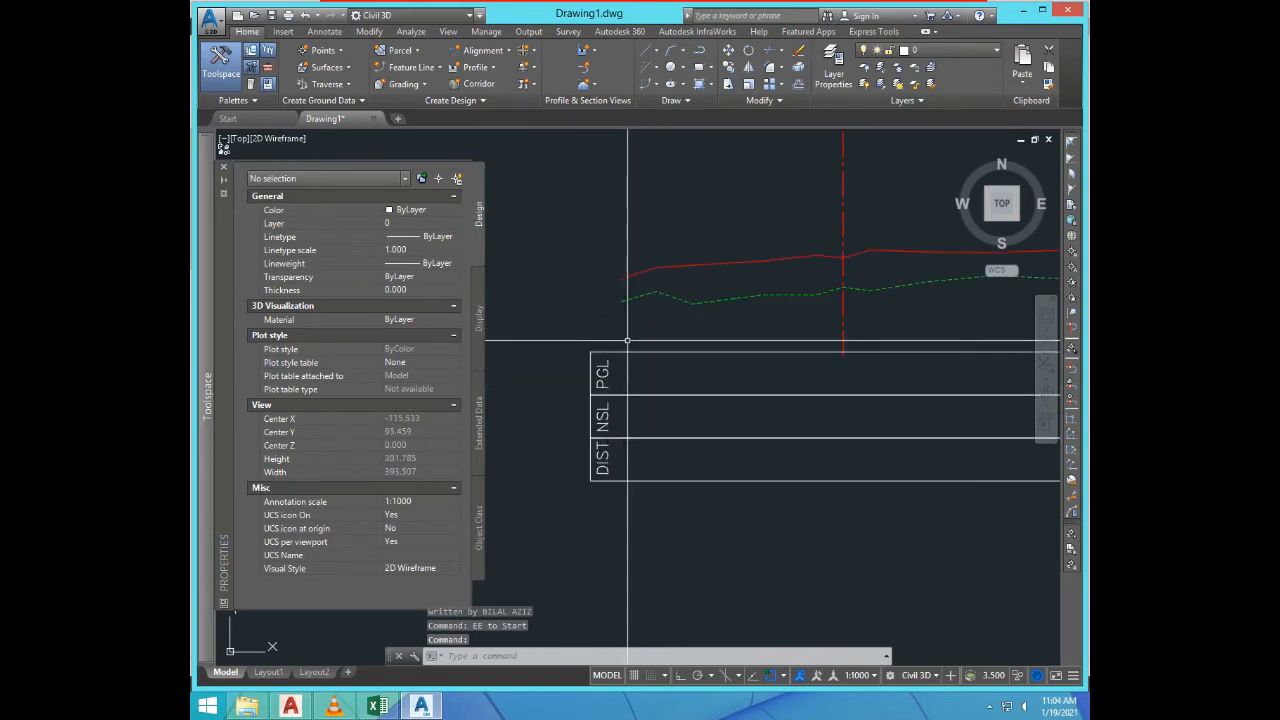
key(Return)
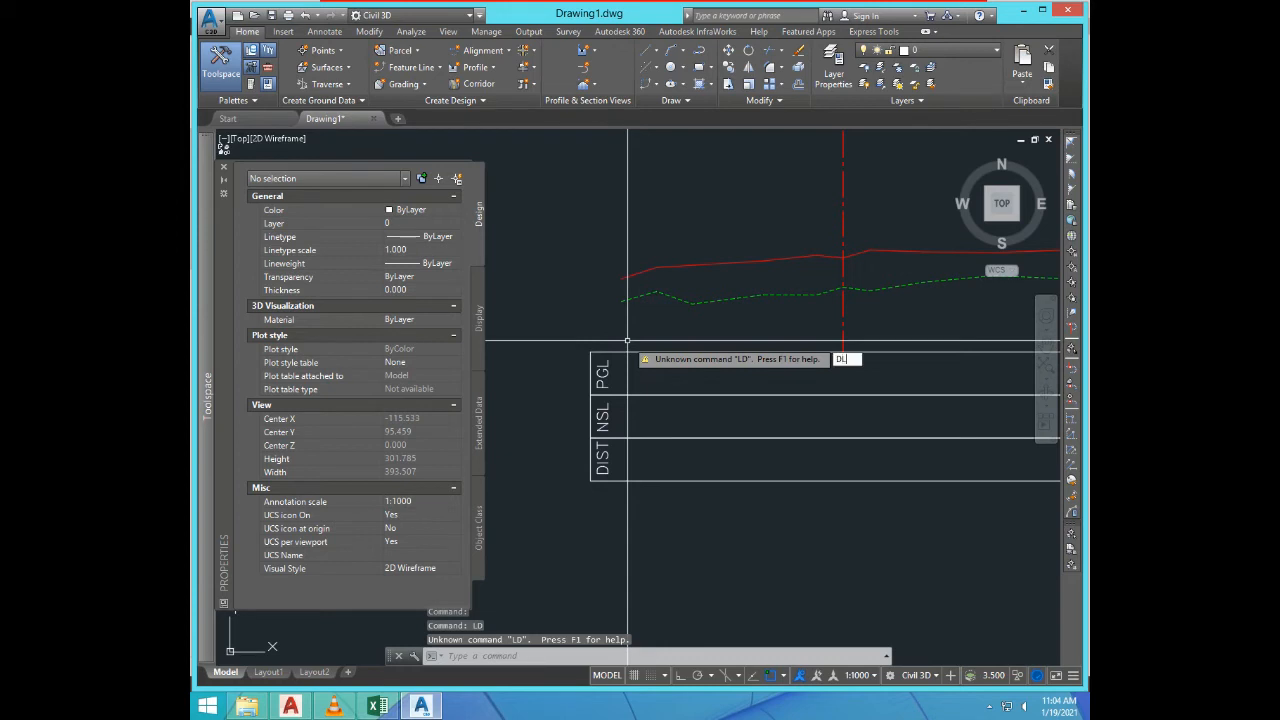
key(Return)
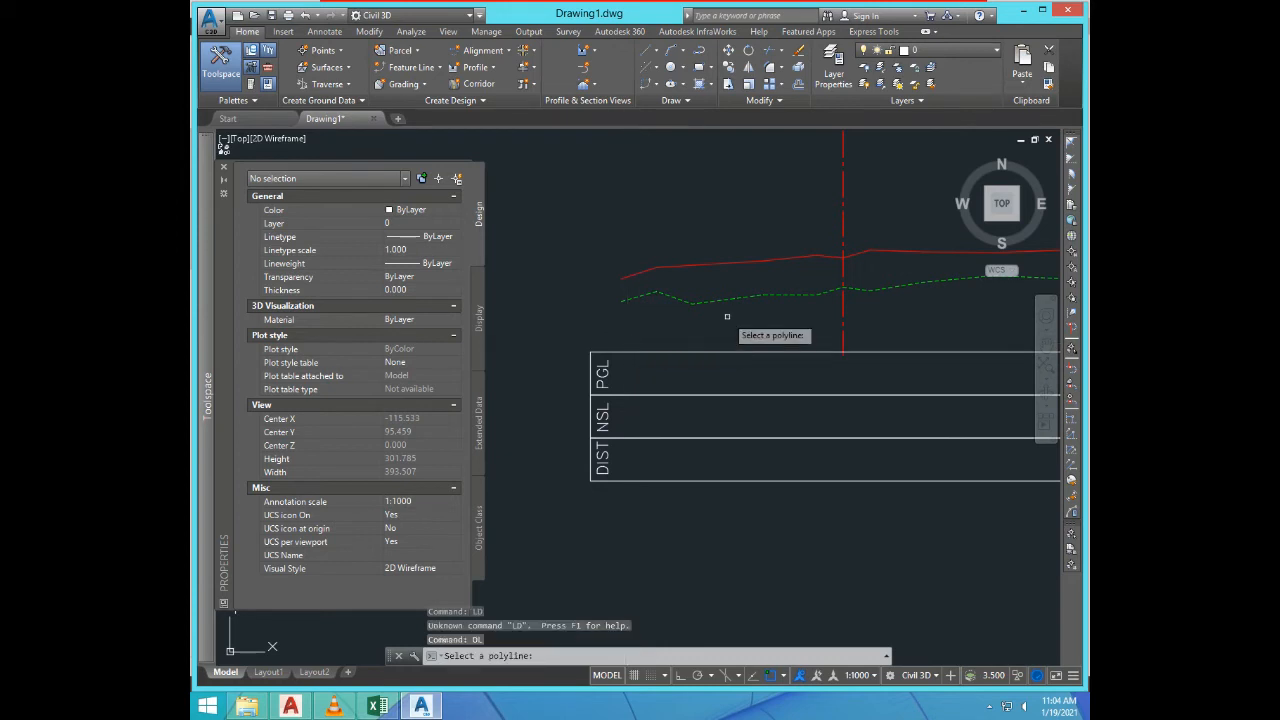
key(Escape)
key(Escape)
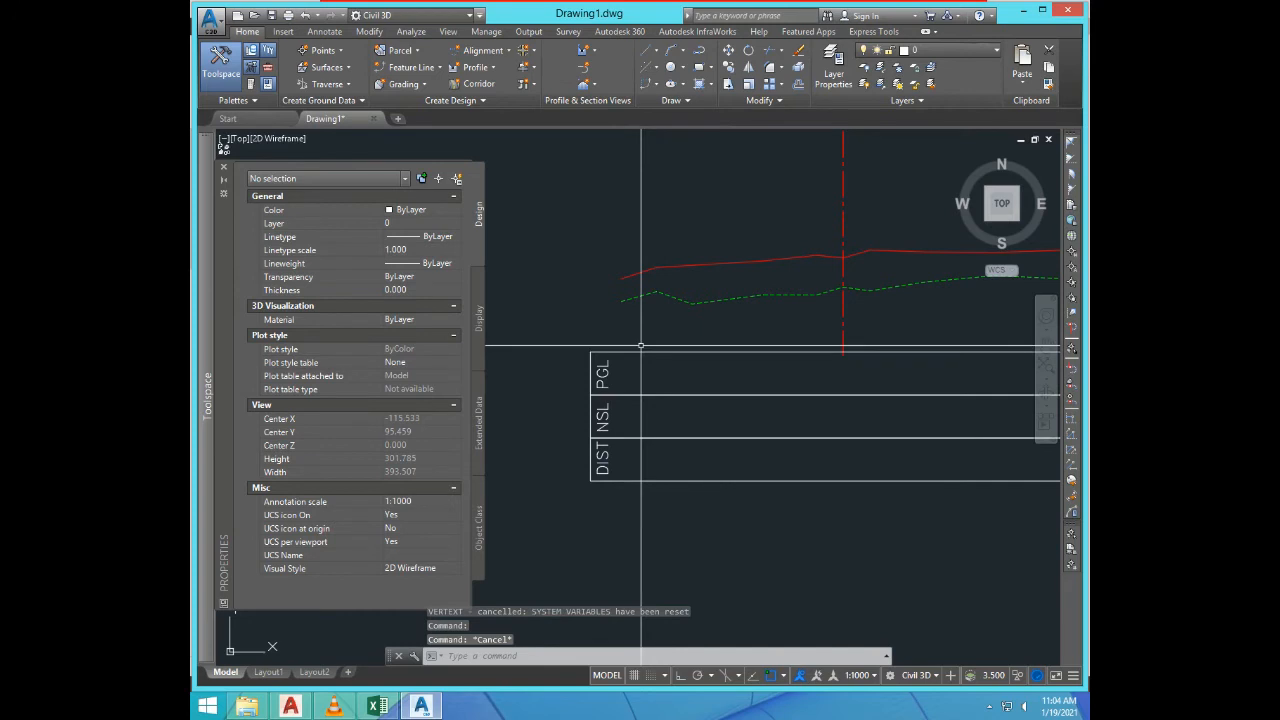
Step: Run the DL routine on the green NSL polyline, placing distances in the DIST row and levels in the NSL row
text(D)
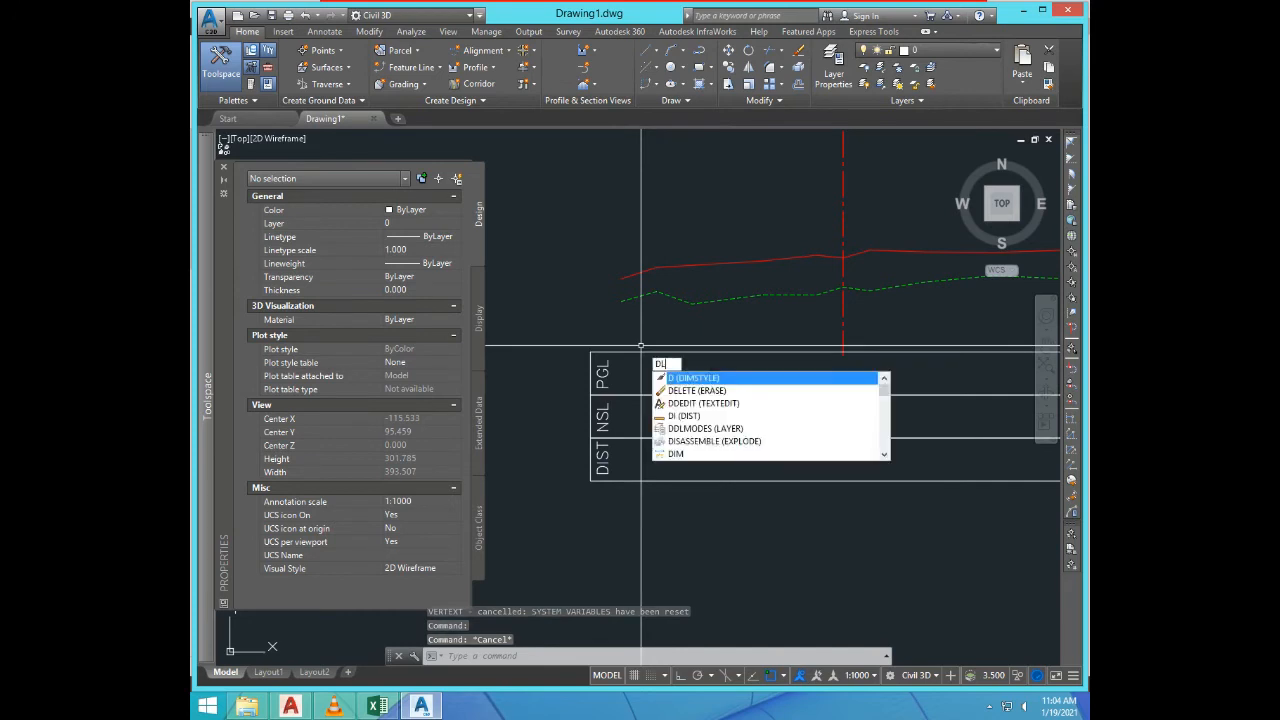
text(L)
key(Return)
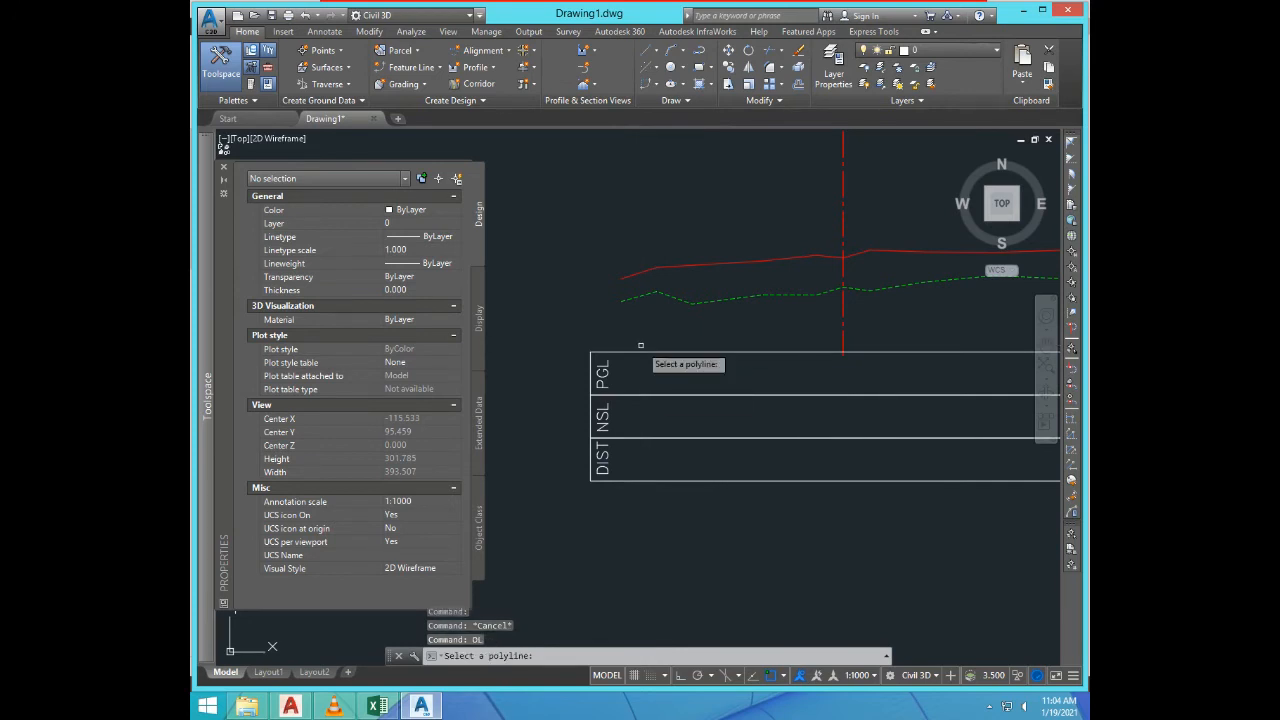
click(635, 298)
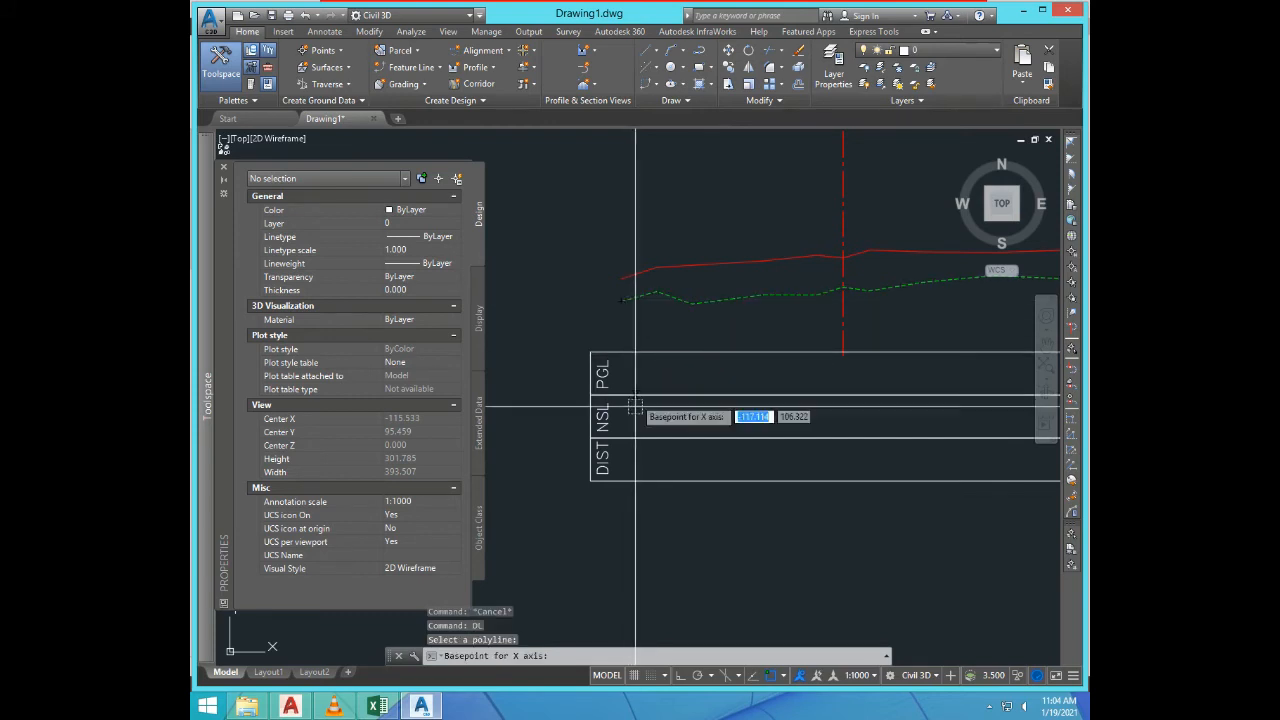
click(619, 471)
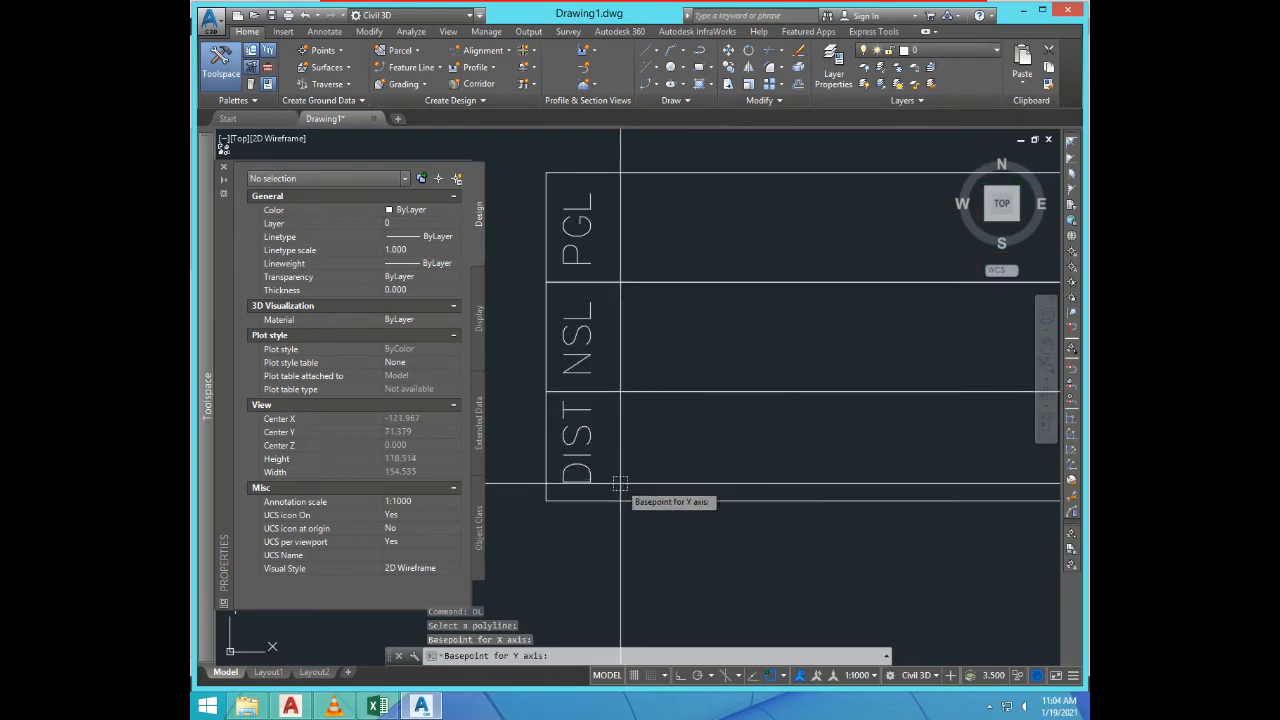
click(621, 358)
scroll(659, 436, down, 4)
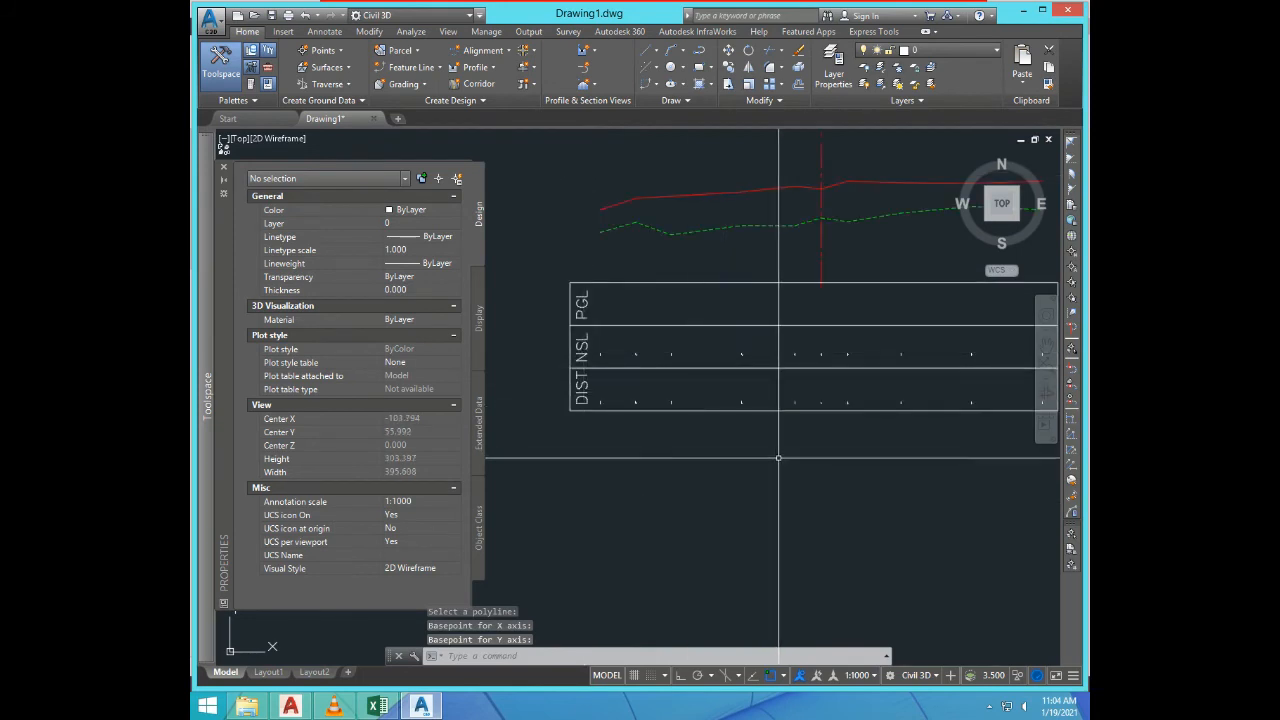
Step: Set all the generated texts in the NSL and DIST rows to cyan with a text height of 3
scroll(632, 428, up, 5)
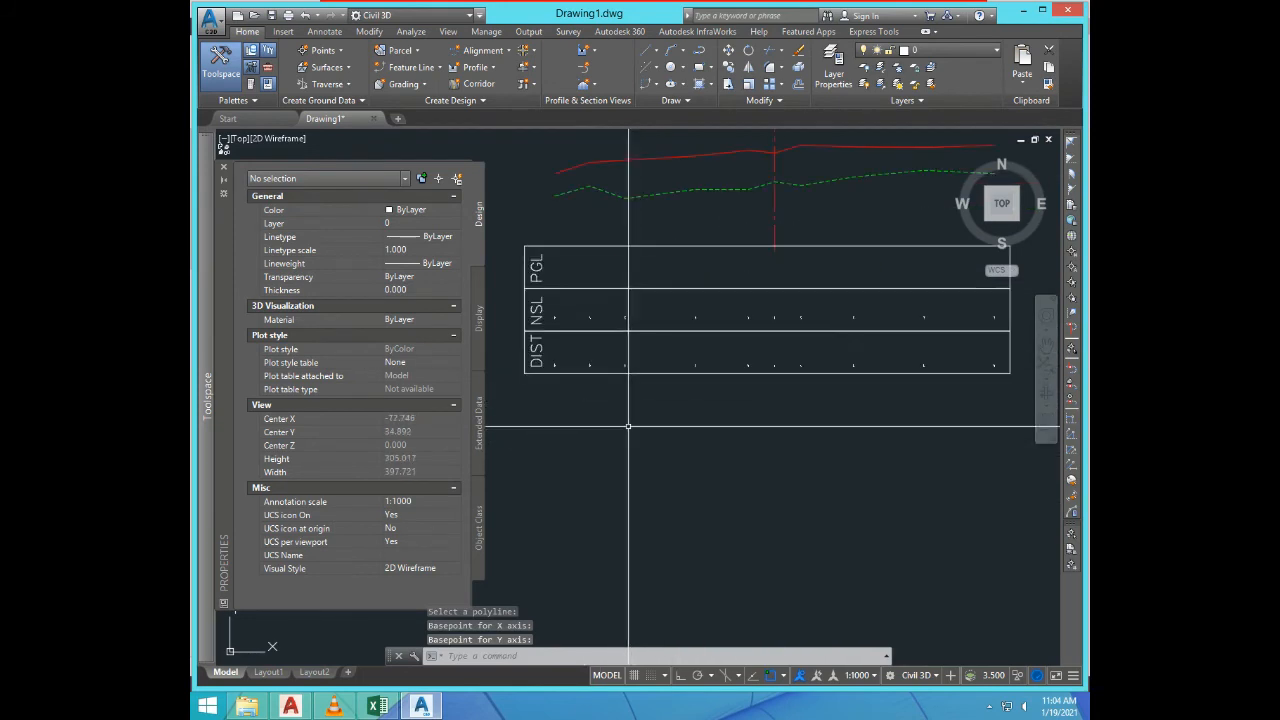
click(548, 302)
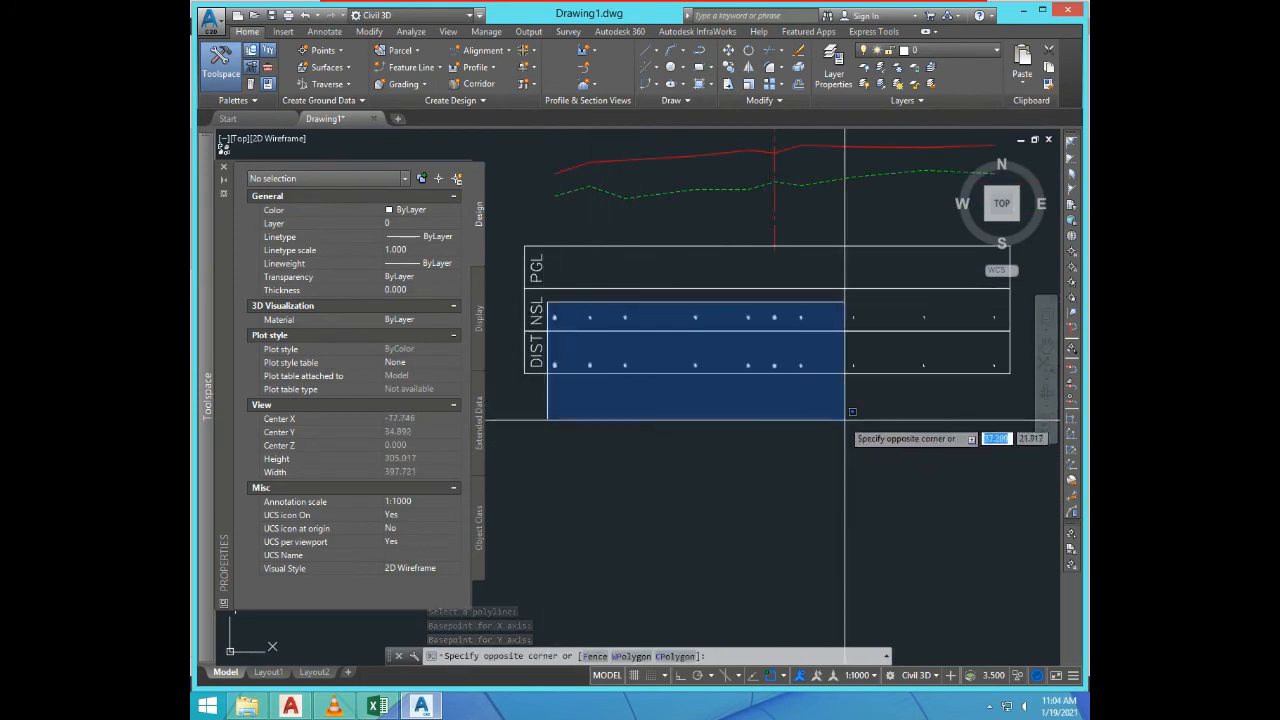
click(1006, 424)
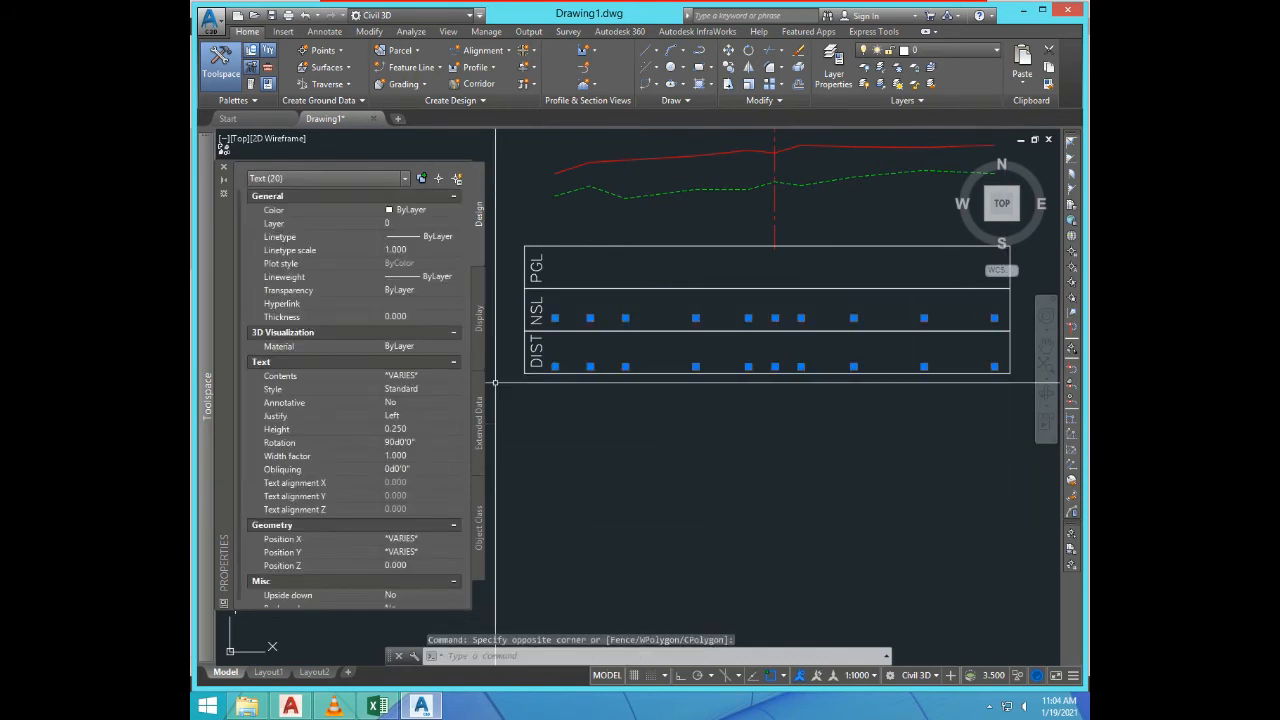
click(455, 209)
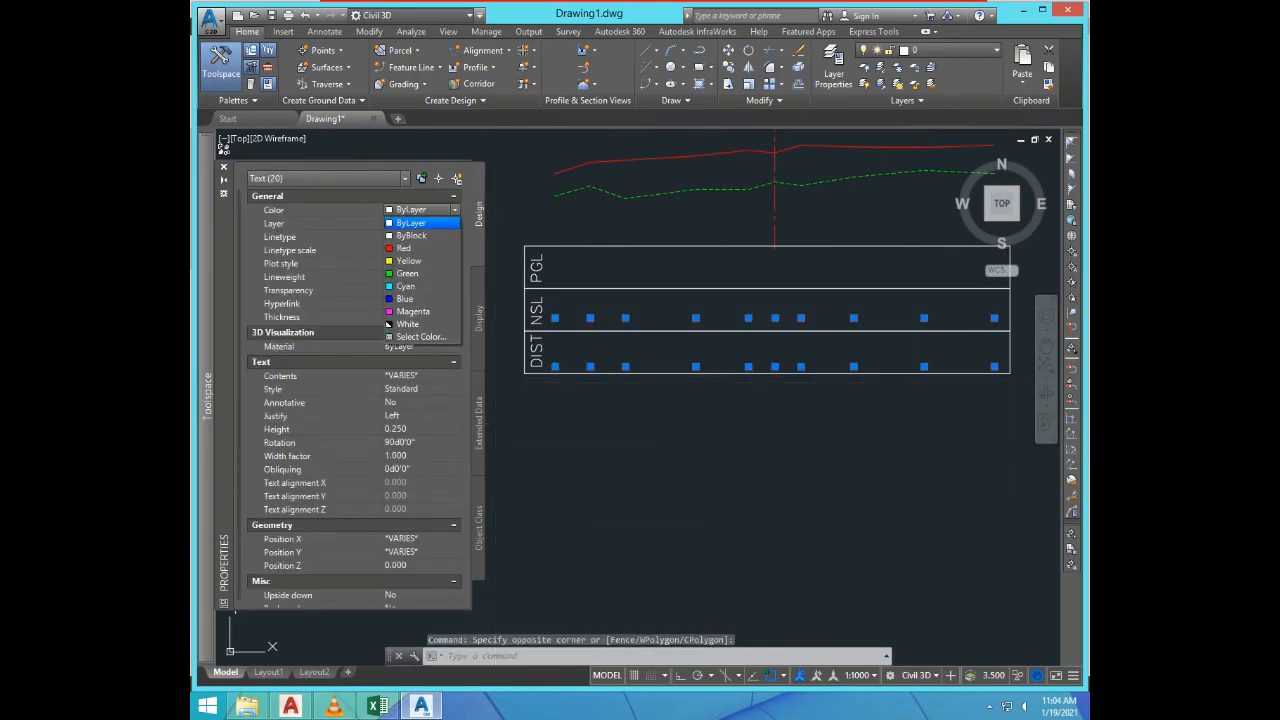
click(410, 286)
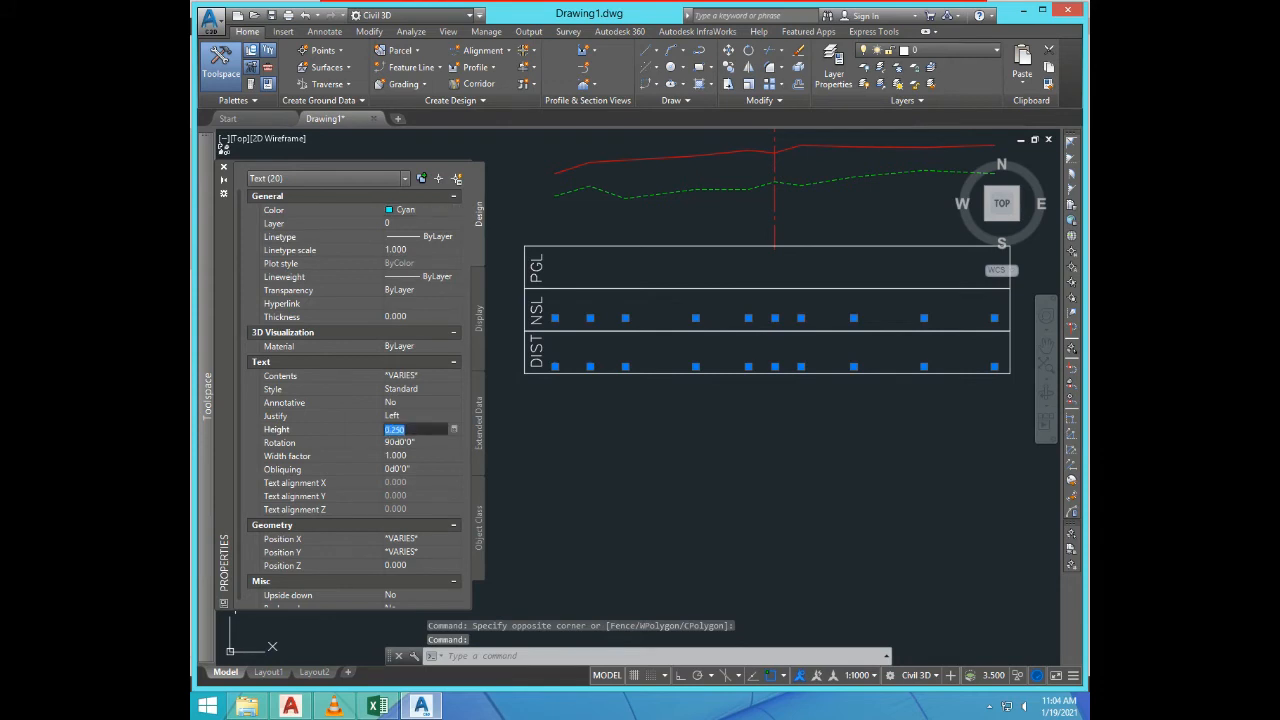
text(2)
key(Tab)
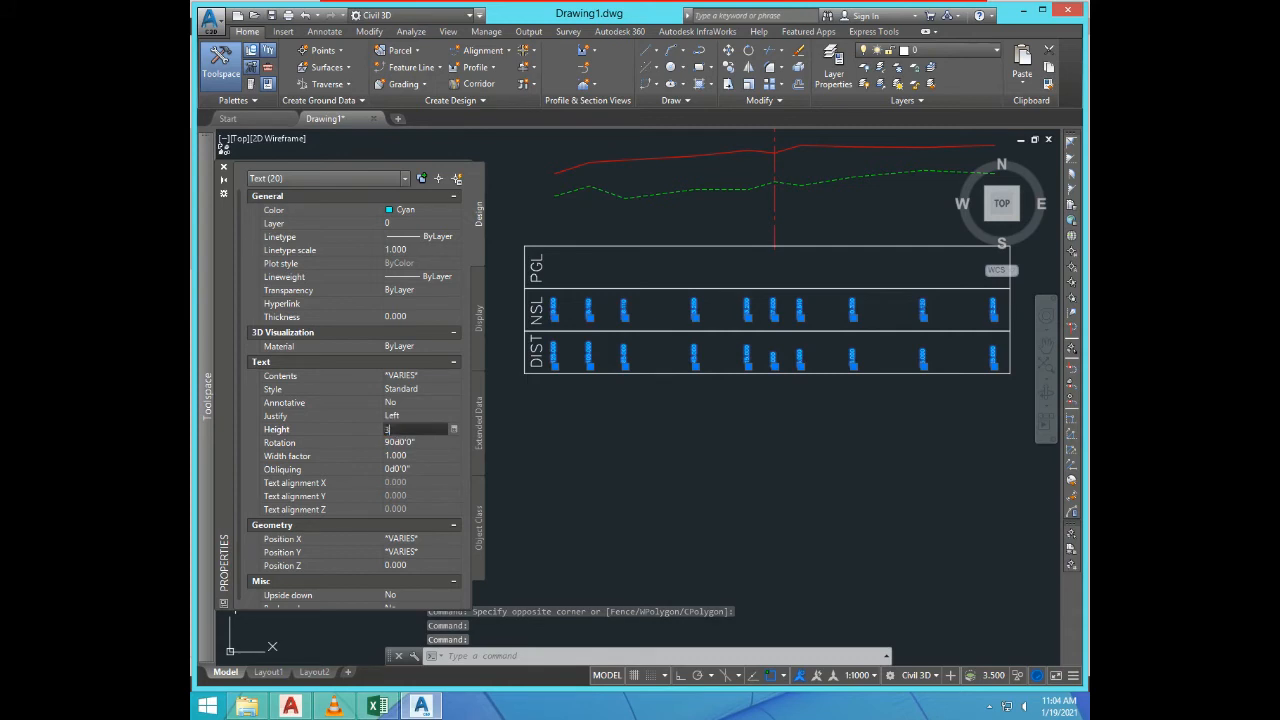
text(3)
key(Tab)
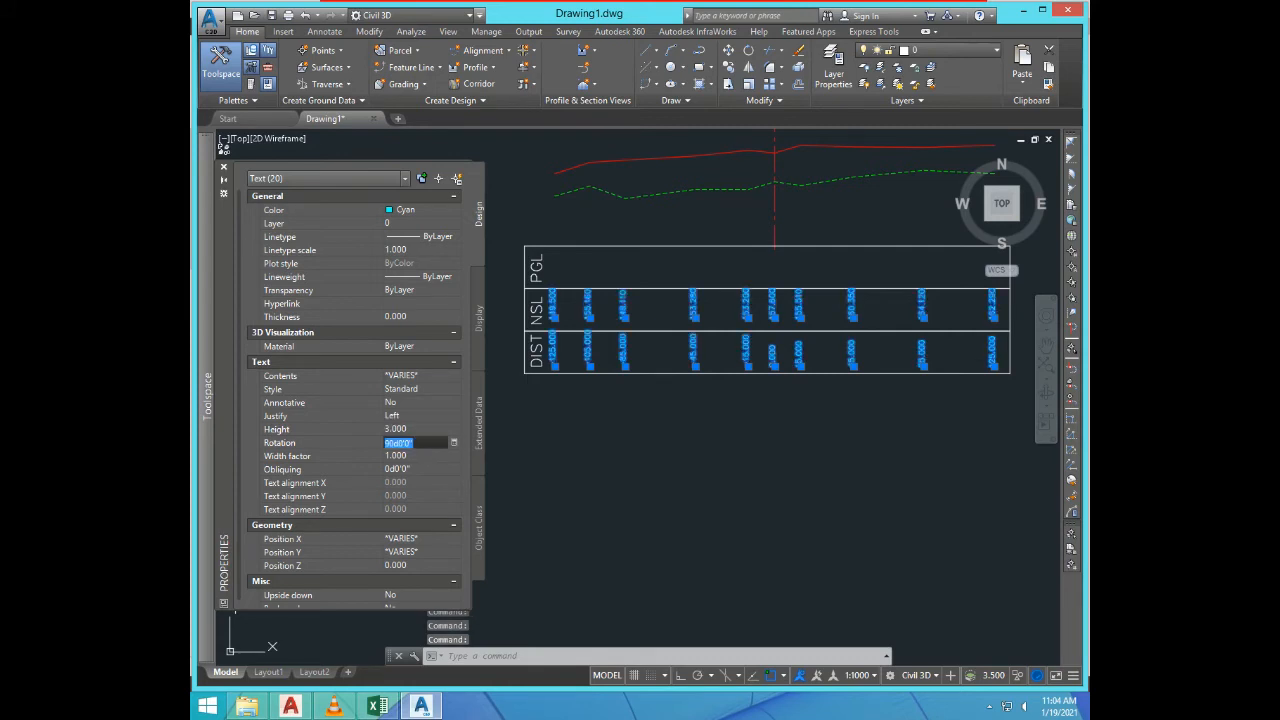
scroll(702, 403, down, 2)
scroll(694, 406, up, 2)
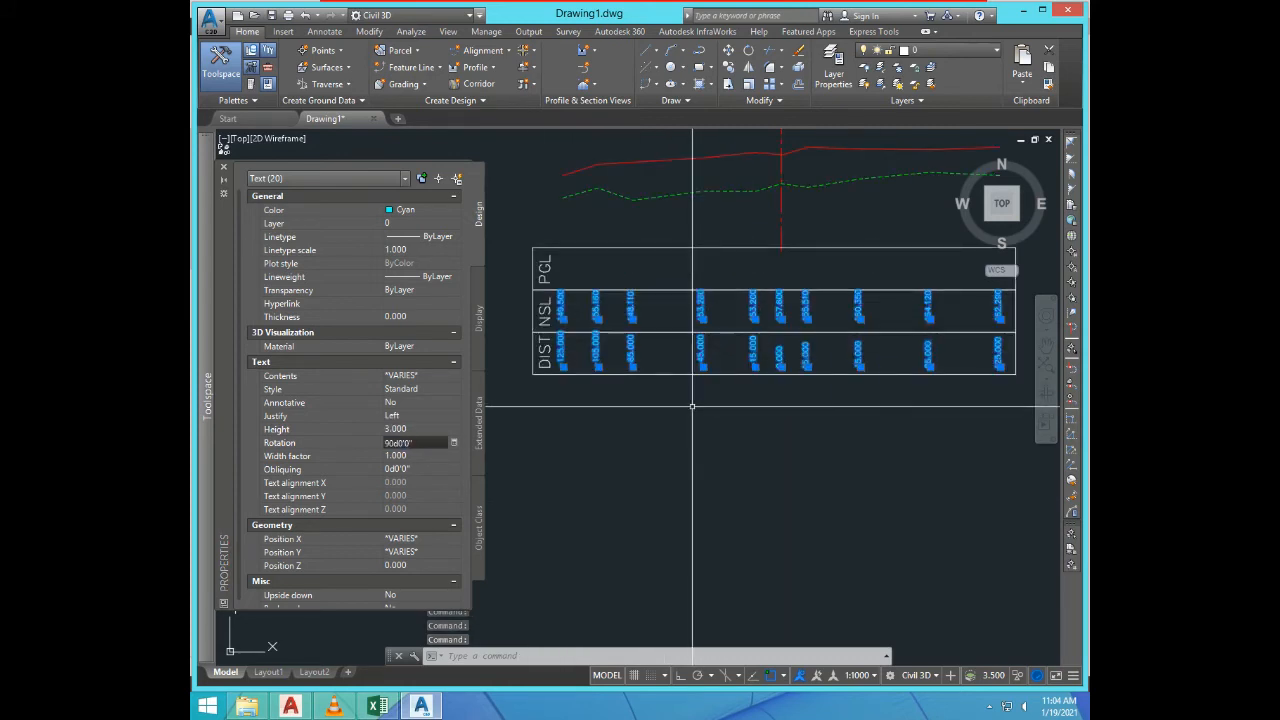
Step: Move the cyan level and distance texts slightly down with Ortho on, so they fit inside the NSL and DIST rows
text(M)
key(Return)
text(P)
key(Return)
scroll(614, 296, up, 3)
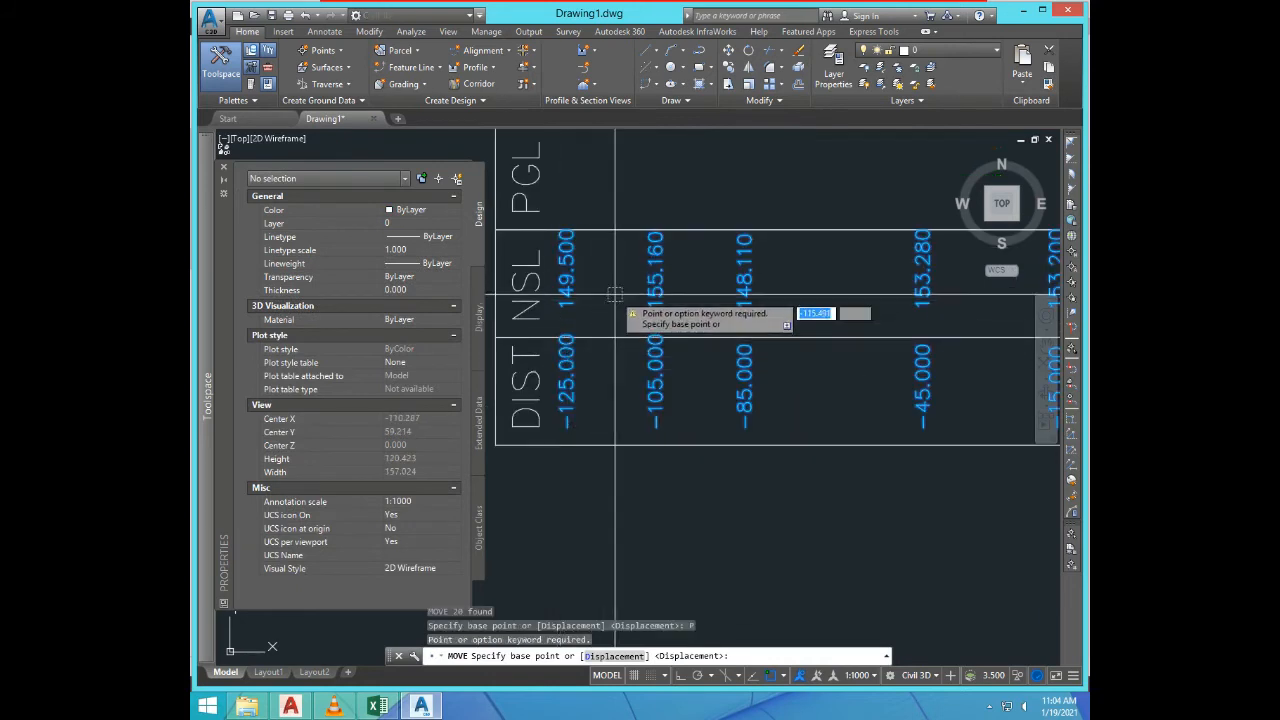
click(614, 296)
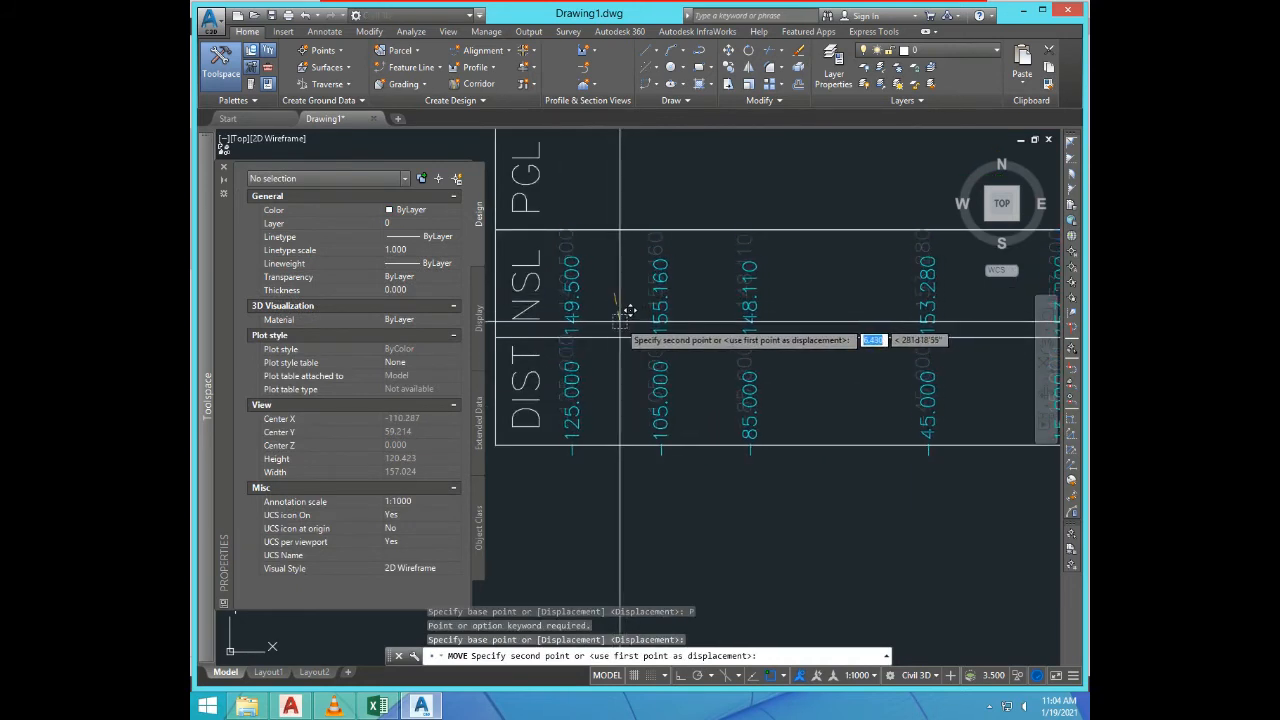
key(F8)
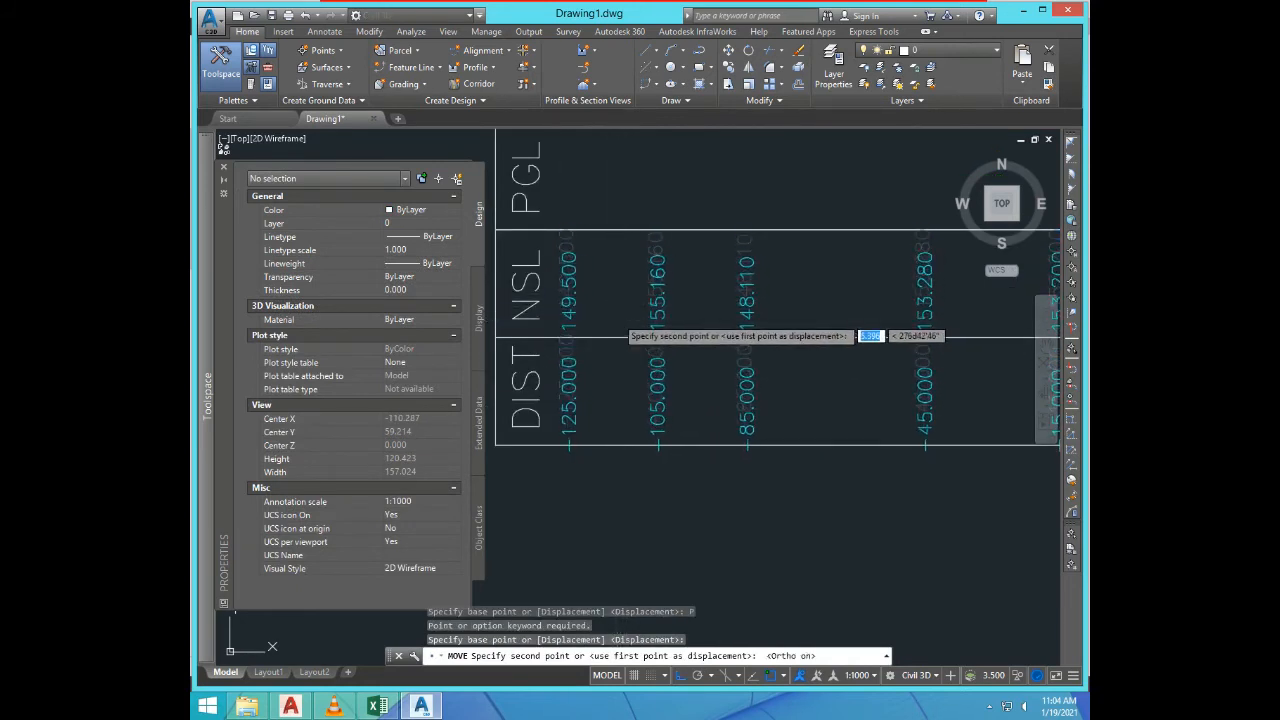
click(623, 310)
scroll(648, 370, down, 3)
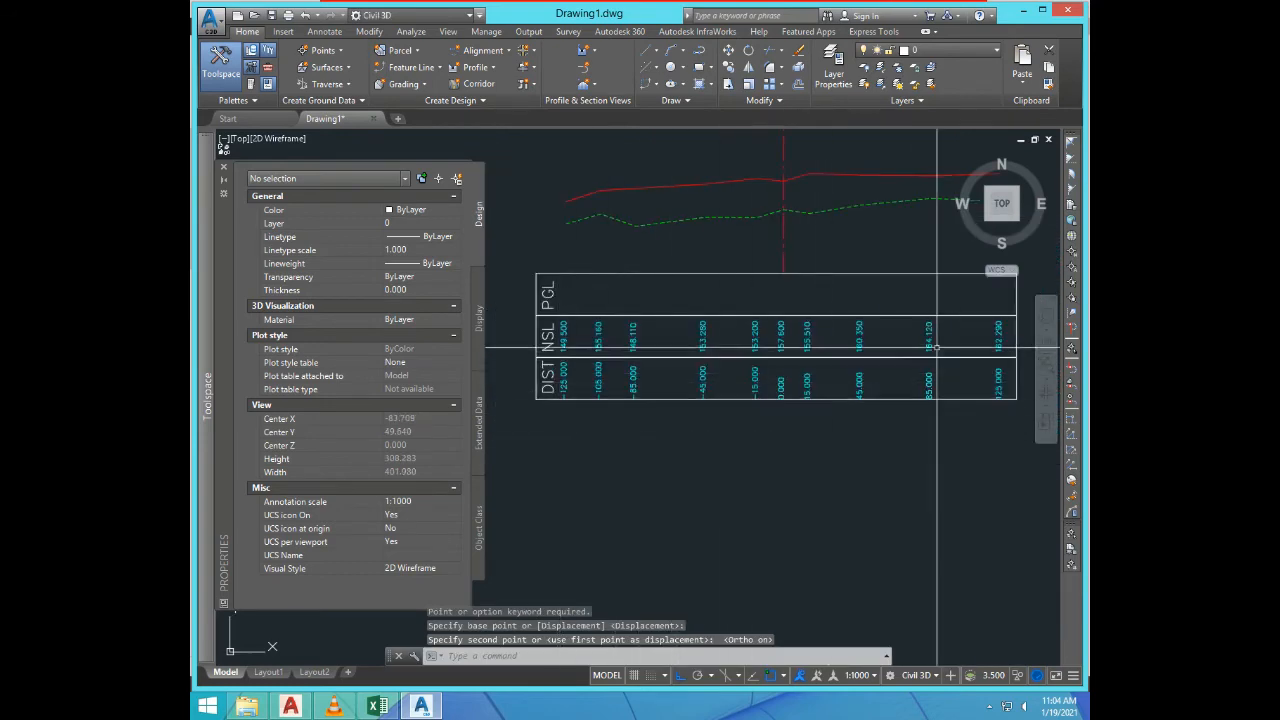
Step: Draw a vertical line between the row labels and the first values, from the table's lower edge to just above its upper edge
scroll(777, 355, up, 3)
scroll(810, 420, down, 4)
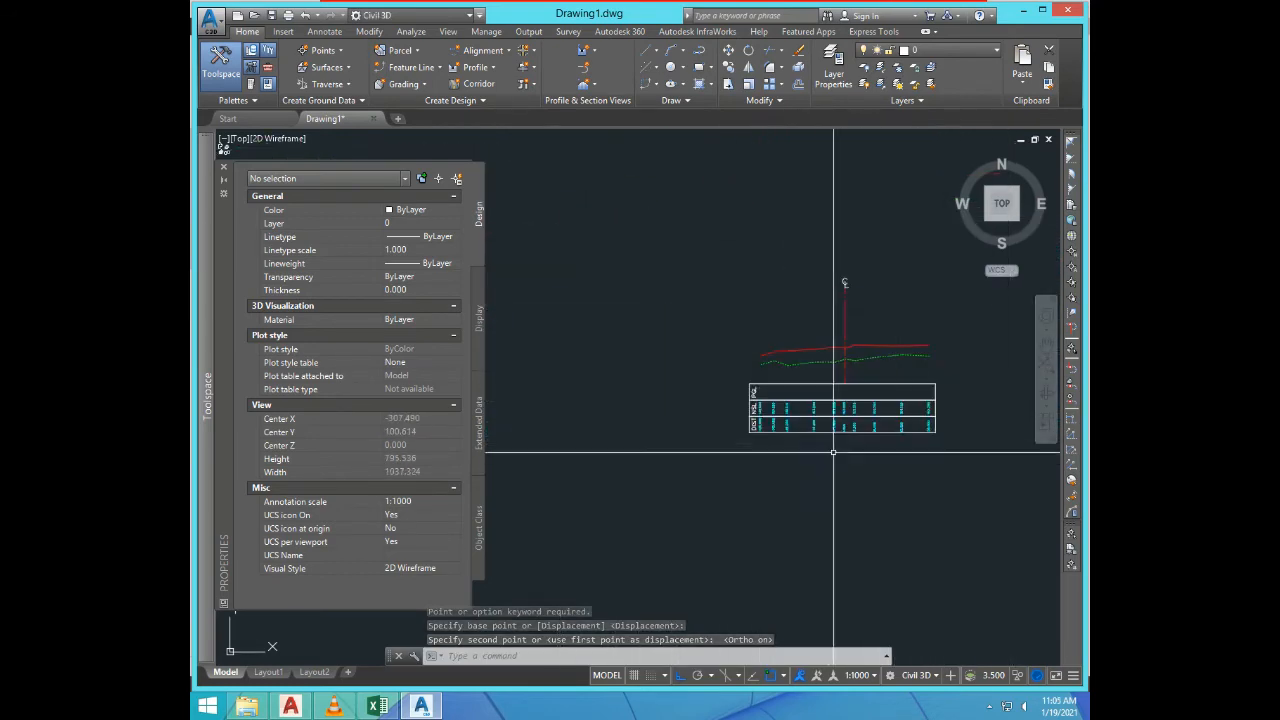
scroll(826, 432, up, 2)
scroll(826, 432, up, 2)
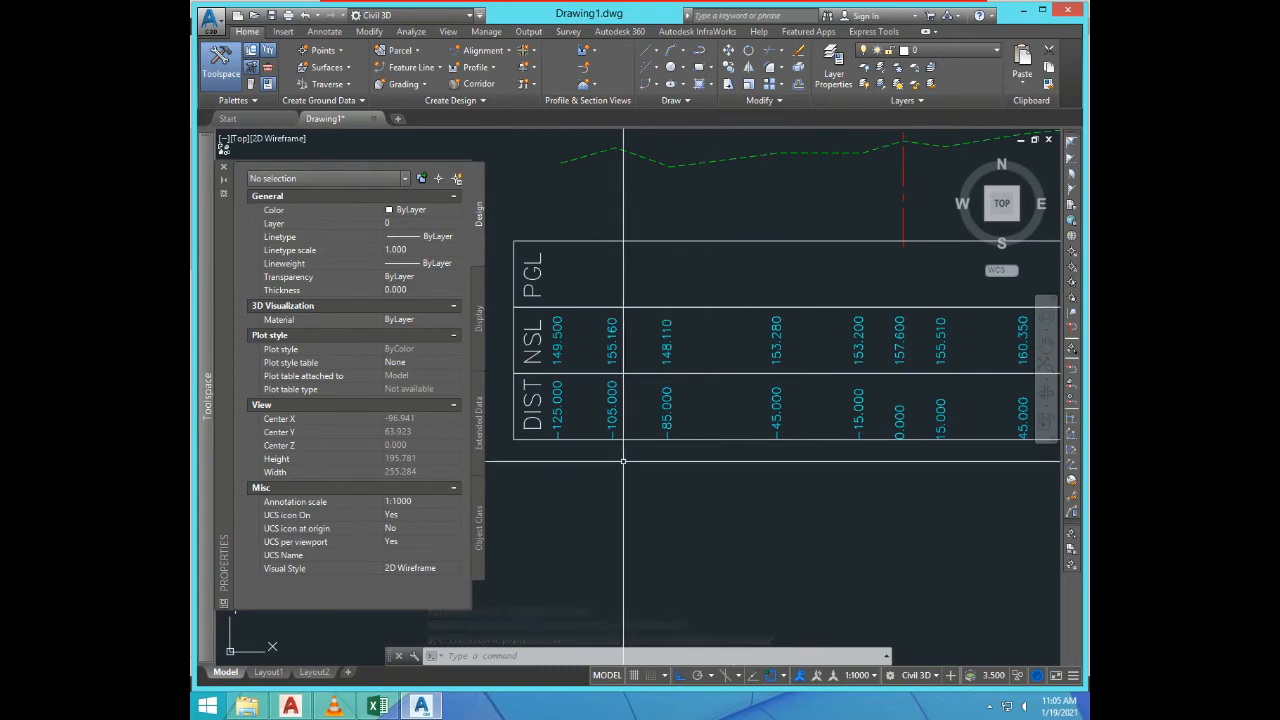
key(Return)
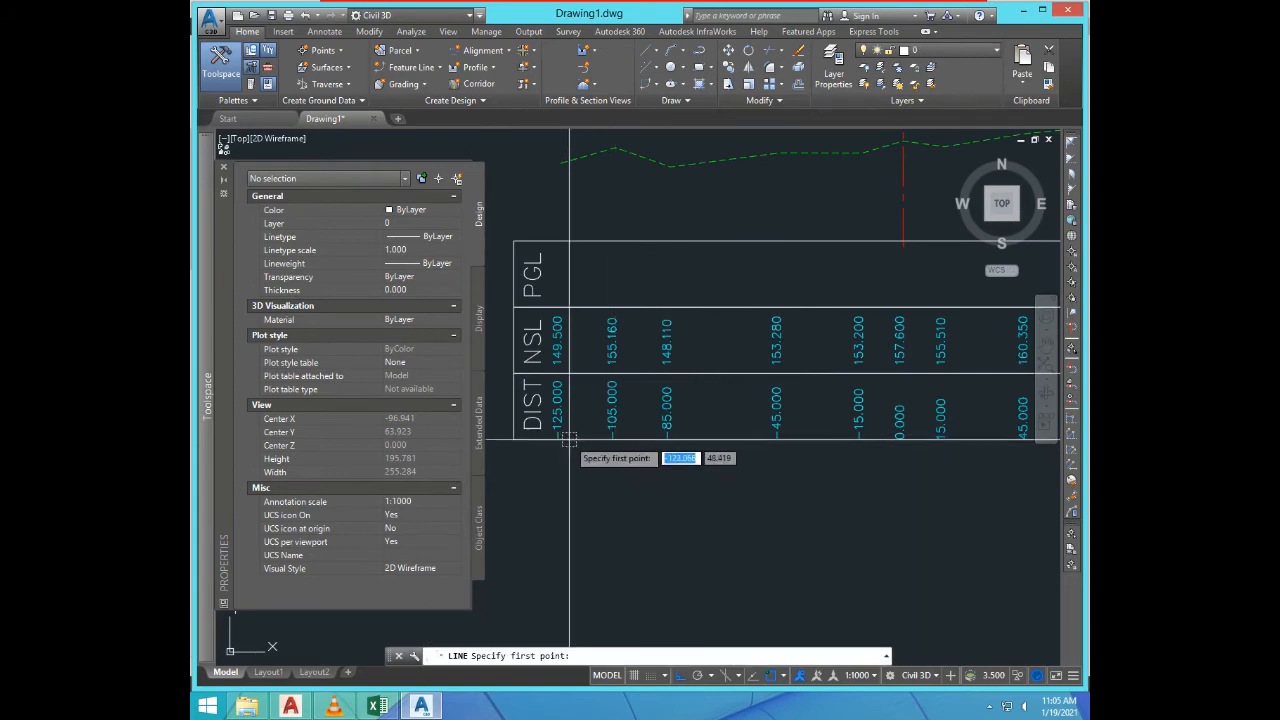
scroll(615, 460, up, 4)
click(547, 453)
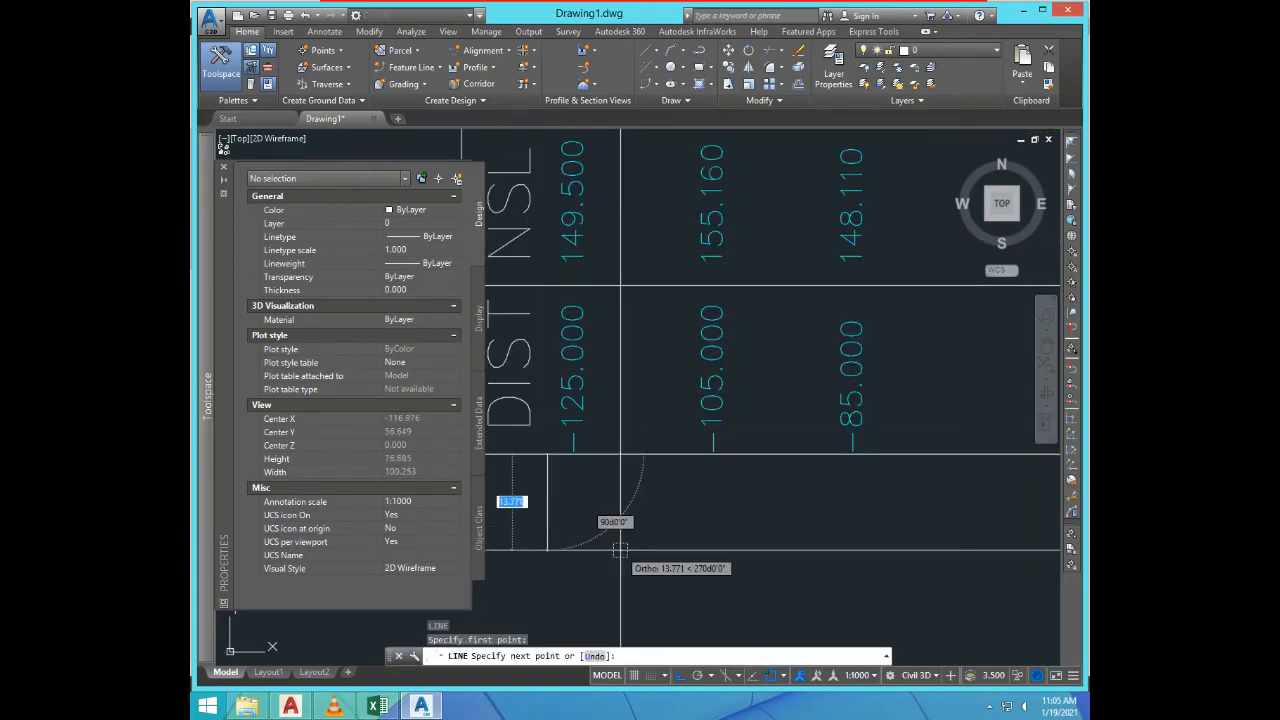
scroll(700, 520, down, 2)
click(610, 160)
key(Escape)
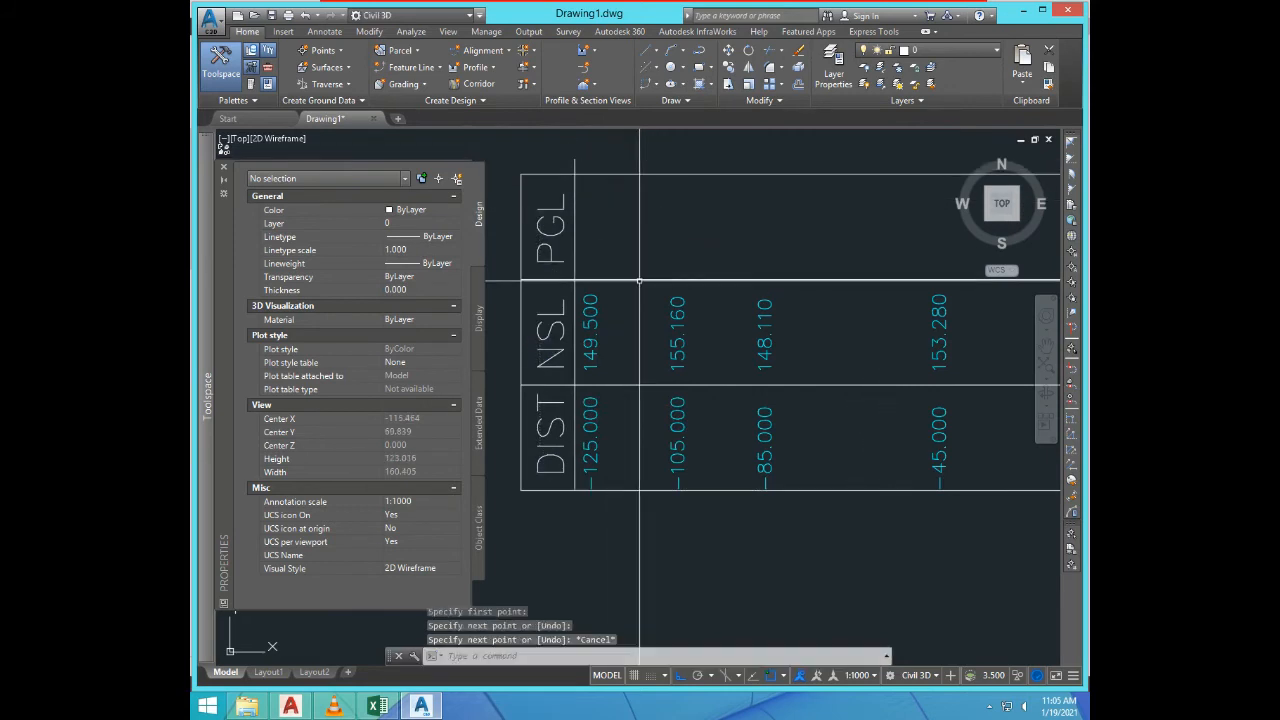
Step: Trim the part of the vertical divider line that extends above the PGL row, using the row's rectangle as cutting edge
text(tr)
key(Return)
scroll(620, 240, up, 4)
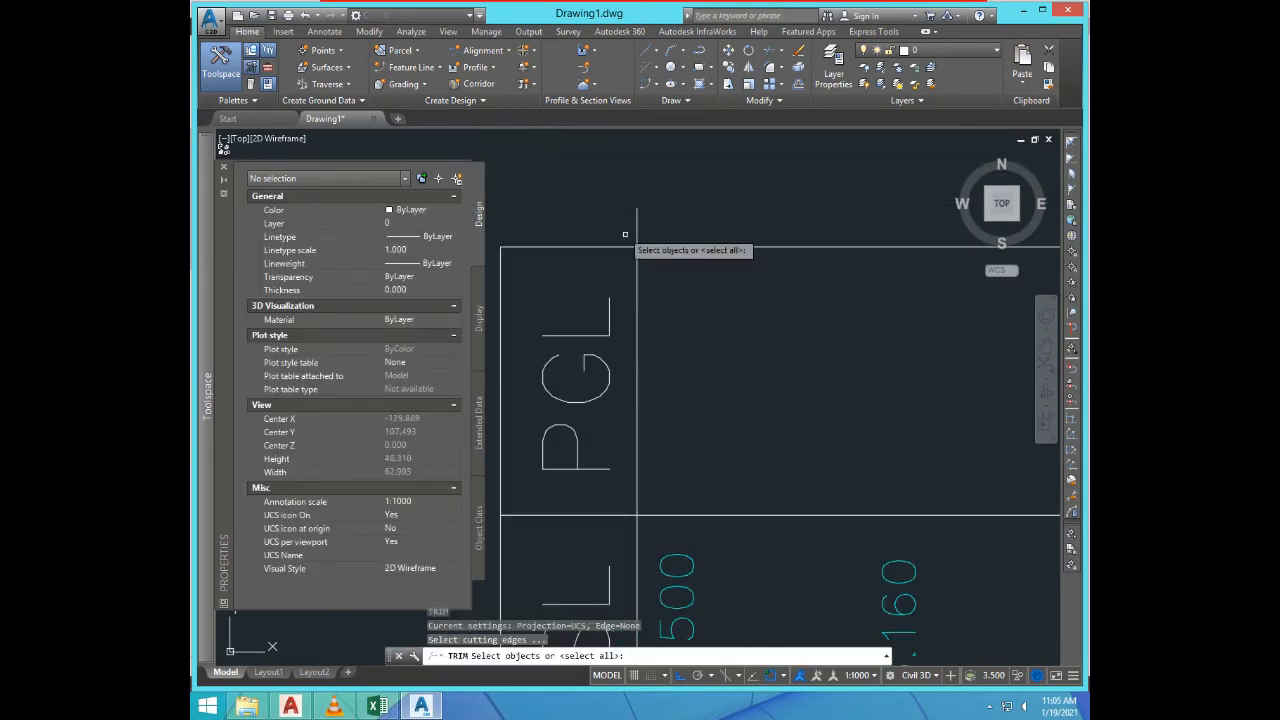
click(692, 284)
click(668, 205)
key(Return)
click(662, 214)
click(637, 197)
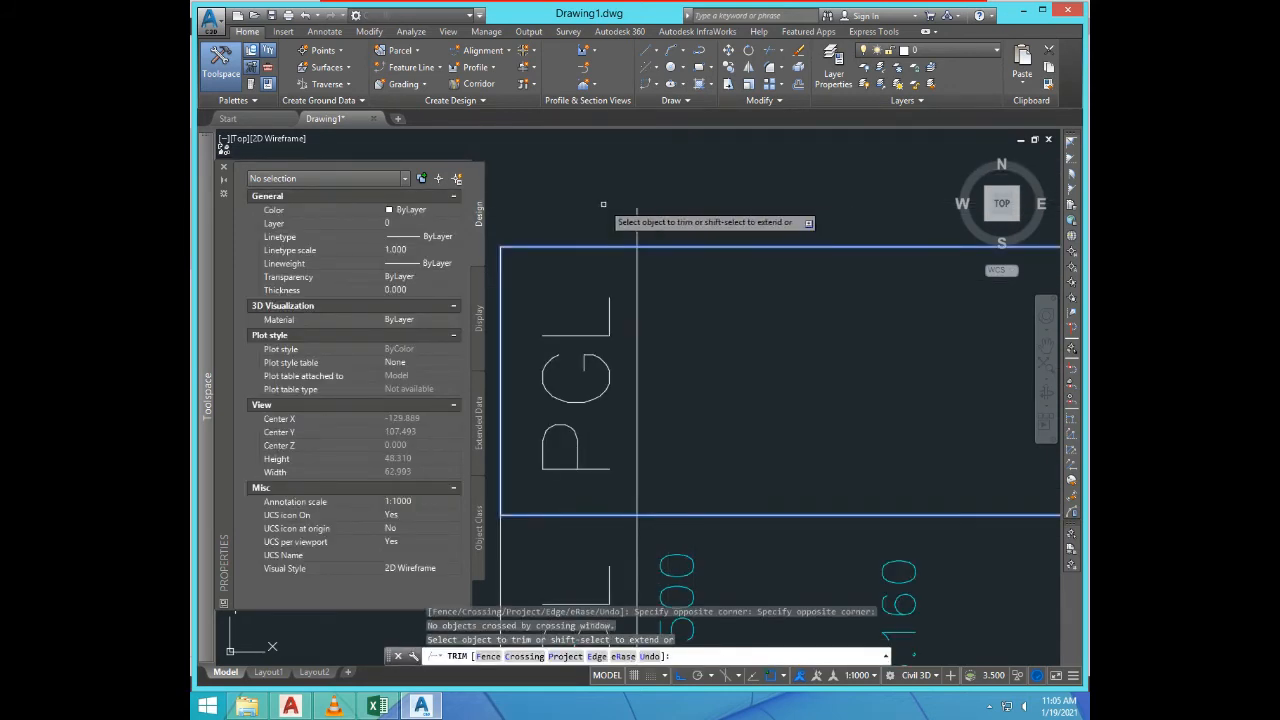
click(655, 220)
key(Escape)
scroll(640, 300, down, 8)
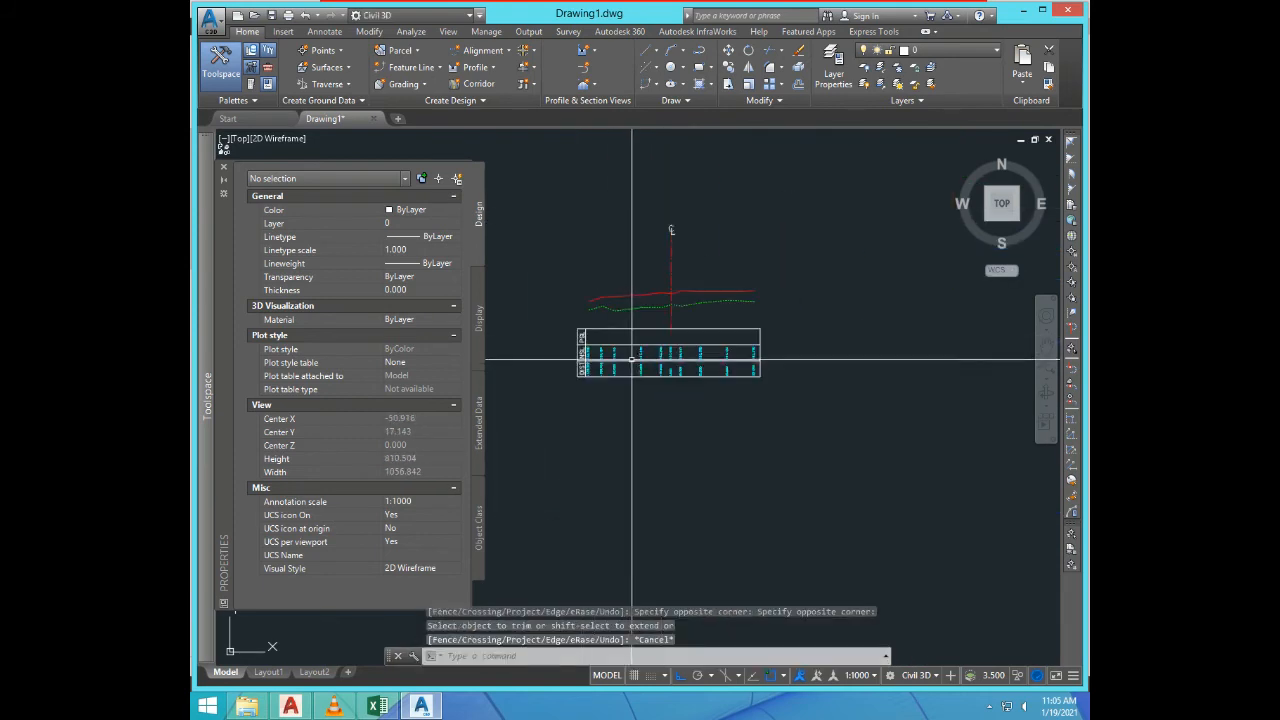
Step: Run the DL routine on the red PGL polyline, placing distances in the PGL row and levels just above the table
scroll(664, 355, up, 5)
scroll(720, 366, down, 2)
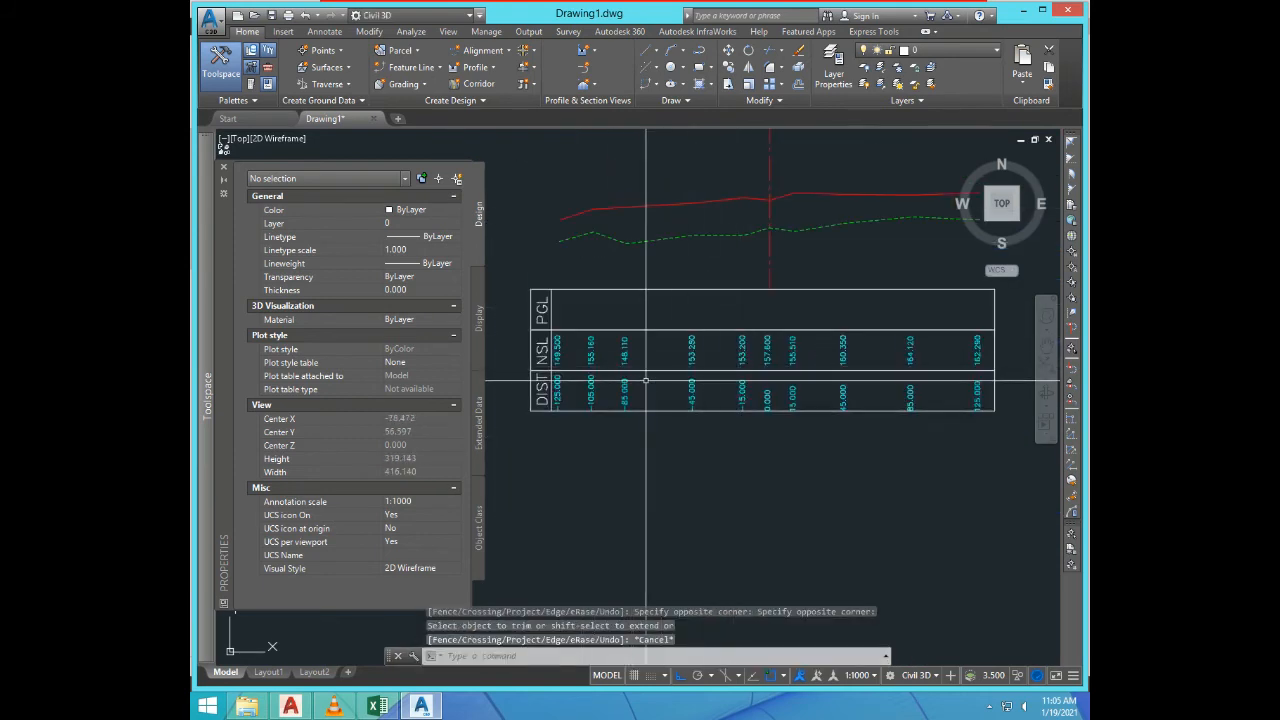
key(Return)
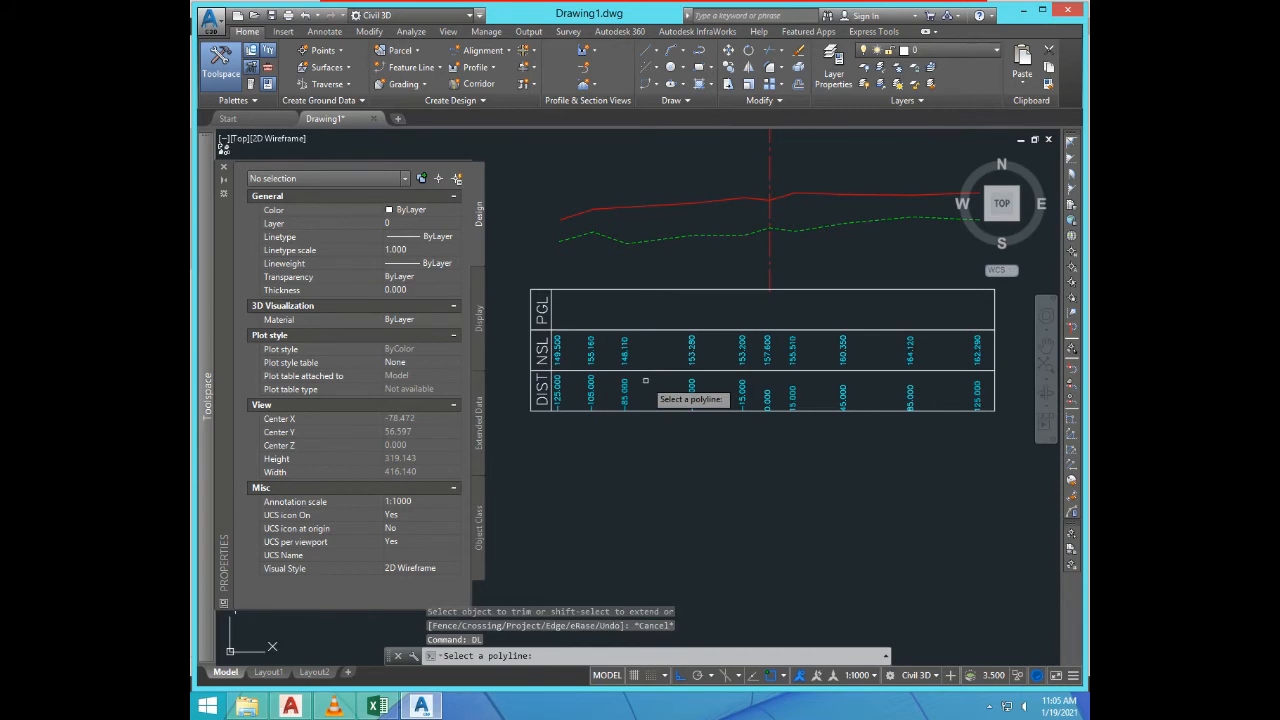
click(570, 212)
scroll(571, 280, up, 3)
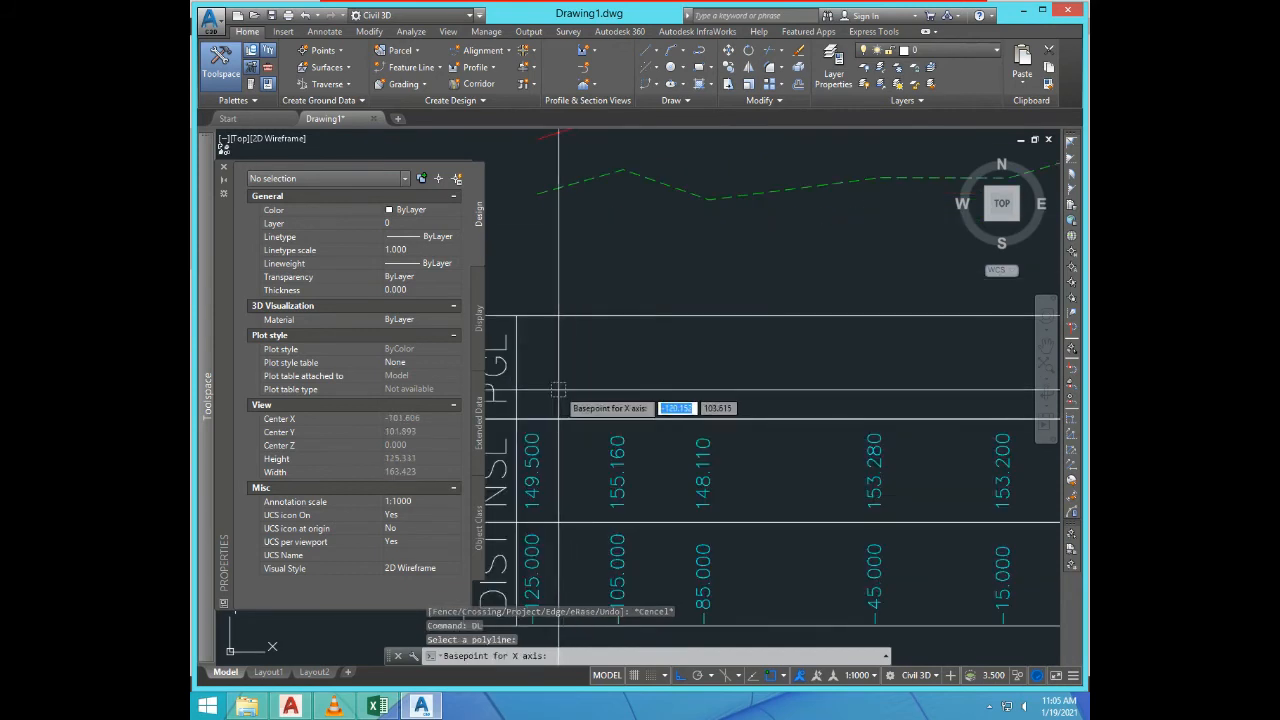
click(556, 385)
click(558, 248)
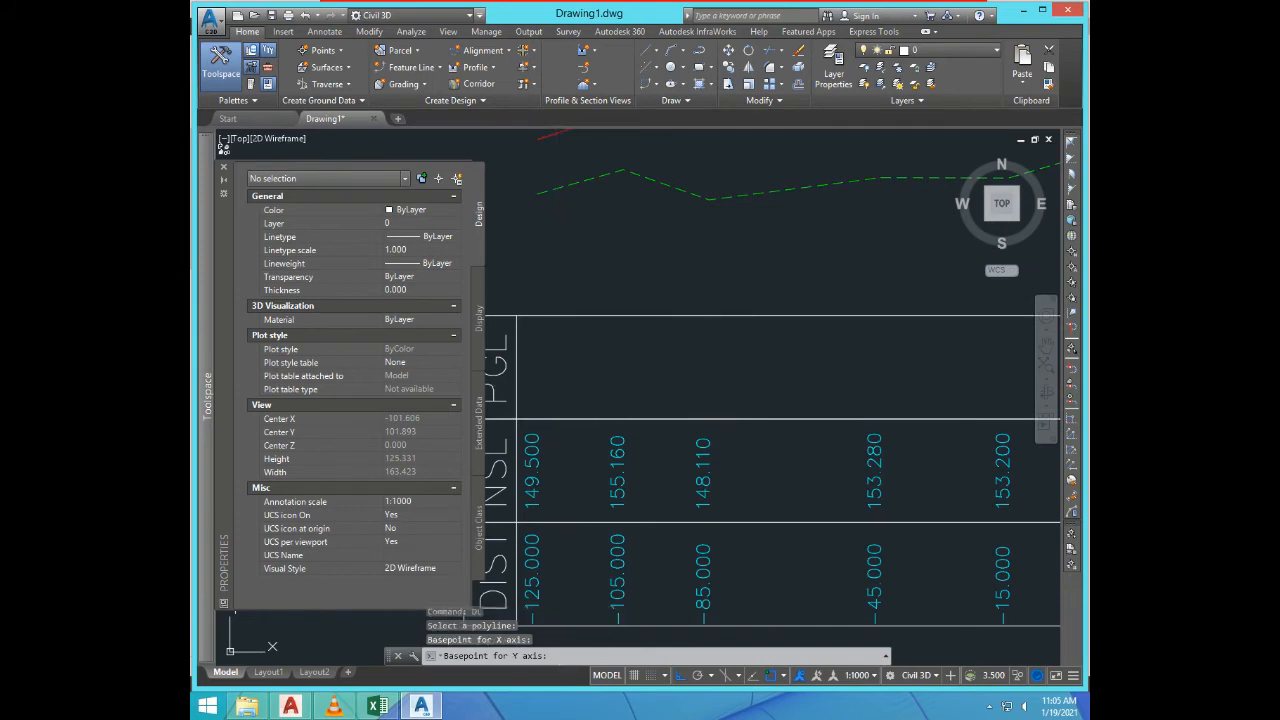
scroll(598, 321, down, 1)
scroll(588, 339, down, 1)
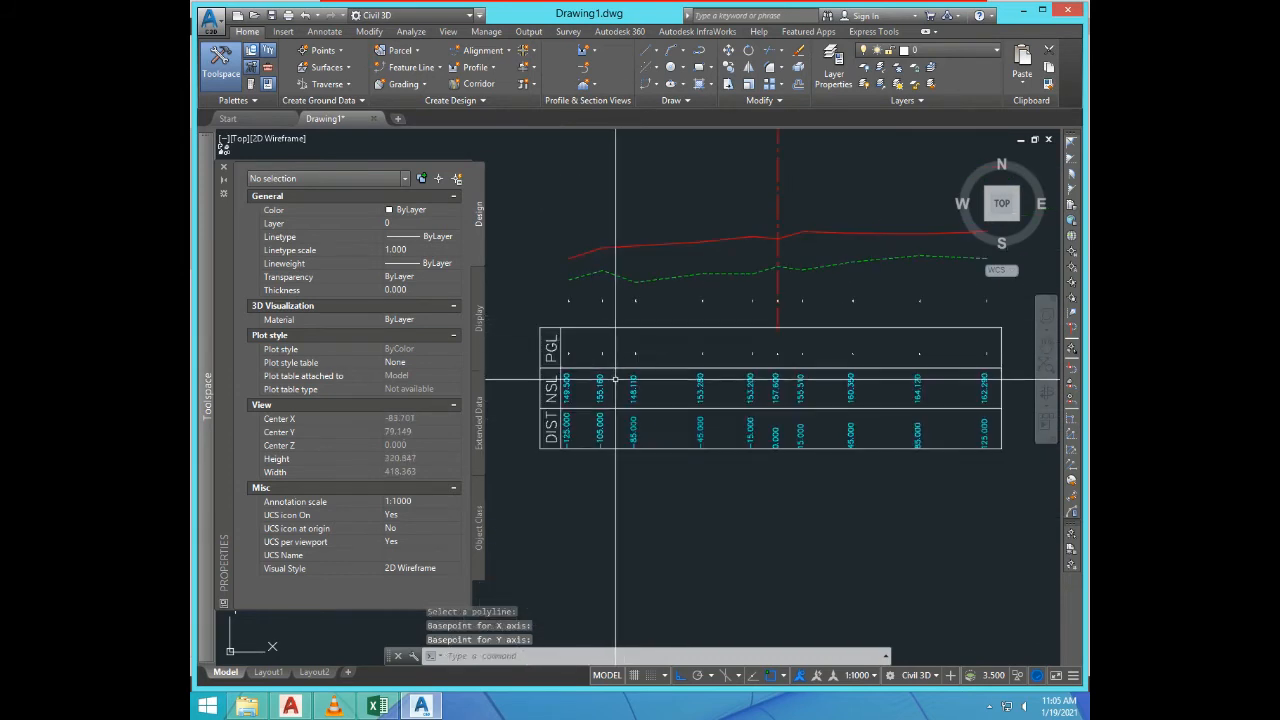
Step: Erase the duplicate distance texts from the PGL row
scroll(573, 362, up, 1)
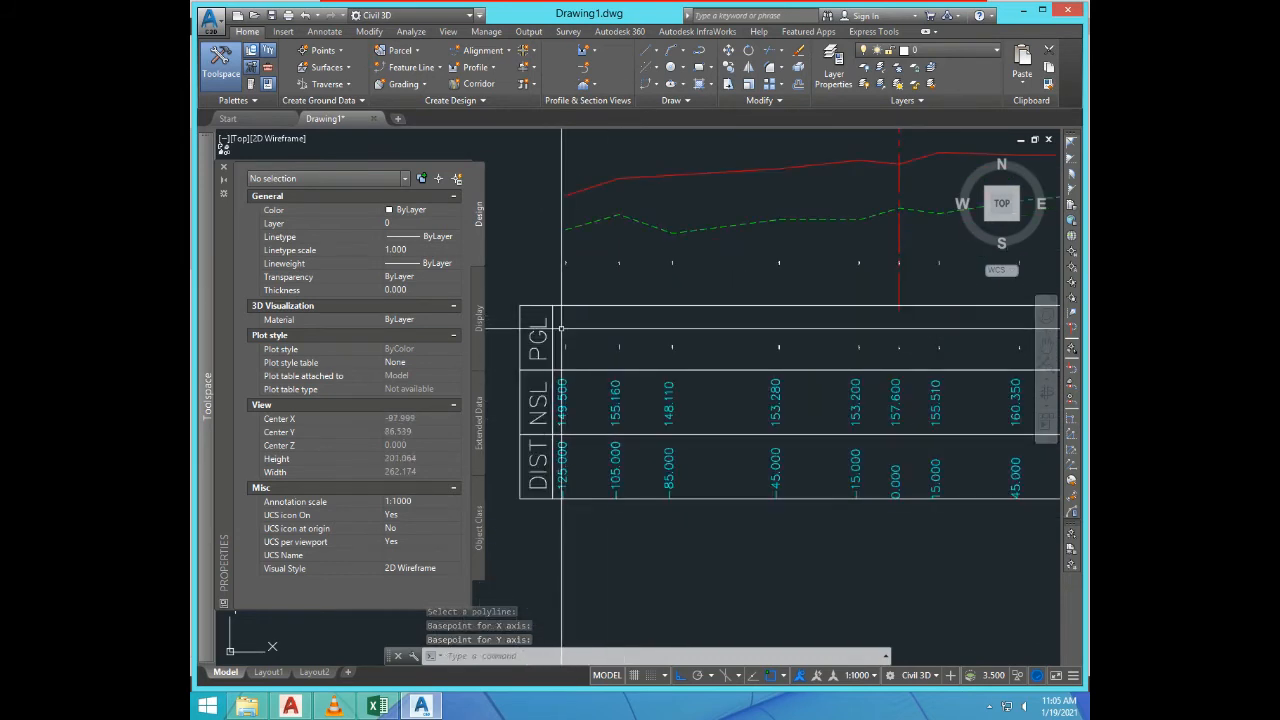
scroll(659, 358, down, 2)
click(597, 341)
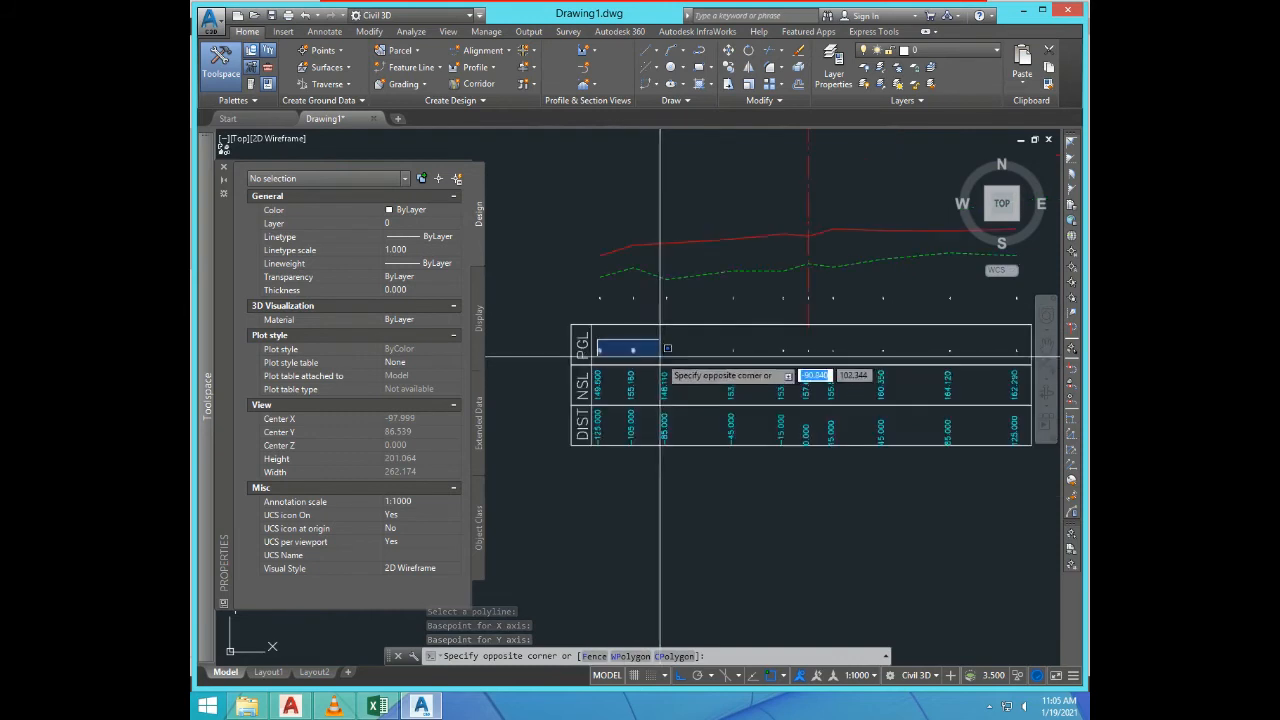
click(1023, 356)
text(e)
key(Return)
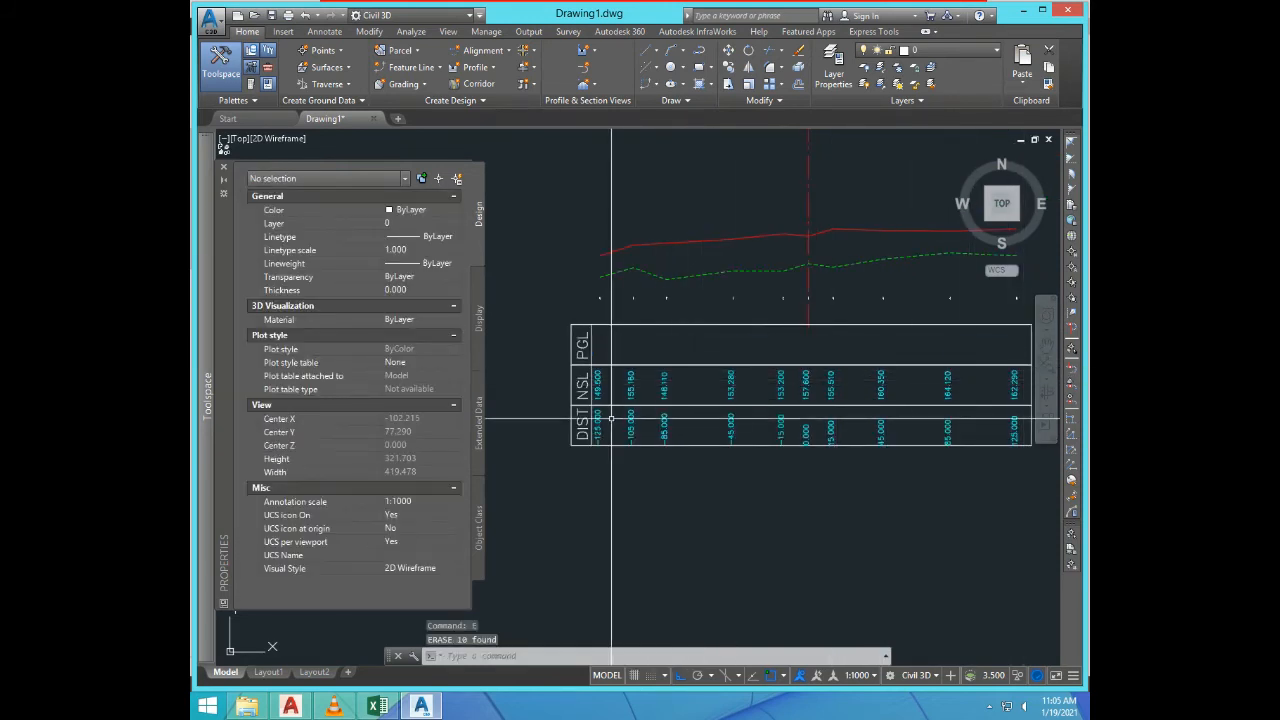
Step: Match the properties of the first NSL value onto the row of tiny PGL level texts above the table
text(ma)
key(Return)
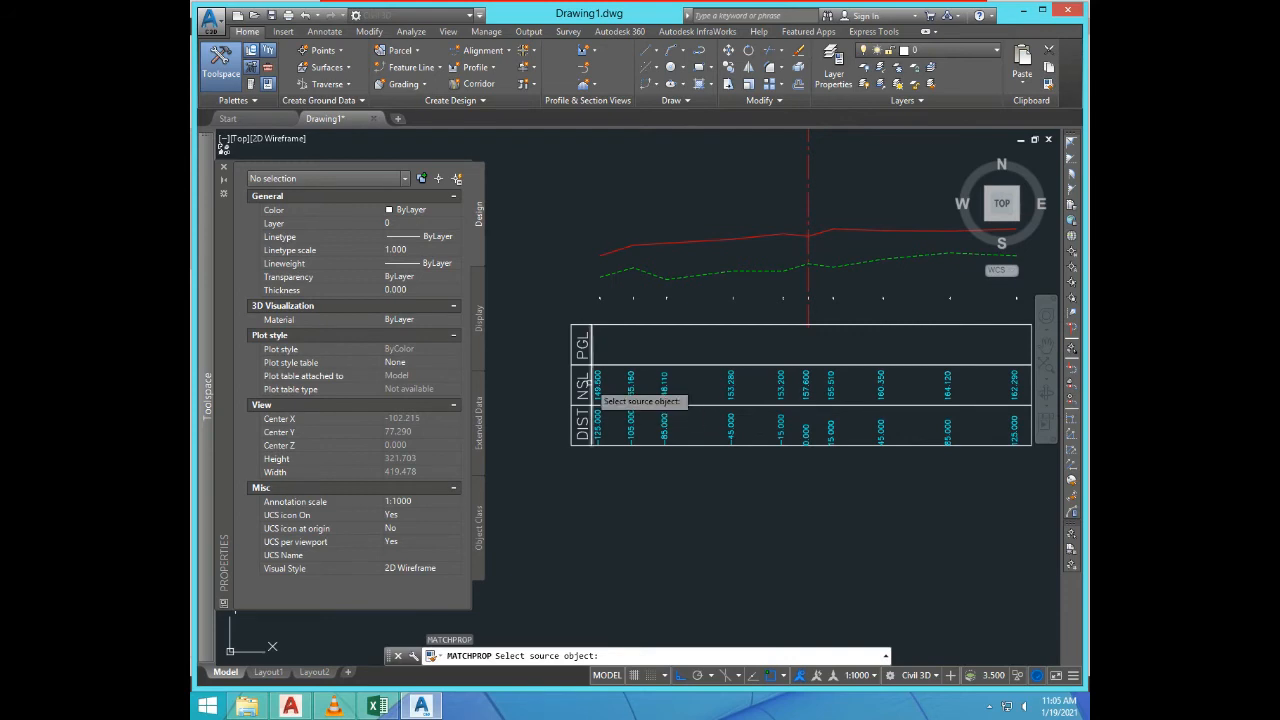
click(597, 382)
click(594, 280)
scroll(814, 346, down, 2)
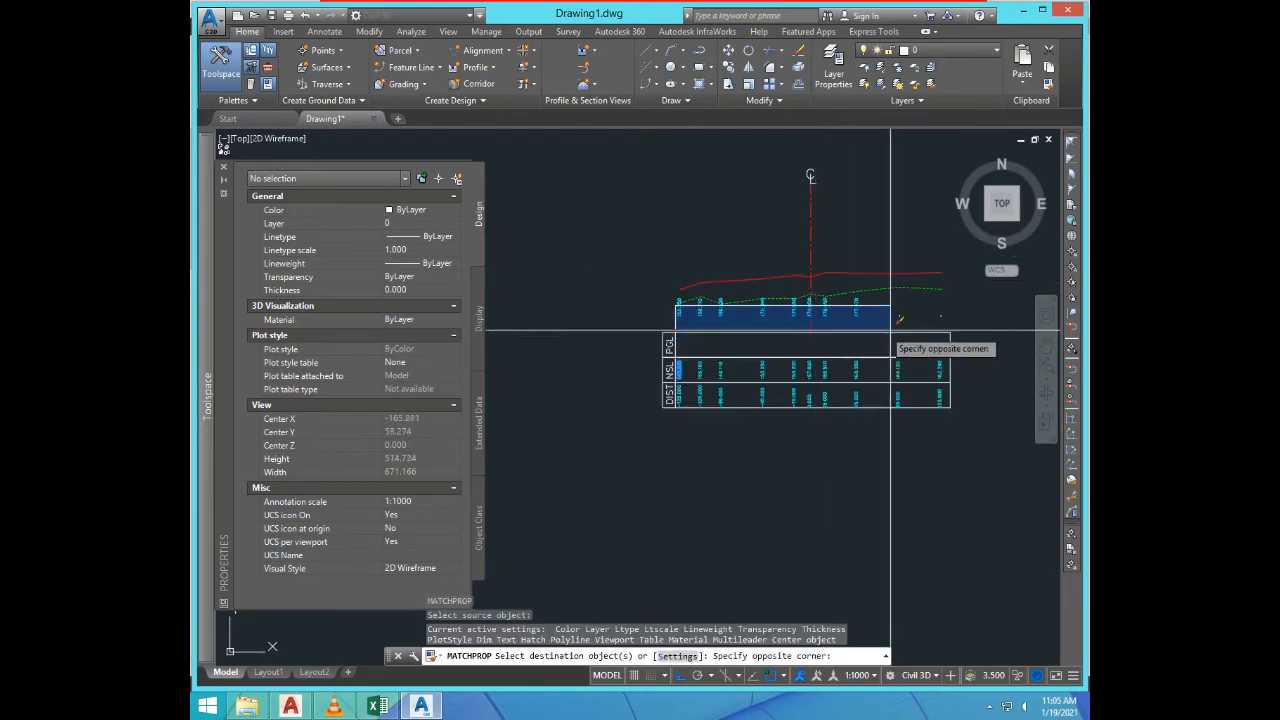
click(966, 314)
scroll(725, 347, up, 4)
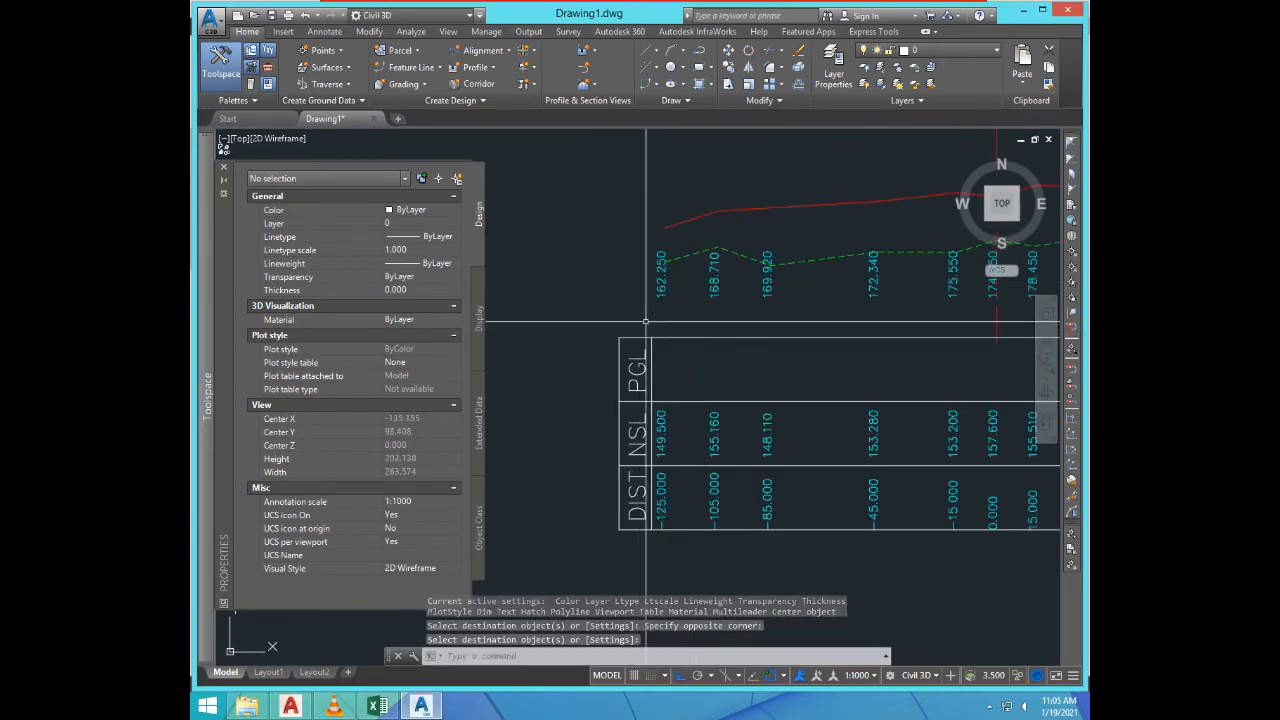
key(Escape)
Step: Move all ten PGL level texts straight down from above the table into the PGL row
text(m)
key(Return)
scroll(725, 347, down, 2)
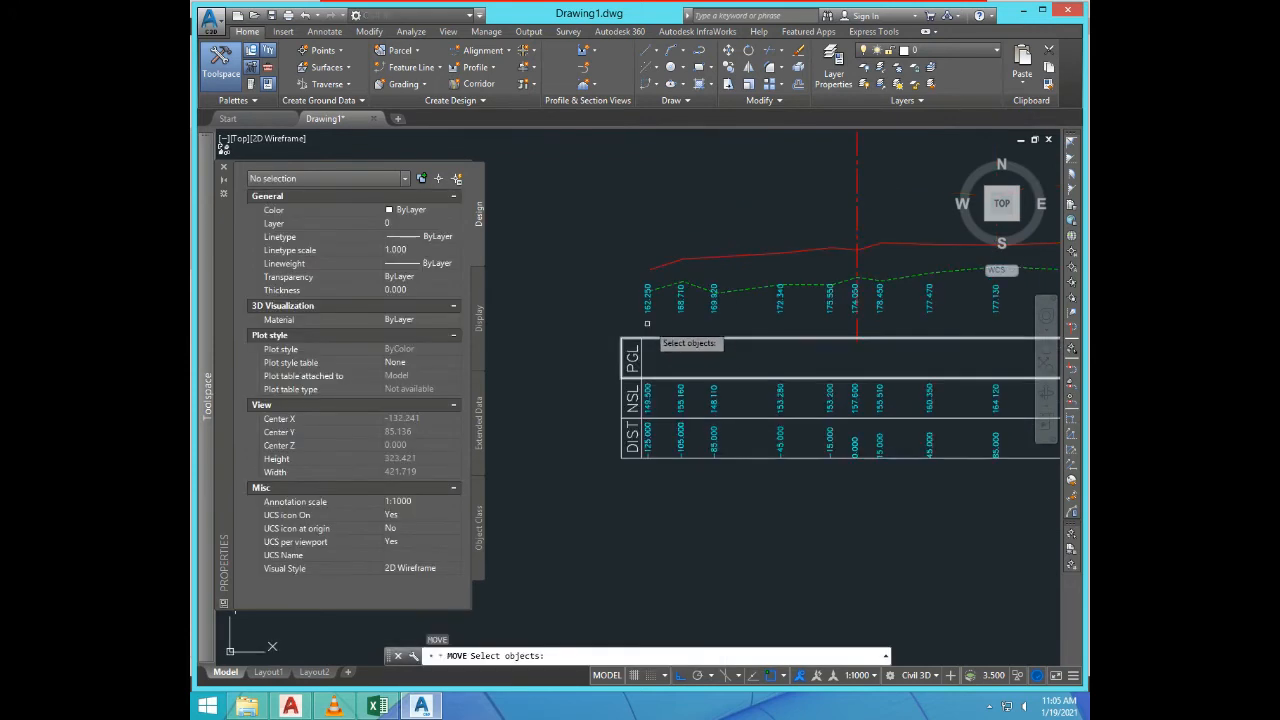
click(647, 298)
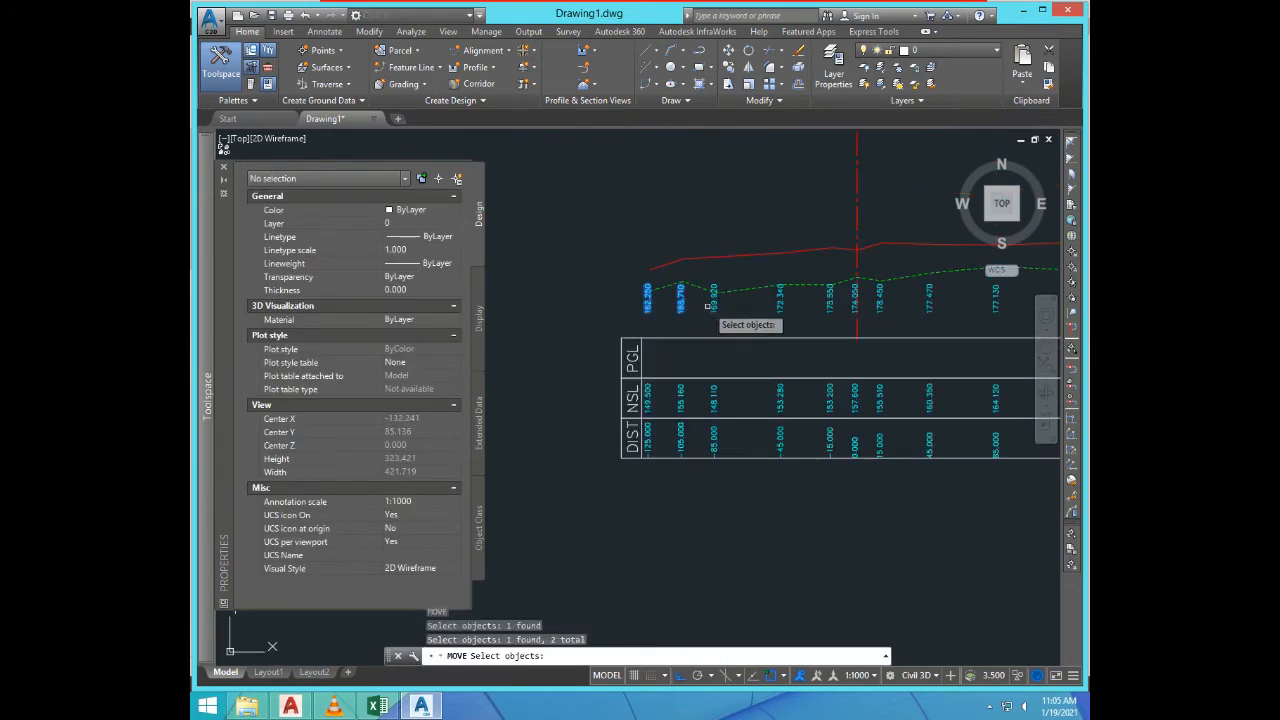
click(714, 304)
click(776, 305)
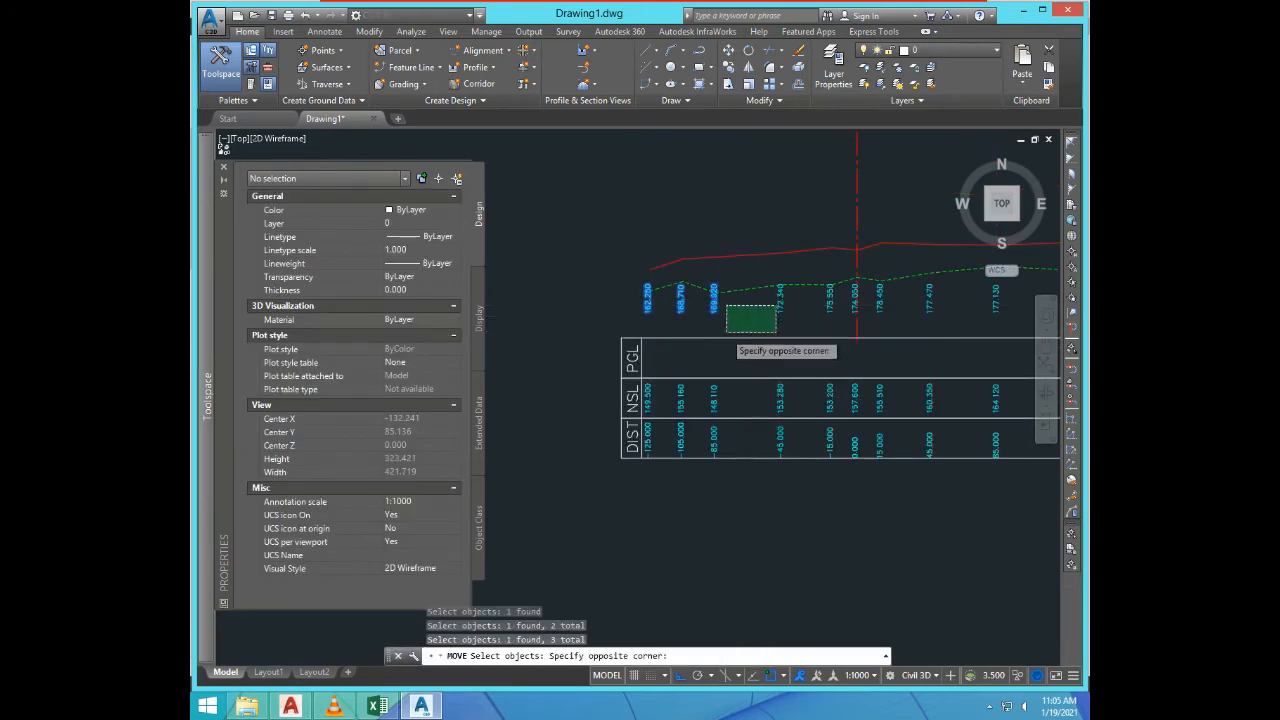
scroll(725, 334, down, 2)
click(758, 310)
click(727, 262)
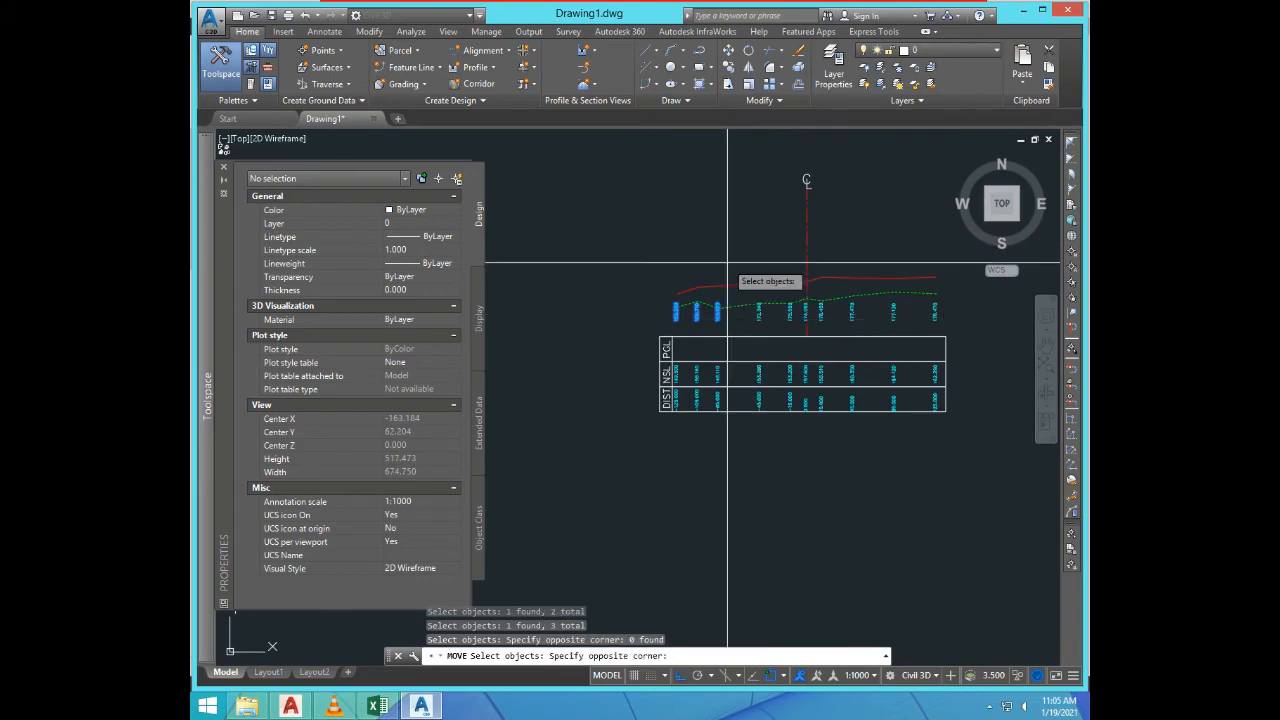
click(945, 316)
scroll(690, 322, up, 5)
key(Return)
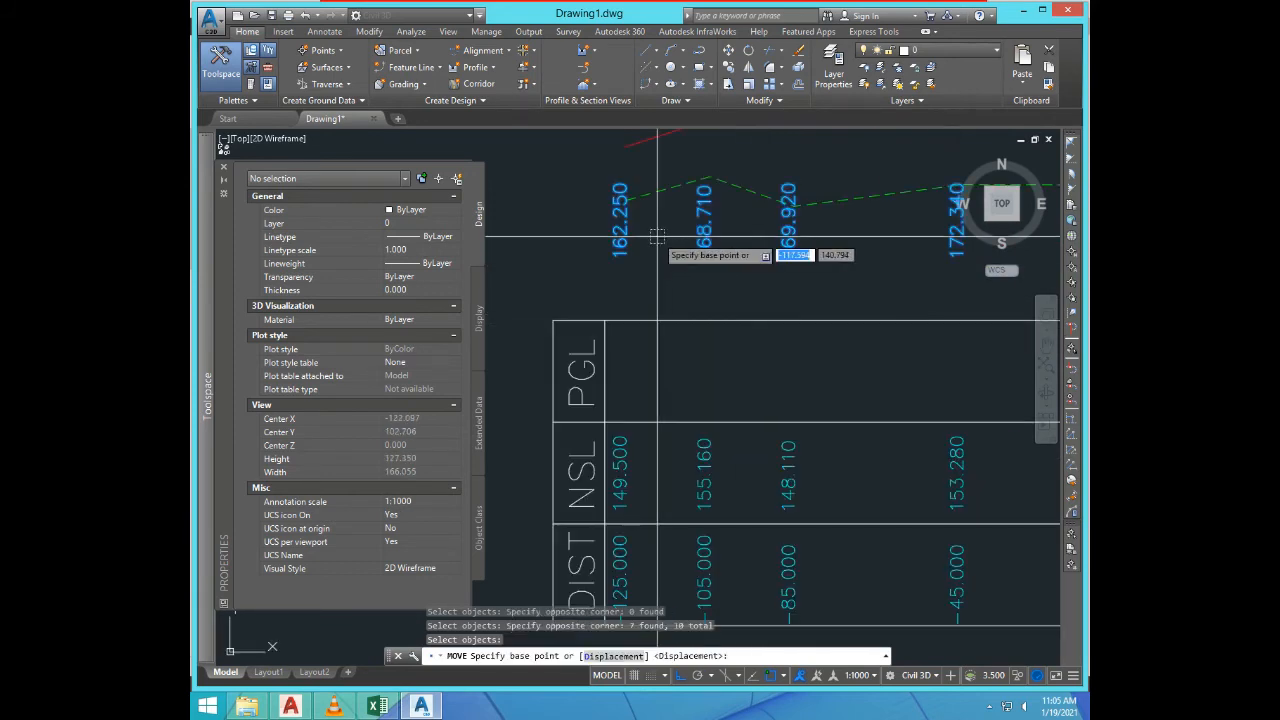
click(657, 230)
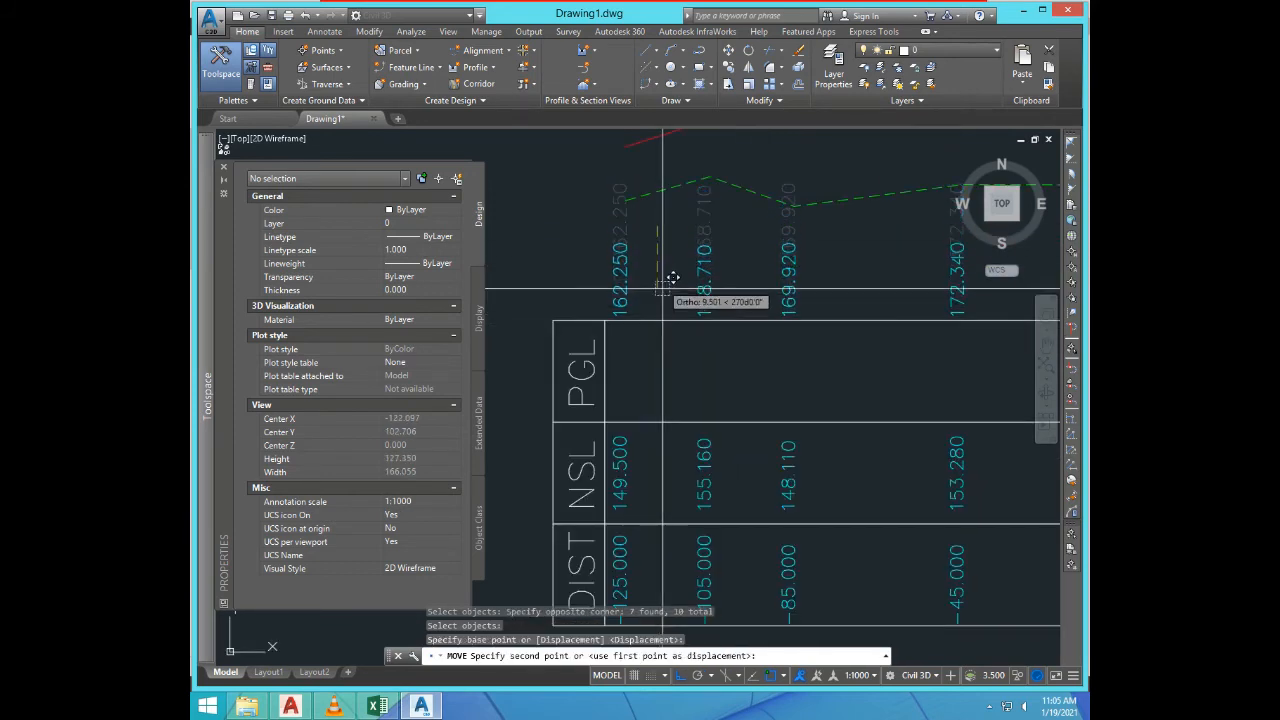
click(665, 378)
scroll(790, 372, down, 5)
scroll(786, 420, up, 7)
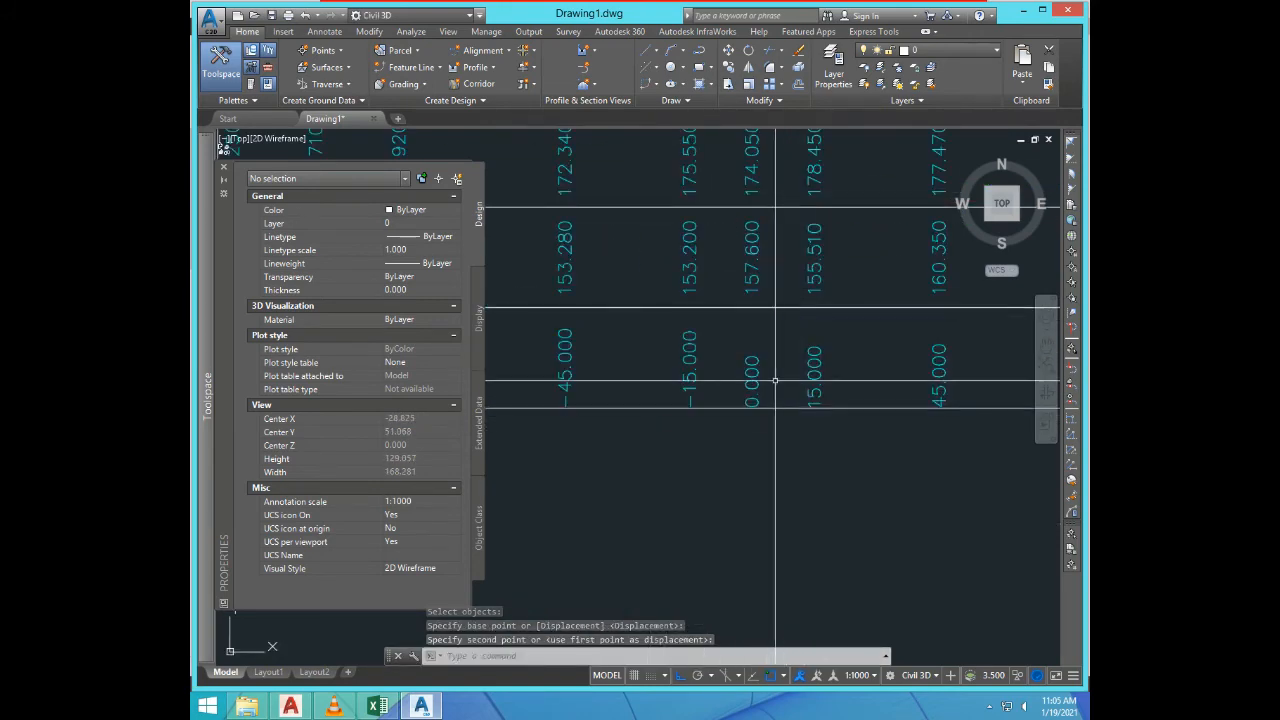
Step: Draw a 420 by 297 sheet rectangle with its first corner at 0,0
scroll(766, 376, down, 6)
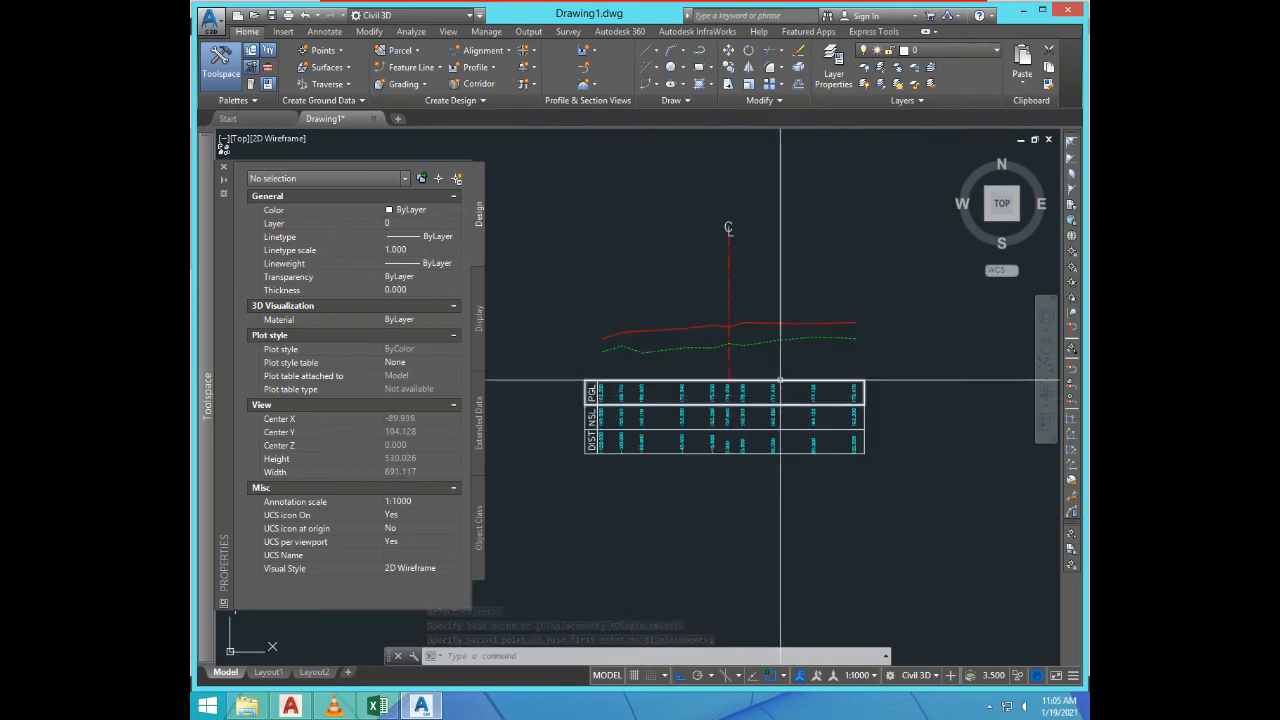
scroll(785, 424, down, 2)
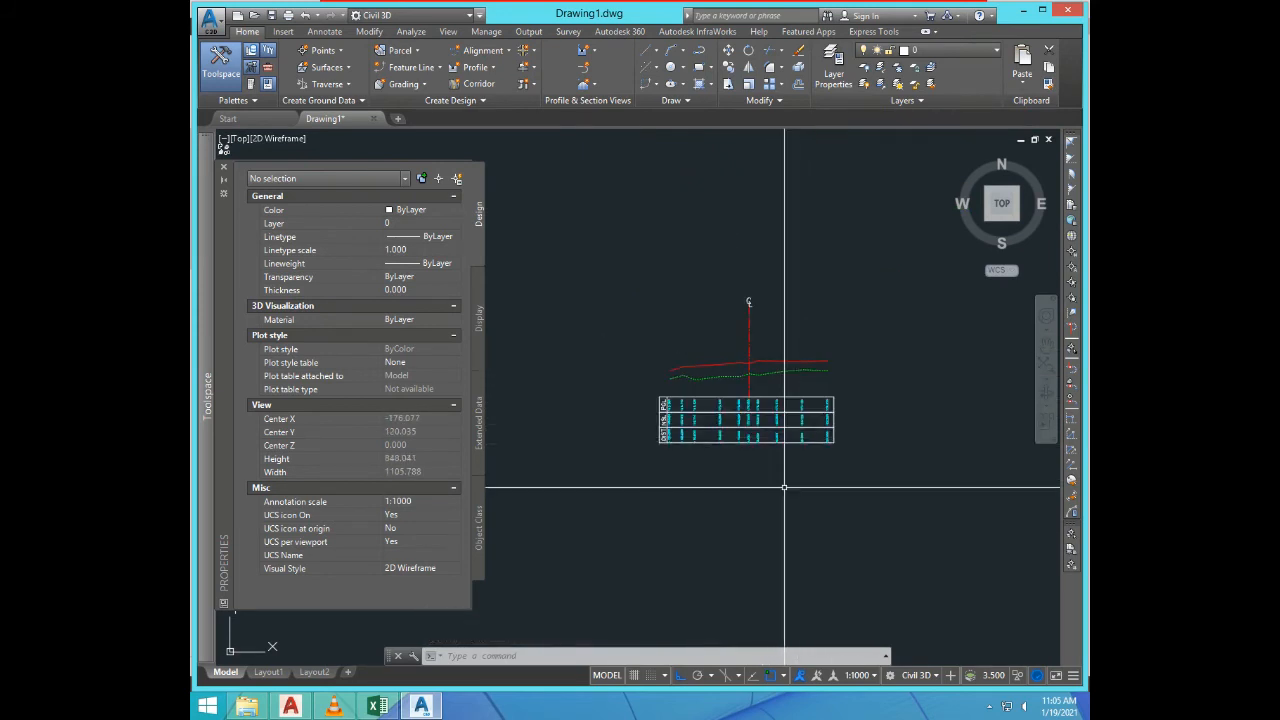
text(c)
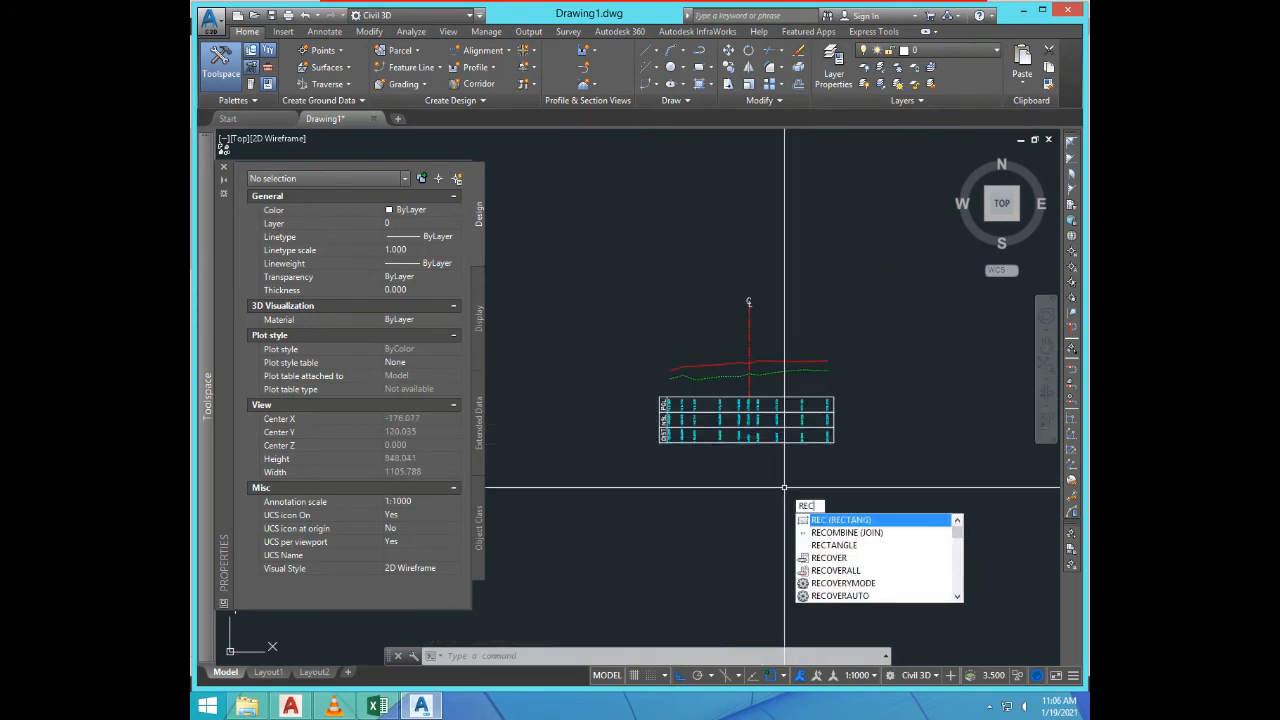
key(Return)
key(Tab)
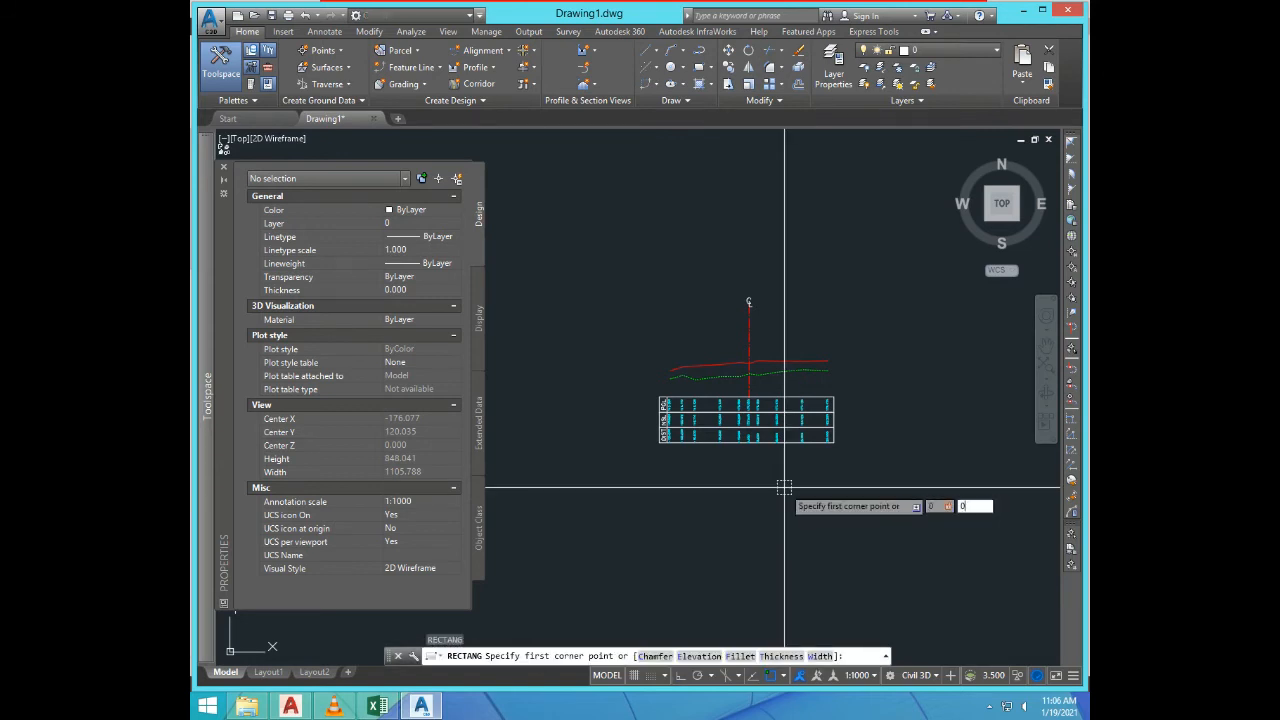
key(Return)
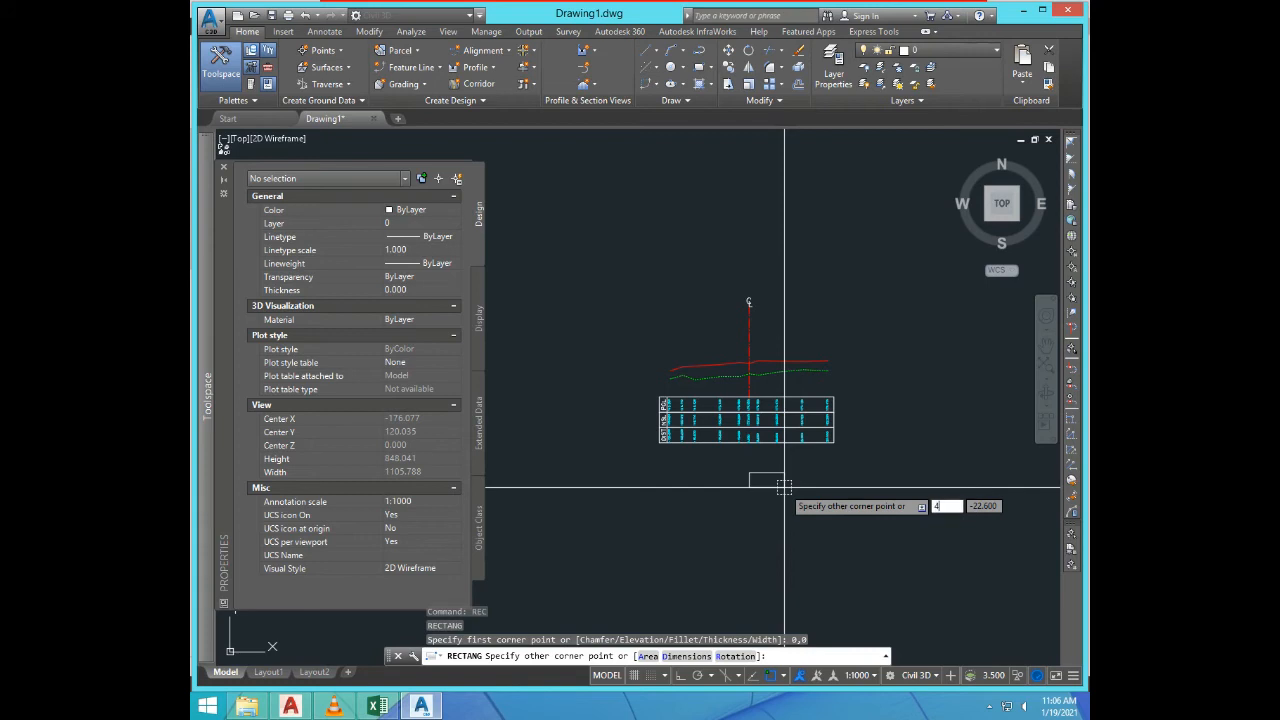
key(Tab)
text(2)
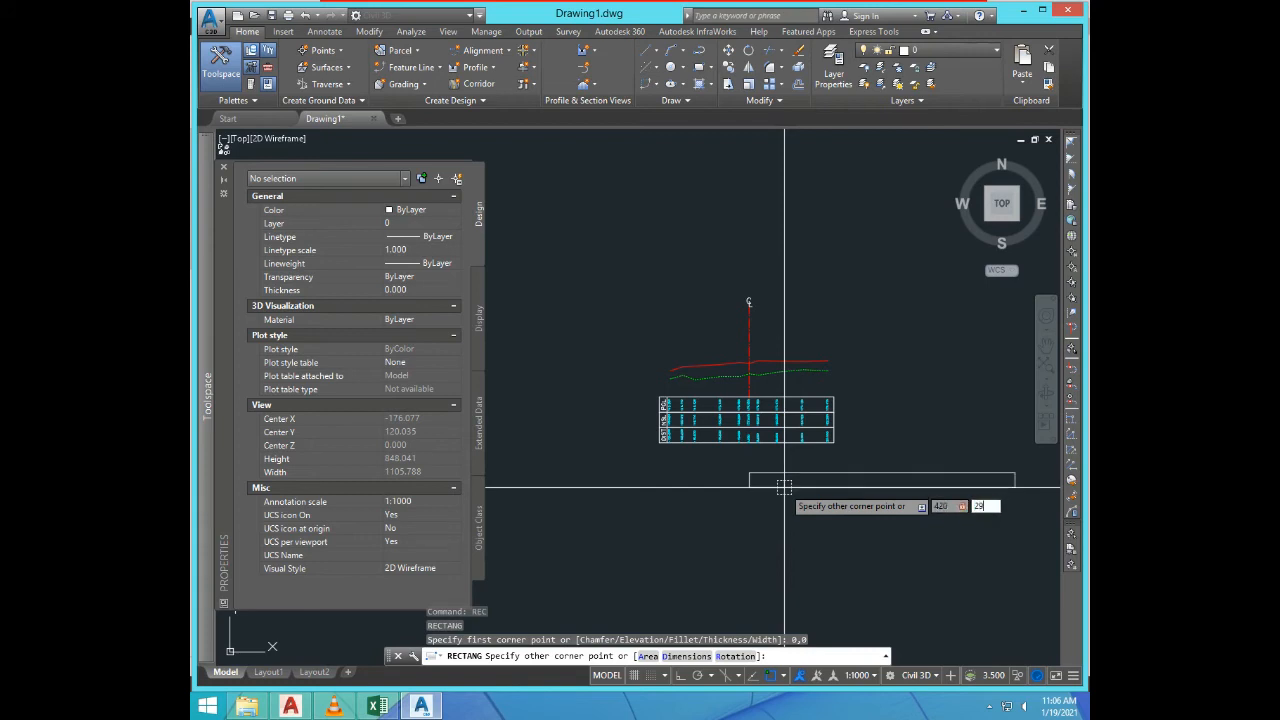
text(97)
key(Return)
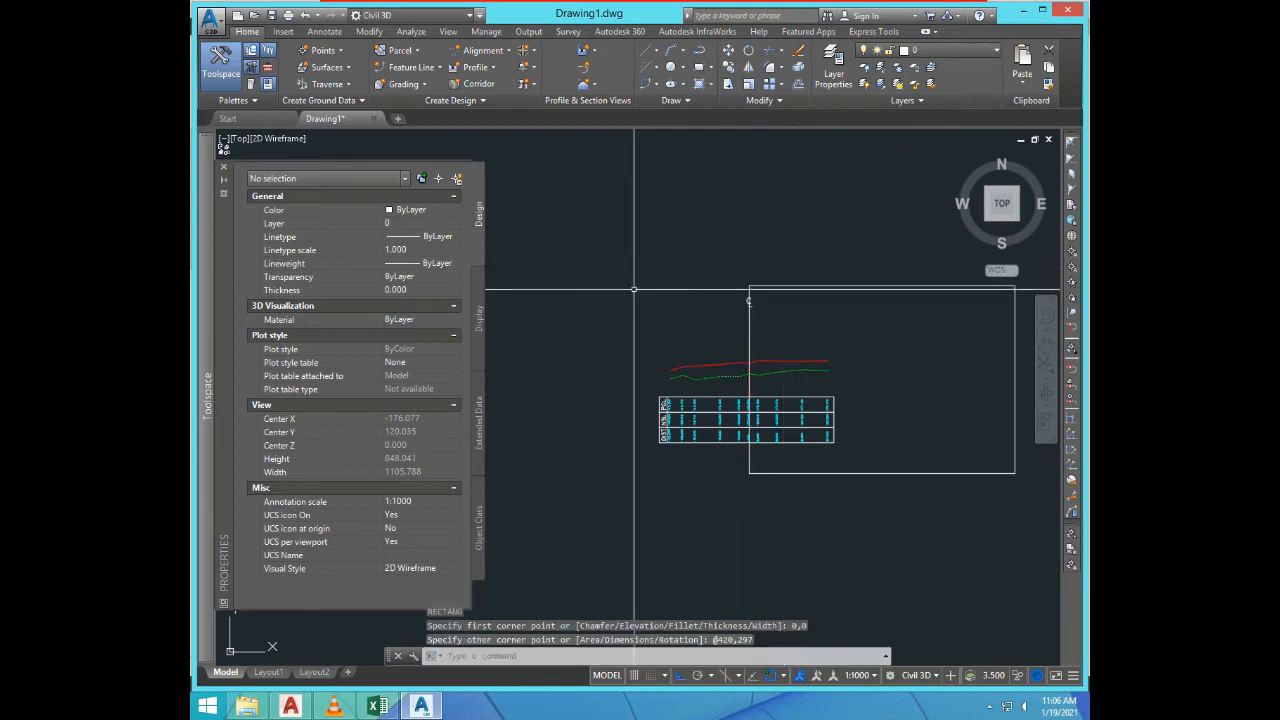
Step: Move the sheet rectangle horizontally to the left by about 192 units so it encloses the cross-section and table
scroll(722, 420, down, 3)
scroll(834, 461, up, 2)
text(m)
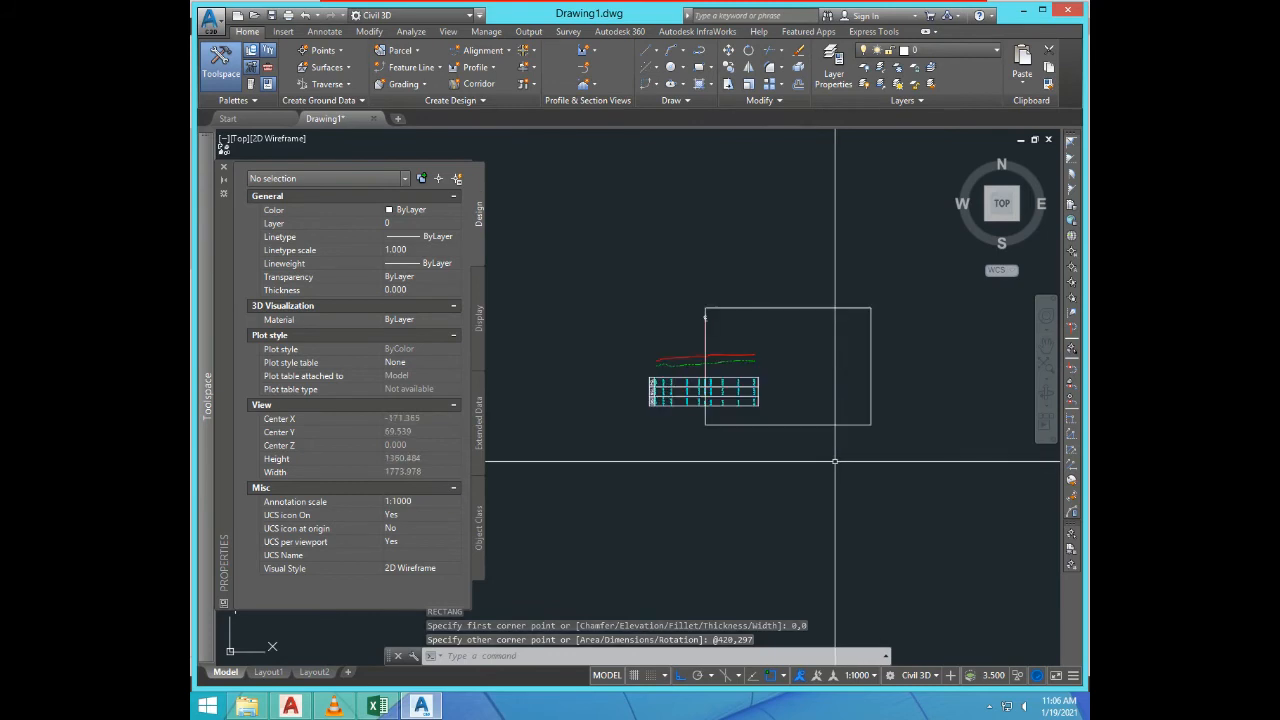
key(Return)
click(906, 477)
click(851, 409)
key(Return)
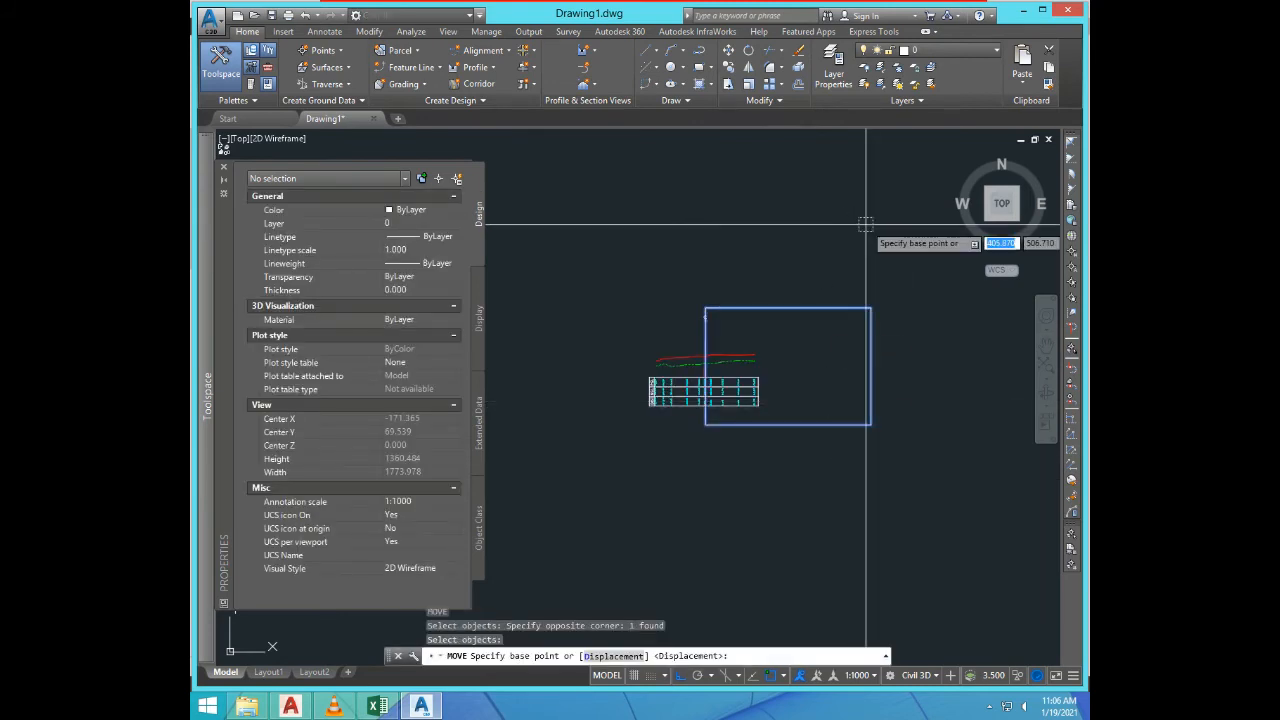
click(865, 224)
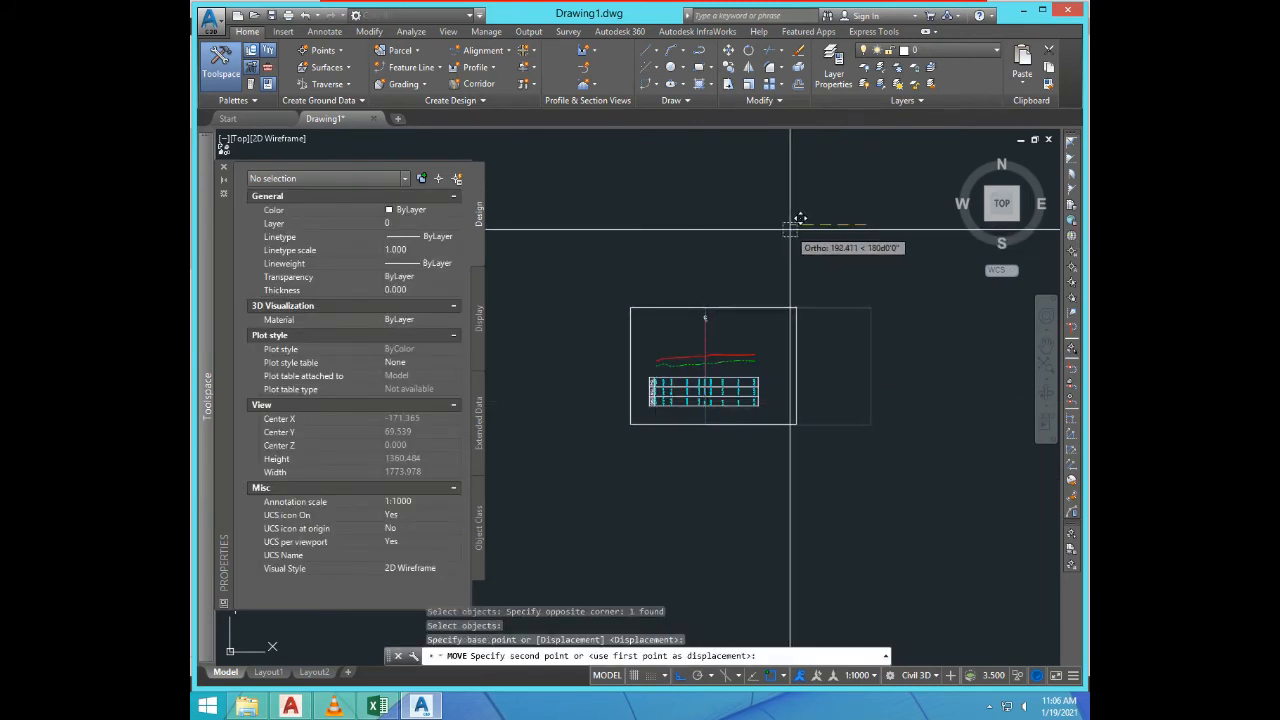
click(790, 229)
Step: Offset the sheet rectangle inward by 10 to create an inner frame
scroll(765, 374, up, 5)
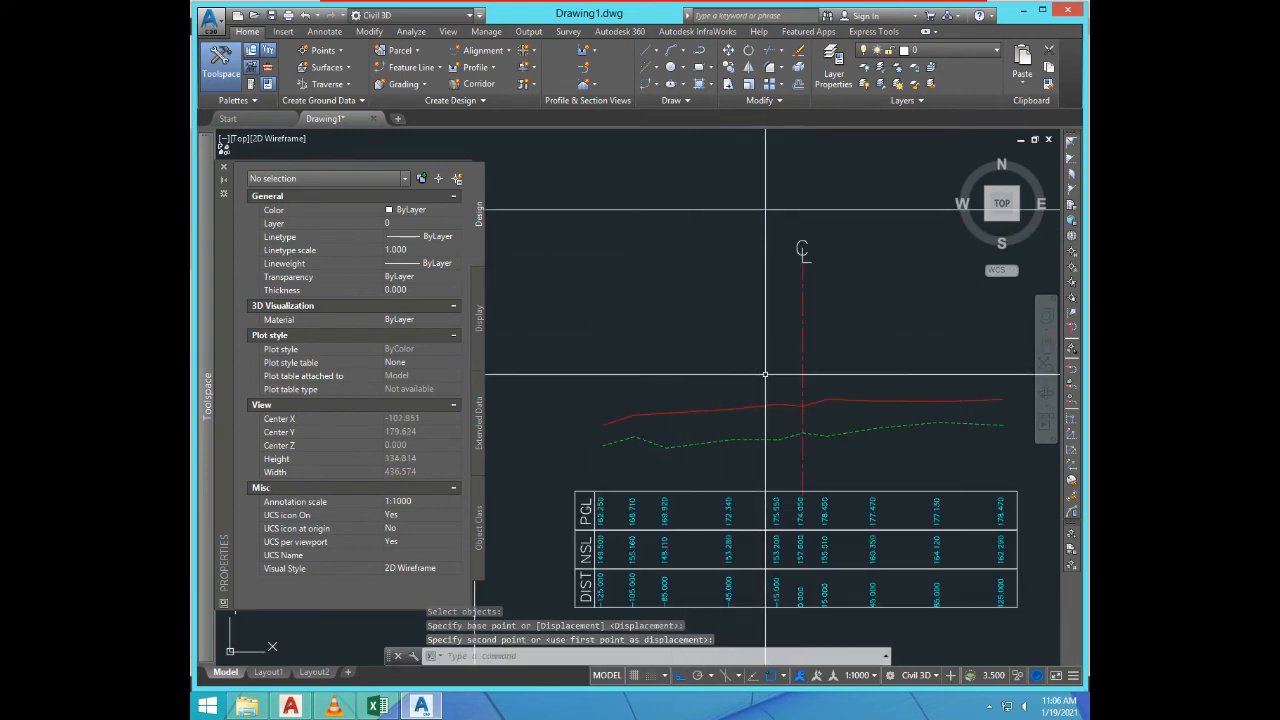
scroll(749, 334, down, 5)
scroll(747, 452, up, 3)
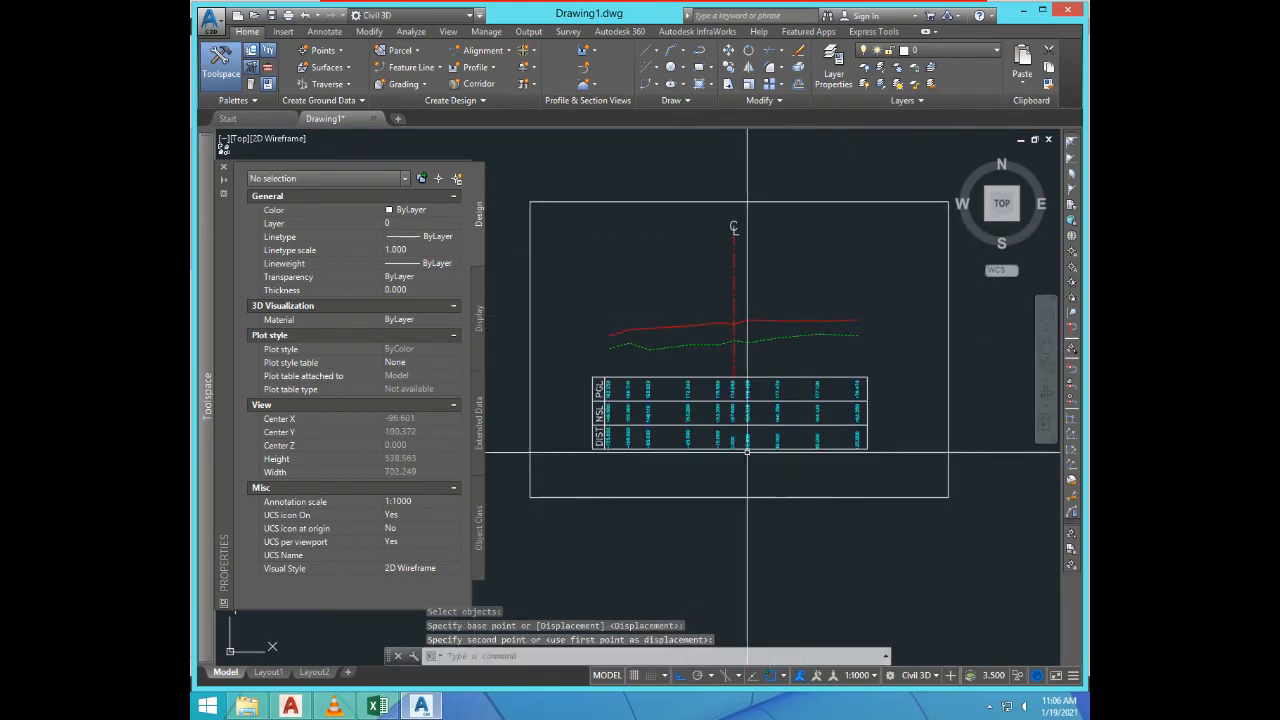
text(O)
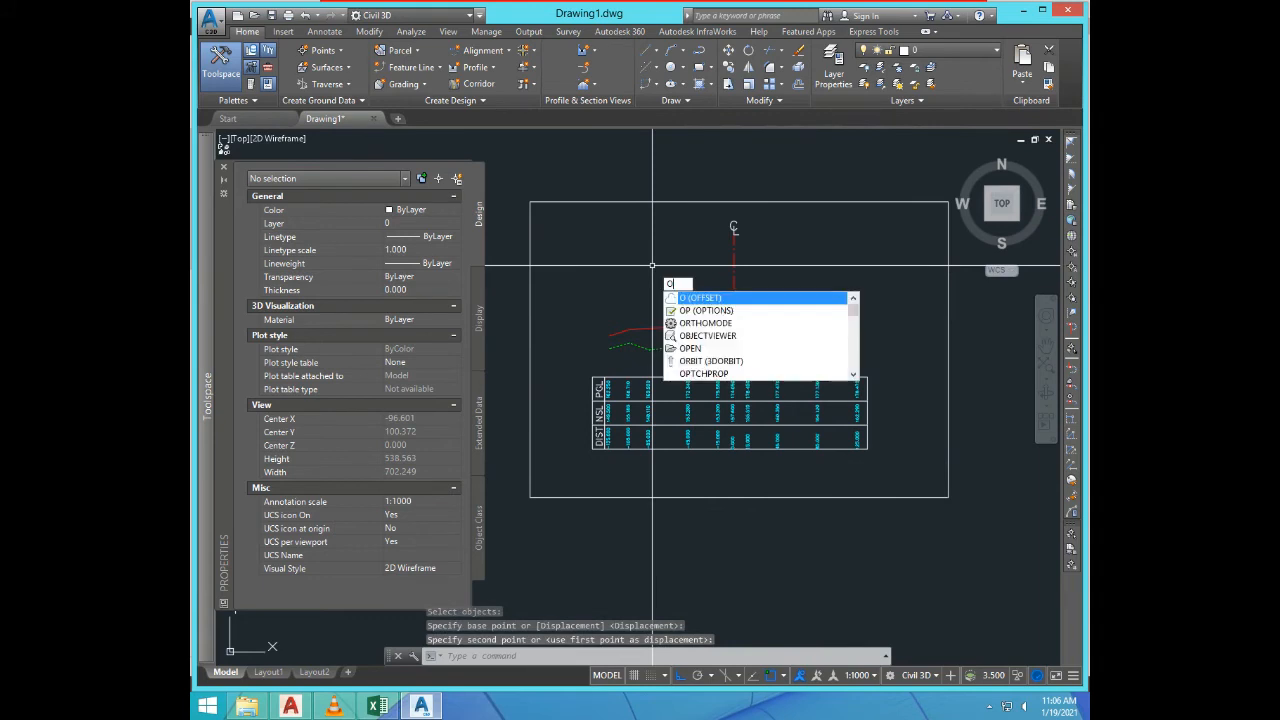
key(Return)
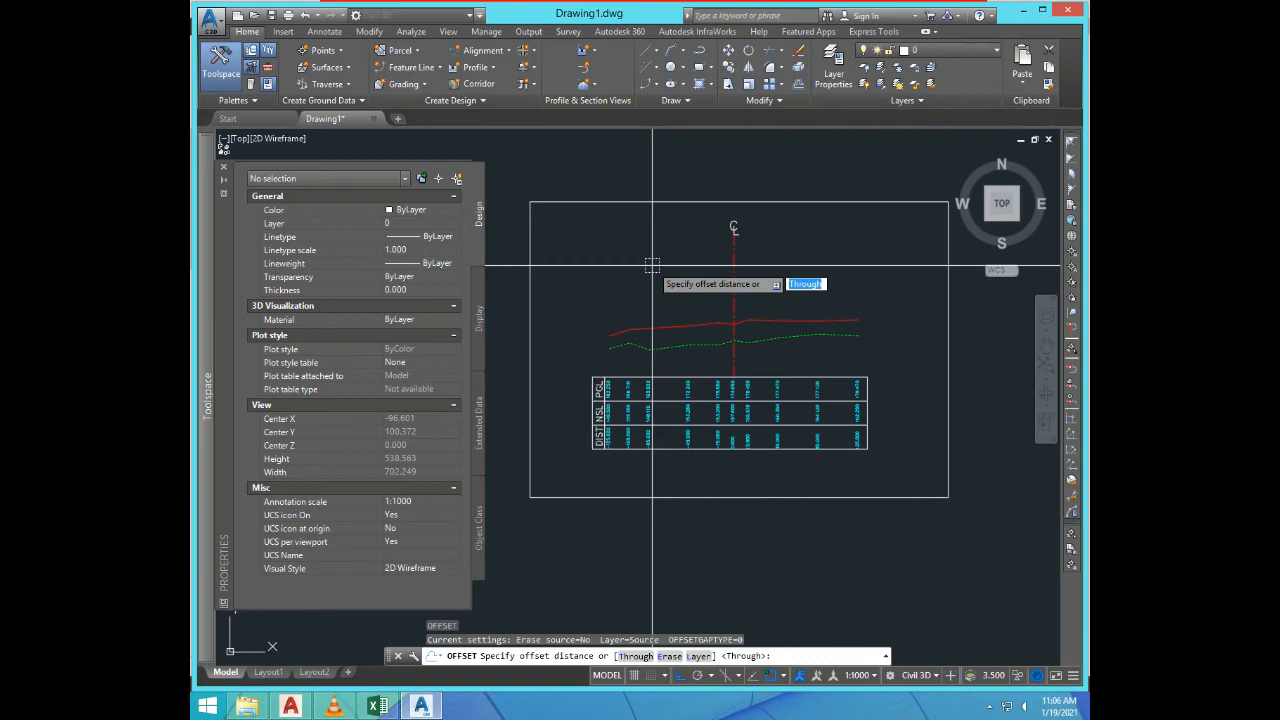
text(10)
key(Return)
click(598, 202)
click(597, 245)
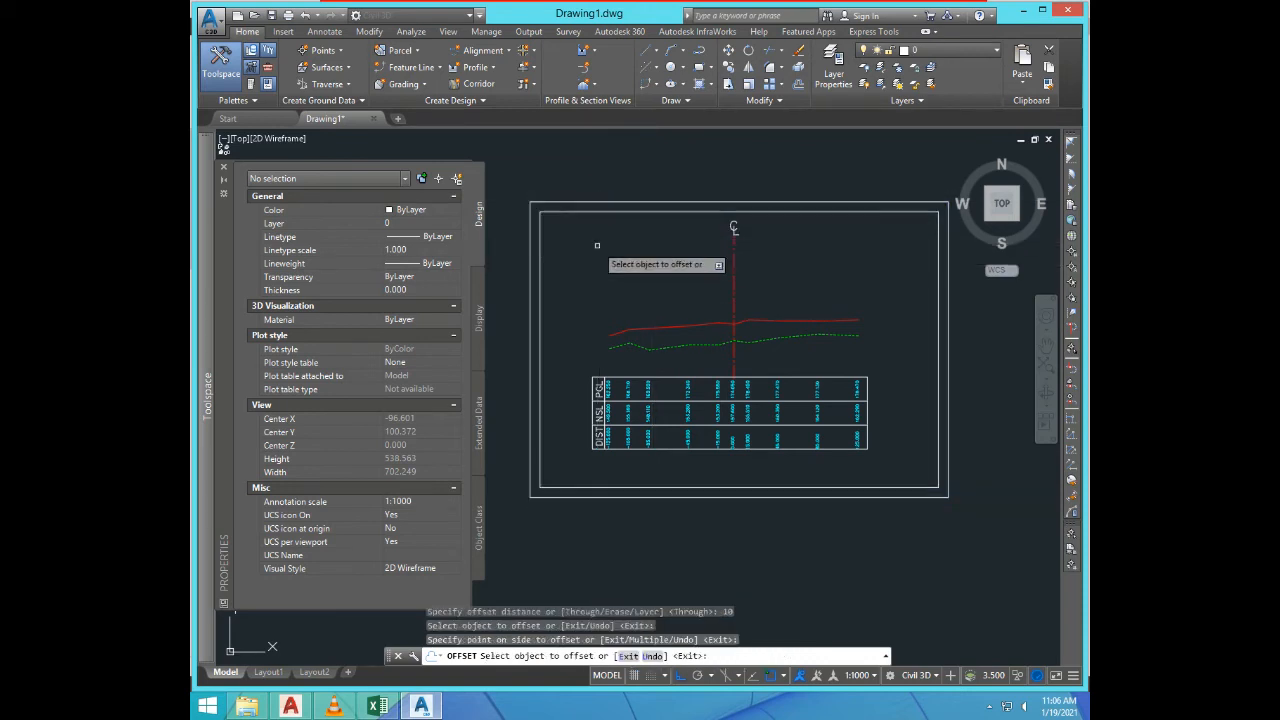
key(Escape)
Step: Change the inner frame's color to Red
click(540, 318)
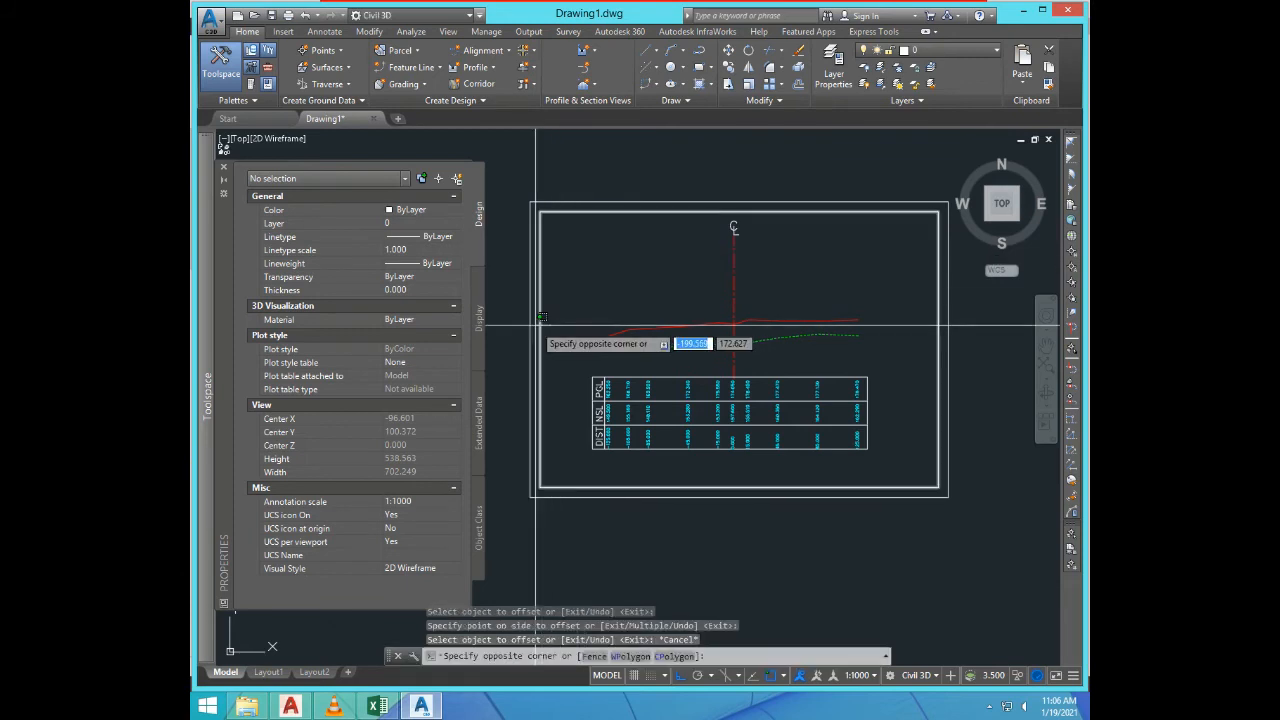
click(542, 316)
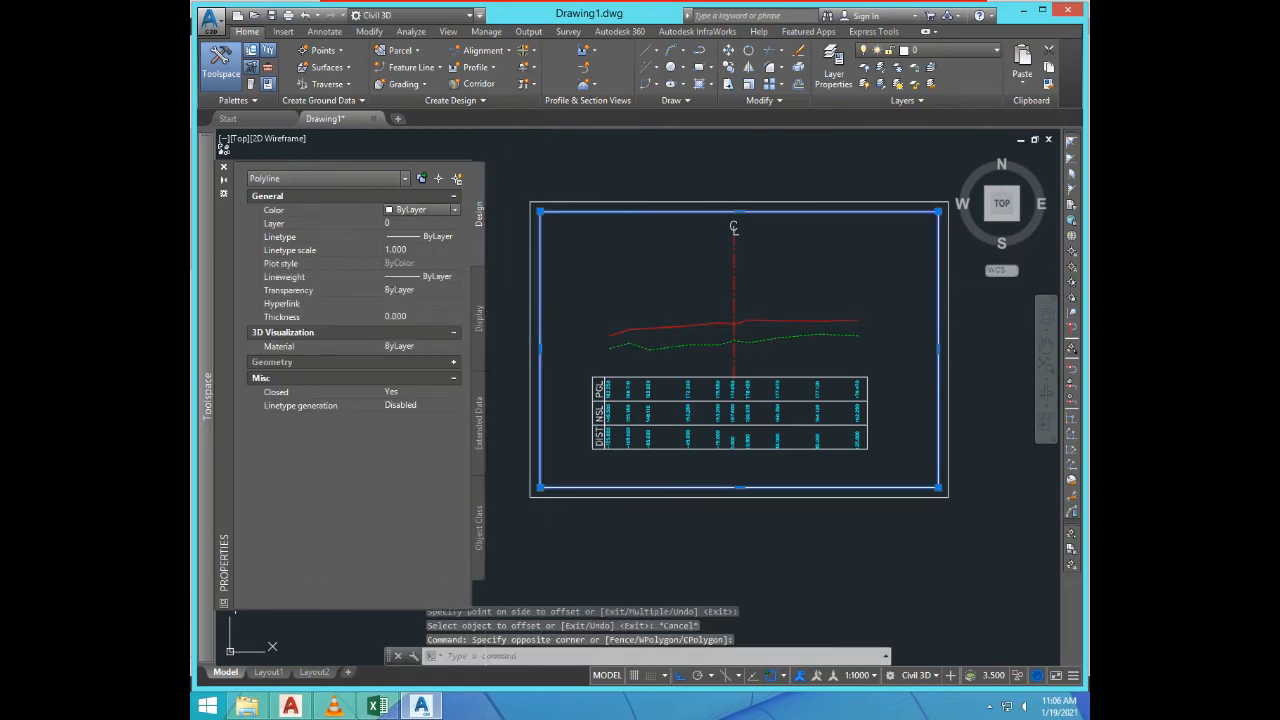
click(420, 209)
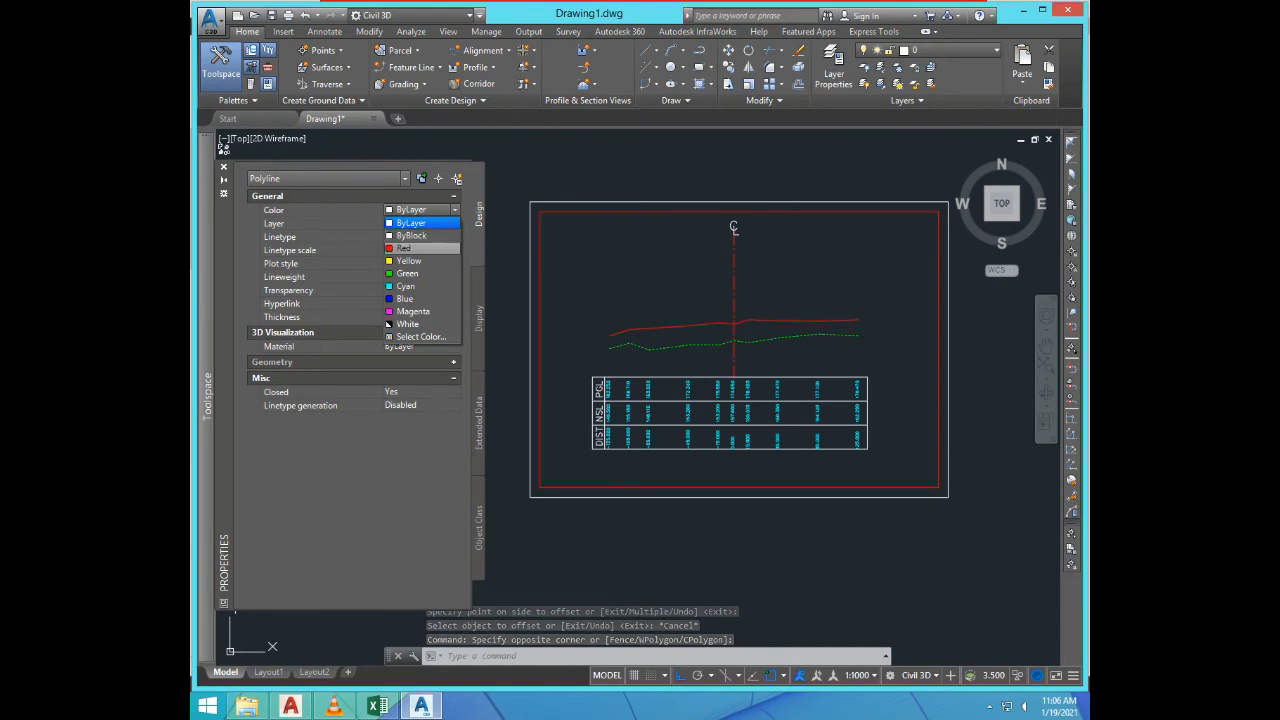
click(403, 247)
key(Escape)
key(Escape)
Step: Stretch the left side of the red inner frame horizontally inward by 10 to widen the left margin
scroll(642, 503, down, 2)
scroll(642, 503, up, 2)
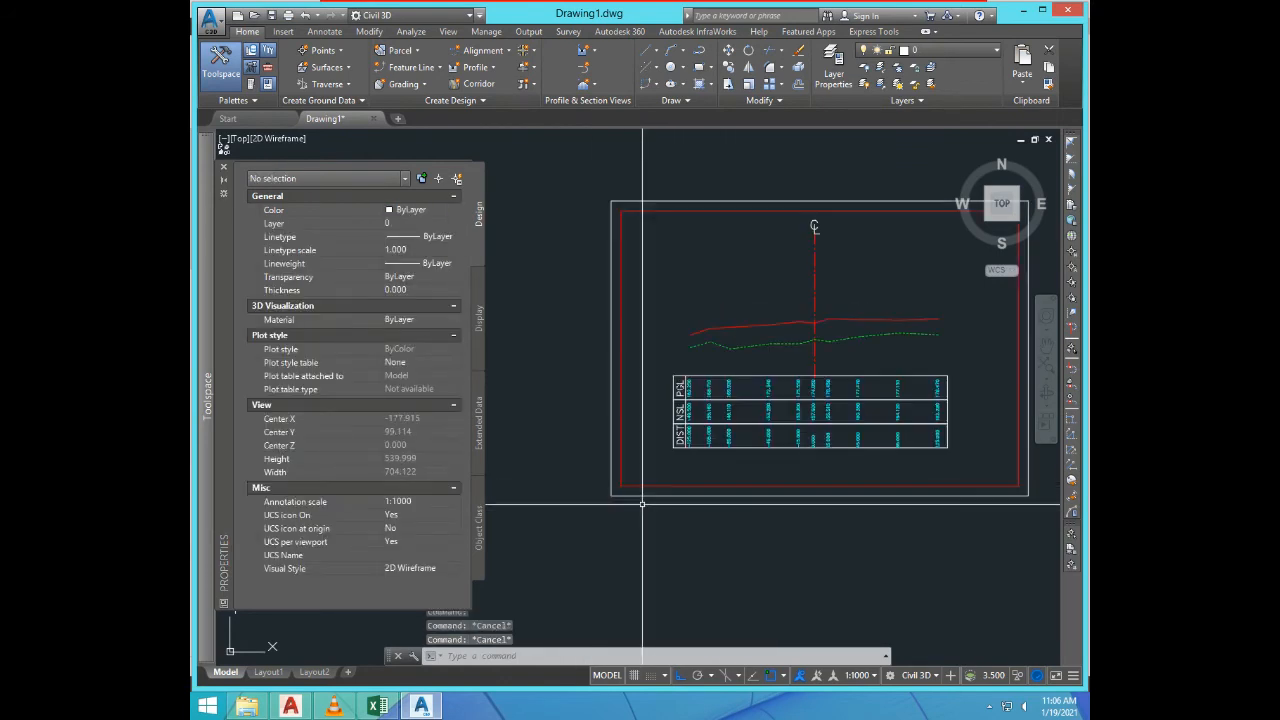
text(s)
key(Return)
scroll(645, 500, up, 4)
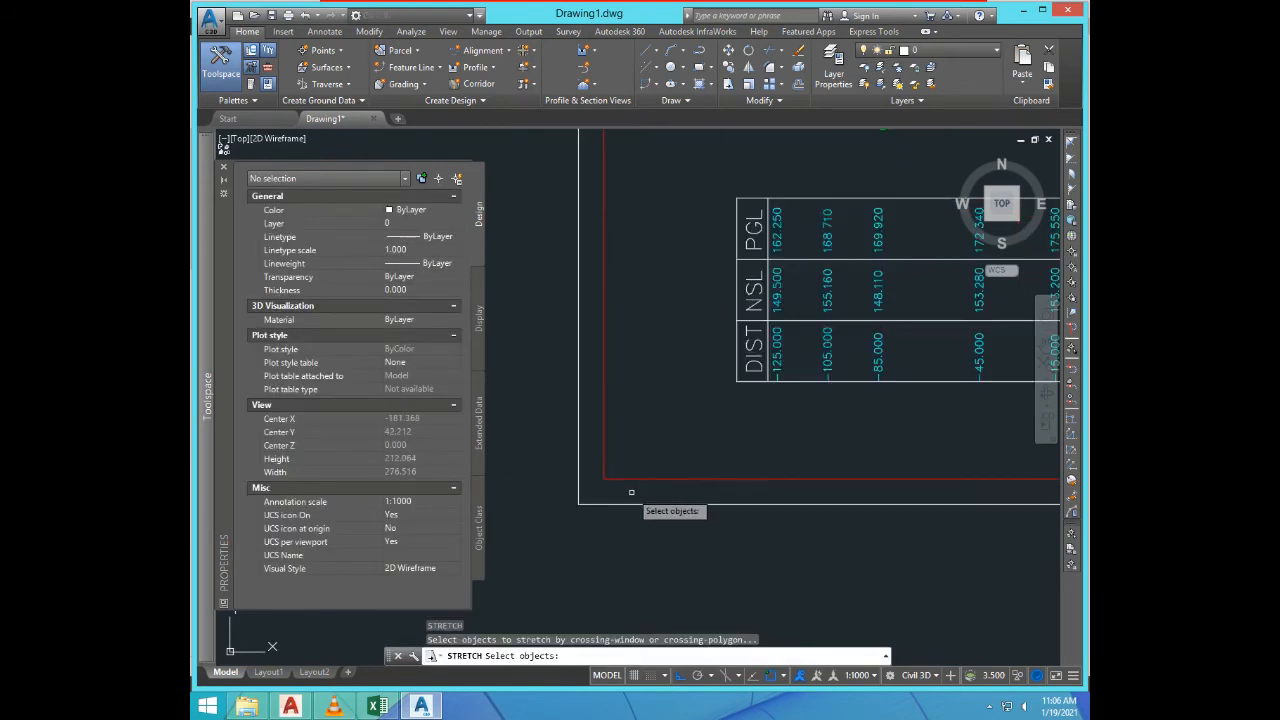
scroll(640, 495, down, 2)
click(628, 456)
scroll(623, 268, down, 3)
scroll(616, 245, up, 3)
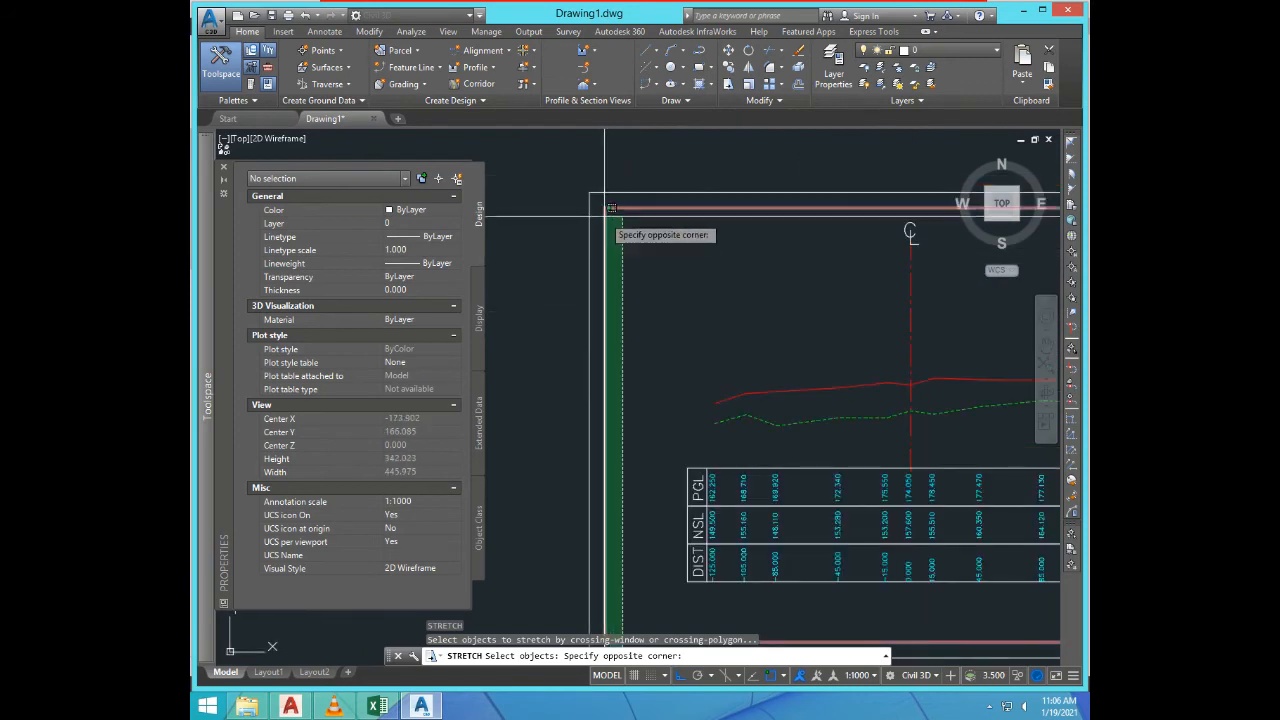
click(598, 203)
scroll(604, 315, down, 2)
scroll(604, 219, up, 3)
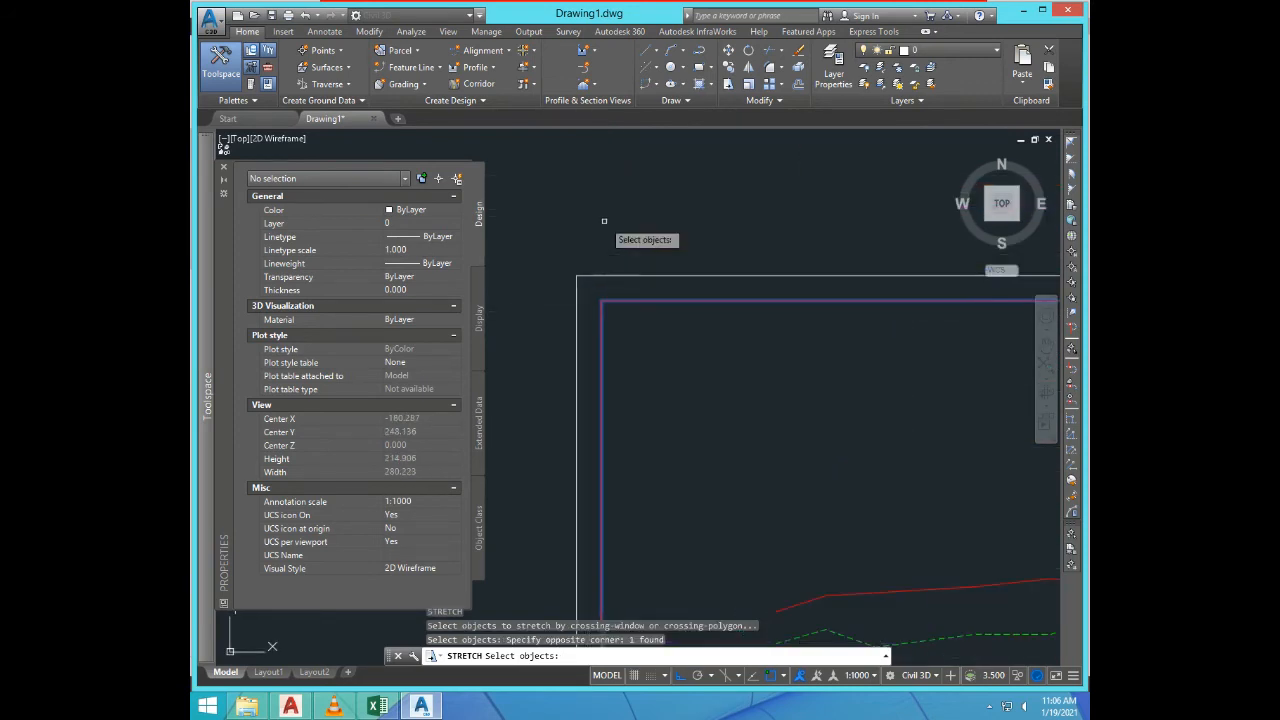
key(Return)
click(603, 235)
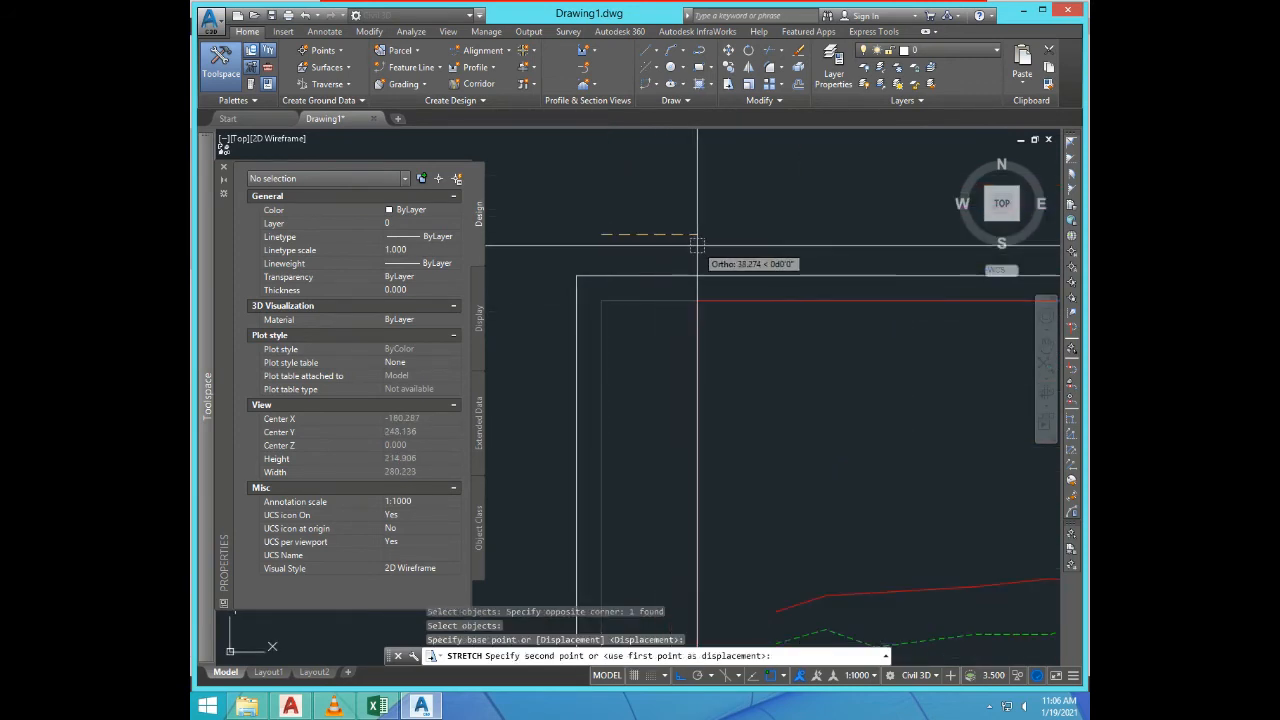
key(F8)
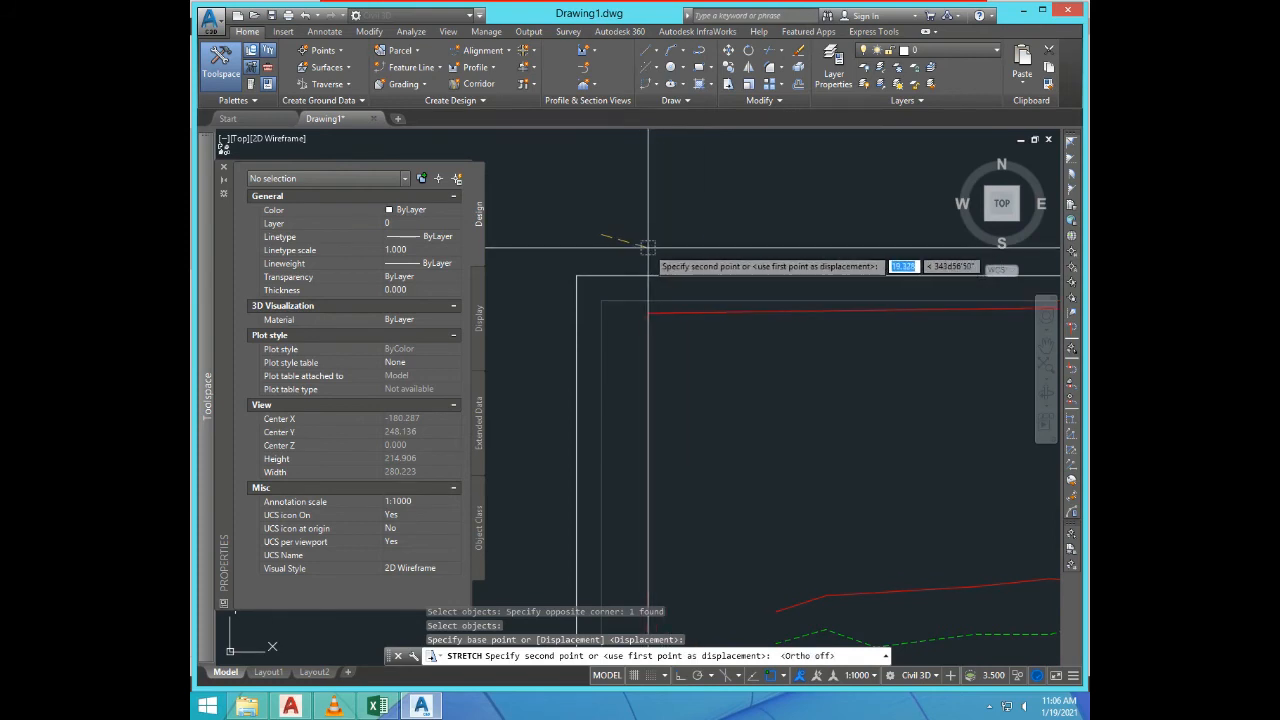
key(F8)
text(10)
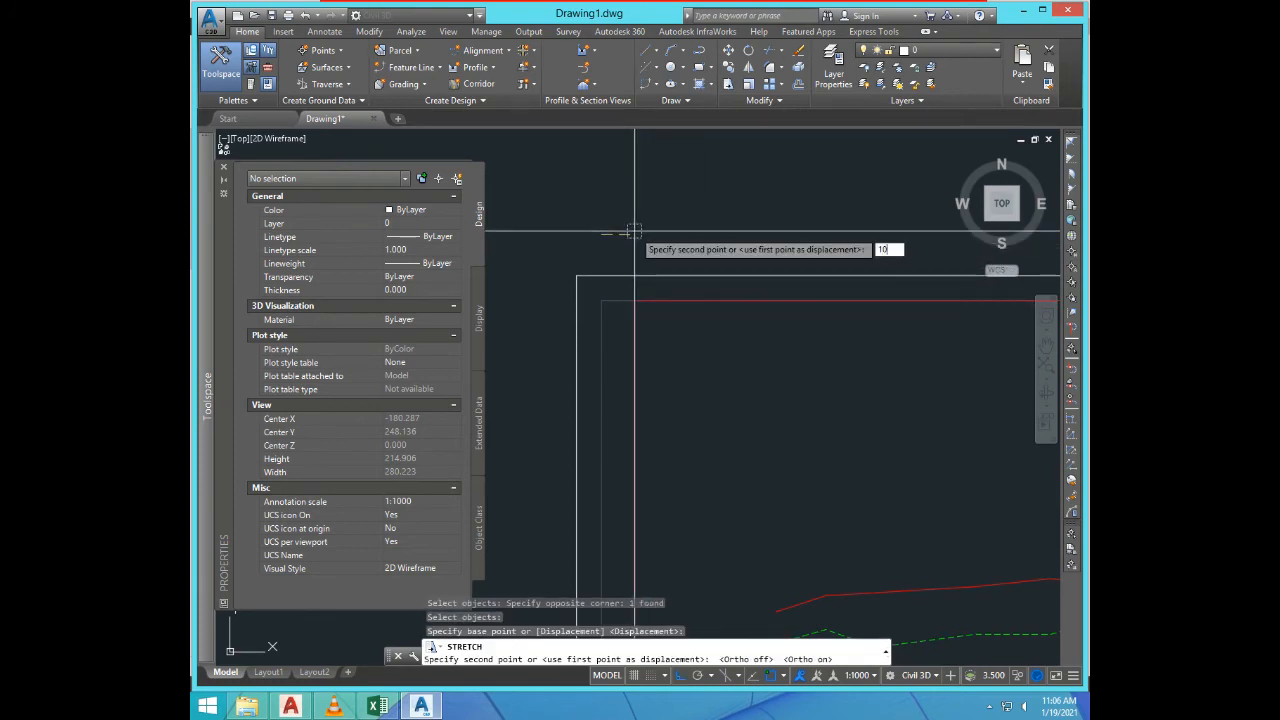
key(Return)
scroll(560, 260, down, 4)
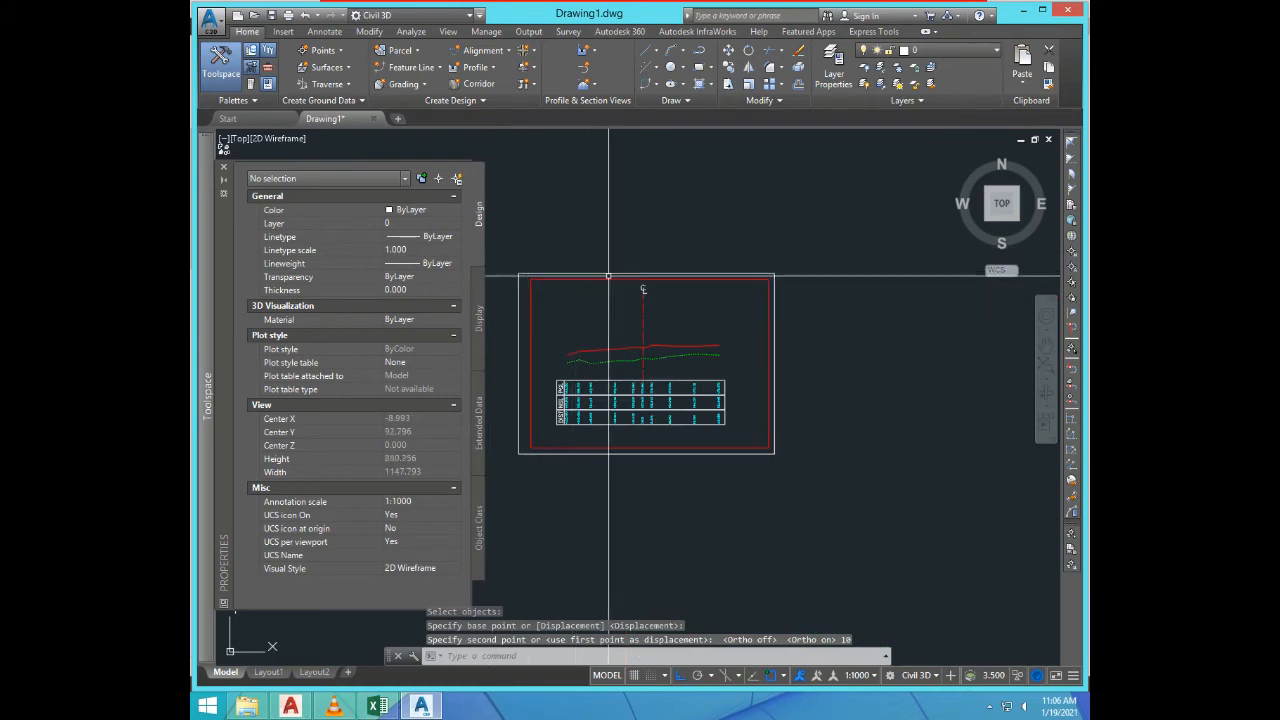
scroll(657, 400, up, 3)
scroll(725, 420, down, 3)
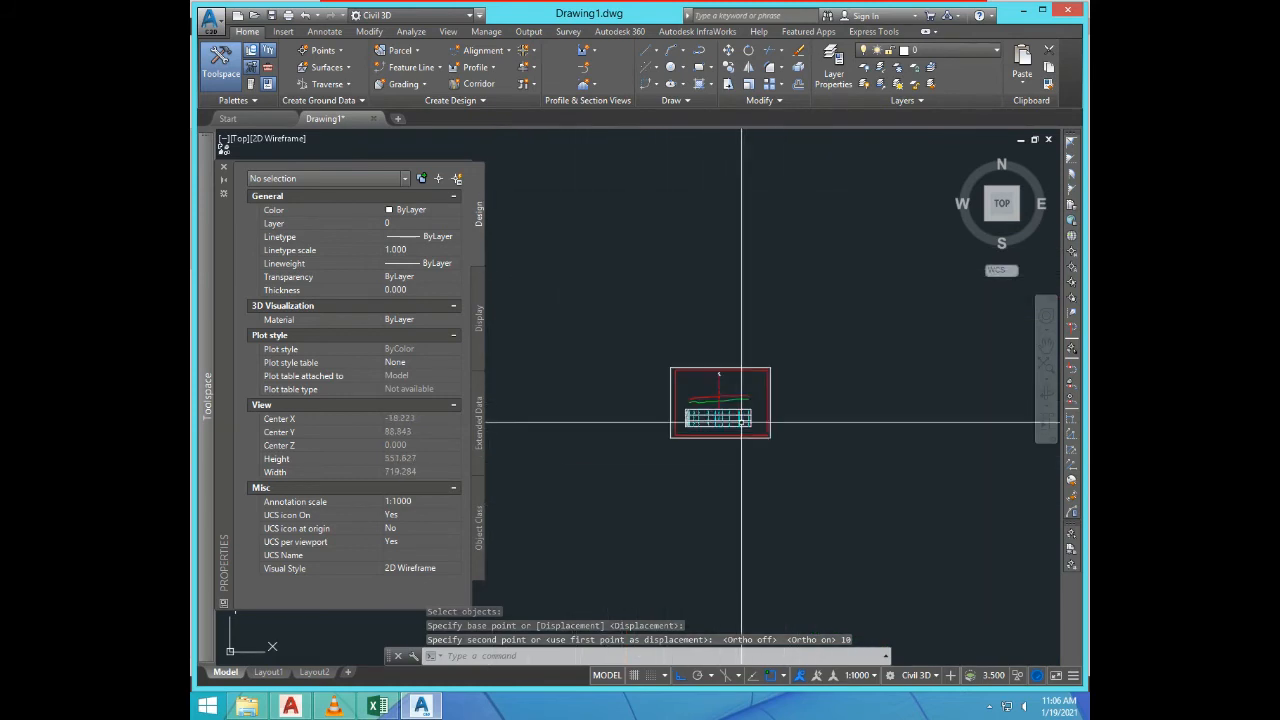
scroll(737, 430, up, 2)
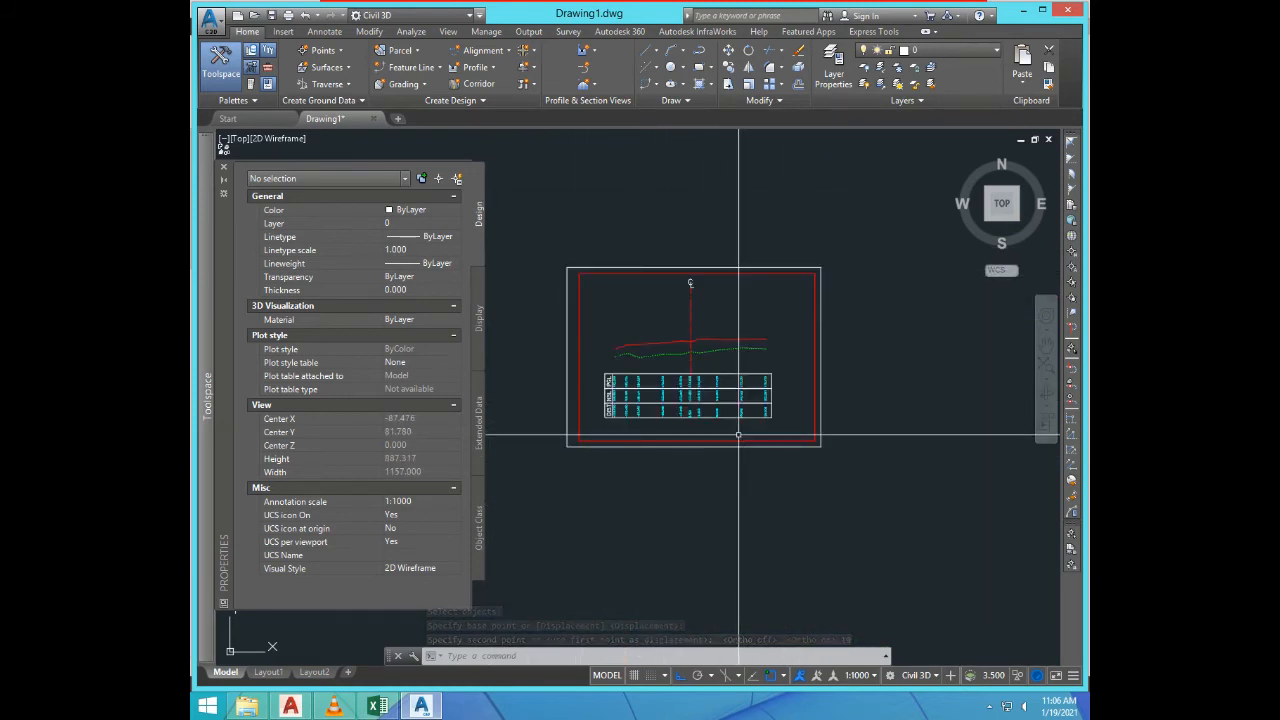
scroll(725, 440, up, 4)
scroll(830, 495, down, 2)
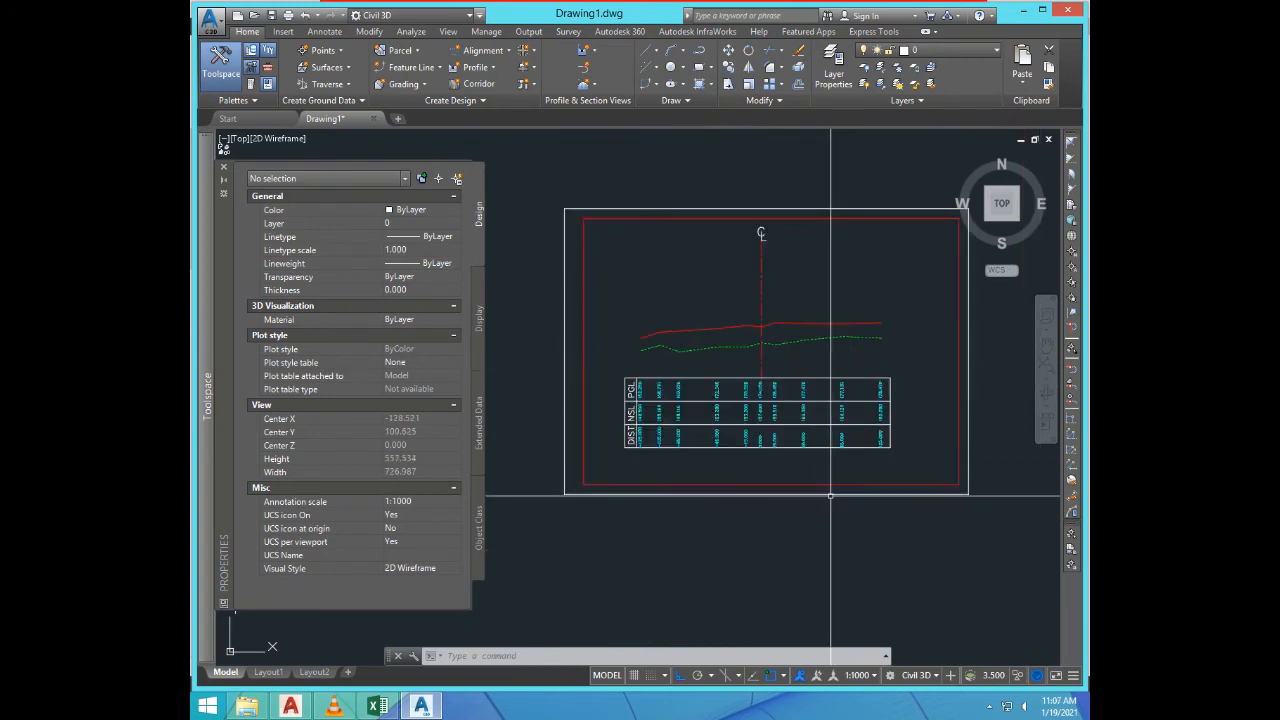
Step: Copy all the PGL, NSL and DIST values, without the table lines, horizontally to the empty area left of the sheet
text(CP)
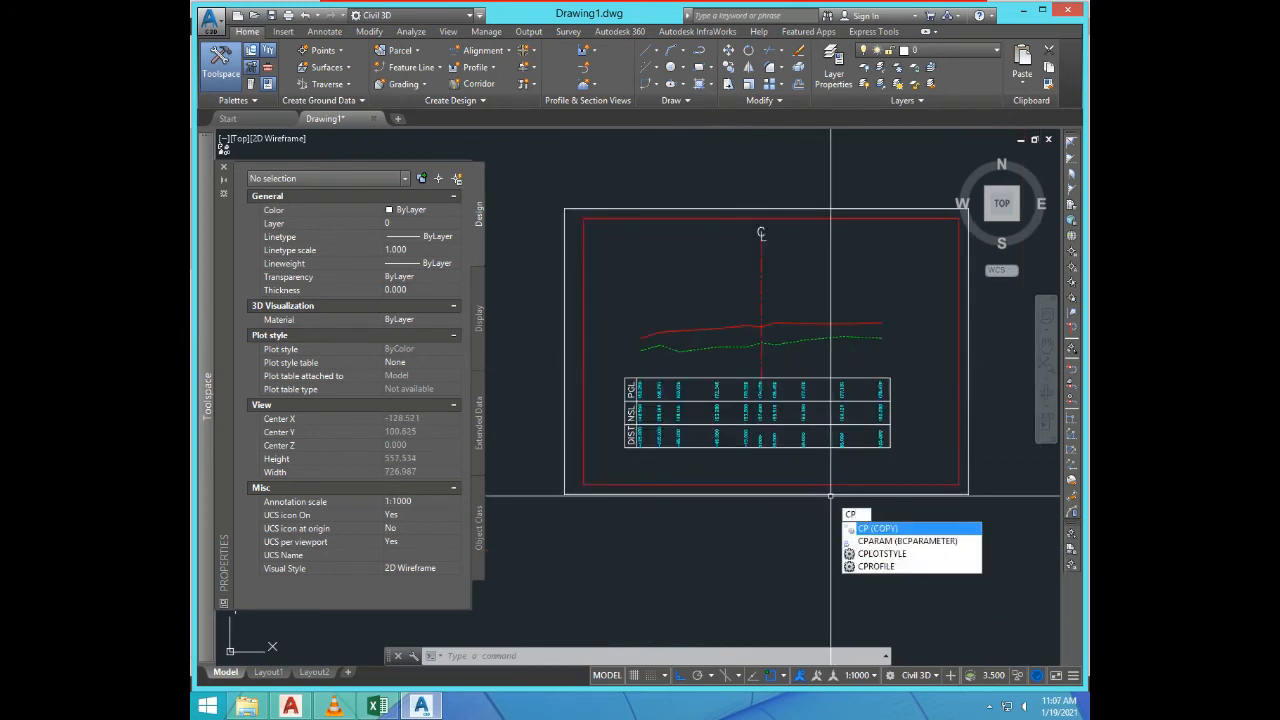
key(Return)
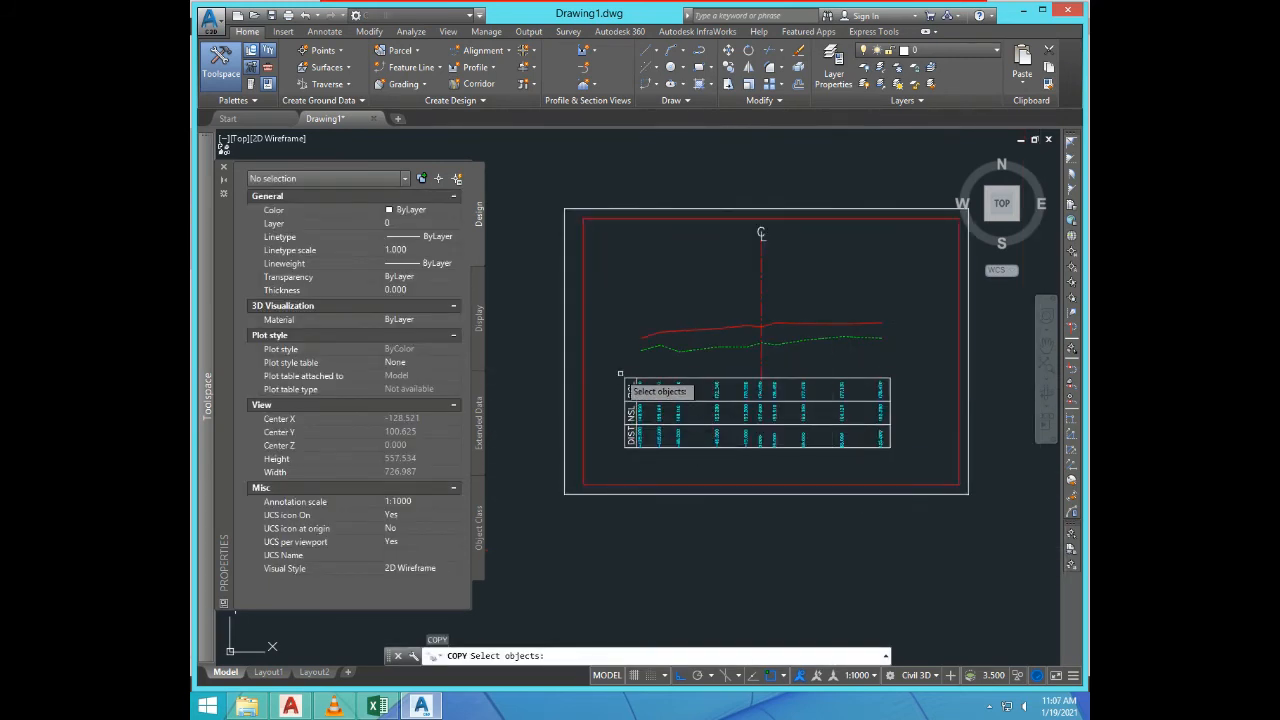
scroll(620, 374, up, 5)
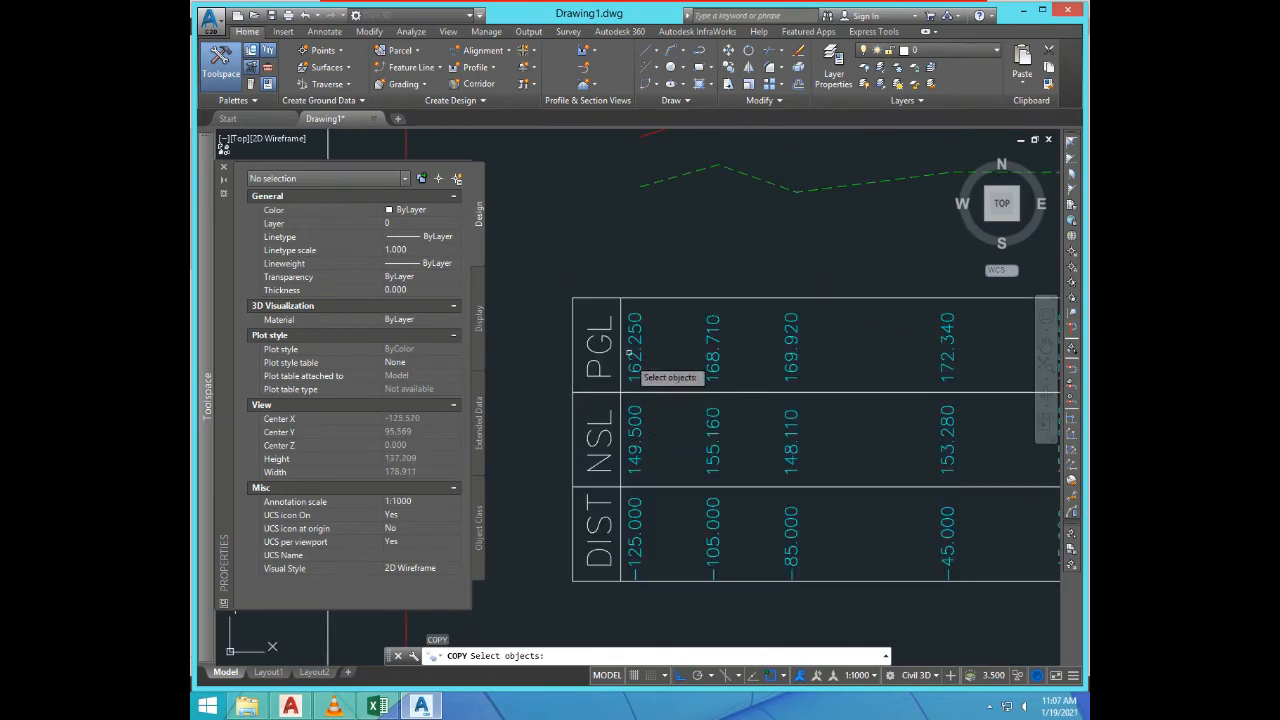
click(613, 285)
scroll(630, 330, down, 5)
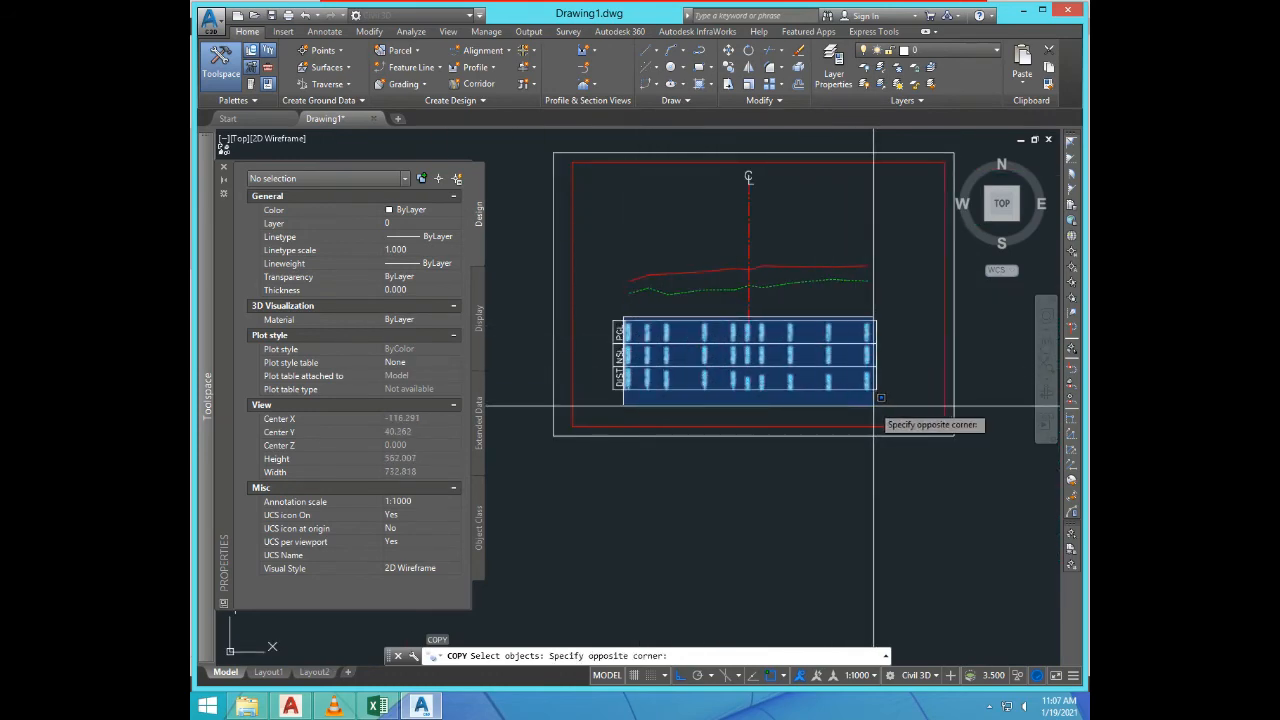
click(875, 408)
scroll(645, 385, up, 5)
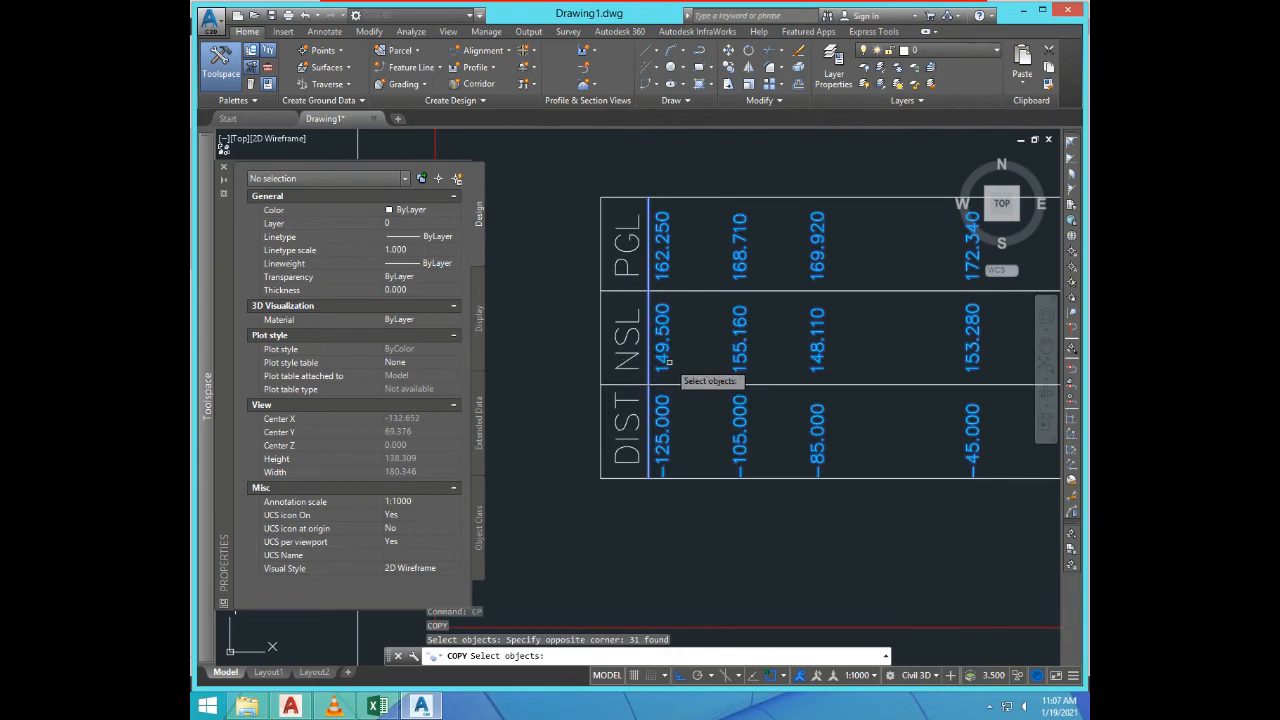
scroll(672, 368, down, 3)
scroll(690, 370, up, 6)
click(706, 308)
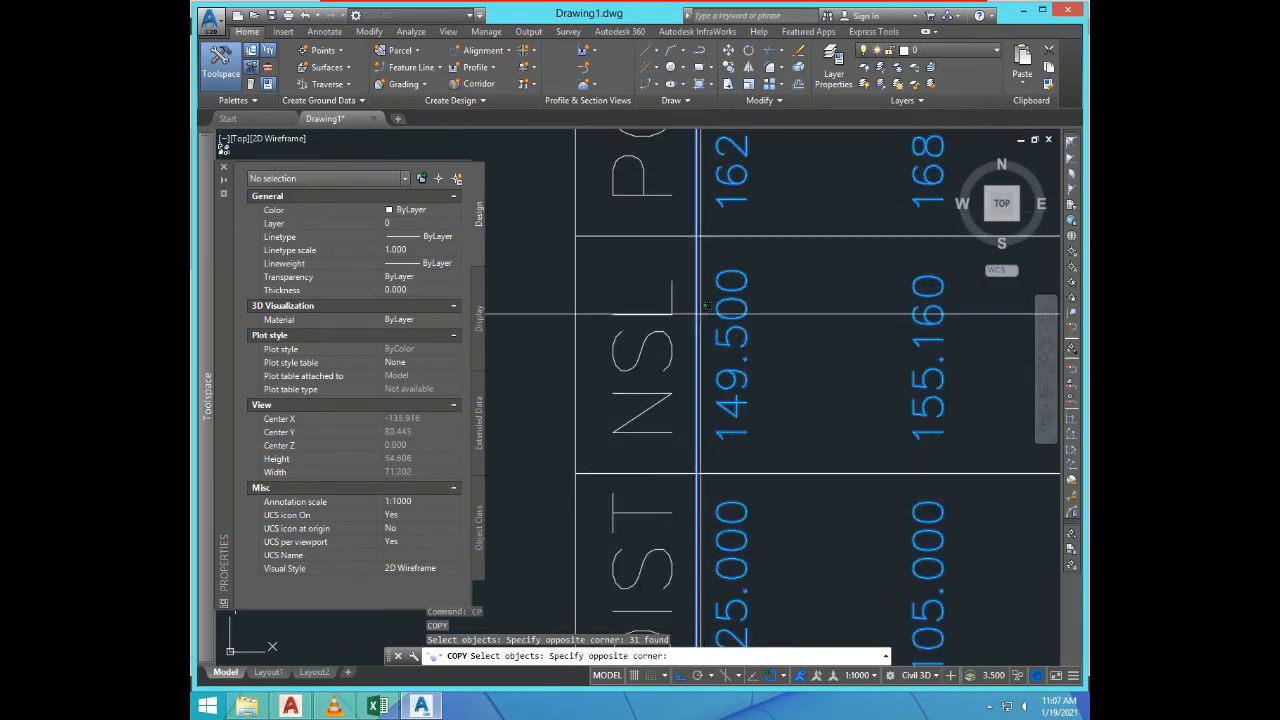
scroll(704, 314, down, 3)
scroll(692, 320, up, 5)
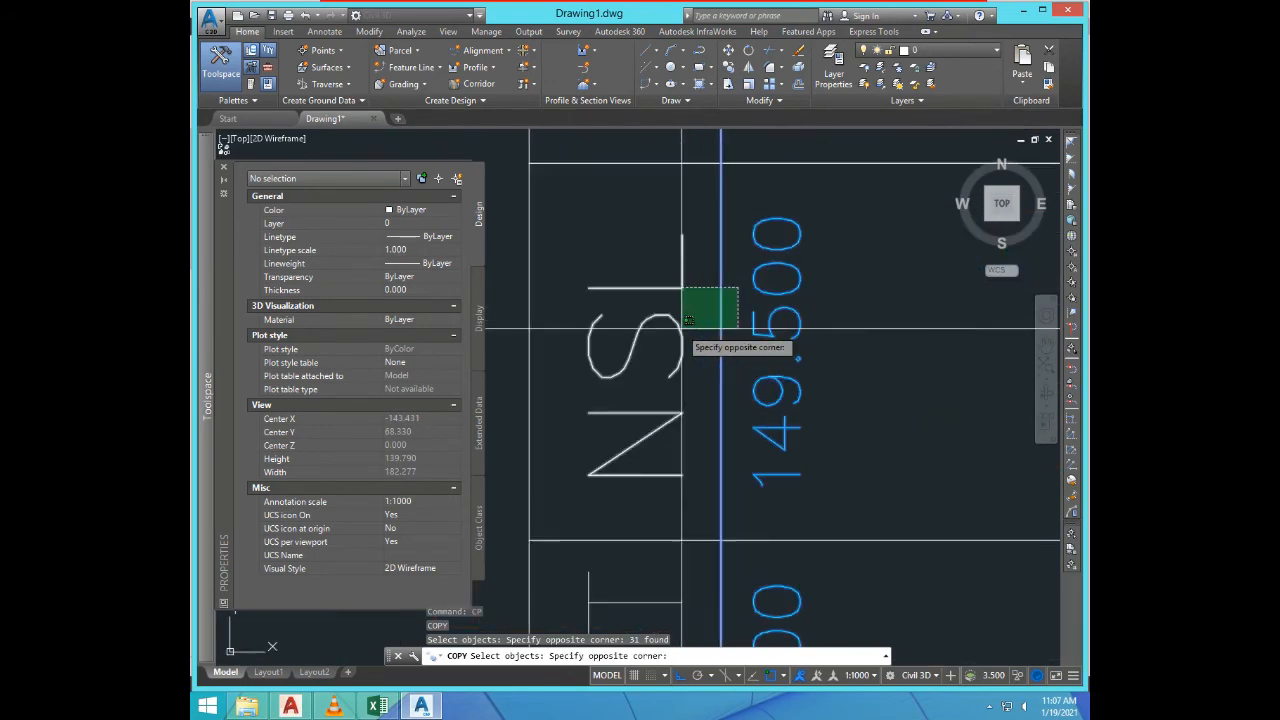
click(714, 352)
click(729, 361)
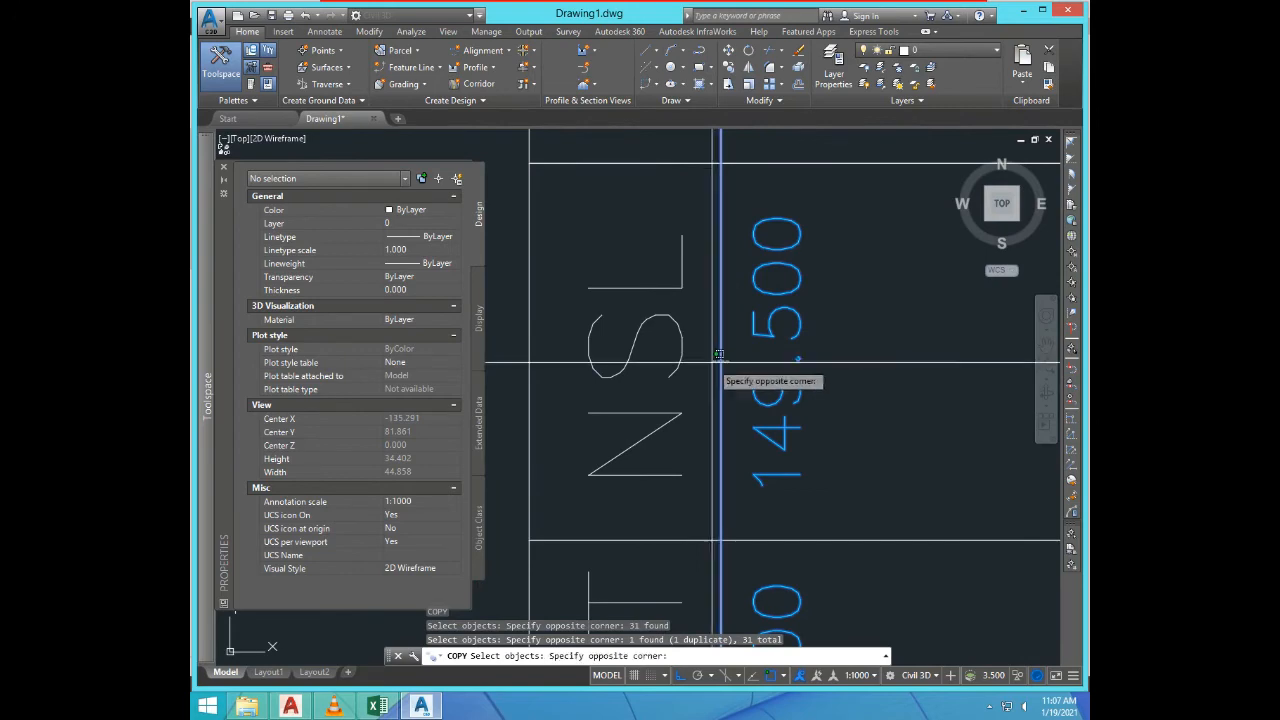
shift+click(721, 365)
scroll(774, 326, down, 6)
key(Return)
click(862, 458)
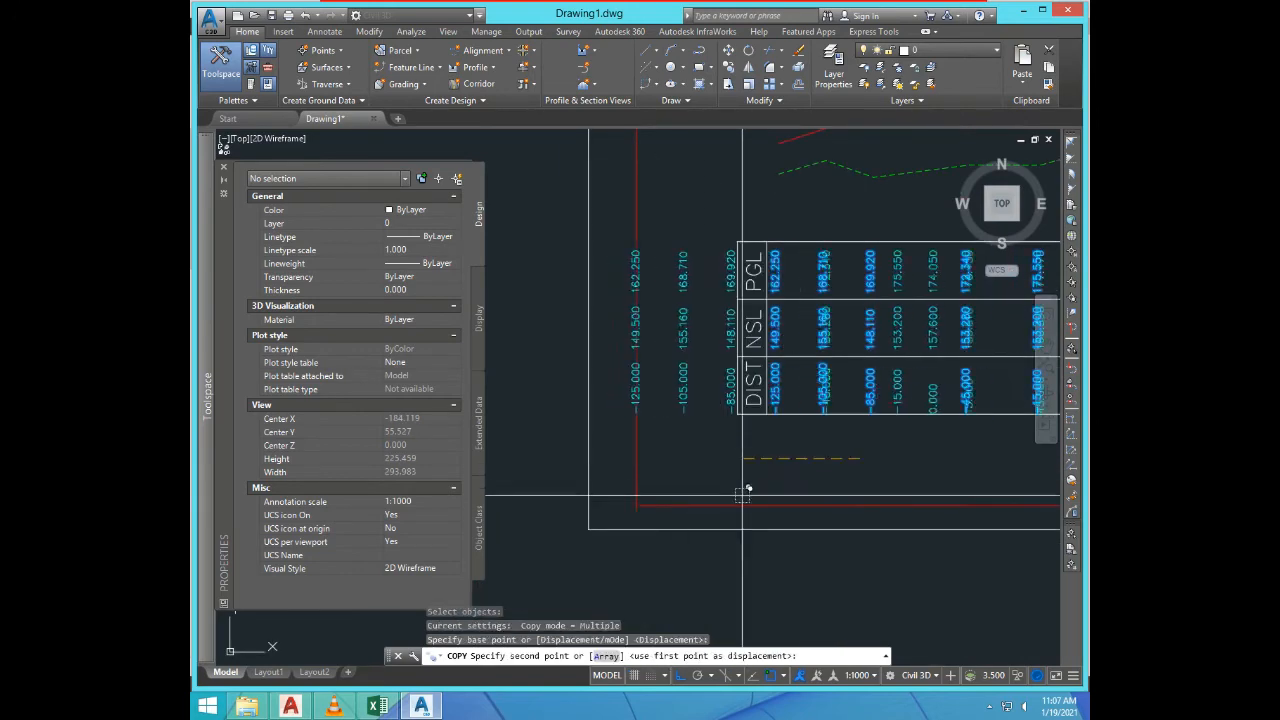
scroll(885, 478, down, 5)
click(502, 480)
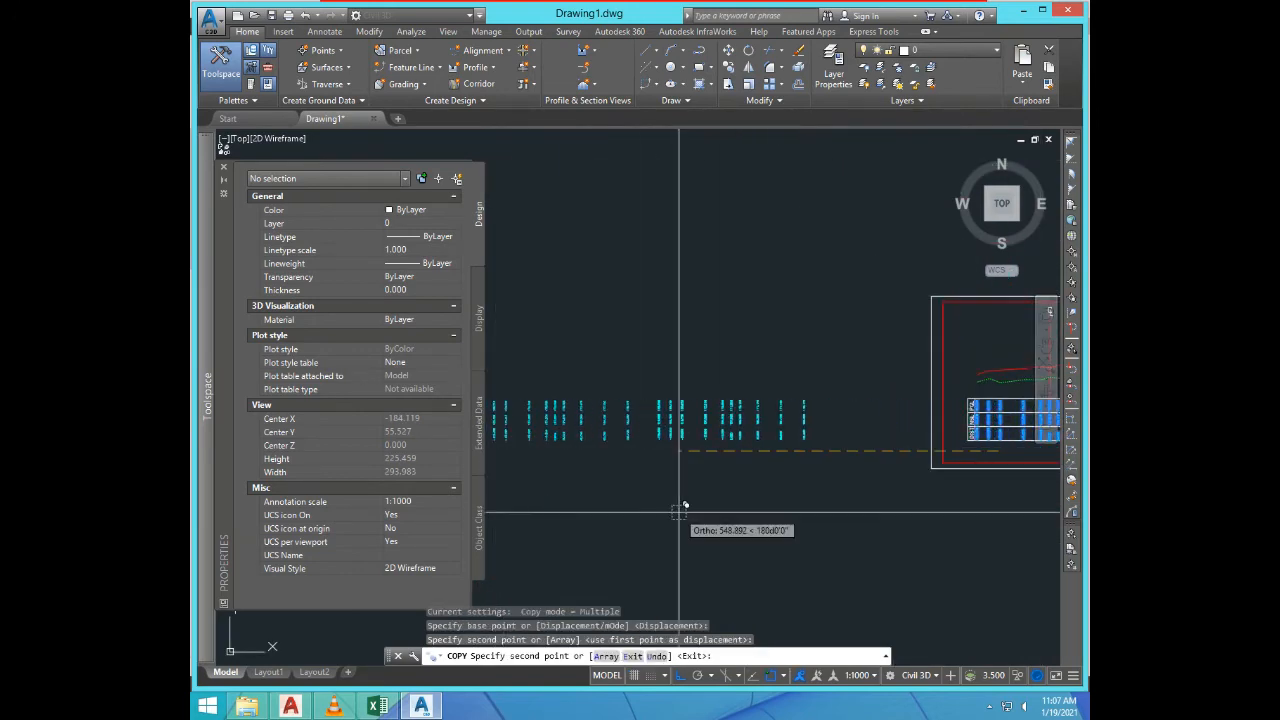
key(Escape)
Step: Erase the values in the framed table except those of the first column
scroll(786, 428, up, 4)
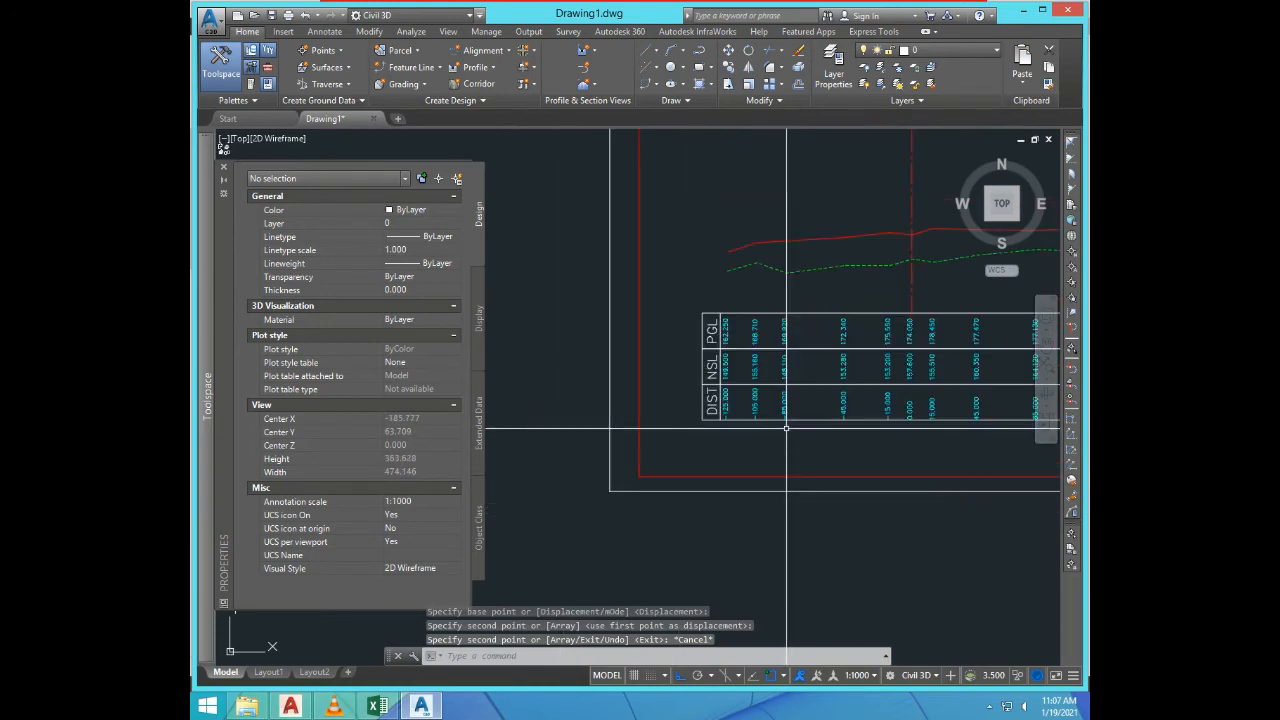
key(Return)
click(737, 303)
scroll(765, 398, down, 3)
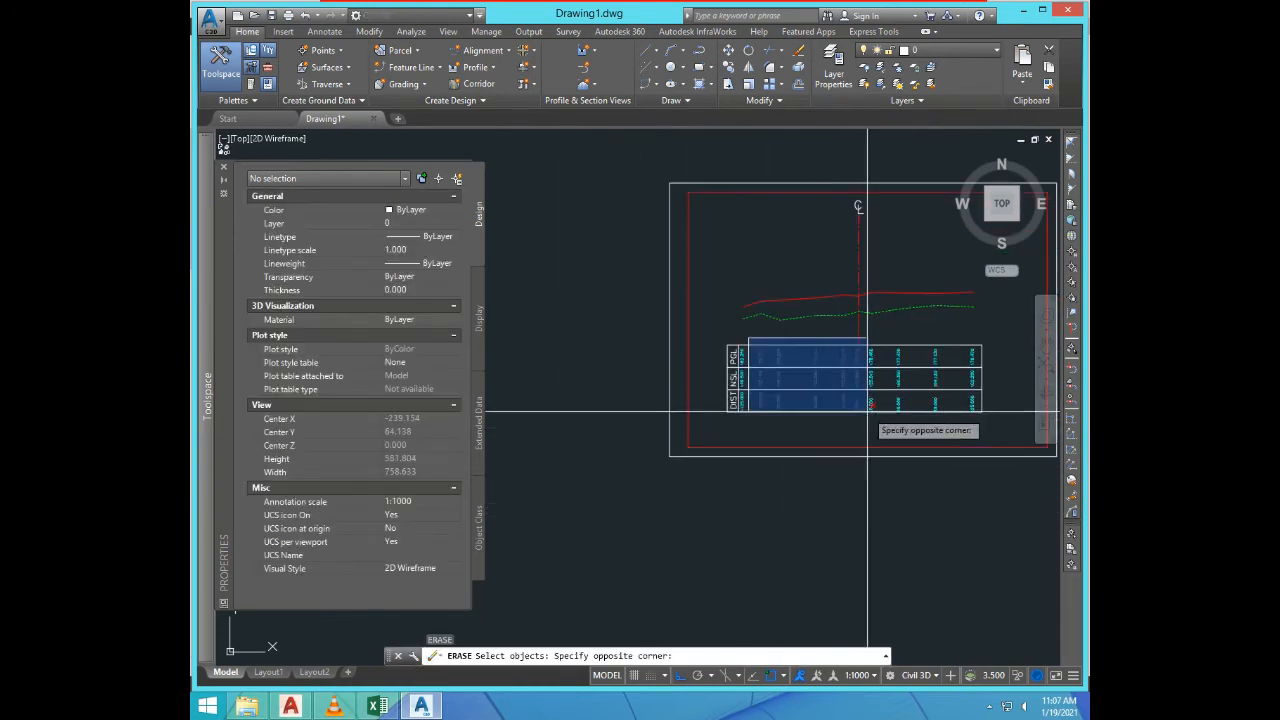
click(985, 410)
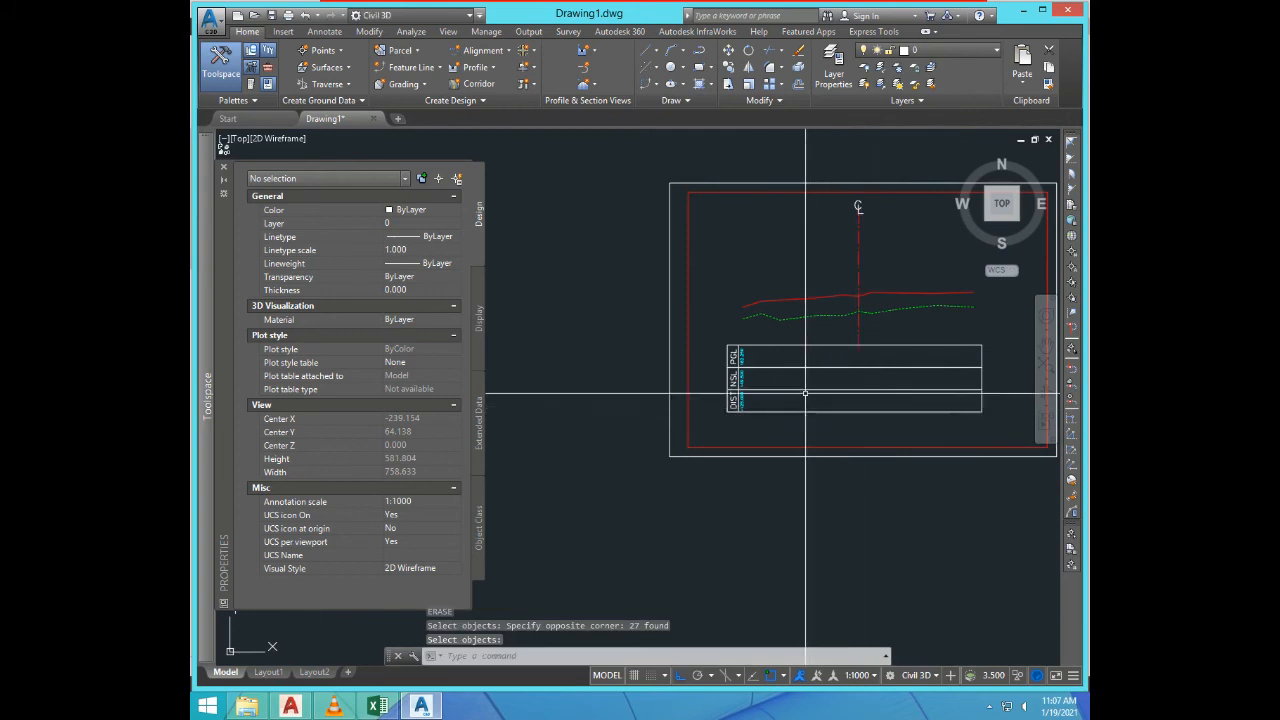
scroll(809, 378, down, 3)
scroll(809, 378, up, 4)
text(c)
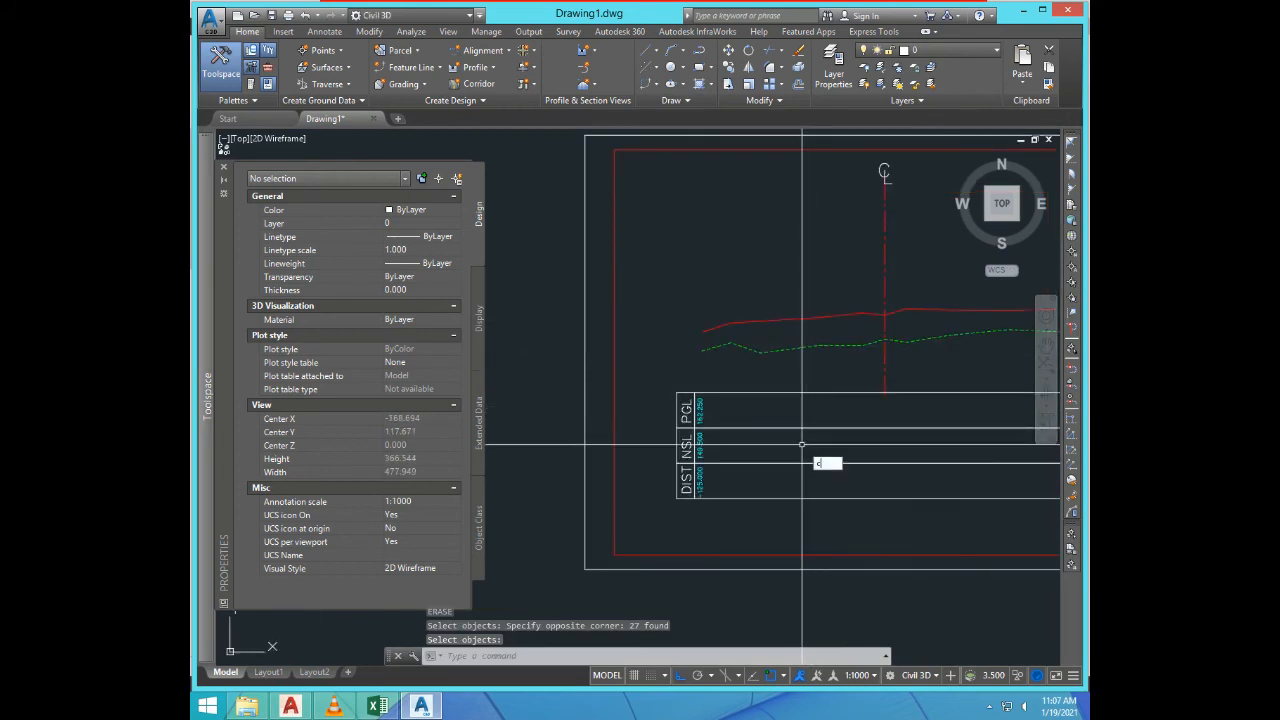
text(p)
key(Return)
click(705, 447)
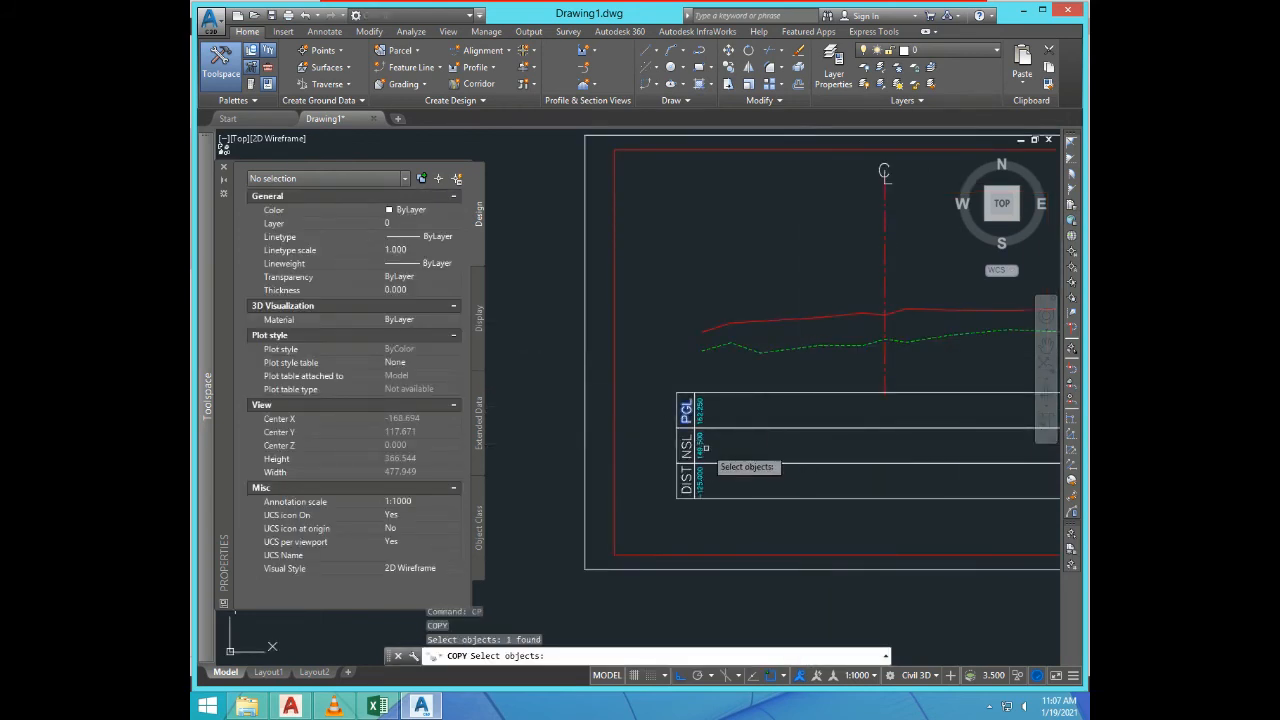
Step: Copy the letter C of the centreline symbol to a free spot left of the centreline, above the section lines
scroll(851, 349, down, 2)
scroll(883, 286, up, 5)
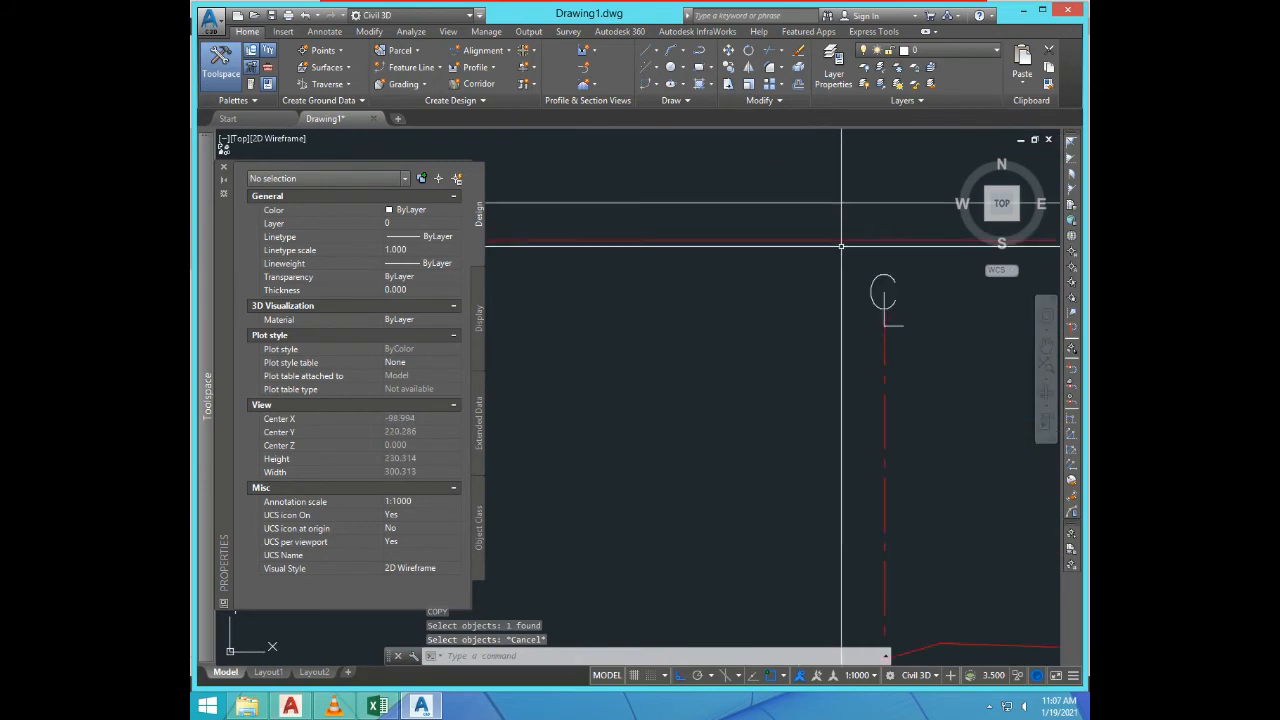
click(880, 287)
click(875, 285)
key(Return)
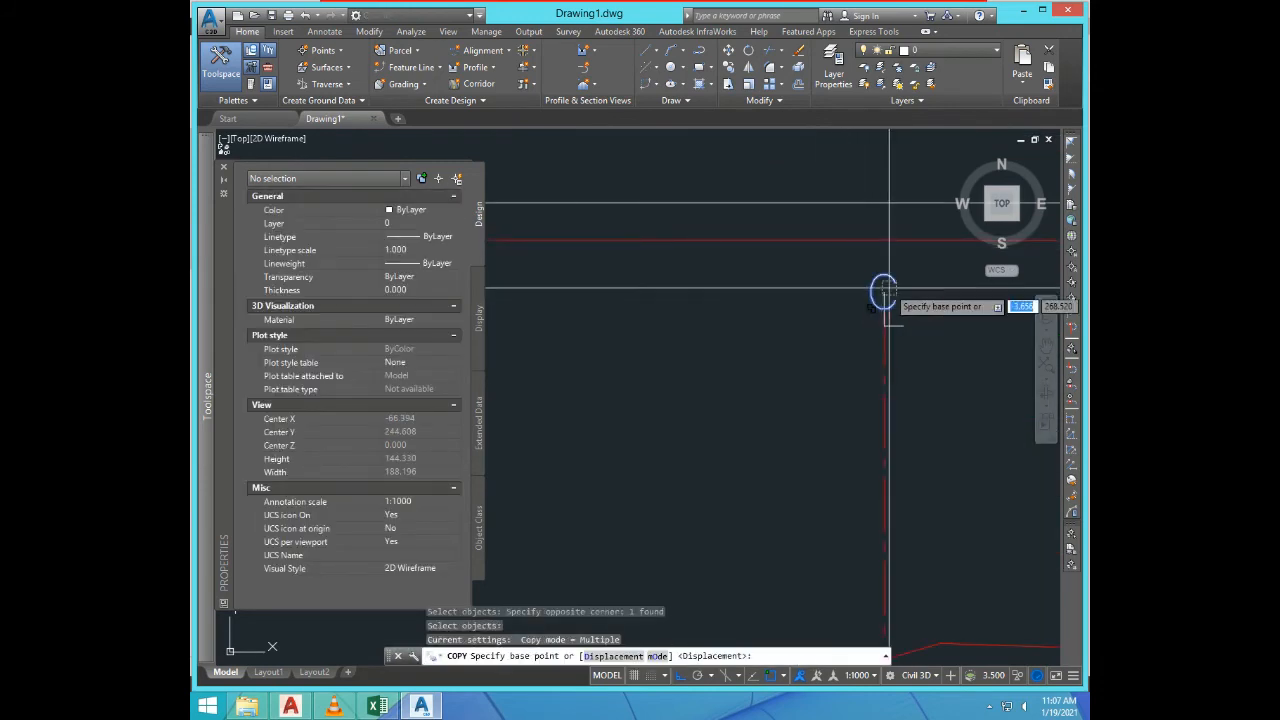
click(883, 291)
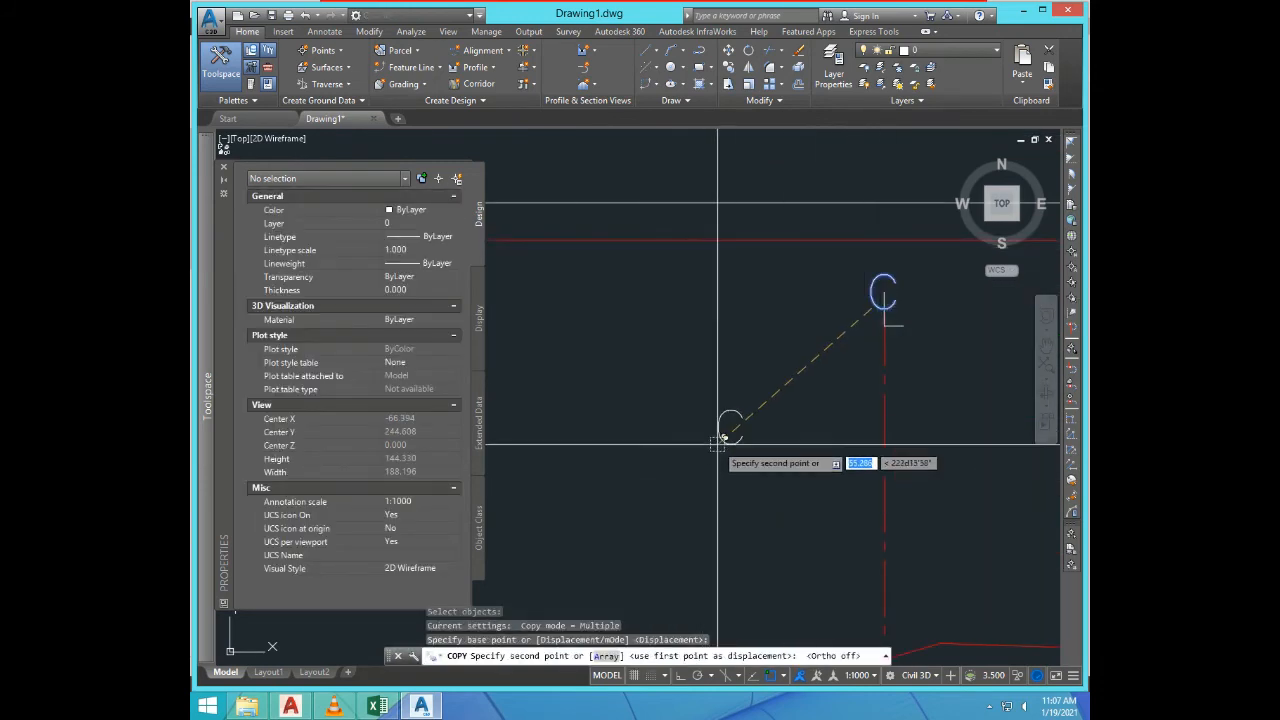
click(724, 438)
Step: Change the copied letter's text to "-left side"
scroll(724, 438, down, 3)
key(Escape)
key(Escape)
text(ed)
key(Return)
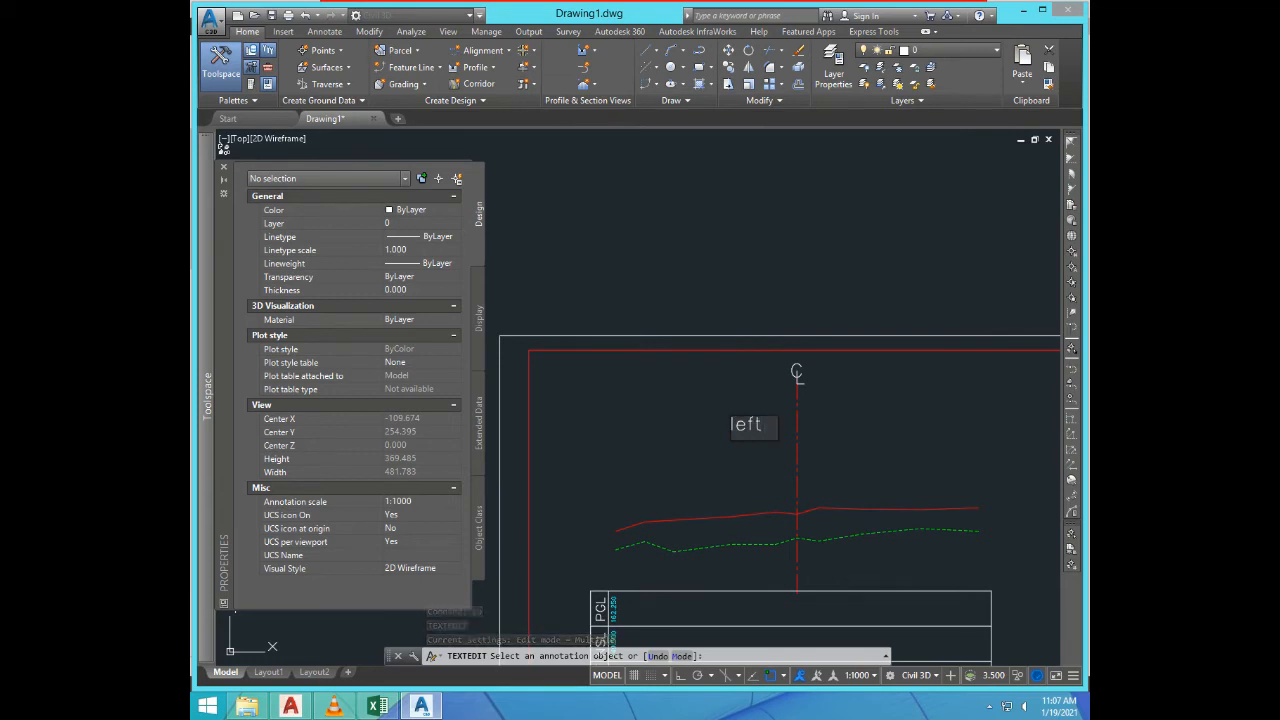
text(side)
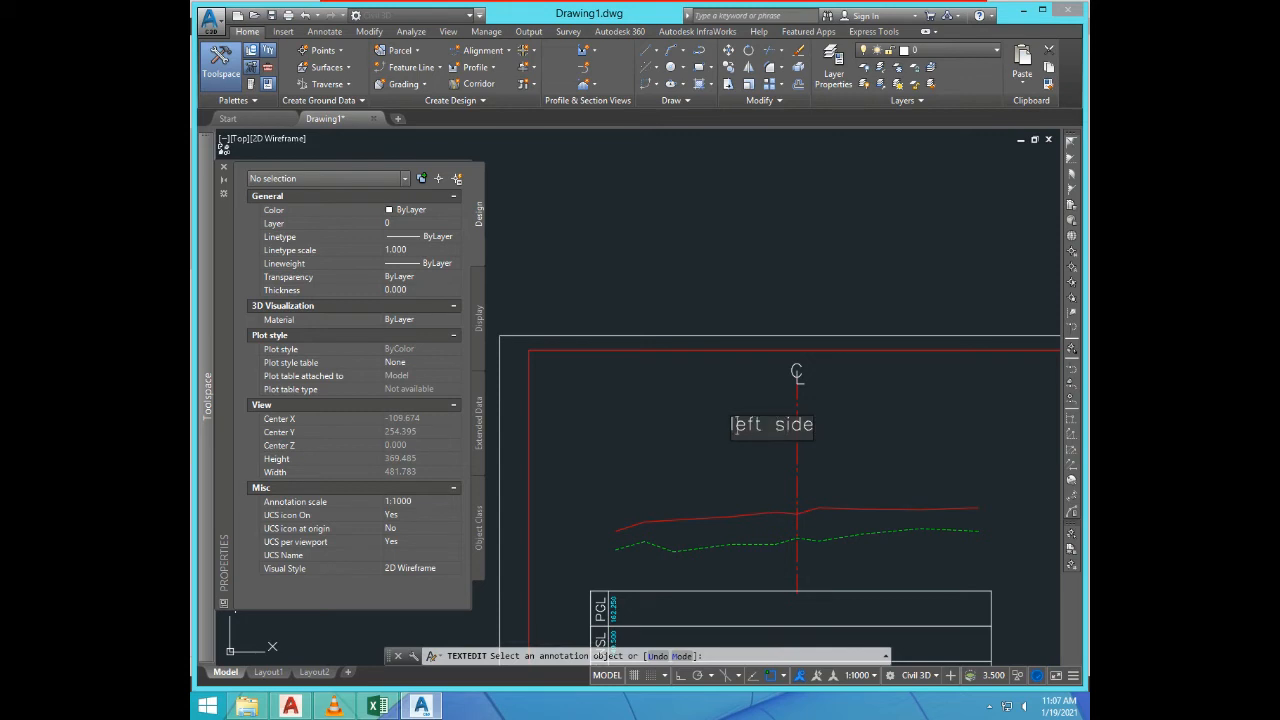
text(-)
key(Return)
key(Return)
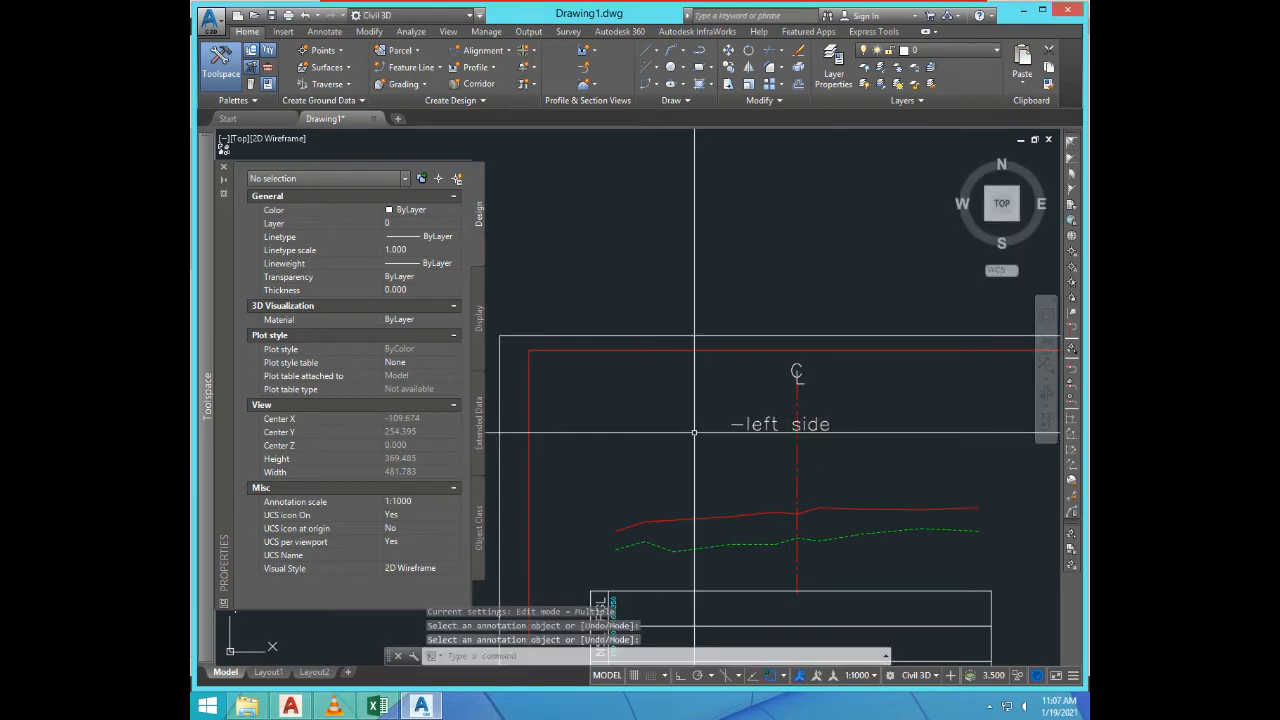
Step: Move the "-left side" label horizontally to the left by about 41 units so it clears the centreline
key(Return)
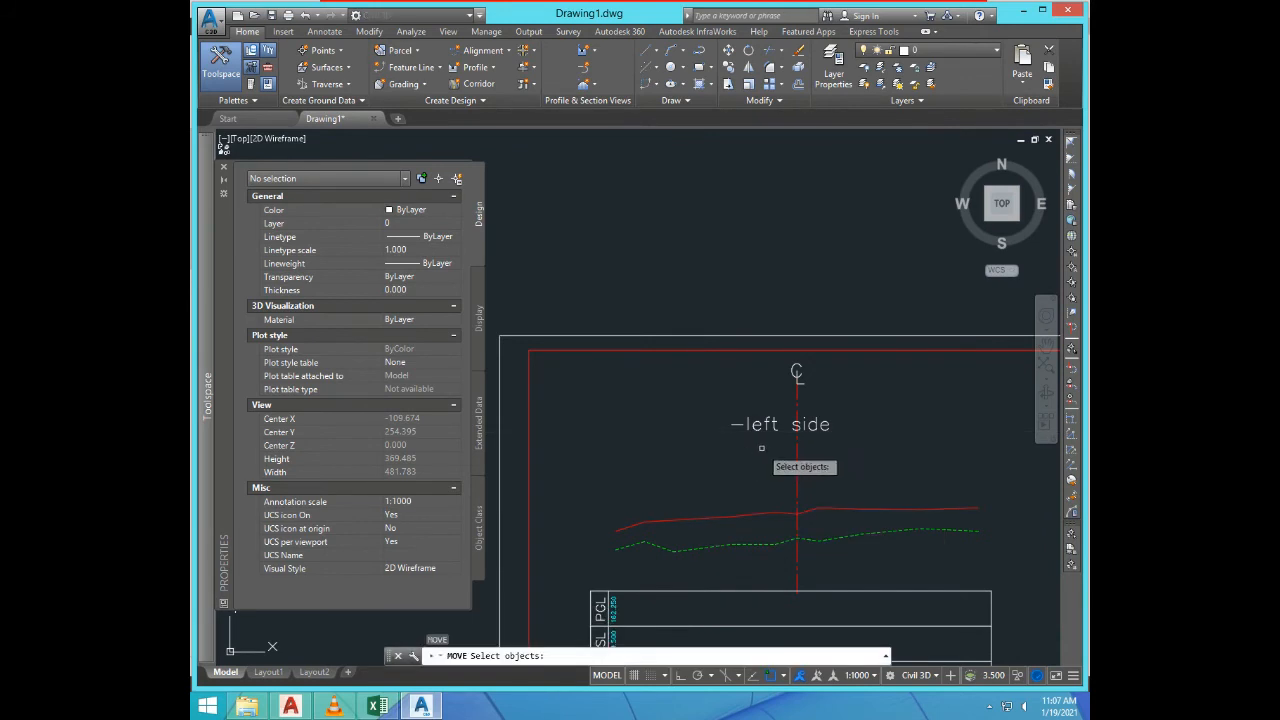
click(760, 449)
click(709, 400)
key(Return)
click(770, 457)
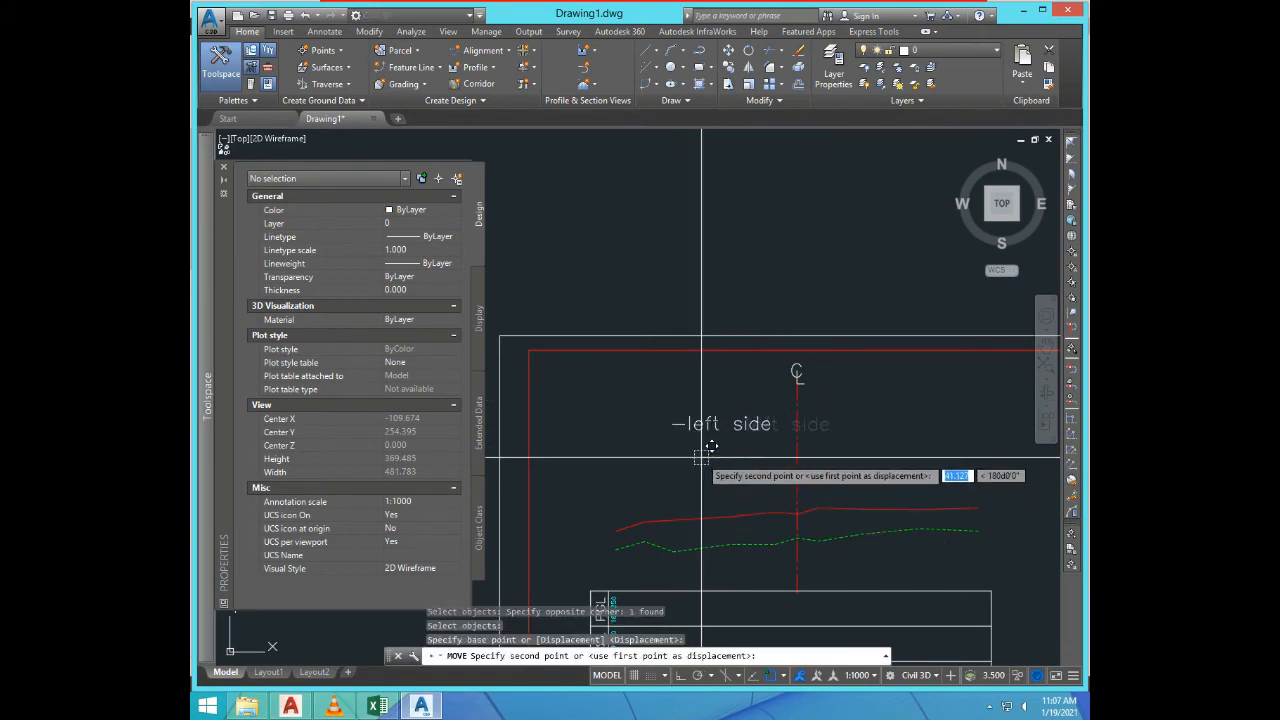
scroll(719, 457, down, 2)
scroll(719, 457, up, 2)
Step: Copy the "-left side" label horizontally to the other side of the centreline, level with the original
text(c)
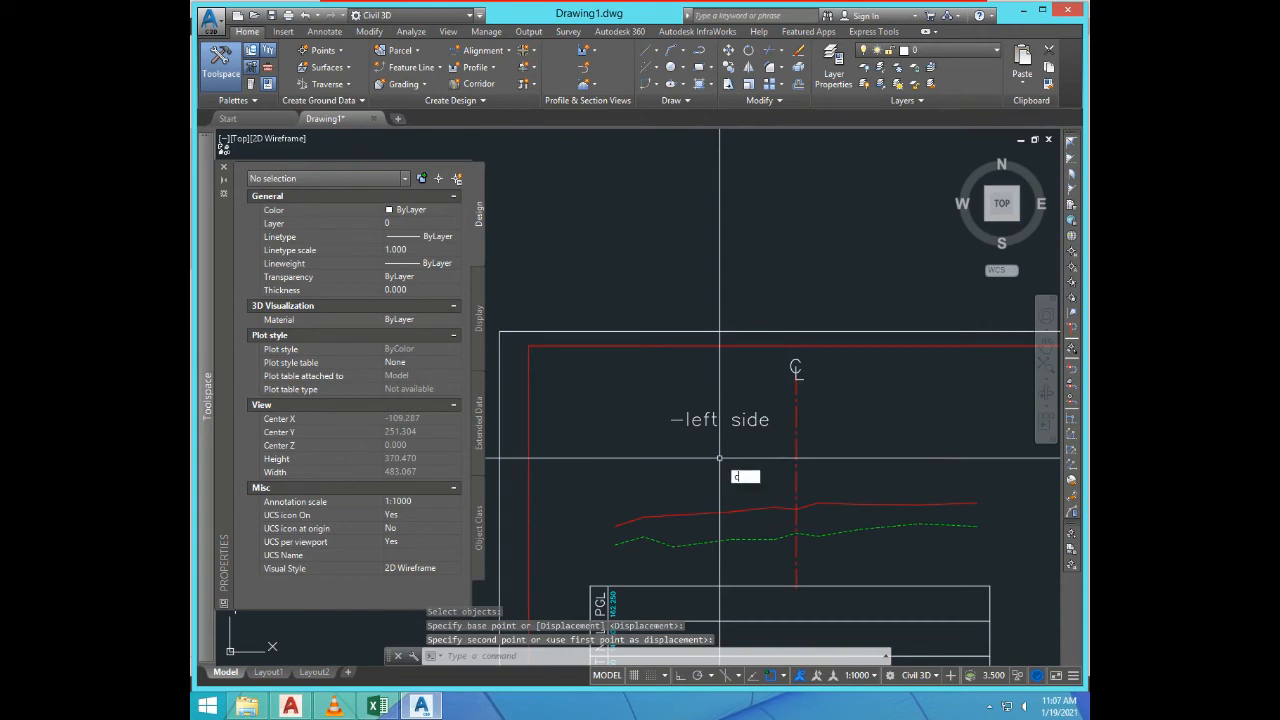
text(p)
key(Return)
click(719, 452)
click(683, 397)
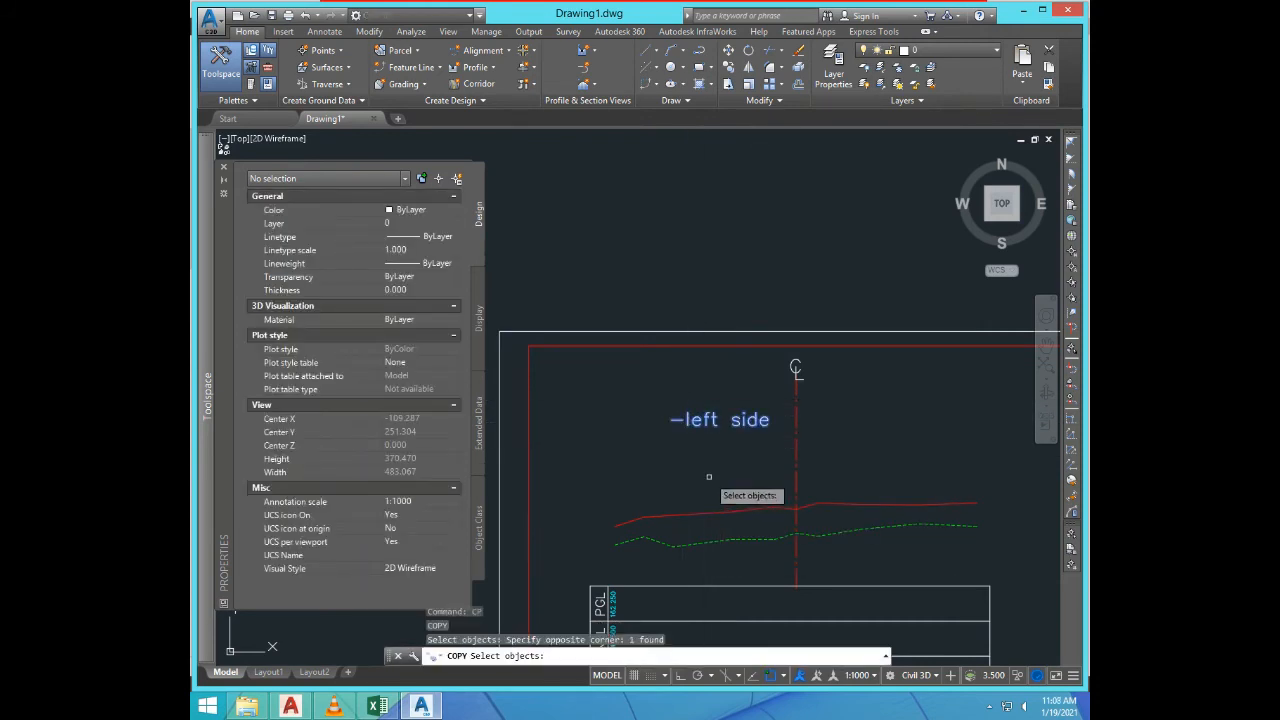
key(Return)
click(698, 475)
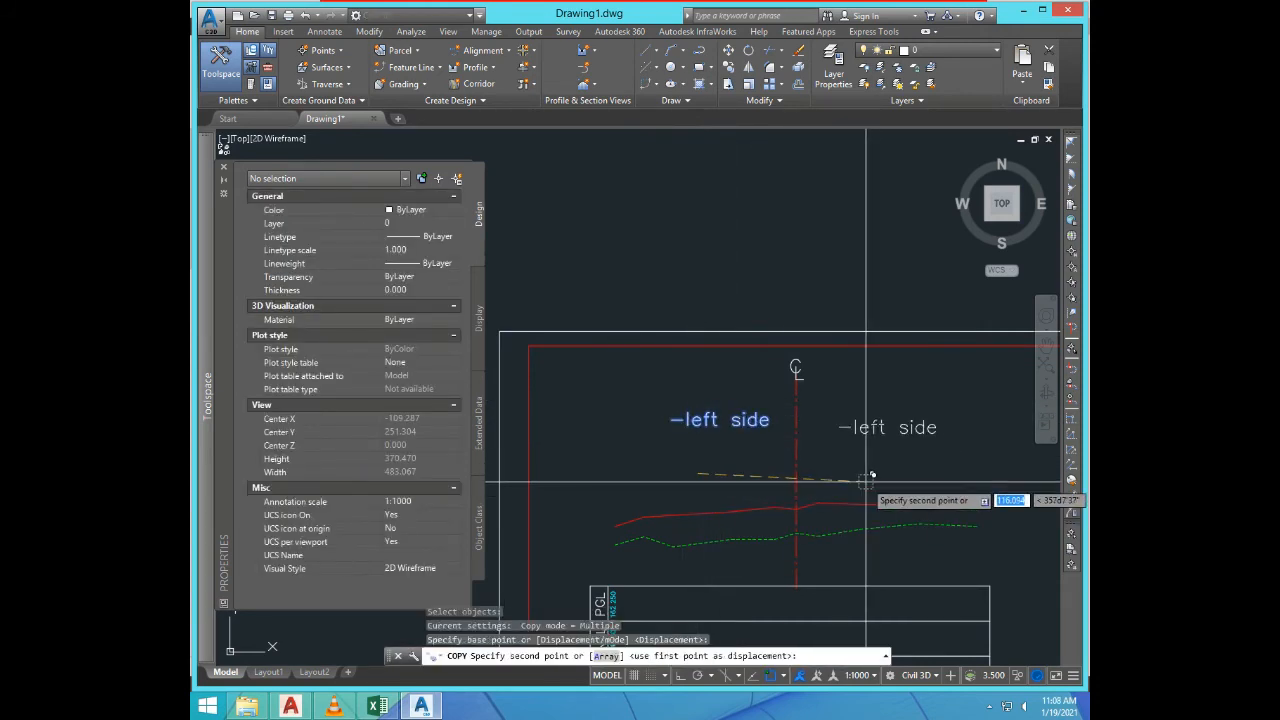
key(F8)
click(858, 478)
key(Escape)
key(Escape)
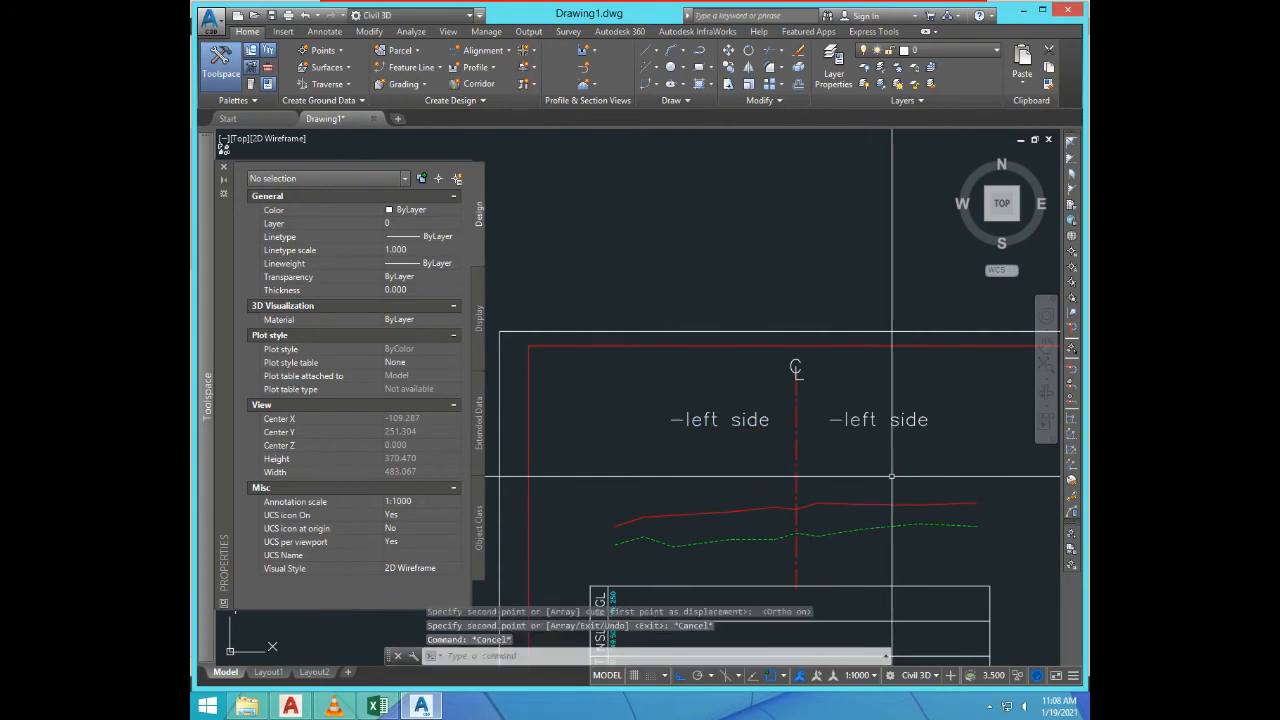
Step: Change the copied label's text to "+right side"
right_click(891, 477)
key(Escape)
key(Return)
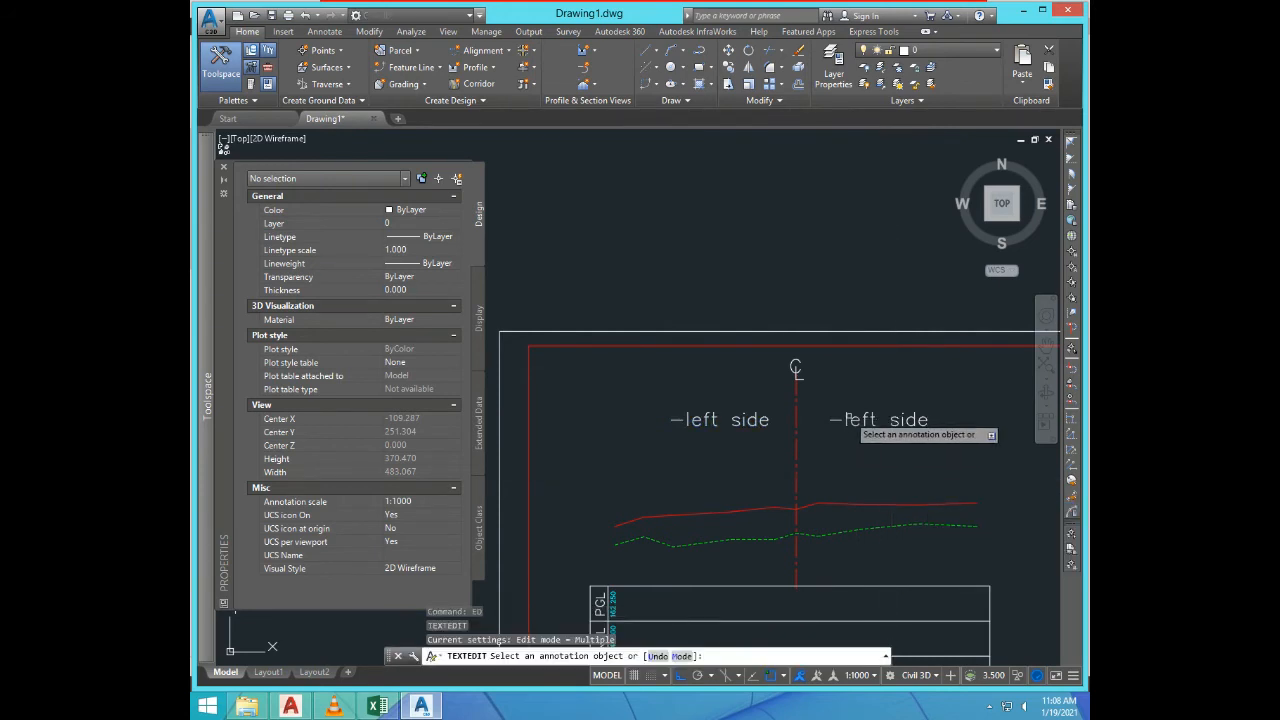
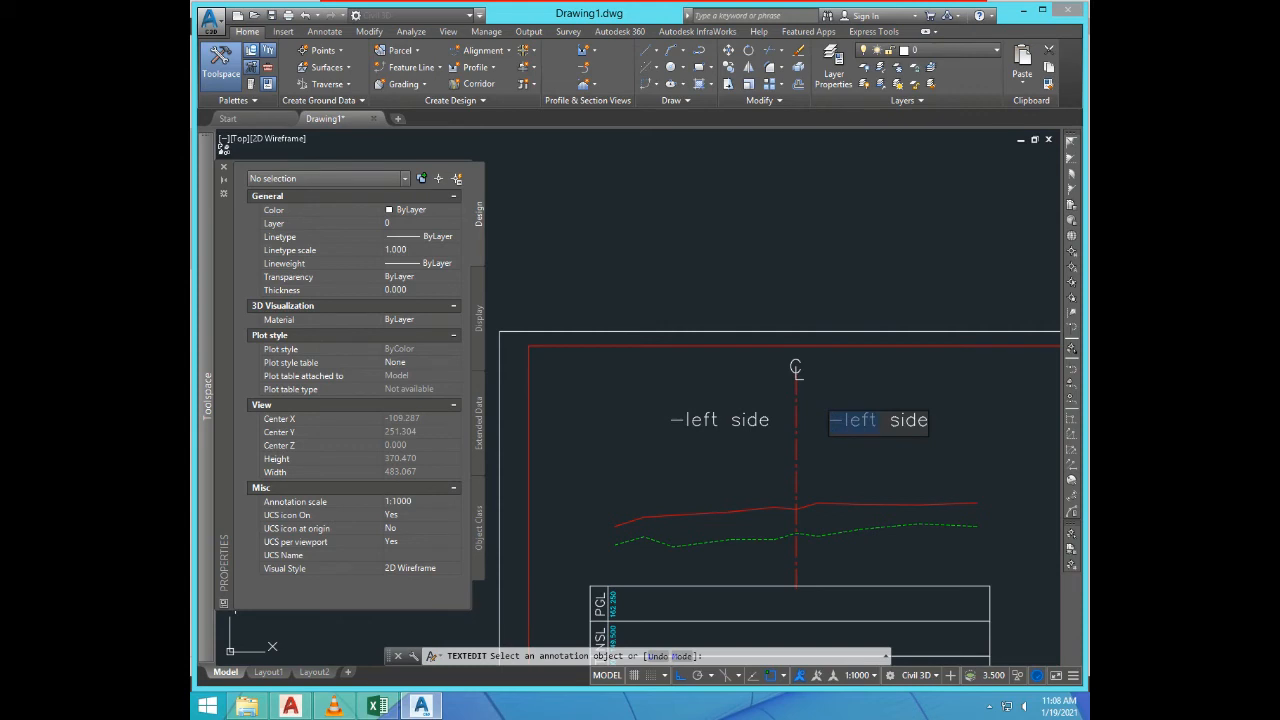
text(+r)
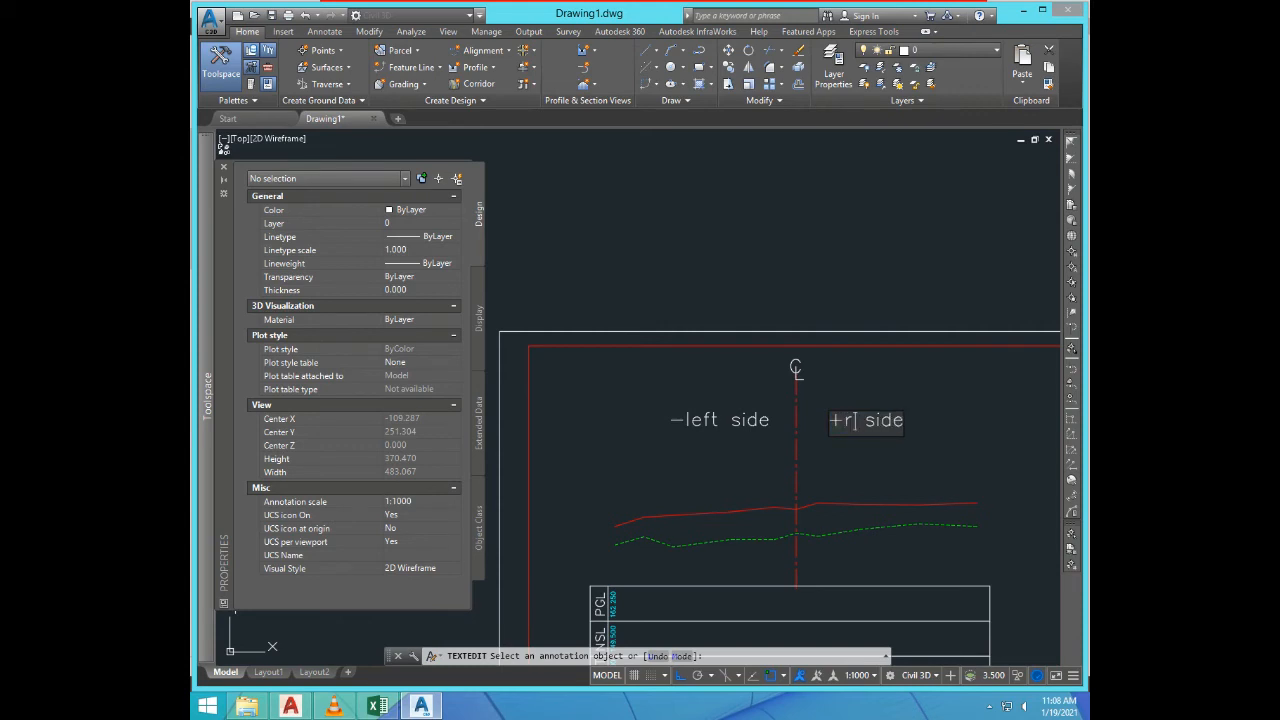
text(igh)
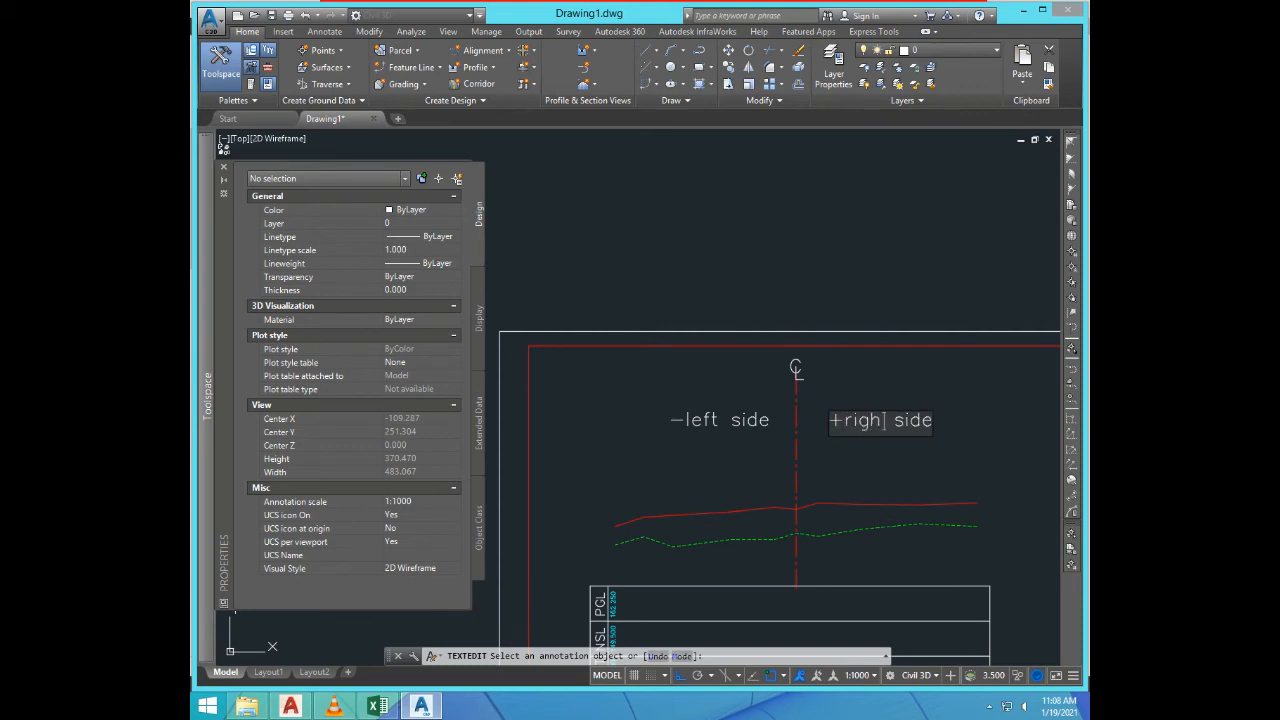
text(t)
key(Return)
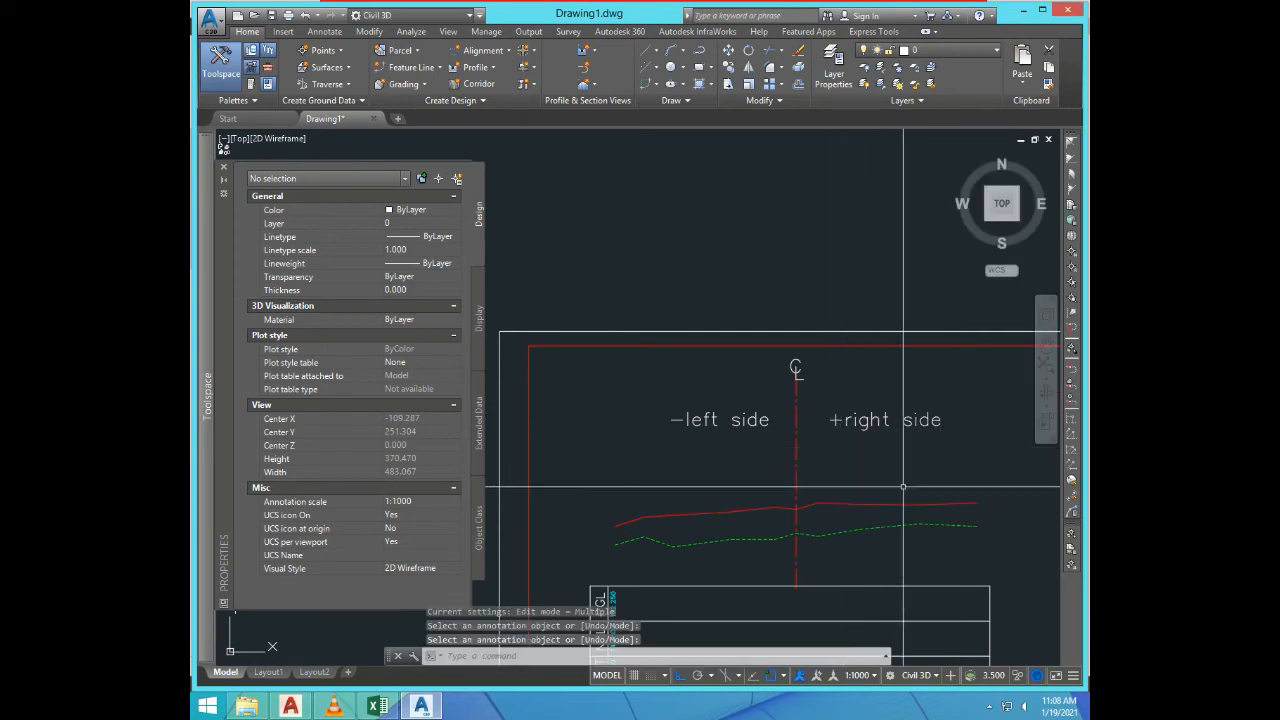
Step: Identify the coordinates of the green dashed NSL line's left end and copy the X value from the command history
scroll(880, 487, down, 3)
scroll(829, 487, up, 3)
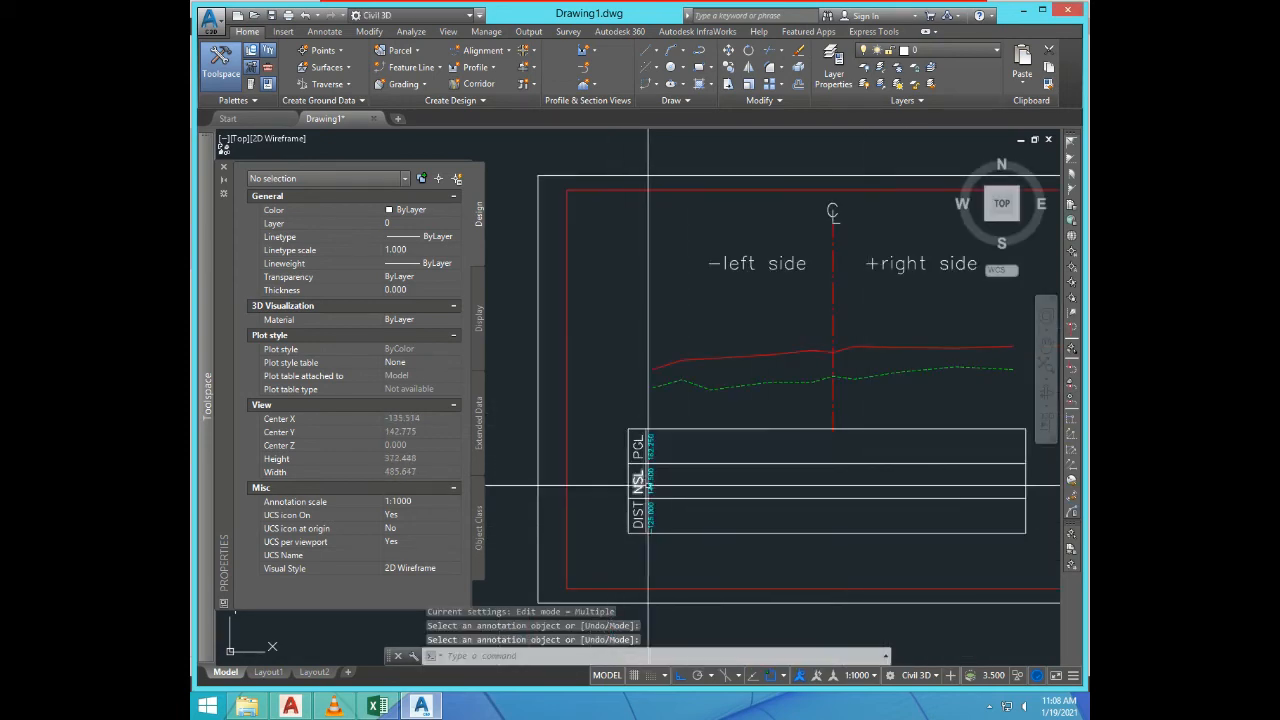
scroll(658, 505, up, 2)
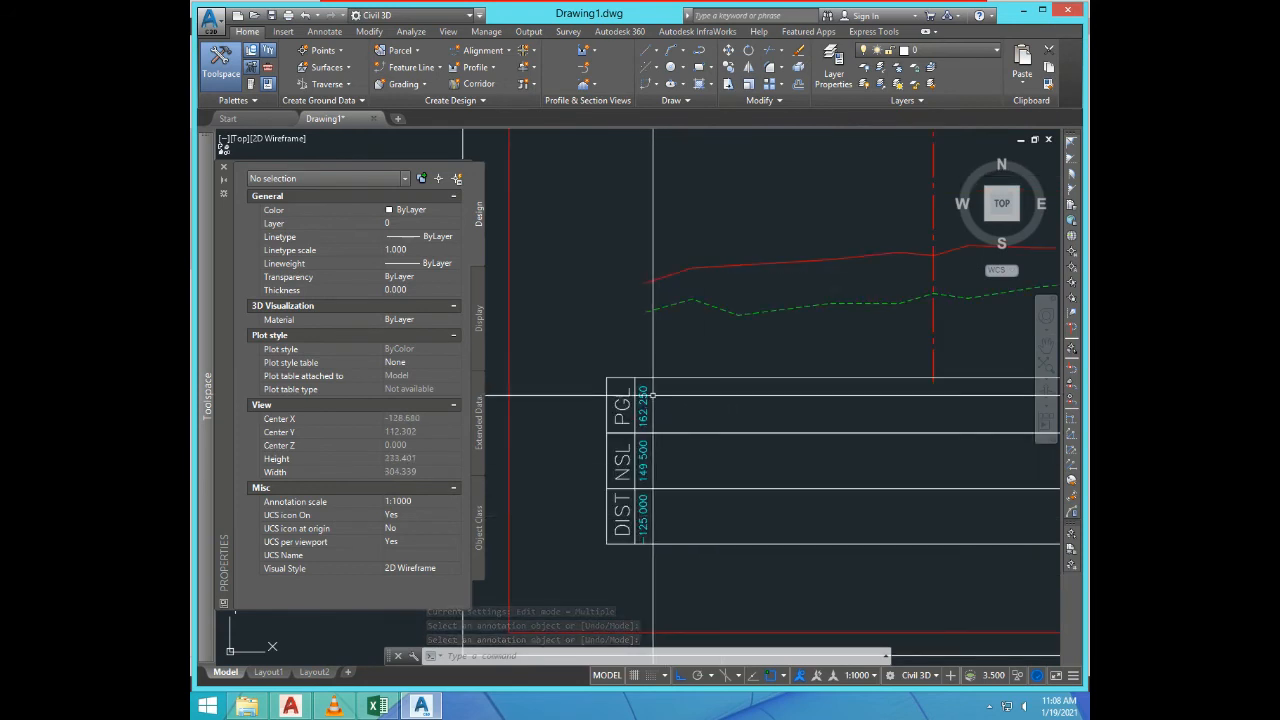
text(i)
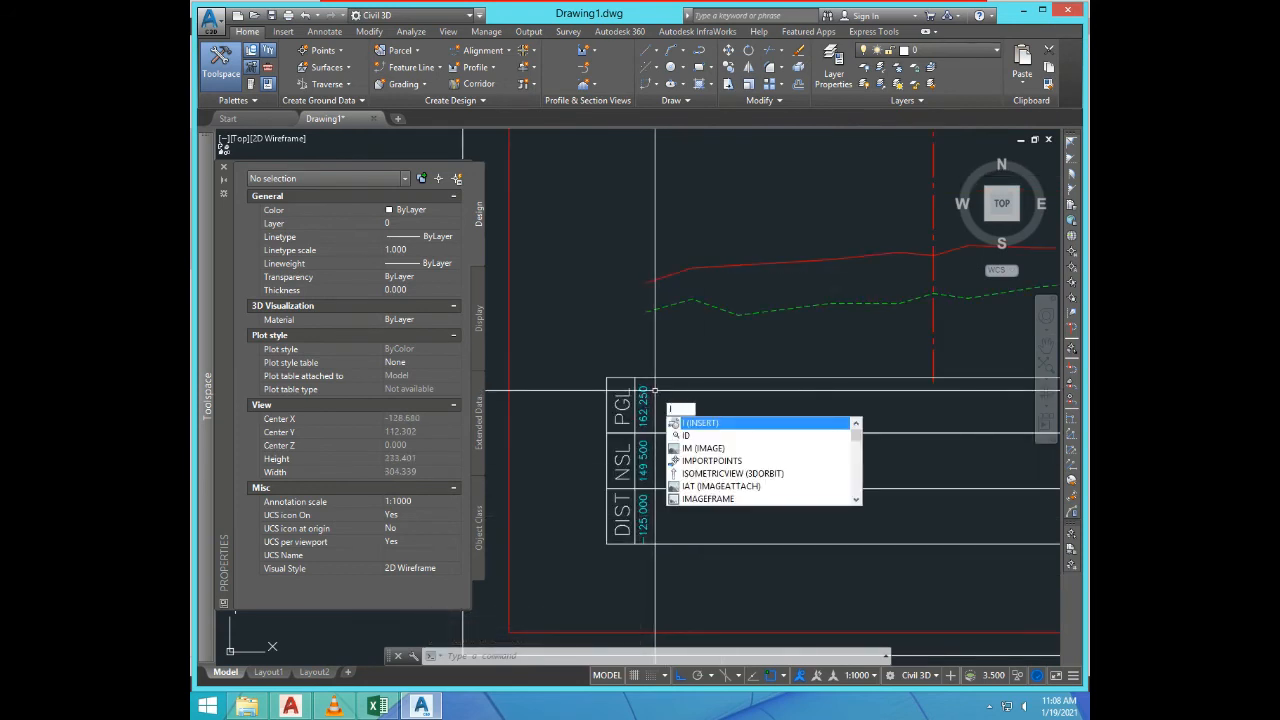
text(d)
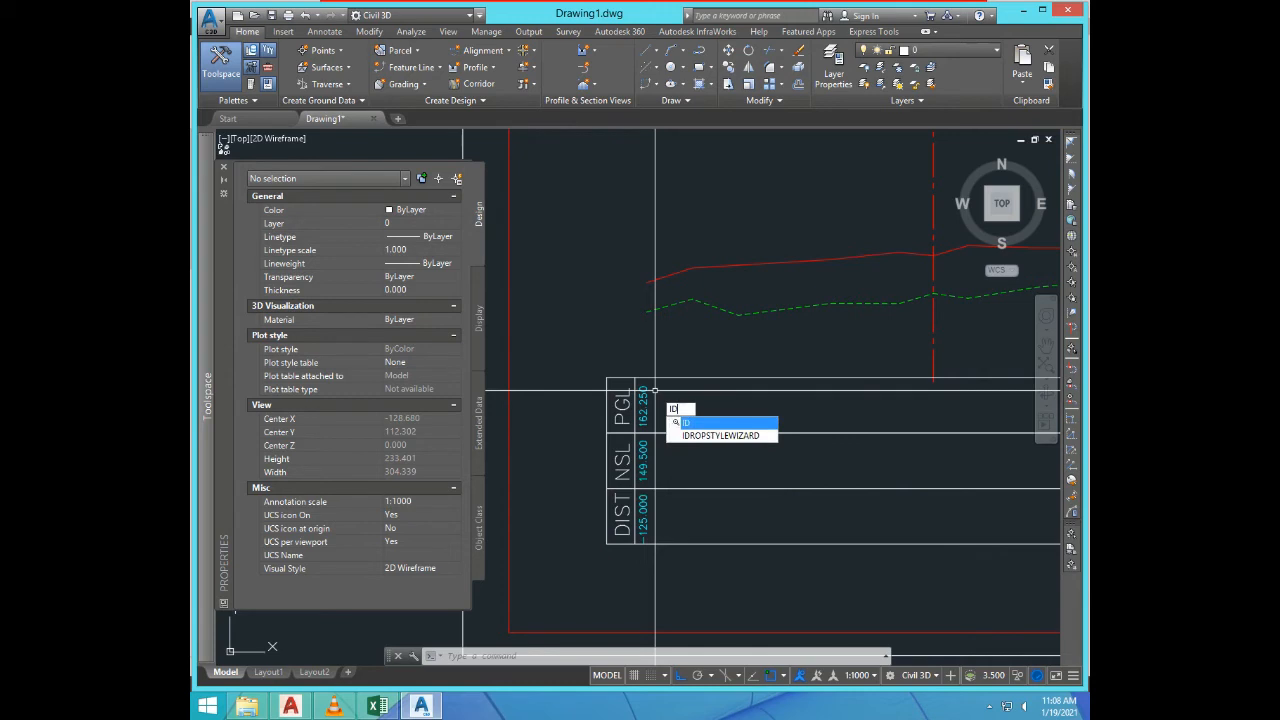
key(Return)
click(645, 313)
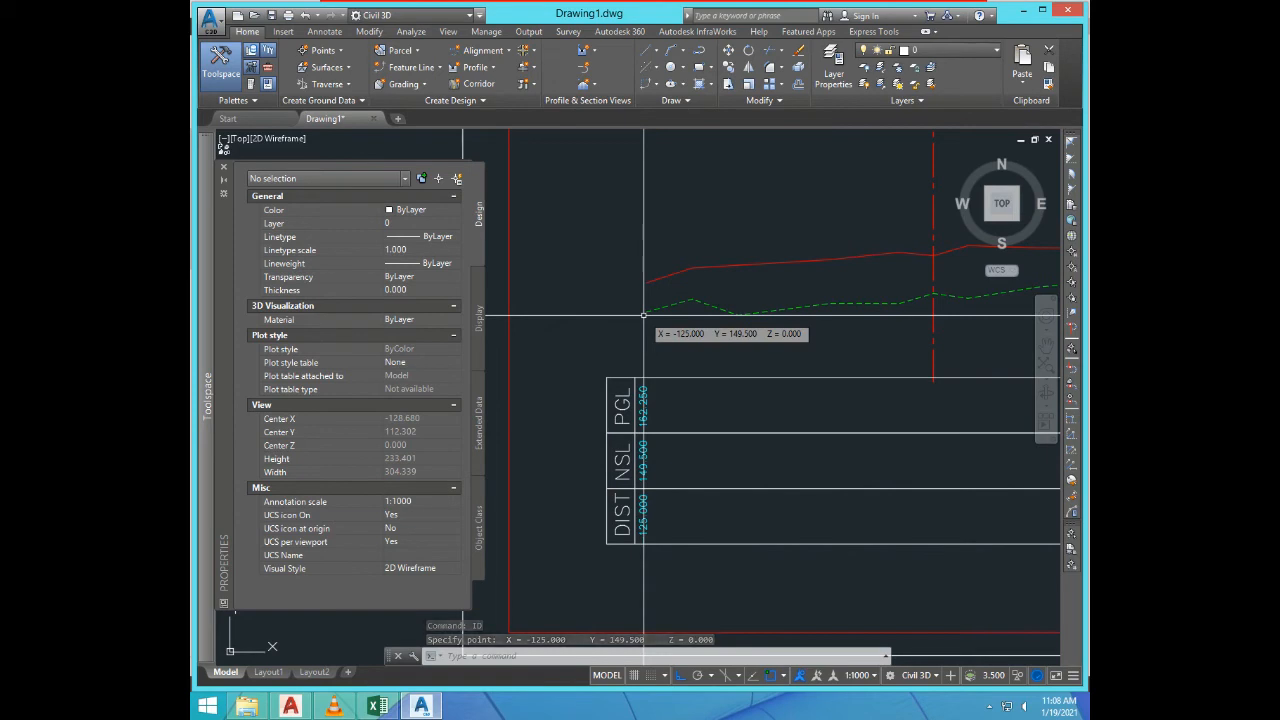
key(F2)
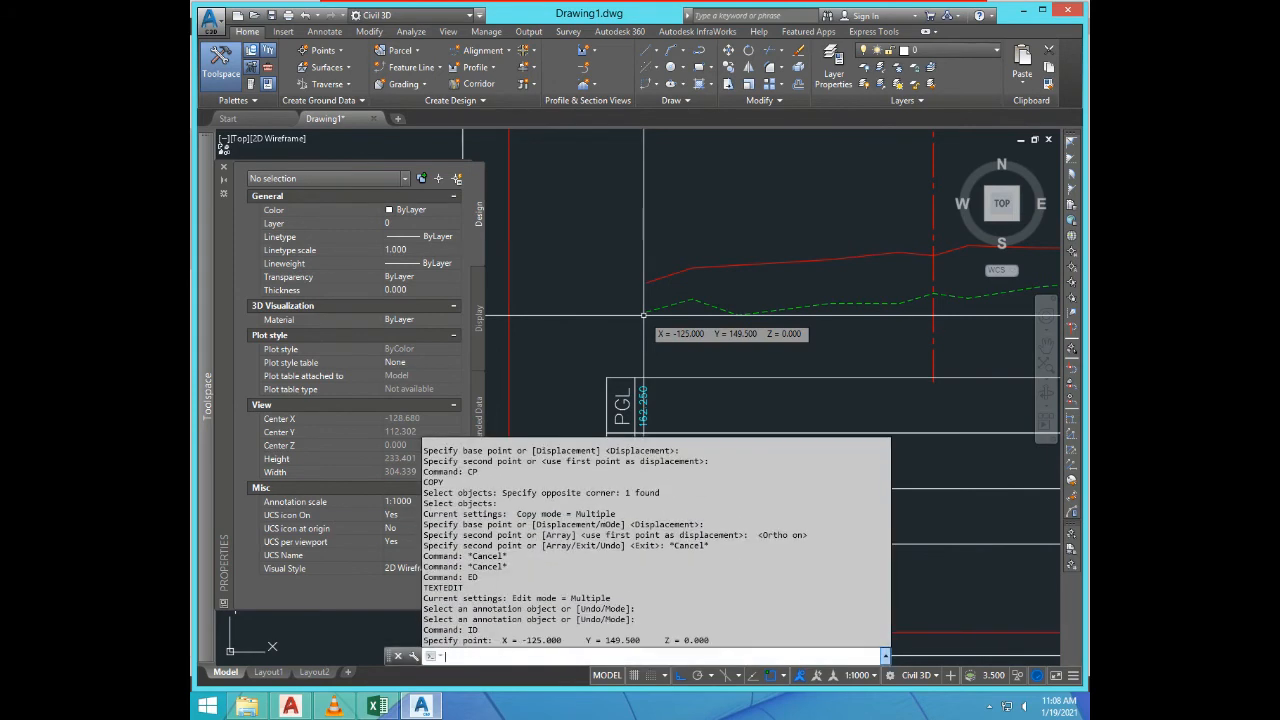
drag(562, 640, 526, 640)
key(ctrl+c)
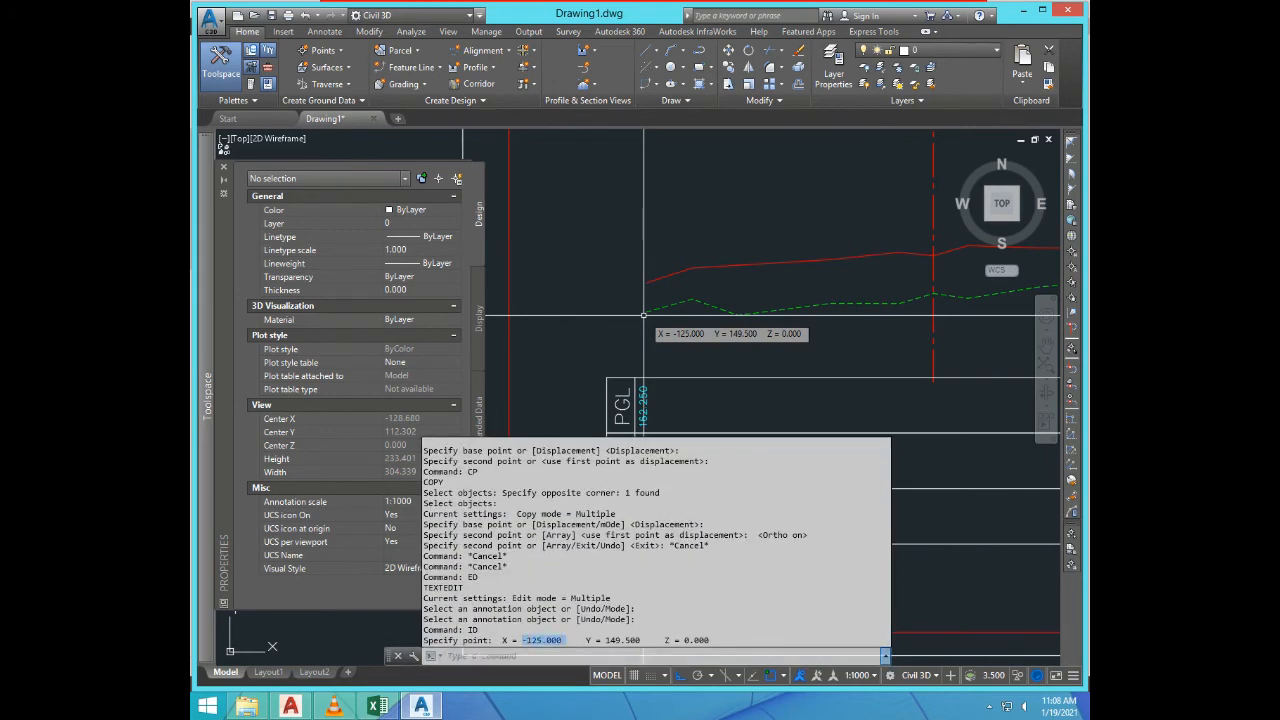
key(F2)
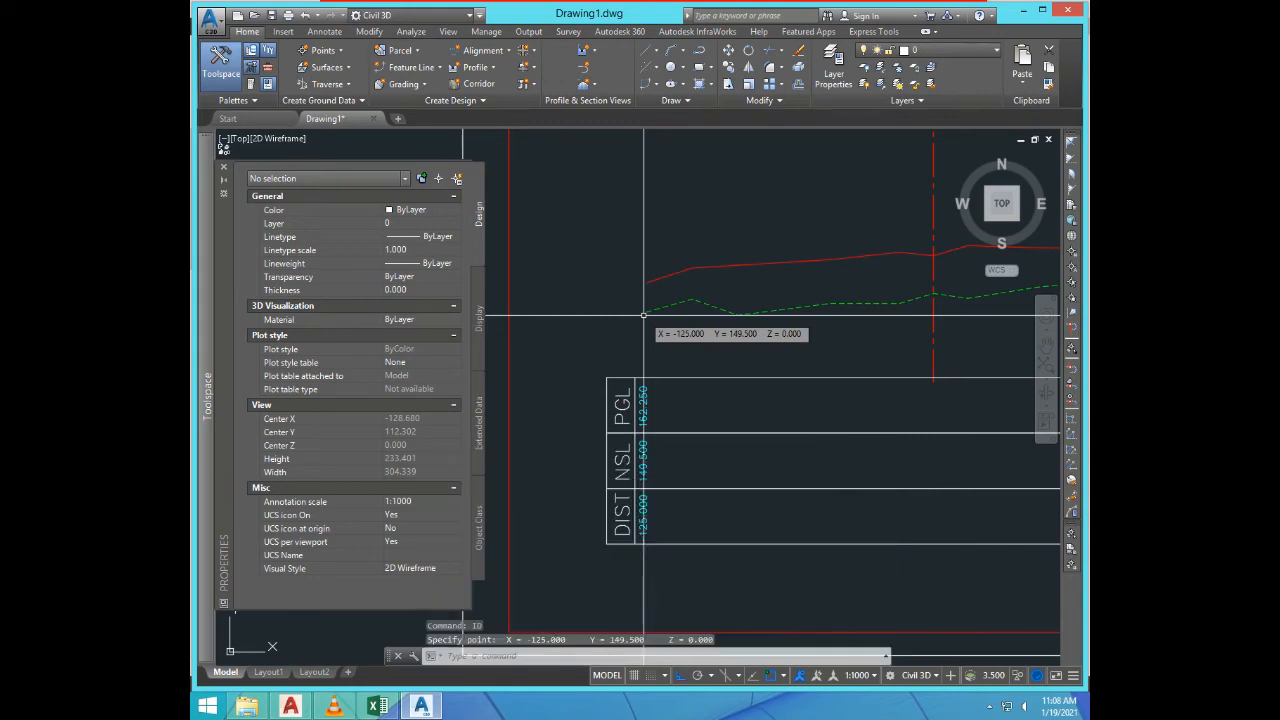
Step: Replace the first-column DIST text with the copied X coordinate, -125.000
text(ed)
key(Return)
scroll(635, 544, up, 6)
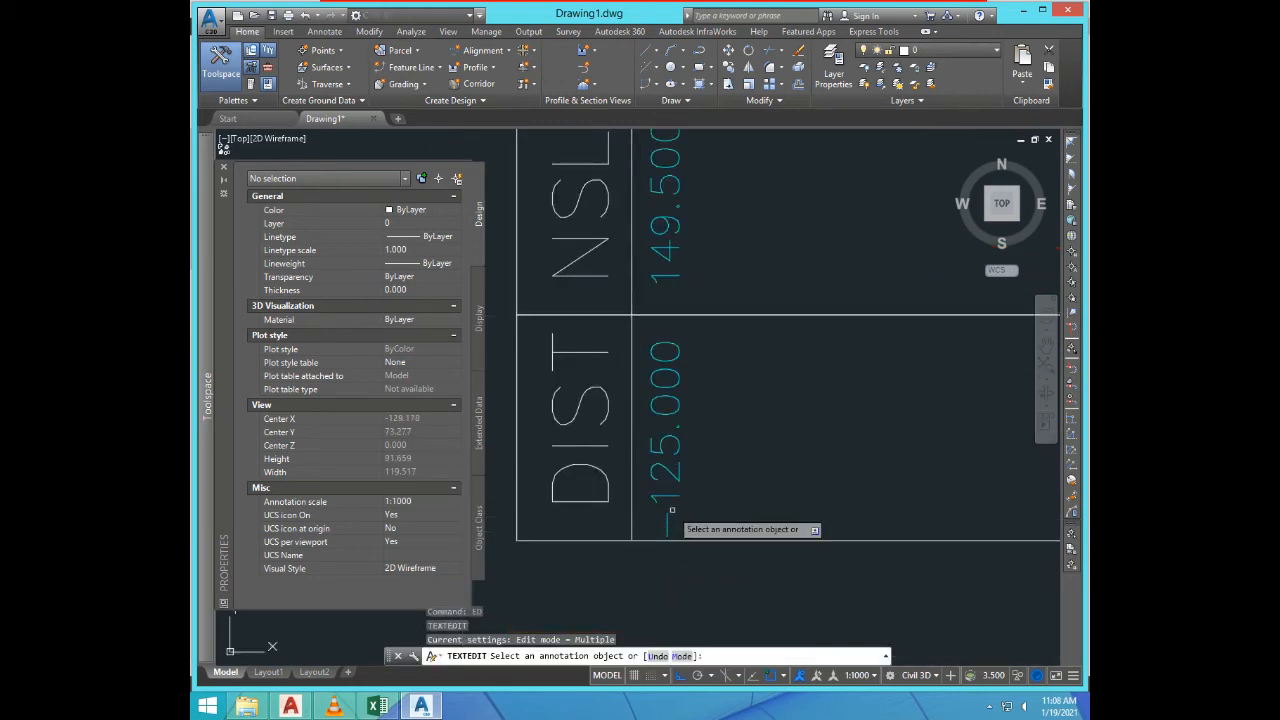
click(670, 498)
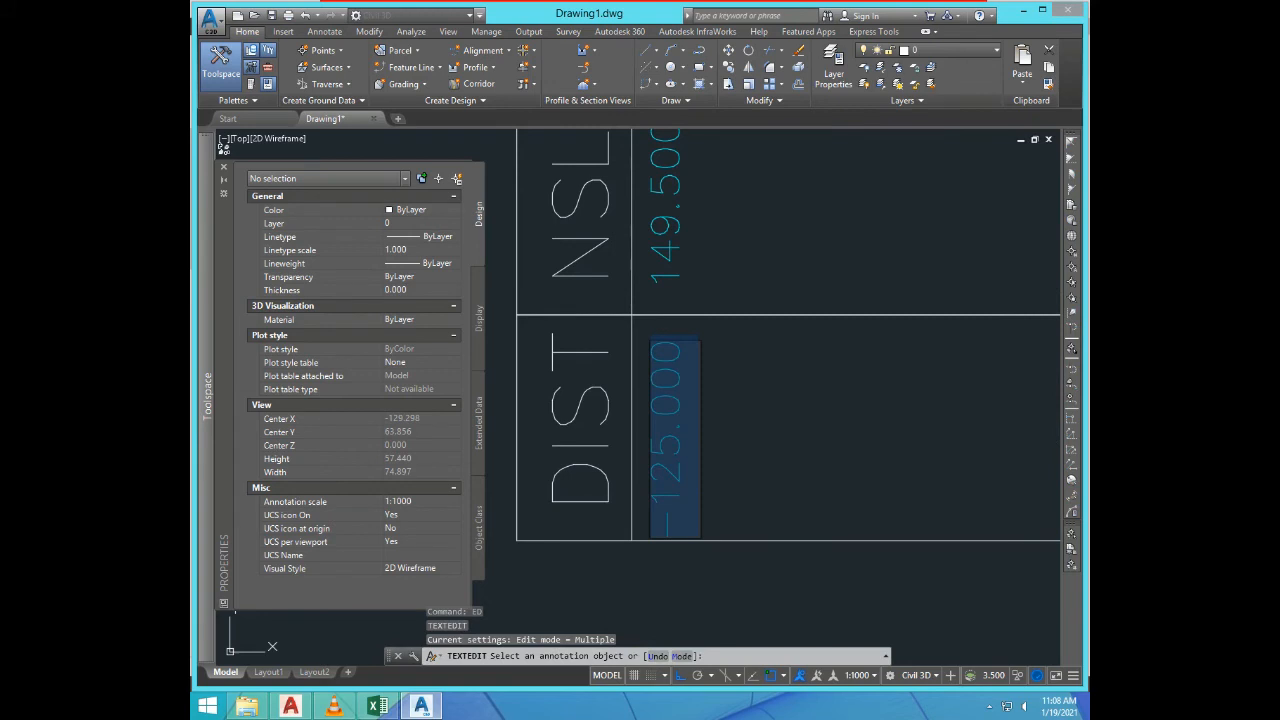
key(ctrl+v)
key(Return)
scroll(690, 488, down, 4)
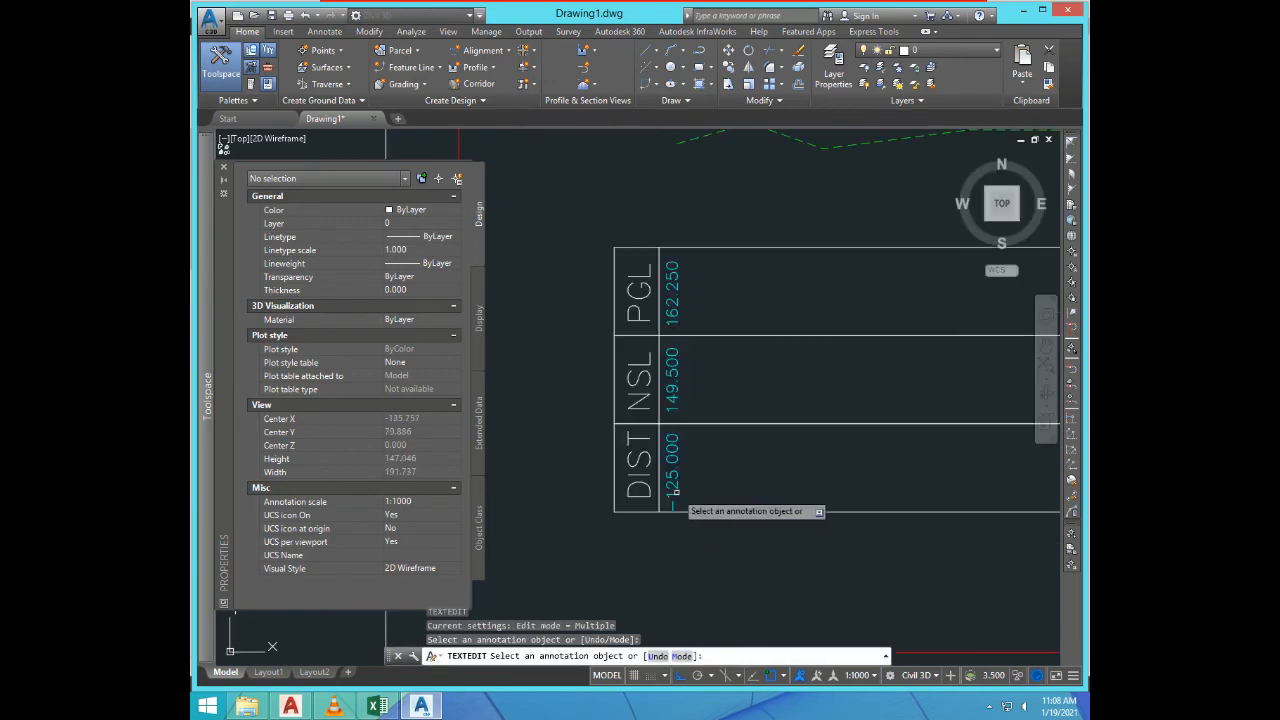
key(Escape)
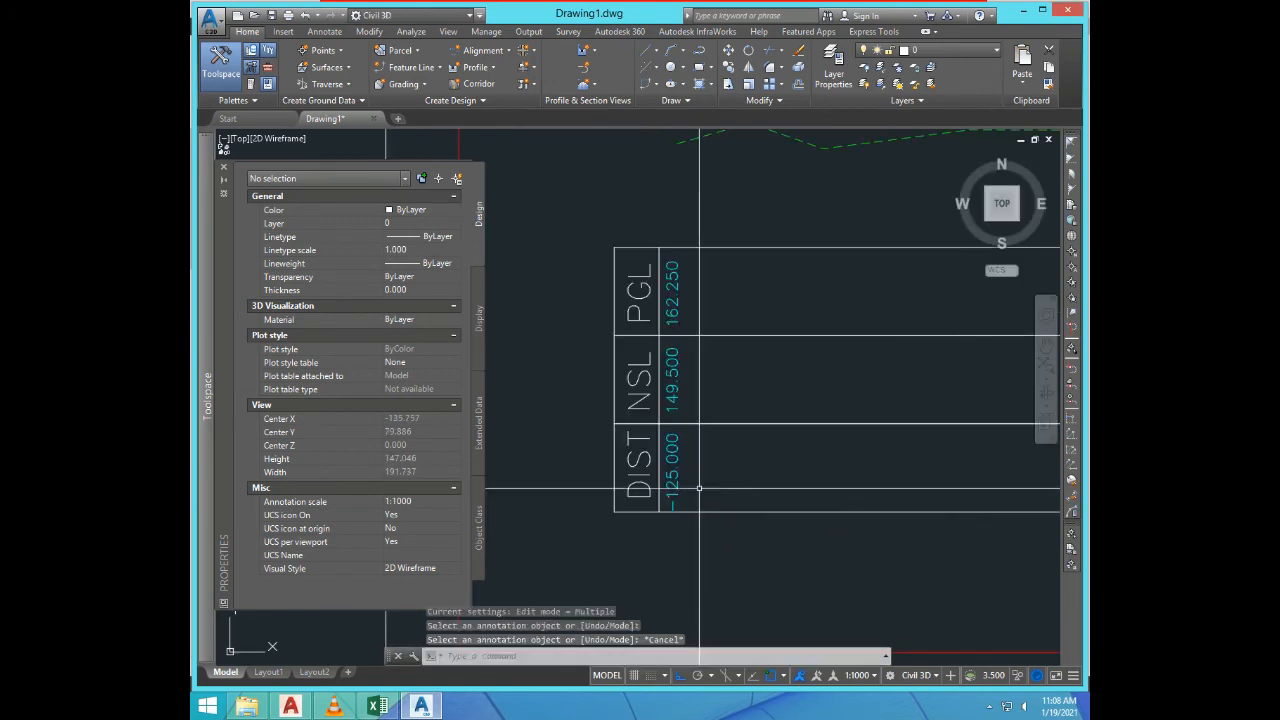
Step: Copy the identified point's Y coordinate from the command history and set the first-column NSL text to 149.500
key(F2)
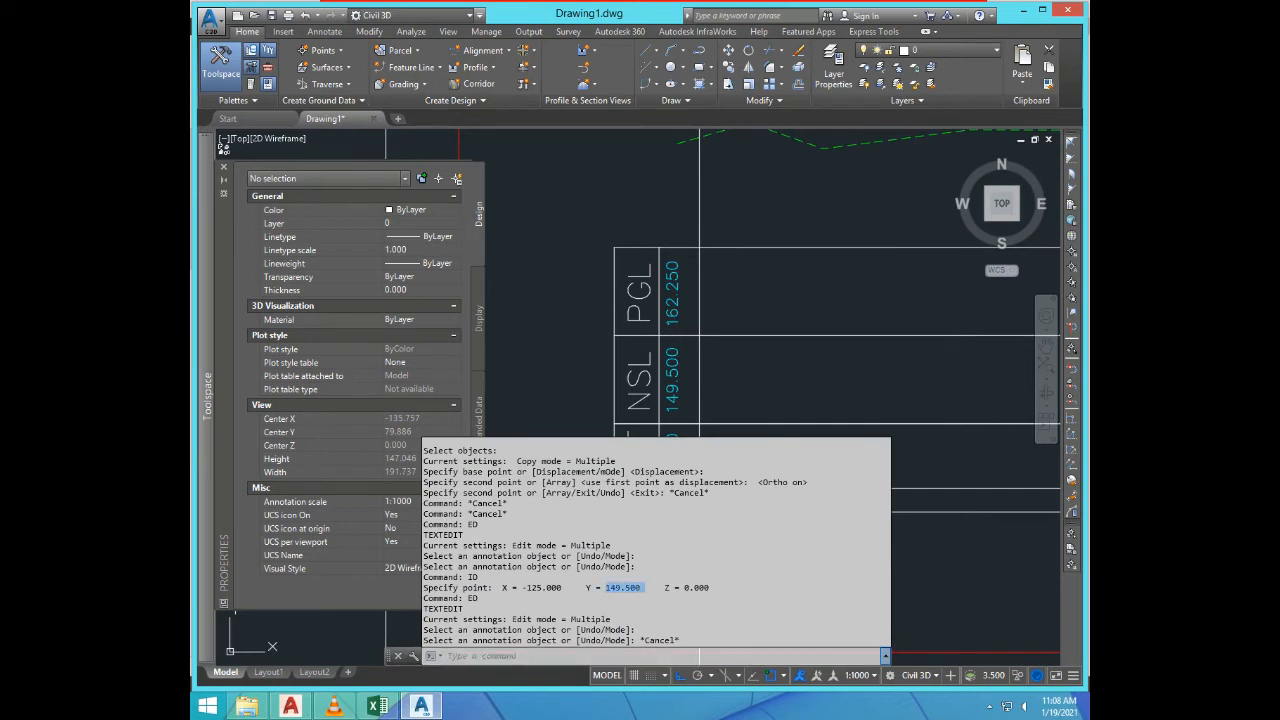
key(F2)
text(e)
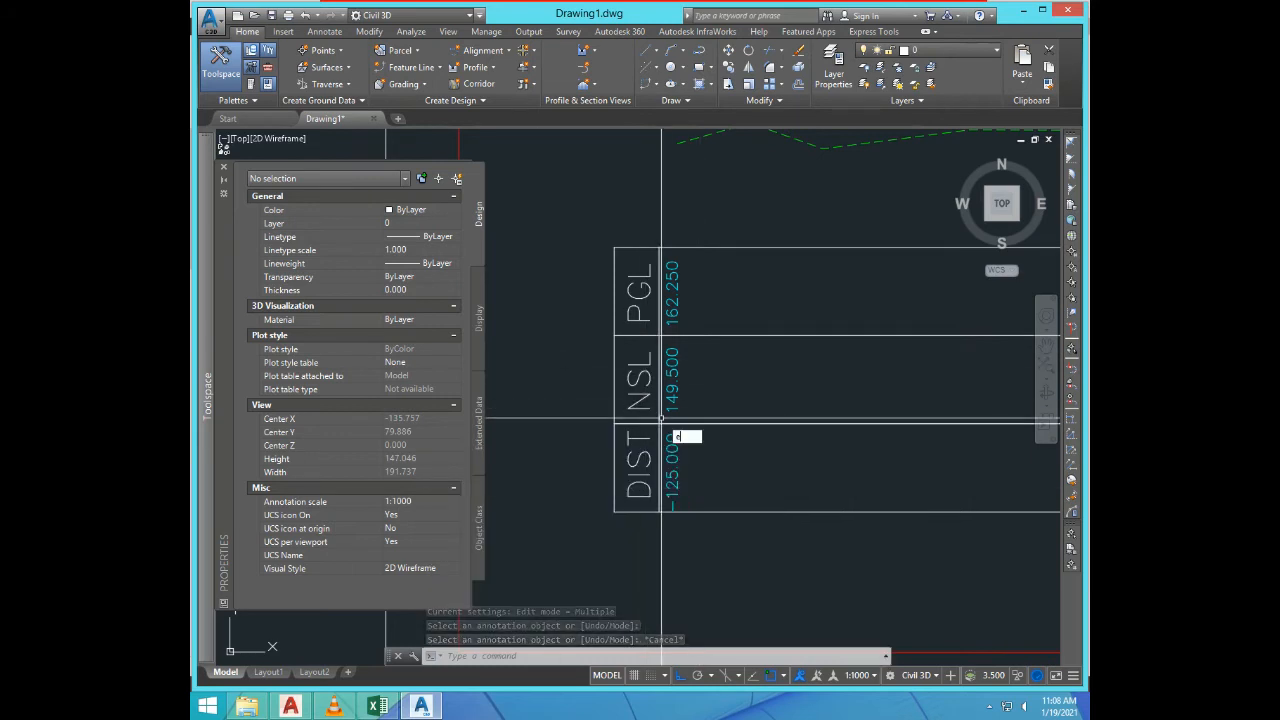
text(d)
key(Return)
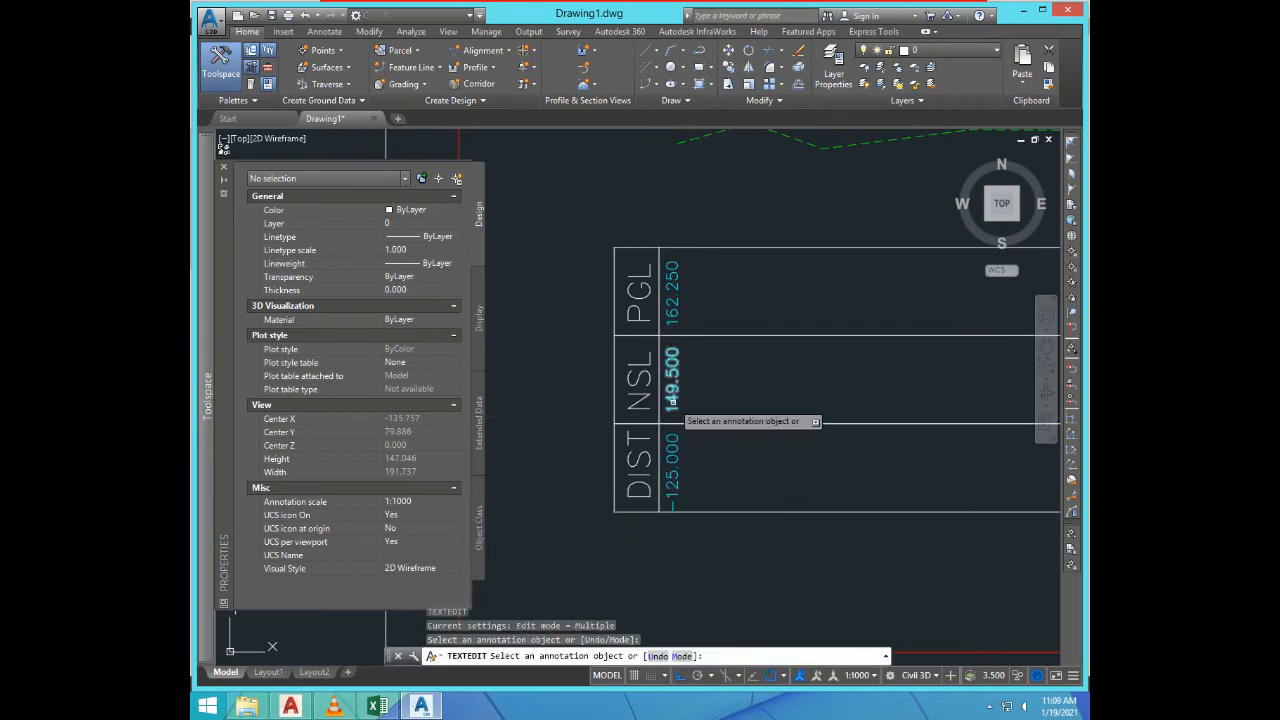
click(672, 400)
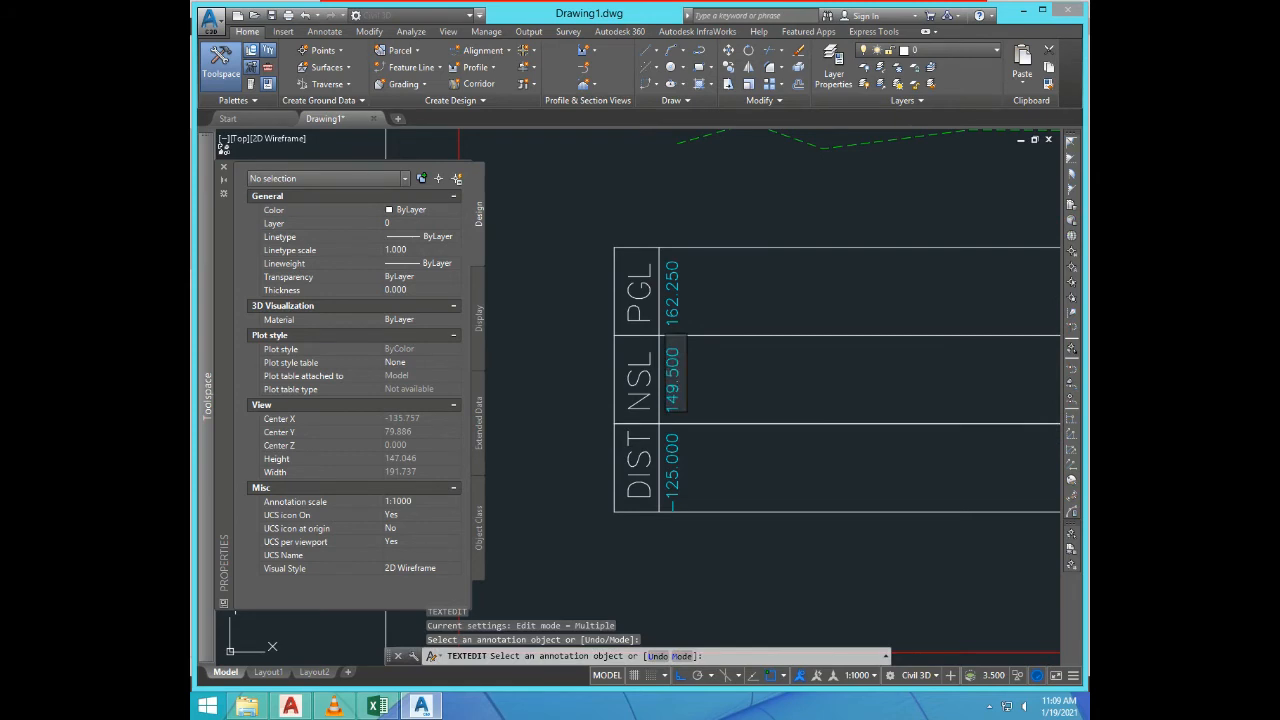
key(Return)
key(Return)
scroll(654, 352, down, 4)
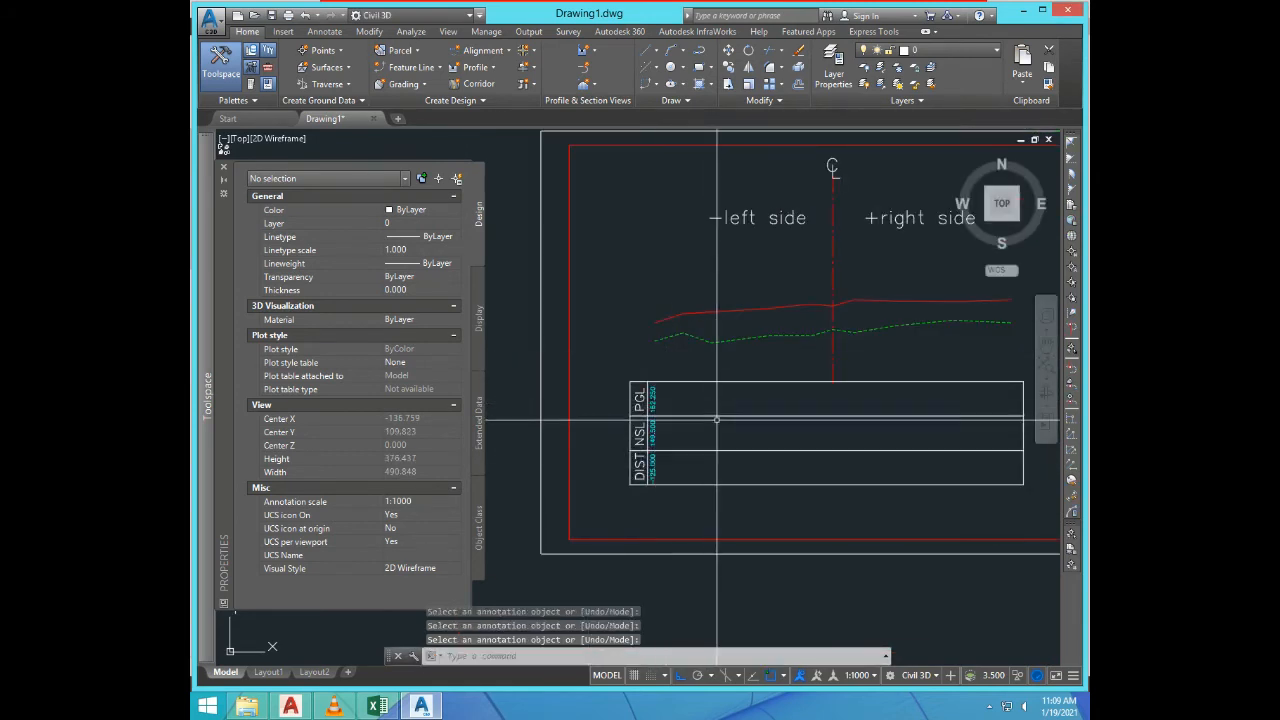
Step: Identify the coordinates of the red PGL line's left end and copy the Y value from the command history
scroll(671, 360, up, 2)
text(id)
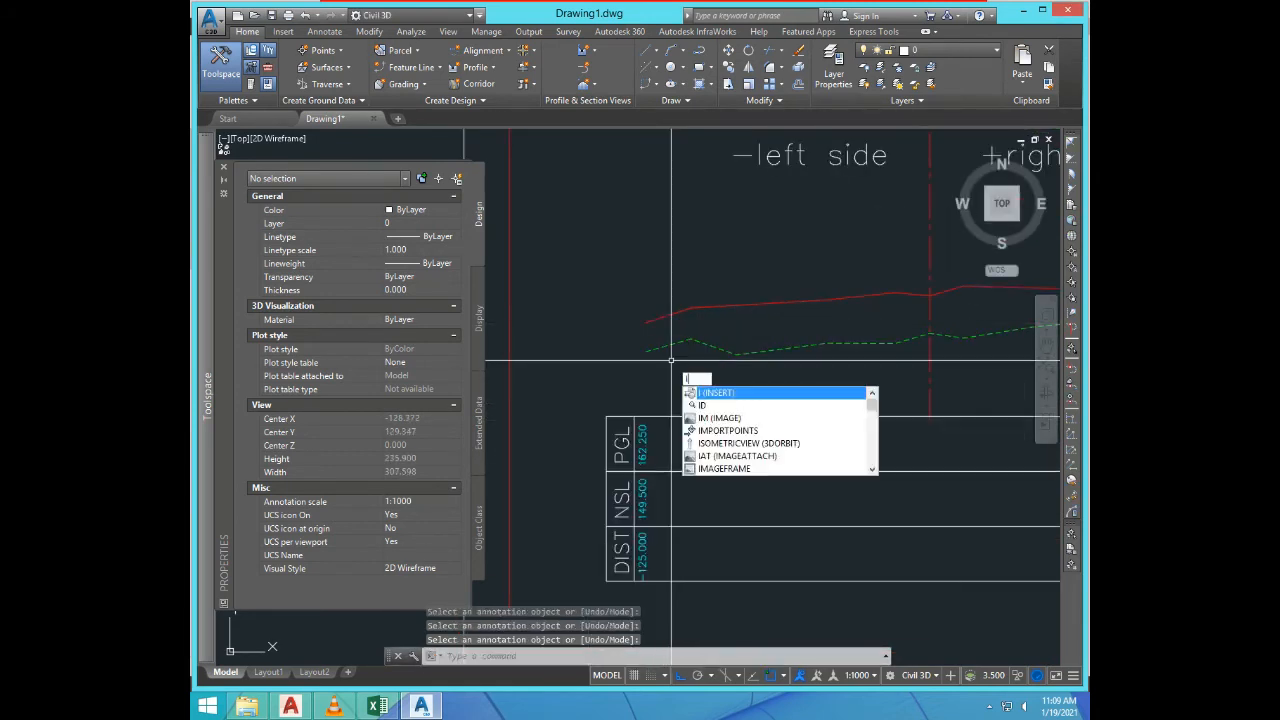
key(Return)
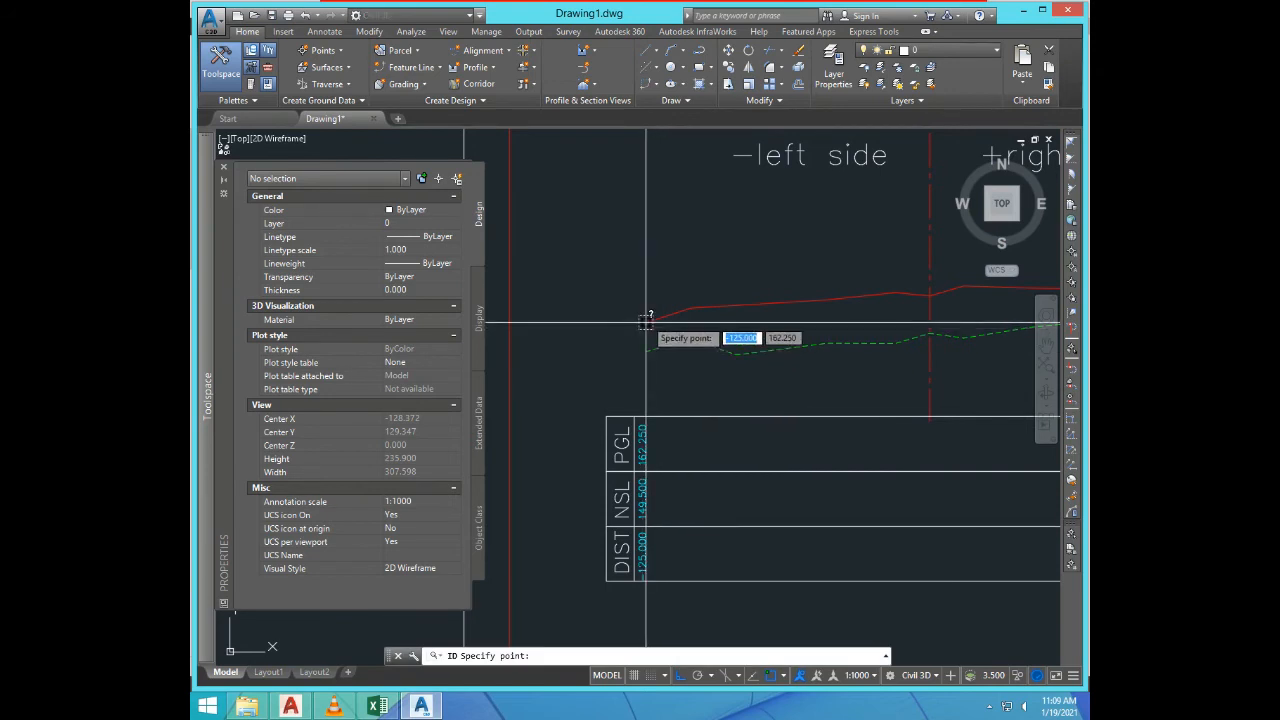
click(646, 320)
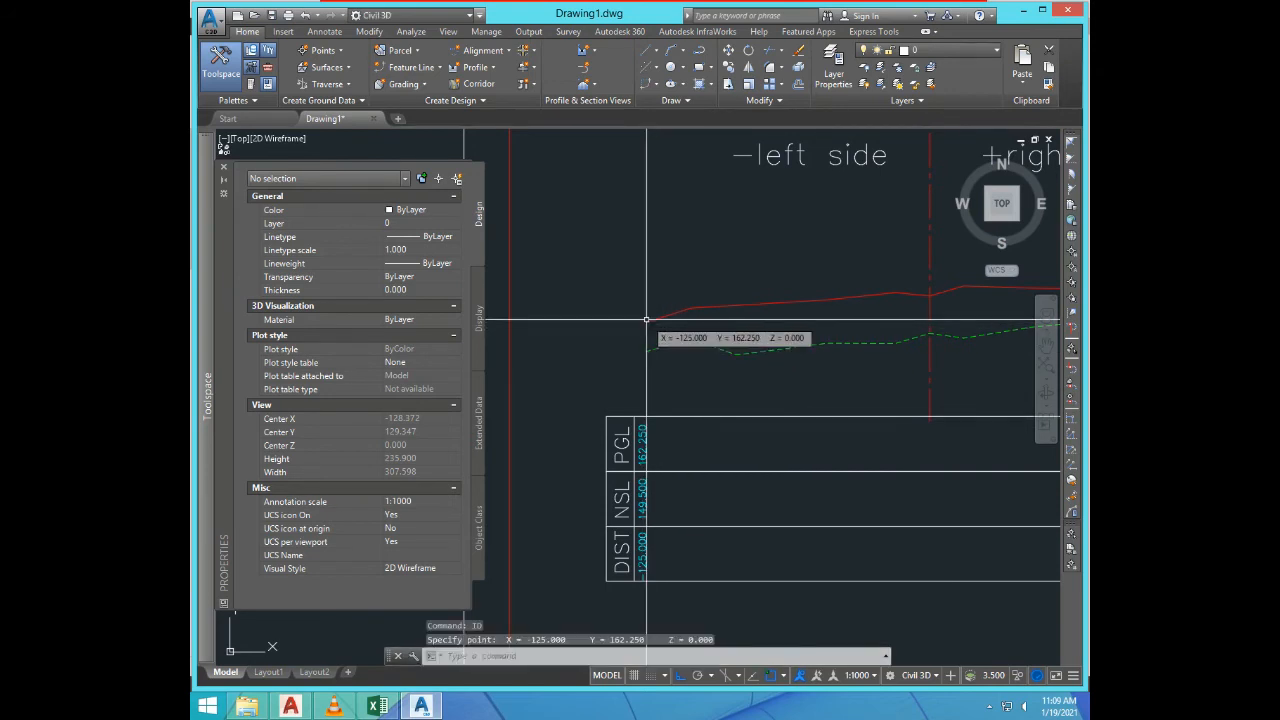
key(F2)
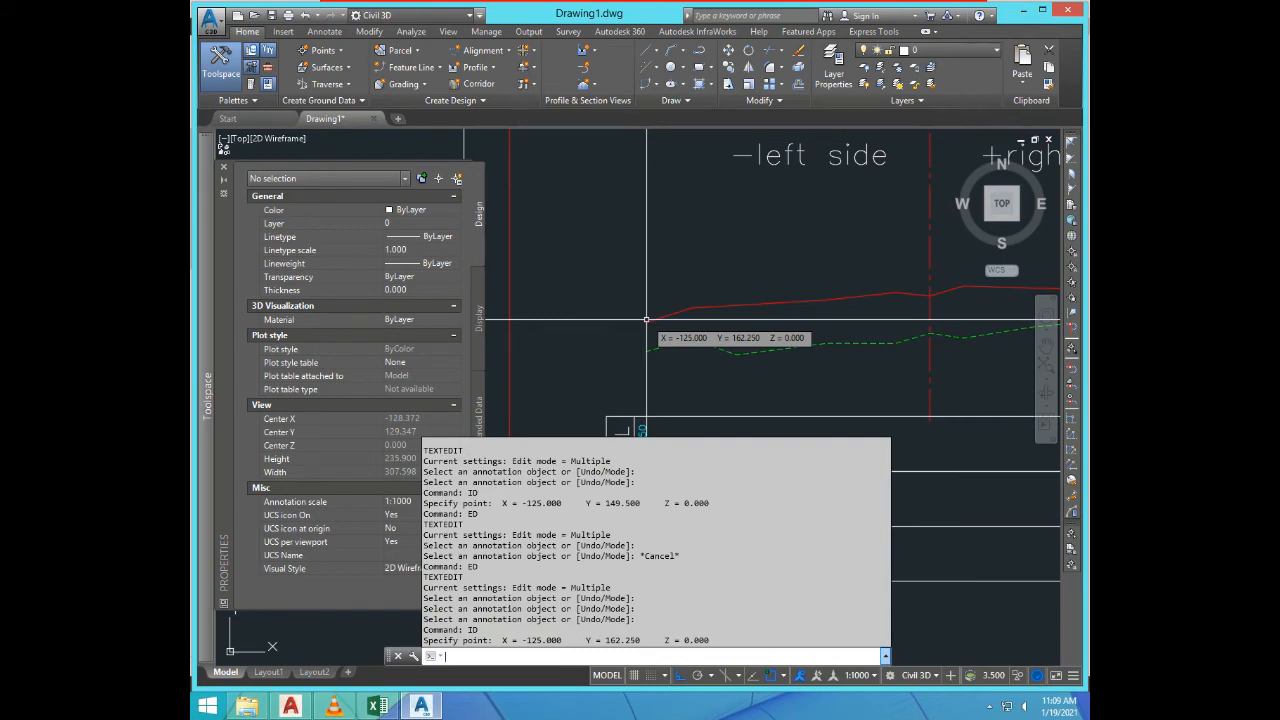
drag(605, 640, 625, 640)
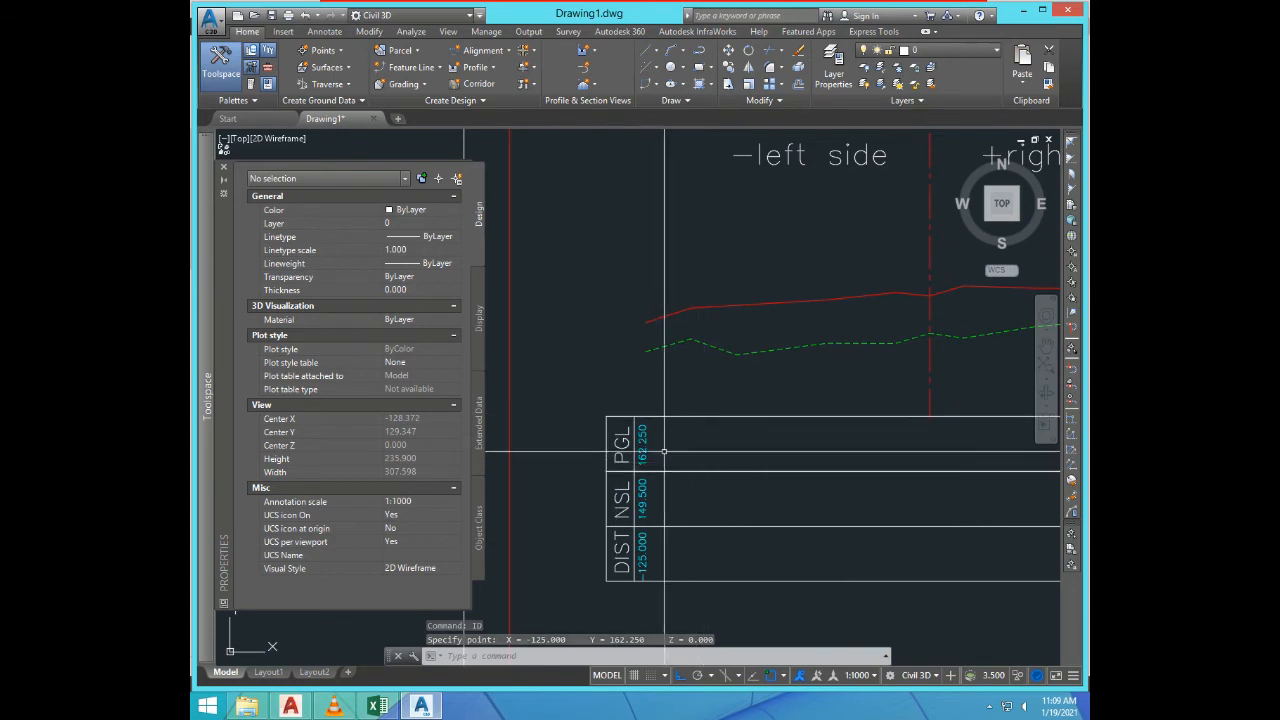
Step: Replace the first-column PGL text with the copied Y coordinate, 162.250
text(ED)
key(Return)
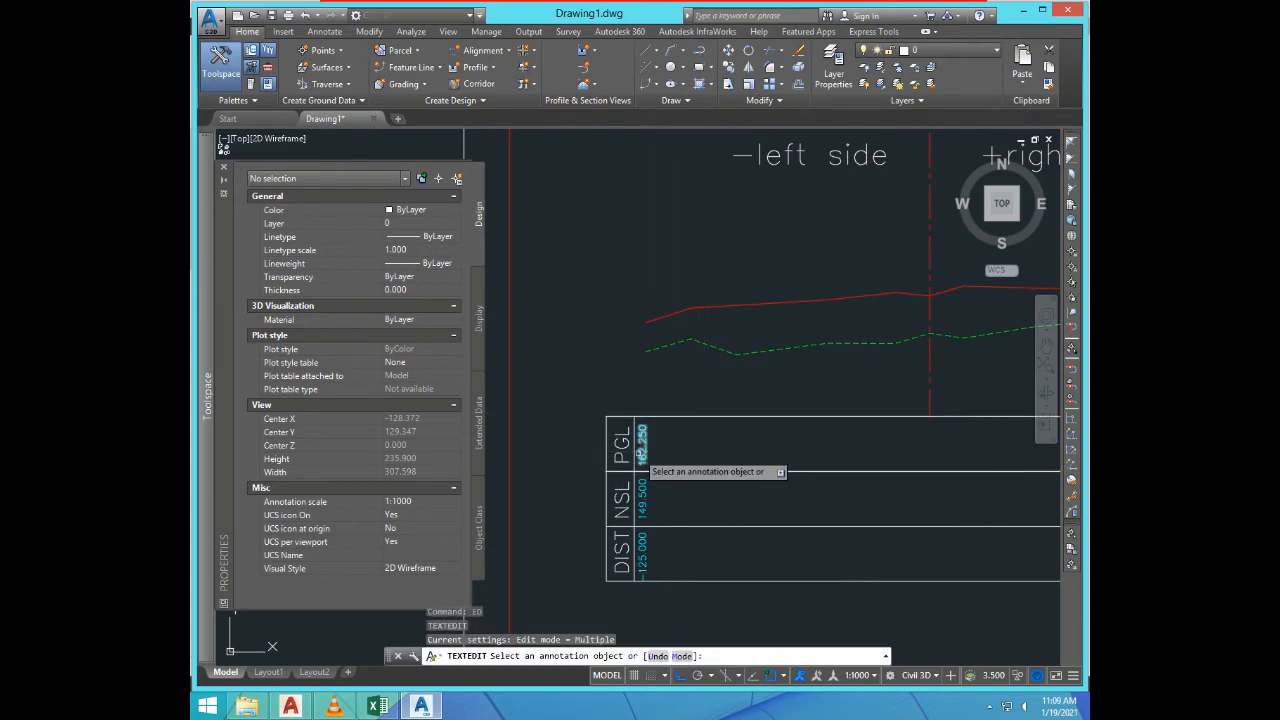
key(Return)
key(Return)
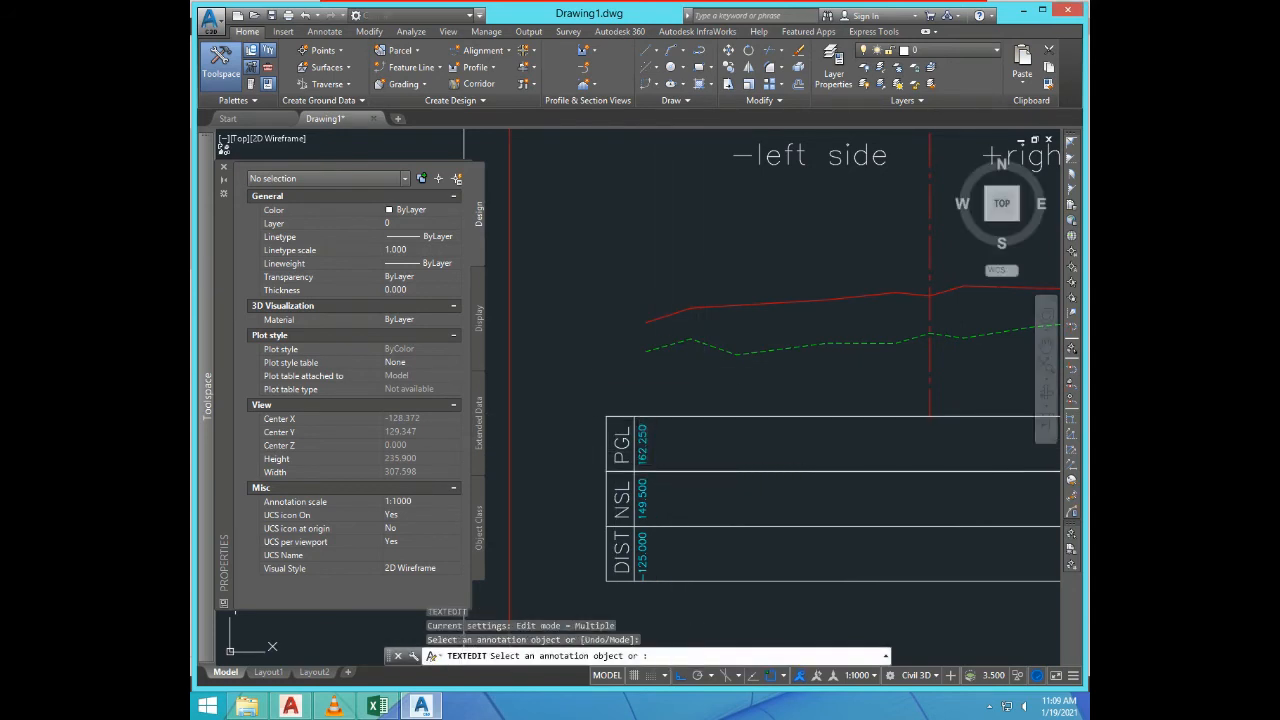
Step: Draw a vertical line from the red PGL line's second vertex down past the lower edge of the table
click(662, 324)
click(733, 360)
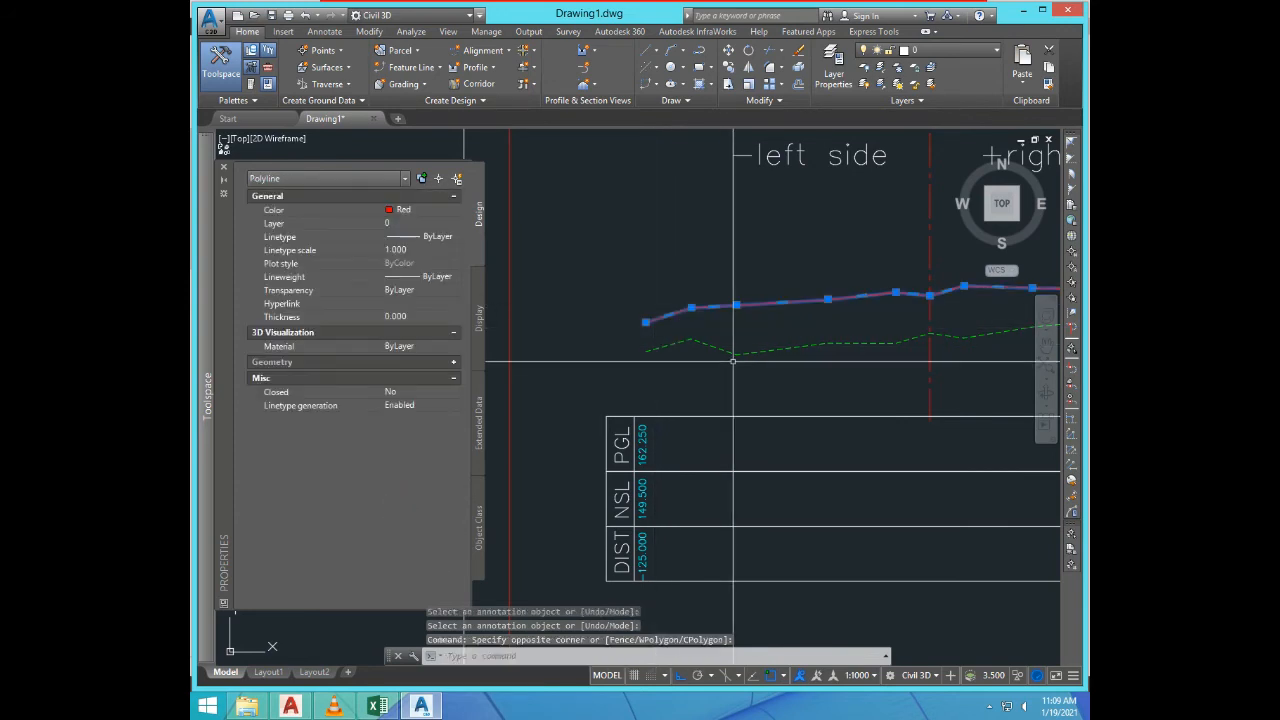
text(L)
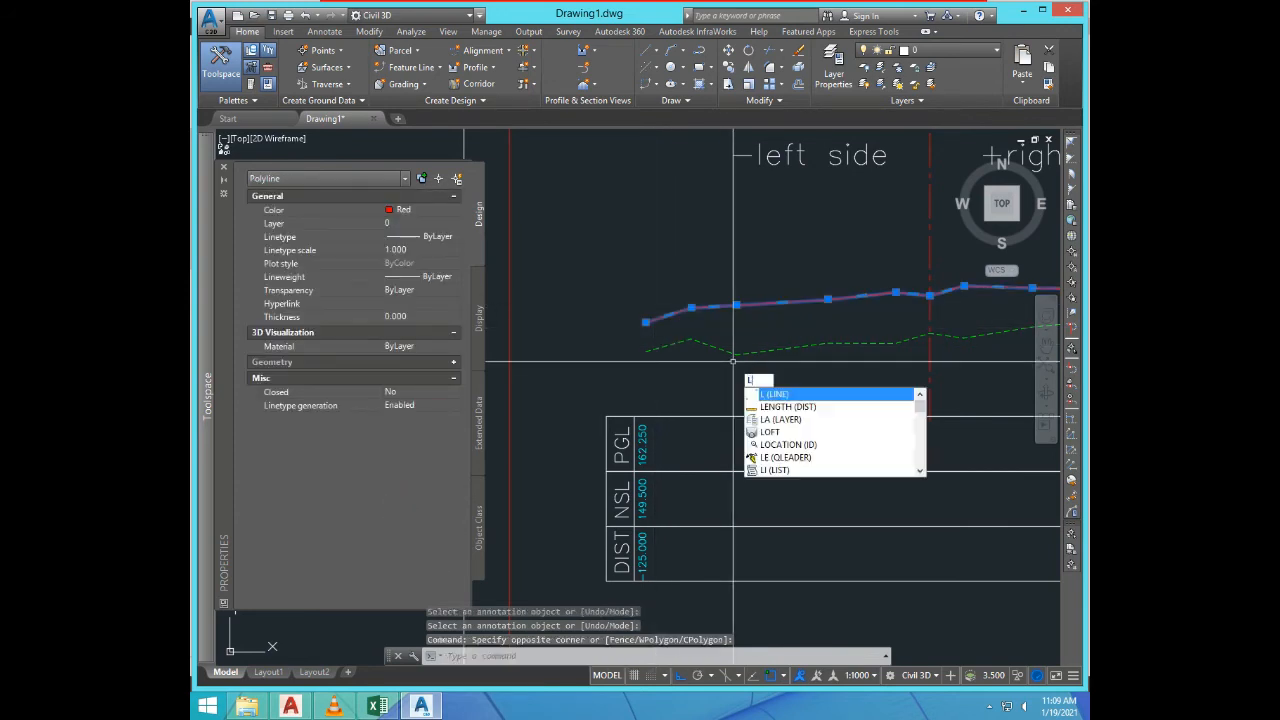
key(Return)
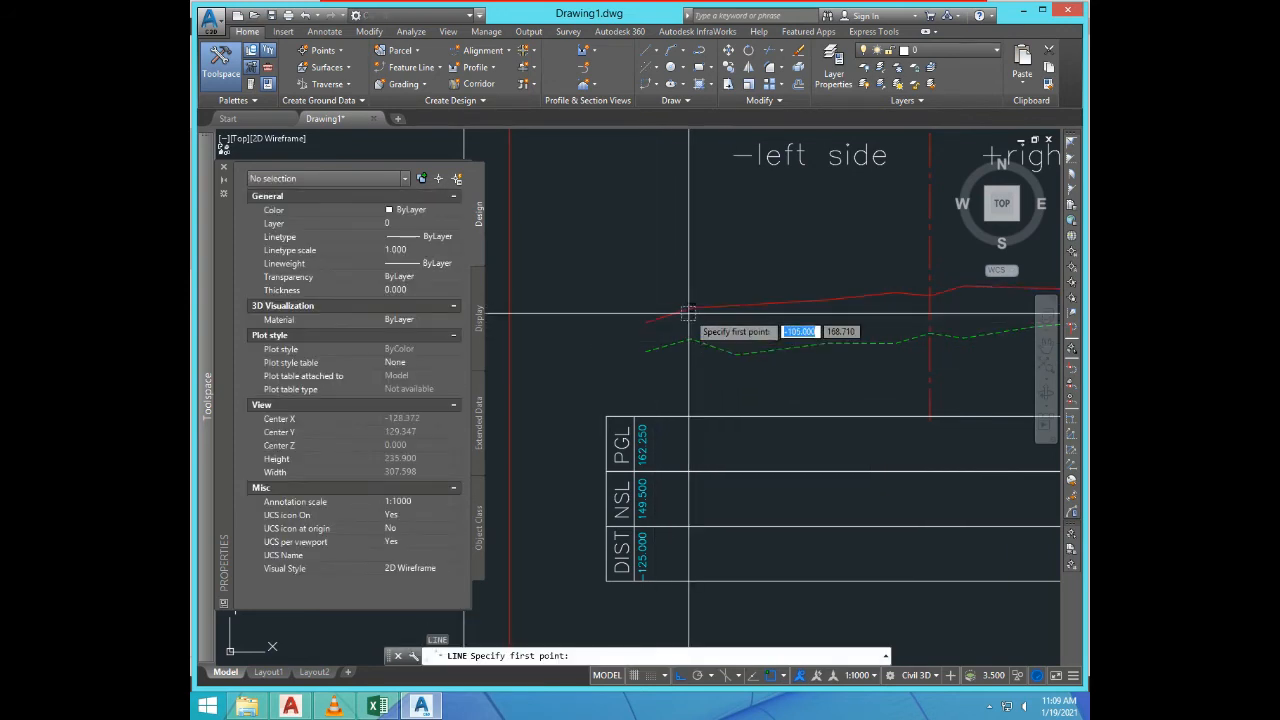
click(691, 307)
click(752, 449)
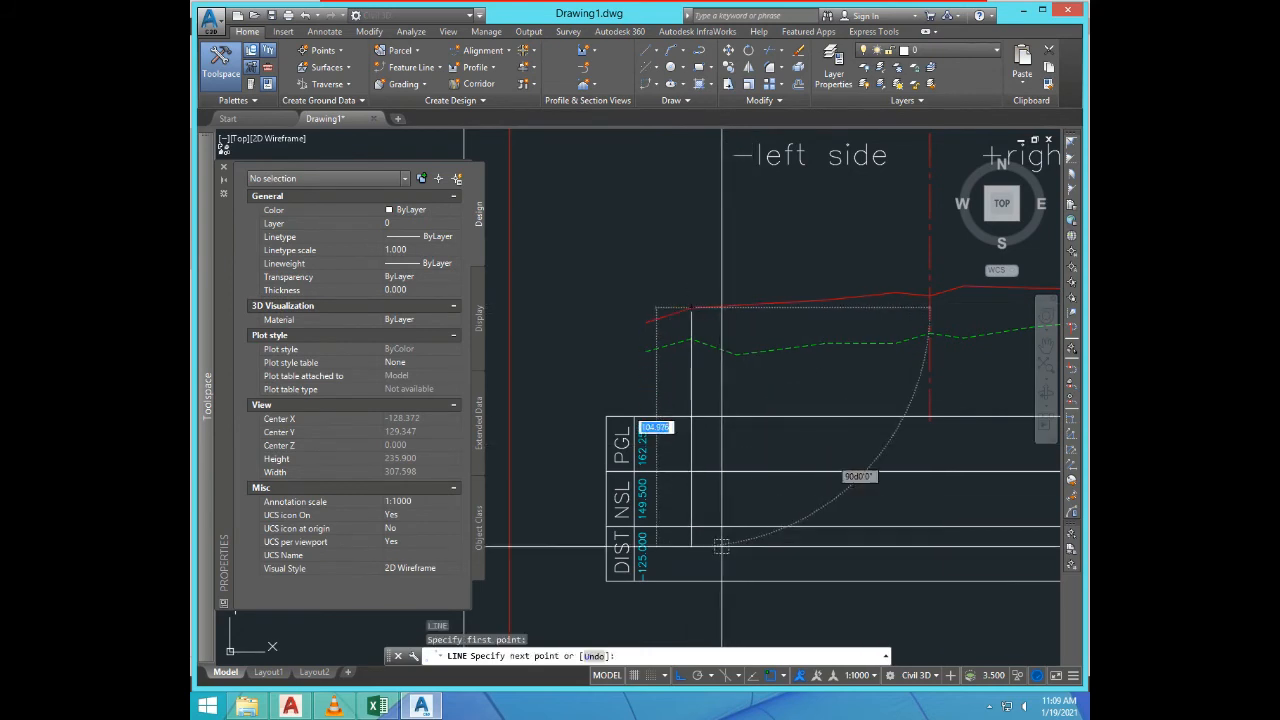
scroll(725, 425, down, 2)
key(Escape)
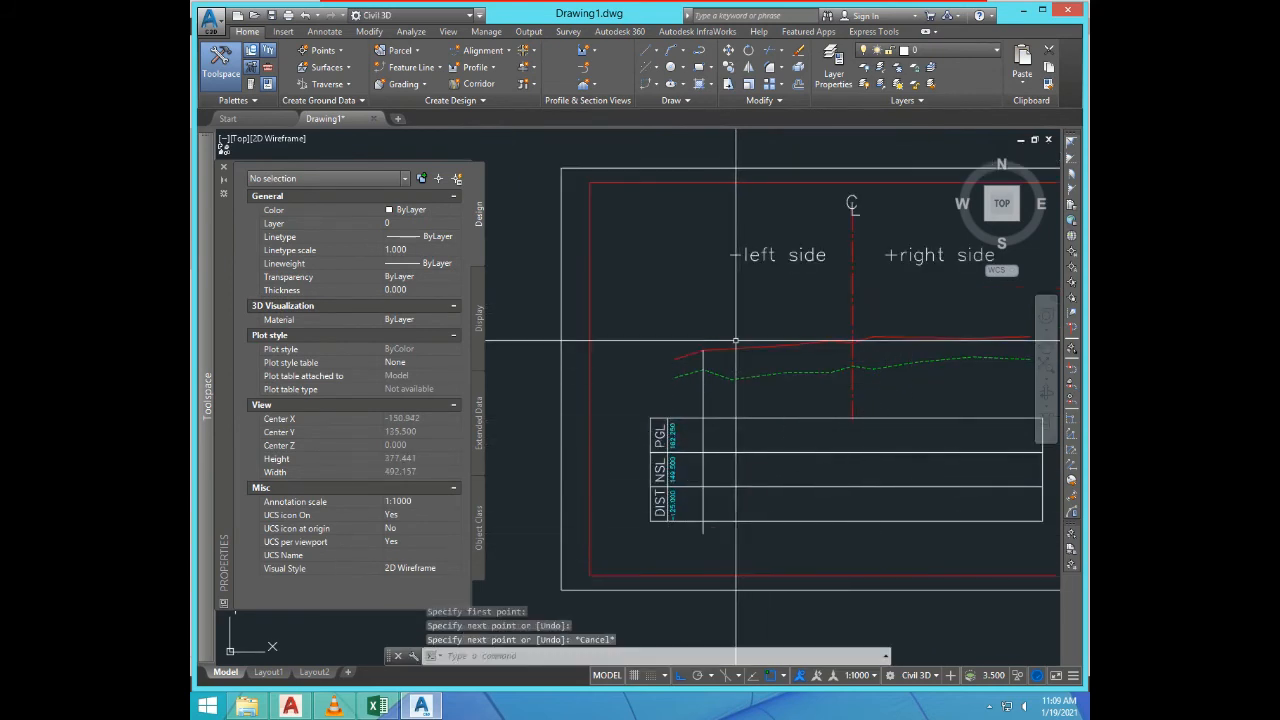
scroll(740, 340, up, 3)
click(709, 364)
scroll(723, 364, down, 2)
mouse_move(724, 364)
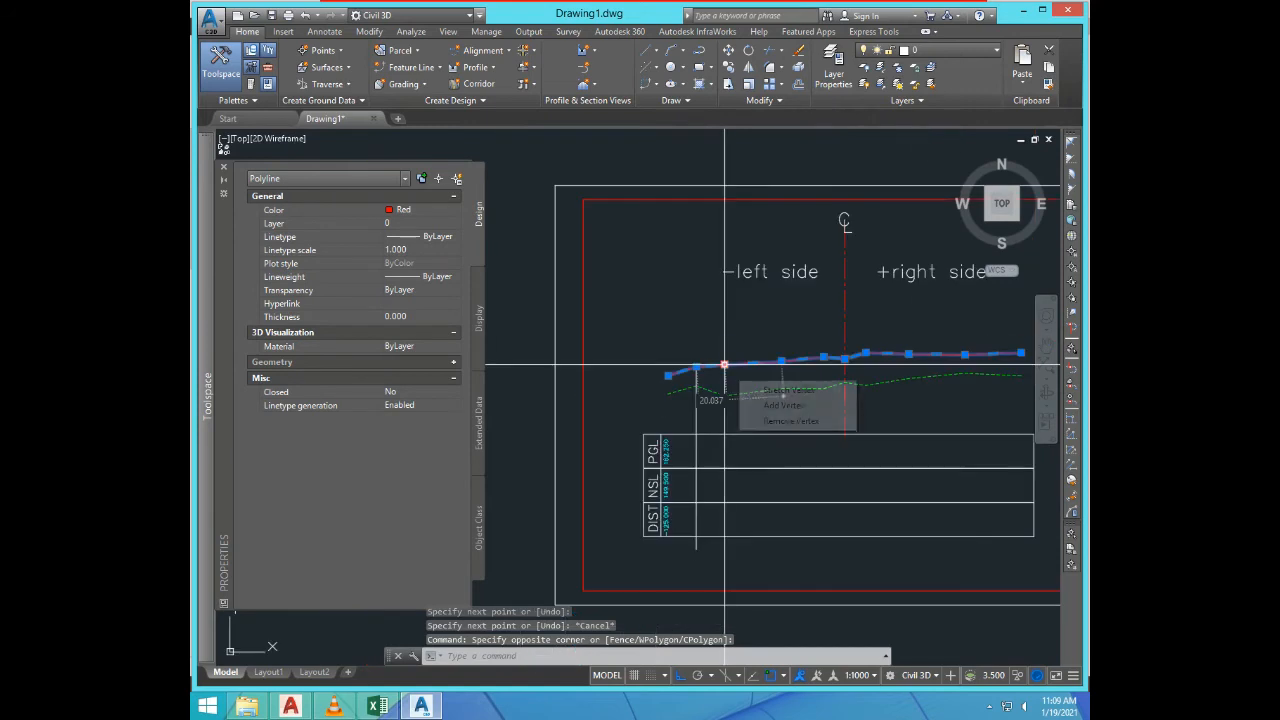
key(space)
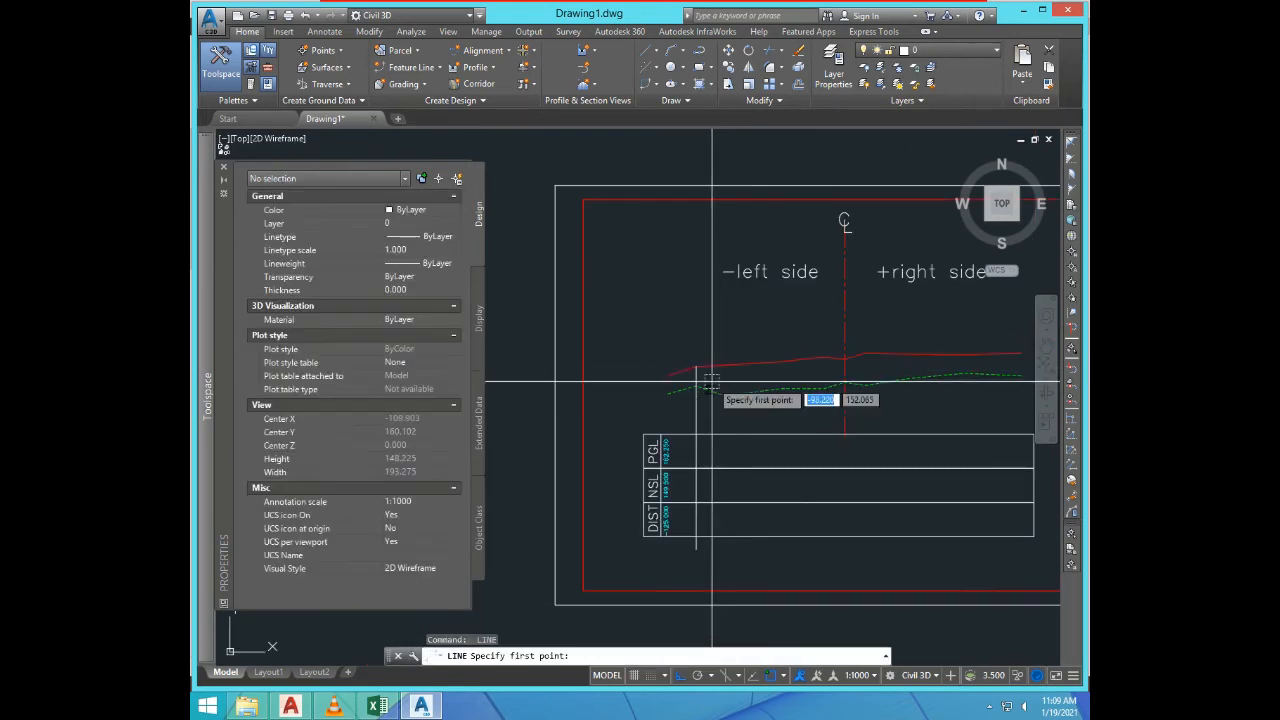
scroll(711, 381, up, 4)
key(Escape)
key(Escape)
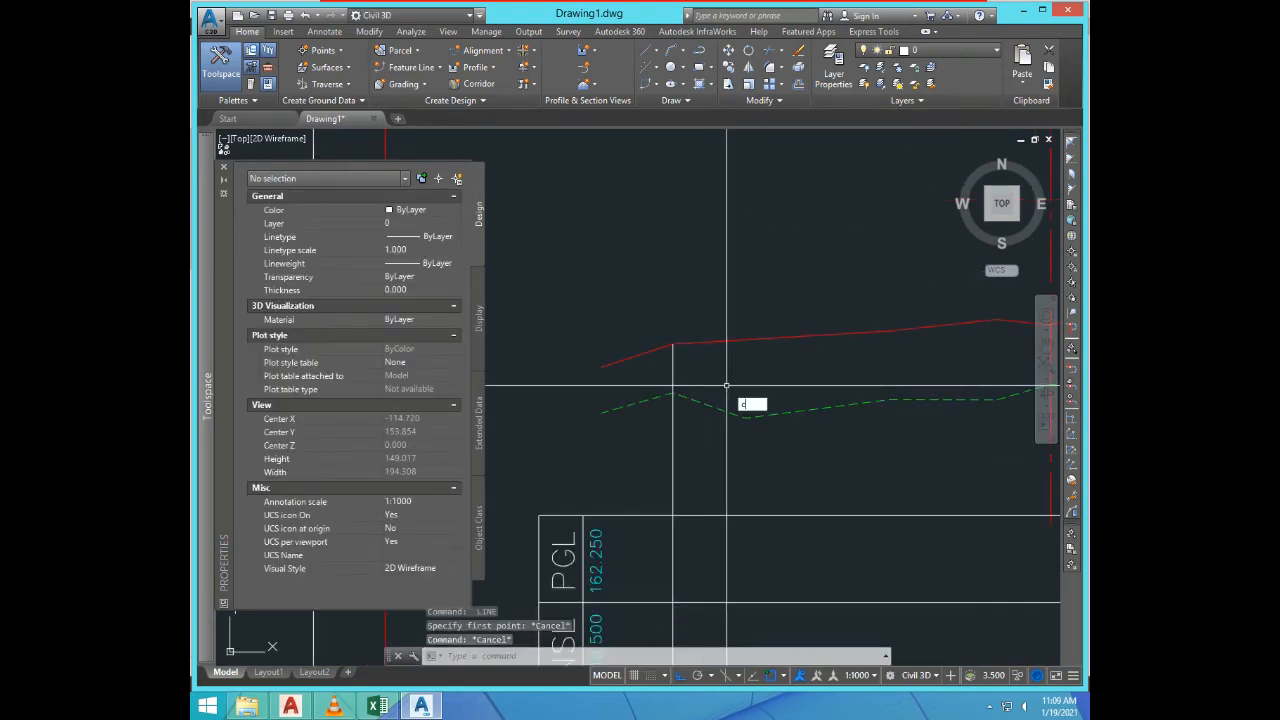
Step: Copy the vertical line by its upper end to the next three PGL line vertices left of the centreline
key(space)
click(696, 365)
click(664, 368)
key(space)
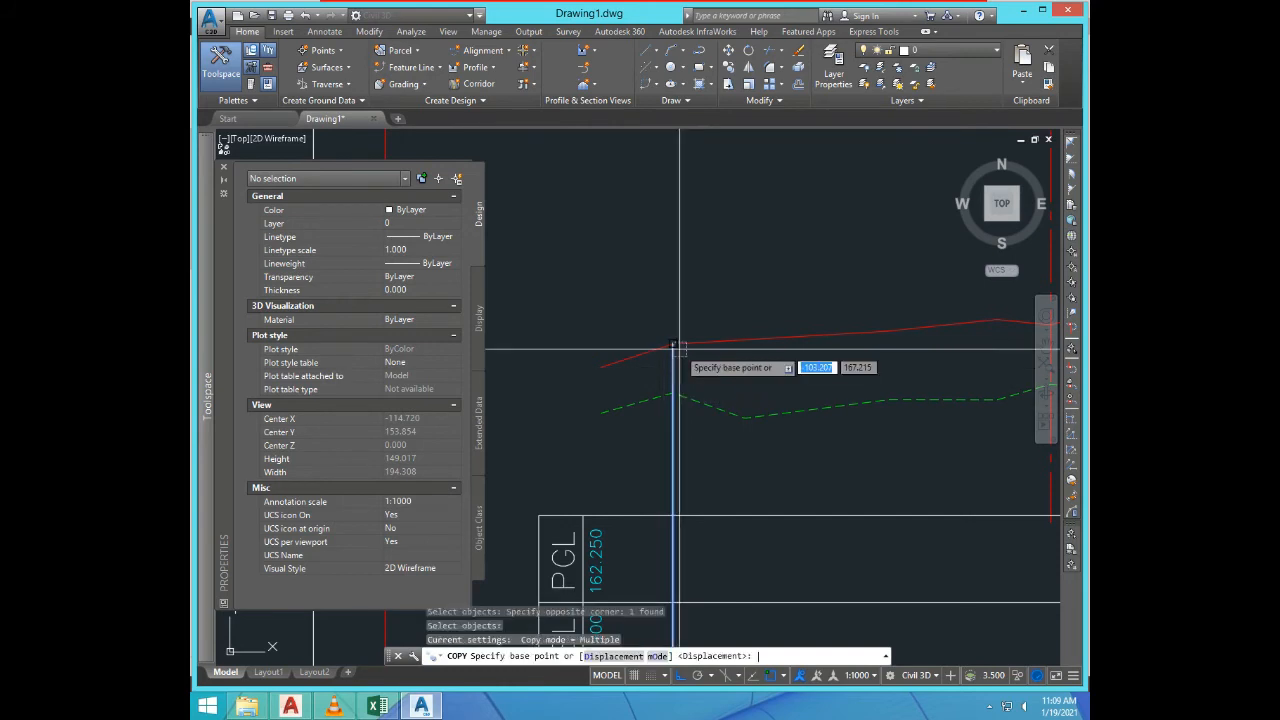
click(673, 343)
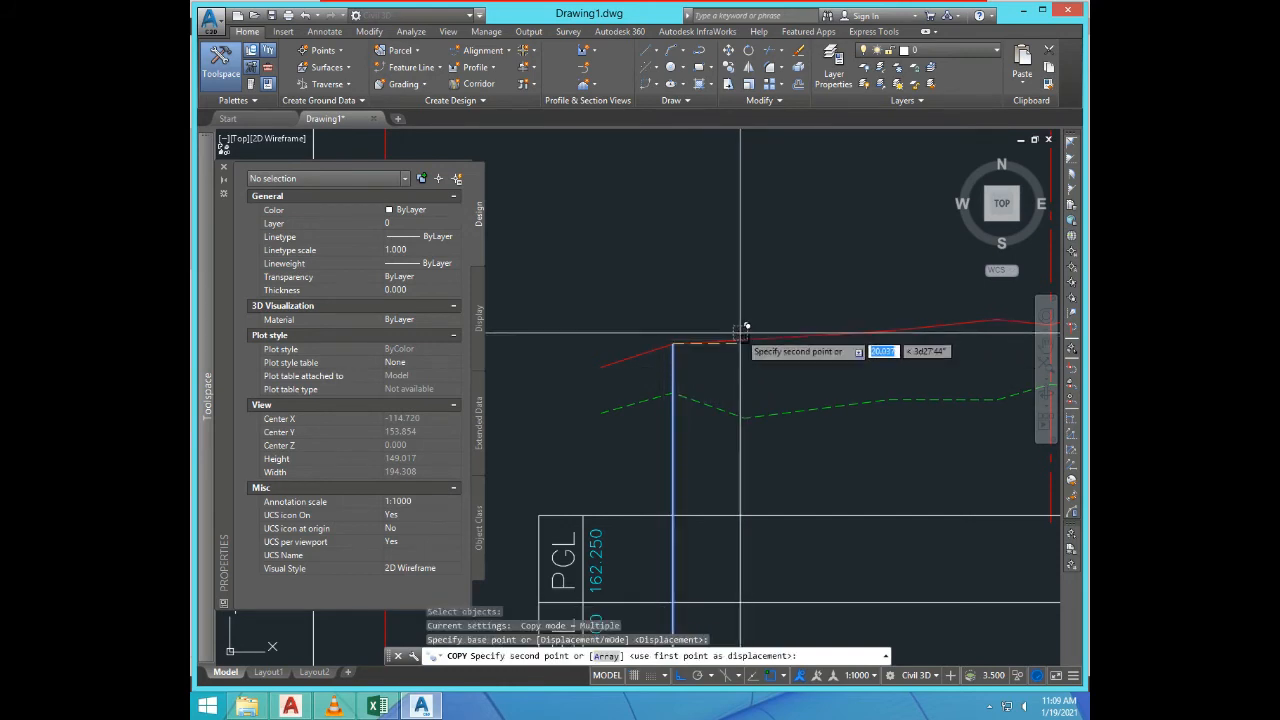
click(745, 340)
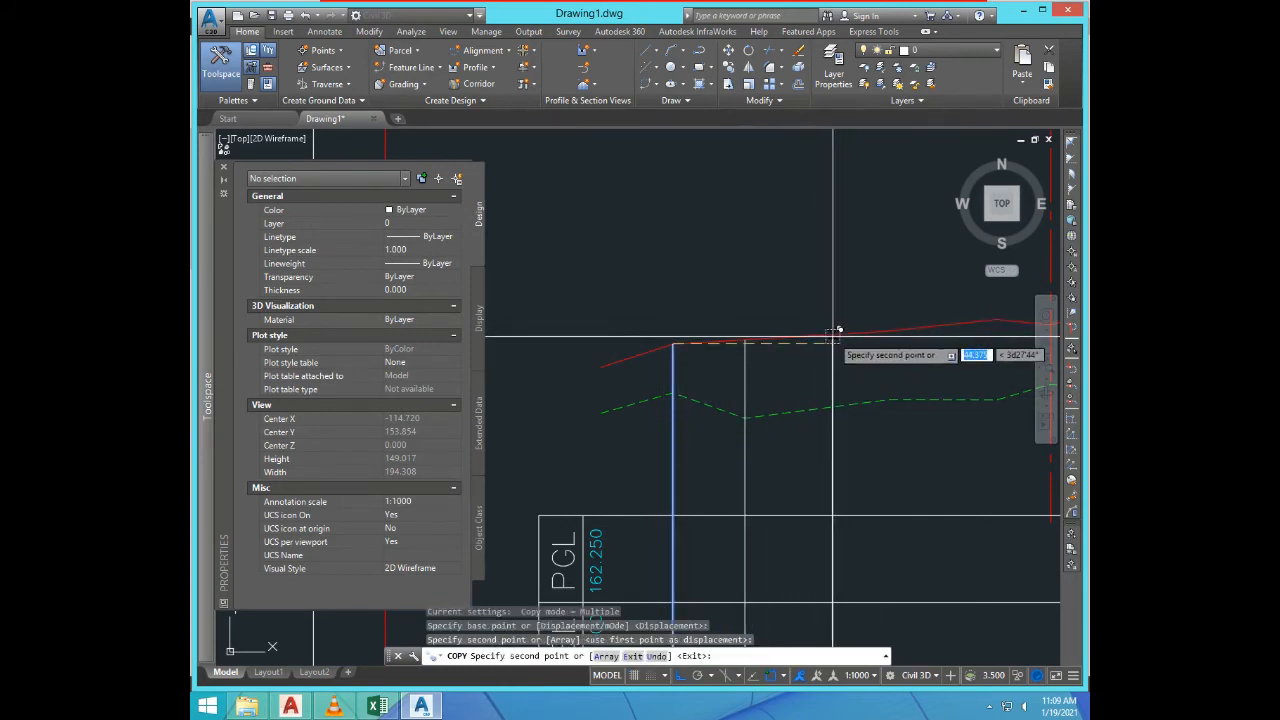
scroll(828, 330, down, 2)
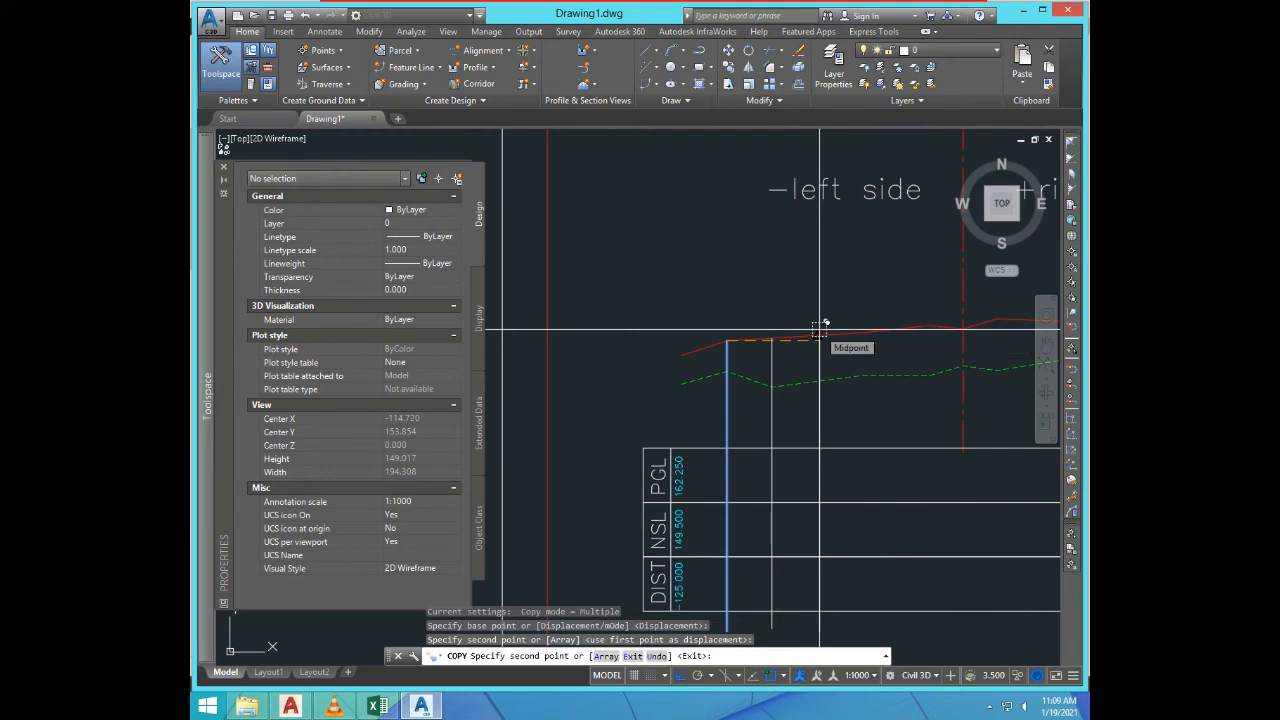
text(d)
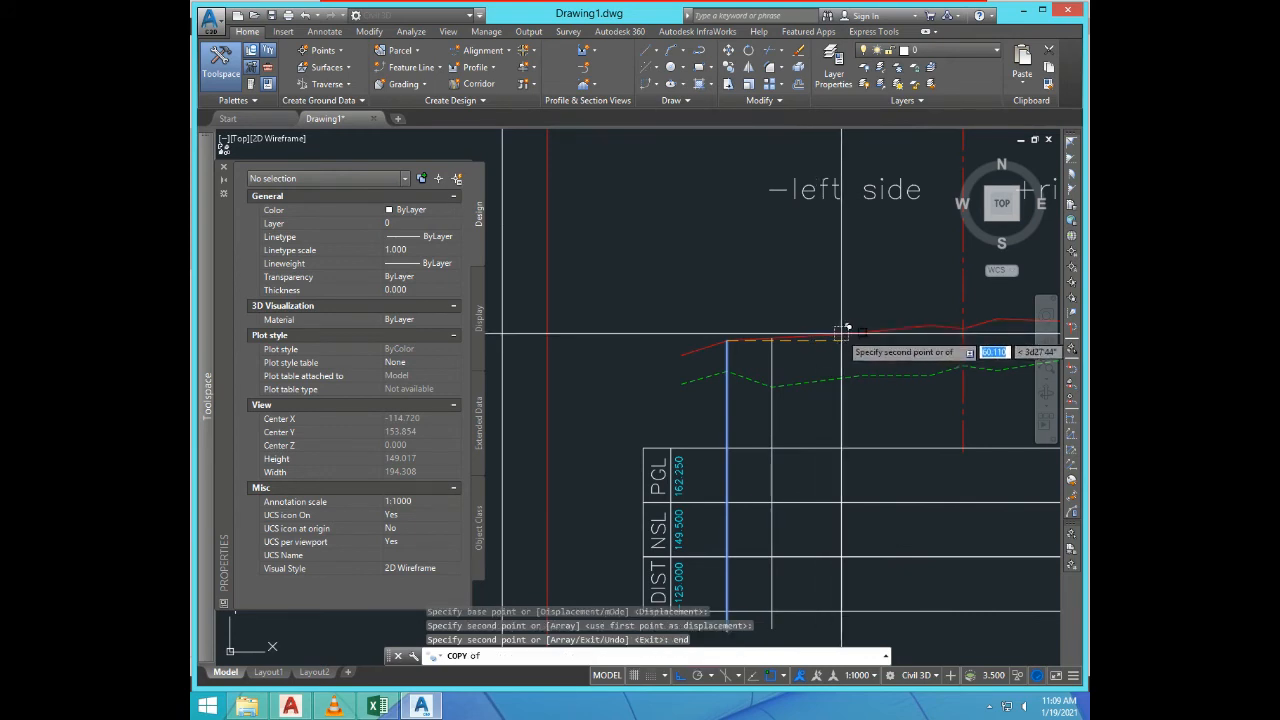
key(Return)
scroll(793, 338, down, 2)
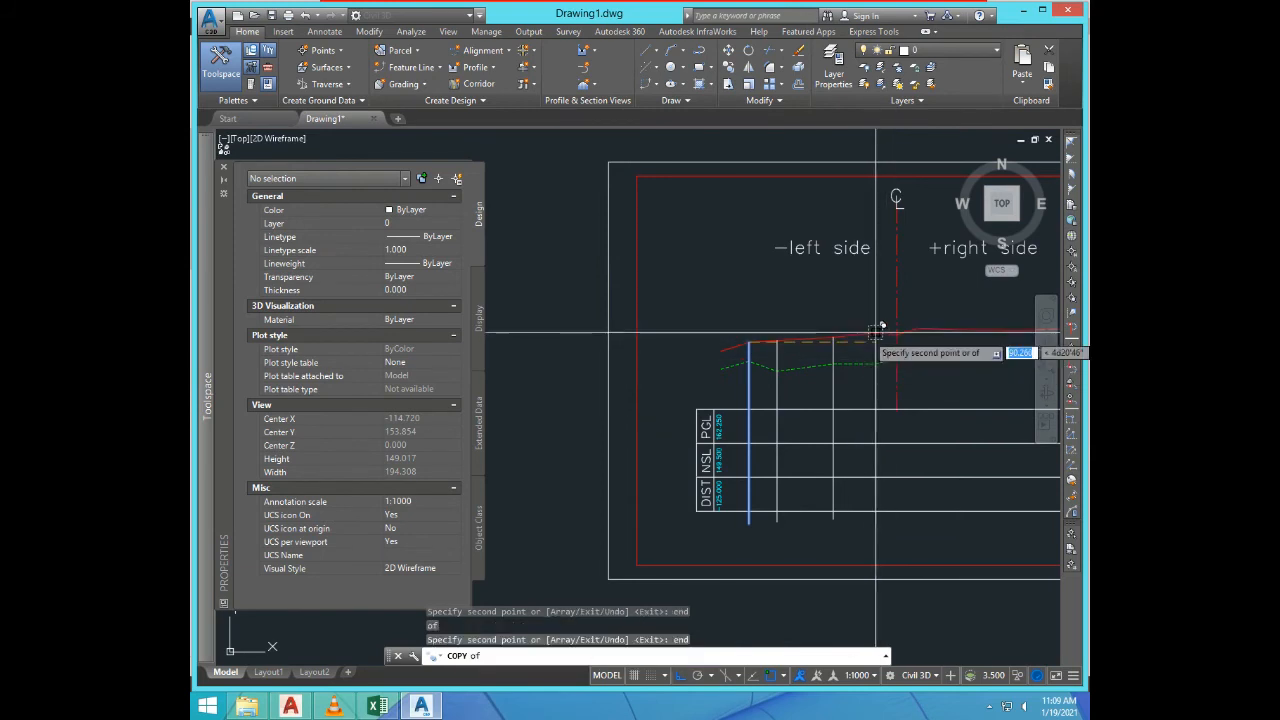
click(880, 330)
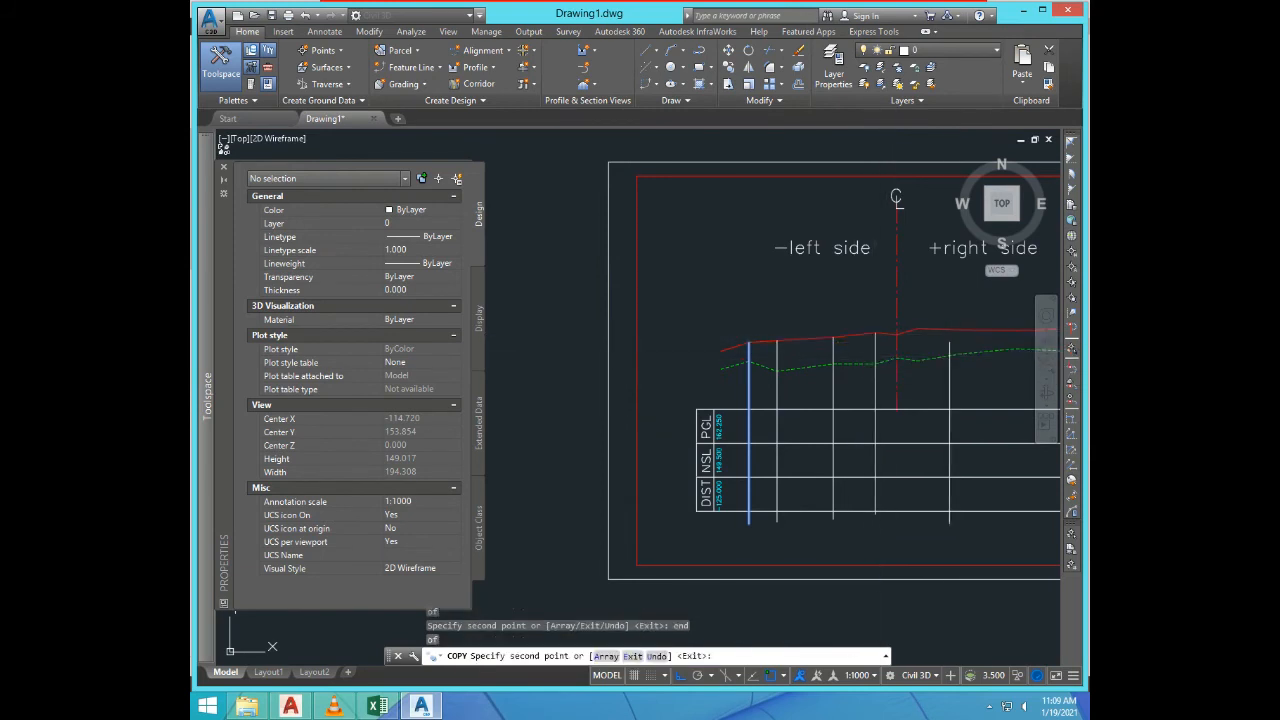
Step: Place further copies of the vertical line at the centreline vertex and along the PGL line's right side, out to its right end
click(900, 334)
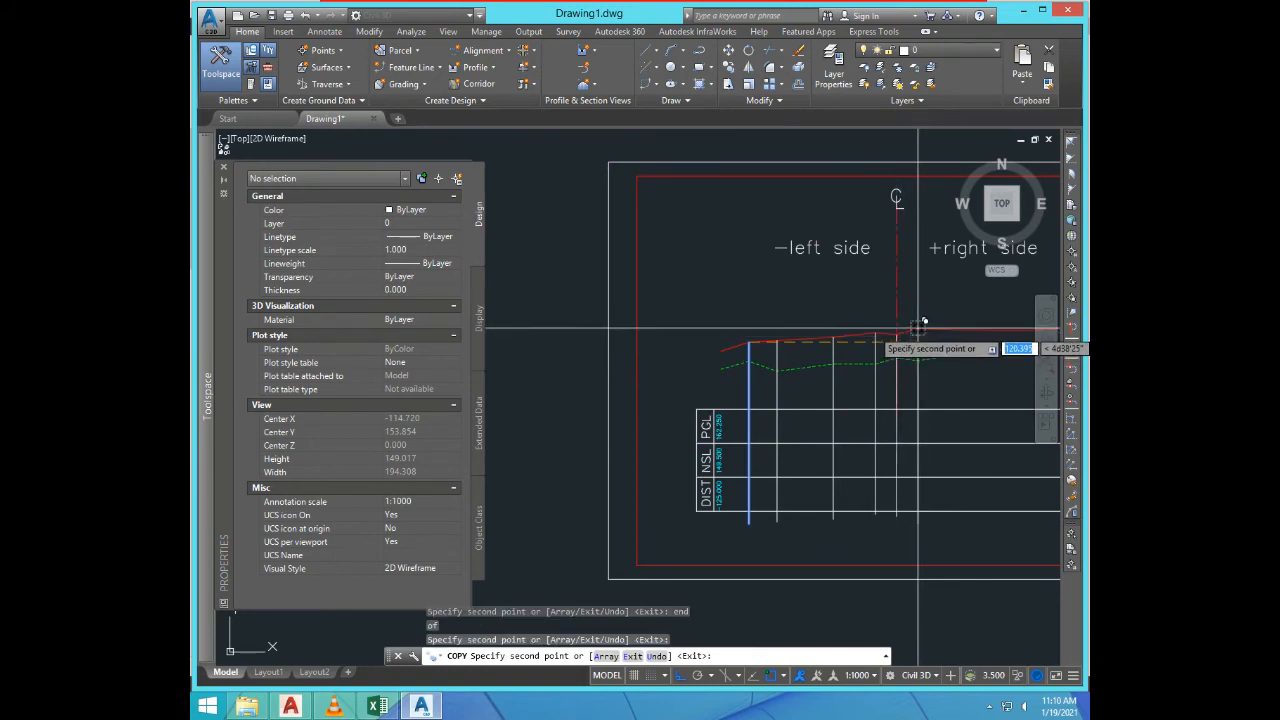
scroll(918, 327, down, 5)
scroll(810, 350, up, 5)
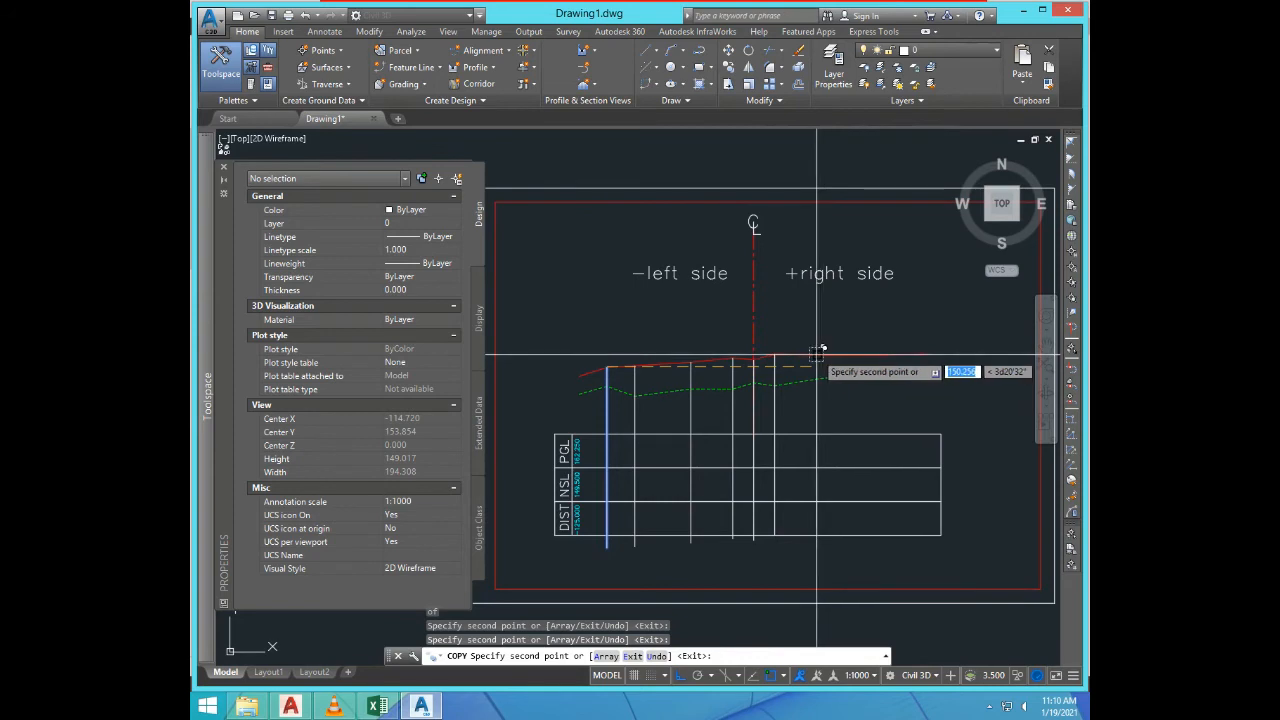
click(817, 352)
click(845, 352)
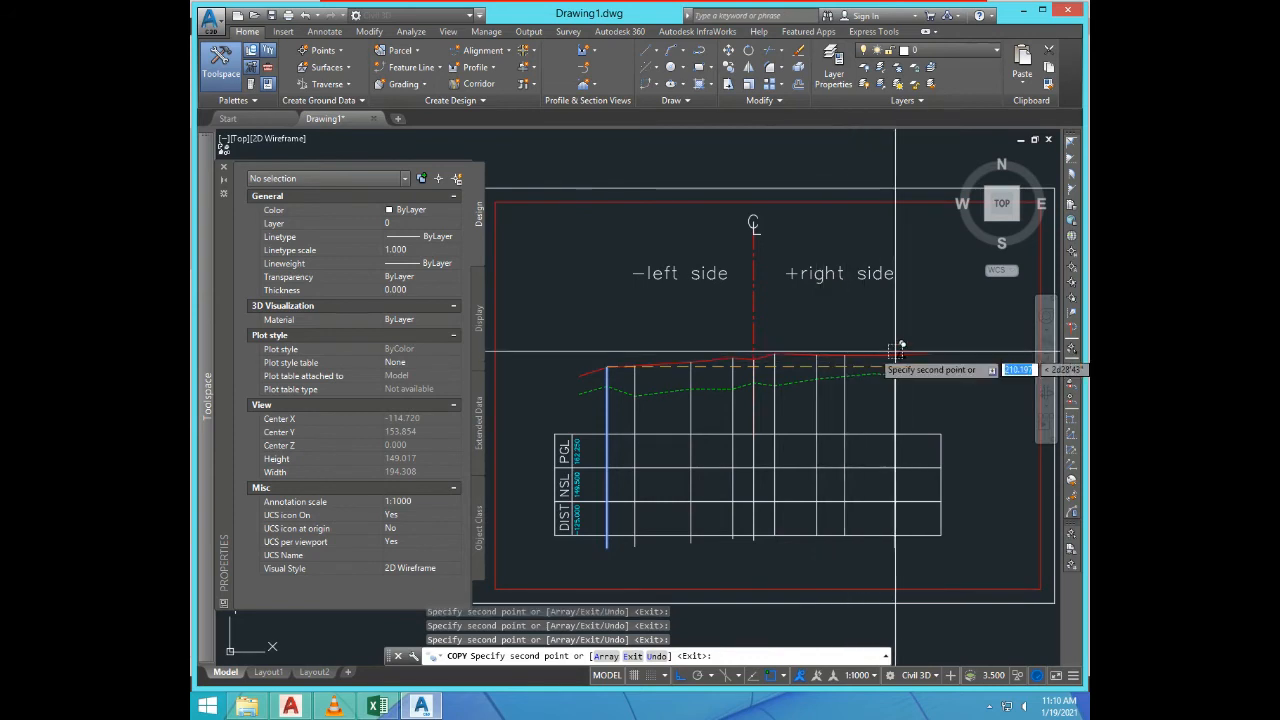
click(878, 352)
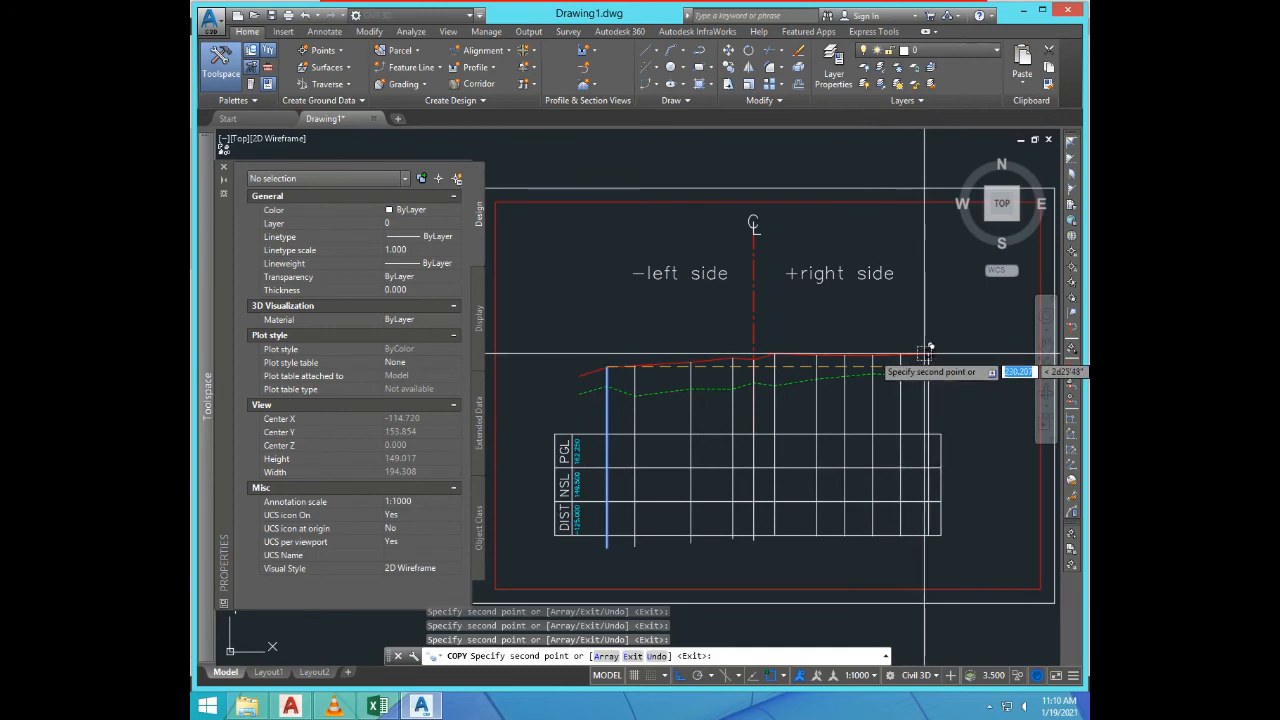
key(Escape)
Step: Select the red PGL line and compare its vertices with the copied vertical lines across the whole section
scroll(870, 356, up, 5)
click(868, 359)
click(861, 290)
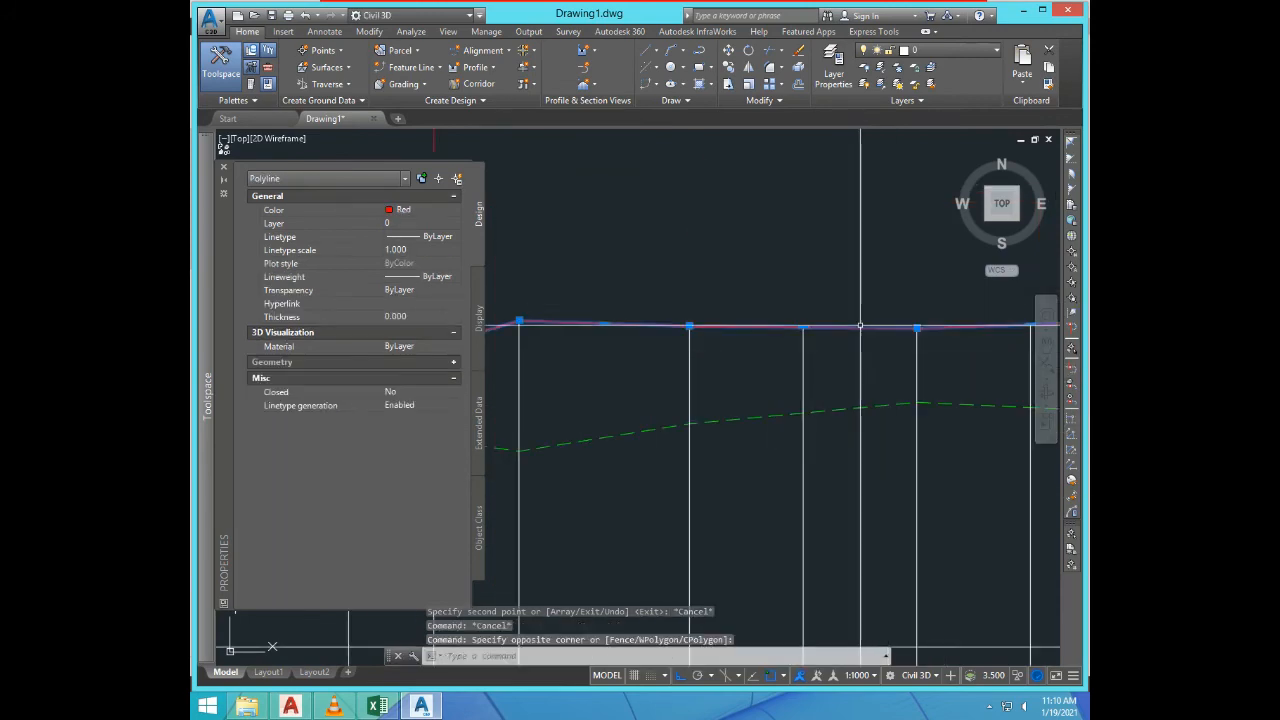
scroll(862, 374, down, 6)
scroll(867, 420, up, 4)
scroll(867, 420, down, 2)
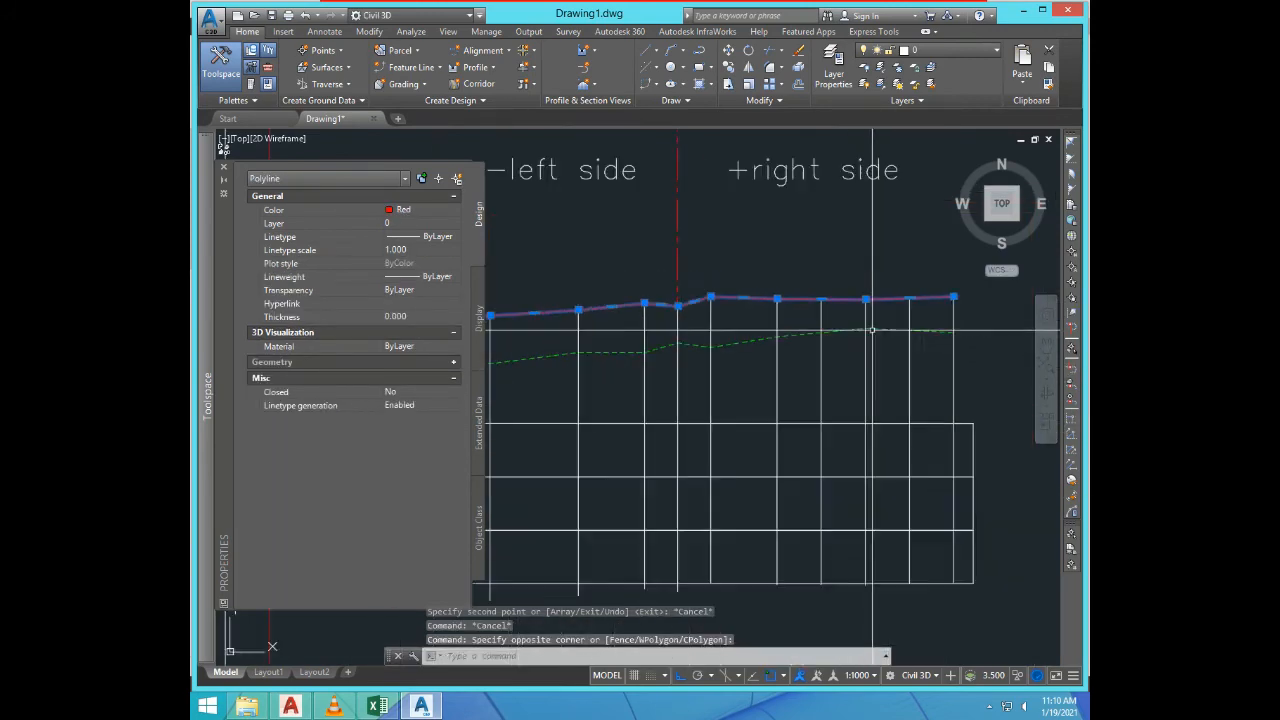
scroll(782, 391, up, 4)
scroll(782, 391, down, 4)
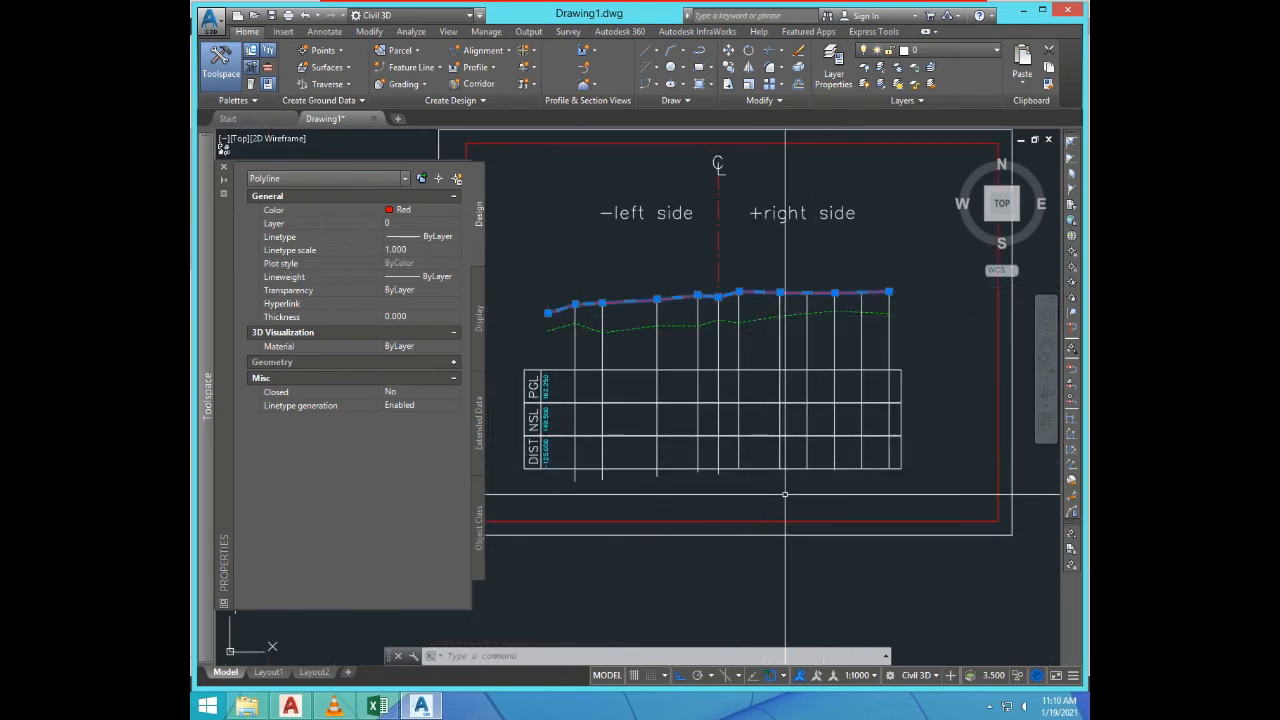
scroll(546, 316, up, 4)
scroll(703, 447, down, 2)
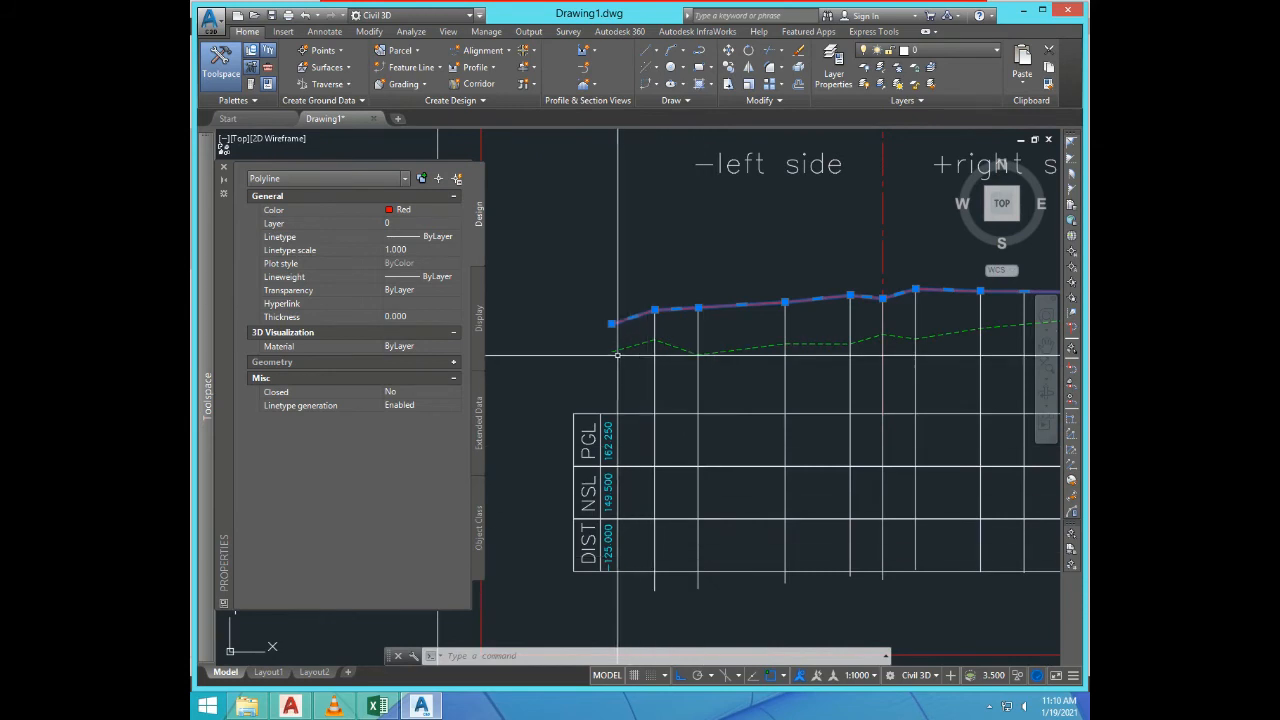
scroll(655, 343, down, 4)
key(Escape)
key(Escape)
Step: Copy the first column's PGL, NSL and DIST value texts horizontally to the first and second vertical lines of the table
scroll(637, 431, up, 4)
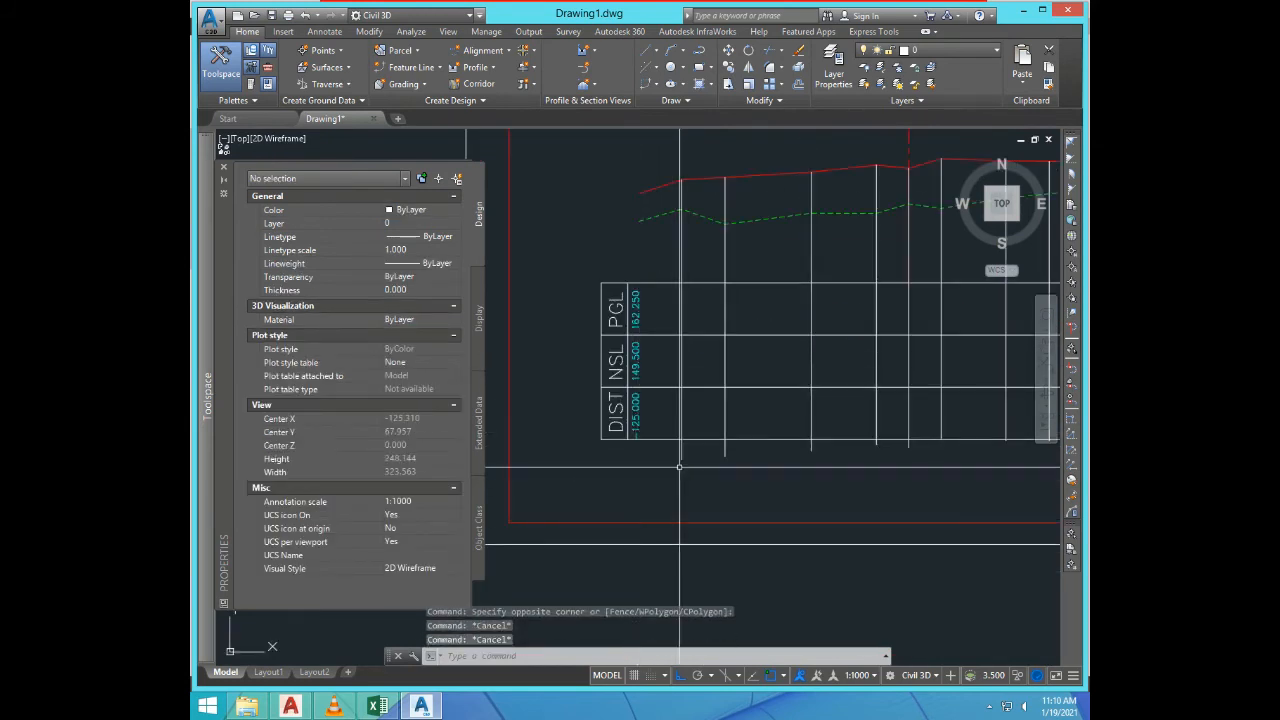
text(ct o)
key(Return)
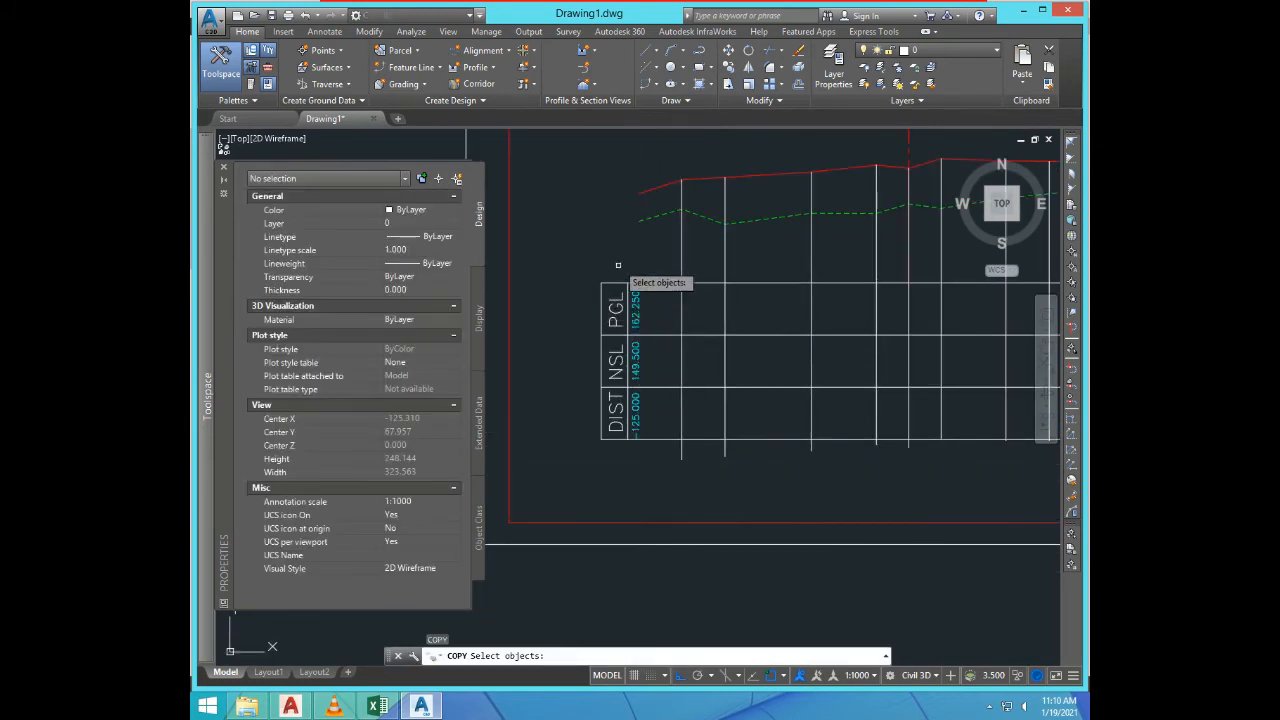
scroll(646, 307, up, 3)
click(598, 256)
scroll(627, 278, down, 2)
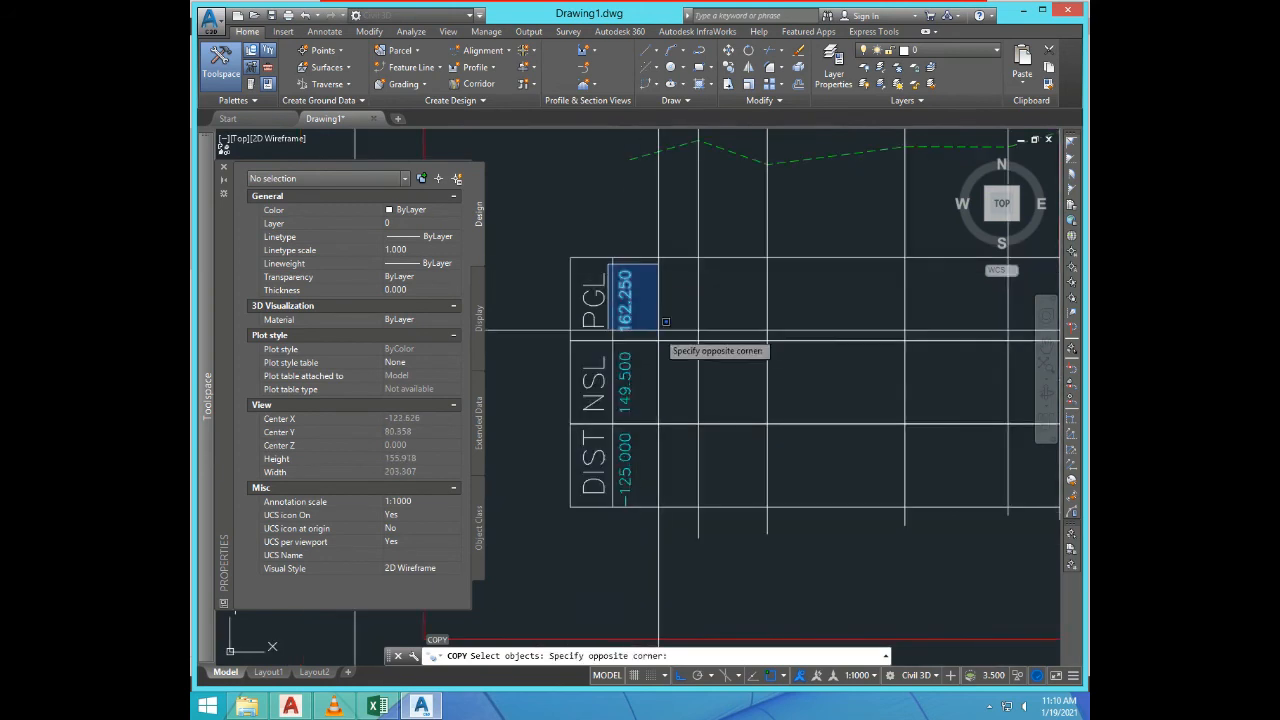
click(666, 528)
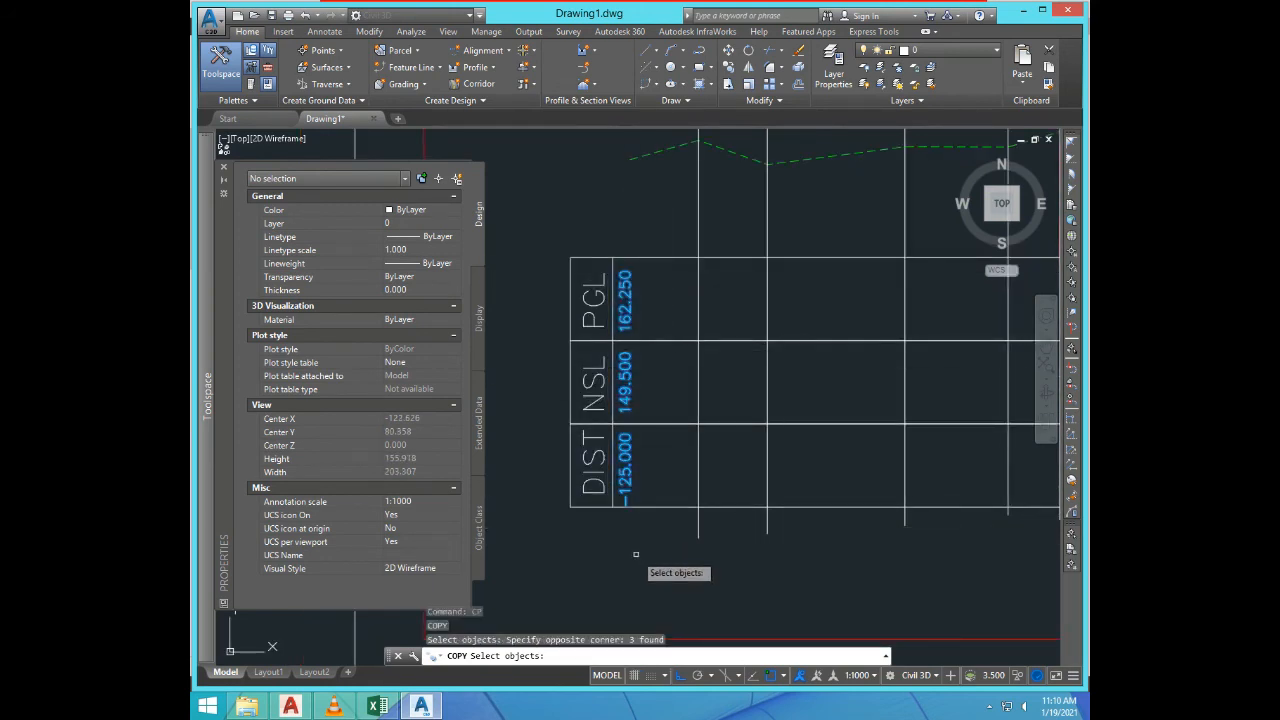
key(Return)
scroll(630, 510, up, 2)
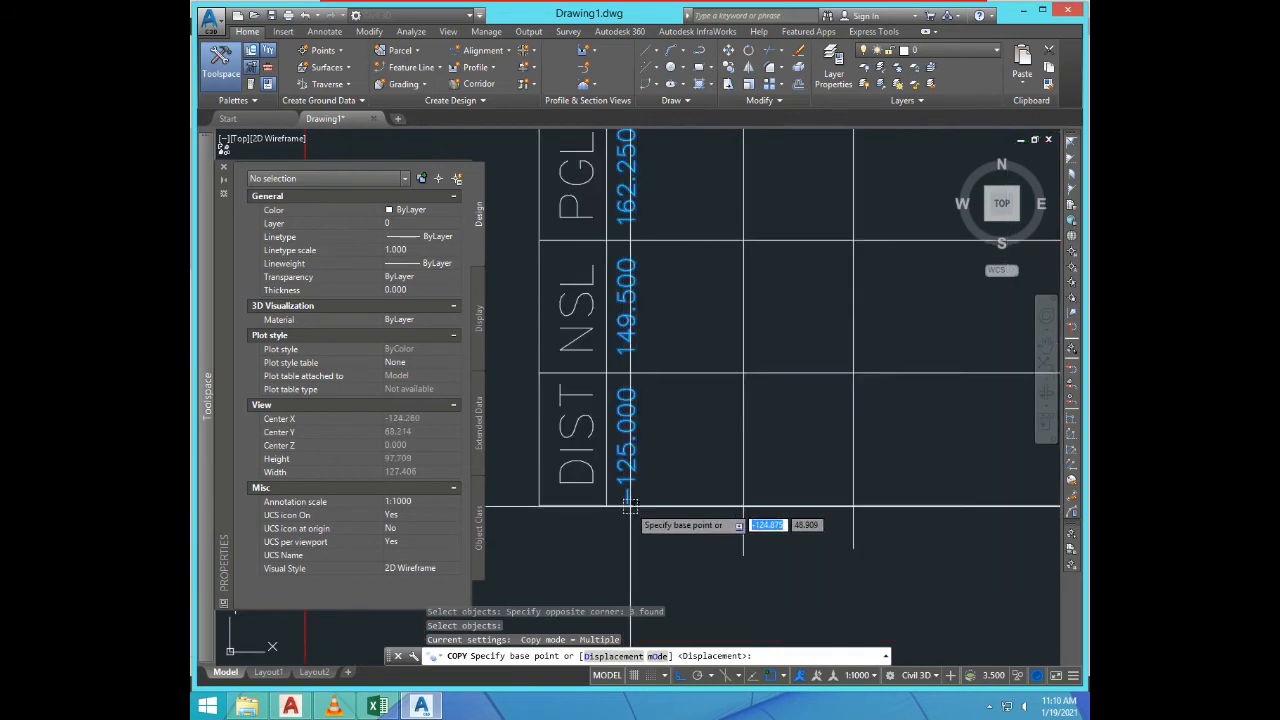
click(628, 506)
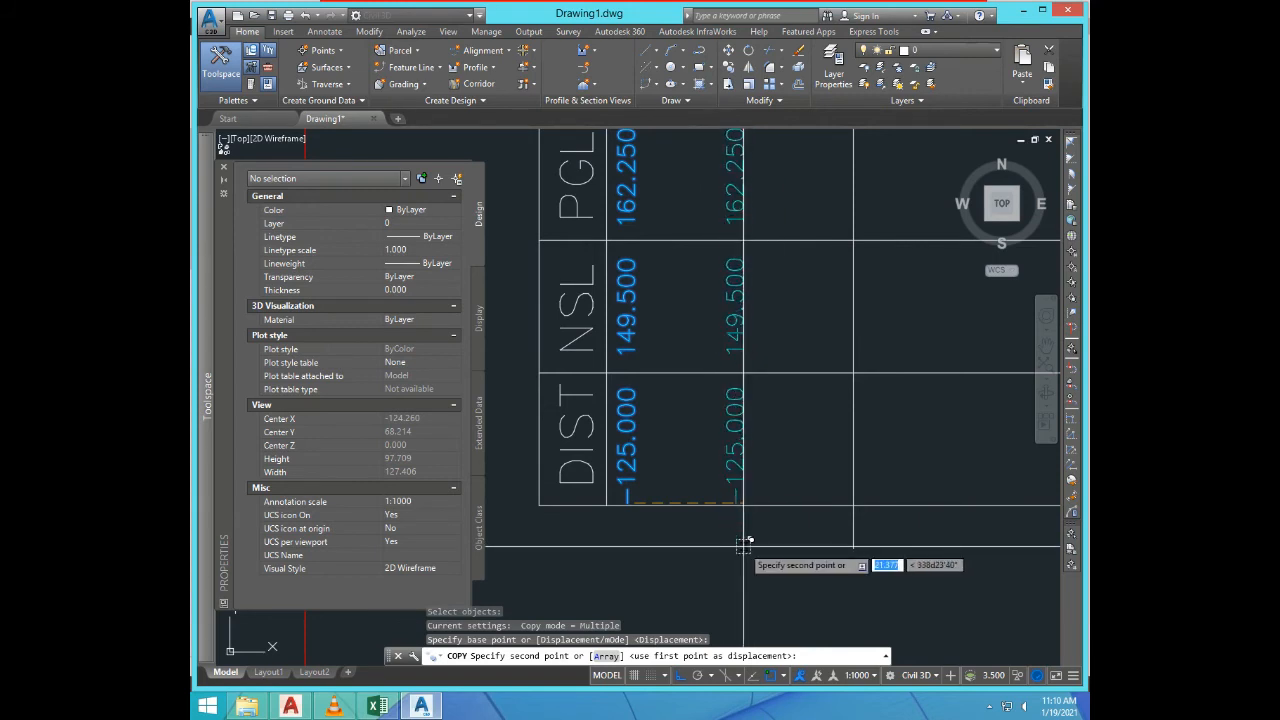
click(743, 545)
scroll(640, 530, down, 2)
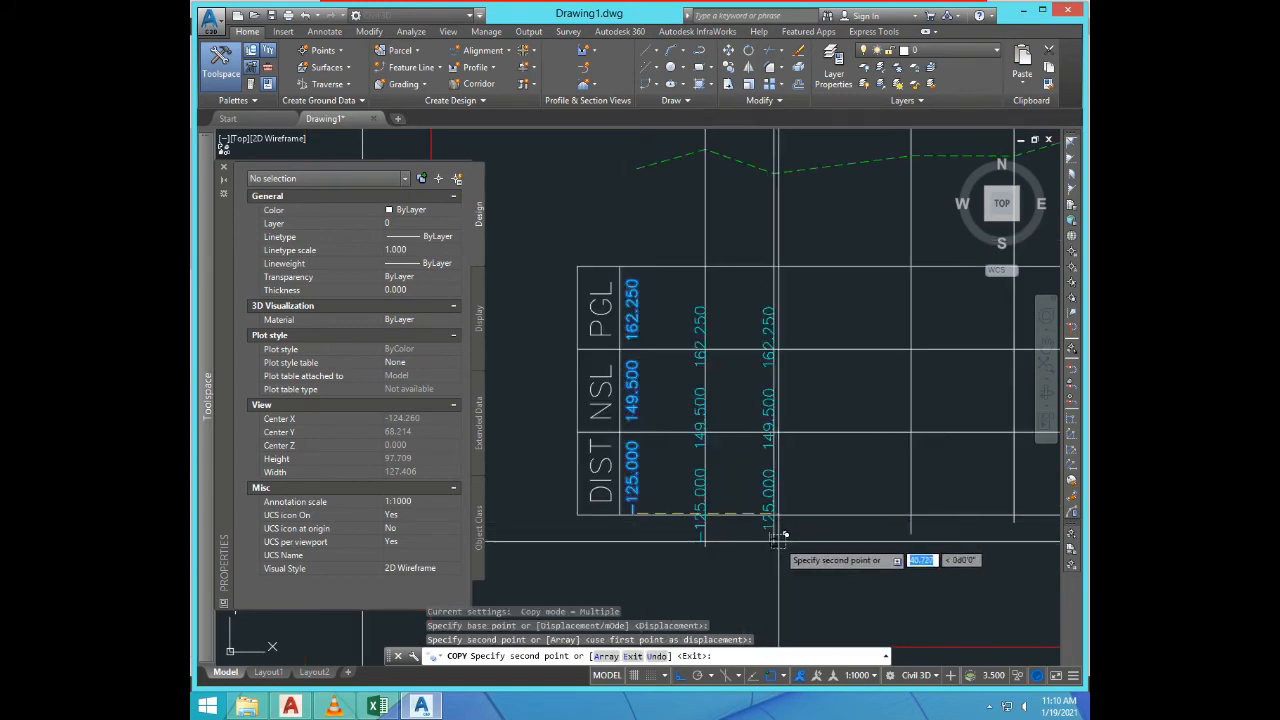
click(779, 540)
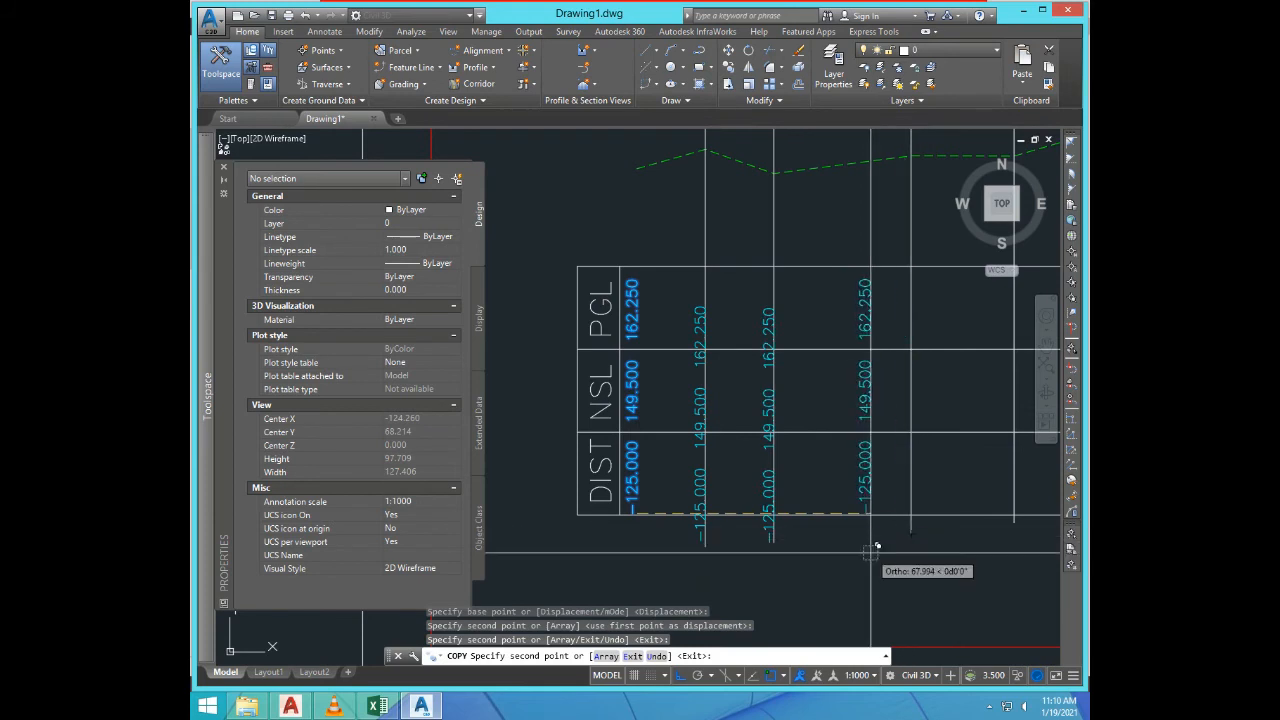
key(Escape)
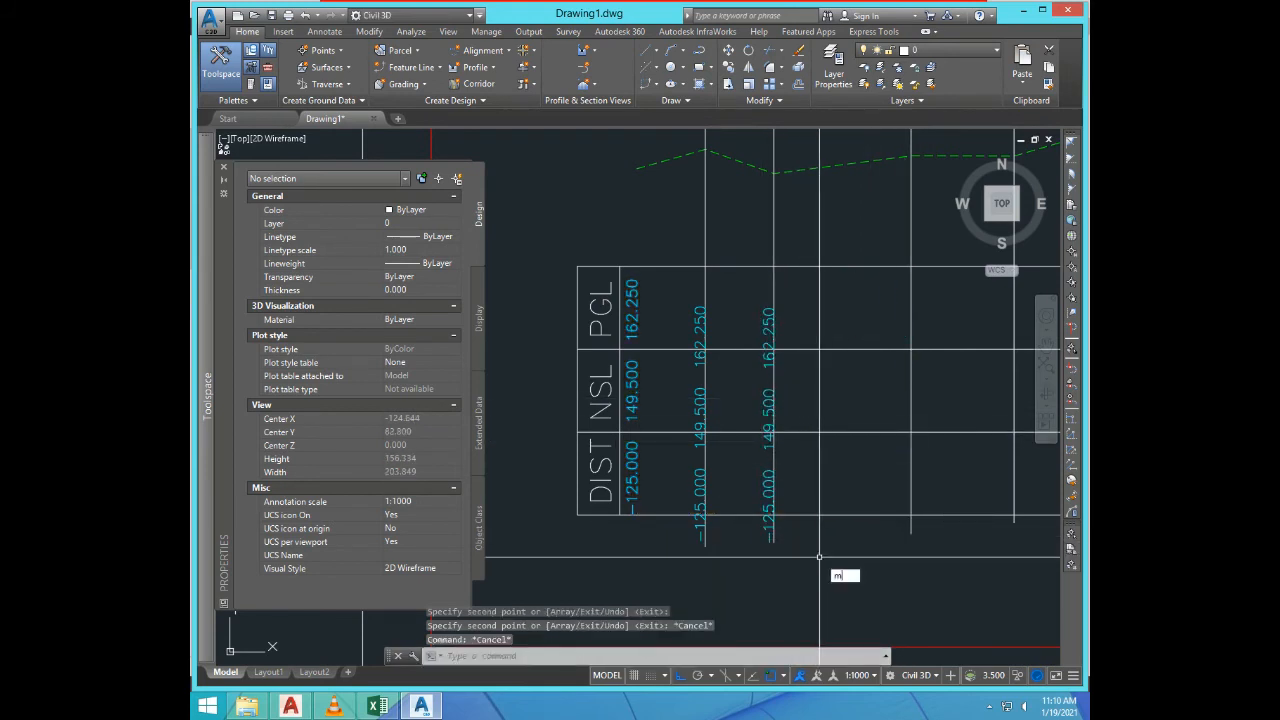
Step: Move the six copied PGL, NSL and DIST value texts straight up so they sit inside their table rows
key(Return)
click(670, 280)
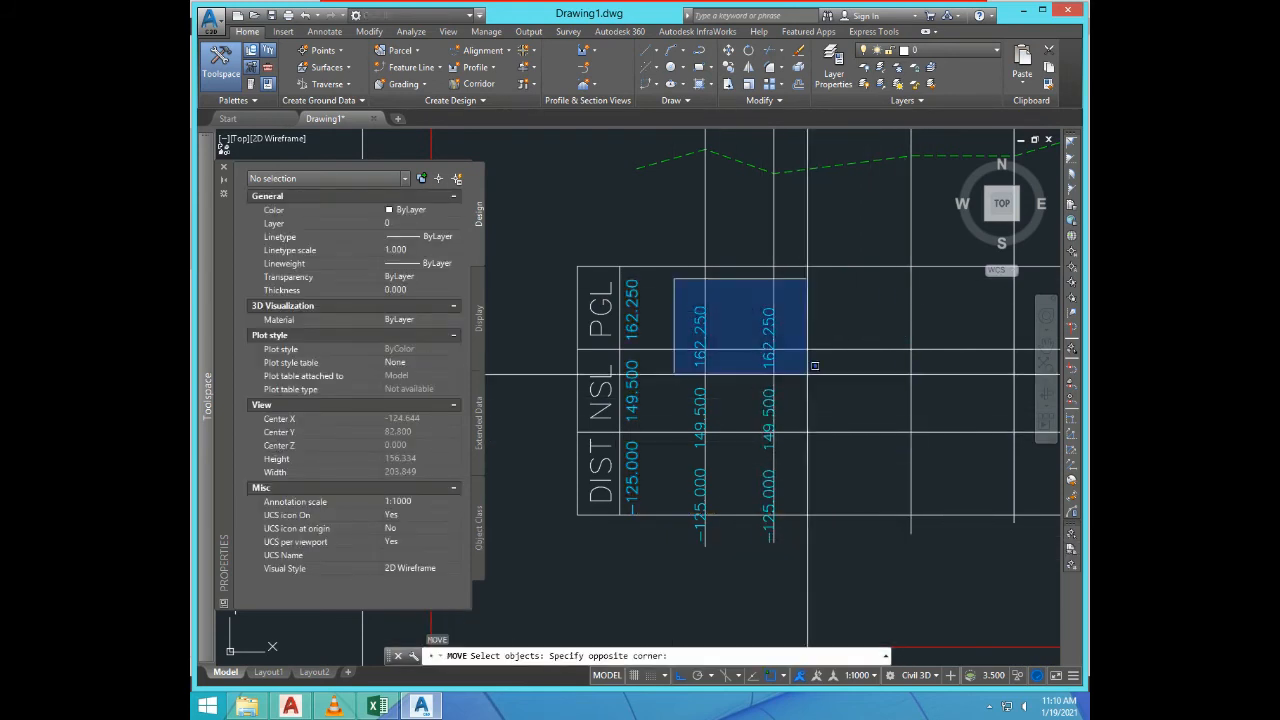
click(835, 575)
key(Return)
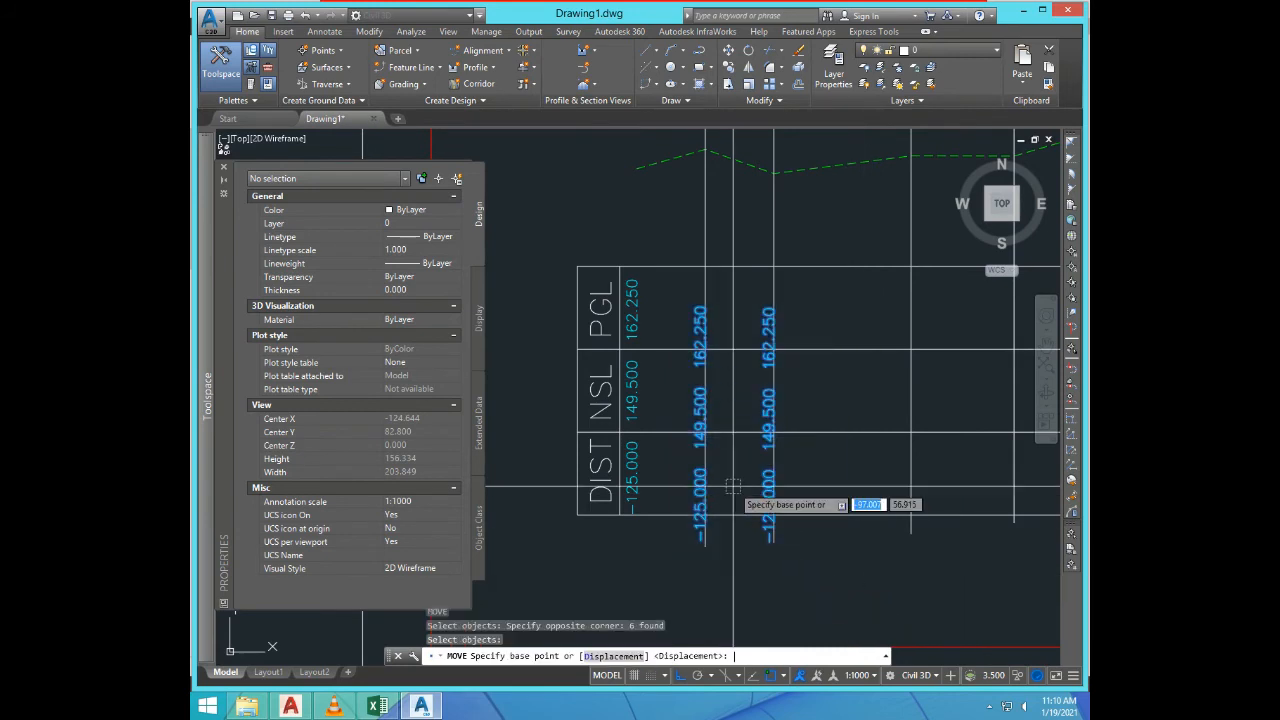
click(733, 486)
scroll(733, 458, up, 2)
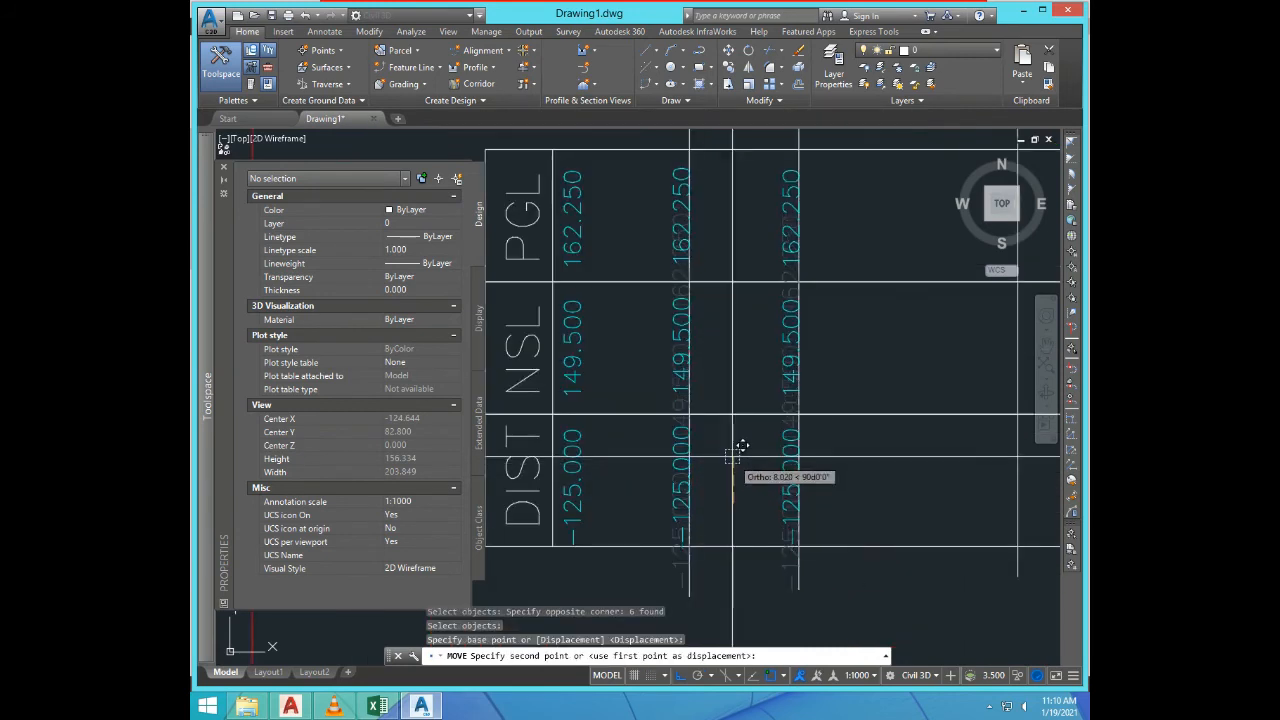
click(737, 449)
Step: Erase the first two vertical lines that run through the copied value texts on the section's left side
scroll(737, 449, down, 4)
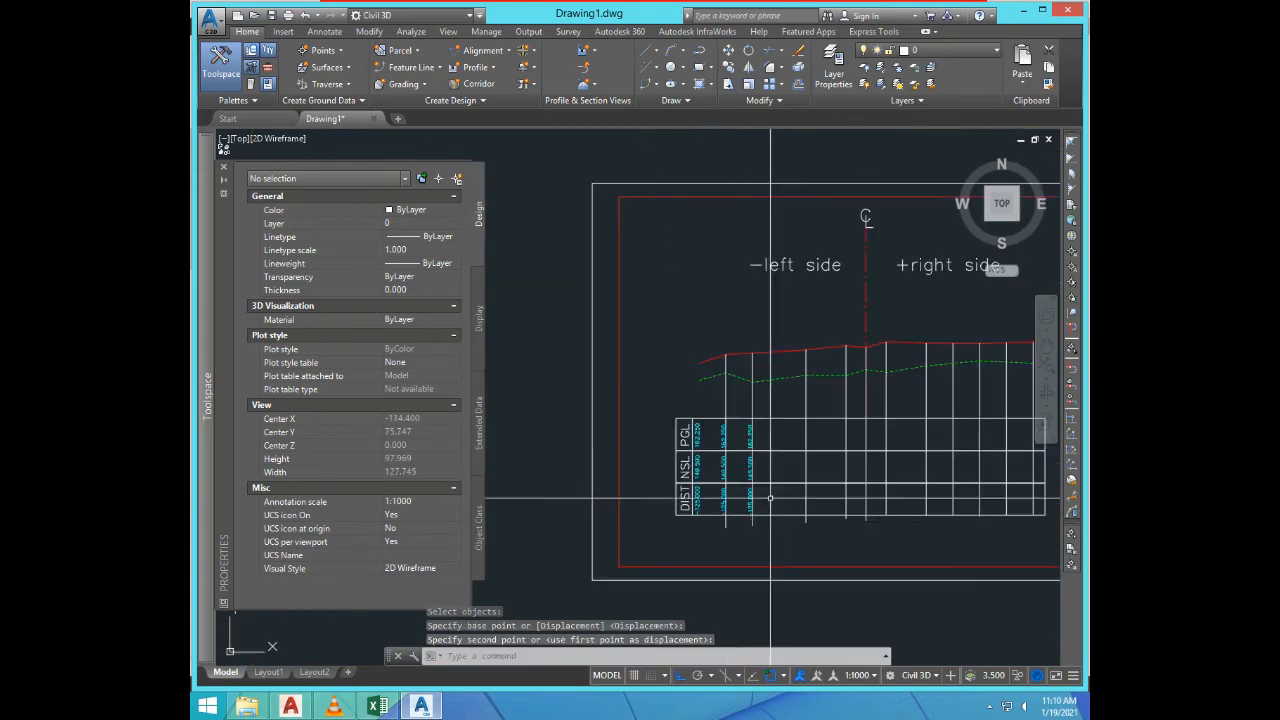
scroll(819, 404, up, 5)
click(819, 404)
click(654, 369)
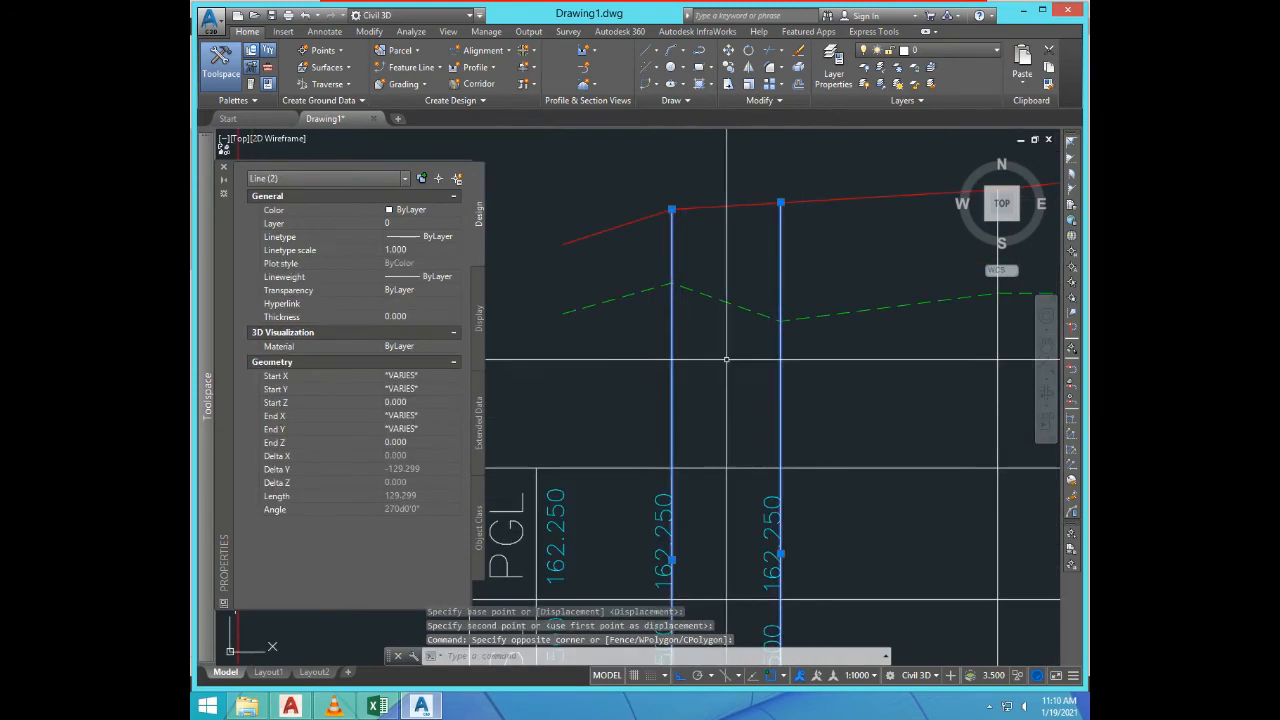
scroll(728, 358, down, 6)
text(e)
key(Return)
Step: Identify the coordinates of the green NSL line's second vertex and copy the X value from the command history
scroll(722, 348, up, 4)
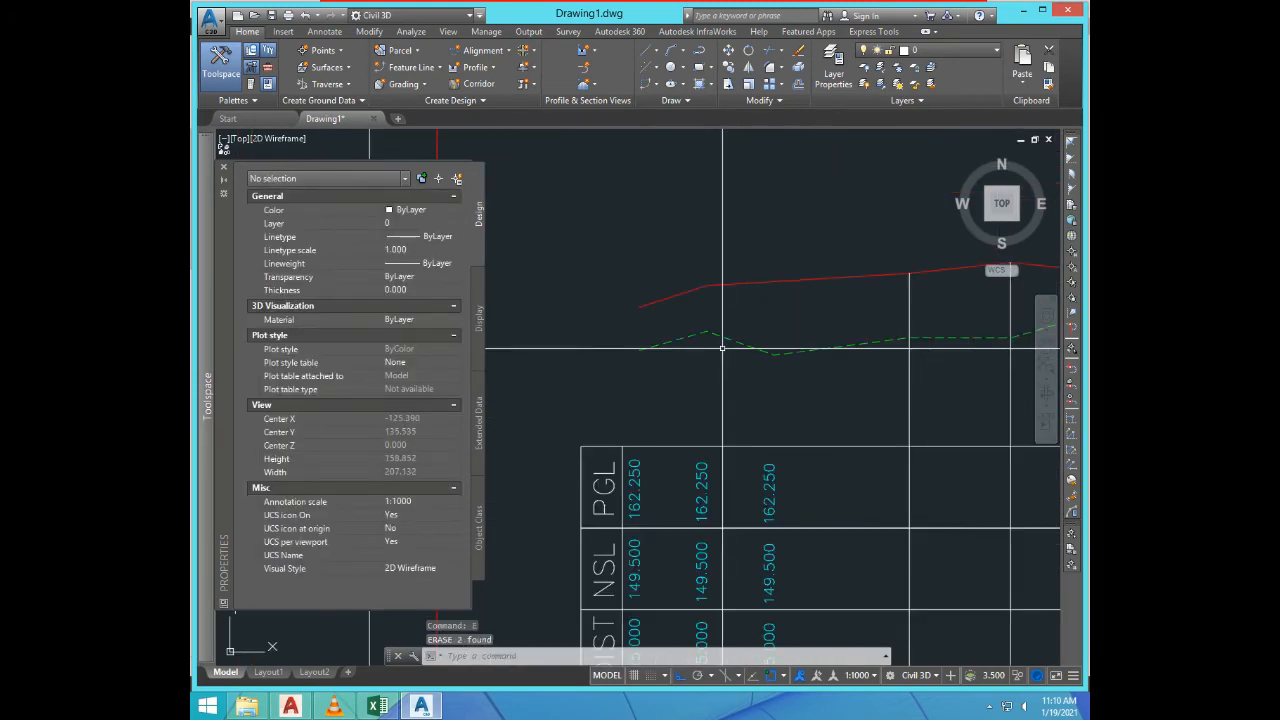
text(id)
key(Return)
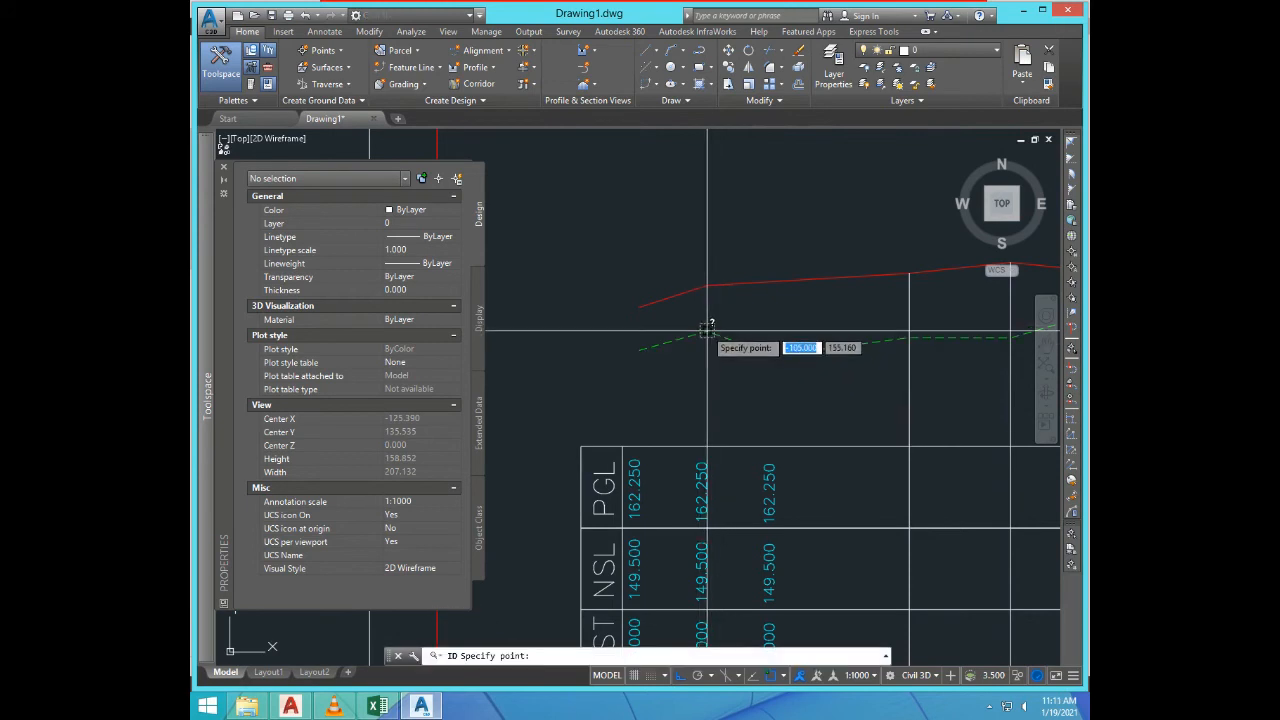
click(708, 330)
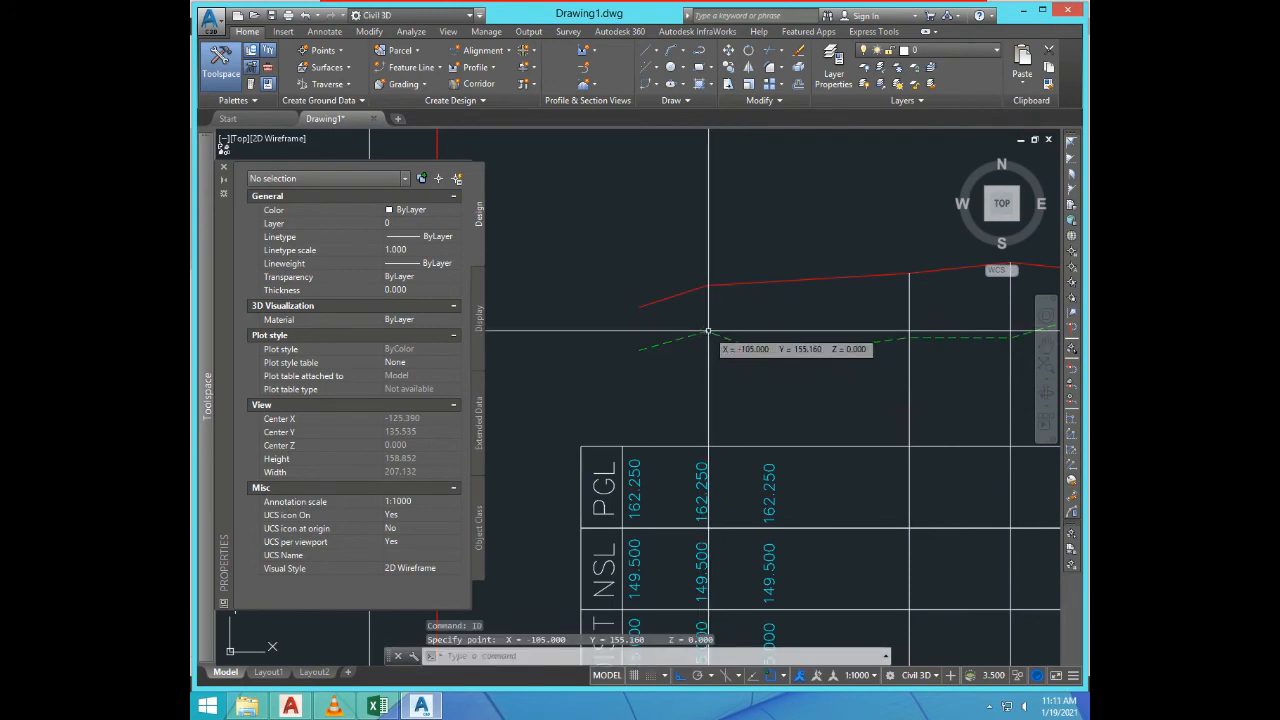
key(F2)
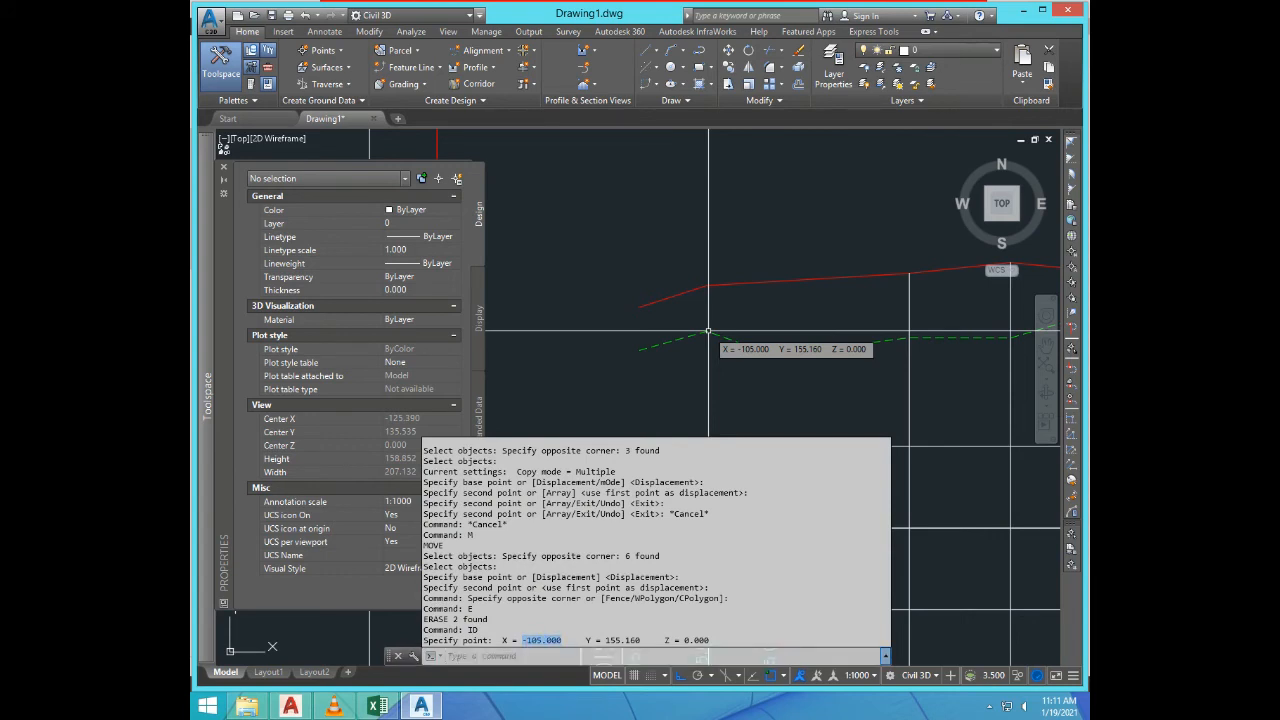
Step: Edit the second column's DIST text to -105.000
scroll(586, 390, down, 3)
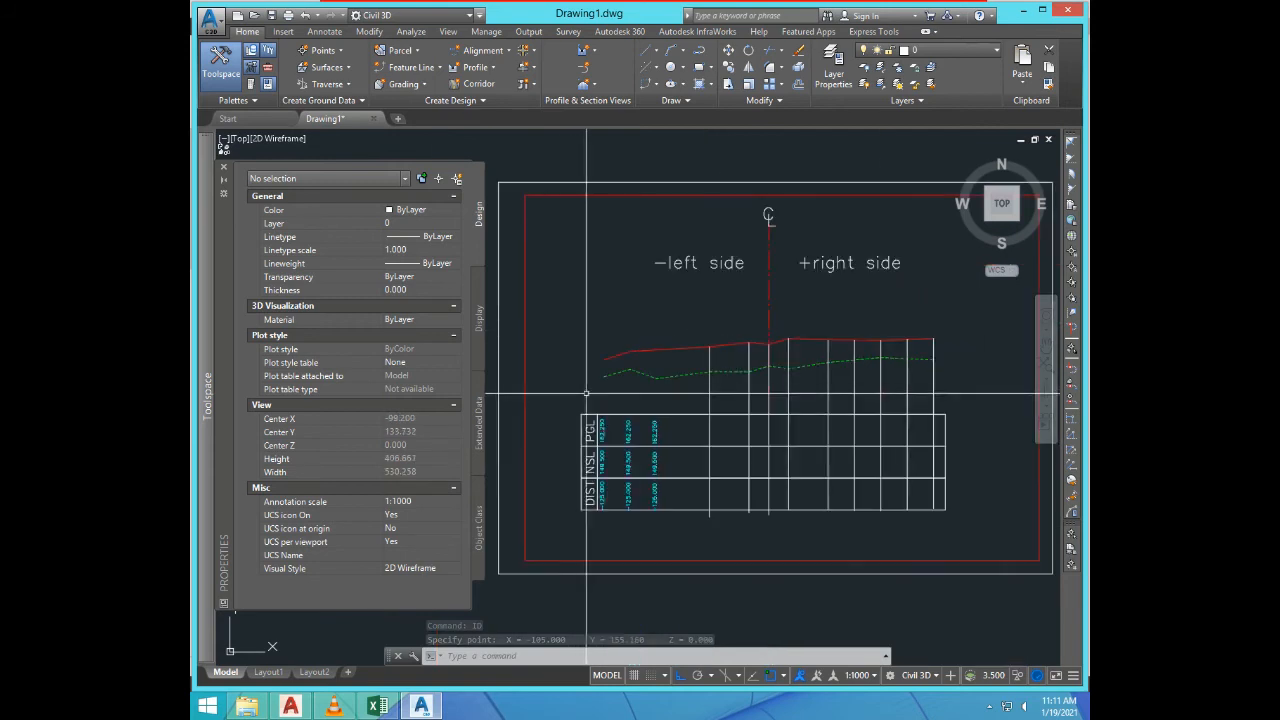
scroll(641, 510, up, 5)
text(ED)
key(Return)
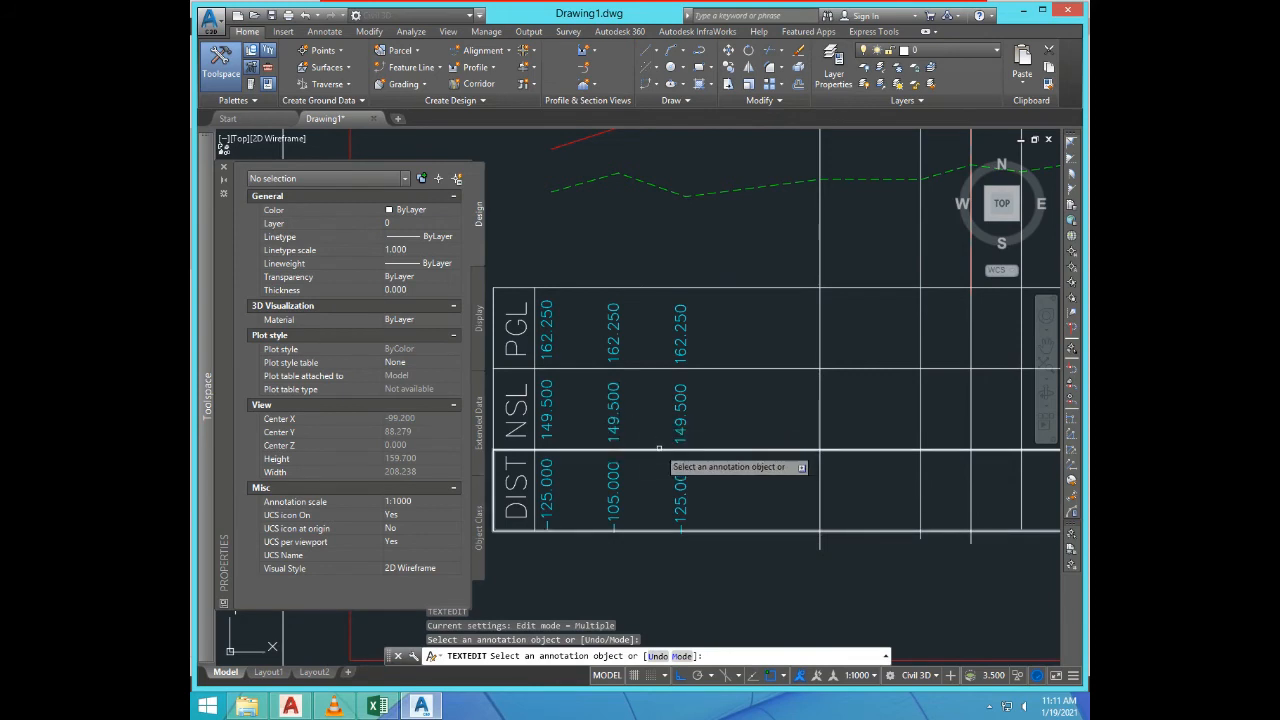
Step: Copy the vertex's Y value from the command history and set the second column's NSL text to 155.160
key(F2)
key(Escape)
text(ed)
key(Return)
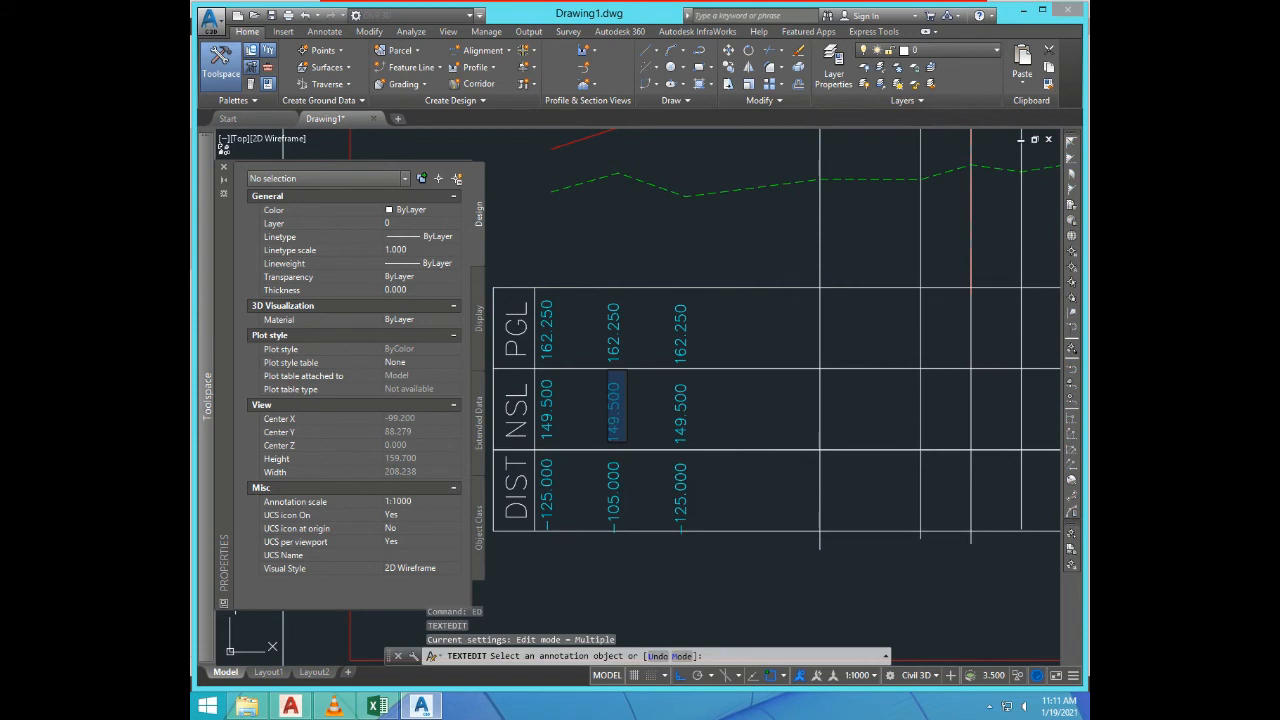
scroll(660, 298, down, 1)
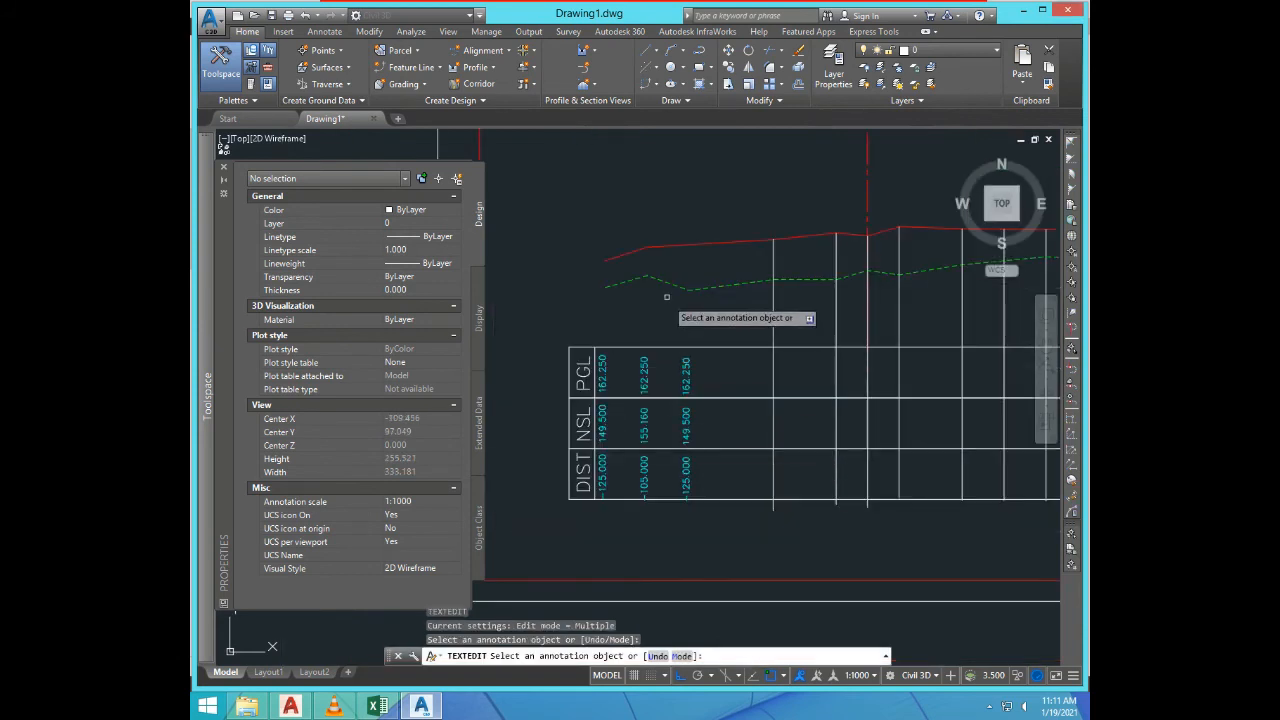
Step: Identify the red profile line's vertex above the second column and set that column's PGL value to its Y coordinate, 168.710
key(Escape)
text(id)
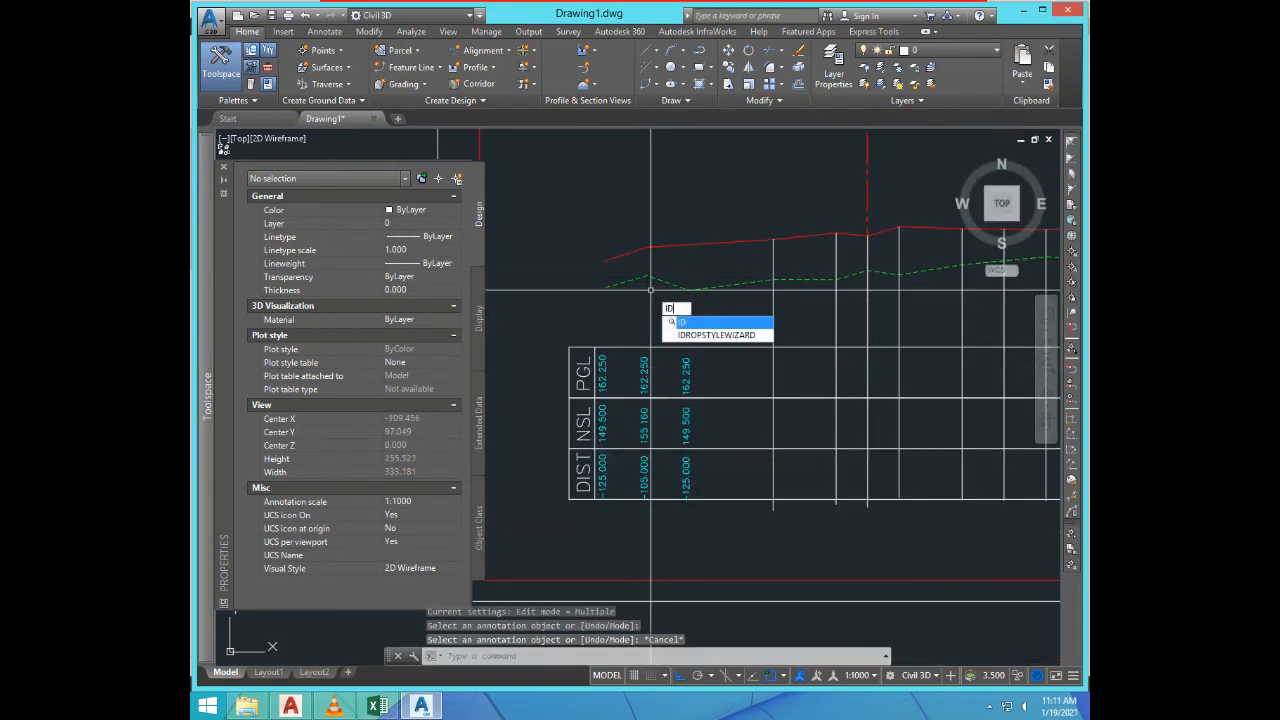
key(Return)
click(647, 246)
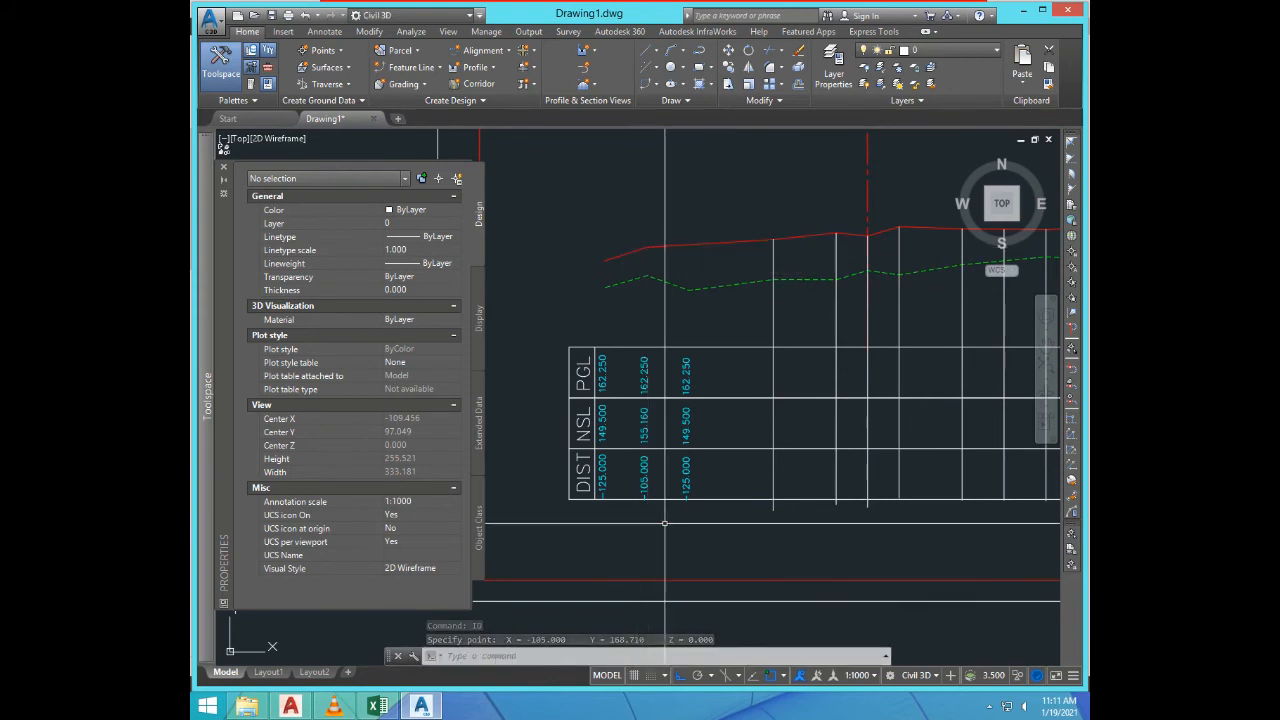
key(F2)
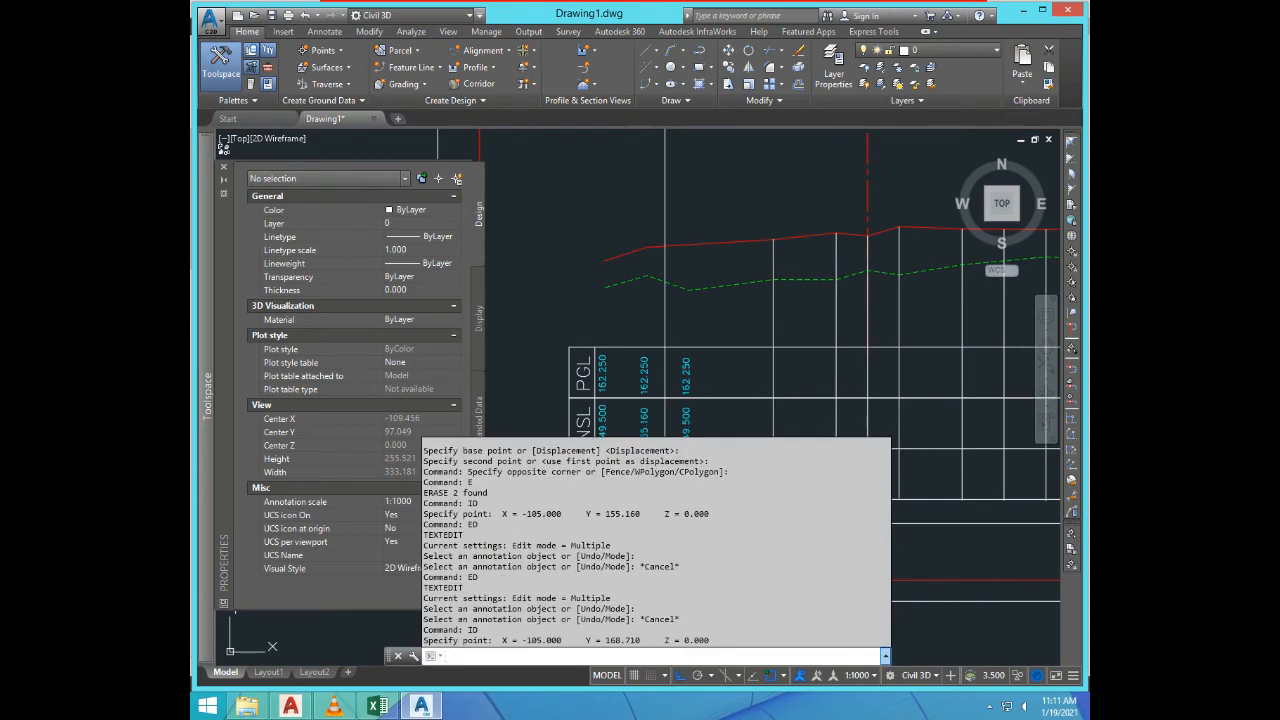
double_click(622, 640)
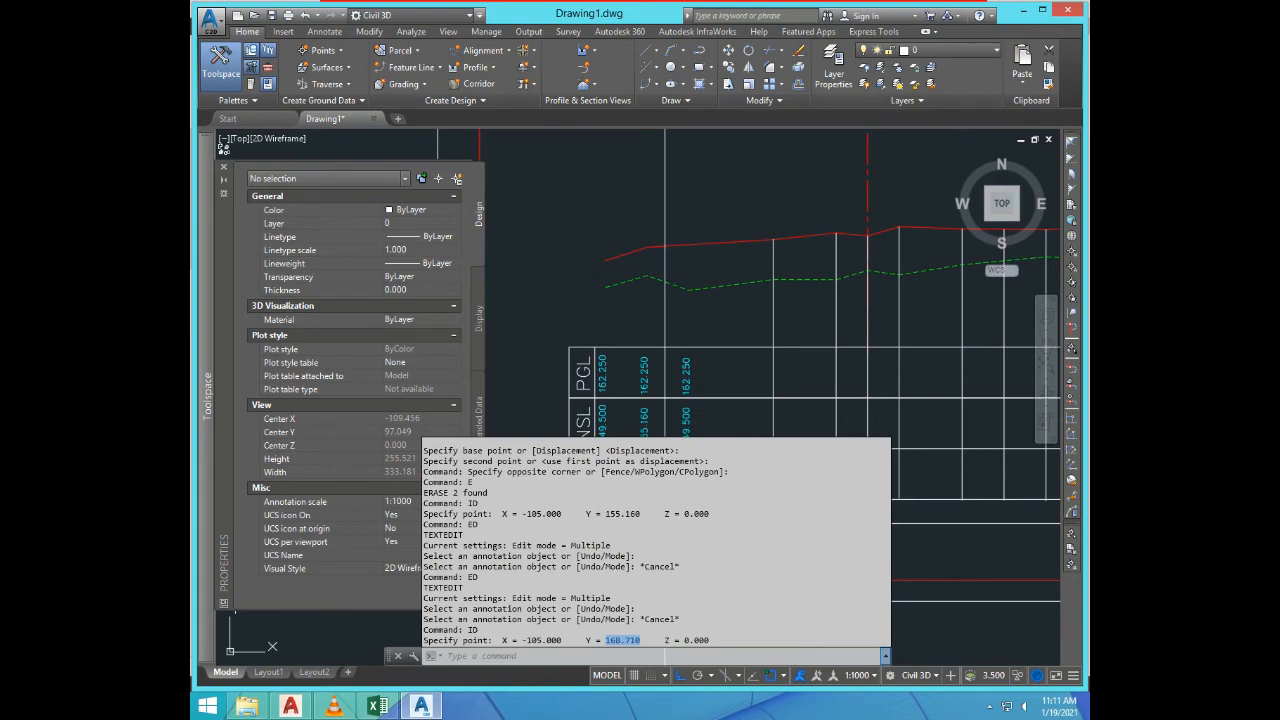
key(F2)
text(ED)
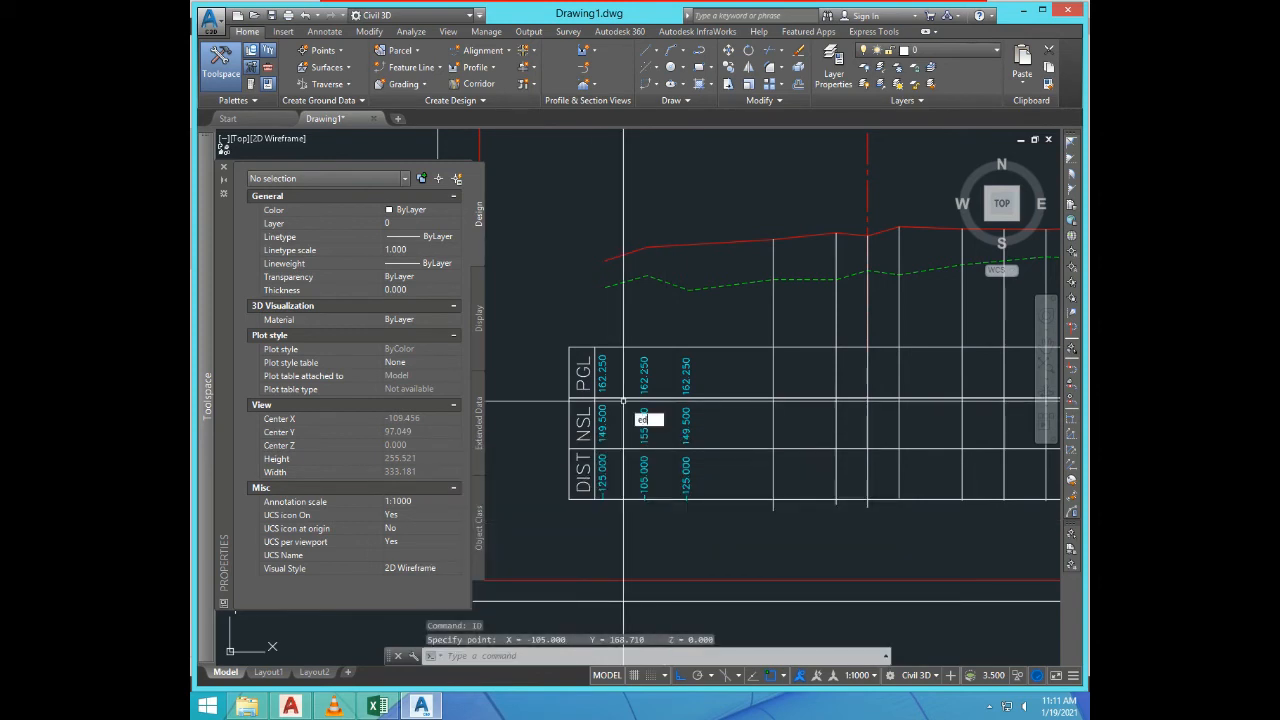
key(Return)
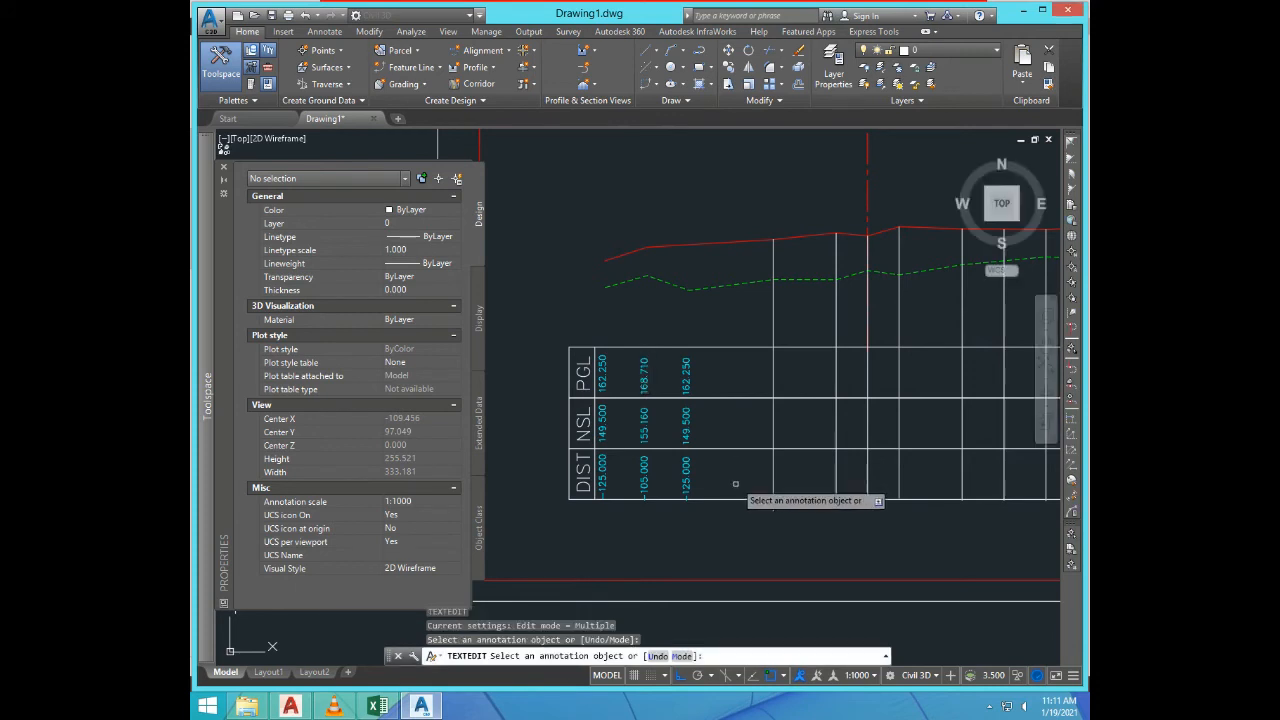
key(Escape)
Step: Identify the green ground line's third vertex and set the third column's DIST value to its X coordinate, -85.000
click(677, 288)
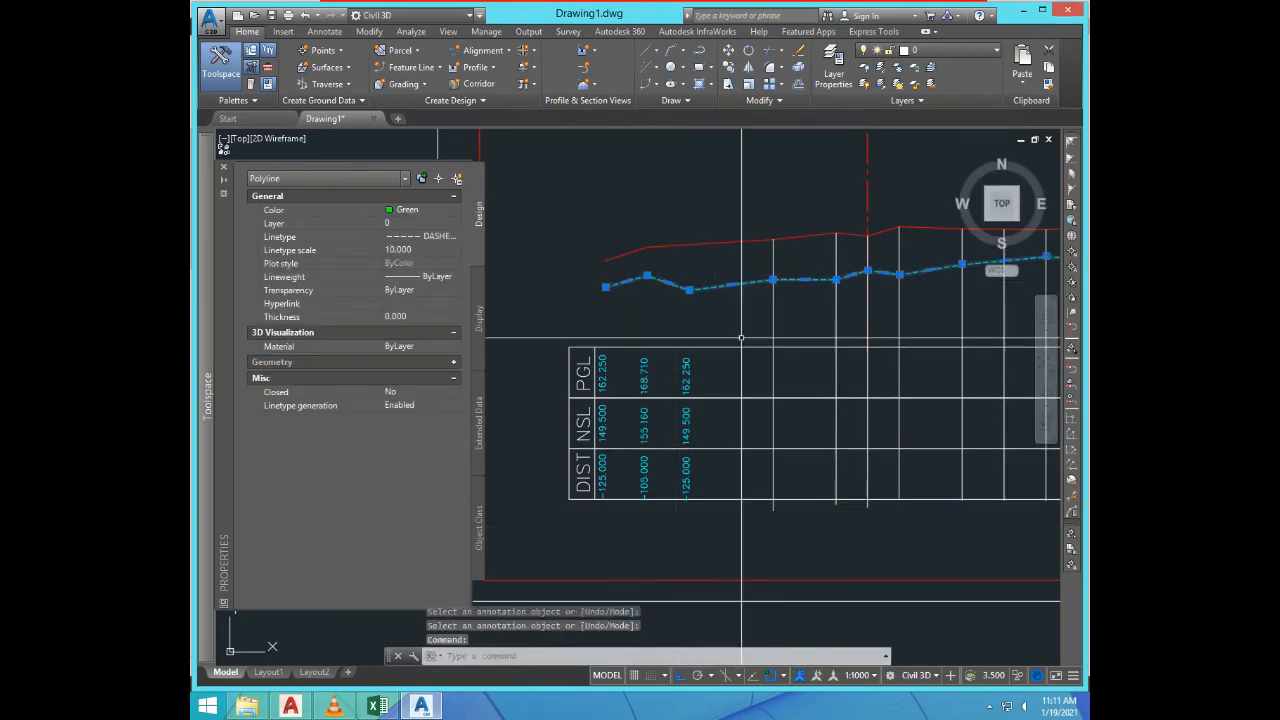
text(id)
key(Return)
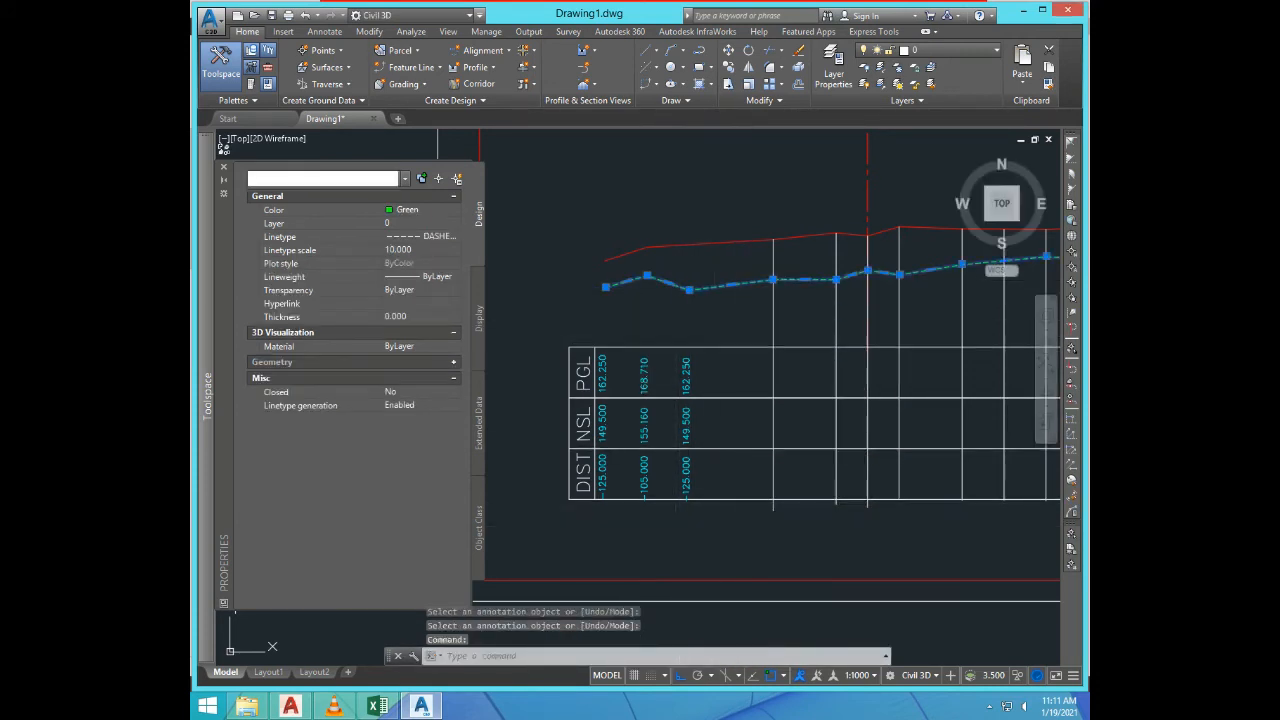
click(688, 289)
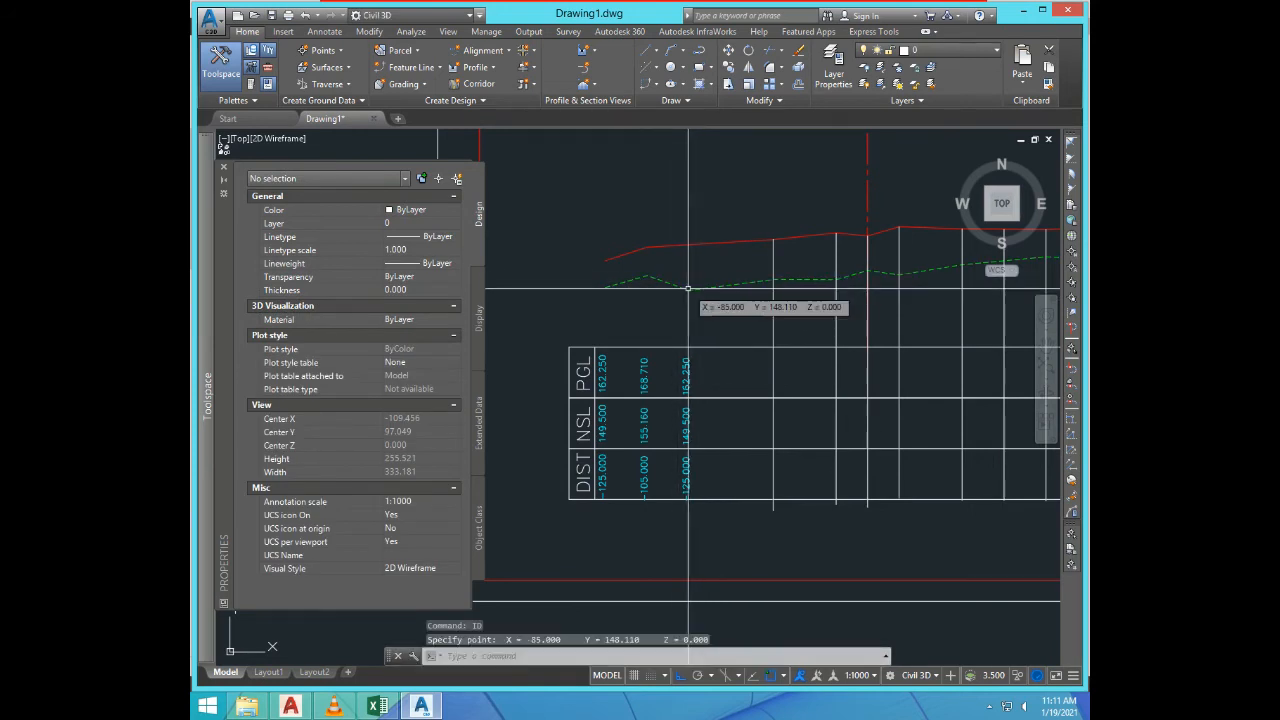
key(F2)
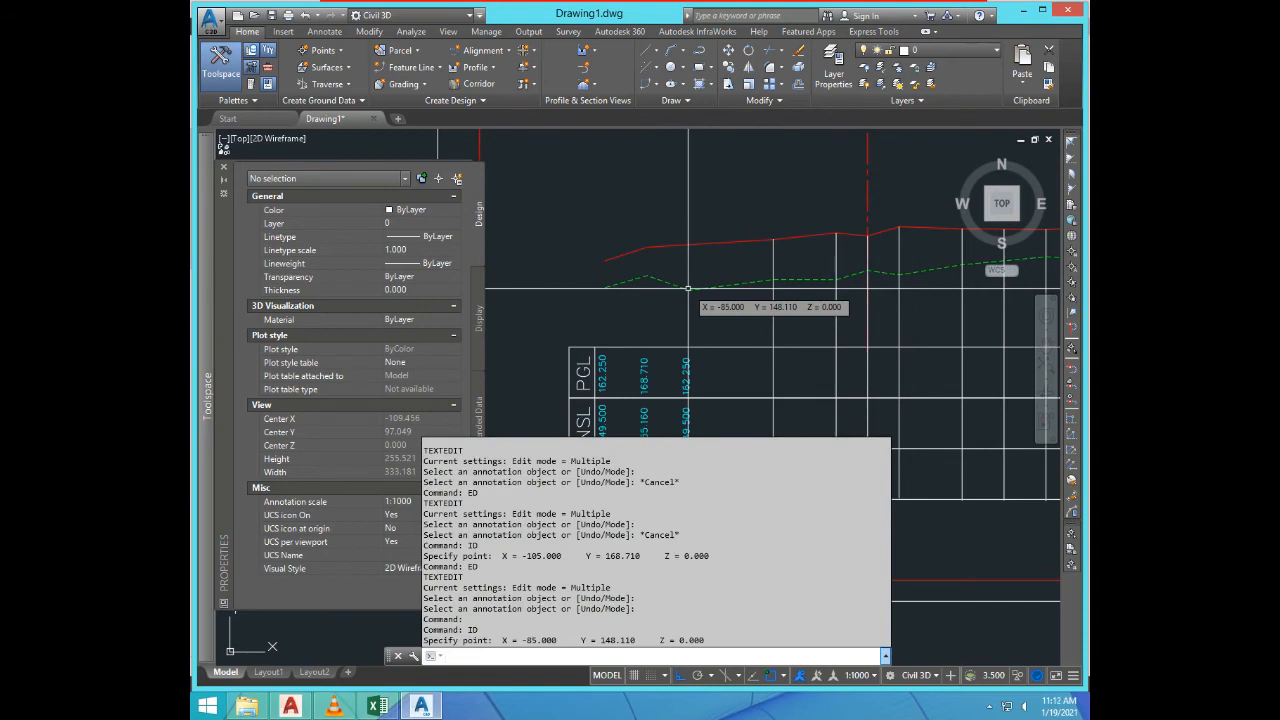
click(521, 640)
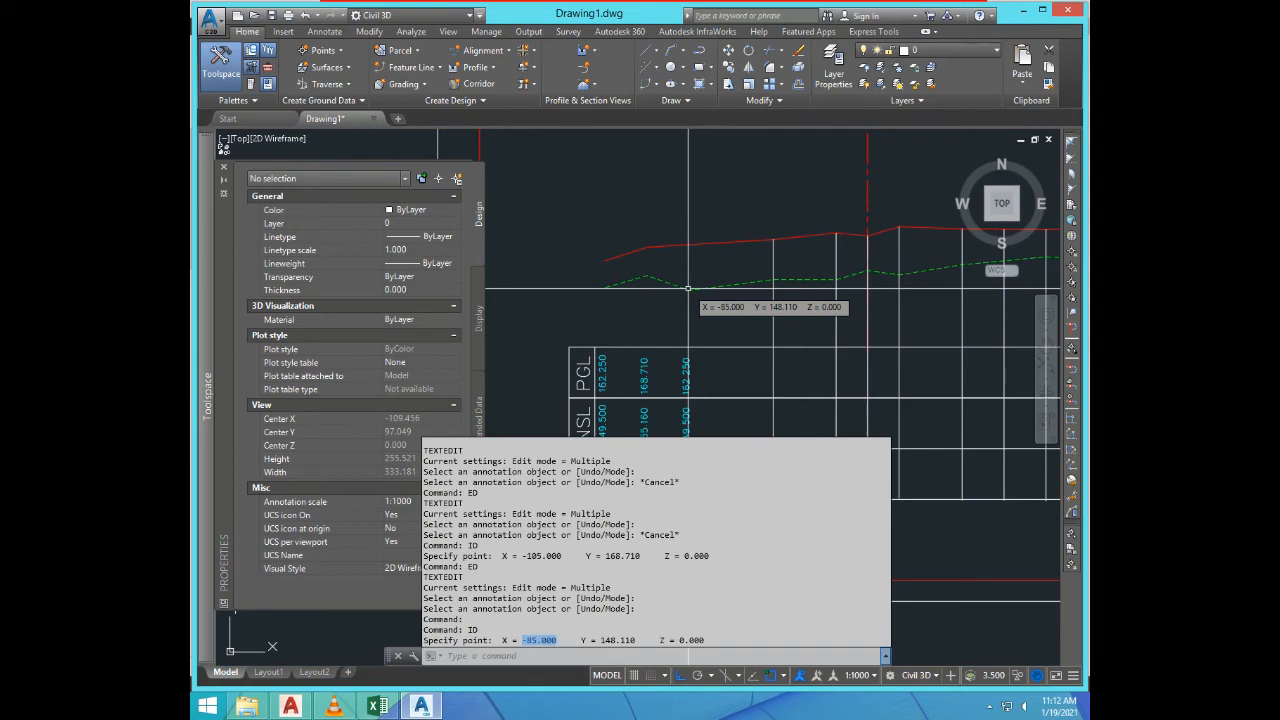
key(F2)
text(ed)
key(Return)
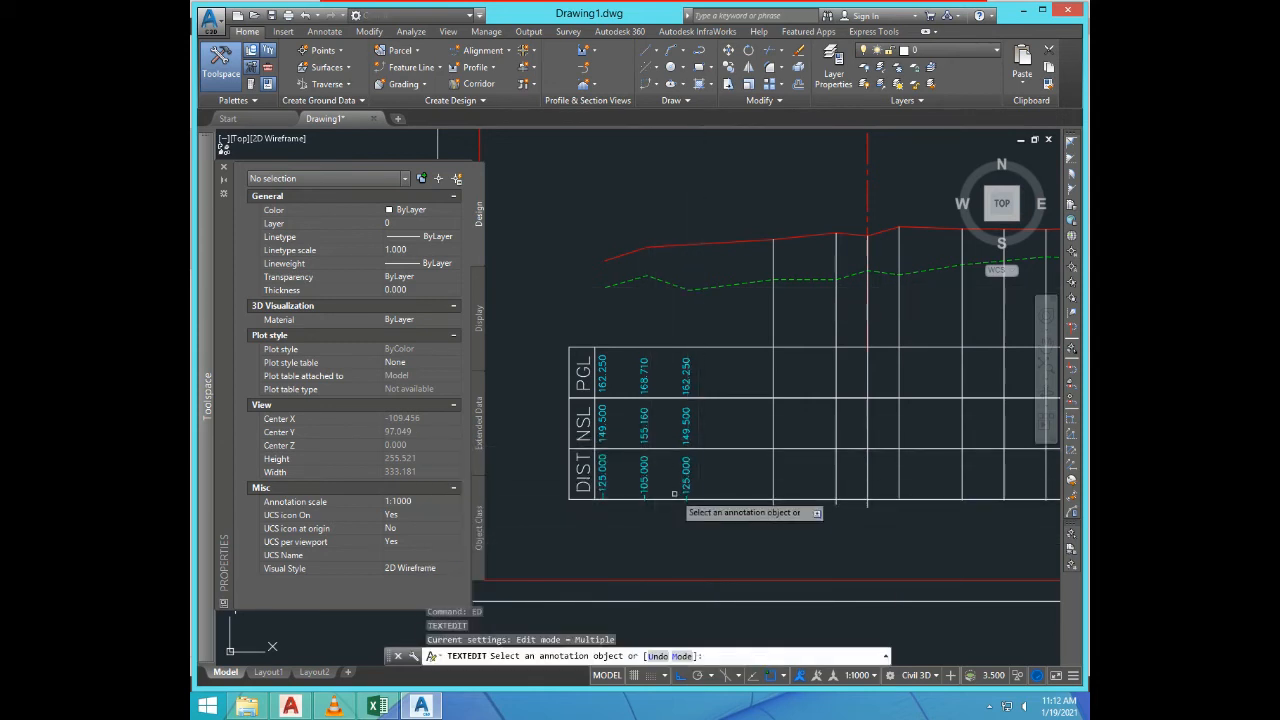
click(686, 480)
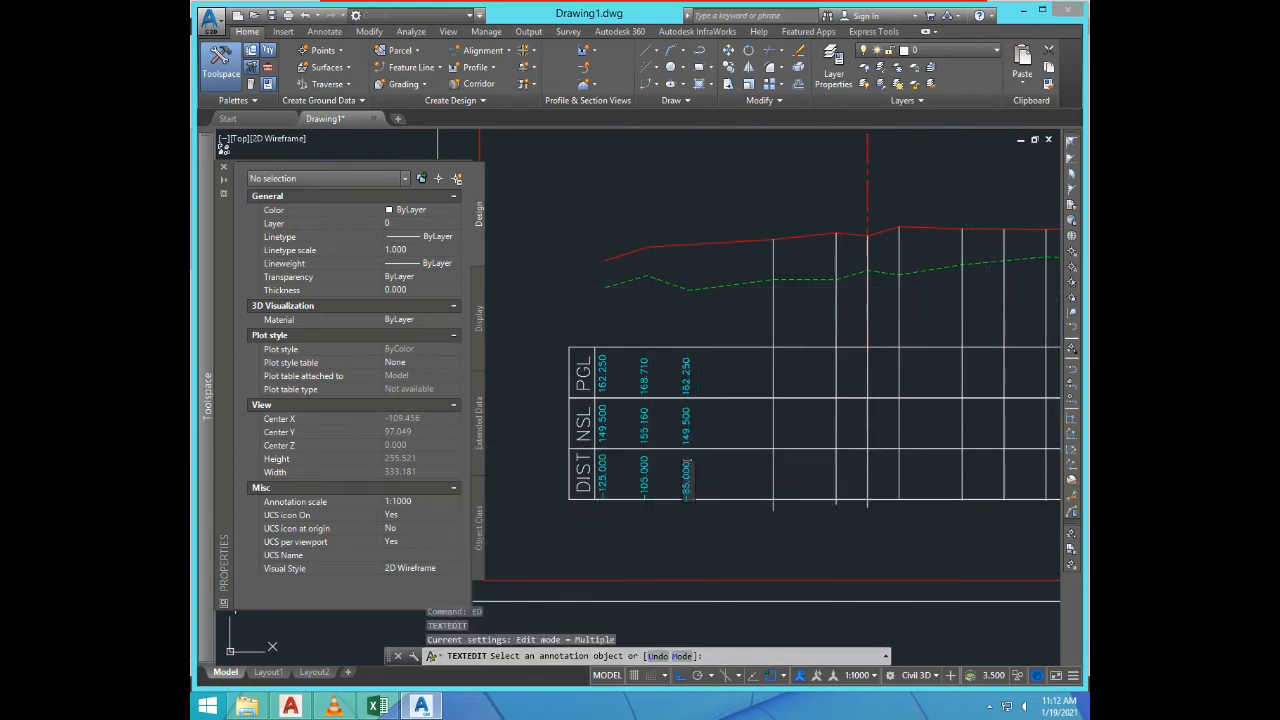
key(Return)
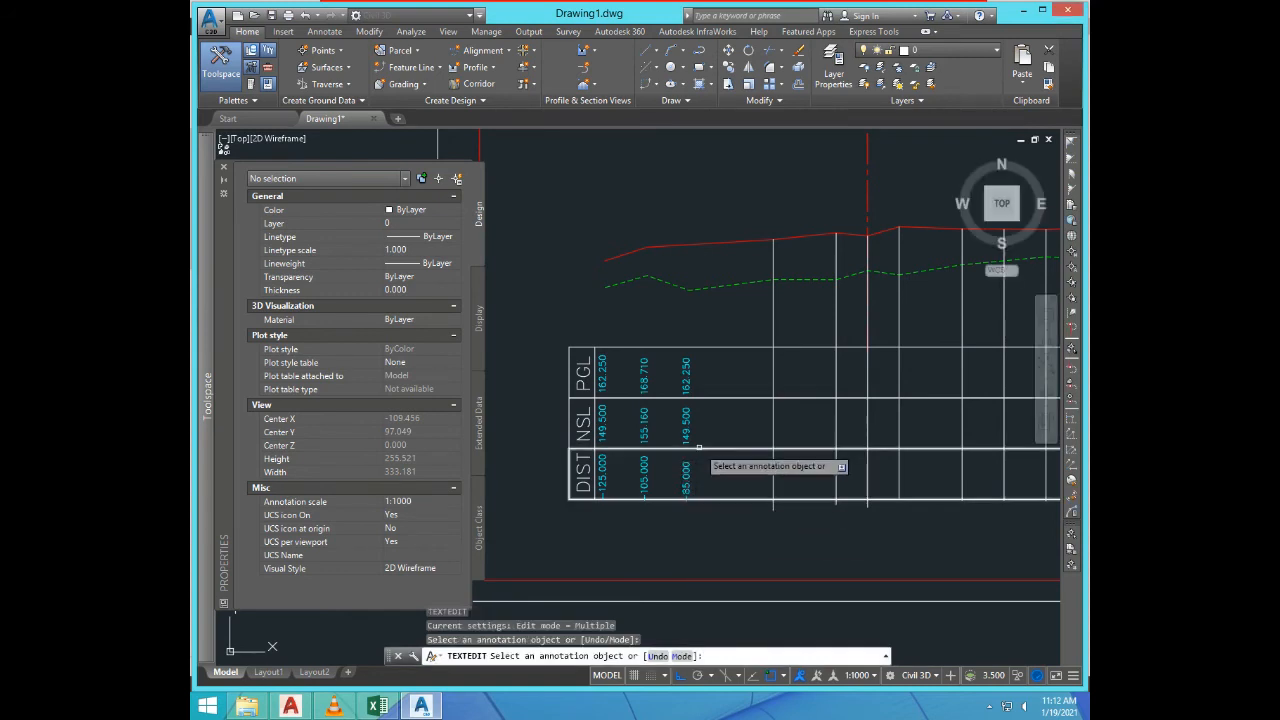
key(Return)
Step: Set the third column's NSL value to 148.110, copied from the identified point's Y coordinate in the command history
key(F2)
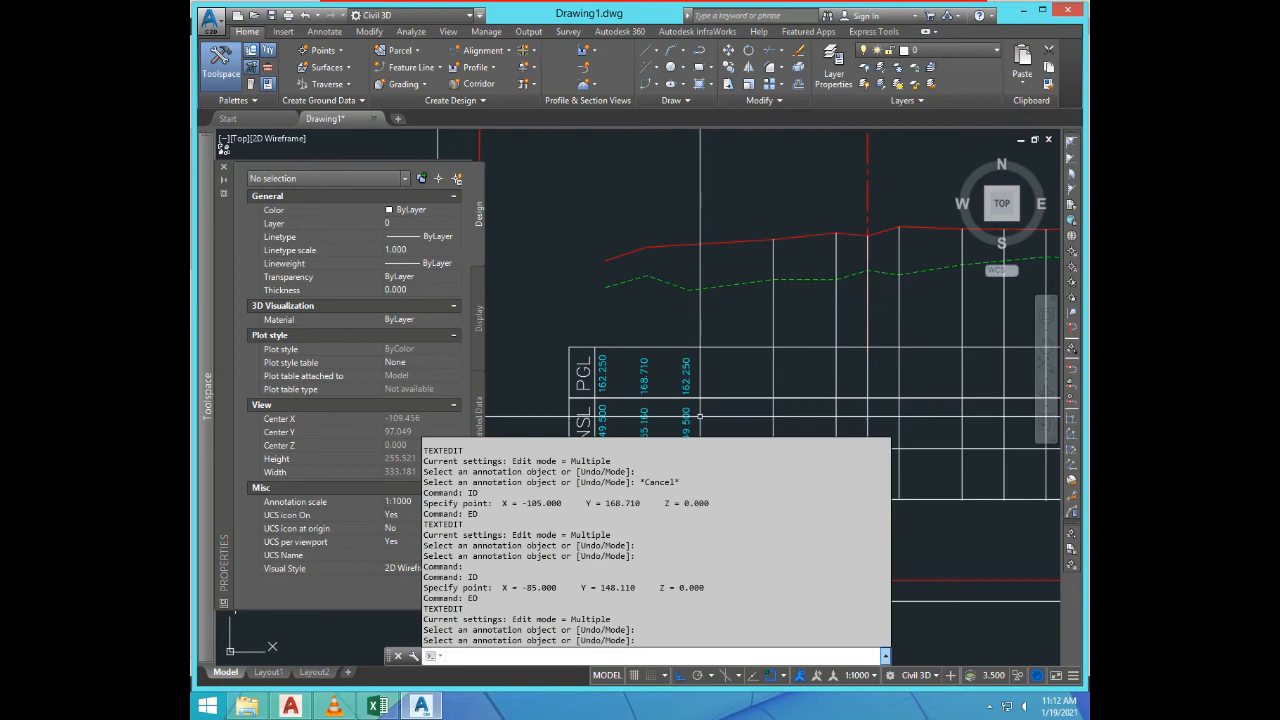
drag(598, 588, 630, 588)
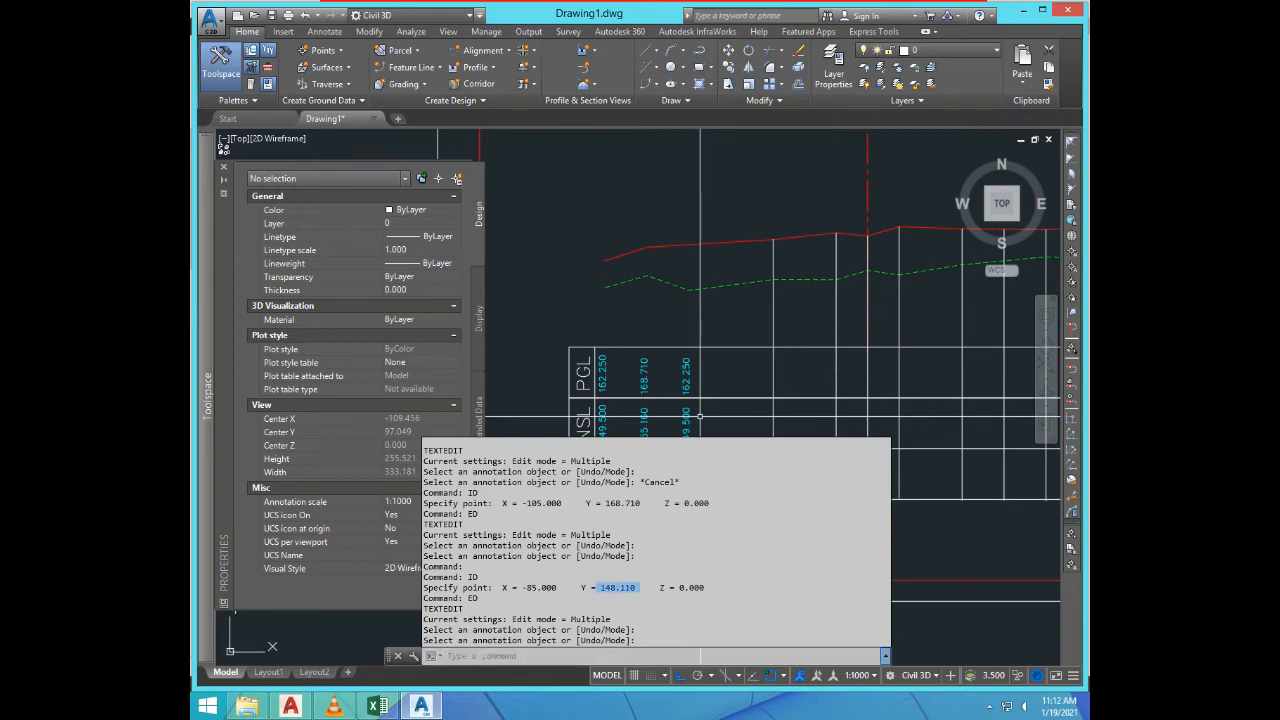
key(F2)
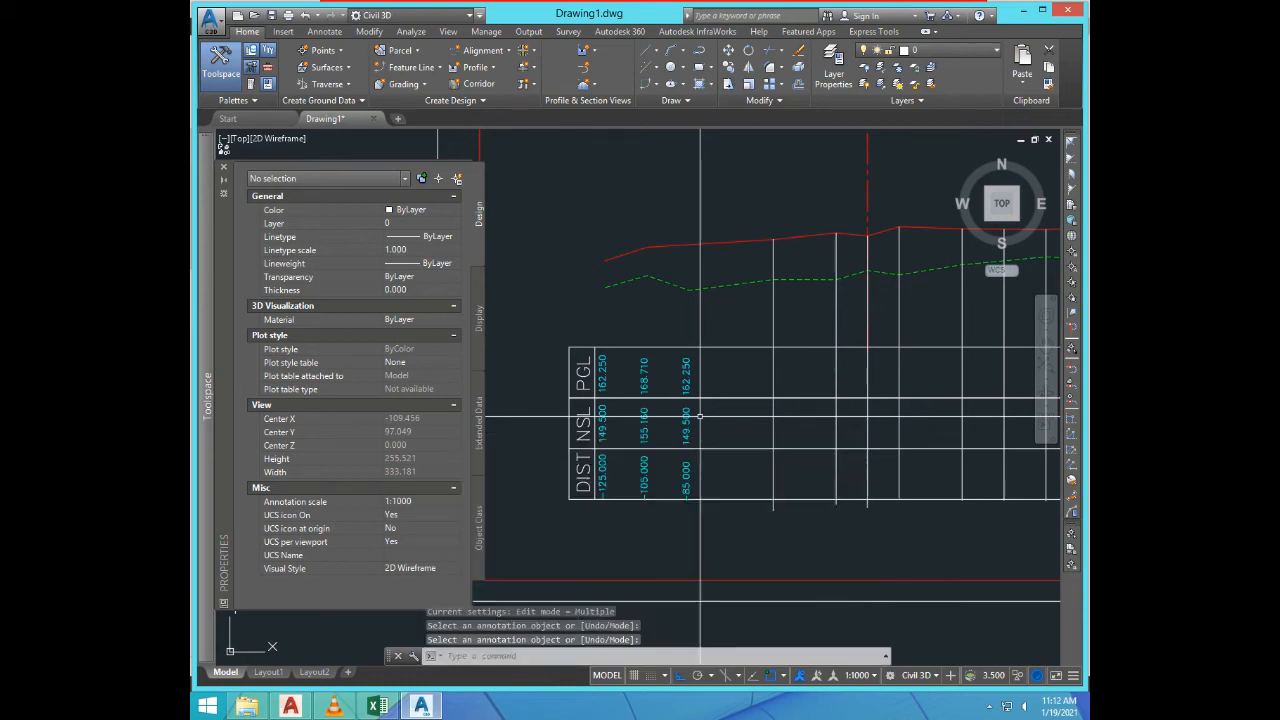
text(ed)
key(Return)
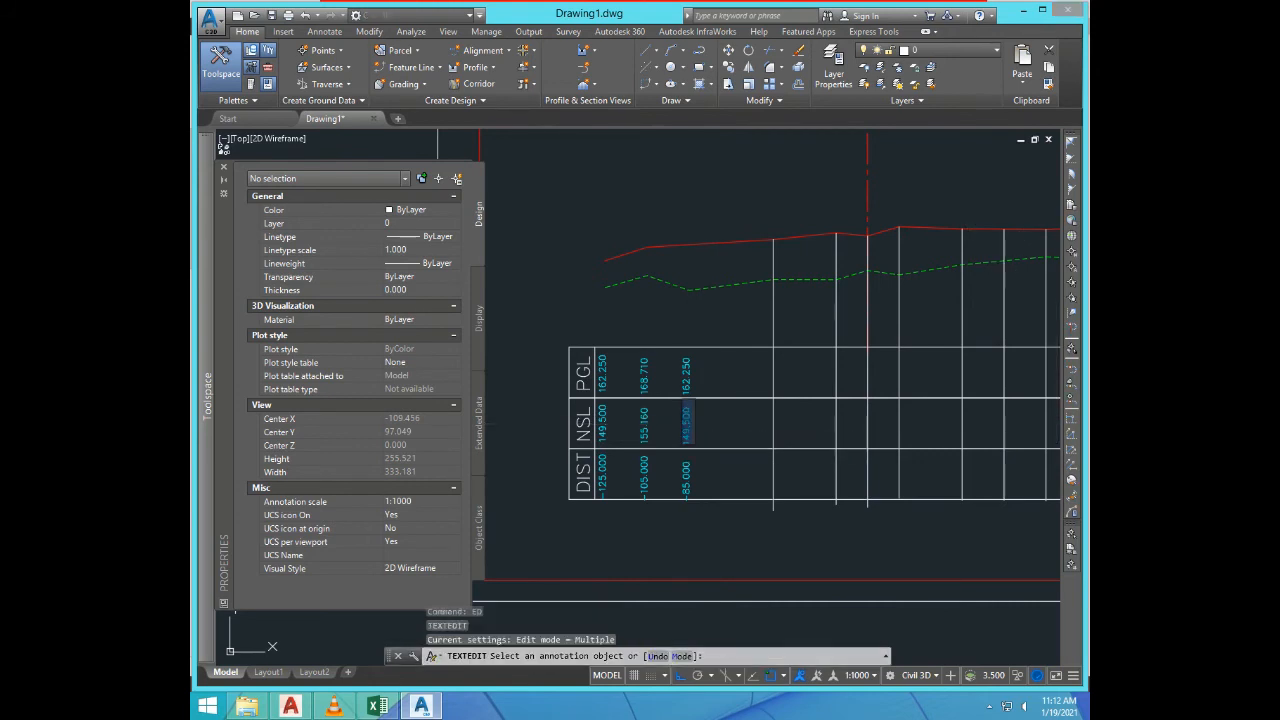
click(630, 308)
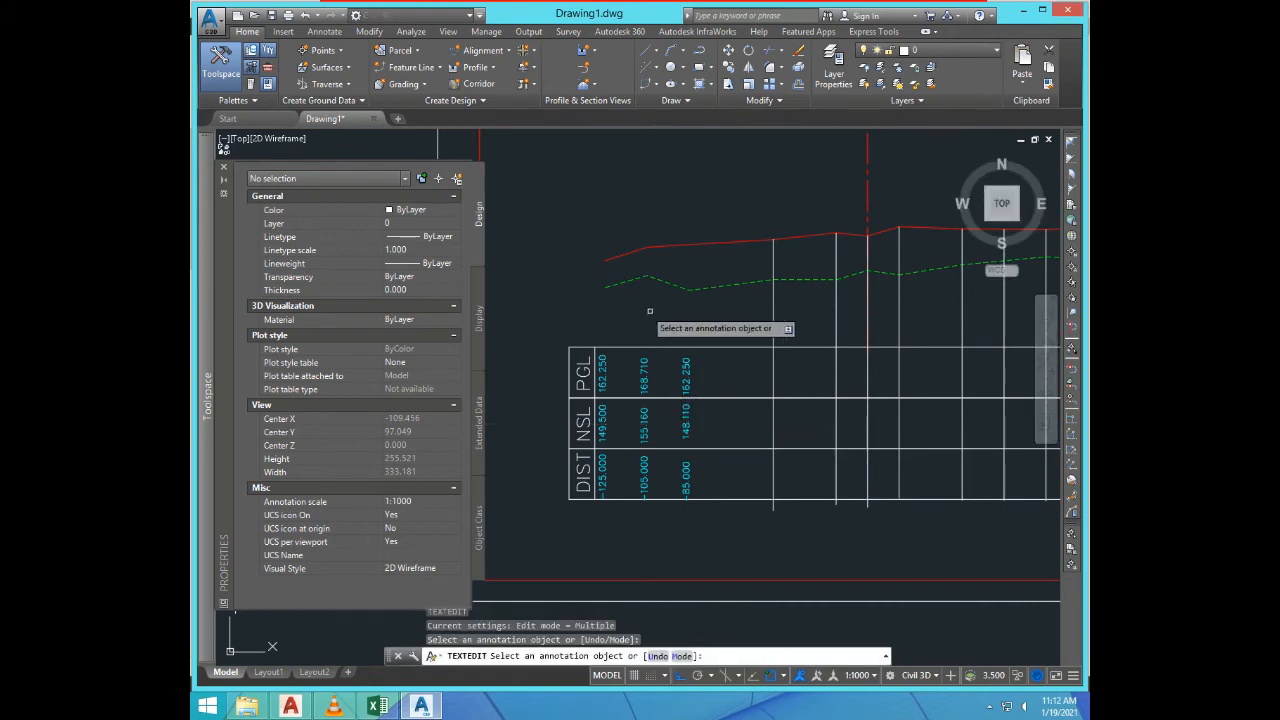
key(Return)
Step: Identify the red profile line's point above the third column and set that column's PGL value to its Y coordinate, 169.920
text(i)
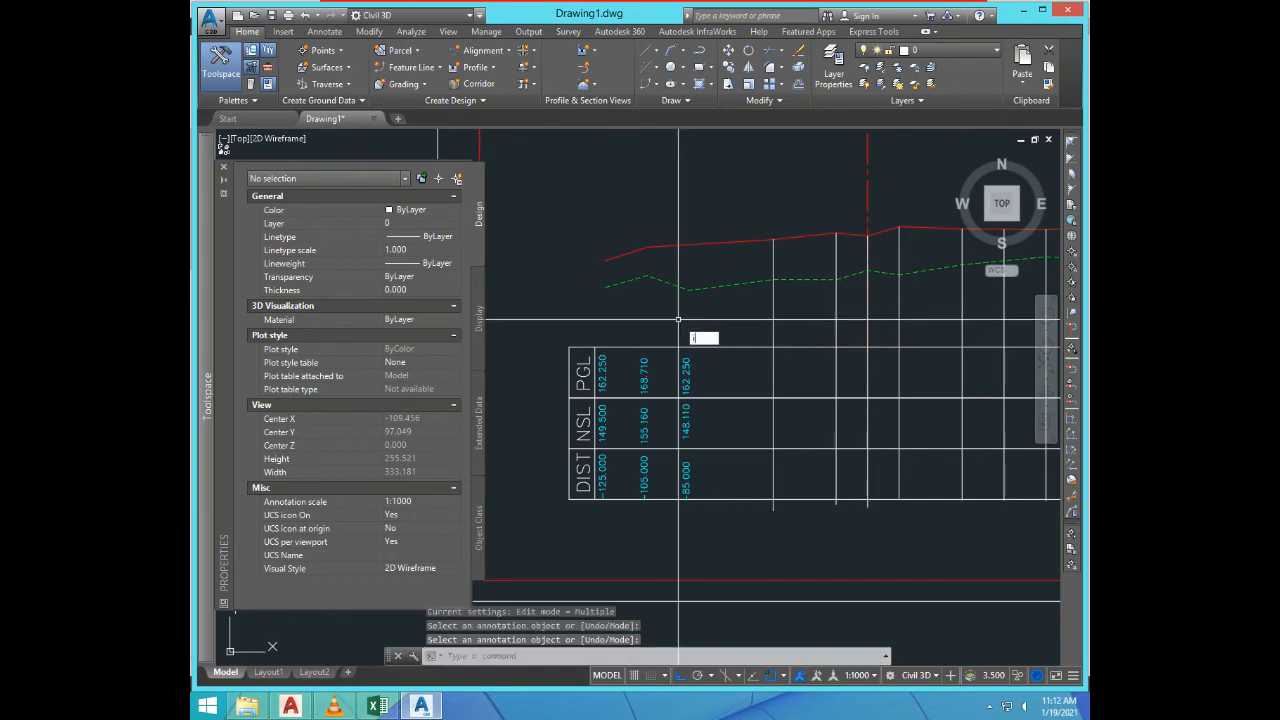
text(d)
key(Return)
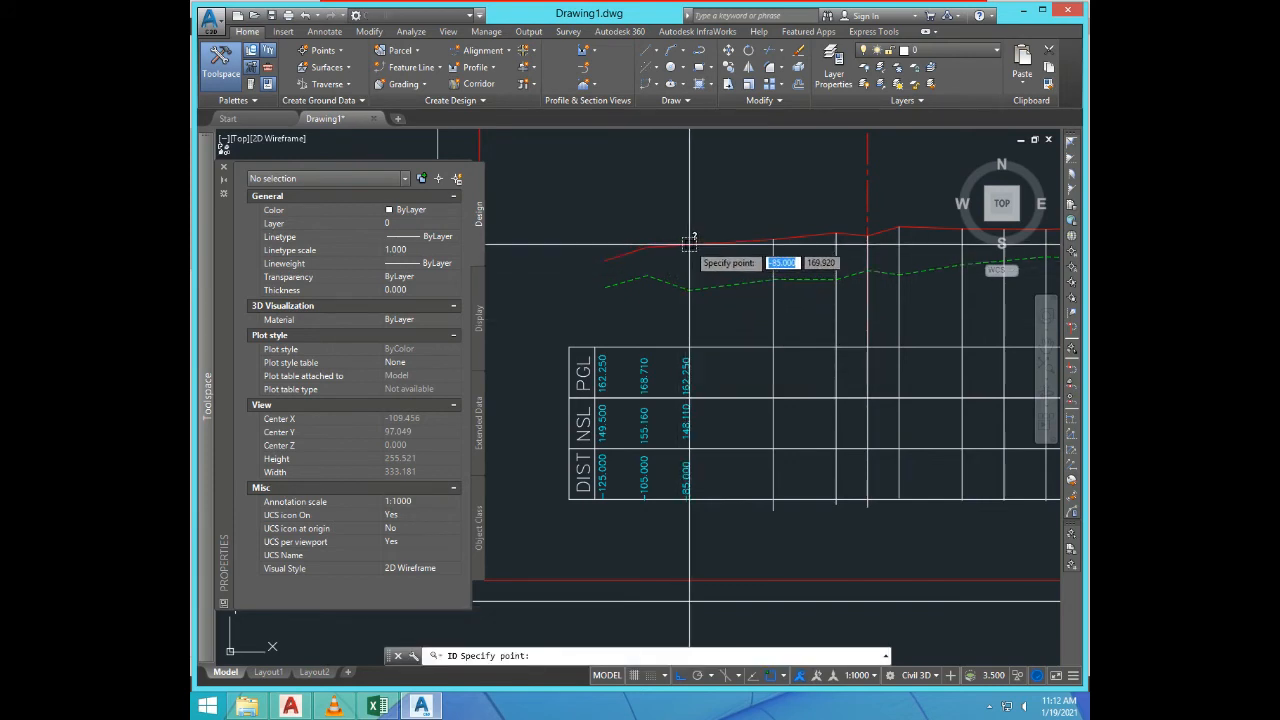
click(686, 243)
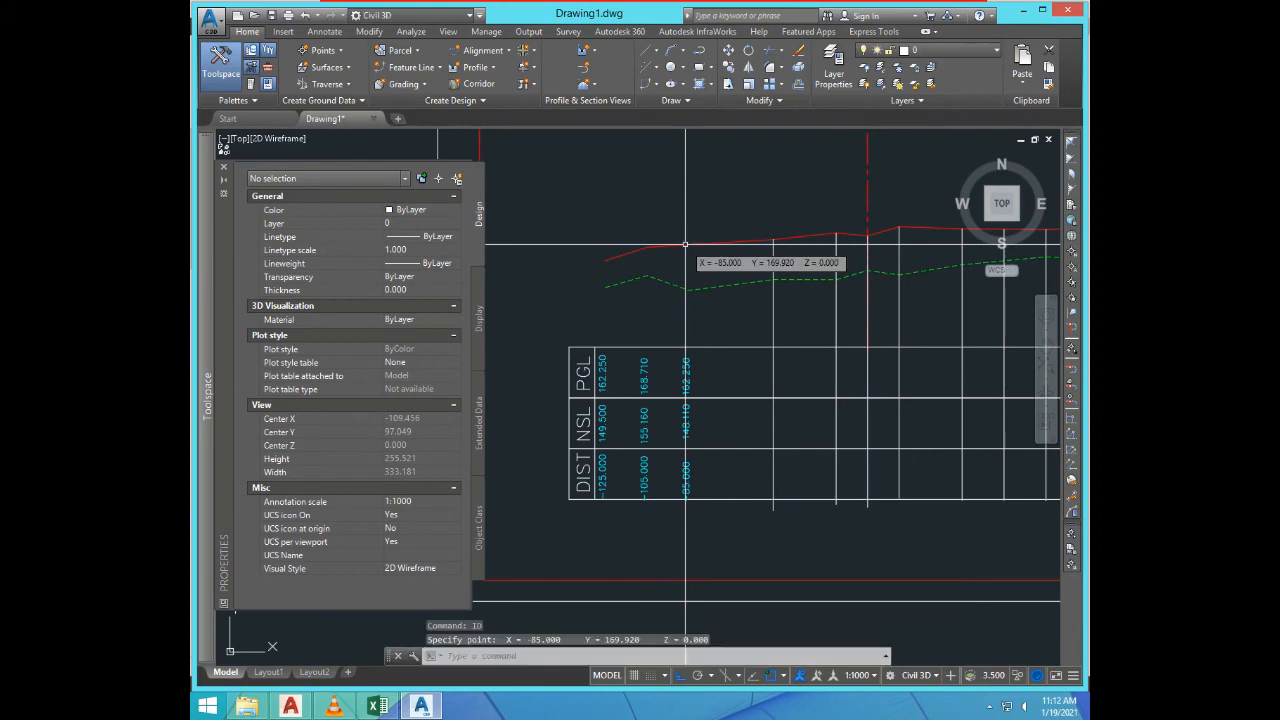
key(F2)
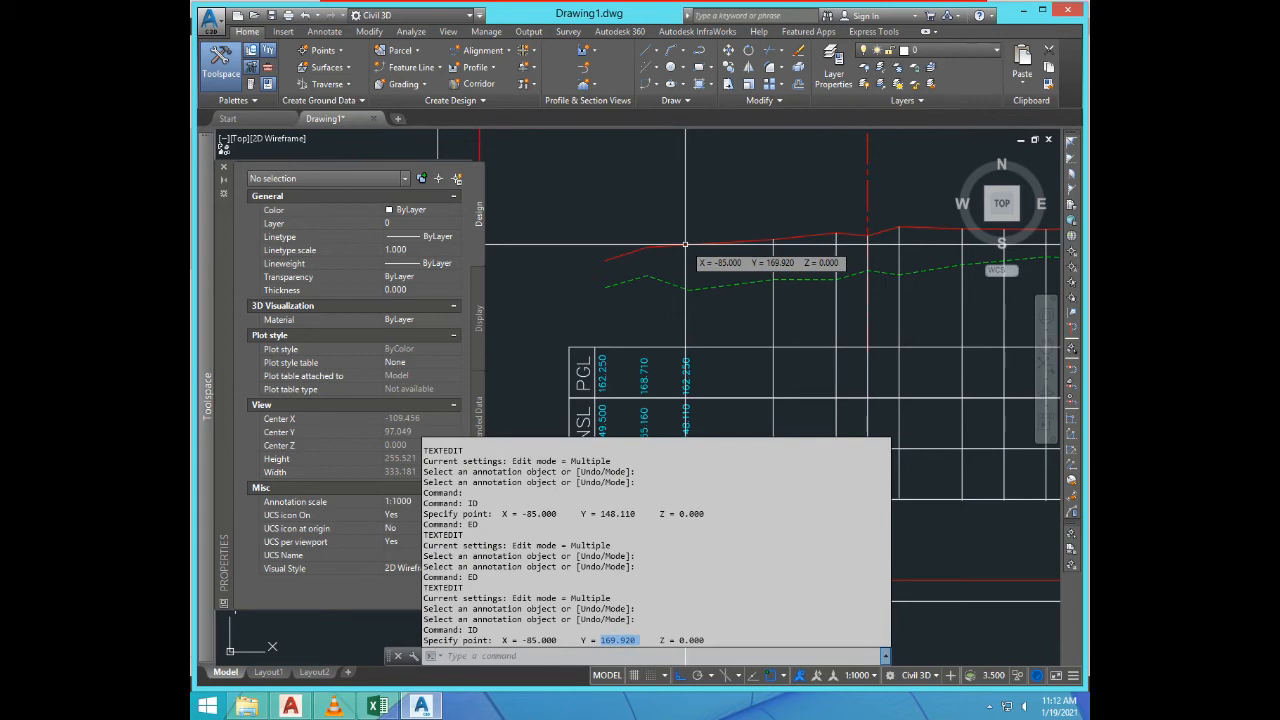
key(F2)
text(ED)
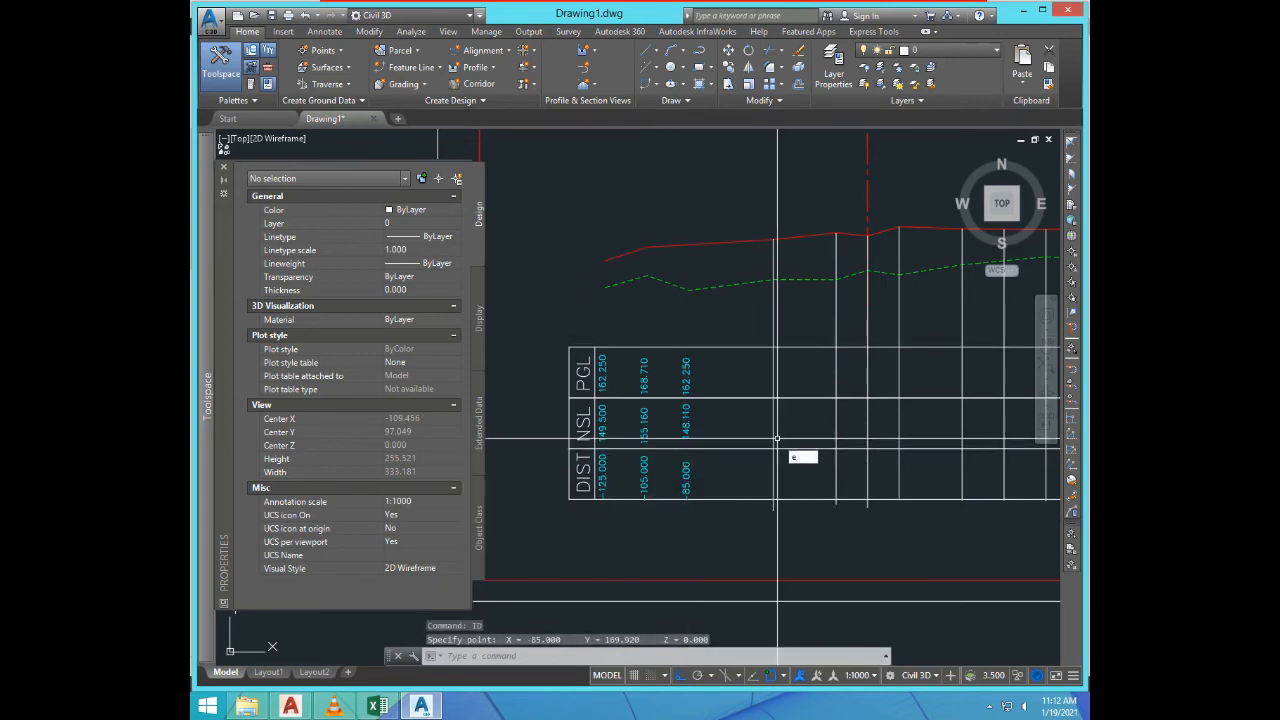
key(Return)
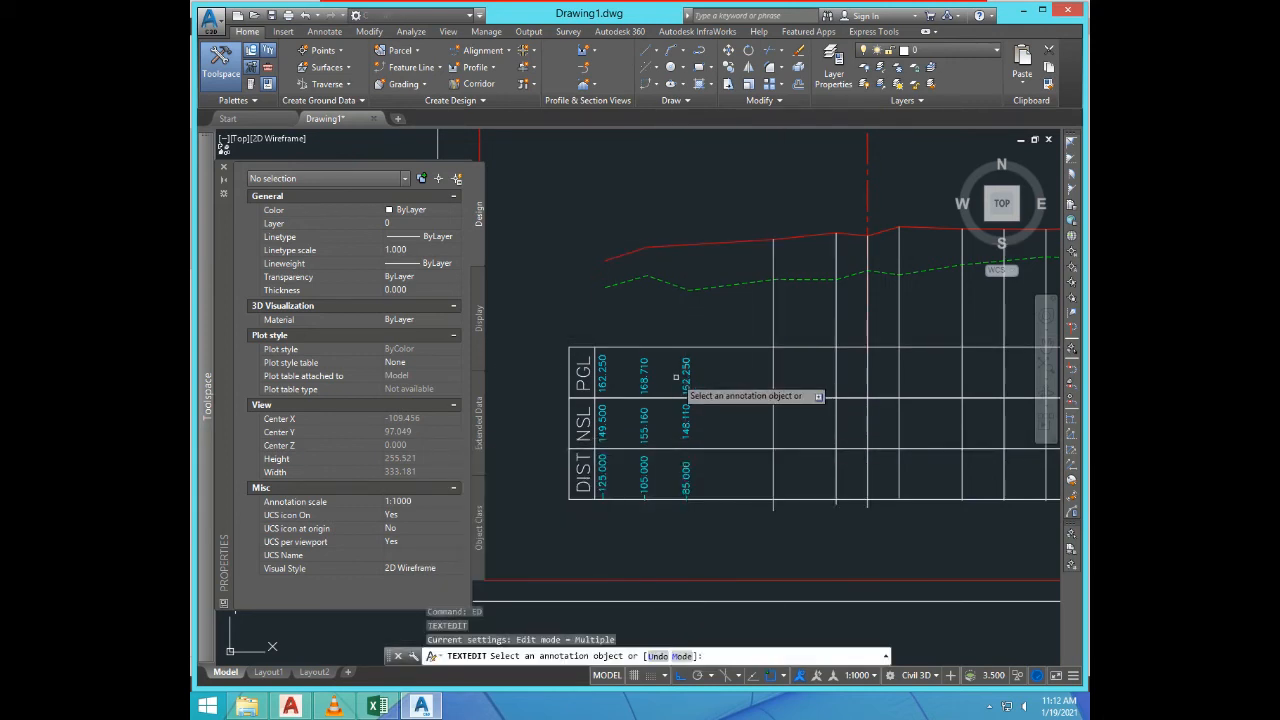
click(686, 372)
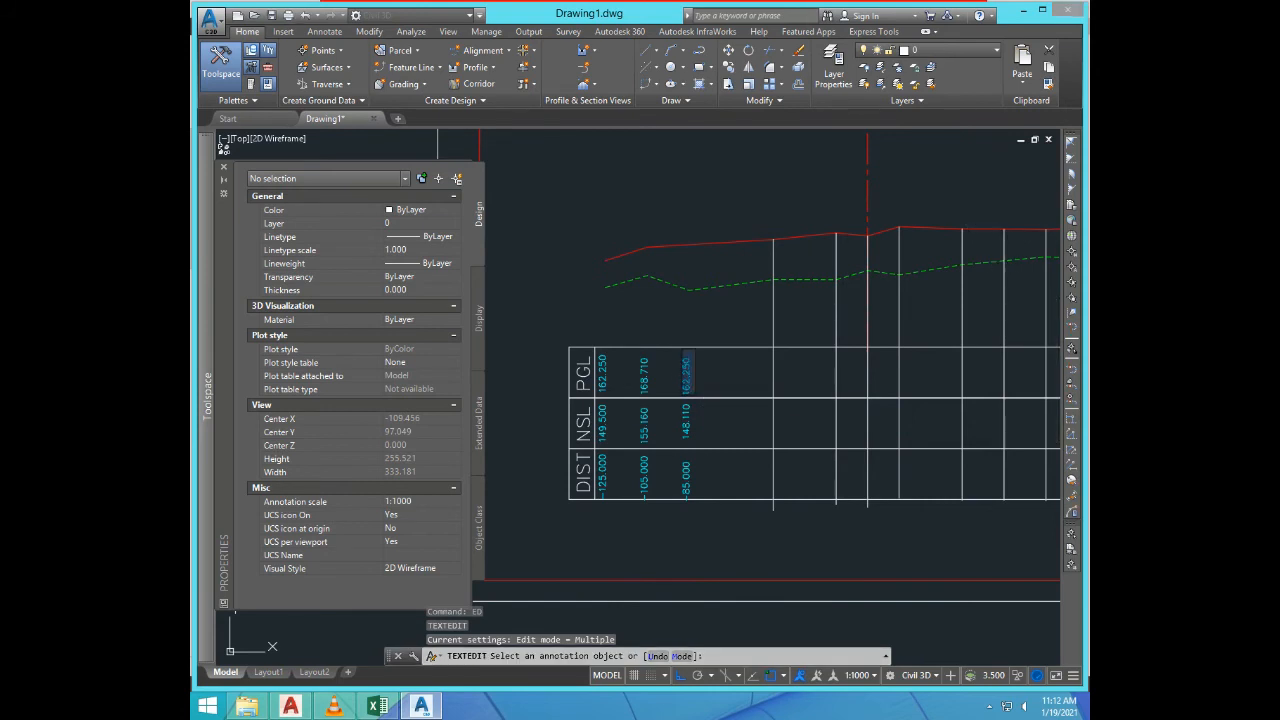
text(169.920)
key(Return)
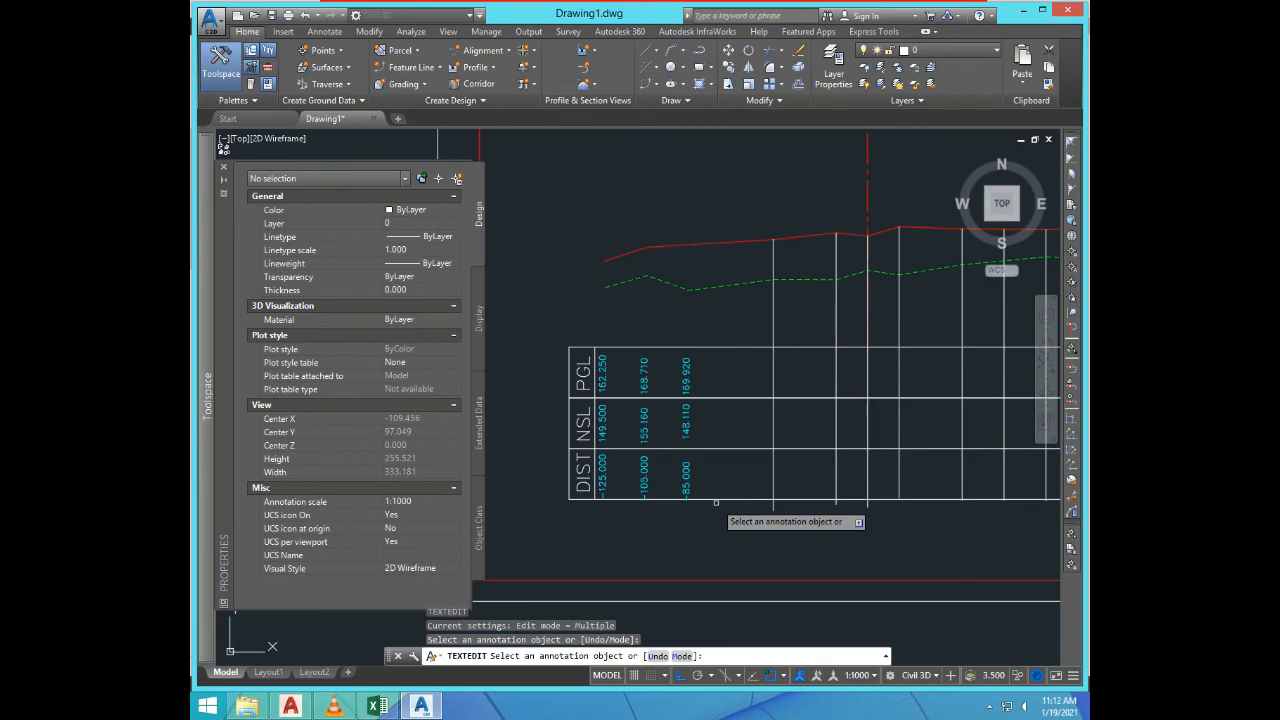
key(Return)
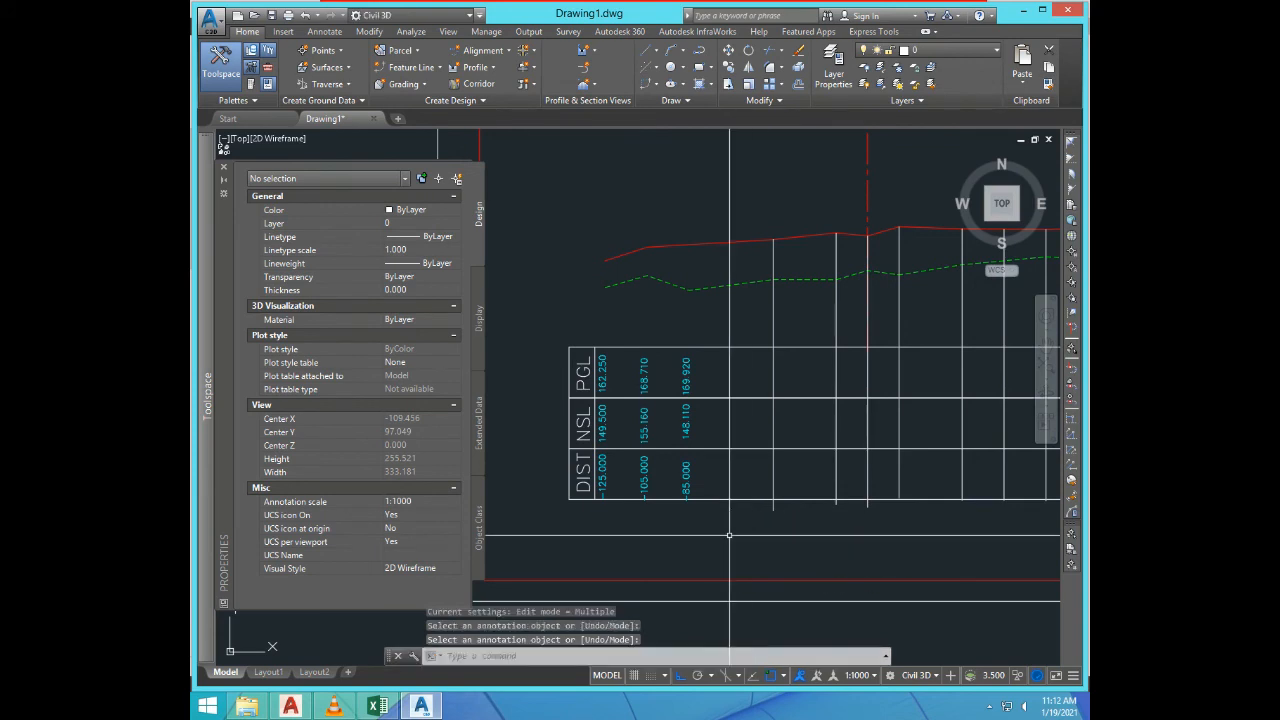
Step: Copy the third column's PGL, NSL and DIST values horizontally to the first vertical line on their right
text(co)
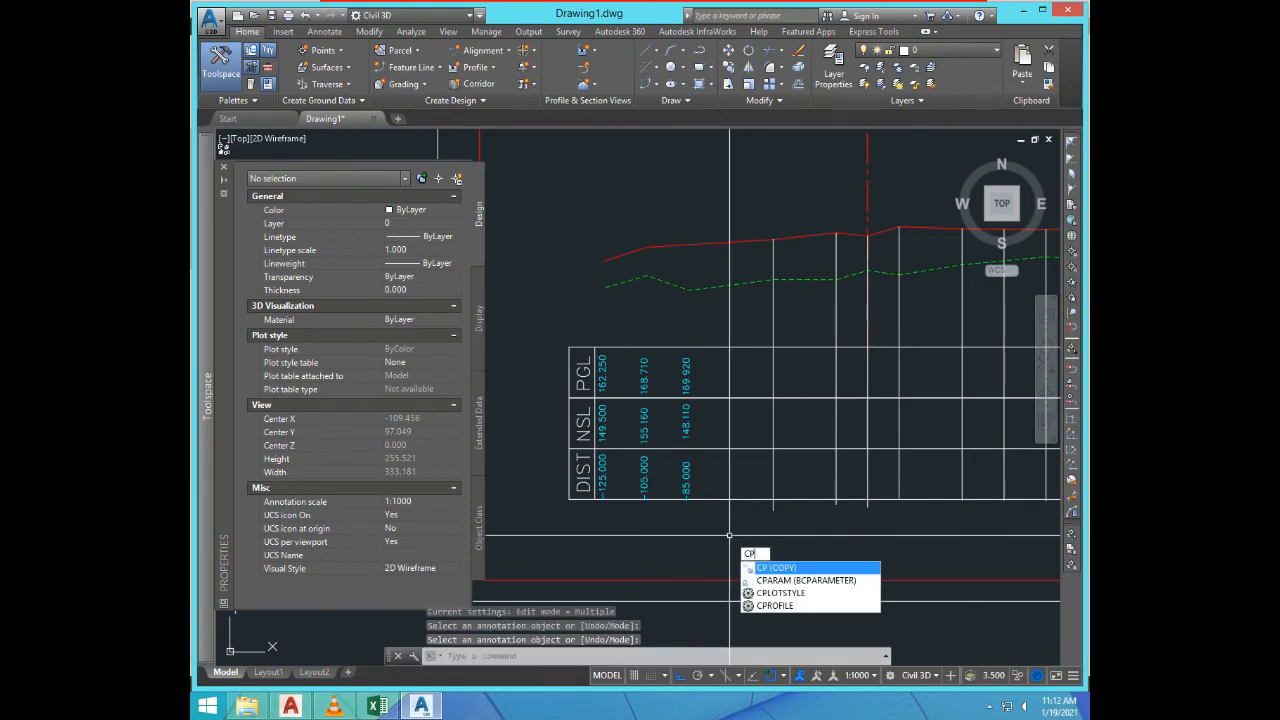
key(Return)
click(664, 338)
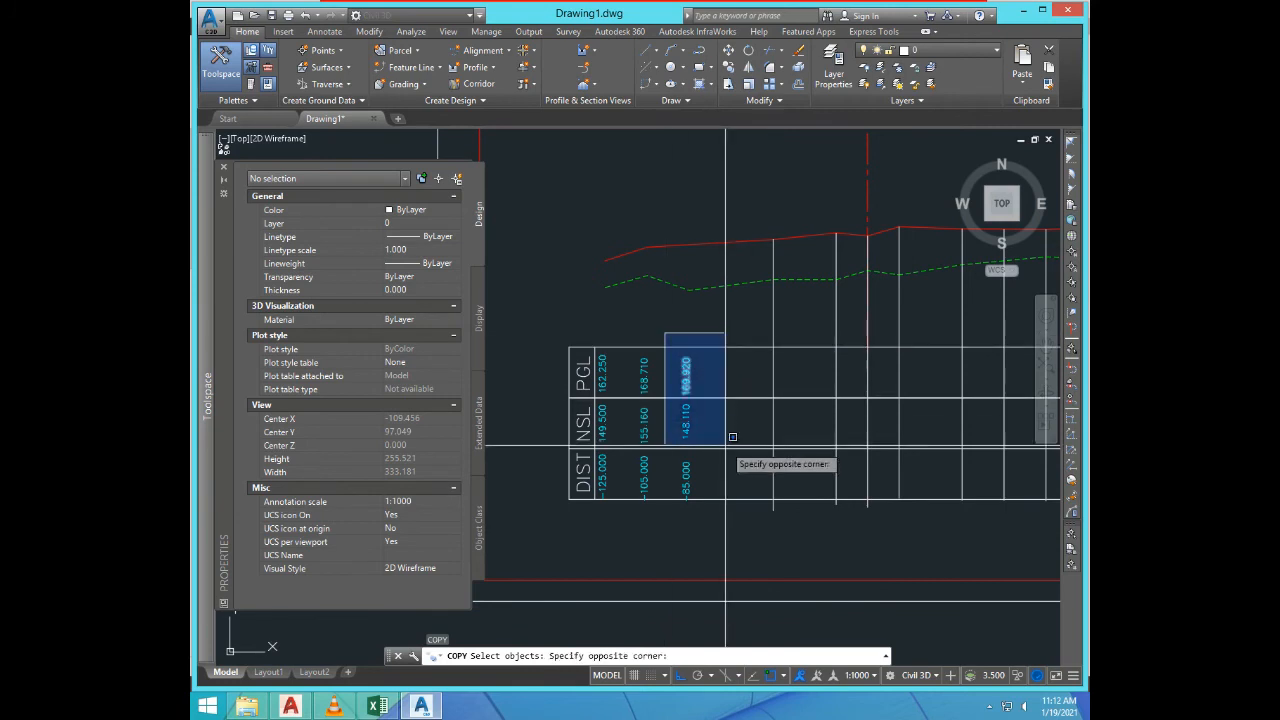
click(714, 528)
scroll(712, 525, up, 4)
key(Return)
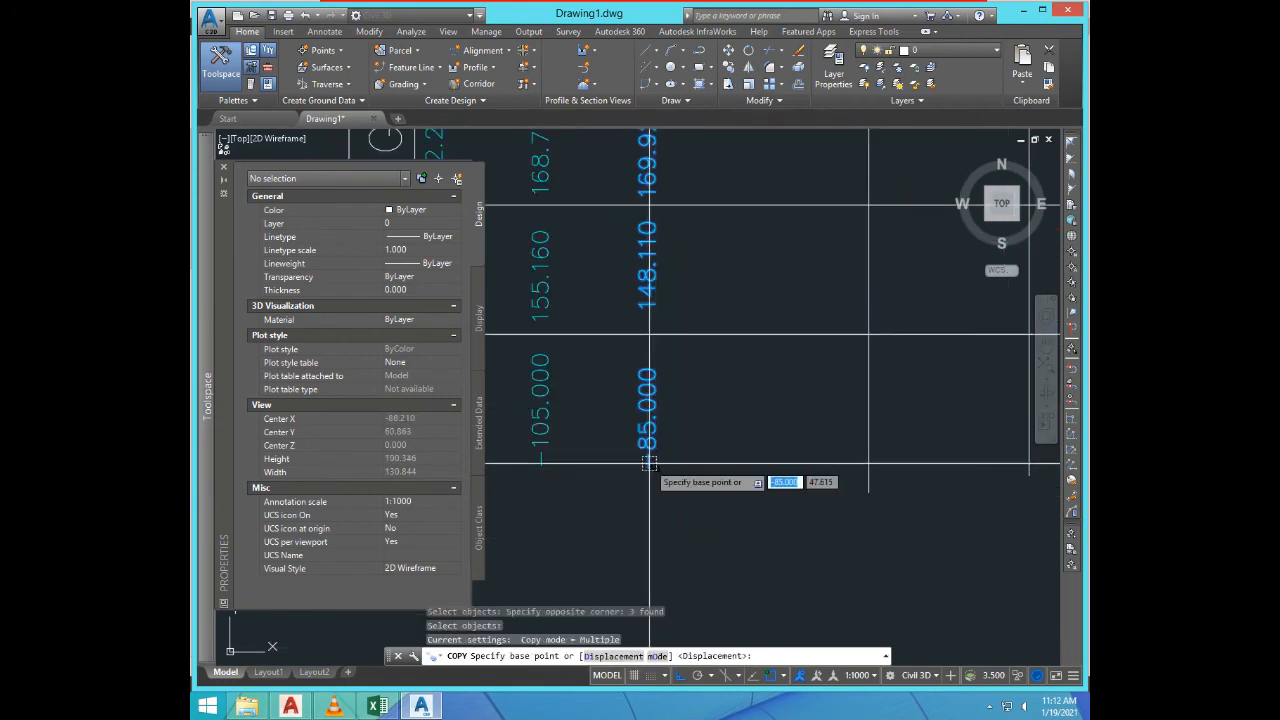
click(649, 463)
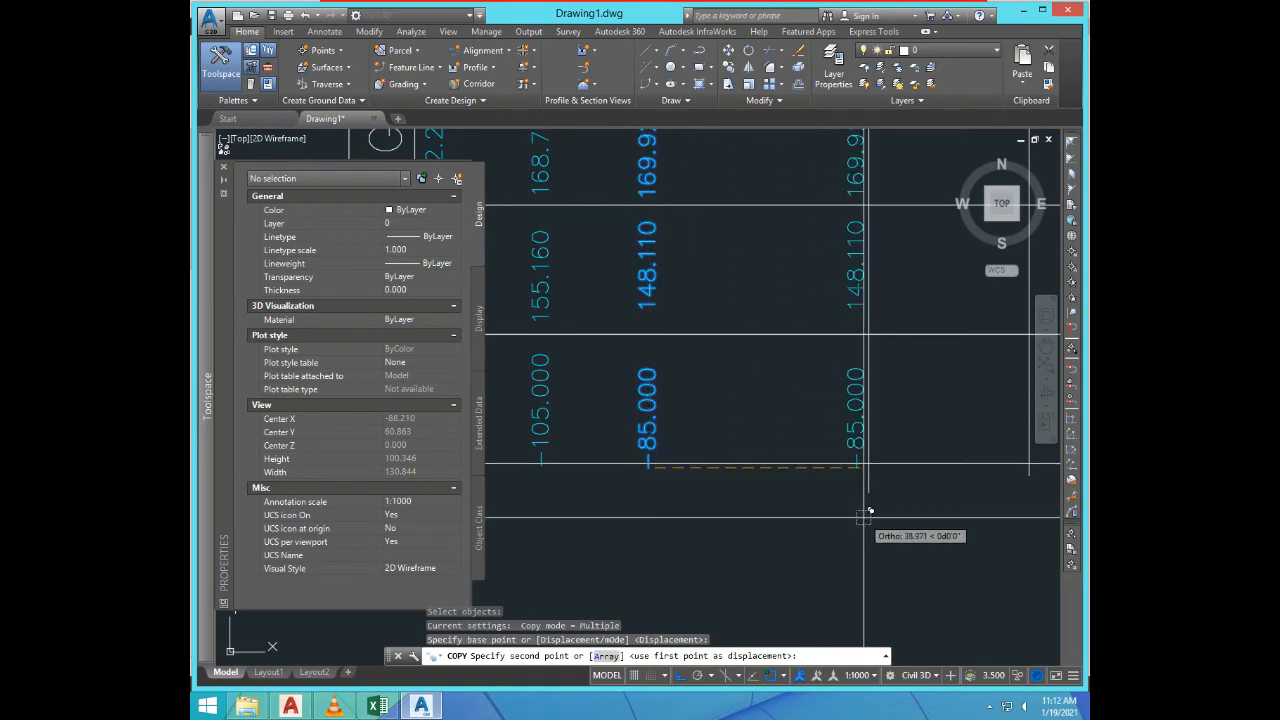
click(868, 514)
scroll(730, 510, down, 4)
key(Escape)
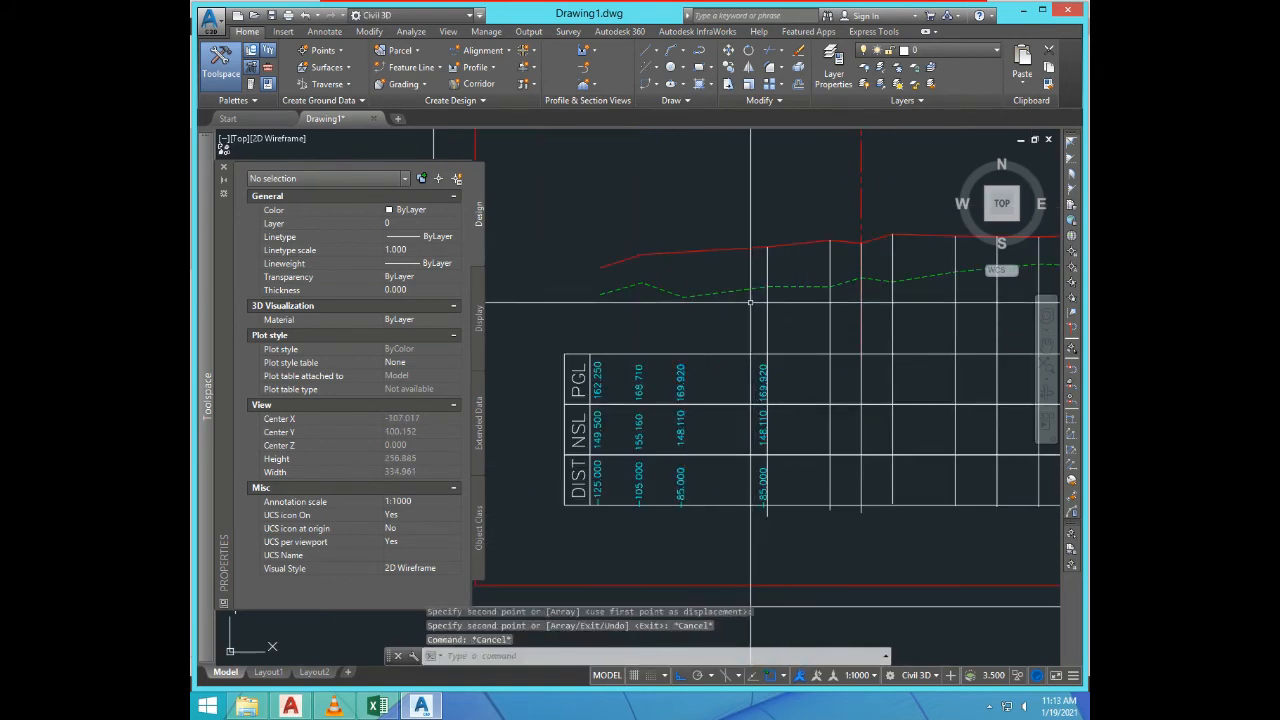
Step: Erase the vertical guide line running through the newly copied fourth column of values
click(788, 305)
click(766, 306)
text(e)
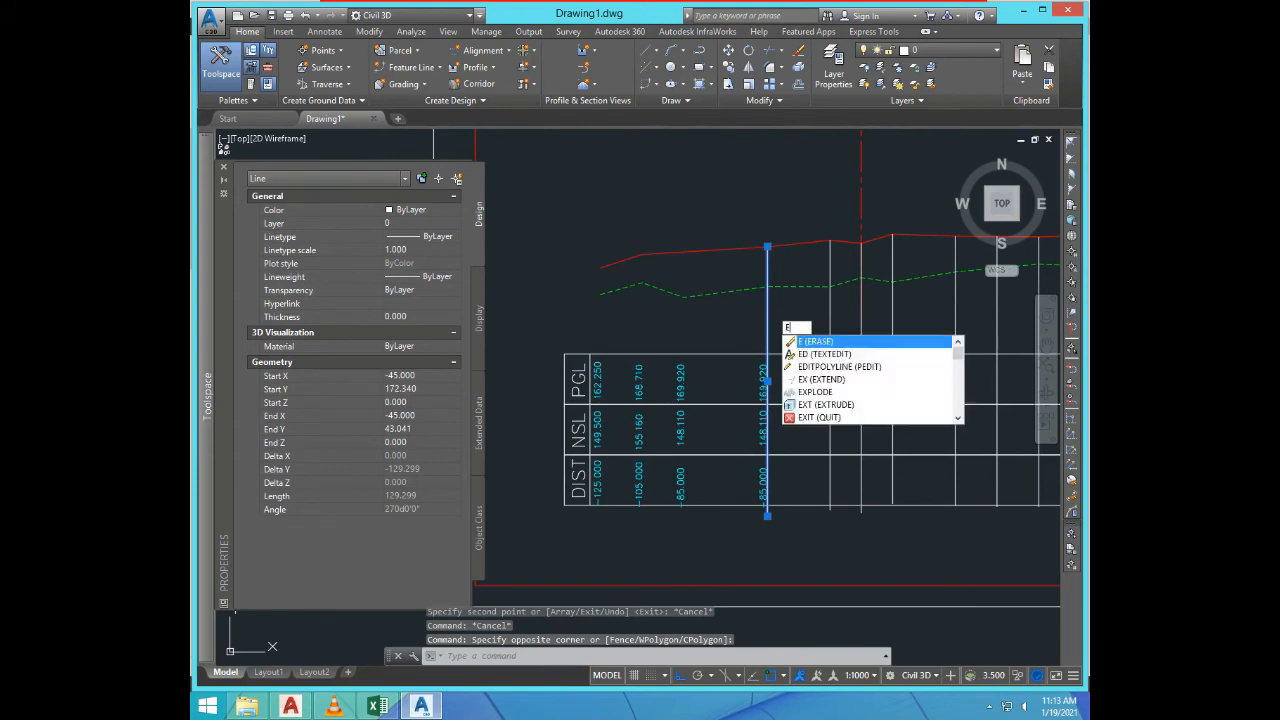
key(Return)
Step: Identify the green ground line's vertex above the fourth column and set that column's DIST value to its X coordinate, -45.000
text(id)
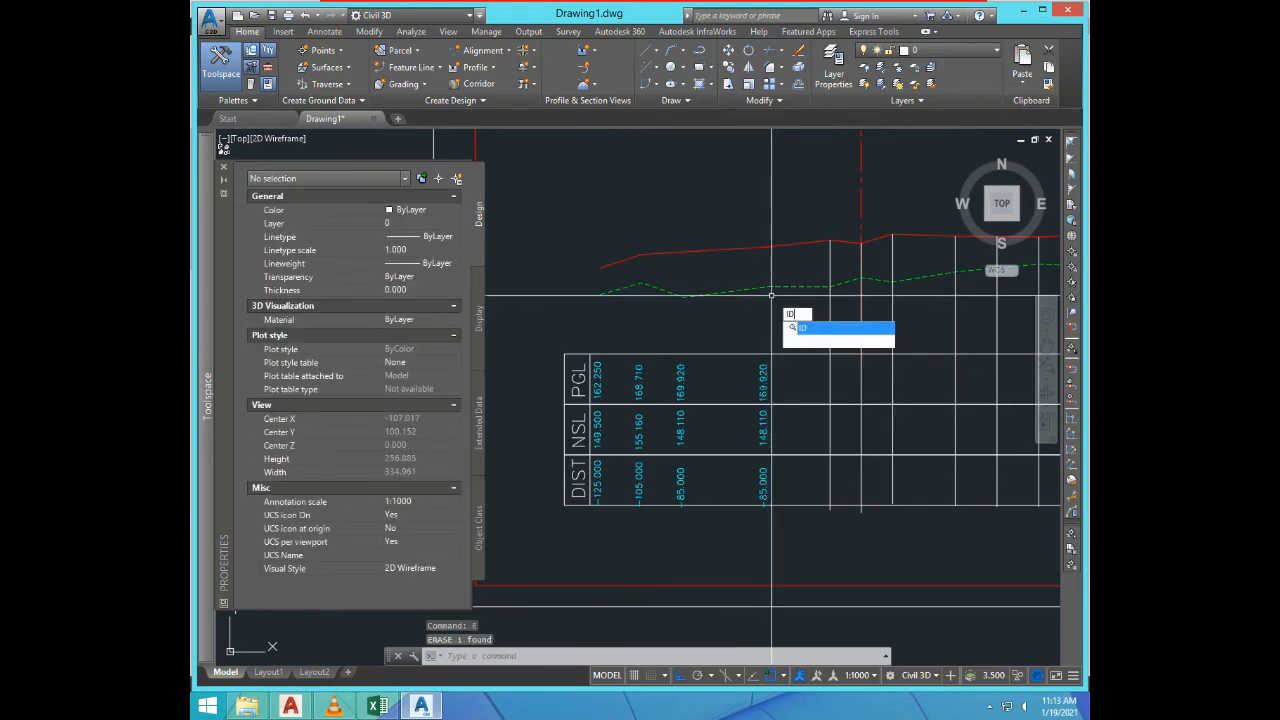
key(Return)
click(767, 286)
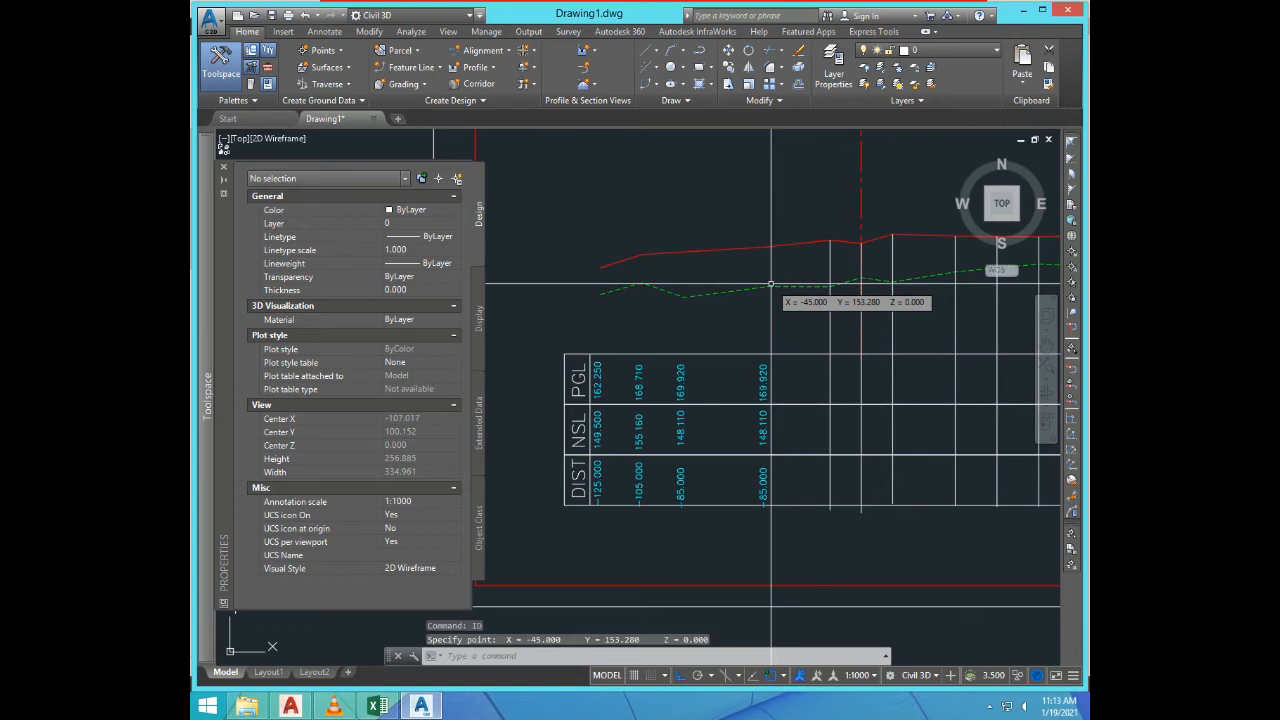
key(F2)
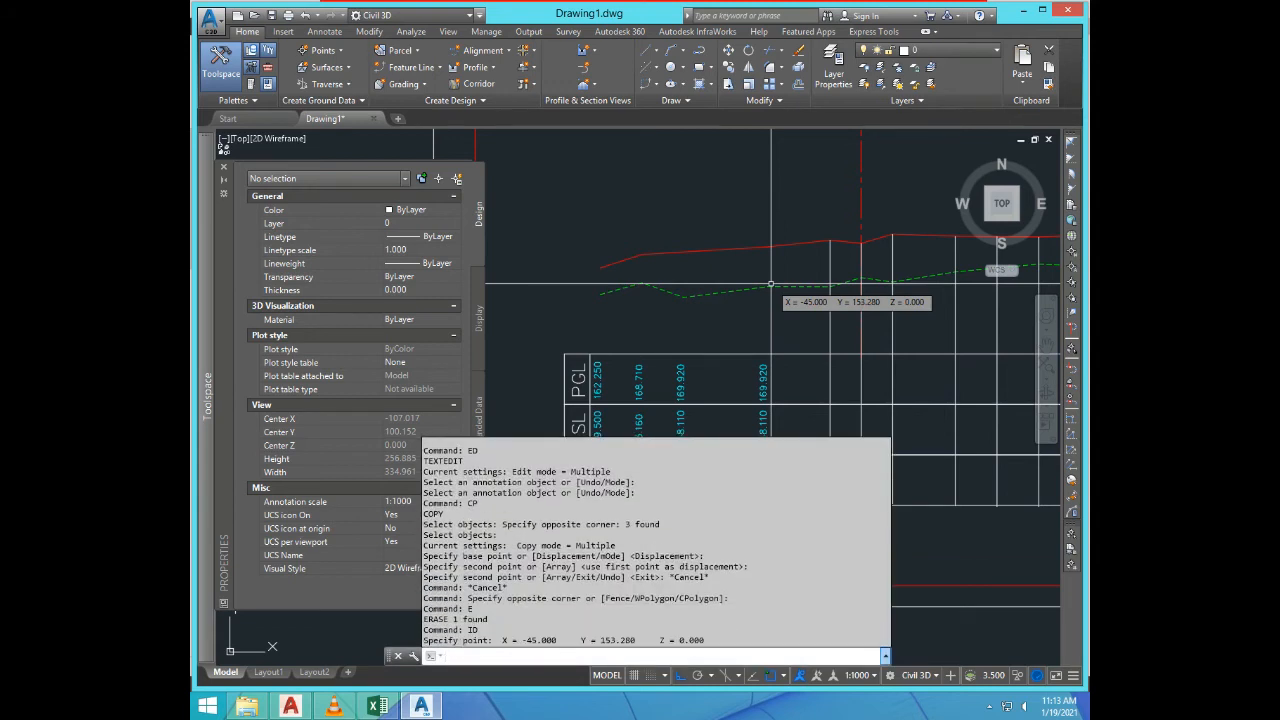
double_click(540, 640)
key(ctrl+c)
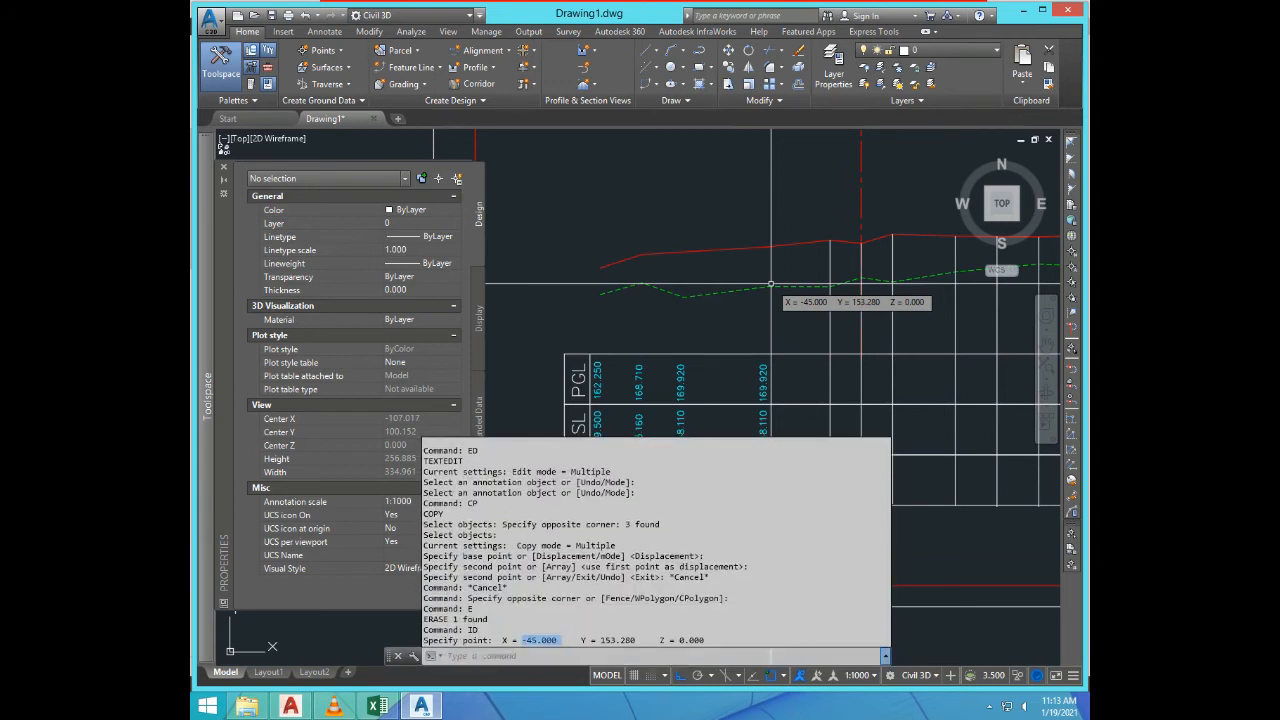
key(F2)
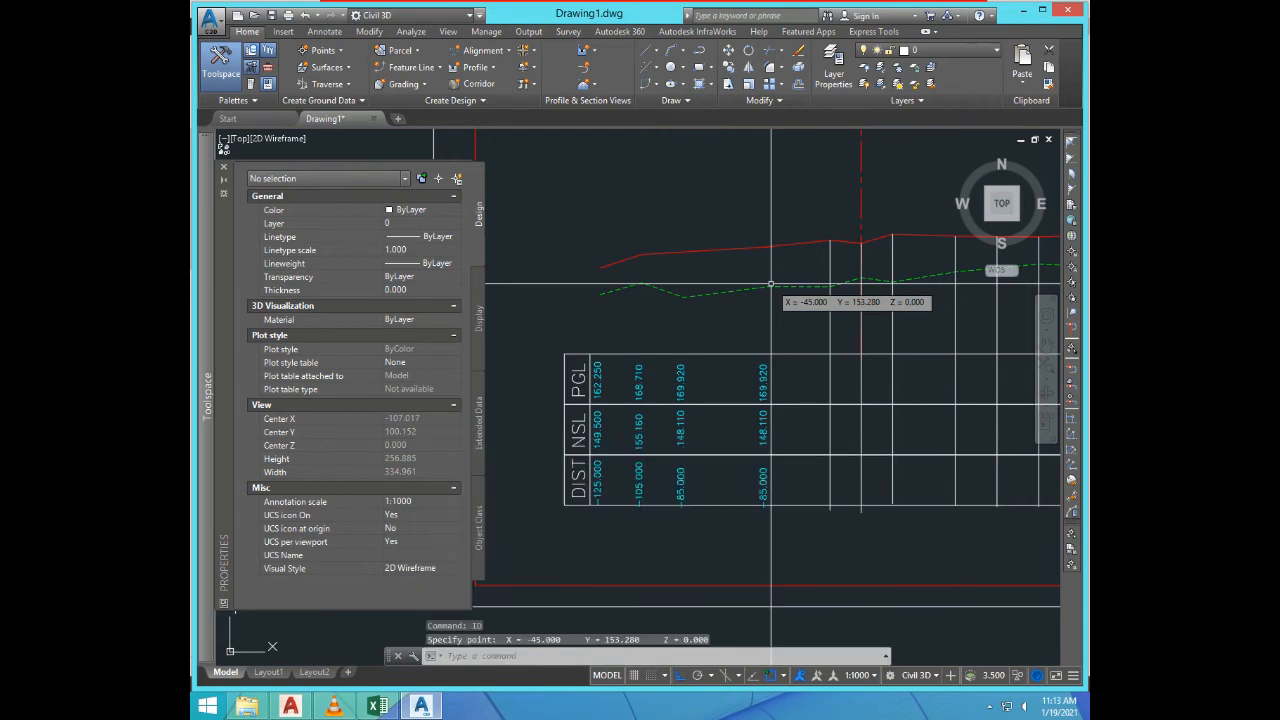
text(ED)
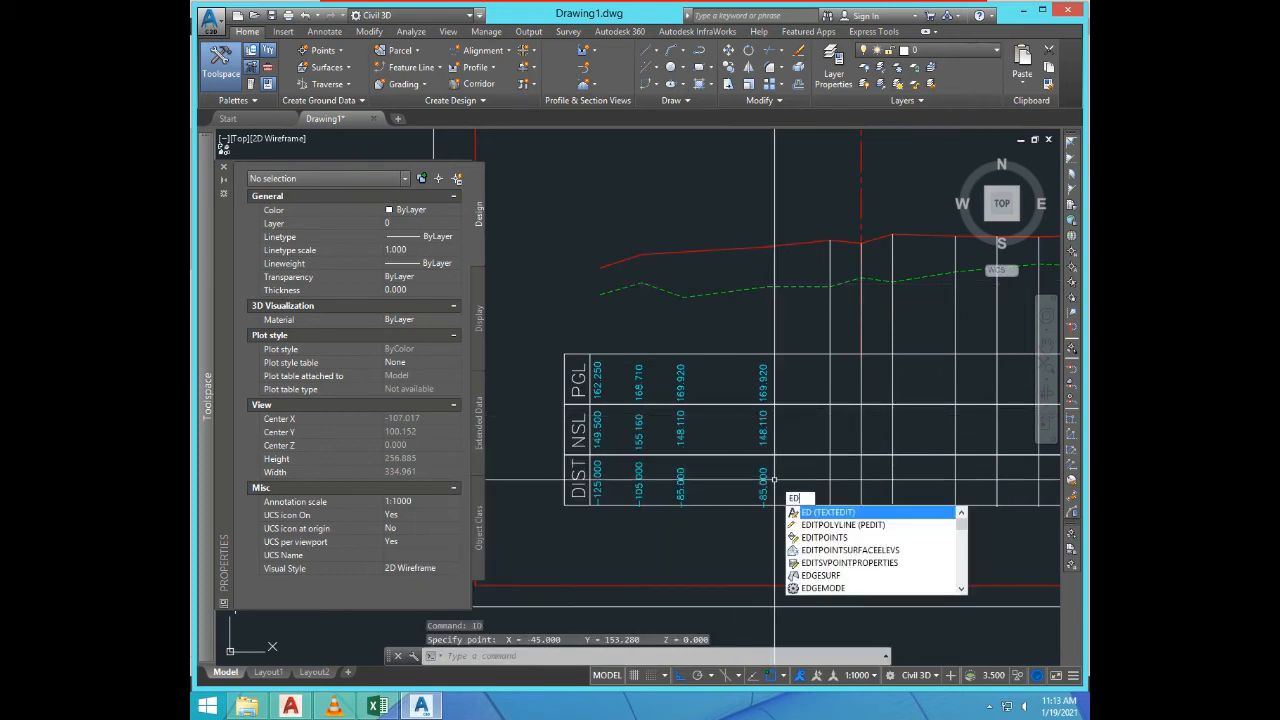
key(Return)
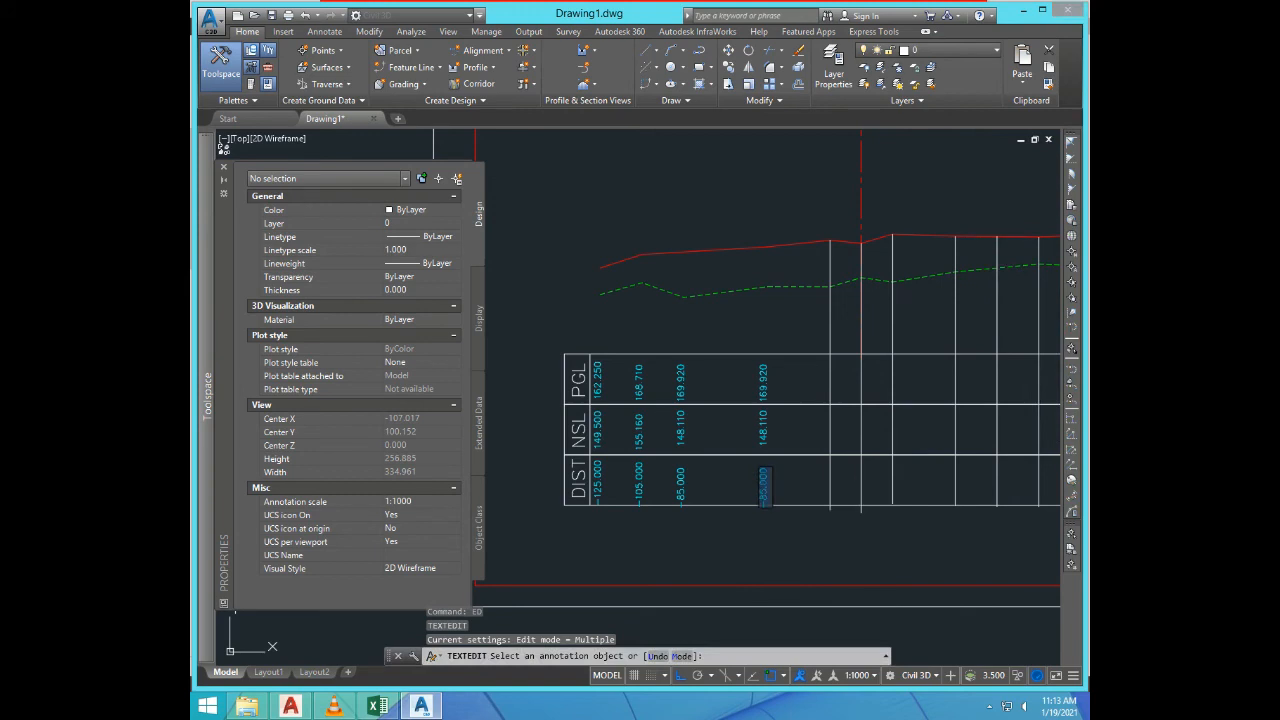
key(ctrl+v)
key(Return)
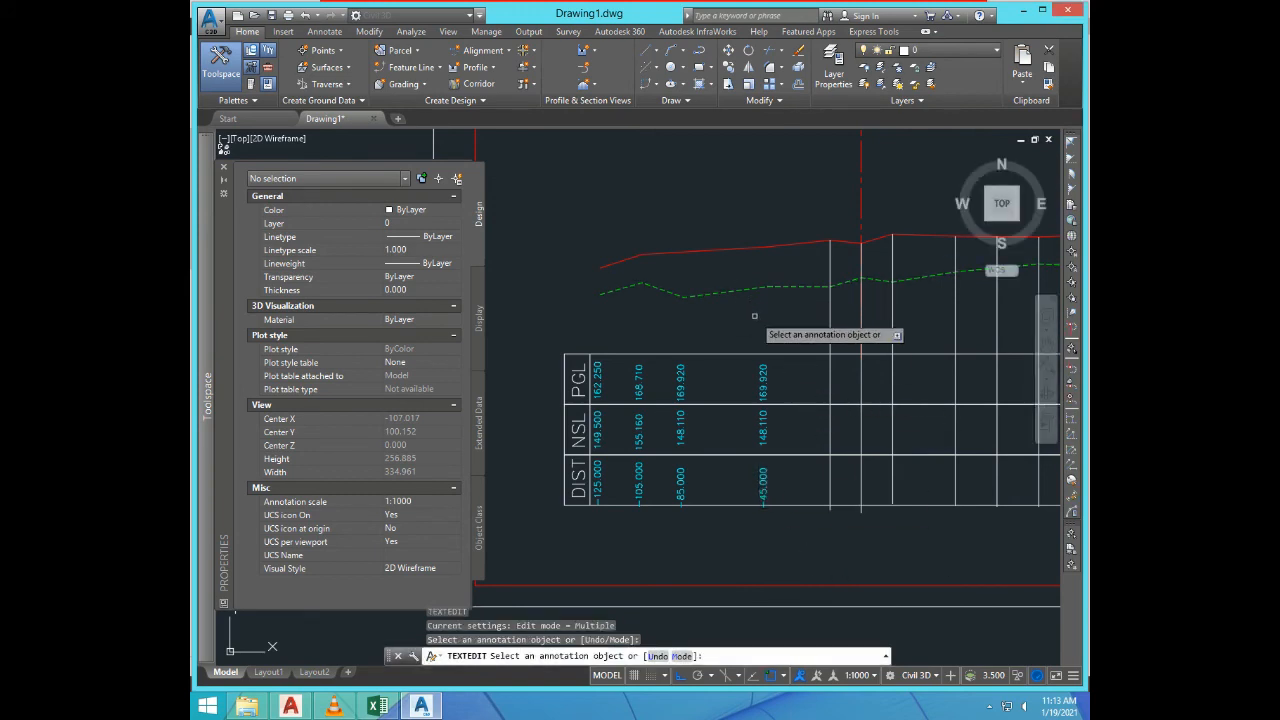
Step: Set the fourth column's NSL value to 153.280, copied from the identified point's Y coordinate in the command history
key(F2)
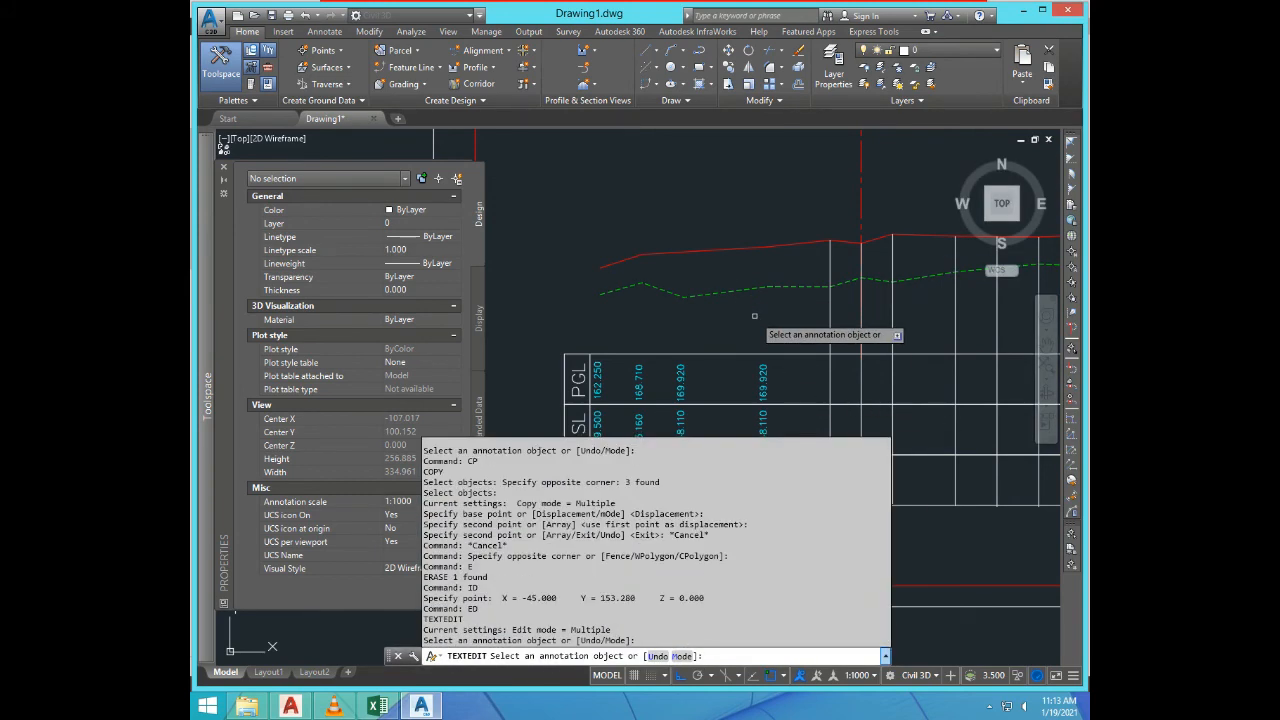
drag(600, 598, 634, 598)
key(ctrl+c)
key(F2)
click(763, 428)
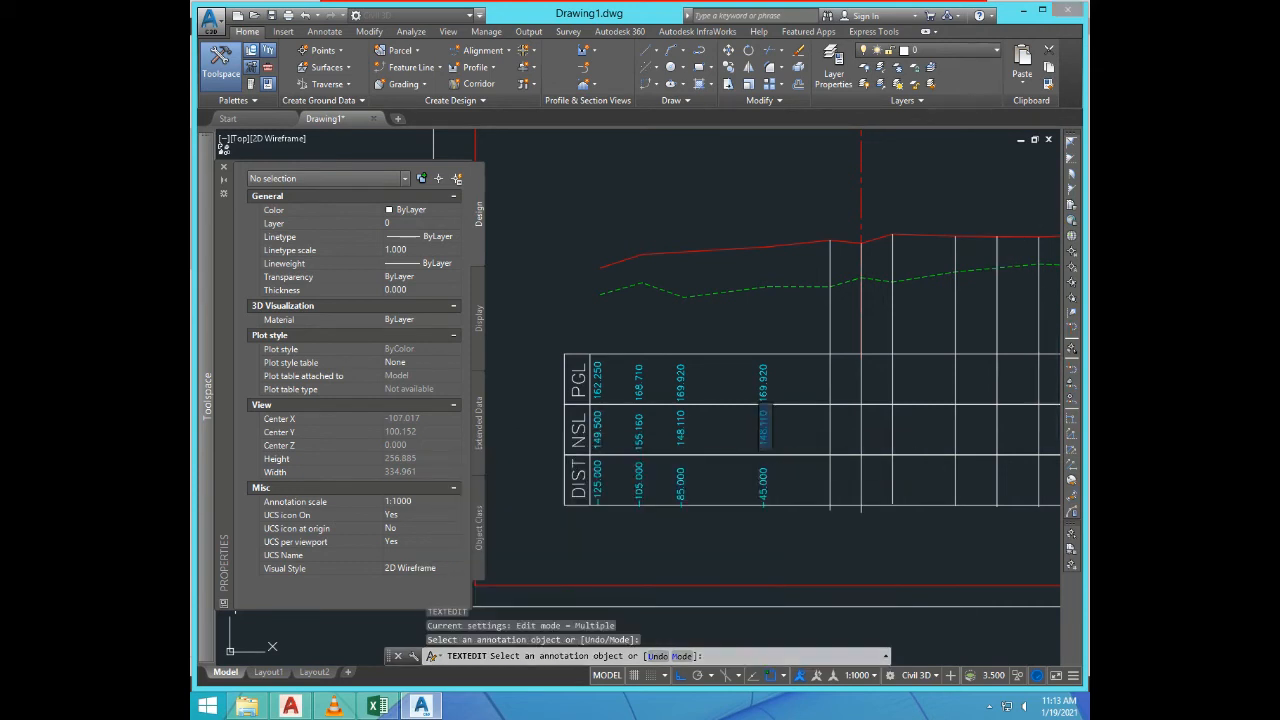
key(ctrl+v)
key(Return)
key(Return)
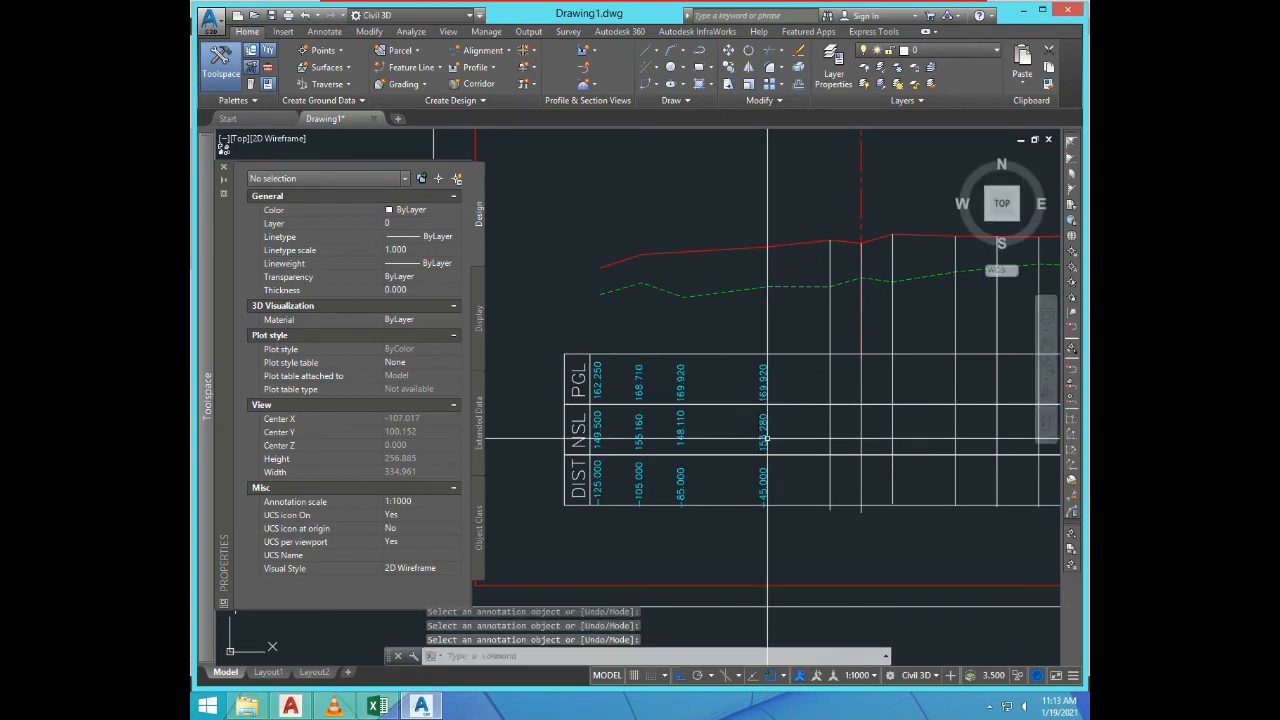
Step: Identify the red profile line's point above the fourth column and set that column's PGL value to its Y coordinate, 172.340
text(id)
key(Return)
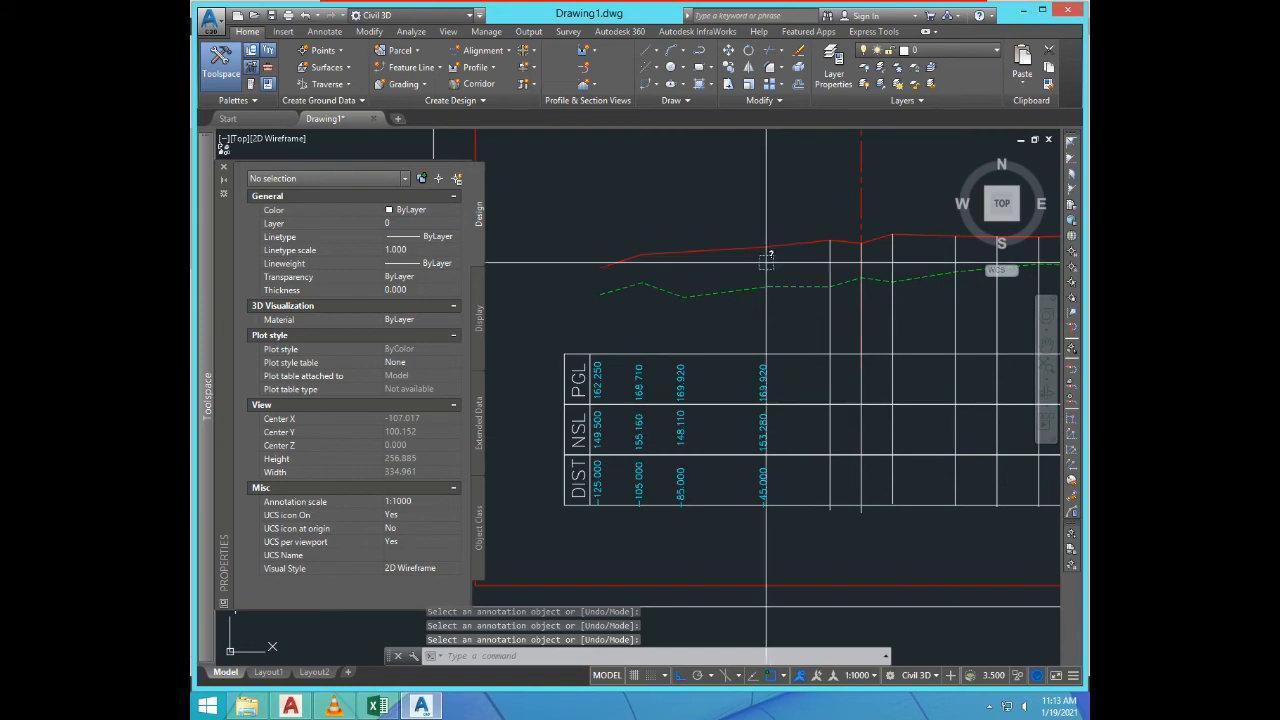
click(764, 244)
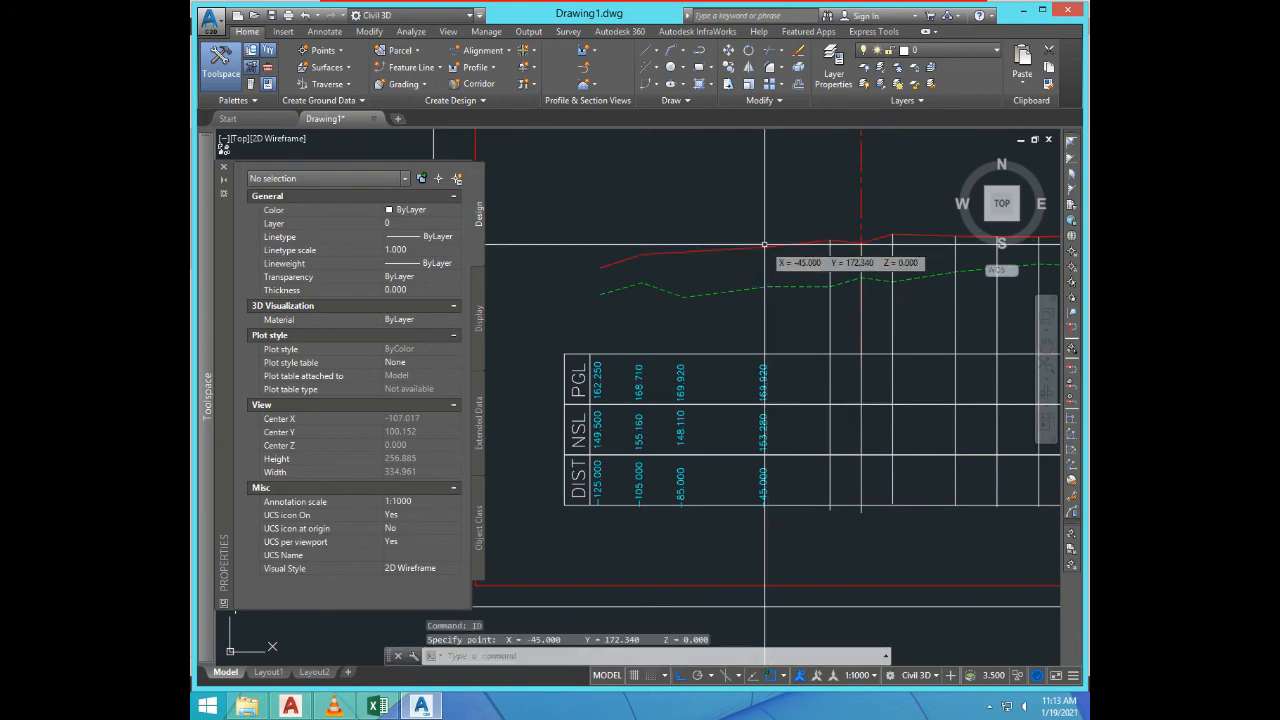
key(F2)
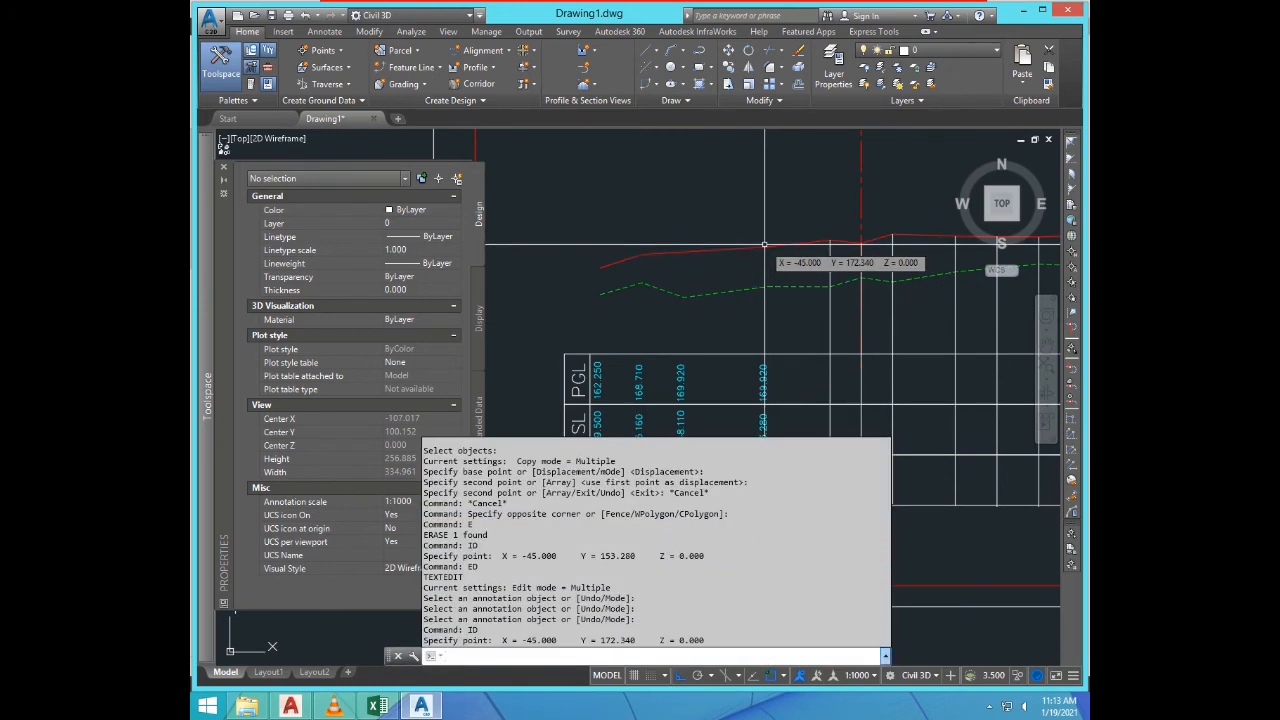
drag(601, 640, 634, 640)
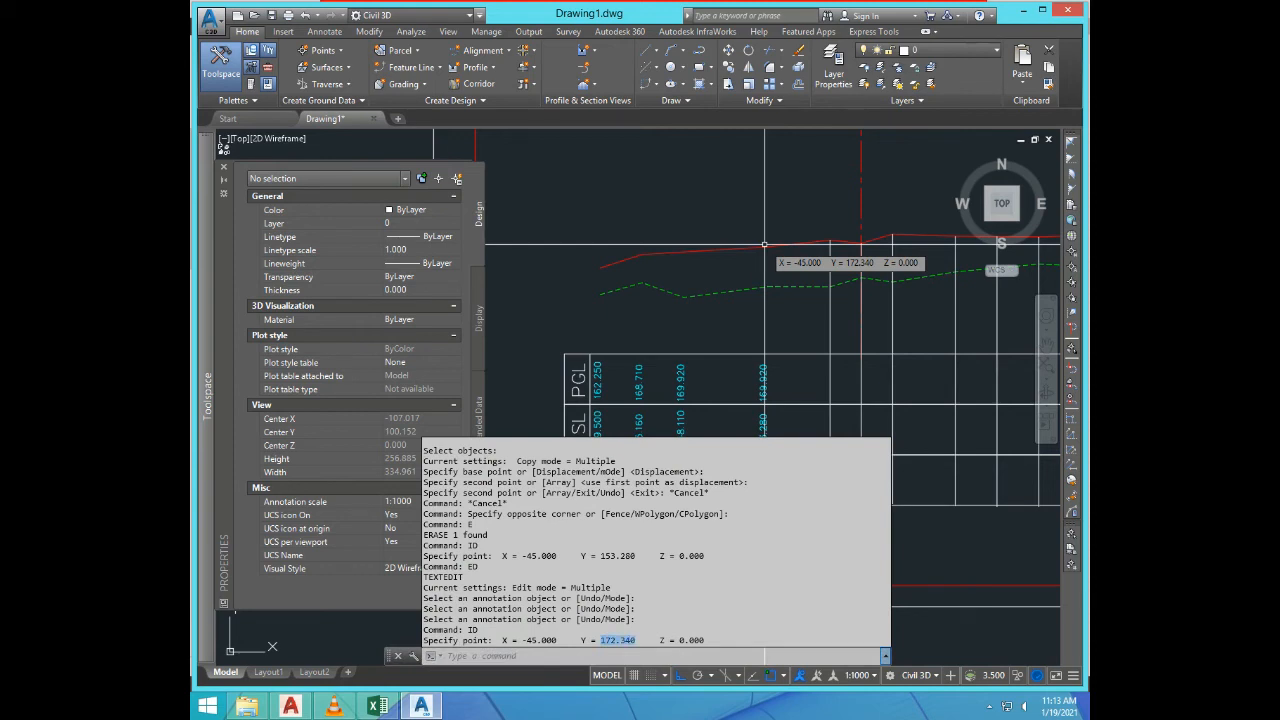
key(F2)
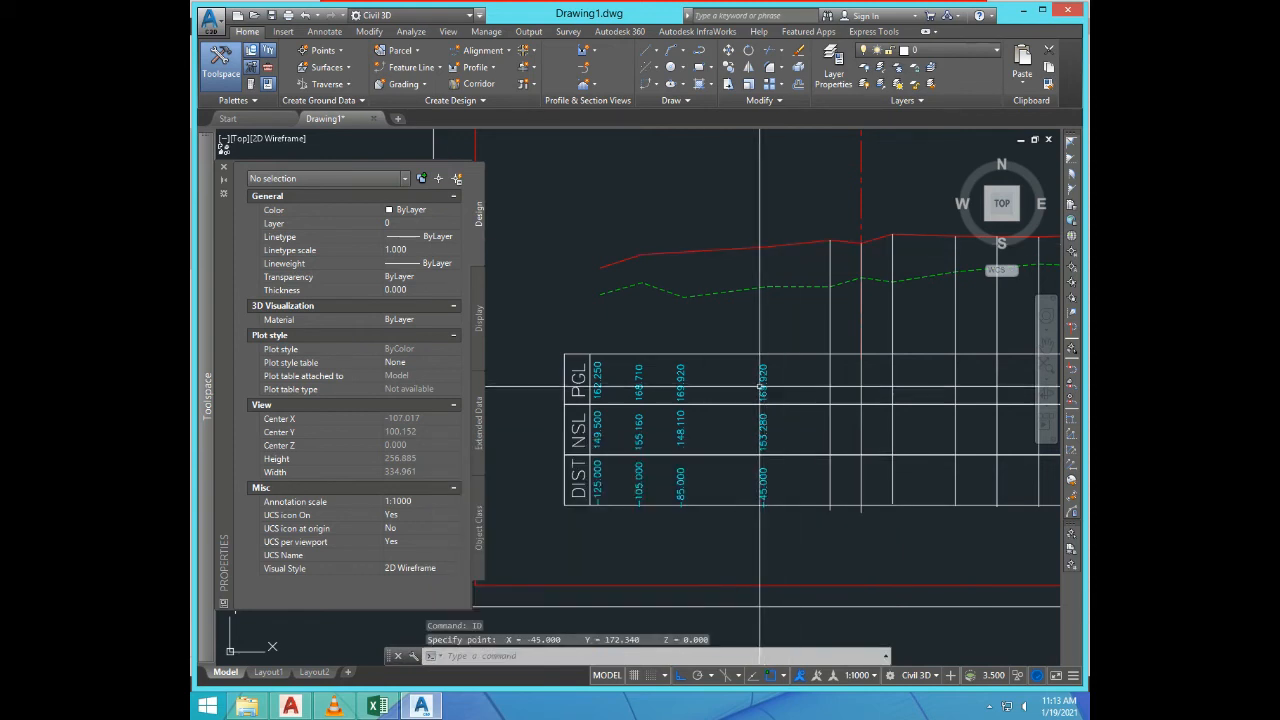
text(ed)
key(Return)
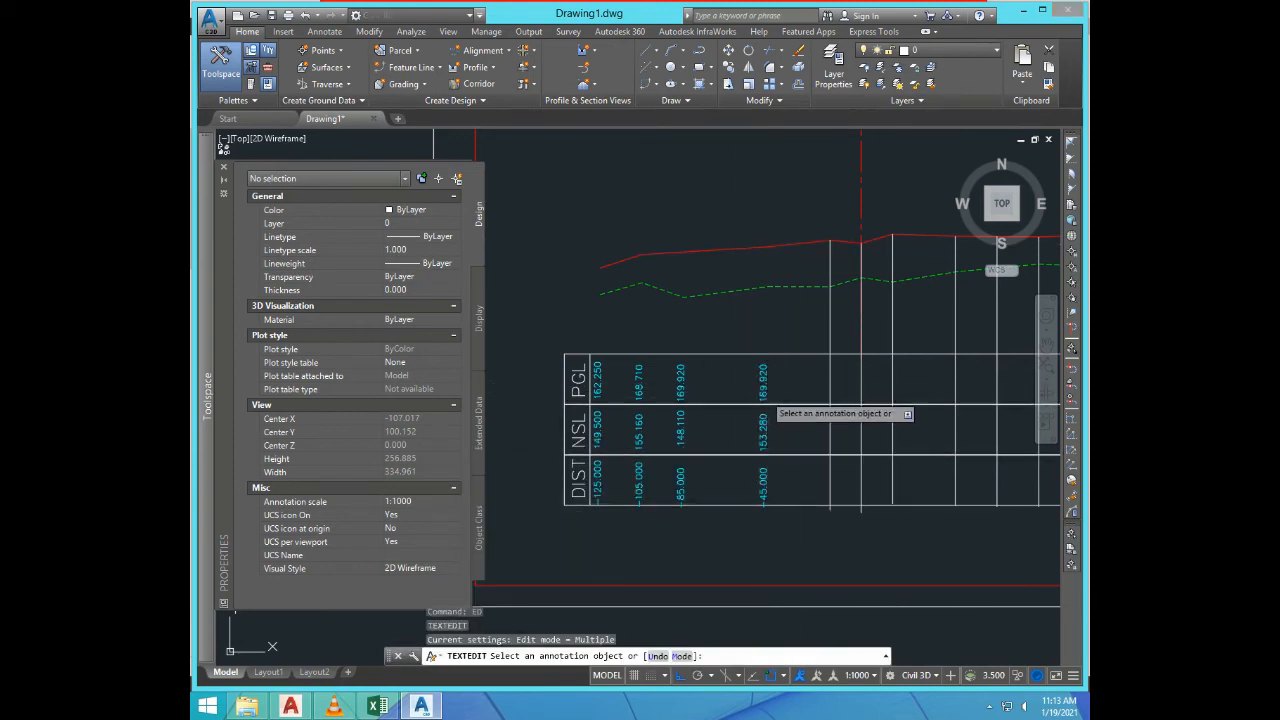
click(763, 396)
key(Return)
key(Return)
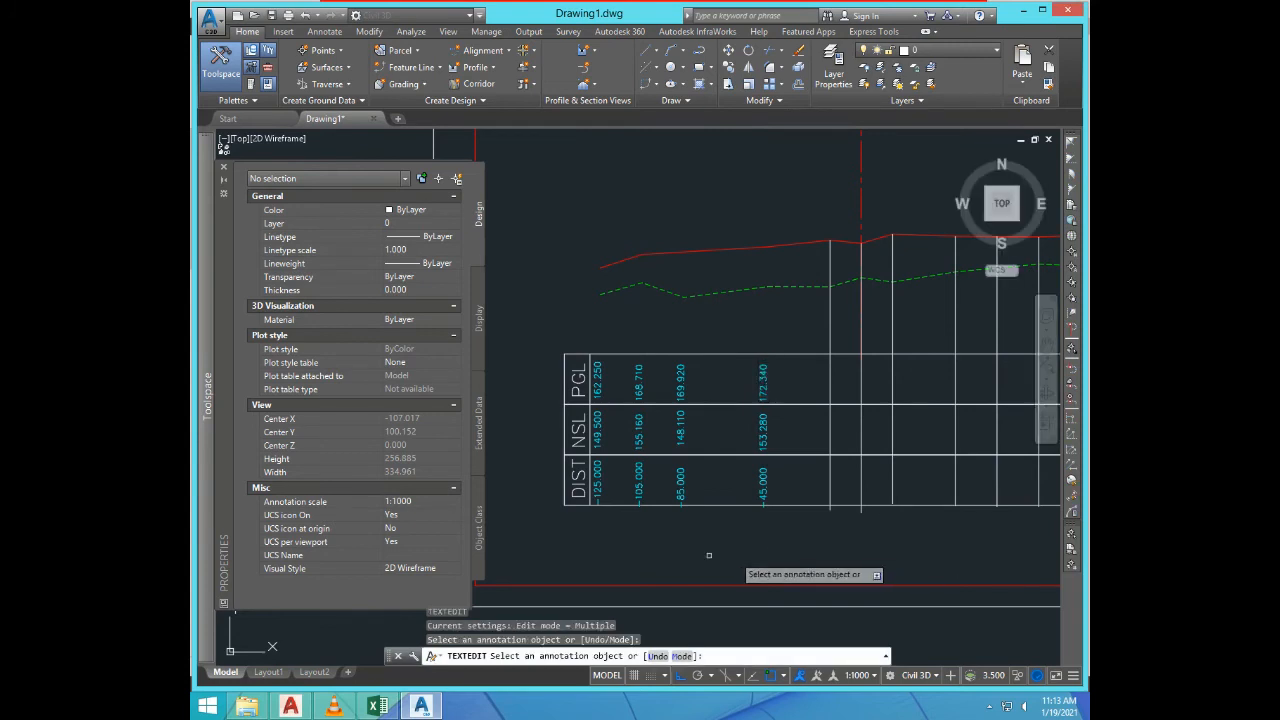
Step: Copy the fourth column's PGL, NSL and DIST values to the next vertical line on their right, with Ortho off
scroll(859, 540, down, 4)
scroll(790, 550, up, 4)
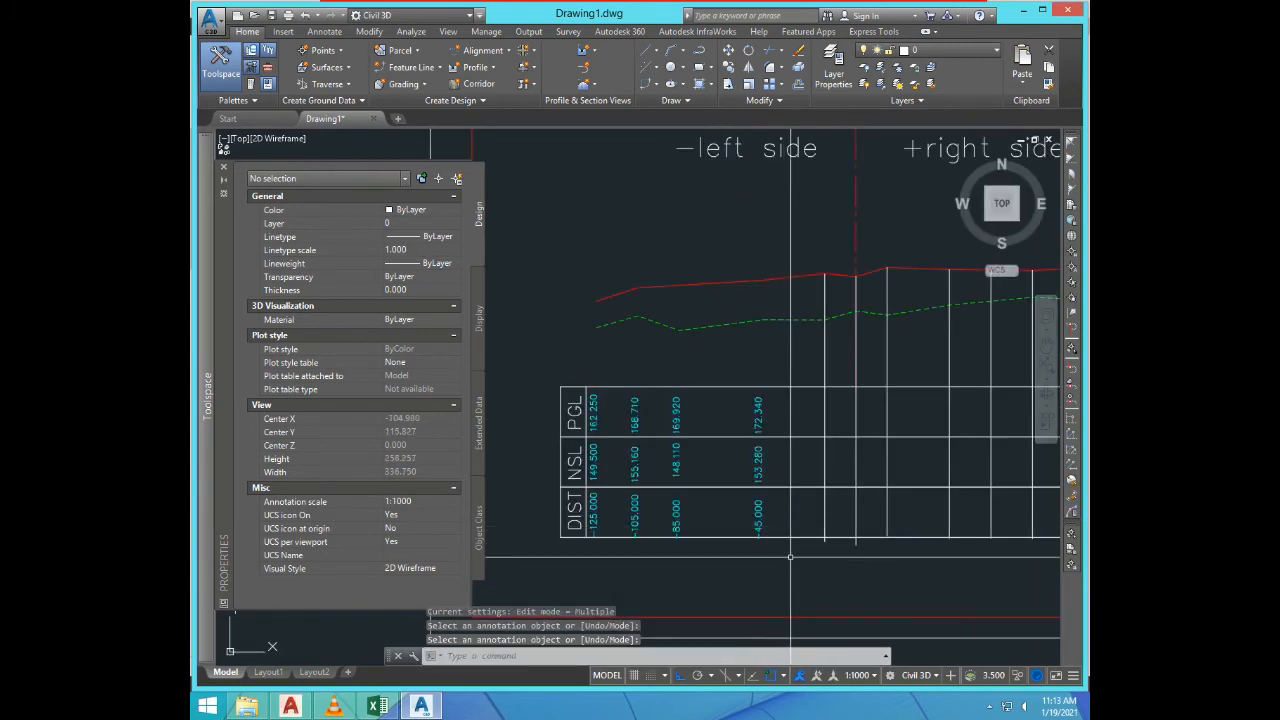
text(CP)
key(Return)
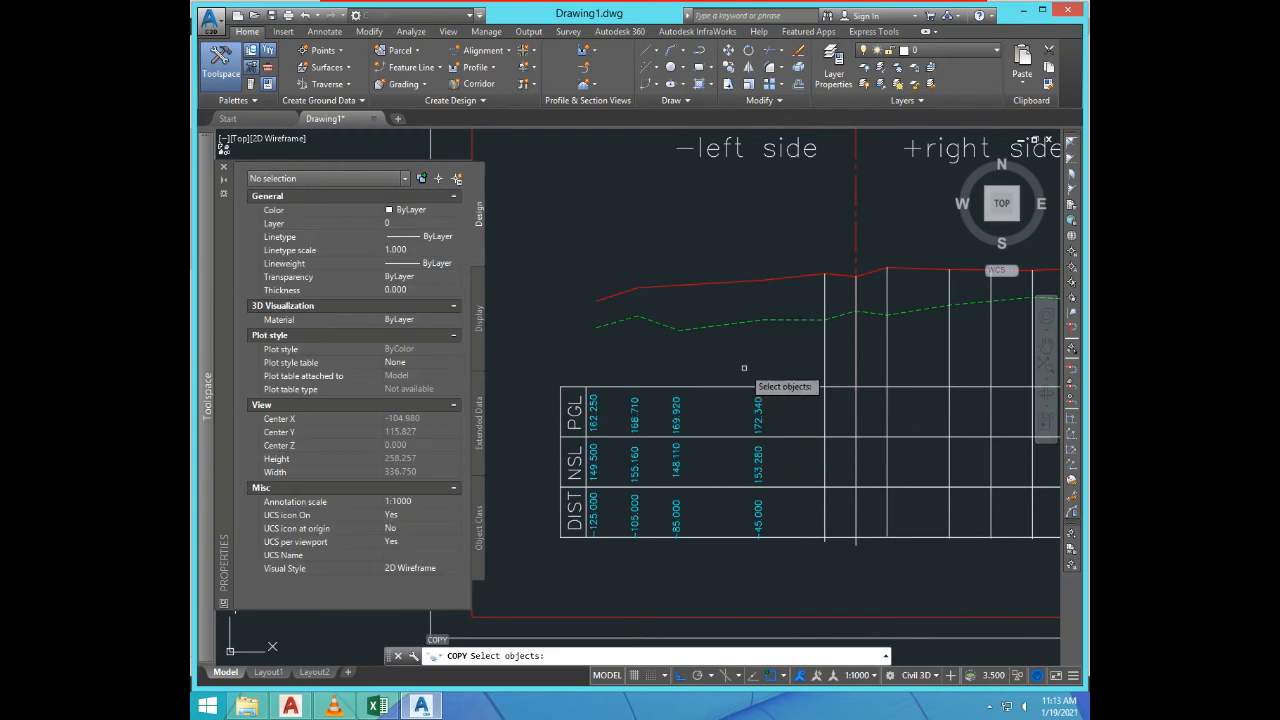
click(744, 369)
click(786, 561)
scroll(766, 556, up, 4)
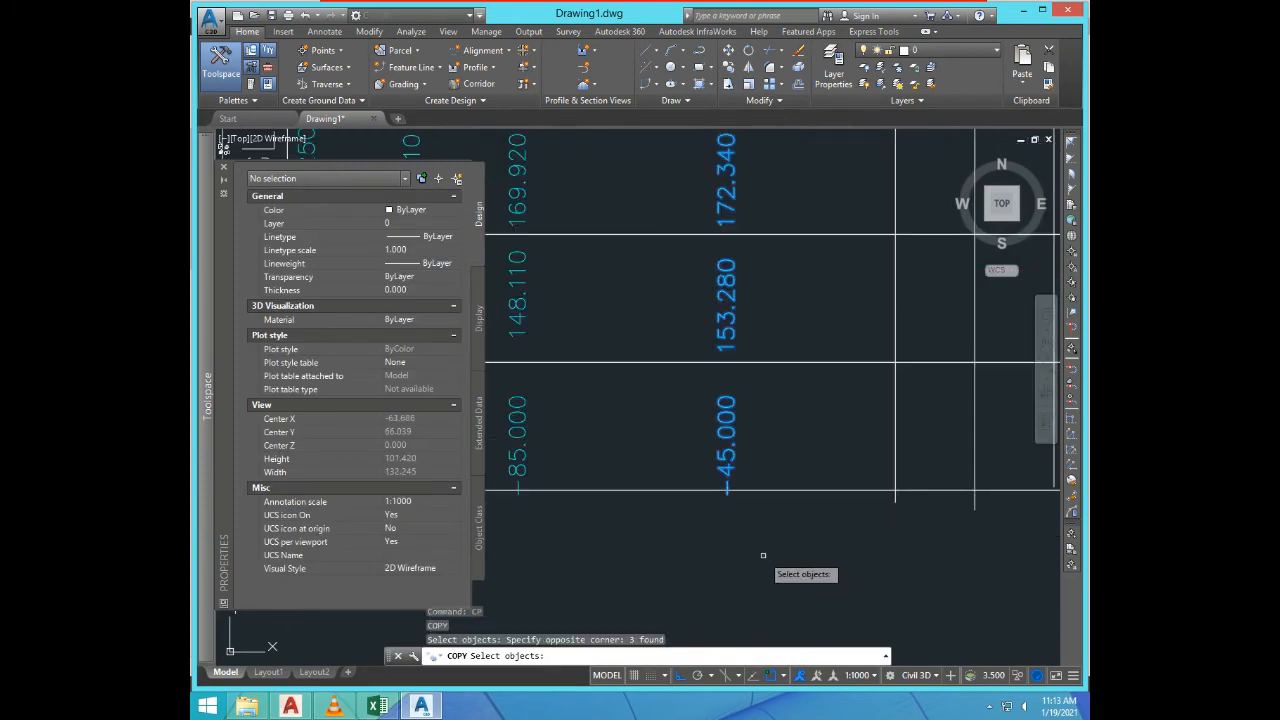
key(Return)
click(725, 566)
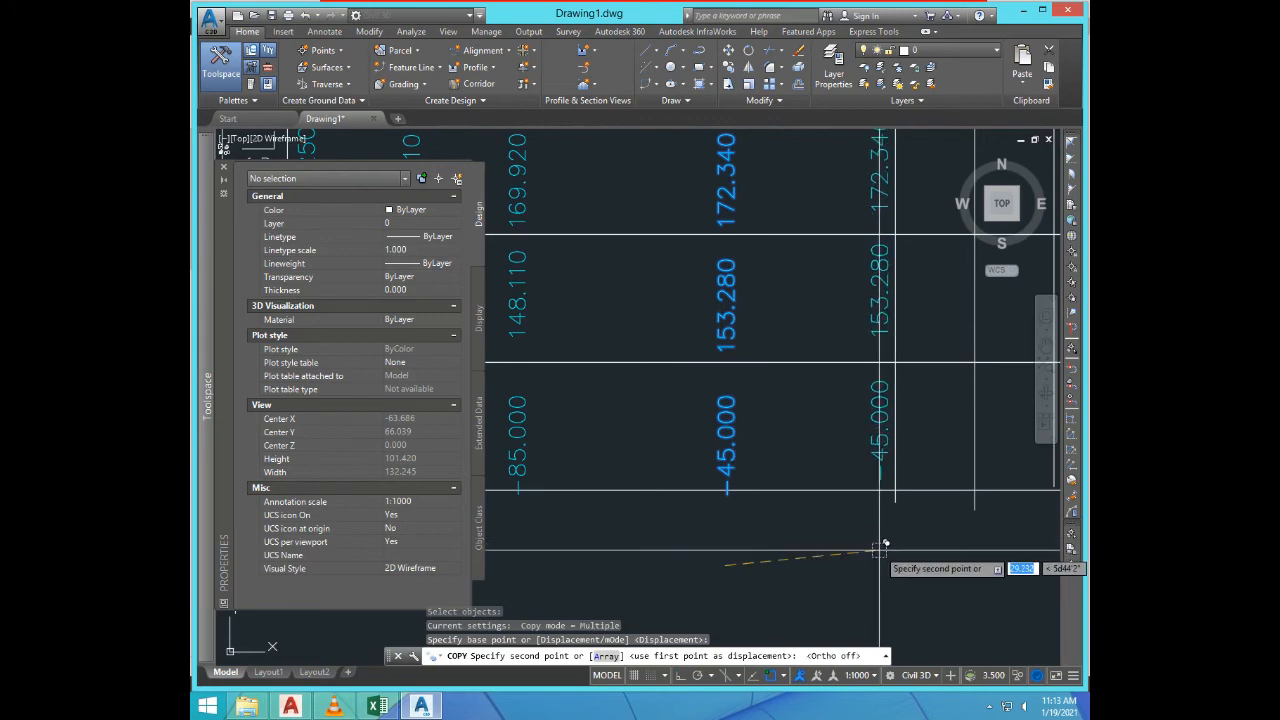
key(F8)
key(Escape)
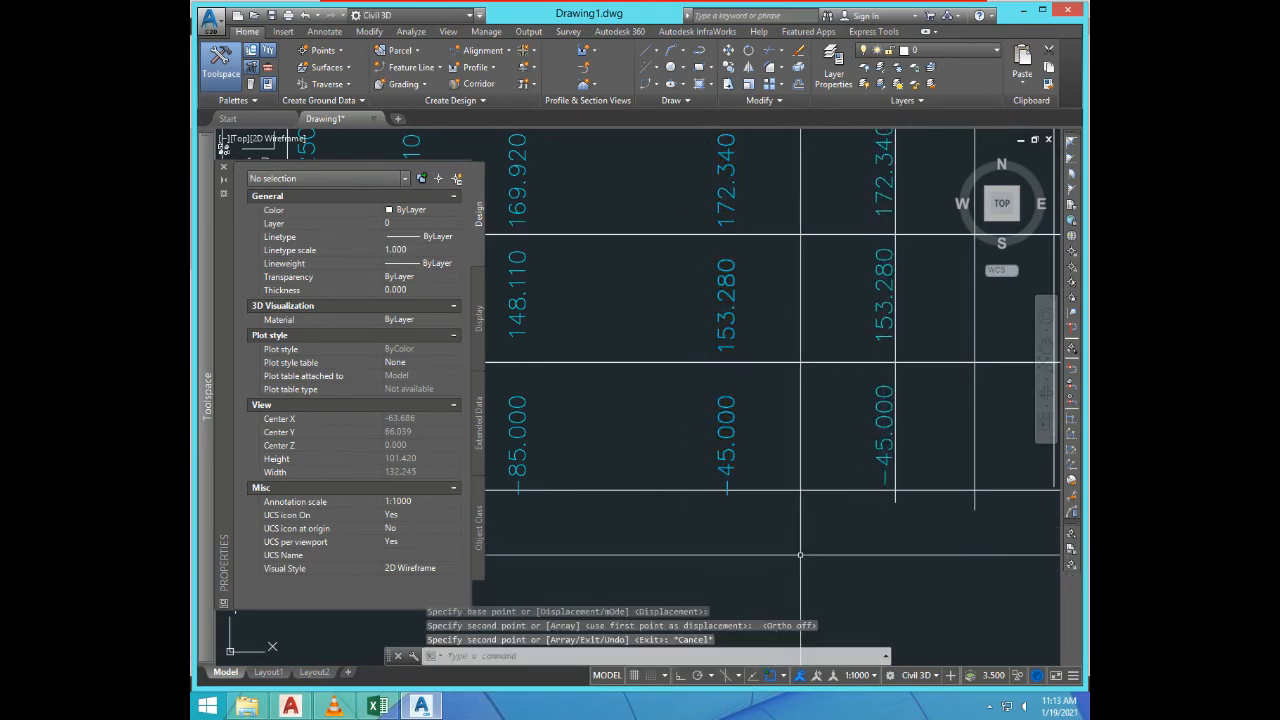
Step: Move the fourth column's PGL, NSL and DIST values slightly up and to the left within their table rows
scroll(802, 573, down, 4)
text(m)
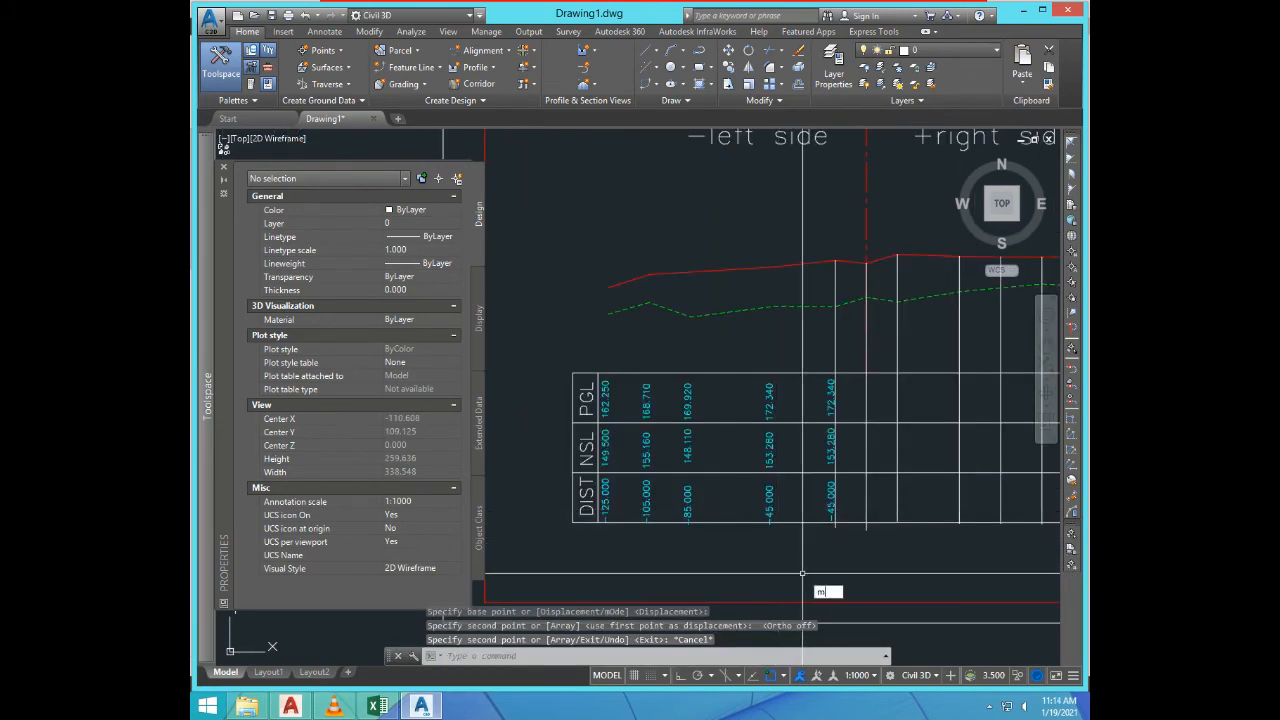
key(Return)
click(750, 368)
click(808, 552)
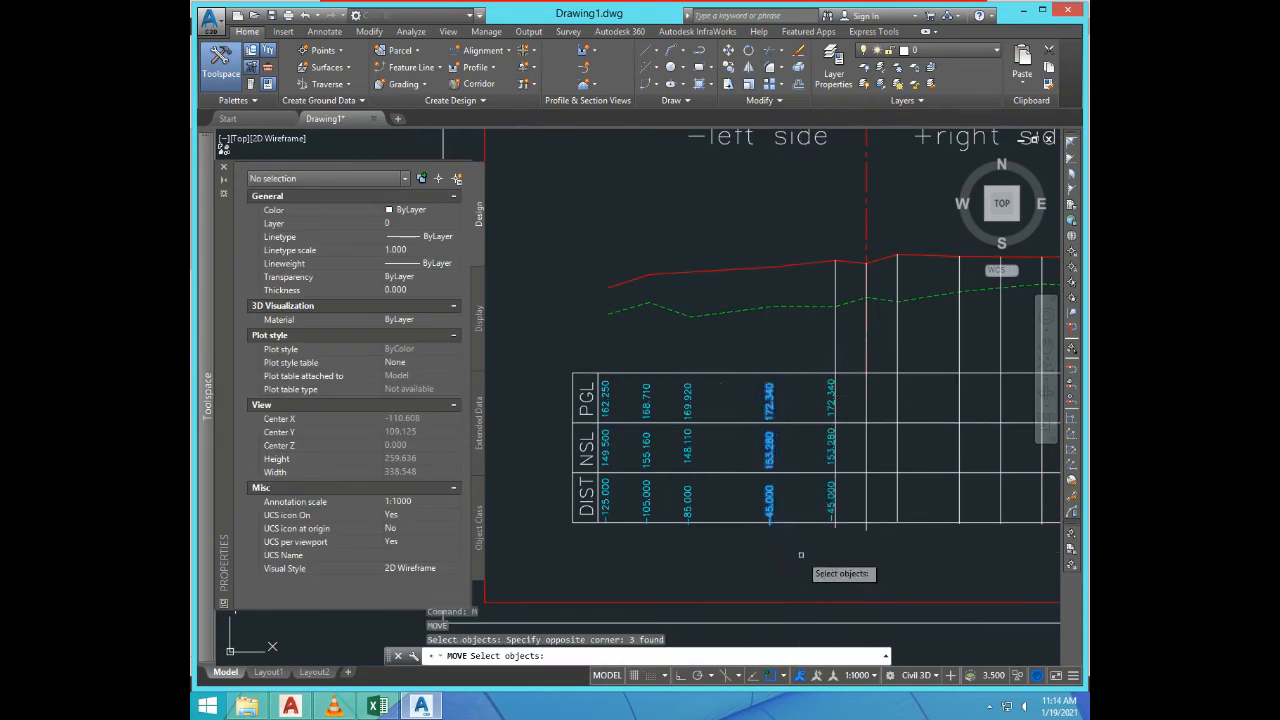
scroll(745, 478, up, 3)
scroll(758, 532, up, 2)
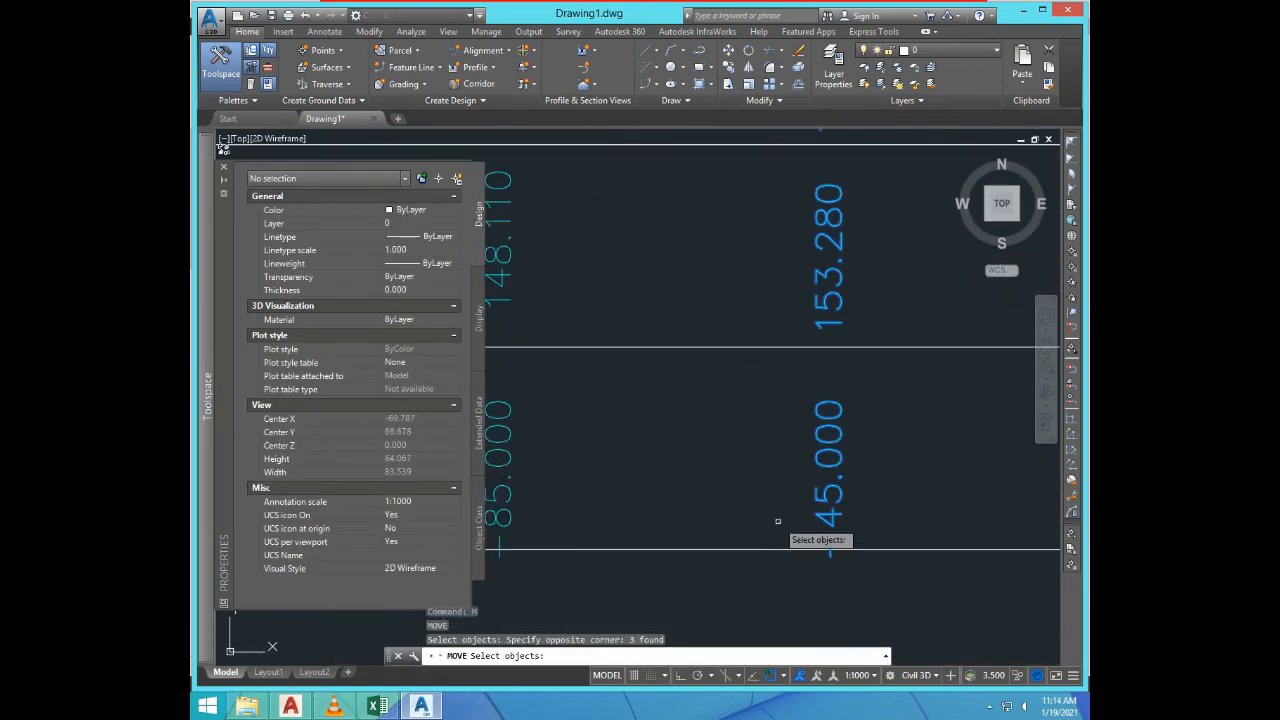
key(Return)
click(786, 512)
click(776, 498)
scroll(776, 498, down, 5)
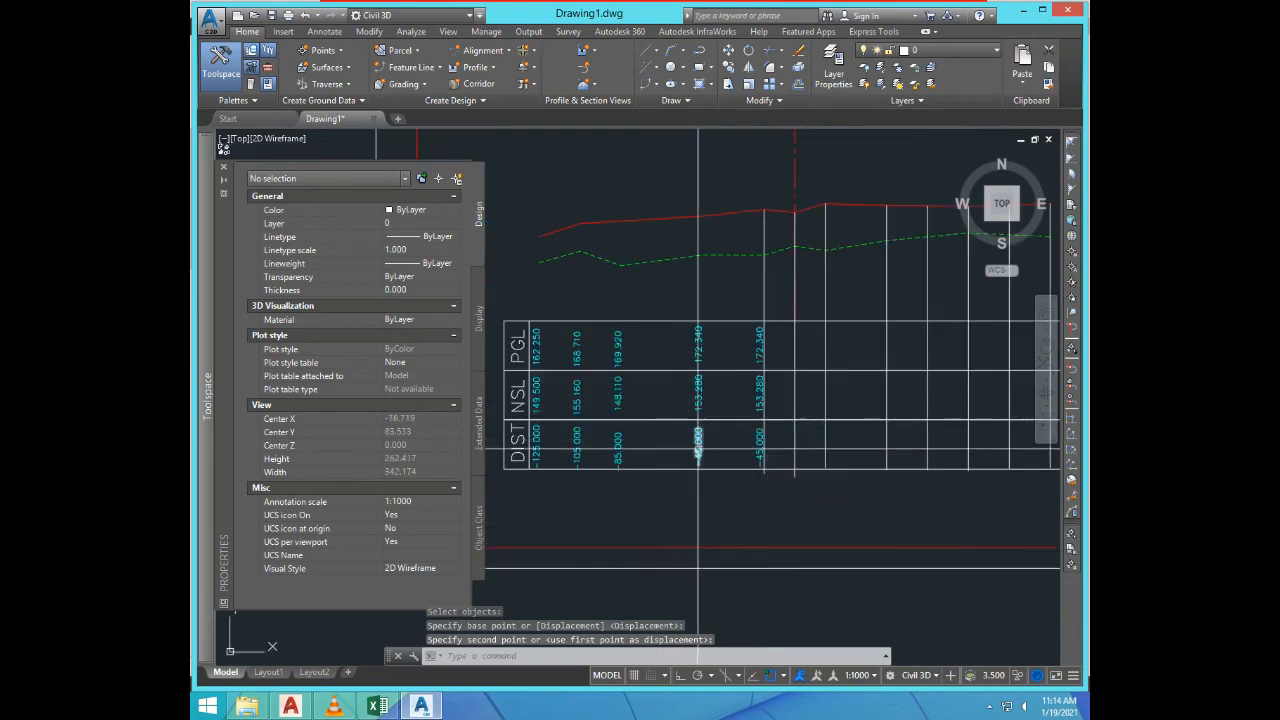
Step: Erase the vertical guide line beside the newly copied fifth column of values
scroll(784, 286, up, 3)
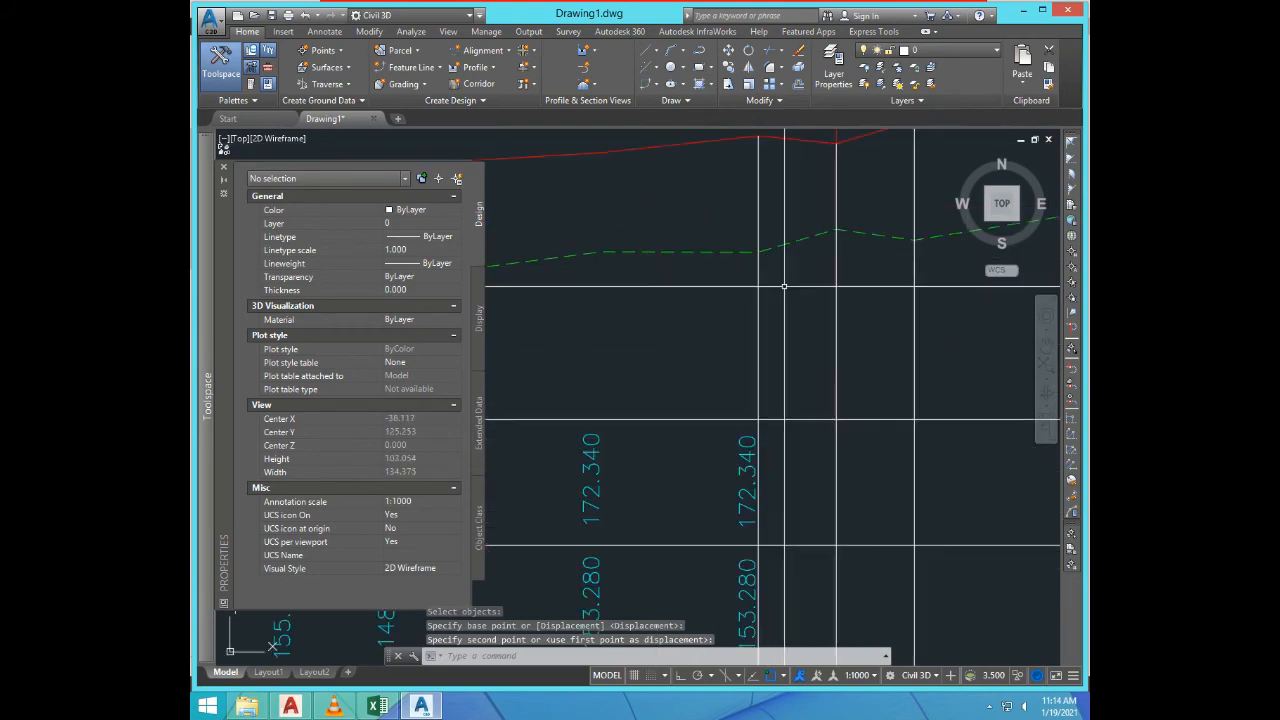
click(790, 343)
click(757, 337)
text(e)
key(Return)
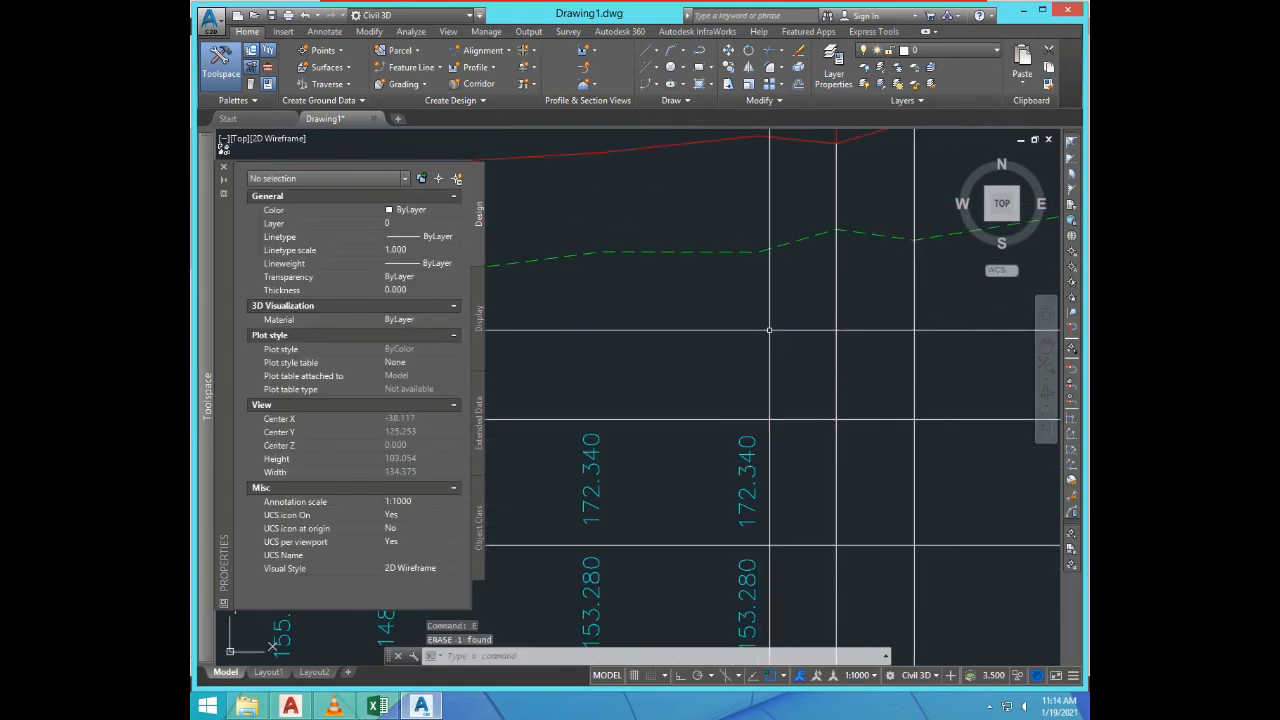
text(i)
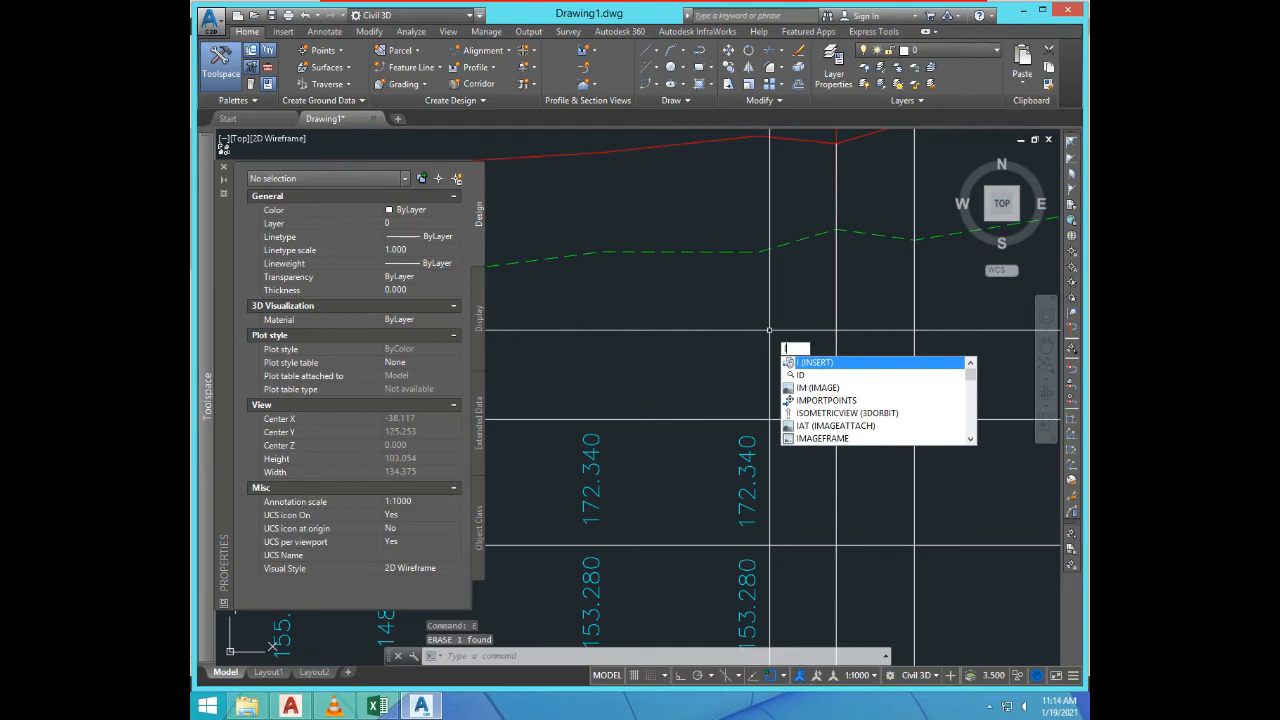
key(Return)
key(Escape)
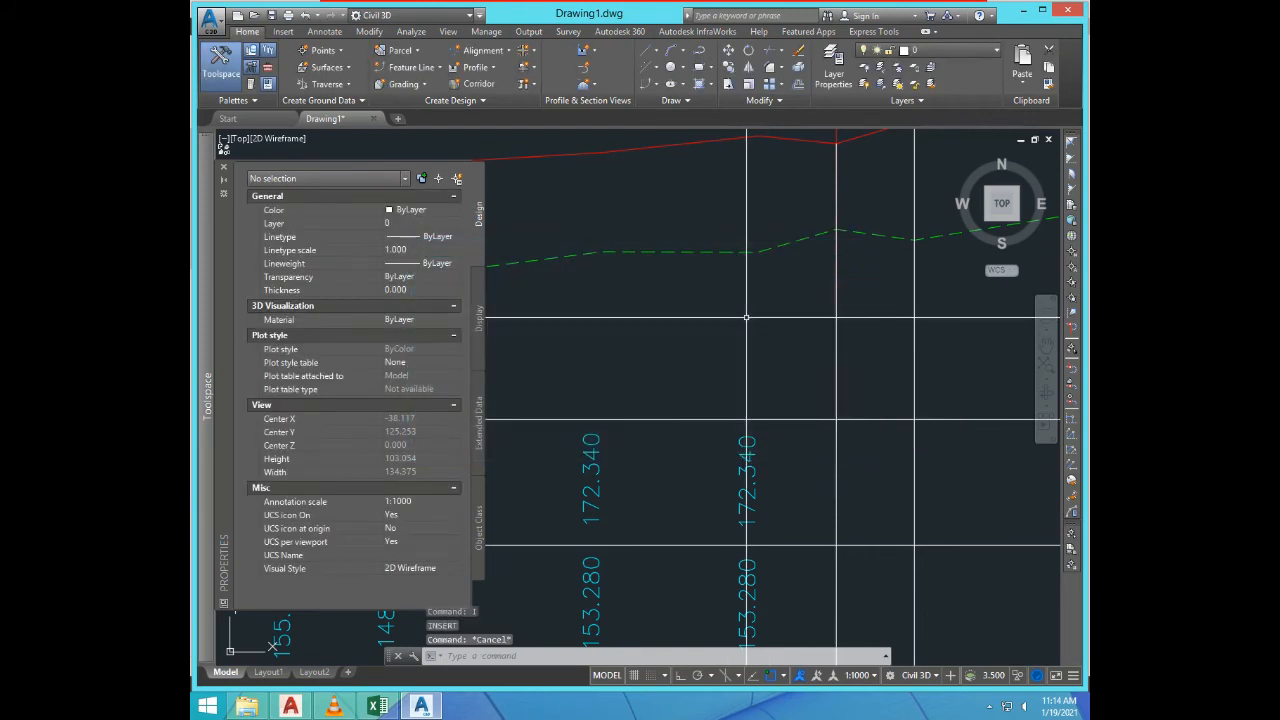
Step: Identify the green ground line's point above the fifth column and set that column's DIST value to its X coordinate, -15.000
text(id)
key(Return)
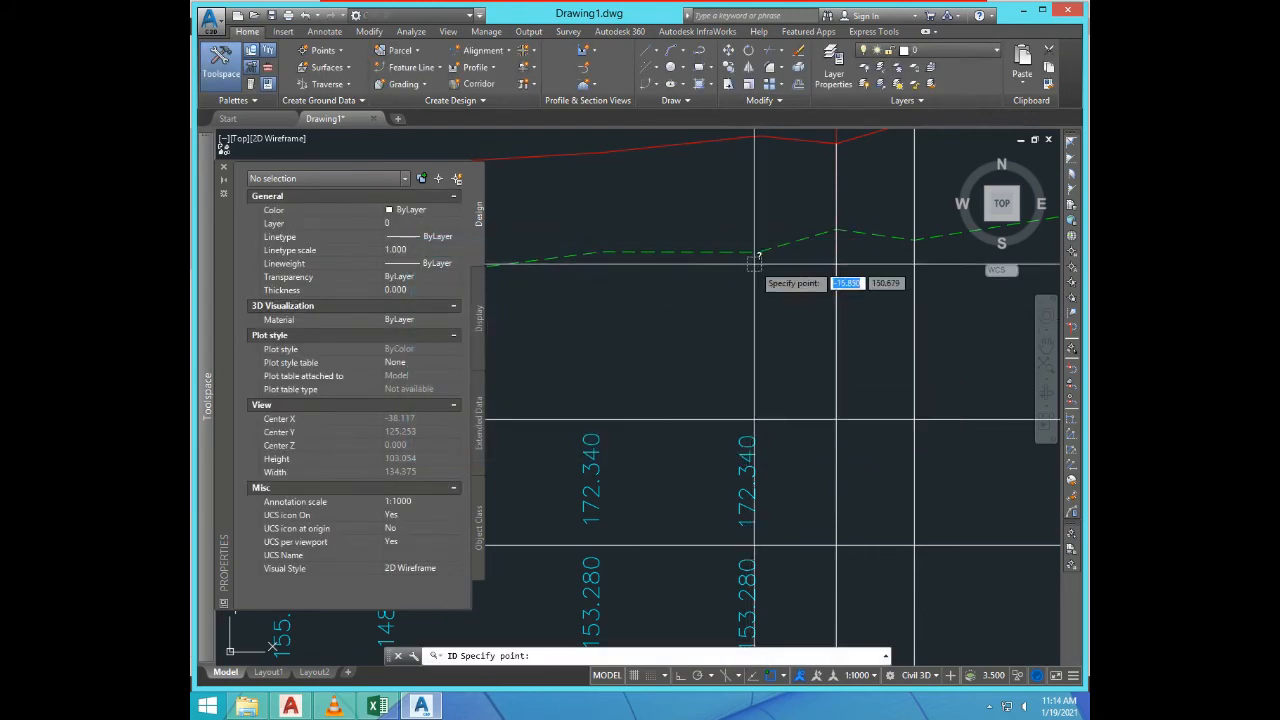
click(755, 249)
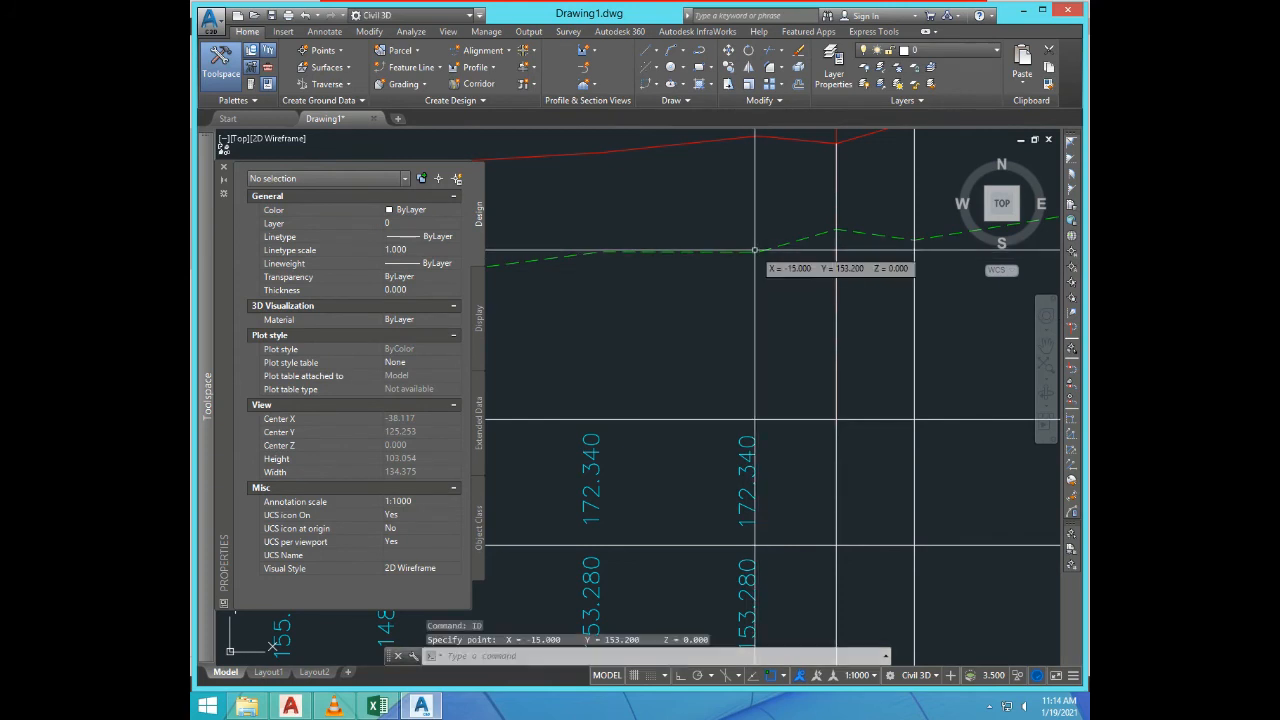
key(F2)
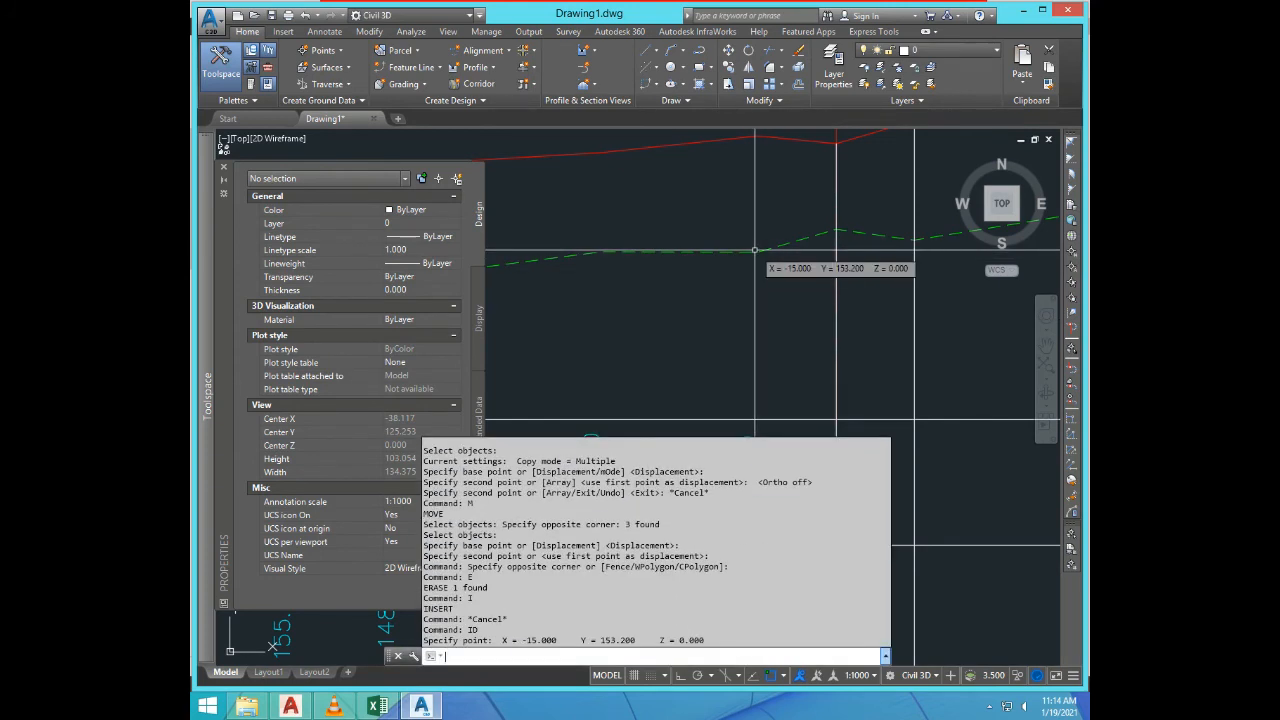
drag(522, 640, 546, 640)
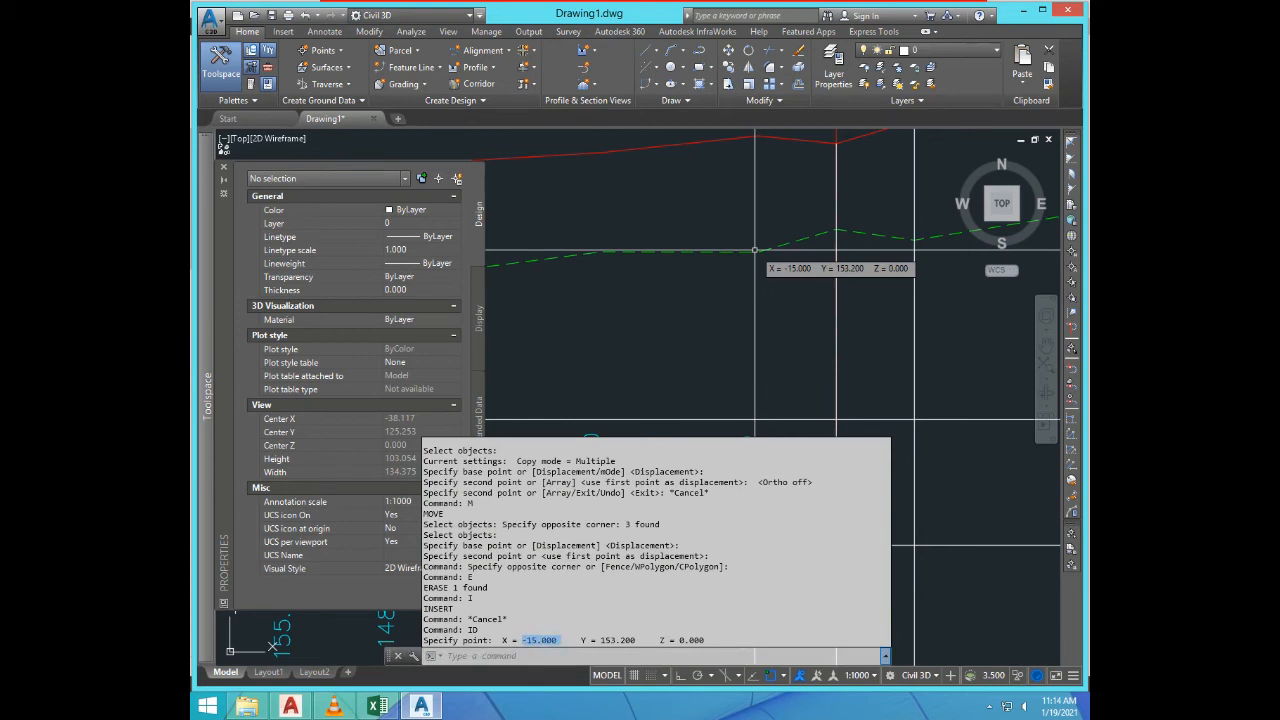
key(F2)
scroll(727, 465, down, 5)
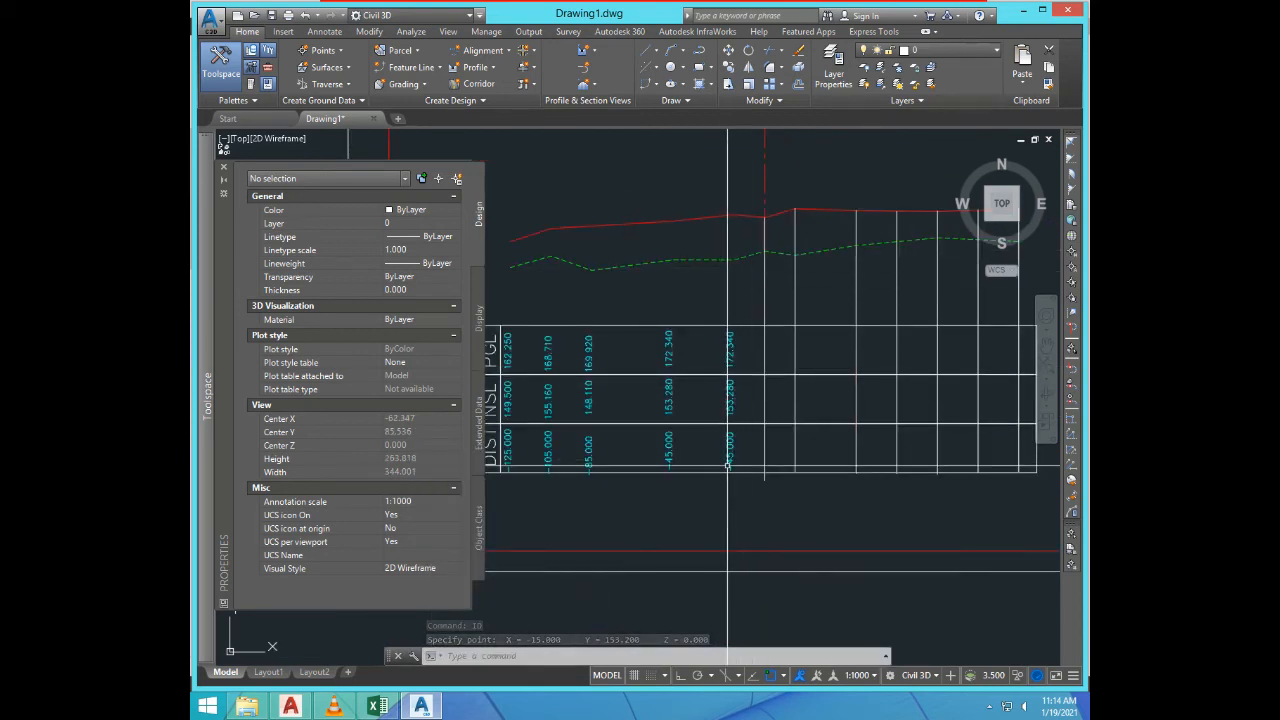
text(ed)
key(Return)
scroll(727, 465, up, 2)
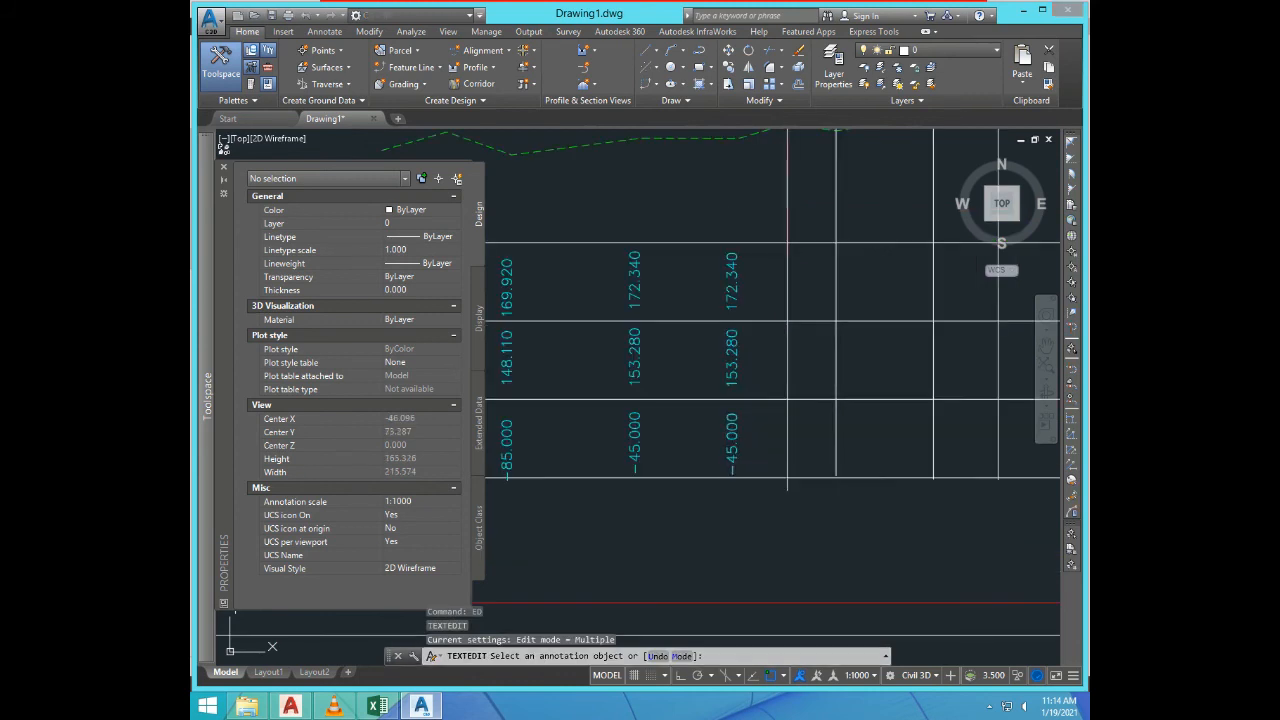
text(-15.000)
key(Return)
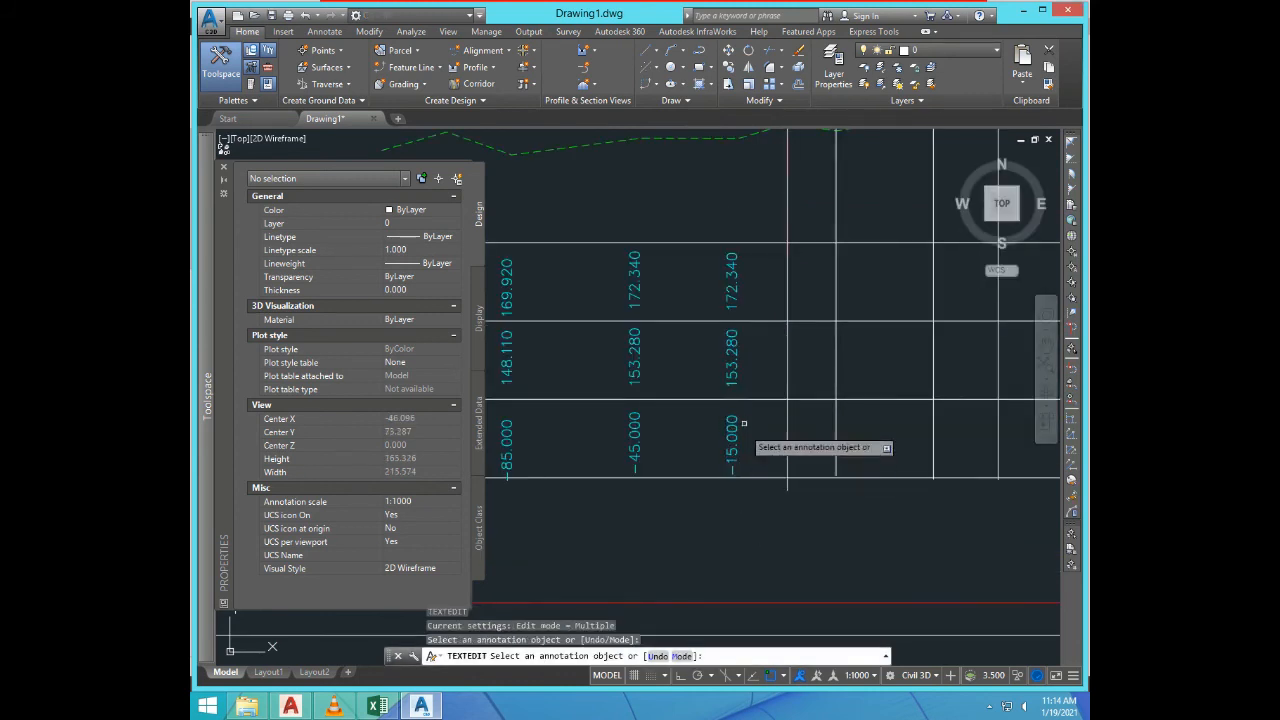
Step: Replace the fifth column's NSL value with the identified ground point's Y coordinate, 153.200
key(F2)
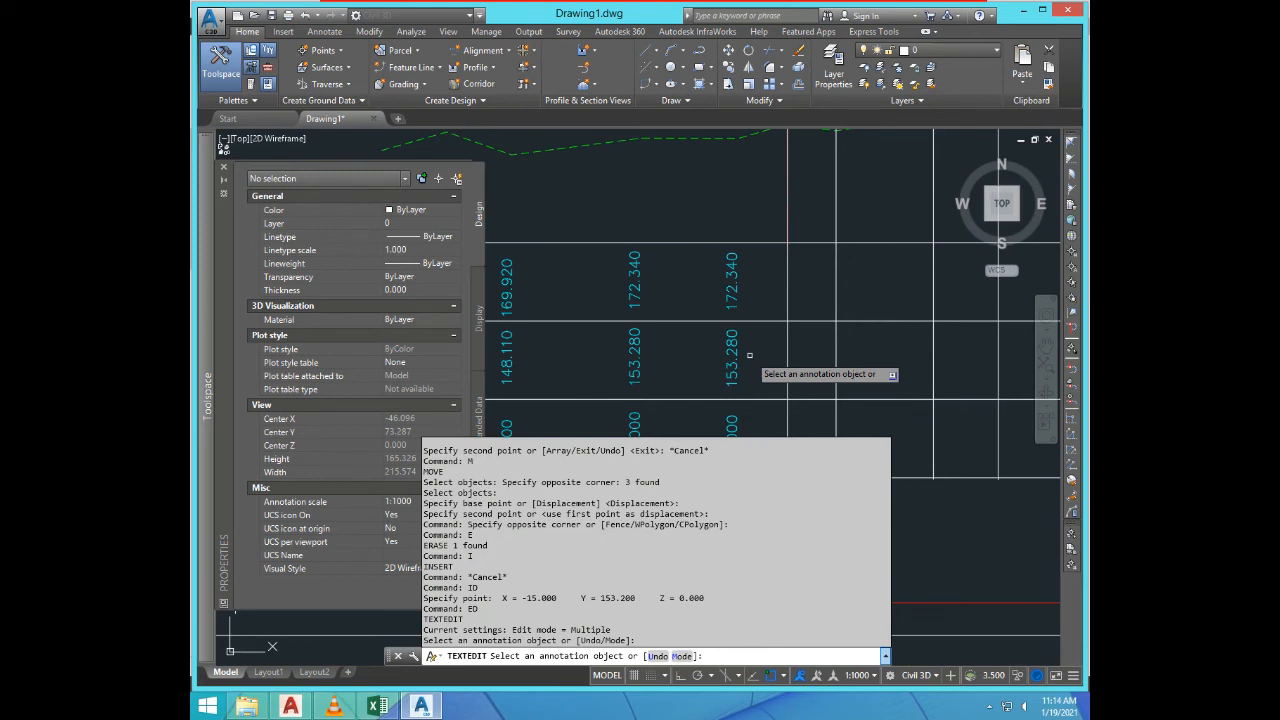
drag(597, 598, 636, 598)
key(ctrl+c)
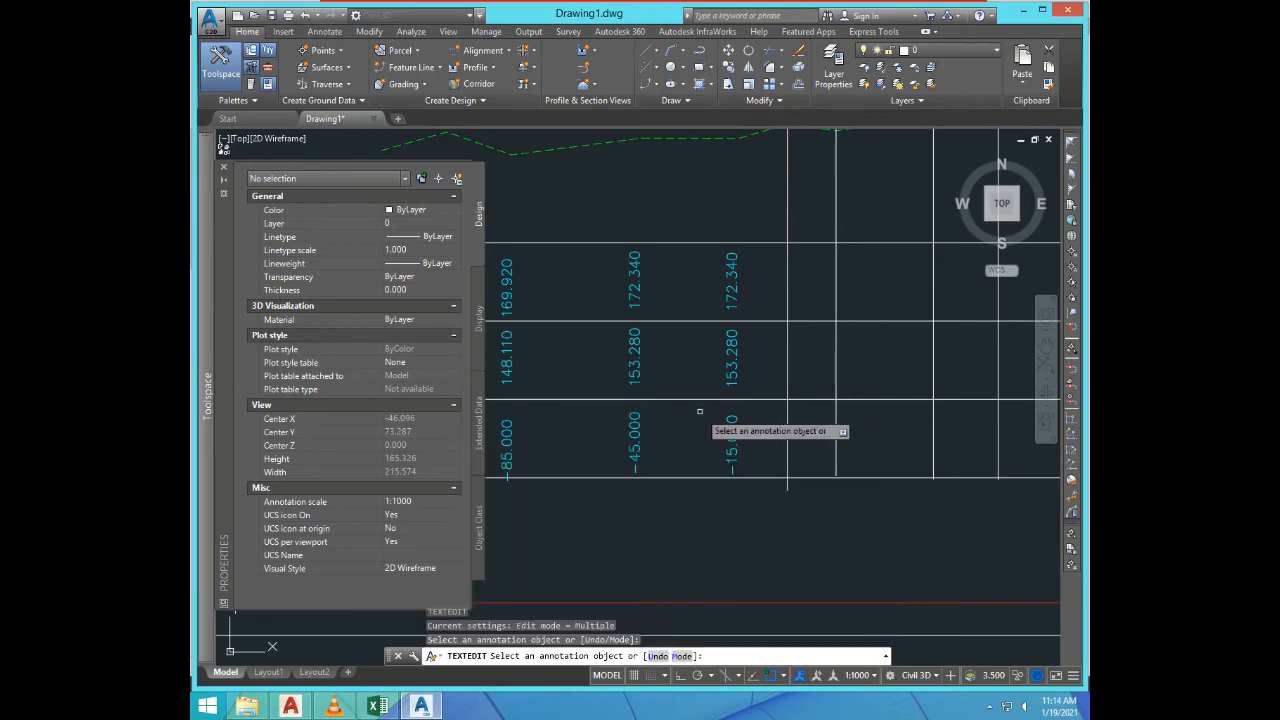
click(732, 360)
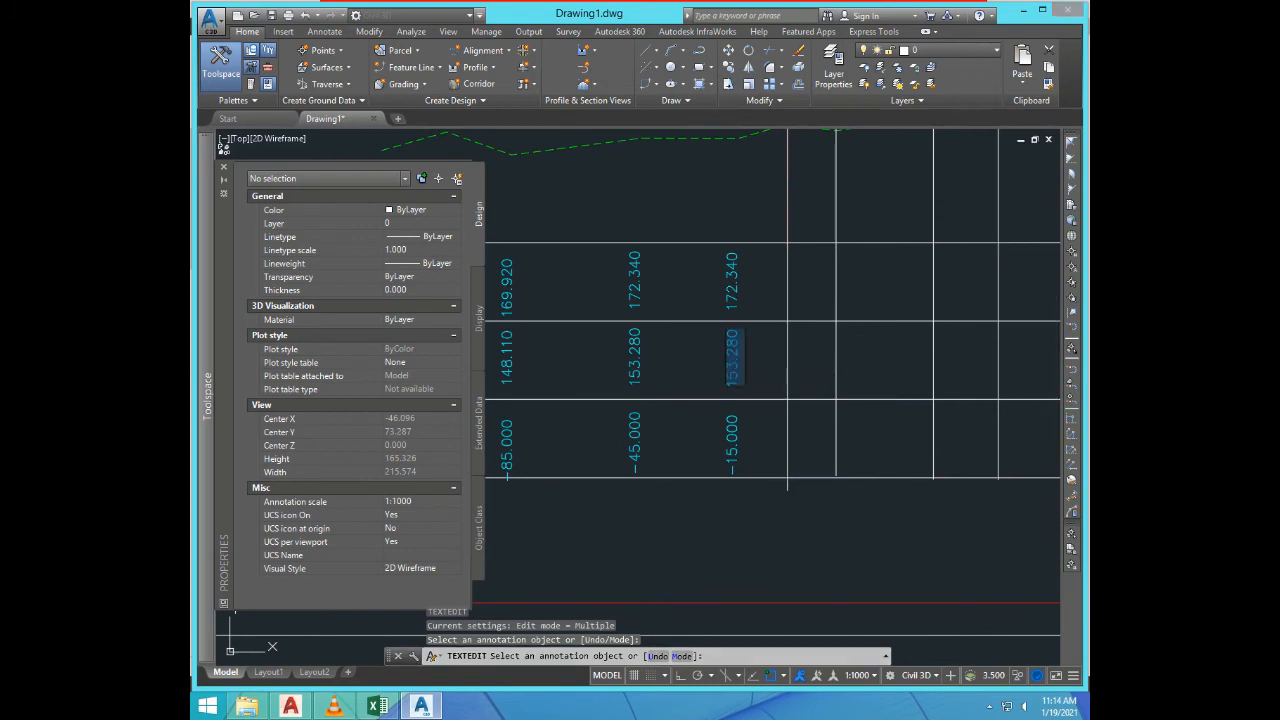
key(ctrl+v)
click(763, 430)
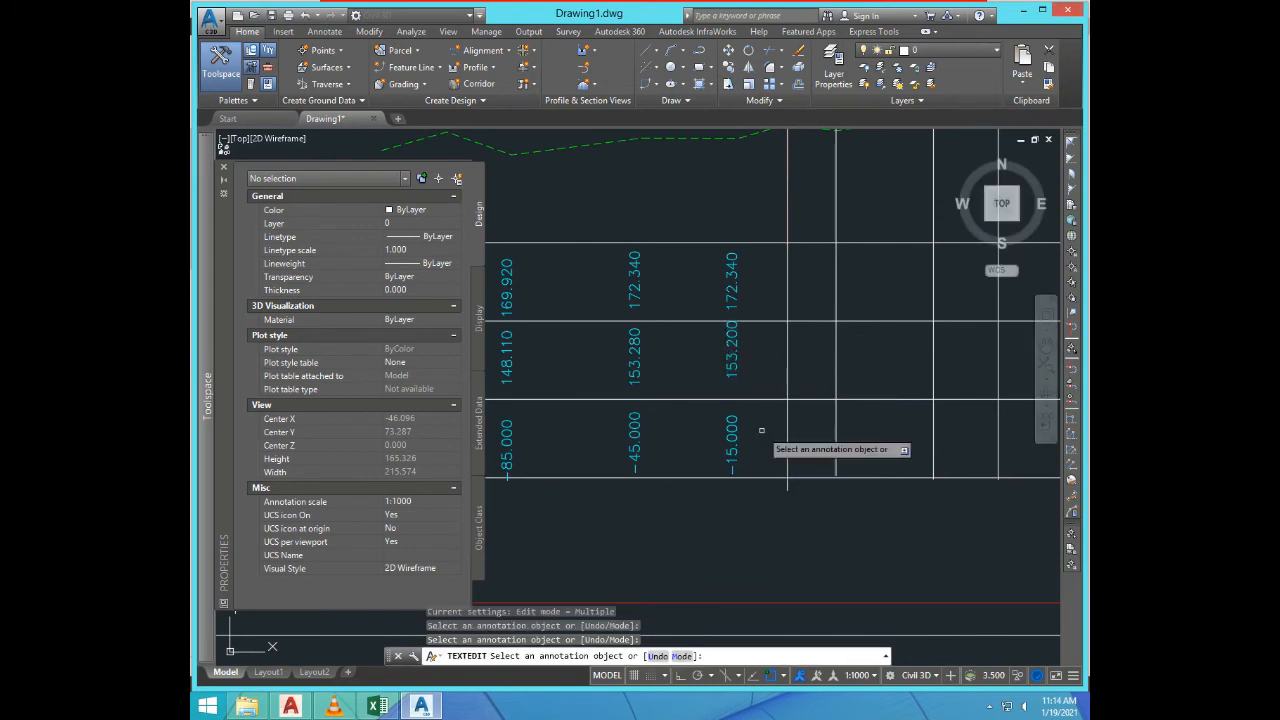
key(Return)
Step: Move the fifth column's NSL value slightly down within its table row
text(m)
key(Return)
click(733, 383)
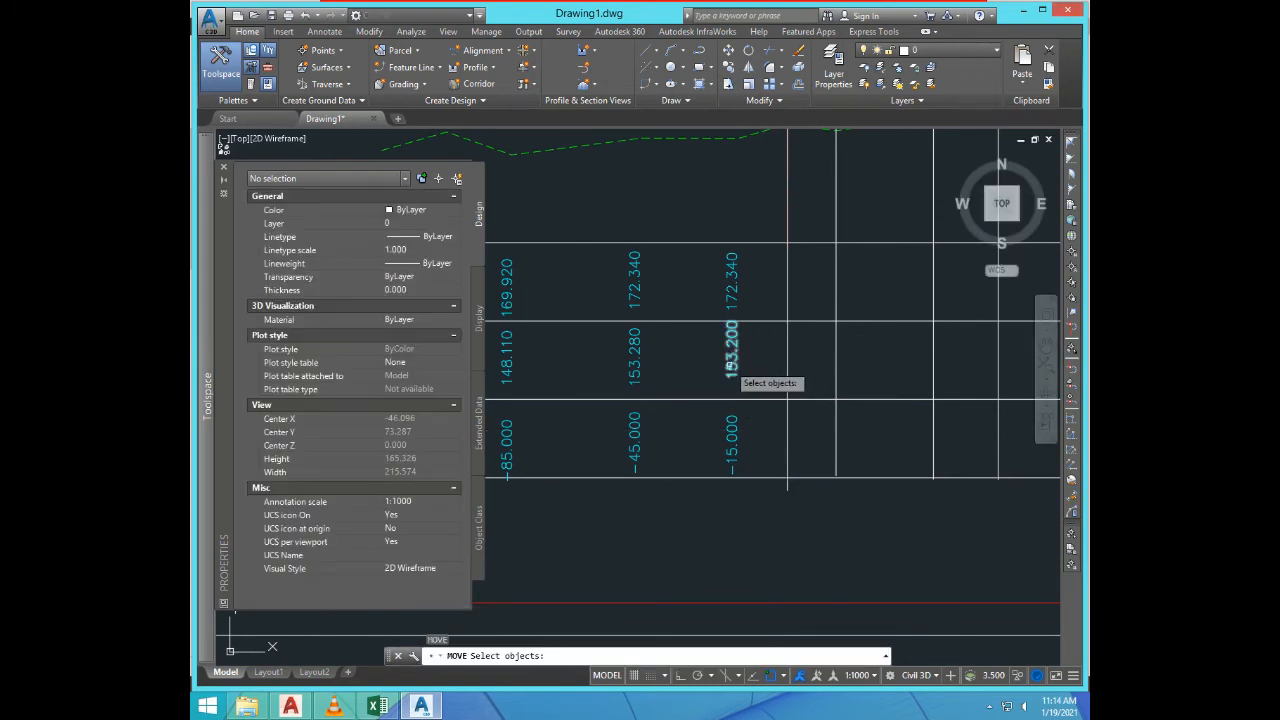
scroll(708, 366, up, 4)
key(Return)
click(707, 340)
click(707, 358)
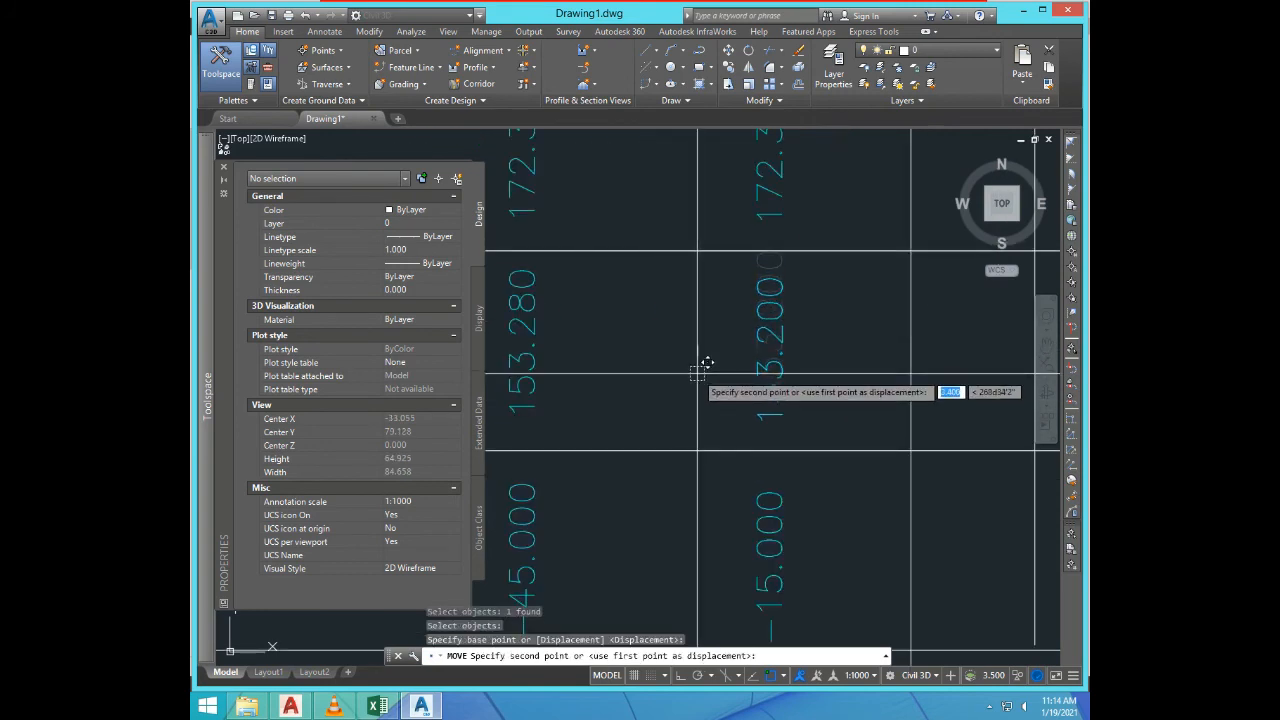
Step: Identify the red profile line's point above the fifth column and set that column's PGL value to its Y coordinate, 175.550
scroll(780, 350, down, 4)
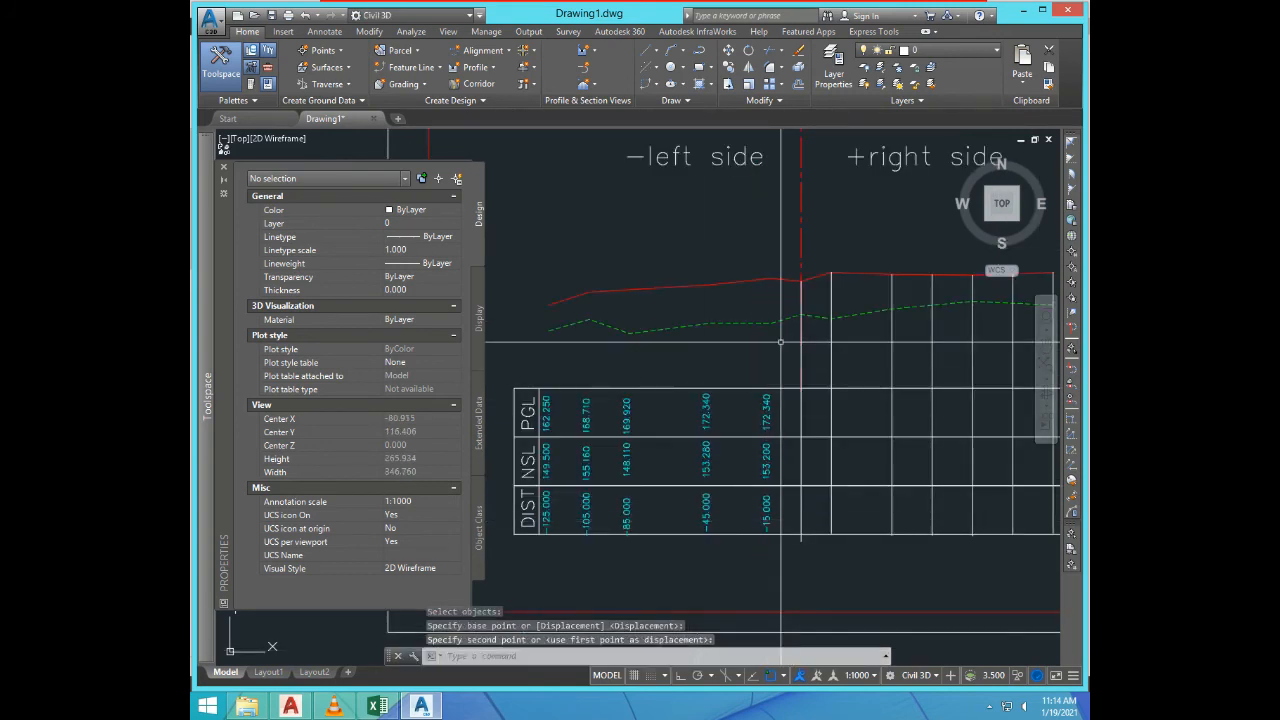
text(id)
key(Return)
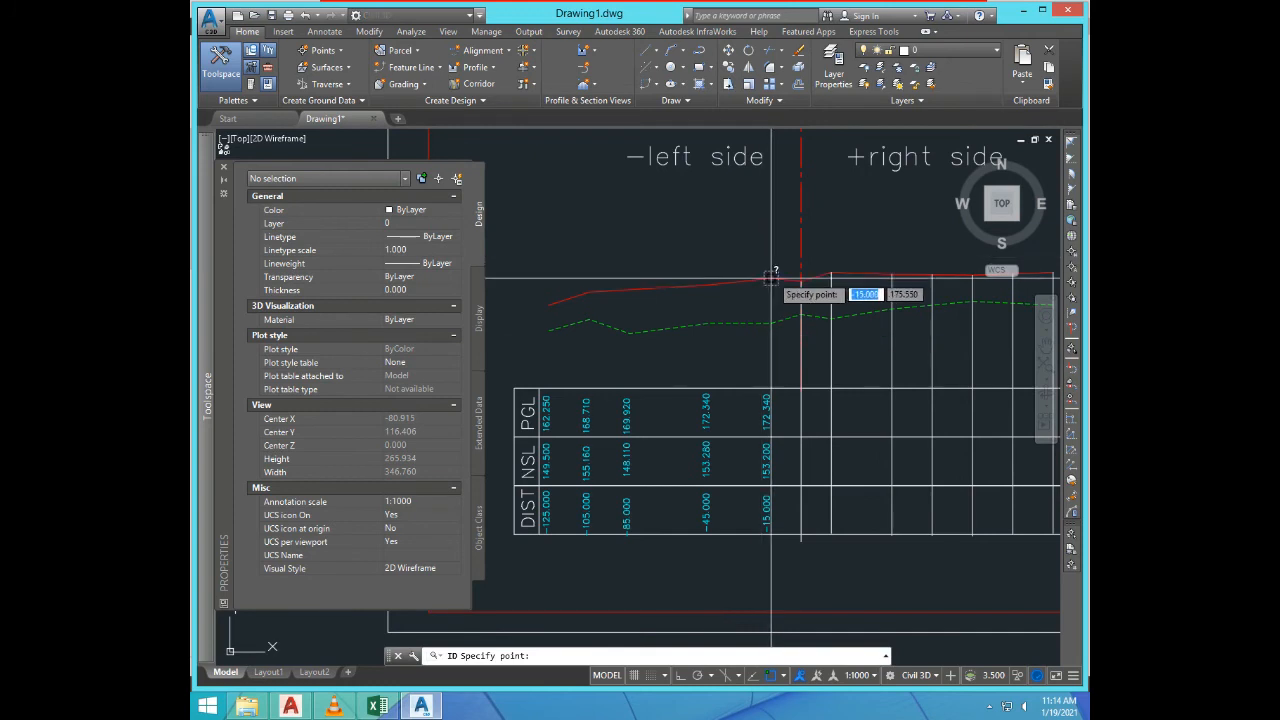
click(772, 276)
key(F2)
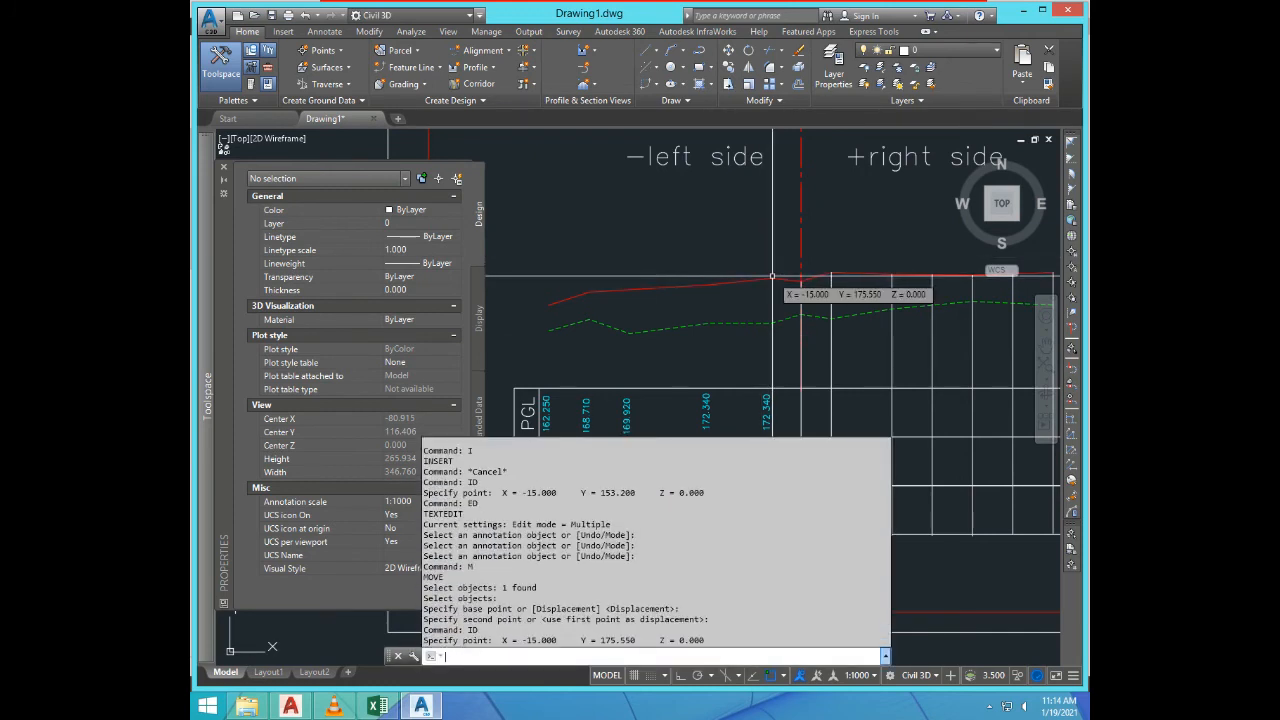
double_click(617, 640)
key(ctrl+c)
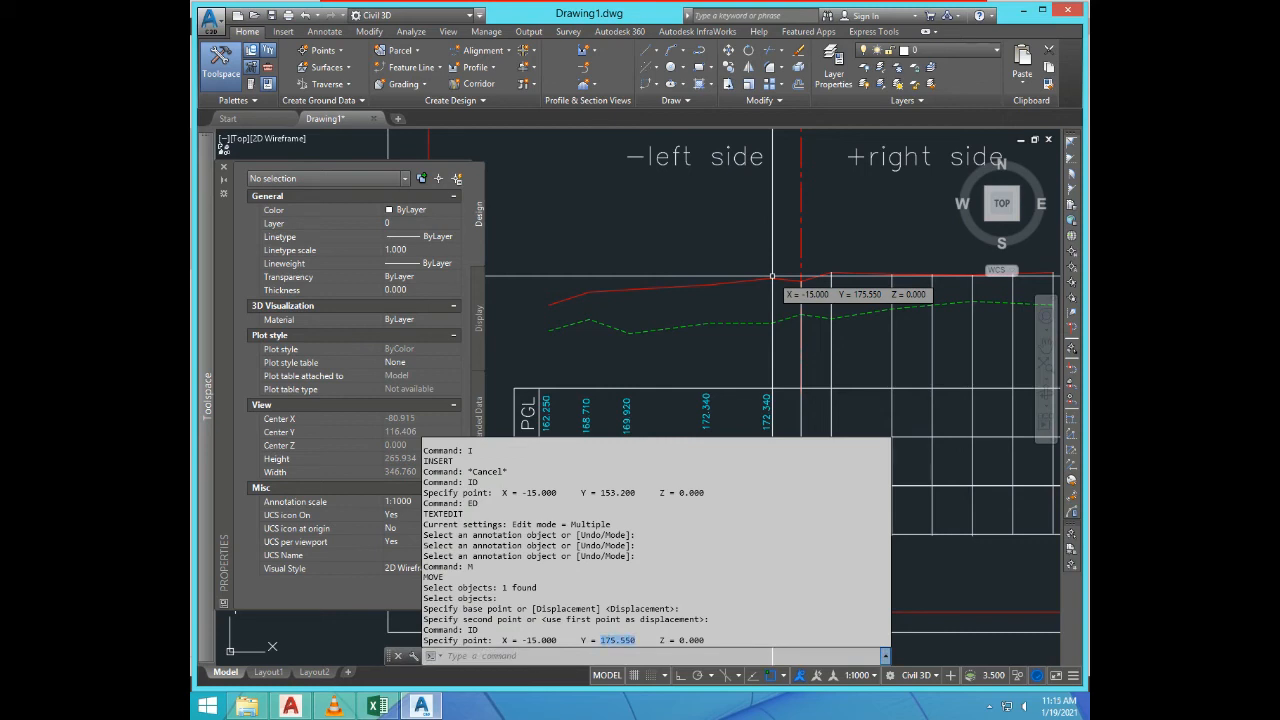
key(F2)
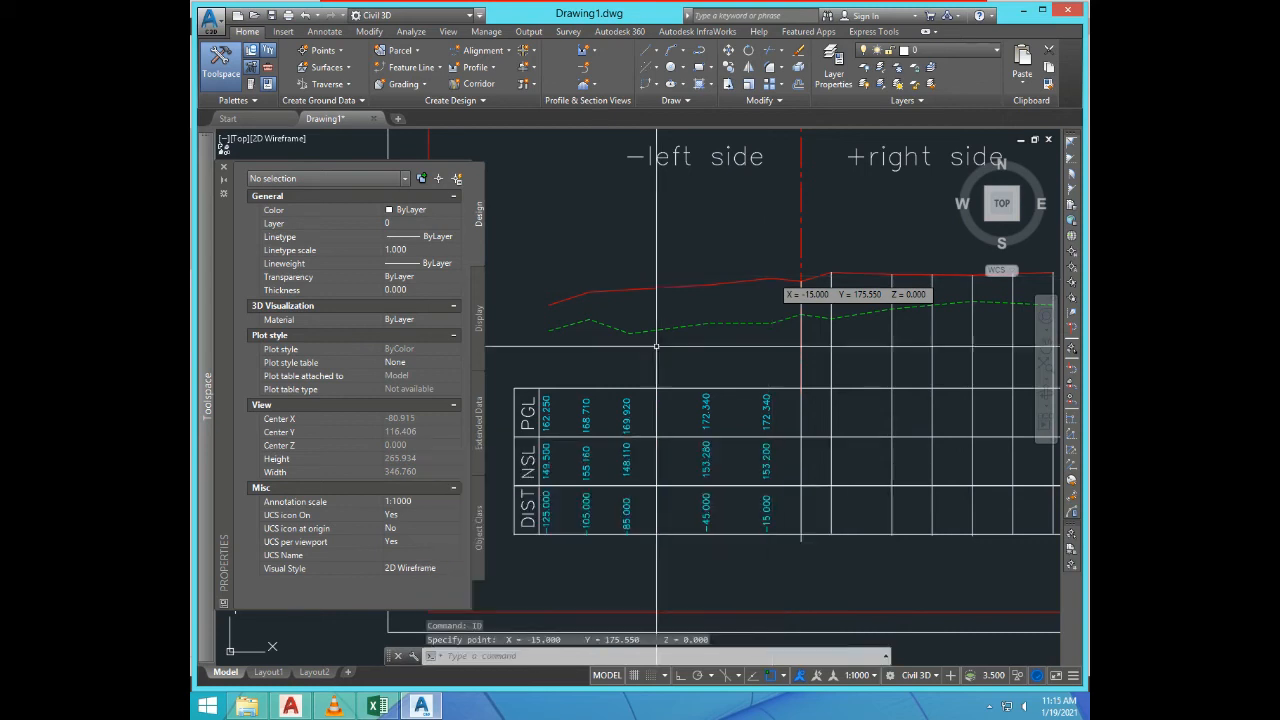
text(ed)
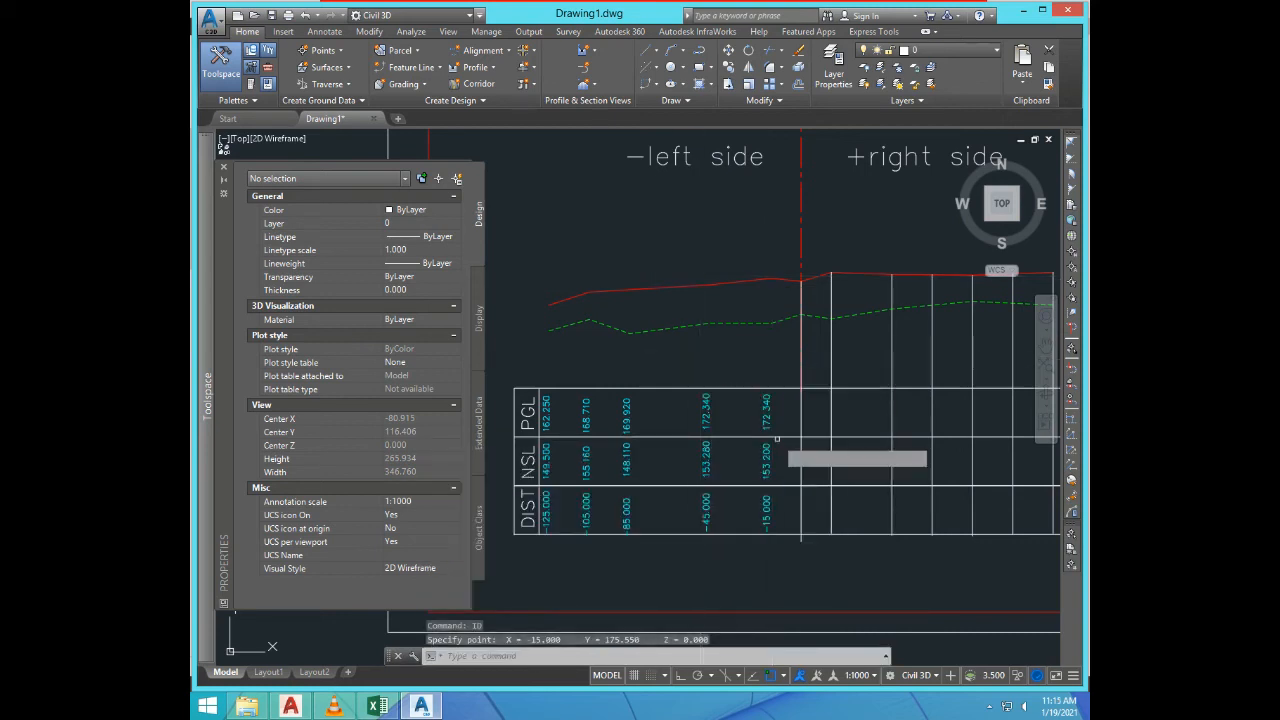
key(Return)
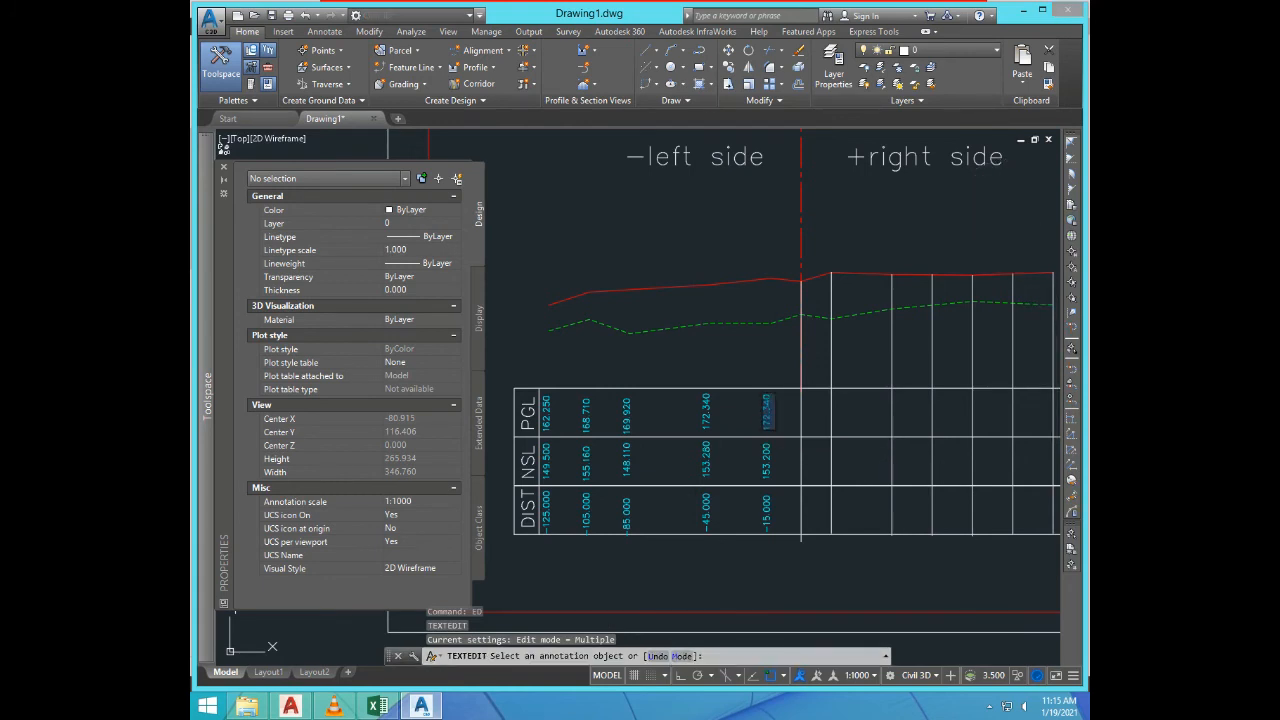
key(ctrl+v)
key(Return)
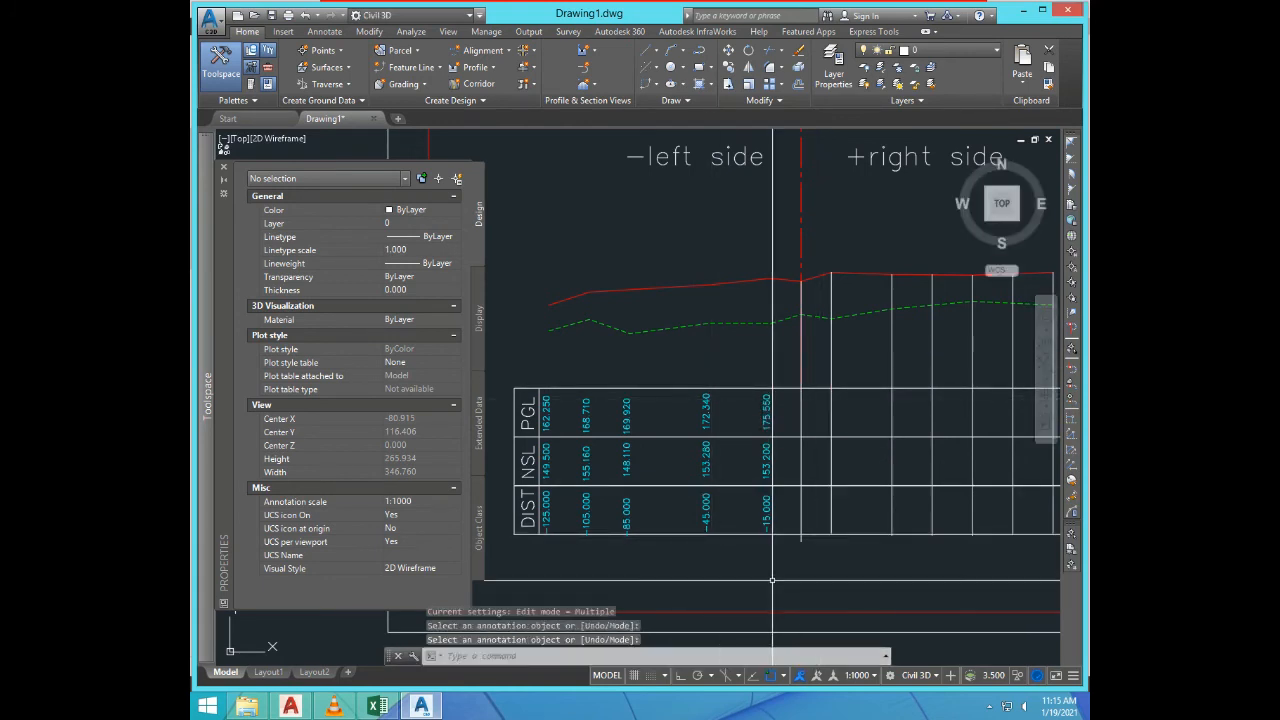
Step: Copy the fifth column's PGL, NSL and DIST values to the next vertical line on their right
scroll(772, 580, up, 2)
key(Escape)
text(co)
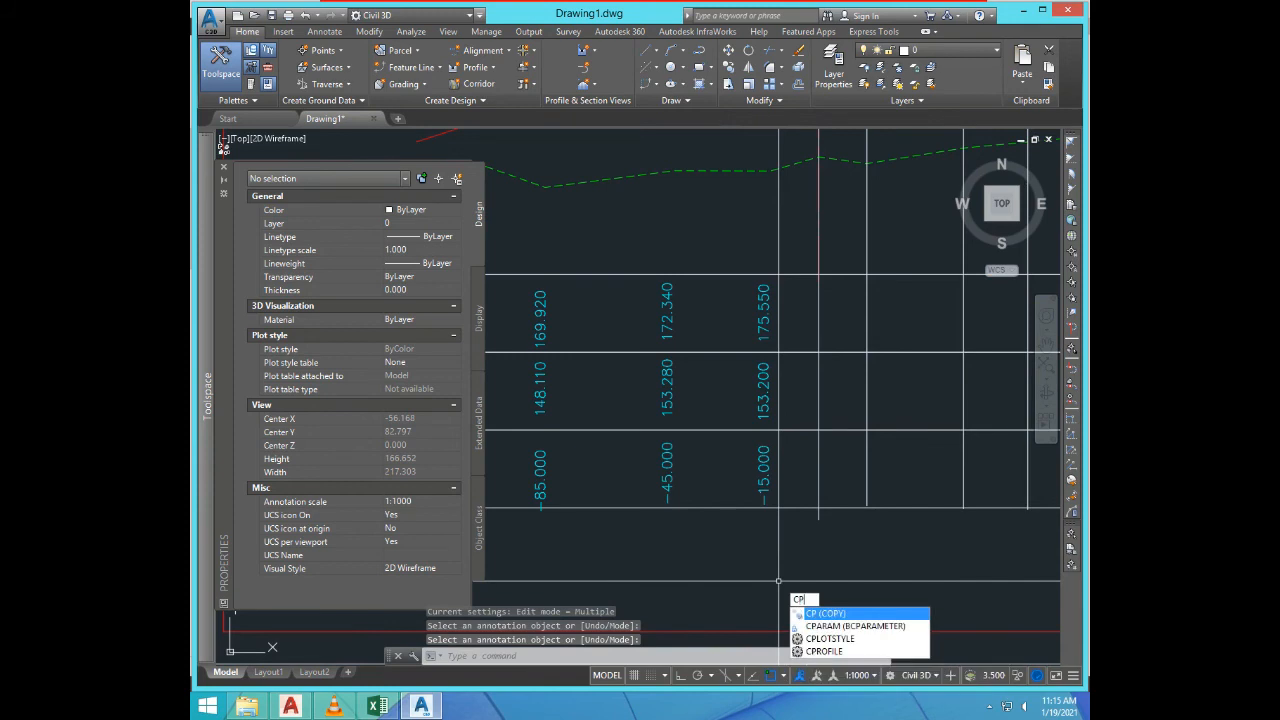
key(Return)
click(722, 246)
click(795, 525)
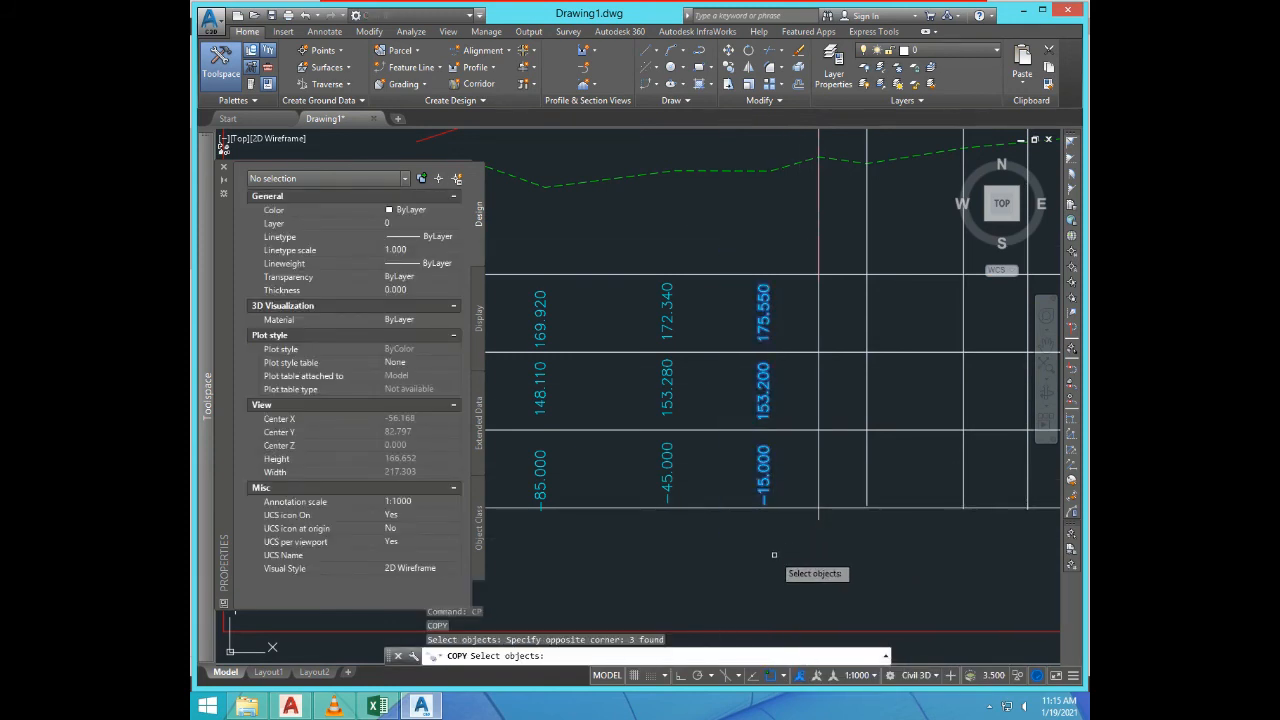
scroll(710, 544, up, 3)
key(Return)
click(749, 554)
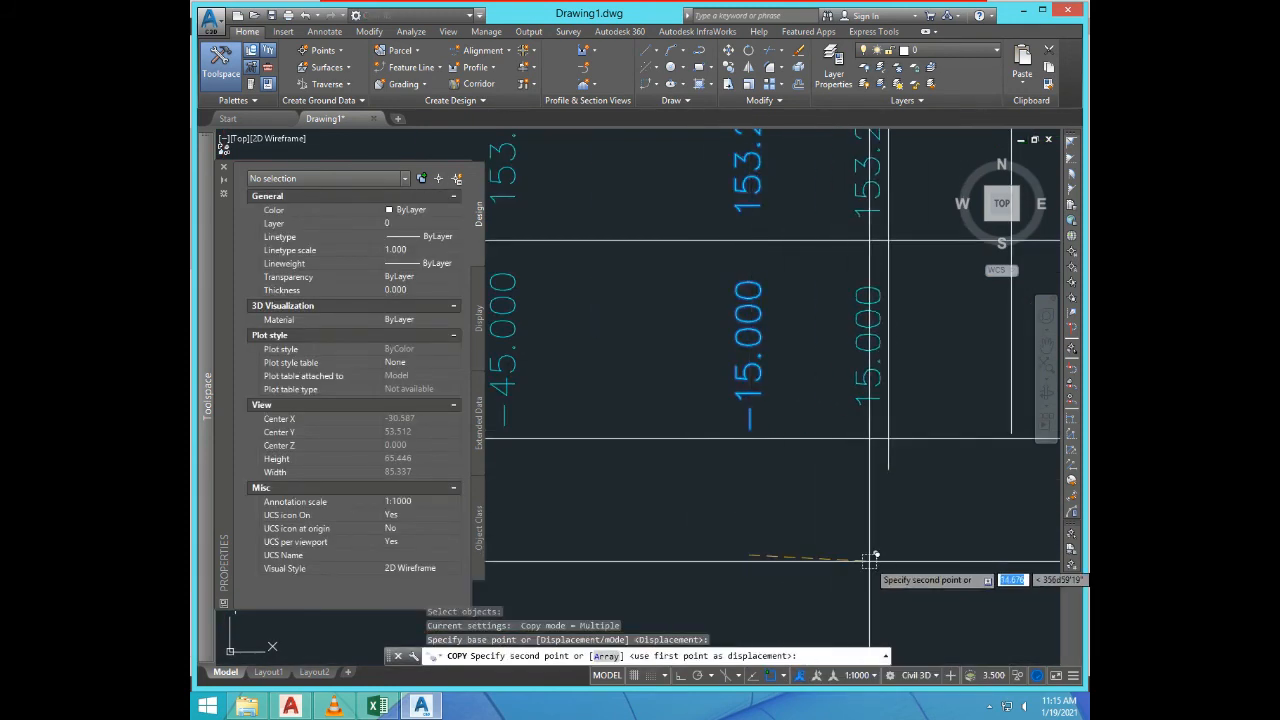
click(876, 556)
scroll(666, 534, down, 3)
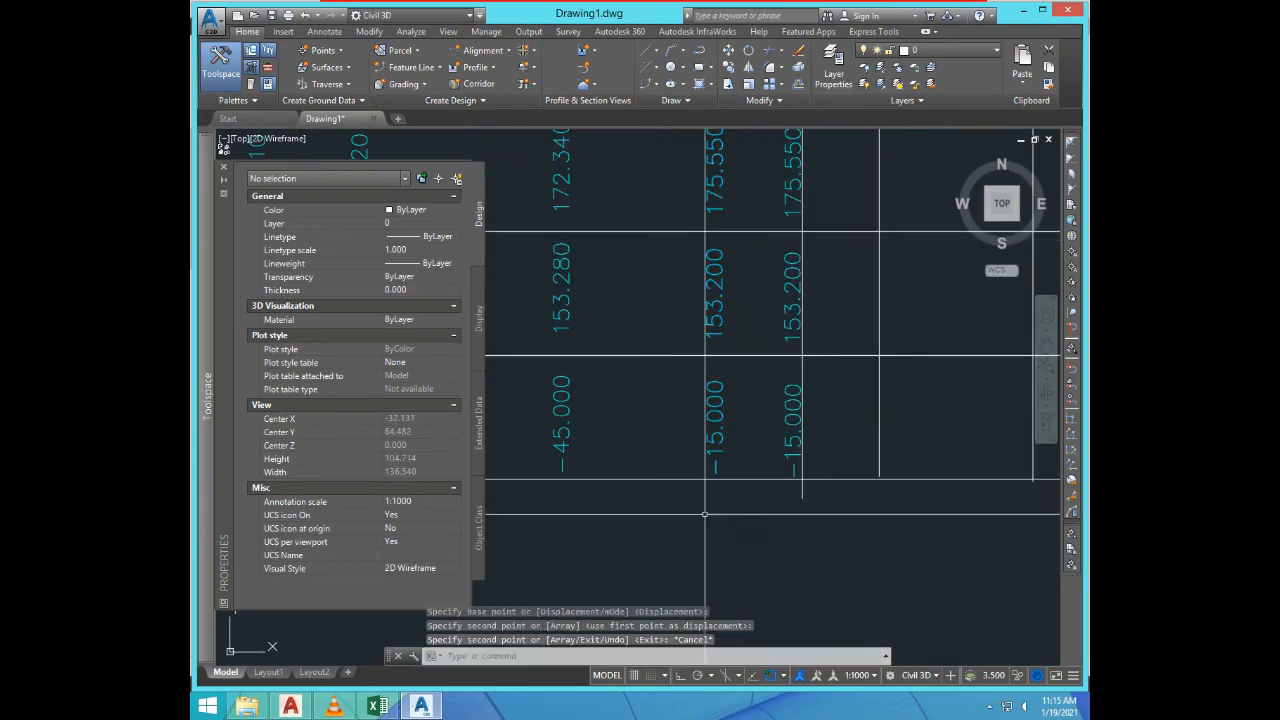
key(Escape)
Step: Erase the two overlapping vertical lines beside the sixth column, between the left and right sides of the section
scroll(714, 543, down, 2)
scroll(717, 545, up, 2)
scroll(694, 313, up, 4)
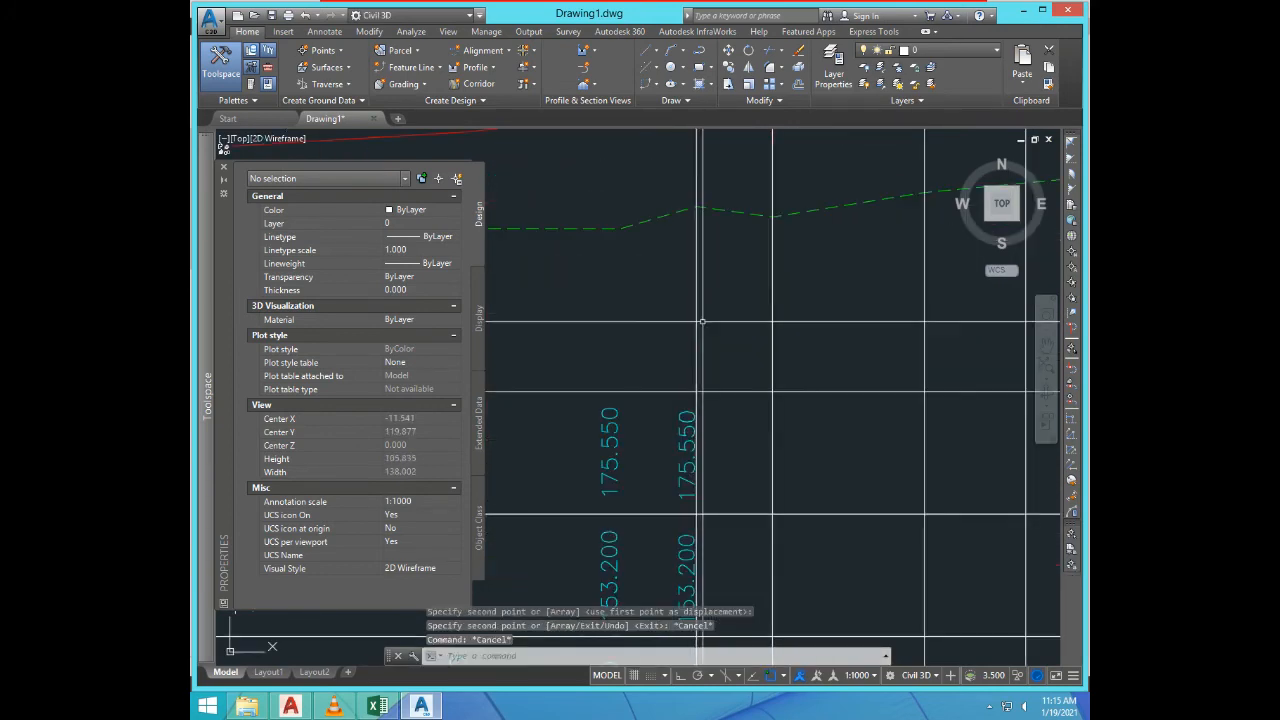
click(704, 320)
click(688, 334)
scroll(711, 341, down, 4)
text(E)
key(Return)
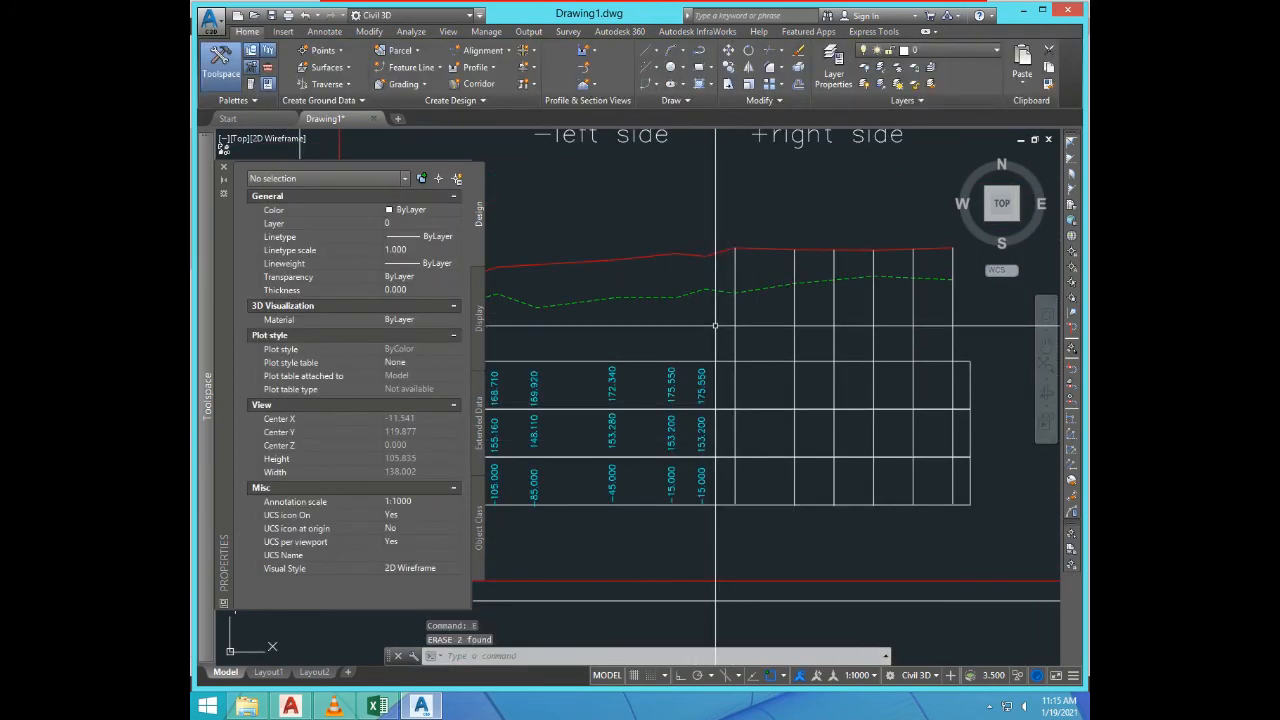
Step: Identify the green ground line's point above the sixth column and set that column's DIST value to its X coordinate, 0.000
text(ID)
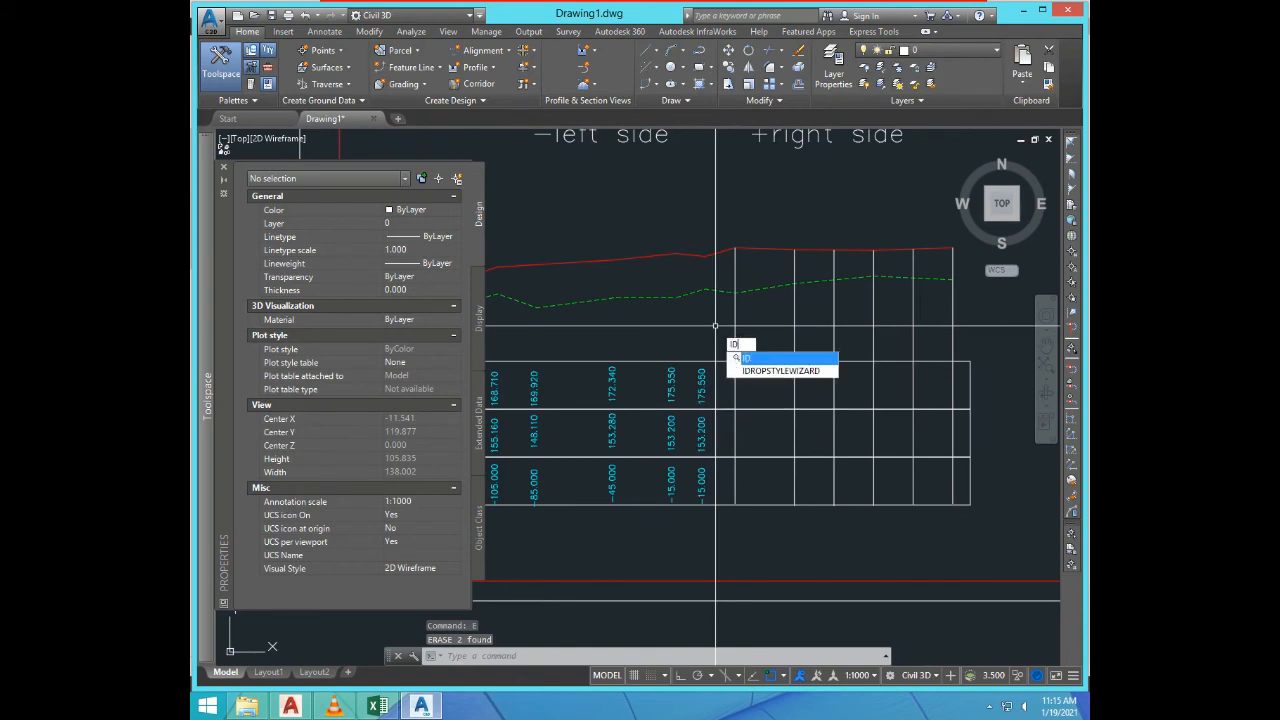
key(Return)
click(703, 289)
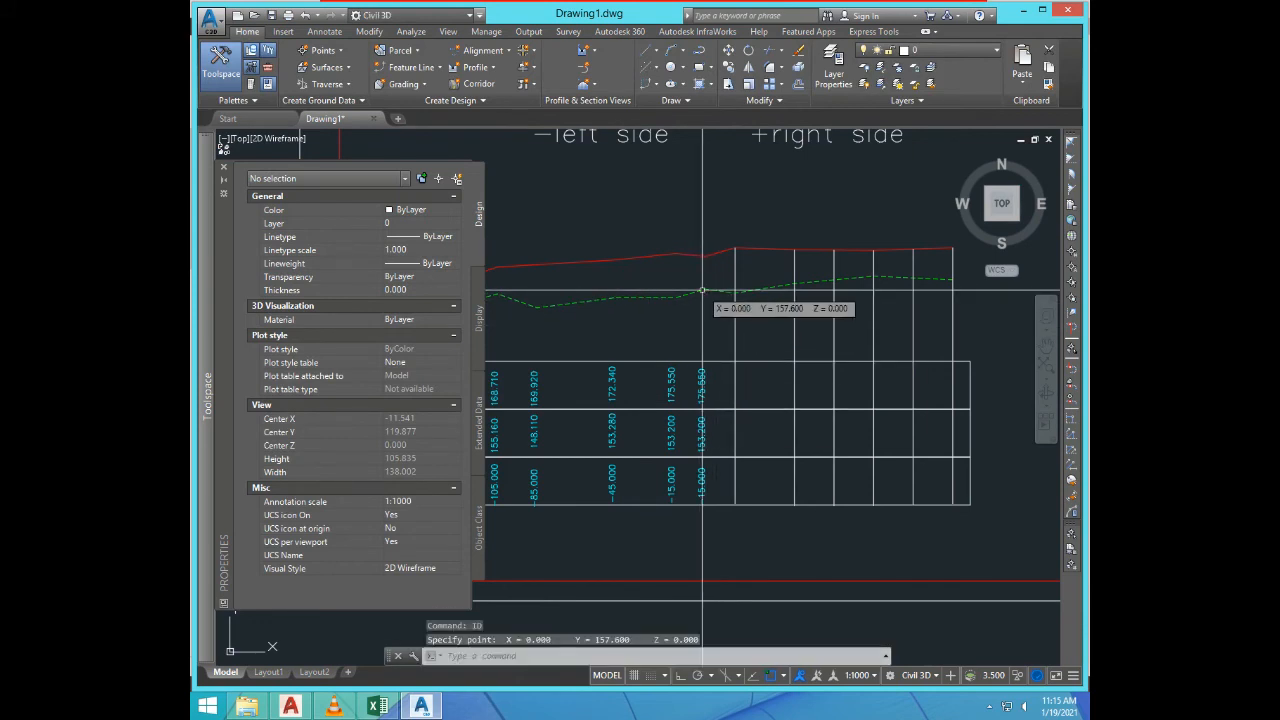
key(F2)
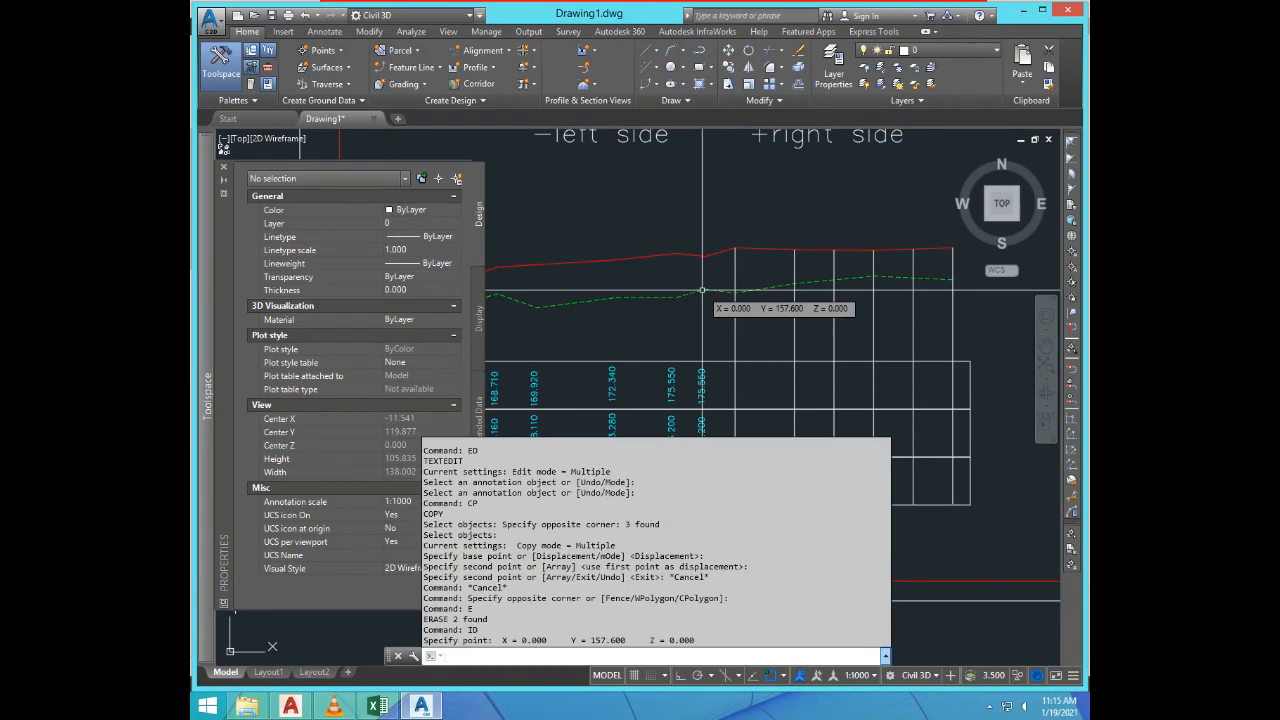
drag(522, 640, 551, 640)
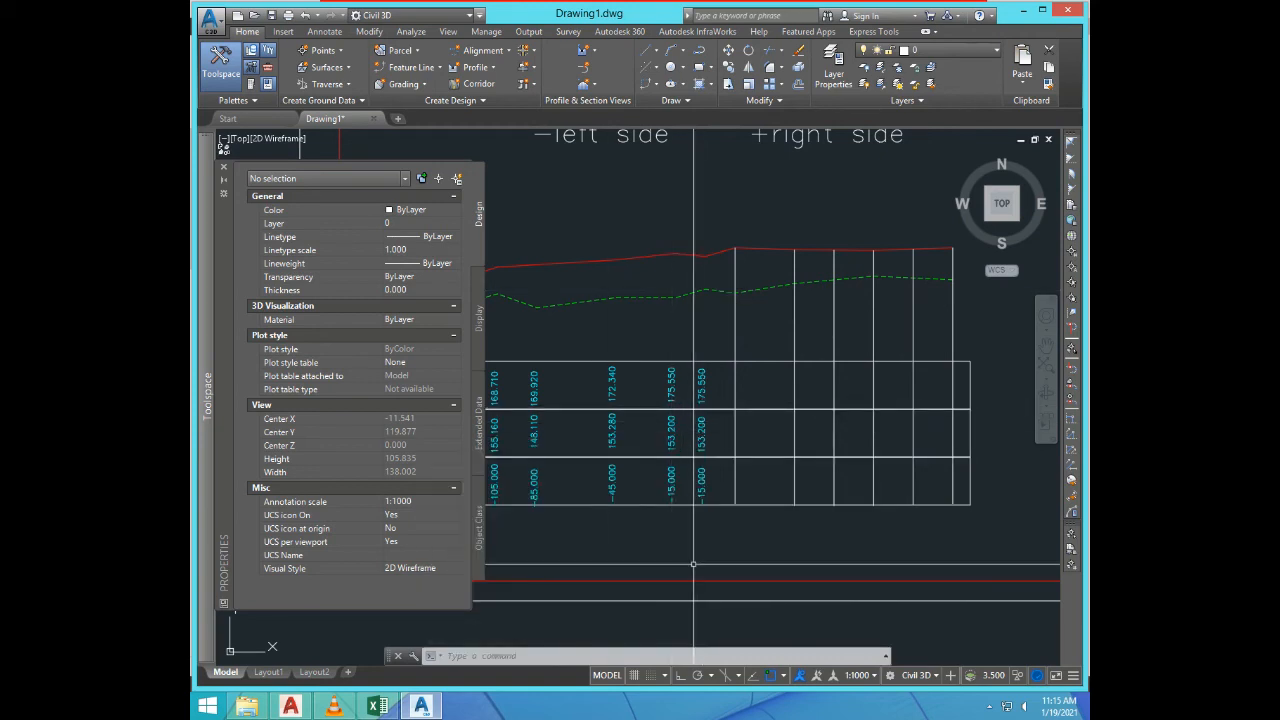
text(ed)
key(Return)
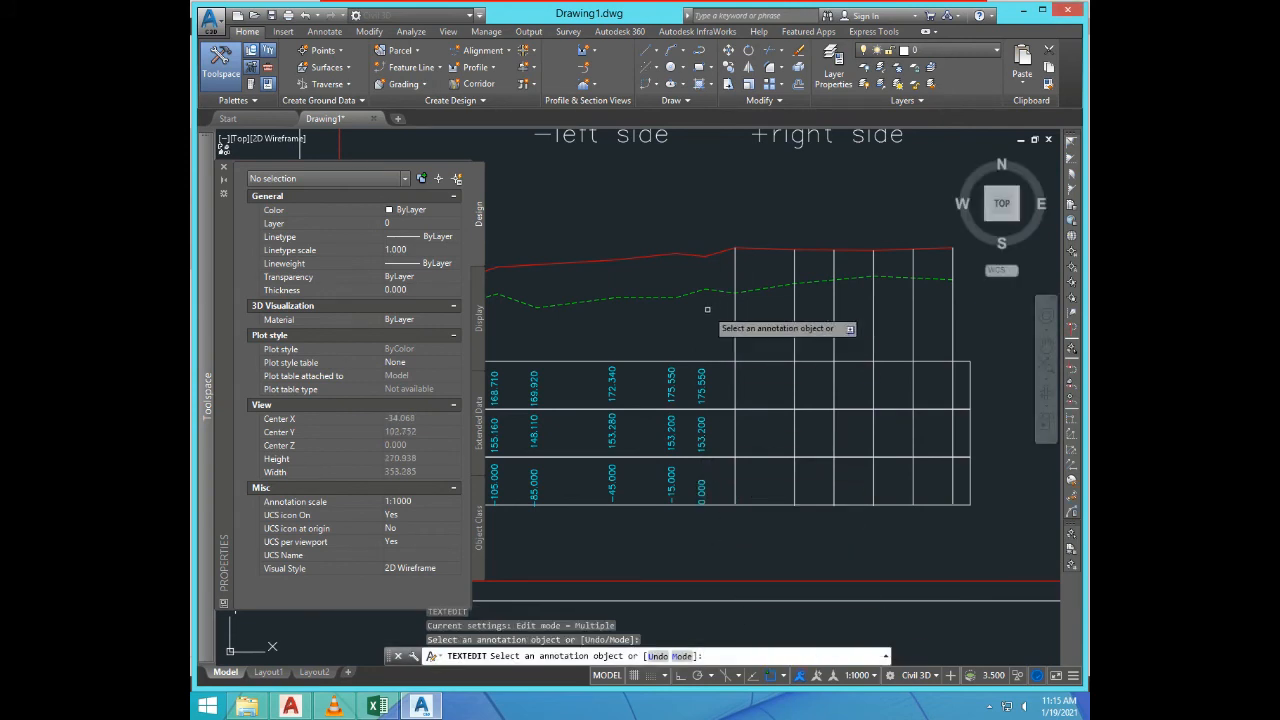
Step: Replace the sixth column's NSL value with the identified ground point's Y coordinate, 157.600
key(F2)
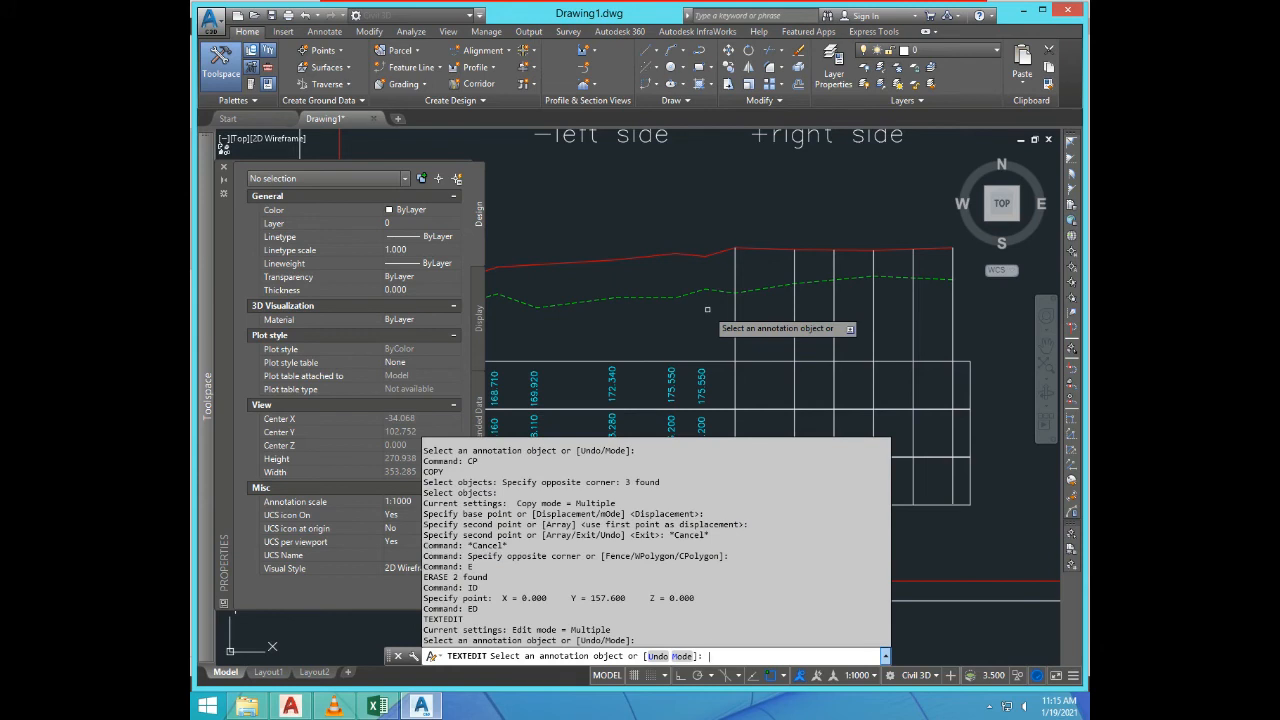
drag(590, 598, 618, 598)
click(701, 432)
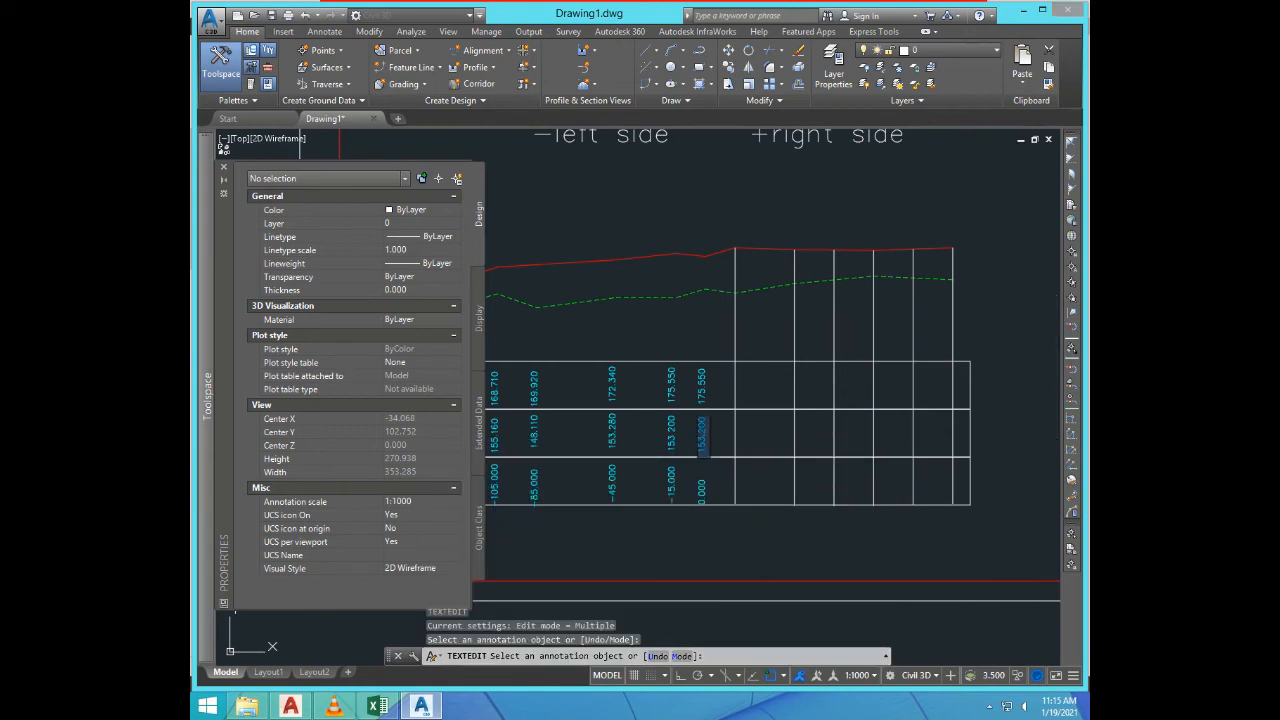
key(ctrl+v)
key(Return)
key(Return)
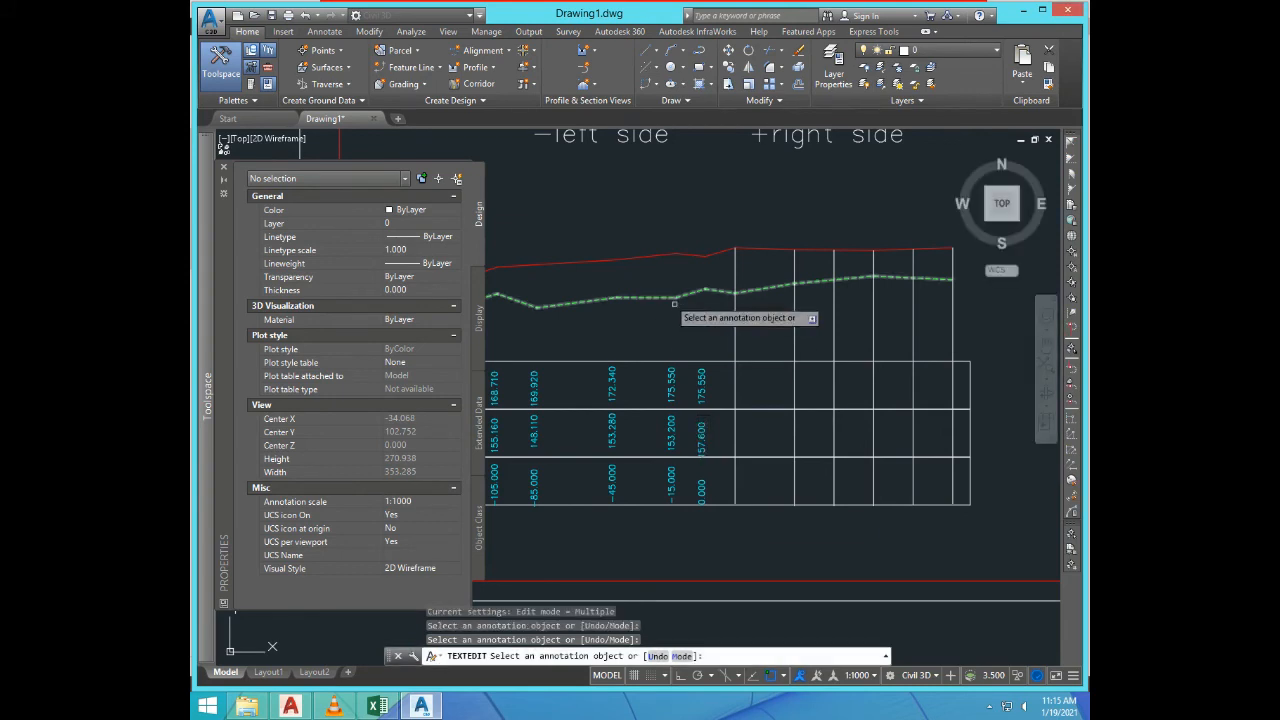
Step: Identify the red profile line's point above the sixth column and set that column's PGL value to its Y coordinate, 174.050
text(id)
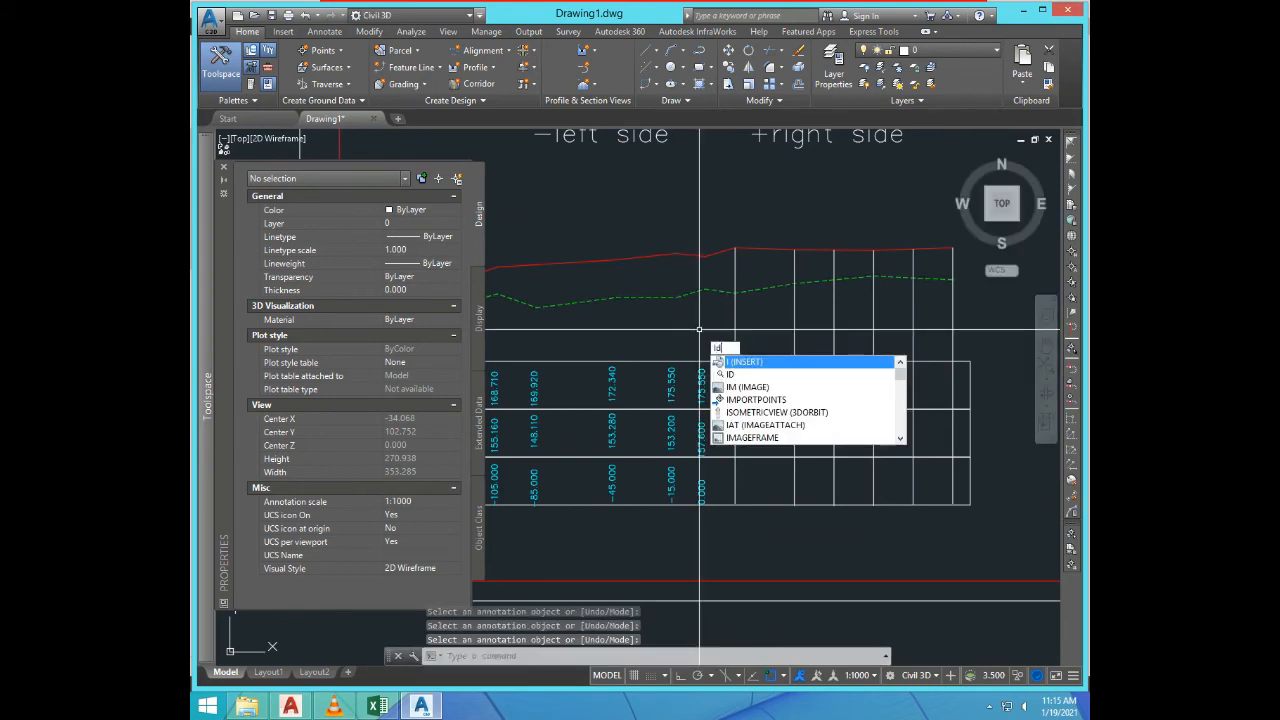
key(Return)
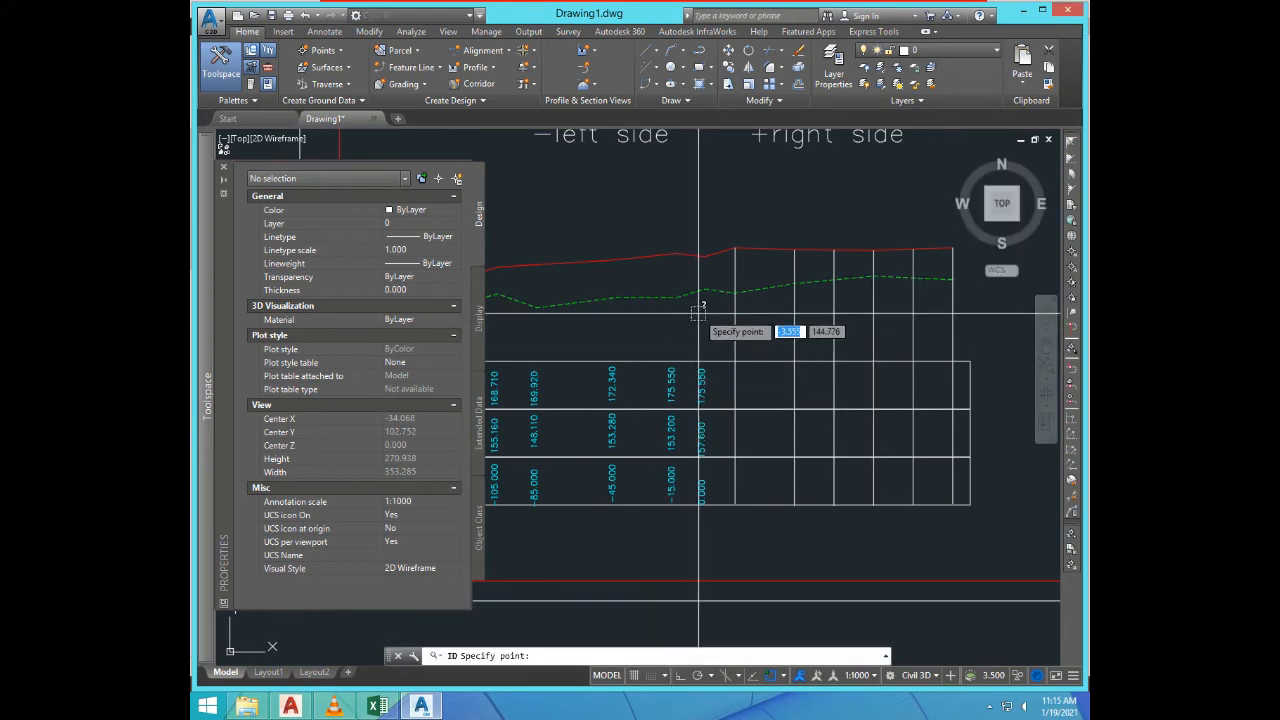
click(702, 256)
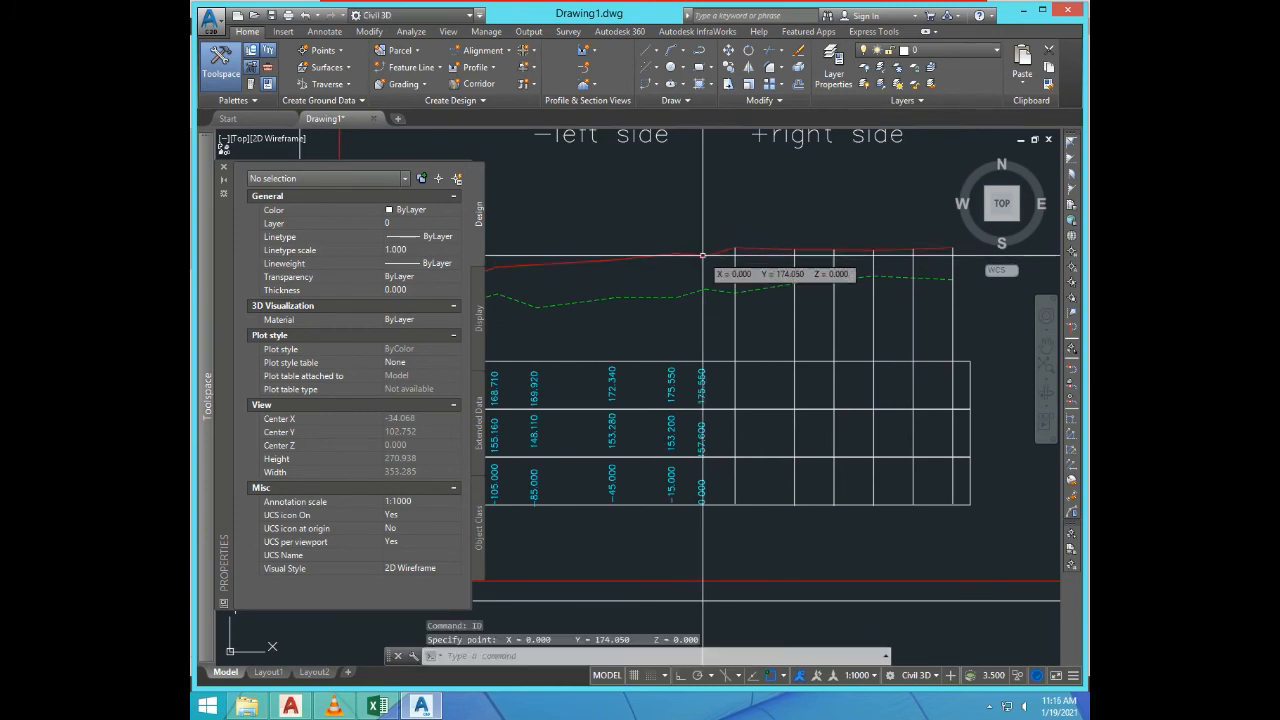
key(F2)
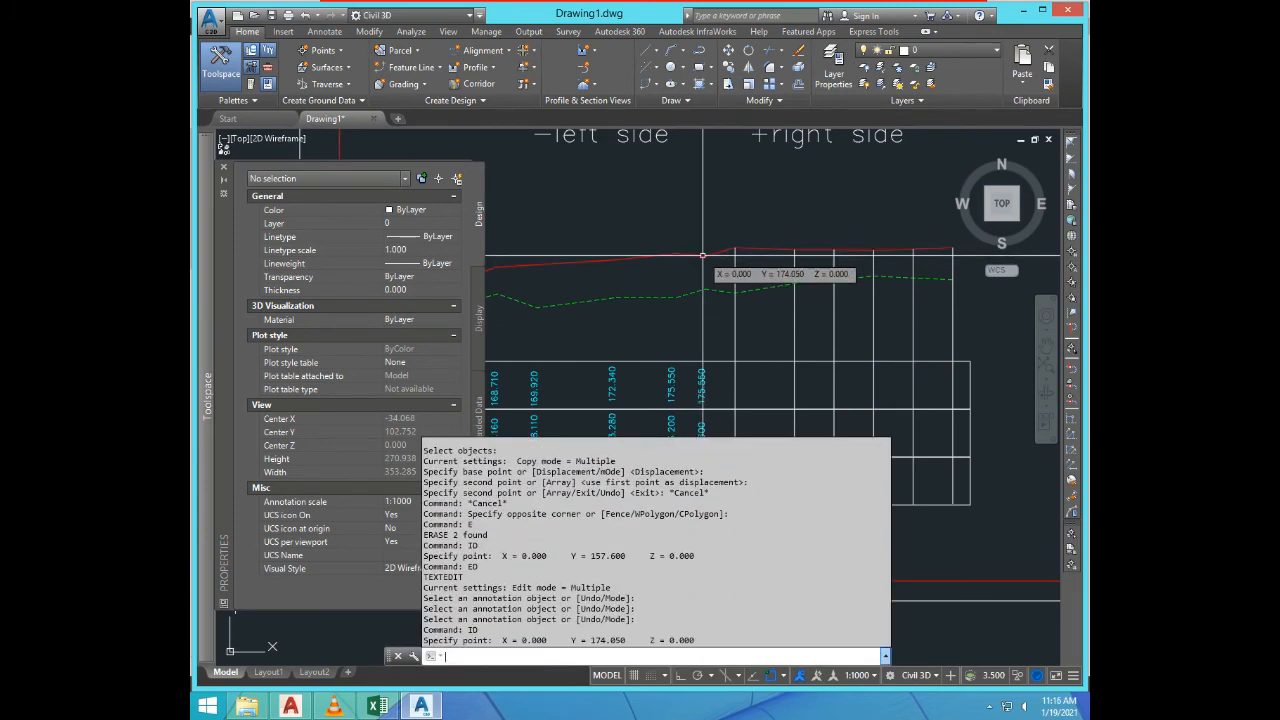
drag(591, 640, 610, 640)
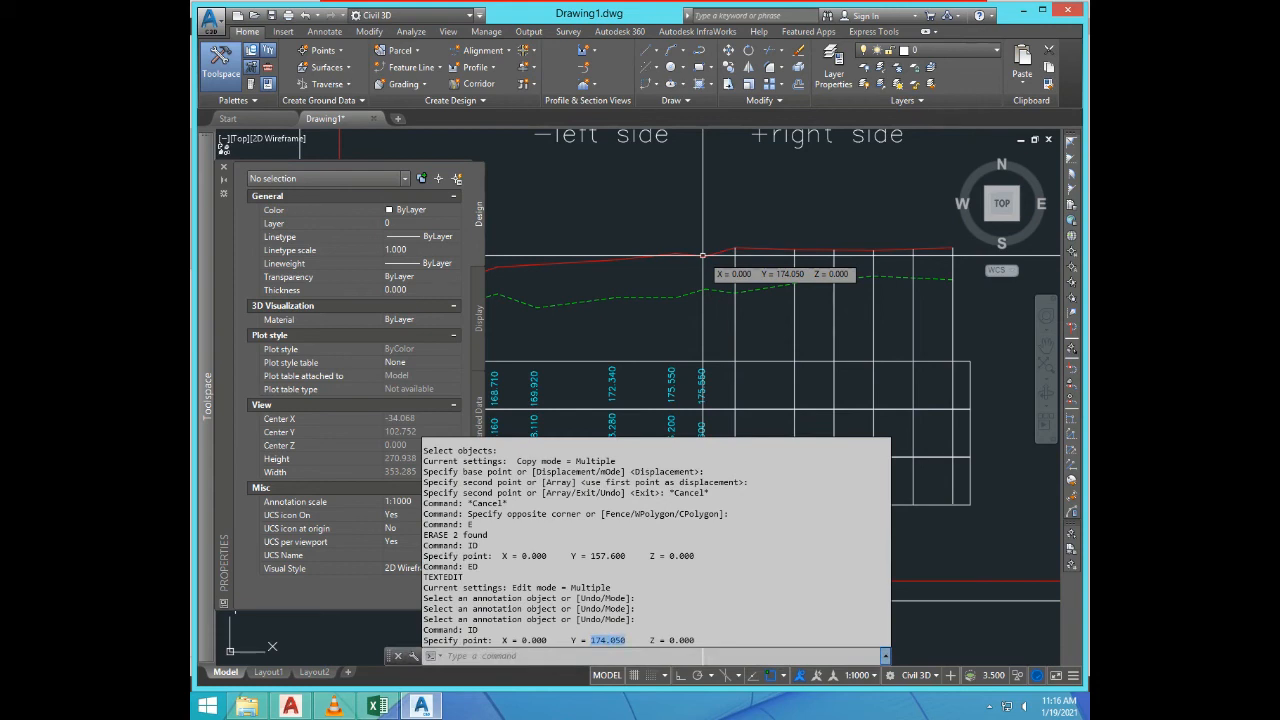
key(F2)
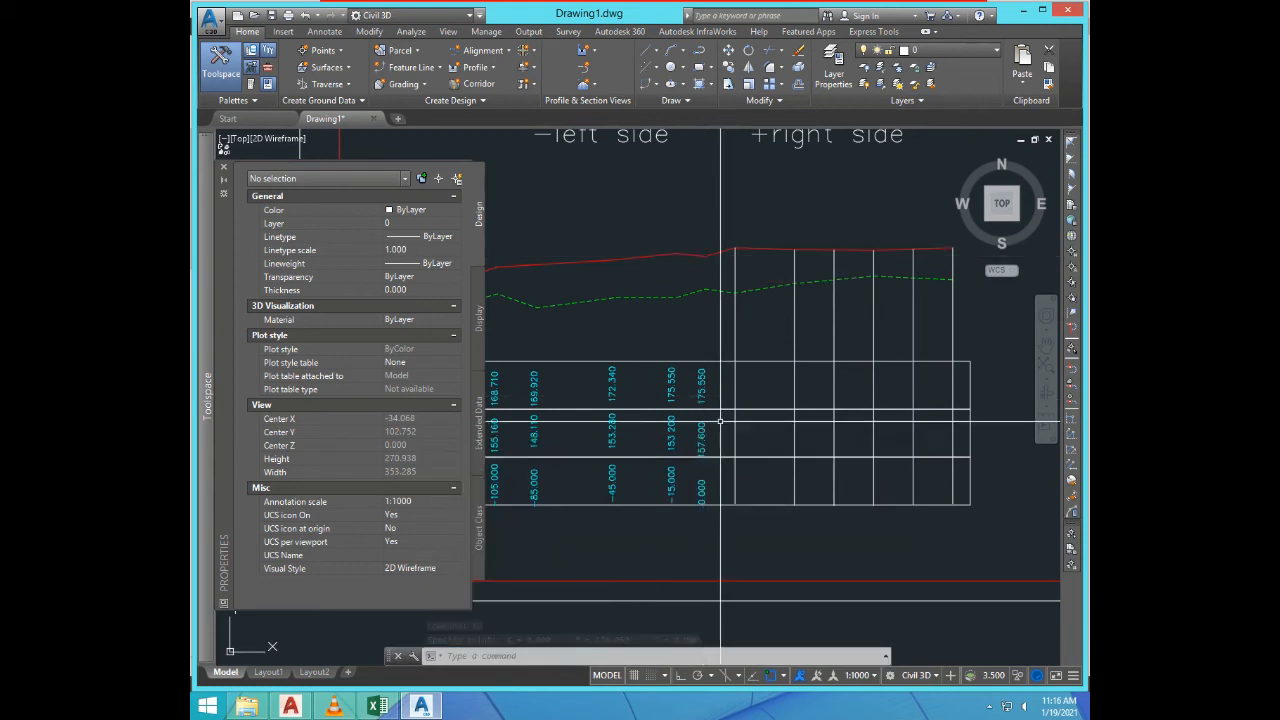
text(ed)
key(Return)
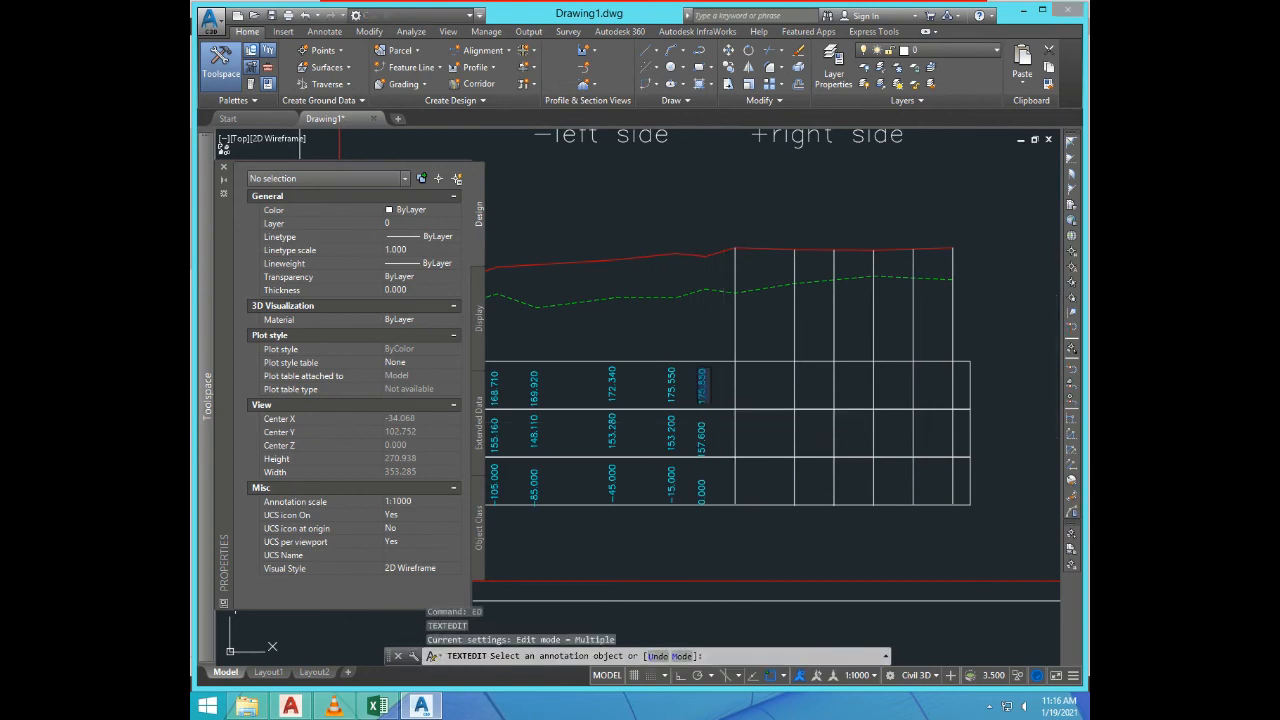
text(174.050)
key(Return)
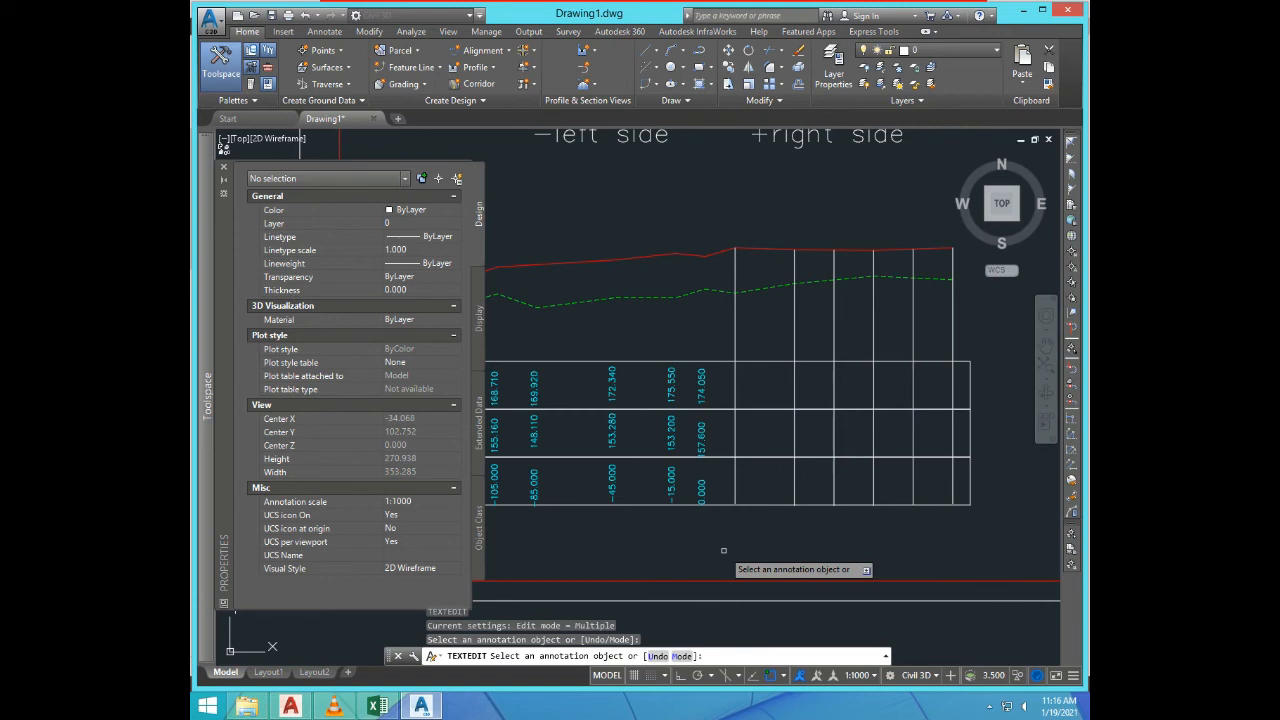
key(Return)
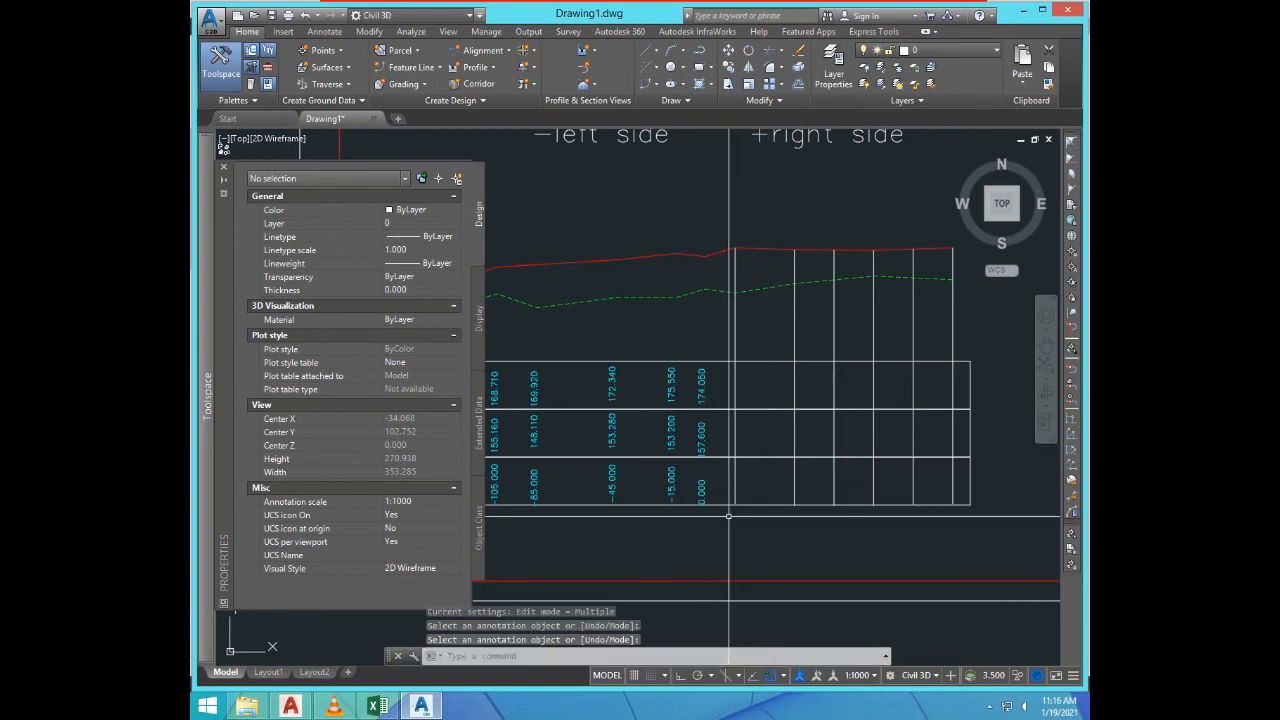
Step: Copy the sixth column's PGL, NSL and DIST values to the next vertical line on their right
text(co)
key(Return)
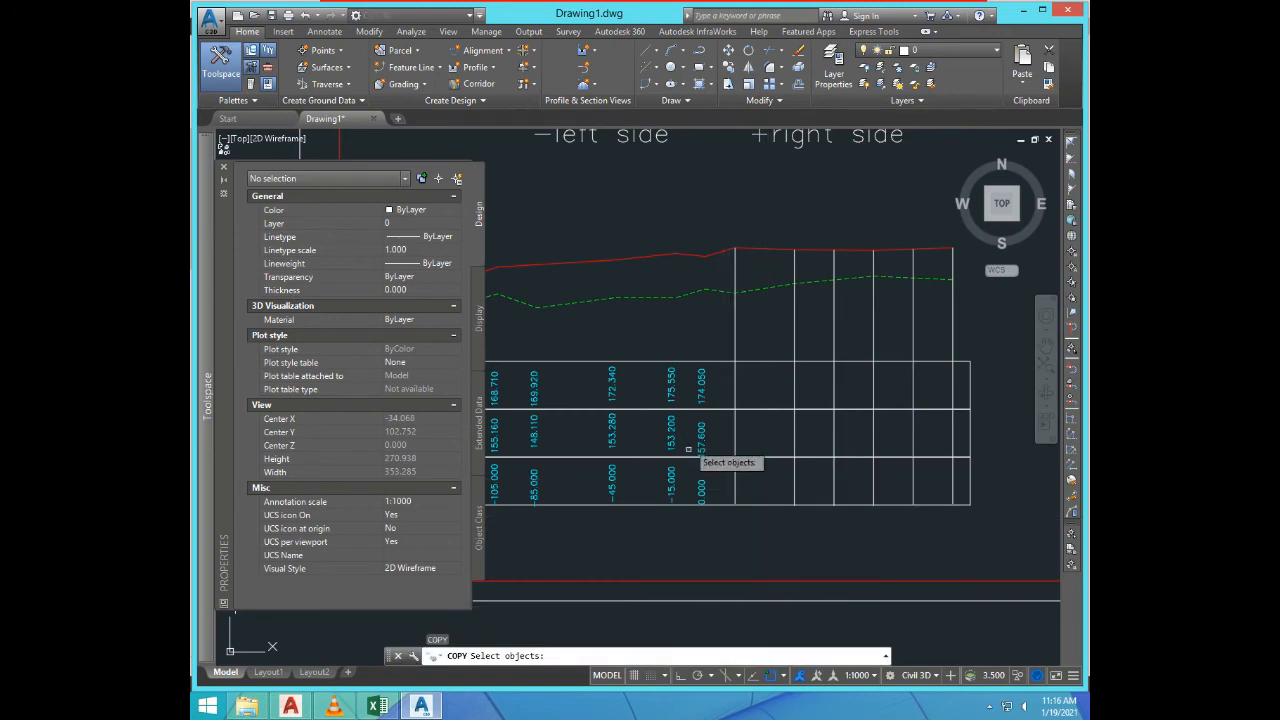
scroll(688, 449, up, 3)
scroll(714, 531, down, 1)
click(666, 248)
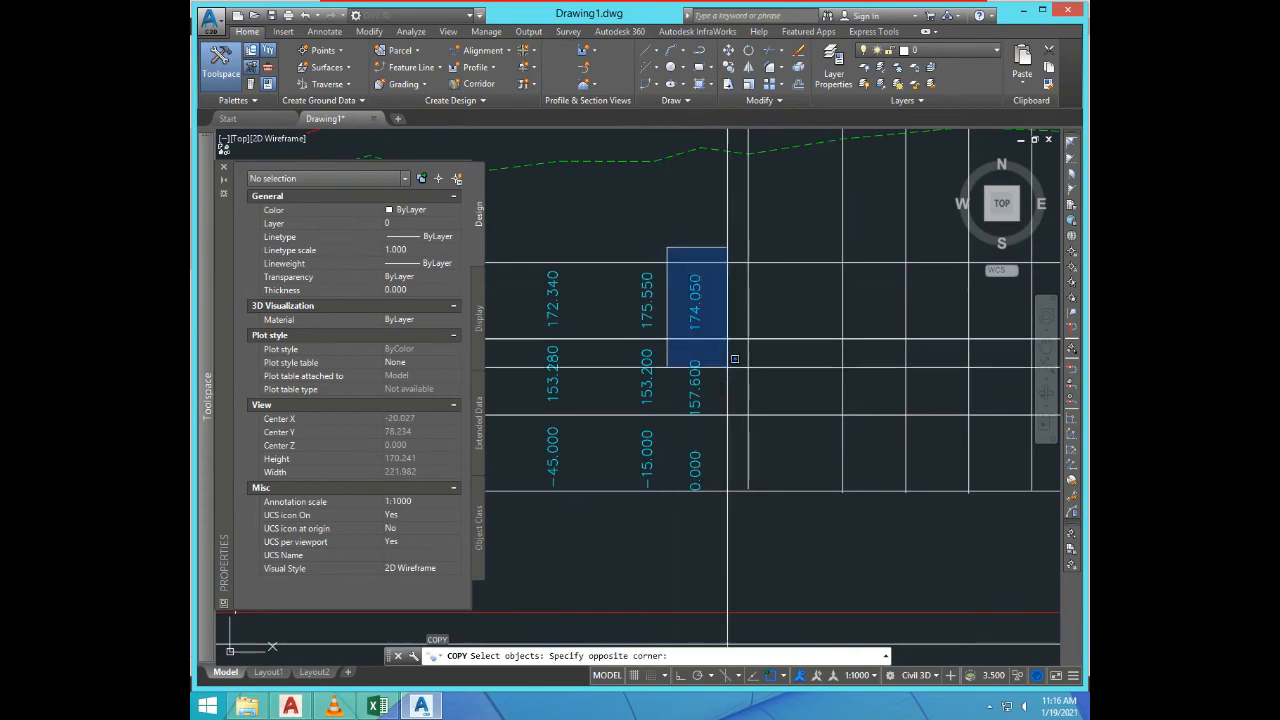
click(737, 543)
key(Return)
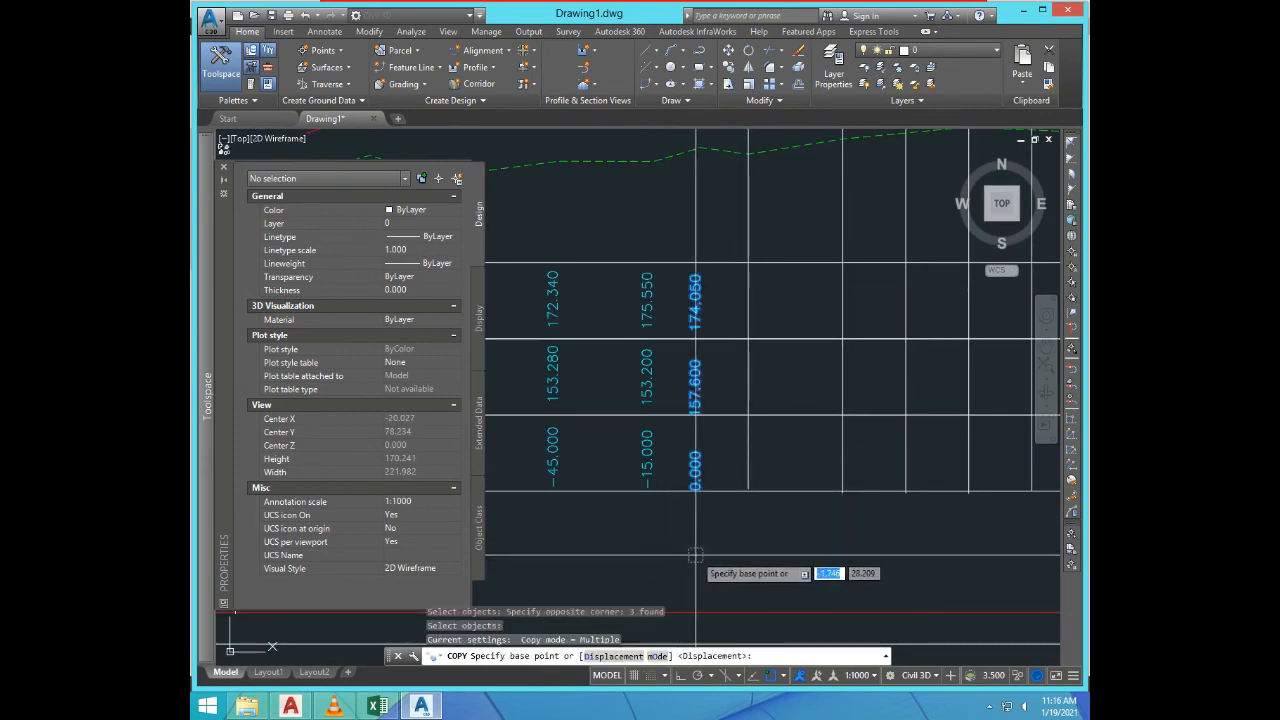
click(695, 553)
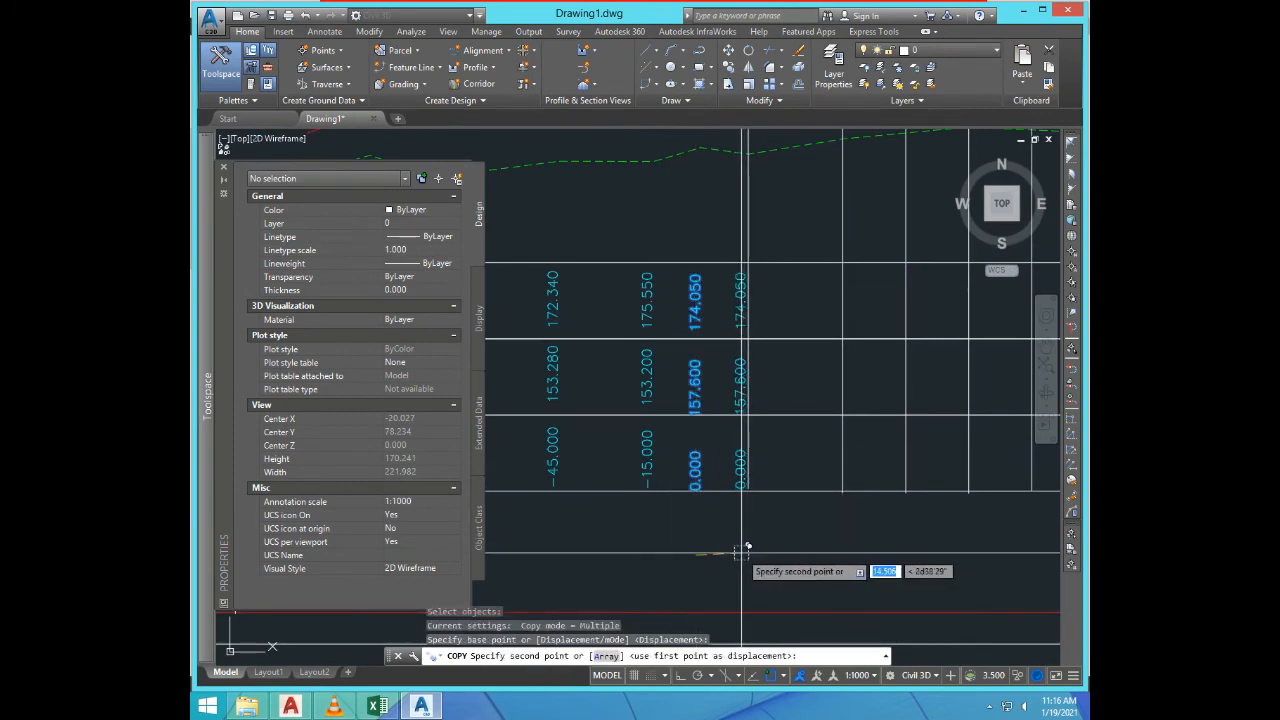
click(741, 549)
key(Escape)
scroll(745, 594, down, 3)
key(Escape)
scroll(747, 576, up, 2)
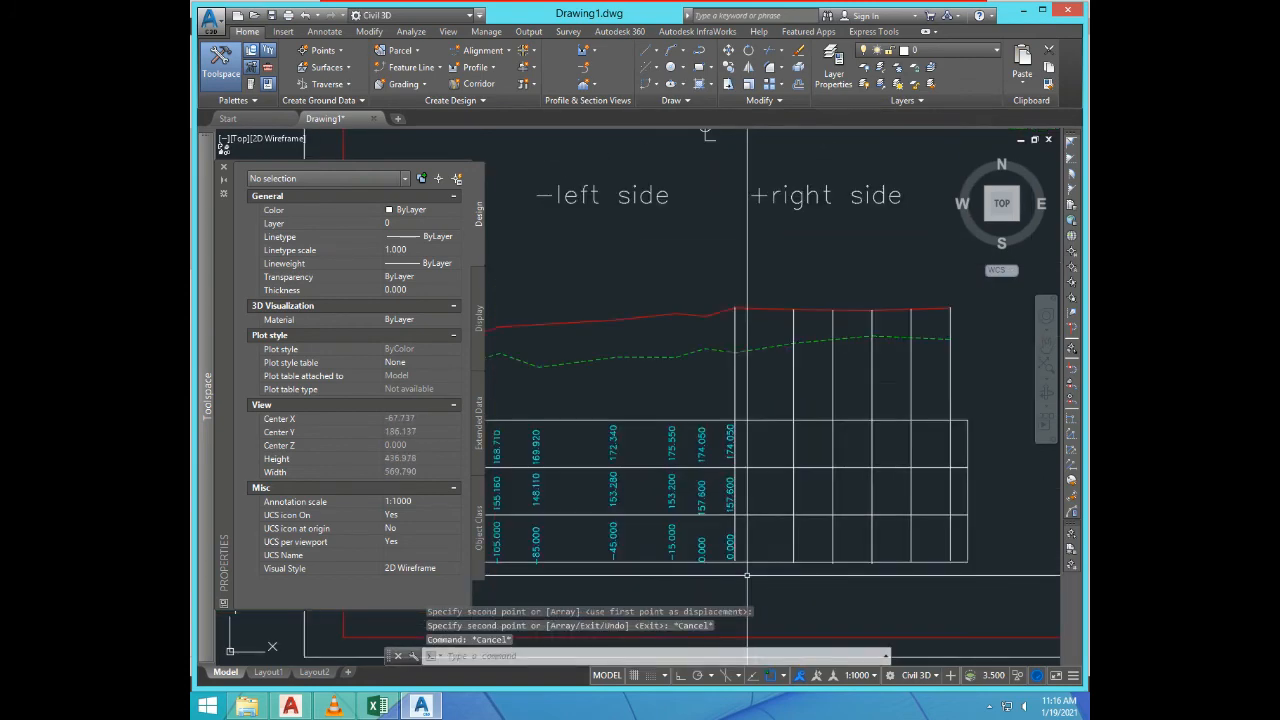
Step: Erase the vertical line that runs beside the newly copied seventh-column values
click(763, 390)
click(706, 400)
text(e)
key(Return)
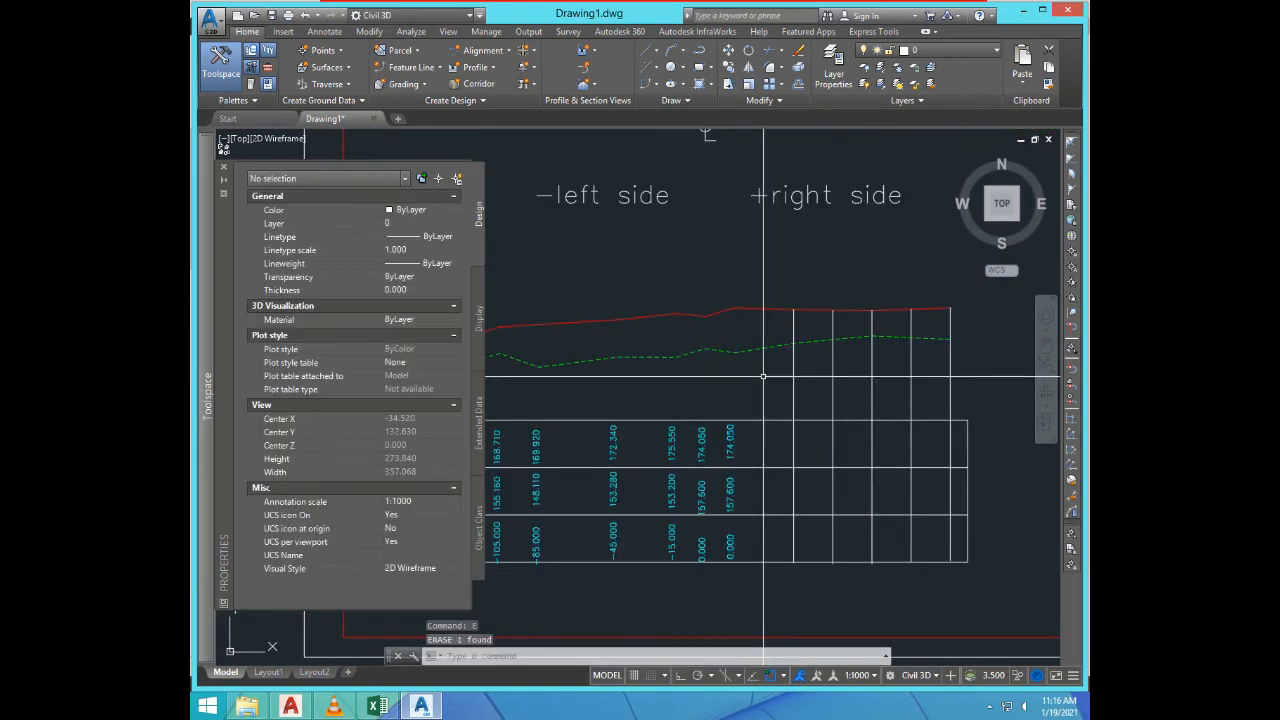
Step: Identify the green ground line's vertex above the seventh column and set that column's DIST value to its X coordinate, 15.000
text(id)
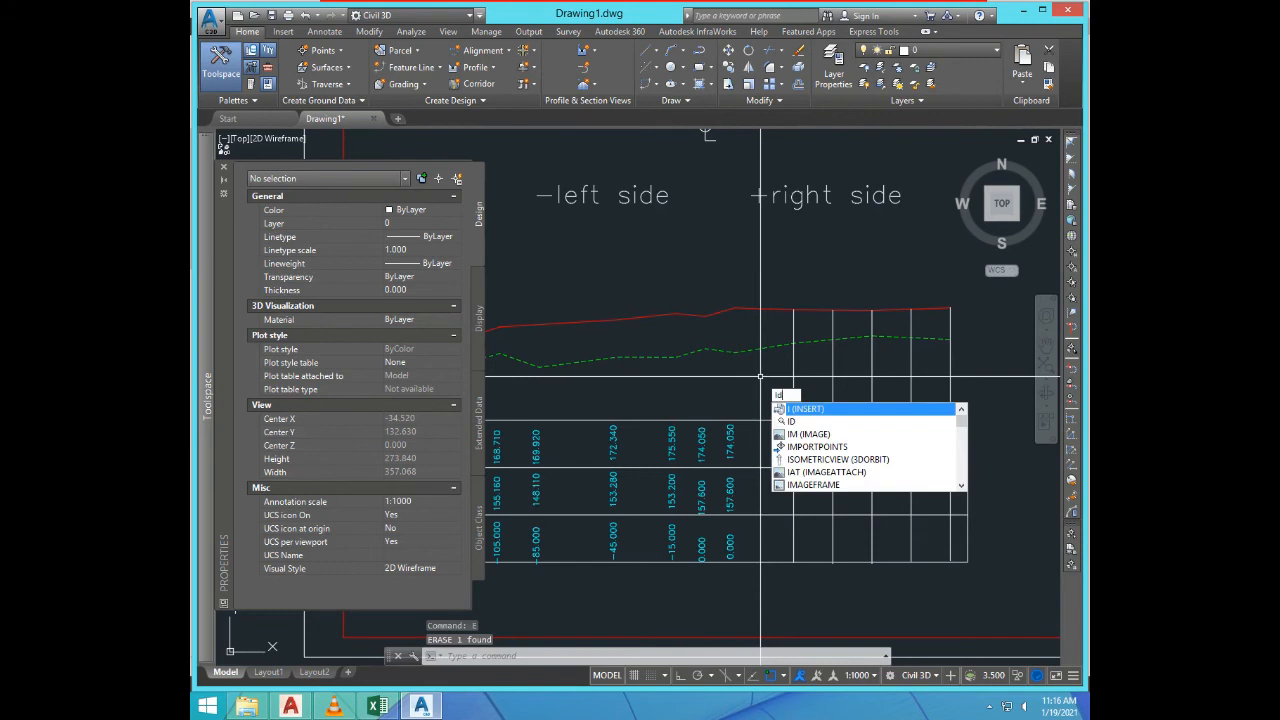
key(Return)
click(731, 353)
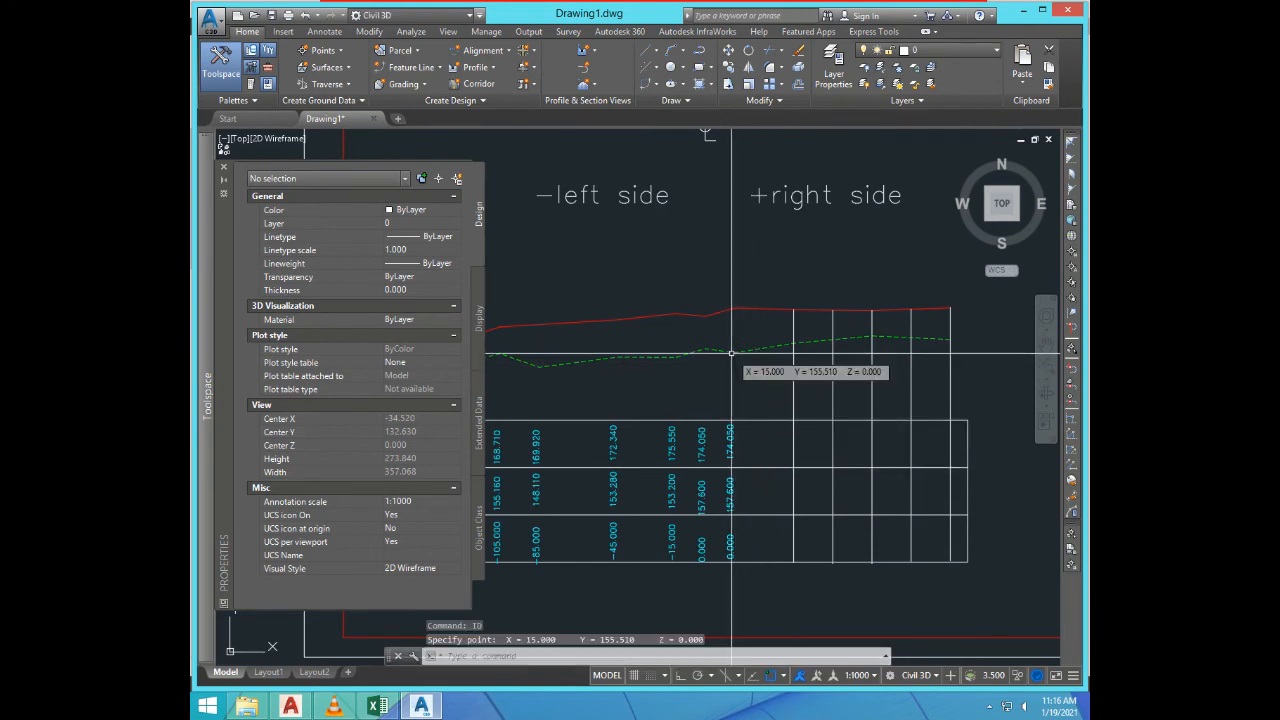
key(F2)
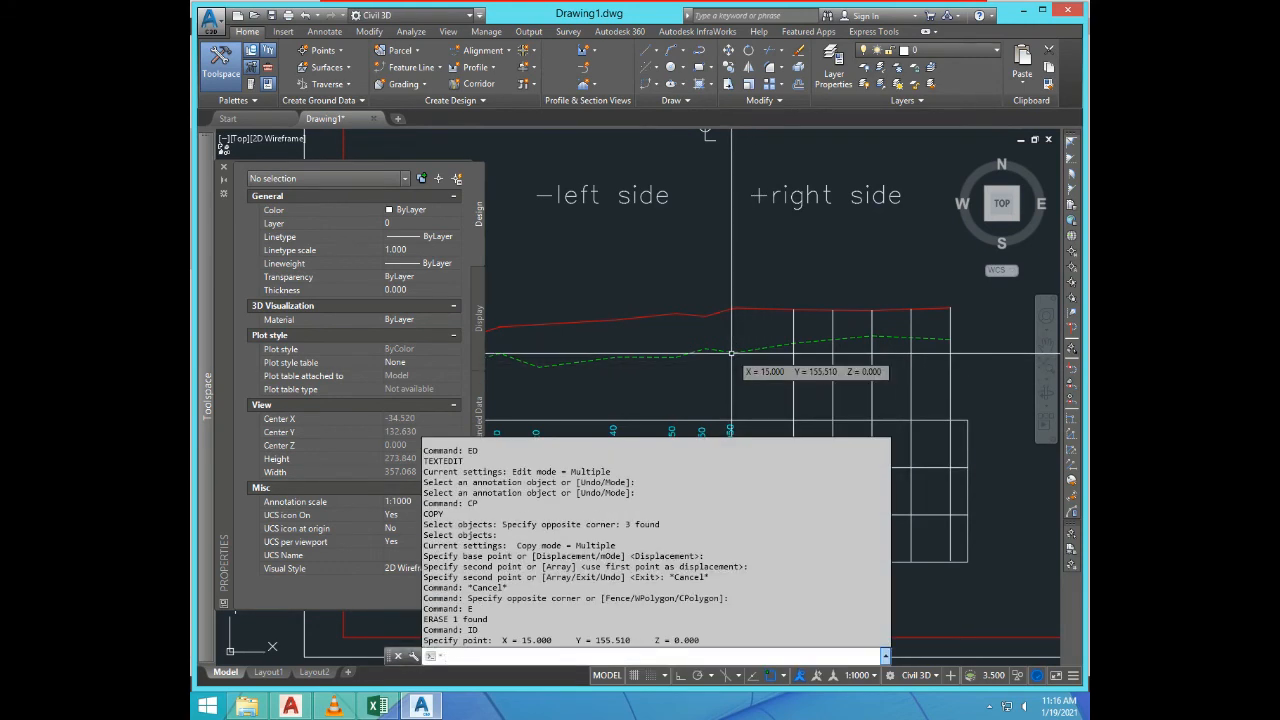
drag(522, 640, 542, 640)
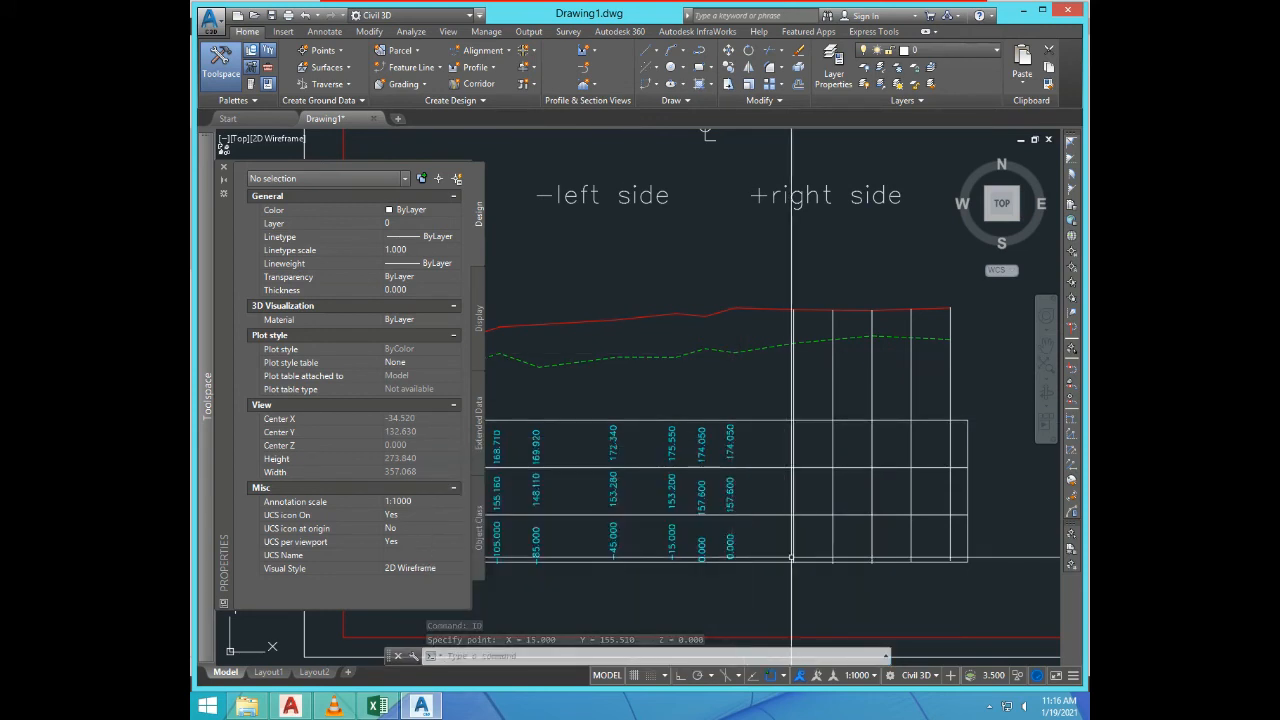
text(ed)
key(Return)
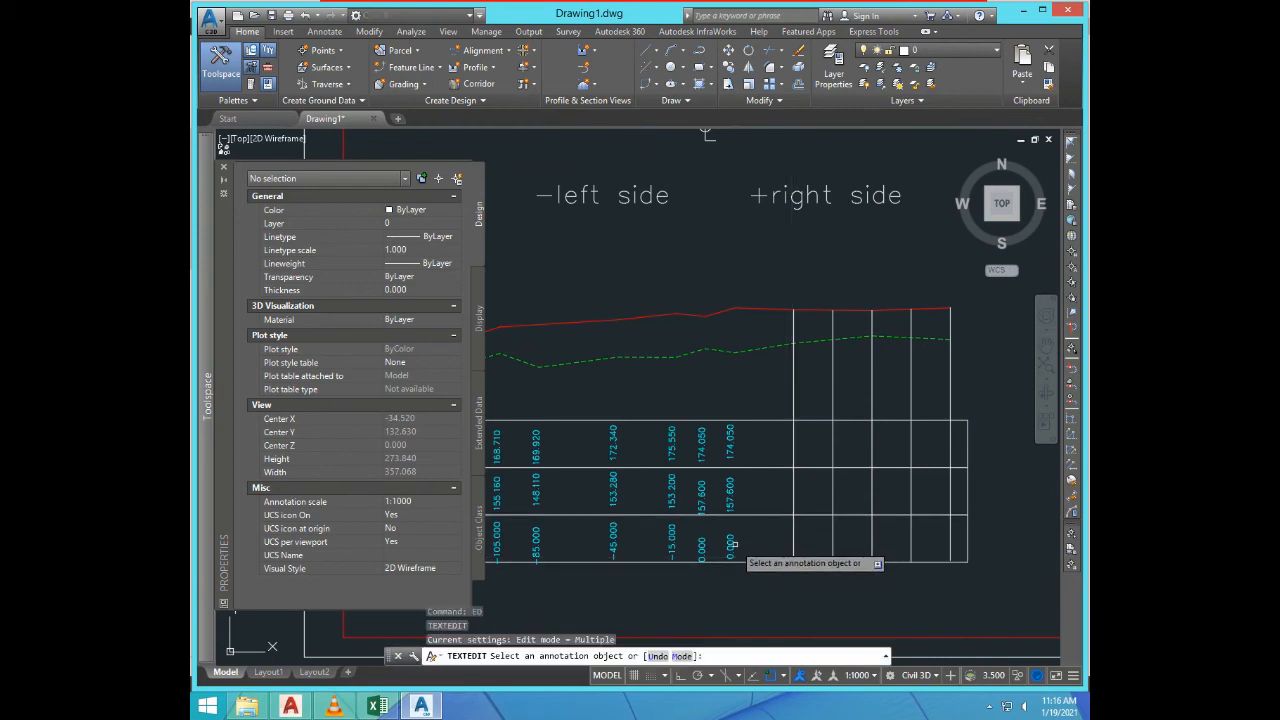
click(731, 543)
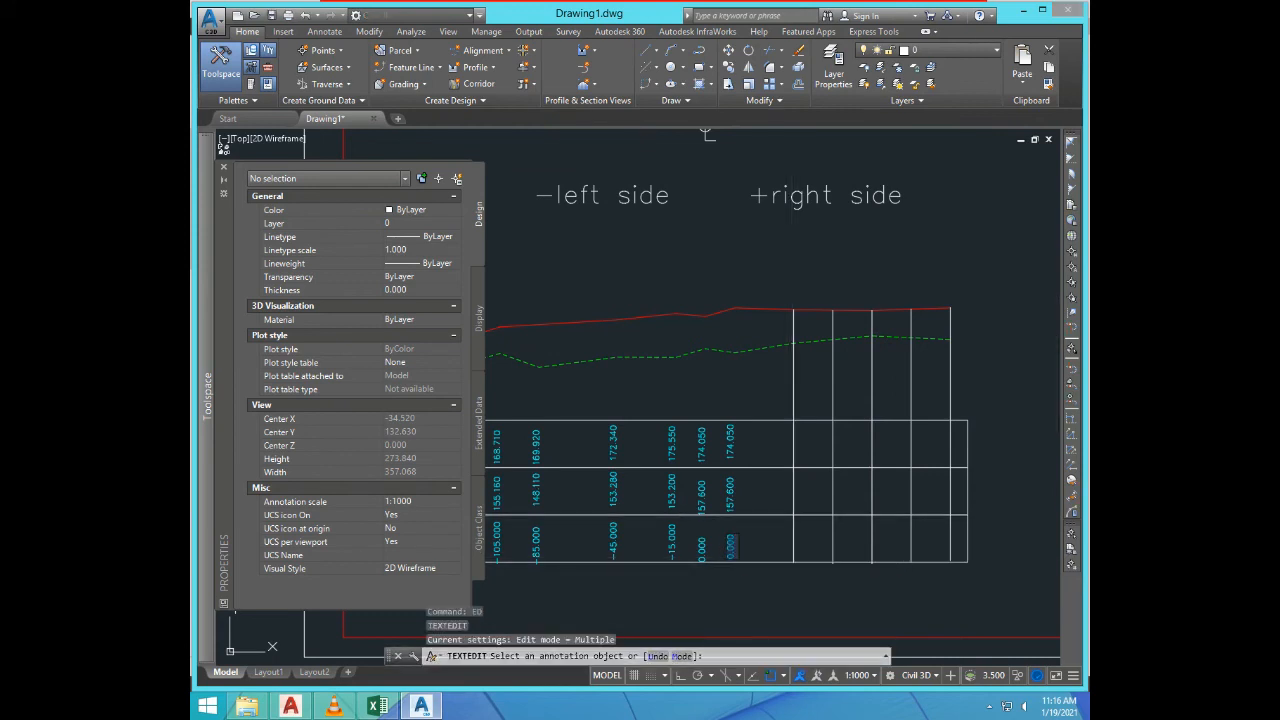
text(15.000)
key(Return)
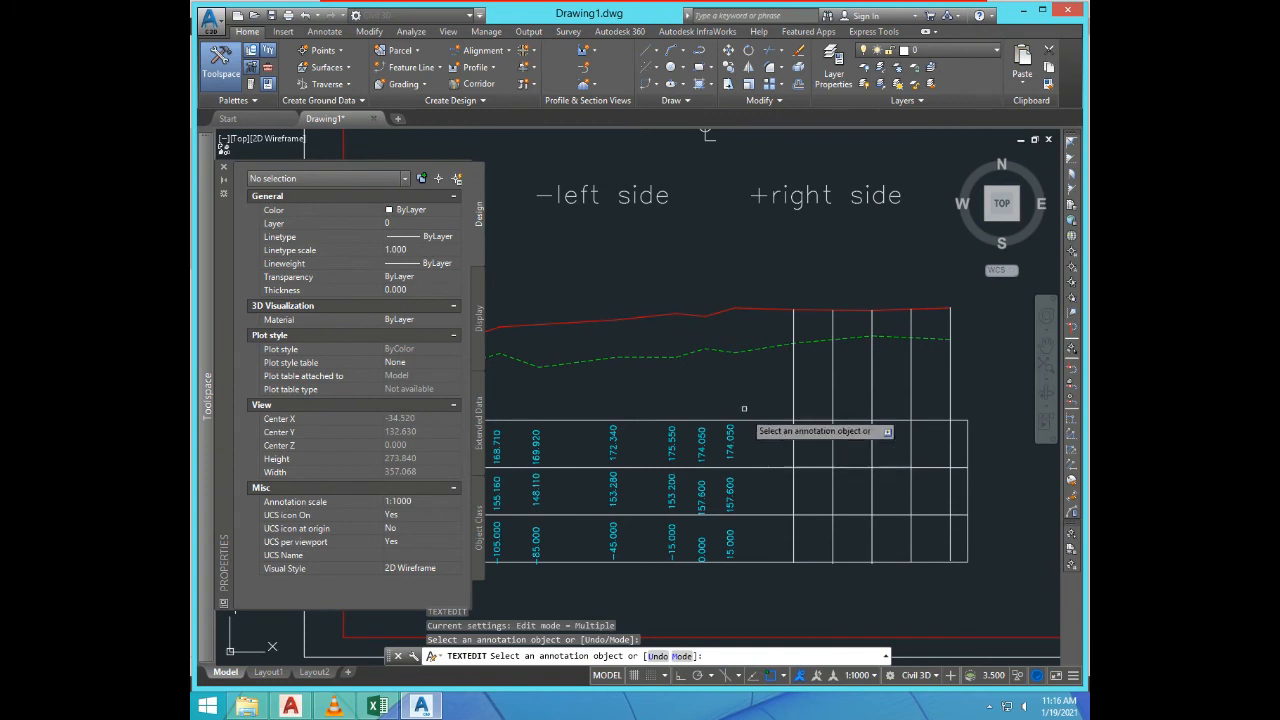
key(Return)
Step: Replace the seventh column's NSL value with the identified ground point's Y coordinate, 155.510
key(F2)
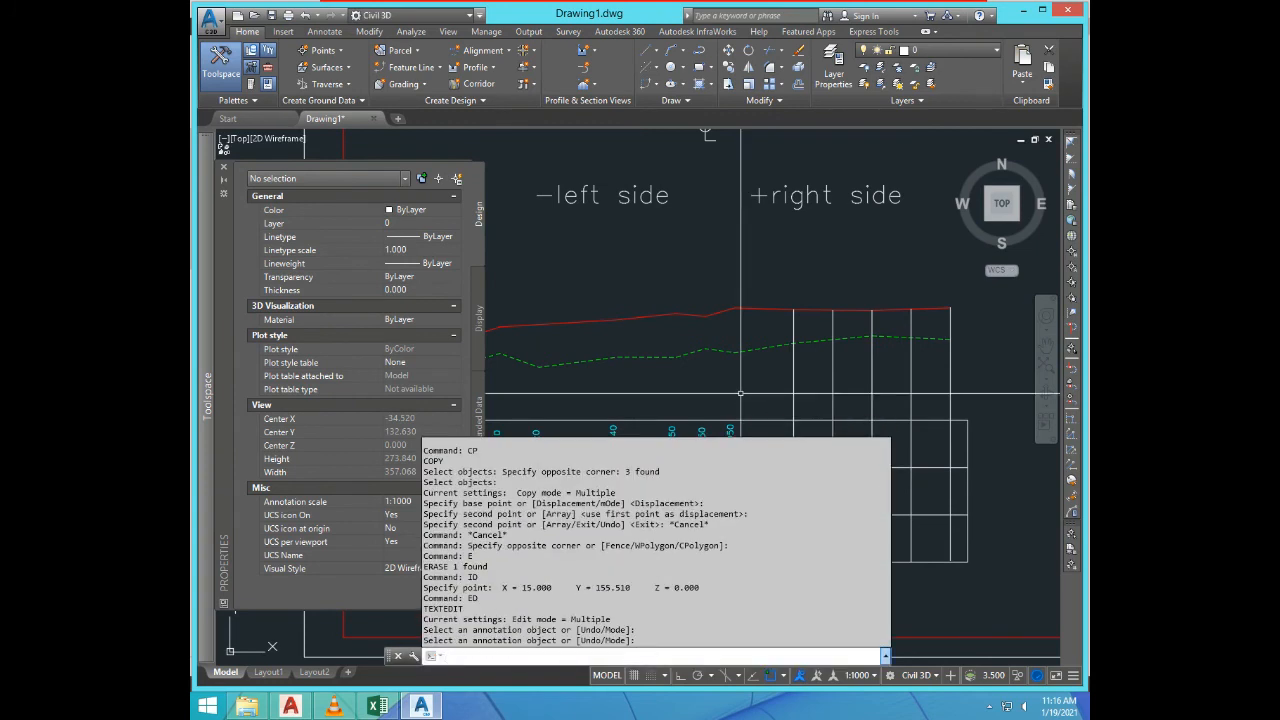
drag(596, 587, 632, 587)
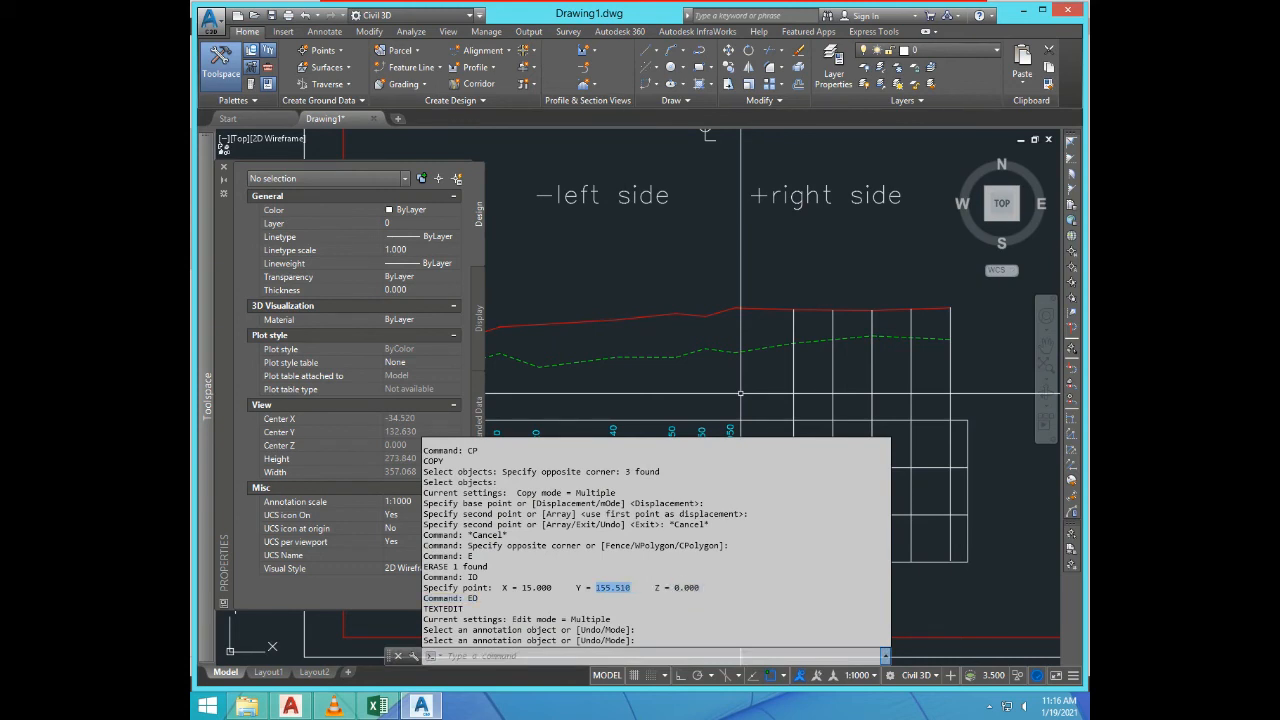
key(F2)
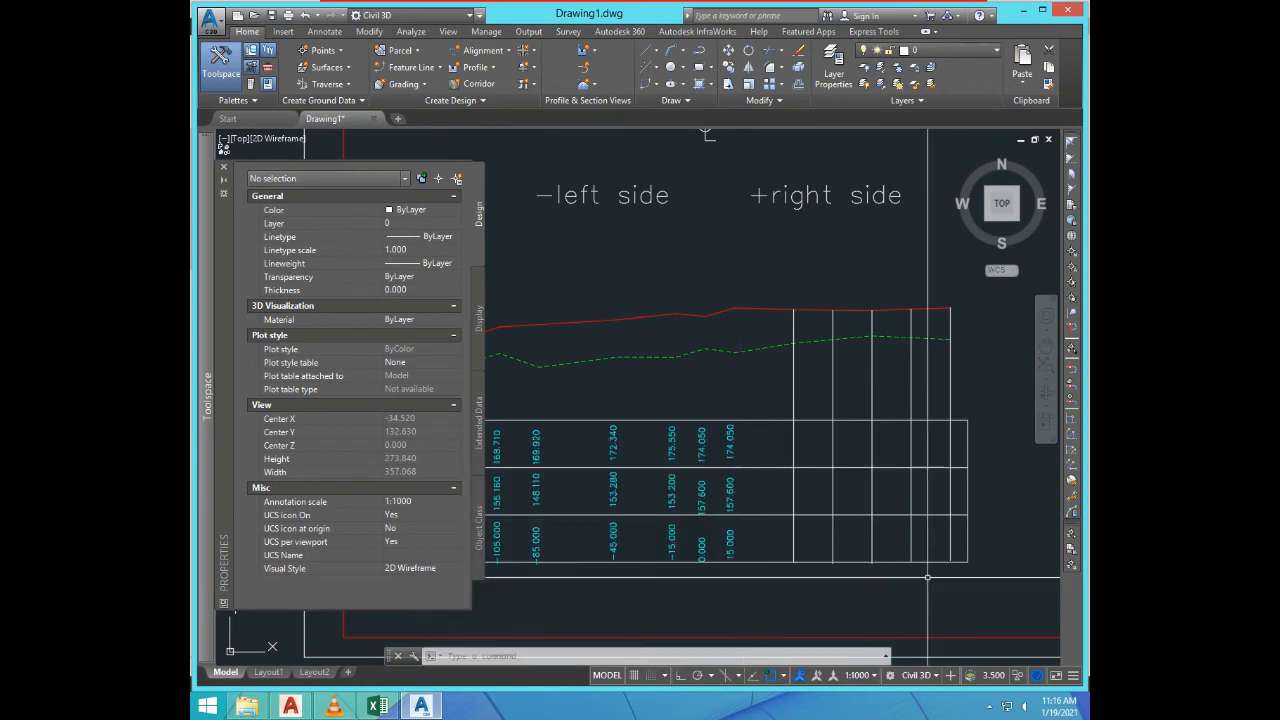
text(ed)
key(Return)
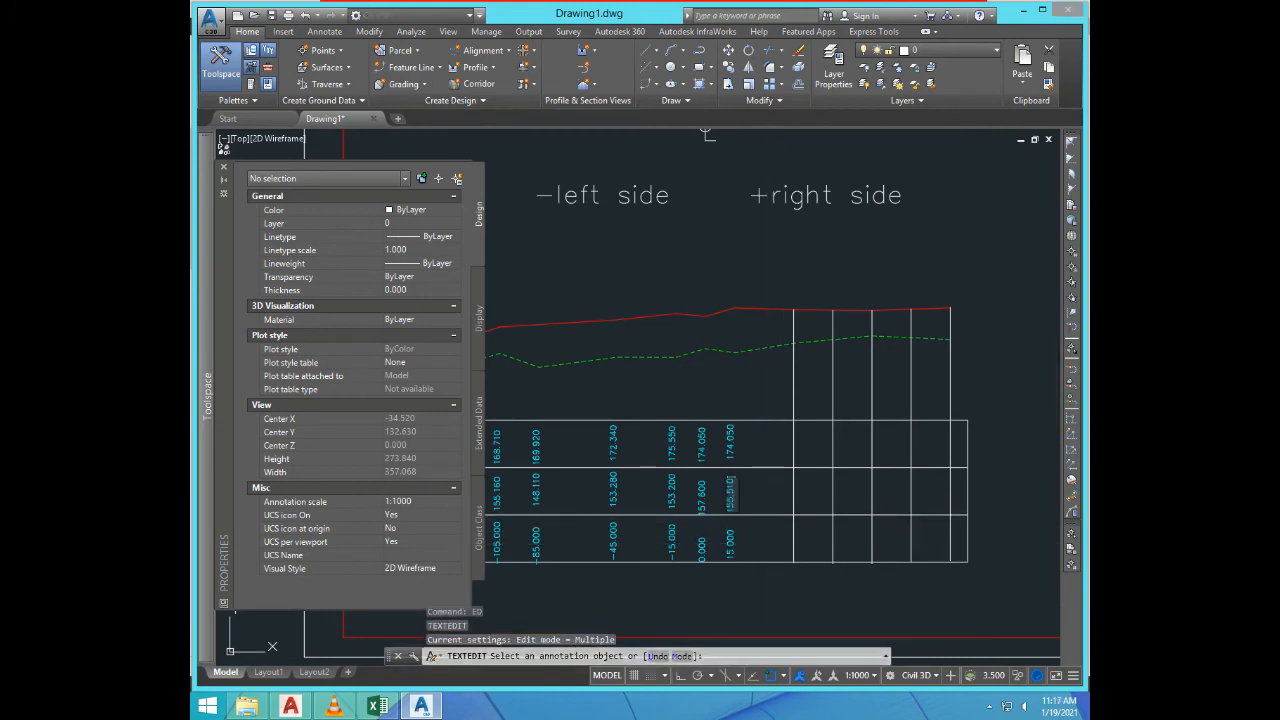
key(Return)
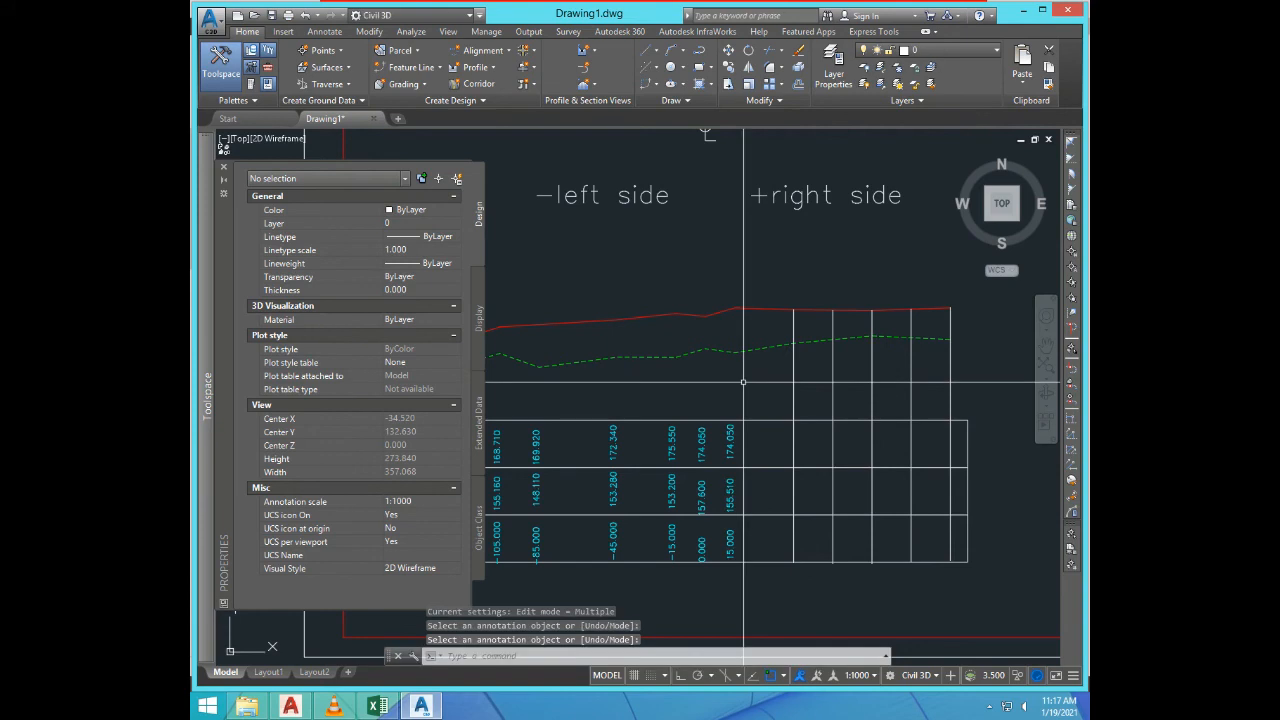
Step: Identify the red profile line's vertex above the seventh column and set that column's PGL value to its Y coordinate, 178.450
text(id)
key(Return)
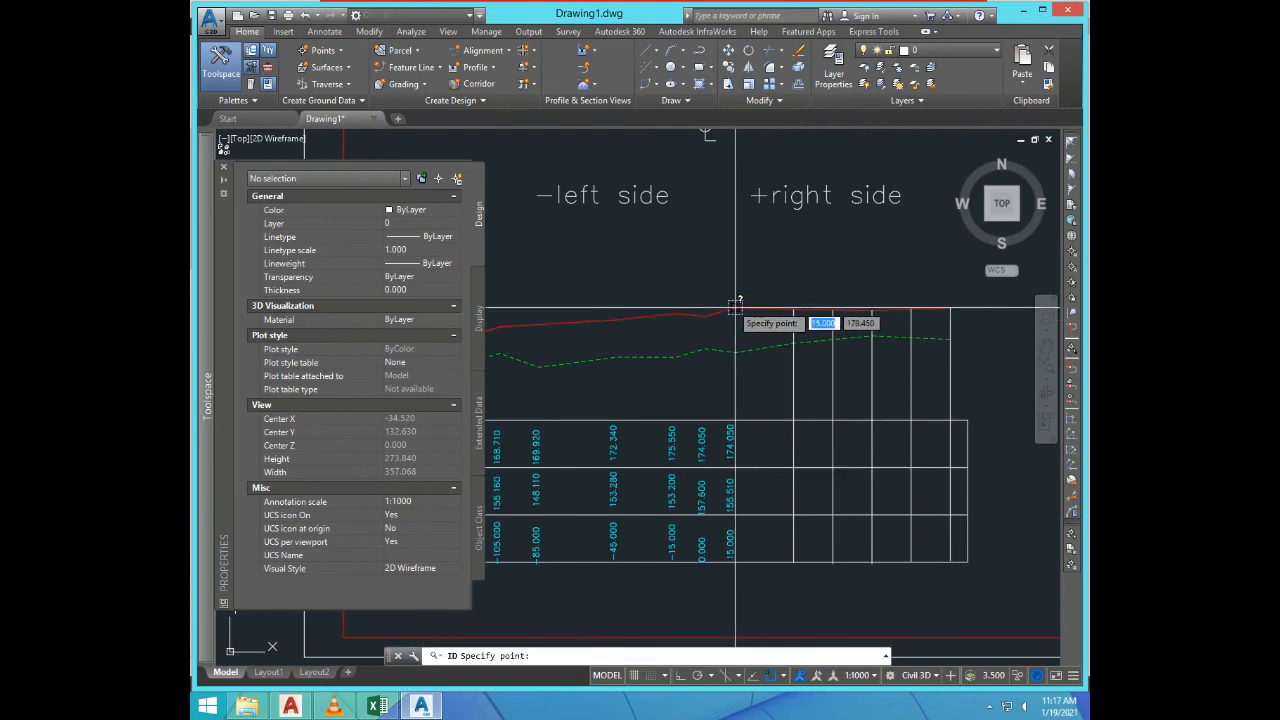
click(732, 305)
key(F2)
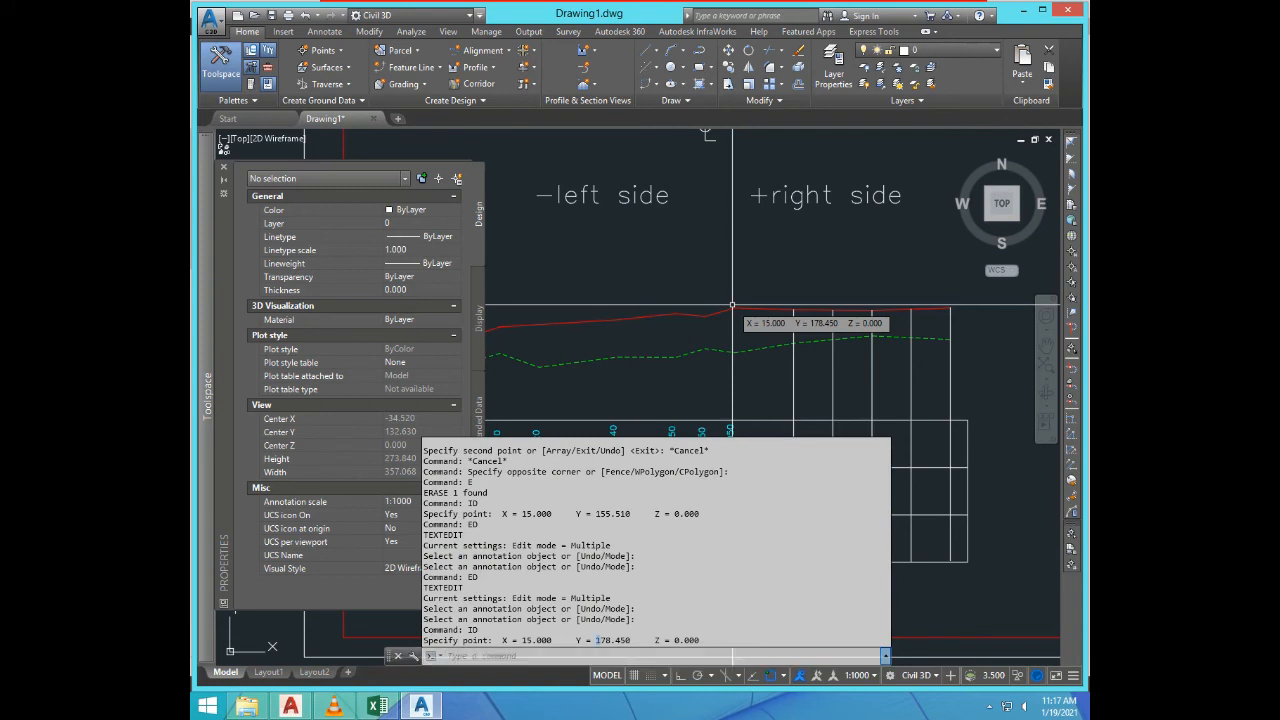
drag(596, 640, 625, 640)
key(F2)
text(ed)
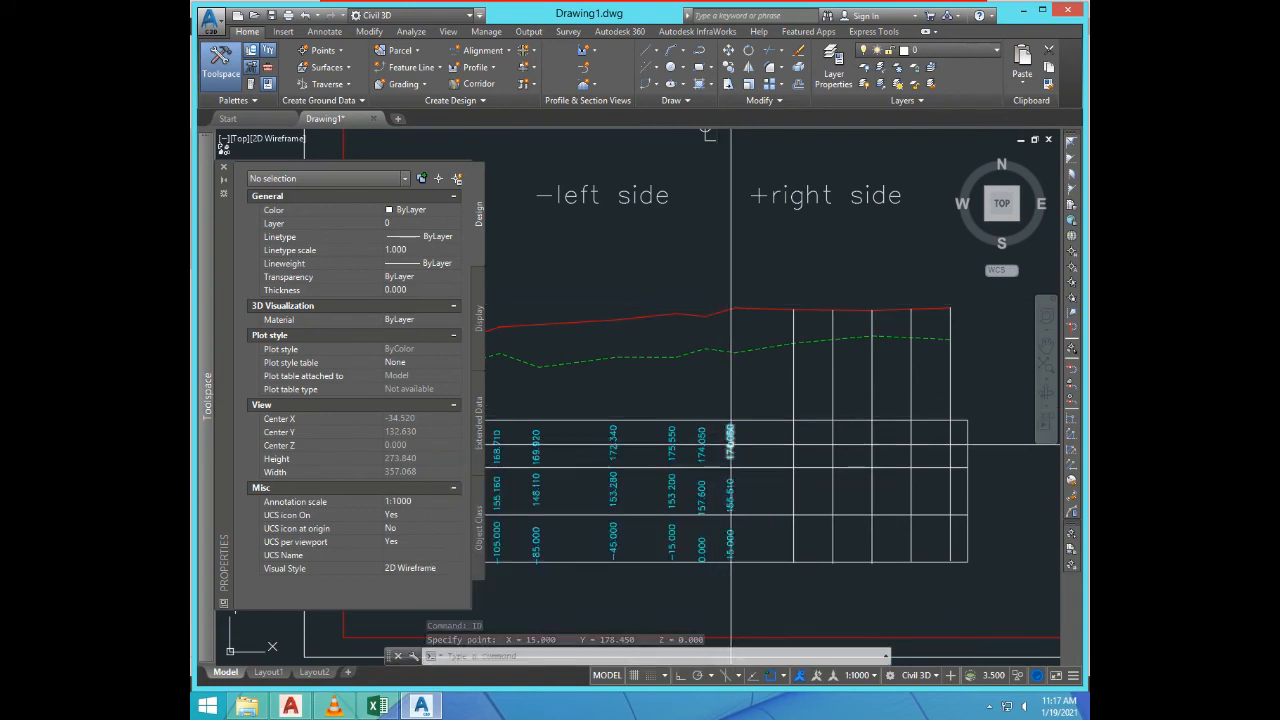
key(Return)
click(731, 449)
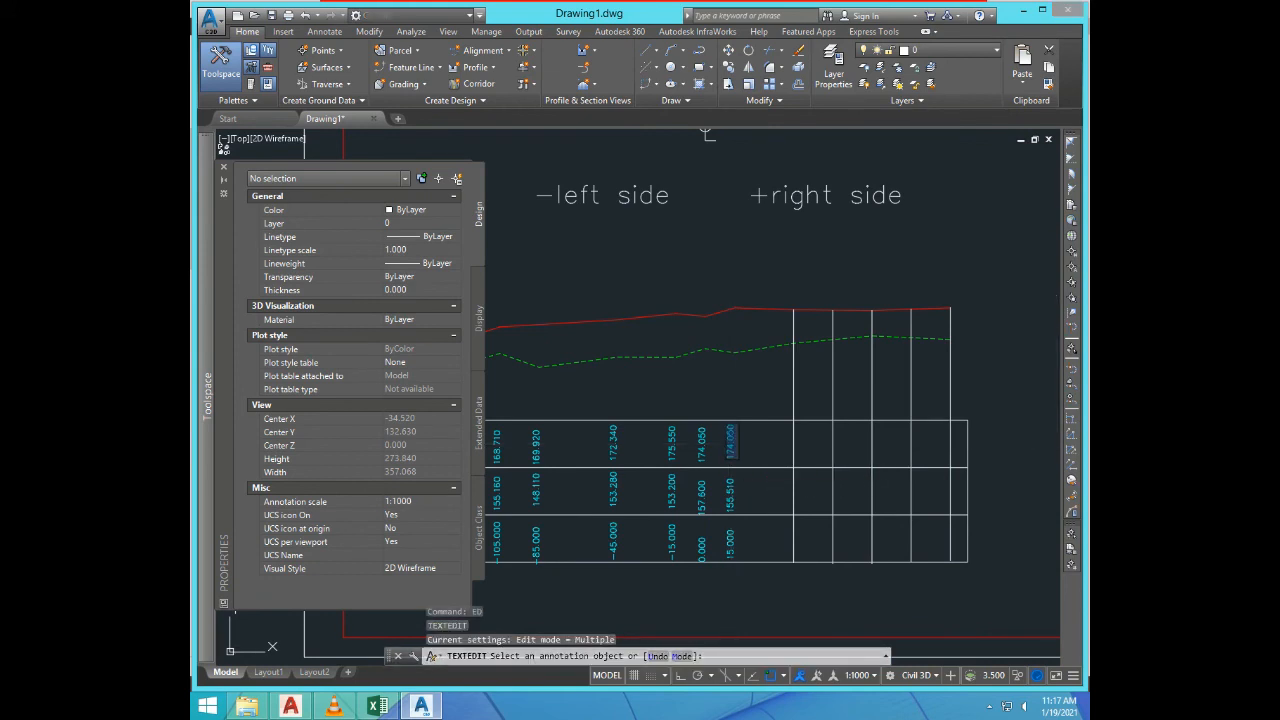
text(178.450)
key(Return)
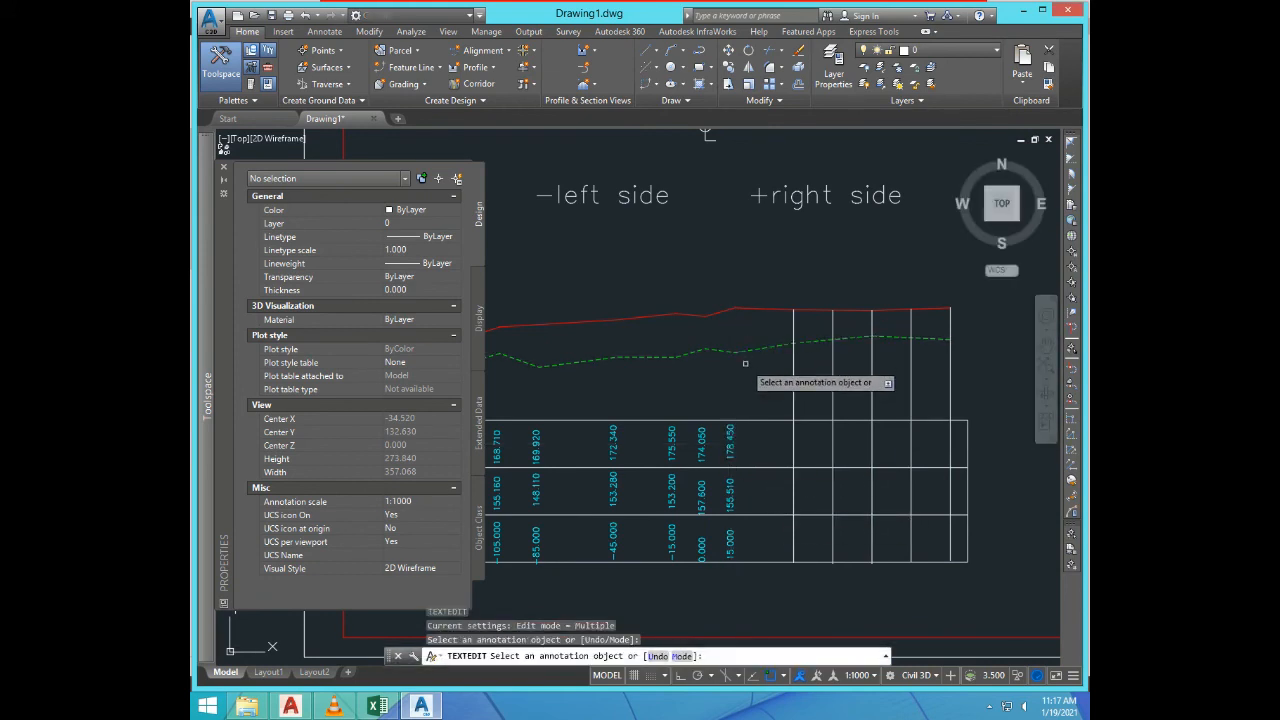
key(Return)
Step: Copy the seventh column's DIST, NSL and PGL values horizontally to the next vertical line to start the eighth column
text(cp)
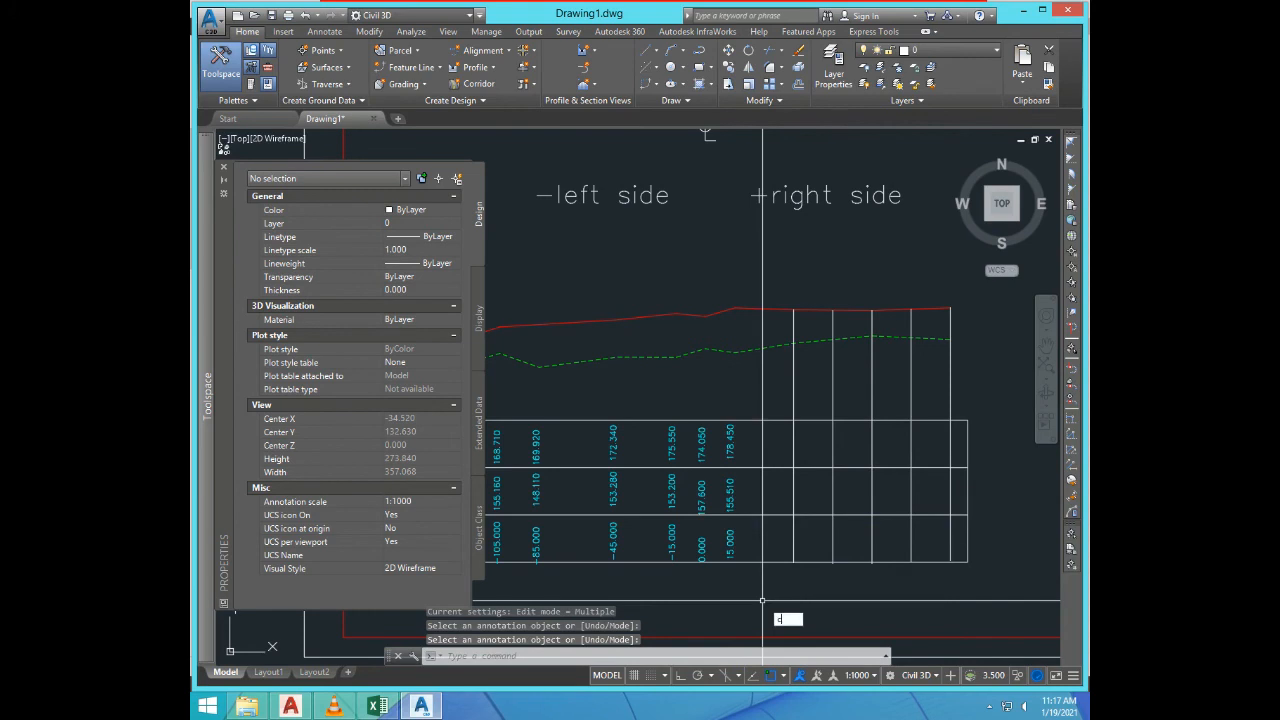
key(Return)
click(716, 400)
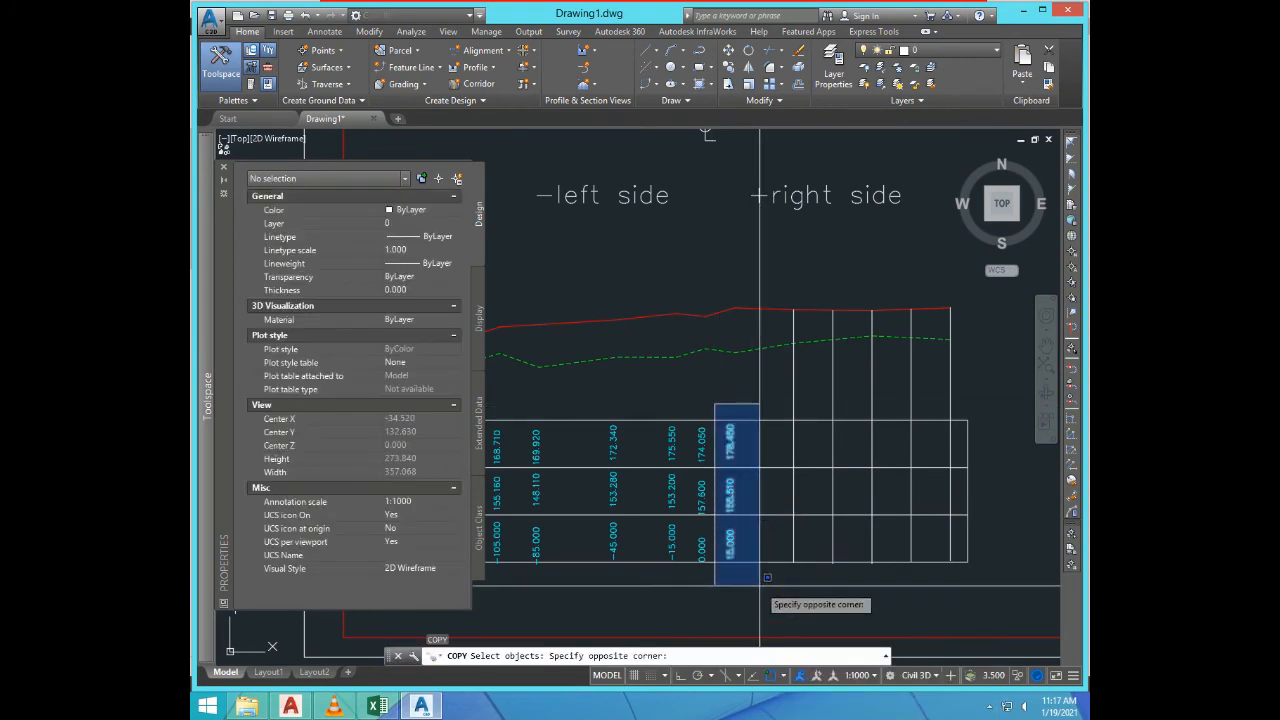
click(750, 572)
scroll(755, 600, up, 2)
key(Return)
click(718, 586)
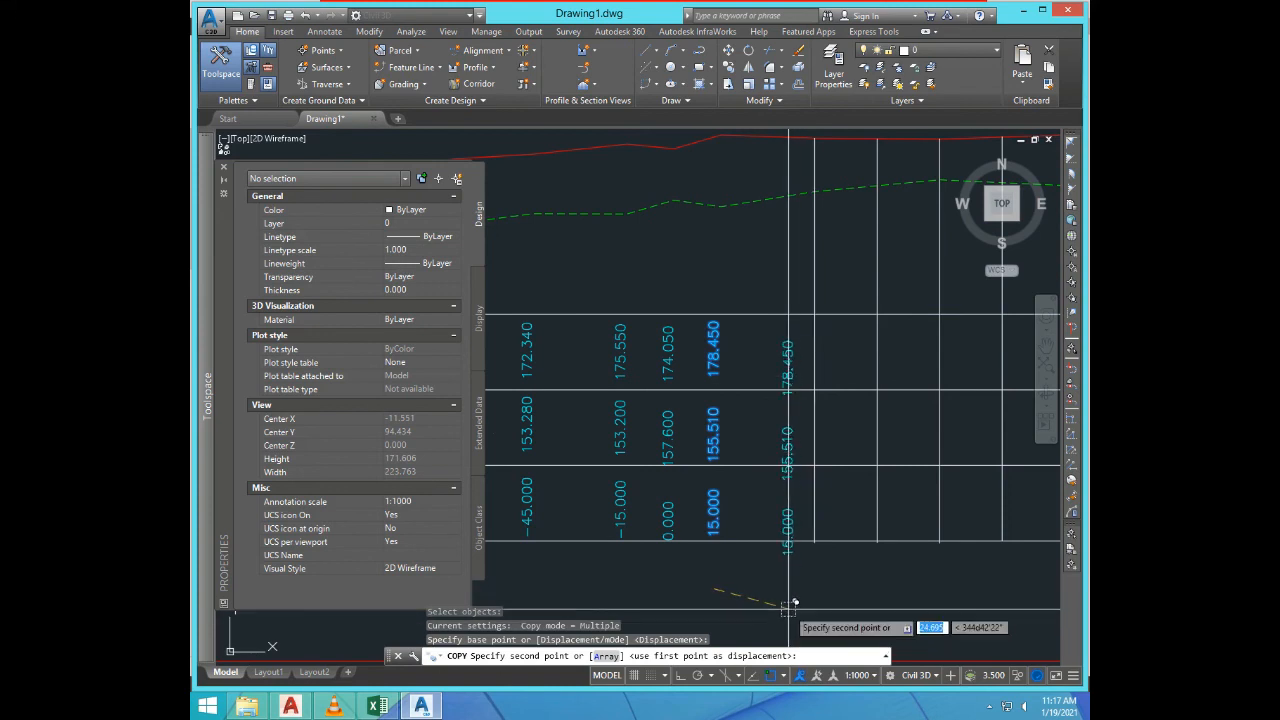
key(F8)
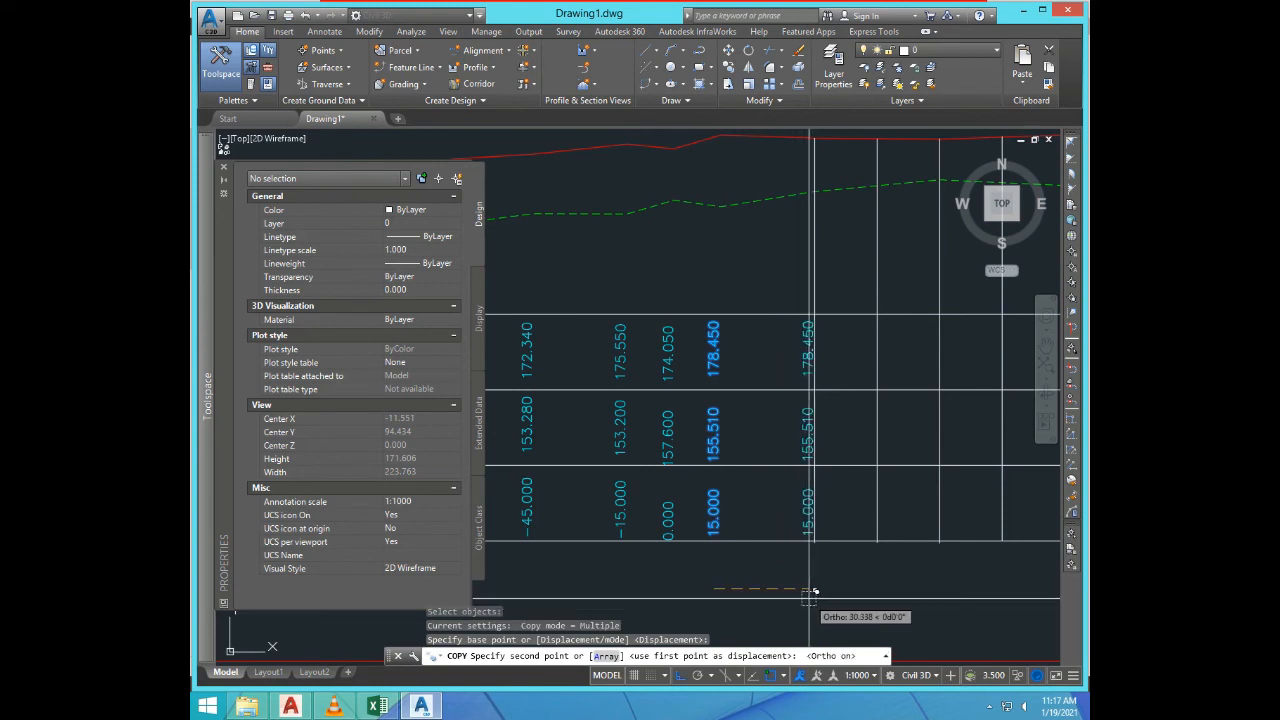
key(Escape)
Step: Erase the vertical line that runs through the newly copied eighth-column values
scroll(789, 557, down, 6)
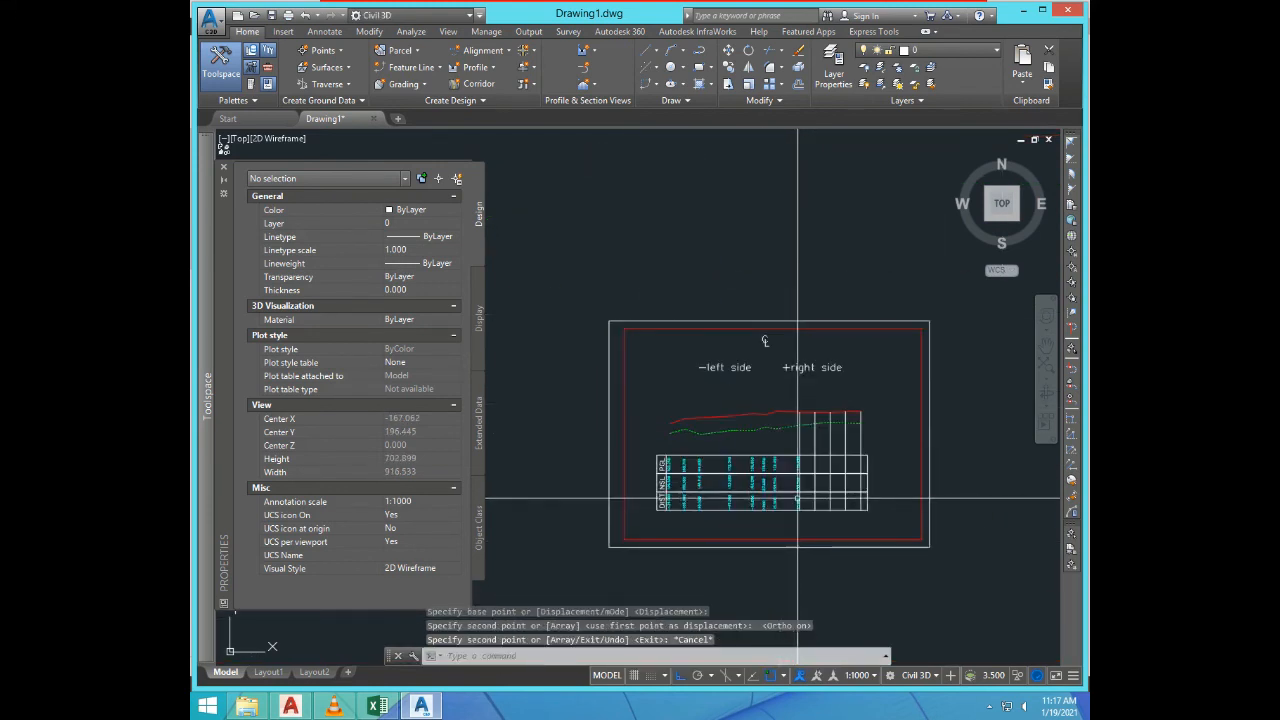
scroll(797, 497, up, 5)
click(815, 456)
click(778, 458)
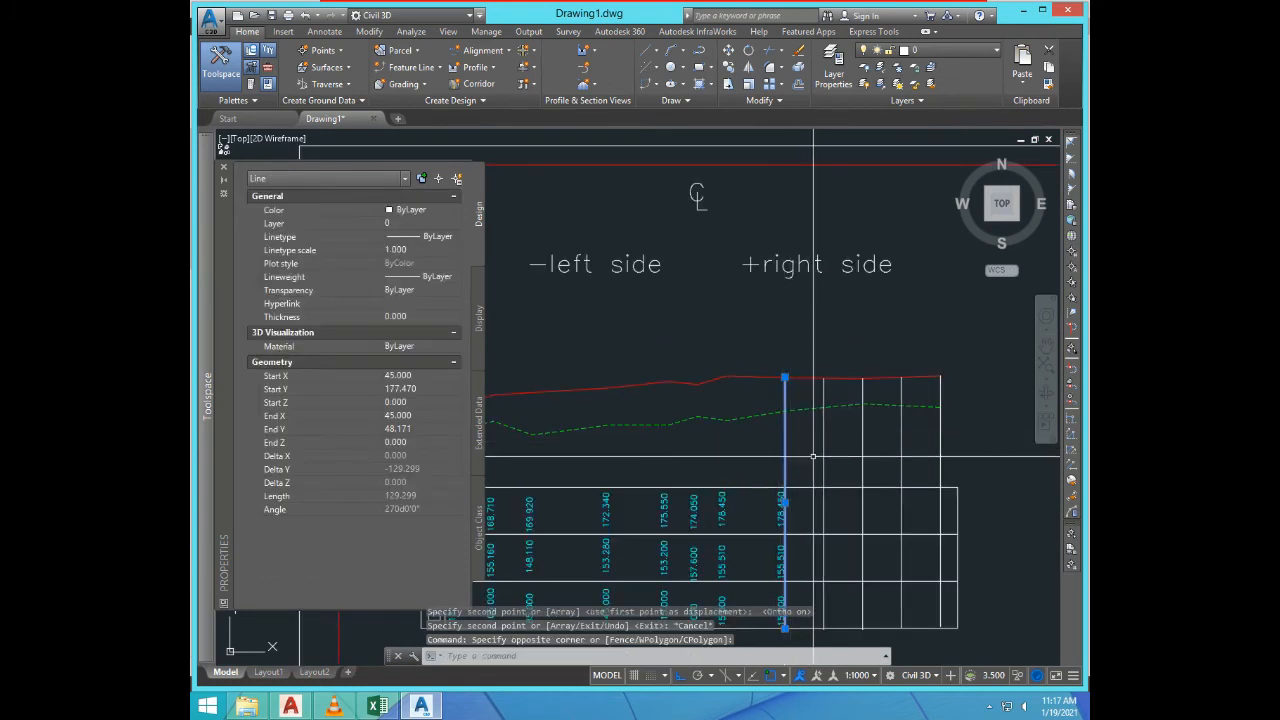
key(Delete)
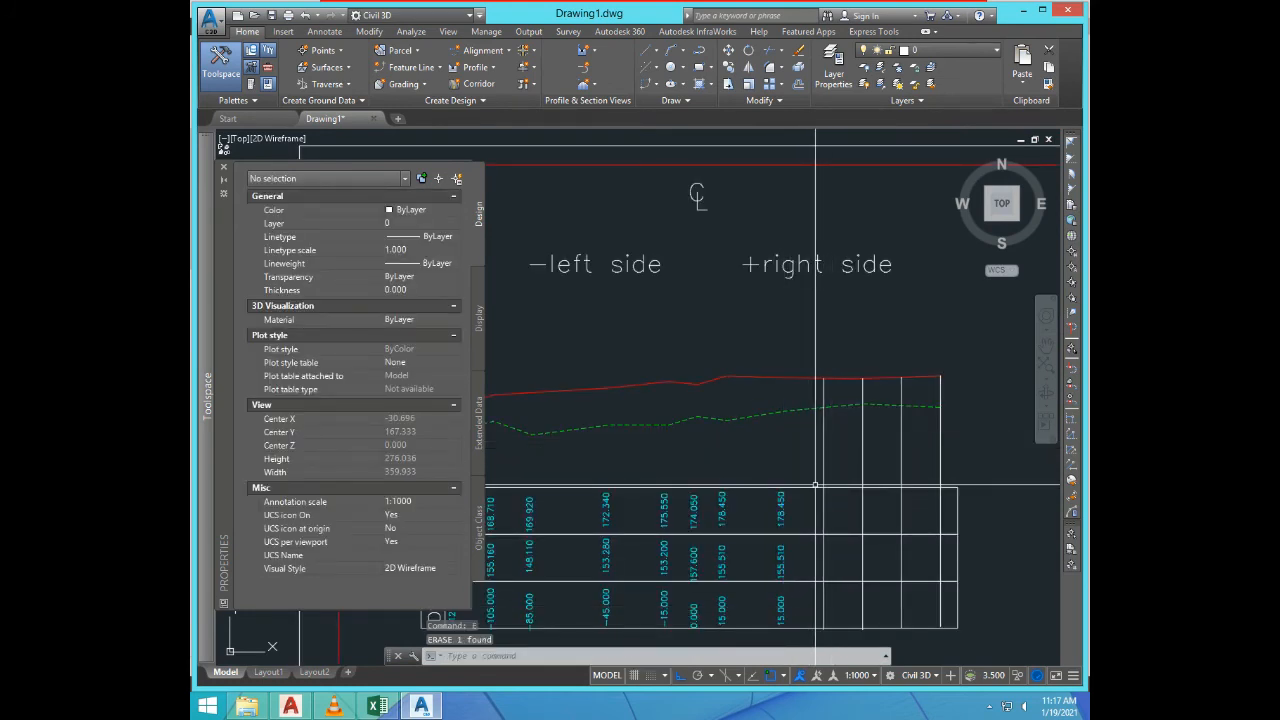
Step: Identify the green ground line's vertex above the eighth column and pick out its X coordinate in the command history
text(is)
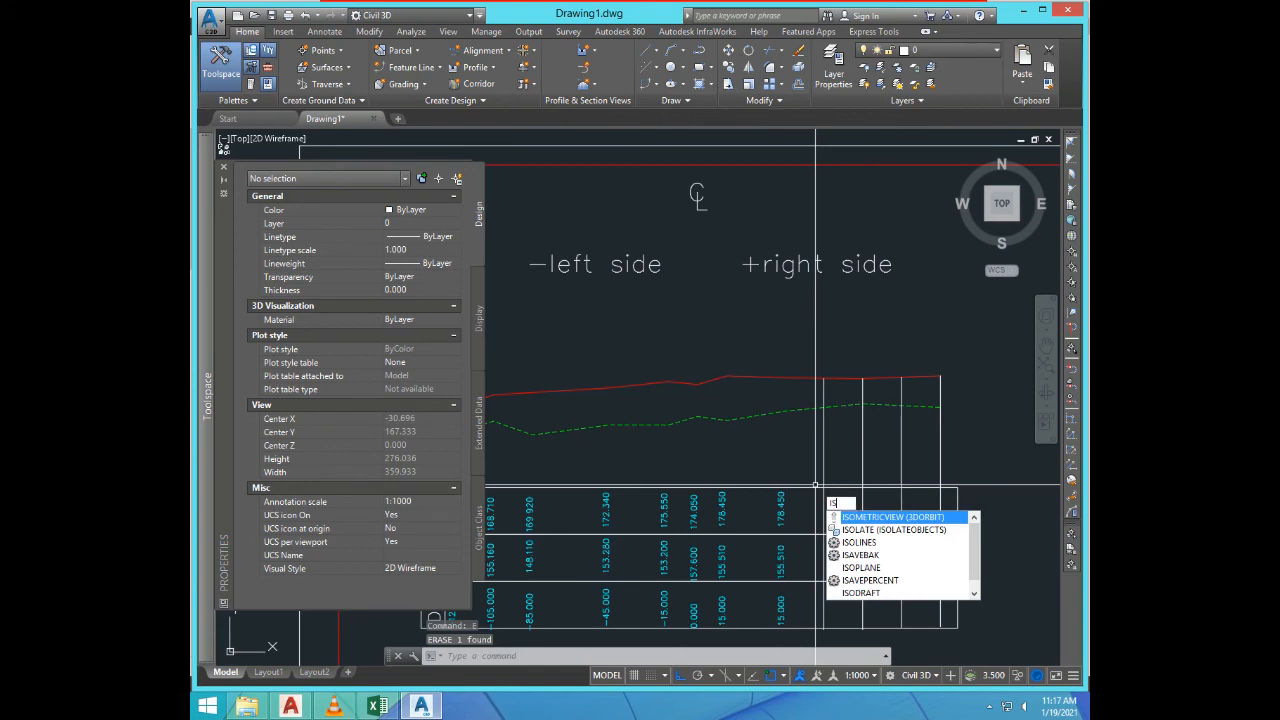
text(d)
key(Return)
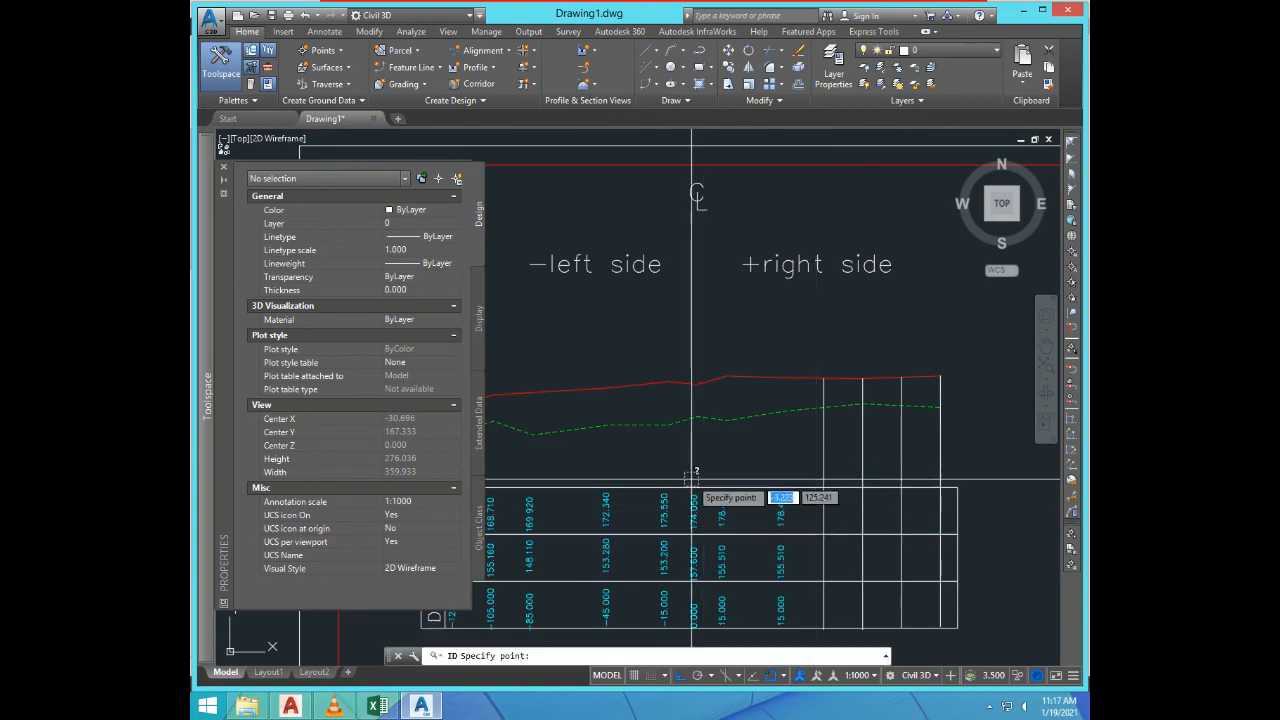
click(783, 412)
key(F2)
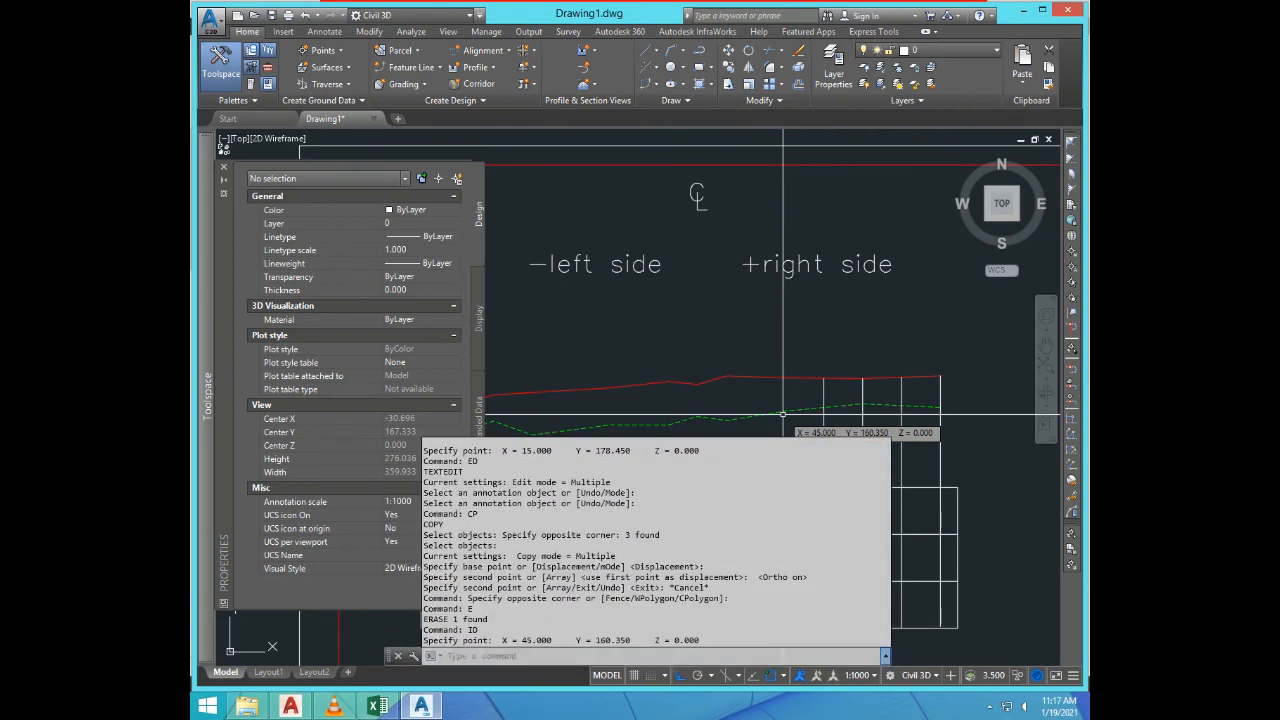
double_click(536, 640)
Step: Replace the eighth column's DIST value with 45.00
scroll(730, 507, down, 4)
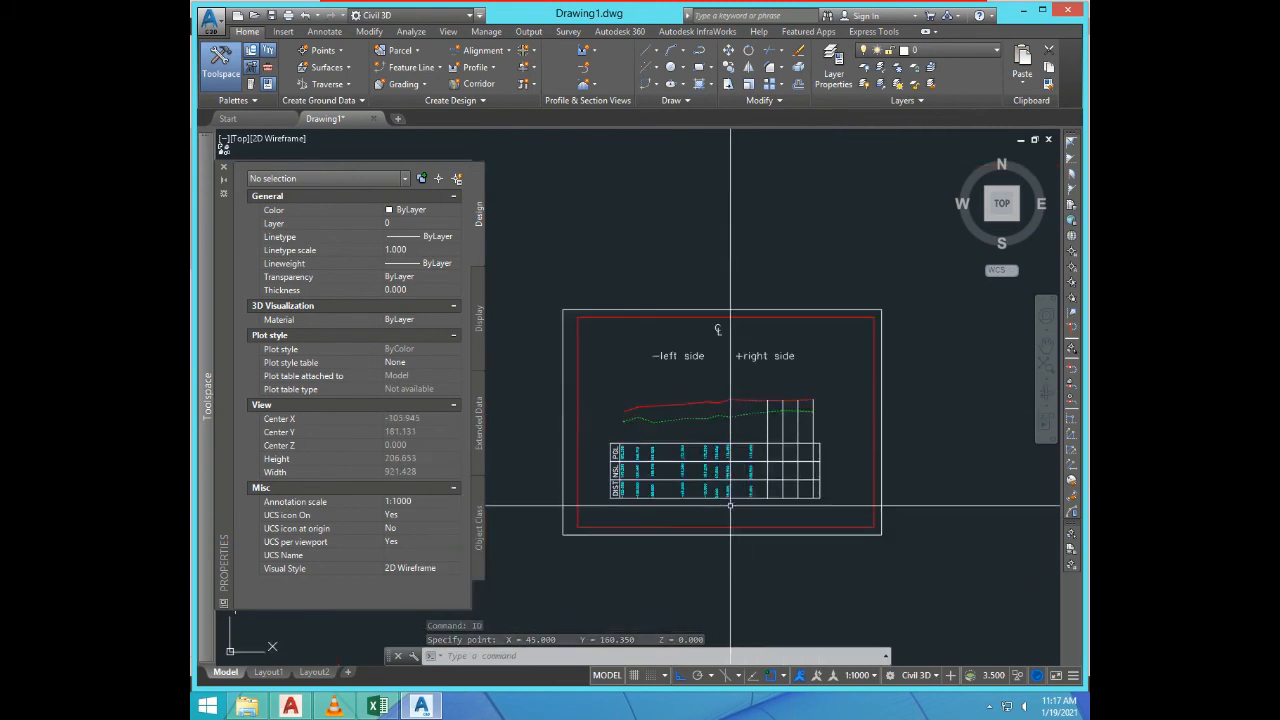
scroll(762, 502, up, 5)
text(ed)
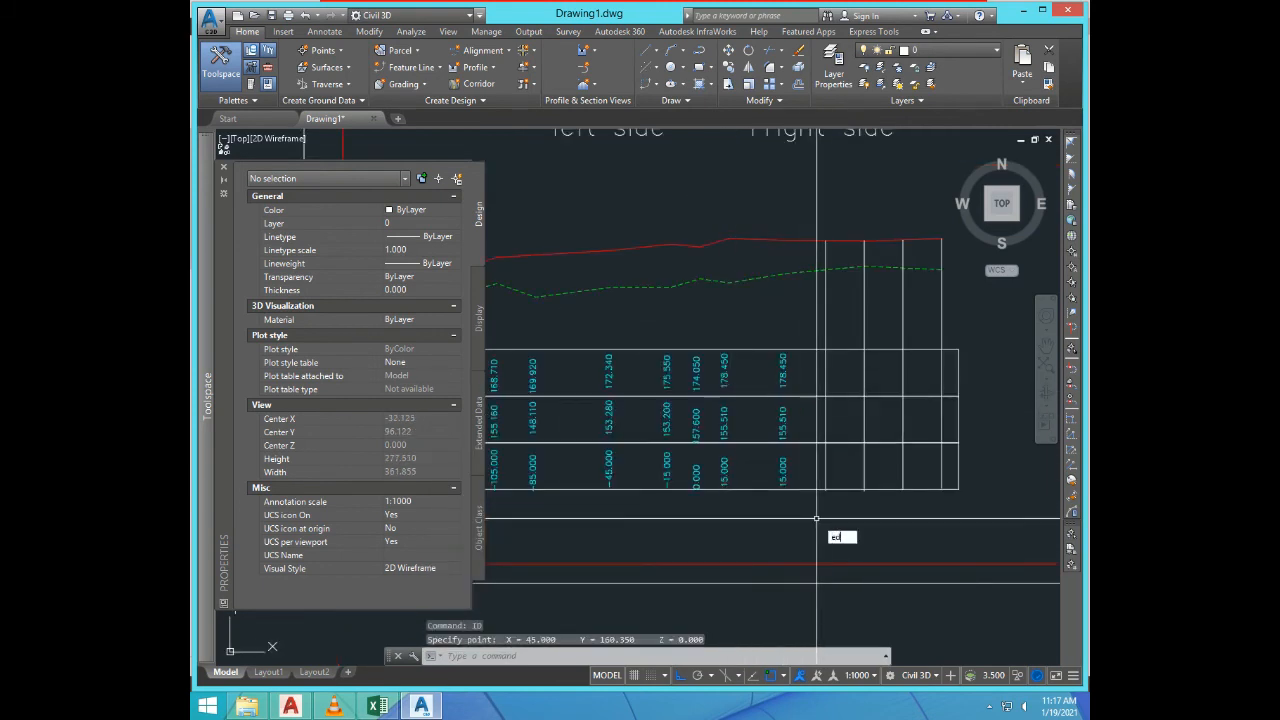
key(Return)
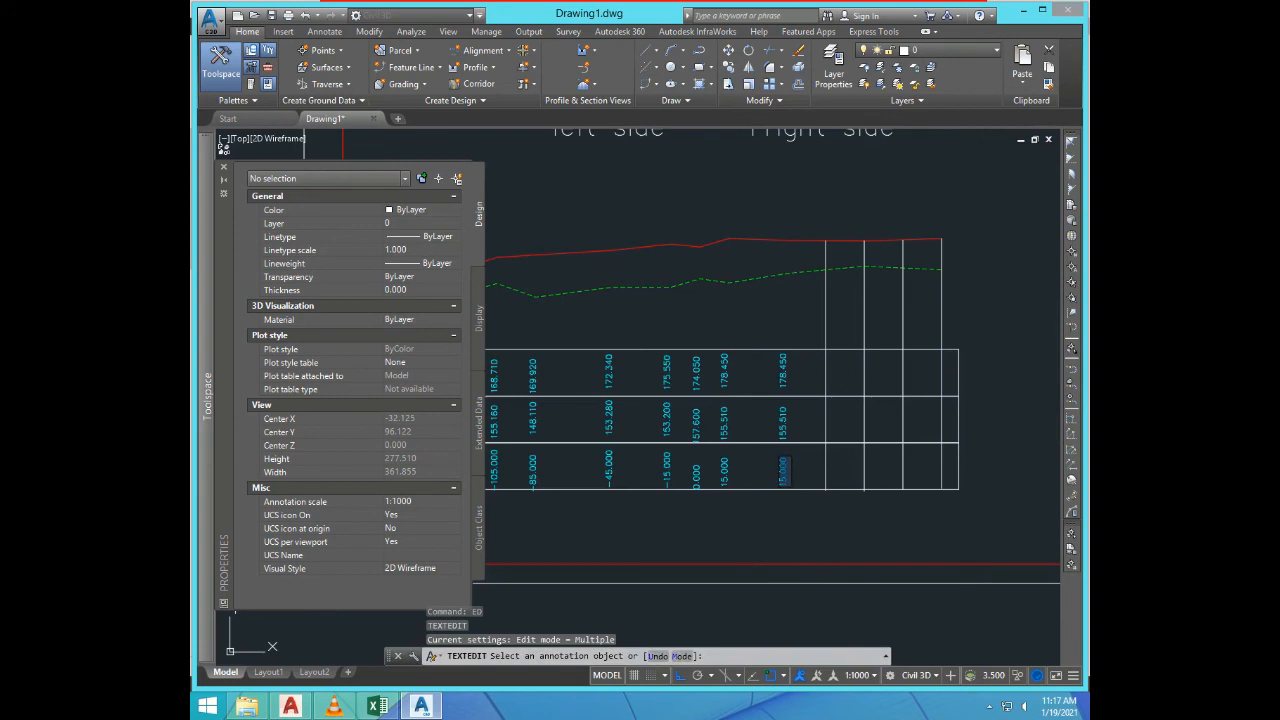
text(45.00)
key(Return)
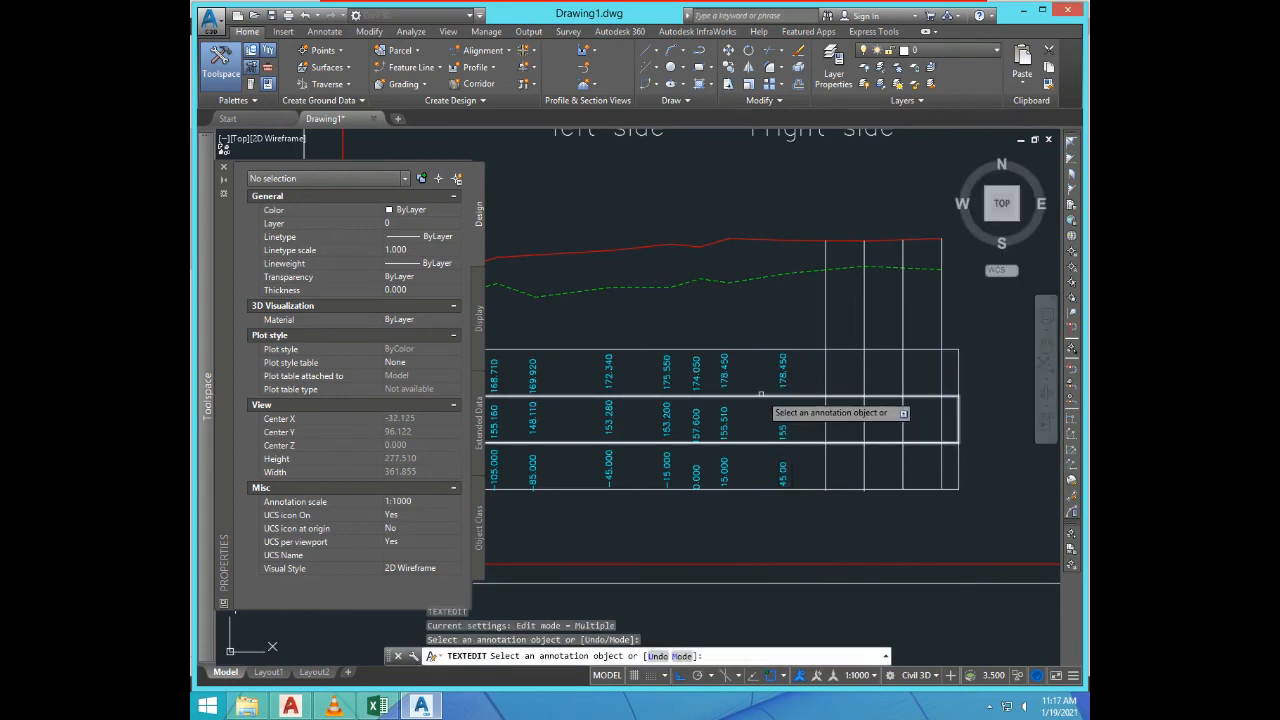
Step: Replace the eighth column's NSL value with the identified ground point's Y coordinate, 160.350
key(F2)
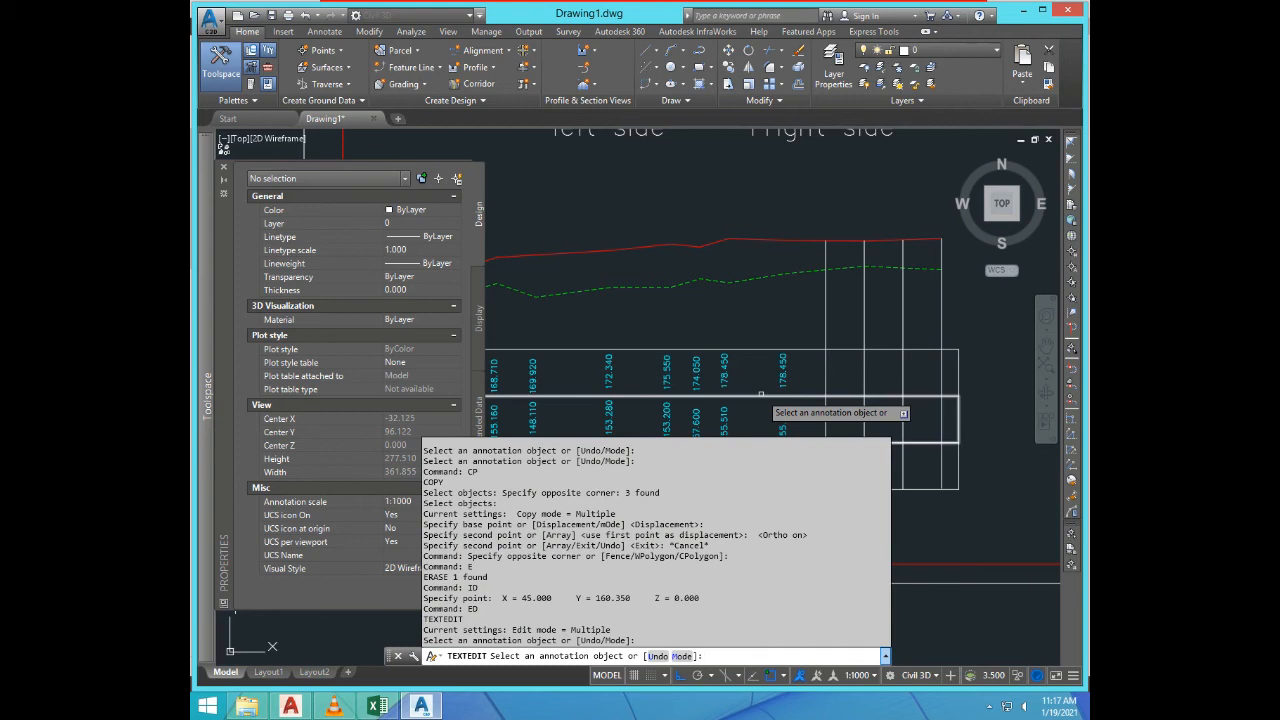
drag(596, 598, 630, 598)
key(ctrl+c)
click(783, 425)
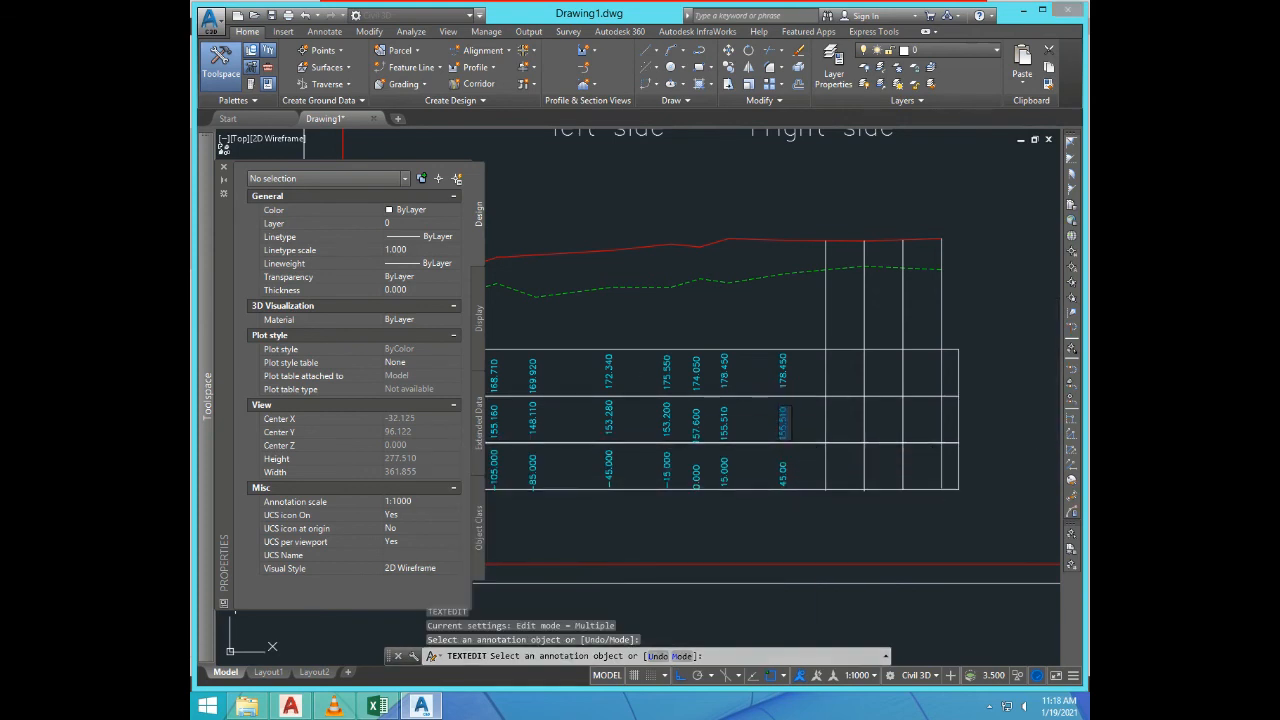
key(ctrl+v)
key(Return)
key(Return)
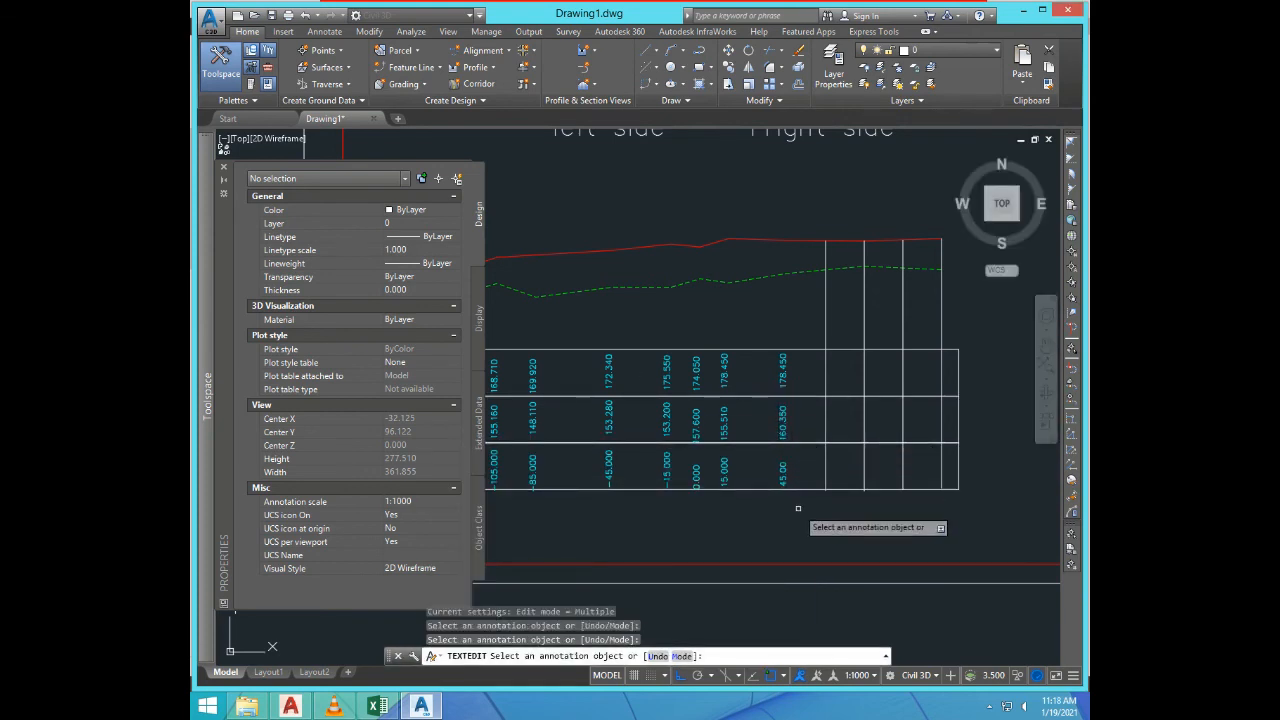
Step: Identify the red profile line's vertex above the eighth column and copy its Y coordinate from the command history
text(I)
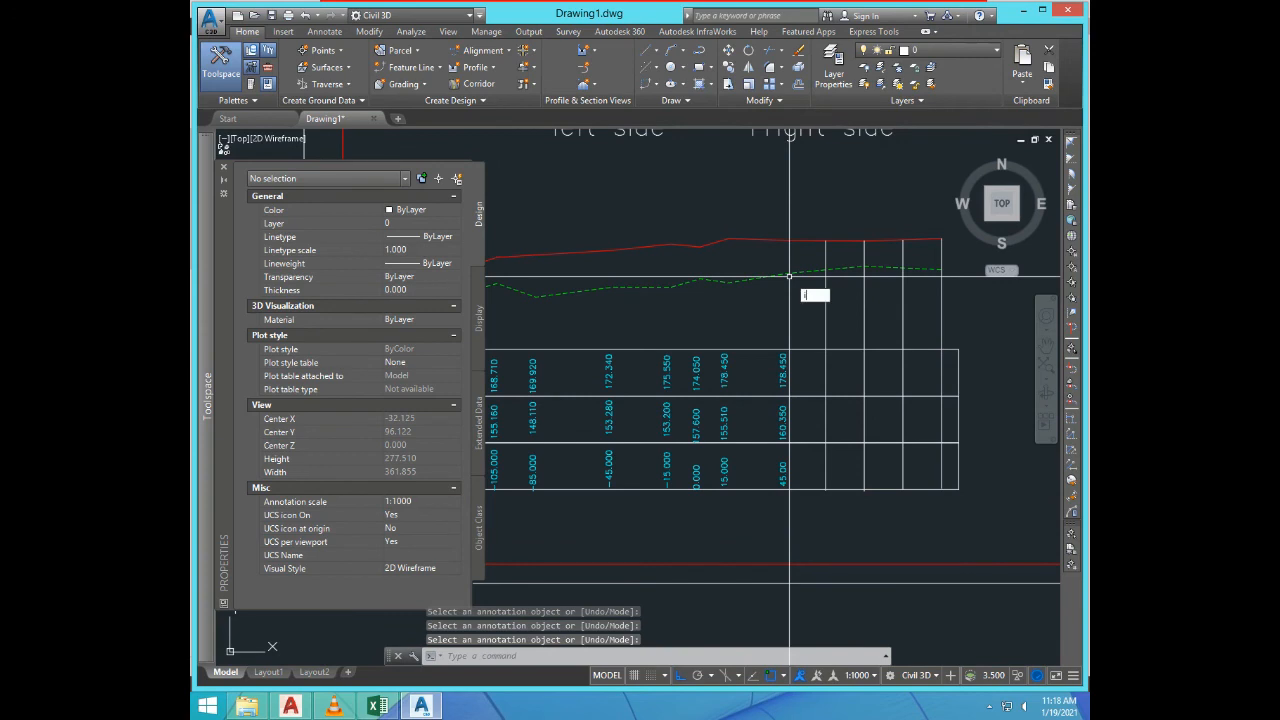
text(d)
key(Return)
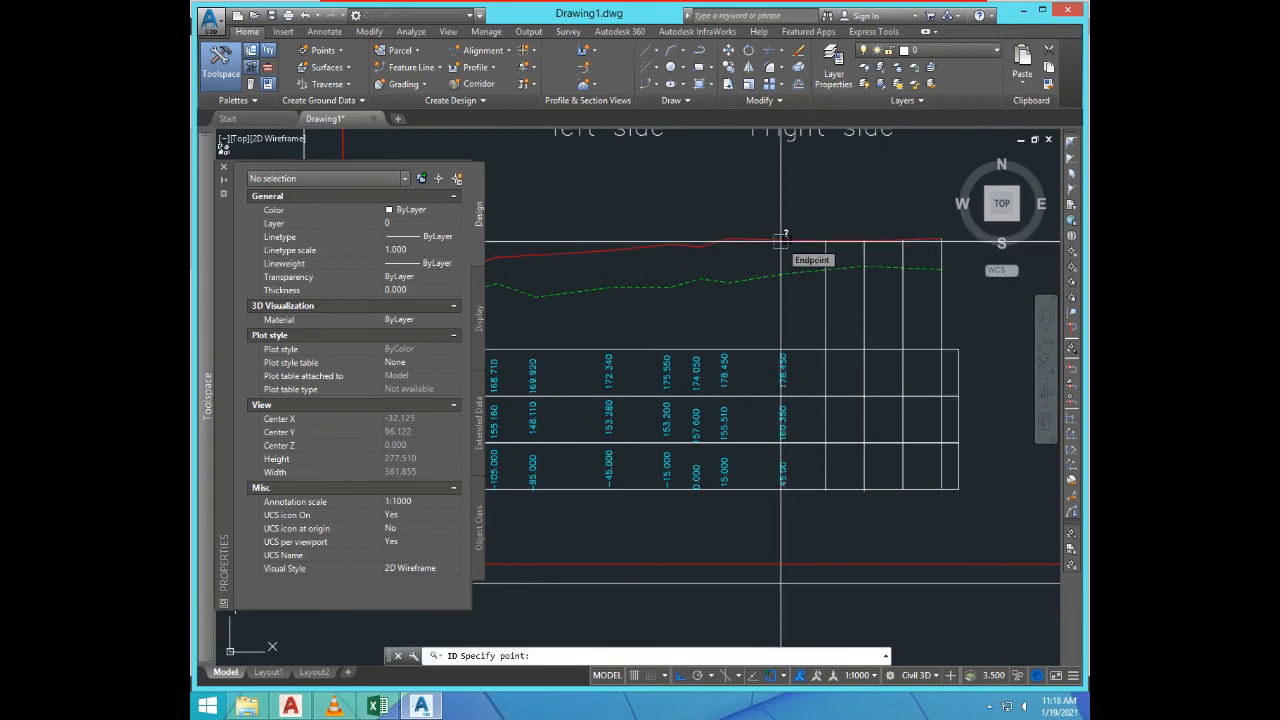
click(781, 241)
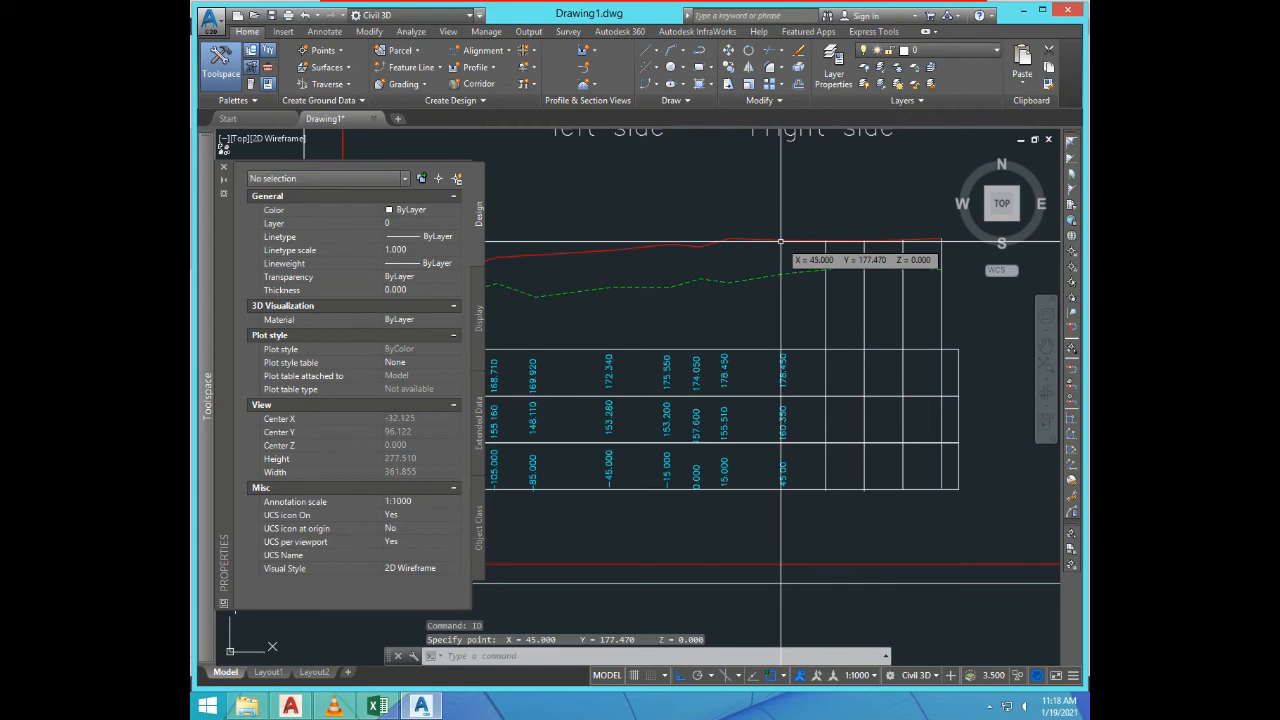
key(F2)
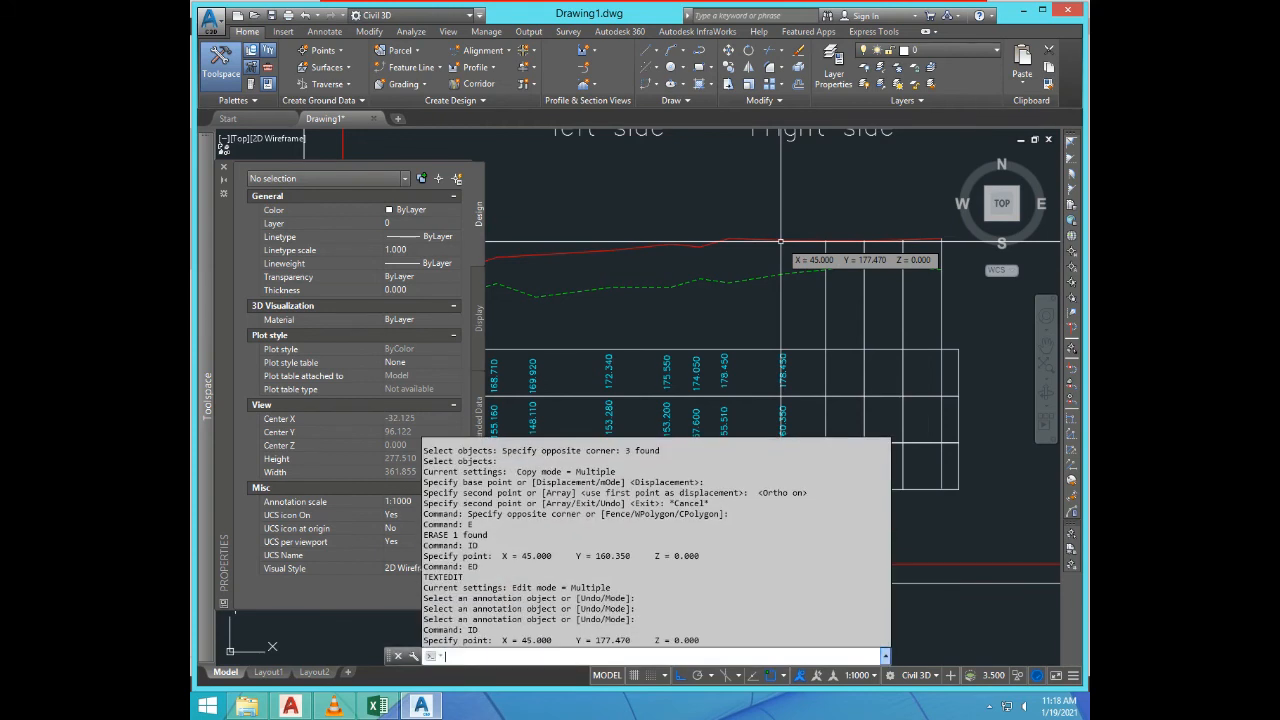
drag(596, 640, 634, 640)
key(ctrl+c)
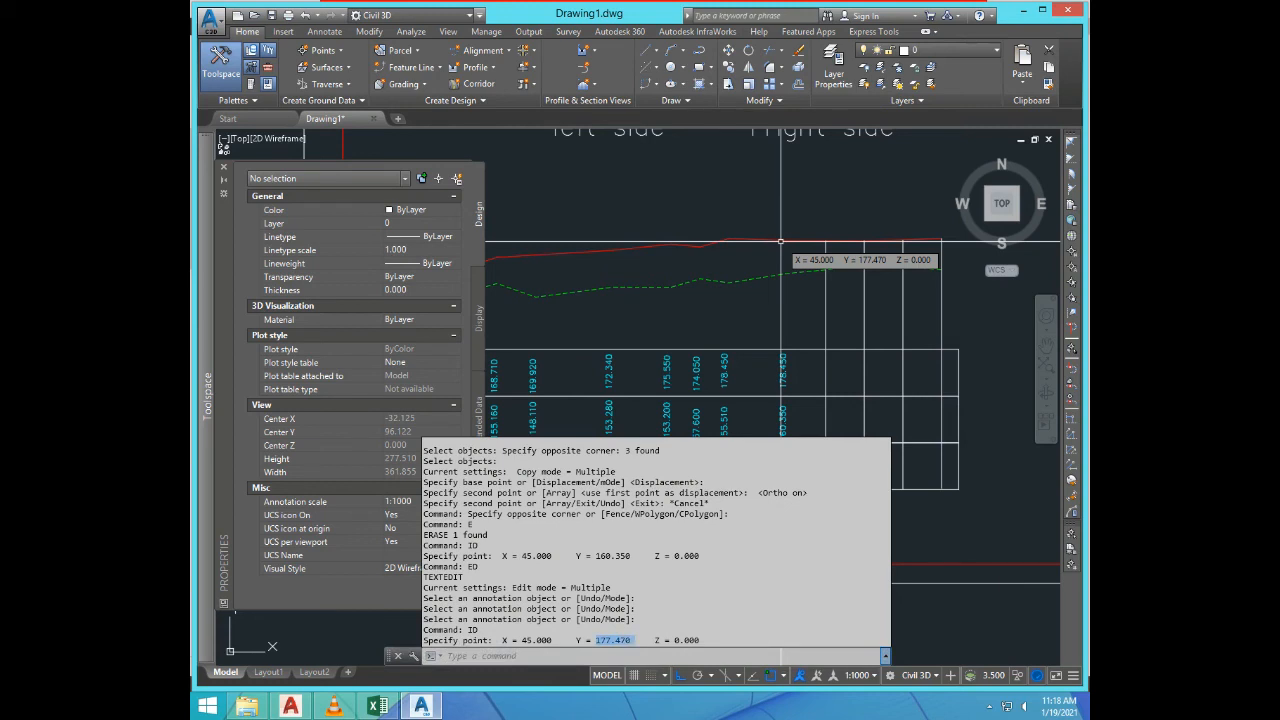
key(F2)
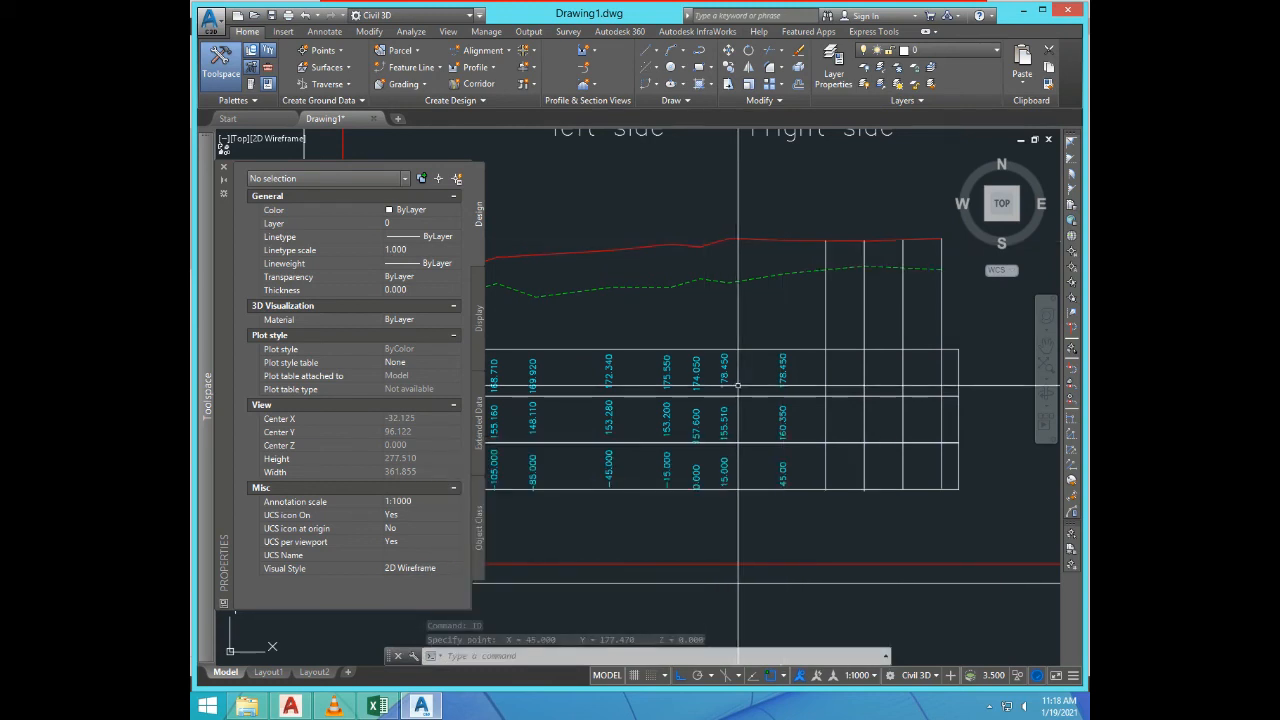
Step: Replace the eighth column's PGL value with the copied Y coordinate, 177.470
text(ed)
key(Return)
click(783, 370)
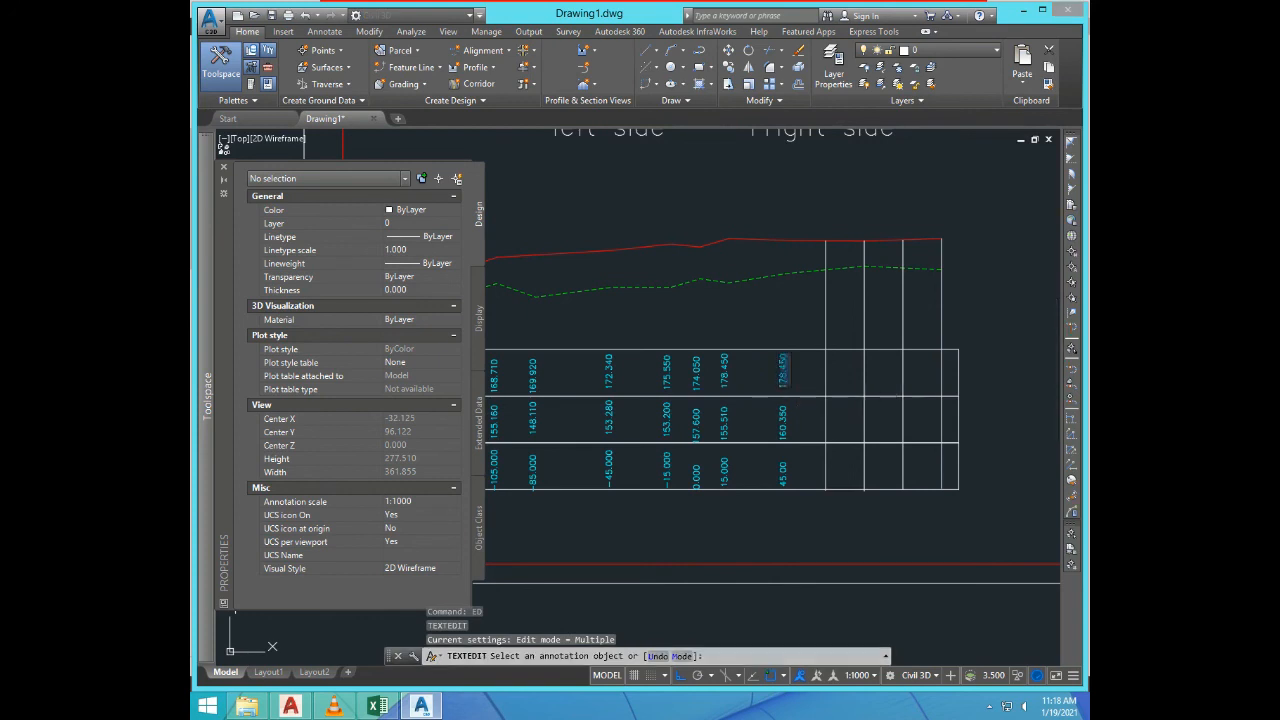
key(ctrl+v)
key(Return)
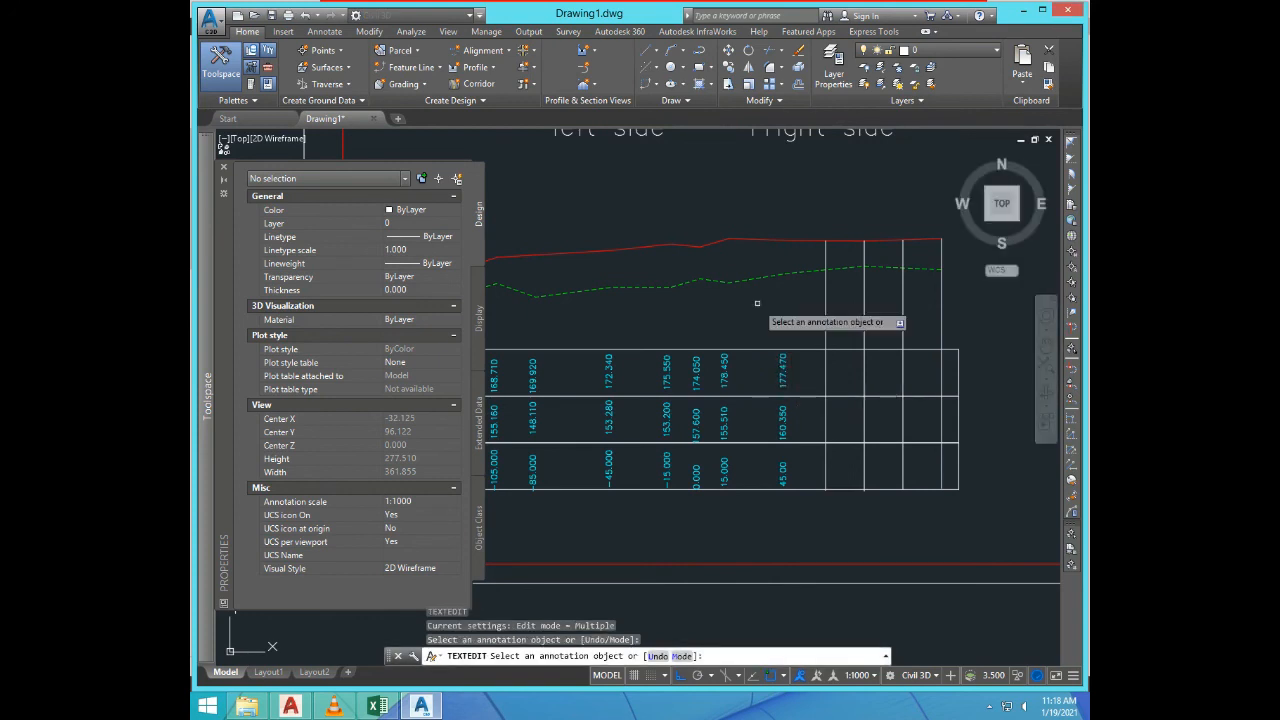
key(Return)
Step: Copy the eighth column's DIST, NSL and PGL values horizontally to the next vertical line to start the ninth column
text(co)
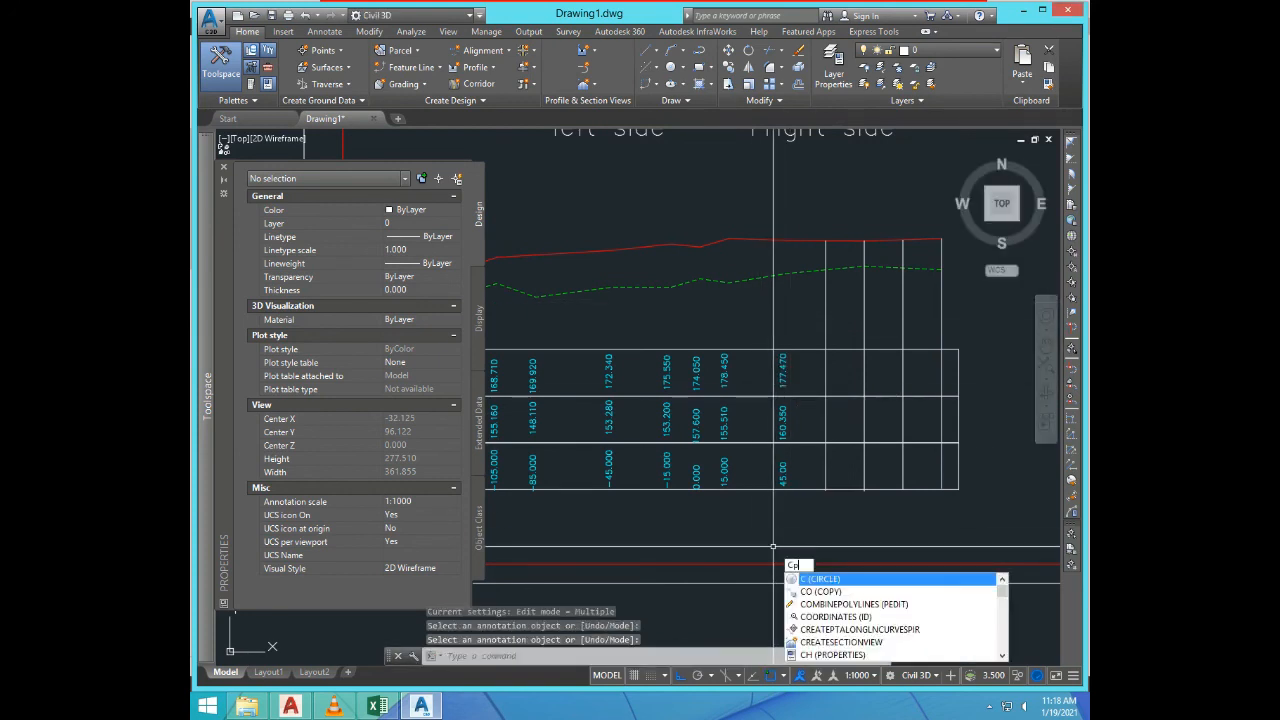
key(Return)
click(763, 347)
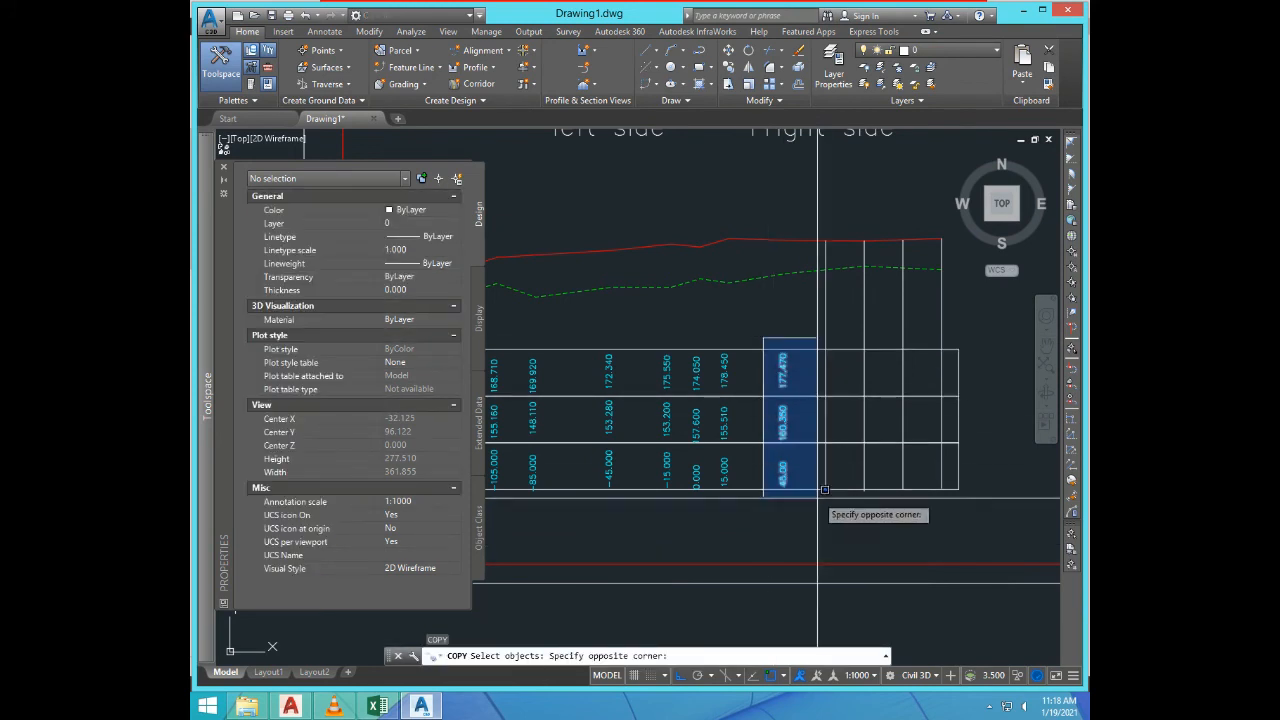
click(826, 526)
scroll(818, 520, up, 4)
key(Return)
click(713, 552)
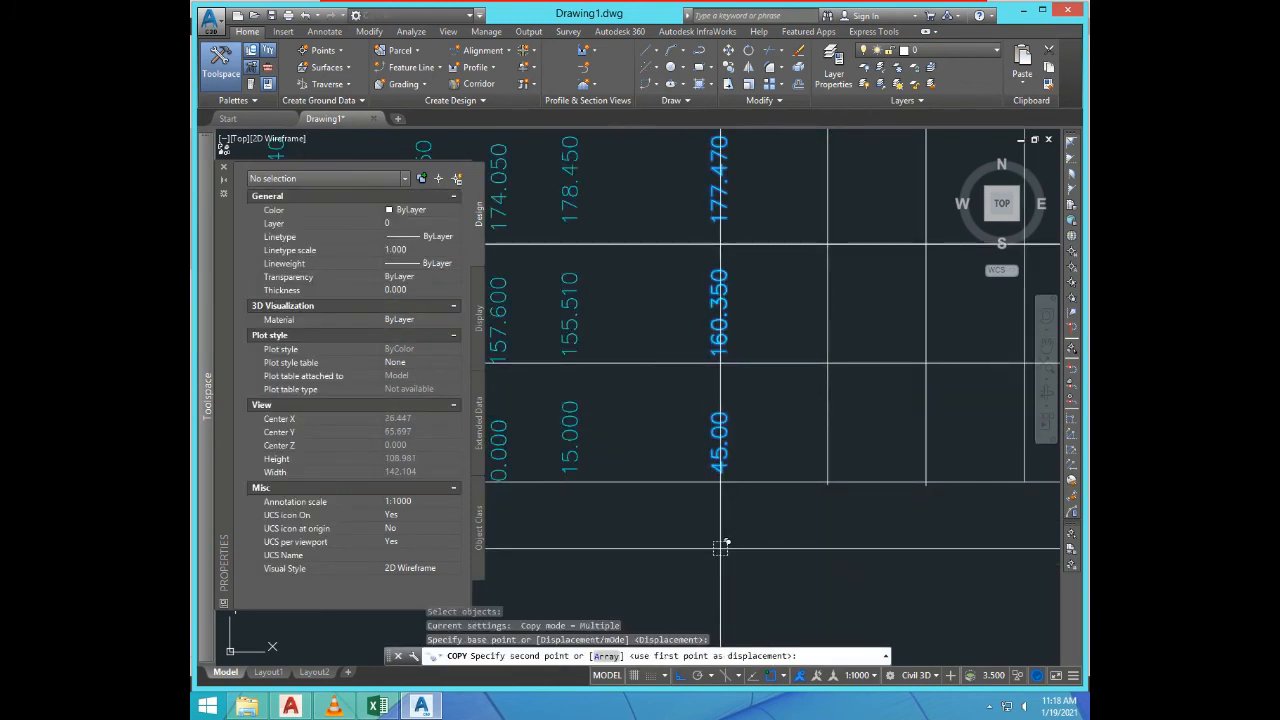
click(823, 543)
scroll(790, 535, down, 4)
key(Escape)
key(Escape)
Step: Erase the vertical line that runs beside the newly copied ninth-column values
scroll(782, 365, up, 4)
click(768, 365)
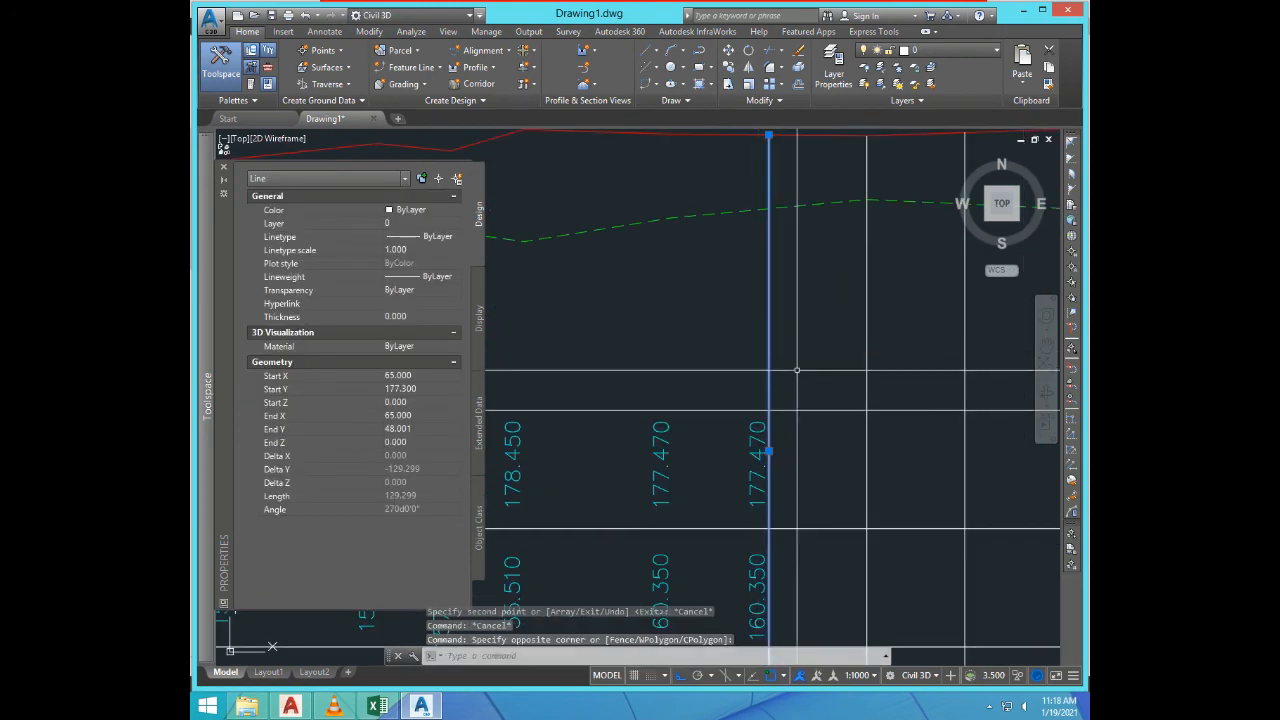
text(e)
key(Return)
scroll(793, 350, down, 2)
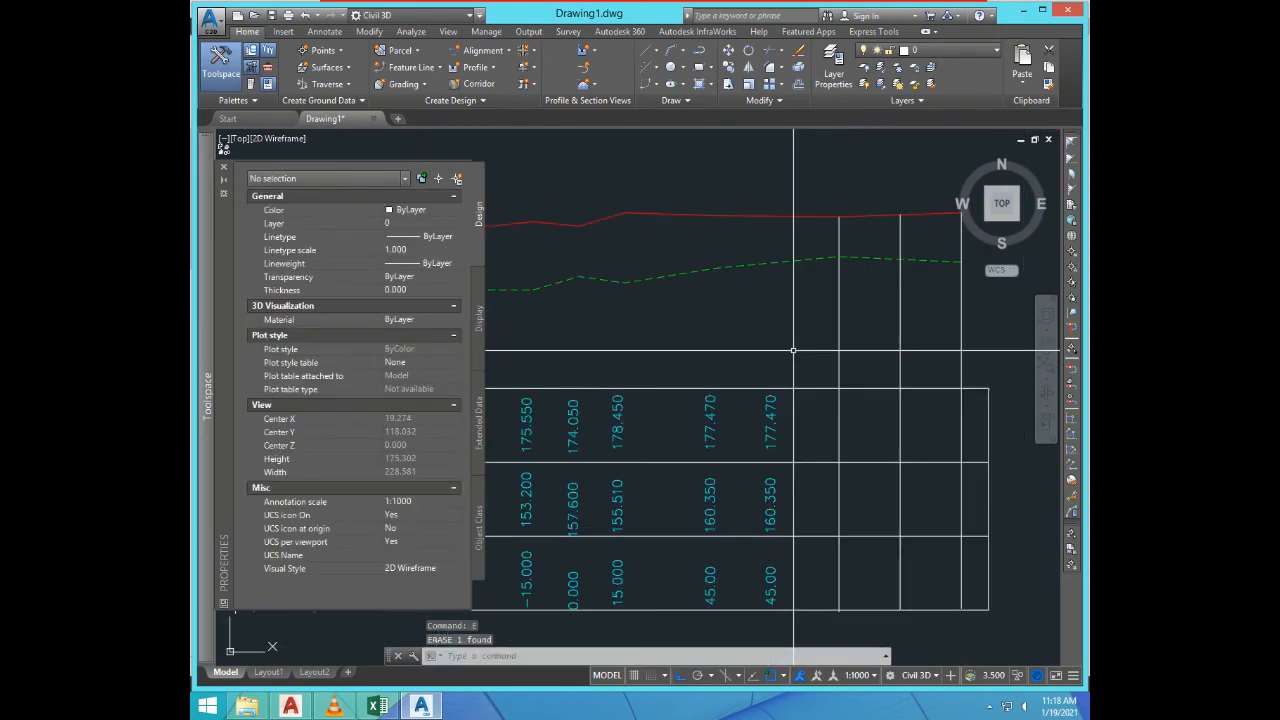
Step: Identify the green ground line's vertex above the ninth column and copy its X coordinate from the command history
text(ID)
key(Return)
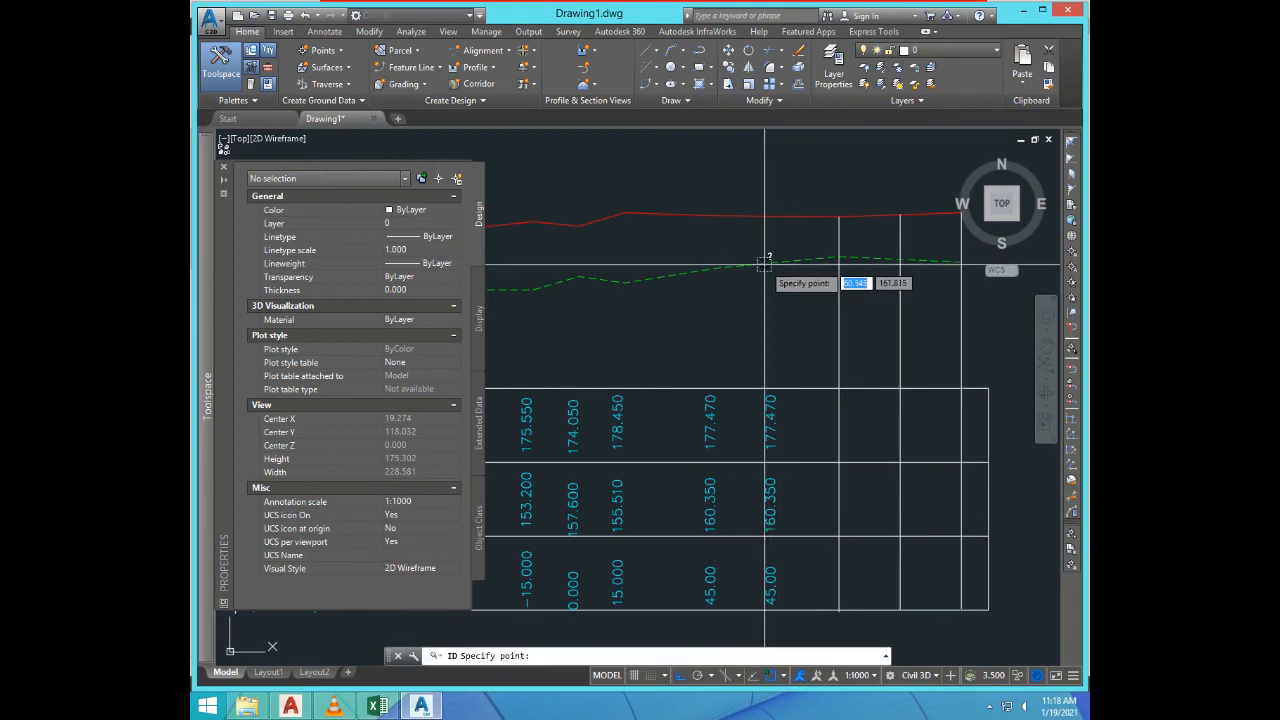
click(778, 261)
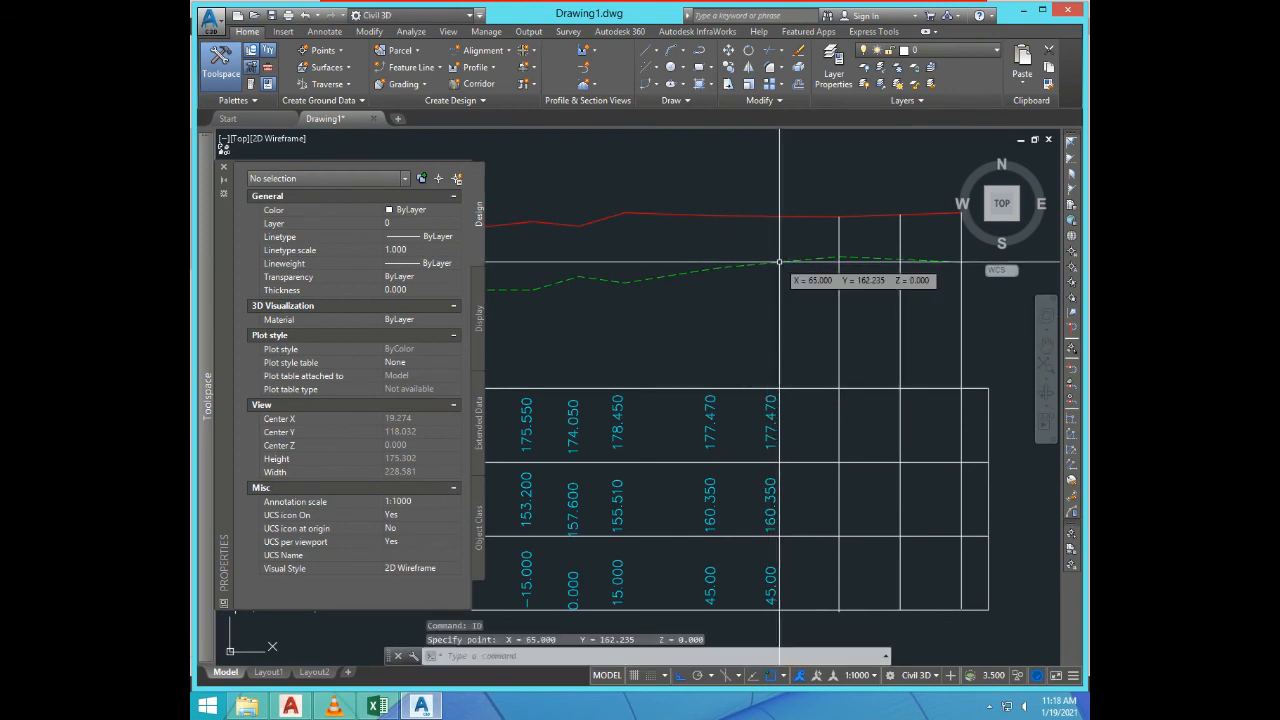
key(F2)
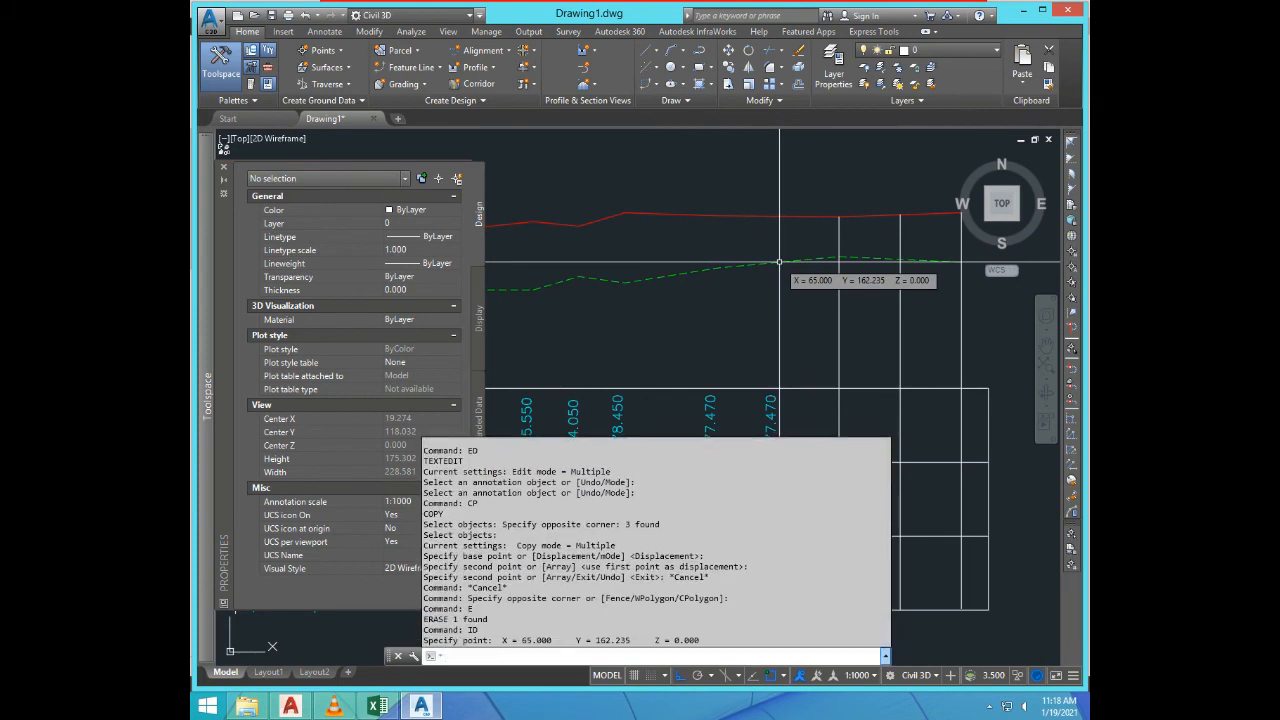
drag(522, 640, 546, 640)
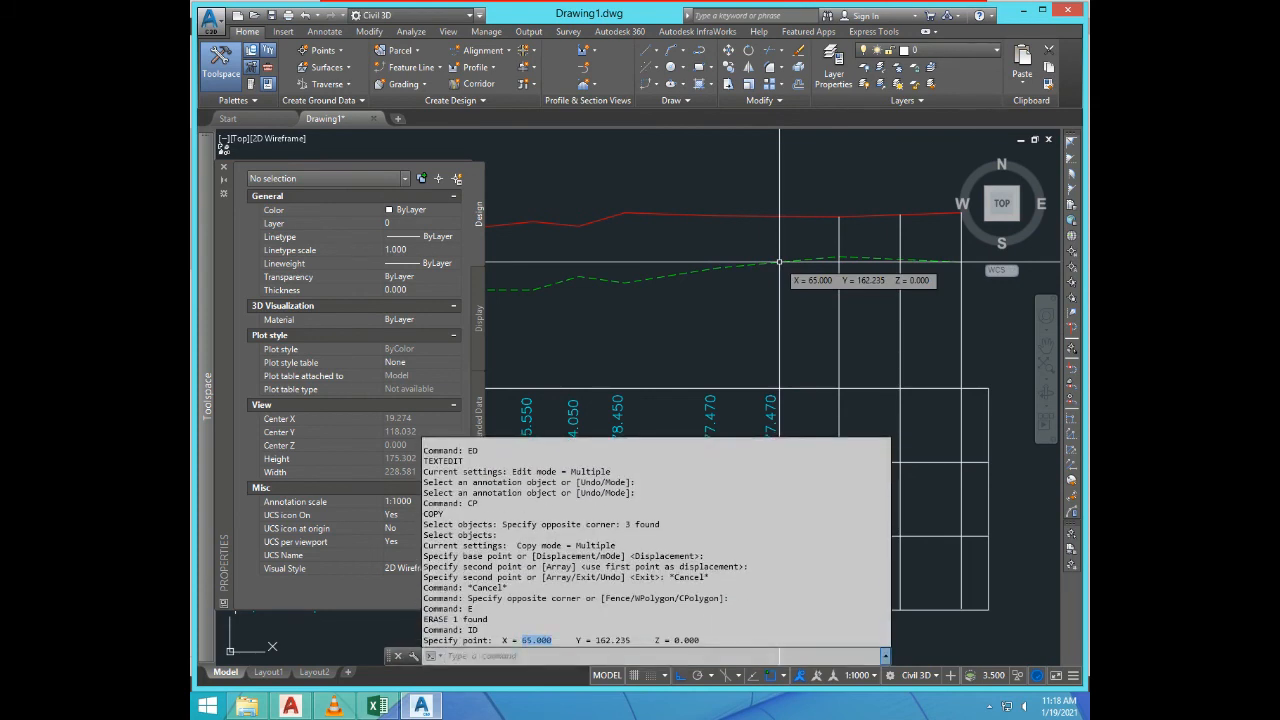
key(F2)
Step: Replace the ninth column's DIST value with the copied X coordinate, 65.000
text(ED)
key(Return)
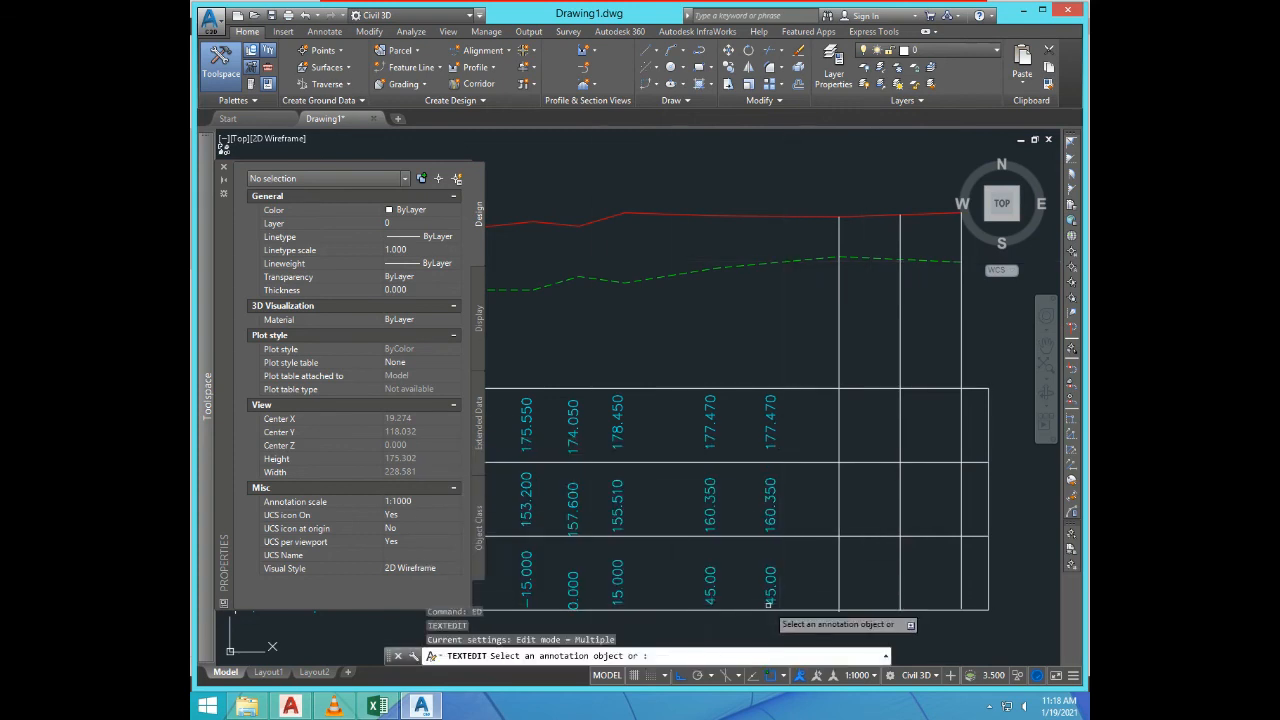
click(768, 602)
key(ctrl+v)
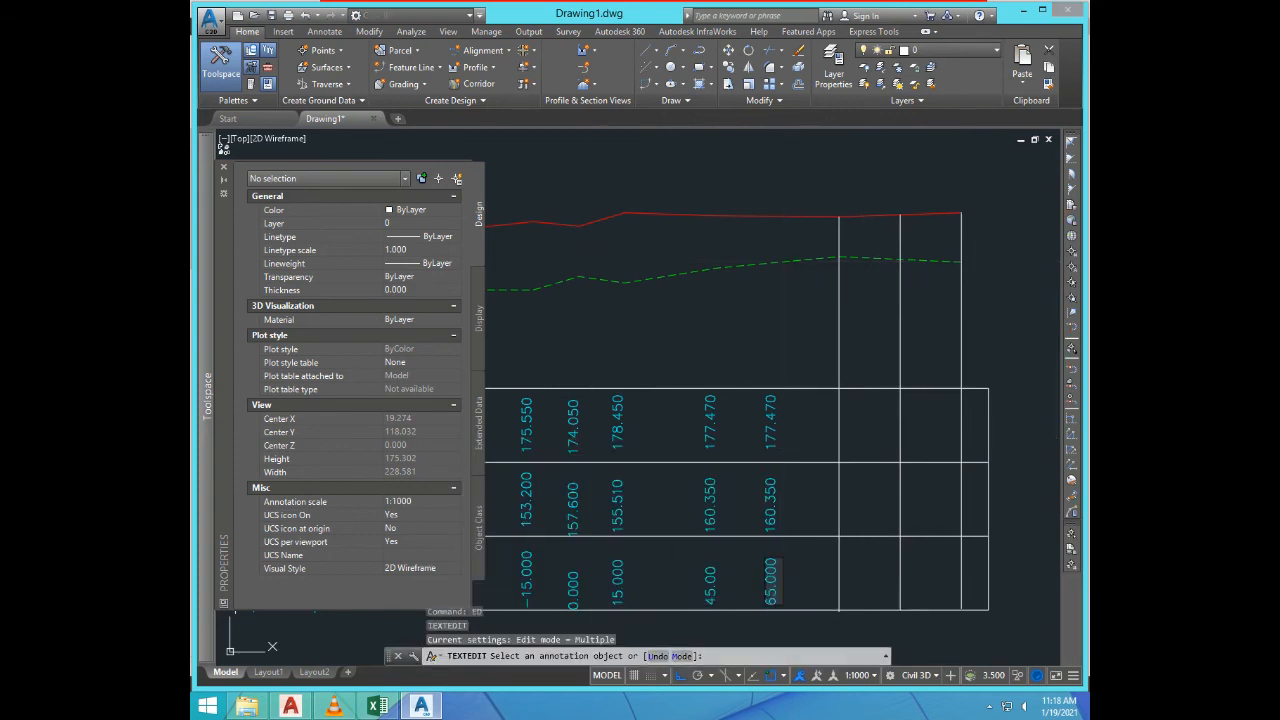
key(Return)
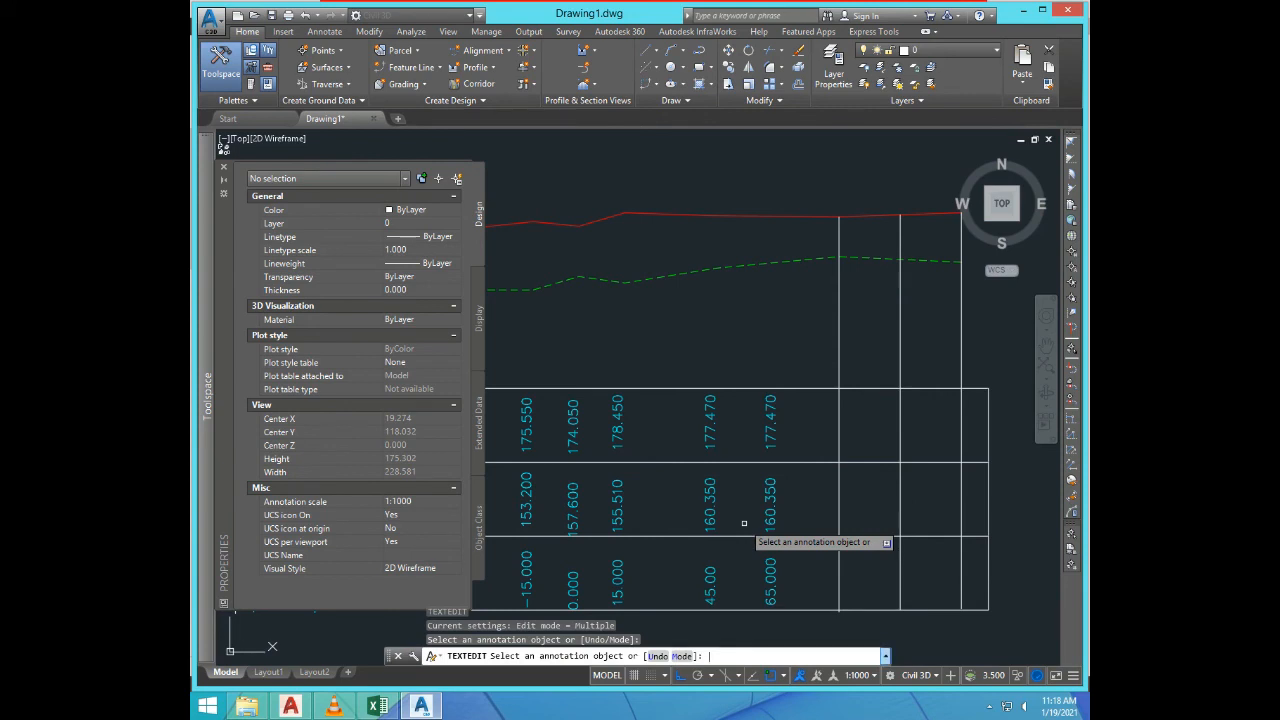
Step: Copy the ground vertex's Y coordinate from the command history and replace the ninth column's NSL value with it, 162.235
click(886, 656)
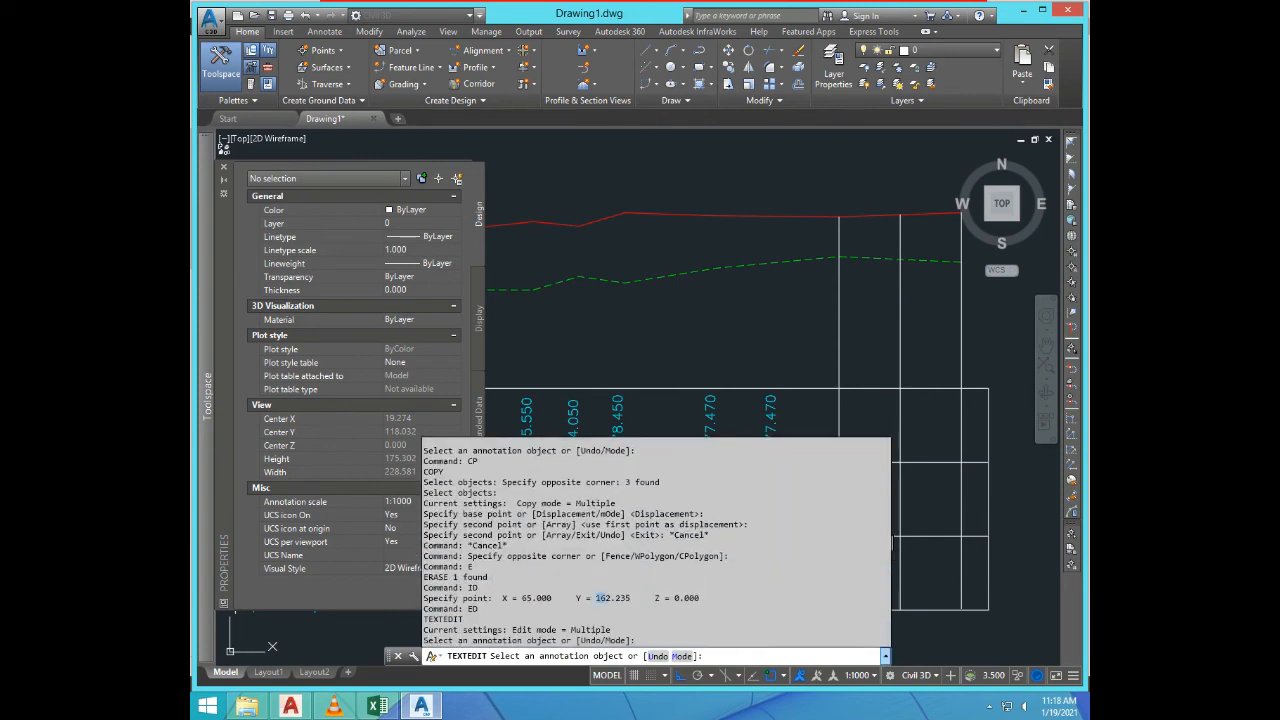
drag(609, 598, 630, 598)
key(ctrl+c)
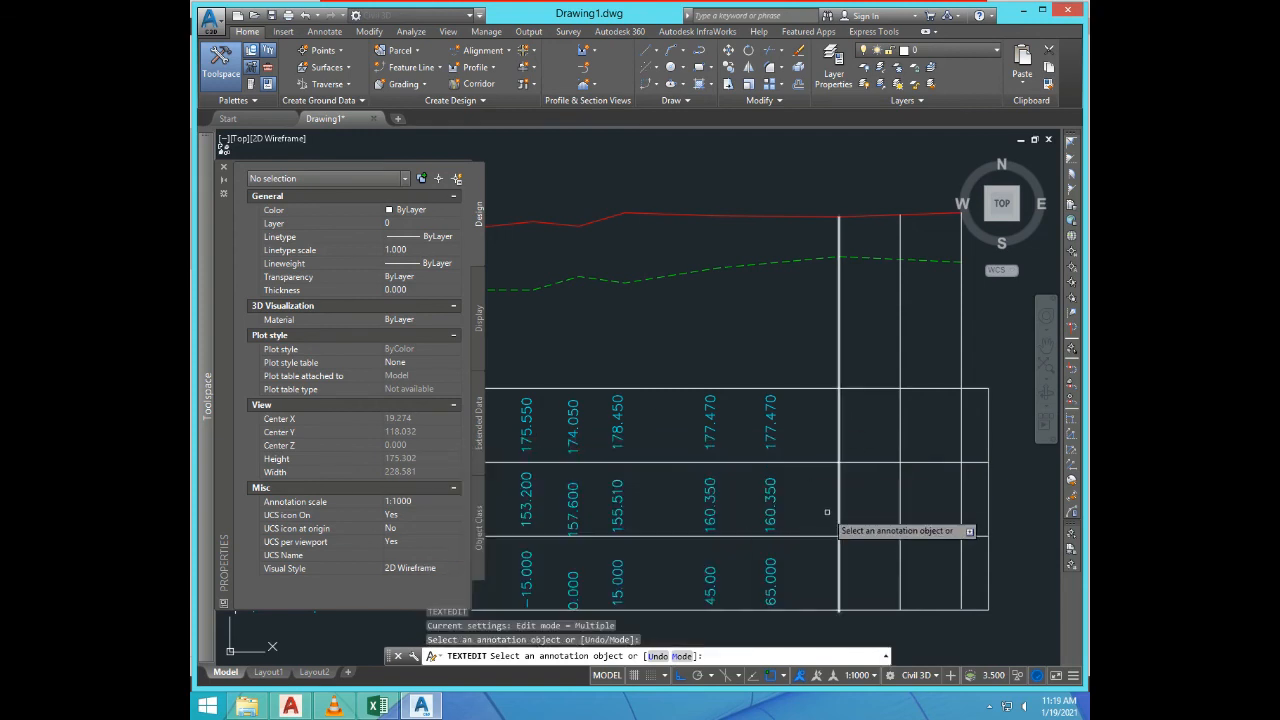
click(770, 500)
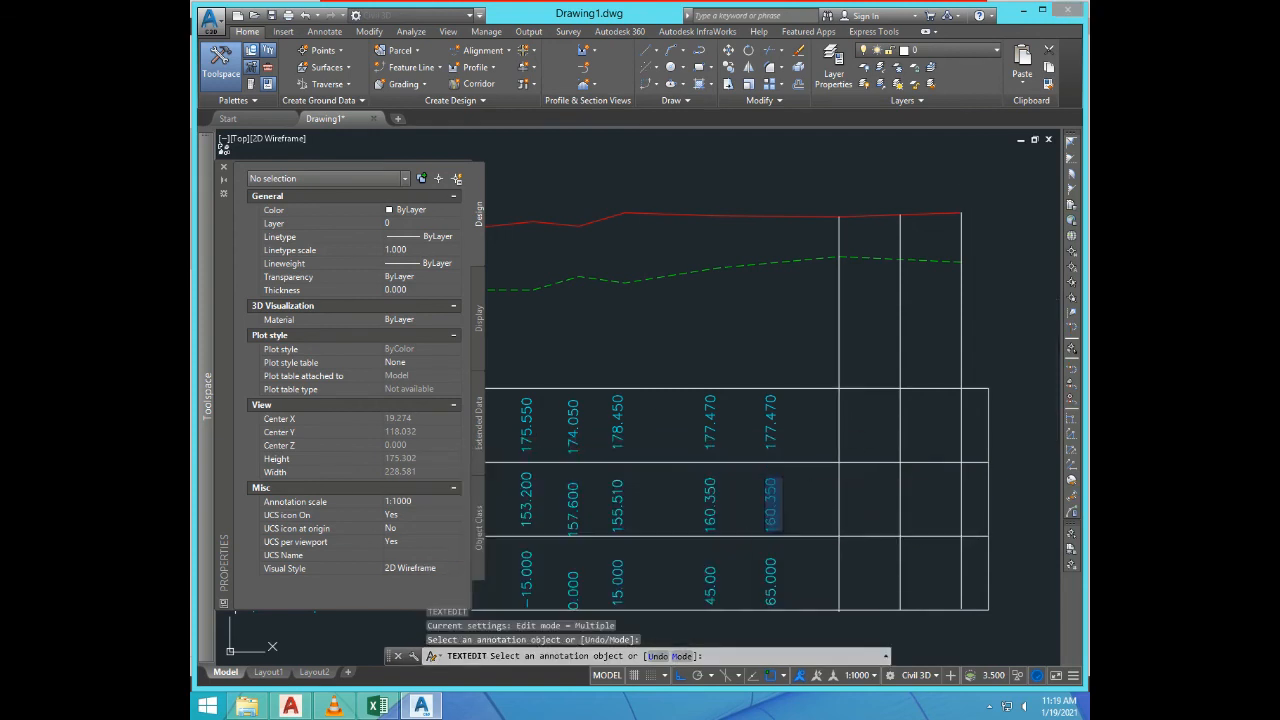
key(ctrl+v)
key(Return)
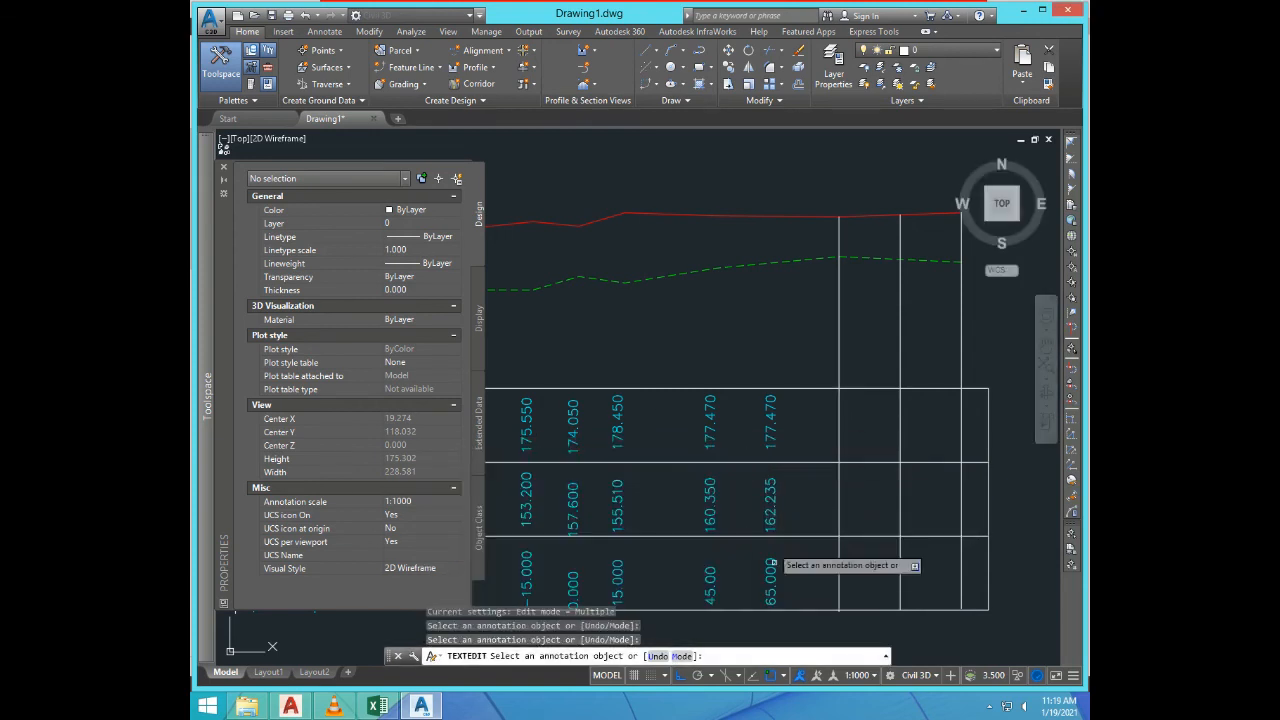
key(Return)
Step: Identify the red profile line's vertex above the ninth column and copy its Y coordinate from the command history
text(ID)
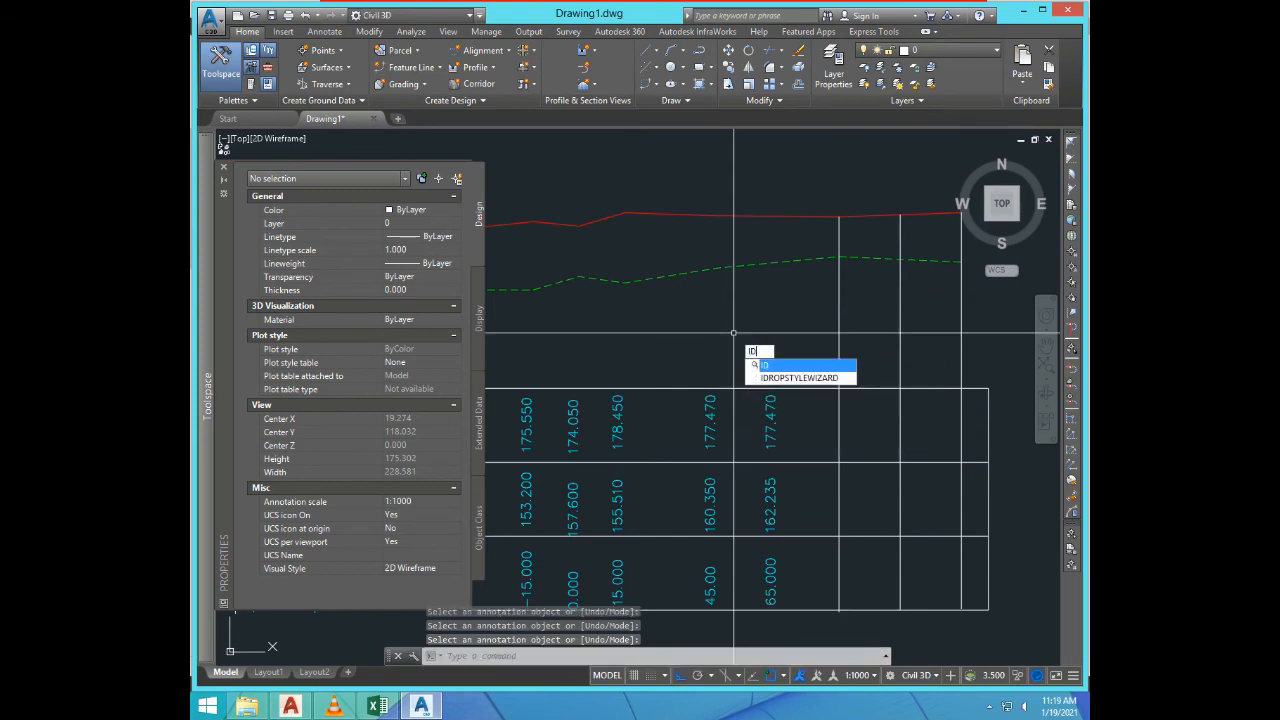
key(Return)
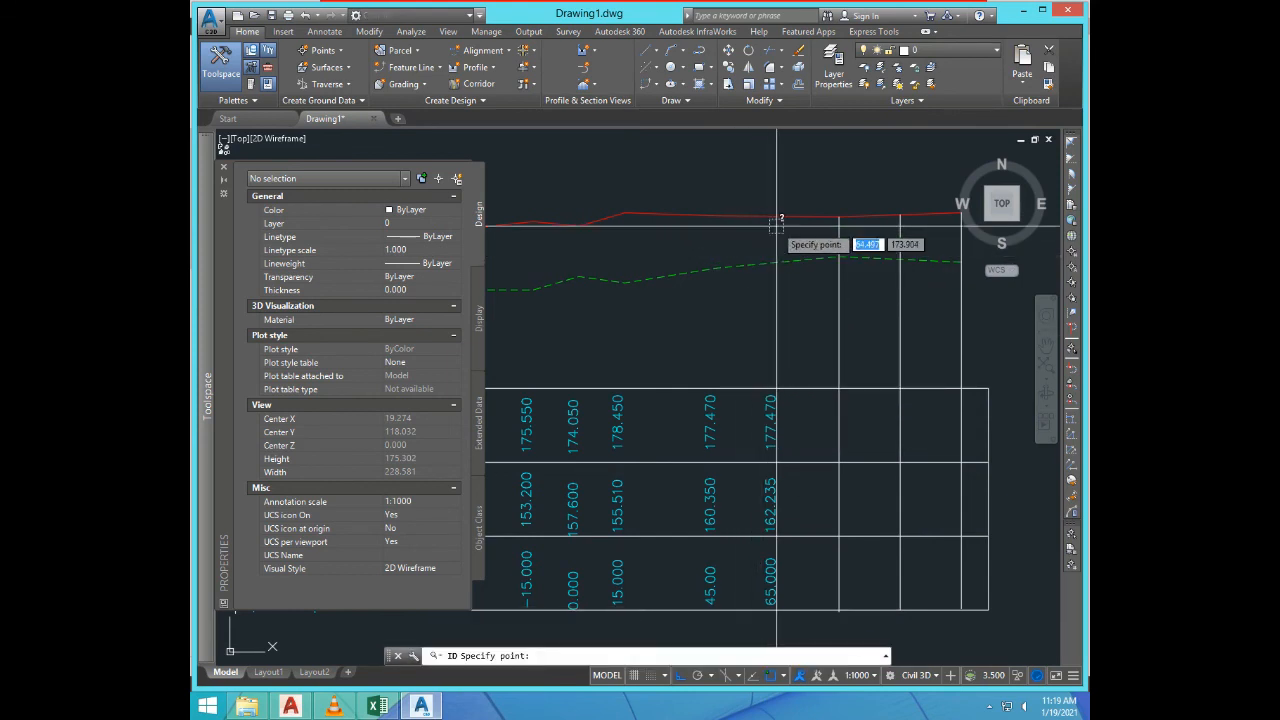
click(775, 215)
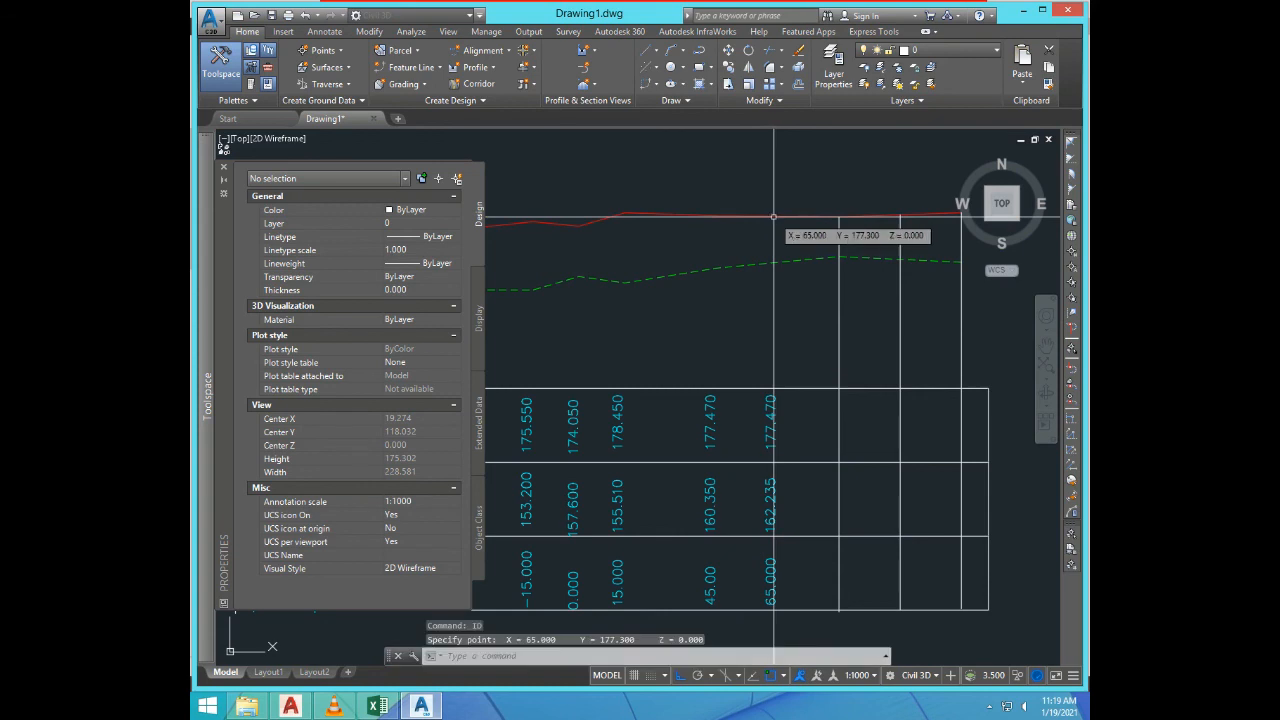
key(F2)
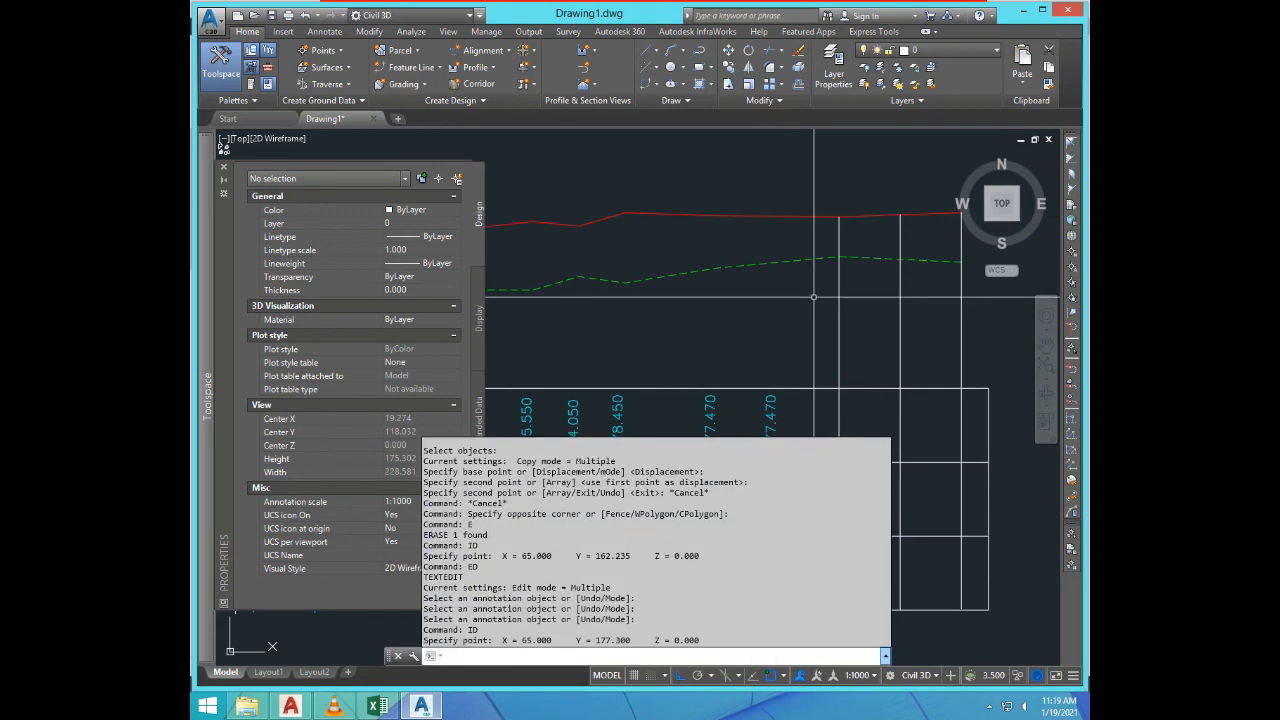
drag(596, 640, 624, 640)
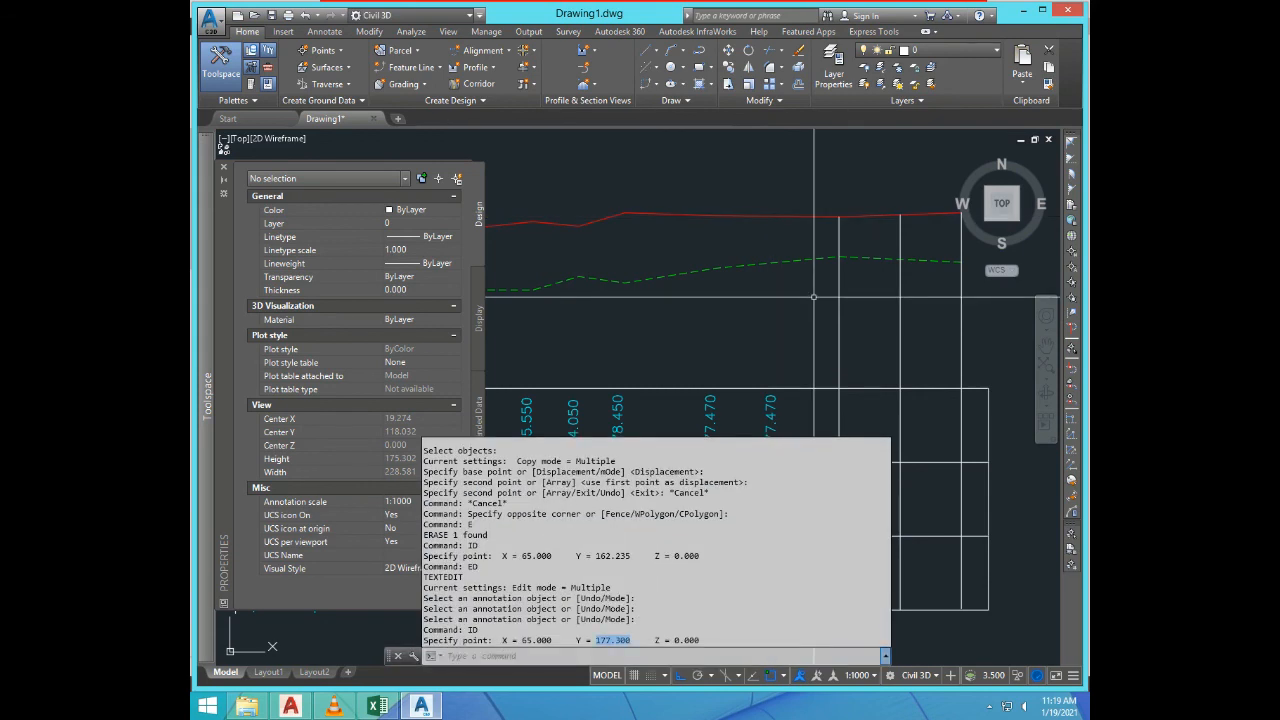
key(F2)
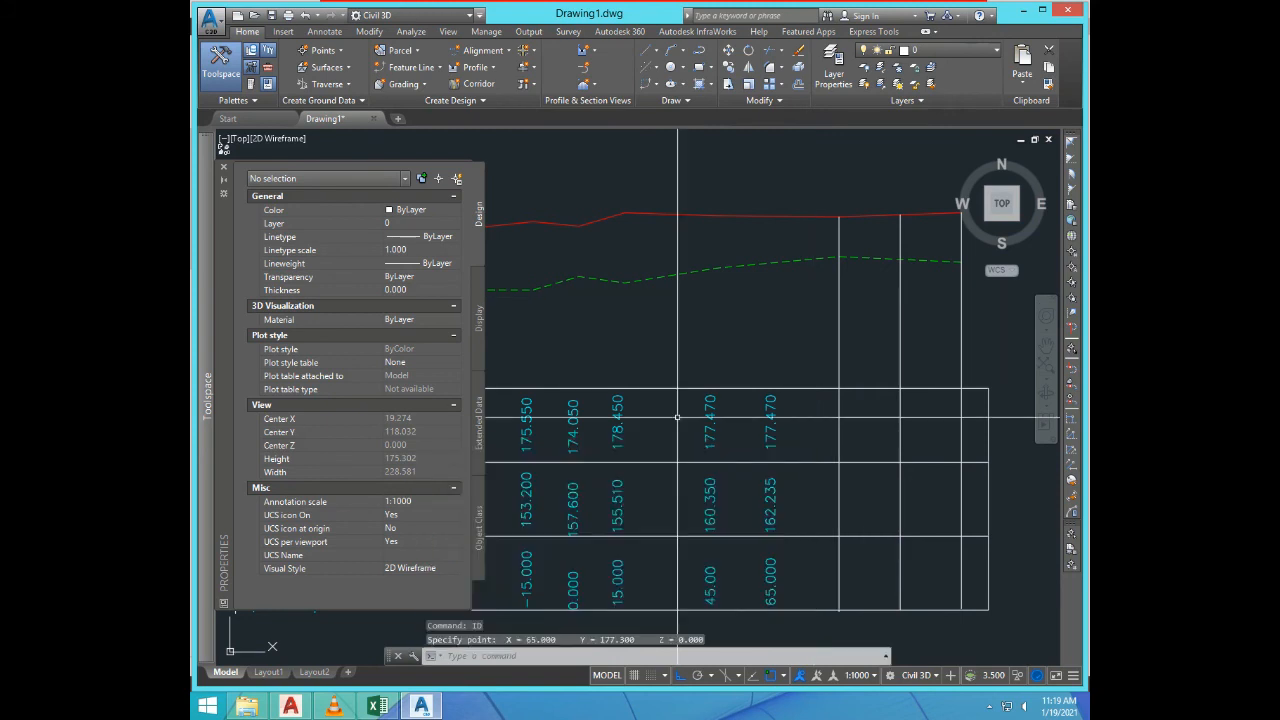
Step: Replace the ninth column's PGL value with the copied Y coordinate, 177.300
key(Return)
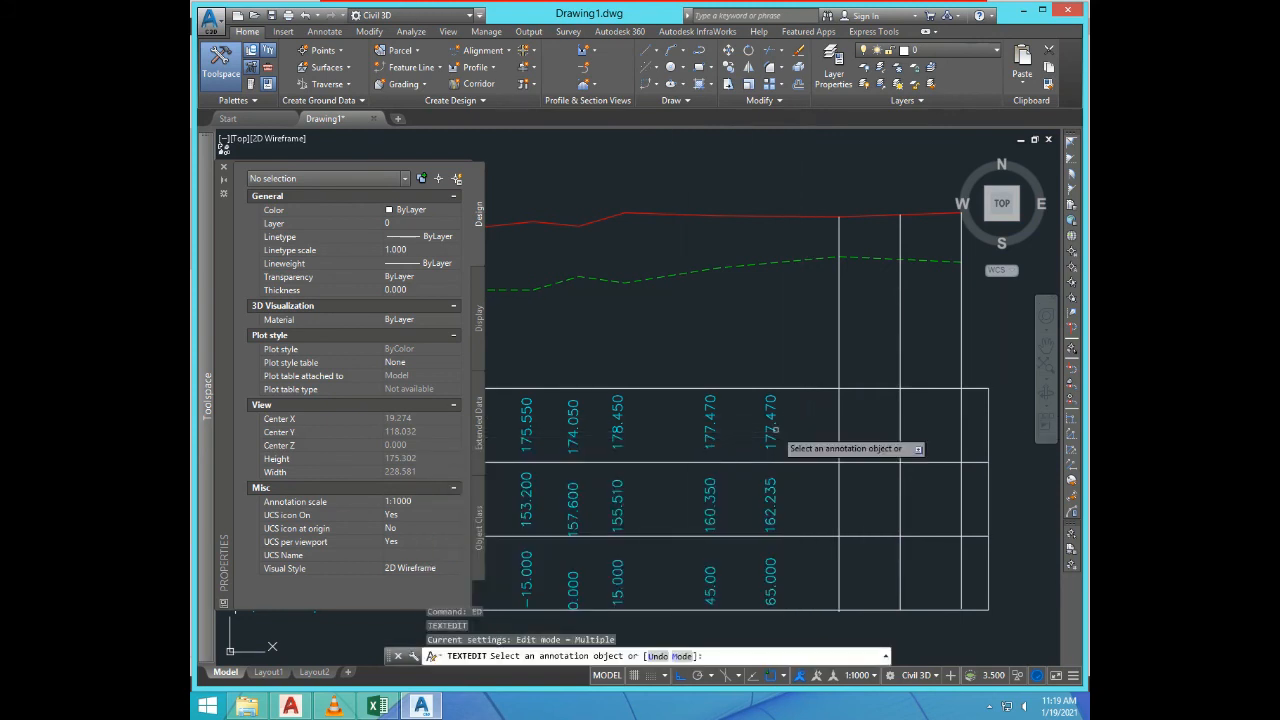
text(177.300)
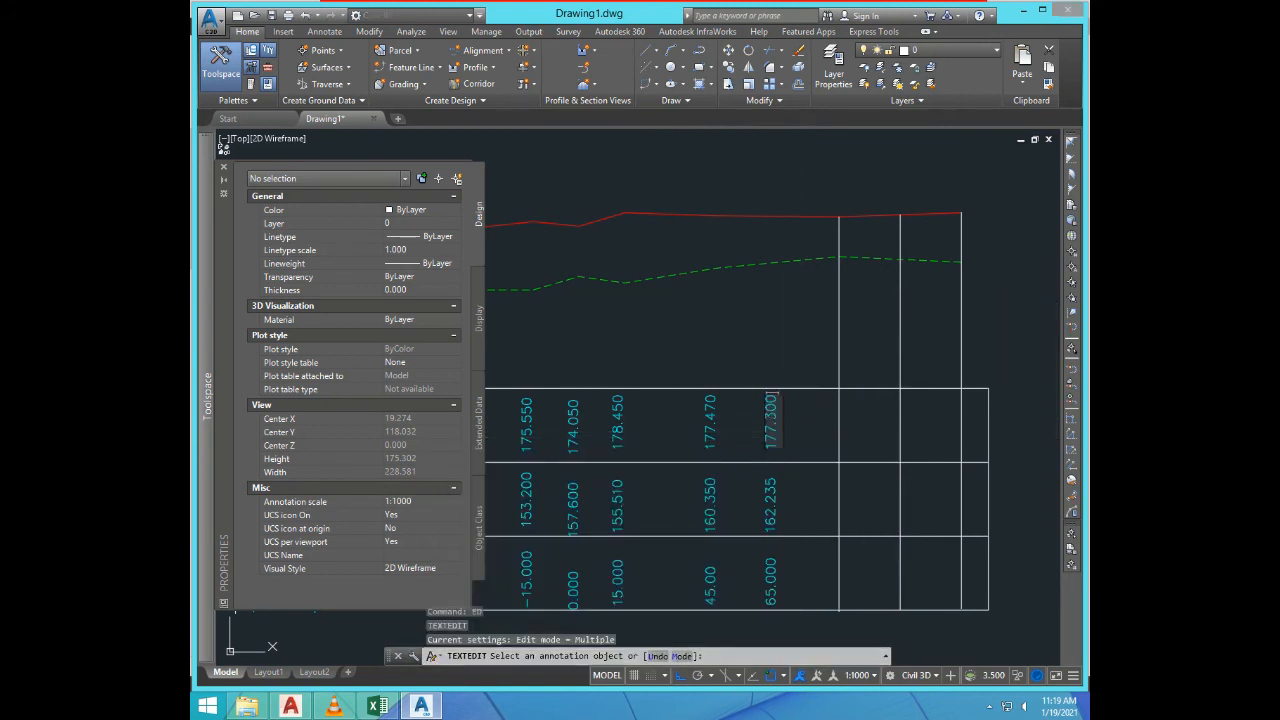
key(Return)
key(Return)
Step: Copy the ninth column's DIST, NSL and PGL values horizontally to the next vertical line to start the tenth column
scroll(787, 427, down, 2)
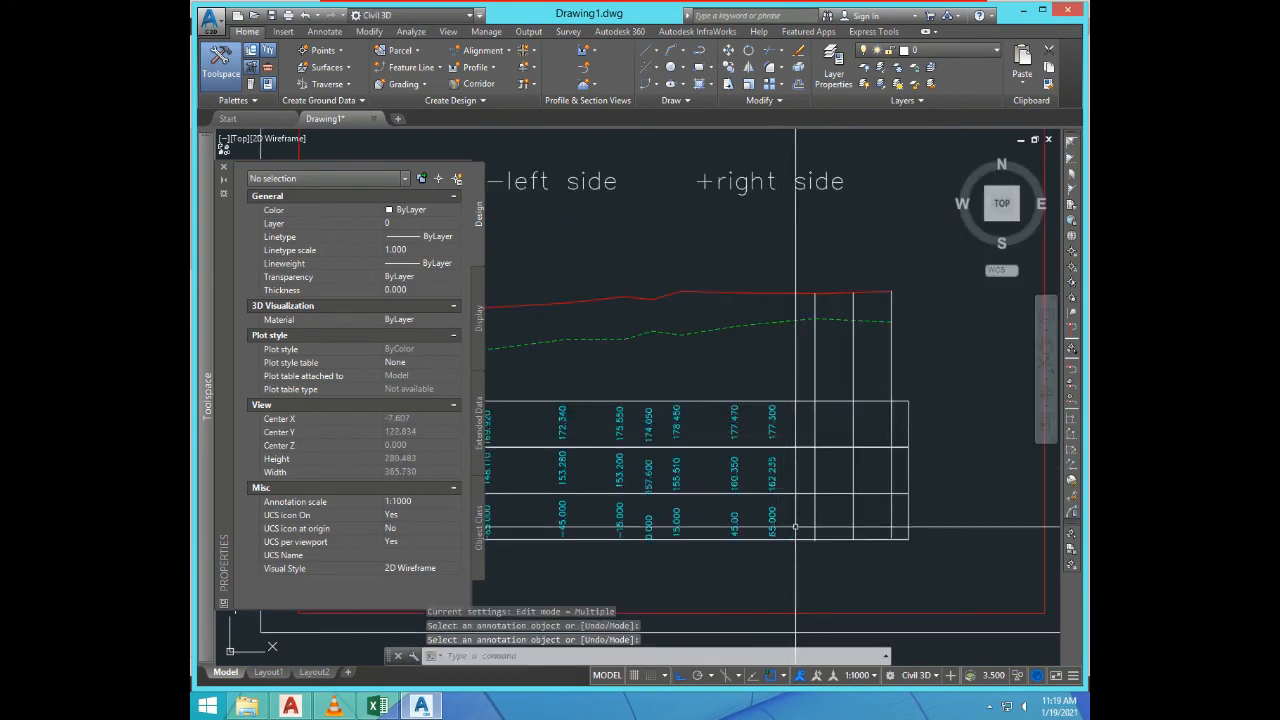
scroll(797, 534, up, 2)
text(CP)
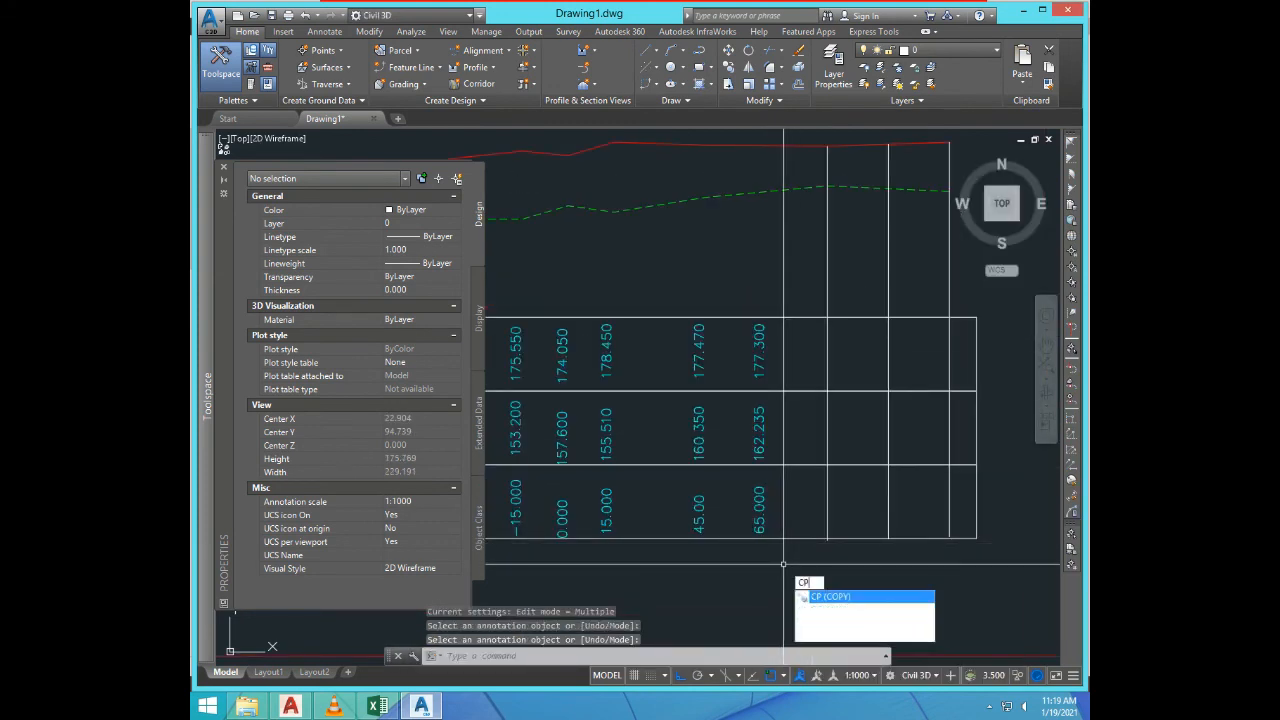
key(Return)
click(725, 302)
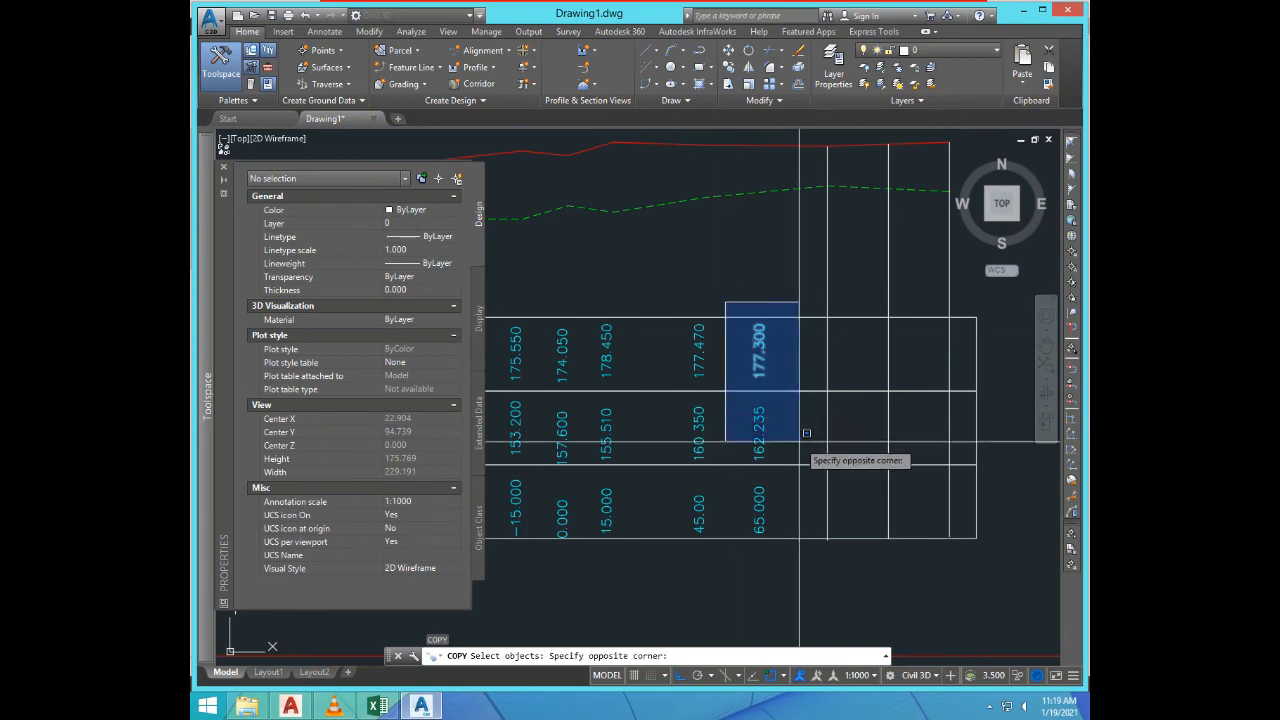
scroll(802, 581, up, 4)
click(791, 586)
key(Return)
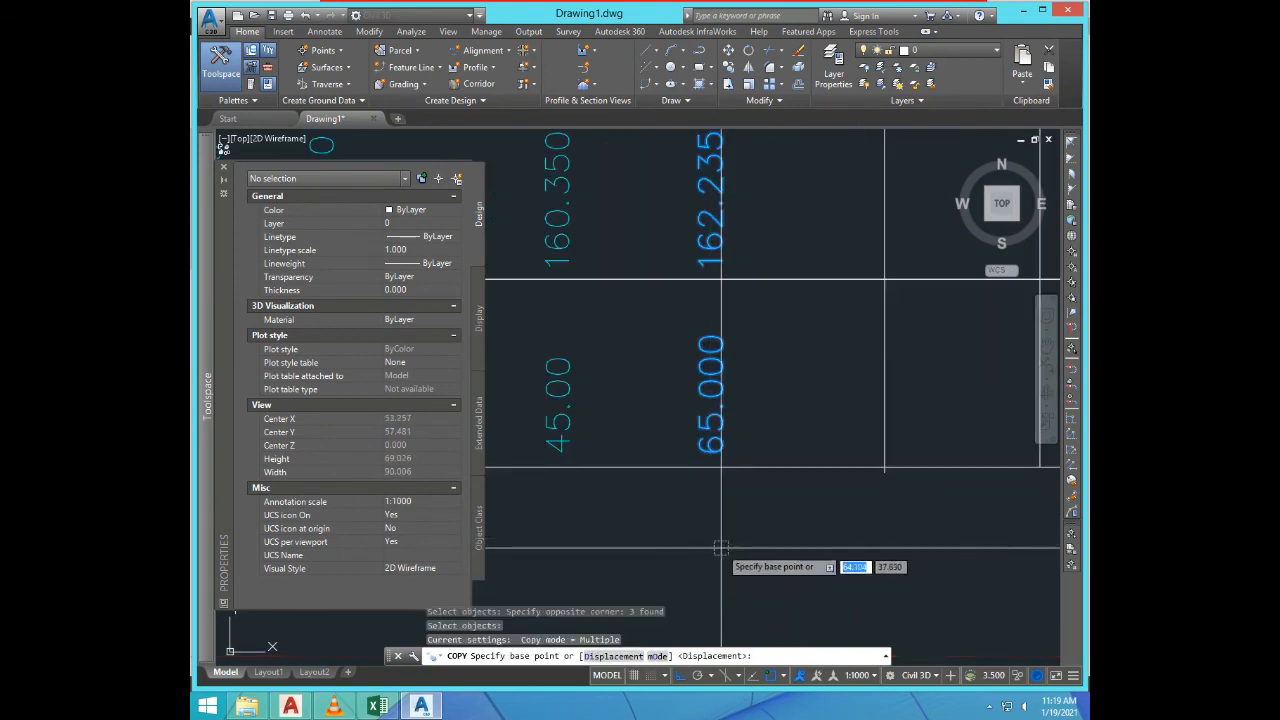
click(722, 541)
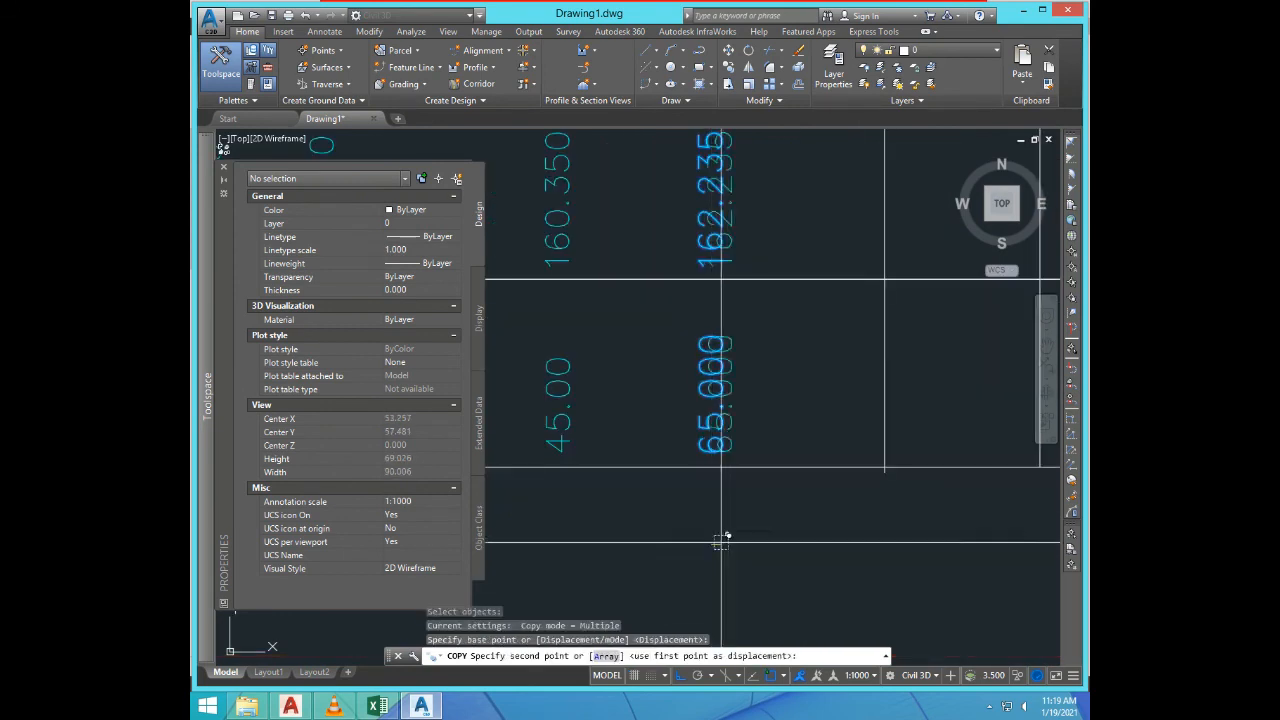
click(876, 559)
scroll(793, 565, down, 4)
key(Escape)
key(Escape)
Step: Erase the vertical line that runs beside the newly copied tenth-column values
click(842, 262)
click(818, 266)
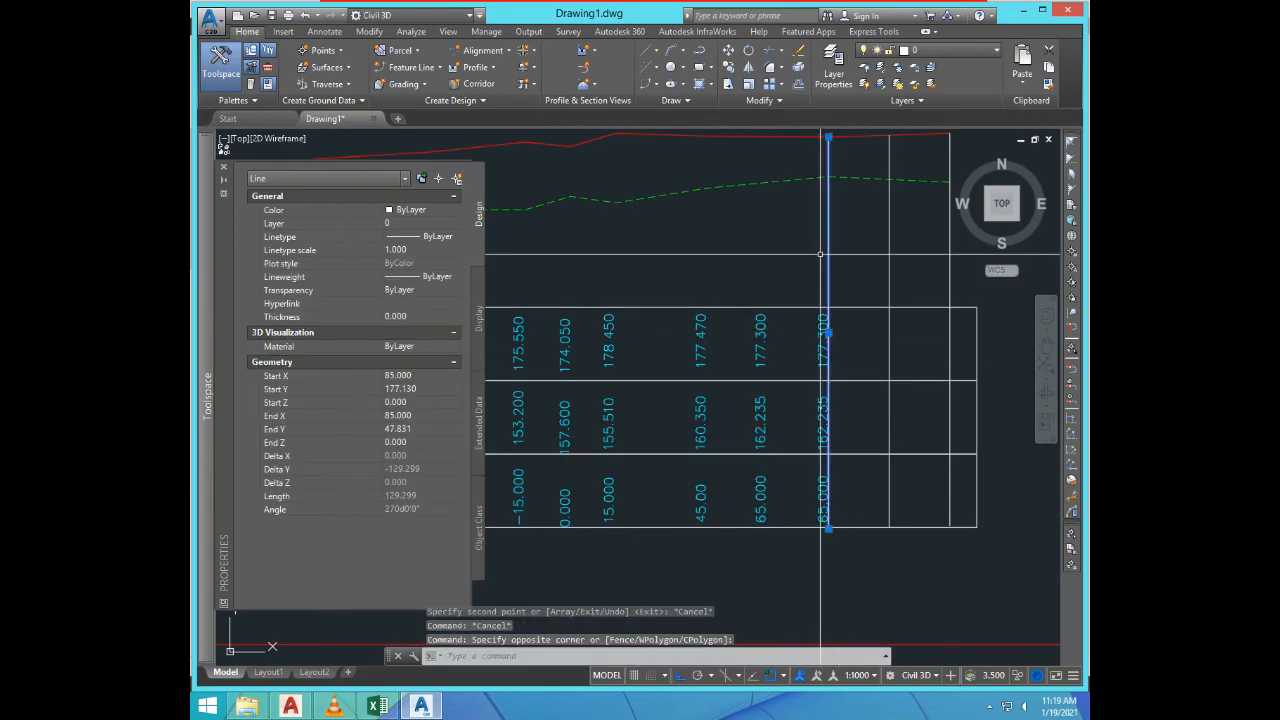
text(e)
key(Return)
Step: Identify the green ground line's vertex above the tenth column and copy its X coordinate from the command history
scroll(806, 440, down, 3)
scroll(828, 351, up, 3)
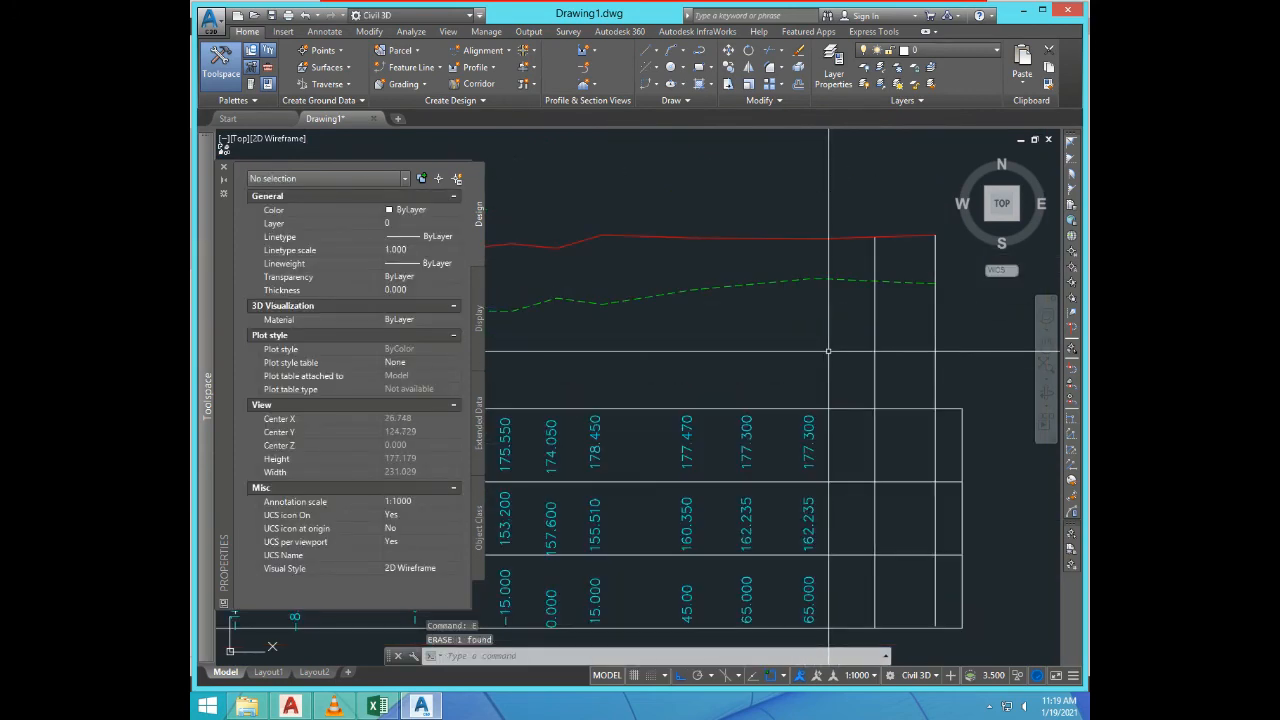
text(id)
key(Return)
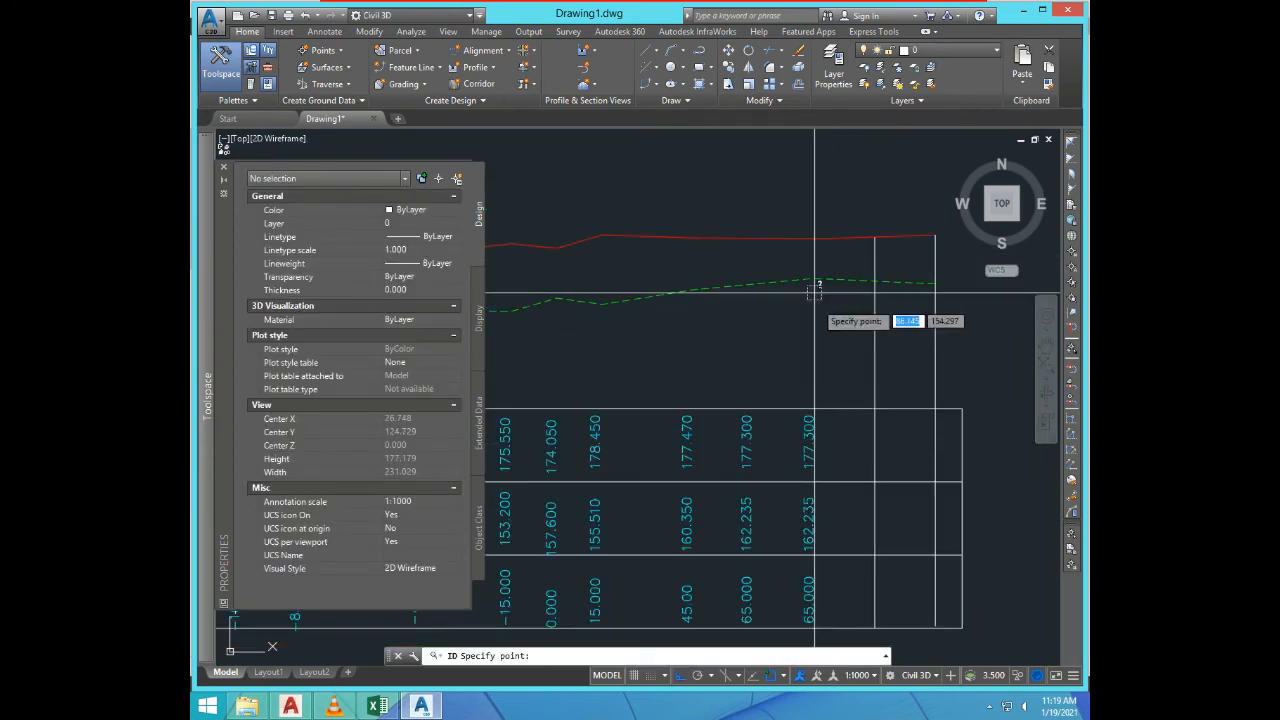
click(812, 280)
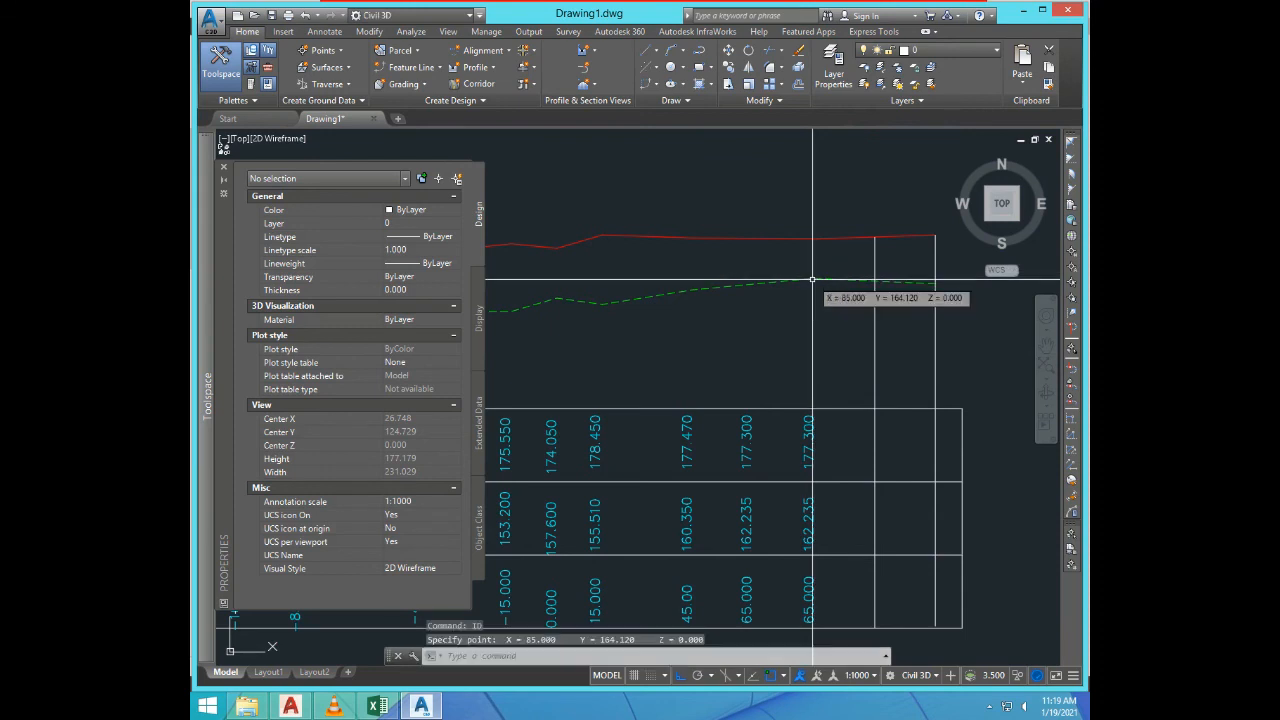
key(F2)
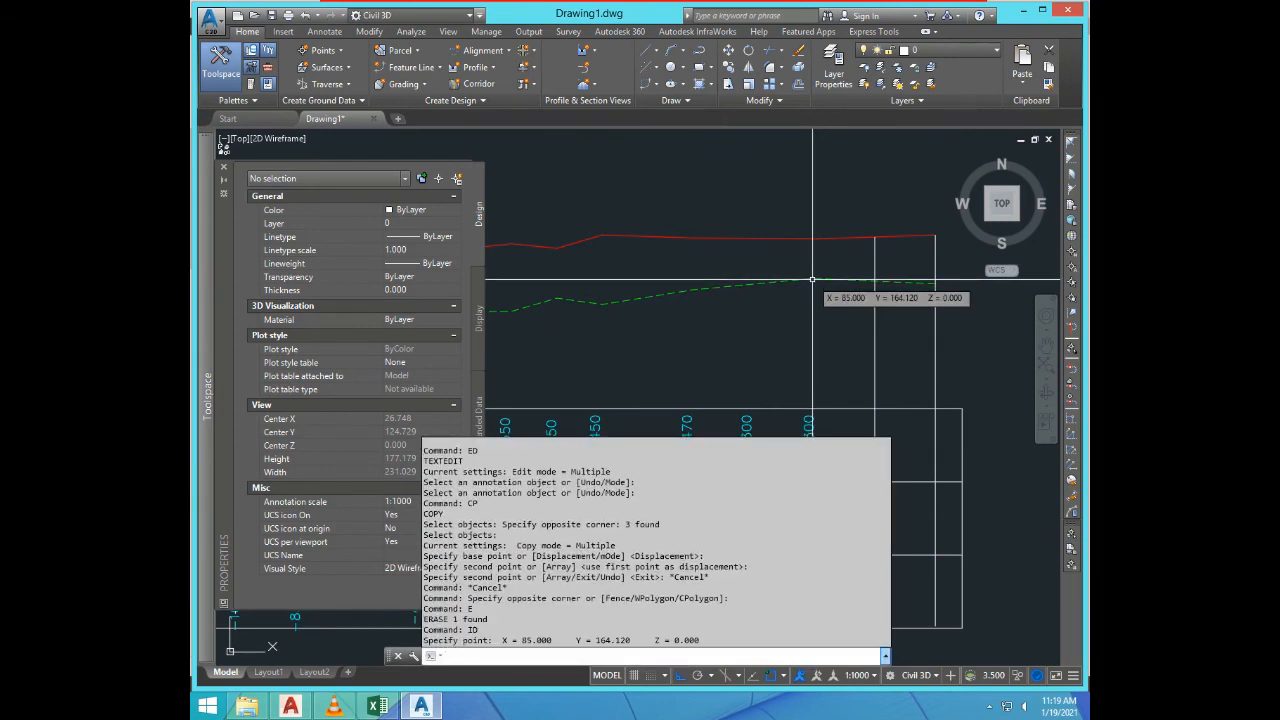
drag(522, 640, 537, 640)
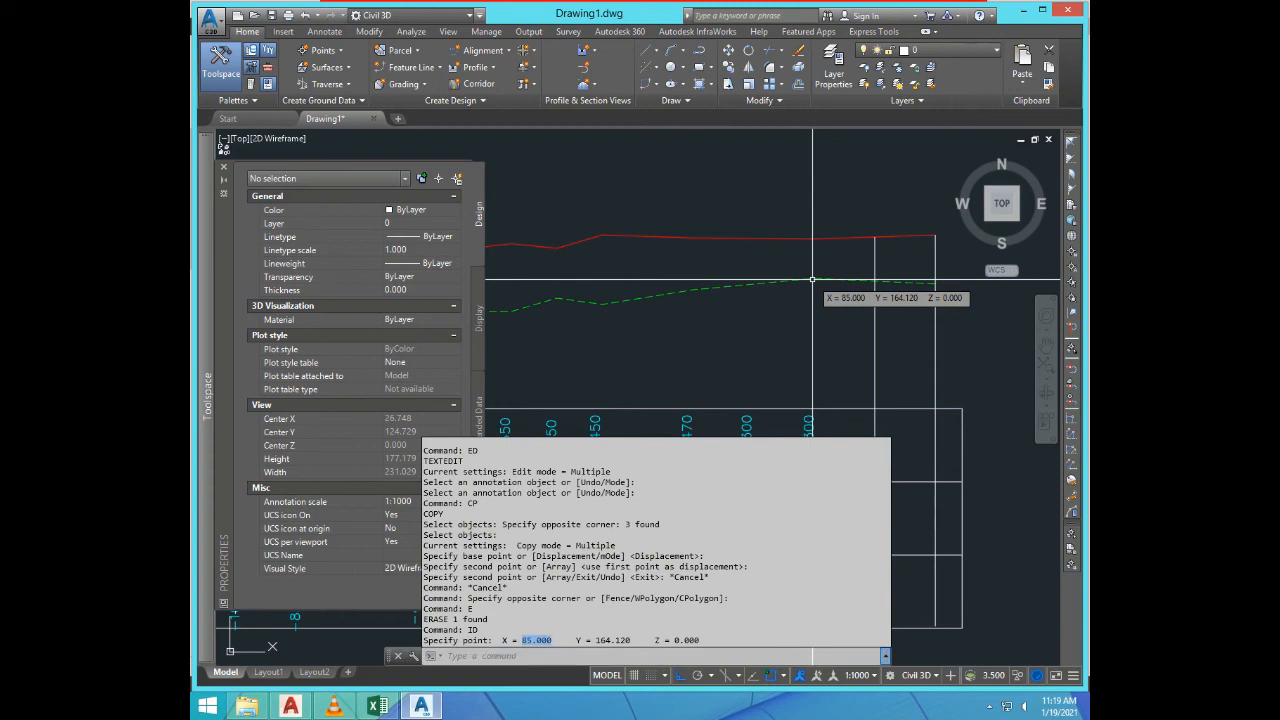
key(F2)
Step: Replace the tenth column's DIST value with the copied X coordinate, 85.000
text(ed)
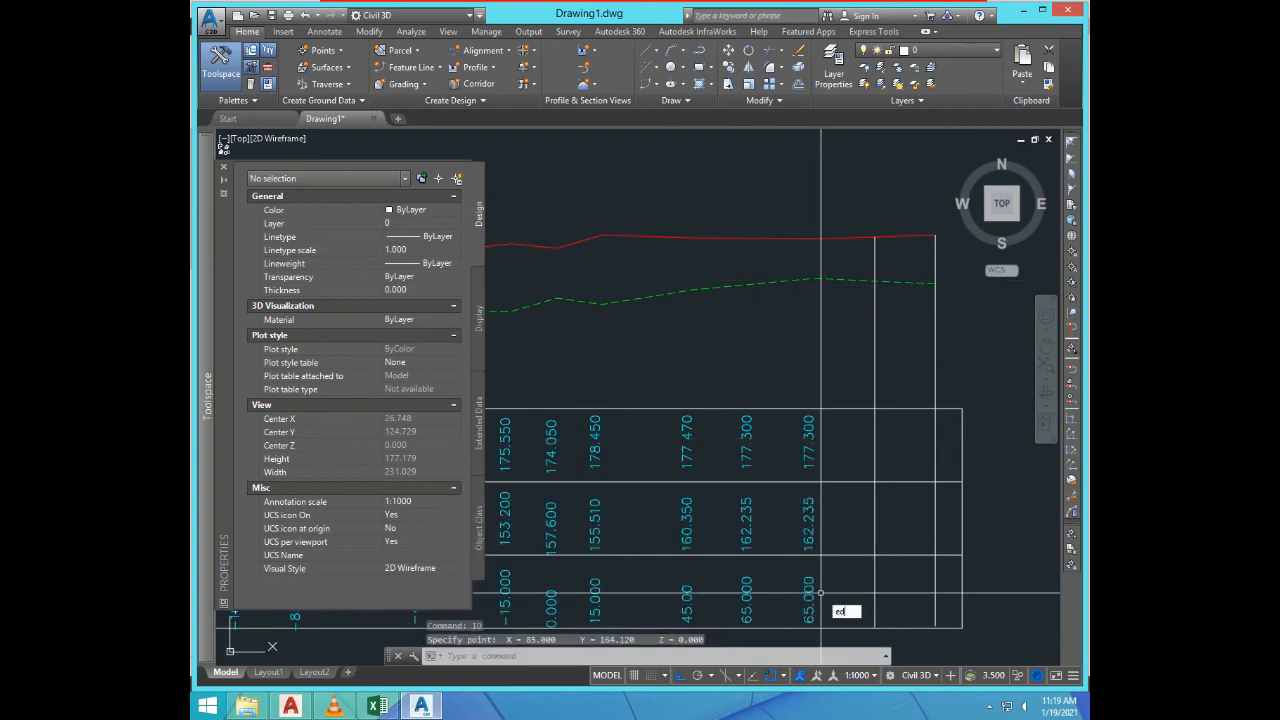
key(Return)
click(818, 596)
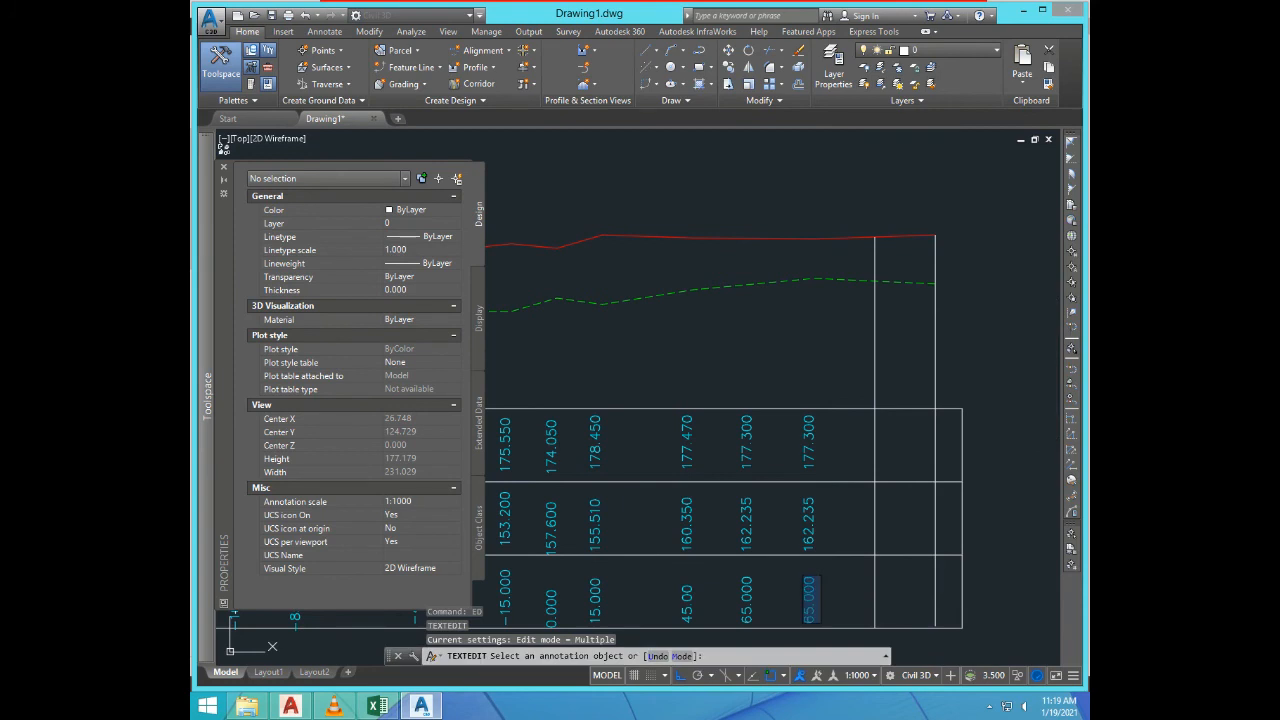
key(ctrl+v)
key(Return)
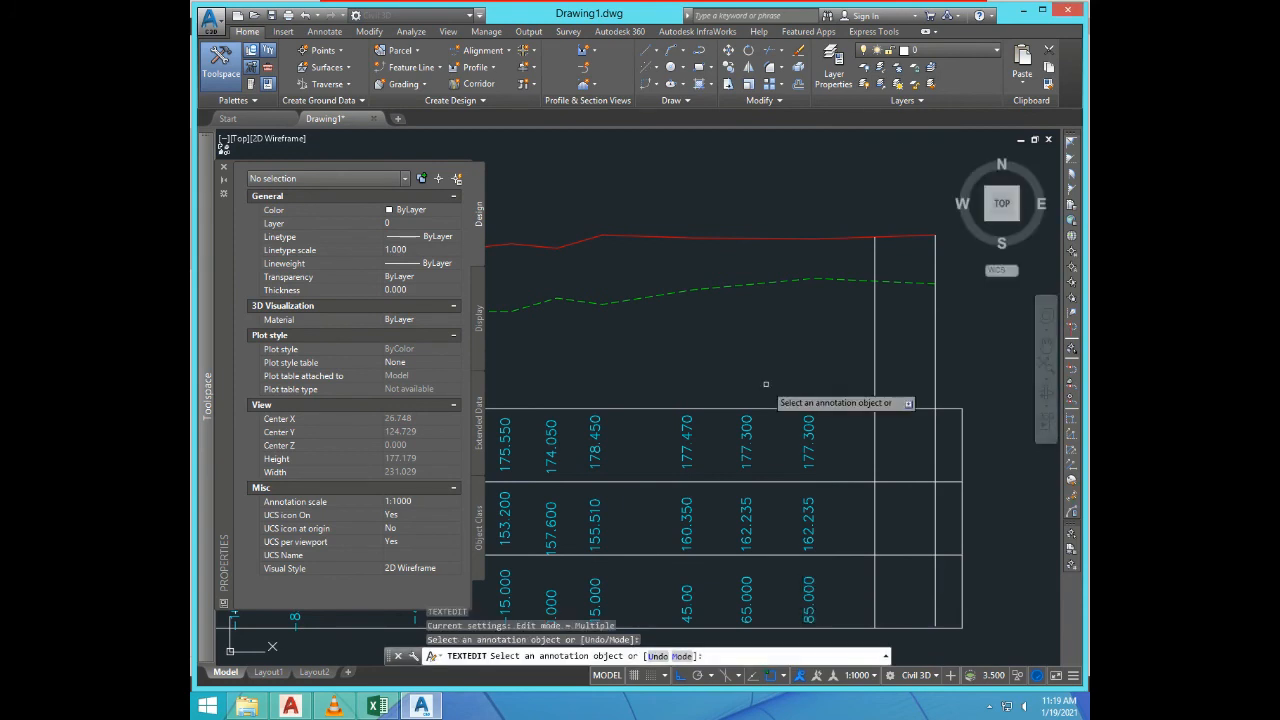
Step: Copy the green vertex's Y coordinate from the command history and replace the tenth column's NSL value with it, 164.120
key(F2)
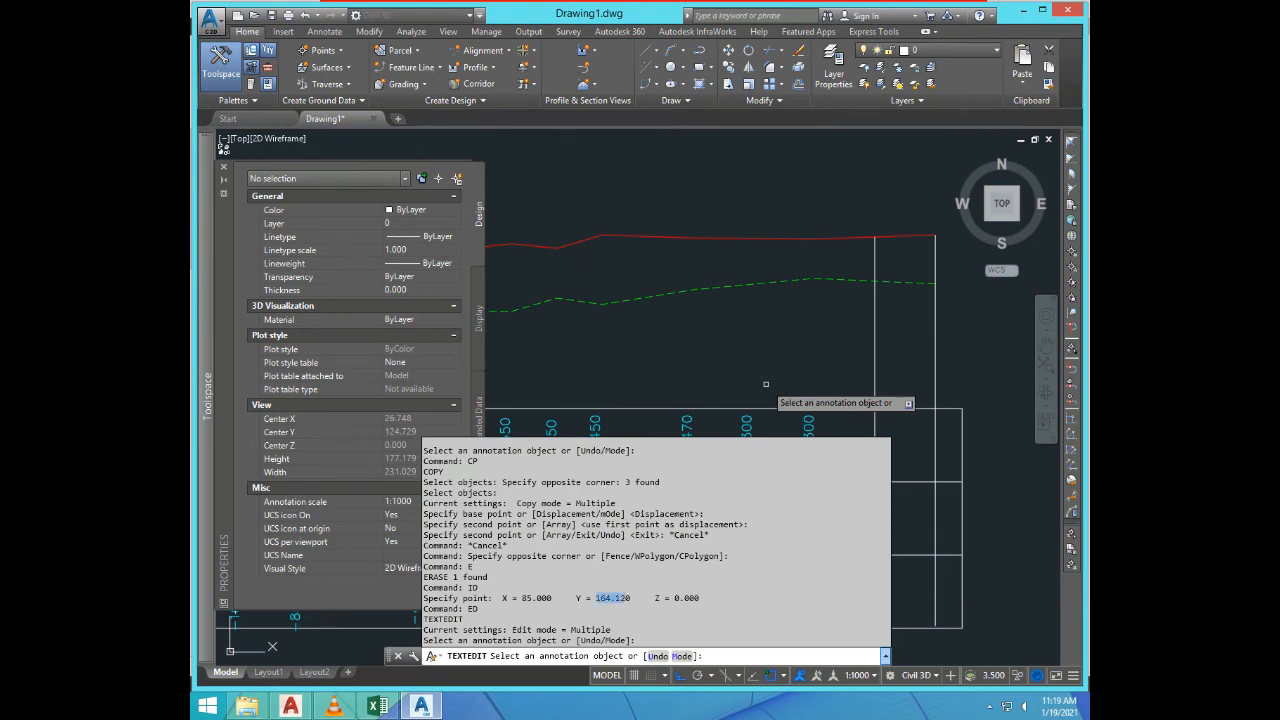
key(ctrl+c)
drag(596, 598, 630, 598)
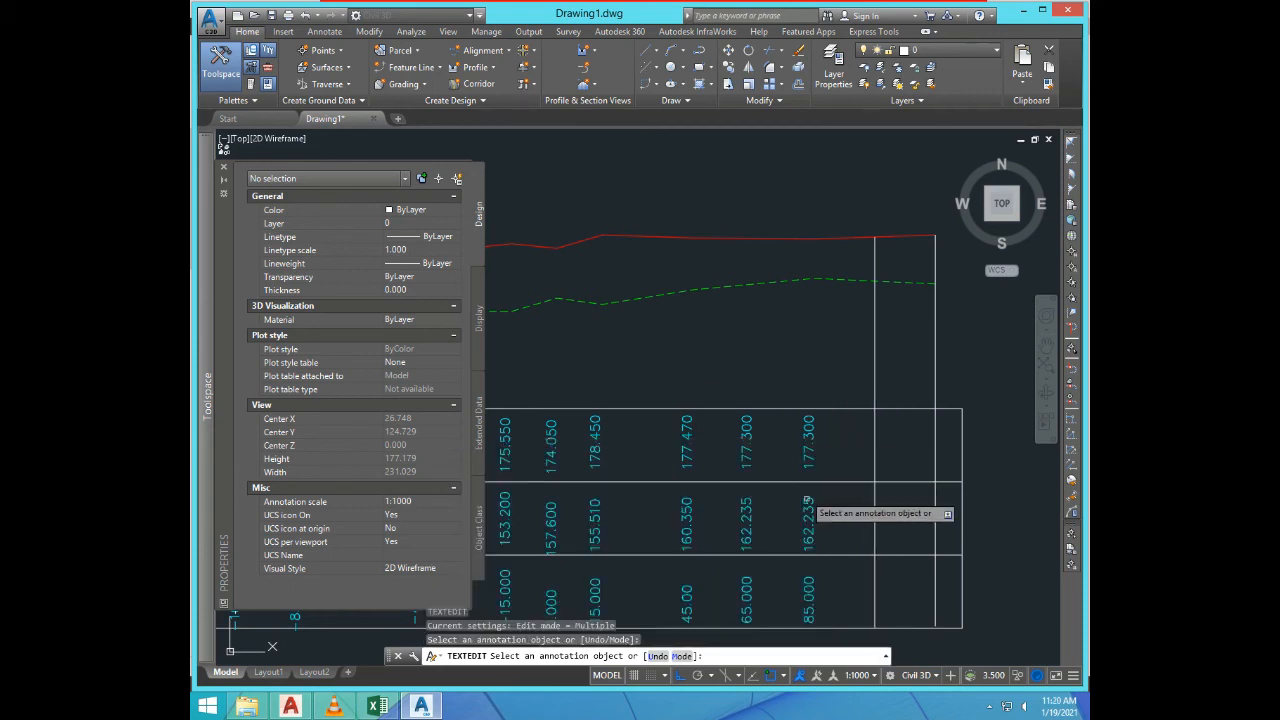
click(808, 524)
key(ctrl+v)
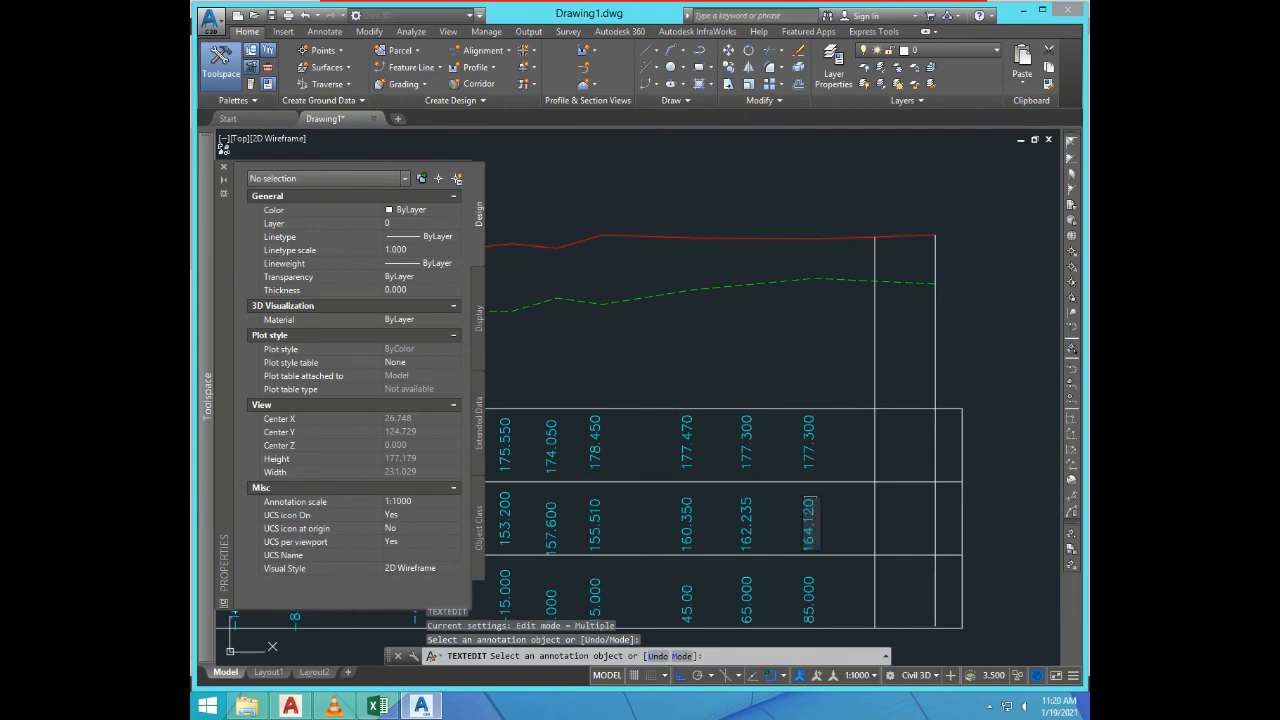
key(Return)
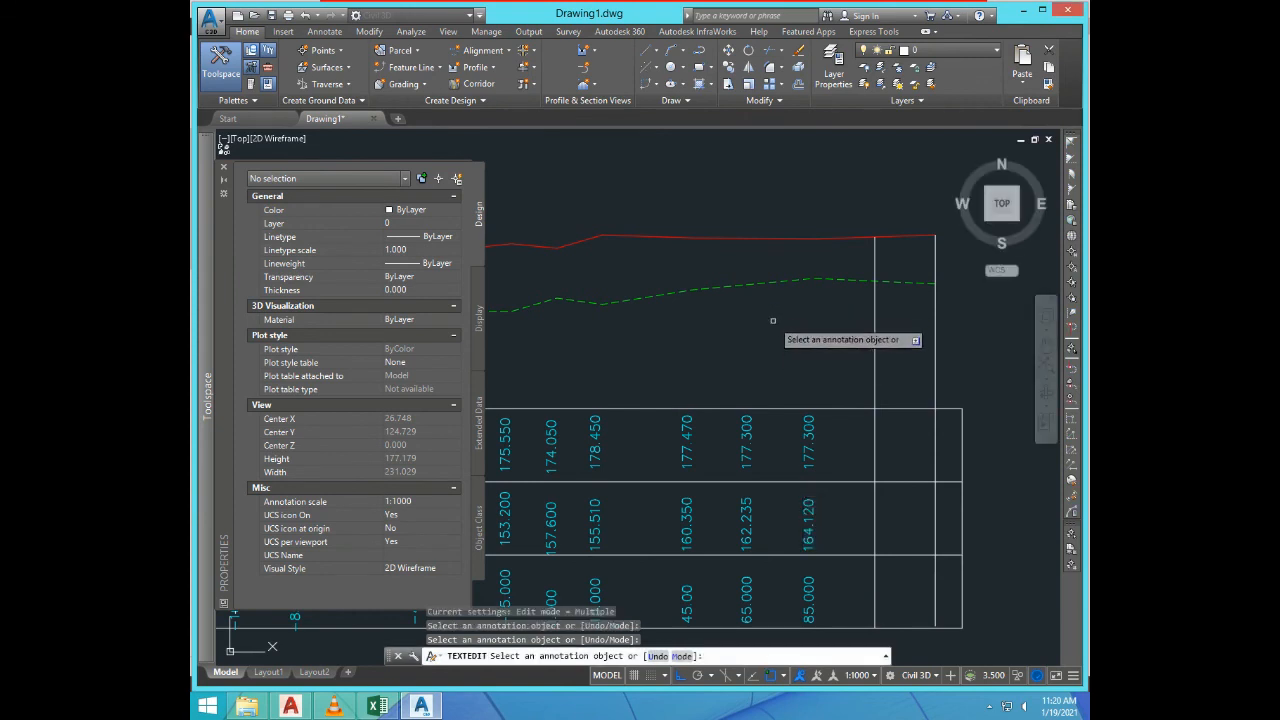
key(Return)
Step: Identify the point on the red profile line above the tenth column and copy its Y coordinate from the command history
text(id)
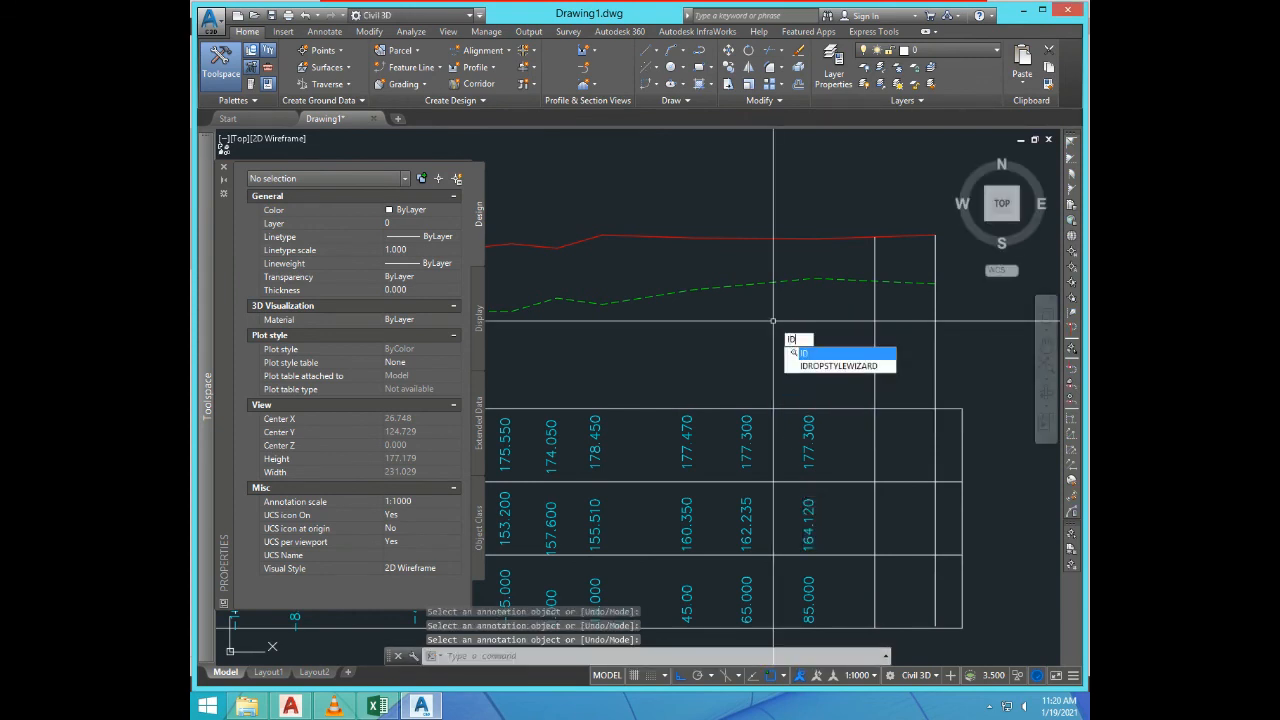
key(Return)
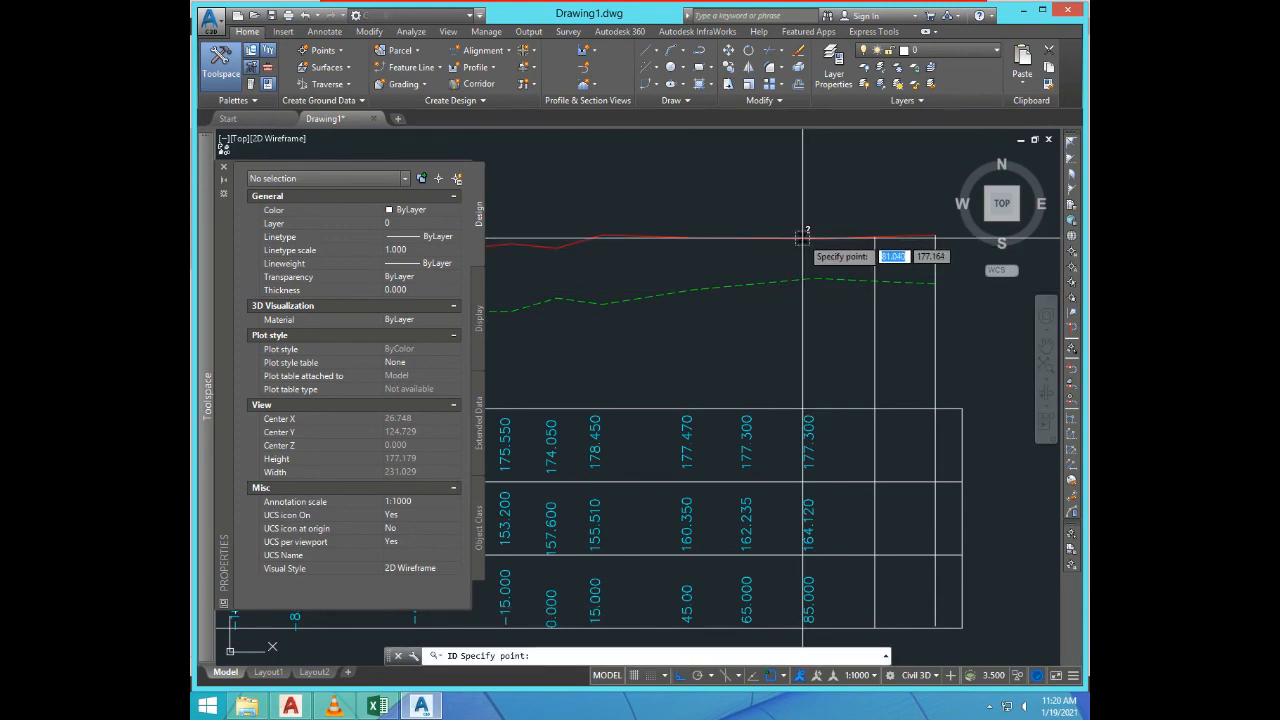
click(802, 239)
key(F2)
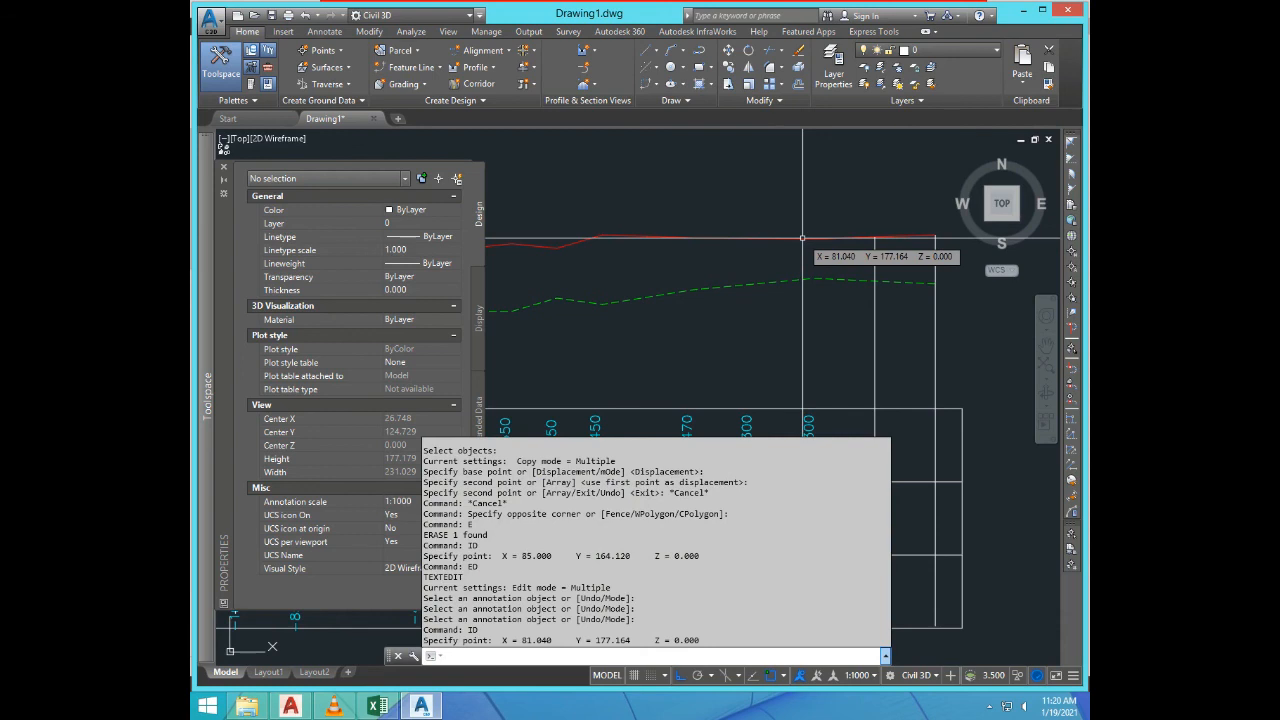
double_click(612, 640)
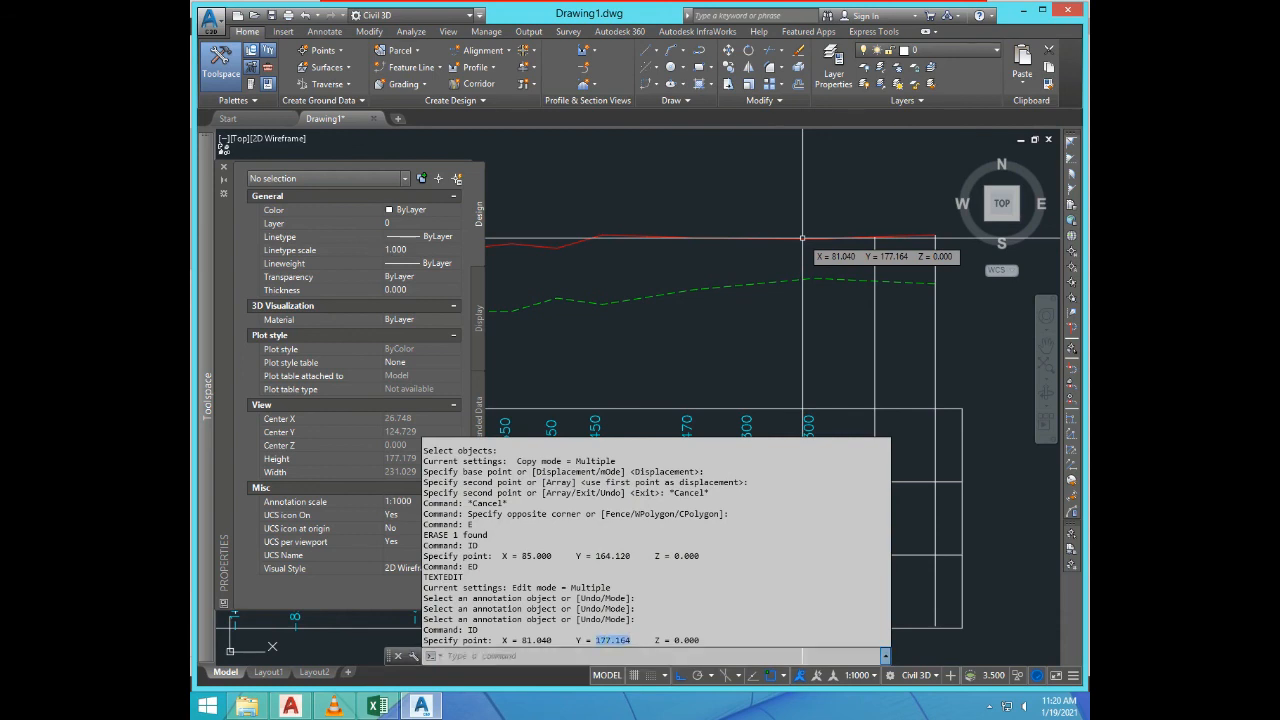
key(ctrl+c)
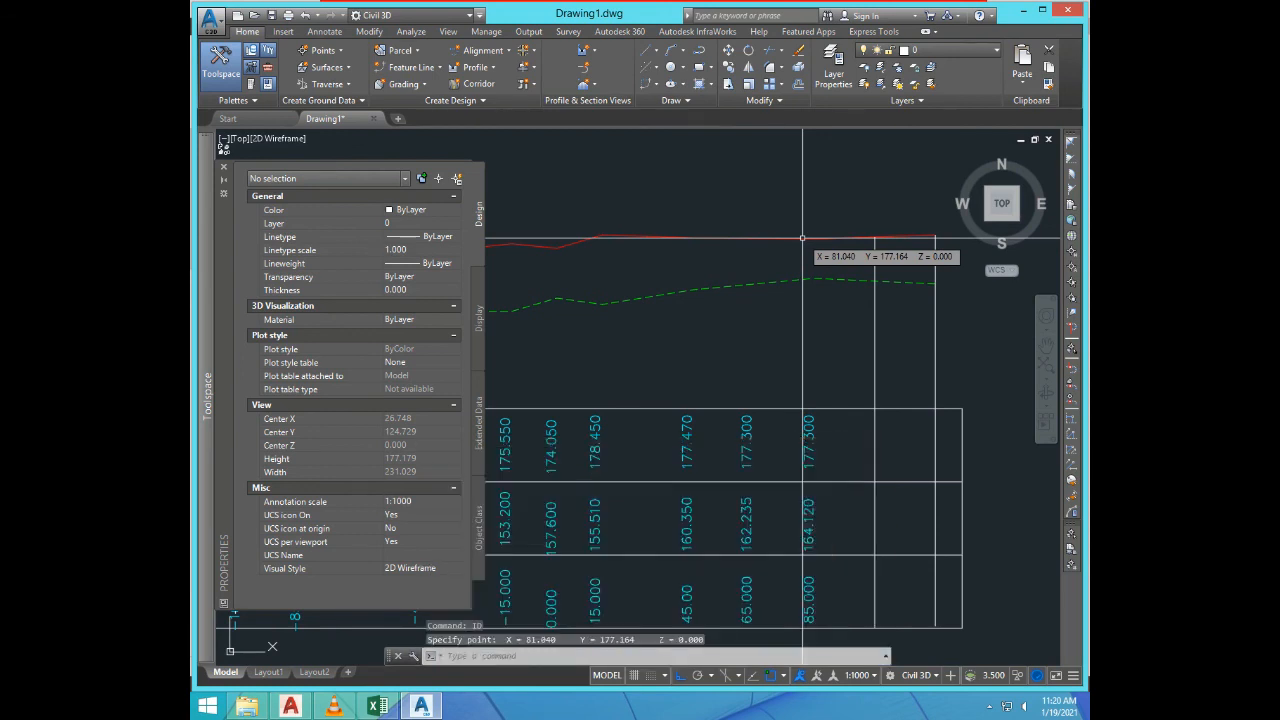
Step: Replace the tenth column's PGL value with the copied Y coordinate, 177.164
text(ed)
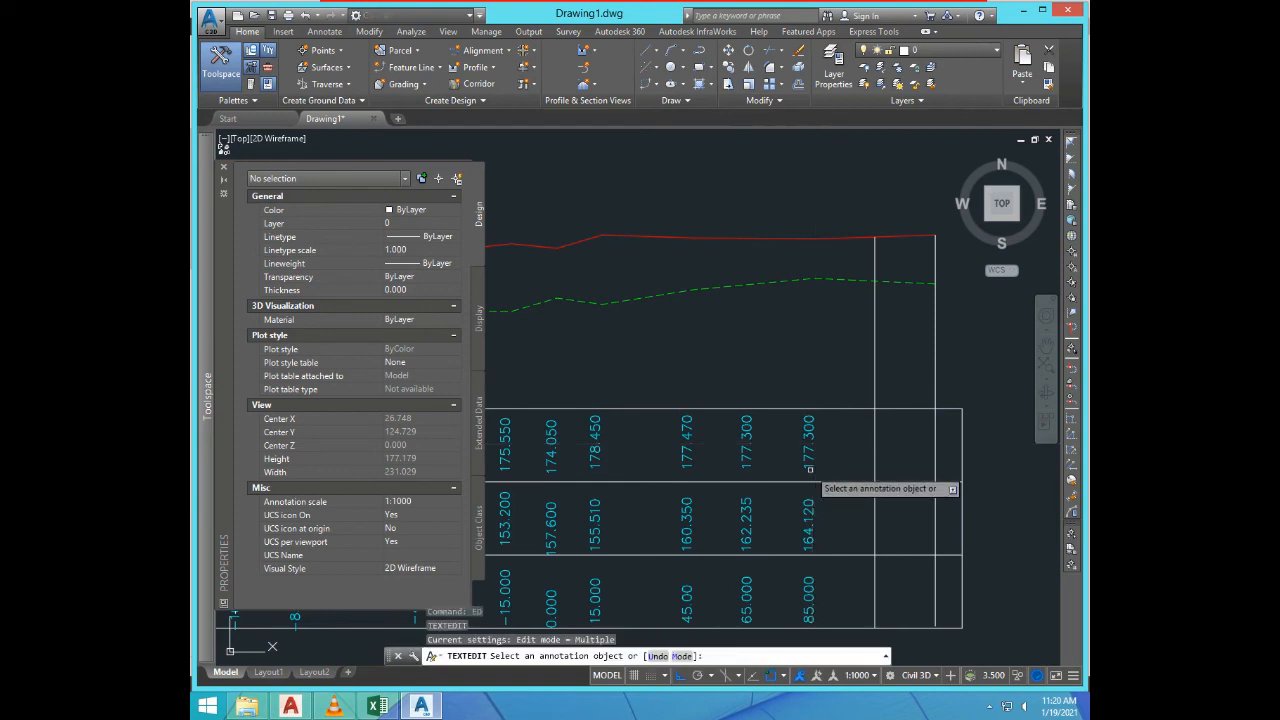
key(Return)
key(ctrl+v)
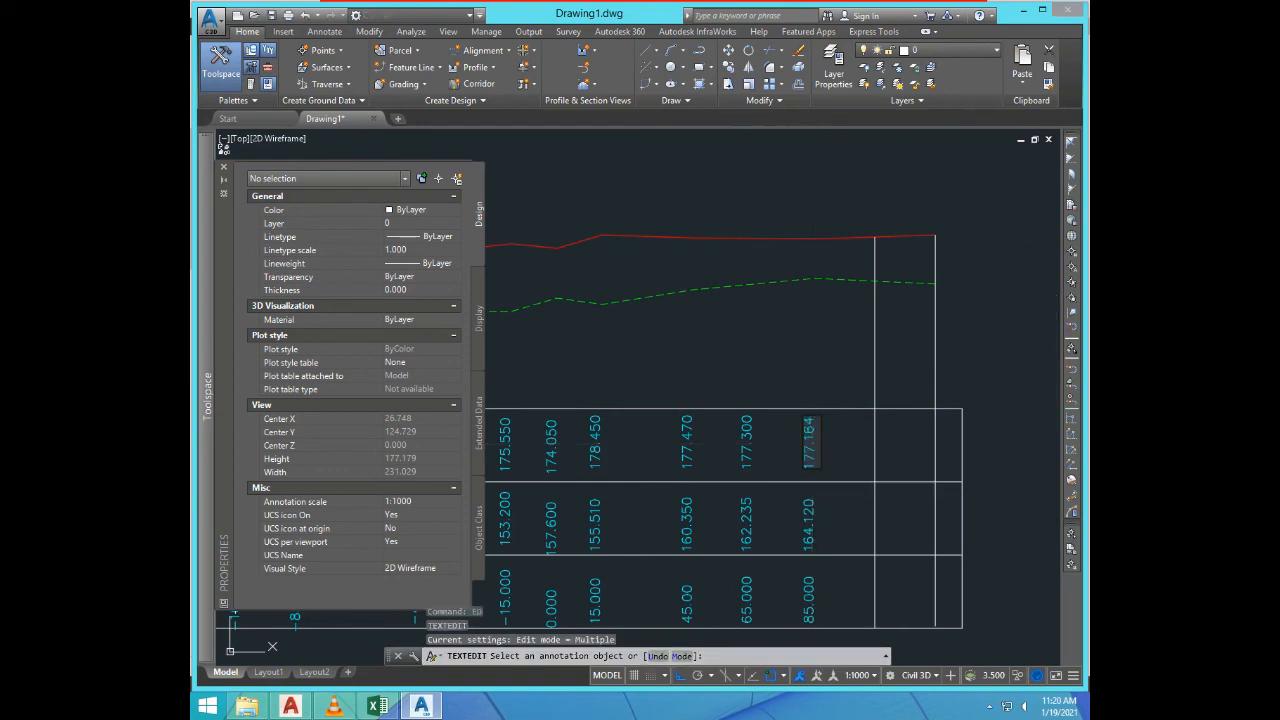
key(Return)
key(Return)
Step: Copy the tenth column's DIST, NSL and PGL values horizontally to the next vertical line to start the eleventh column
scroll(820, 498, down, 2)
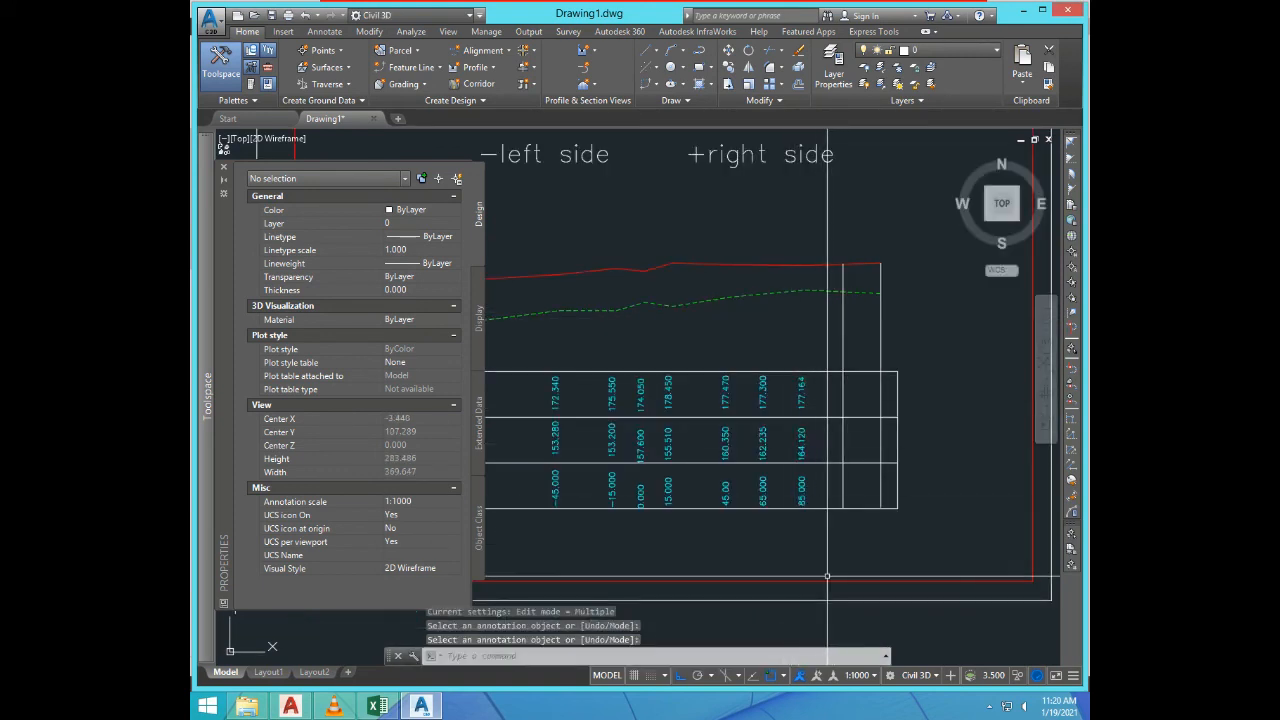
text(CP)
key(Return)
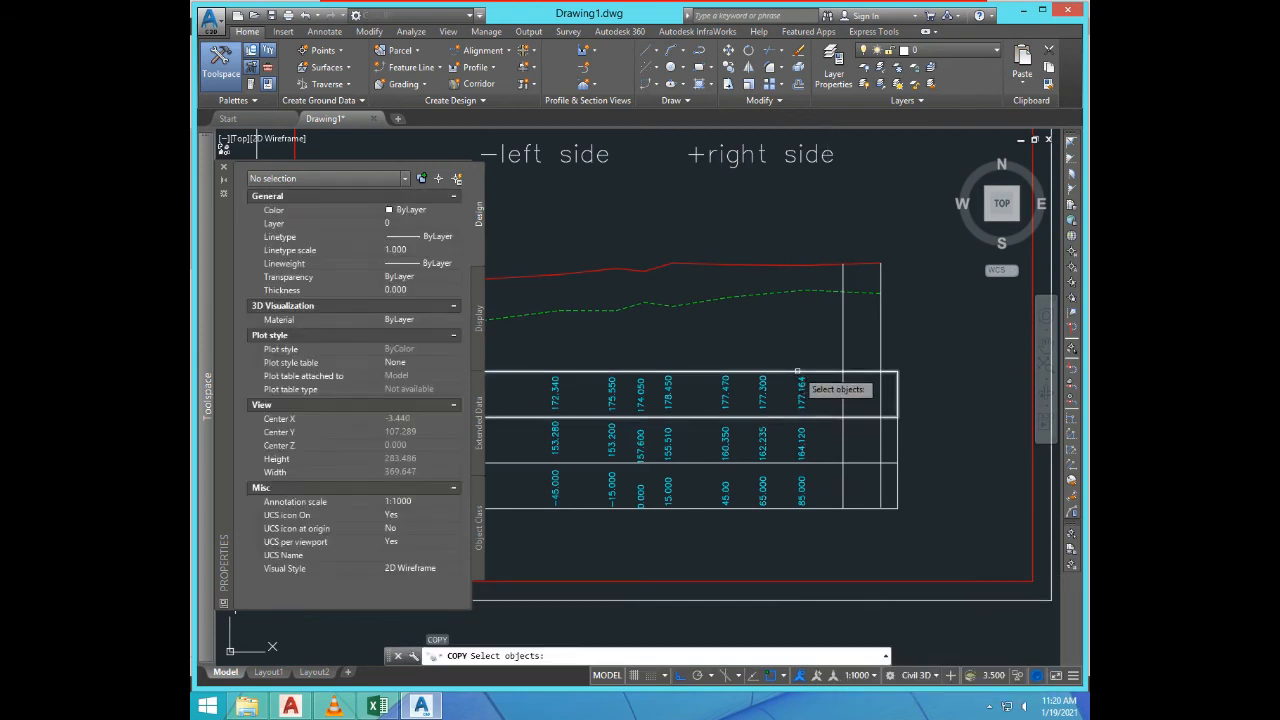
click(792, 362)
click(817, 537)
scroll(817, 537, up, 2)
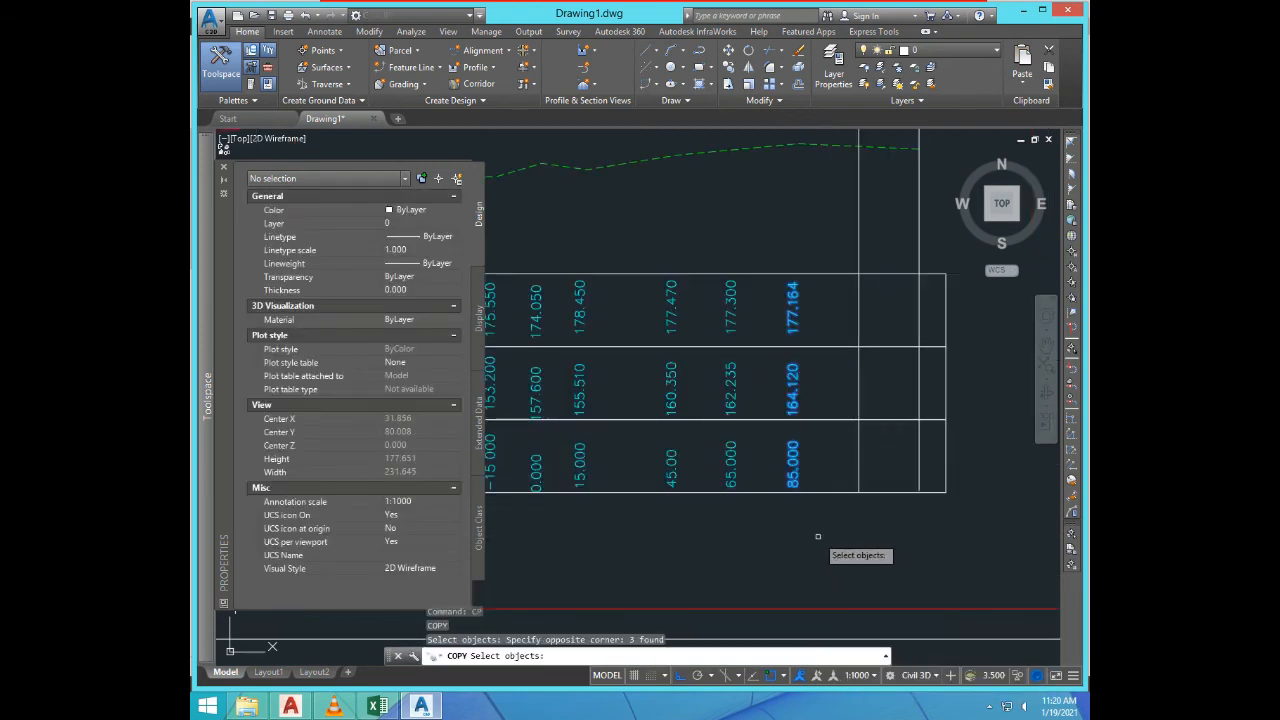
key(Return)
click(792, 535)
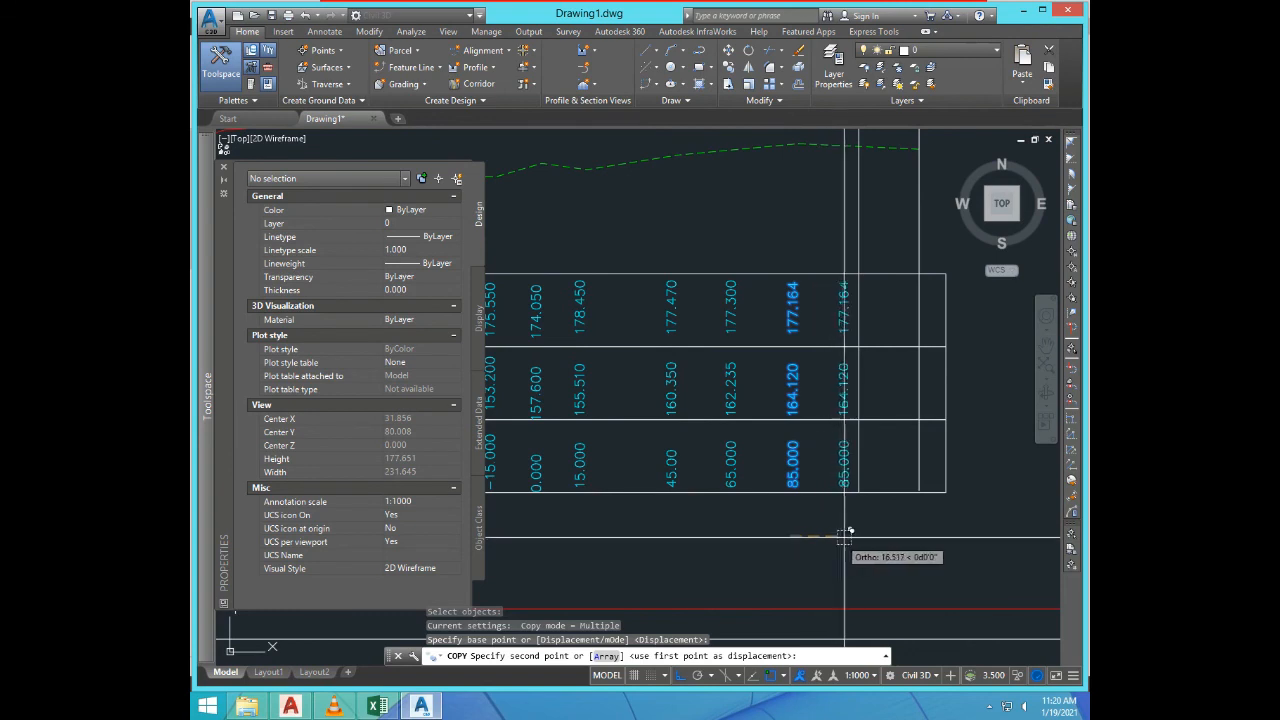
click(850, 535)
key(Escape)
Step: Identify the point where the eleventh column's vertical line meets the green ground line and copy its X coordinate from the command history
scroll(783, 555, down, 2)
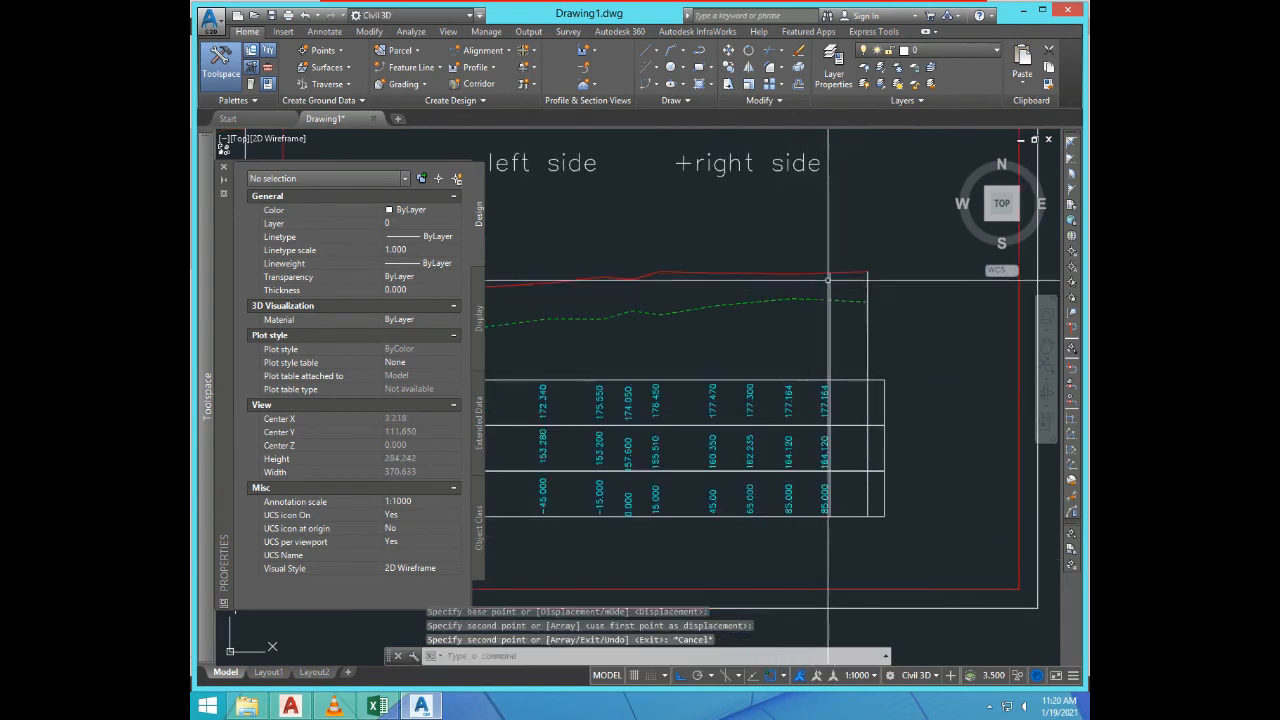
text(d)
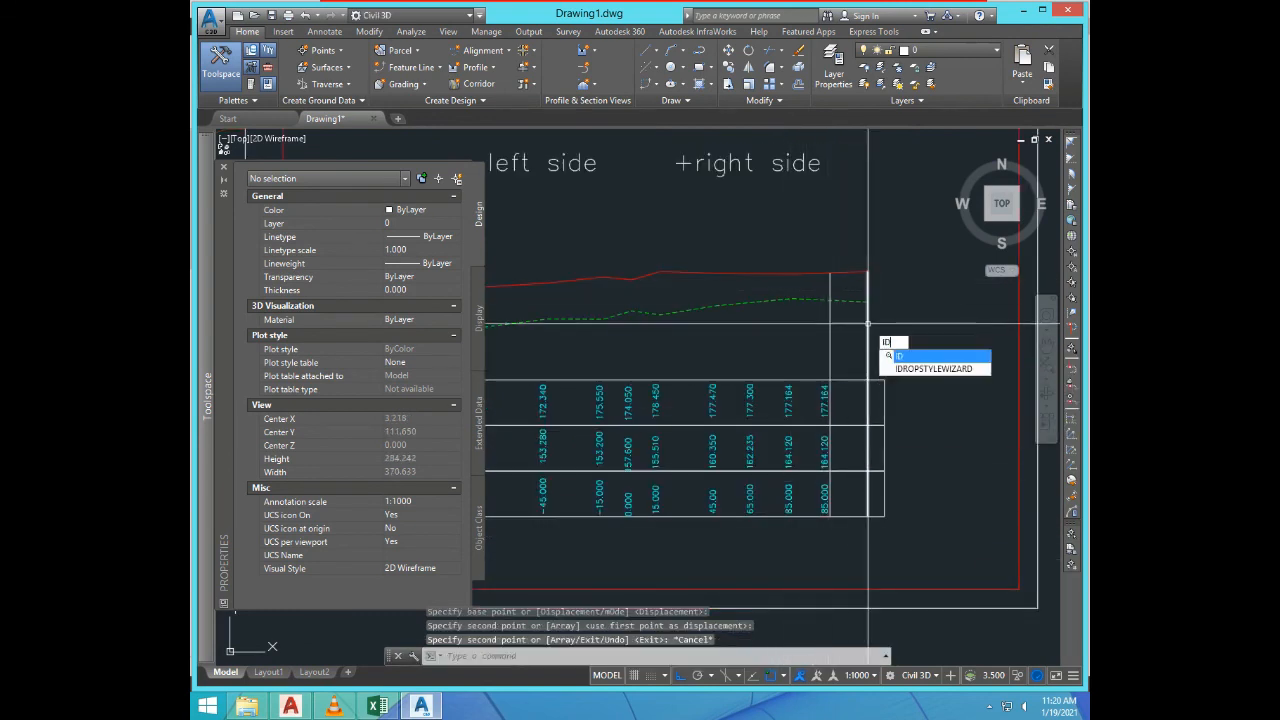
key(Return)
click(833, 301)
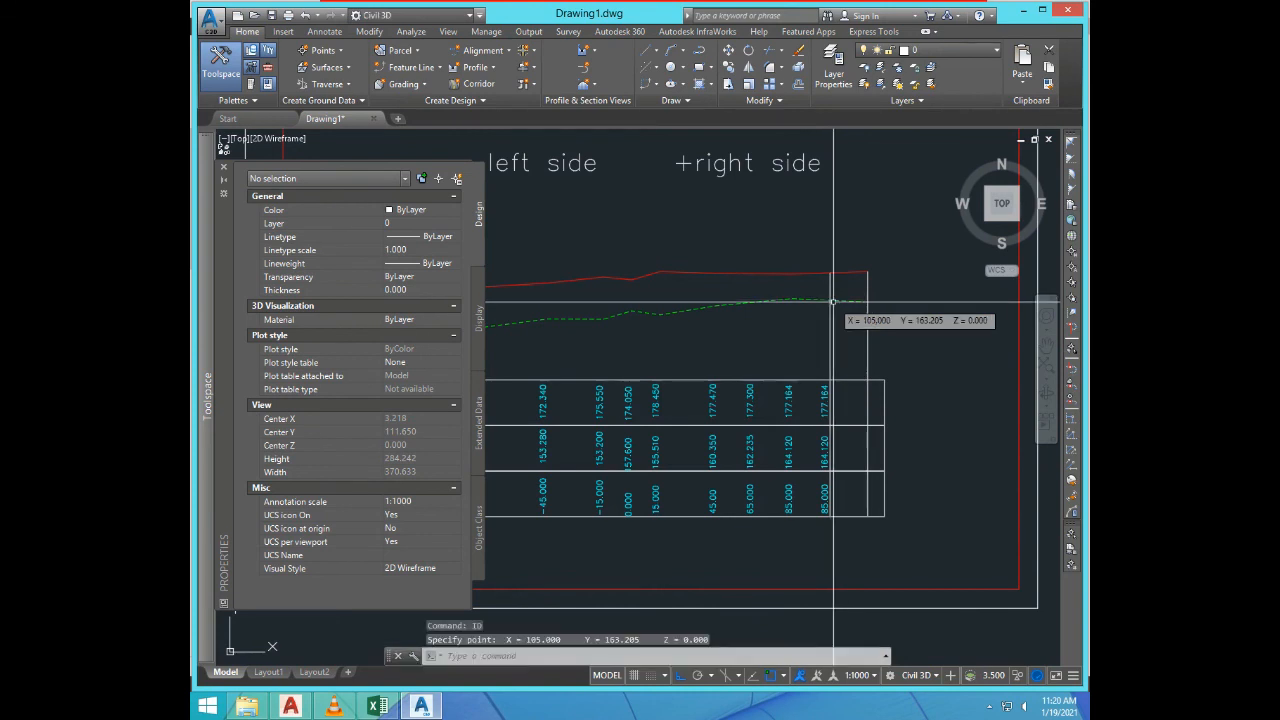
key(F2)
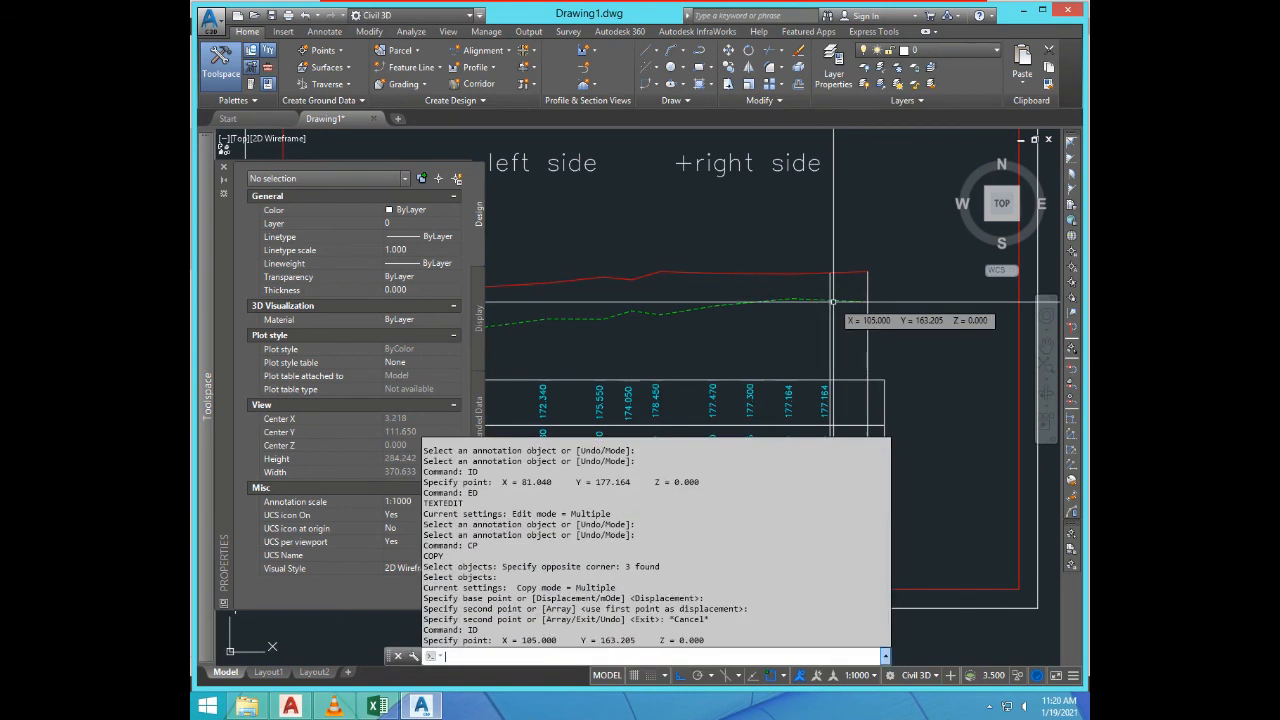
drag(522, 640, 536, 640)
key(ctrl+c)
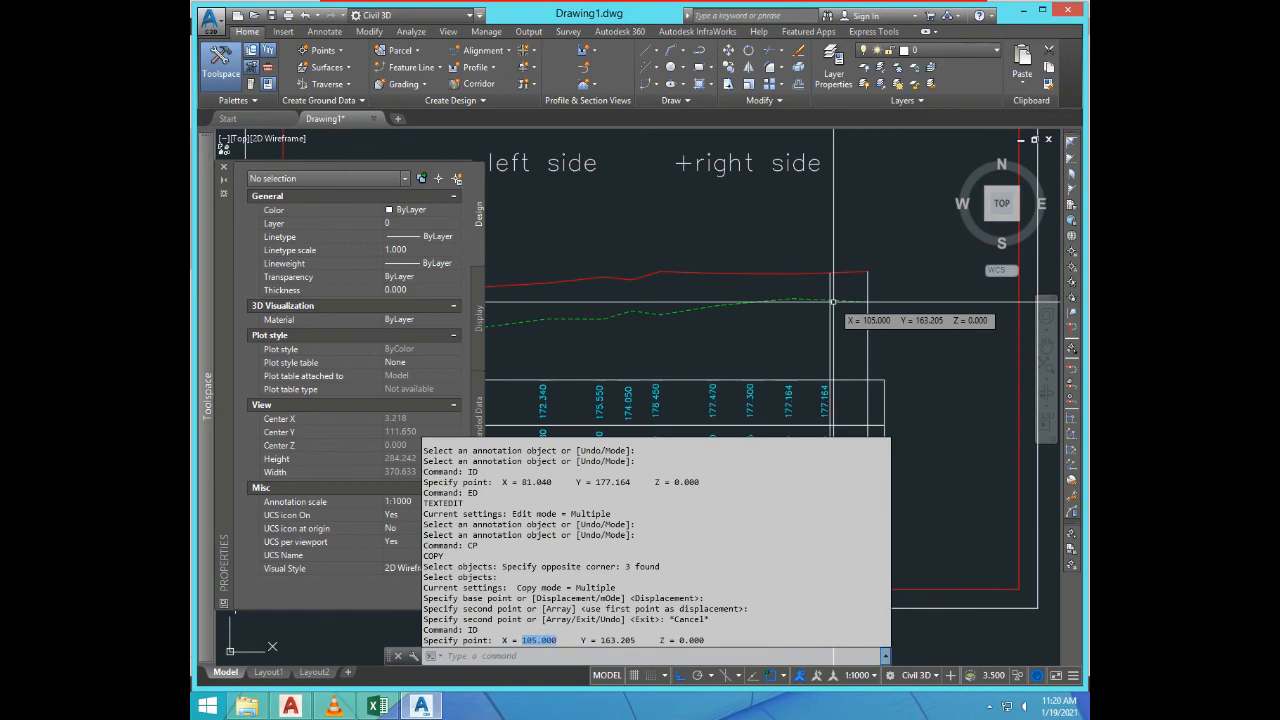
key(F2)
Step: Replace the eleventh column's DIST value with the copied X coordinate, 105.000
text(ed)
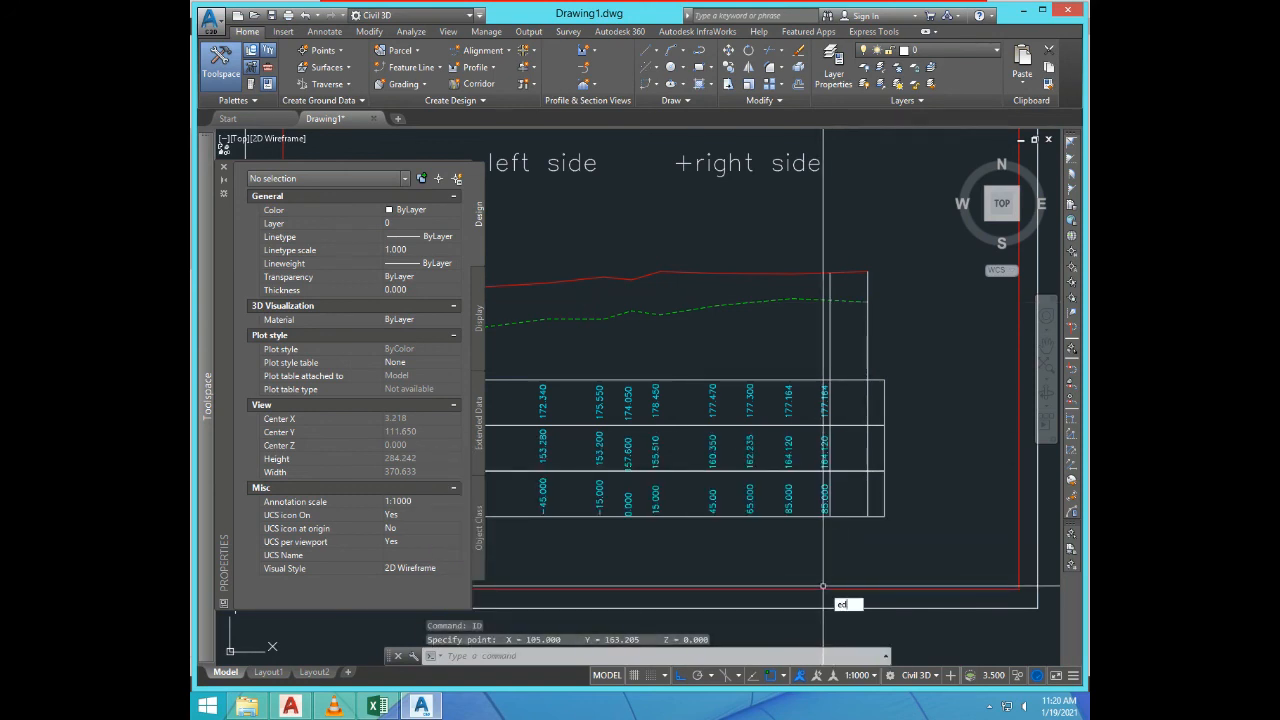
key(Return)
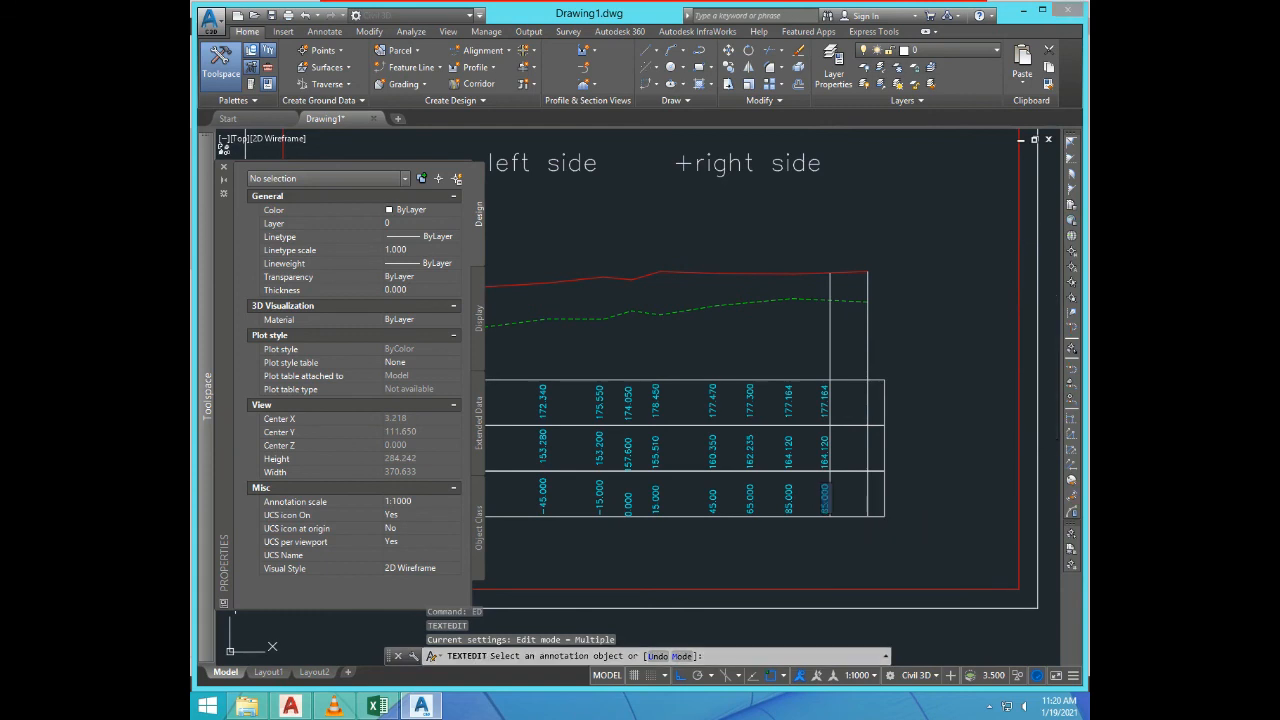
key(ctrl+v)
Step: Copy the ground point's Y coordinate from the command history and replace the eleventh column's NSL value with it, 163.205
scroll(851, 523, up, 2)
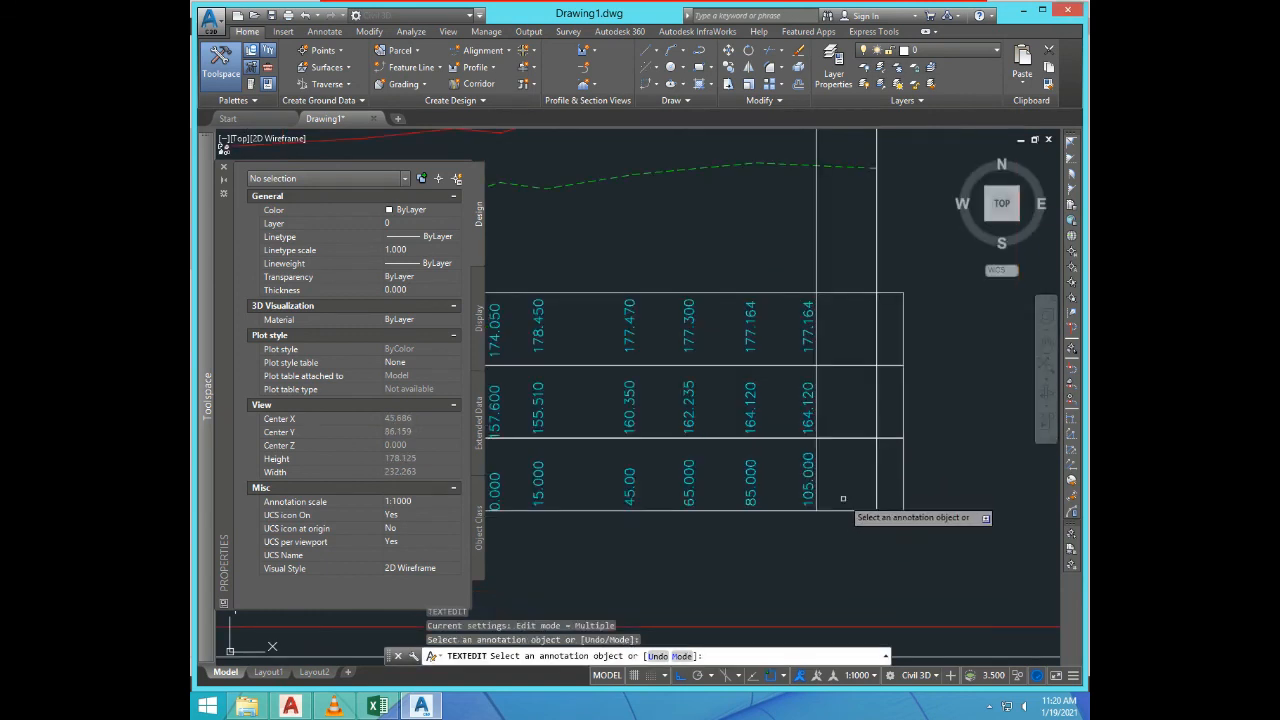
key(F2)
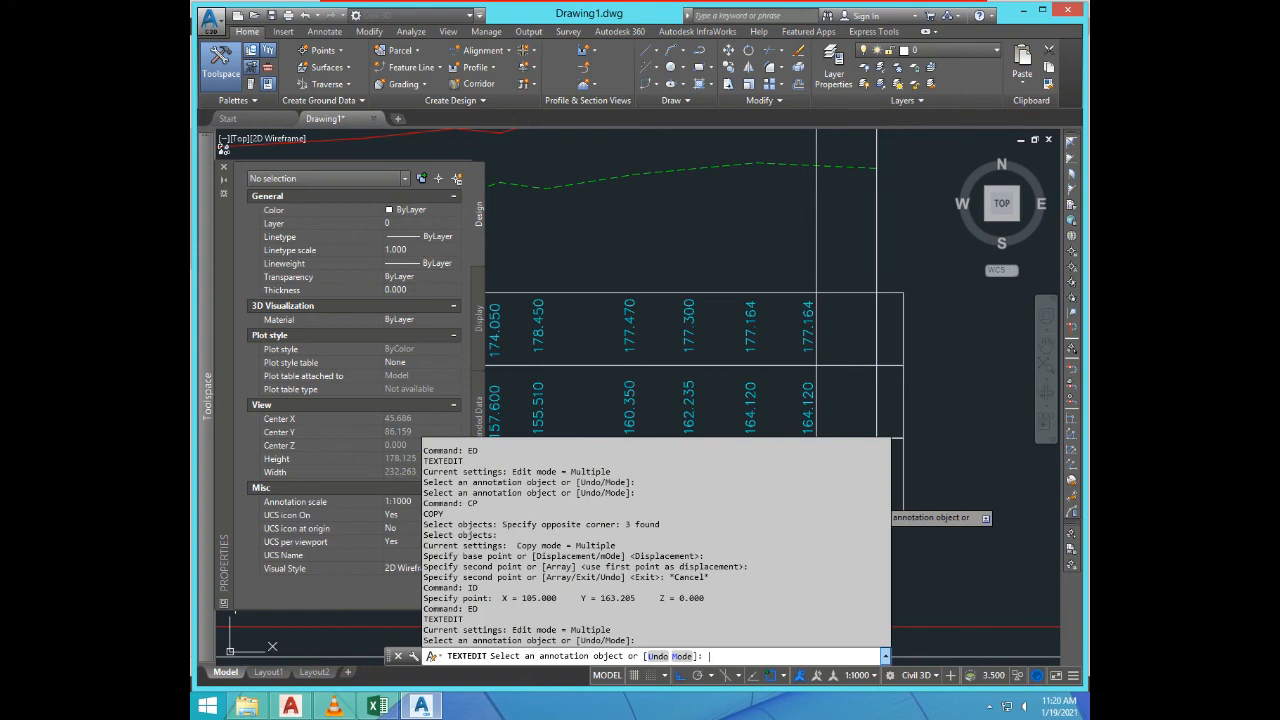
drag(601, 598, 628, 598)
key(F2)
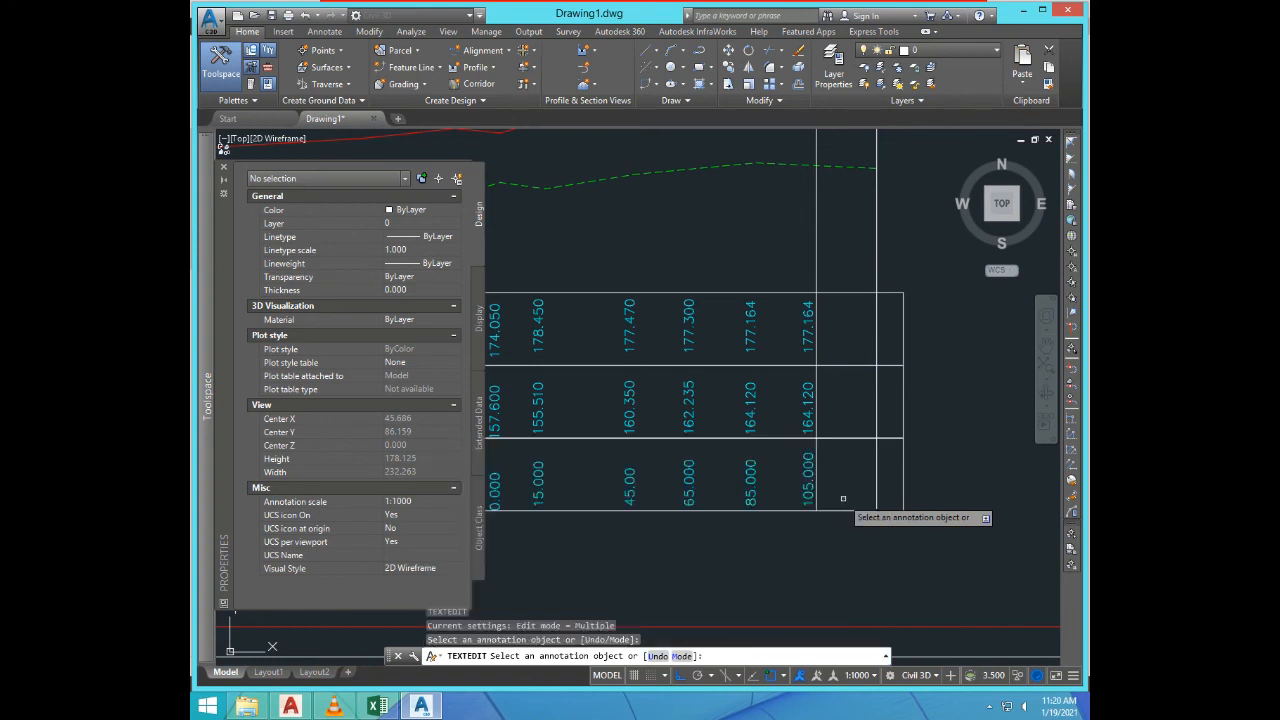
click(807, 421)
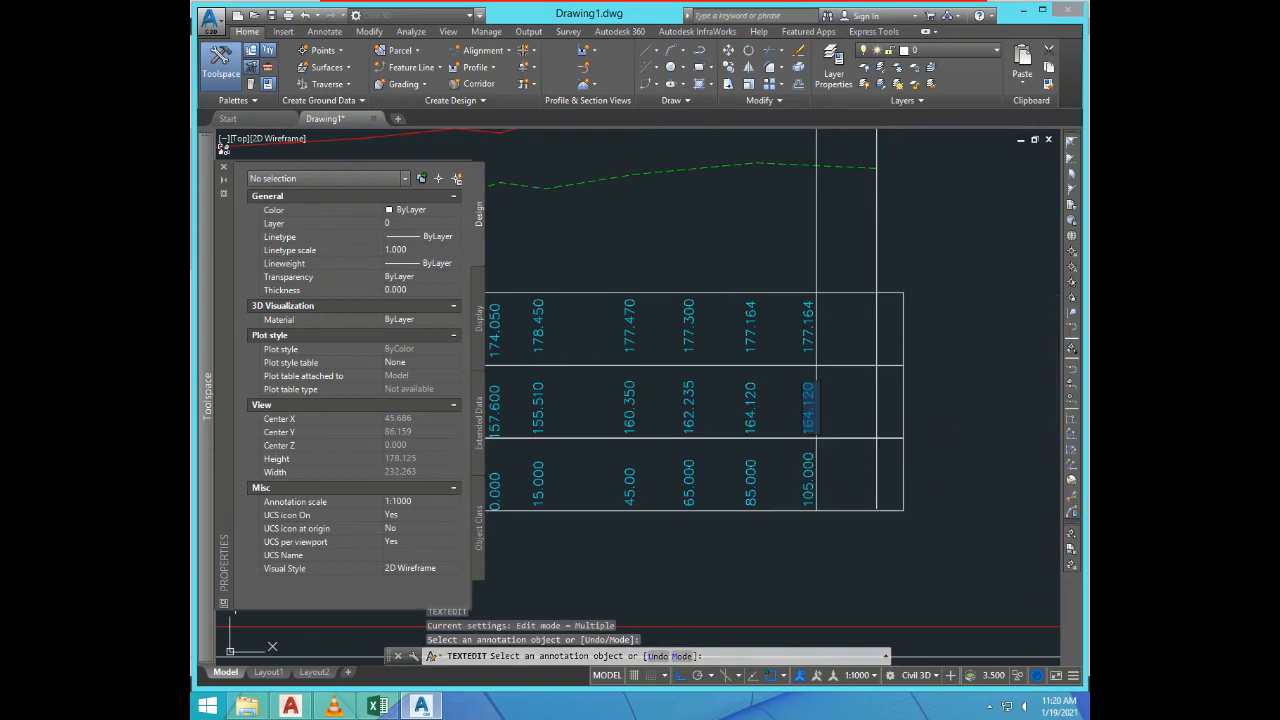
text(163.205)
click(783, 397)
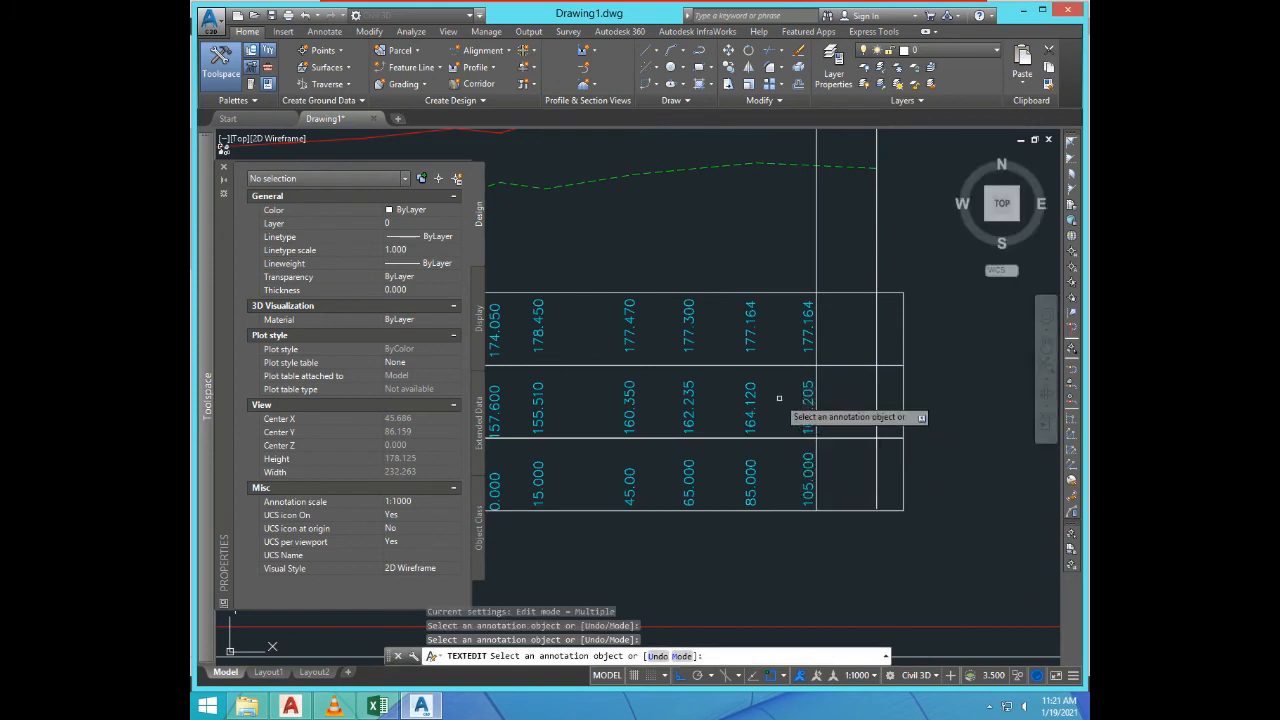
key(Return)
Step: Identify the point on the red profile line at the eleventh column's vertical line and copy its Y coordinate from the command history
scroll(803, 470, down, 3)
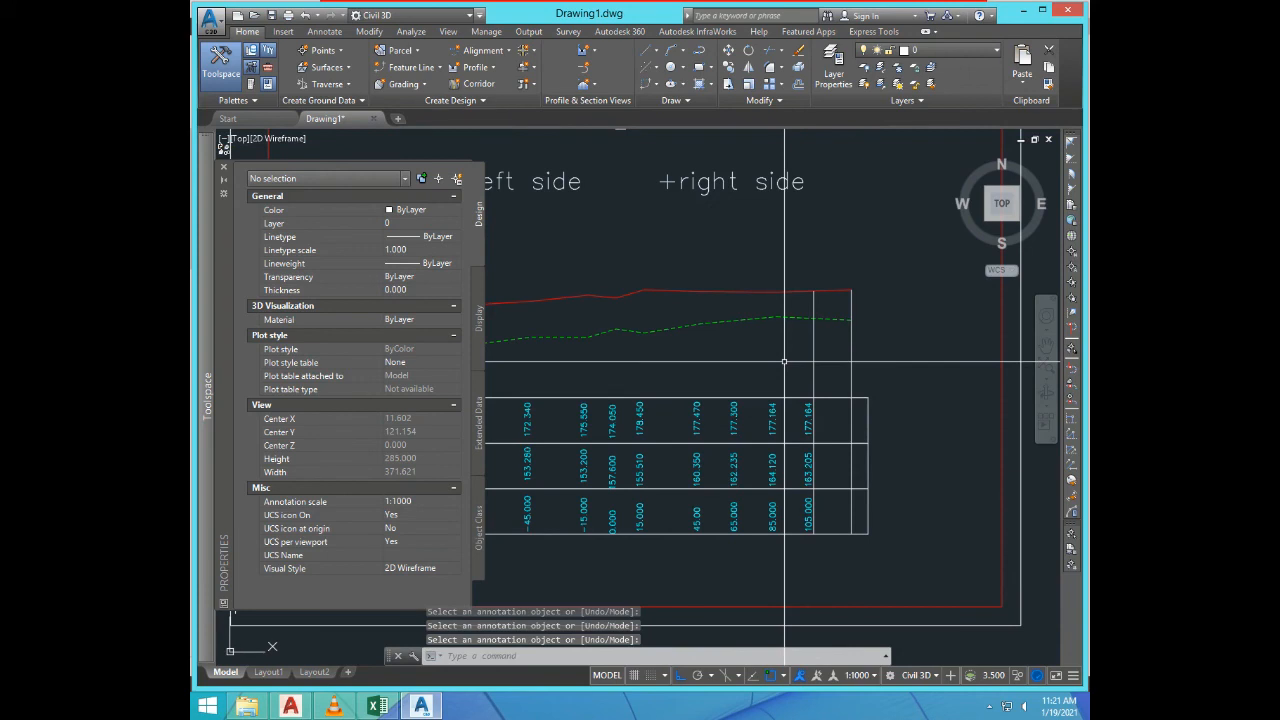
text(ID)
key(Return)
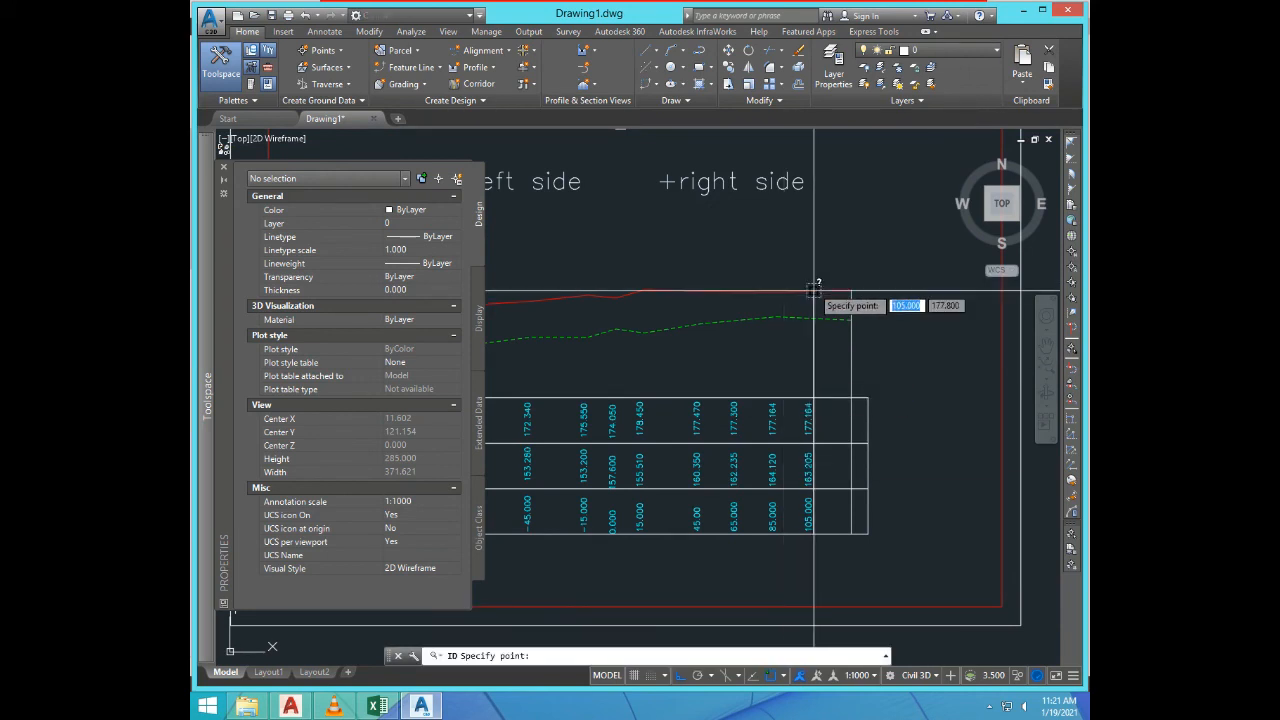
click(814, 289)
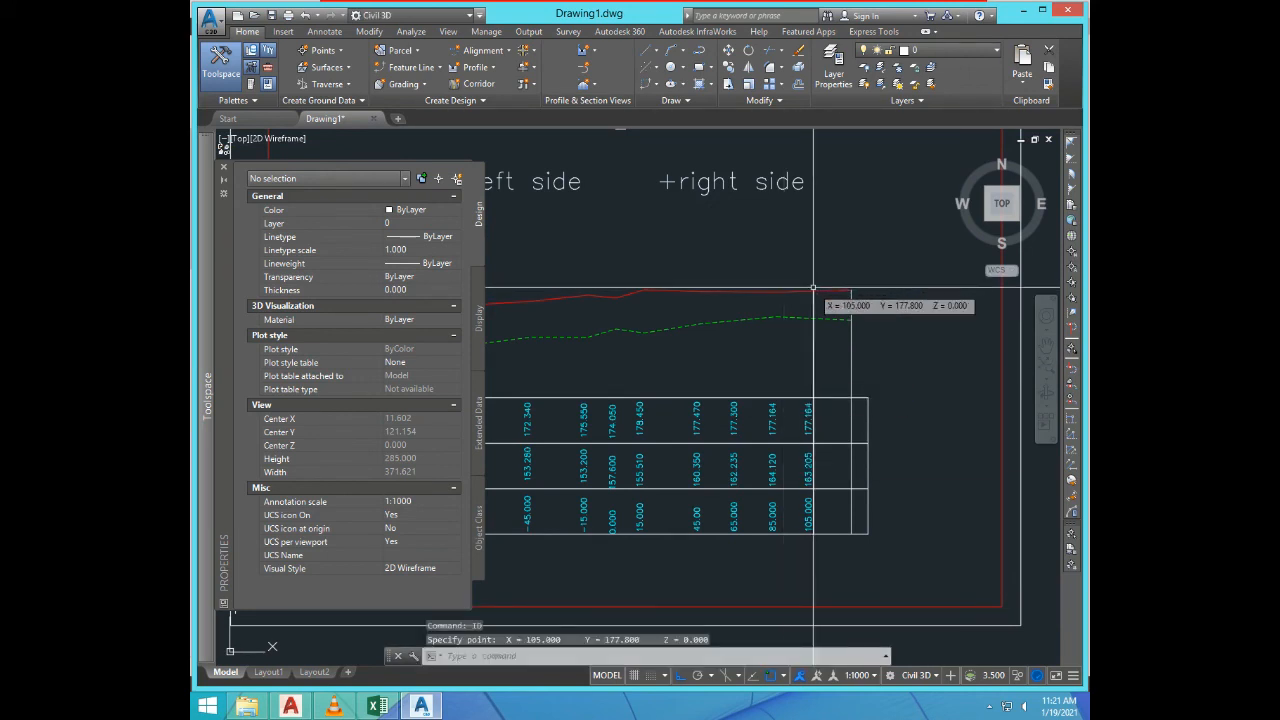
key(F2)
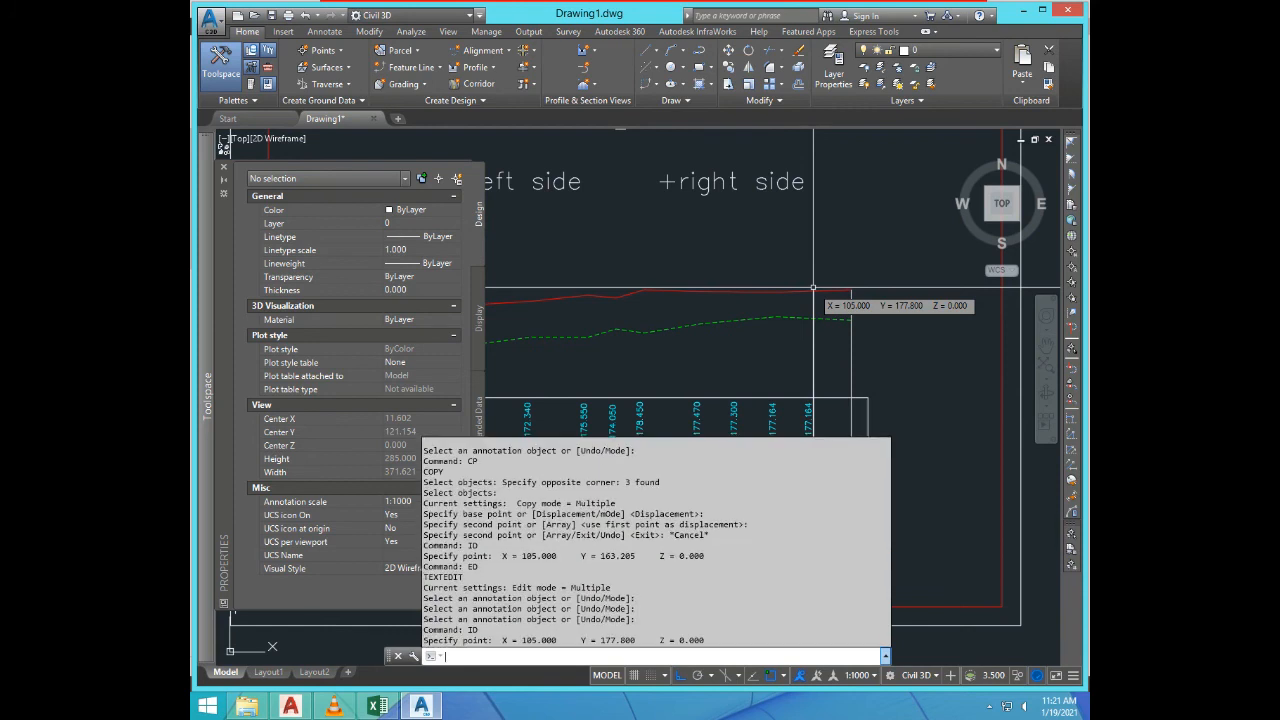
drag(600, 640, 629, 640)
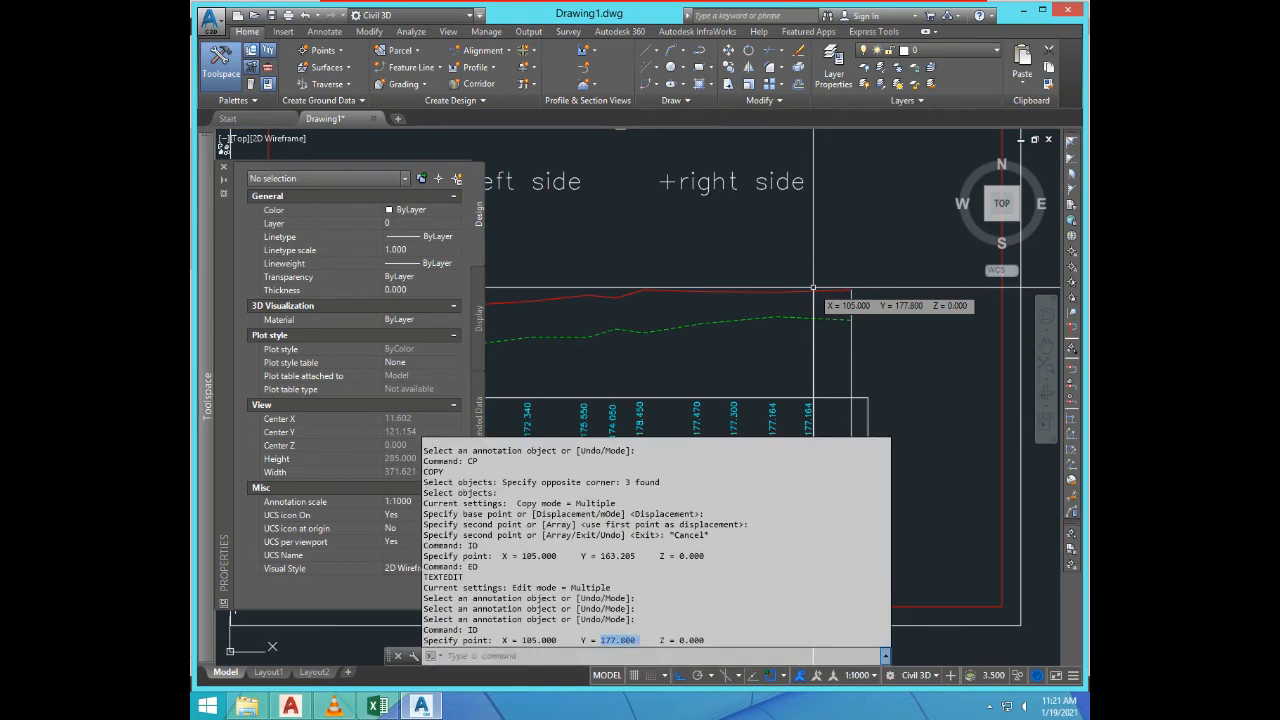
key(F2)
Step: Replace the eleventh column's PGL value with the copied Y coordinate, 177.800
text(ed)
key(Return)
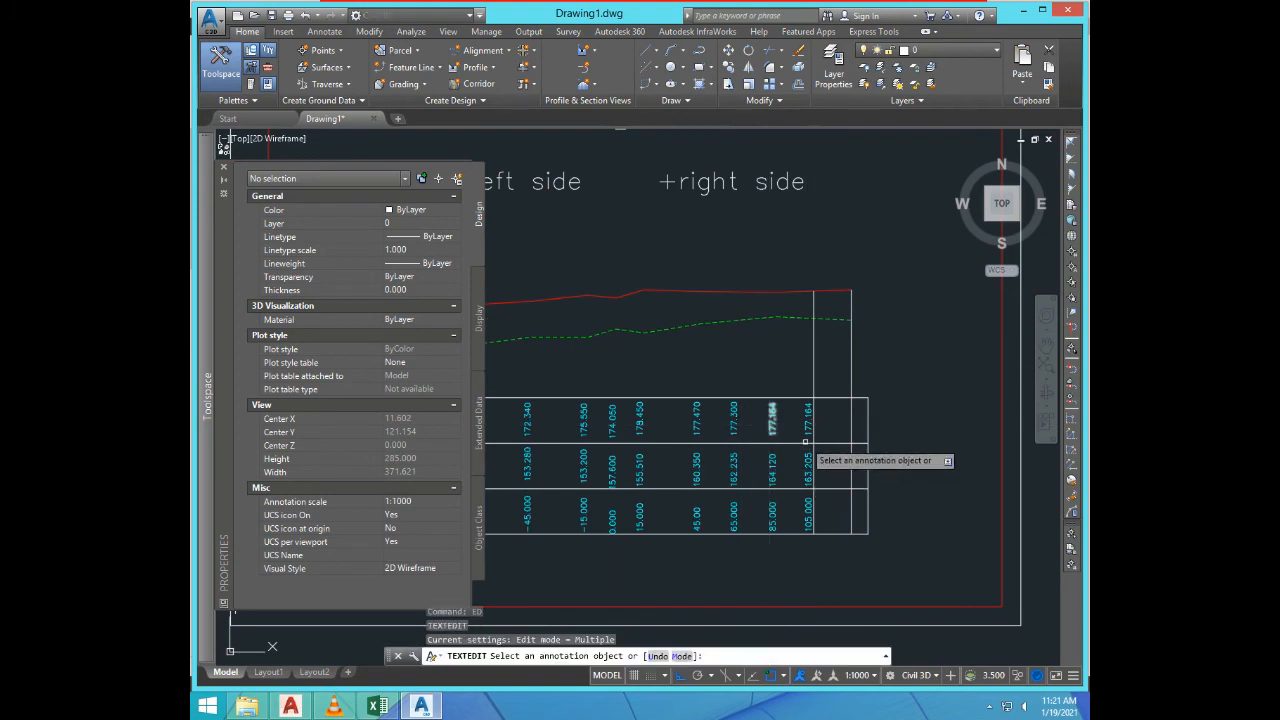
click(808, 425)
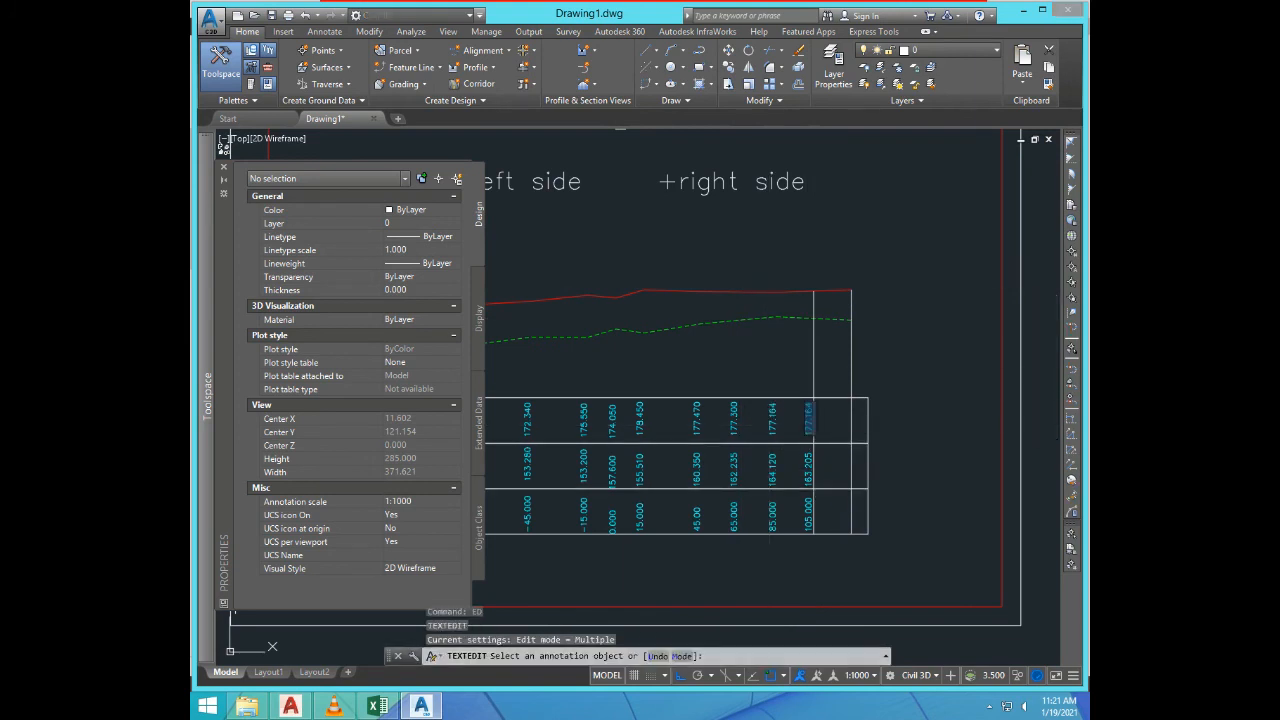
text(177.800)
click(791, 560)
key(Return)
Step: Erase the vertical guide line at the eleventh column
click(818, 336)
click(808, 352)
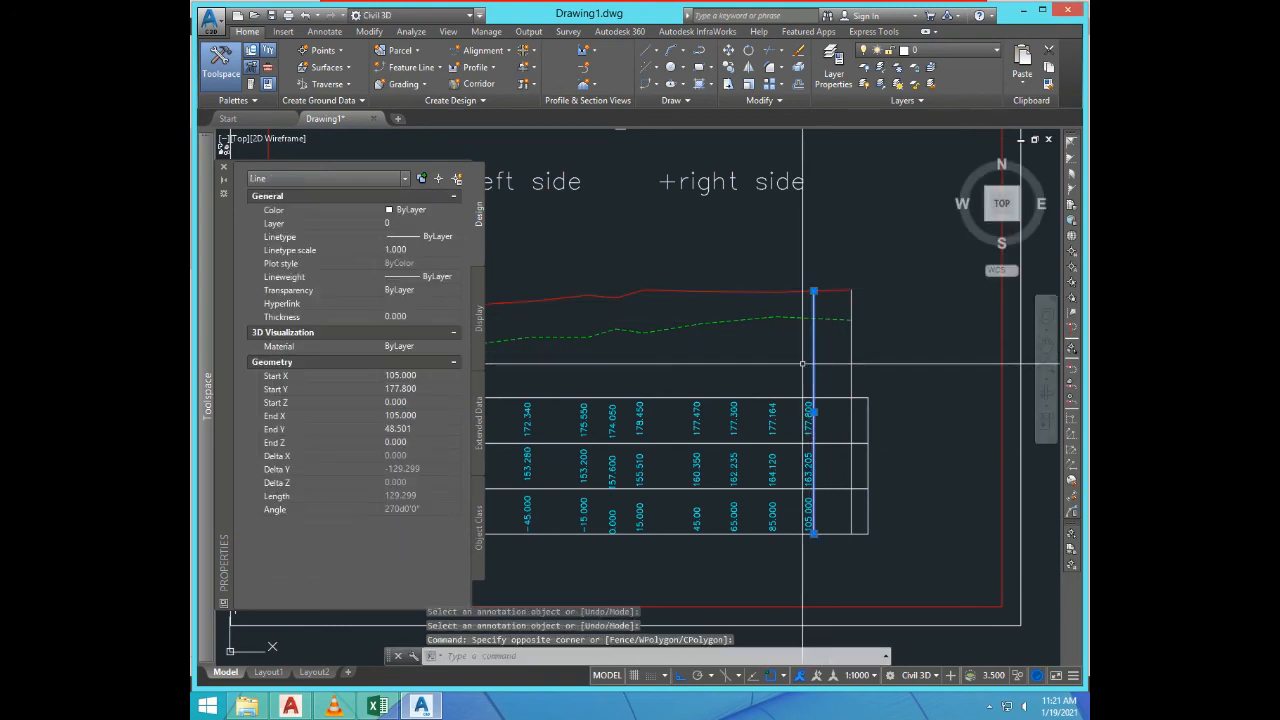
text(e)
key(Return)
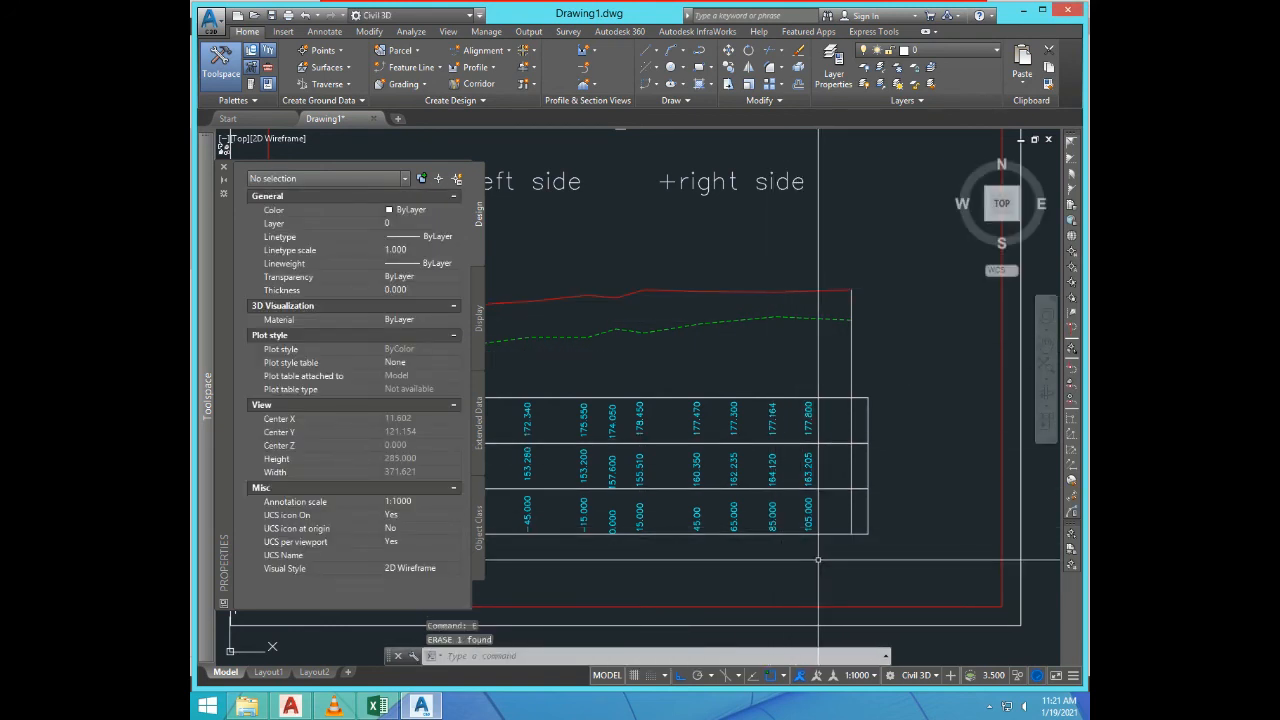
Step: Copy the eleventh column's DIST, NSL and PGL values horizontally into the twelfth column beside the last guide line
text(co)
key(Return)
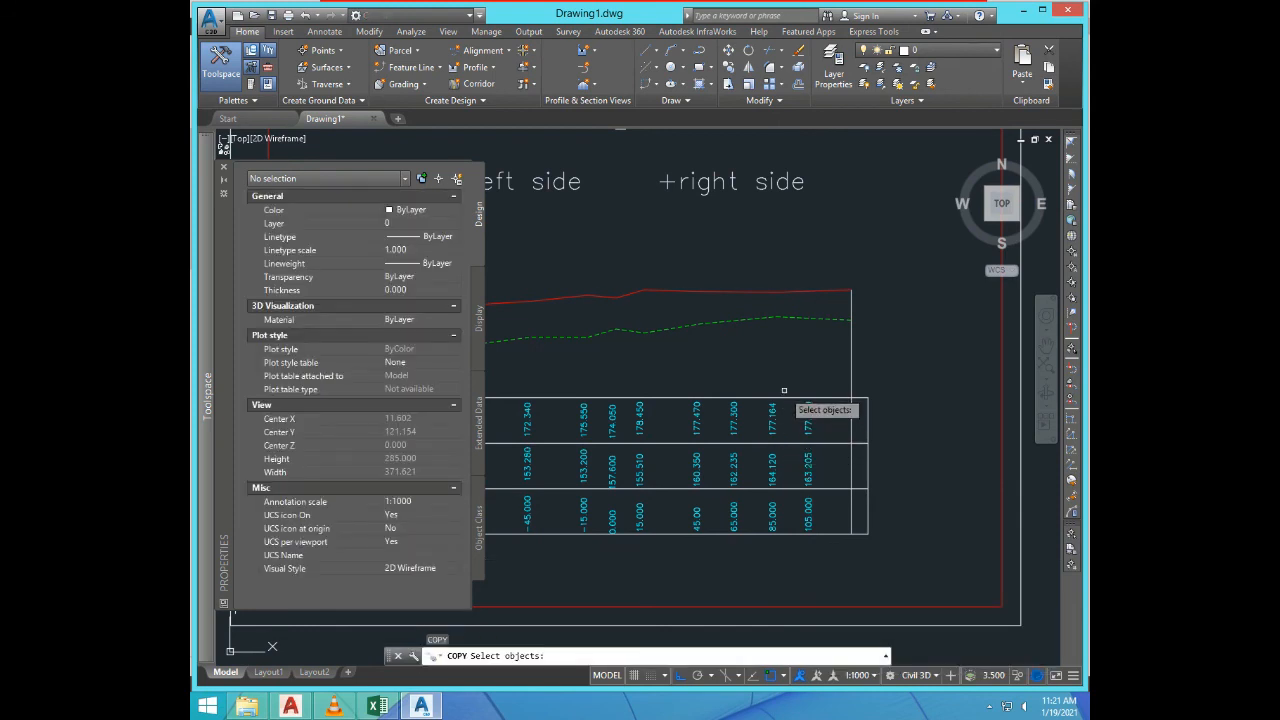
click(795, 388)
click(825, 567)
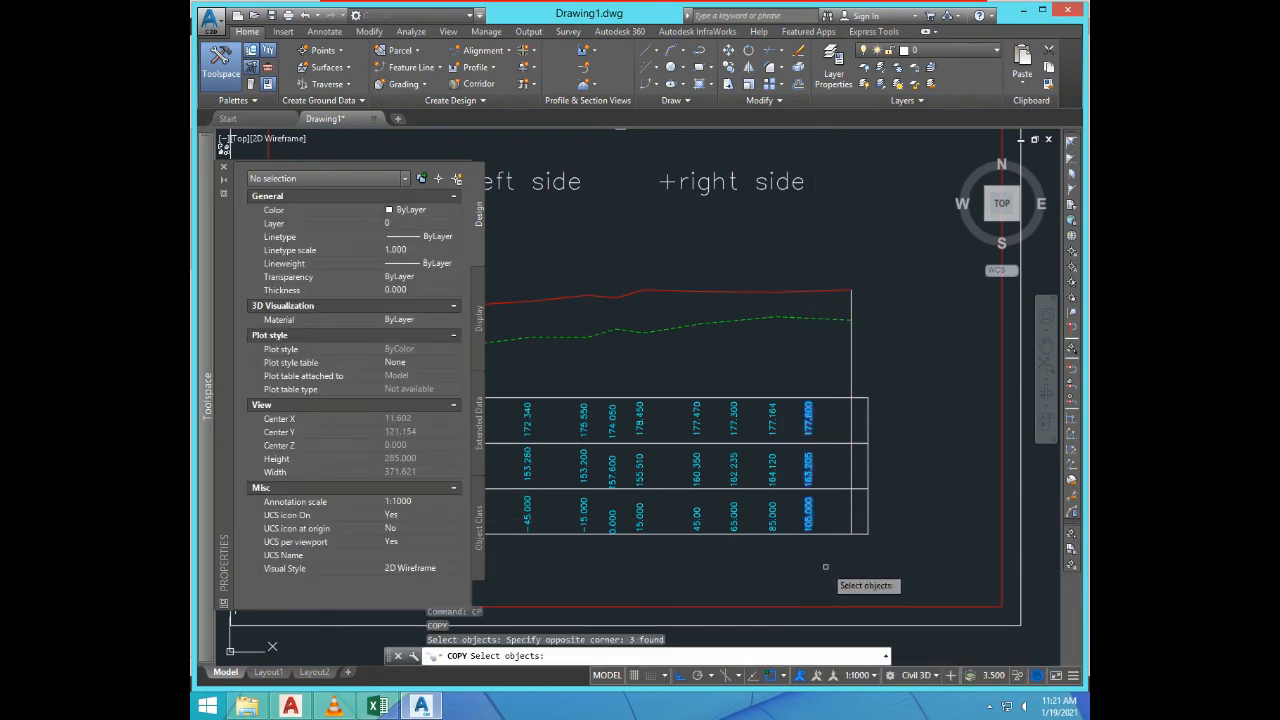
scroll(825, 567, up, 2)
key(Return)
click(805, 541)
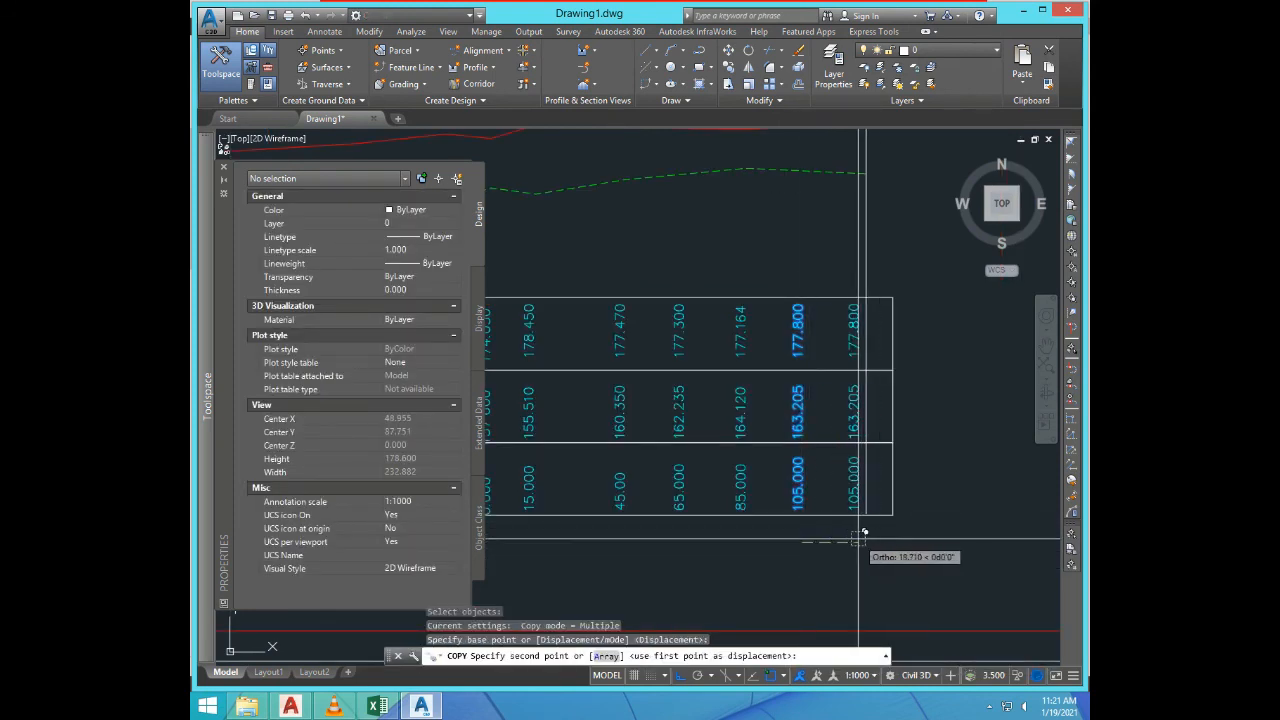
key(Escape)
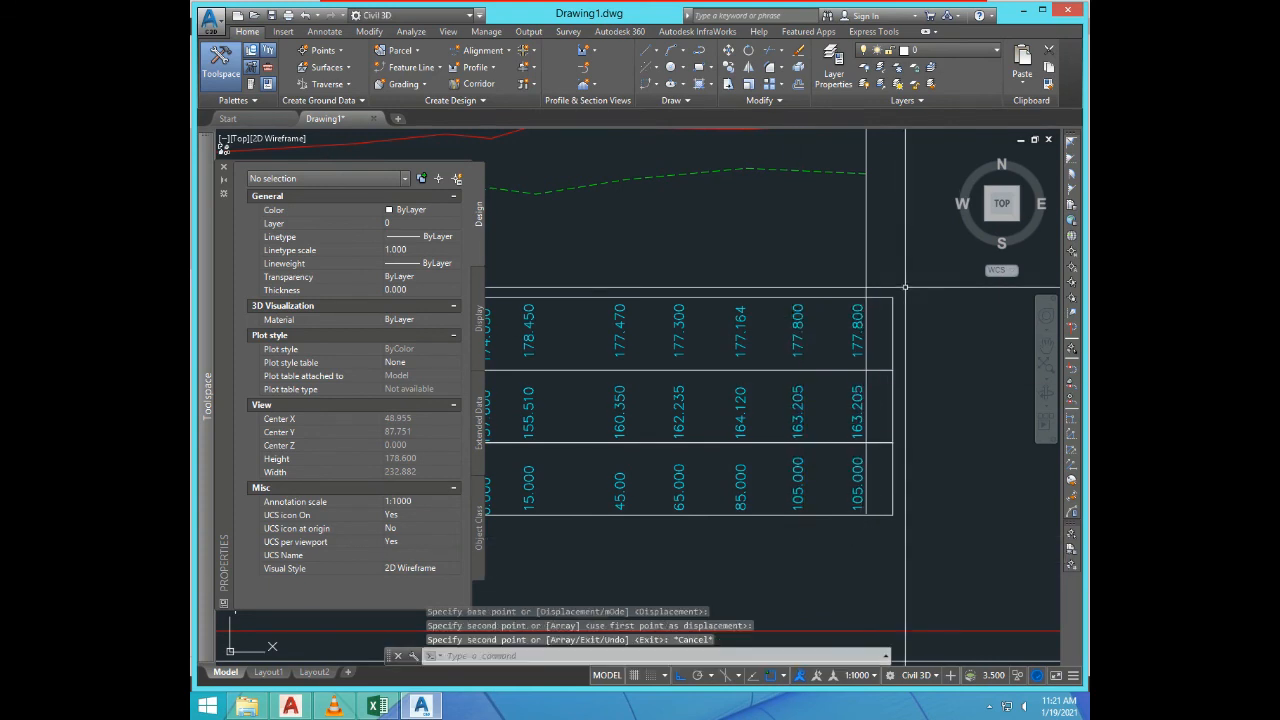
Step: Erase the remaining vertical guide line at the twelfth column
click(905, 262)
click(860, 428)
text(e)
key(Return)
scroll(859, 328, down, 3)
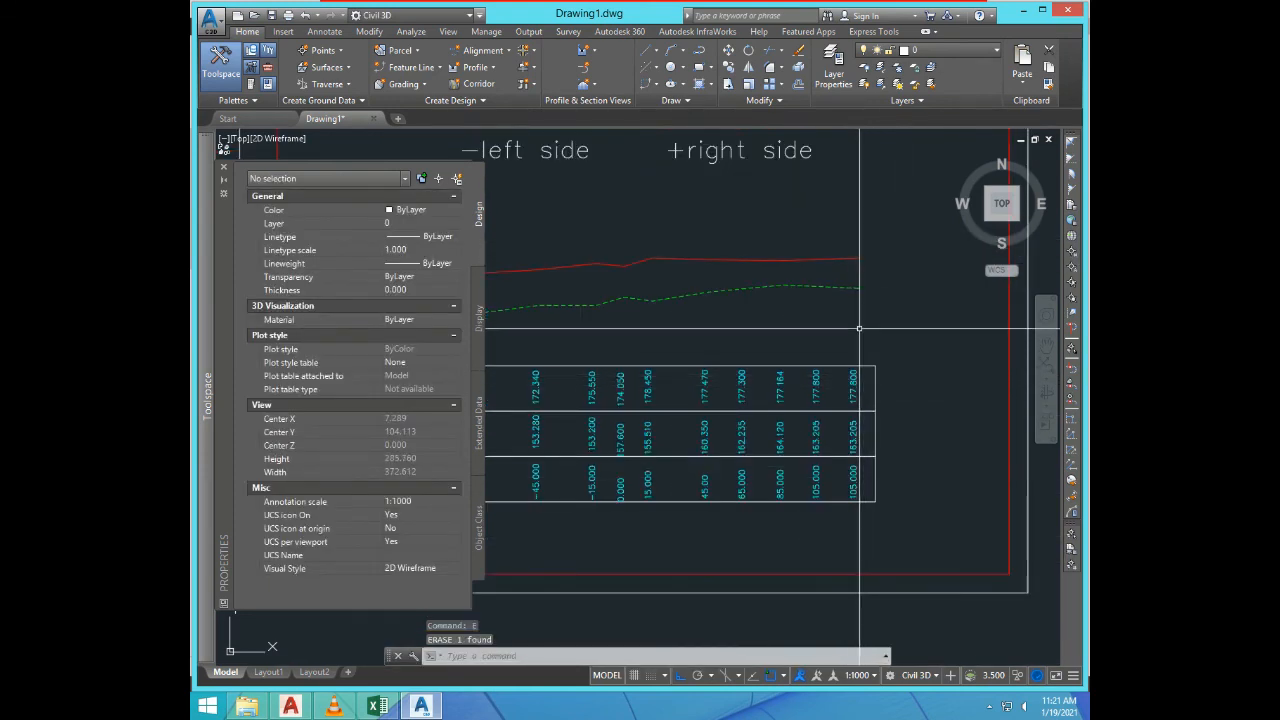
Step: Identify the right end of the green ground line and replace the twelfth column's DIST value with its X coordinate, 125.000
text(id)
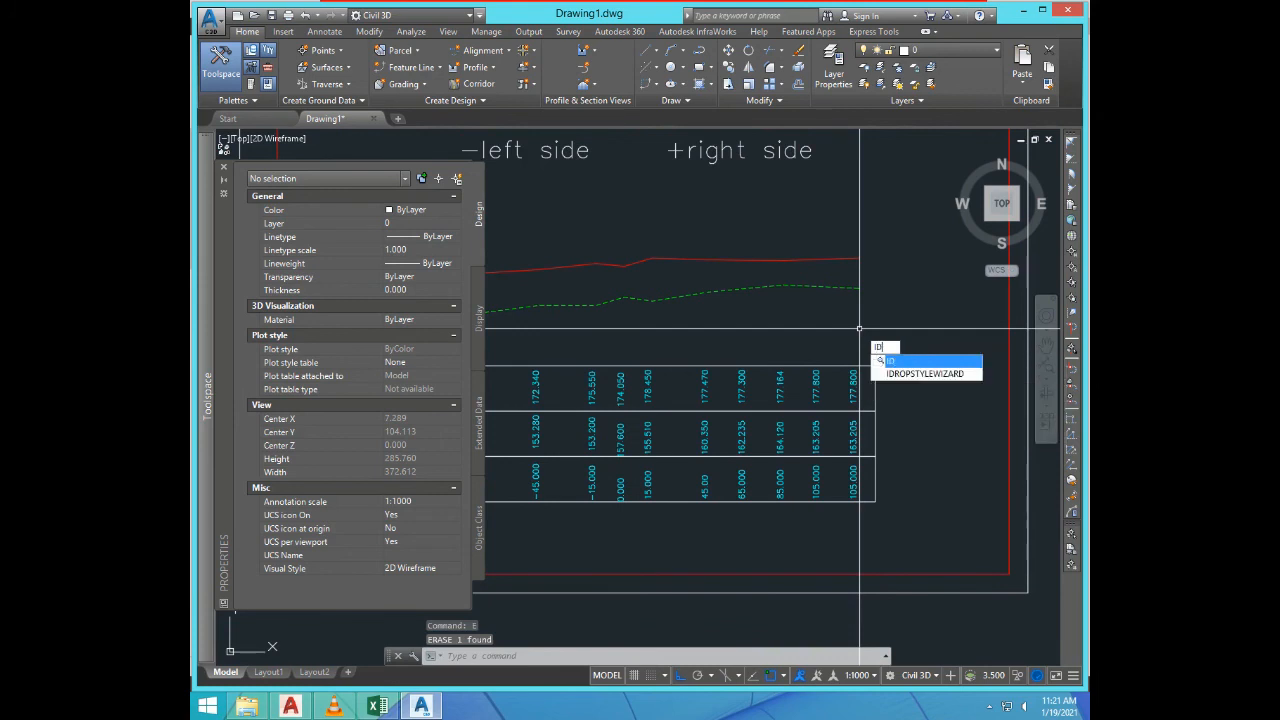
key(Return)
click(859, 289)
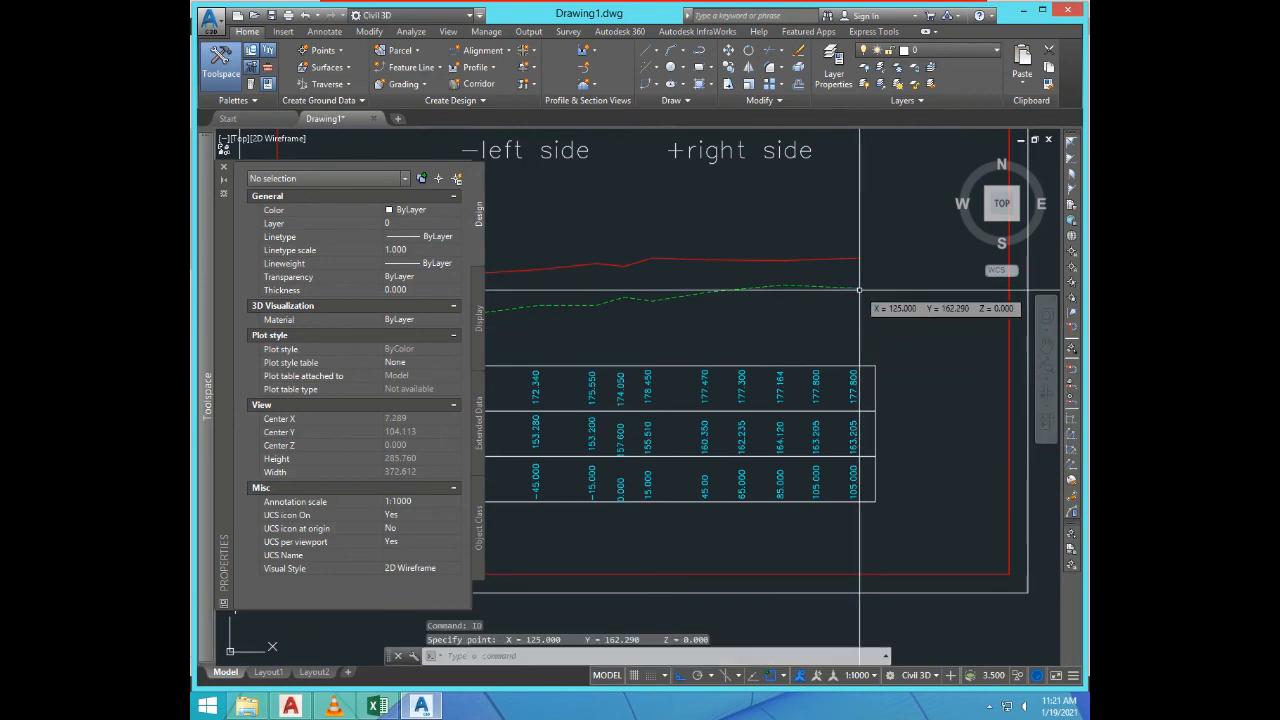
key(F2)
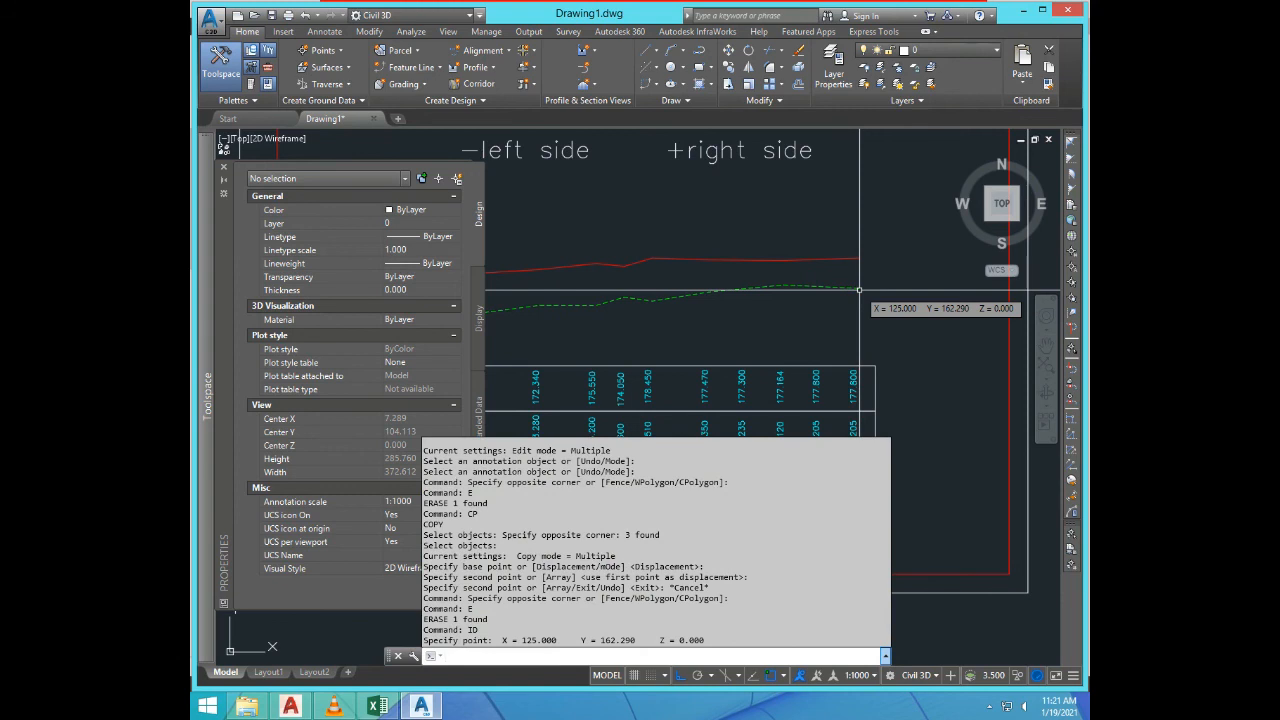
double_click(538, 640)
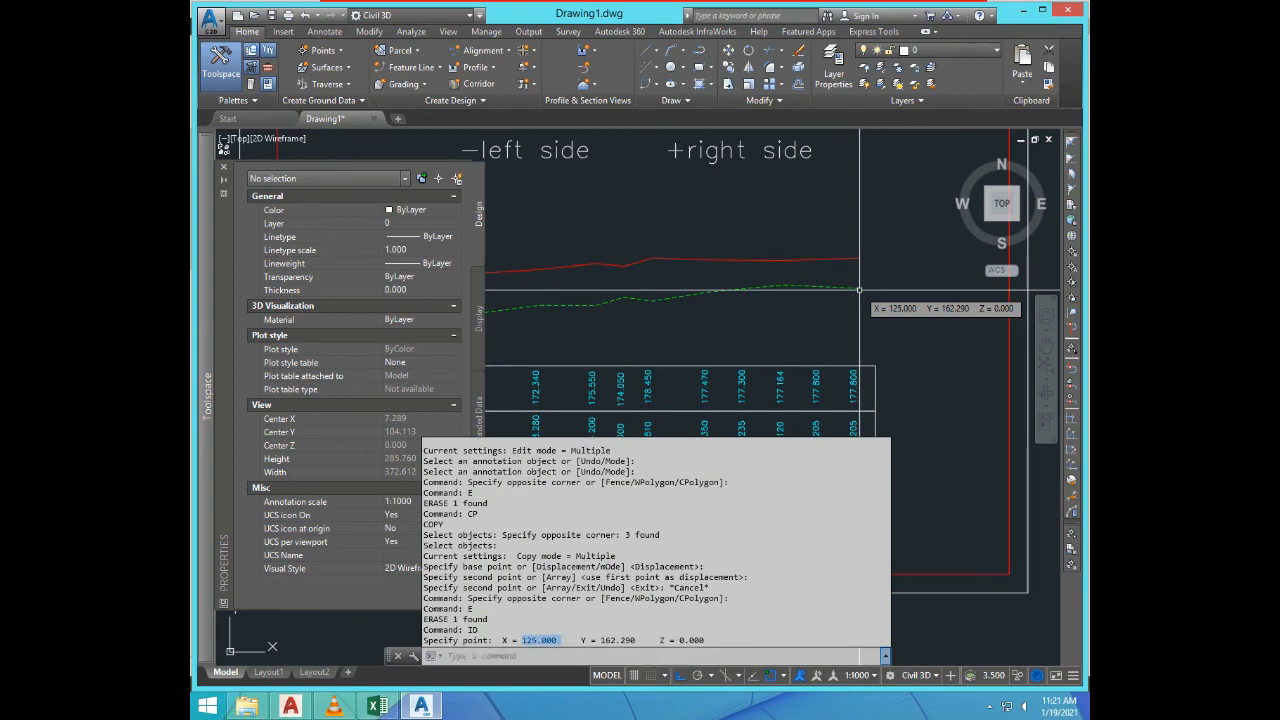
text(ed)
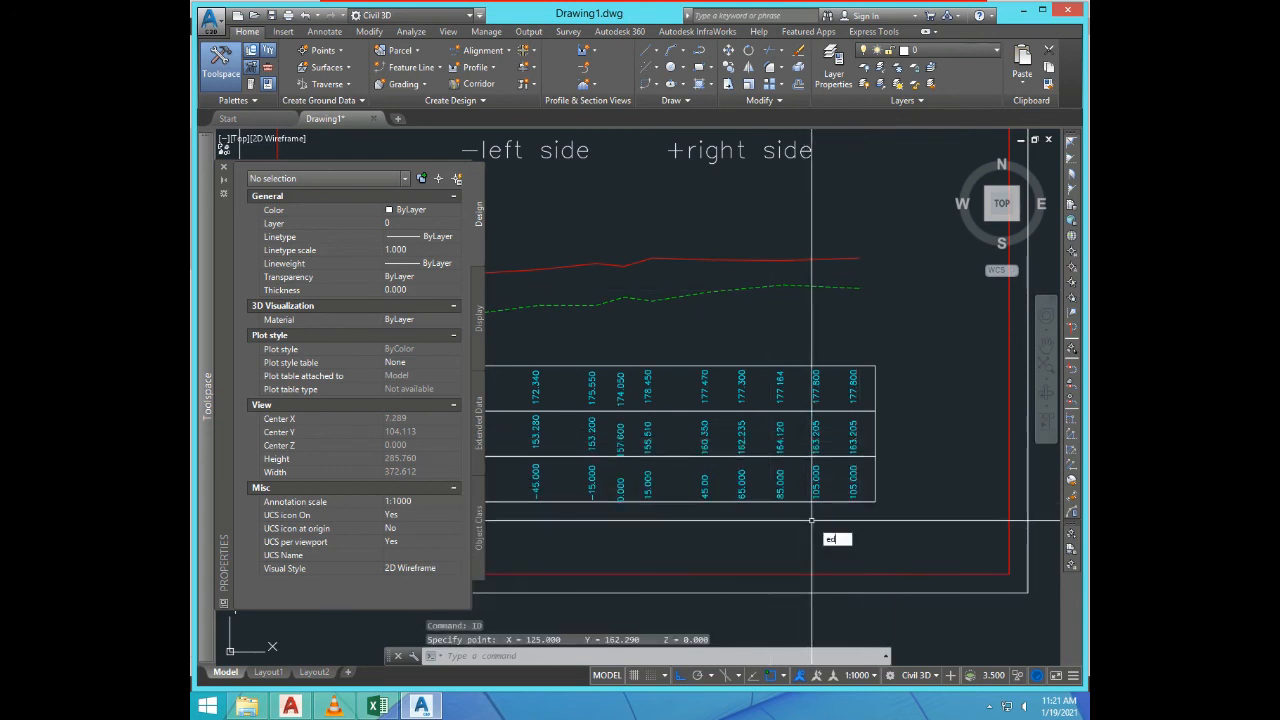
key(Return)
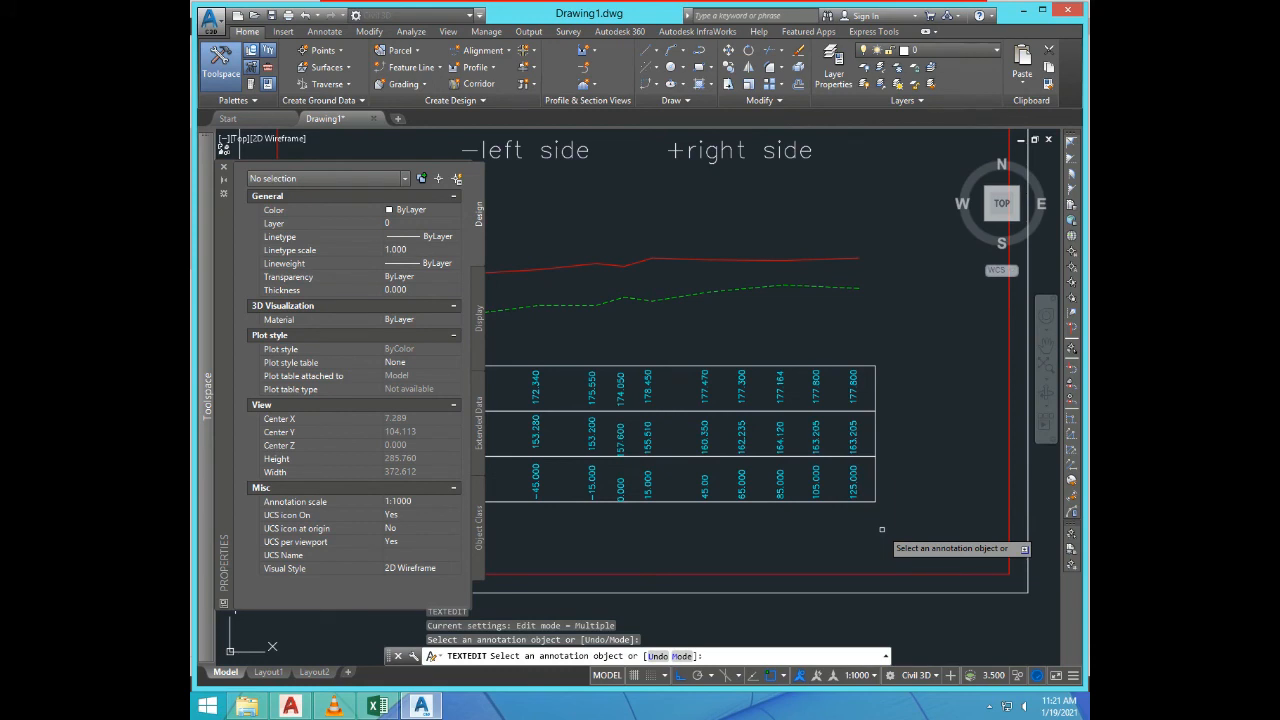
Step: Copy the ground point's Y coordinate from the command history and replace the twelfth column's NSL value with it, 162.290
key(F2)
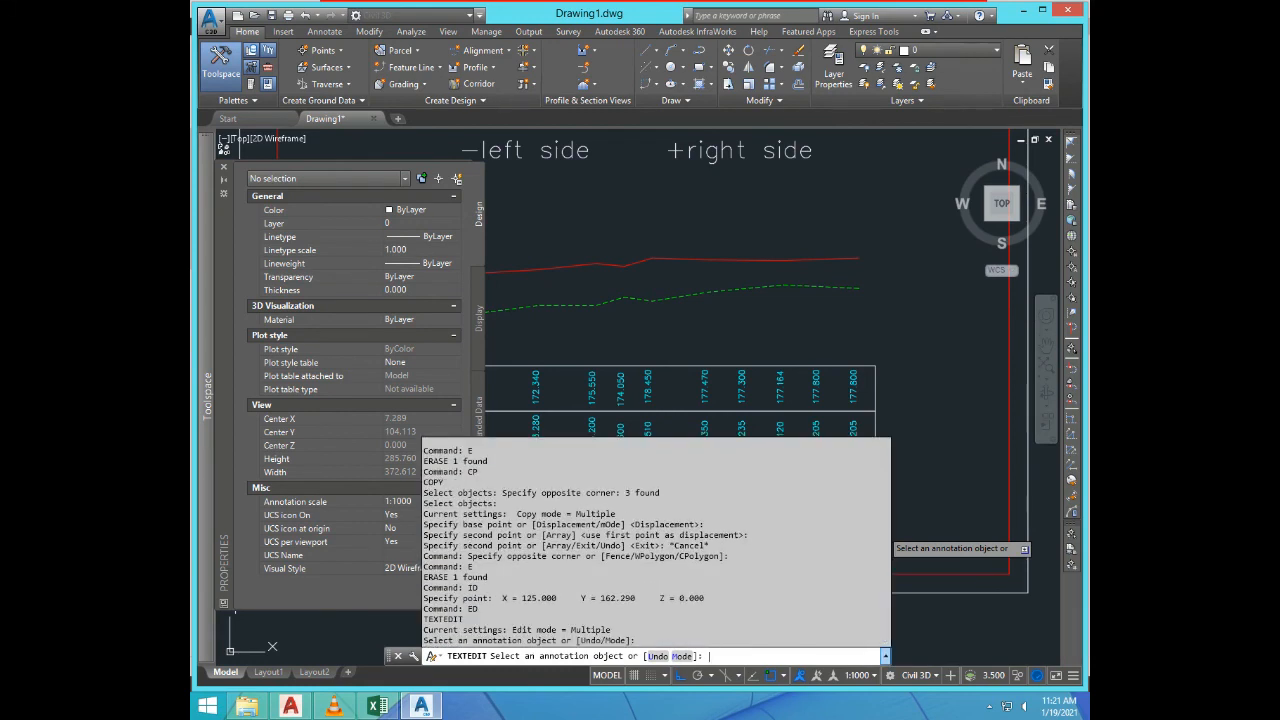
drag(602, 597, 630, 597)
key(F2)
click(854, 437)
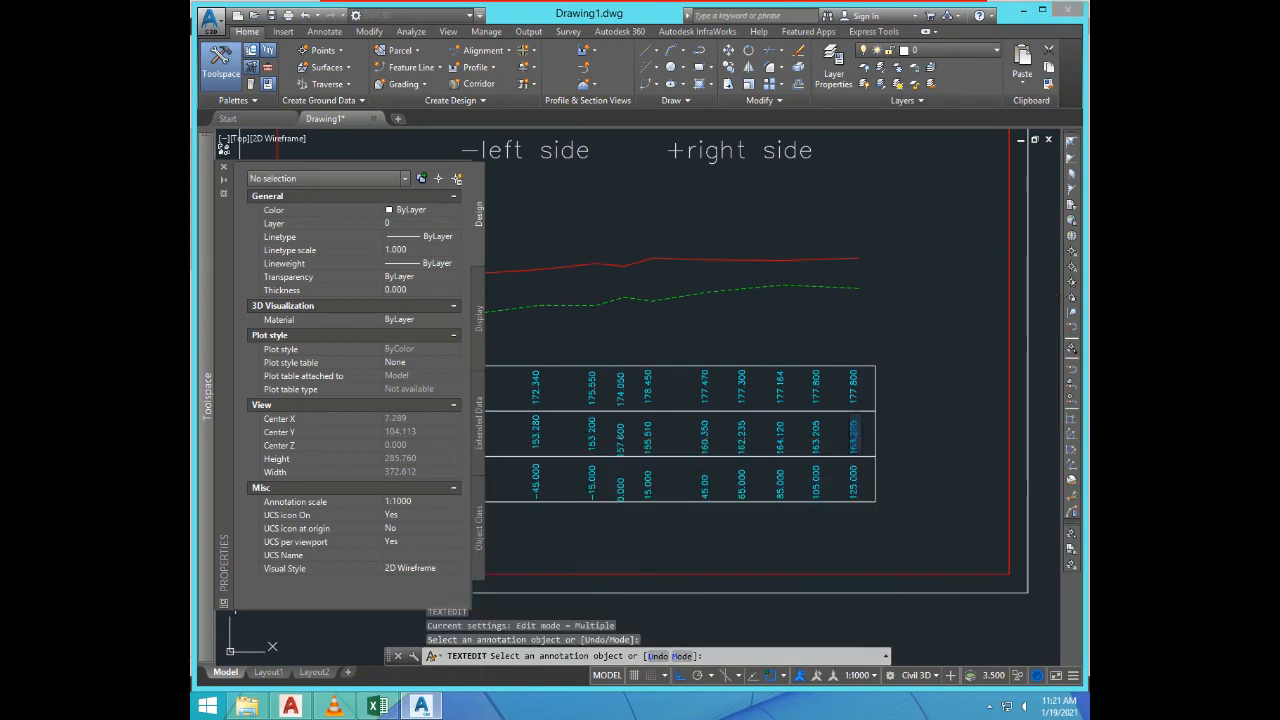
text(162.290)
key(Return)
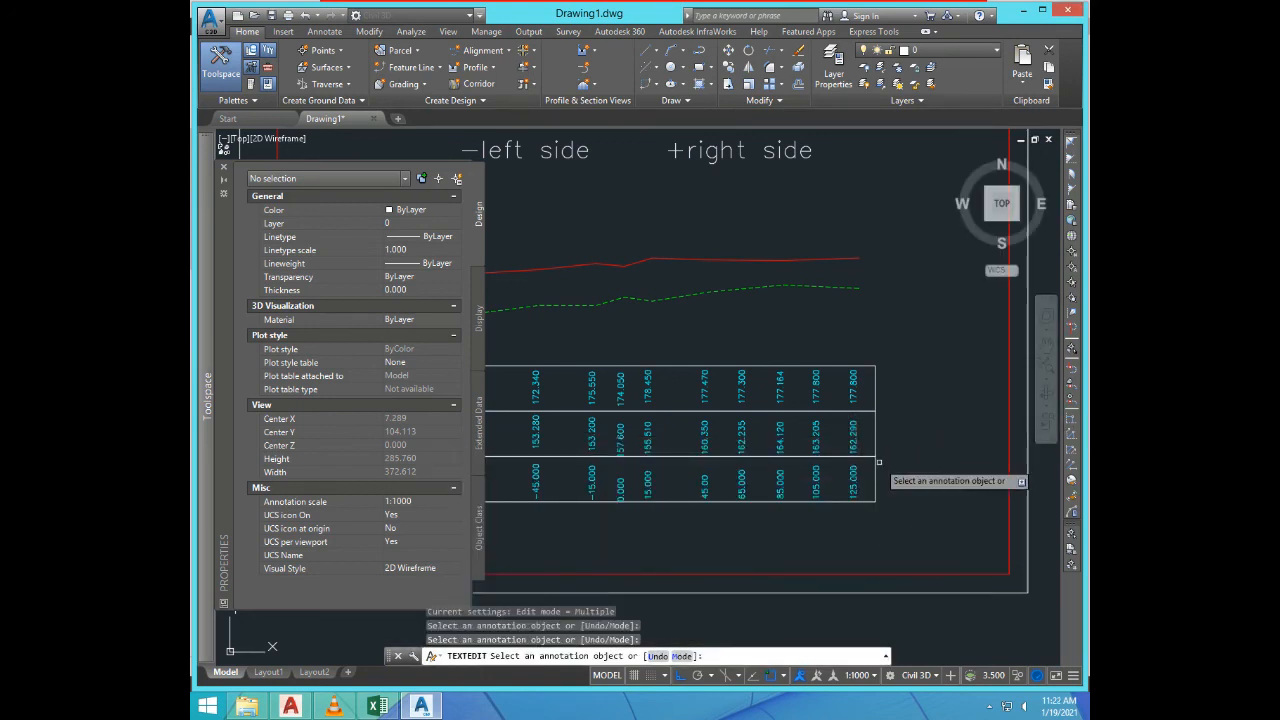
key(Return)
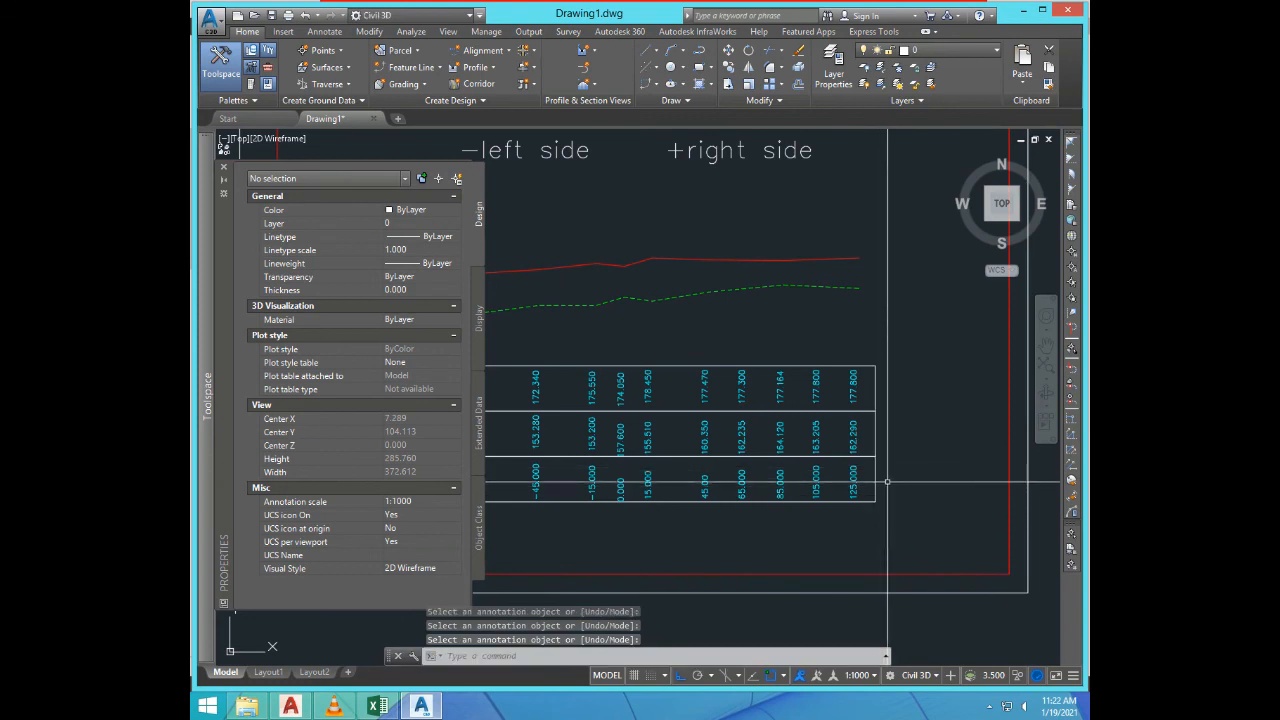
Step: Identify the right end of the red profile line and copy its Y coordinate from the command history
text(ID)
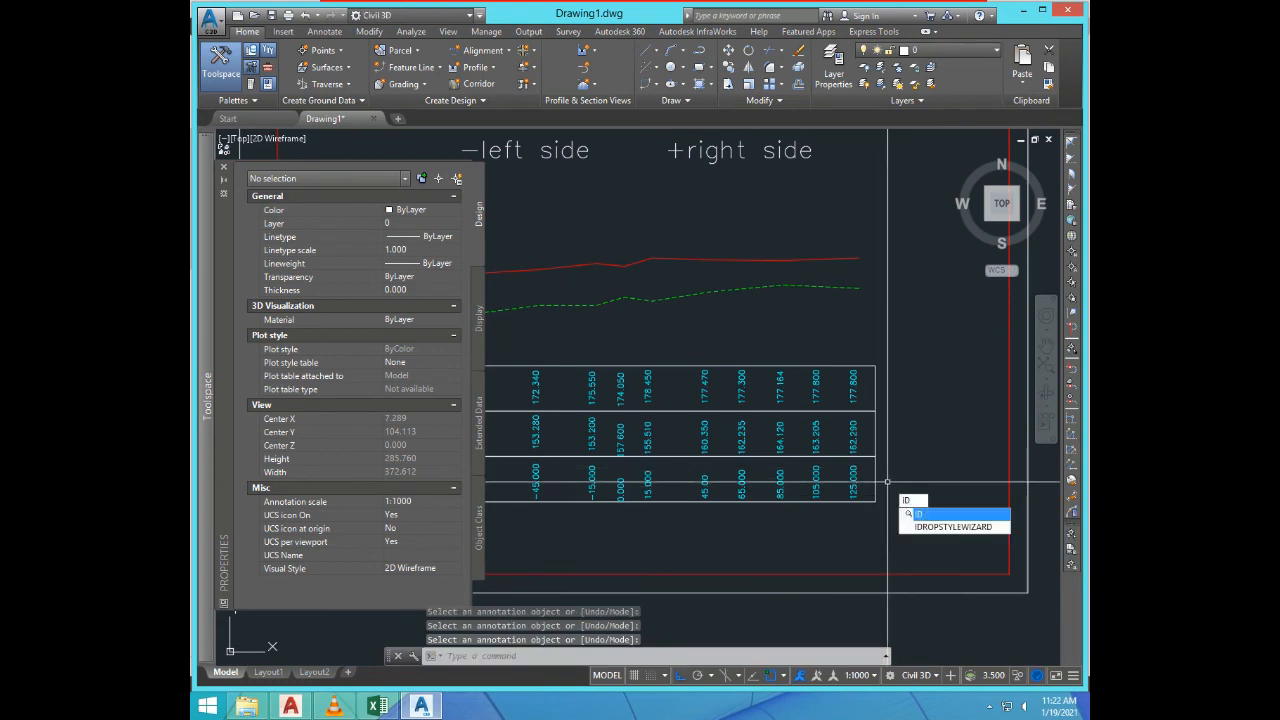
key(Return)
click(860, 257)
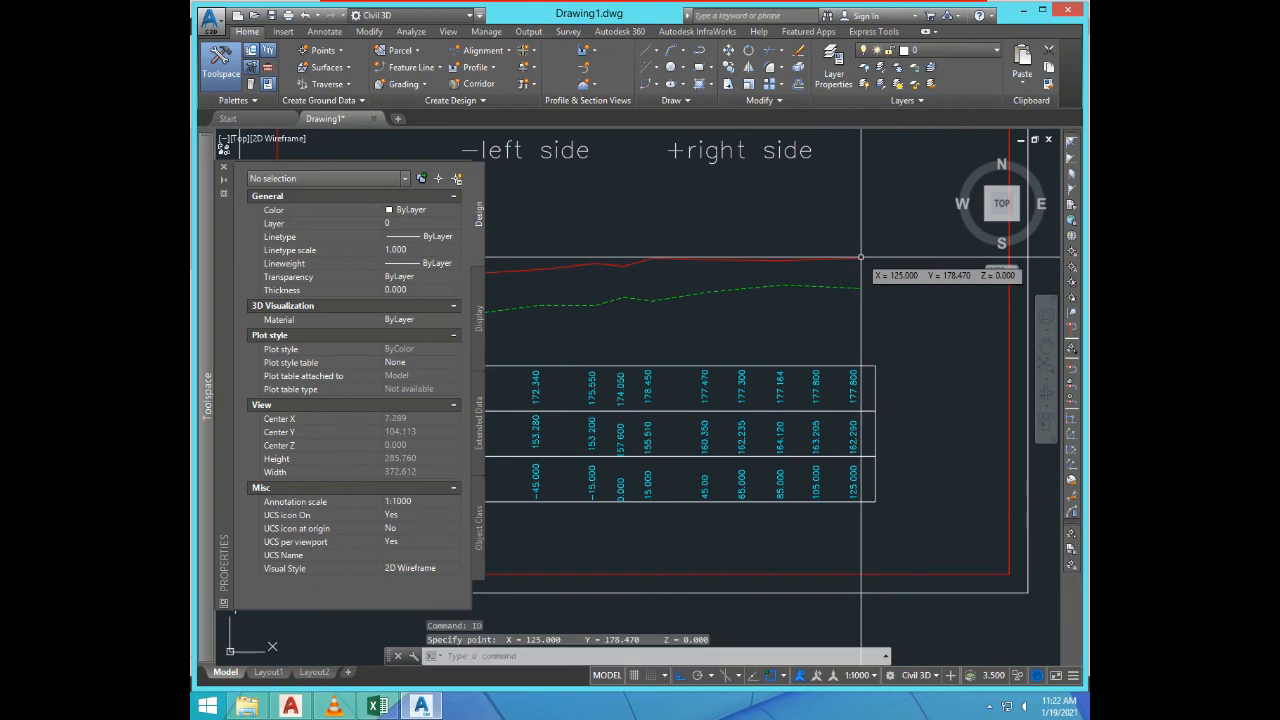
key(F2)
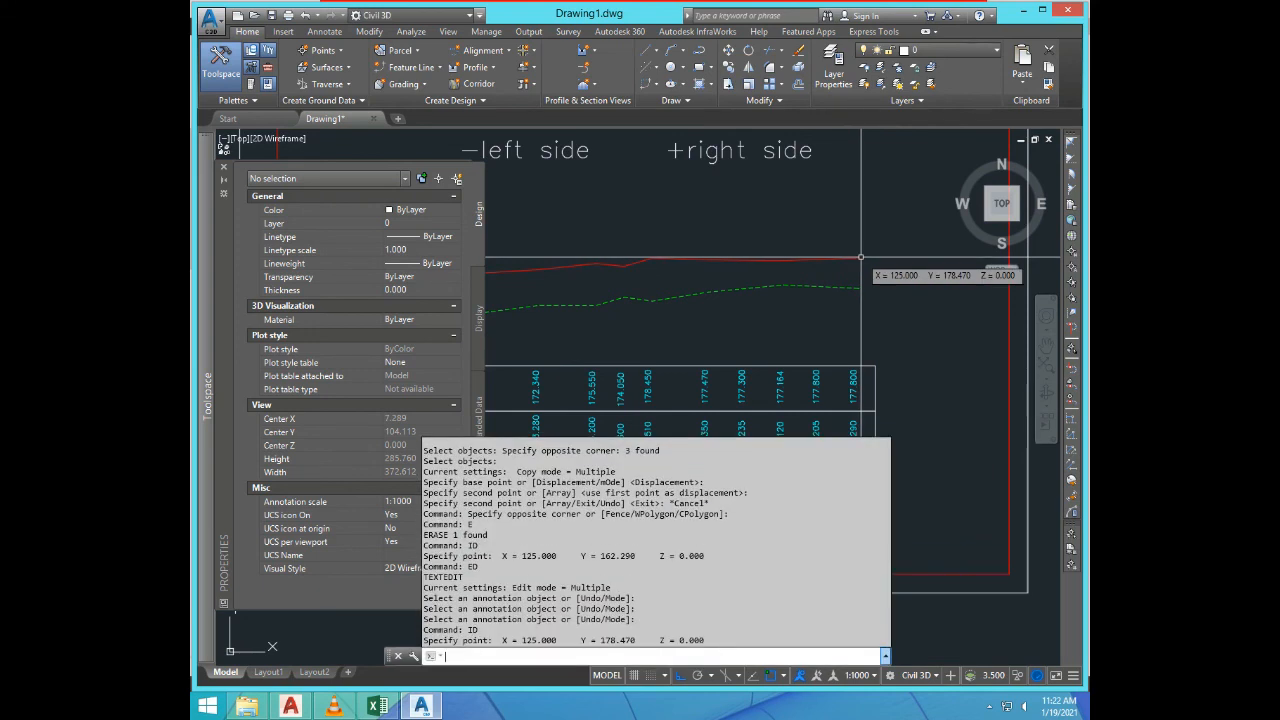
drag(600, 640, 630, 640)
key(ctrl+c)
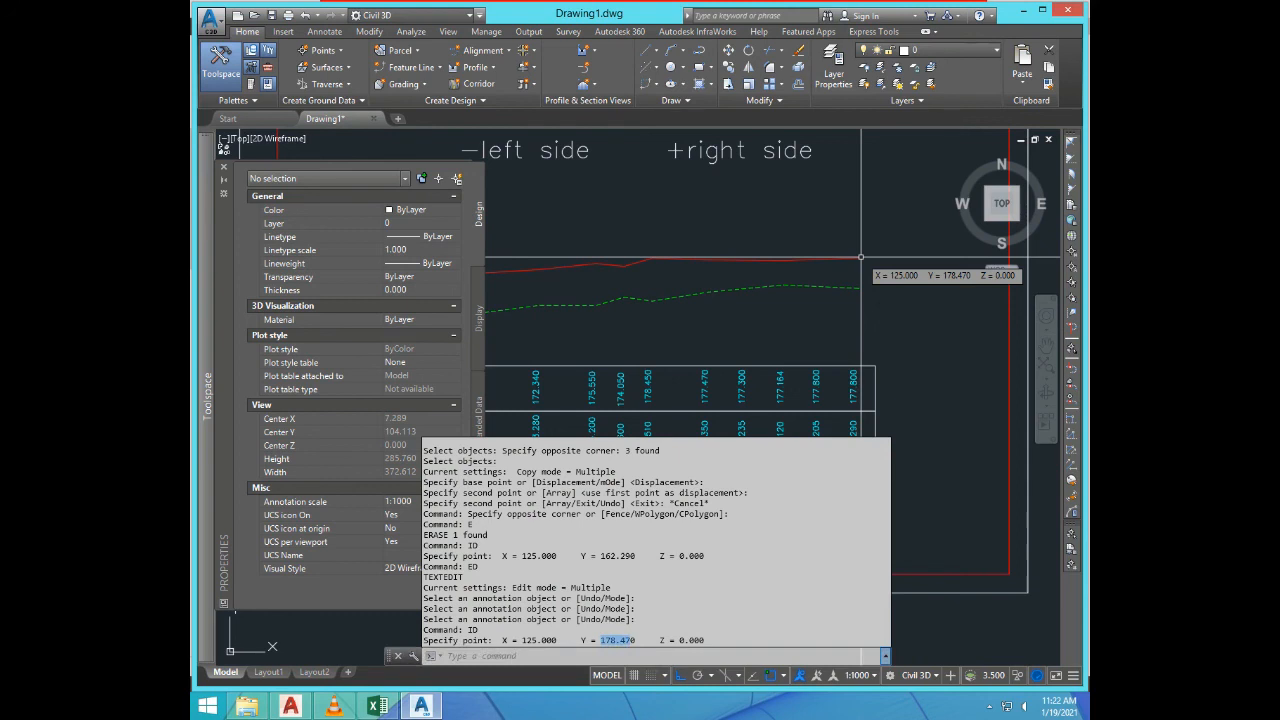
key(F2)
Step: Replace the twelfth column's PGL value with the copied Y coordinate, 178.47
text(ED)
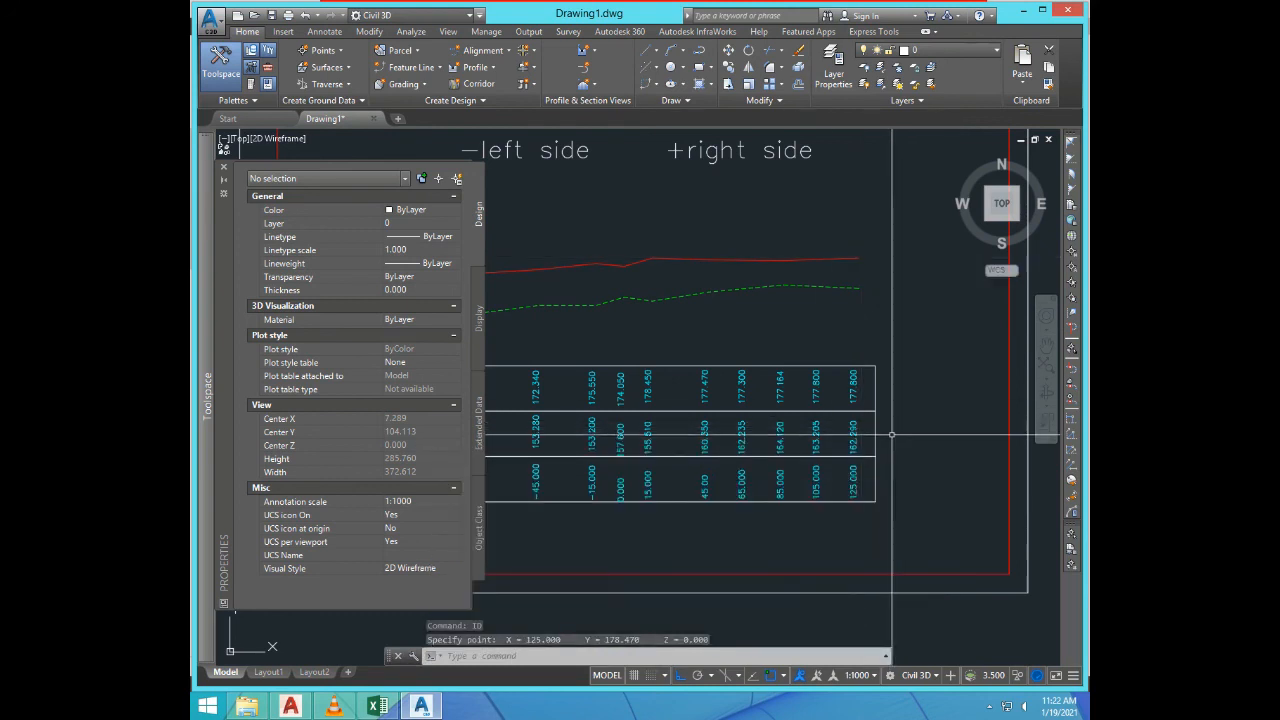
key(Return)
click(852, 386)
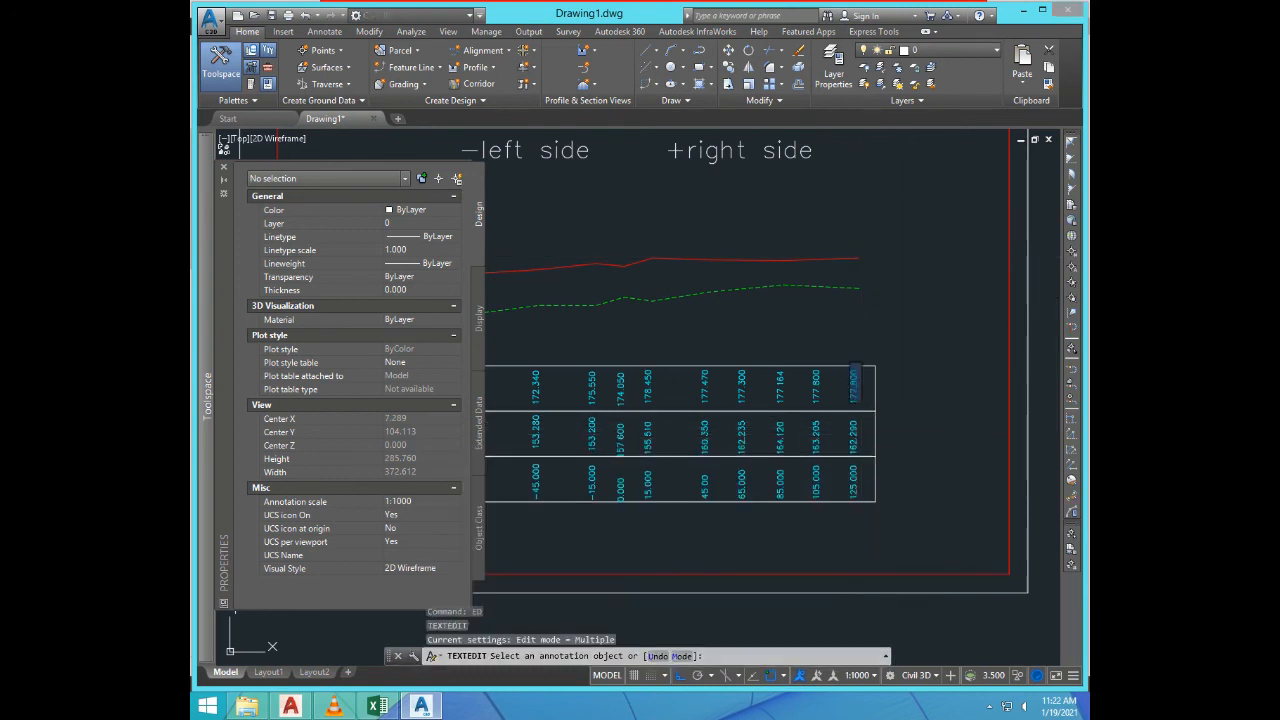
key(ctrl+v)
click(951, 466)
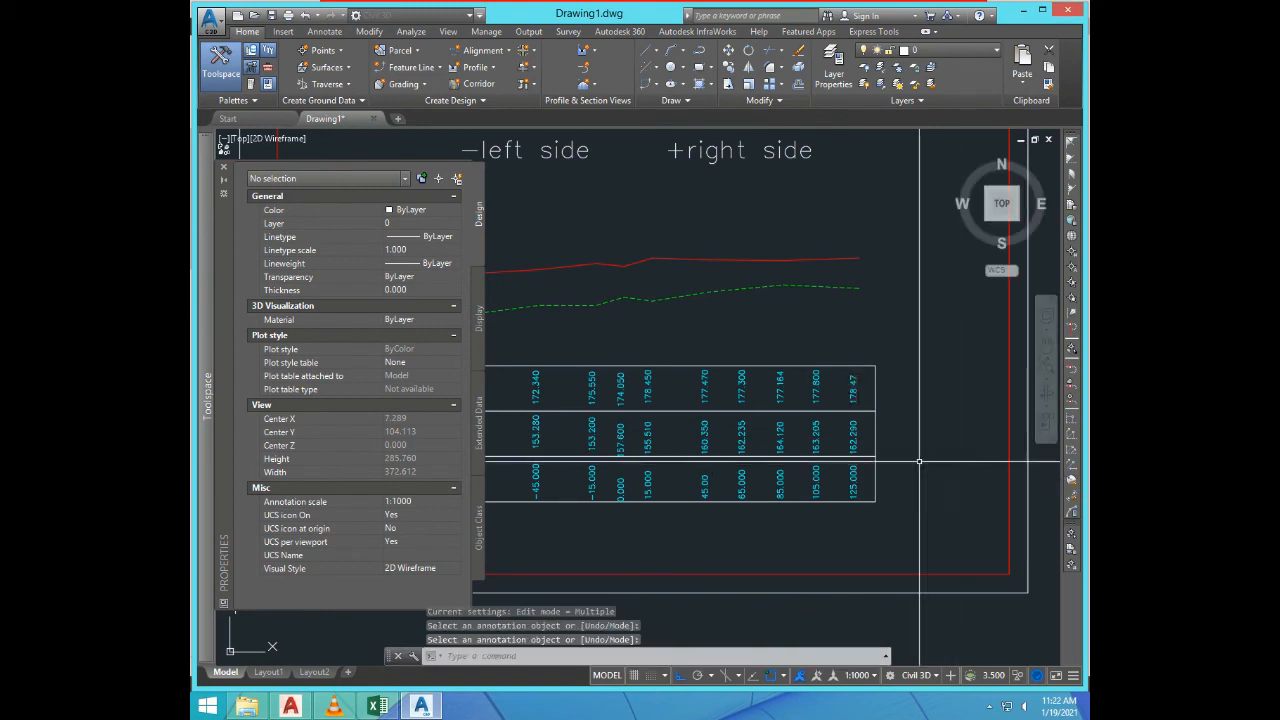
Step: Draw a vertical centre line about 84 units long from the red profile line at zero distance up to the centreline symbol
scroll(920, 450, down, 6)
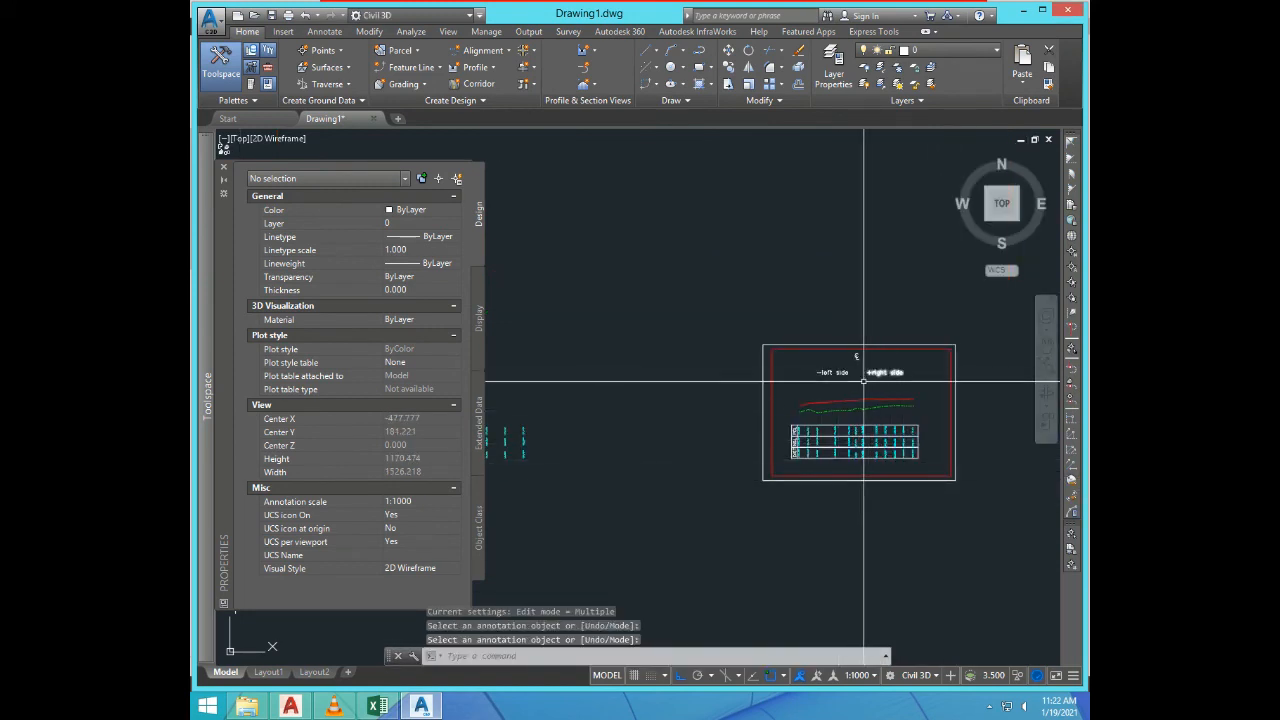
scroll(850, 372, up, 4)
key(Escape)
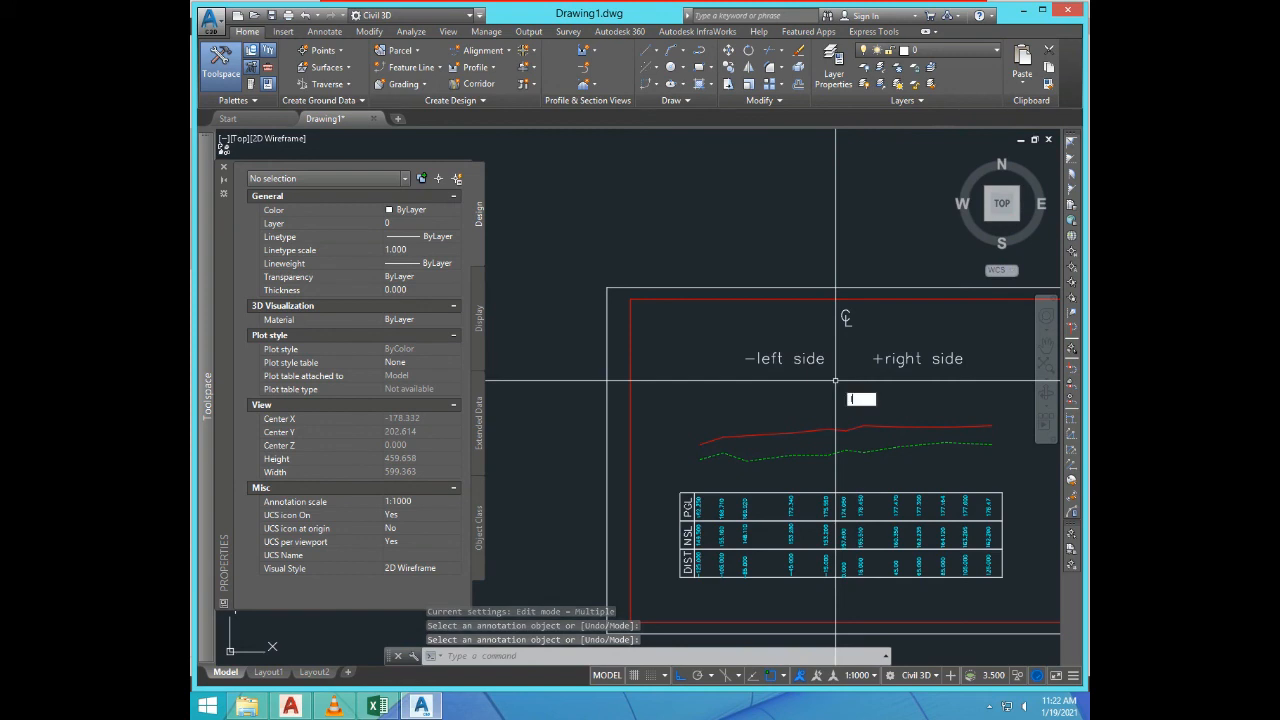
text(l)
key(Return)
click(846, 428)
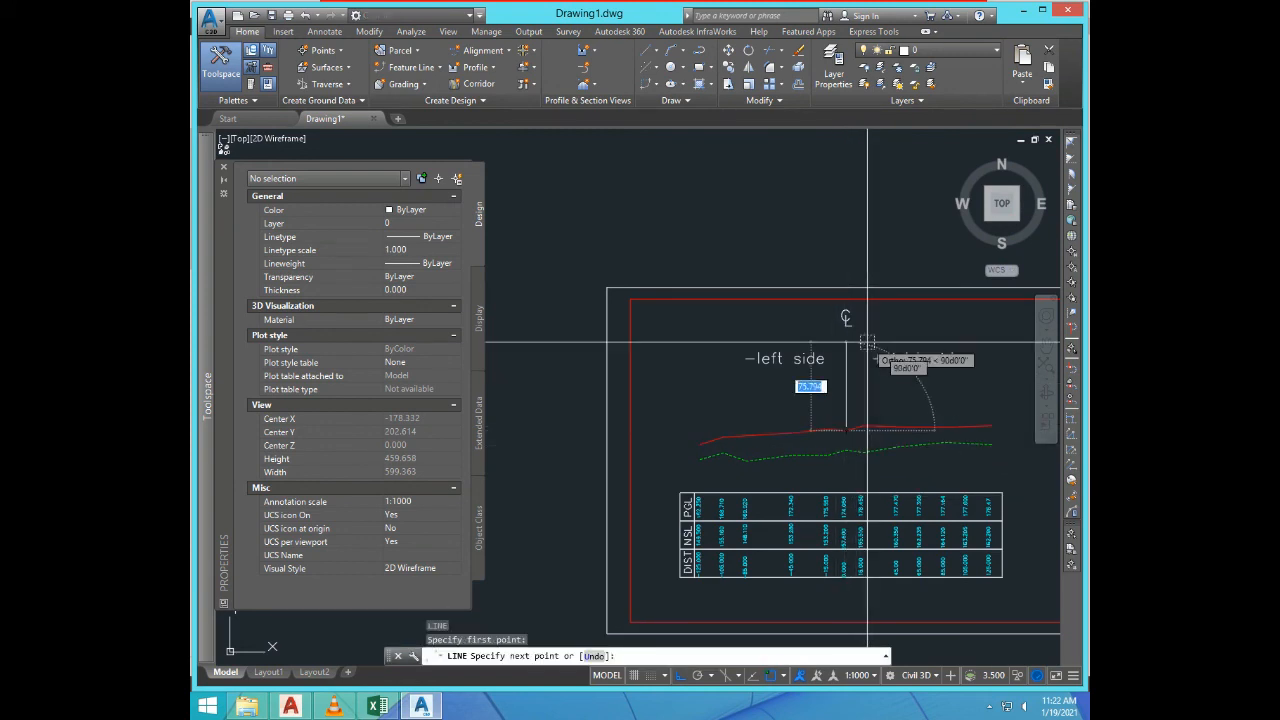
click(863, 332)
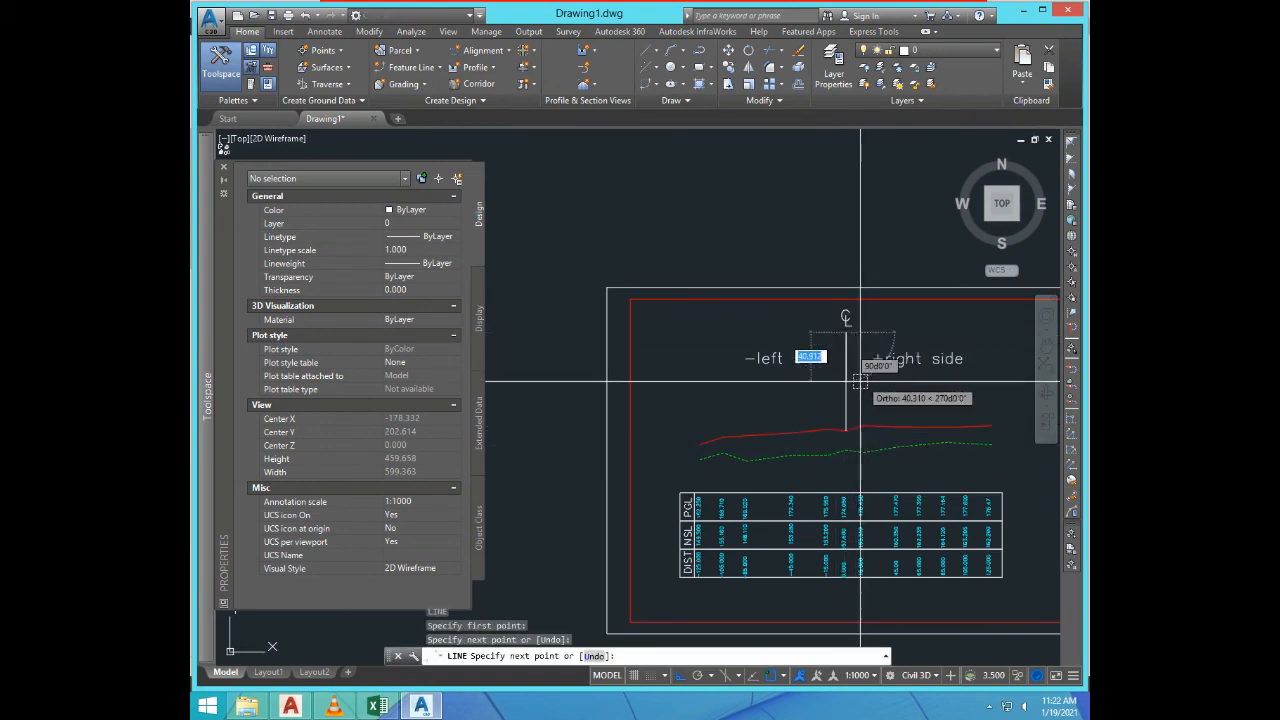
key(Escape)
Step: Stretch the centre line's lower end to just below the green ground line, making it about 115 units long
click(864, 389)
click(838, 404)
click(846, 430)
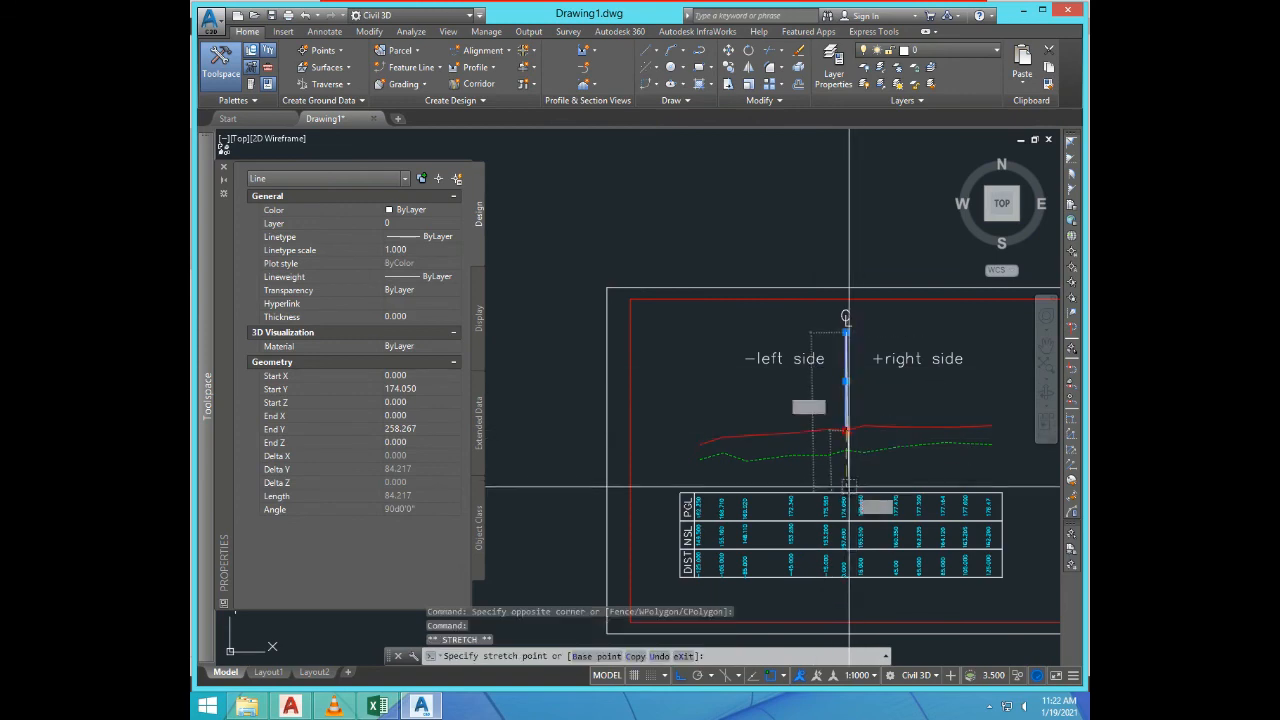
scroll(847, 465, up, 2)
click(847, 466)
key(Escape)
key(Escape)
scroll(817, 405, down, 3)
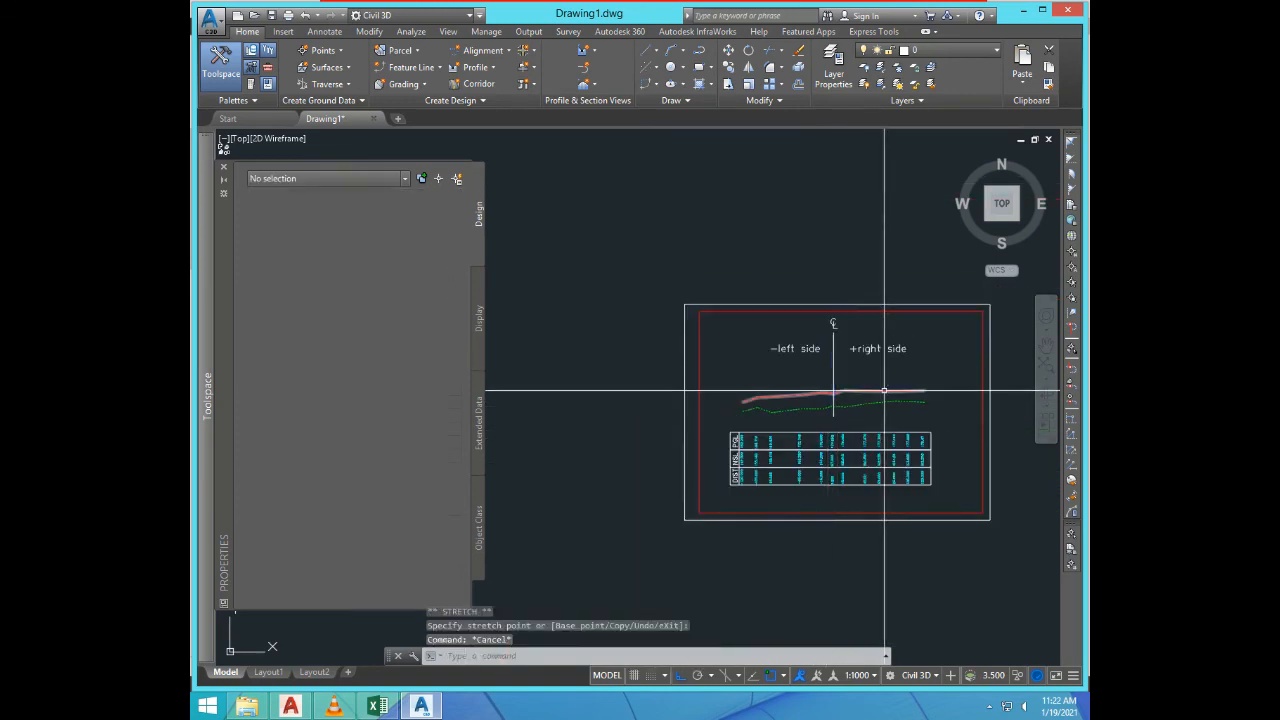
Step: Match the properties of the red profile line onto the vertical centre line
scroll(828, 382, down, 2)
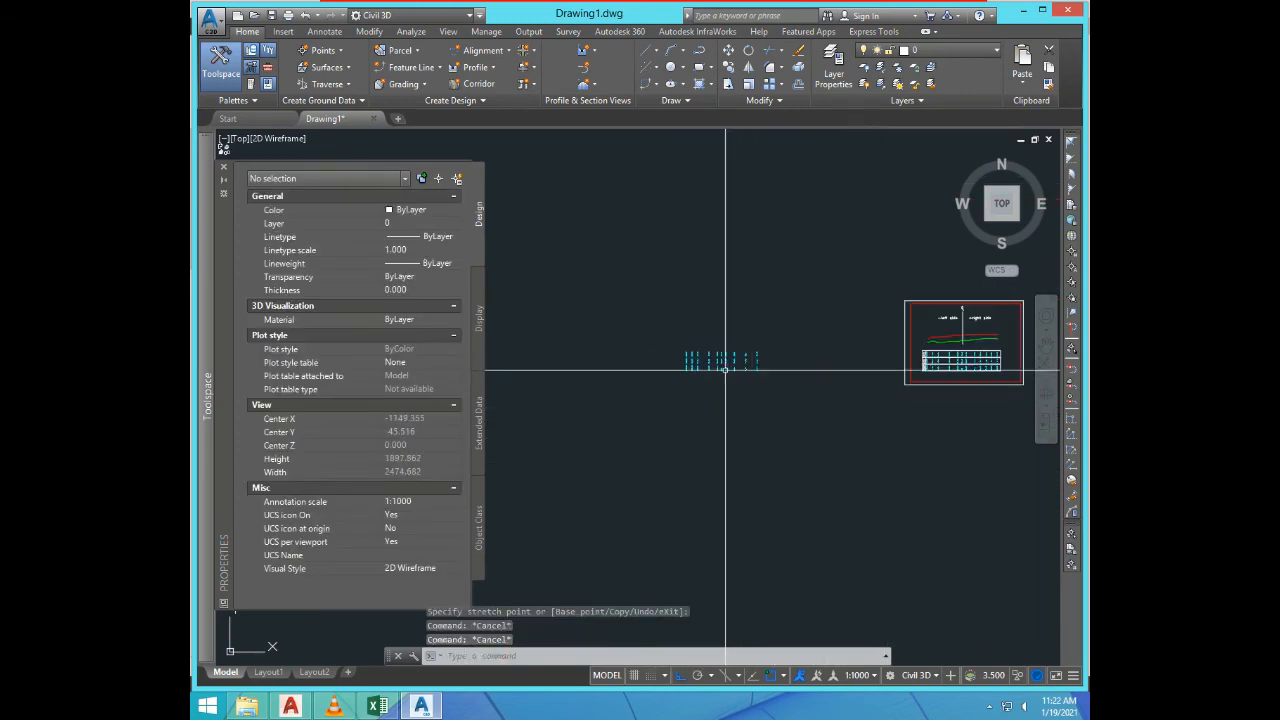
scroll(885, 362, up, 5)
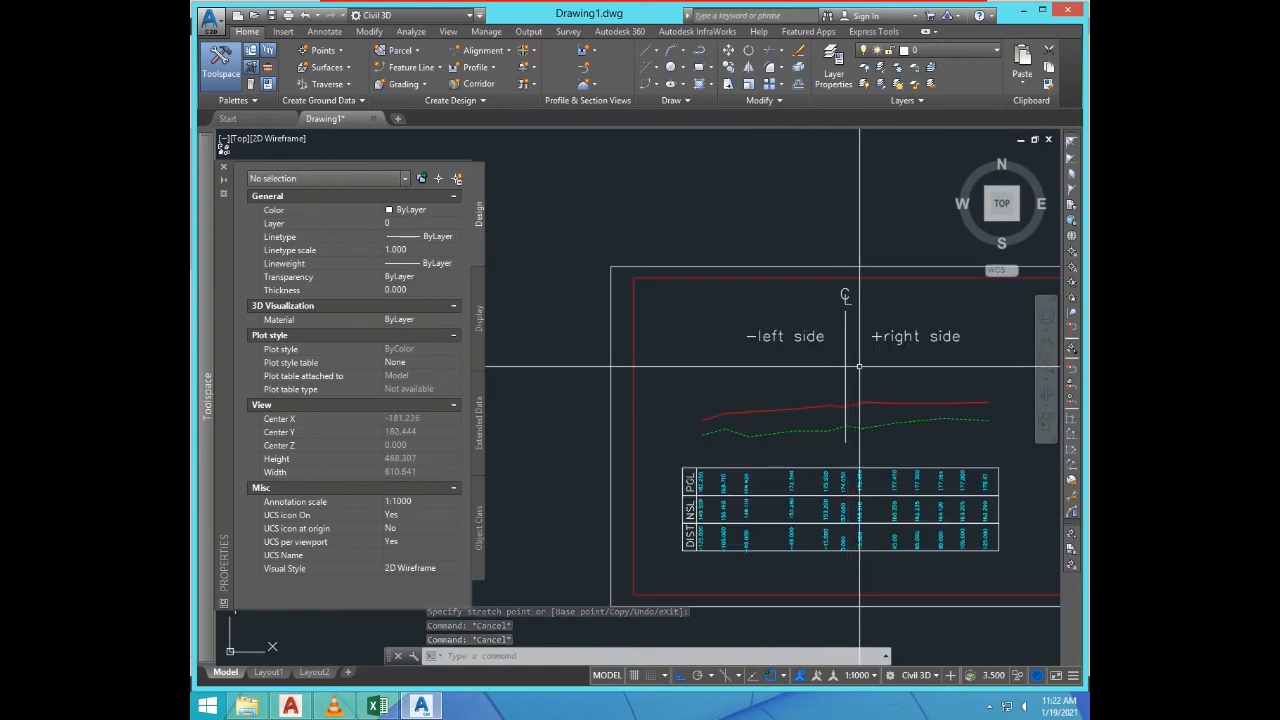
text(MA)
key(Return)
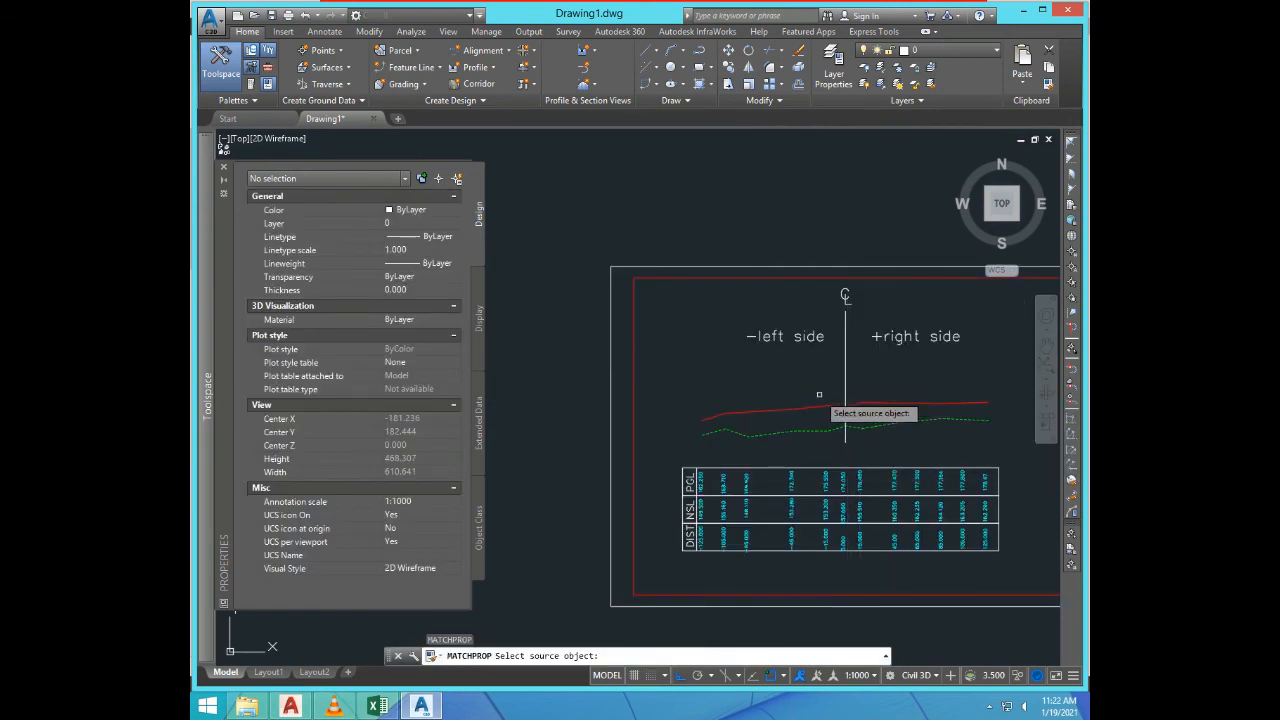
click(884, 355)
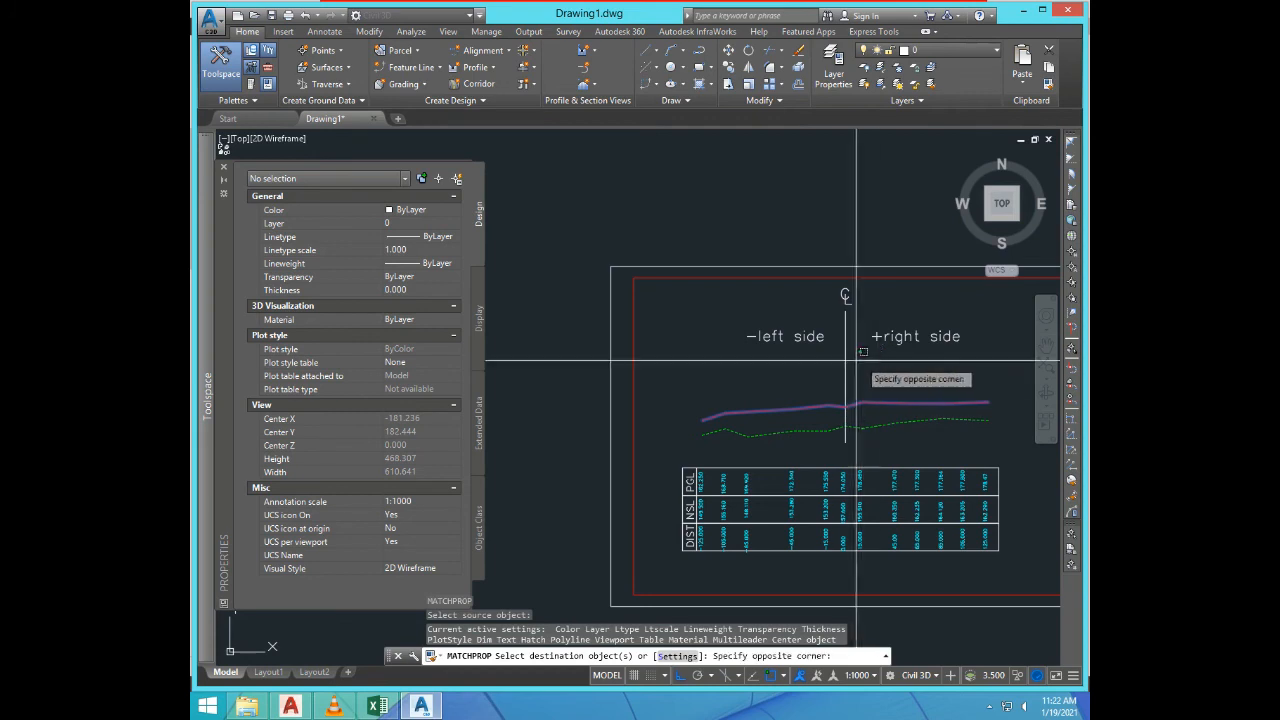
click(832, 367)
key(Return)
Step: Set the vertical centre line's linetype to CENTER2 and its linetype scale to 20
click(862, 362)
click(827, 366)
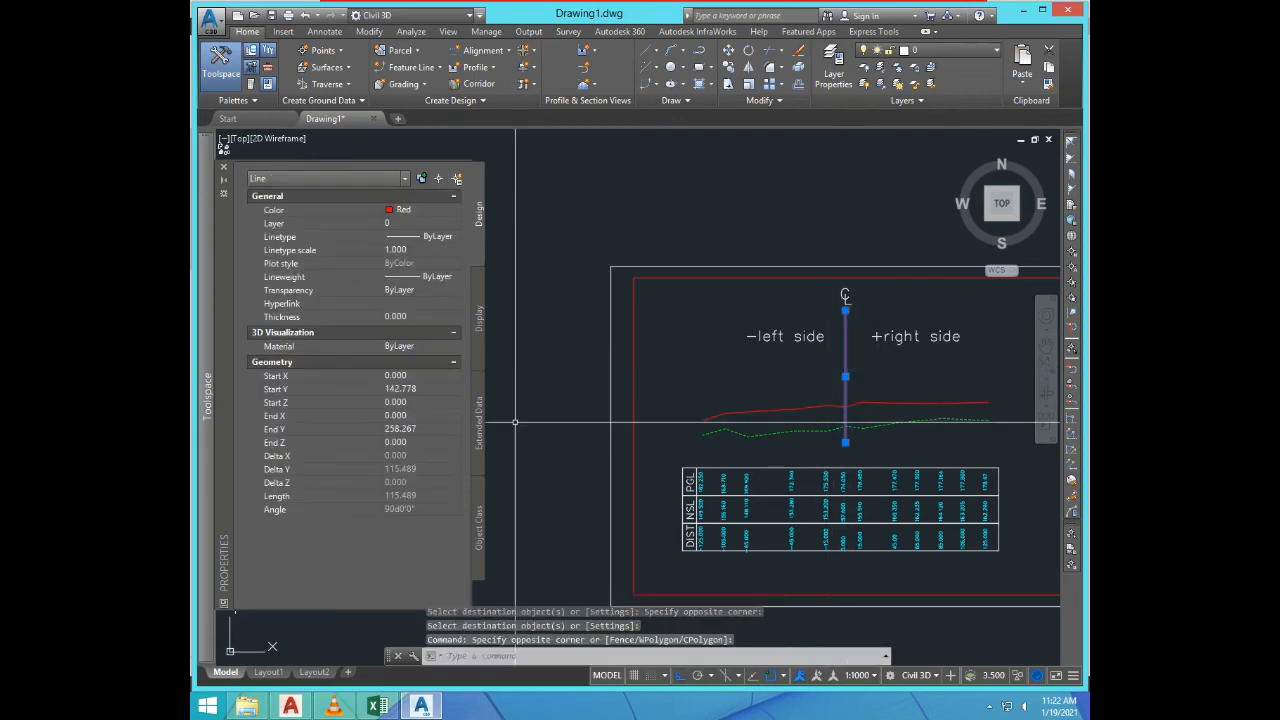
click(440, 236)
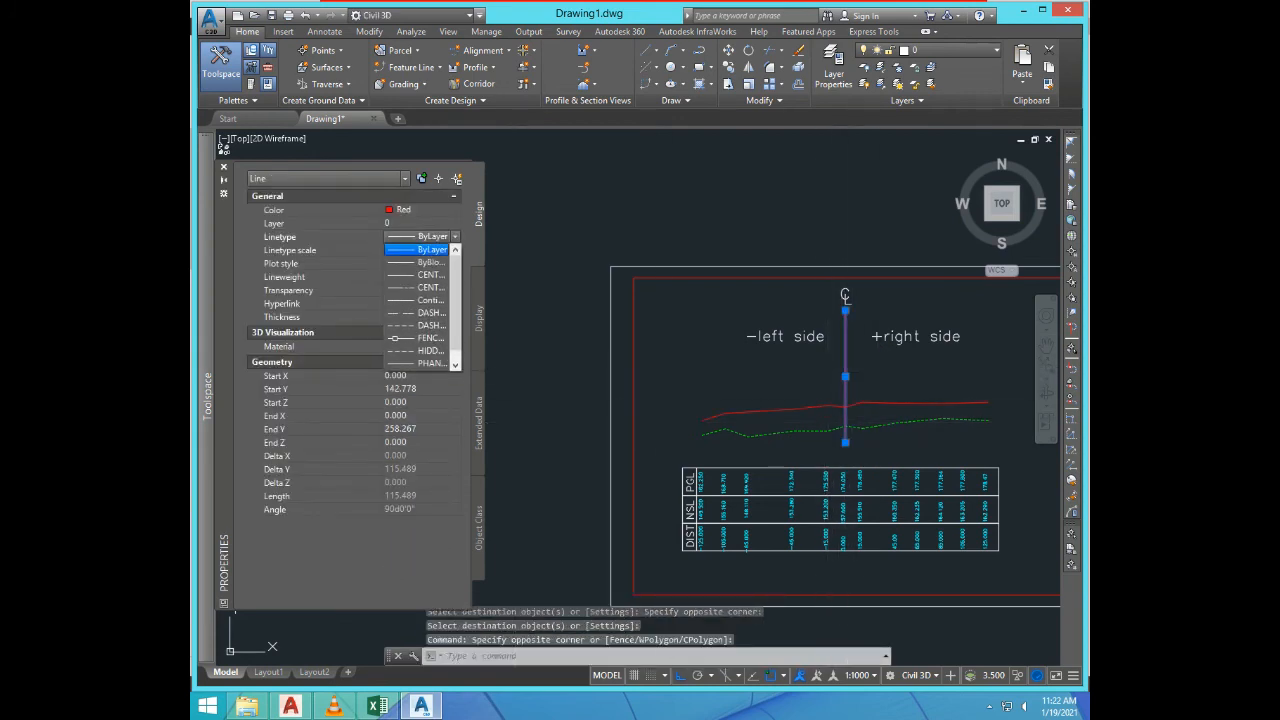
click(430, 274)
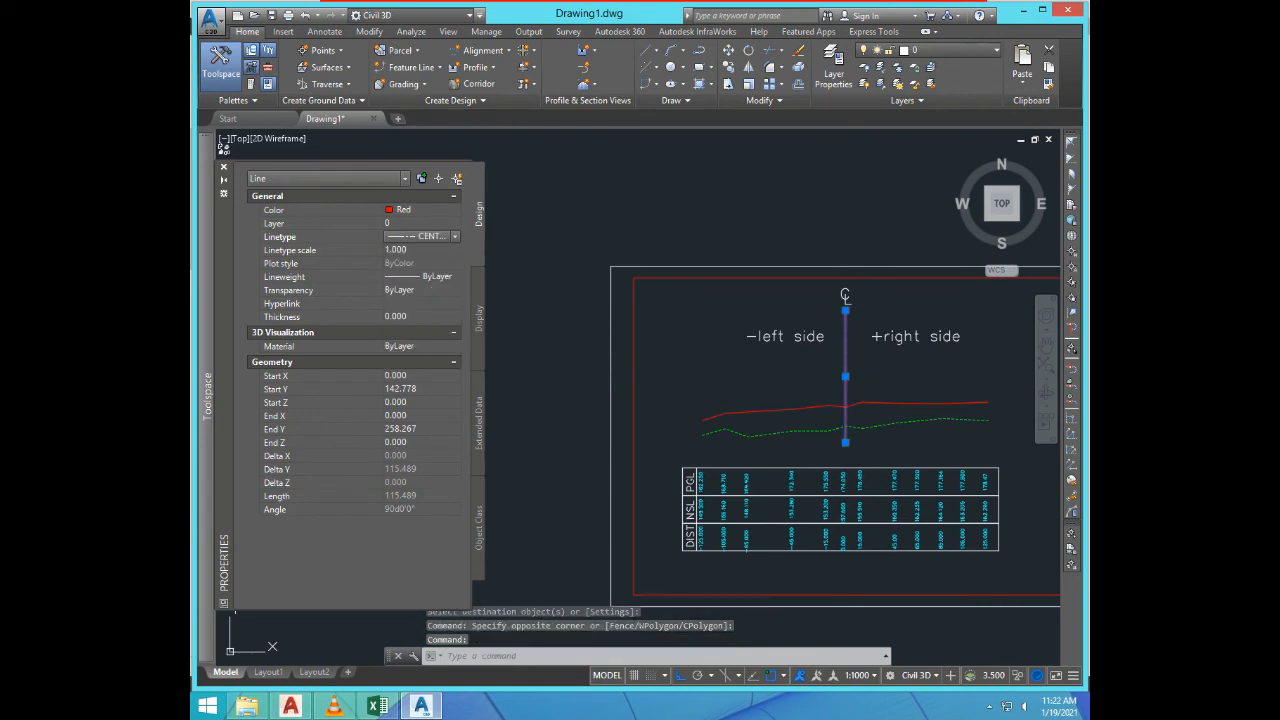
click(415, 250)
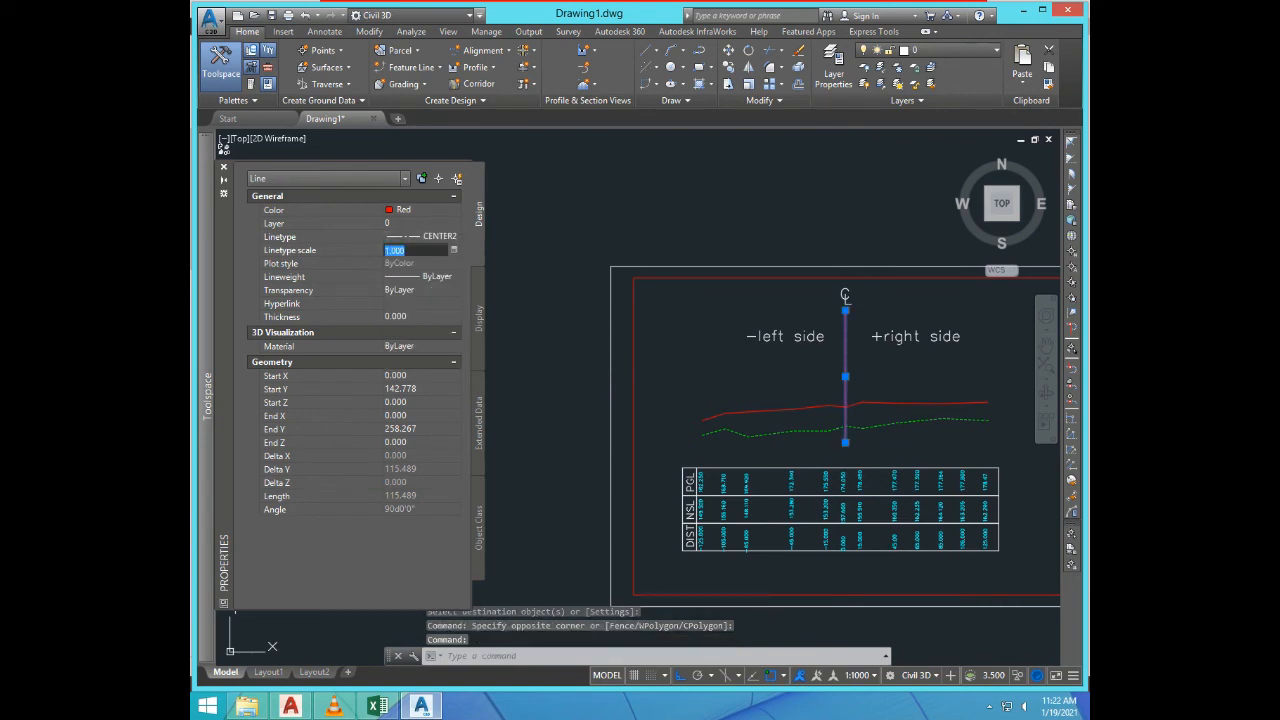
key(Return)
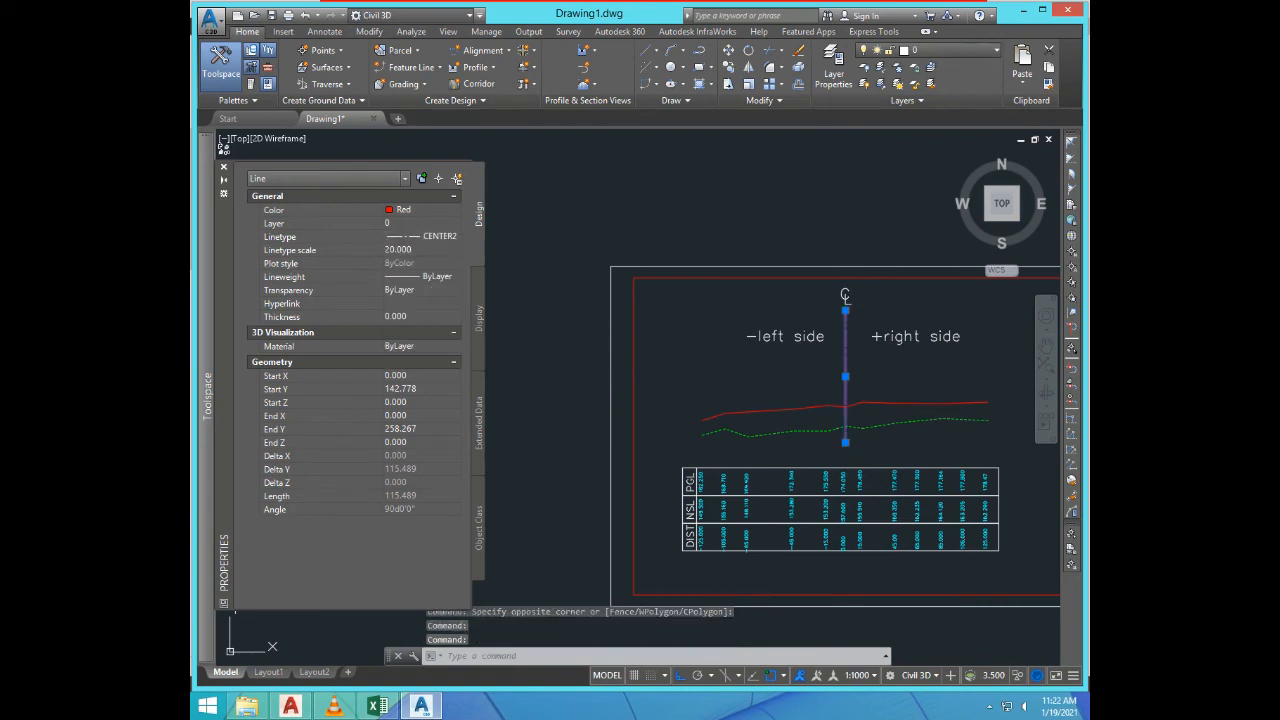
key(Escape)
scroll(757, 428, down, 2)
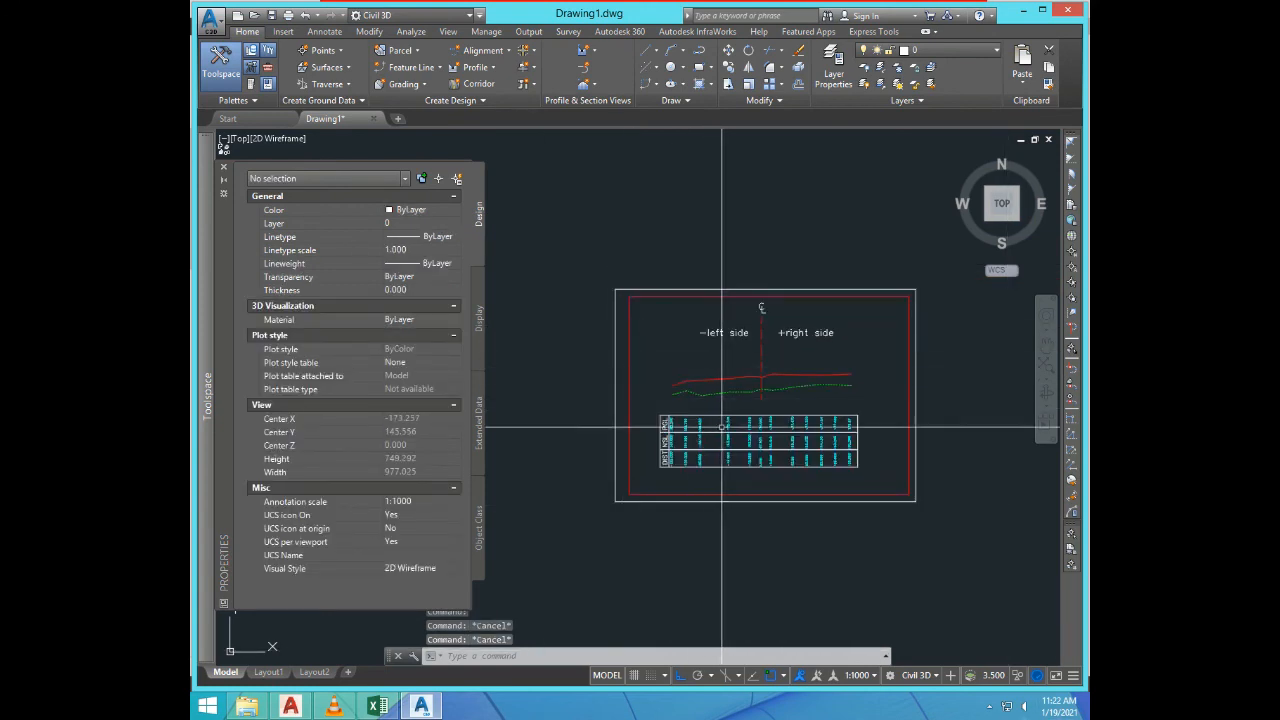
Step: Copy the "-left side" label to the space below the table, inside the red border
scroll(749, 494, up, 4)
text(c)
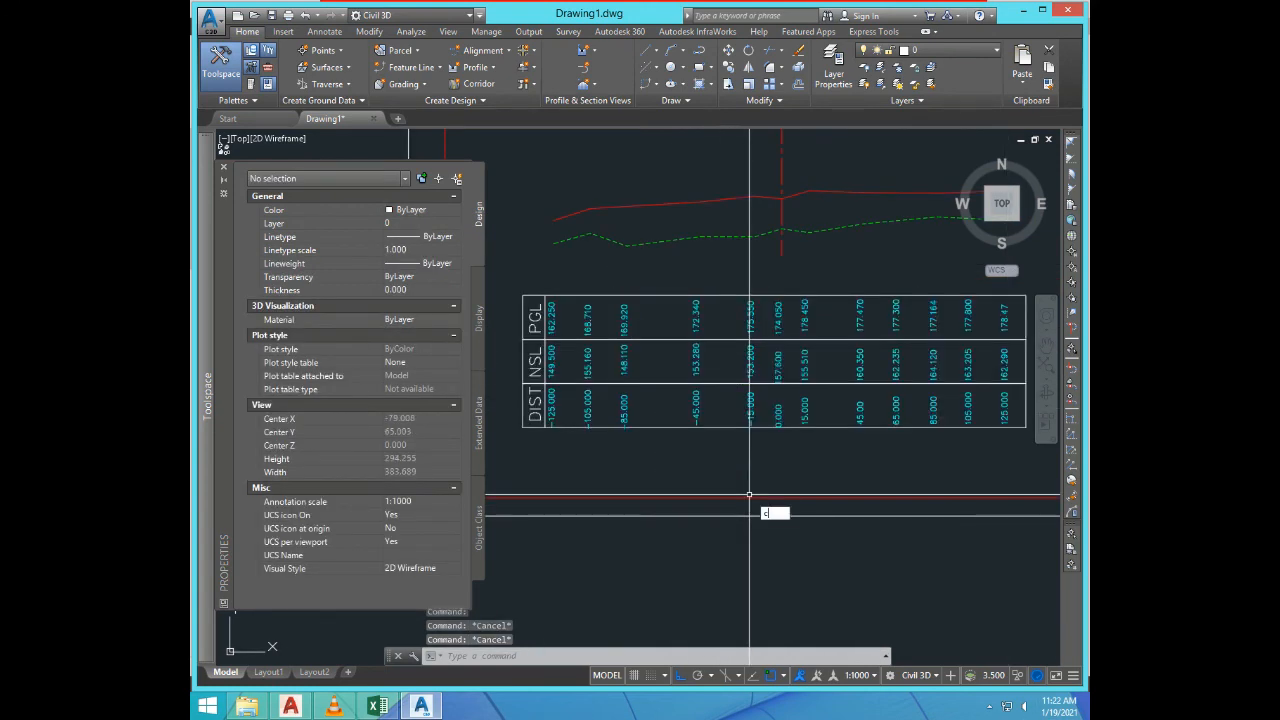
text(t o)
key(Return)
scroll(744, 451, down, 2)
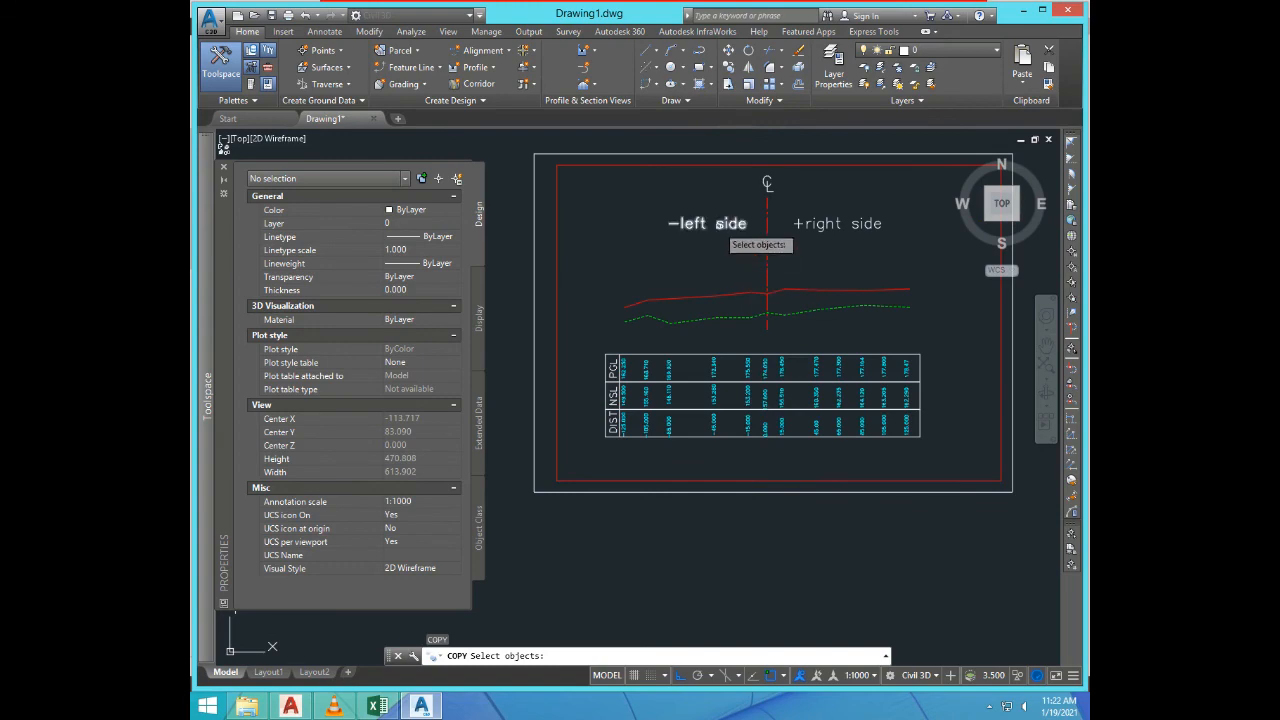
click(719, 225)
key(Return)
click(670, 229)
scroll(763, 455, up, 2)
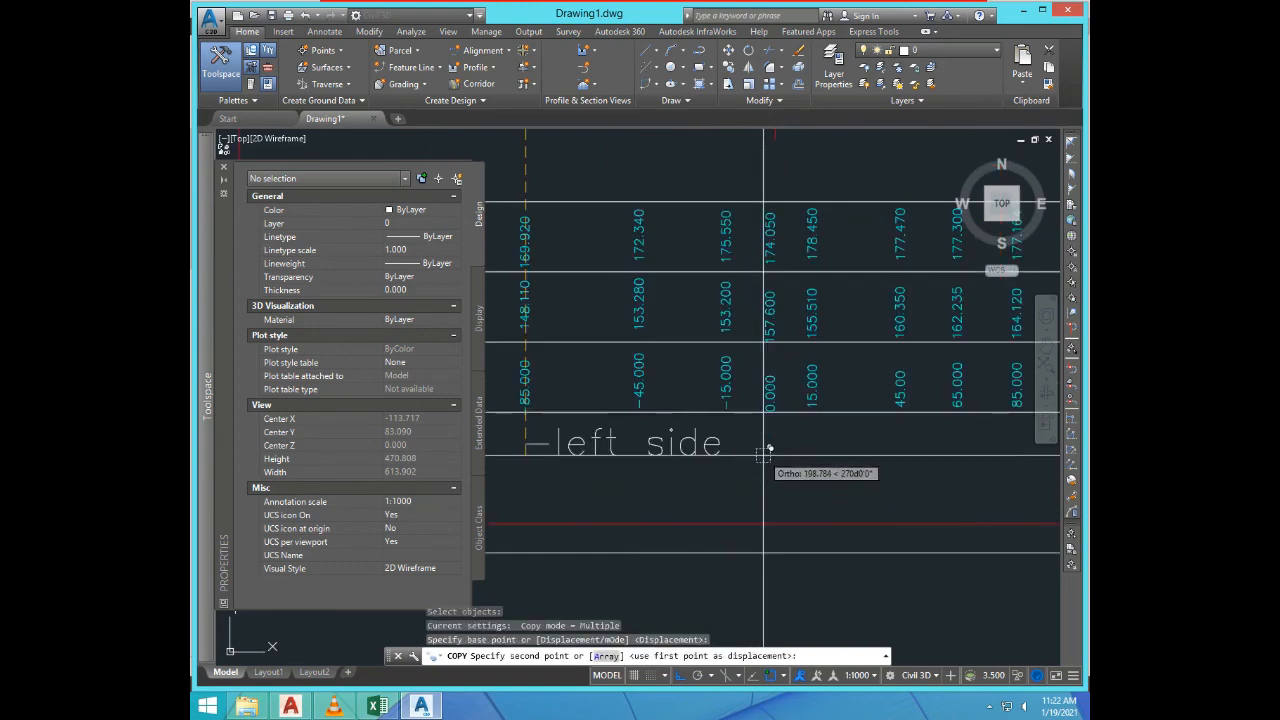
key(F8)
click(634, 447)
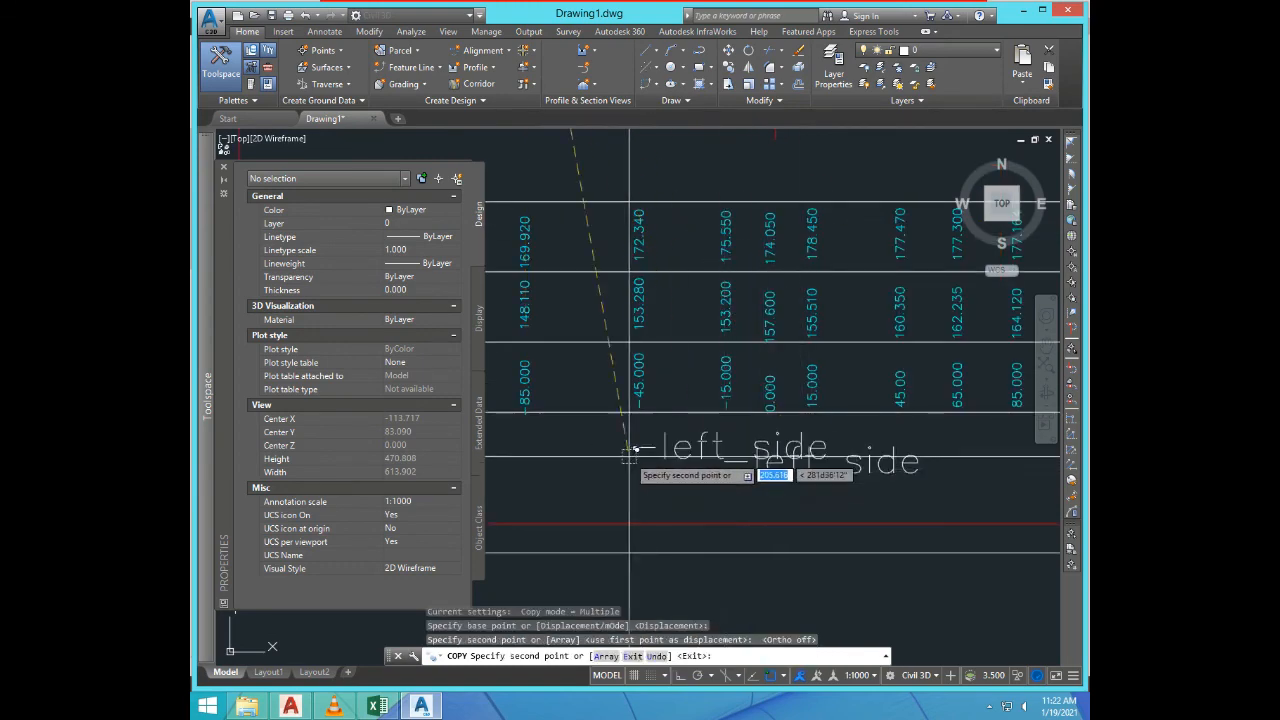
key(Escape)
scroll(665, 460, down, 2)
key(Escape)
scroll(680, 460, up, 3)
scroll(730, 530, down, 2)
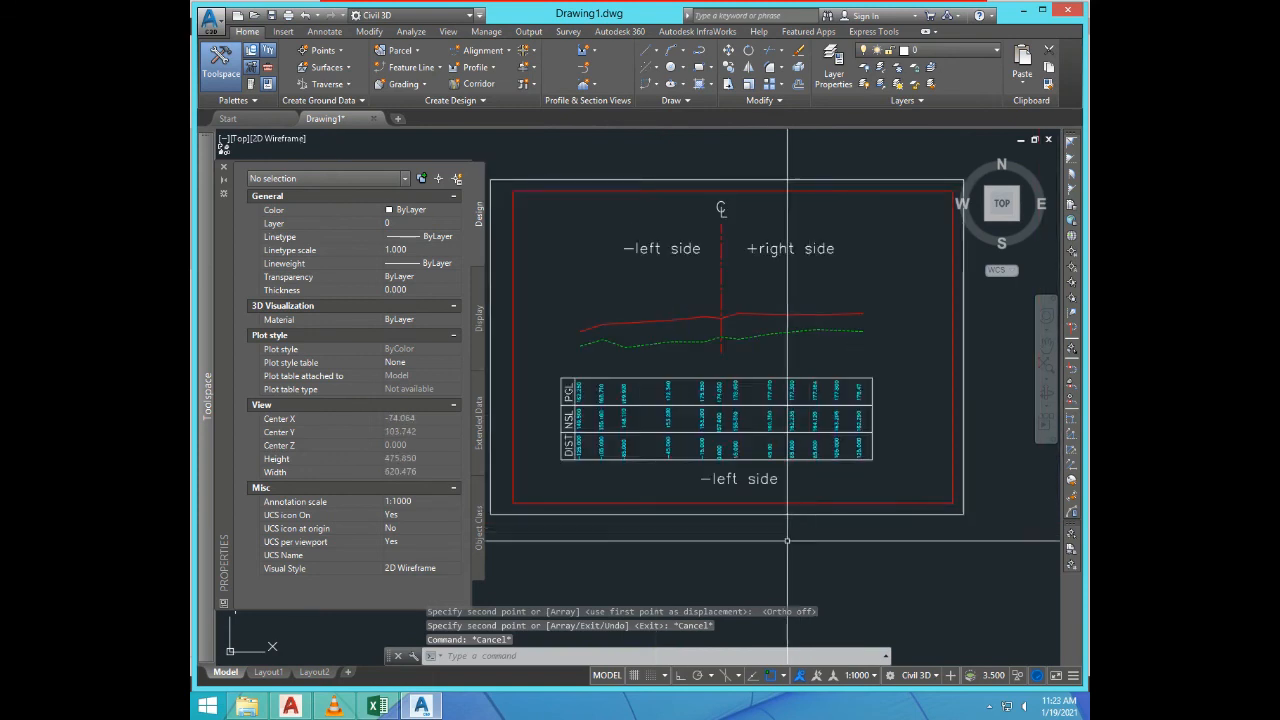
Step: Change the copied label's text below the table to ROAD X-SECTION
text(ed)
key(Return)
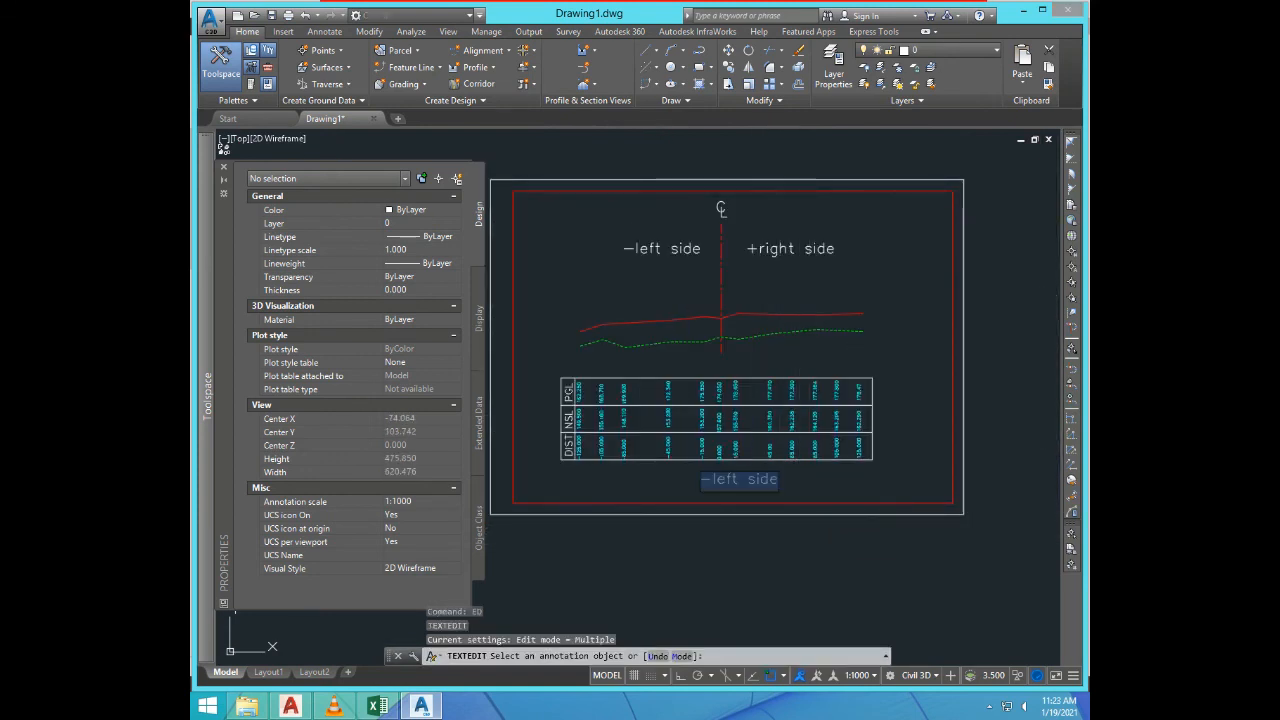
click(739, 479)
text(ROAD X-S)
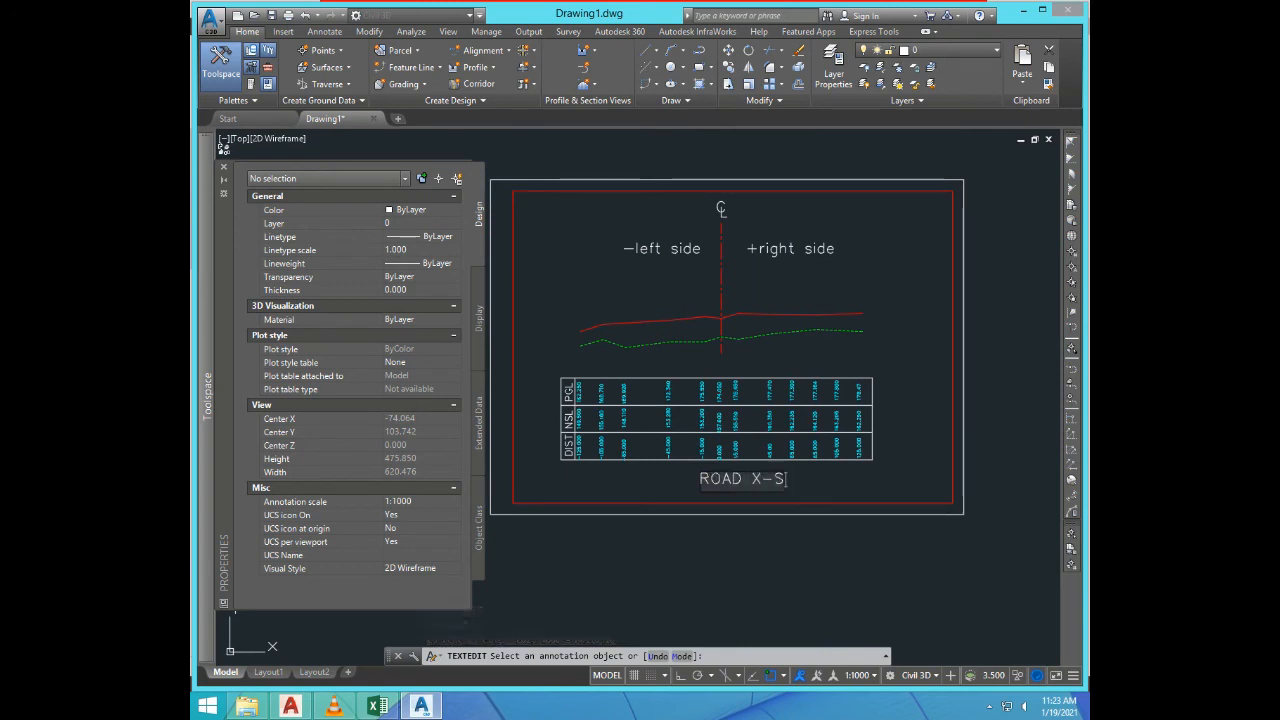
text(ECTION)
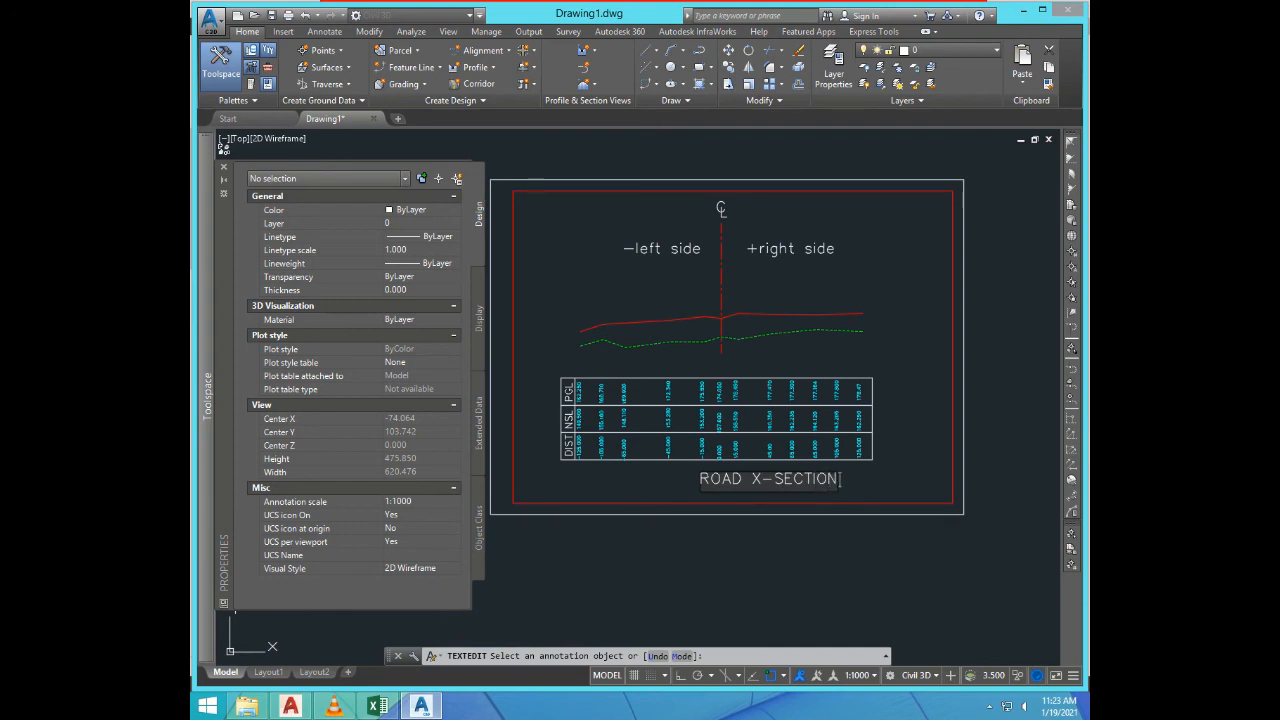
key(Return)
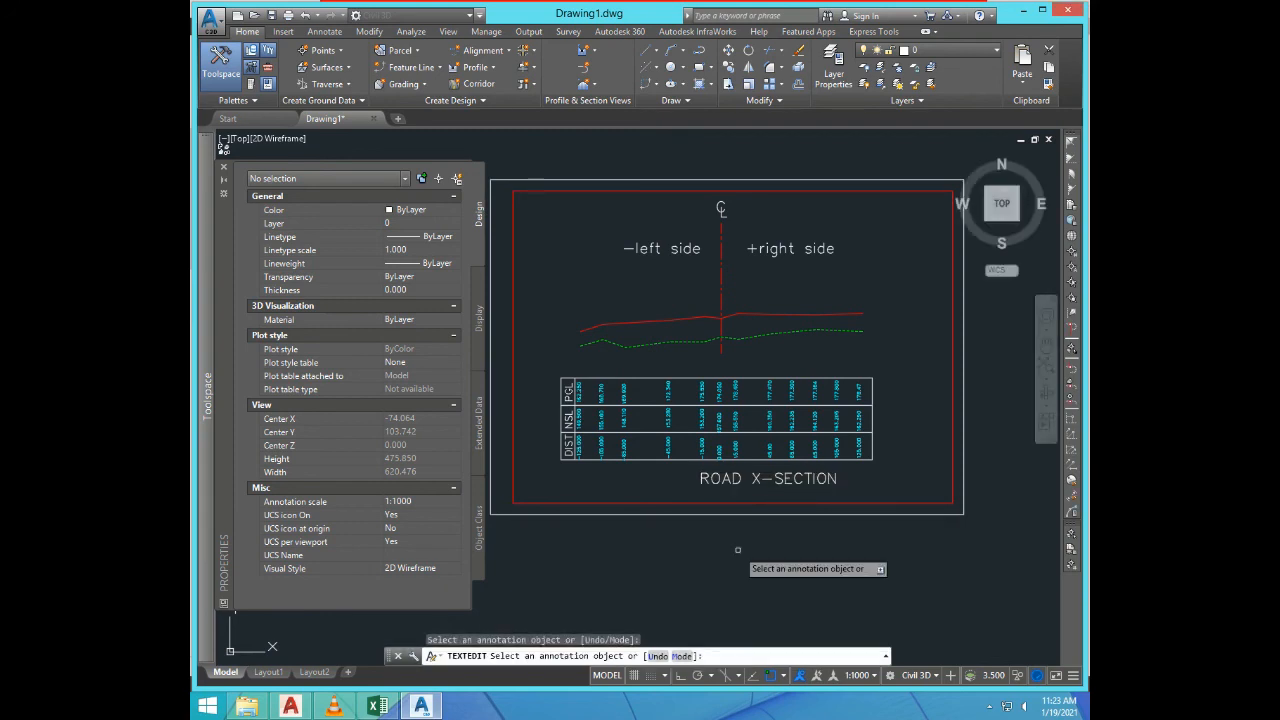
key(Return)
Step: Move the ROAD X-SECTION title slightly to the left so it sits roughly centred under the table
key(Return)
scroll(709, 469, up, 2)
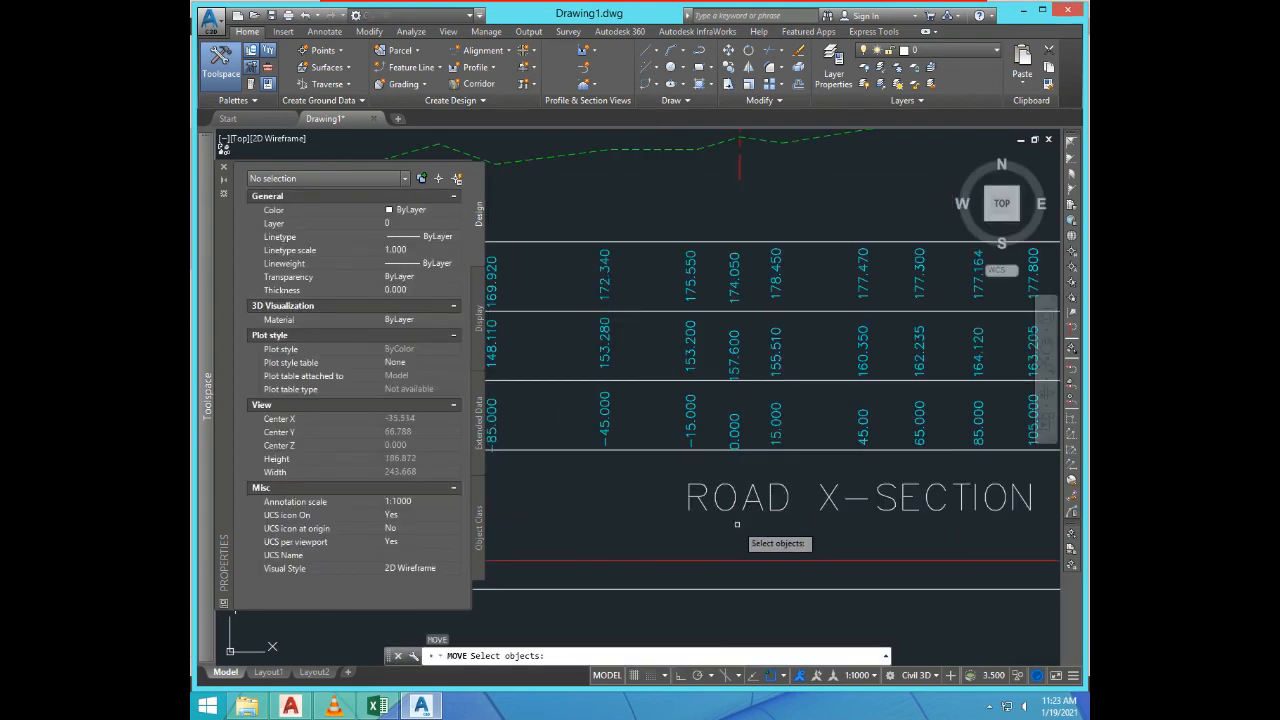
click(737, 526)
click(715, 492)
scroll(778, 449, down, 2)
key(Return)
click(827, 557)
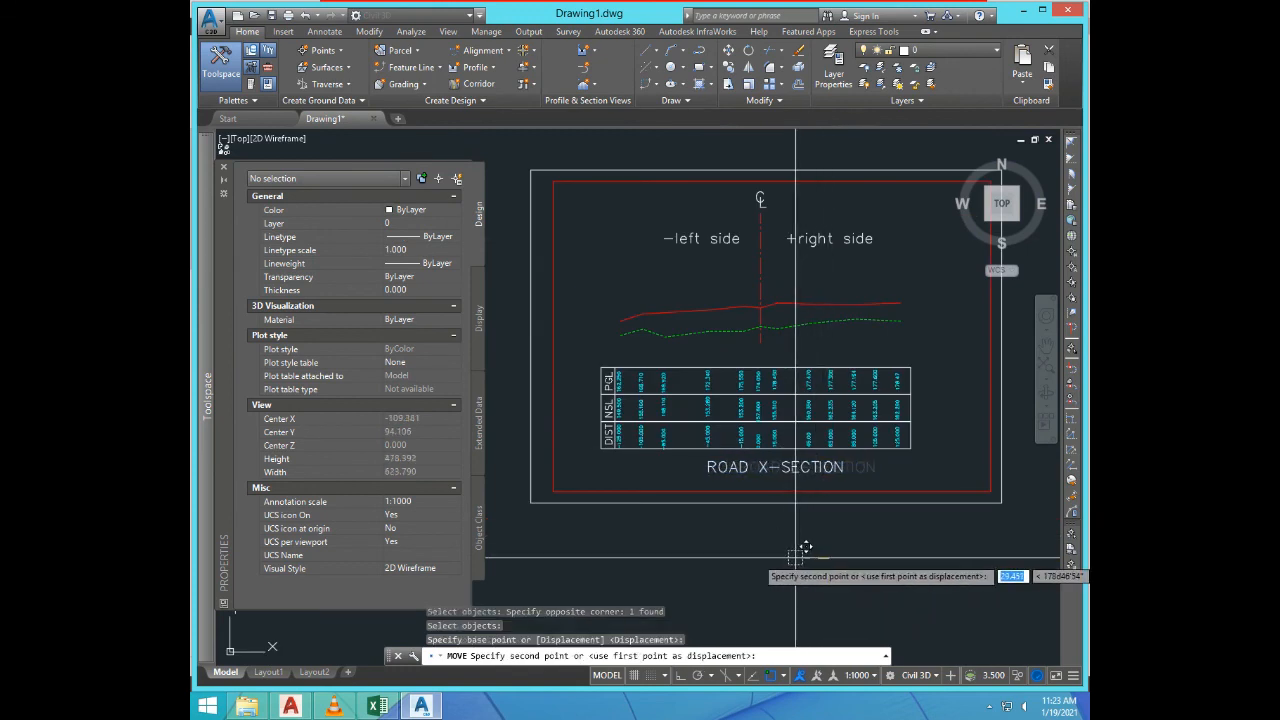
click(800, 550)
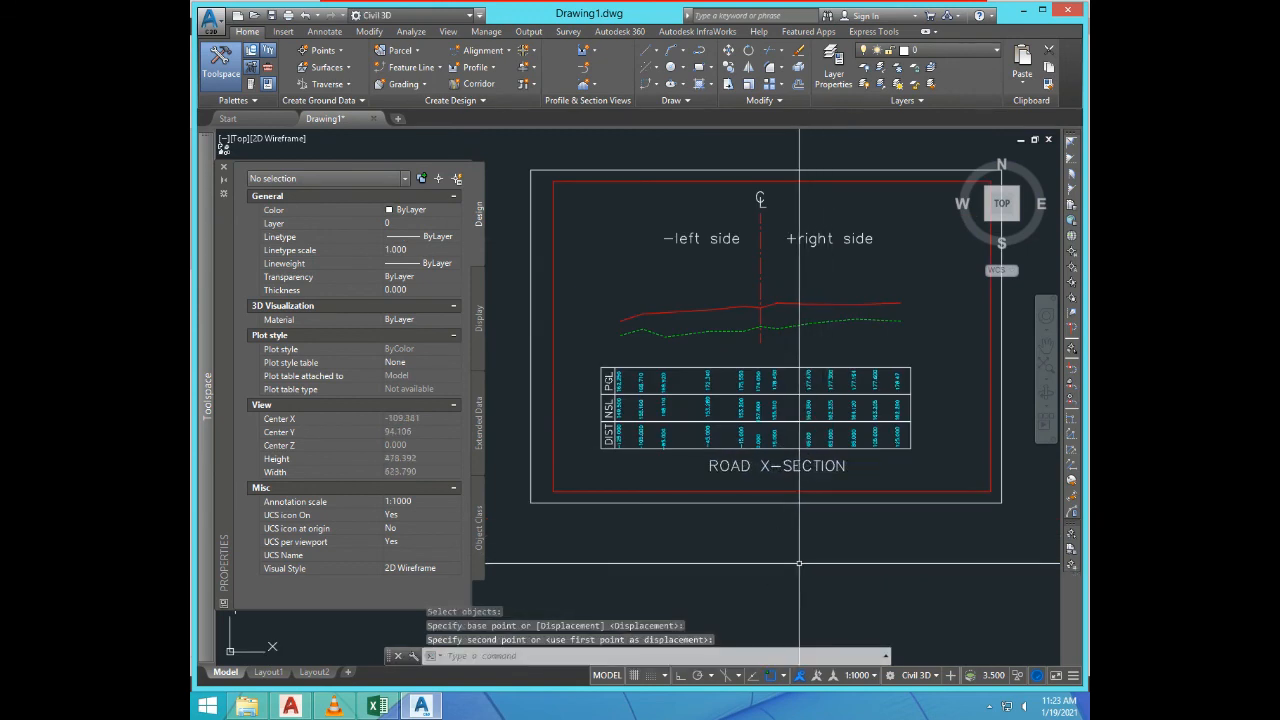
Step: Set the color of the ROAD X-SECTION title to Red
click(755, 468)
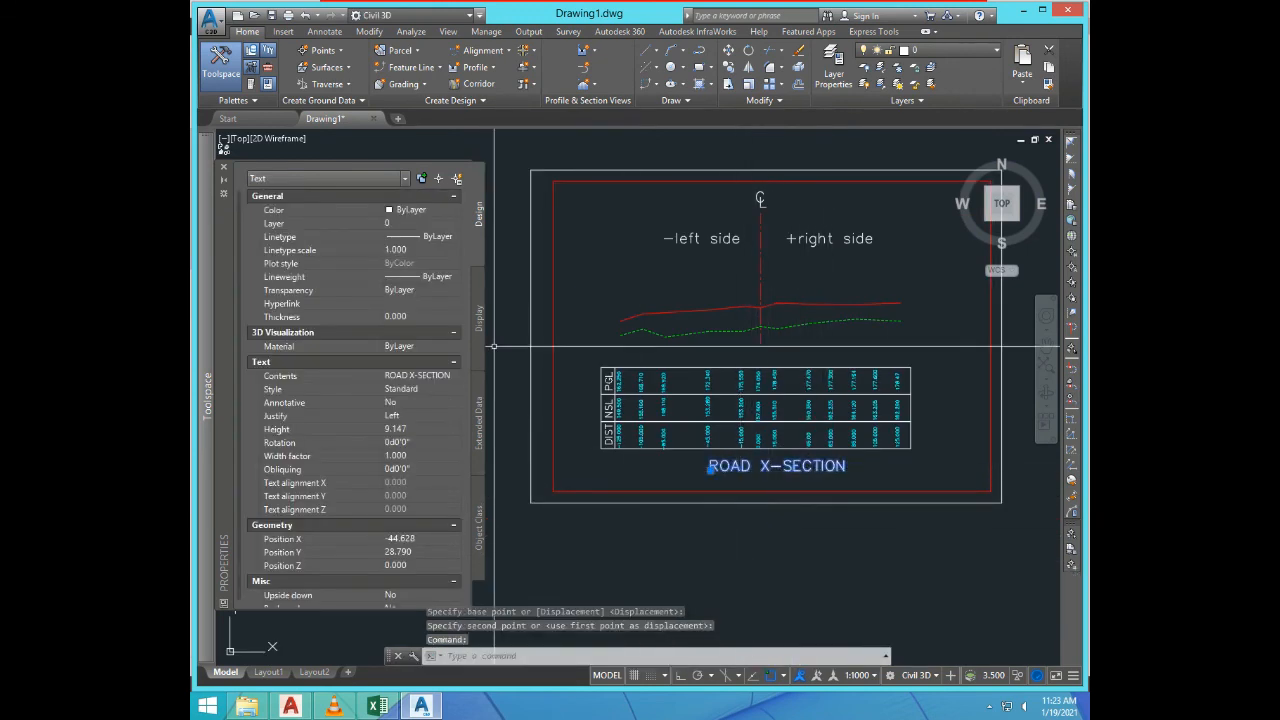
click(420, 209)
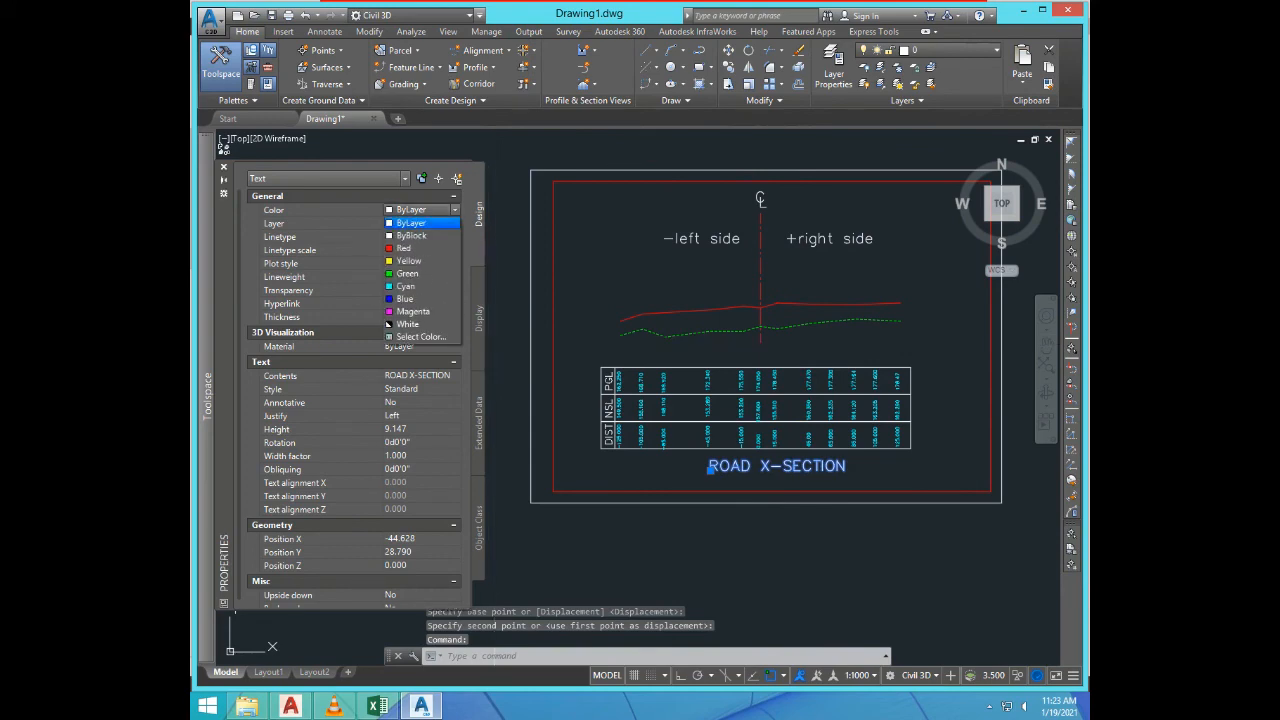
click(410, 249)
key(Escape)
key(Escape)
scroll(712, 460, down, 3)
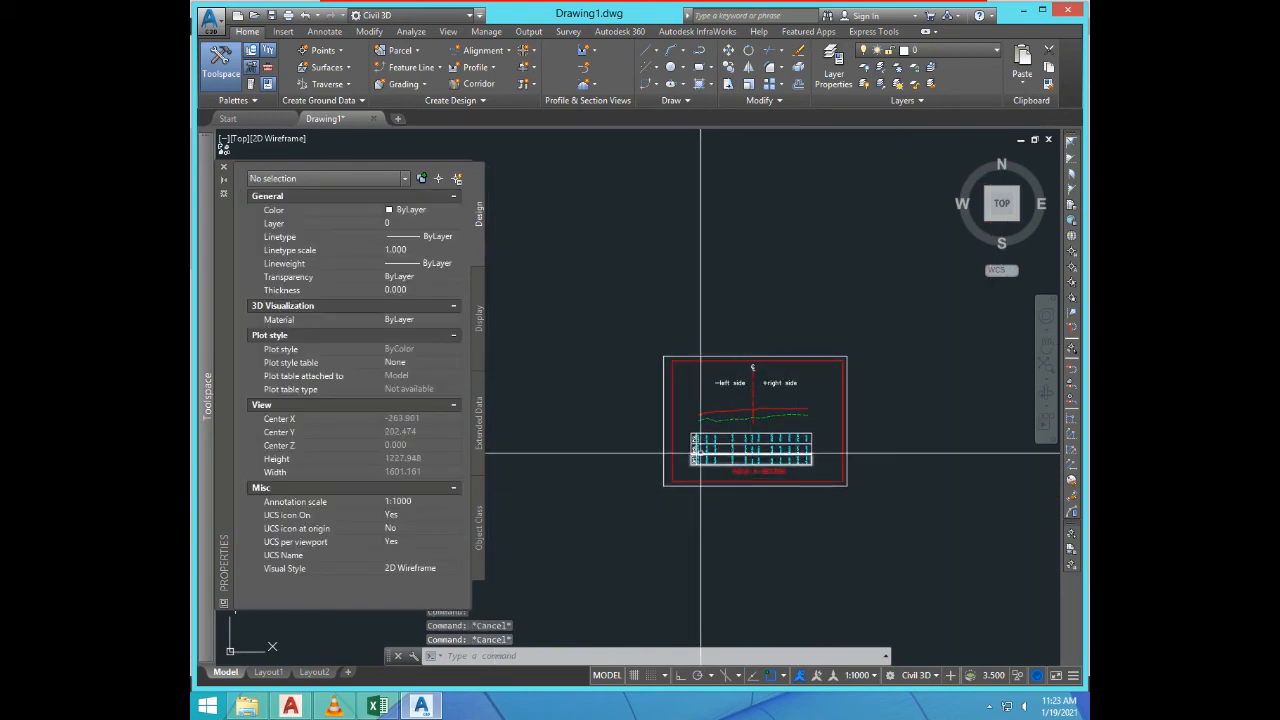
scroll(690, 440, up, 8)
scroll(673, 426, down, 4)
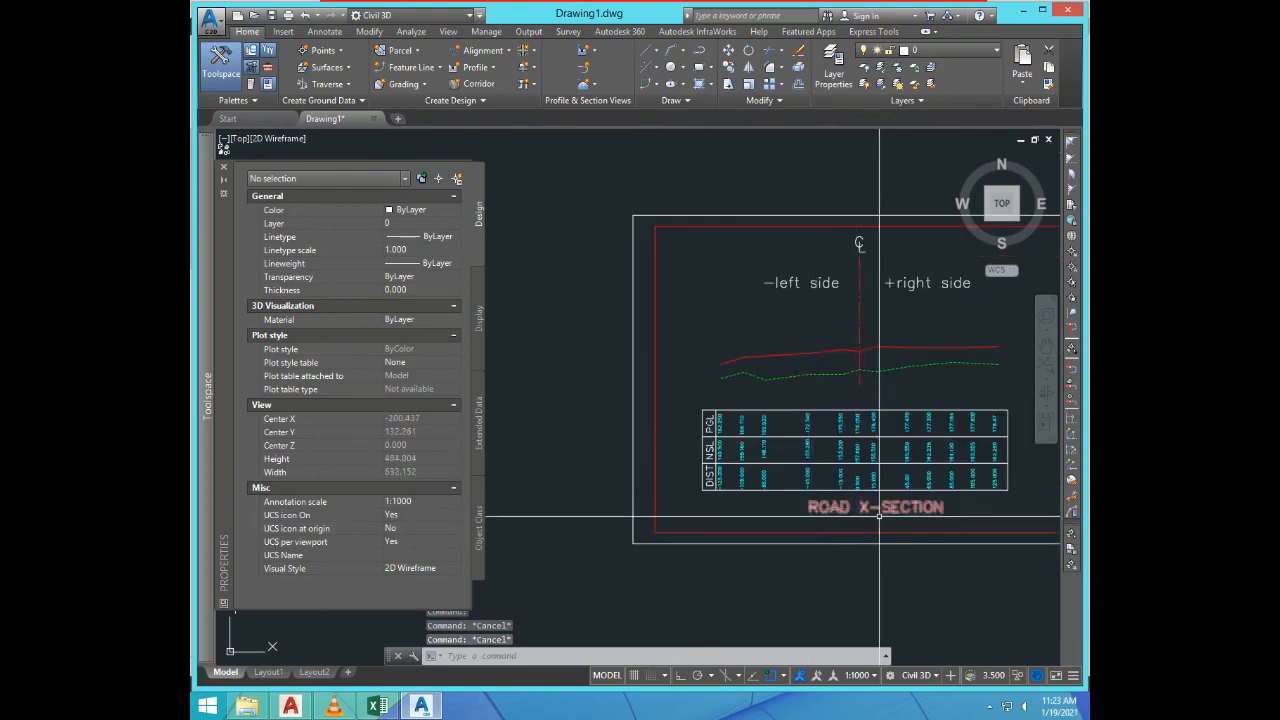
scroll(845, 463, up, 2)
scroll(845, 463, down, 4)
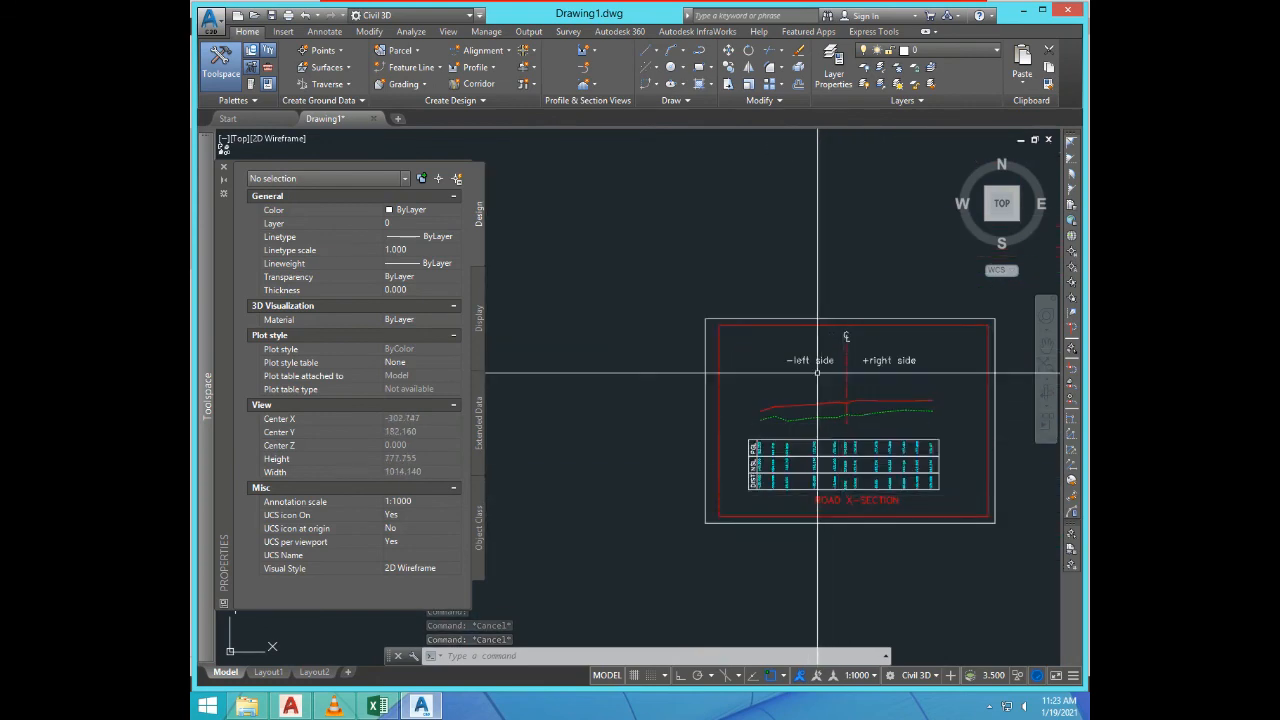
scroll(846, 400, up, 5)
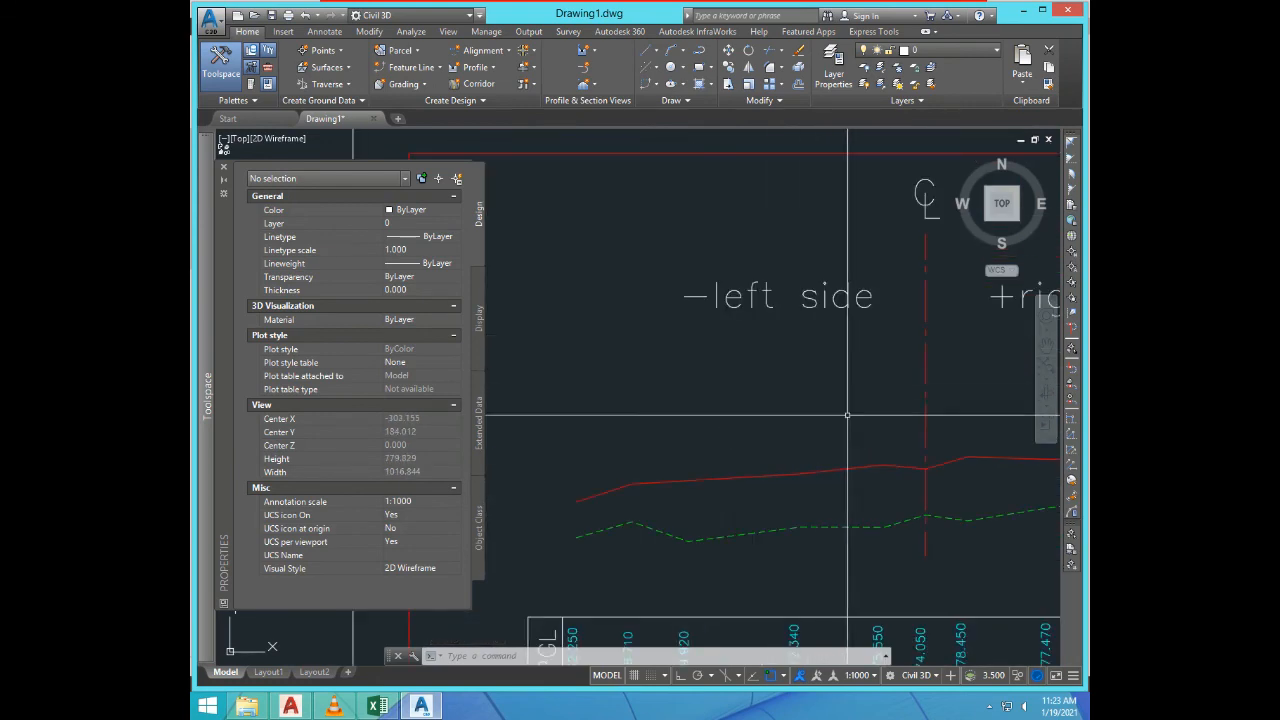
scroll(846, 414, down, 3)
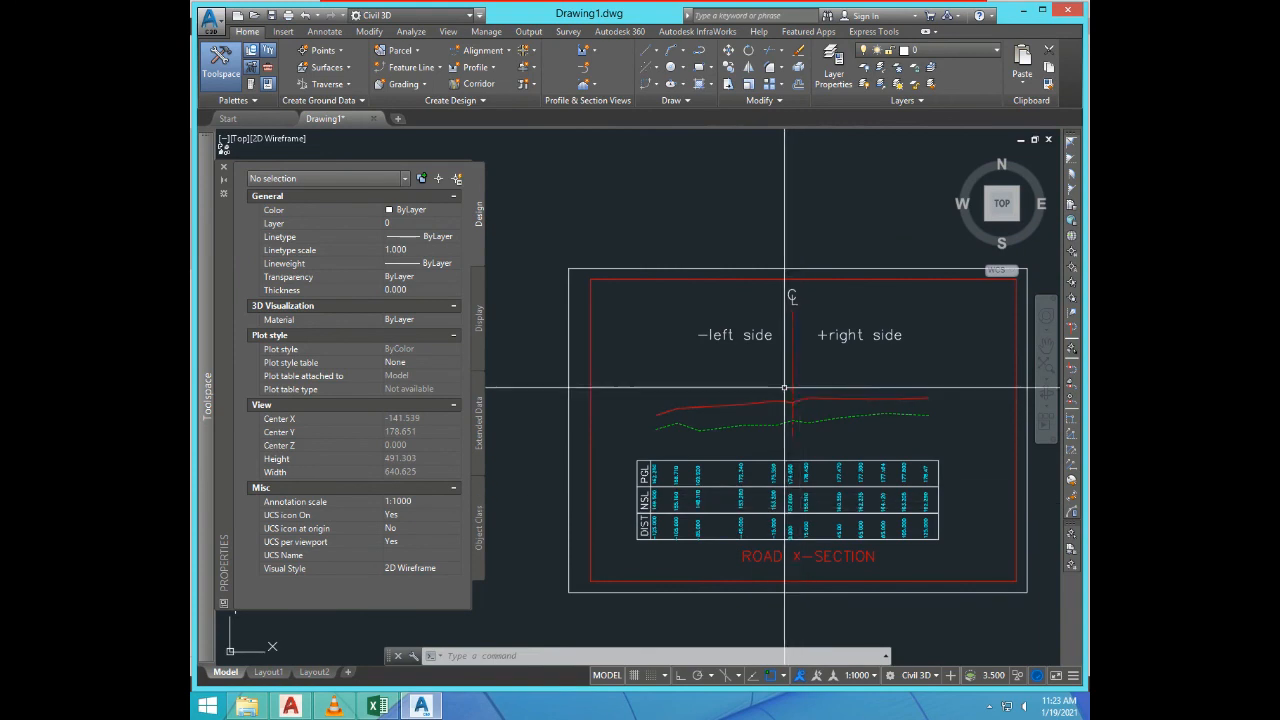
text(op)
key(Return)
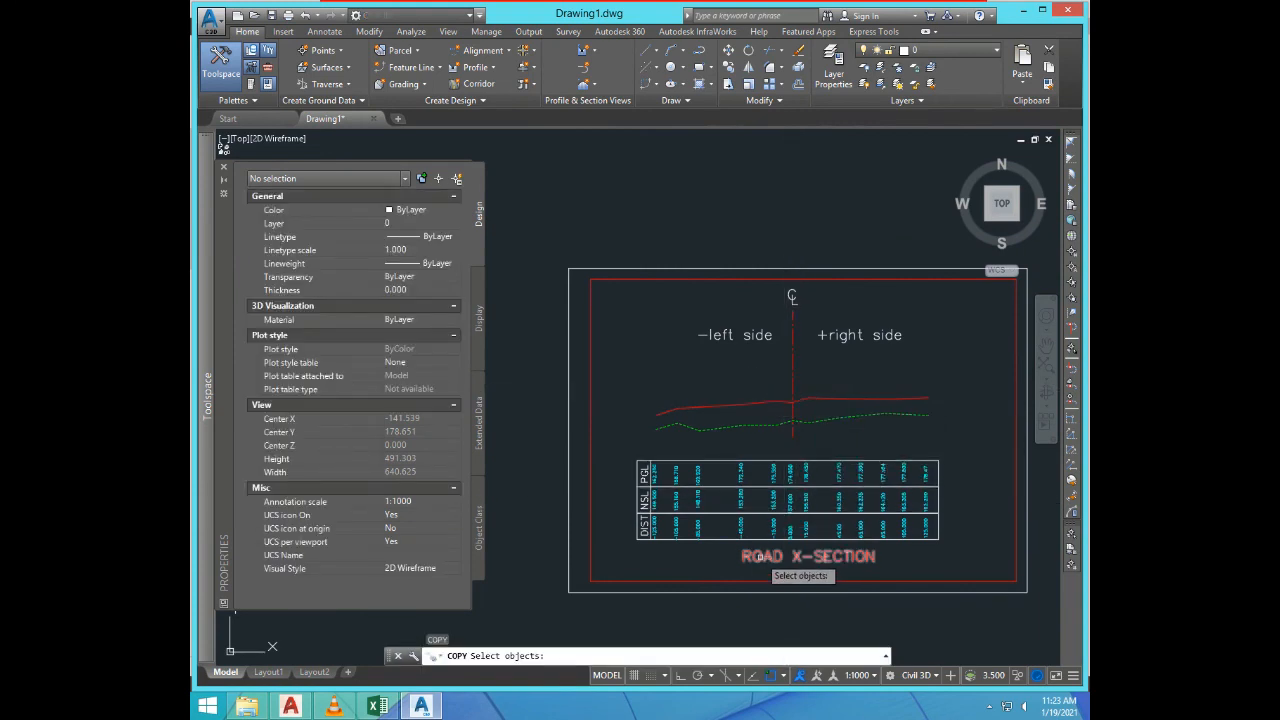
key(Escape)
Step: Draw a quick leader without text from the red profile line at X about 30, up and right to a short horizontal landing
scroll(848, 470, down, 1)
scroll(820, 447, up, 1)
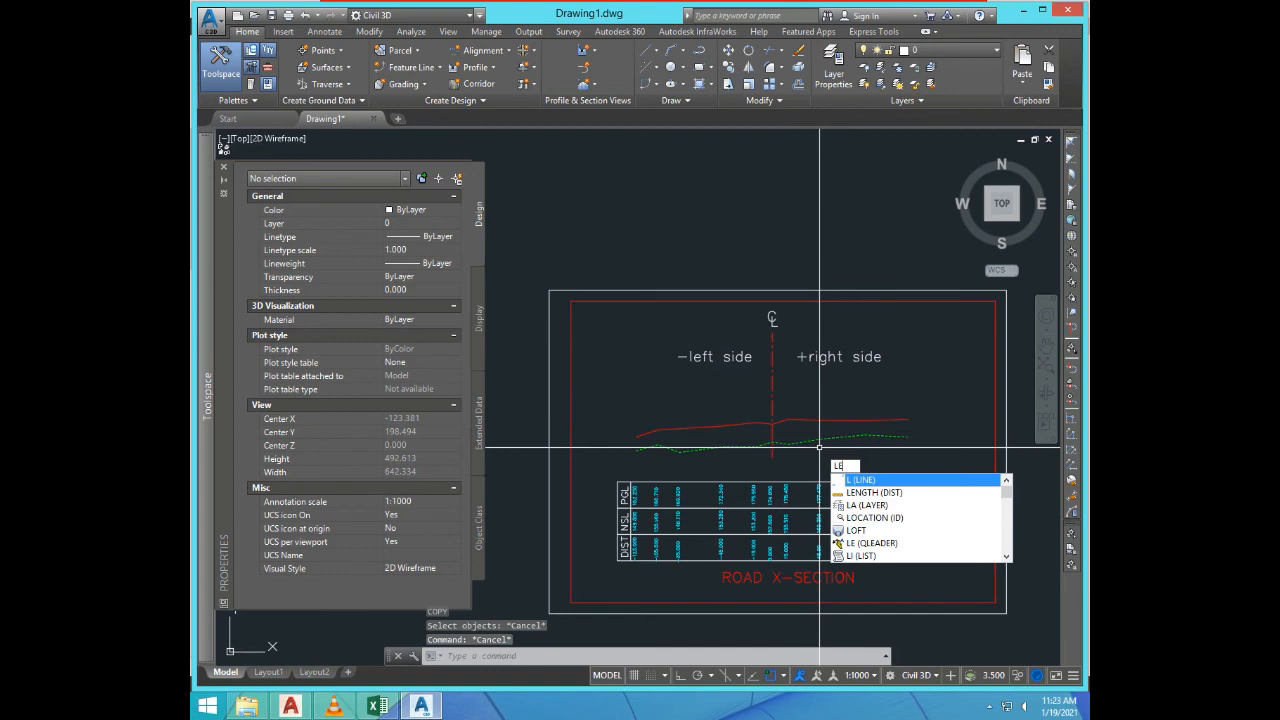
key(Return)
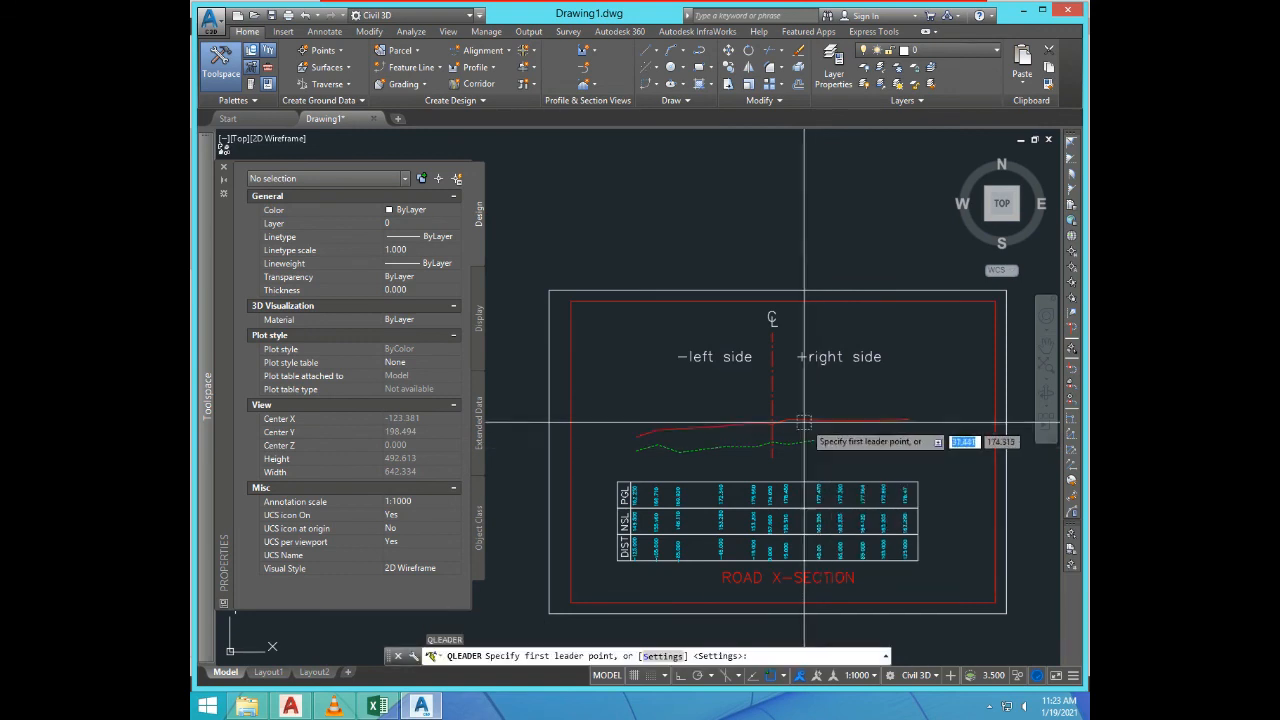
click(806, 419)
scroll(820, 370, up, 3)
click(810, 410)
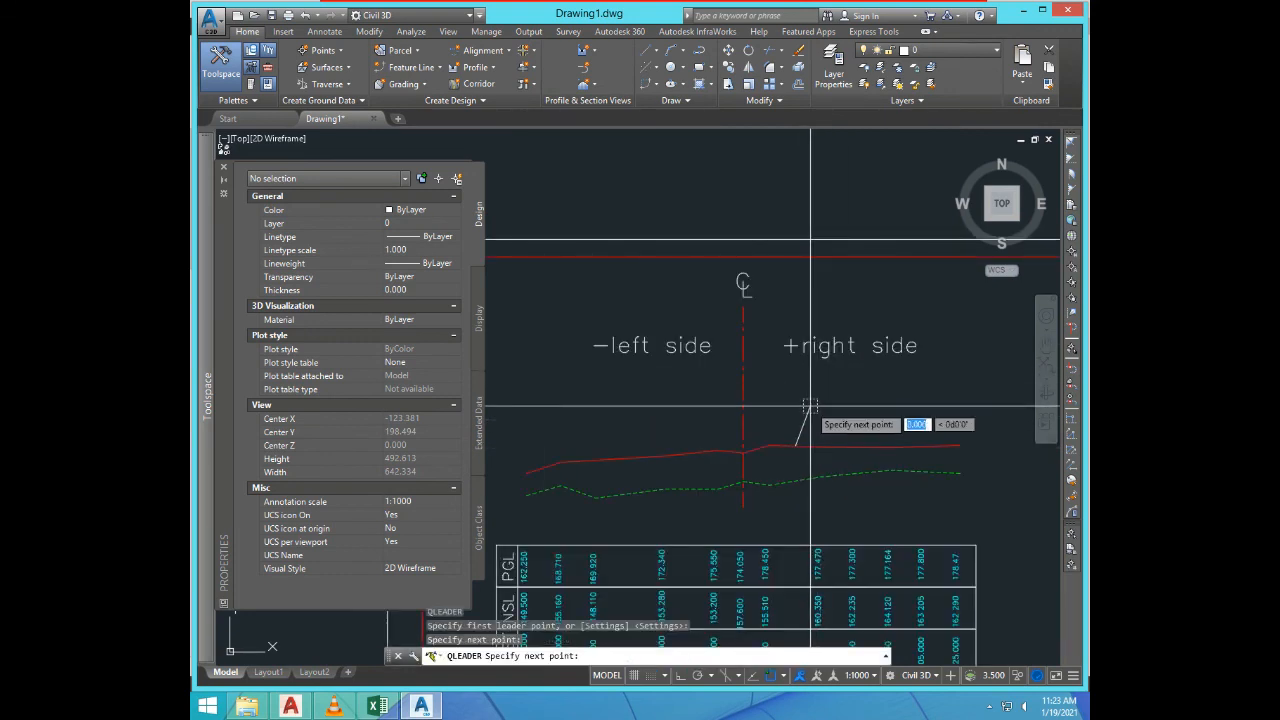
key(F8)
click(834, 406)
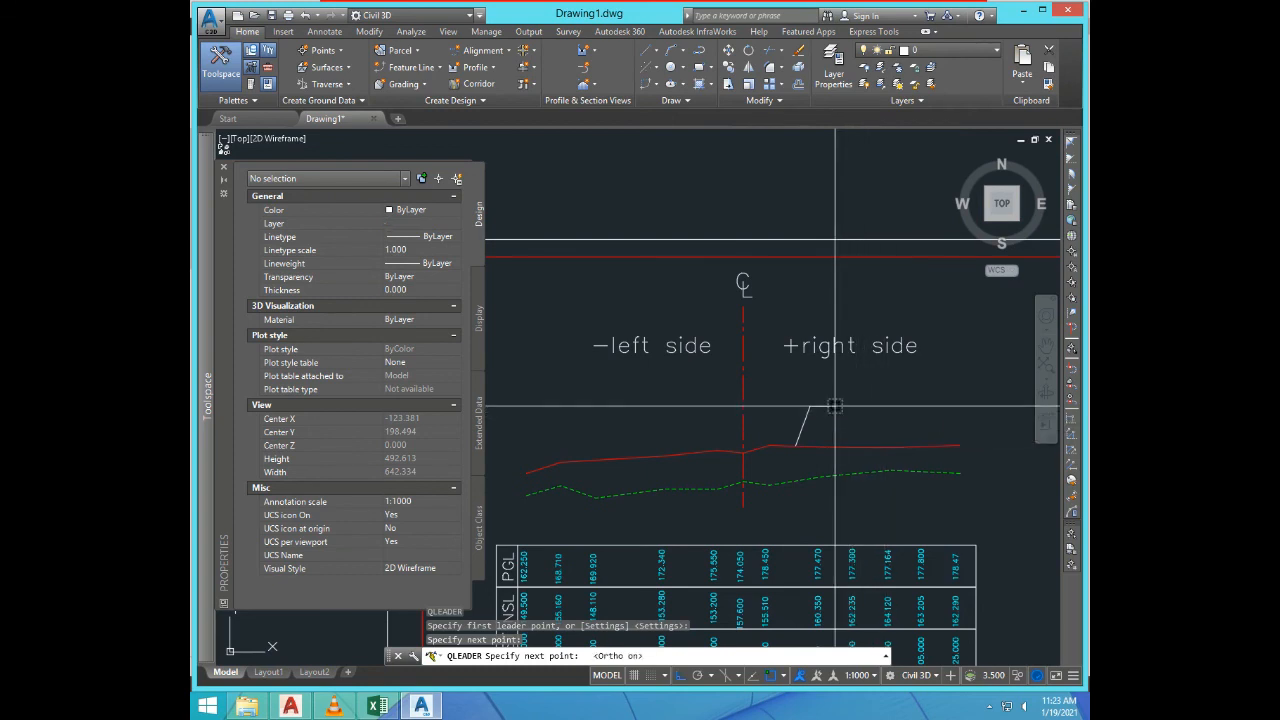
key(Return)
key(Escape)
key(Escape)
Step: Set the arrow size of the leader on the red profile line to 5
scroll(803, 436, up, 4)
click(811, 429)
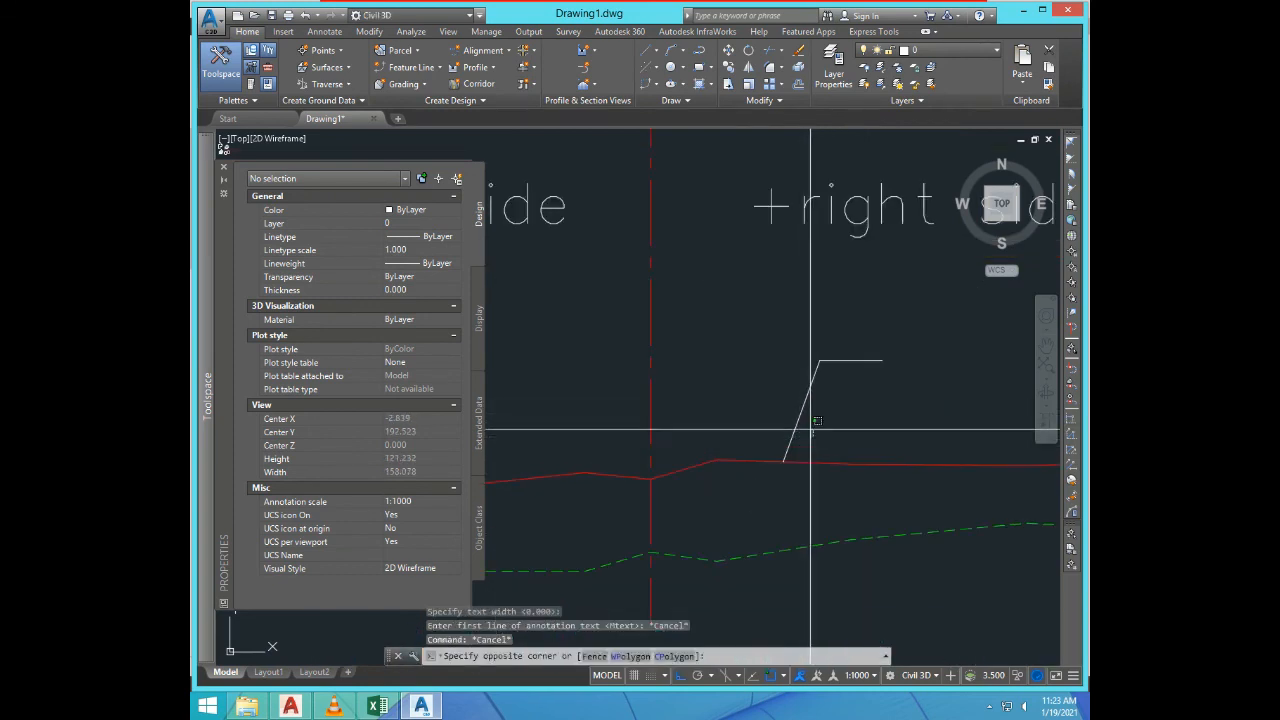
click(785, 443)
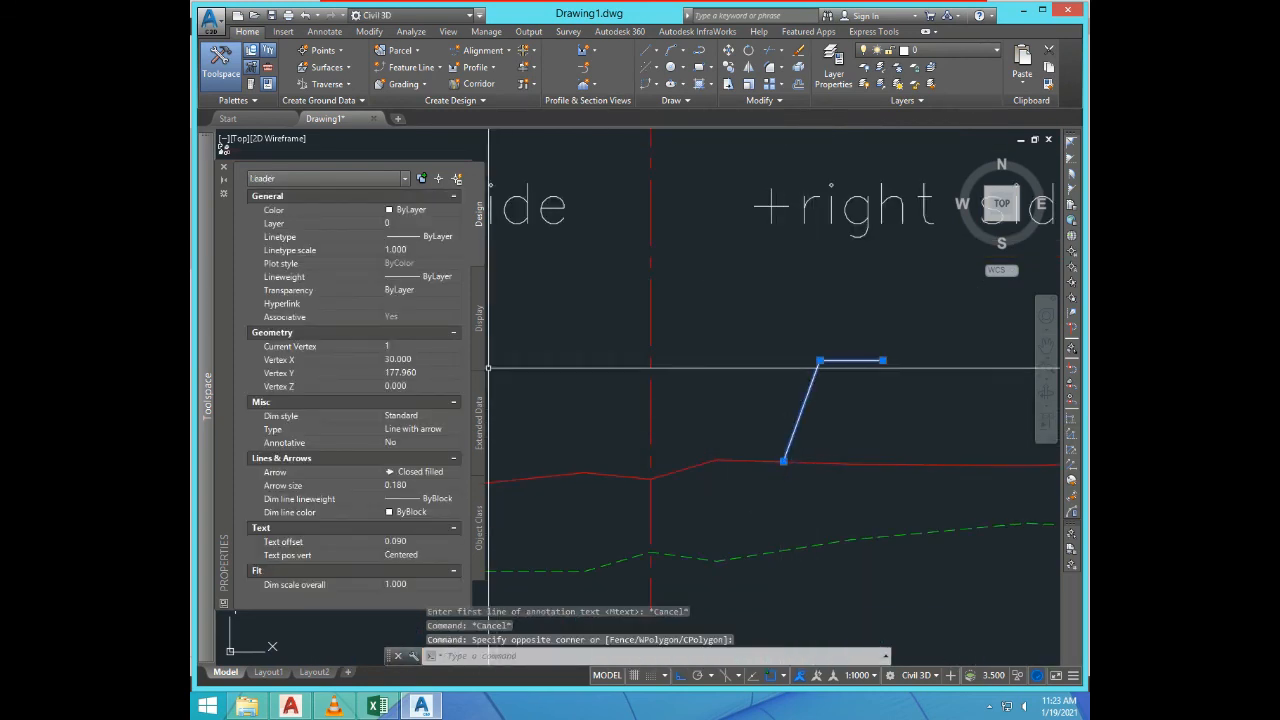
click(400, 485)
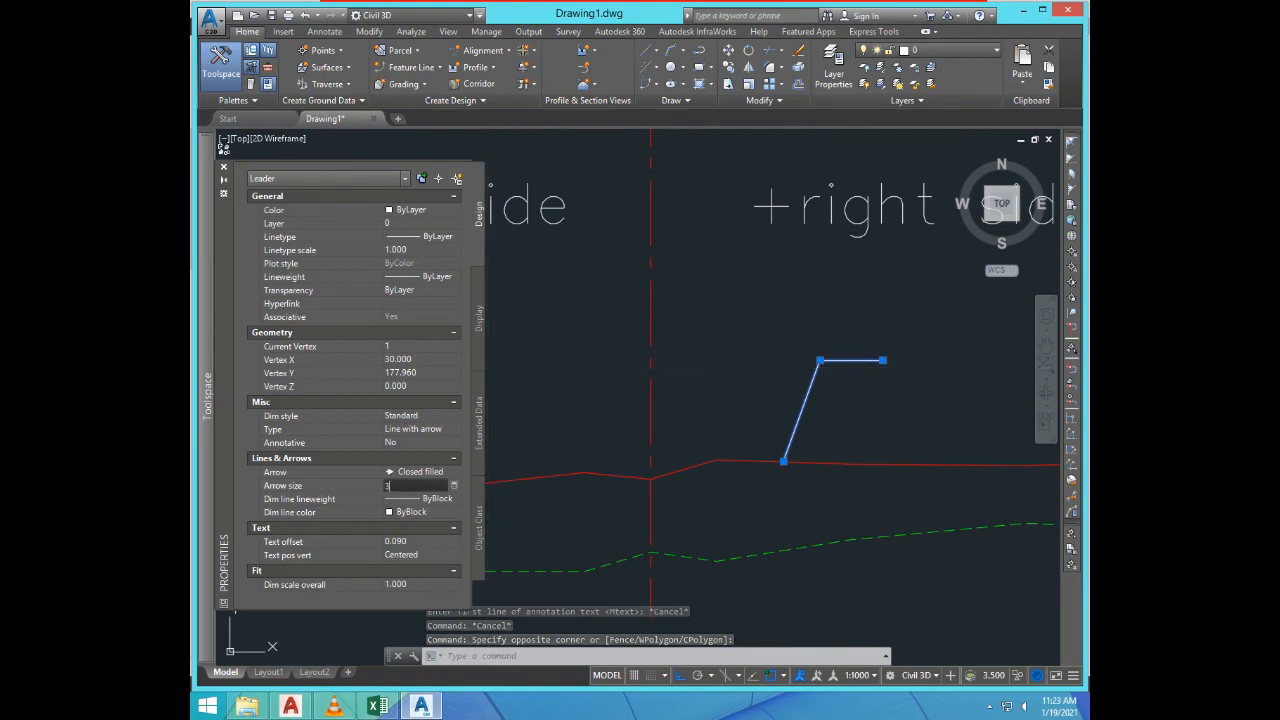
text(3)
key(Return)
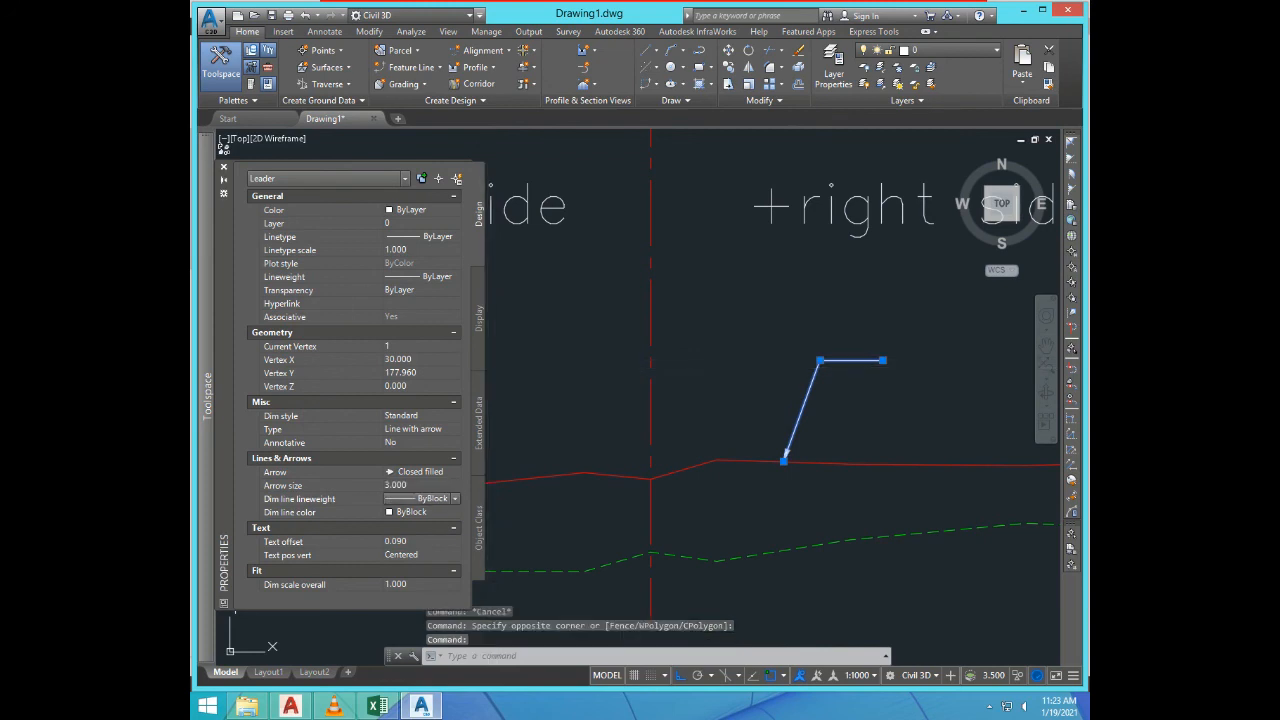
click(415, 485)
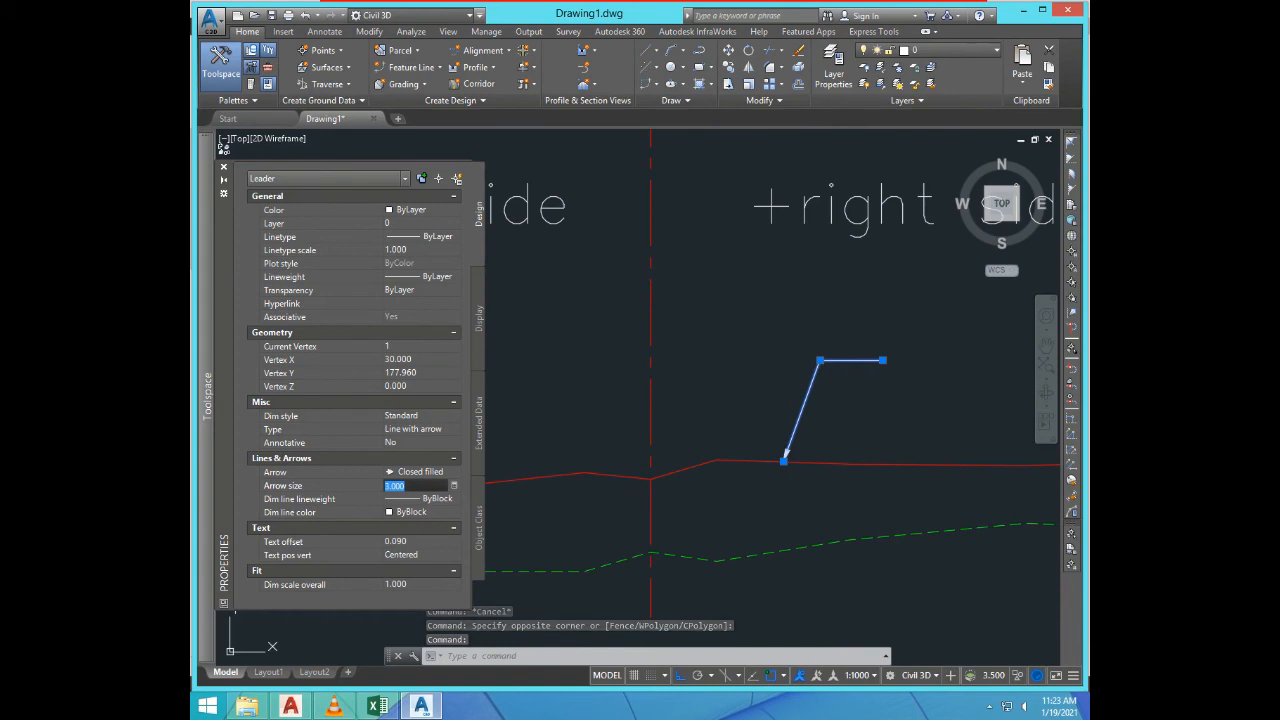
text(5)
key(Return)
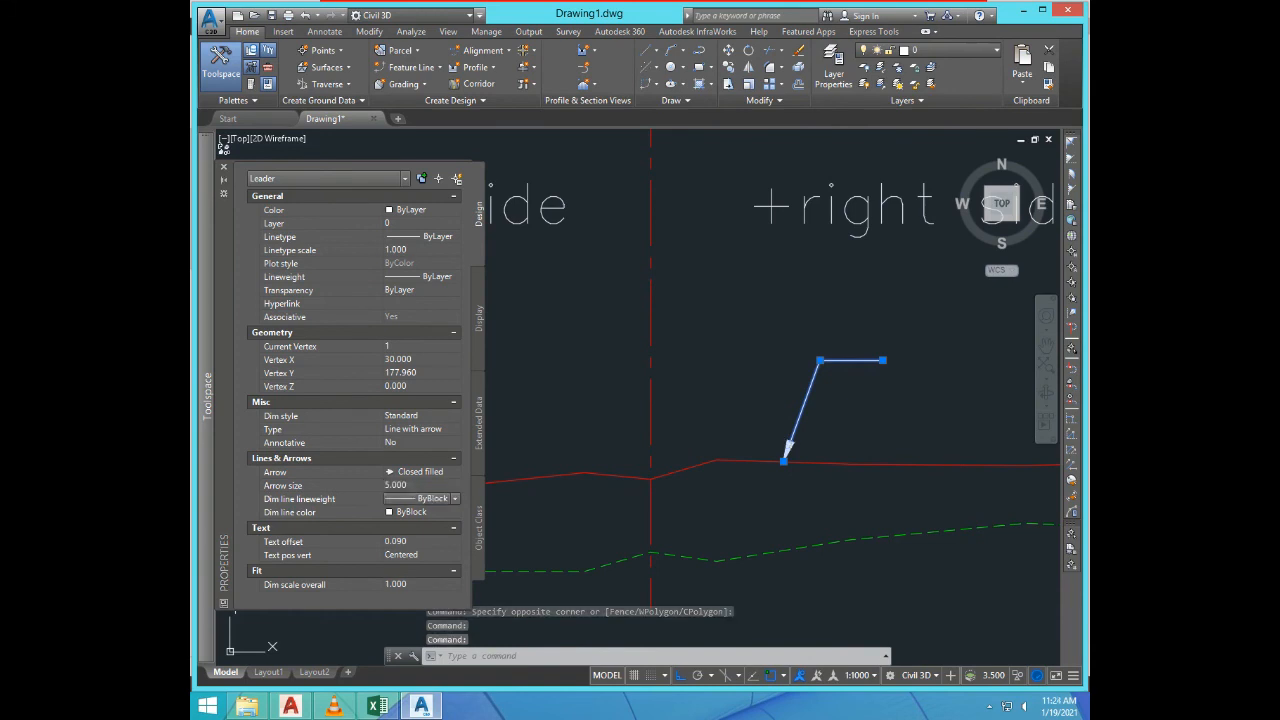
Step: Close the Toolspace and Properties palettes and deselect the leader
mouse_move(207, 395)
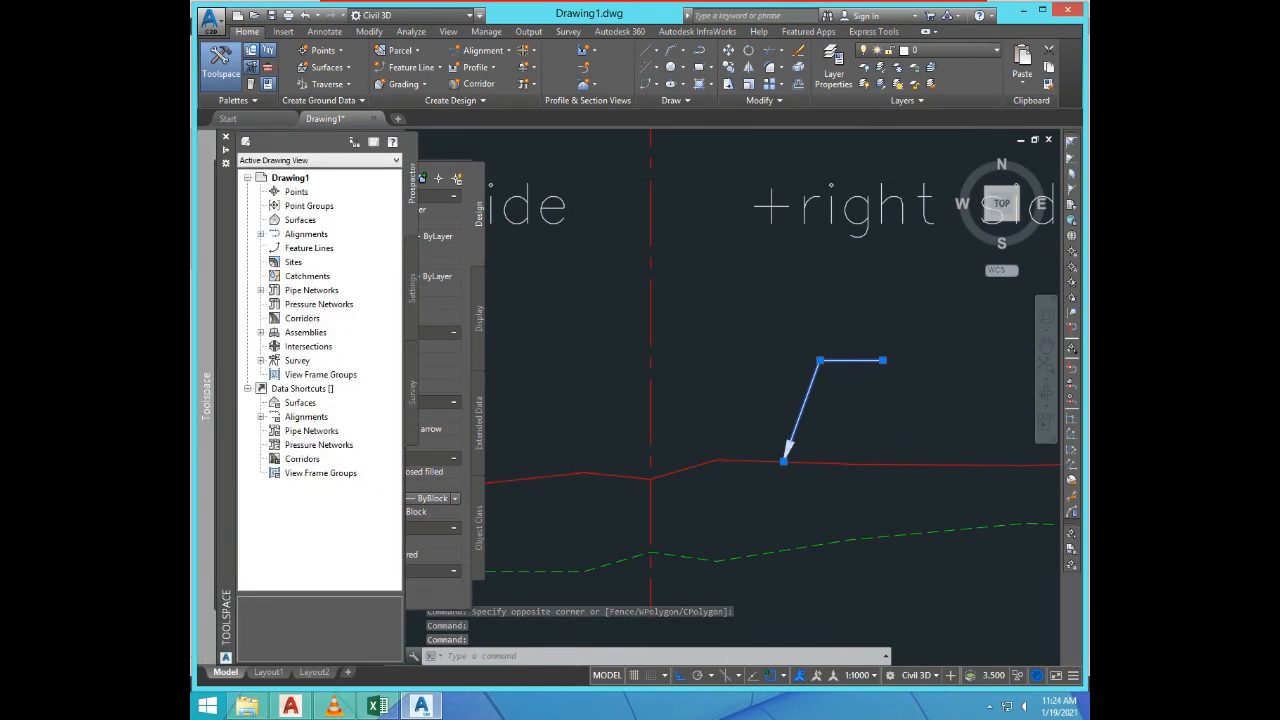
click(225, 137)
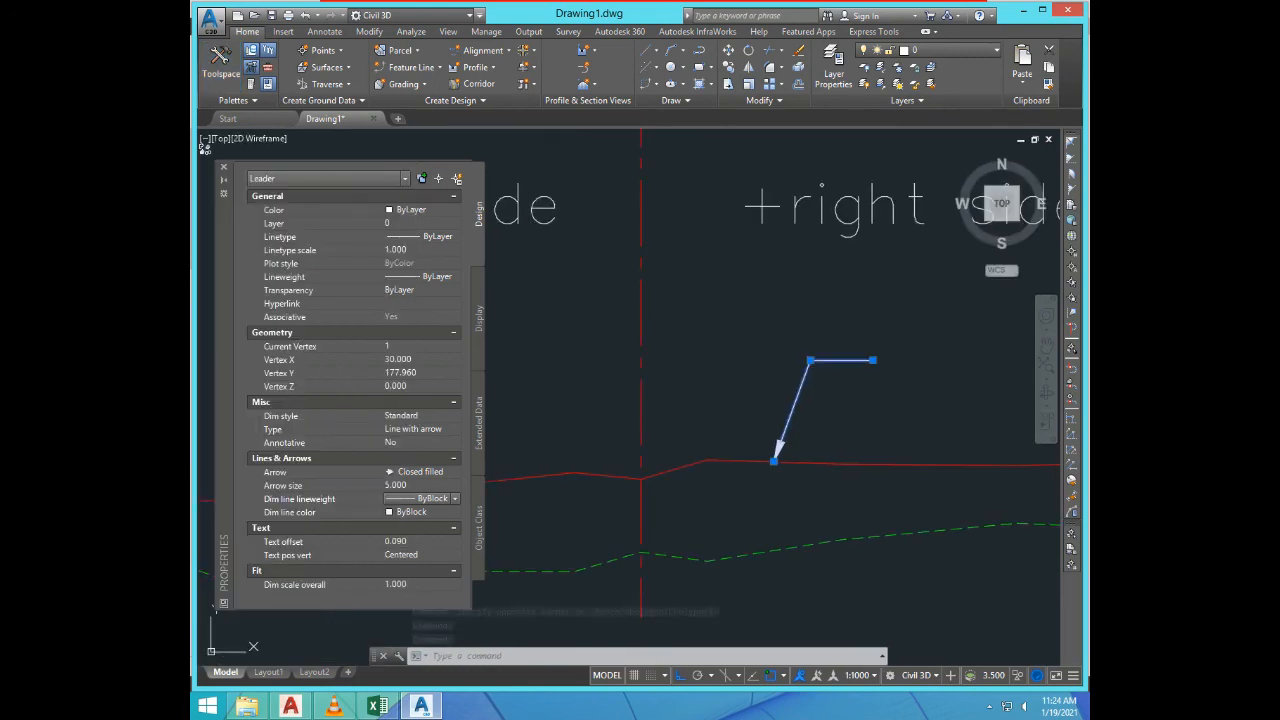
key(ctrl+1)
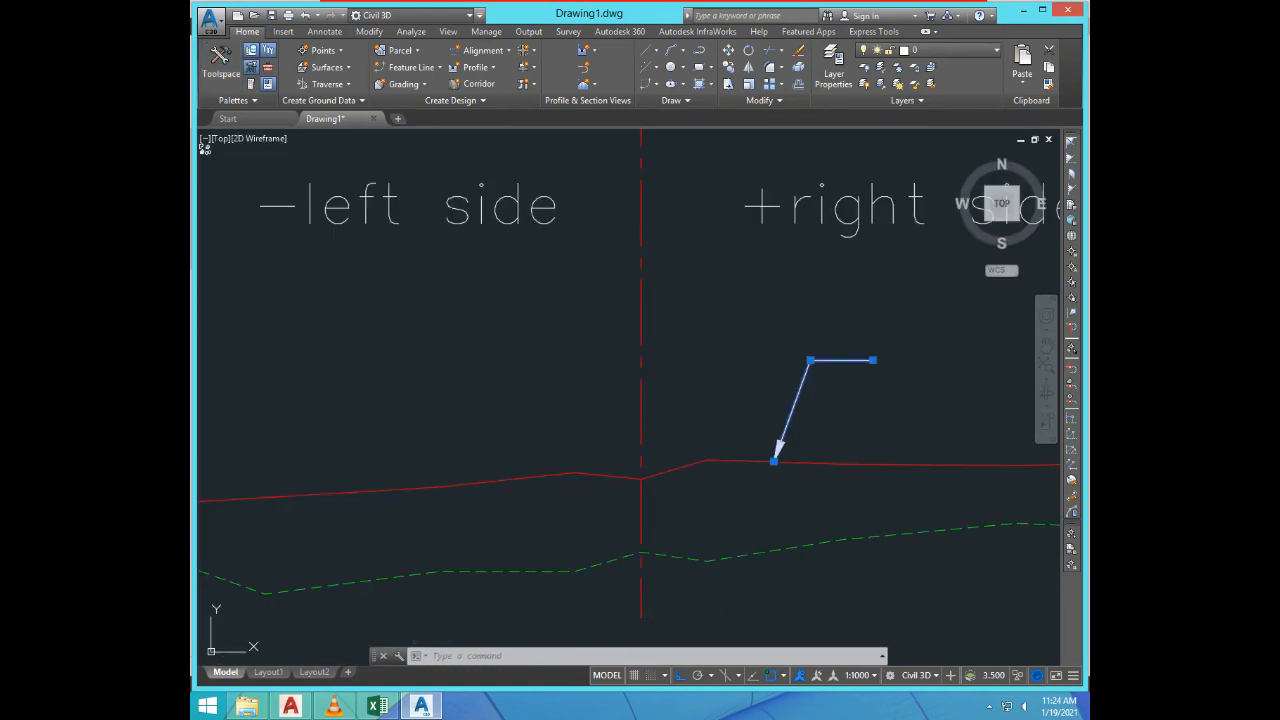
key(Escape)
Step: Copy the "-left side" label to the end of the leader's horizontal landing, with Ortho off
scroll(620, 372, down, 4)
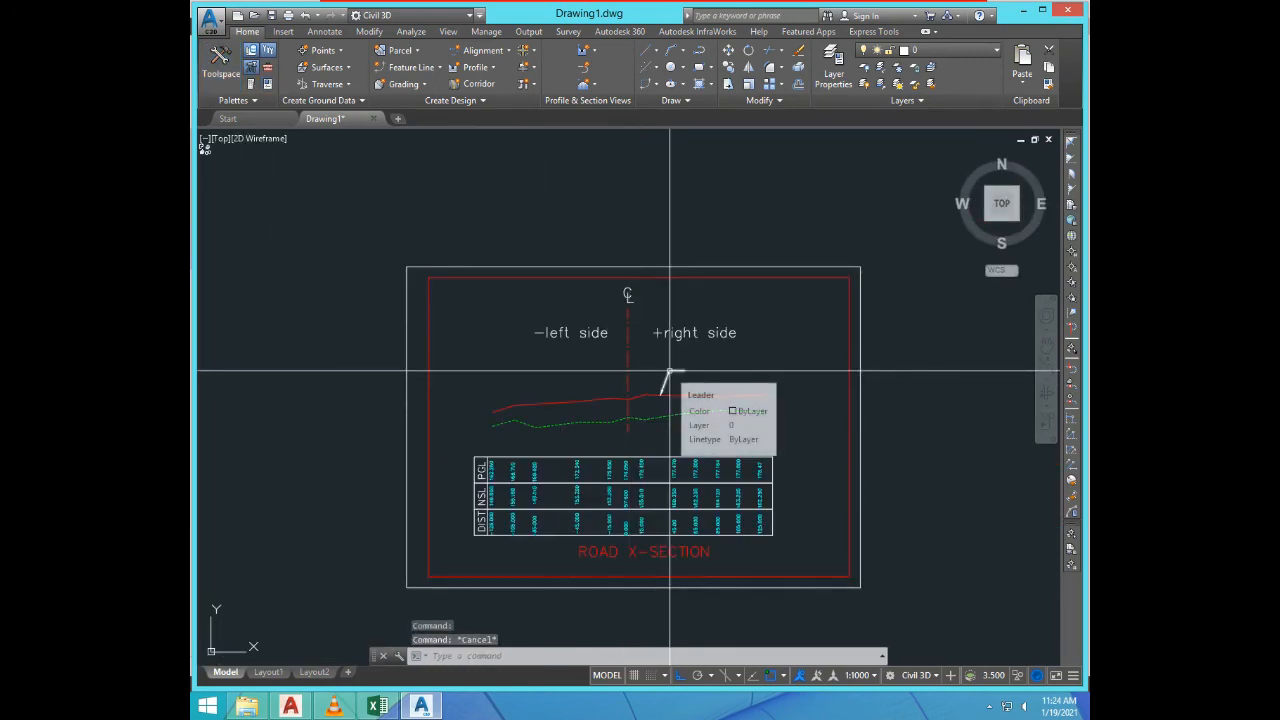
text(cp)
key(Return)
scroll(573, 332, up, 2)
click(588, 360)
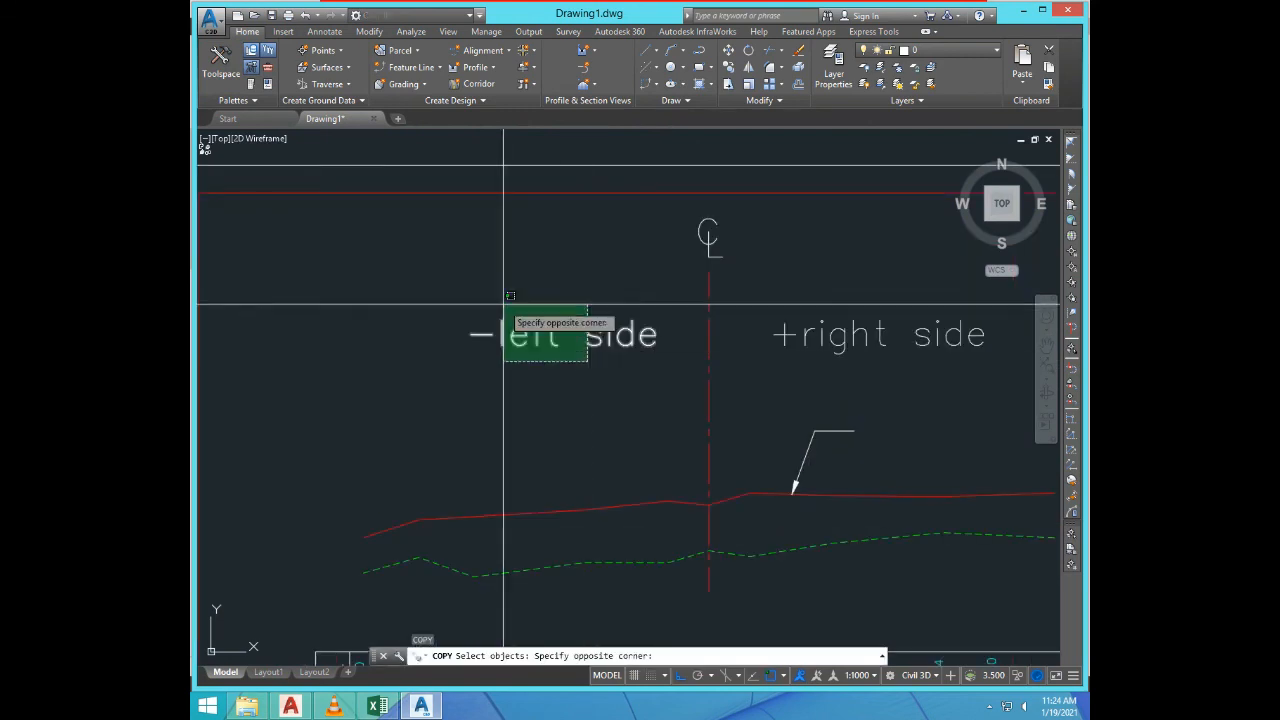
click(503, 303)
key(Return)
click(470, 345)
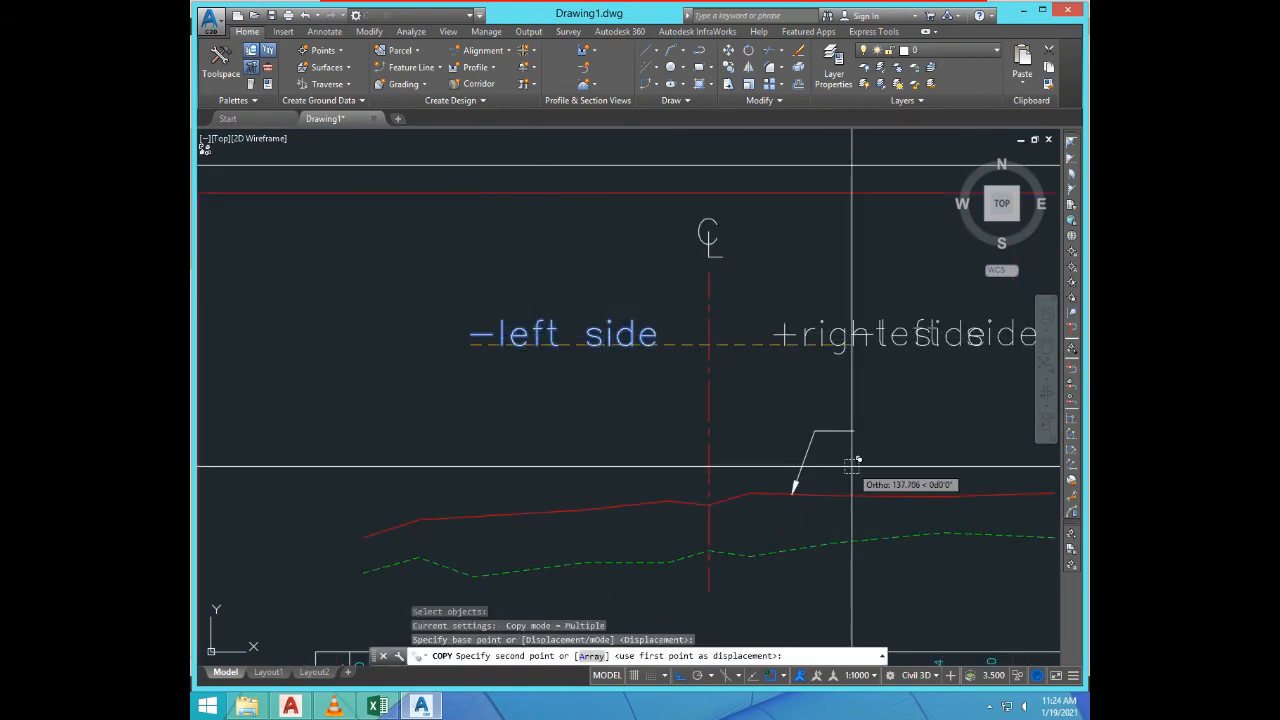
key(F8)
click(853, 432)
key(Escape)
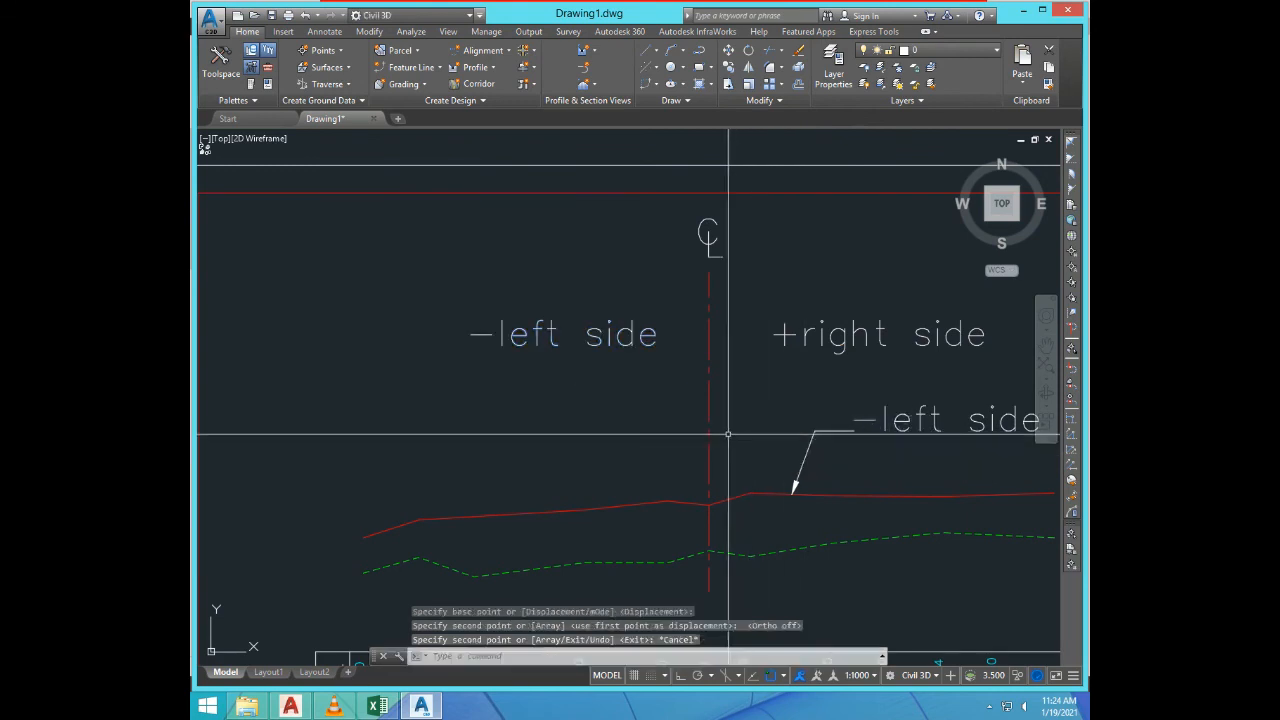
key(Escape)
Step: Change the text of the copied label beside the leader to PGL
scroll(814, 453, down, 3)
key(Return)
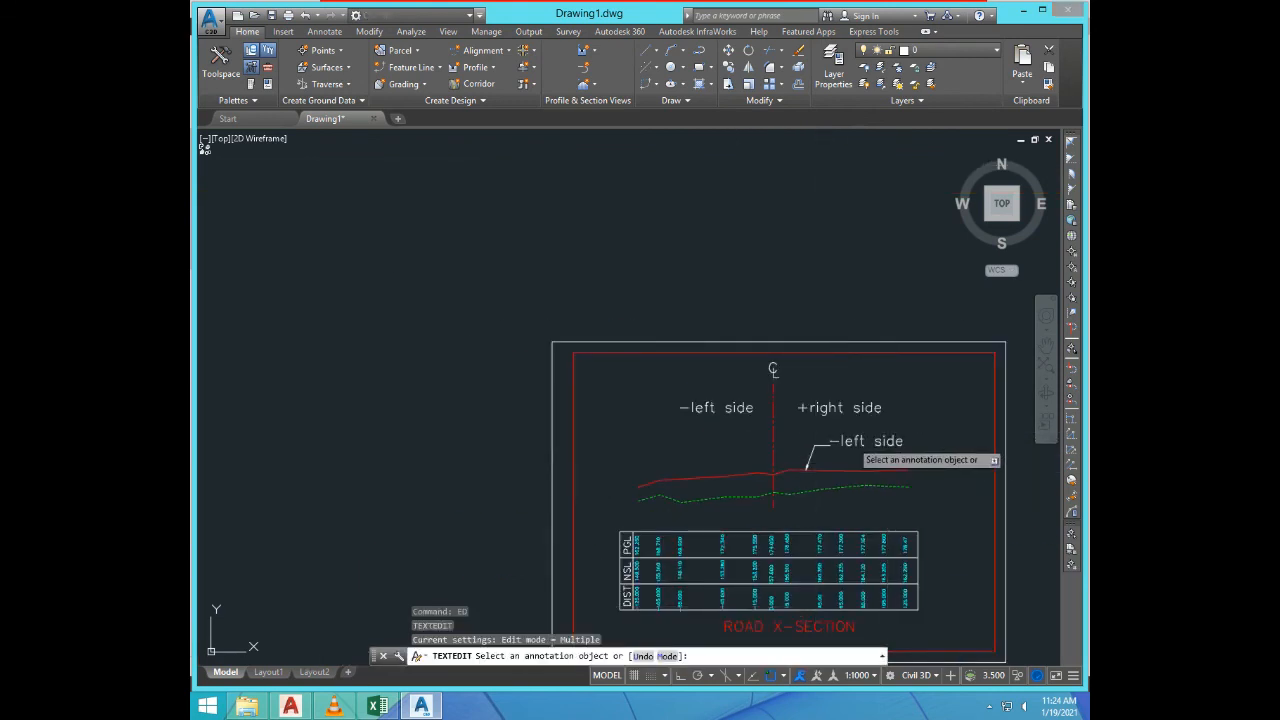
click(866, 441)
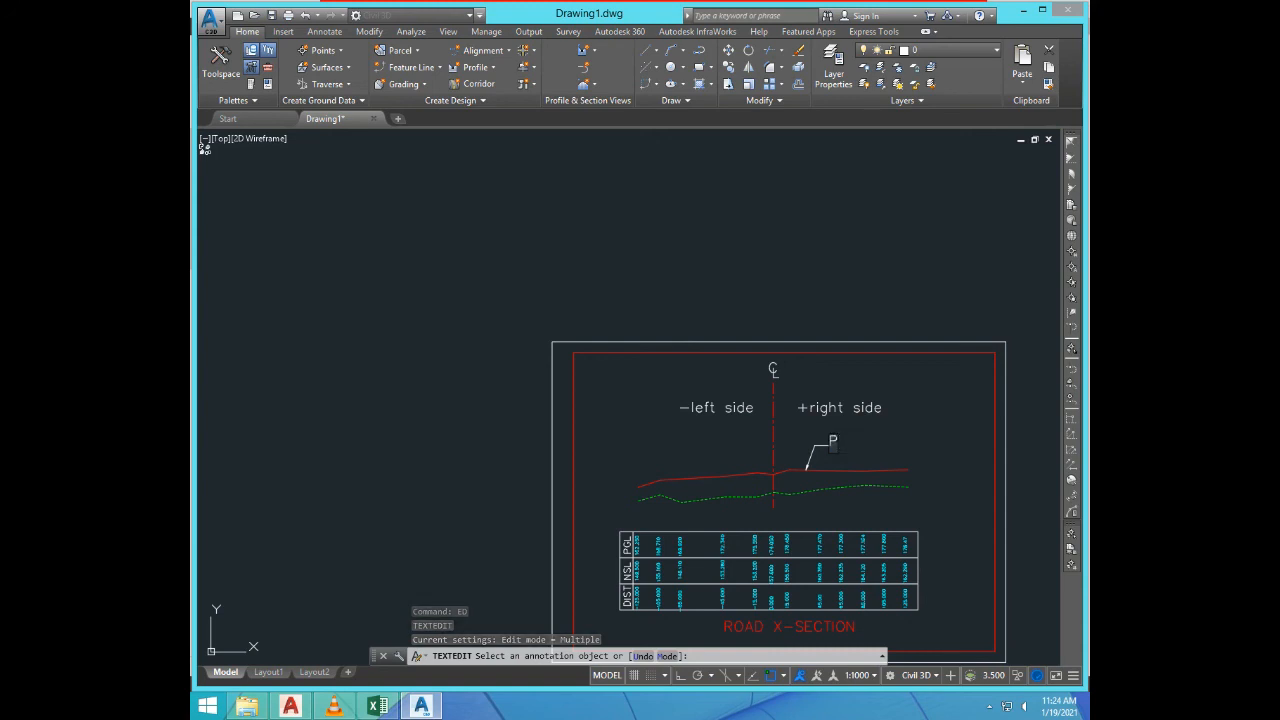
text(L)
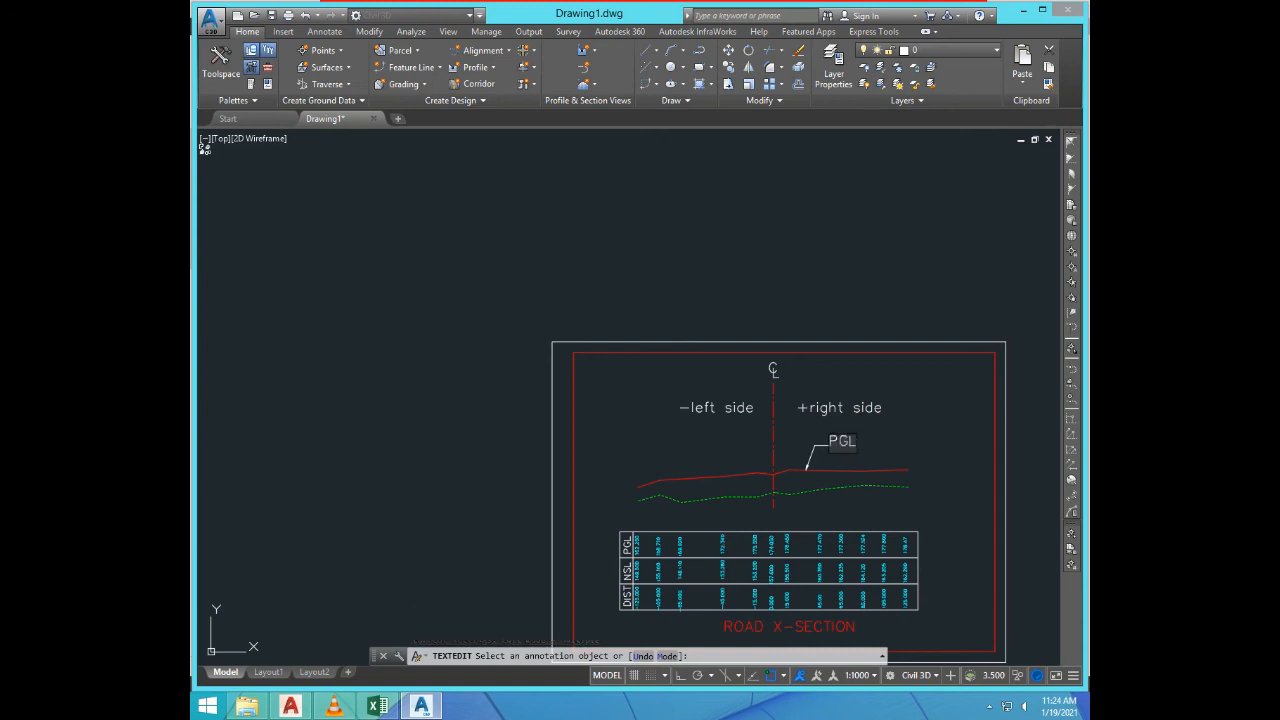
click(920, 480)
Step: Move the PGL label slightly down so the leader's landing meets it at mid-height
scroll(957, 443, up, 4)
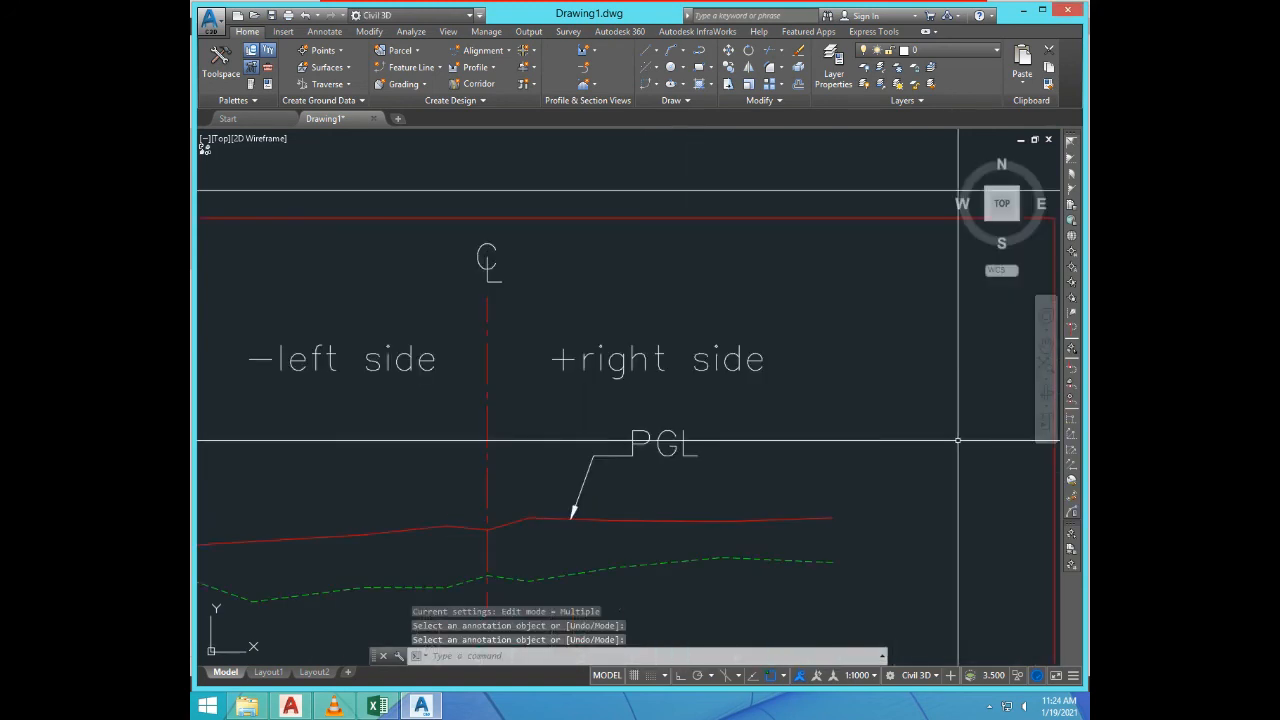
text(m)
key(Return)
scroll(609, 488, up, 3)
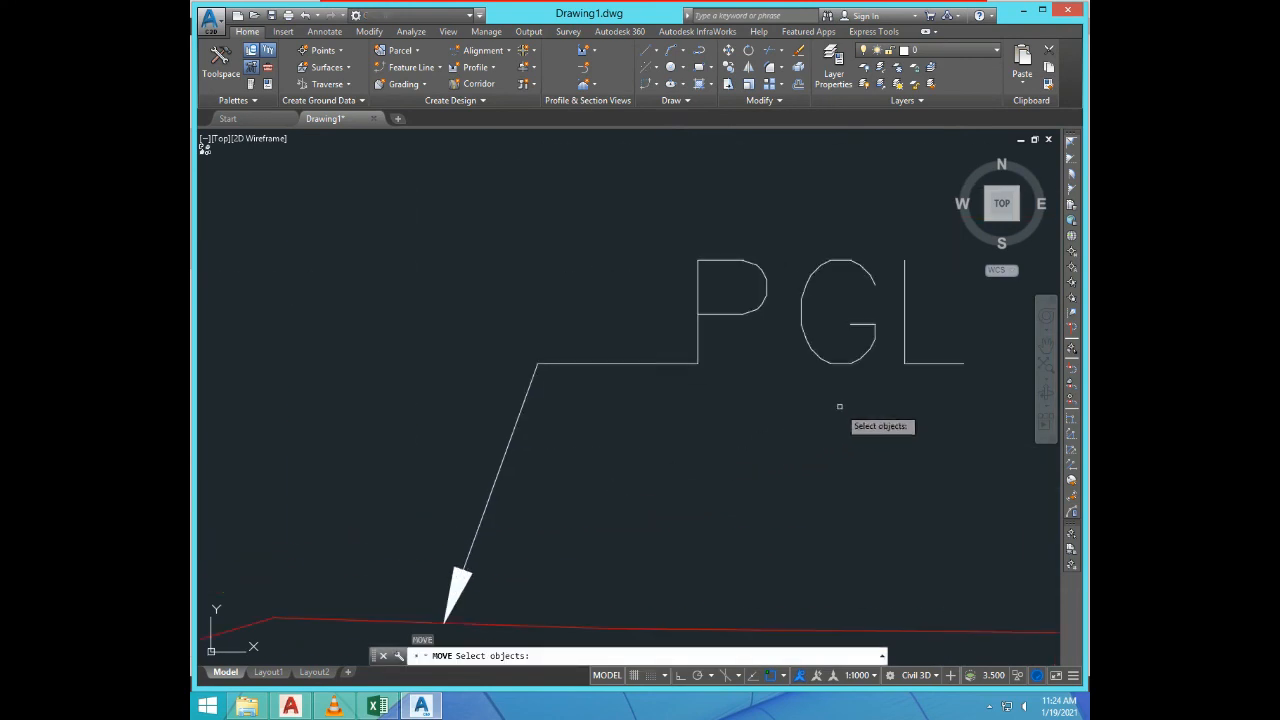
click(839, 407)
click(801, 327)
key(Return)
click(786, 443)
scroll(786, 443, down, 4)
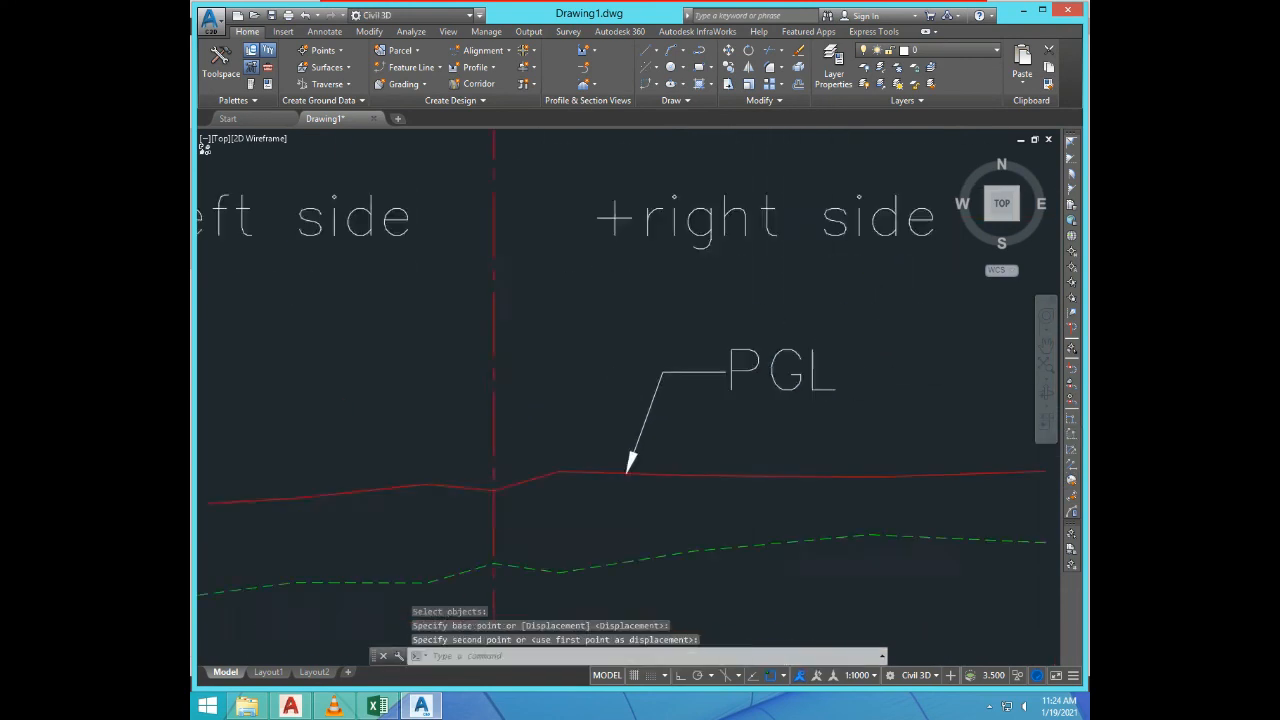
Step: Copy the PGL label with its leader to the right so the arrow tip touches the green dashed line
text(c)
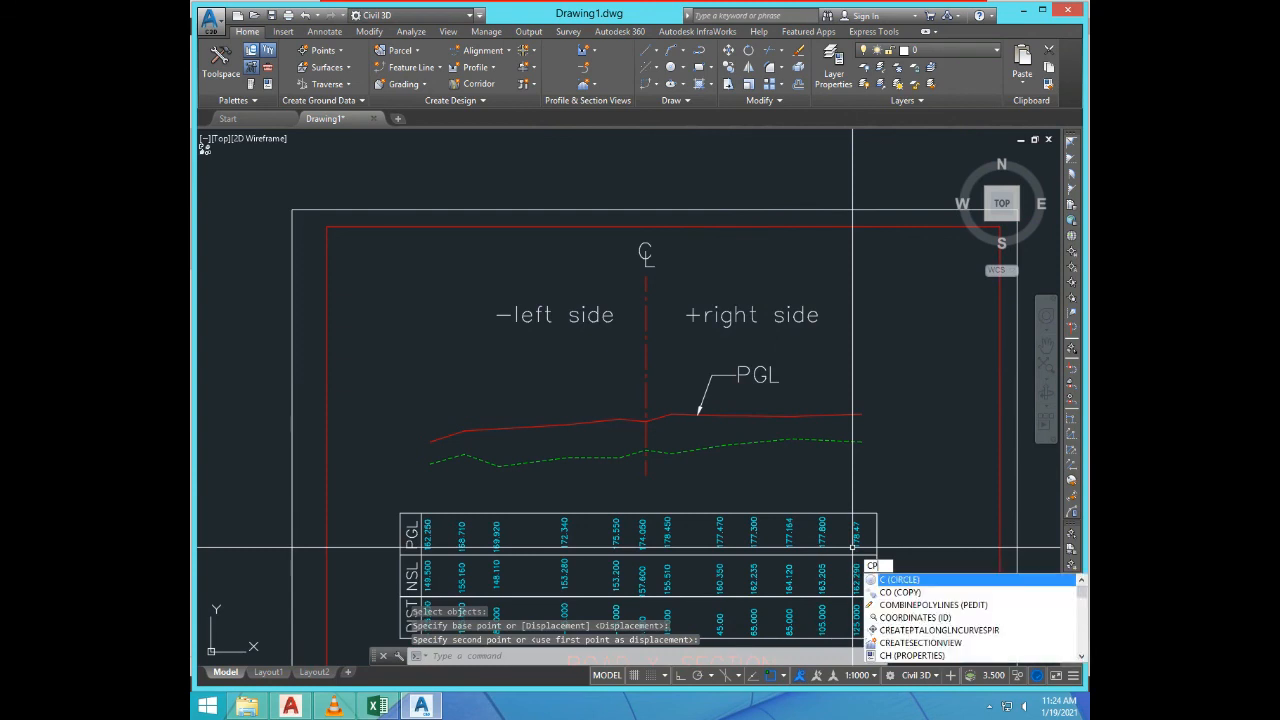
text(p)
key(Return)
scroll(732, 378, up, 2)
click(795, 402)
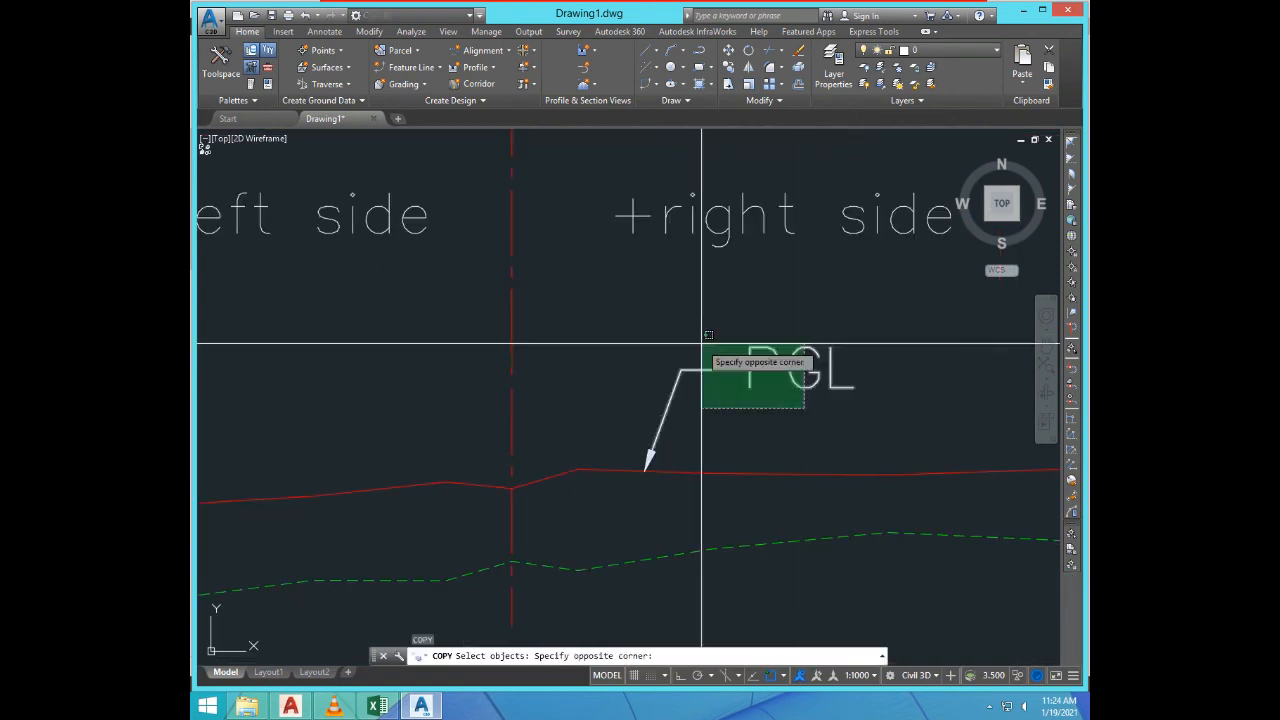
click(700, 357)
key(Return)
click(700, 420)
scroll(700, 420, down, 2)
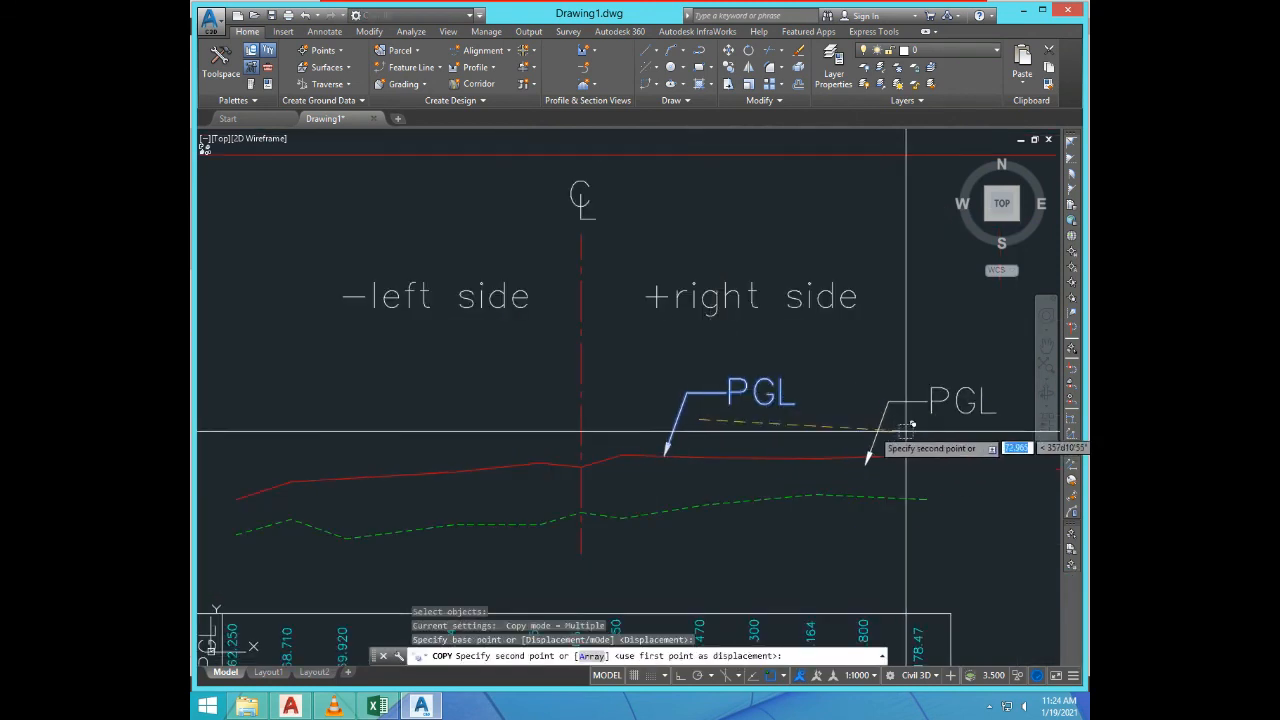
click(836, 458)
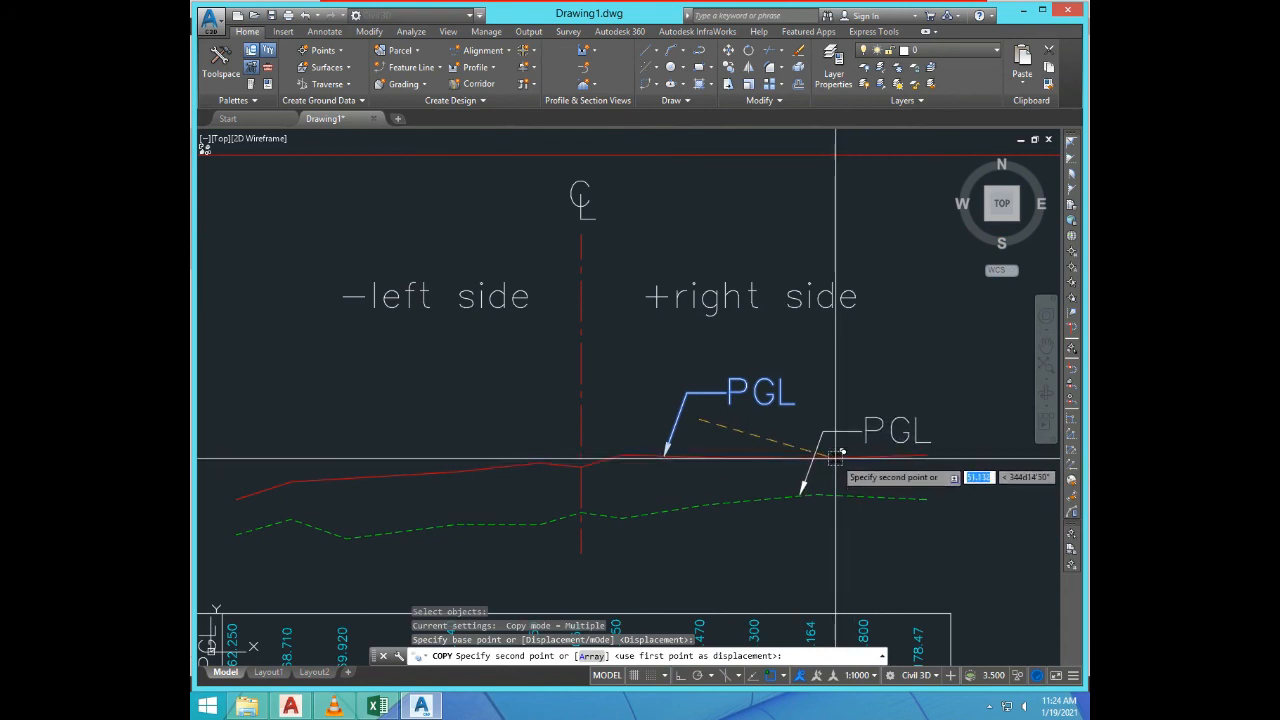
key(Escape)
Step: Change the text of the copied label for the green dashed line to NSL
scroll(854, 447, down, 2)
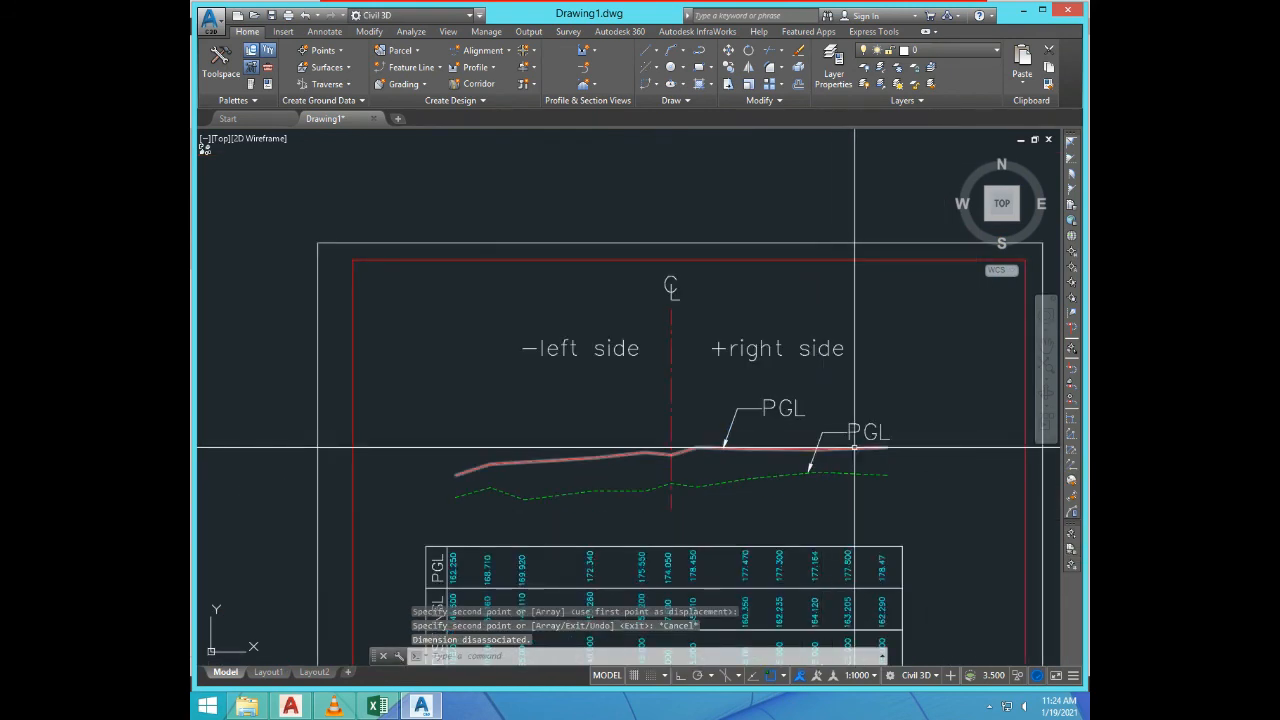
double_click(856, 447)
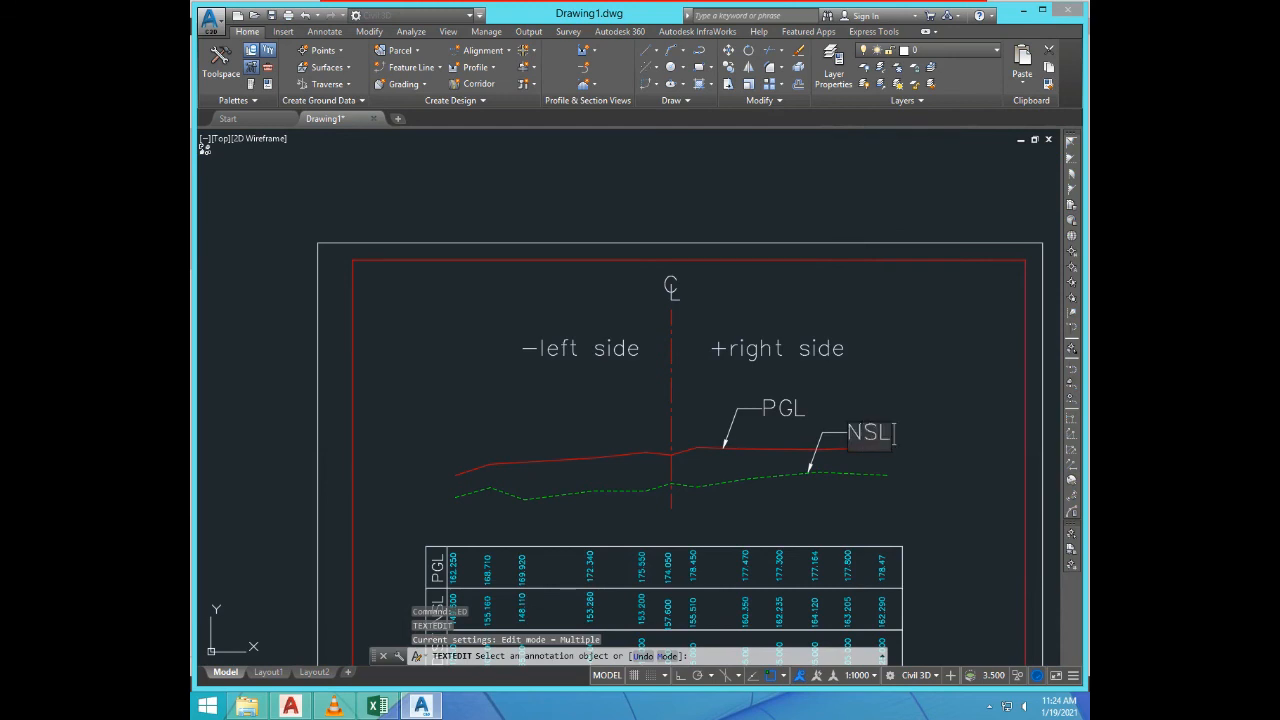
text(NSL)
key(Return)
key(Return)
Step: Stretch the NSL label and its leader landing up and to the right, keeping the arrow tip on the green dashed line
scroll(925, 447, up, 3)
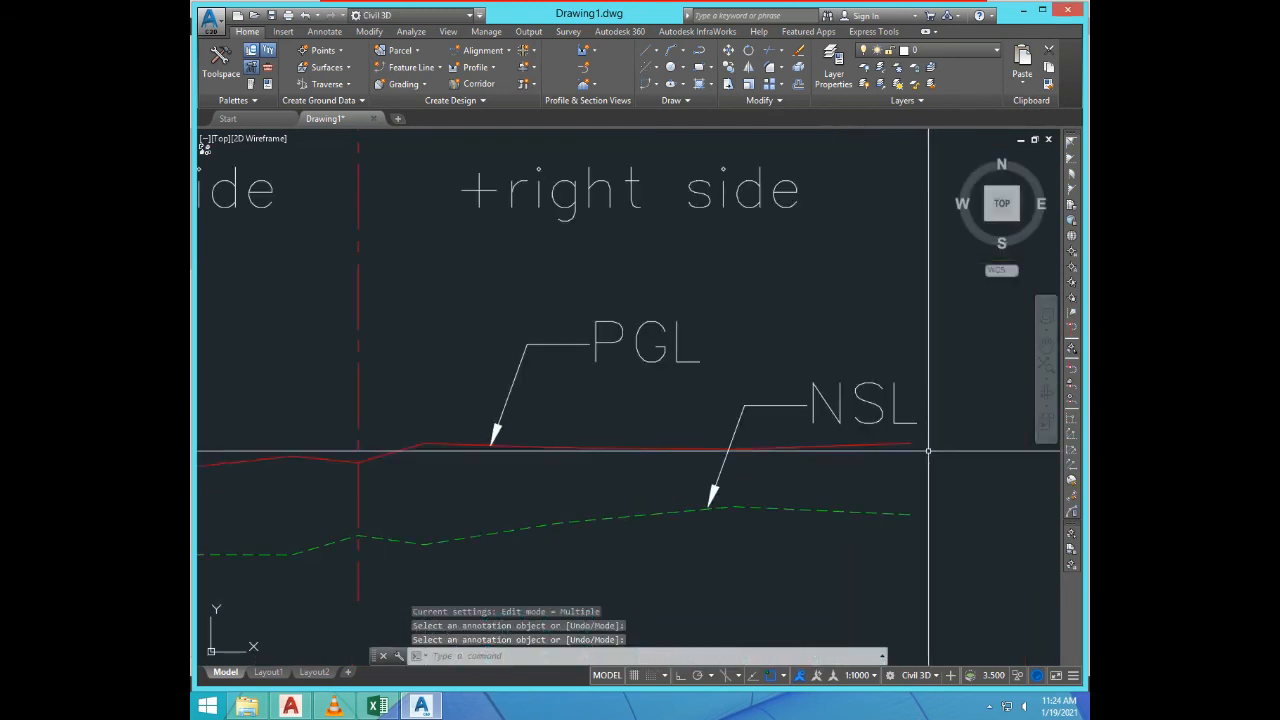
text(s)
key(Return)
click(930, 440)
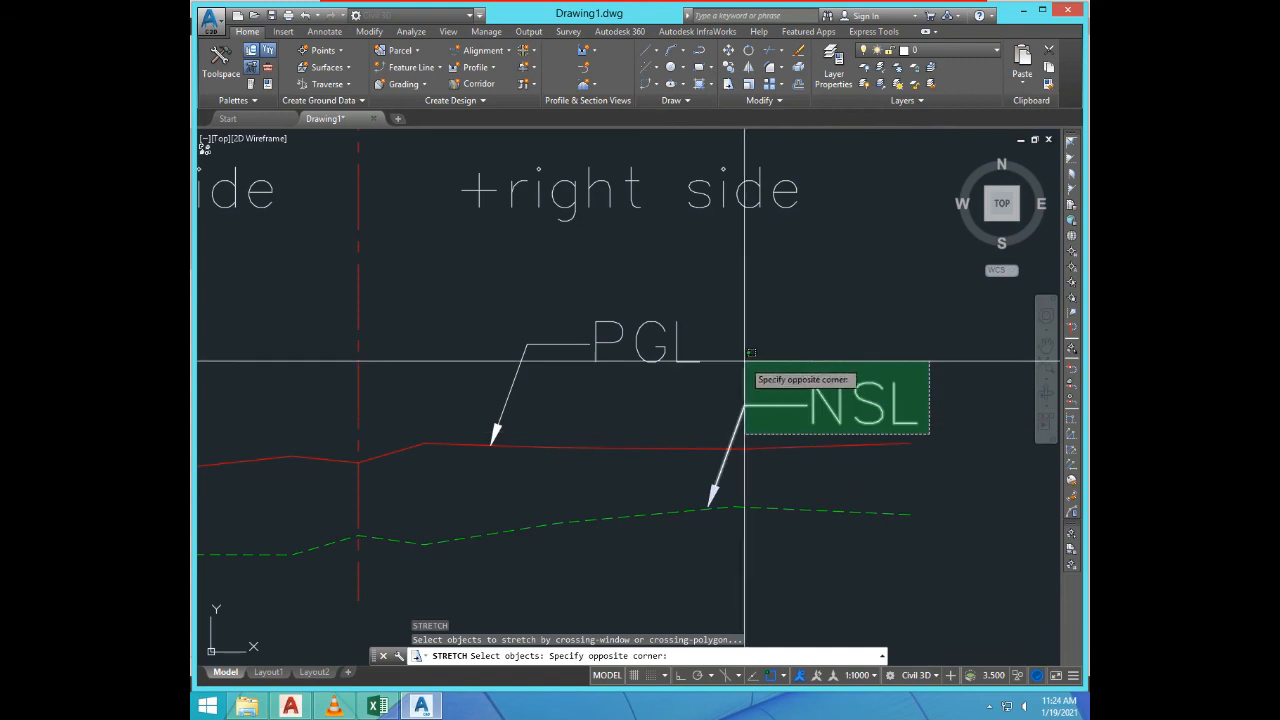
click(730, 360)
key(Return)
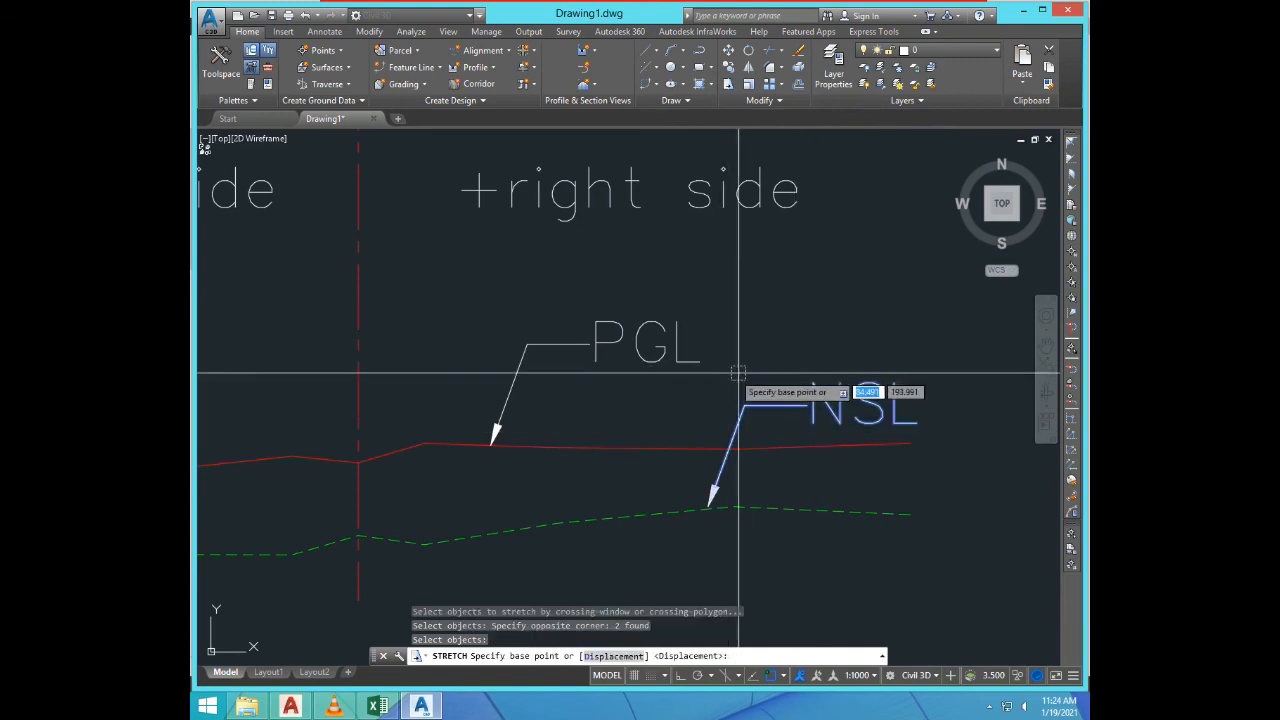
click(745, 372)
click(792, 295)
Step: Review the complete road cross-section sheet, including the profile lines, leader labels, table and title
scroll(735, 385, down, 5)
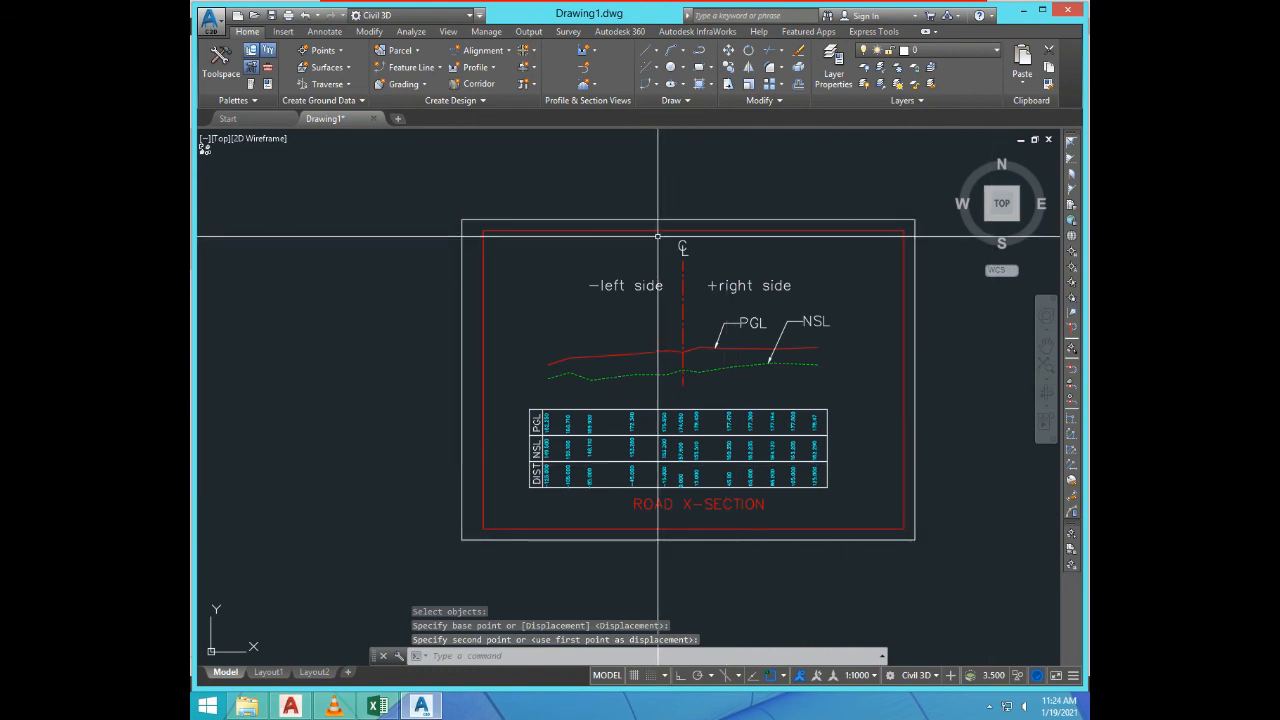
scroll(726, 324, up, 5)
scroll(757, 268, down, 2)
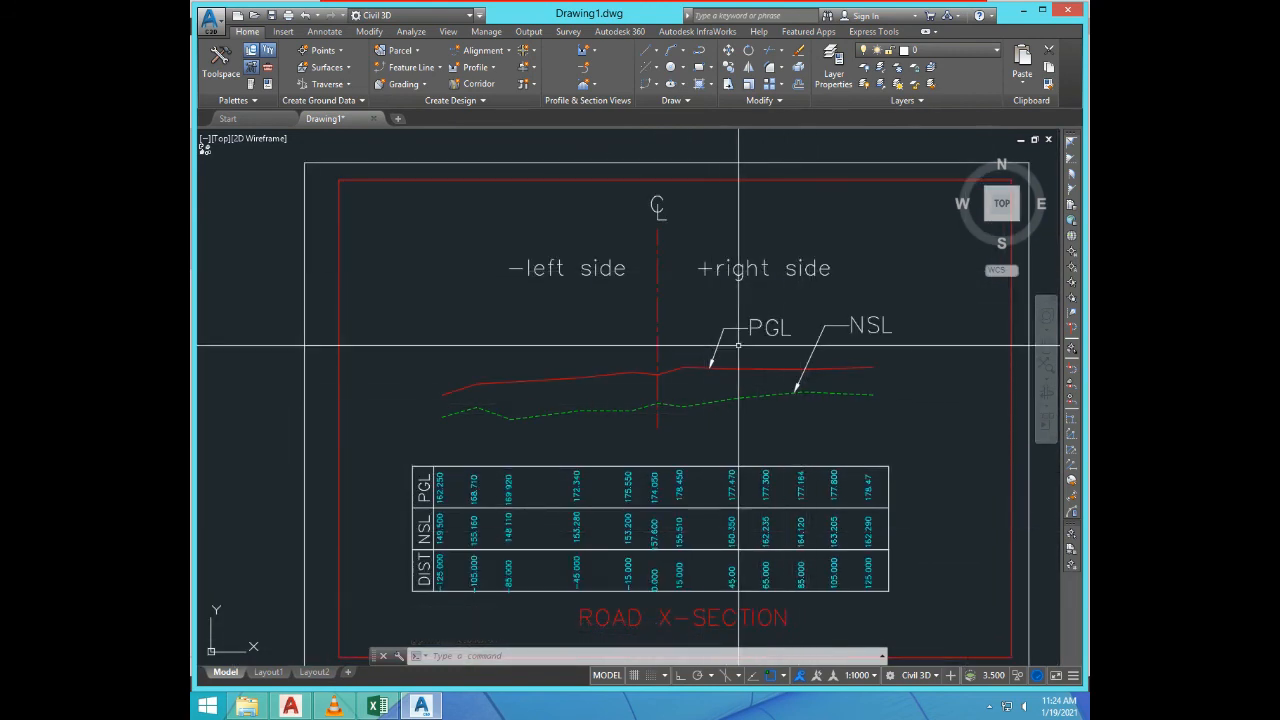
scroll(720, 360, down, 2)
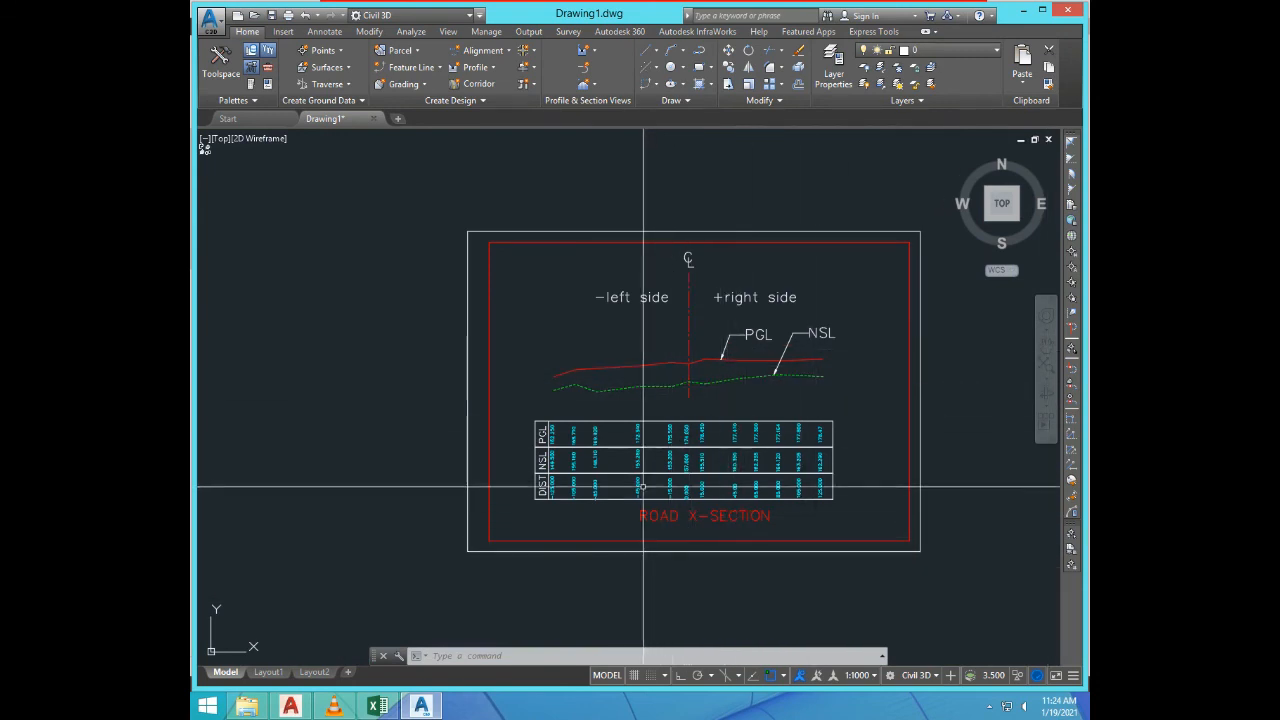
scroll(537, 430, up, 2)
scroll(613, 467, down, 3)
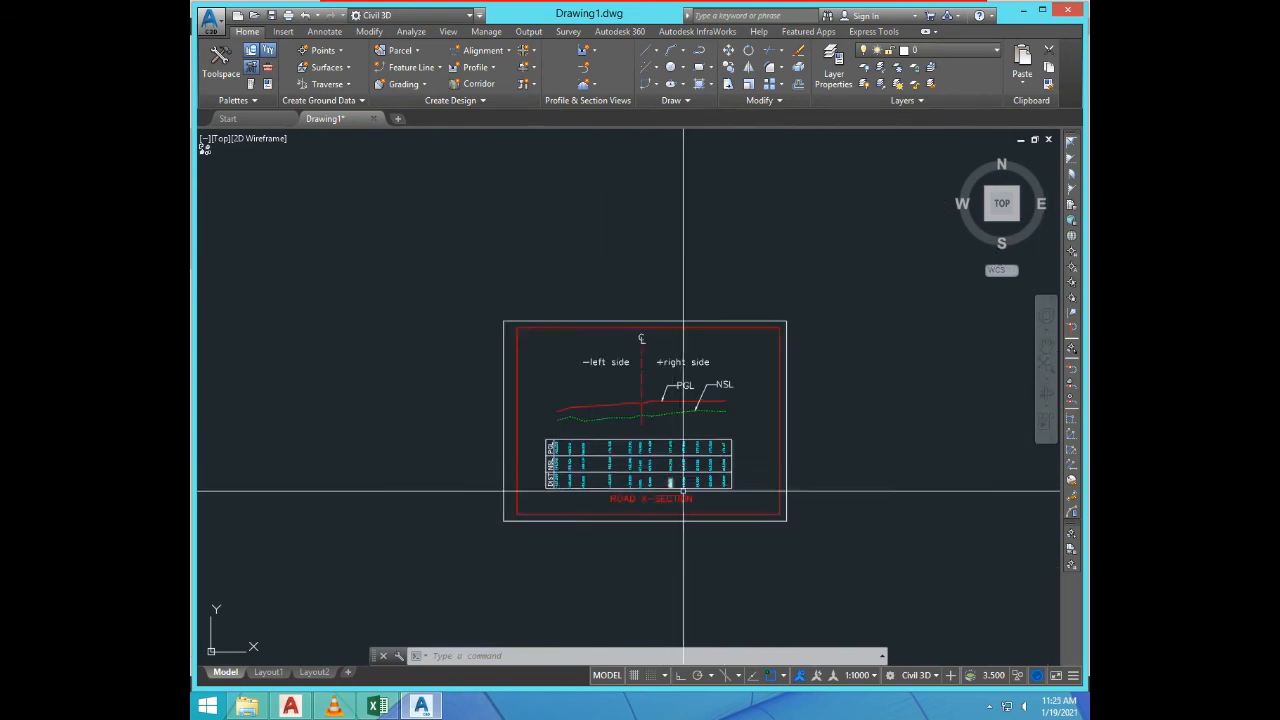
scroll(651, 470, up, 3)
scroll(690, 347, down, 3)
scroll(690, 347, up, 2)
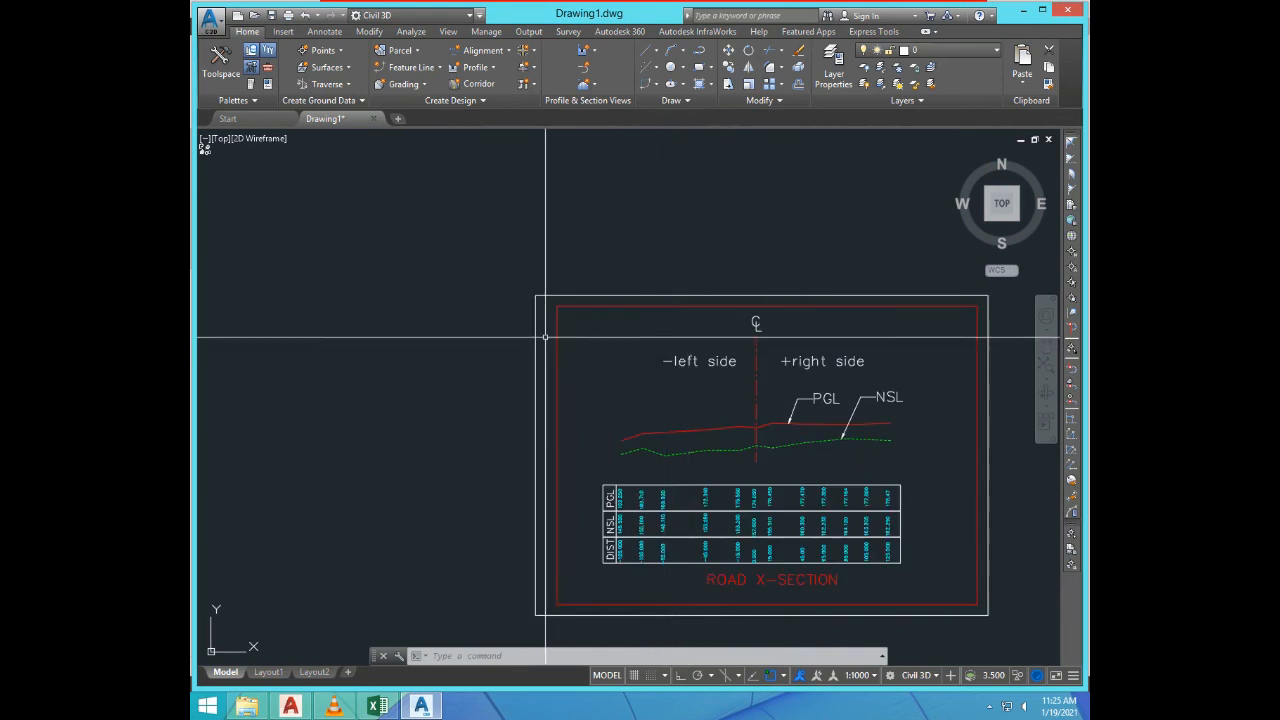
scroll(566, 360, down, 2)
scroll(470, 466, up, 3)
scroll(445, 495, down, 3)
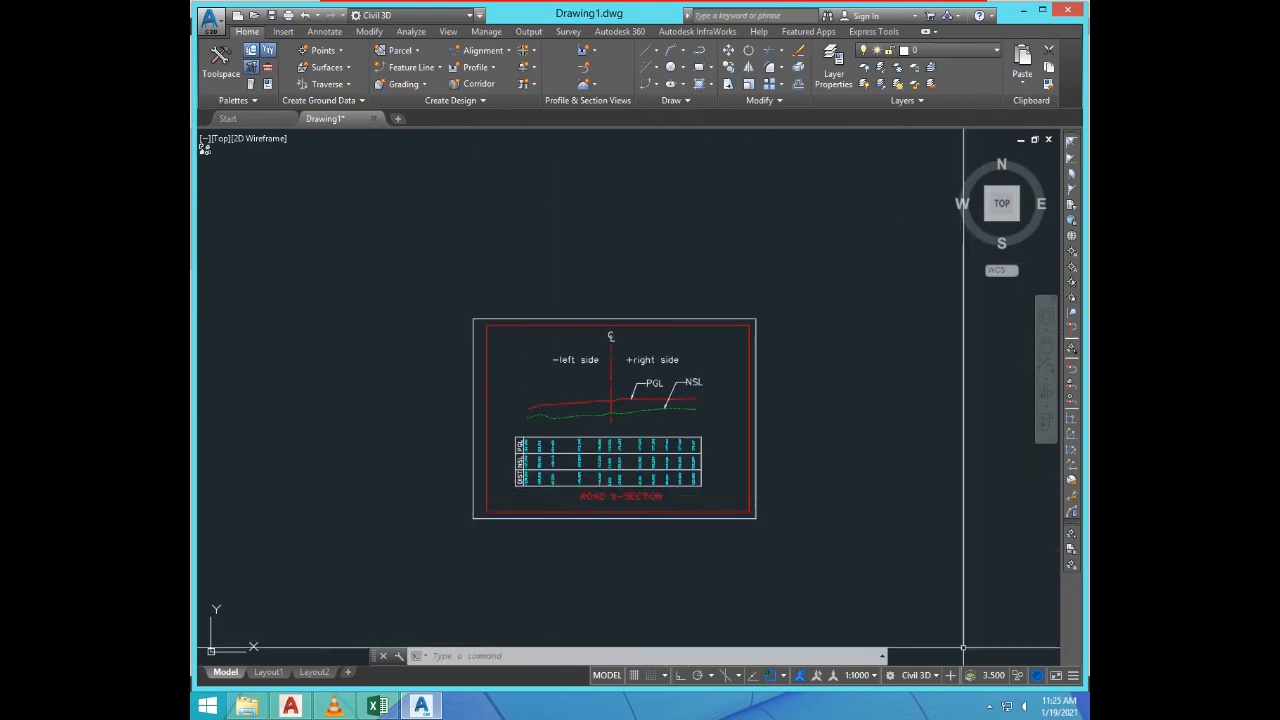
scroll(720, 610, up, 1)
scroll(900, 660, down, 1)
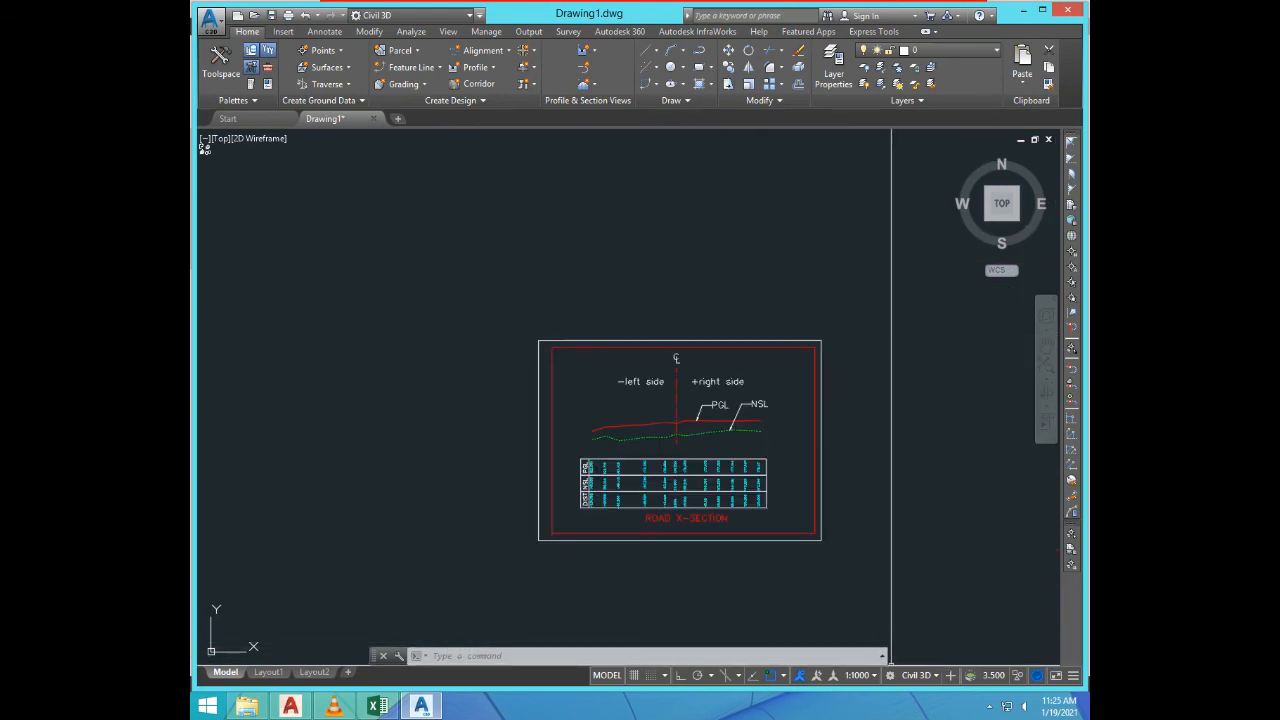
Step: Search the computer for Paint and switch to it with a blank picture
scroll(962, 640, up, 1)
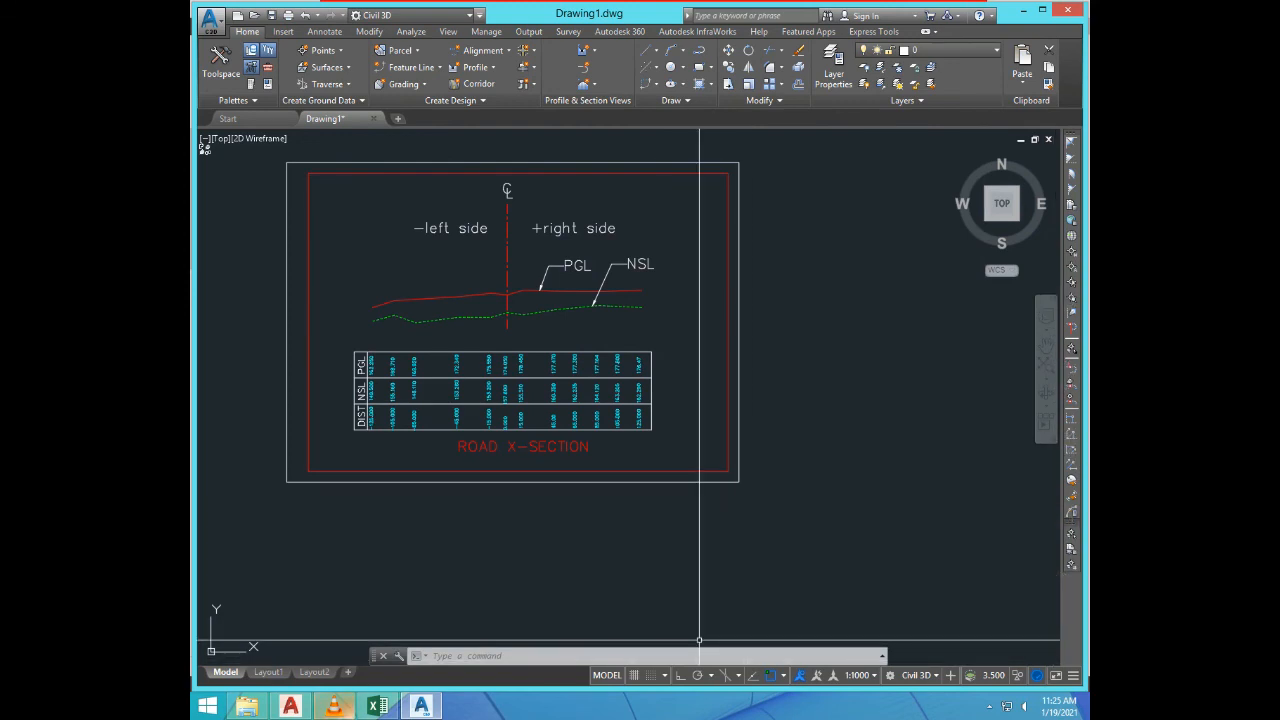
click(207, 706)
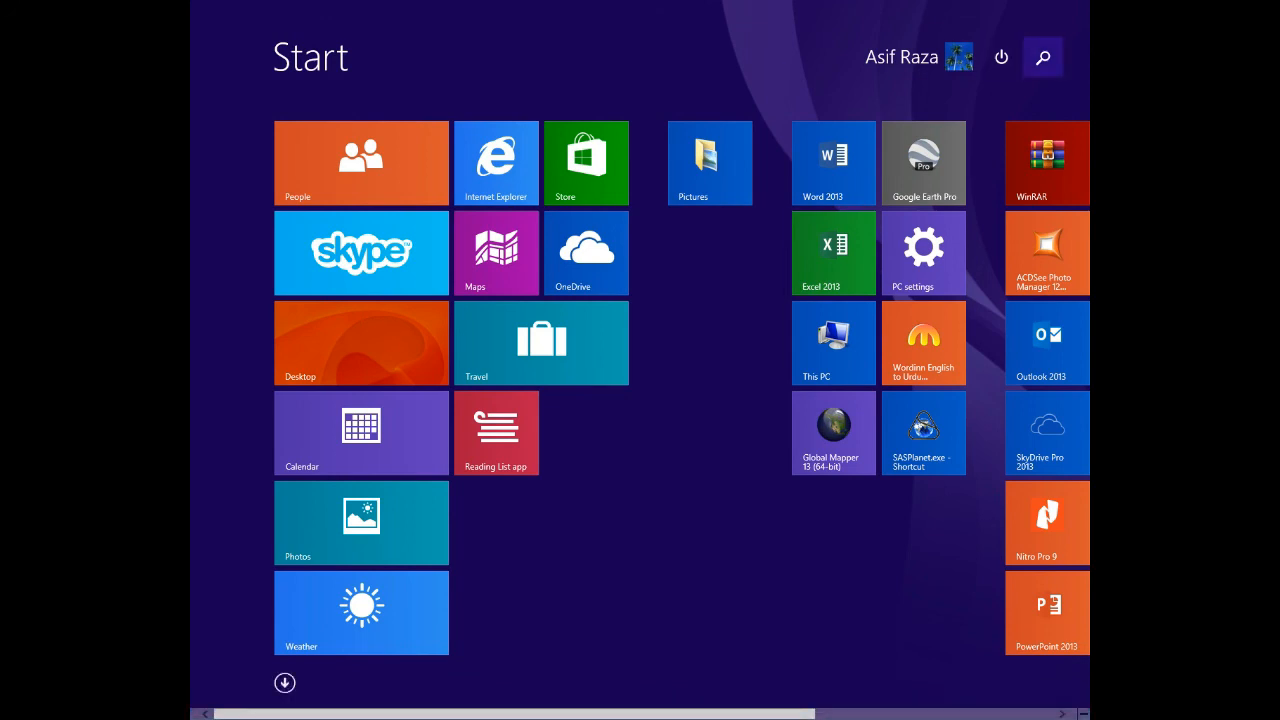
click(1043, 57)
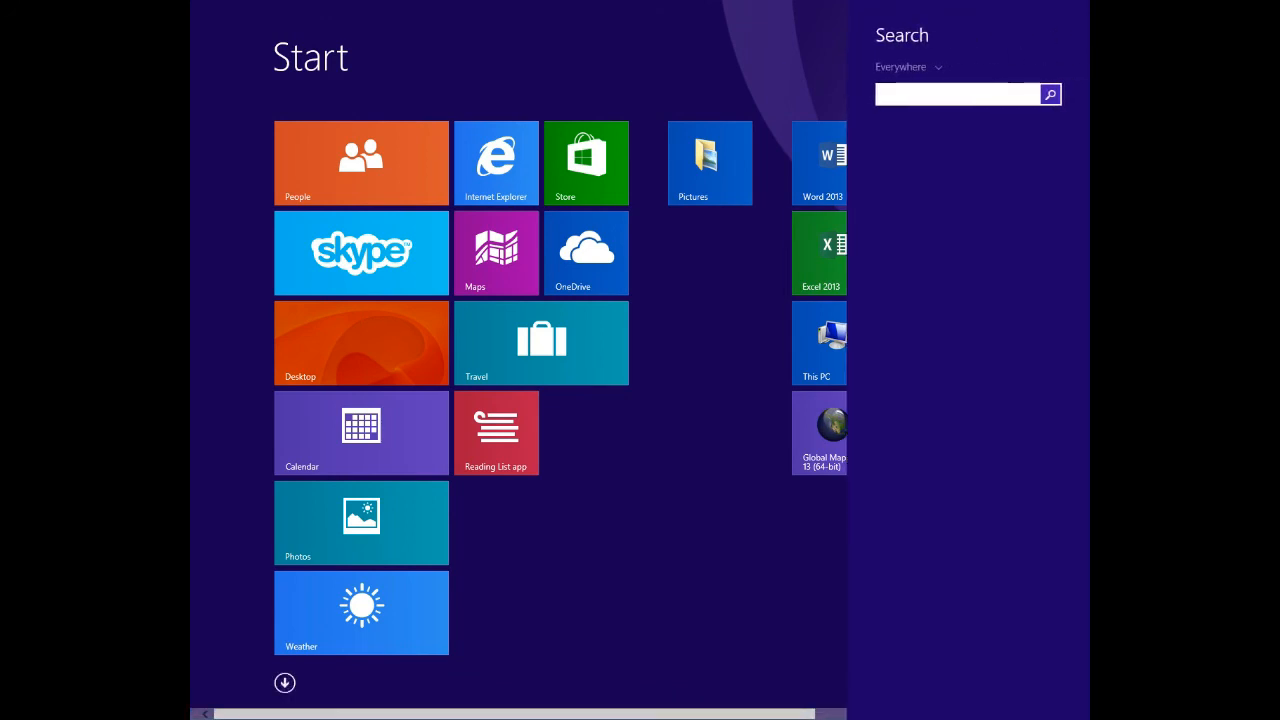
text(NO)
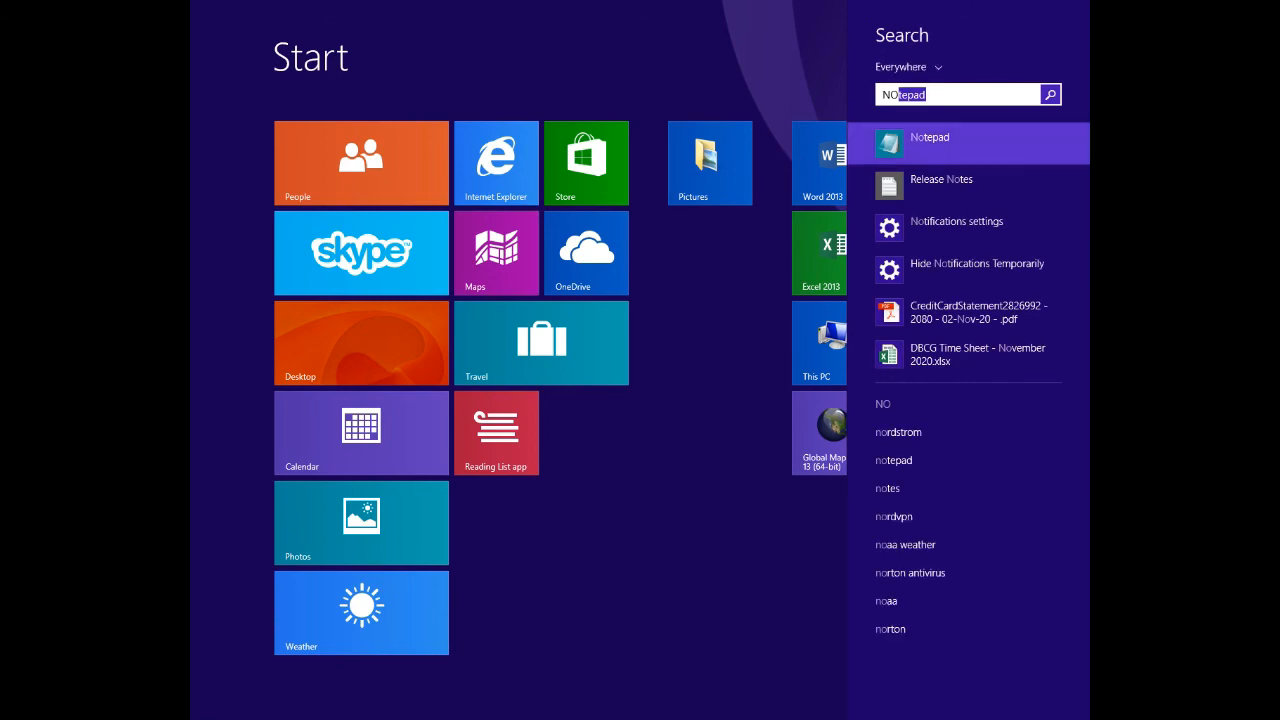
key(BackSpace)
key(BackSpace)
key(BackSpace)
text(P)
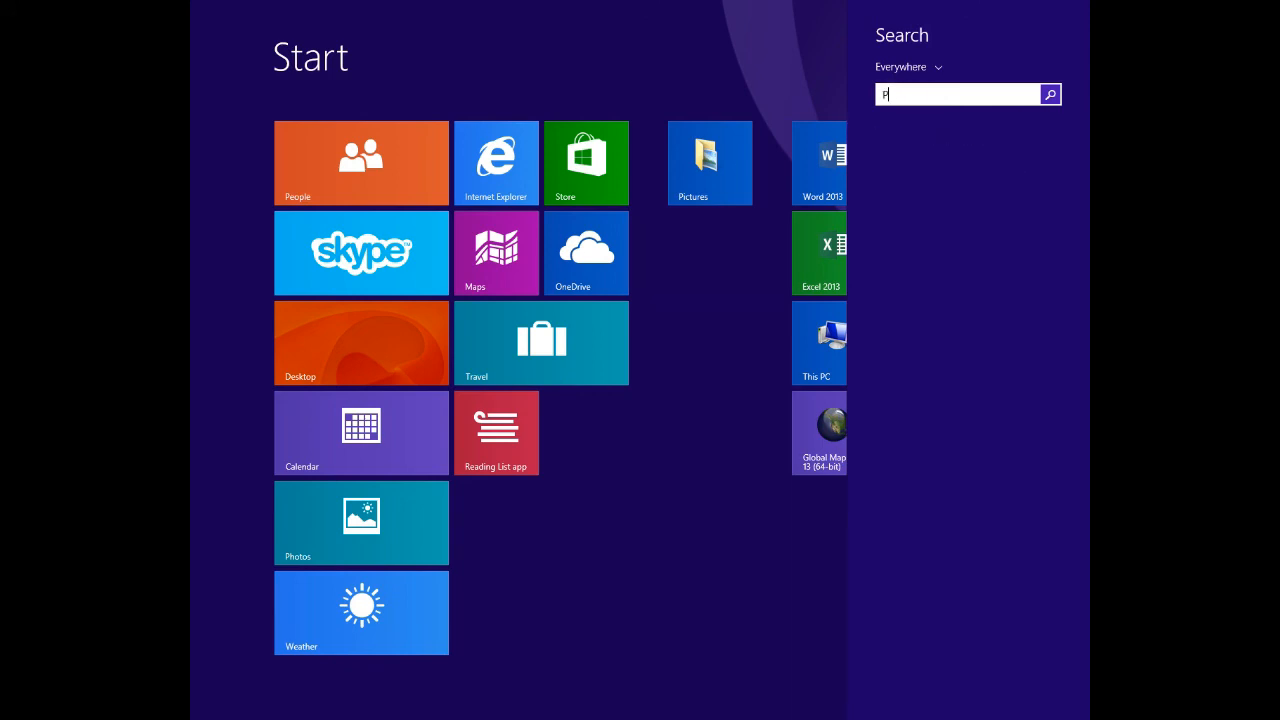
text(AINT)
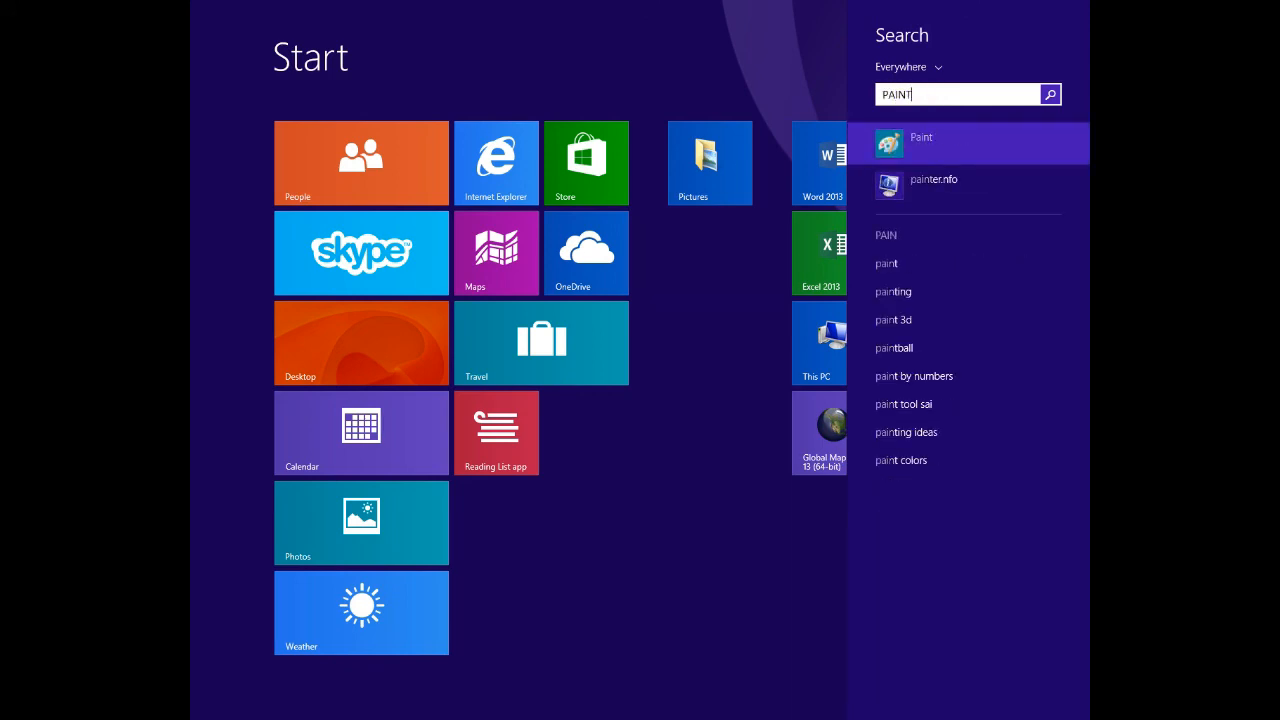
key(Return)
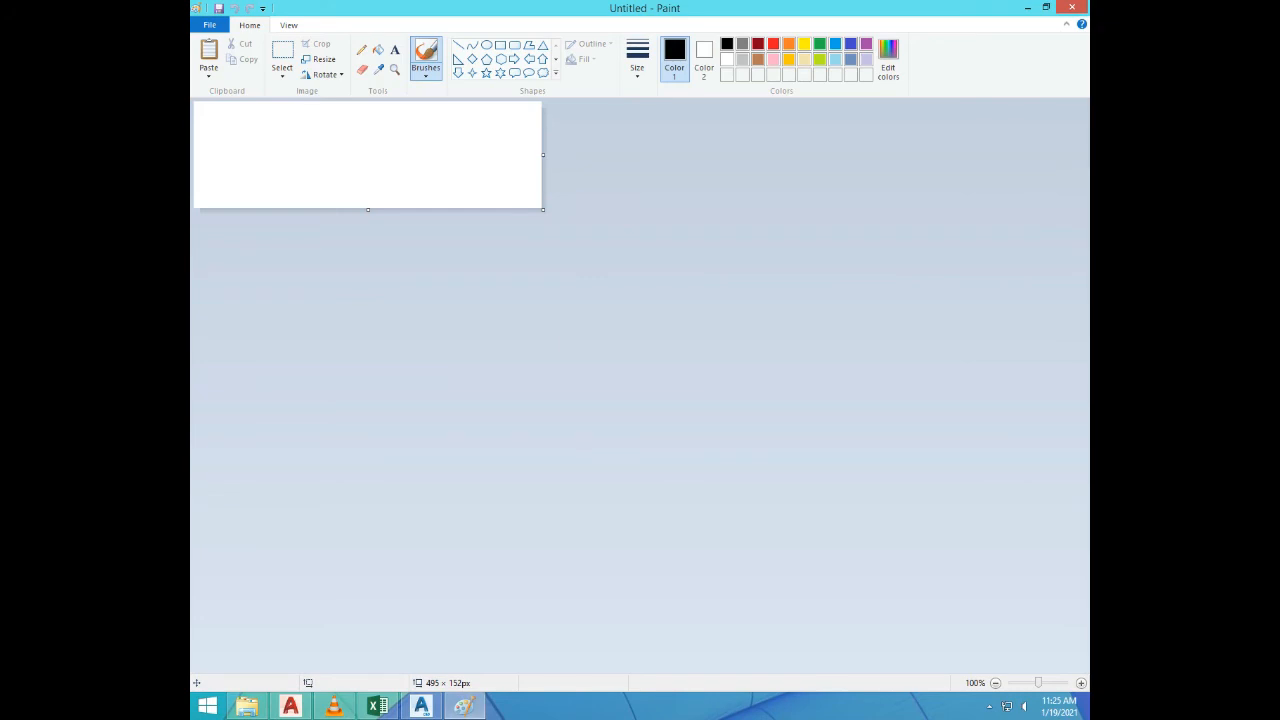
Step: Paste the screenshot of the road cross-section drawing and crop it to about 667 × 490 px around the sheet's outer frame
key(ctrl+v)
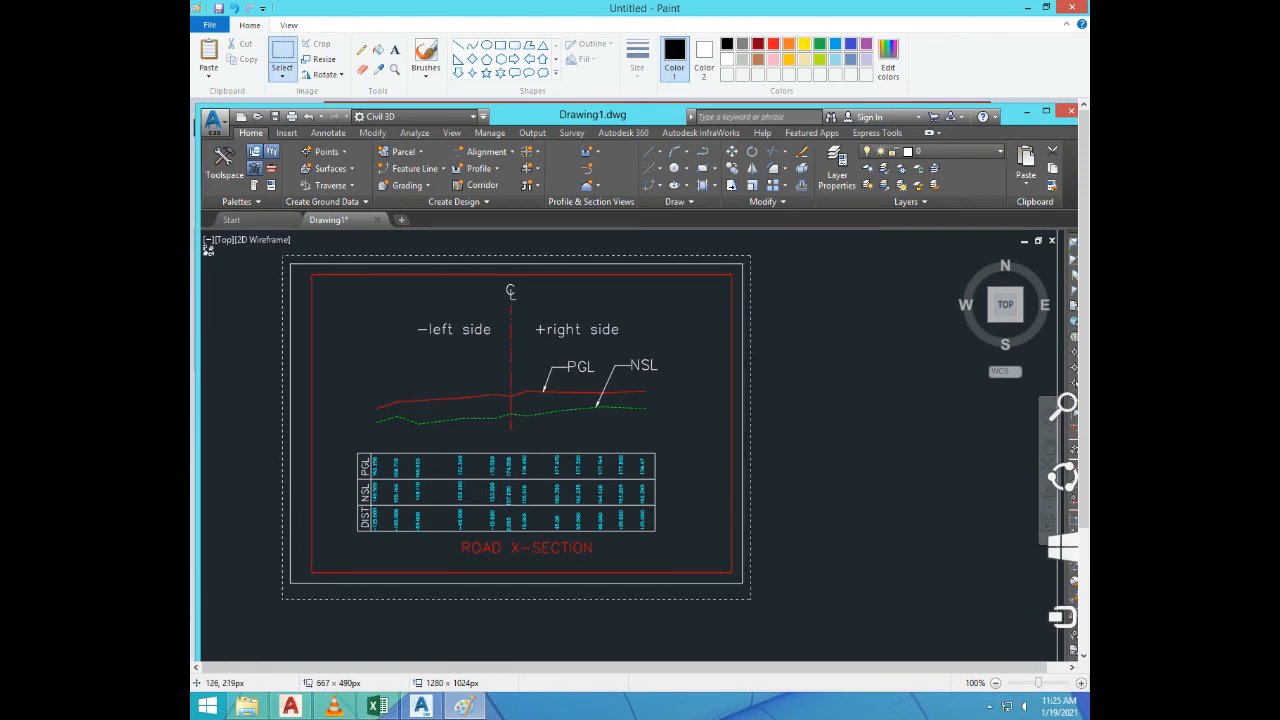
drag(750, 599, 751, 599)
key(ctrl+shift+x)
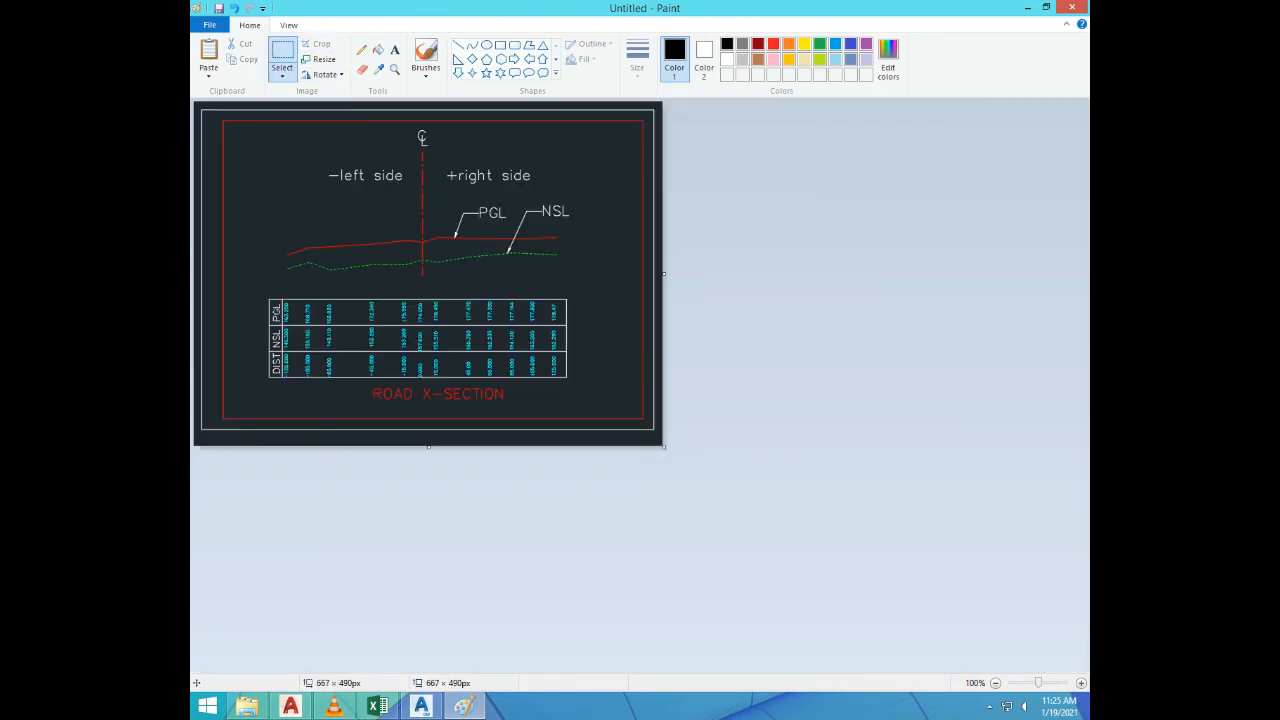